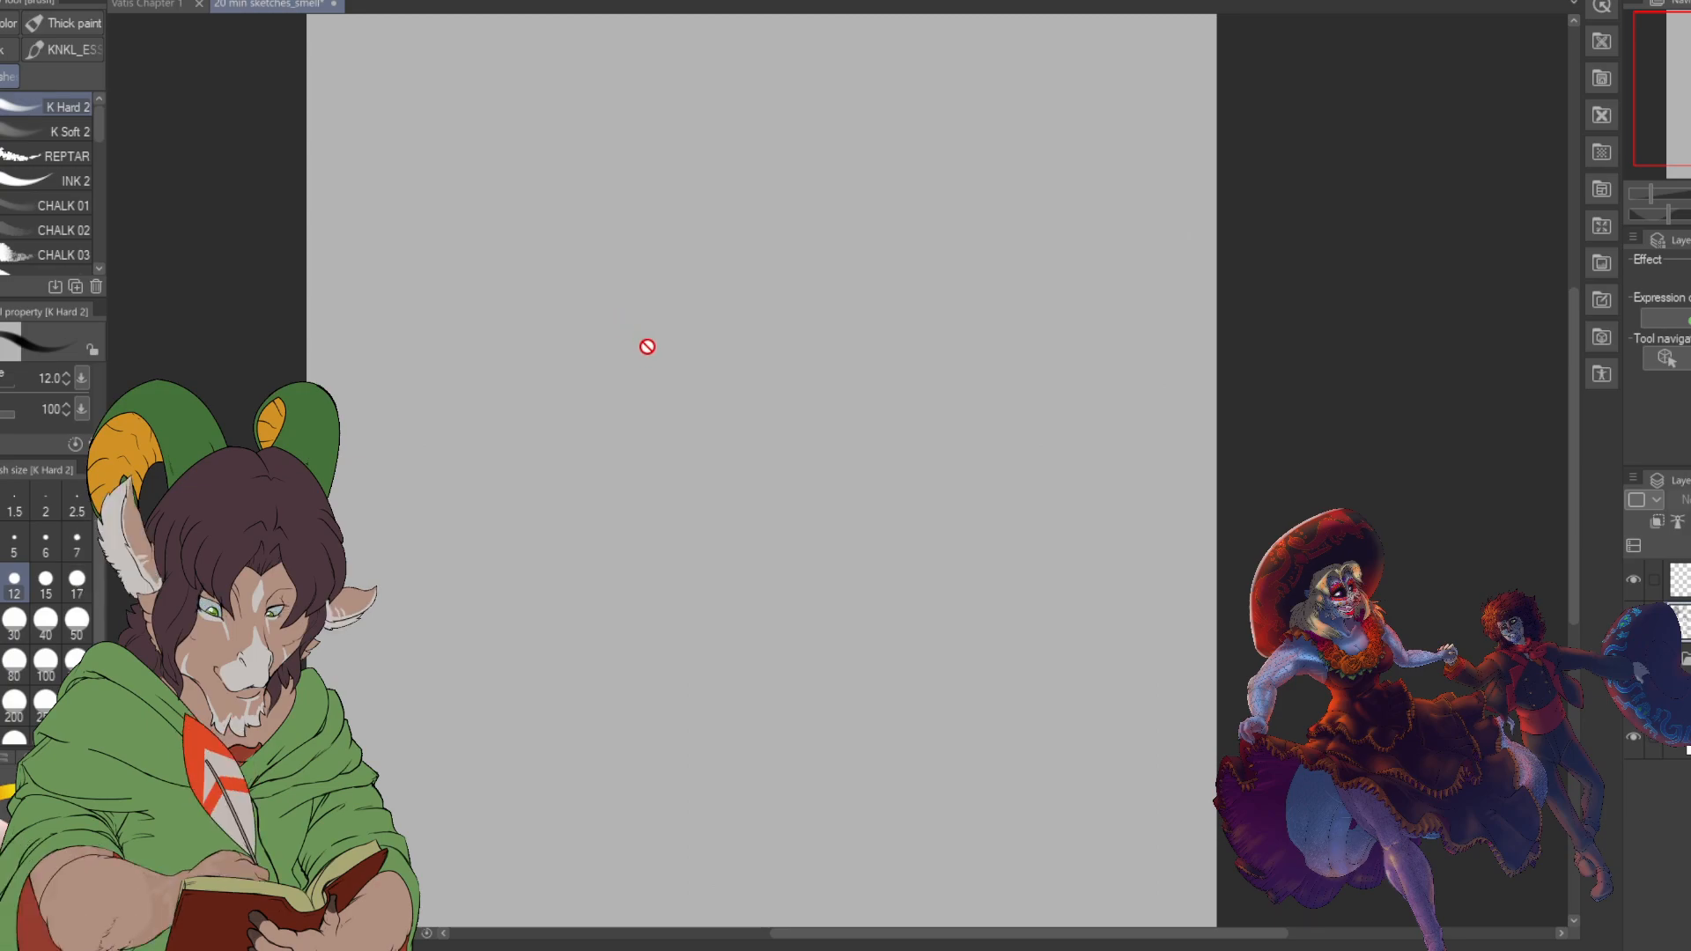
- On the top layer, rough in the figure's oval head, slanted spine line and rounded hips with the 12-size K Hard 2 brush
click(1678, 579)
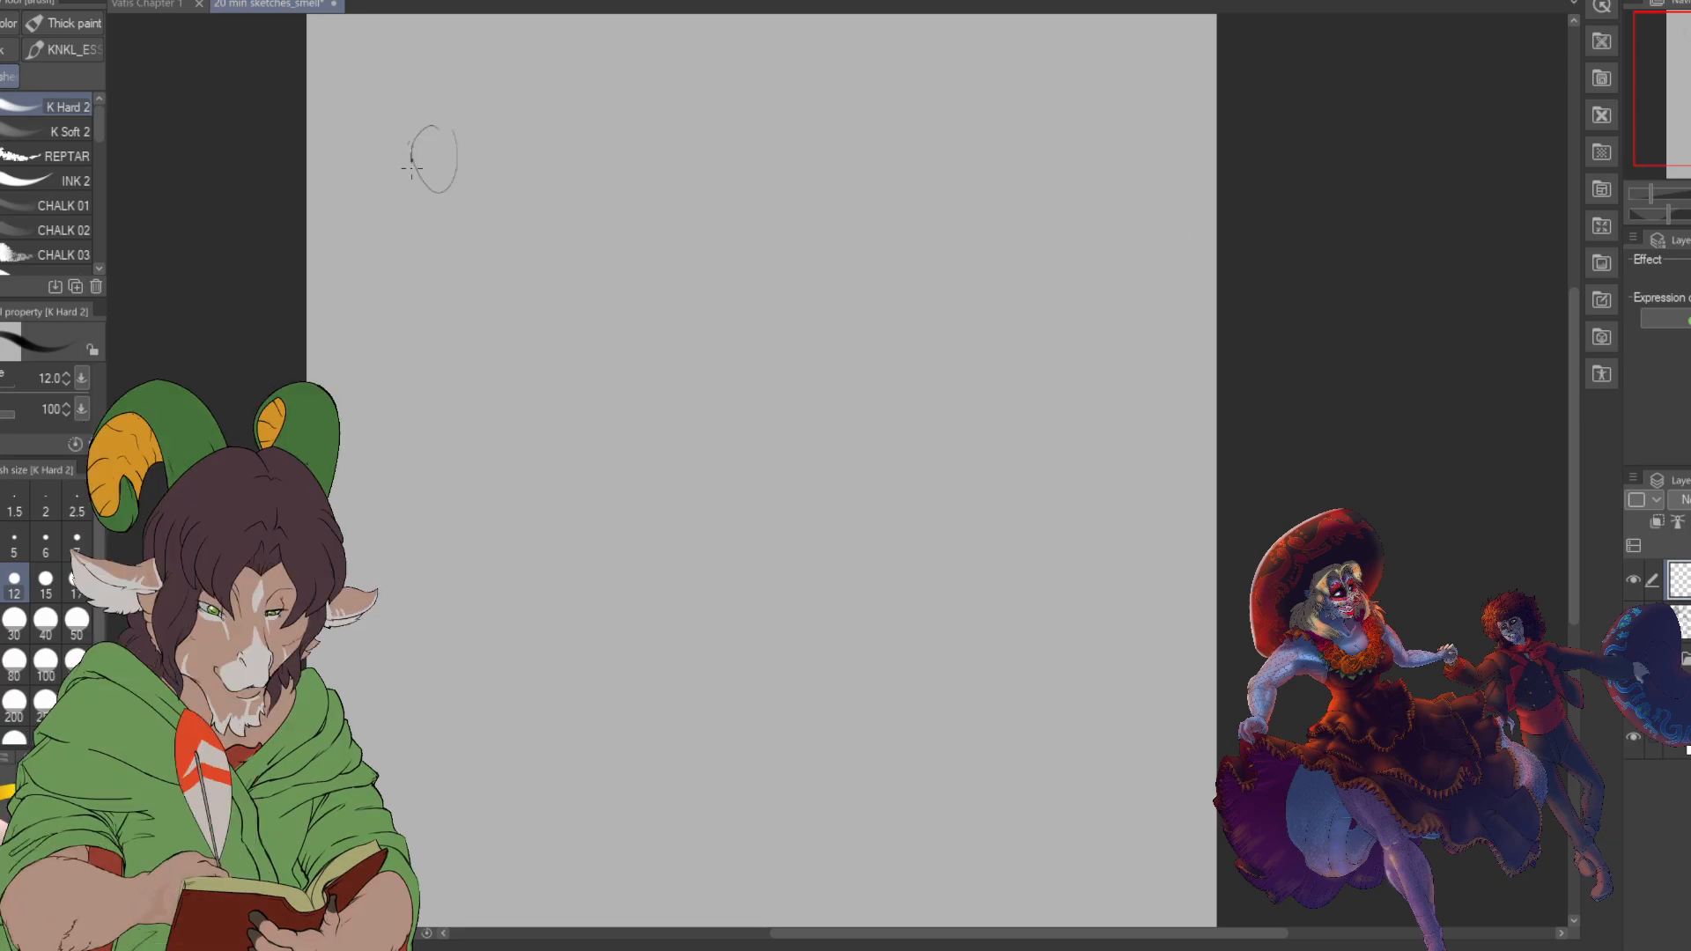
mouse_move(471, 180)
mouse_down()
mouse_move(493, 212)
mouse_move(519, 212)
mouse_up()
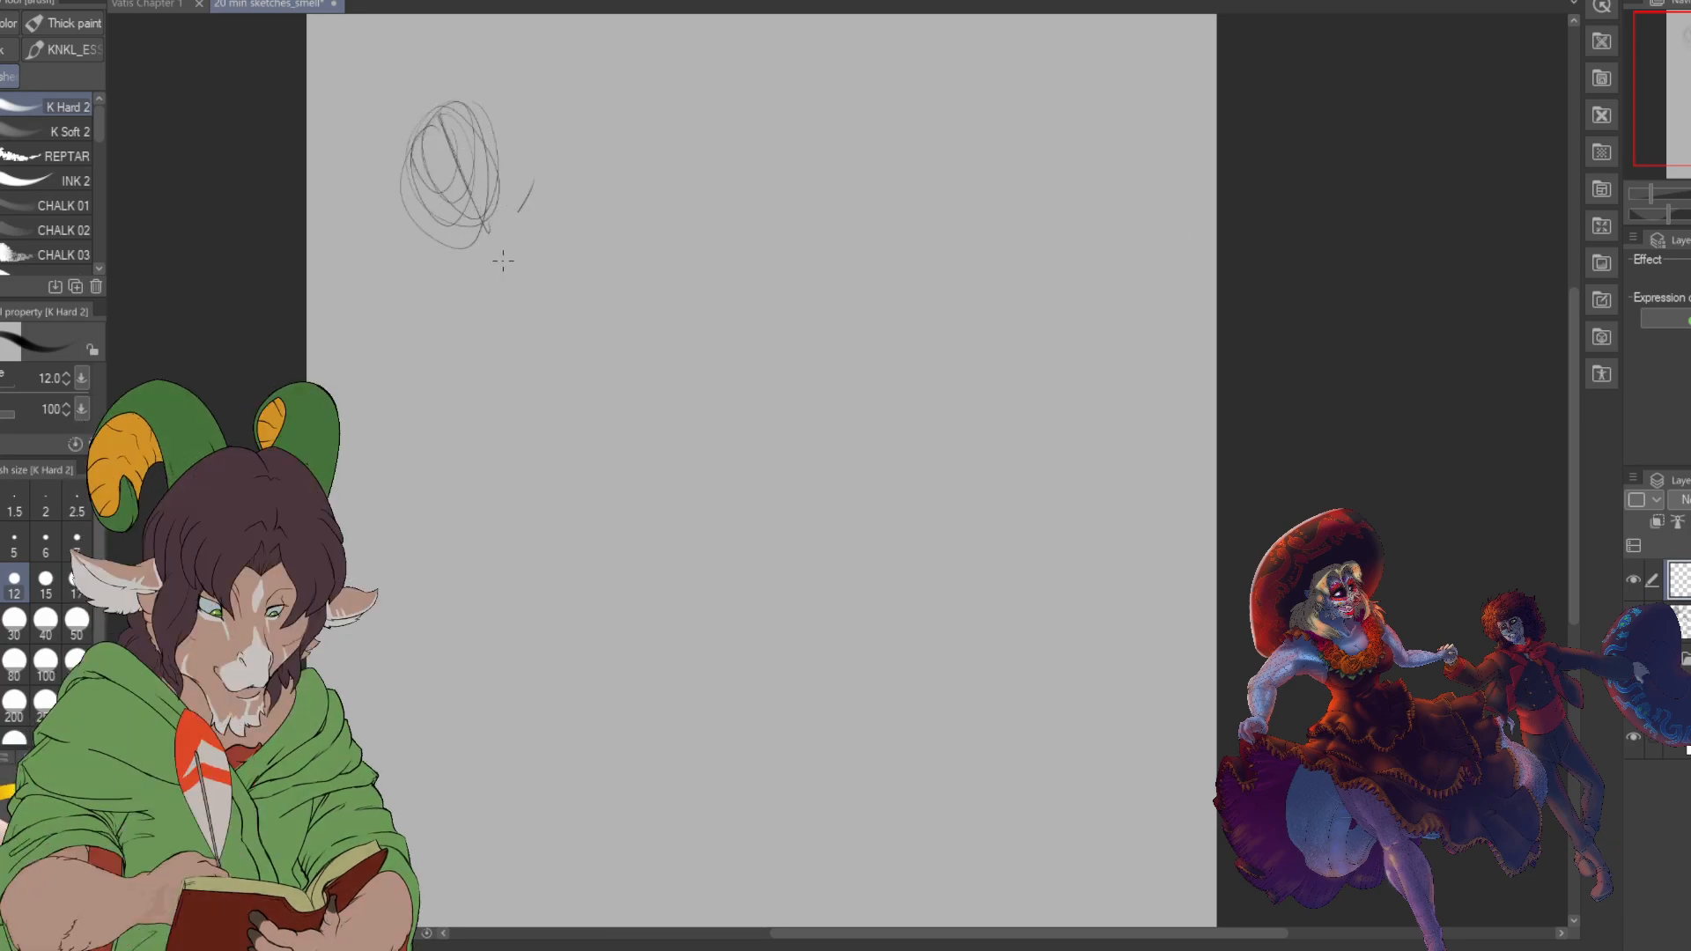
mouse_move(487, 232)
mouse_down()
mouse_move(548, 382)
mouse_move(577, 395)
mouse_move(536, 438)
mouse_move(627, 657)
mouse_up()
mouse_move(596, 444)
mouse_down()
mouse_move(622, 517)
mouse_move(678, 476)
mouse_up()
mouse_move(622, 565)
mouse_down()
mouse_move(652, 506)
mouse_move(609, 398)
mouse_move(596, 564)
mouse_up()
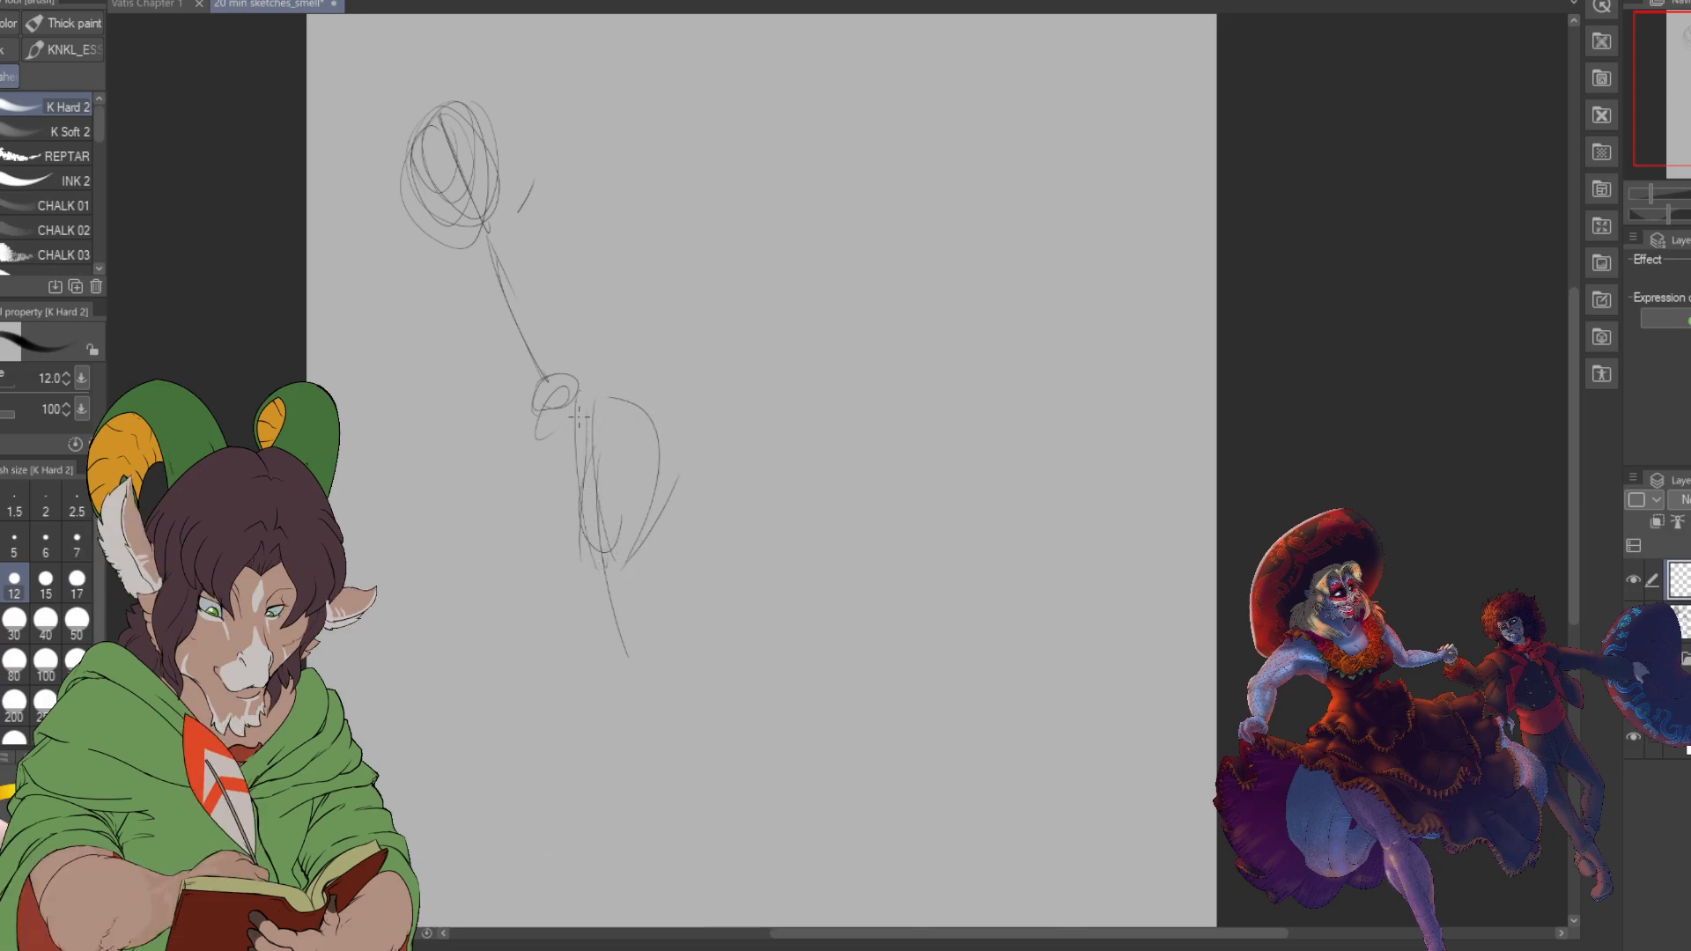
drag(537, 414, 581, 539)
drag(511, 454, 574, 528)
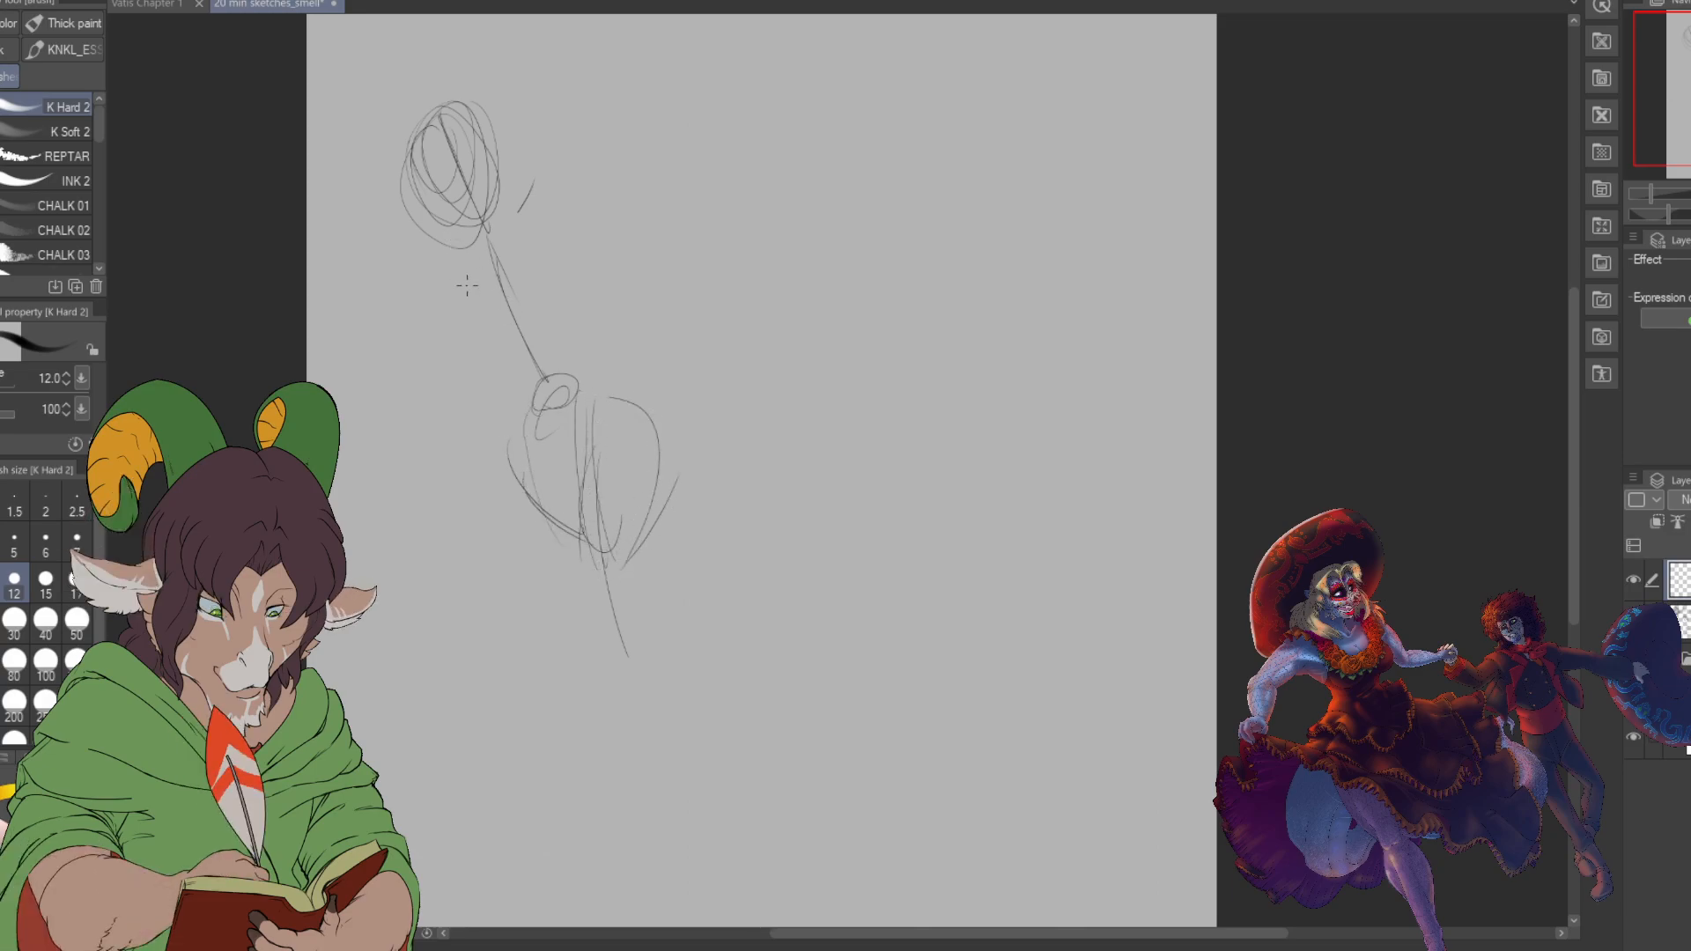
- Rough in the torso's shoulder line and both upper-arm shapes just below the head
mouse_move(458, 271)
mouse_down()
mouse_move(531, 211)
mouse_move(612, 300)
mouse_move(455, 334)
mouse_move(454, 309)
mouse_move(452, 343)
mouse_move(469, 318)
mouse_move(465, 360)
mouse_move(493, 304)
mouse_up()
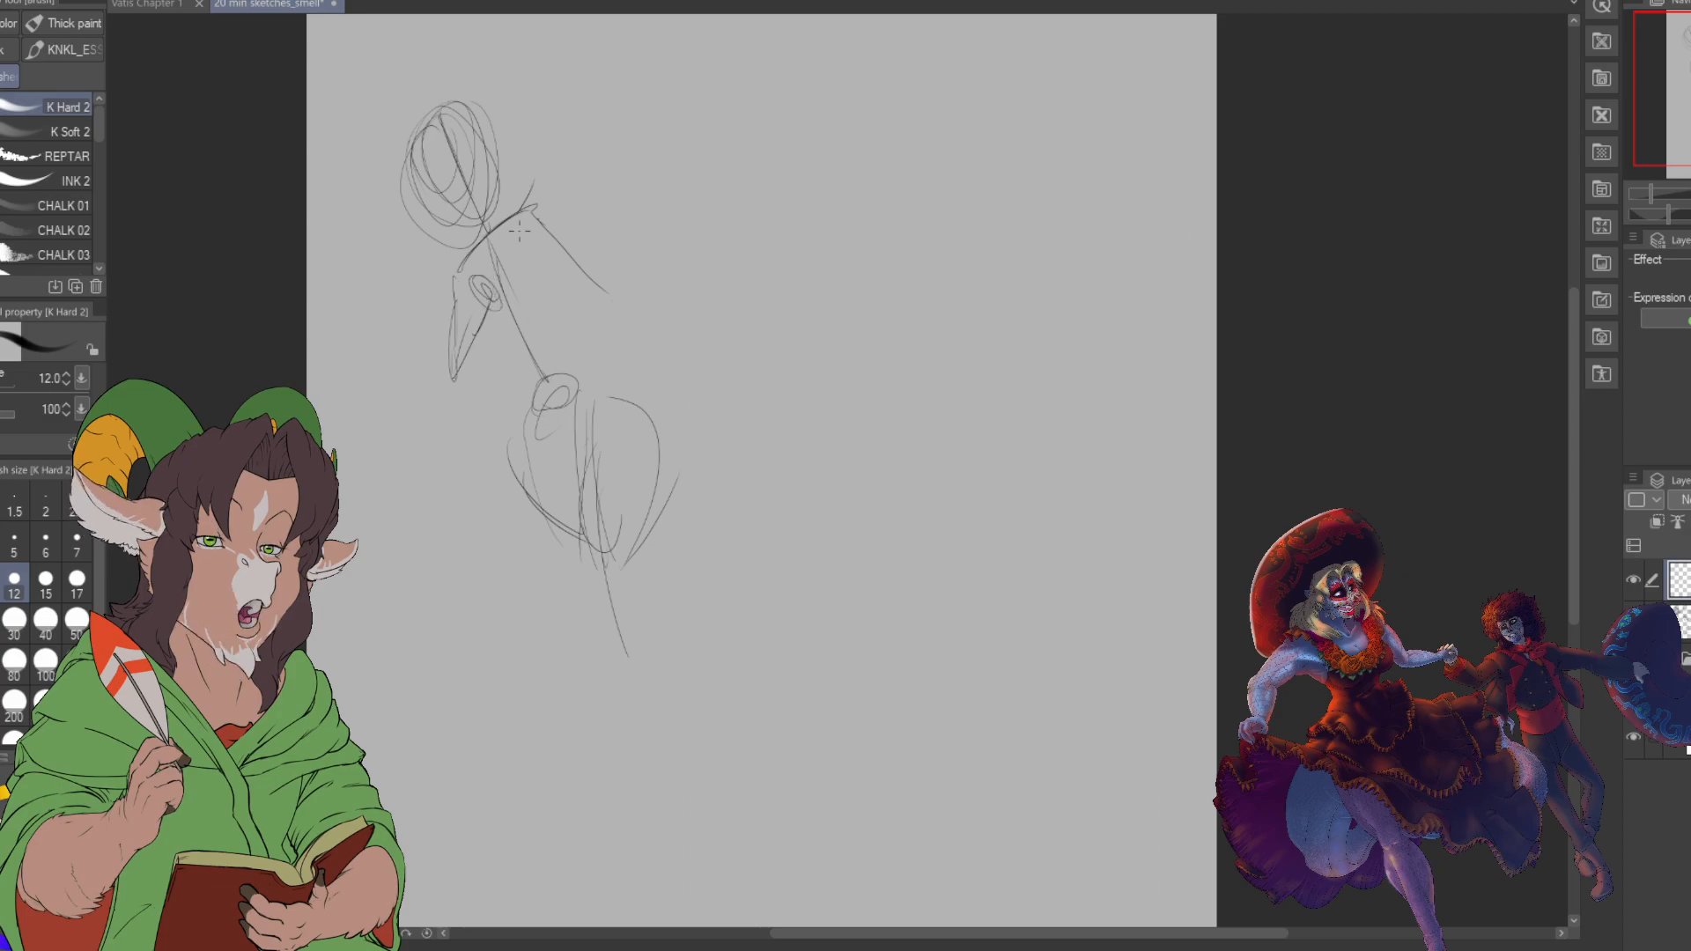
mouse_move(520, 247)
mouse_down()
mouse_move(520, 275)
mouse_move(627, 310)
mouse_up()
drag(523, 292, 592, 286)
mouse_move(552, 218)
mouse_down()
mouse_move(599, 280)
mouse_move(543, 221)
mouse_up()
- Sketch the rounded crown outline, a few facial guide strokes and a drooping ear on each side of the head
mouse_move(401, 178)
mouse_down()
mouse_move(383, 243)
mouse_move(403, 258)
mouse_move(429, 217)
mouse_move(439, 257)
mouse_up()
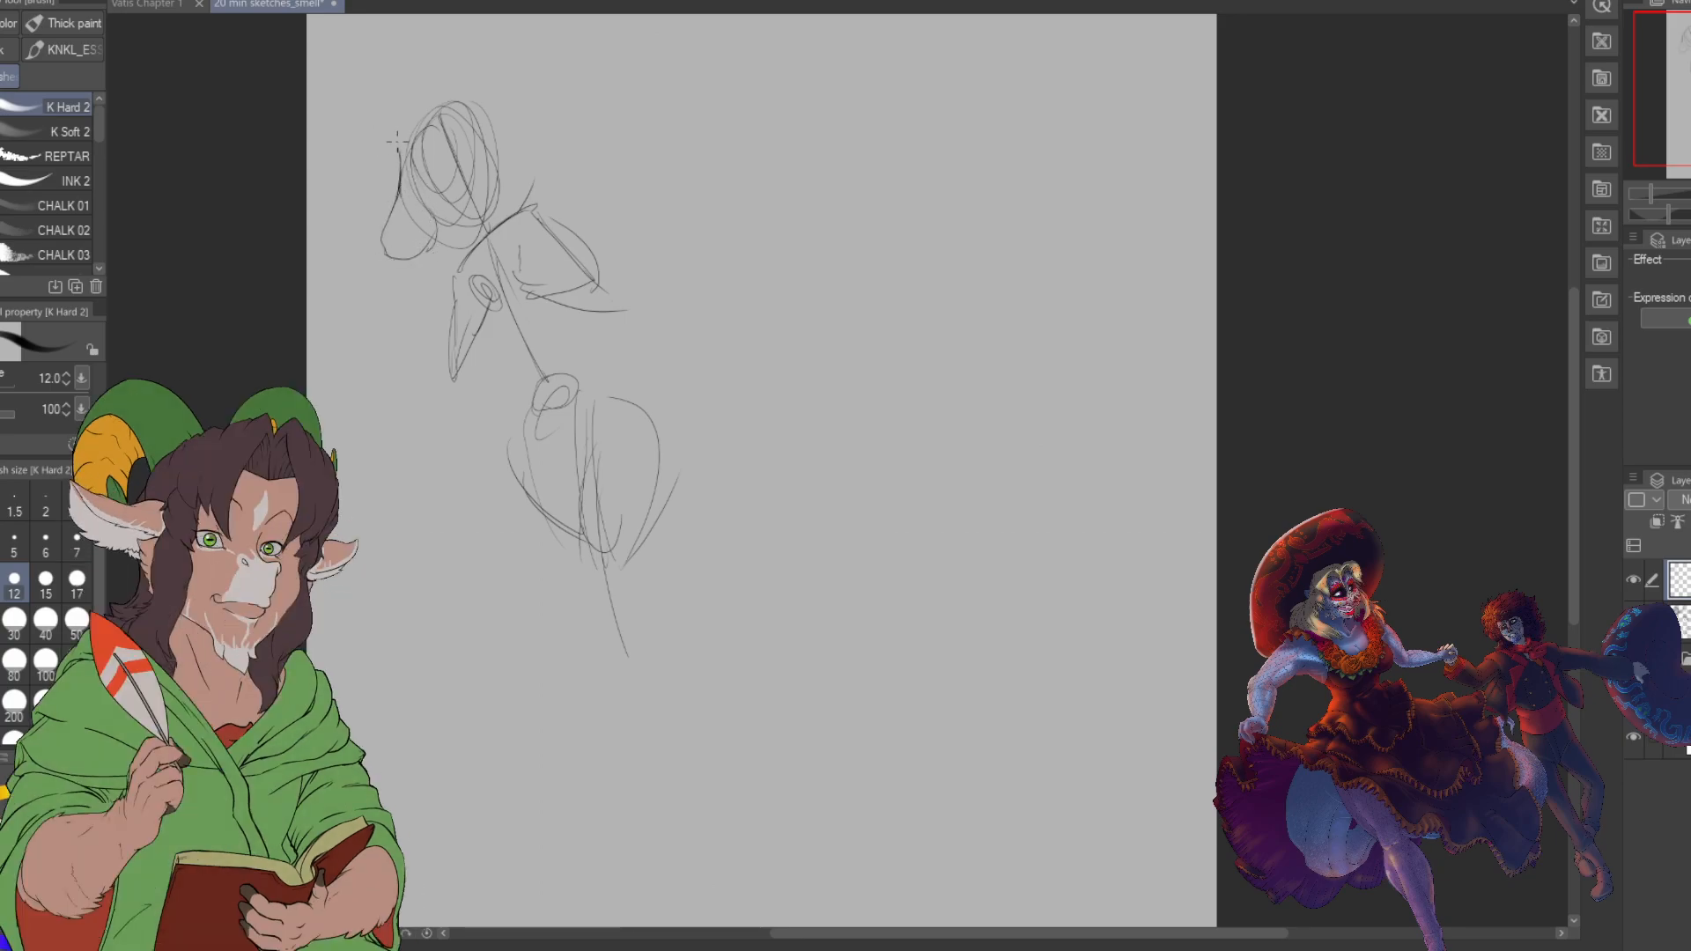
mouse_move(405, 141)
mouse_down()
mouse_move(444, 91)
mouse_move(405, 121)
mouse_move(473, 82)
mouse_up()
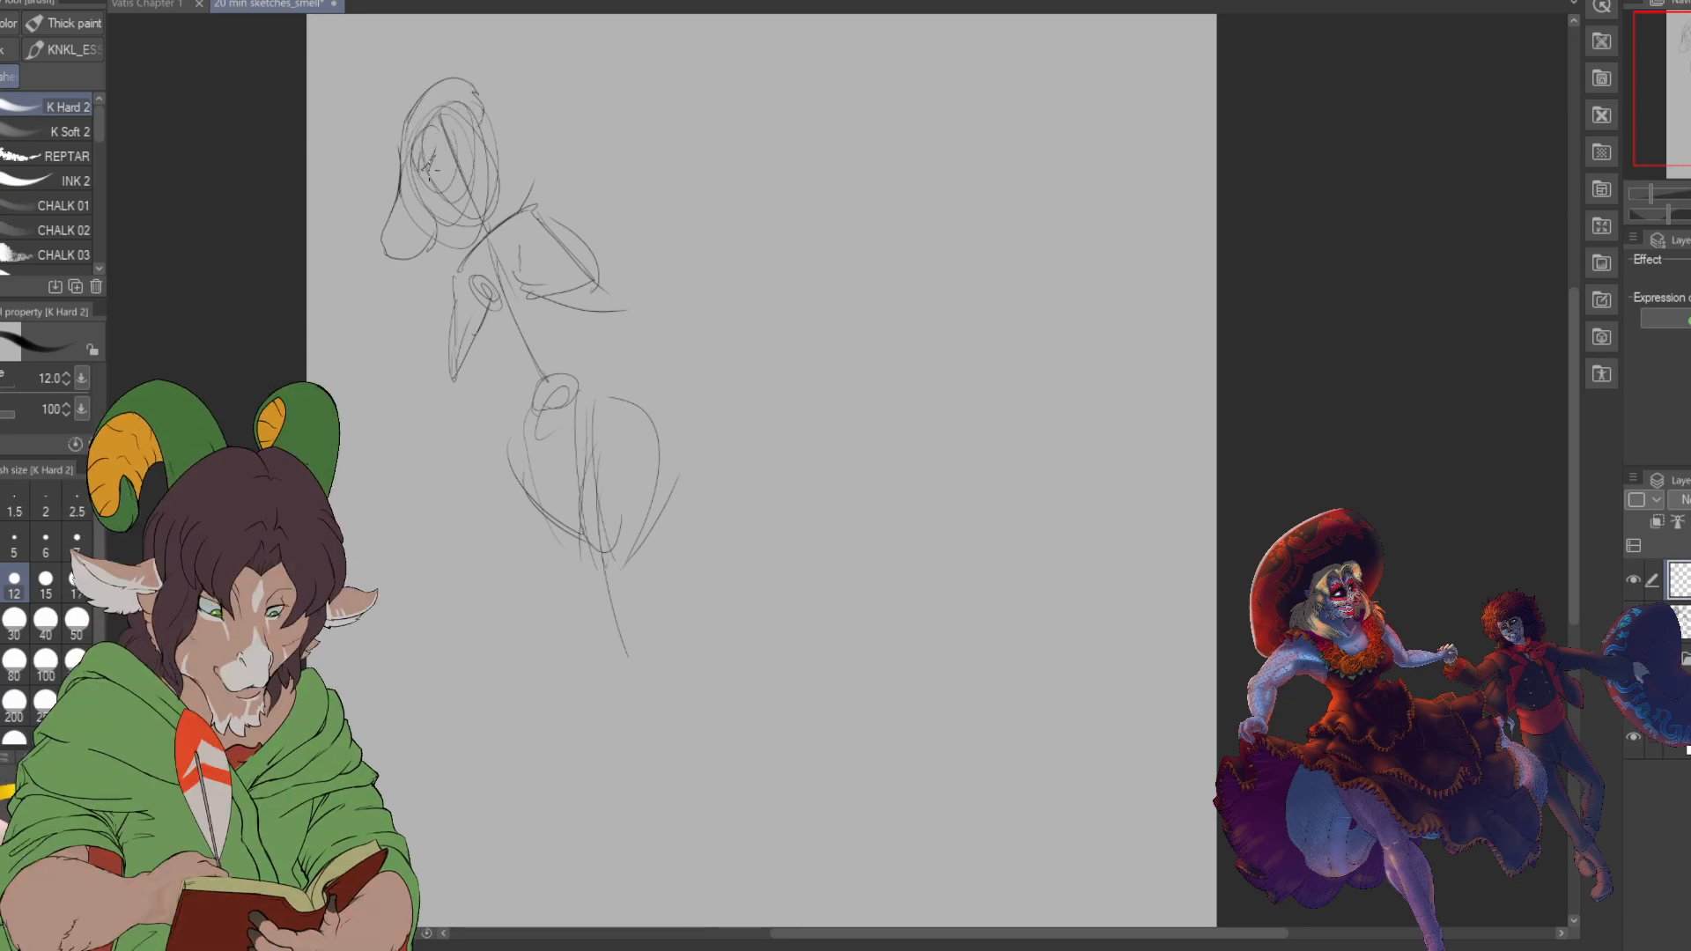
drag(472, 137, 465, 101)
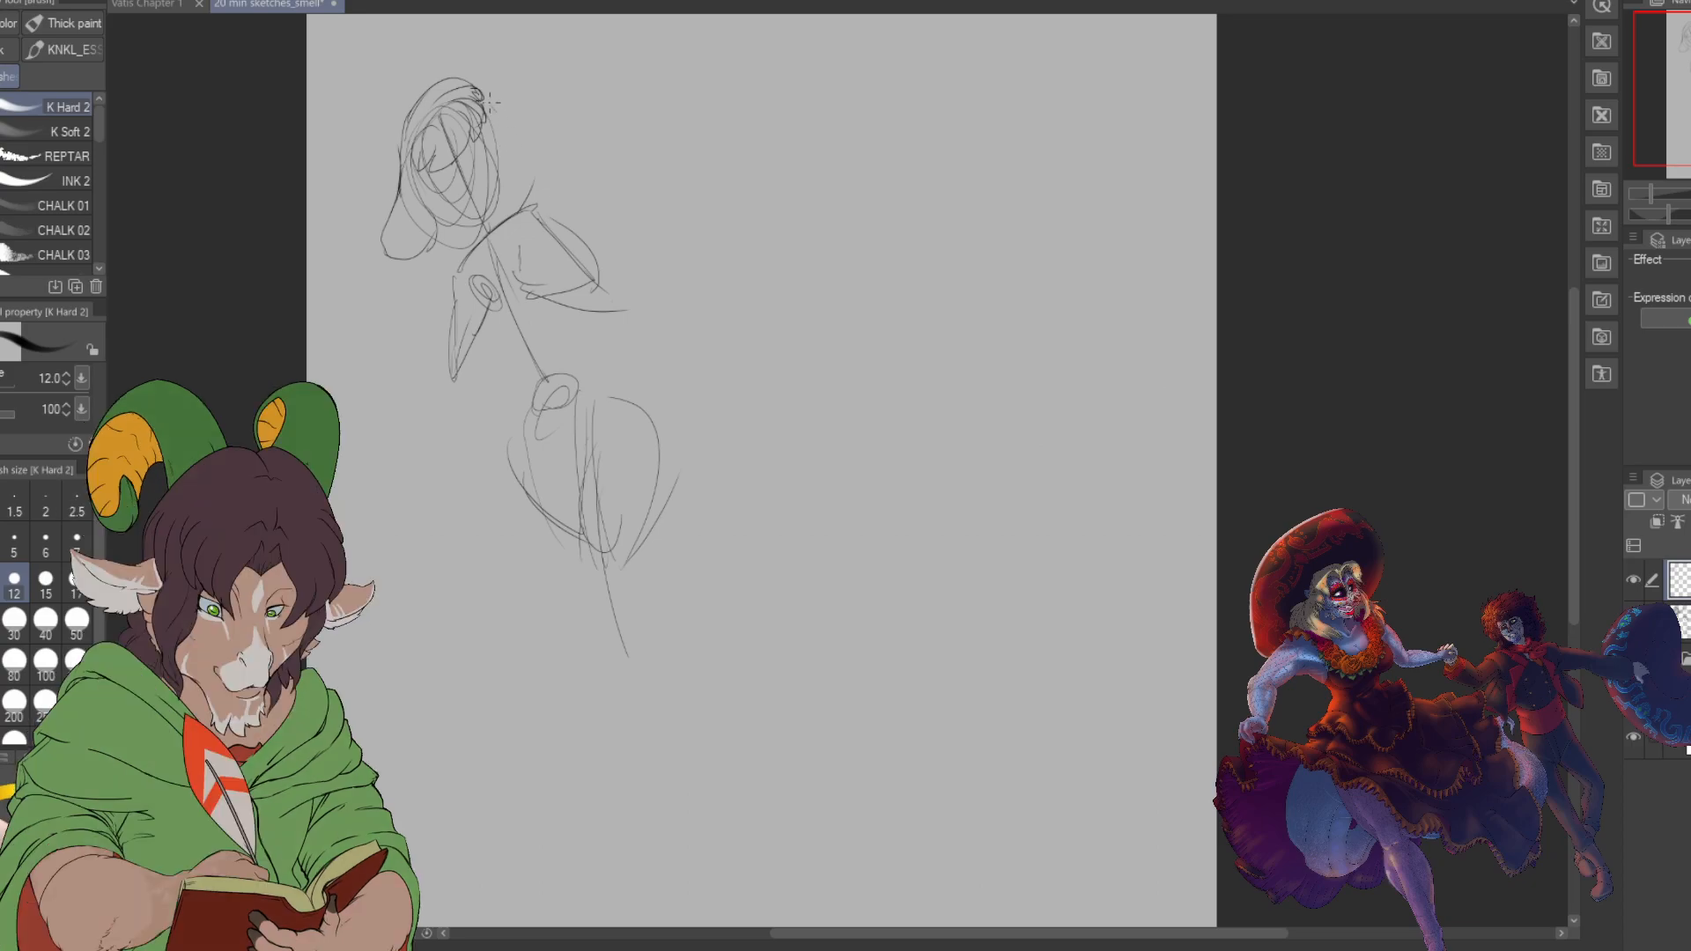
drag(487, 105, 535, 122)
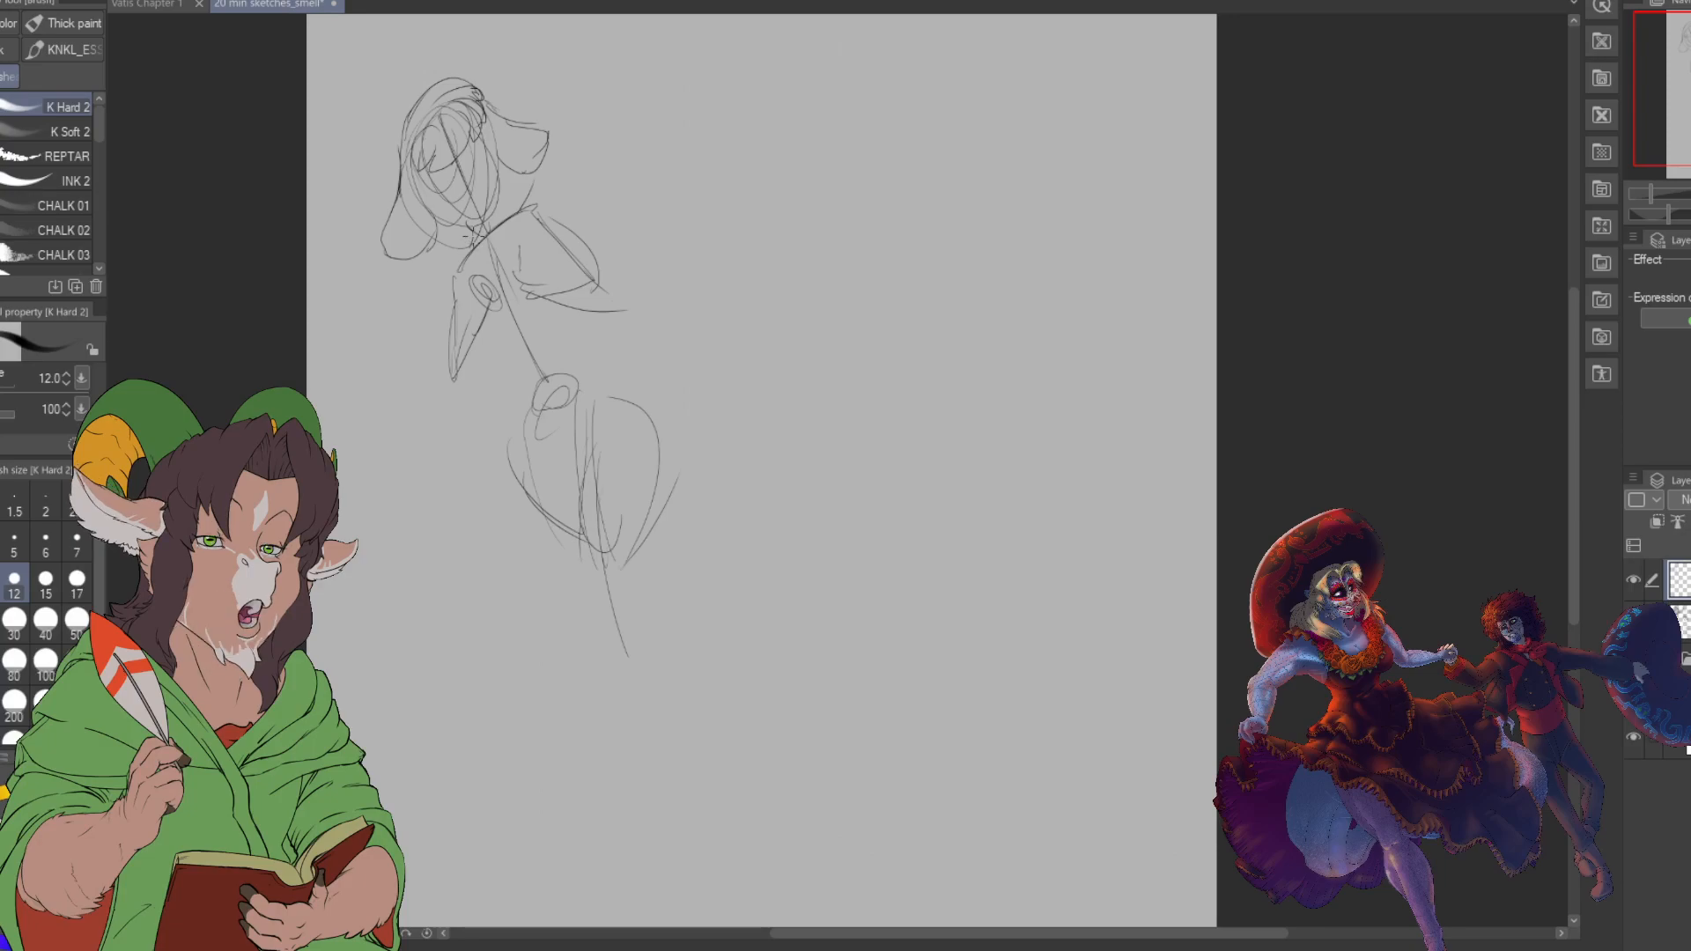
- Define the neck and both rounded shoulders with darker strokes between the head and torso
drag(495, 204, 523, 205)
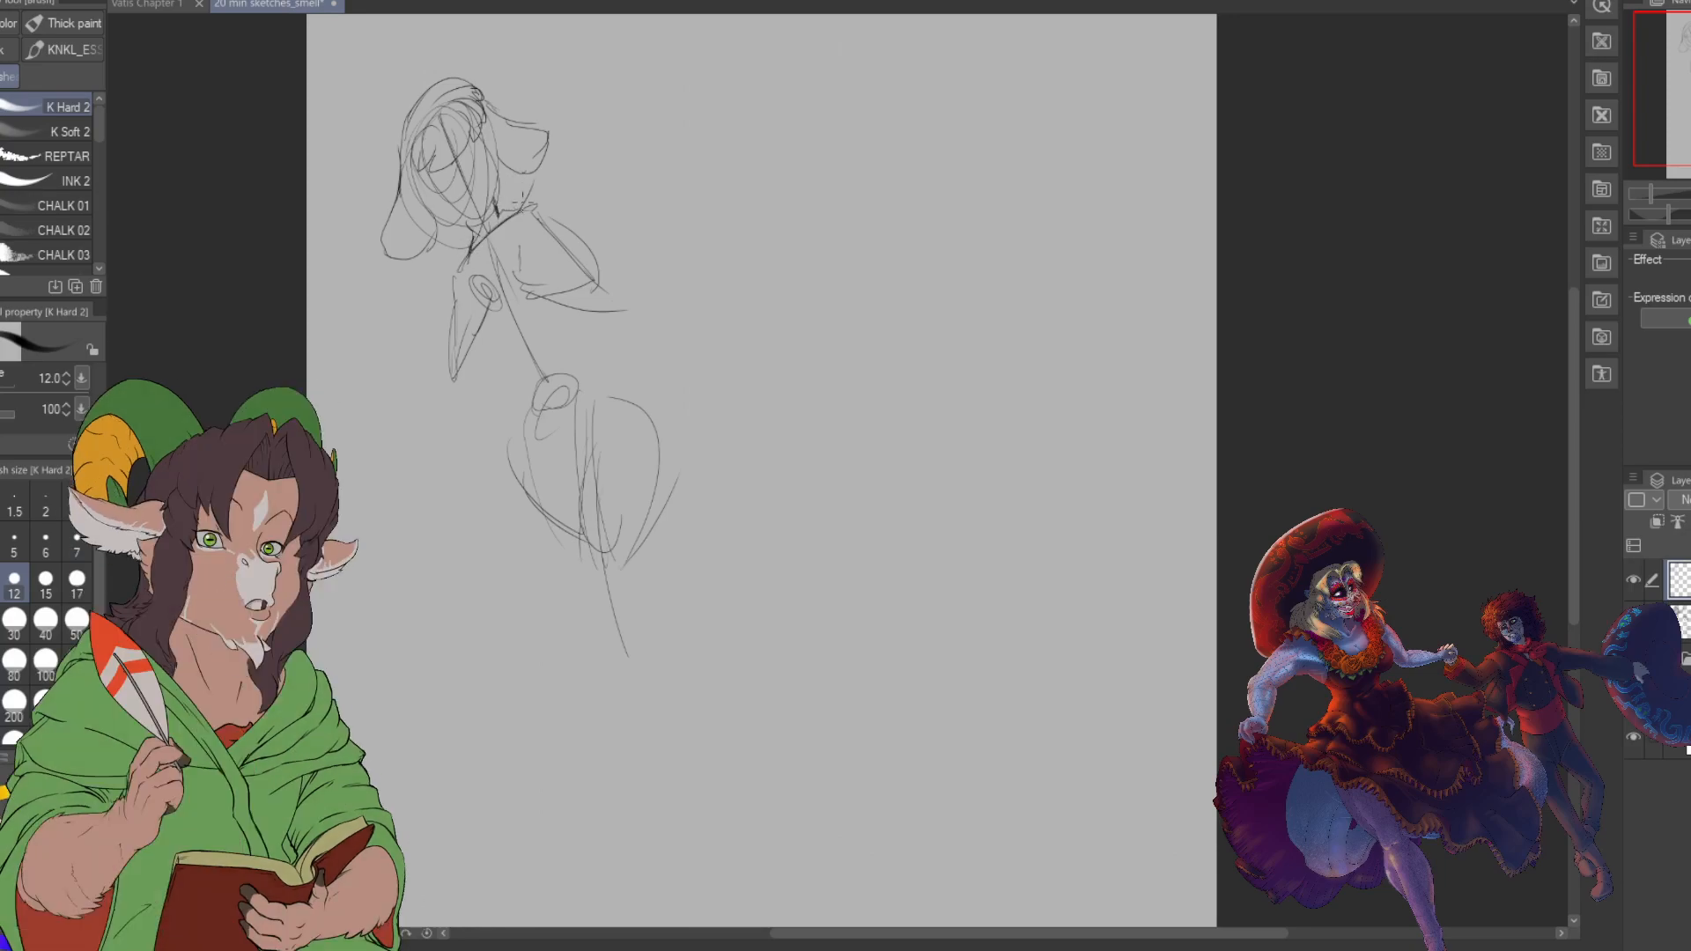
mouse_move(459, 257)
mouse_down()
mouse_move(438, 292)
mouse_move(457, 268)
mouse_up()
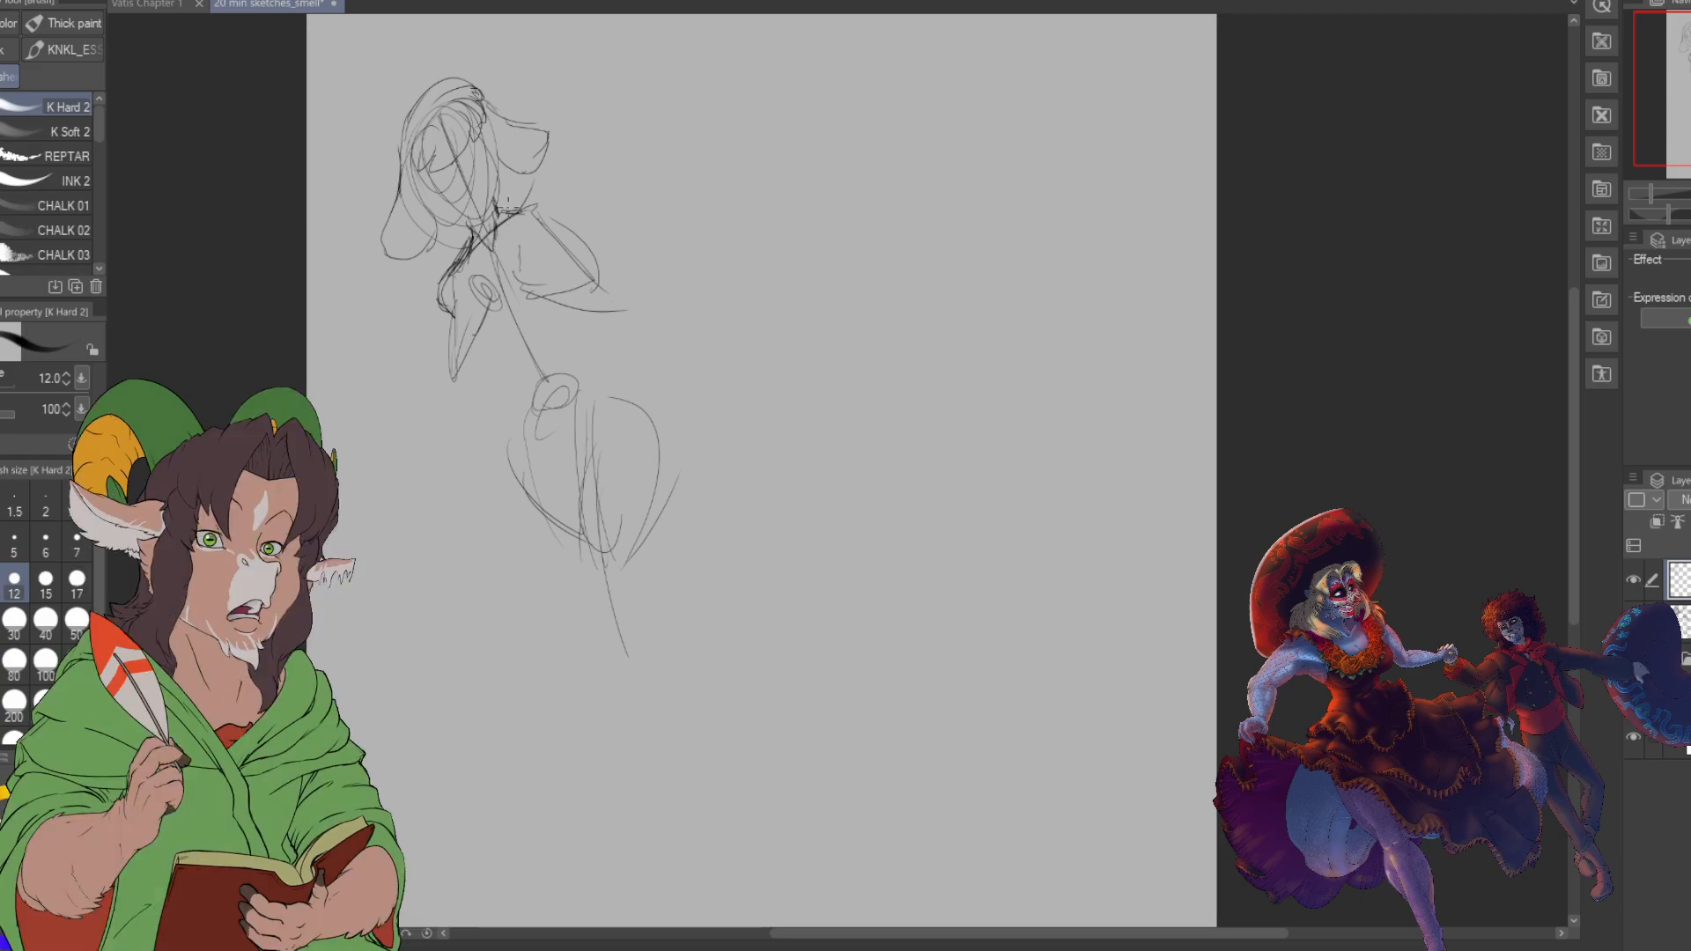
drag(552, 207, 572, 224)
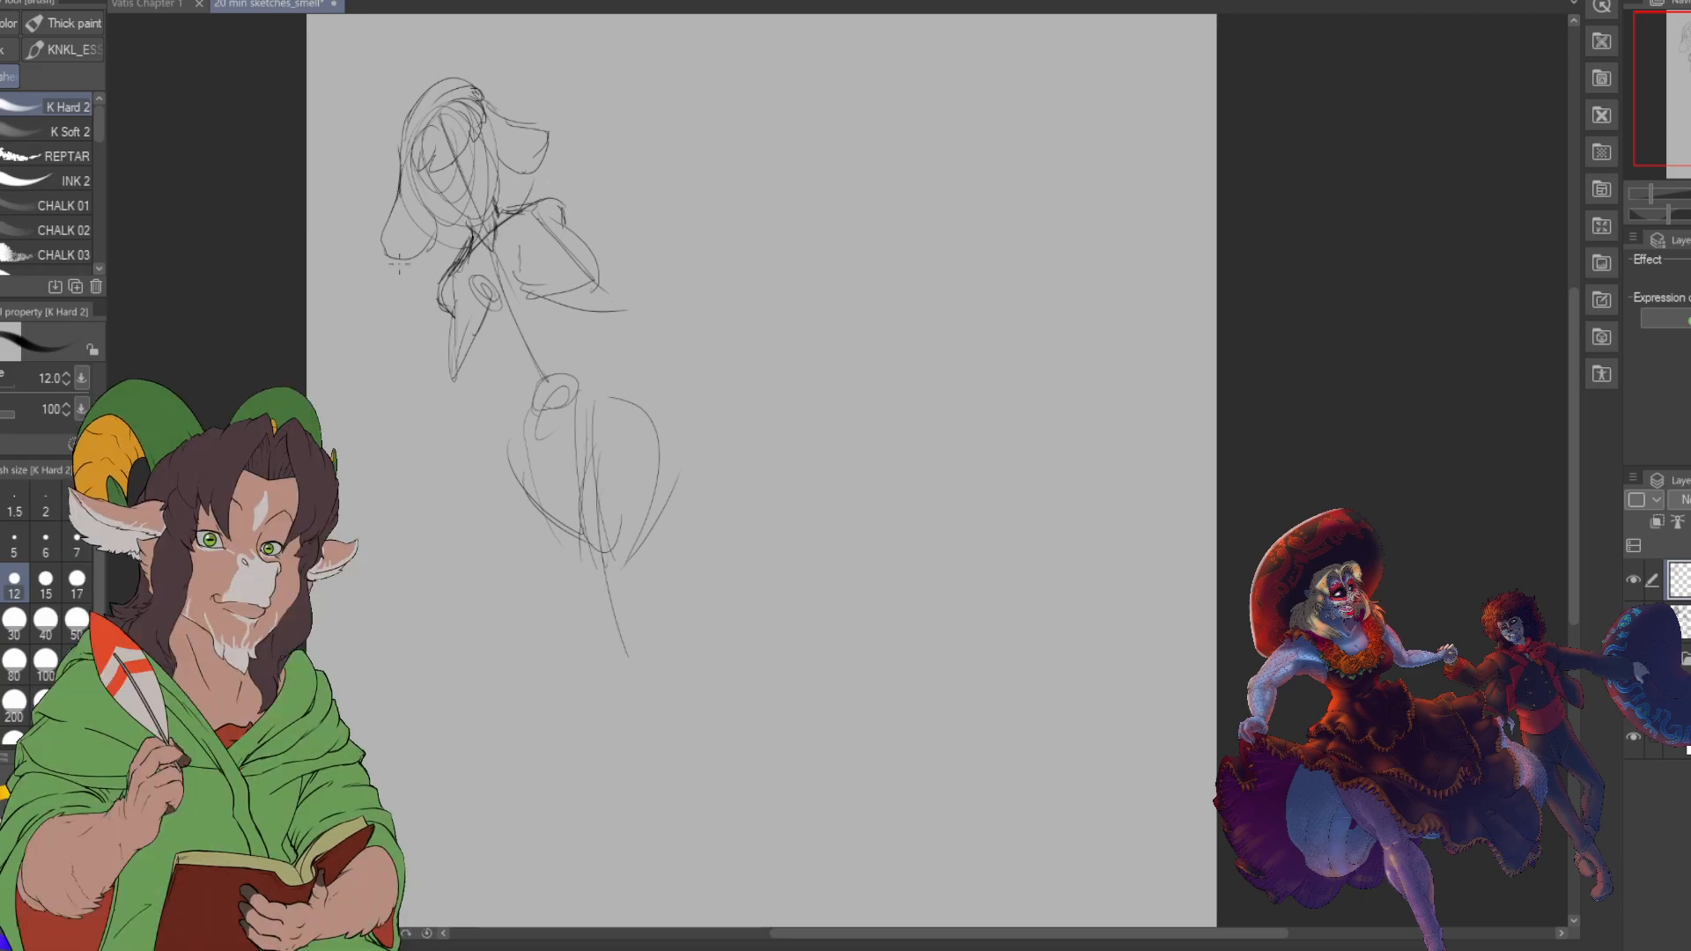
- Sketch a pair of large upper wings spreading outward from behind the shoulders
drag(355, 255, 307, 245)
mouse_move(410, 400)
mouse_down()
mouse_move(337, 409)
mouse_move(449, 357)
mouse_up()
drag(551, 186, 594, 128)
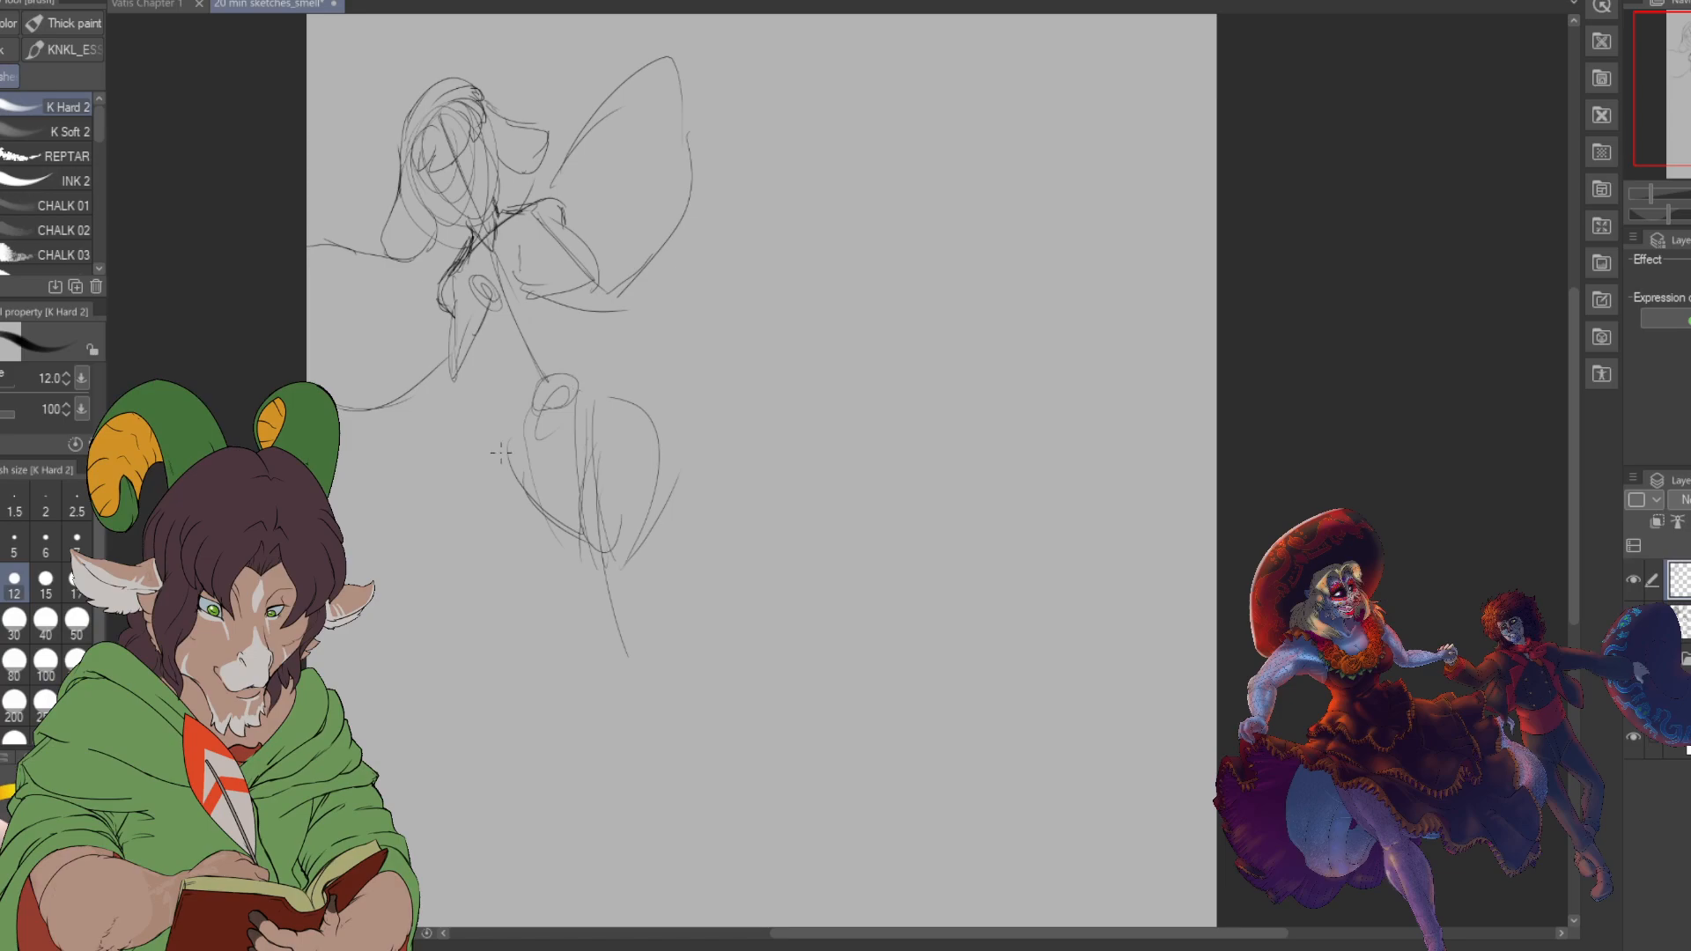
- Sketch a pair of lower wings extending from the waist on both sides of the hips
drag(452, 381, 467, 563)
drag(522, 476, 489, 564)
mouse_move(624, 305)
mouse_down()
mouse_move(705, 353)
mouse_move(726, 436)
mouse_up()
drag(726, 436, 660, 423)
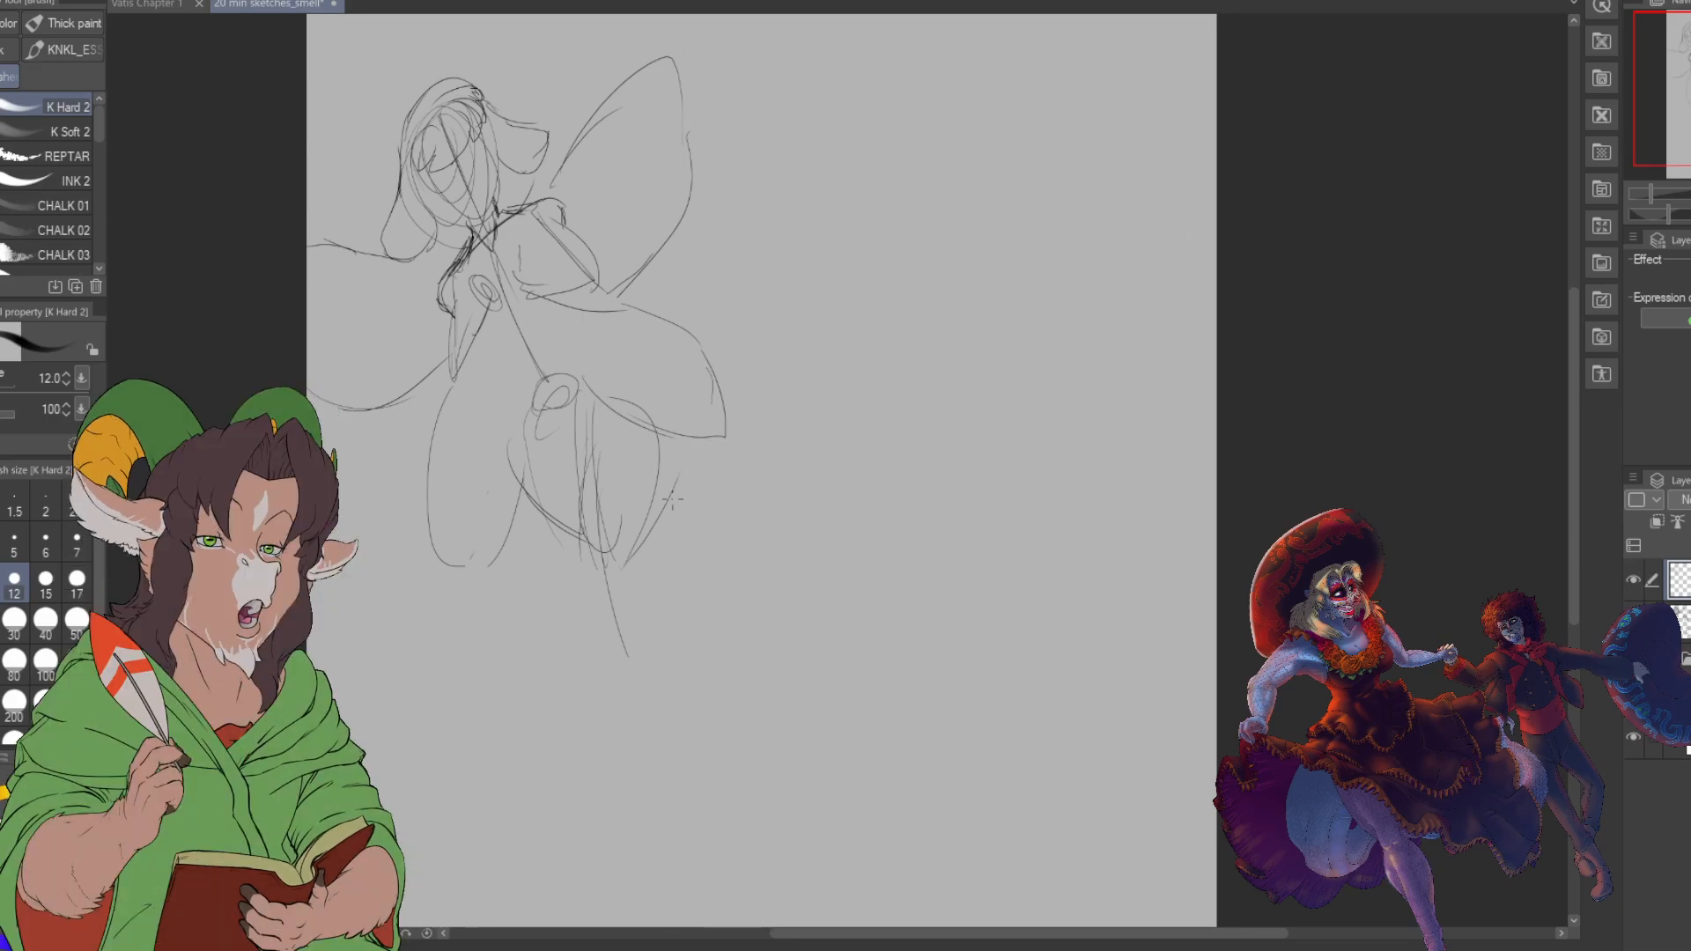
- Move the whole figure sketch to the right on the canvas with a transform, keeping its size
scroll(641, 467, up, 4)
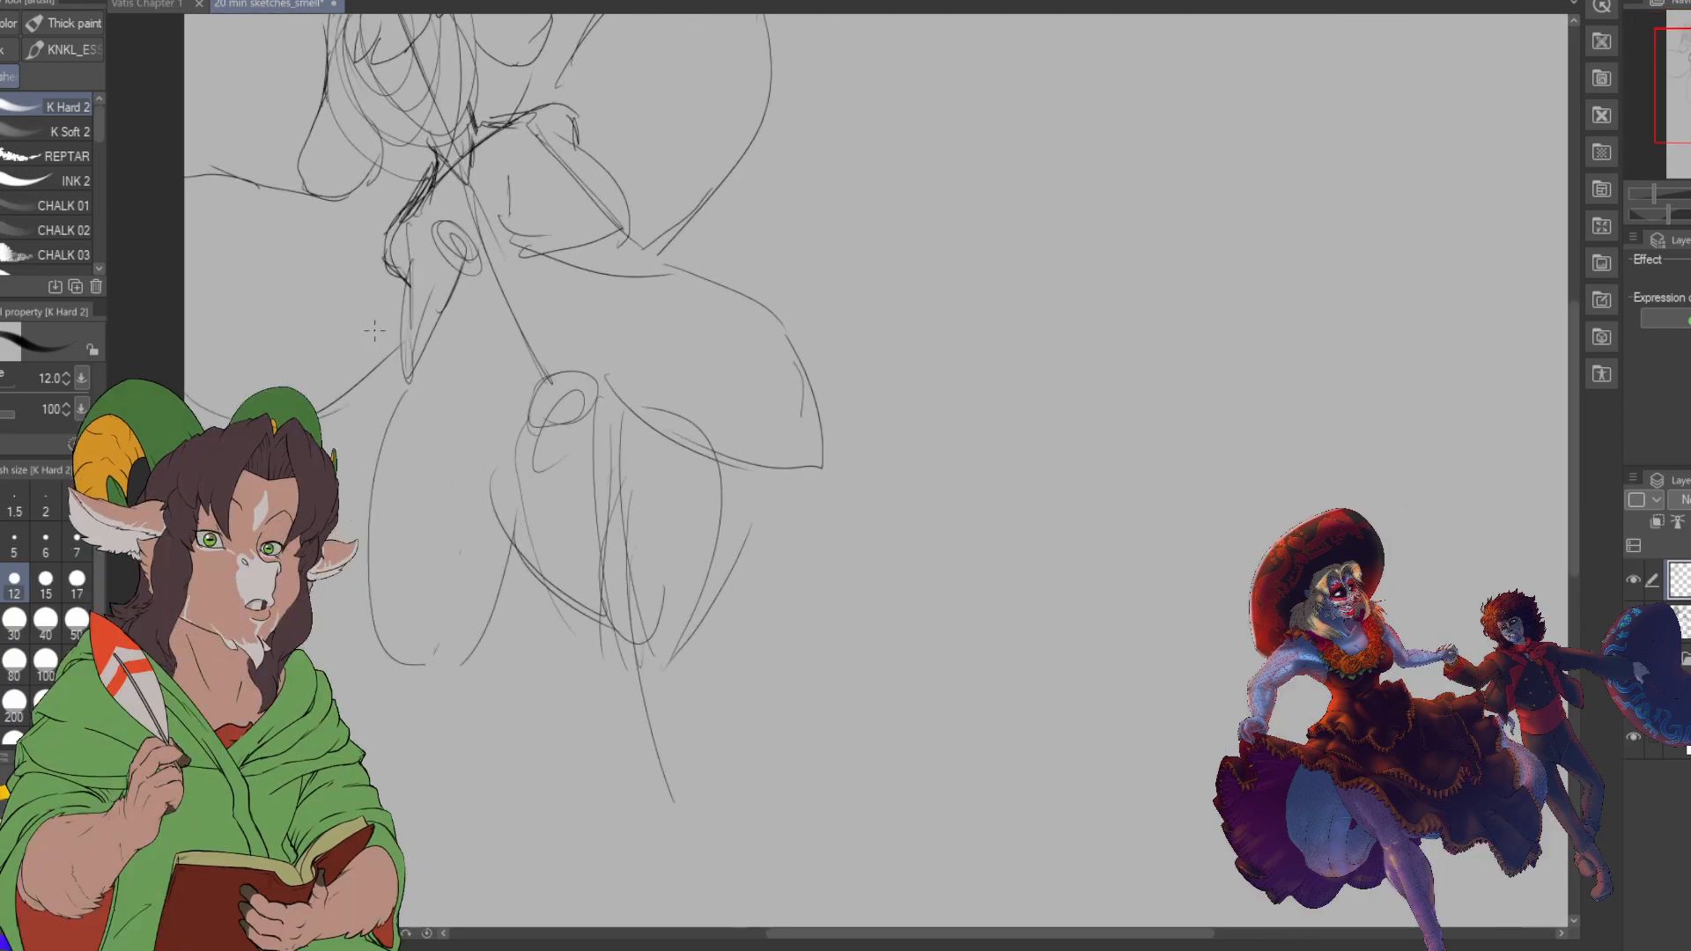
scroll(374, 330, up, 1)
drag(375, 331, 581, 650)
scroll(1047, 437, down, 2)
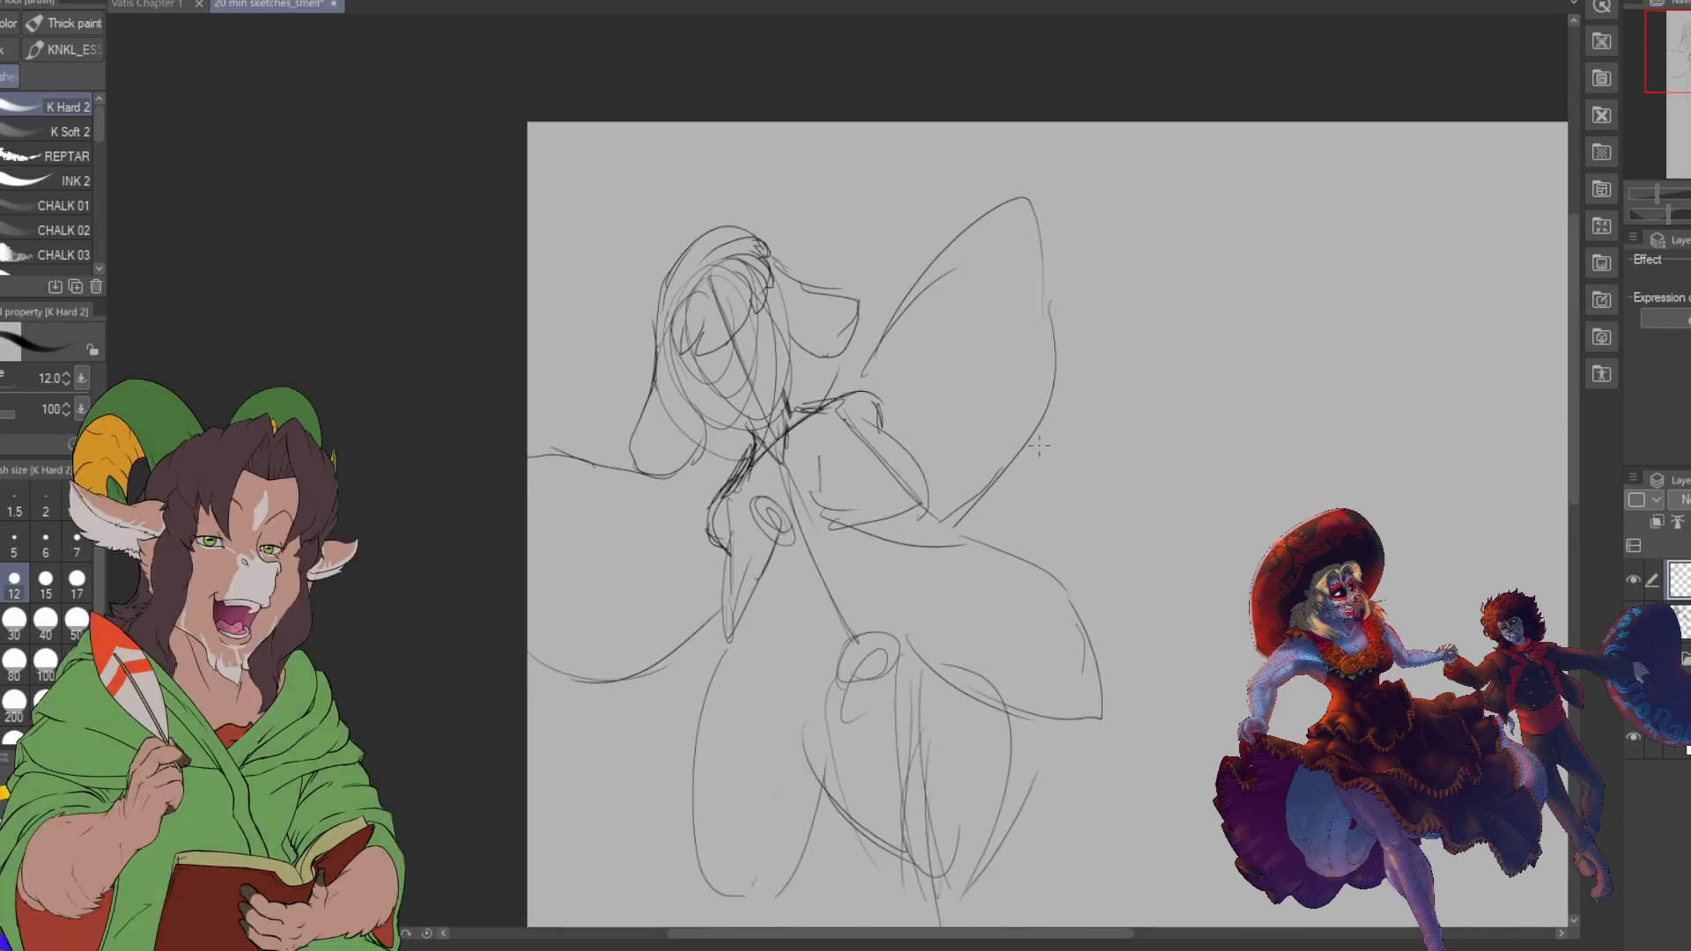
key(ctrl+t)
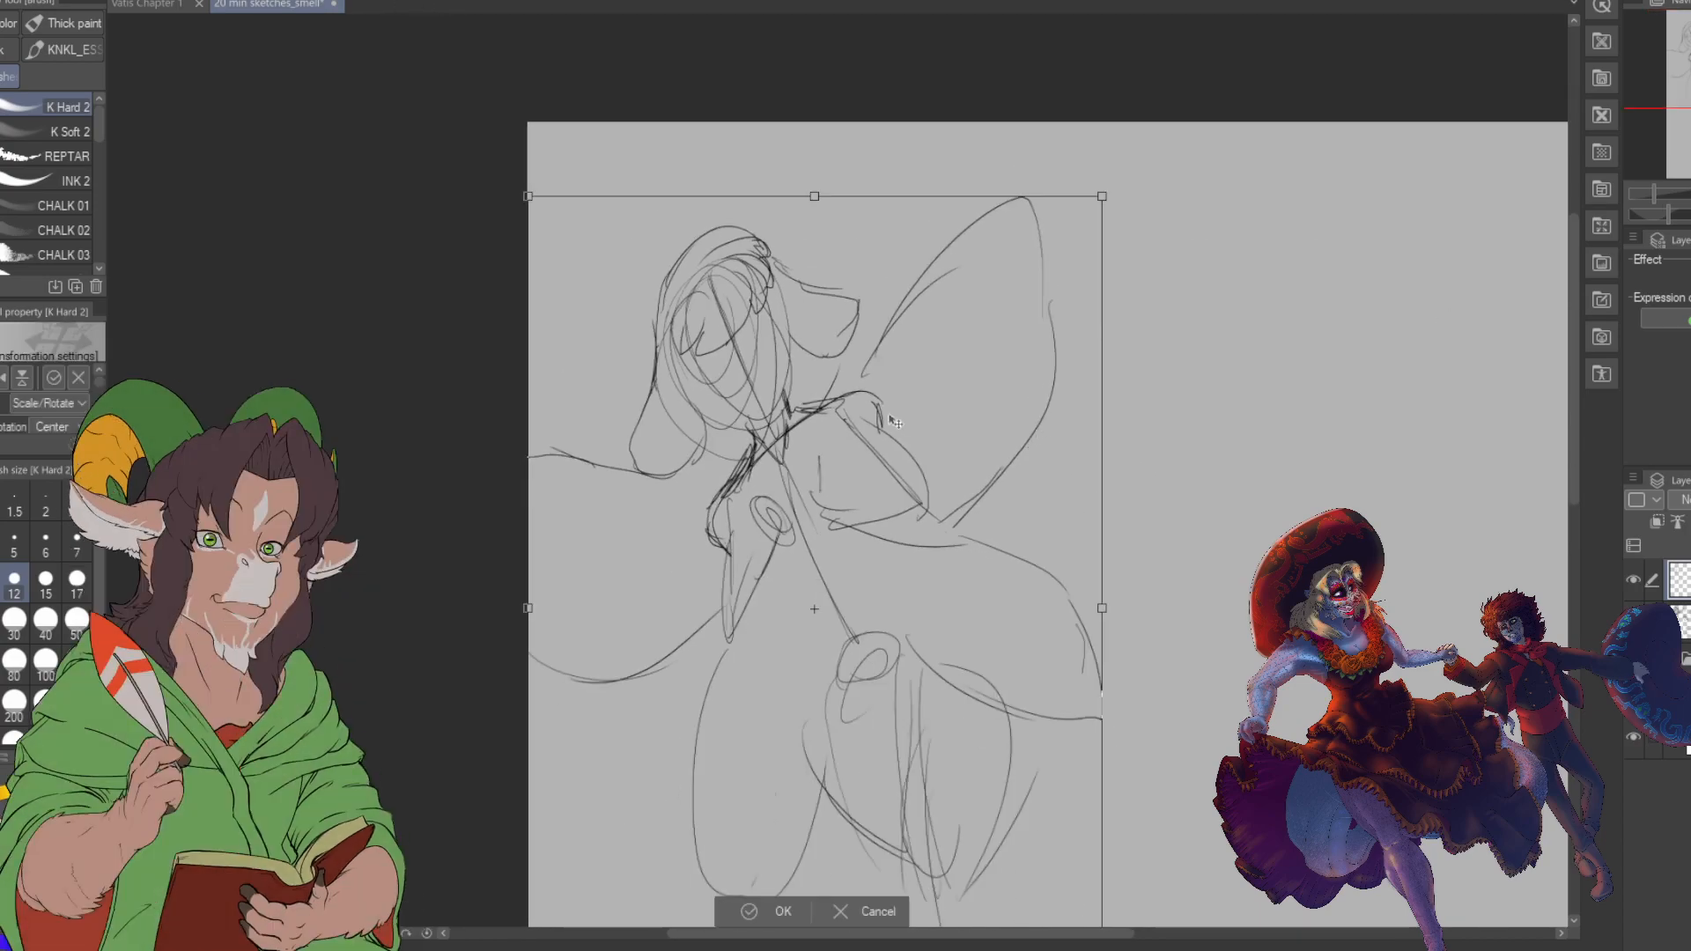
mouse_move(934, 513)
mouse_down()
mouse_move(1040, 528)
mouse_move(1089, 509)
mouse_up()
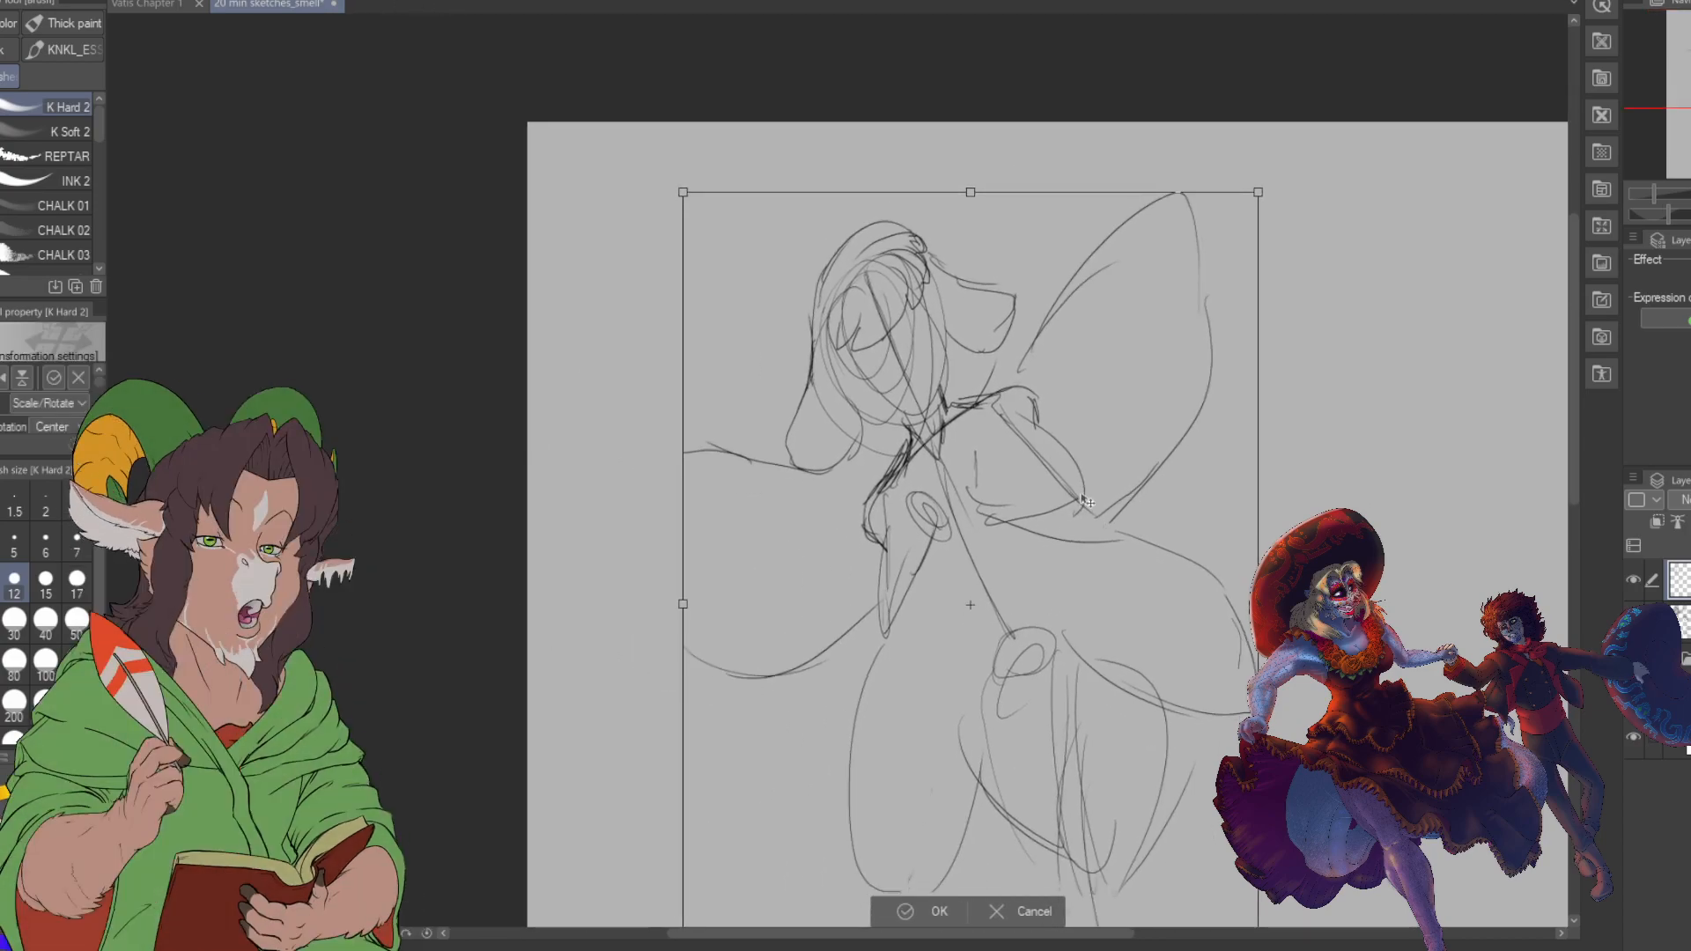
click(938, 921)
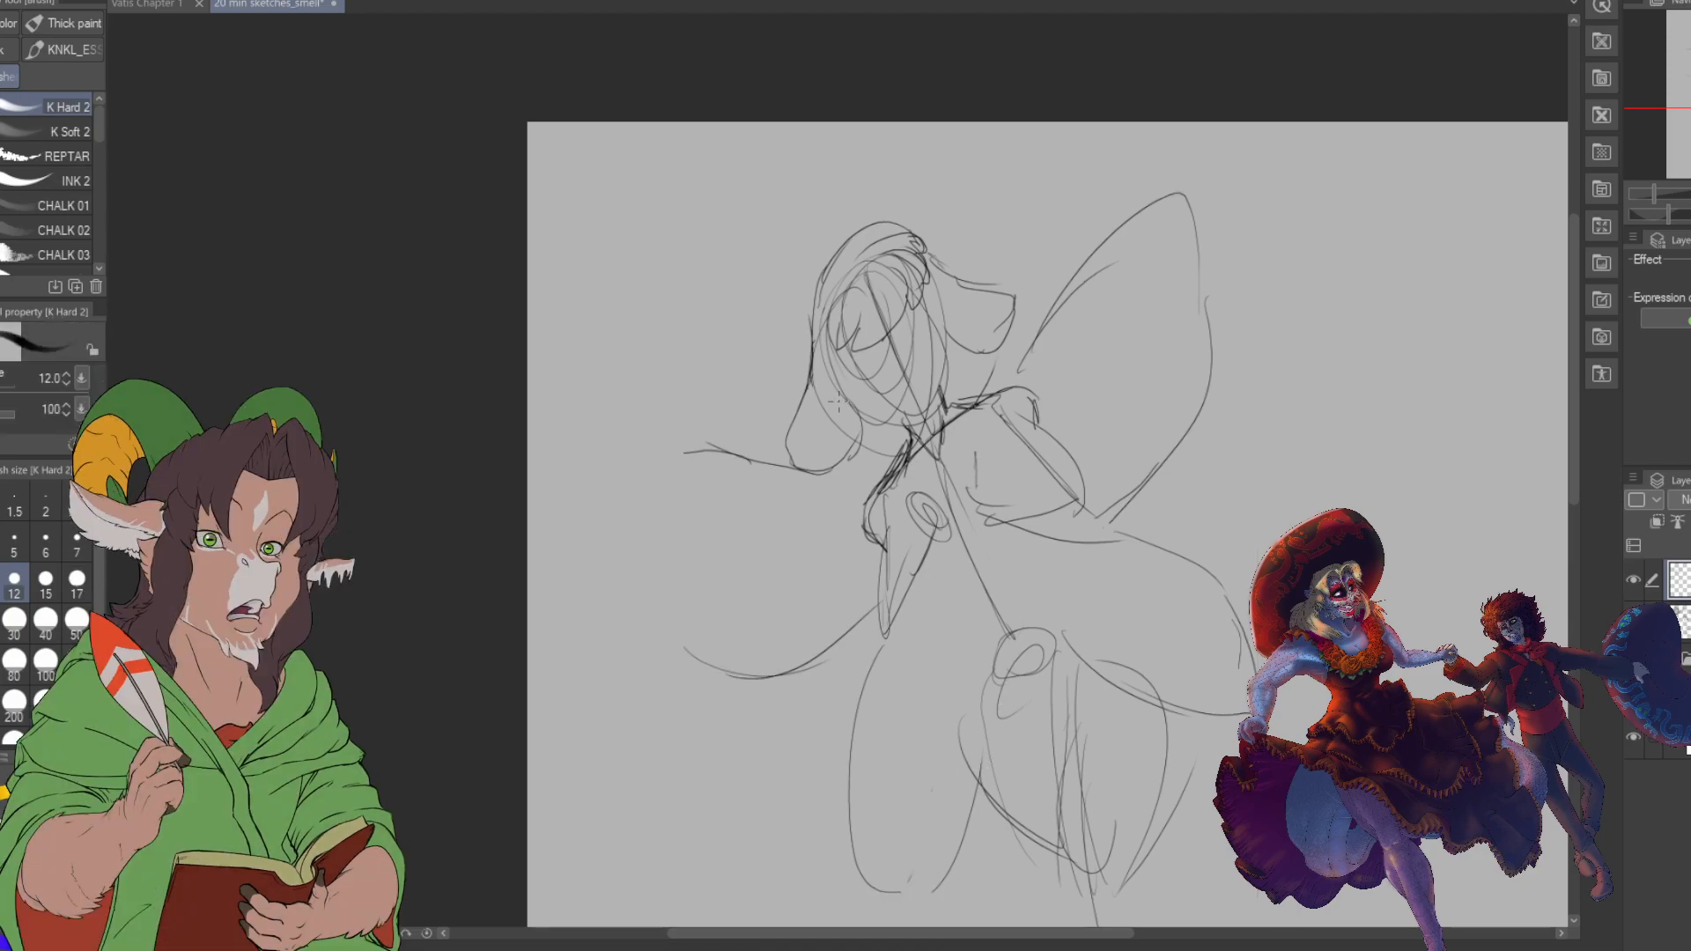
- Erase the construction ovals and facial guides inside the head with the Hard eraser at size 250
scroll(906, 402, up, 2)
scroll(979, 358, up, 1)
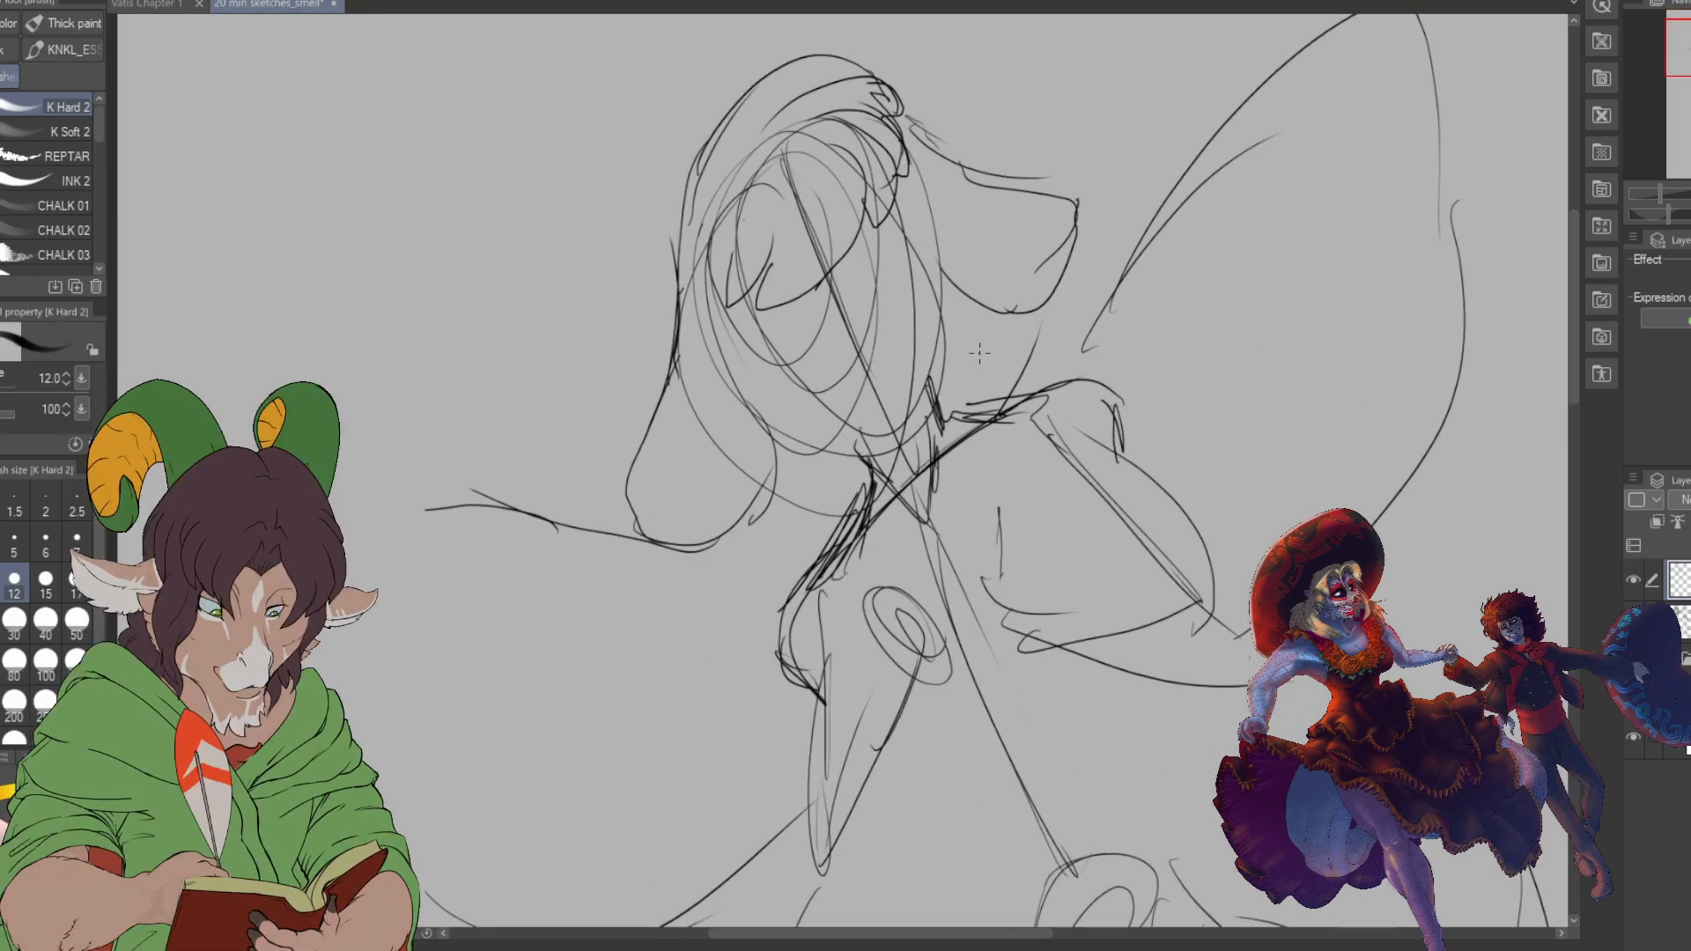
key(e)
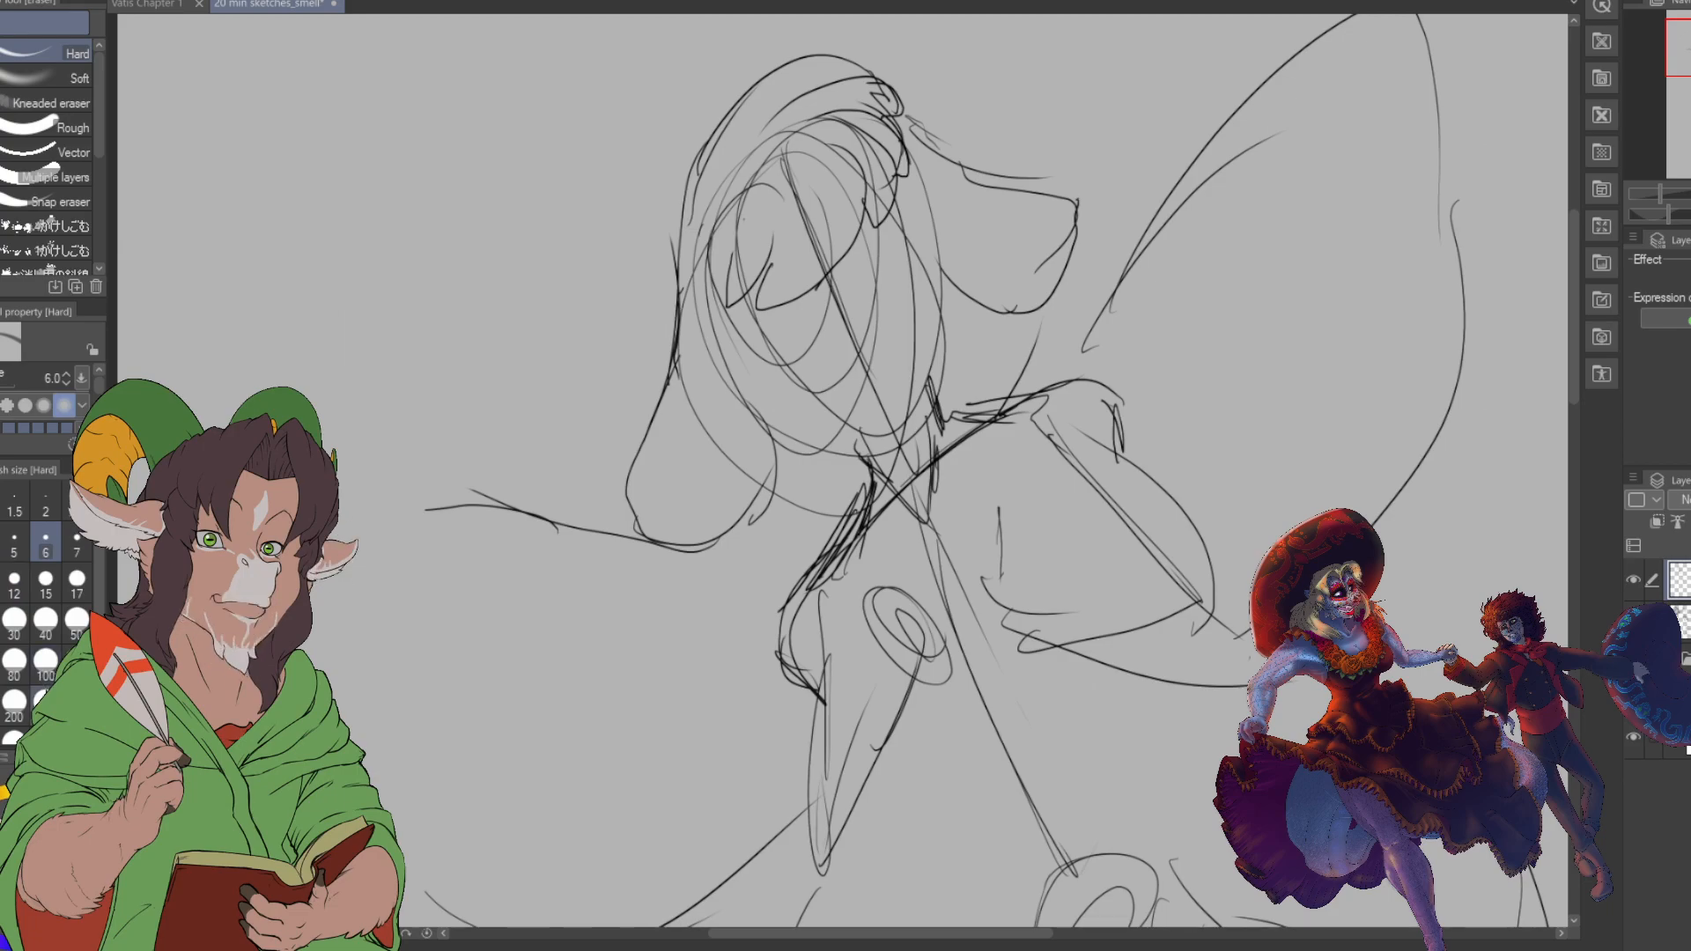
click(40, 705)
mouse_move(767, 247)
mouse_down()
mouse_move(827, 400)
mouse_move(885, 412)
mouse_up()
mouse_move(865, 333)
mouse_down()
mouse_move(789, 297)
mouse_move(824, 193)
mouse_move(855, 236)
mouse_move(806, 352)
mouse_move(734, 165)
mouse_move(803, 307)
mouse_move(716, 339)
mouse_move(716, 258)
mouse_move(864, 163)
mouse_move(835, 116)
mouse_move(944, 285)
mouse_move(932, 311)
mouse_move(884, 327)
mouse_move(800, 437)
mouse_move(744, 403)
mouse_move(760, 379)
mouse_move(854, 358)
mouse_move(893, 404)
mouse_move(933, 334)
mouse_up()
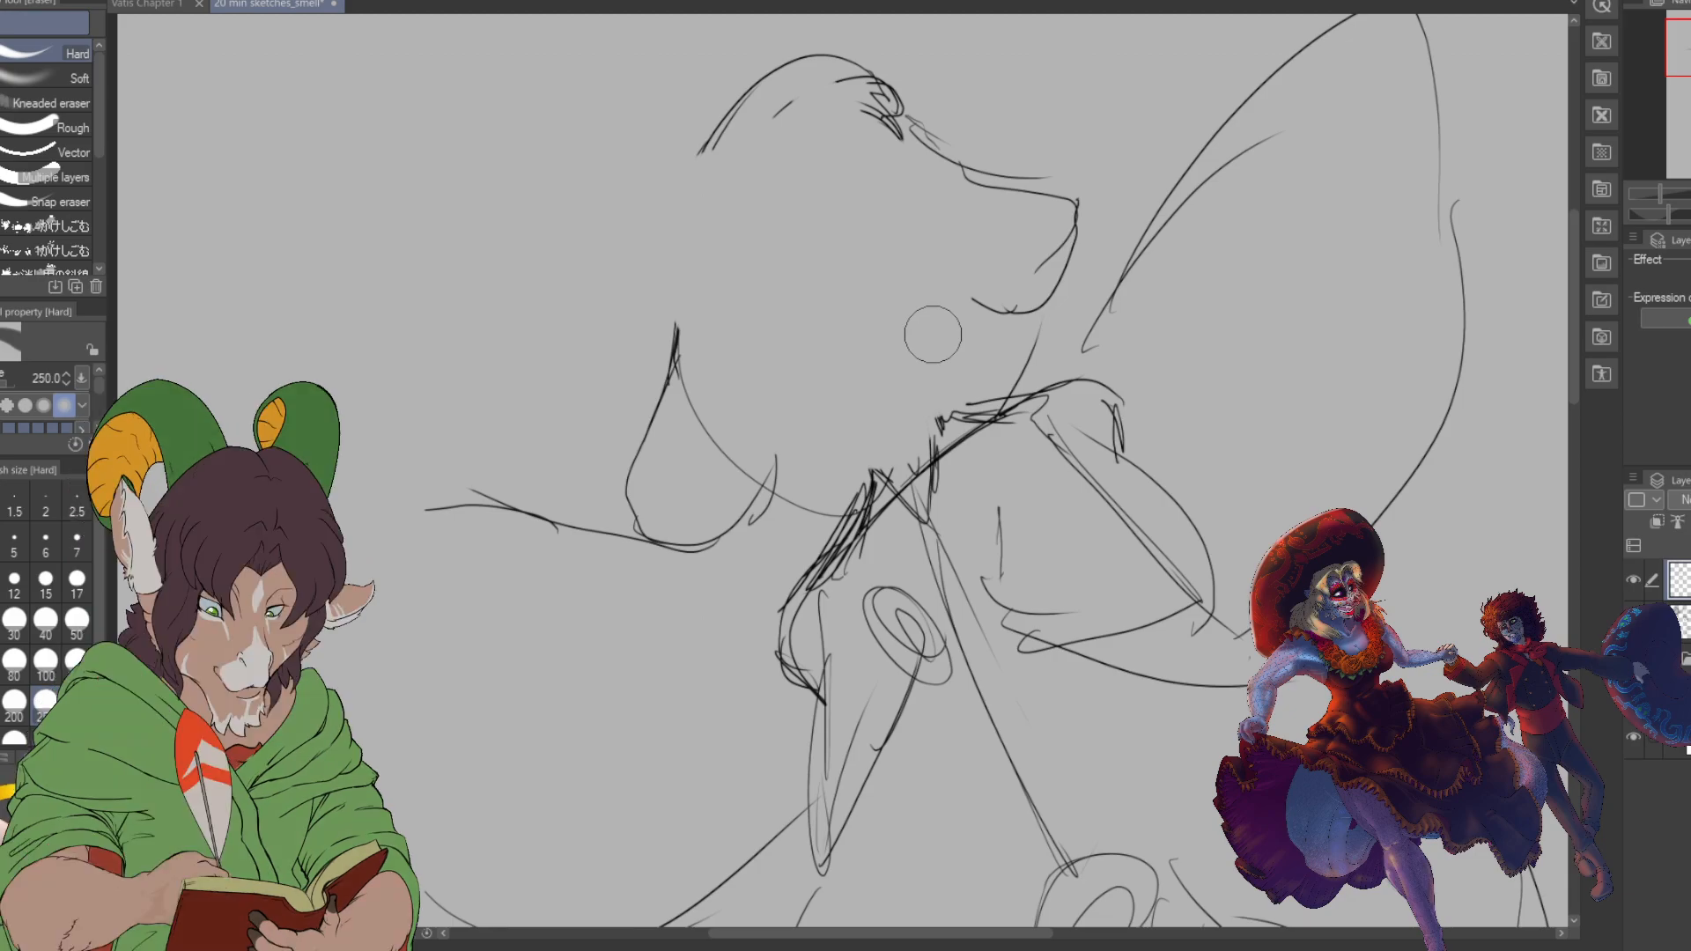
- Draw the face outline with furry cheeks on both sides and a darkened, rounded jawline
key(b)
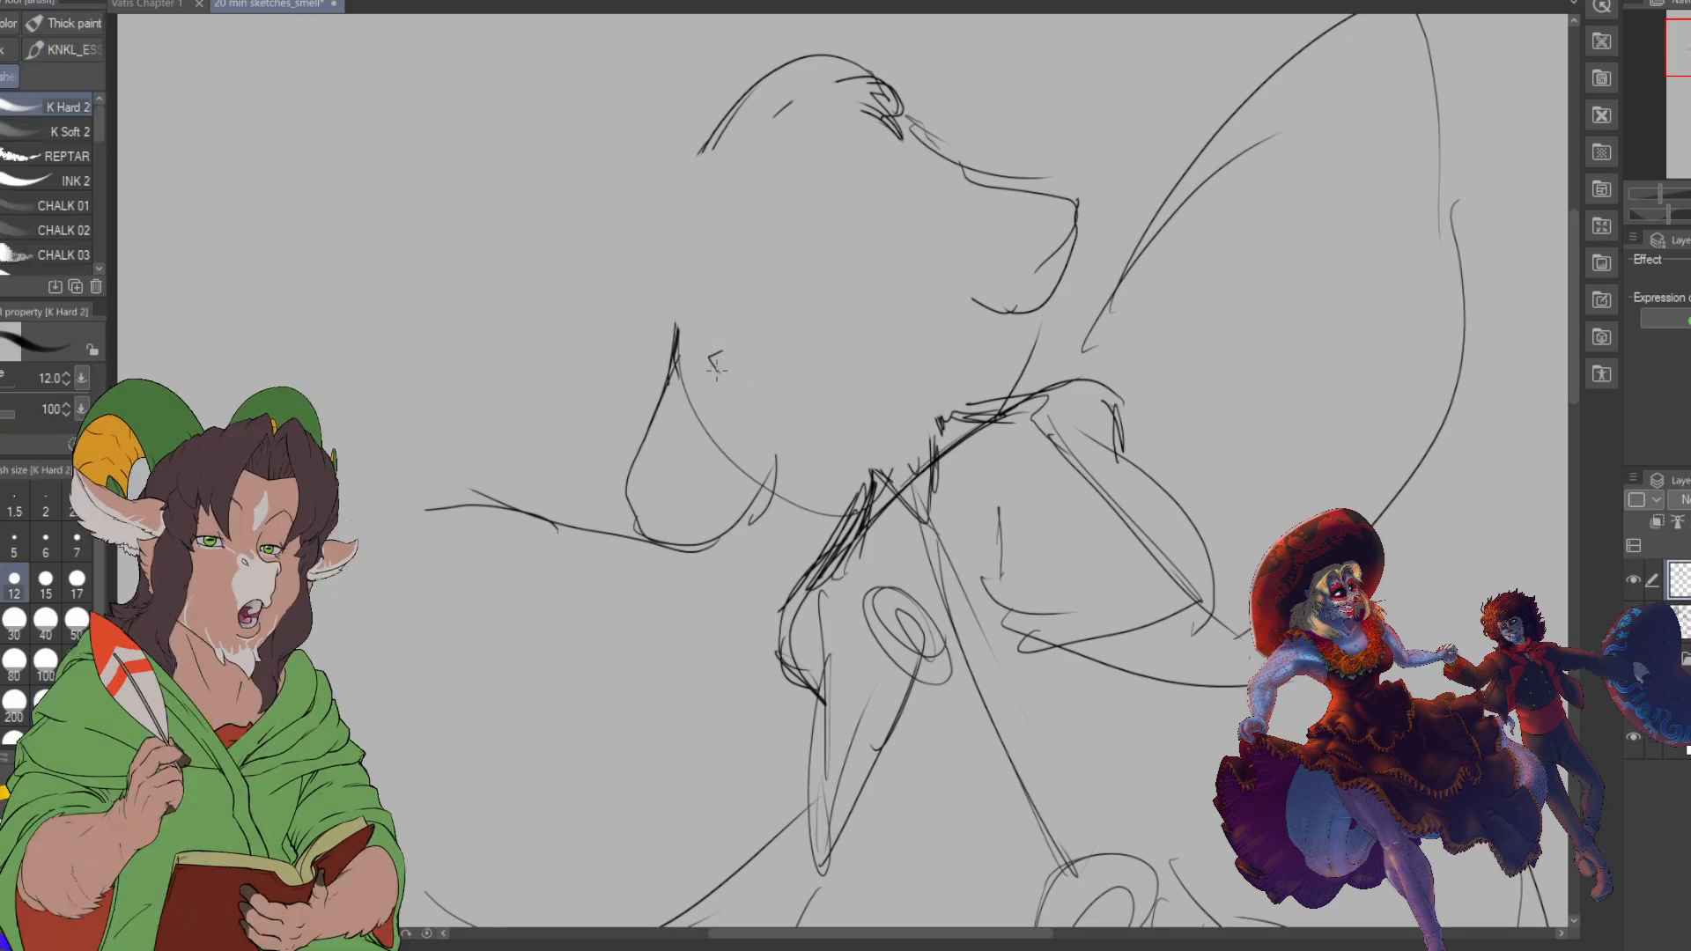
mouse_move(738, 394)
mouse_down()
mouse_move(775, 443)
mouse_move(797, 438)
mouse_up()
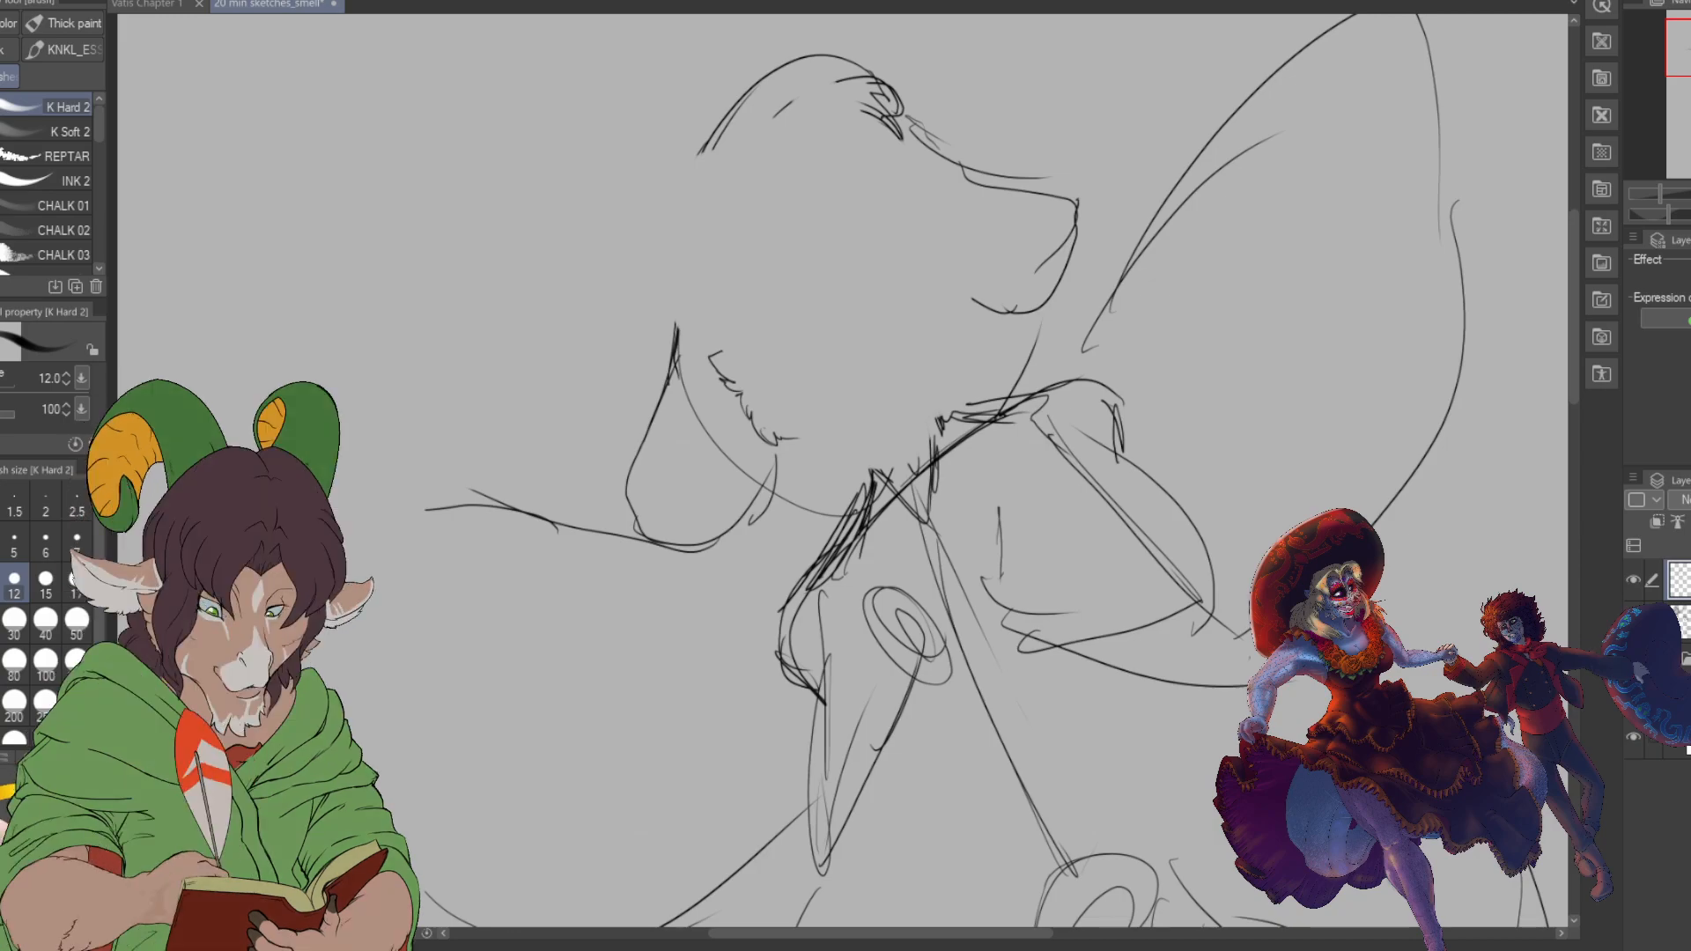
mouse_move(916, 264)
mouse_down()
mouse_move(933, 254)
mouse_move(954, 333)
mouse_move(923, 402)
mouse_up()
mouse_move(777, 440)
mouse_down()
mouse_move(887, 431)
mouse_move(831, 446)
mouse_move(928, 399)
mouse_move(823, 447)
mouse_move(899, 431)
mouse_up()
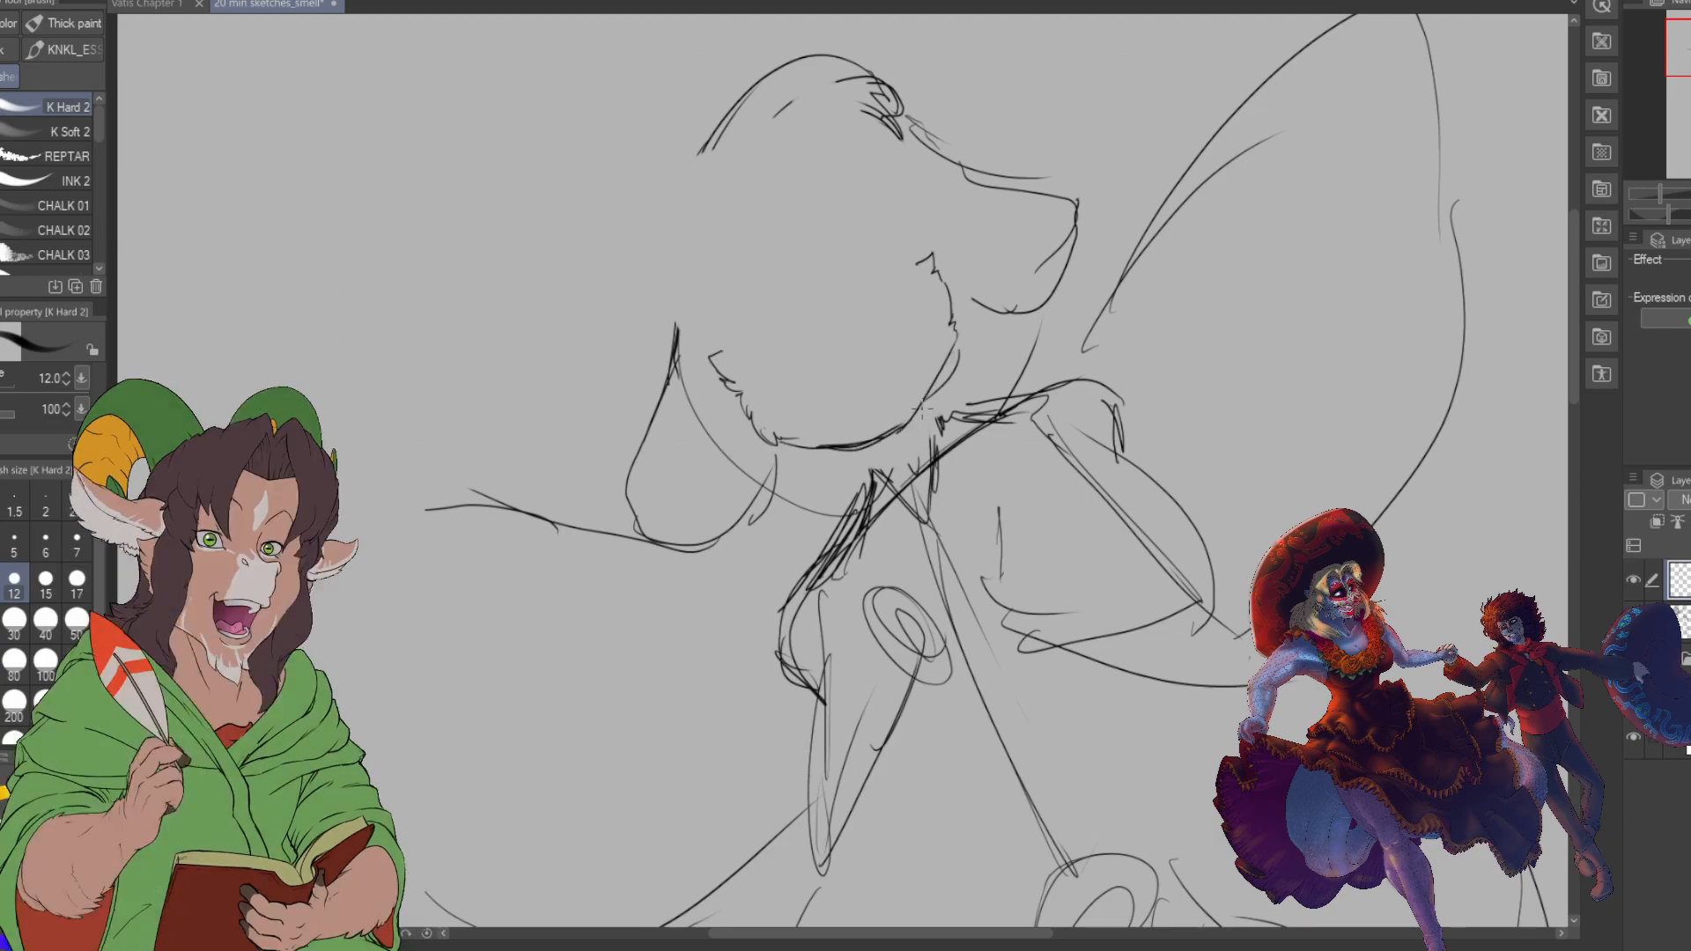
mouse_move(787, 451)
mouse_down()
mouse_move(922, 428)
mouse_move(844, 441)
mouse_move(886, 448)
mouse_move(954, 362)
mouse_up()
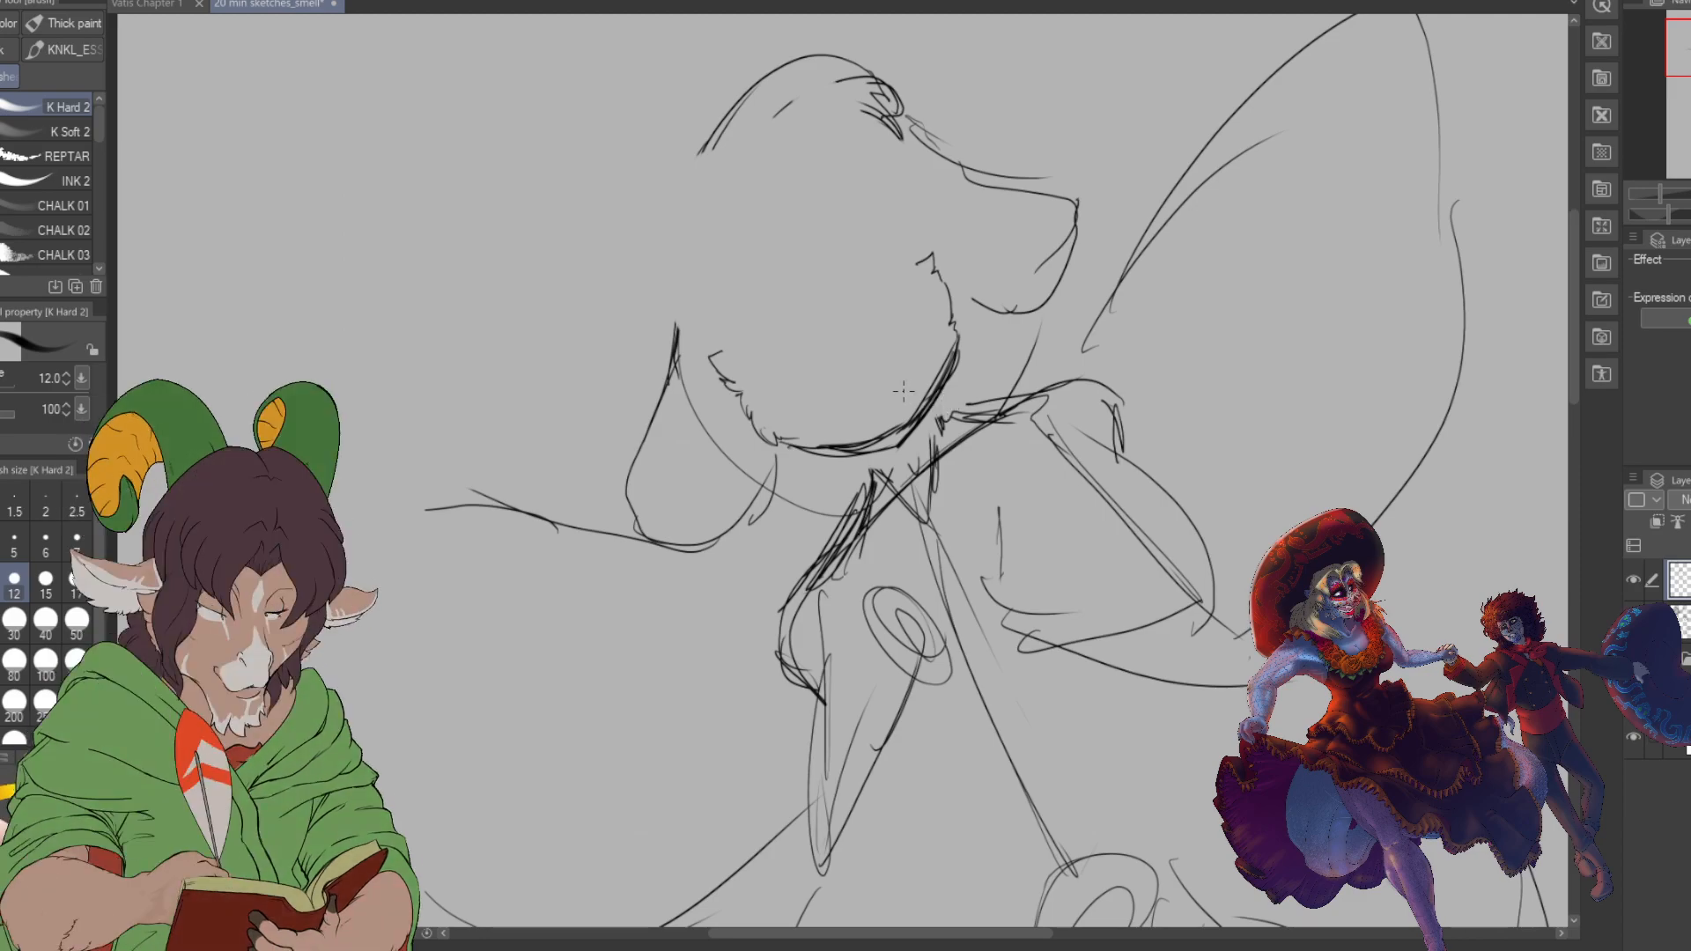
- Erase the lower wings on both sides of the hips with the Hard eraser
scroll(908, 390, down, 4)
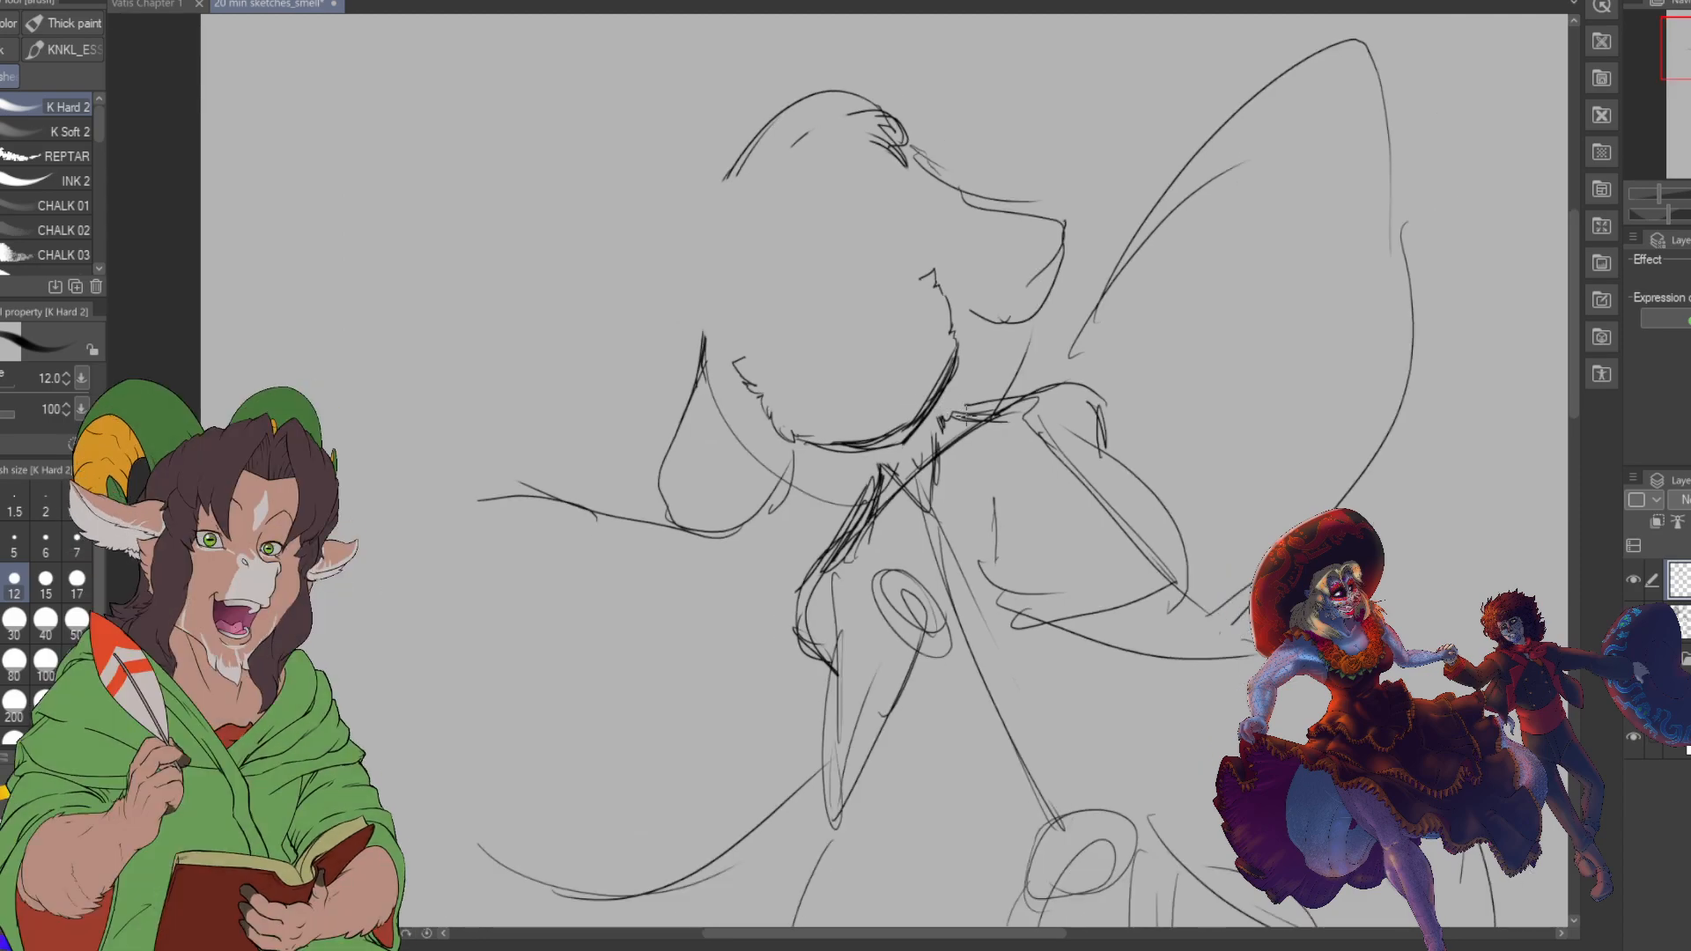
scroll(1017, 519, down, 1)
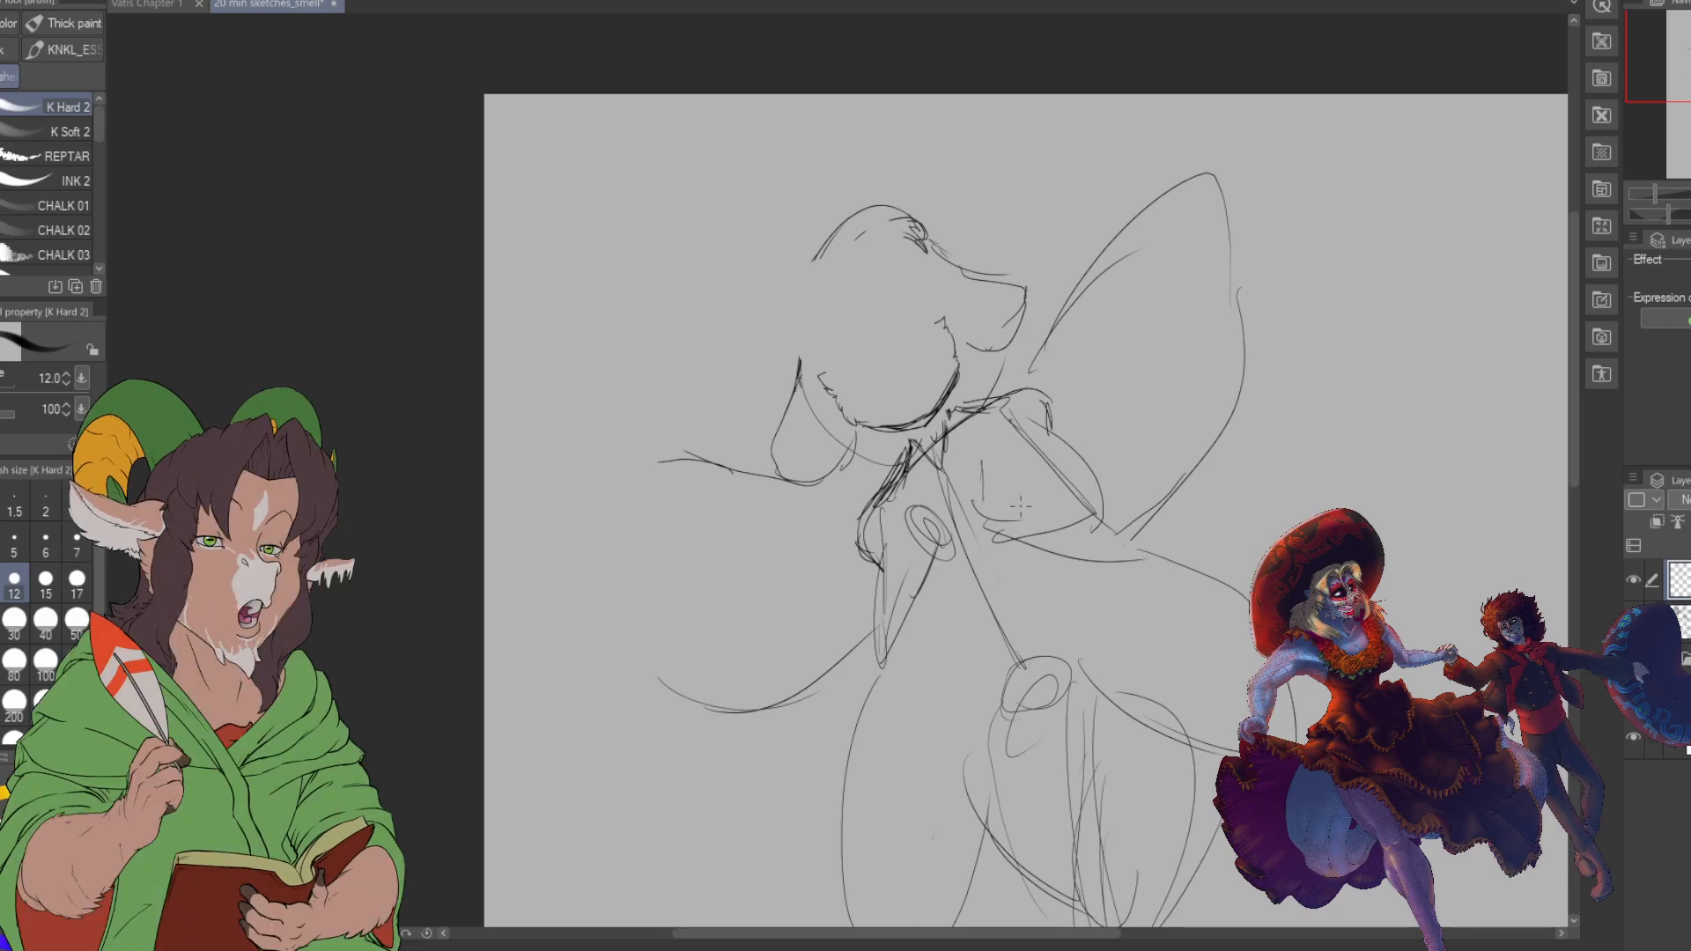
mouse_move(1026, 510)
mouse_down()
mouse_move(795, 315)
mouse_move(849, 316)
mouse_up()
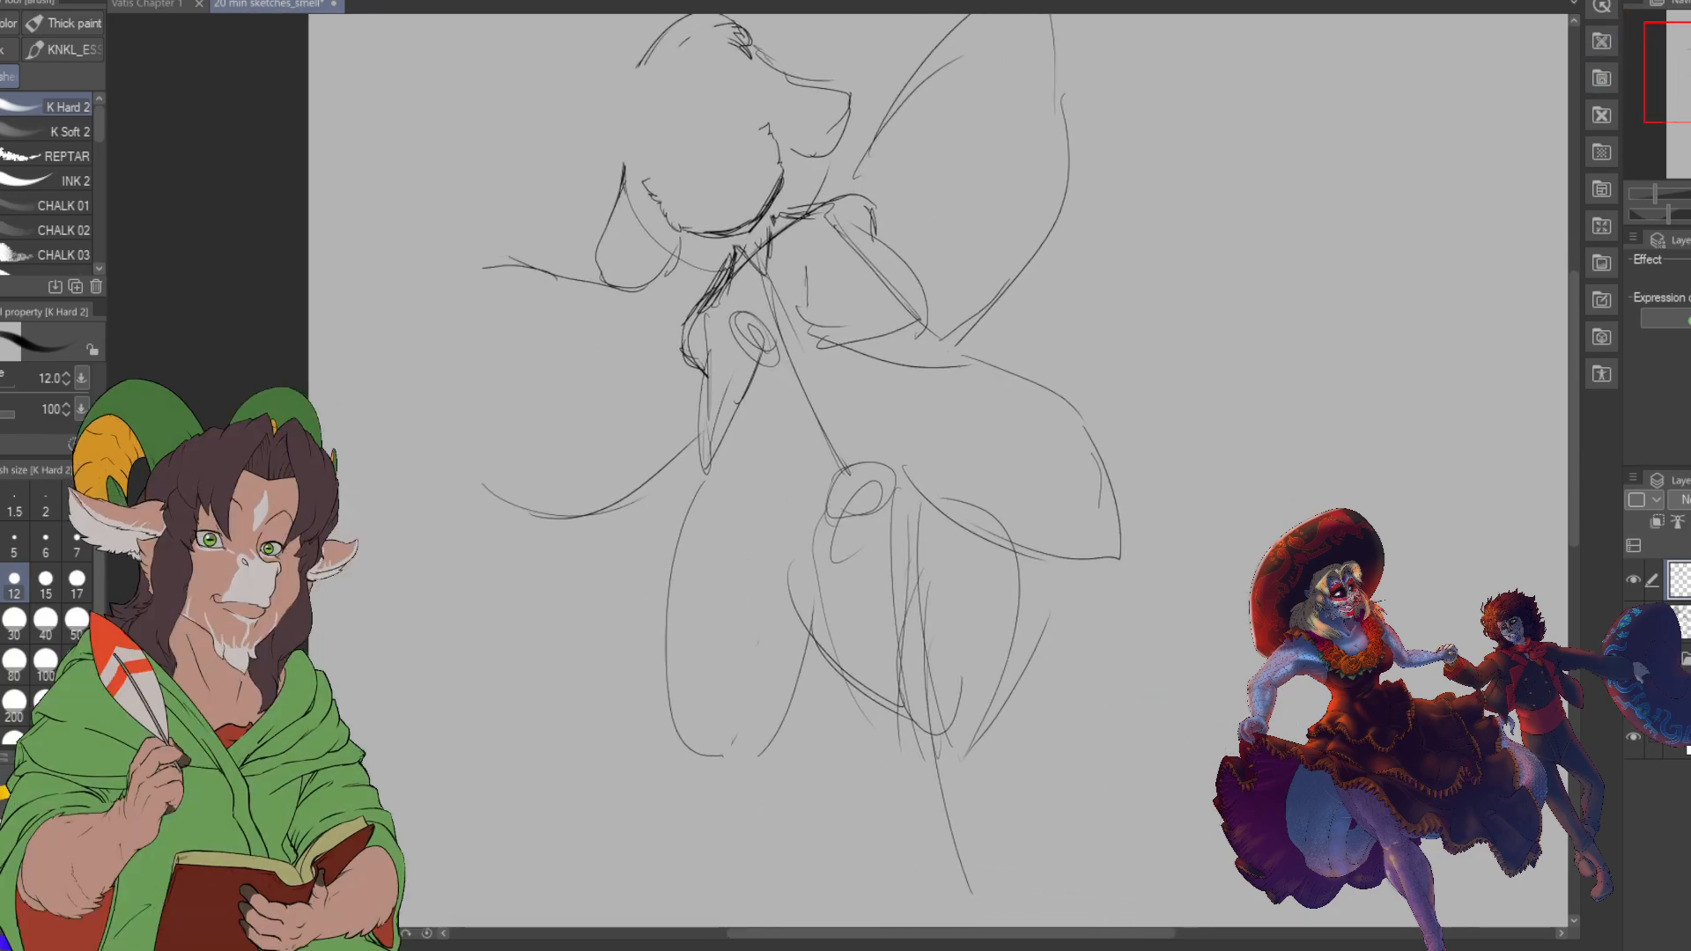
key(e)
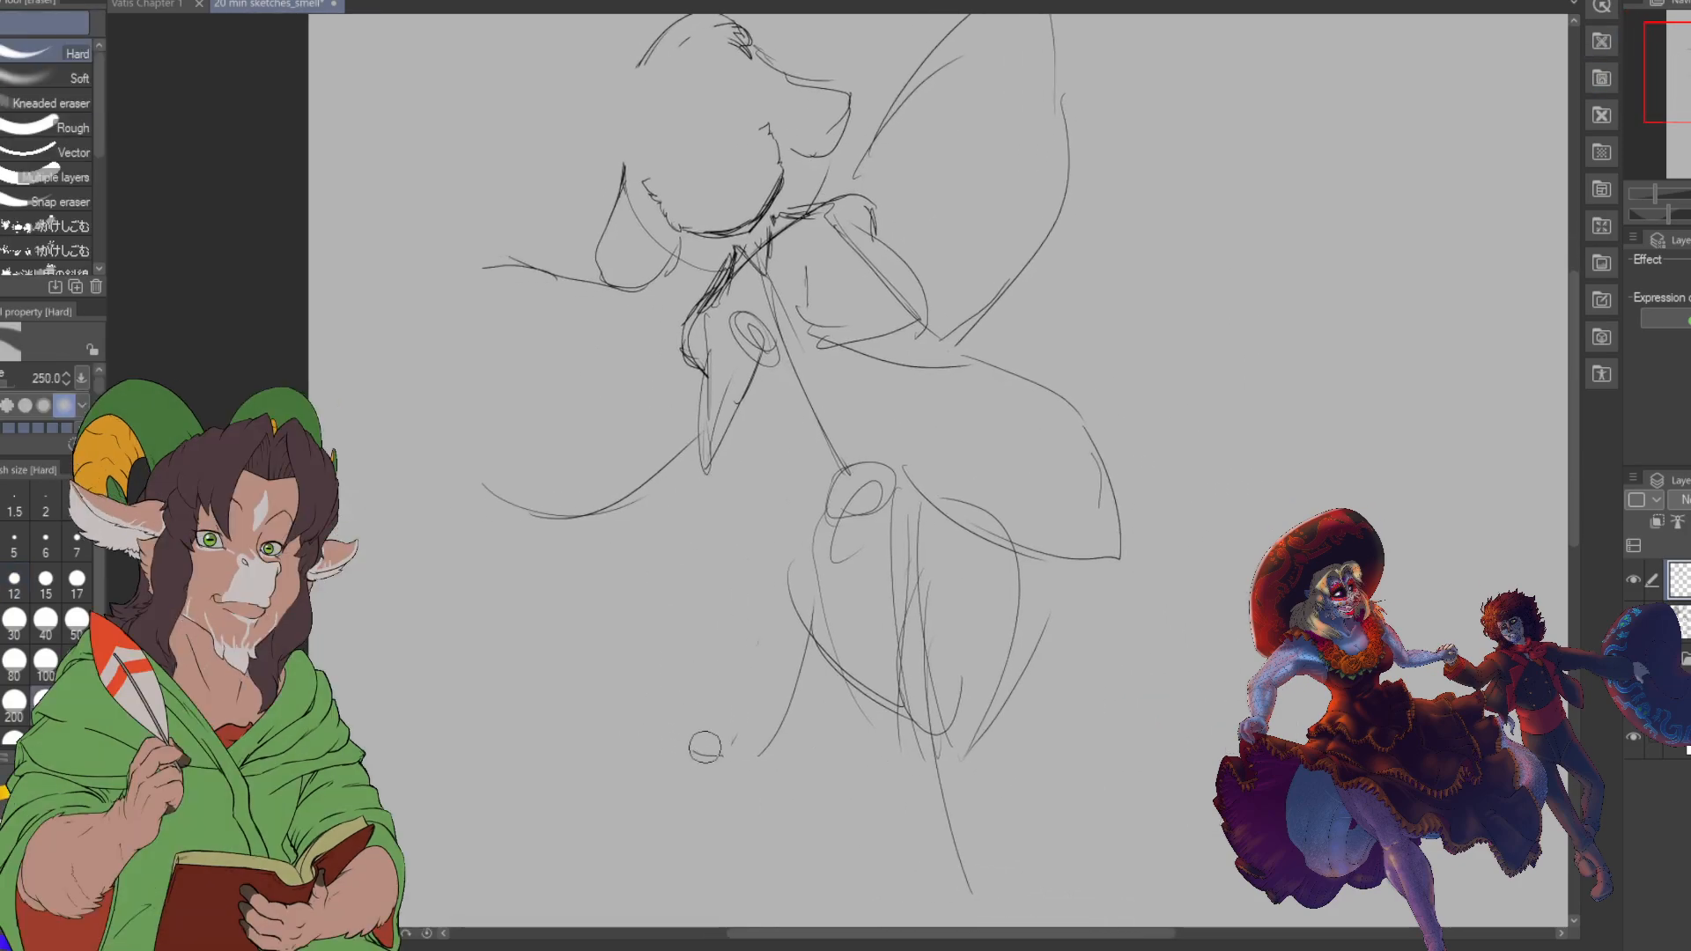
mouse_move(914, 465)
mouse_down()
mouse_move(1042, 560)
mouse_move(1073, 559)
mouse_move(1097, 546)
mouse_move(1059, 425)
mouse_move(1105, 464)
mouse_move(1118, 533)
mouse_move(989, 373)
mouse_up()
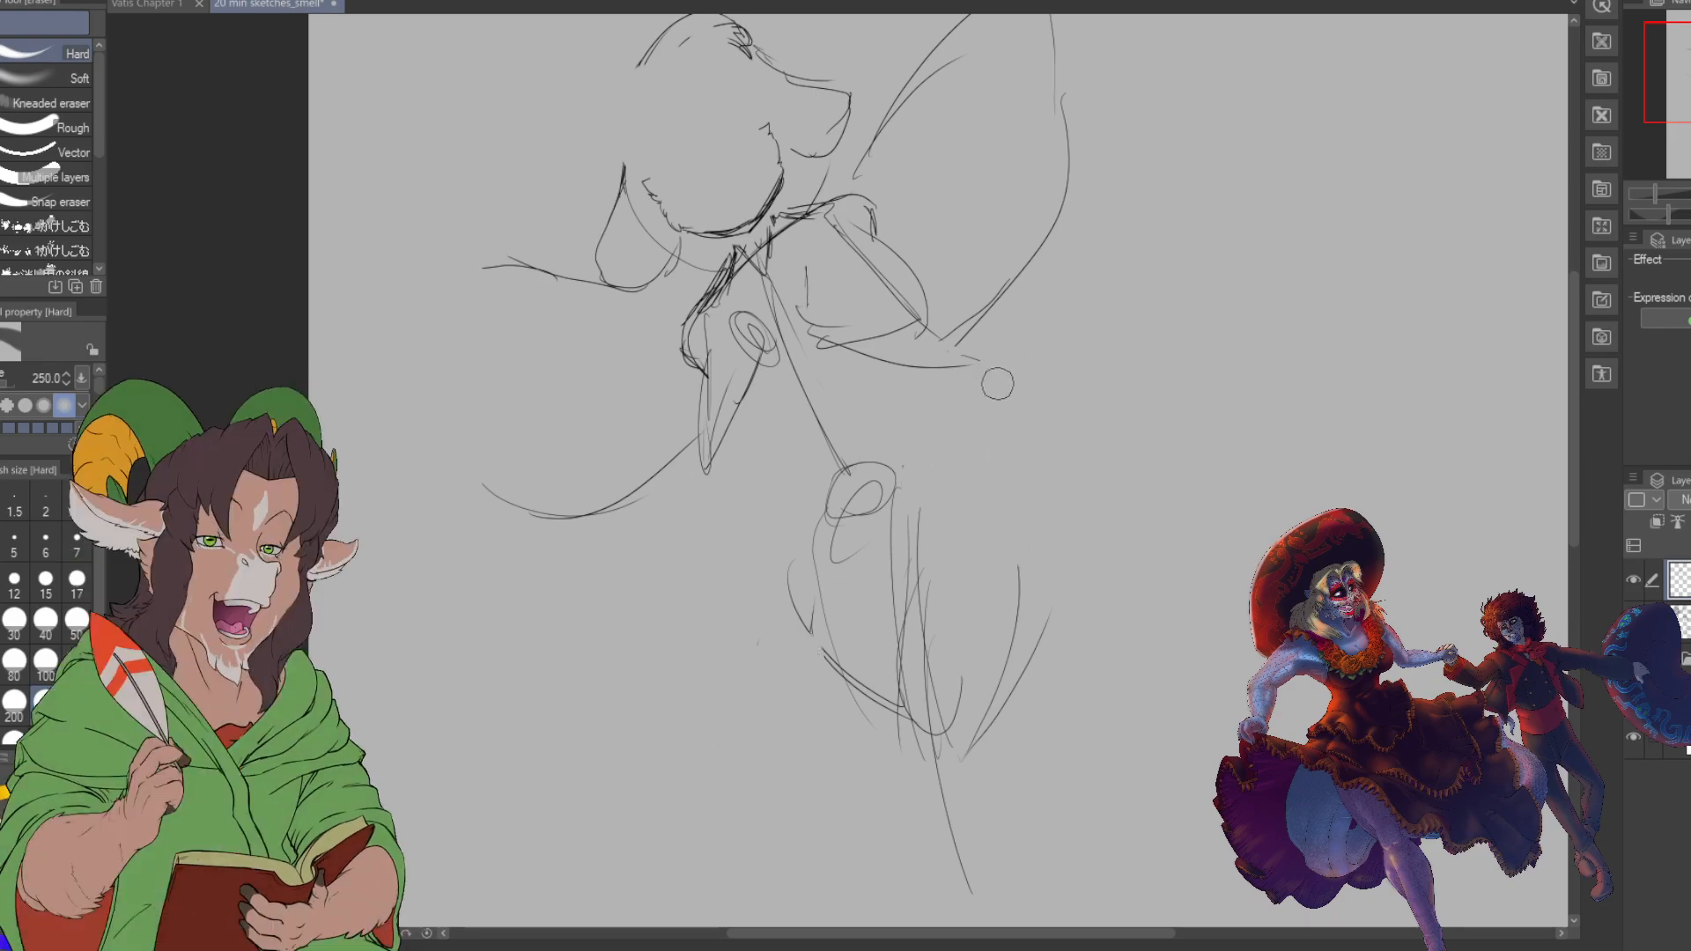
- Sketch jagged bangs across the forehead with the K Hard 2 brush at size 12, ending in a tuft at the left temple
drag(1655, 81, 1640, 51)
scroll(671, 368, up, 2)
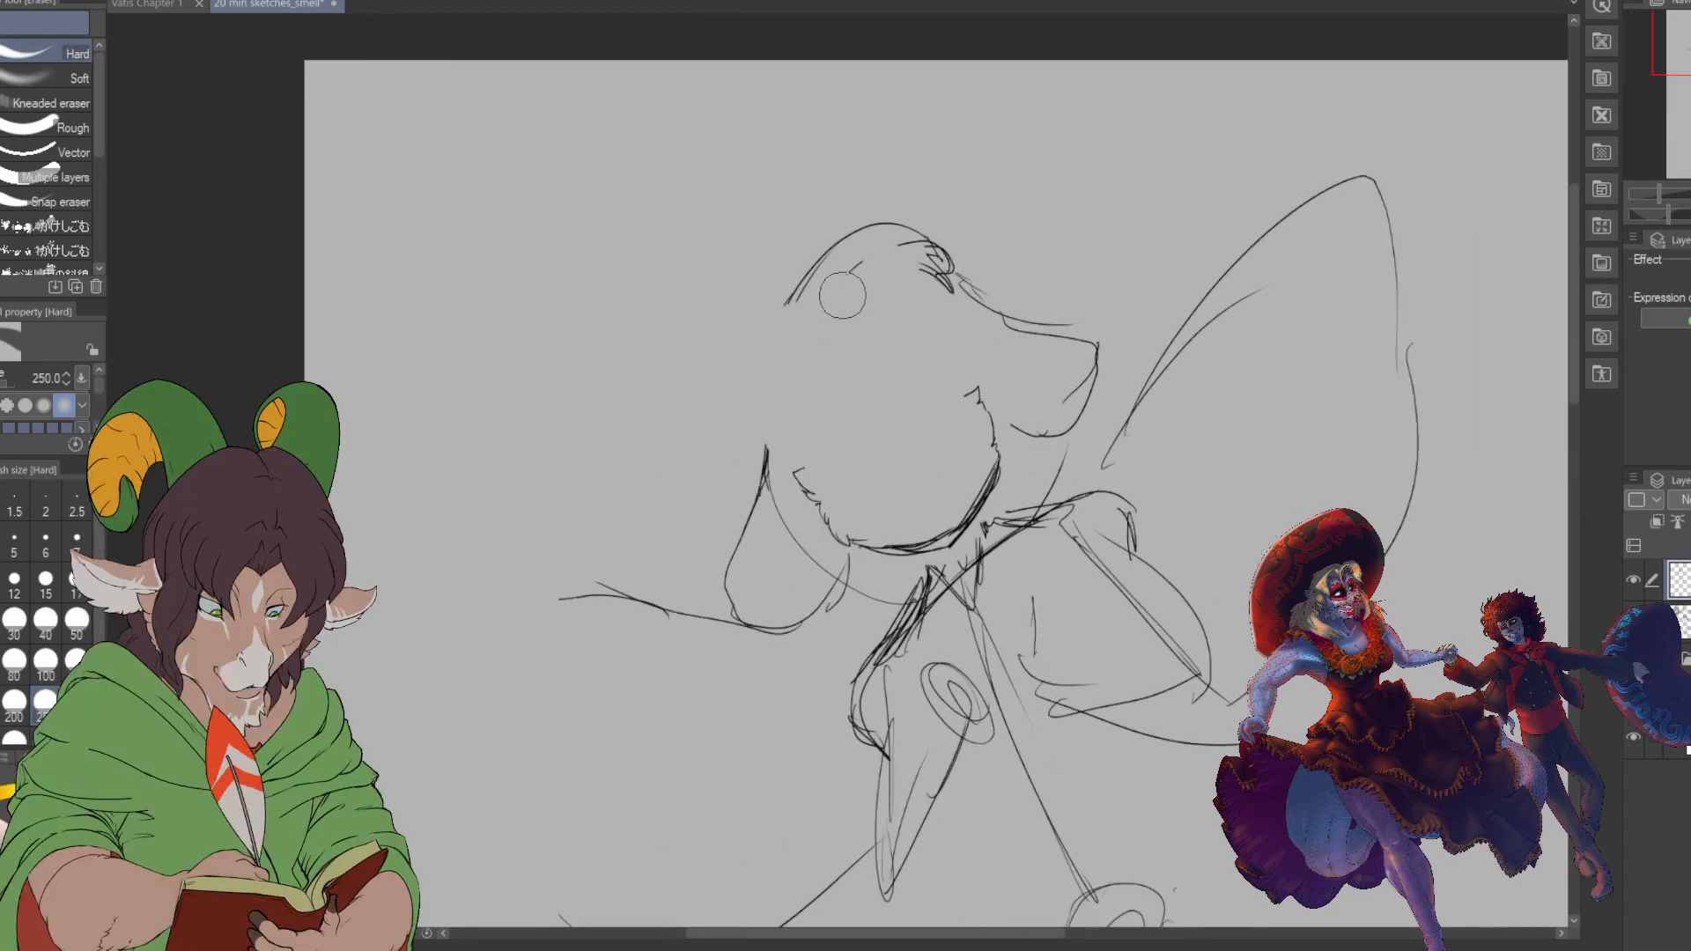
key(b)
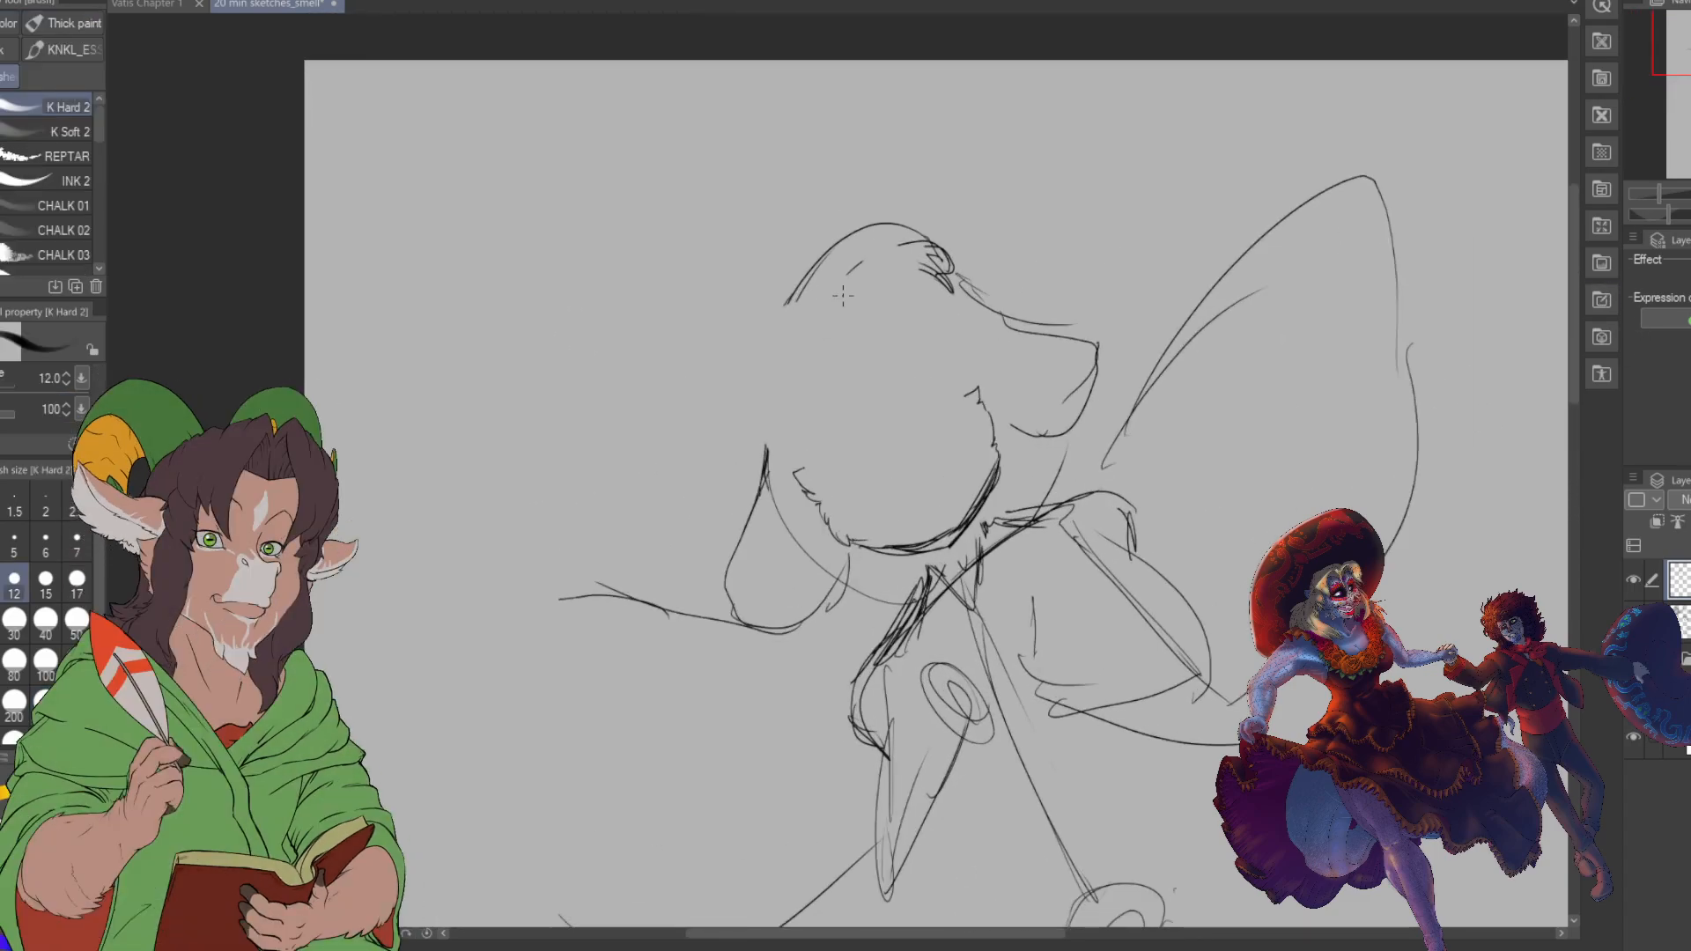
mouse_move(780, 381)
mouse_down()
mouse_move(774, 412)
mouse_move(820, 368)
mouse_up()
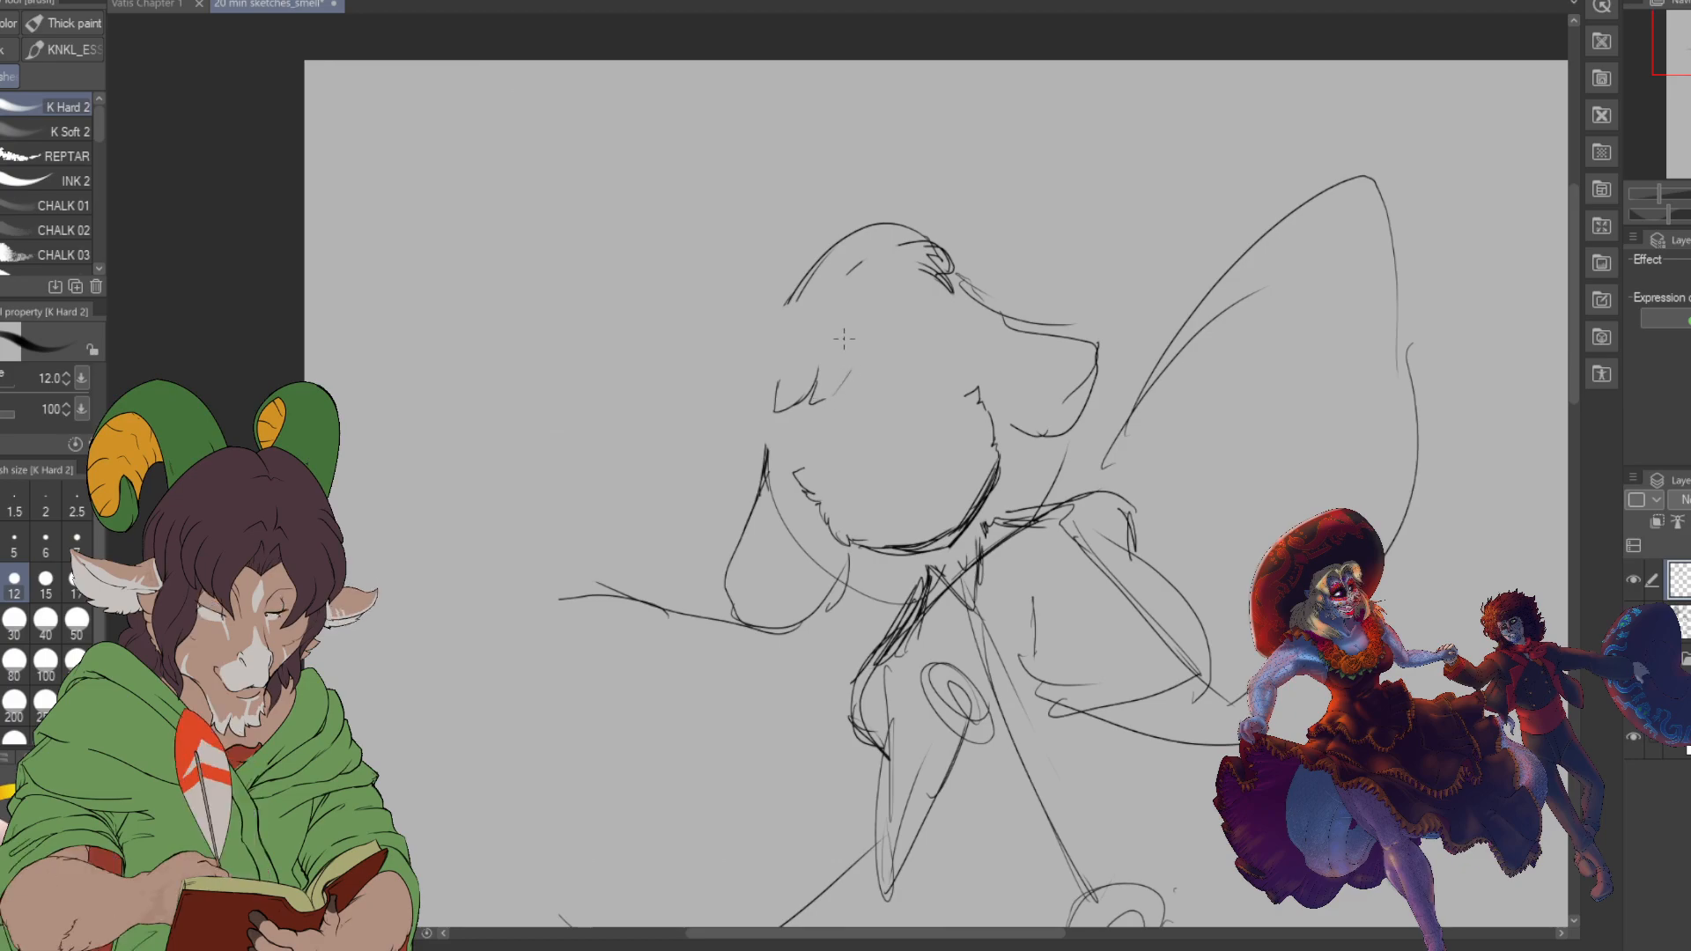
drag(839, 398, 857, 354)
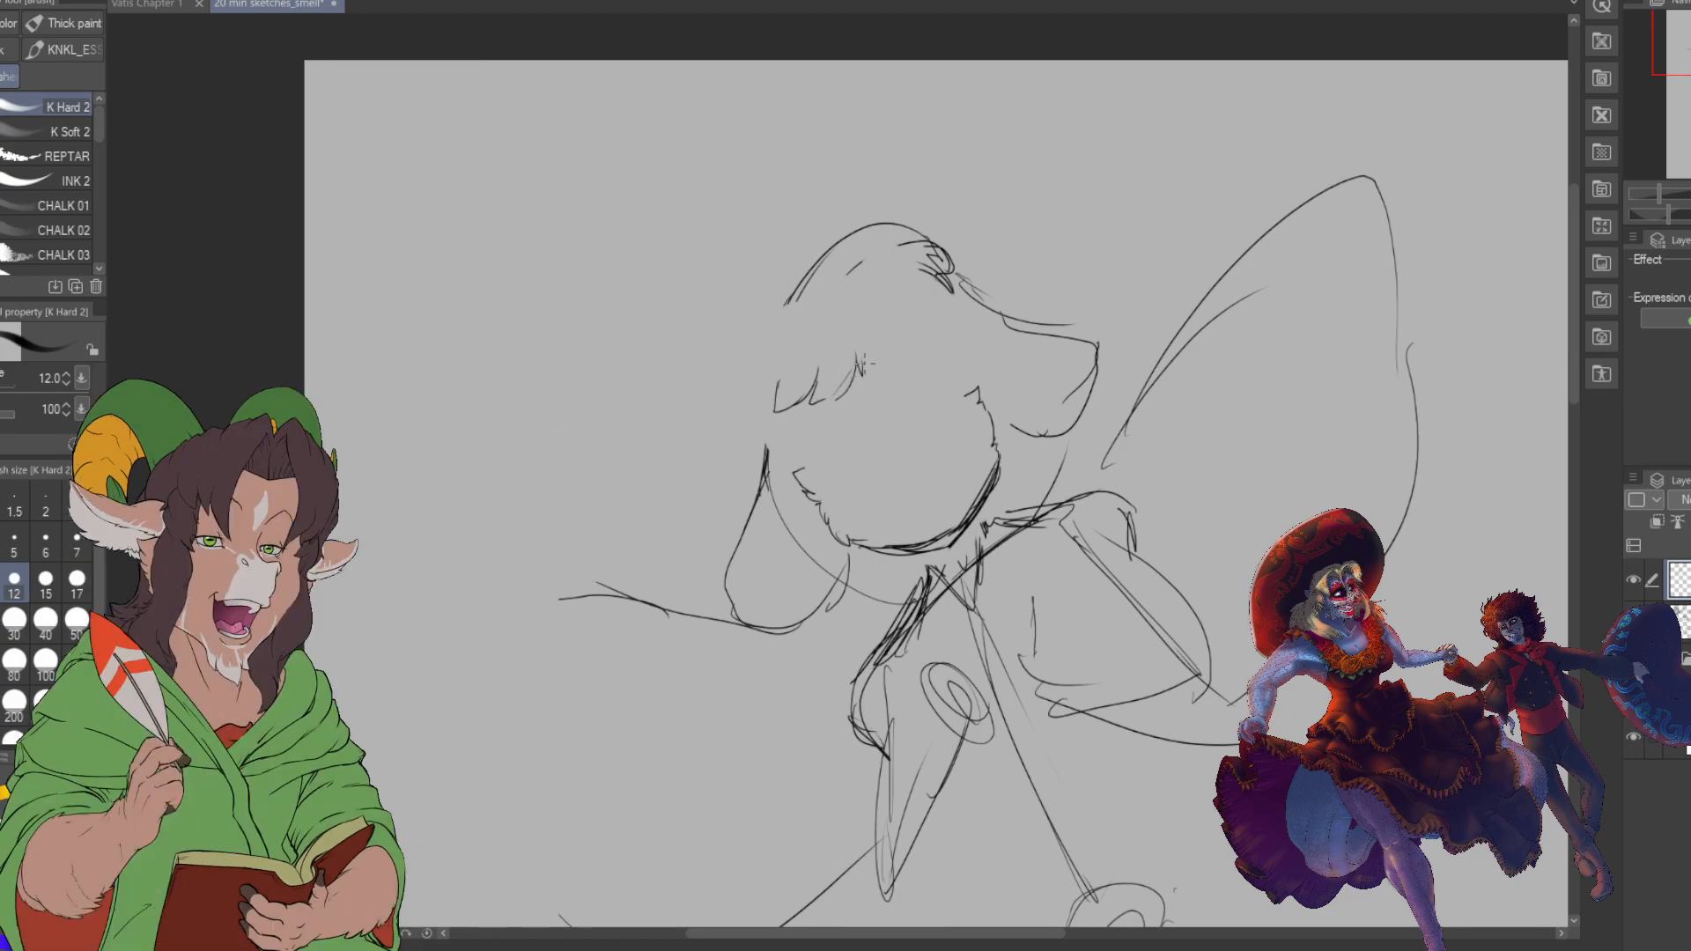
mouse_move(909, 357)
mouse_down()
mouse_move(934, 365)
mouse_move(941, 316)
mouse_move(960, 333)
mouse_up()
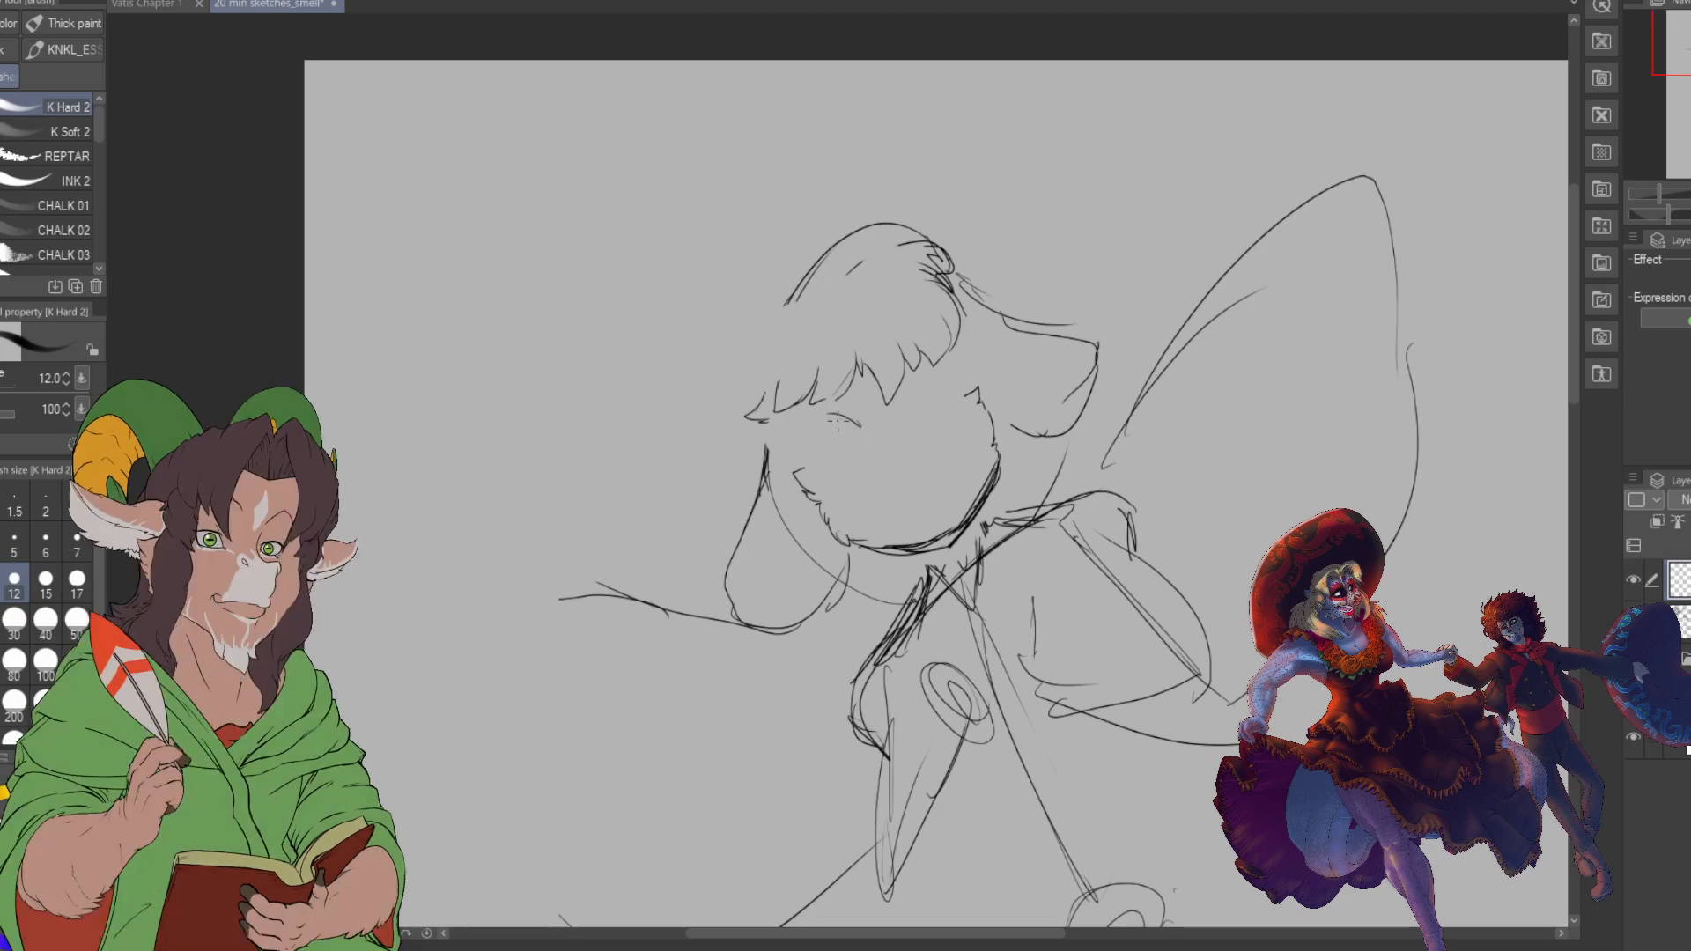
- Rough in both eyes below the bangs and a small nose between them
drag(829, 423, 847, 430)
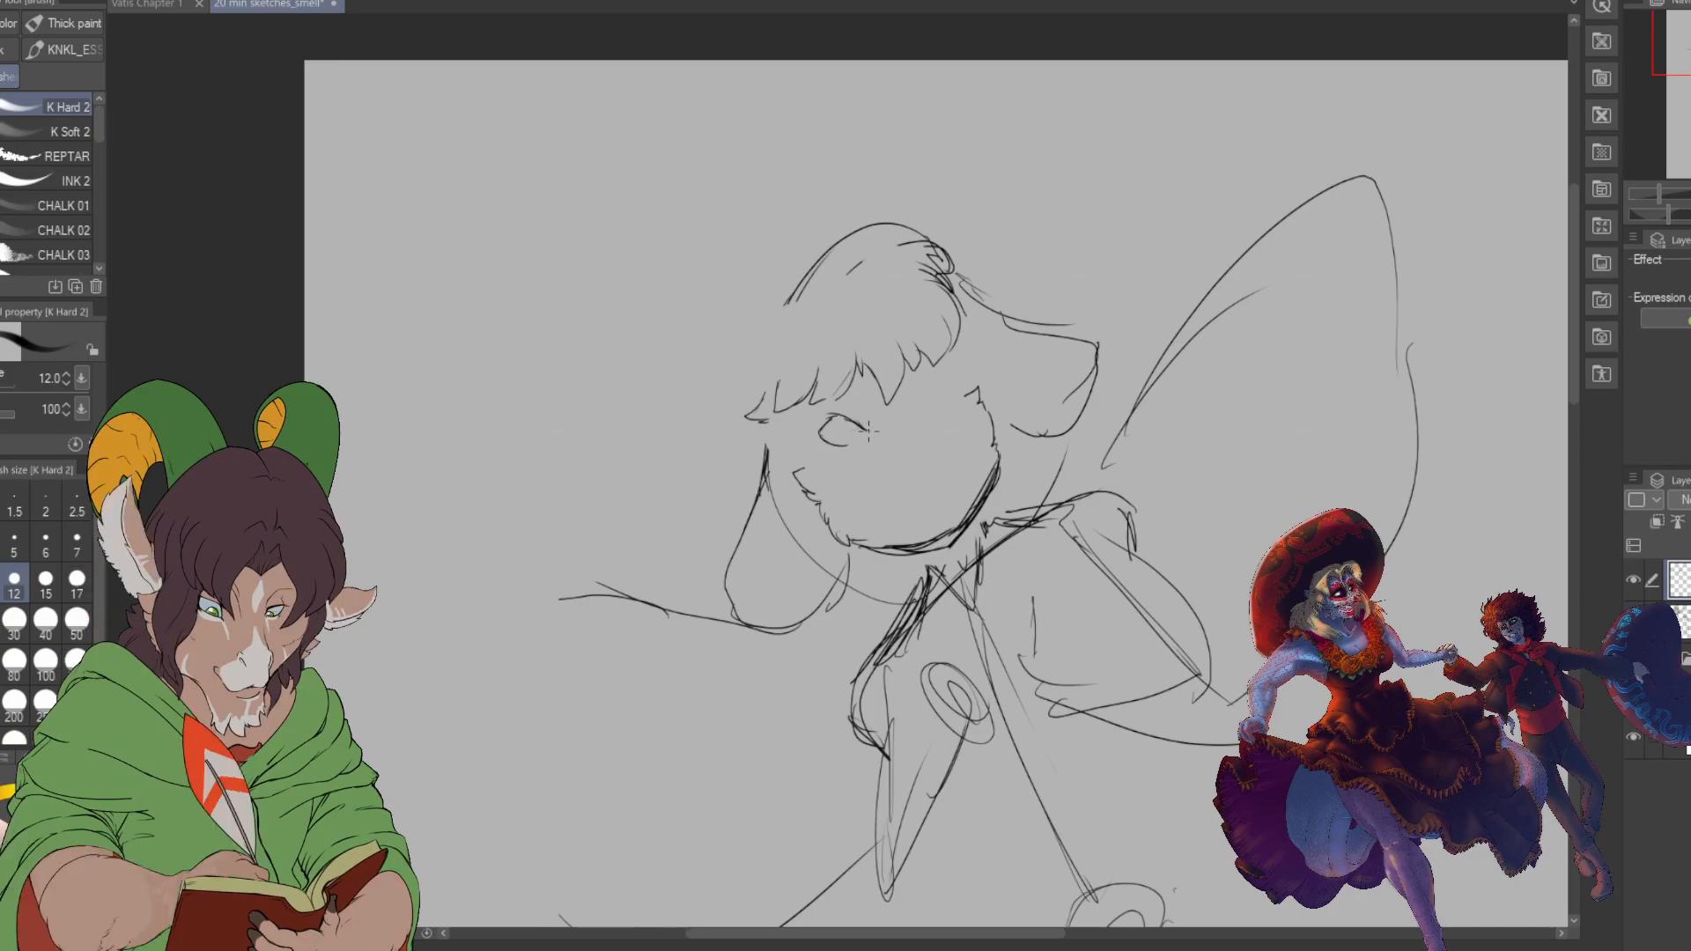
drag(908, 405, 922, 364)
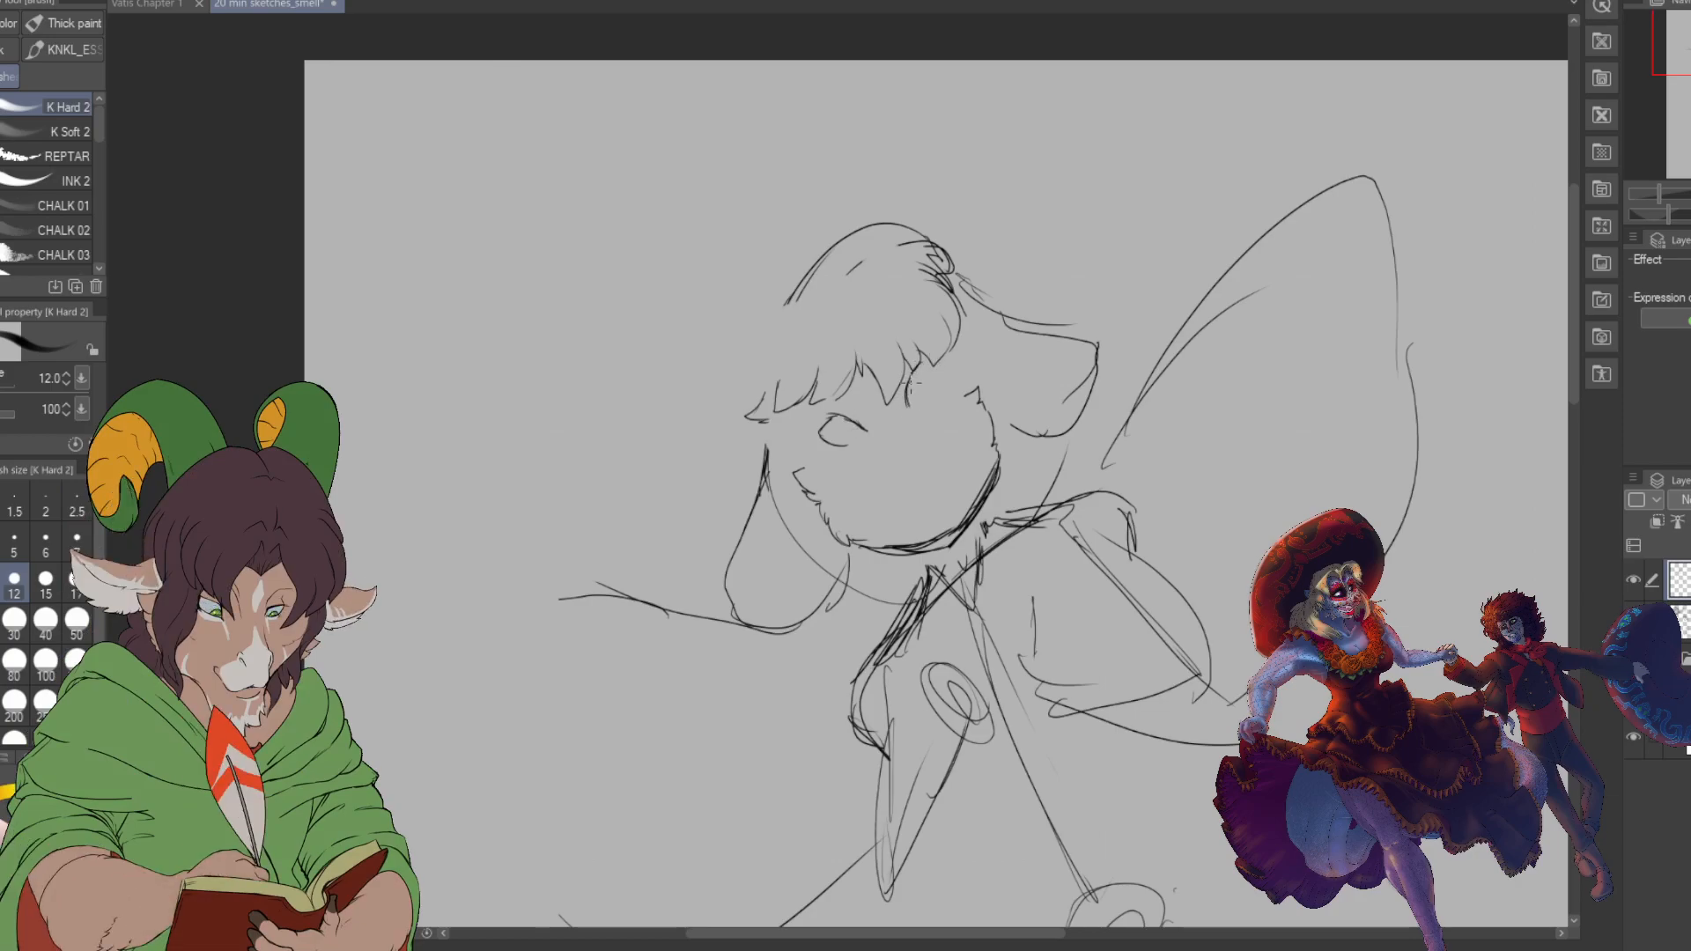
drag(934, 373, 932, 400)
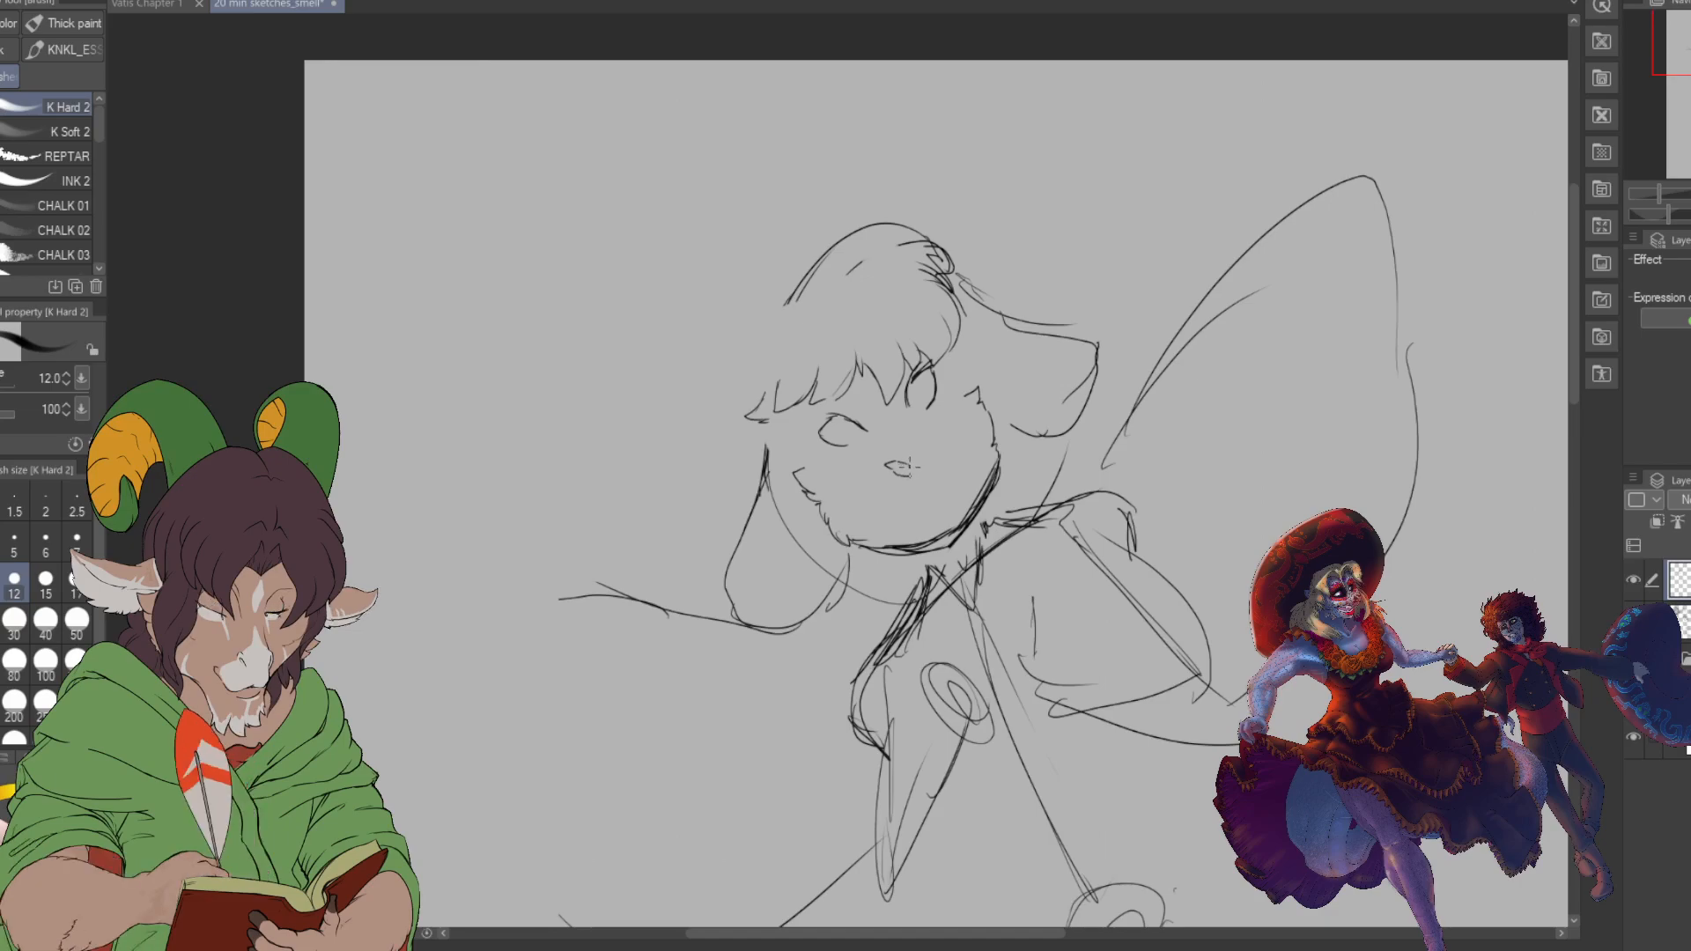
drag(923, 447, 913, 474)
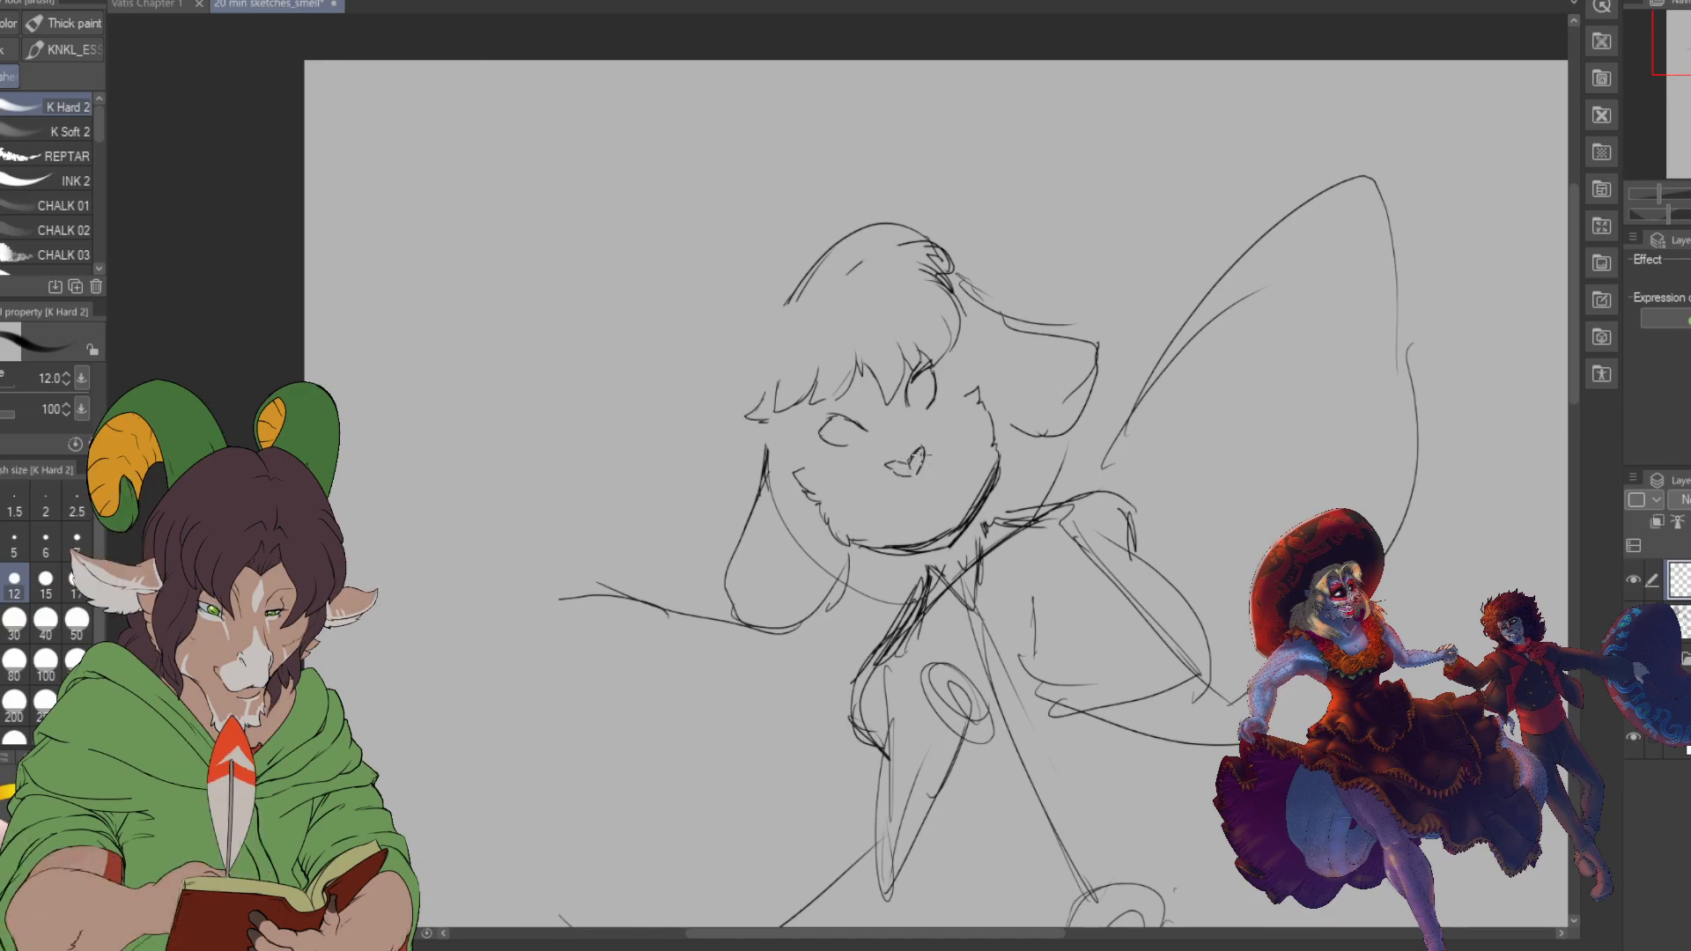
- Select the eyes, nose and mouth with the Selection pen, shift them slightly lower on the face with a transform, and deselect
key(m)
mouse_move(798, 443)
mouse_down()
mouse_move(900, 441)
mouse_move(837, 441)
mouse_up()
mouse_move(931, 401)
mouse_down()
mouse_move(916, 404)
mouse_move(950, 471)
mouse_up()
click(948, 507)
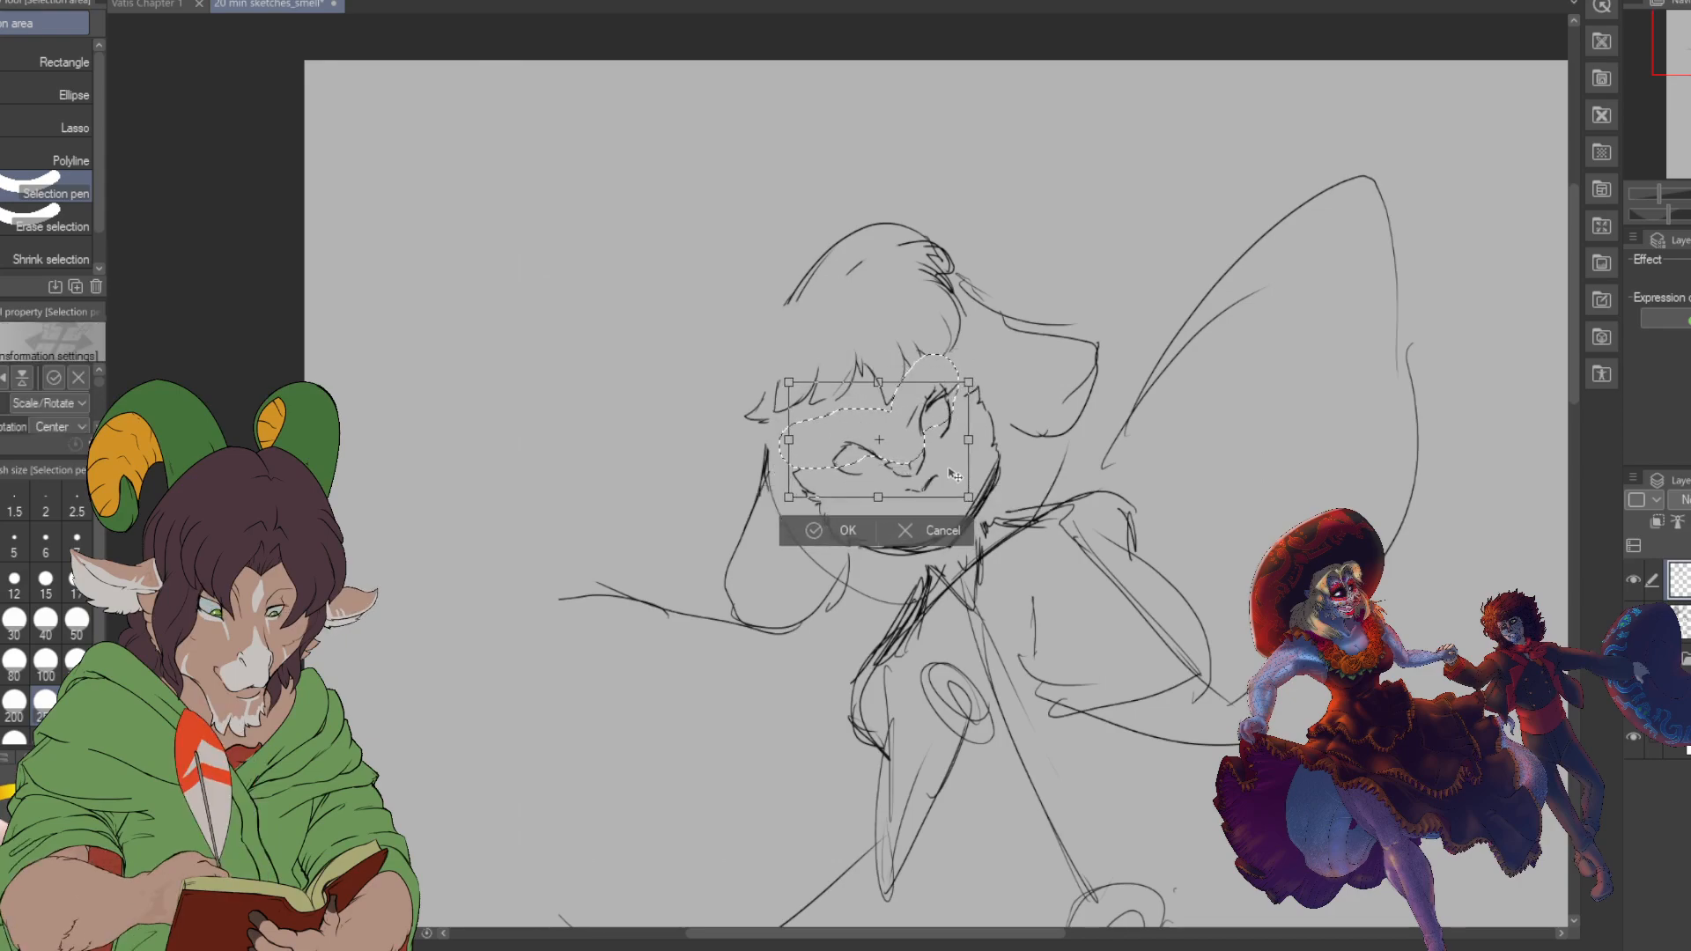
click(852, 531)
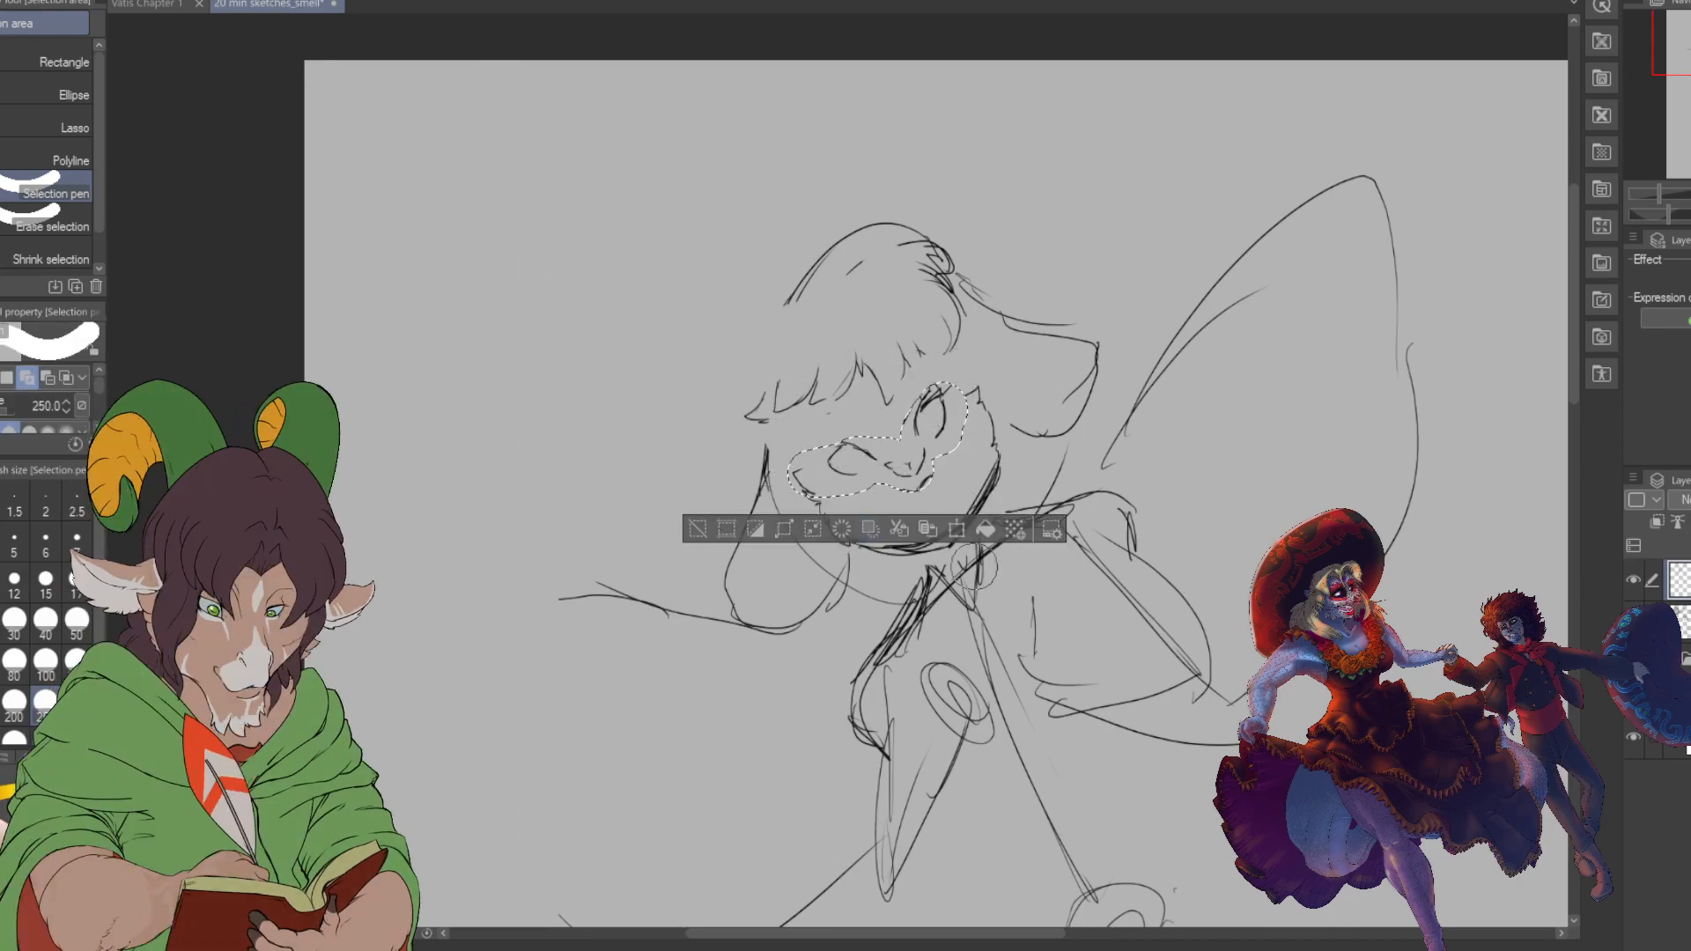
key(ctrl+d)
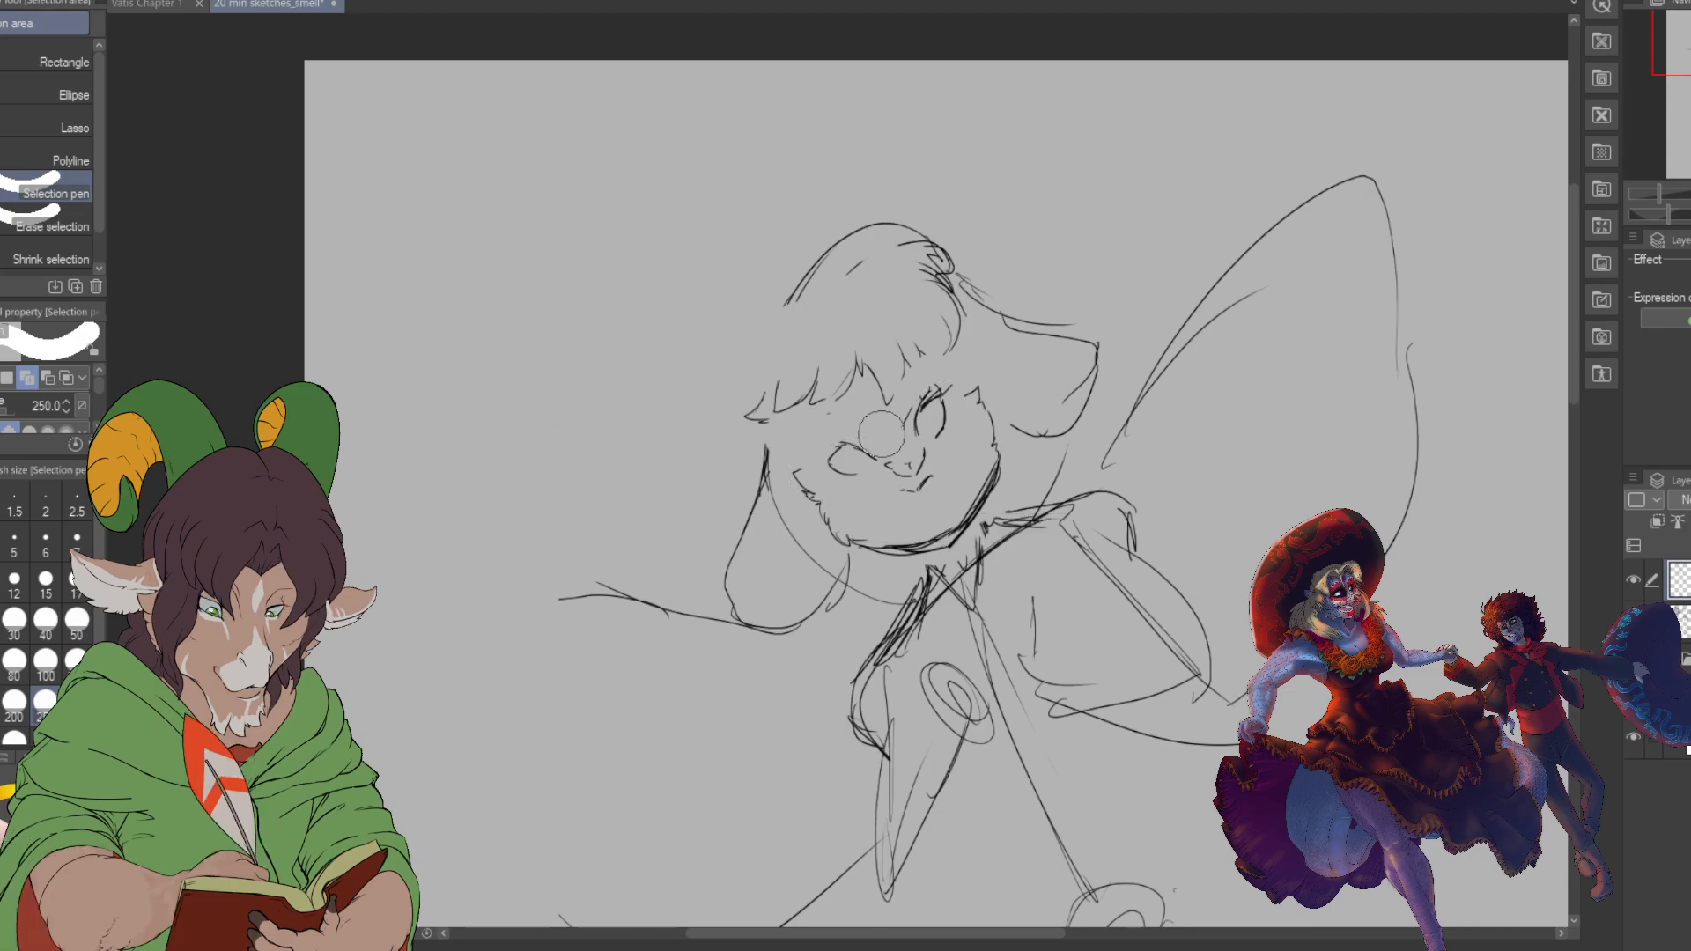
- Erase the nose, the mouth and the inner edge of the right-hand eye with the Hard eraser at size 250
scroll(877, 429, up, 3)
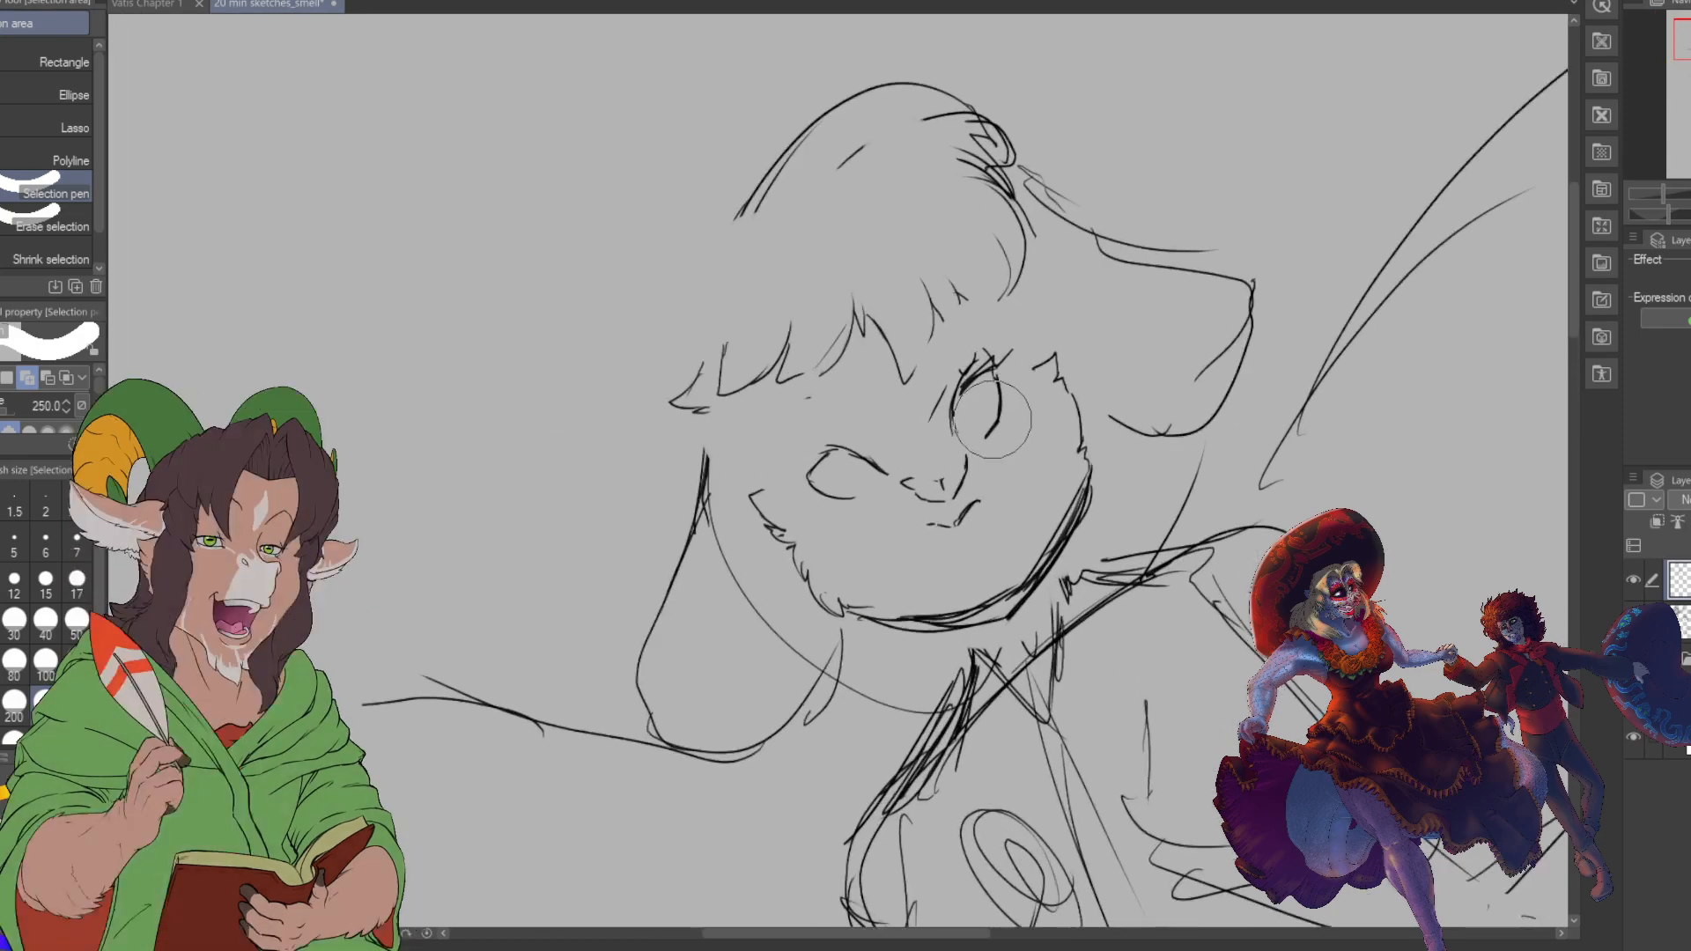
key(e)
mouse_move(965, 552)
mouse_down()
mouse_move(925, 529)
mouse_move(991, 517)
mouse_move(947, 517)
mouse_up()
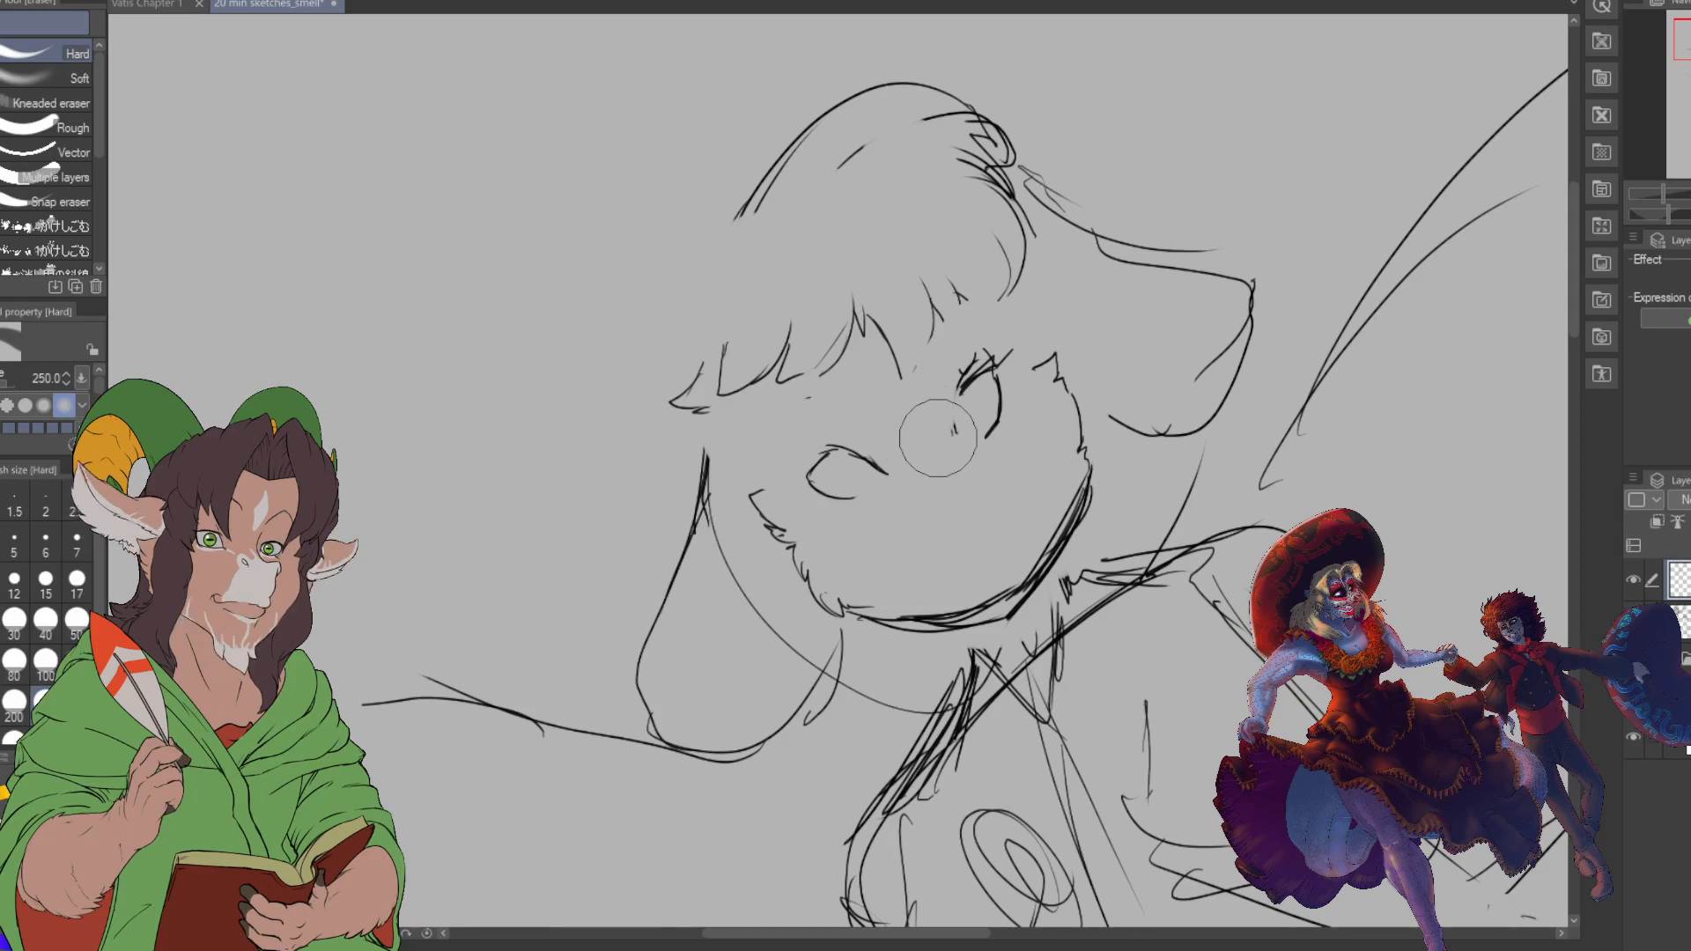
- Draw arched eyebrows above both eyes, redraw the heart-shaped nose and close the right-hand eye's outline using the K Hard 2 brush
key(b)
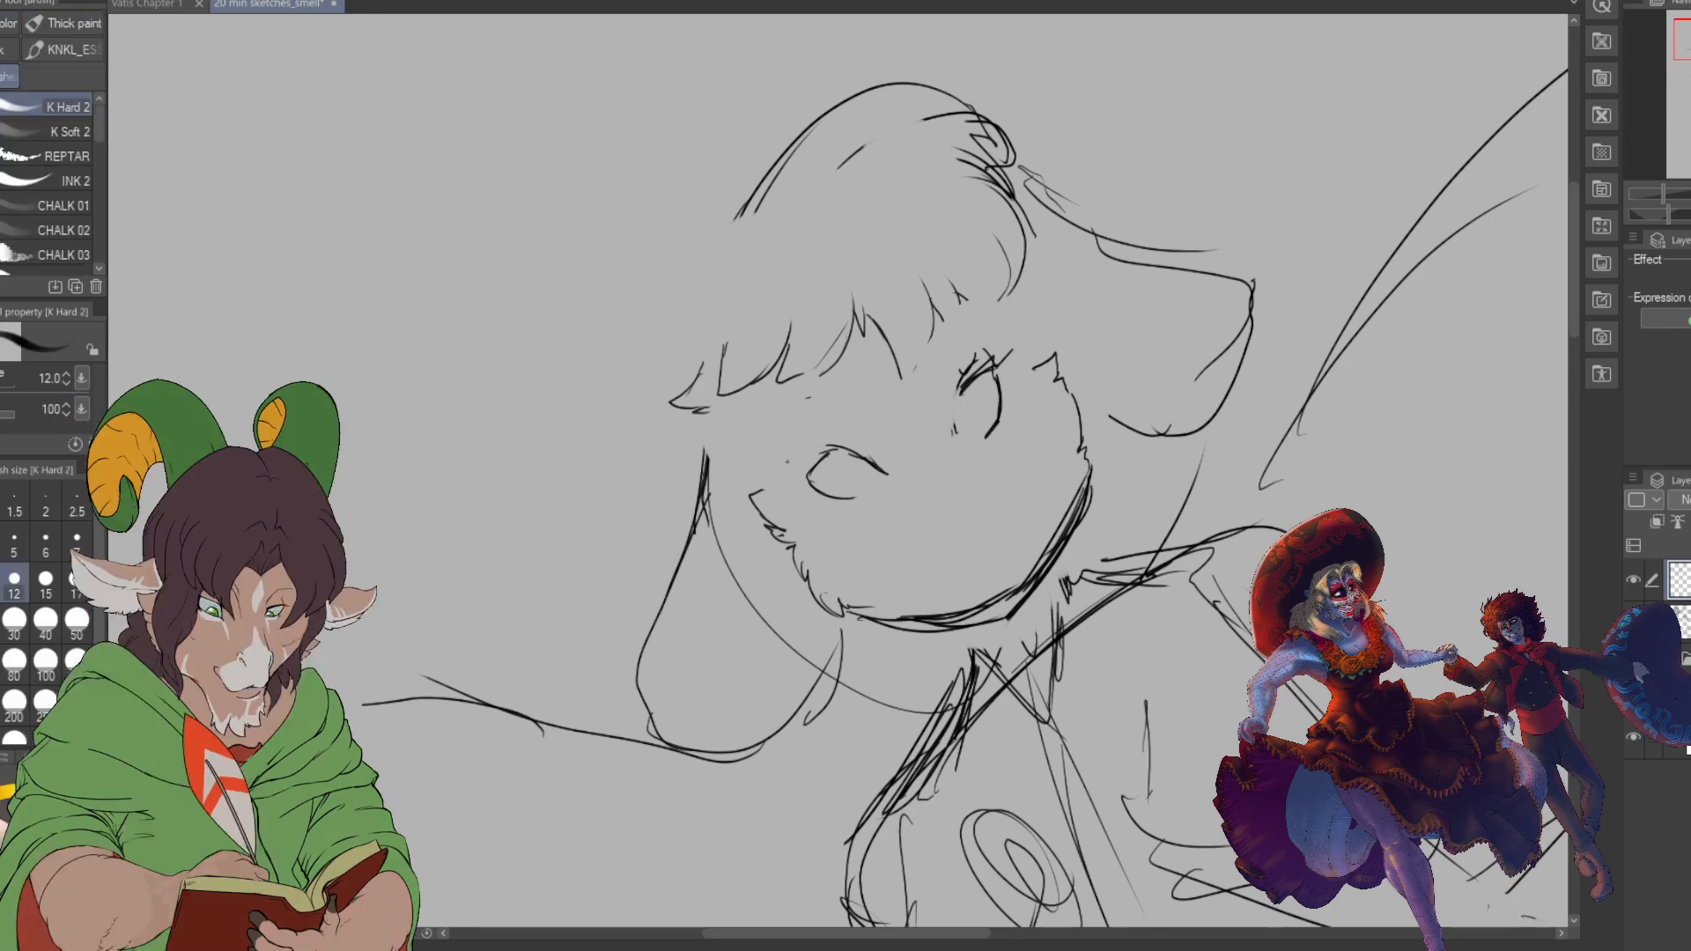
mouse_move(781, 464)
mouse_down()
mouse_move(813, 418)
mouse_move(855, 418)
mouse_up()
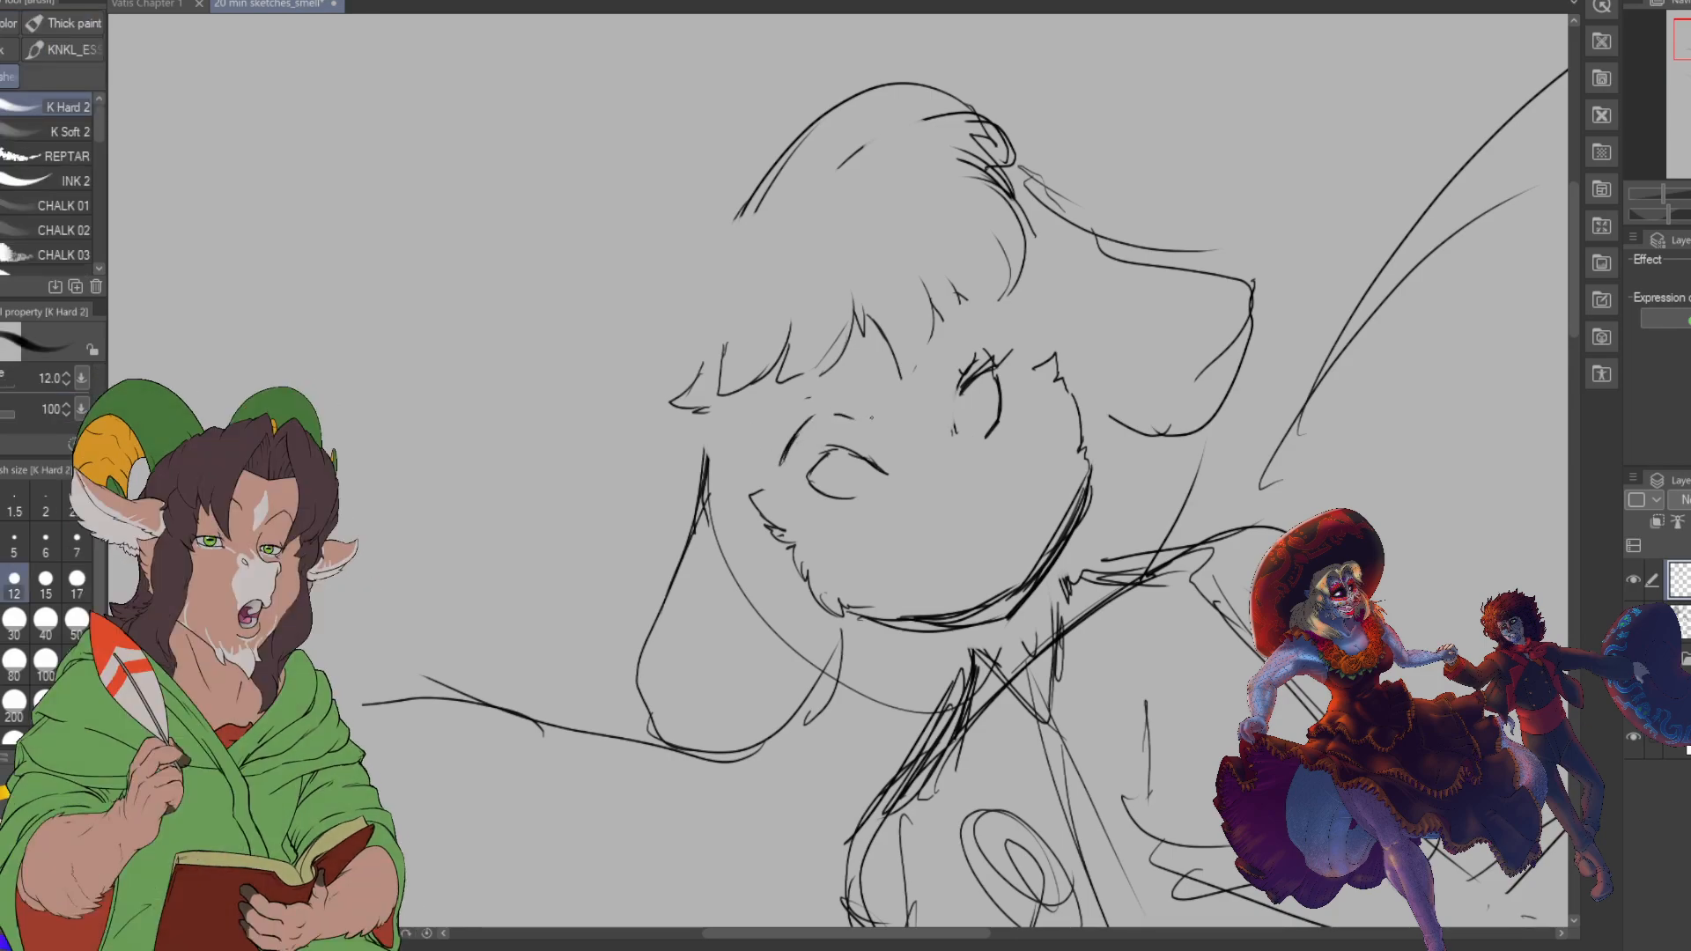
mouse_move(930, 375)
mouse_down()
mouse_move(969, 324)
mouse_move(999, 323)
mouse_up()
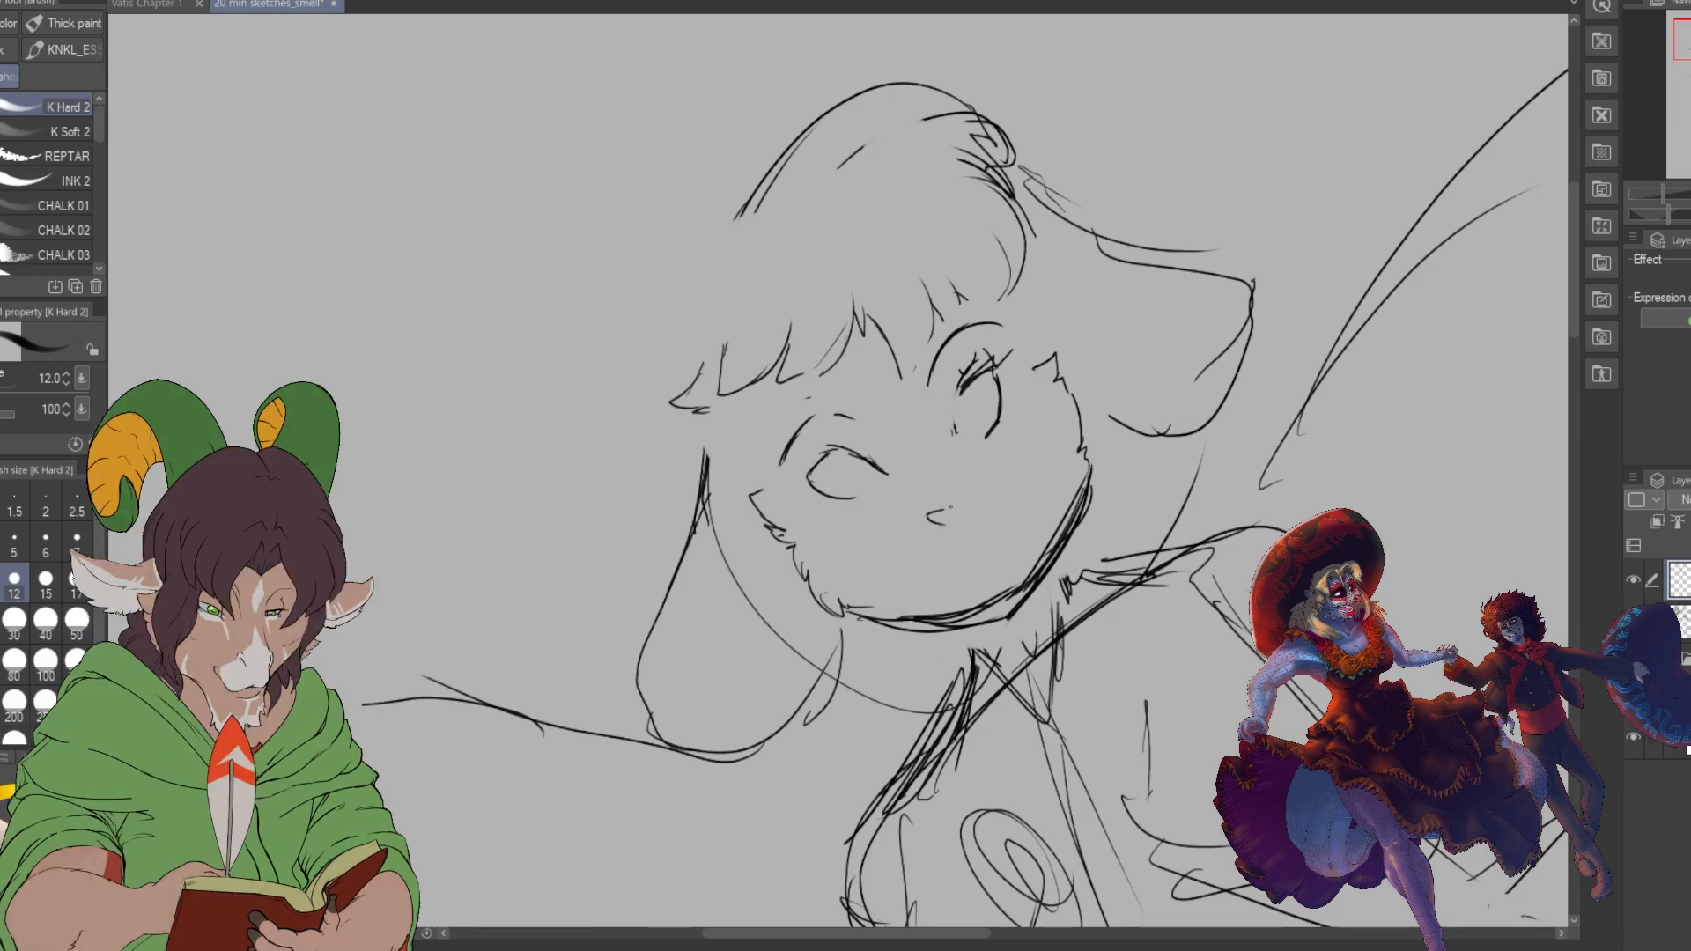
drag(953, 512, 969, 515)
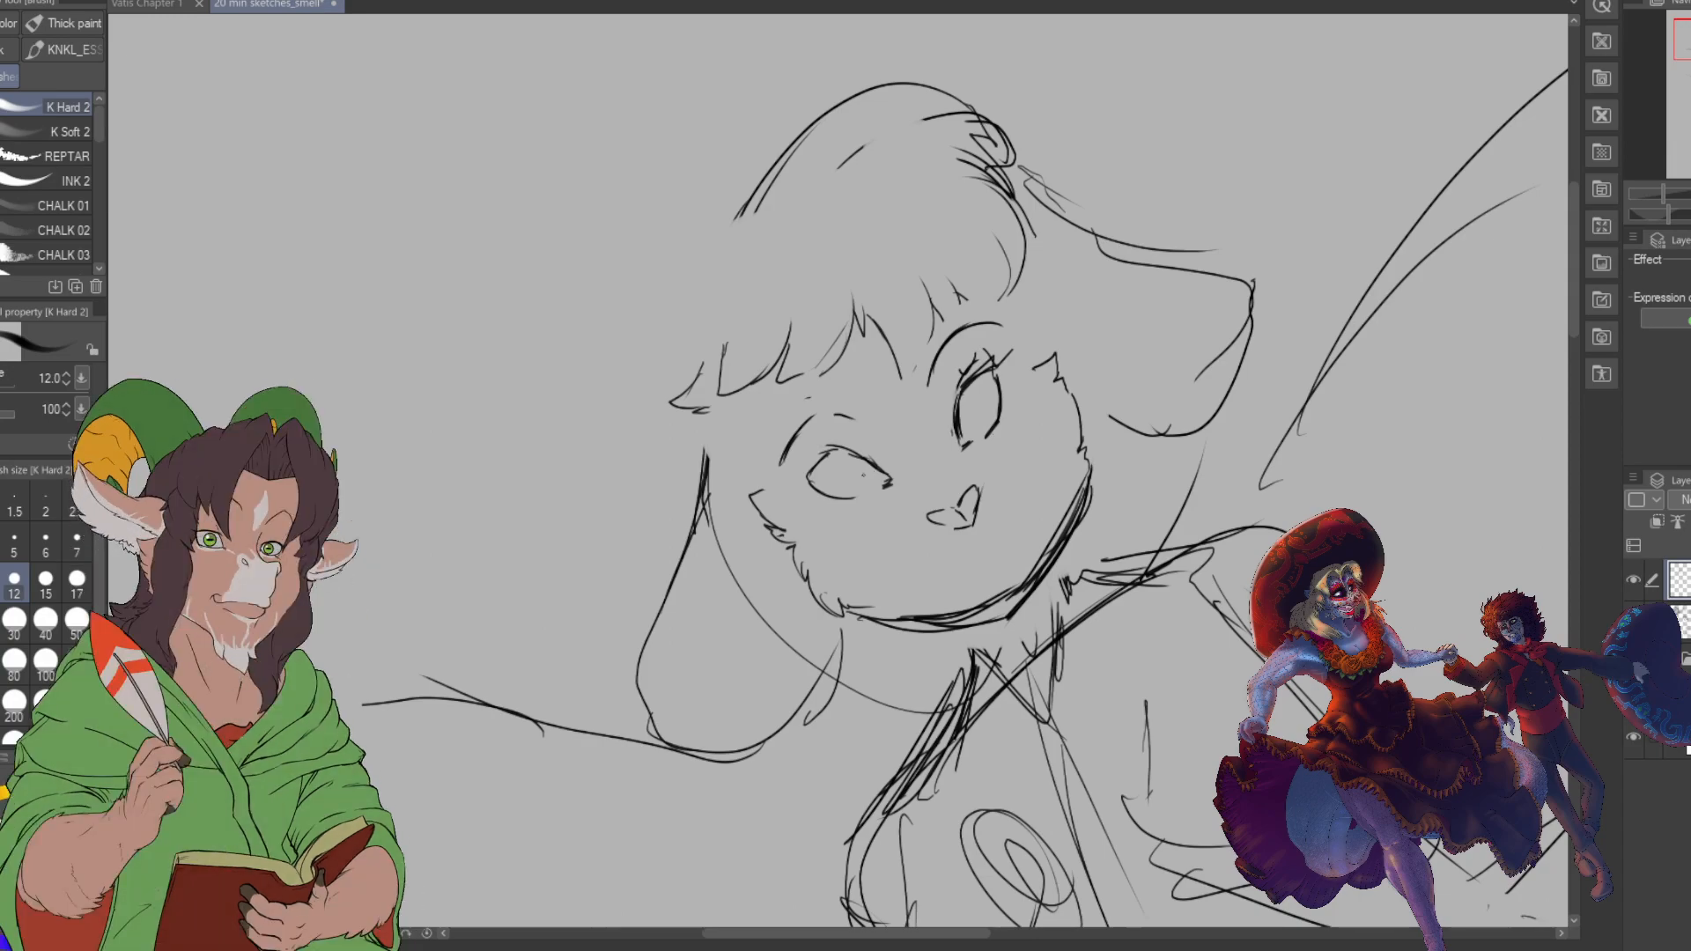
- Refine both eyes with full outlines, darkened upper lids and lashes, and add a small mouth under the nose
drag(826, 479, 865, 499)
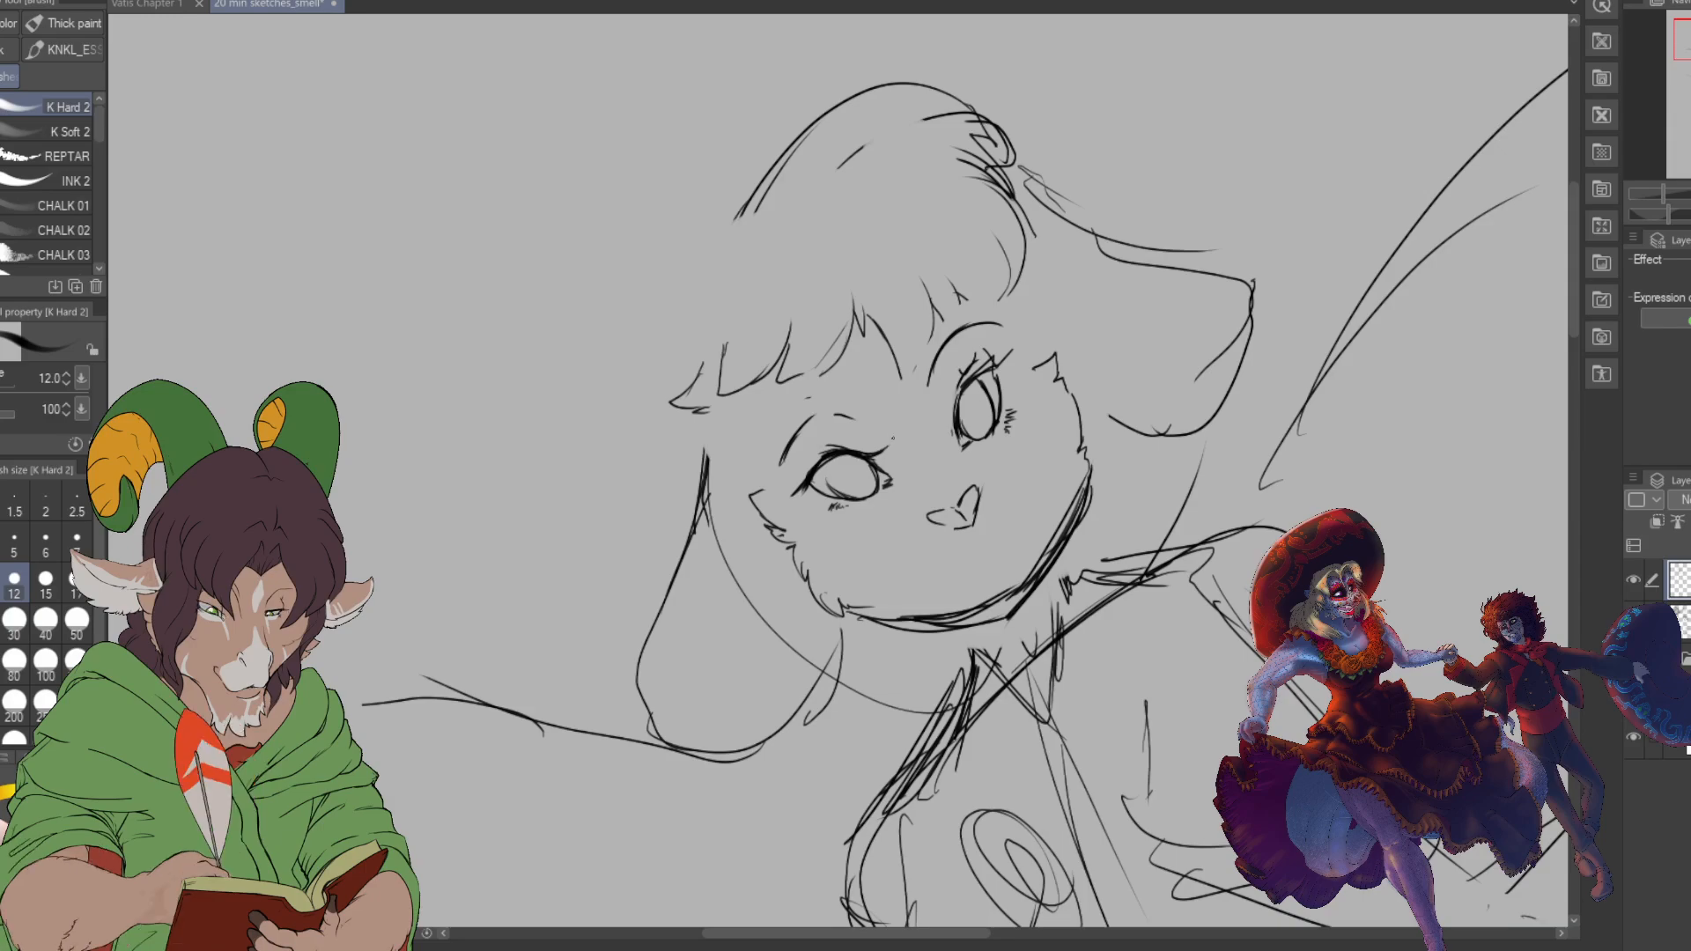
drag(865, 455, 883, 446)
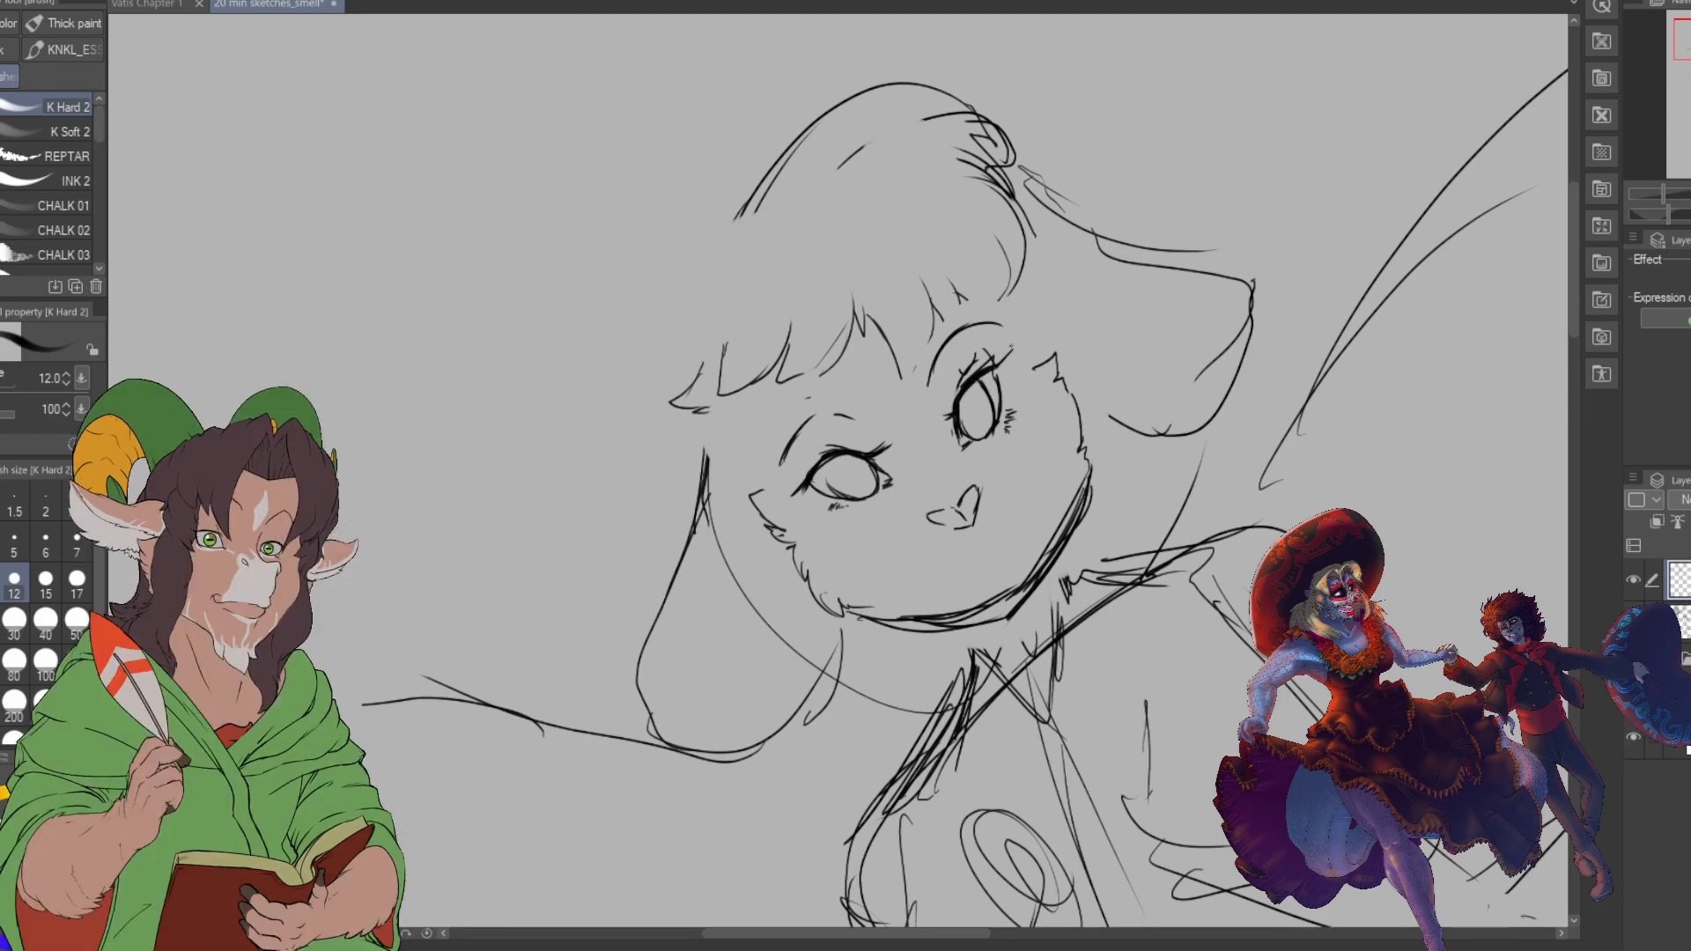
drag(995, 370, 1016, 348)
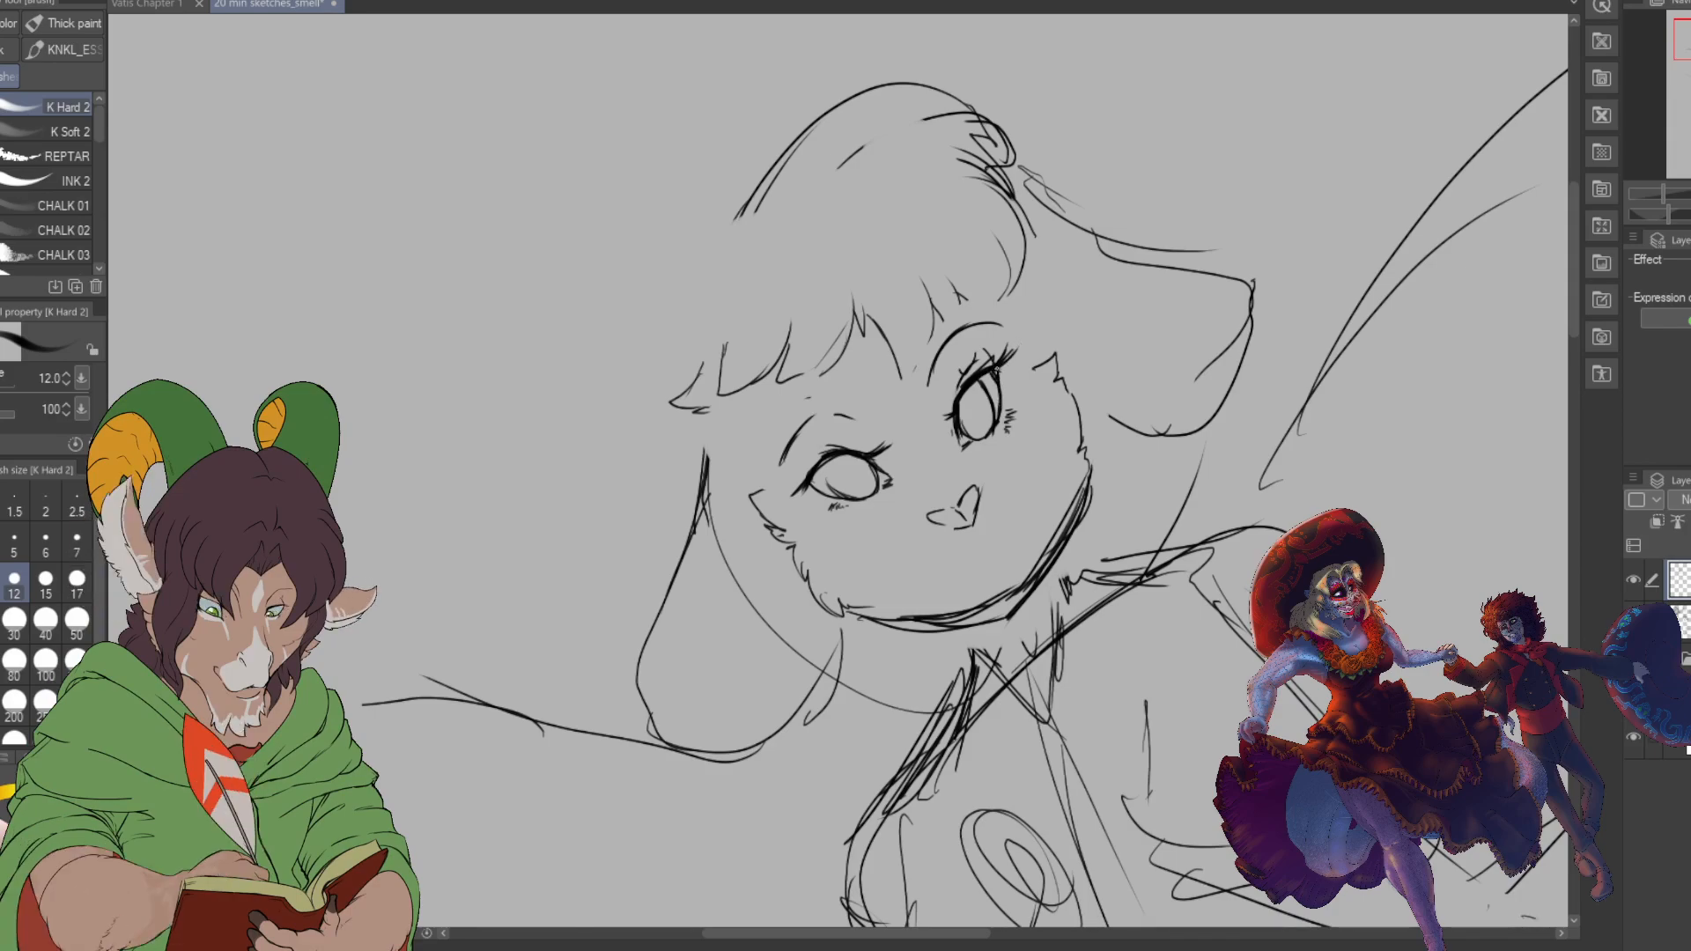
drag(996, 374, 1002, 394)
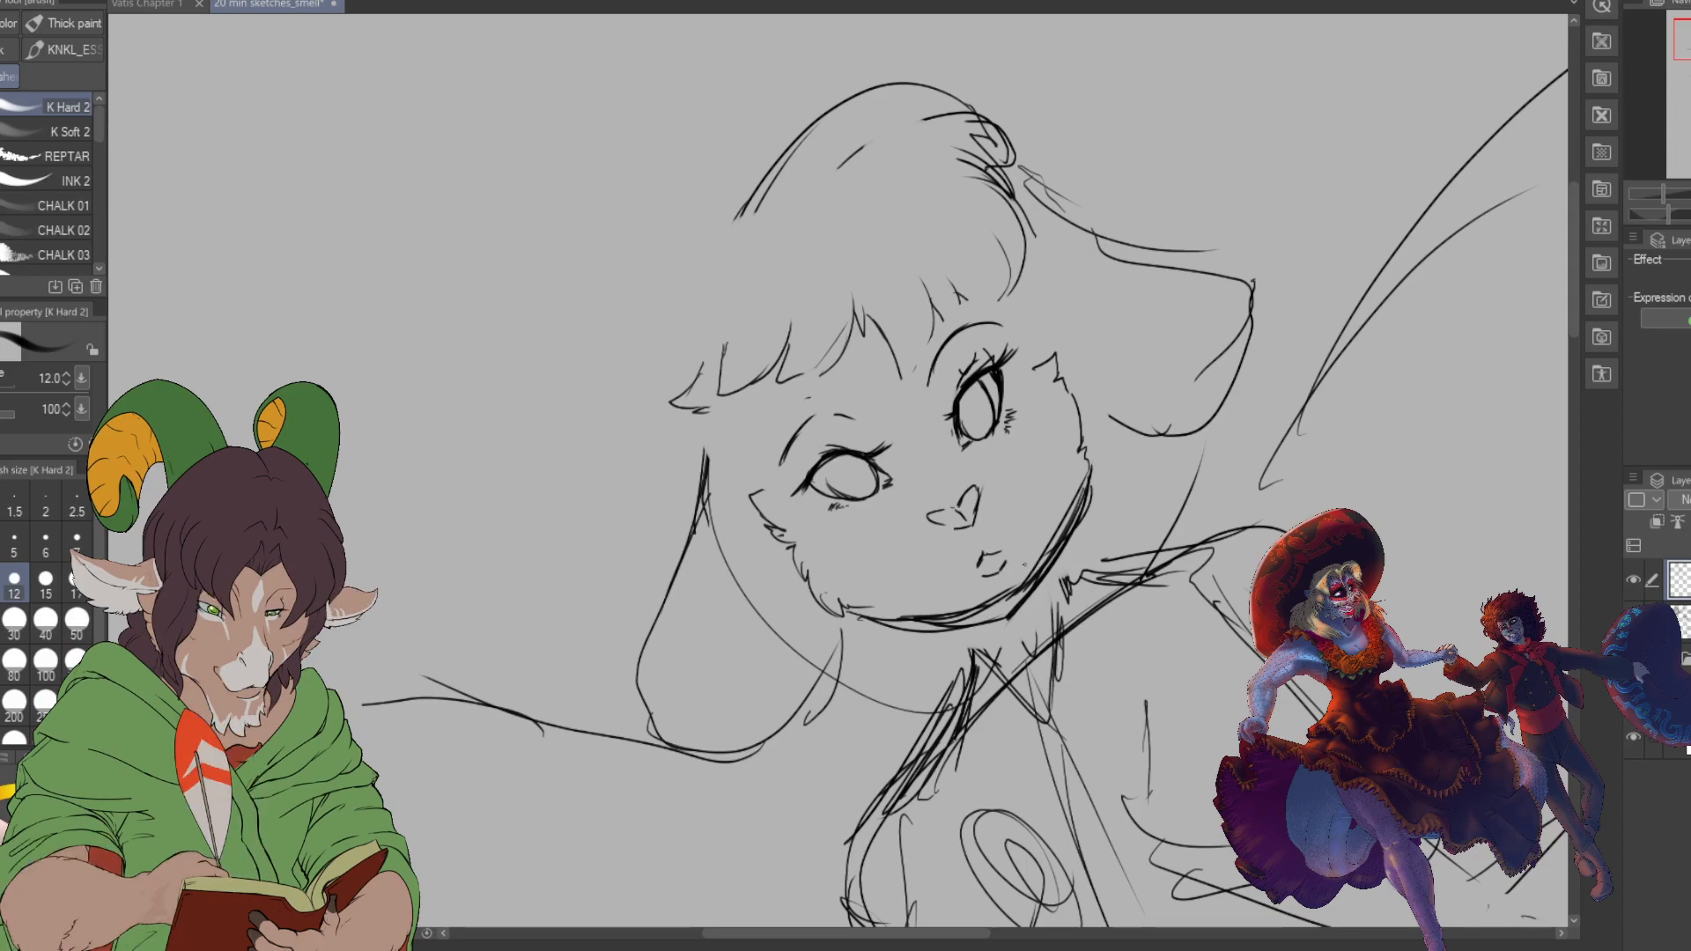
- Erase most of both floppy ears and the construction curve beside the left cheek with the Hard eraser
scroll(804, 697, down, 3)
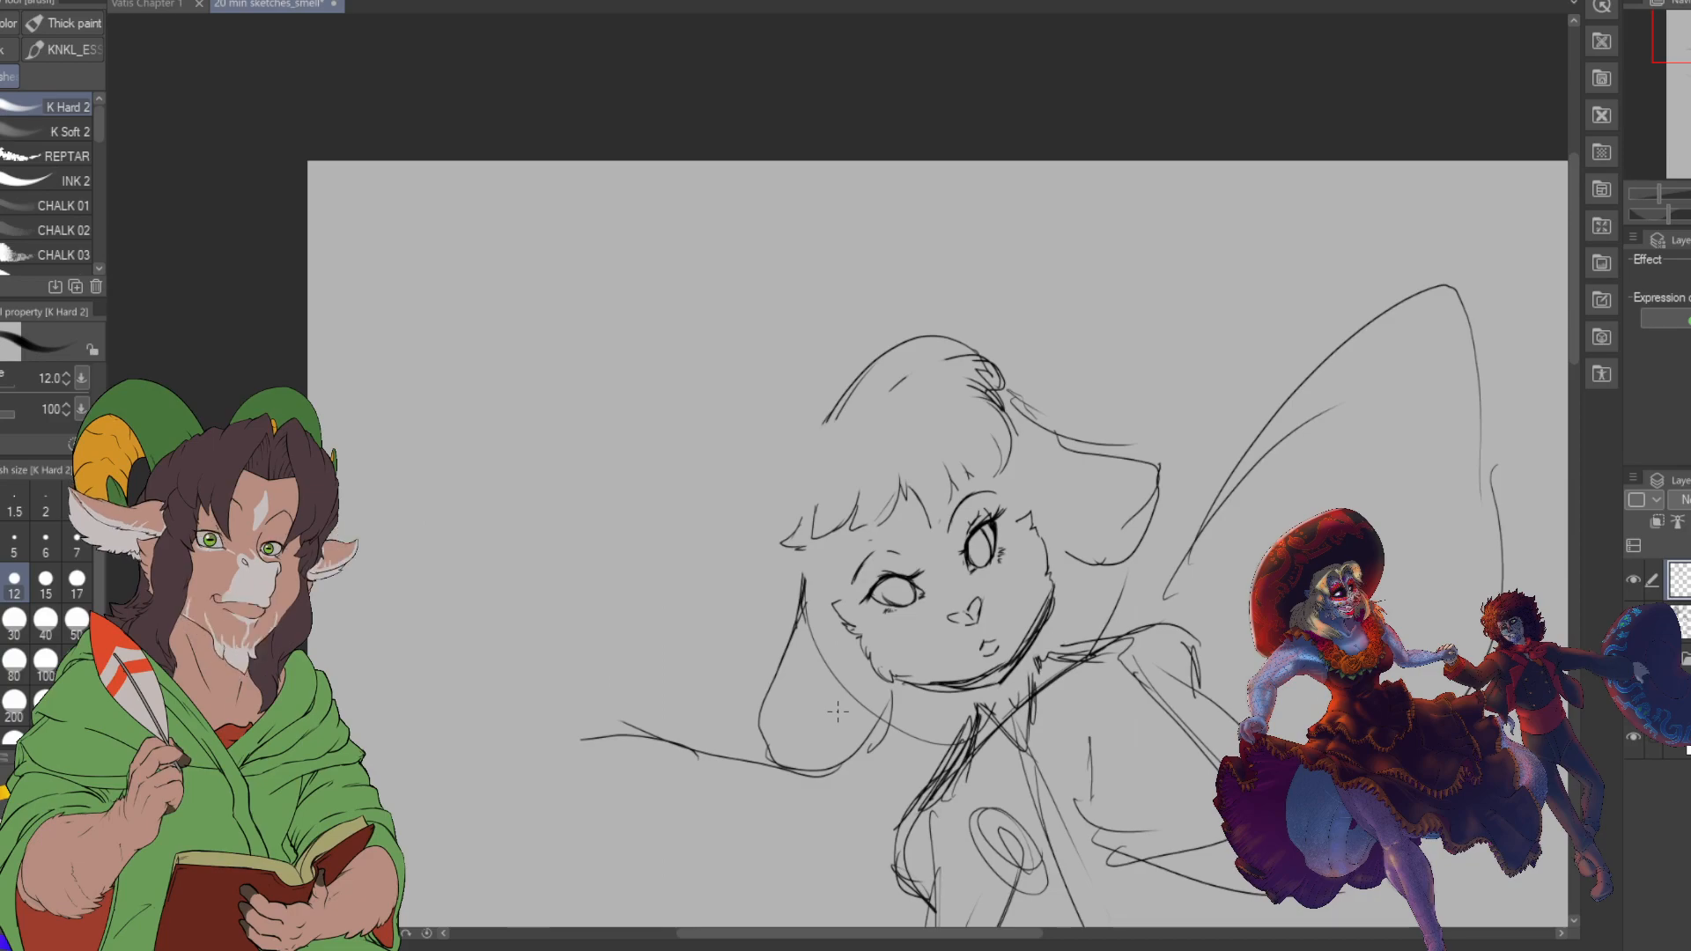
key(e)
mouse_move(797, 586)
mouse_down()
mouse_move(818, 705)
mouse_move(871, 714)
mouse_move(856, 754)
mouse_move(866, 724)
mouse_move(879, 742)
mouse_move(943, 731)
mouse_up()
mouse_move(1100, 579)
mouse_down()
mouse_move(1158, 491)
mouse_move(1102, 446)
mouse_move(1117, 502)
mouse_up()
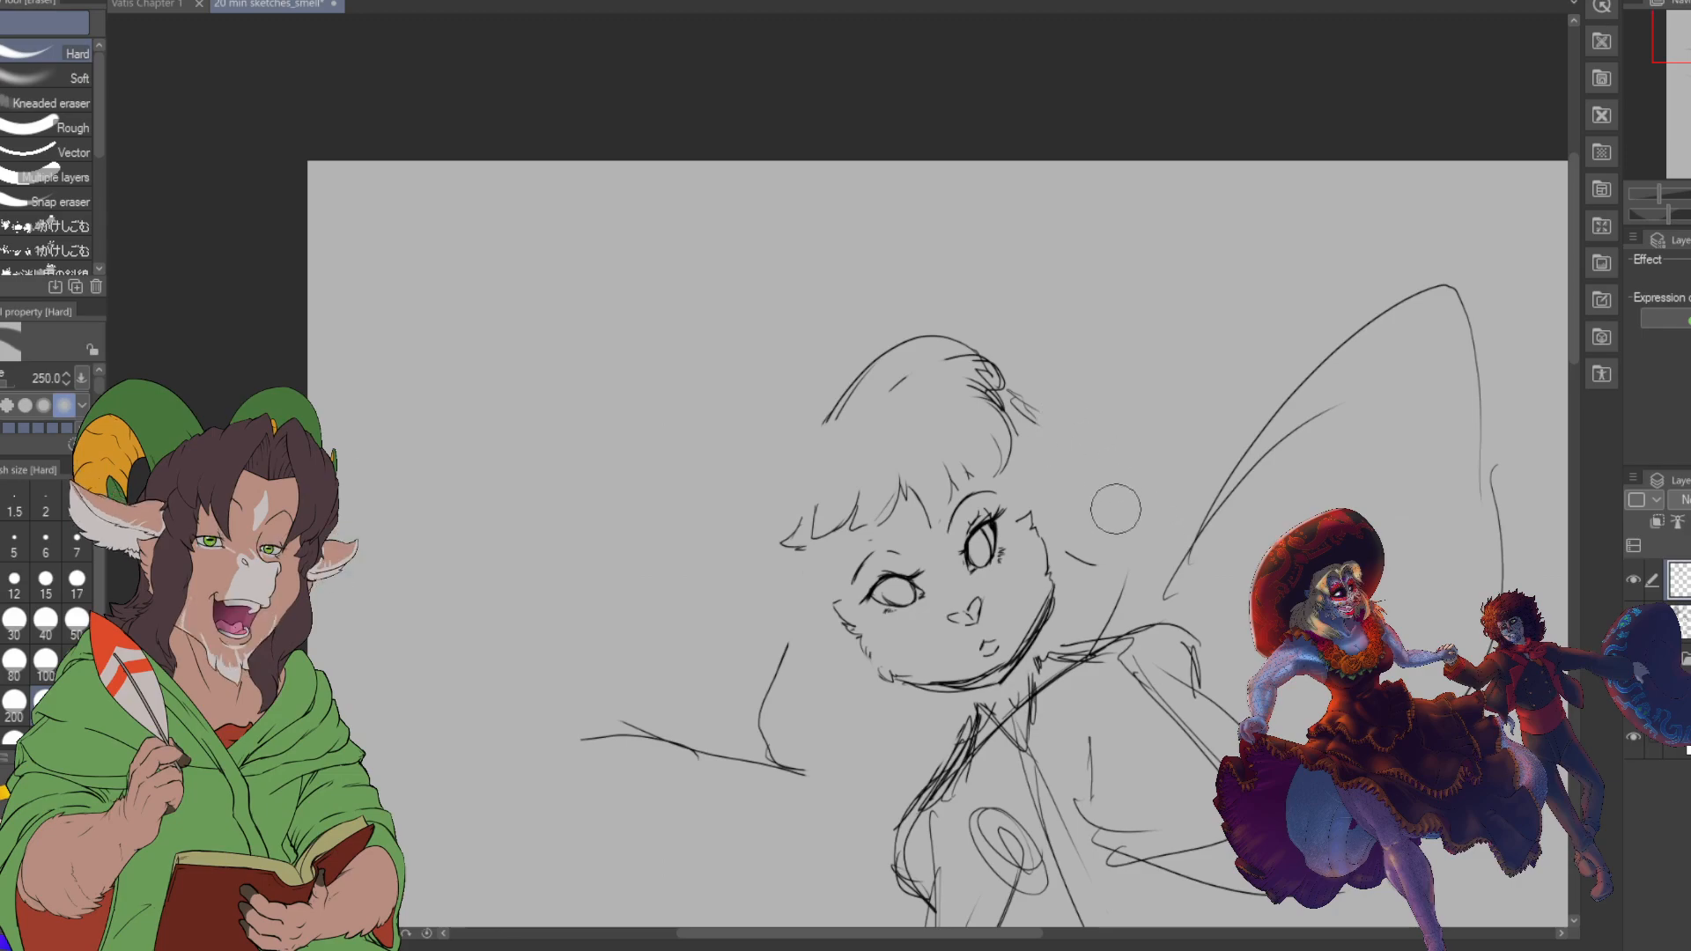
- Redraw the left floppy ear with fur detail, the underside of the right ear and the left side of the head
key(b)
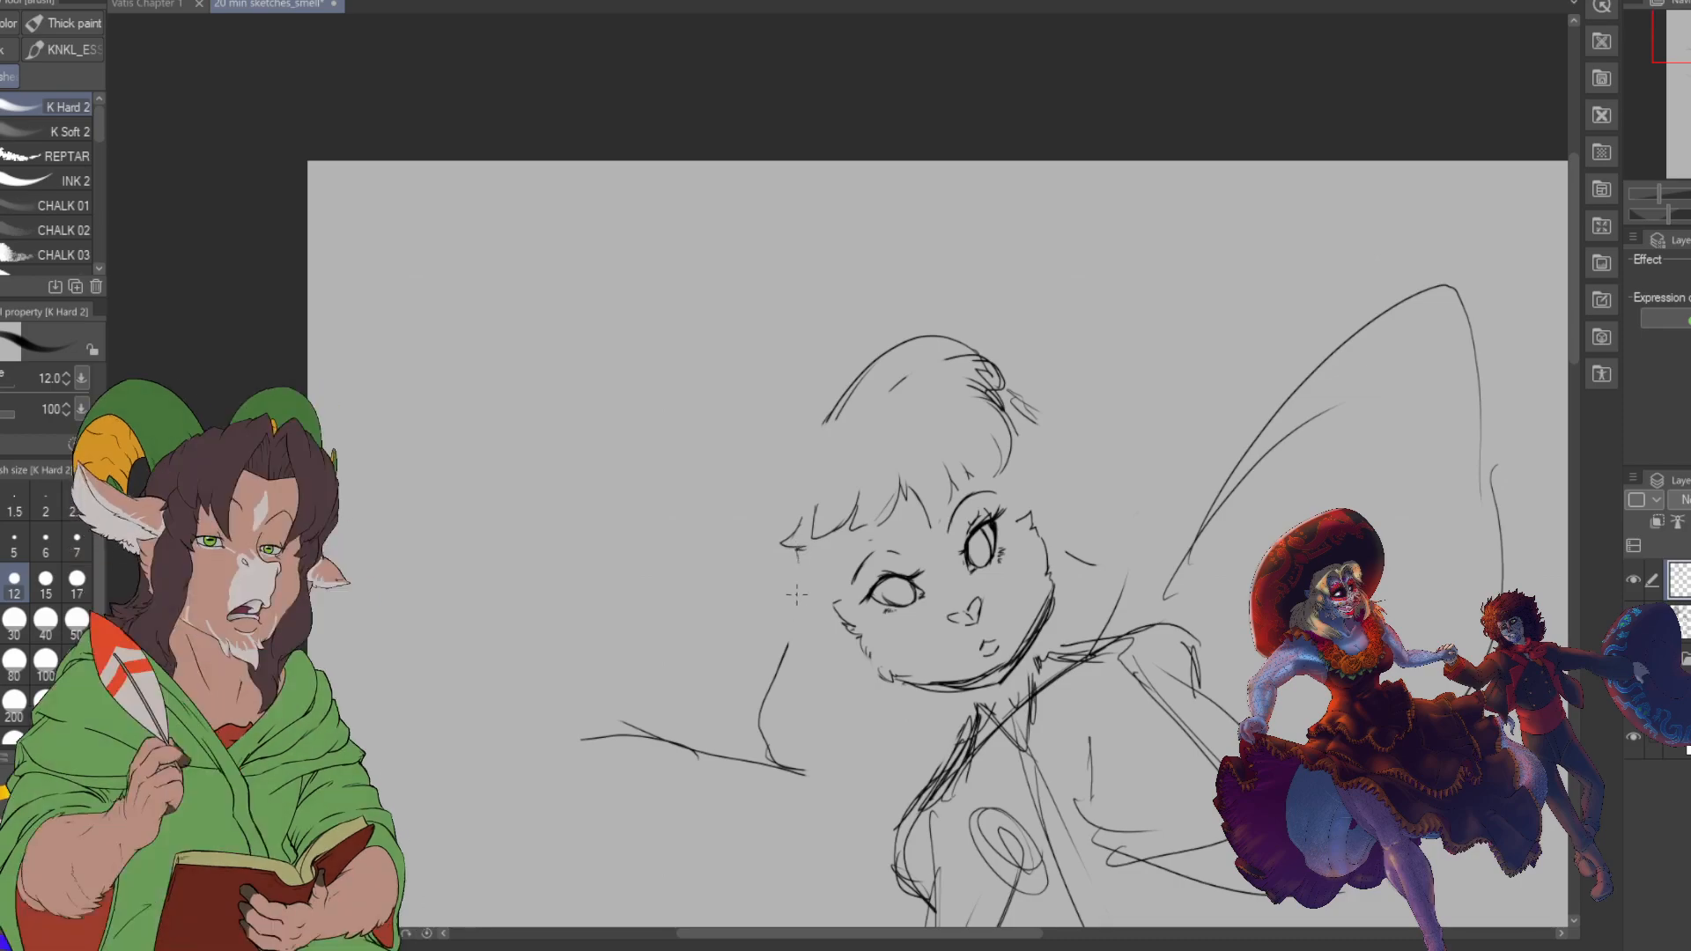
drag(792, 599, 778, 647)
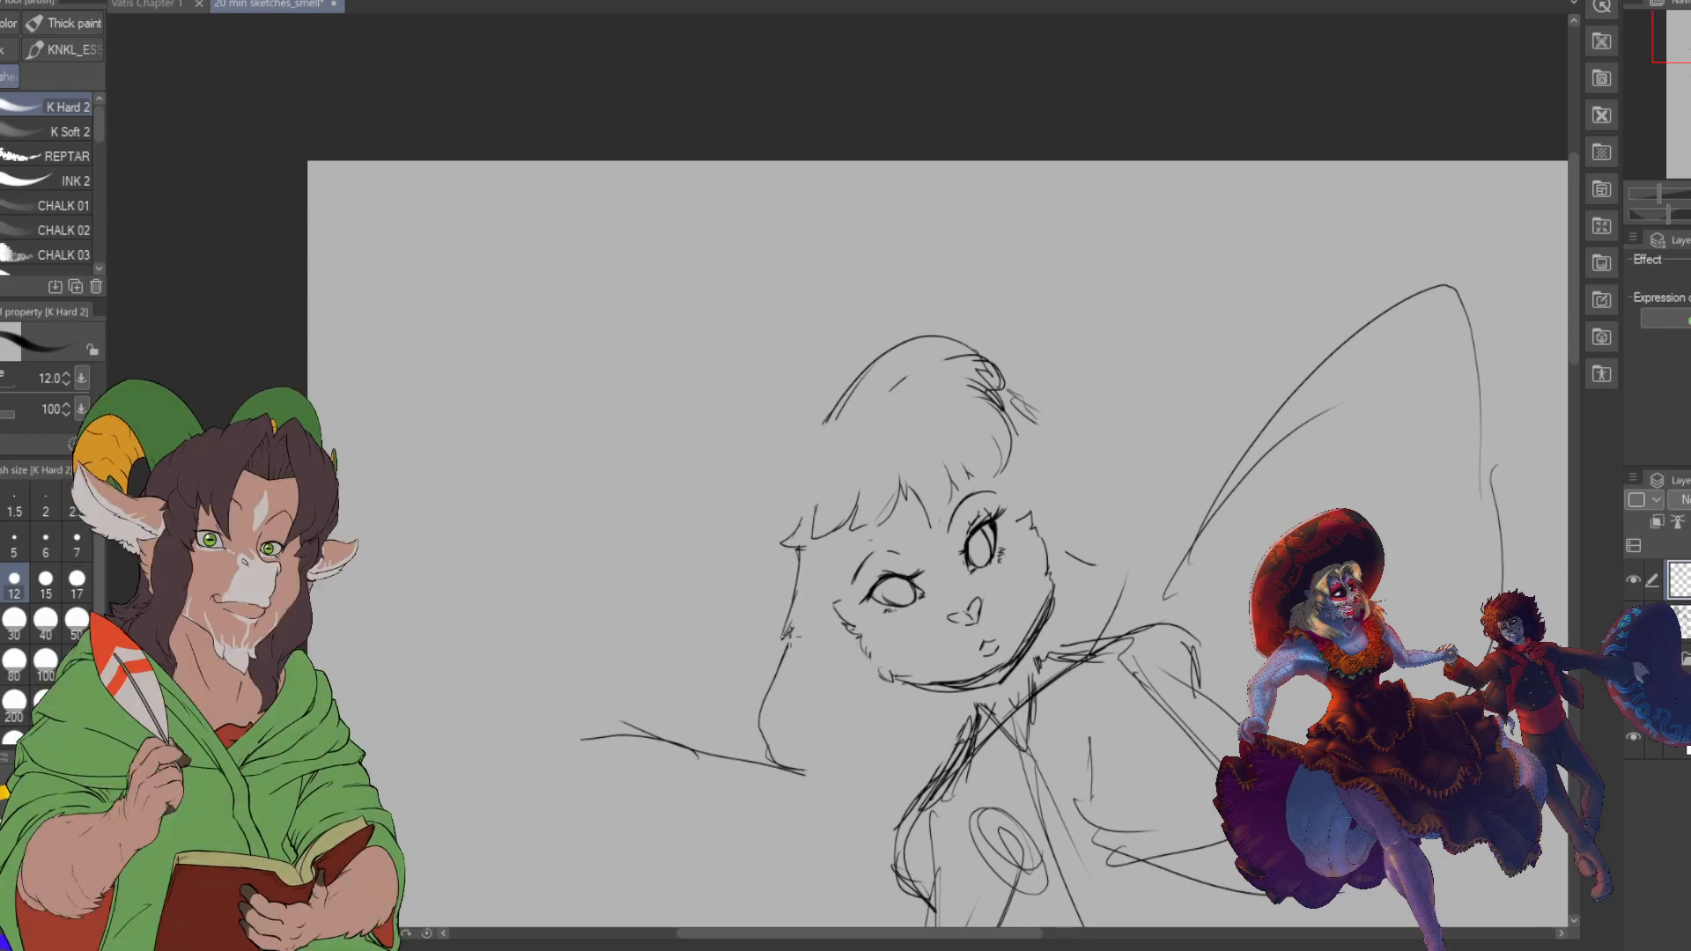
drag(811, 769, 878, 728)
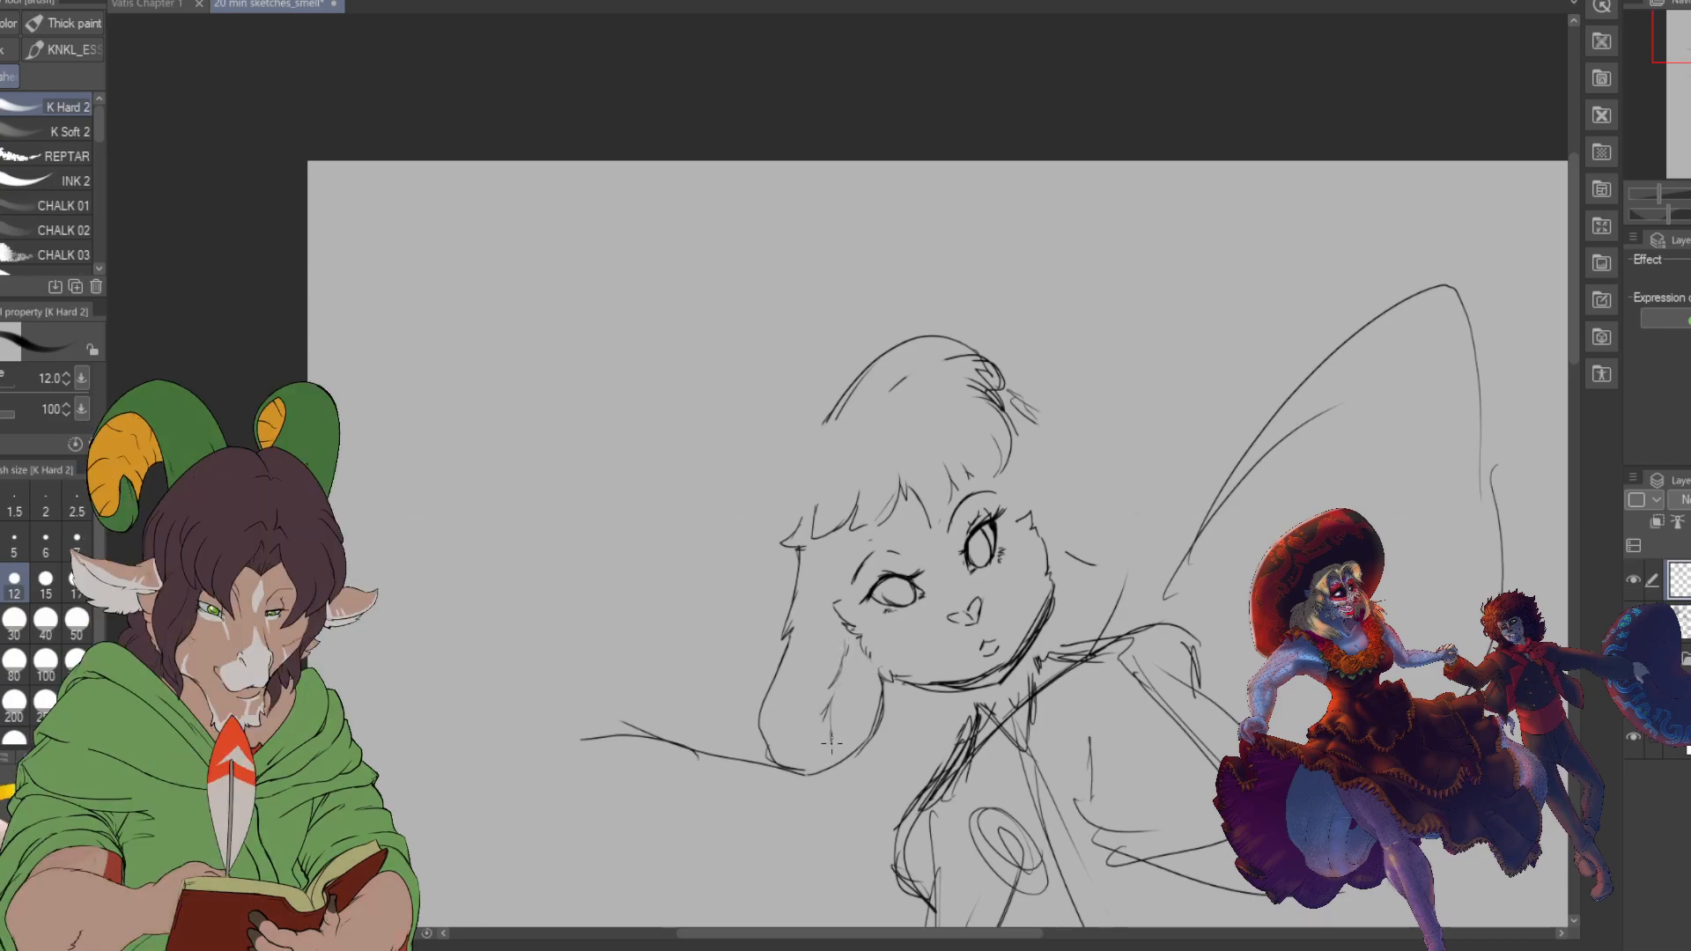
mouse_move(1061, 571)
mouse_down()
mouse_move(1097, 582)
mouse_move(1143, 564)
mouse_move(1160, 528)
mouse_up()
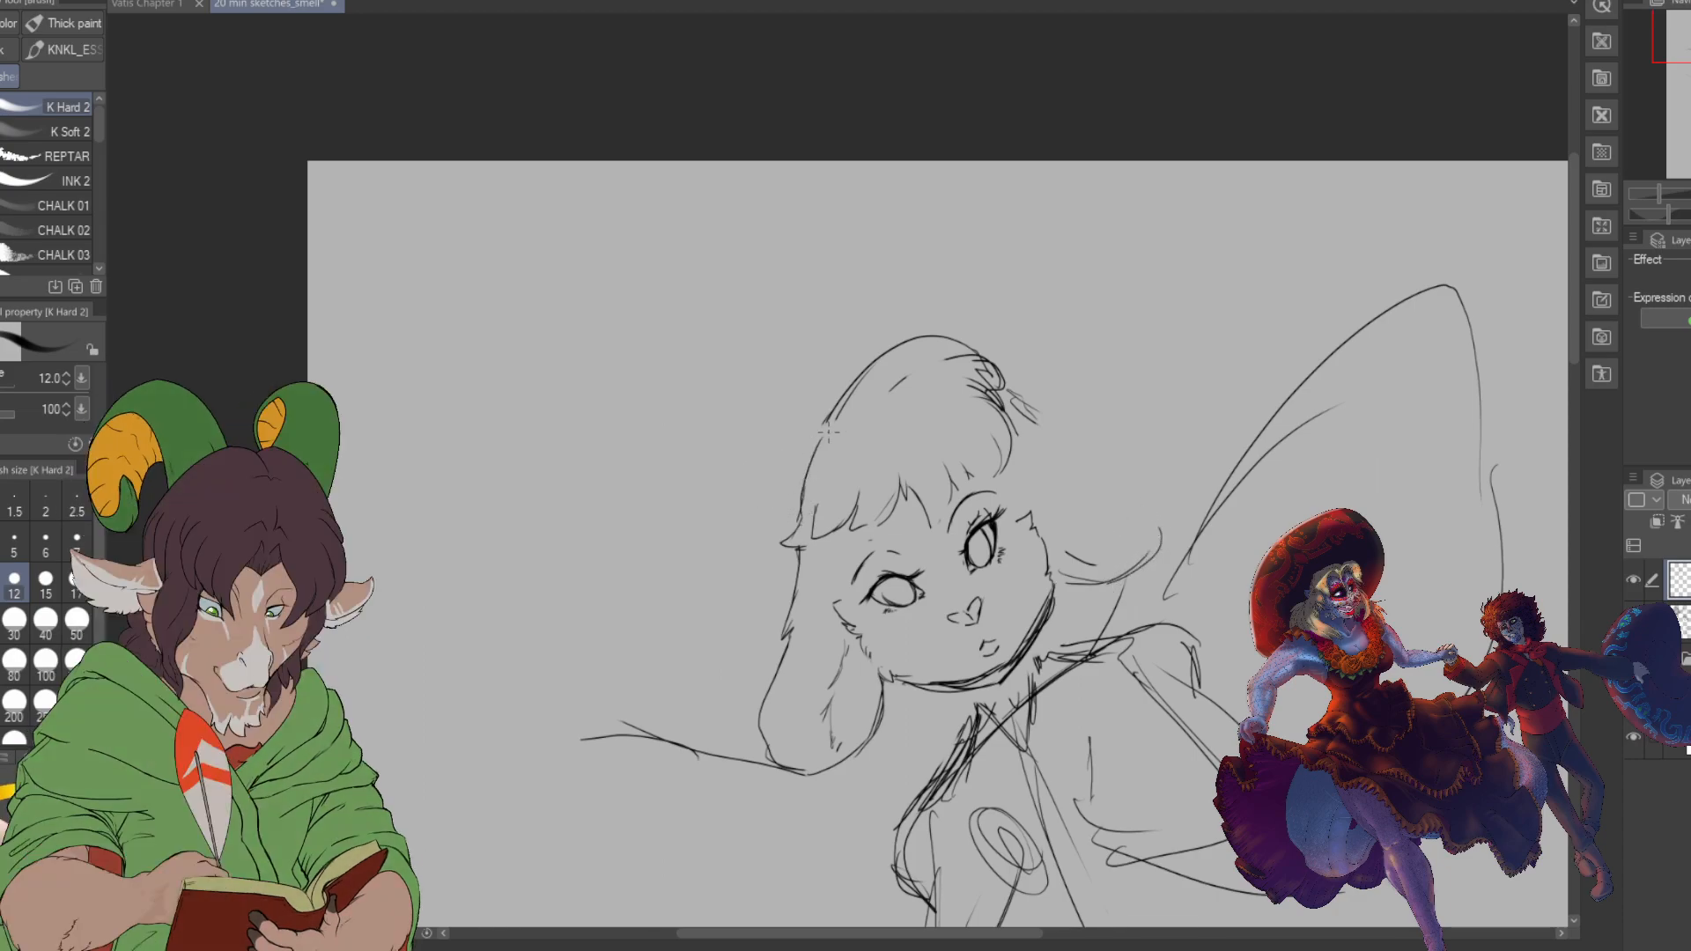
drag(825, 430, 803, 490)
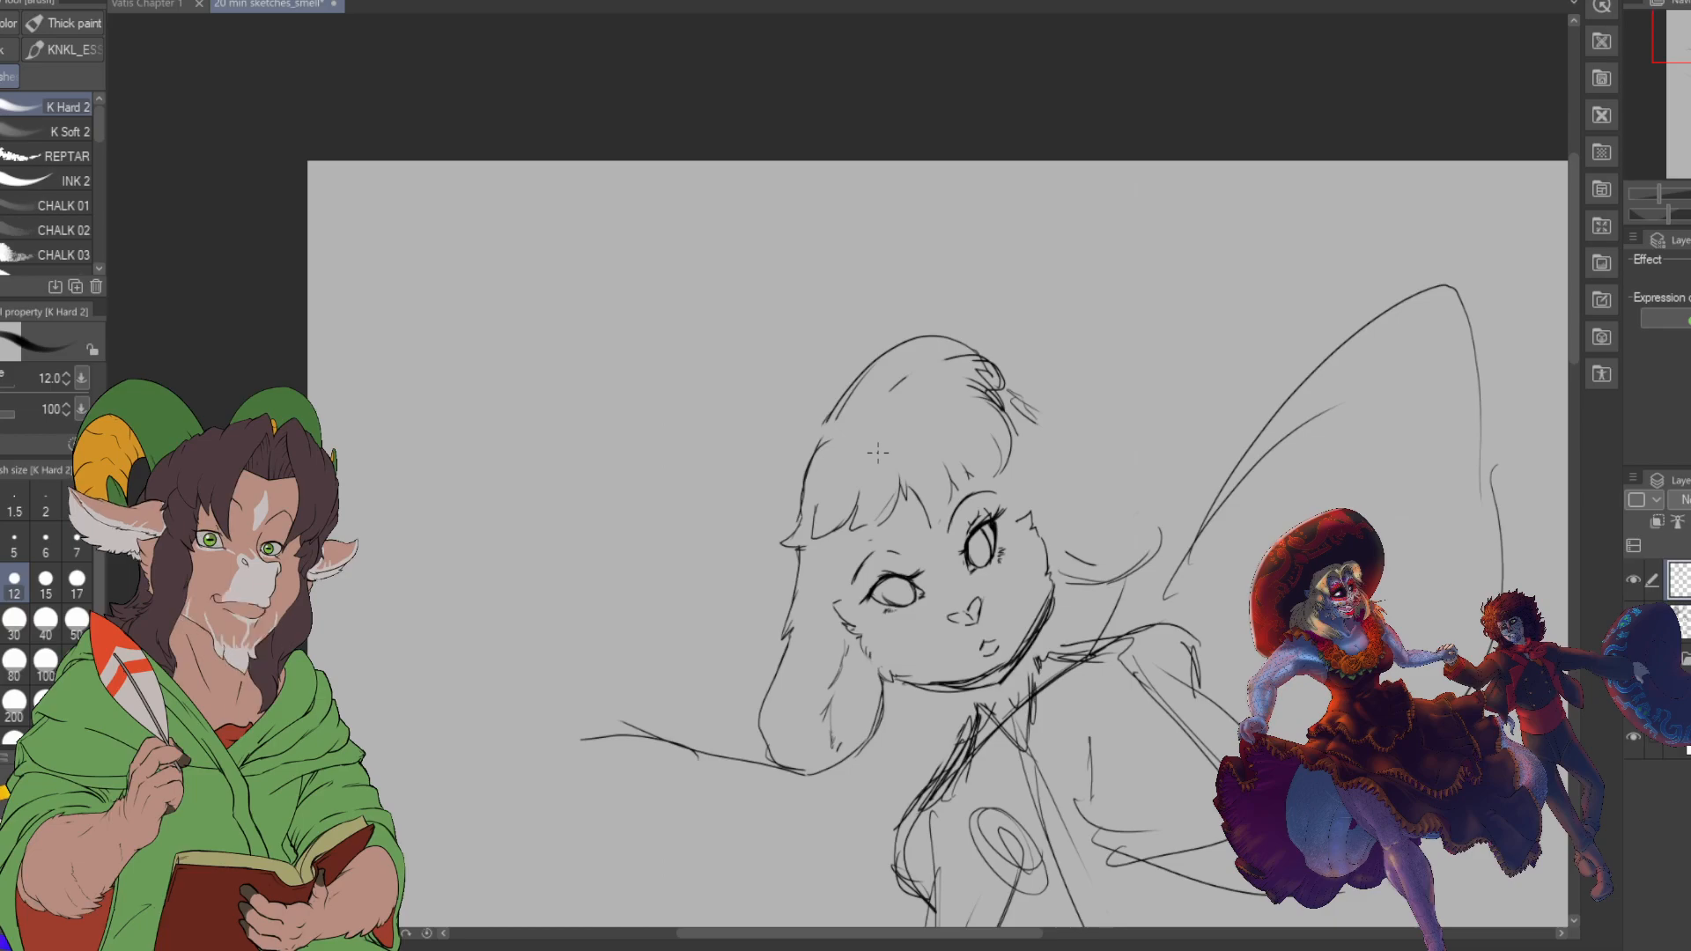
- Erase the old crown and bangs, and redraw softer swept bangs across the forehead with the K Hard 2 brush
key(e)
mouse_move(878, 452)
mouse_down()
mouse_move(898, 367)
mouse_move(833, 422)
mouse_move(916, 355)
mouse_move(915, 385)
mouse_move(962, 364)
mouse_move(1035, 410)
mouse_move(828, 520)
mouse_move(890, 493)
mouse_move(909, 513)
mouse_move(1016, 394)
mouse_up()
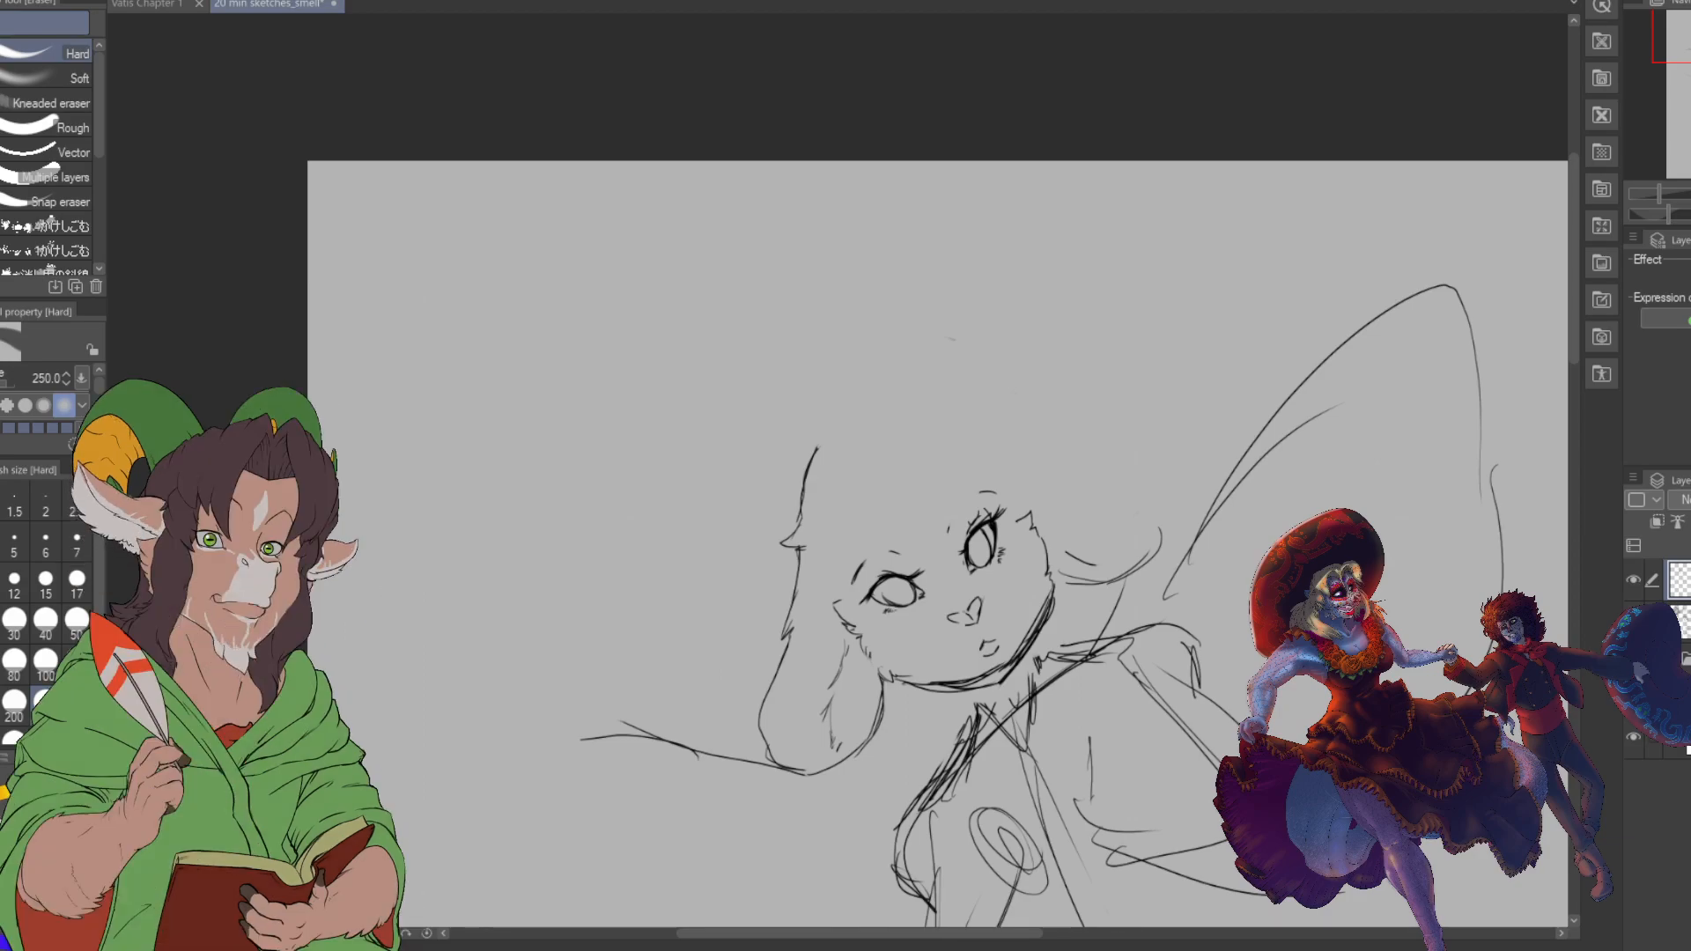
key(b)
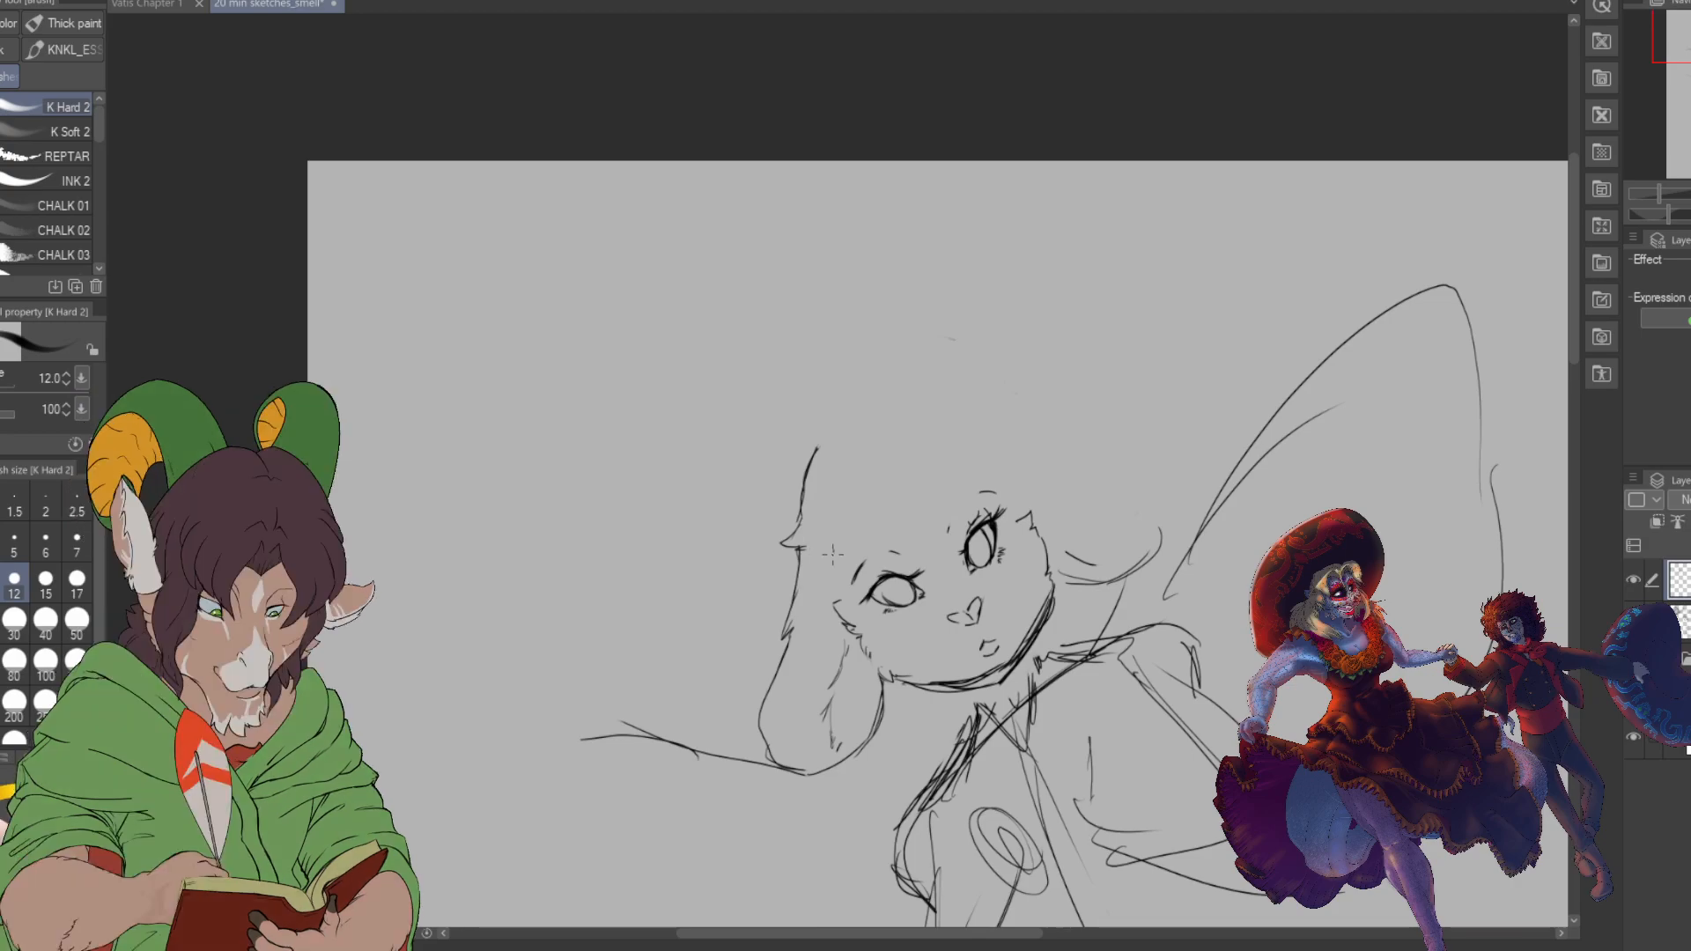
drag(827, 571, 882, 504)
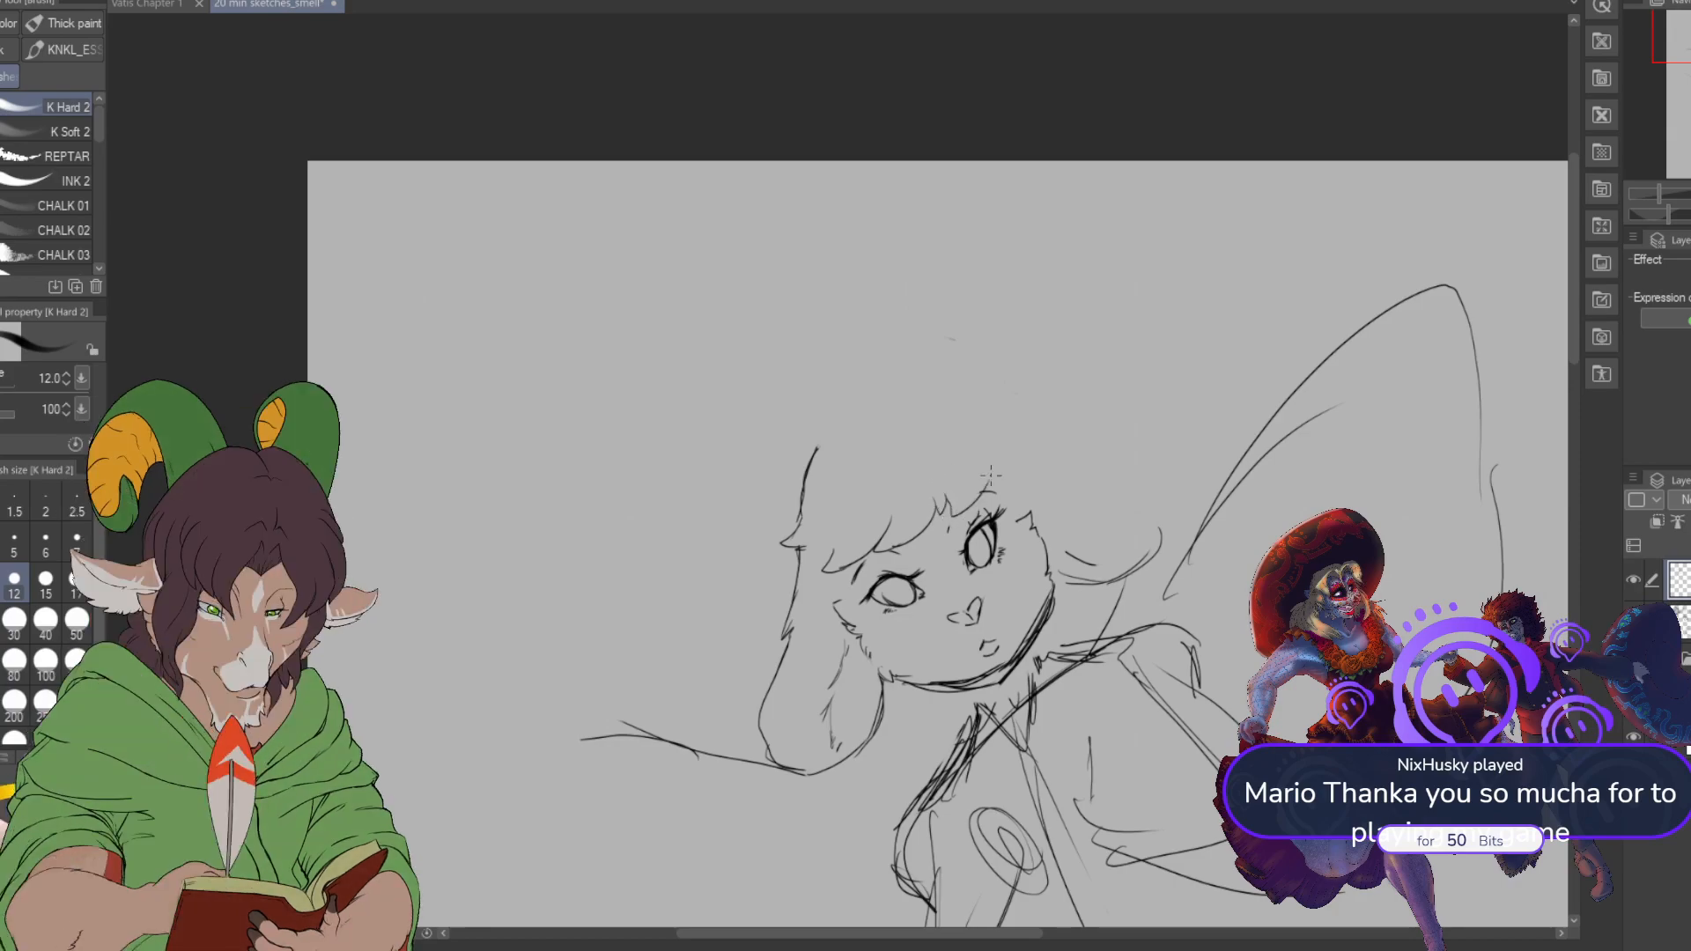
drag(953, 515, 984, 447)
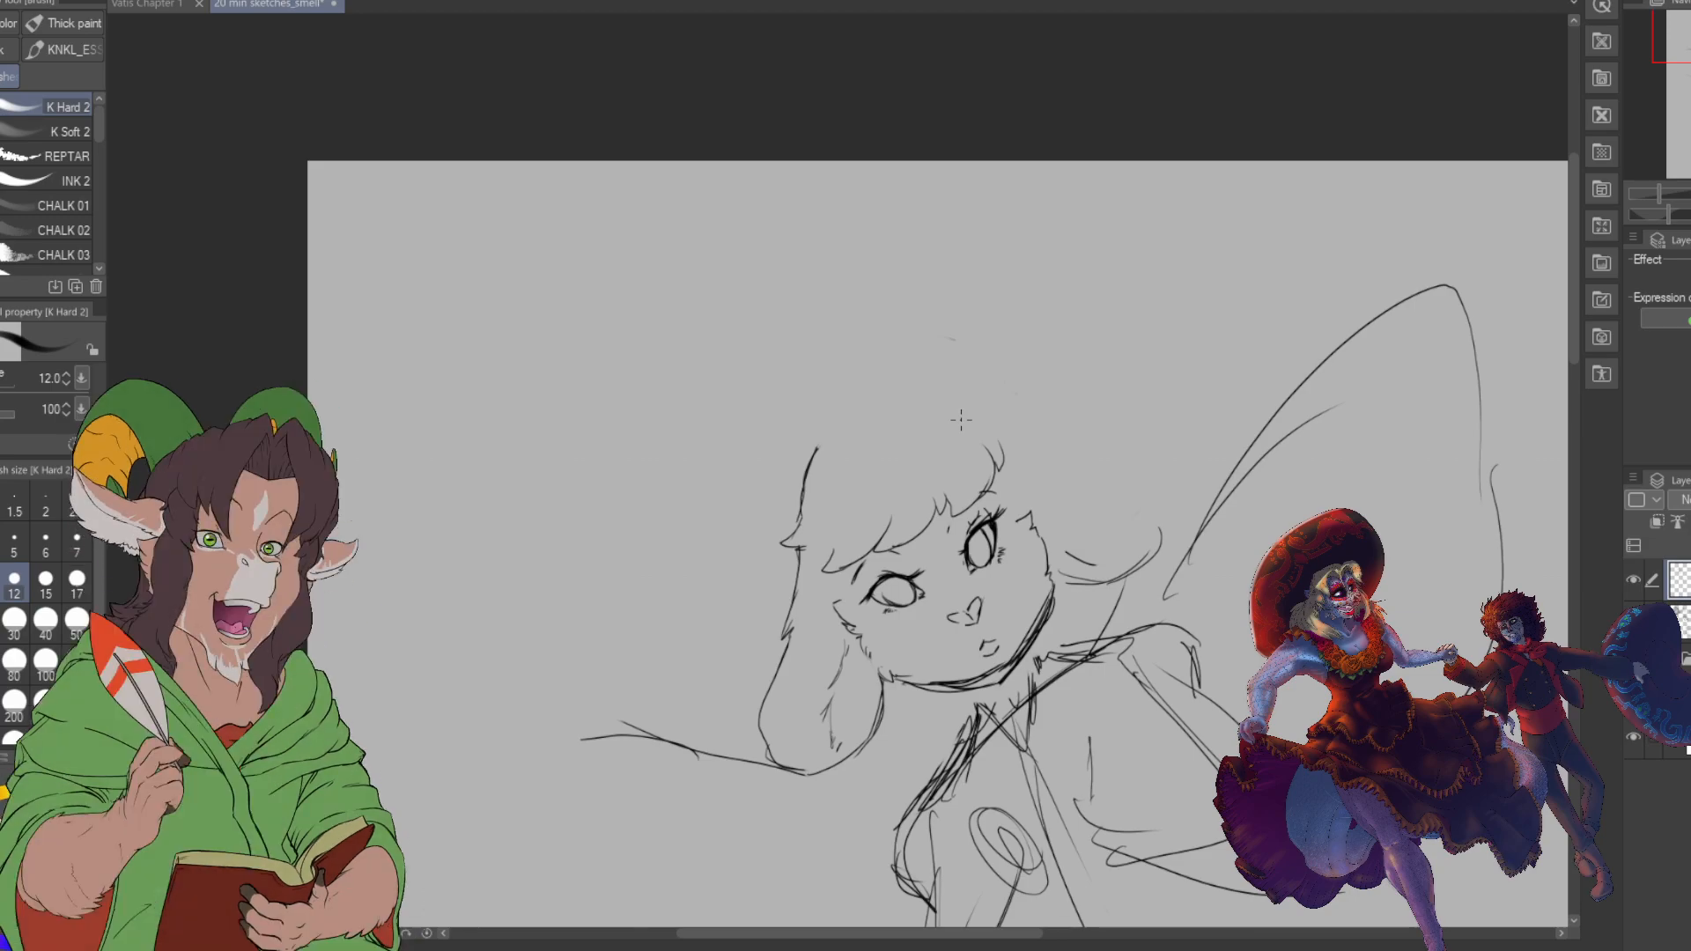
- Draw a lower, rounded crown with pointed hair tufts on top, and complete the right floppy ear's outline
mouse_move(805, 468)
mouse_down()
mouse_move(863, 413)
mouse_move(921, 399)
mouse_up()
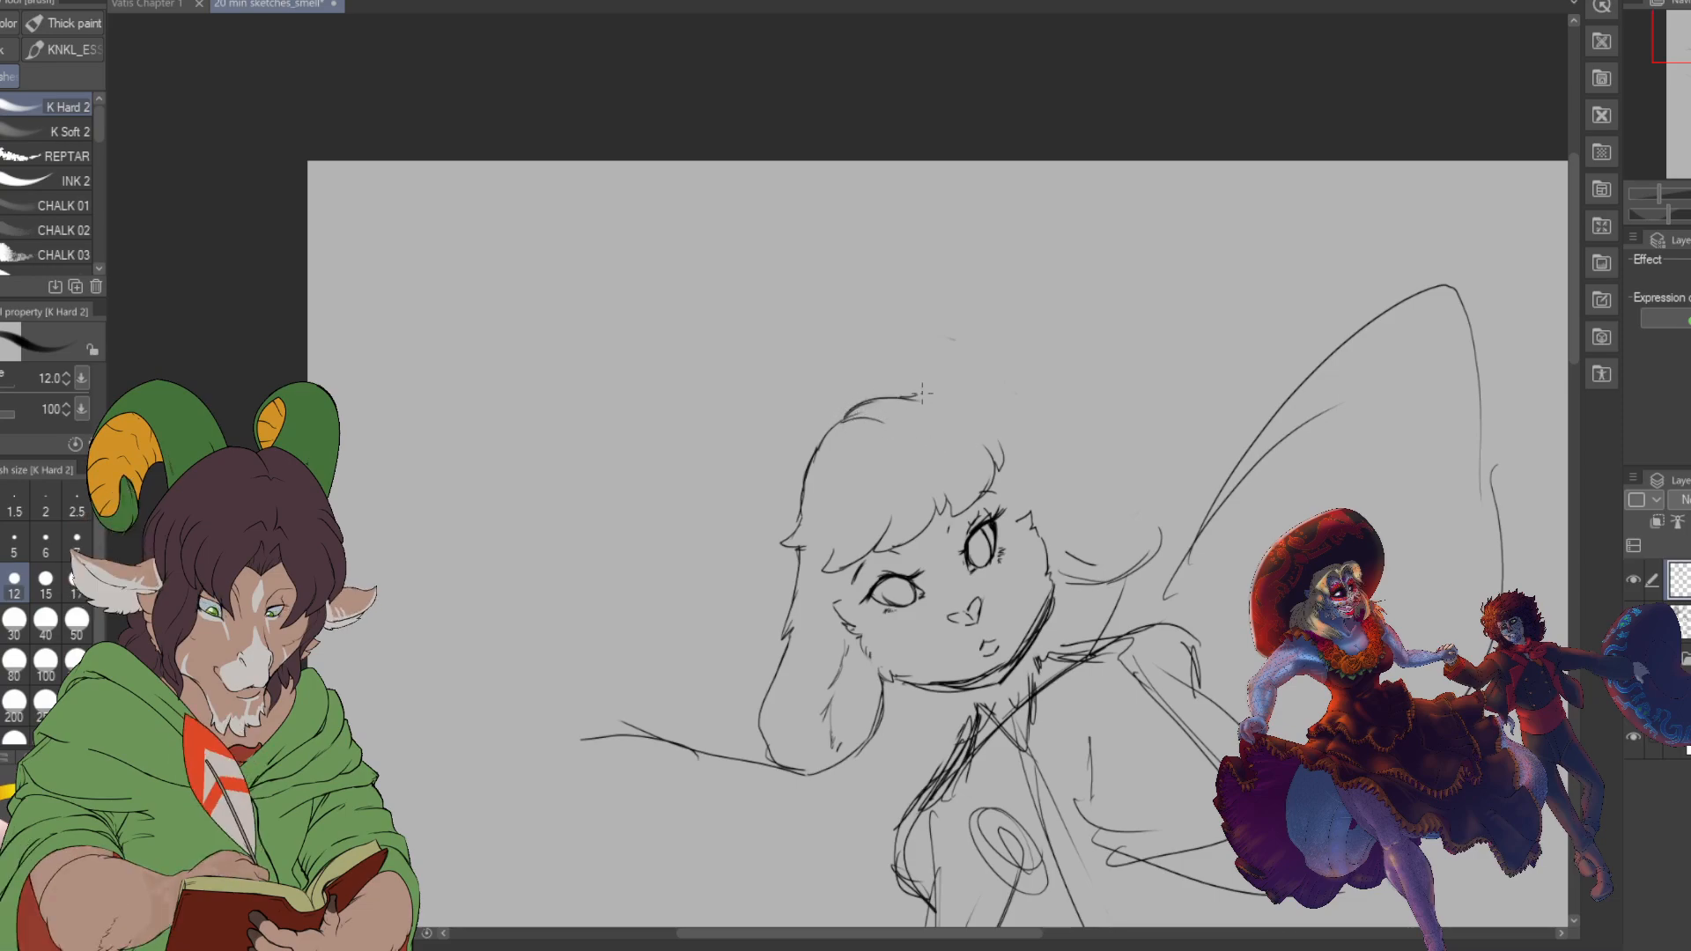
mouse_move(920, 399)
mouse_down()
mouse_move(953, 368)
mouse_move(956, 407)
mouse_move(987, 400)
mouse_move(1012, 458)
mouse_up()
mouse_move(1055, 480)
mouse_down()
mouse_move(1152, 500)
mouse_move(1165, 532)
mouse_move(1128, 560)
mouse_move(1050, 580)
mouse_up()
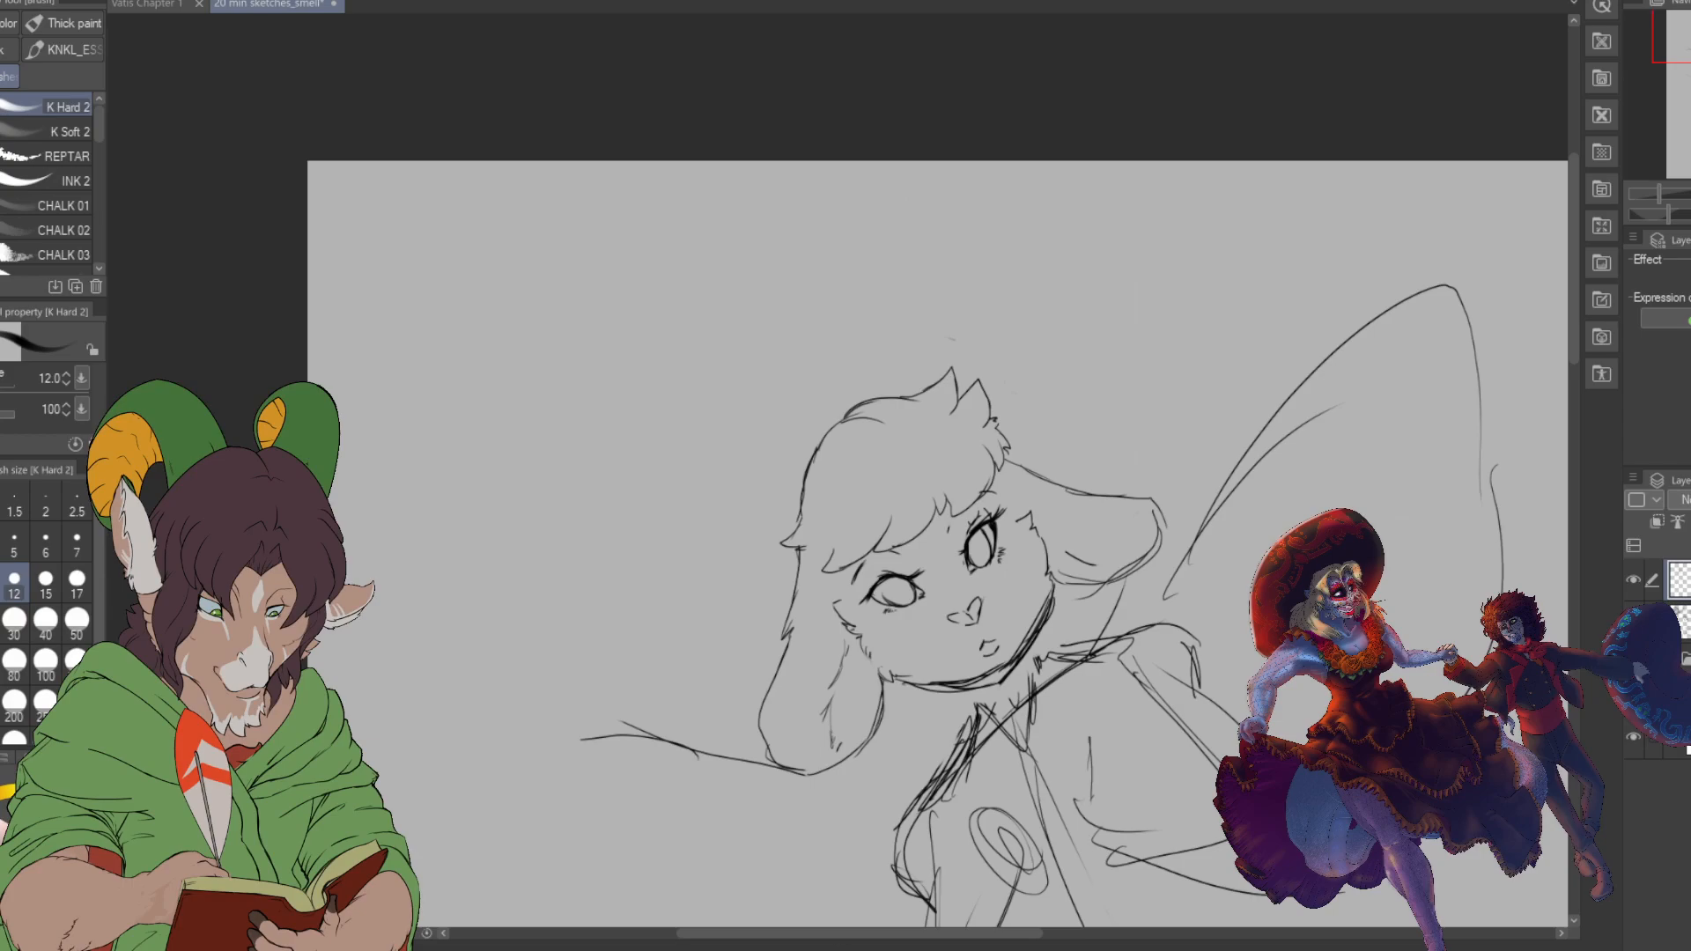
- Erase the rough torso, forearms, hands and hip construction lines below the chest with the Hard eraser
mouse_move(969, 616)
mouse_down()
mouse_move(740, 410)
mouse_move(740, 248)
mouse_move(738, 263)
mouse_up()
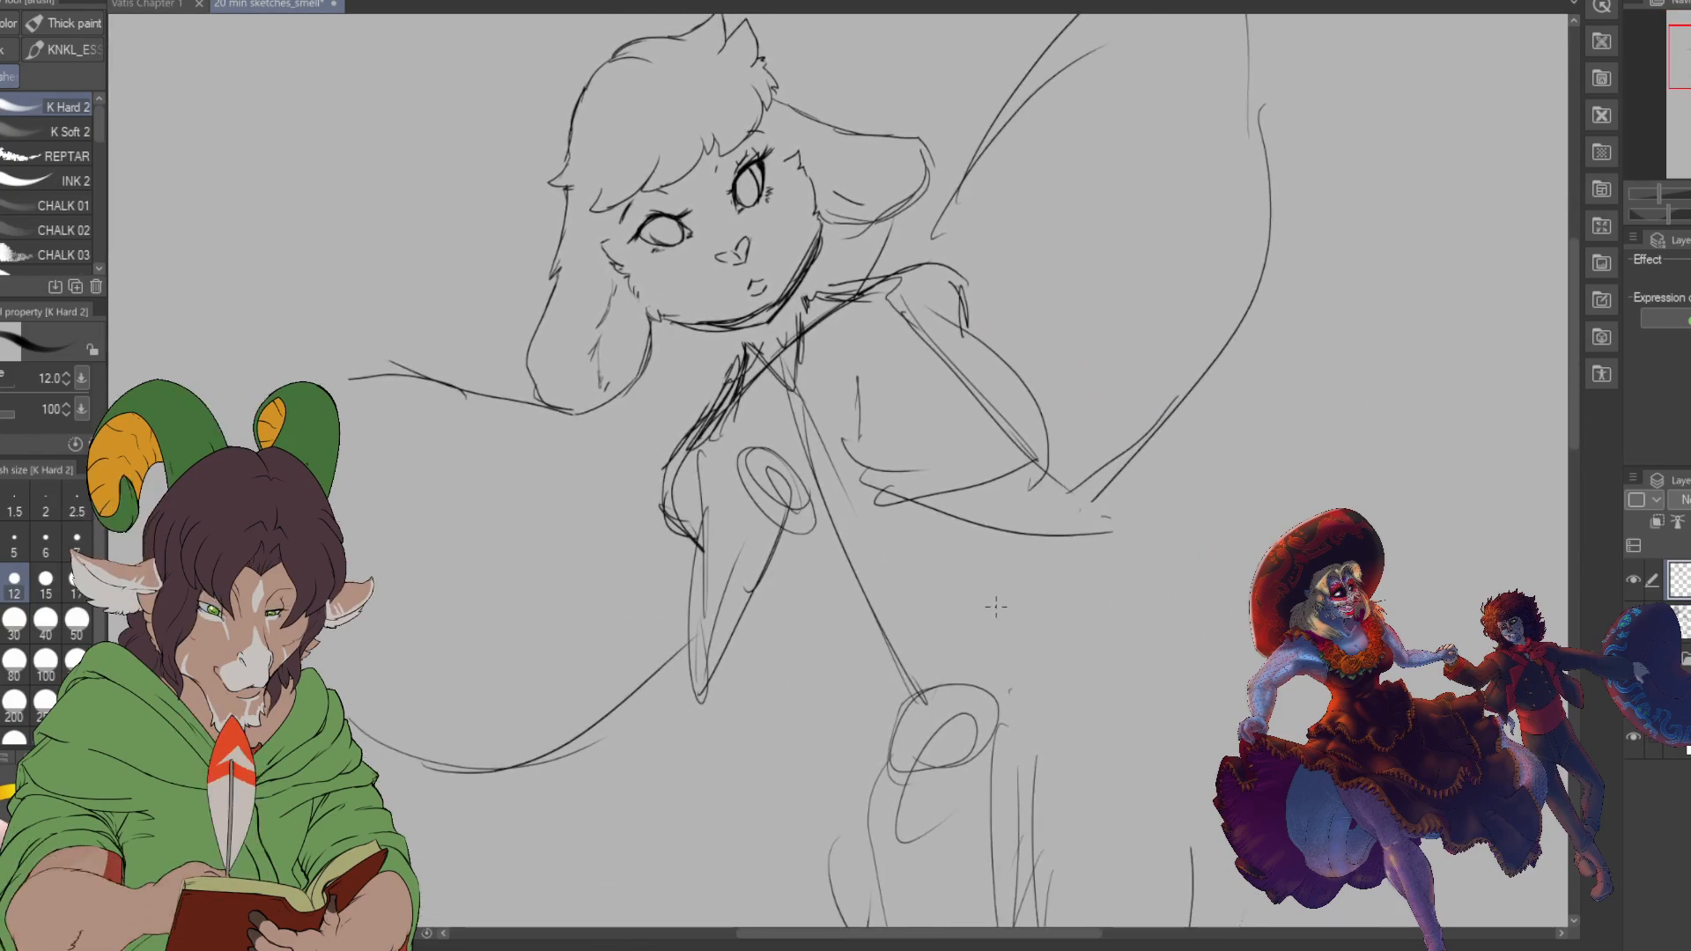
key(e)
mouse_move(771, 476)
mouse_down()
mouse_move(749, 510)
mouse_move(779, 506)
mouse_move(723, 573)
mouse_move(853, 453)
mouse_move(894, 462)
mouse_move(945, 514)
mouse_move(890, 505)
mouse_move(801, 418)
mouse_move(838, 516)
mouse_move(854, 355)
mouse_move(903, 608)
mouse_move(949, 680)
mouse_move(886, 774)
mouse_move(950, 774)
mouse_move(937, 530)
mouse_move(981, 508)
mouse_move(1032, 532)
mouse_move(1085, 518)
mouse_move(1012, 508)
mouse_up()
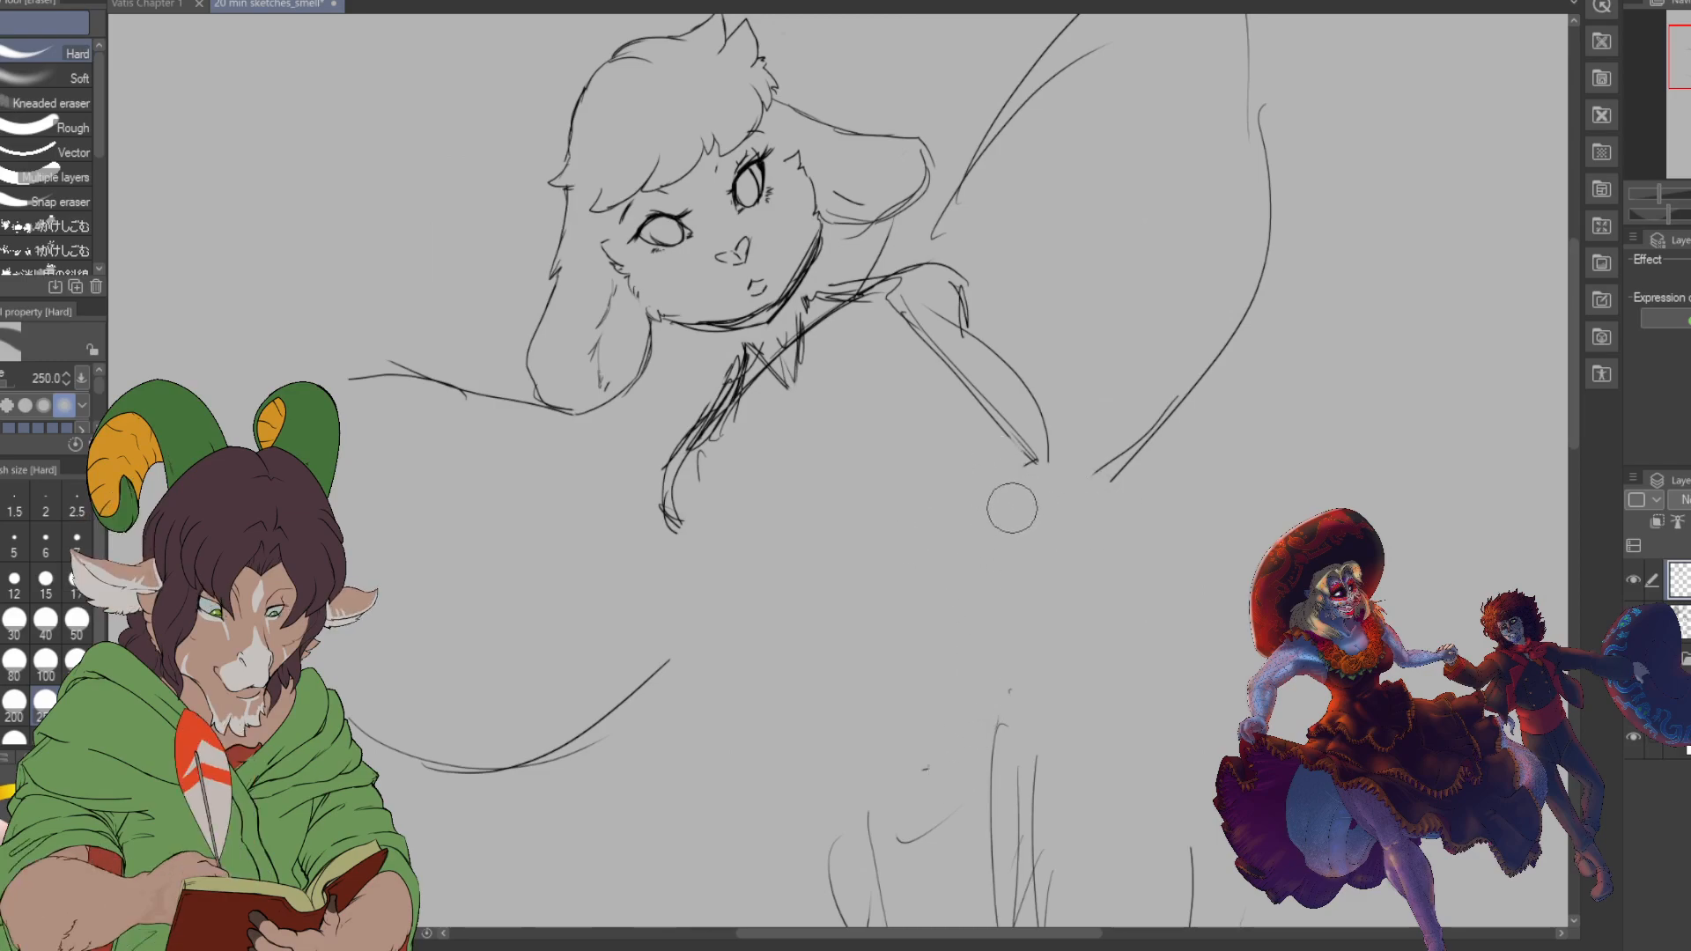
- Draw two adjoining ovals for the hands at the chest, the left upper arm's outline and the right forearm's underside with K Hard 2
key(b)
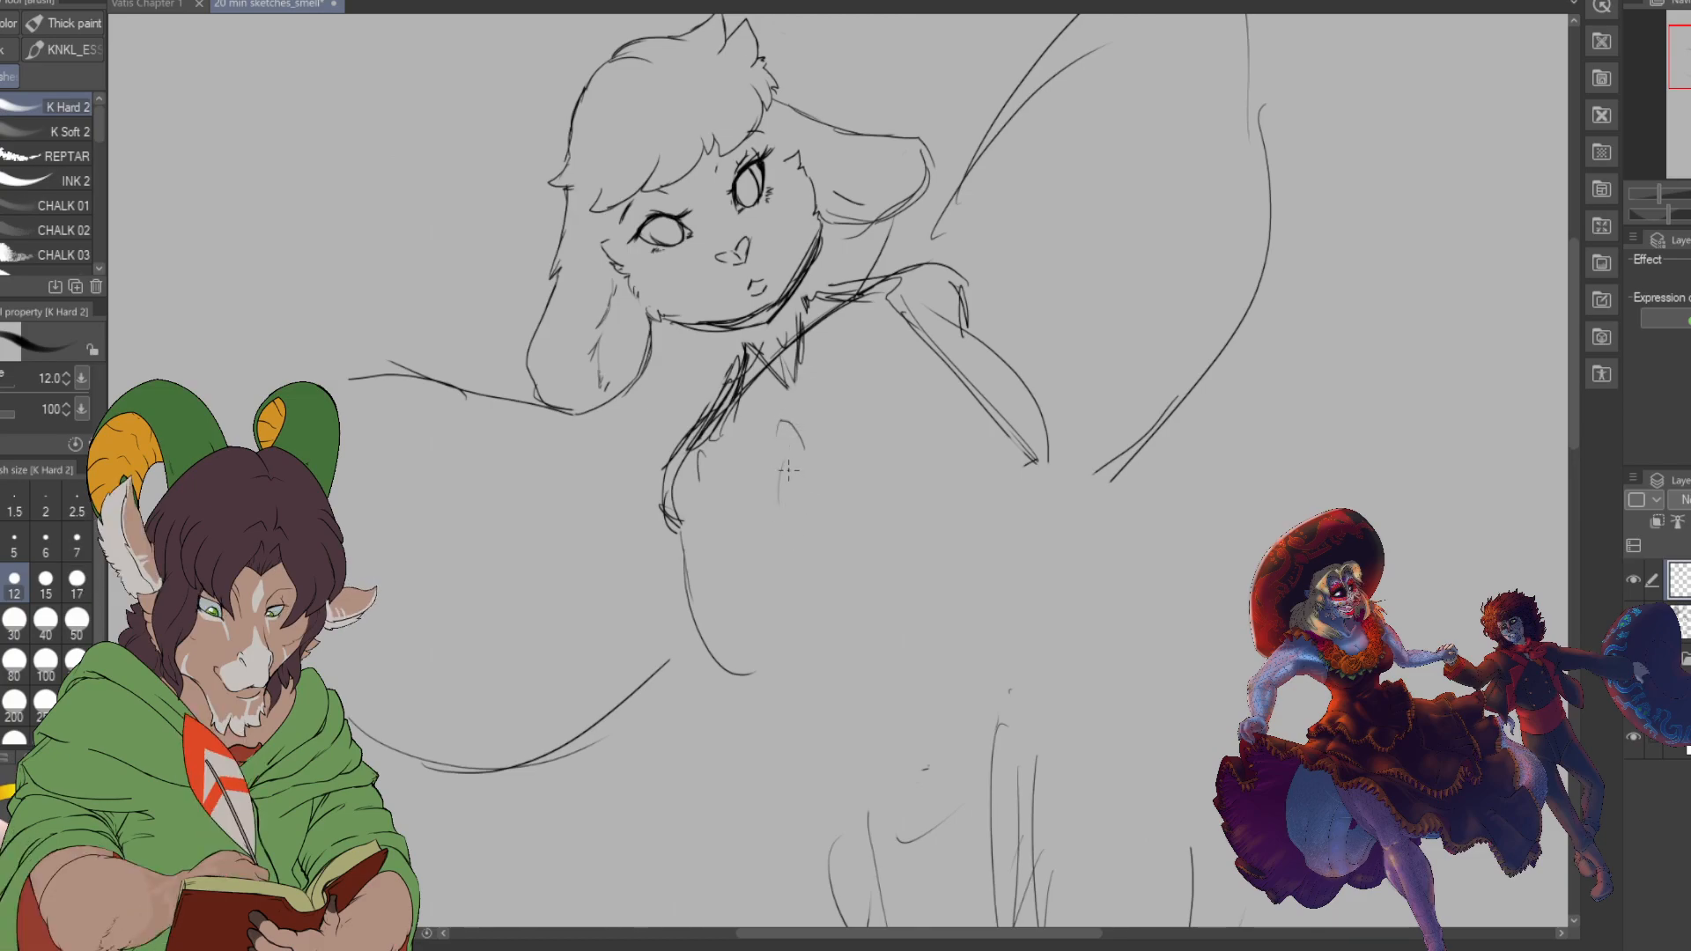
mouse_move(795, 537)
mouse_down()
mouse_move(830, 471)
mouse_move(872, 515)
mouse_up()
drag(826, 468, 863, 417)
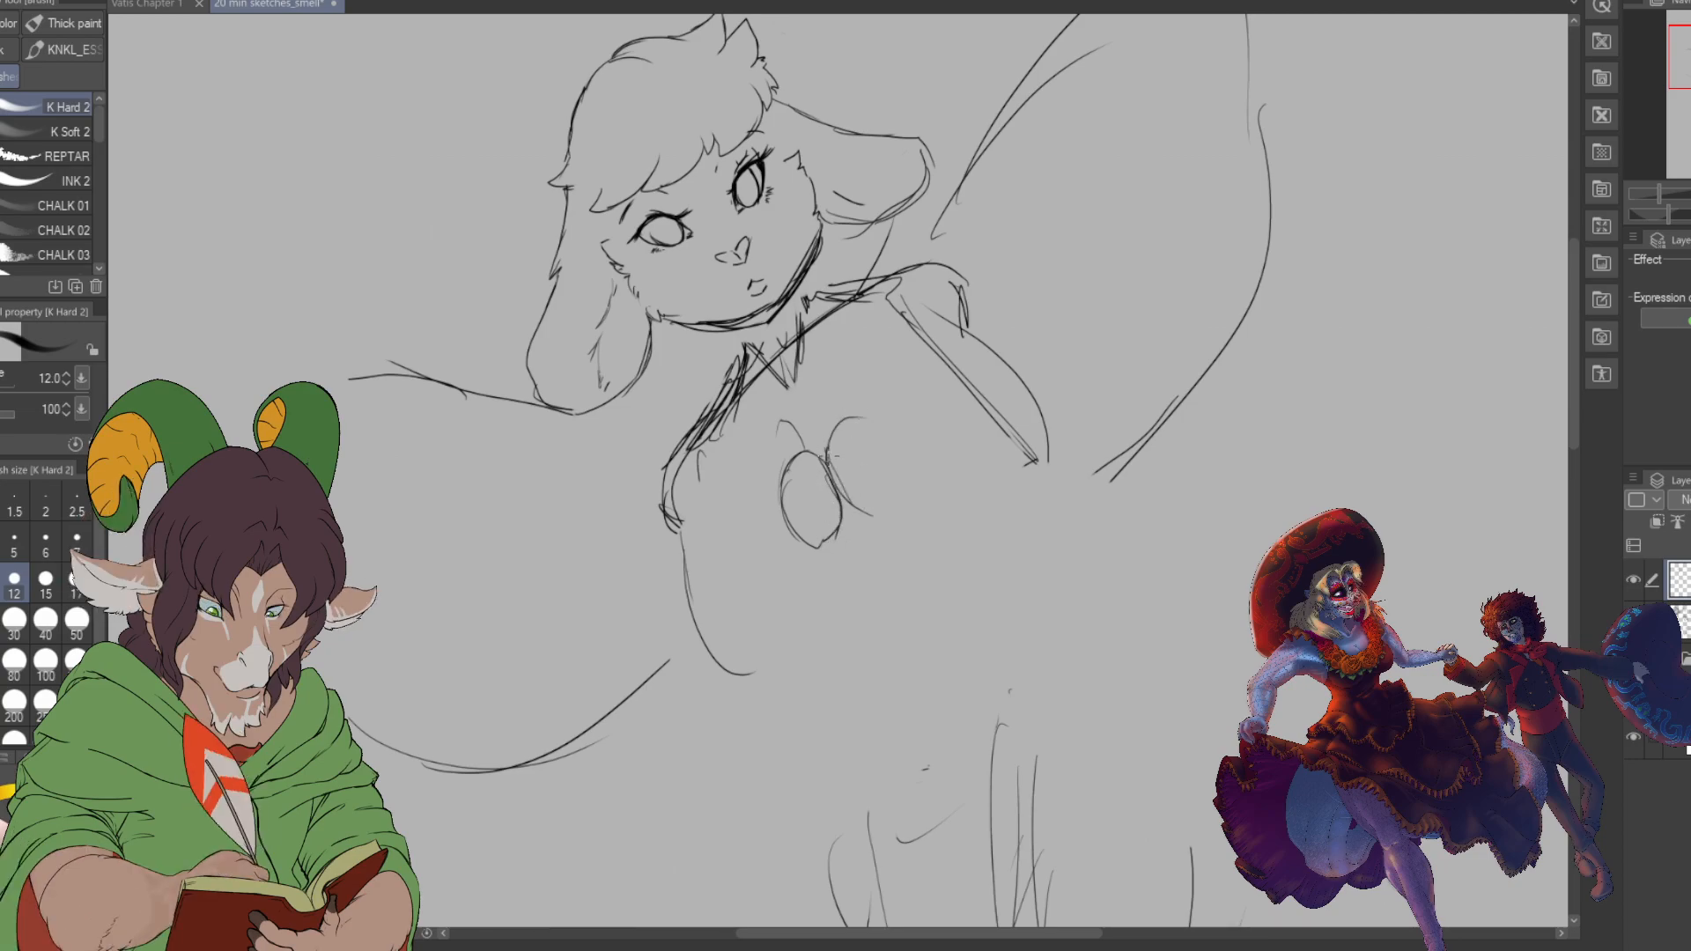
mouse_move(921, 467)
mouse_down()
mouse_move(887, 509)
mouse_move(1026, 483)
mouse_up()
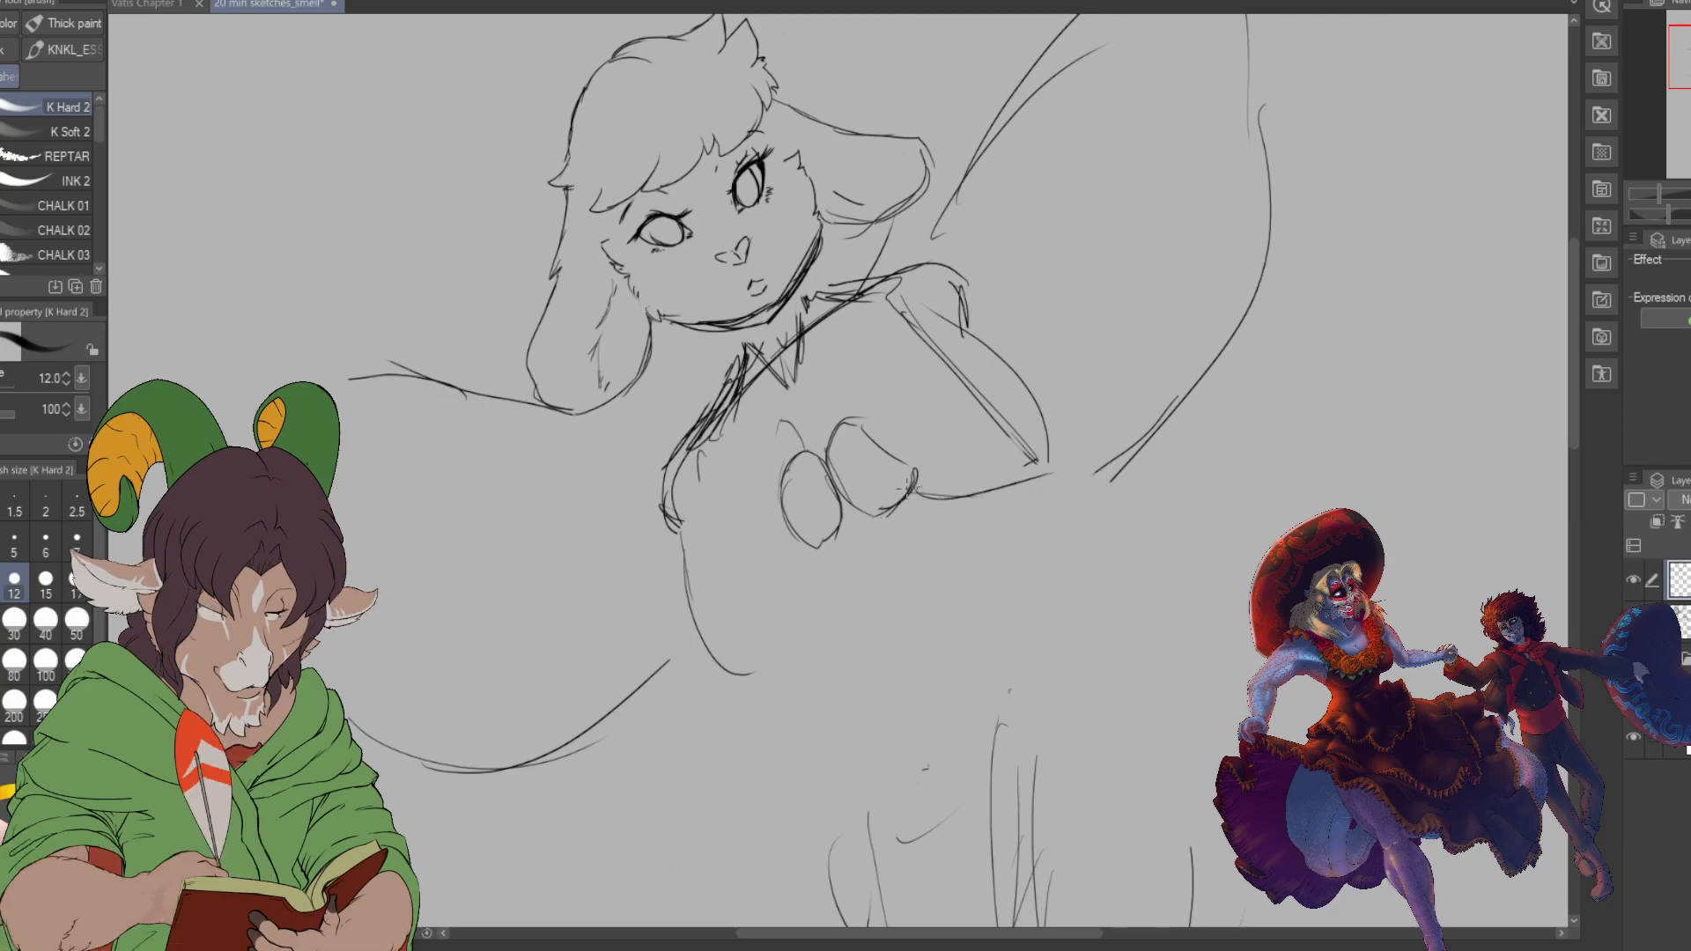
- Draw both sides of the torso, narrowing from the ribs to the waist and flaring toward the hips
mouse_move(803, 619)
mouse_down()
mouse_move(822, 656)
mouse_move(803, 775)
mouse_up()
drag(816, 710, 804, 773)
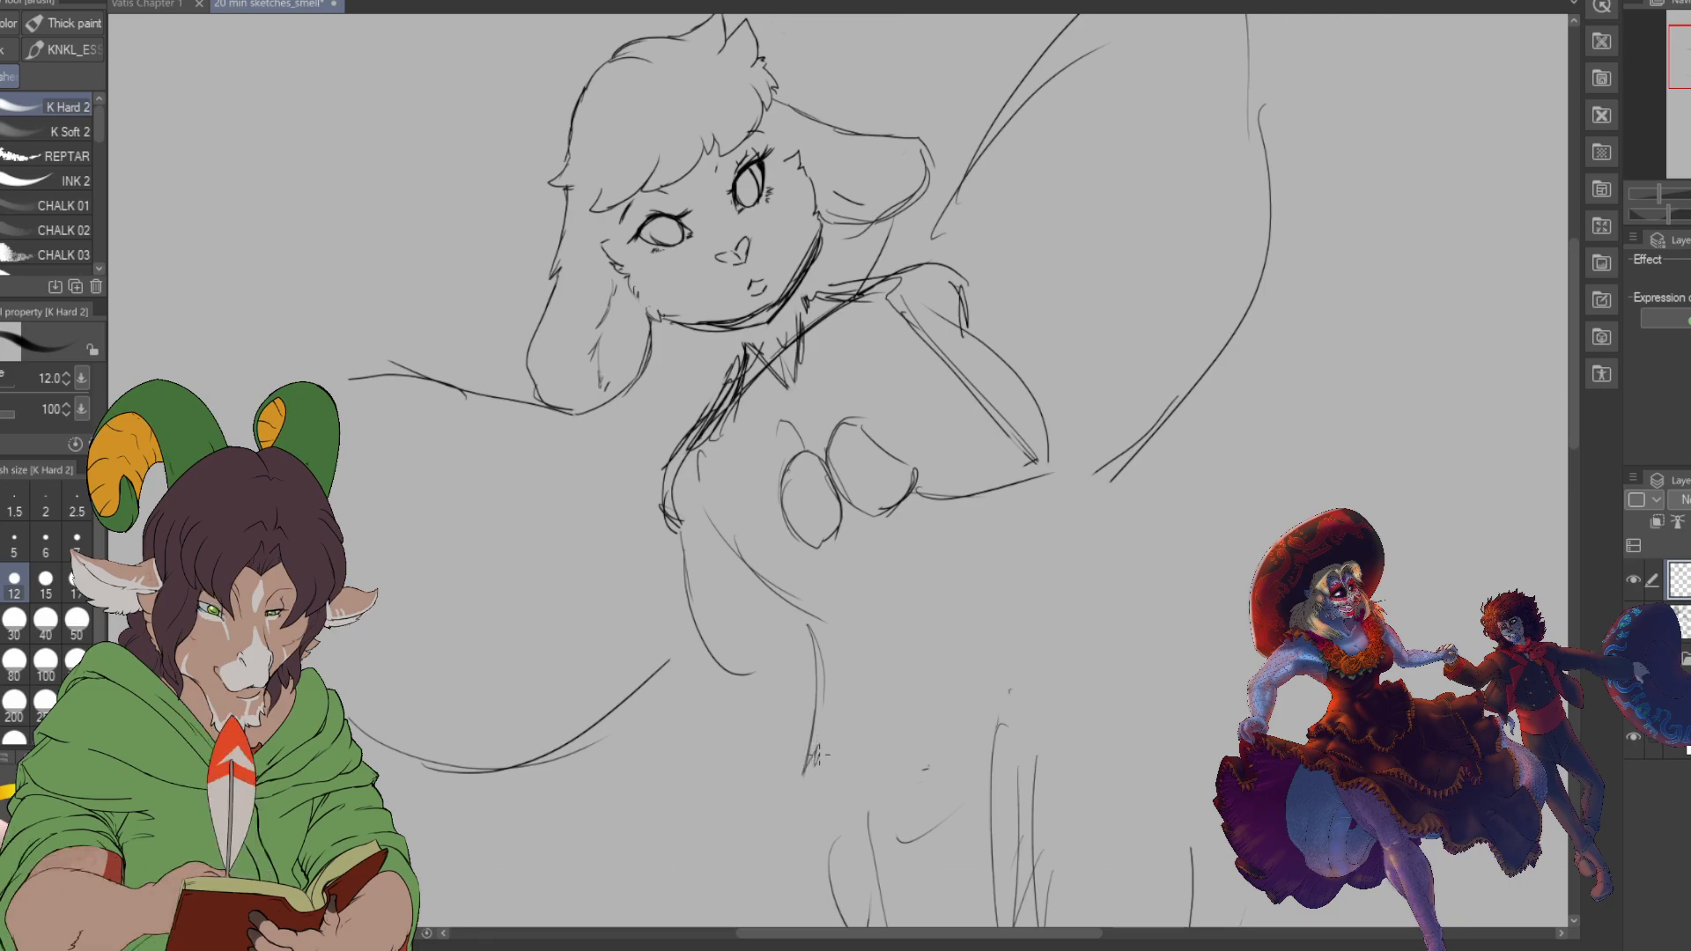
drag(983, 489, 1001, 568)
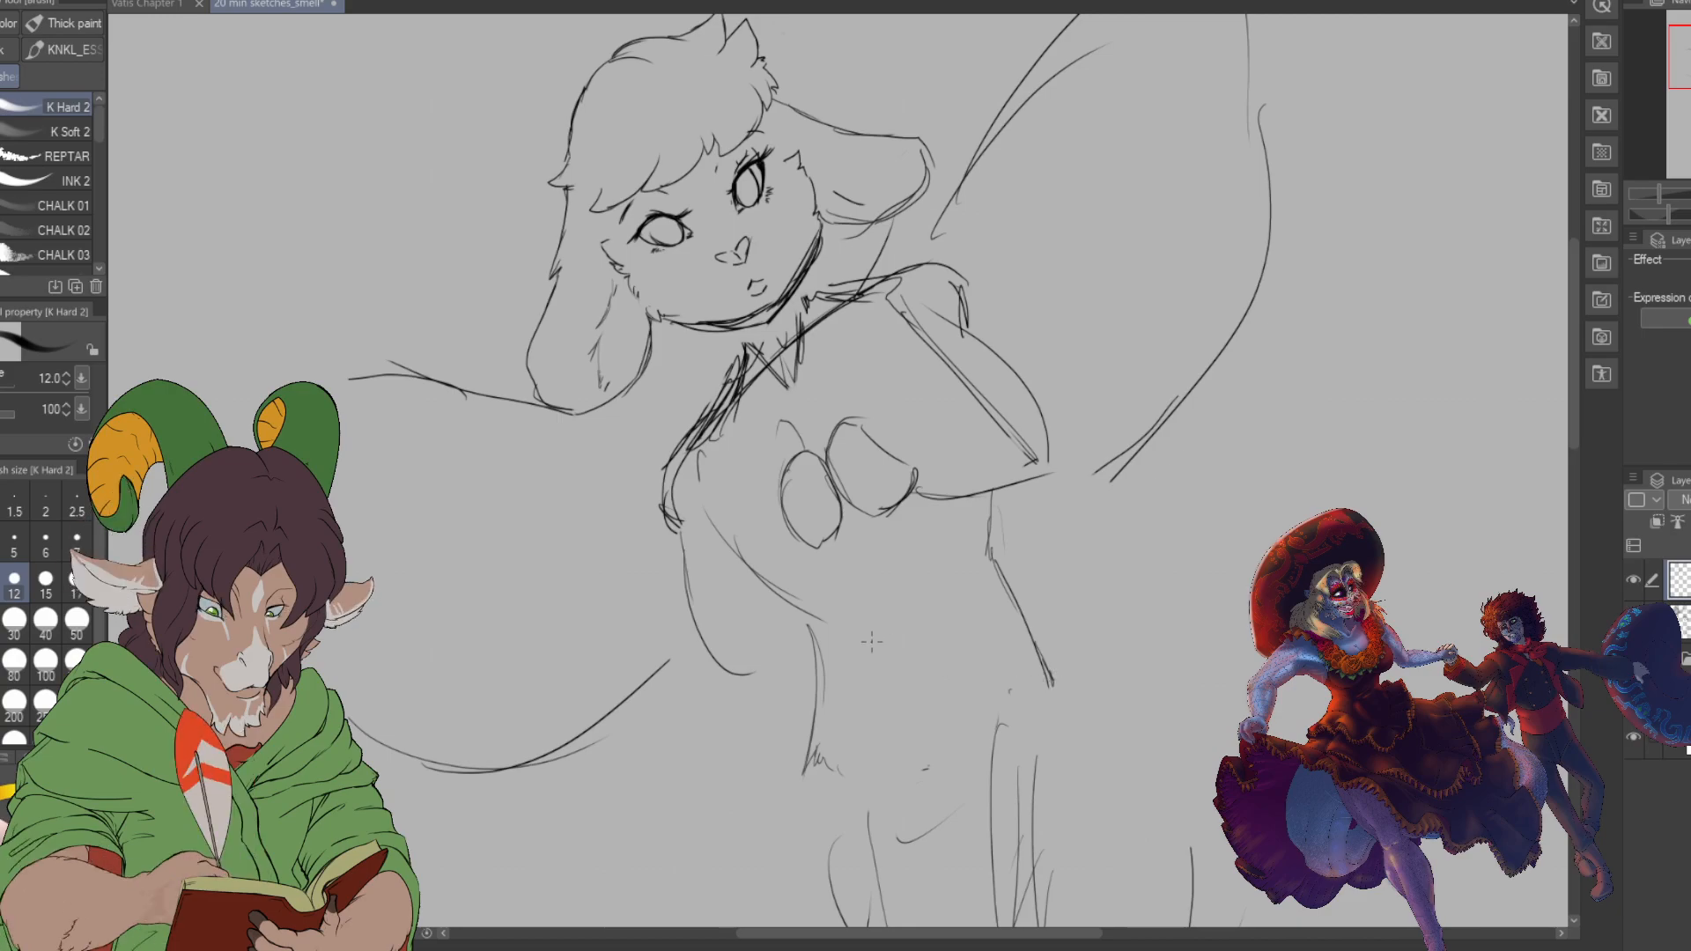
- Draw both forearms with rounded elbows leading to the hands, and detail the hands with clasped fingers
scroll(872, 710, down, 3)
drag(1684, 44, 1684, 76)
drag(872, 466, 863, 492)
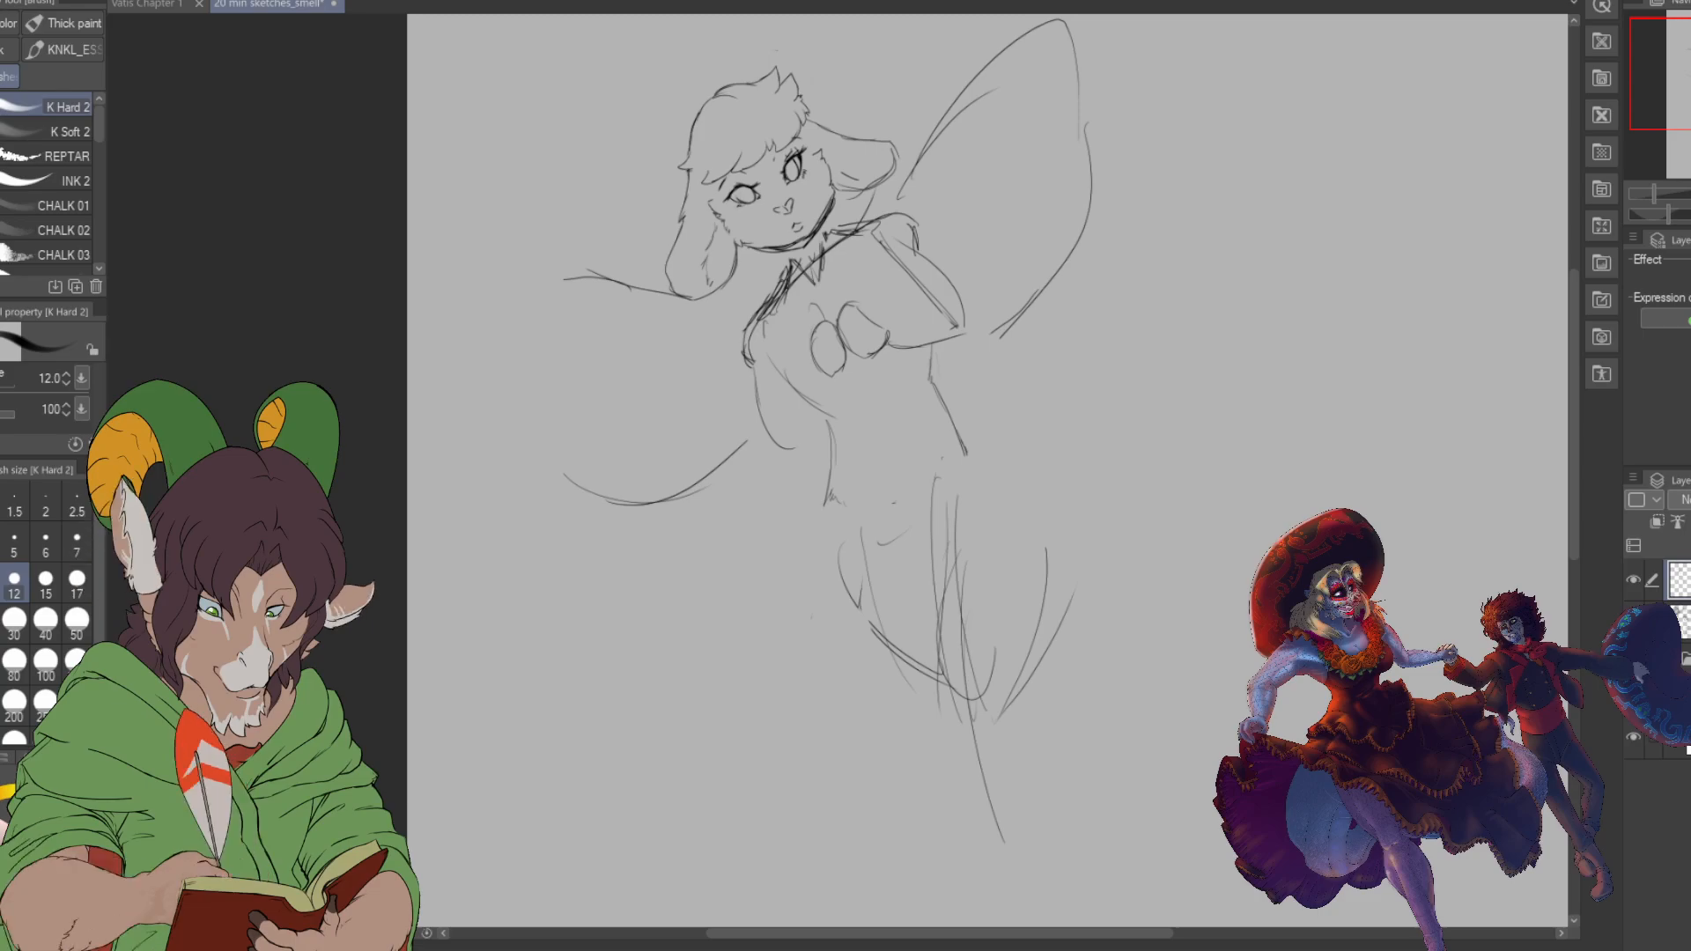
scroll(793, 287, up, 2)
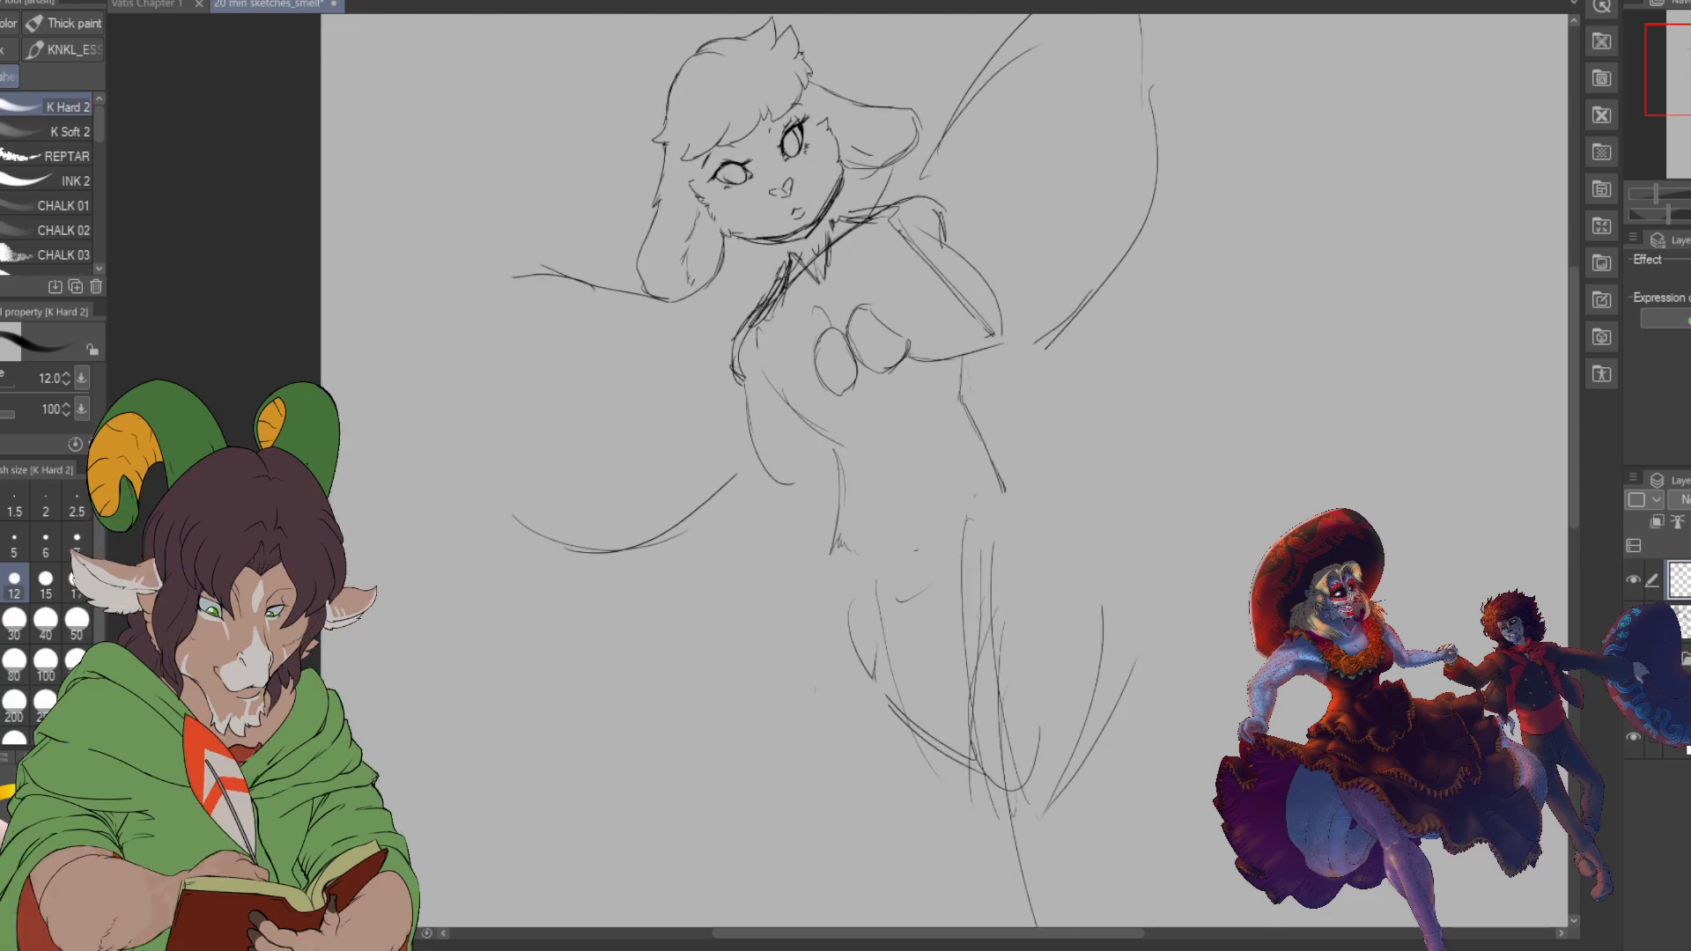
mouse_move(816, 394)
mouse_down()
mouse_move(775, 467)
mouse_move(811, 500)
mouse_up()
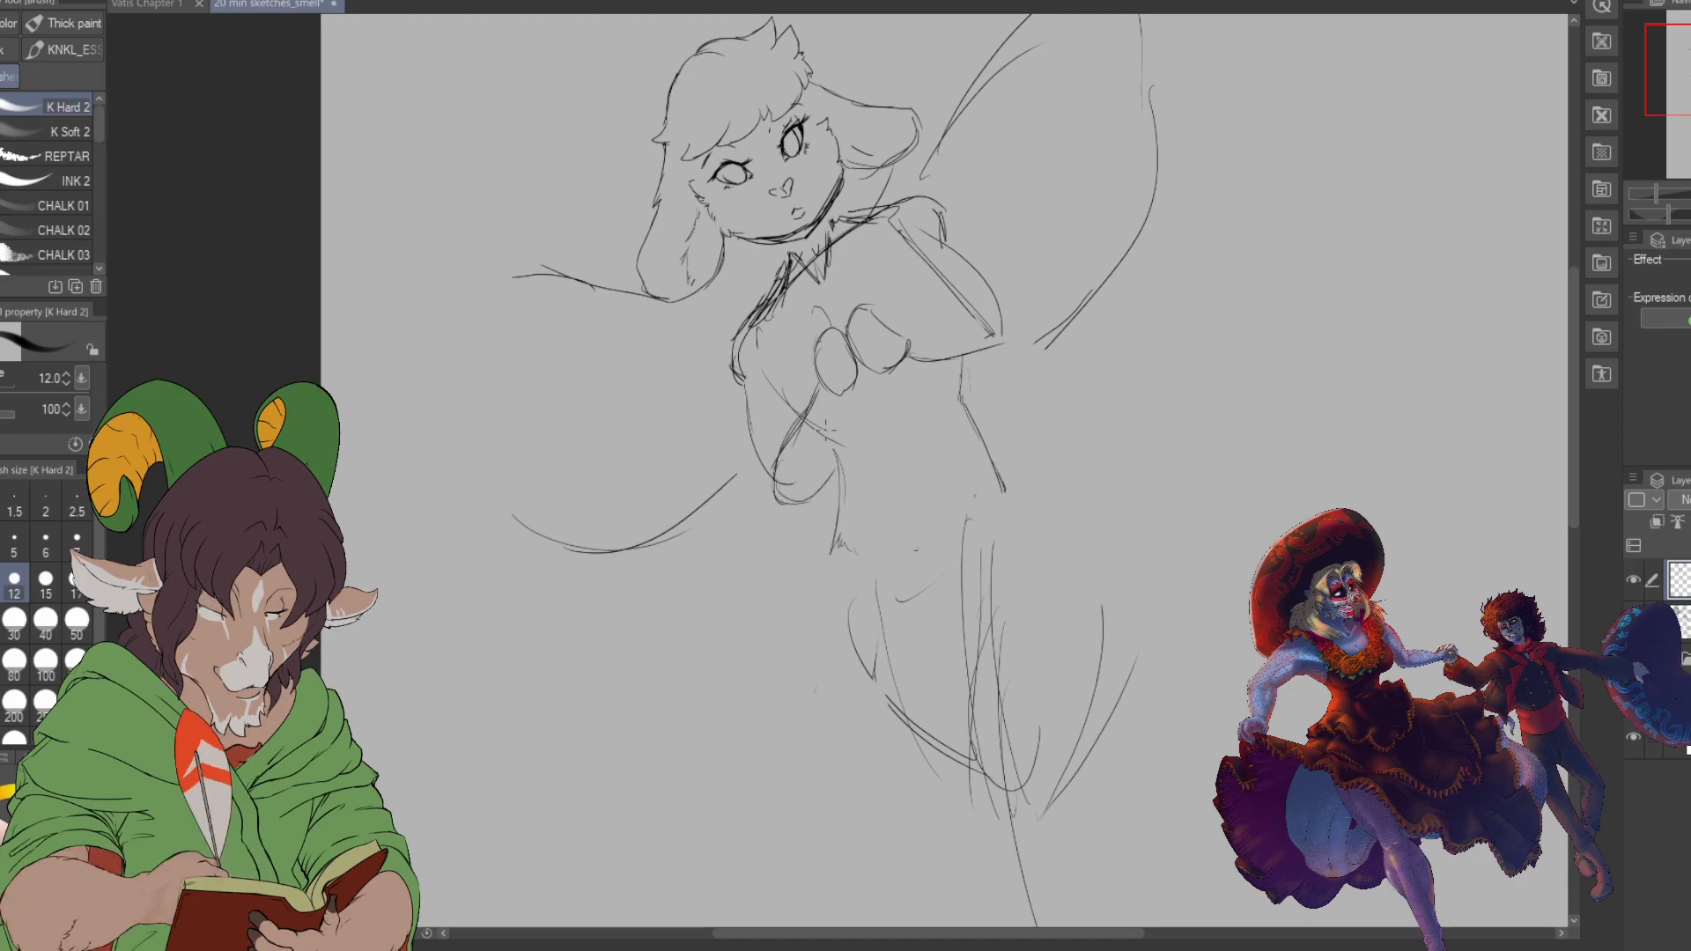
mouse_move(889, 370)
mouse_down()
mouse_move(999, 371)
mouse_move(1013, 340)
mouse_up()
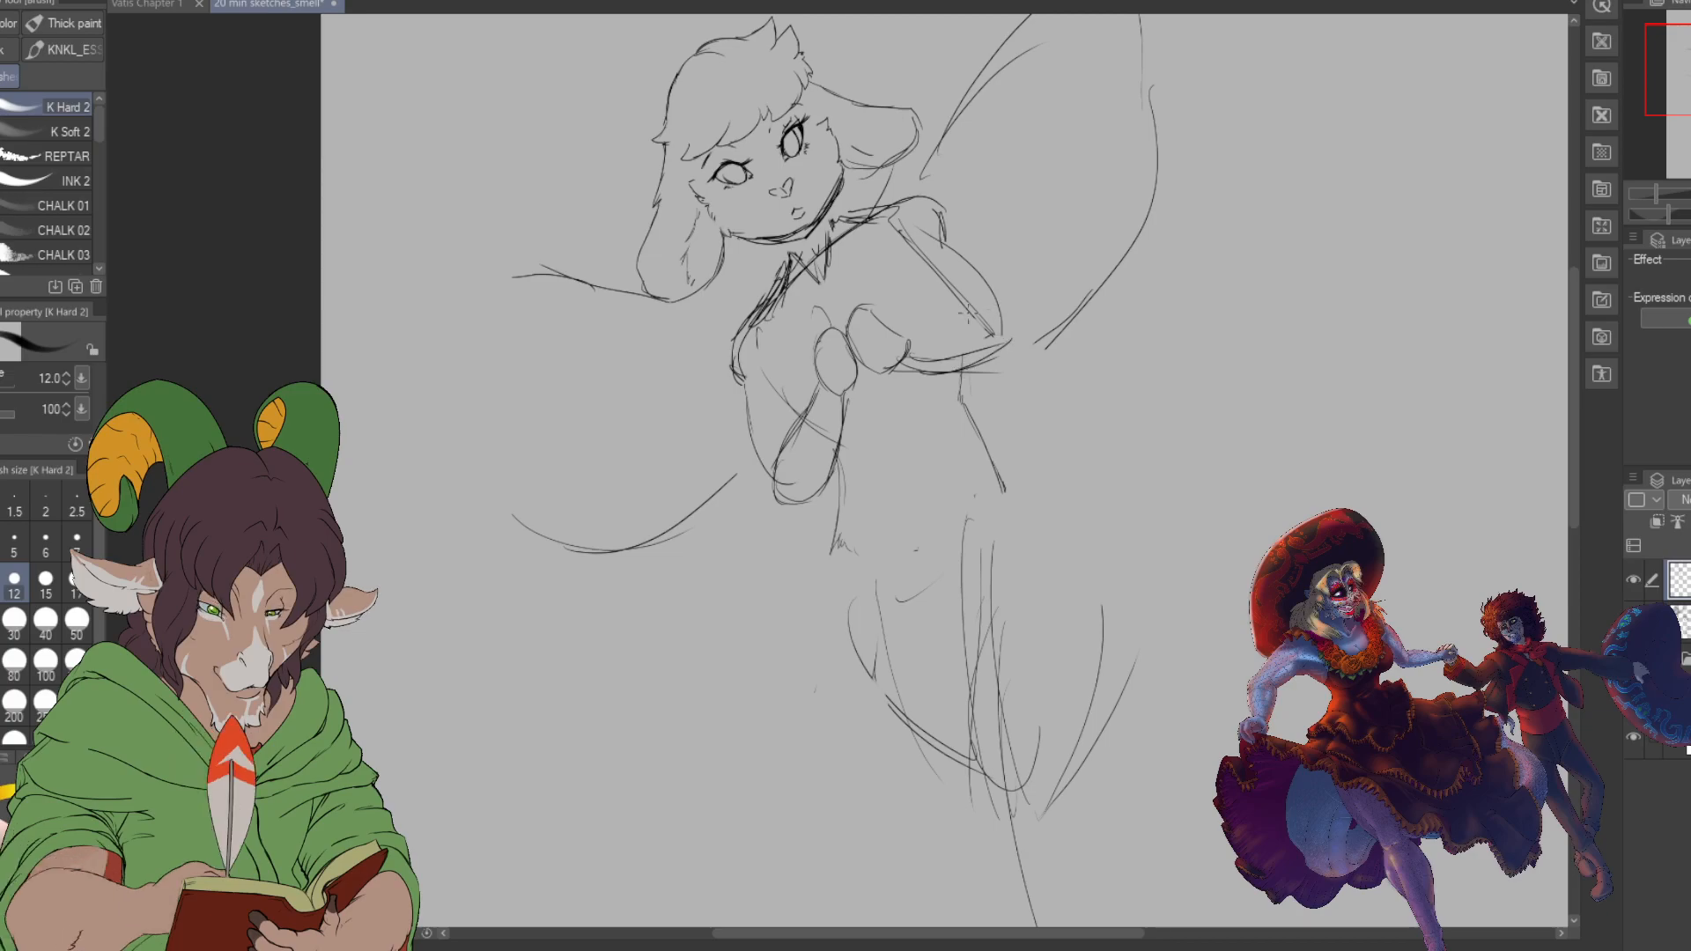
mouse_move(896, 335)
mouse_down()
mouse_move(993, 331)
mouse_move(980, 322)
mouse_move(1009, 318)
mouse_move(1000, 302)
mouse_move(1015, 336)
mouse_up()
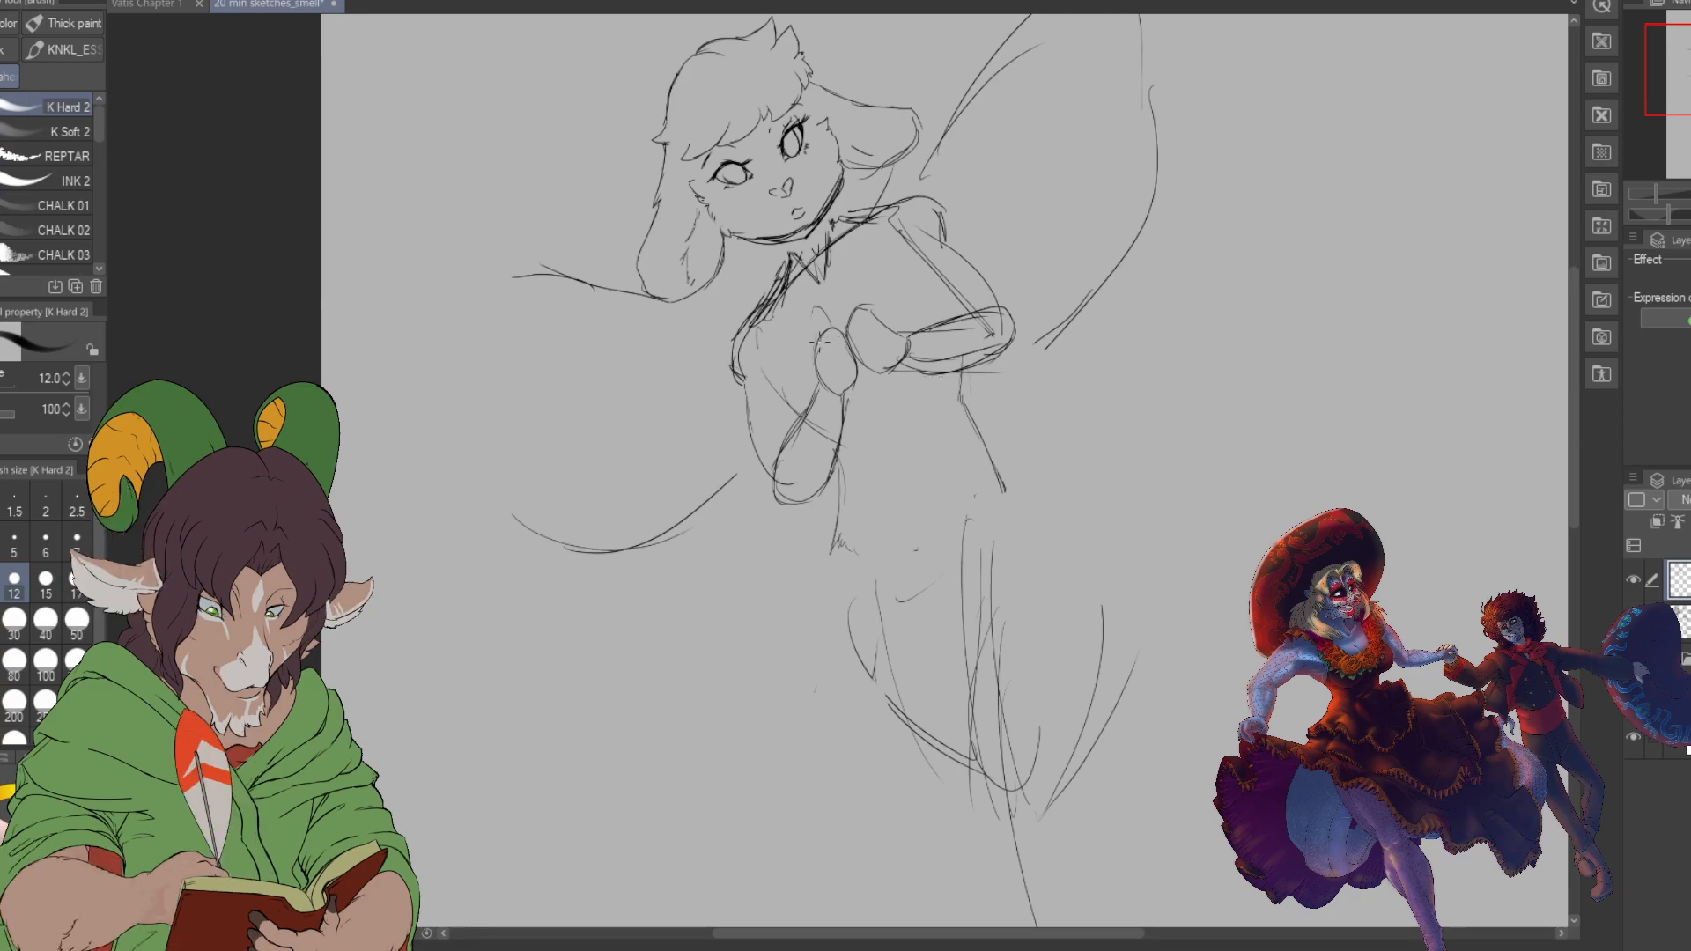
mouse_move(819, 342)
mouse_down()
mouse_move(817, 312)
mouse_move(842, 308)
mouse_move(841, 342)
mouse_up()
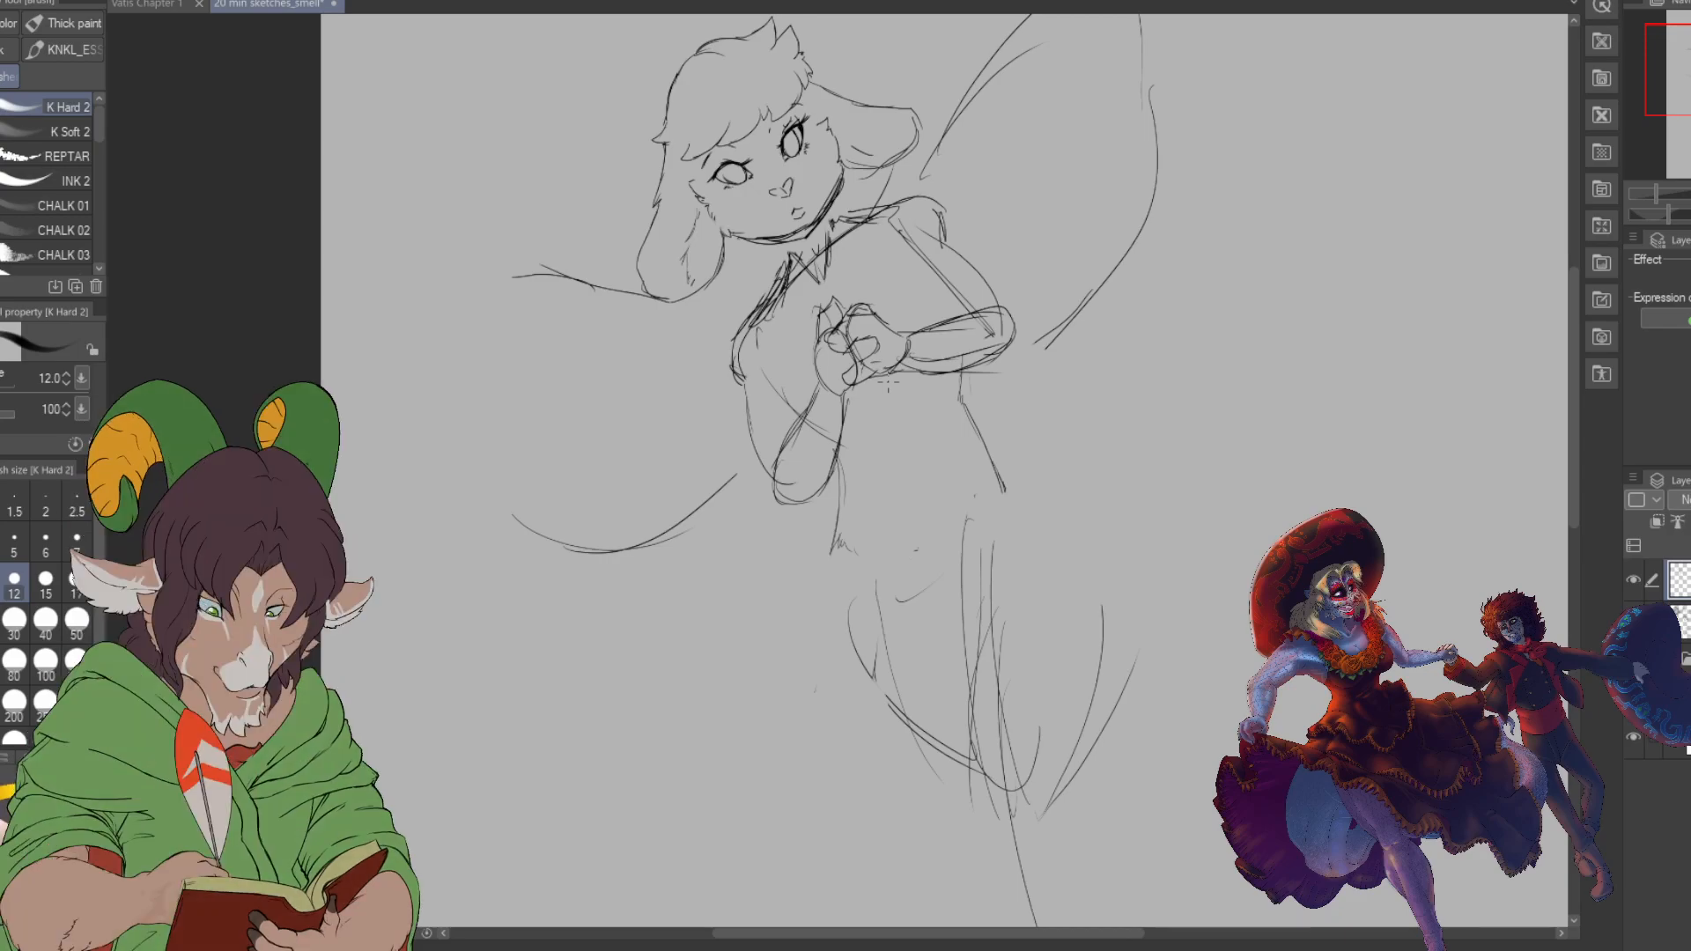
- Draw full rounded hips and thighs tapering toward the knees, and add abdomen contour lines between the ribs and crotch
mouse_move(995, 522)
mouse_down()
mouse_move(977, 571)
mouse_move(1043, 784)
mouse_up()
drag(1073, 539, 1085, 727)
mouse_move(1040, 497)
mouse_down()
mouse_move(1097, 579)
mouse_move(1097, 669)
mouse_up()
mouse_move(835, 547)
mouse_down()
mouse_move(858, 665)
mouse_move(960, 775)
mouse_up()
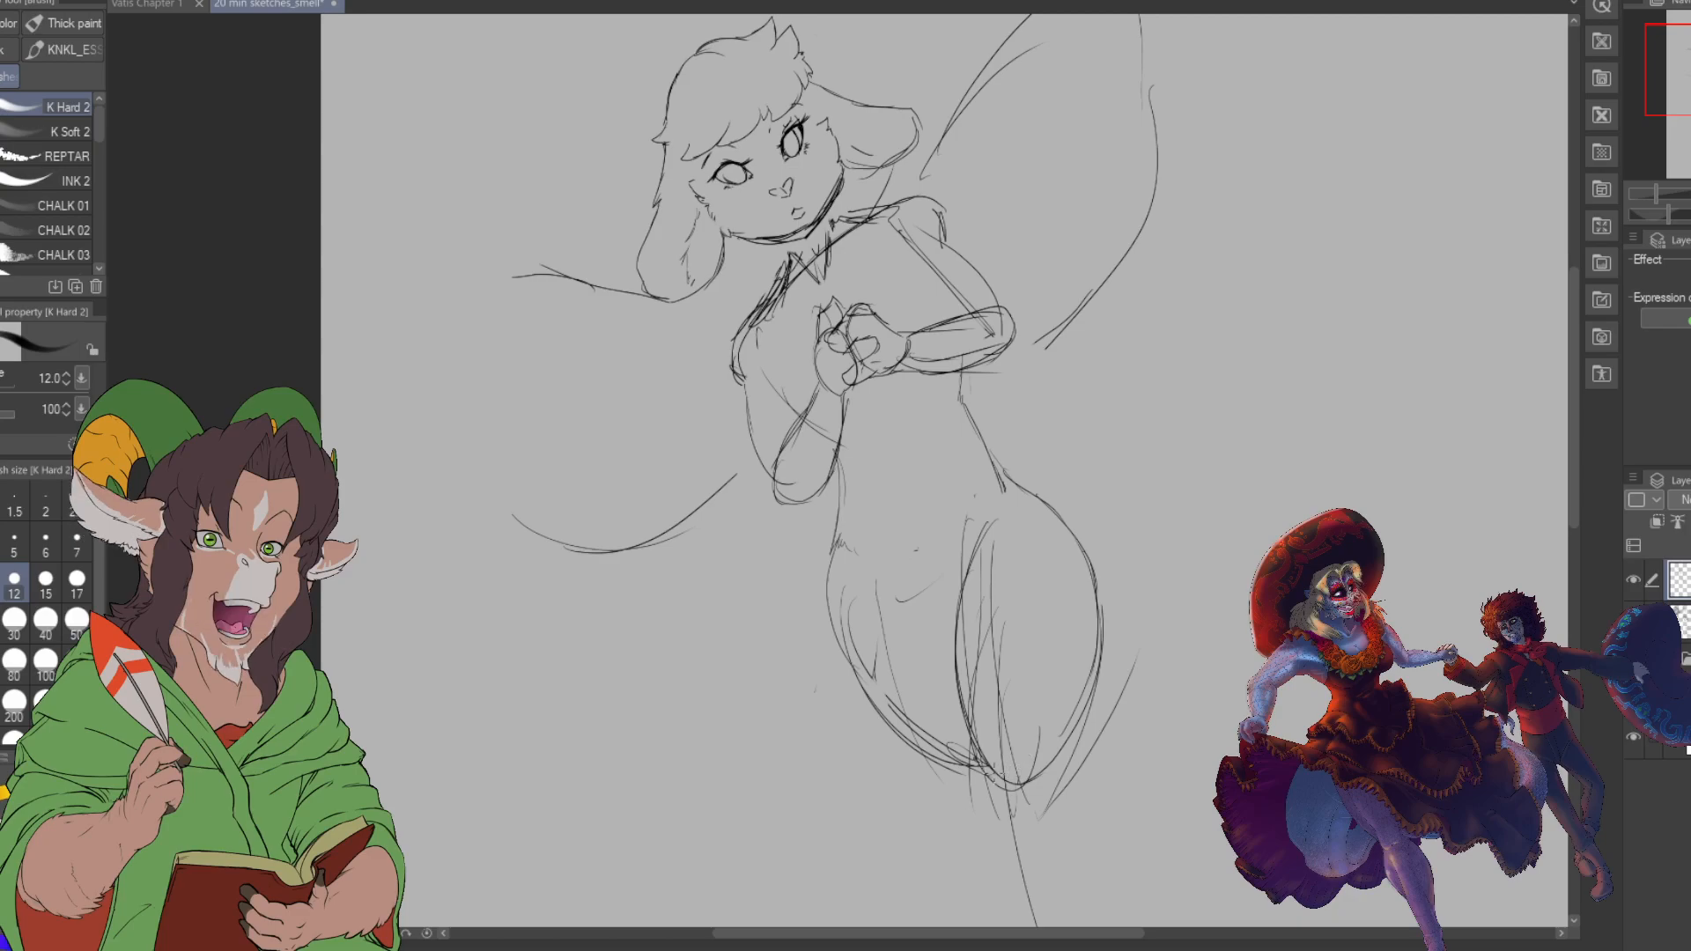
drag(918, 580, 931, 592)
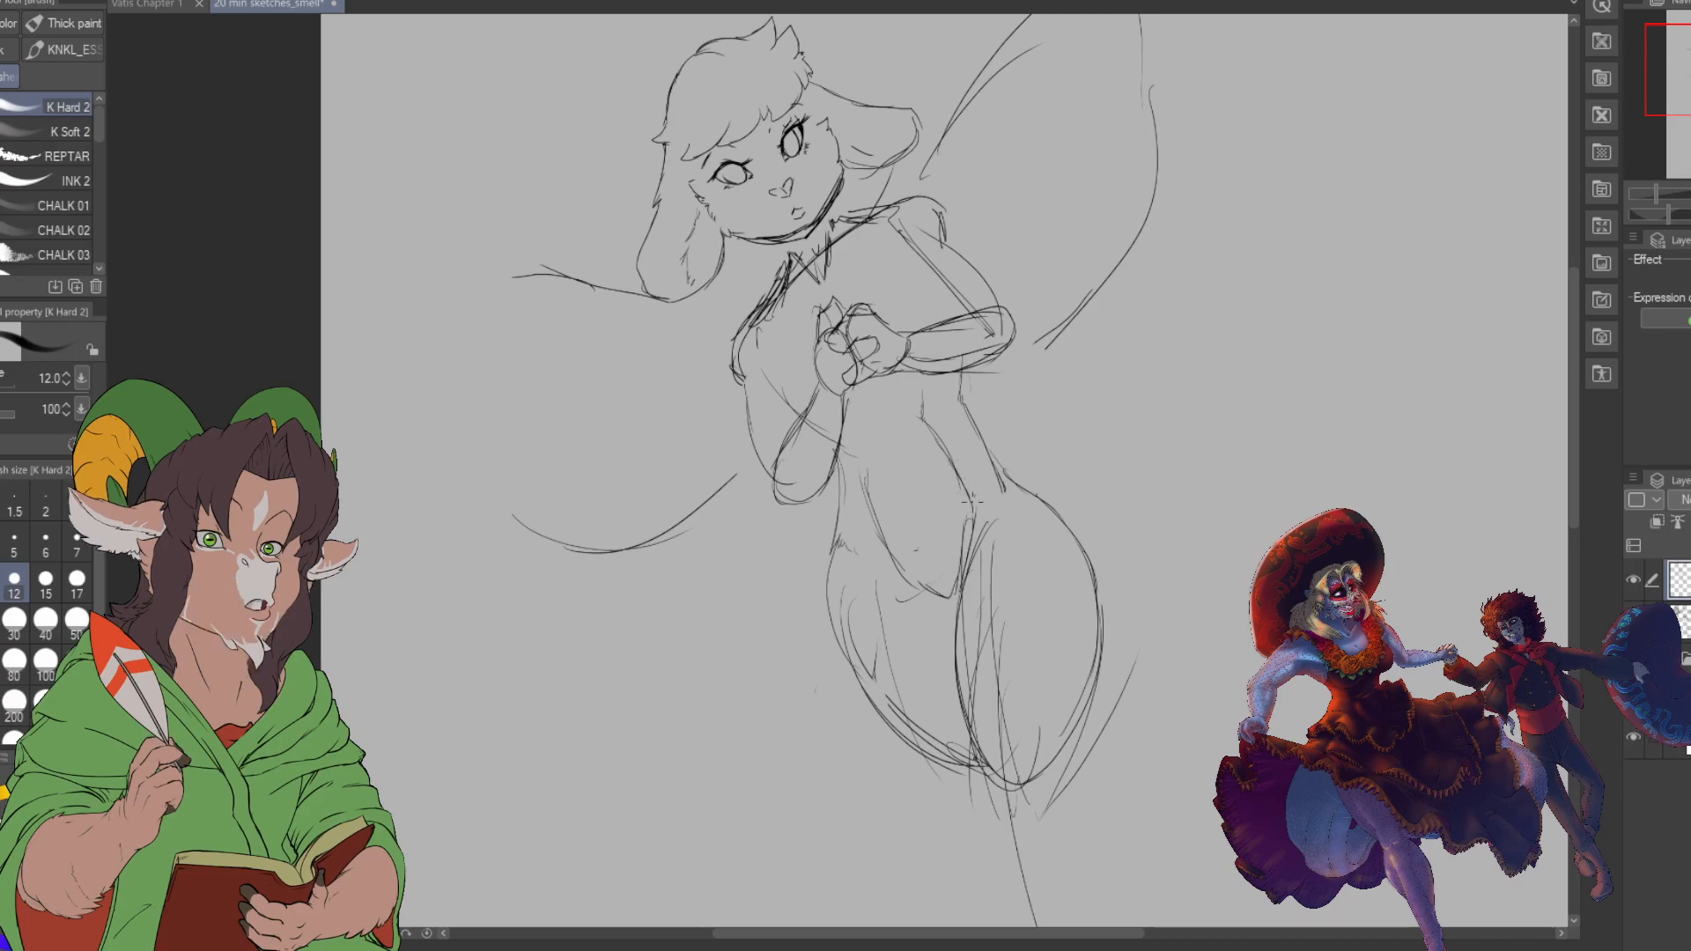
mouse_move(964, 387)
mouse_down()
mouse_move(951, 407)
mouse_move(967, 365)
mouse_move(963, 430)
mouse_up()
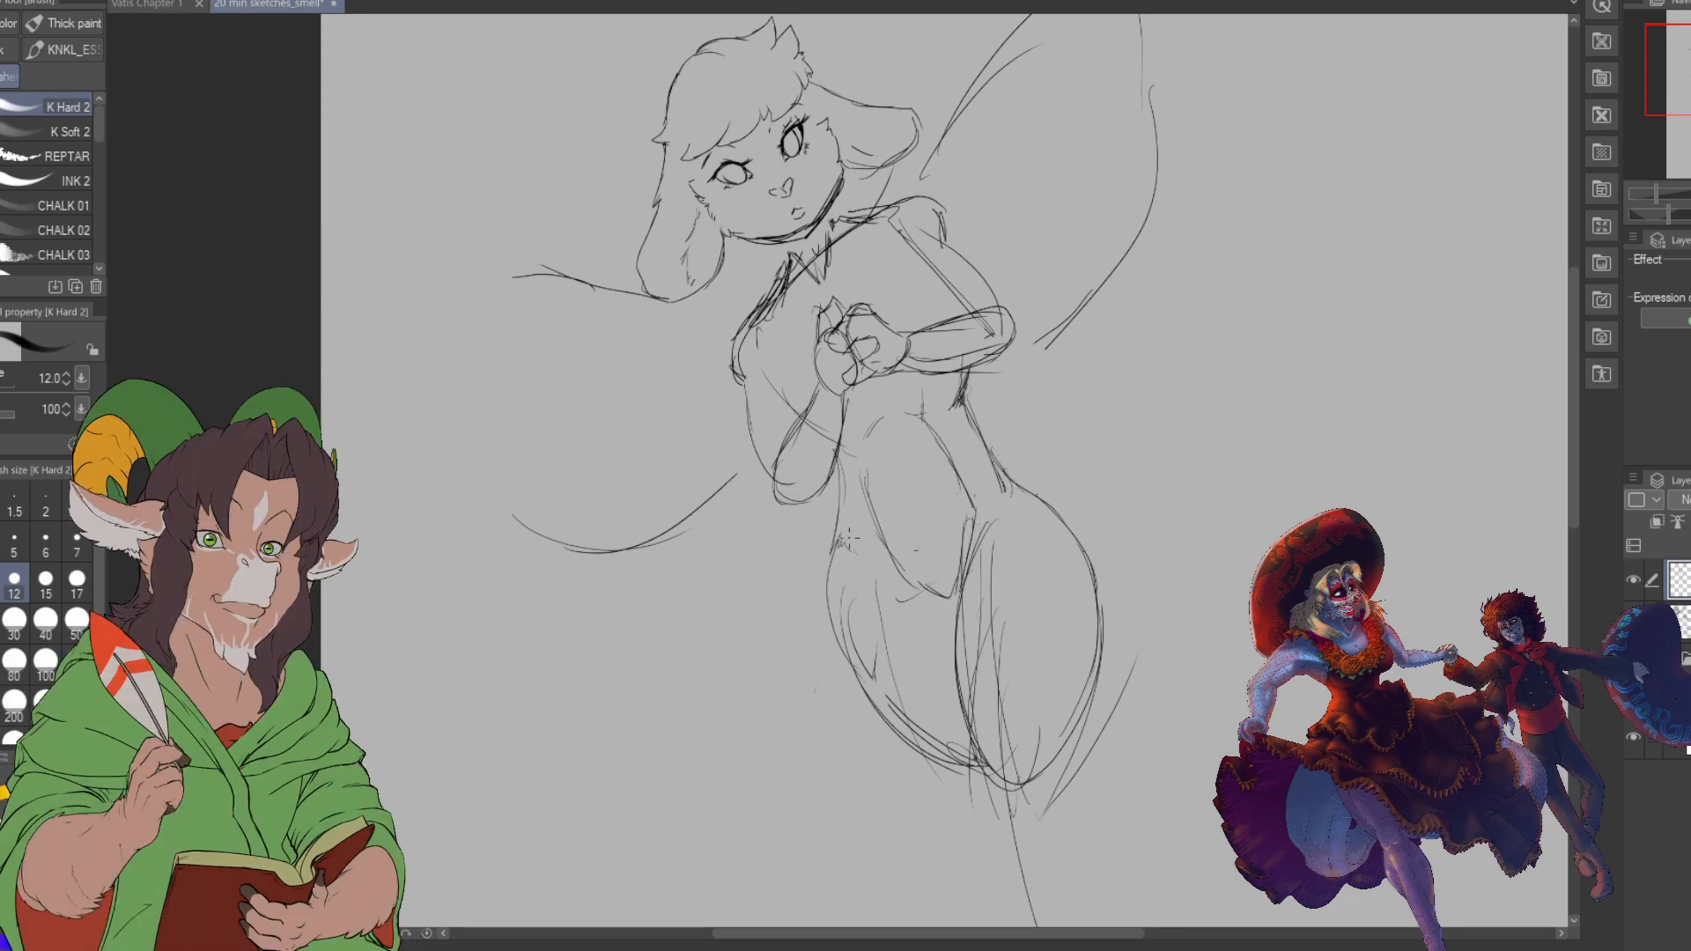
- Draw a low waistband across the hips, with a curved lower edge dipping toward the crotch
drag(832, 542, 1022, 478)
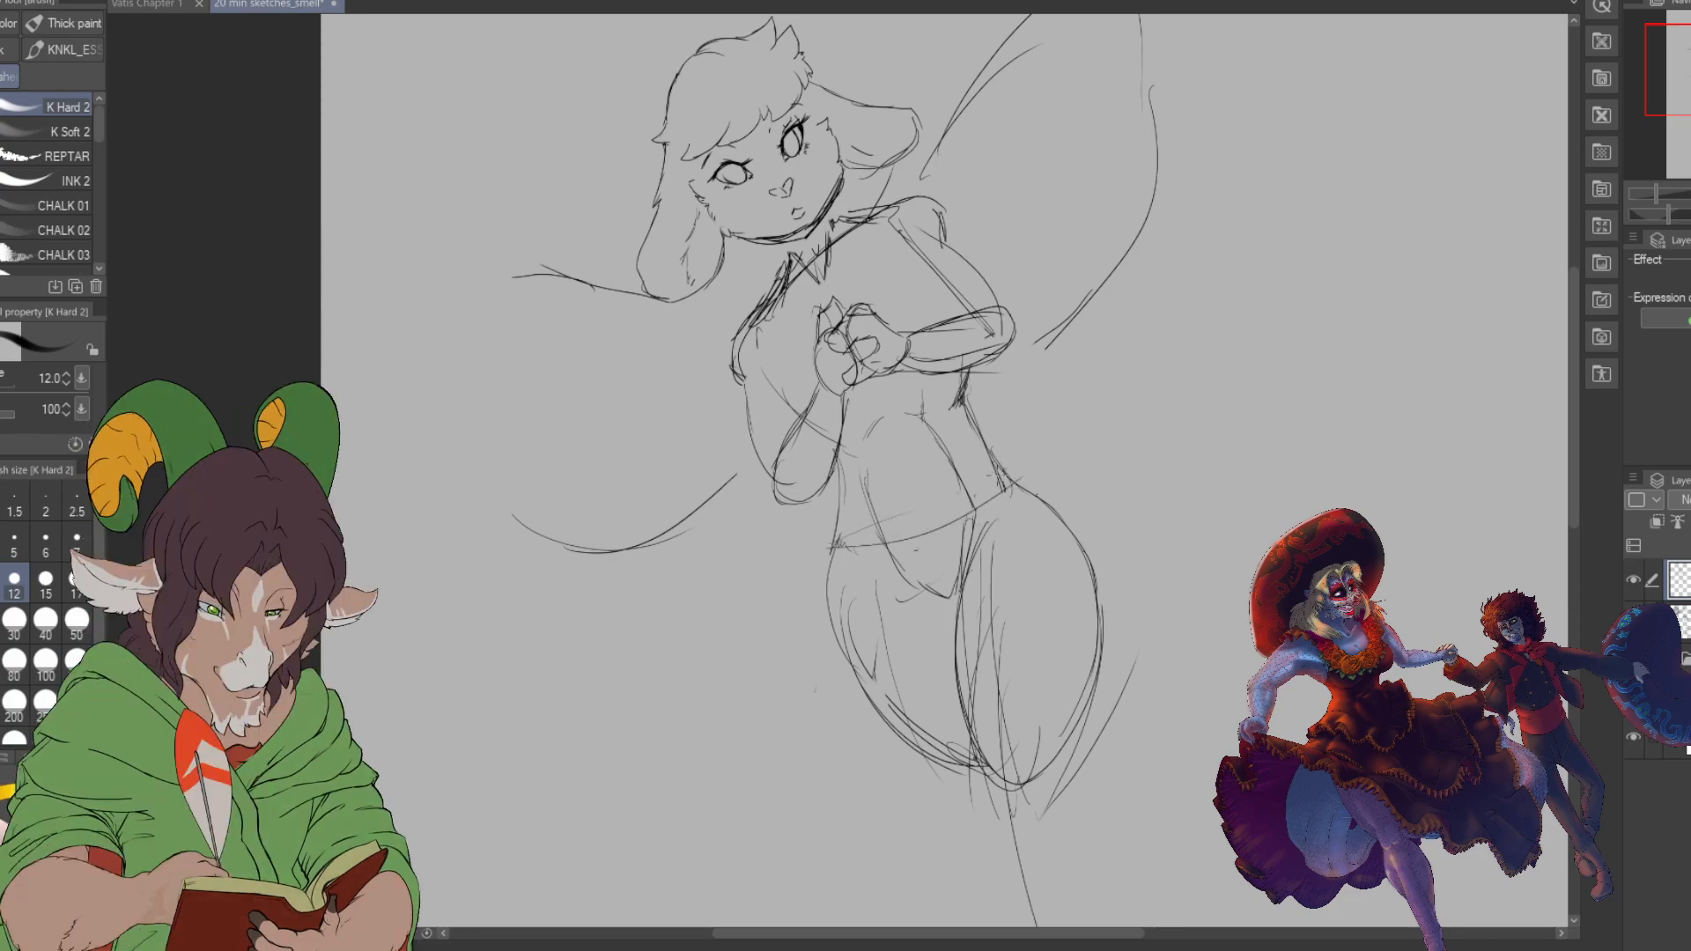
drag(835, 579, 955, 585)
drag(1029, 487, 946, 577)
drag(1014, 518, 949, 590)
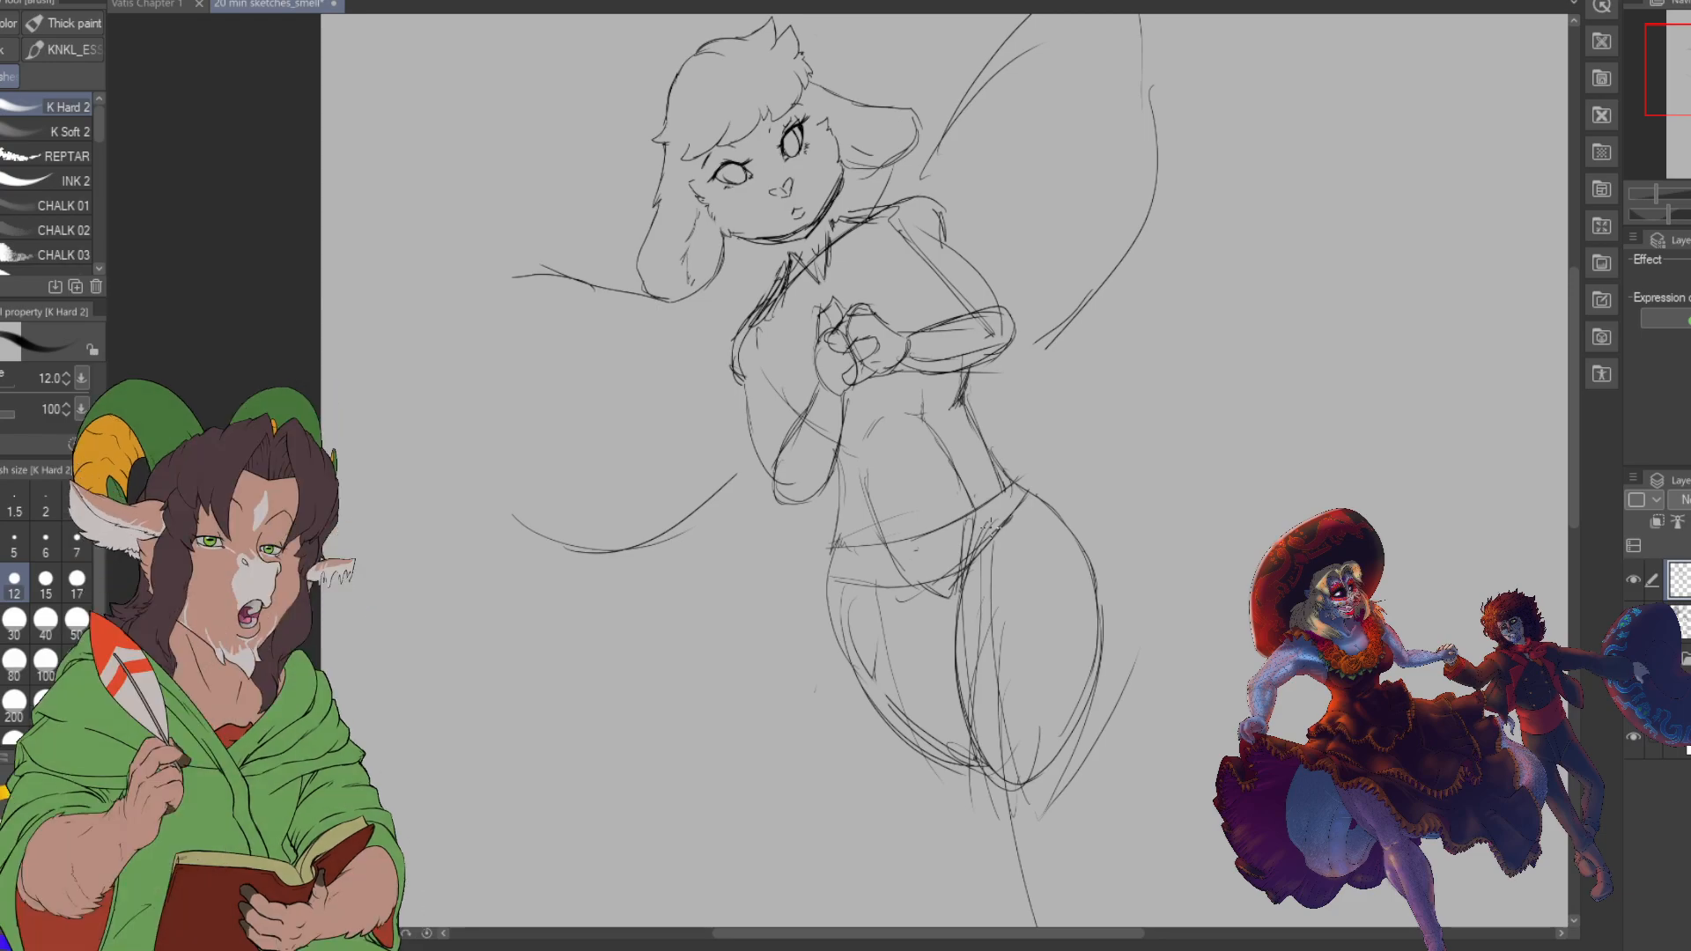
- Draw an oval navel on the belly, and reinforce the outer outlines of the left arm and left thigh
mouse_move(923, 495)
mouse_down()
mouse_move(916, 524)
mouse_move(902, 490)
mouse_up()
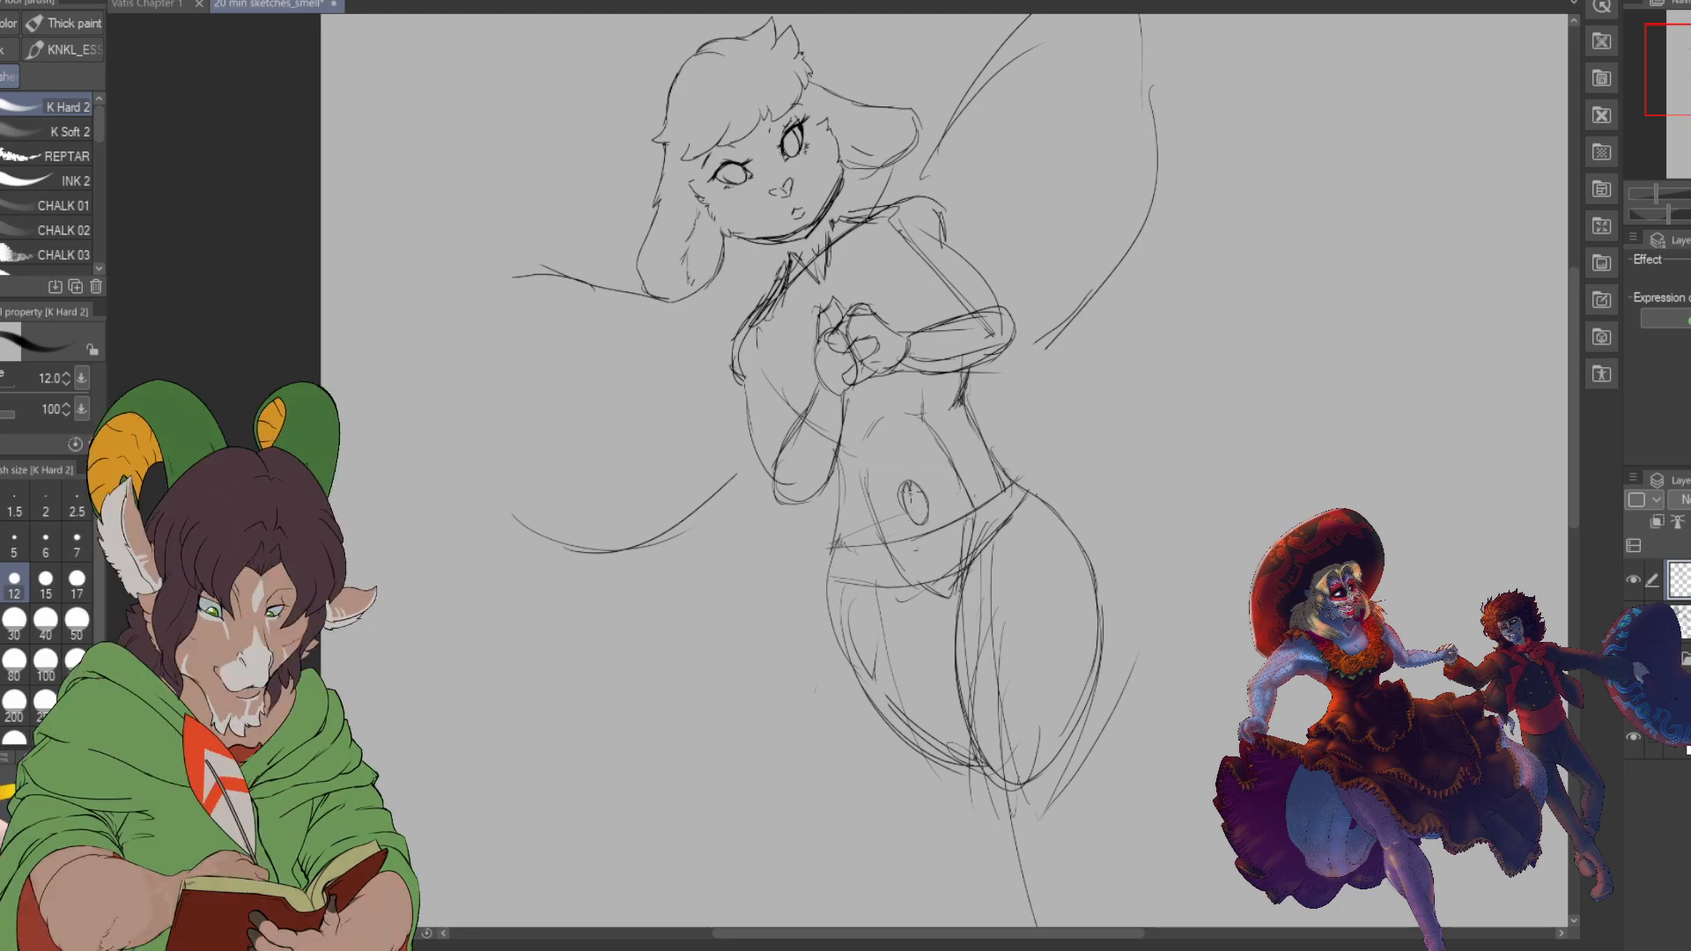
drag(907, 495, 931, 516)
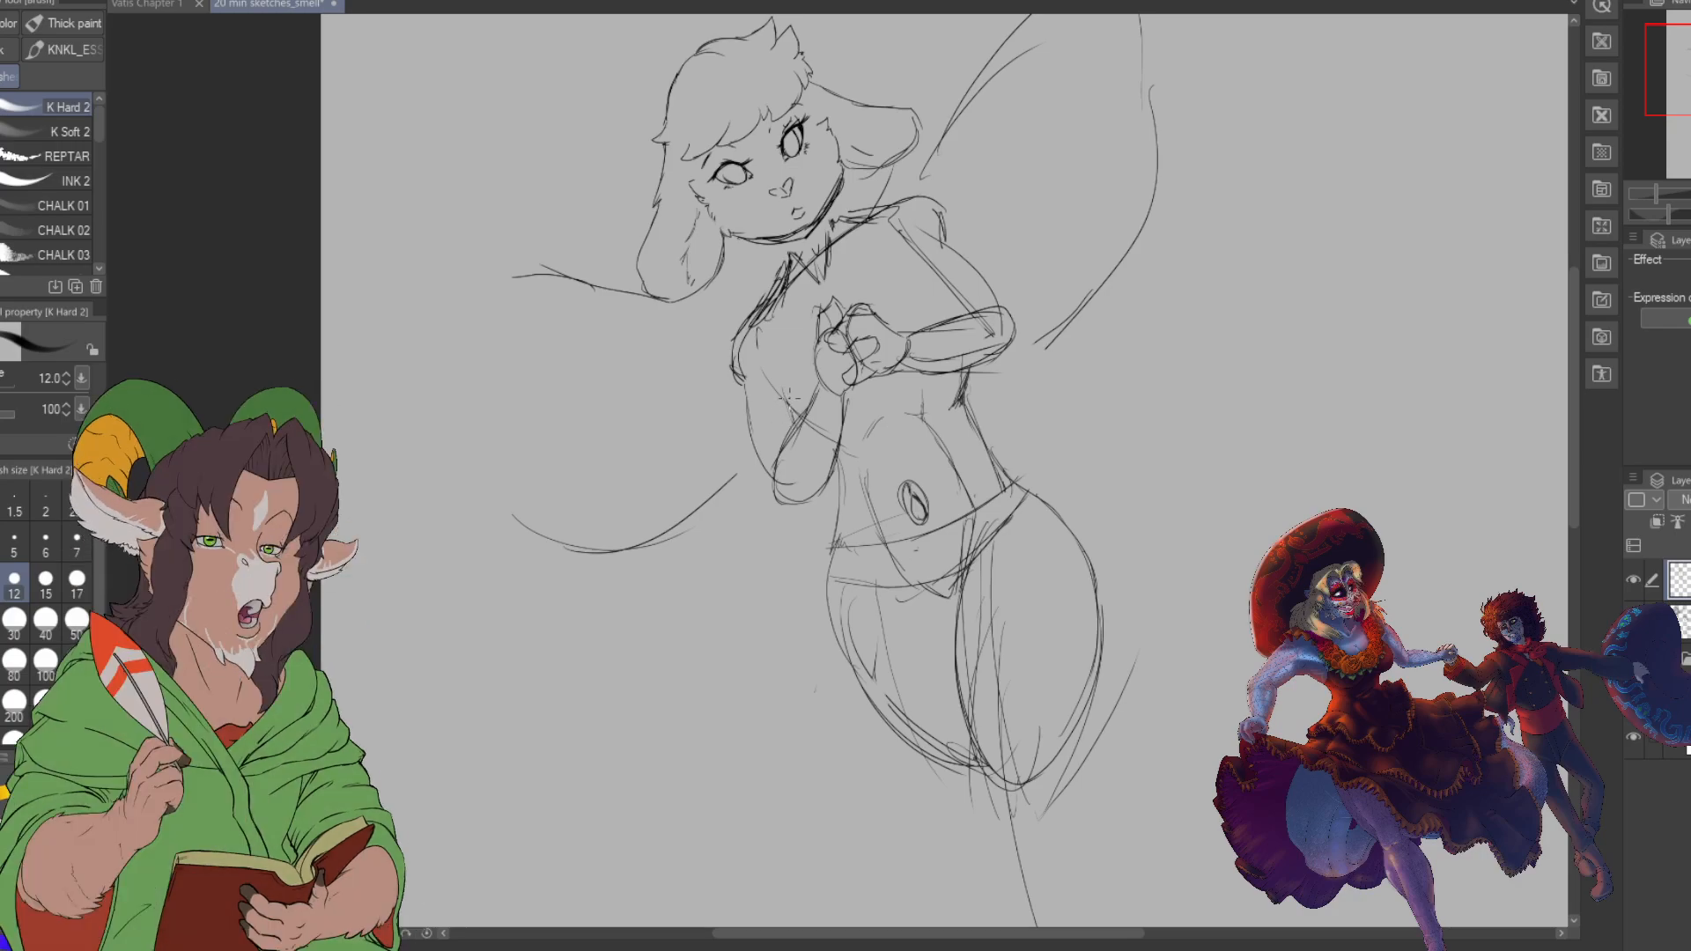
drag(740, 377, 773, 487)
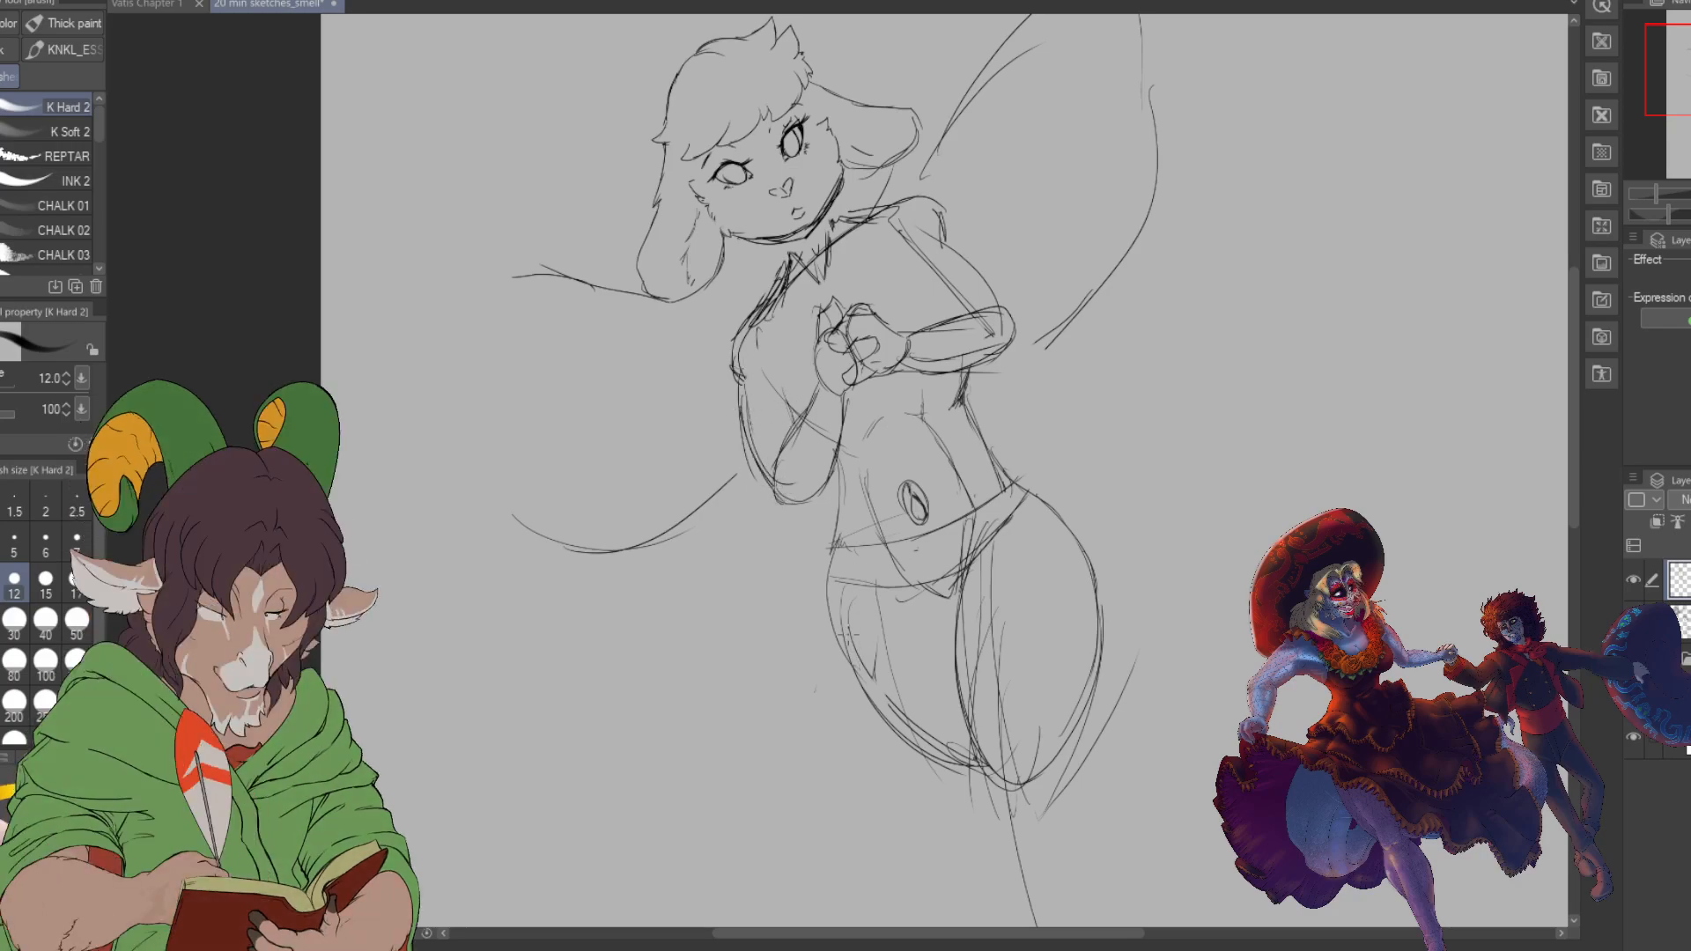
drag(826, 627, 907, 755)
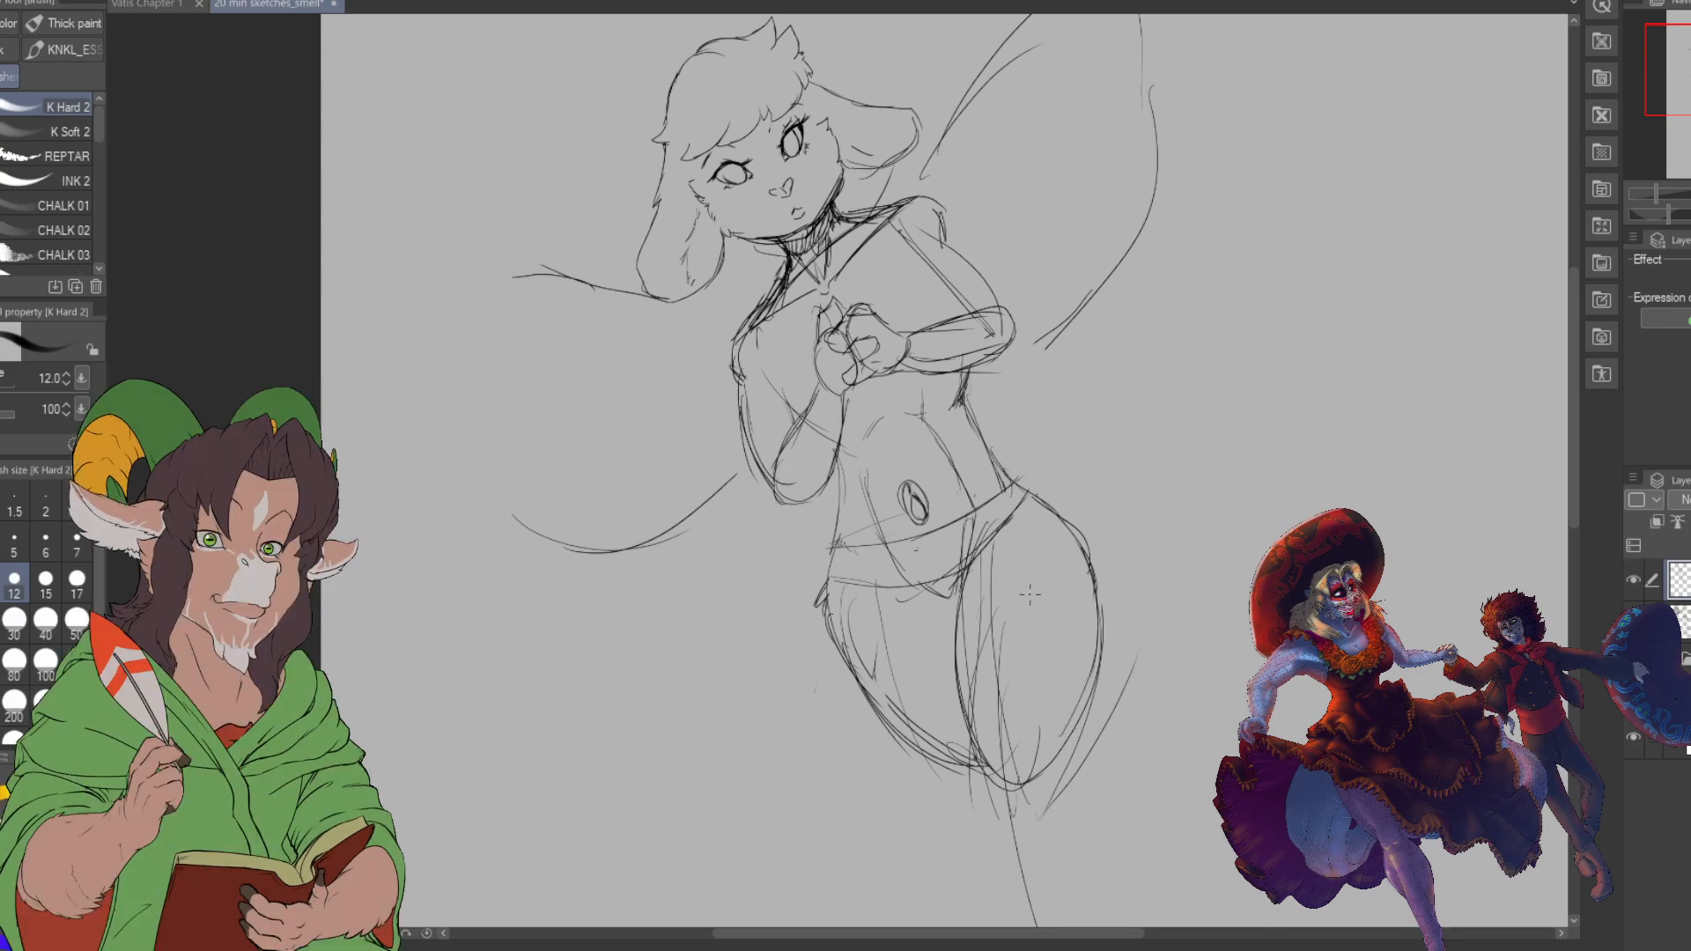
- Complete the left wing's outline from the shoulder to a pointed tip, and add flowing inner vein lines to both wings
drag(626, 295, 729, 339)
mouse_move(529, 269)
mouse_down()
mouse_move(332, 300)
mouse_move(358, 338)
mouse_up()
drag(389, 393, 513, 522)
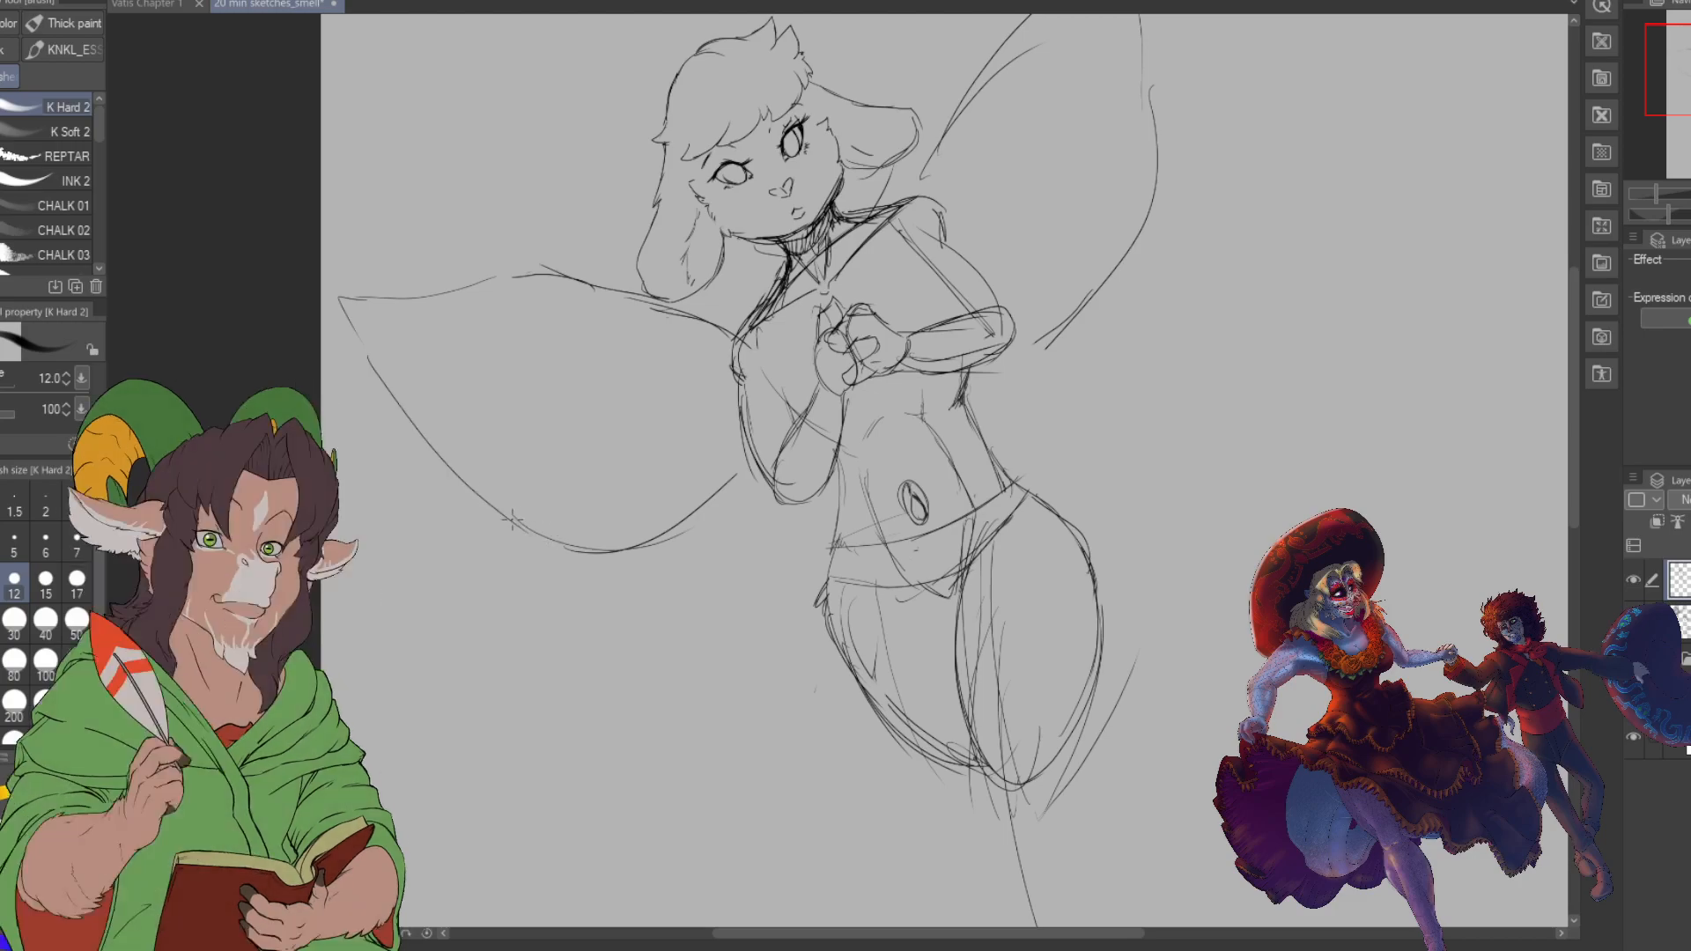
mouse_move(738, 407)
mouse_down()
mouse_move(545, 384)
mouse_move(595, 450)
mouse_up()
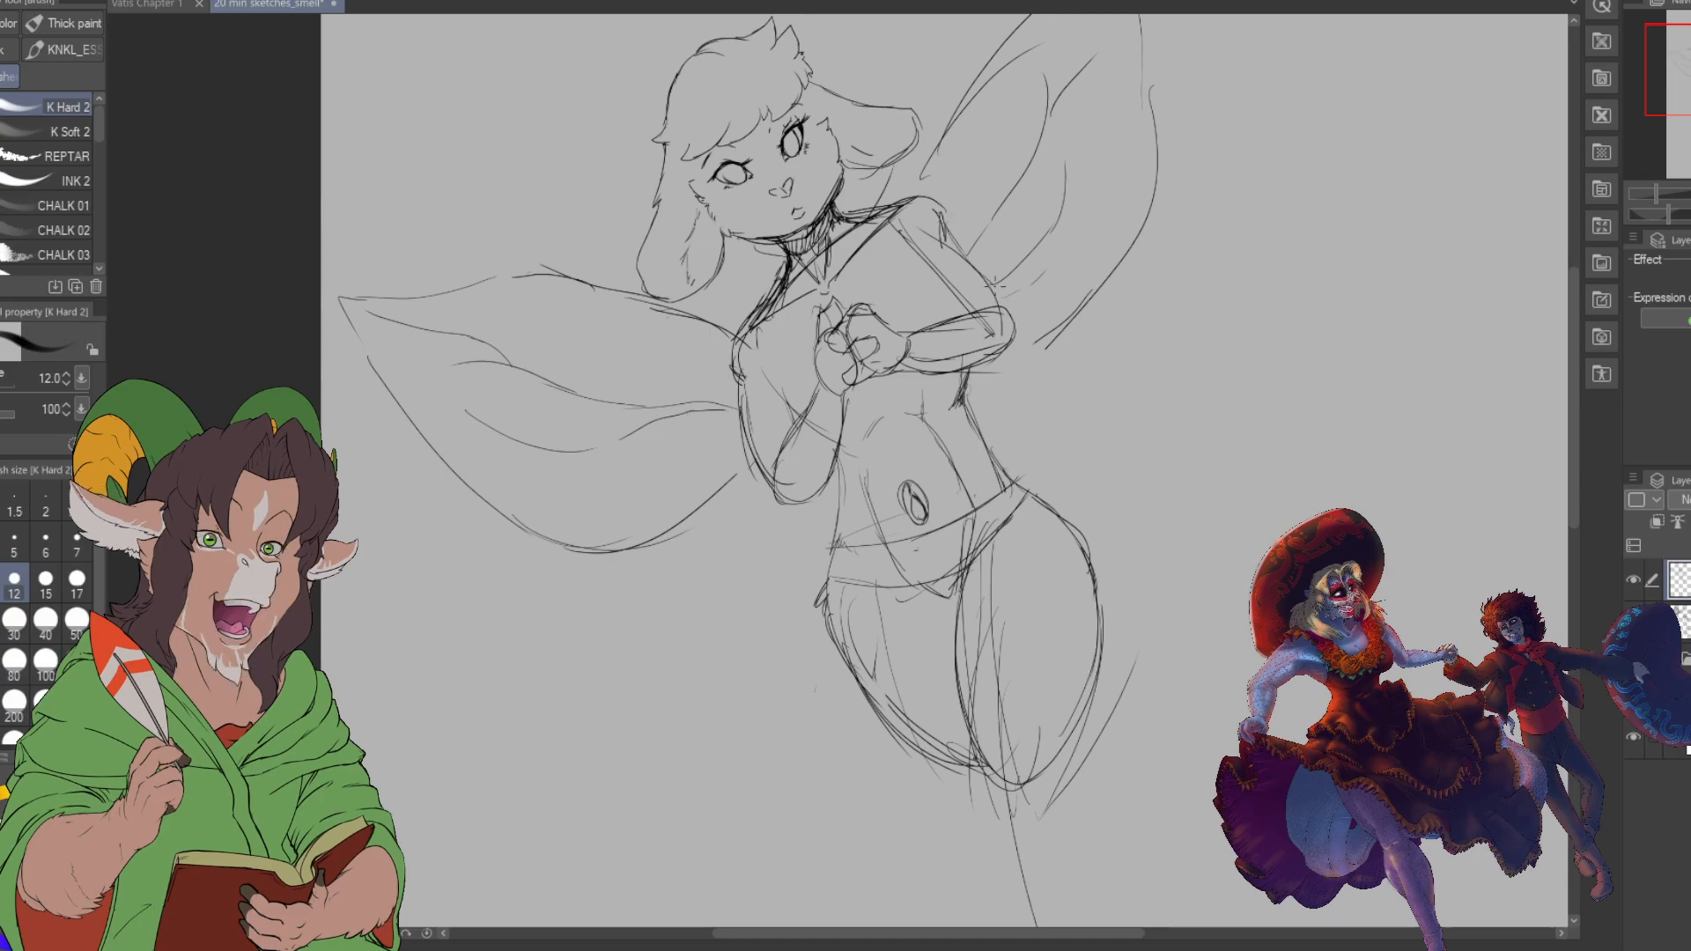
- Darken the right upper arm's outer outline and draw its inner edge down to the forearm
drag(962, 242, 1006, 310)
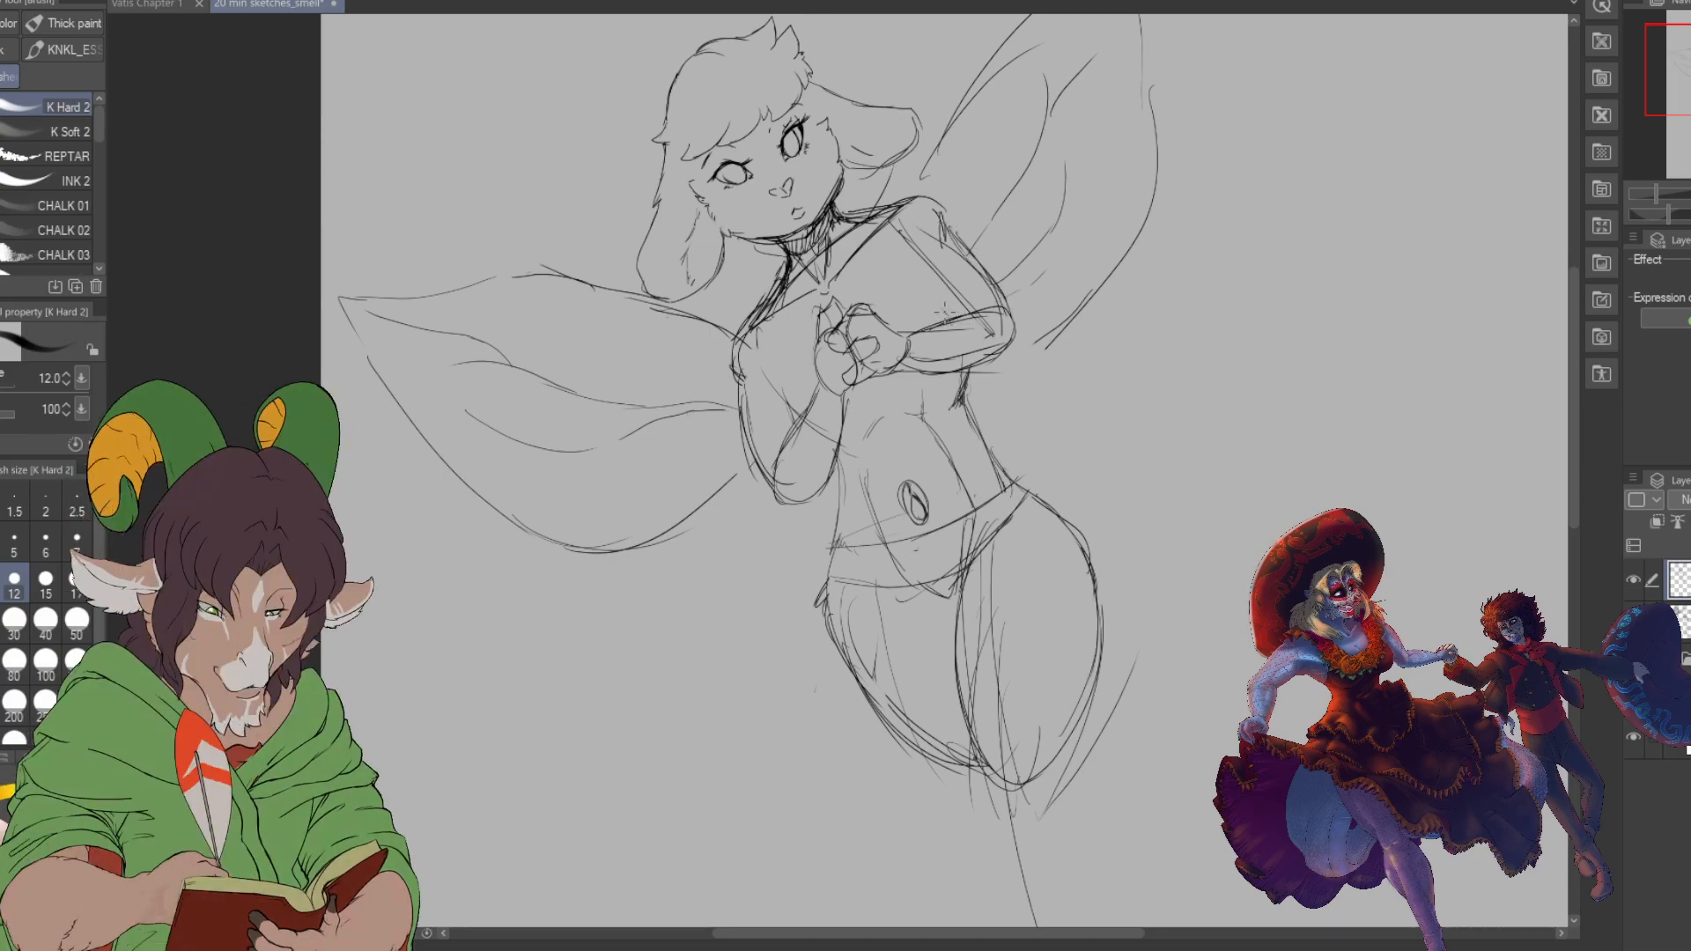
drag(907, 264, 940, 309)
drag(906, 233, 928, 299)
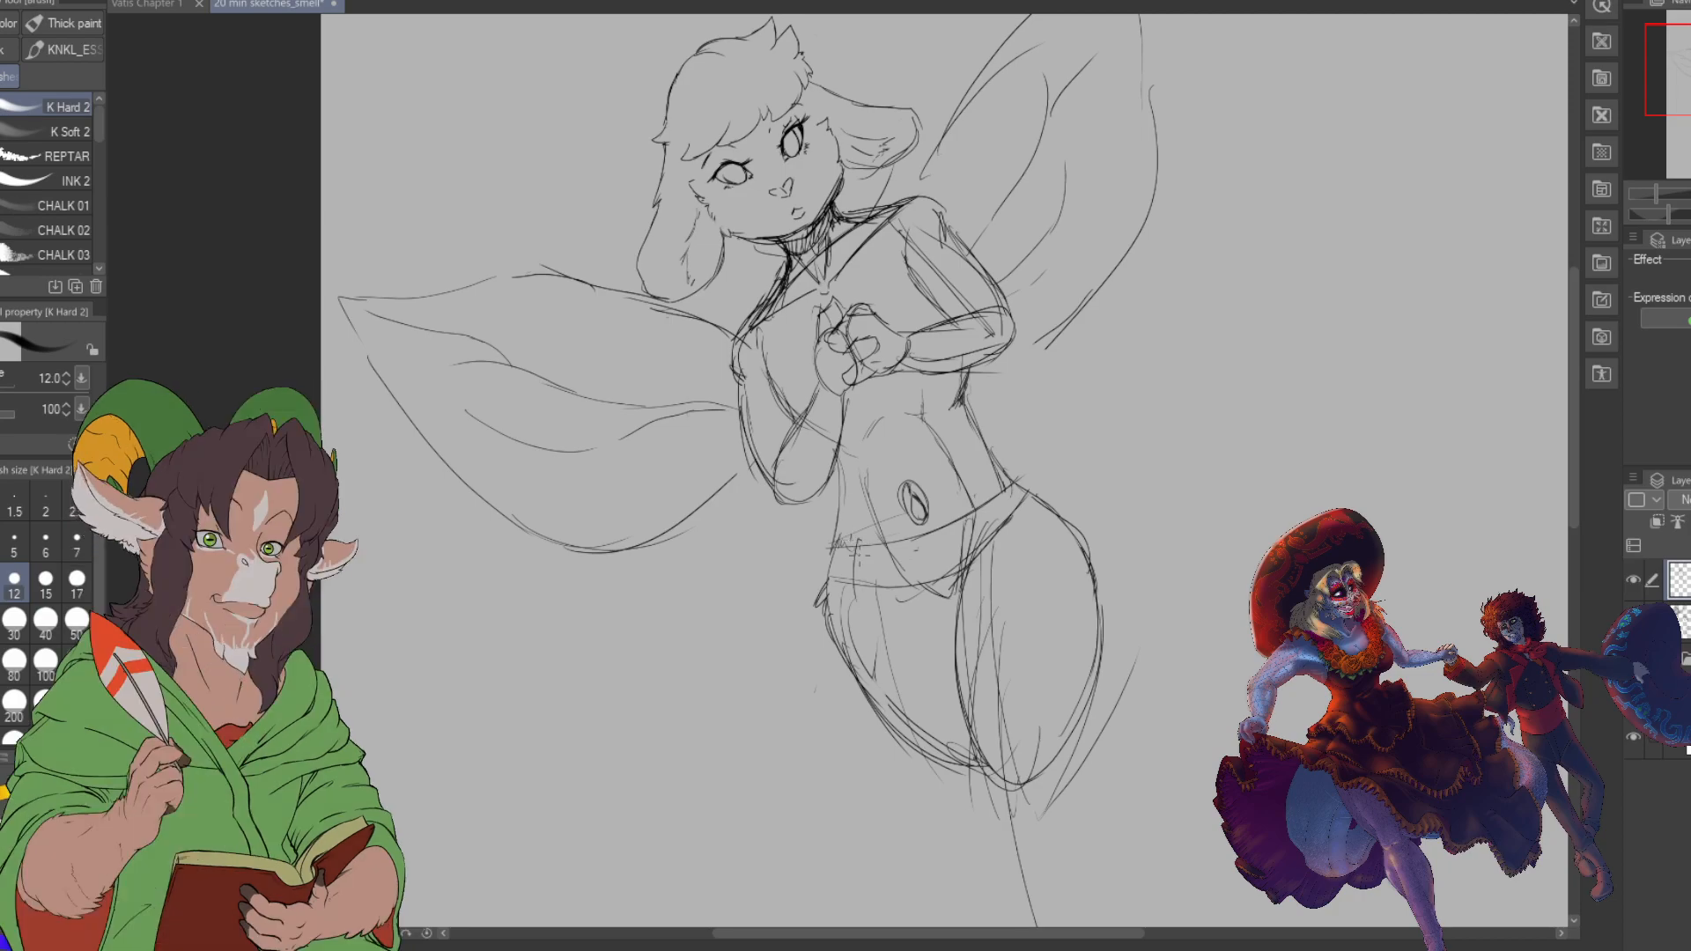
- Erase the low waistband, and redraw a higher one around the waist with trouser outlines running over both hips
key(e)
mouse_move(859, 555)
mouse_down()
mouse_move(896, 598)
mouse_move(918, 539)
mouse_move(900, 552)
mouse_move(985, 504)
mouse_move(899, 576)
mouse_move(1020, 506)
mouse_move(933, 560)
mouse_move(1035, 476)
mouse_up()
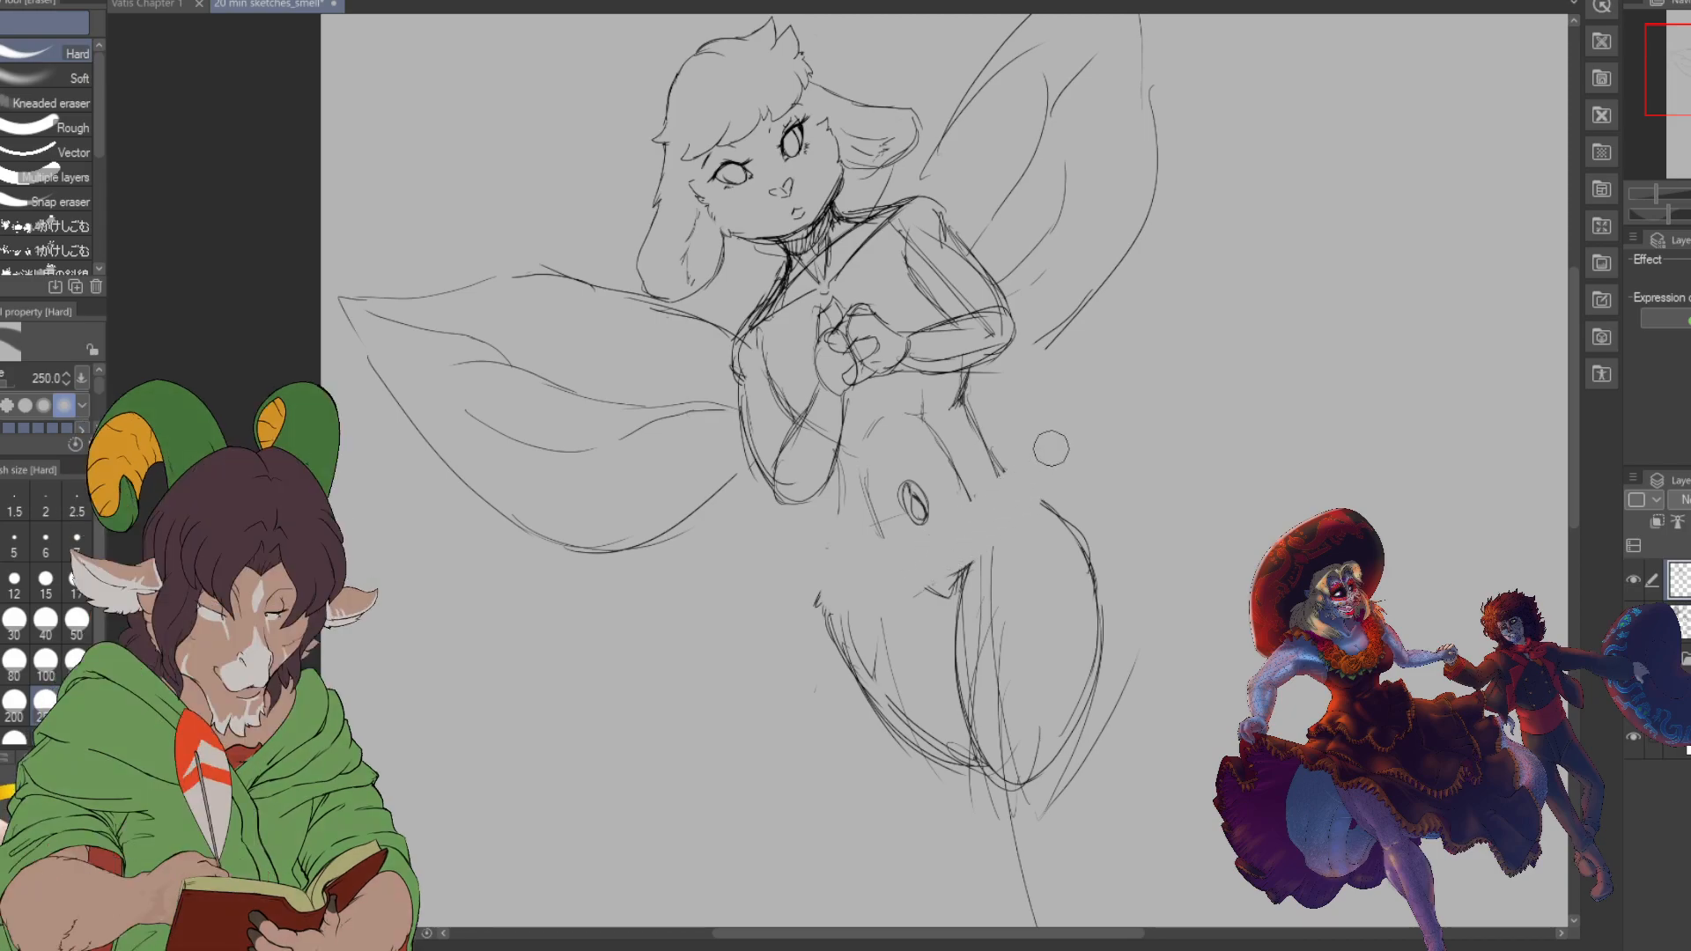
key(b)
mouse_move(834, 480)
mouse_down()
mouse_move(992, 395)
mouse_move(855, 470)
mouse_move(926, 418)
mouse_move(986, 430)
mouse_up()
drag(830, 486, 823, 633)
drag(829, 535, 825, 628)
mouse_move(993, 453)
mouse_down()
mouse_move(1066, 517)
mouse_move(1121, 705)
mouse_up()
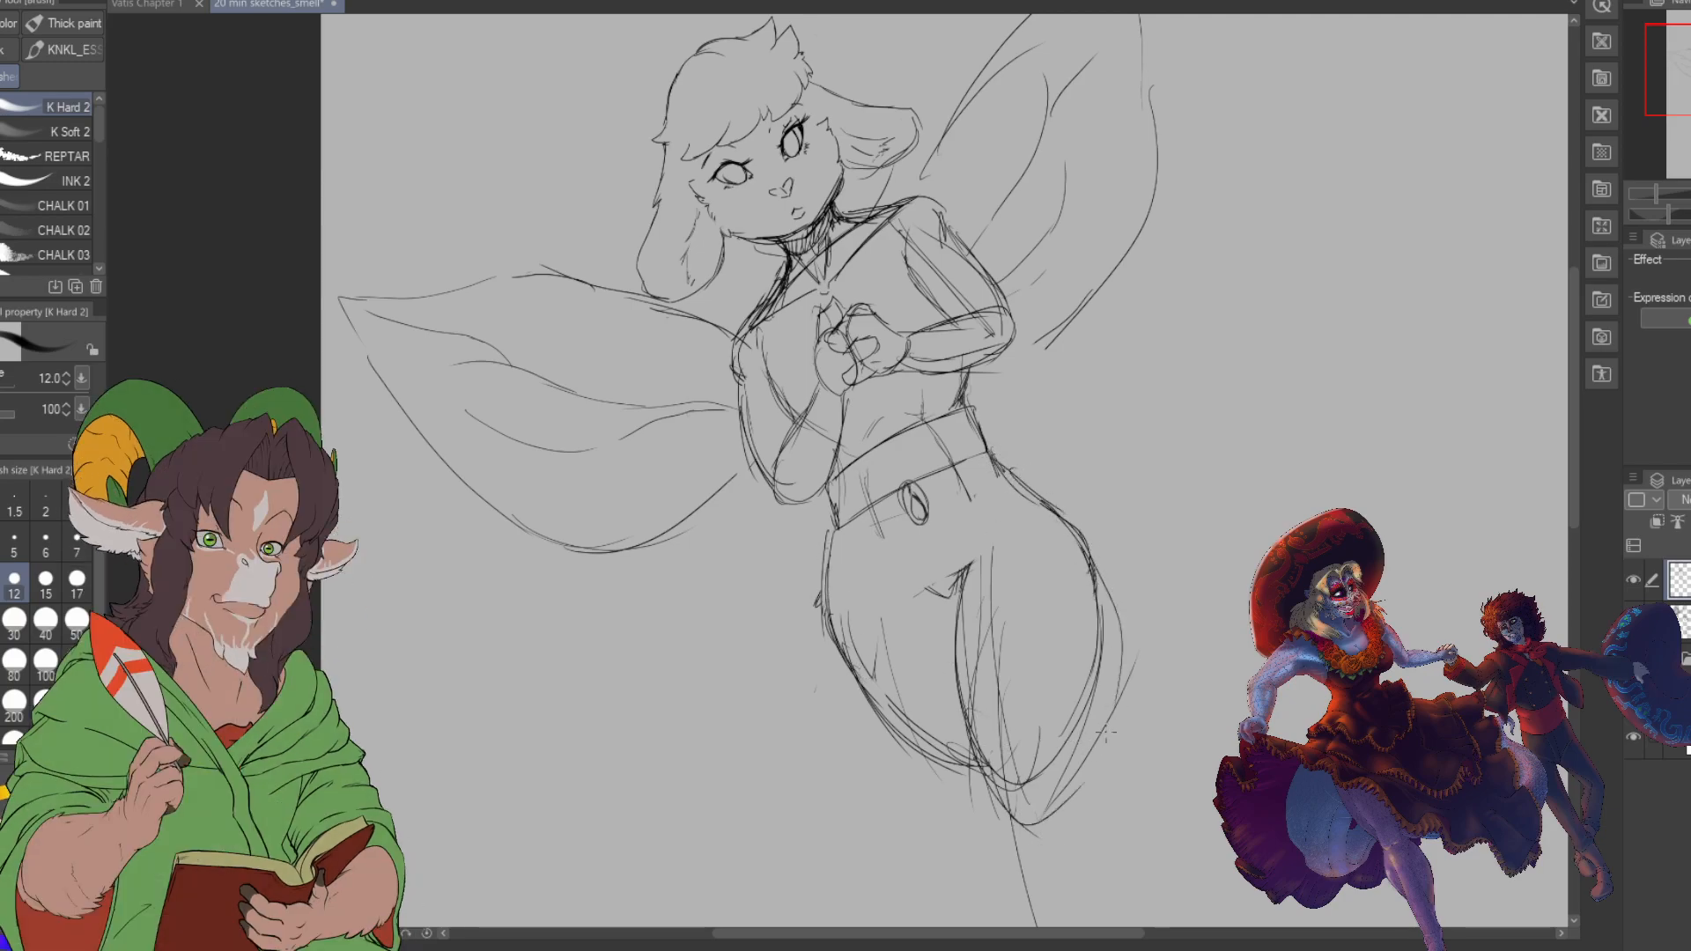
- Build up the baggy outer outlines of both trouser legs, and add fabric folds at the crotch and inner thigh
drag(1106, 599, 1115, 725)
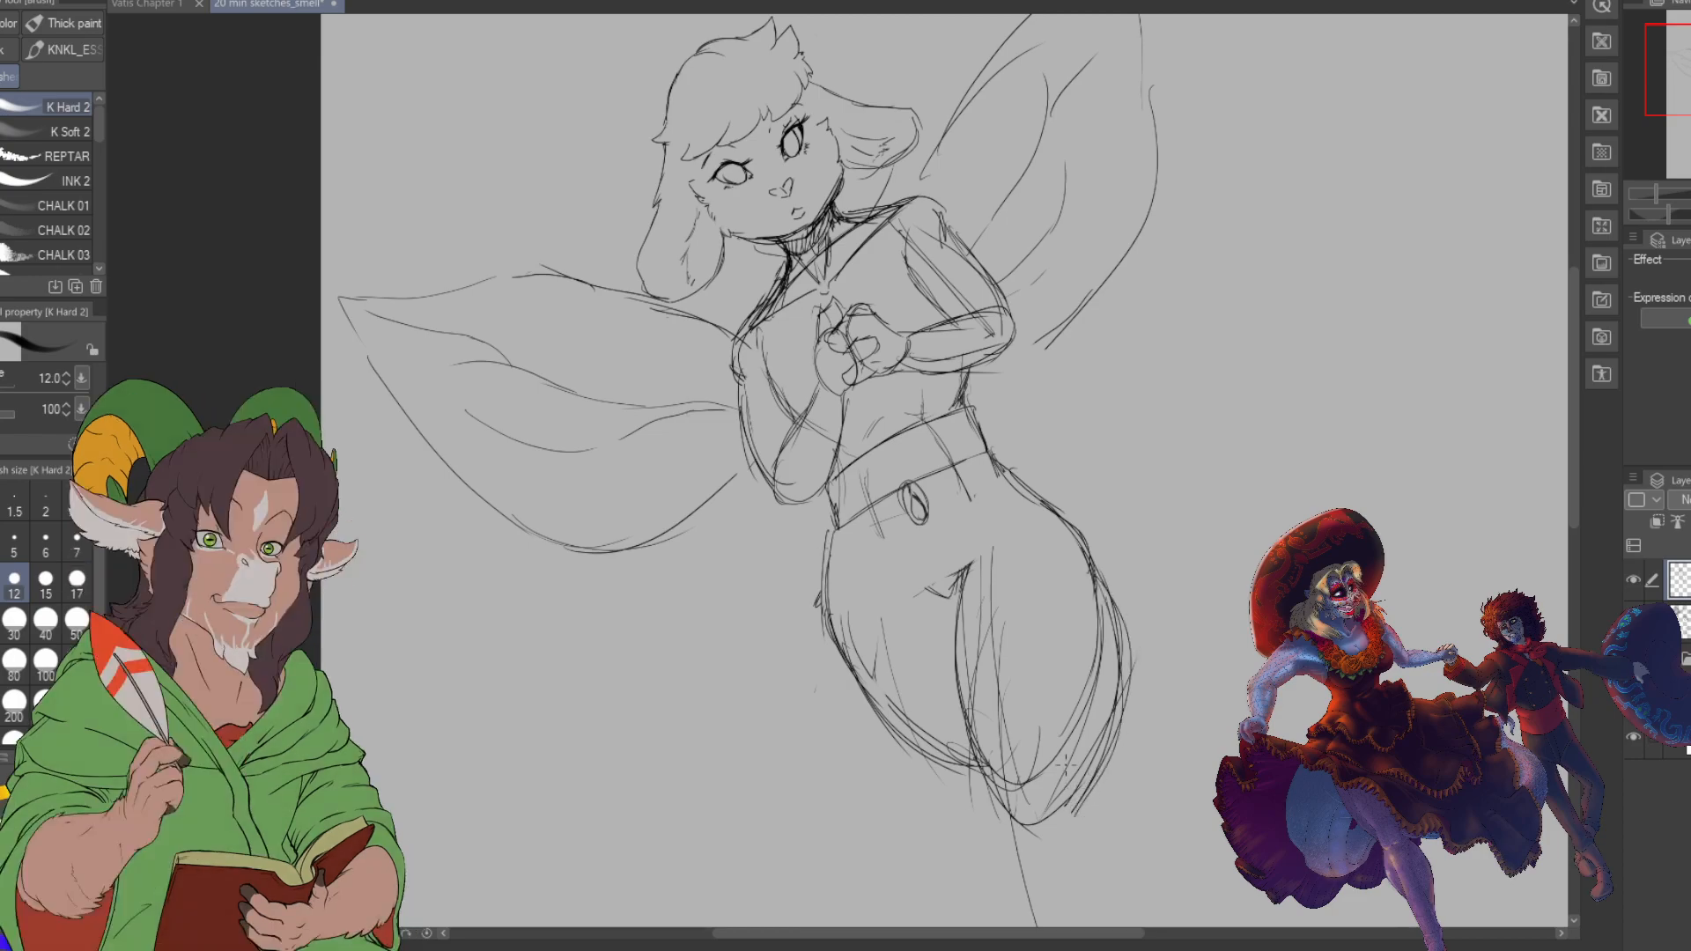
drag(872, 724, 958, 813)
mouse_move(819, 645)
mouse_down()
mouse_move(979, 790)
mouse_move(877, 708)
mouse_move(974, 711)
mouse_up()
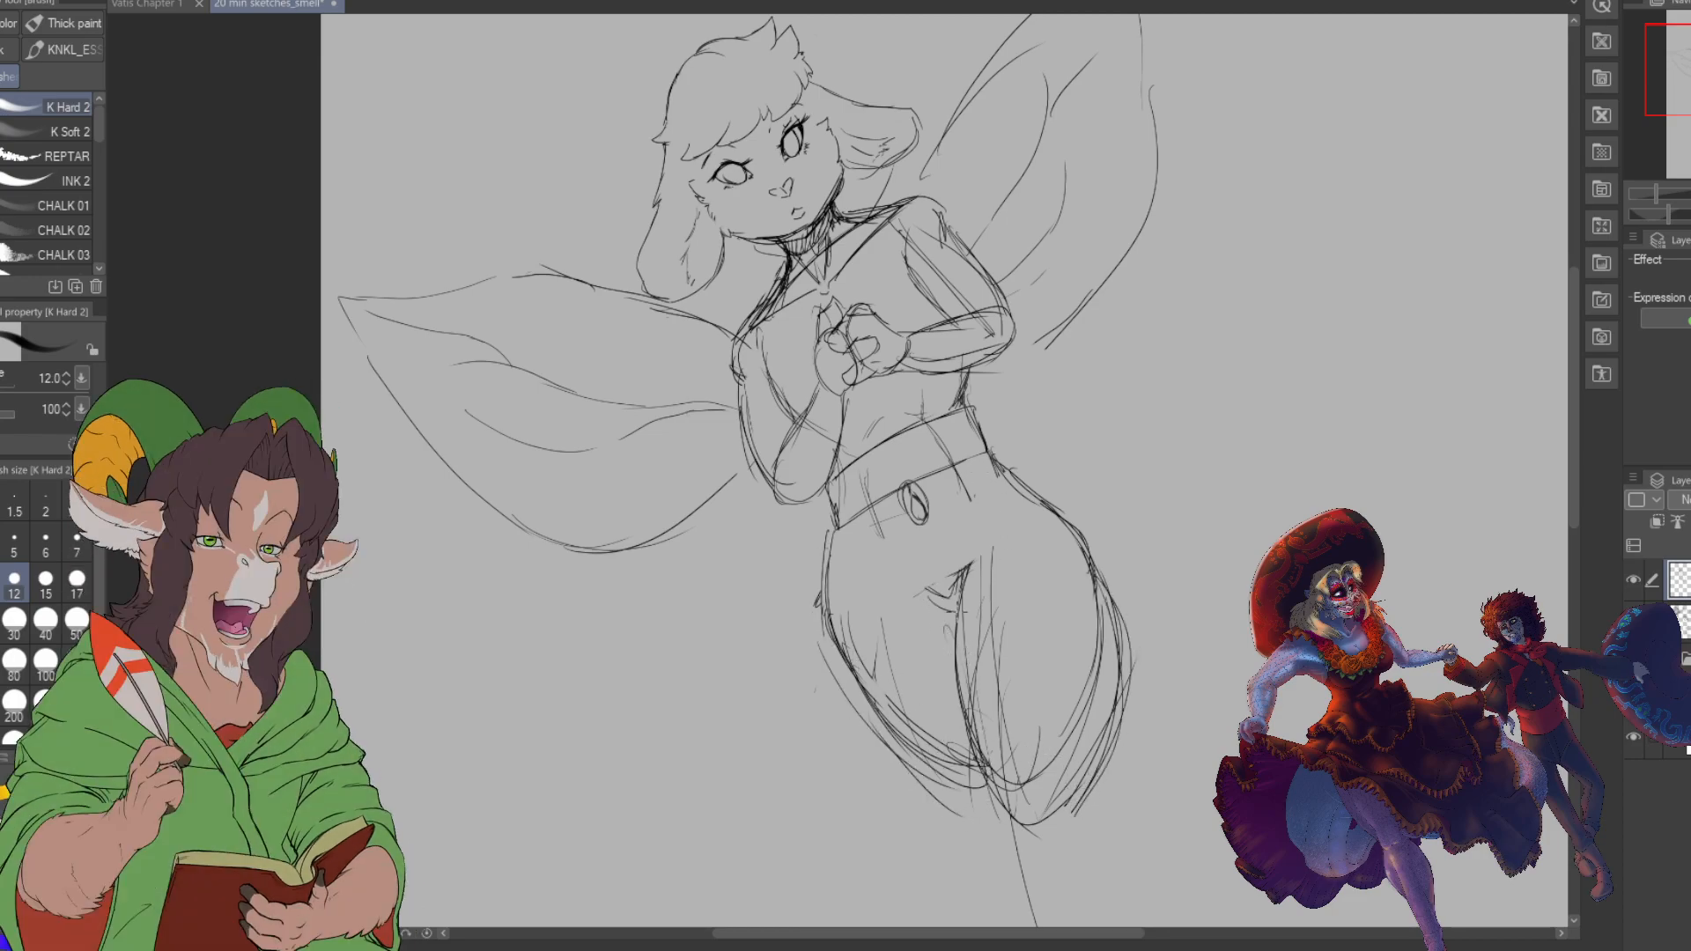
drag(969, 610, 953, 551)
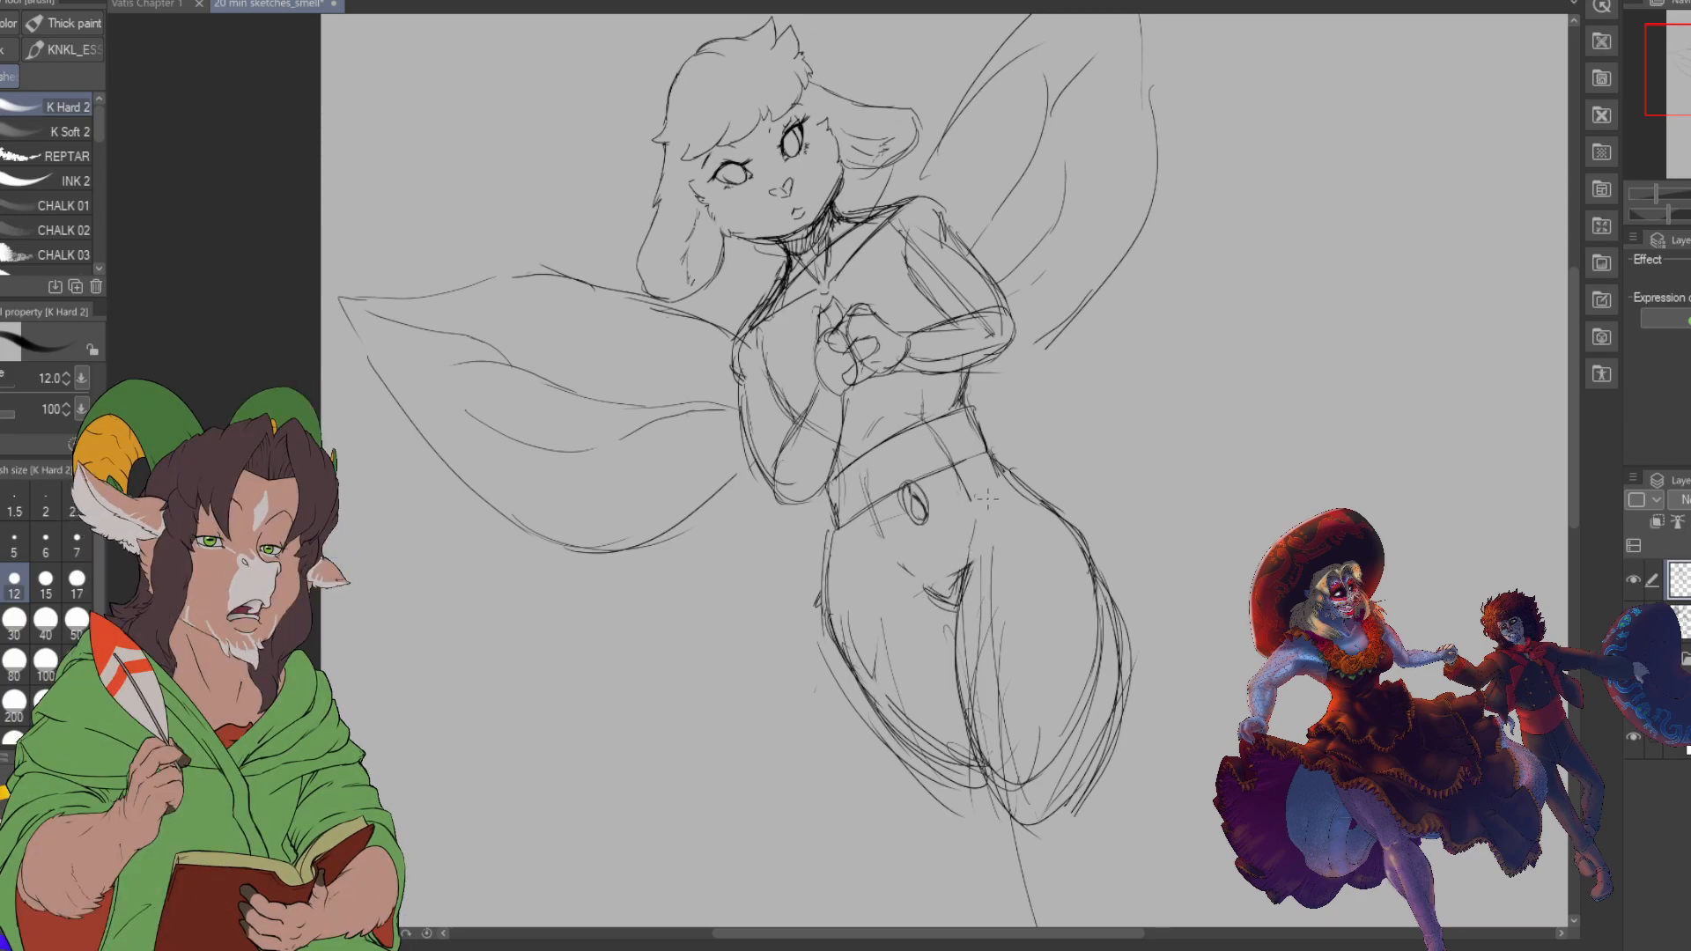
drag(1005, 525, 928, 594)
drag(953, 652, 962, 712)
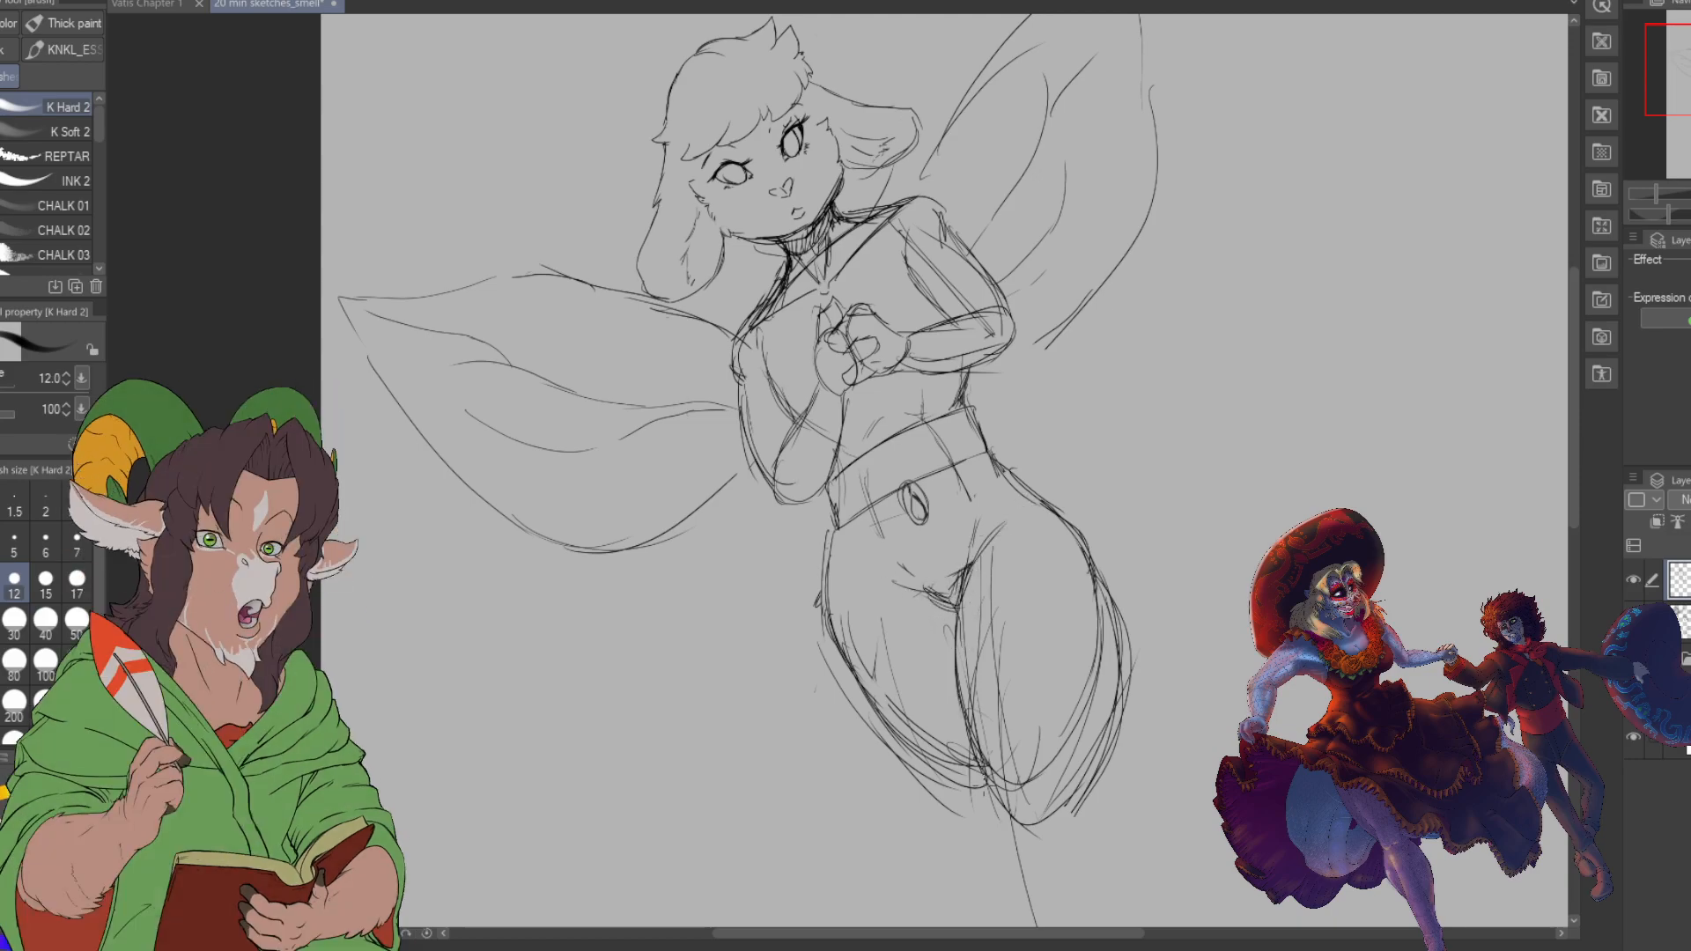
- Sketch rough outlines for the lower legs, extending down from below the baggy trouser hems
drag(1097, 801, 1133, 908)
drag(974, 797, 1018, 884)
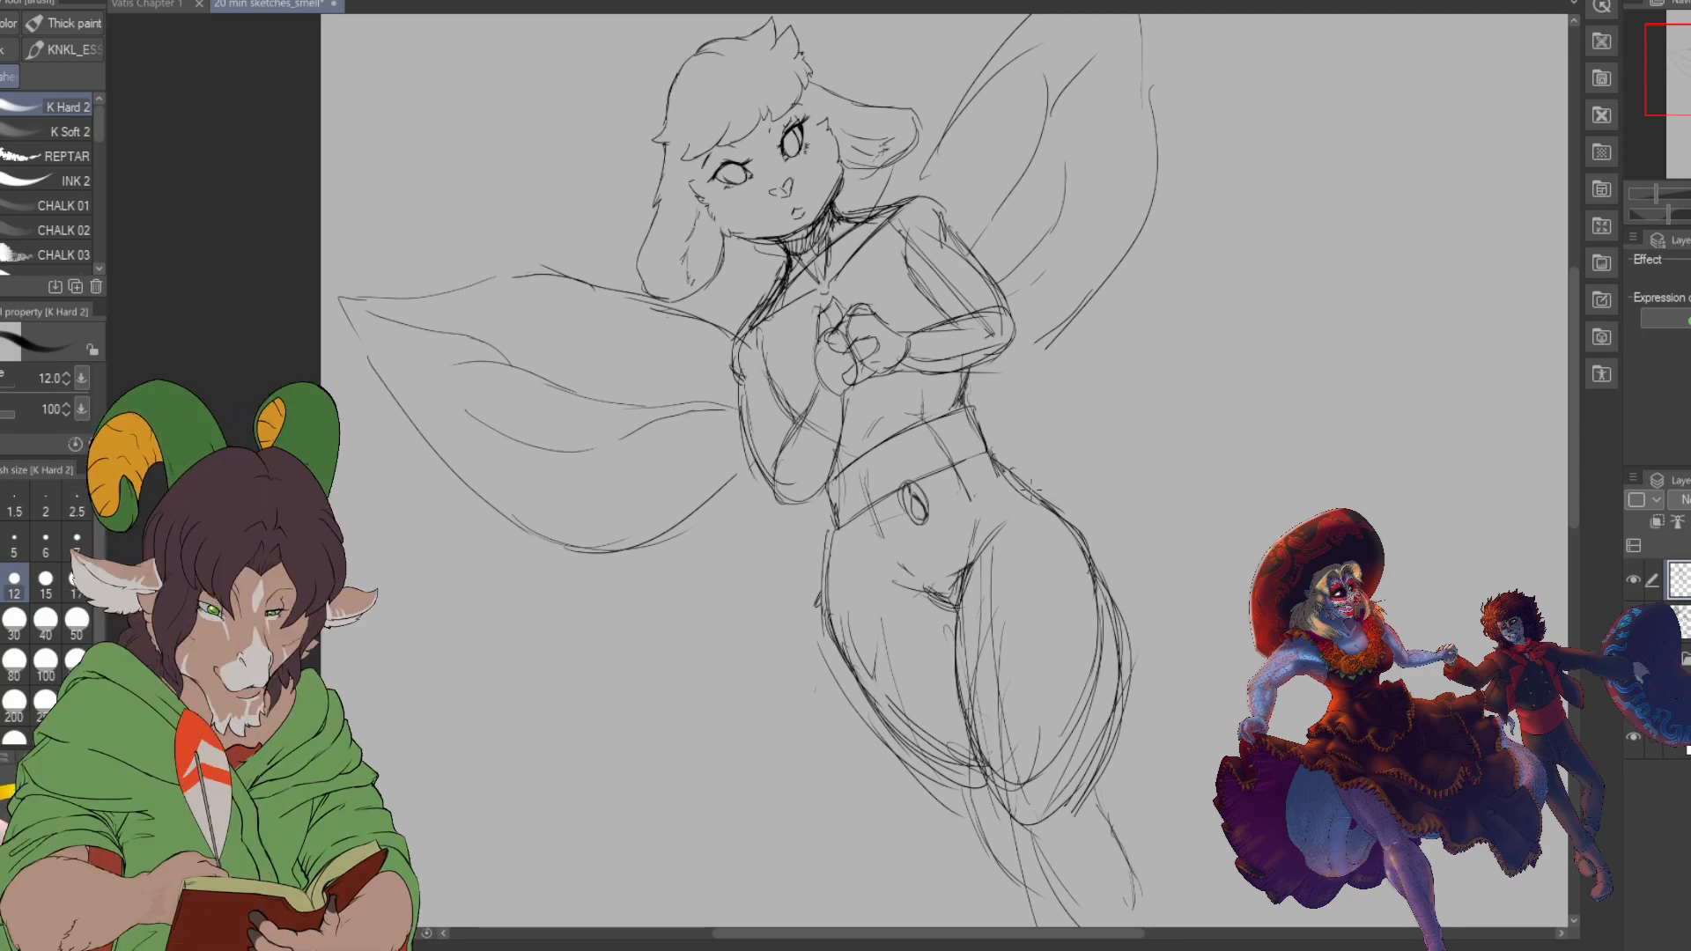
- Try a large bushy tail with a jagged fur edge behind the right hip, rising to a point over the right wing
drag(1057, 476, 1057, 357)
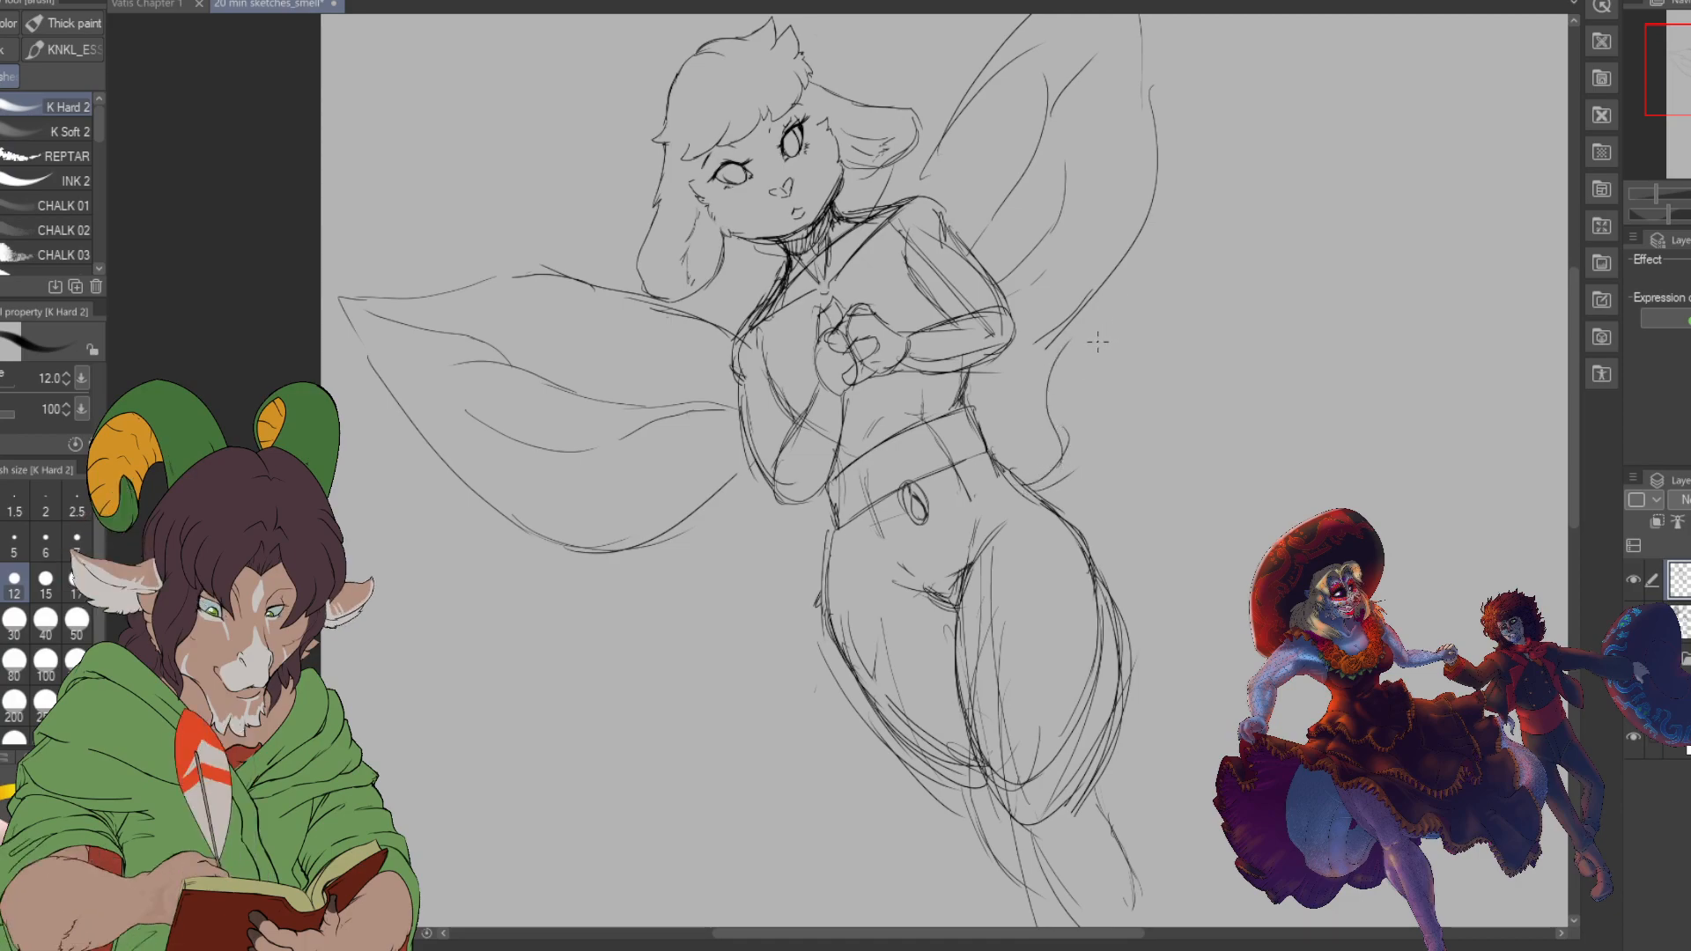
drag(1054, 434, 1047, 387)
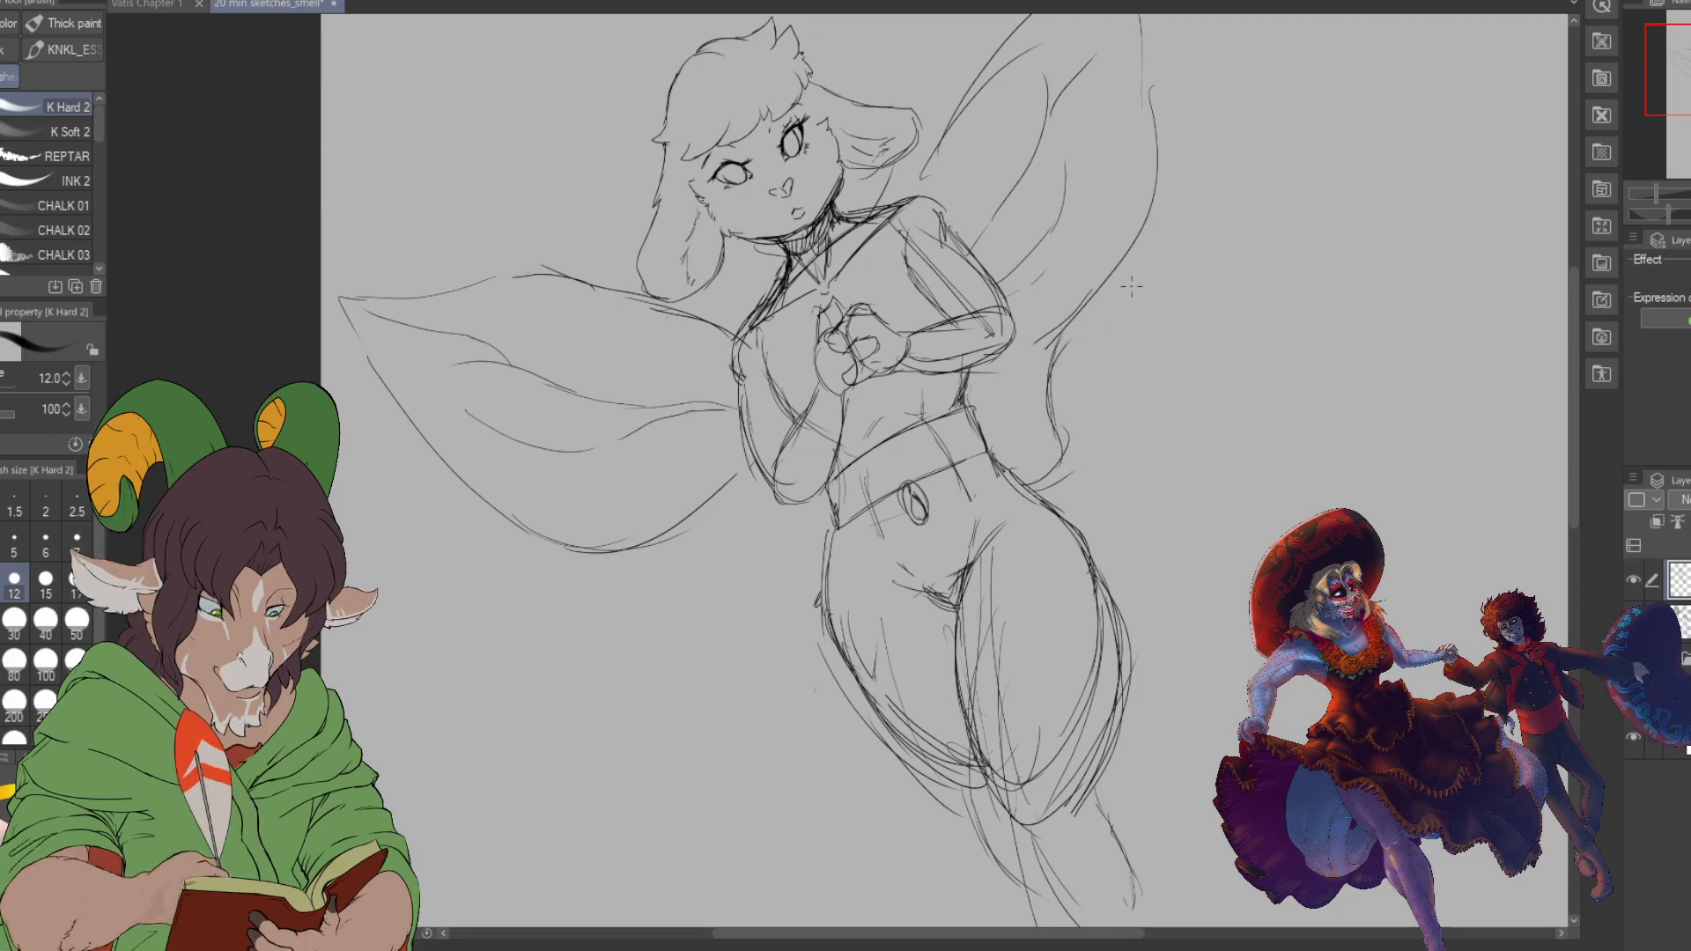
mouse_move(1136, 292)
mouse_down()
mouse_move(1196, 352)
mouse_move(1209, 428)
mouse_up()
mouse_move(1081, 538)
mouse_down()
mouse_move(1112, 532)
mouse_move(1196, 441)
mouse_up()
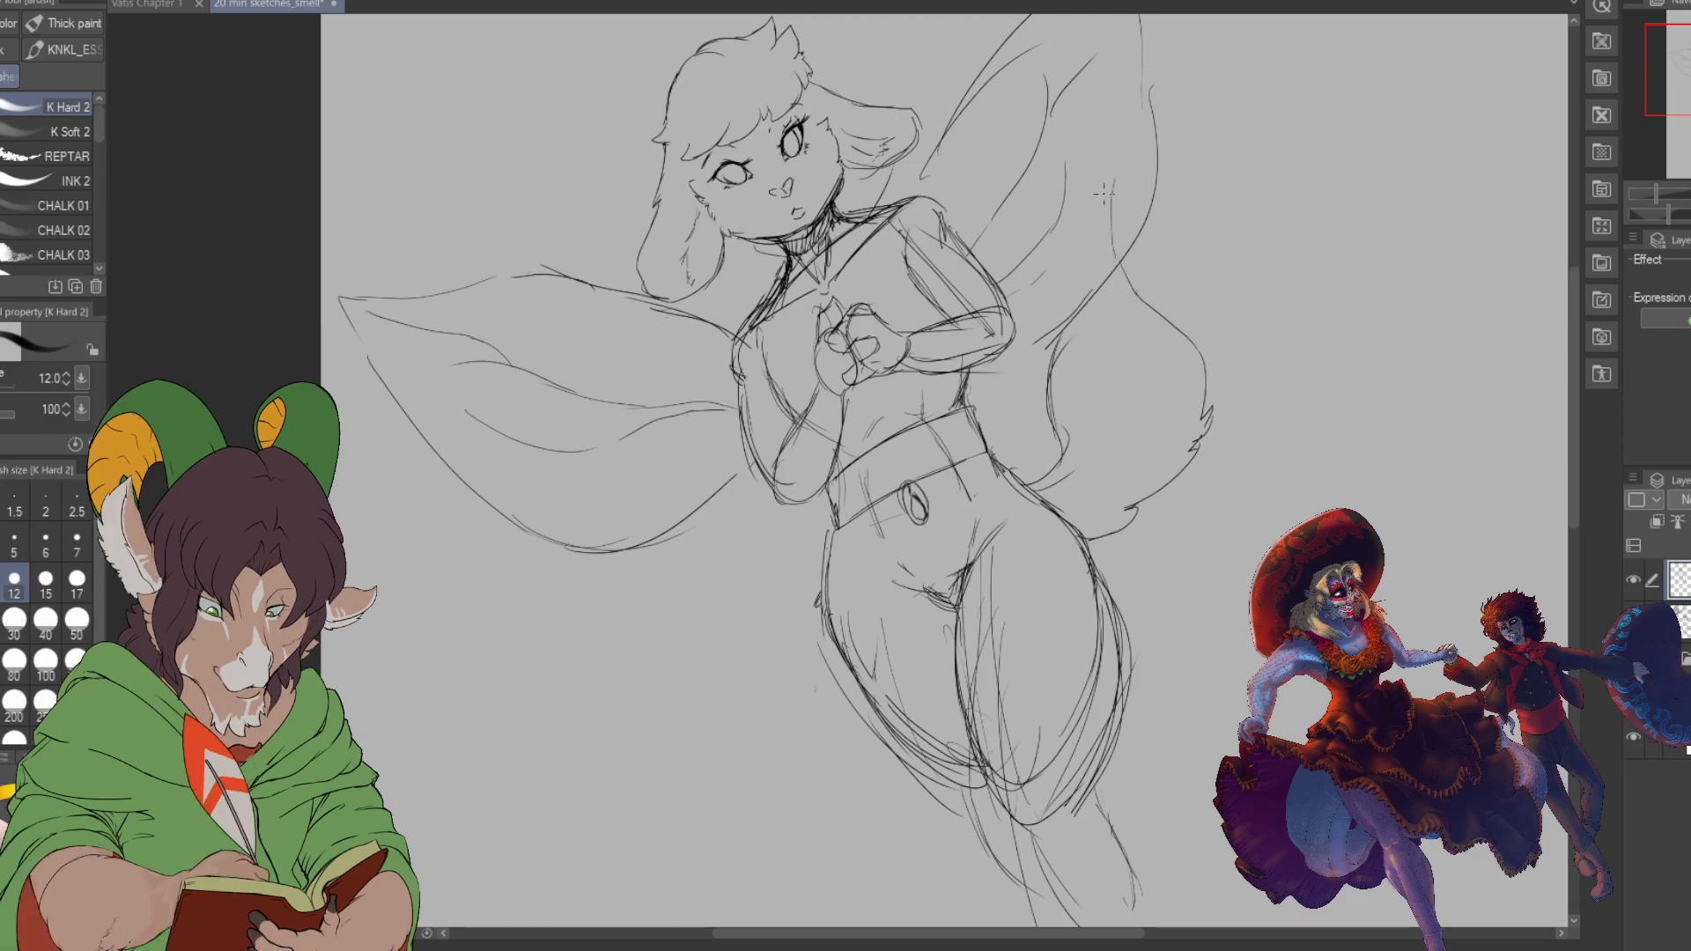
drag(1092, 211, 1049, 381)
drag(1050, 321, 1054, 418)
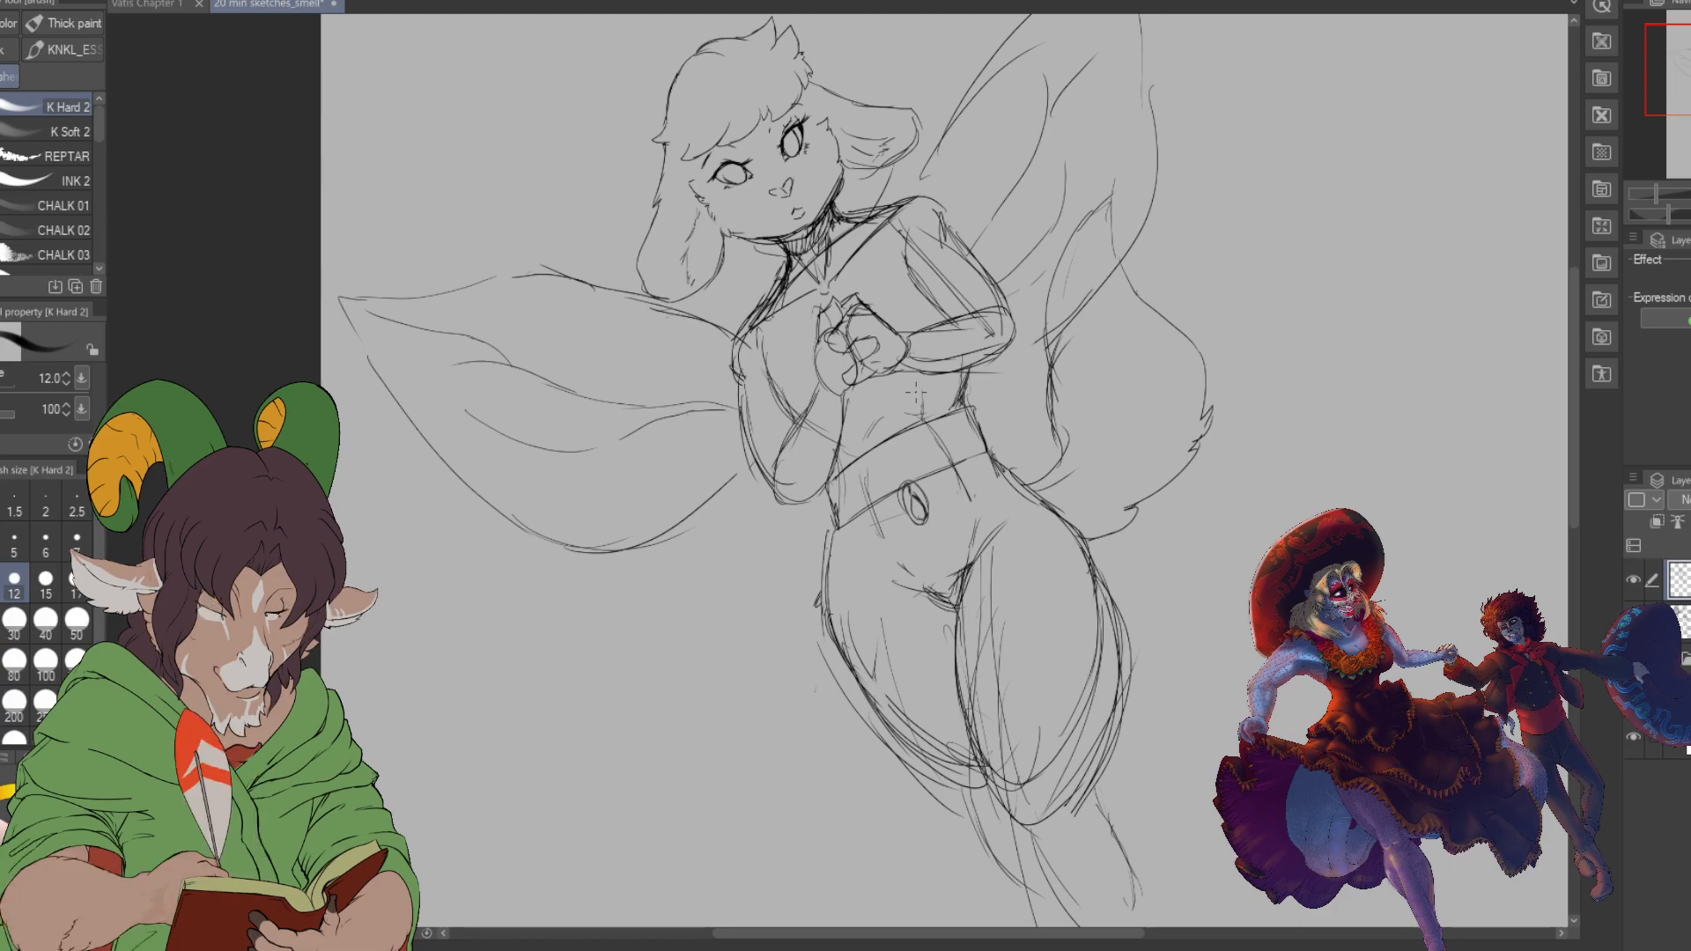
- Erase the stray construction lines inside the right arm, the waistband and both trouser thighs
key(e)
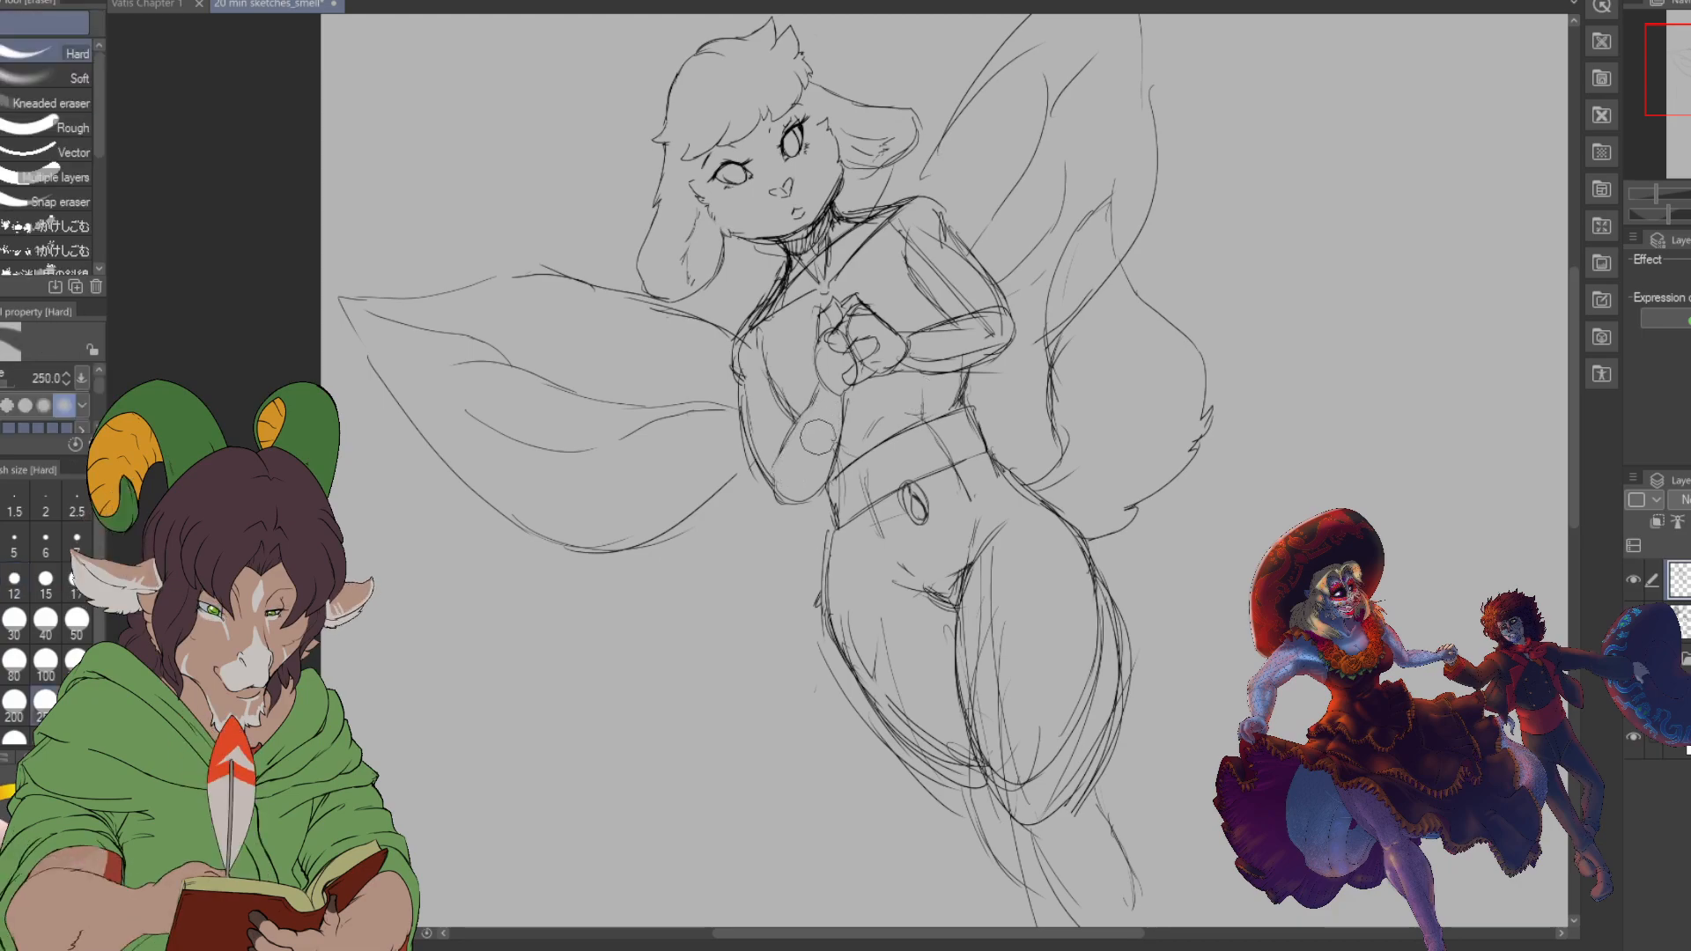
mouse_move(980, 331)
mouse_down()
mouse_move(923, 350)
mouse_move(989, 329)
mouse_move(971, 349)
mouse_move(961, 339)
mouse_move(988, 308)
mouse_up()
drag(921, 253, 962, 300)
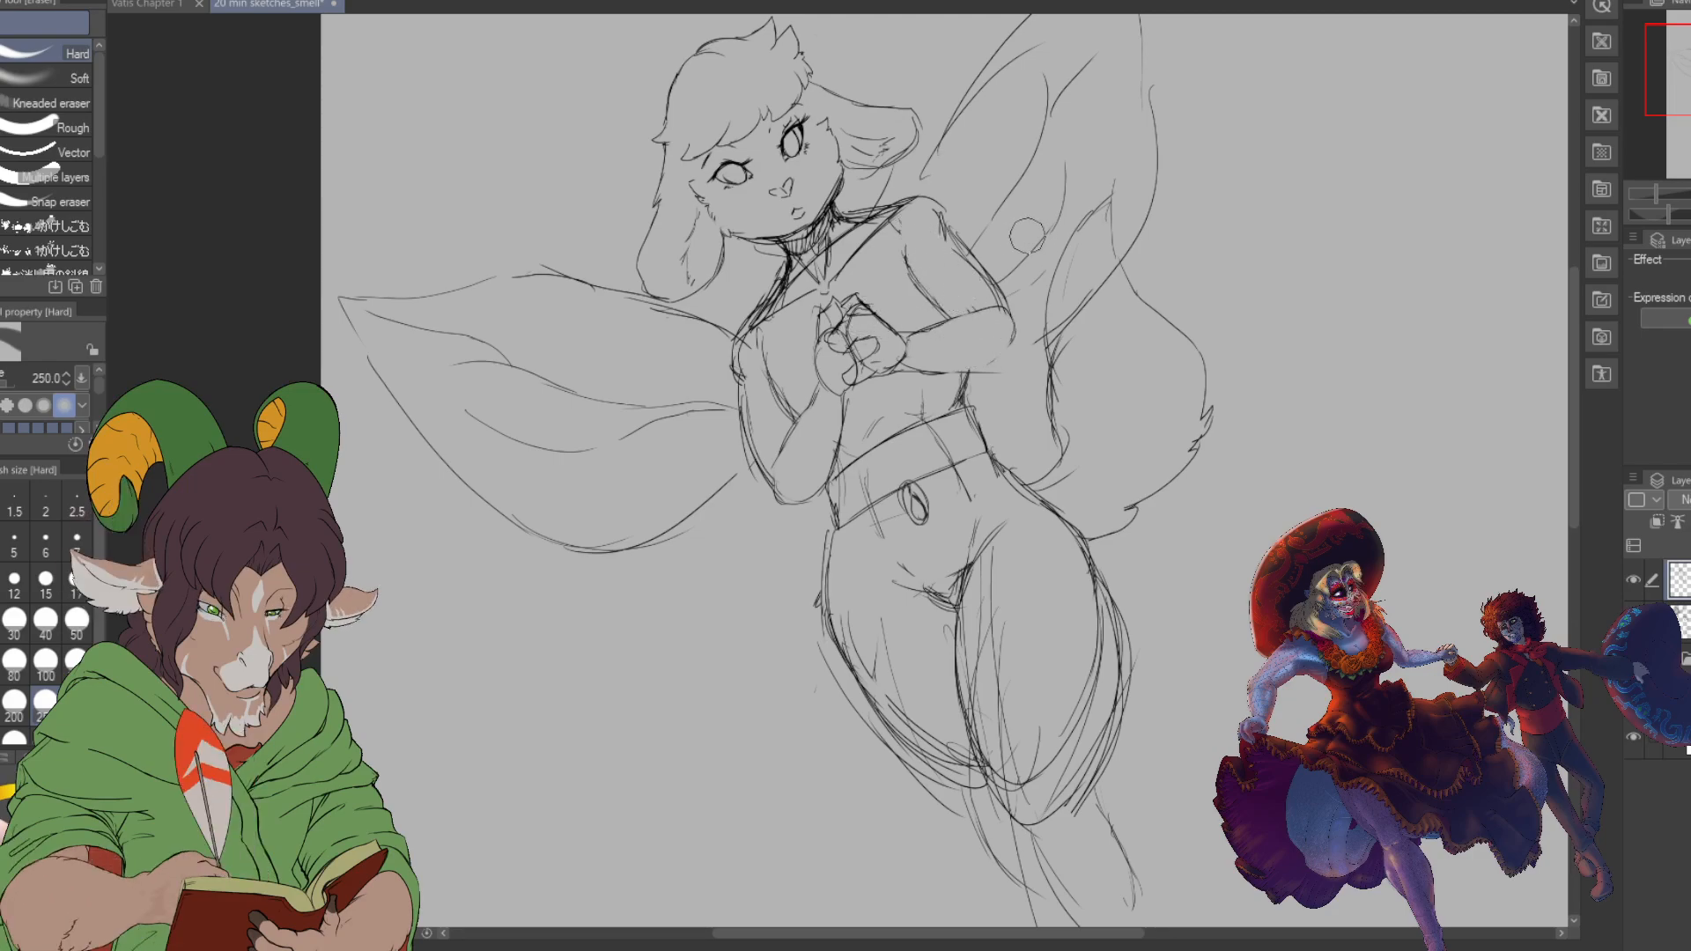
mouse_move(988, 576)
mouse_down()
mouse_move(1018, 755)
mouse_move(987, 648)
mouse_move(1054, 681)
mouse_move(1072, 608)
mouse_up()
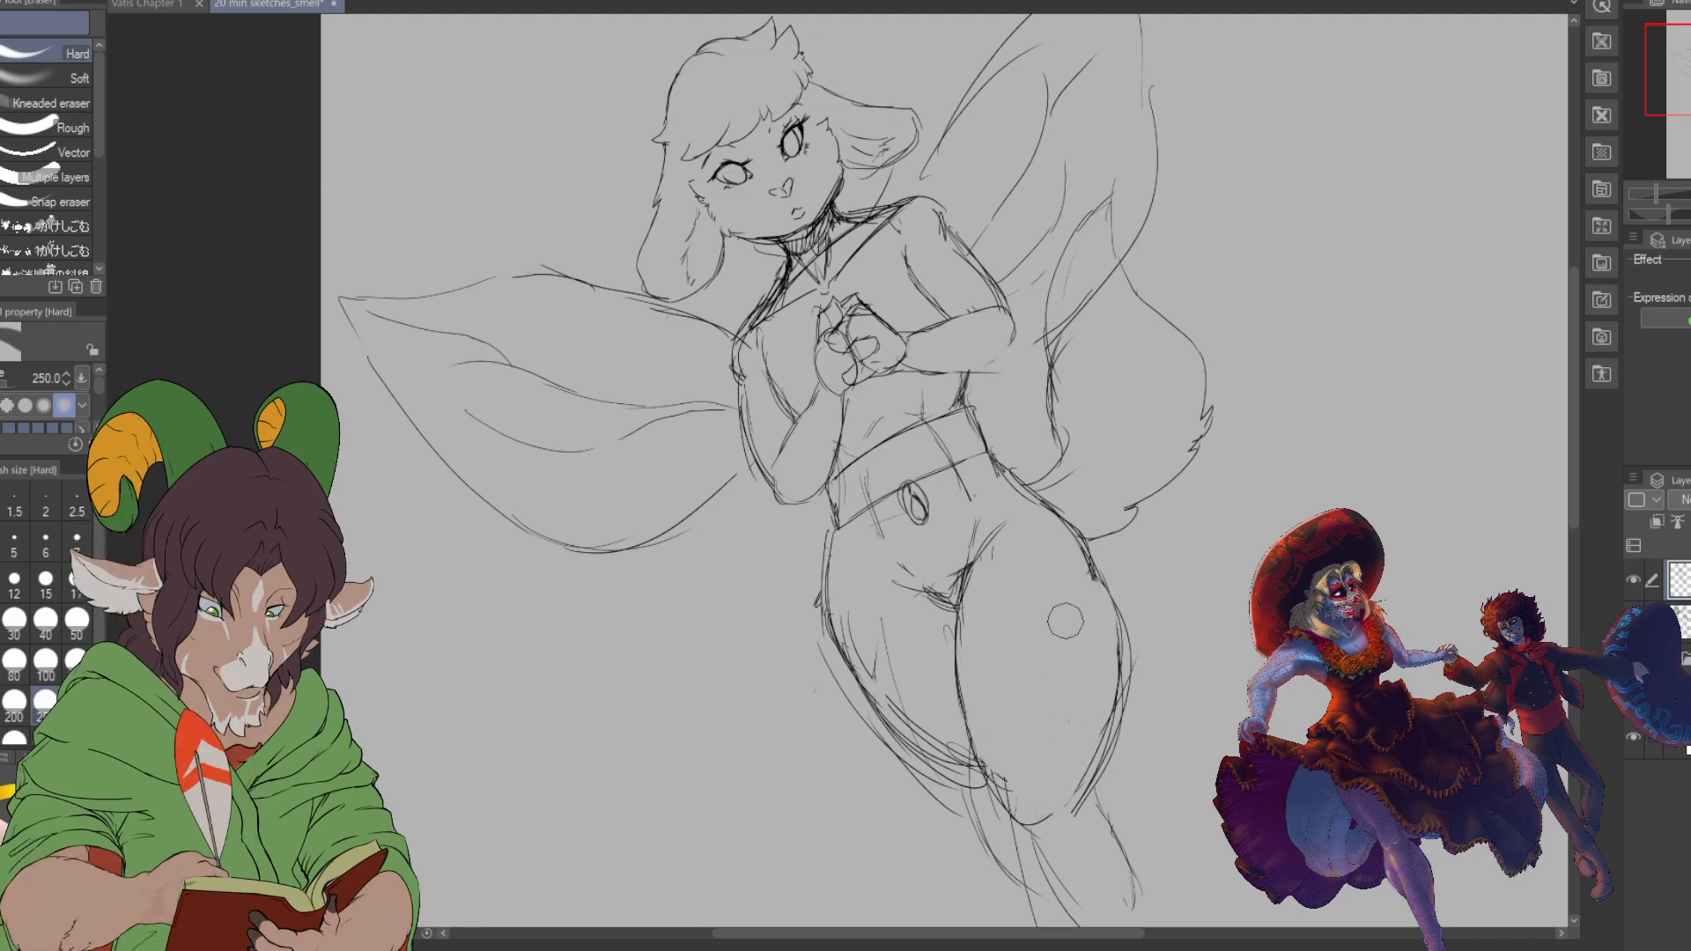
drag(872, 631, 978, 780)
mouse_move(880, 593)
mouse_down()
mouse_move(937, 579)
mouse_move(908, 561)
mouse_move(934, 581)
mouse_move(990, 509)
mouse_move(1010, 517)
mouse_move(994, 542)
mouse_move(929, 554)
mouse_move(919, 469)
mouse_move(872, 480)
mouse_move(952, 443)
mouse_move(850, 491)
mouse_move(947, 433)
mouse_move(846, 502)
mouse_move(960, 451)
mouse_up()
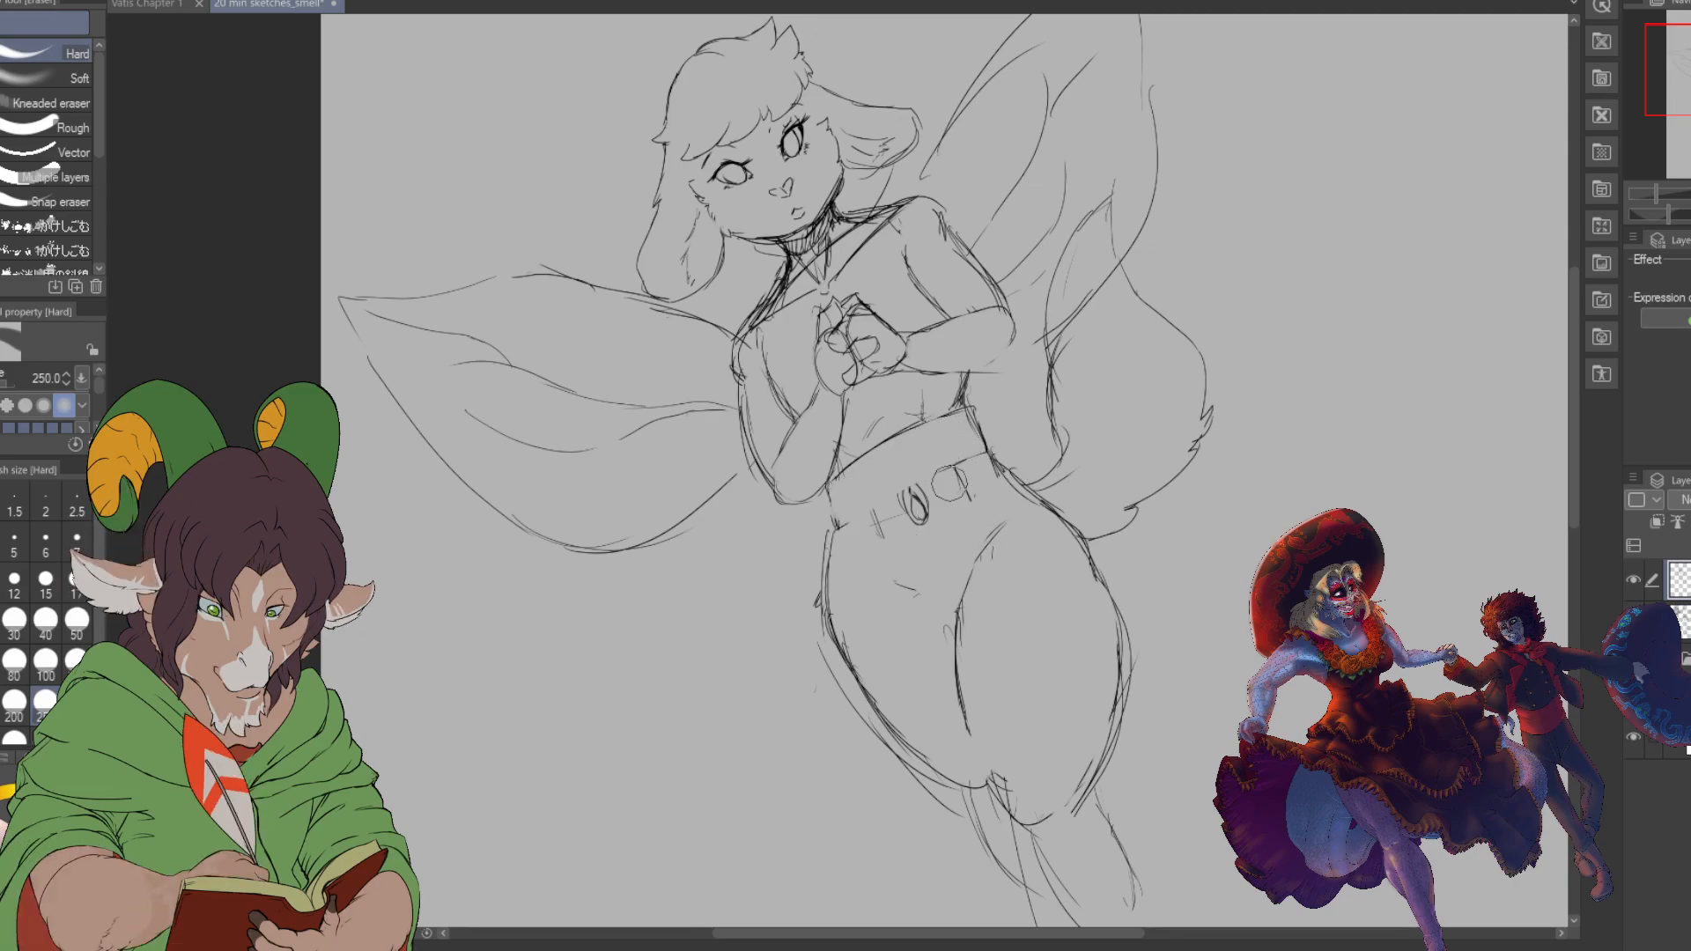
- Draw a belt around the waist with a round buckle and a vertical strap loop beside it
key(b)
mouse_move(837, 527)
mouse_down()
mouse_move(958, 465)
mouse_move(881, 498)
mouse_move(920, 480)
mouse_move(885, 467)
mouse_move(935, 468)
mouse_move(938, 447)
mouse_move(942, 465)
mouse_move(935, 442)
mouse_up()
drag(932, 424, 940, 450)
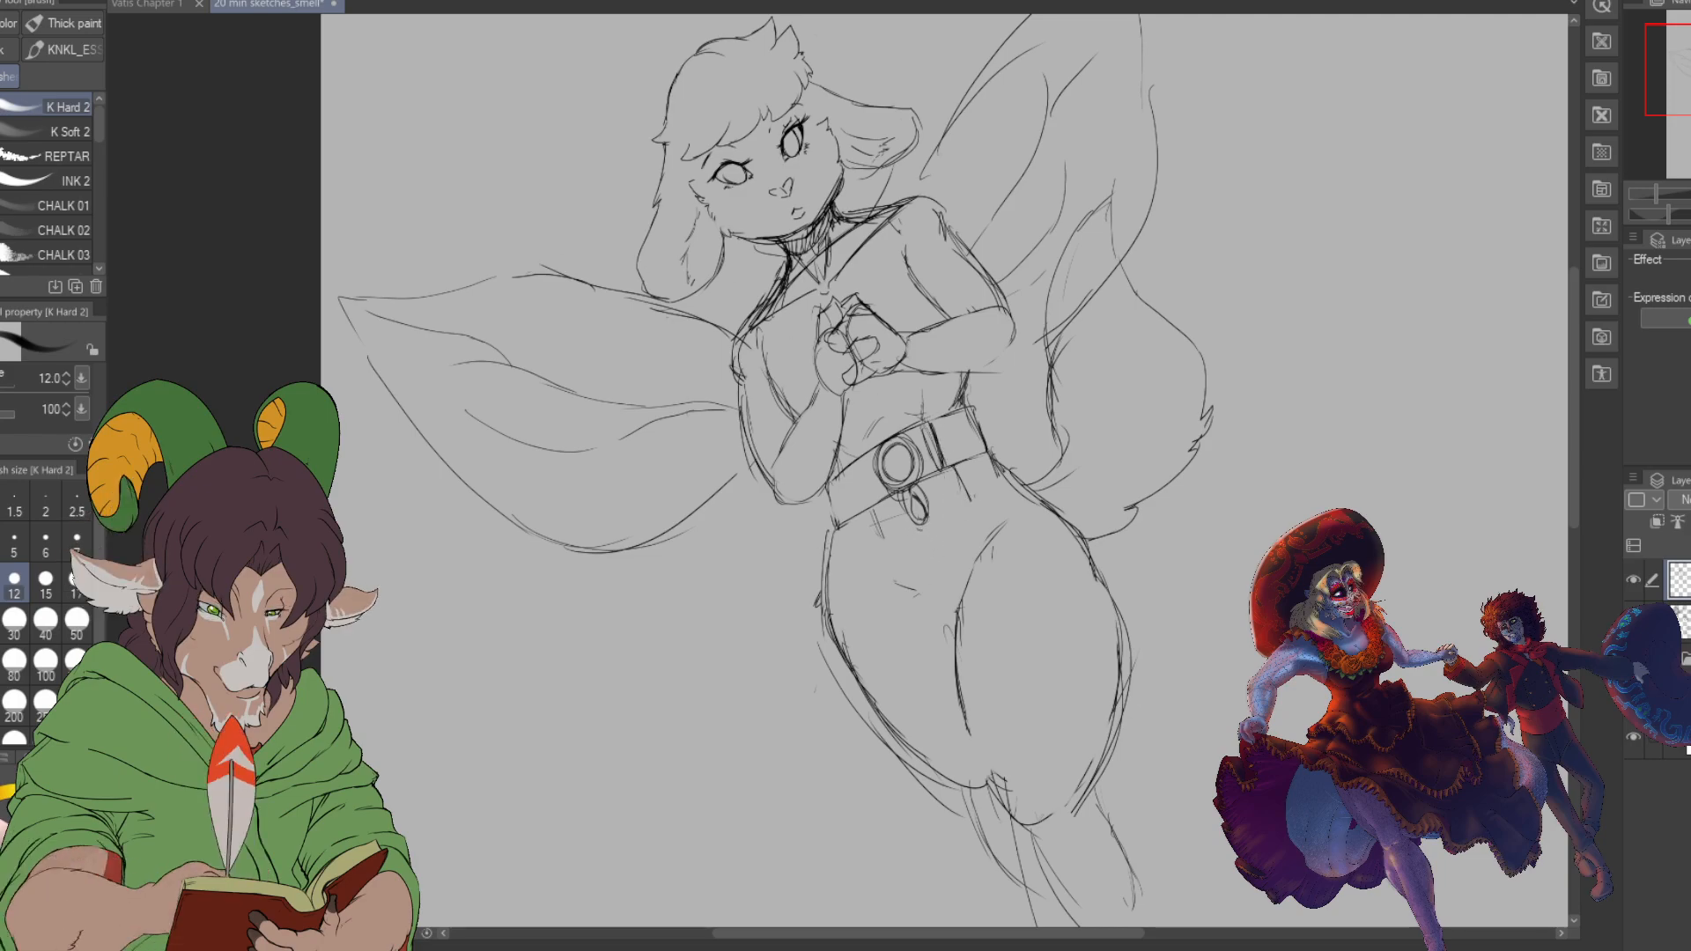
- Select the small oval ornament hanging below the belt buckle, enlarge it with a transform and clear the selection
key(m)
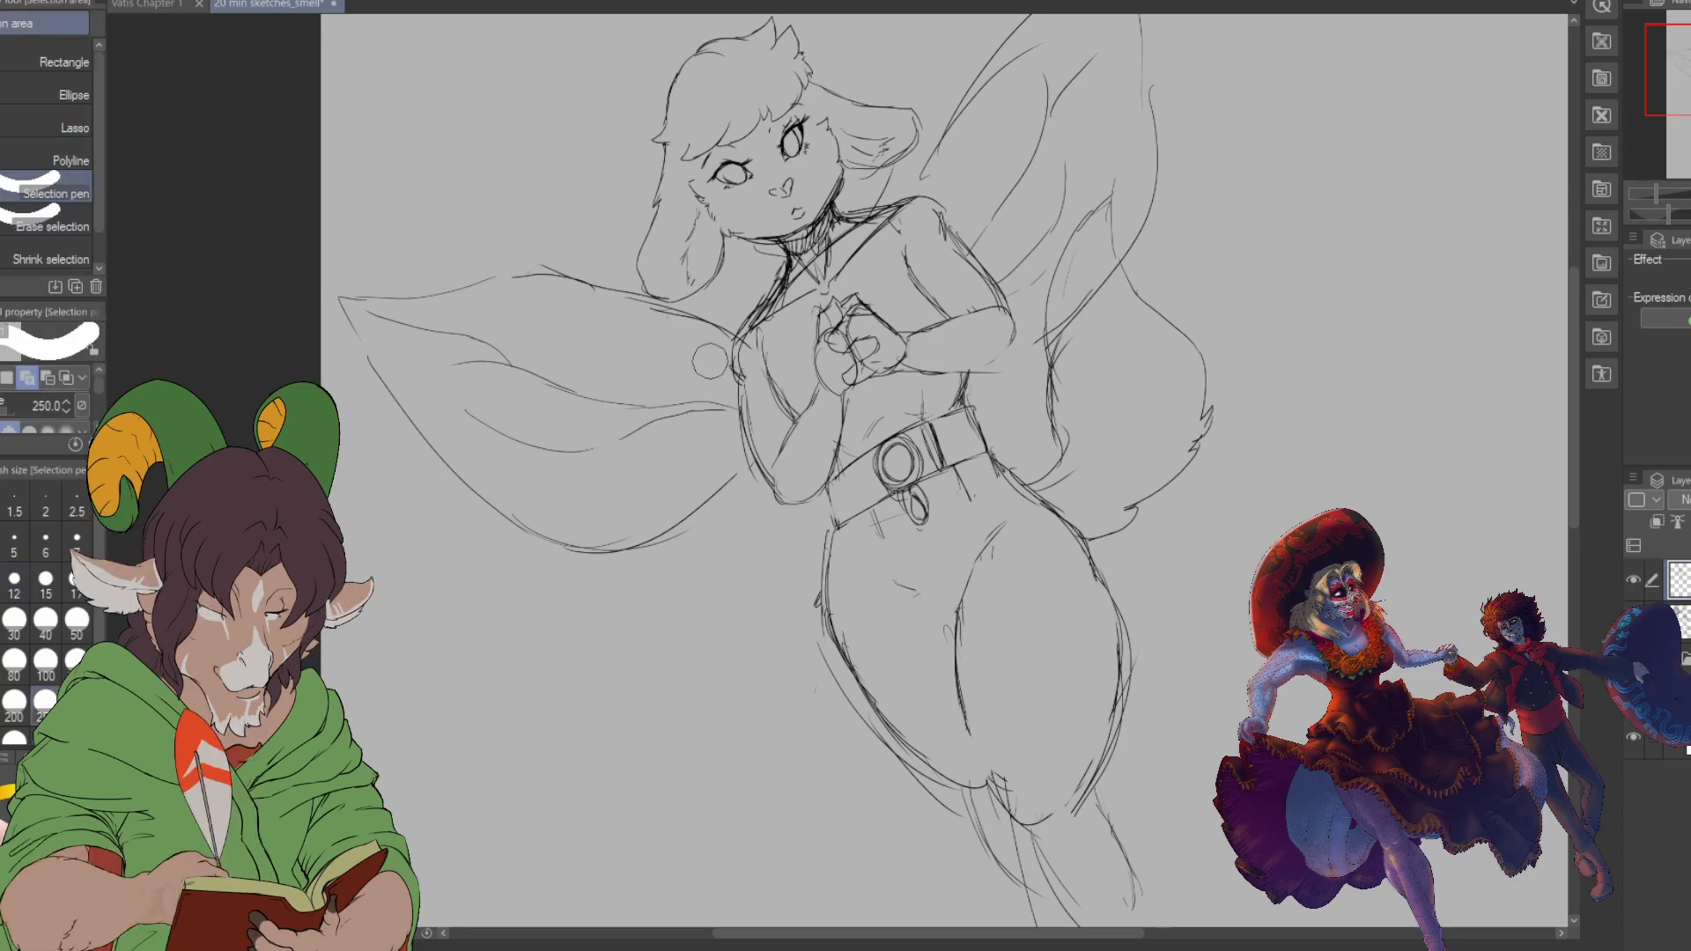
drag(908, 521, 915, 502)
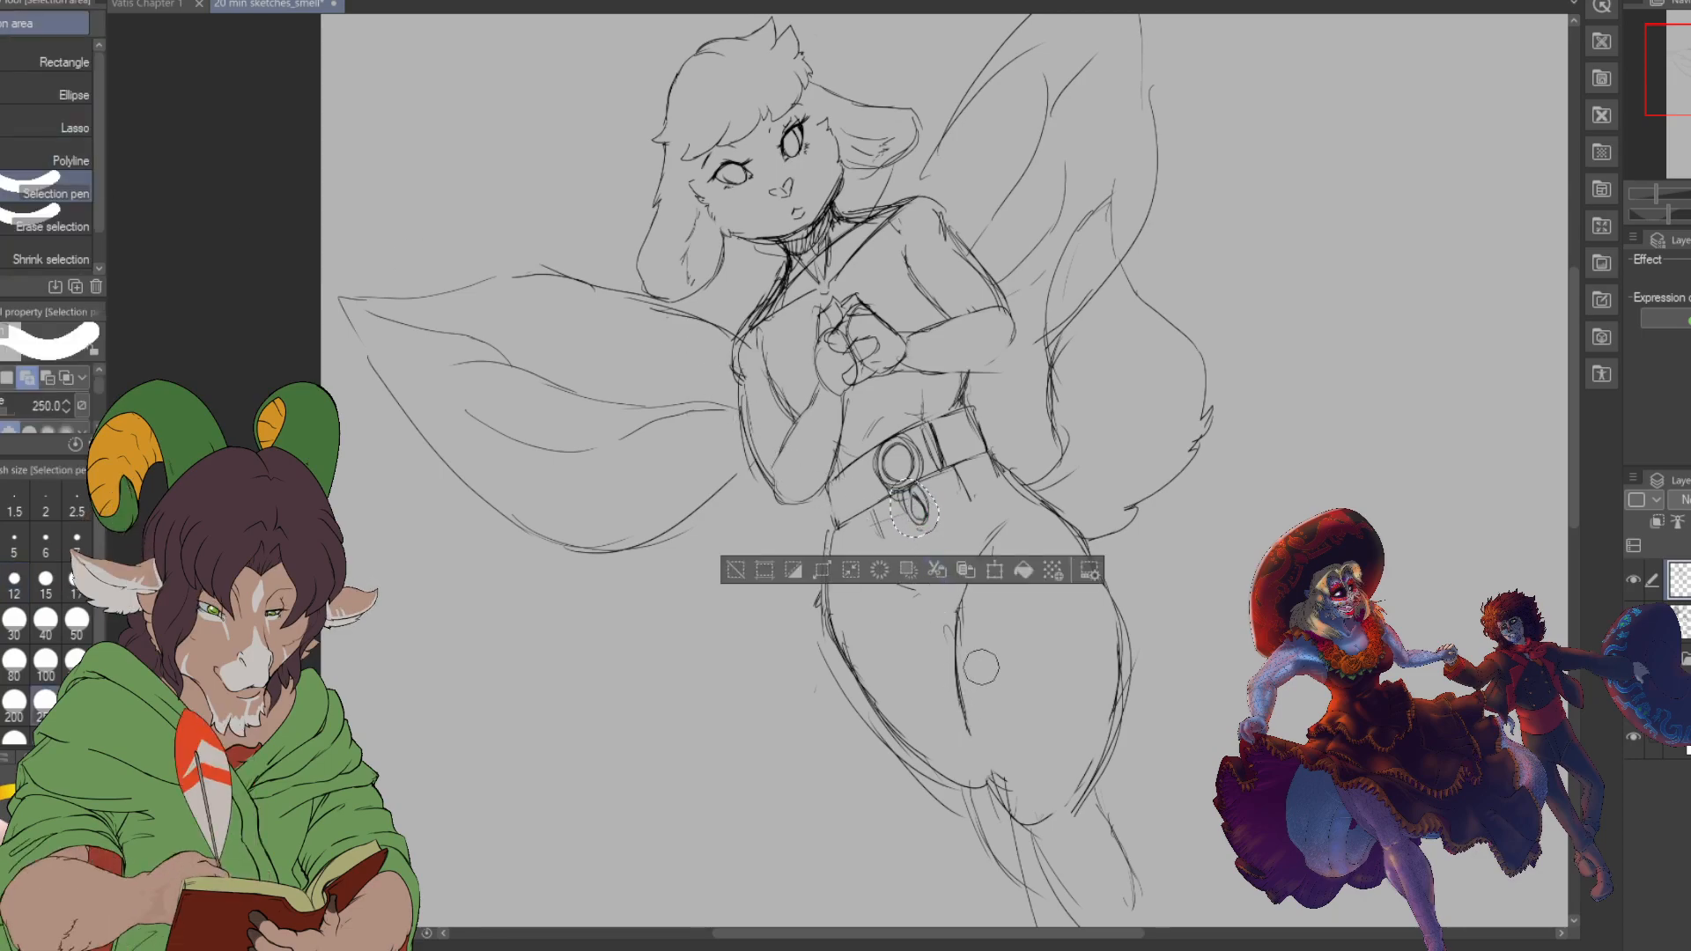
click(990, 569)
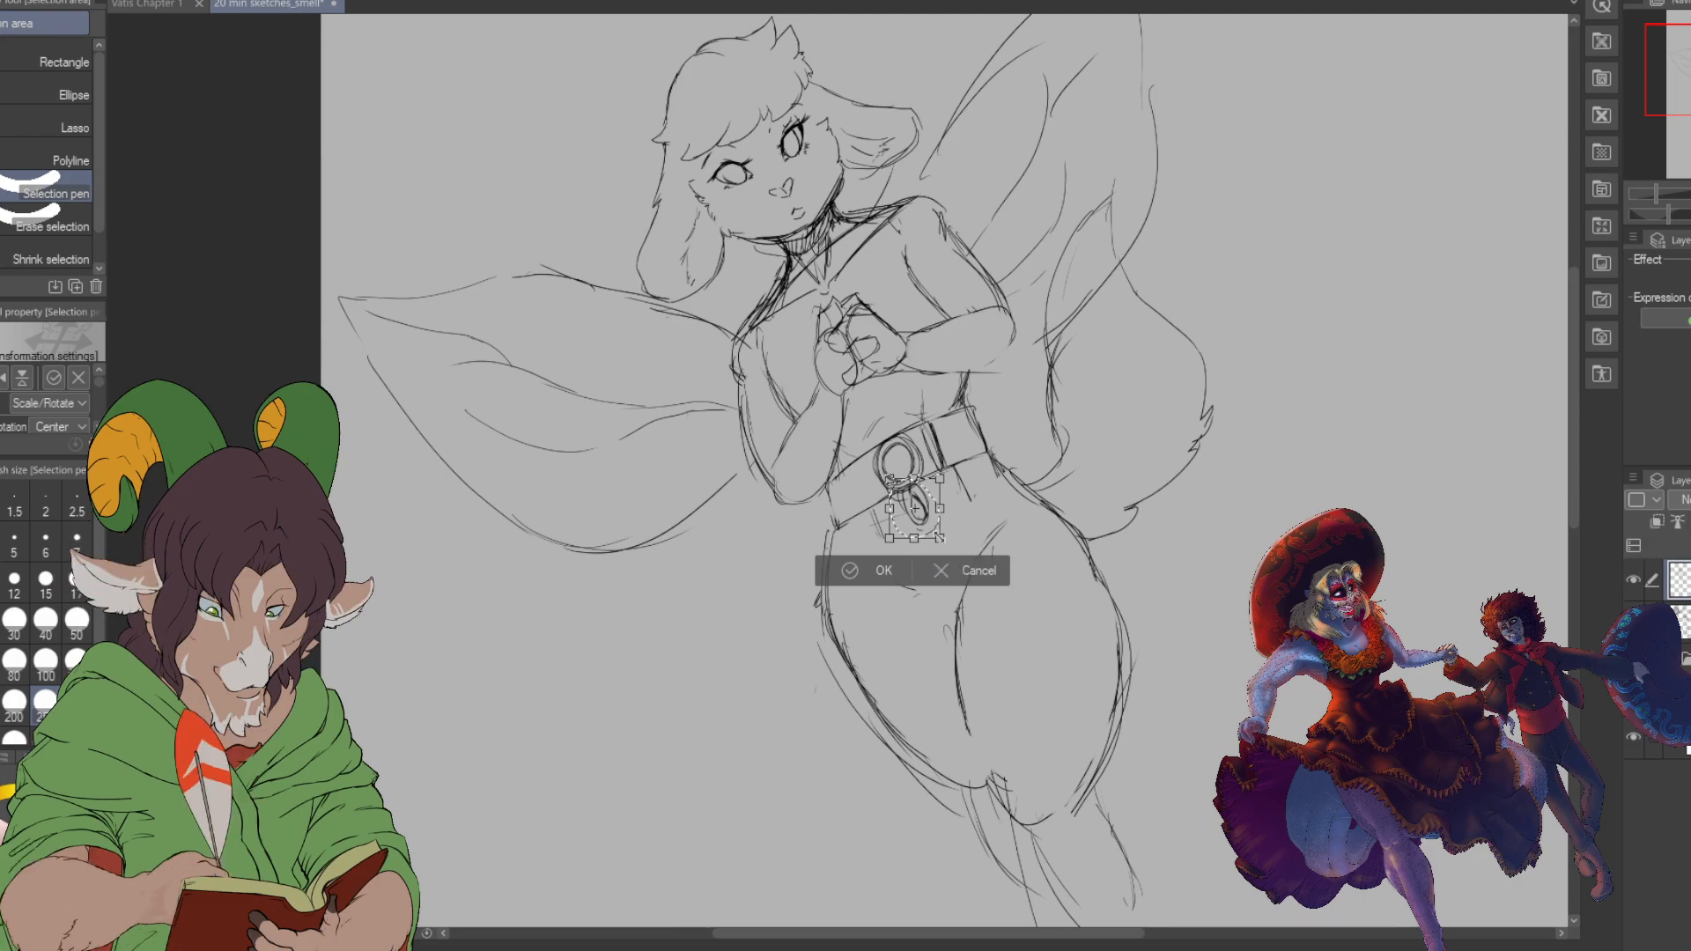
mouse_move(941, 537)
mouse_down()
mouse_move(970, 575)
mouse_move(993, 571)
mouse_move(919, 546)
mouse_up()
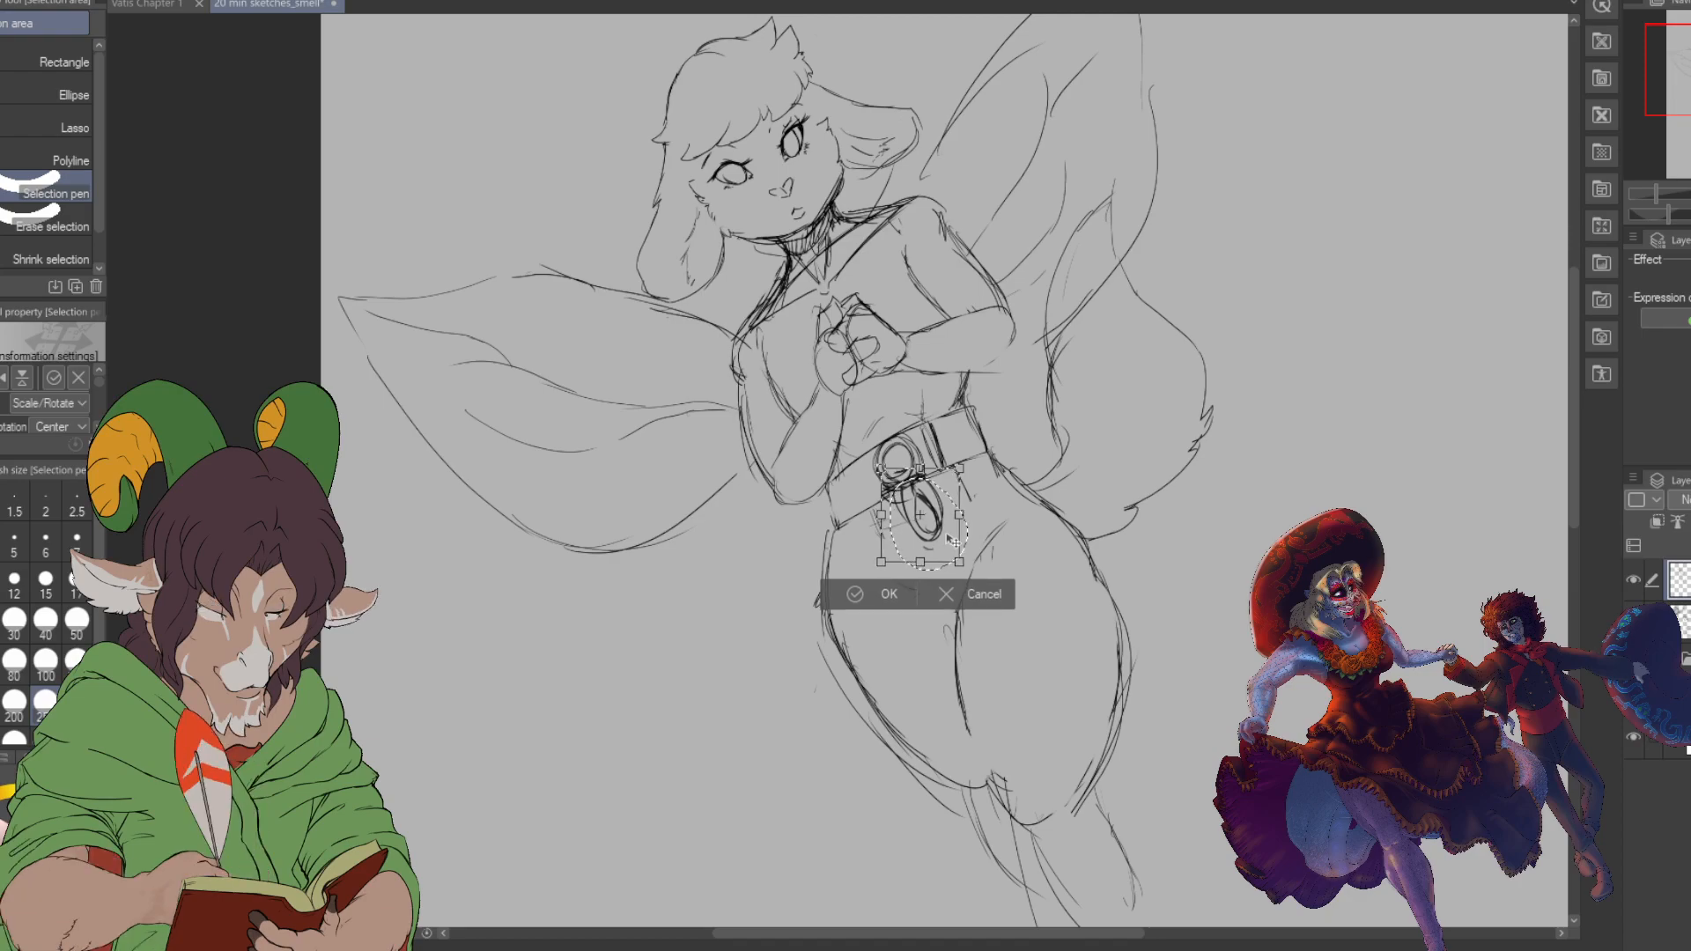
click(921, 599)
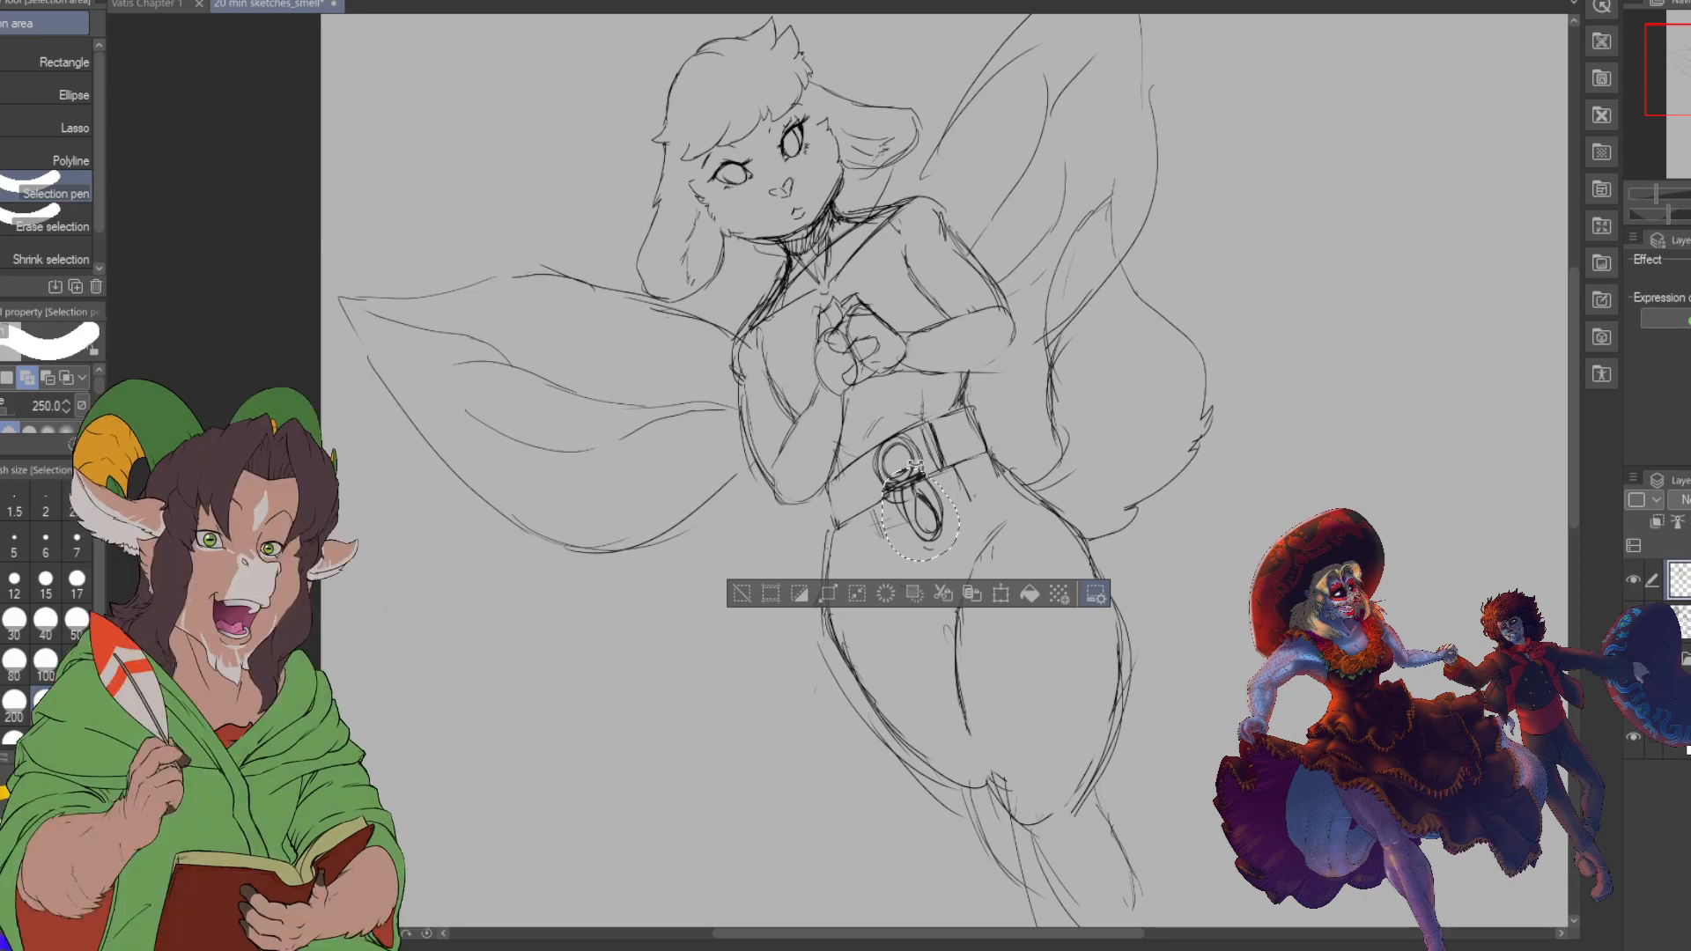
key(ctrl+d)
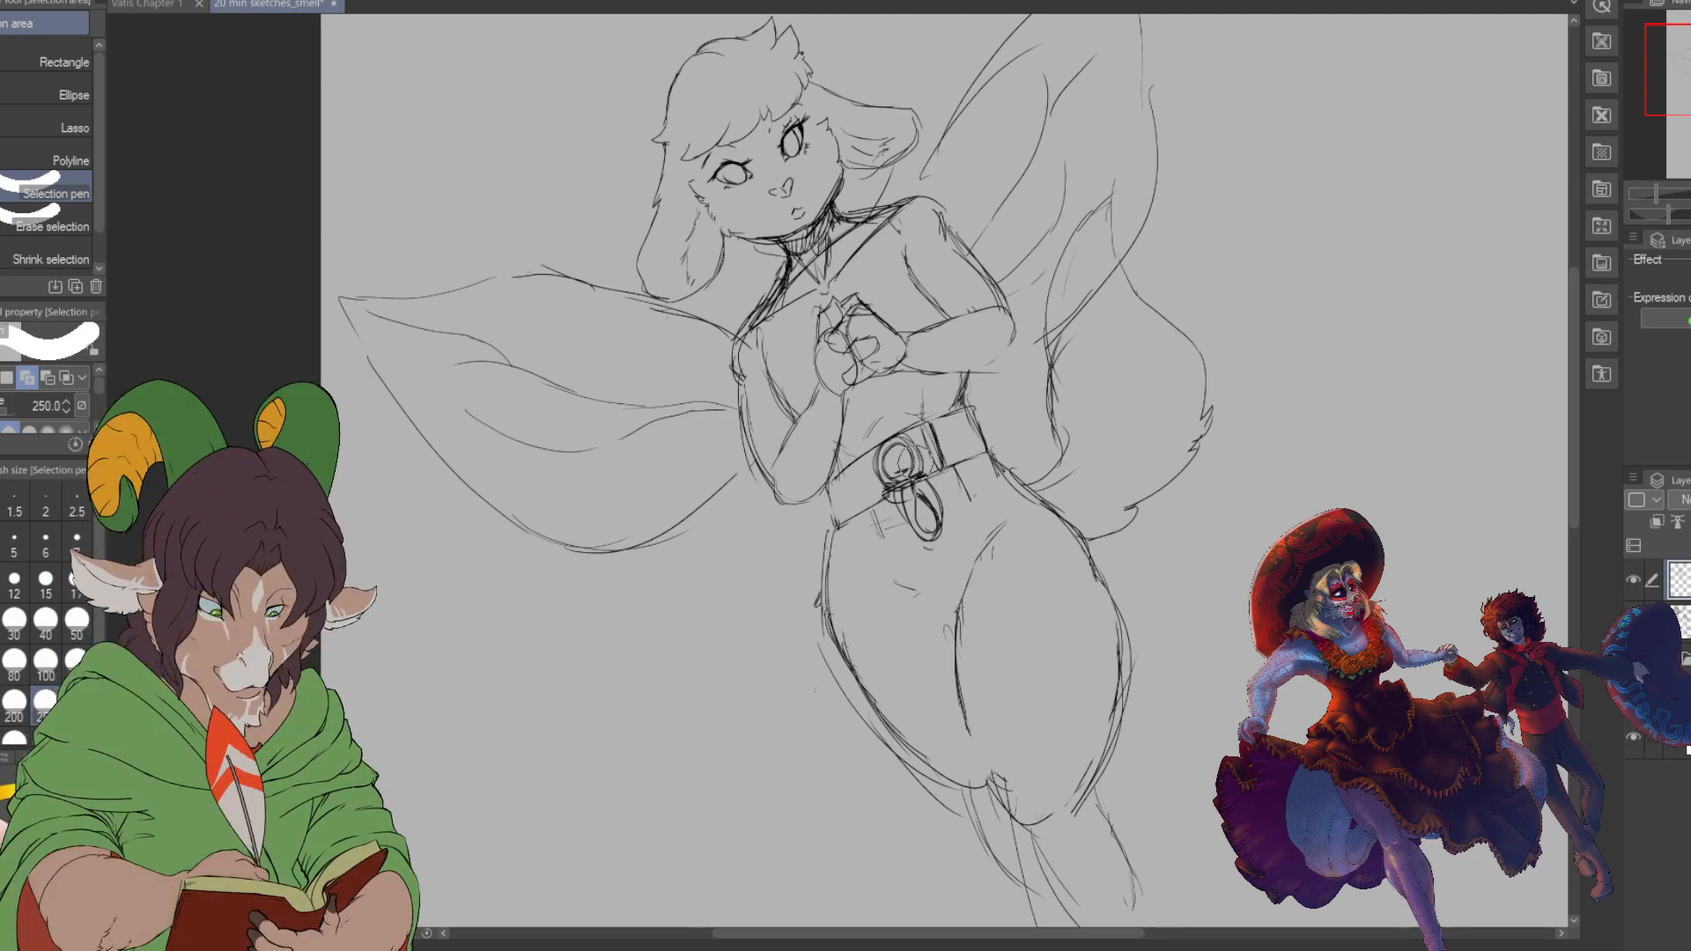
- Redraw the hanging belt ornament's outline as a bolder teardrop with a pointed lower tip
scroll(864, 483, up, 1)
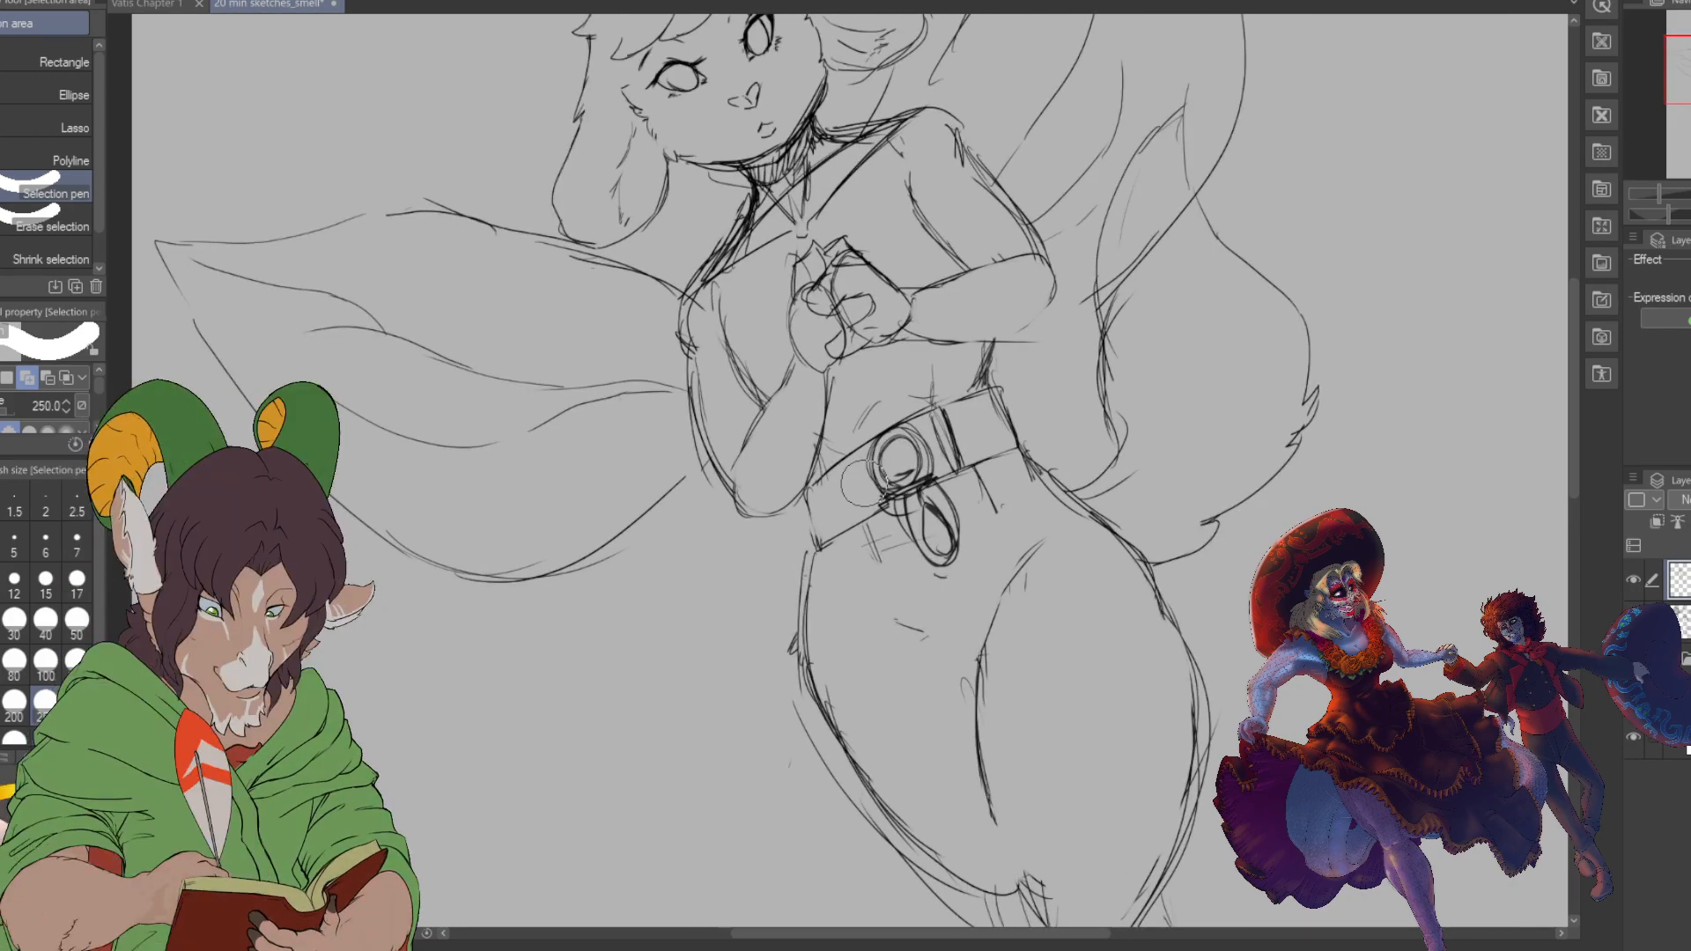
key(b)
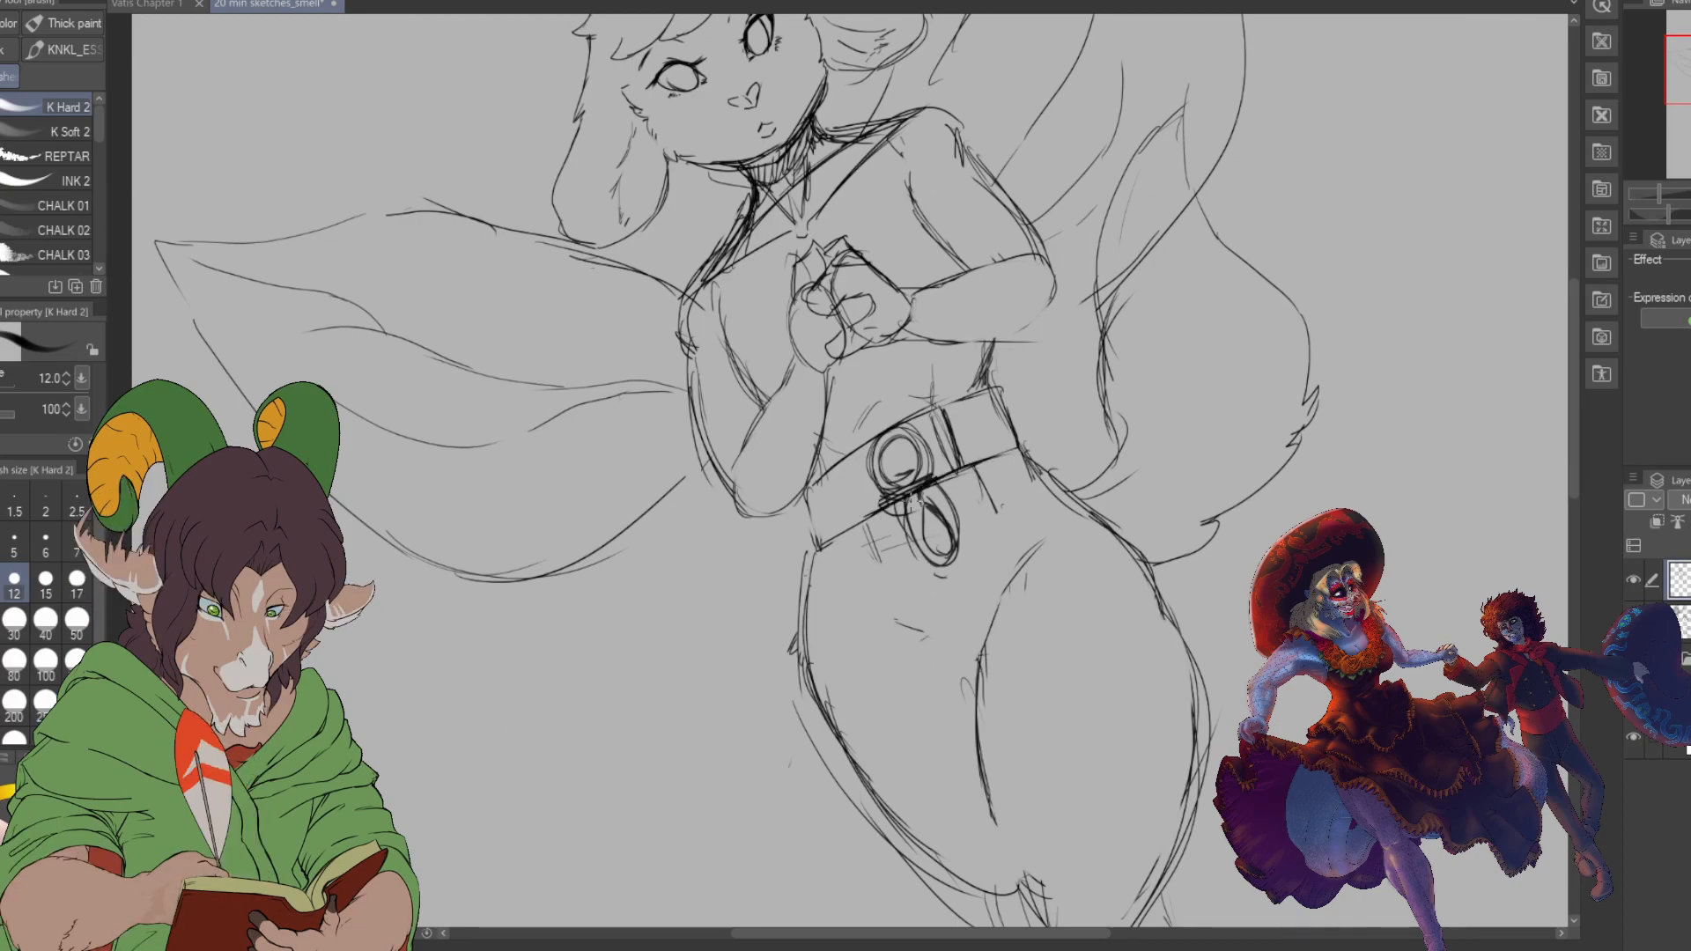
mouse_move(916, 544)
mouse_down()
mouse_move(961, 503)
mouse_move(935, 480)
mouse_move(954, 572)
mouse_up()
drag(950, 493, 958, 571)
- Clean out the belt ornament's inner lines with an eraser of size 80, and draw a pointed inner contour in it
key(e)
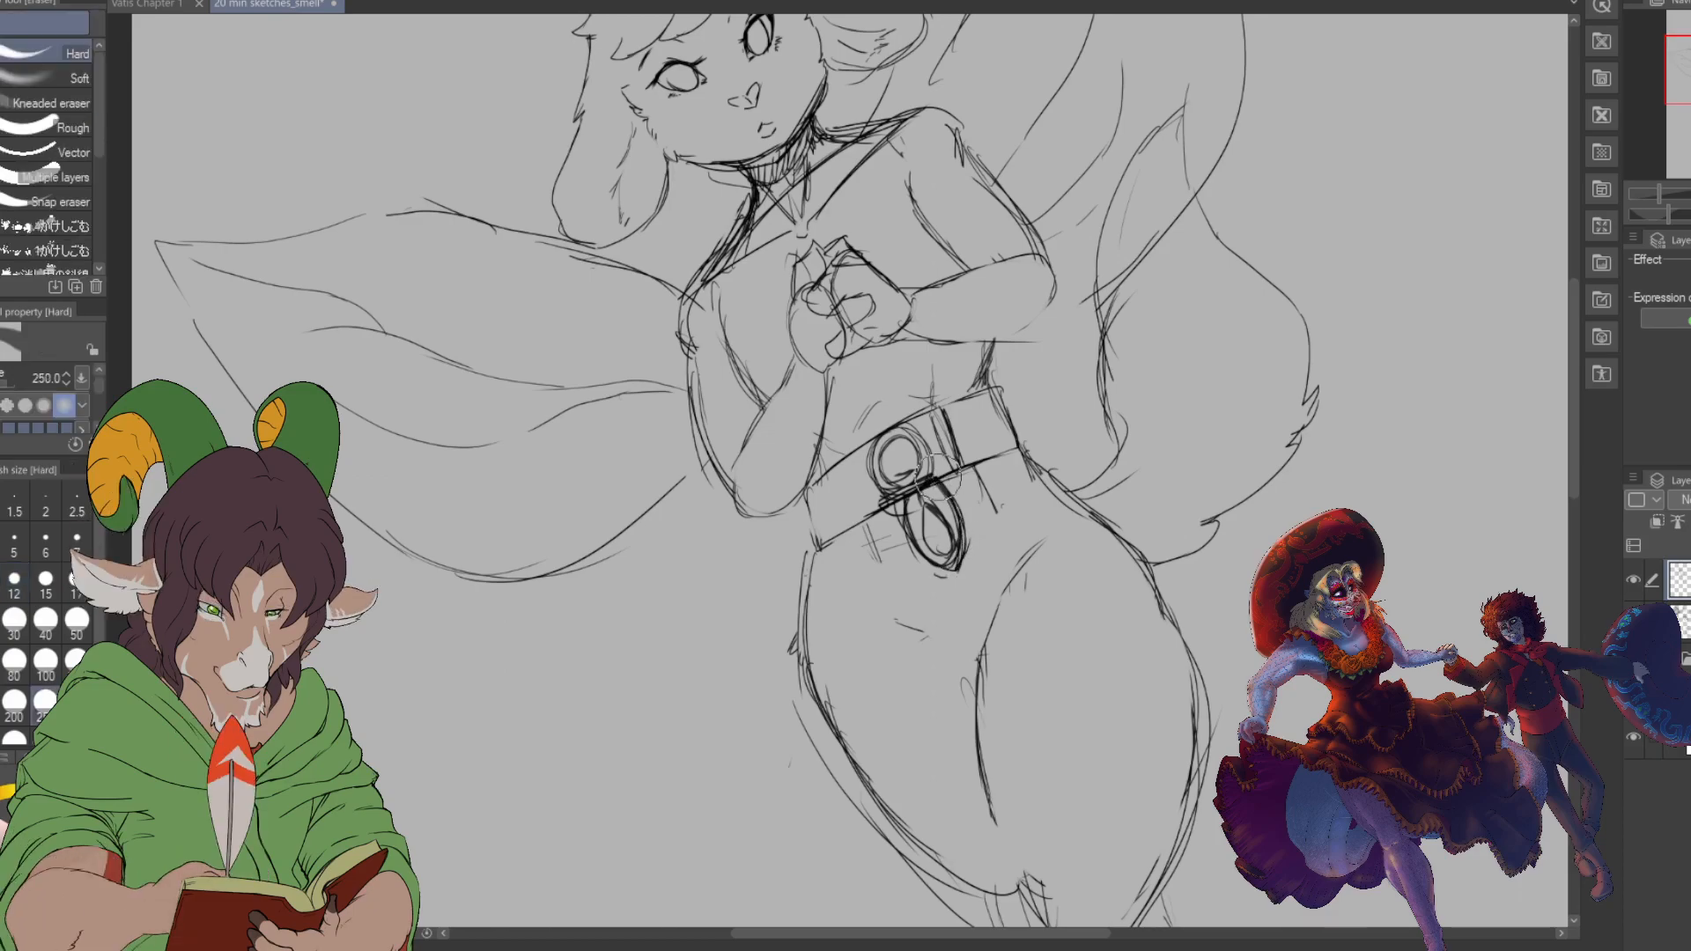
click(45, 621)
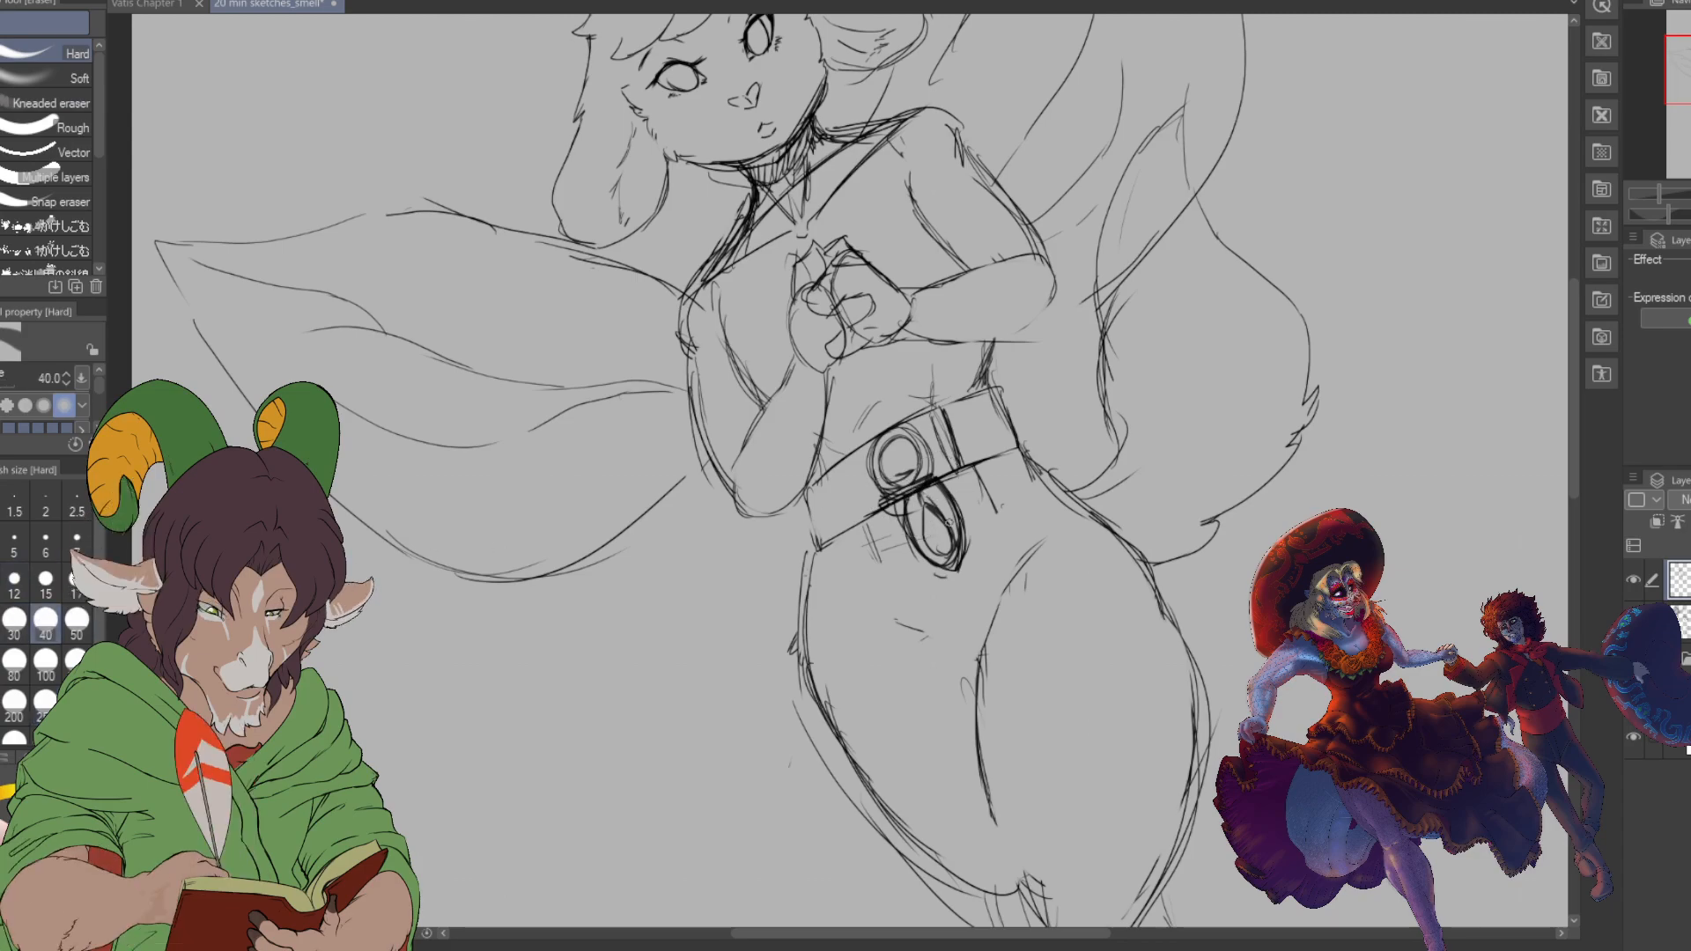
click(14, 665)
mouse_move(925, 504)
mouse_down()
mouse_move(949, 530)
mouse_move(936, 541)
mouse_move(917, 510)
mouse_move(949, 528)
mouse_move(924, 542)
mouse_move(930, 504)
mouse_up()
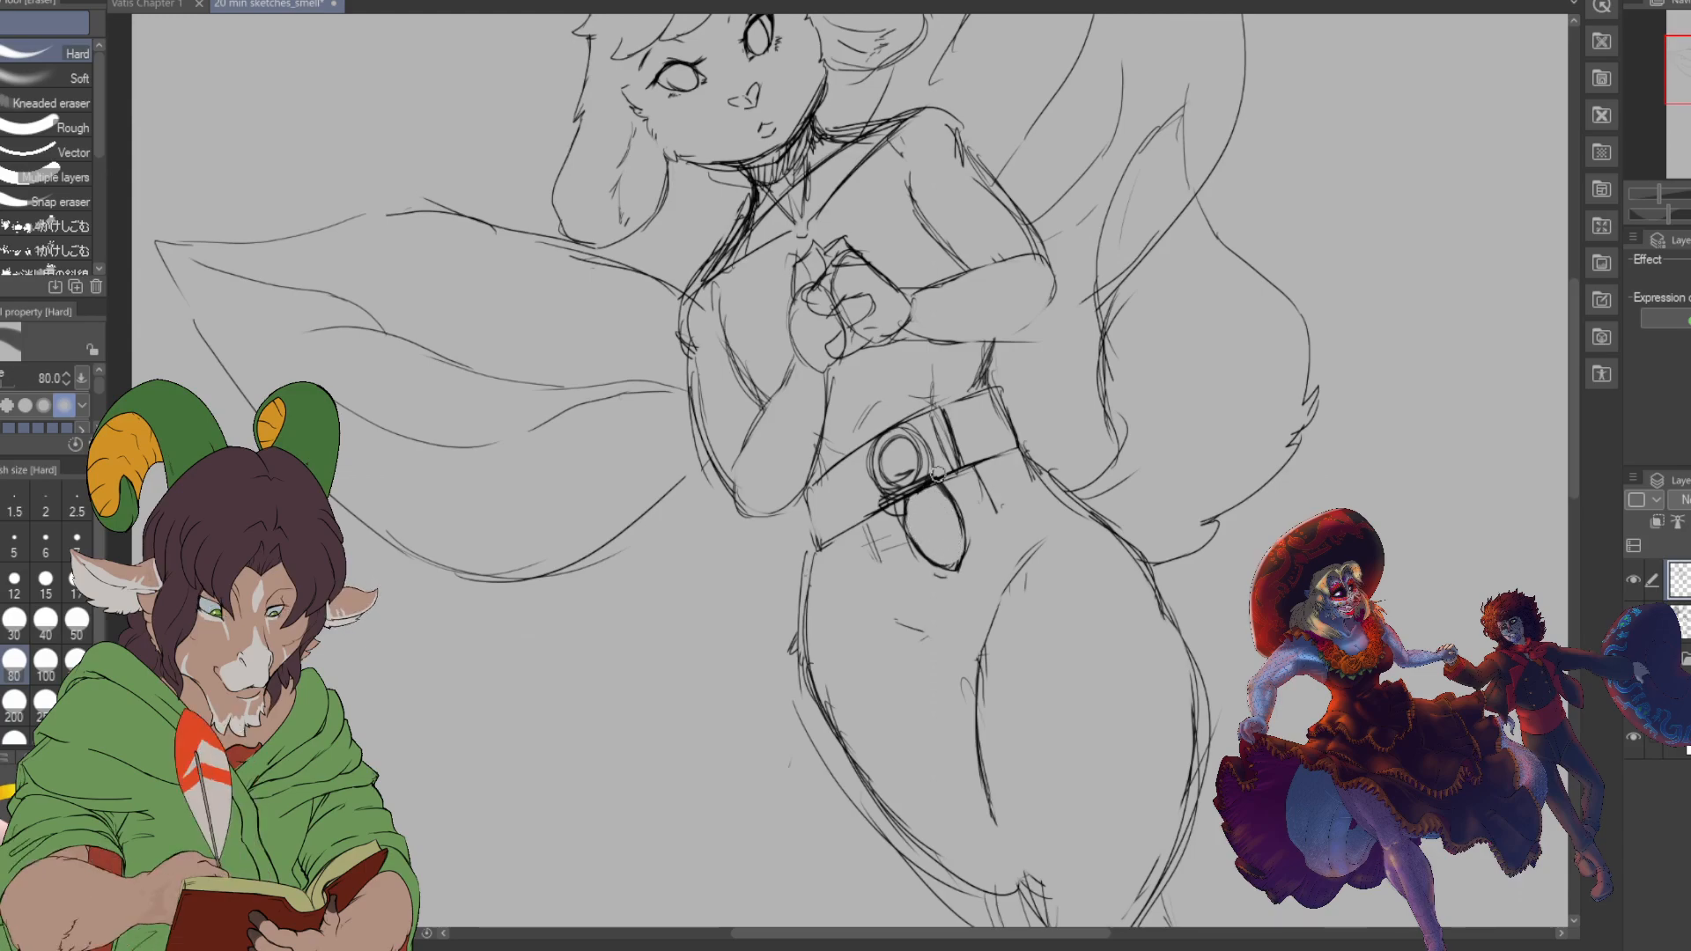
key(b)
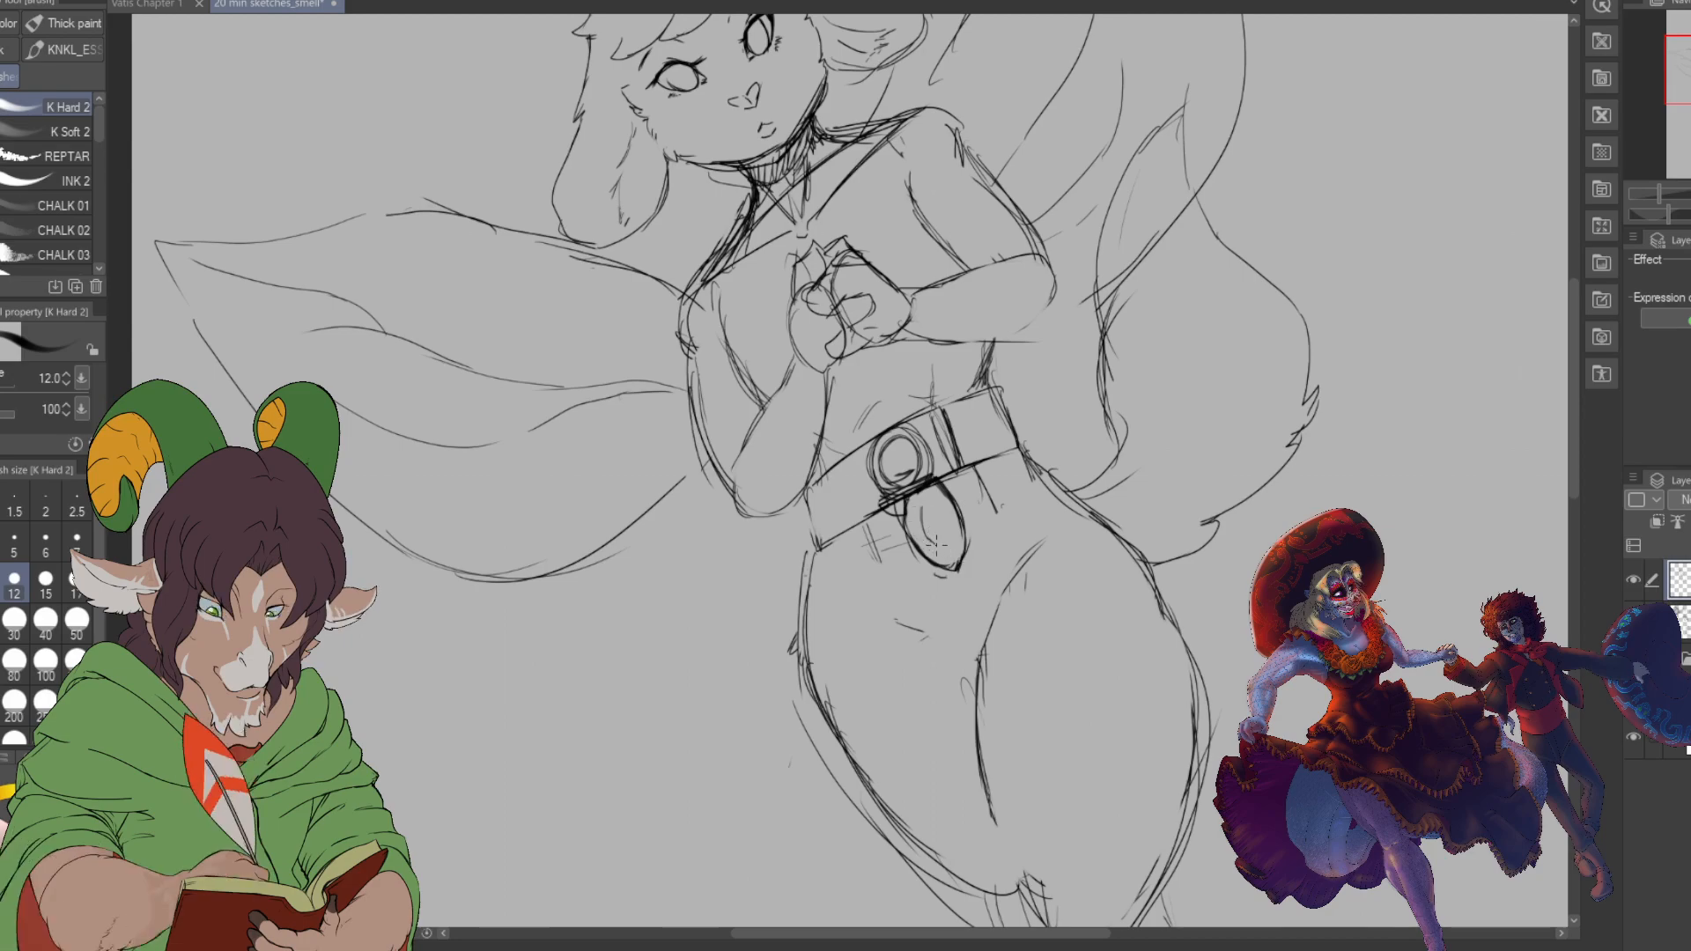
mouse_move(944, 550)
mouse_down()
mouse_move(922, 509)
mouse_move(935, 501)
mouse_move(951, 541)
mouse_up()
- Erase the large bushy tail with an eraser of size 250, and draw a small tapered flap behind the right hip
key(e)
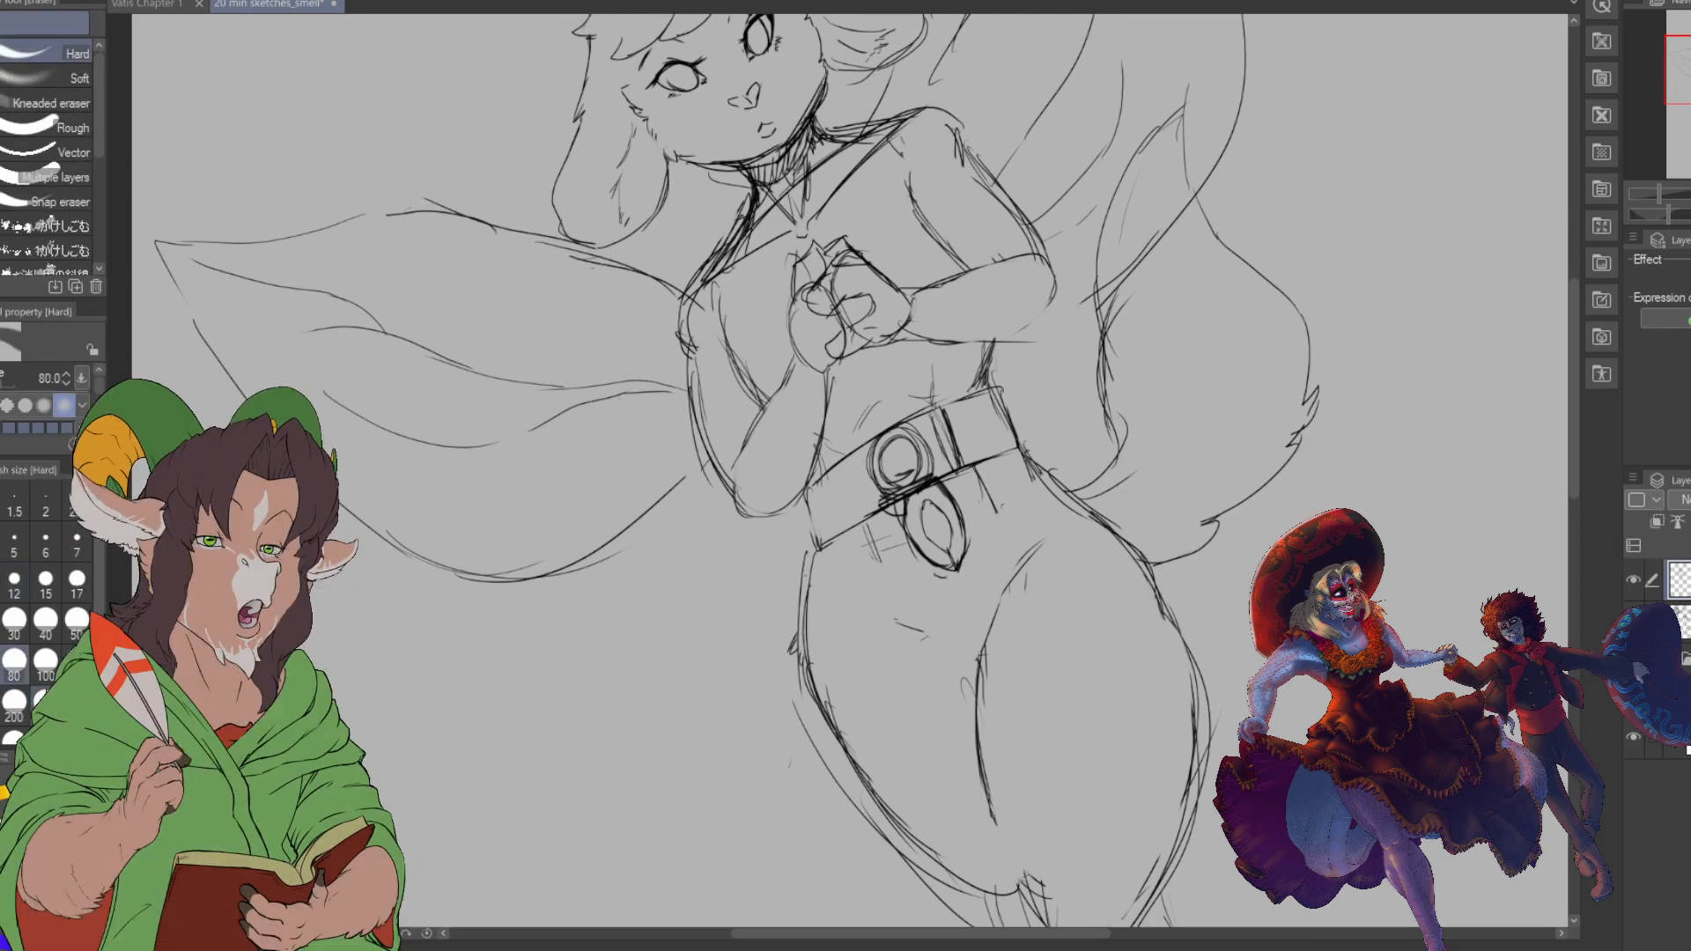
key(])
key(])
key(])
key(])
key(])
key(])
mouse_move(1075, 467)
mouse_down()
mouse_move(1177, 533)
mouse_move(1155, 539)
mouse_move(1105, 414)
mouse_up()
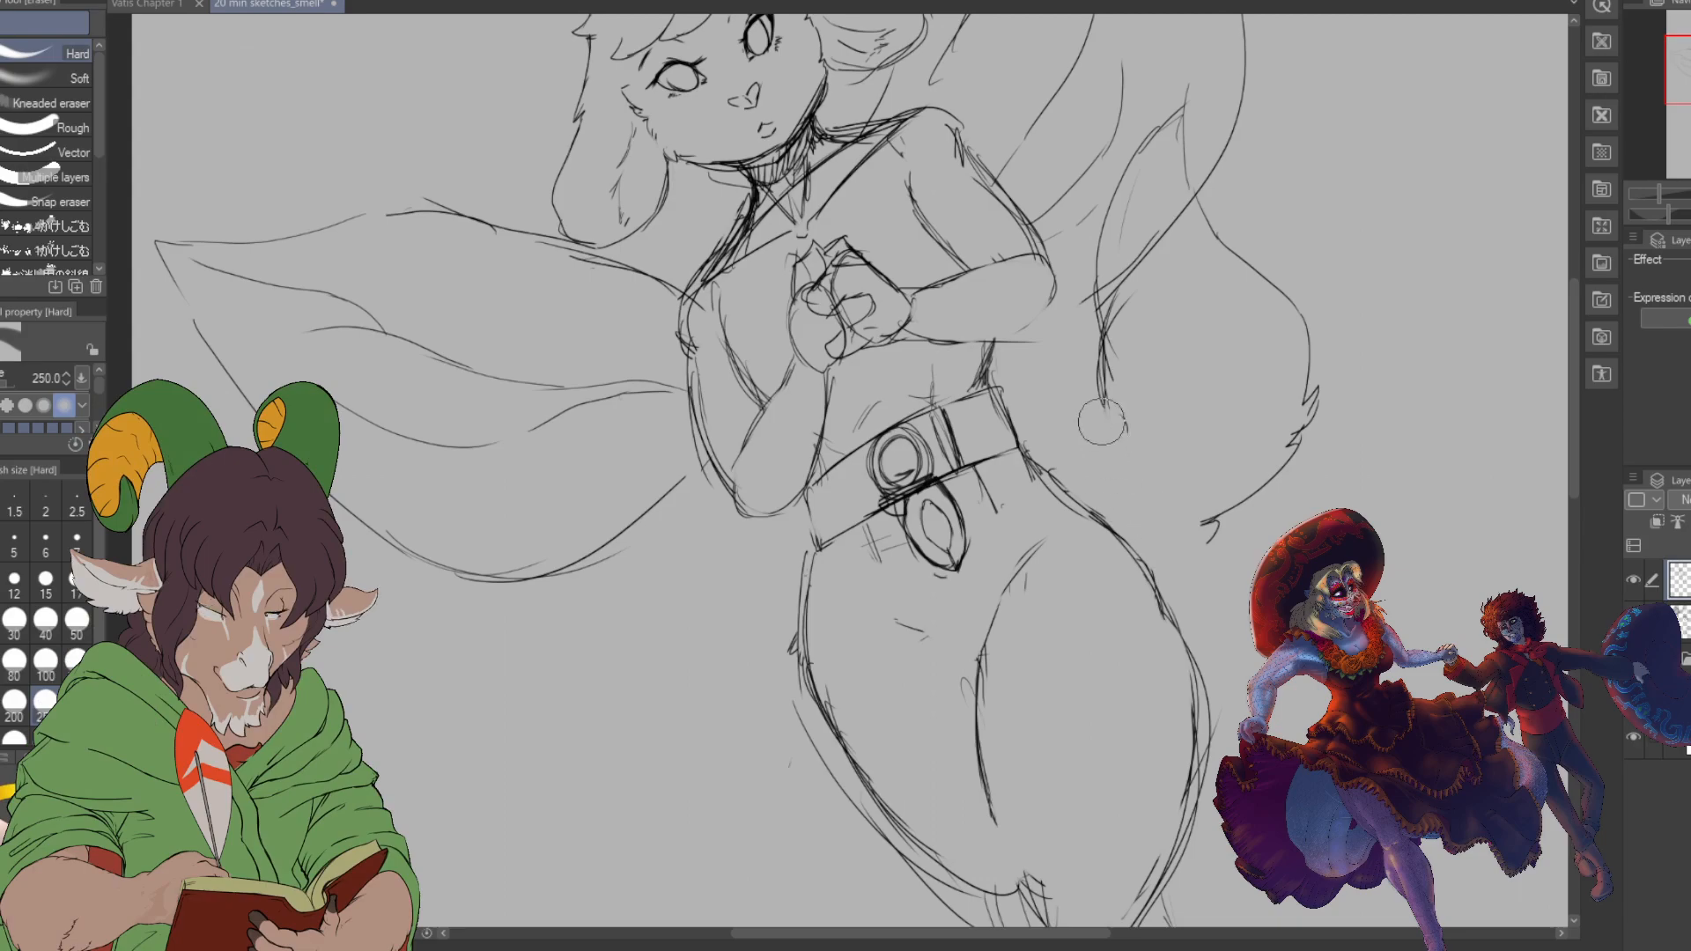
mouse_move(1283, 402)
mouse_down()
mouse_move(1287, 343)
mouse_move(1221, 256)
mouse_move(1141, 224)
mouse_move(1144, 166)
mouse_move(1114, 240)
mouse_move(1167, 166)
mouse_up()
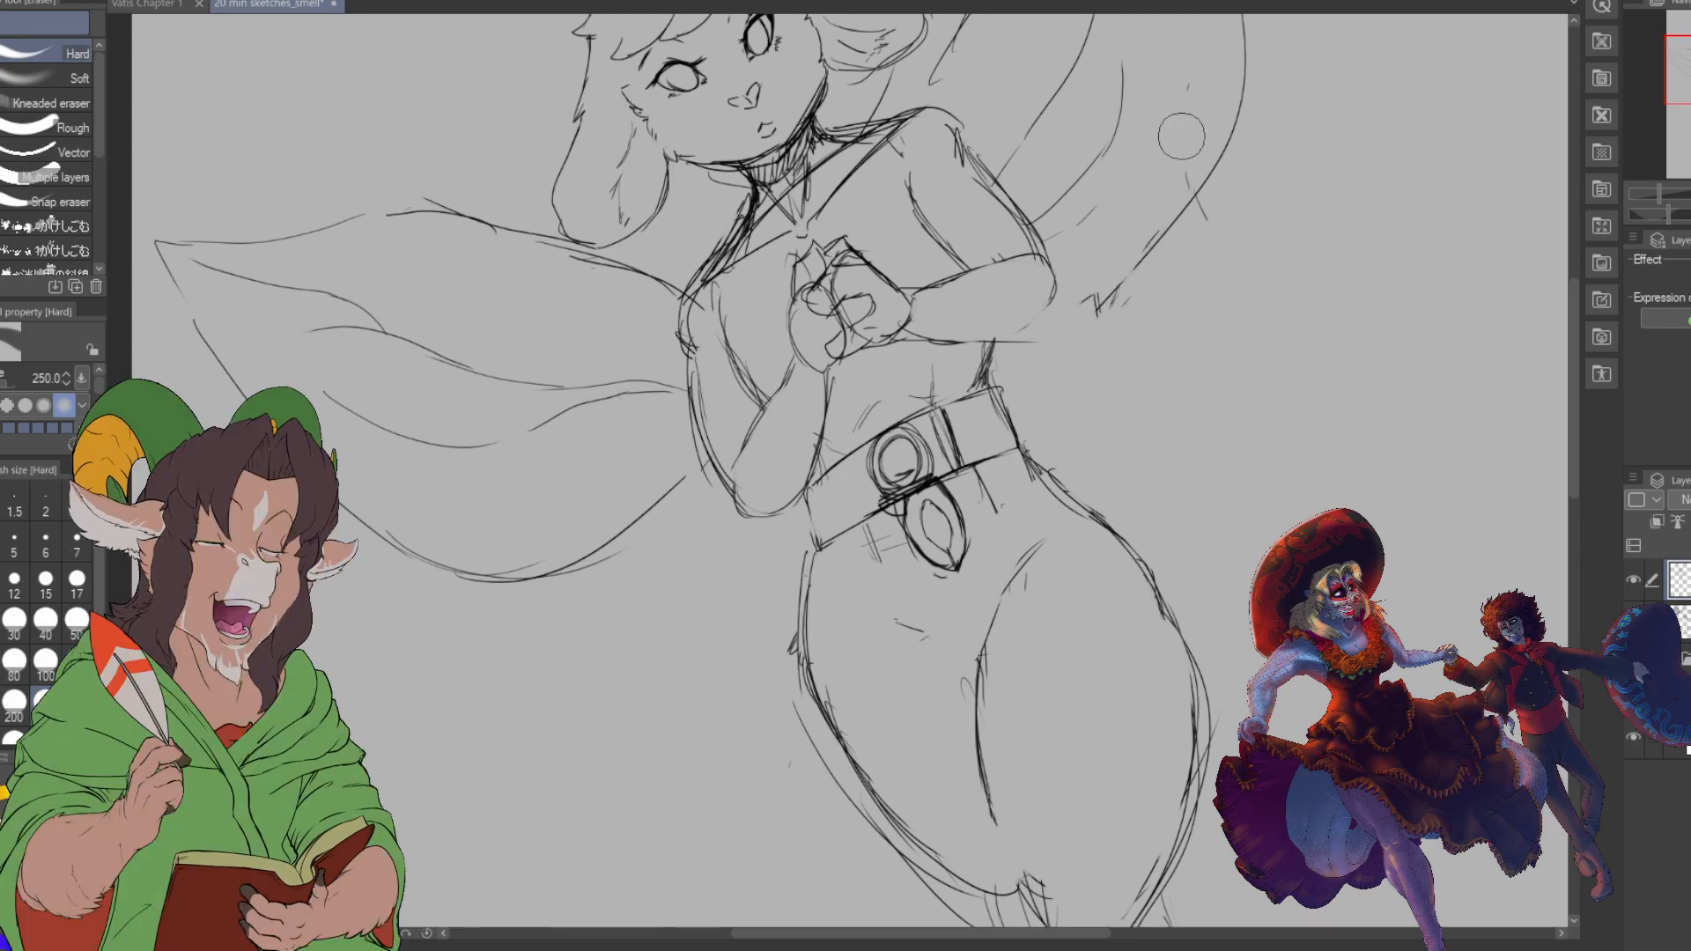
key(b)
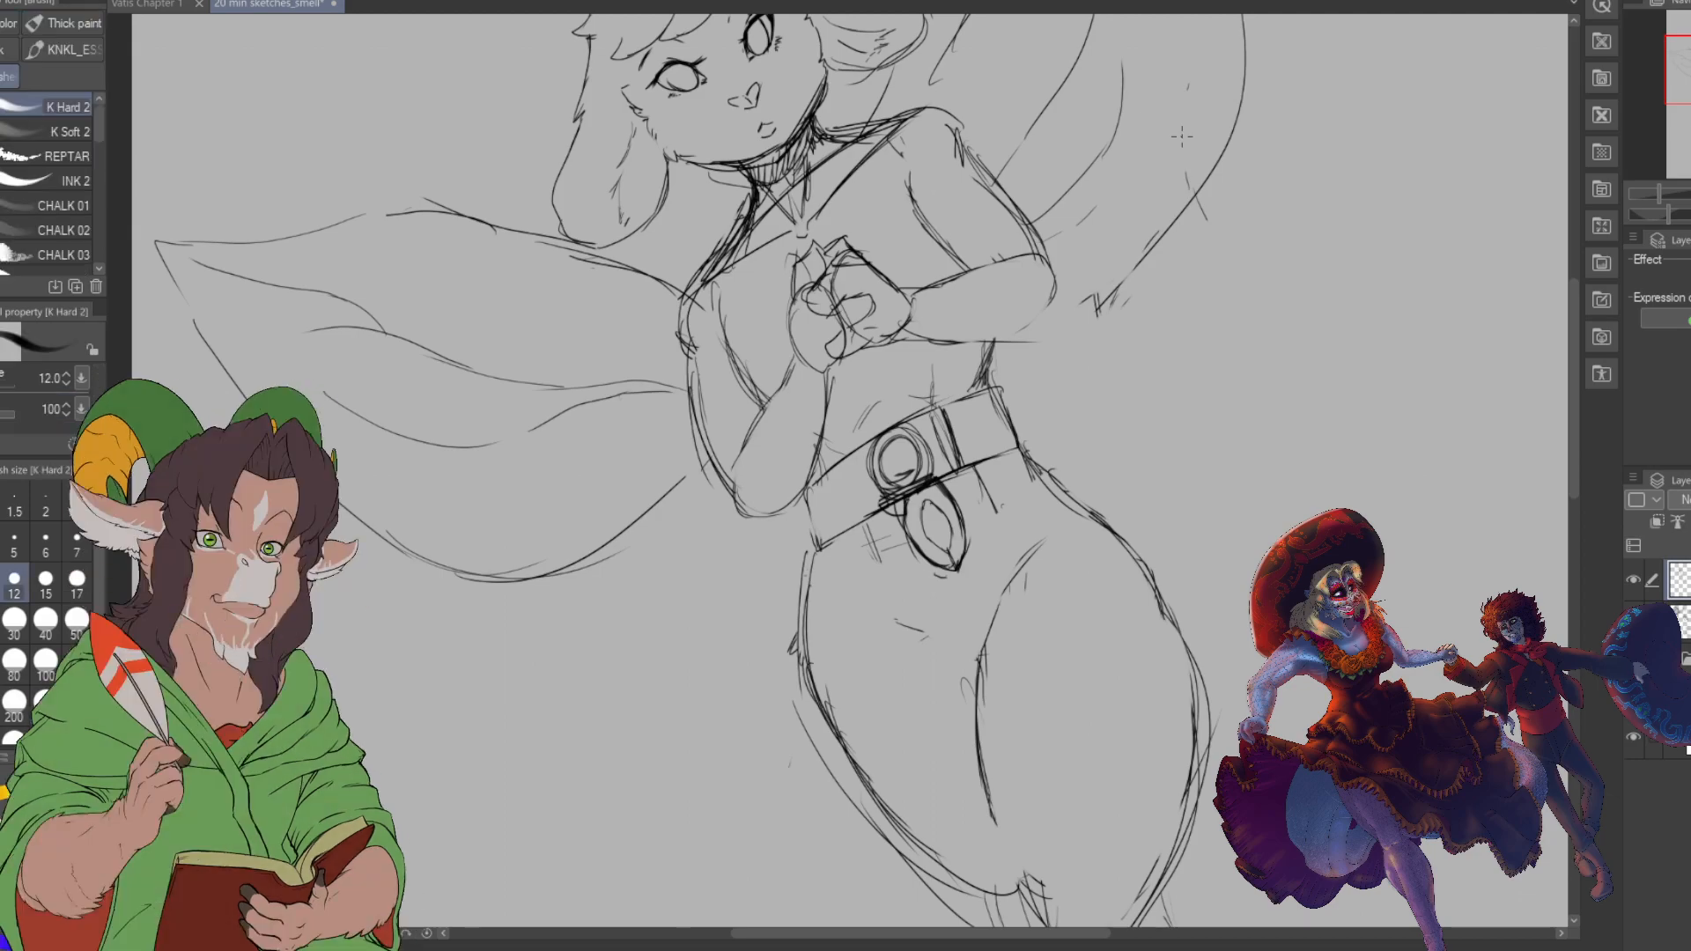
mouse_move(1030, 451)
mouse_down()
mouse_move(1108, 367)
mouse_move(1064, 407)
mouse_move(1139, 495)
mouse_move(1132, 526)
mouse_up()
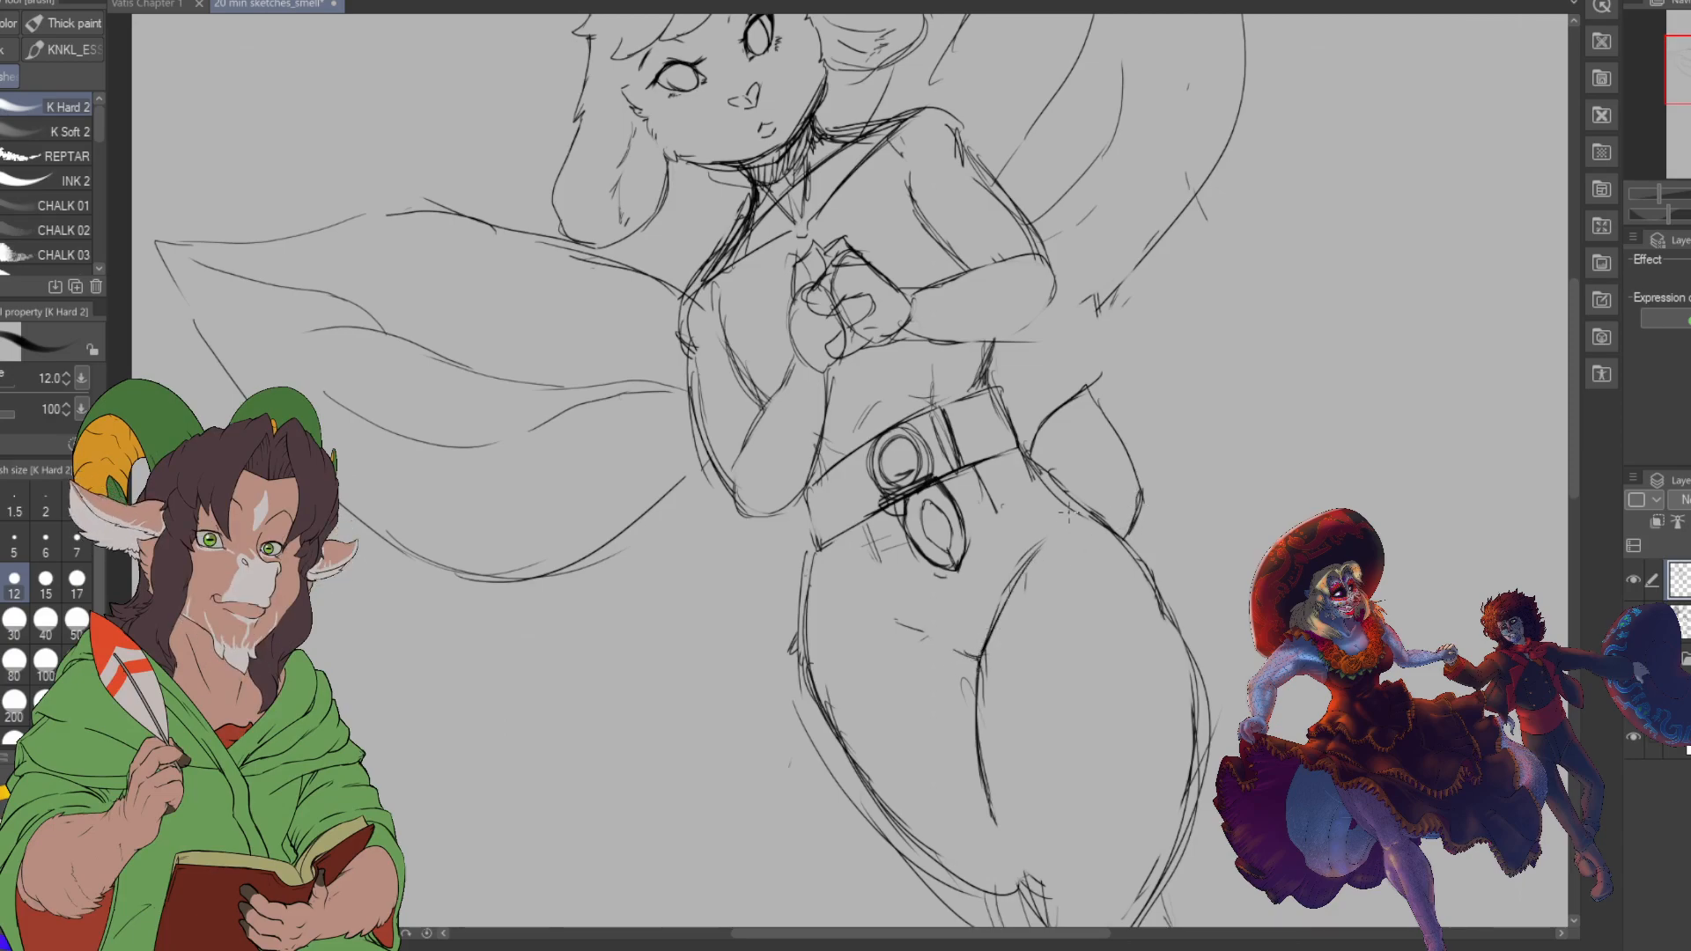
- Reinforce the trouser legs' lower and outer outlines, and extend the lower legs down to a pointed foot
scroll(833, 493, down, 2)
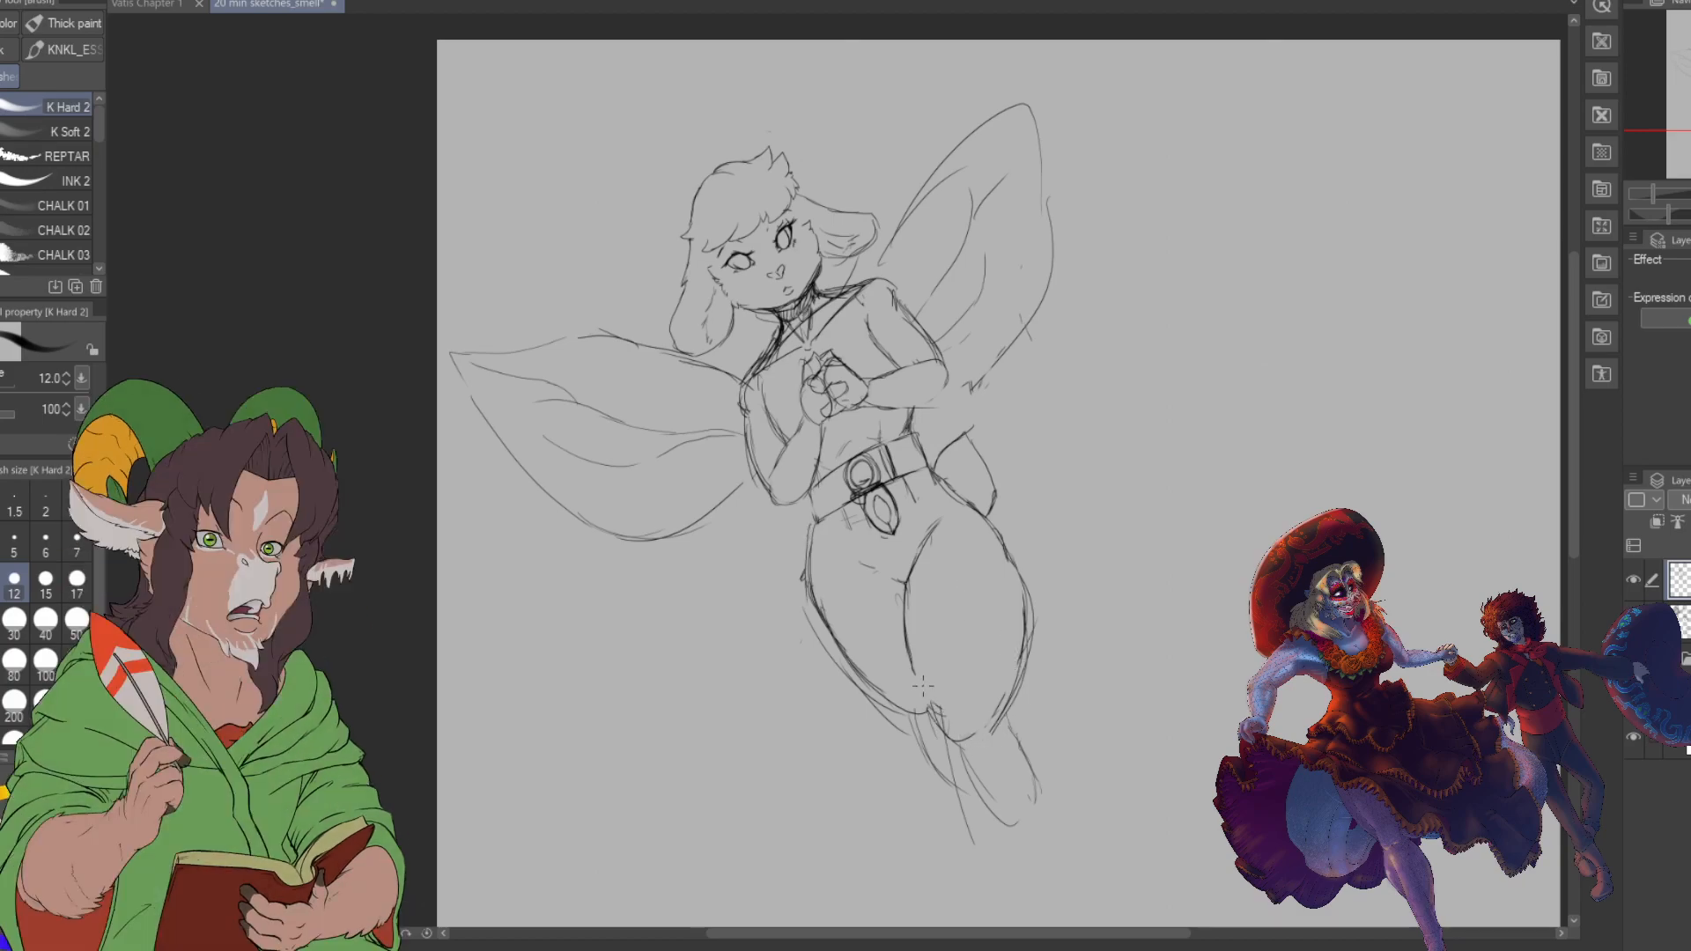
drag(924, 724, 968, 829)
drag(824, 629, 936, 734)
drag(862, 676, 942, 740)
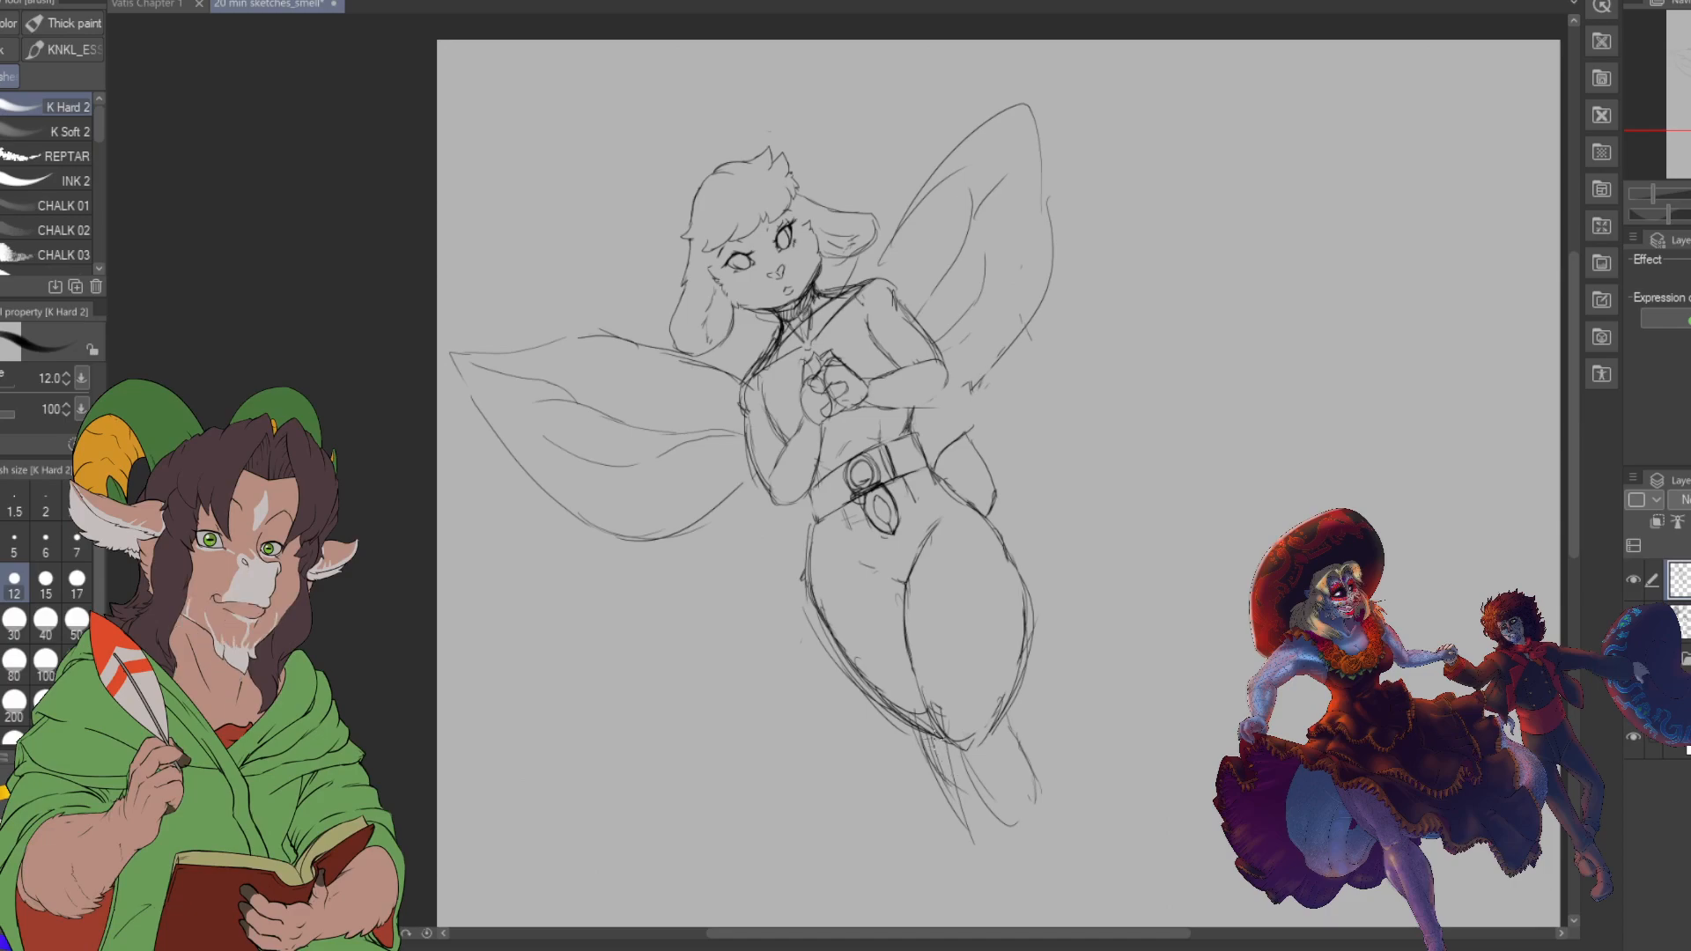
drag(960, 798, 1032, 879)
mouse_move(1022, 740)
mouse_down()
mouse_move(1053, 872)
mouse_move(1048, 828)
mouse_up()
mouse_move(1026, 684)
mouse_down()
mouse_move(1016, 748)
mouse_move(1011, 733)
mouse_up()
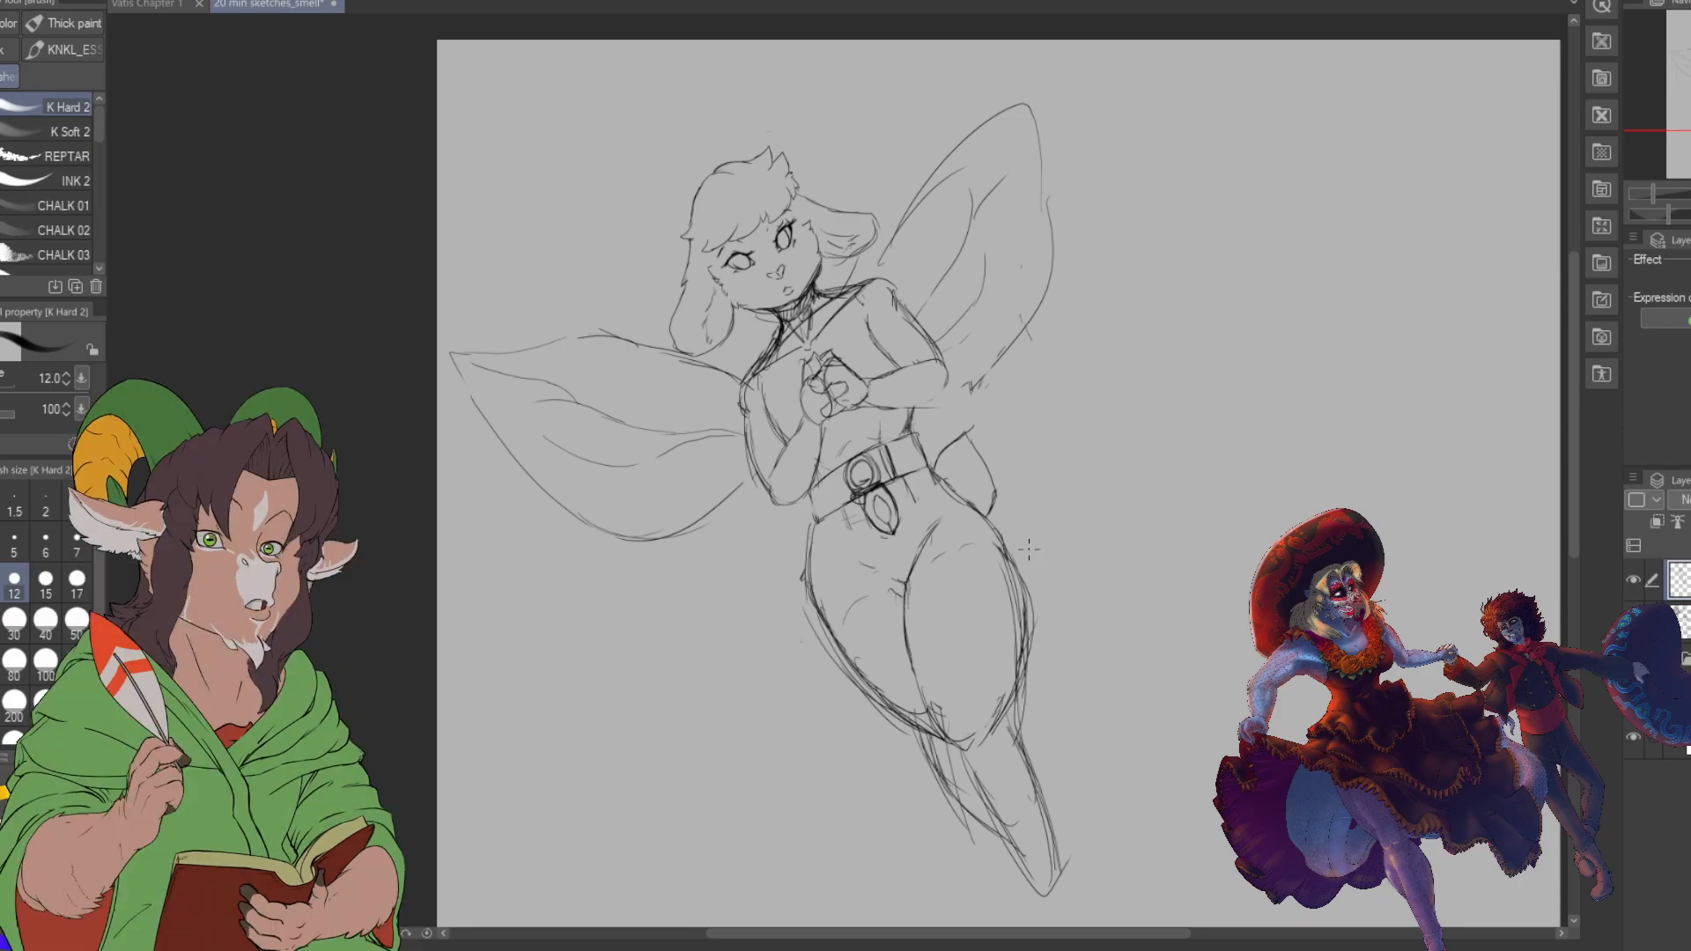
- Erase the rough inner lines of the clasped hands, redraw the interlocked fingers, and add irises to both eyes
scroll(751, 220, up, 3)
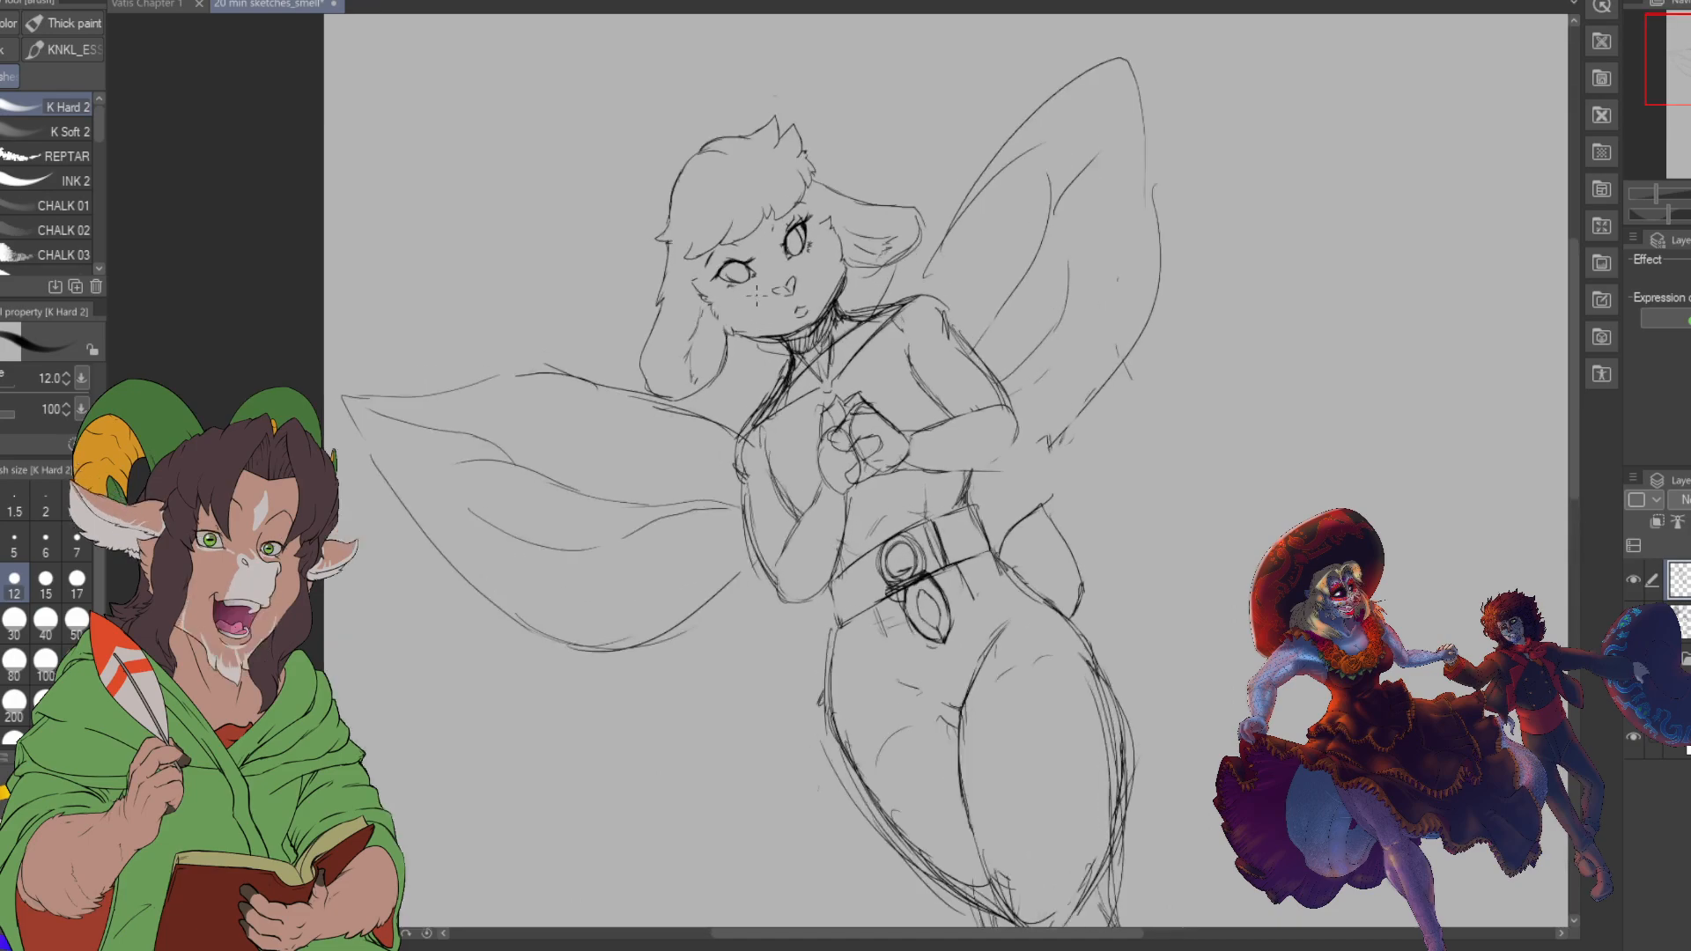
key(e)
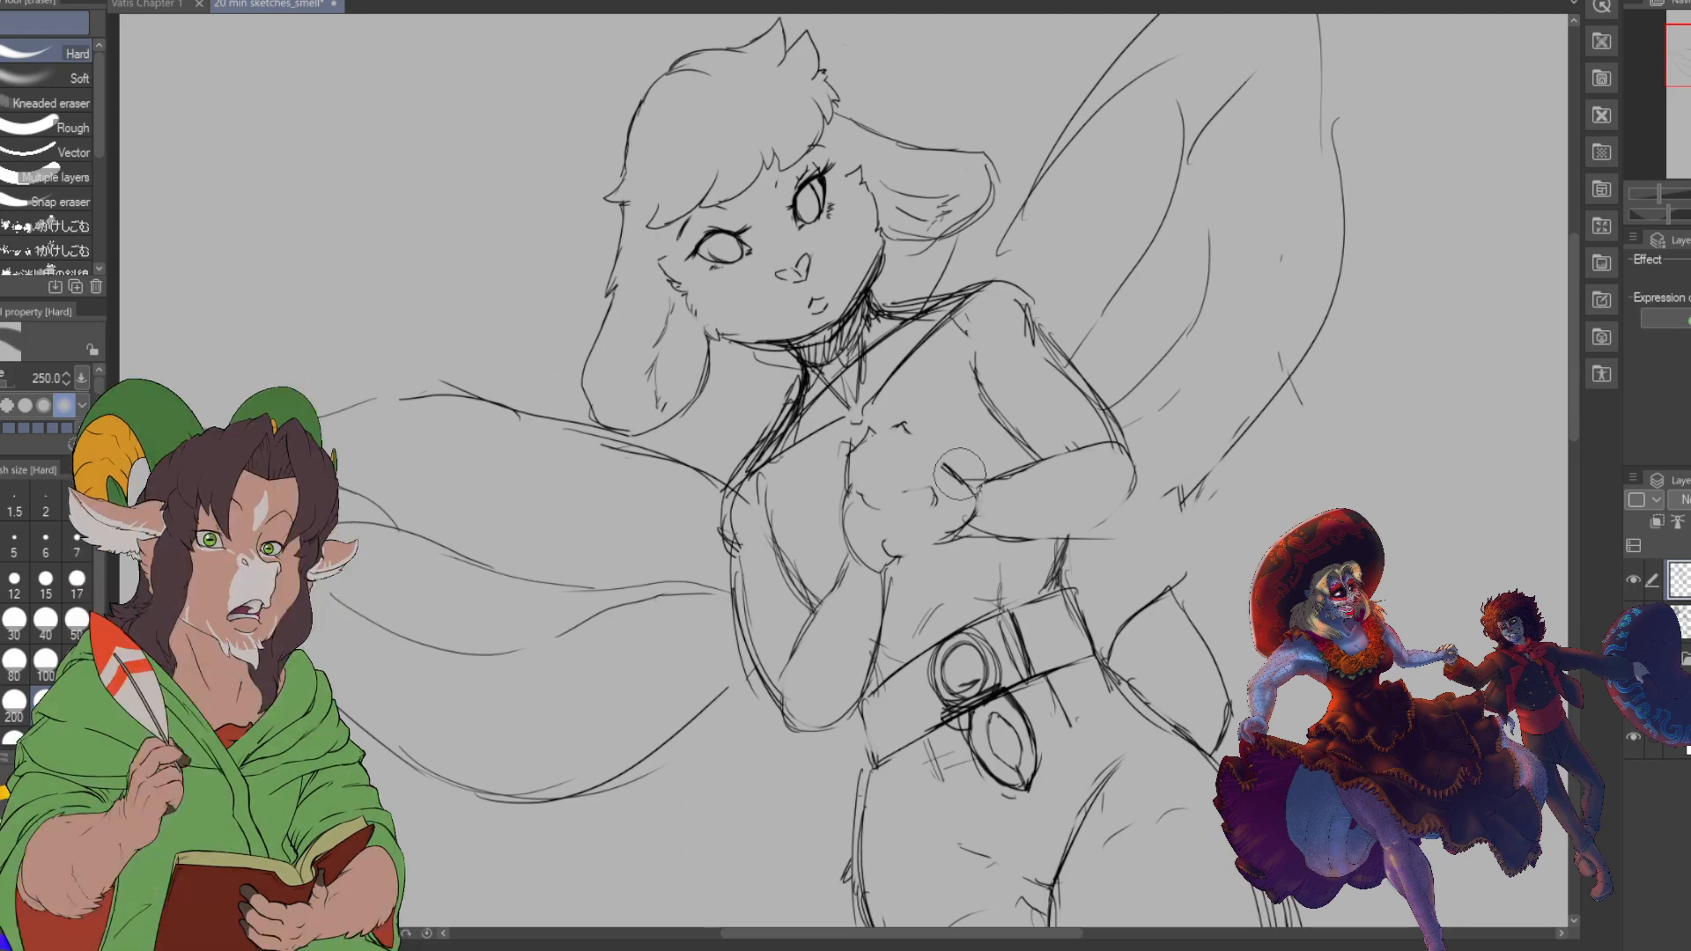
key(b)
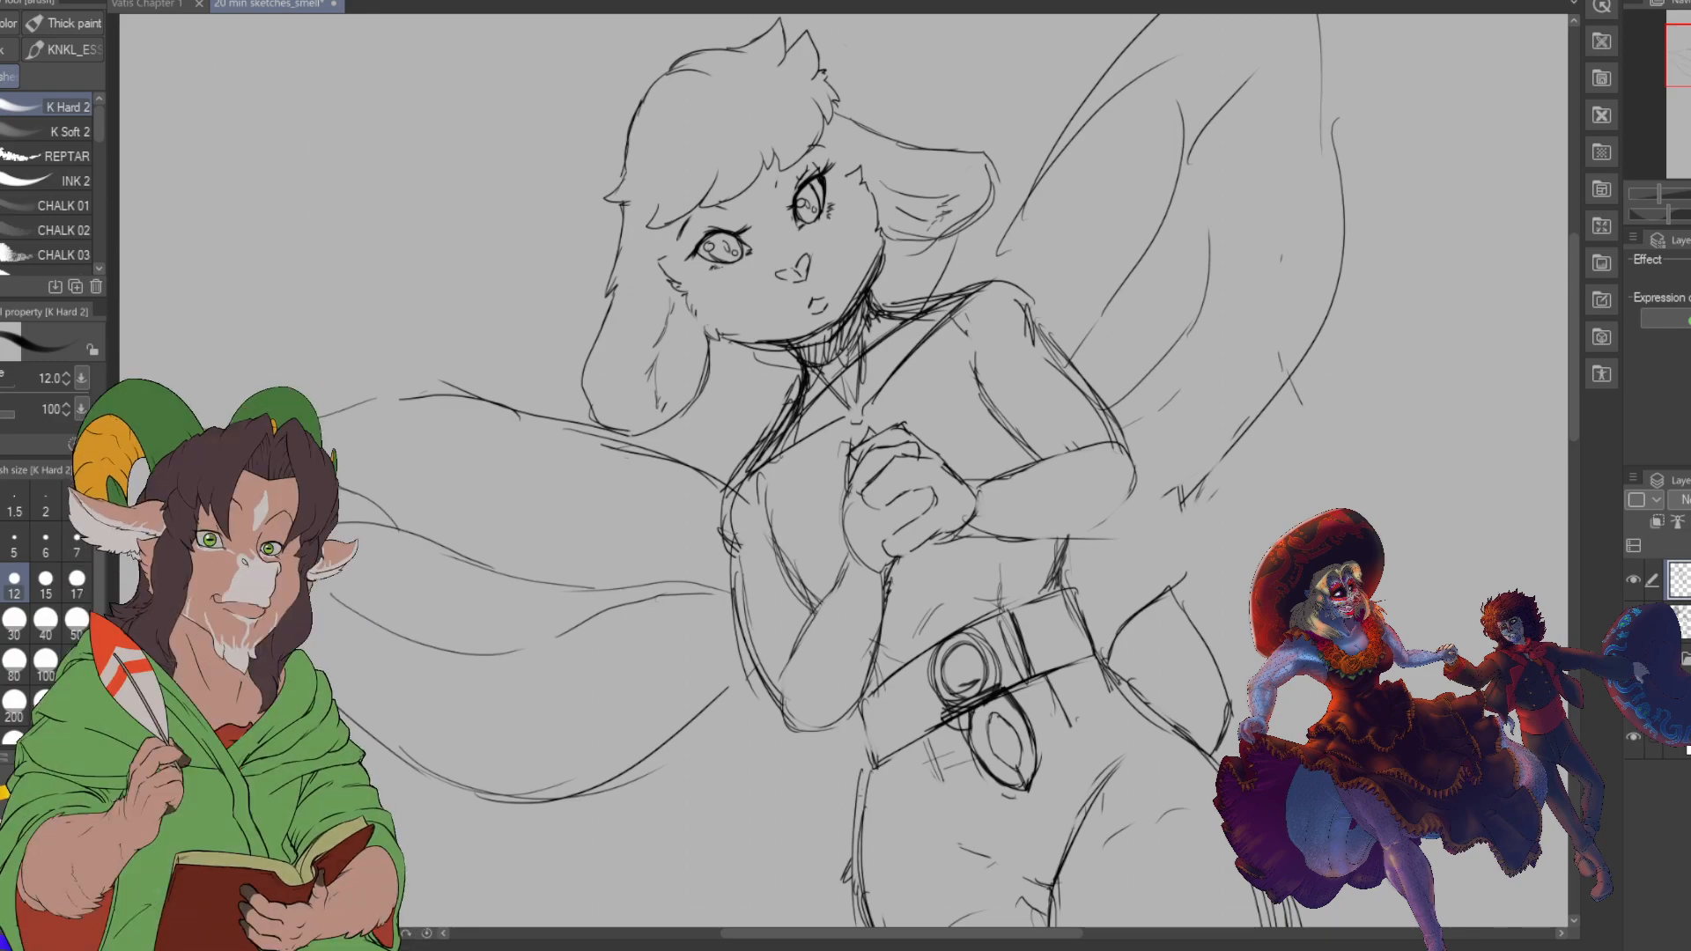
- Draw a narrow hanging flap beside the left hip, running from the belt down along the thigh
drag(823, 745, 805, 841)
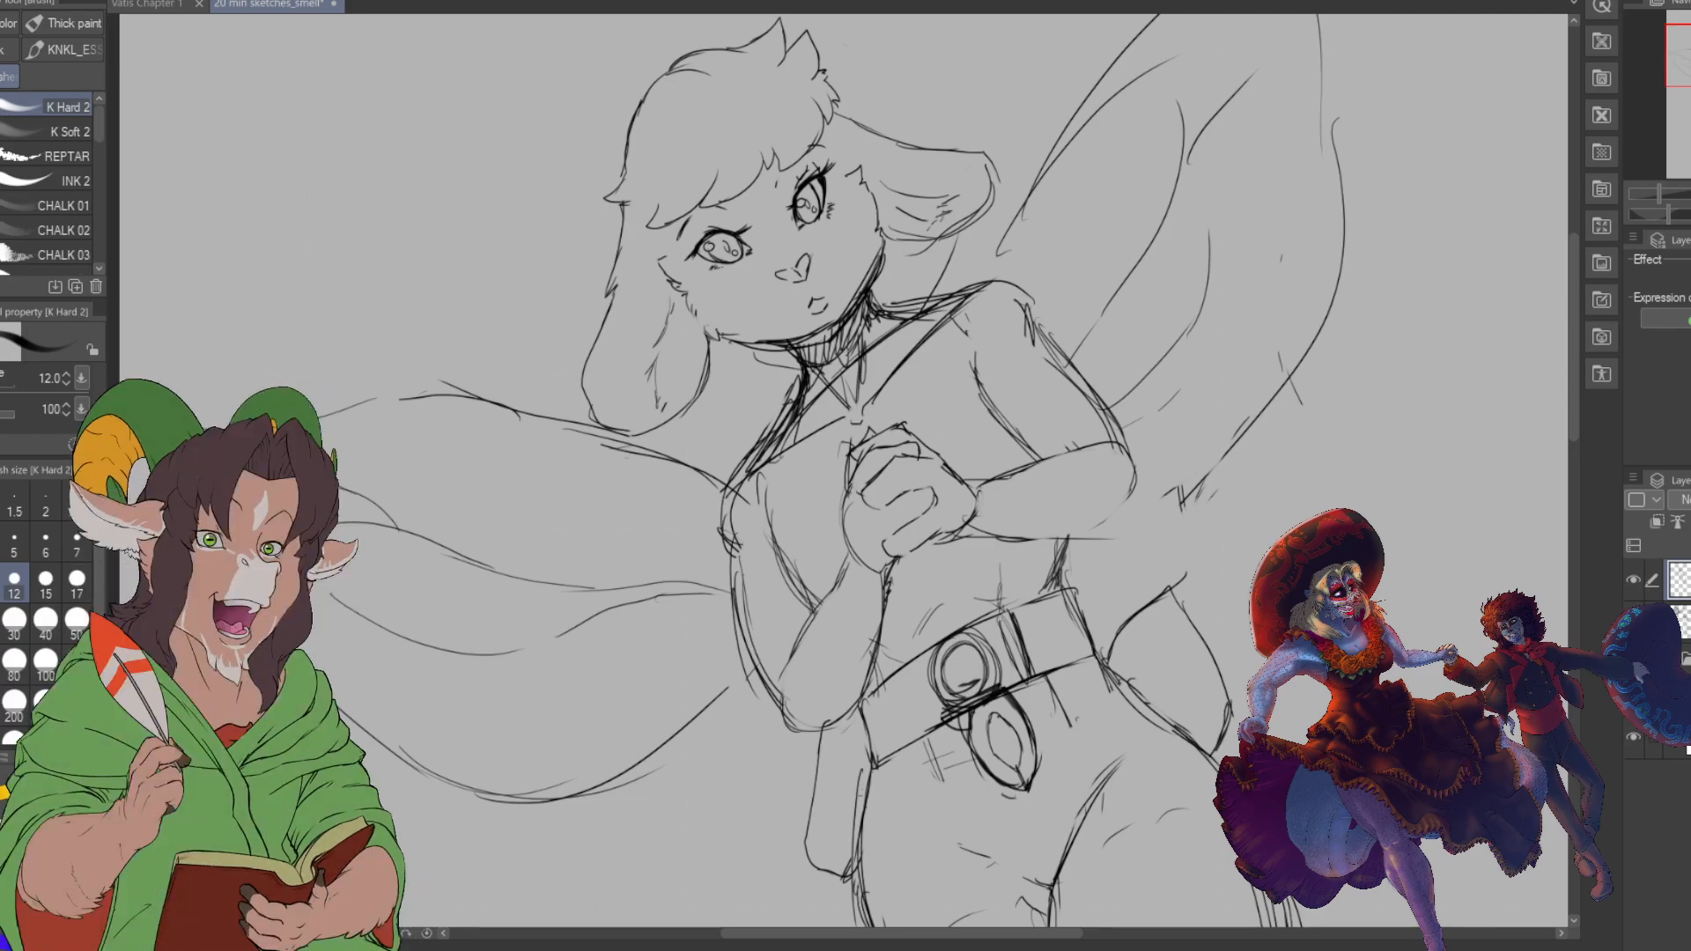
scroll(1083, 539, down, 3)
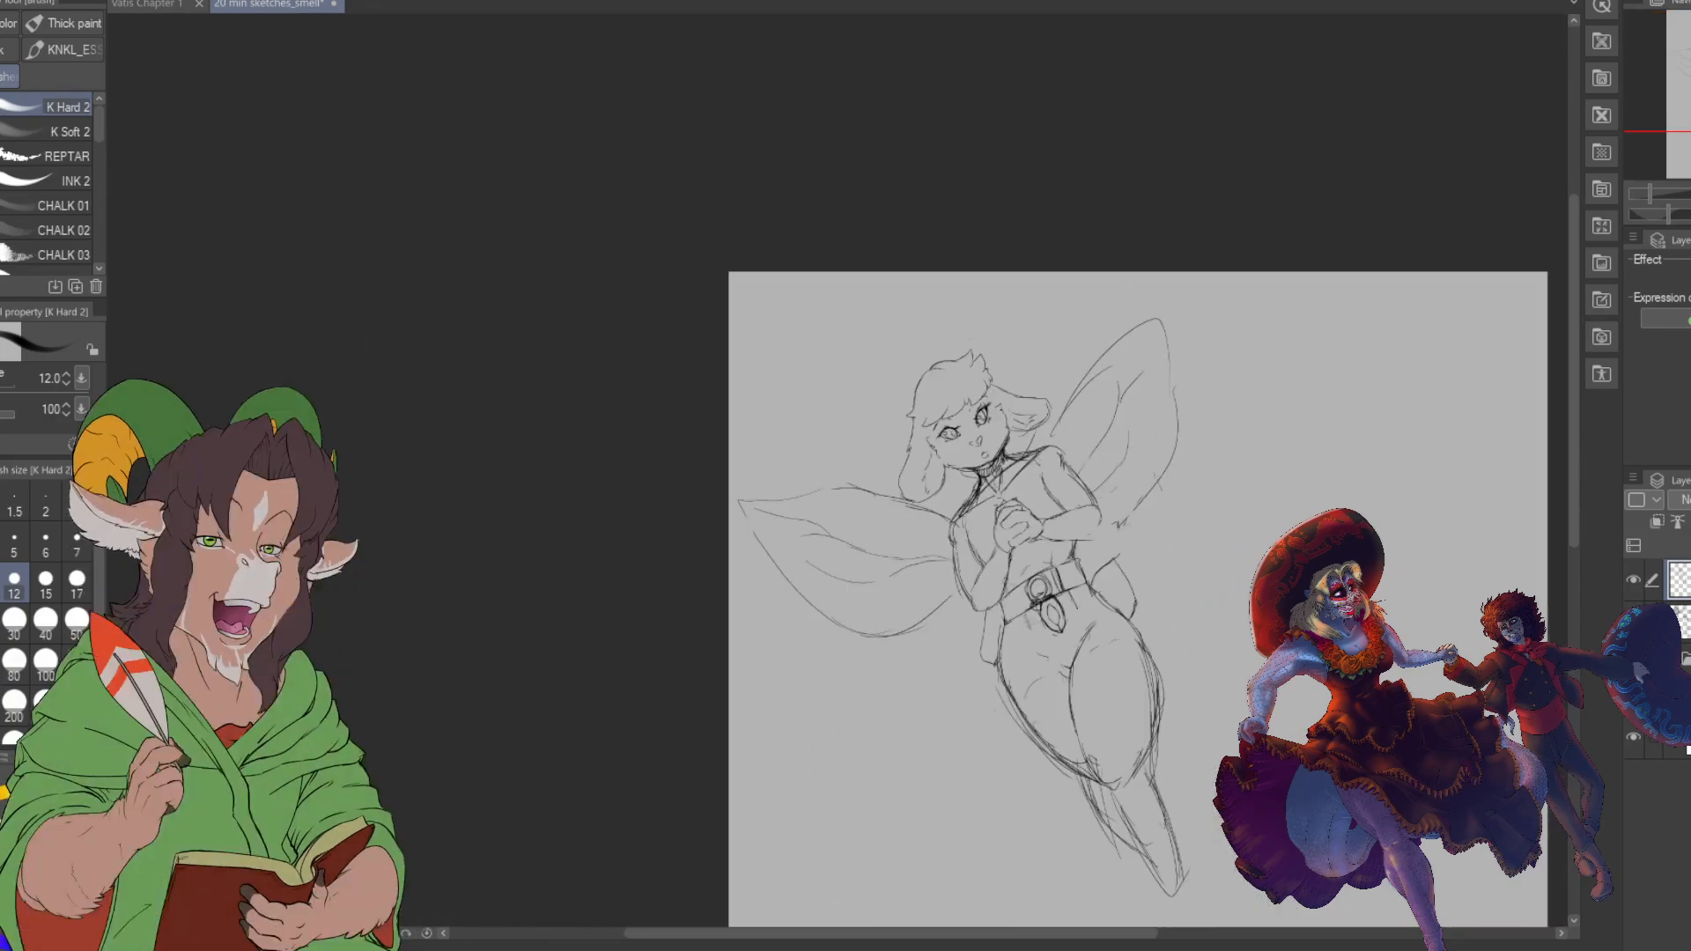
- Save the finished line sketch and add a new layer for the base colours
scroll(1093, 725, up, 2)
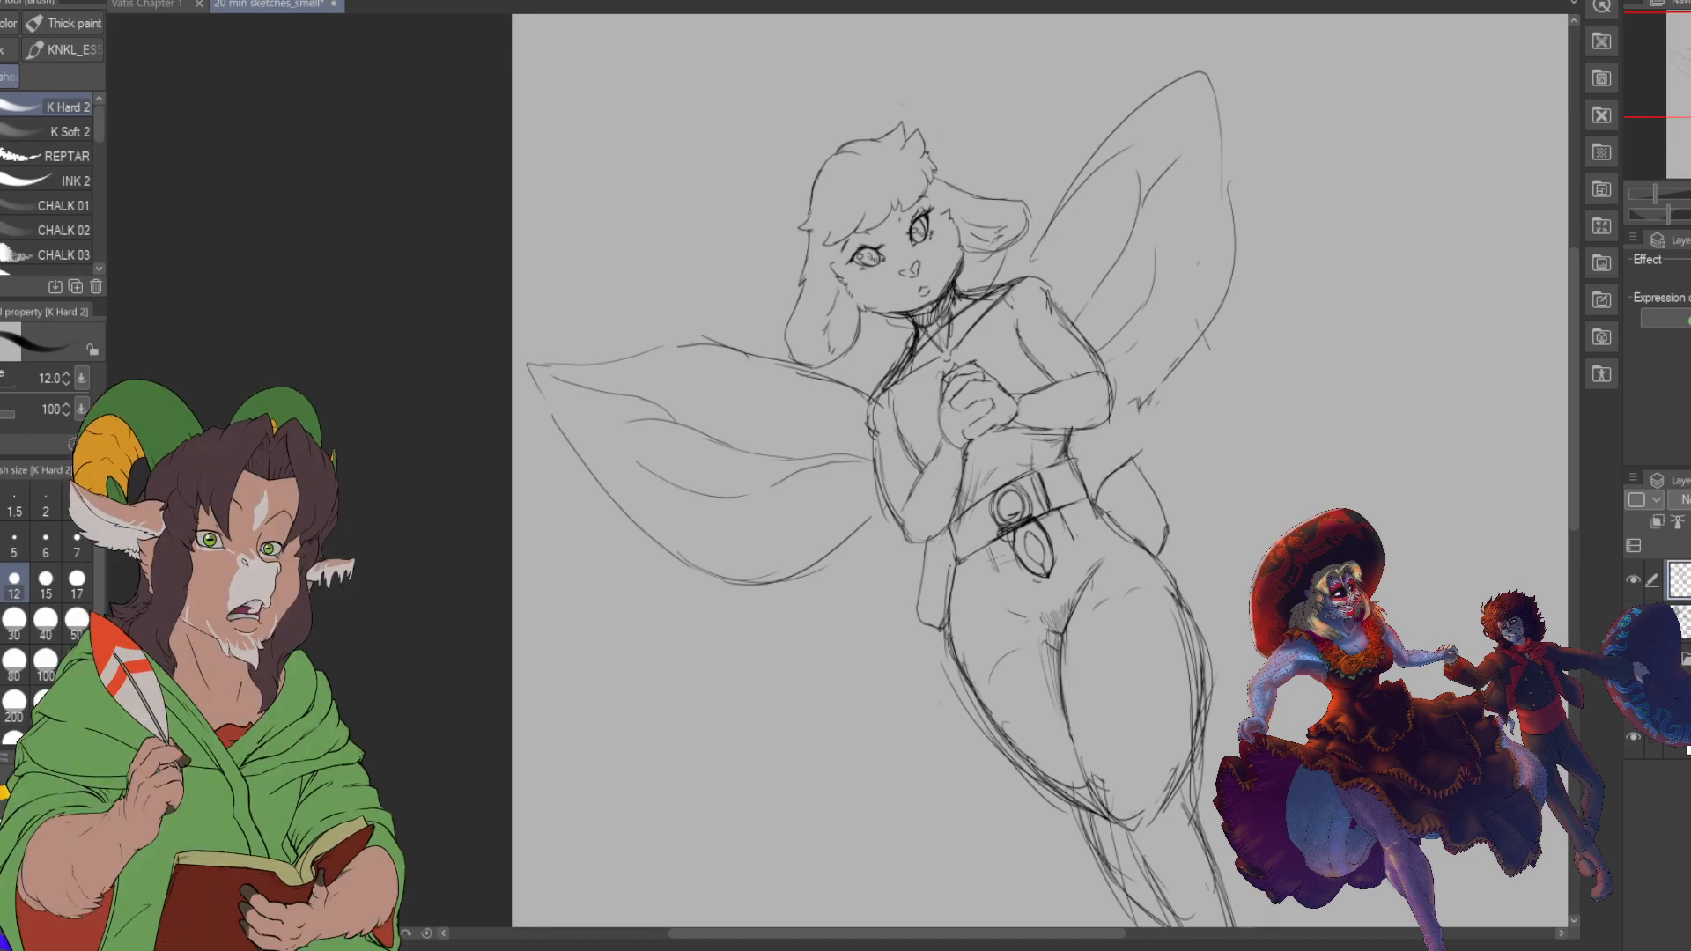
key(ctrl+s)
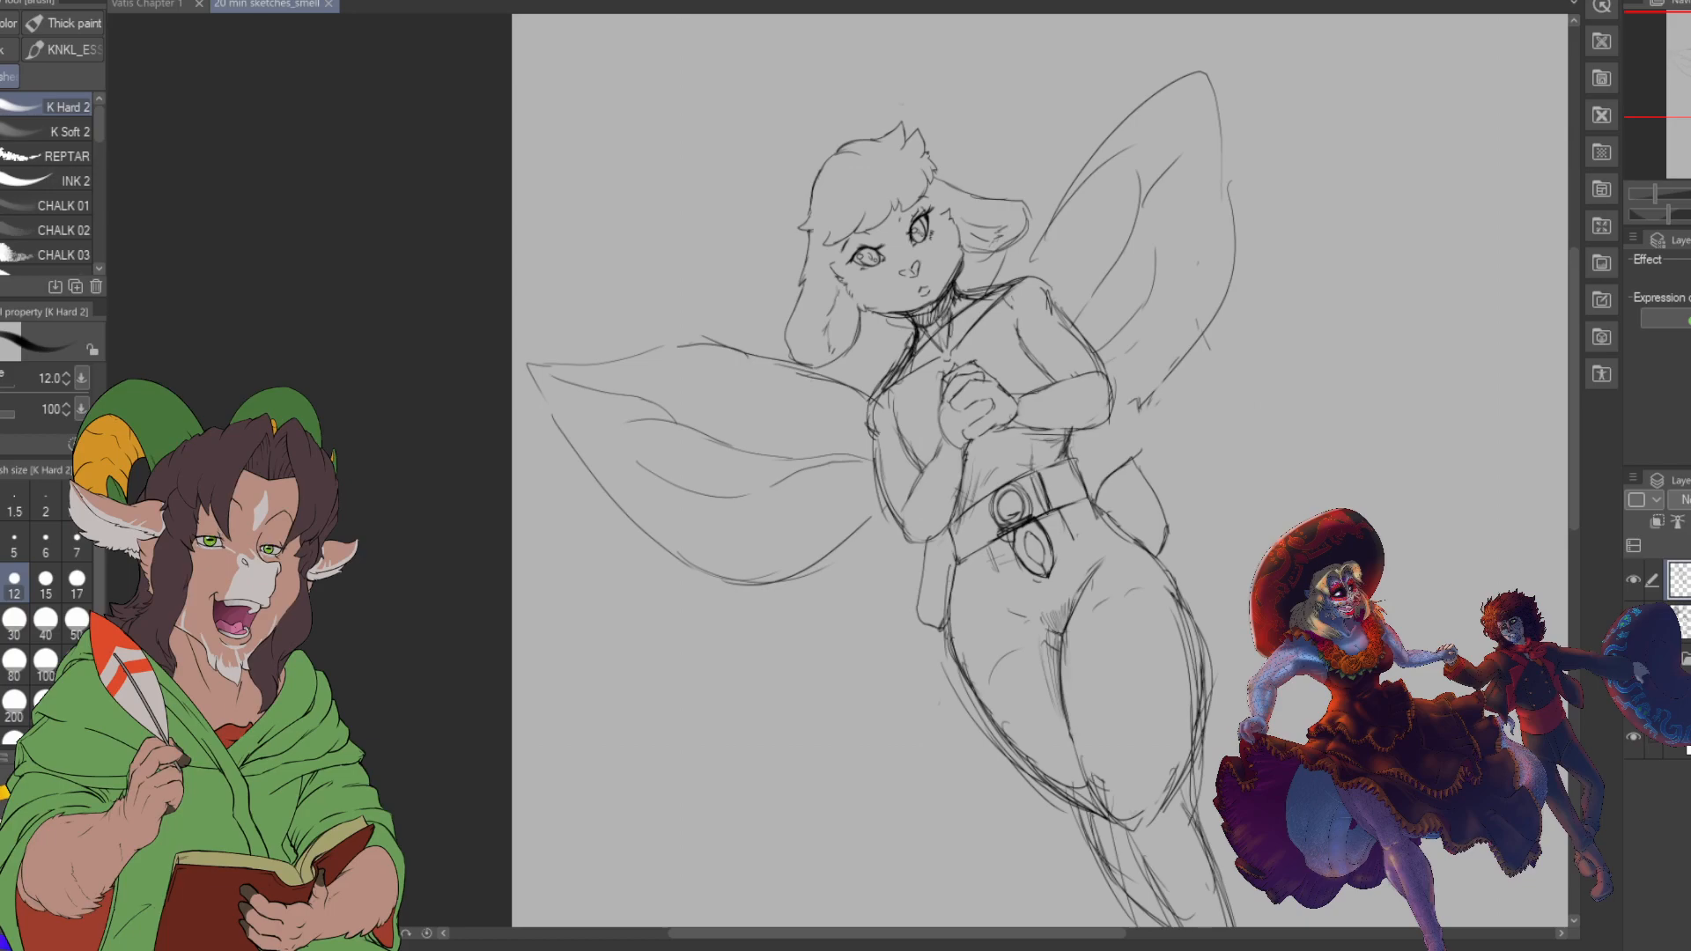
key(ctrl+shift+n)
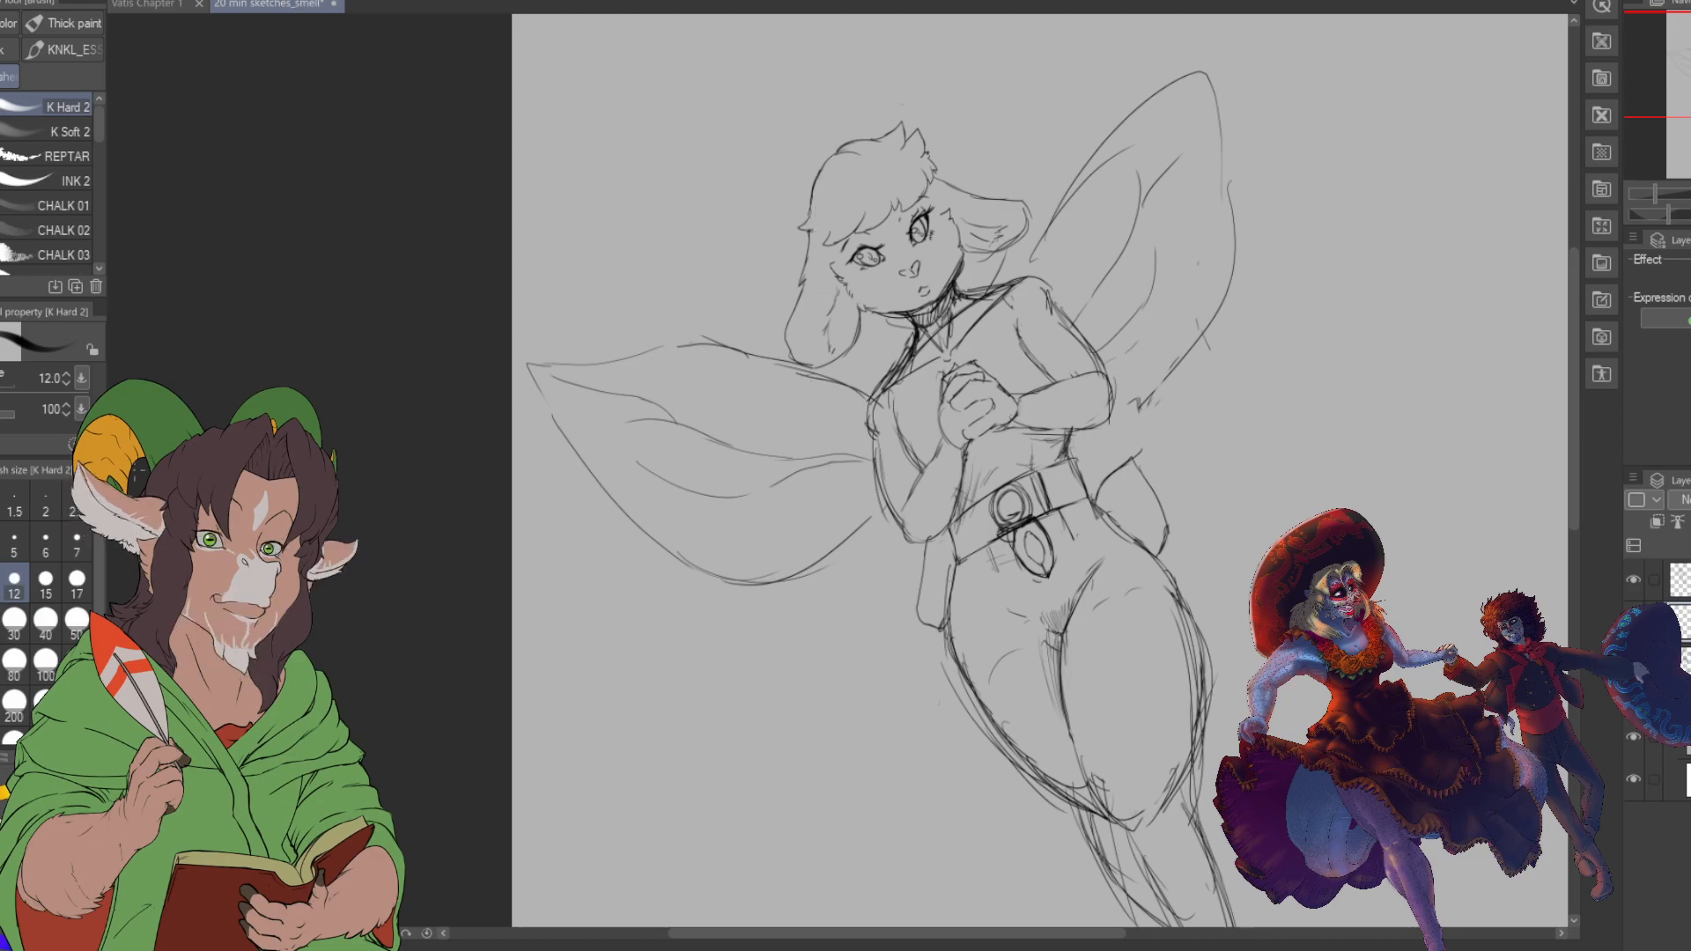
- Paint the head, ears, torso, arms, tail and legs a flat medium brown with the K Hard 2 brush at size 700
key(x)
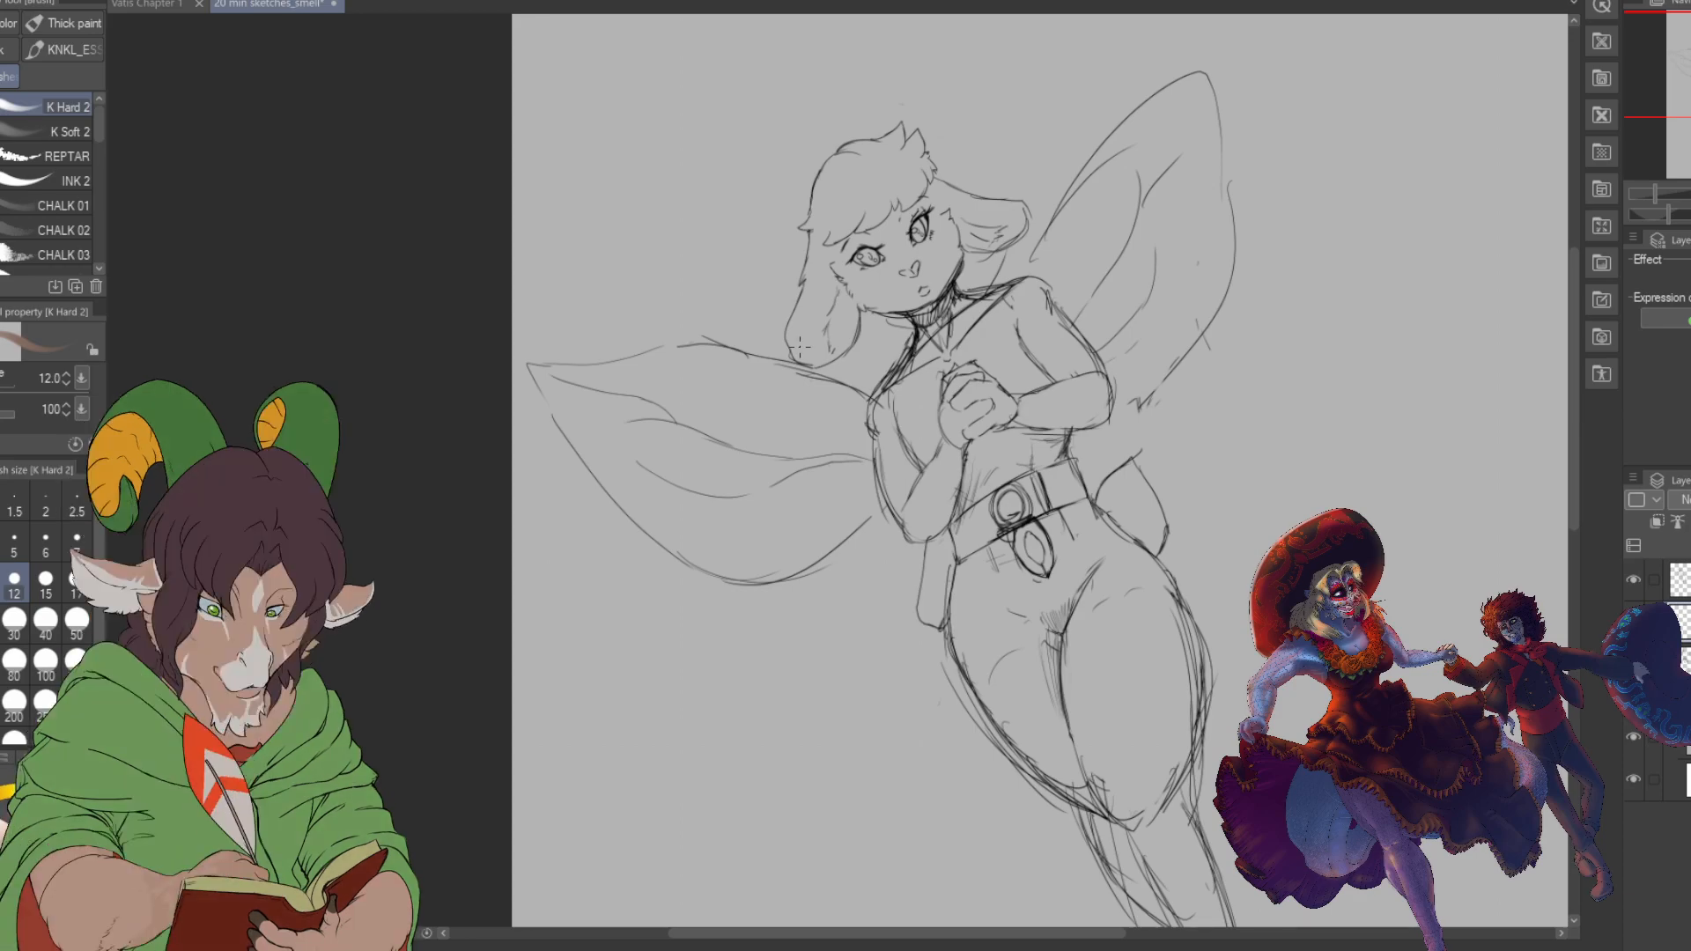
click(45, 704)
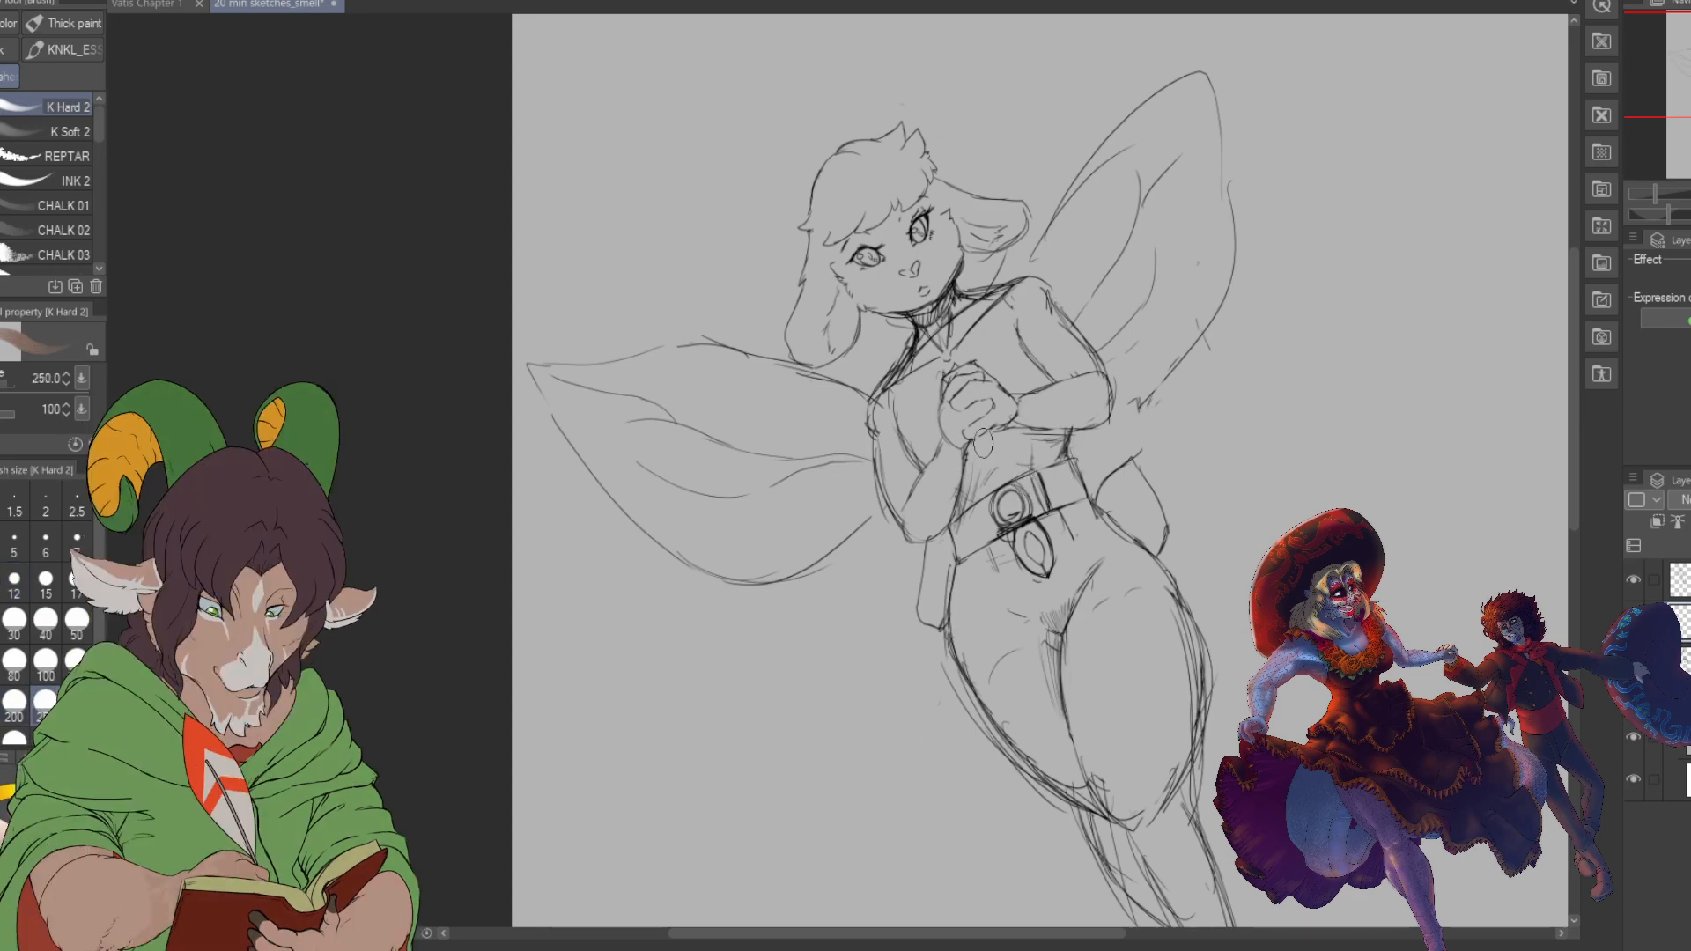
click(57, 132)
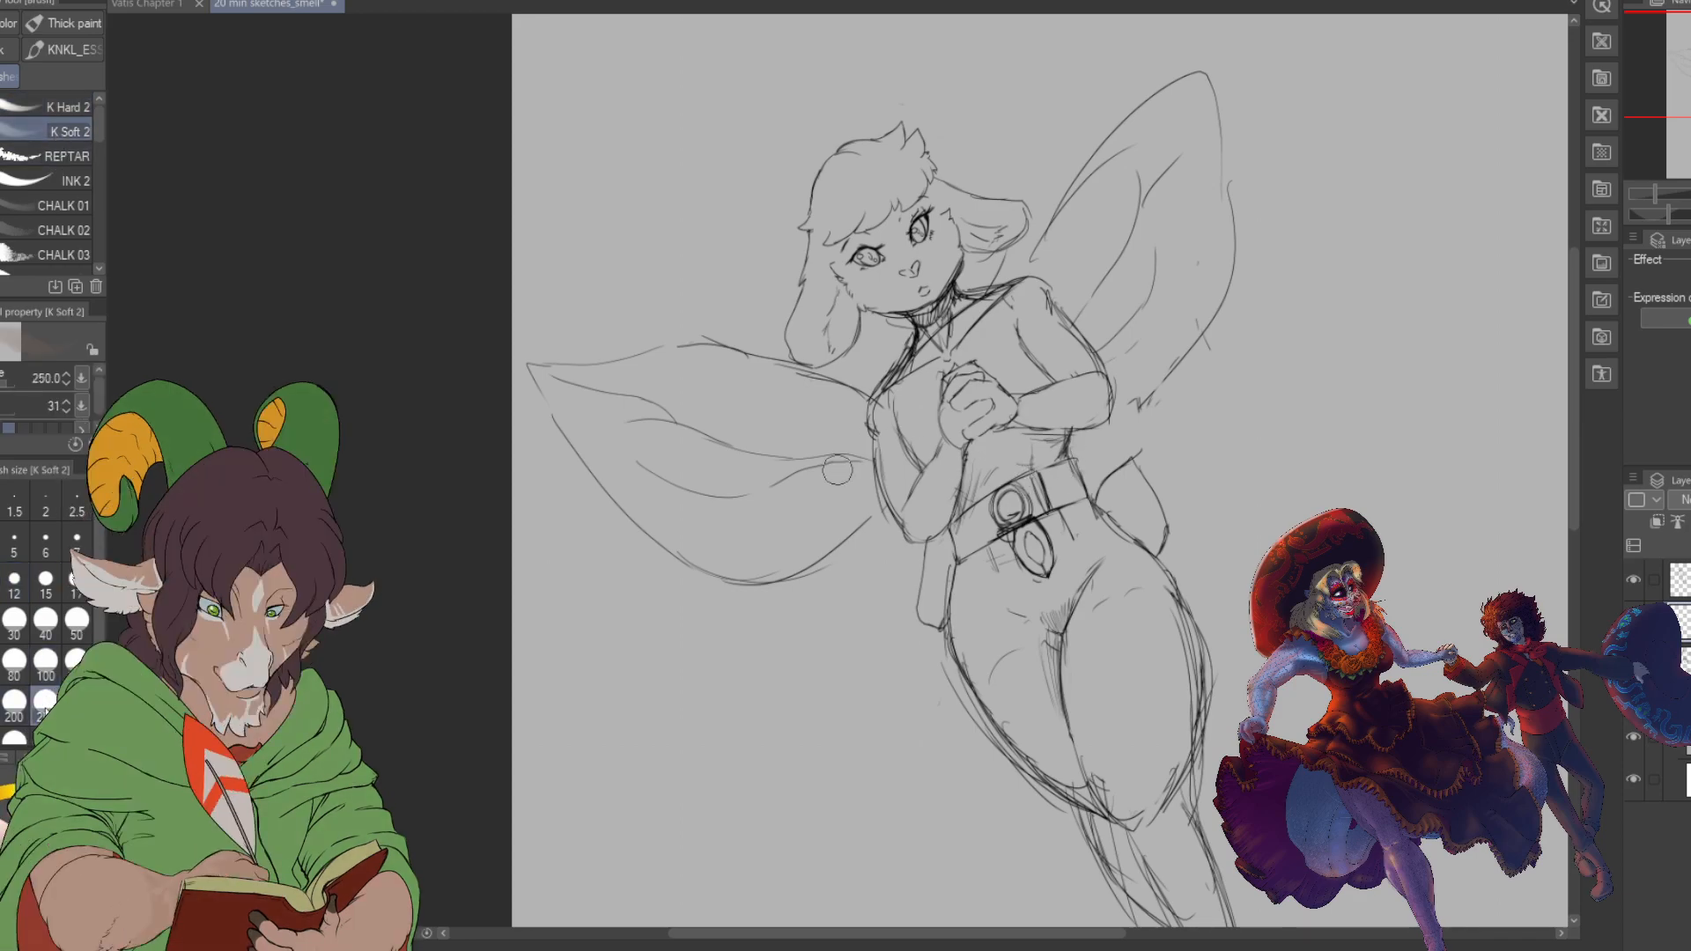
click(57, 105)
scroll(44, 635, down, 1)
click(45, 676)
mouse_move(964, 361)
mouse_down()
mouse_move(920, 413)
mouse_move(938, 402)
mouse_move(922, 502)
mouse_move(915, 408)
mouse_move(971, 375)
mouse_move(921, 399)
mouse_move(968, 341)
mouse_move(892, 428)
mouse_move(1021, 323)
mouse_move(959, 441)
mouse_move(1035, 381)
mouse_move(1012, 474)
mouse_move(985, 502)
mouse_move(977, 580)
mouse_move(986, 542)
mouse_move(1056, 744)
mouse_move(1032, 736)
mouse_move(1050, 725)
mouse_move(1096, 764)
mouse_move(1058, 568)
mouse_move(1158, 781)
mouse_move(1094, 607)
mouse_move(1165, 847)
mouse_move(1101, 776)
mouse_move(1171, 901)
mouse_move(1130, 773)
mouse_move(1207, 883)
mouse_move(1115, 587)
mouse_move(1177, 687)
mouse_move(1048, 520)
mouse_move(1145, 646)
mouse_move(1018, 442)
mouse_move(1083, 375)
mouse_move(1023, 316)
mouse_move(939, 363)
mouse_move(901, 237)
mouse_move(864, 251)
mouse_move(881, 210)
mouse_move(881, 271)
mouse_move(835, 246)
mouse_move(808, 332)
mouse_move(840, 306)
mouse_move(843, 239)
mouse_move(810, 312)
mouse_move(846, 190)
mouse_move(833, 198)
mouse_move(906, 174)
mouse_move(927, 238)
mouse_move(955, 219)
mouse_move(1035, 215)
mouse_up()
mouse_move(1101, 555)
mouse_down()
mouse_move(1140, 495)
mouse_move(1121, 499)
mouse_move(1136, 555)
mouse_move(1142, 508)
mouse_move(1146, 568)
mouse_up()
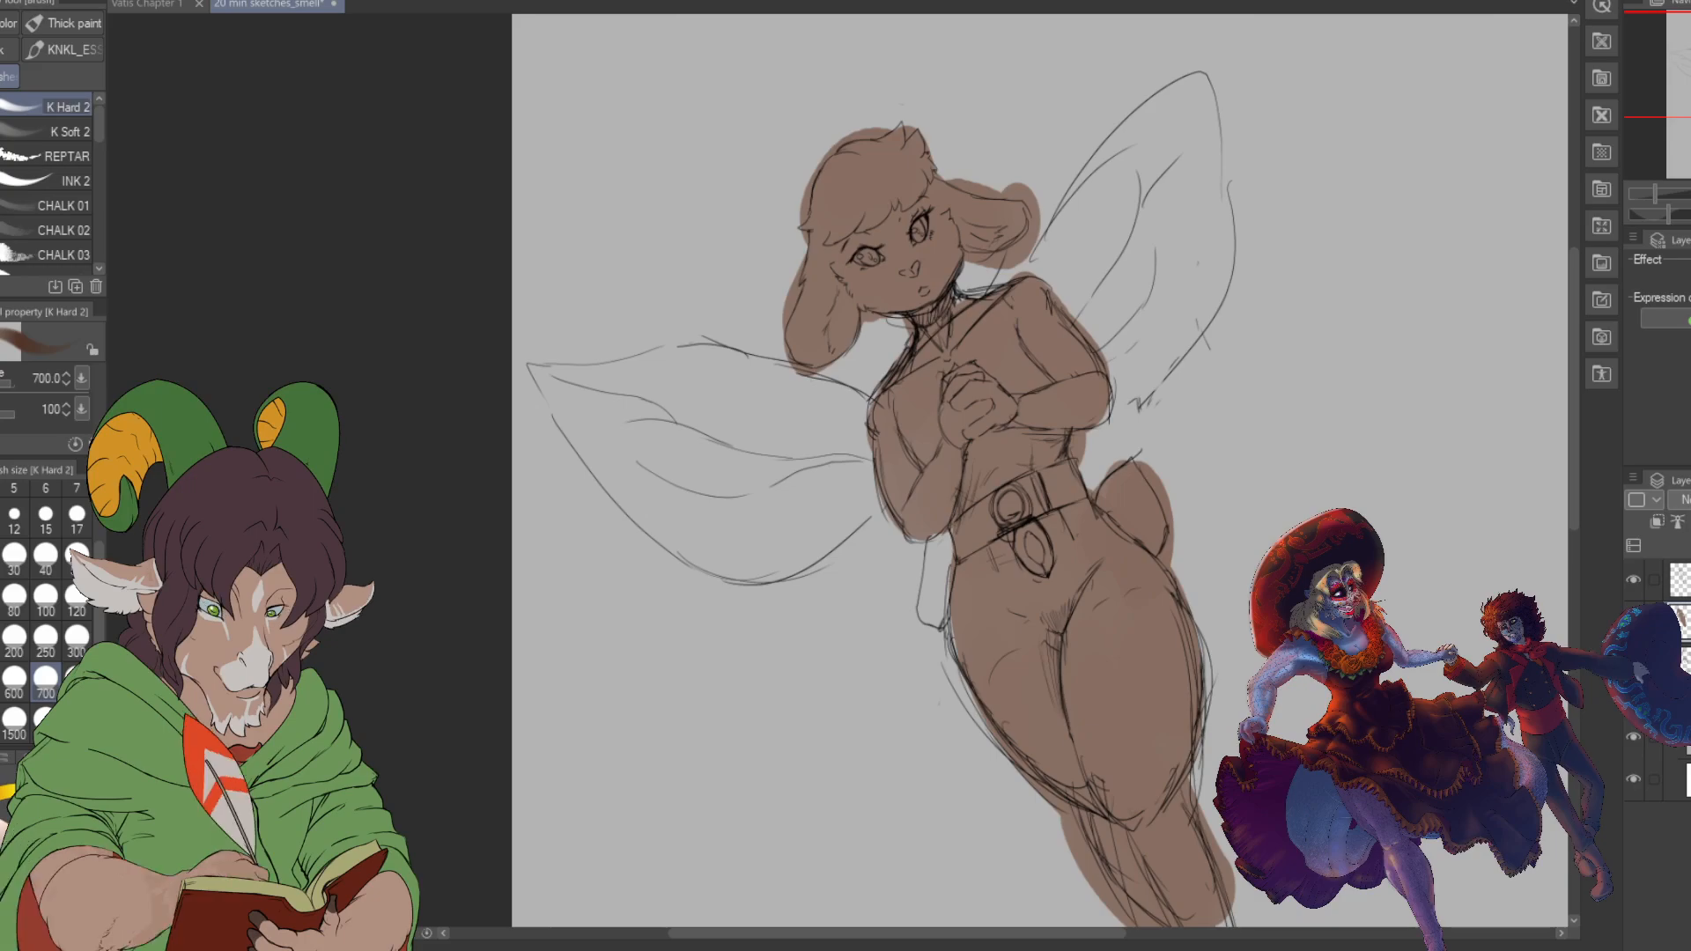
- At brush size 200, paint the belt and its hanging flap dark brown, and the belt gem and both eyes bright green
click(1, 682)
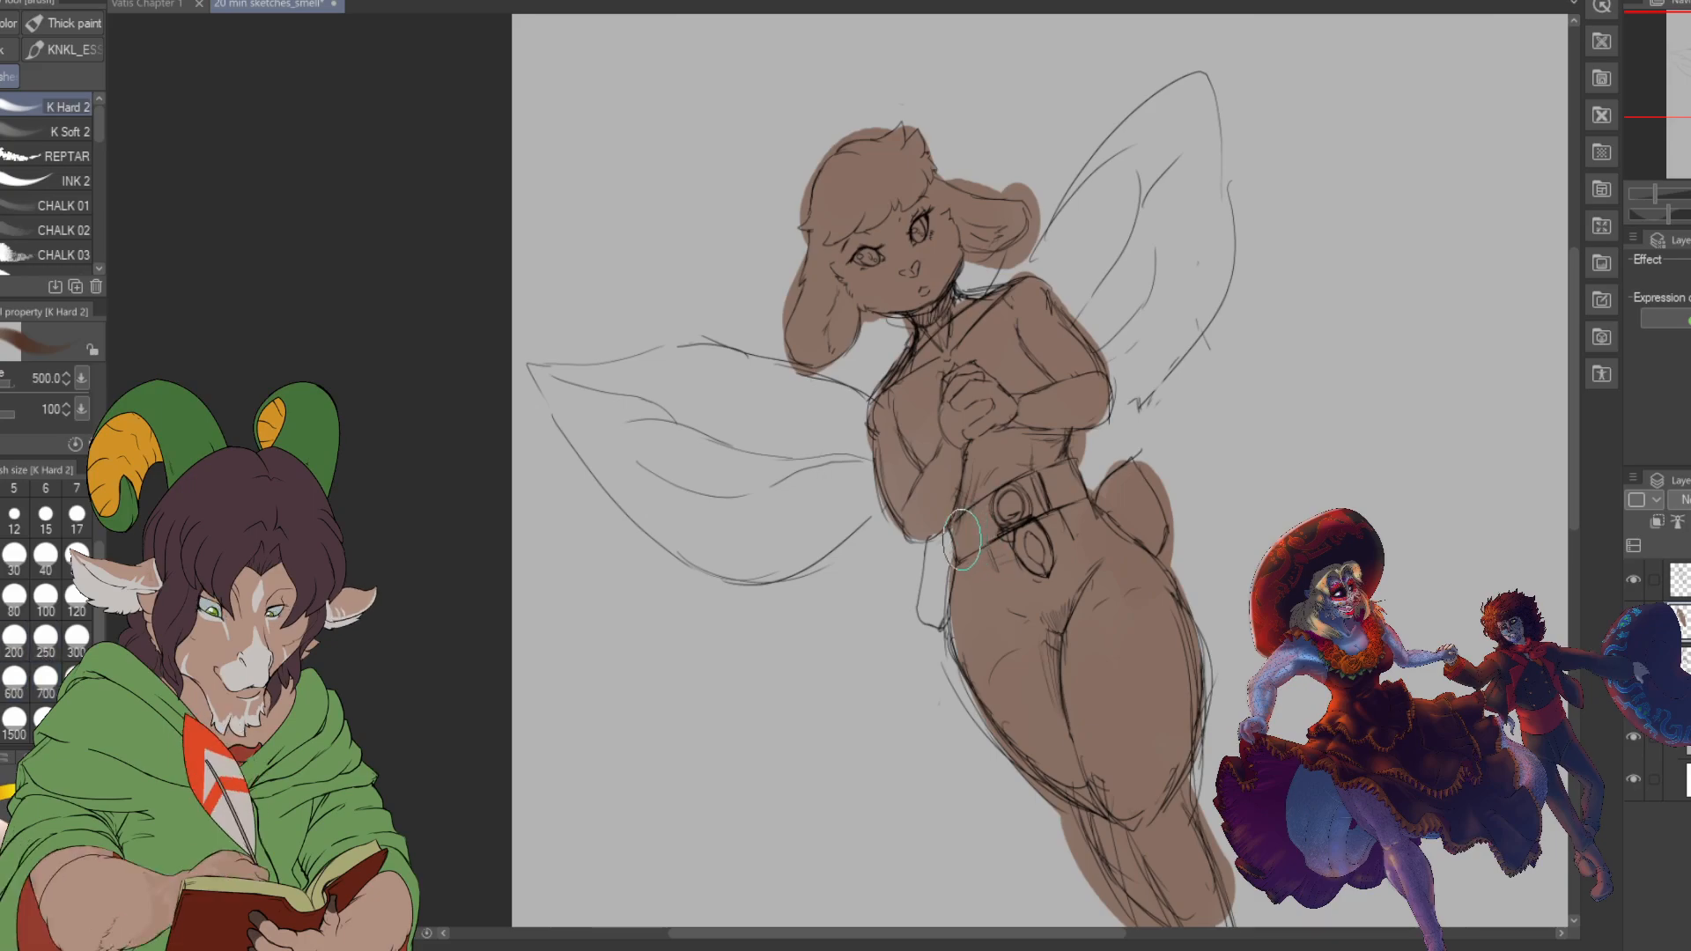
click(13, 635)
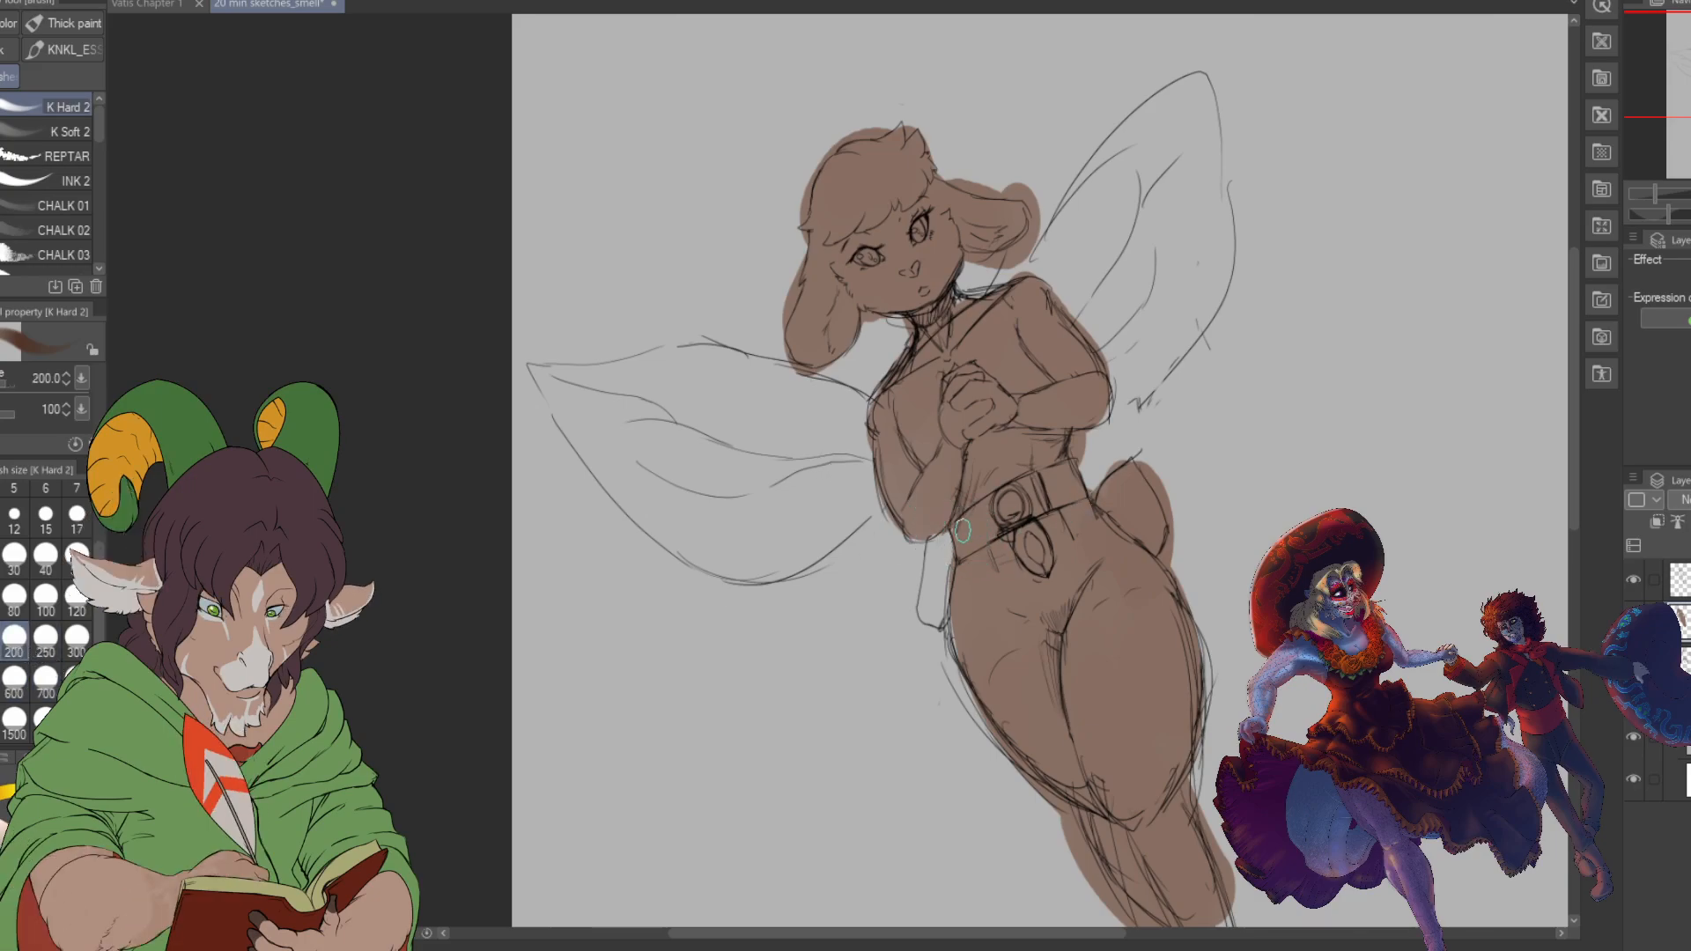
mouse_move(991, 509)
mouse_down()
mouse_move(1027, 491)
mouse_move(965, 534)
mouse_move(1041, 495)
mouse_move(954, 554)
mouse_move(1064, 506)
mouse_move(973, 547)
mouse_move(1058, 487)
mouse_move(959, 524)
mouse_move(1060, 476)
mouse_up()
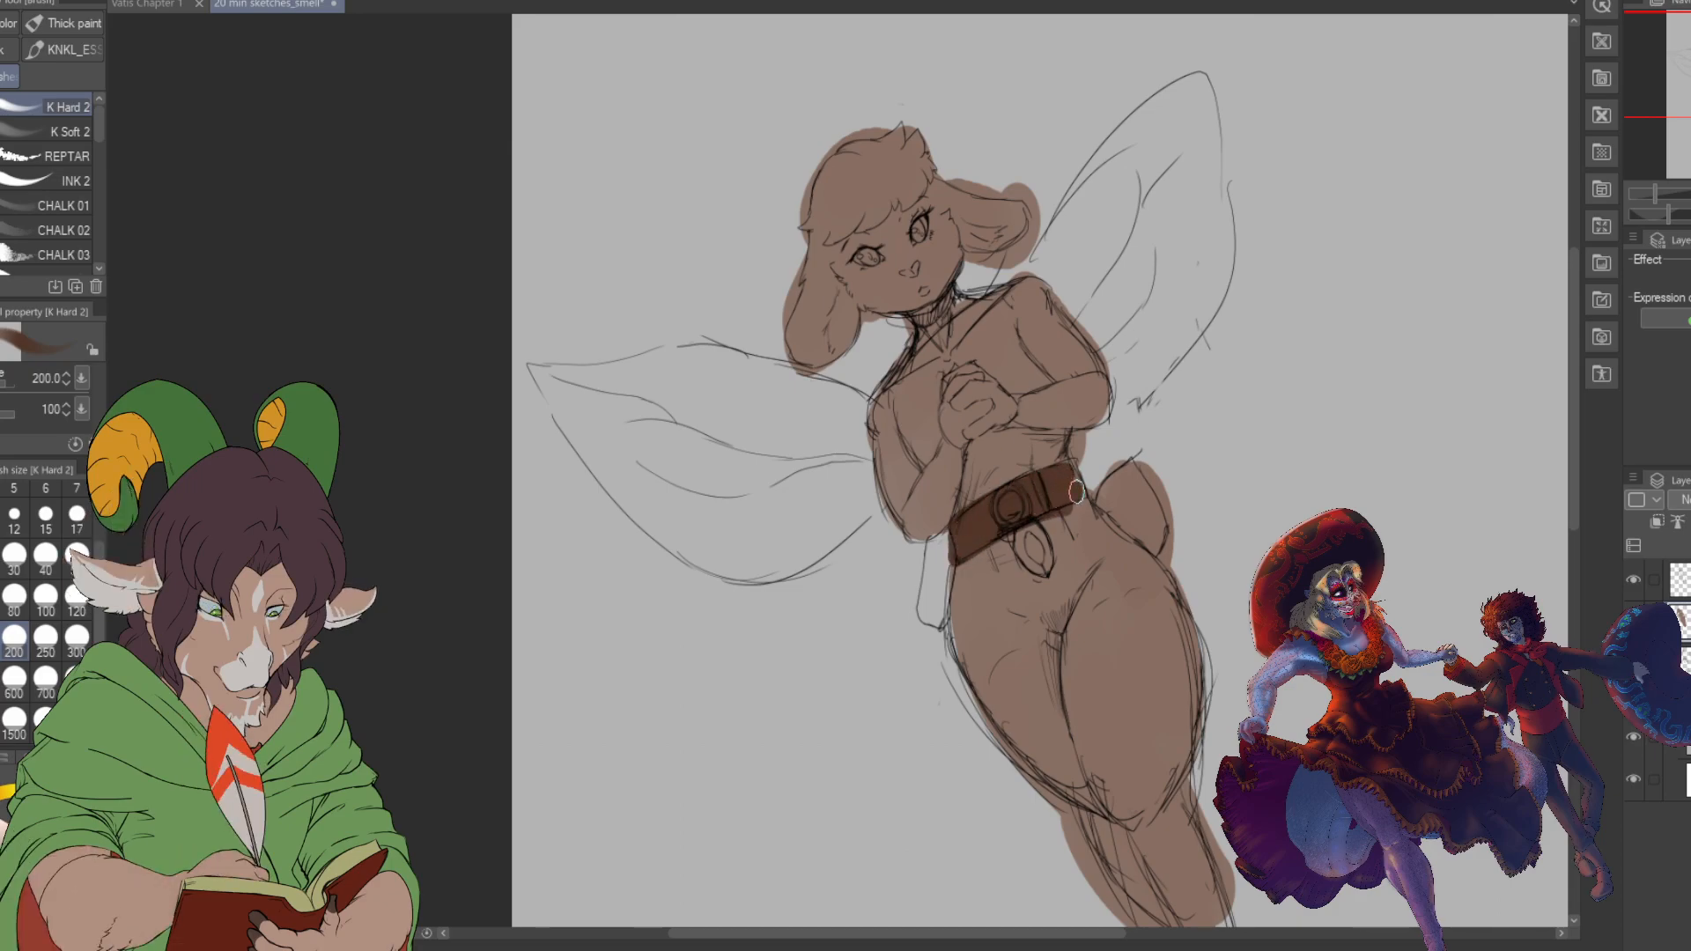
drag(937, 553, 935, 624)
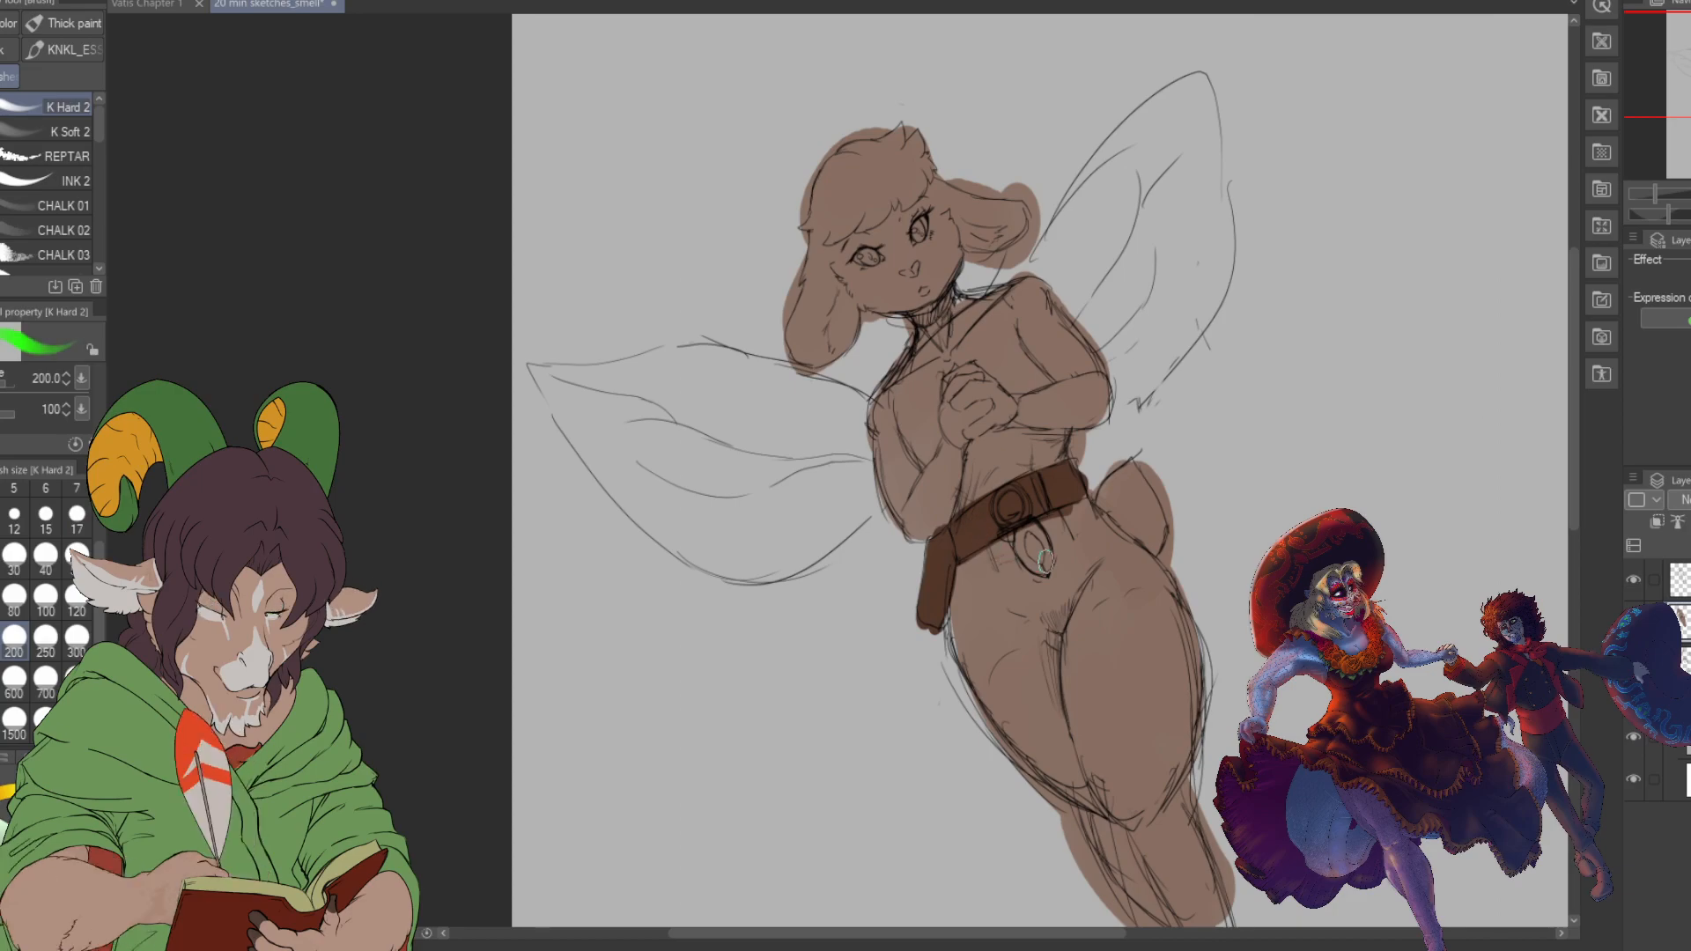
mouse_move(1025, 548)
mouse_down()
mouse_move(1045, 571)
mouse_move(1038, 530)
mouse_up()
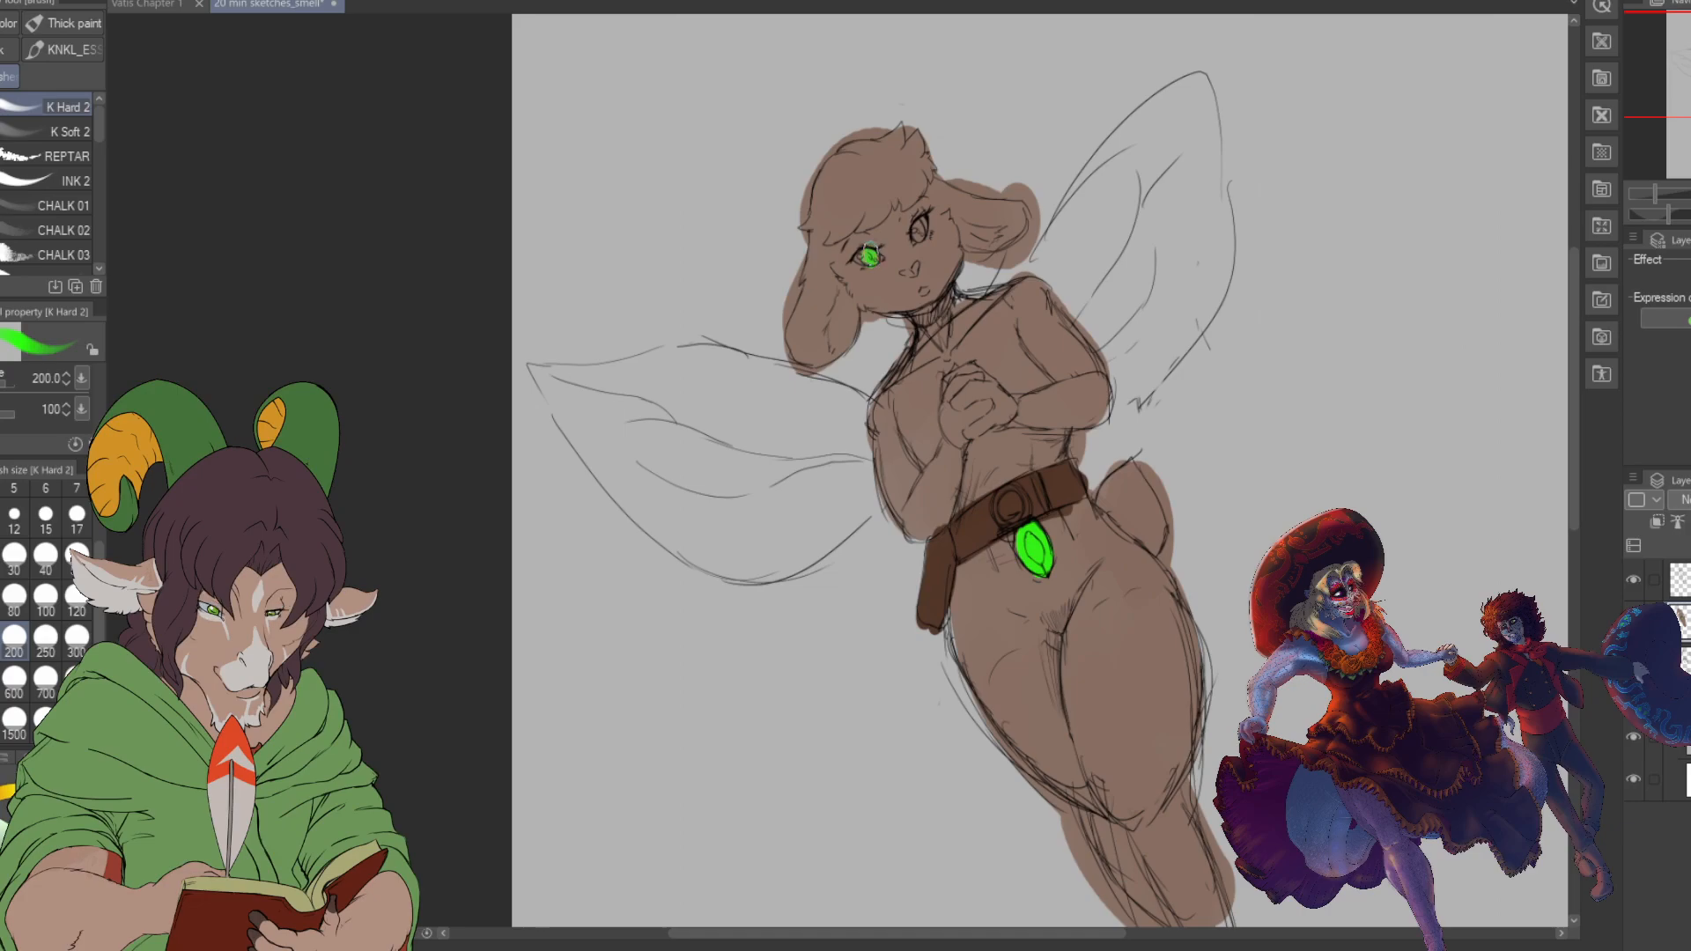
drag(916, 220, 921, 238)
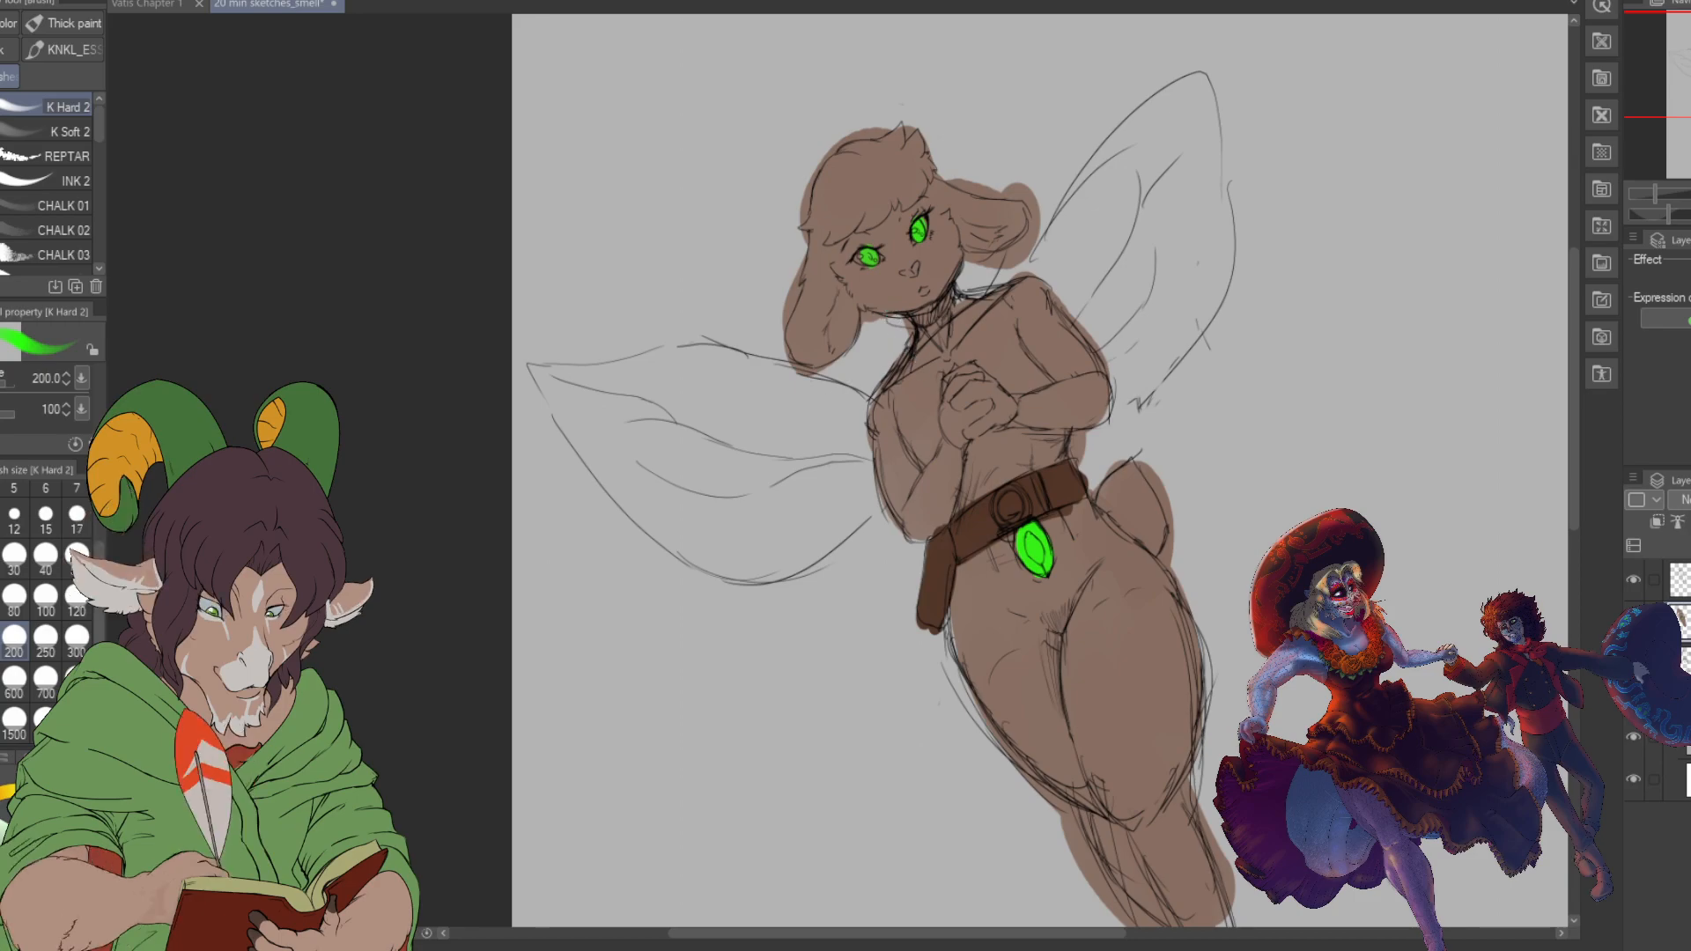
- Fill both wings with a muted green, edging at brush size 200 and filling the interiors at sizes 1200 and 600
mouse_move(1031, 271)
mouse_down()
mouse_move(1169, 88)
mouse_move(1044, 264)
mouse_up()
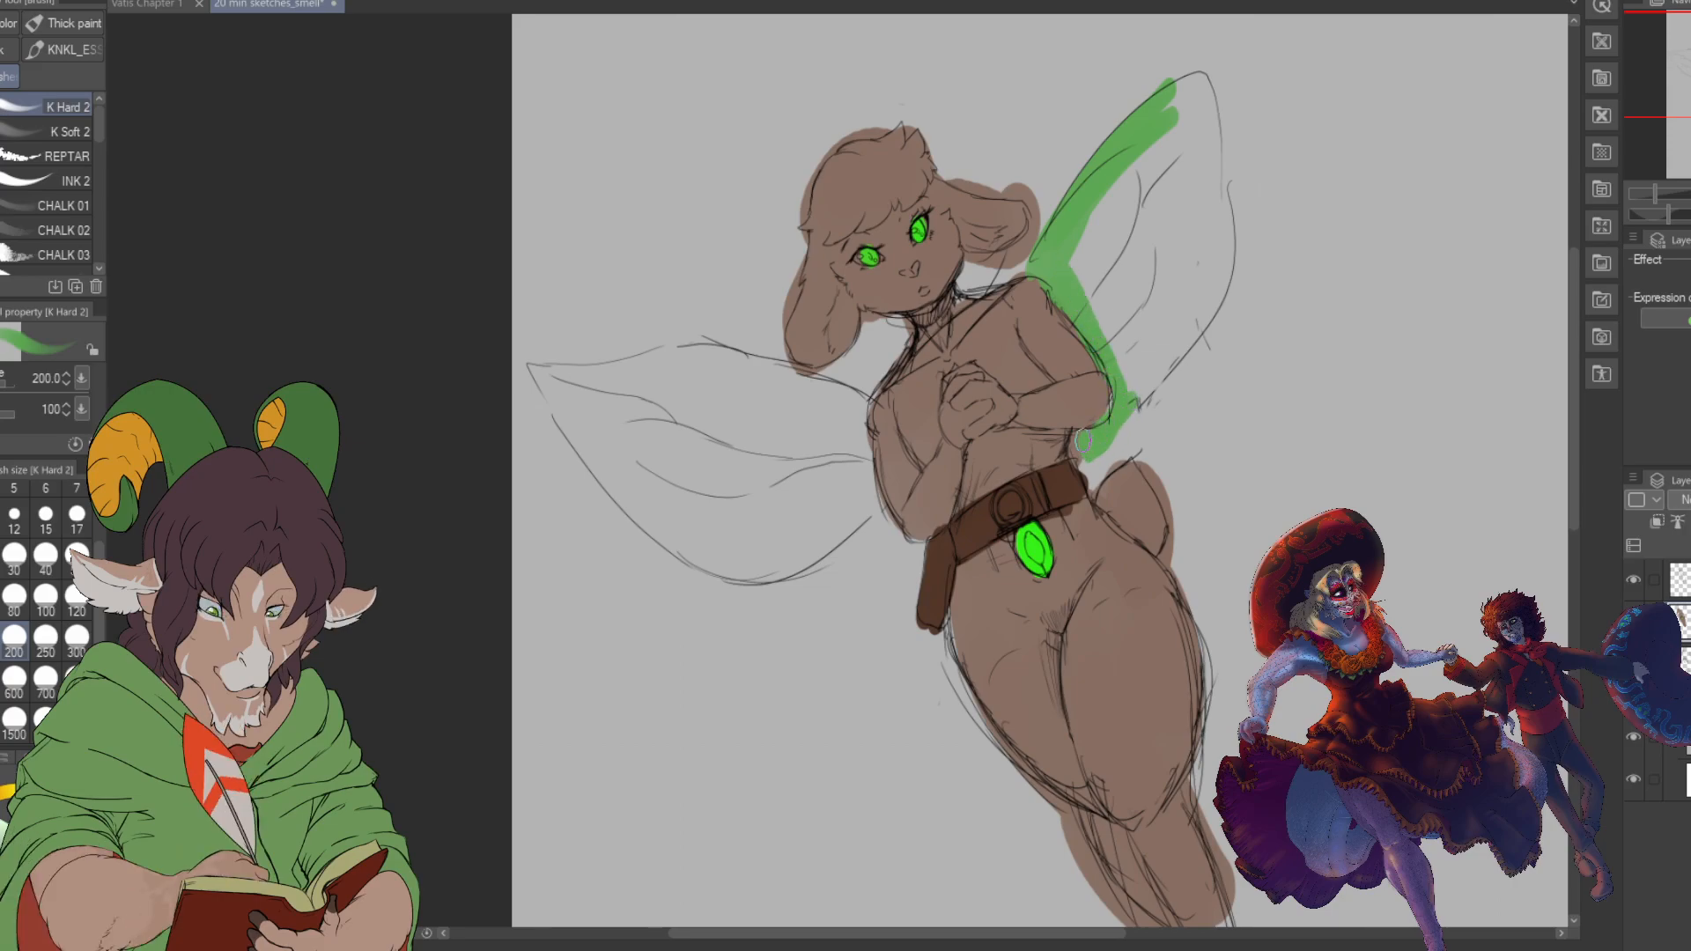
mouse_move(1082, 447)
mouse_down()
mouse_move(1180, 290)
mouse_move(1165, 264)
mouse_move(1114, 365)
mouse_up()
click(3, 722)
mouse_move(1136, 207)
mouse_down()
mouse_move(1111, 291)
mouse_move(1167, 171)
mouse_move(1174, 233)
mouse_move(1190, 205)
mouse_move(1152, 326)
mouse_up()
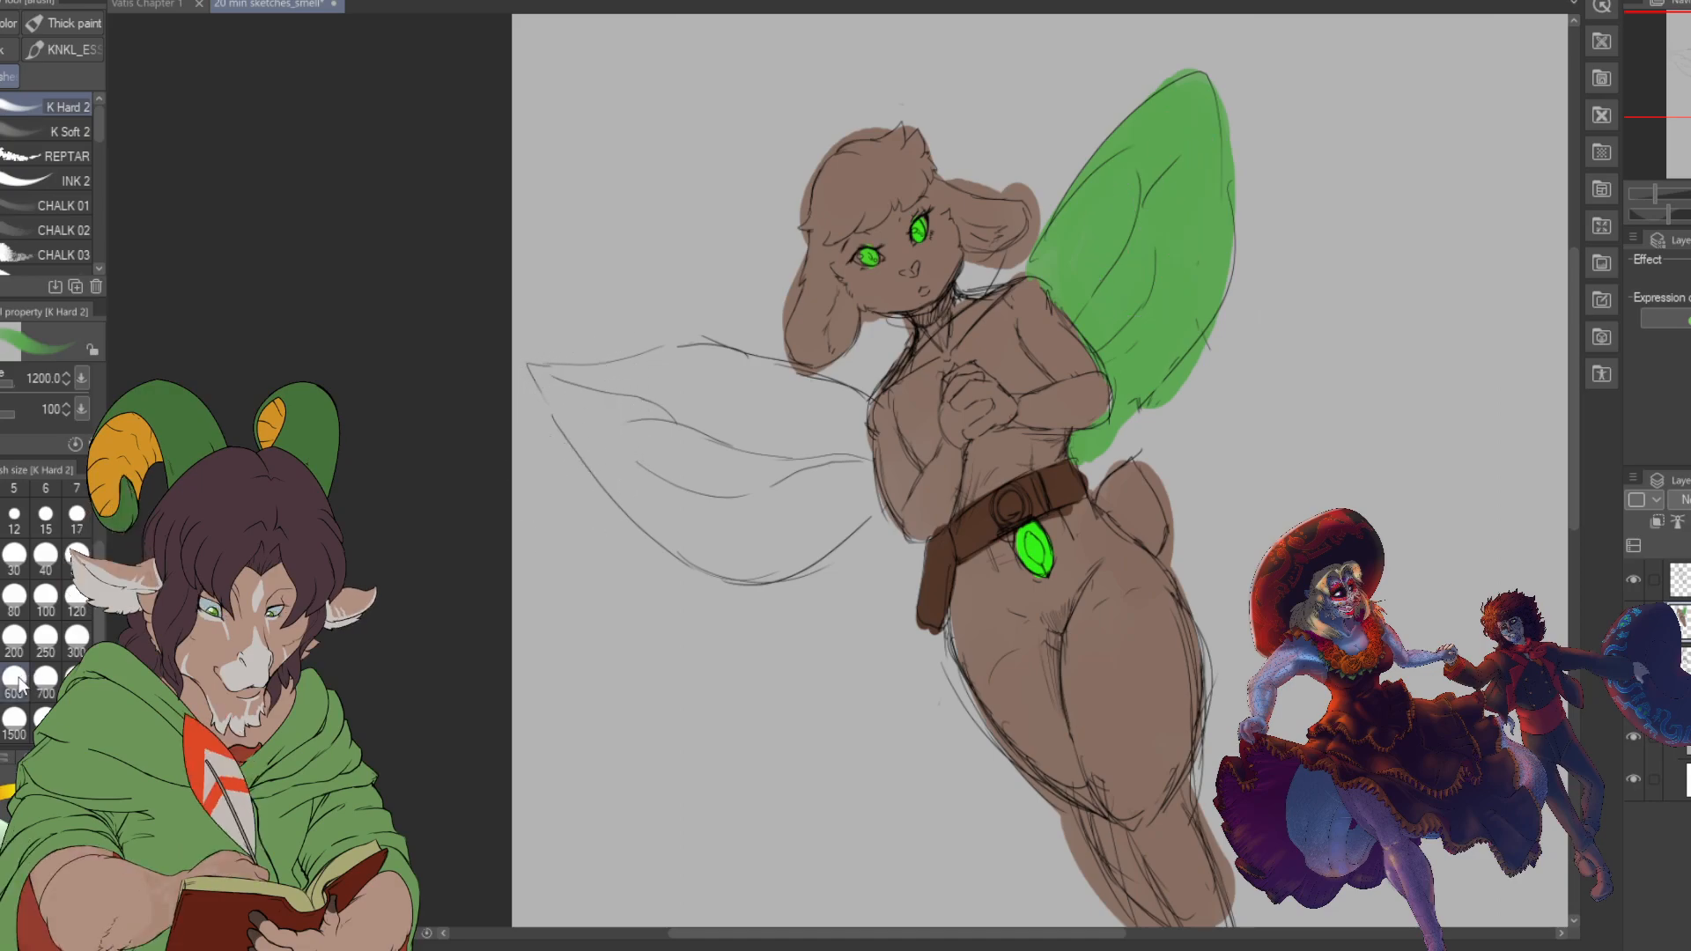
mouse_move(571, 403)
mouse_down()
mouse_move(754, 568)
mouse_move(635, 484)
mouse_move(810, 519)
mouse_move(764, 551)
mouse_move(832, 480)
mouse_move(850, 496)
mouse_move(854, 460)
mouse_move(854, 493)
mouse_move(850, 415)
mouse_move(849, 477)
mouse_move(806, 430)
mouse_move(739, 446)
mouse_move(788, 472)
mouse_move(736, 486)
mouse_move(596, 424)
mouse_move(794, 401)
mouse_up()
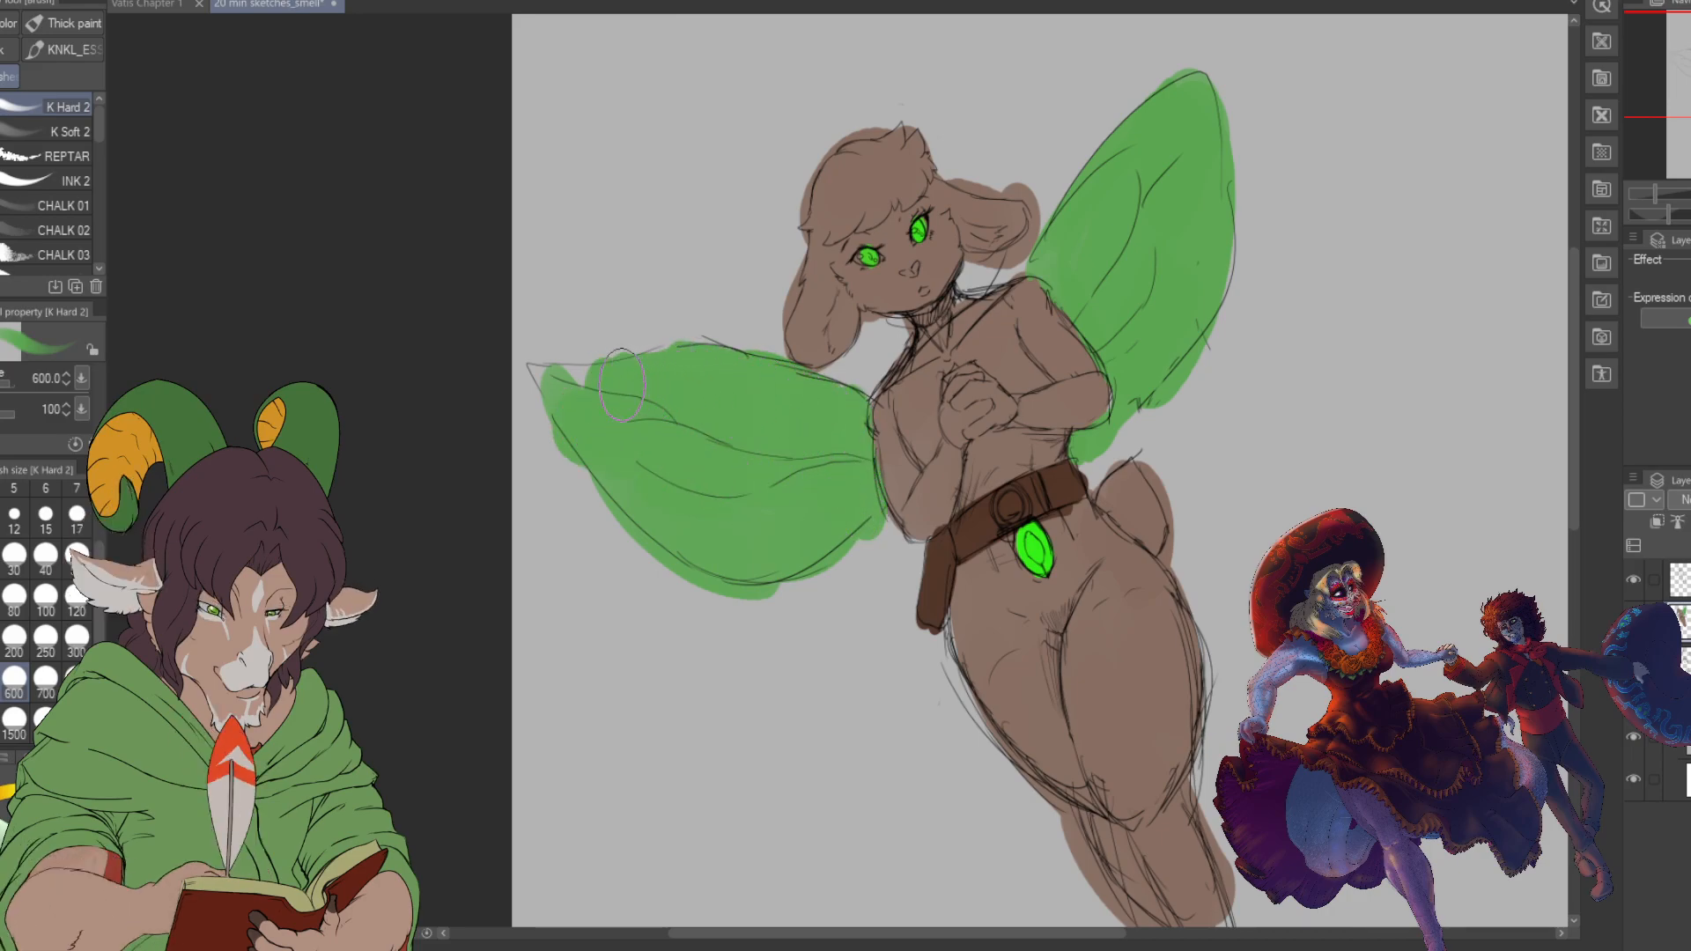
drag(553, 387, 546, 392)
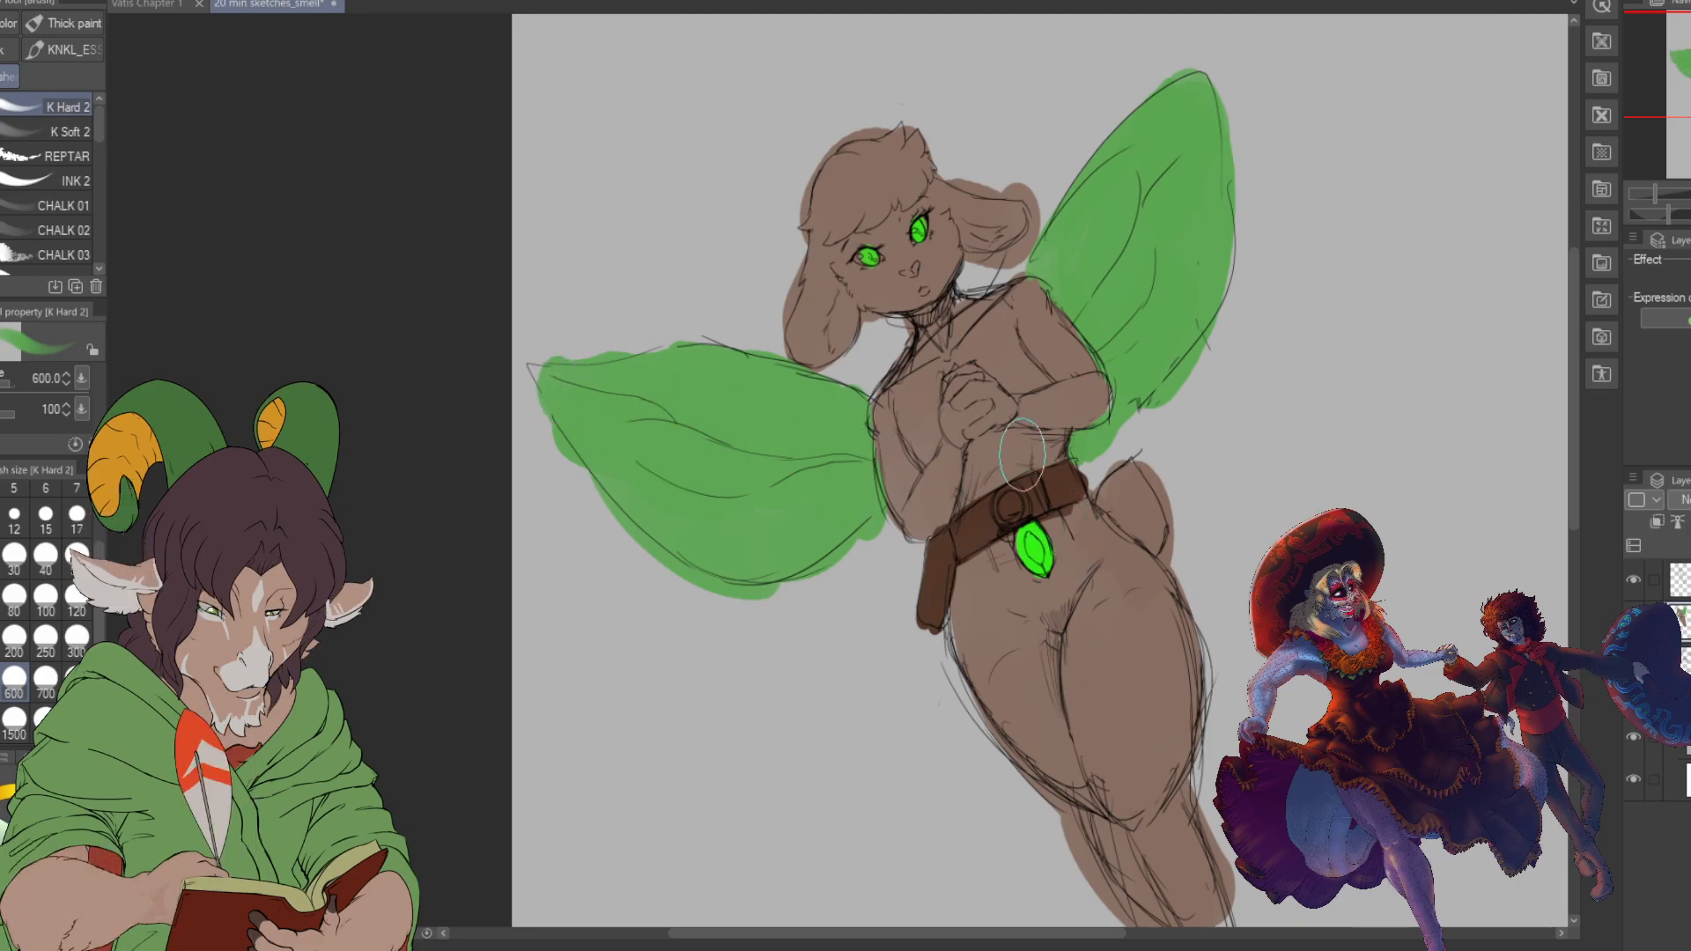
- Colour the nose dark green and the lips mid green at brush size 100, and refine the eyes with shading and pale corners
scroll(887, 143, up, 4)
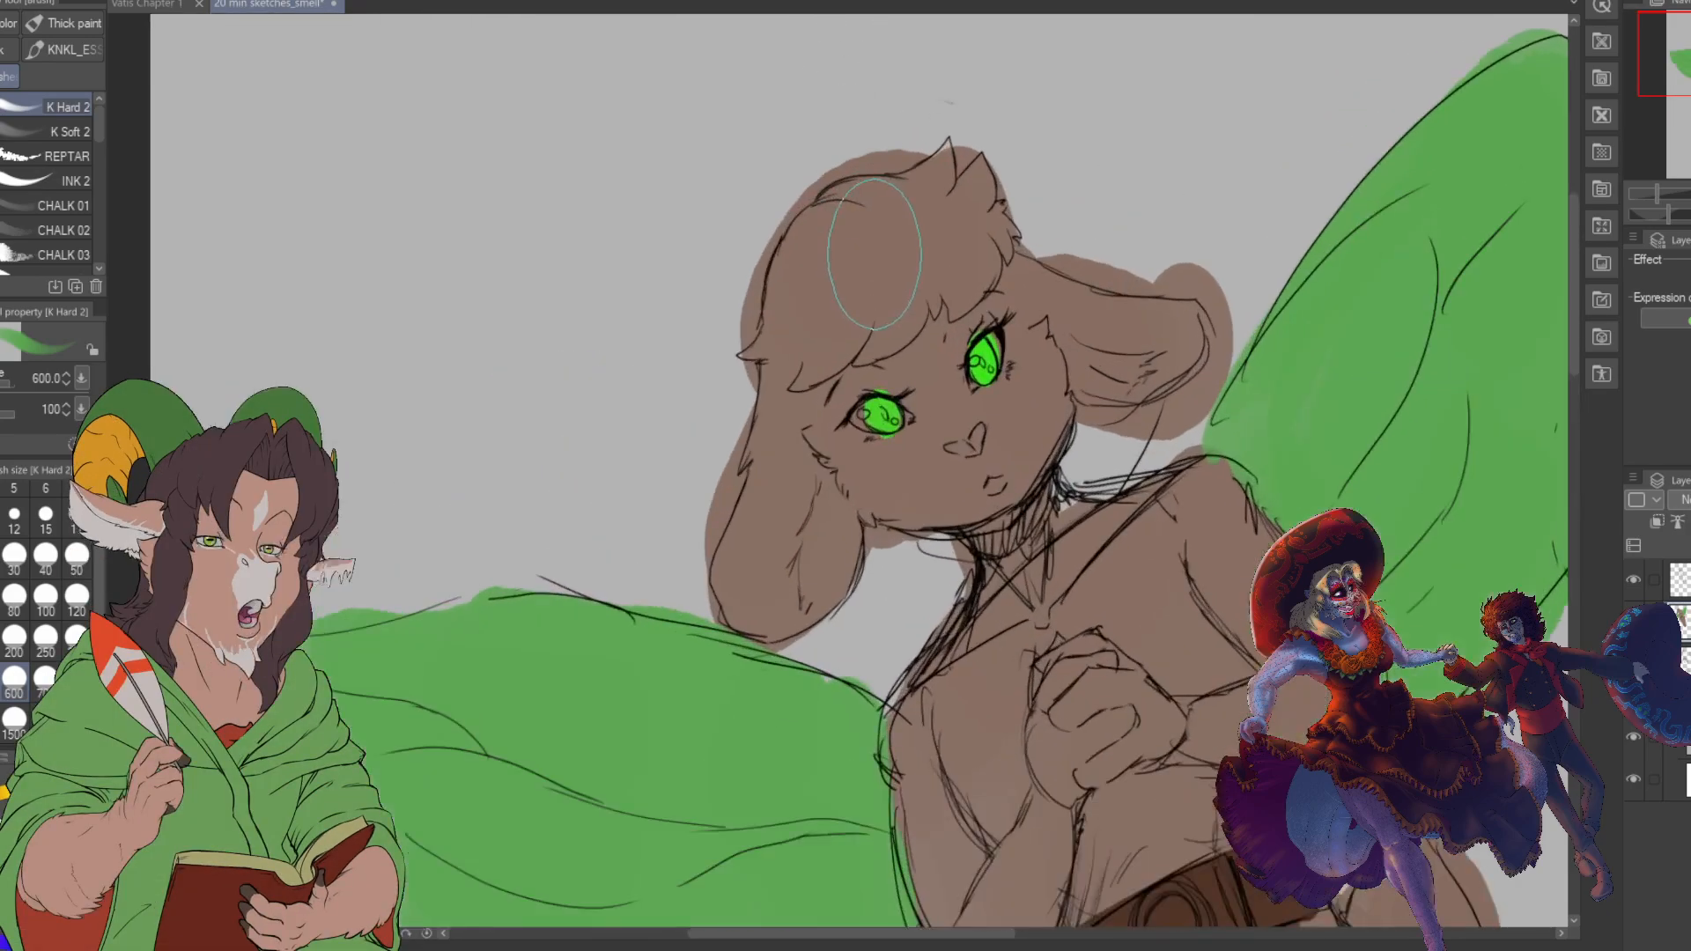
click(45, 599)
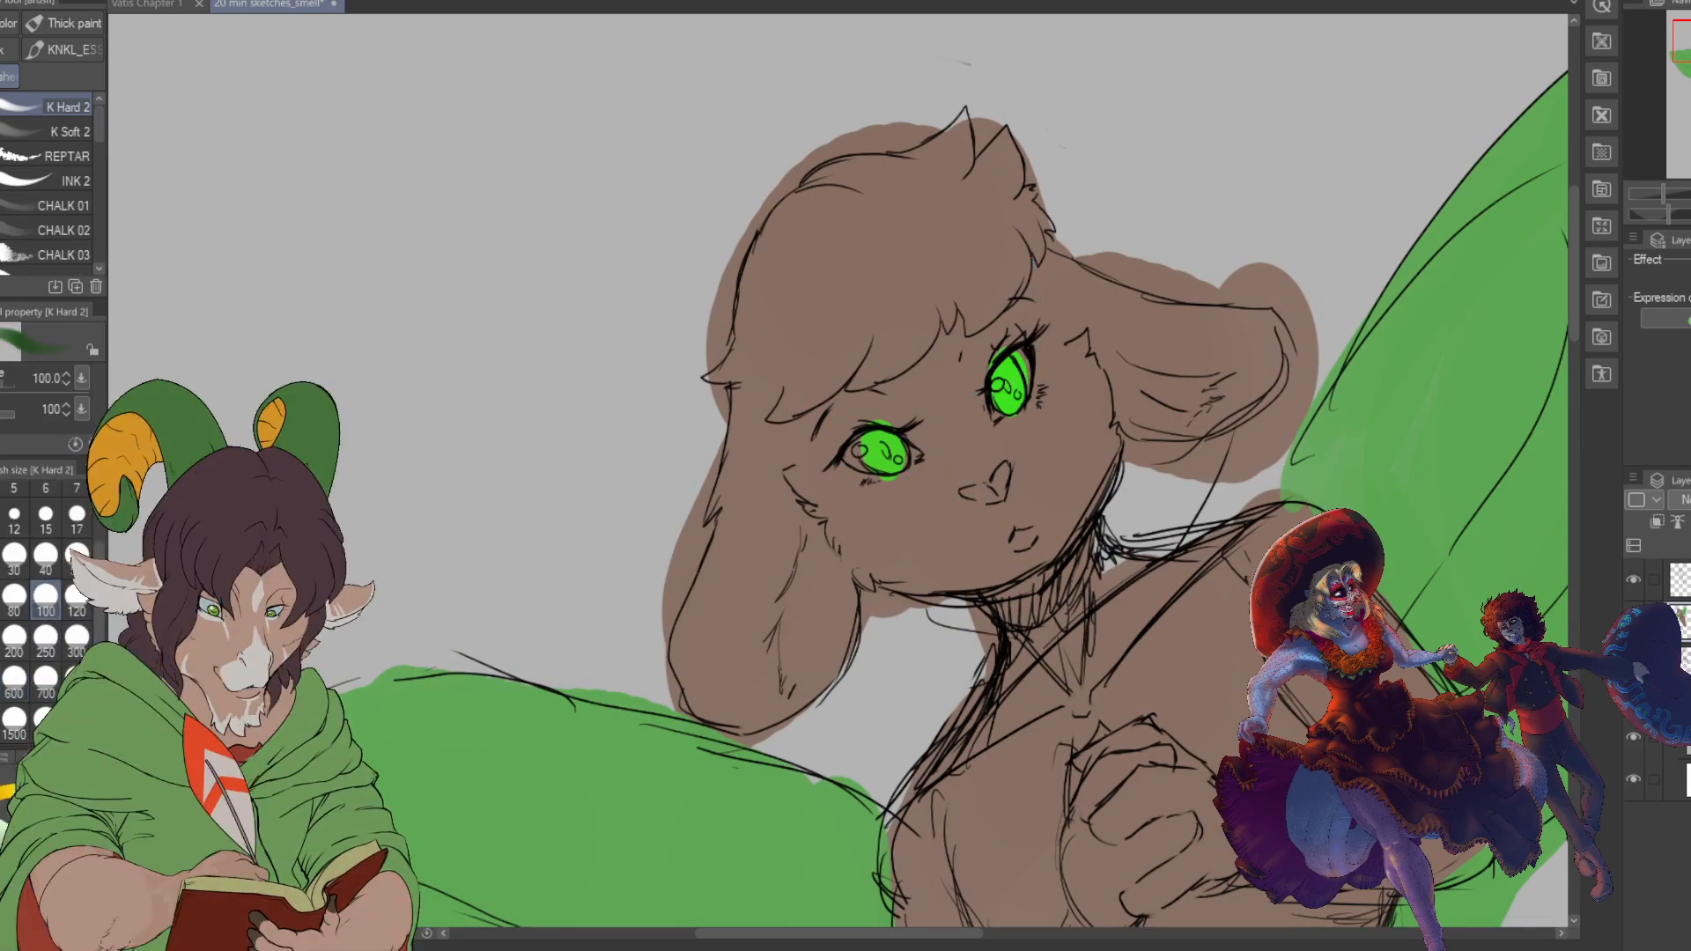
mouse_move(966, 491)
mouse_down()
mouse_move(1003, 469)
mouse_move(998, 493)
mouse_move(1005, 471)
mouse_move(1029, 536)
mouse_up()
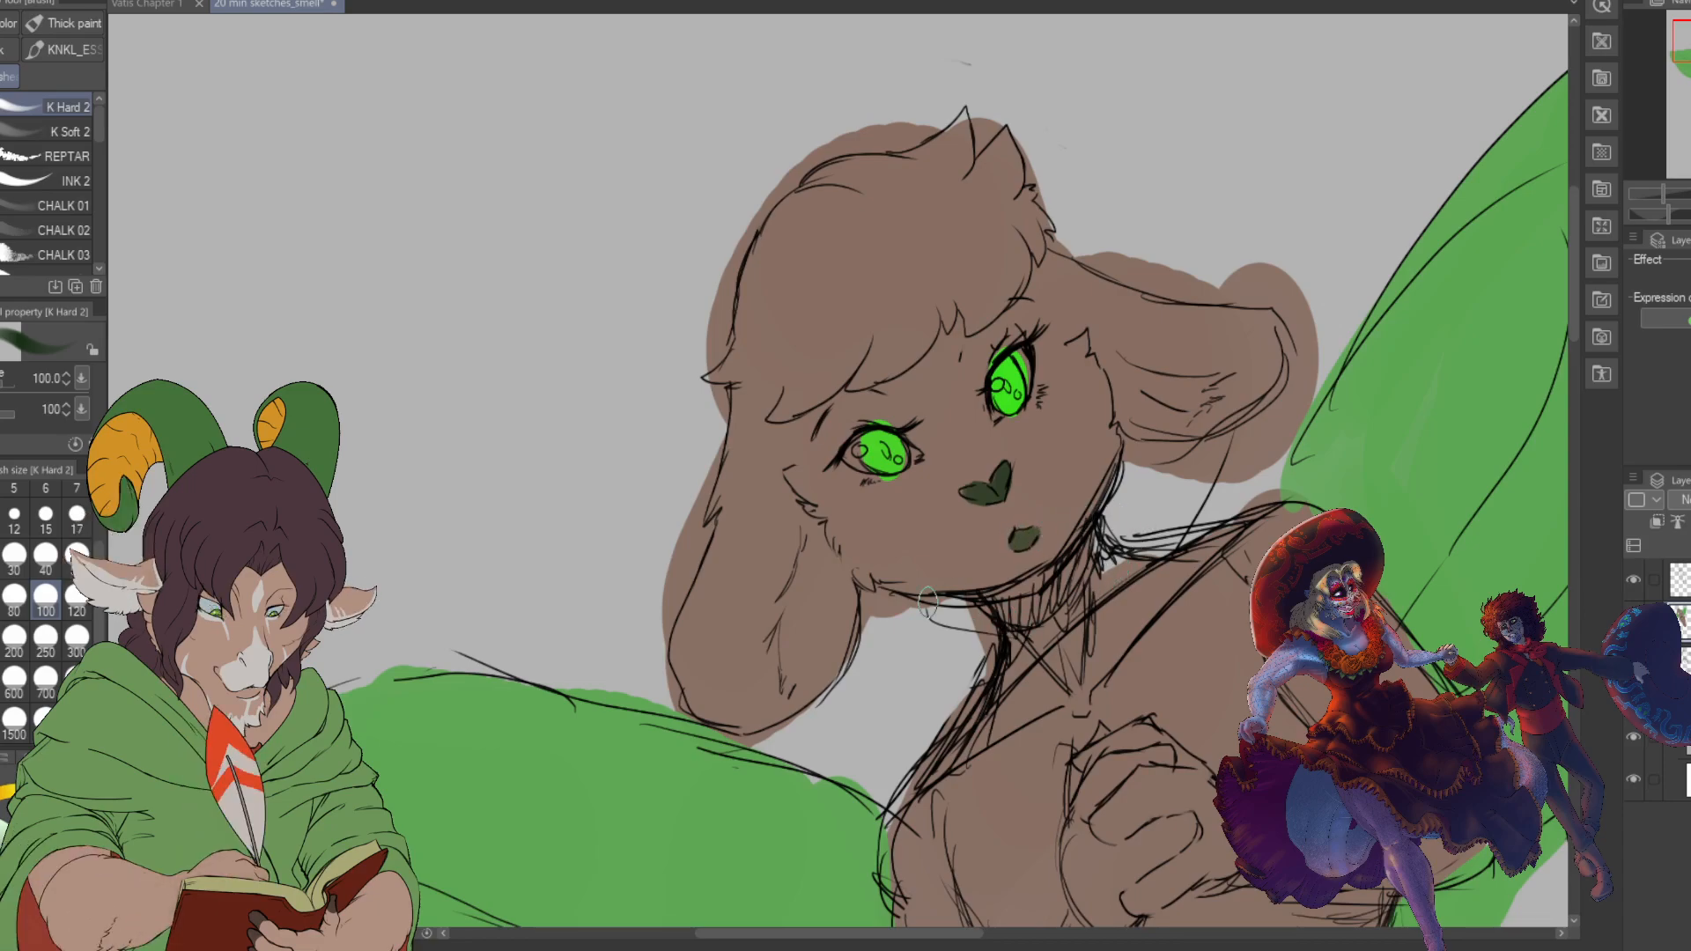
drag(1029, 539, 1016, 545)
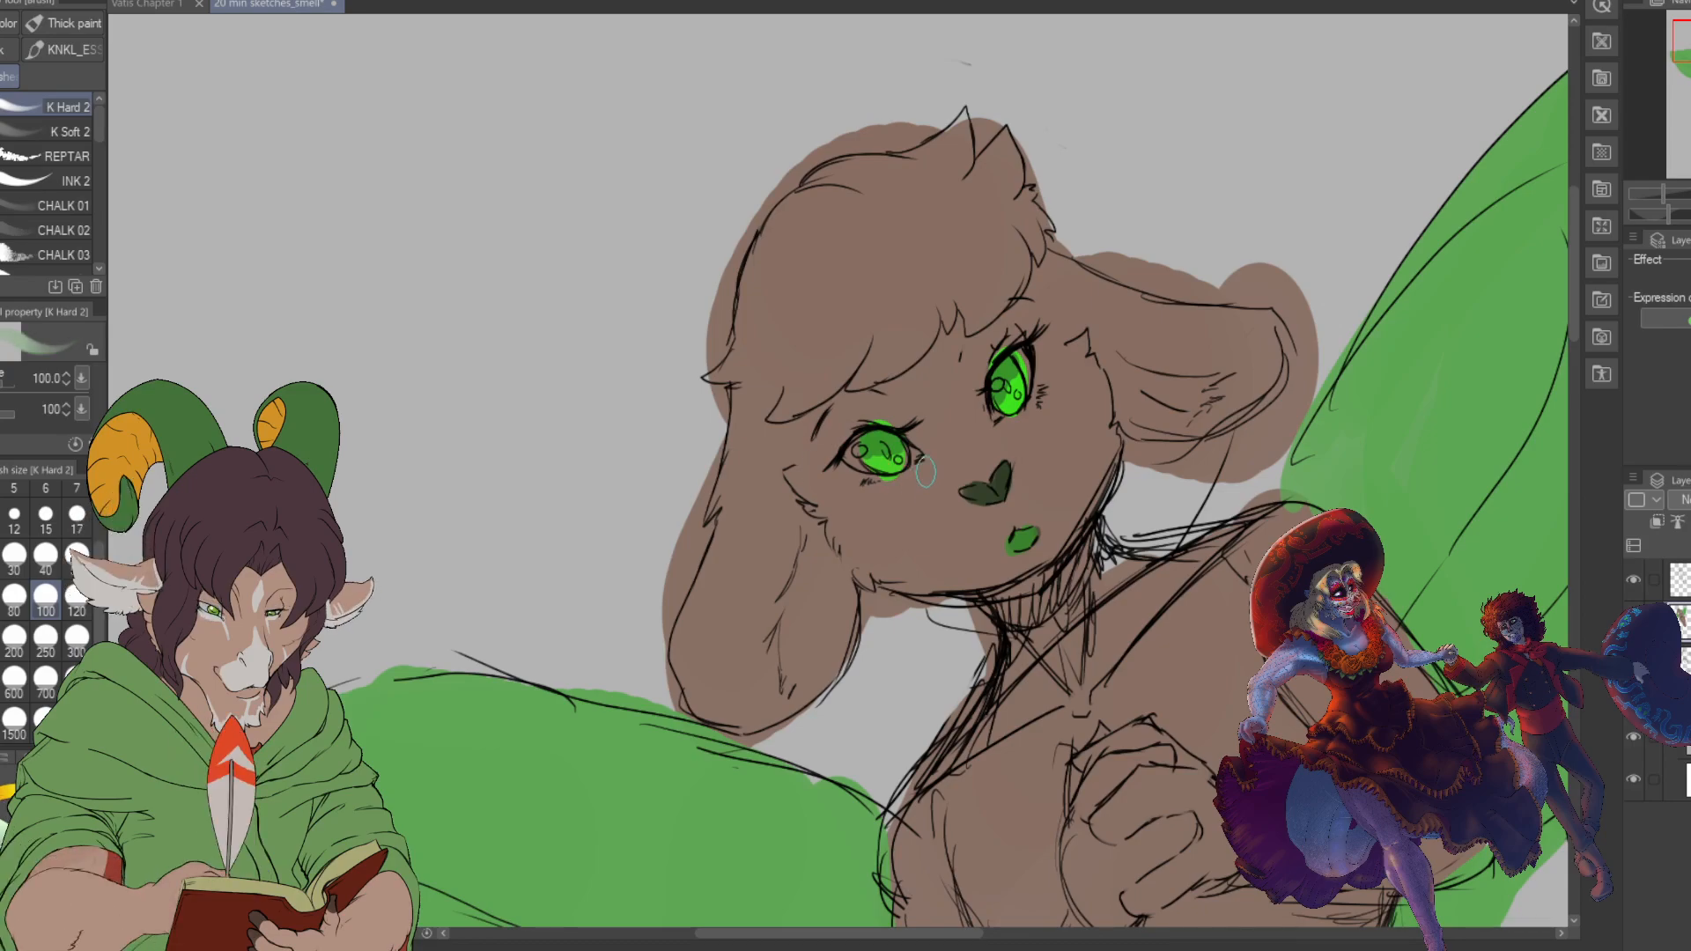
click(13, 637)
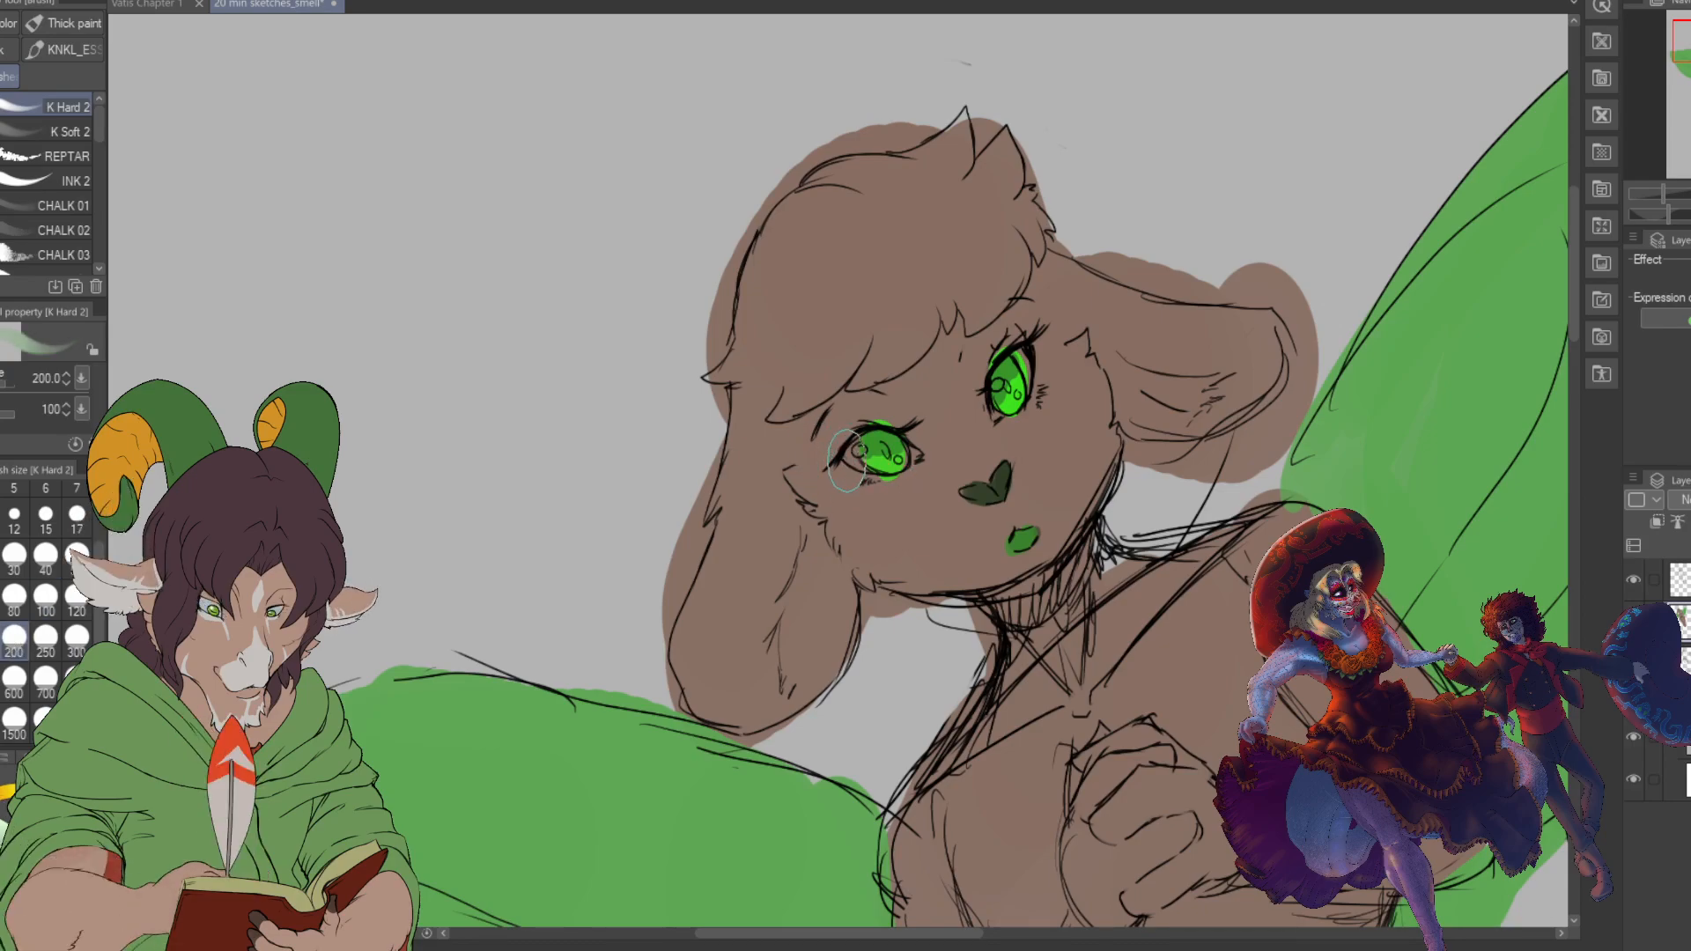
click(9, 568)
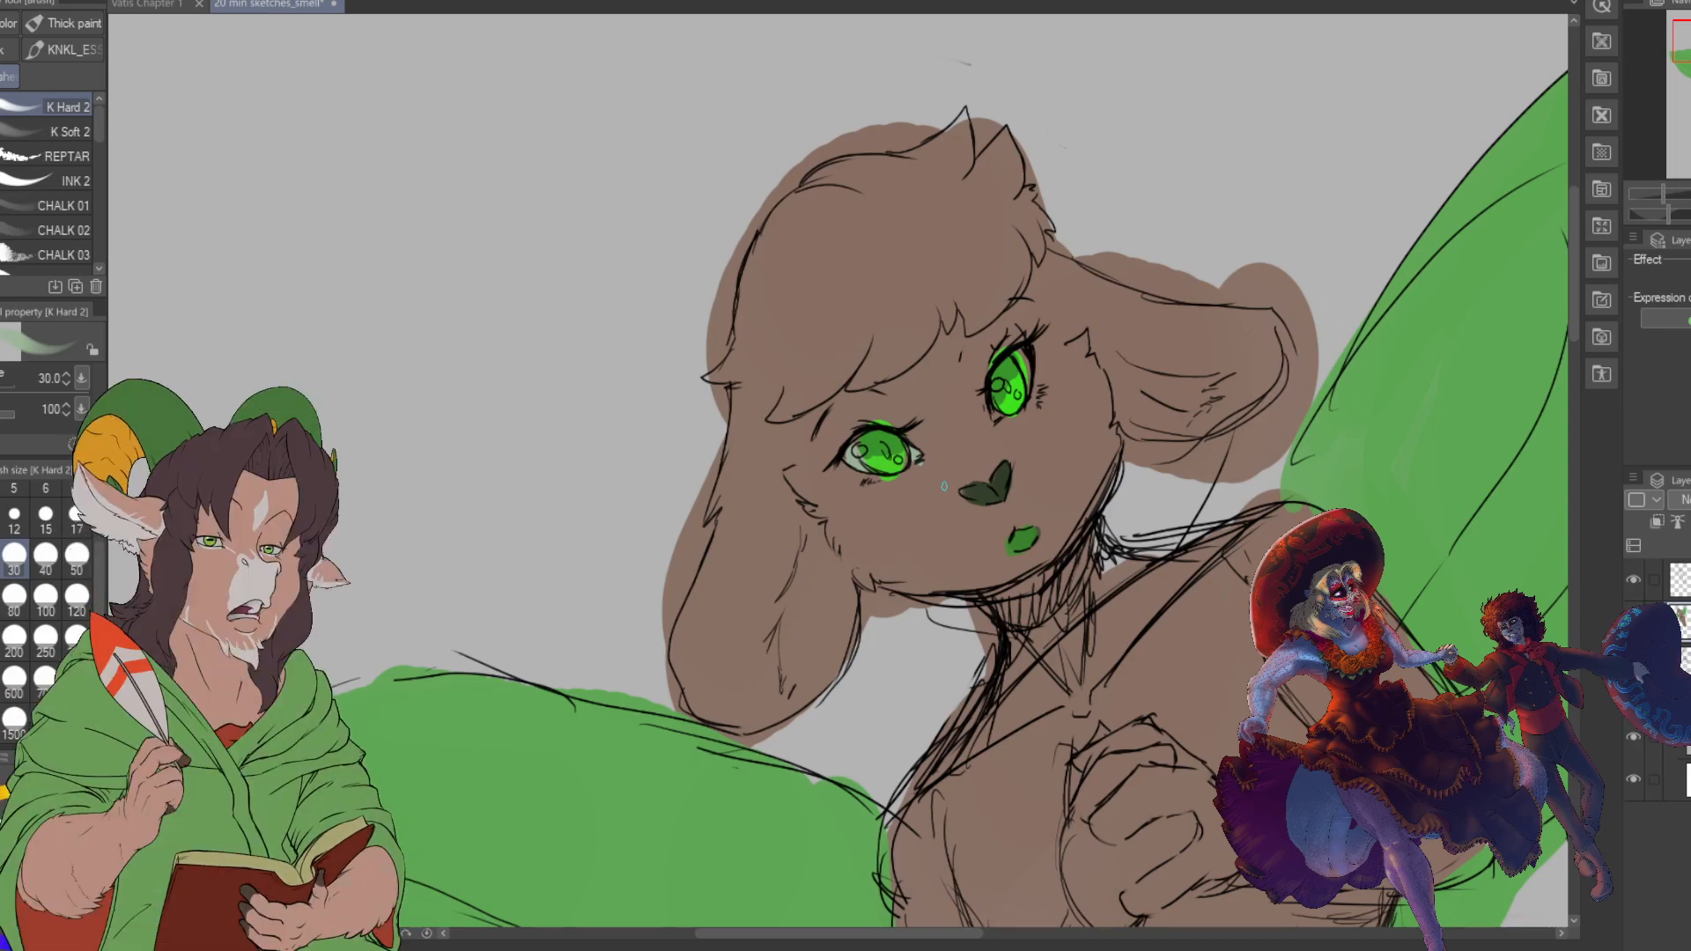
- Rotate the canvas view until the character stands upright and examine the coloured figure as a whole
scroll(968, 458, down, 2)
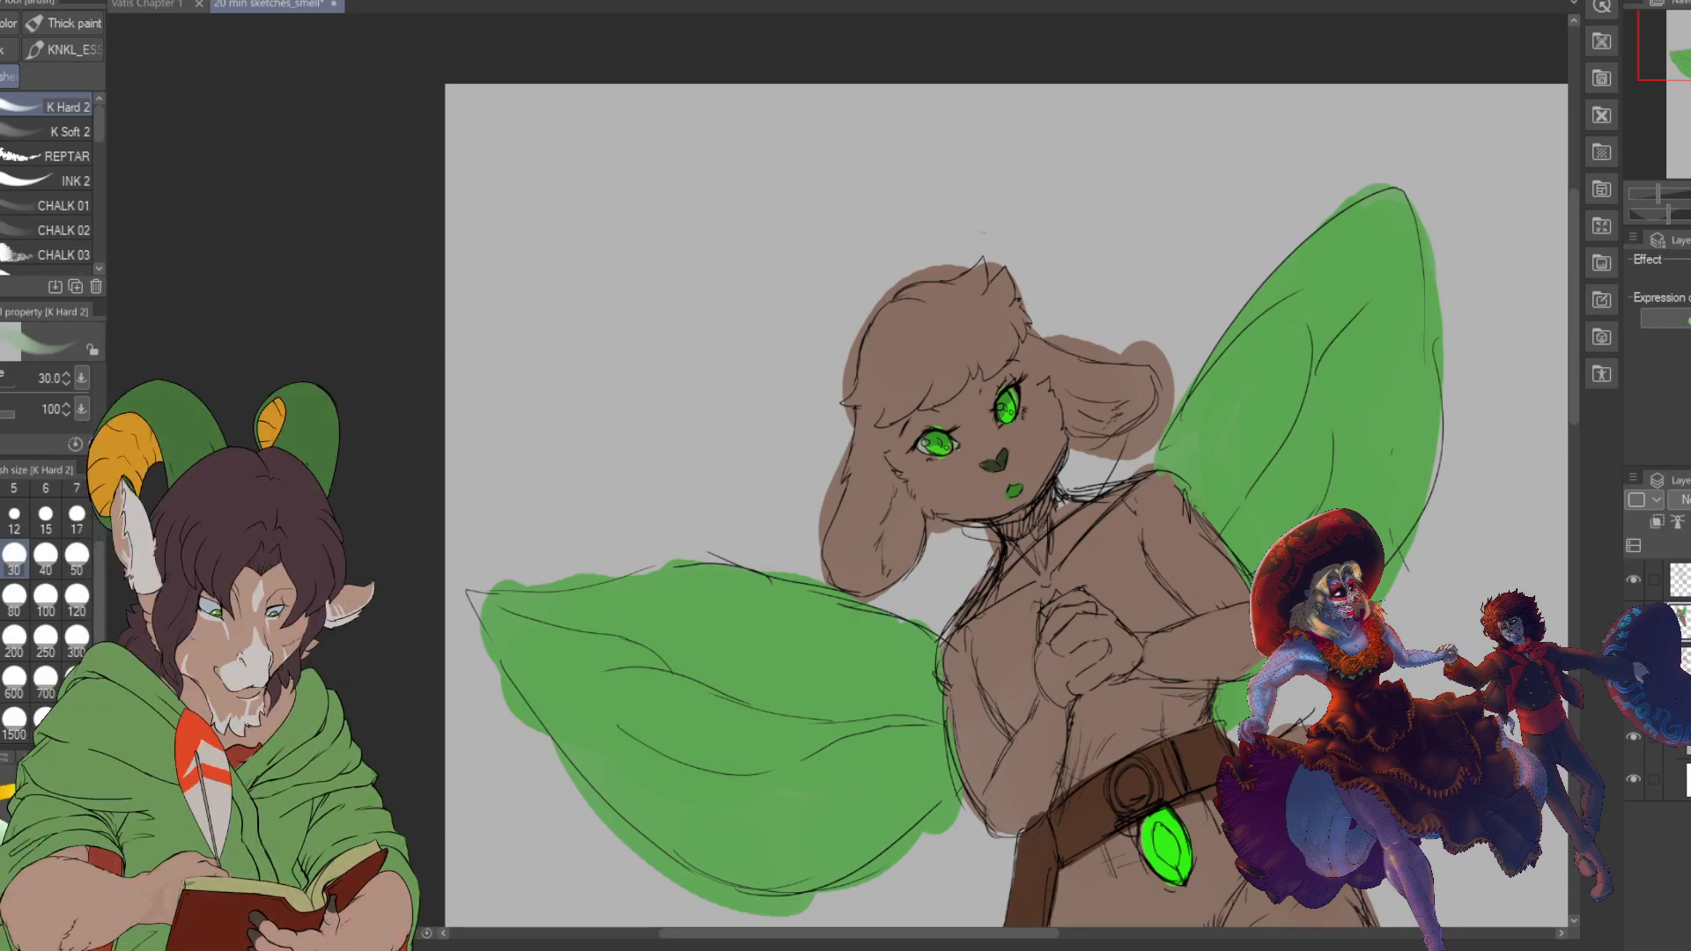
scroll(872, 445, down, 2)
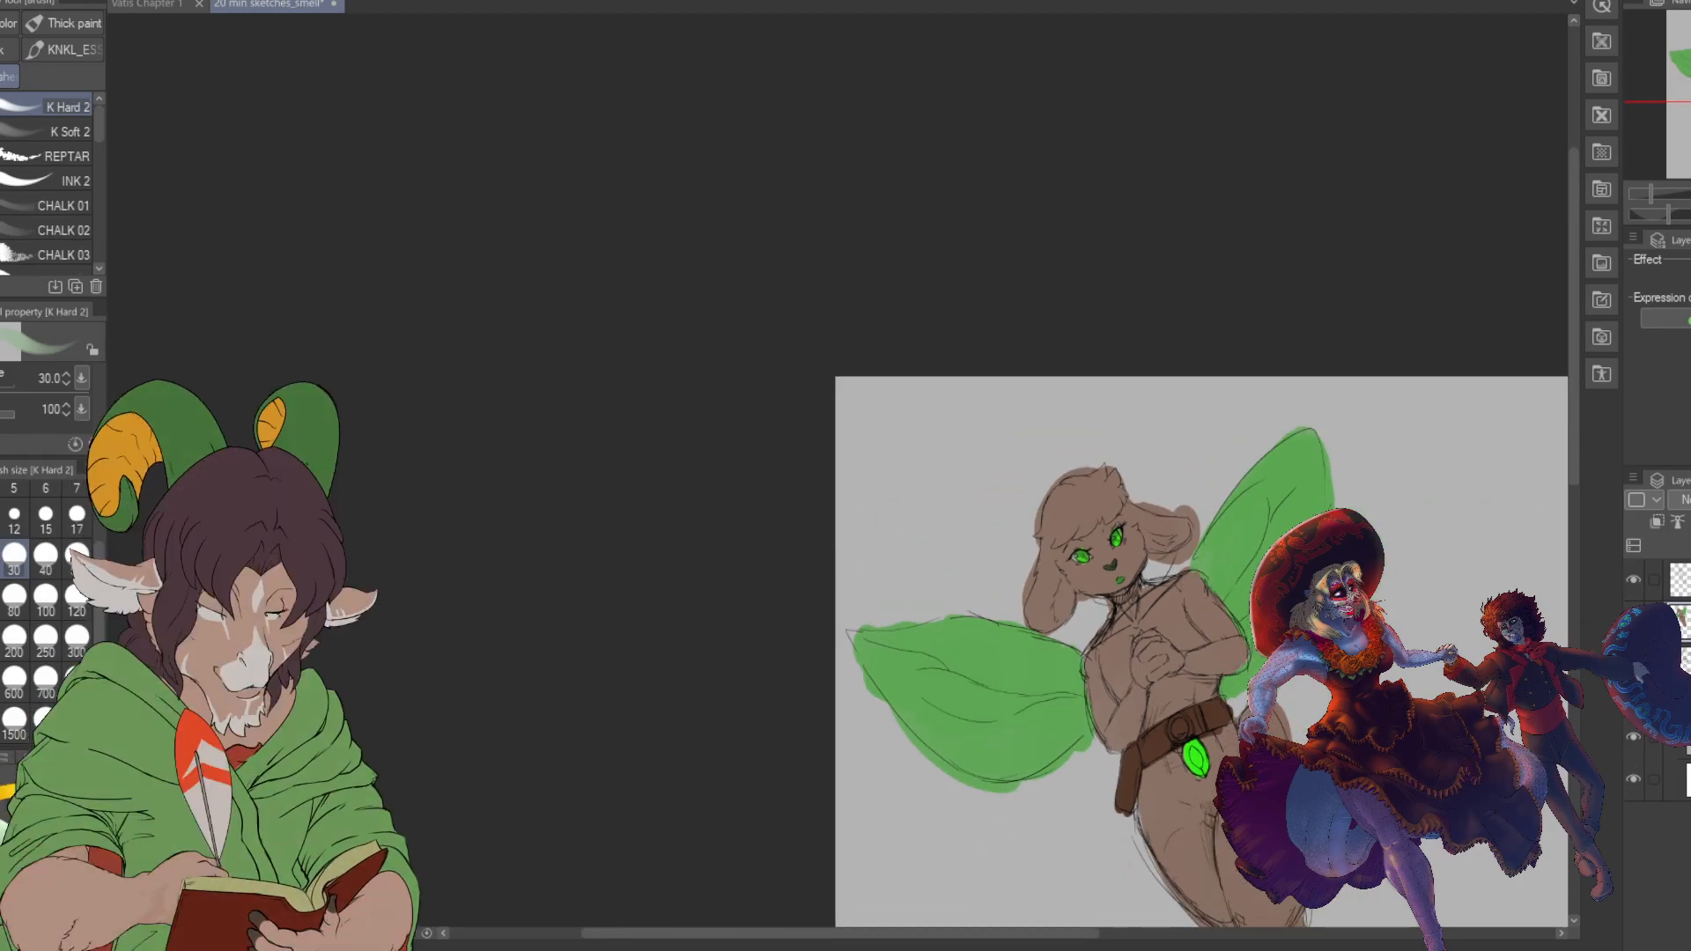
drag(1004, 346, 942, 283)
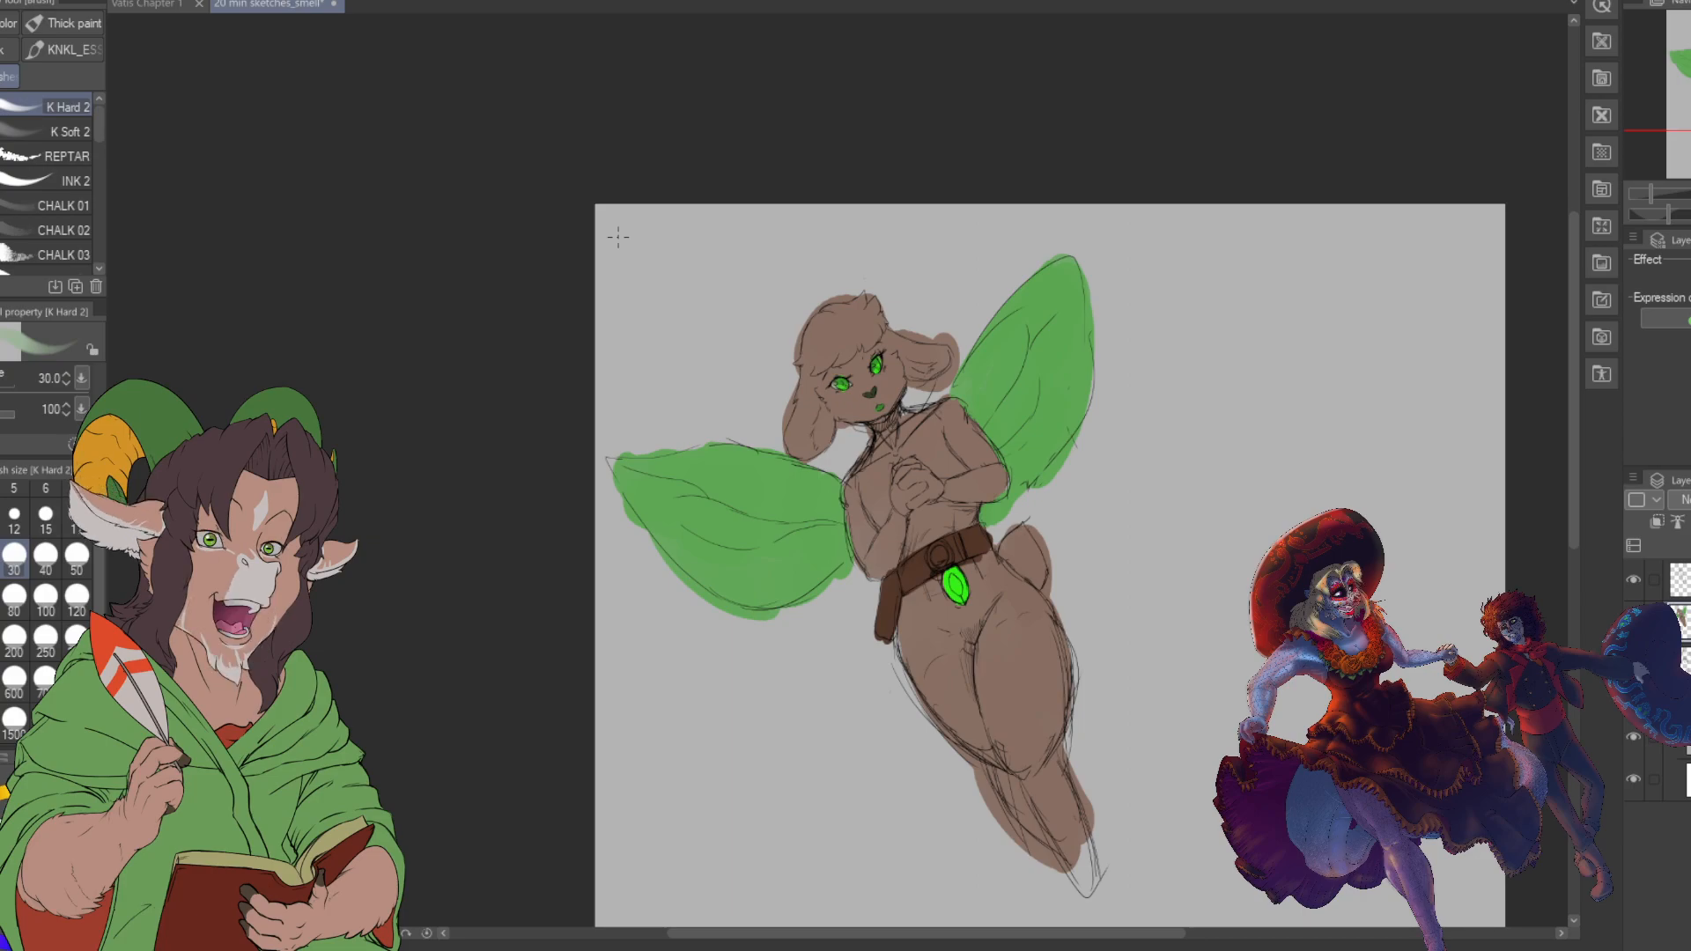
scroll(618, 236, up, 2)
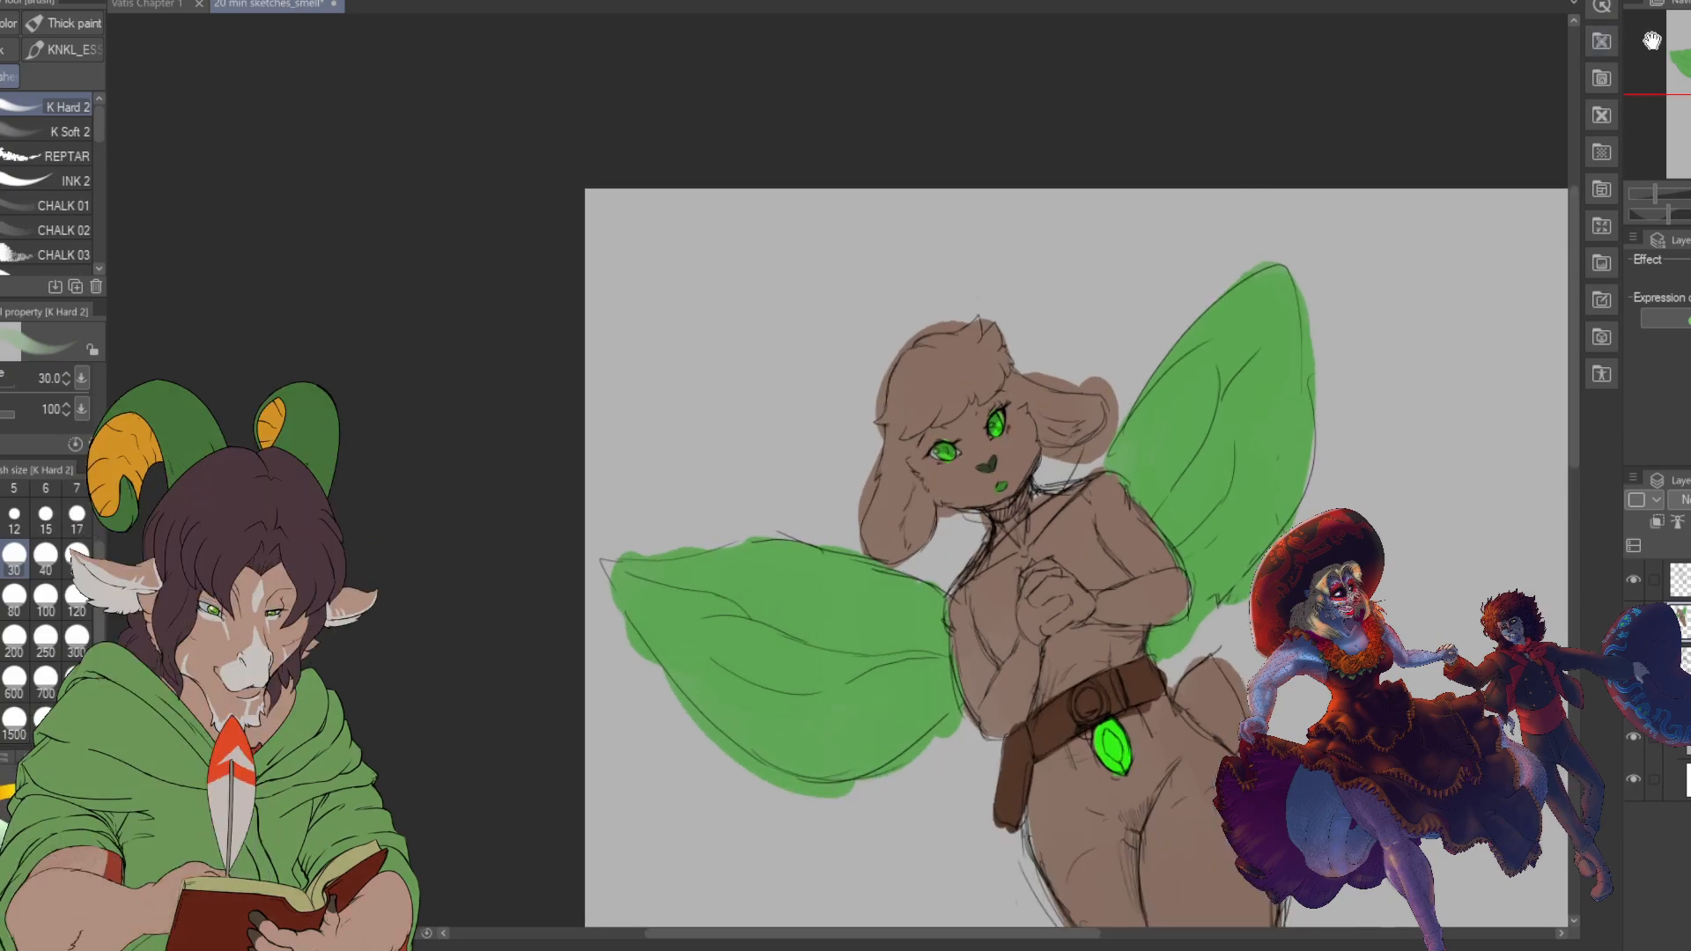
drag(1036, 493, 754, 315)
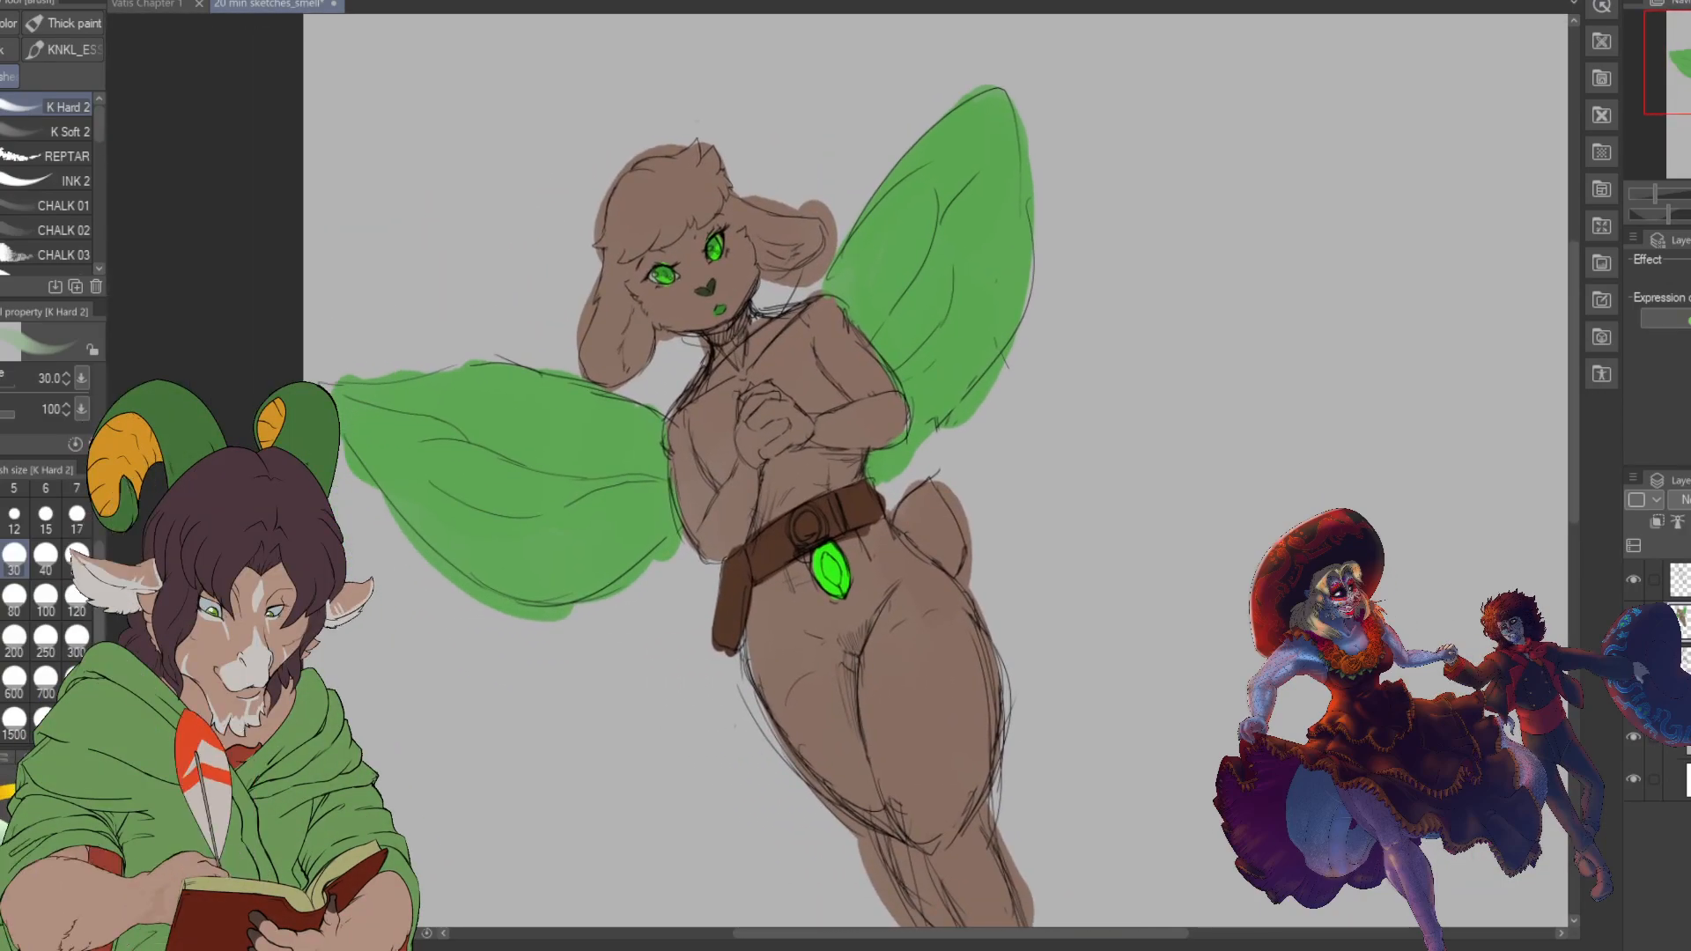
key(asciicircum)
key(asciicircum)
key(asciicircum)
key(asciicircum)
key(asciicircum)
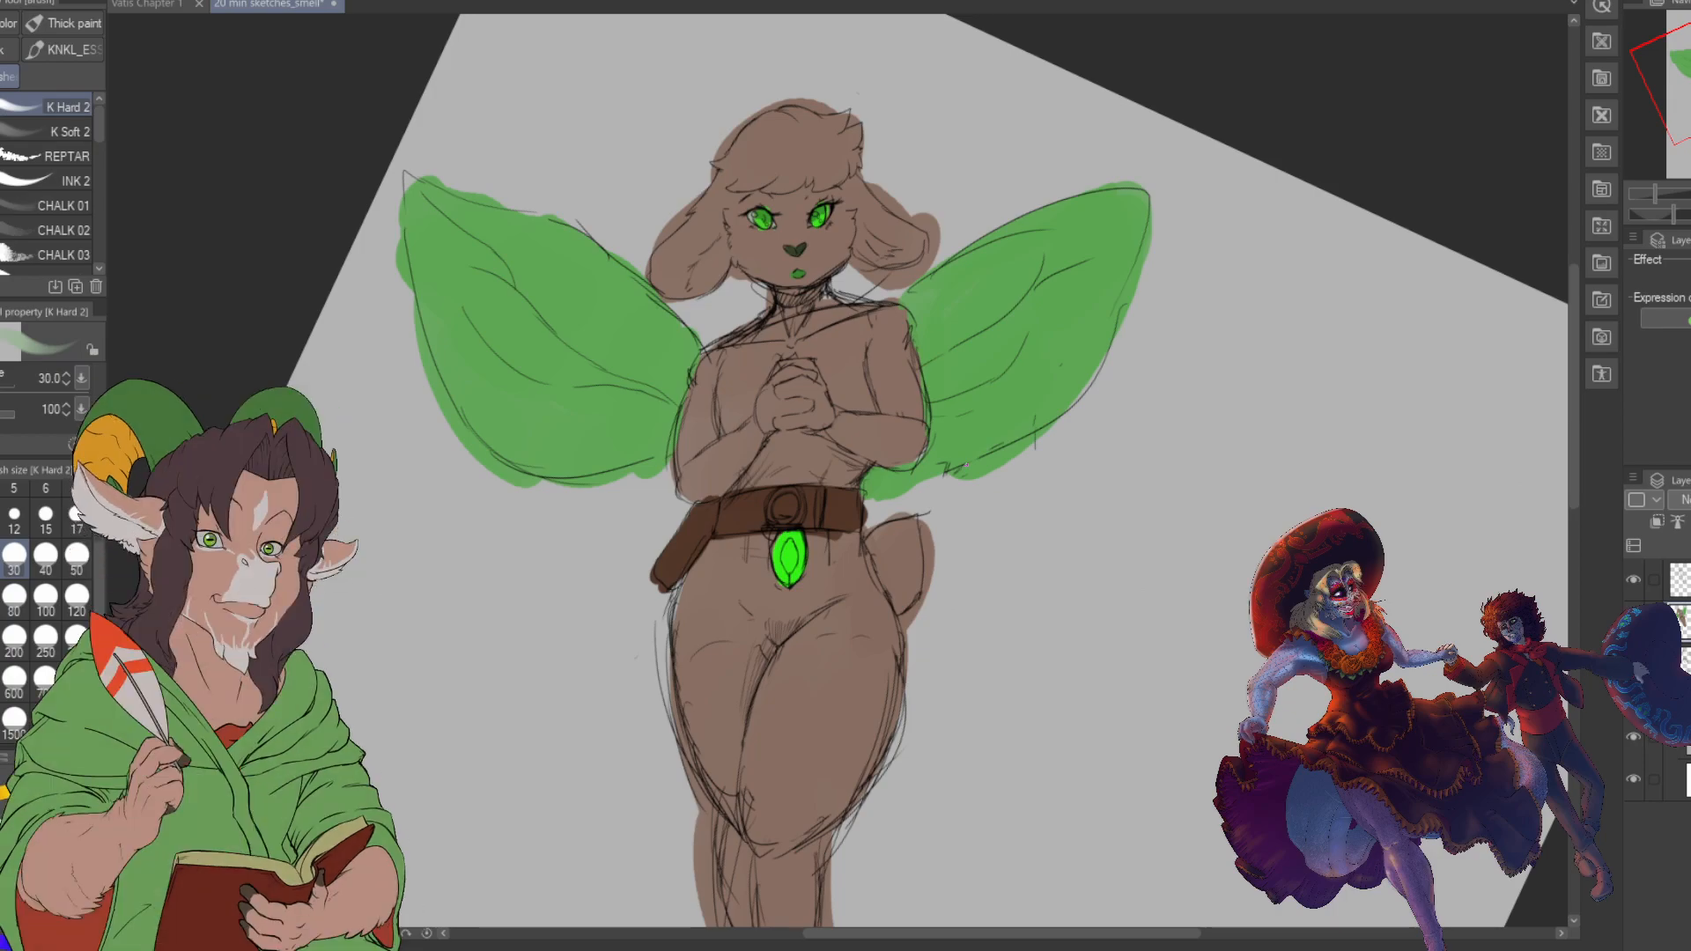
scroll(965, 451, down, 3)
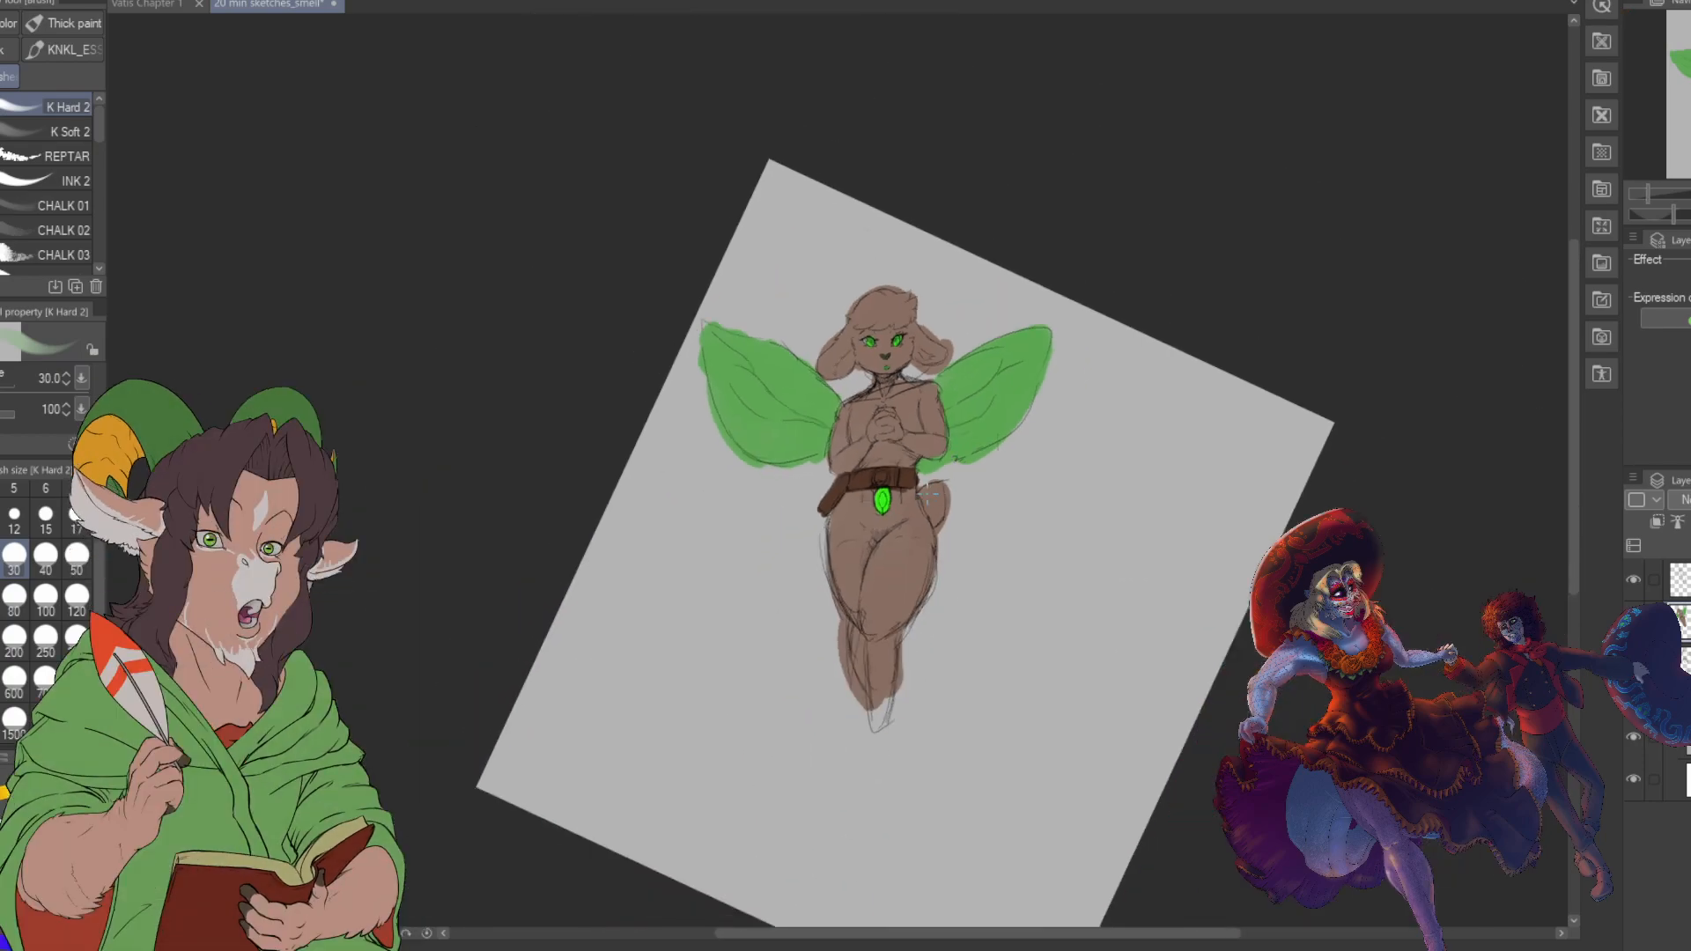
scroll(932, 498, up, 1)
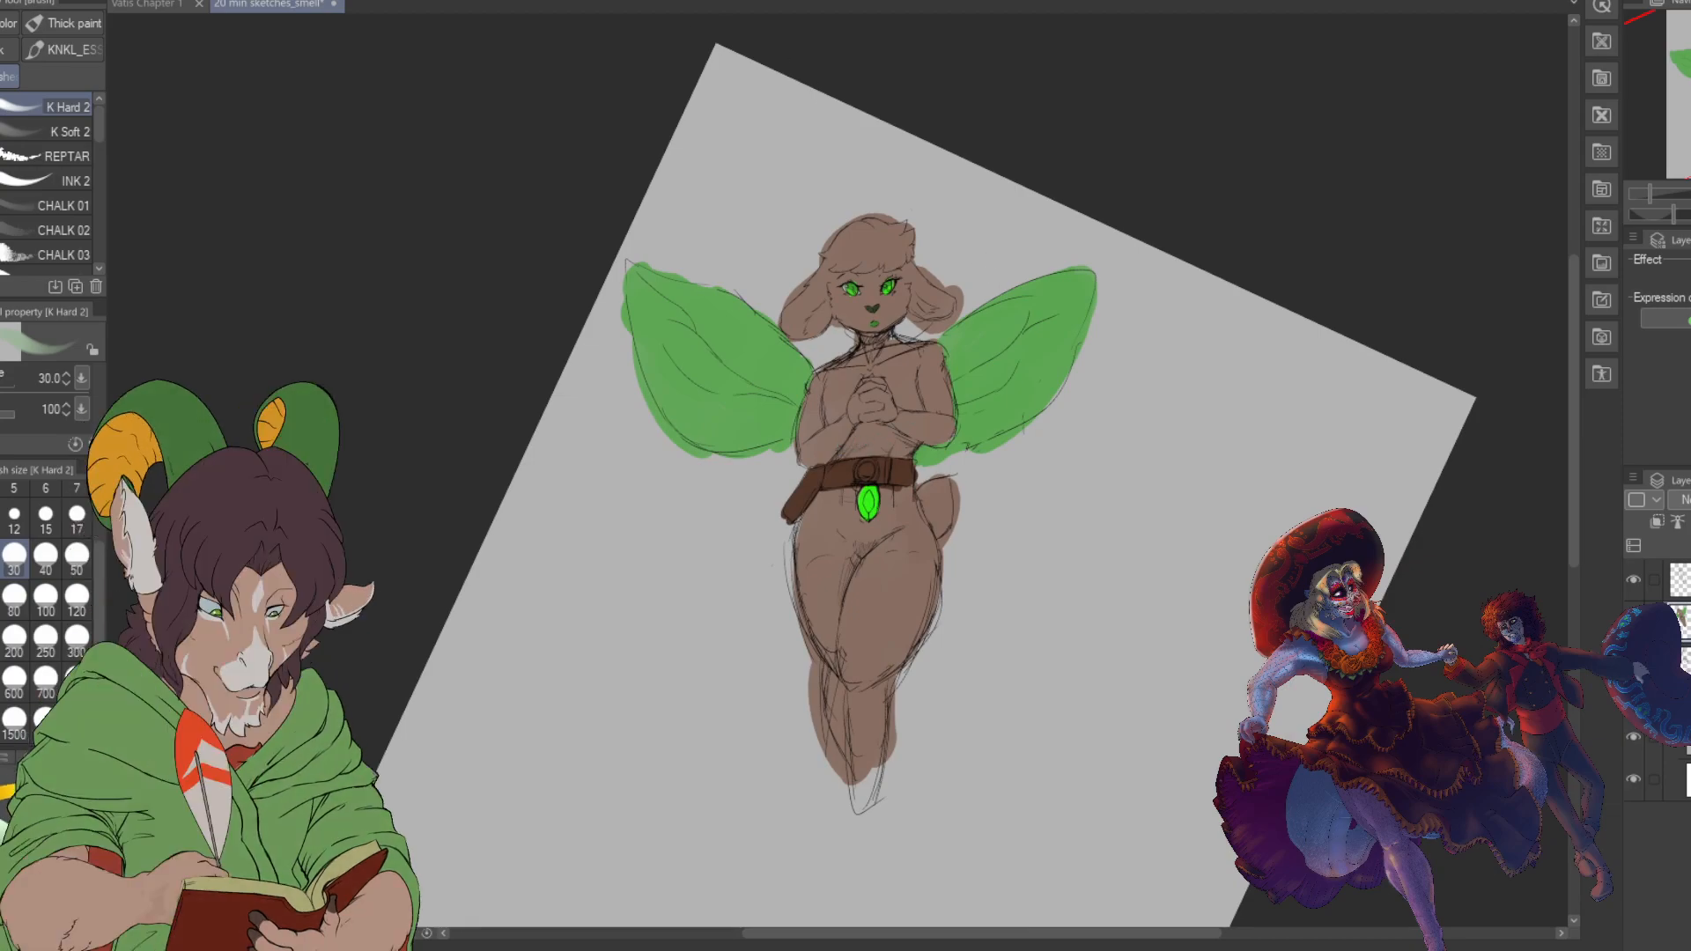
- Save the coloured character sketch and close its document
key(ctrl+s)
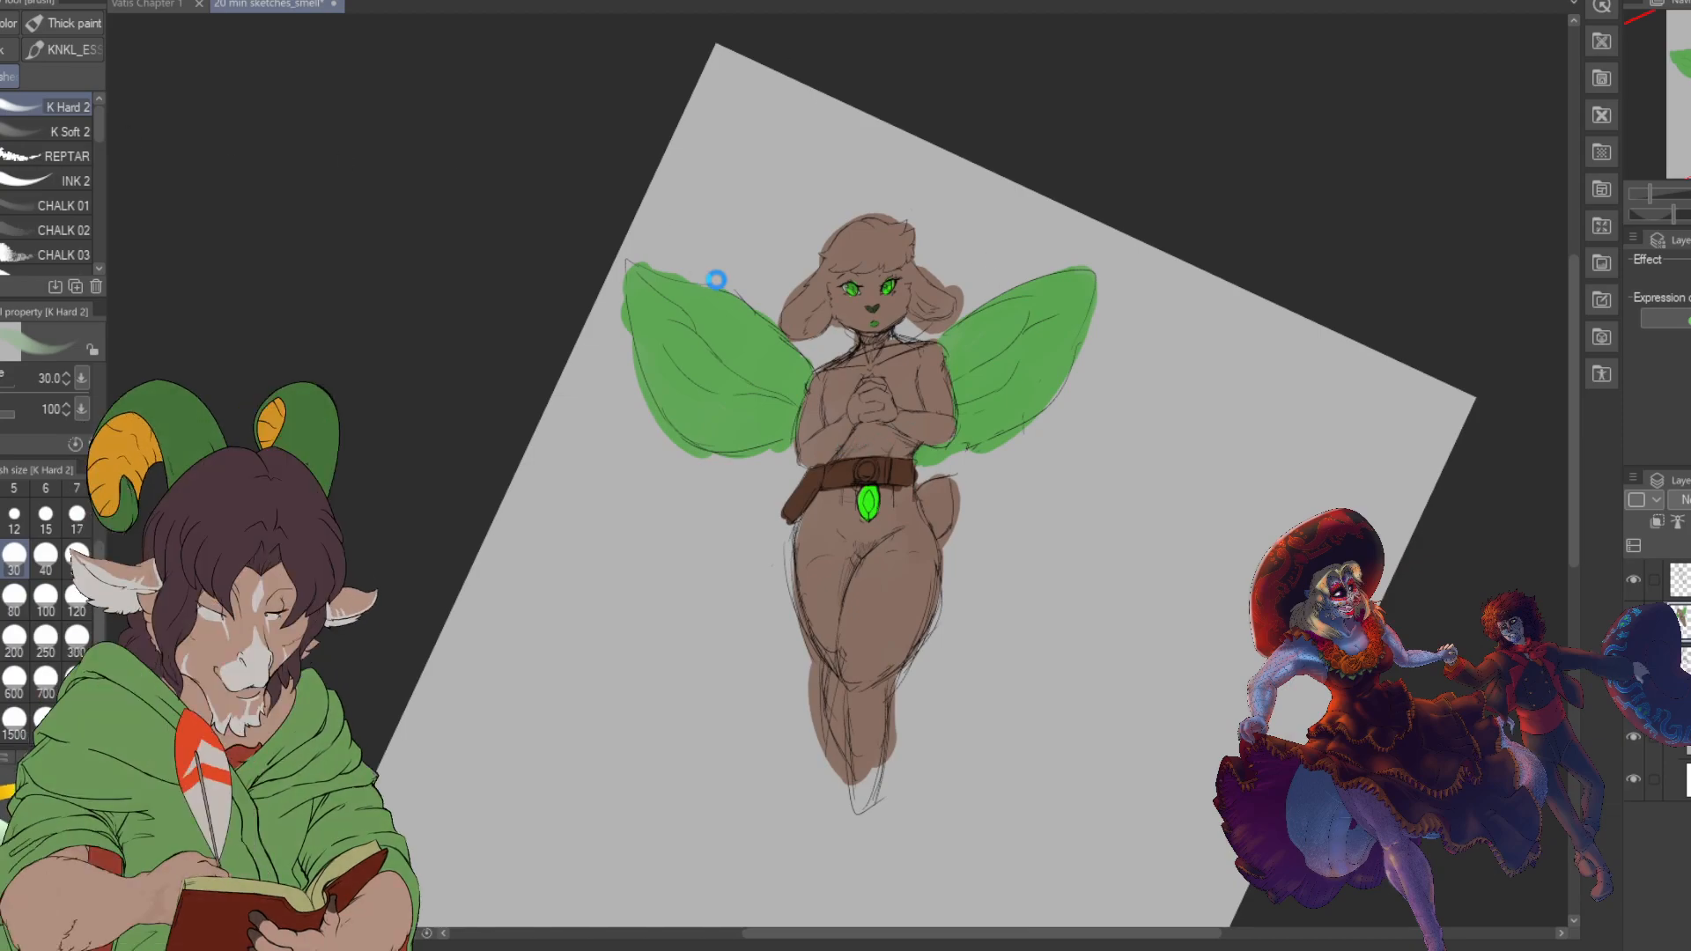
scroll(837, 298, up, 1)
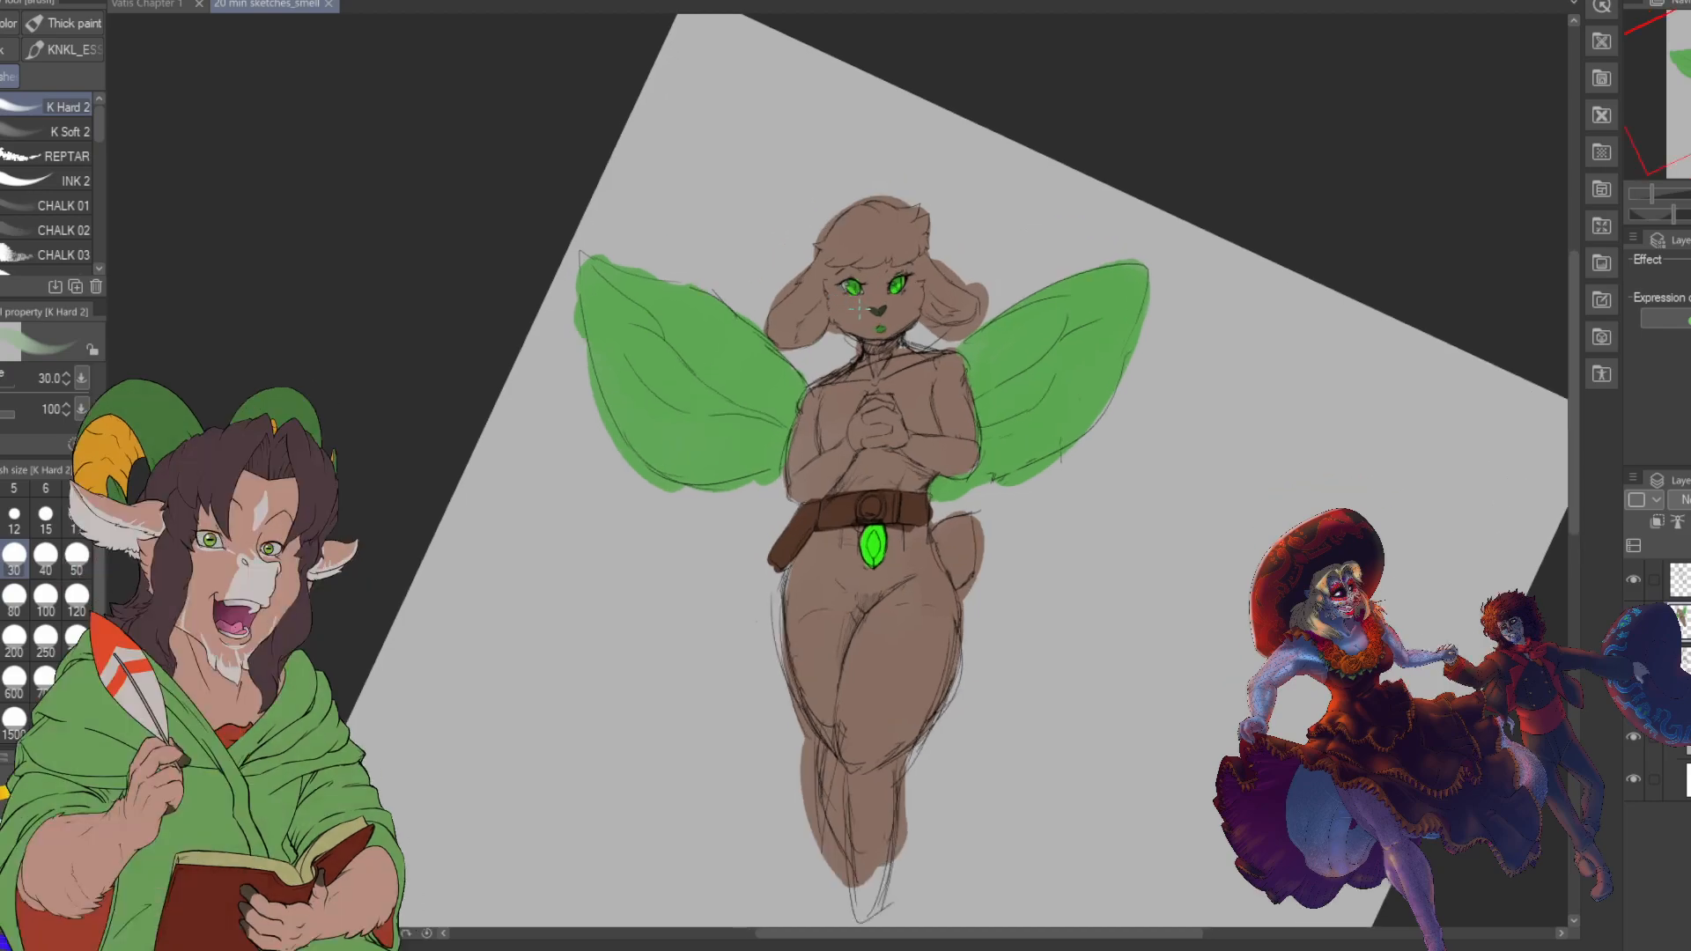
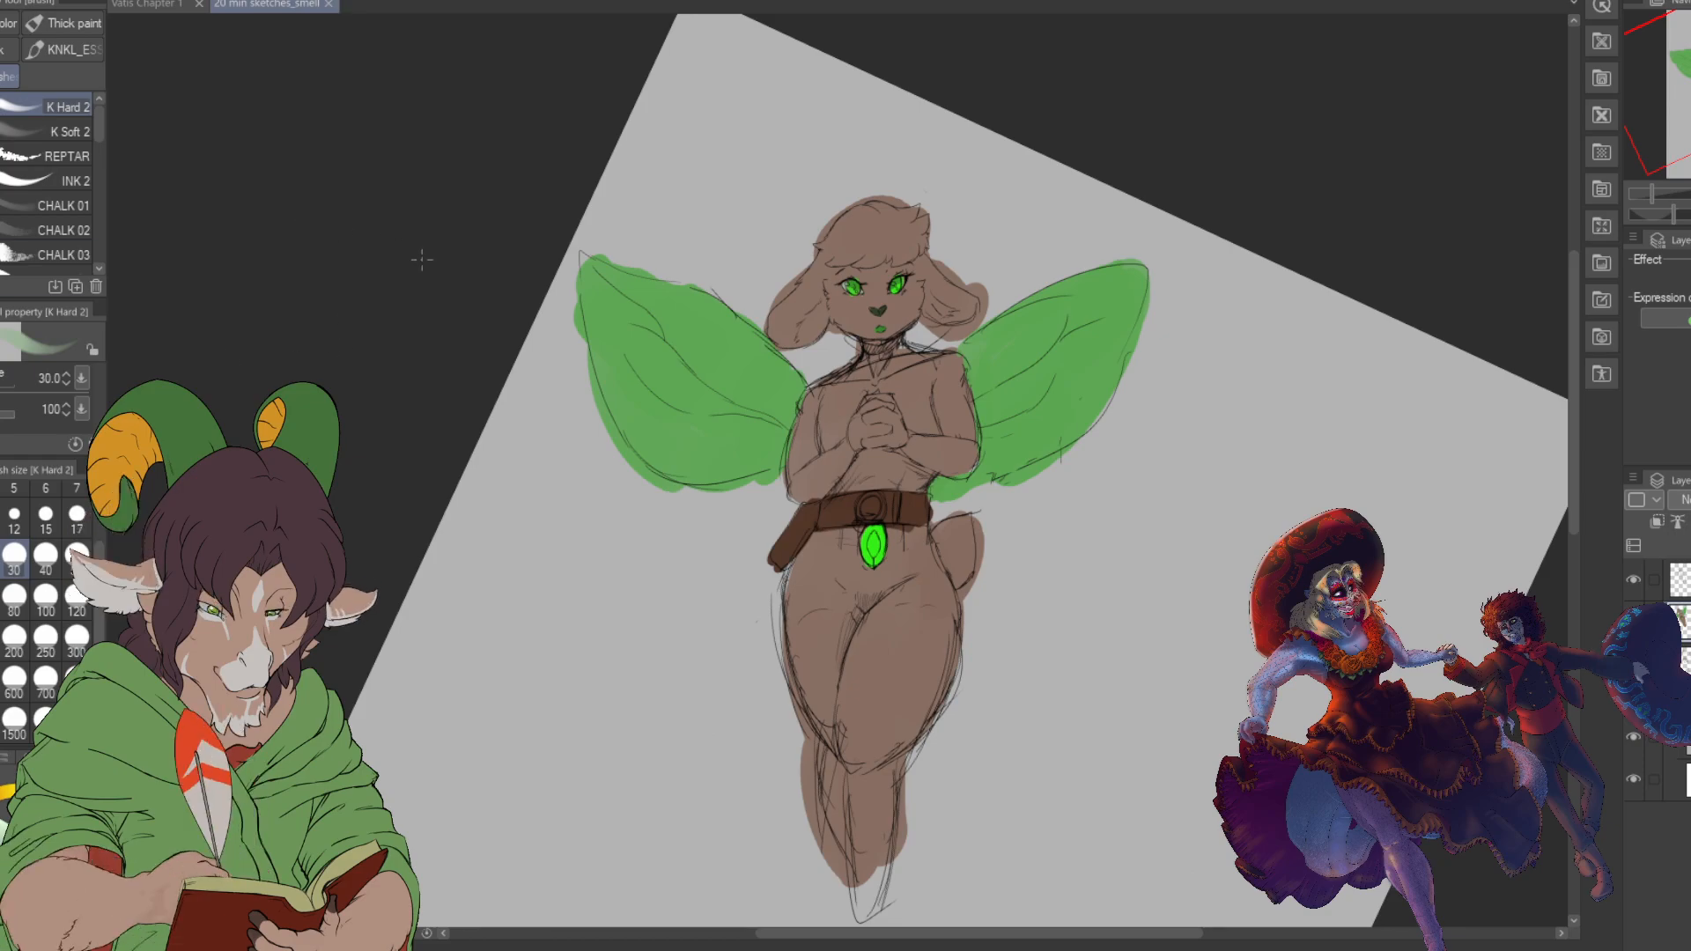
click(330, 7)
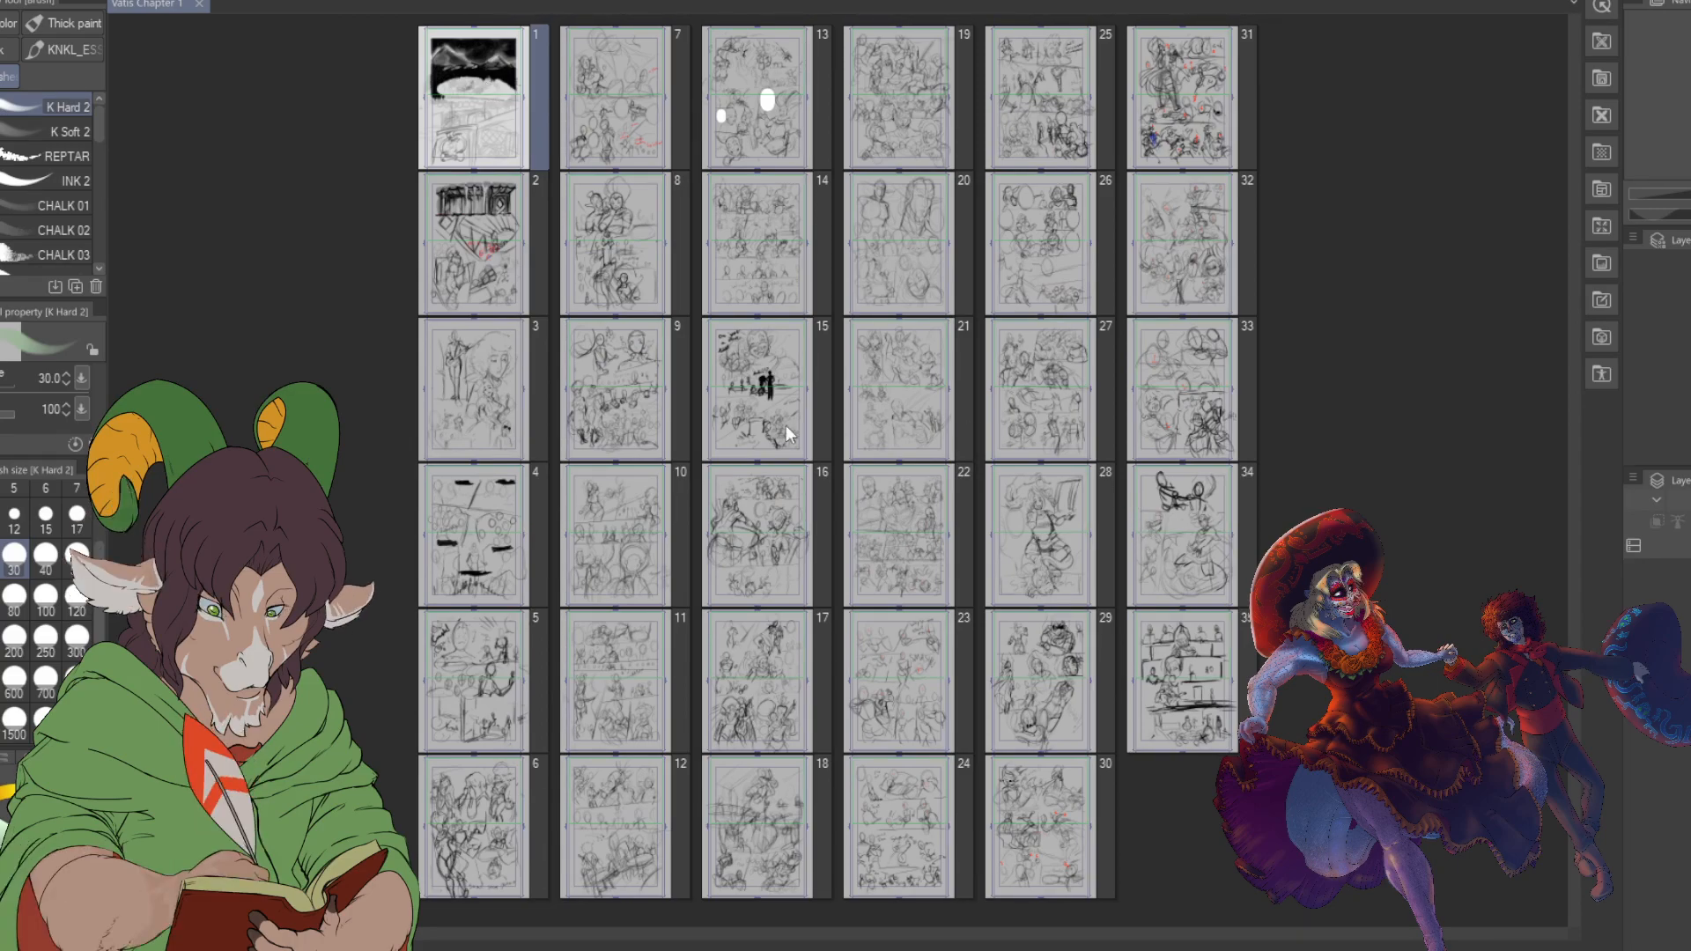
- Open page 1 of Vatis Chapter 1 for work on the town panel, and close the first town layout reference after consulting it
double_click(513, 85)
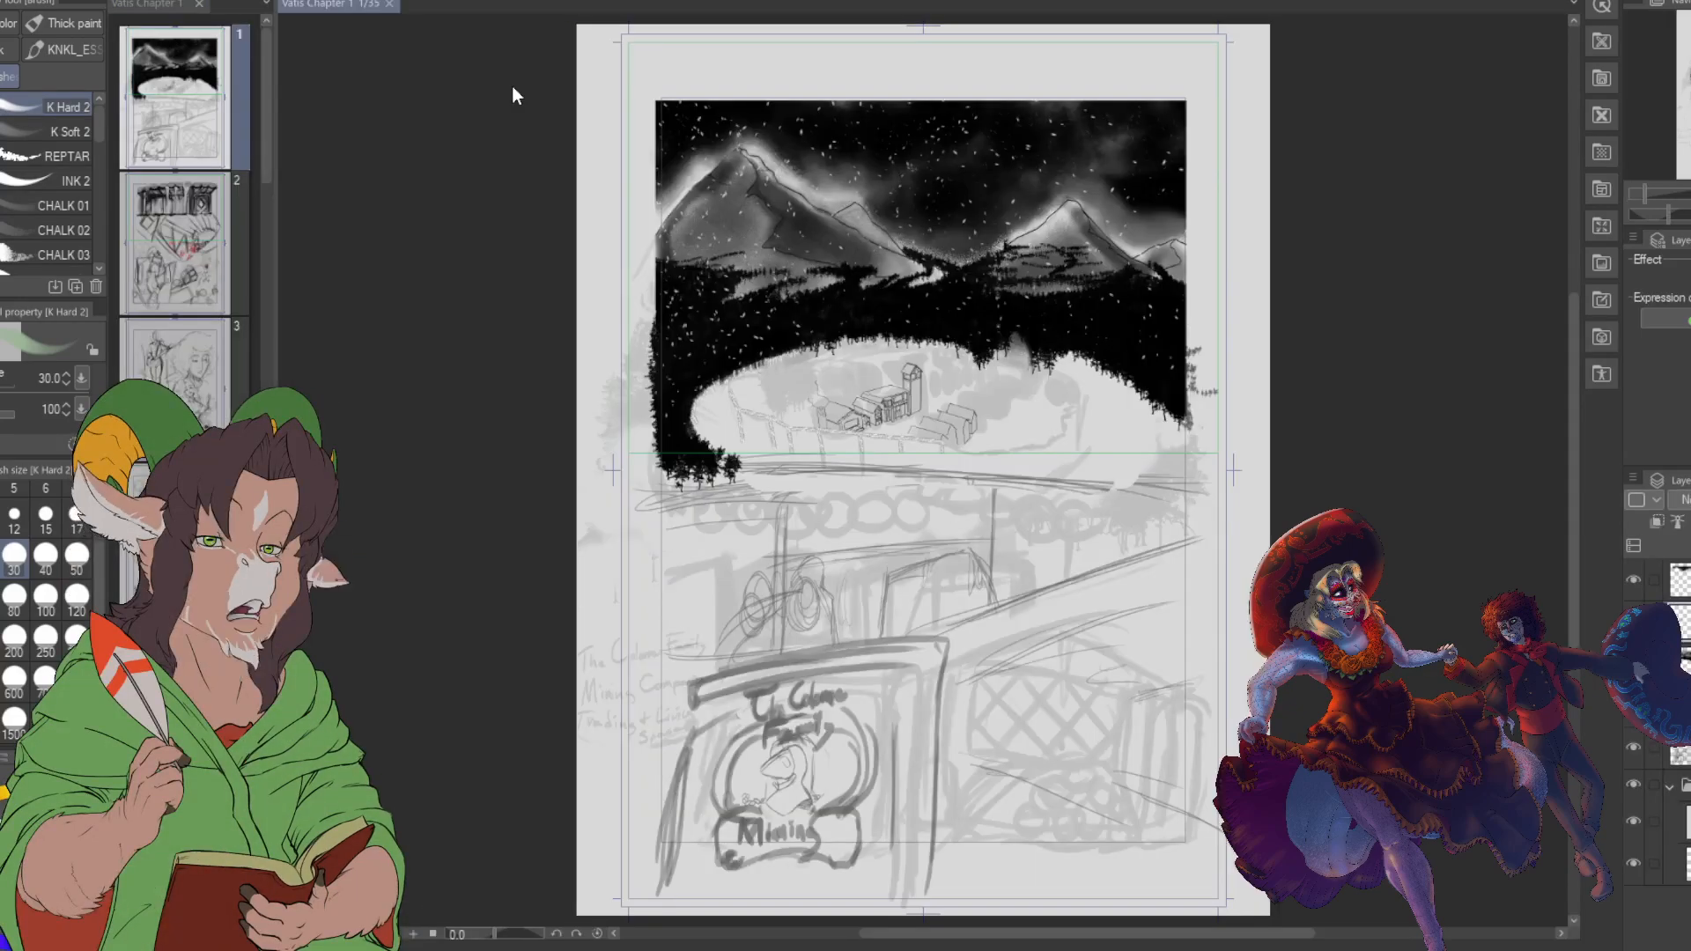
scroll(867, 440, up, 5)
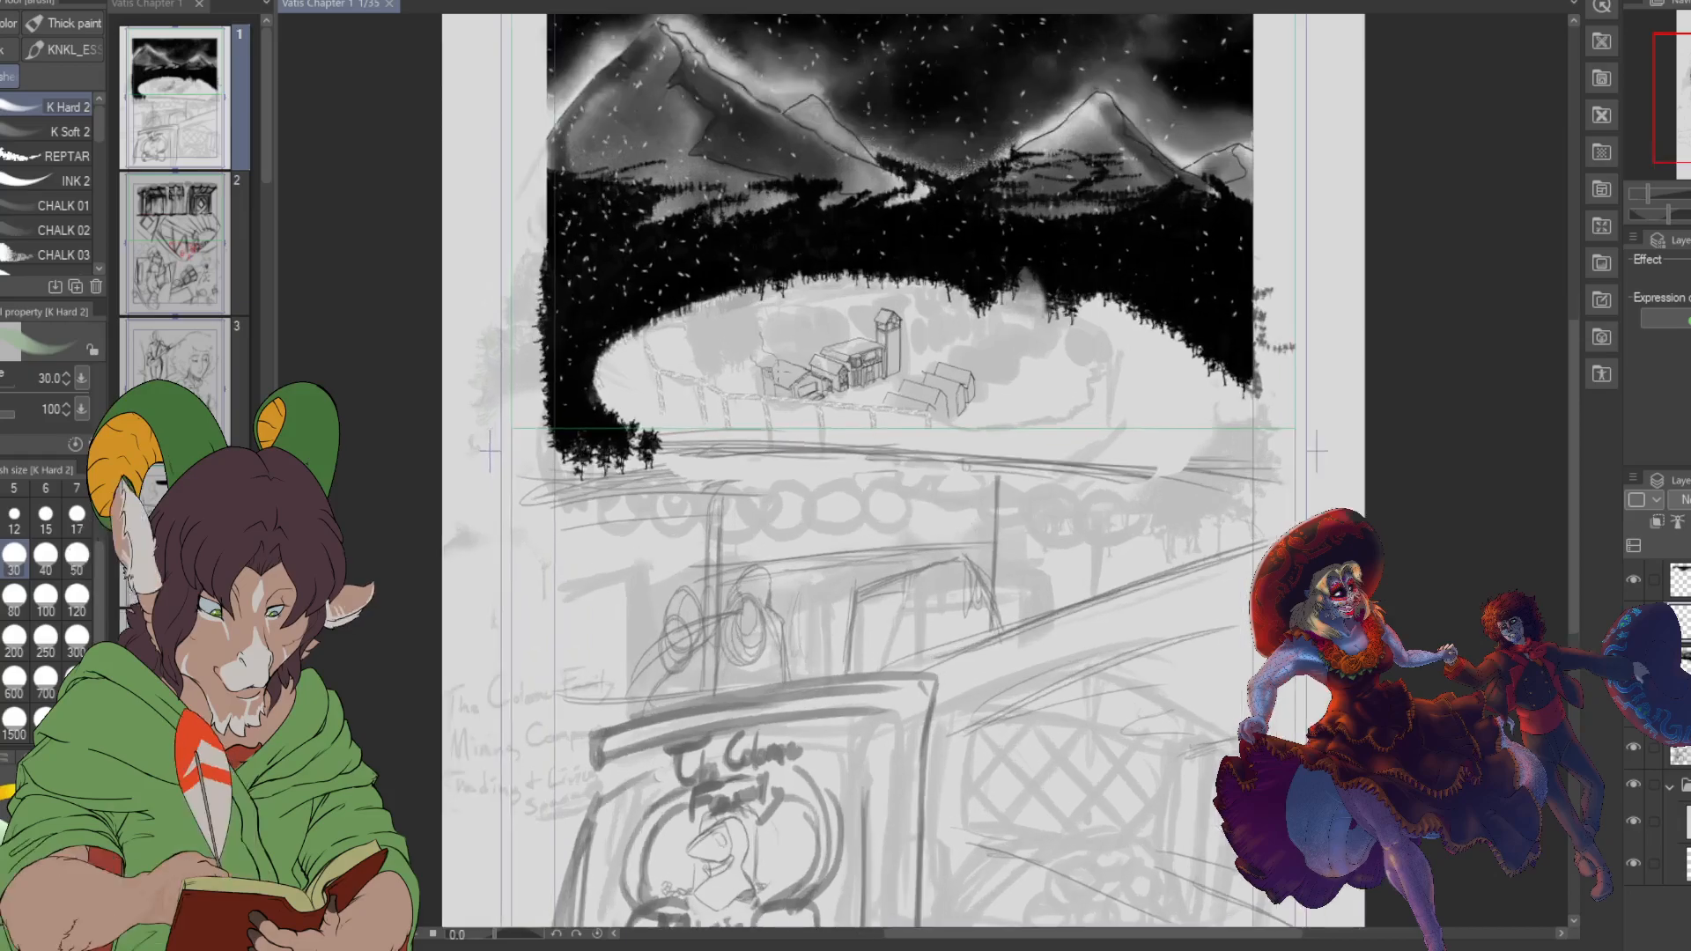
scroll(1073, 354, up, 2)
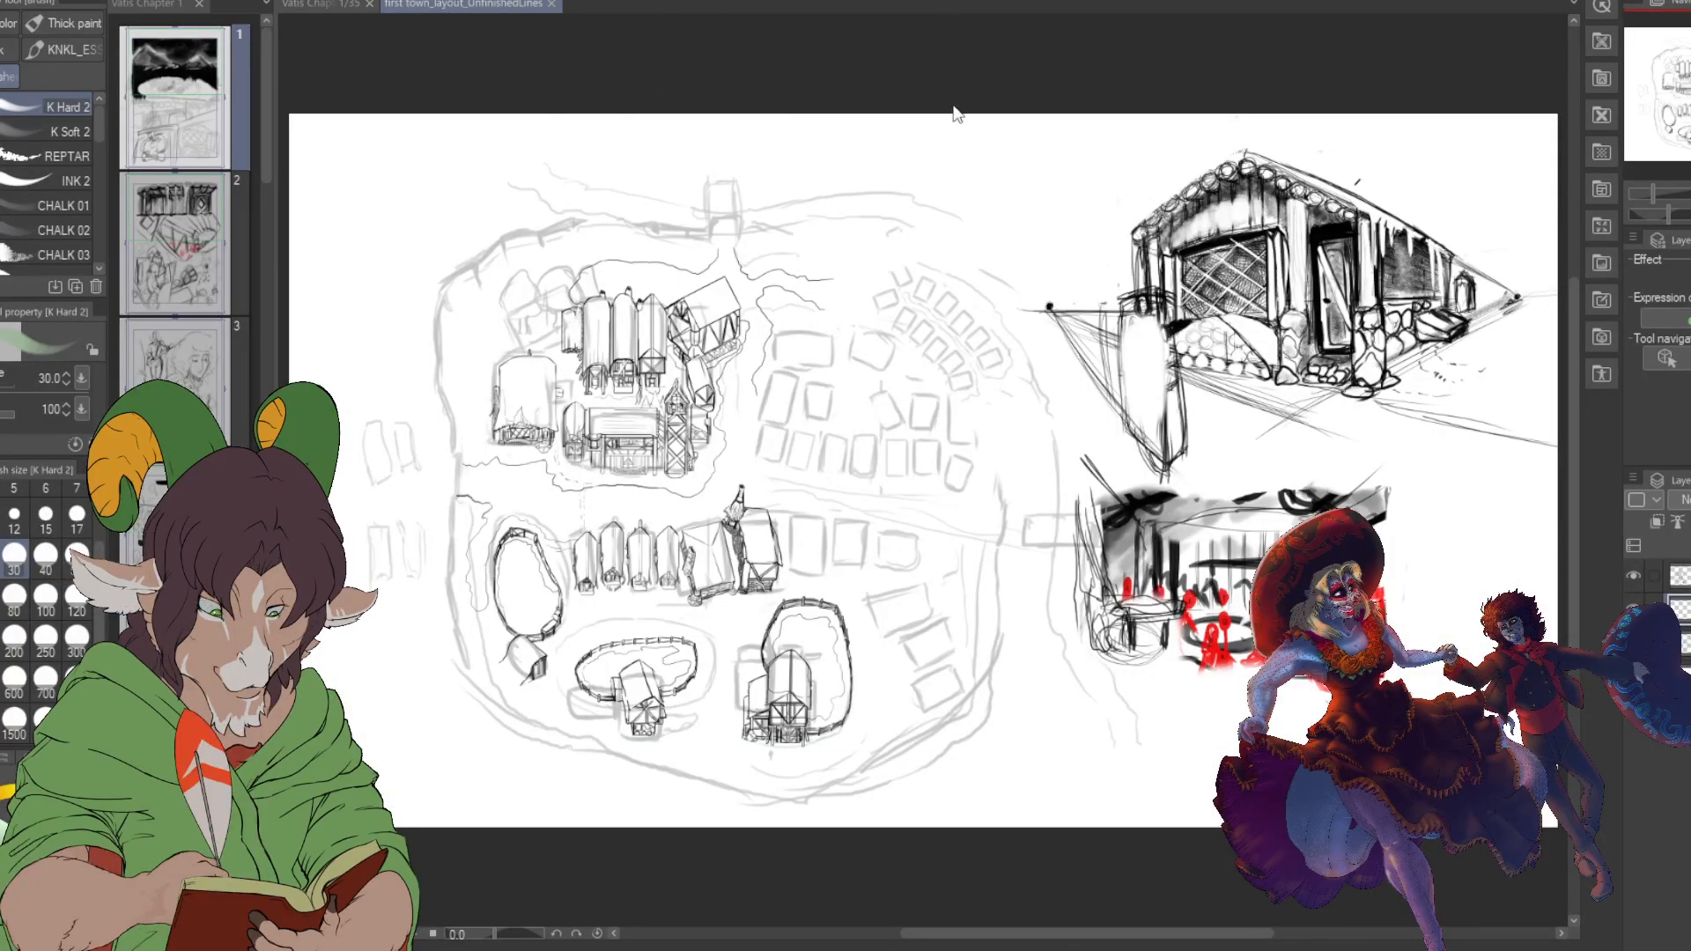
key(ctrl+w)
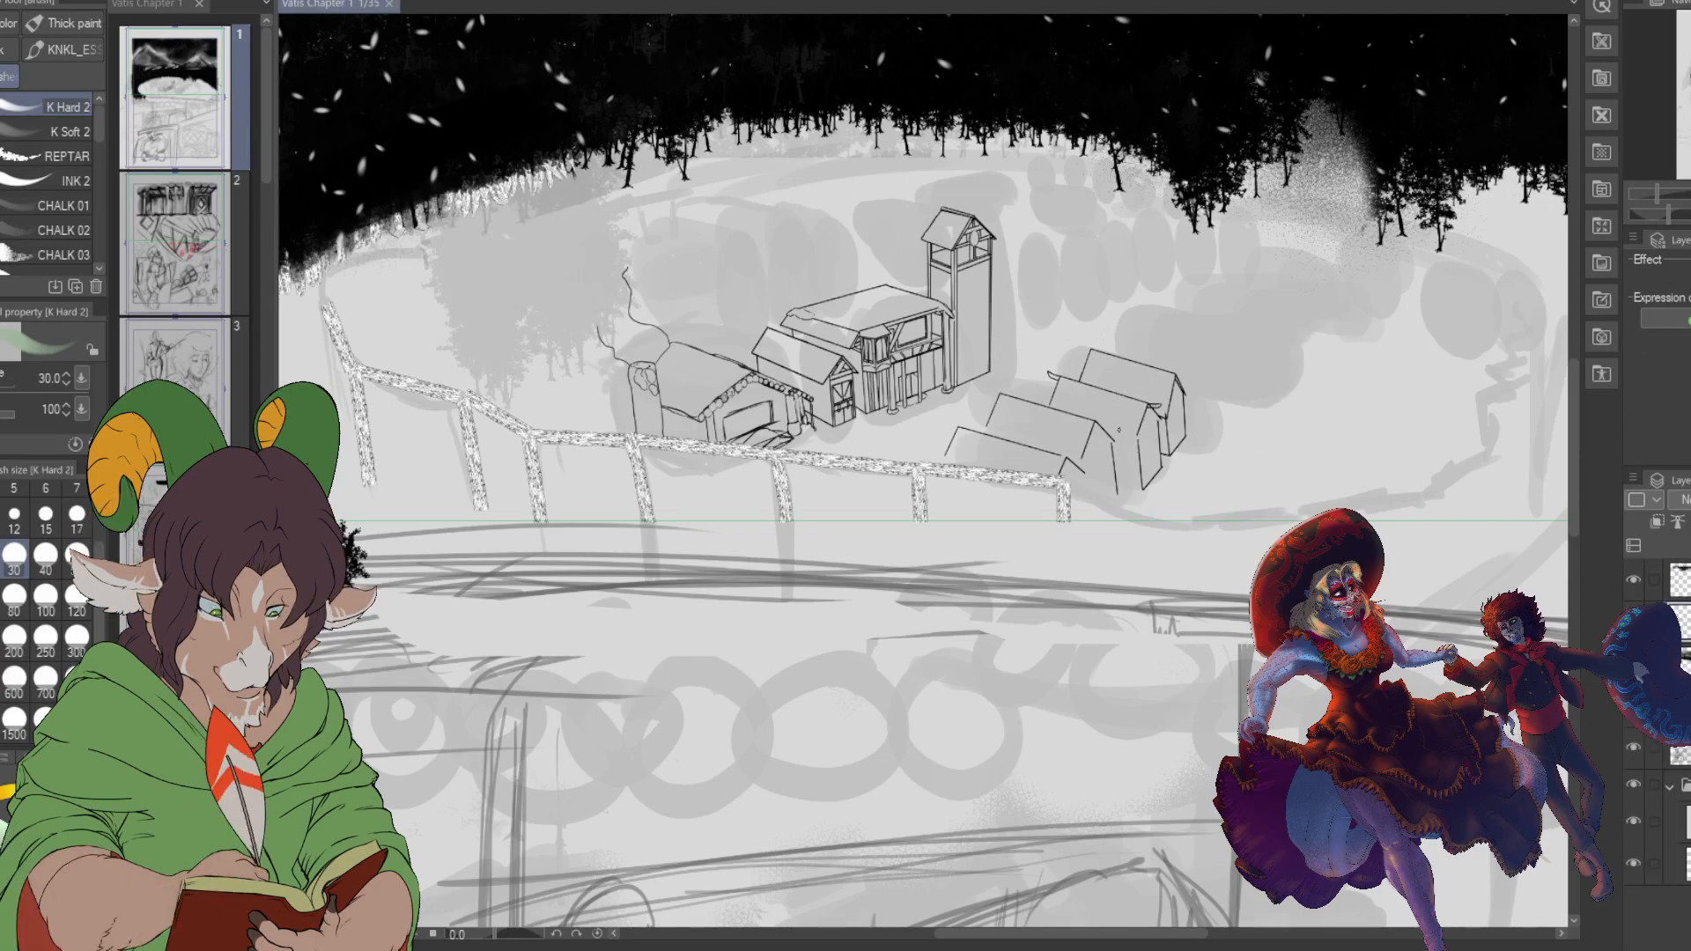
scroll(1141, 453, up, 3)
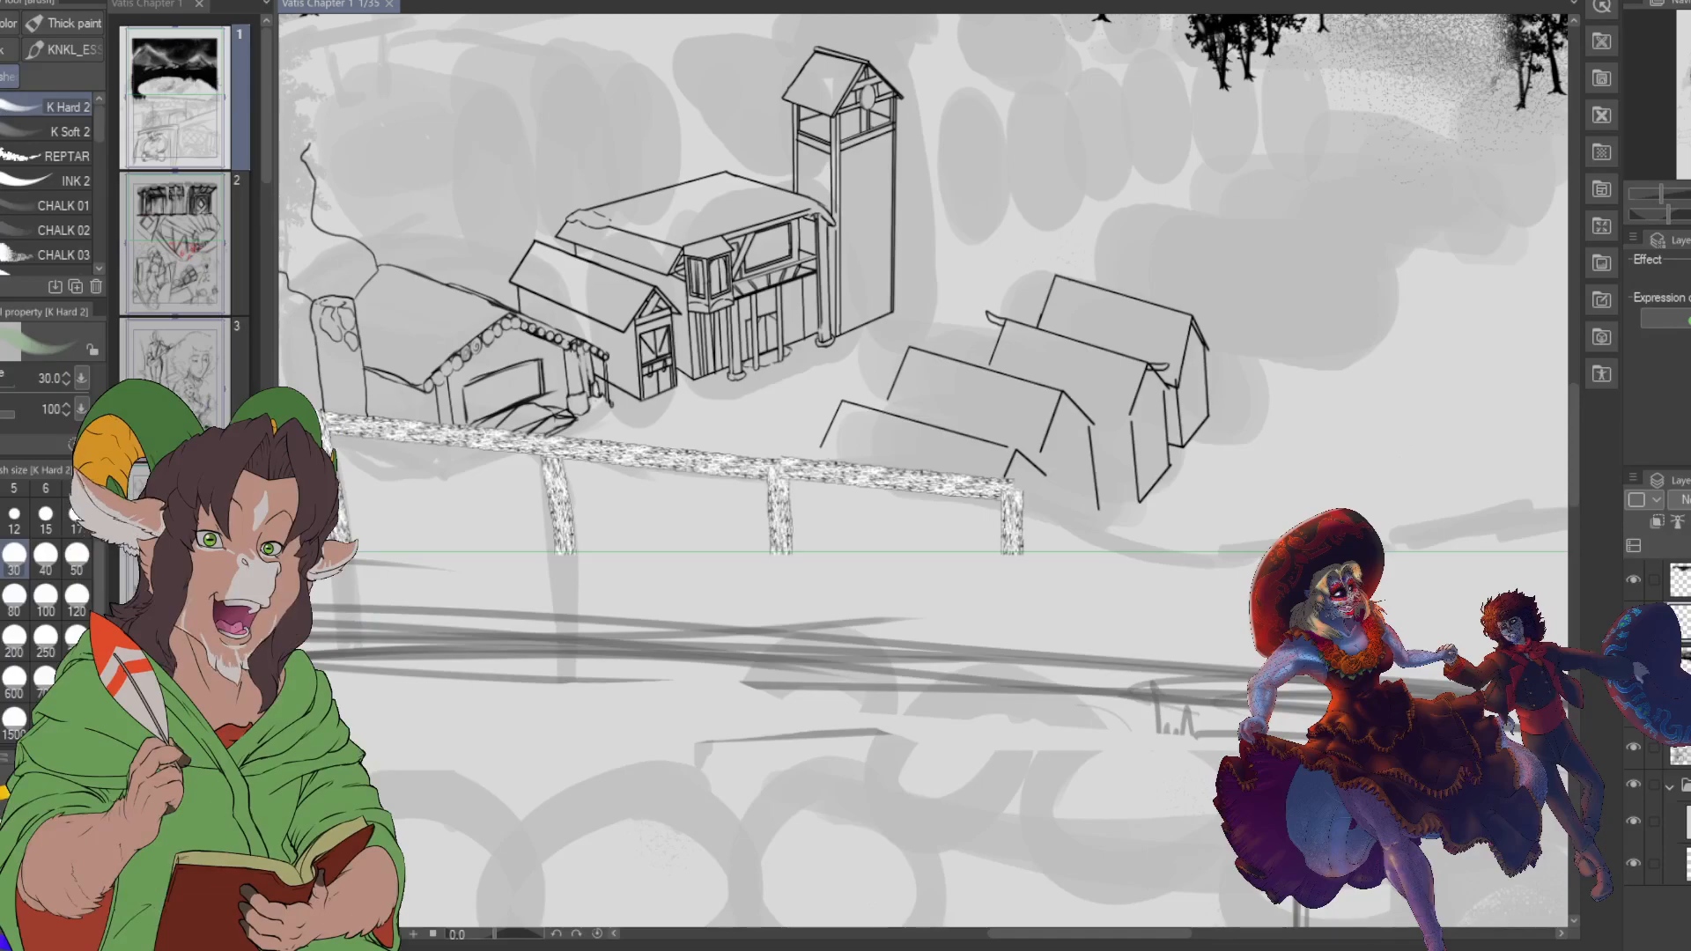
scroll(1022, 482, up, 2)
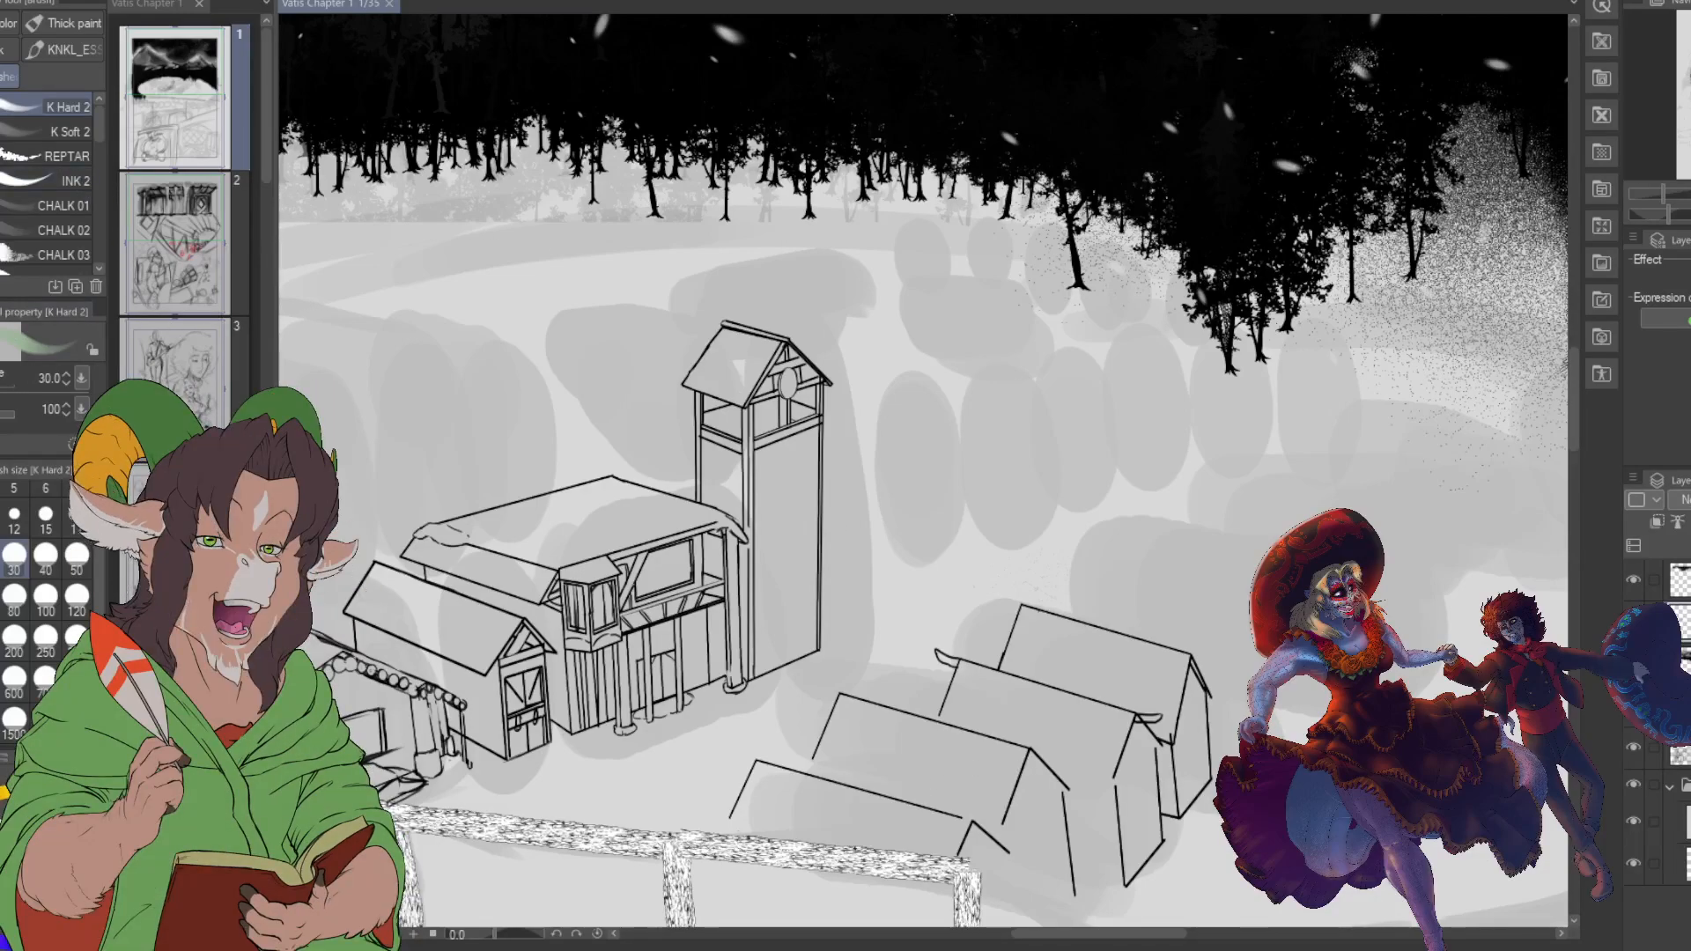
- Select the row of plain houses behind the fence with the Selection pen, scale them down, rotate them slightly clockwise, and deselect
key(m)
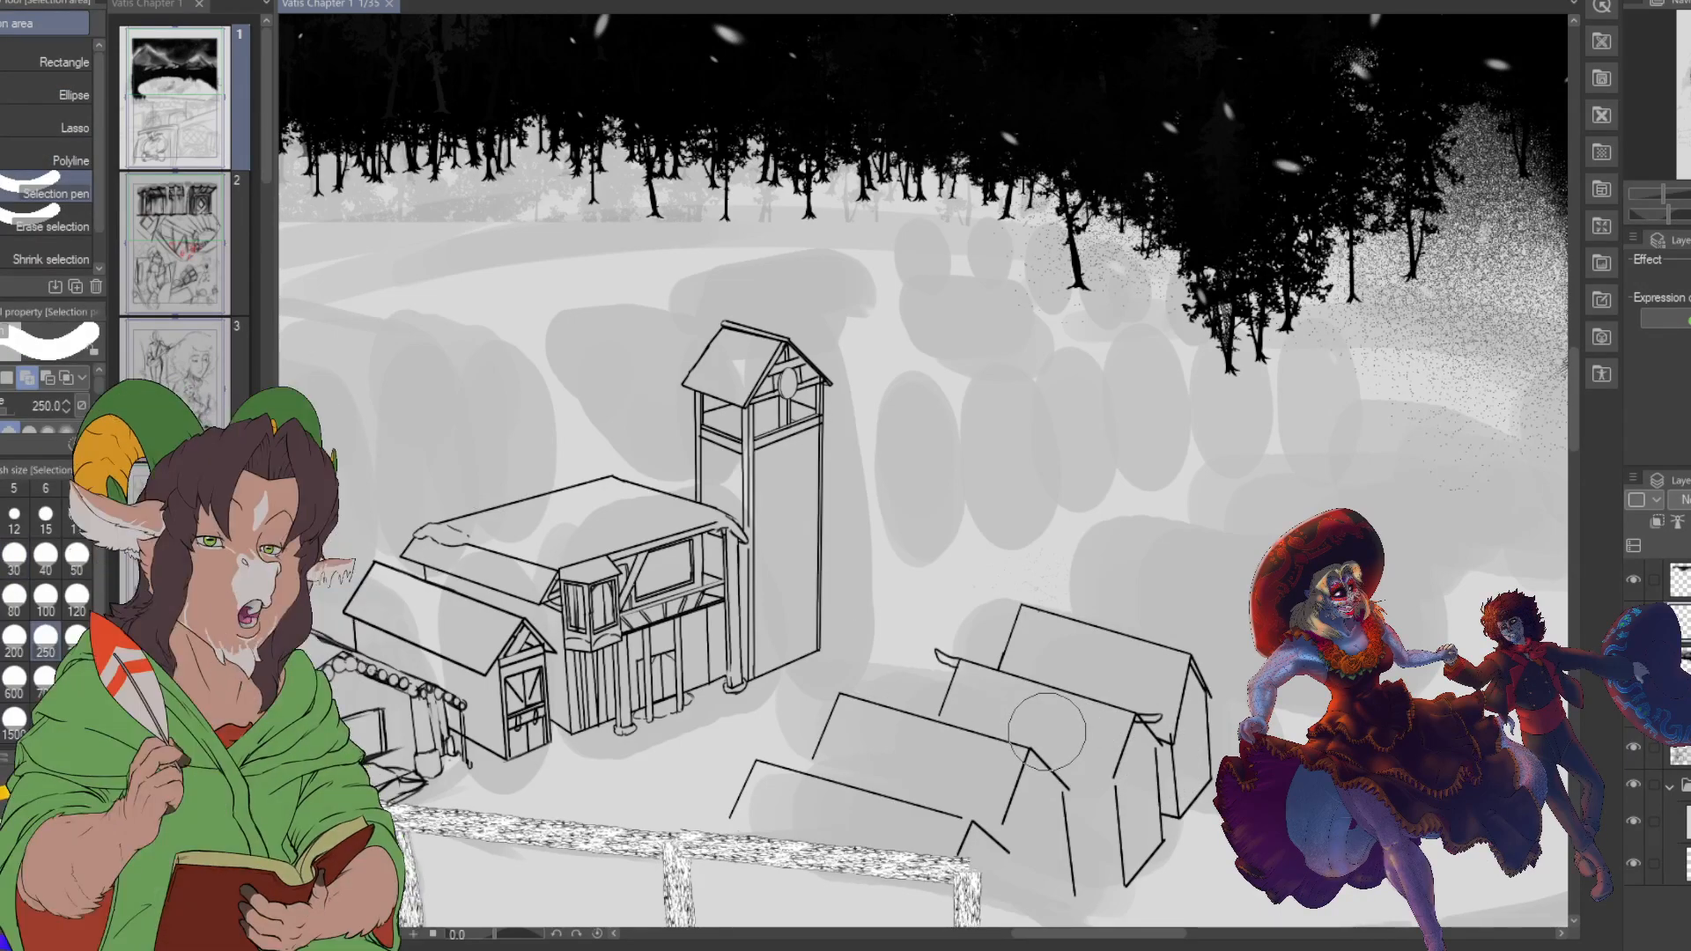
mouse_move(741, 786)
mouse_down()
mouse_move(858, 758)
mouse_move(793, 722)
mouse_move(925, 806)
mouse_move(1070, 828)
mouse_move(1039, 749)
mouse_move(1154, 837)
mouse_move(1185, 665)
mouse_move(991, 766)
mouse_move(960, 669)
mouse_move(1013, 599)
mouse_move(1056, 652)
mouse_up()
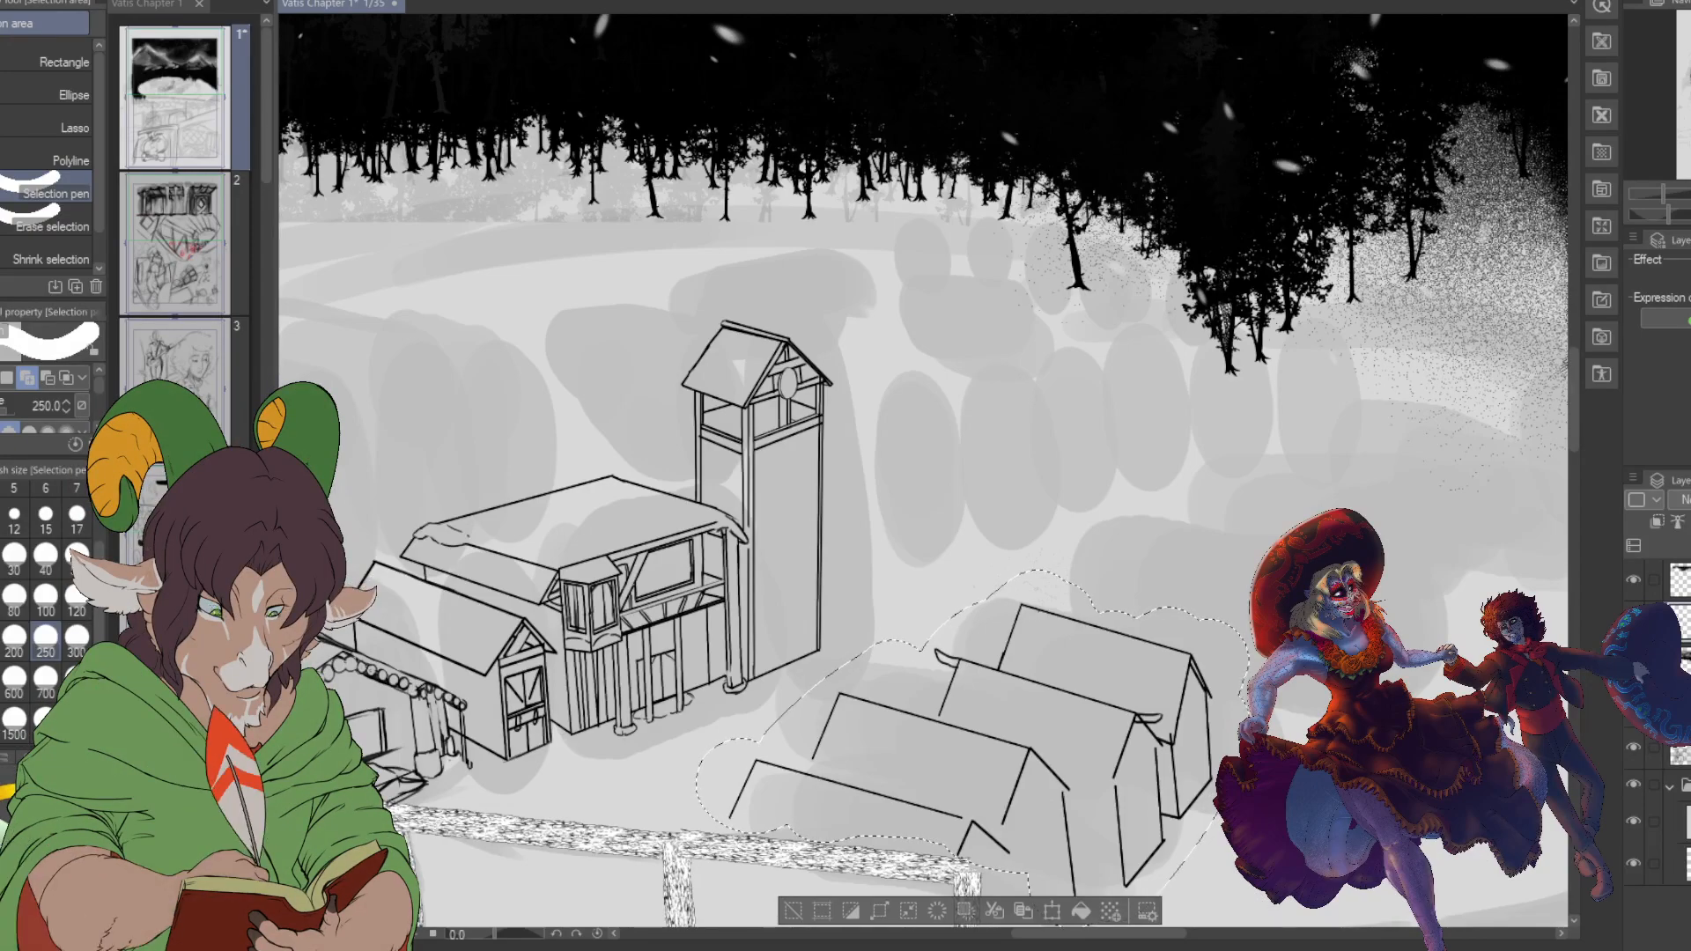
click(1055, 910)
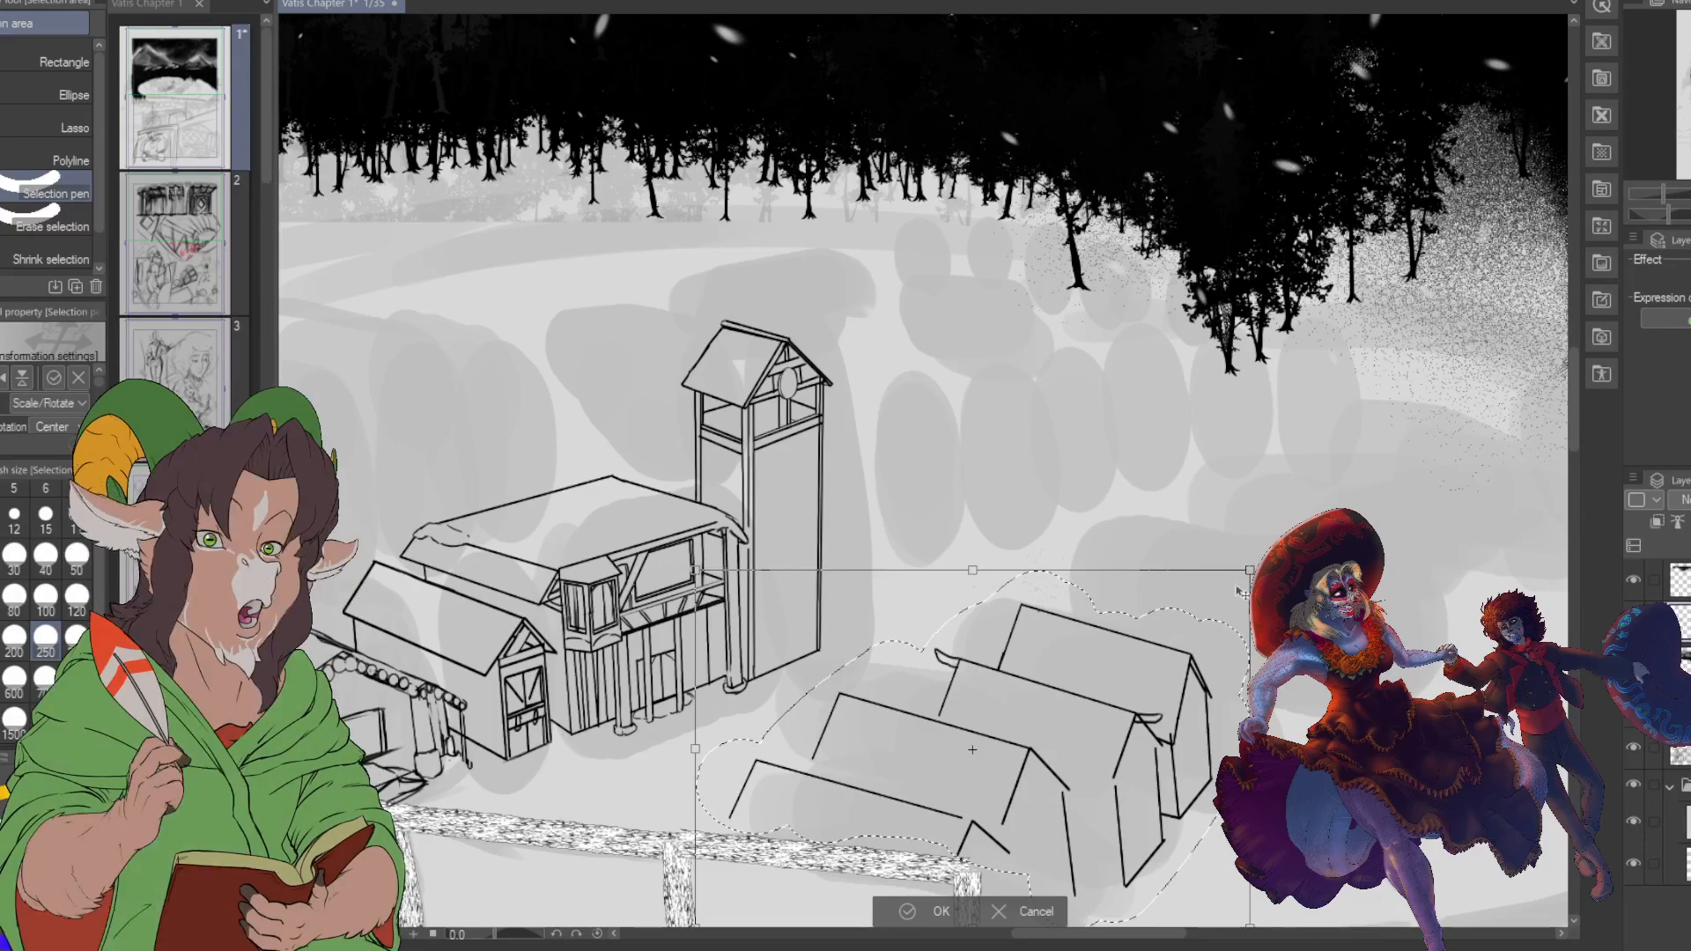
drag(1251, 571, 1116, 655)
drag(1062, 739, 1098, 725)
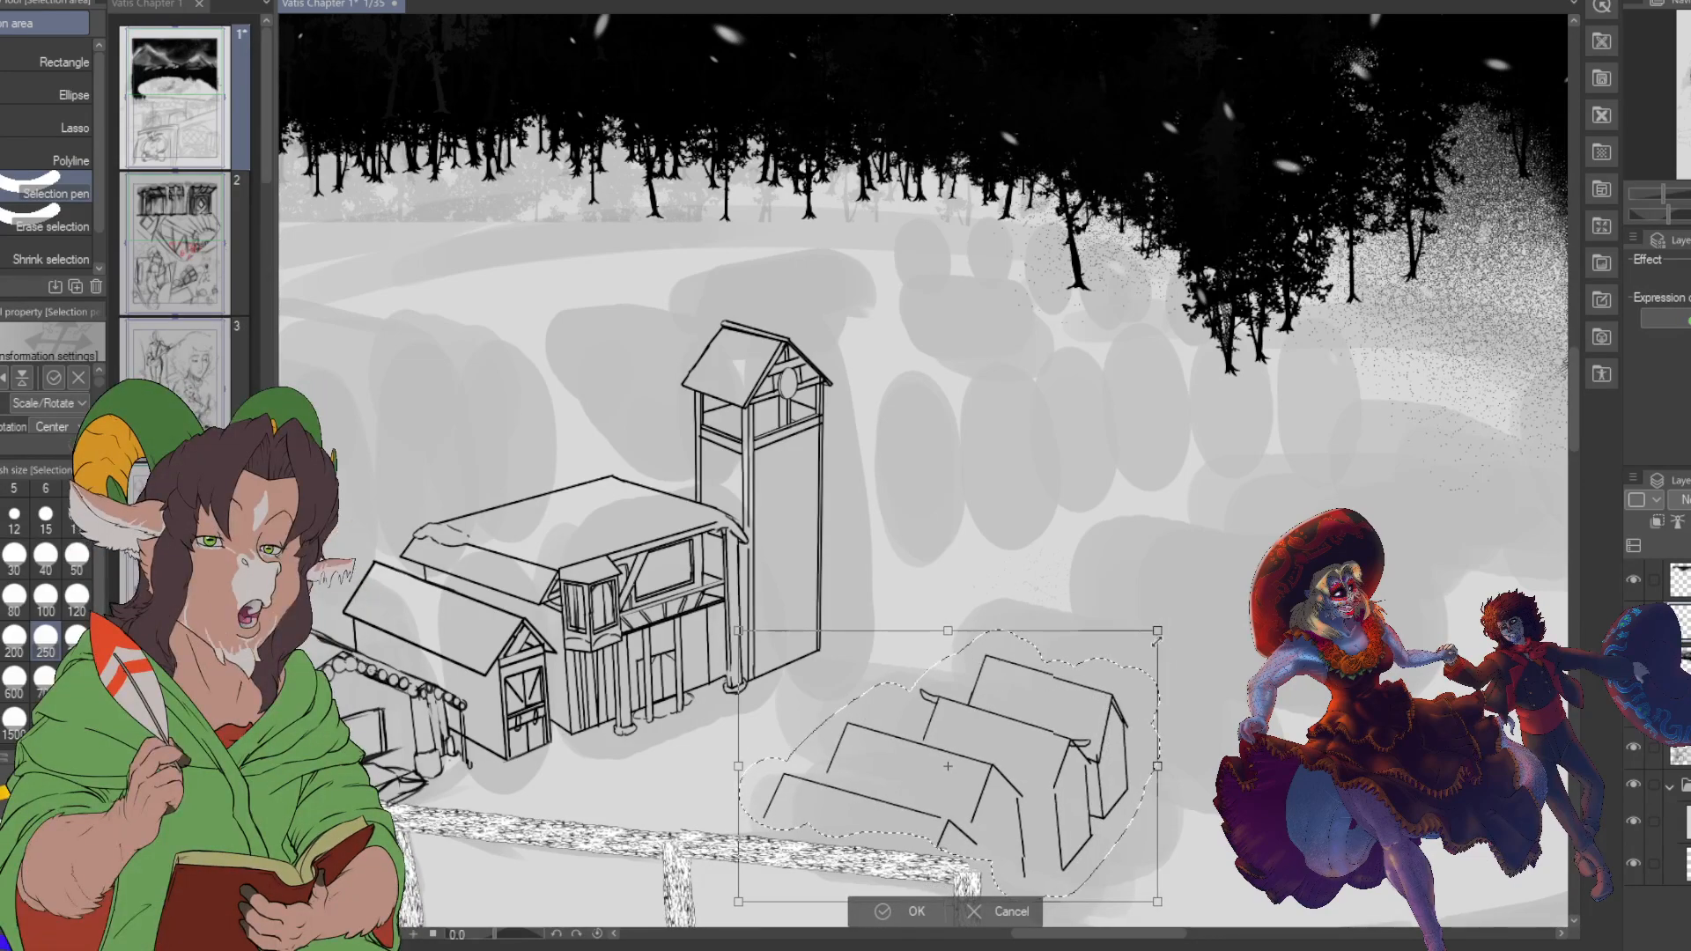
drag(1161, 640, 1195, 636)
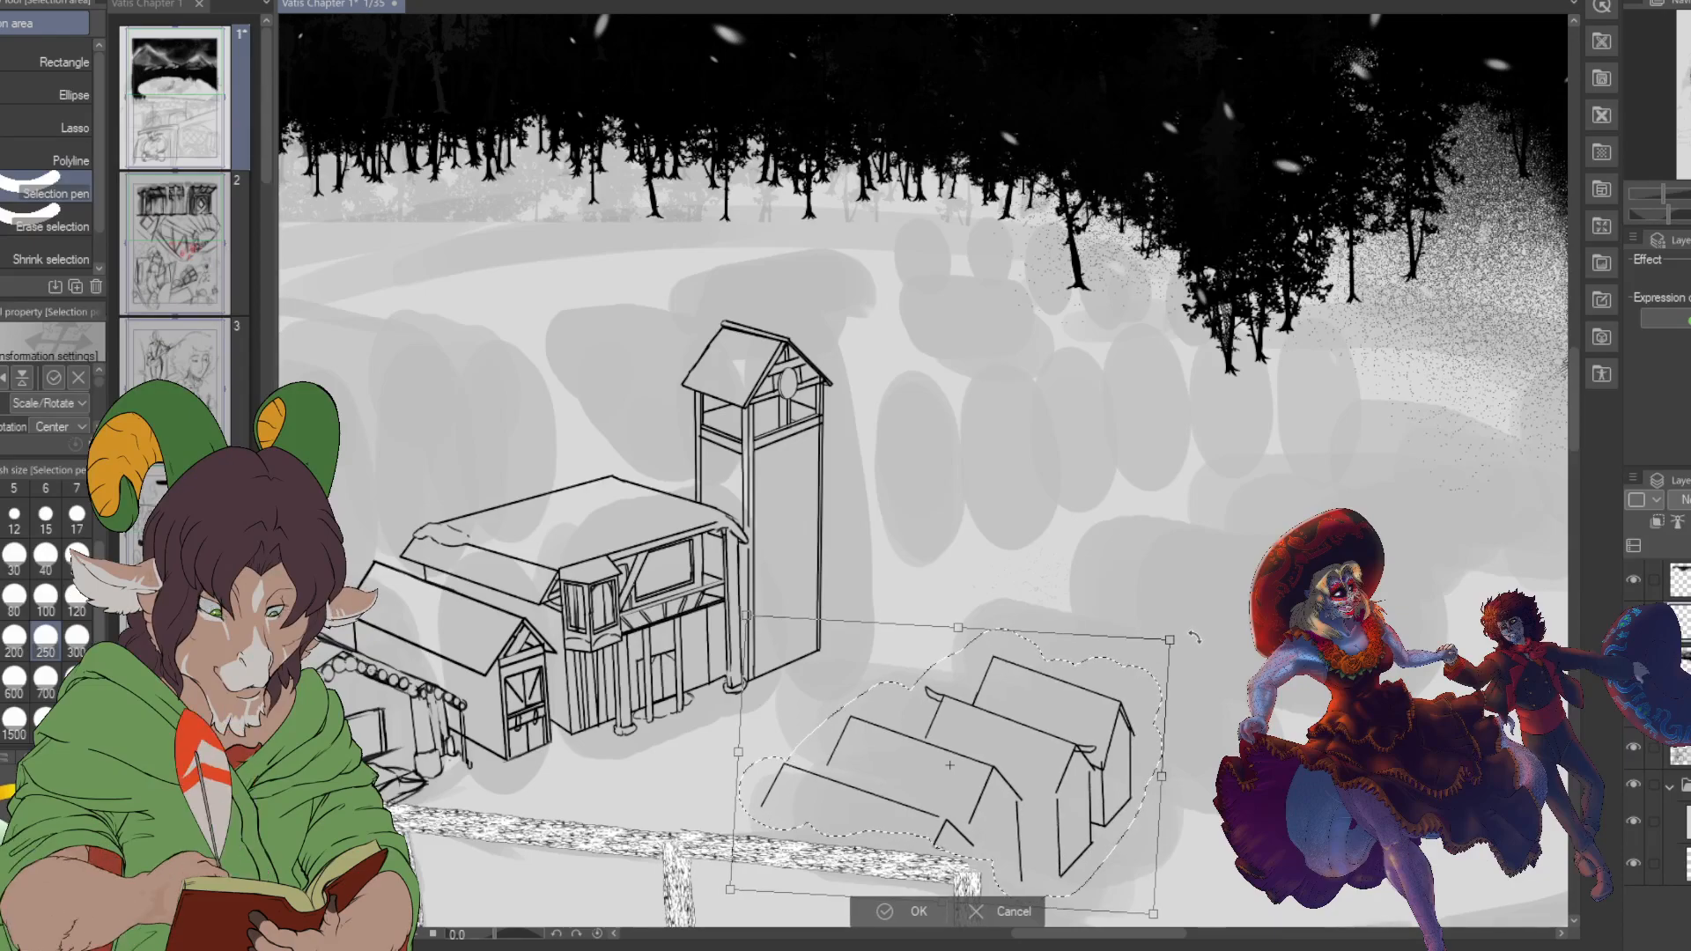
click(919, 913)
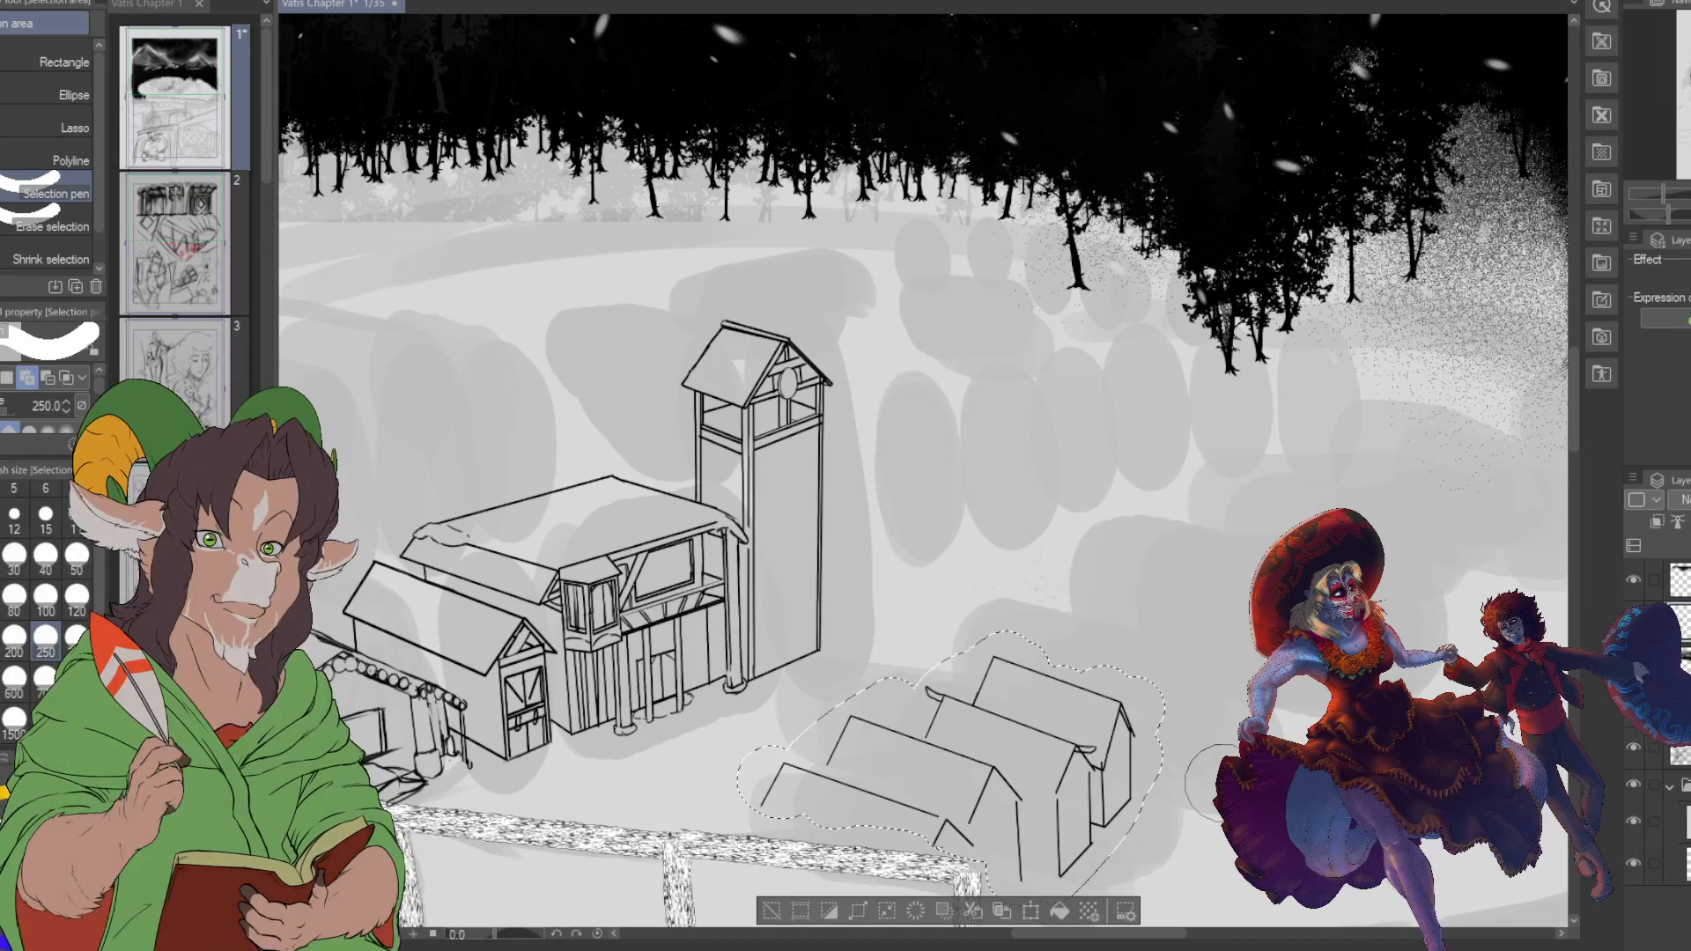
key(ctrl+d)
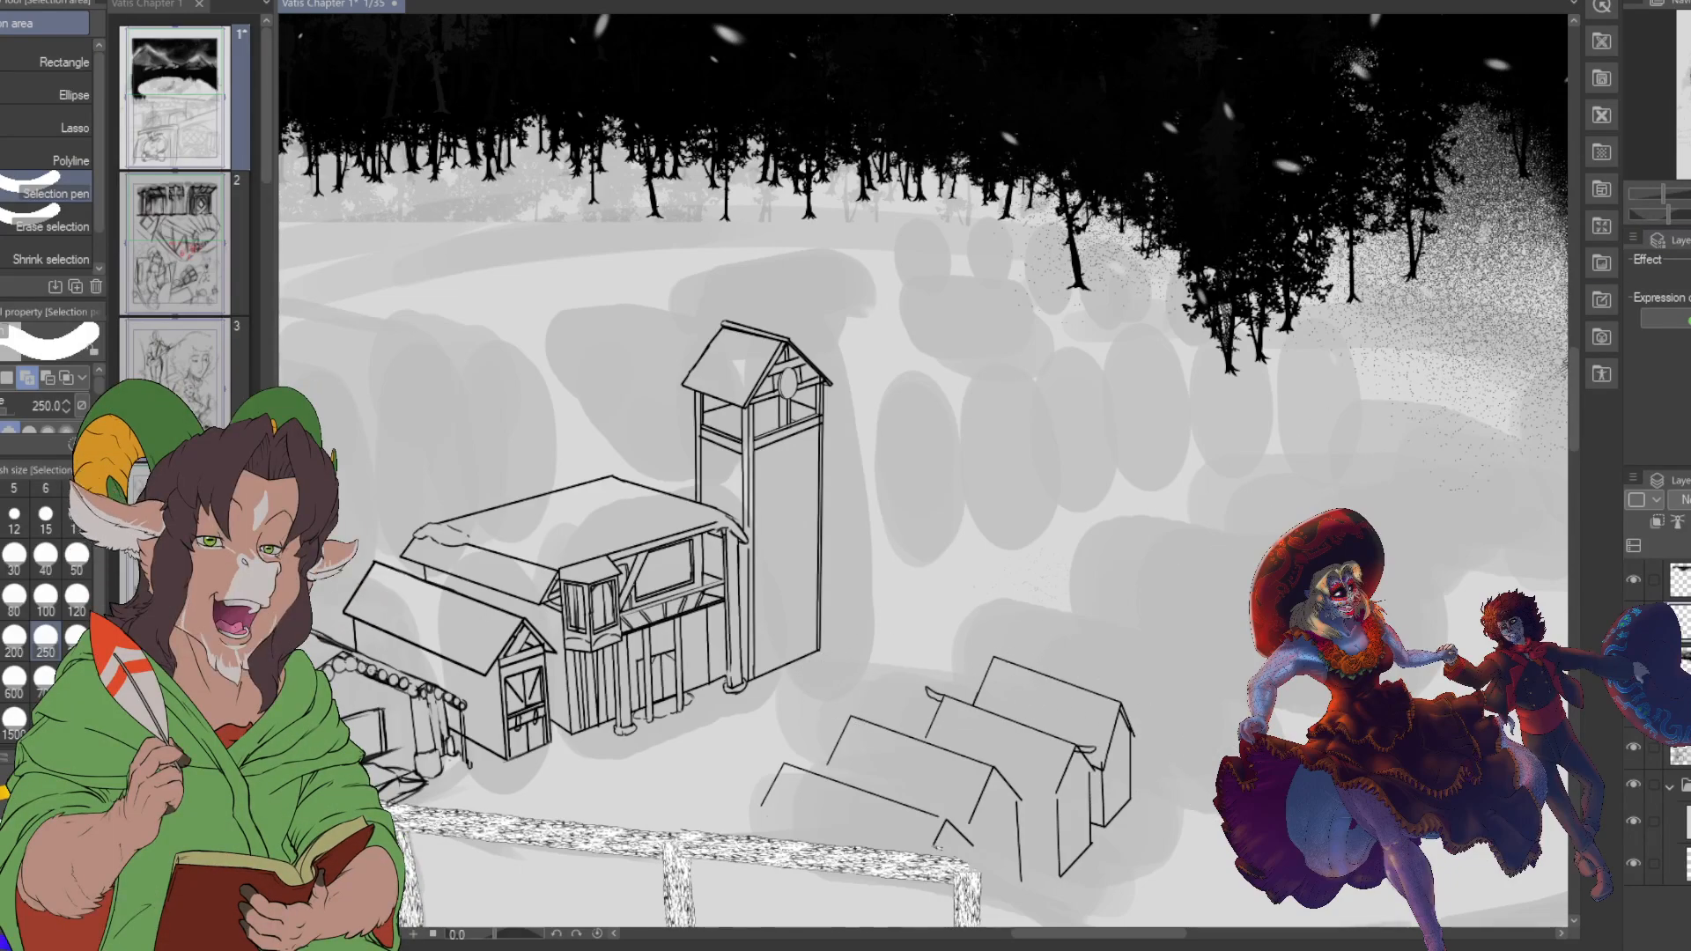
- Examine the inked watchtower and neighbouring town buildings against the resized row of houses
drag(753, 433, 1094, 508)
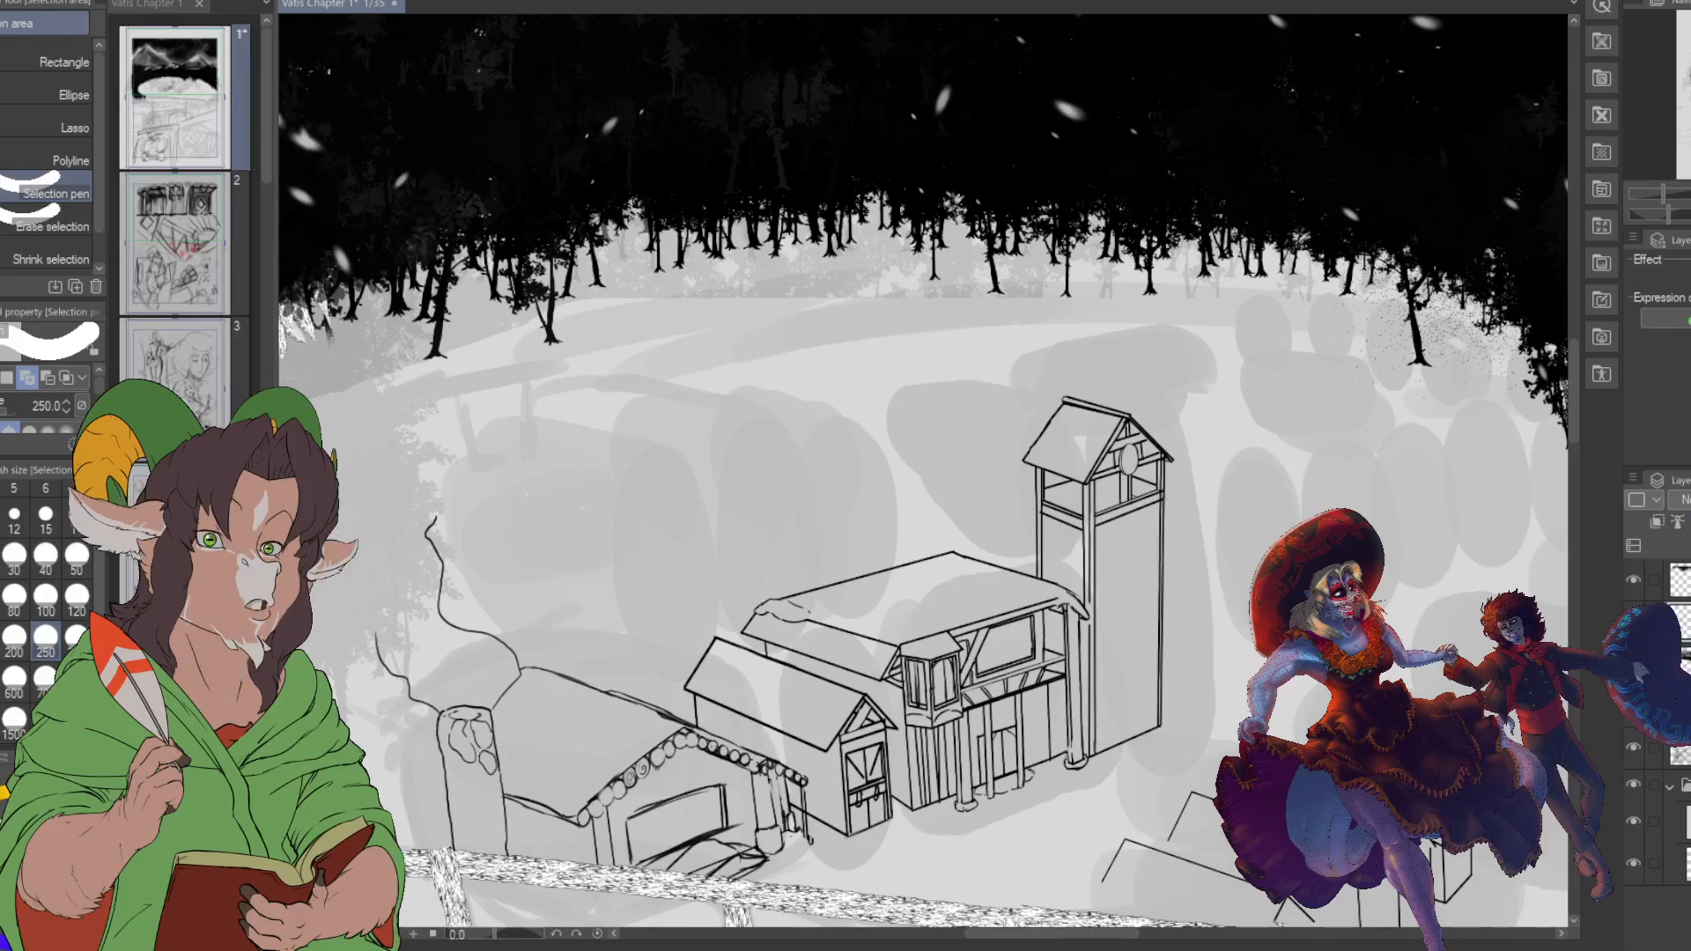
drag(1065, 493, 689, 416)
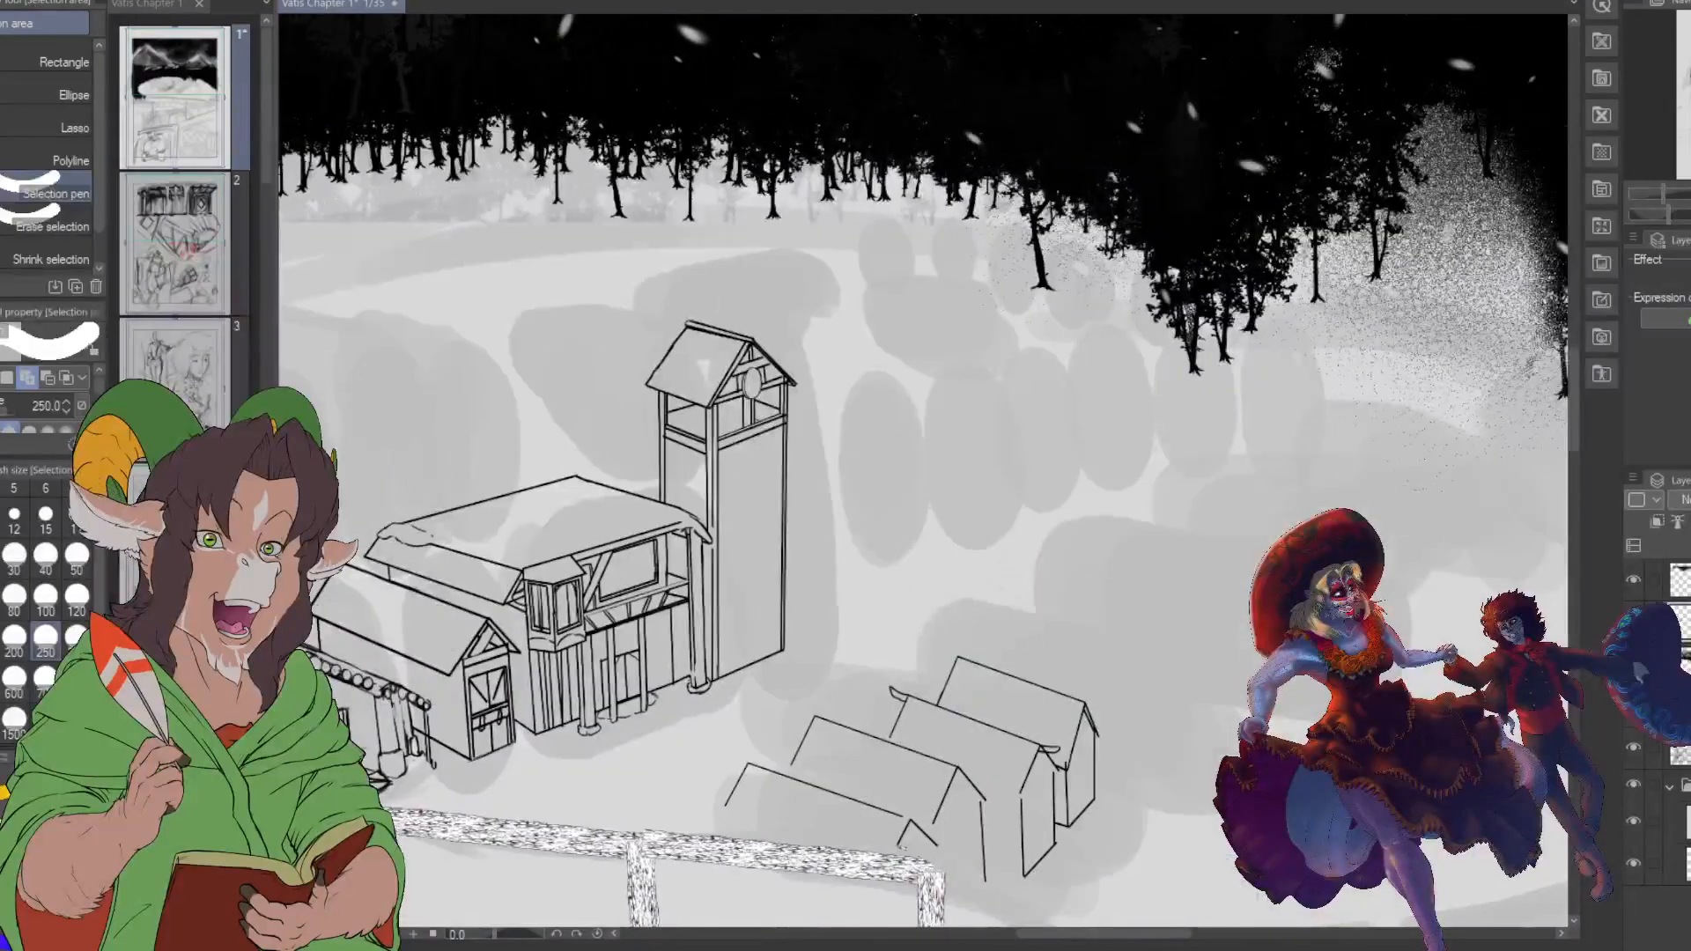
scroll(699, 482, up, 3)
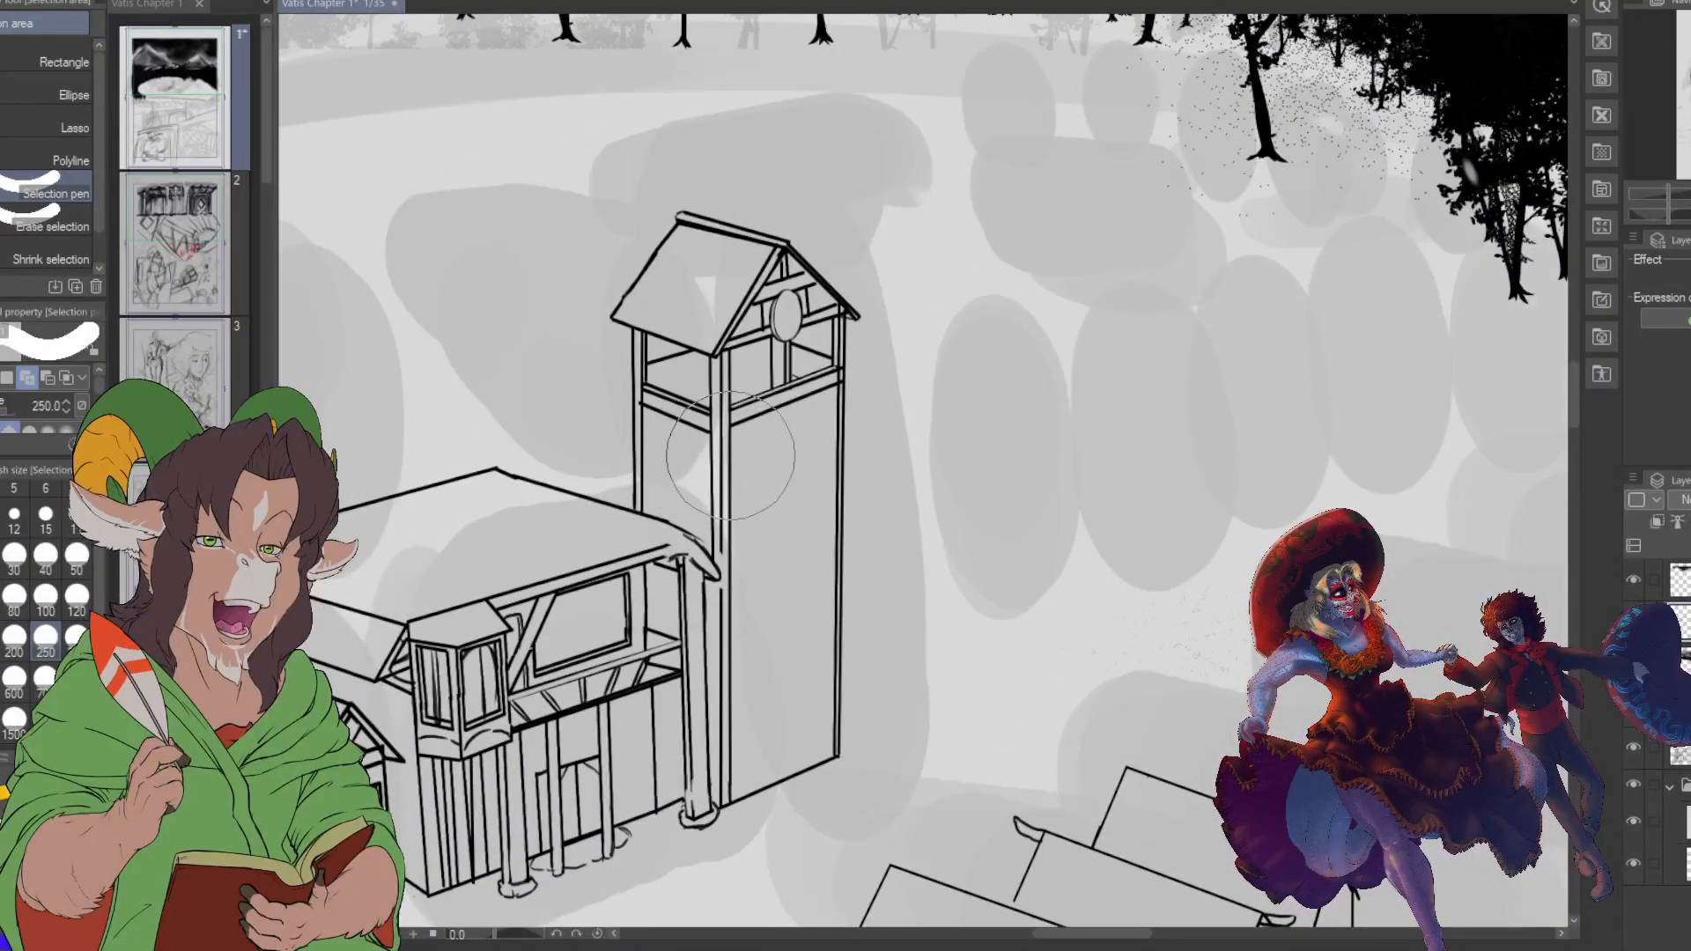
scroll(728, 455, up, 1)
scroll(757, 379, down, 2)
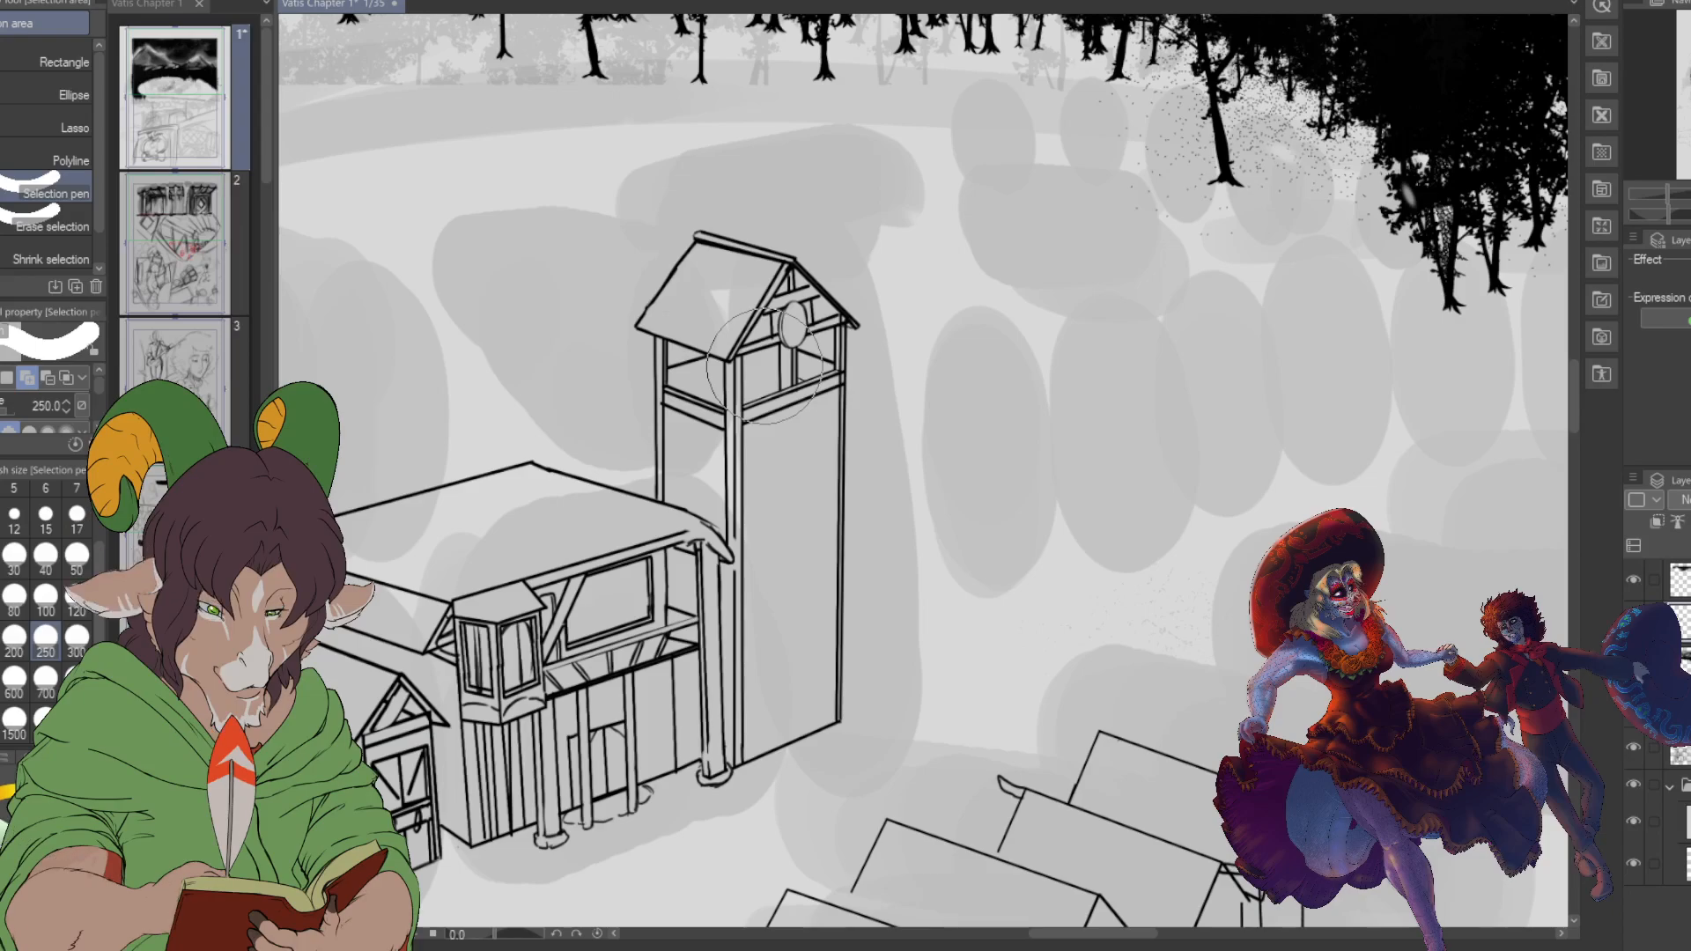
scroll(743, 369, up, 3)
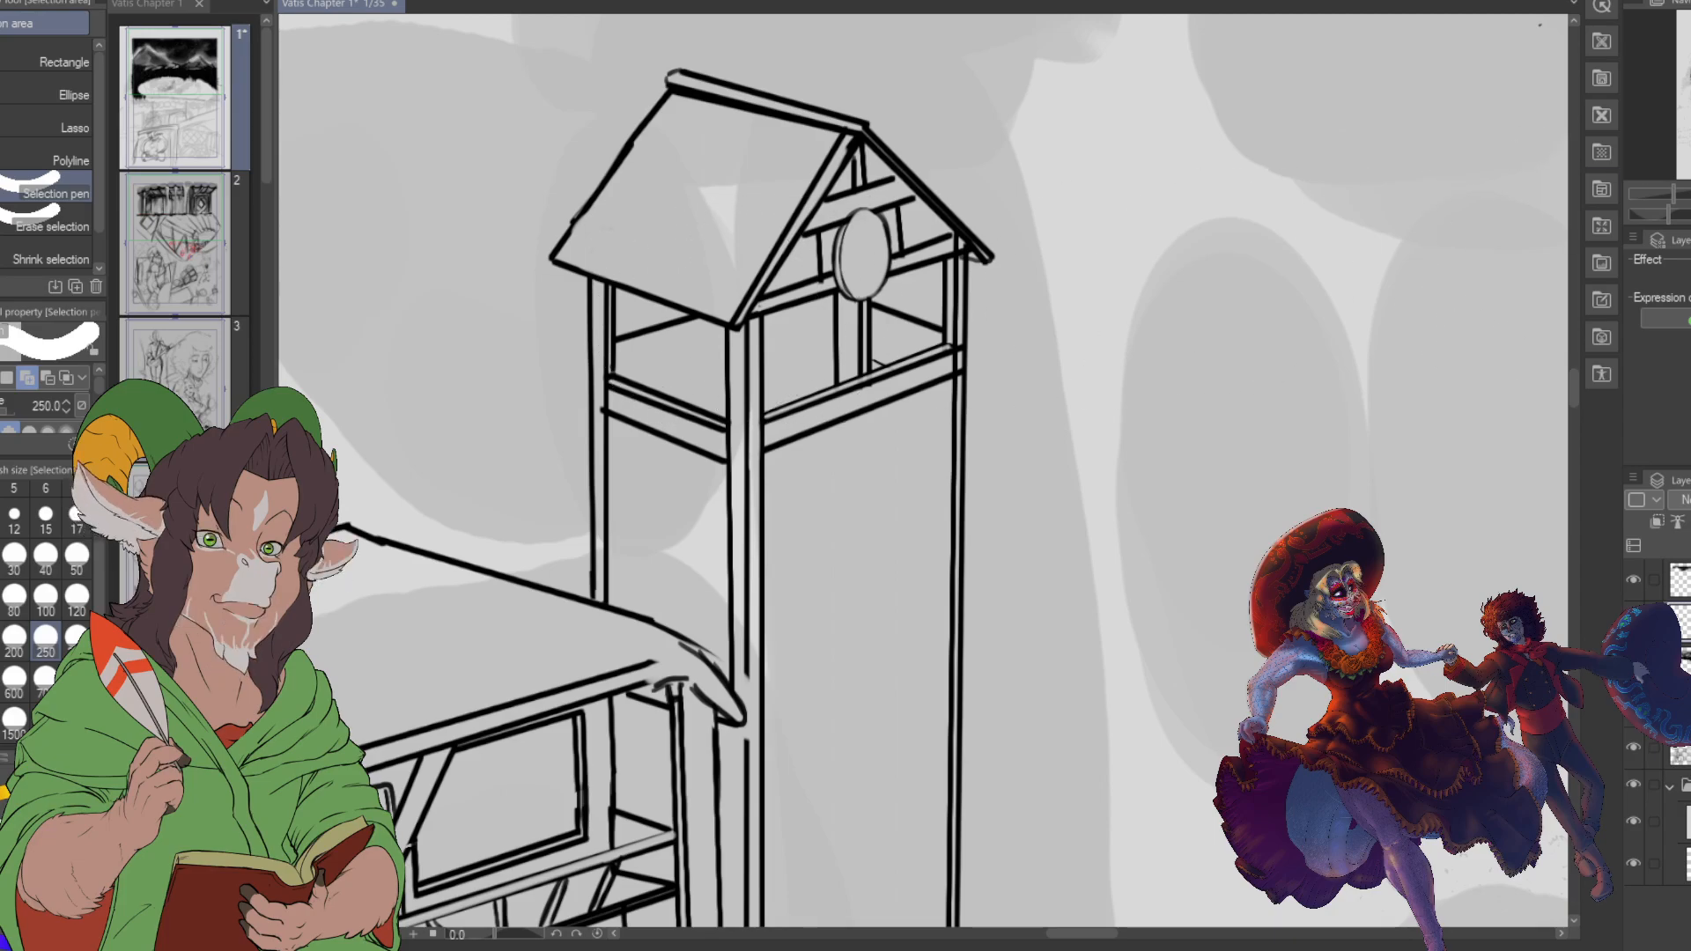
scroll(1366, 325, down, 3)
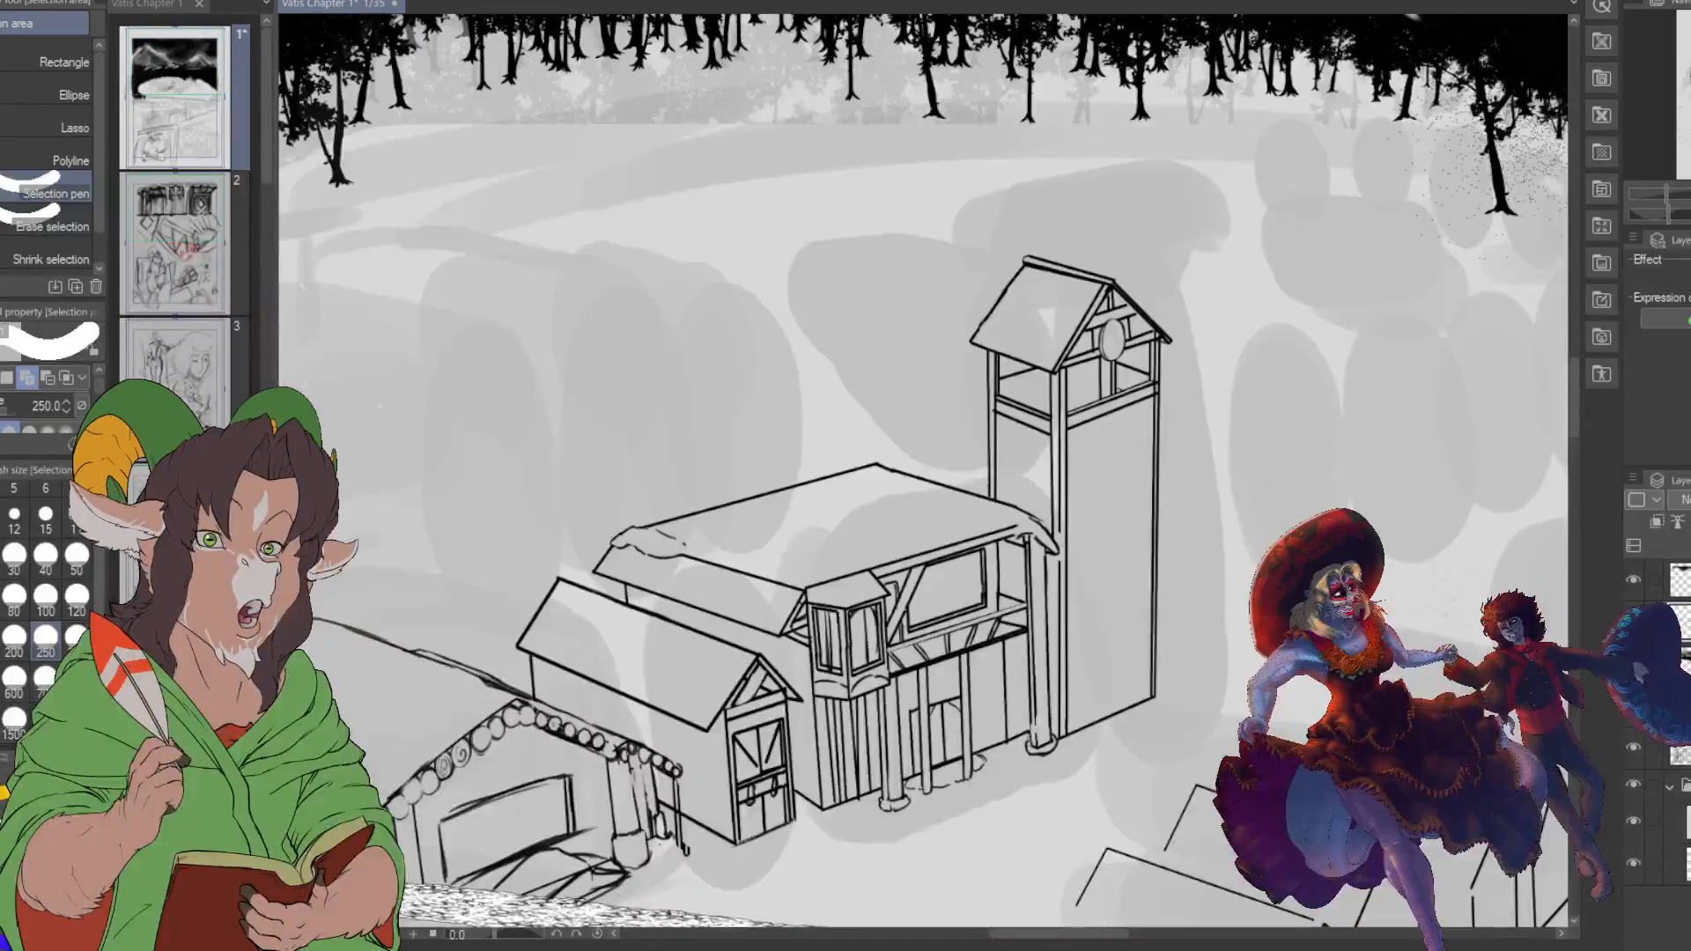
drag(881, 748, 328, 293)
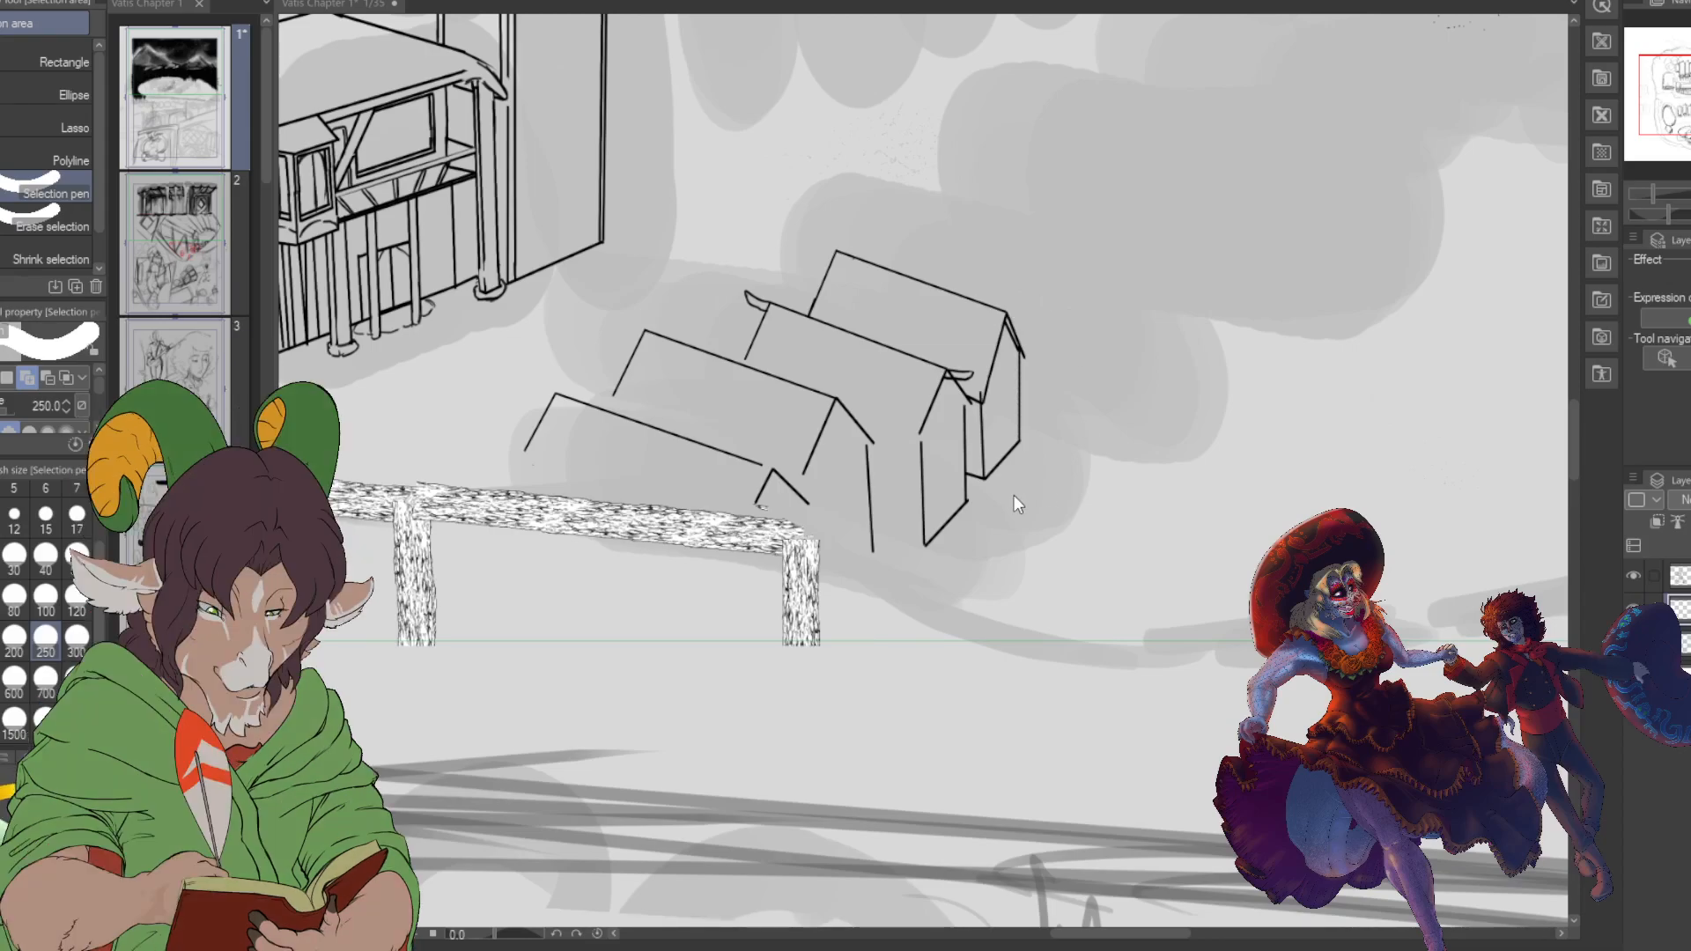
- Set the K Hard 2 brush to size 8 for inking the plain houses behind the fence
scroll(937, 405, up, 3)
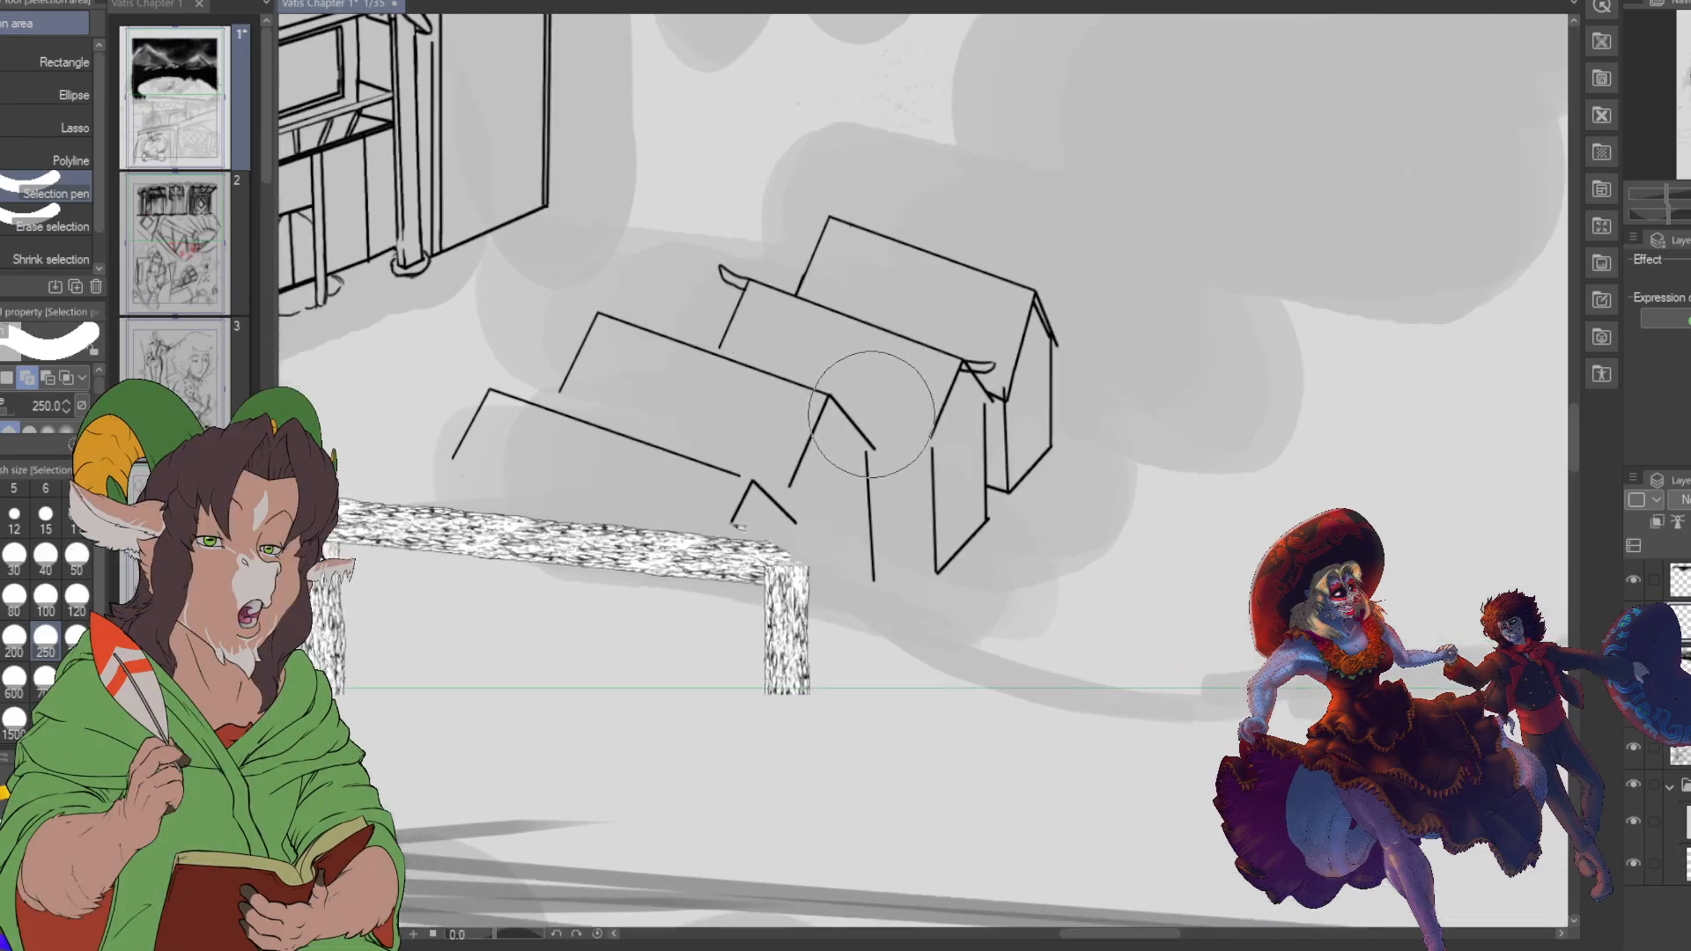
scroll(975, 449, up, 2)
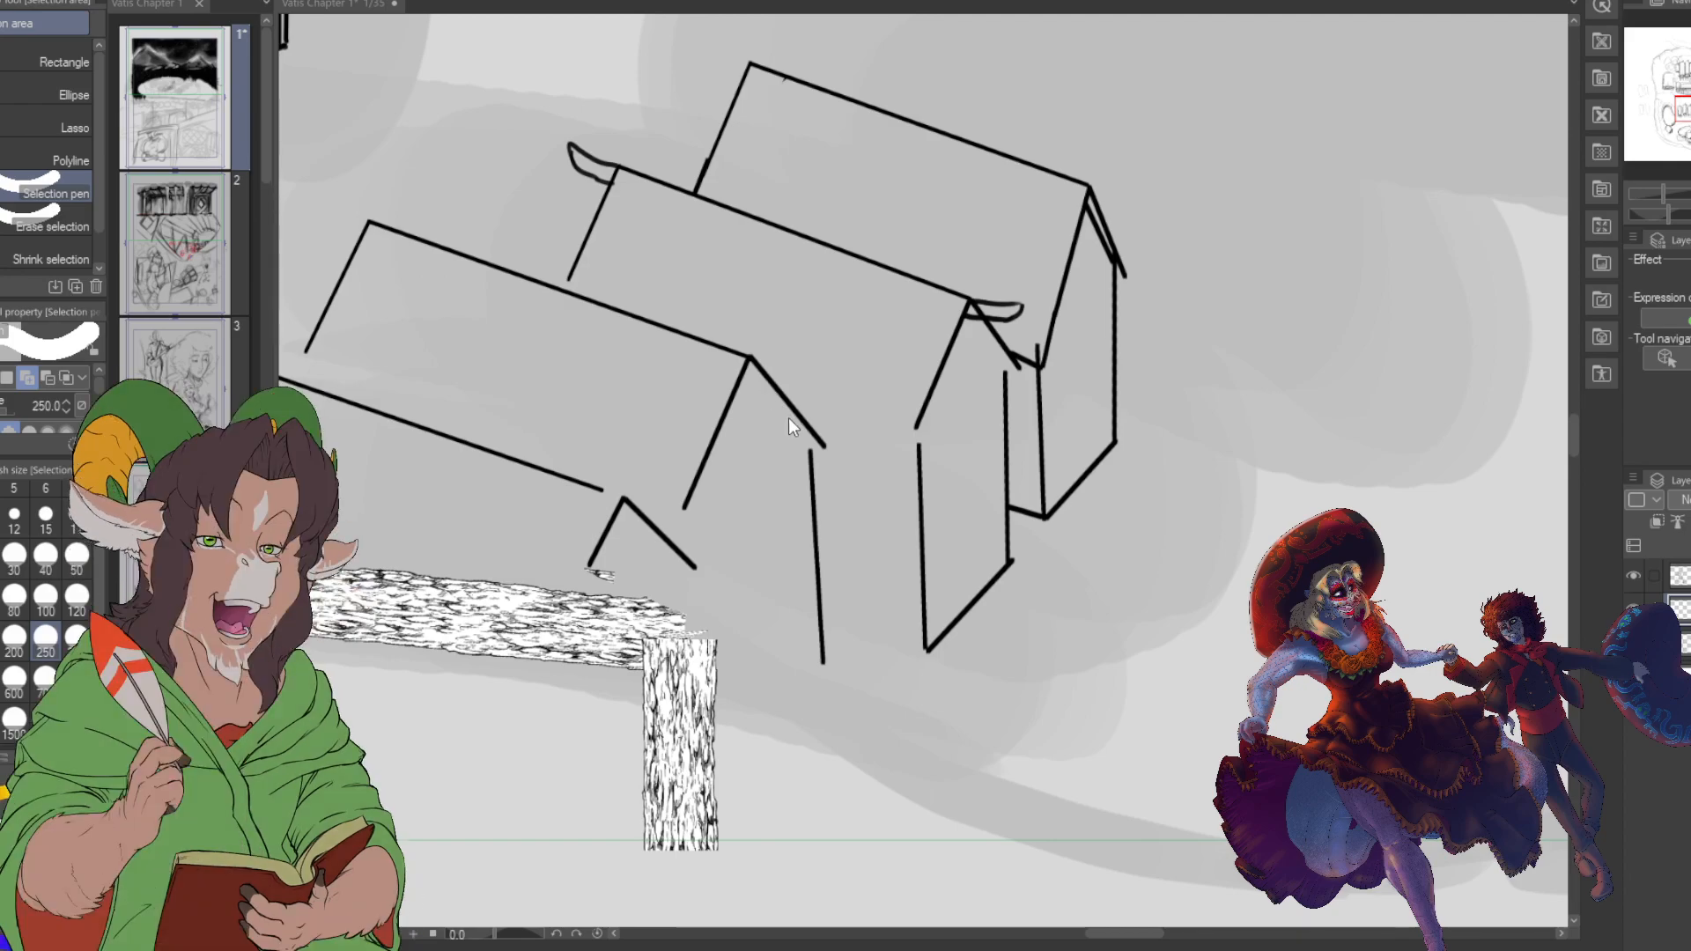
click(725, 477)
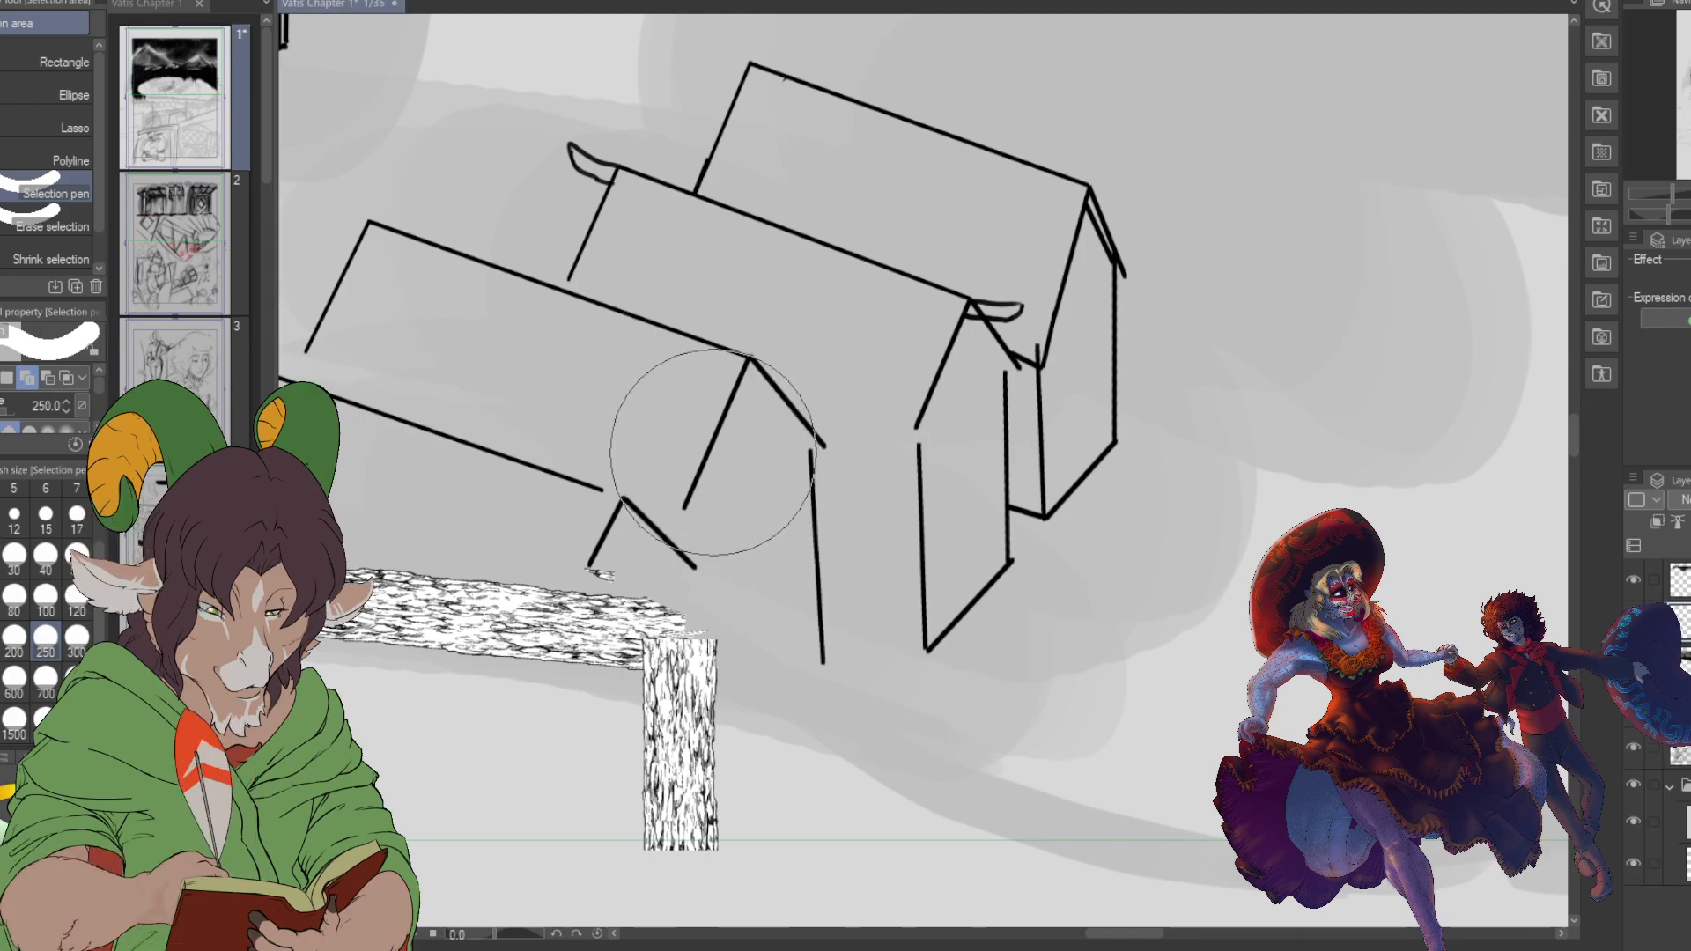
key(b)
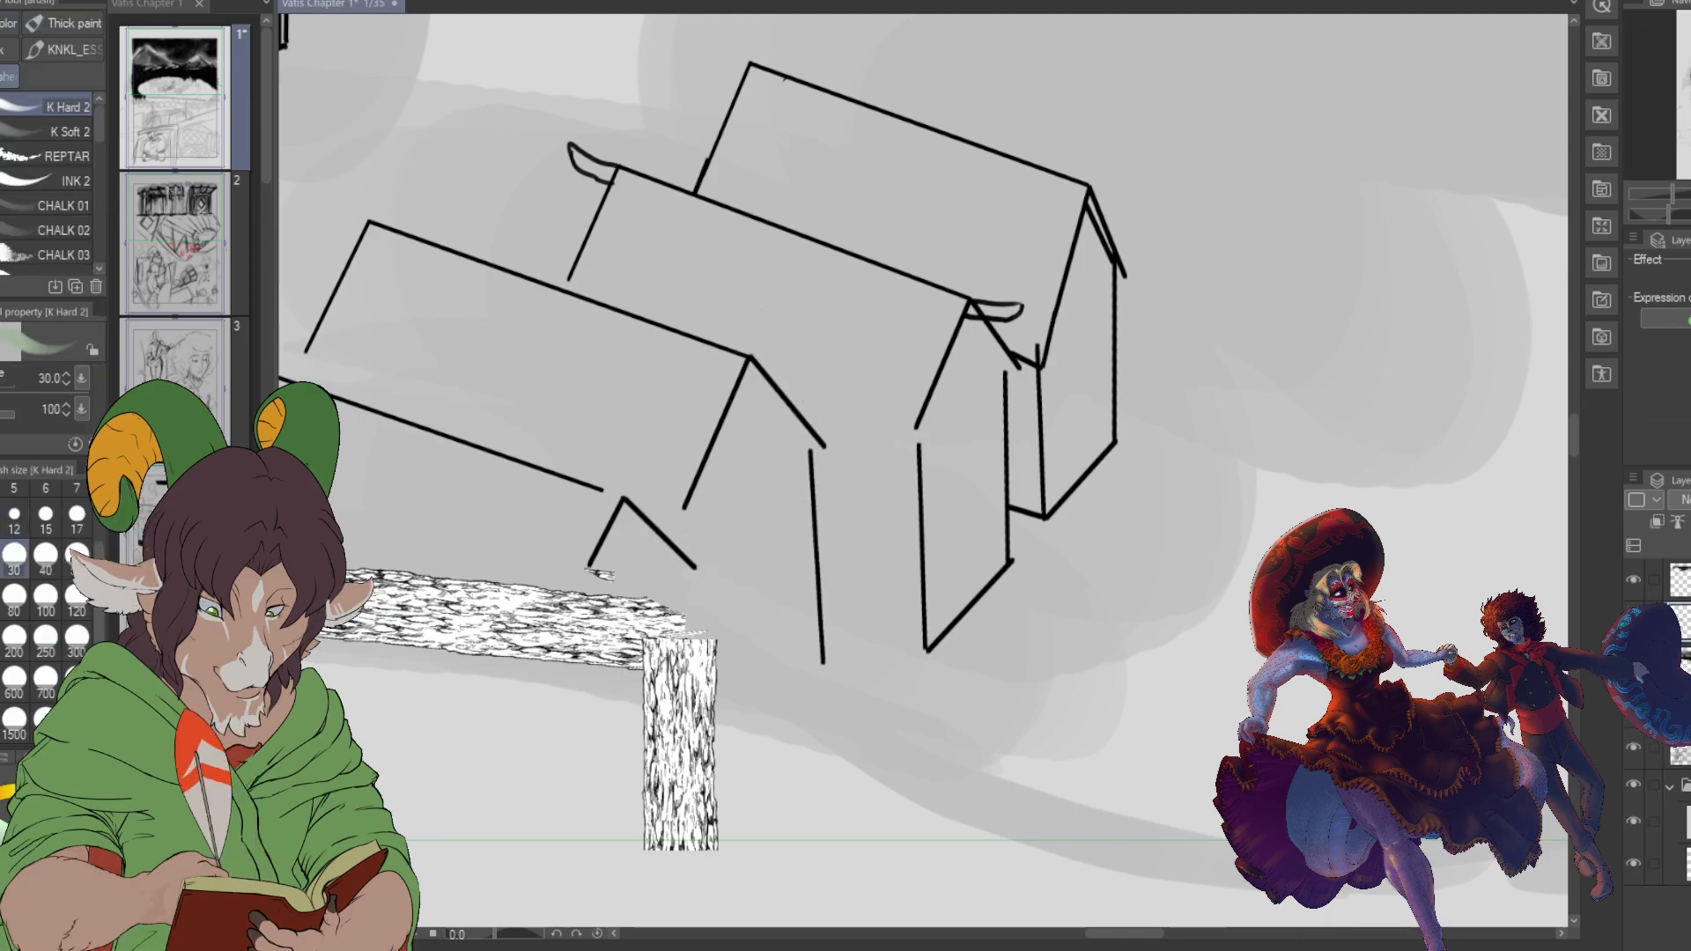
click(1, 515)
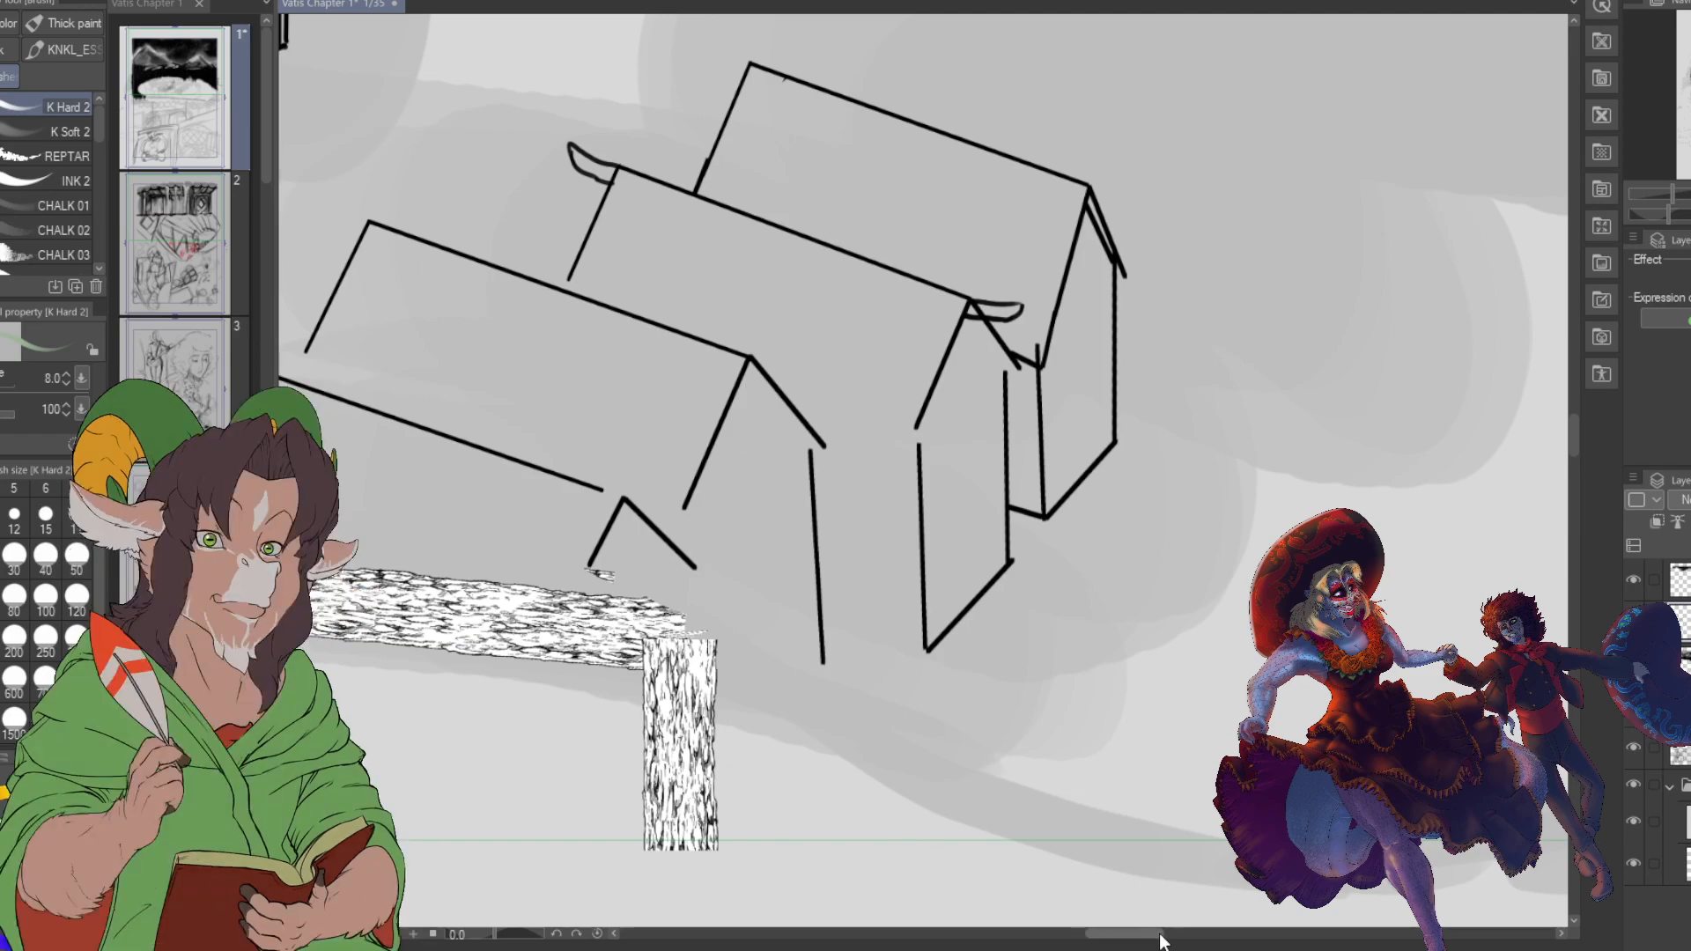
drag(1160, 939, 1128, 932)
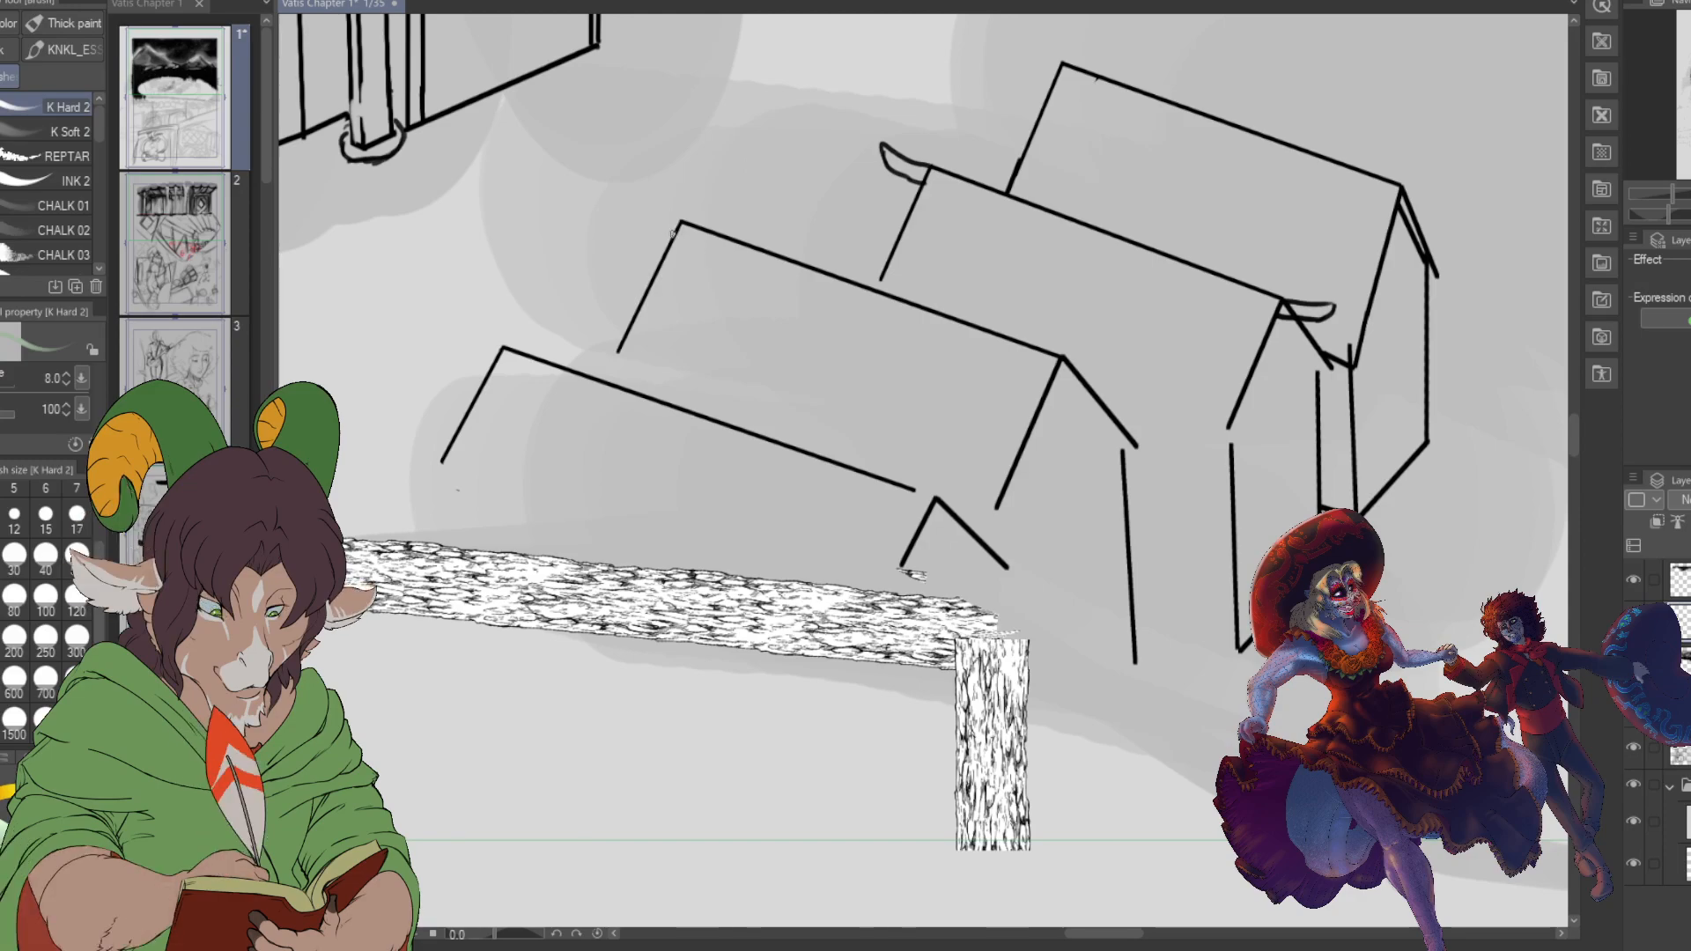
key(b)
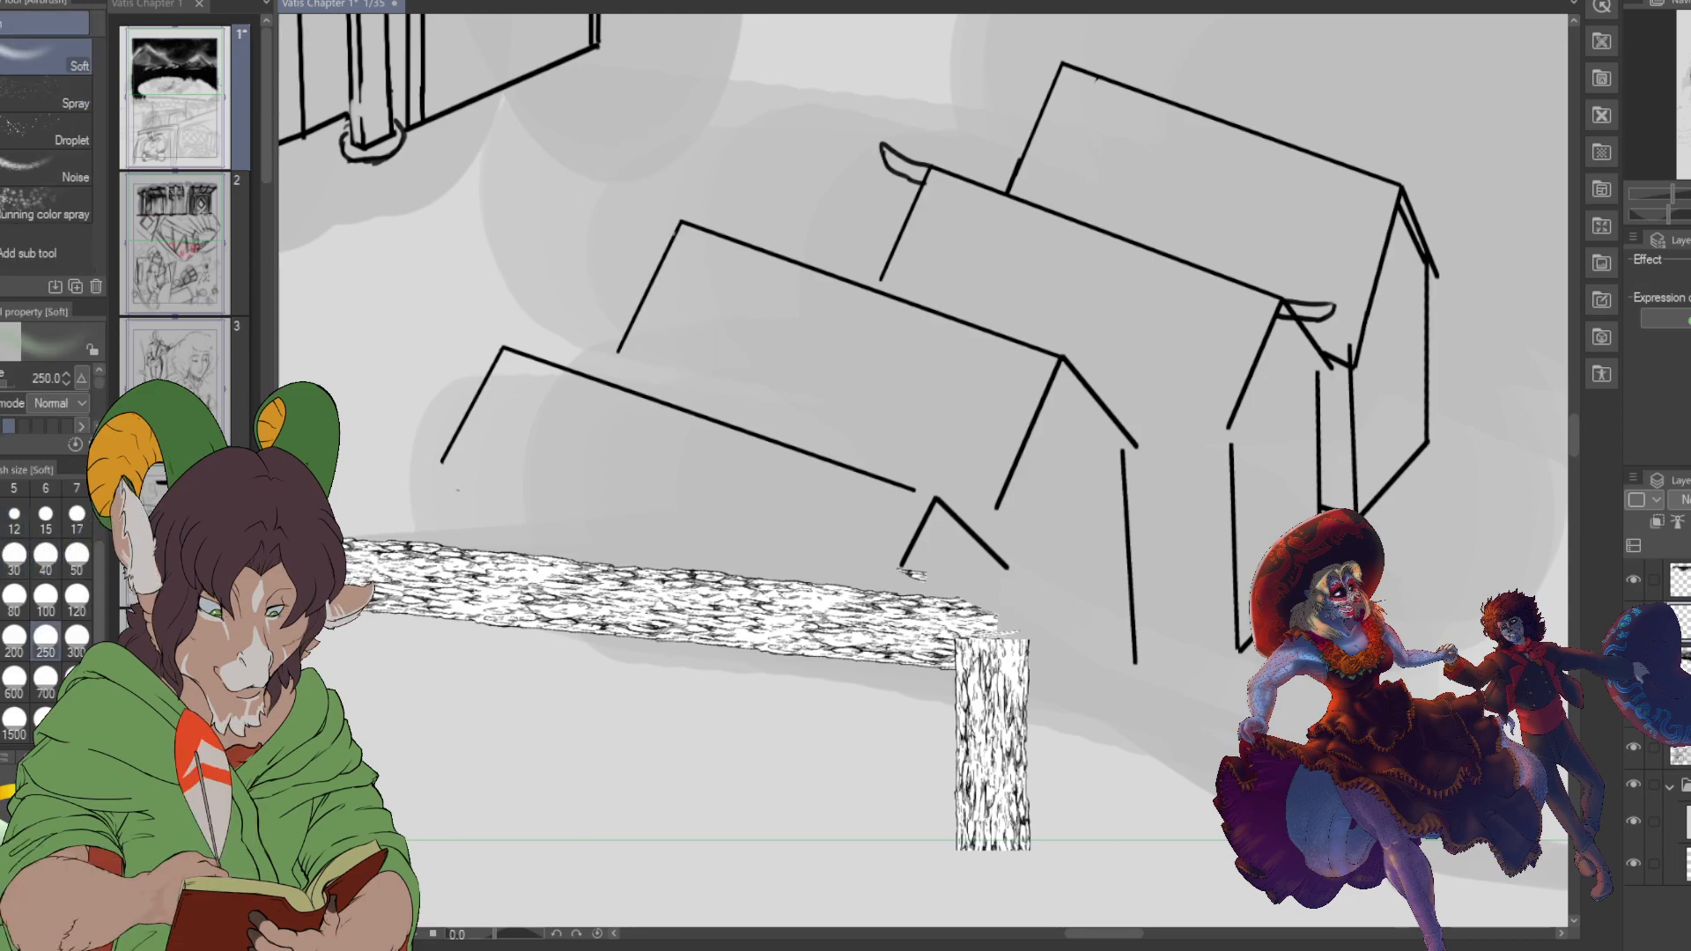
click(13, 518)
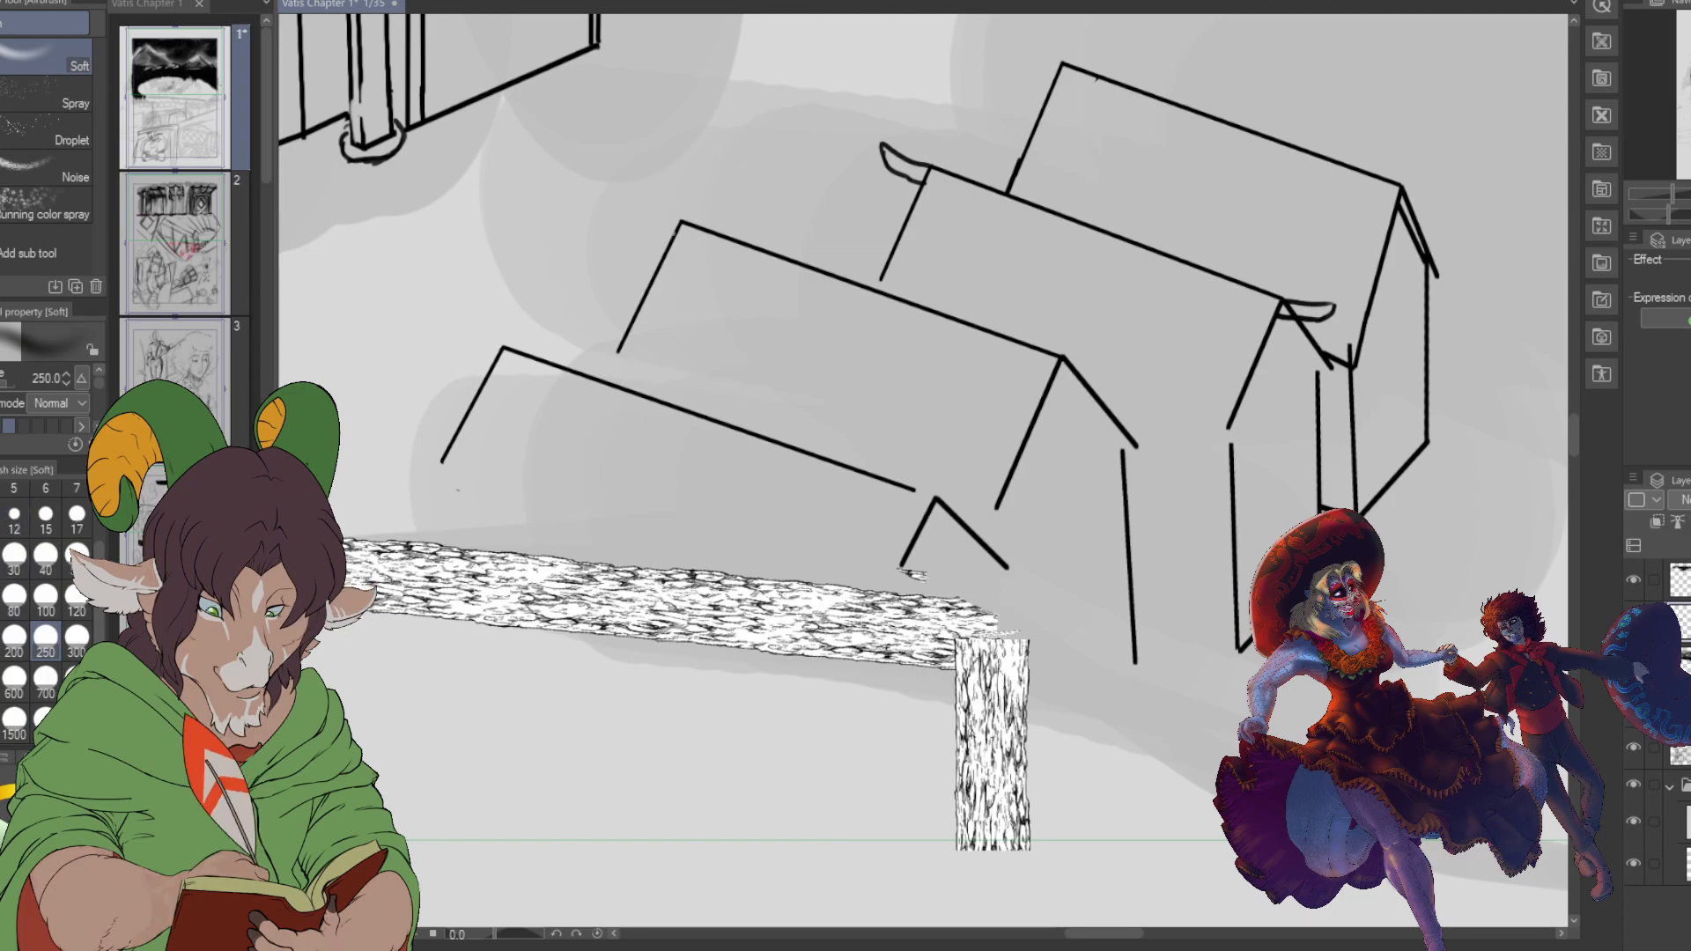
drag(667, 234, 1054, 363)
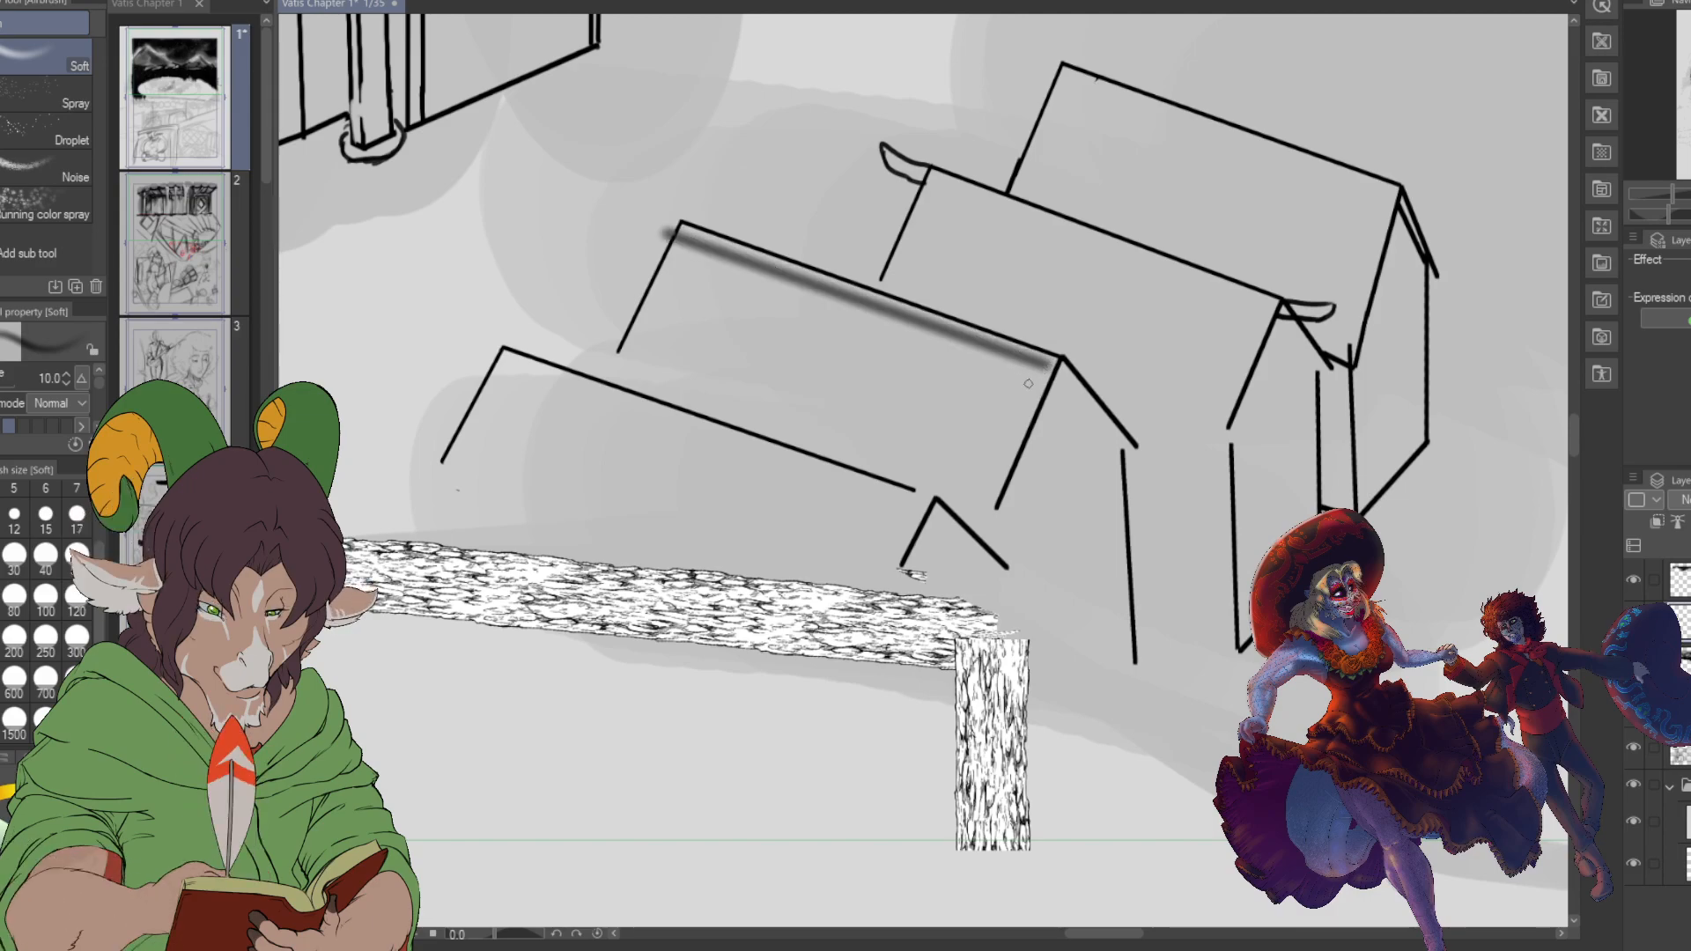
key(e)
key(b)
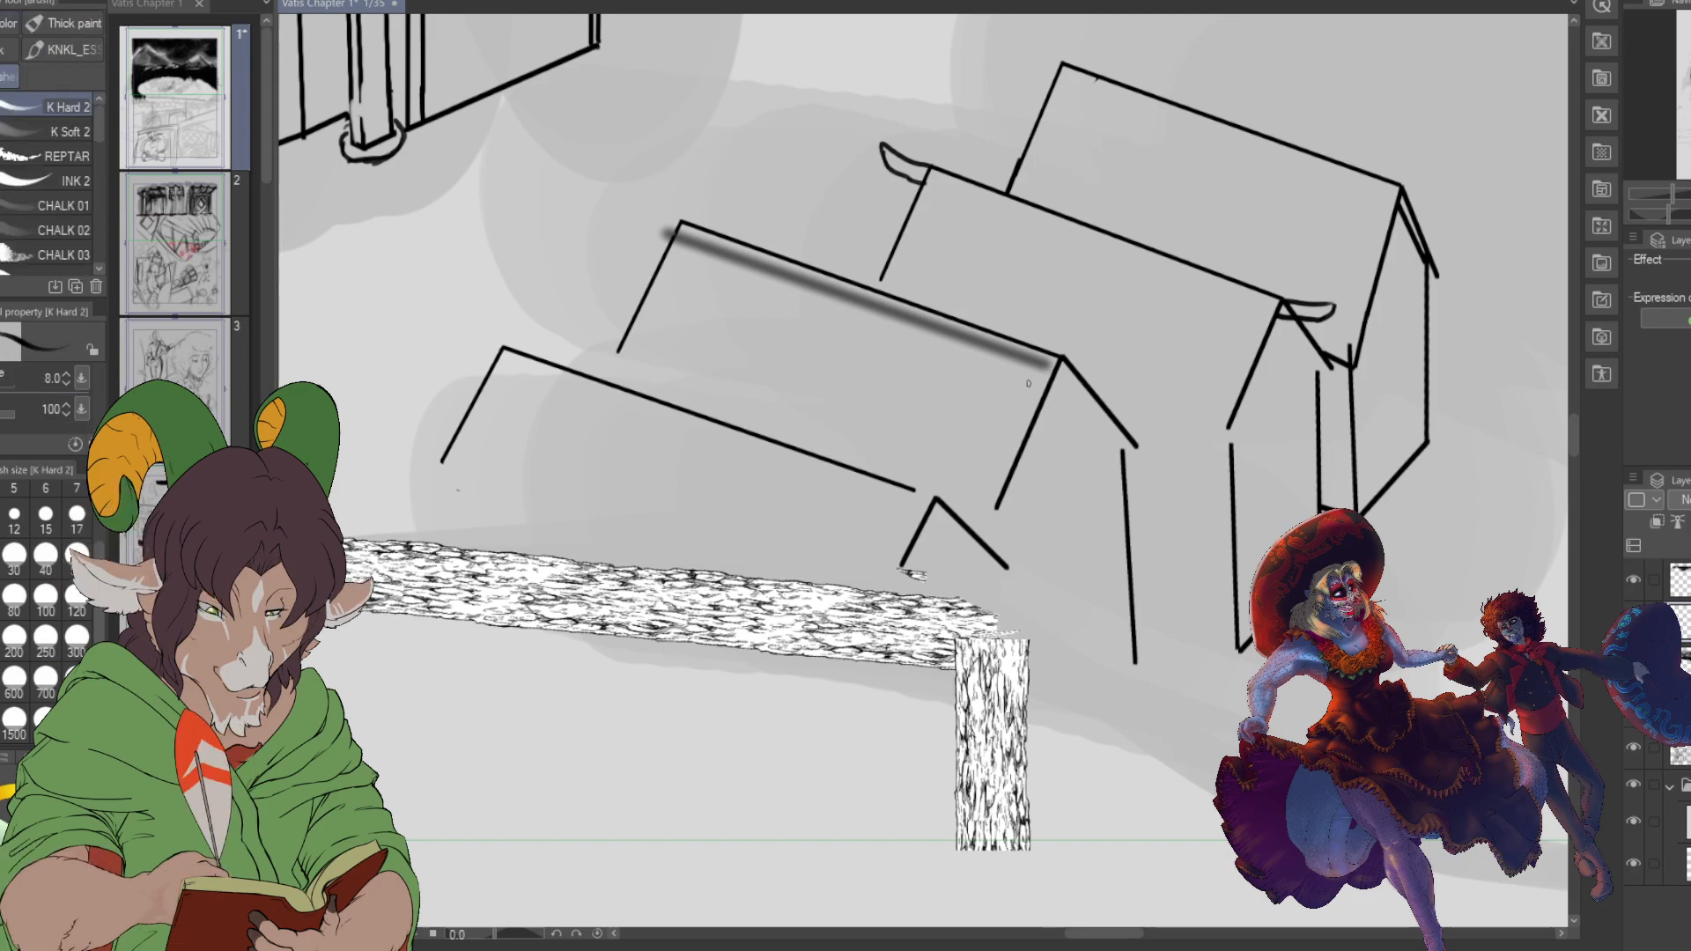
key(ctrl+z)
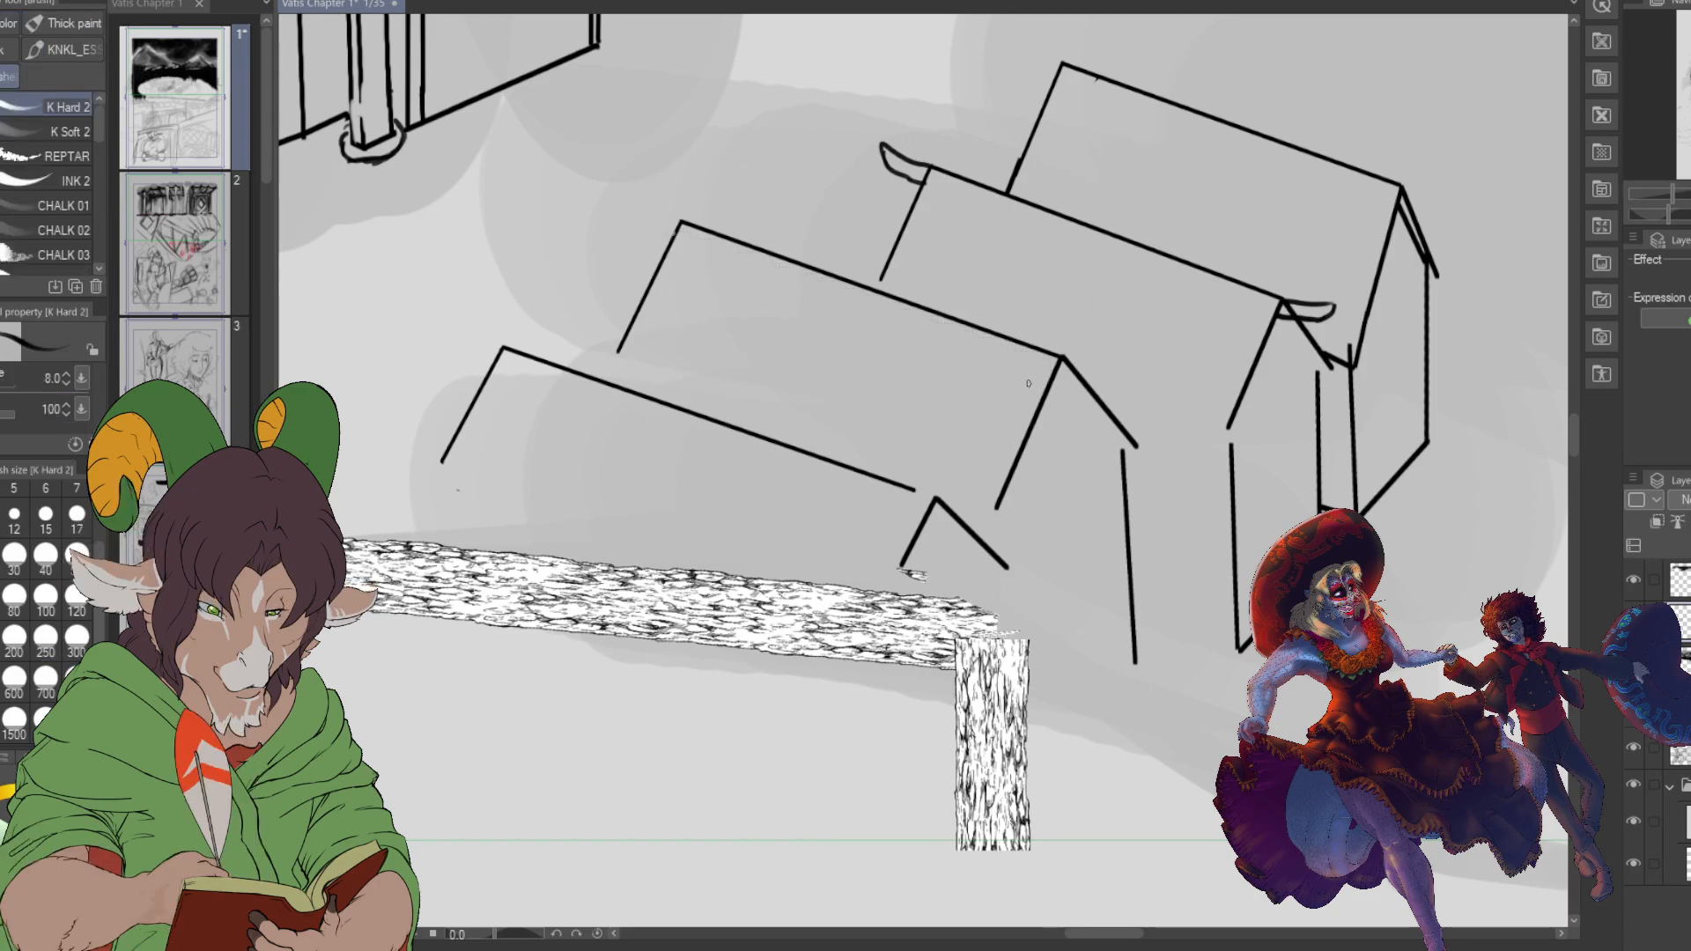
- Draw a straight second ridge line along the second house's roof with K Hard 2 and trim its ends with the Hard eraser at size 15
click(672, 236)
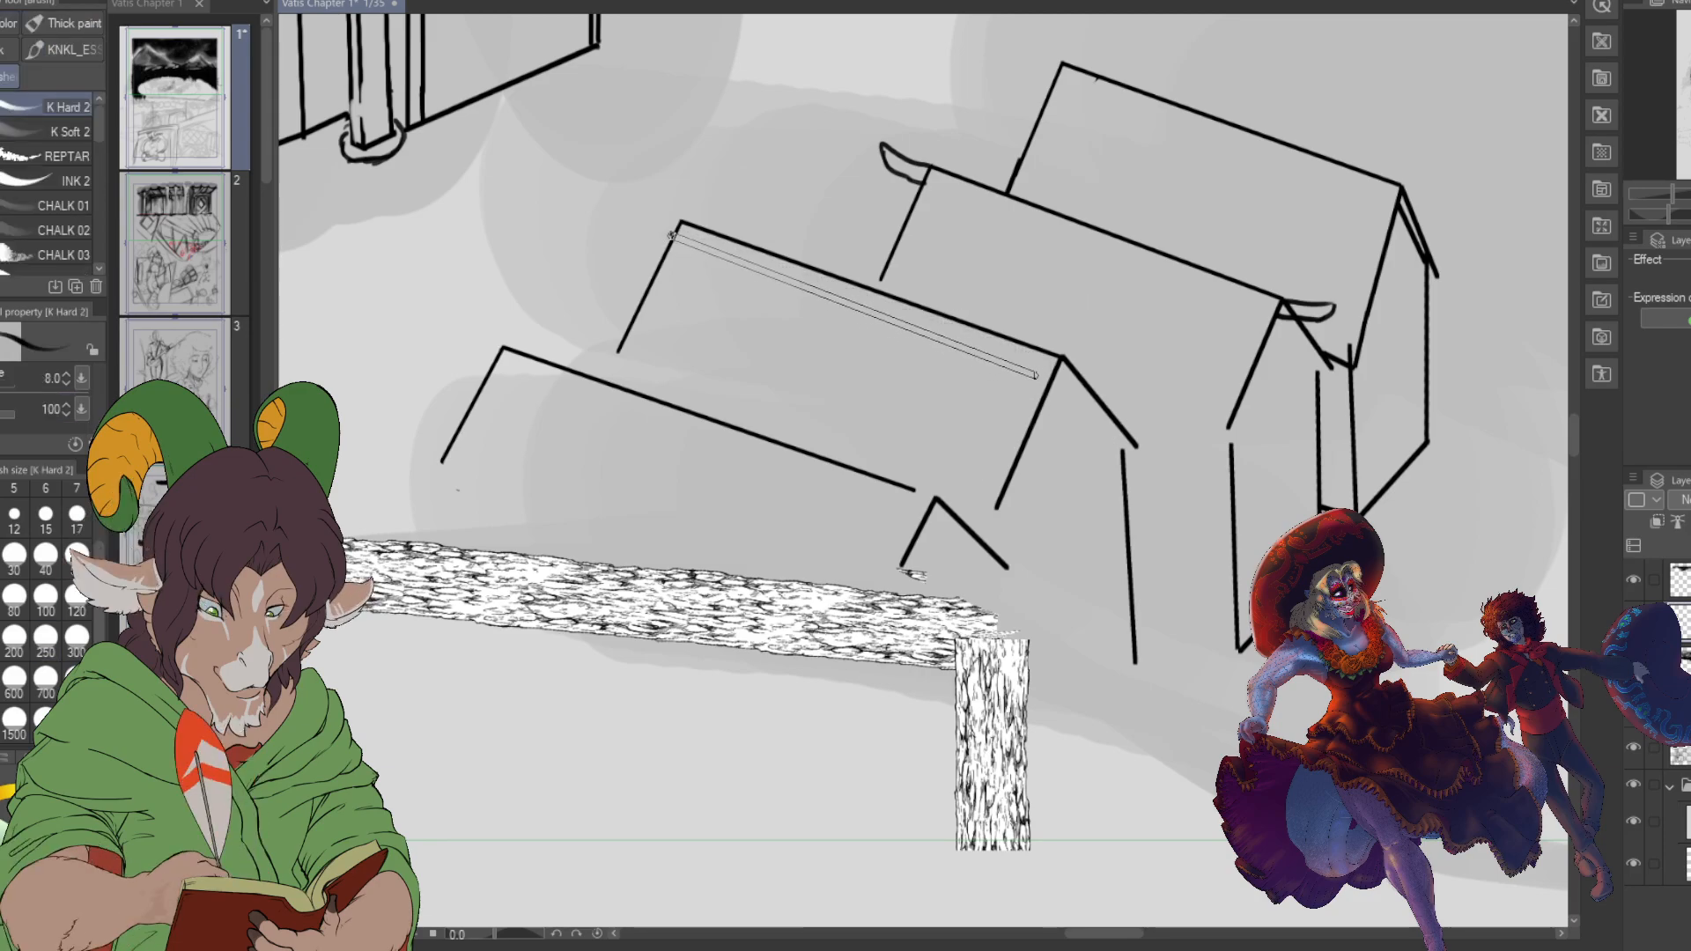
shift+click(1053, 367)
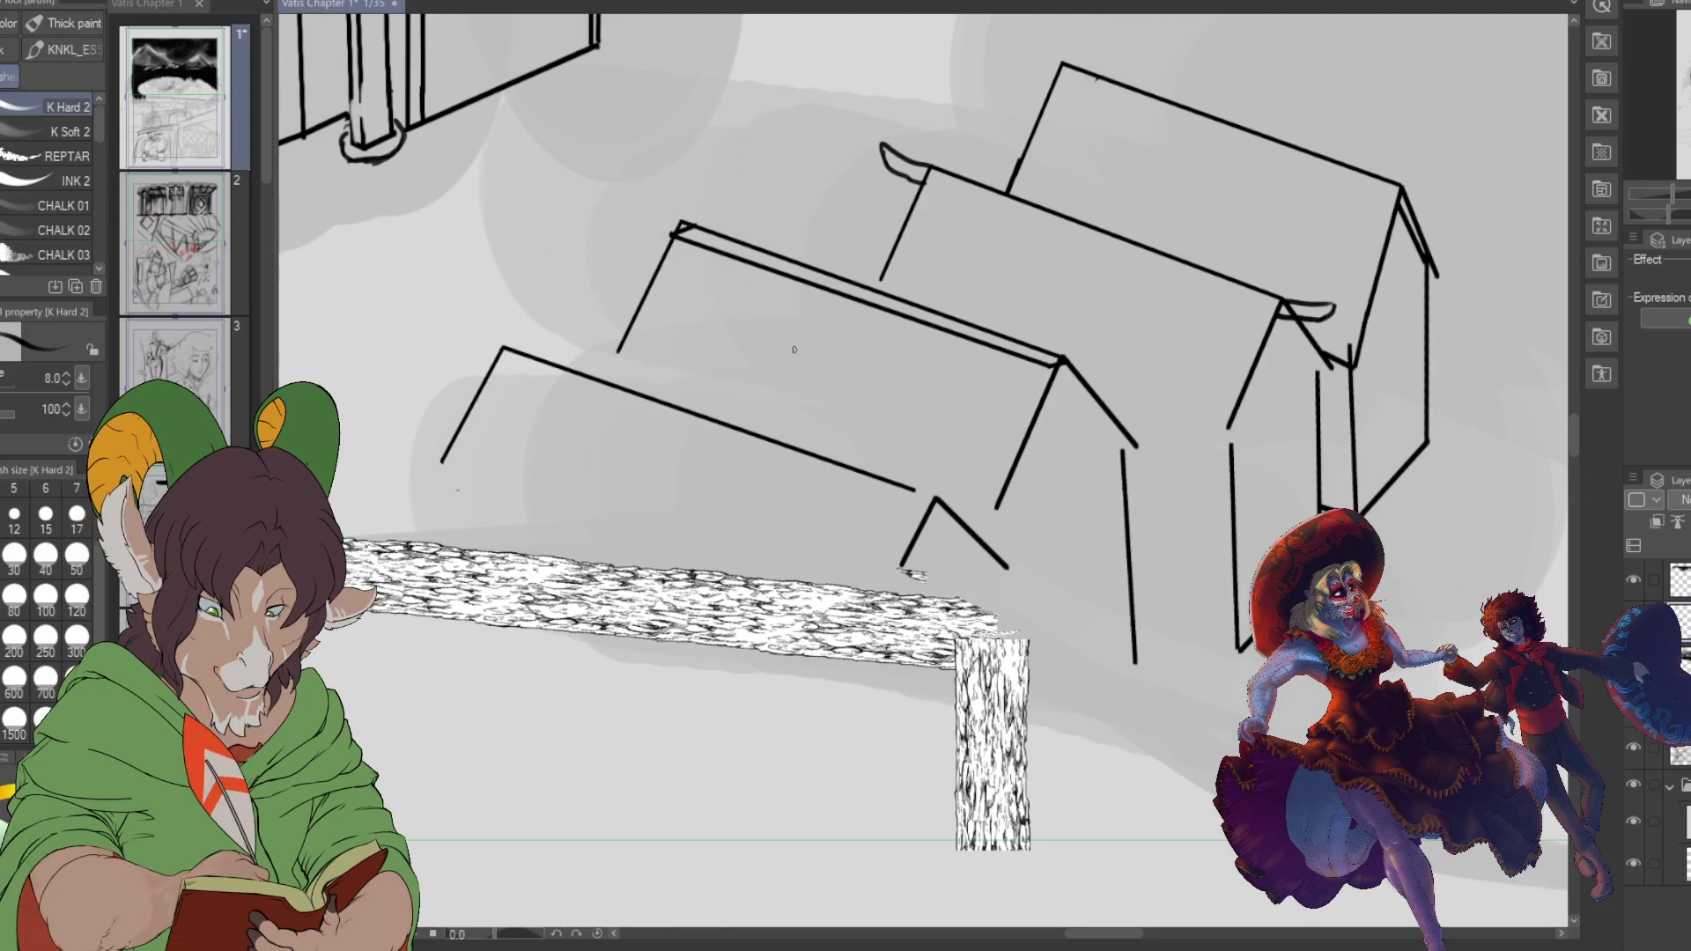
key(e)
click(45, 519)
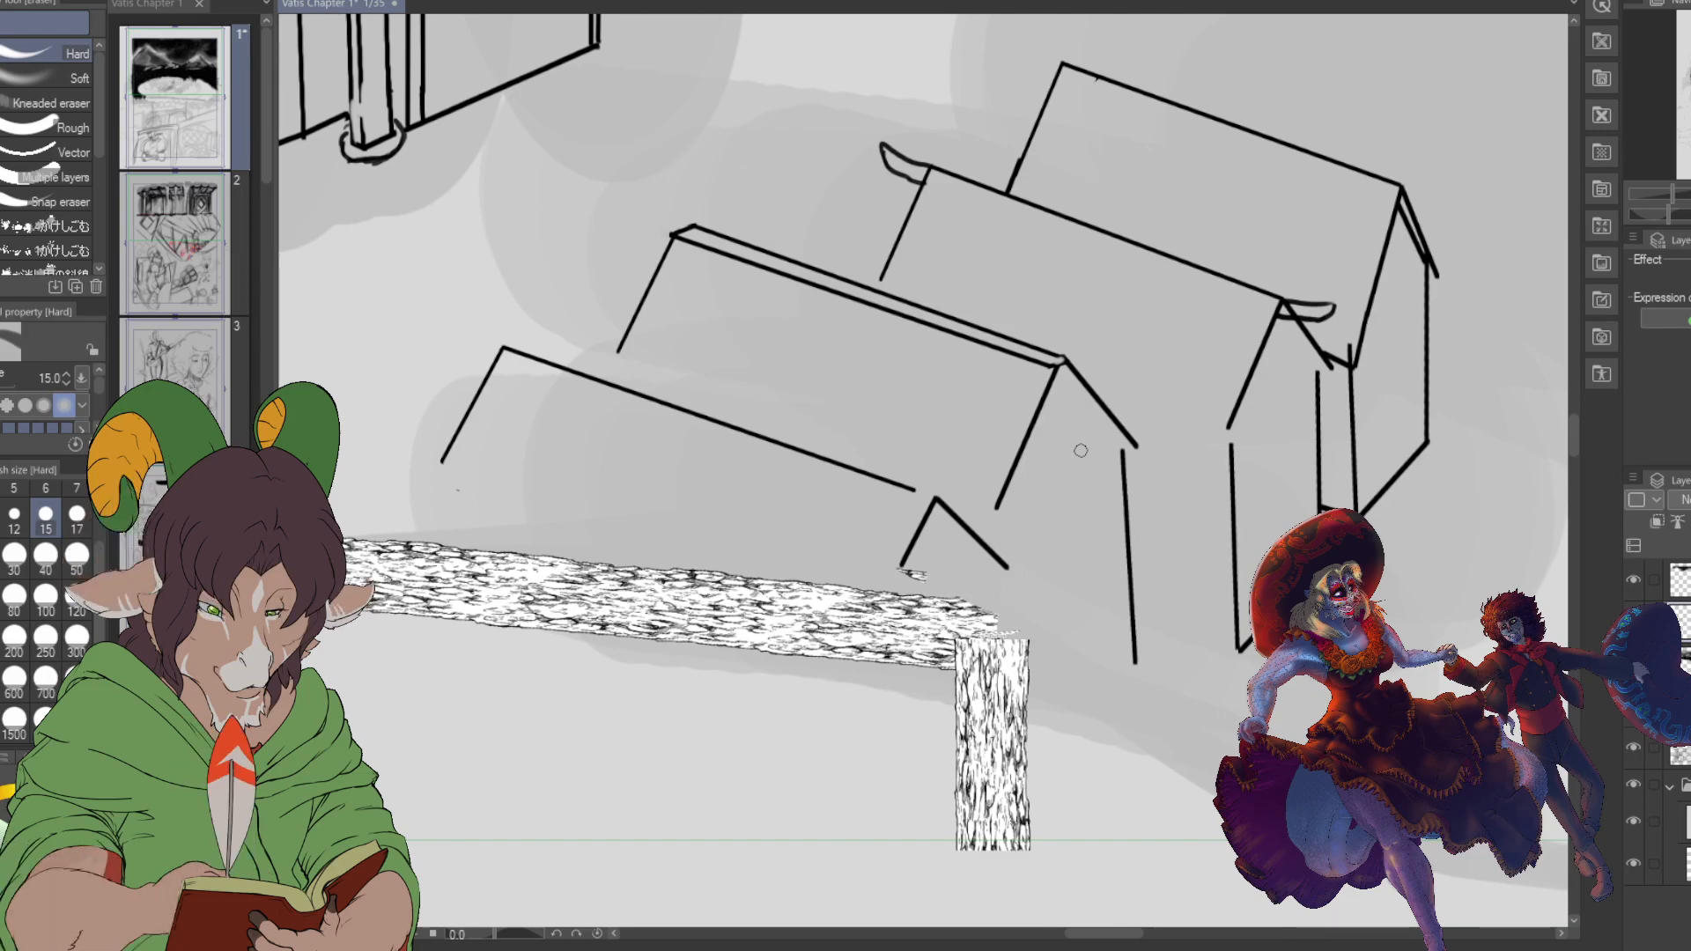
key(b)
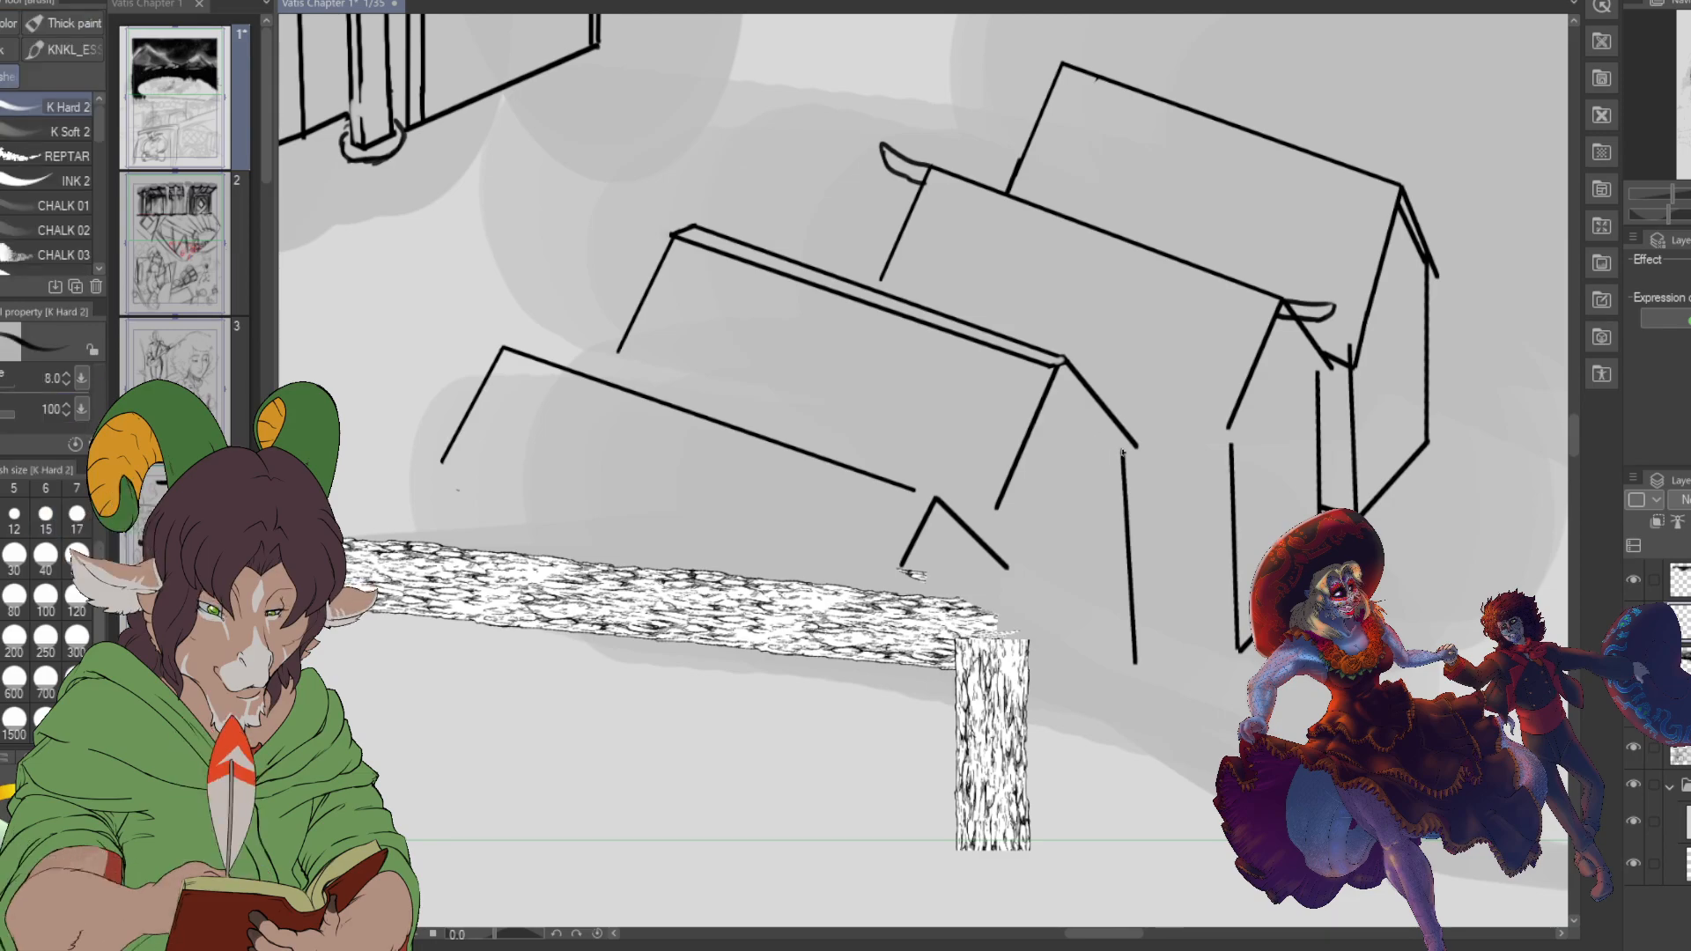
- Ink the second house's gable trim and the front house's gable and wall lines, erasing the stray diagonal stroke below the houses
drag(1123, 448, 1057, 368)
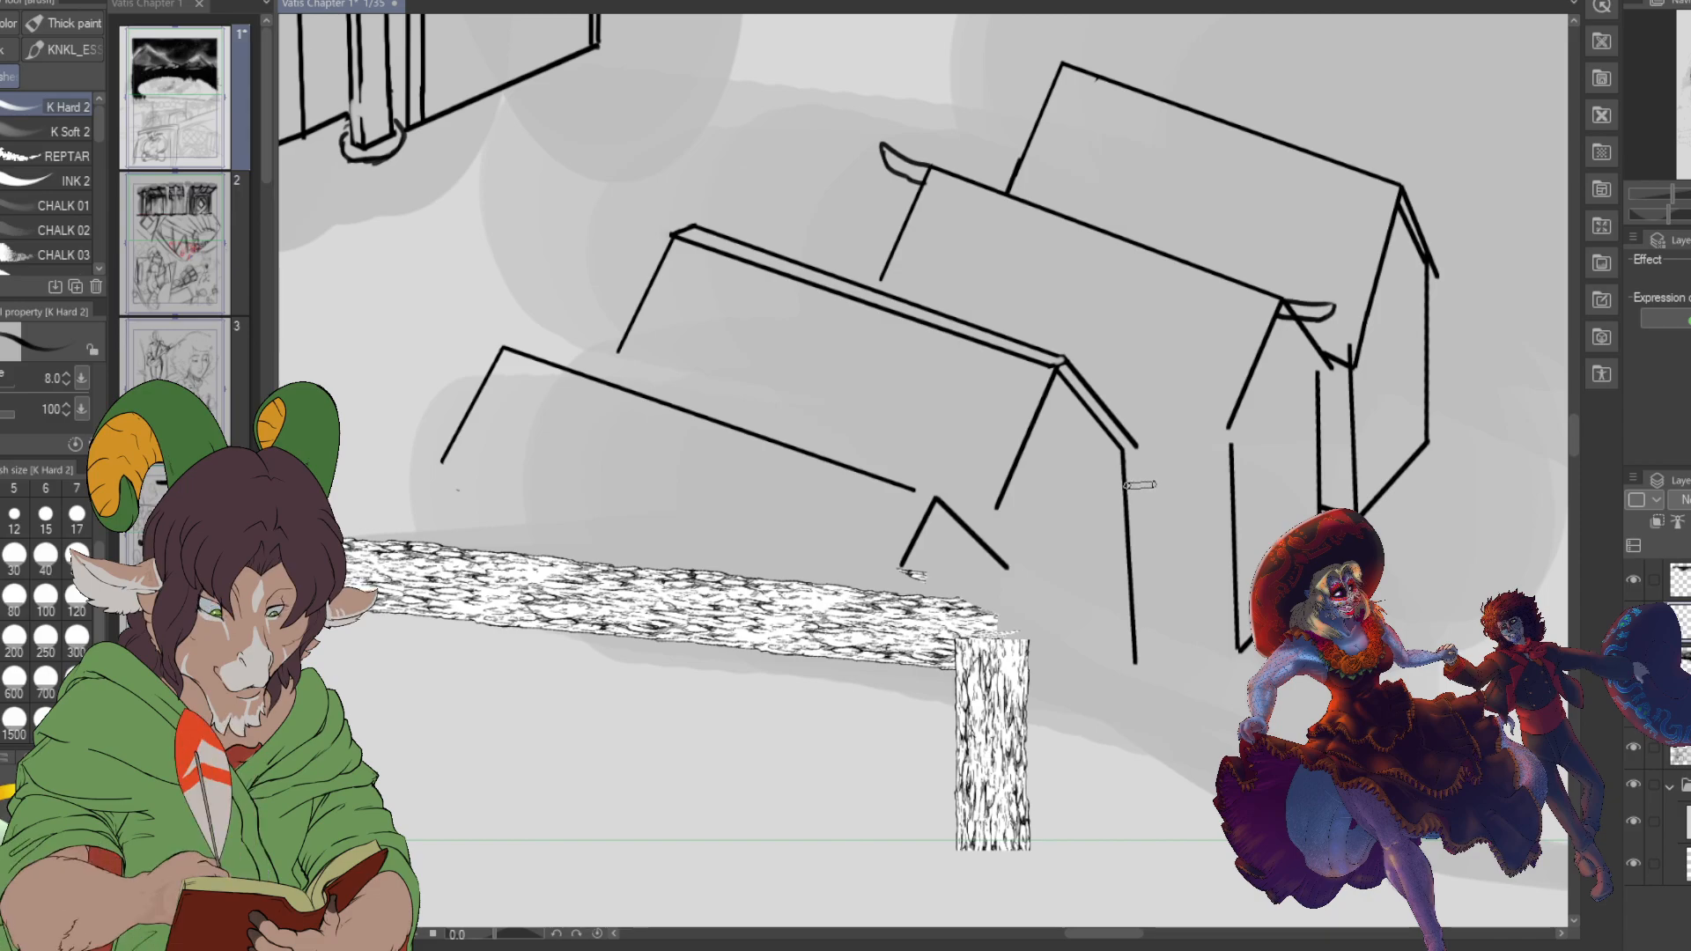
mouse_move(1125, 484)
mouse_down()
mouse_move(1159, 486)
mouse_move(1126, 447)
mouse_up()
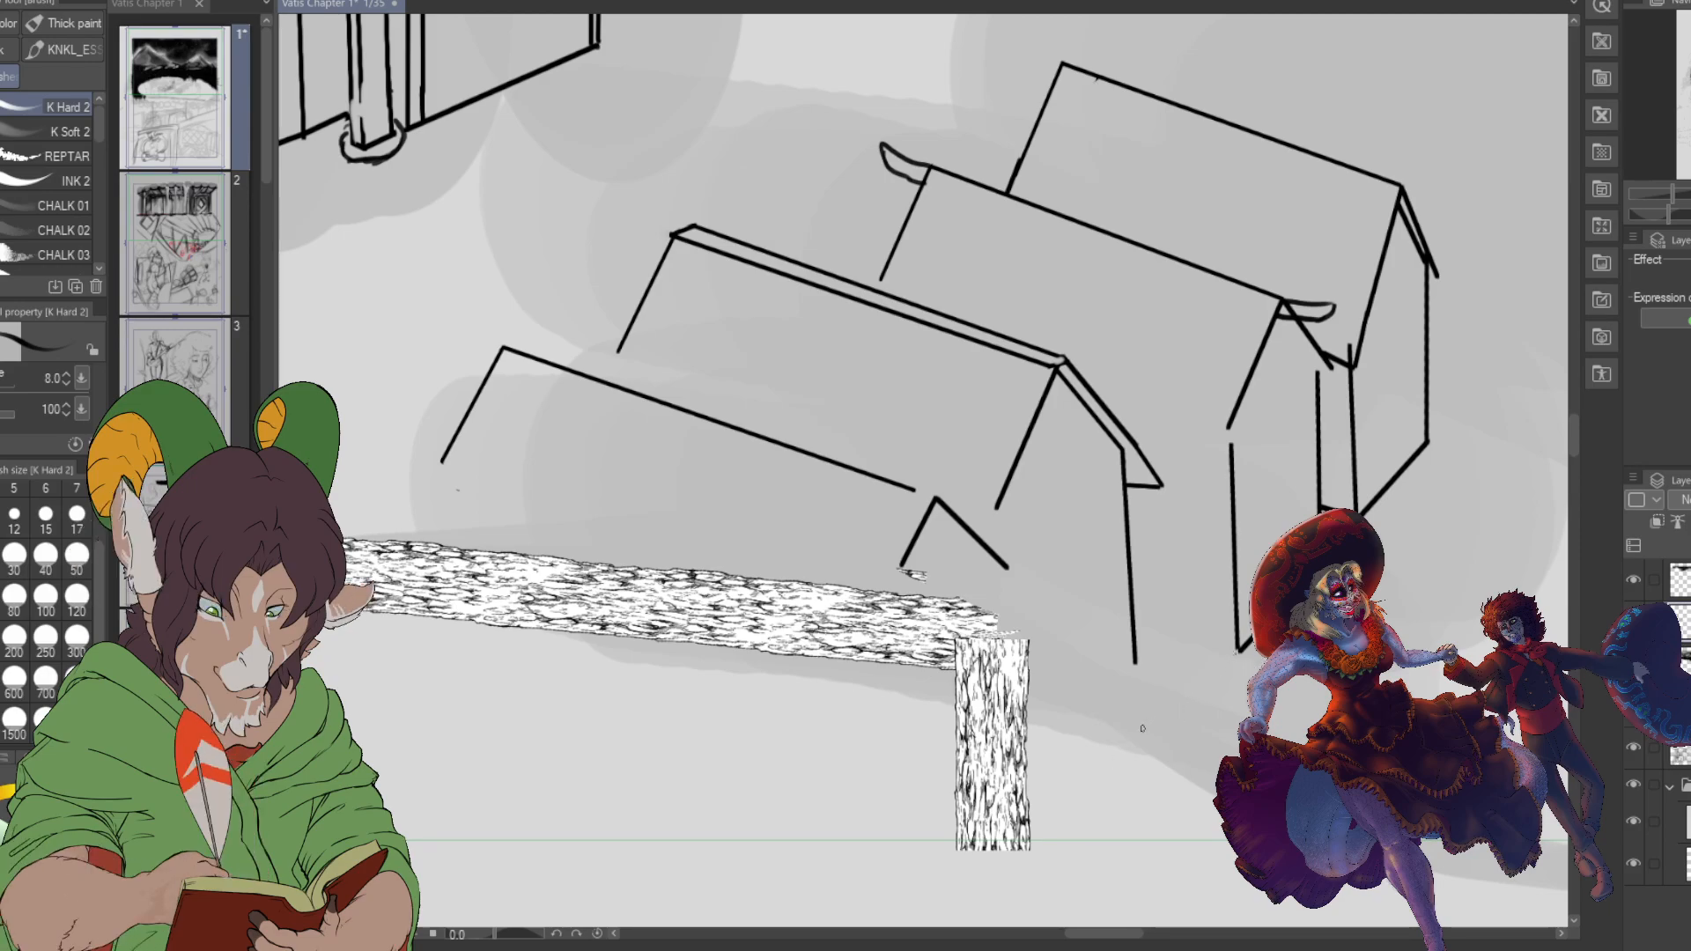
mouse_move(1151, 721)
mouse_down()
mouse_move(1046, 810)
mouse_move(1056, 799)
mouse_up()
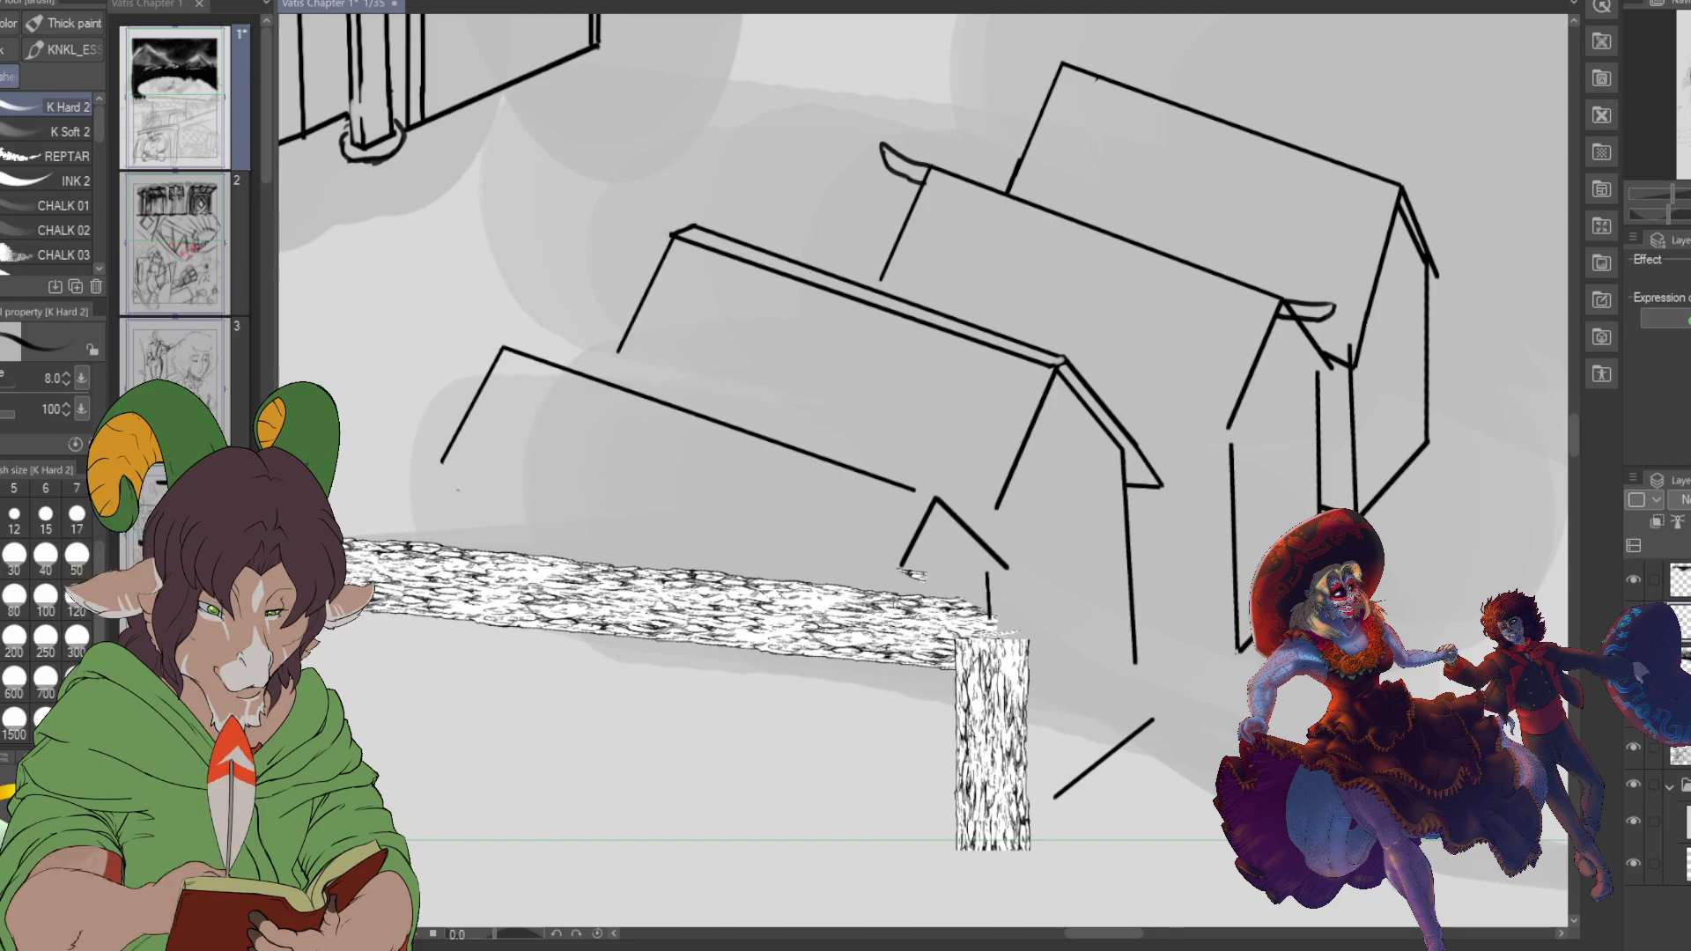
drag(872, 634, 902, 567)
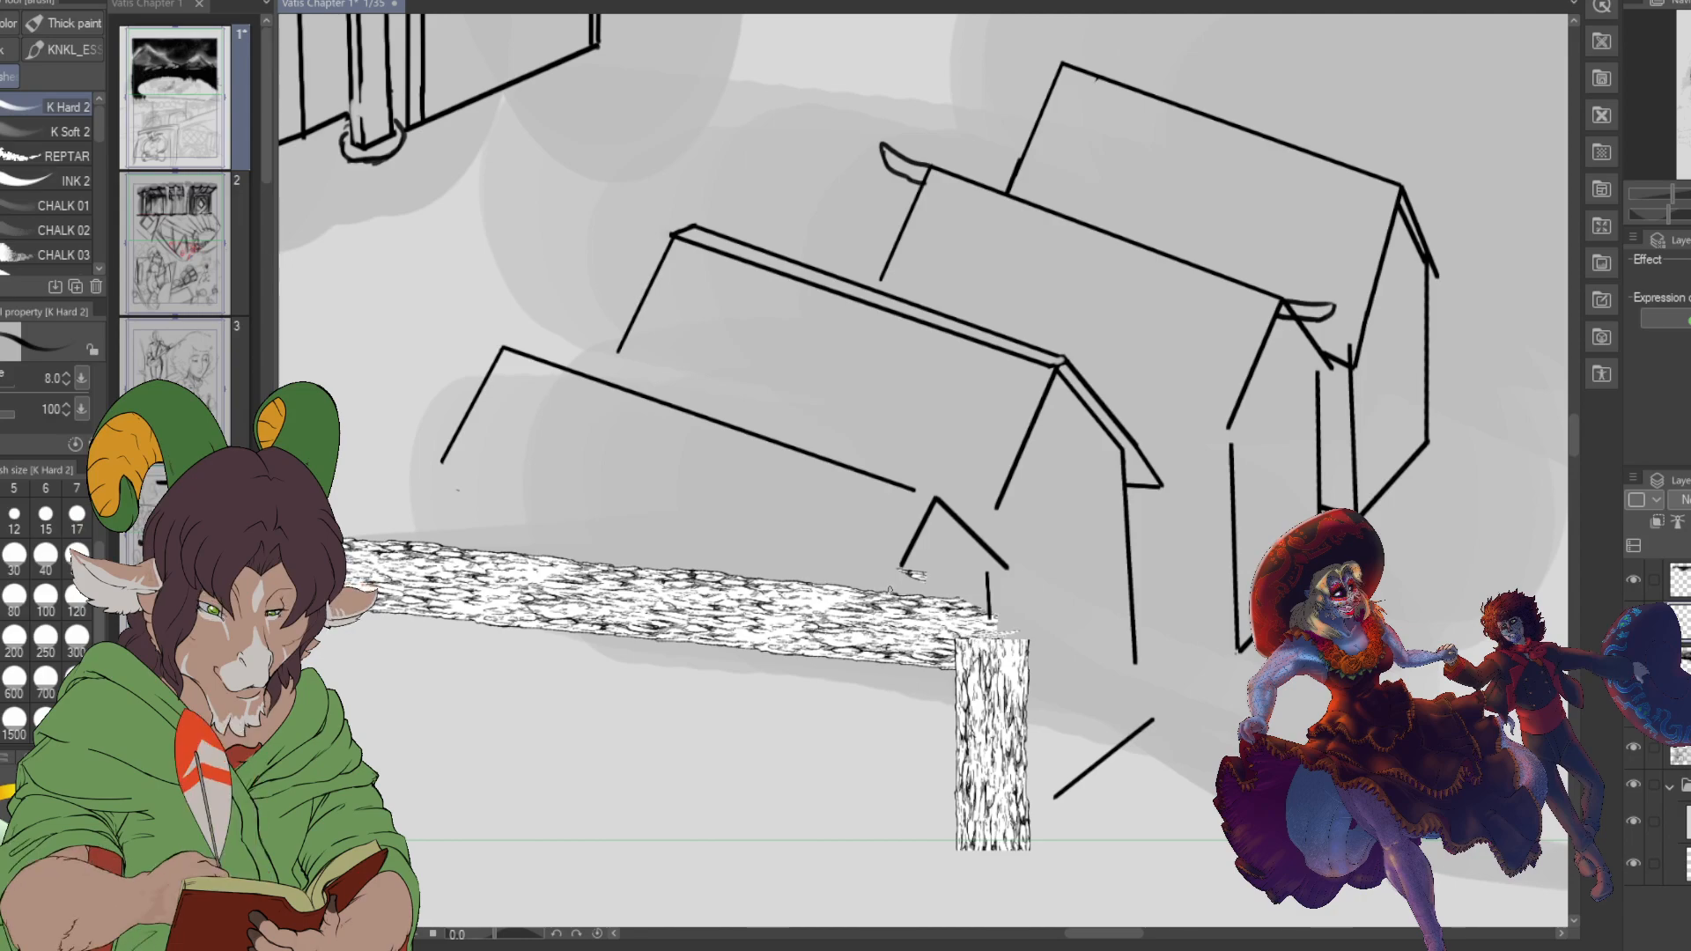
drag(903, 562, 887, 590)
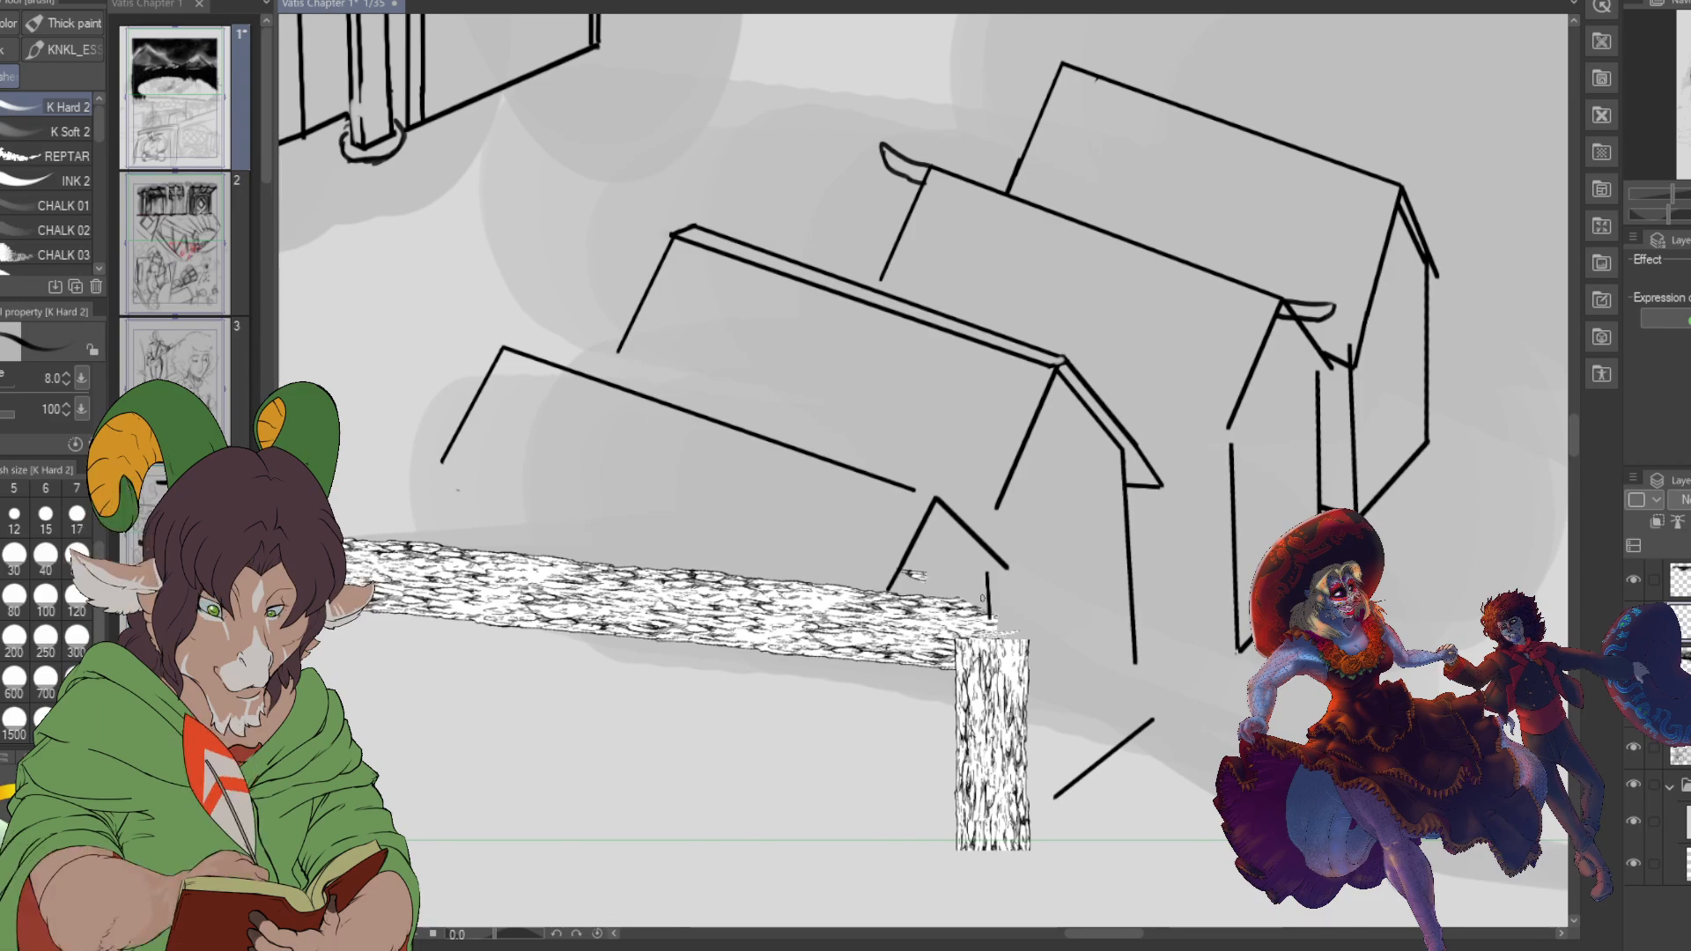
key(e)
drag(1056, 794, 1136, 733)
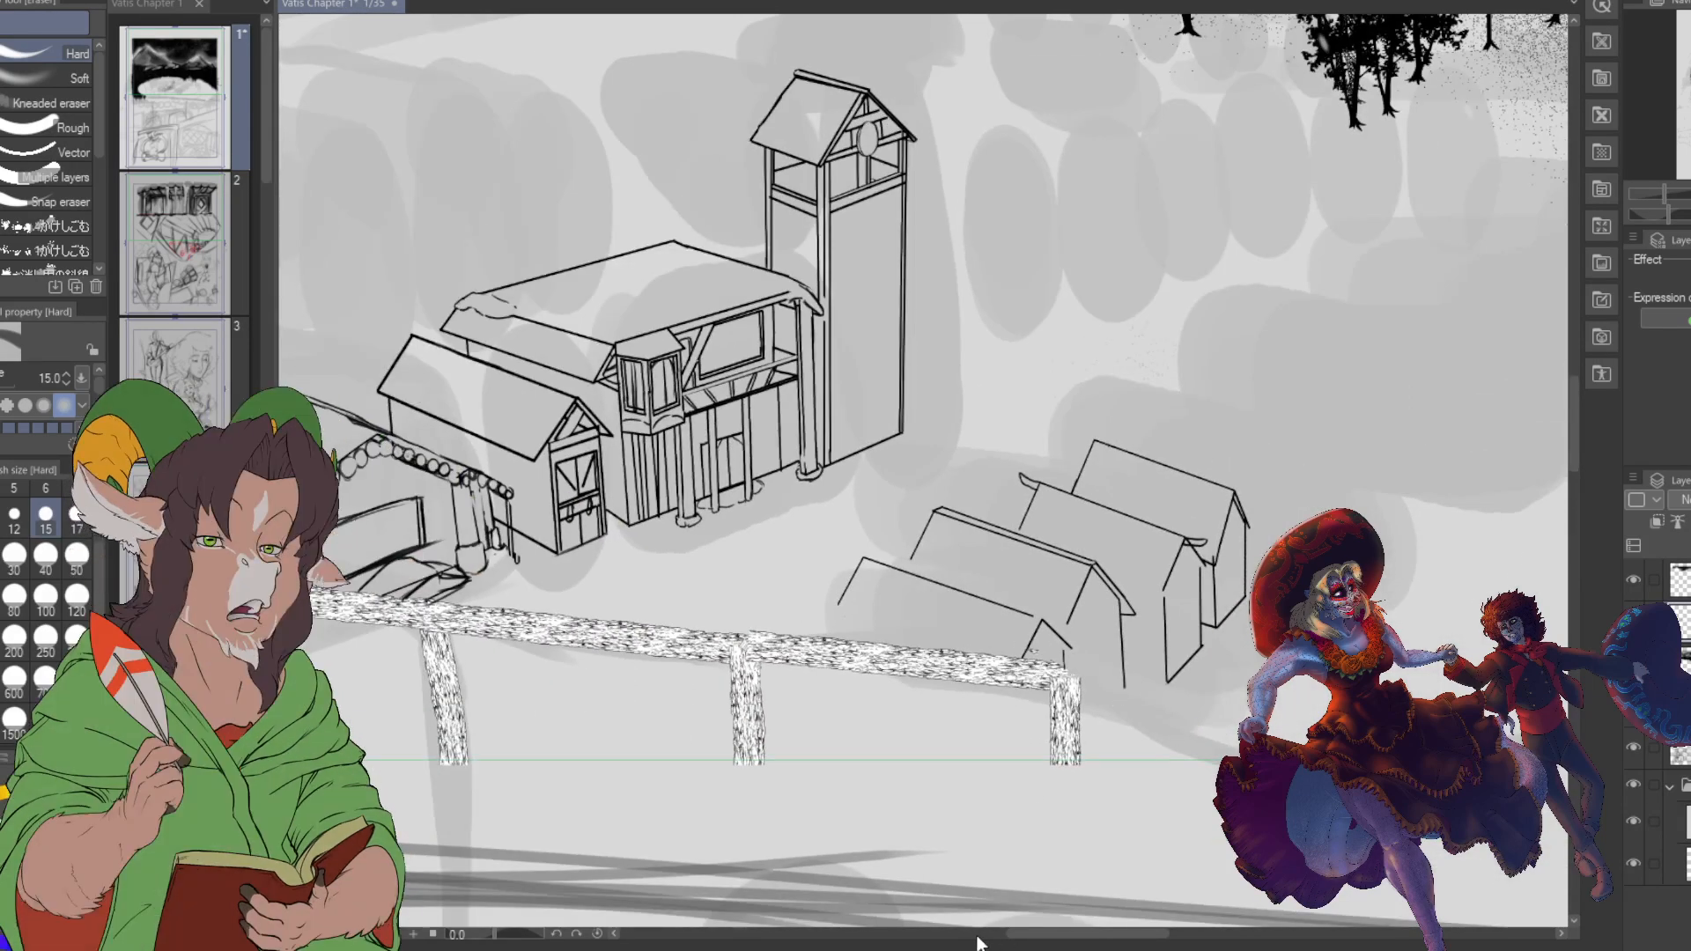
- Choose the TREE basic brush at size 80 for continuing the textured wooden fence
mouse_move(1046, 932)
mouse_down()
mouse_move(1104, 916)
mouse_move(944, 925)
mouse_move(1059, 909)
mouse_up()
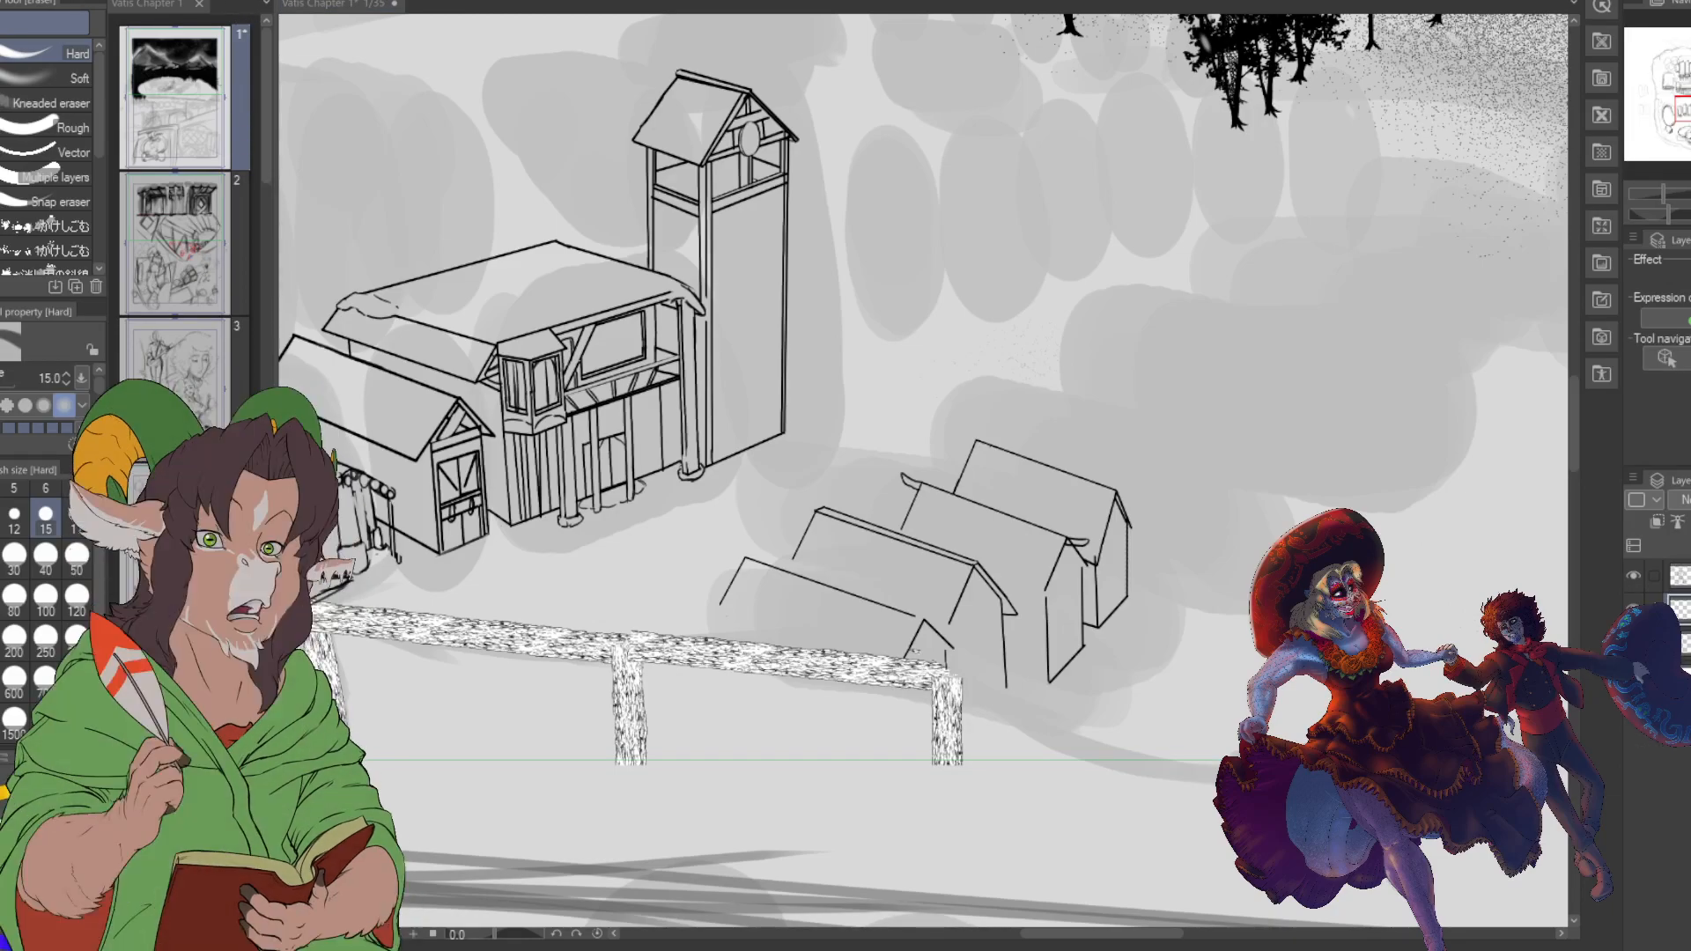
key(b)
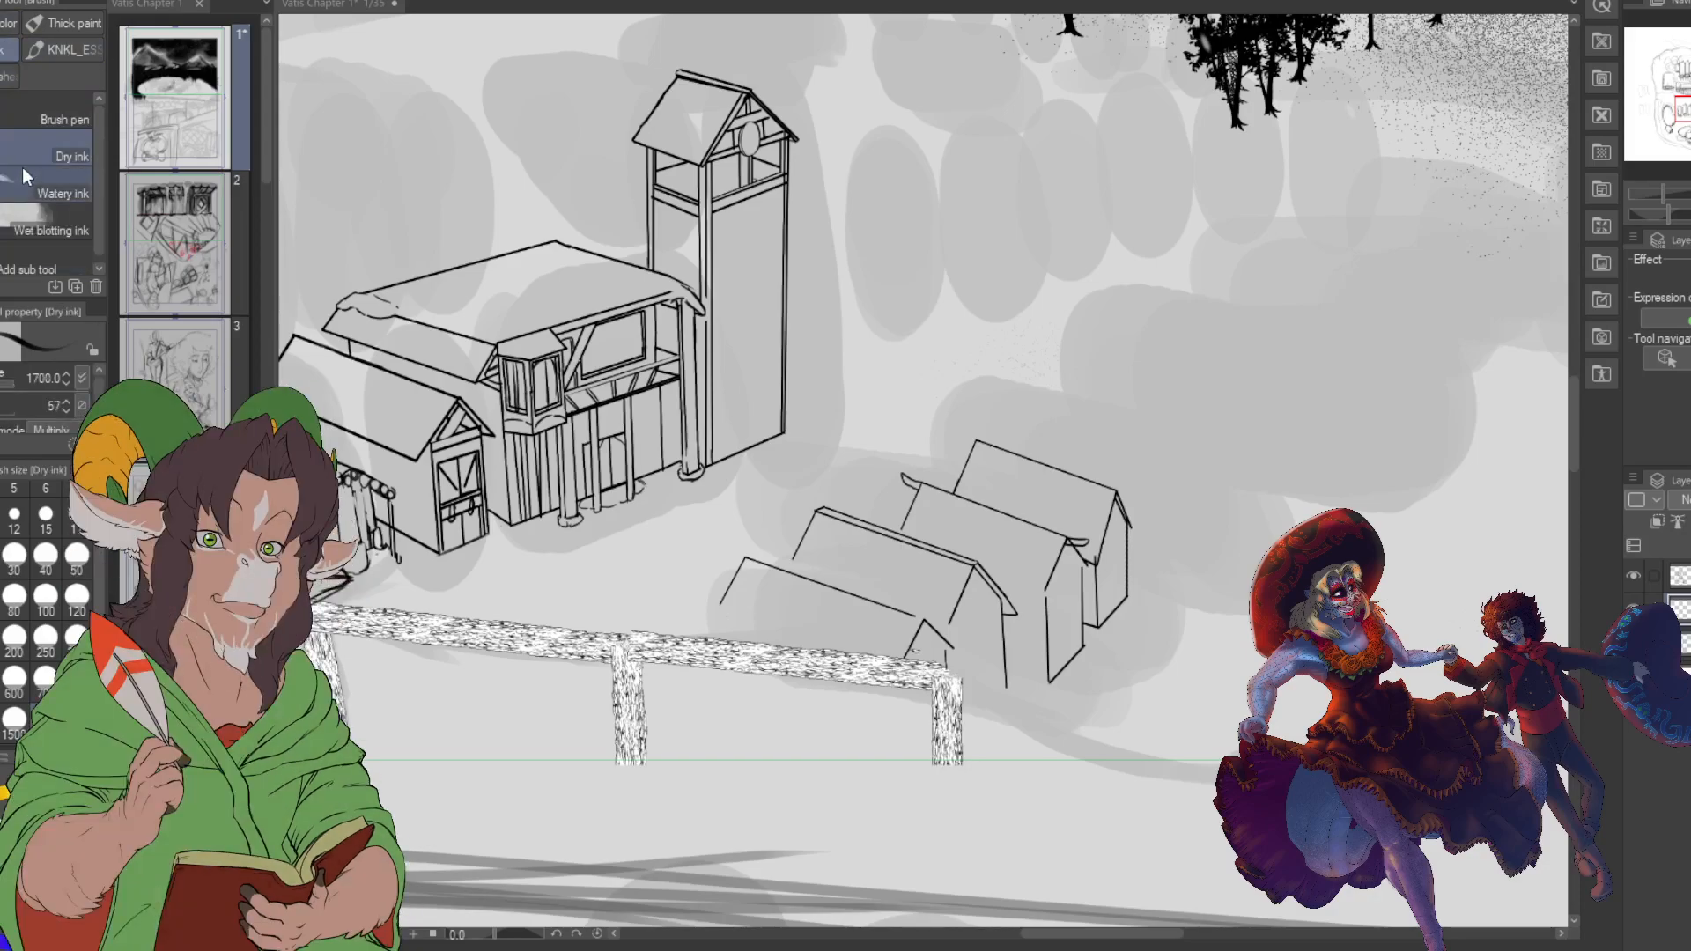
click(49, 27)
scroll(26, 231, down, 2)
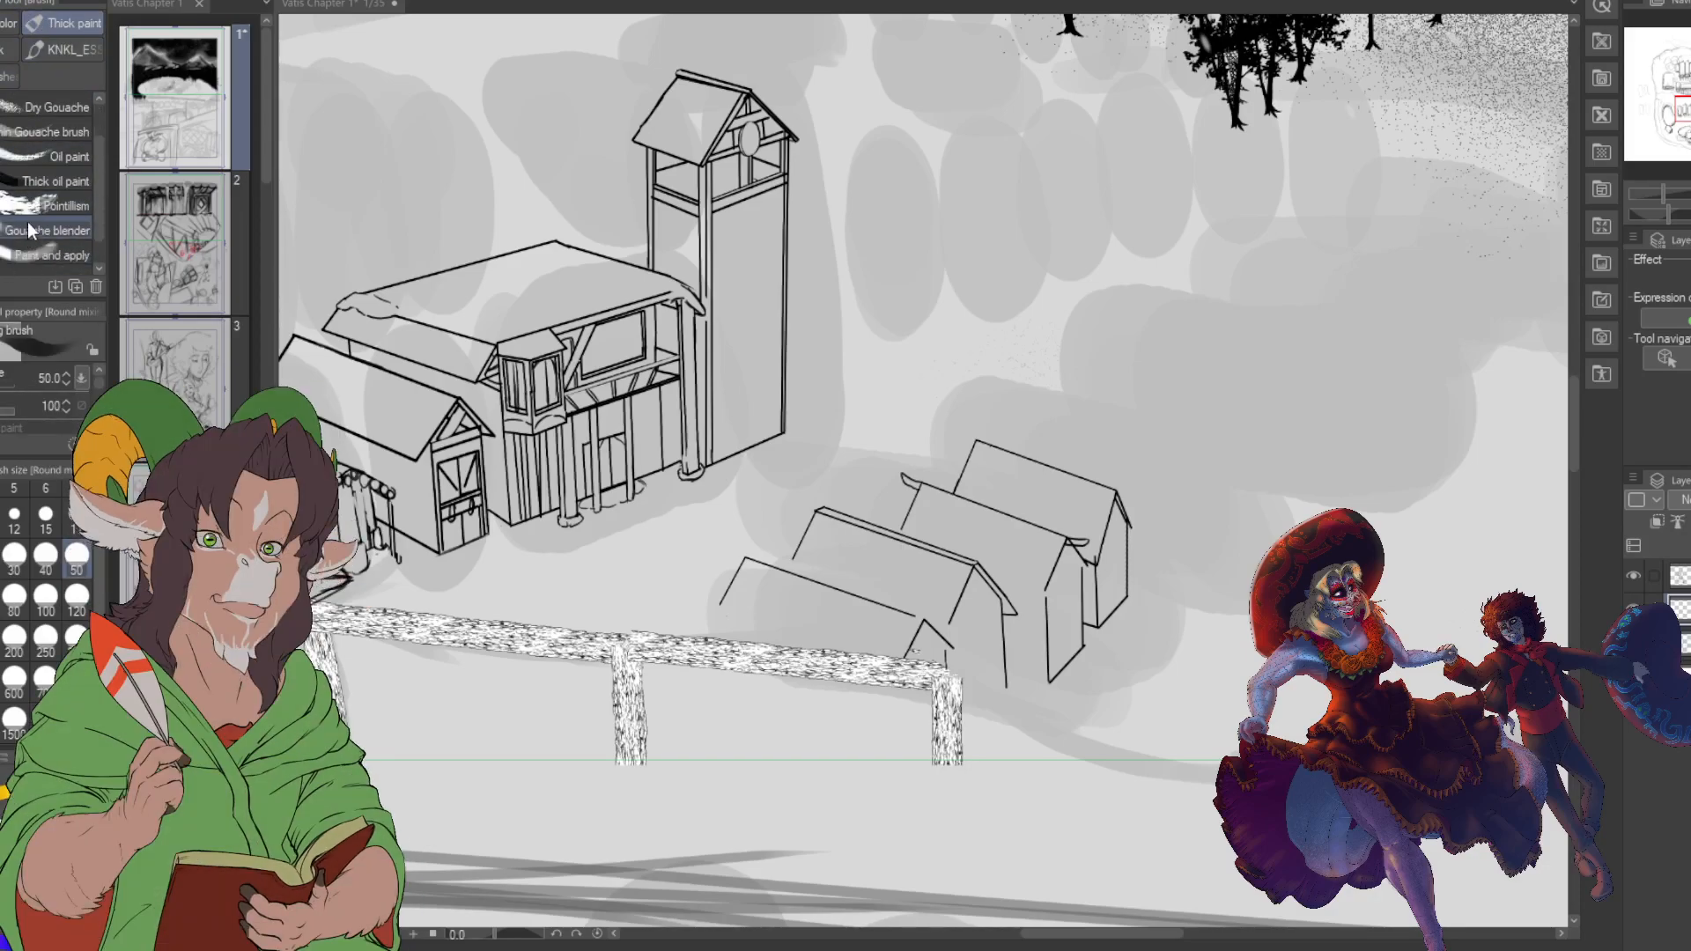
click(64, 50)
scroll(46, 211, down, 3)
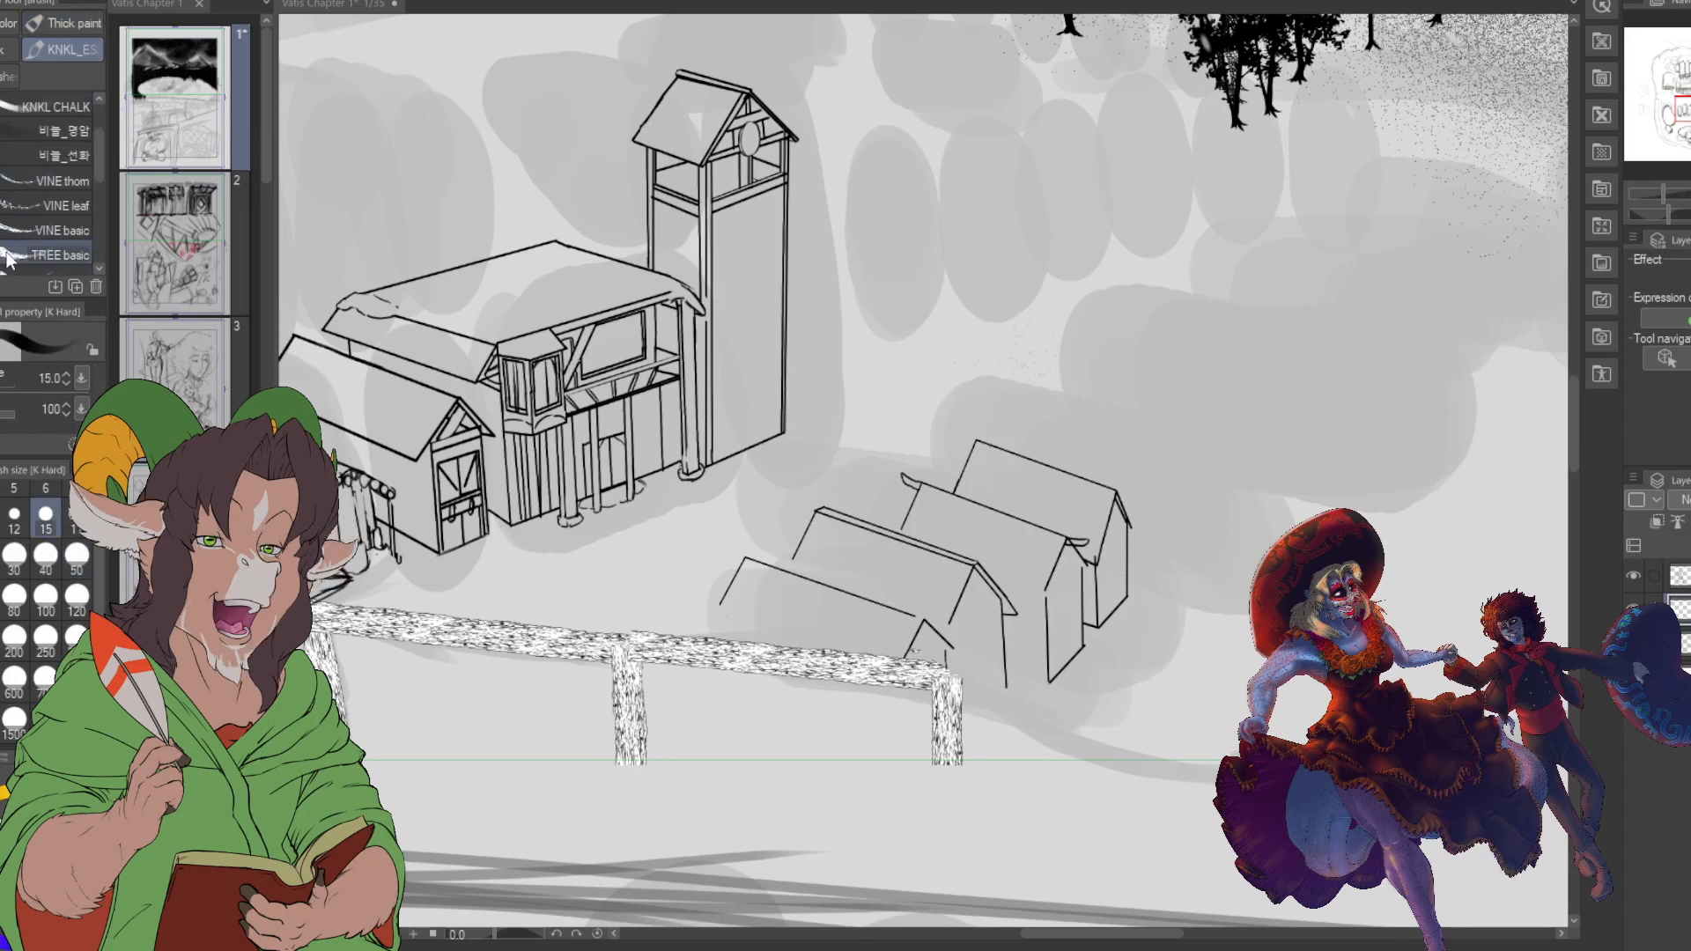
click(53, 206)
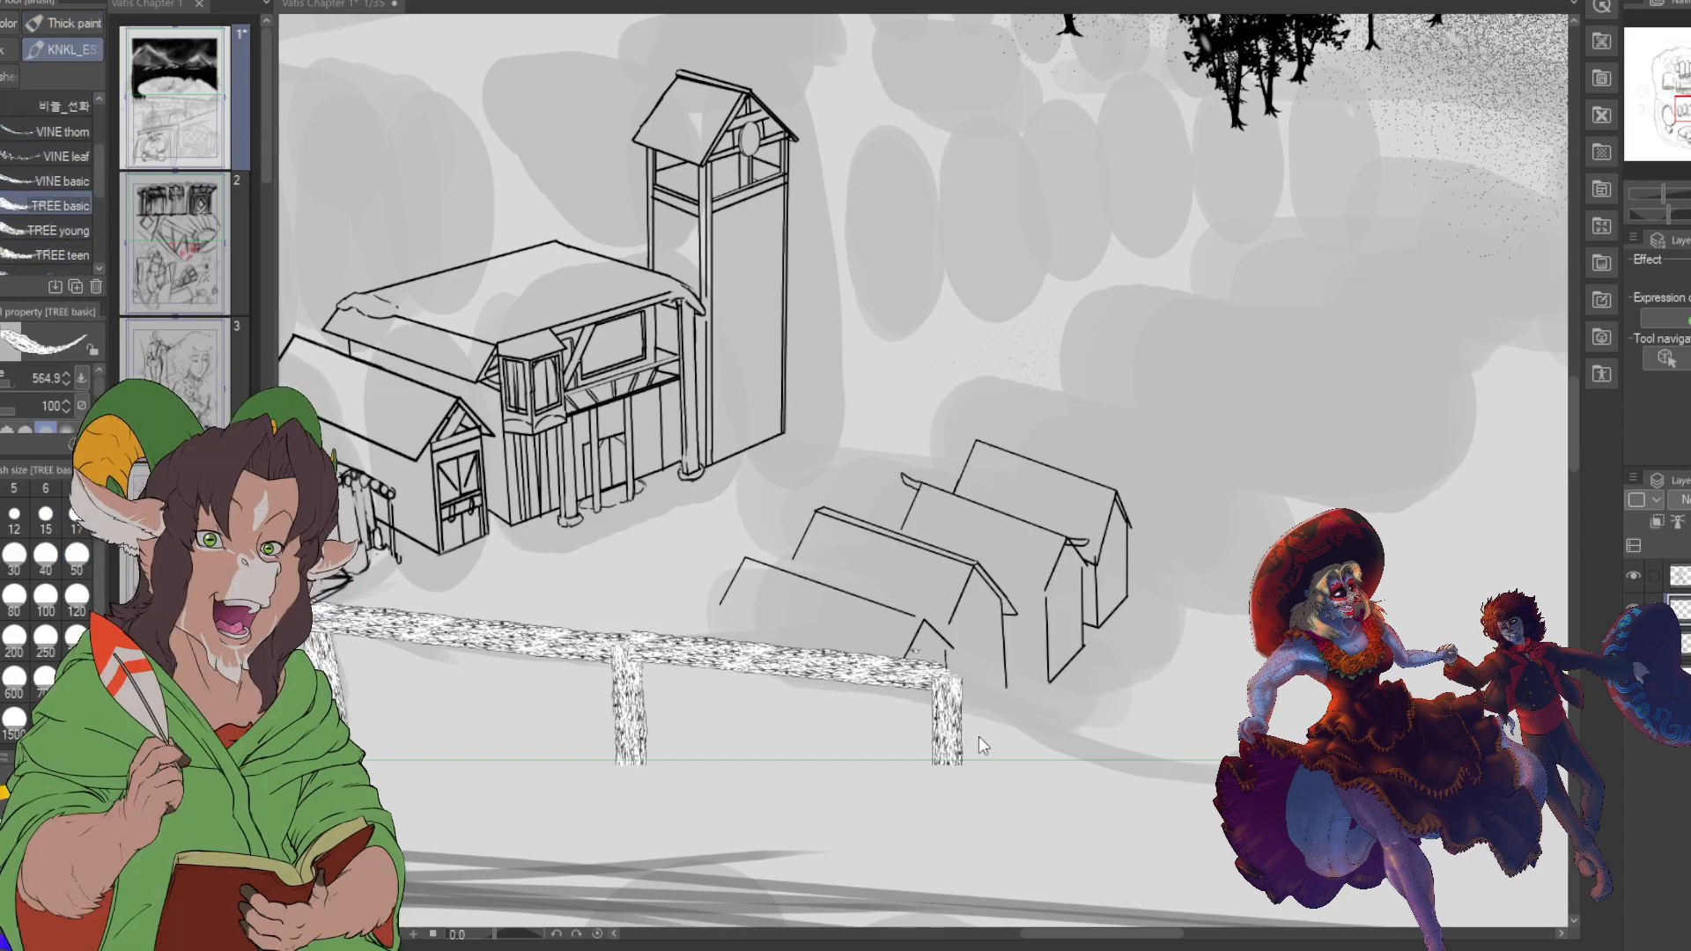
click(46, 556)
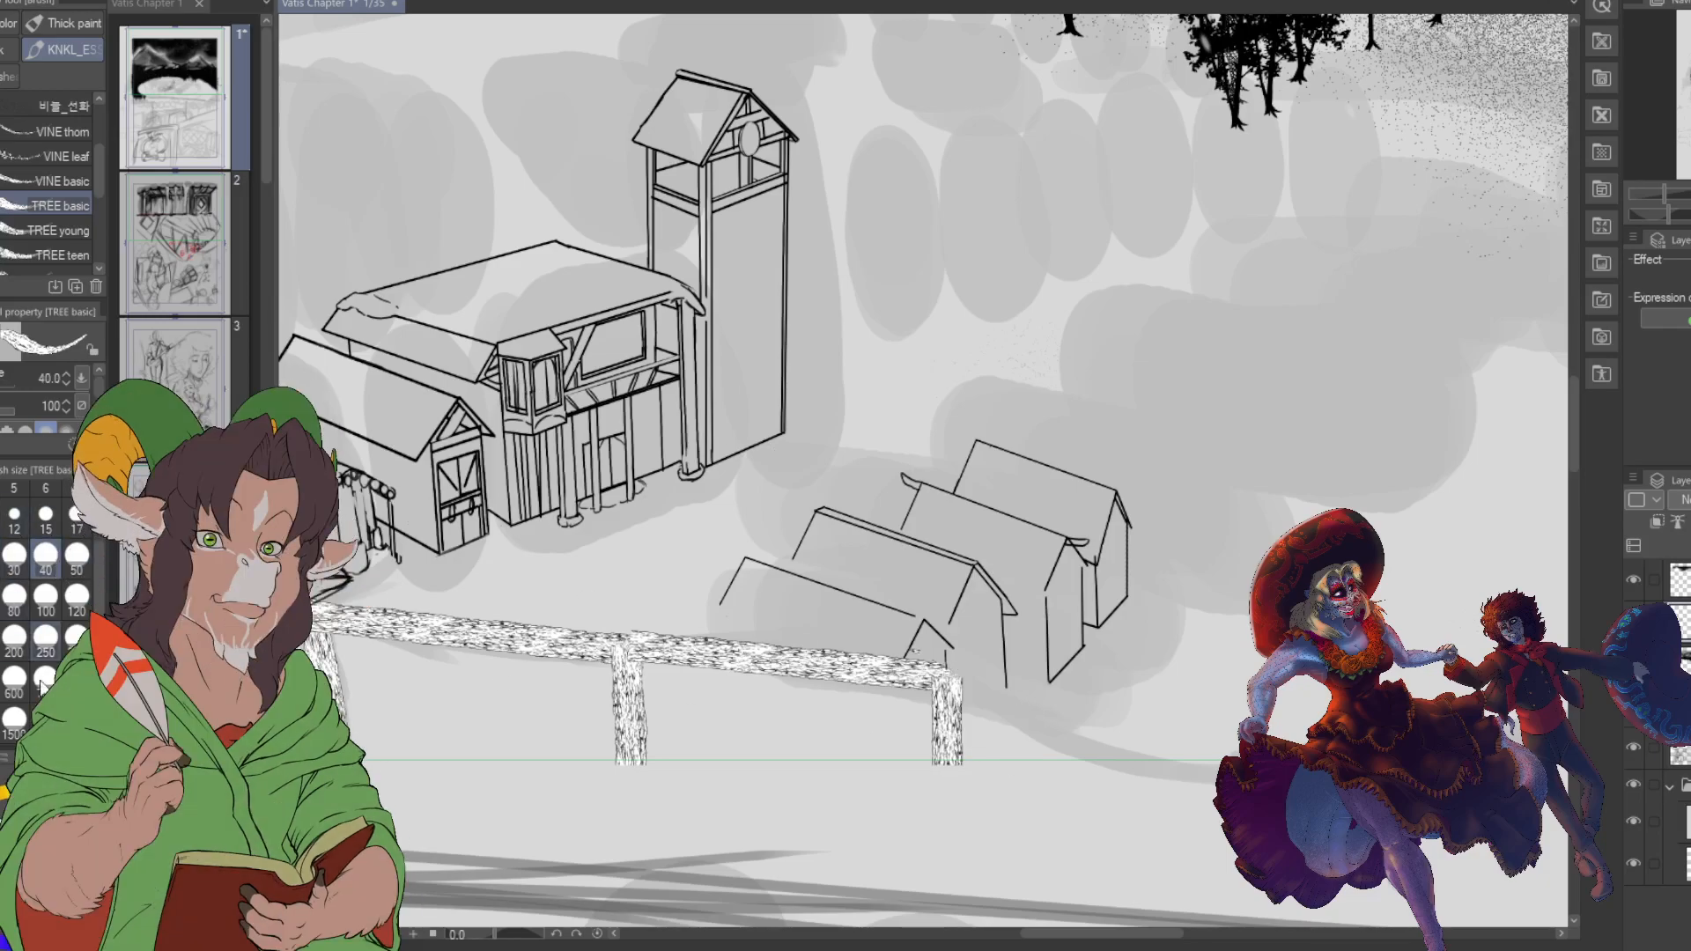
click(14, 636)
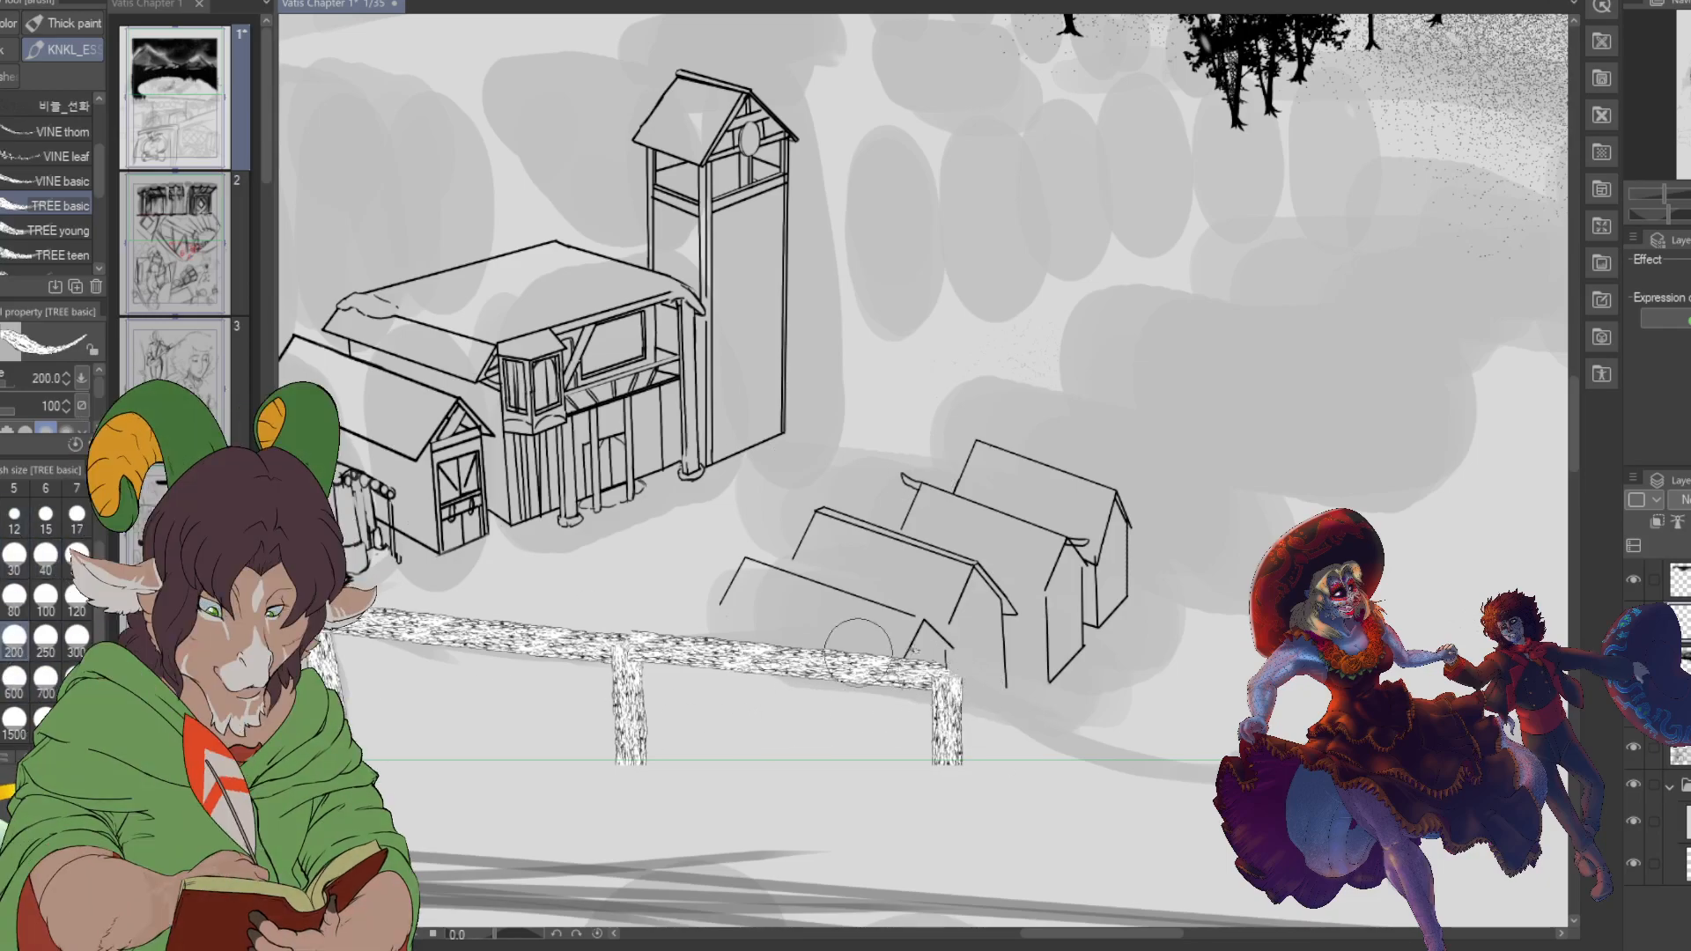
click(14, 597)
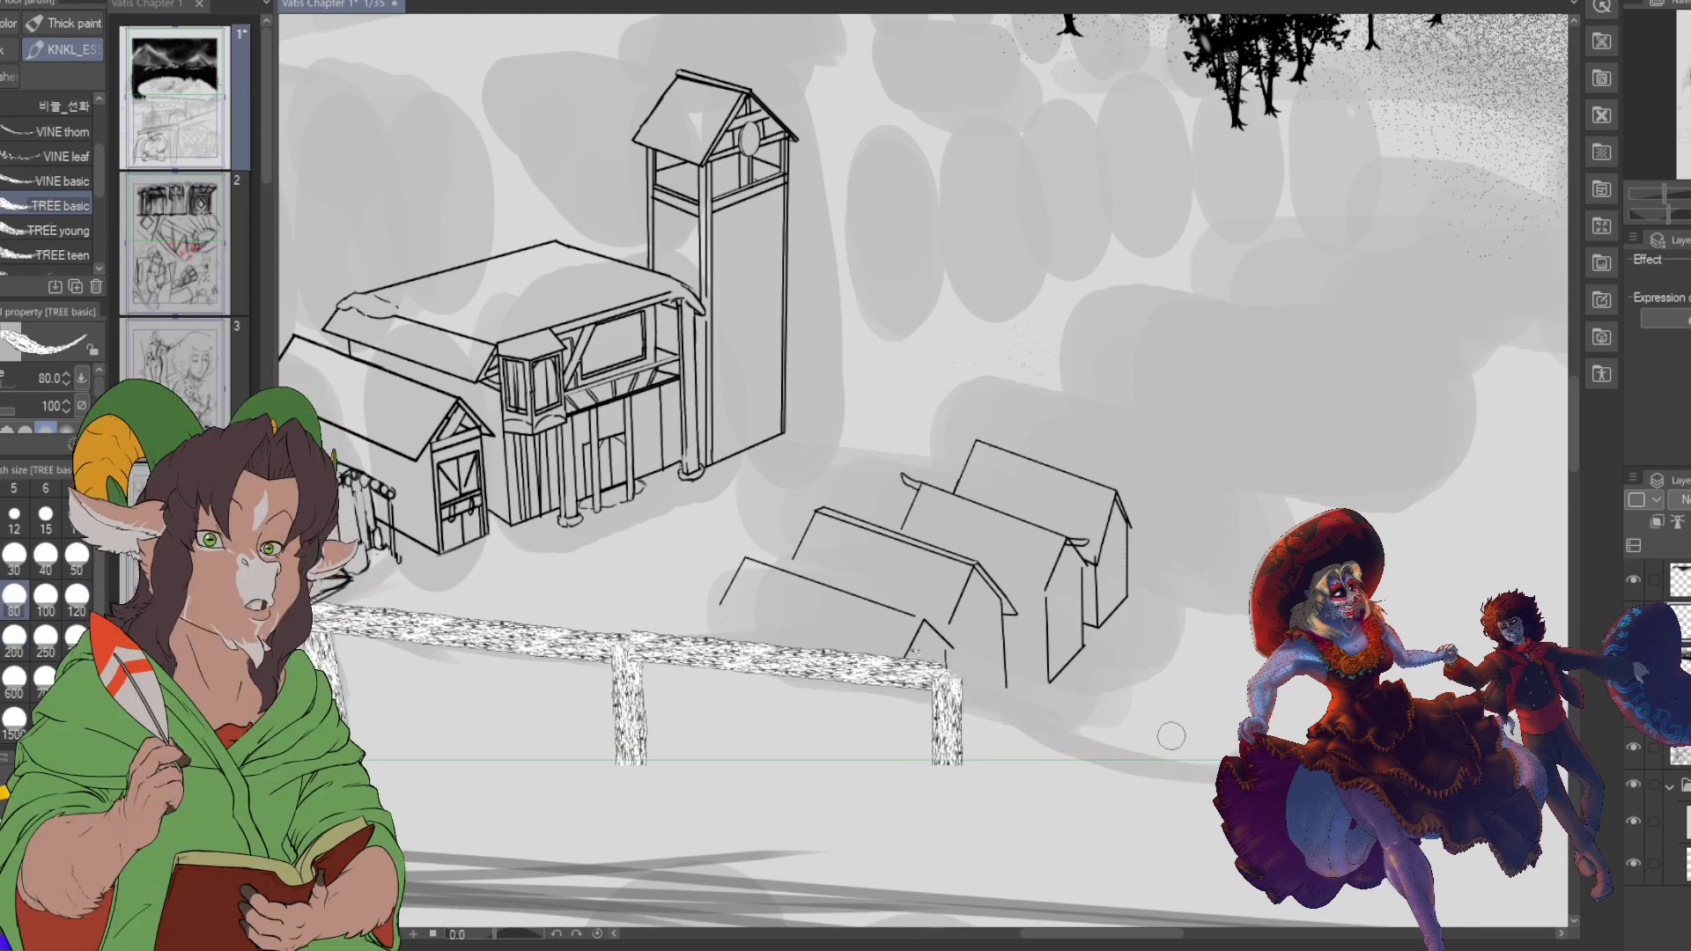
- Extend the fence rail past the plain houses in straight TREE basic segments with a stepped end, adding a corner post and lengthening the post before it
shift+click(1219, 778)
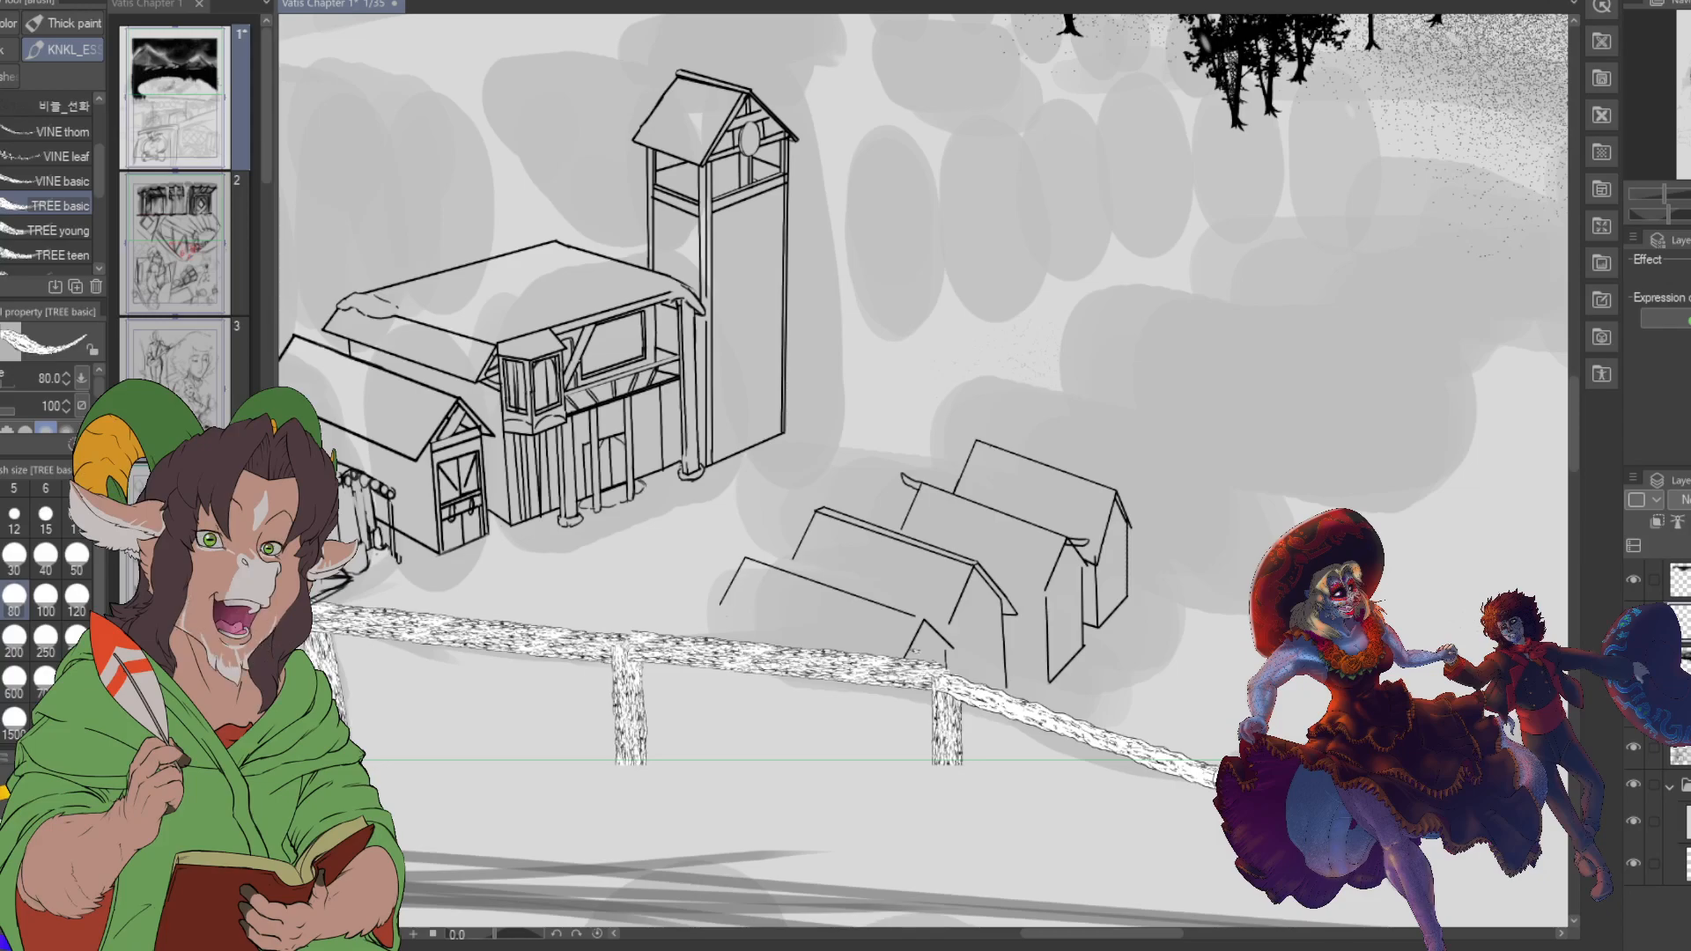
scroll(1211, 775, down, 6)
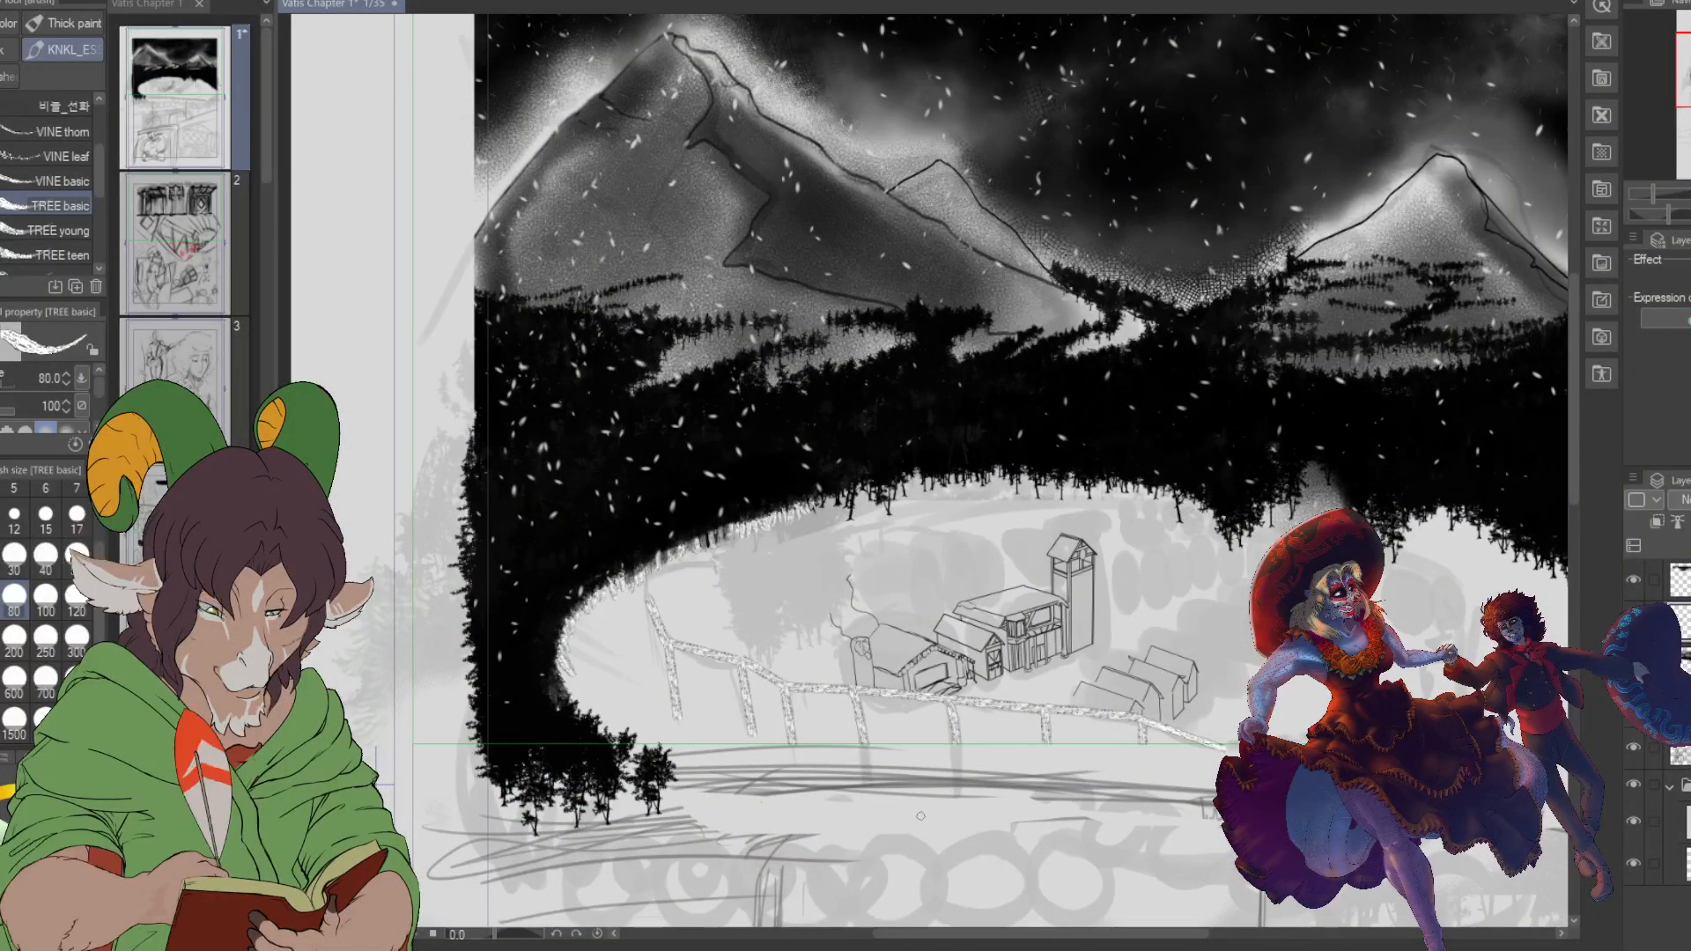
scroll(1174, 745, up, 4)
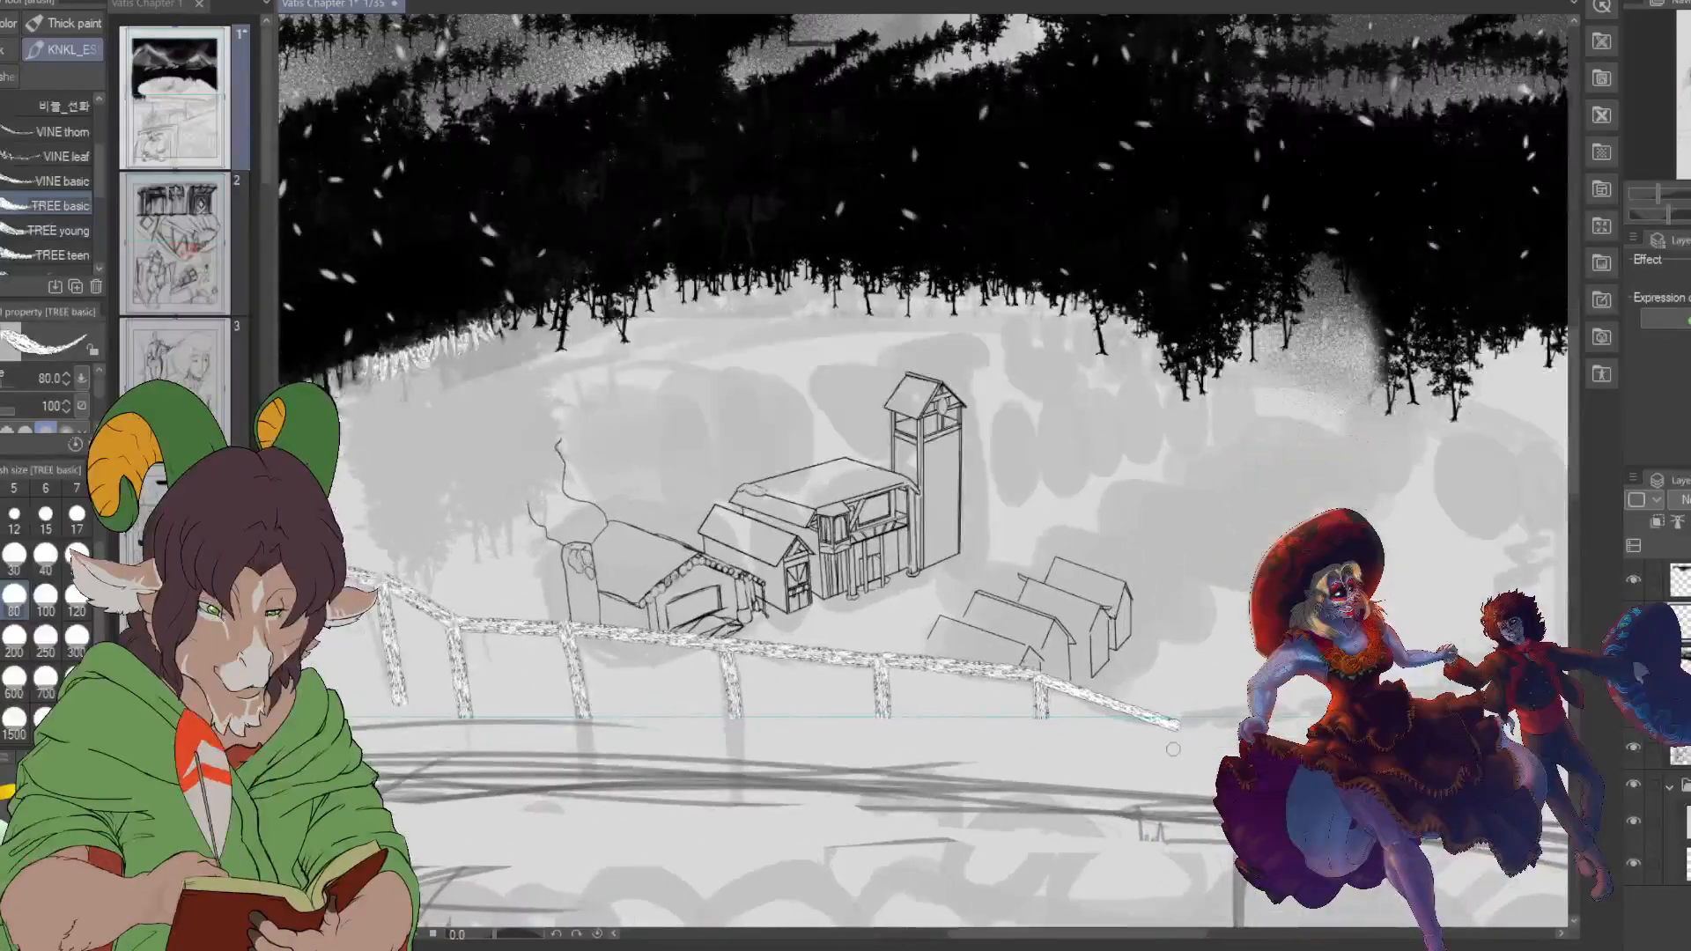
scroll(1180, 724, up, 3)
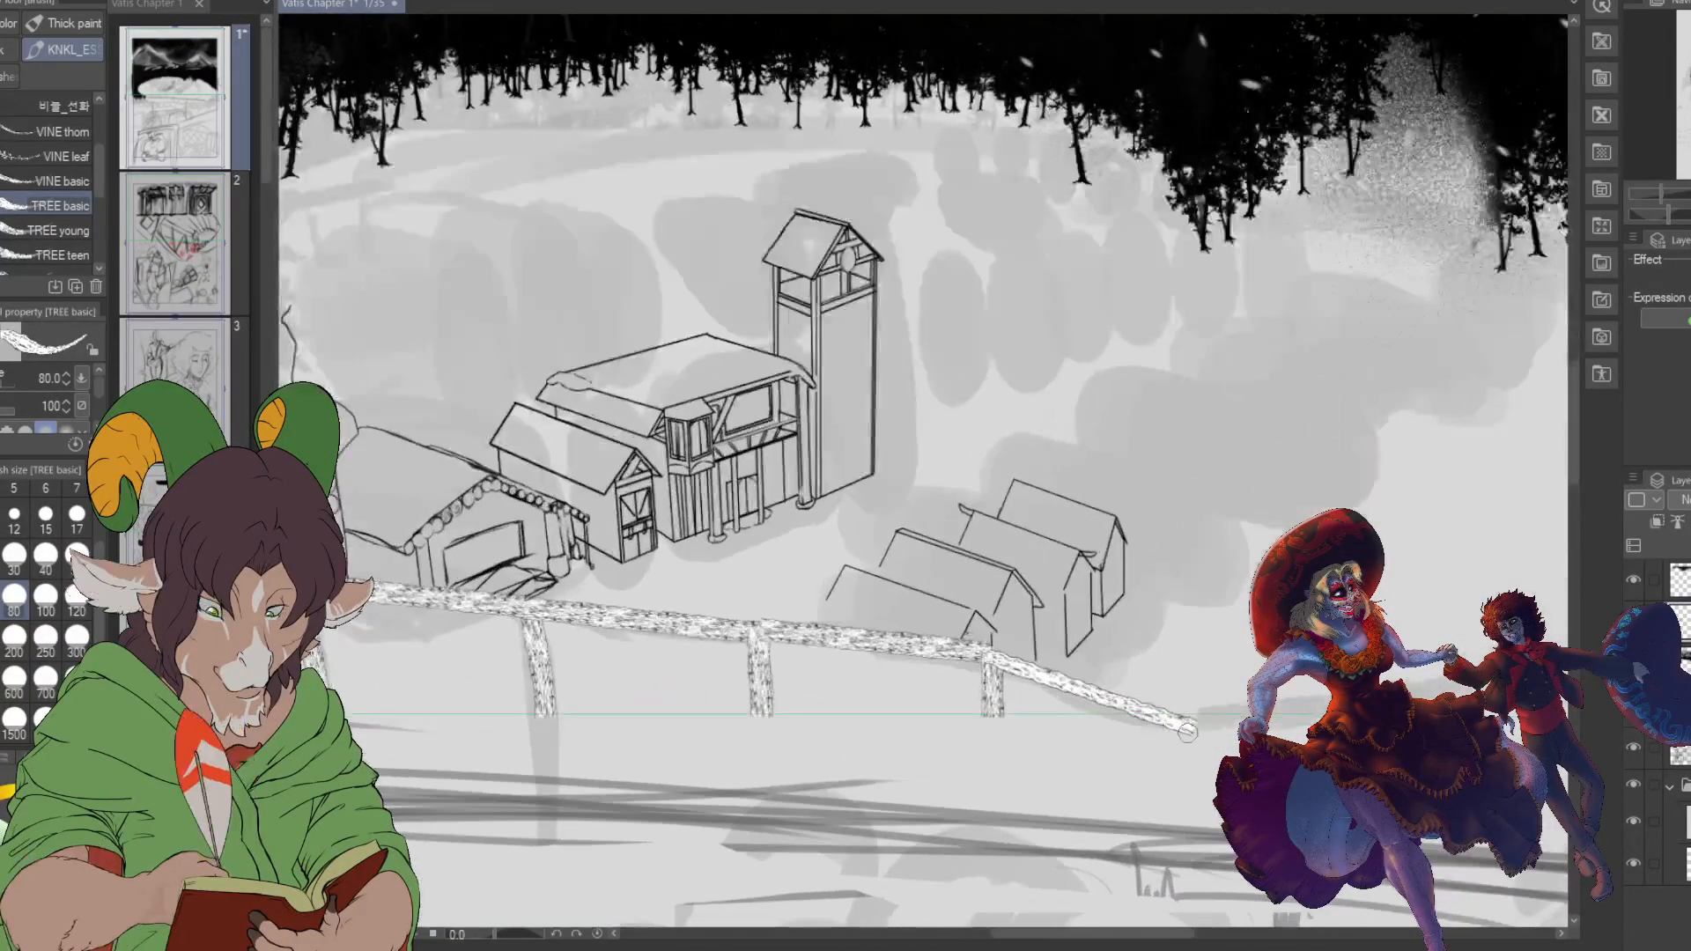
drag(1182, 725, 1321, 715)
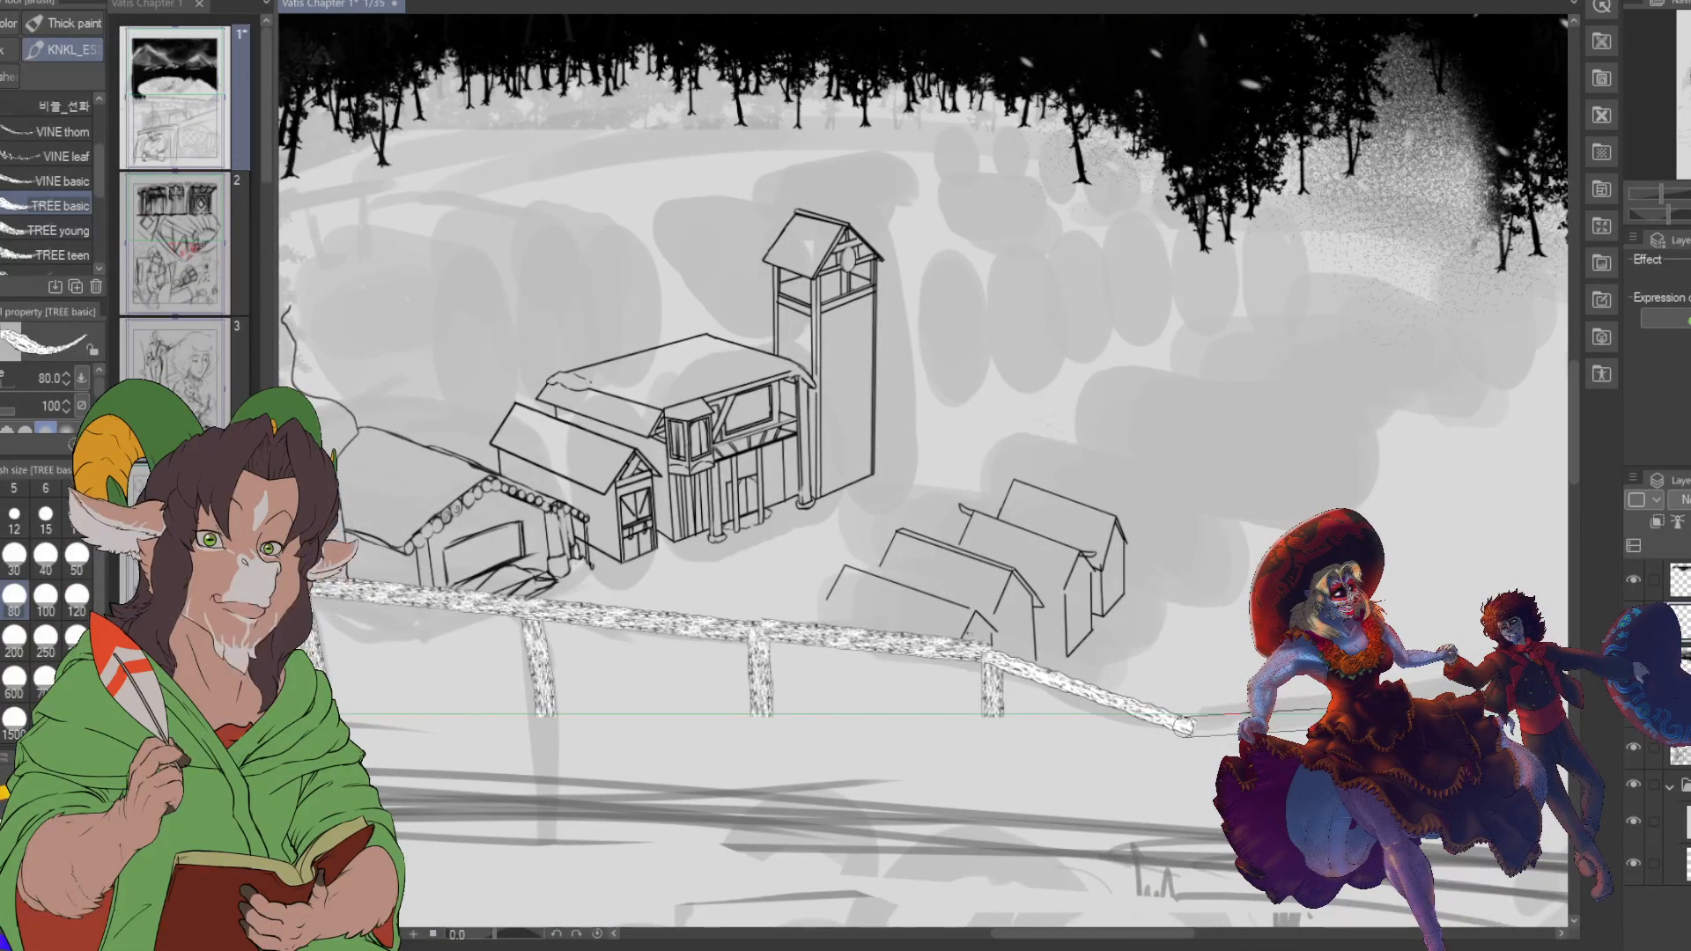
drag(1263, 743, 862, 588)
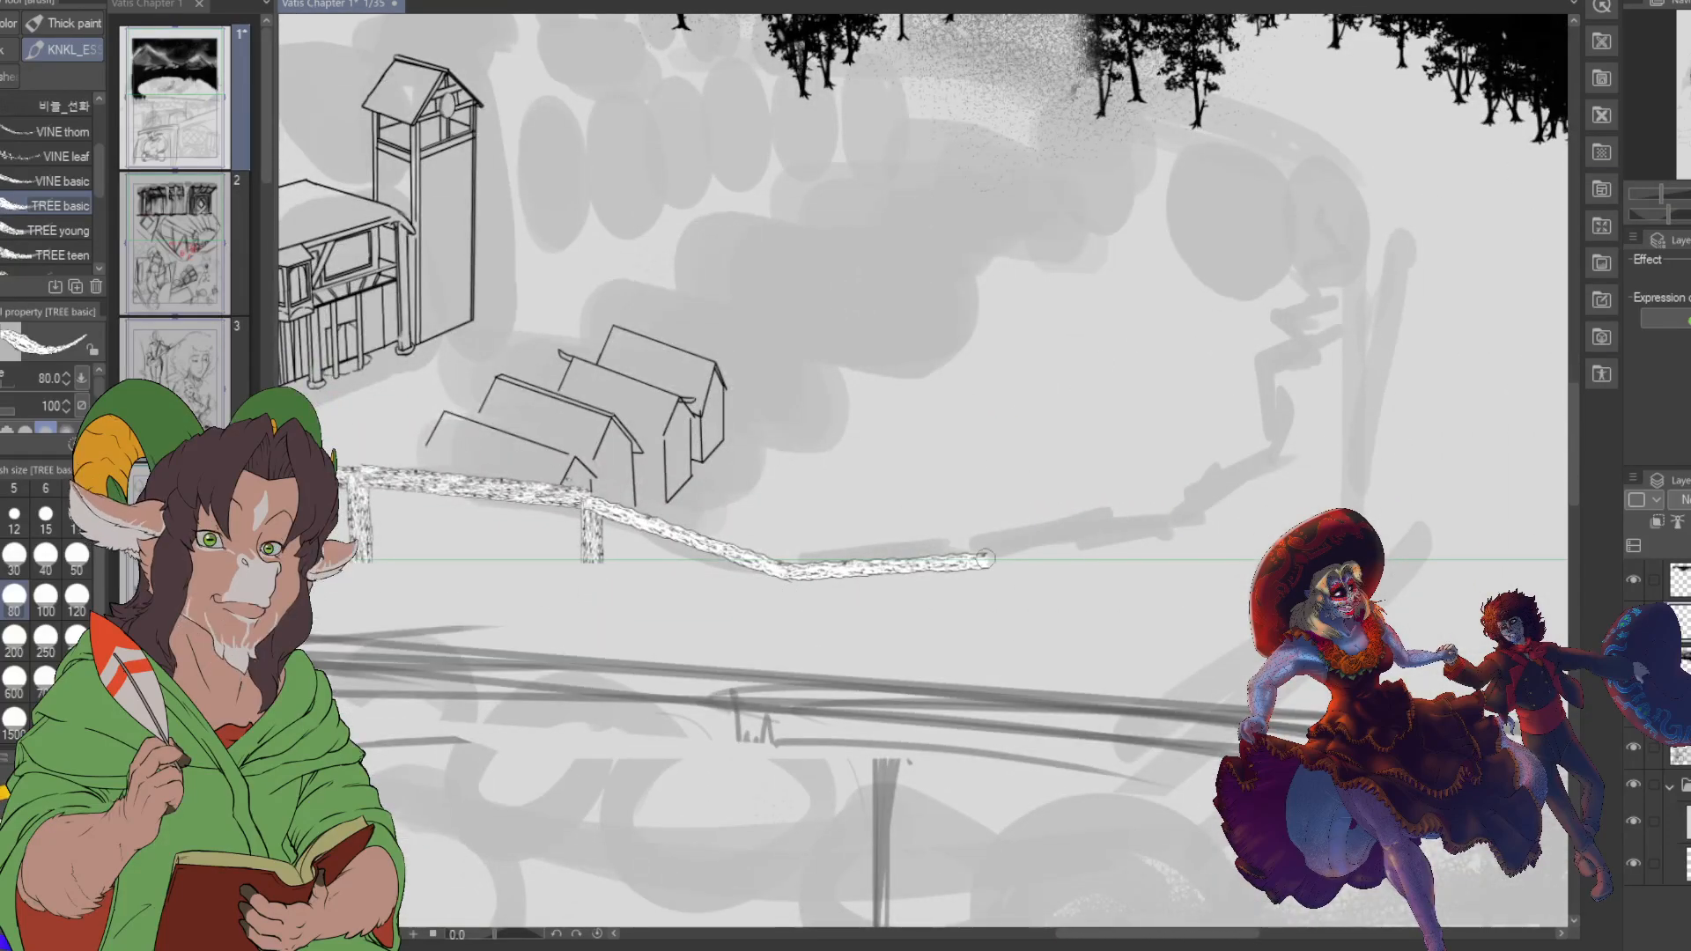
shift+click(1112, 525)
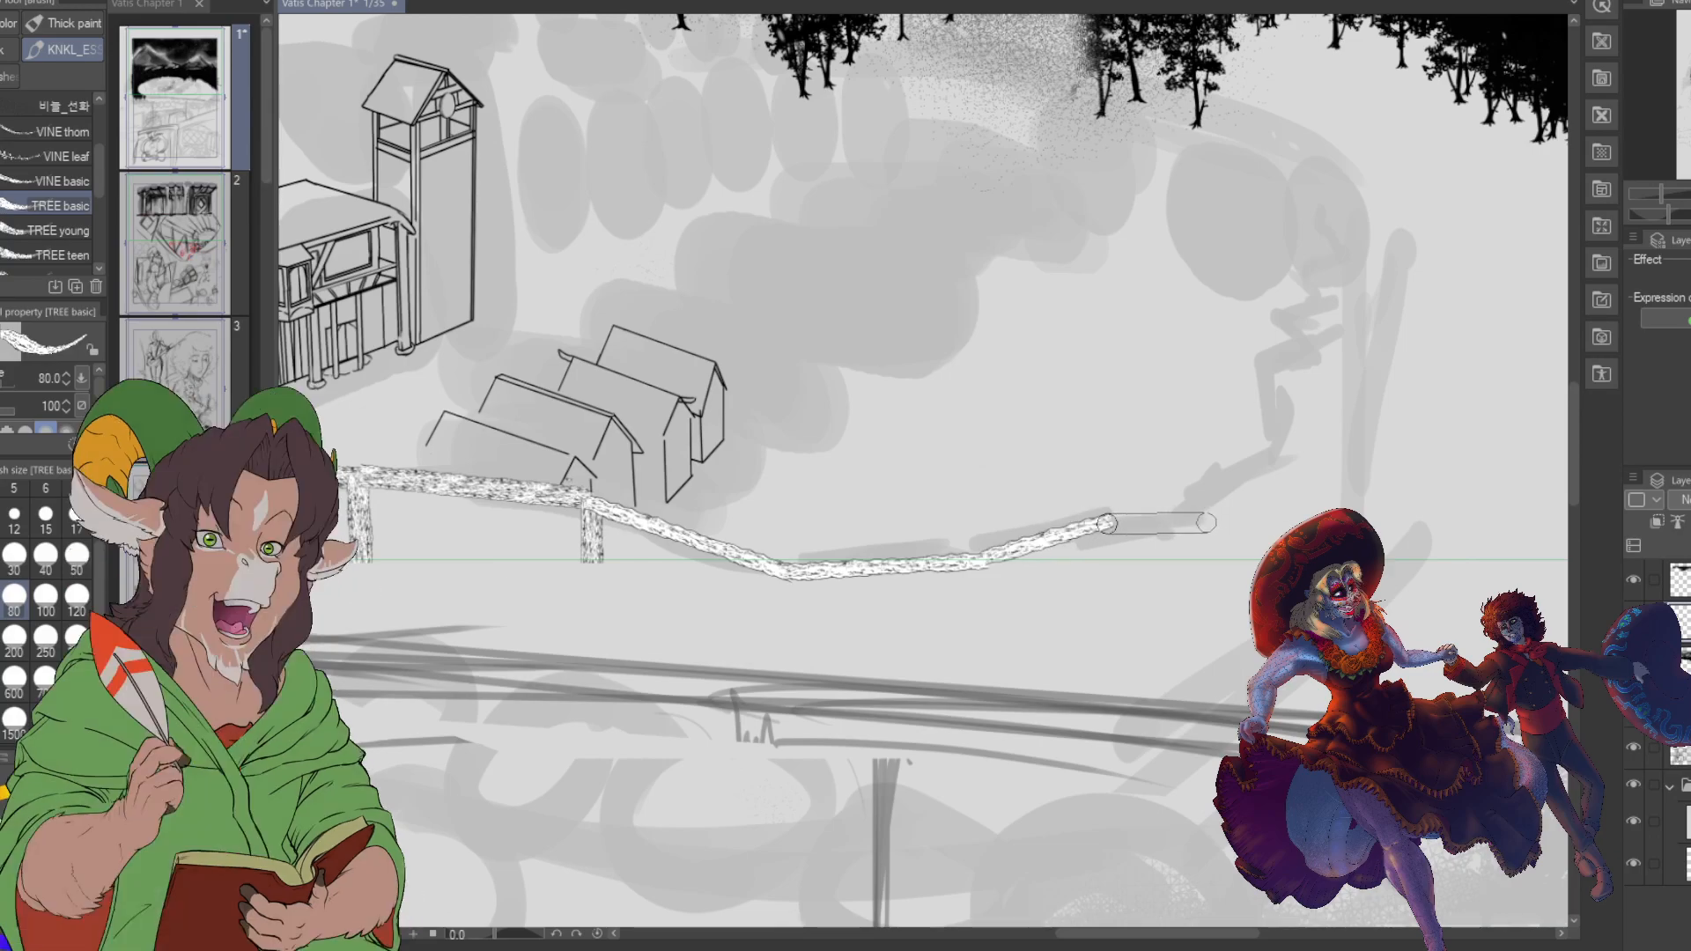
shift+click(1225, 519)
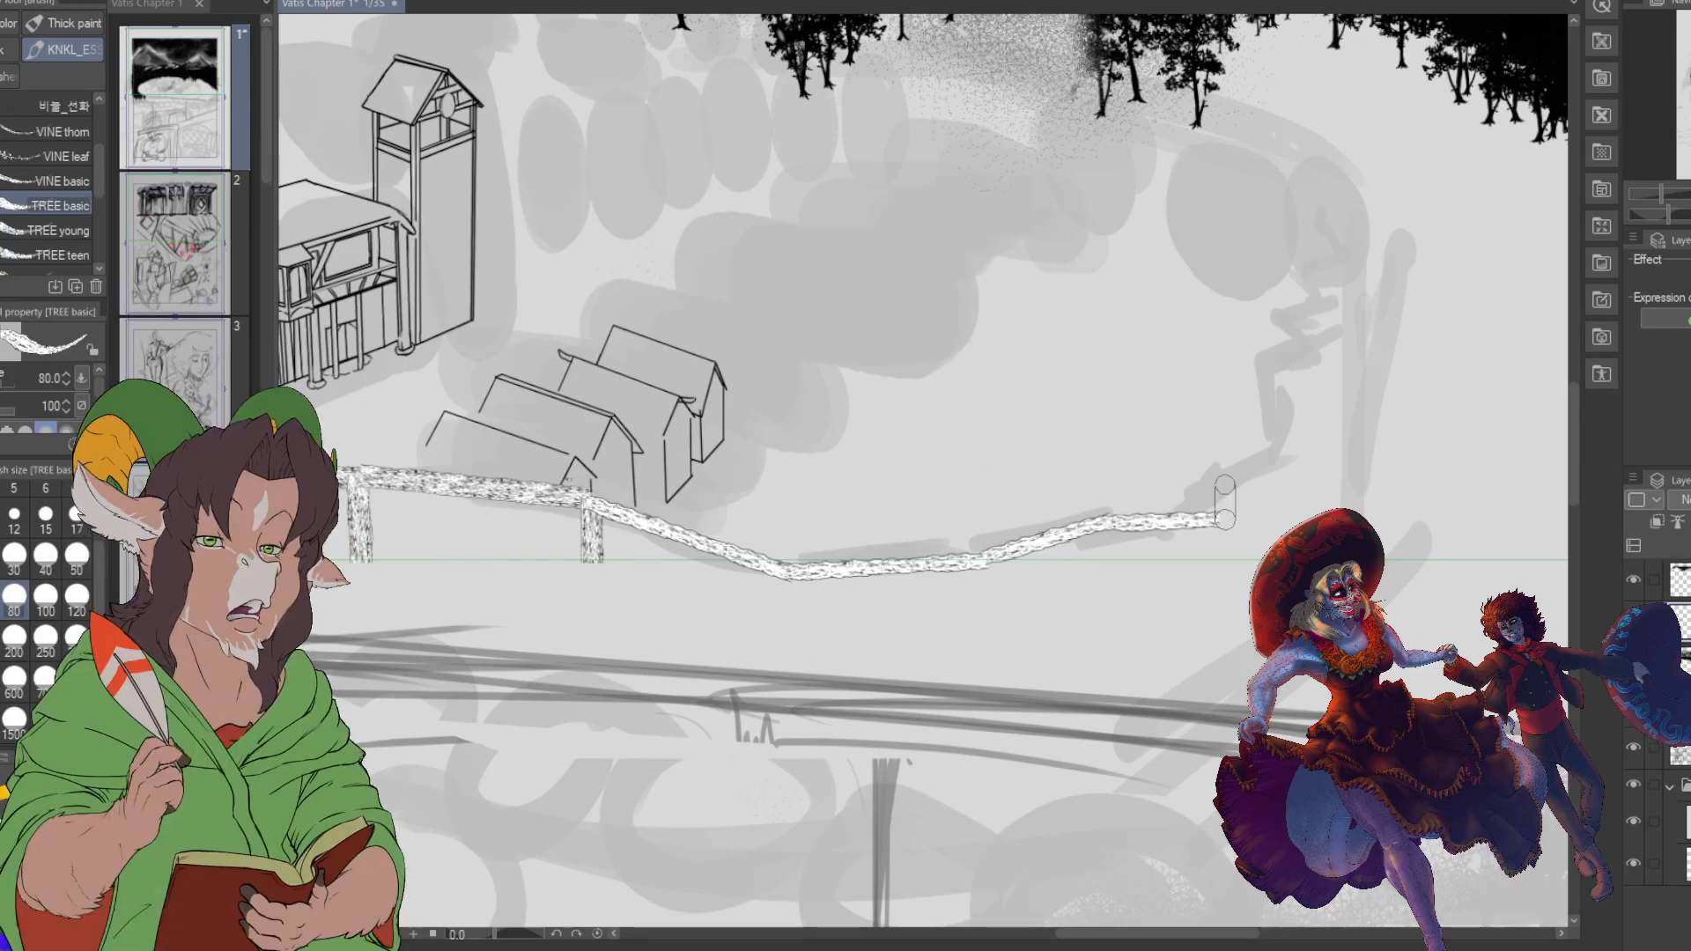
shift+click(1221, 450)
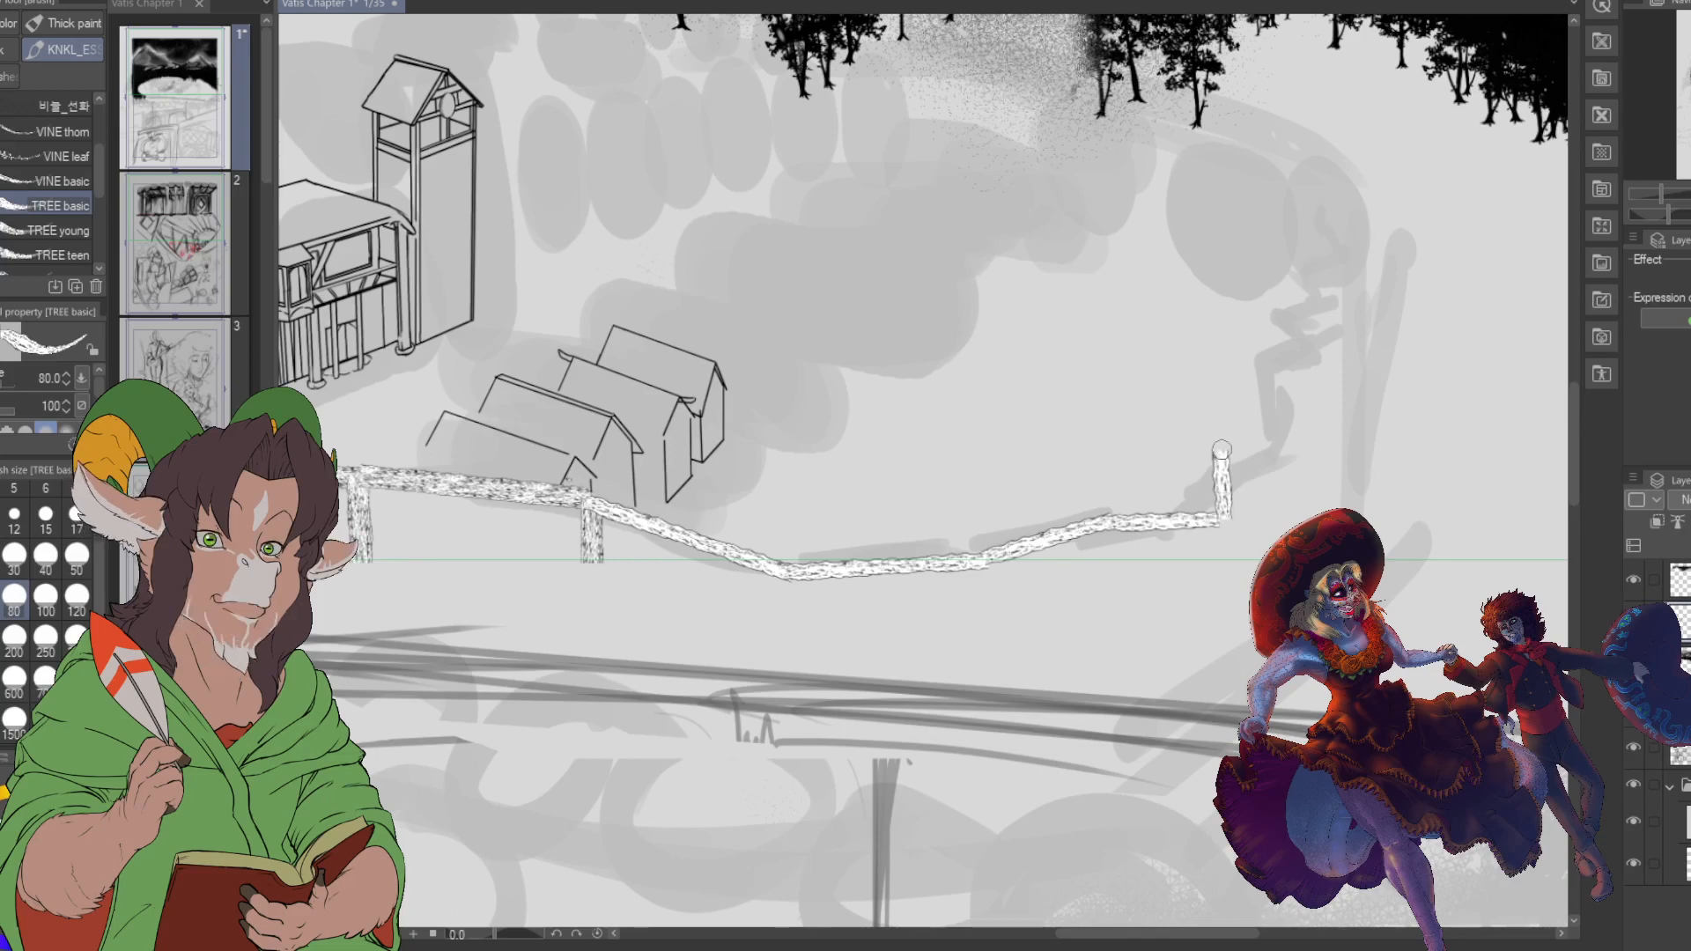
shift+click(1299, 450)
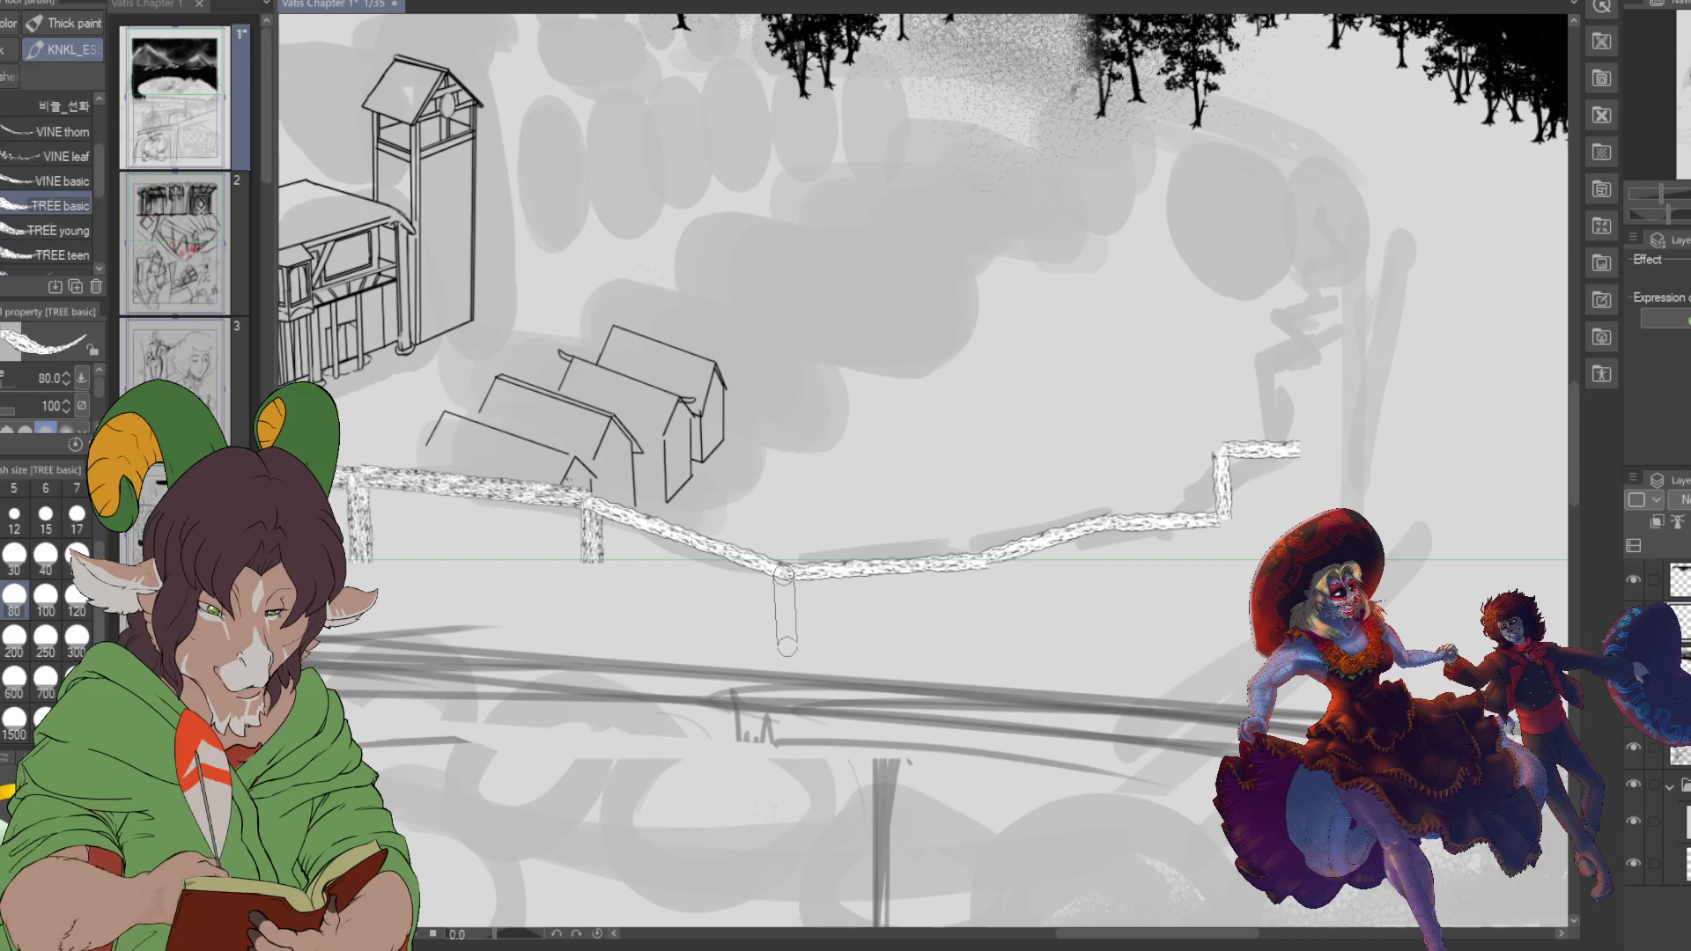
drag(782, 662, 782, 675)
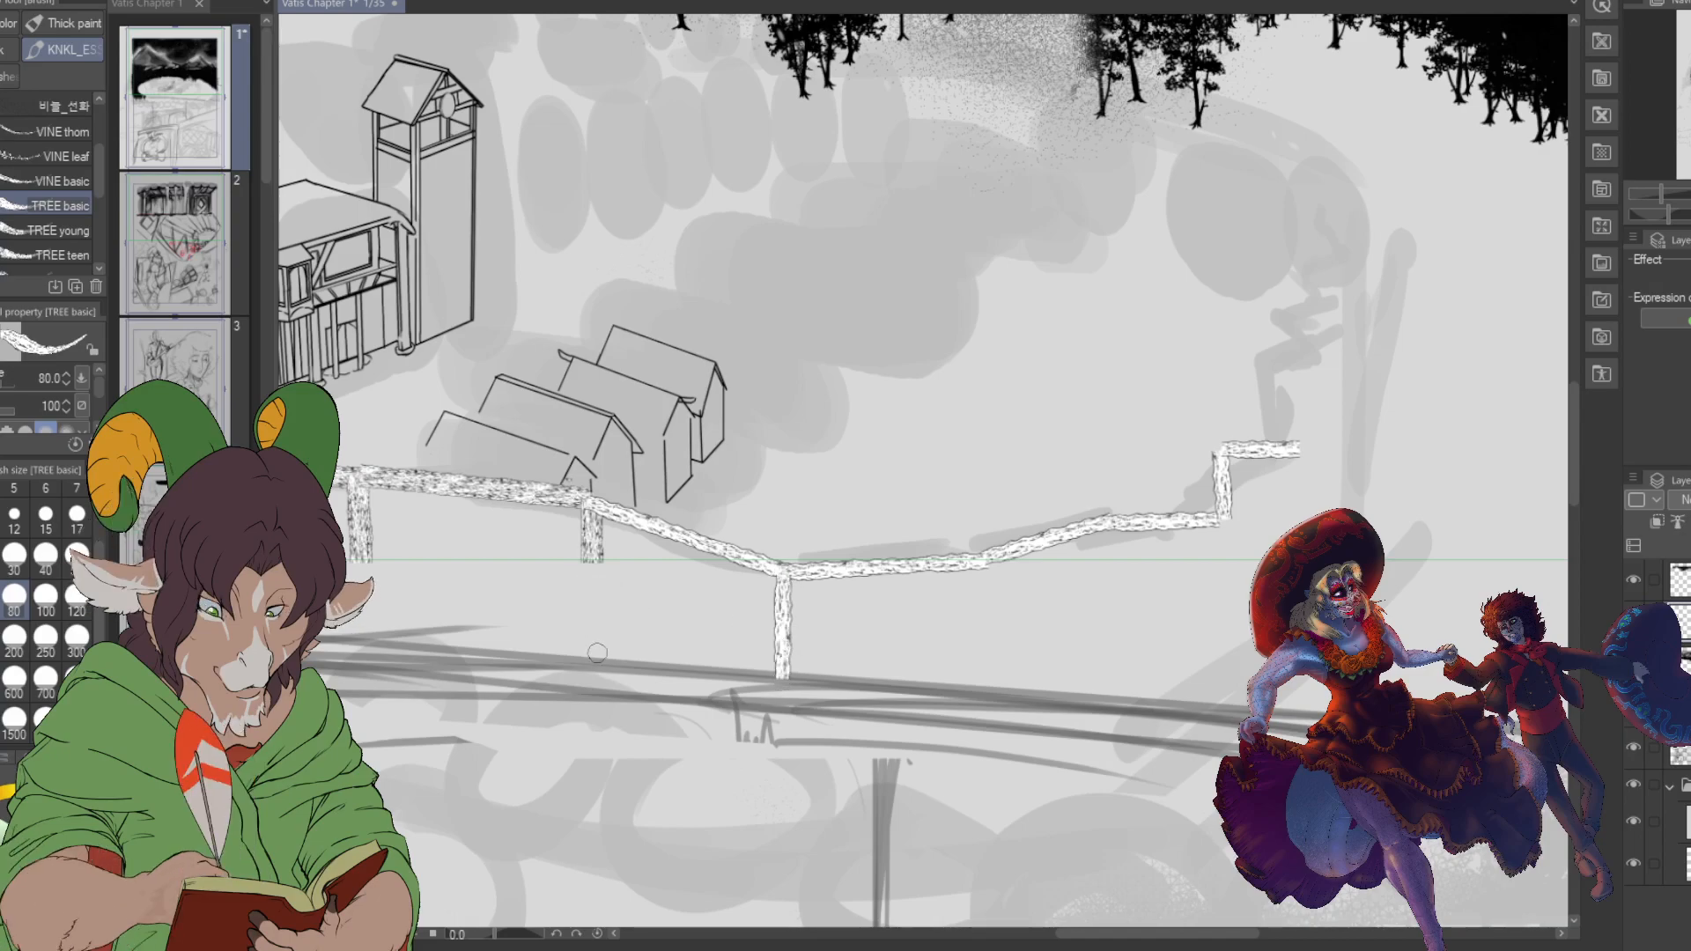
drag(590, 515, 590, 656)
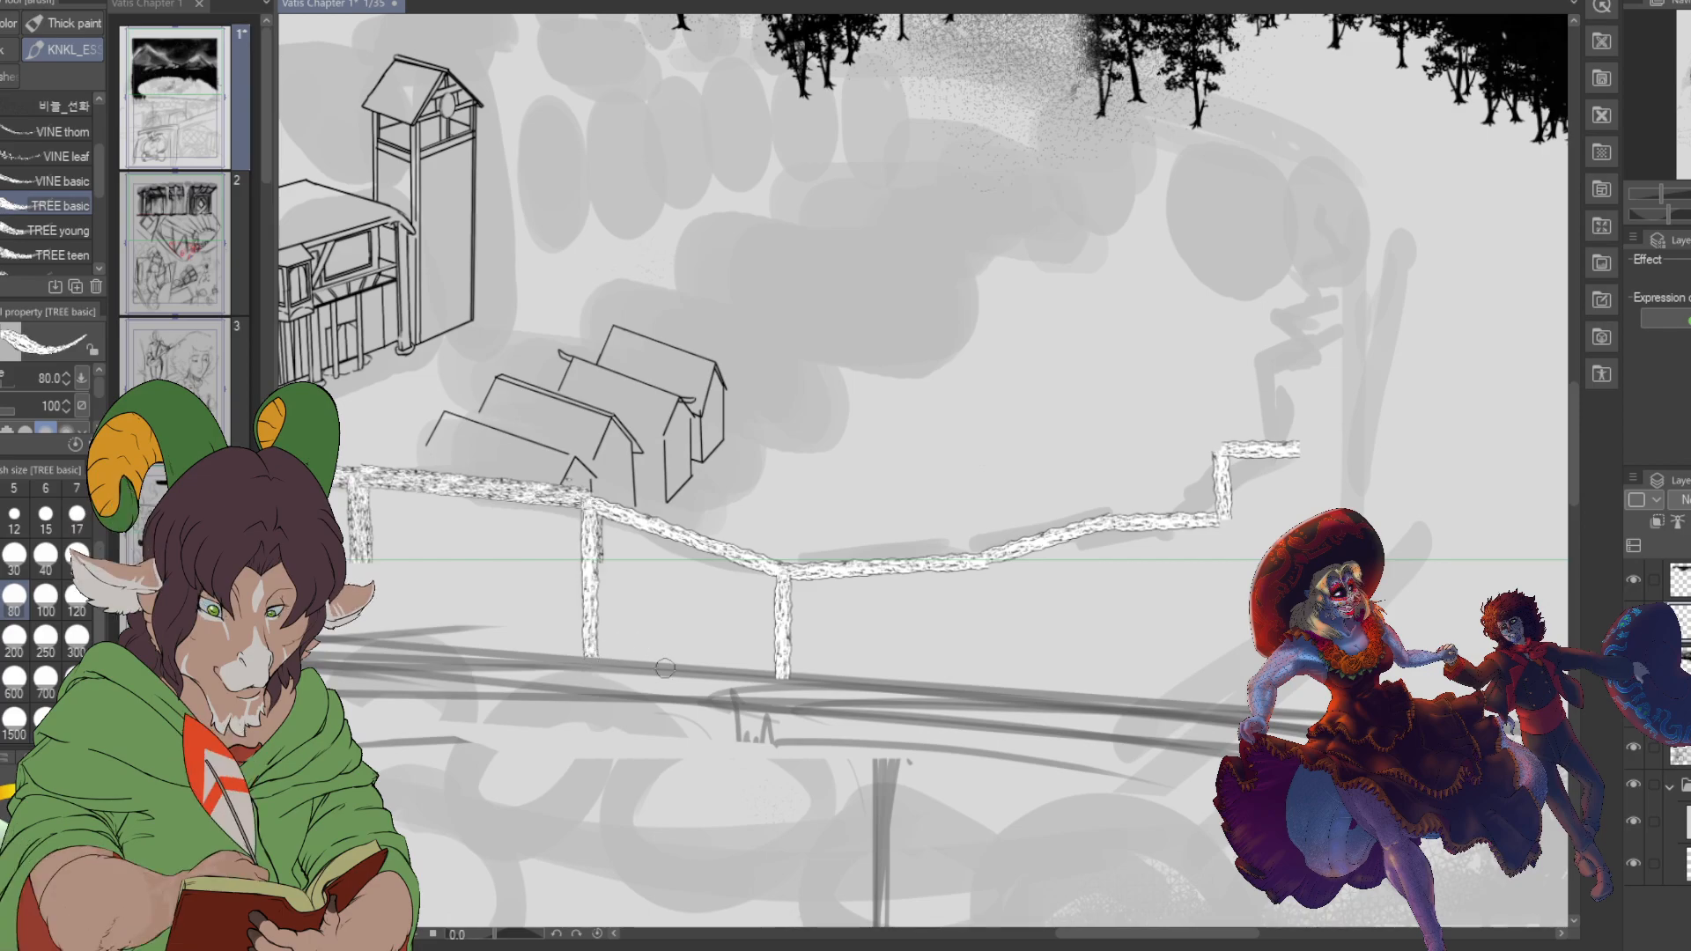
- Select the whole mountain and town panel with a Rectangle selection
scroll(664, 668, down, 5)
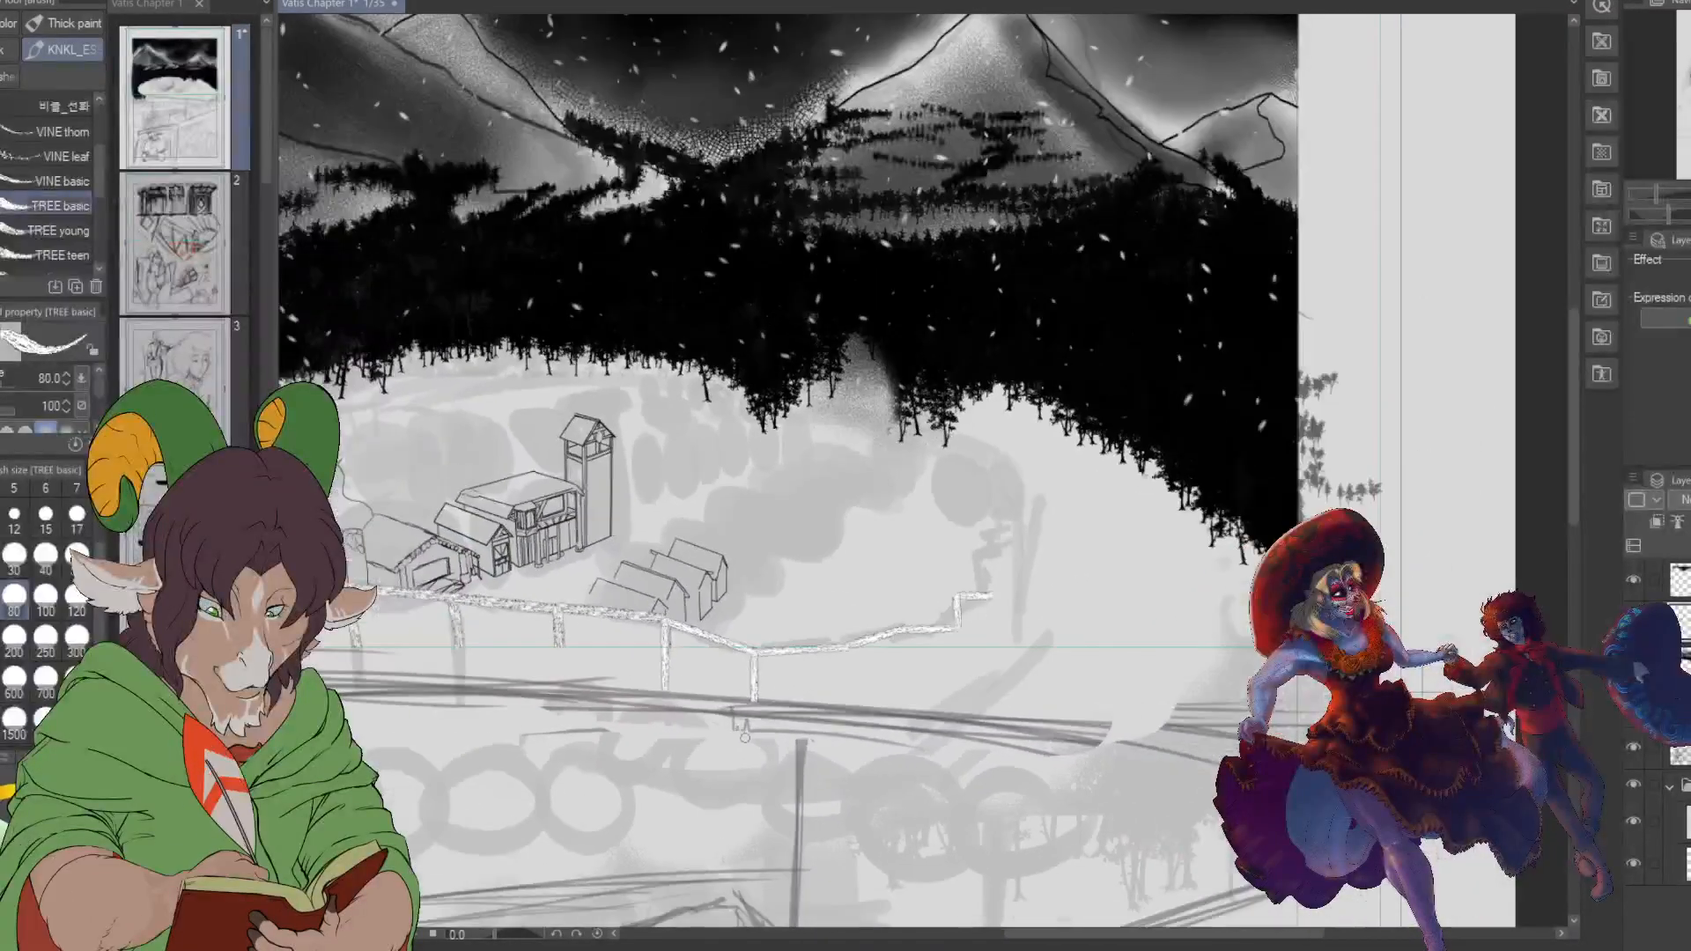
scroll(624, 750, down, 1)
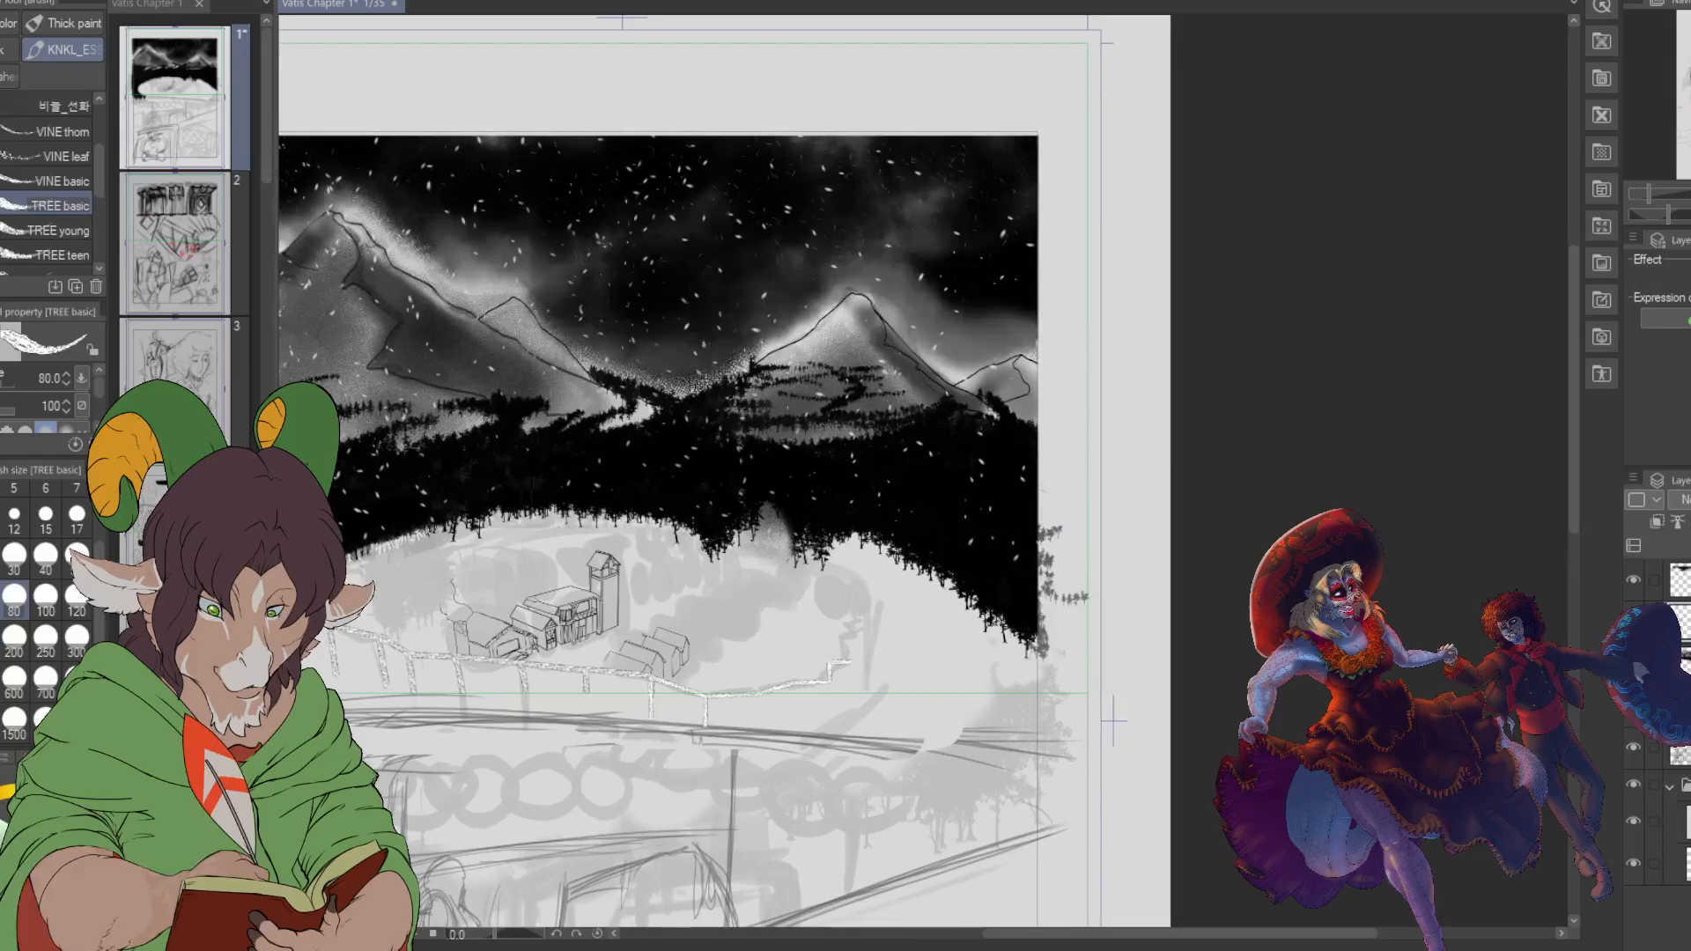
drag(1074, 935, 917, 935)
scroll(1008, 869, down, 1)
scroll(1008, 820, down, 1)
scroll(911, 731, up, 2)
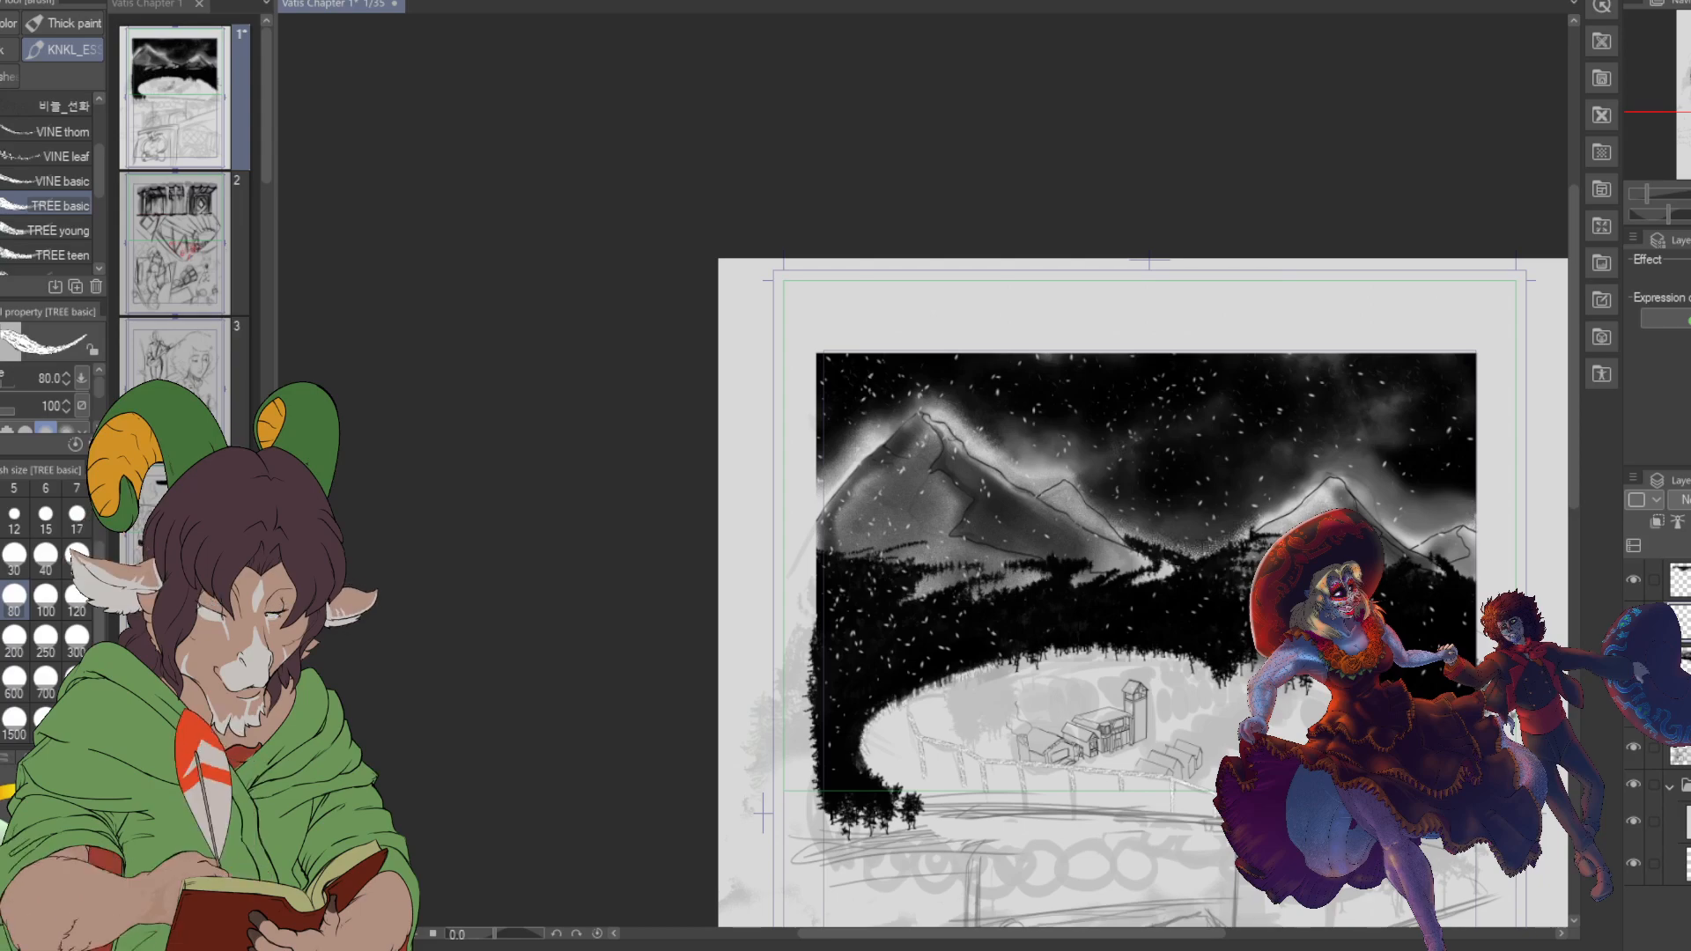
key(w)
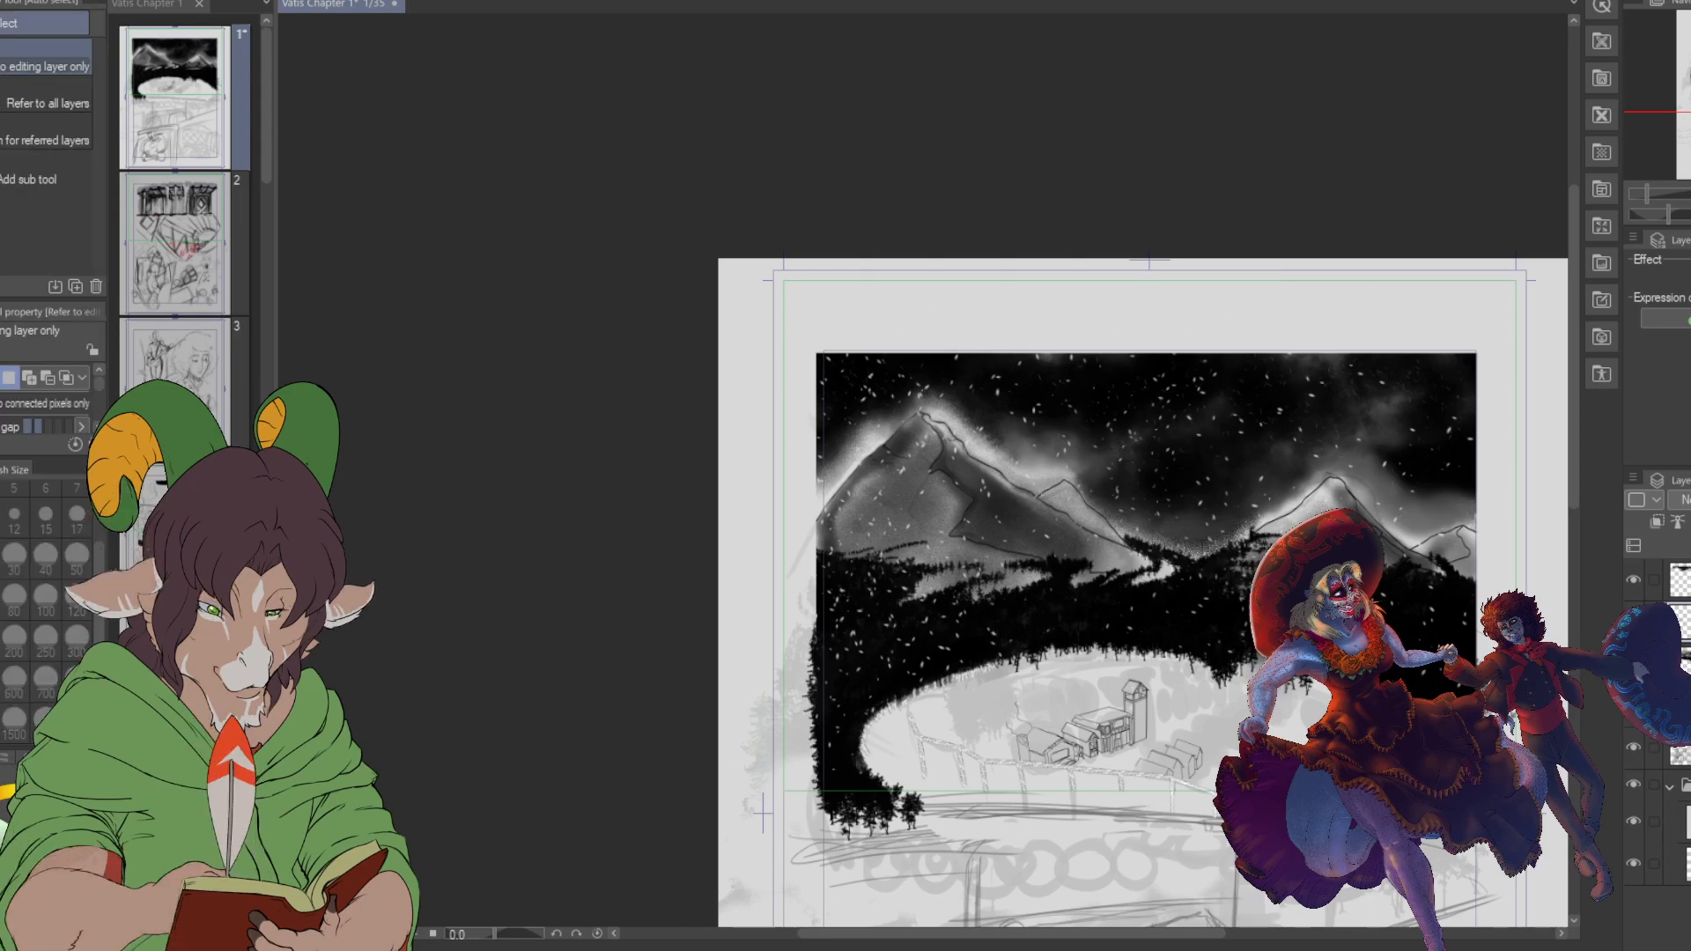
key(m)
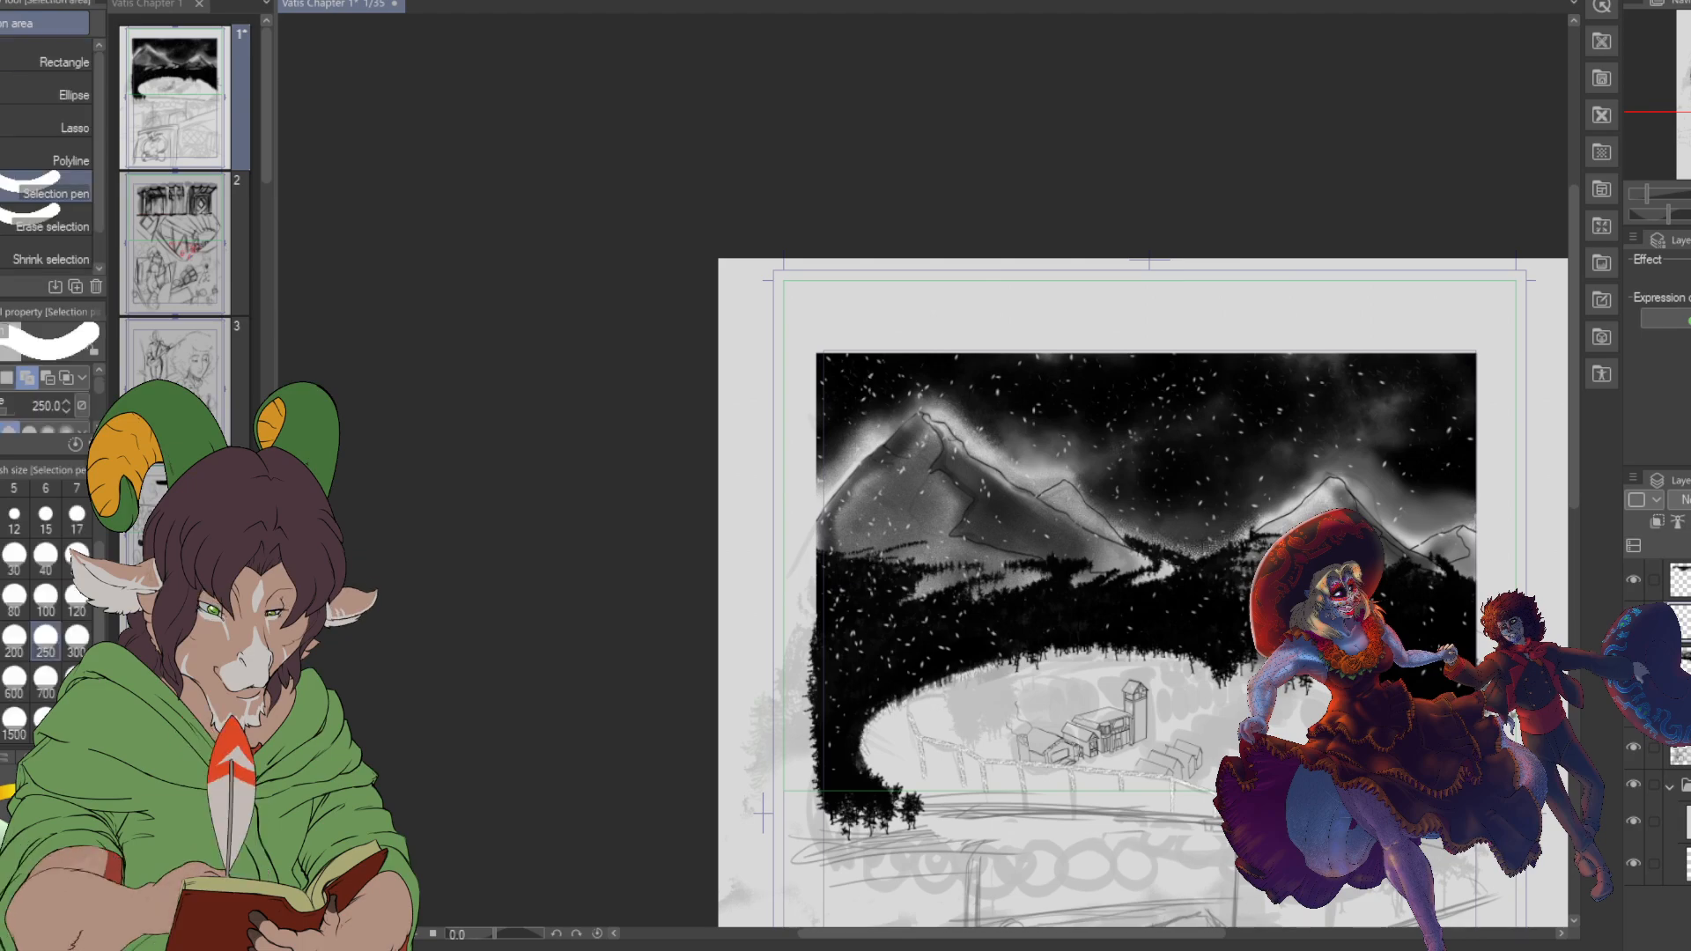
click(61, 62)
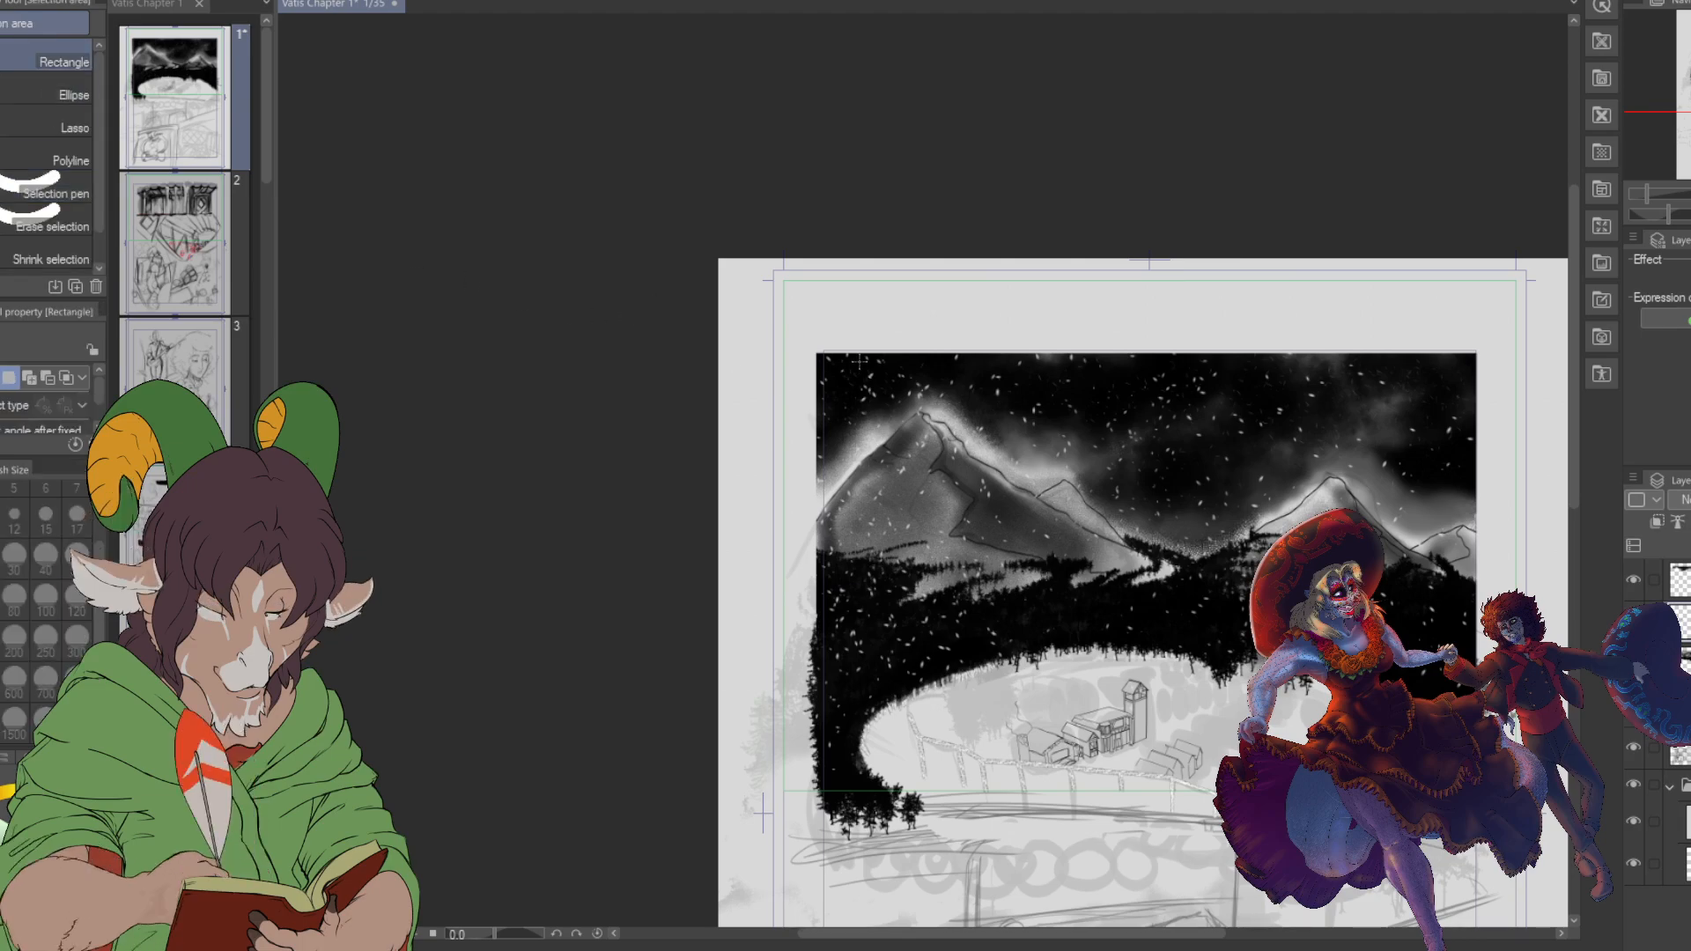
drag(816, 349, 1479, 834)
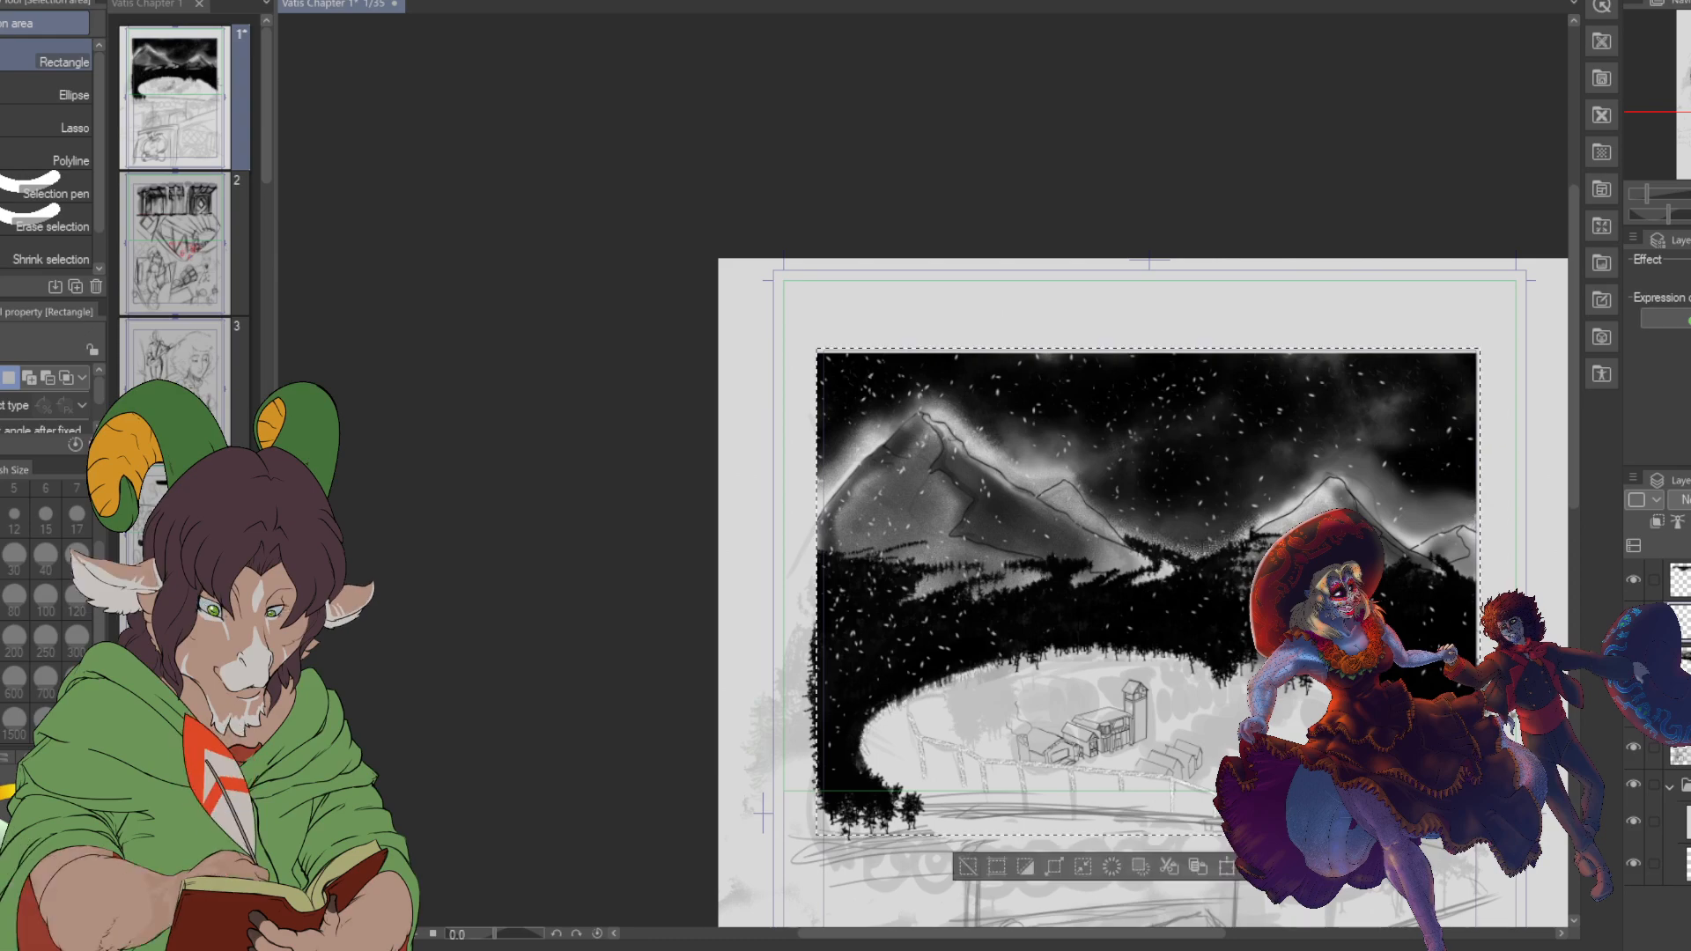
click(1222, 870)
drag(1193, 779, 1193, 798)
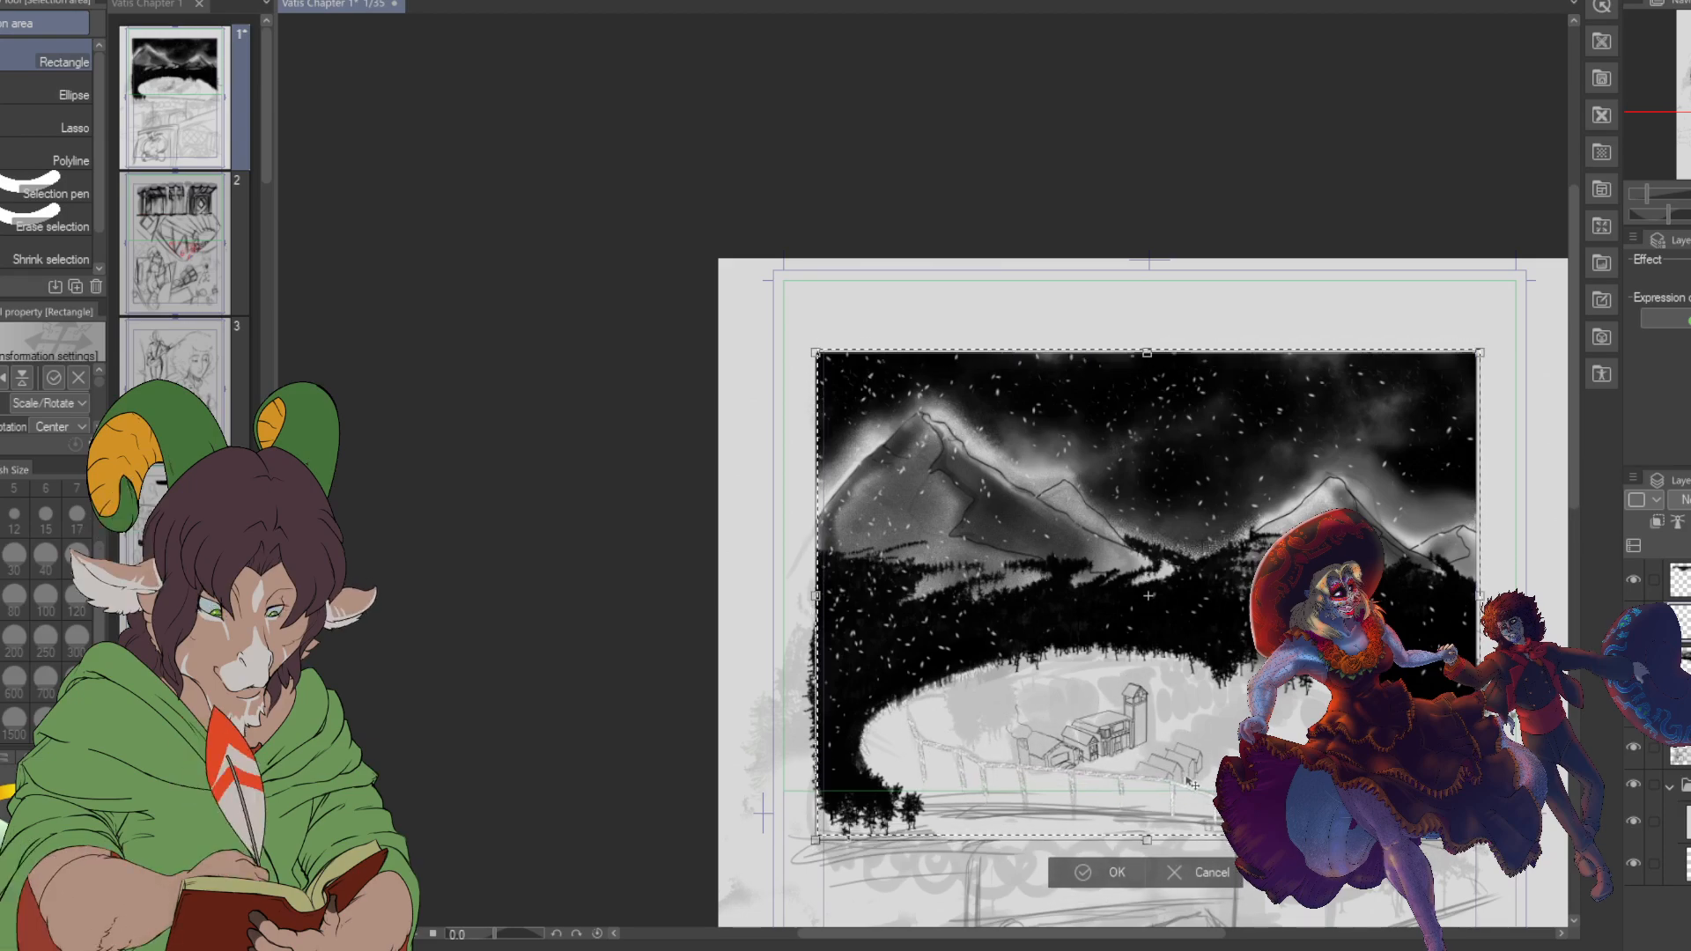
click(1176, 870)
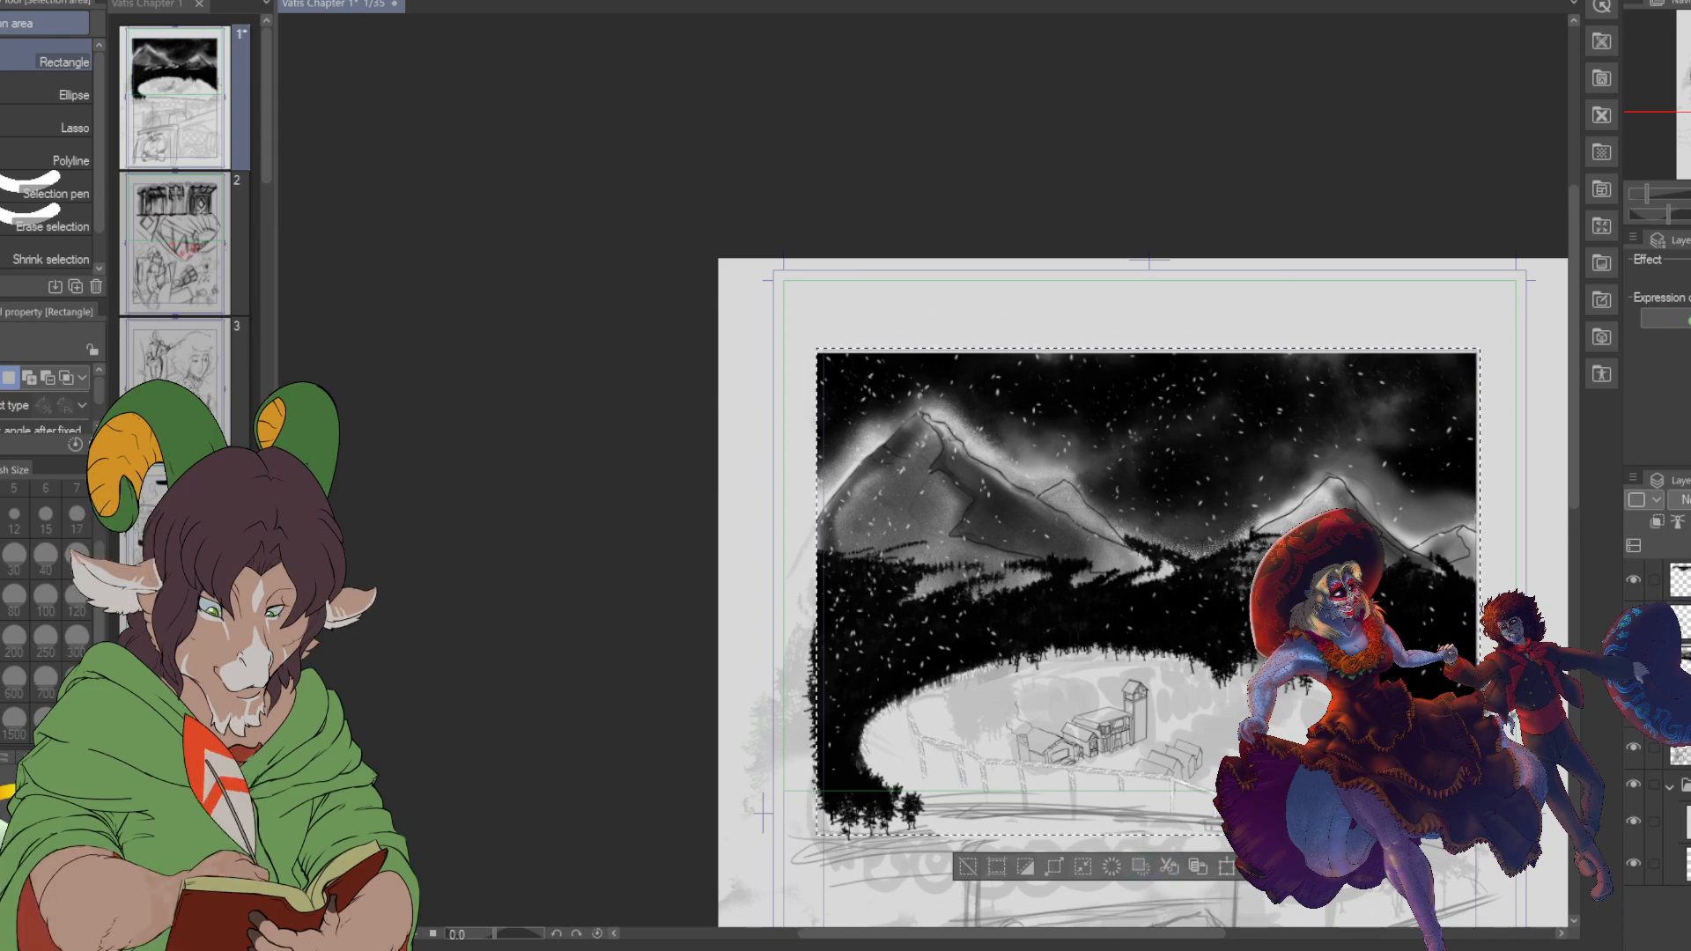
- Undo the last selection placements and shift the rectangular selection upward so its lower edge crosses the corner tree cluster above its trunks
key(ctrl+z)
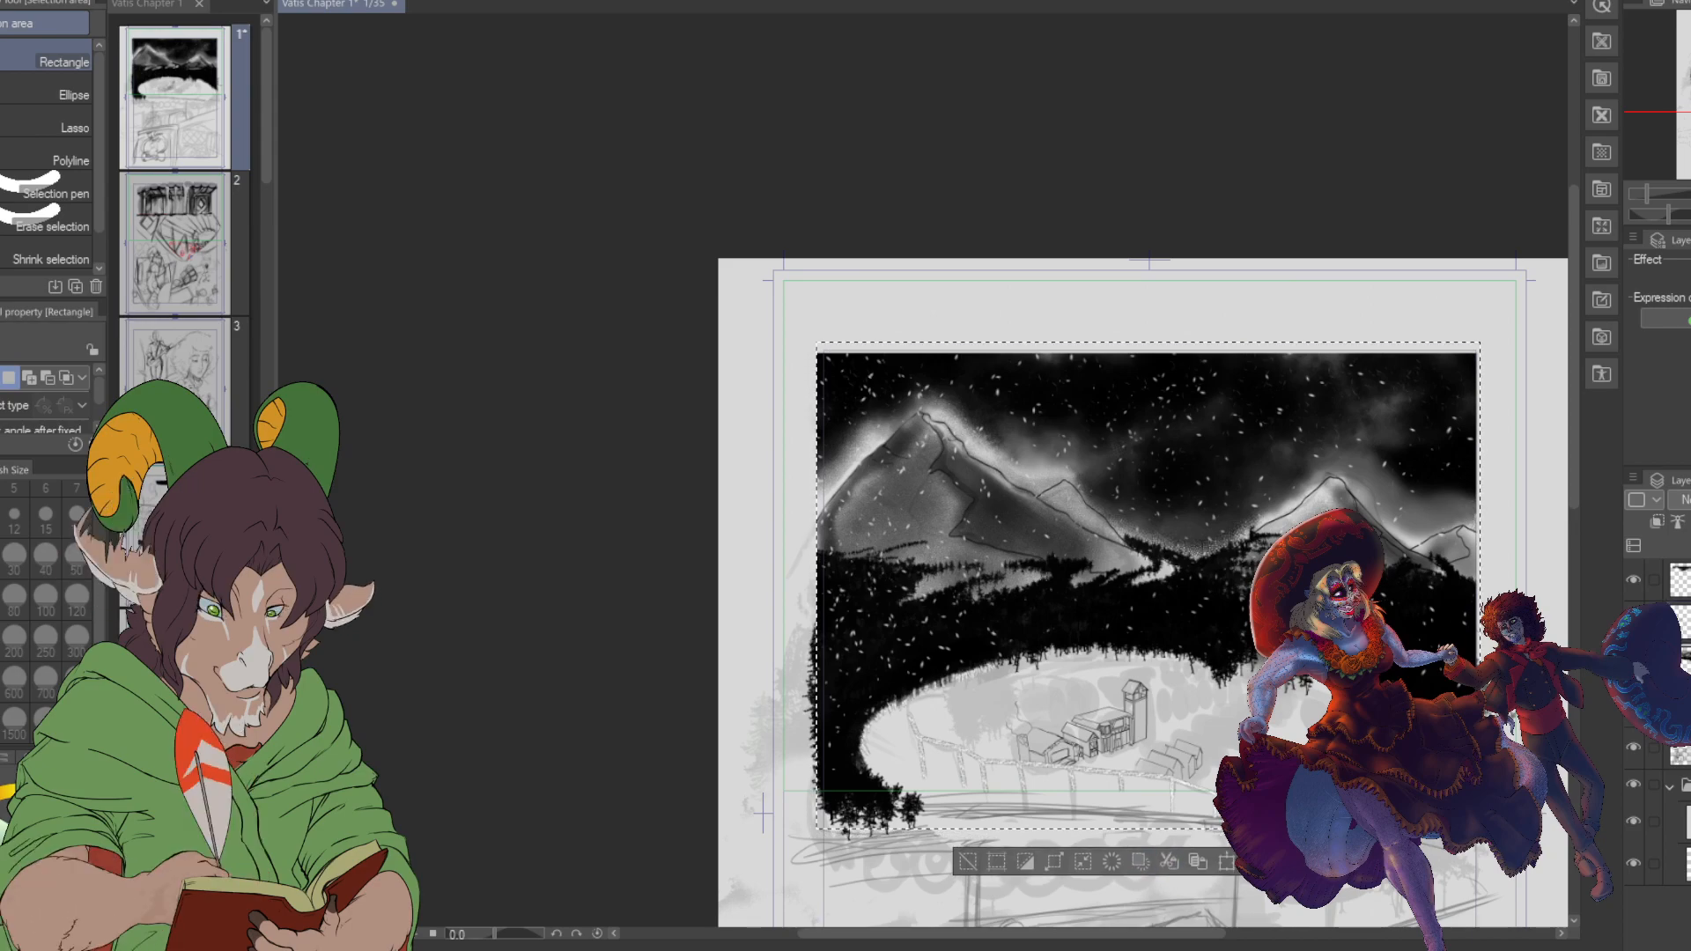
key(ctrl+z)
key(ctrl+z)
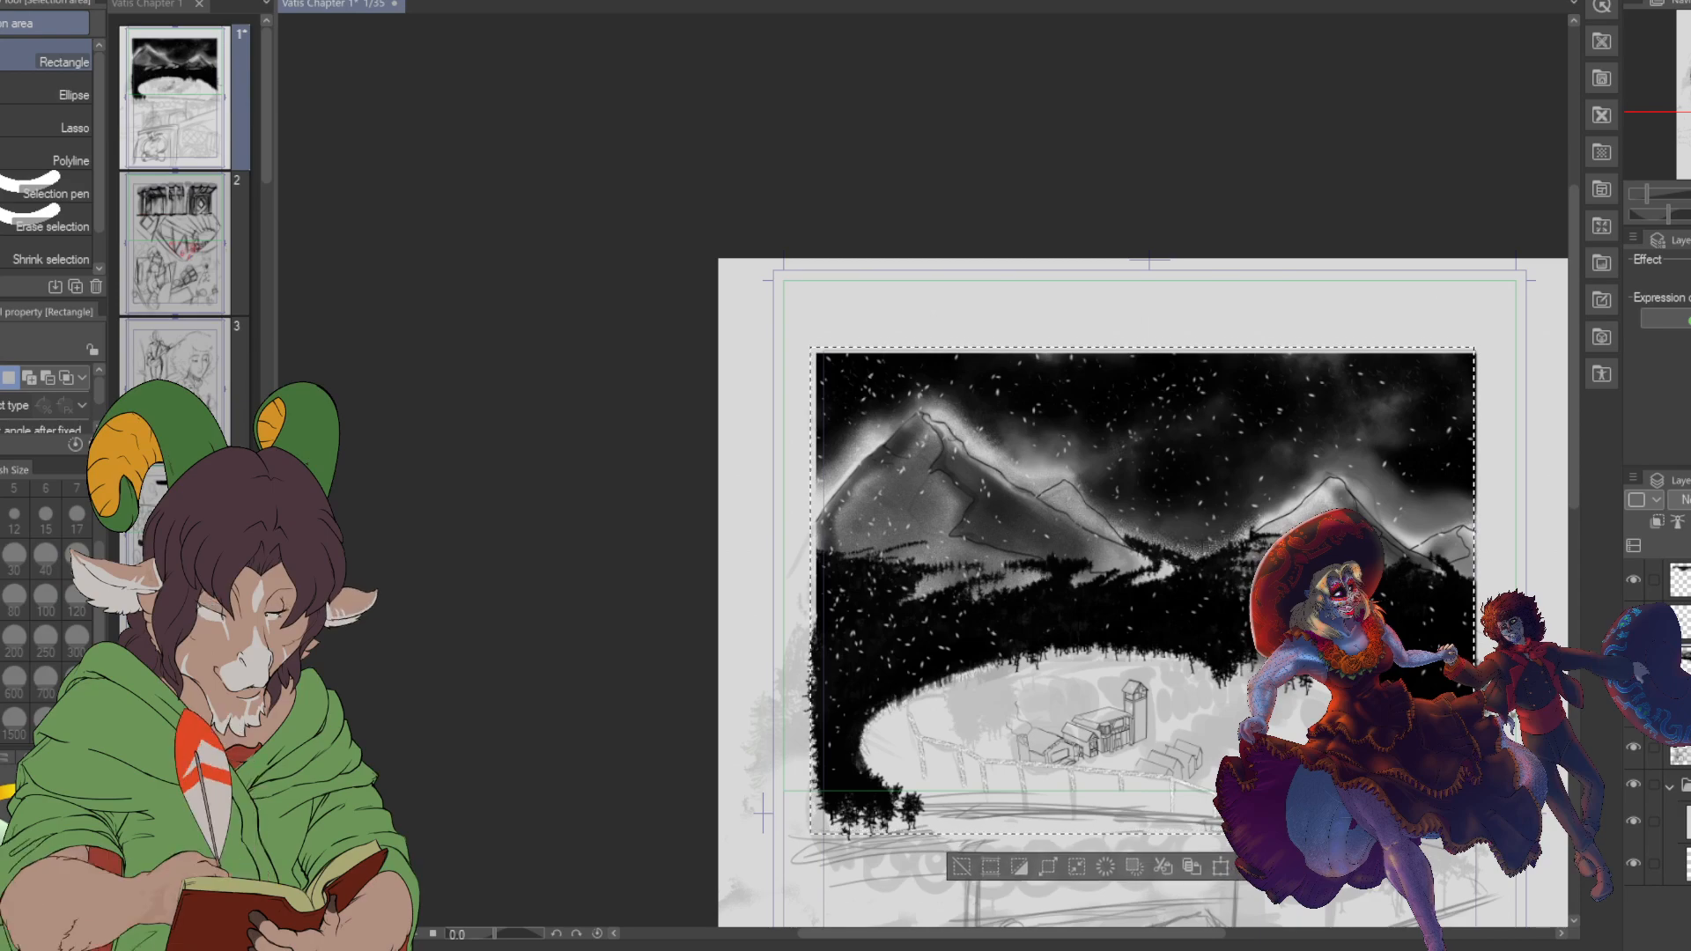
drag(1224, 804, 1227, 743)
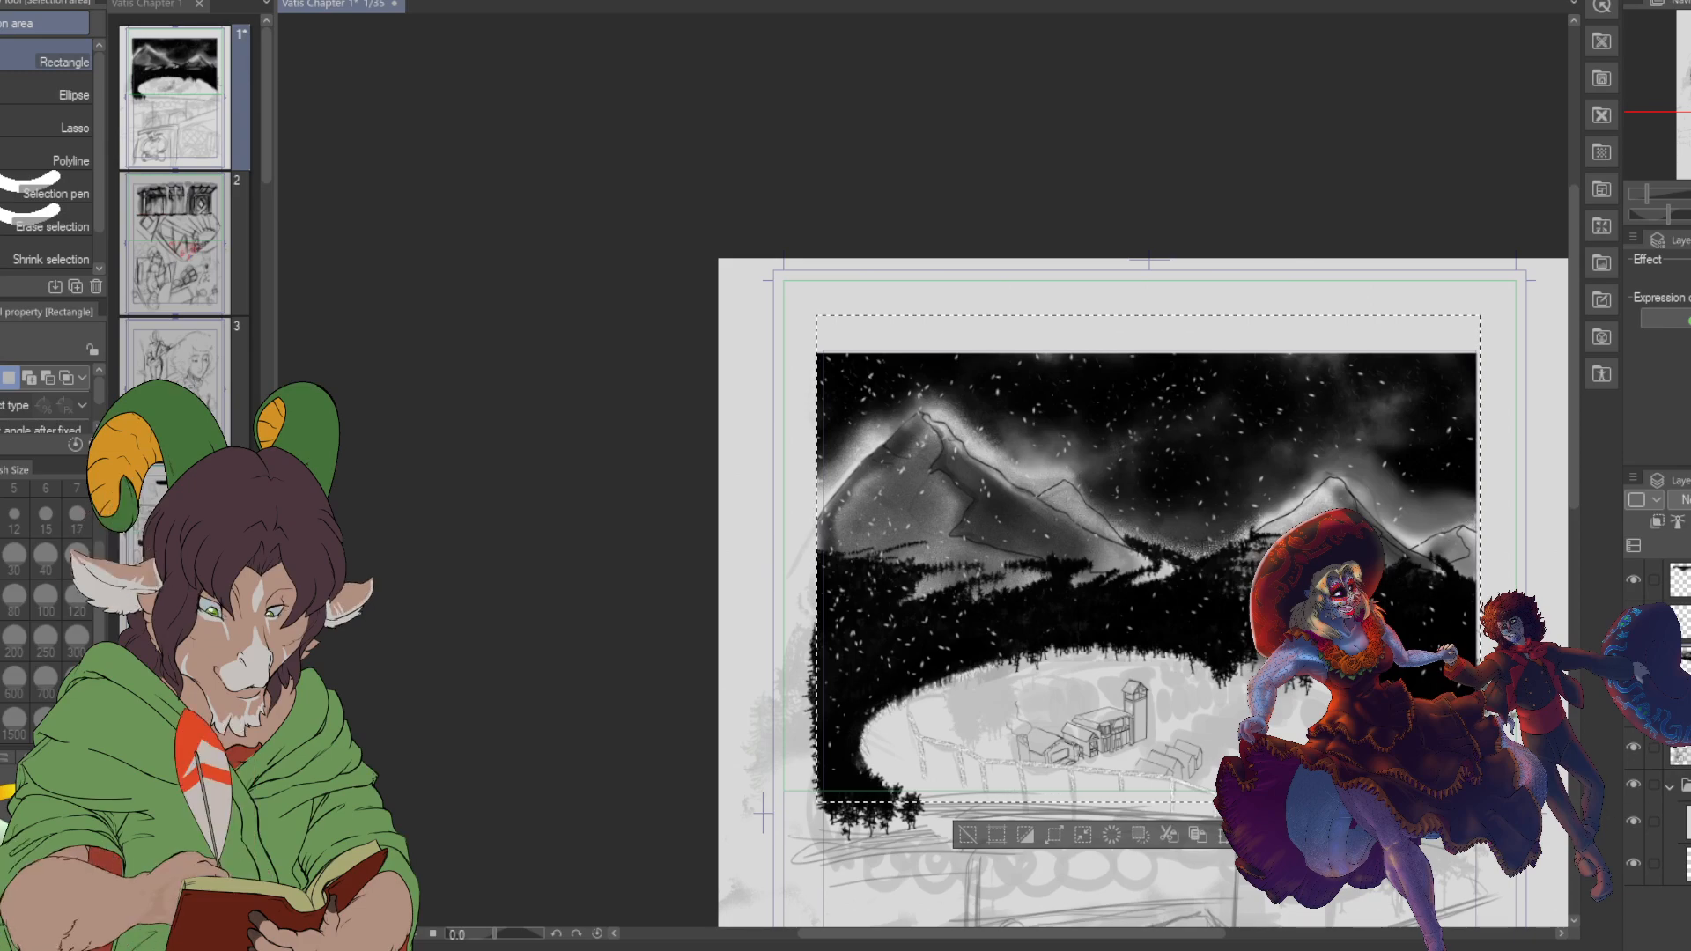
key(ctrl+z)
key(ctrl+y)
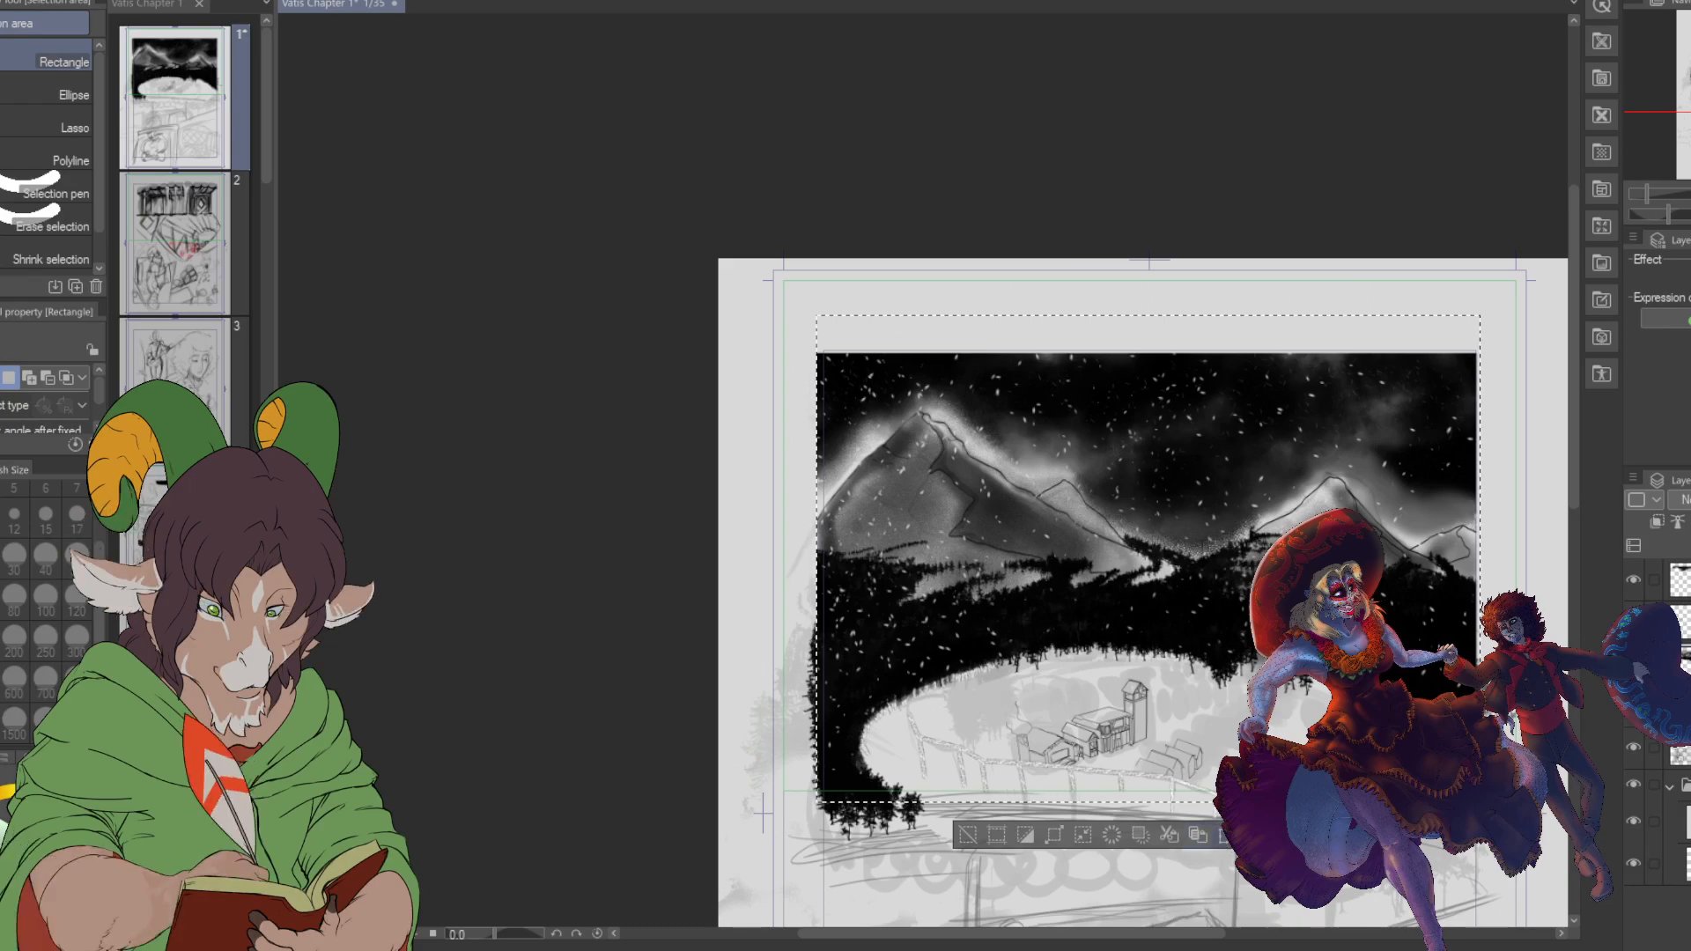
- Transform the selected panel artwork, nudge it upward slightly and apply the transformation
key(ctrl+t)
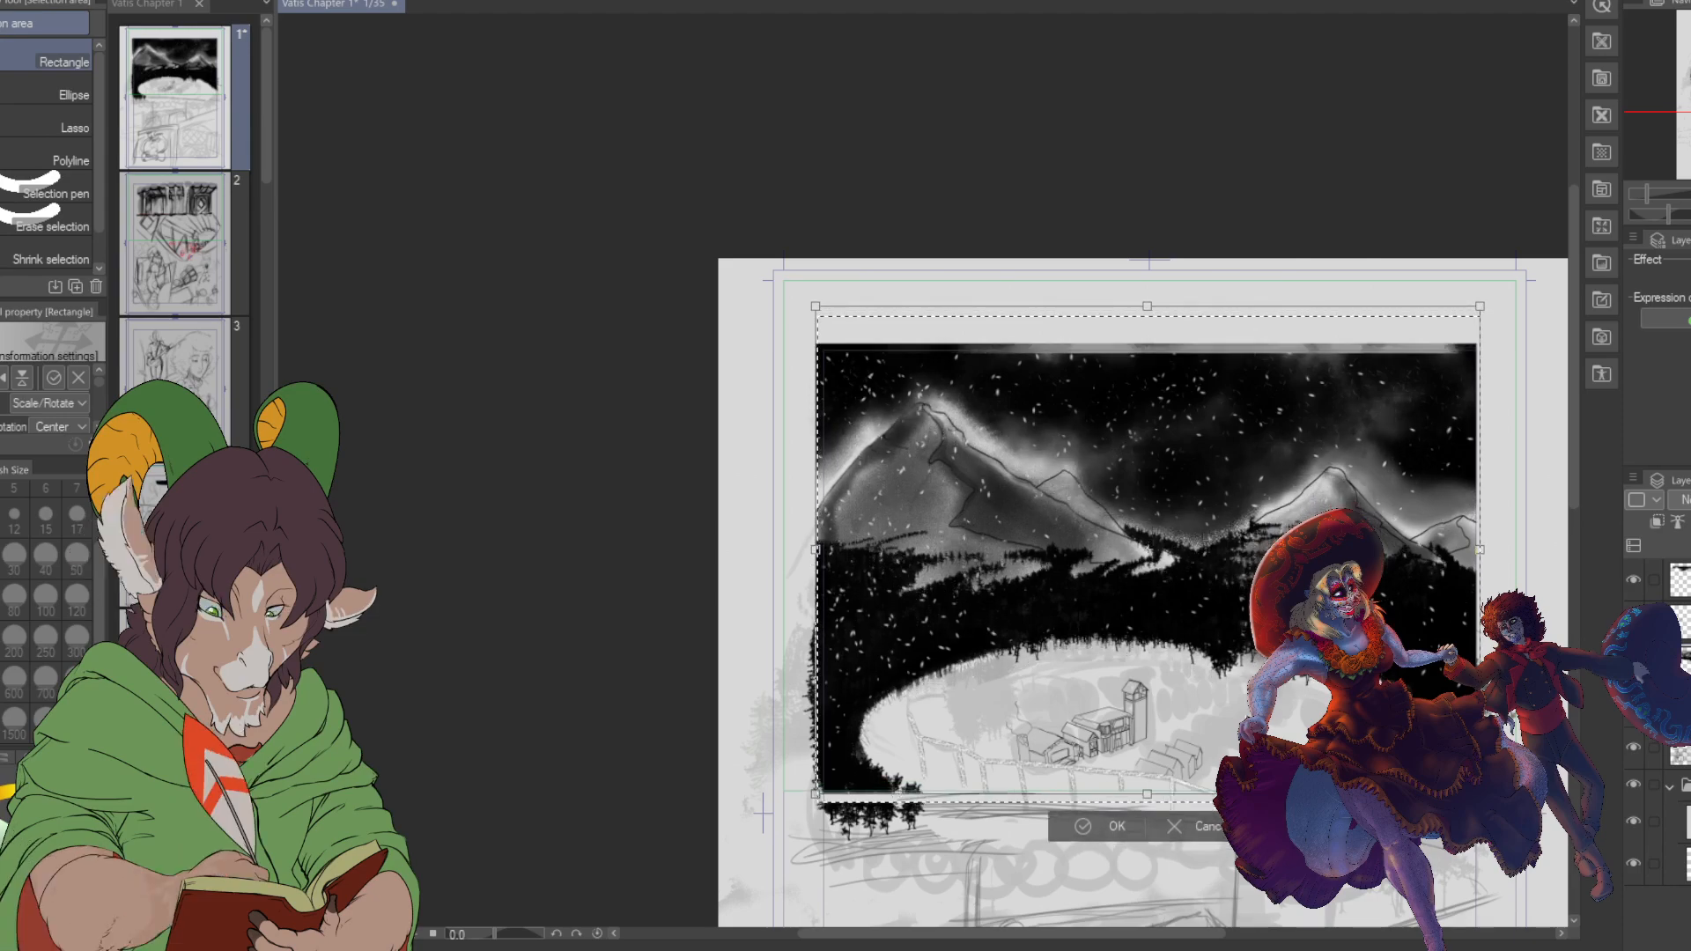
key(Up)
key(Up)
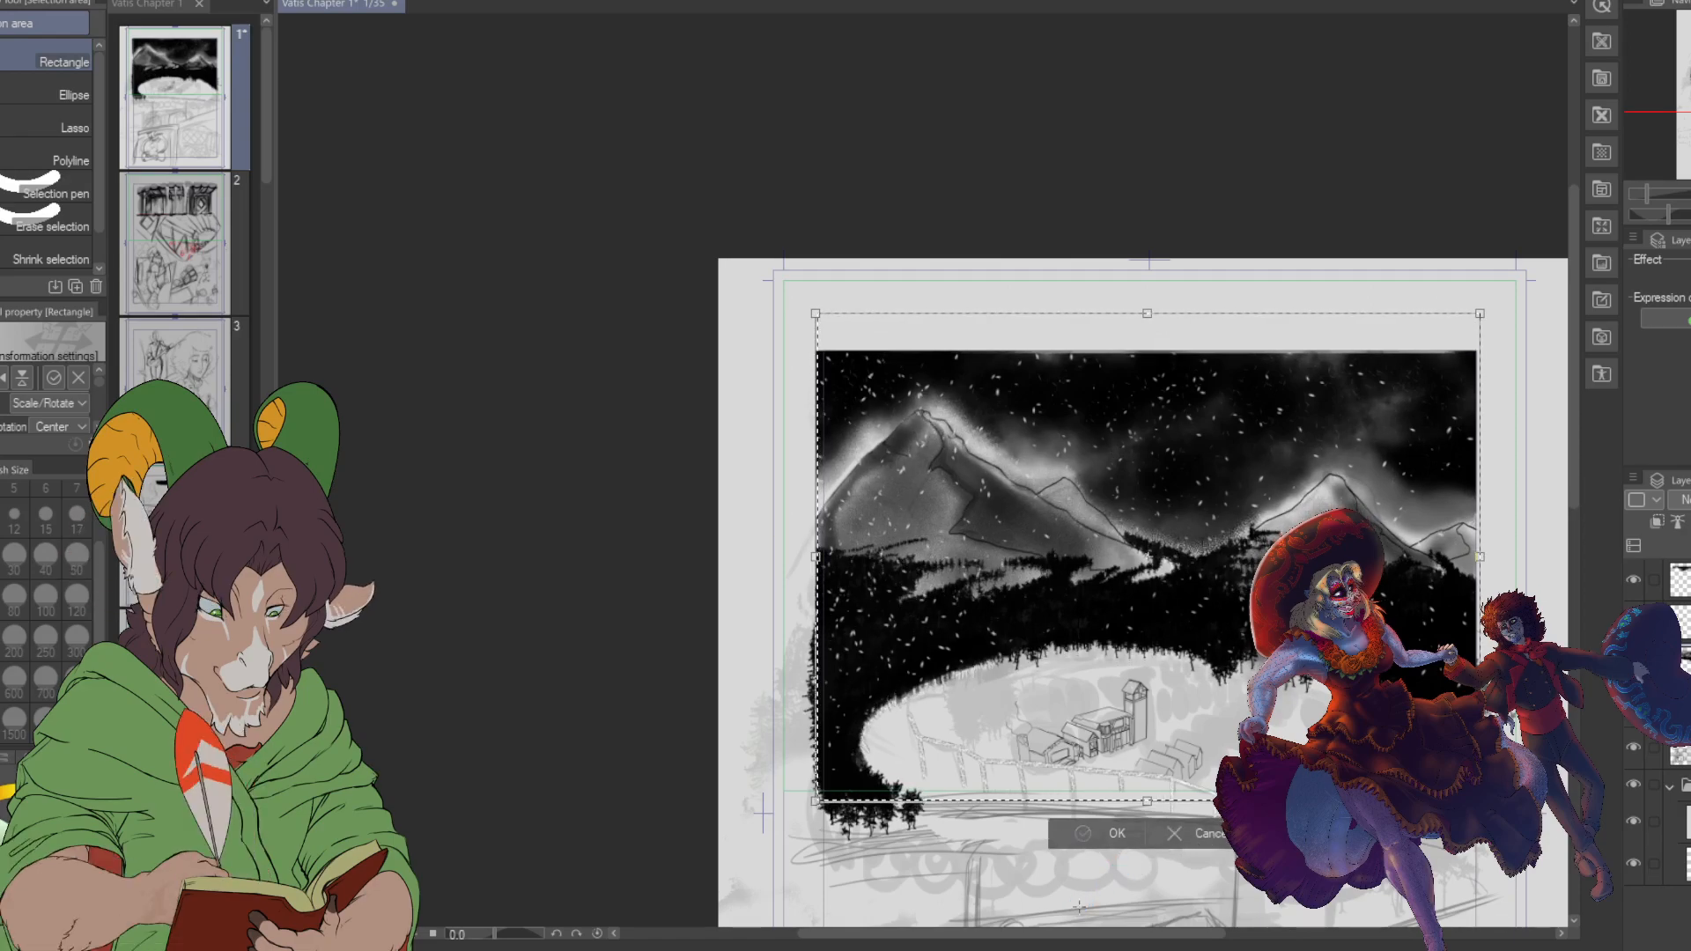
key(Return)
- Add two short TREE basic posts at size 80 beneath the rising fence rail between the corner post and the stepped end
scroll(1082, 892, up, 5)
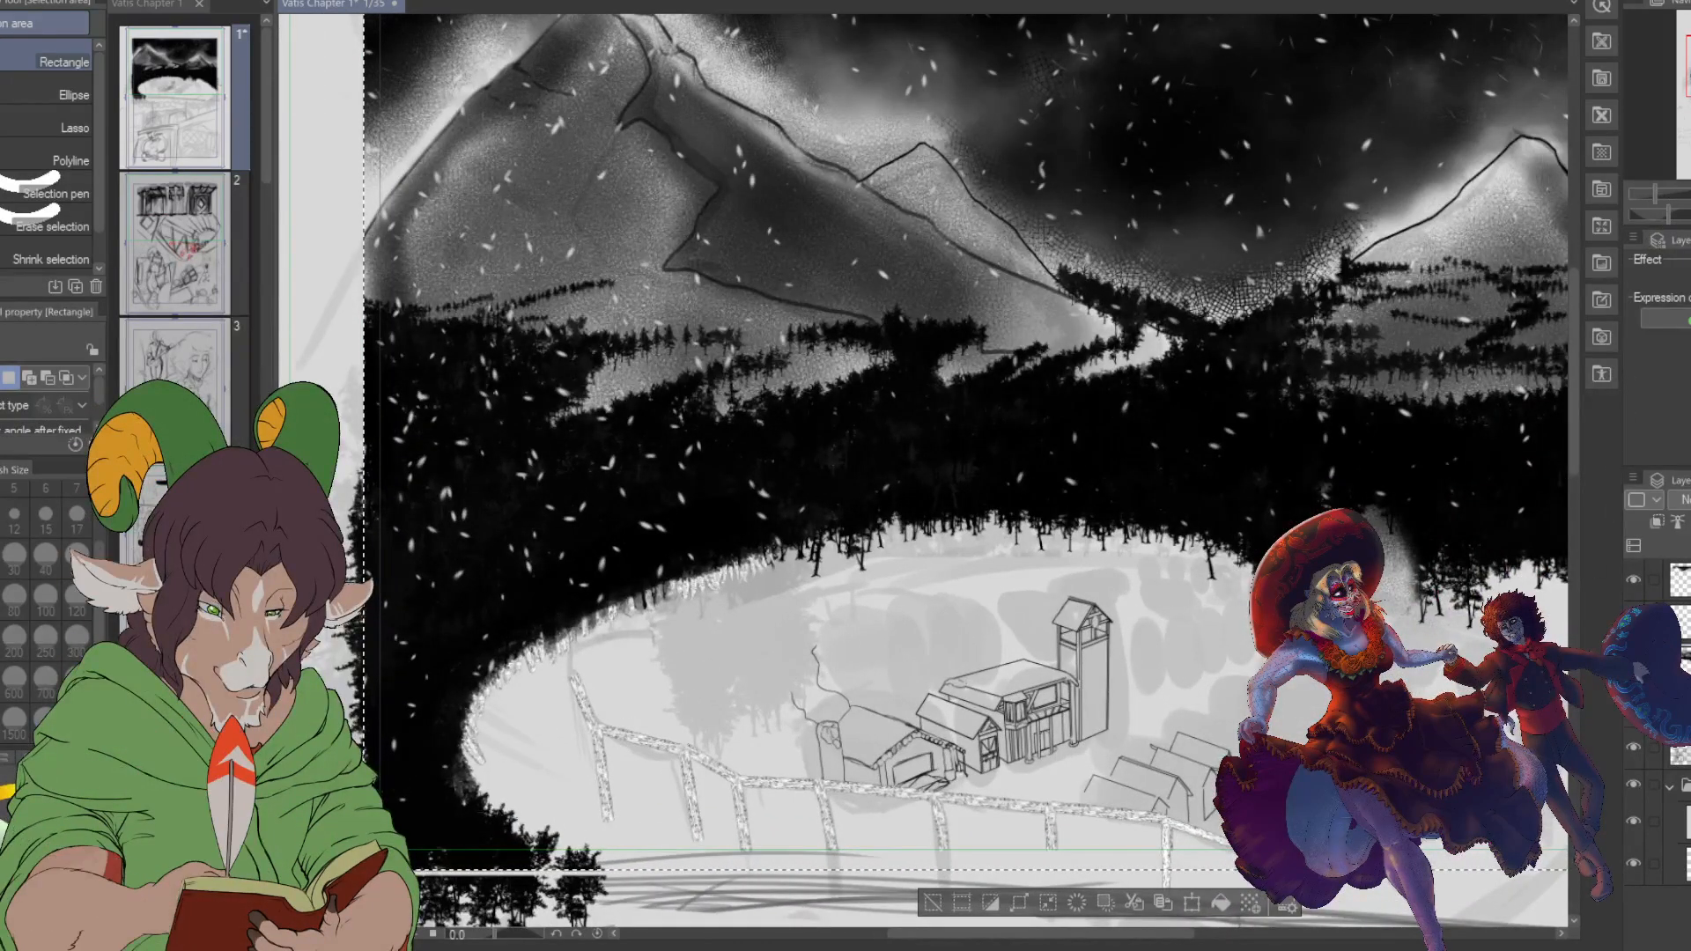
scroll(923, 472, down, 5)
scroll(923, 472, up, 5)
scroll(923, 472, left, 4)
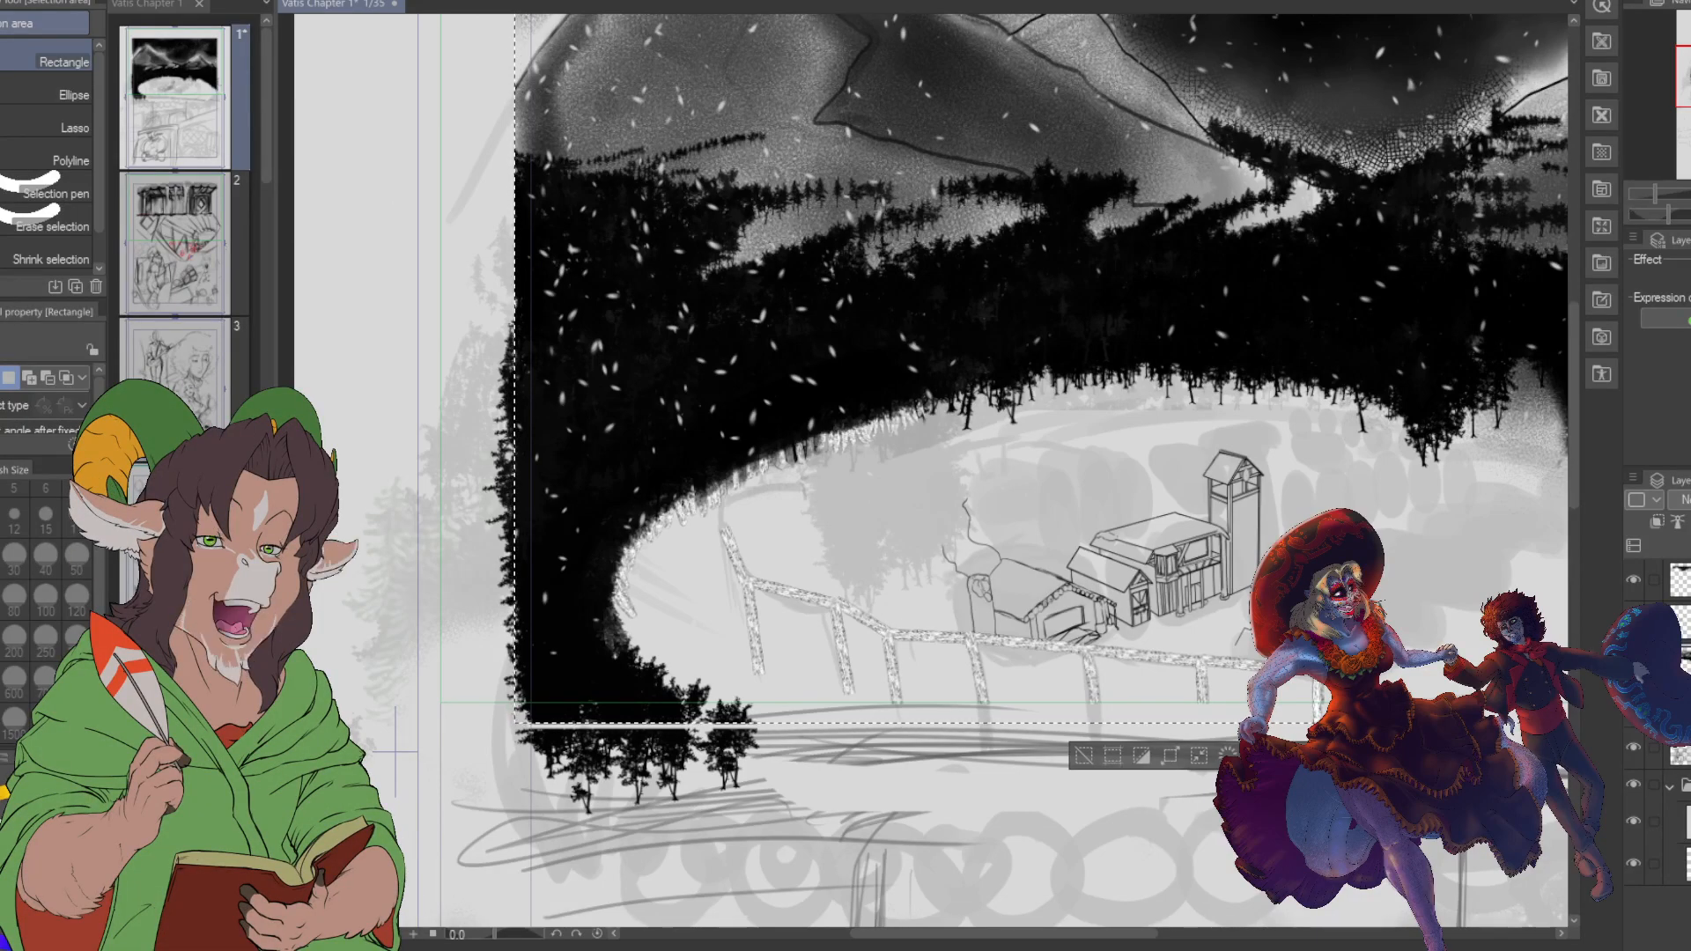
drag(924, 440, 591, 484)
scroll(1436, 696, up, 2)
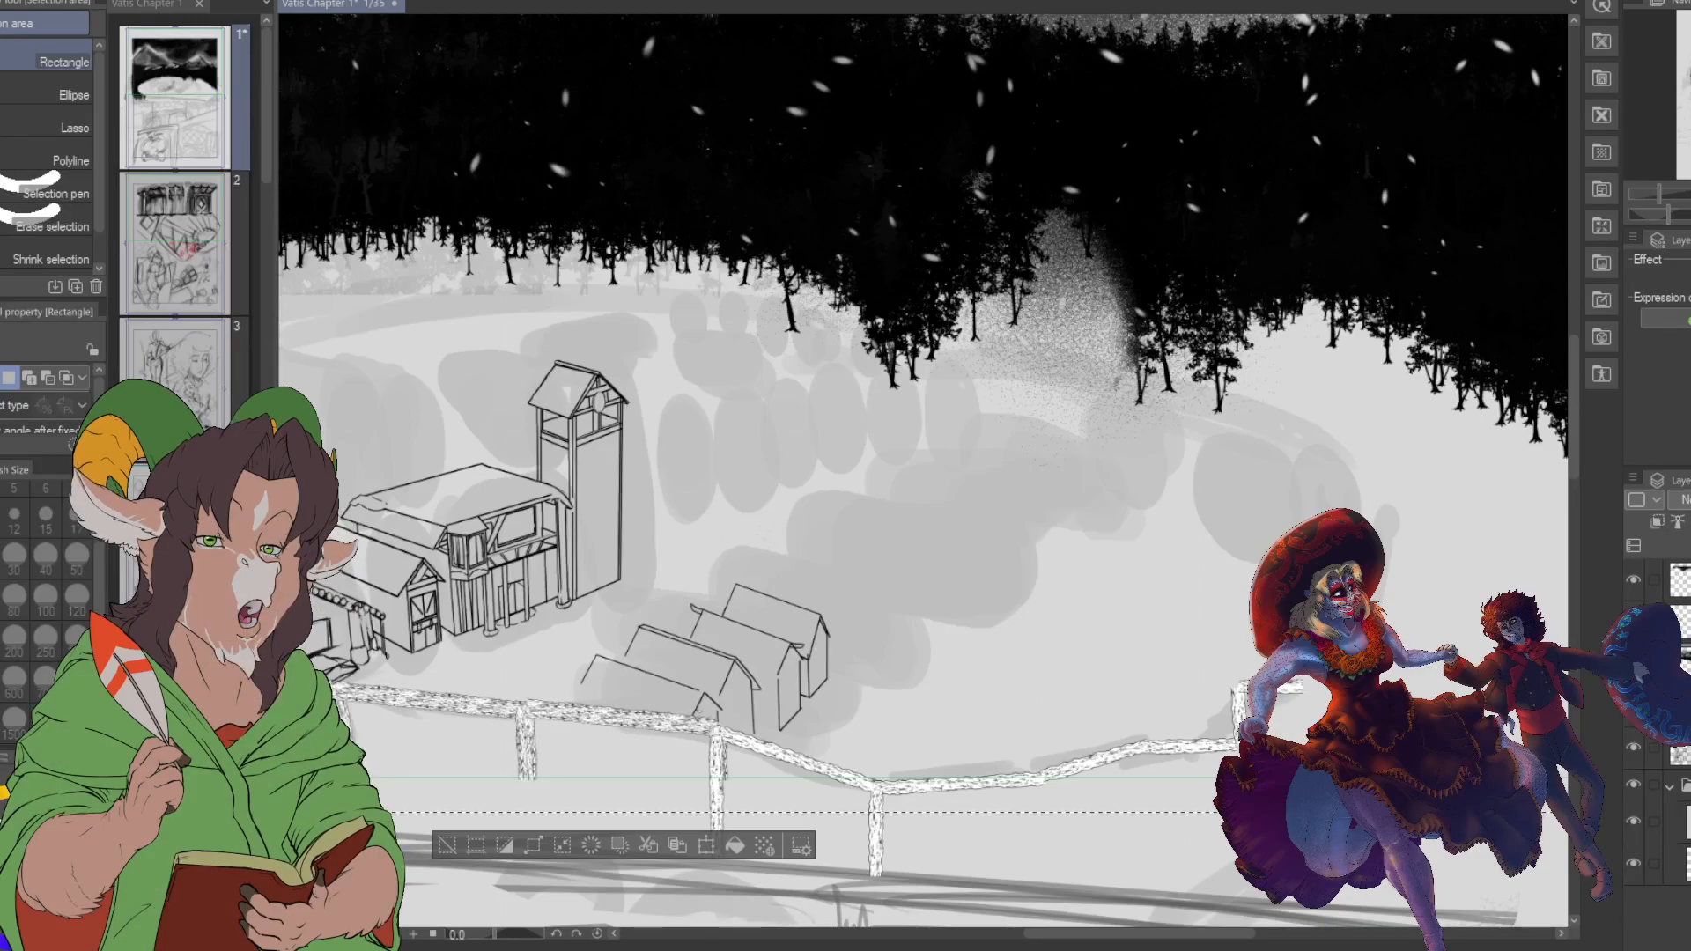
key(b)
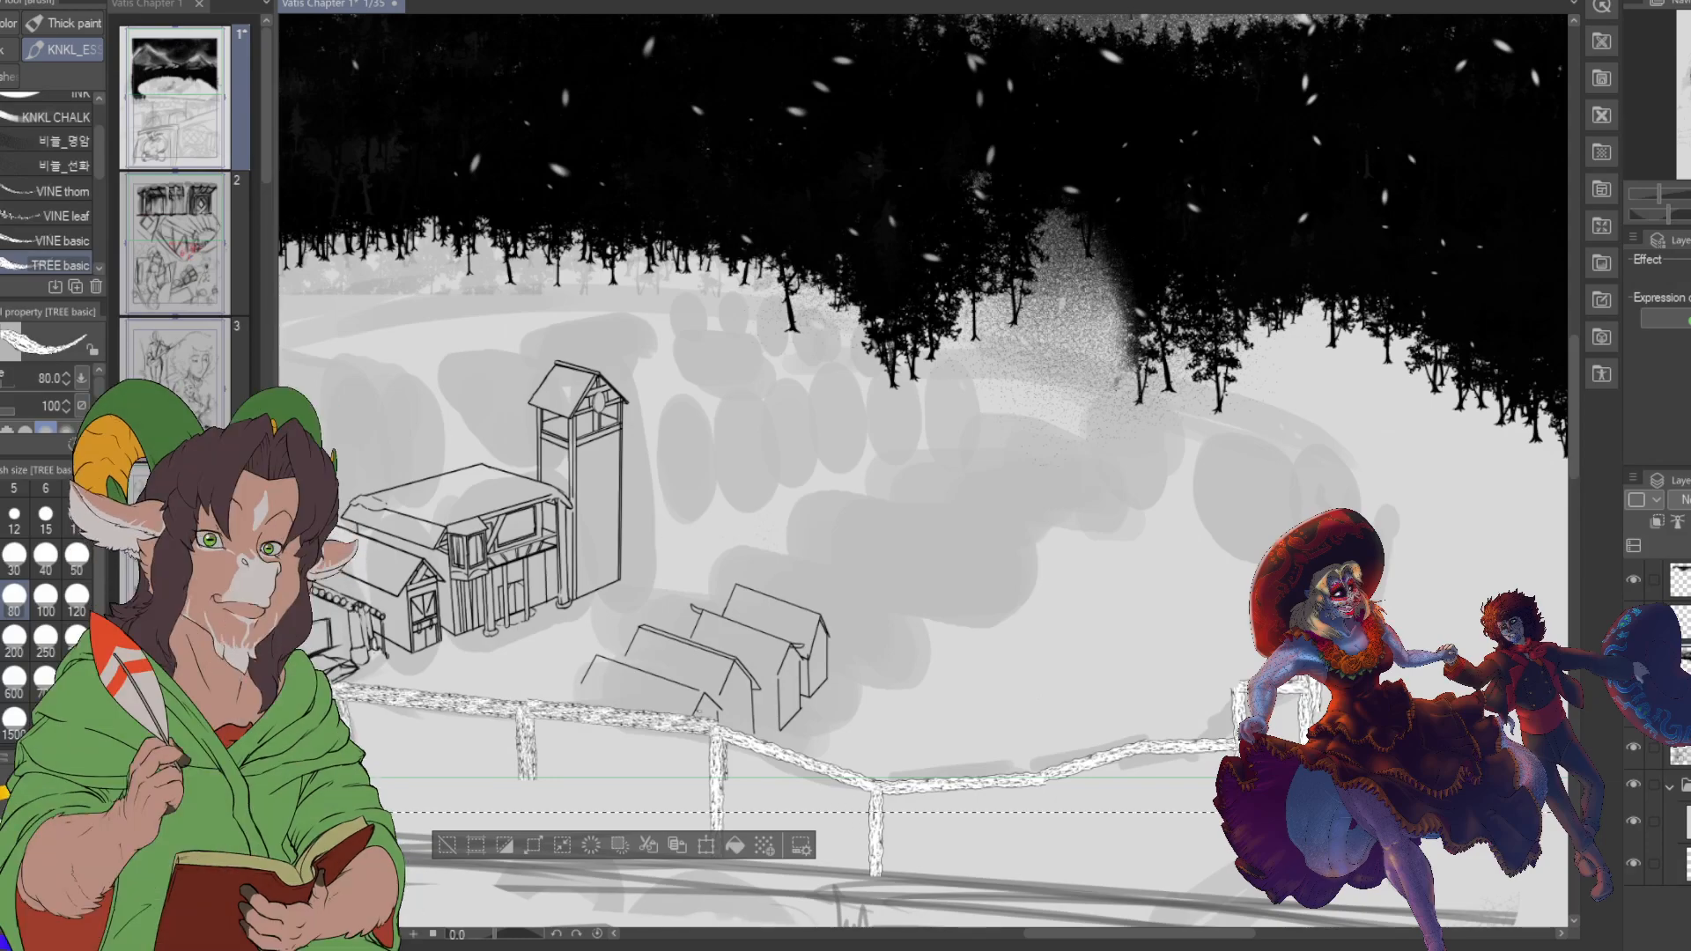
click(1148, 749)
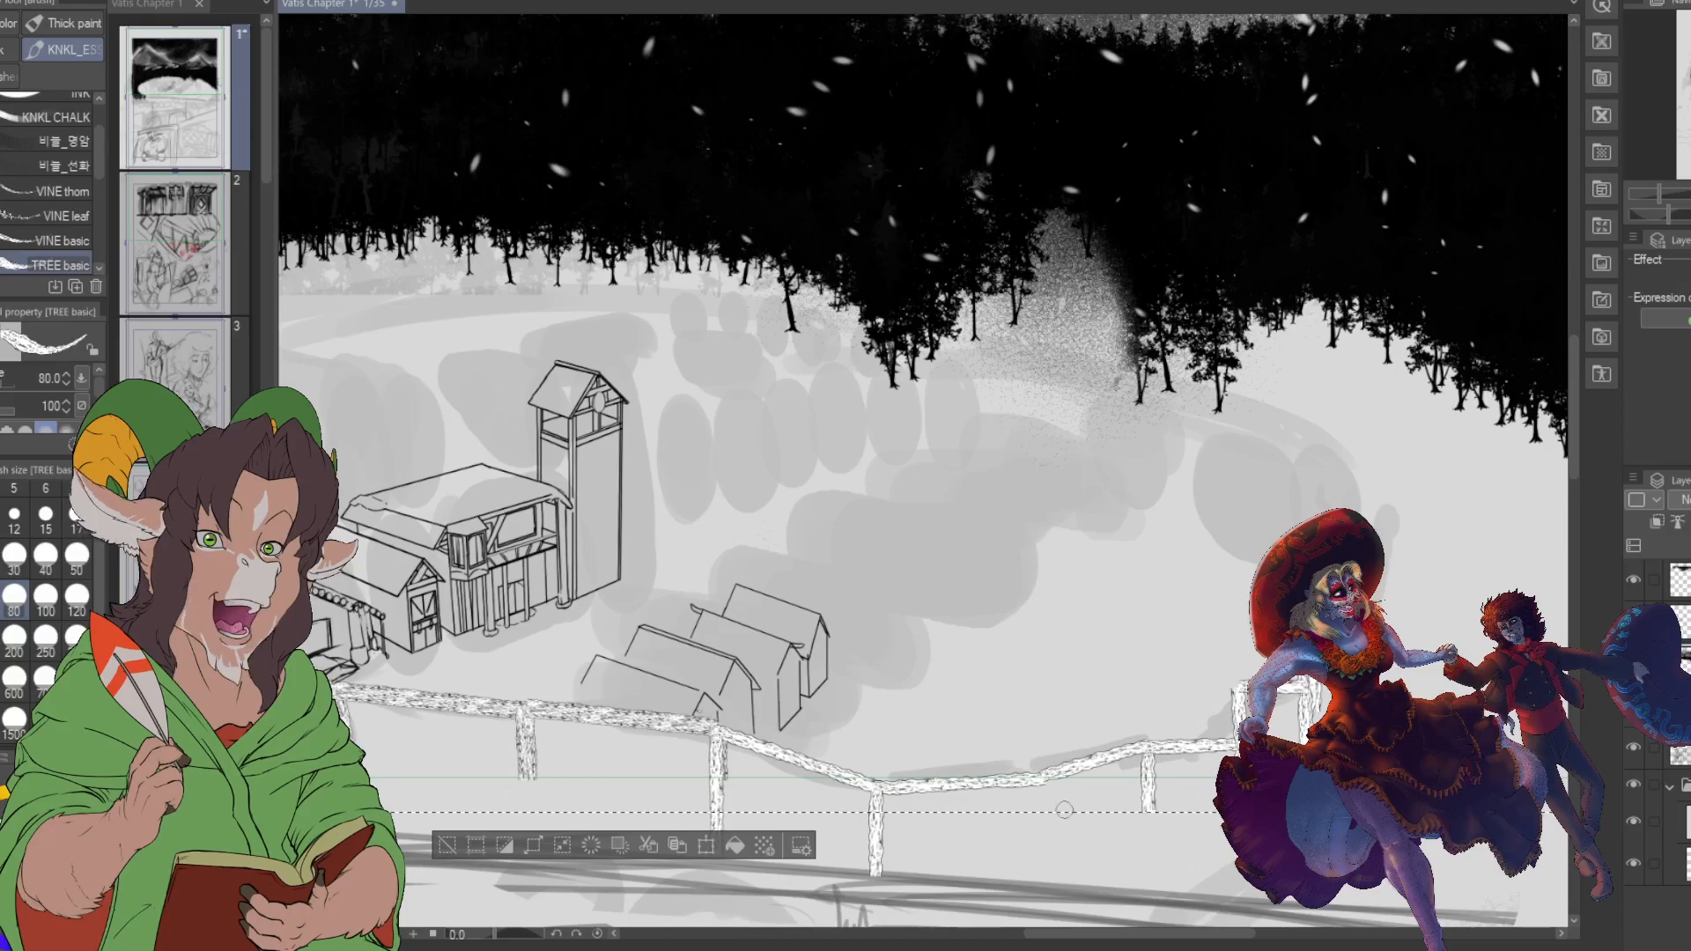
click(1044, 781)
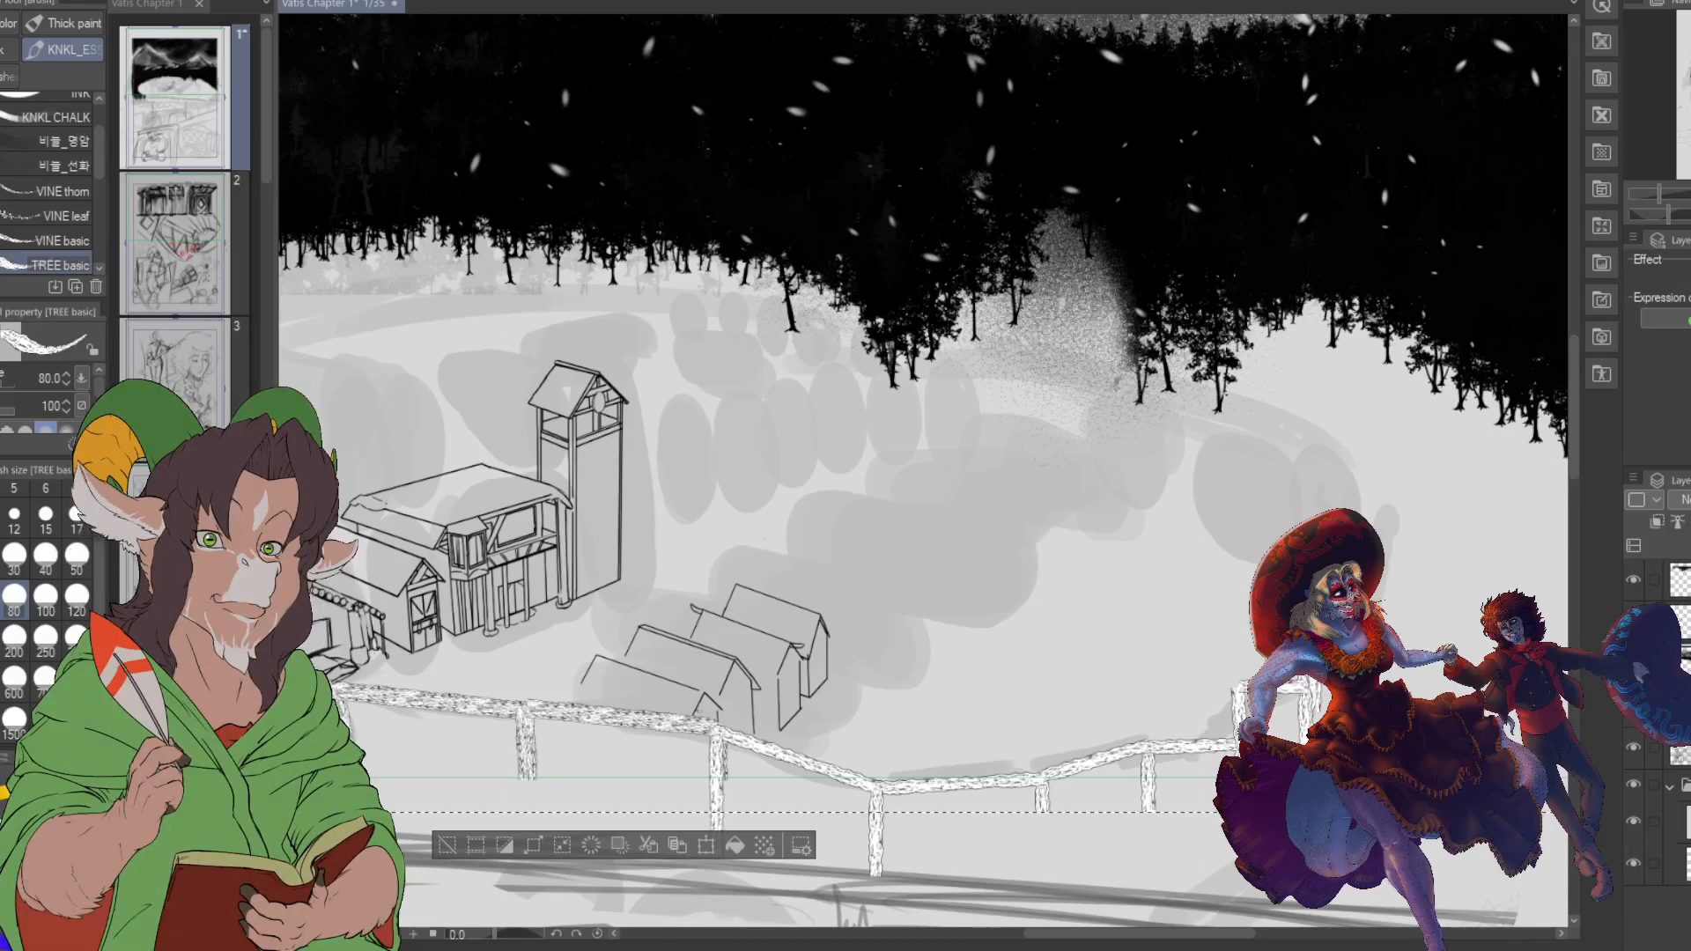
- With K Hard 2 at size 8, ink the near roof slope and slanted support beam of the house with curved ridge tips
scroll(1013, 665, down, 2)
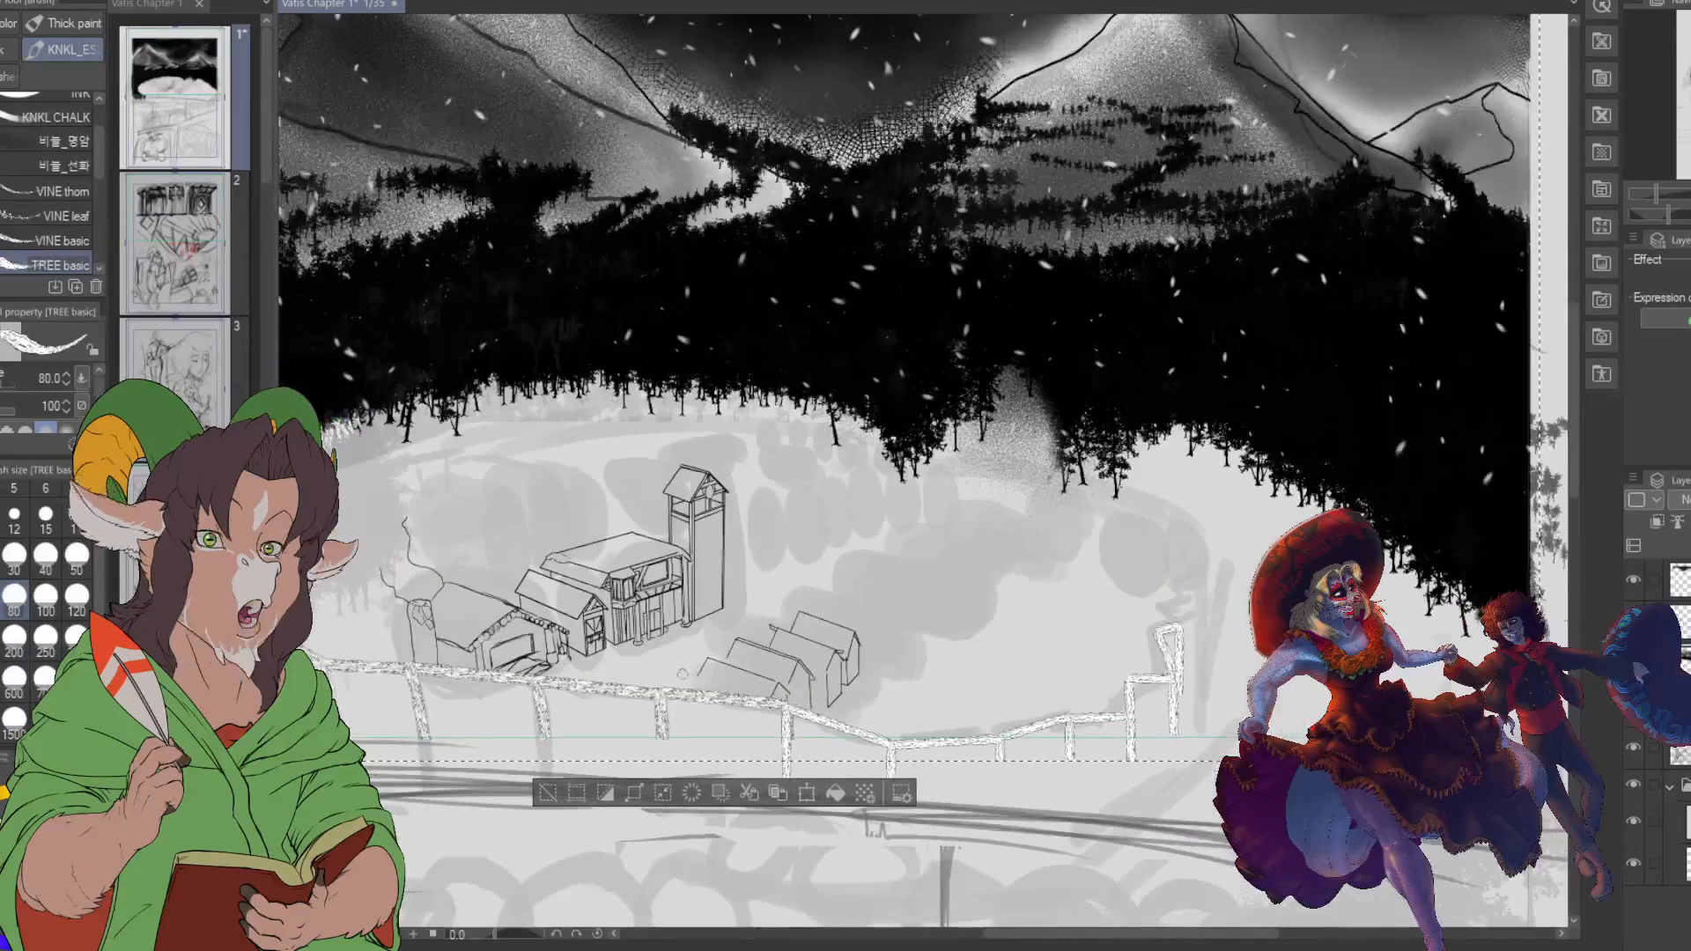
scroll(1013, 665, up, 2)
scroll(1013, 665, down, 1)
scroll(666, 635, up, 2)
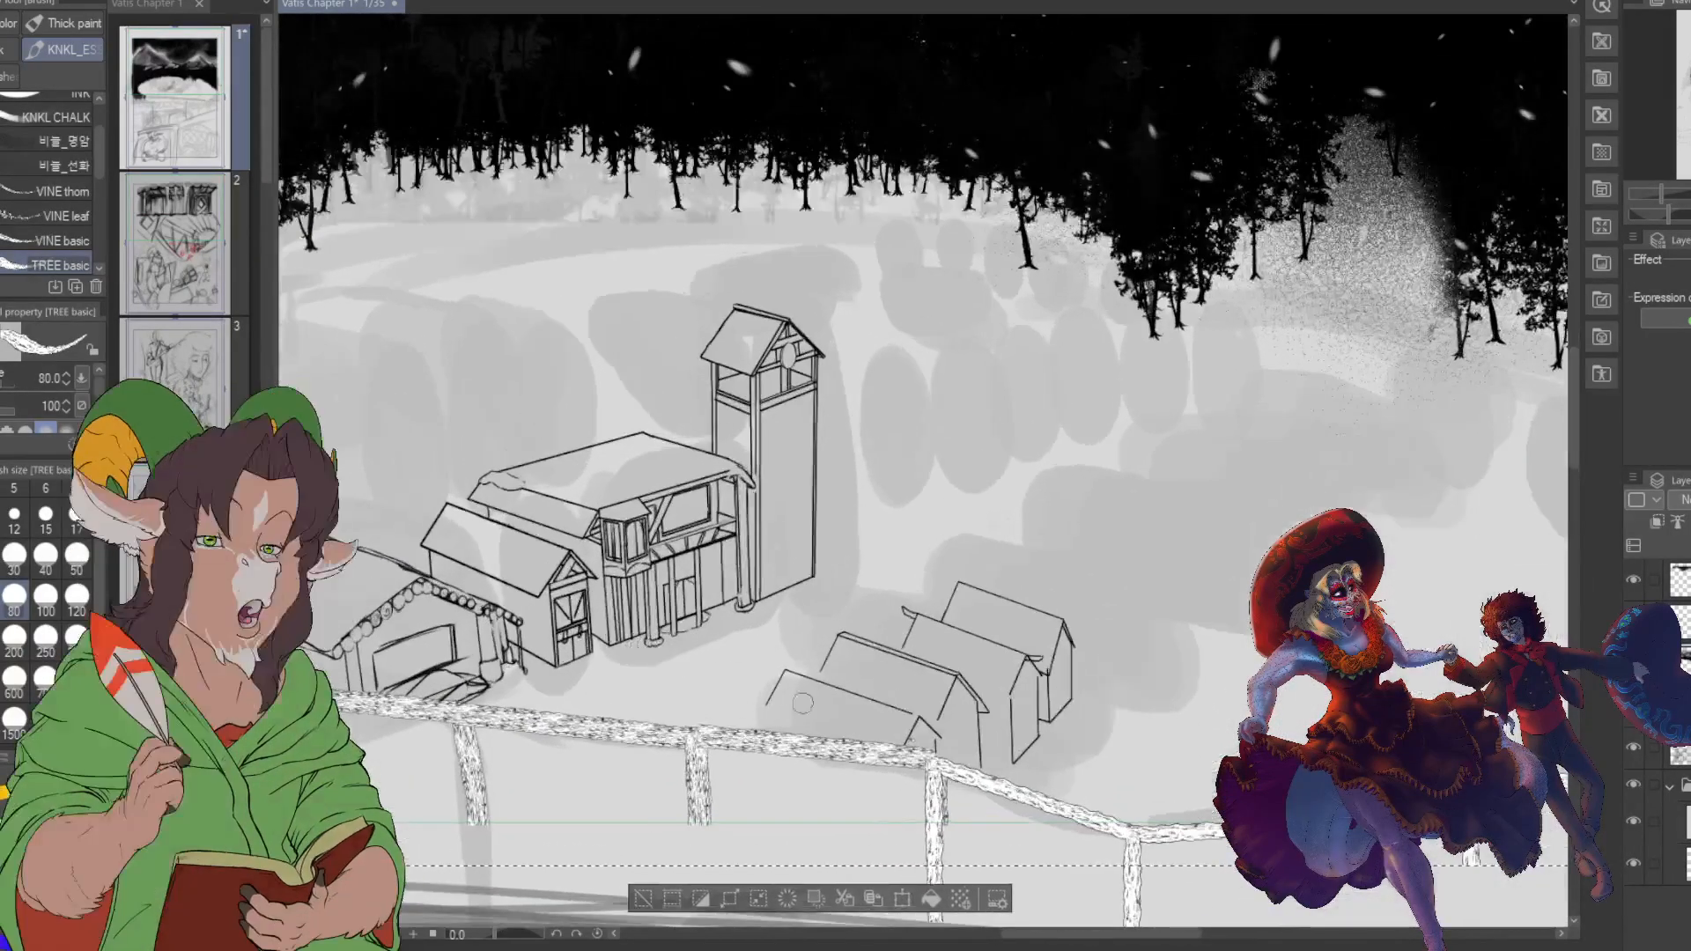
scroll(921, 707, up, 4)
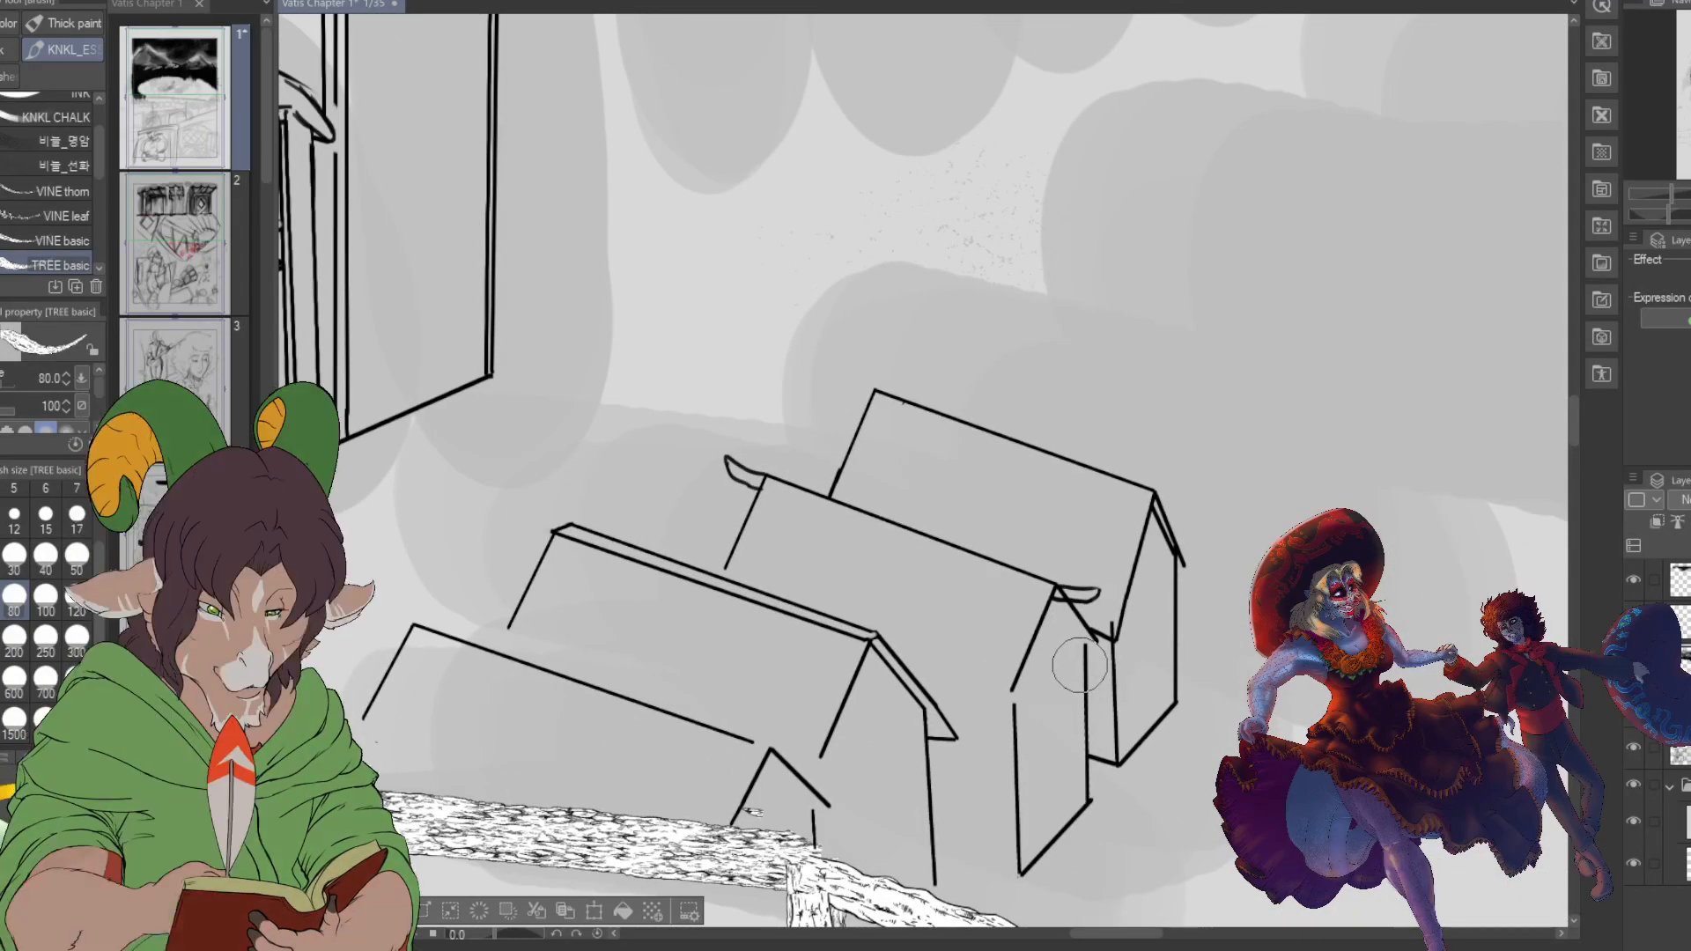
key(b)
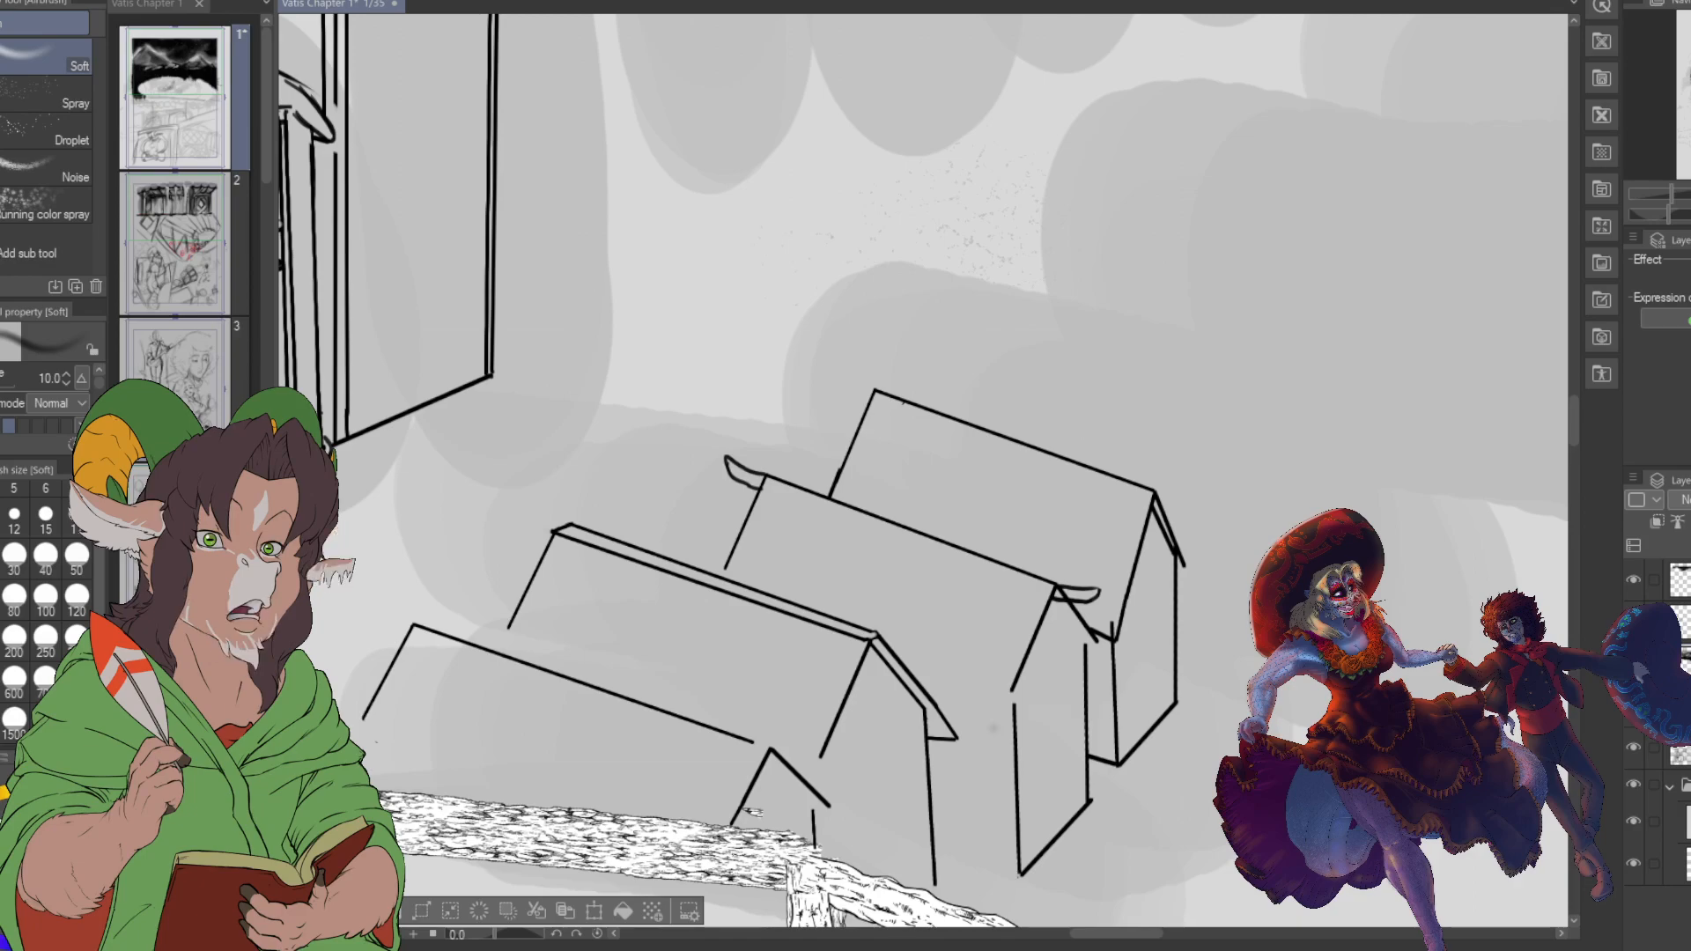
key(b)
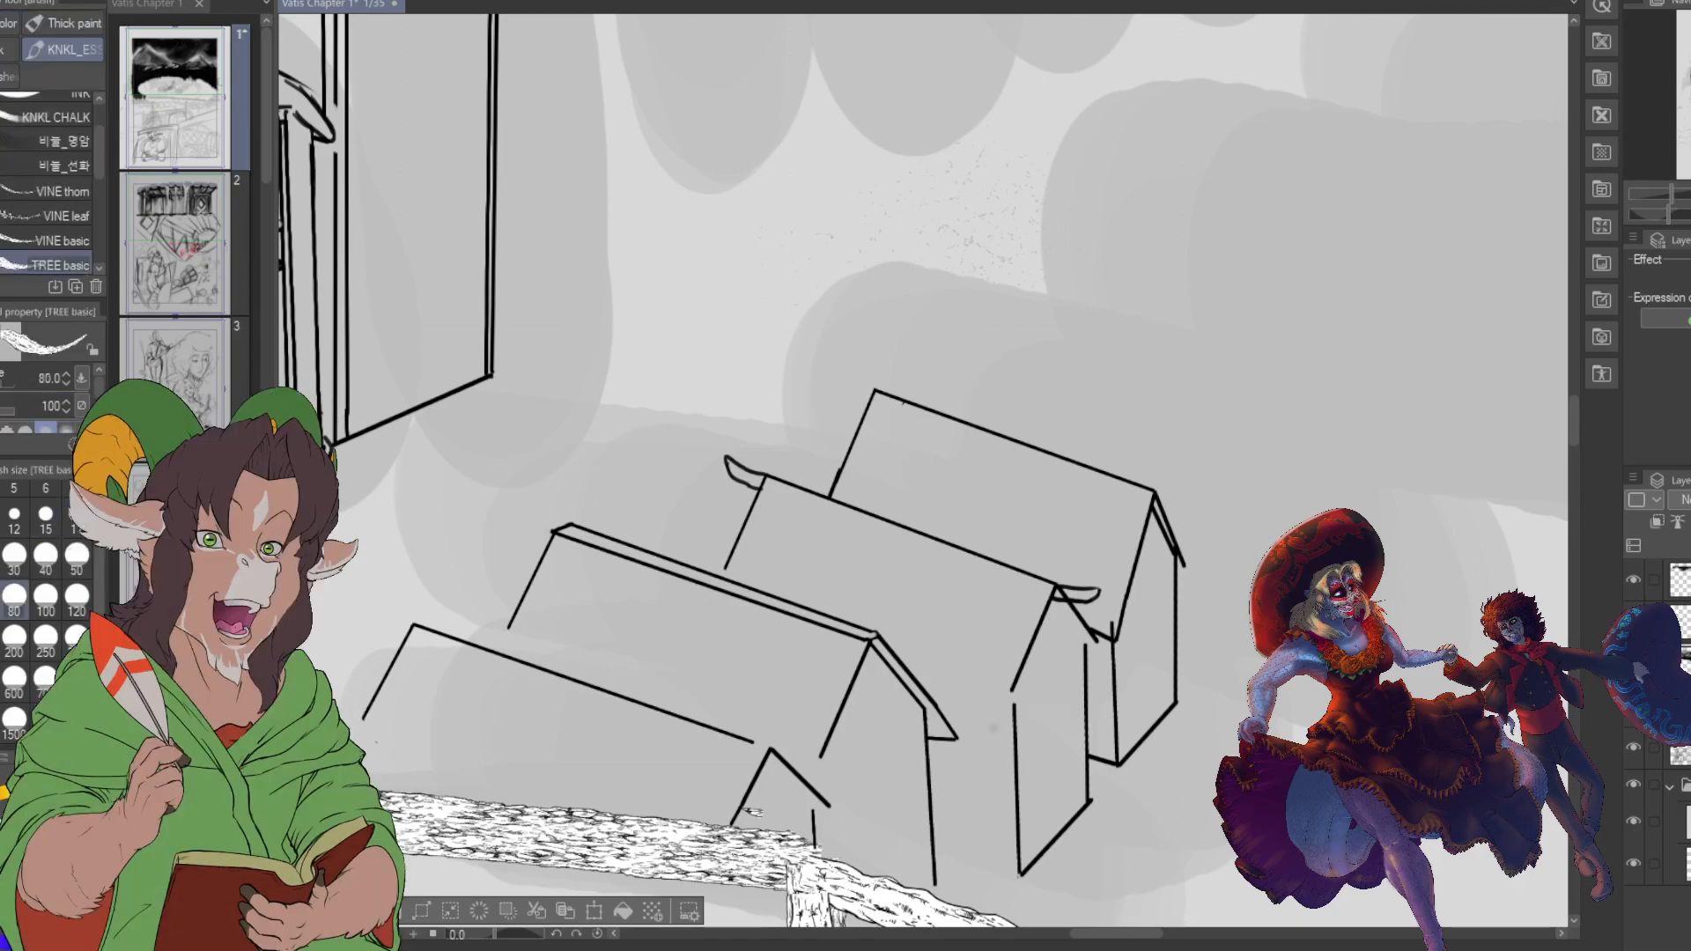
click(17, 81)
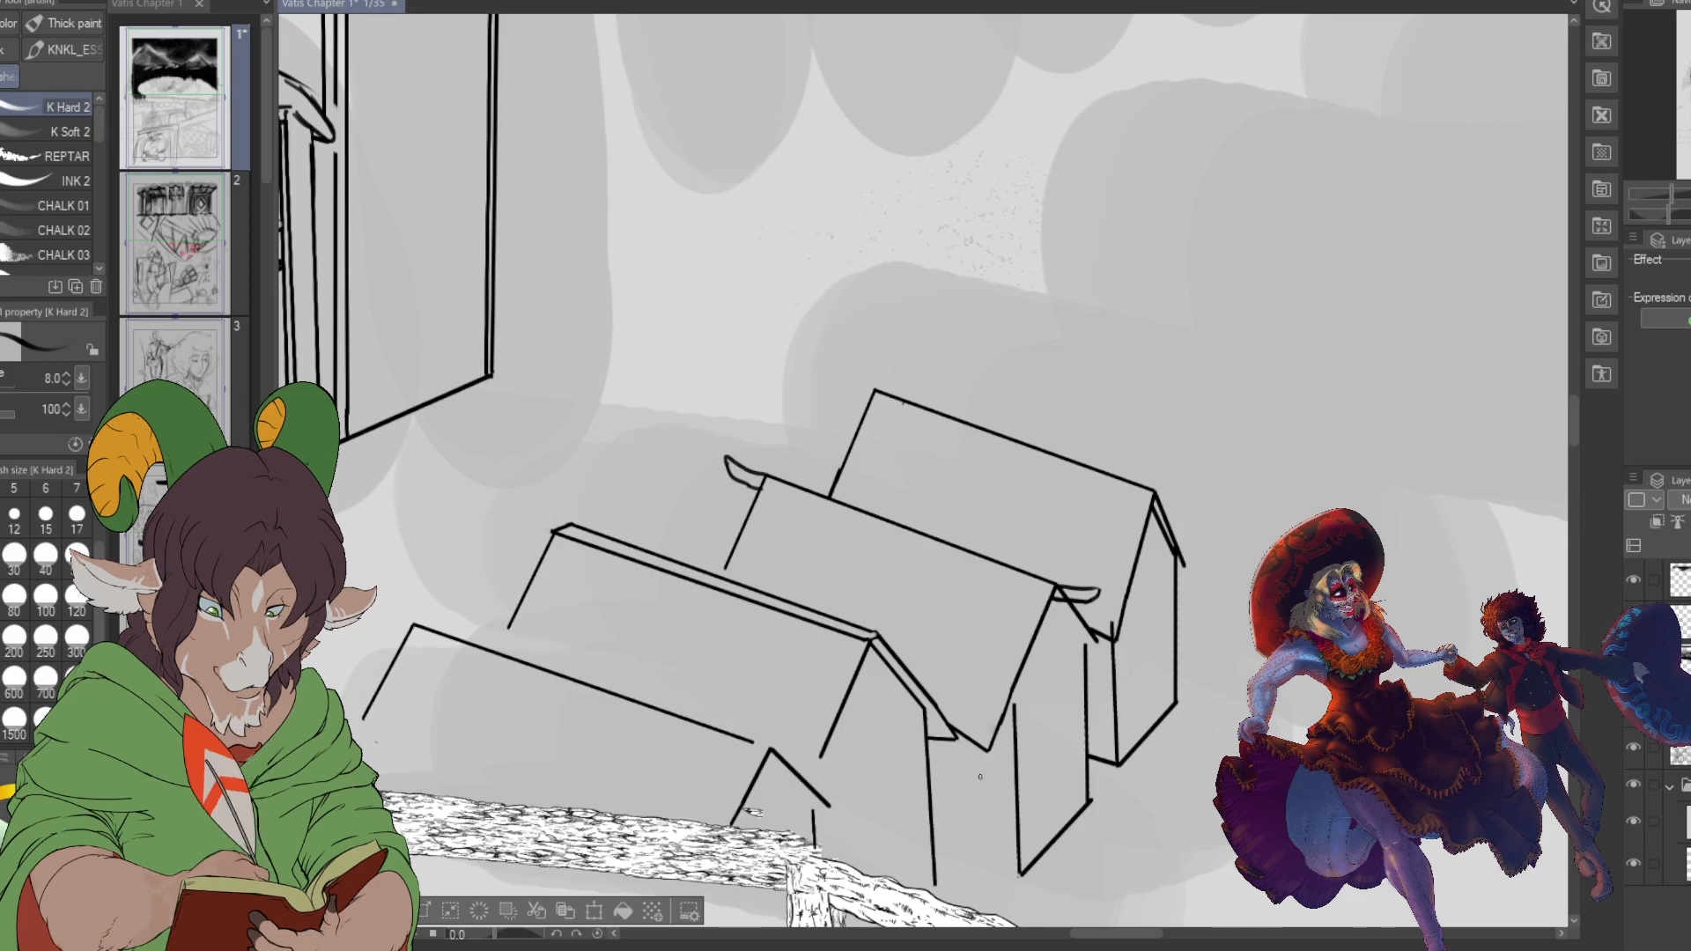
drag(984, 749, 956, 872)
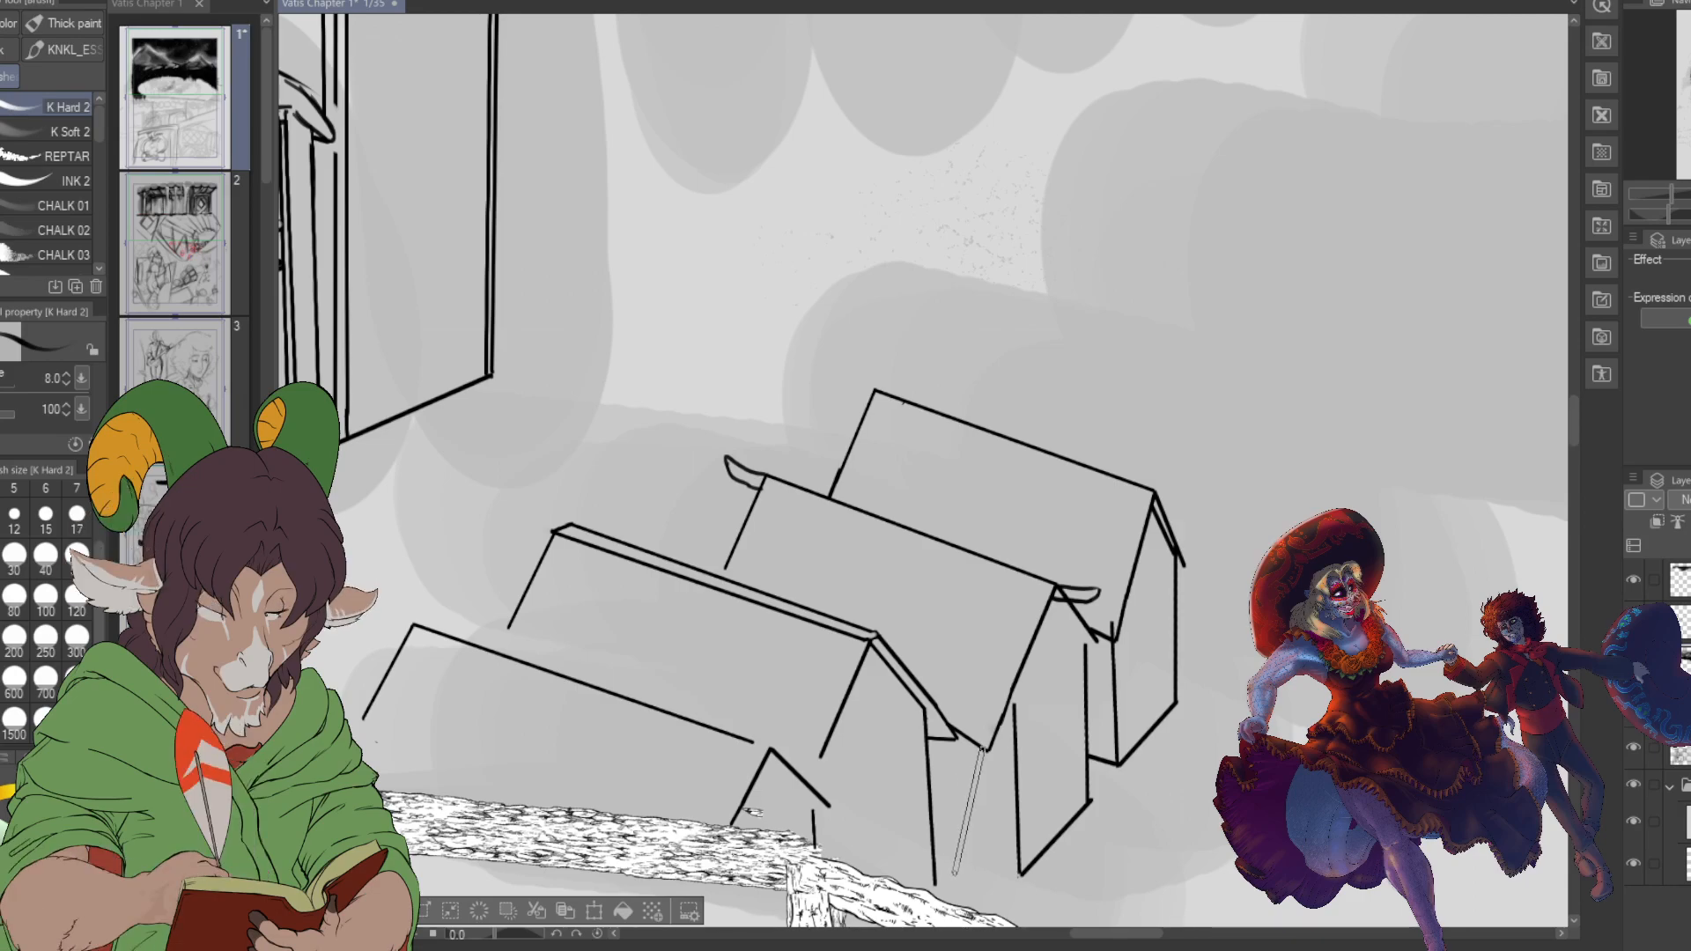
shift+click(956, 878)
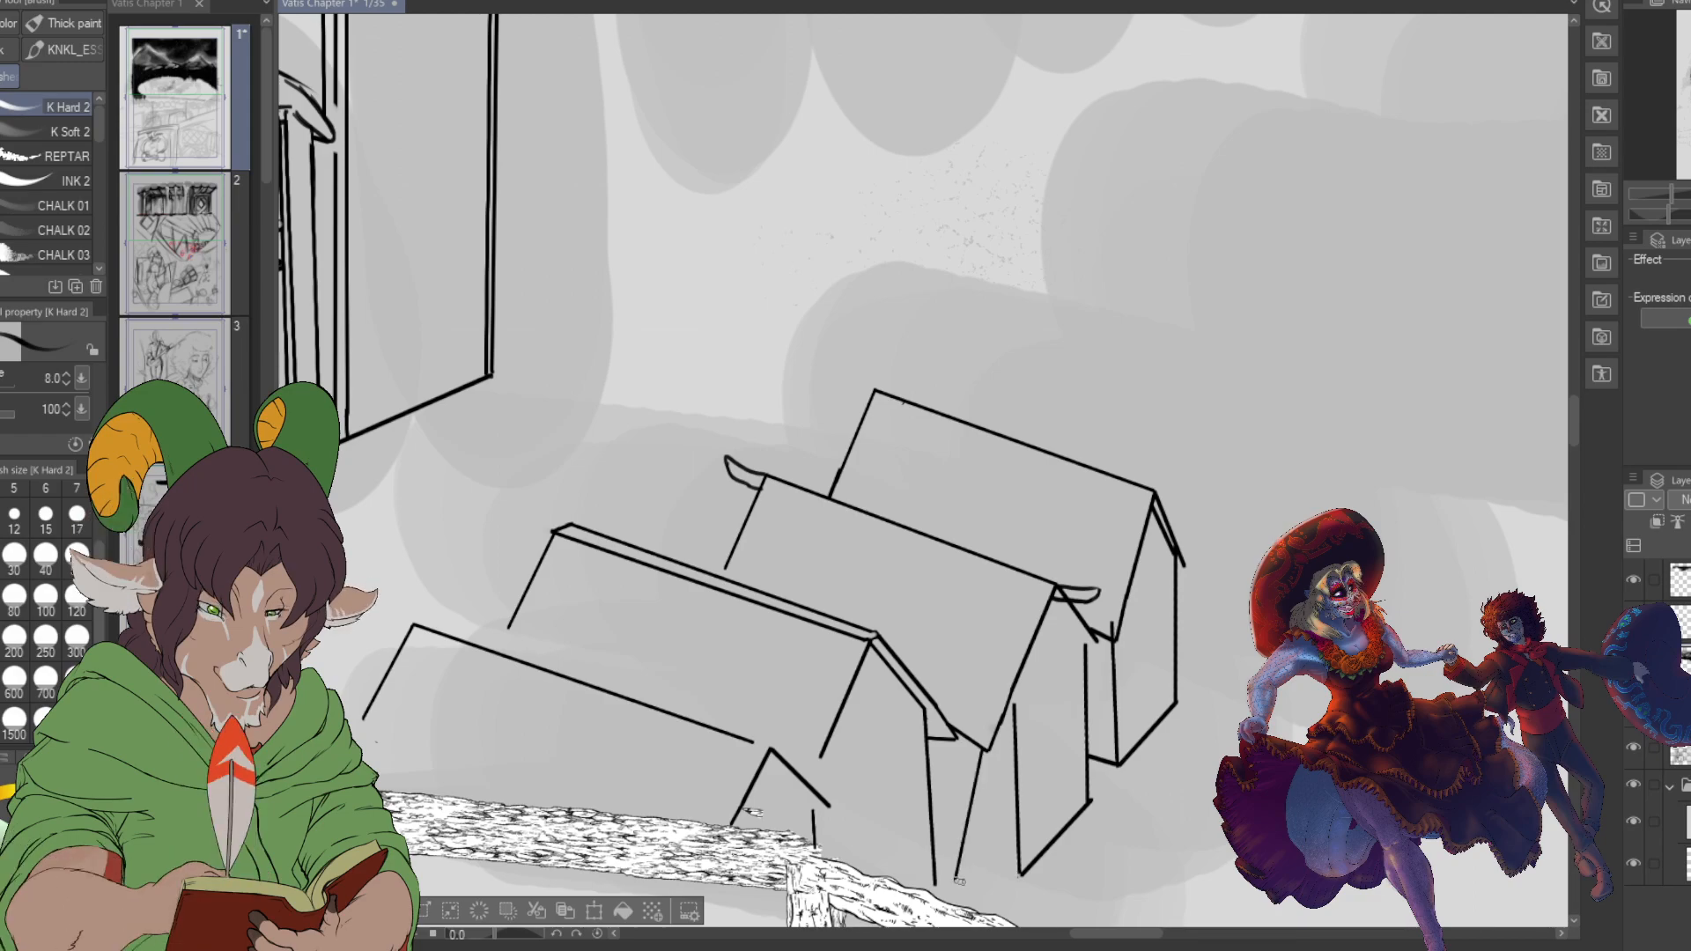
shift+click(1019, 674)
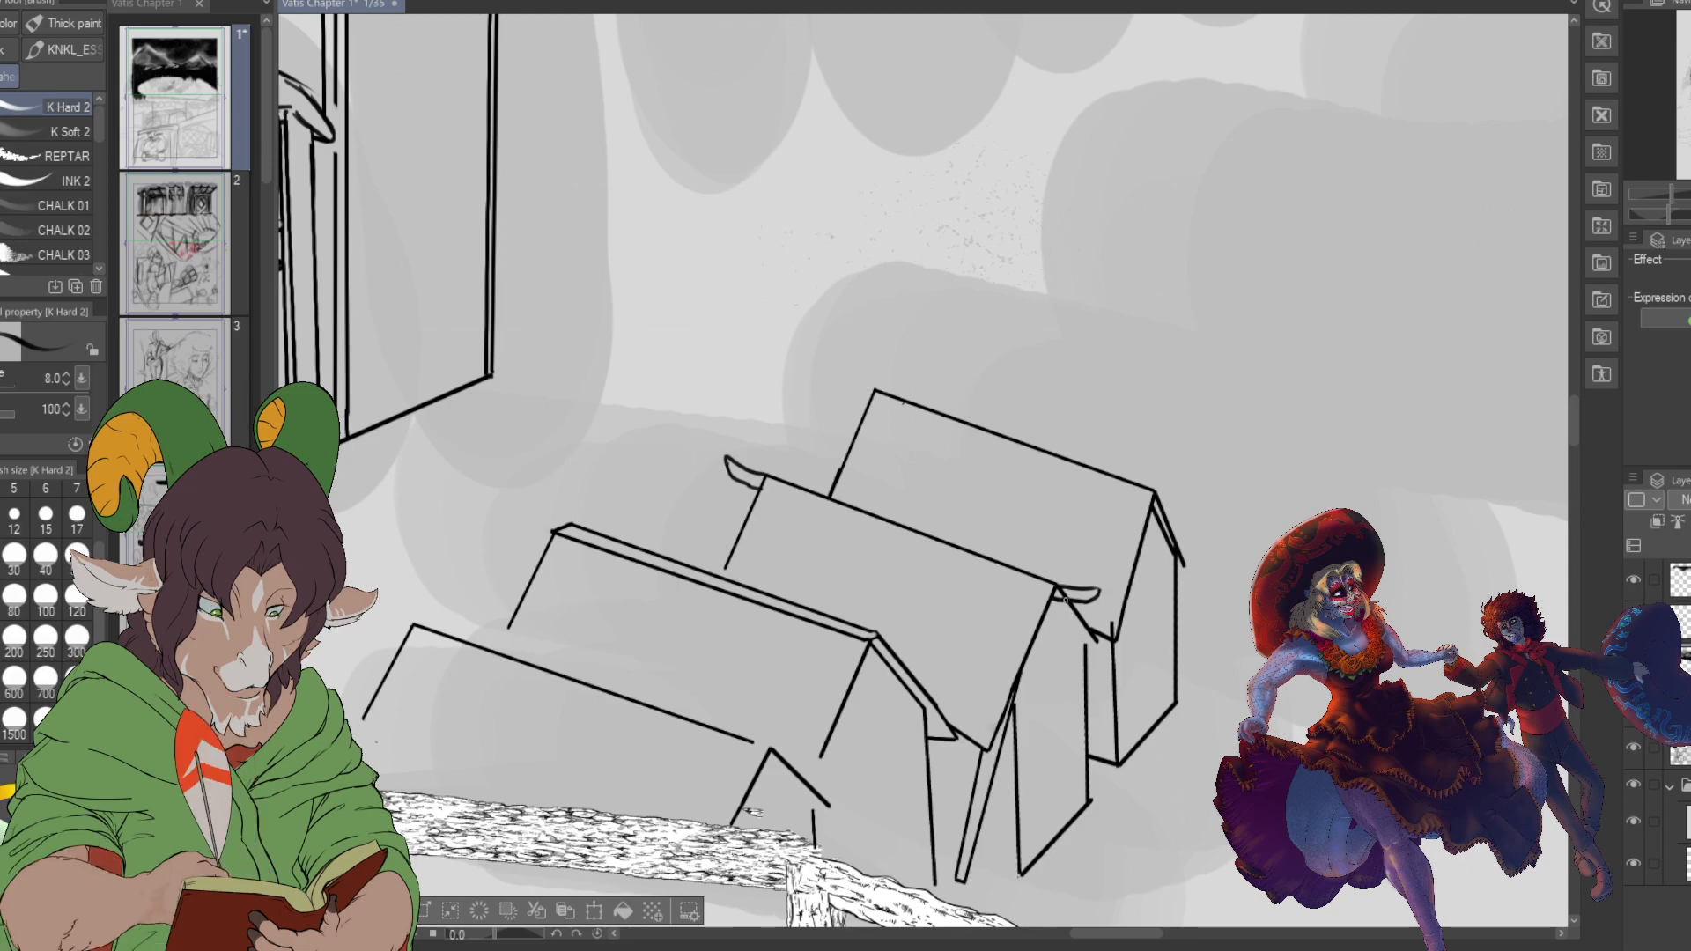
- Ink the matching slanted support beam along the far side of the same house's gable
shift+click(1122, 782)
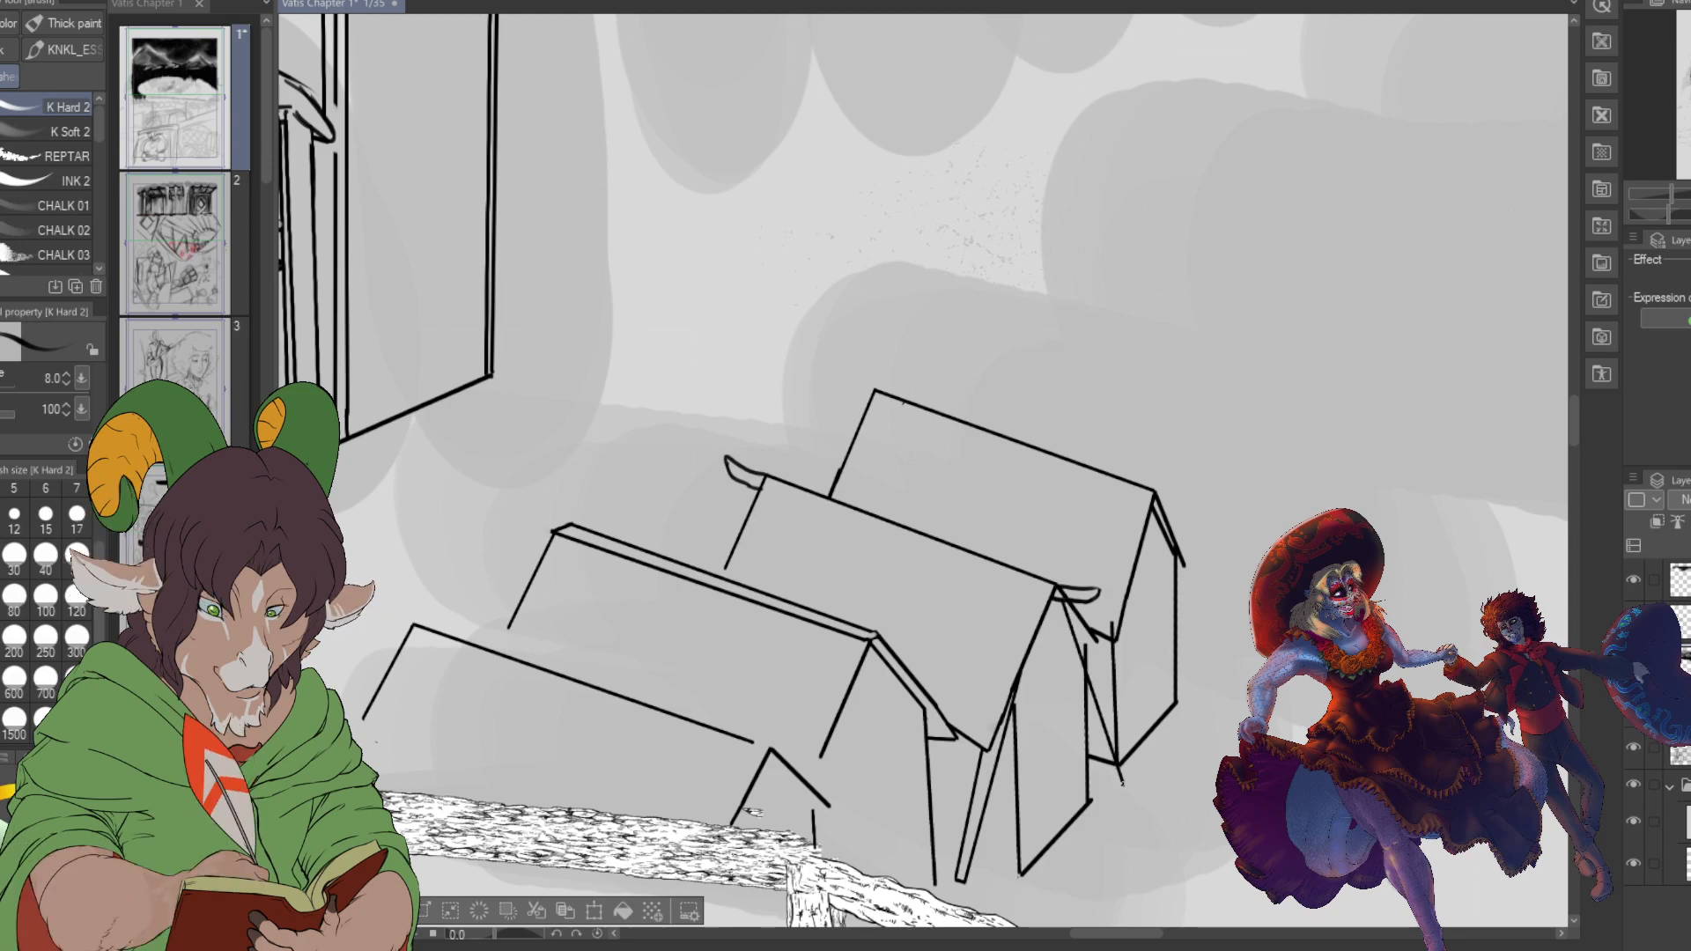
drag(1090, 649, 1126, 779)
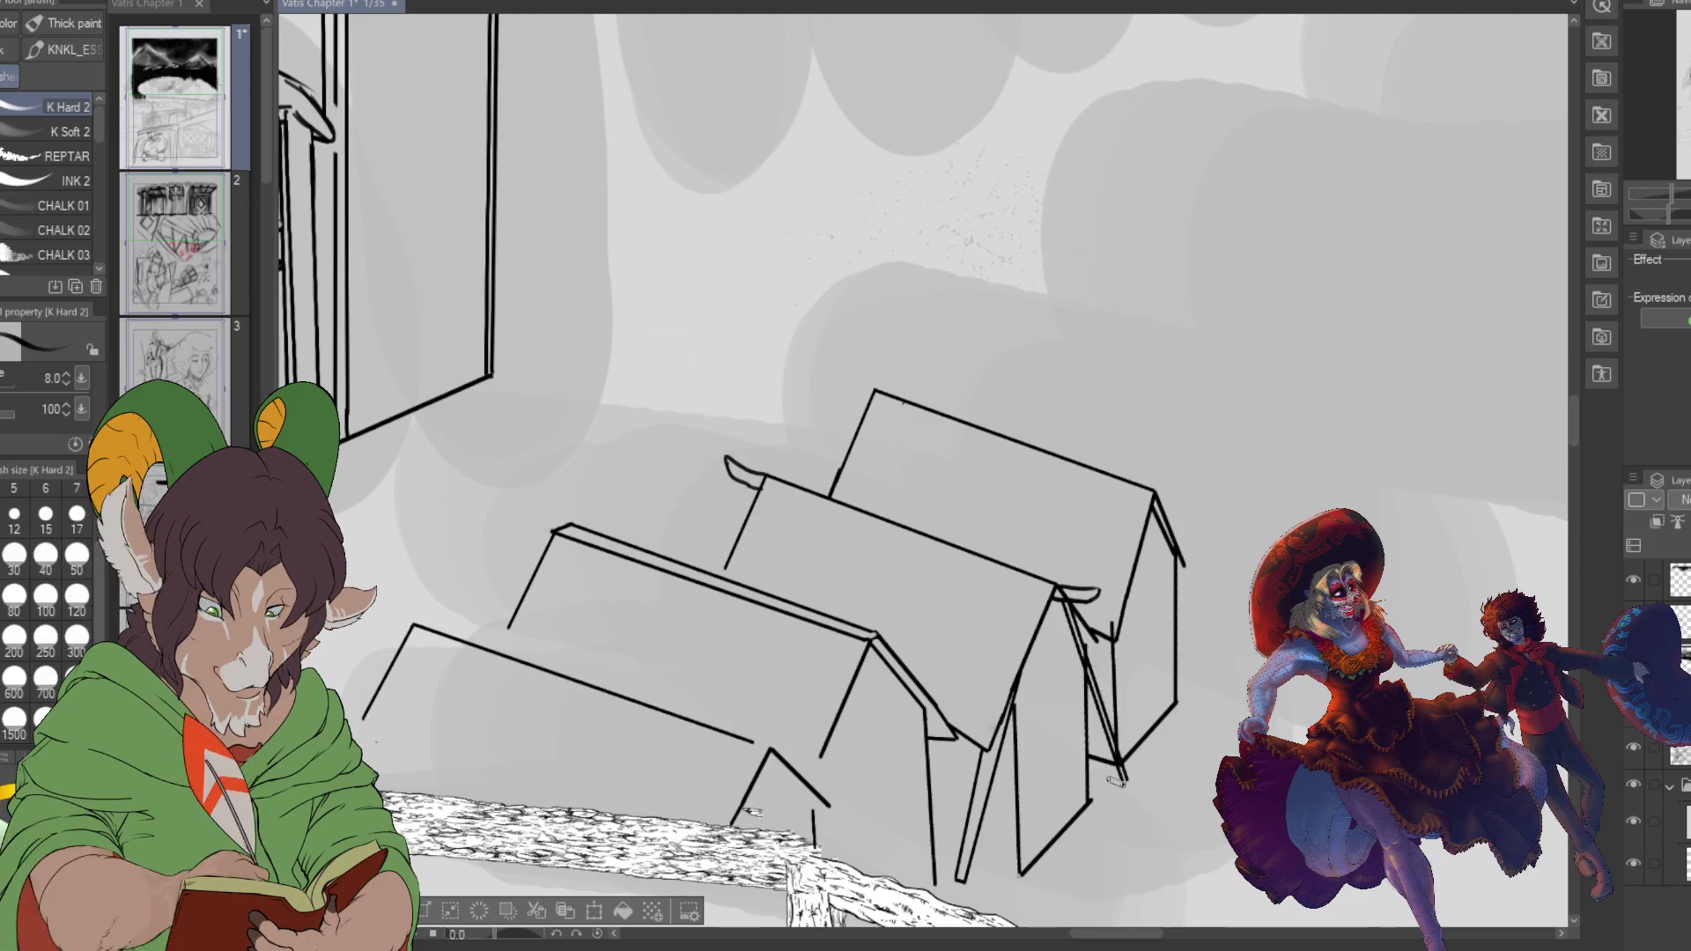
drag(1108, 780, 1090, 707)
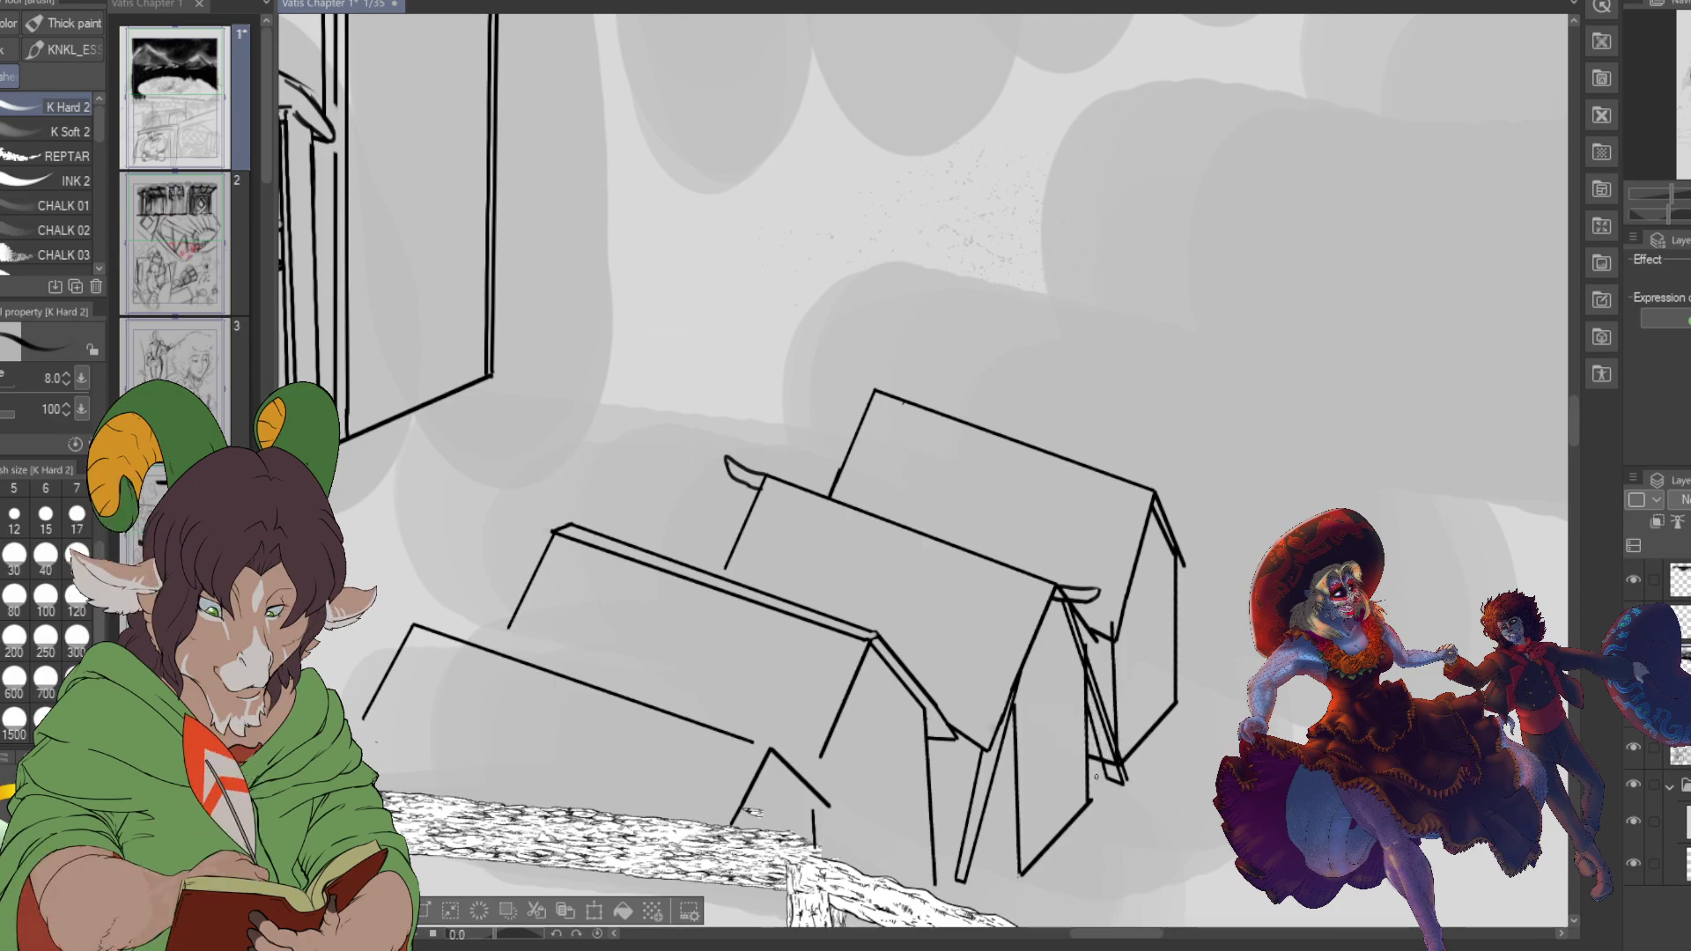
- Erase the near support beam's inner line with the Hard eraser and redraw it farther out to widen the beam
scroll(1096, 776, down, 3)
scroll(1044, 828, up, 1)
scroll(1067, 823, up, 5)
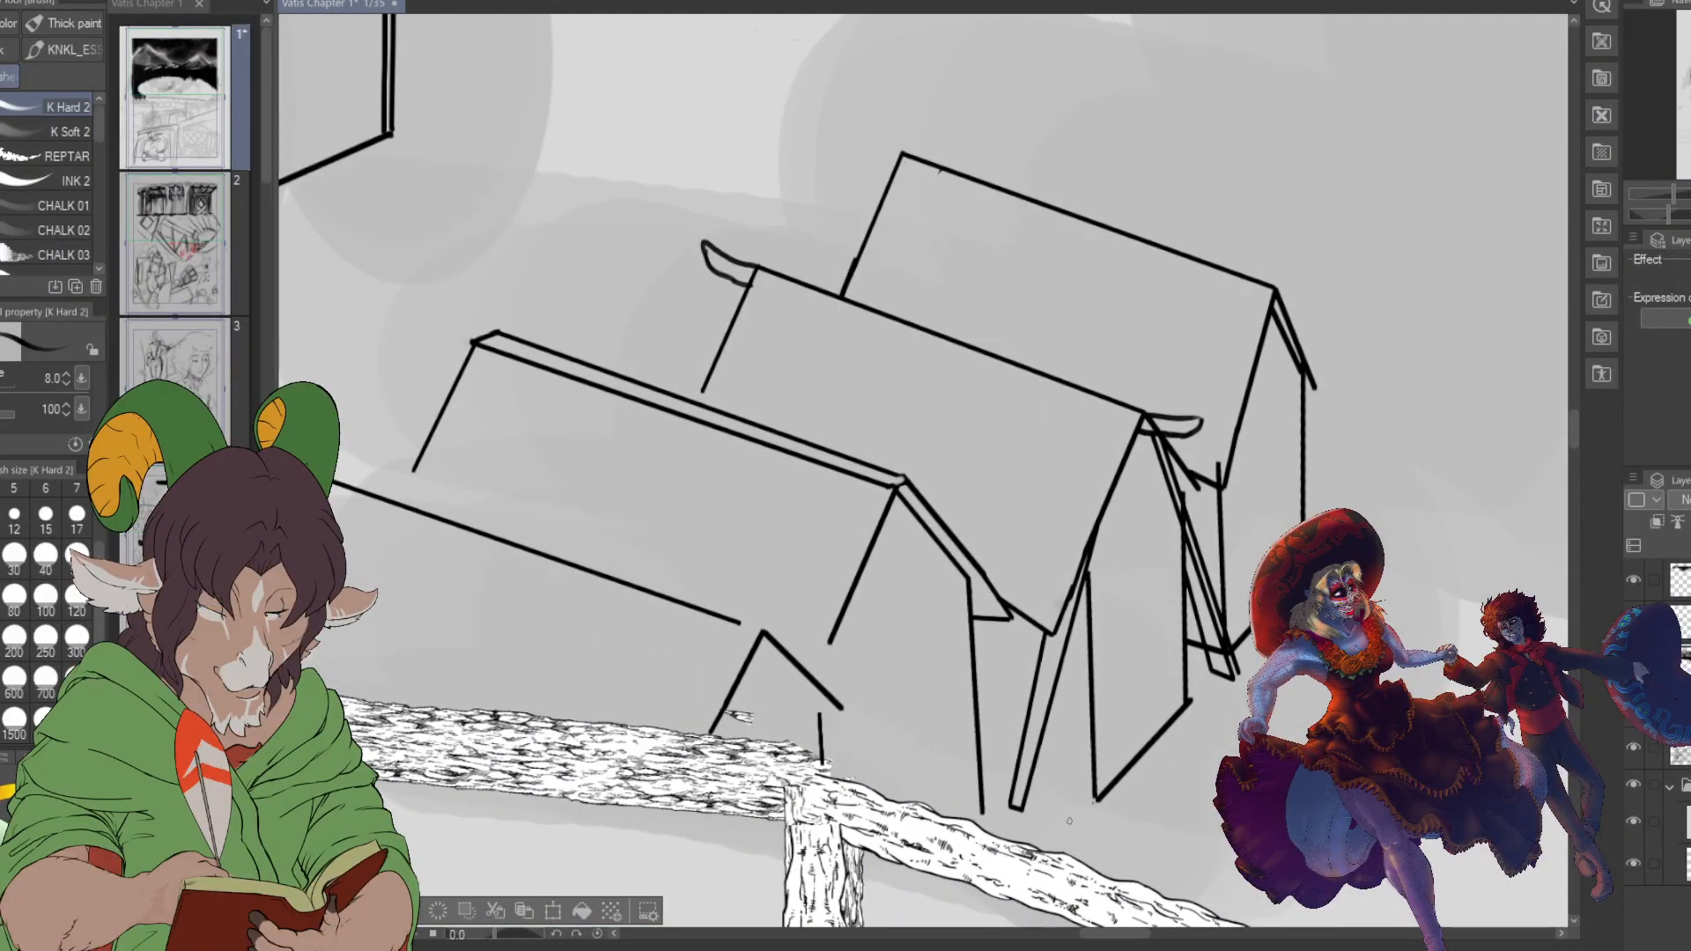
key(e)
mouse_move(1019, 803)
mouse_down()
mouse_move(1081, 592)
mouse_move(1033, 766)
mouse_move(1072, 626)
mouse_up()
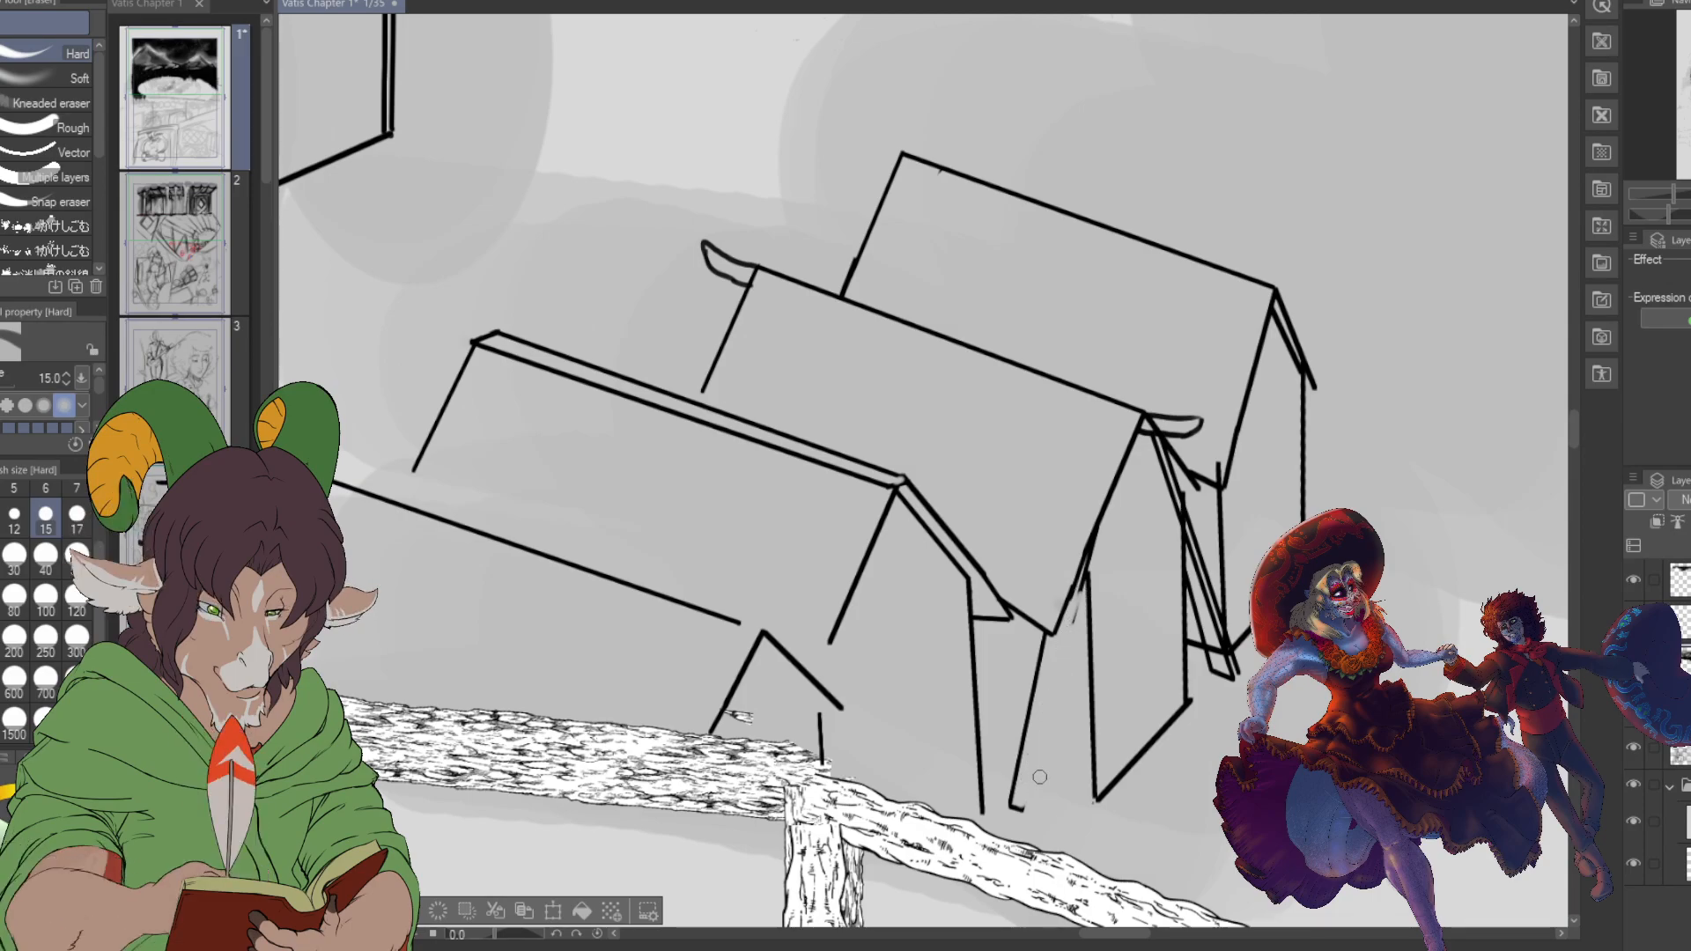
key(b)
mouse_move(1034, 806)
mouse_down()
mouse_move(1090, 626)
mouse_move(1096, 530)
mouse_up()
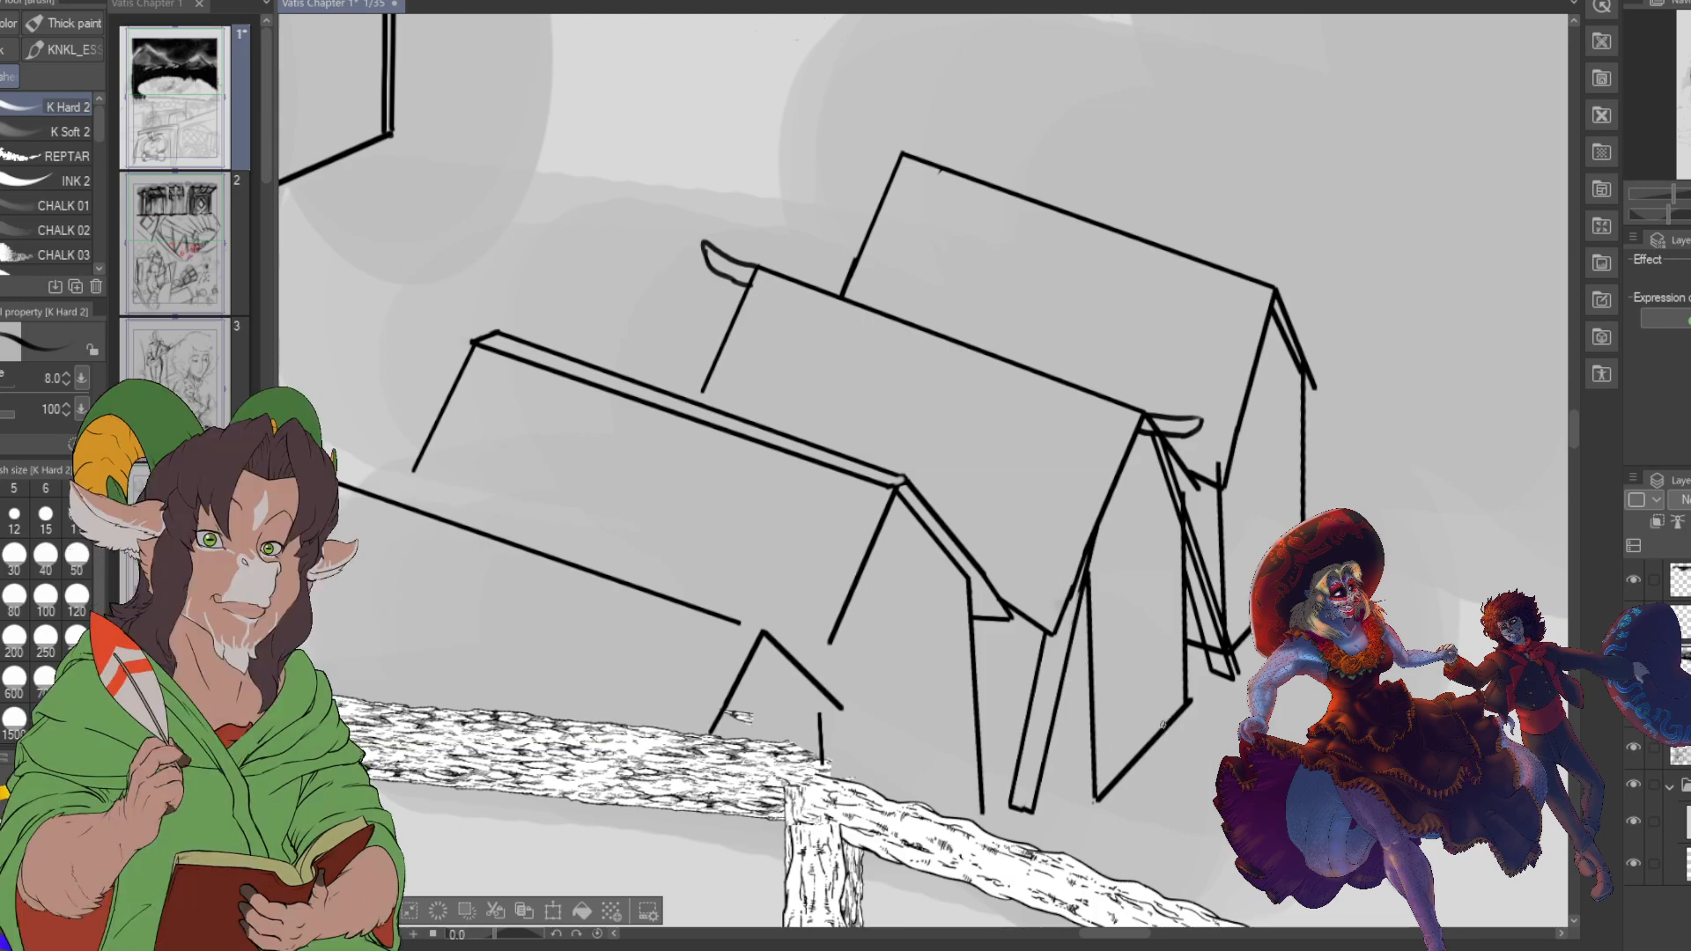
- Ink a narrow upright opening in the house's gable wall and a slanted platform extending from the wall's base
drag(1161, 731, 1156, 592)
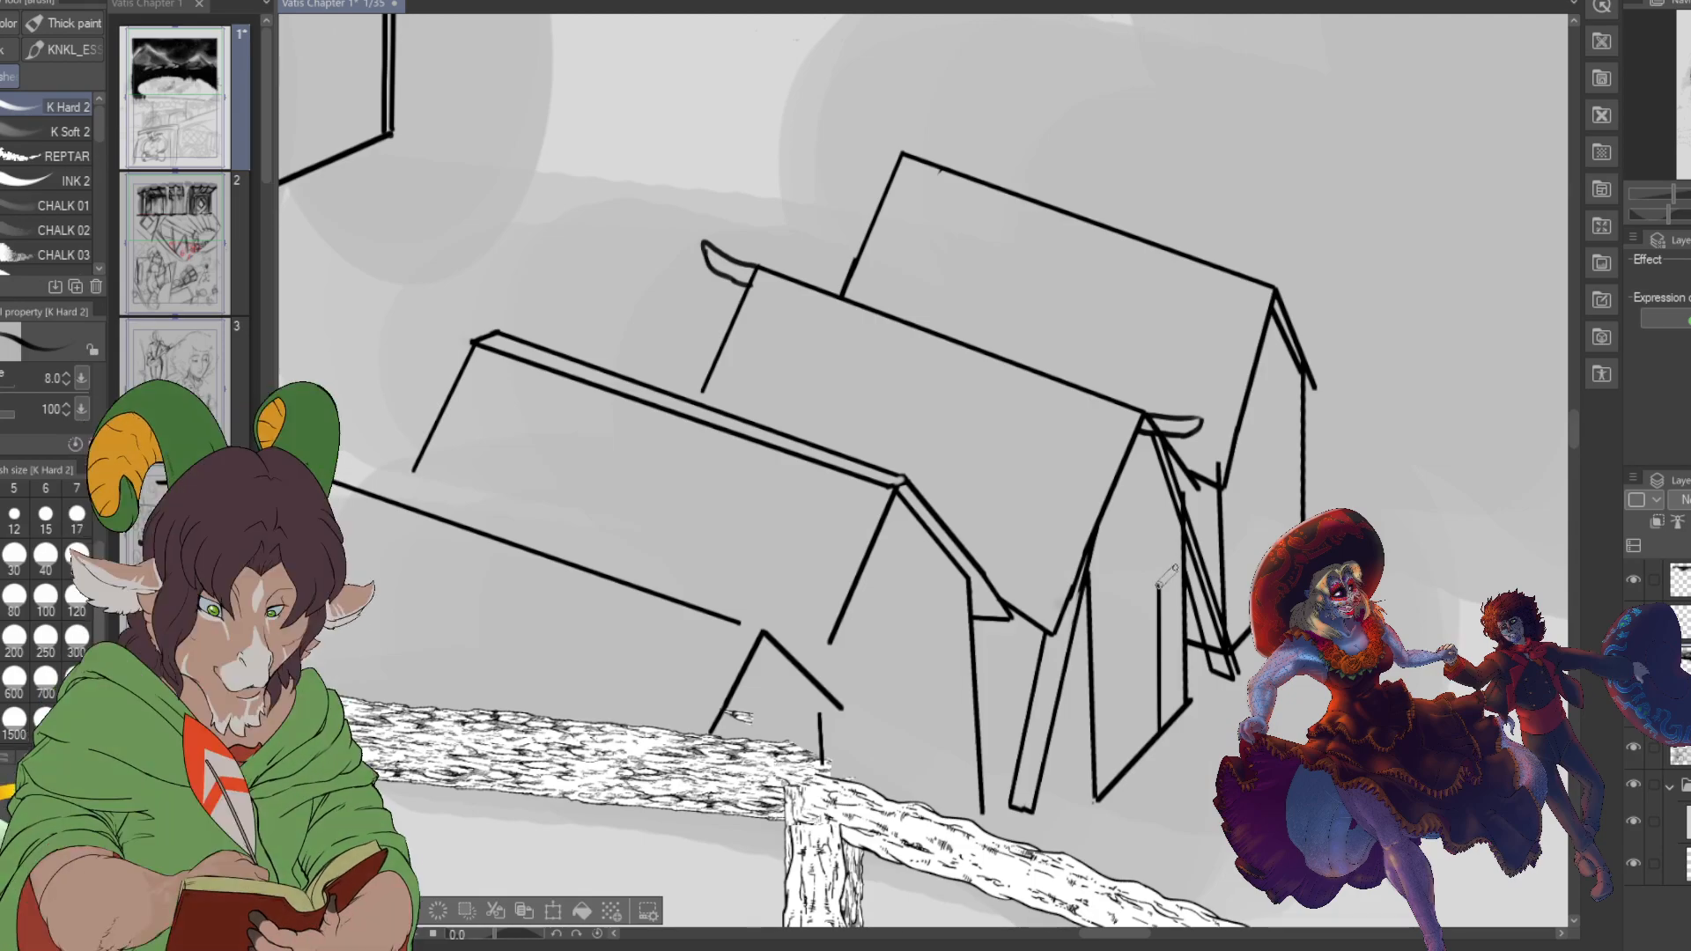
shift+click(1177, 567)
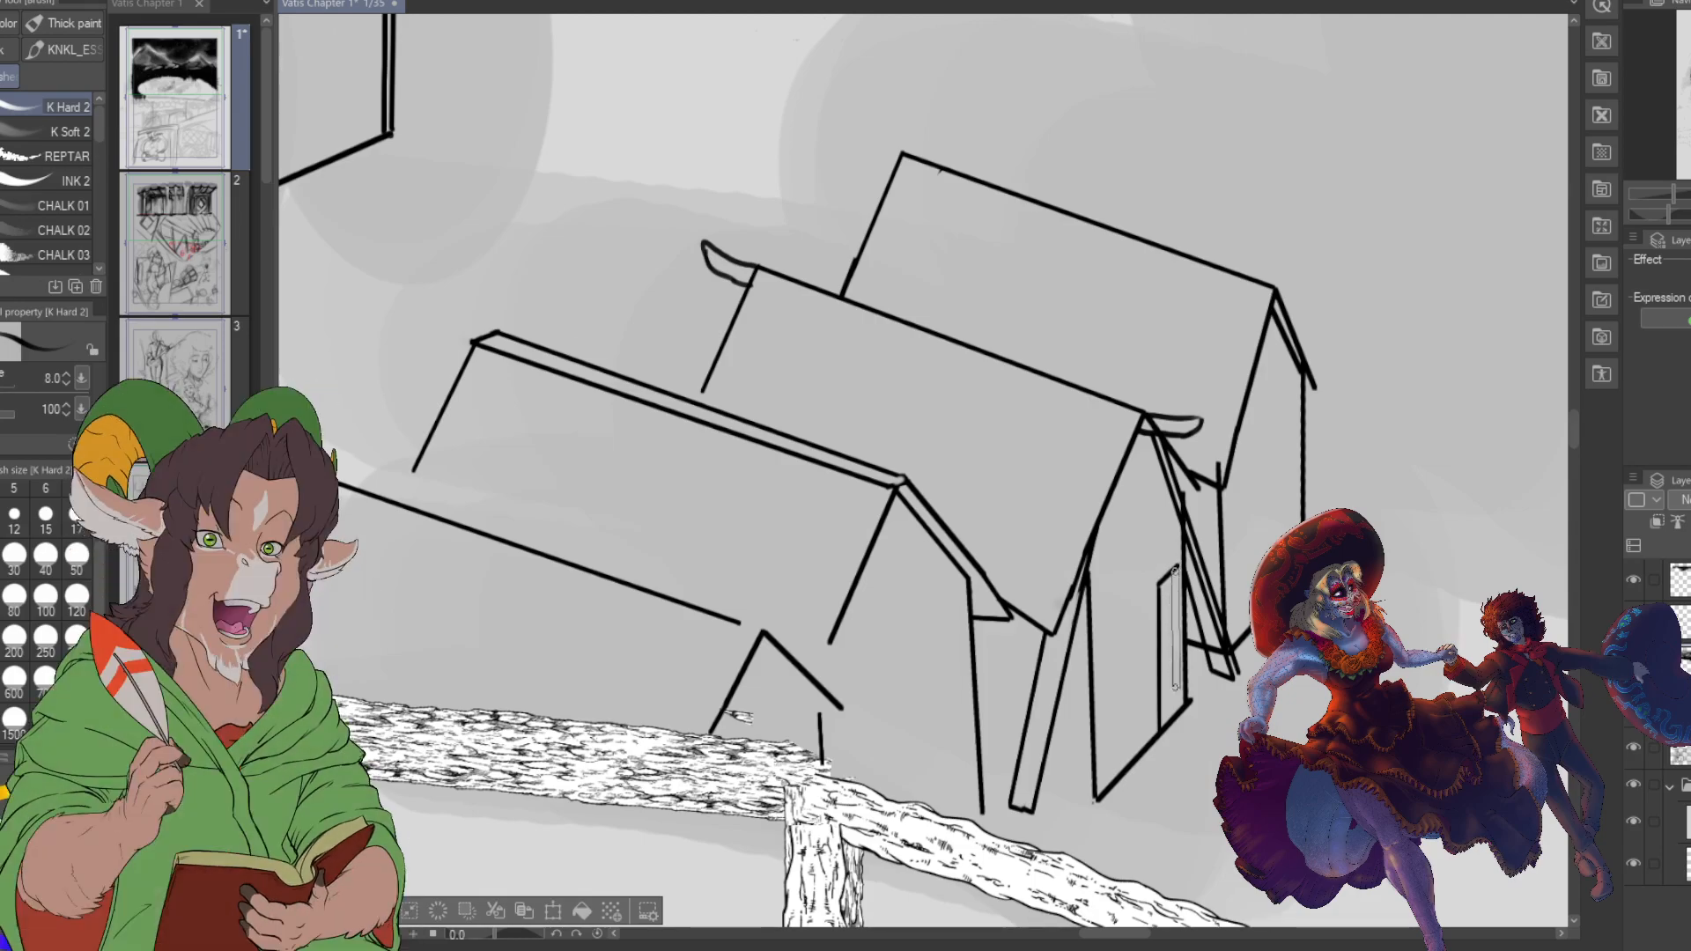
shift+click(1177, 717)
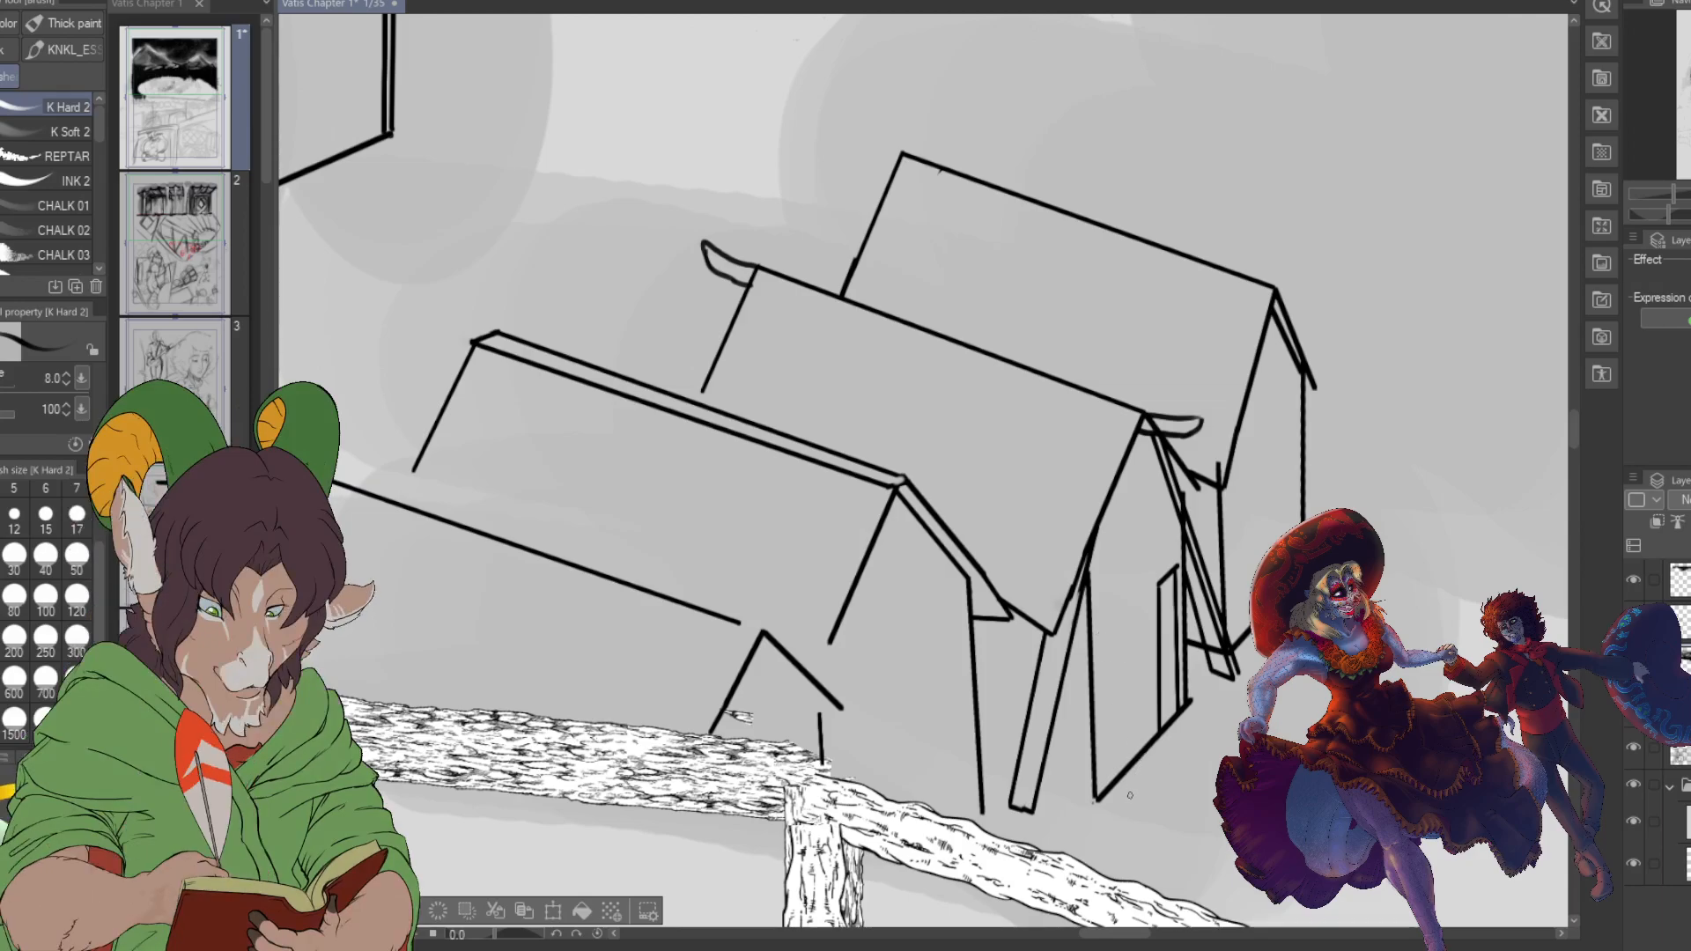
shift+click(1172, 817)
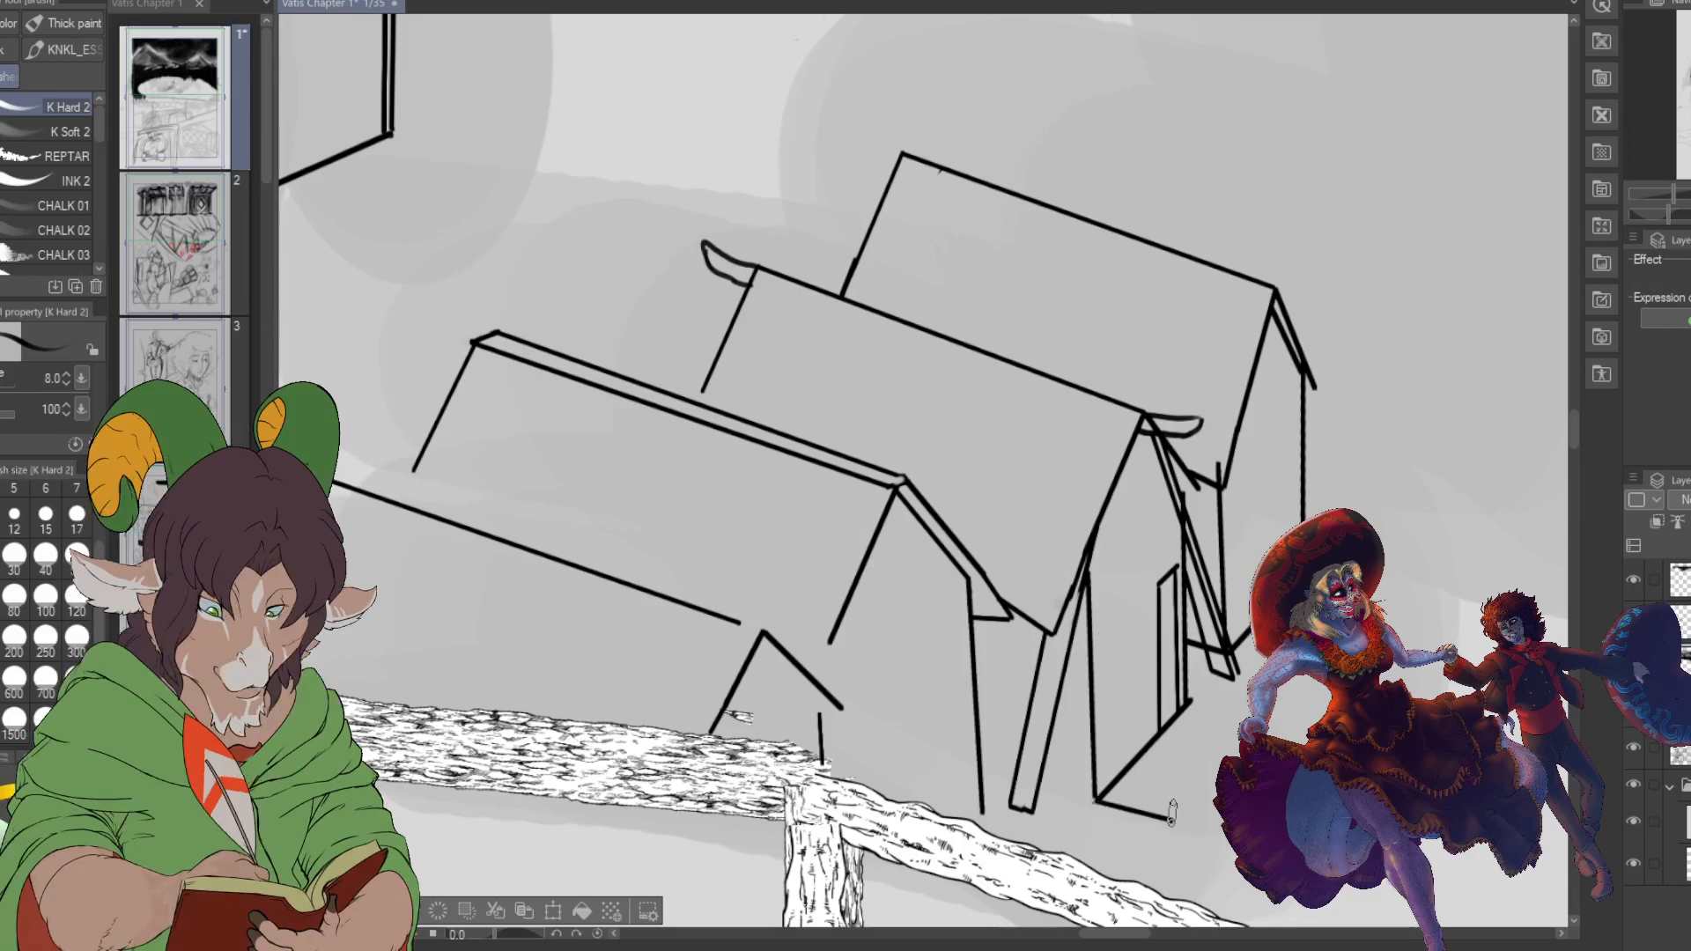
shift+click(1248, 709)
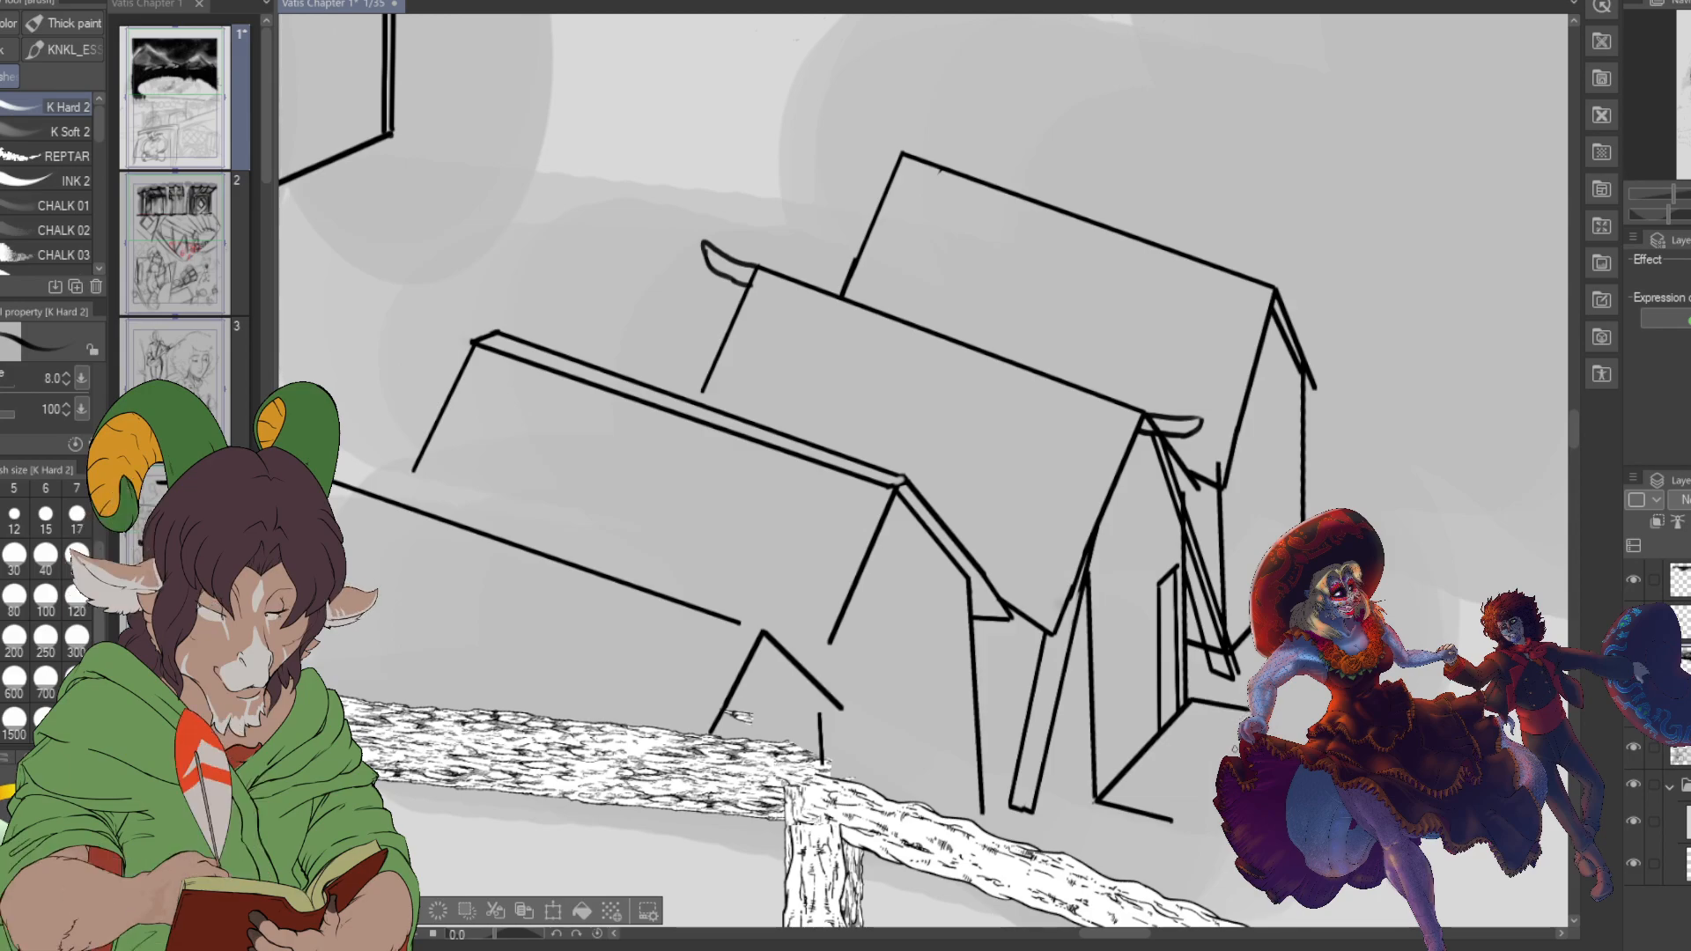
shift+click(1248, 709)
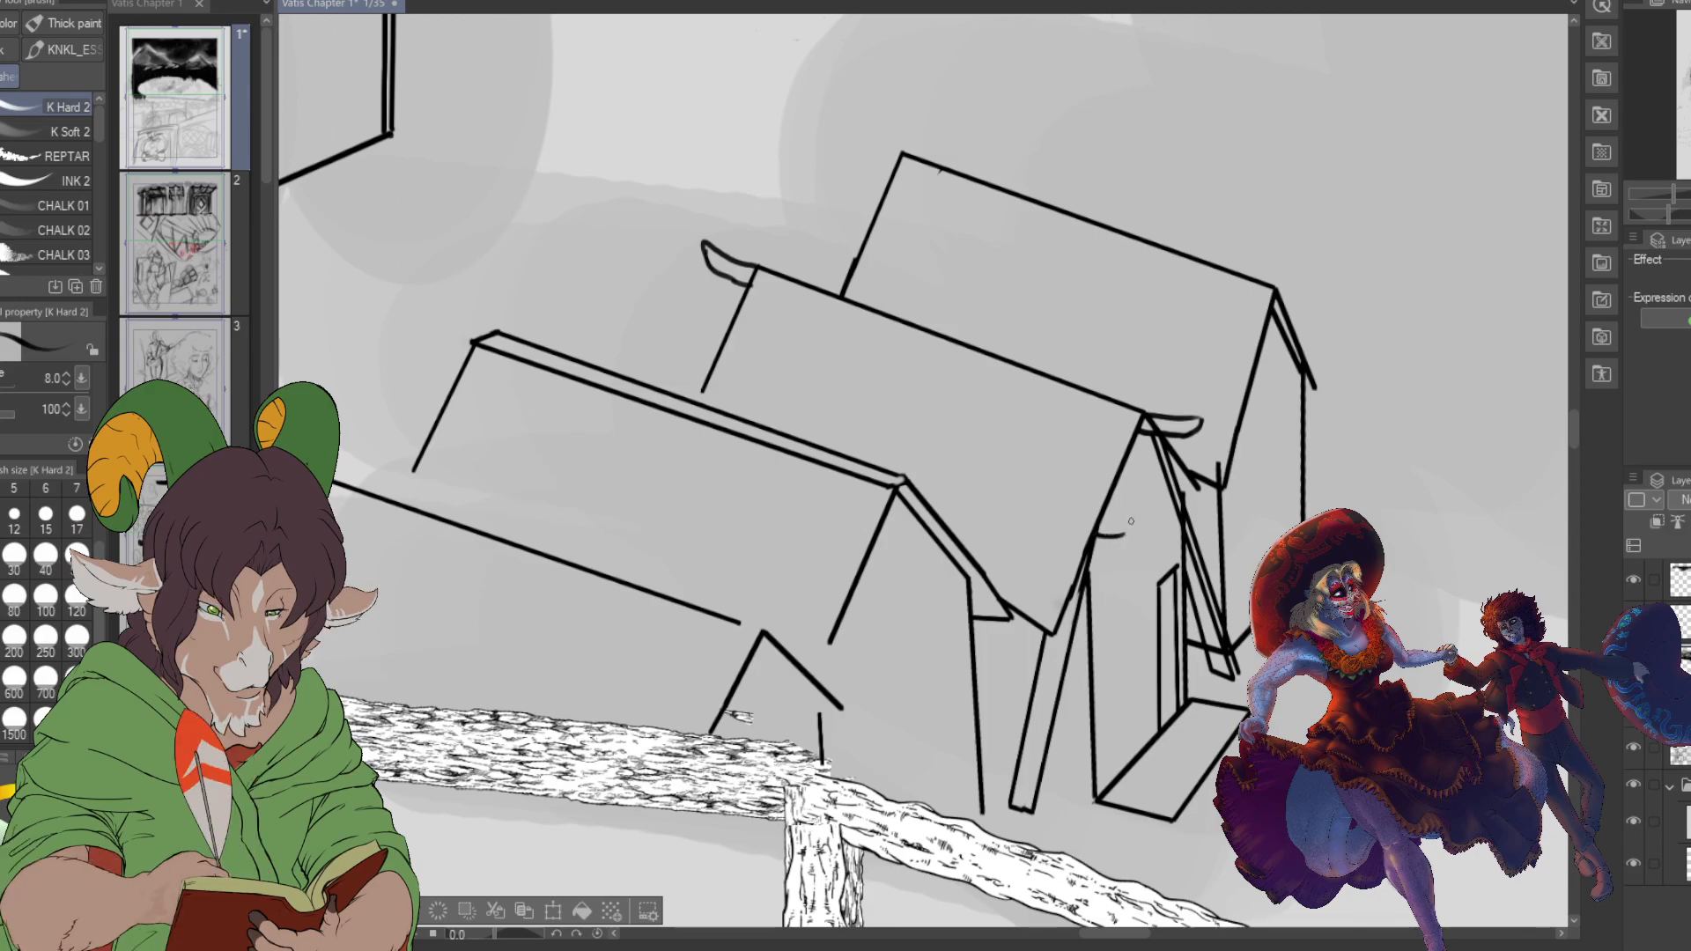
- Ink short protruding beam ends on the near and far sides of the middle house's gable roof
drag(1108, 511, 1115, 533)
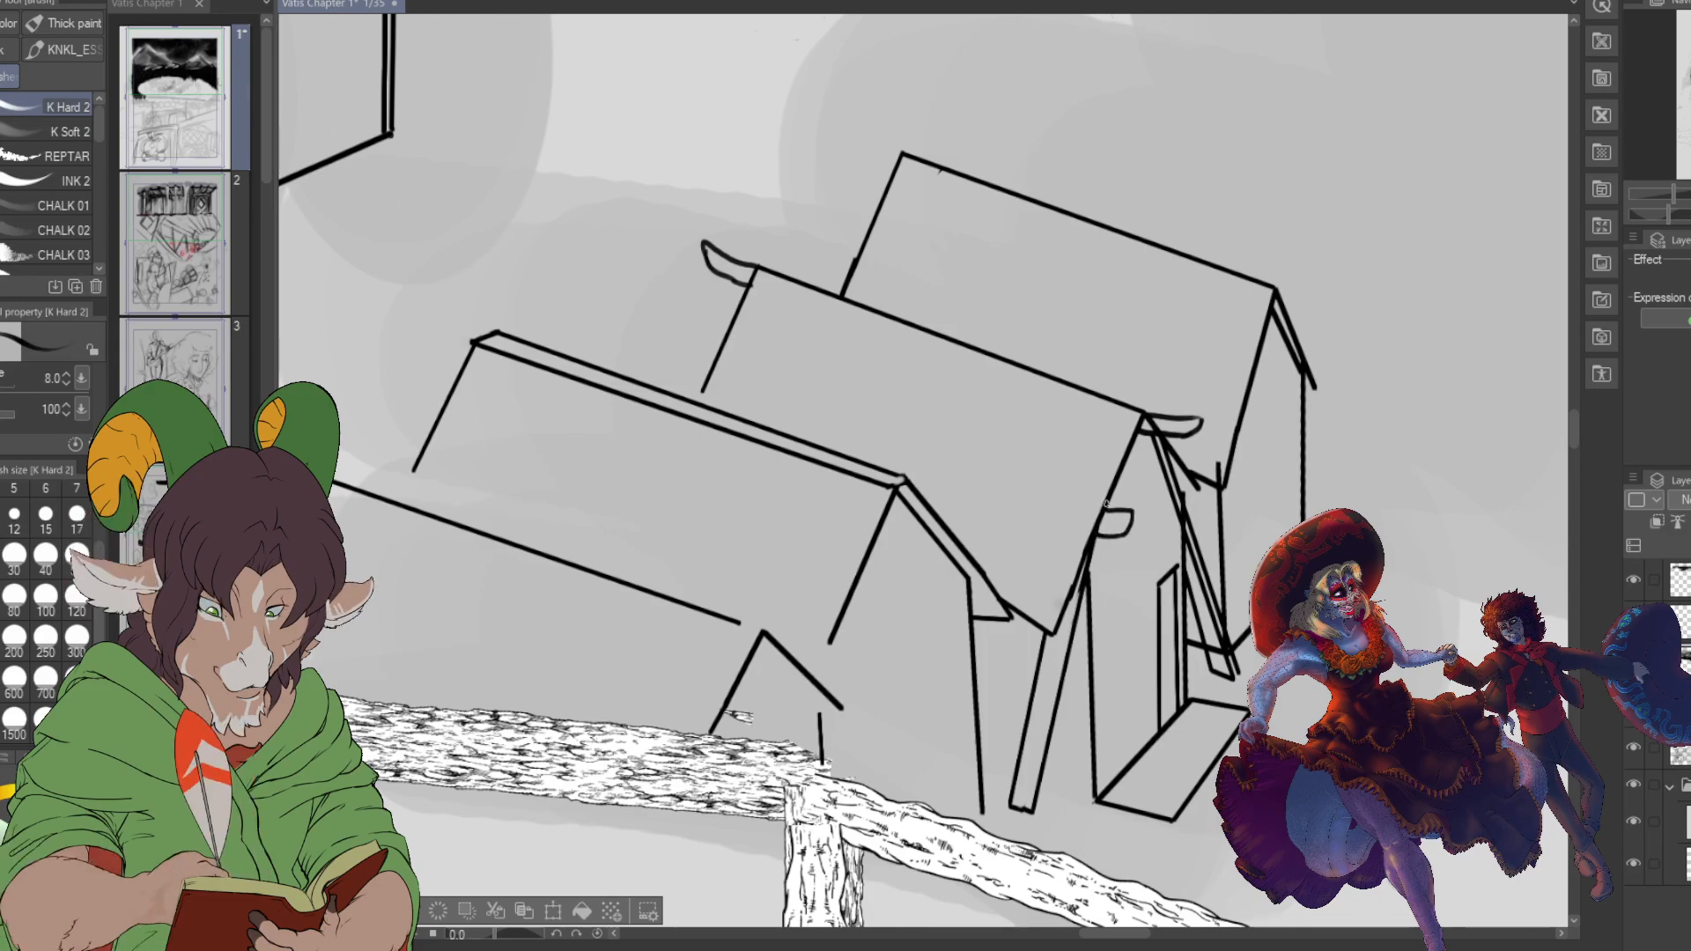
drag(1194, 480, 1197, 467)
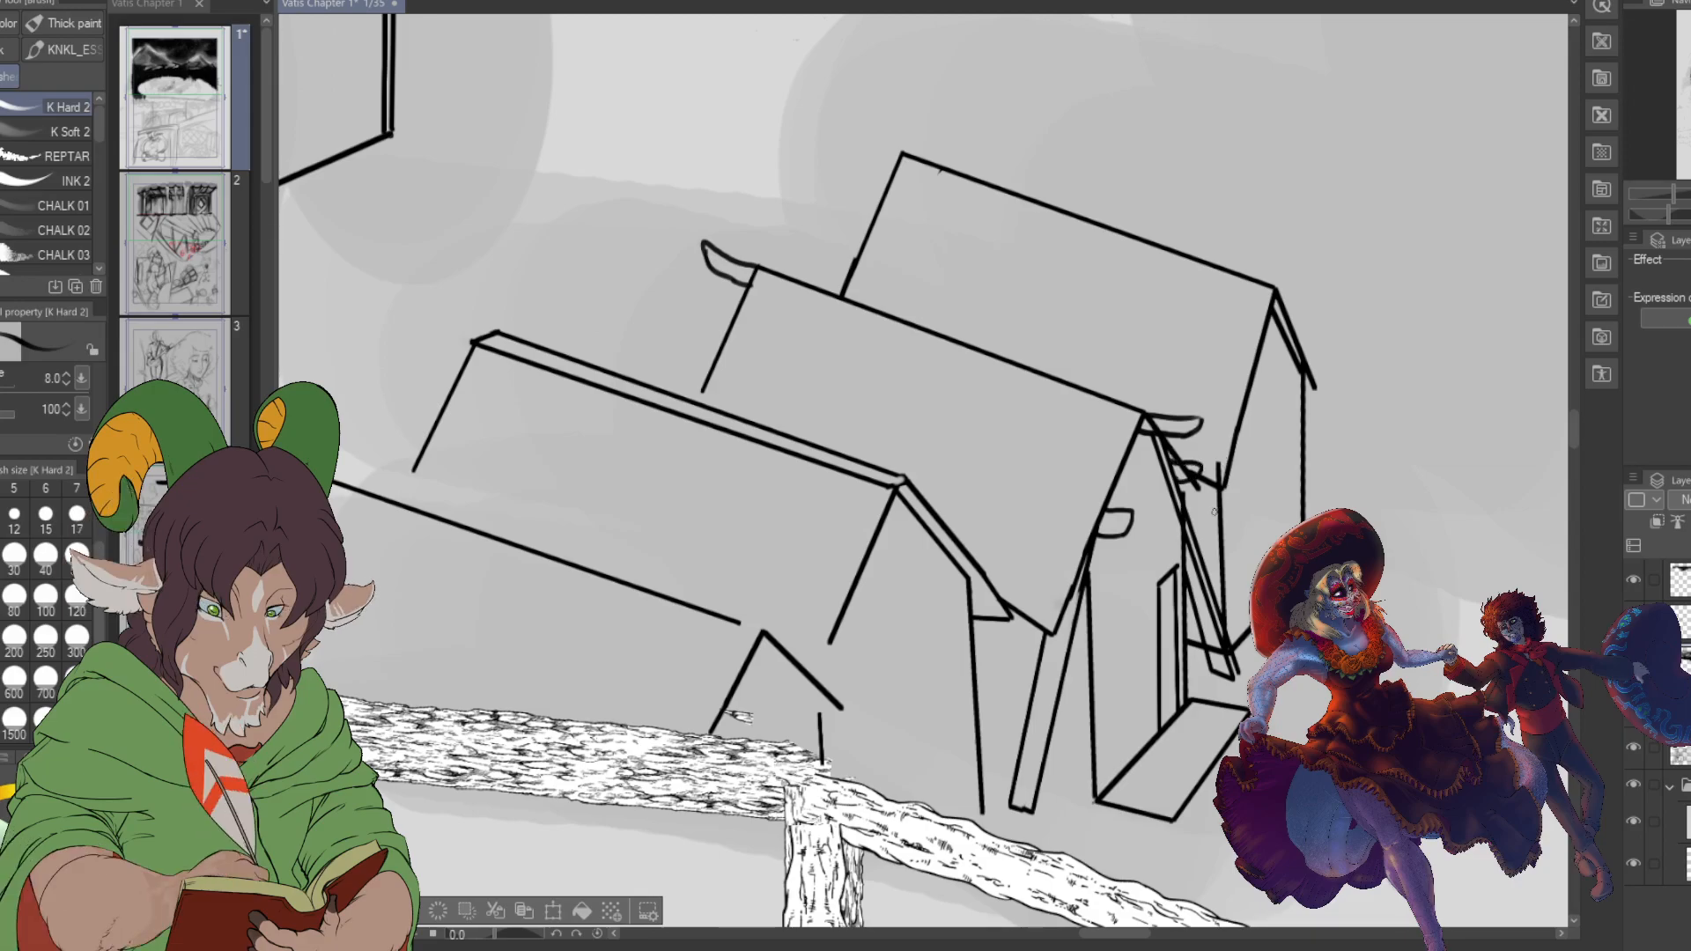
key(e)
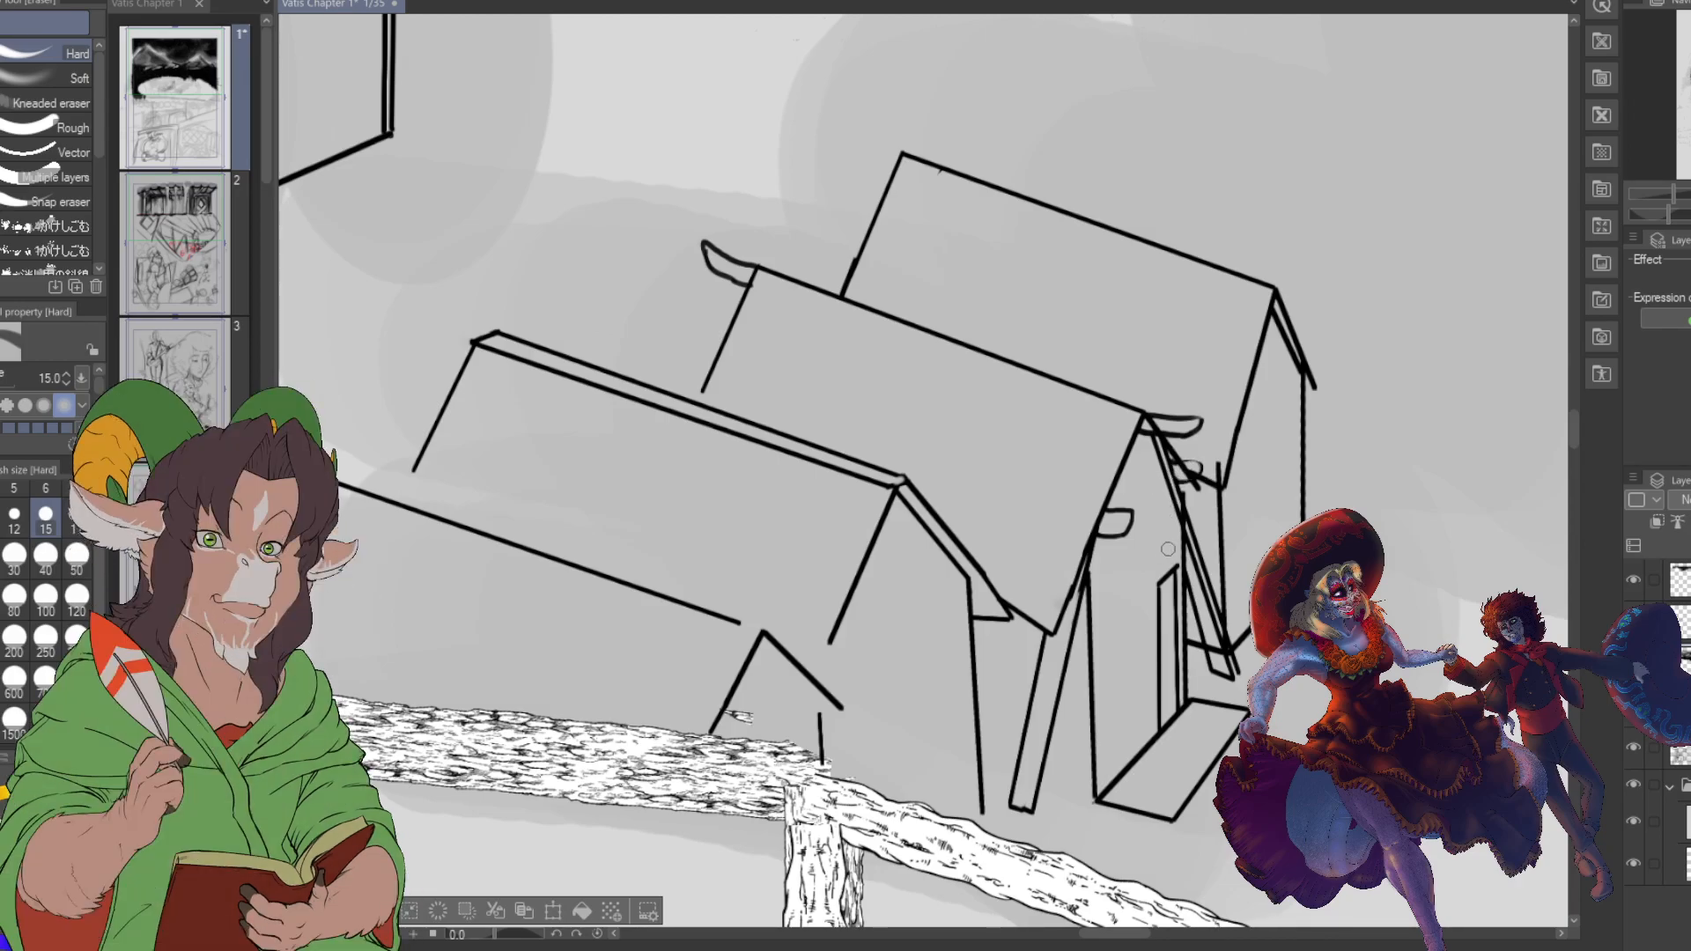
click(1632, 579)
click(1632, 579)
click(1678, 579)
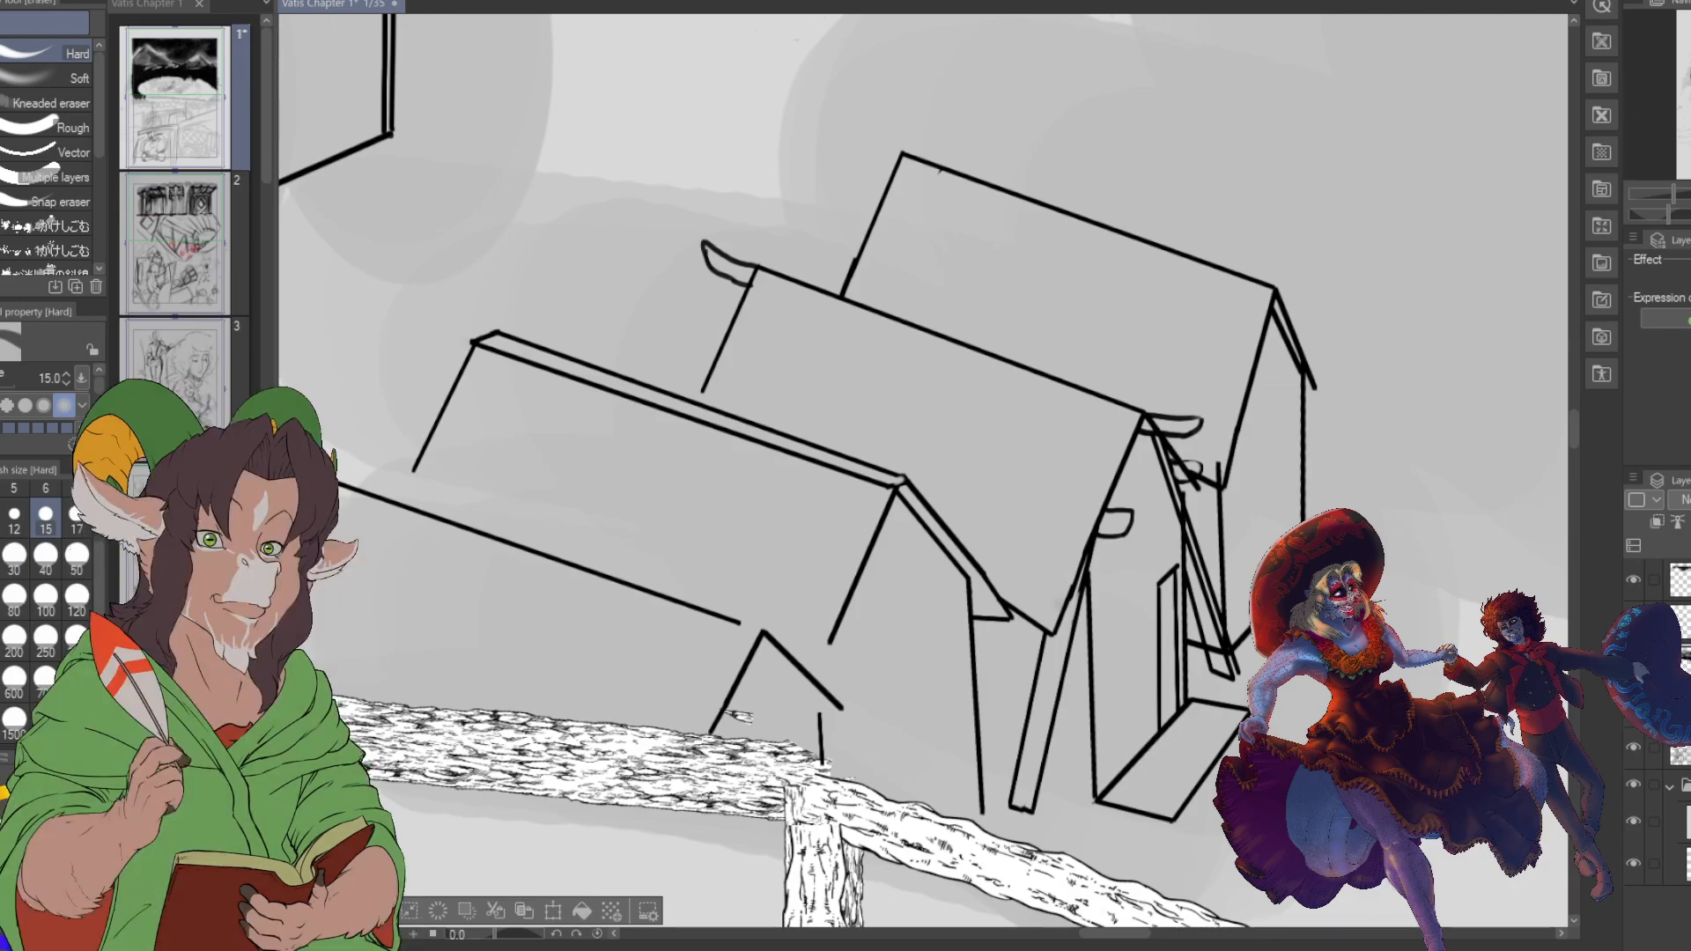
key(m)
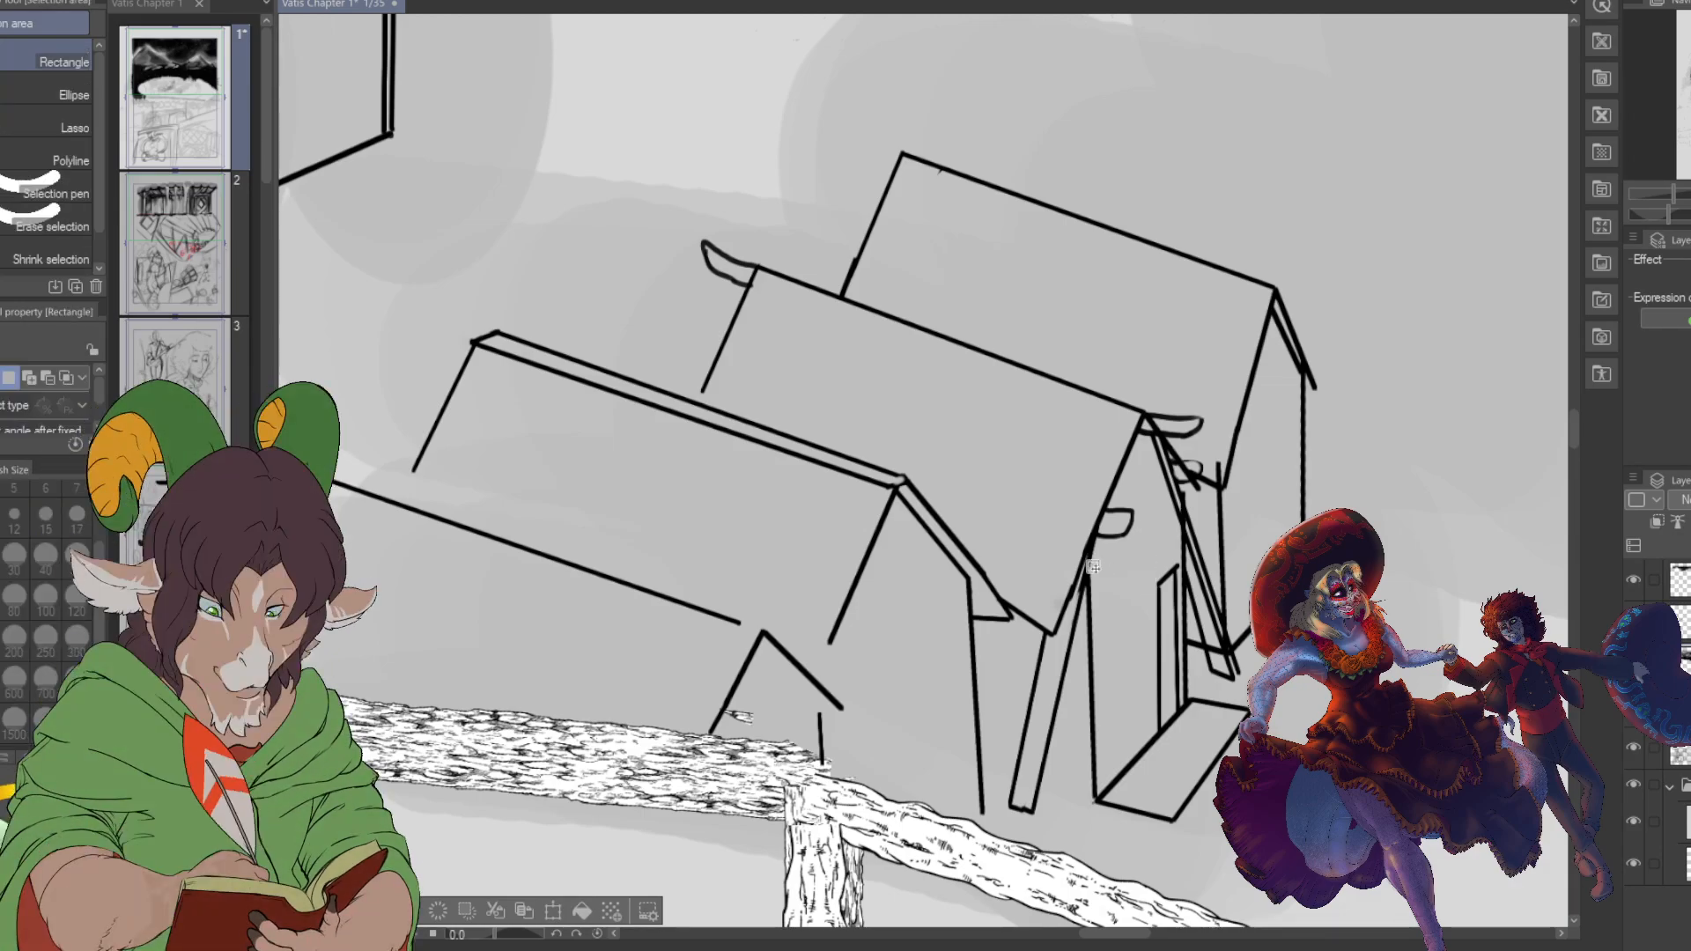
click(35, 201)
mouse_move(1057, 537)
mouse_down()
mouse_move(1031, 740)
mouse_move(1215, 758)
mouse_move(1164, 650)
mouse_up()
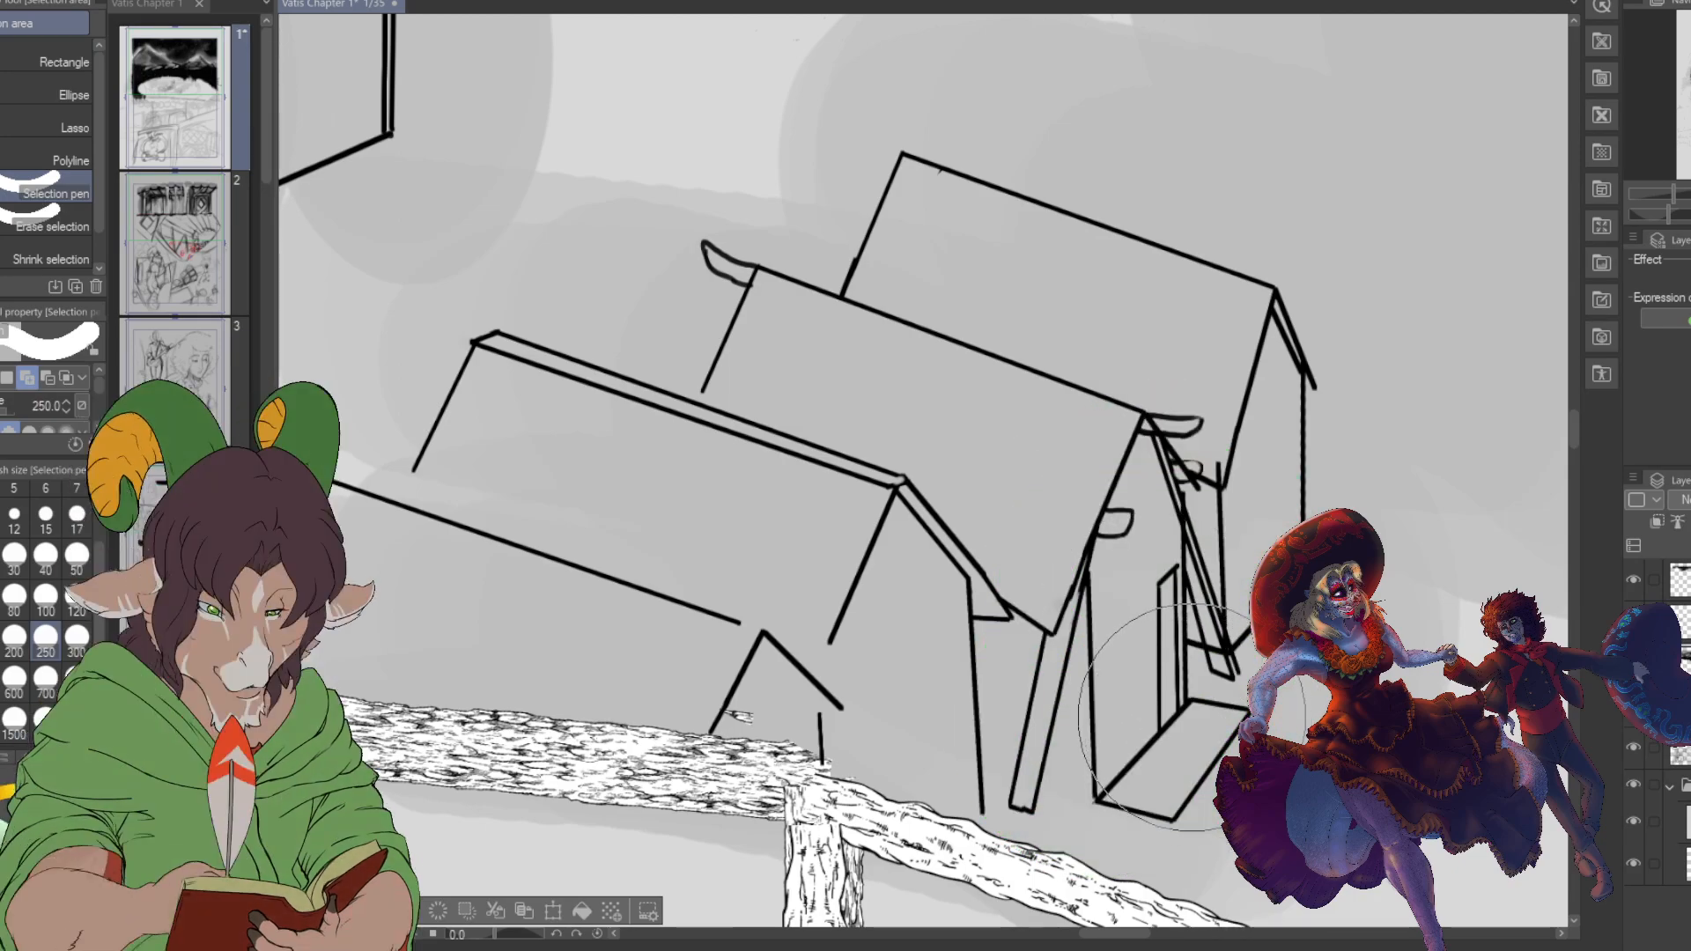
mouse_move(1191, 715)
mouse_down()
mouse_move(1065, 704)
mouse_move(1081, 734)
mouse_move(1180, 758)
mouse_up()
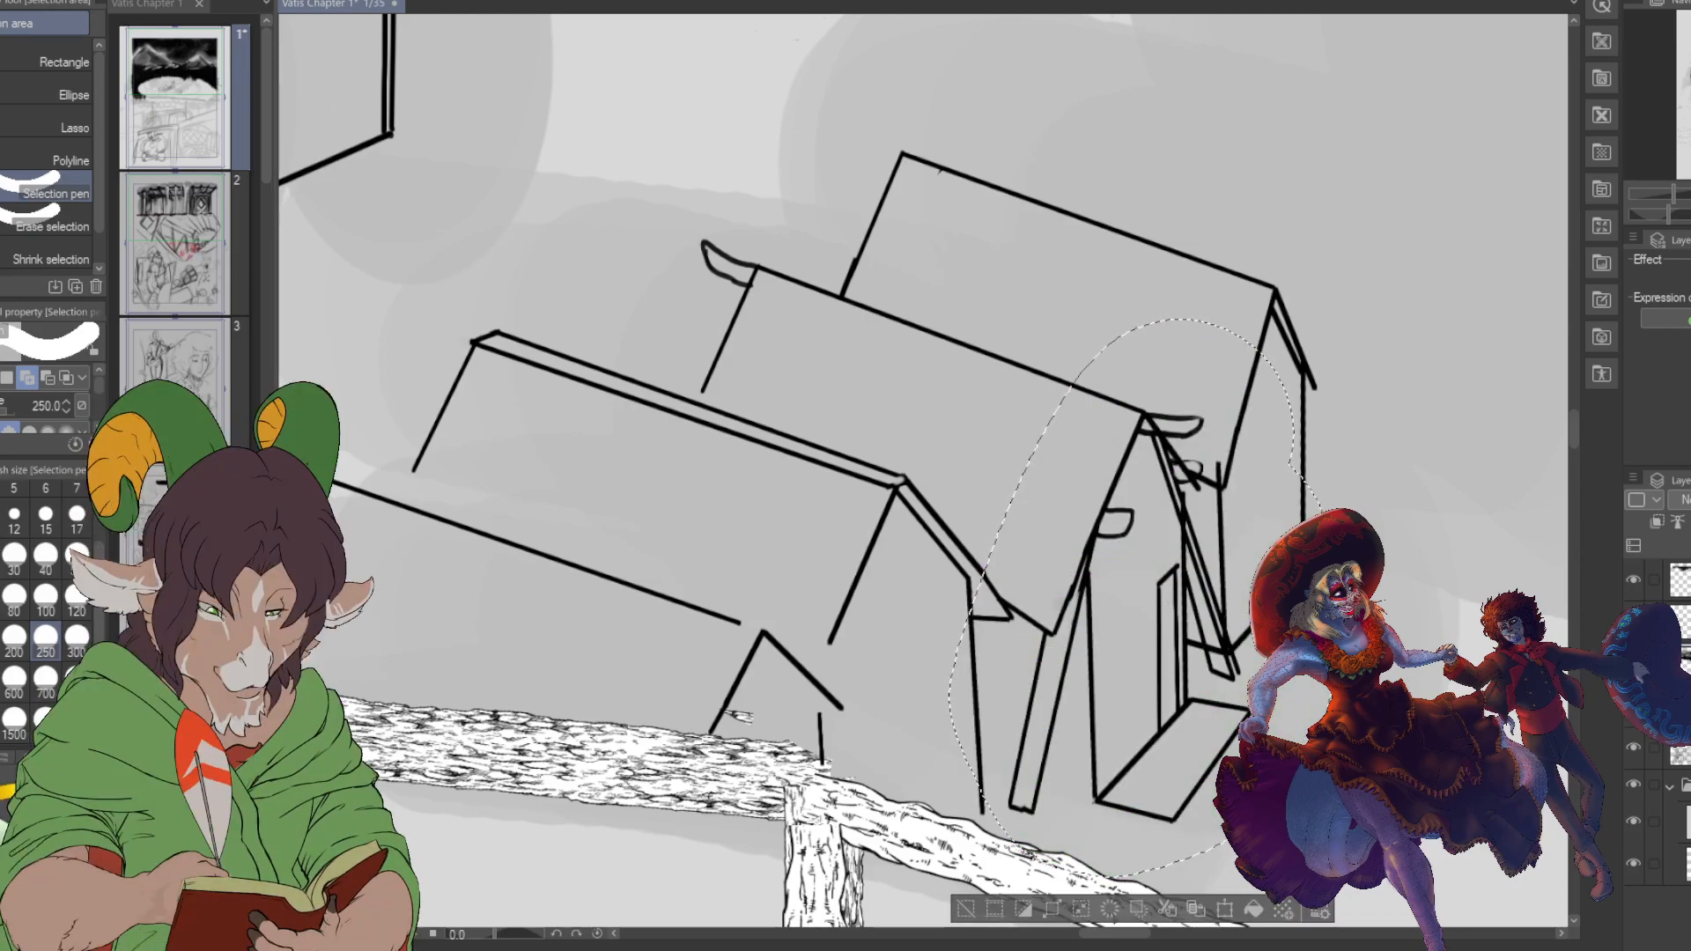
key(Delete)
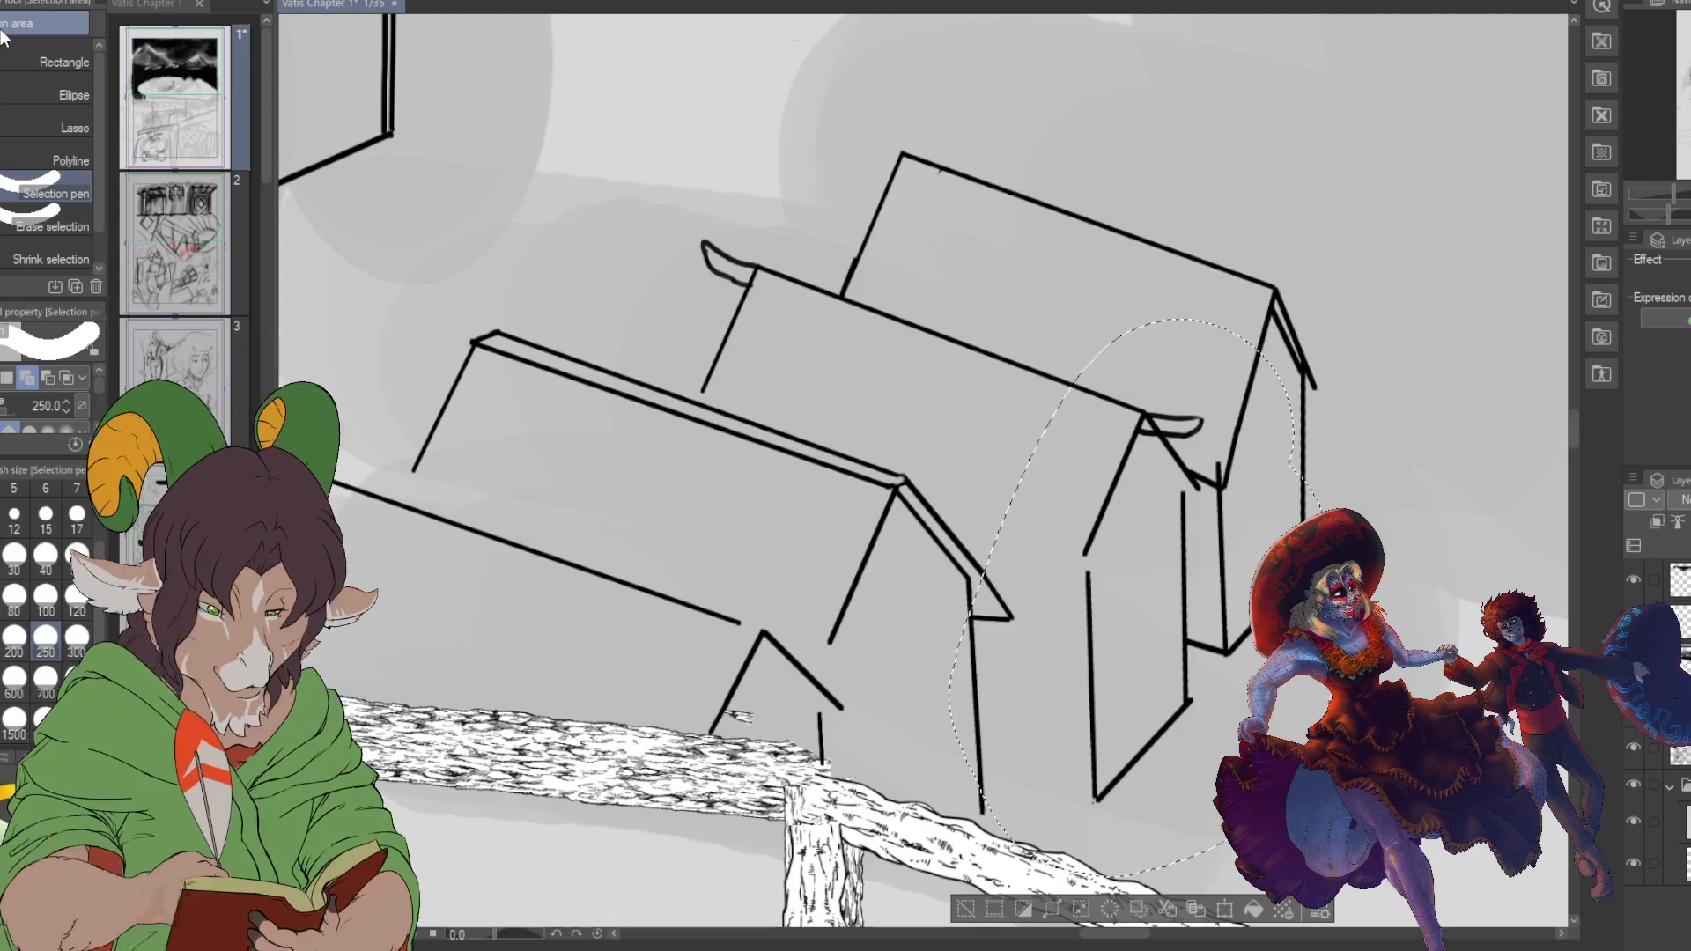
key(ctrl+d)
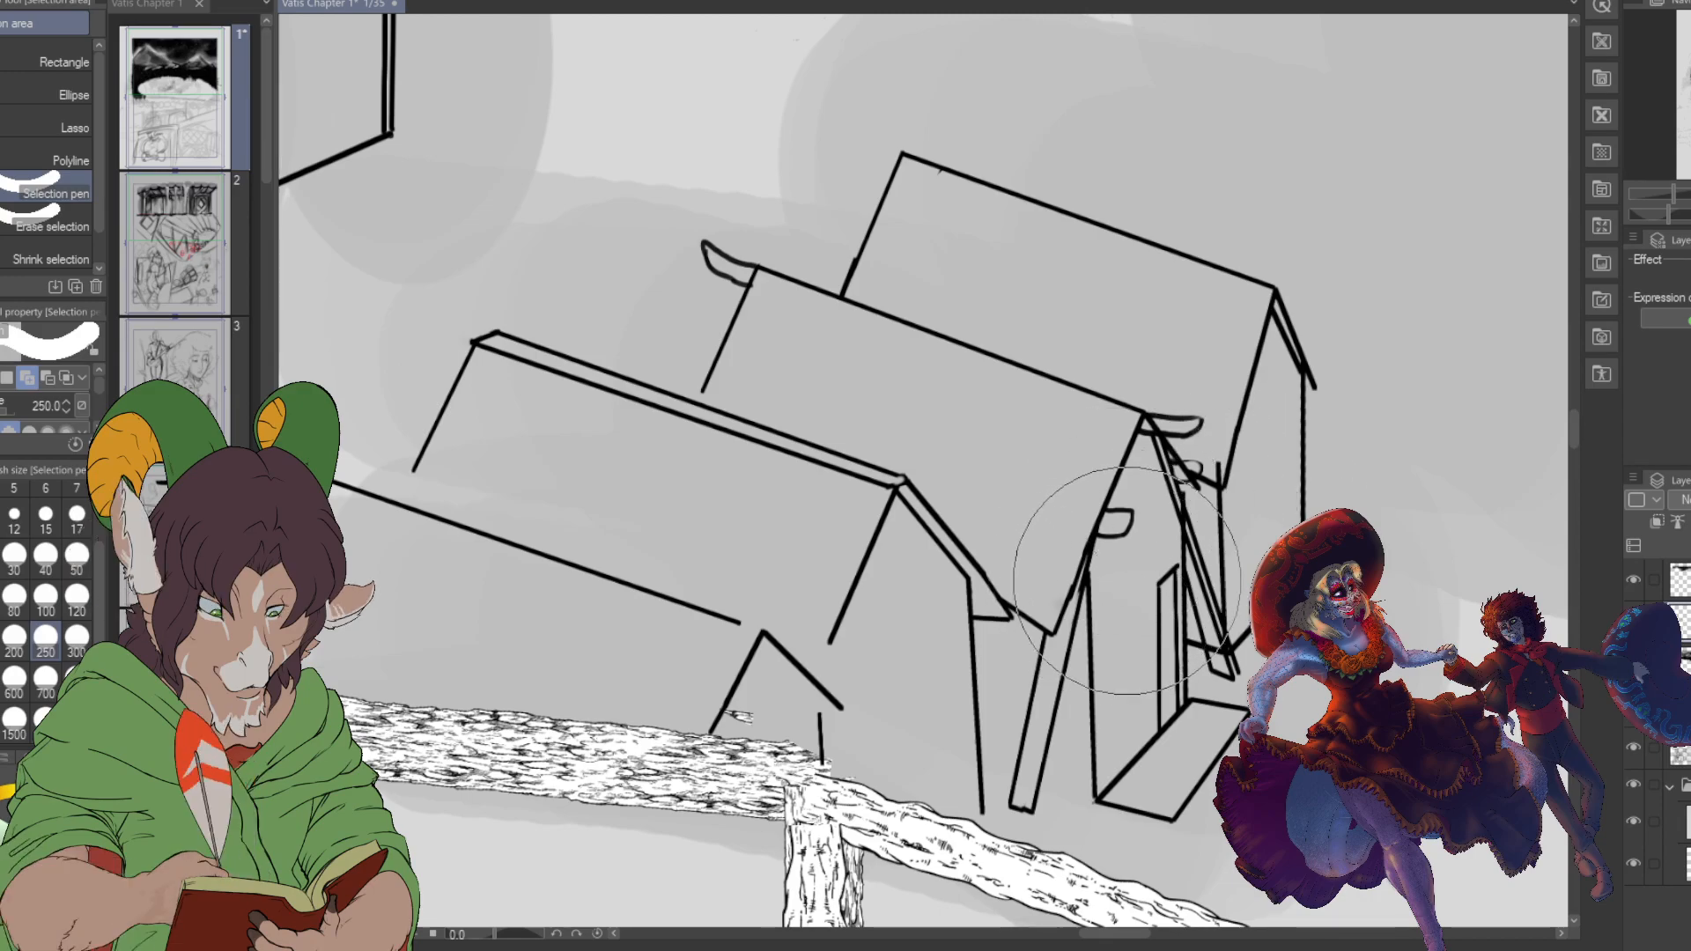
- With the Hard eraser at size 10, erase the lines overlapping the middle house's far support beam and beam end
scroll(1190, 498, up, 2)
key(e)
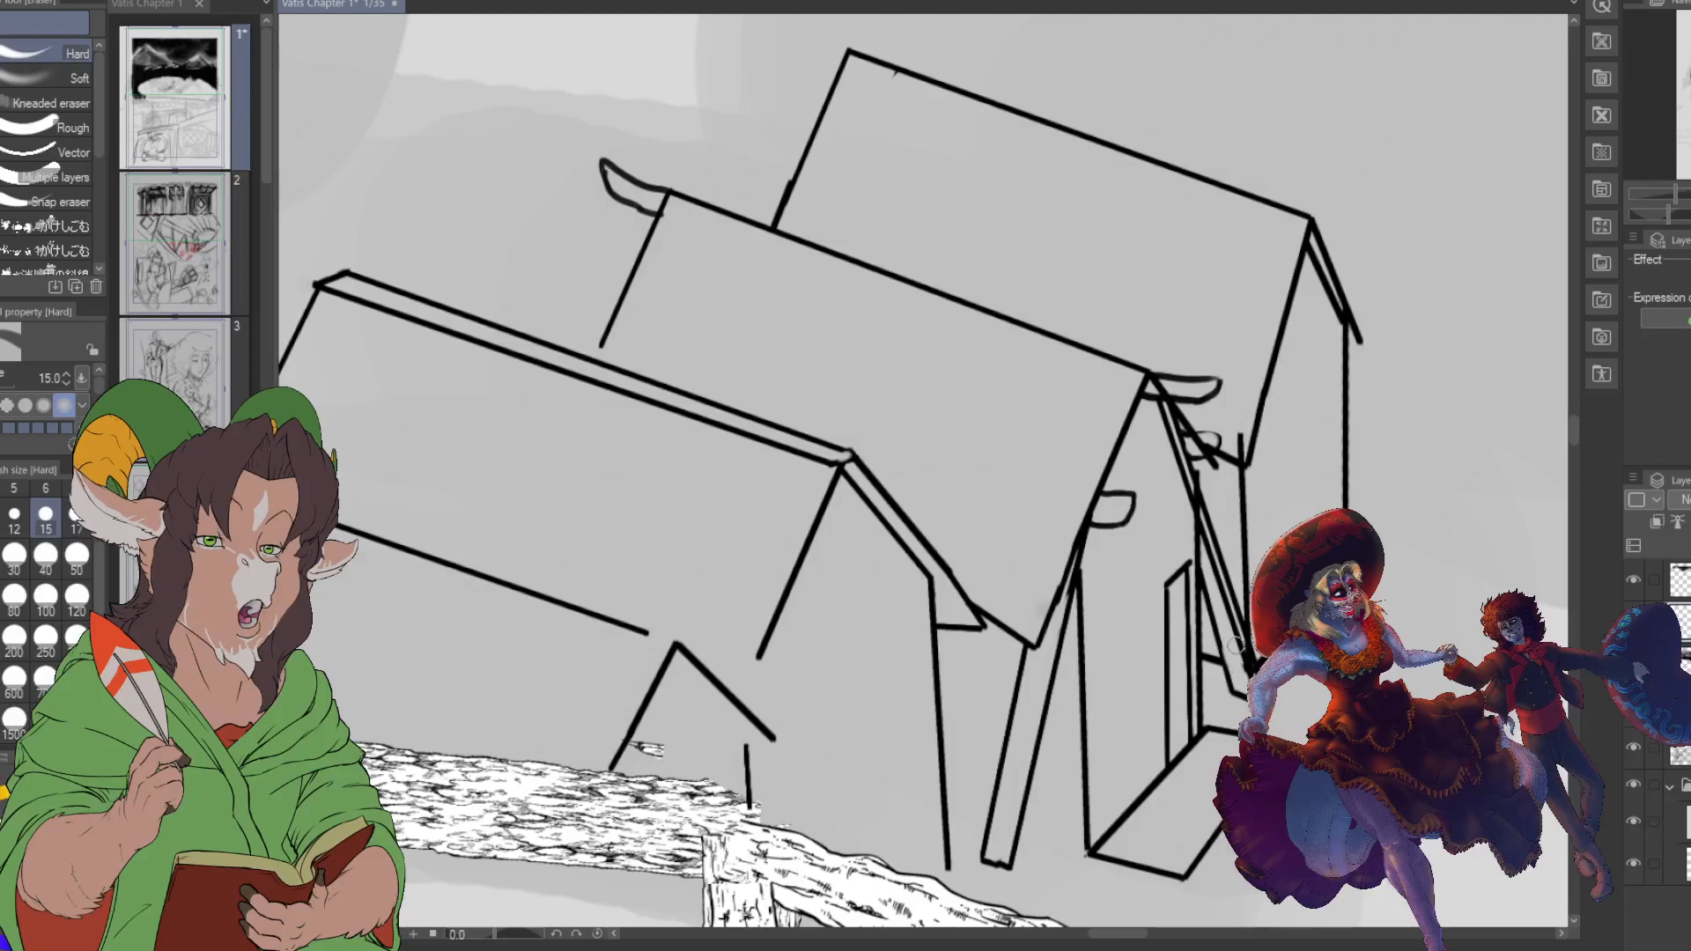
key(bracketleft)
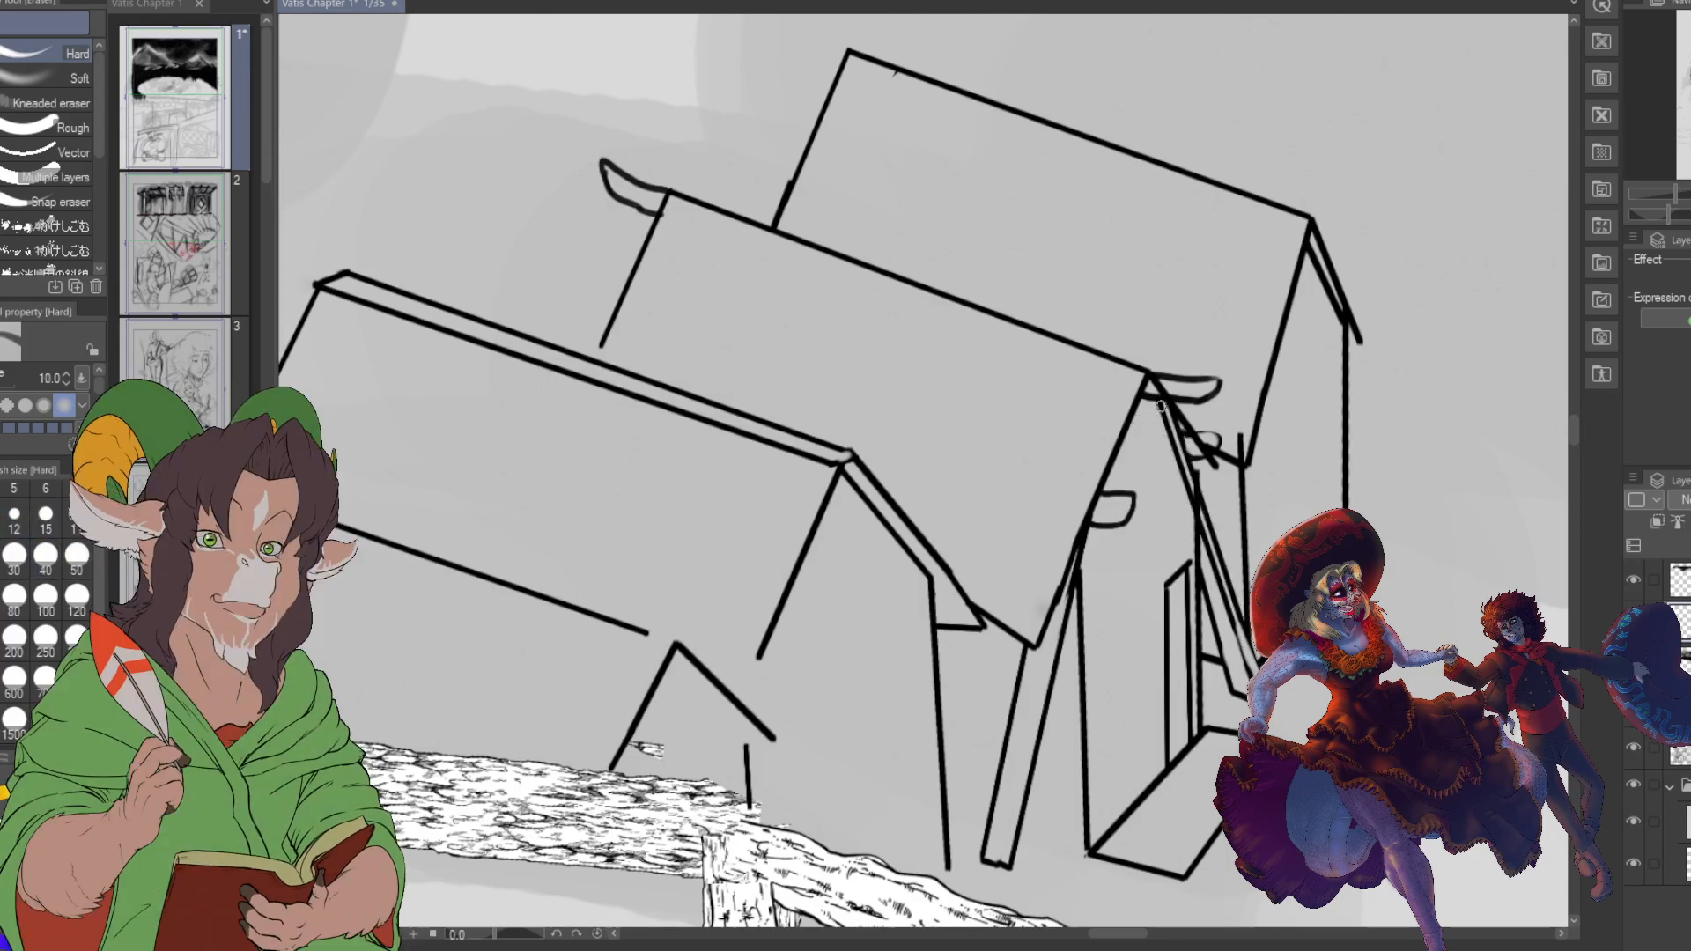
shift+click(1163, 402)
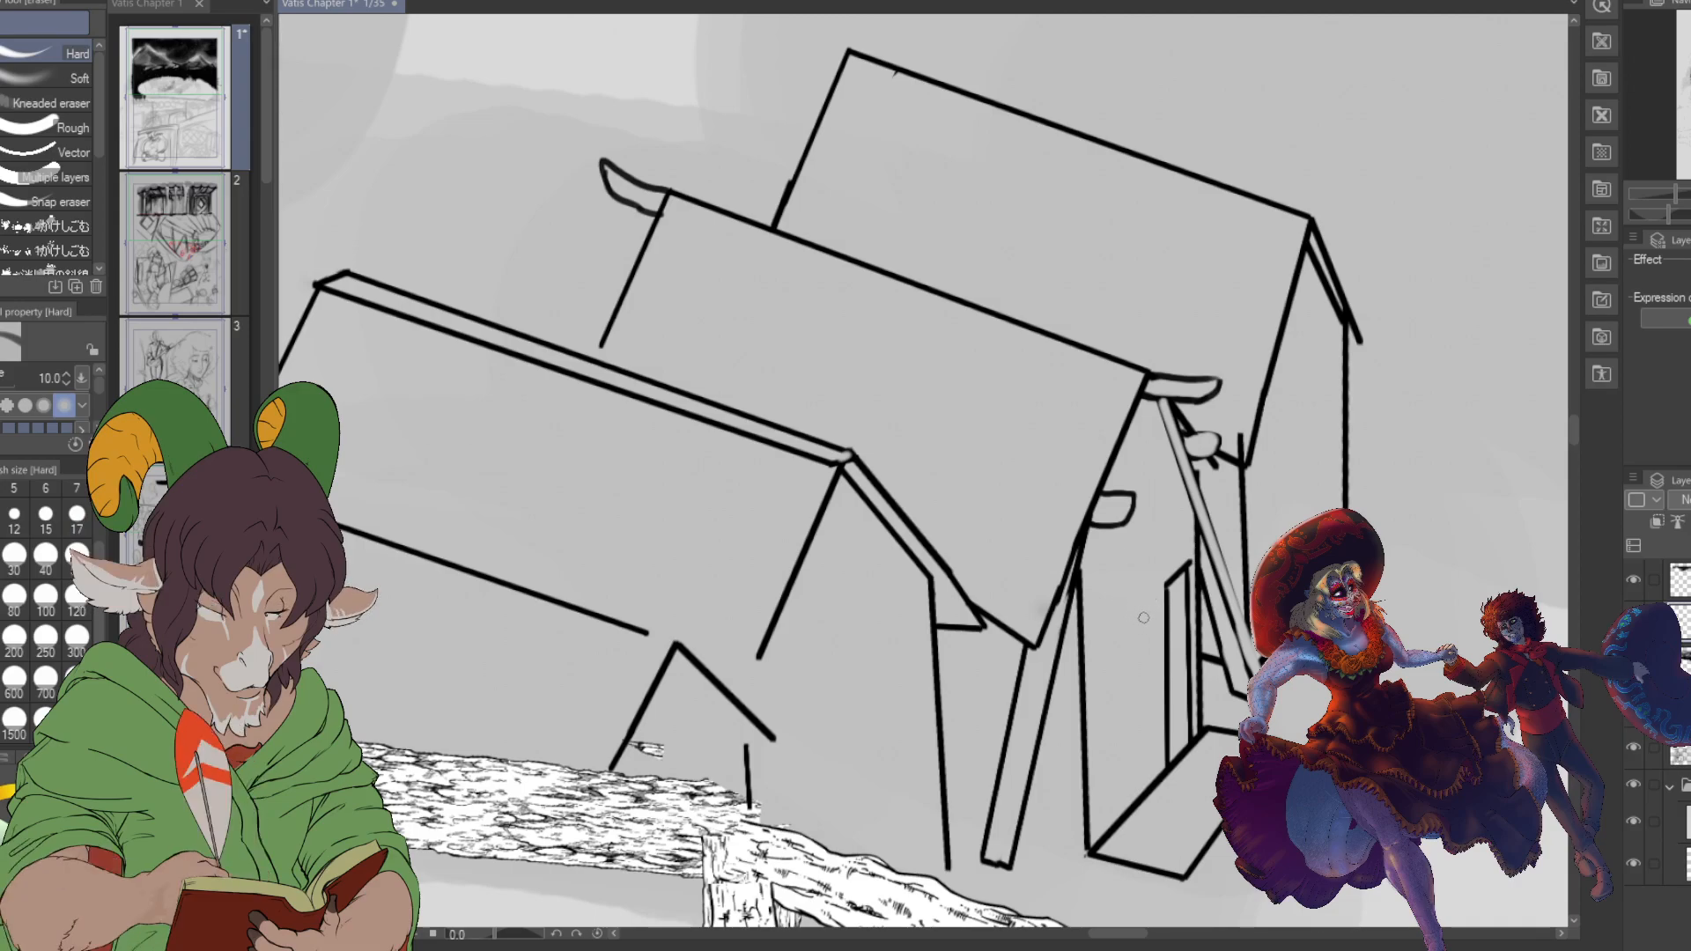
- With K Hard 2 at size 8, ink the rear house's far slanted support line and a second line beside its near wall corner
scroll(1111, 556, down, 4)
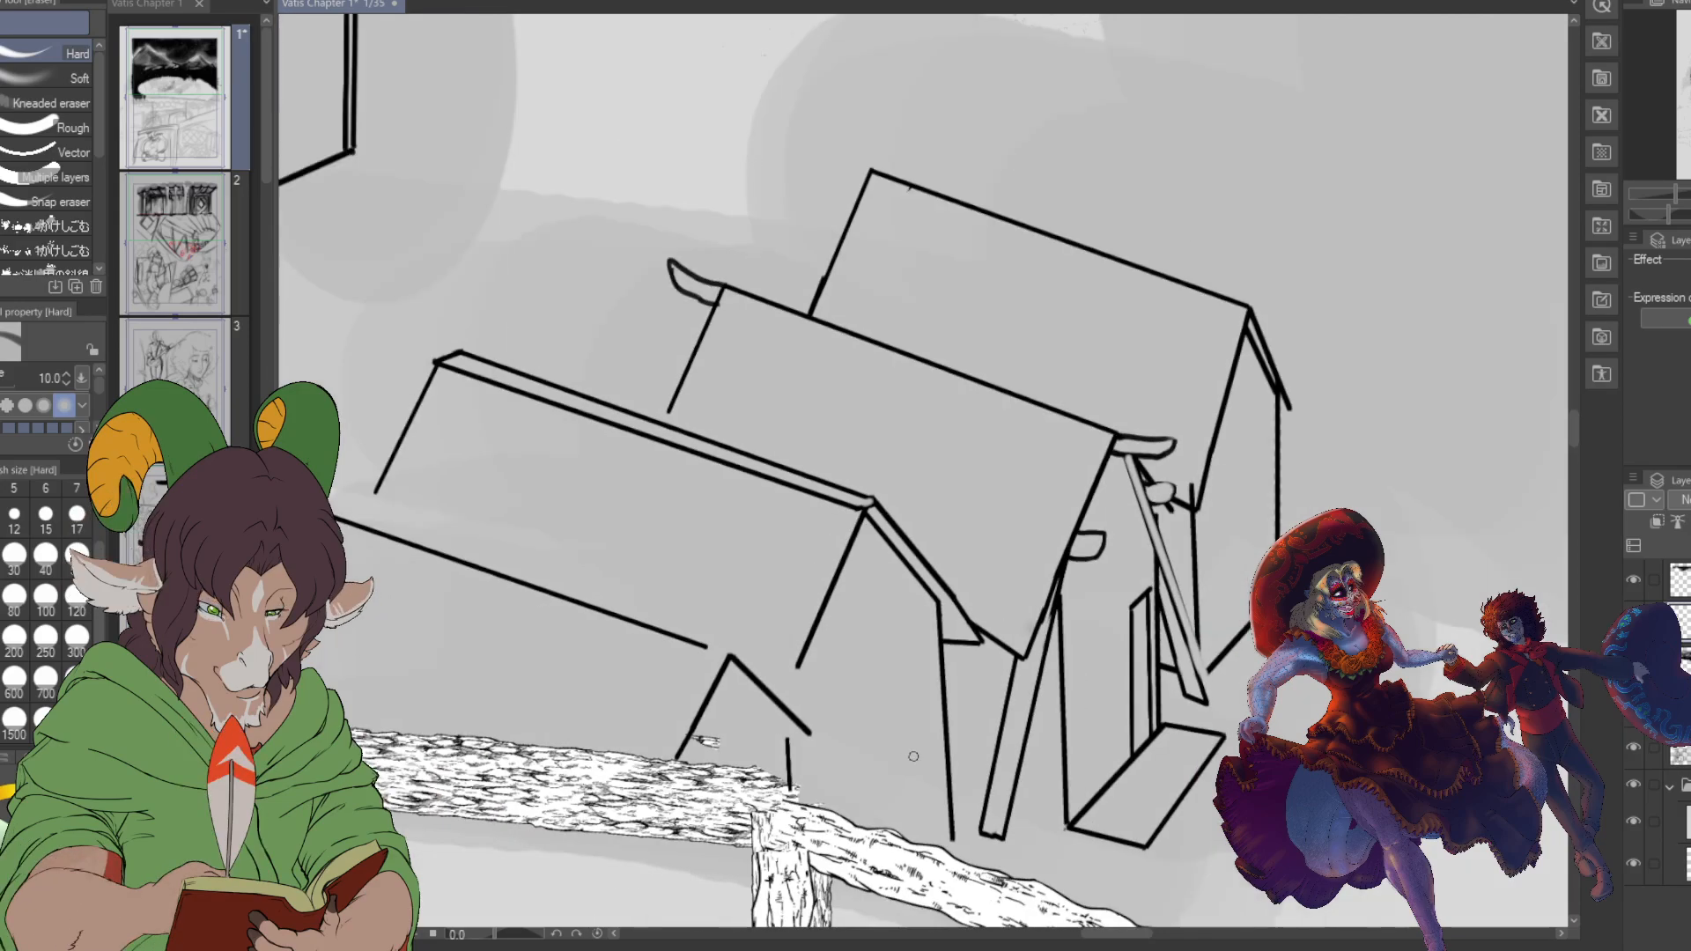
scroll(1206, 817, up, 3)
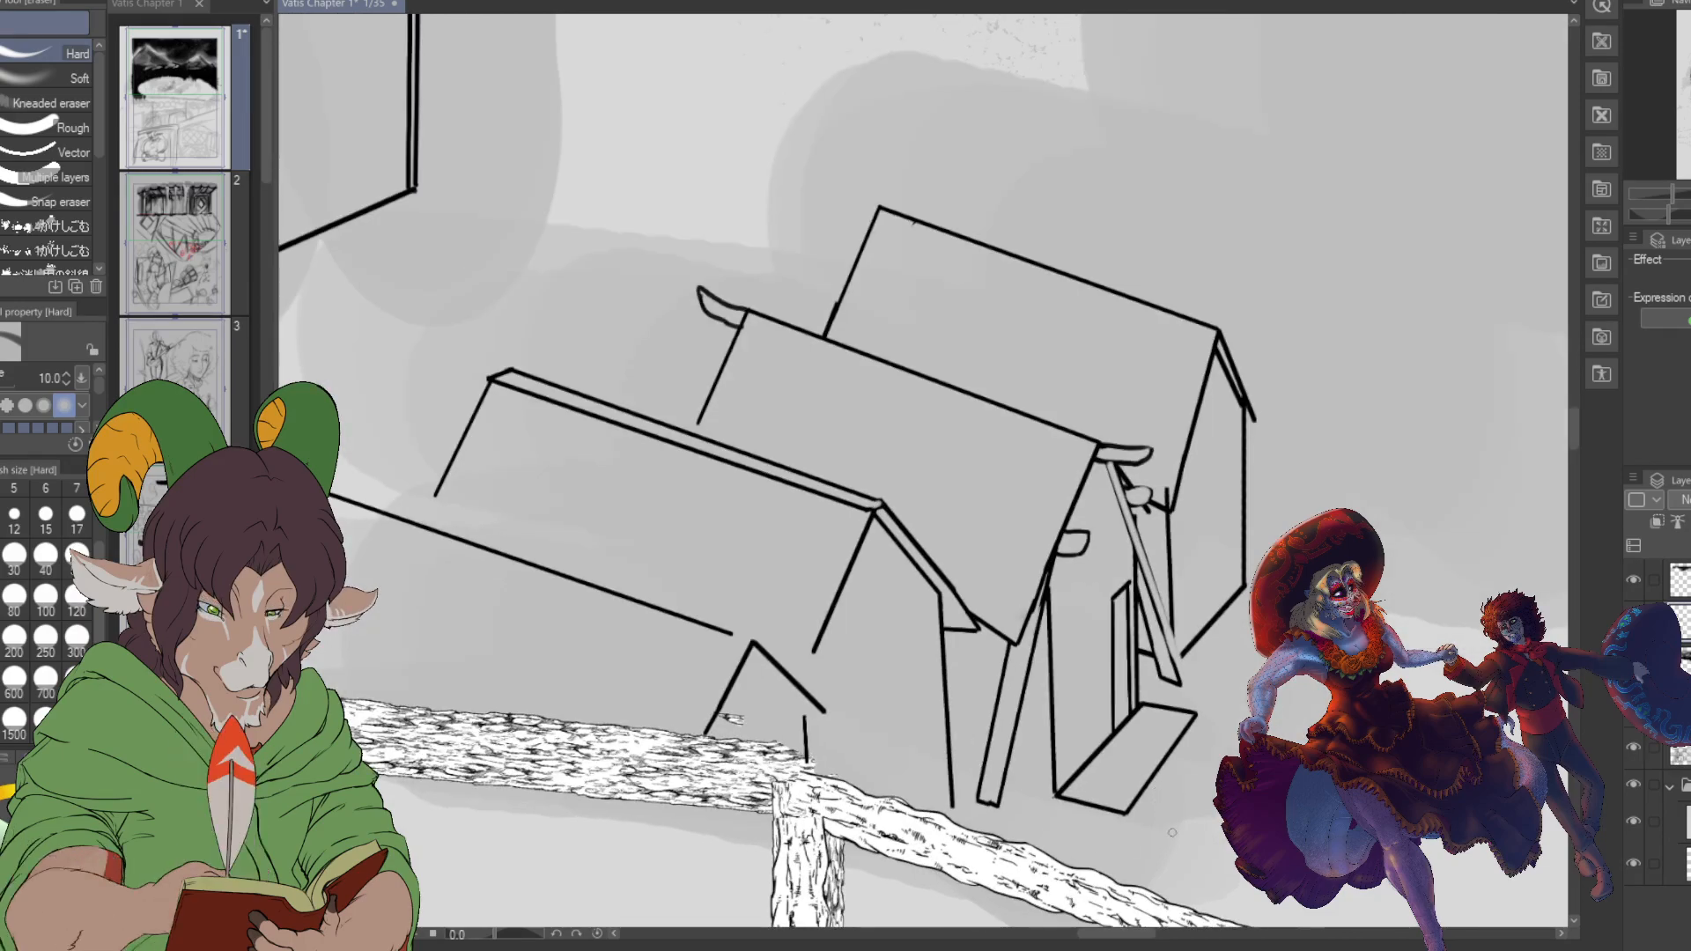
scroll(1173, 831, down, 3)
scroll(1160, 588, up, 5)
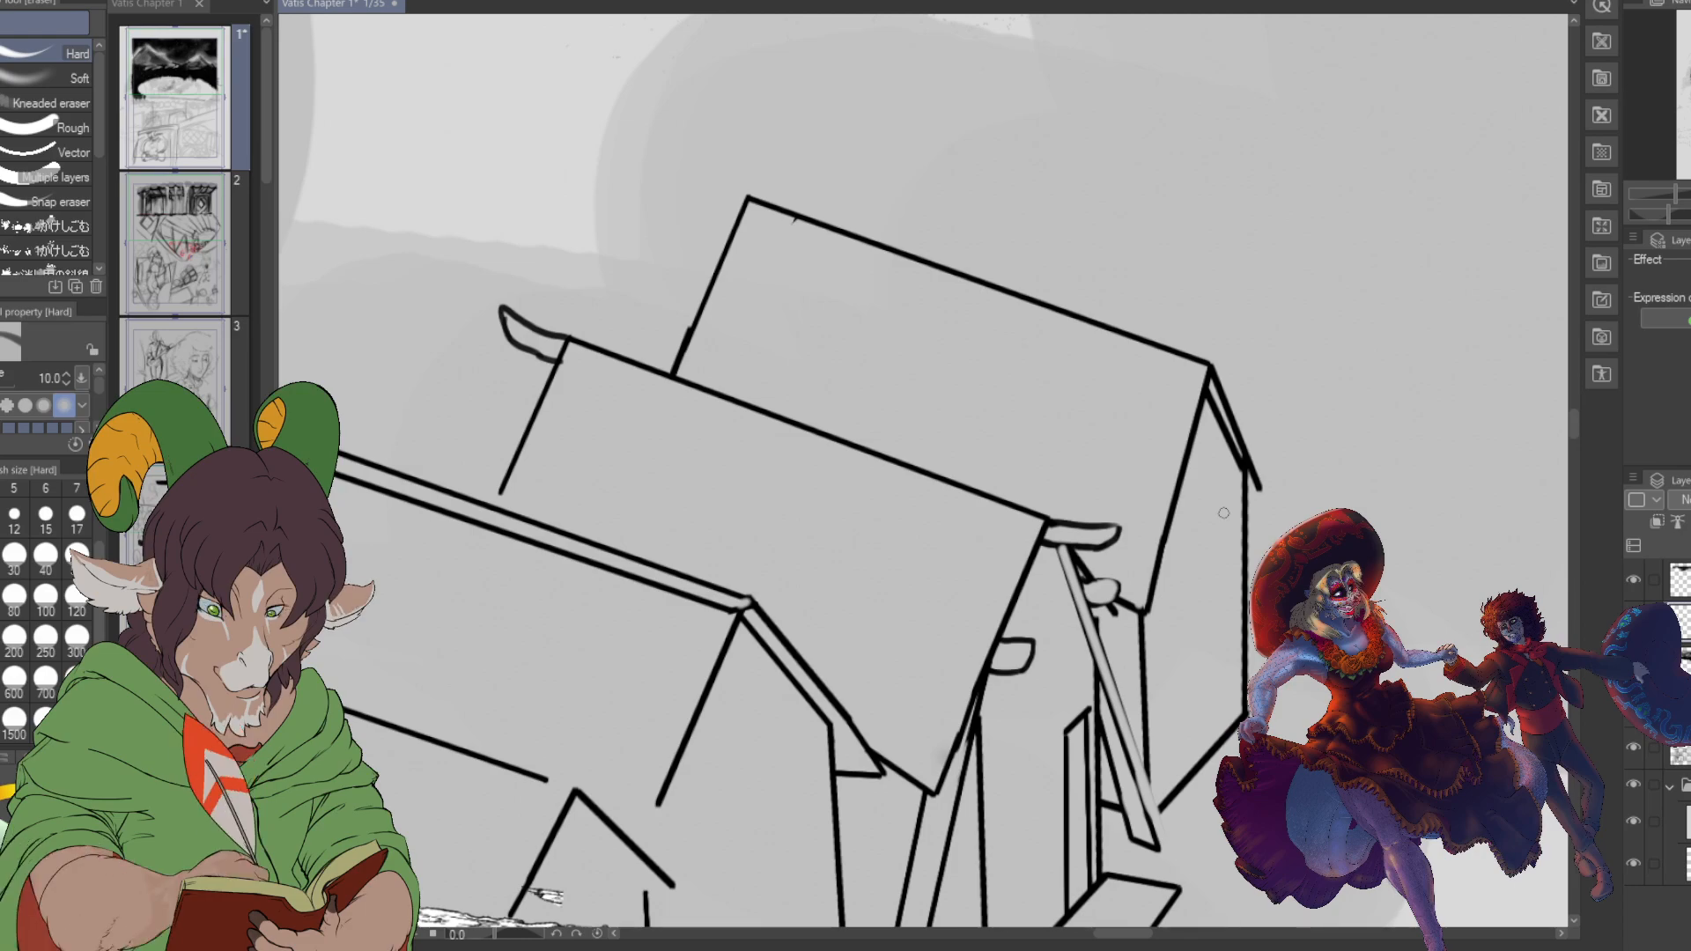
key(b)
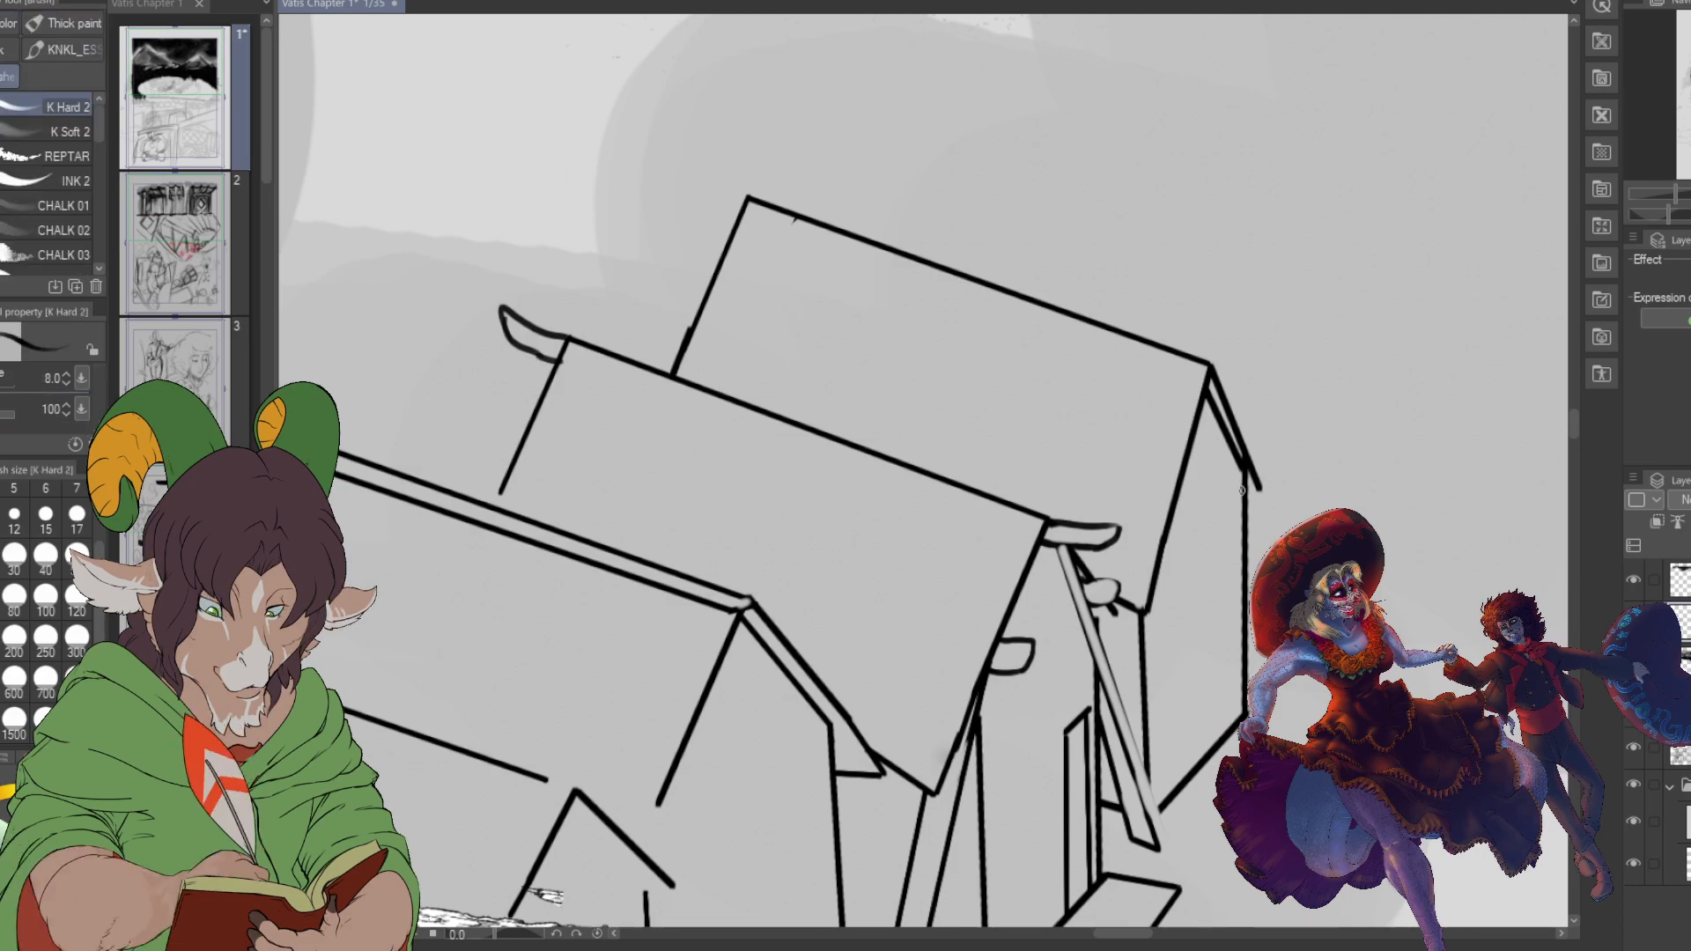
click(1245, 477)
shift+click(1276, 687)
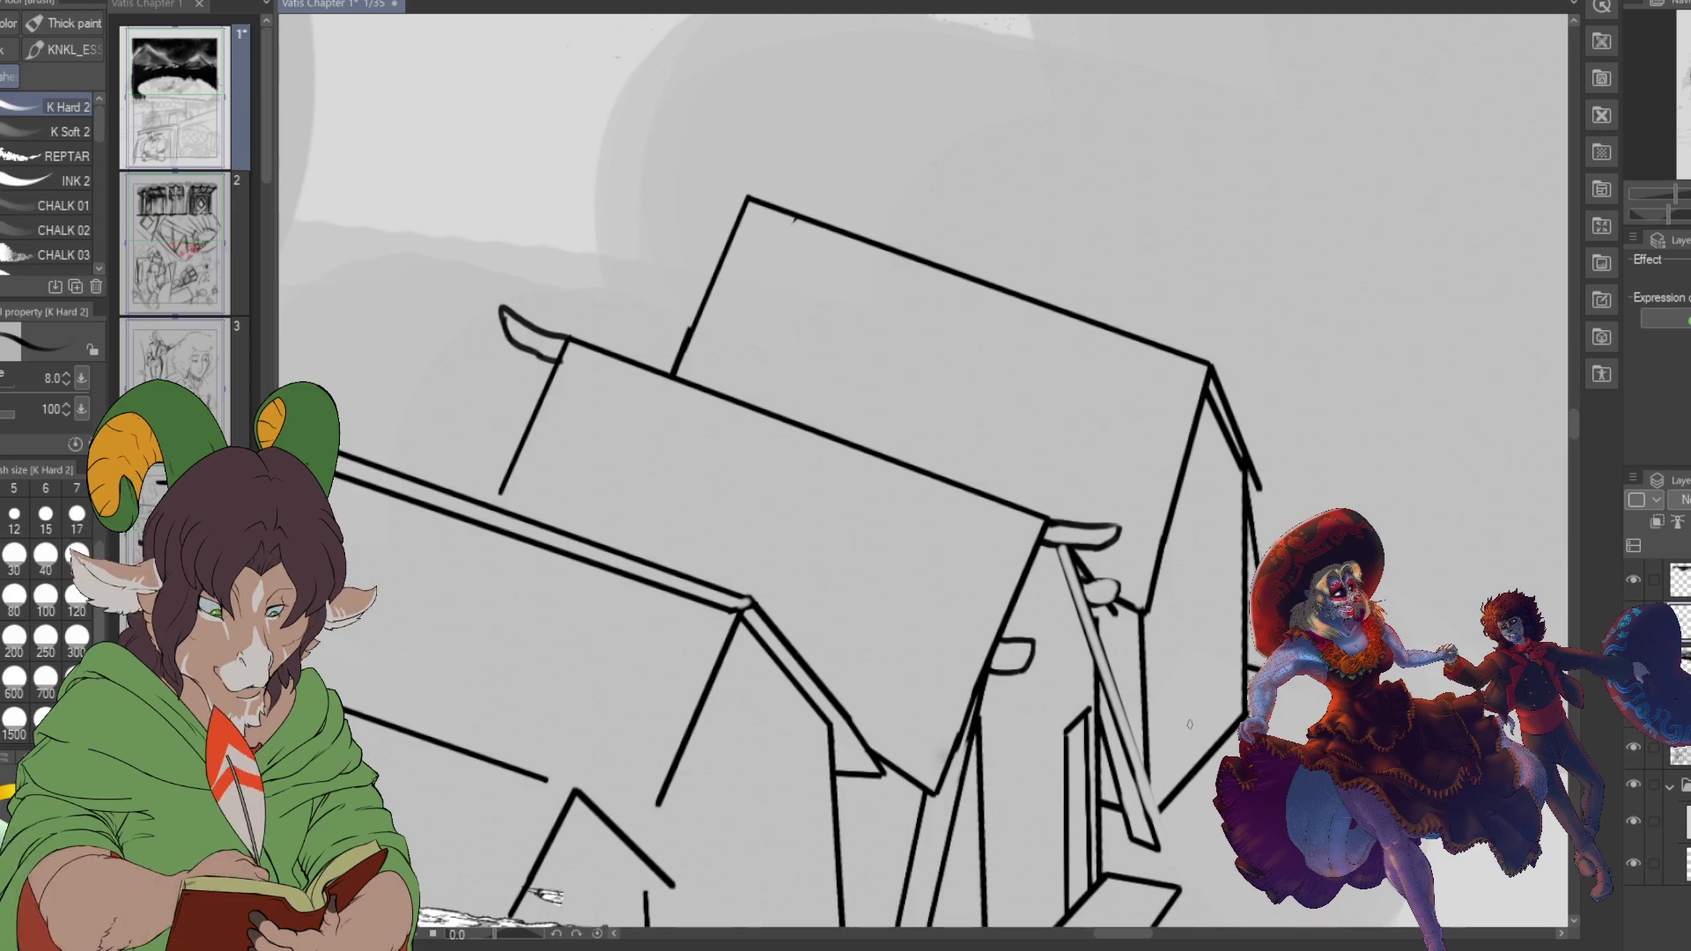
shift+click(1133, 734)
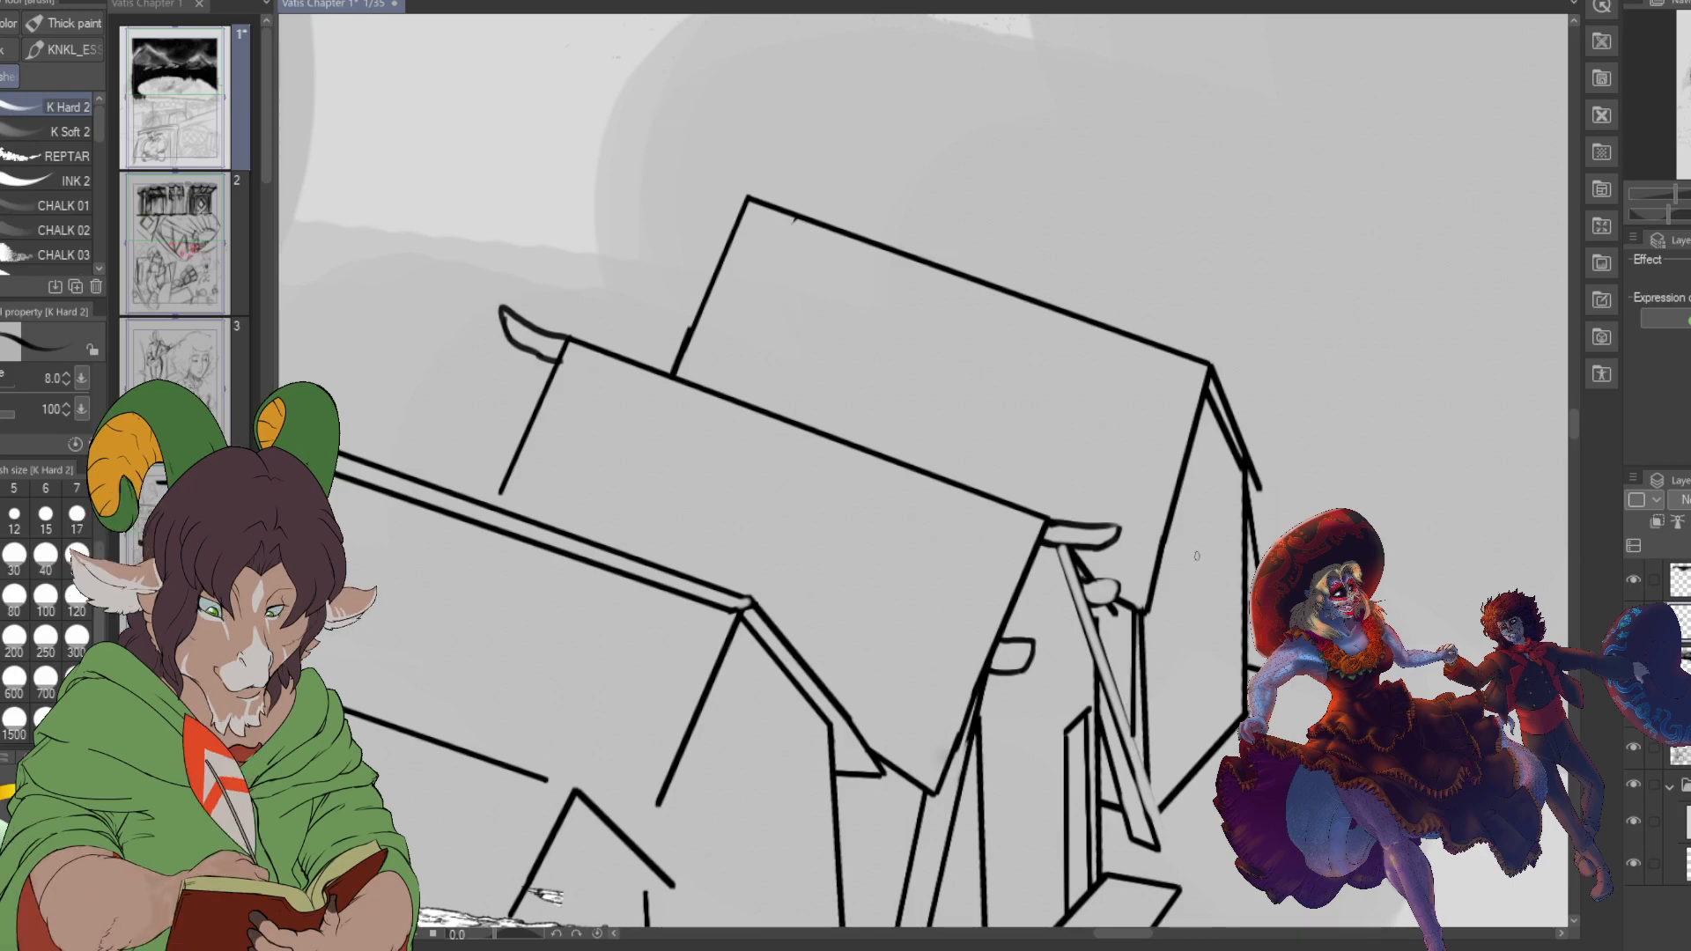
- Ink a tall doorway on the rear house's gable wall with an outer frame around its top and sides
drag(1168, 609, 1174, 789)
drag(1168, 606, 1233, 567)
drag(1230, 570, 1237, 724)
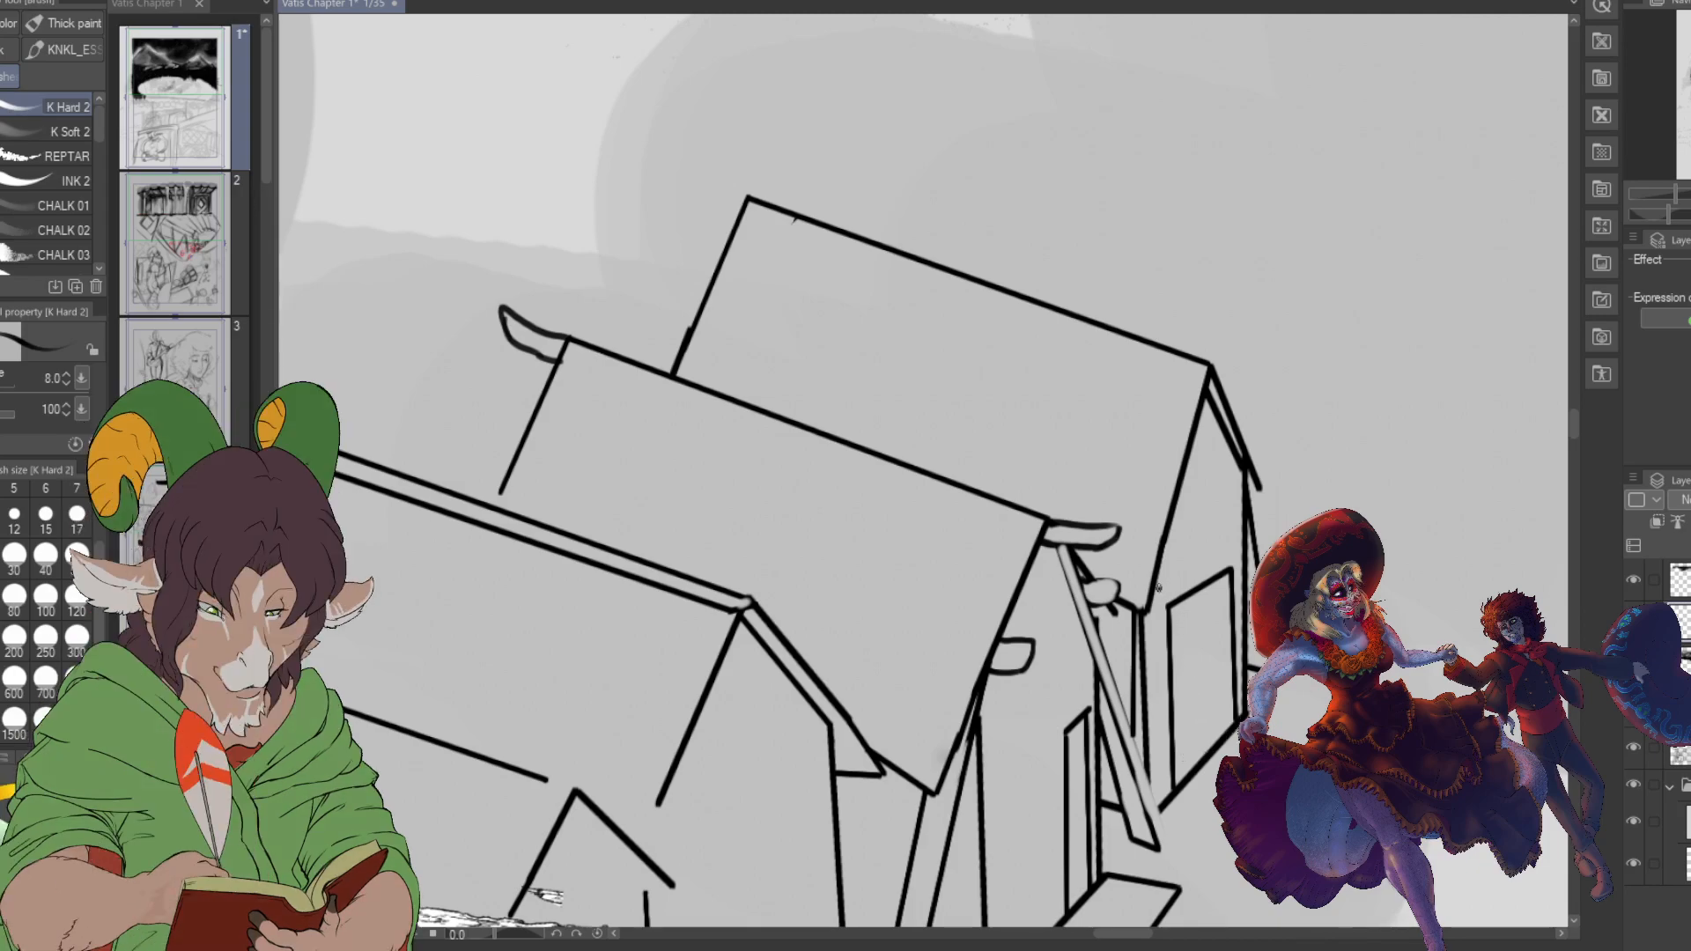
drag(1159, 589, 1234, 544)
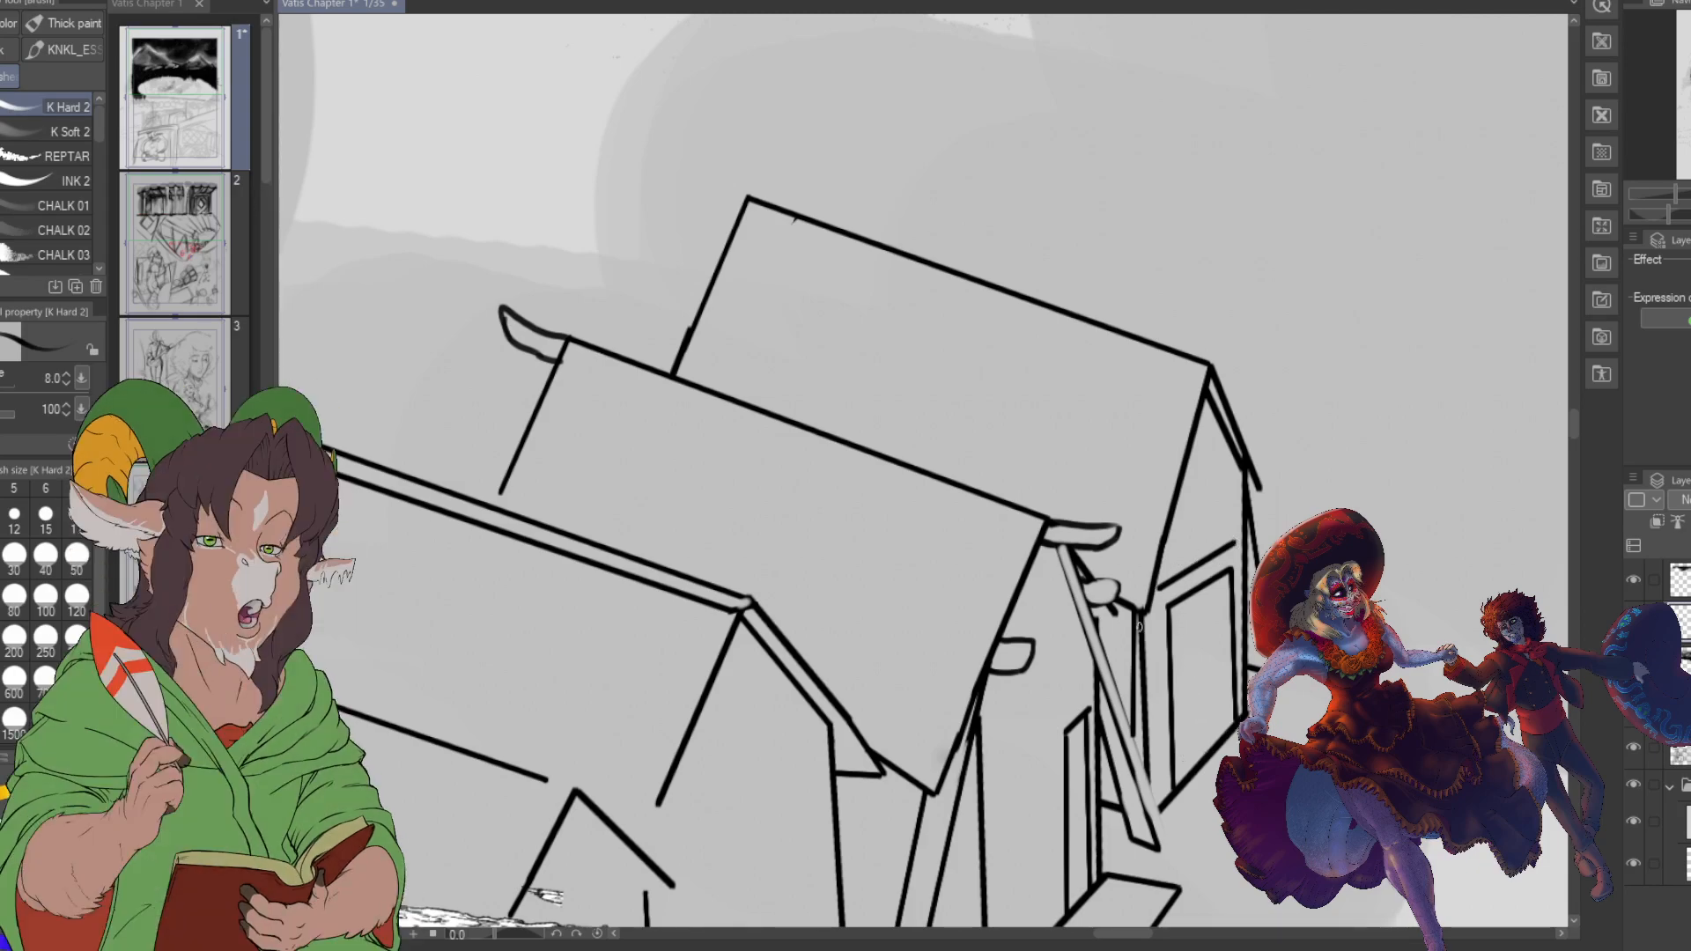
drag(1151, 597, 1162, 803)
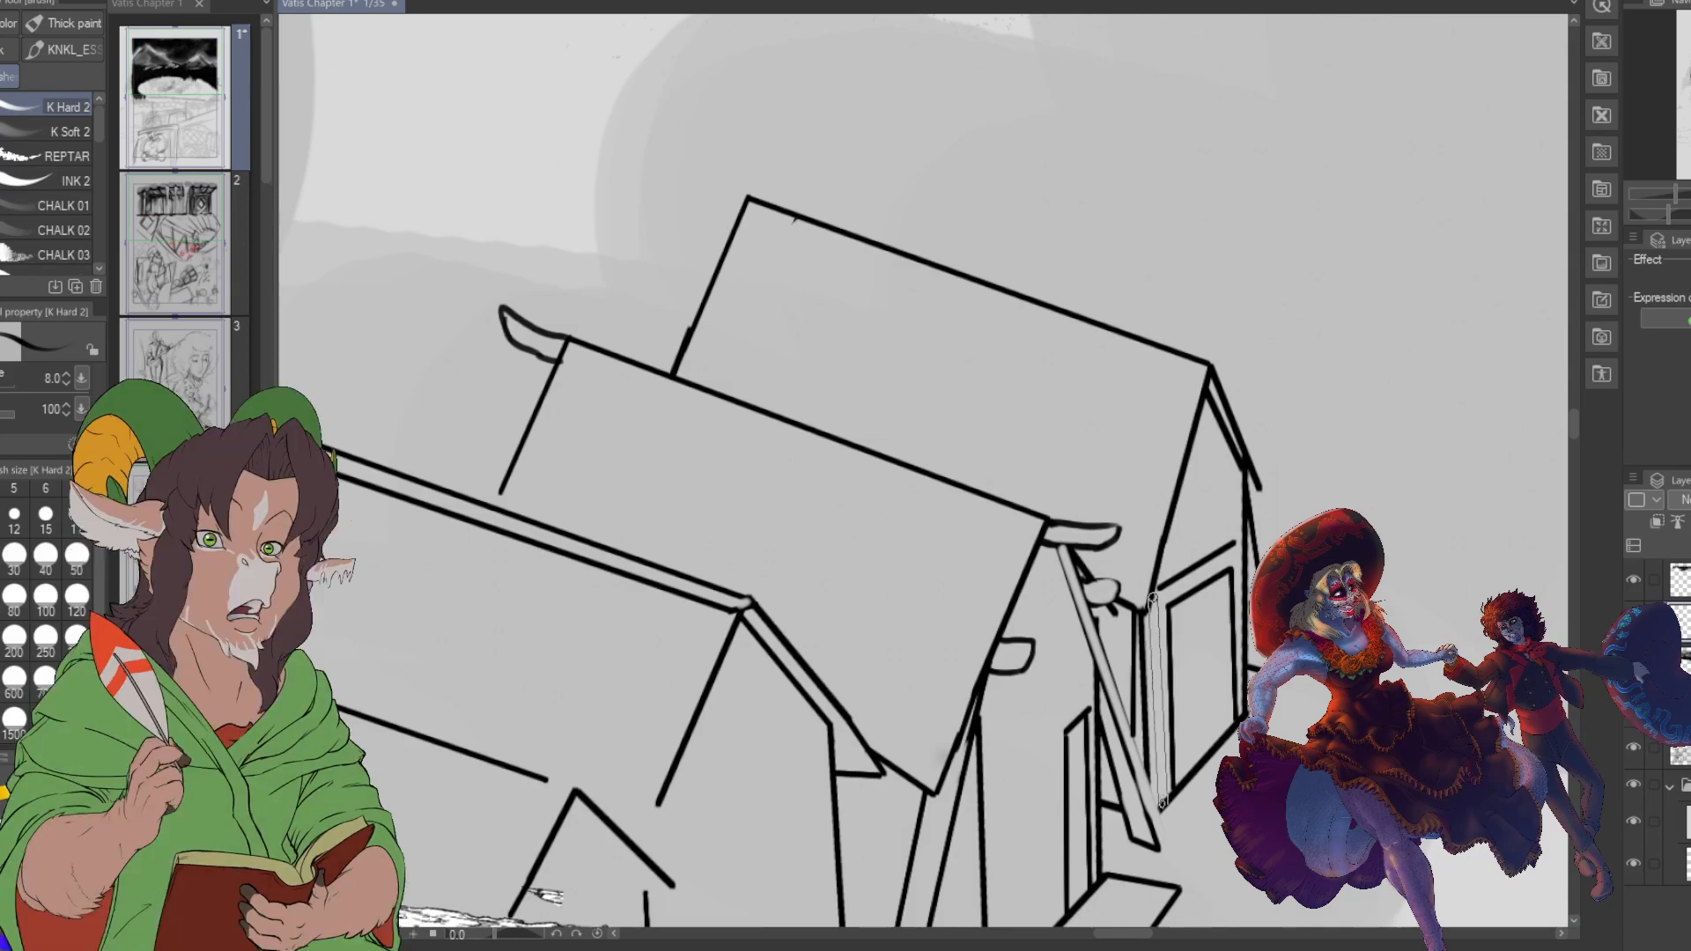
drag(1238, 548, 1244, 717)
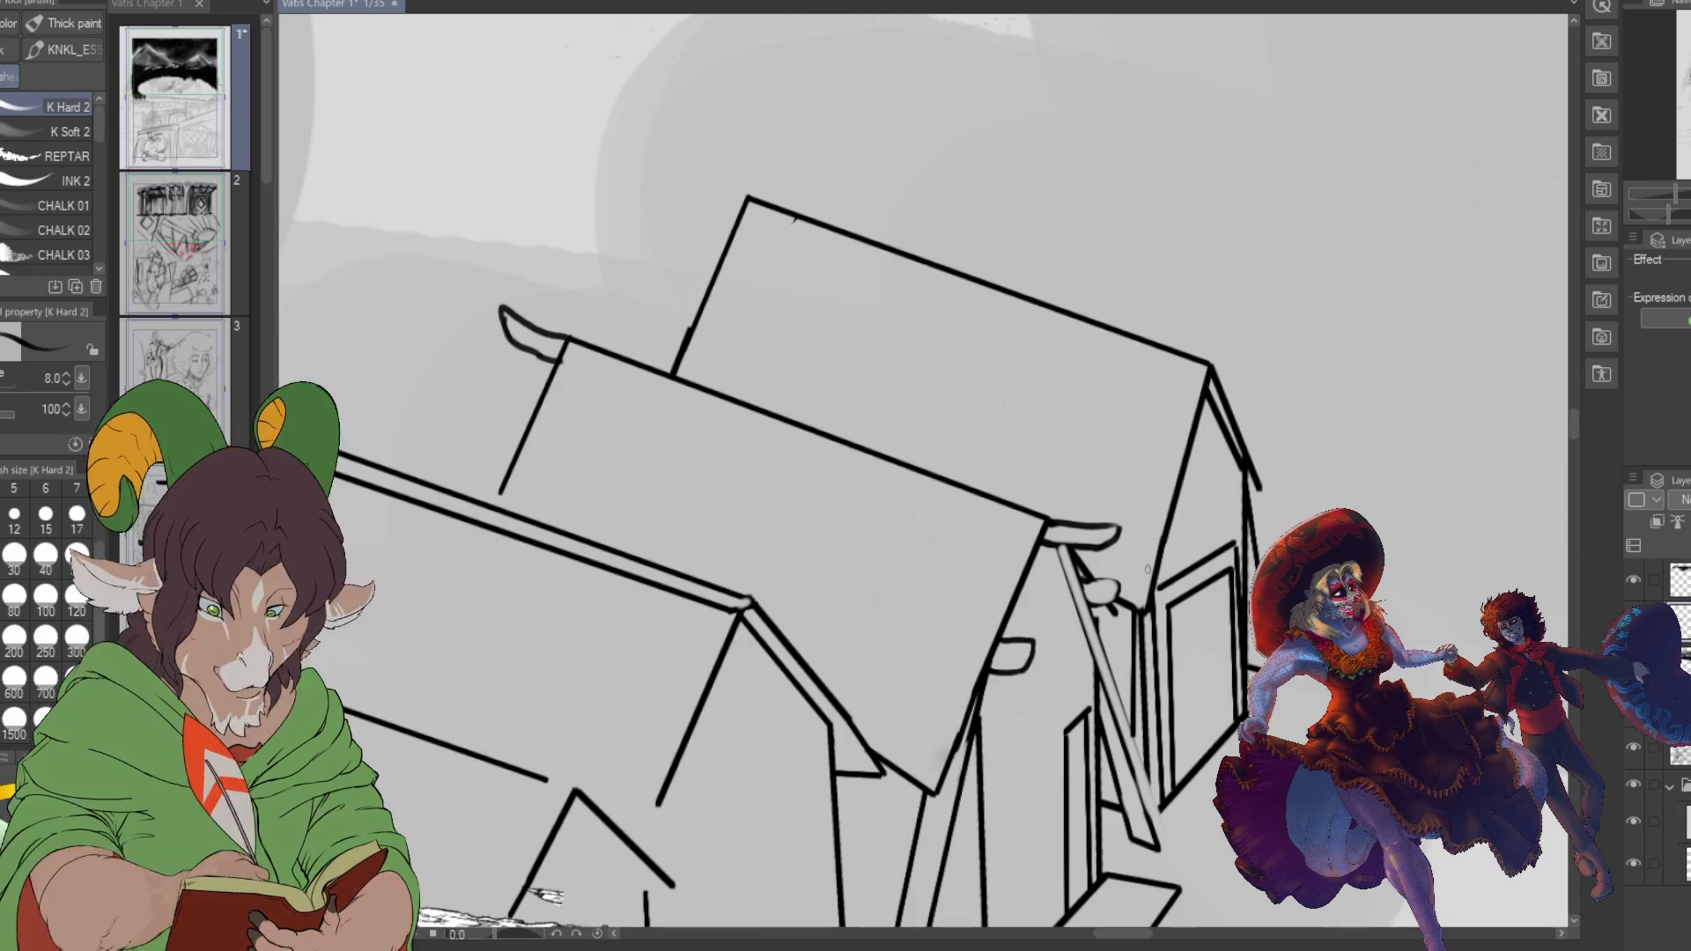
- Ink a narrow upright post with two parallel lines between the rear house's gable peak and the top of the door frame
drag(1200, 430, 1197, 562)
shift+click(1197, 562)
click(1198, 422)
click(1208, 402)
shift+click(1211, 554)
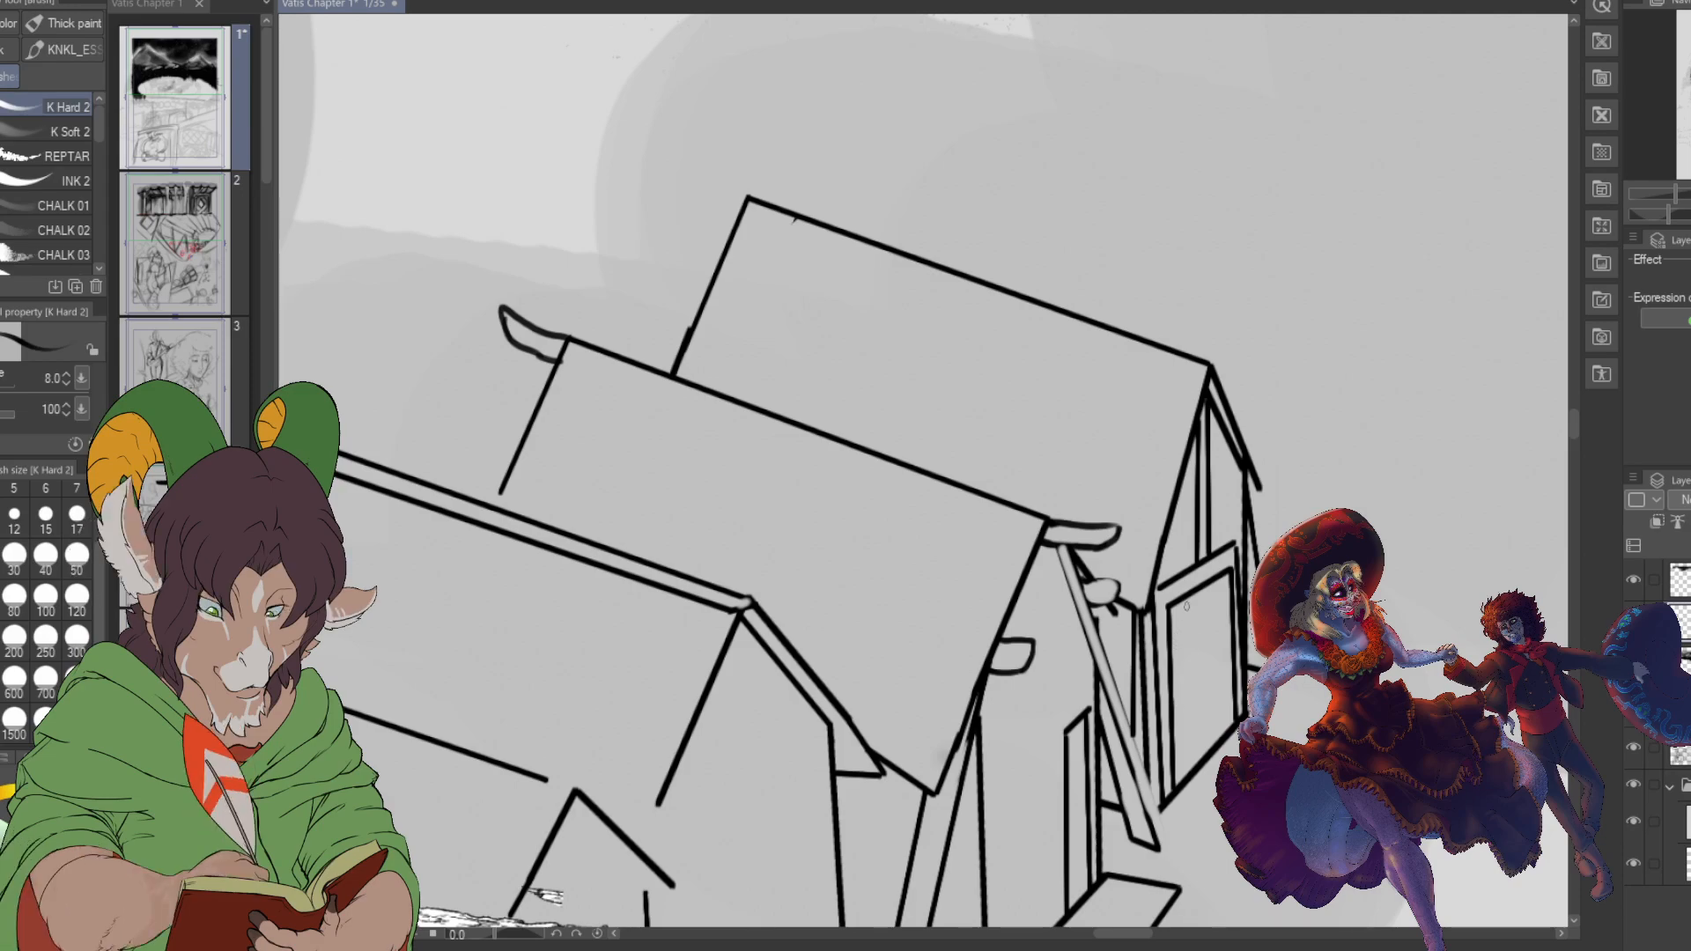
- Draw vertical plank lines inside the door of the rearmost building
drag(1189, 597, 1197, 762)
drag(1194, 592, 1208, 774)
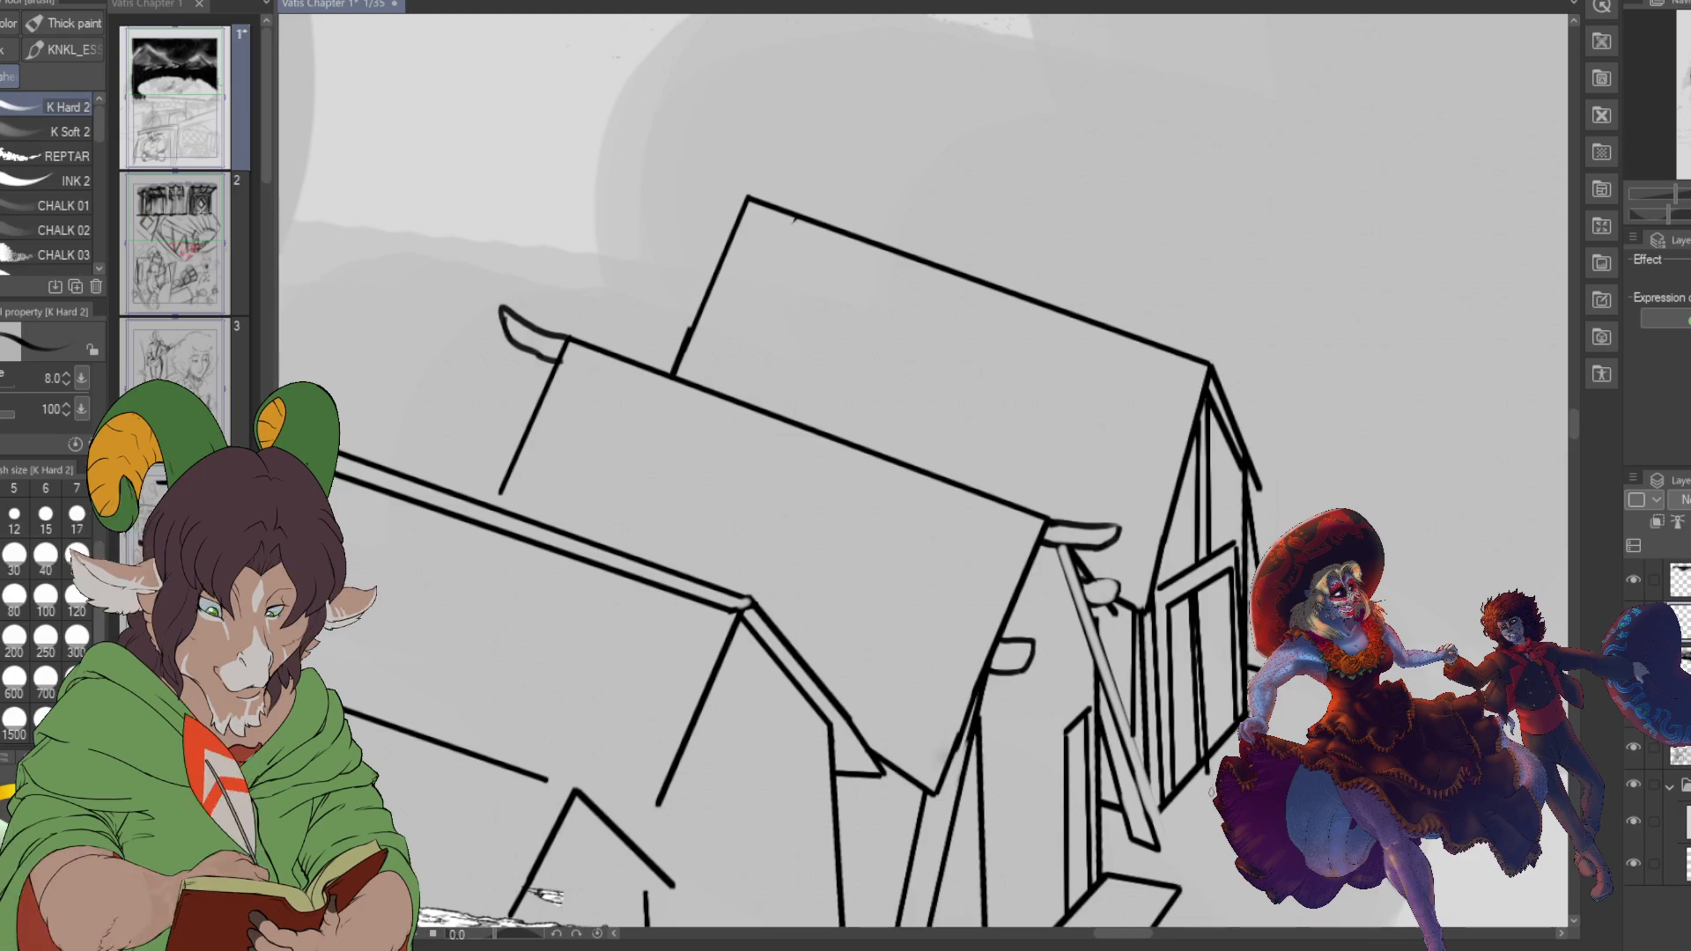
key(e)
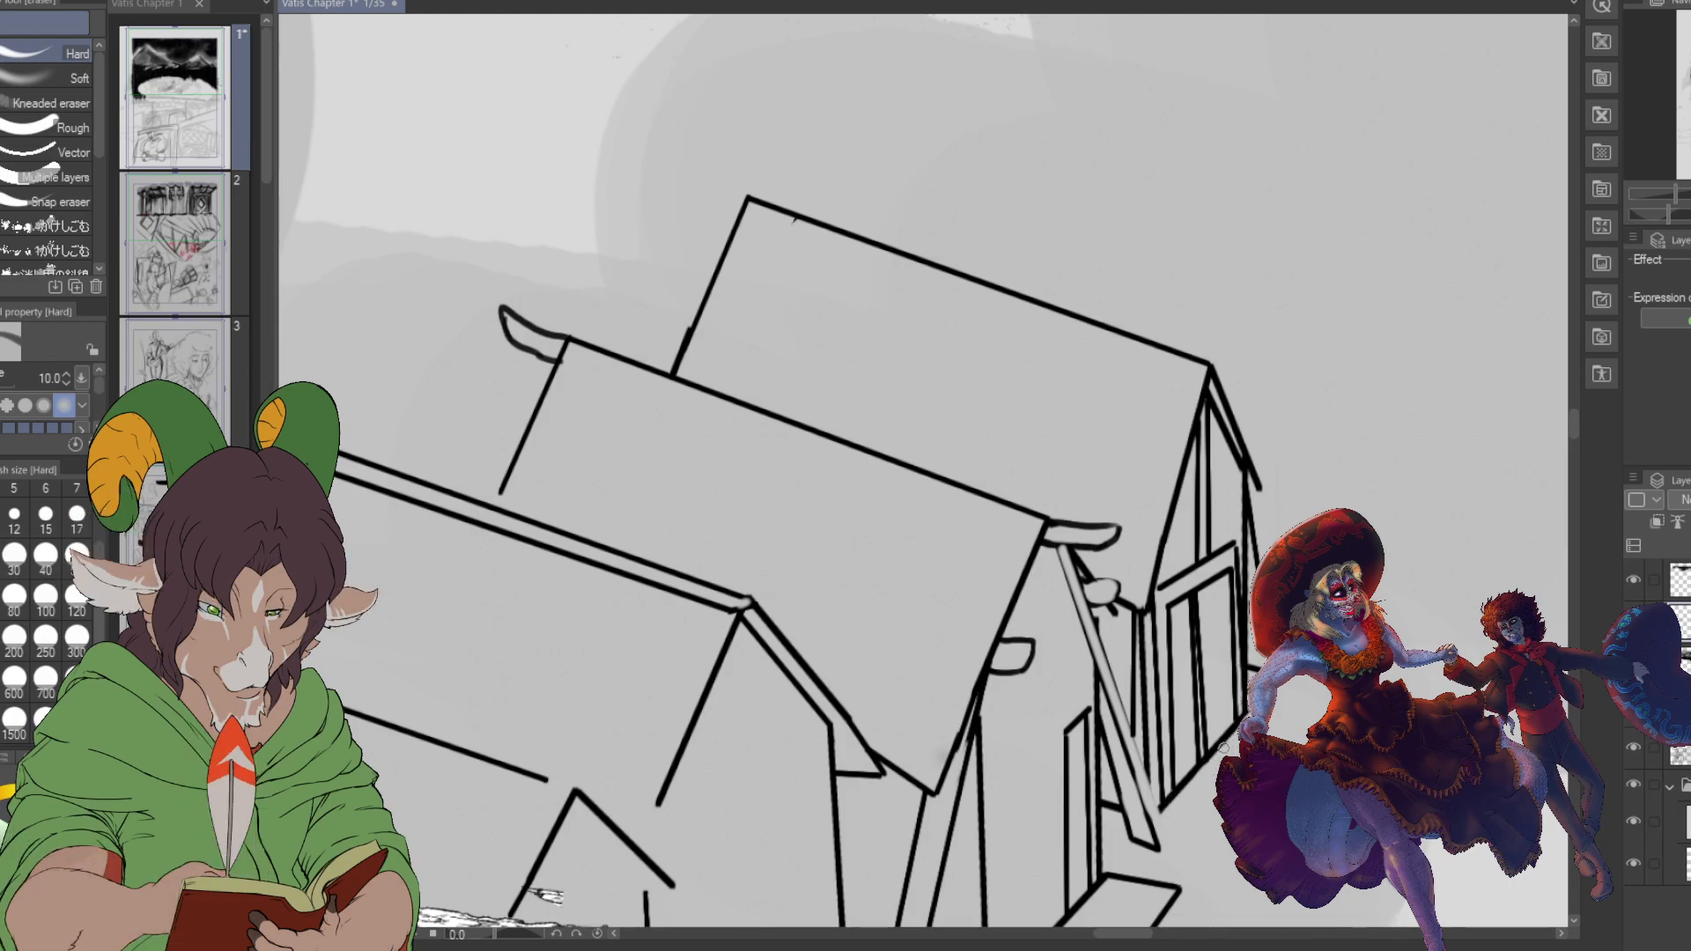
- Draw horizontal boards across the rearmost building's gable wall and erase them where they cross the central post
key(b)
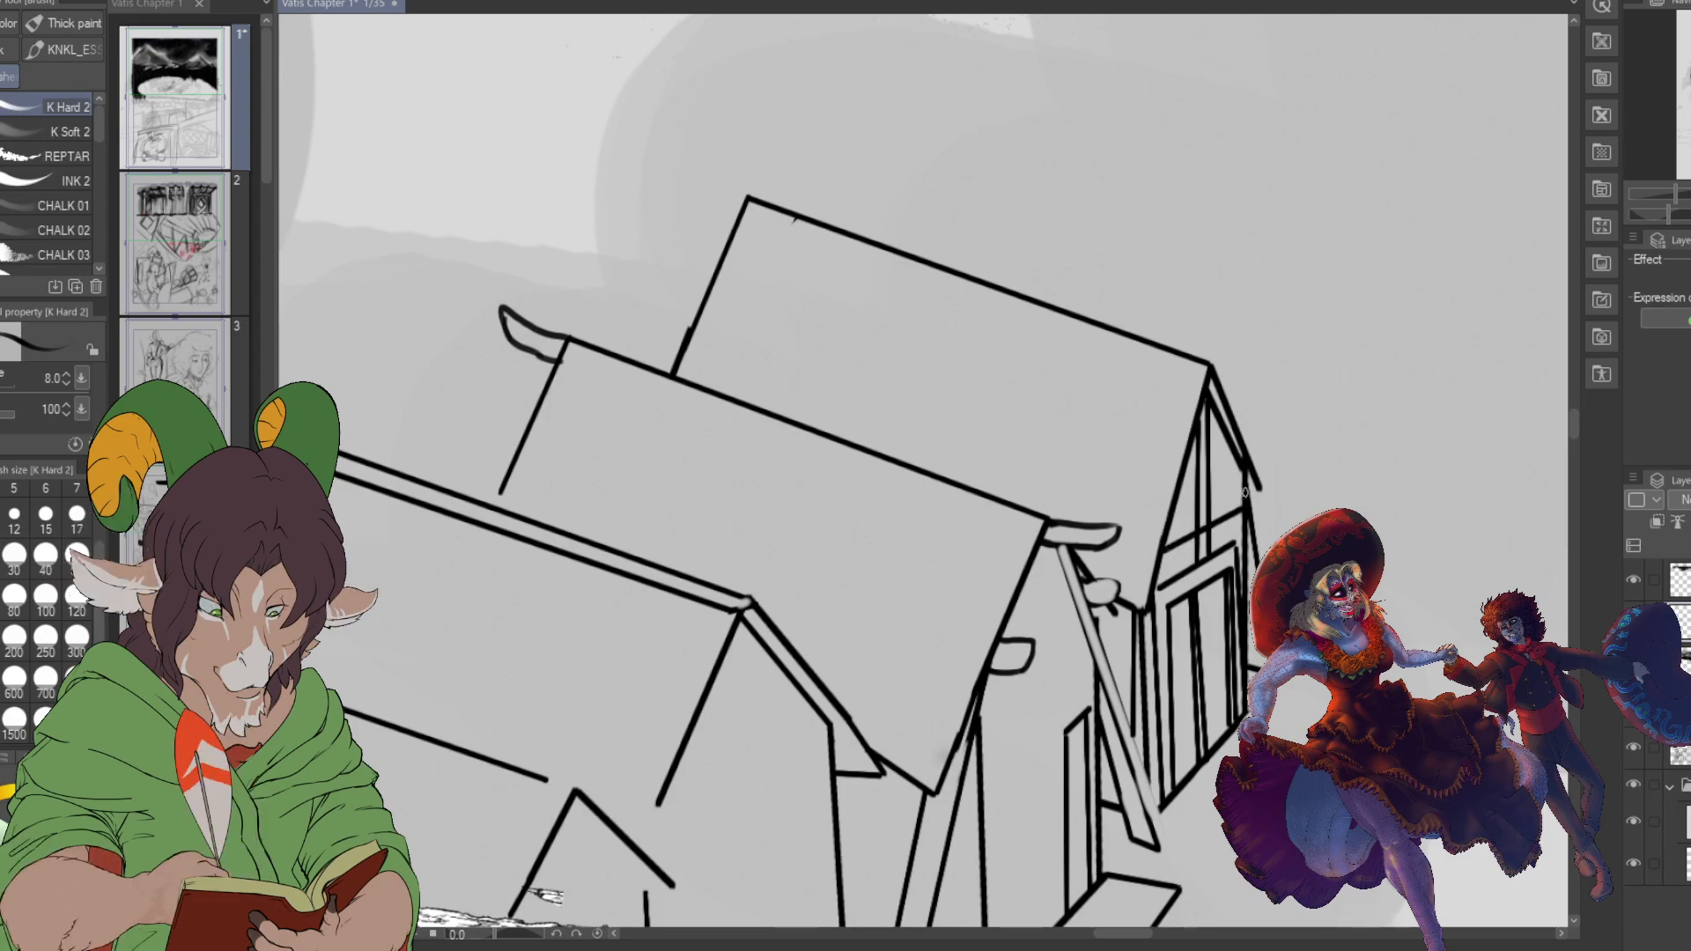
drag(1246, 478, 1222, 427)
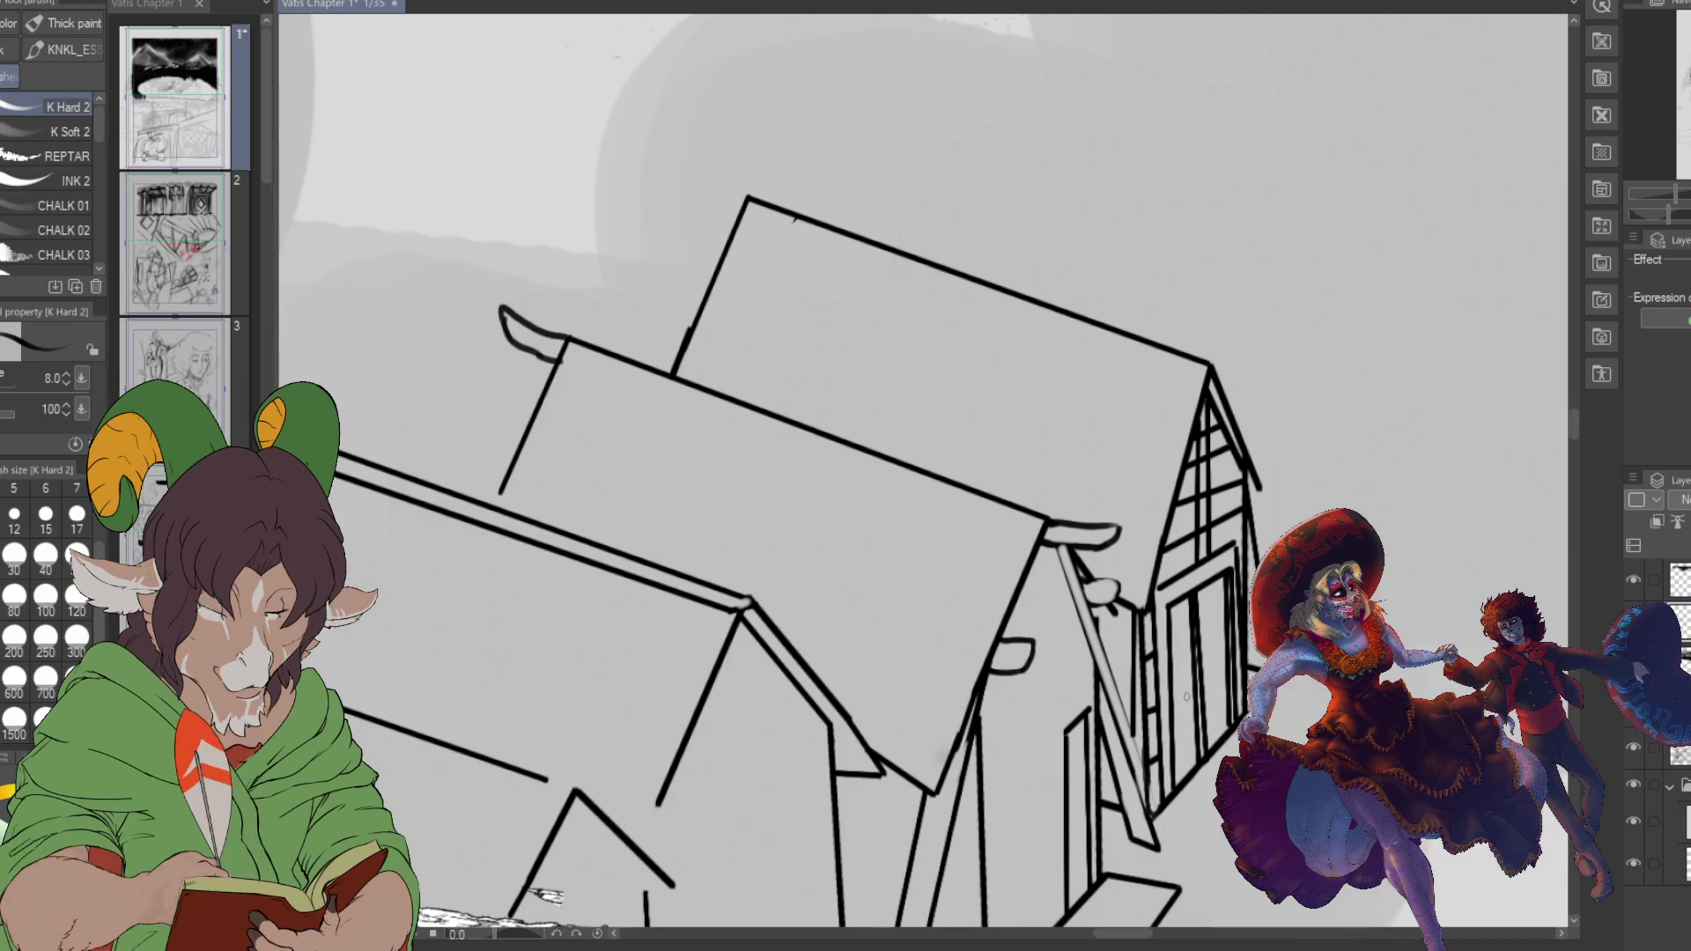
key(e)
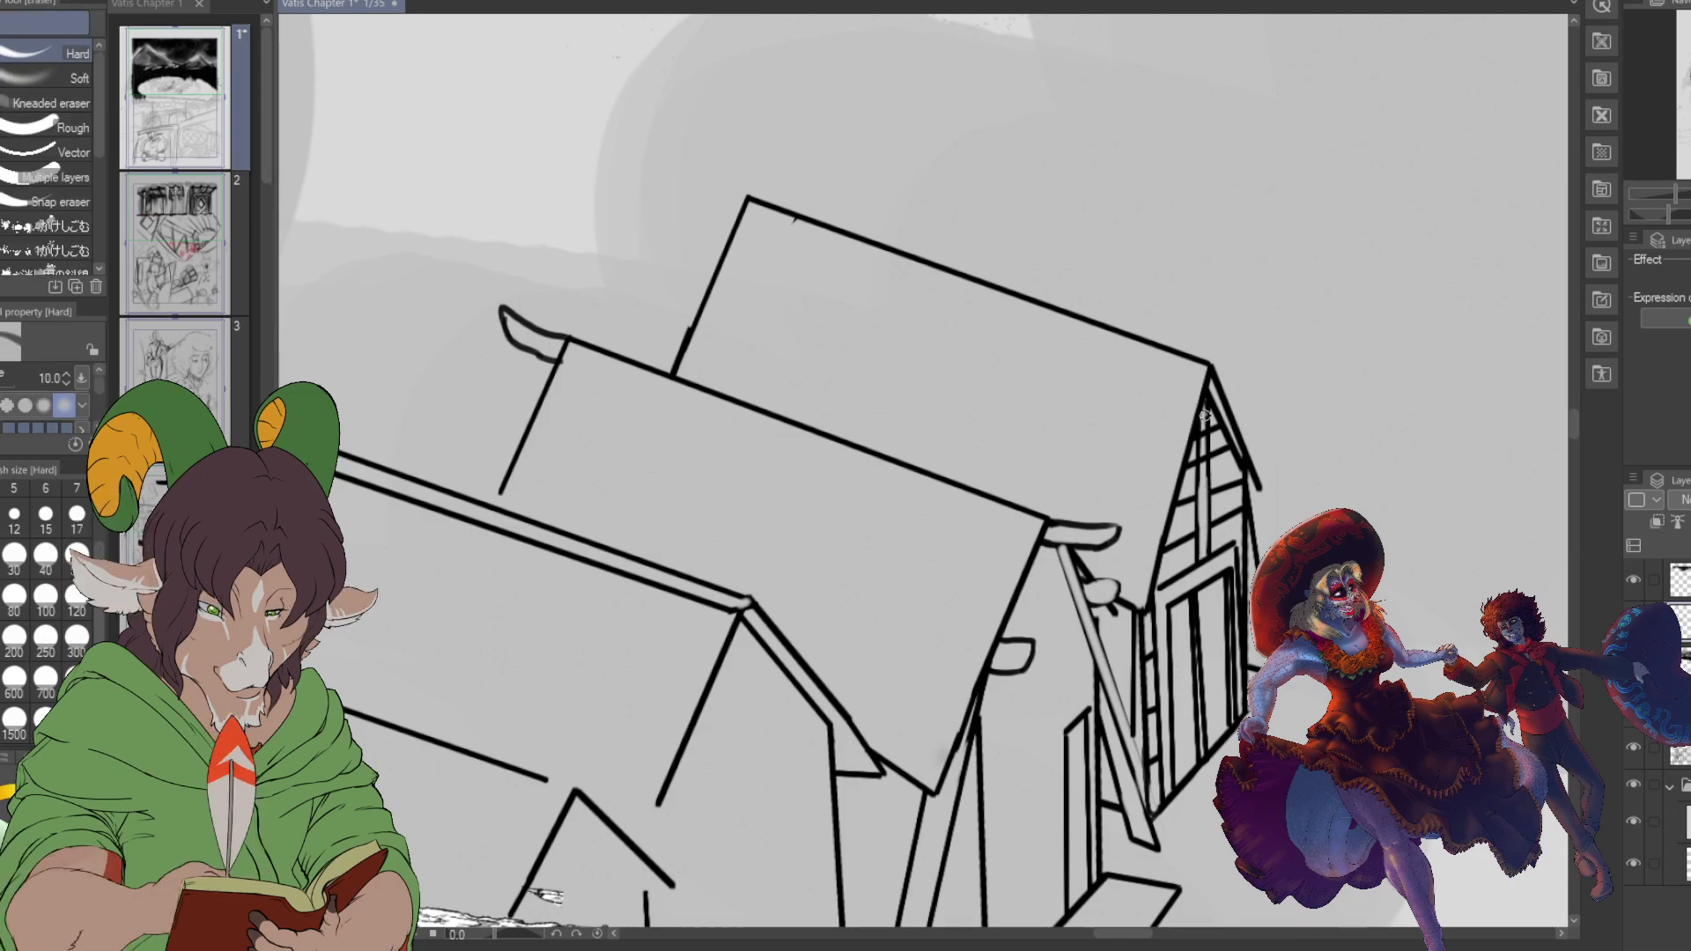
mouse_move(1204, 424)
mouse_down()
mouse_move(1203, 520)
mouse_move(1203, 451)
mouse_up()
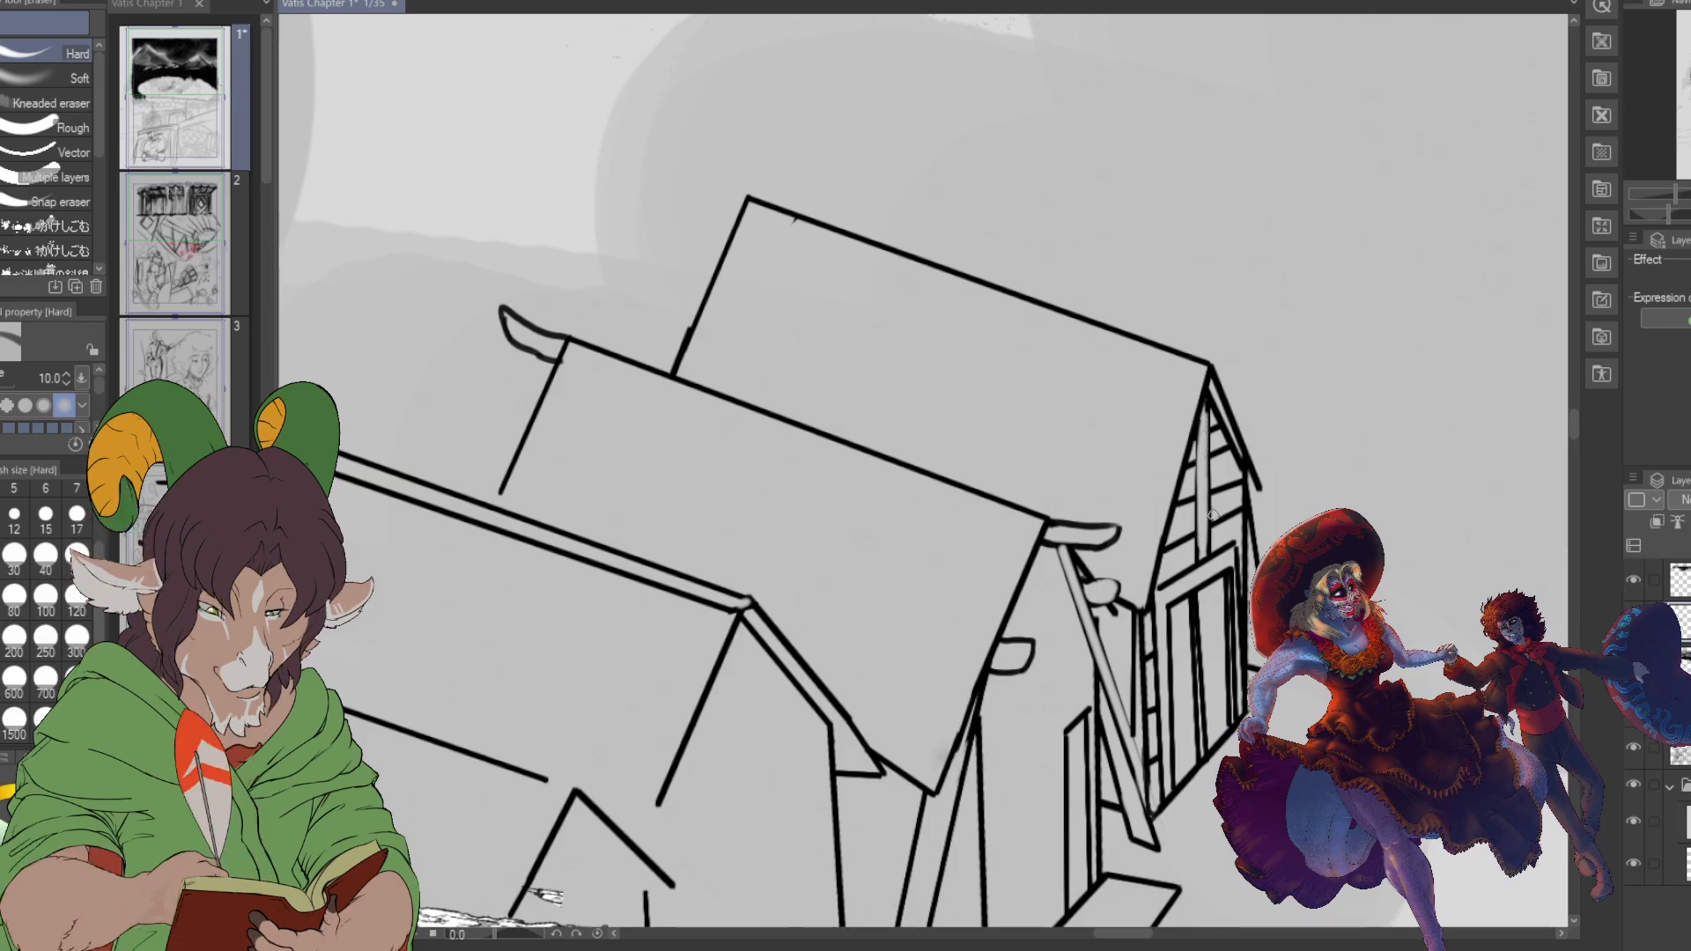
- Clean up the rearmost roof's ridge, add a second line parallel to it, and retrace the front gable edge
scroll(1225, 519, down, 3)
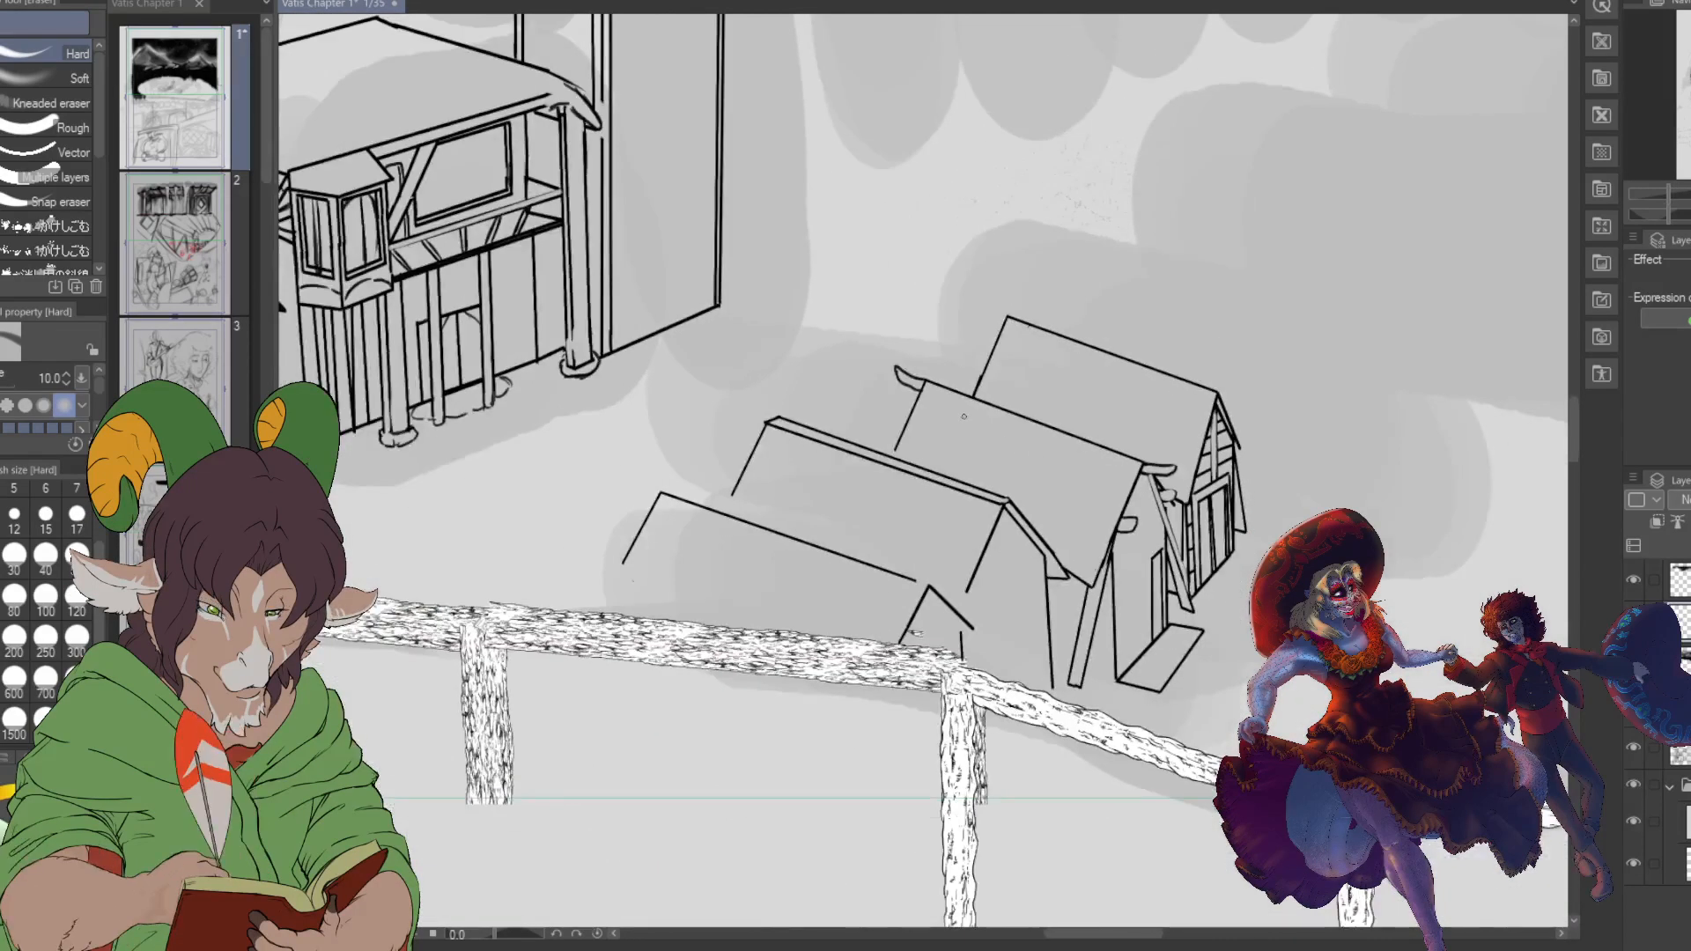
scroll(960, 410, up, 3)
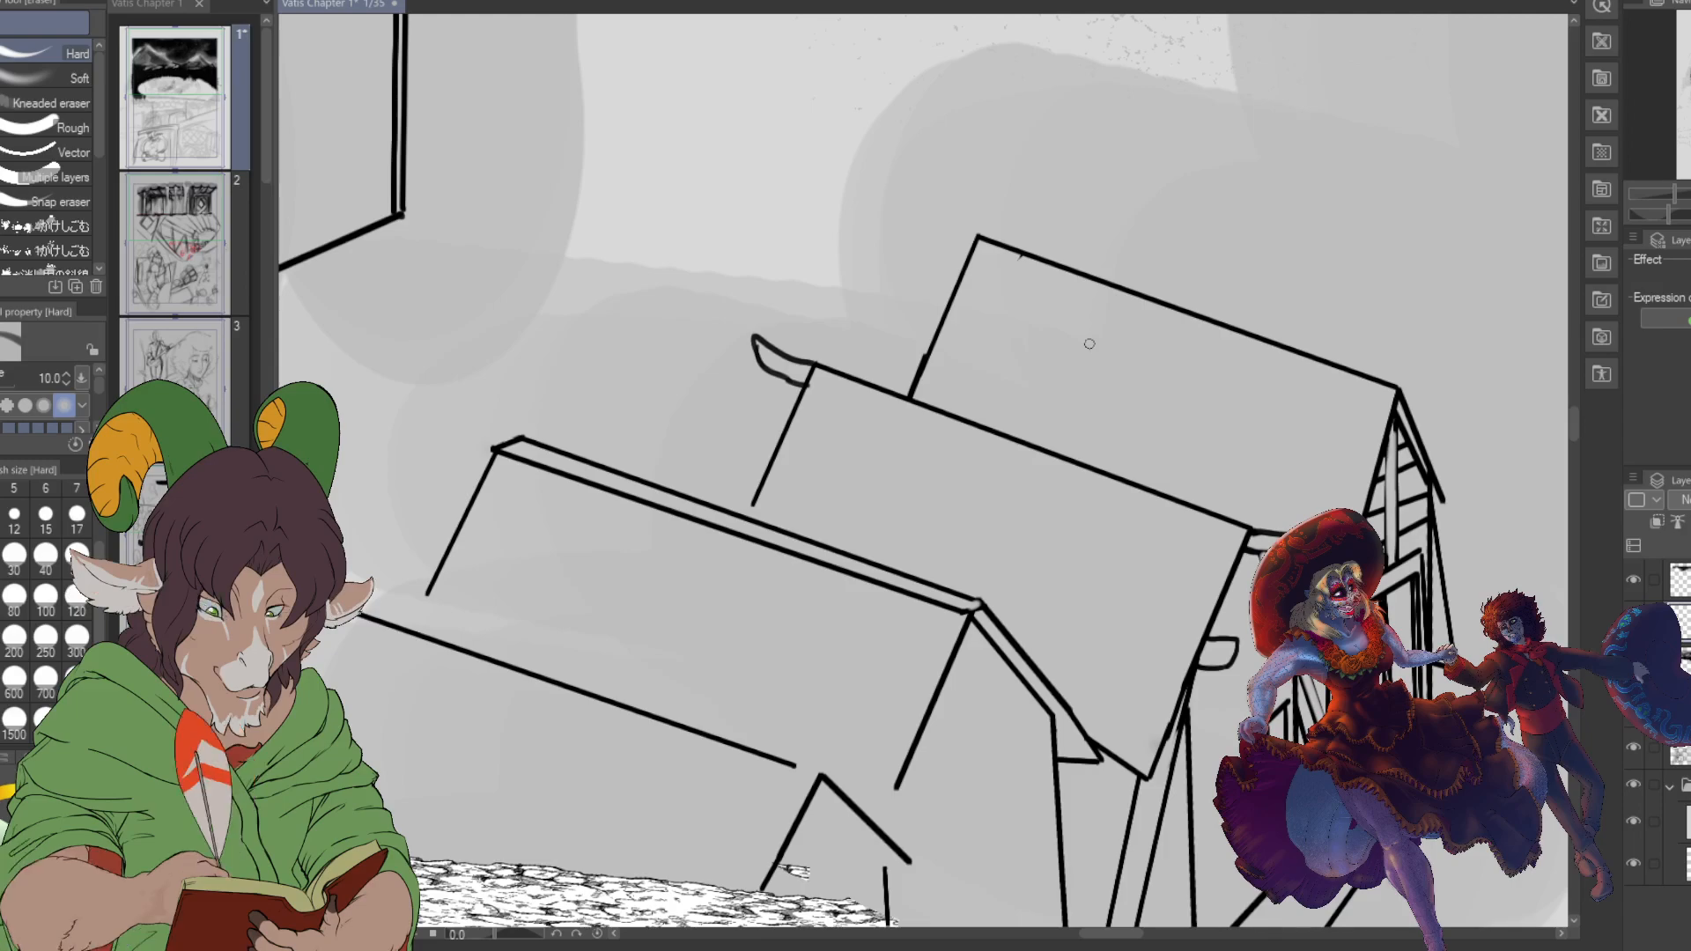
mouse_move(1381, 394)
mouse_down()
mouse_move(1186, 301)
mouse_move(972, 248)
mouse_up()
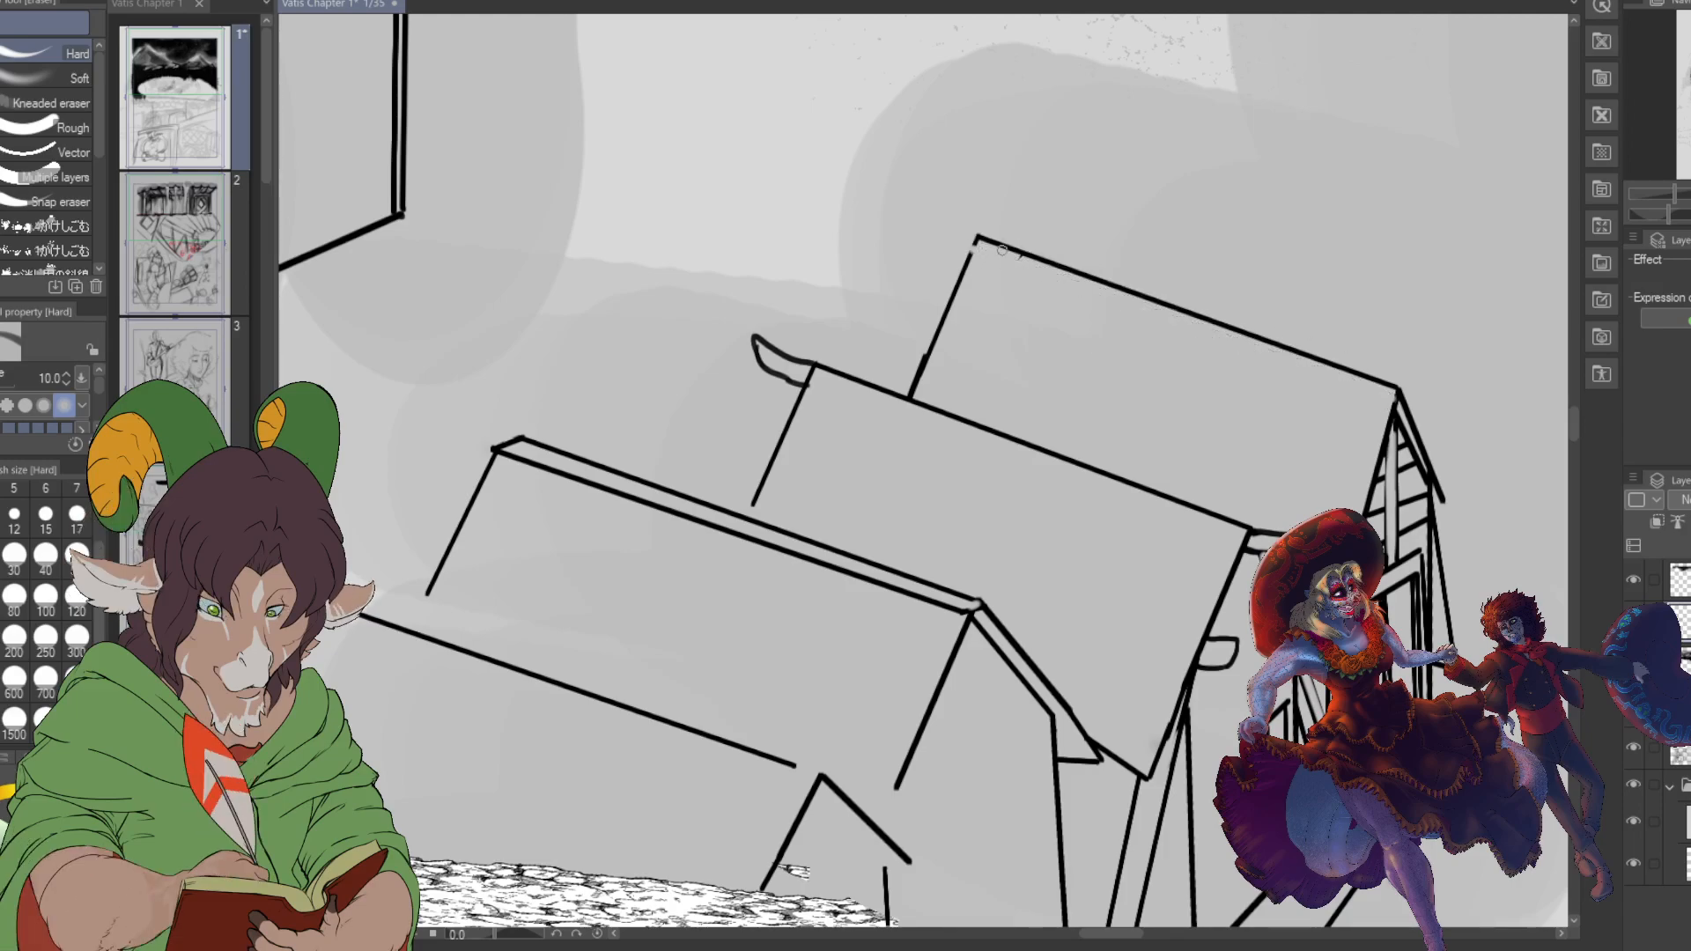
key(b)
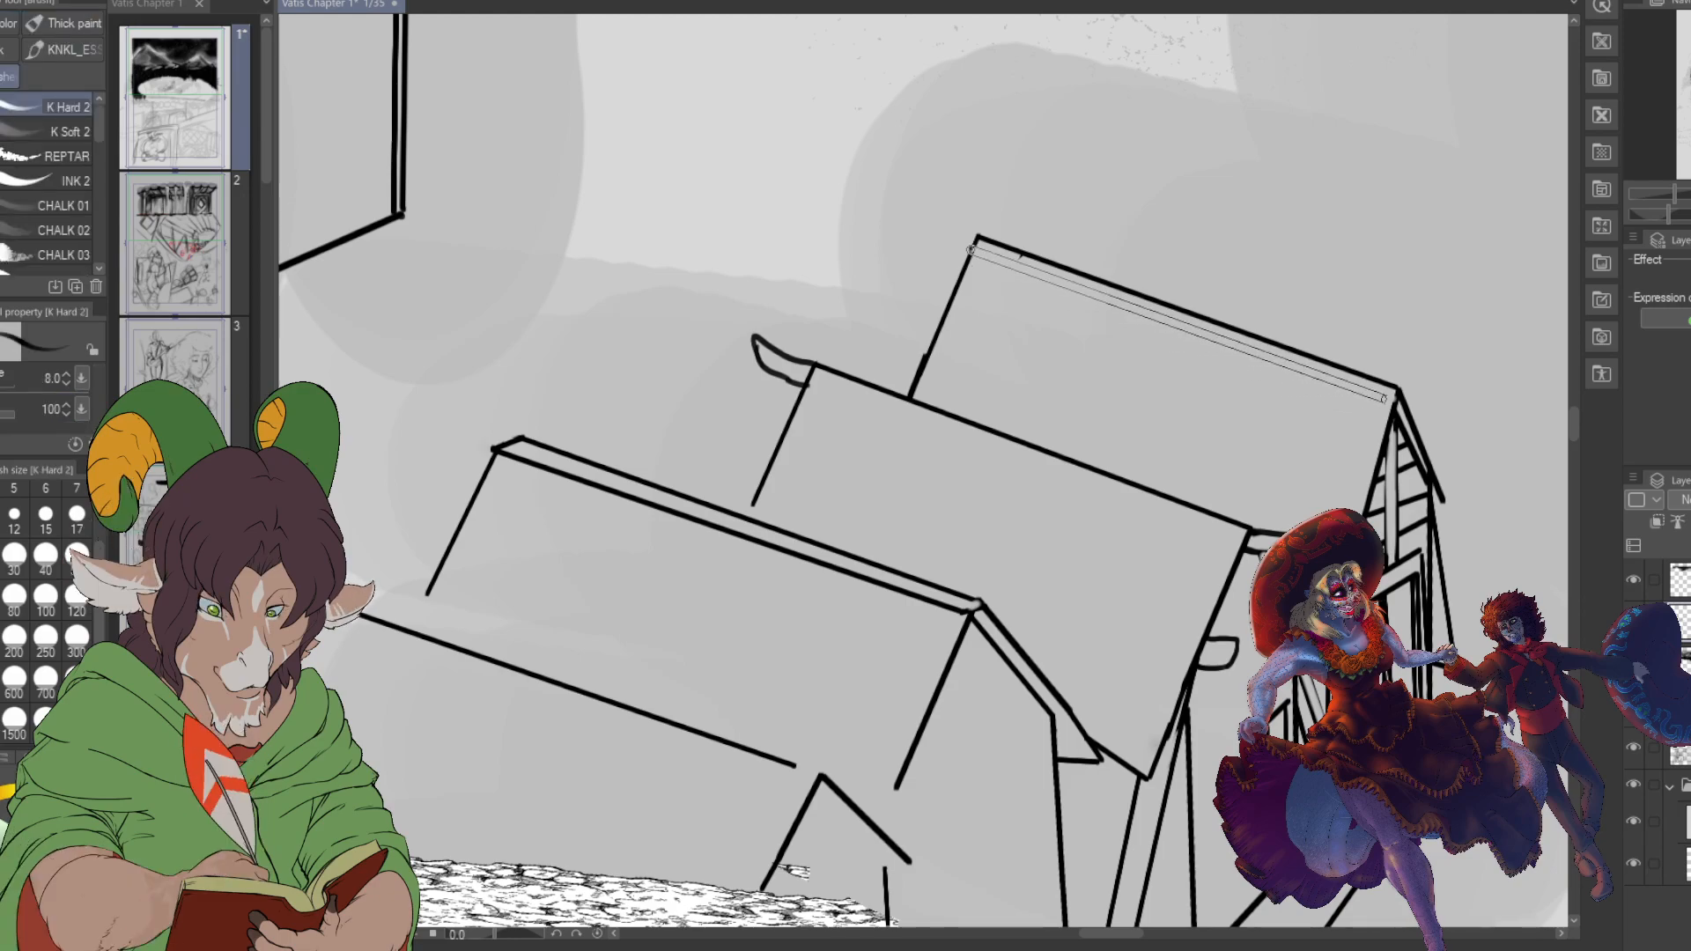
shift+click(1394, 398)
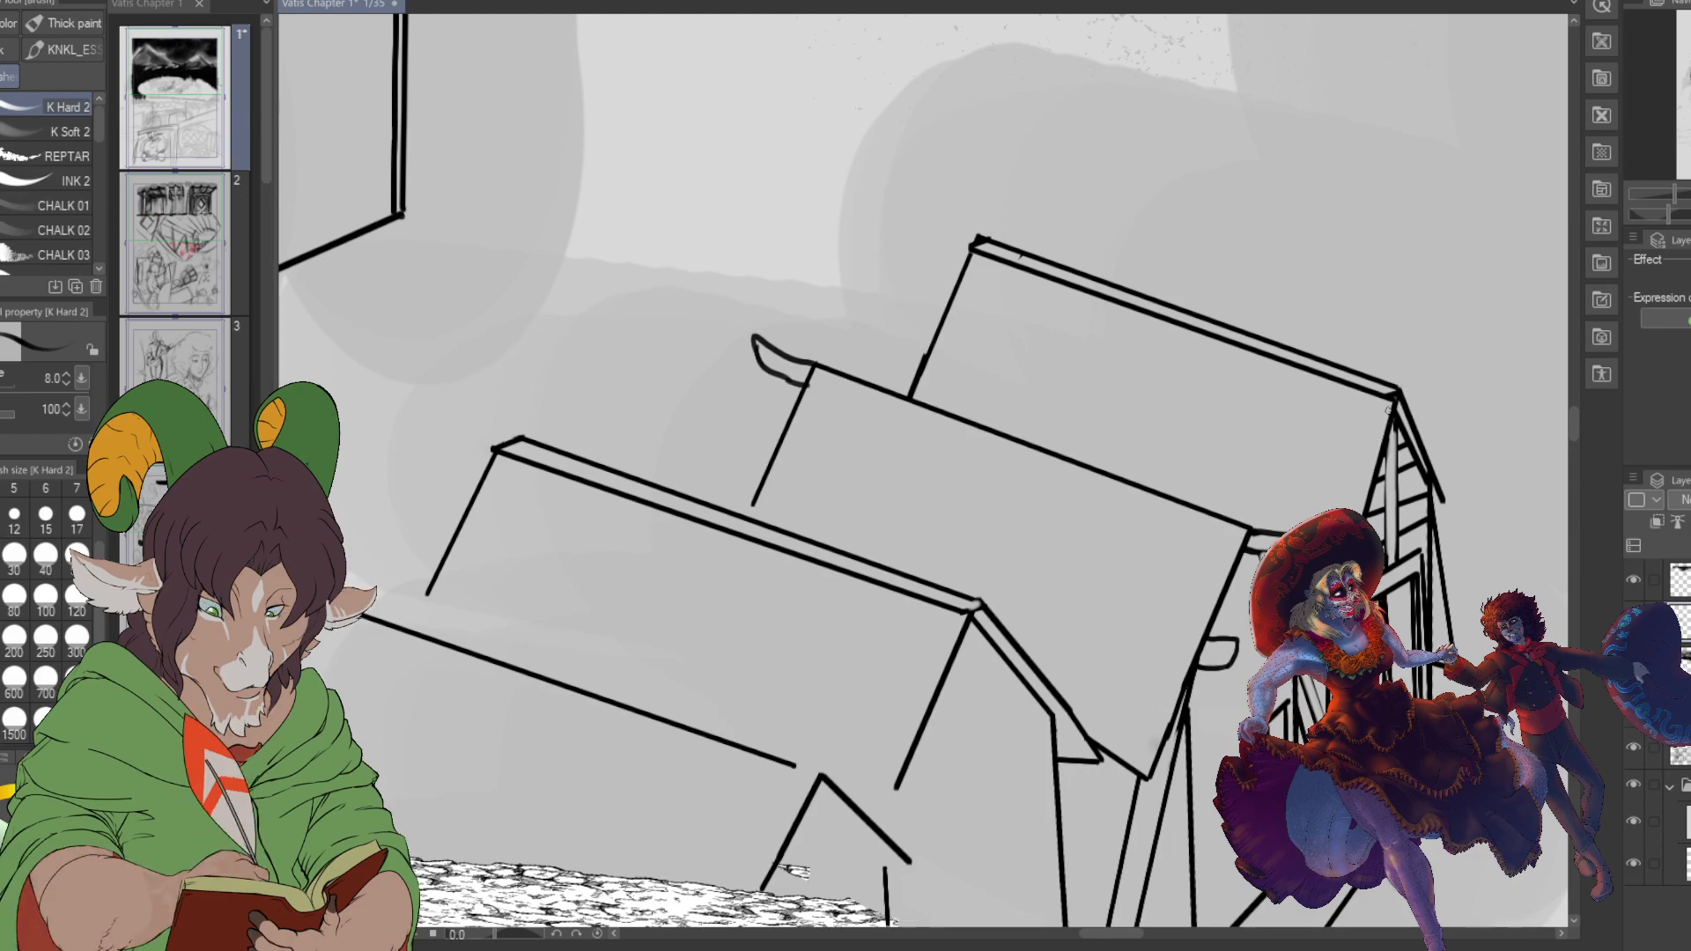
shift+click(1358, 518)
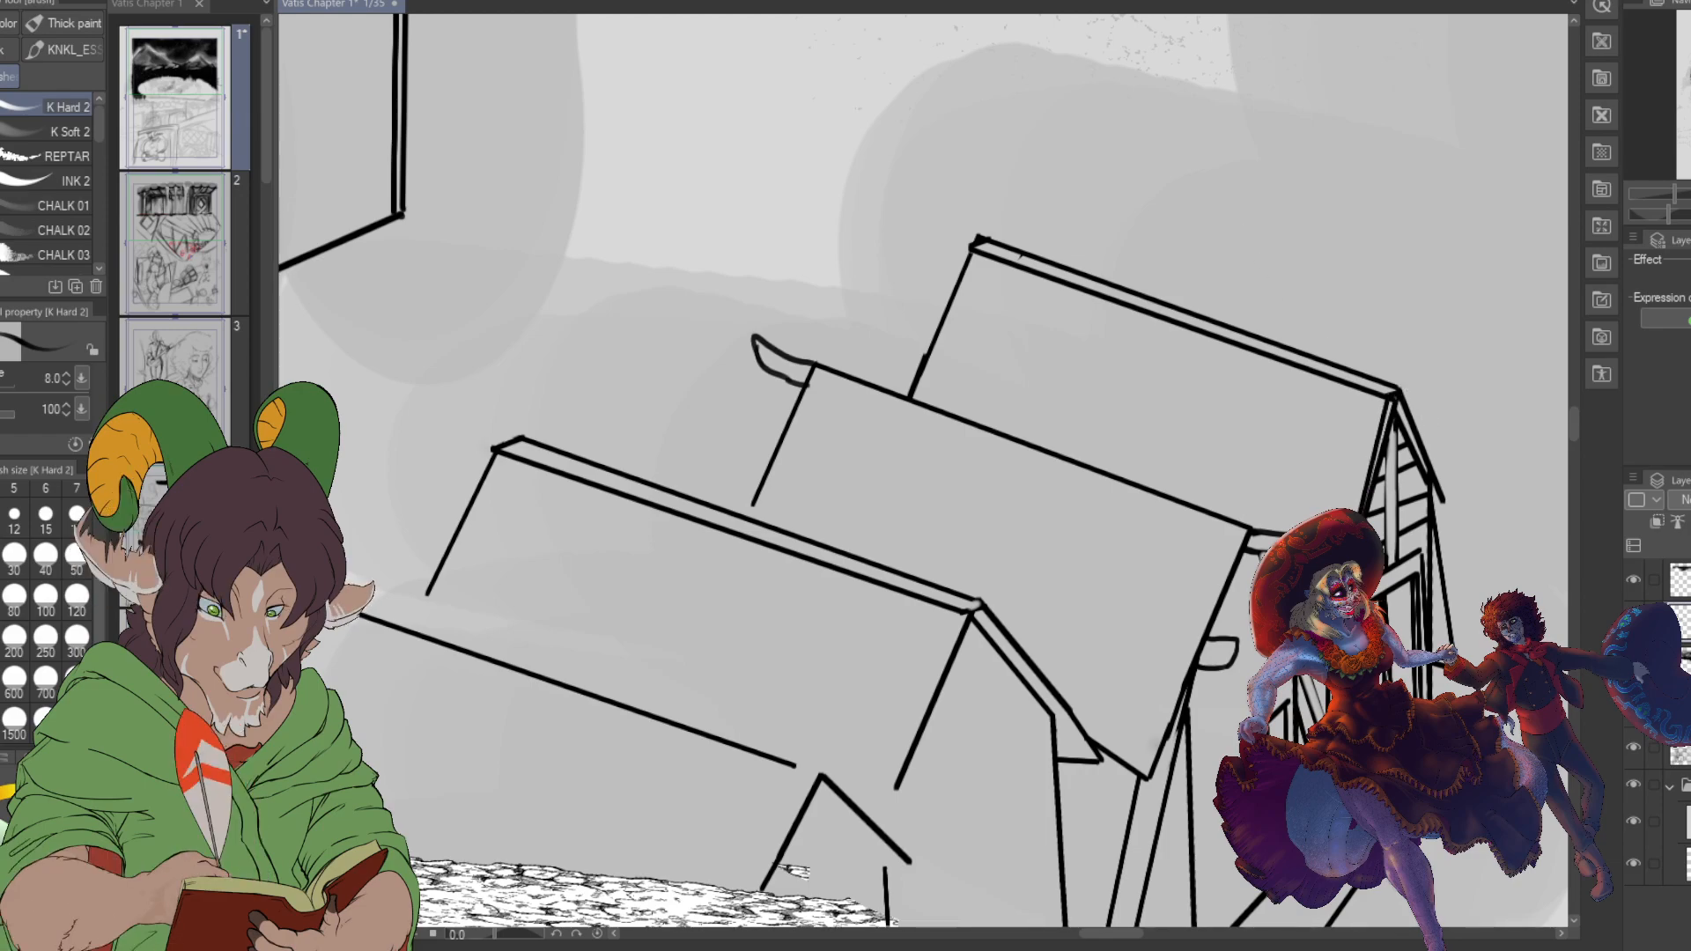
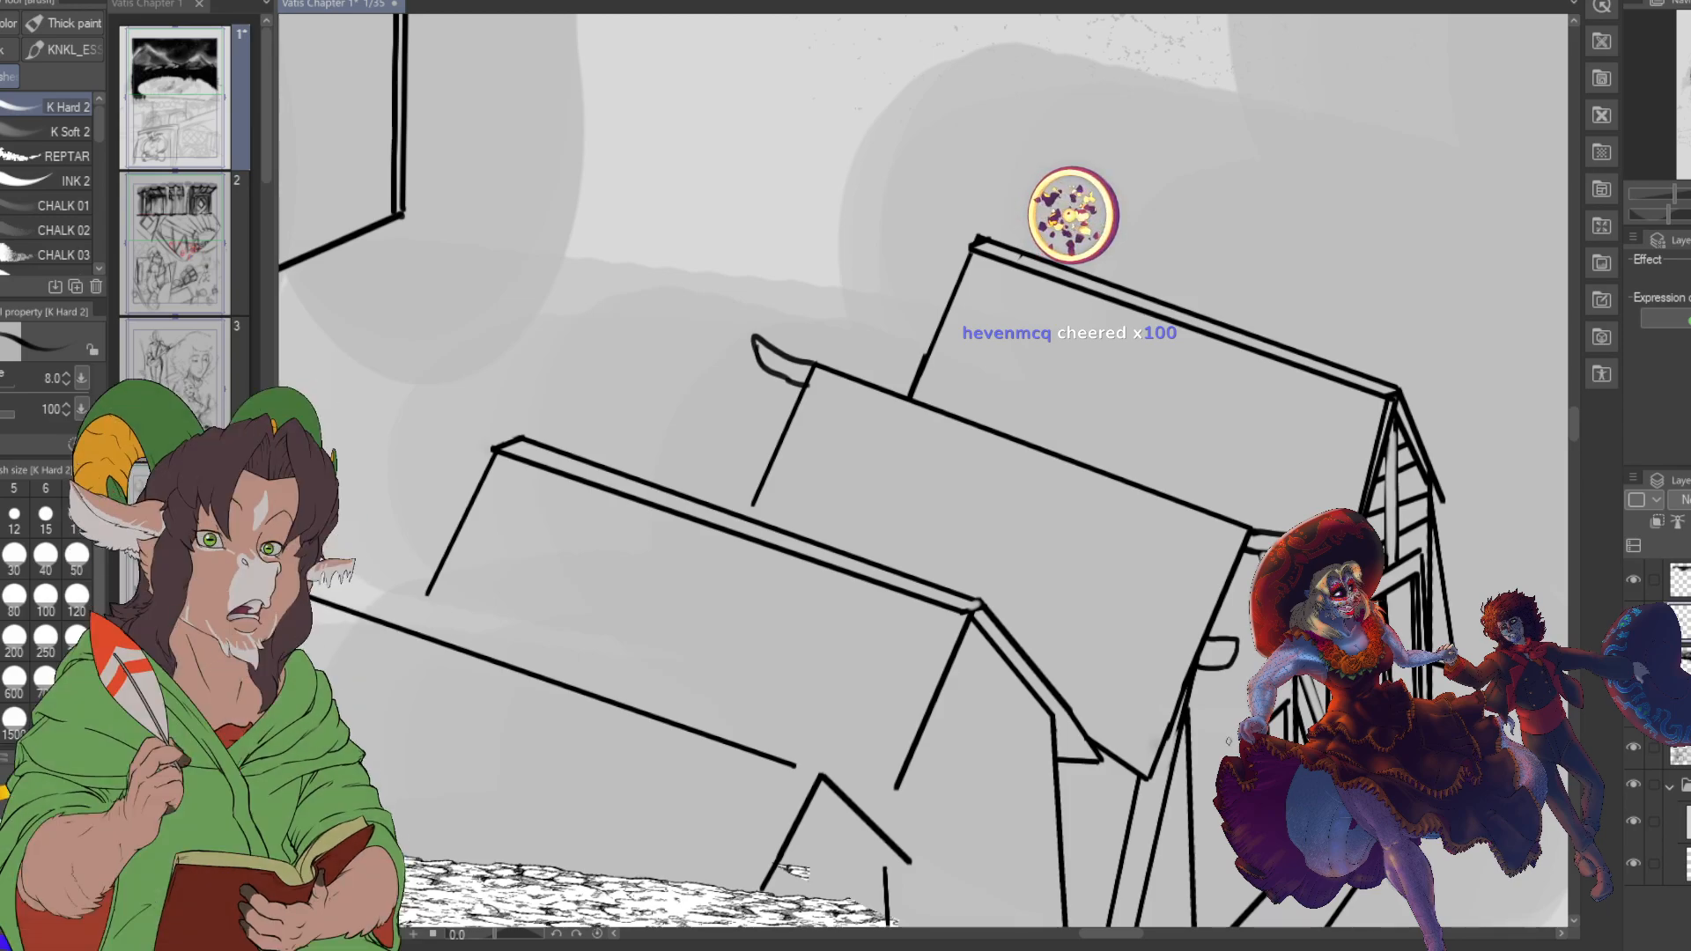
- Draw a two-line crossbeam across the gable of the second building from the front, with a faint guide for its slanted corner post
scroll(1194, 736, down, 1)
scroll(1149, 788, down, 1)
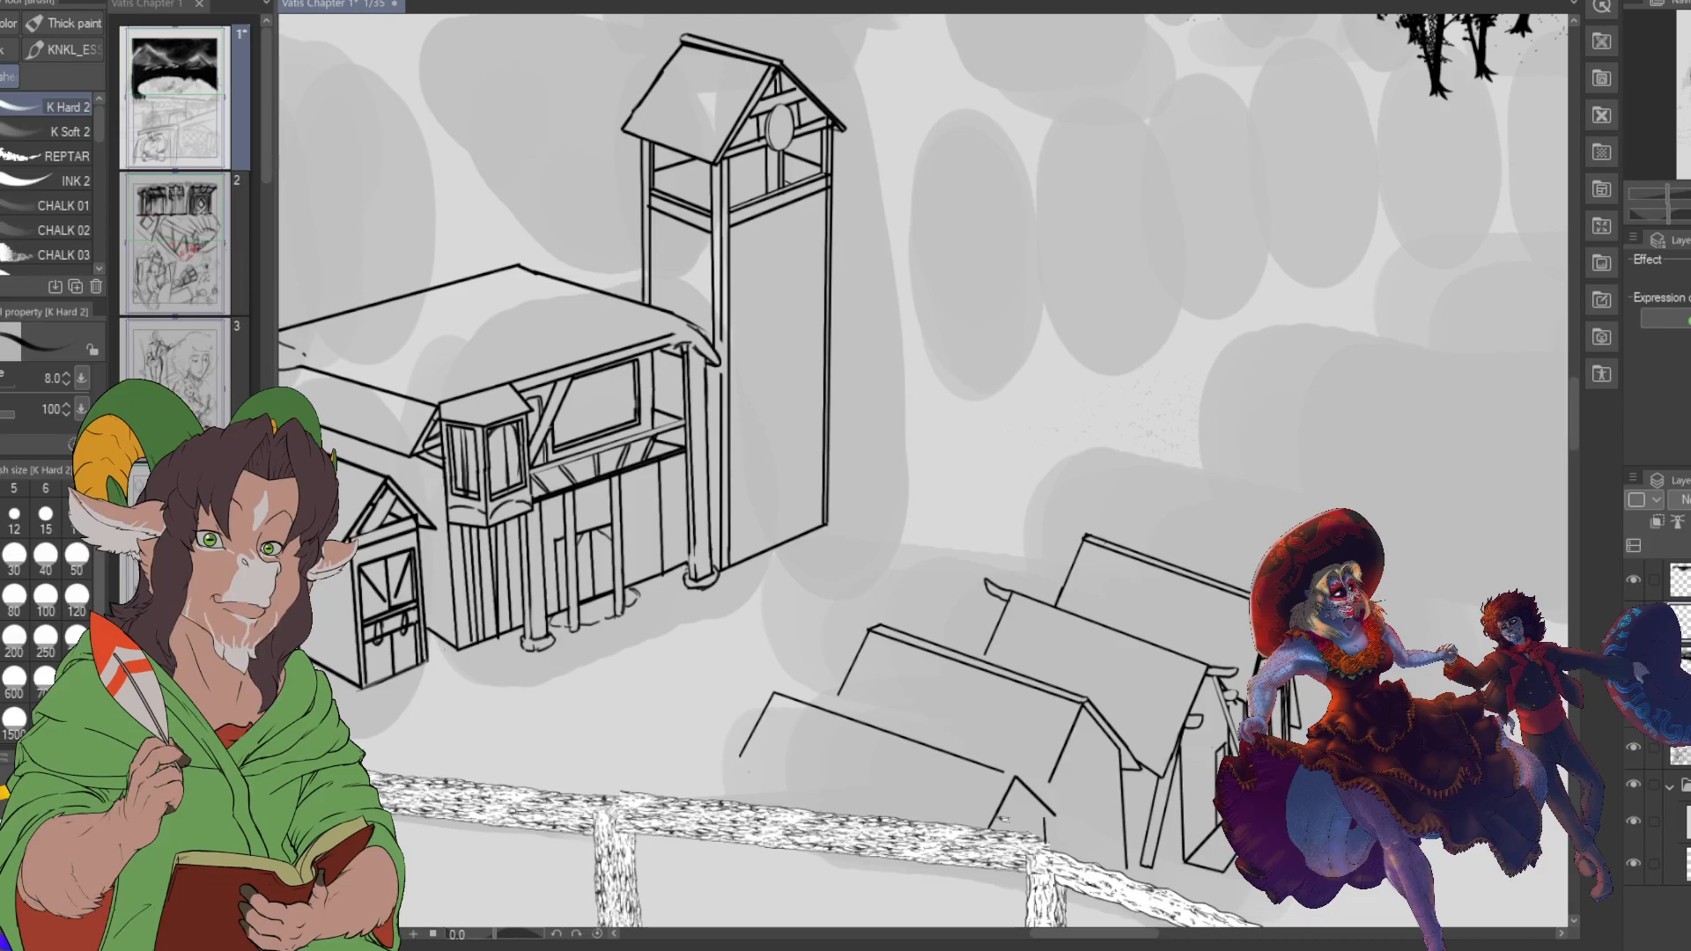
drag(1145, 440, 1033, 270)
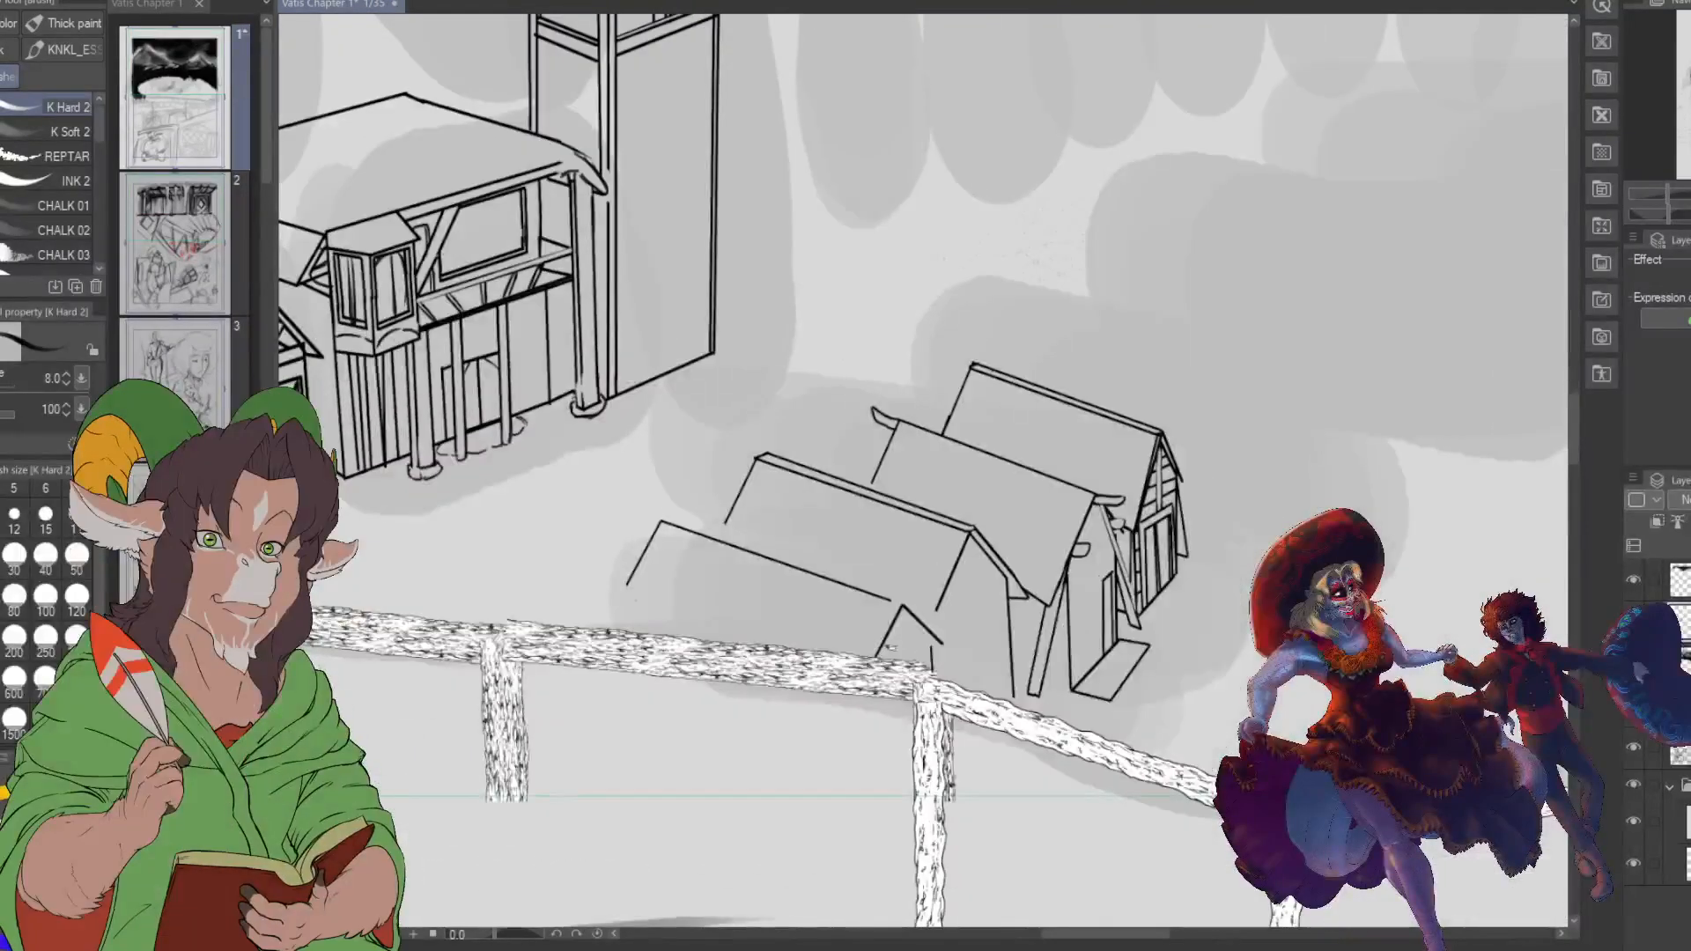
scroll(1075, 717, up, 5)
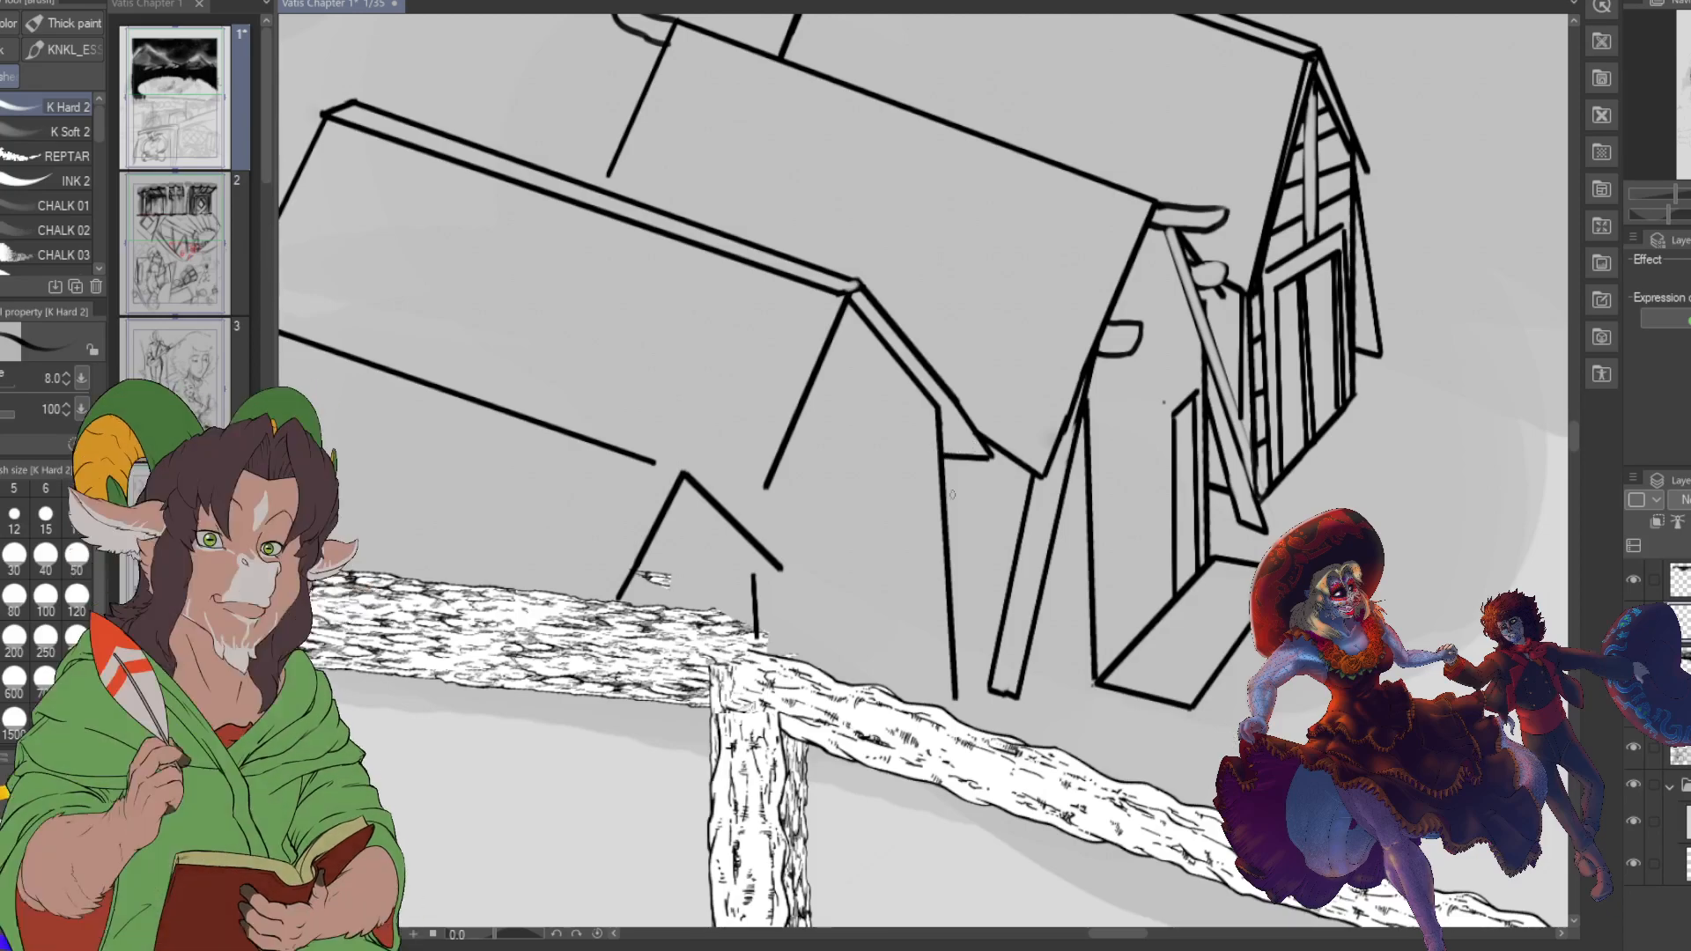
drag(948, 460, 988, 584)
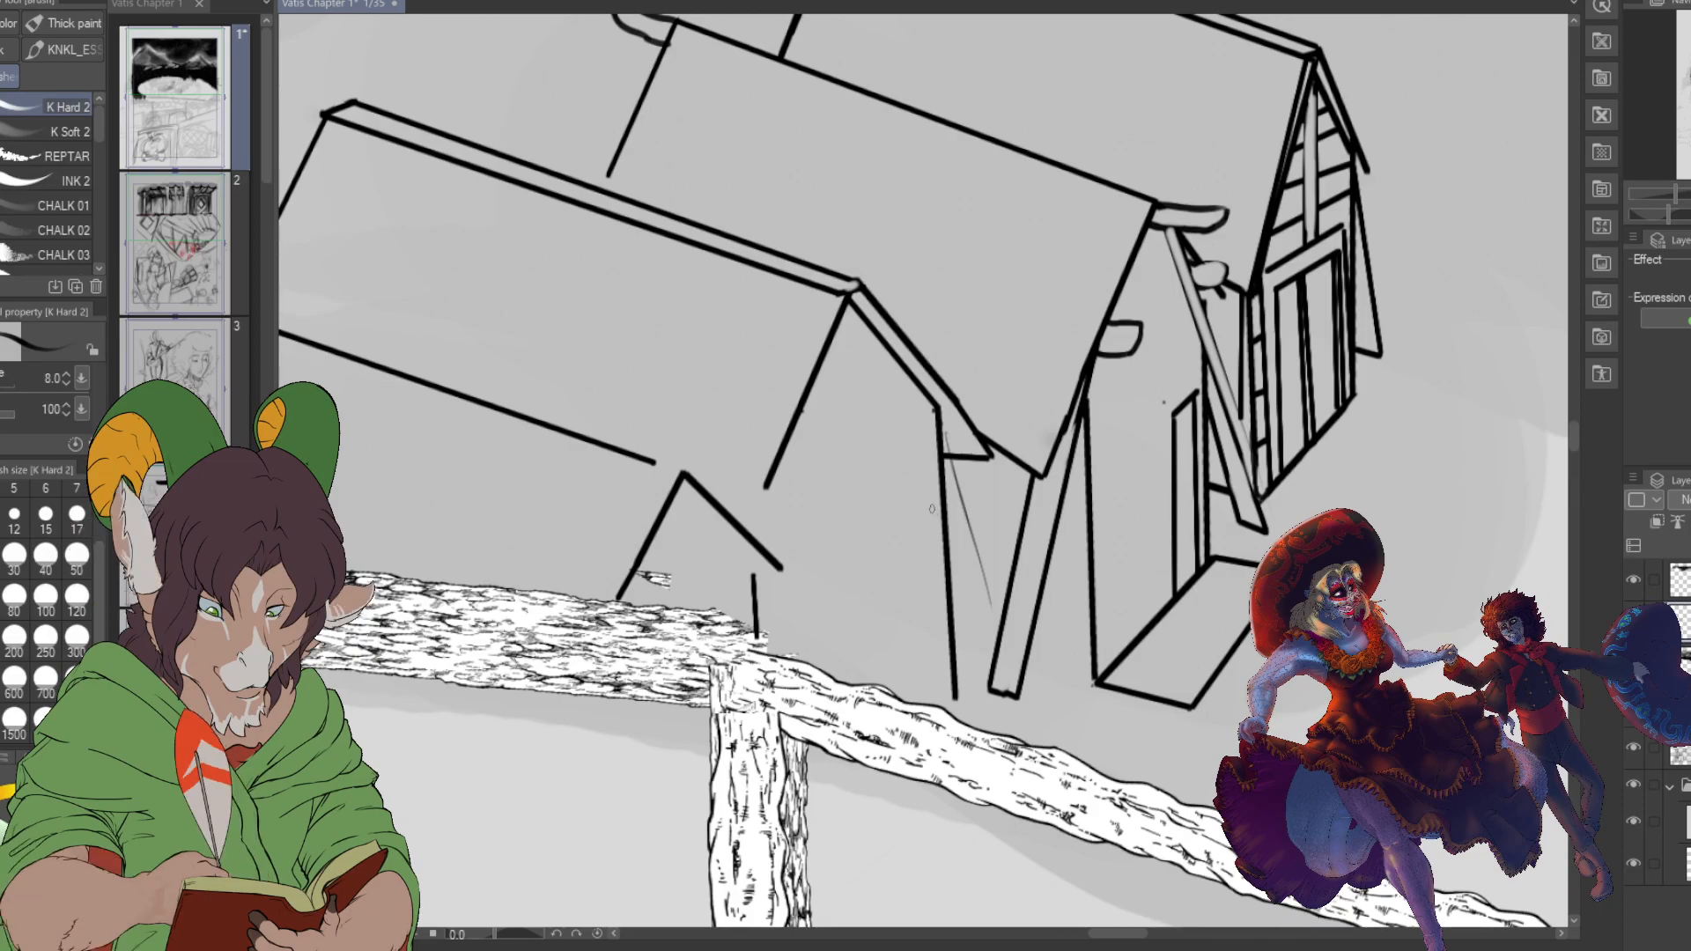
shift+click(942, 517)
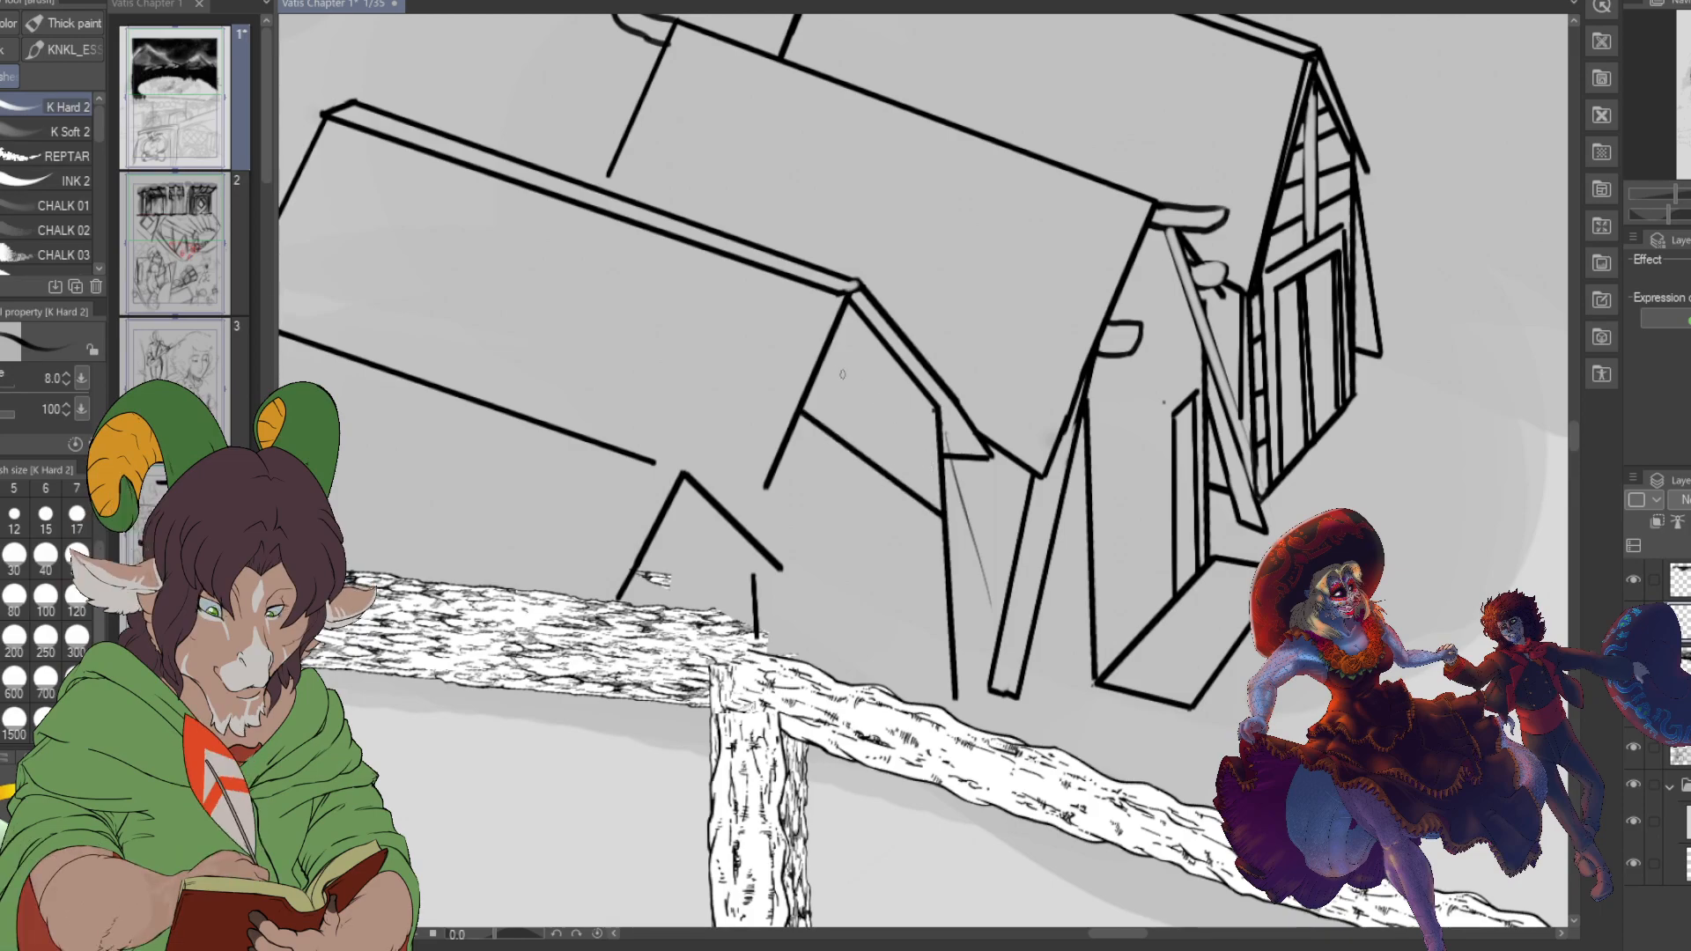
shift+click(814, 380)
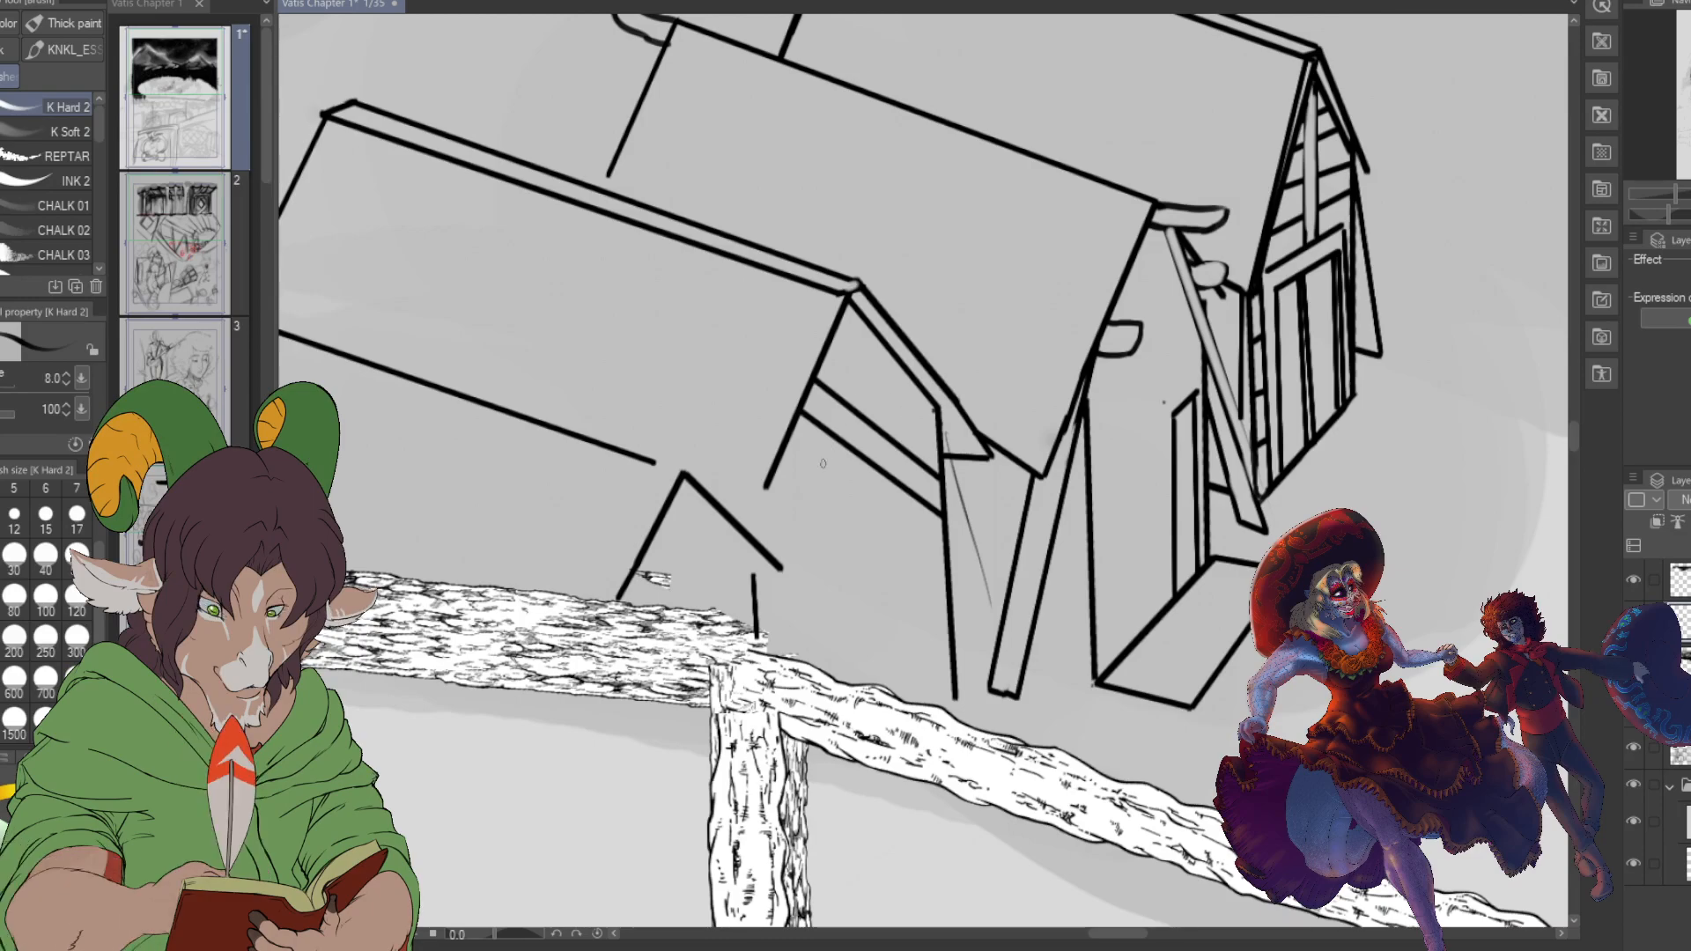
- Draw a two-line diagonal beam through the same gable and a slanted post edge, erasing the diagonal where it crosses the crossbeam
drag(768, 531, 892, 354)
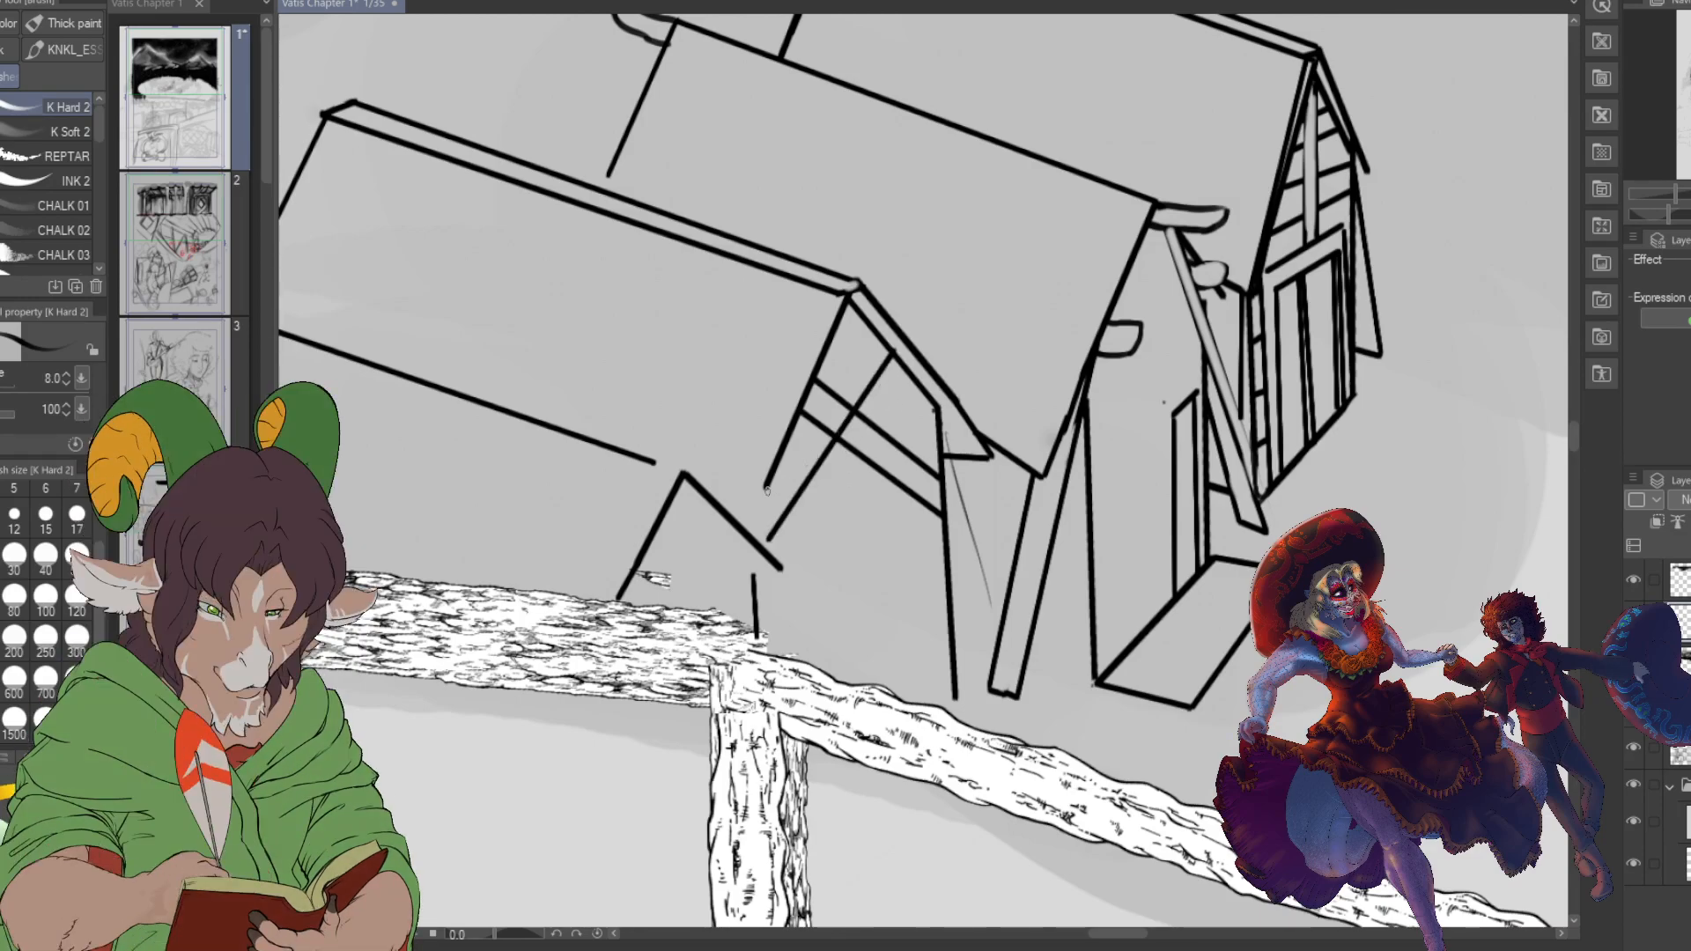
drag(758, 502, 872, 326)
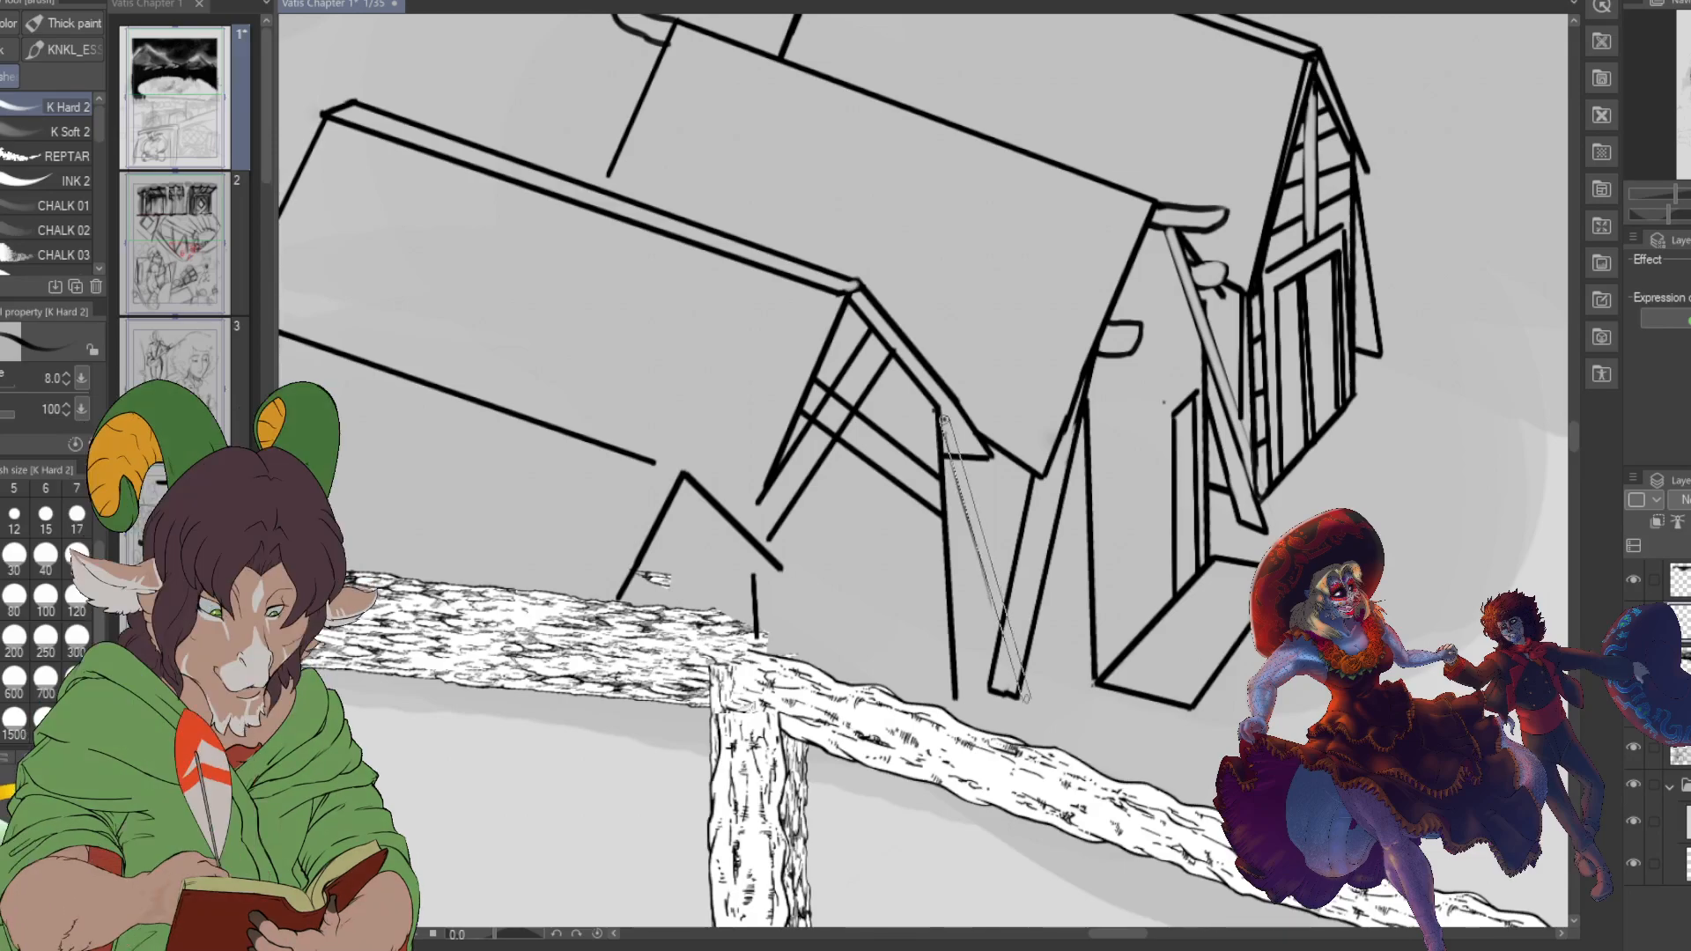
shift+click(1024, 727)
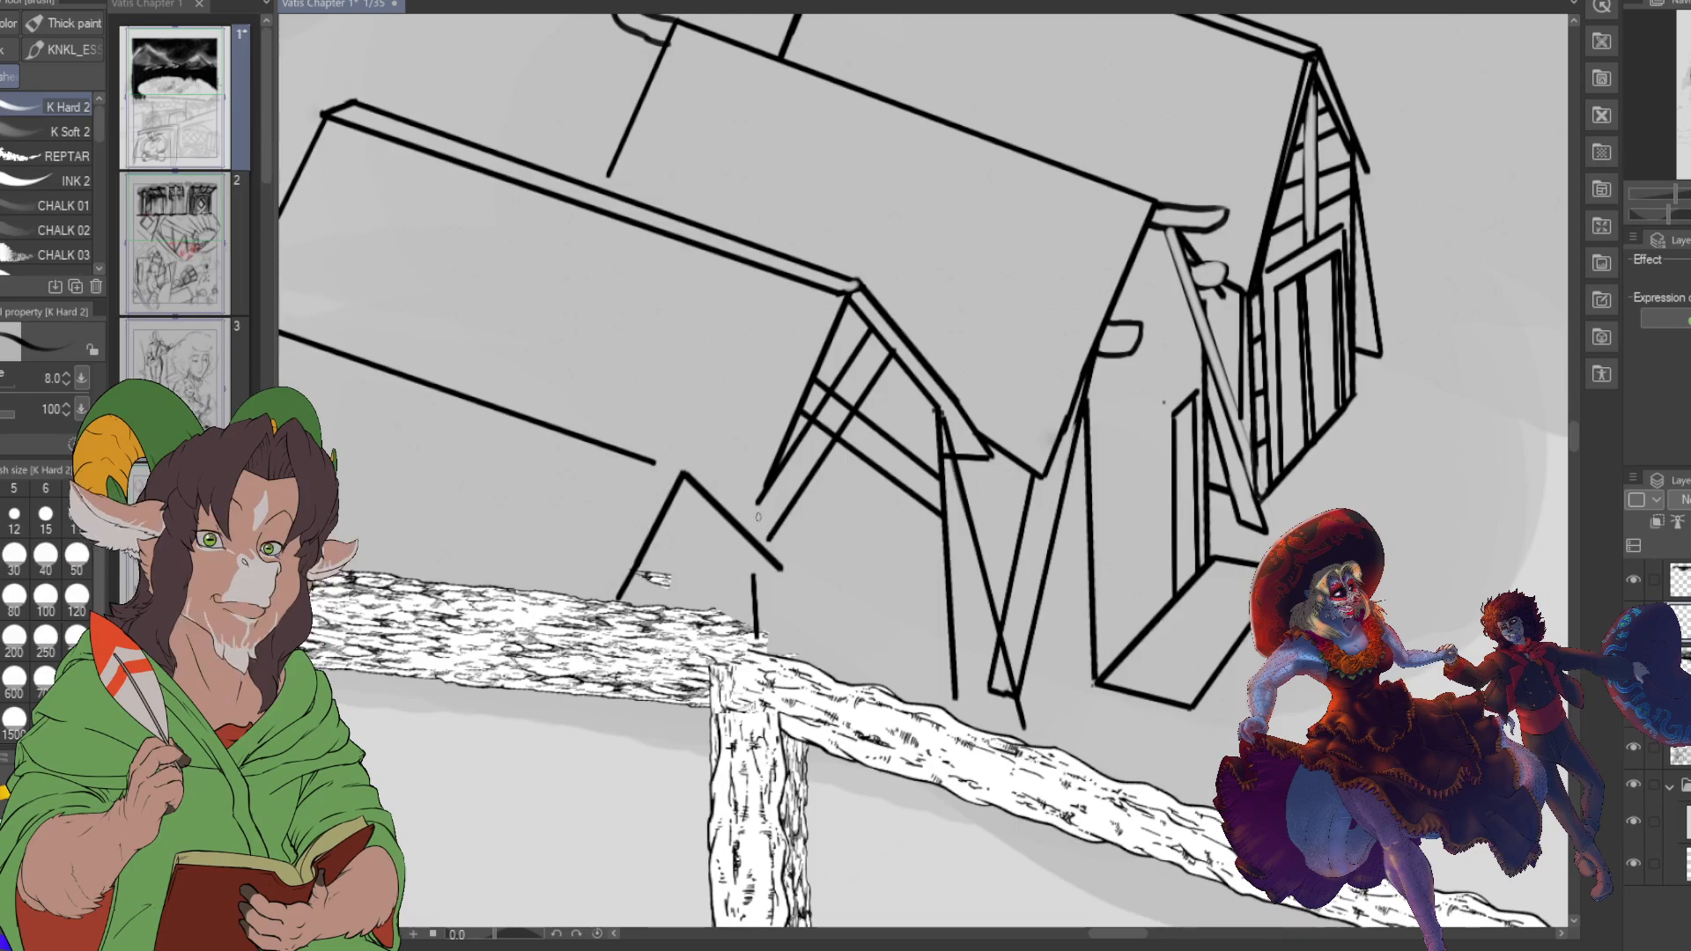
key(ctrl+z)
drag(764, 493, 752, 534)
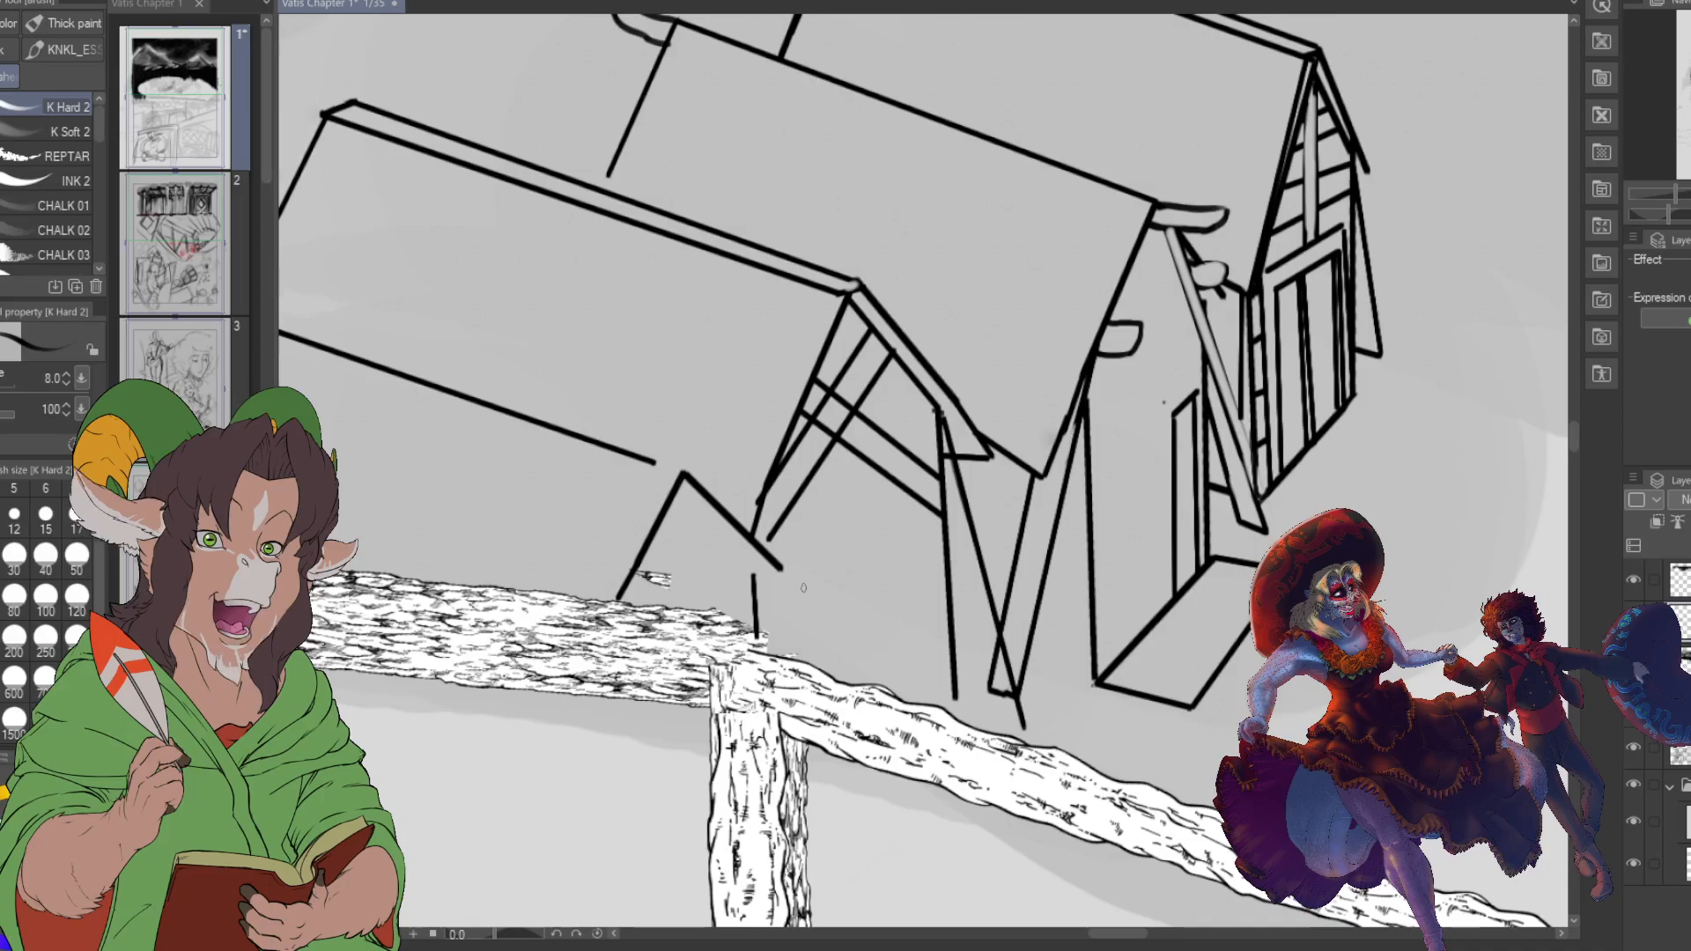
key(e)
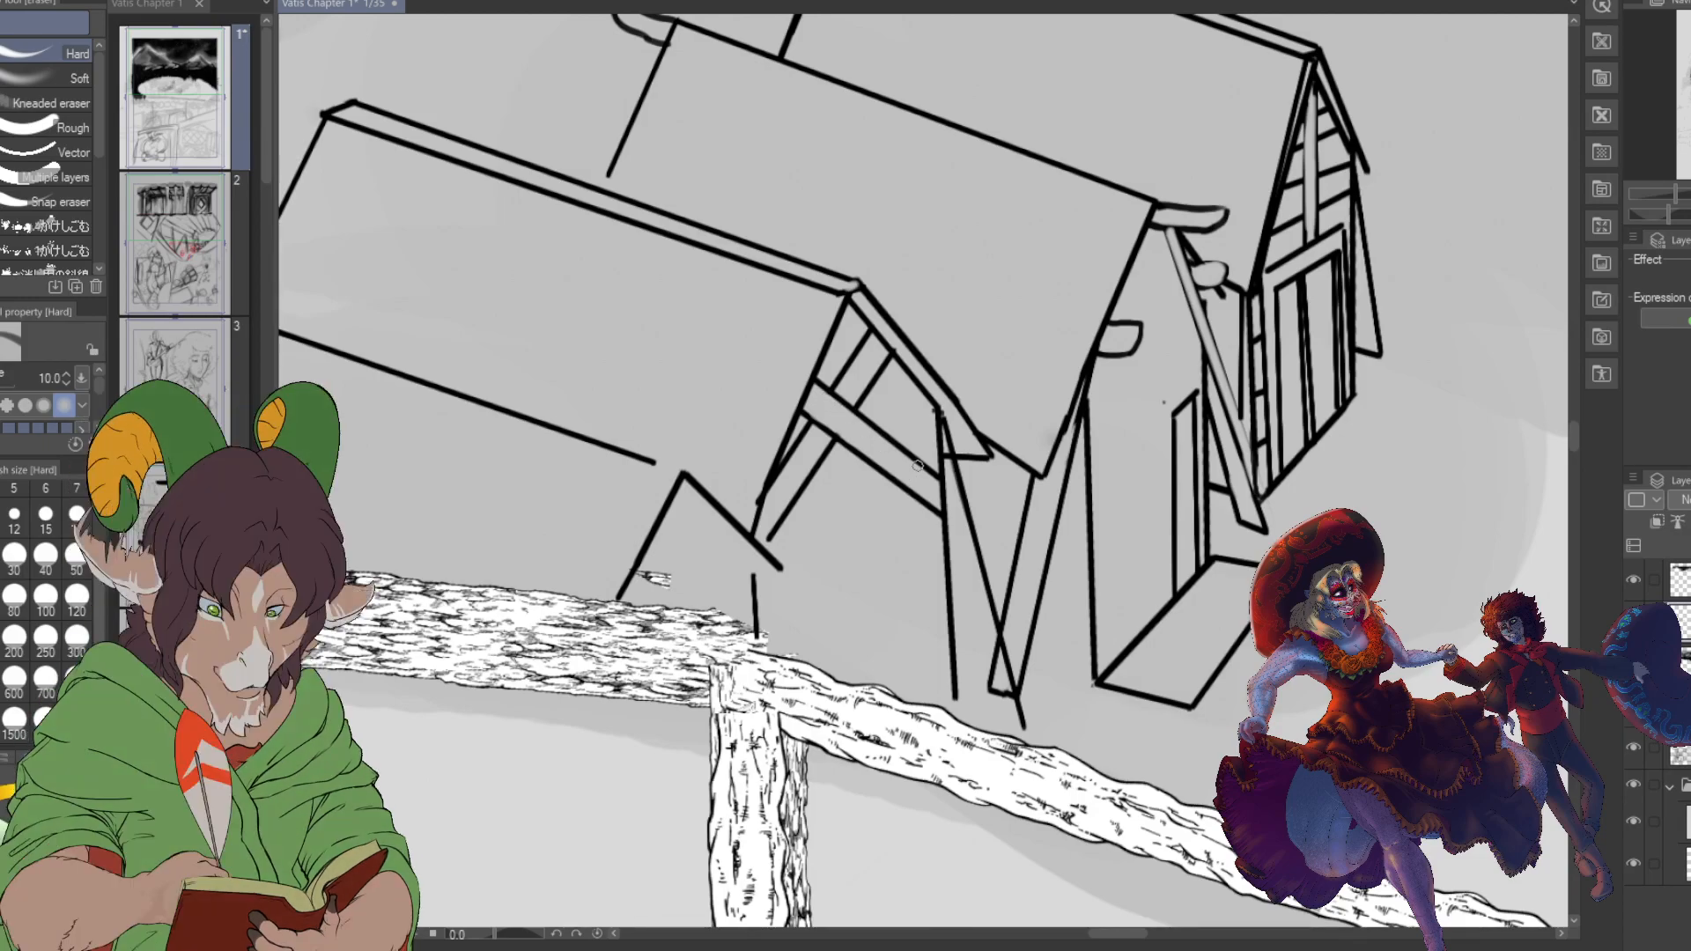
- Draw two more two-line slanted braces in the gable, one descending from each roof slope
key(b)
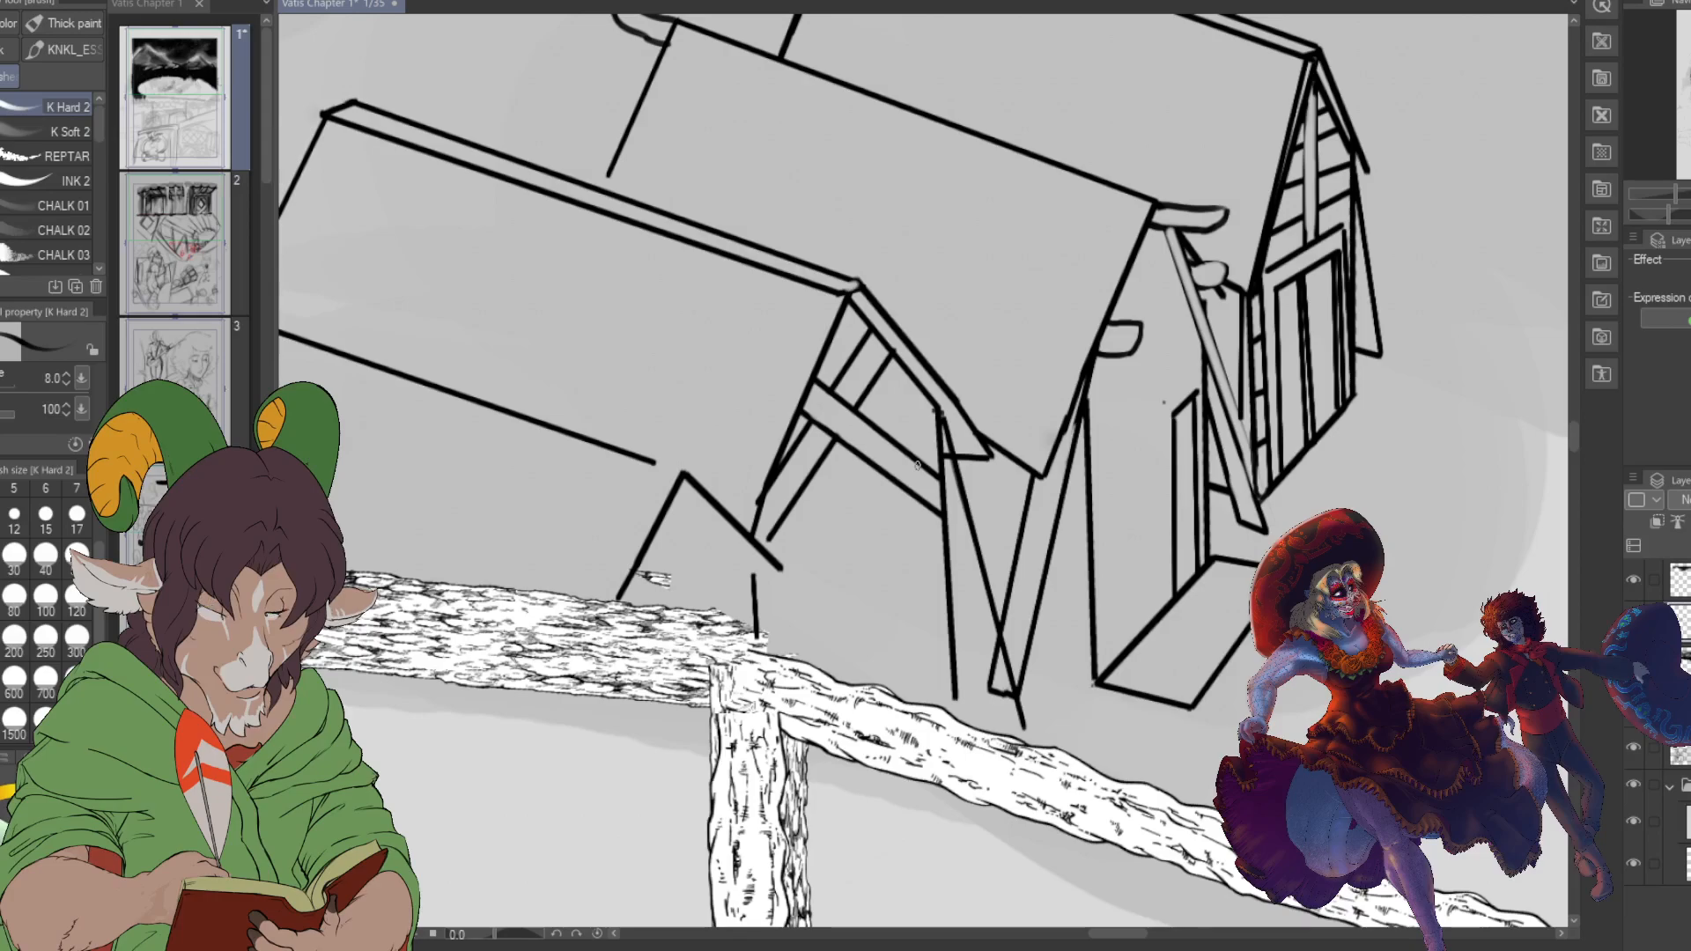
drag(917, 390, 889, 586)
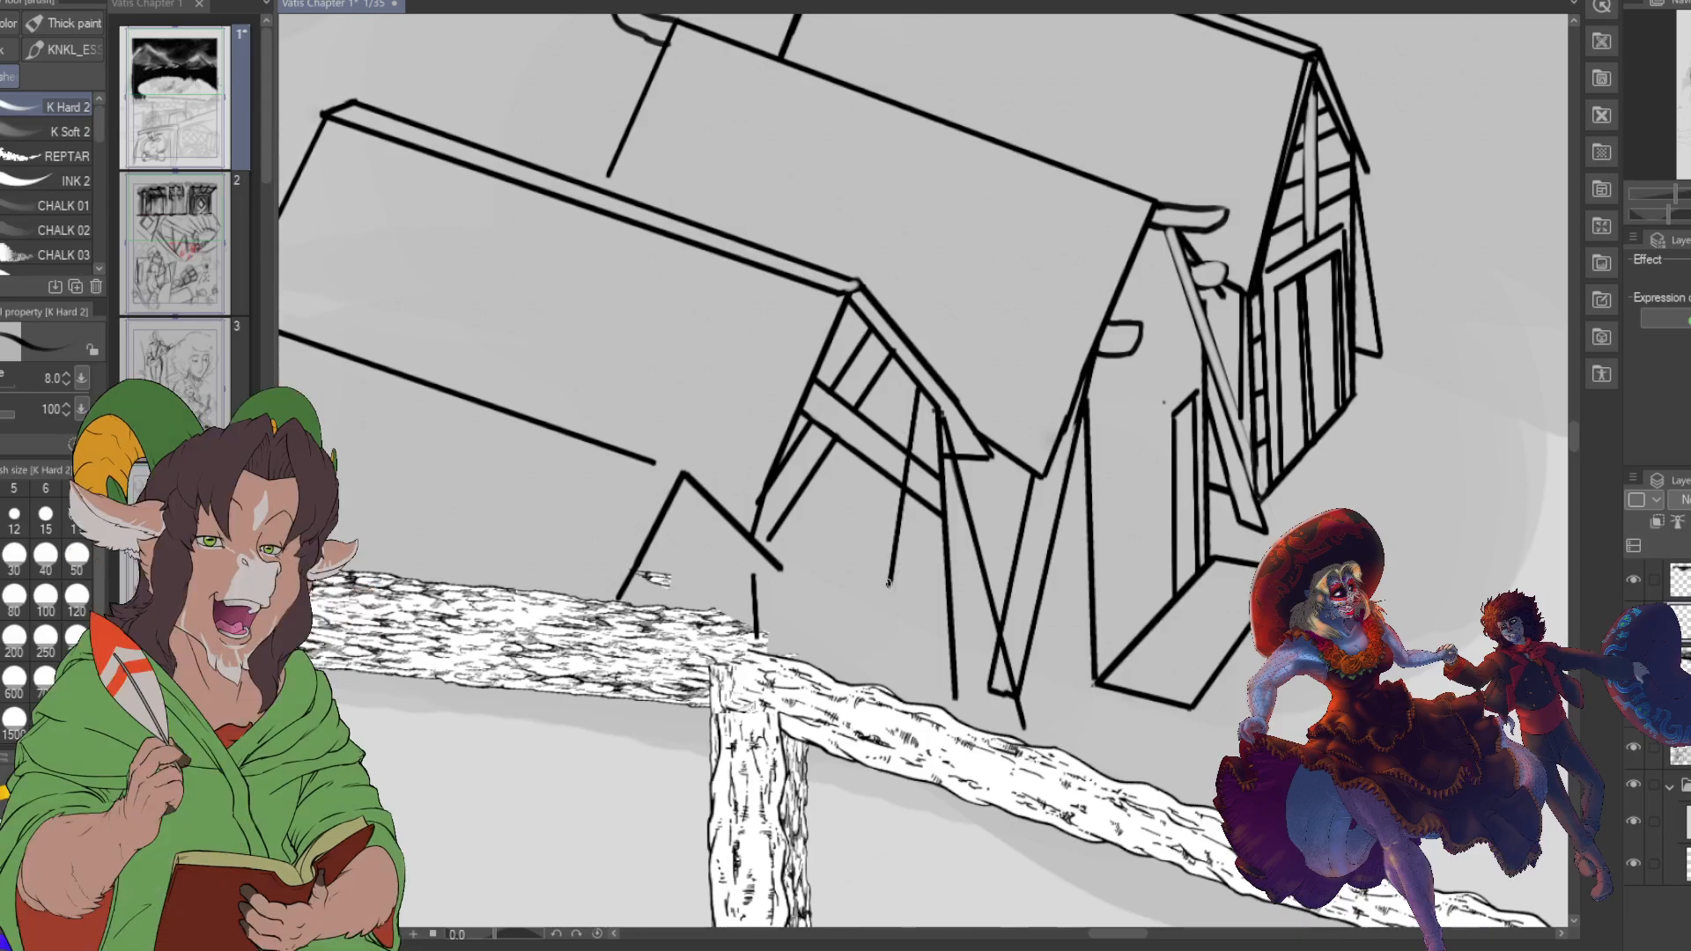
drag(937, 412, 905, 593)
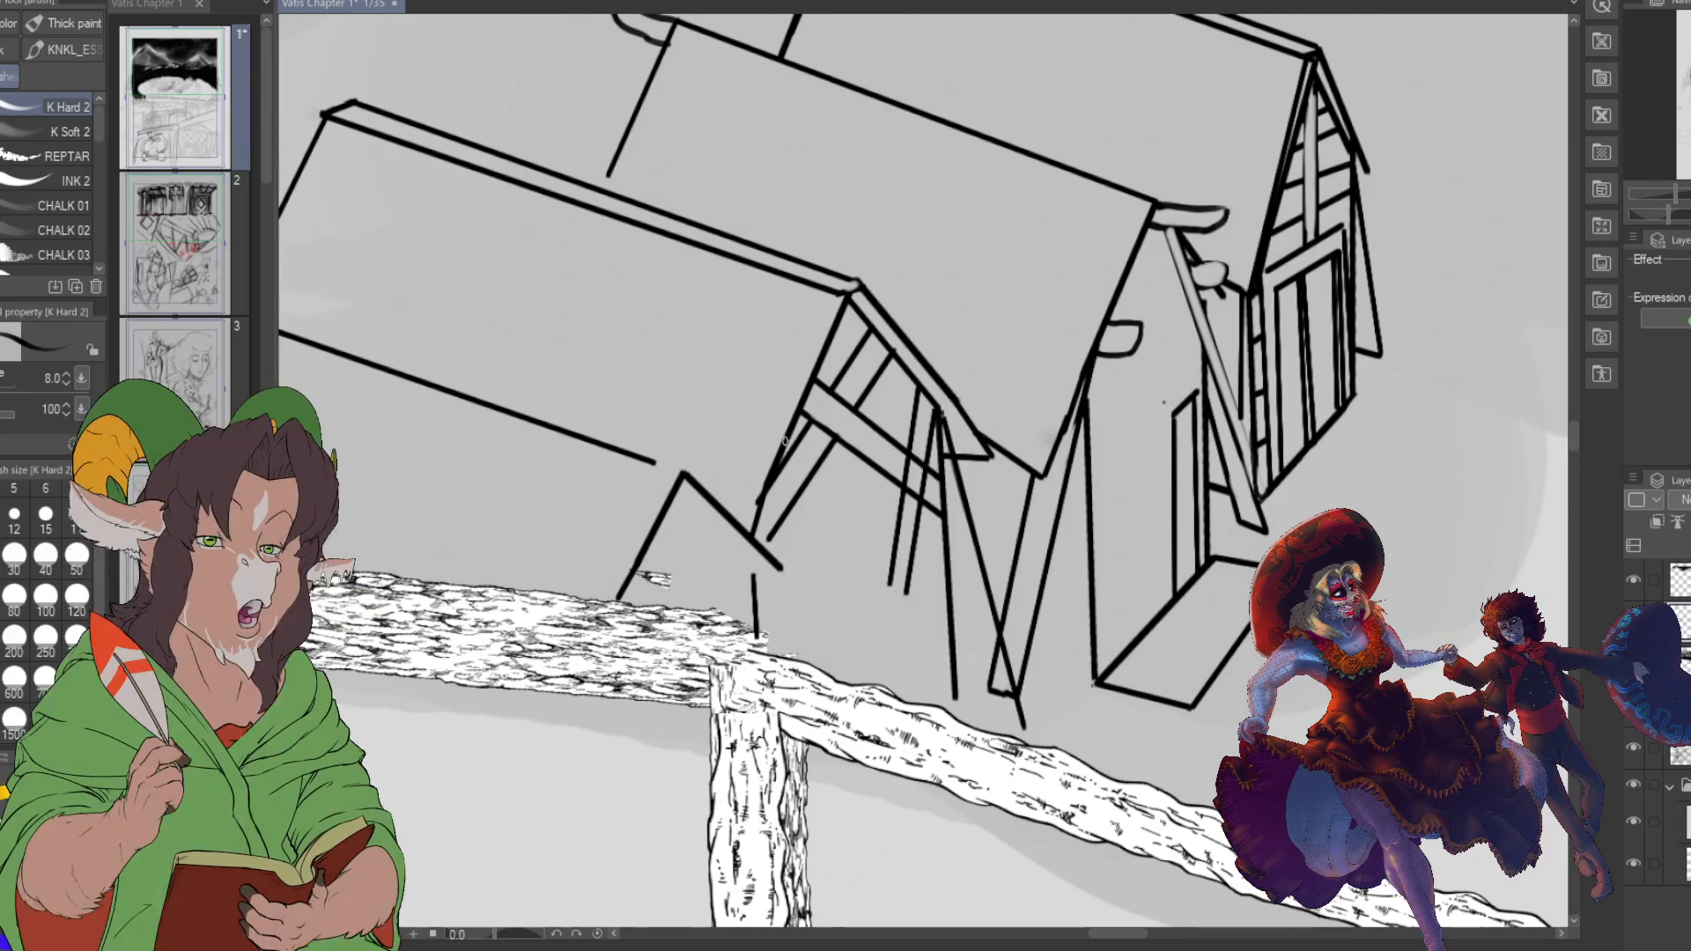
drag(797, 431, 853, 607)
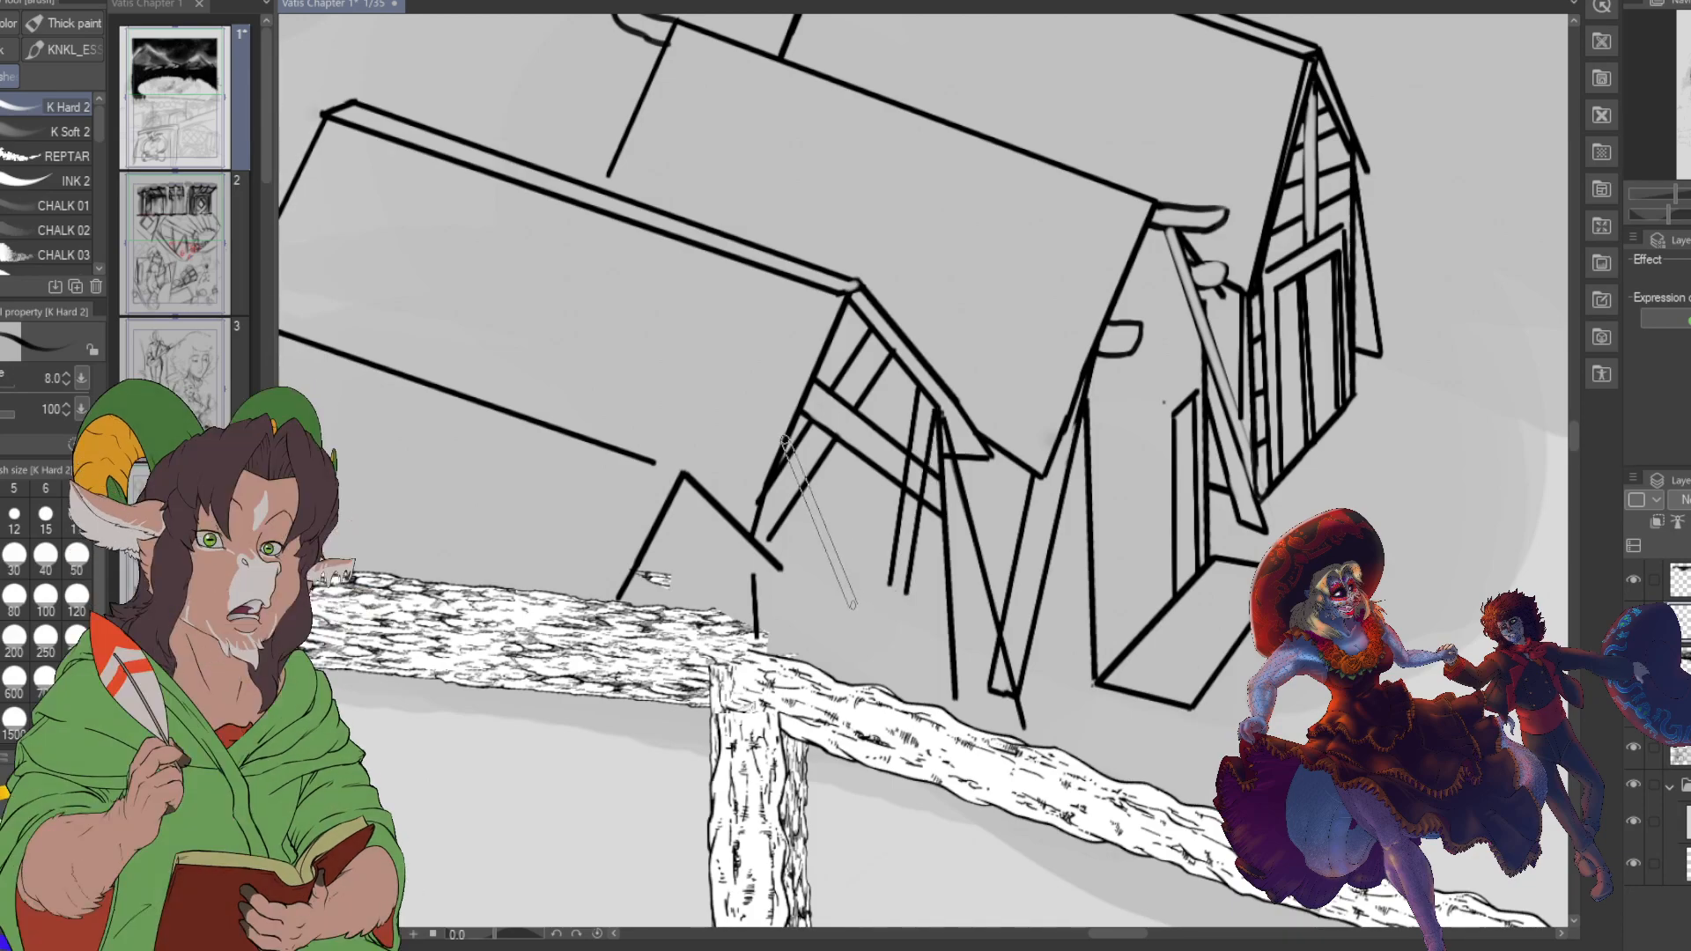
drag(765, 489, 839, 621)
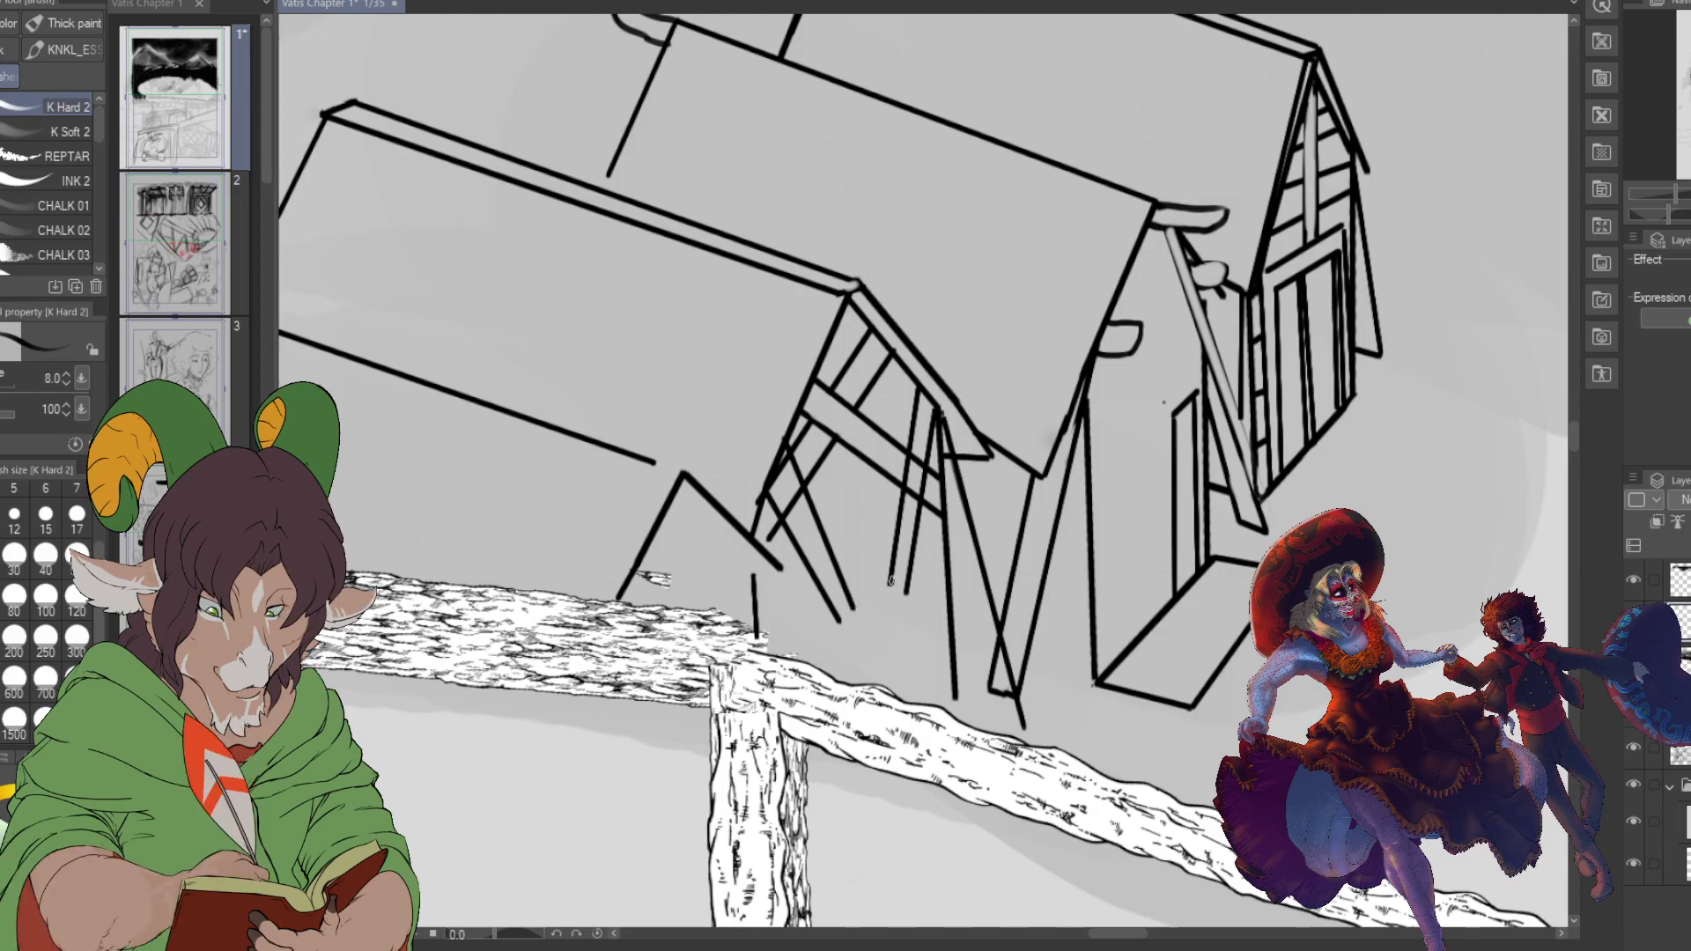
- Join the lower ends of the two braces and draw the upright posts beneath them
drag(852, 608, 891, 588)
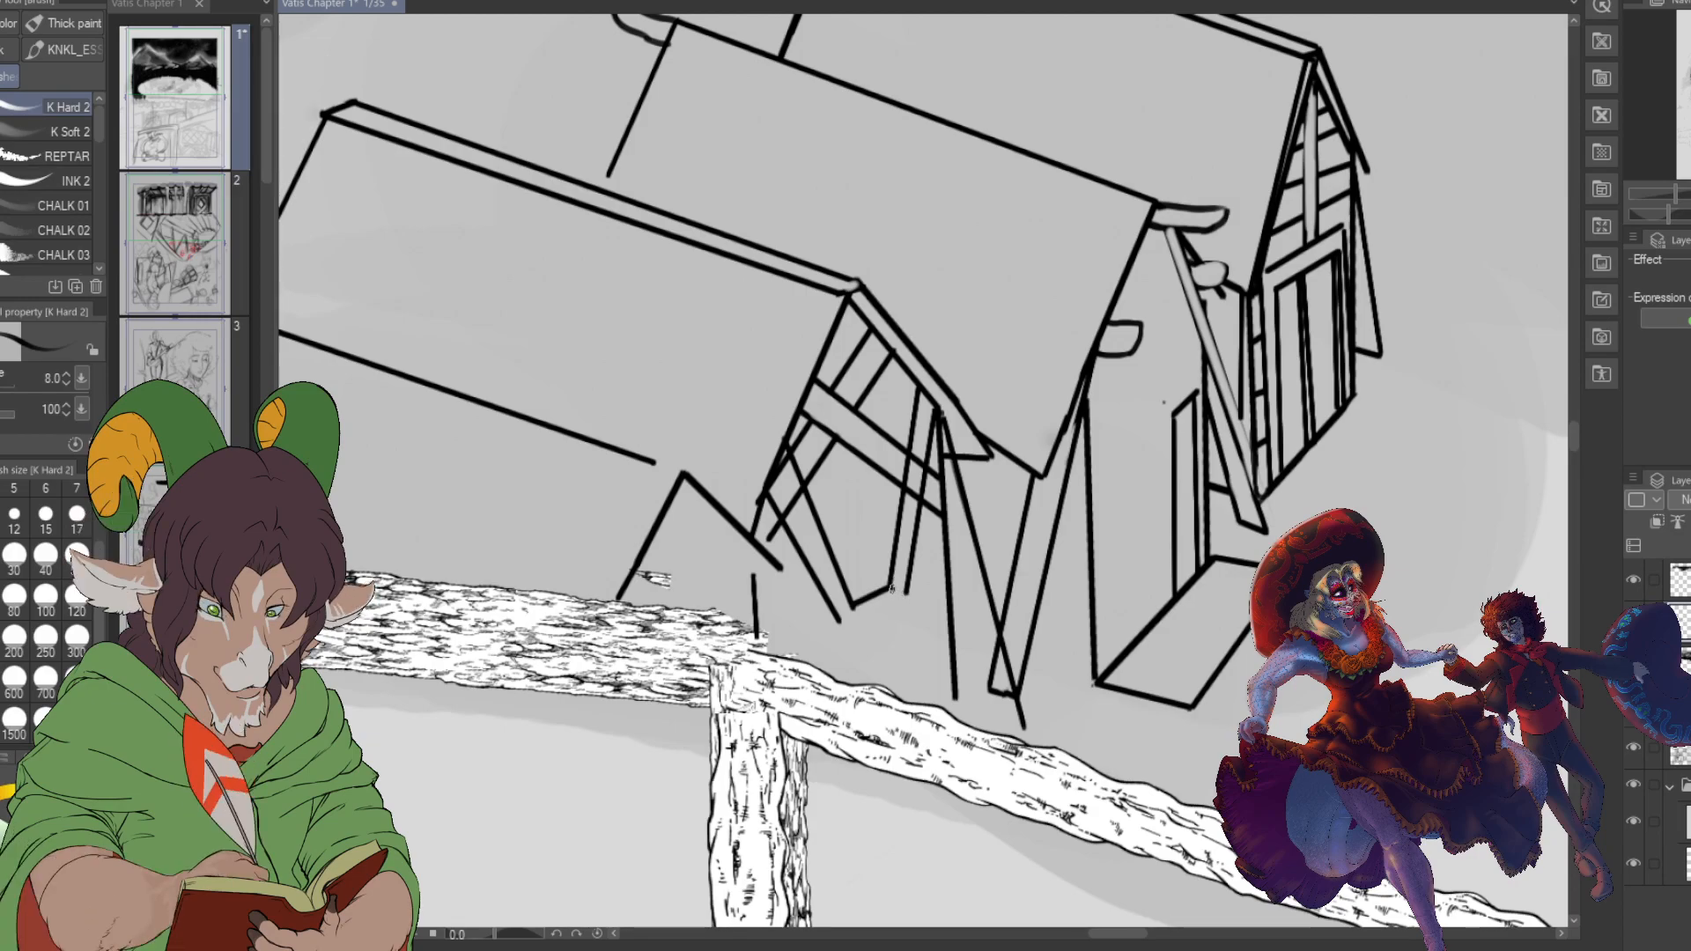
drag(852, 606, 843, 623)
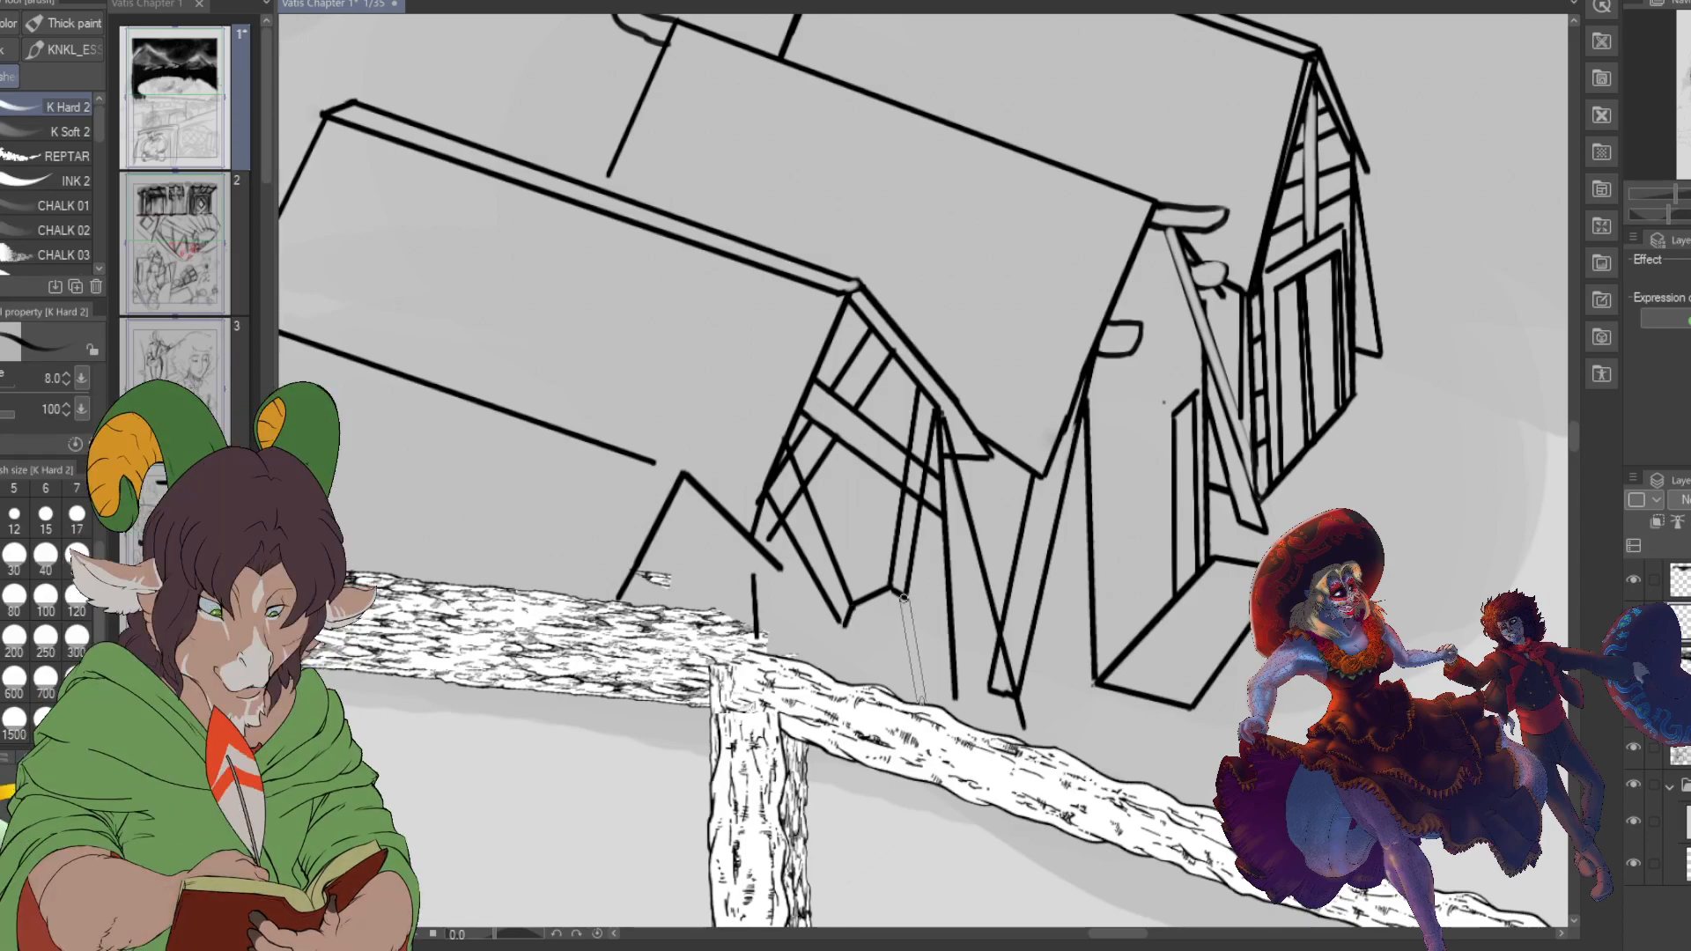
shift+click(918, 701)
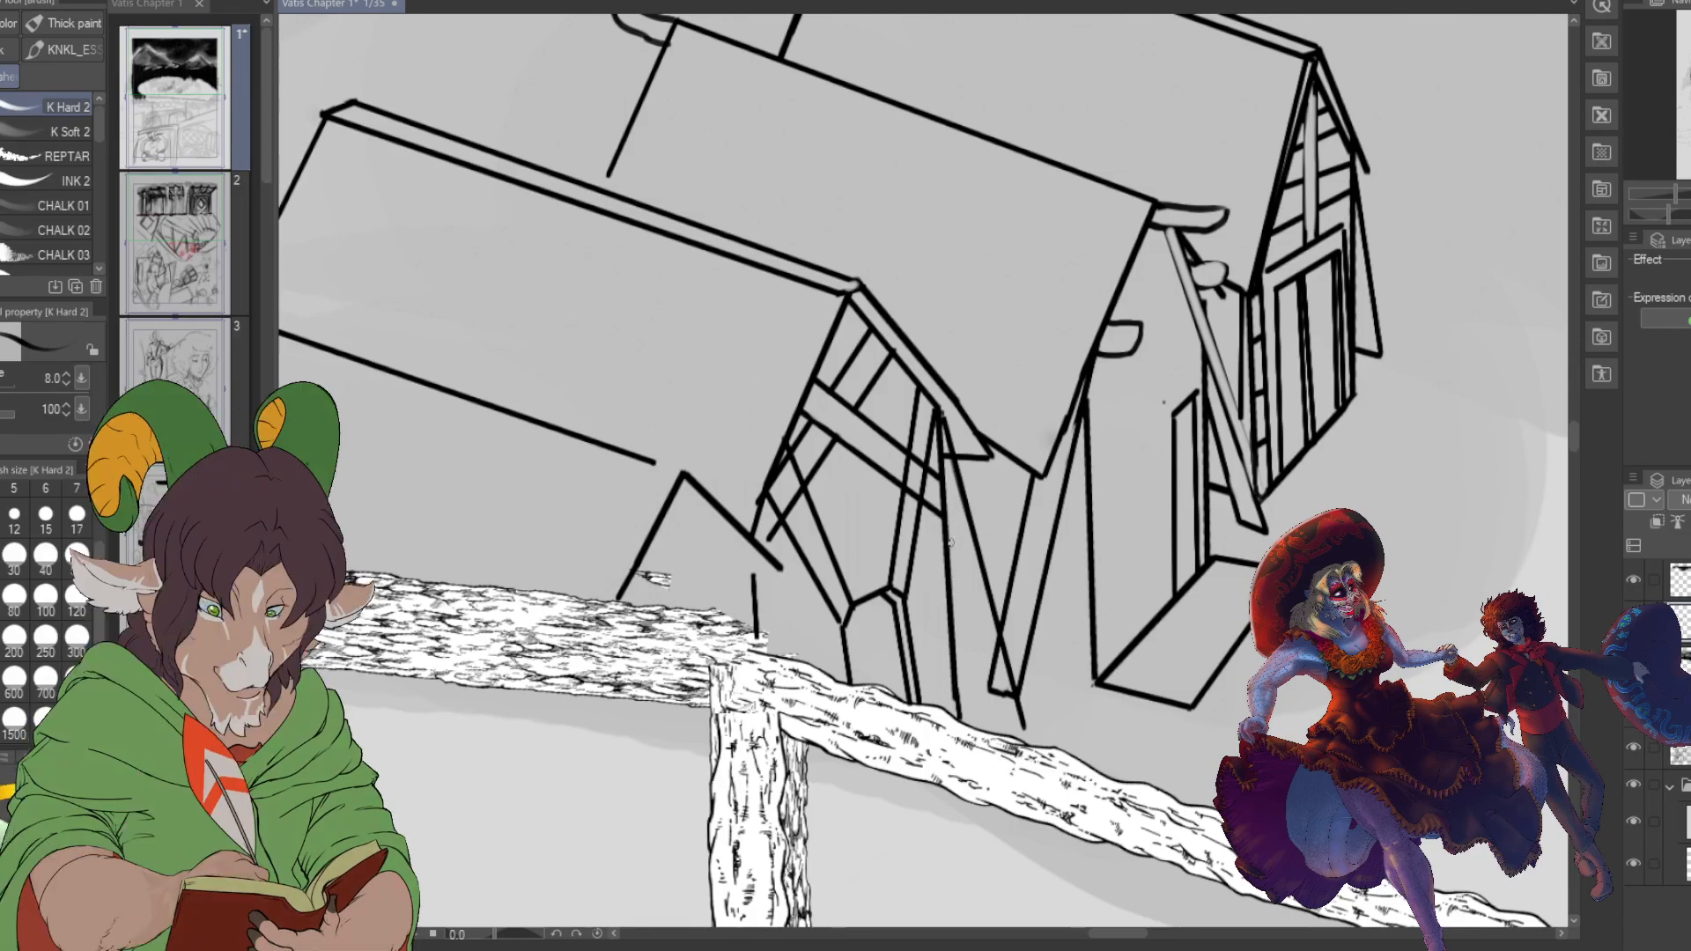
- Draw the inner edge and foot of the slanted corner post and thicken its outer edge
shift+click(993, 720)
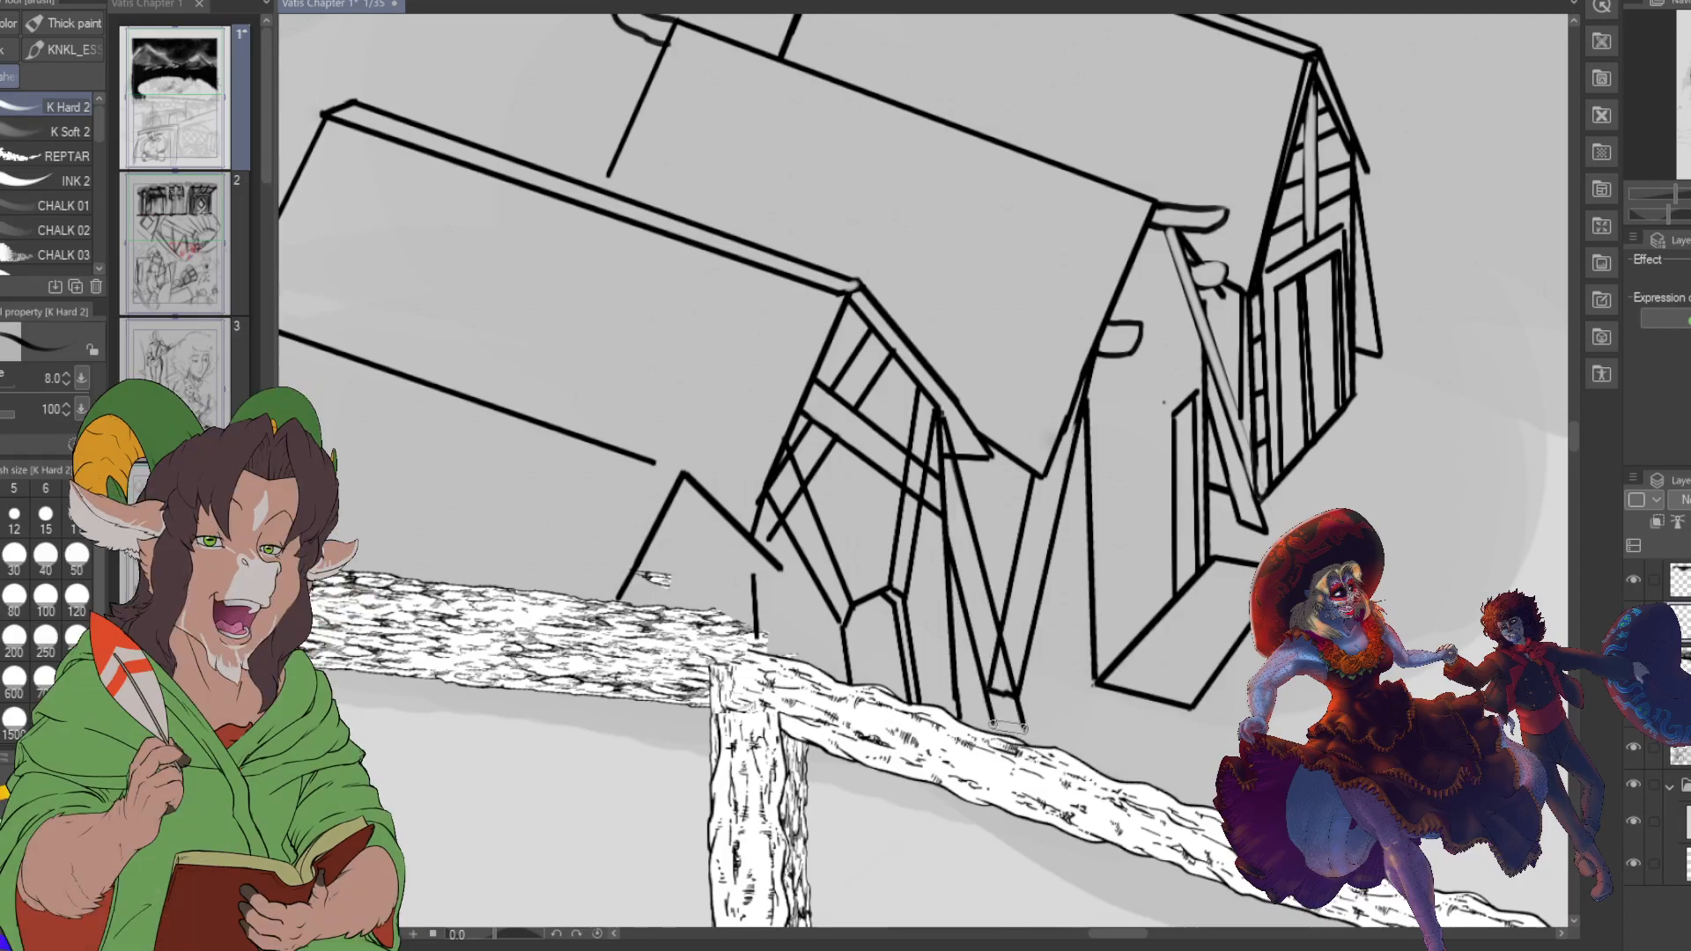
click(946, 418)
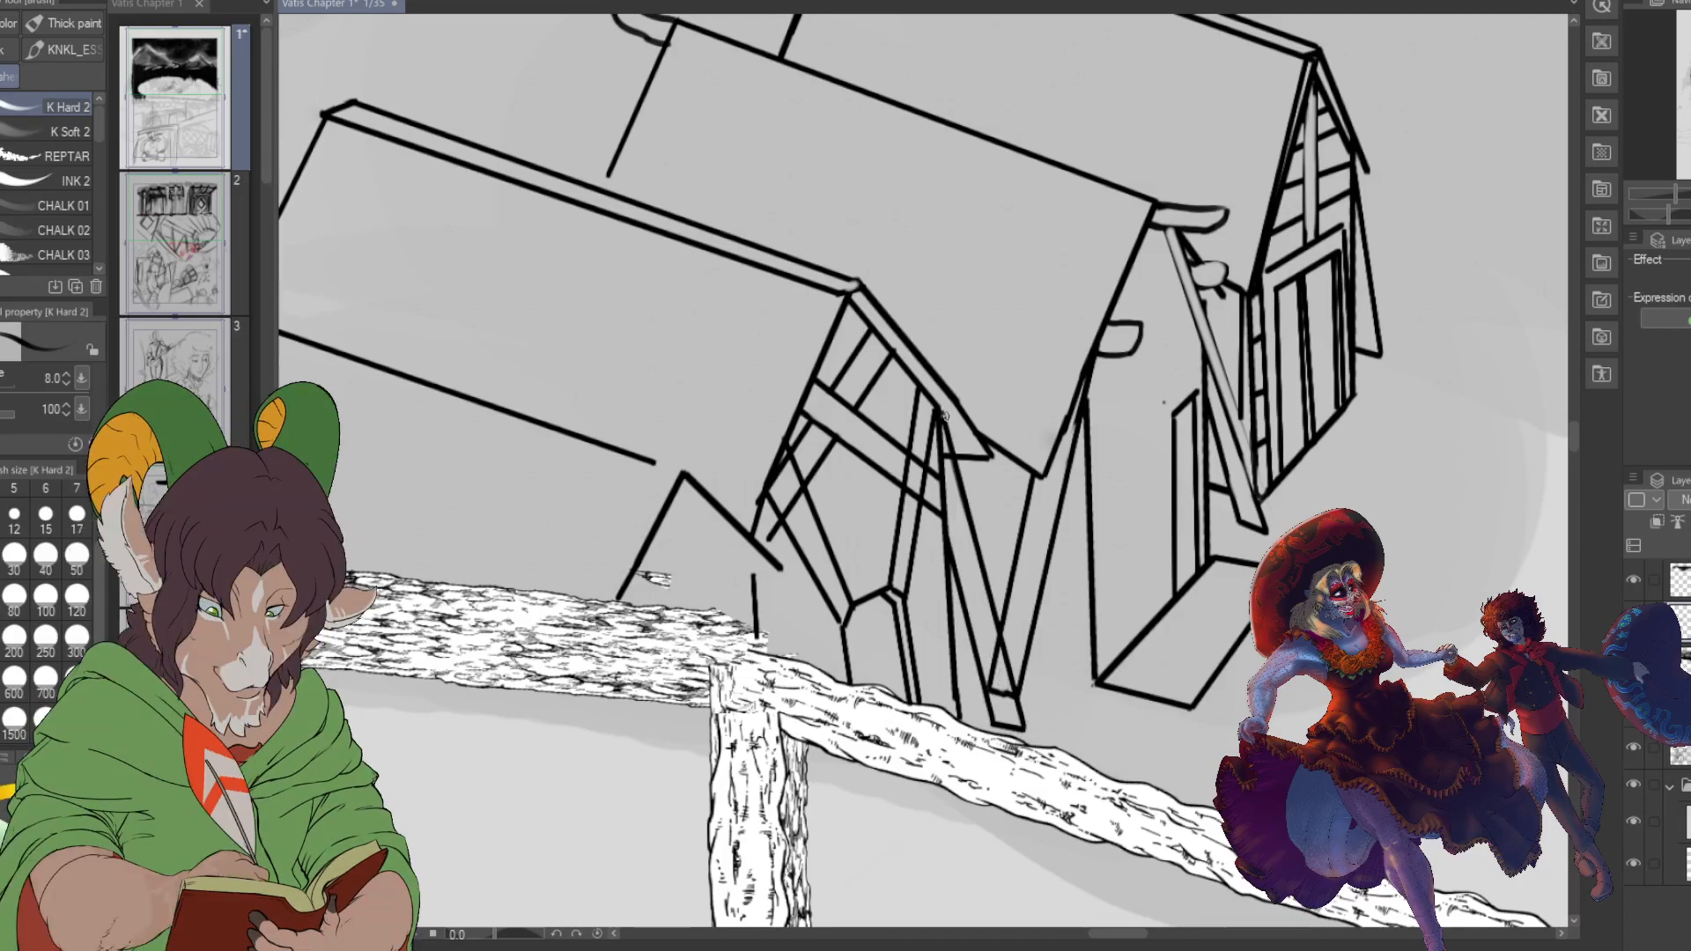
shift+click(1023, 725)
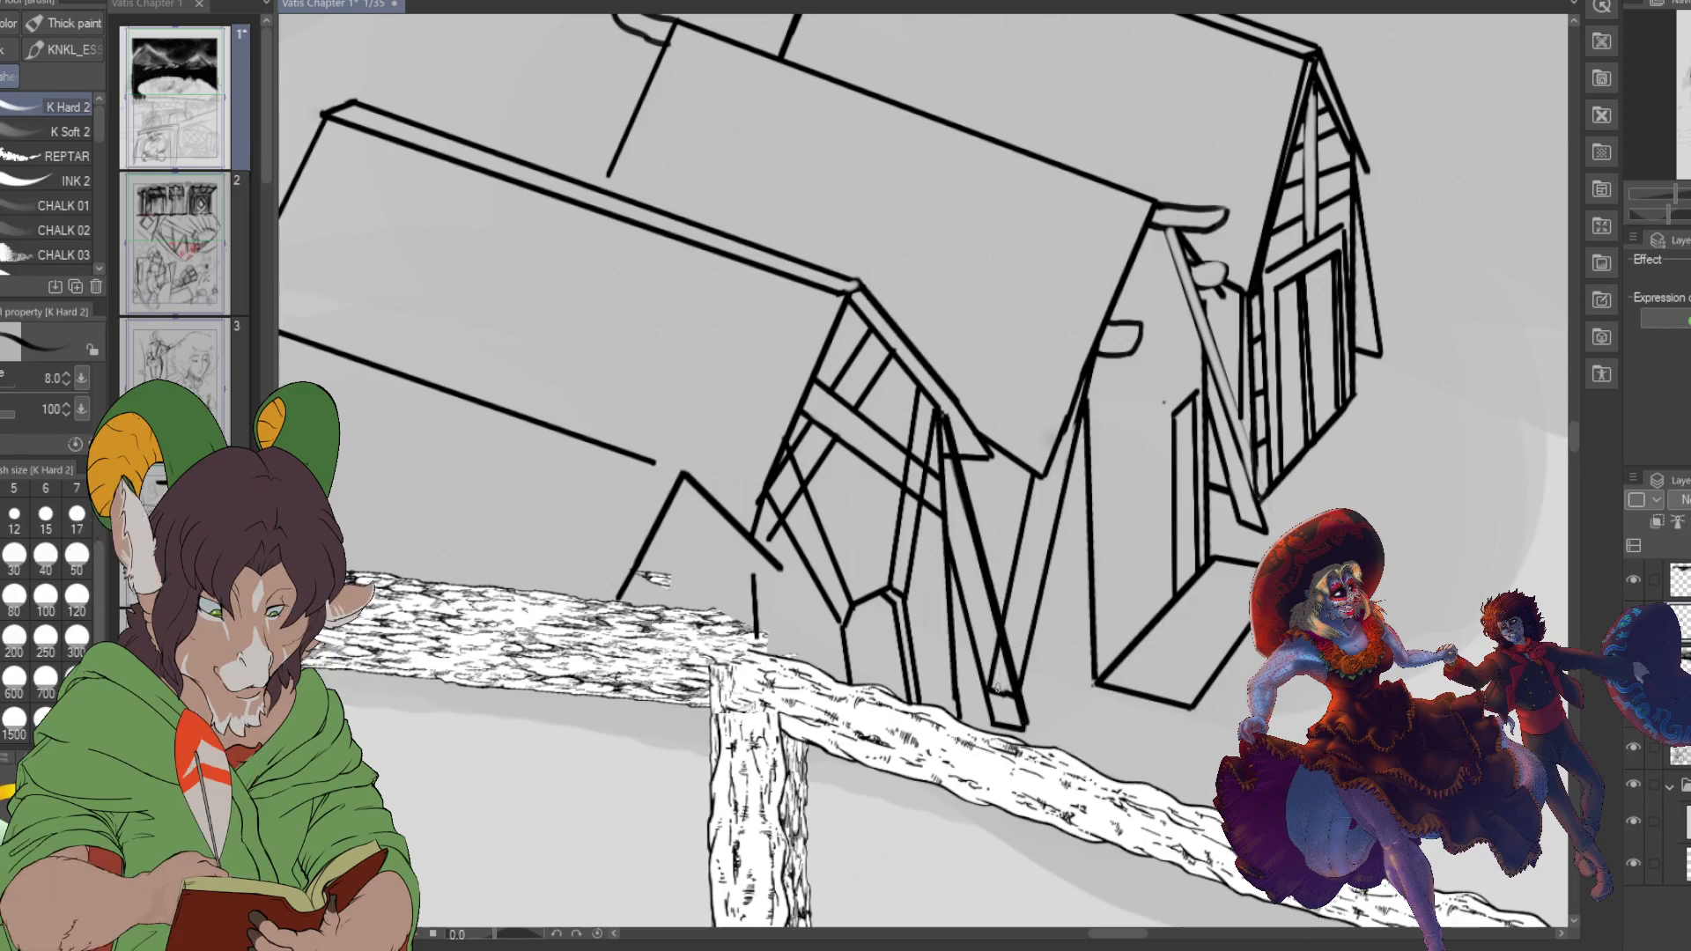
- Draw a second line parallel to the roof ridge of the house with the curled ridge ends
key(e)
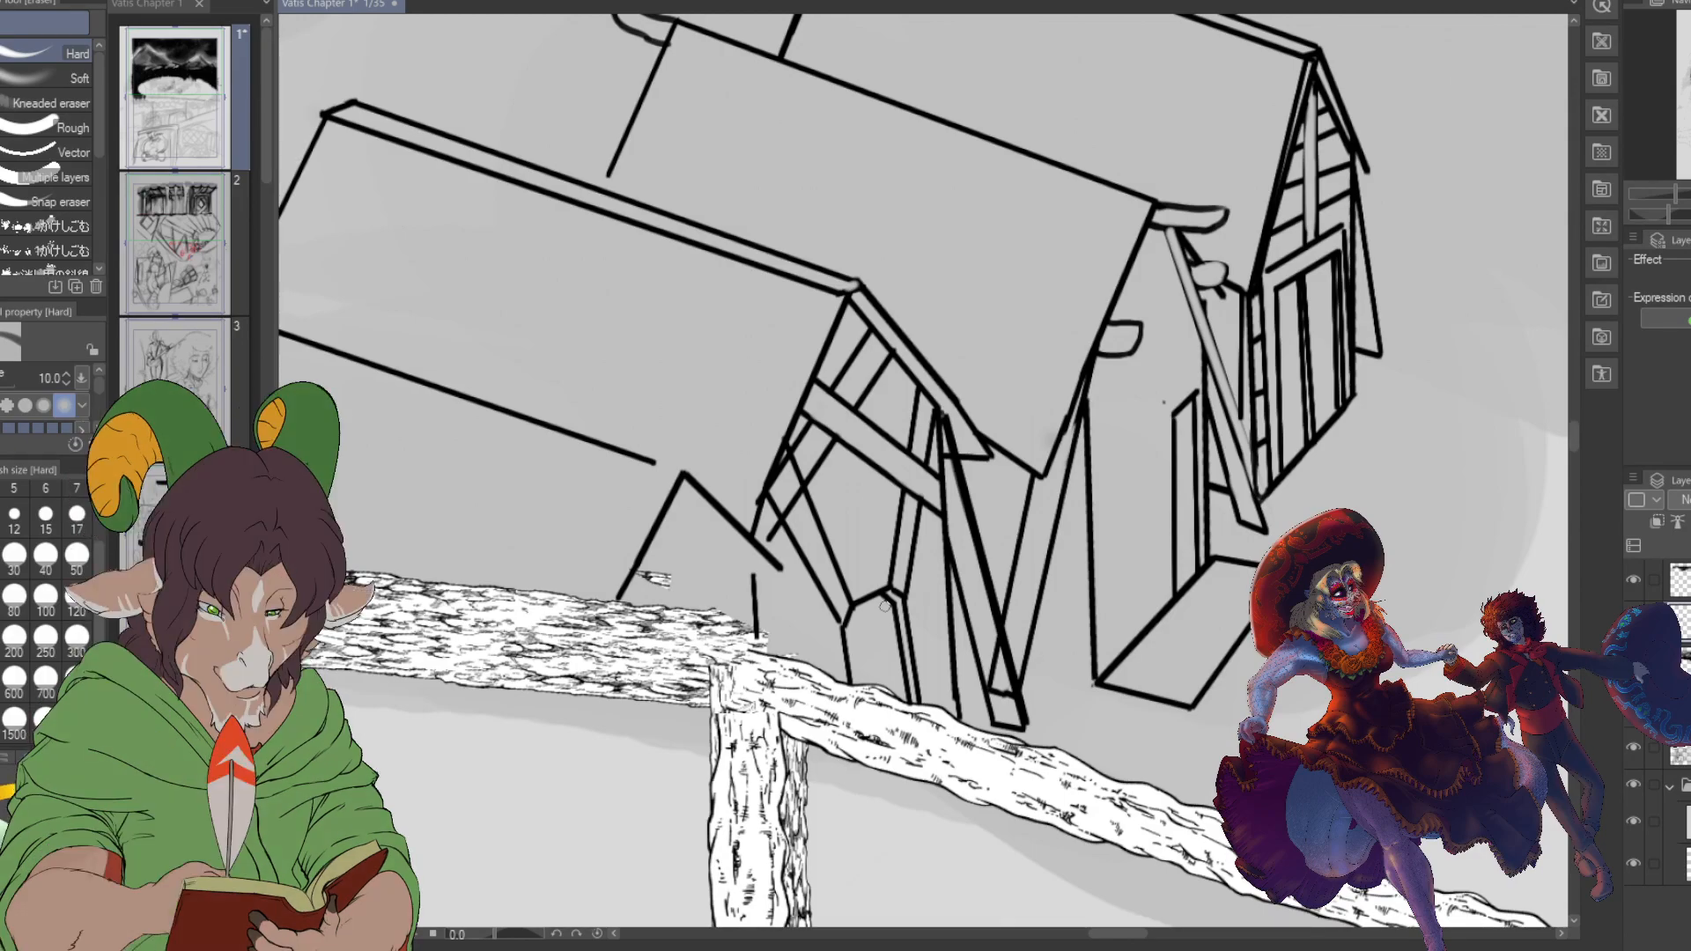
scroll(884, 606, down, 6)
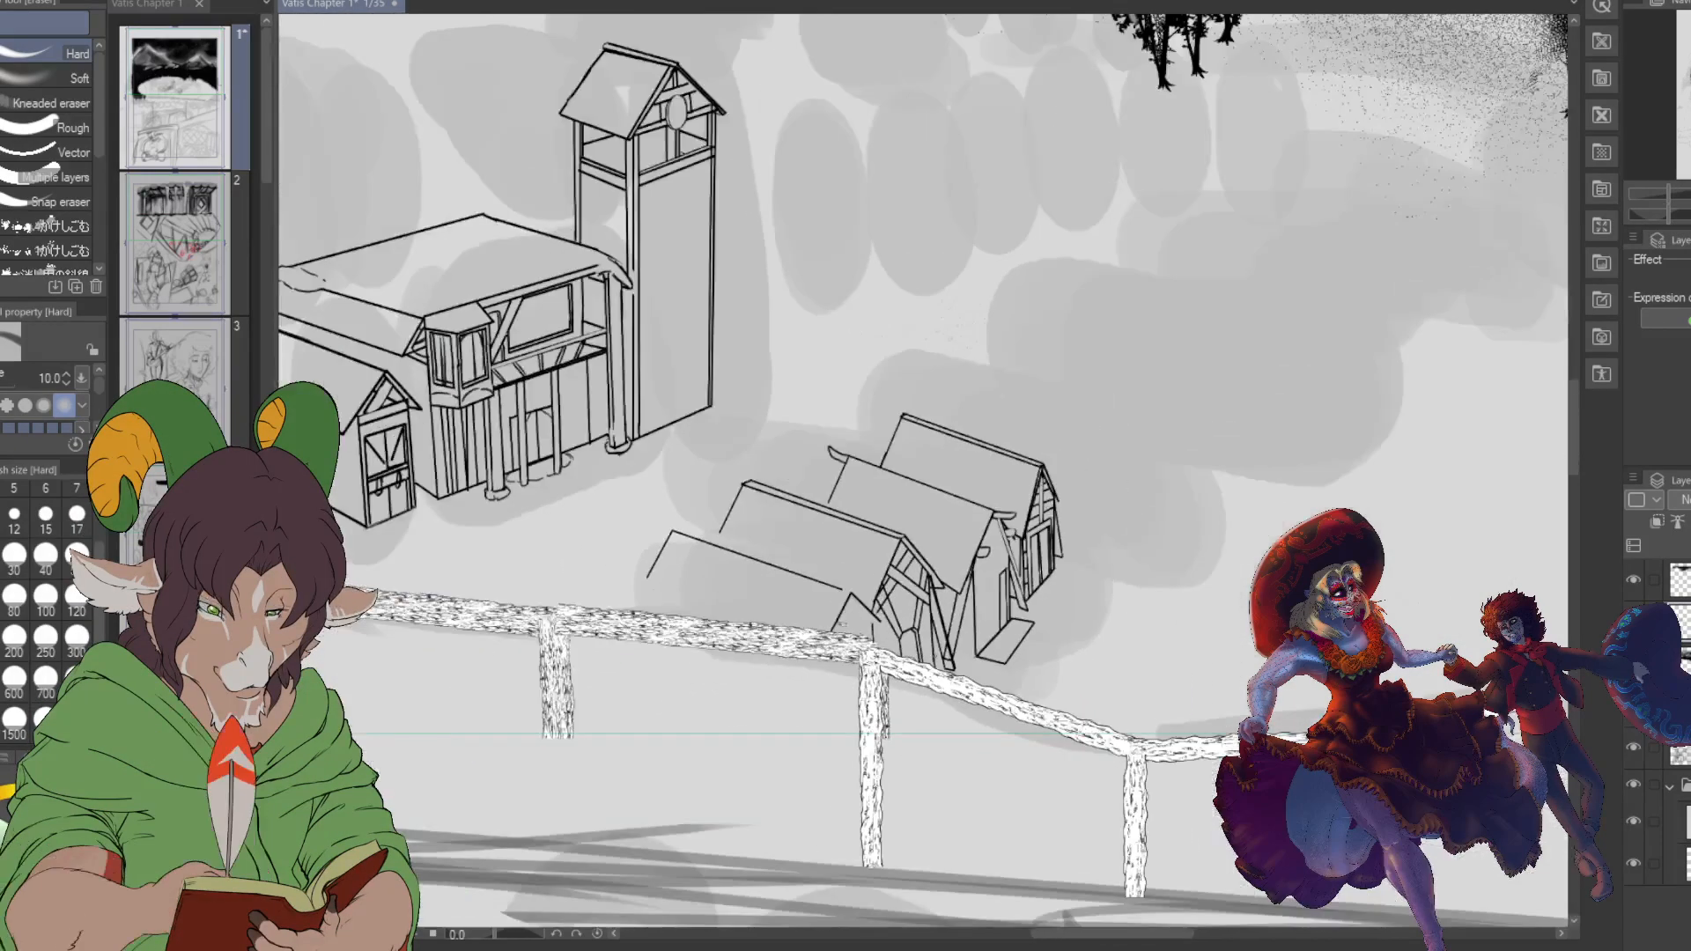
scroll(955, 642, up, 5)
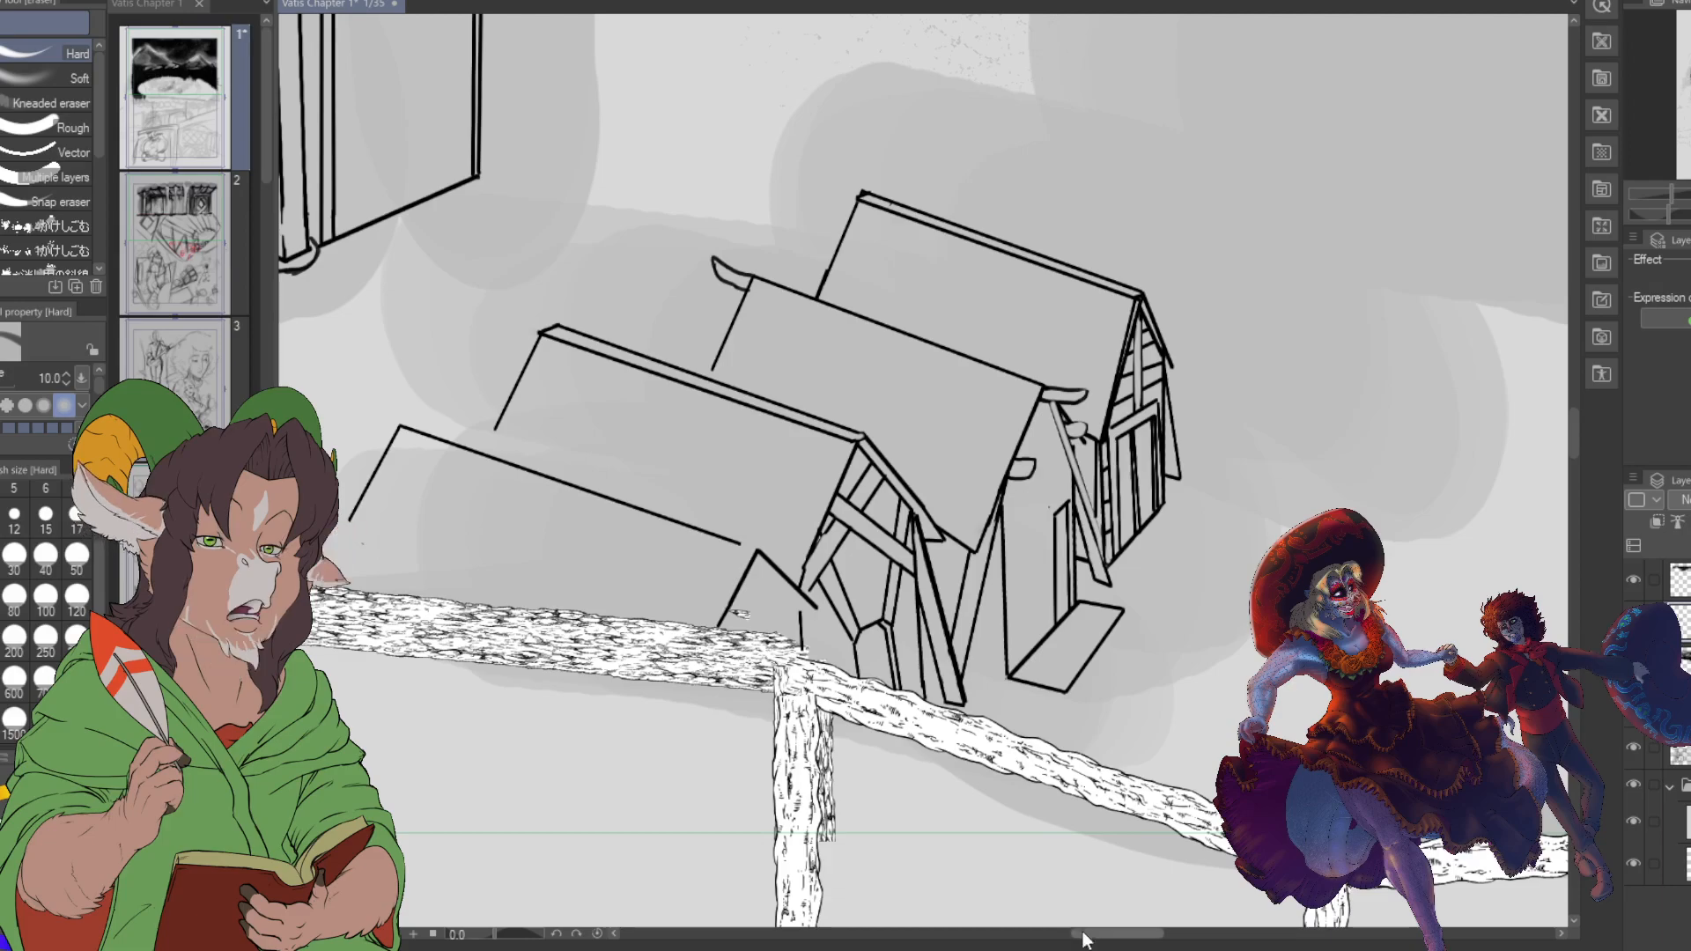
drag(1089, 934, 1072, 935)
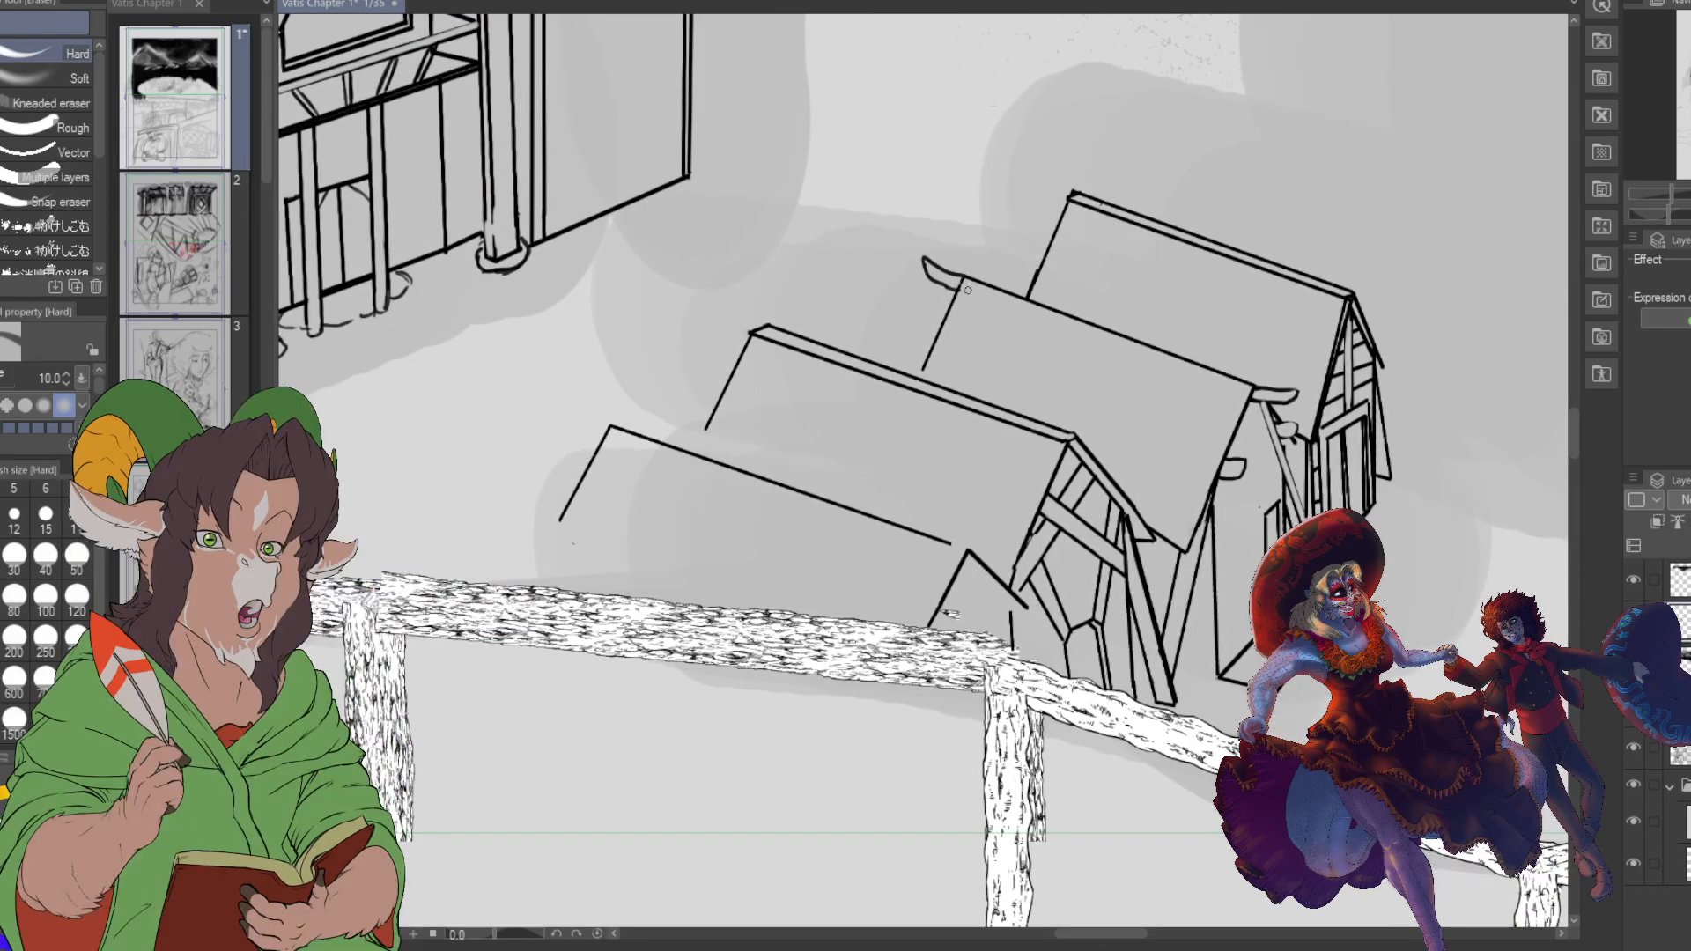
drag(958, 282, 1230, 402)
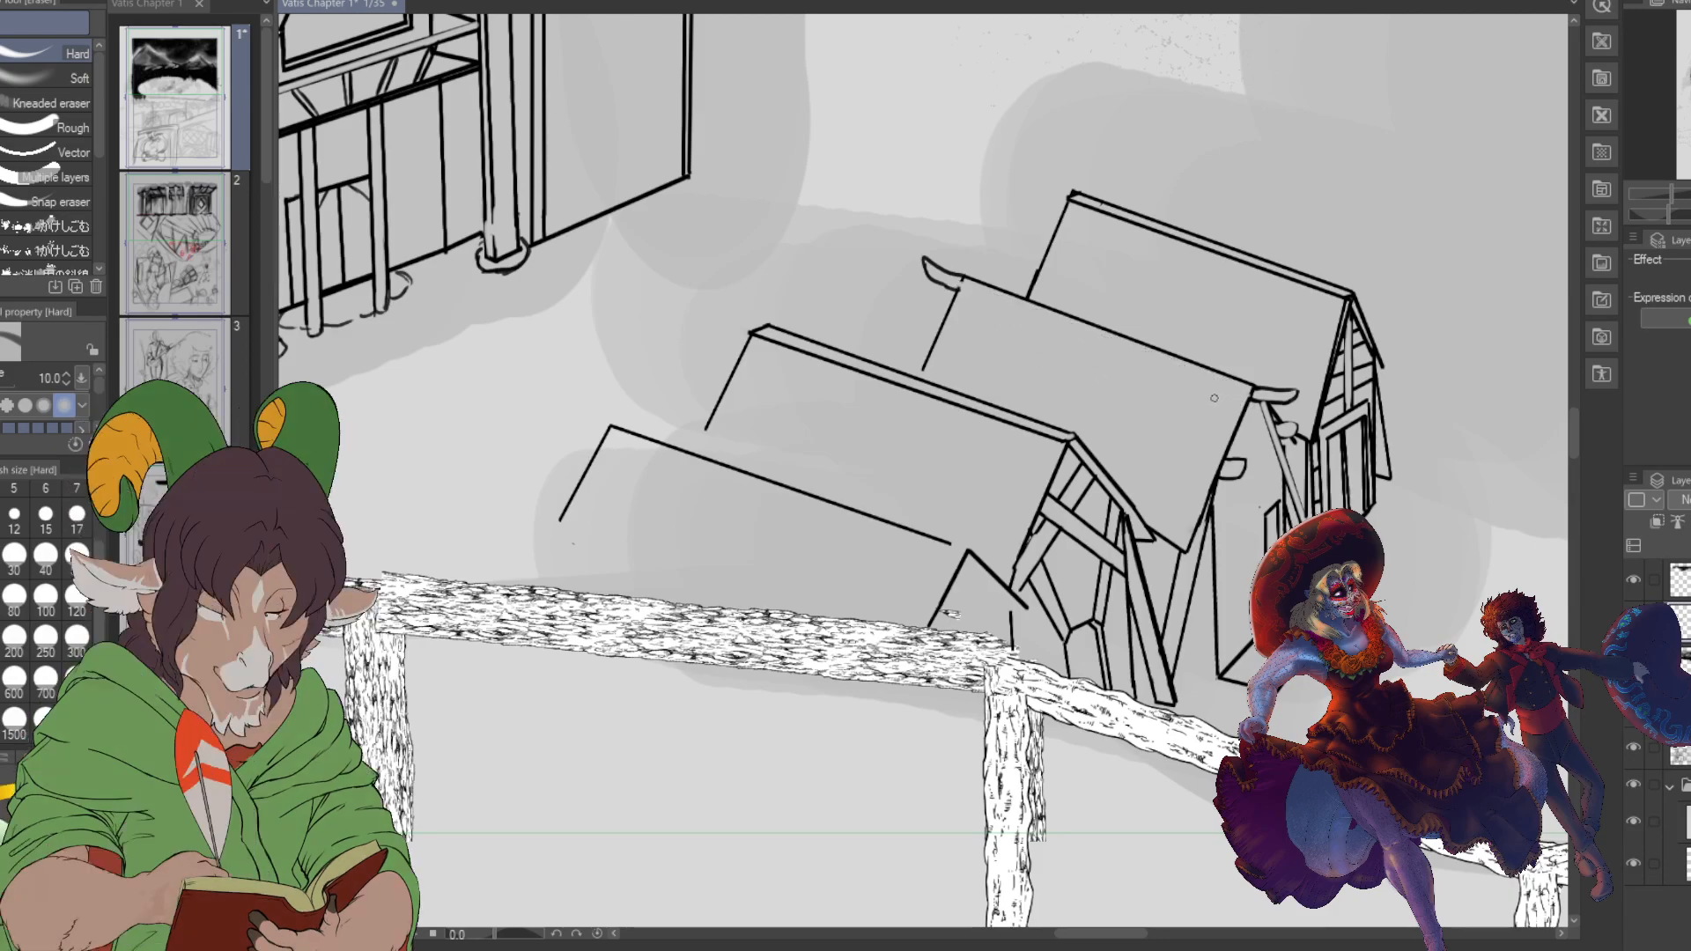
key(b)
click(1247, 397)
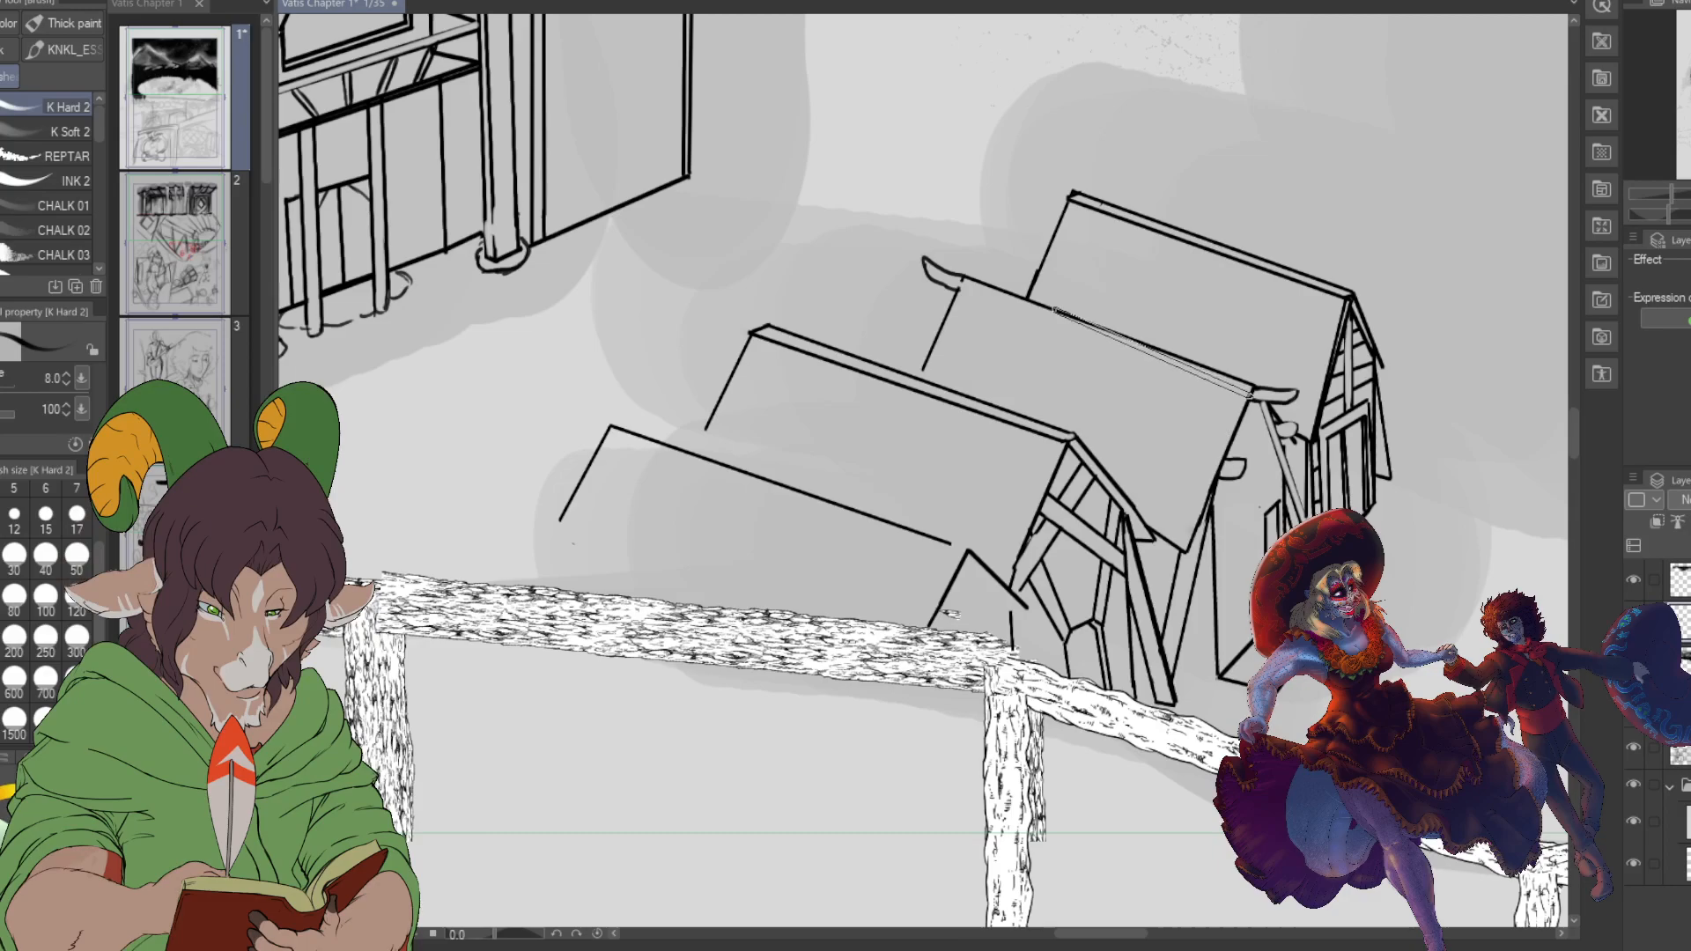
shift+click(959, 284)
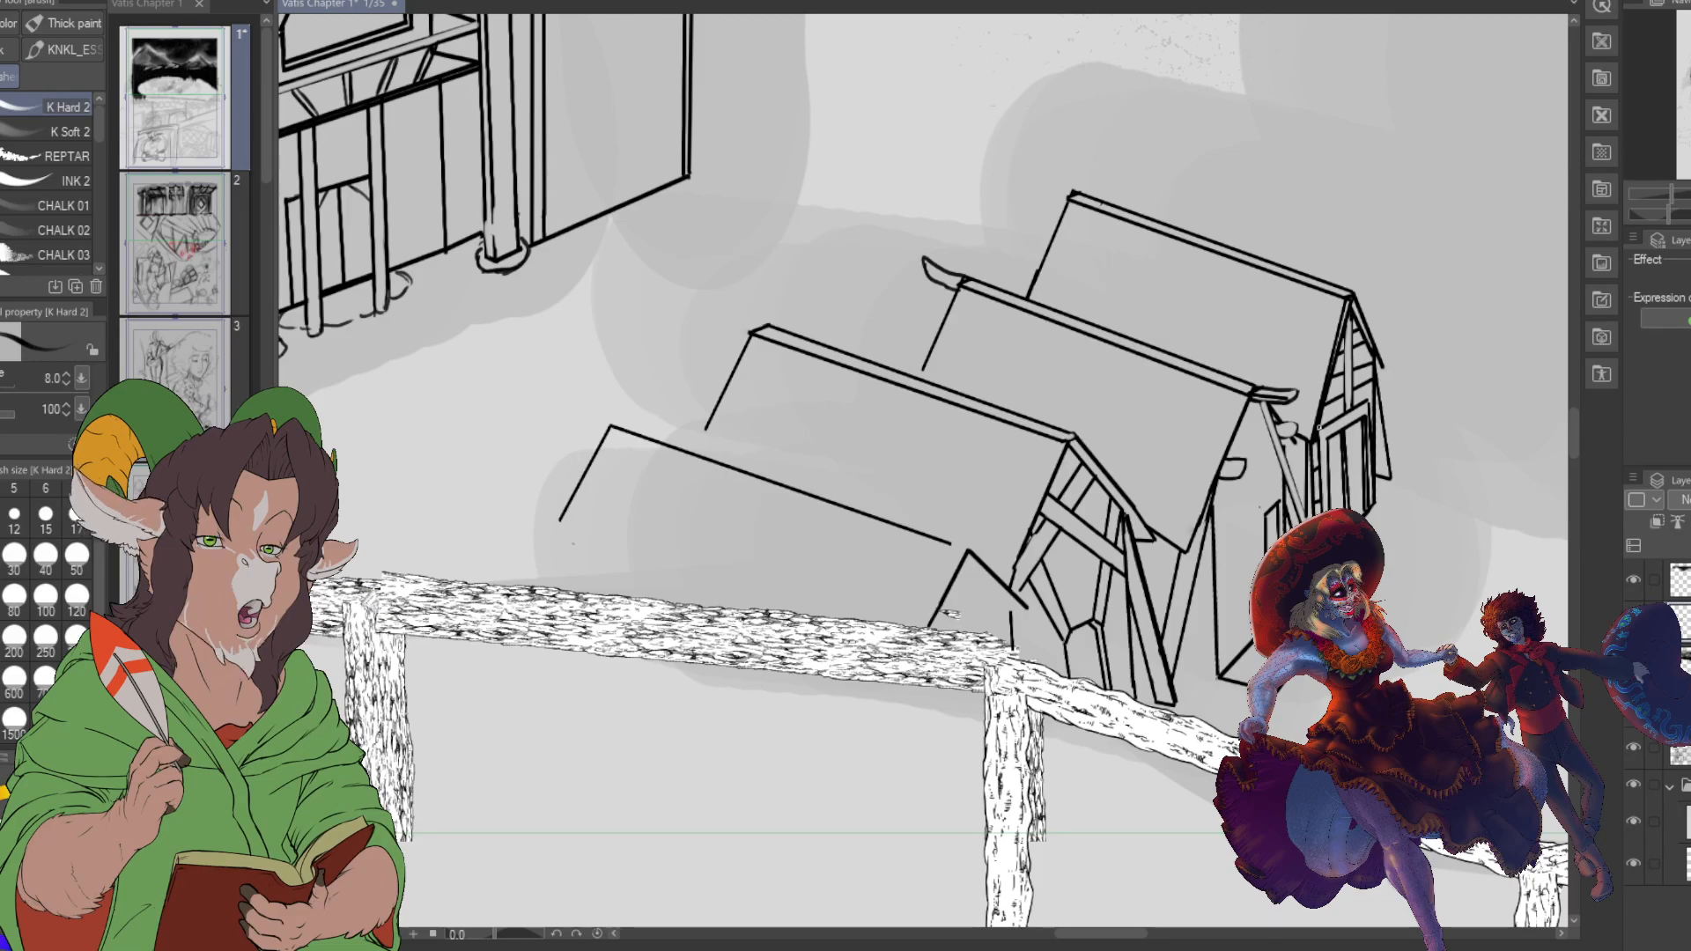
- Examine the inked village buildings against the surrounding fence, open ground and tree line
scroll(1315, 426, down, 4)
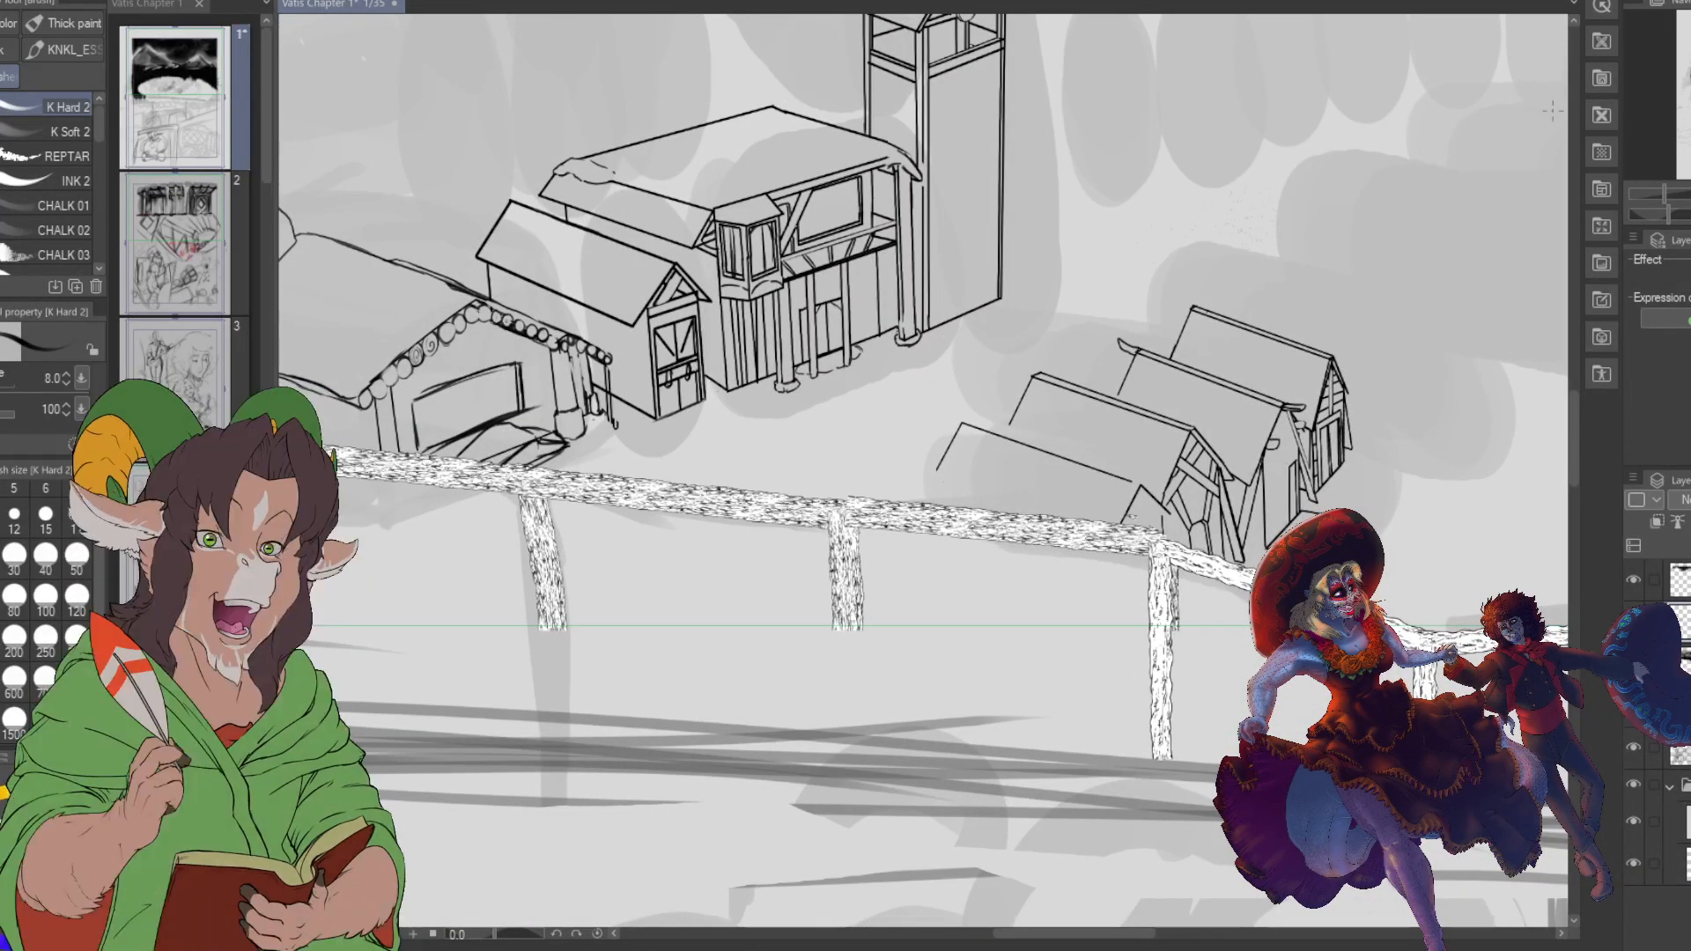
drag(1539, 116, 1125, 282)
drag(616, 396, 451, 520)
drag(1019, 529, 1224, 529)
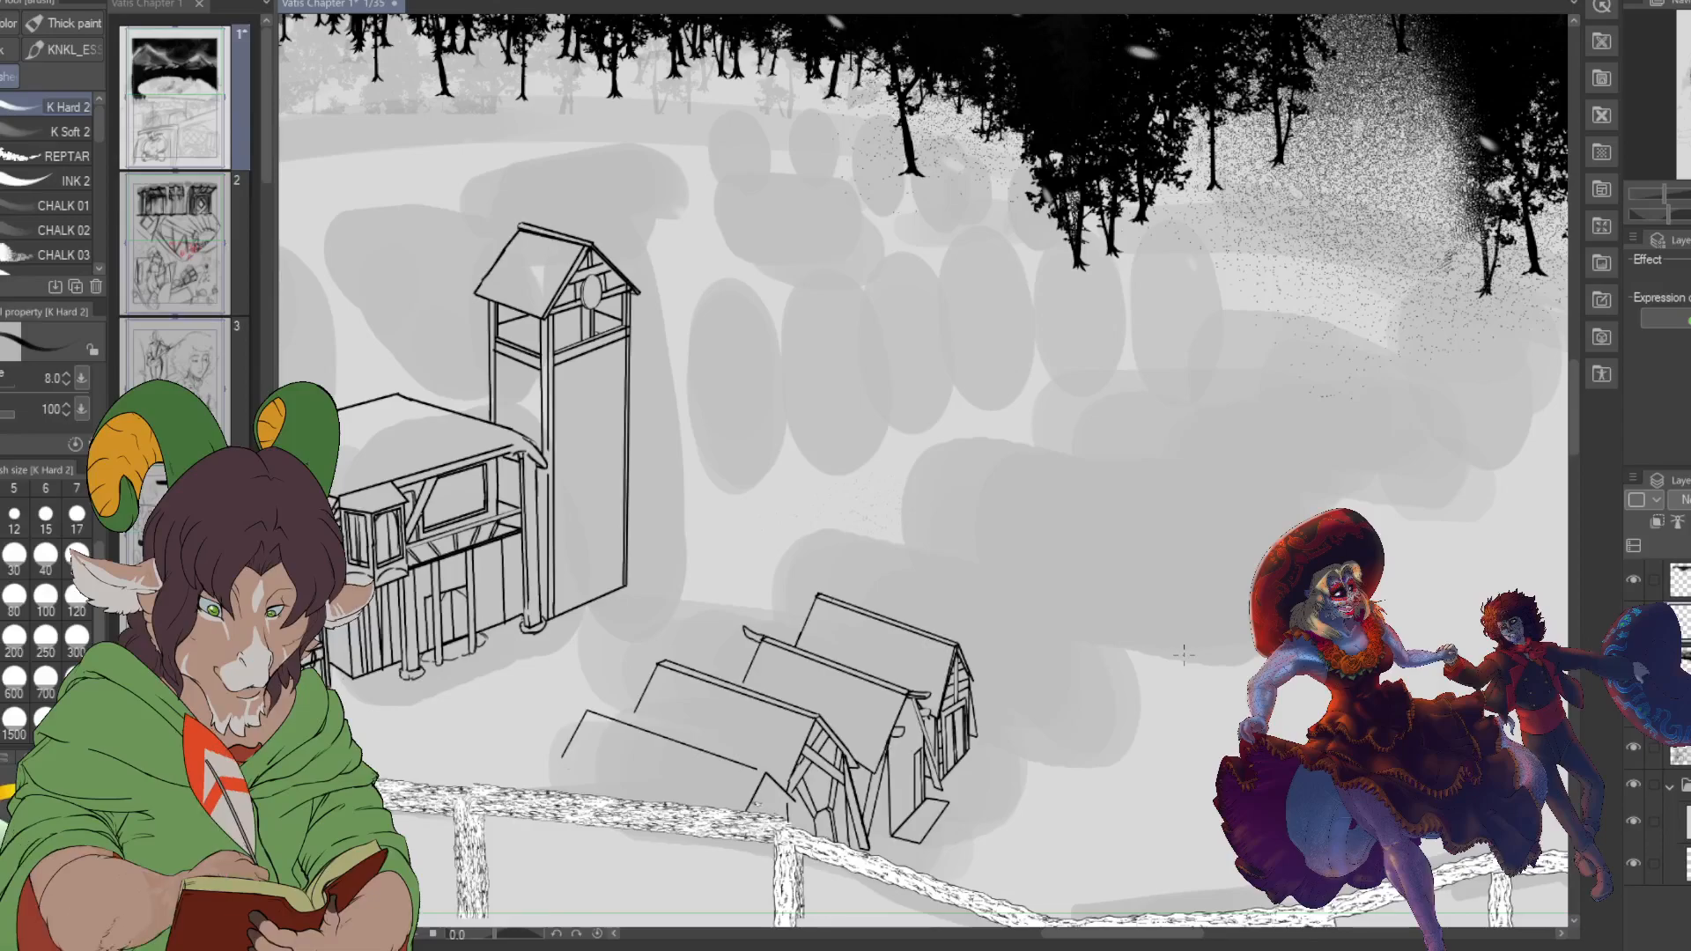
scroll(916, 784, up, 3)
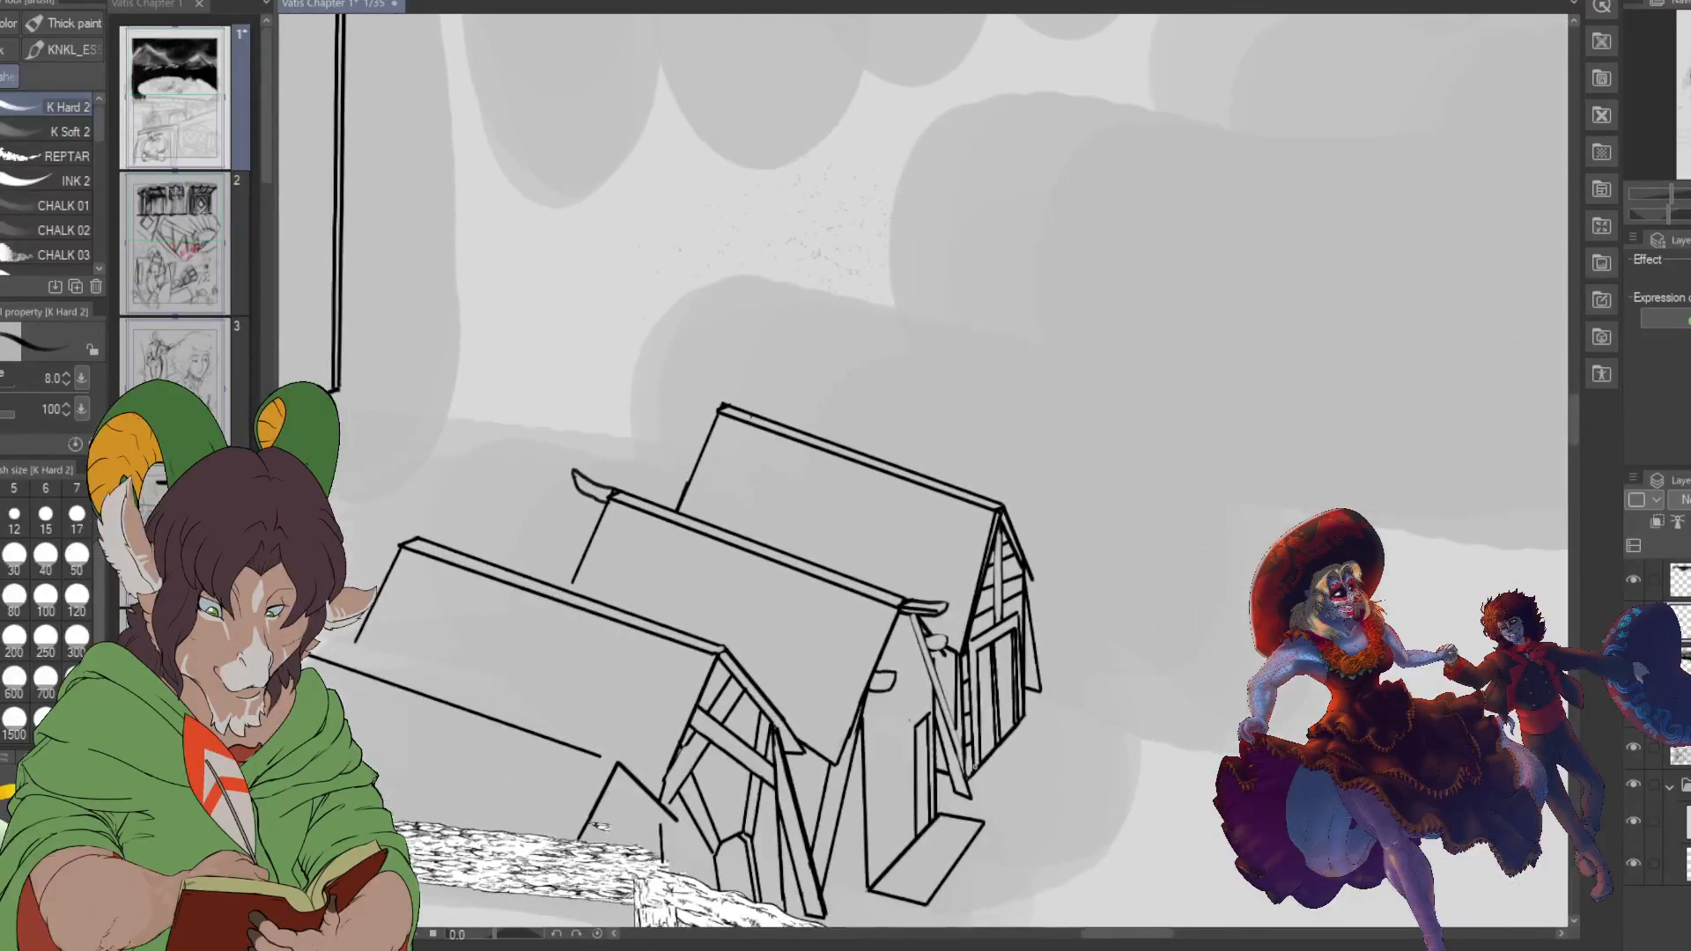
scroll(980, 757, down, 1)
scroll(979, 759, down, 3)
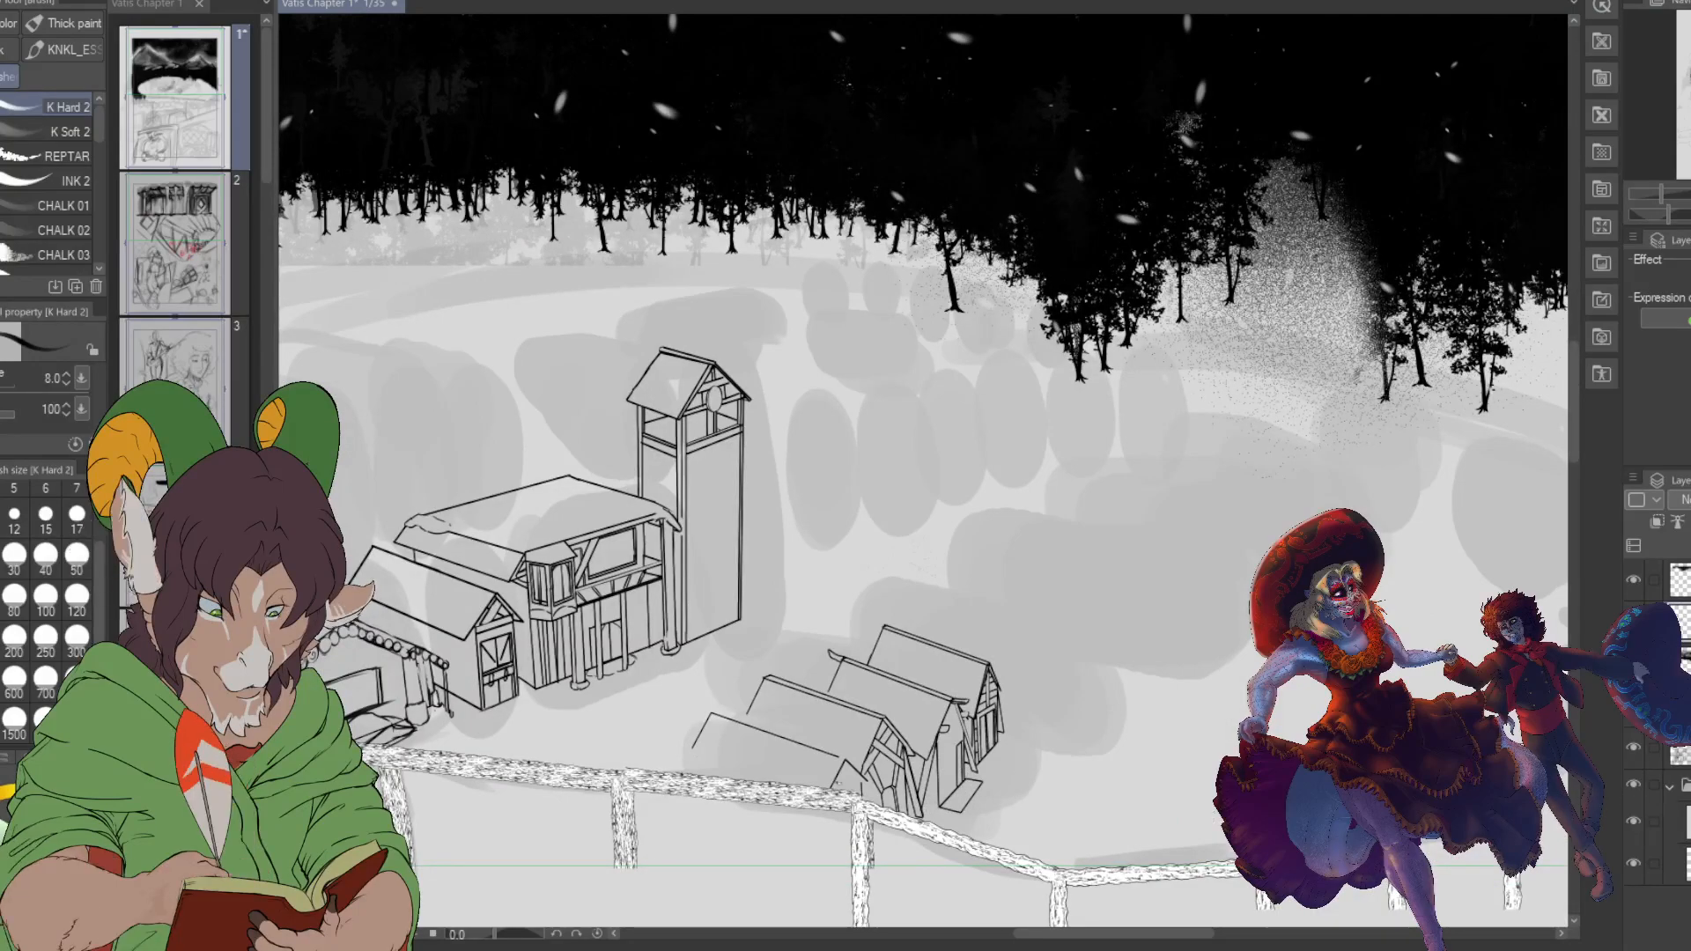
scroll(1268, 749, down, 2)
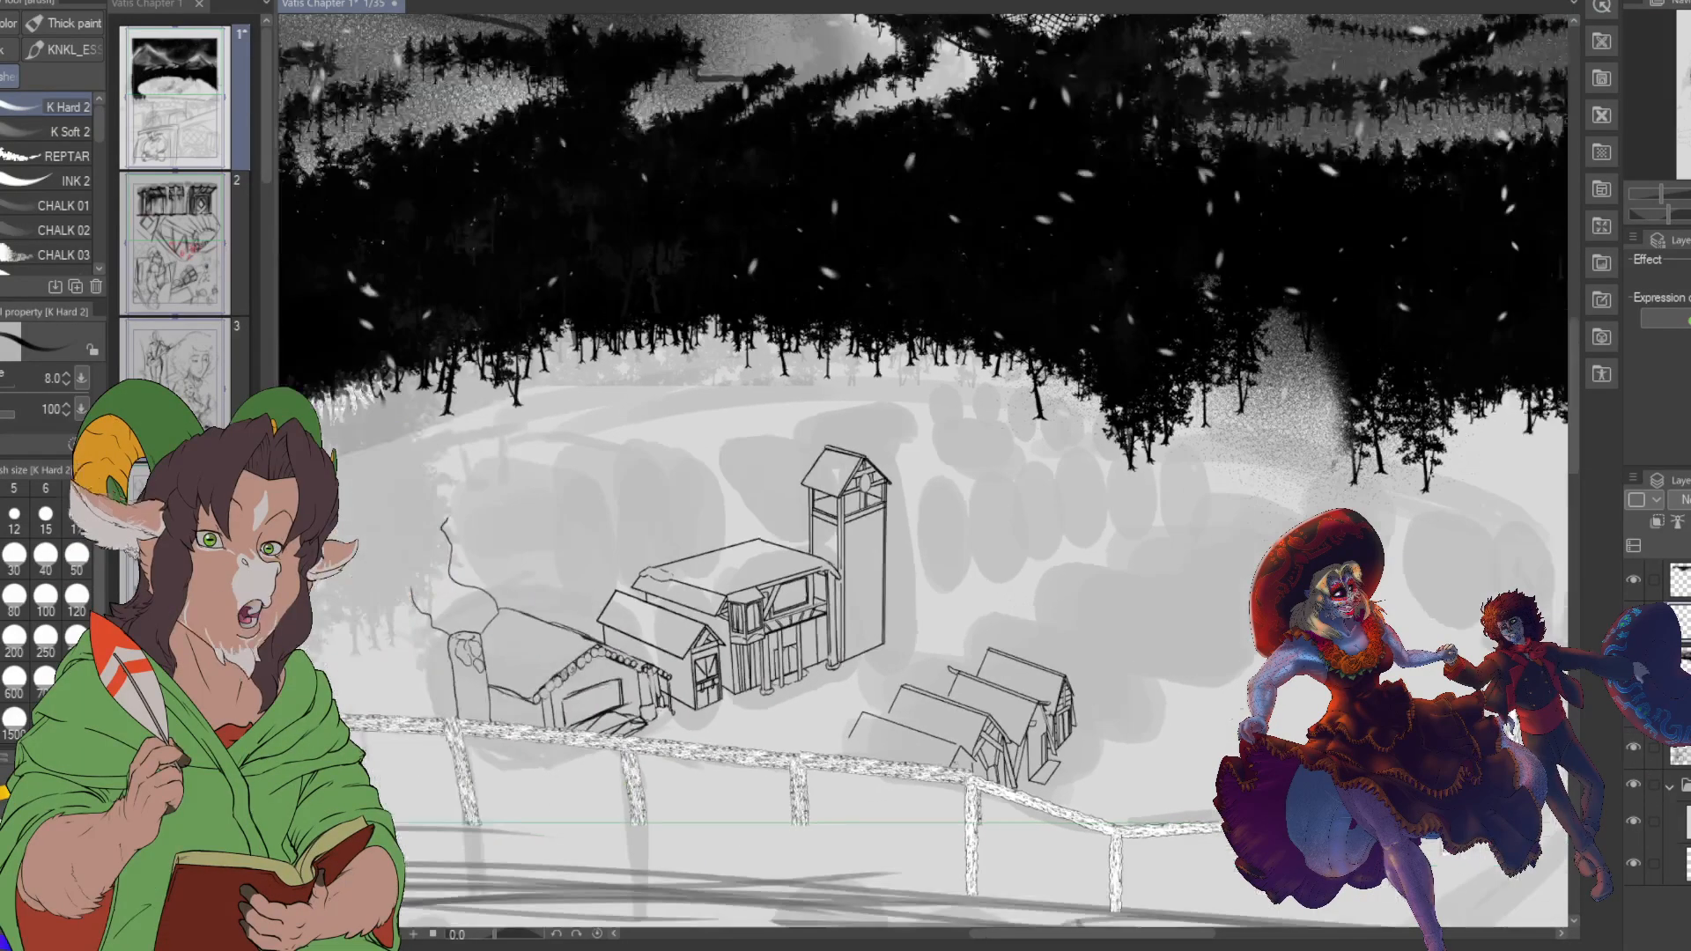
- Draw a small angular chimney rising behind the frontmost roof's ridge, with an opening on top and stone marks on its sides
scroll(960, 737, up, 2)
scroll(959, 736, up, 3)
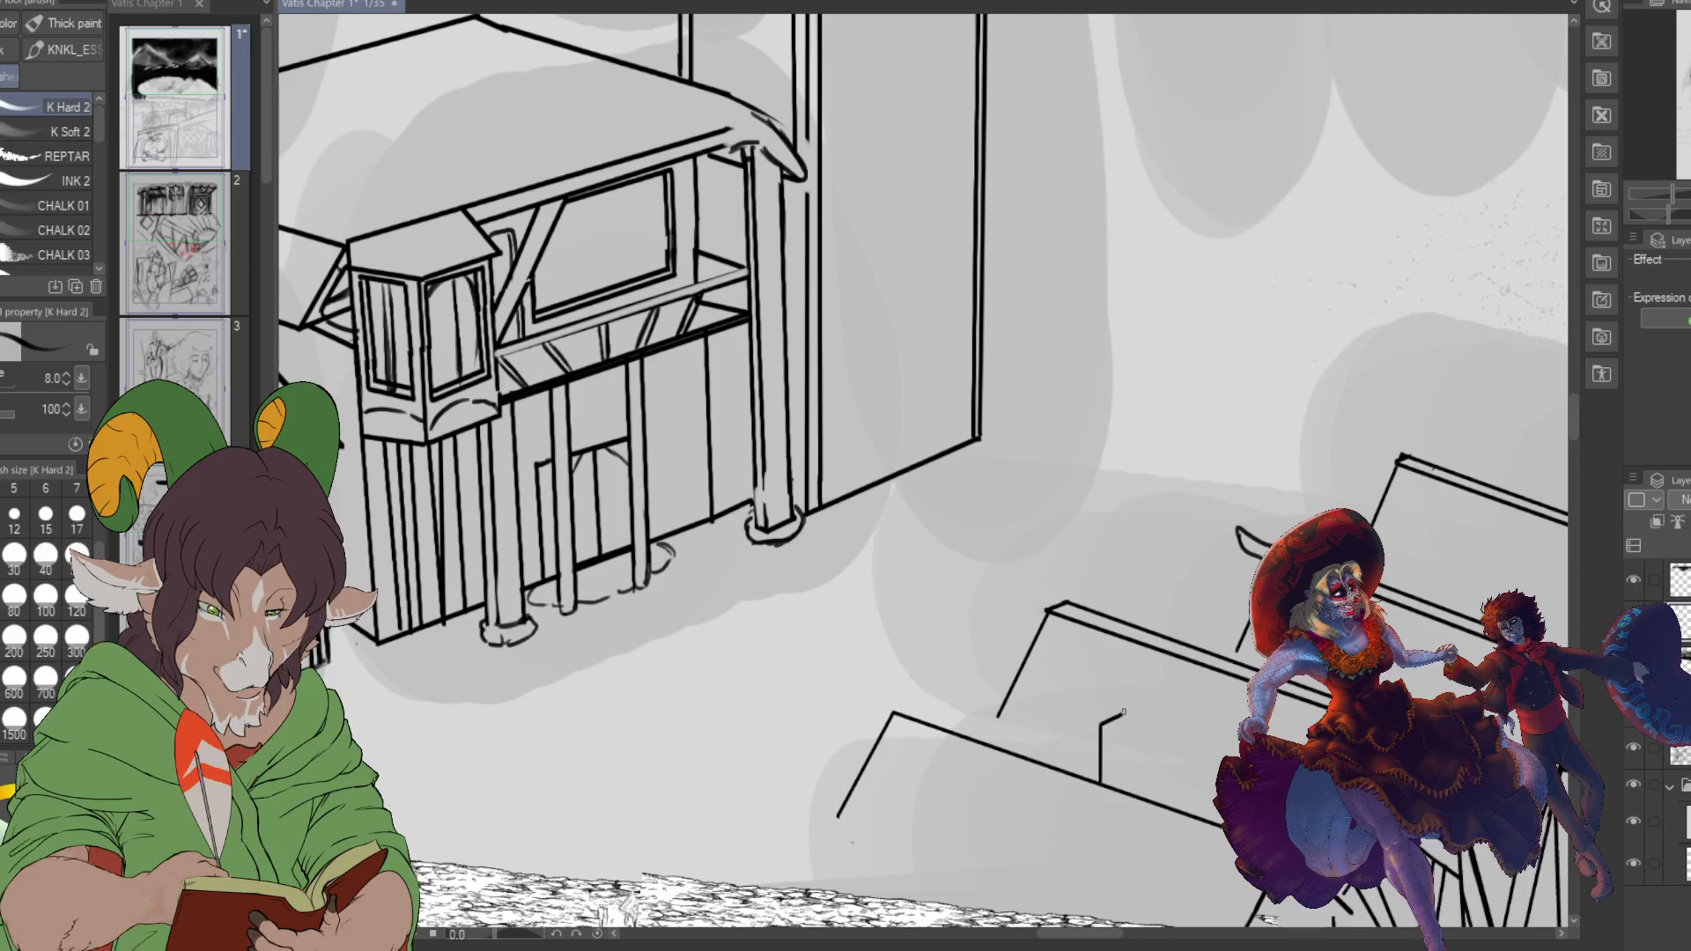
mouse_move(1122, 716)
mouse_down()
mouse_move(1165, 733)
mouse_move(1159, 806)
mouse_up()
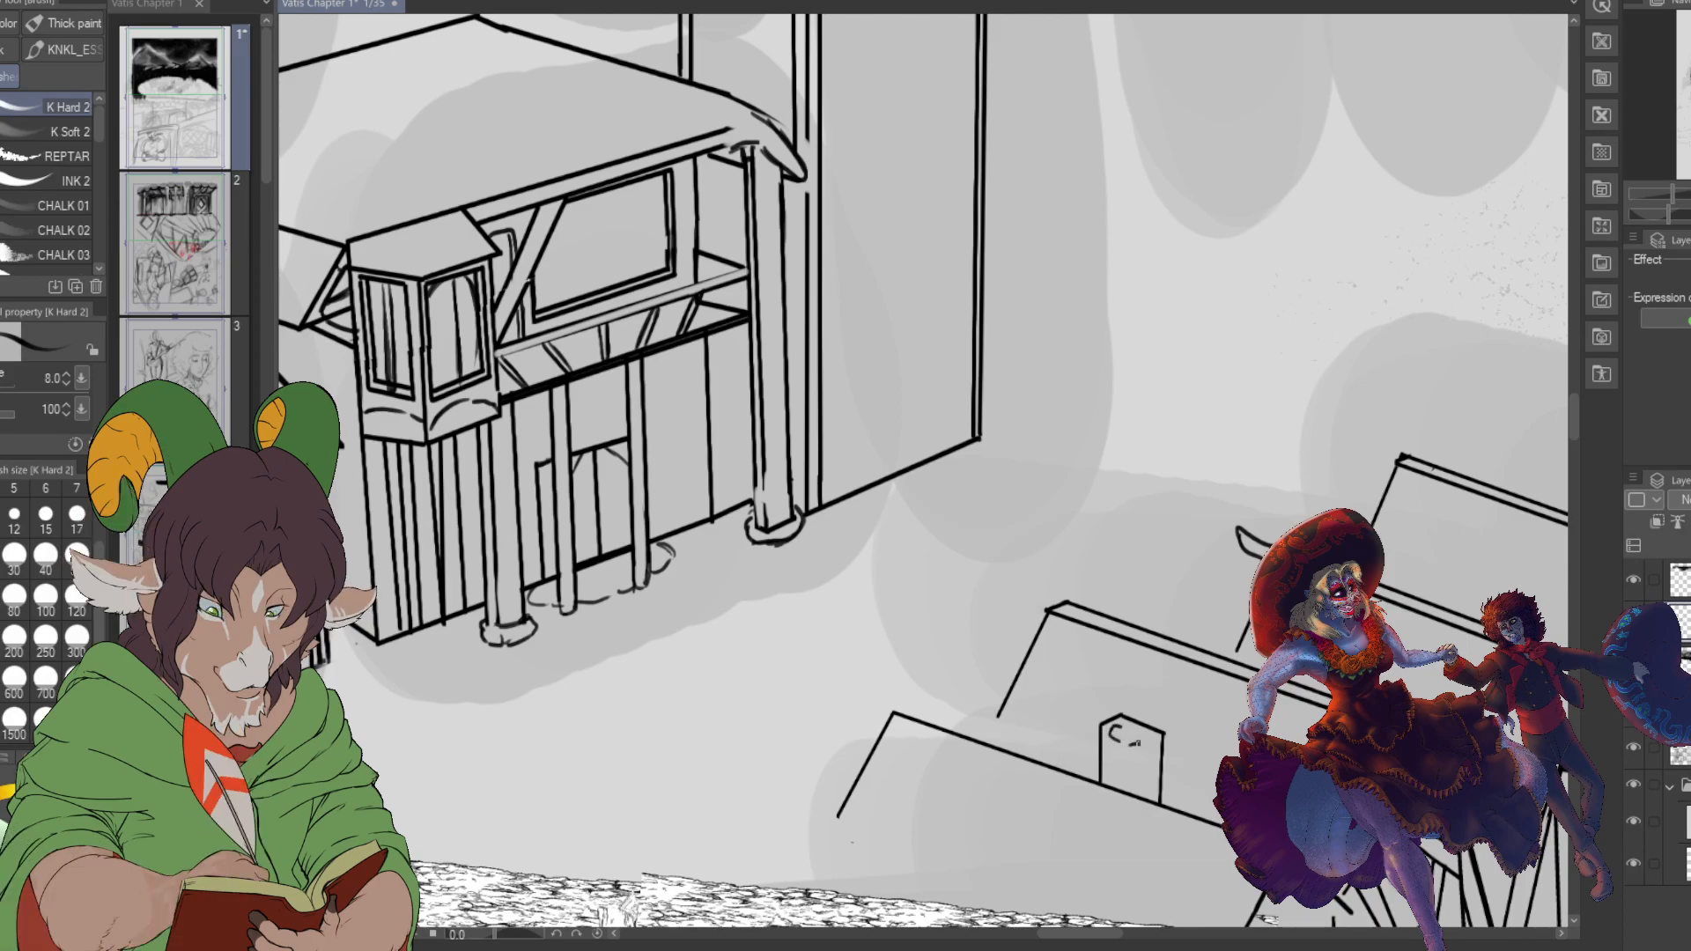
drag(1135, 743, 1134, 733)
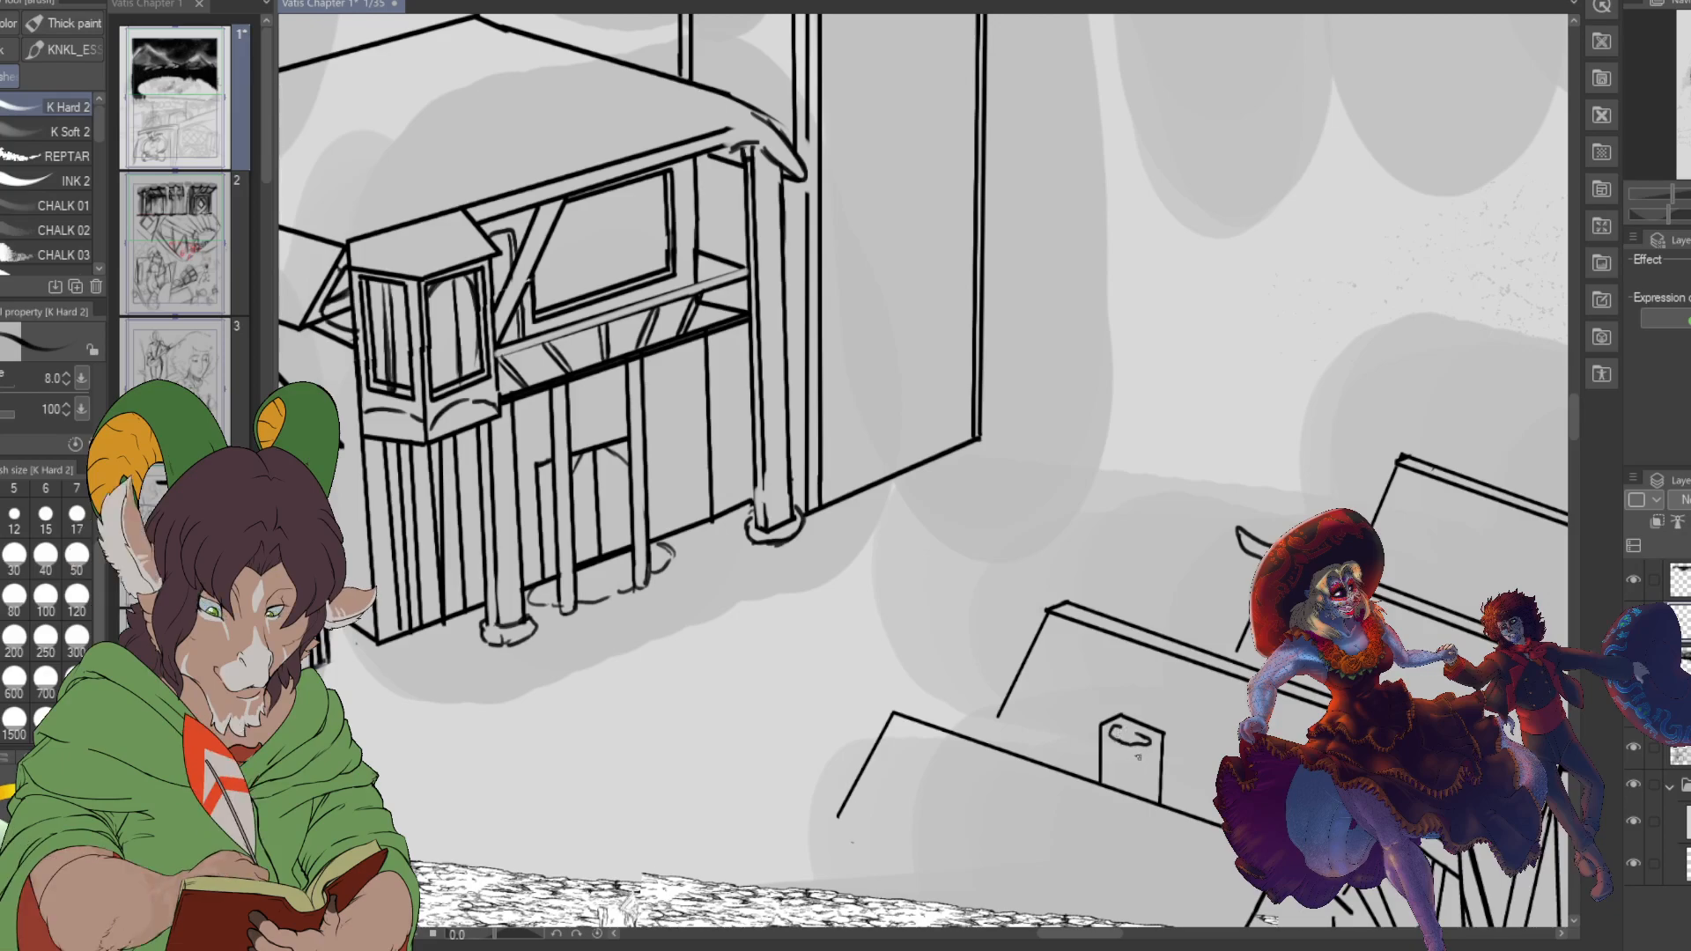
drag(1134, 756, 1142, 799)
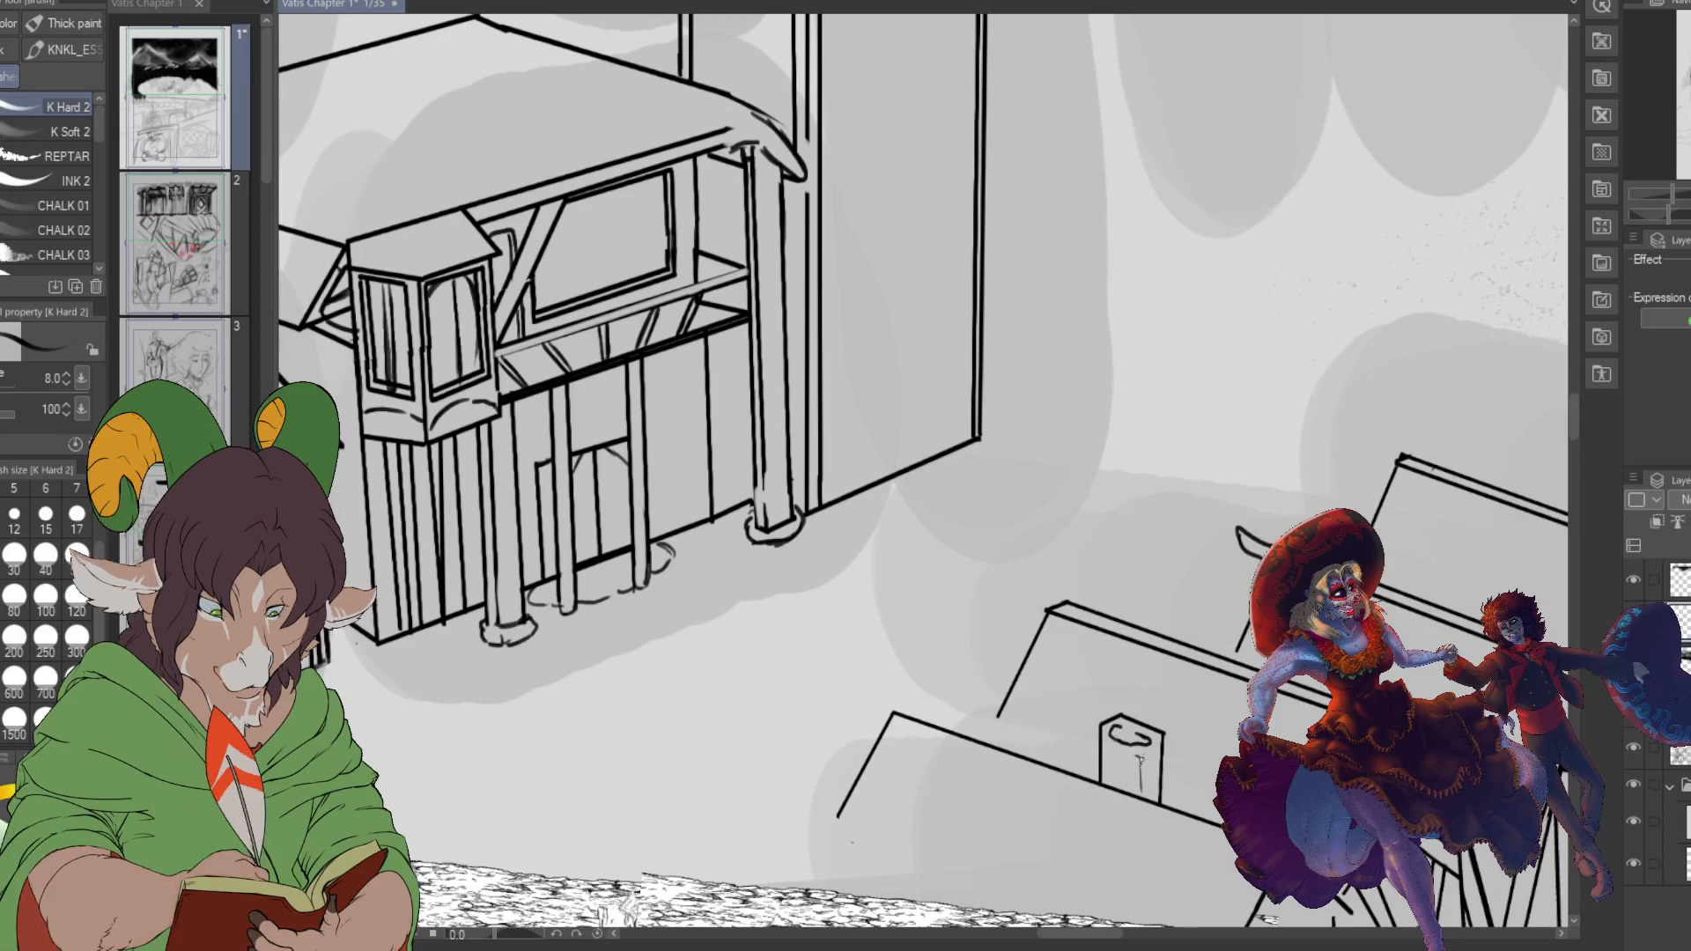
drag(1102, 765, 1120, 785)
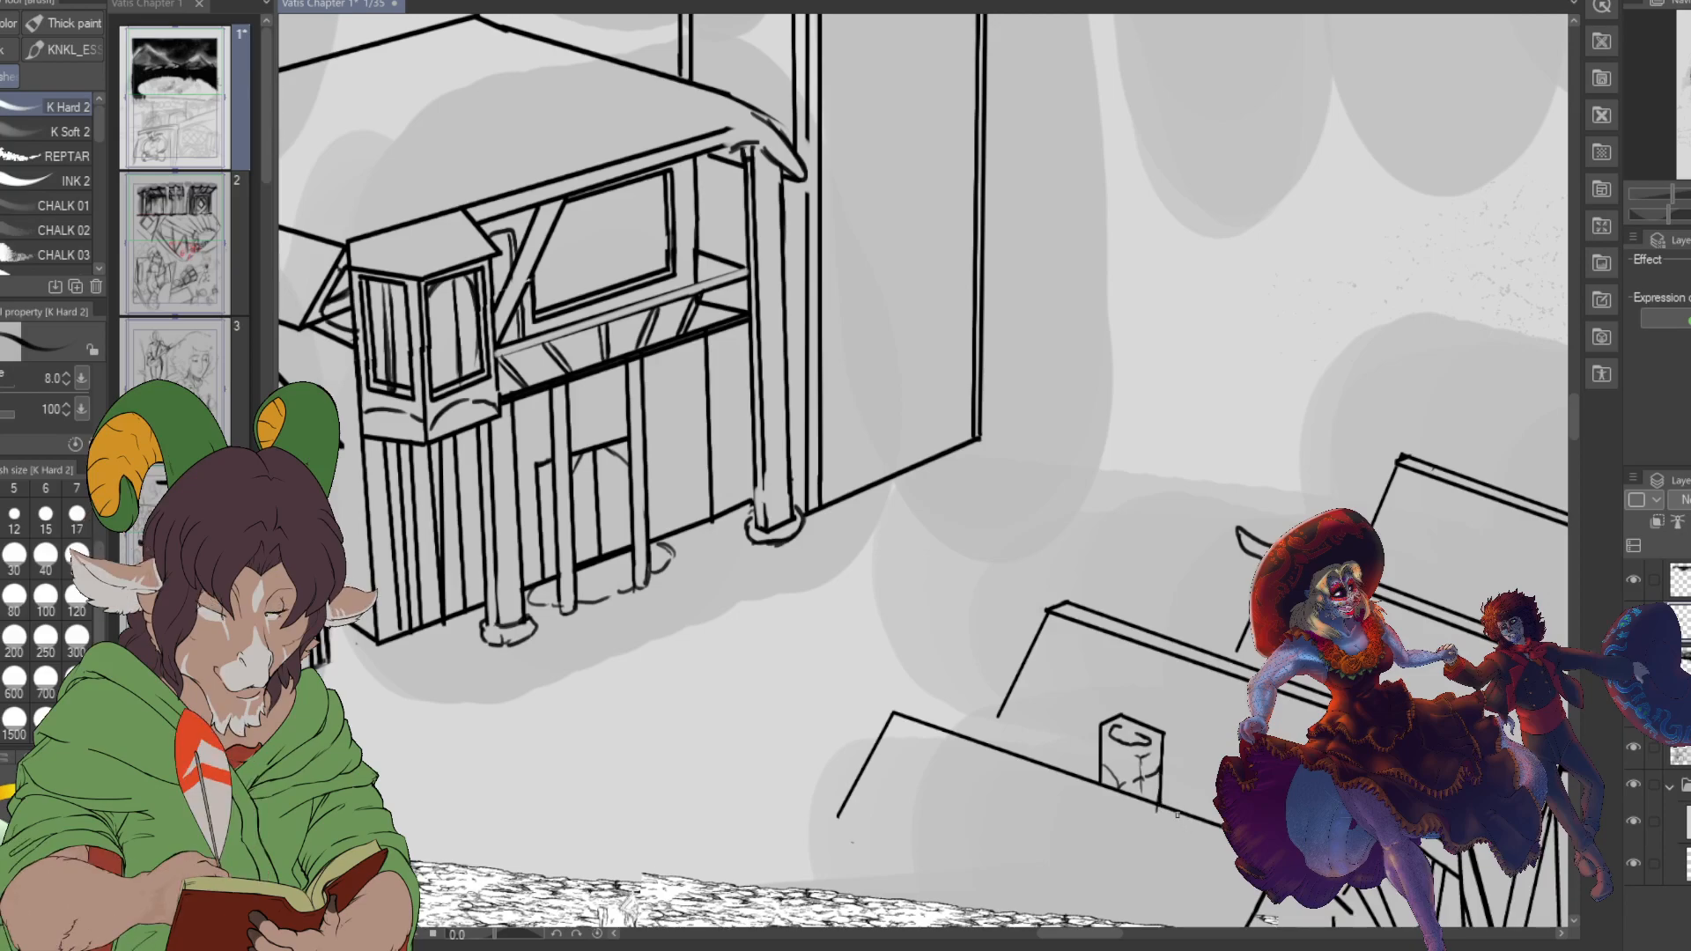
- Draw a second line parallel to the ridge of the frontmost roof, just below the chimney
scroll(1172, 803, down, 2)
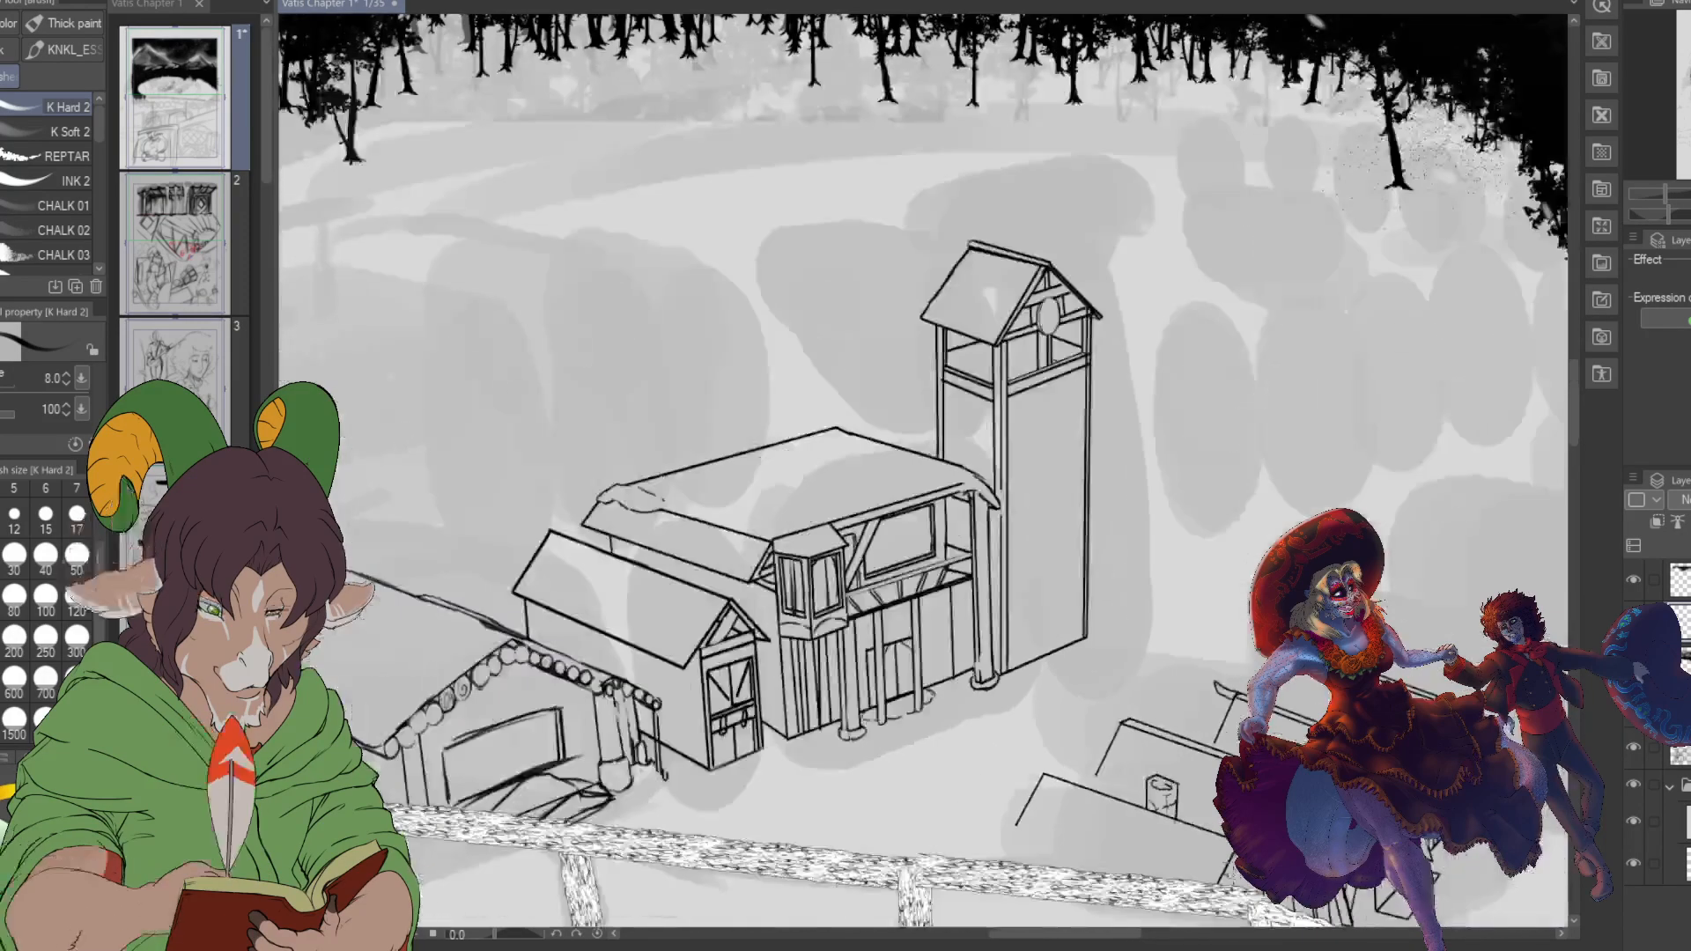
scroll(1172, 803, up, 2)
scroll(1237, 866, up, 2)
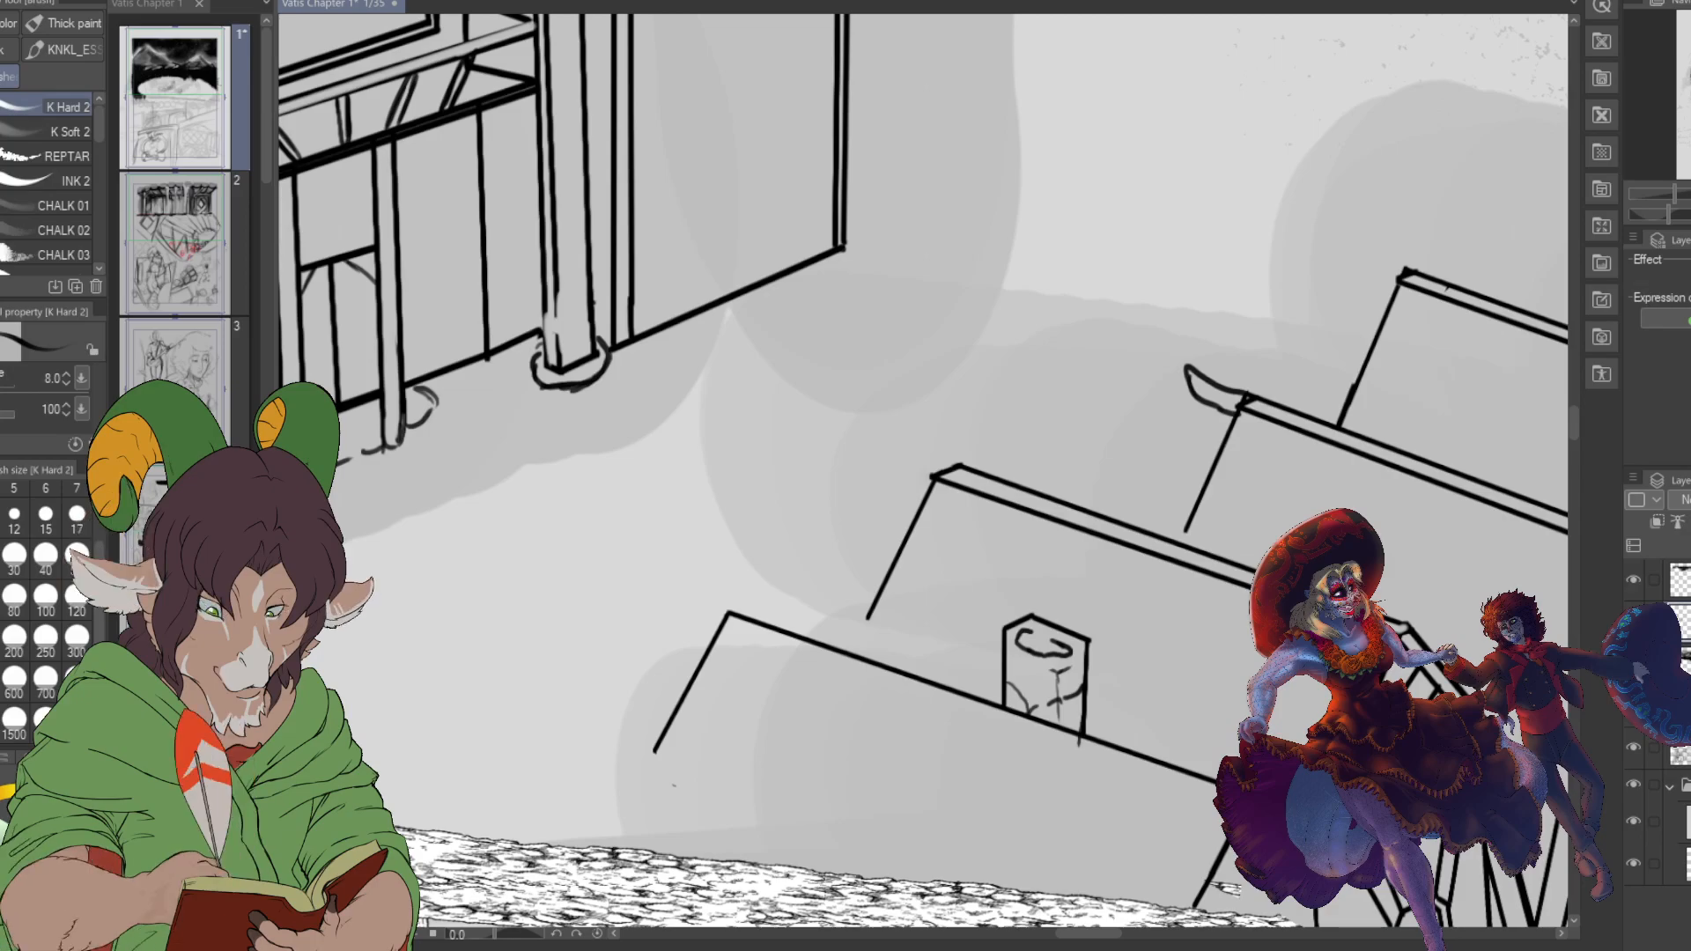
click(1218, 802)
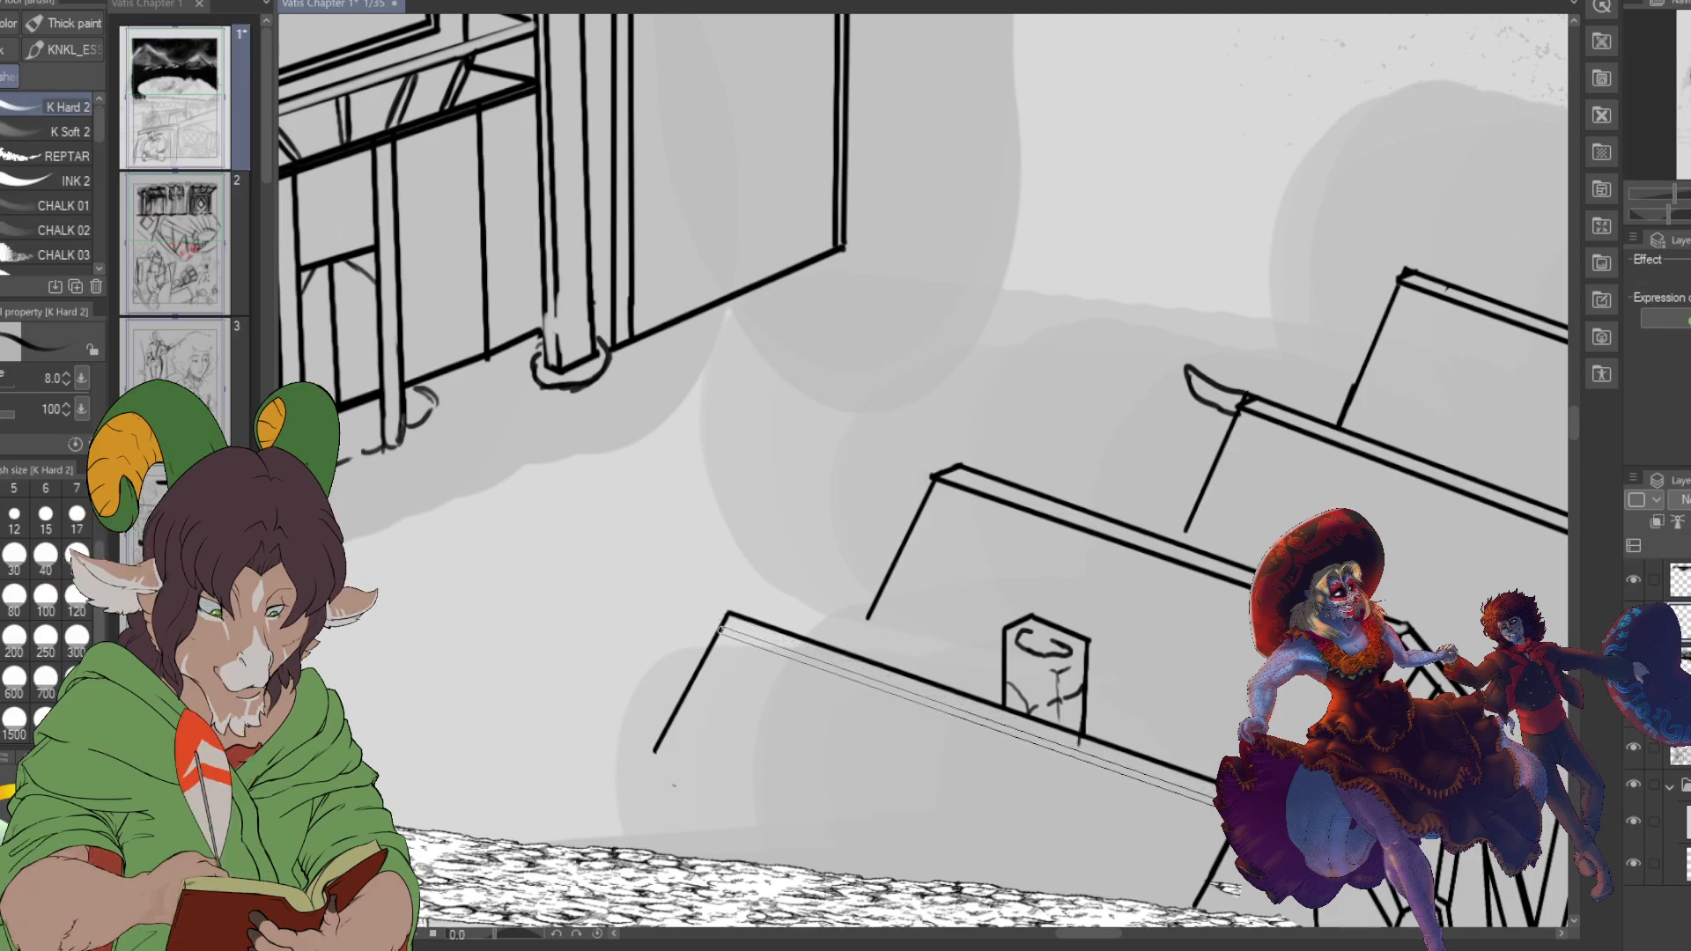
shift+click(719, 628)
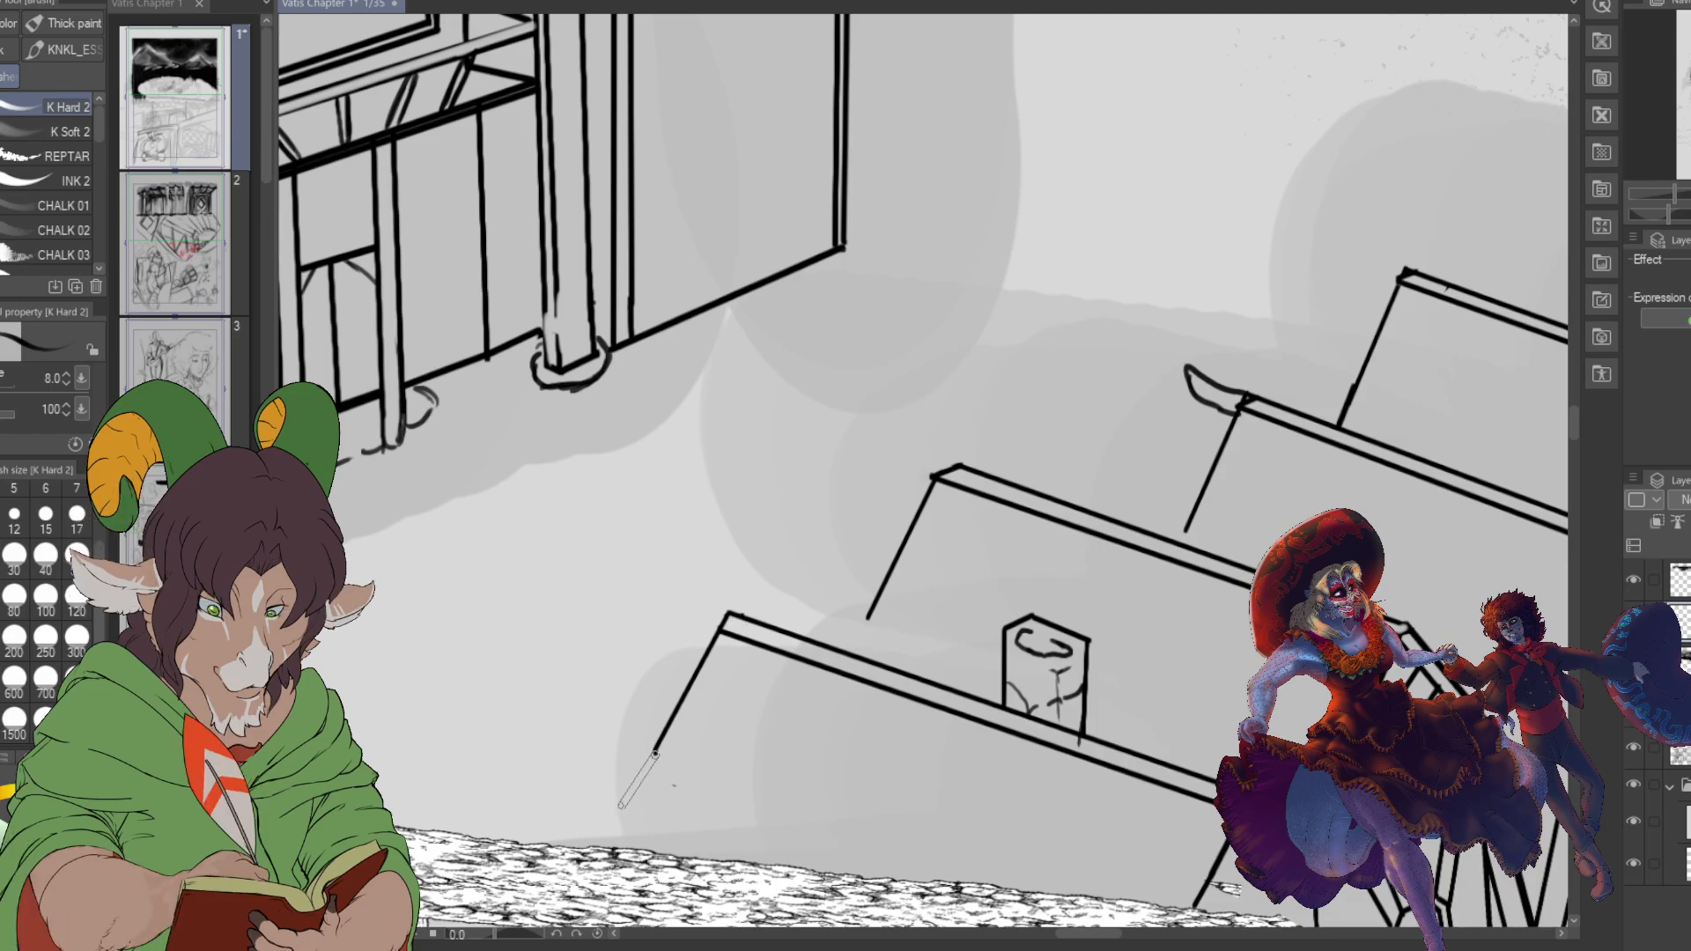
- Extend the frontmost roof's slanted edge with a short lower corner, and add a short eave line joining the second roof to its ridge
click(612, 820)
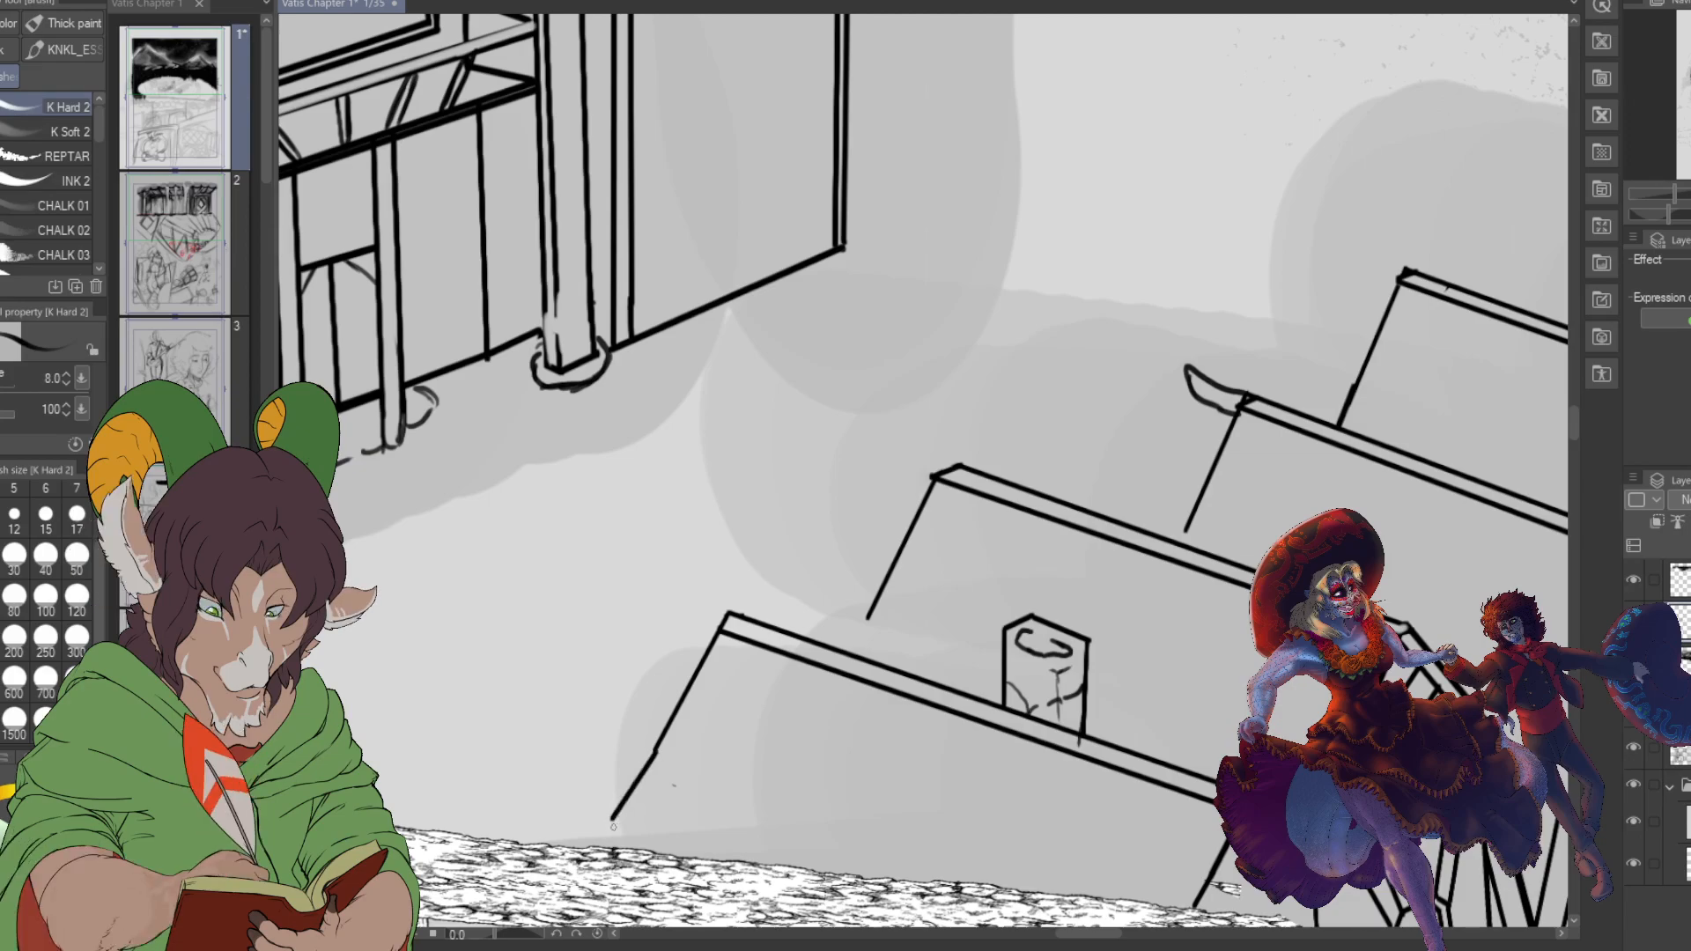
click(654, 852)
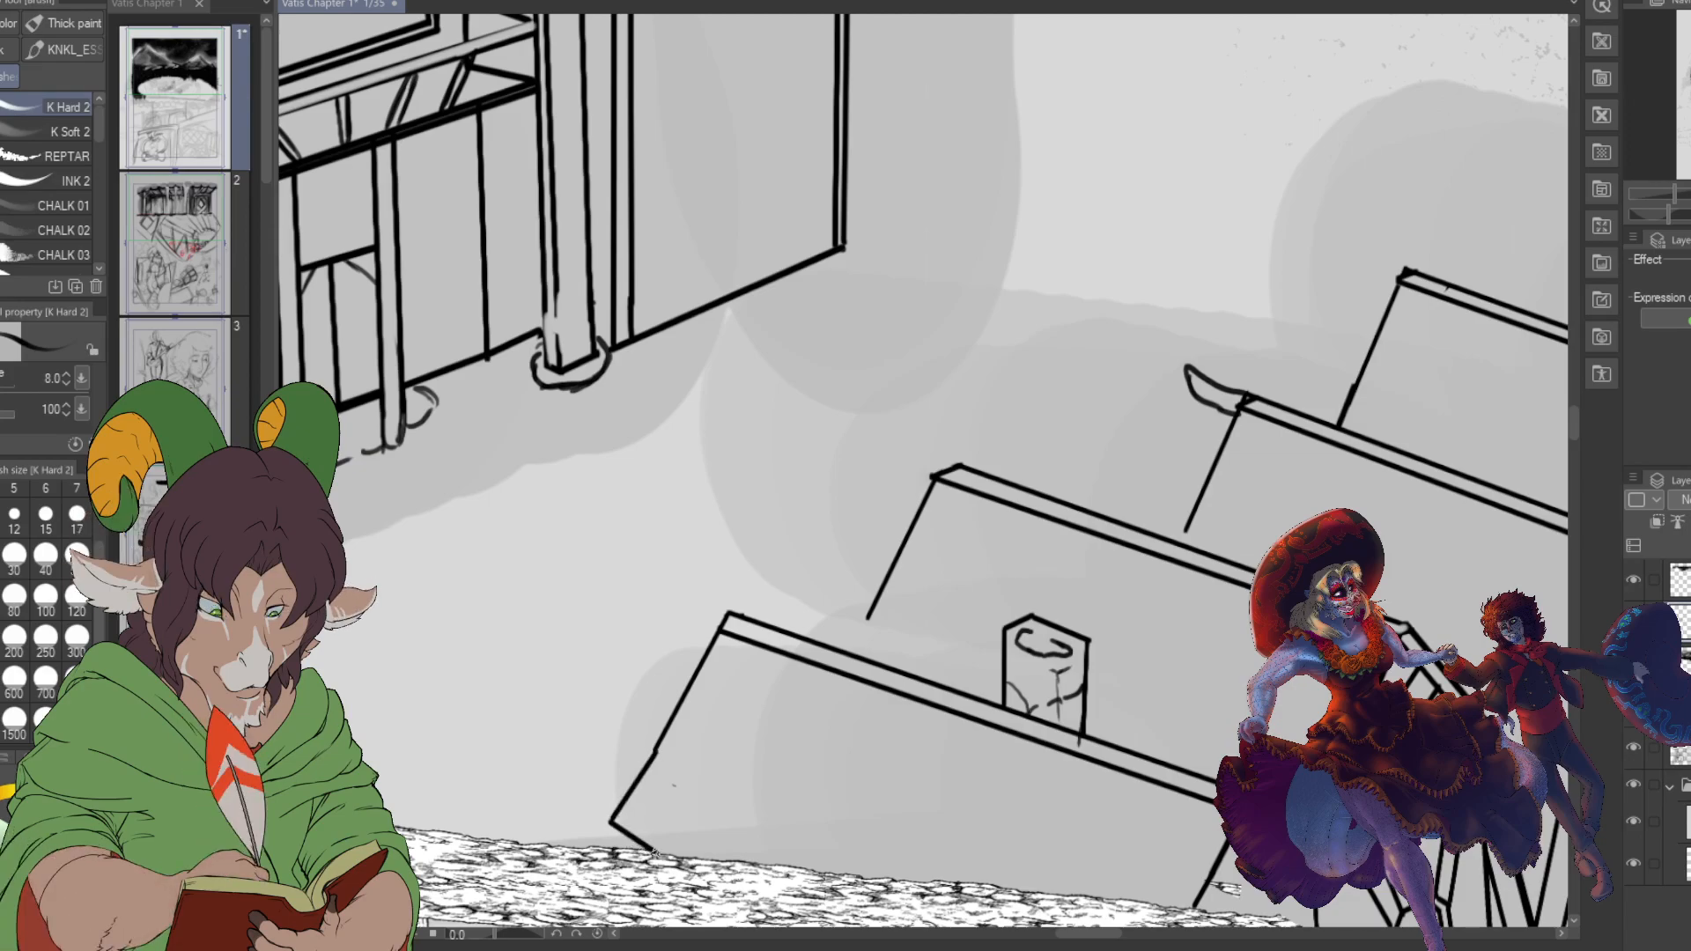
click(867, 619)
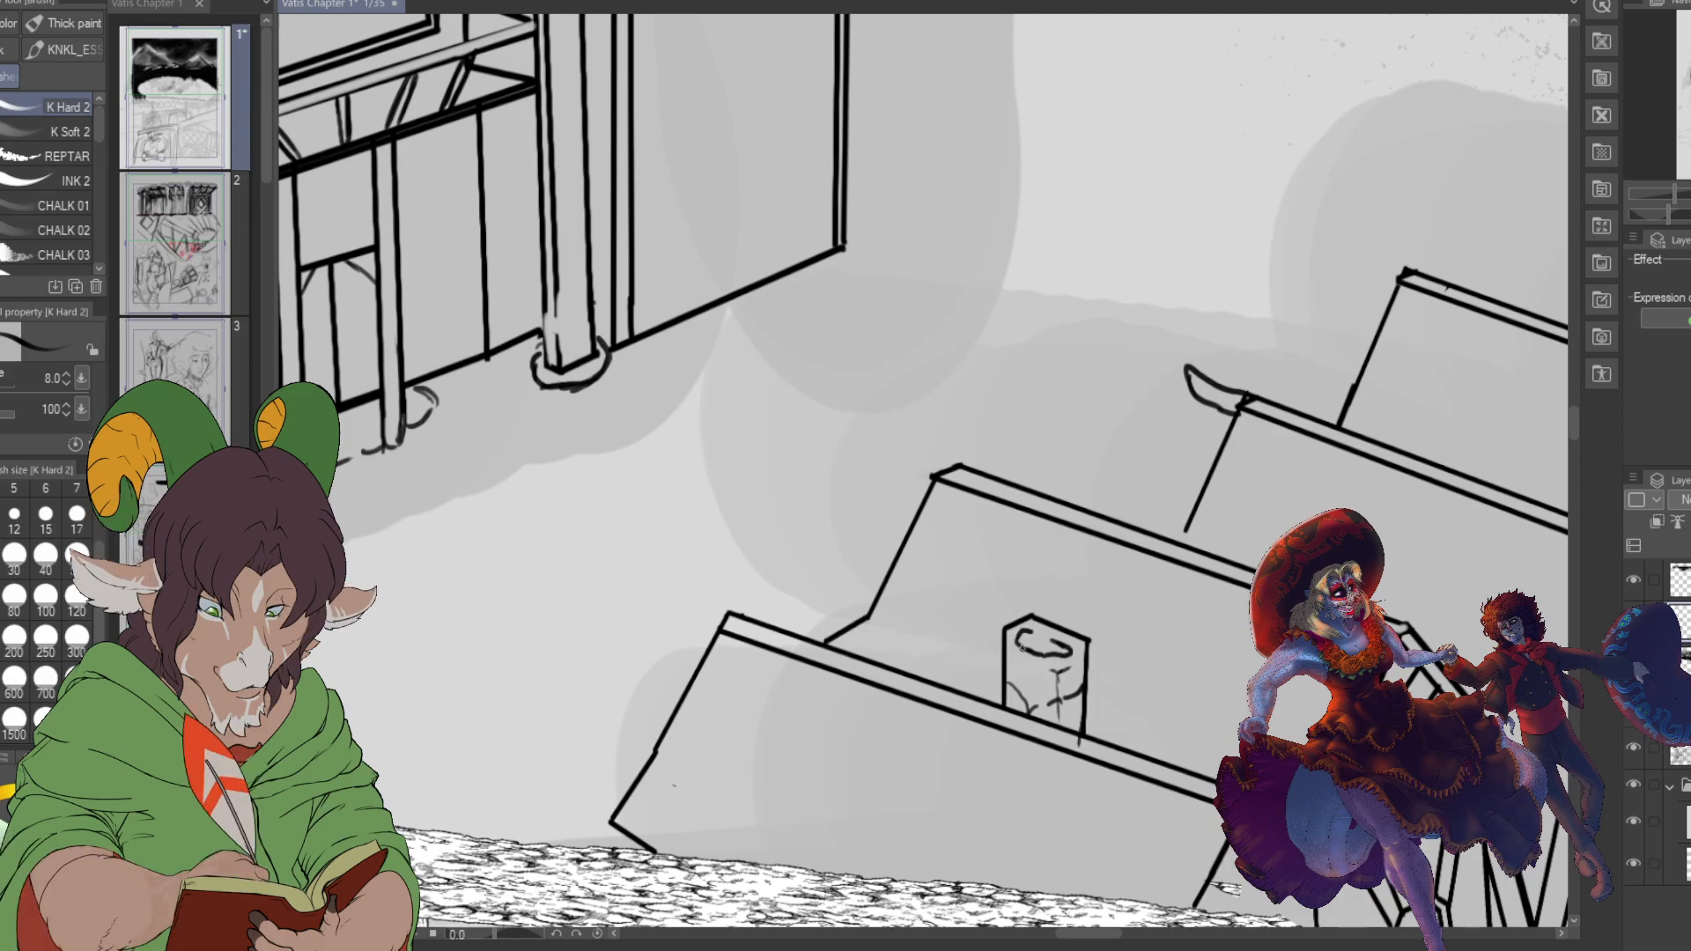
- Draw a vertical board line down the door of the house with the curled ridge ends
scroll(1083, 661, down, 4)
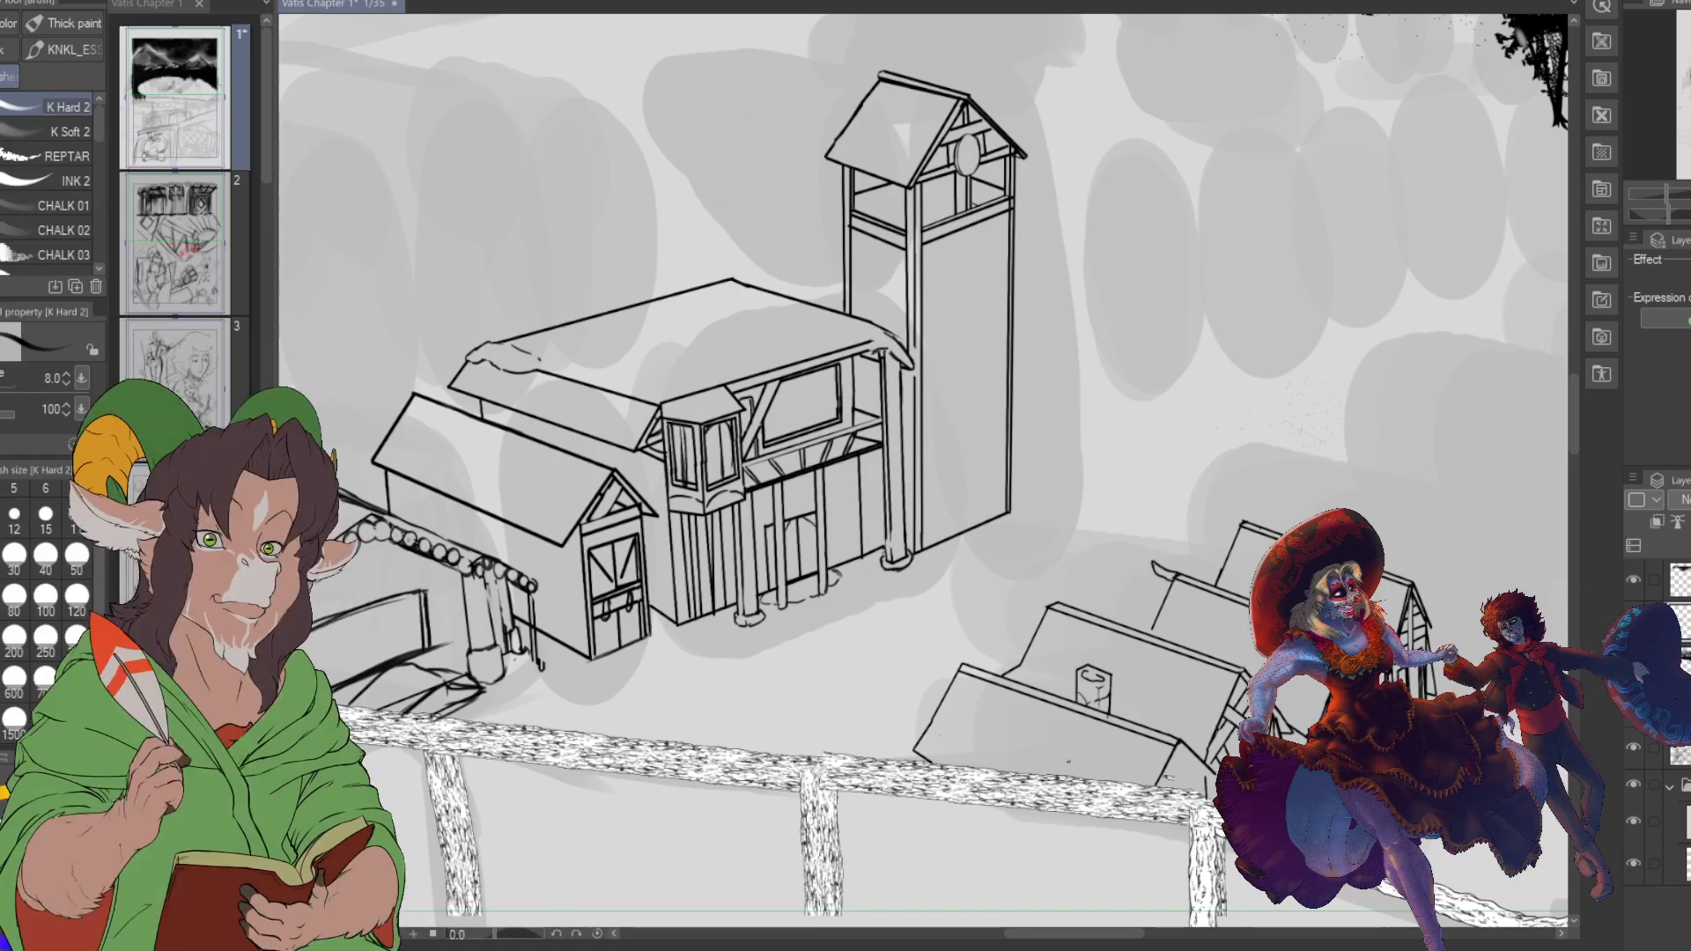
scroll(1094, 367, down, 1)
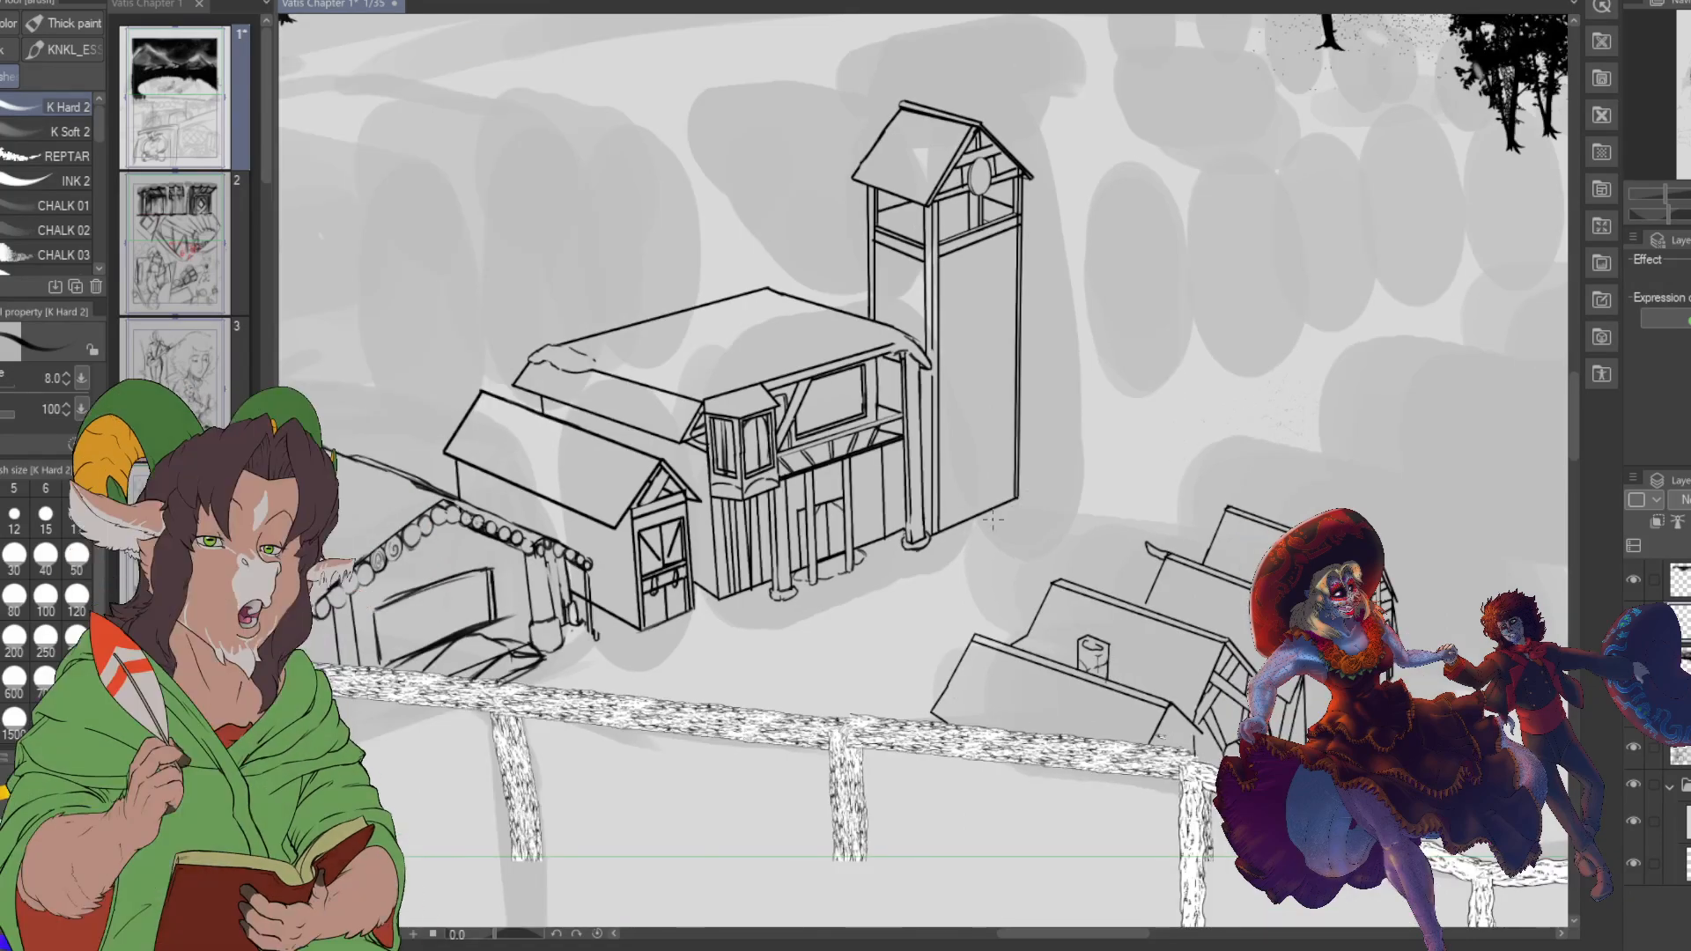
scroll(692, 533, down, 2)
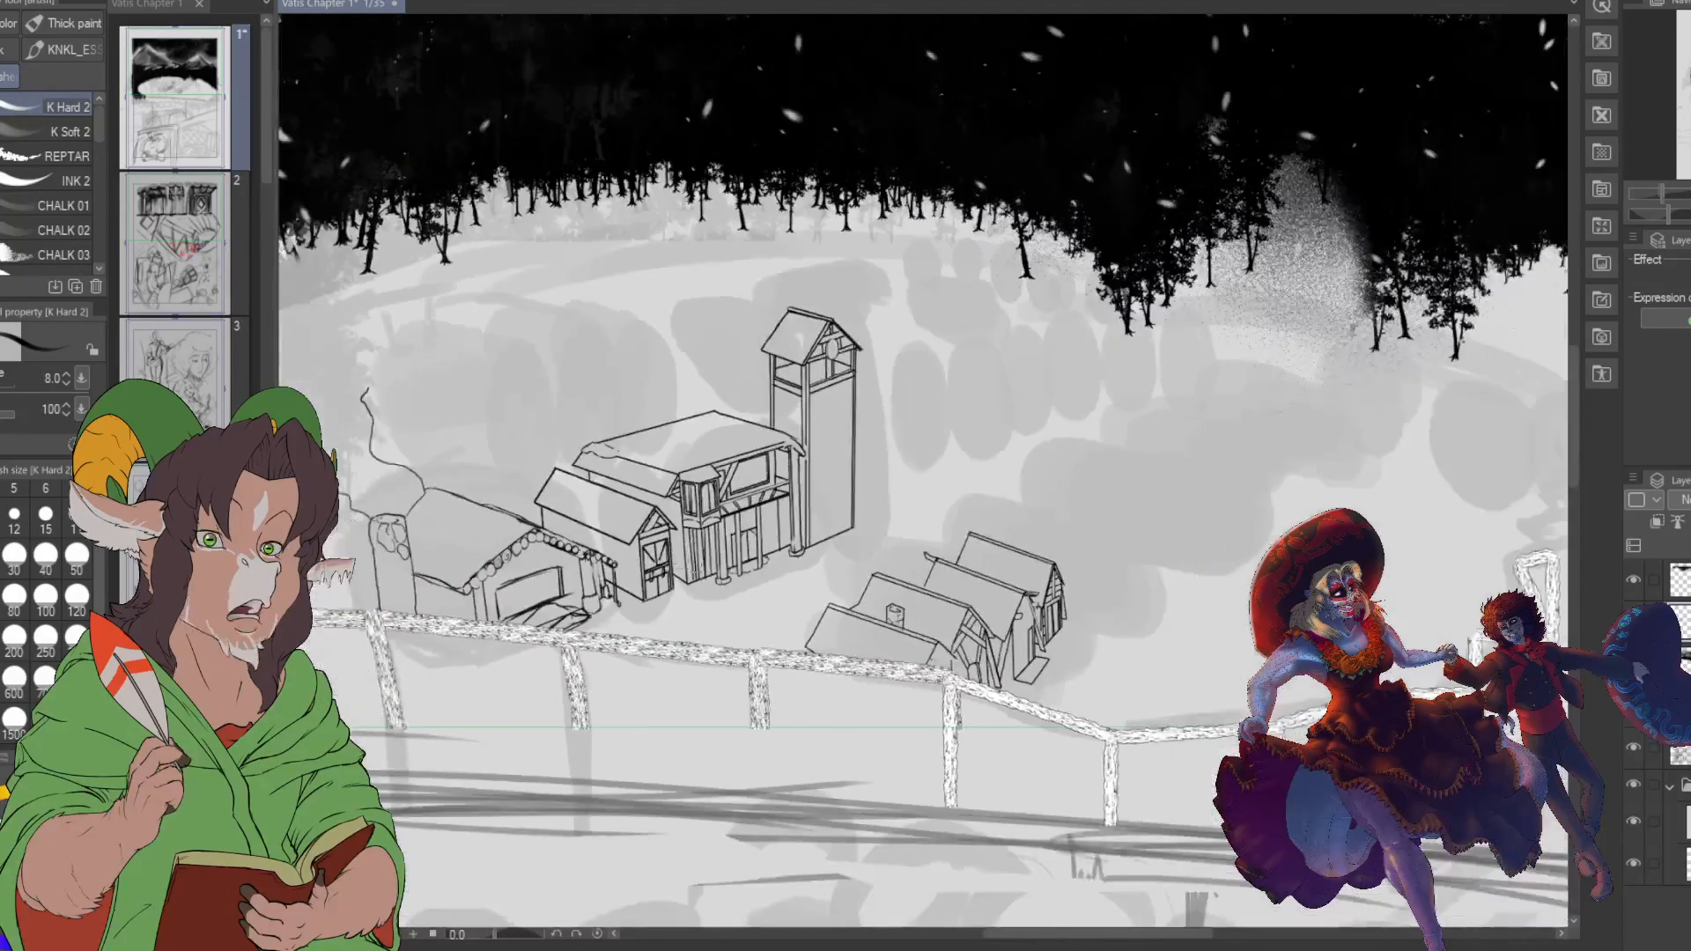
scroll(766, 489, up, 2)
mouse_move(766, 488)
mouse_down()
mouse_move(1190, 523)
mouse_move(655, 465)
mouse_move(768, 490)
mouse_up()
scroll(1195, 145, up, 1)
scroll(1132, 731, up, 2)
scroll(1131, 768, up, 2)
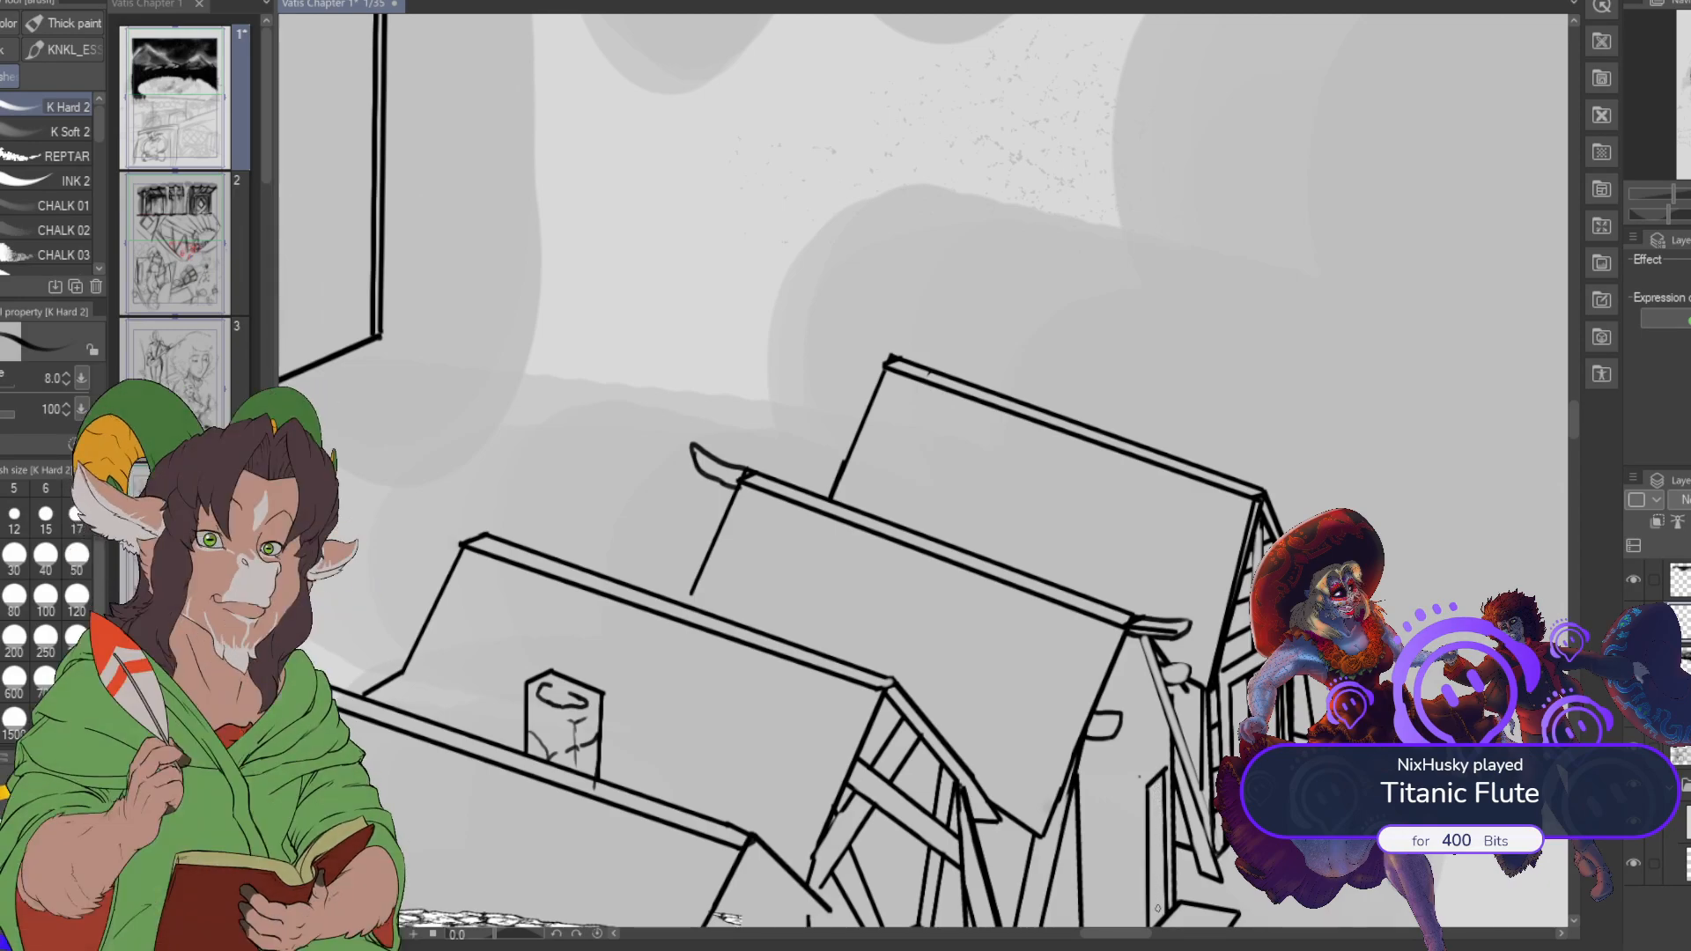
drag(1159, 773, 1160, 916)
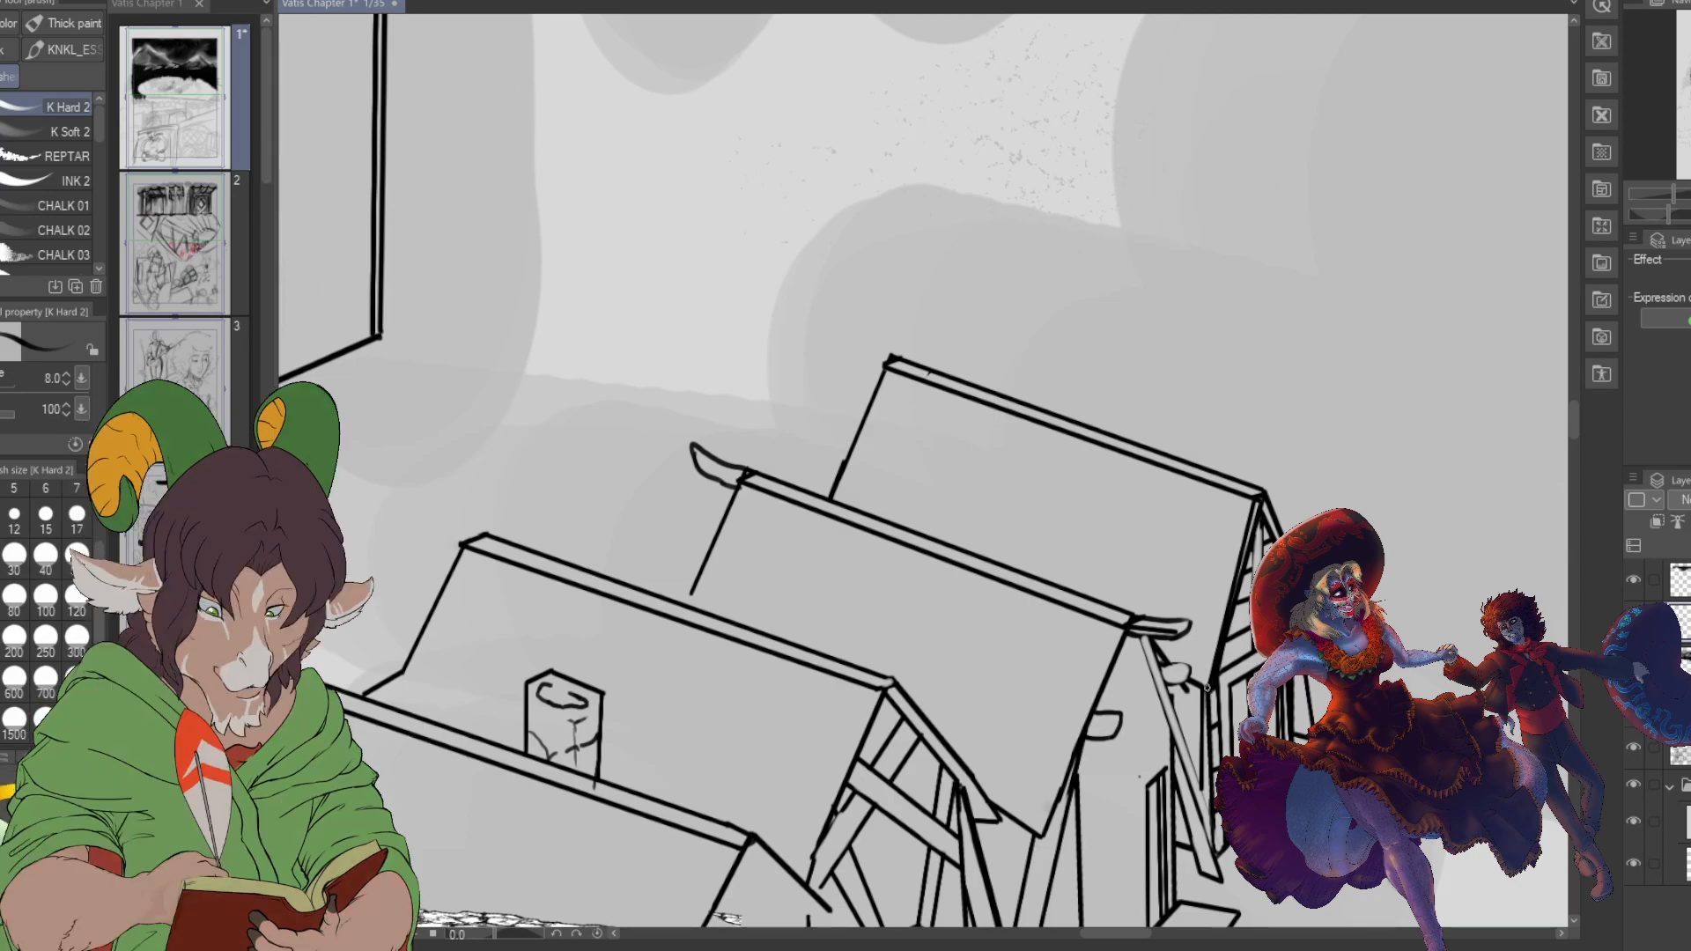
- Draw a rounded chimney behind the second roof's ridge and a tapered one behind the third roof's ridge, both with stone marks
scroll(1232, 724, down, 2)
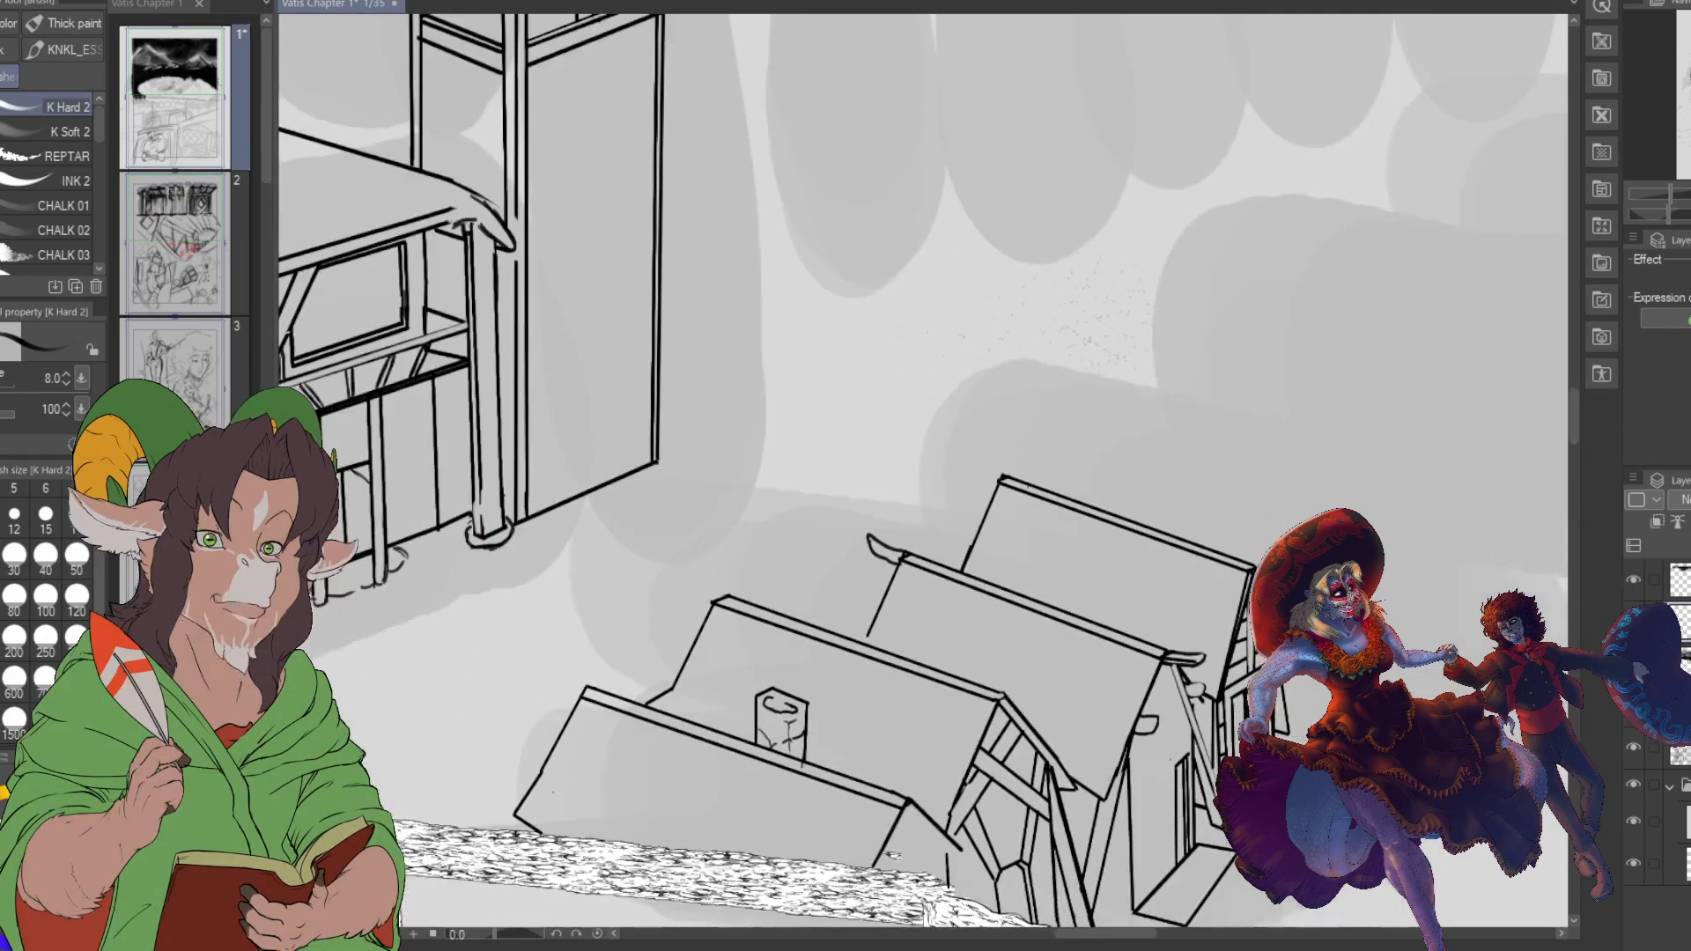
scroll(1224, 792, up, 2)
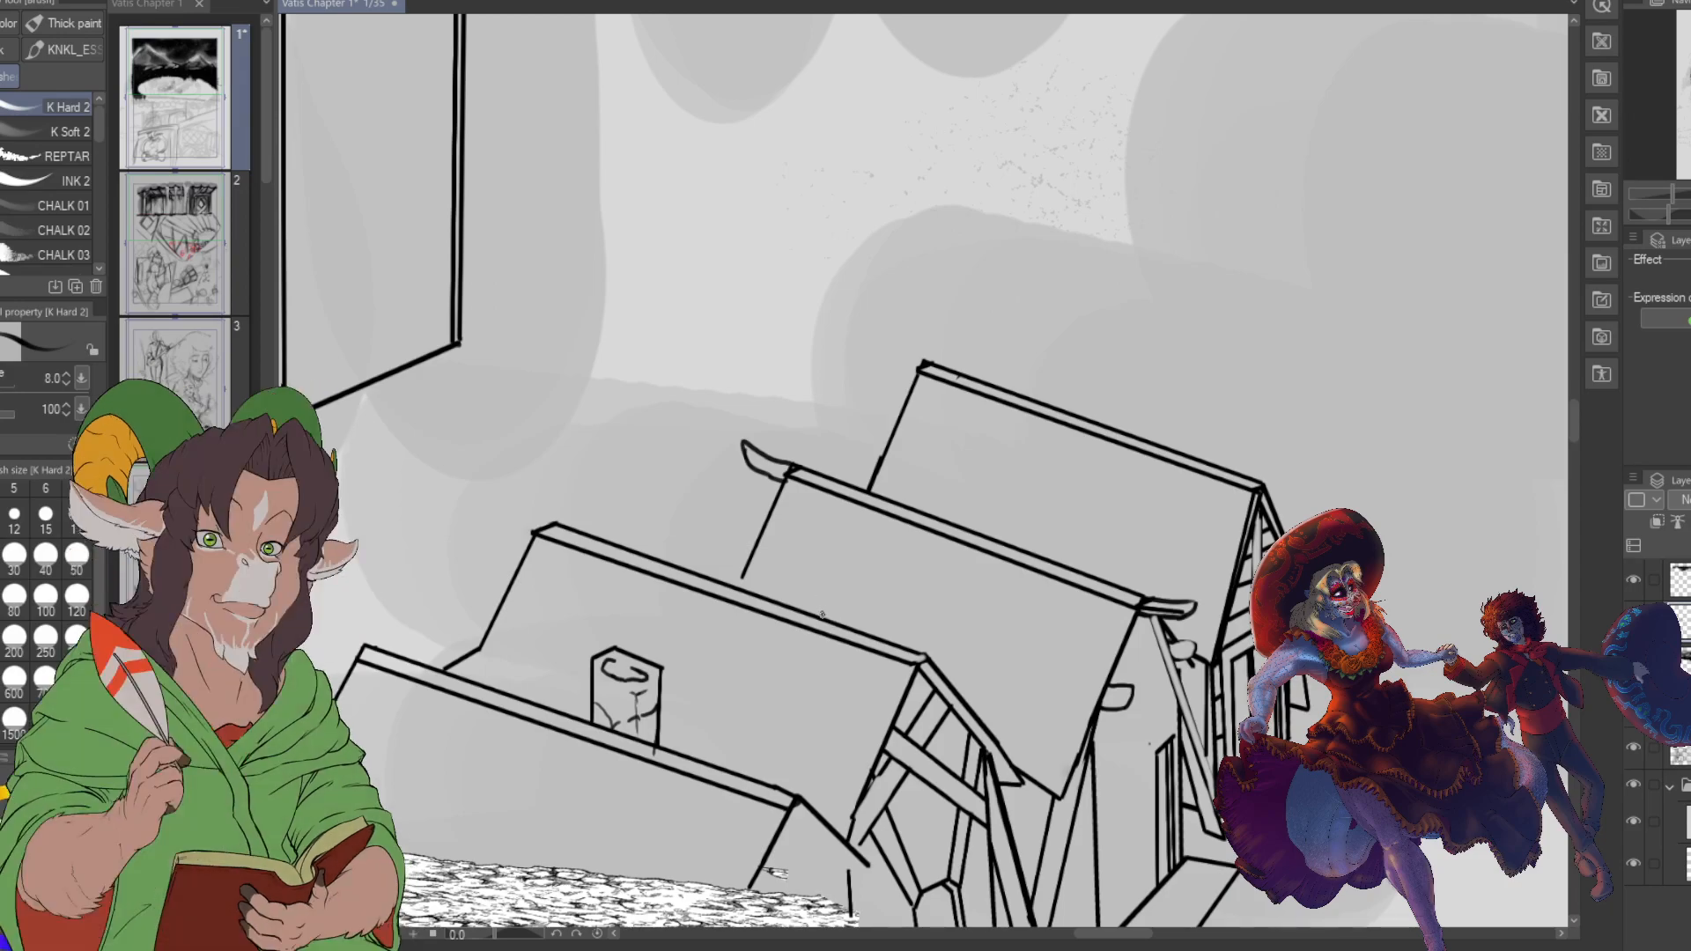
mouse_move(820, 599)
mouse_down()
mouse_move(833, 572)
mouse_move(870, 574)
mouse_up()
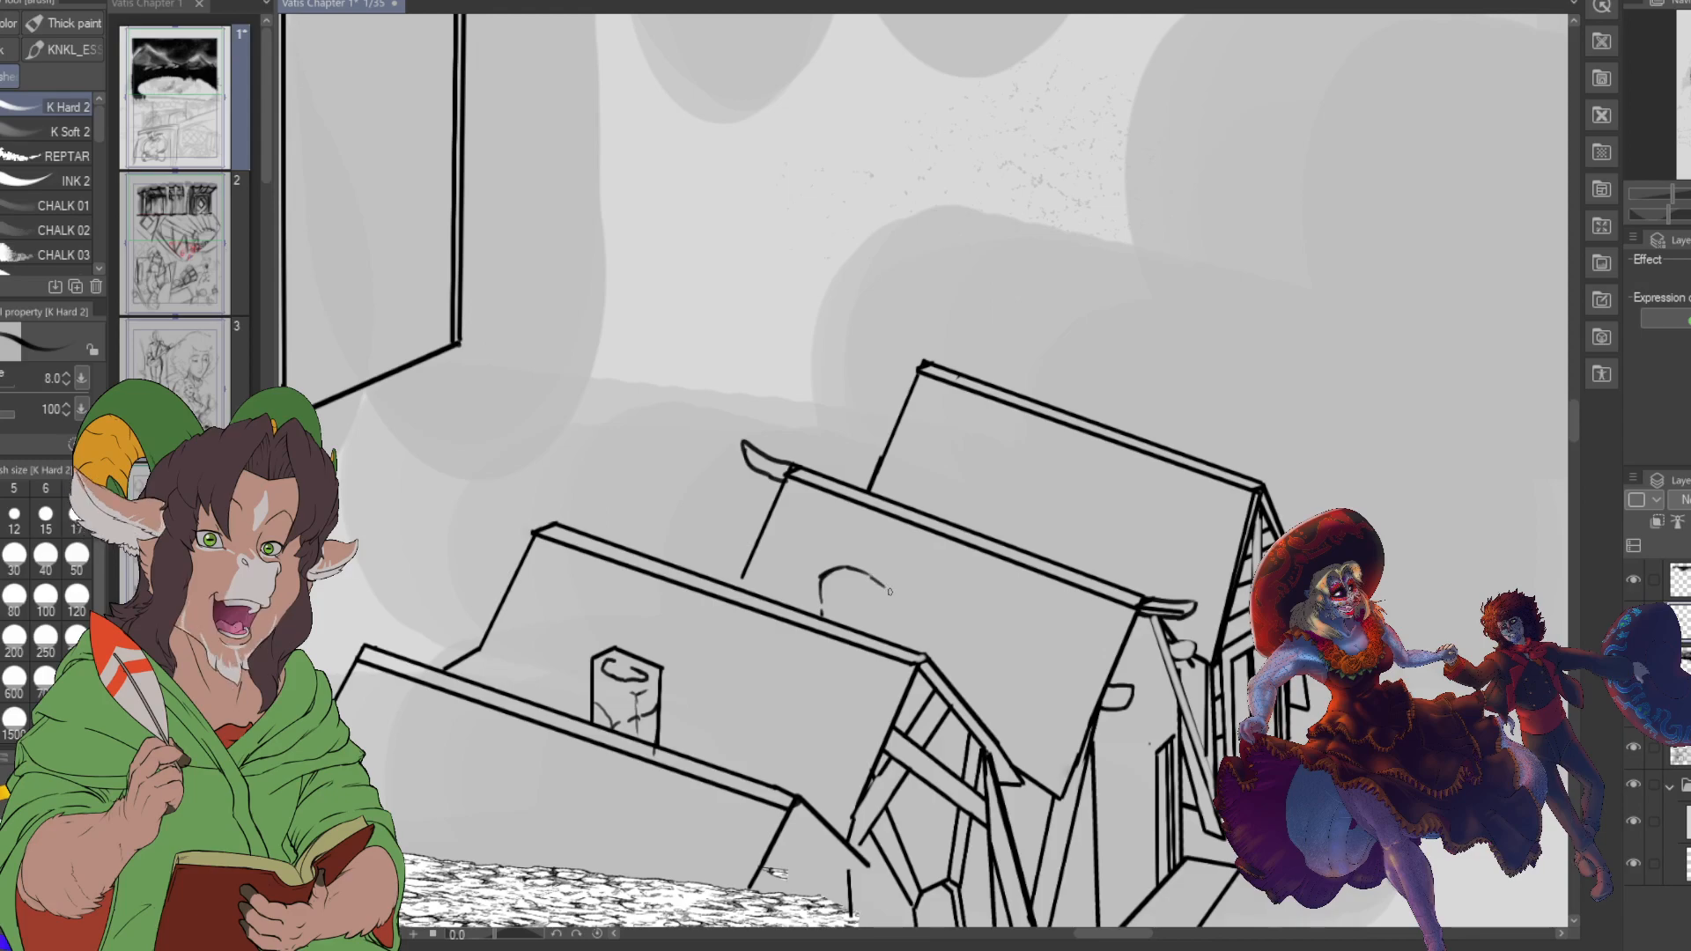
drag(893, 621, 893, 643)
mouse_move(821, 598)
mouse_down()
mouse_move(824, 613)
mouse_move(842, 591)
mouse_move(874, 604)
mouse_up()
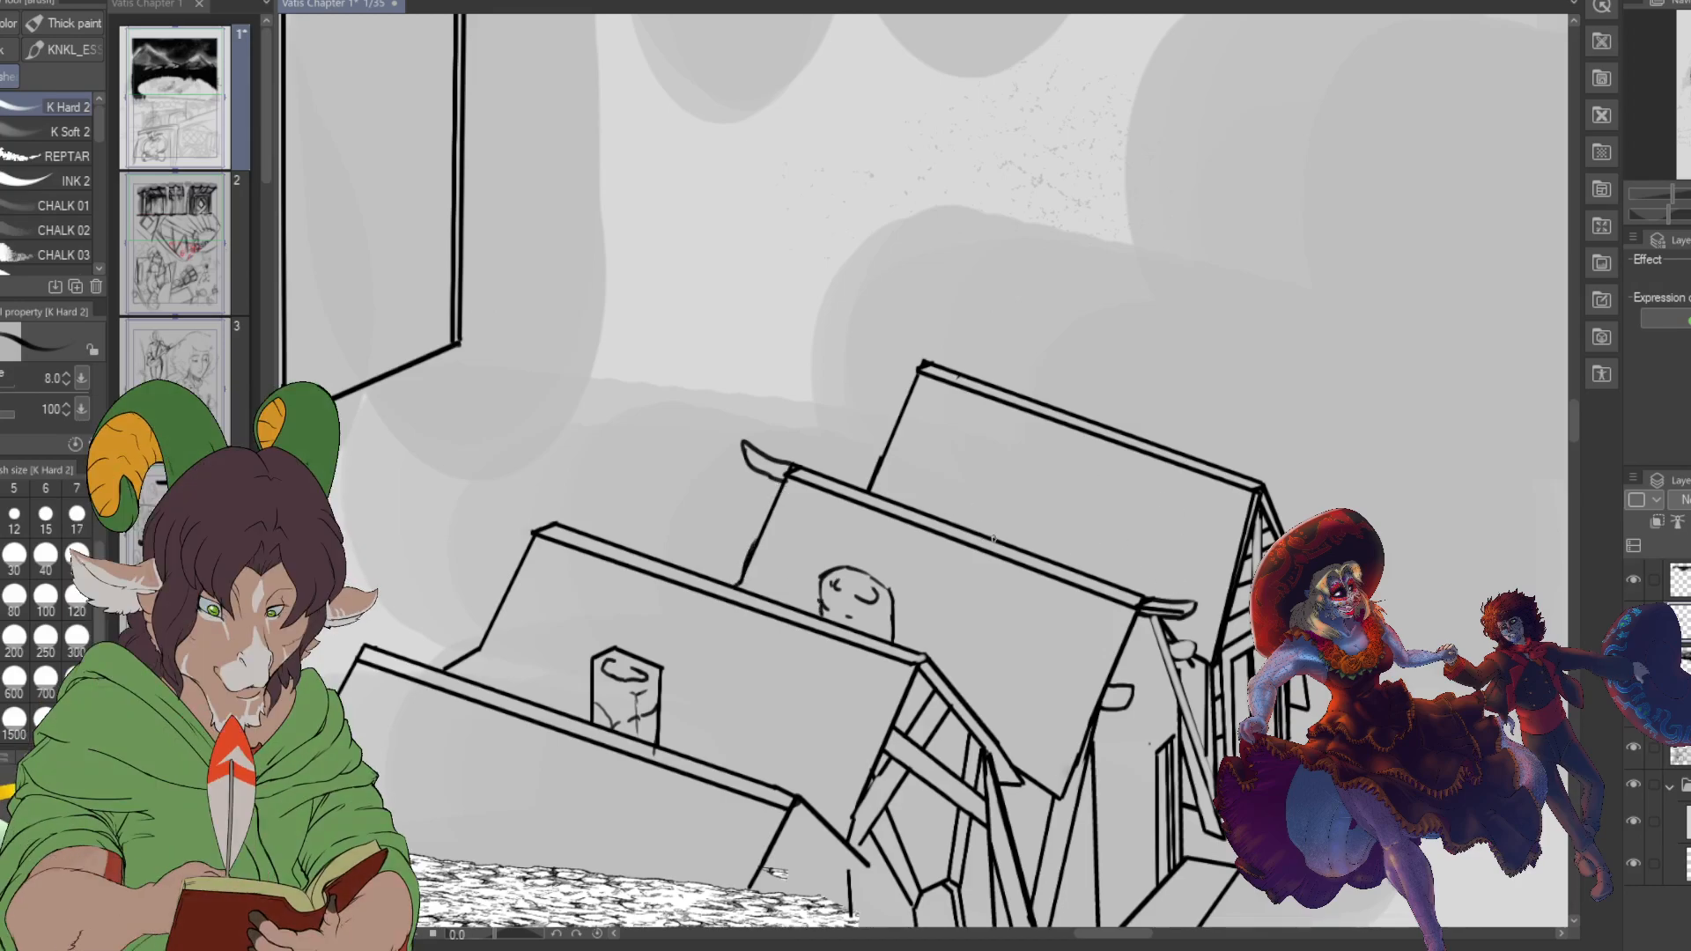
mouse_move(993, 534)
mouse_down()
mouse_move(1021, 474)
mouse_move(1050, 472)
mouse_move(1035, 472)
mouse_move(1044, 556)
mouse_up()
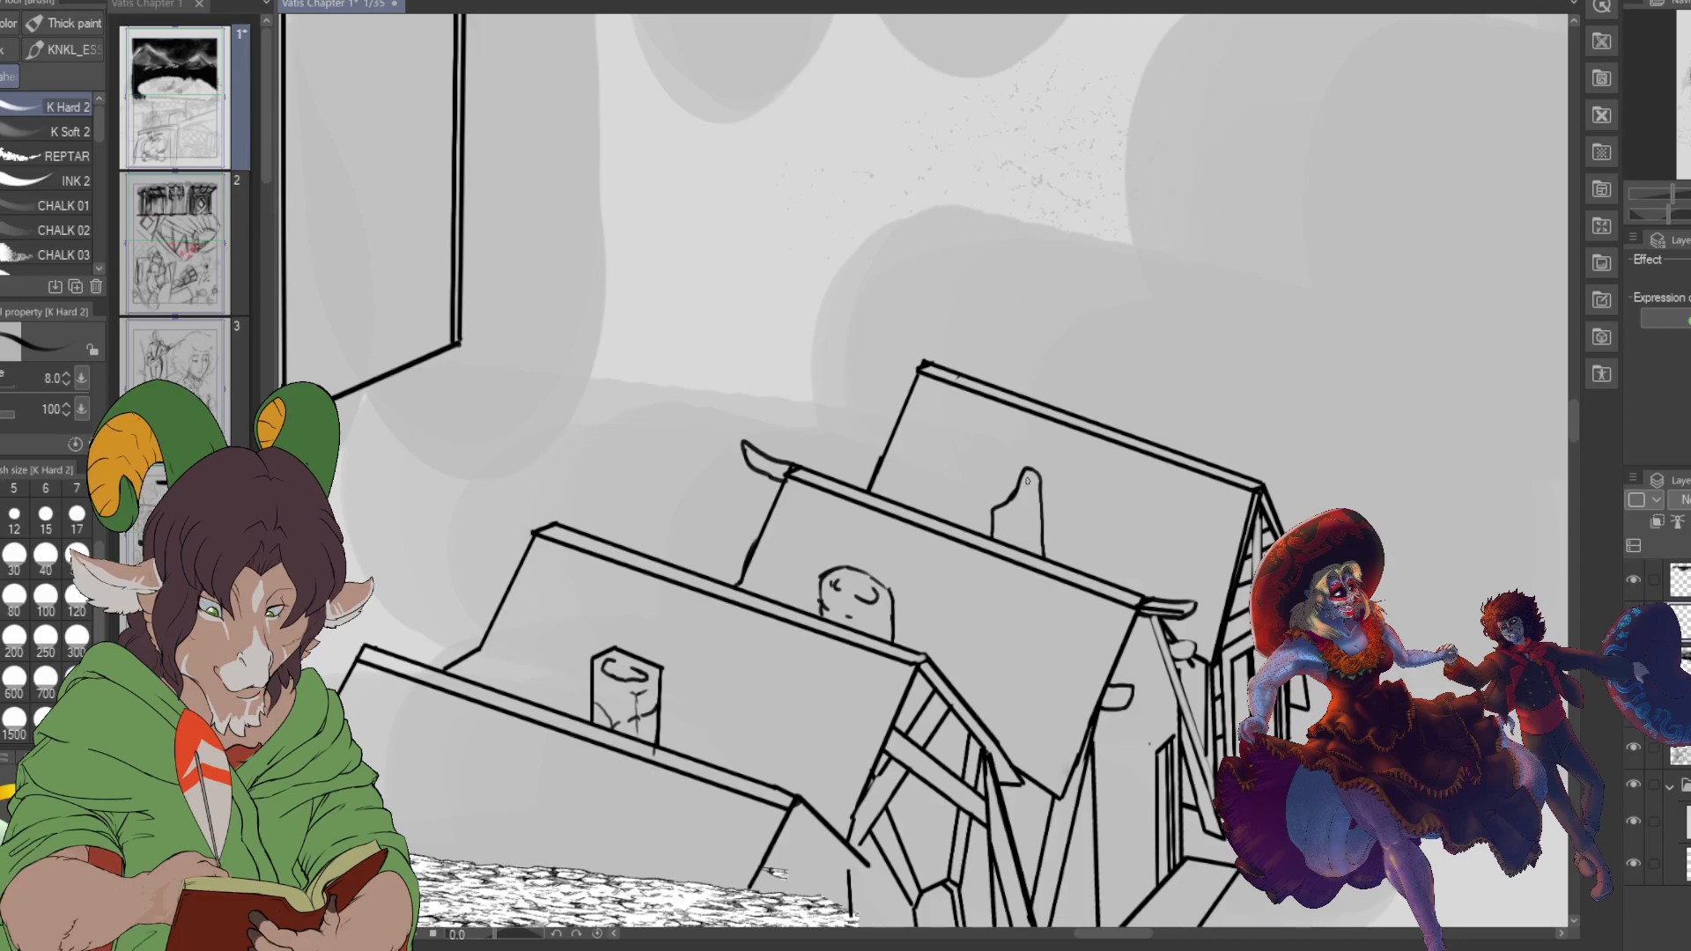
mouse_move(1025, 481)
mouse_down()
mouse_move(1008, 513)
mouse_move(1039, 500)
mouse_move(1019, 546)
mouse_up()
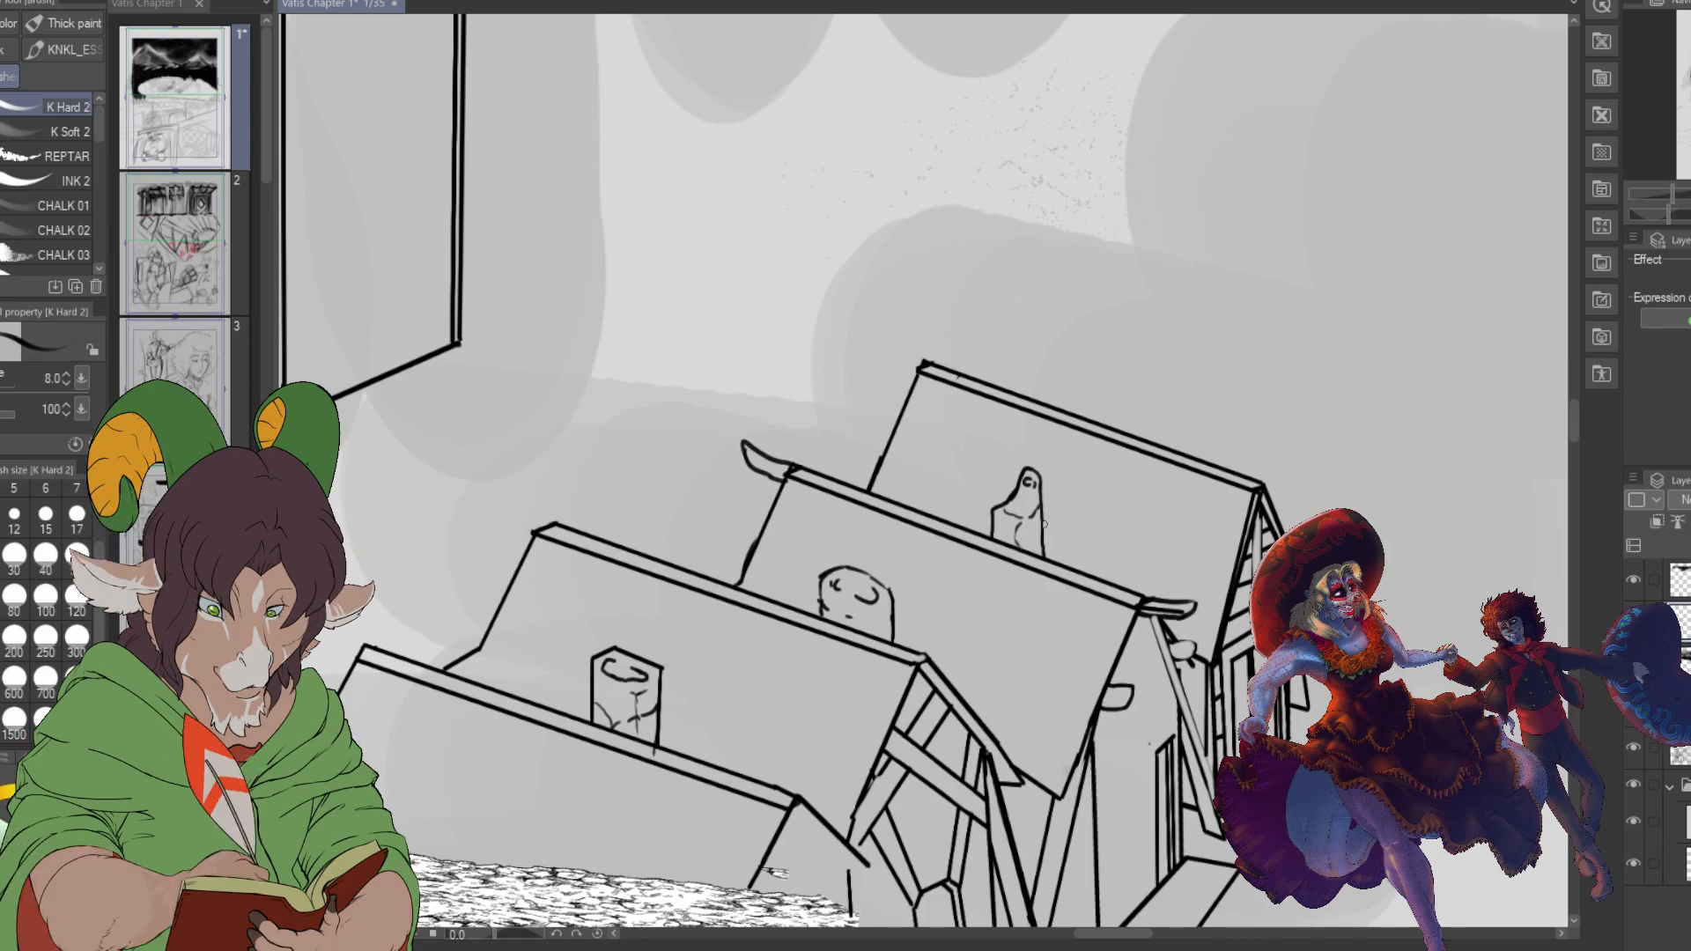
- Draw a rounded chimney with an inner rim line and stone marks on the frontmost roof's slope, just above the fence
scroll(1047, 532, down, 5)
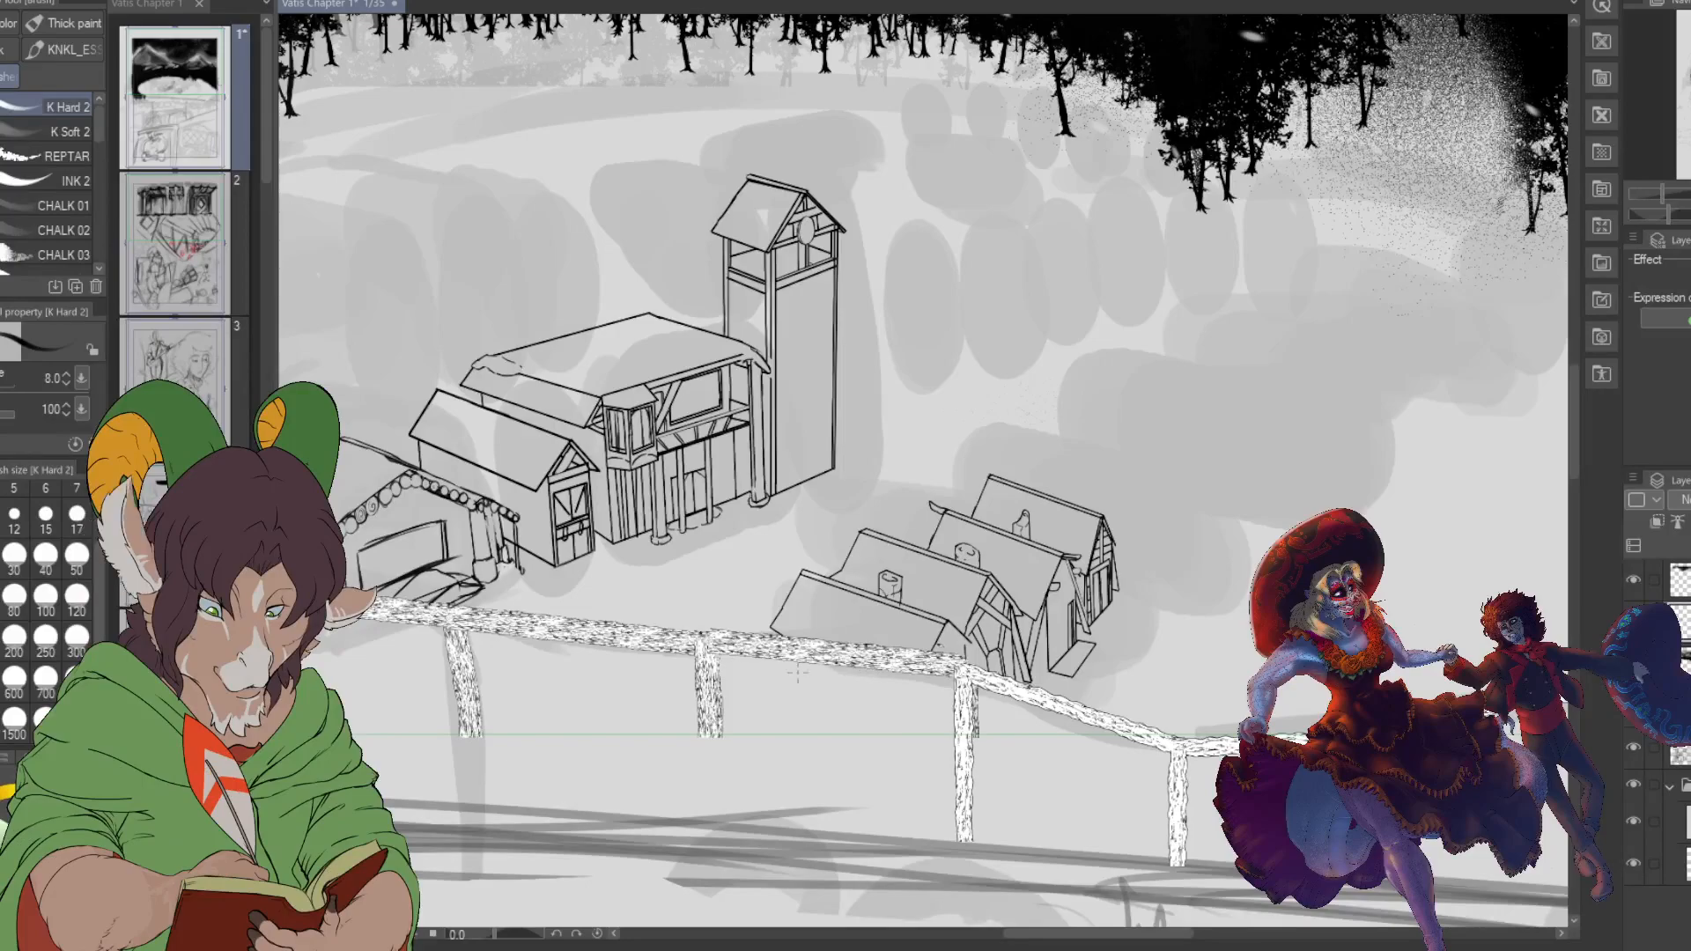
scroll(791, 648, up, 2)
scroll(790, 648, down, 2)
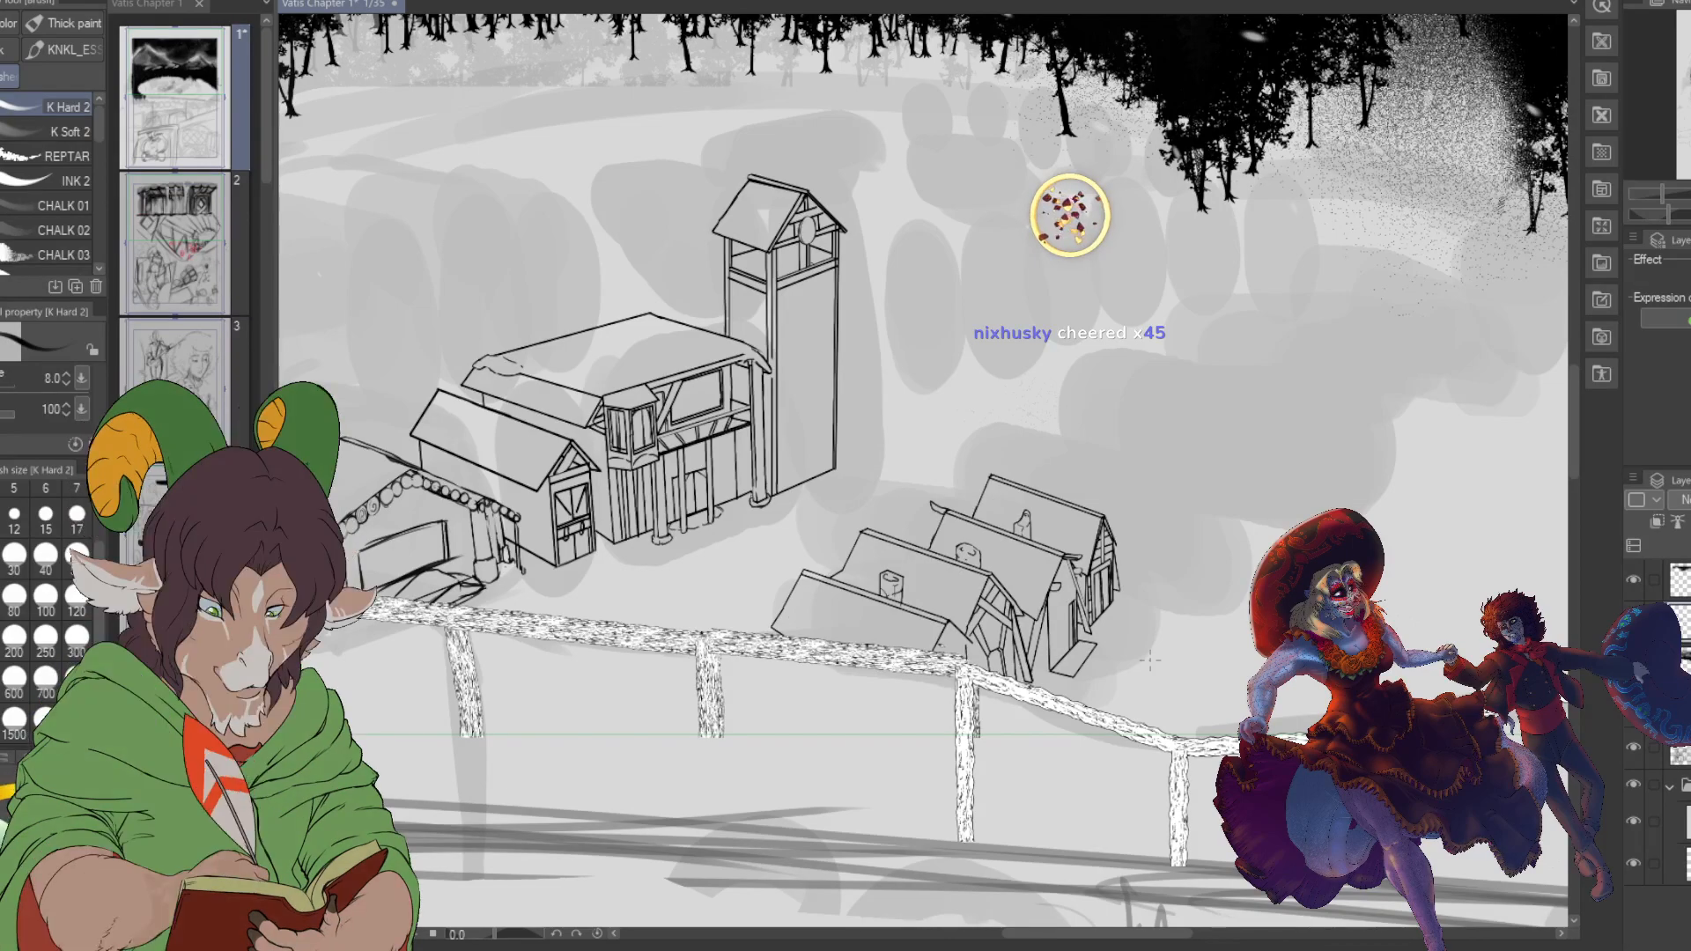
scroll(902, 687, up, 2)
scroll(942, 593, down, 2)
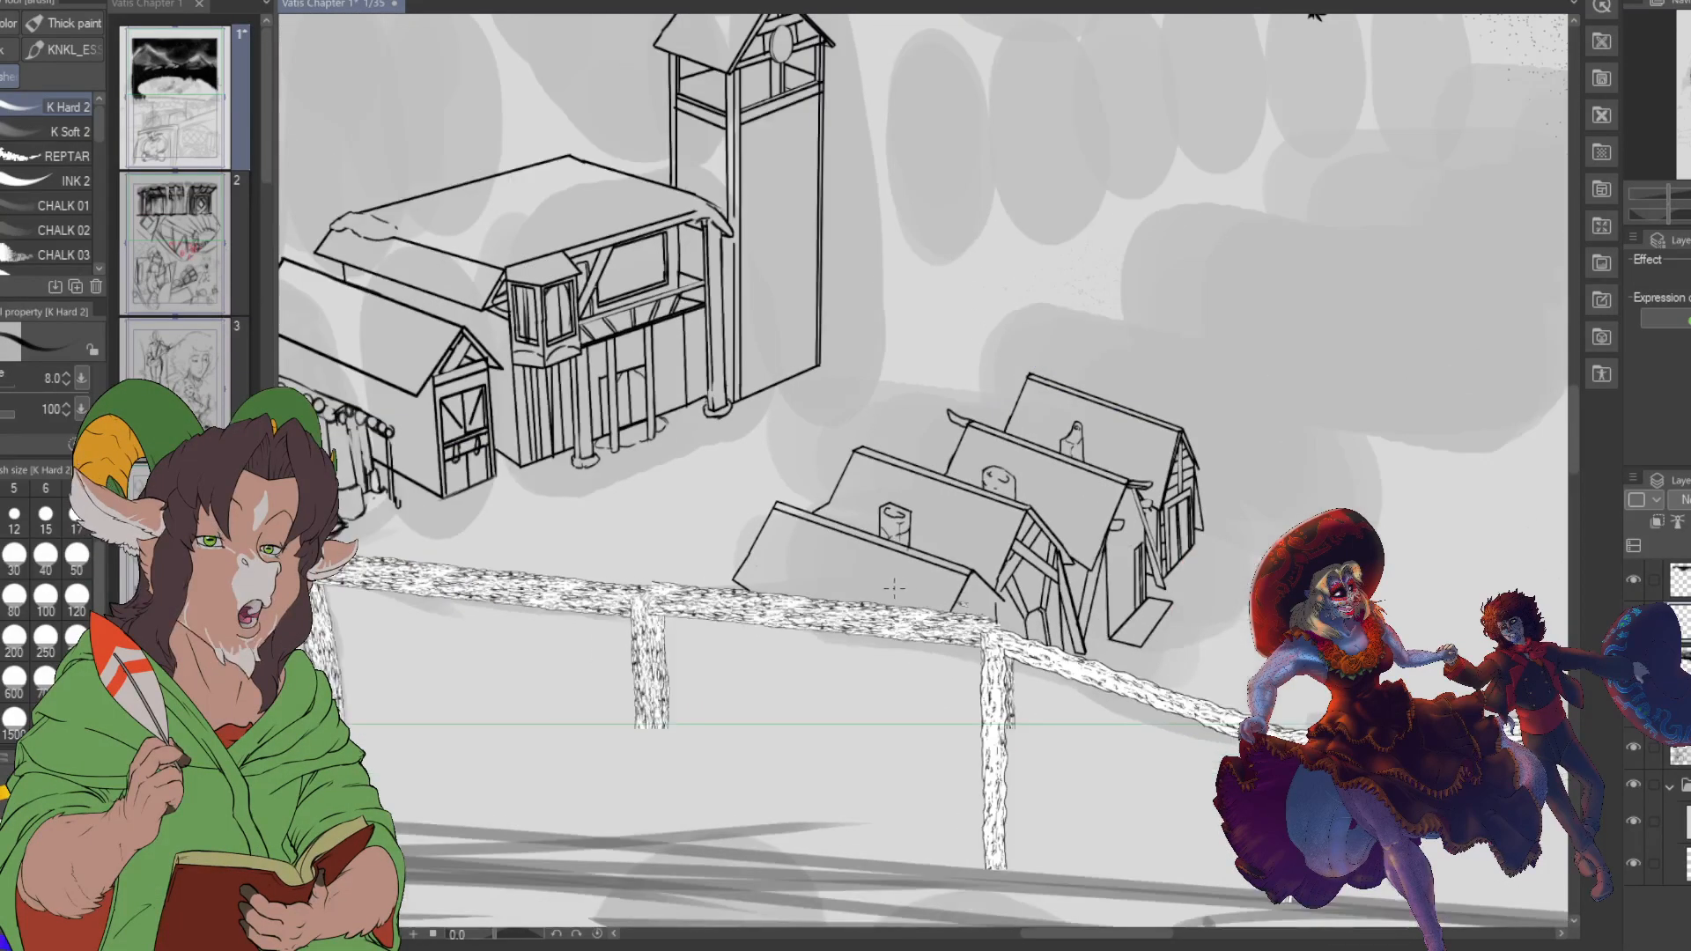
scroll(708, 523, up, 2)
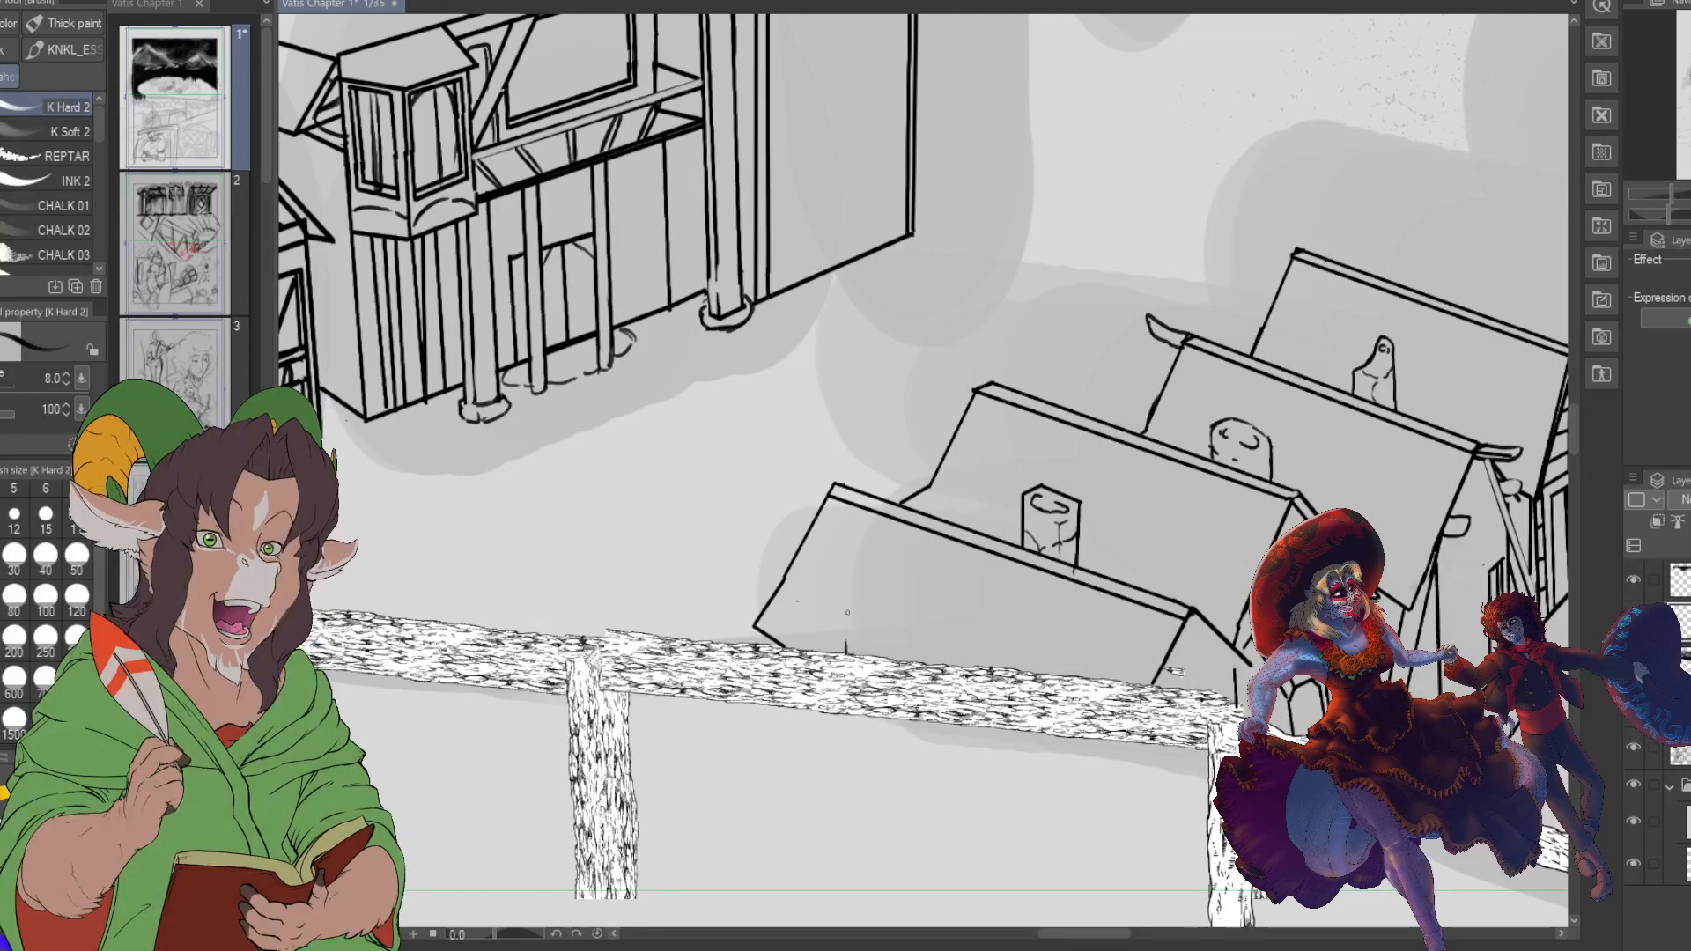
drag(845, 650, 847, 606)
drag(910, 617, 915, 635)
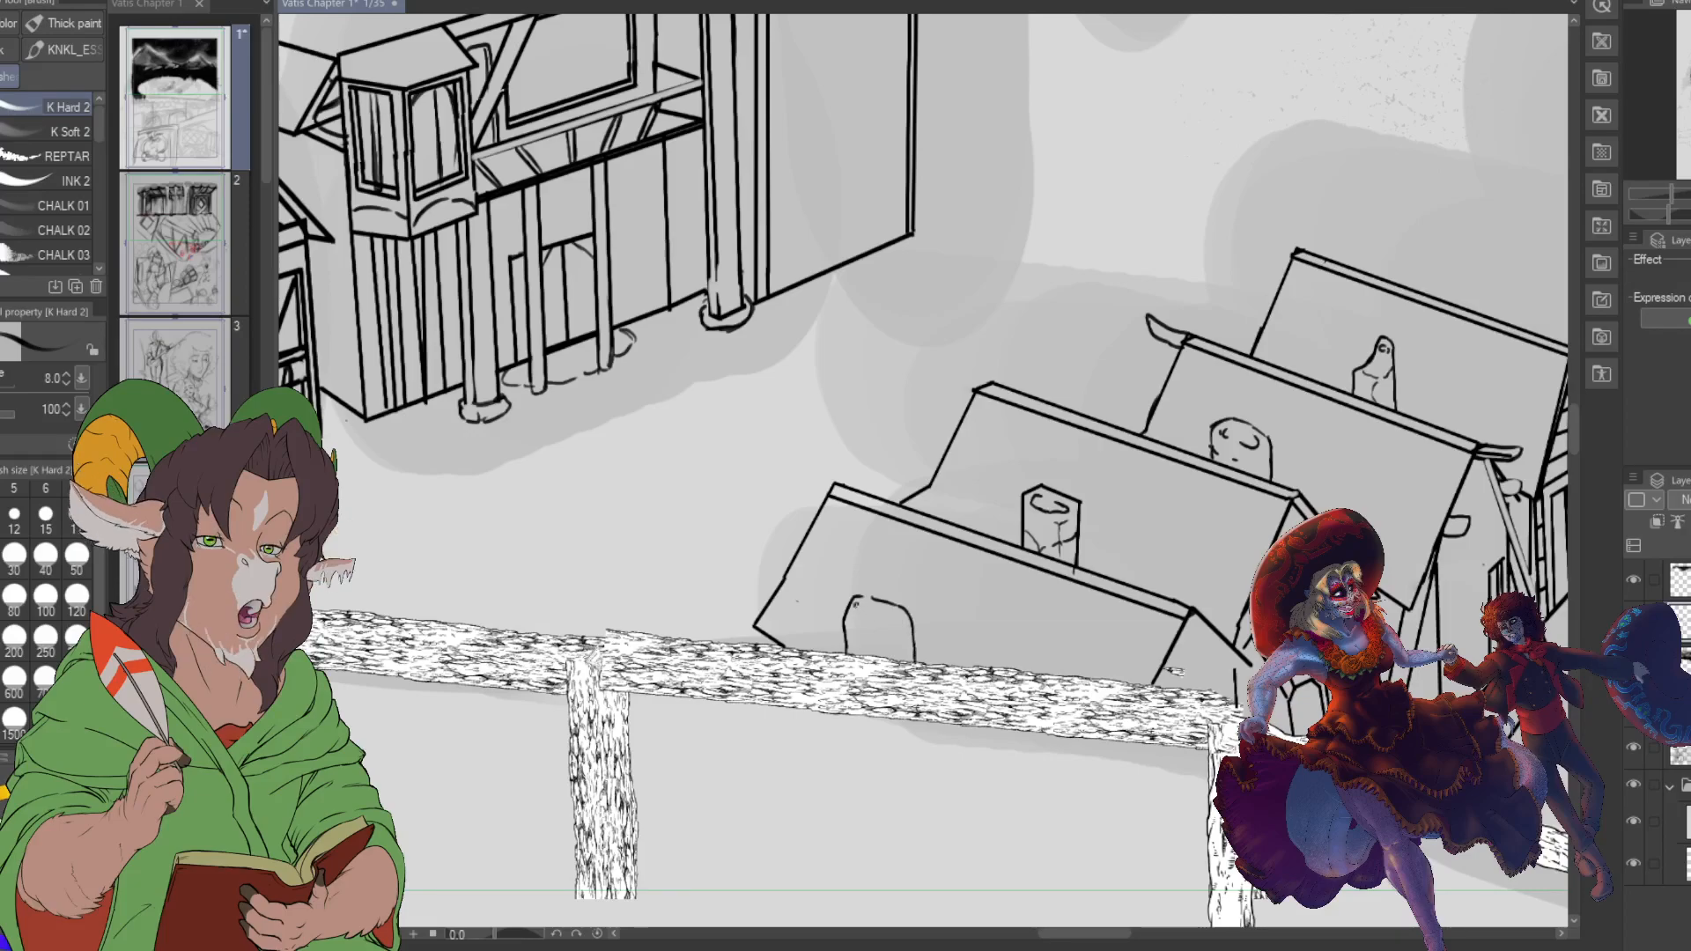
drag(868, 608, 892, 611)
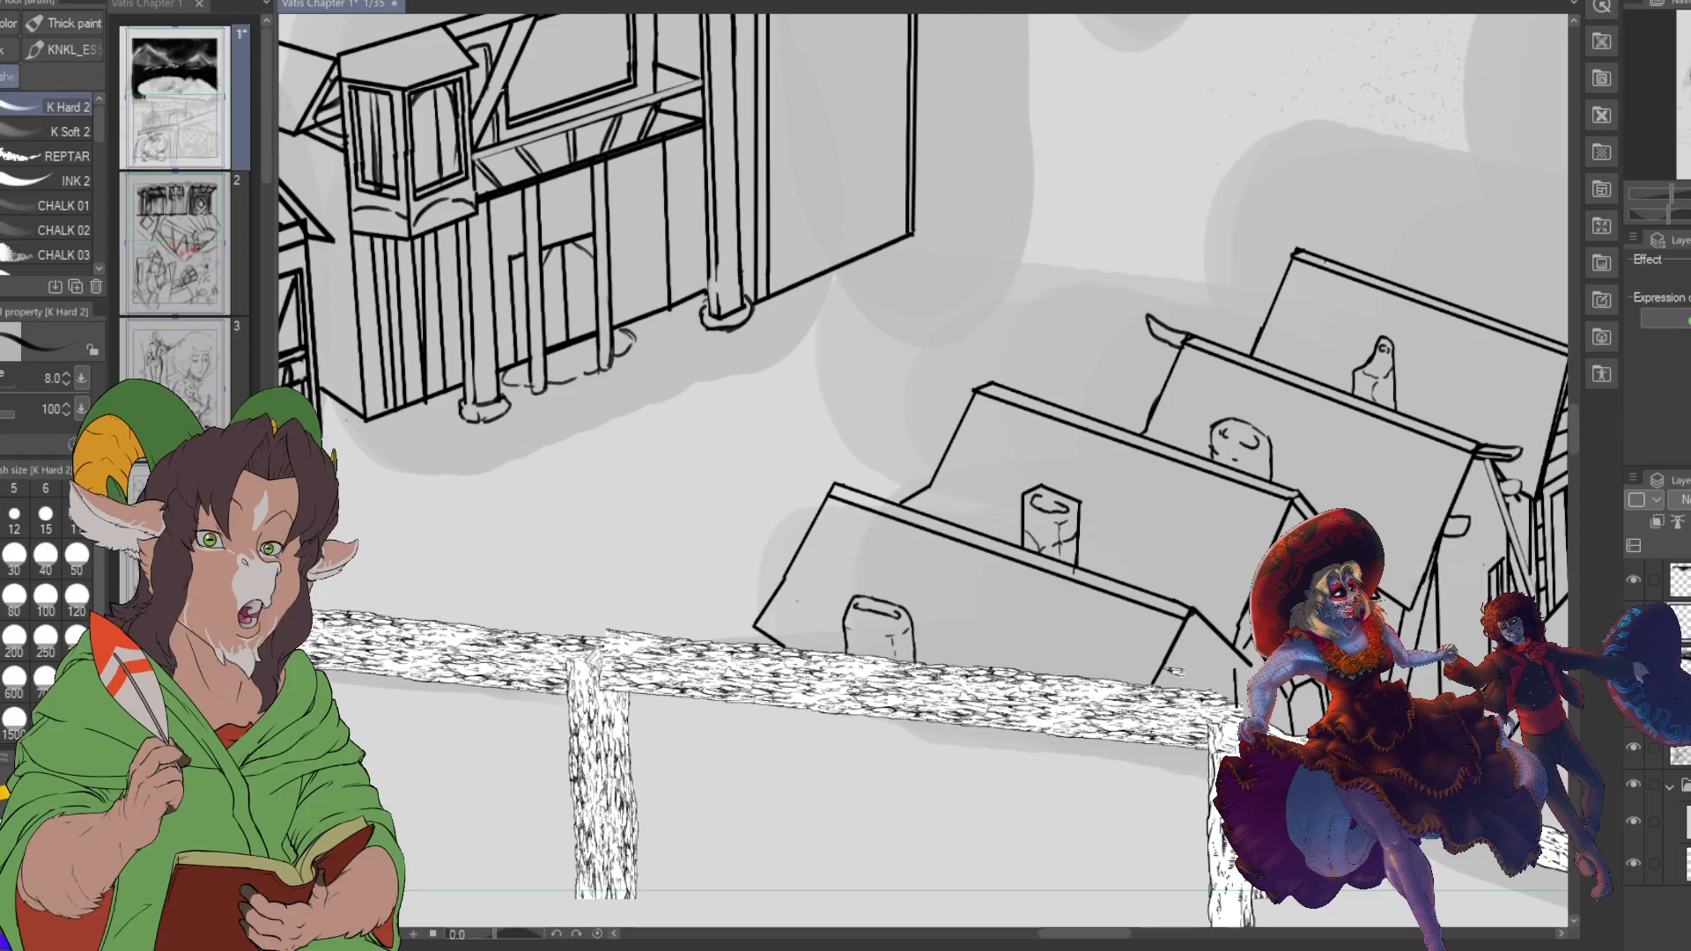
- Add a doubled vertical post and a doubled slanted crossbeam to the front wall of the house with the curled ridge ends
scroll(938, 672, down, 3)
scroll(964, 662, down, 2)
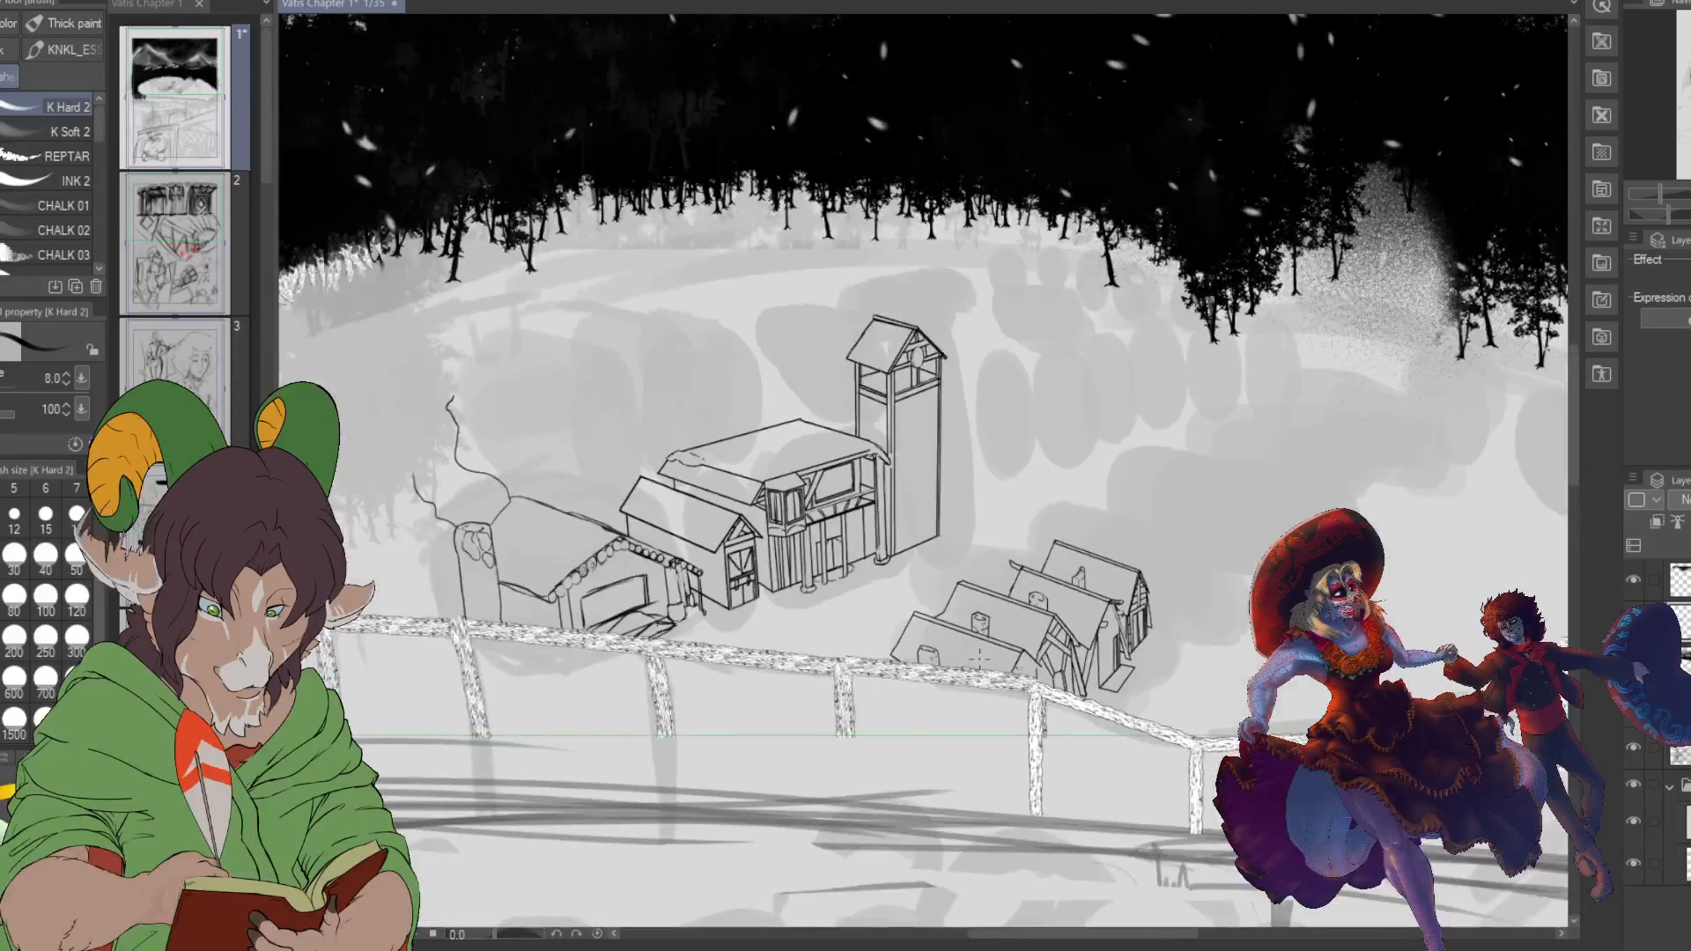
scroll(1200, 655, up, 4)
scroll(1200, 655, up, 4)
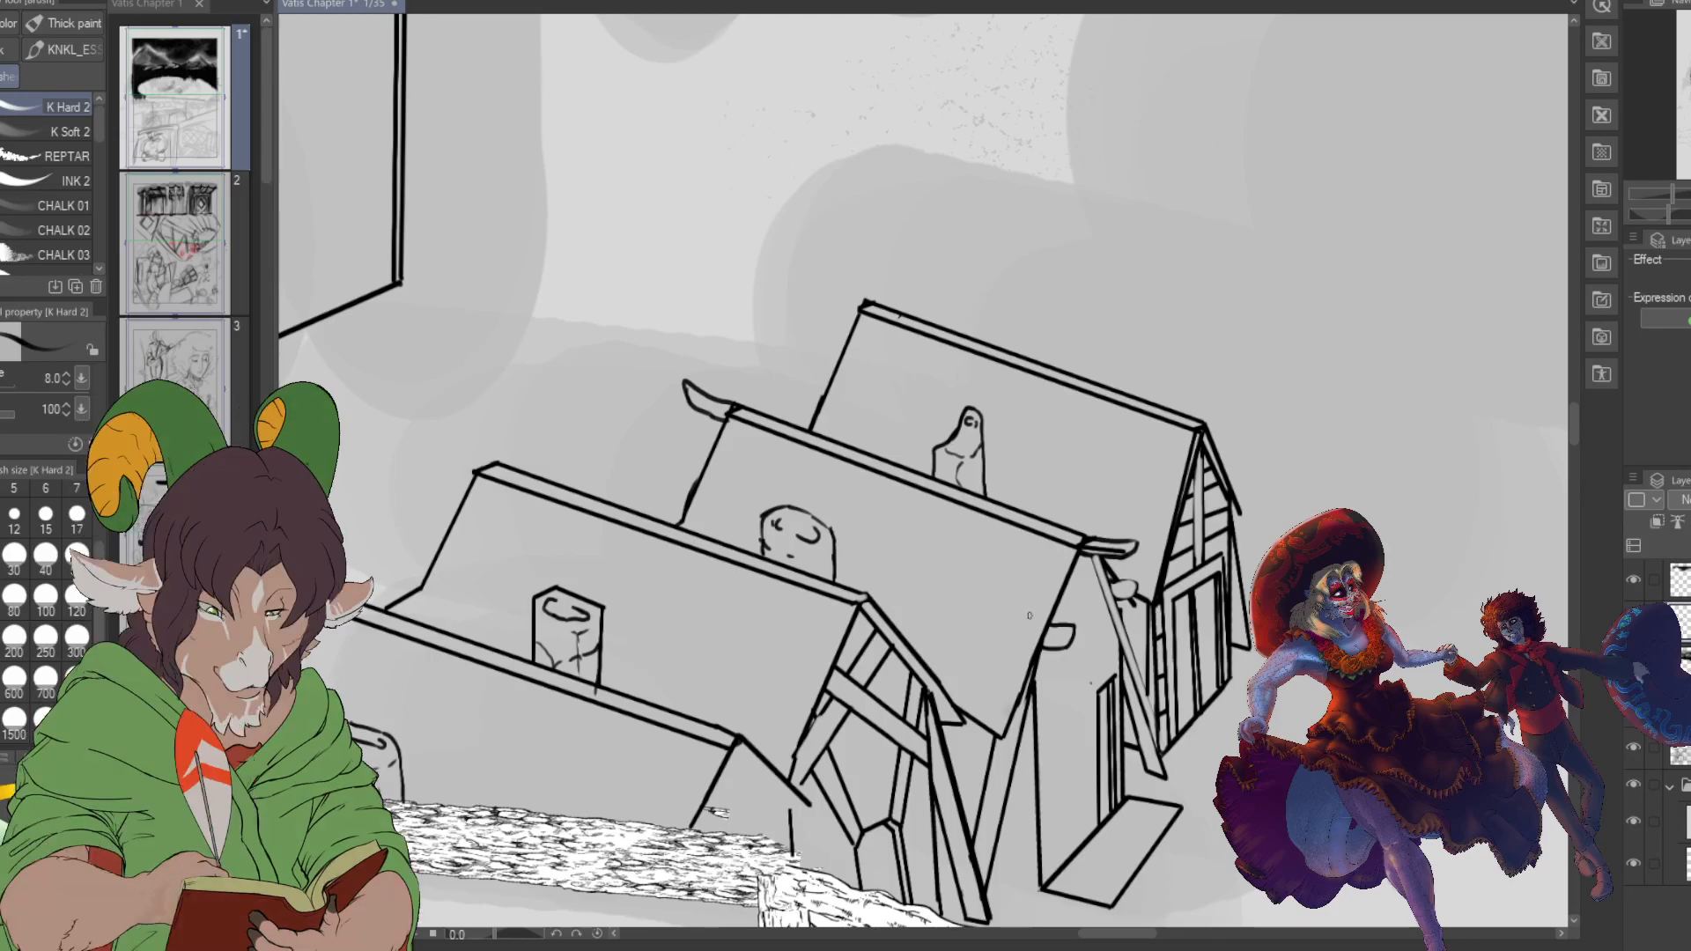
drag(1046, 722, 1049, 796)
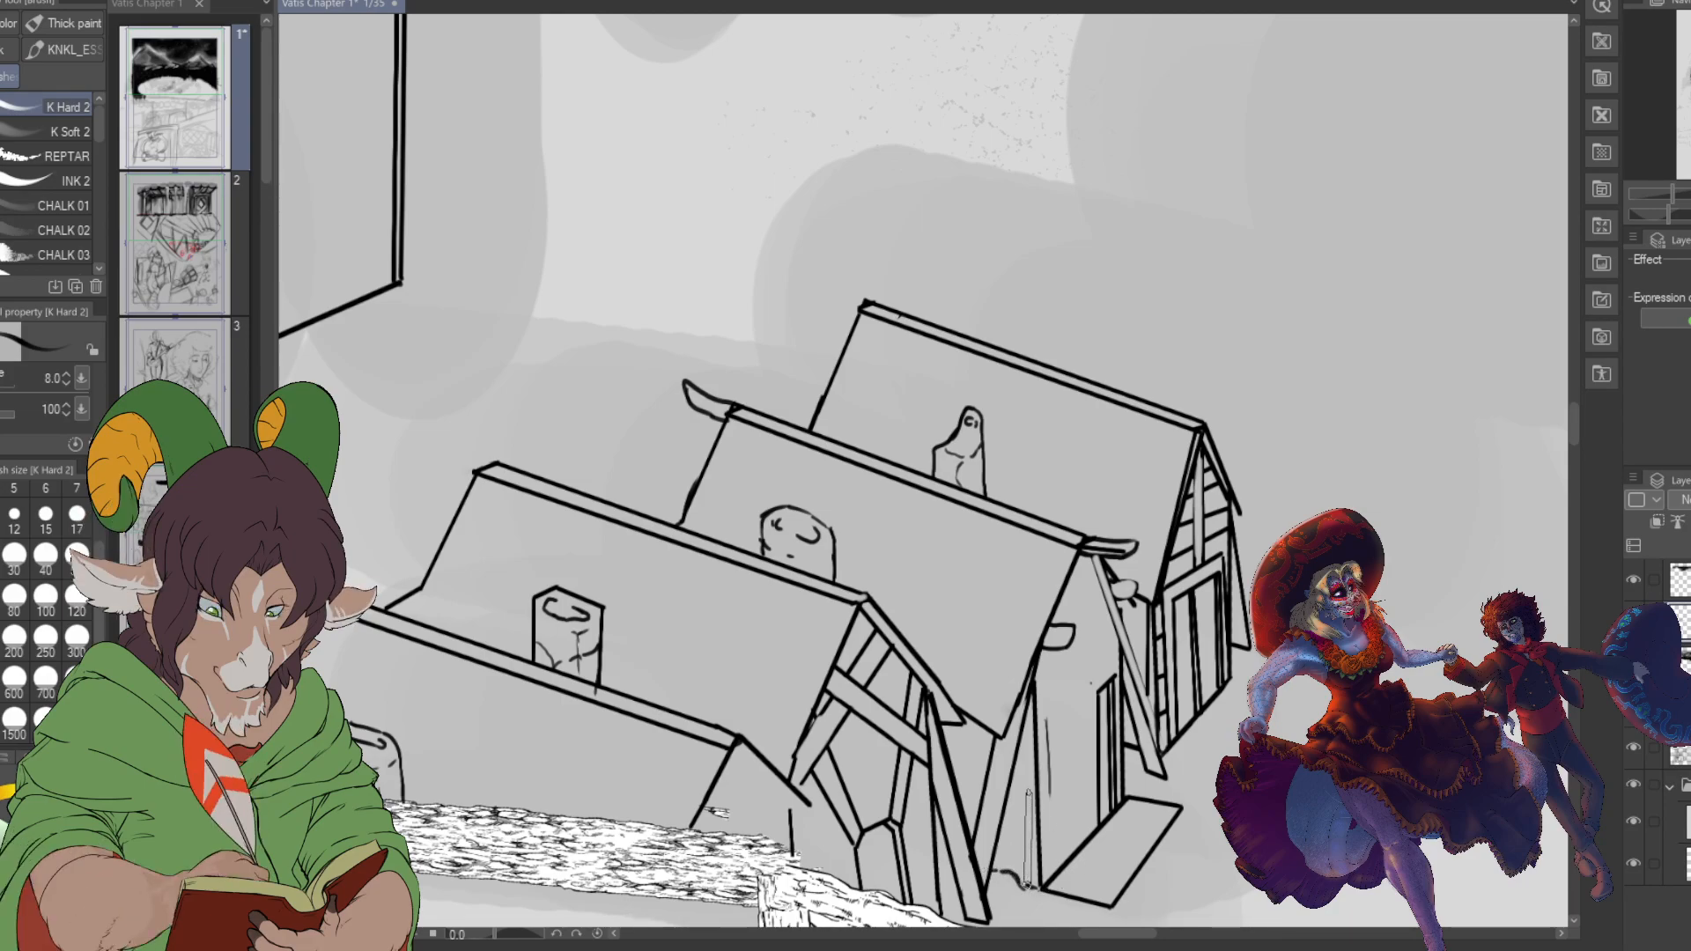
drag(1050, 878, 1045, 641)
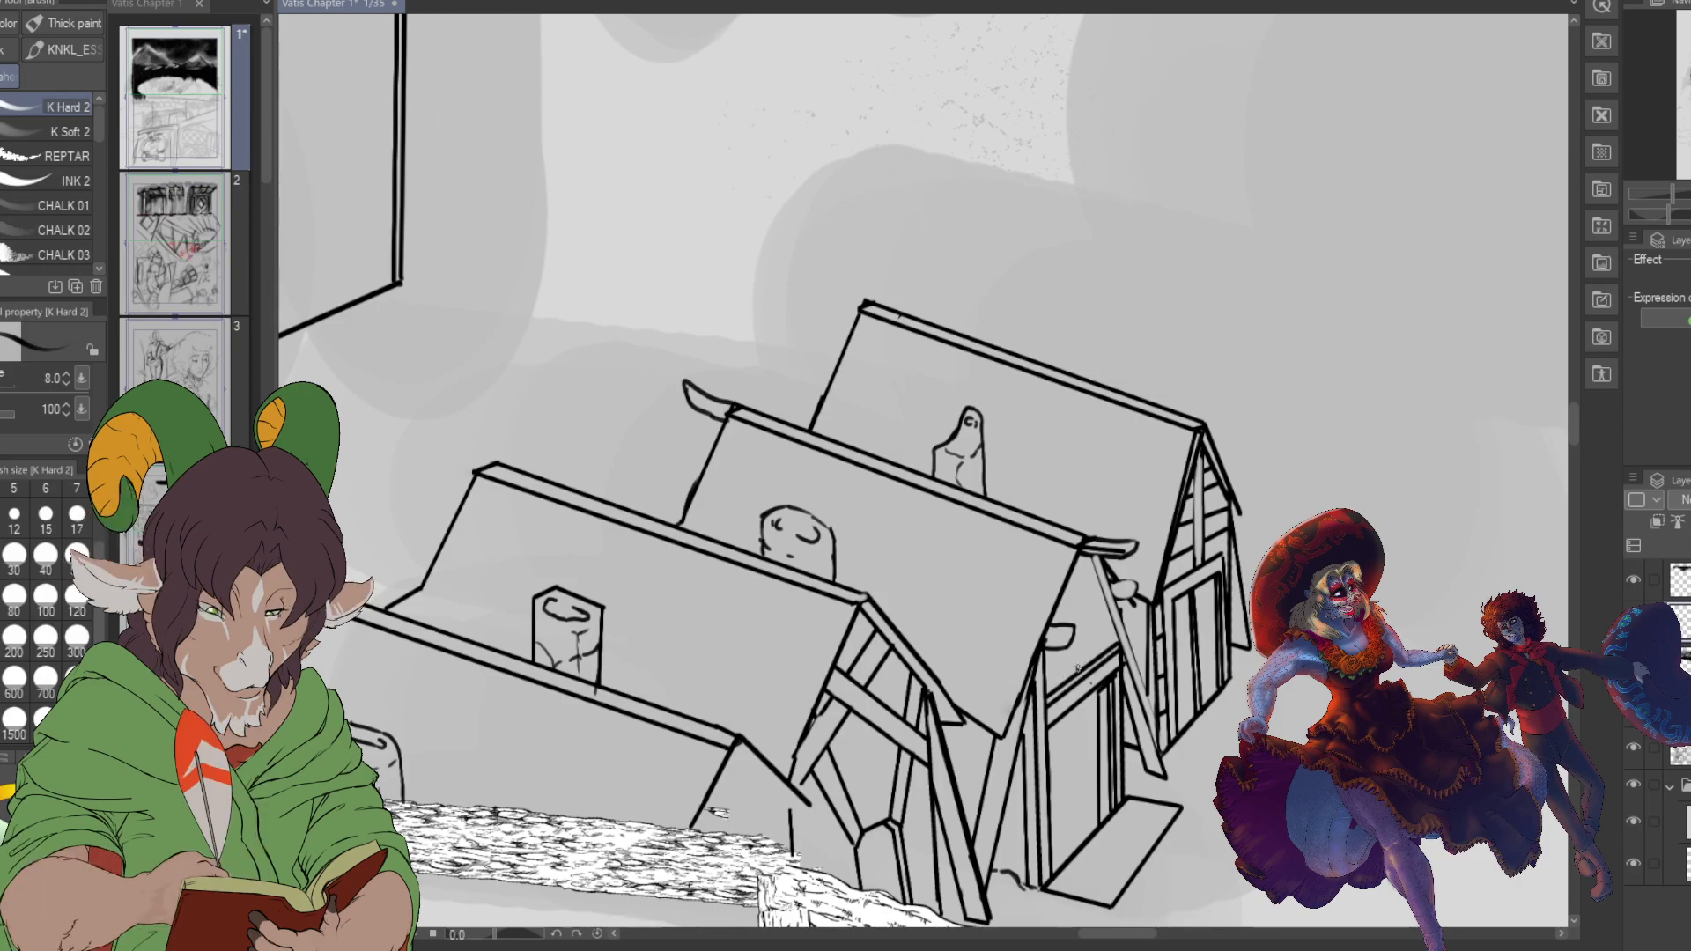
- Draw vertical beam lines in the gable and an inset panel on the door of the house with the curled ridge ends
drag(1074, 563, 1077, 671)
shift+click(1079, 552)
click(1047, 744)
shift+click(1090, 710)
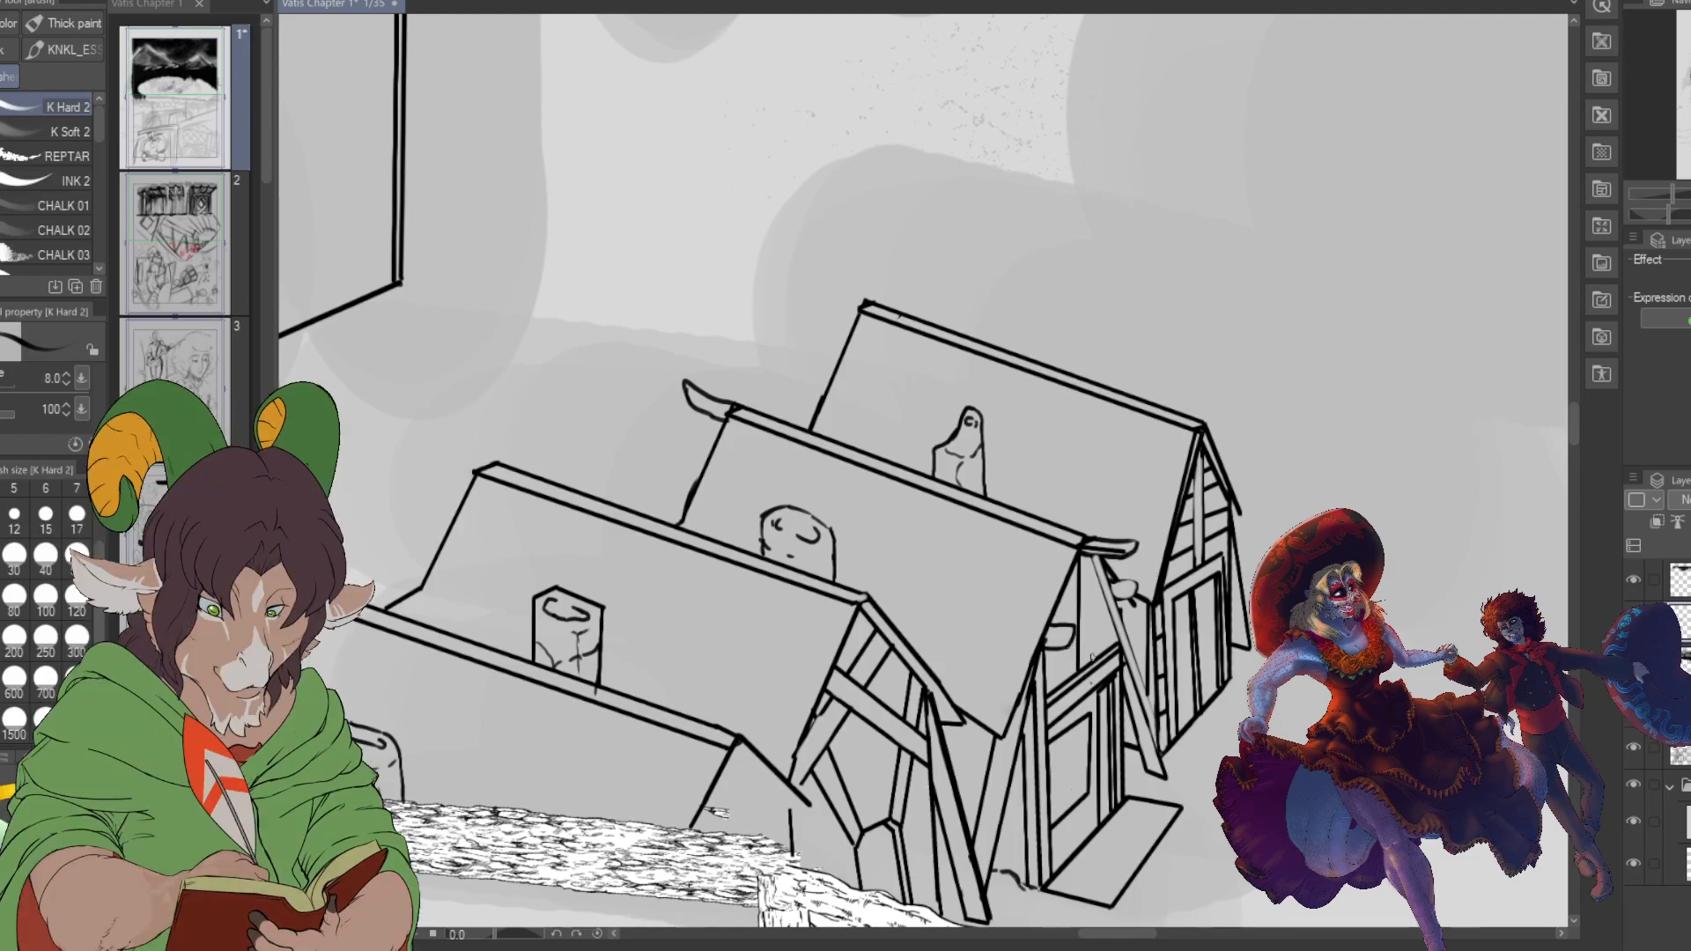
drag(1085, 556, 1083, 667)
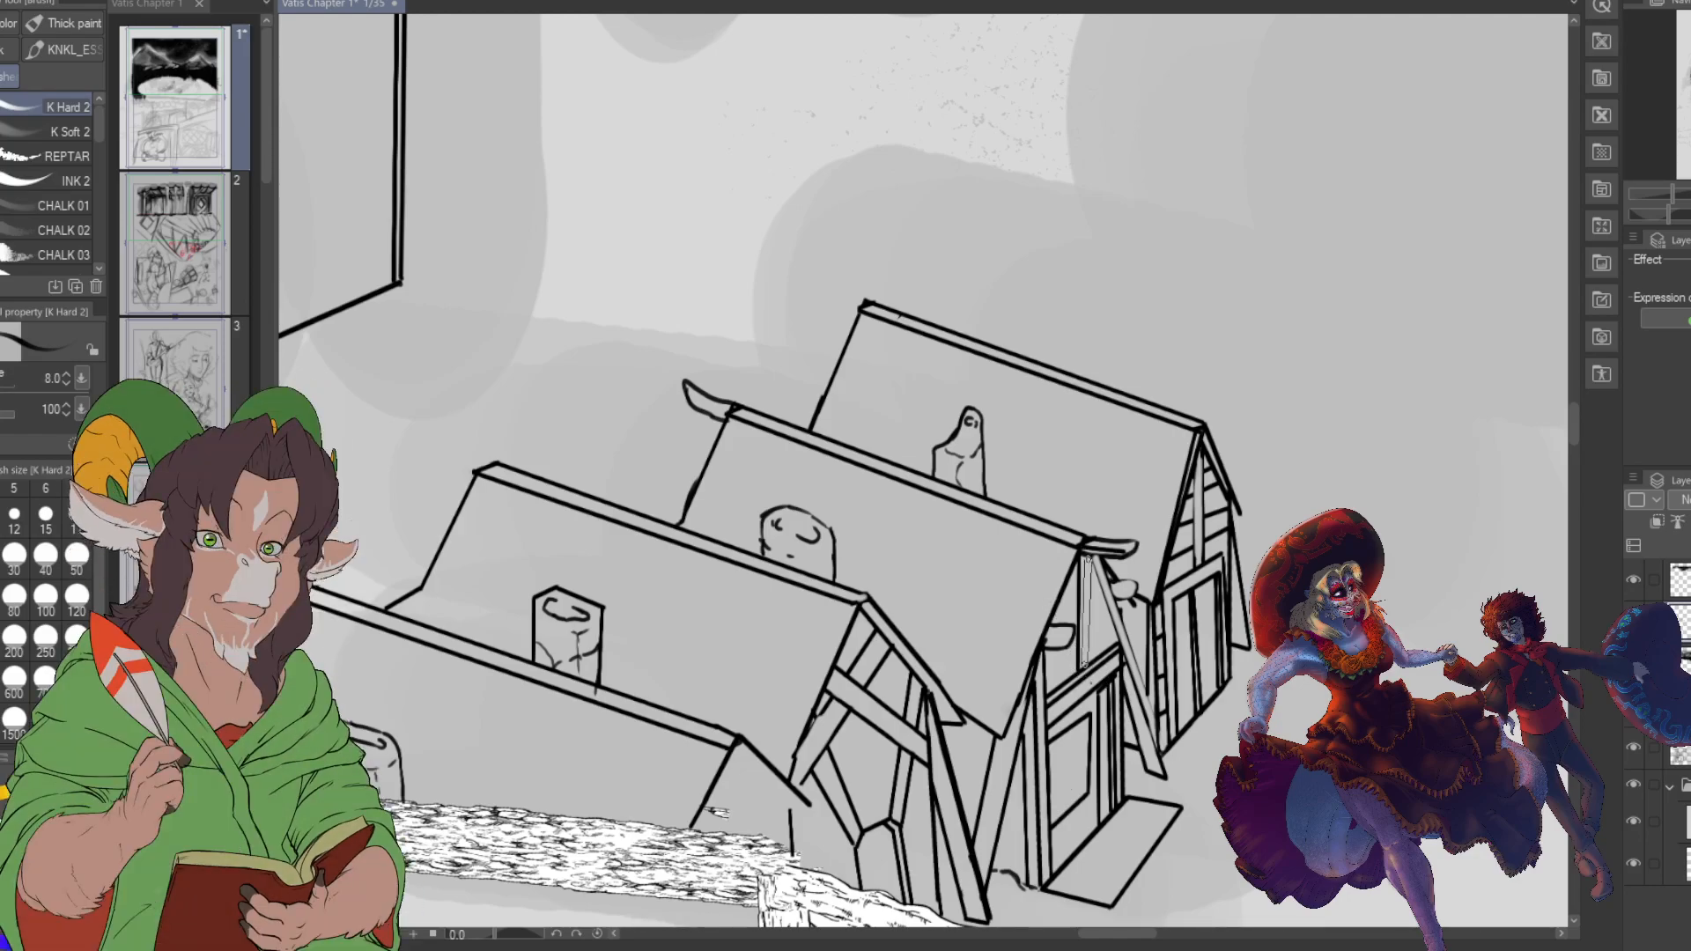
drag(1085, 555, 1083, 667)
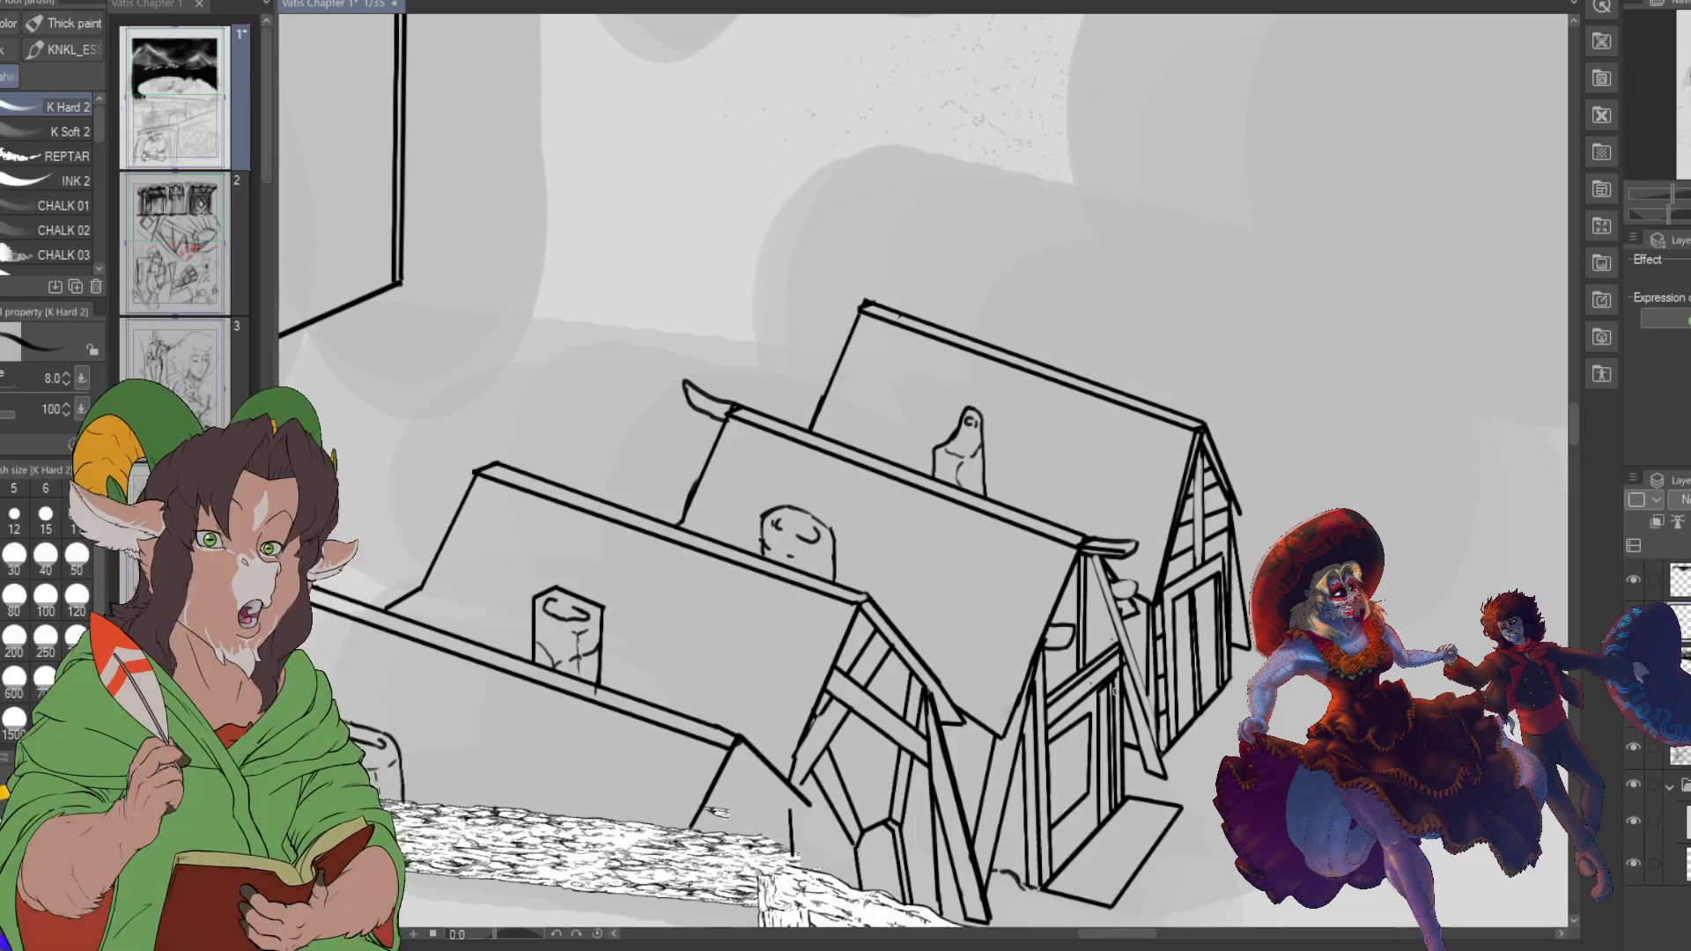
scroll(1125, 596, down, 5)
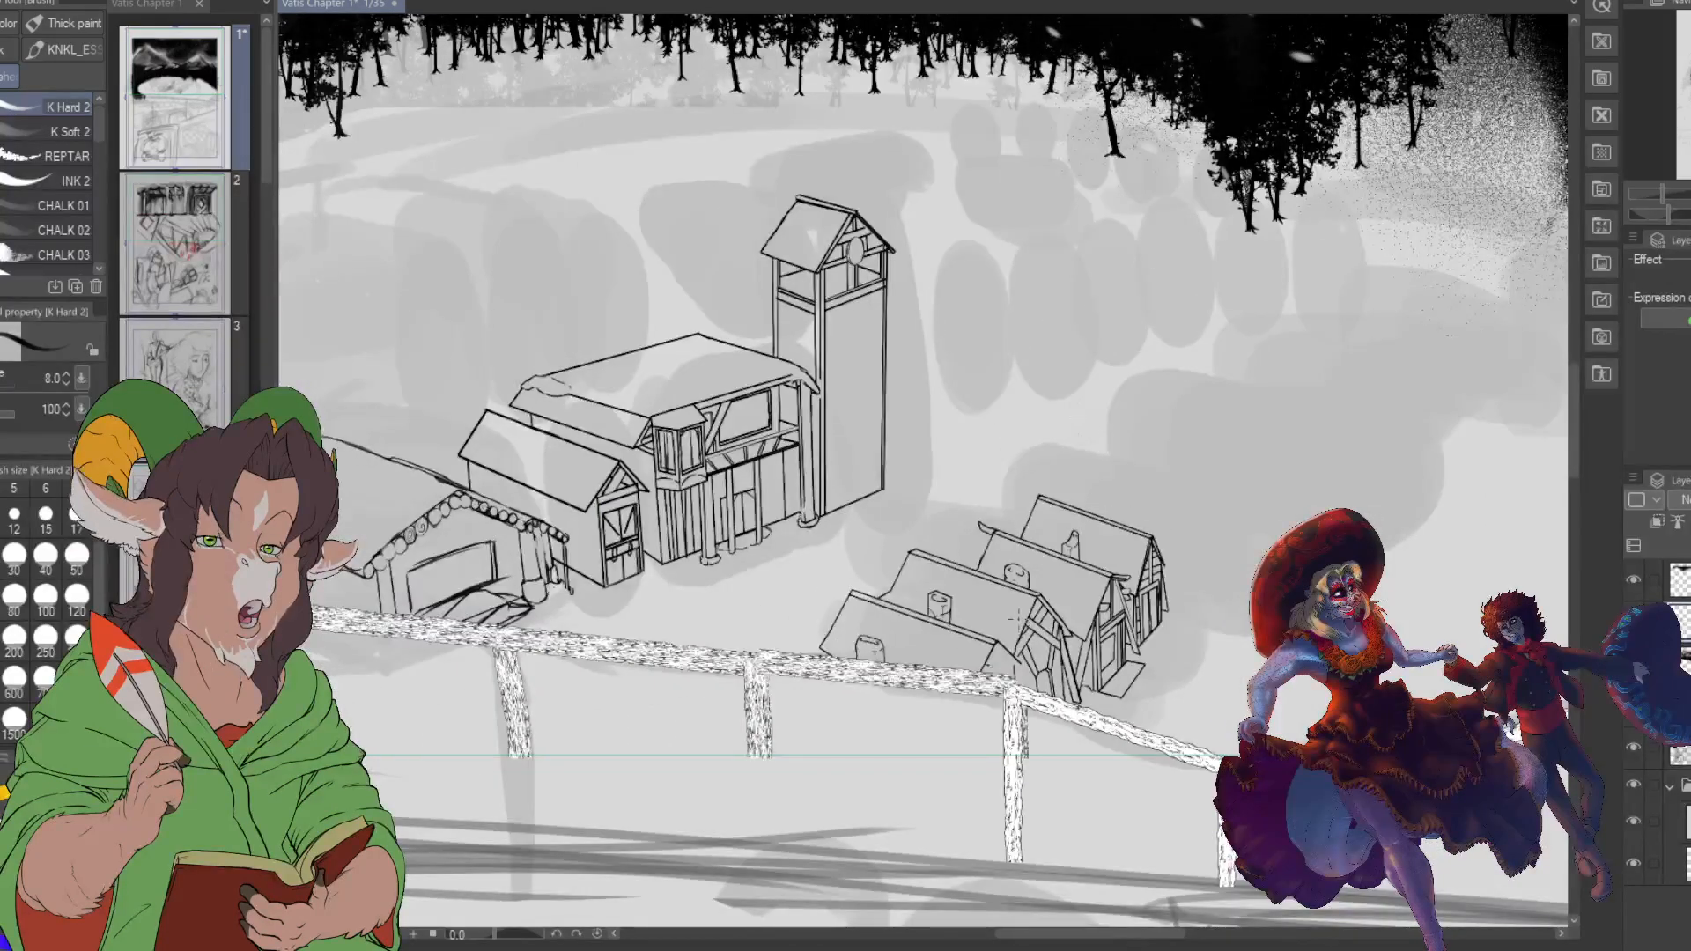
scroll(1019, 616, down, 2)
scroll(916, 592, up, 1)
scroll(1091, 693, up, 5)
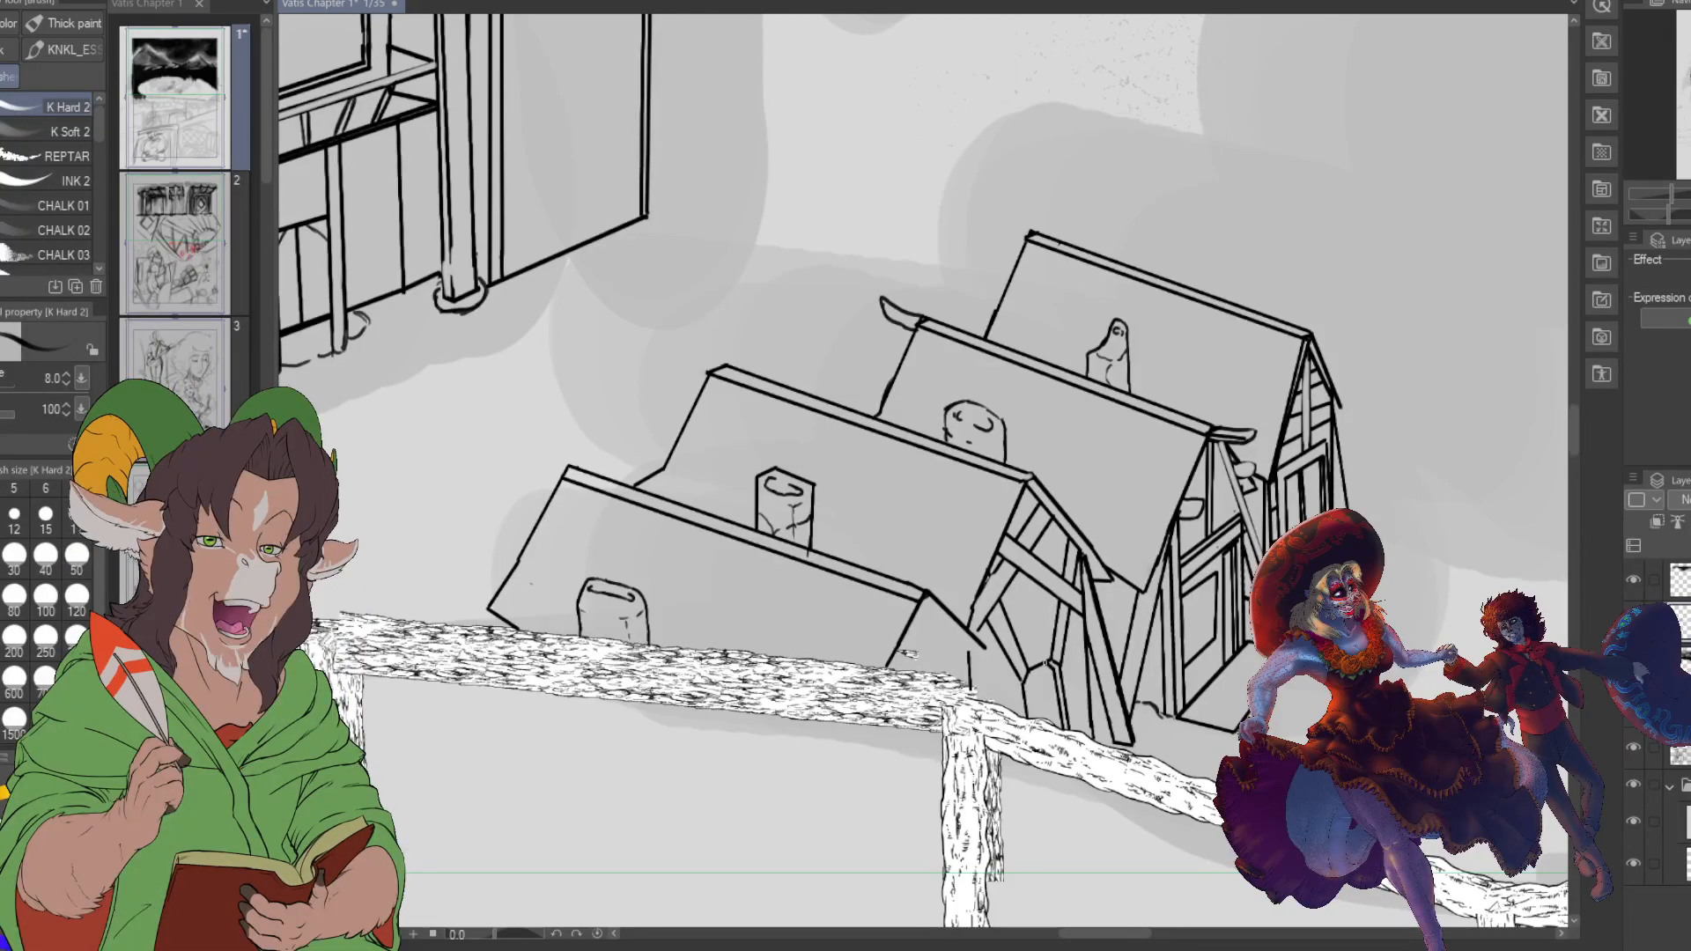
scroll(1070, 709, down, 5)
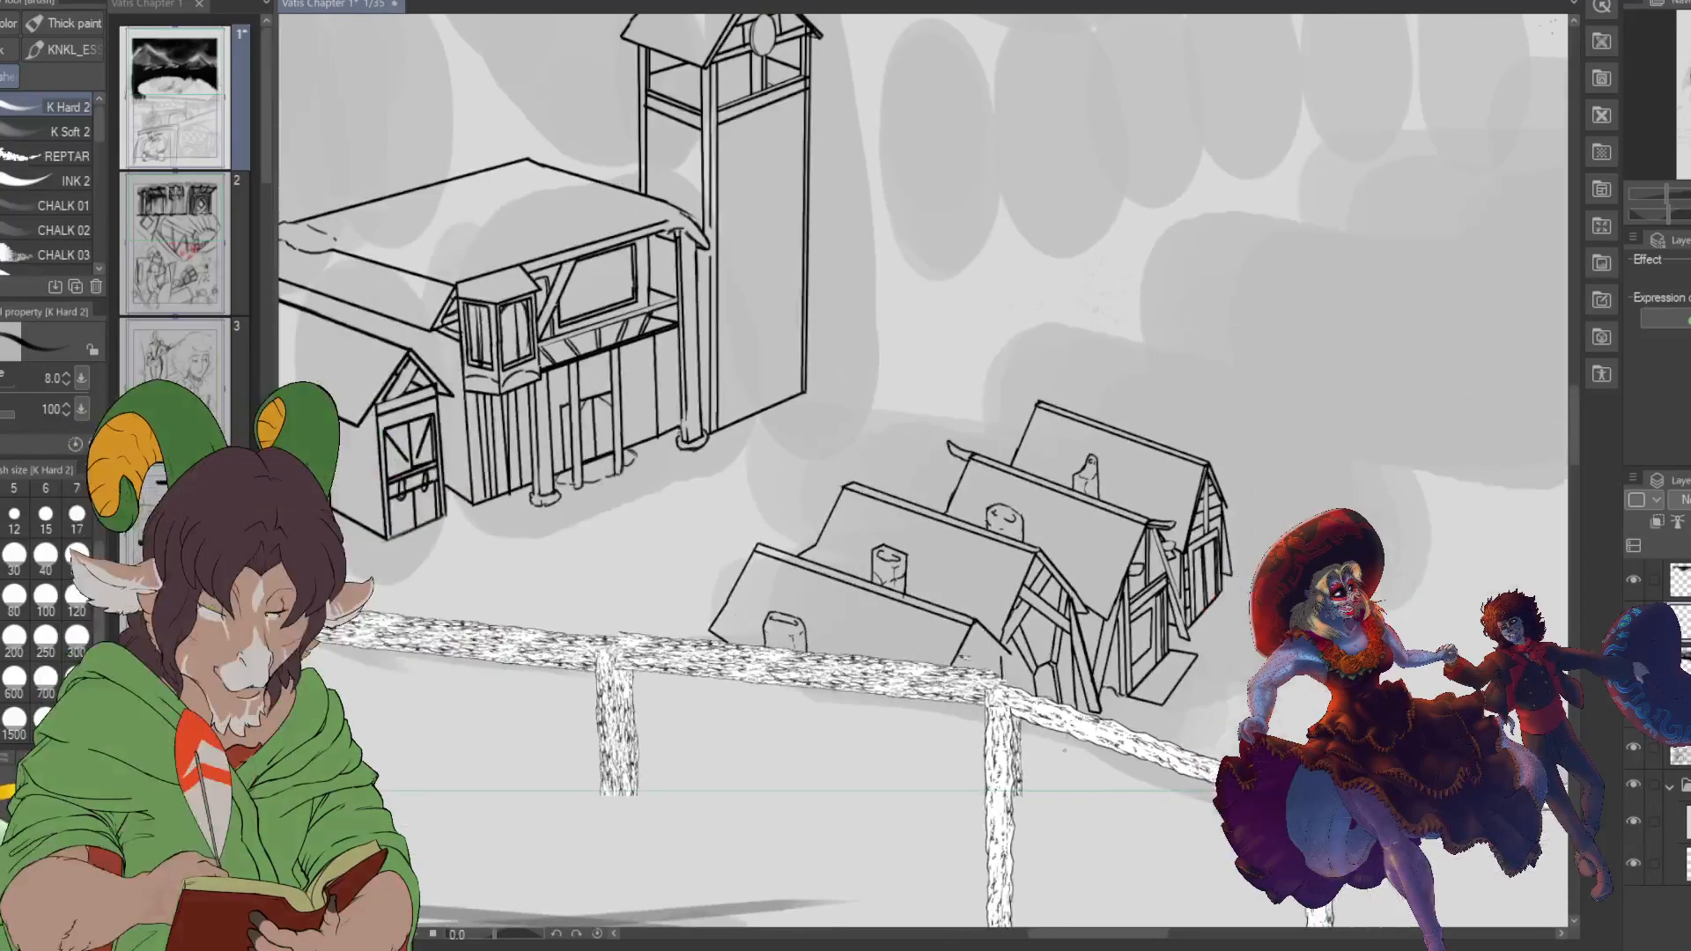
scroll(1071, 696, up, 6)
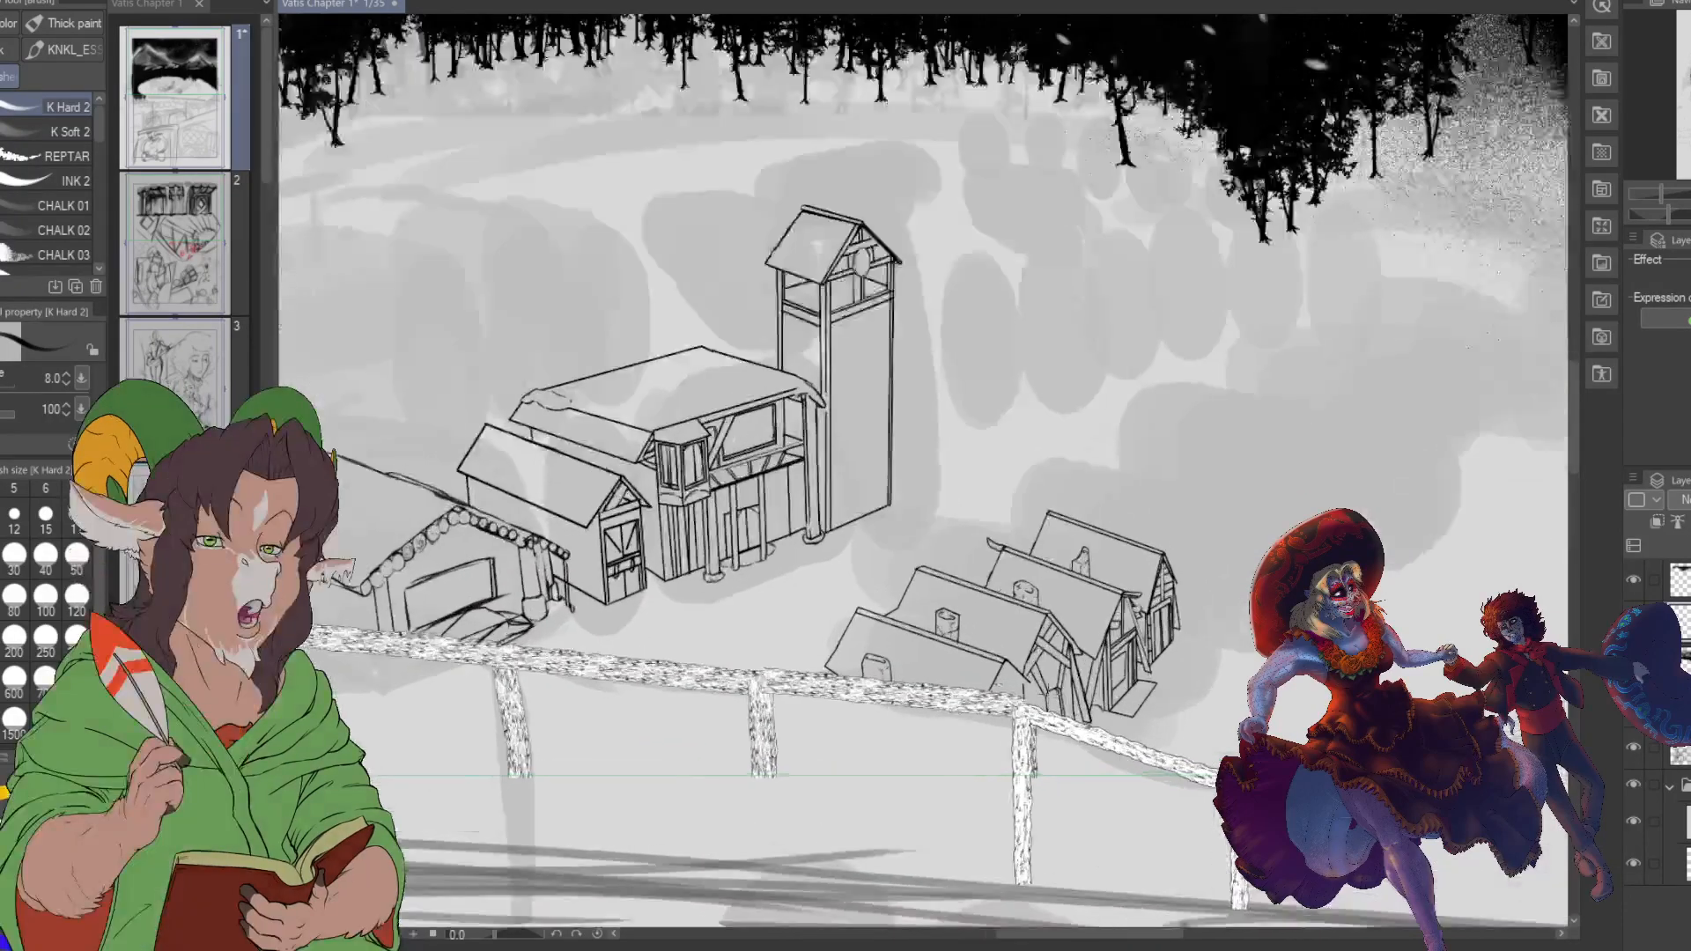
- Select the second house's arched door and braces, trim the selection around the neighbouring beams, rotate the lines slightly clockwise, and deselect
scroll(1013, 713, up, 2)
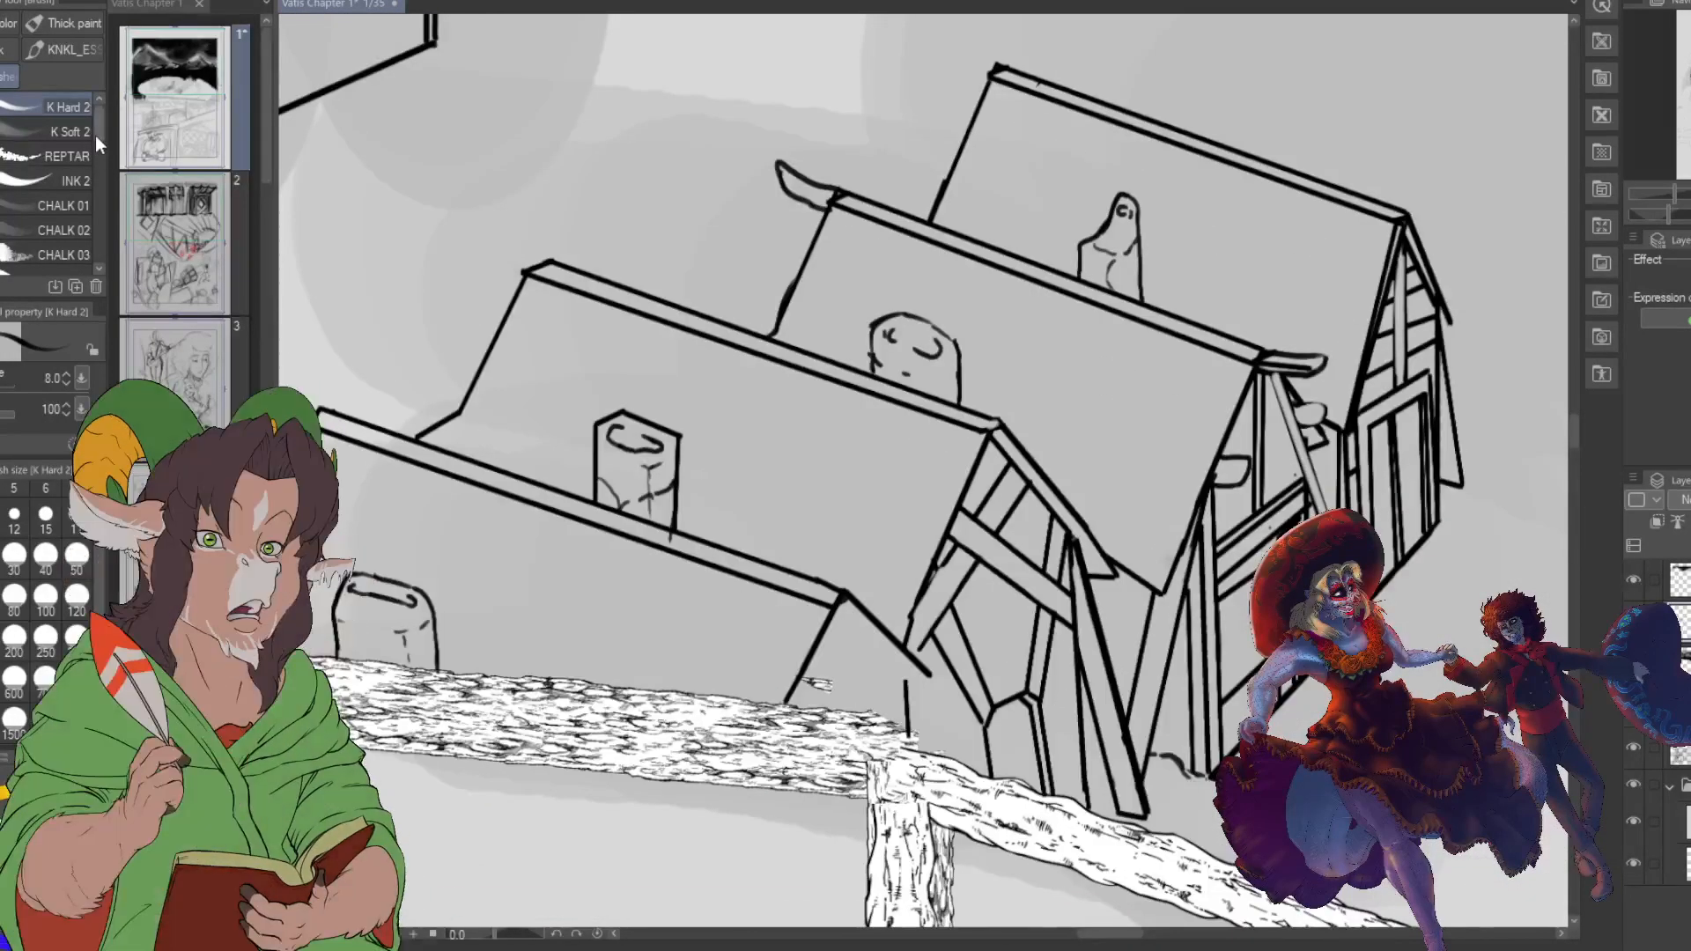
key(m)
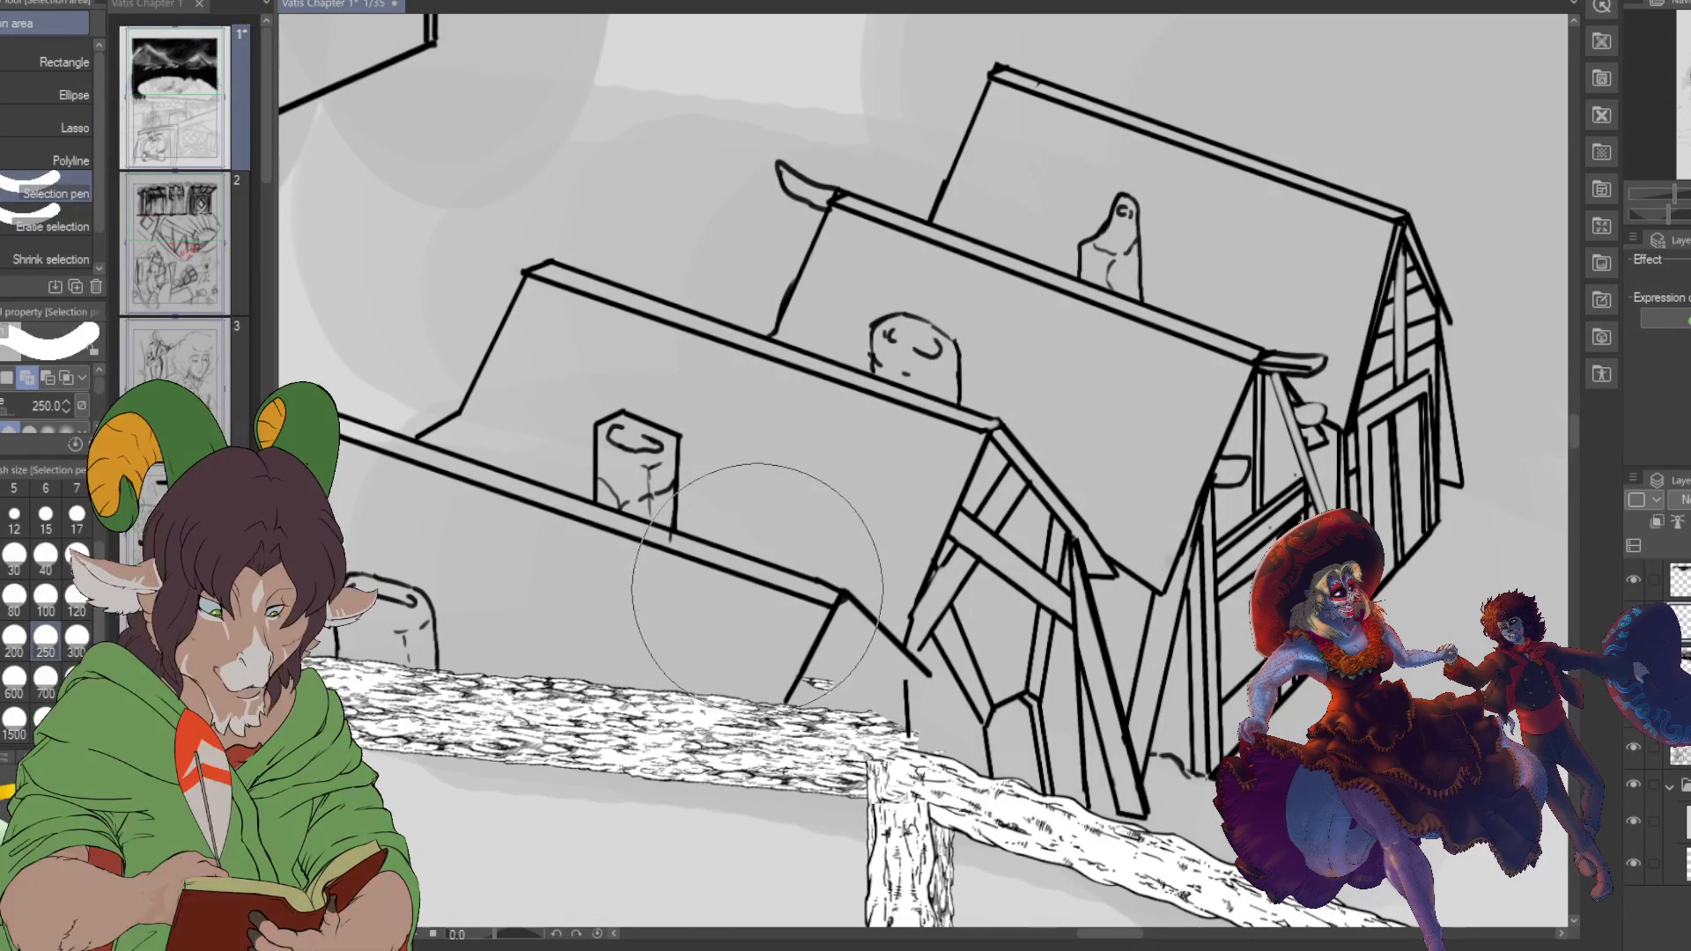
click(46, 599)
mouse_move(986, 636)
mouse_down()
mouse_move(1009, 720)
mouse_move(1037, 742)
mouse_up()
click(87, 231)
drag(1068, 641, 1092, 797)
drag(969, 790, 1033, 795)
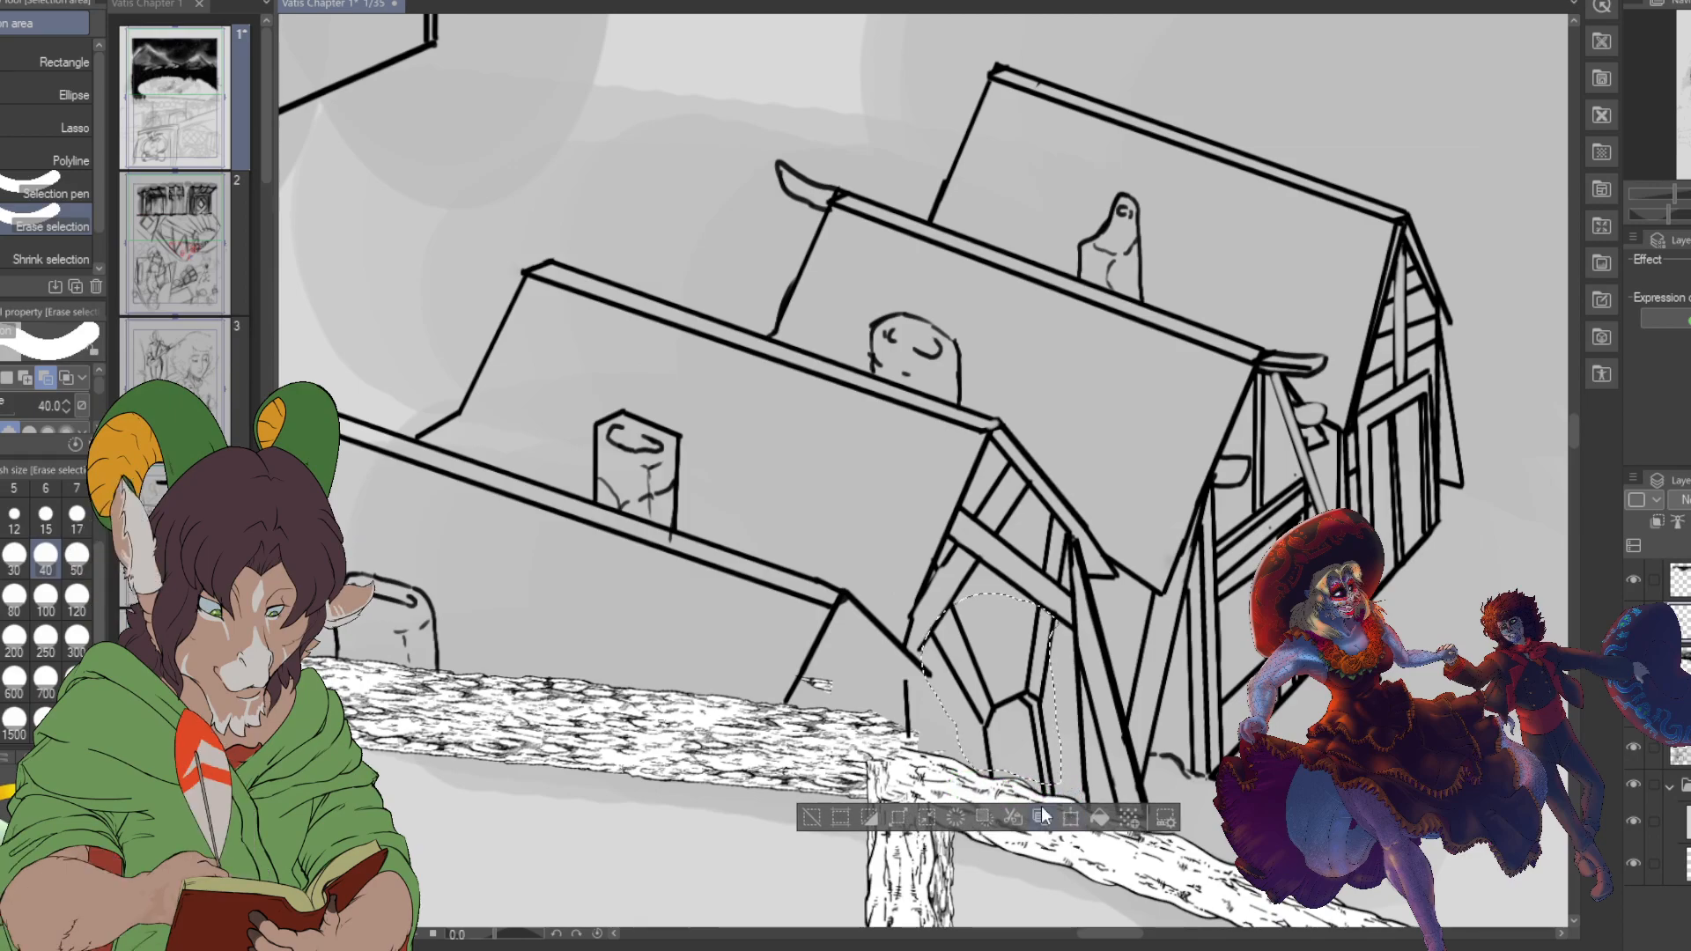
click(1070, 819)
mouse_move(1077, 798)
mouse_down()
mouse_move(1053, 810)
mouse_move(1071, 798)
mouse_move(1049, 789)
mouse_up()
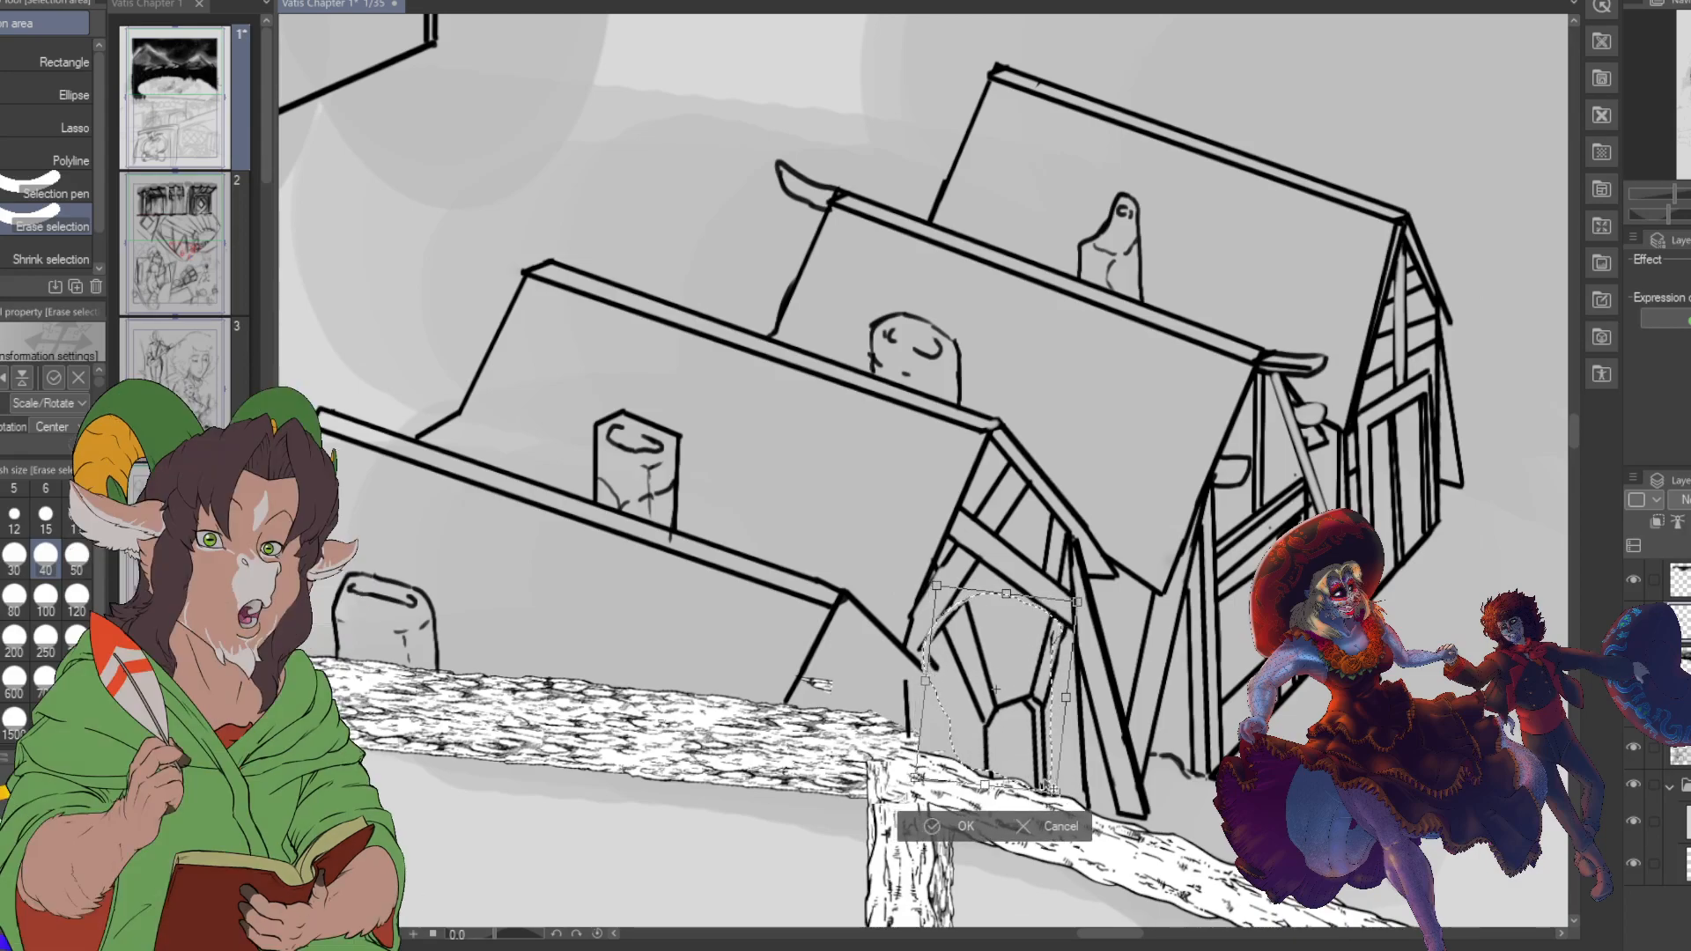
click(967, 826)
key(ctrl+d)
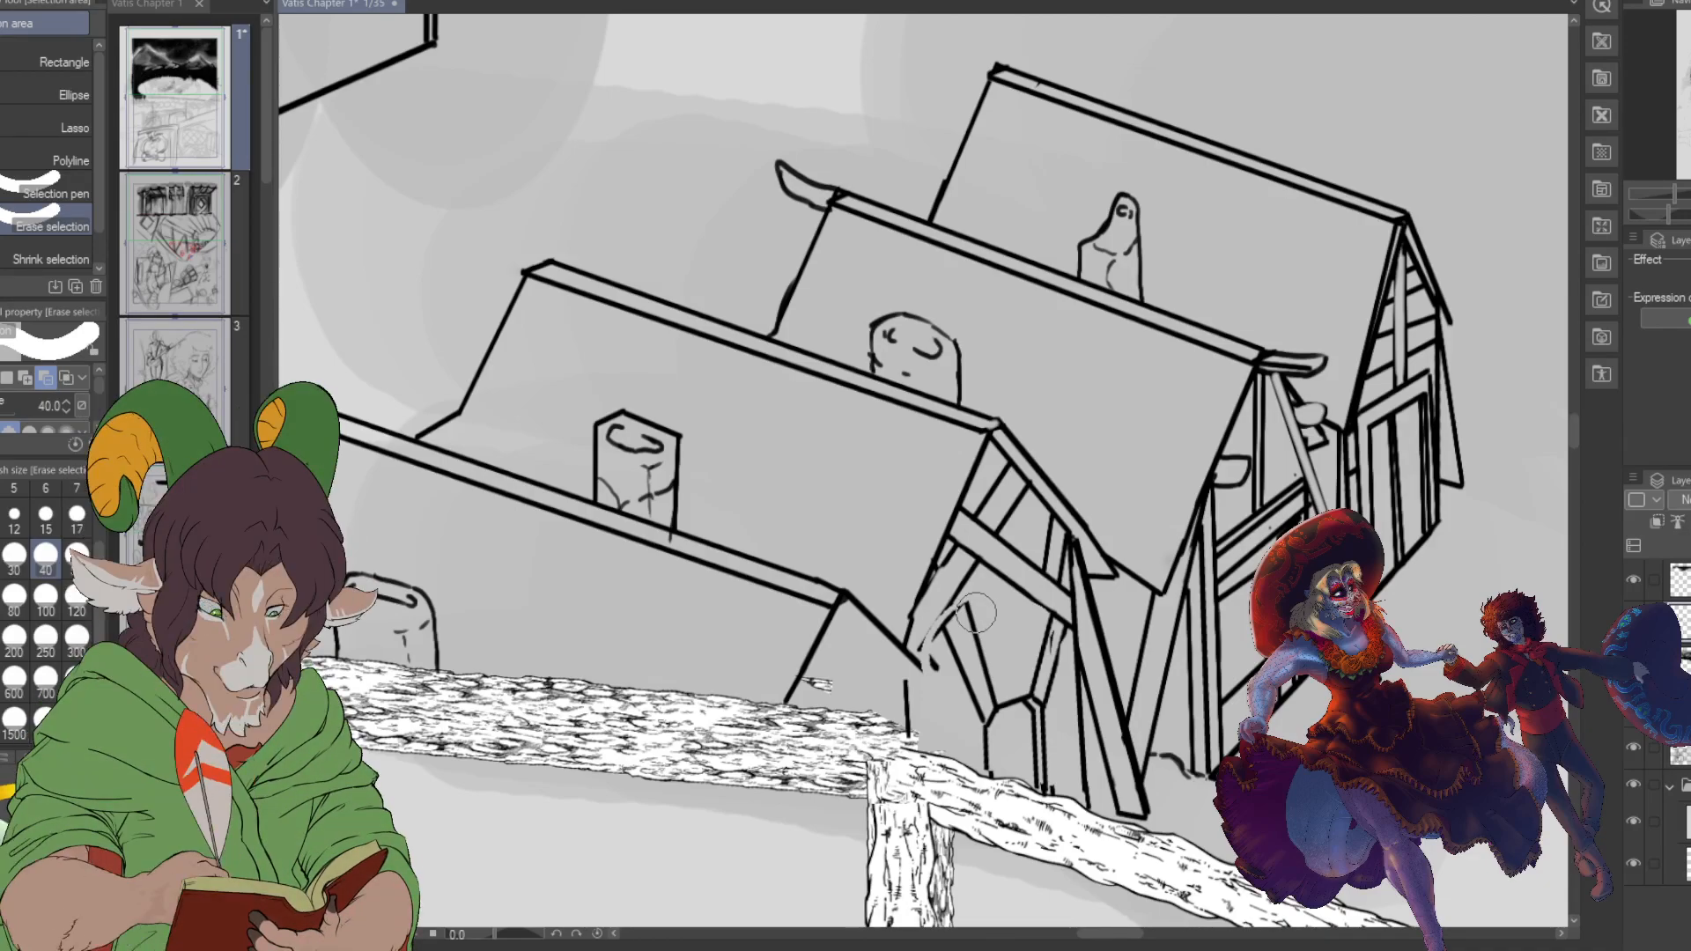
- Mend the brace lines beside the second house's arched door and draw an inner arch line on the door
key(b)
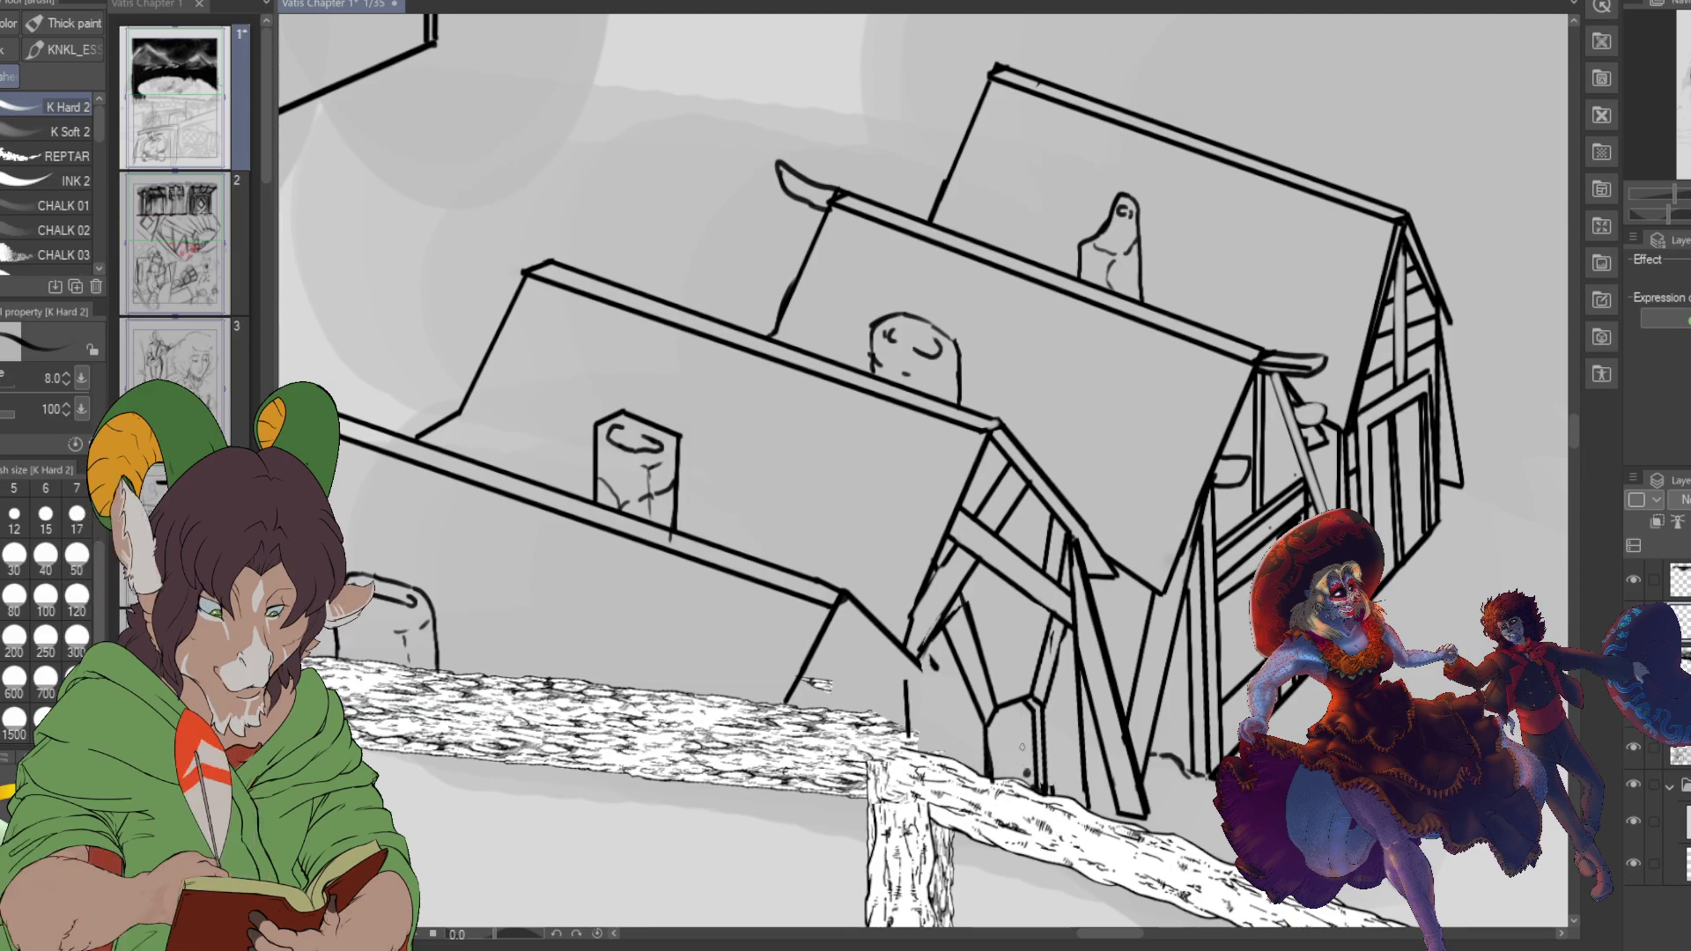
drag(1025, 757, 1010, 704)
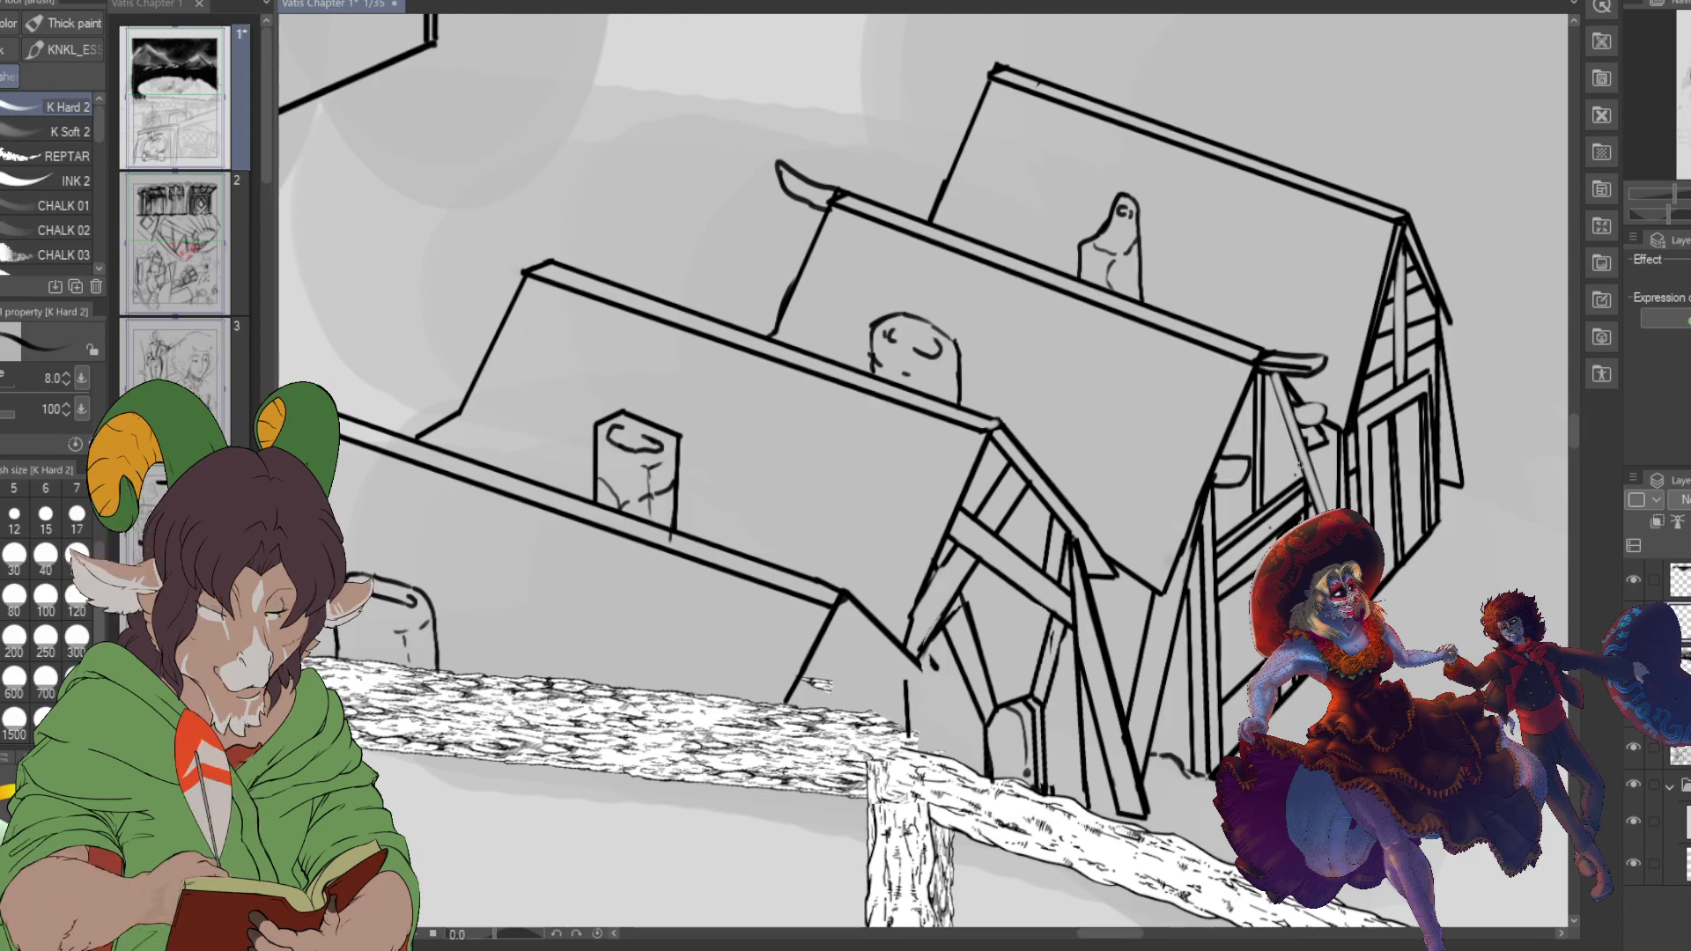
- Draw vertical boards and crossing diagonal braces on the door of the rearmost house
drag(1386, 421, 1373, 511)
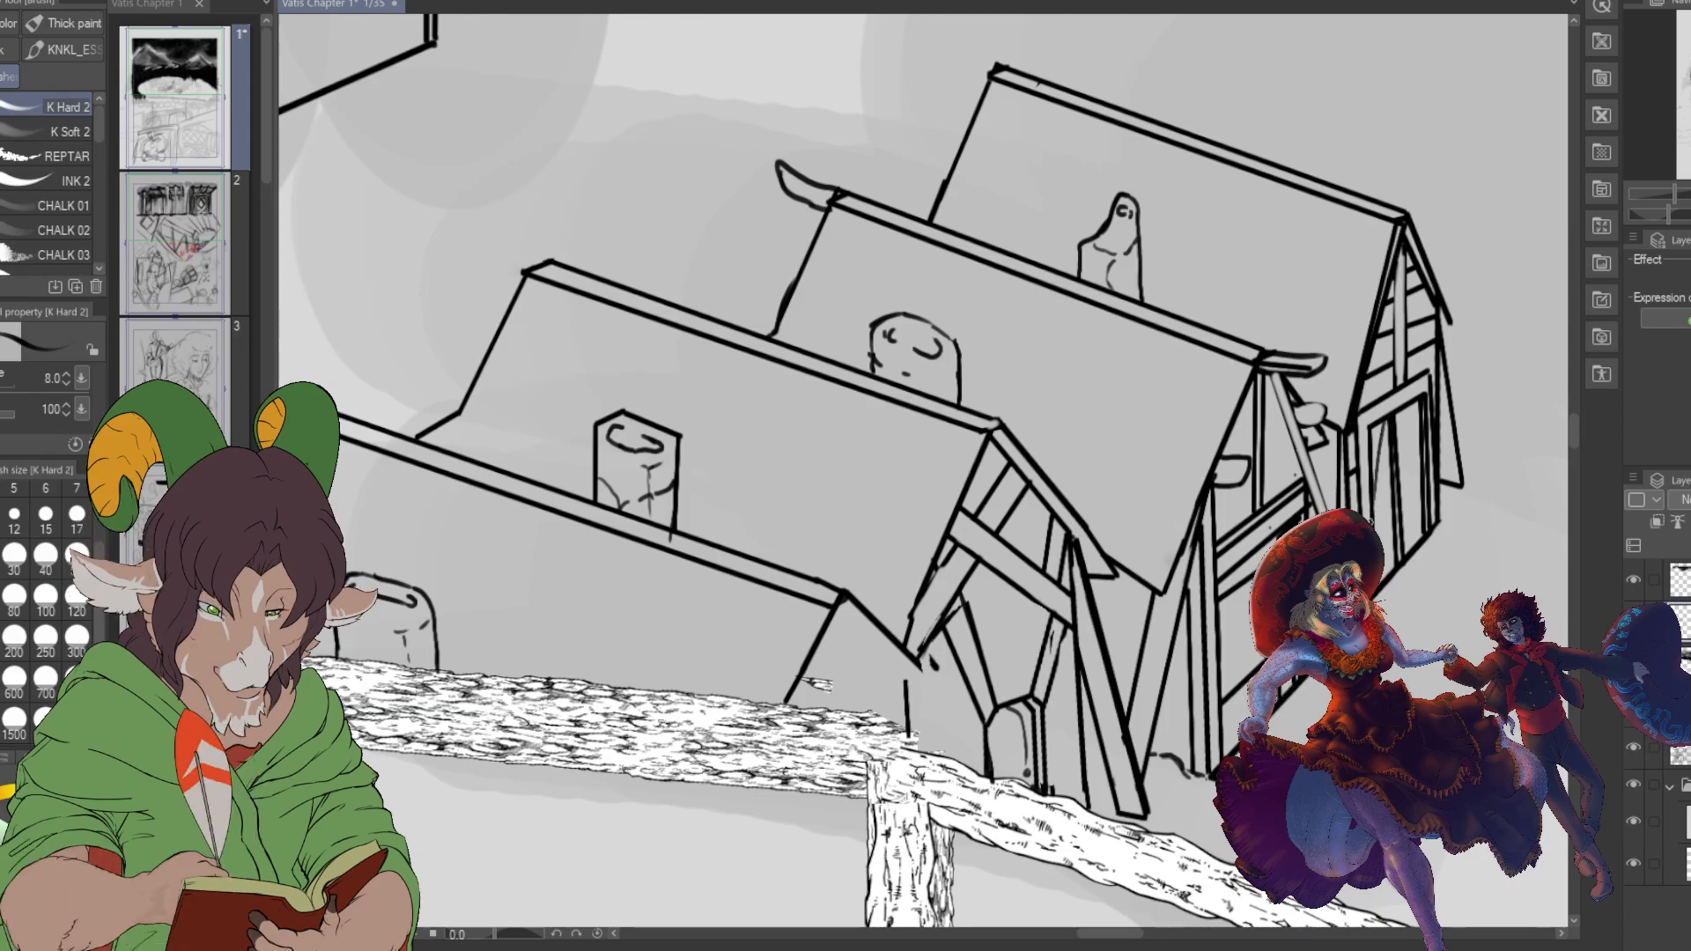
drag(1385, 420, 1379, 522)
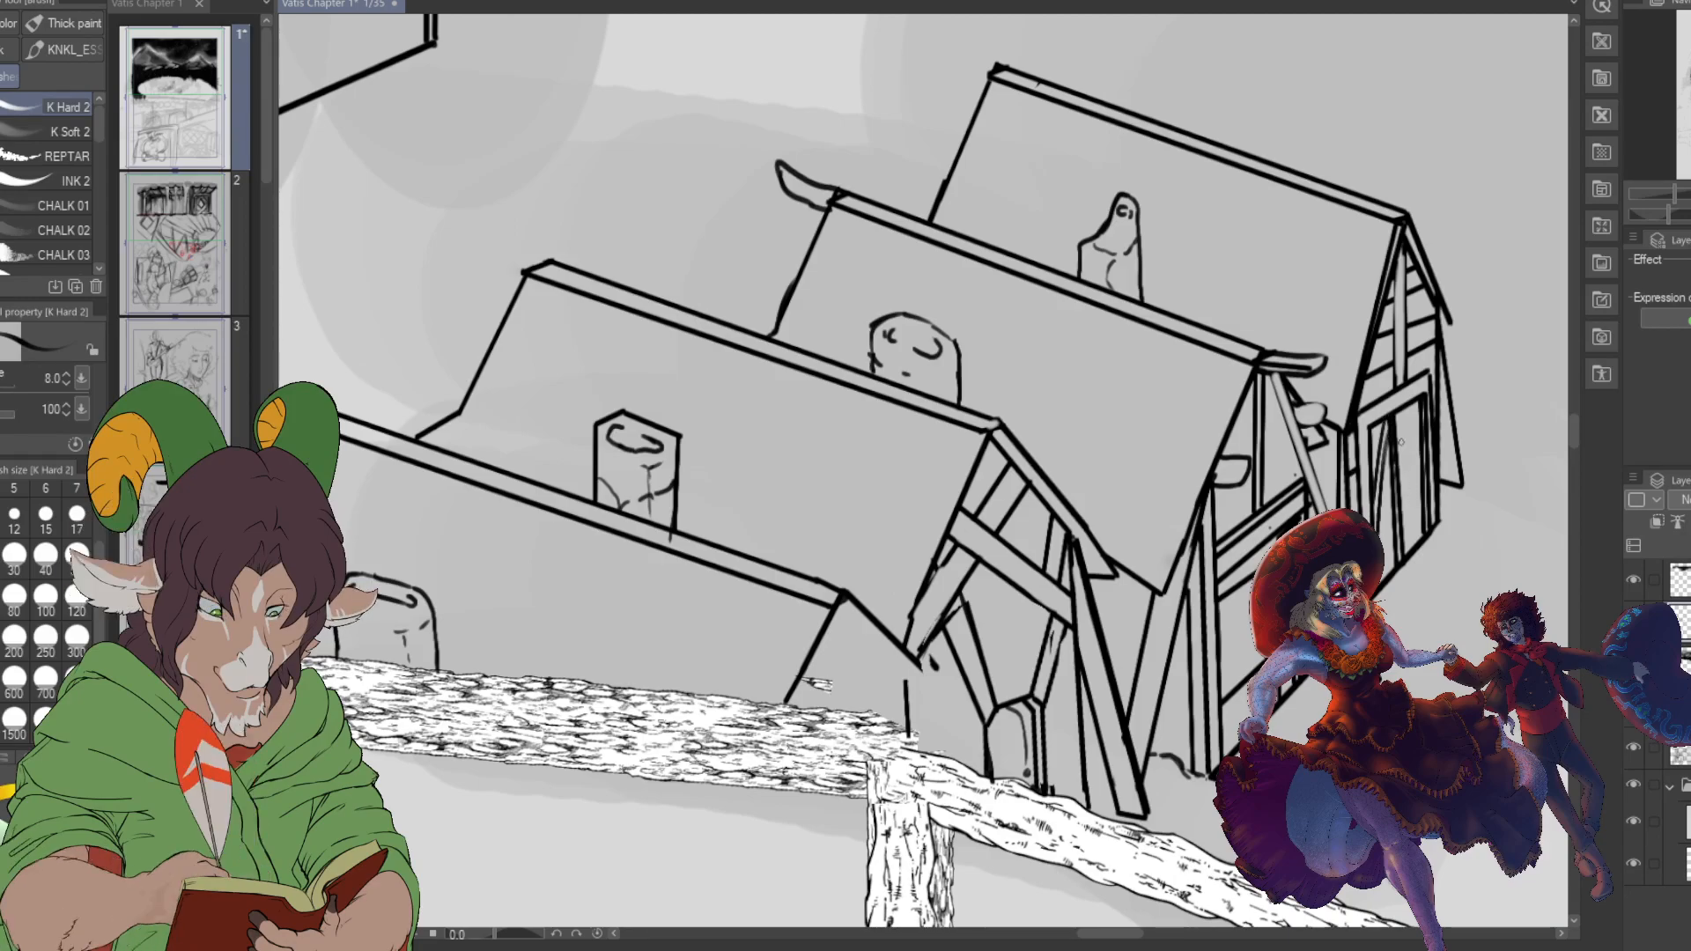
drag(1390, 416, 1421, 497)
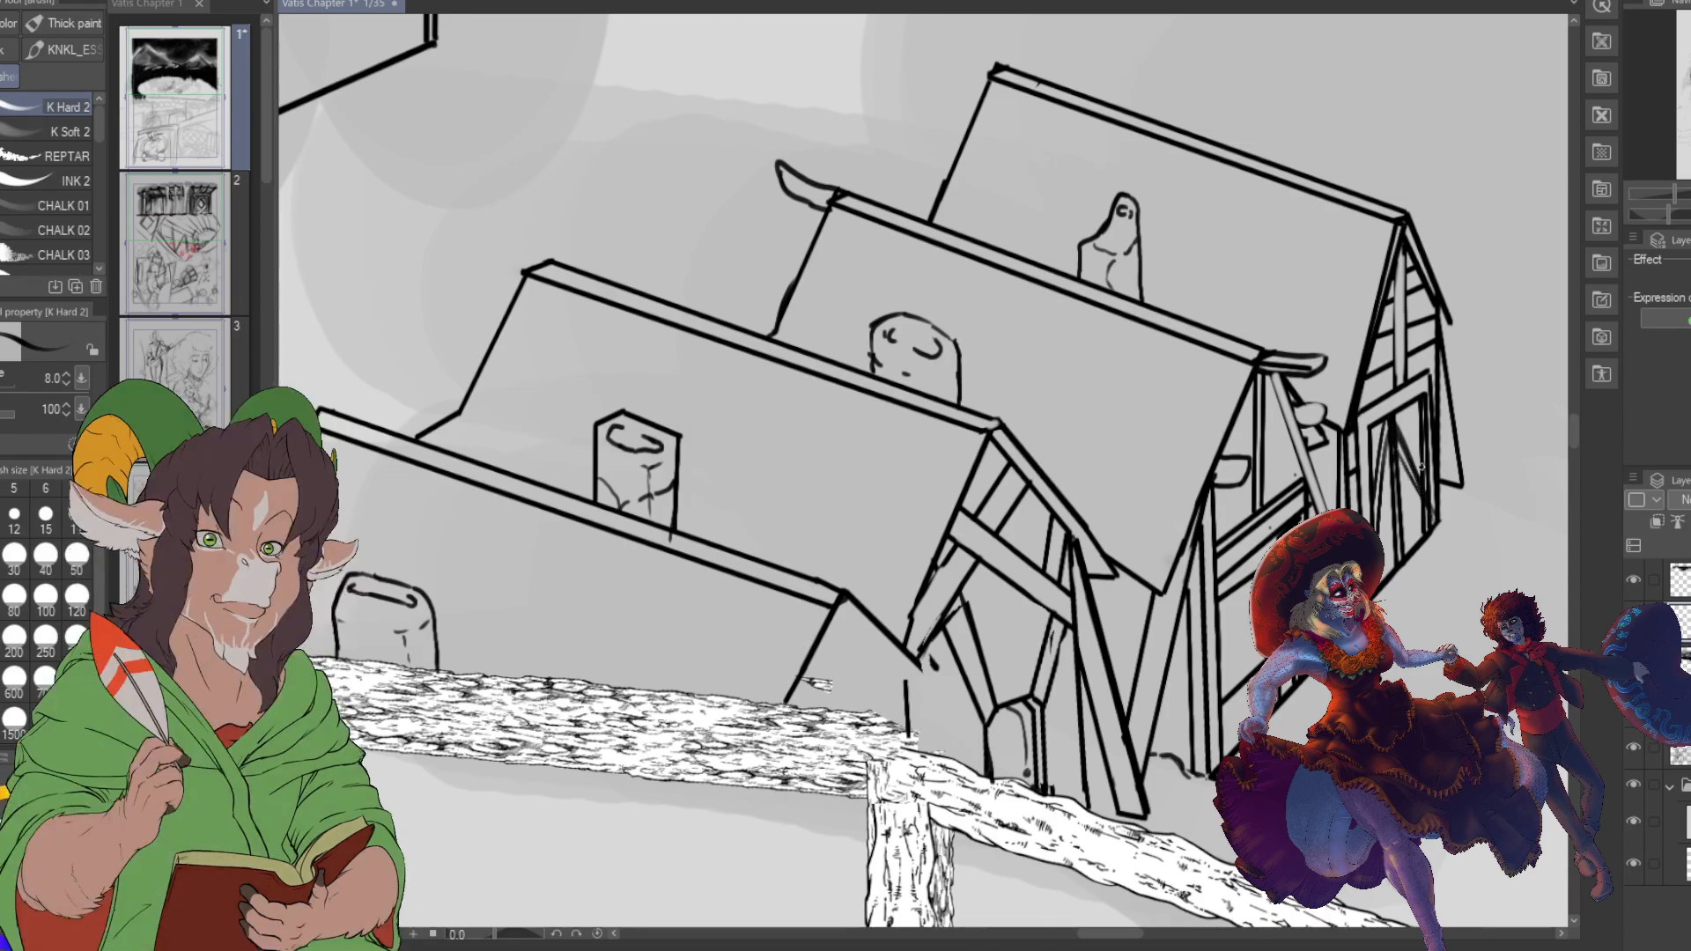
mouse_move(1404, 454)
mouse_down()
mouse_move(1414, 406)
mouse_move(1404, 554)
mouse_move(1414, 480)
mouse_move(1407, 547)
mouse_up()
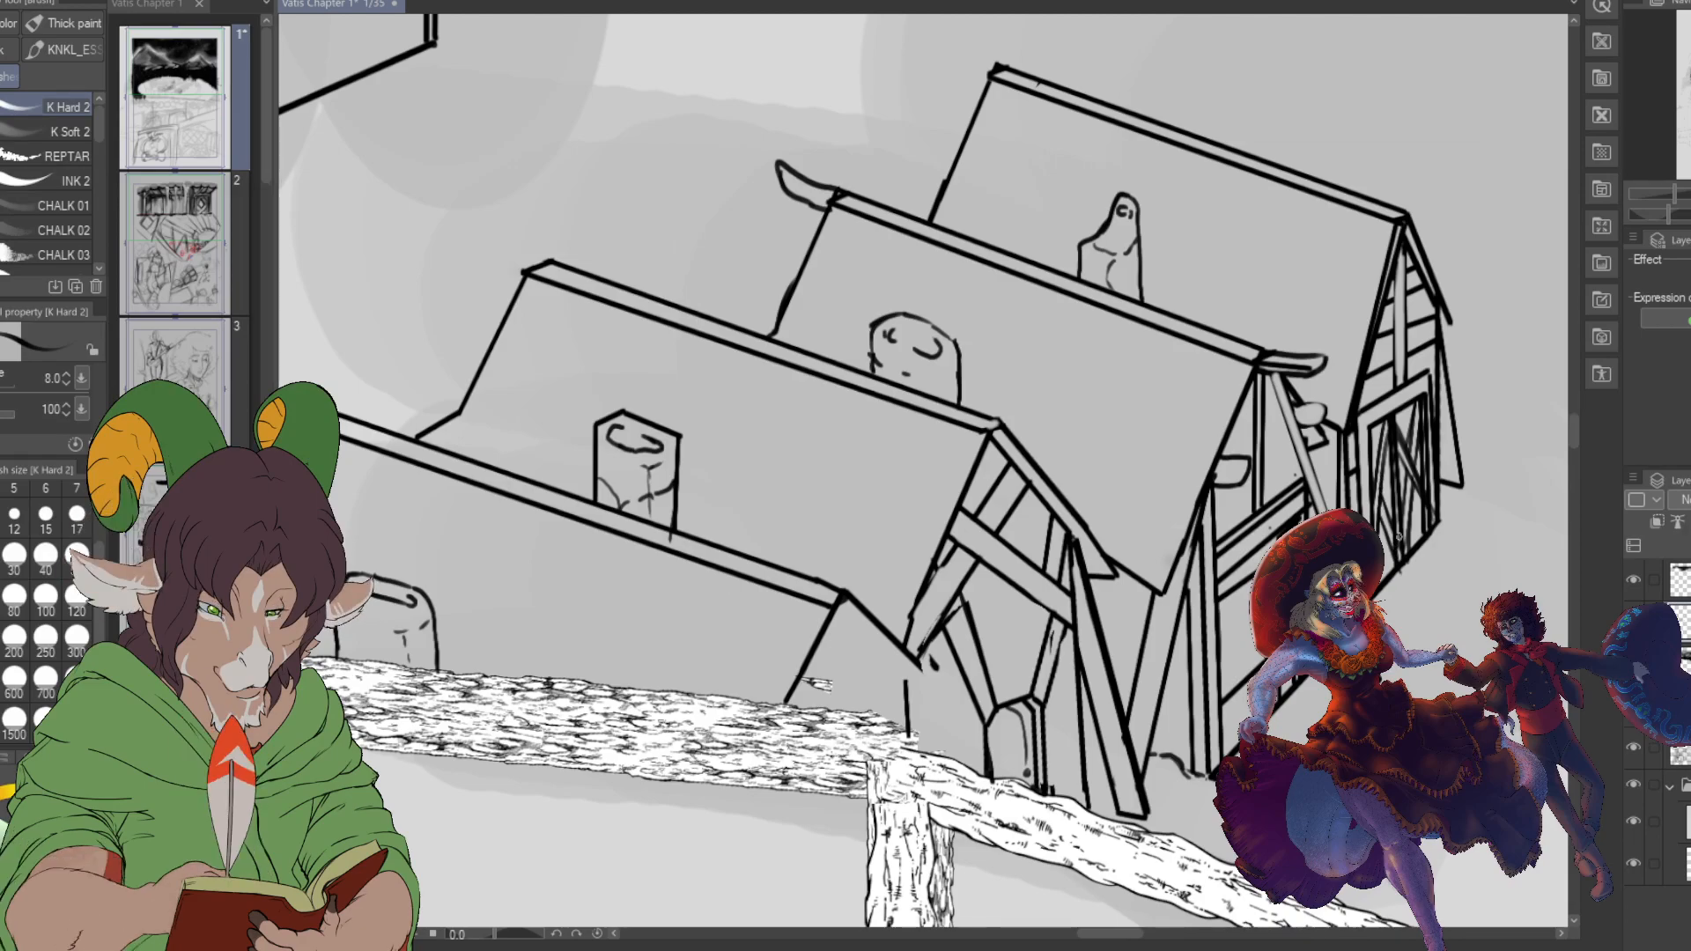
- Draw irregular stones over the doorstep of the house with the curled ridge ends, and erase the straight slab lines beneath them
scroll(1398, 535, down, 10)
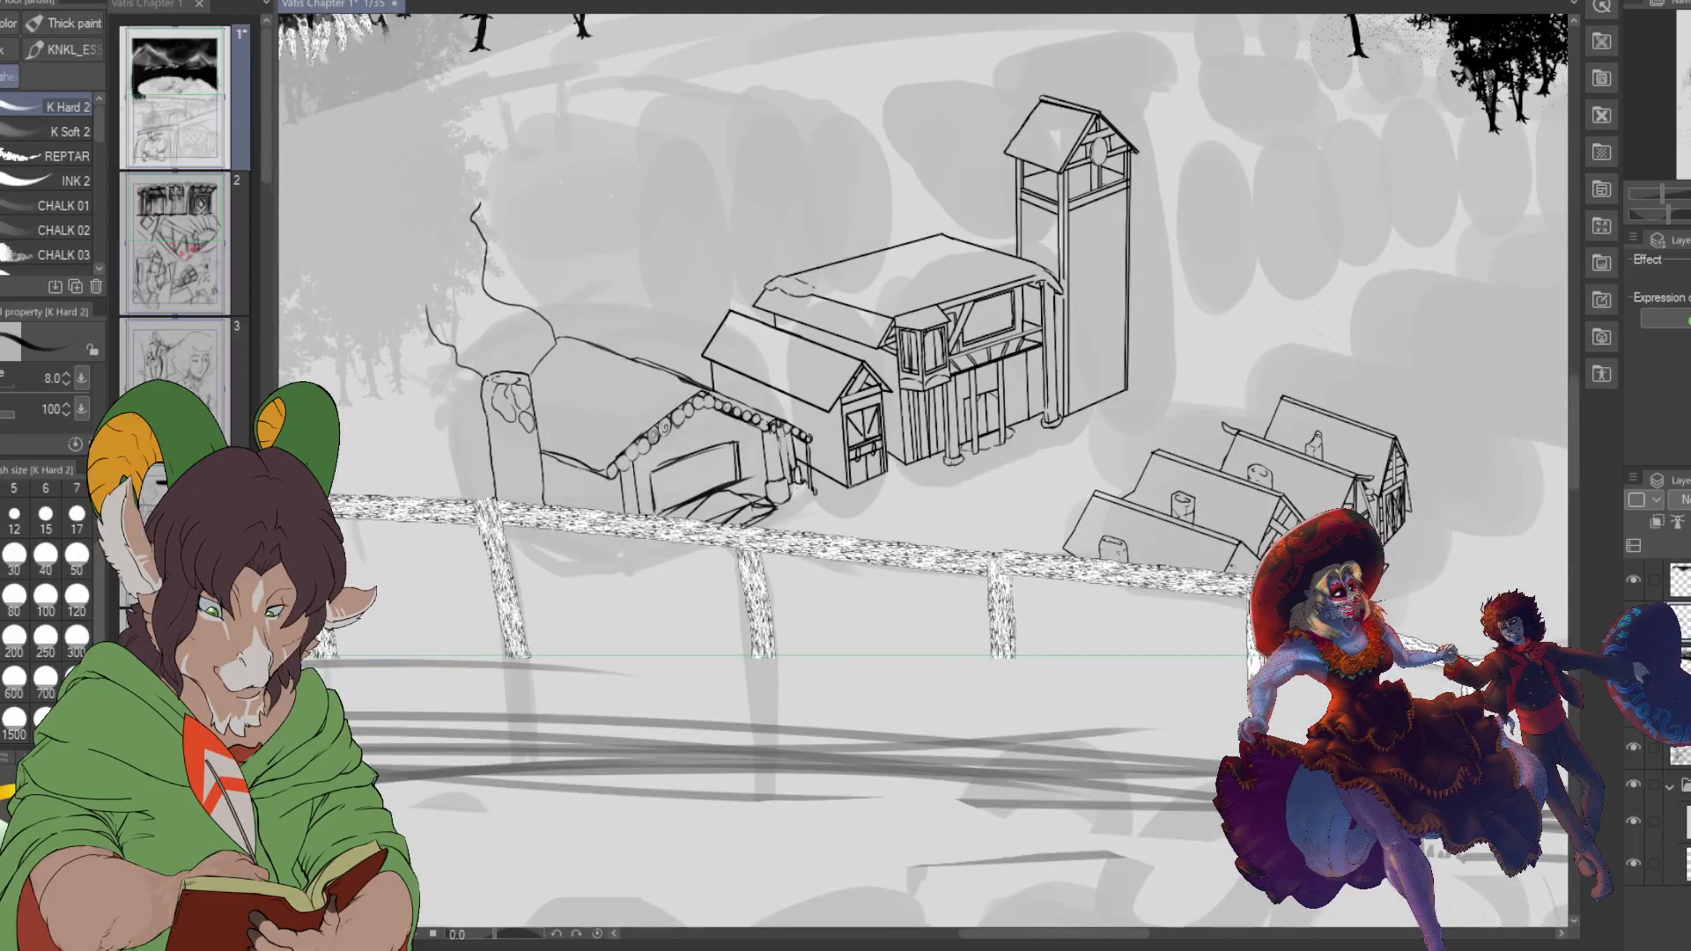
drag(1385, 599, 1122, 631)
scroll(1122, 630, up, 3)
scroll(1122, 631, up, 4)
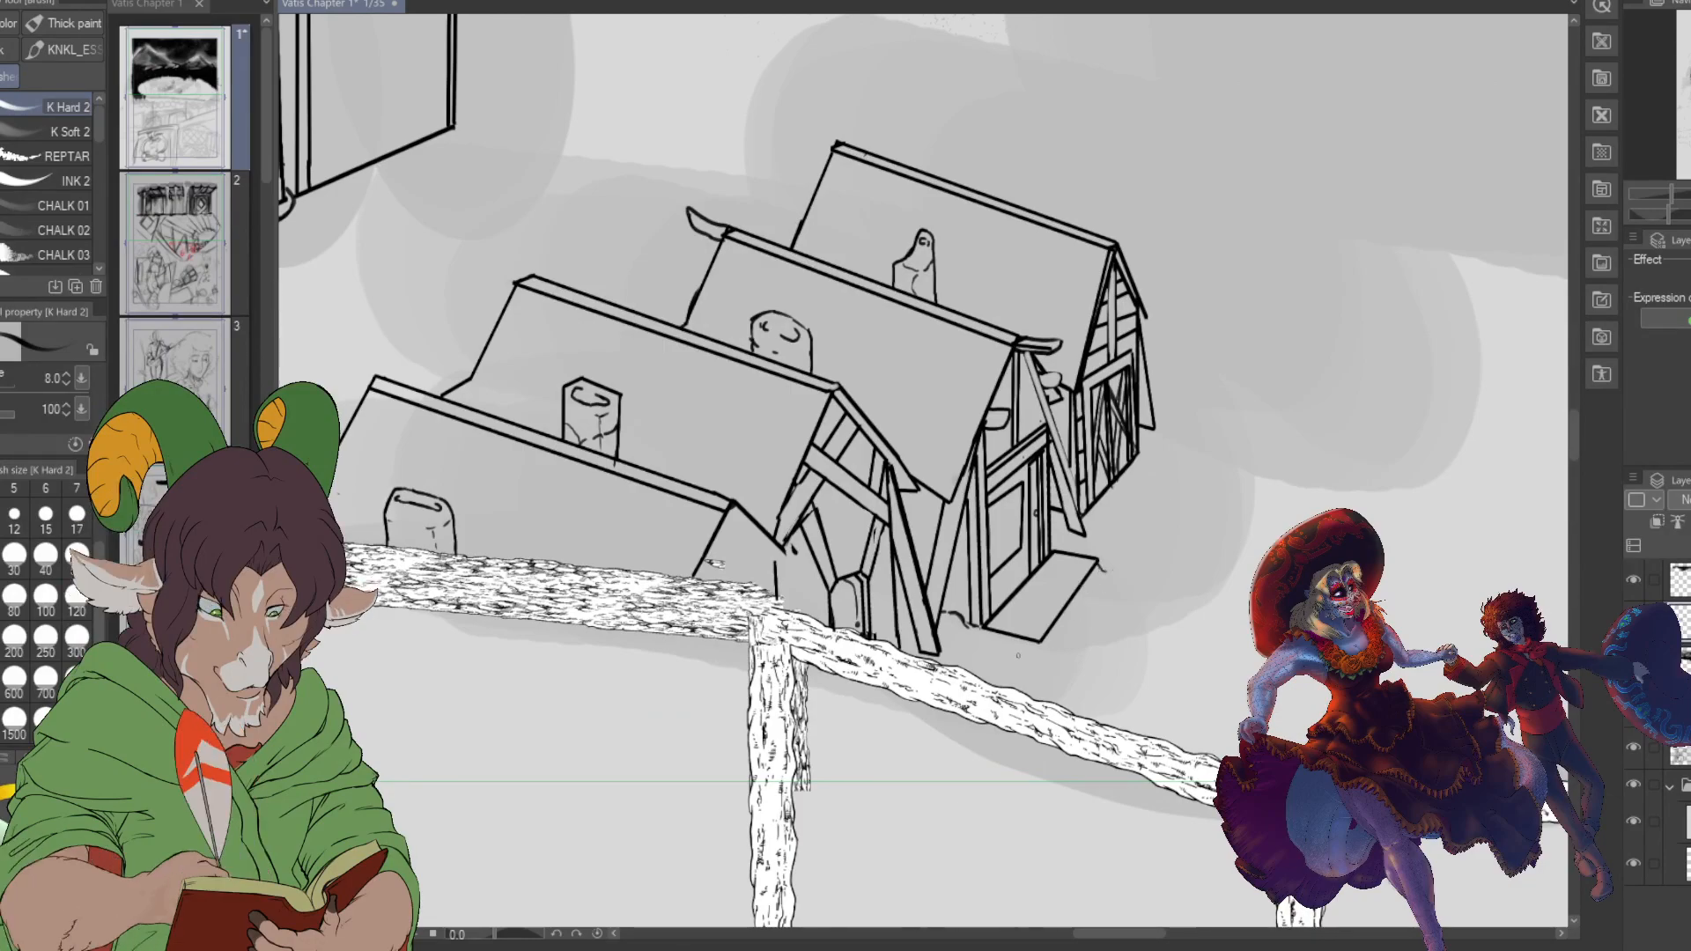
mouse_move(1021, 655)
mouse_down()
mouse_move(1081, 616)
mouse_move(1070, 596)
mouse_move(1107, 575)
mouse_move(1076, 617)
mouse_move(1056, 564)
mouse_up()
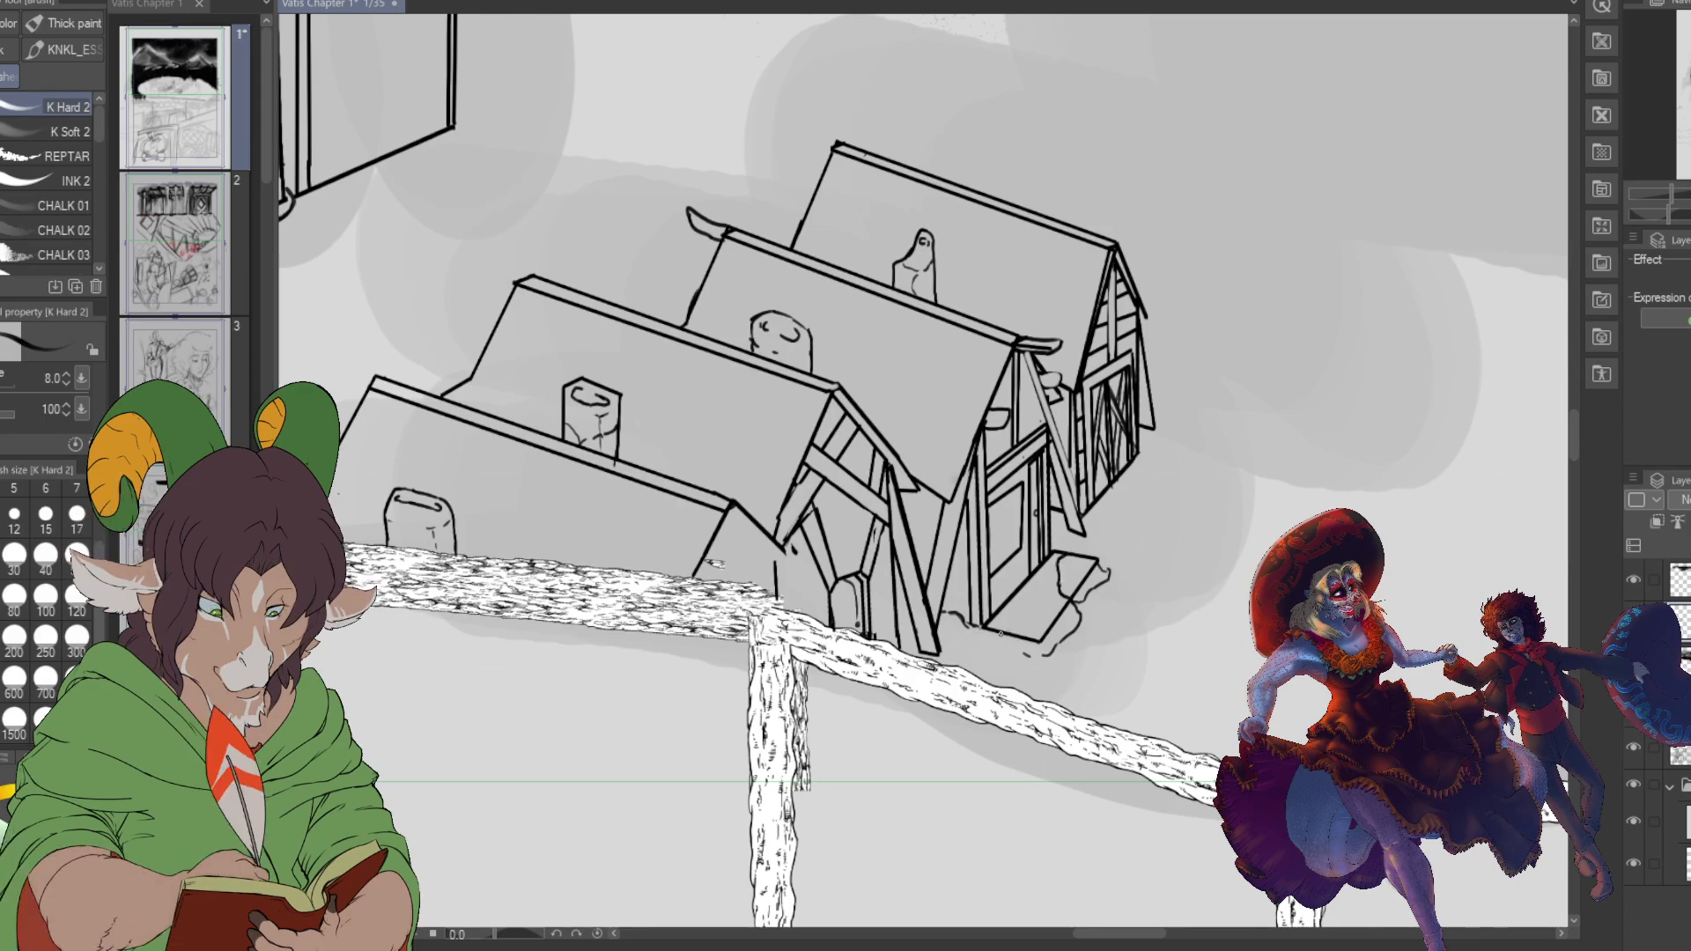
drag(981, 634, 995, 647)
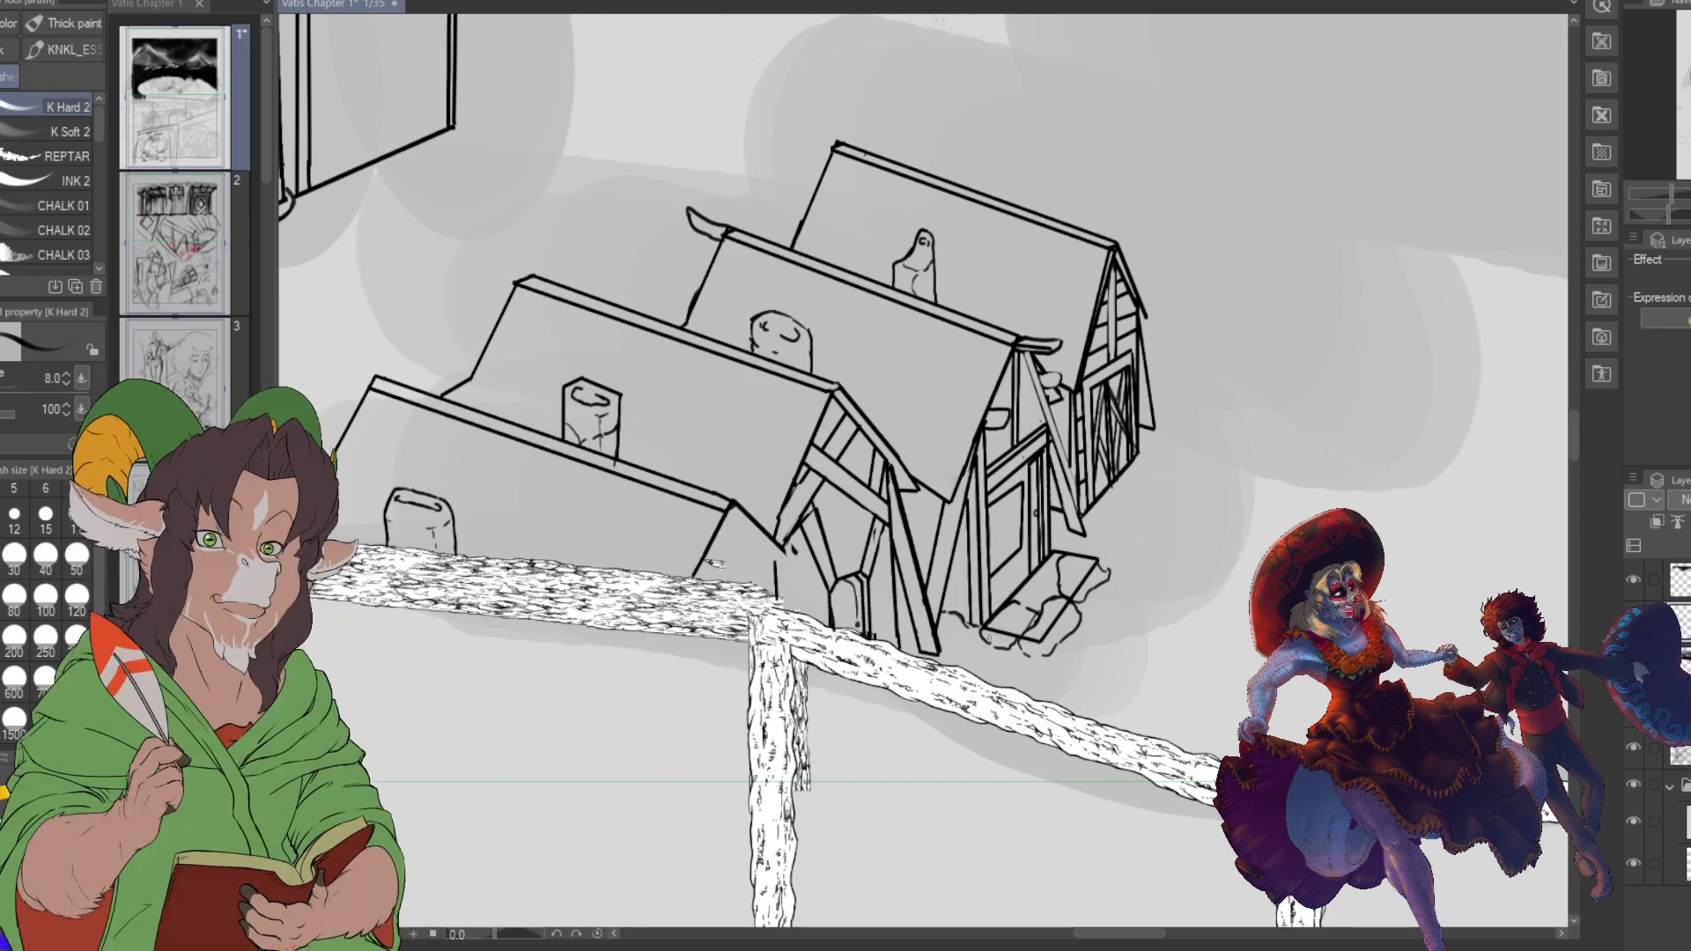
key(e)
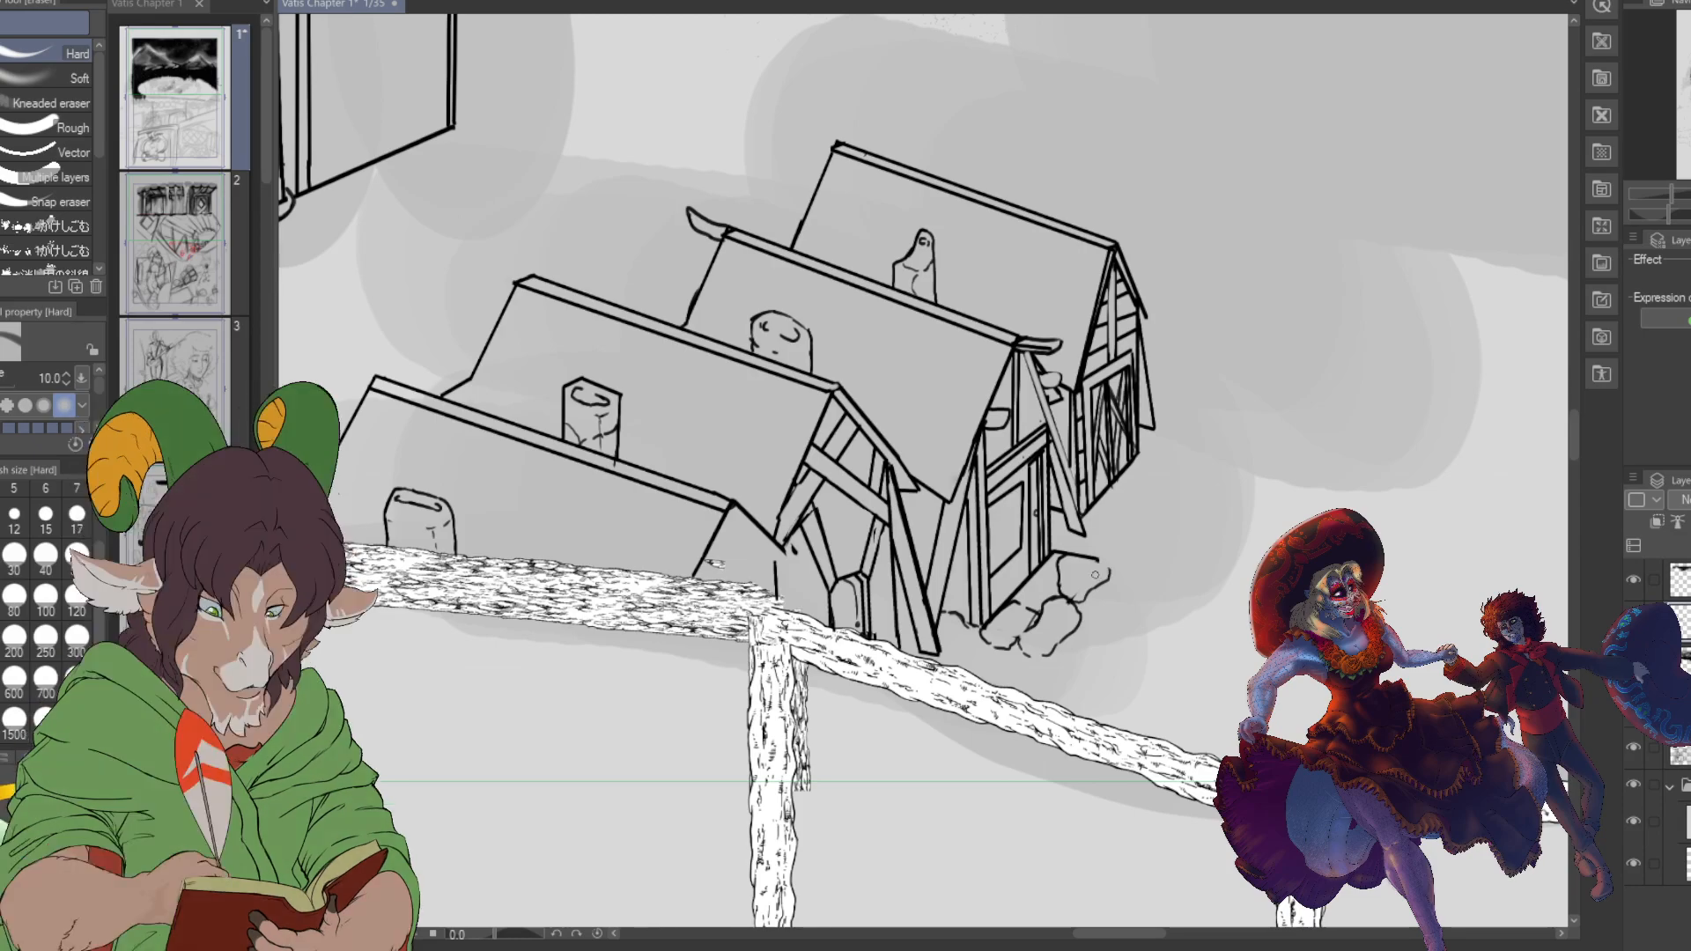
key(b)
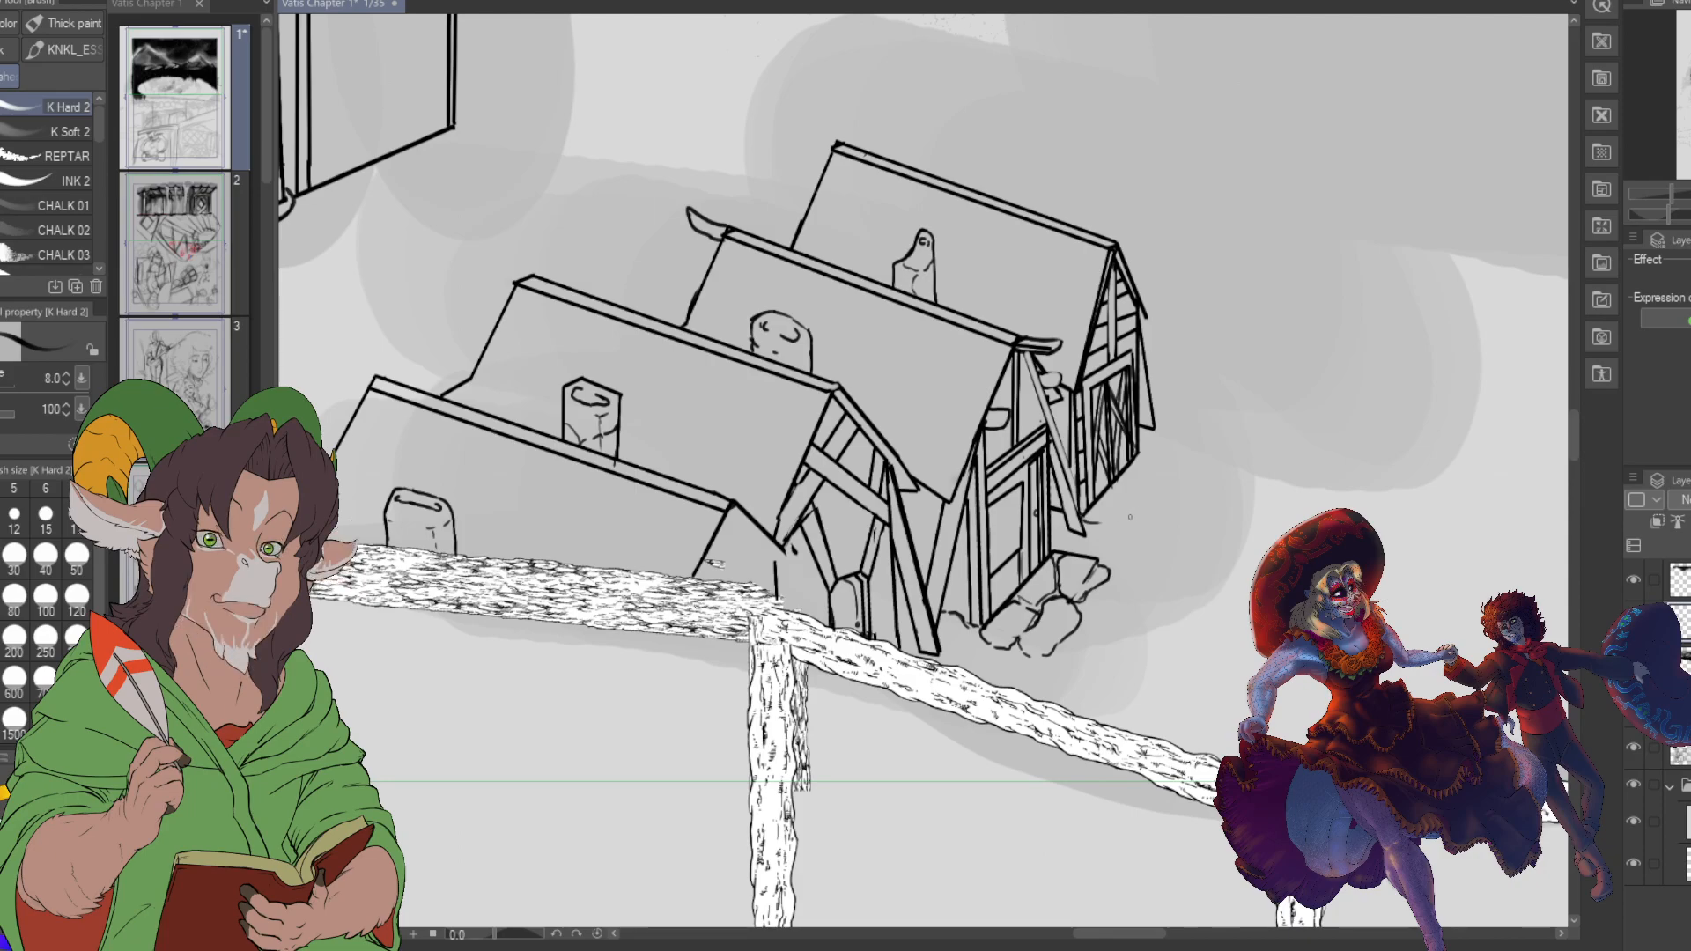
- Outline a few rounded stones along the foot of the rearmost house's front wall
drag(1131, 512, 1140, 509)
drag(1145, 509, 1157, 502)
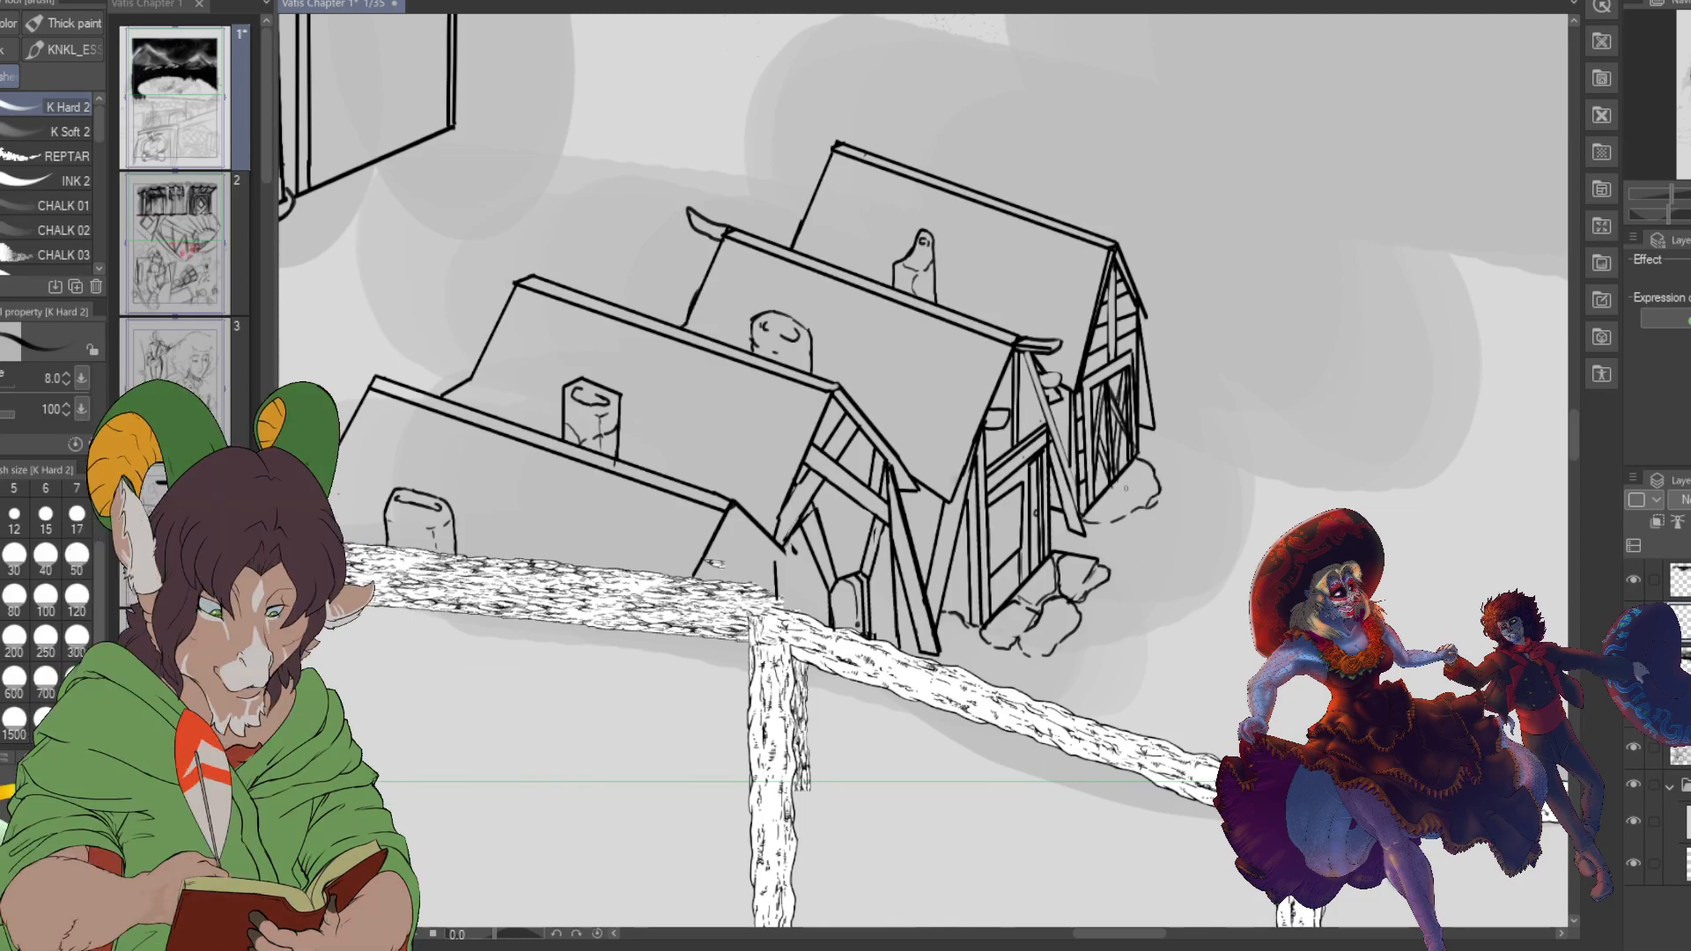
- Add a line to the stones at the foot of the rearmost house and draw small marks on the ground beside the doorstep stones
drag(1116, 512, 1130, 501)
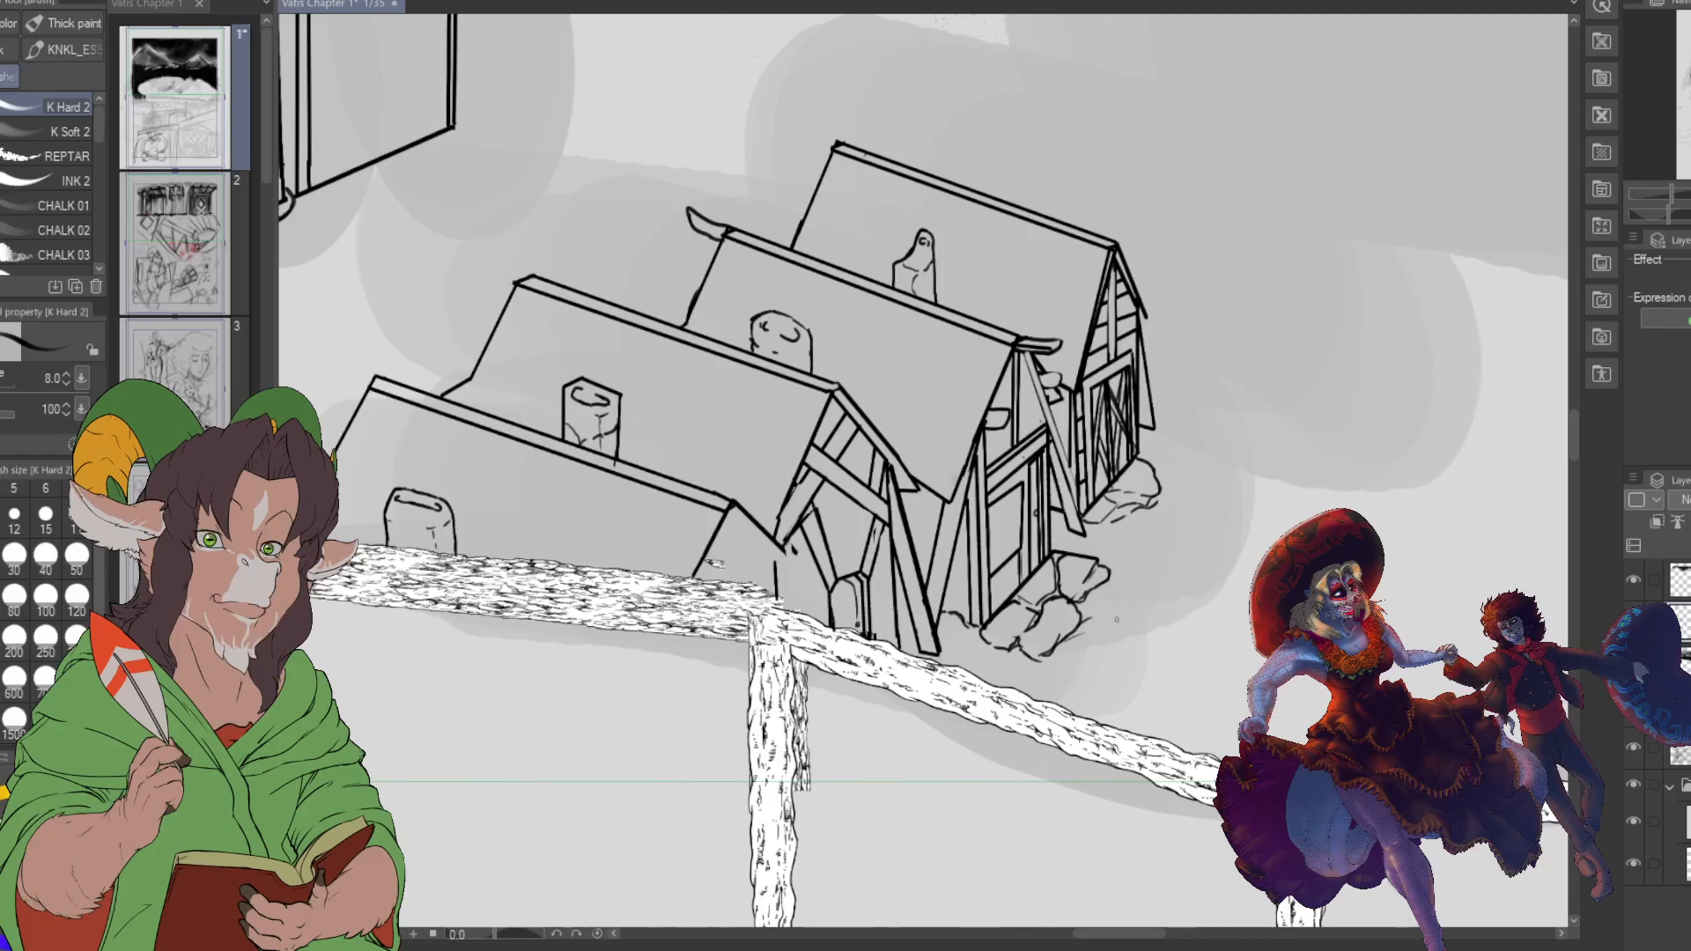
drag(1112, 624, 1223, 628)
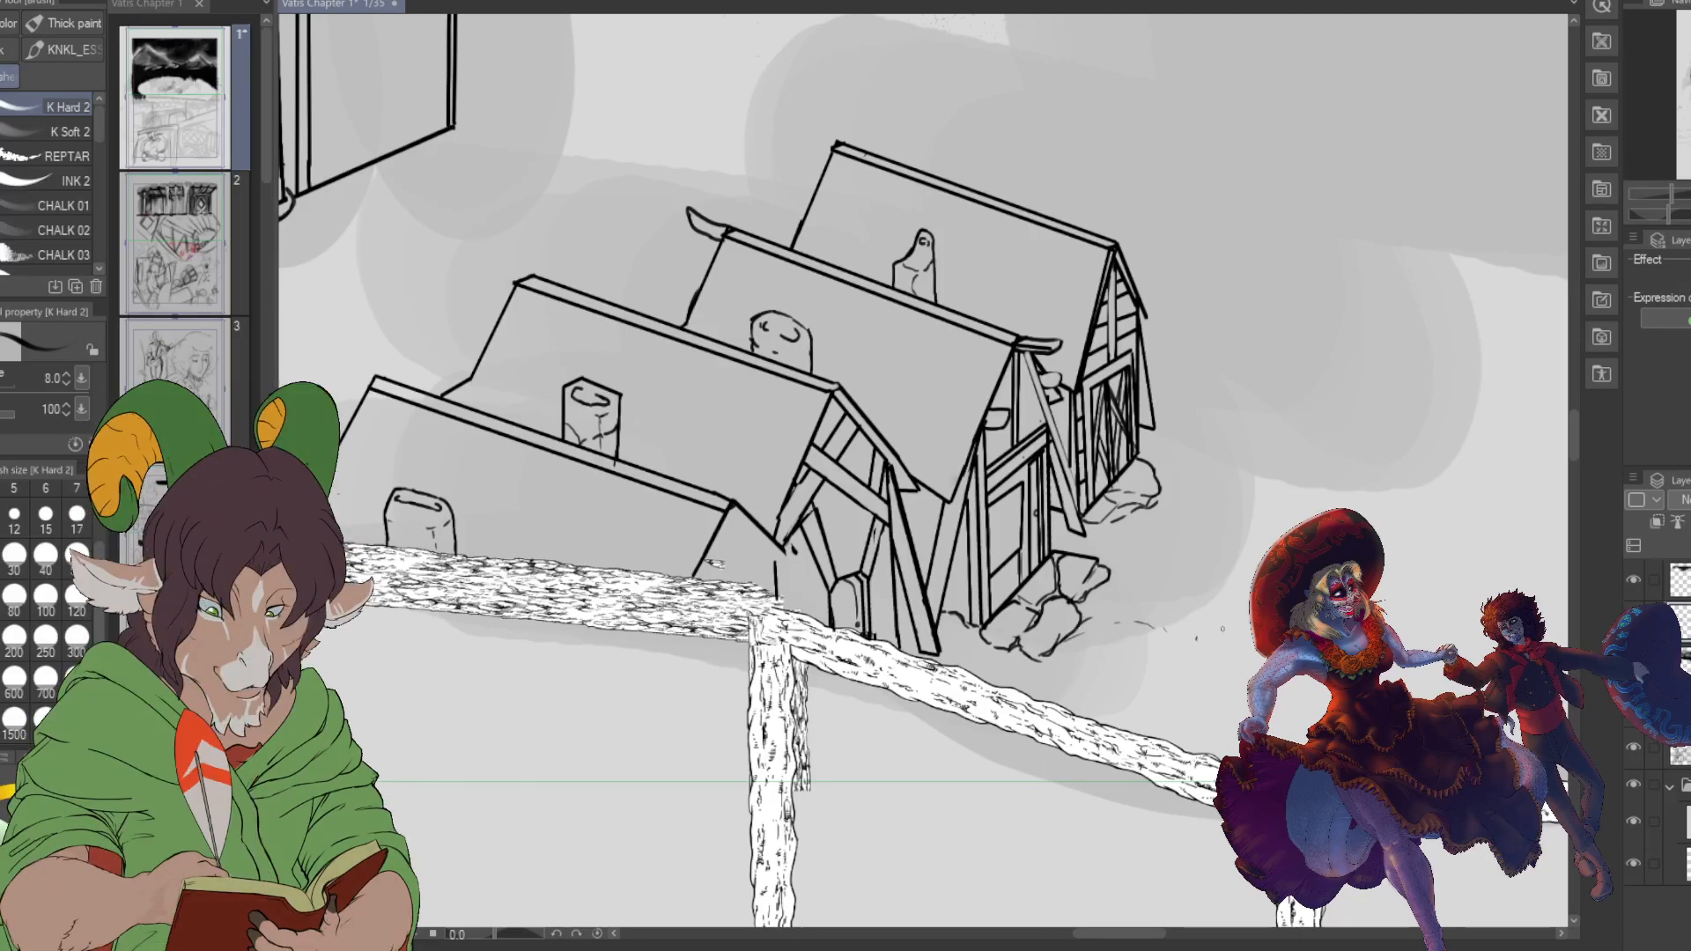
- On a different layer, block in two dark grey building placeholders on the open ground right of the houses with a 250 brush
scroll(1205, 607, down, 3)
scroll(1202, 481, down, 3)
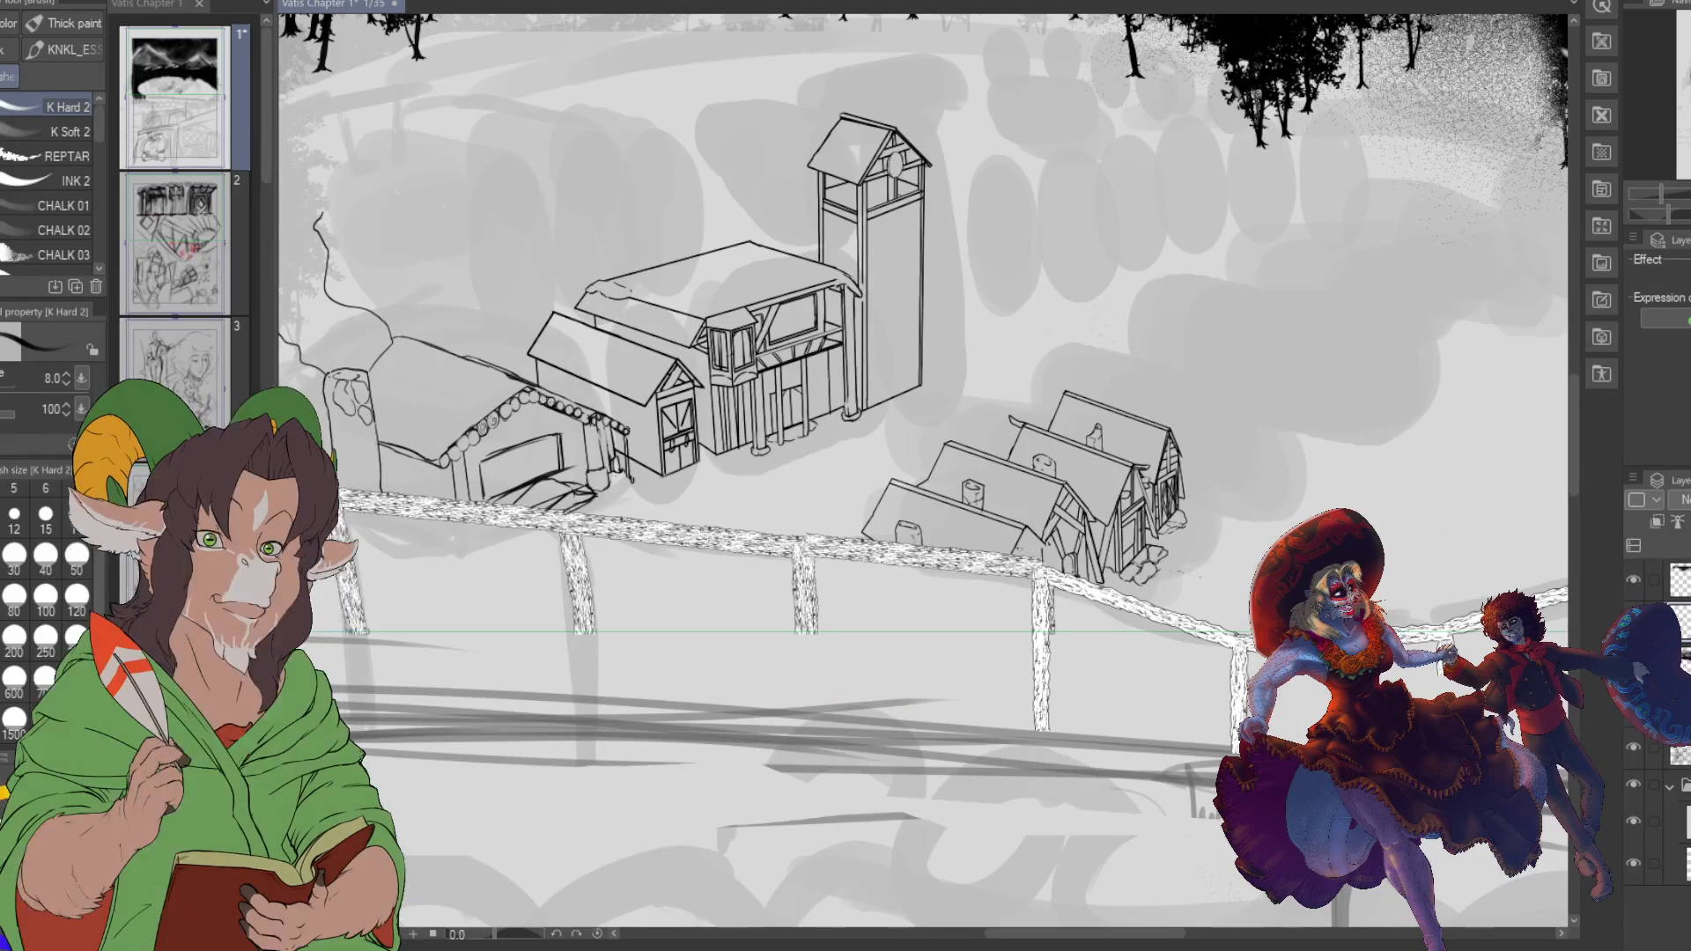
drag(1057, 476, 1423, 569)
drag(1123, 490, 1250, 490)
scroll(1250, 490, down, 1)
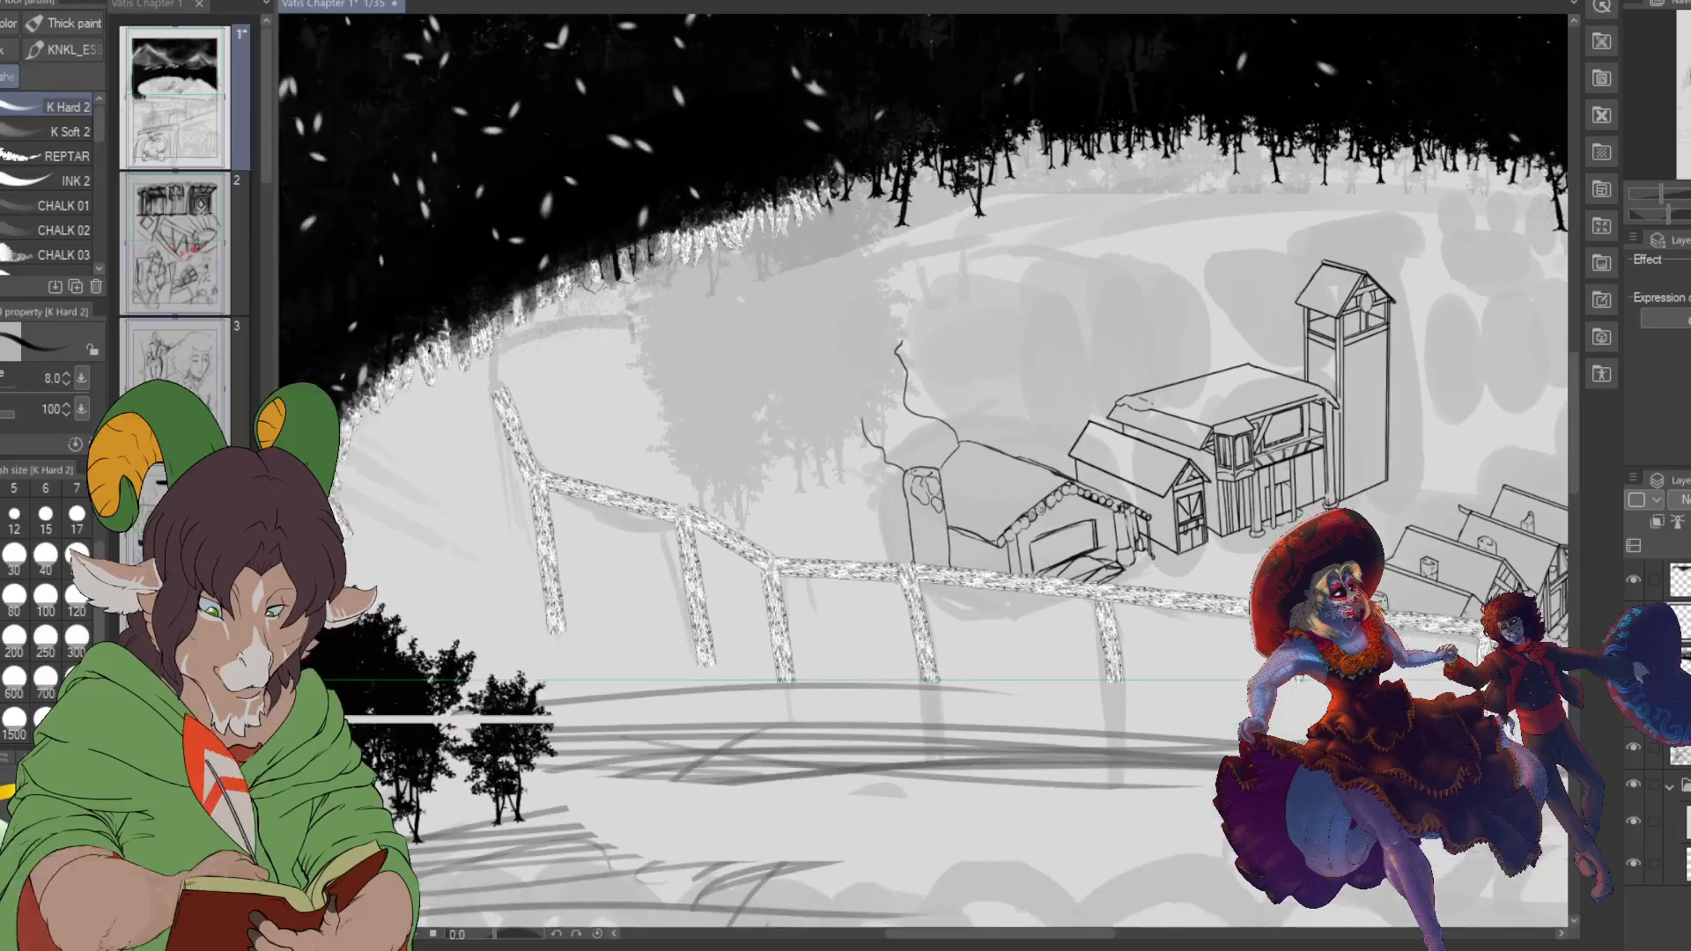
drag(1144, 476, 735, 526)
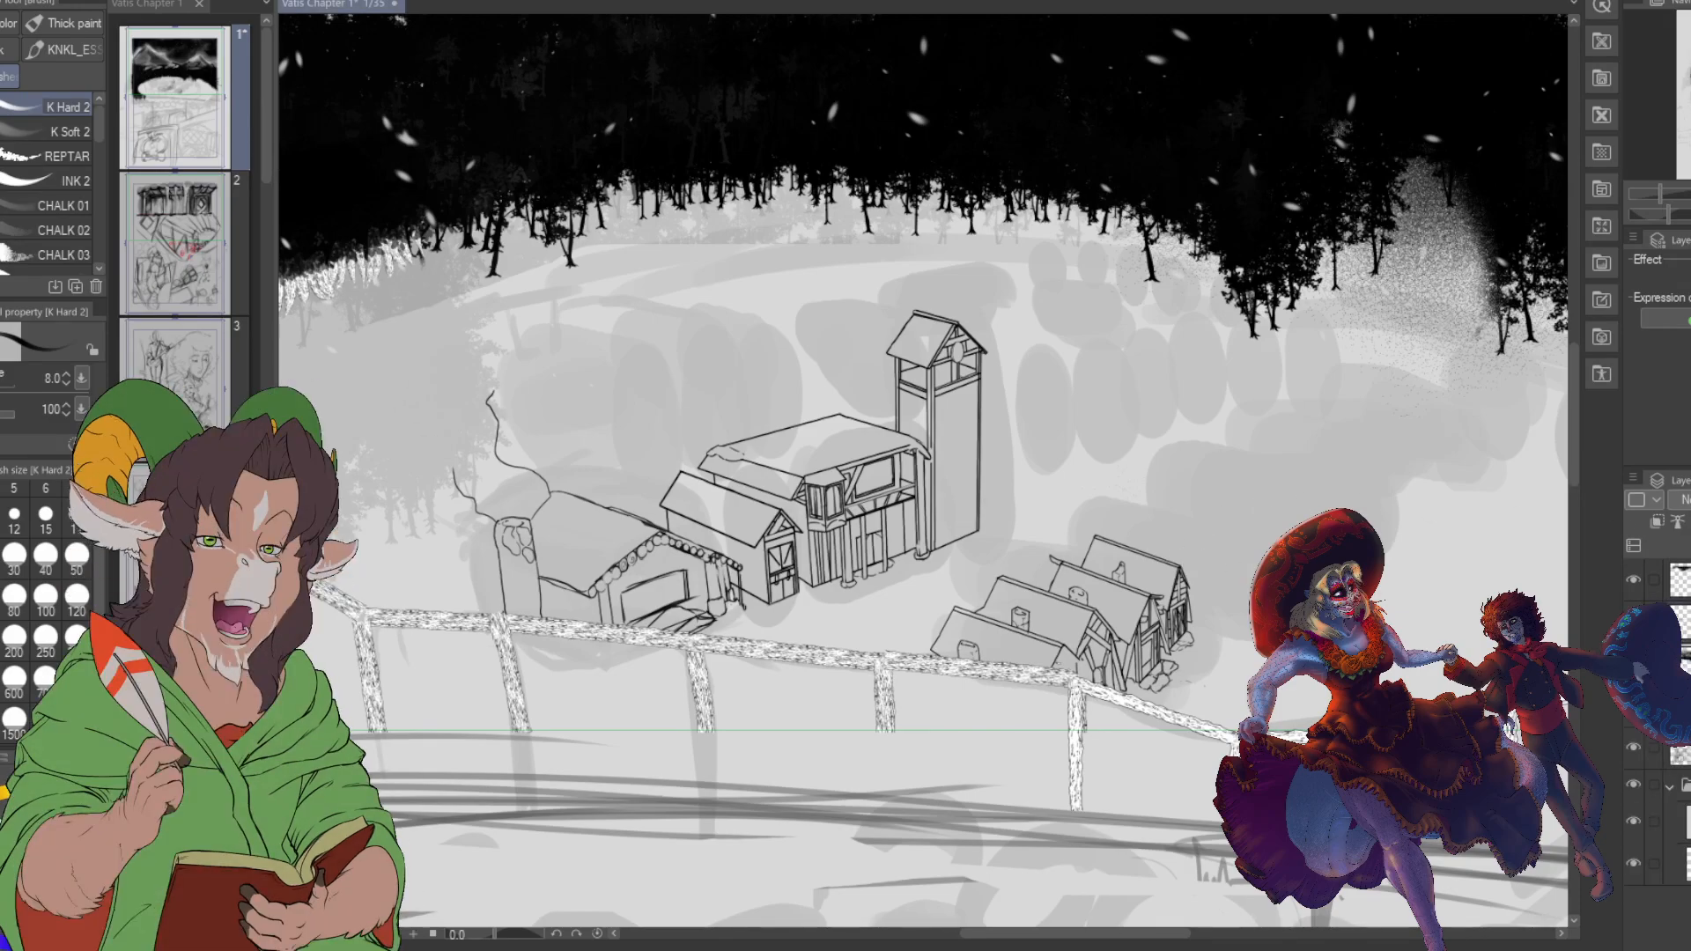
click(1678, 755)
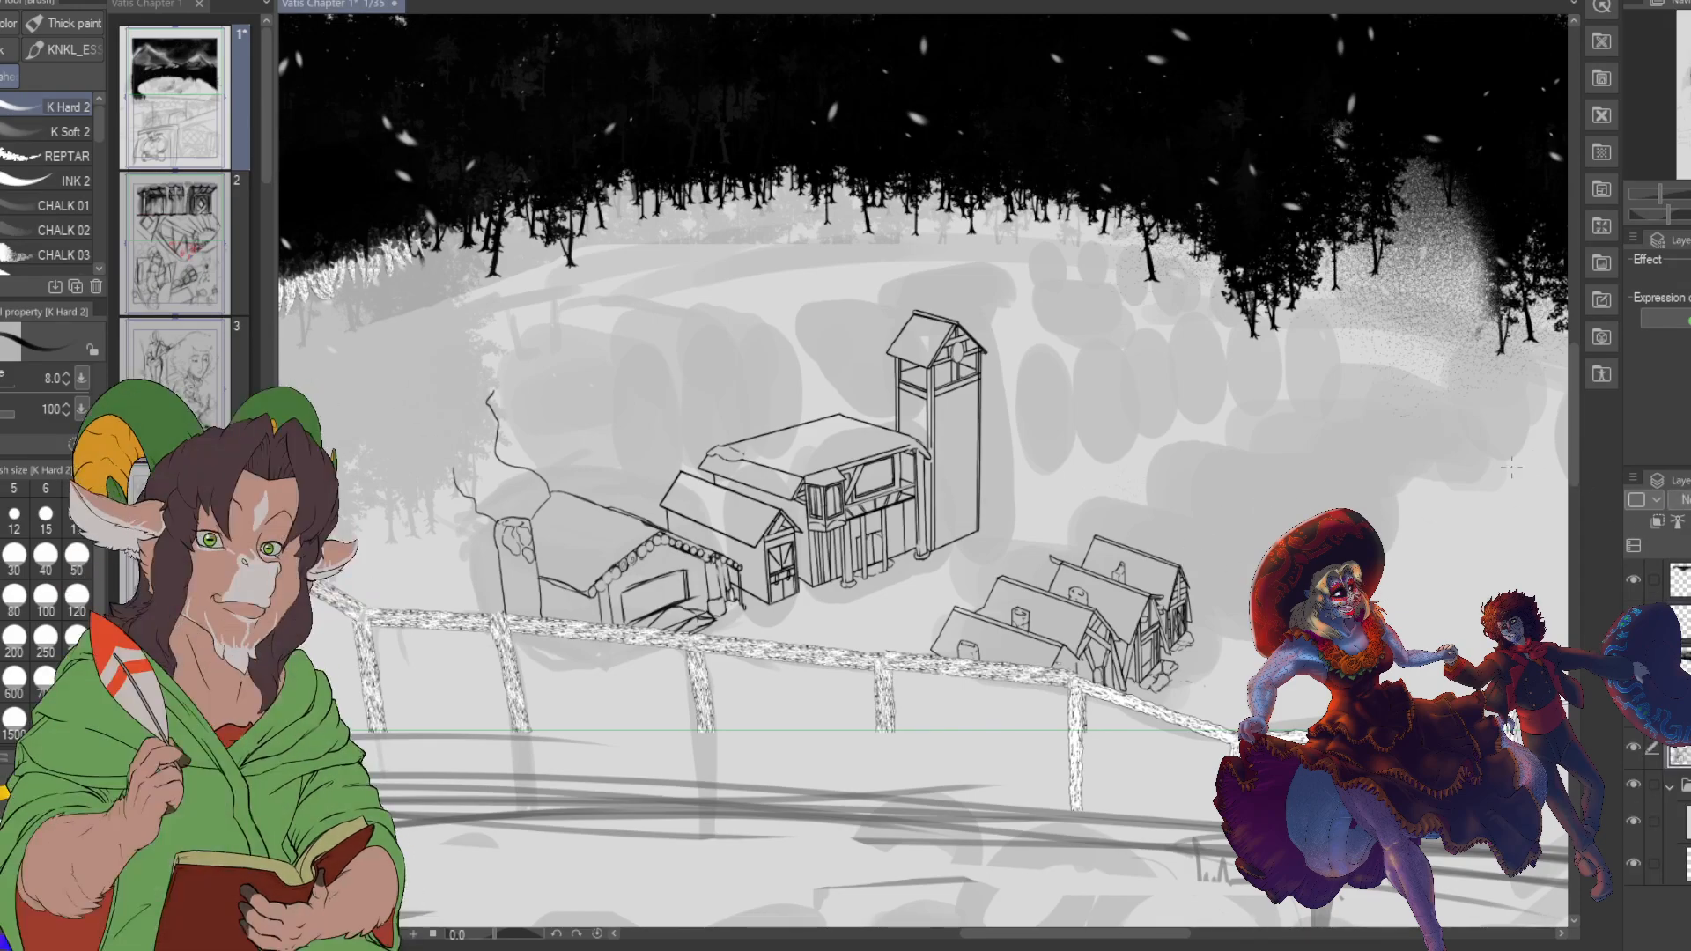
mouse_move(1684, 97)
mouse_down()
mouse_move(1680, 72)
mouse_move(1688, 132)
mouse_move(1687, 108)
mouse_up()
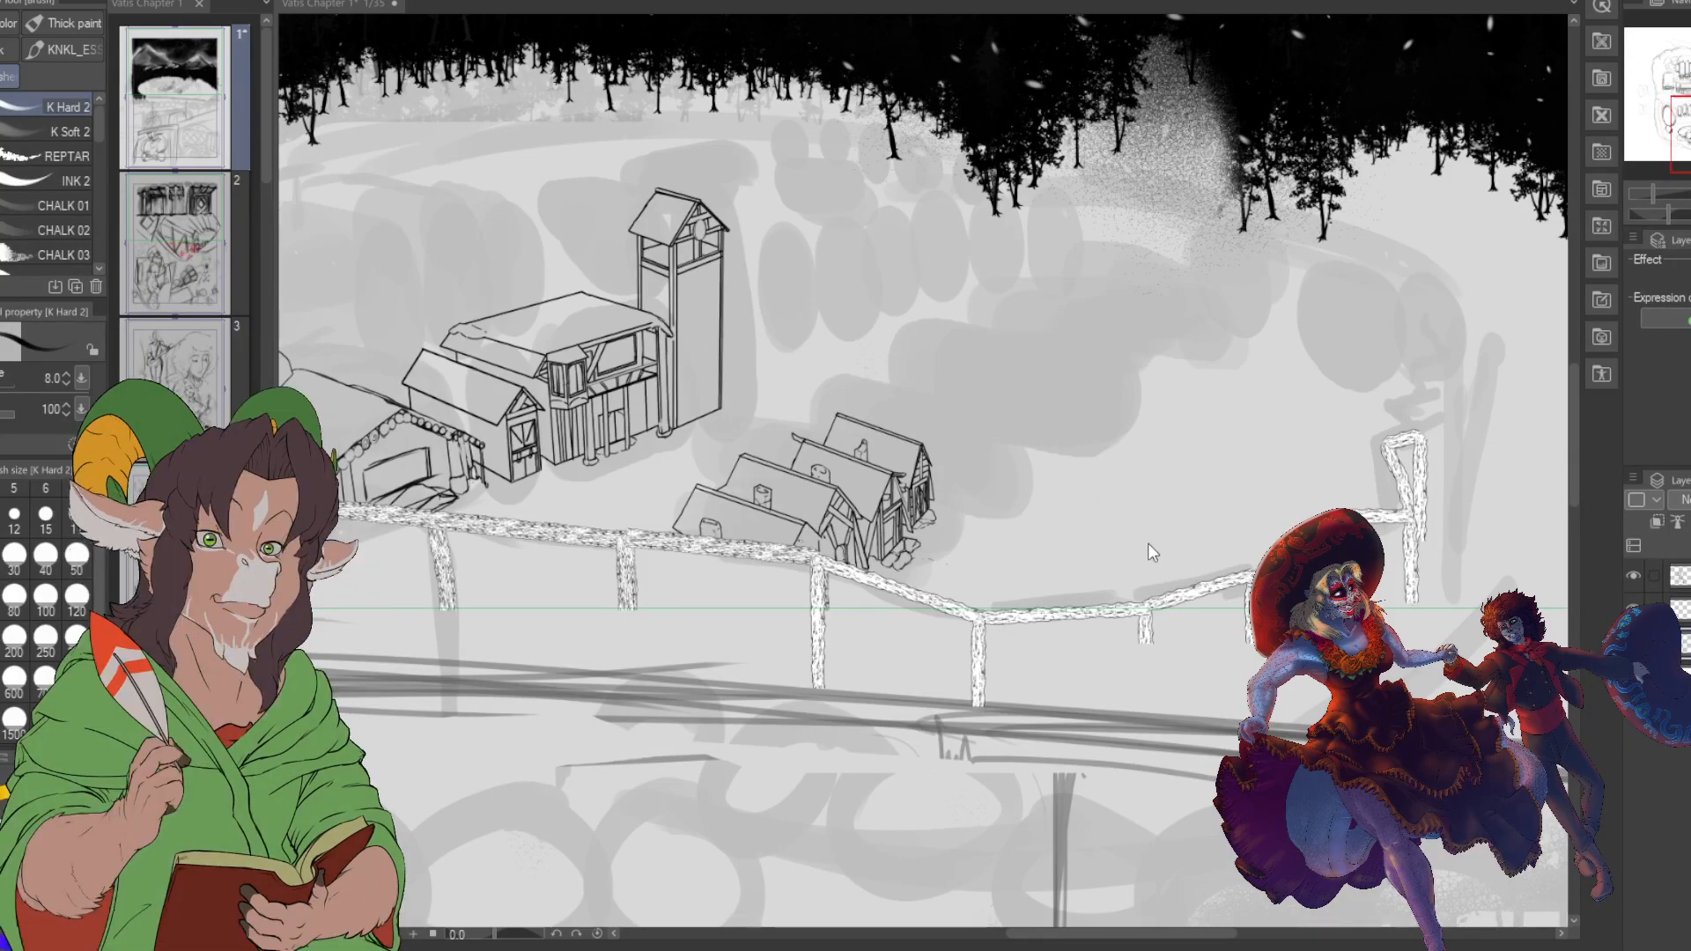
click(45, 637)
mouse_move(1174, 519)
mouse_down()
mouse_move(1126, 519)
mouse_move(1159, 492)
mouse_move(1178, 507)
mouse_move(1139, 514)
mouse_move(1178, 524)
mouse_move(1134, 512)
mouse_move(1168, 527)
mouse_up()
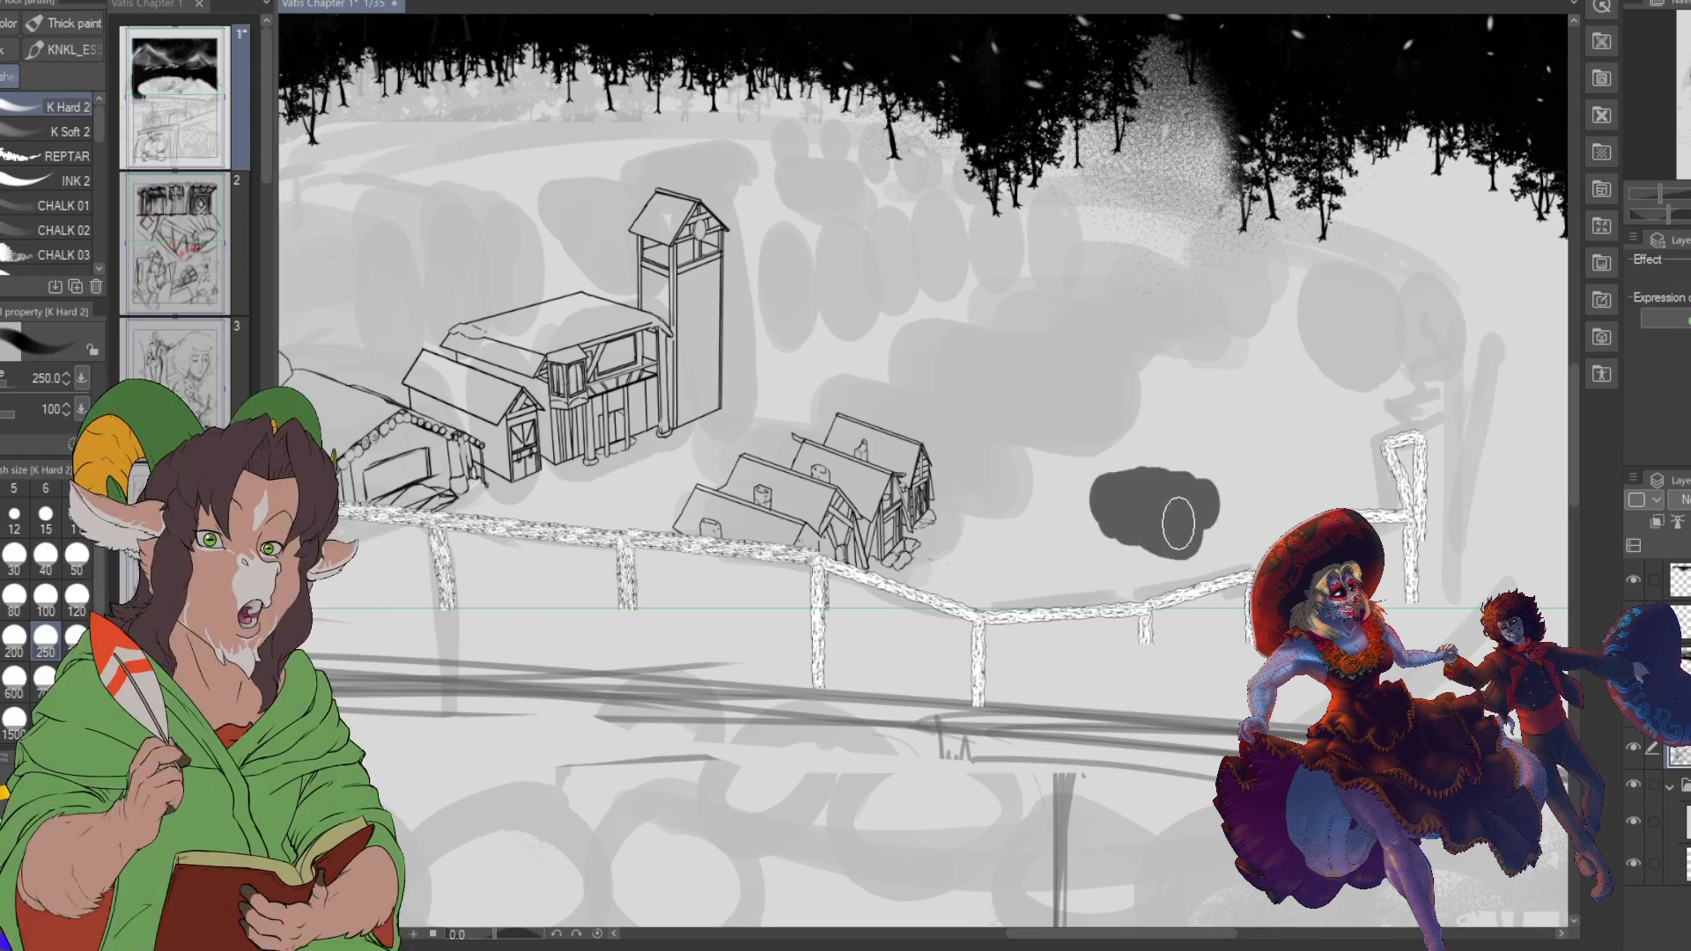
mouse_move(1229, 404)
mouse_down()
mouse_move(1272, 429)
mouse_move(1230, 414)
mouse_move(1275, 431)
mouse_move(1215, 412)
mouse_move(1277, 407)
mouse_move(1219, 398)
mouse_move(1264, 426)
mouse_move(1211, 410)
mouse_up()
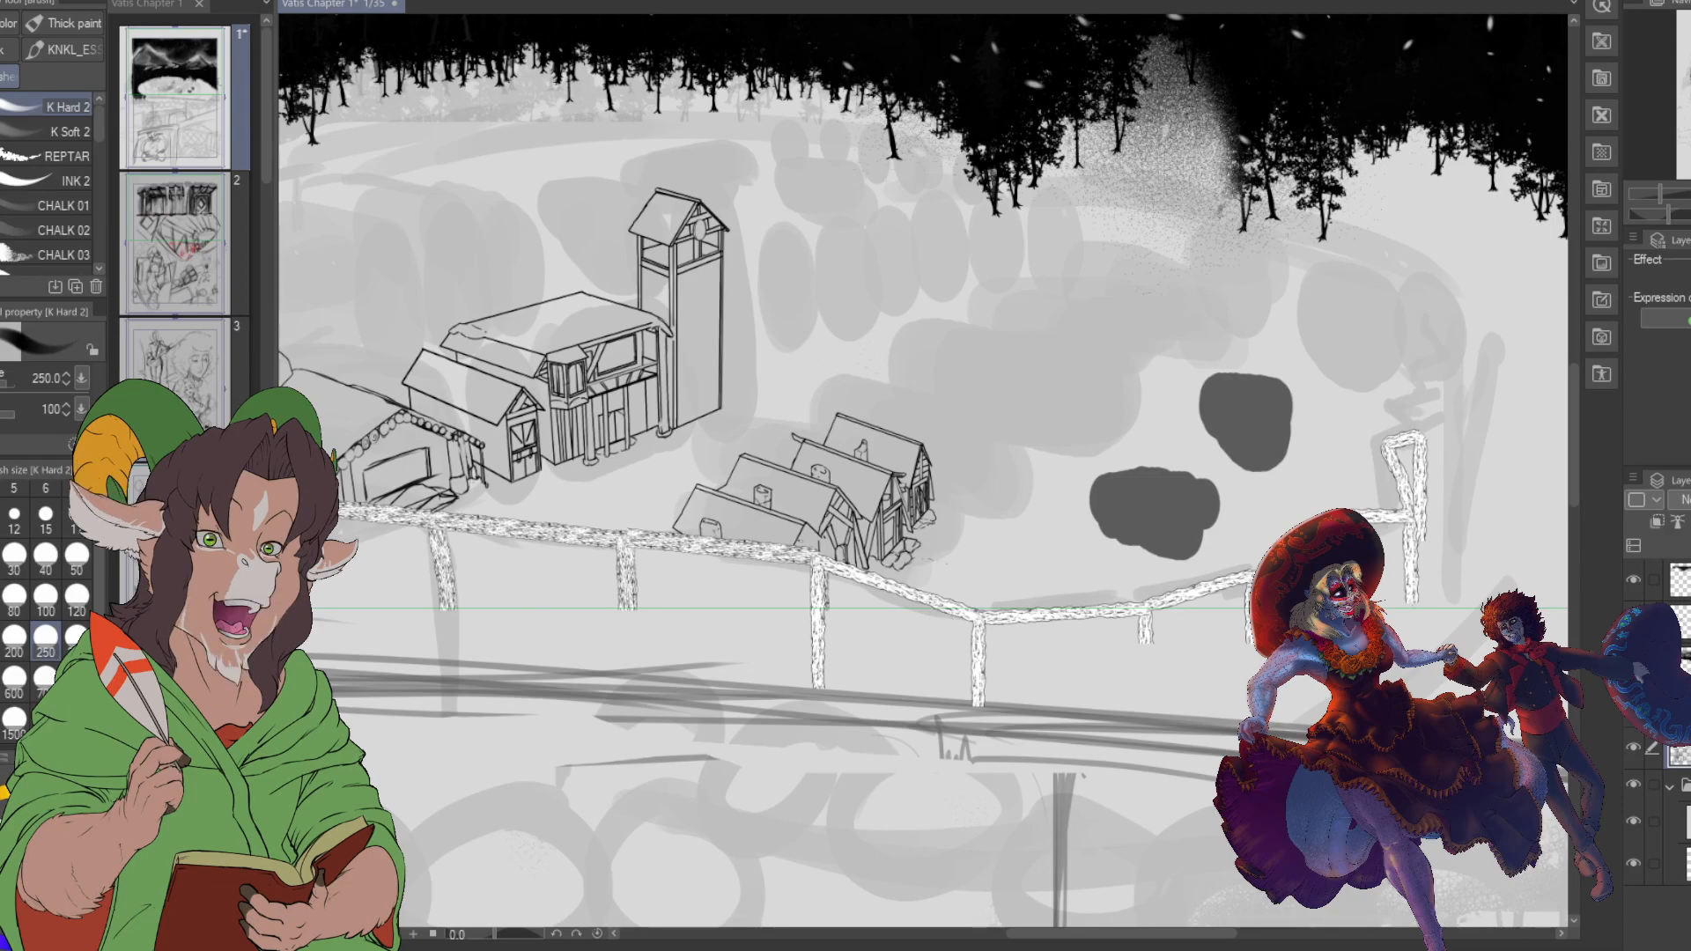
- Select both dark placeholder shapes with a size 700 Selection pen, shift them slightly down and right, and deselect
click(52, 608)
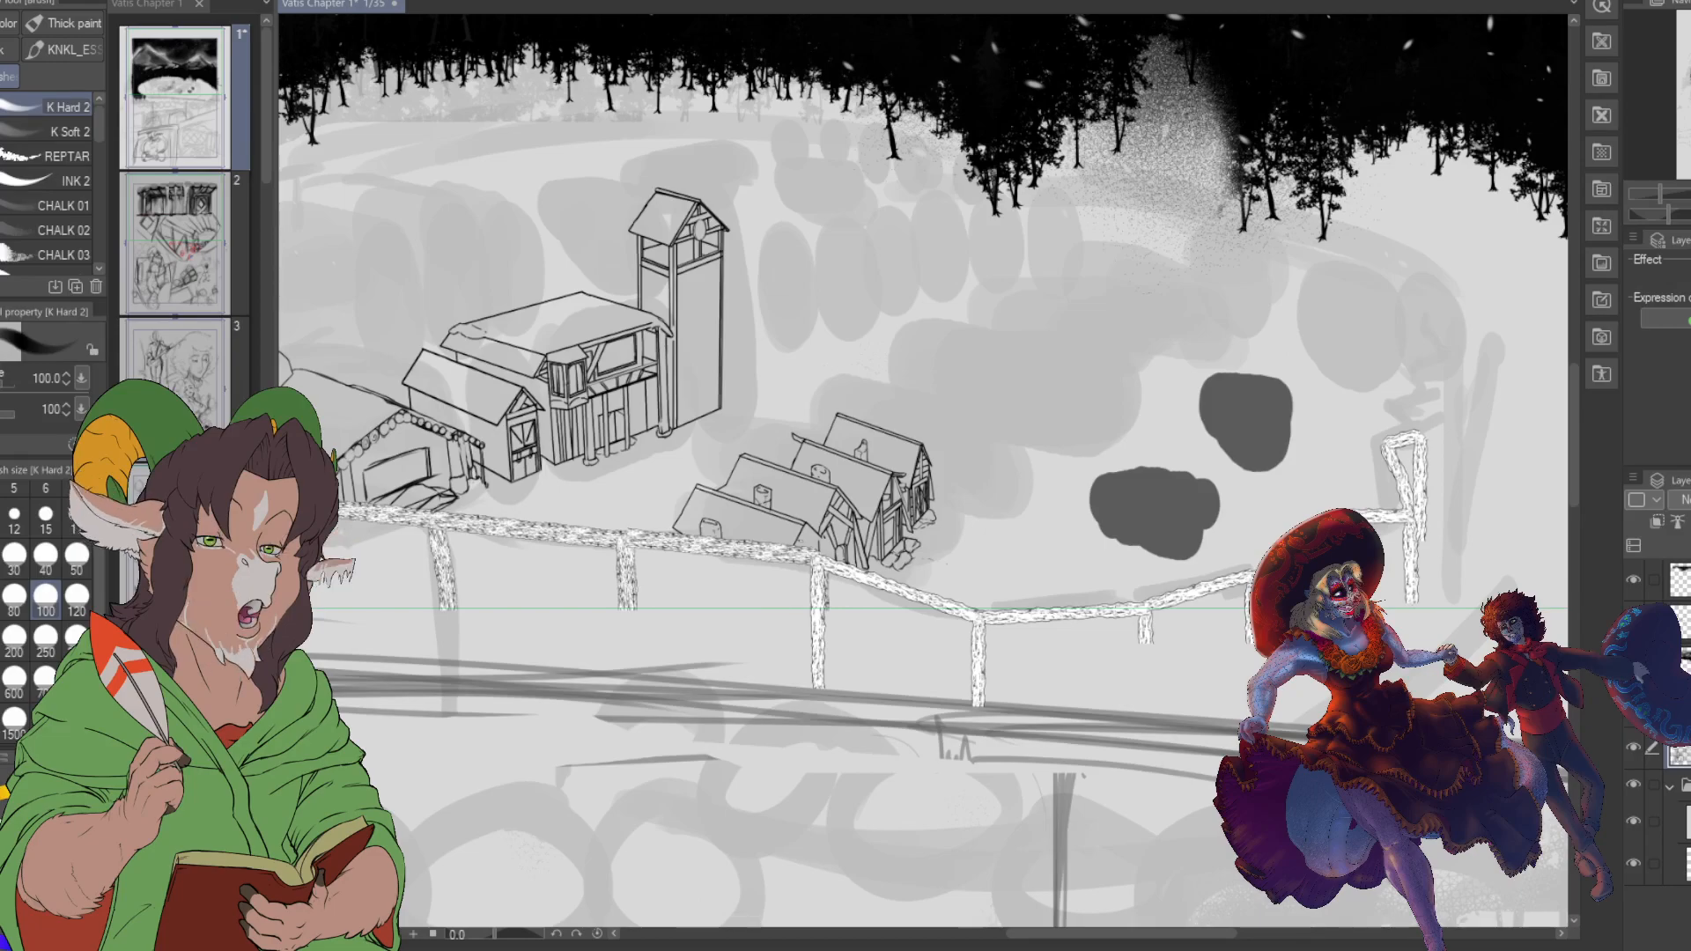
key(m)
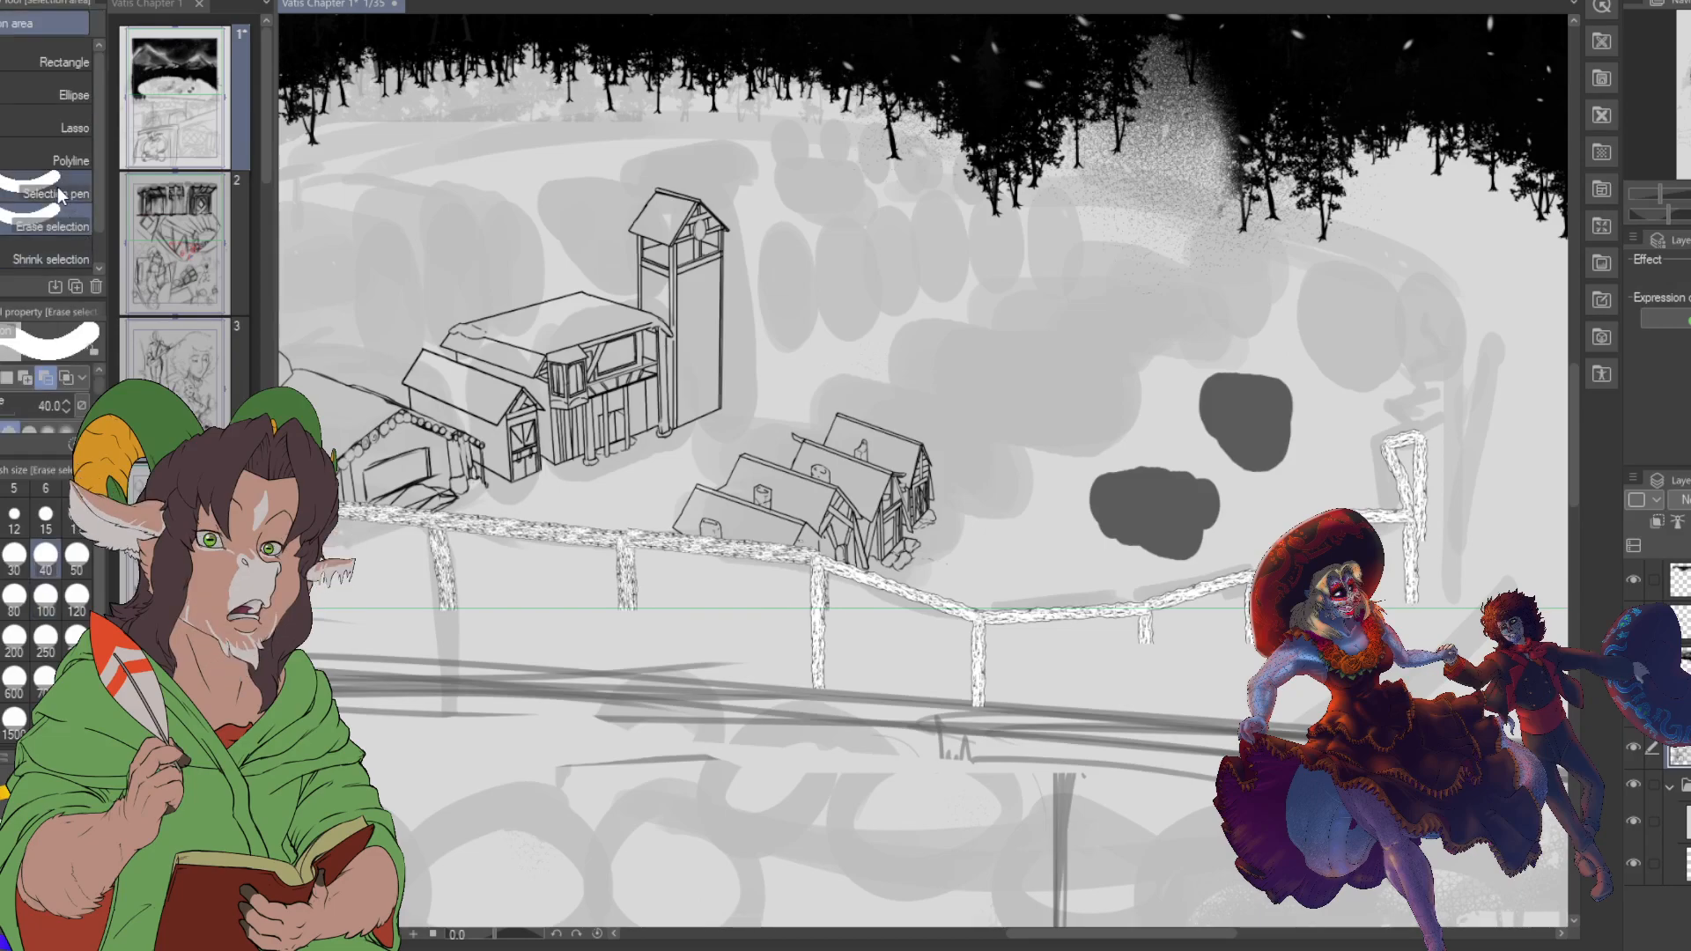
click(45, 678)
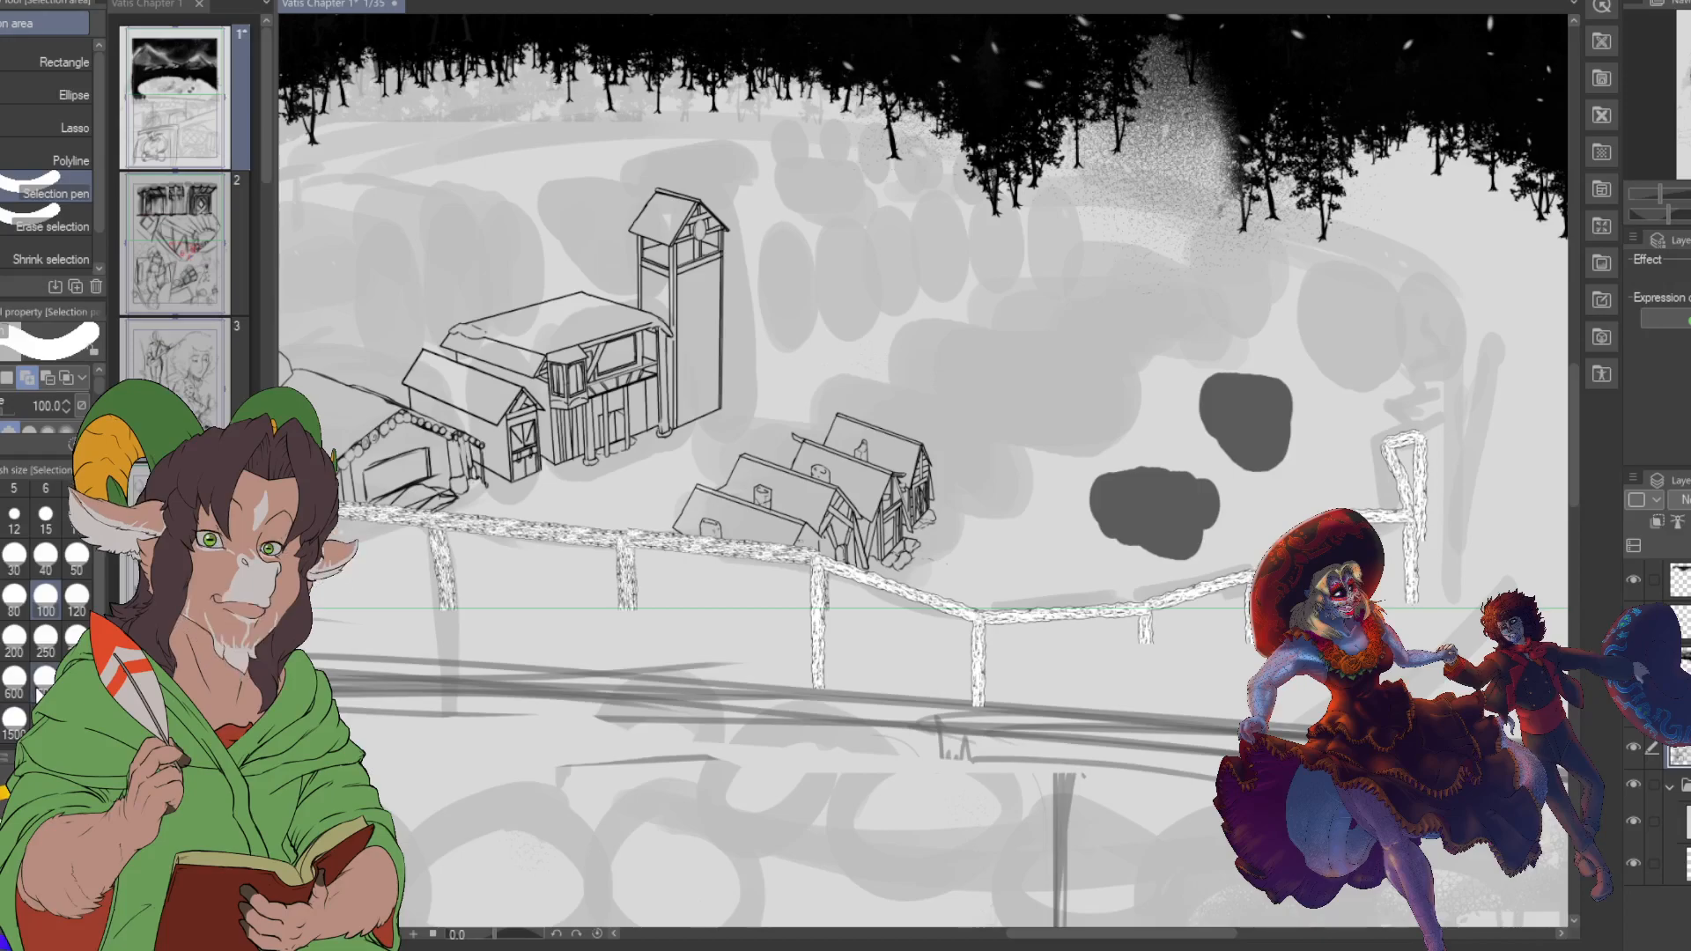
click(1167, 514)
click(1239, 415)
key(ctrl+t)
drag(1219, 447, 1266, 509)
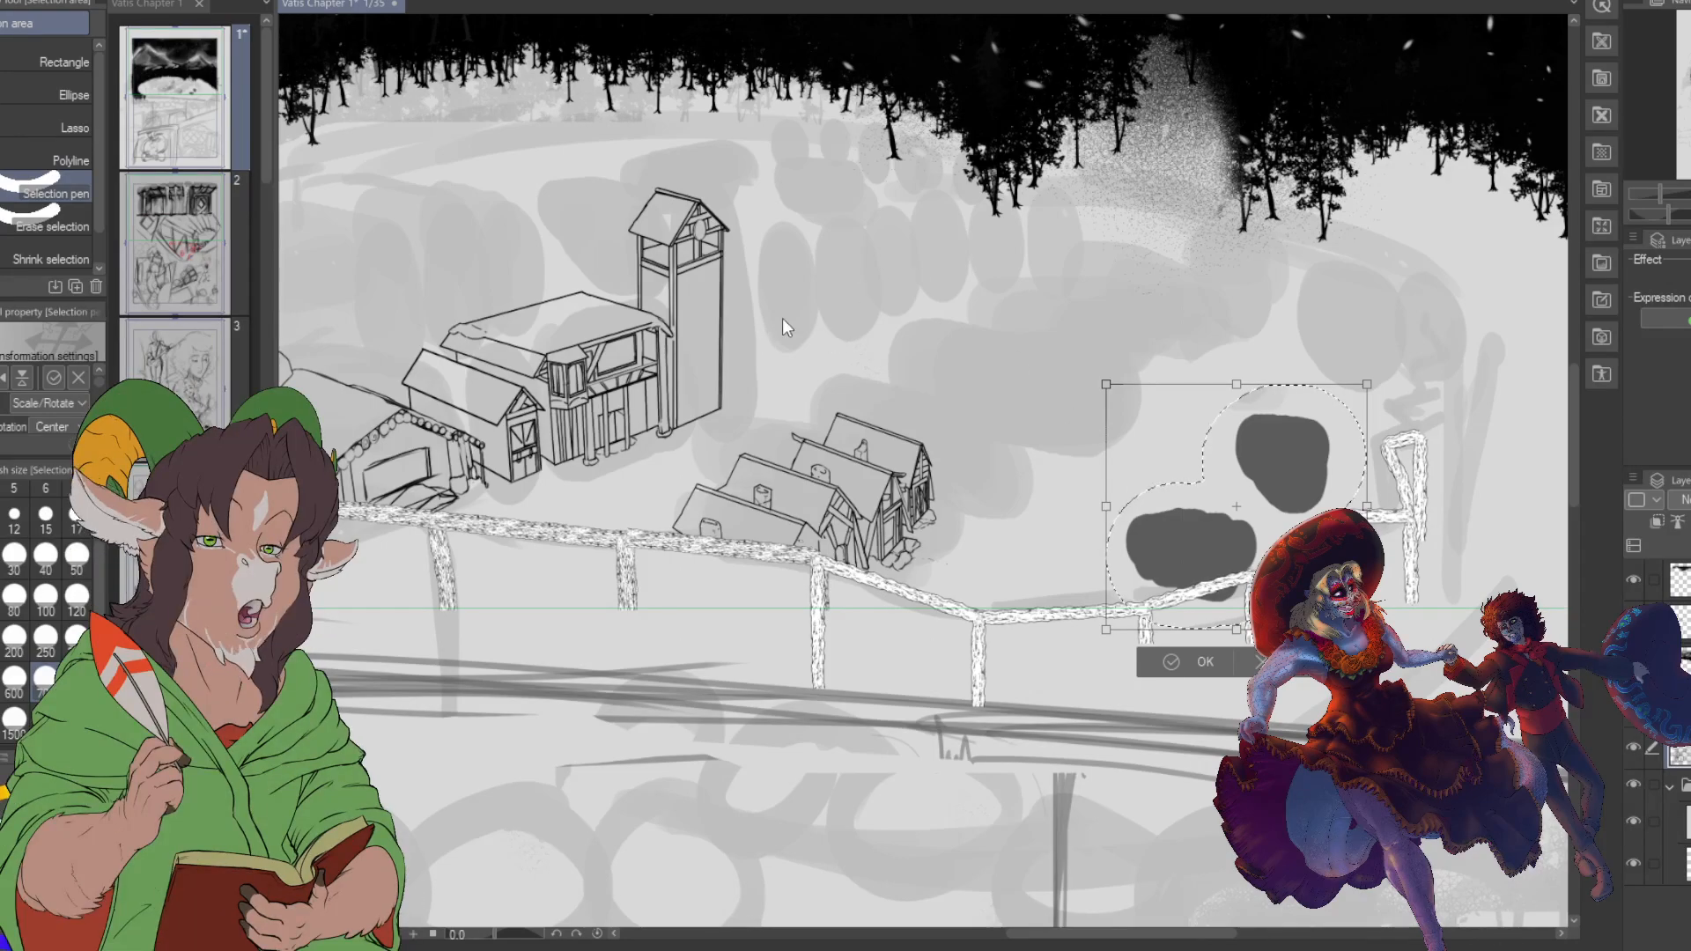
click(1203, 661)
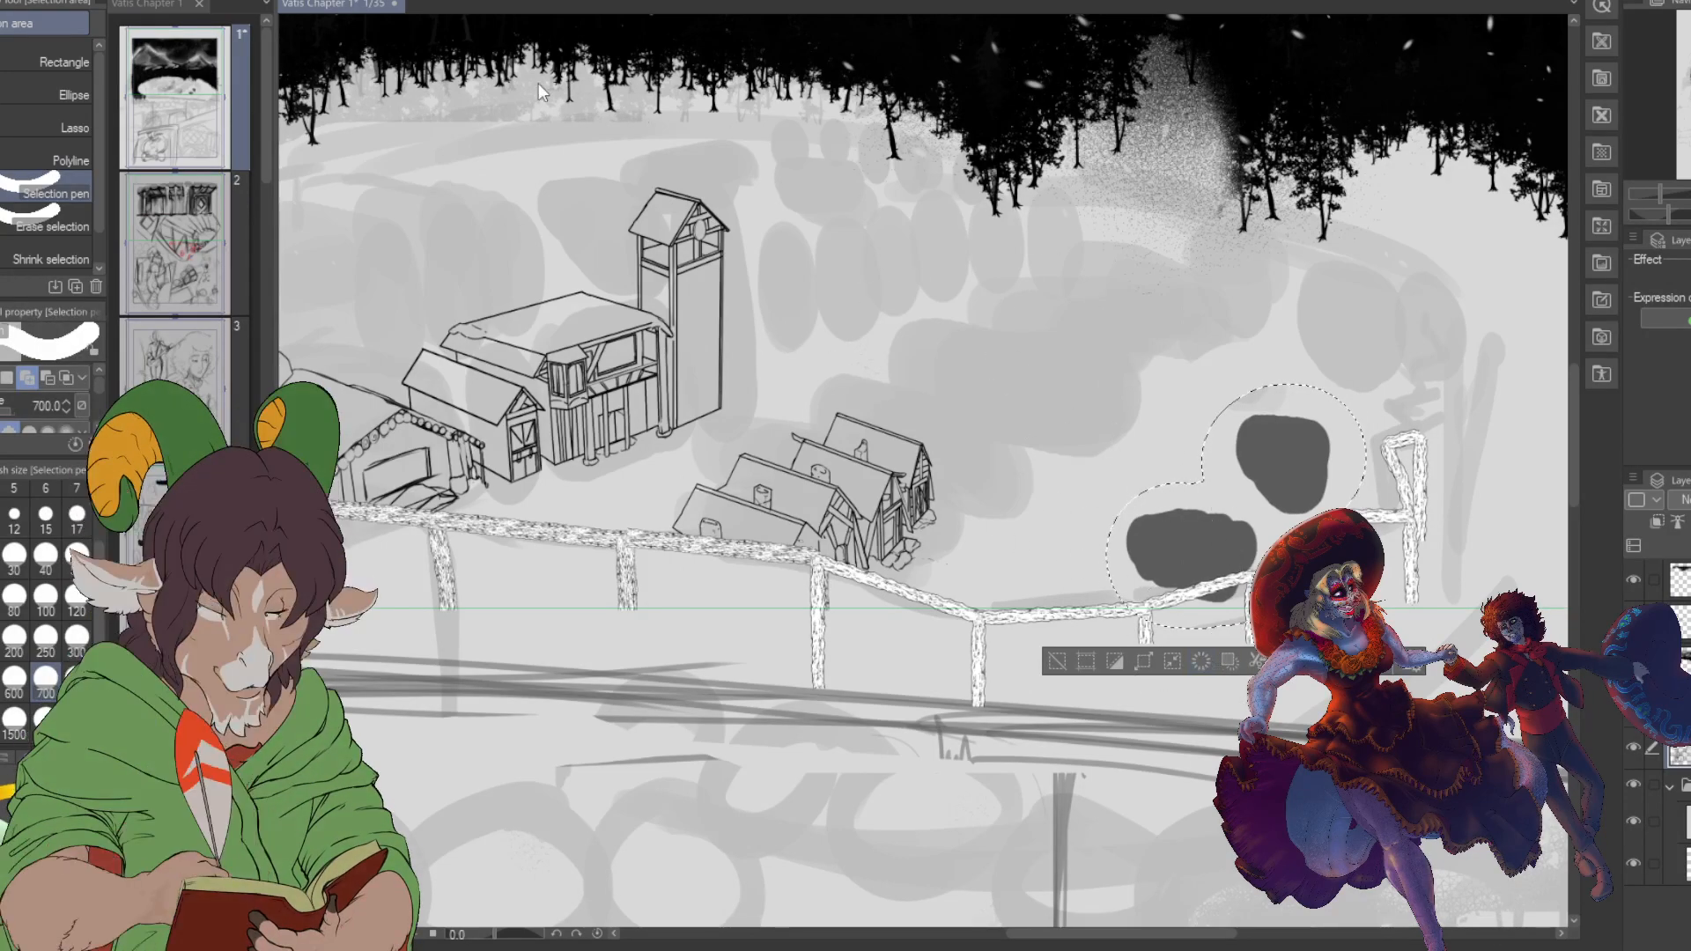
key(ctrl+d)
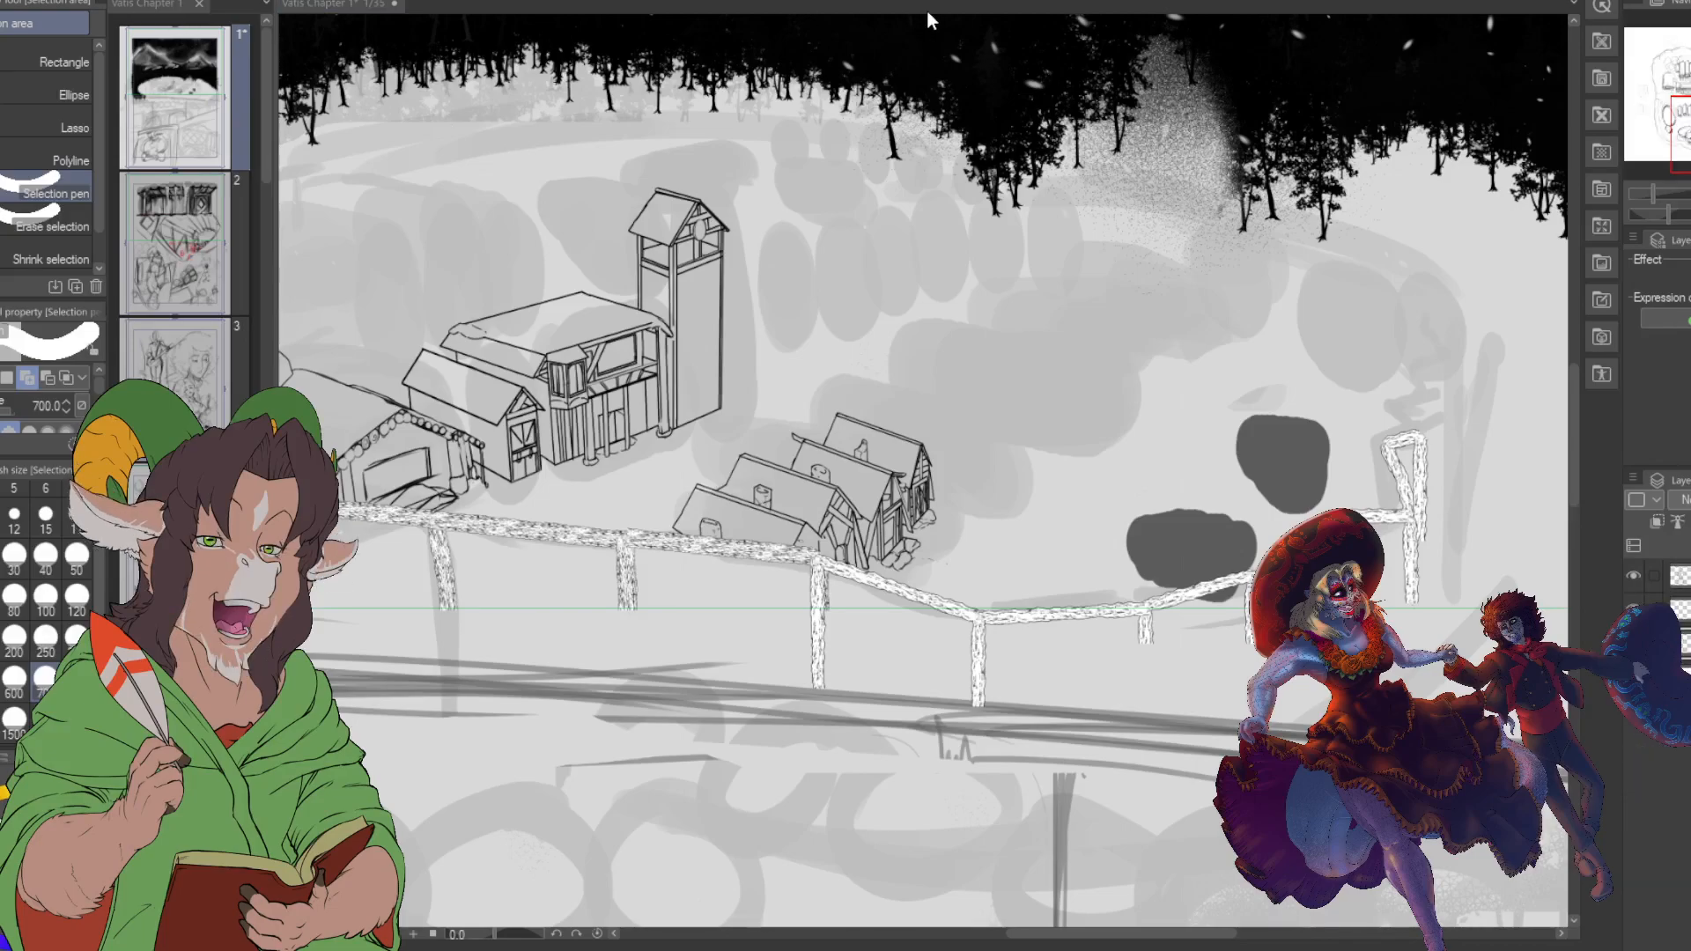
- Examine the fenced buildings and their positions in the first town_layout_UnfinishedLines drawing, and return to the comic page
drag(893, 29, 901, 12)
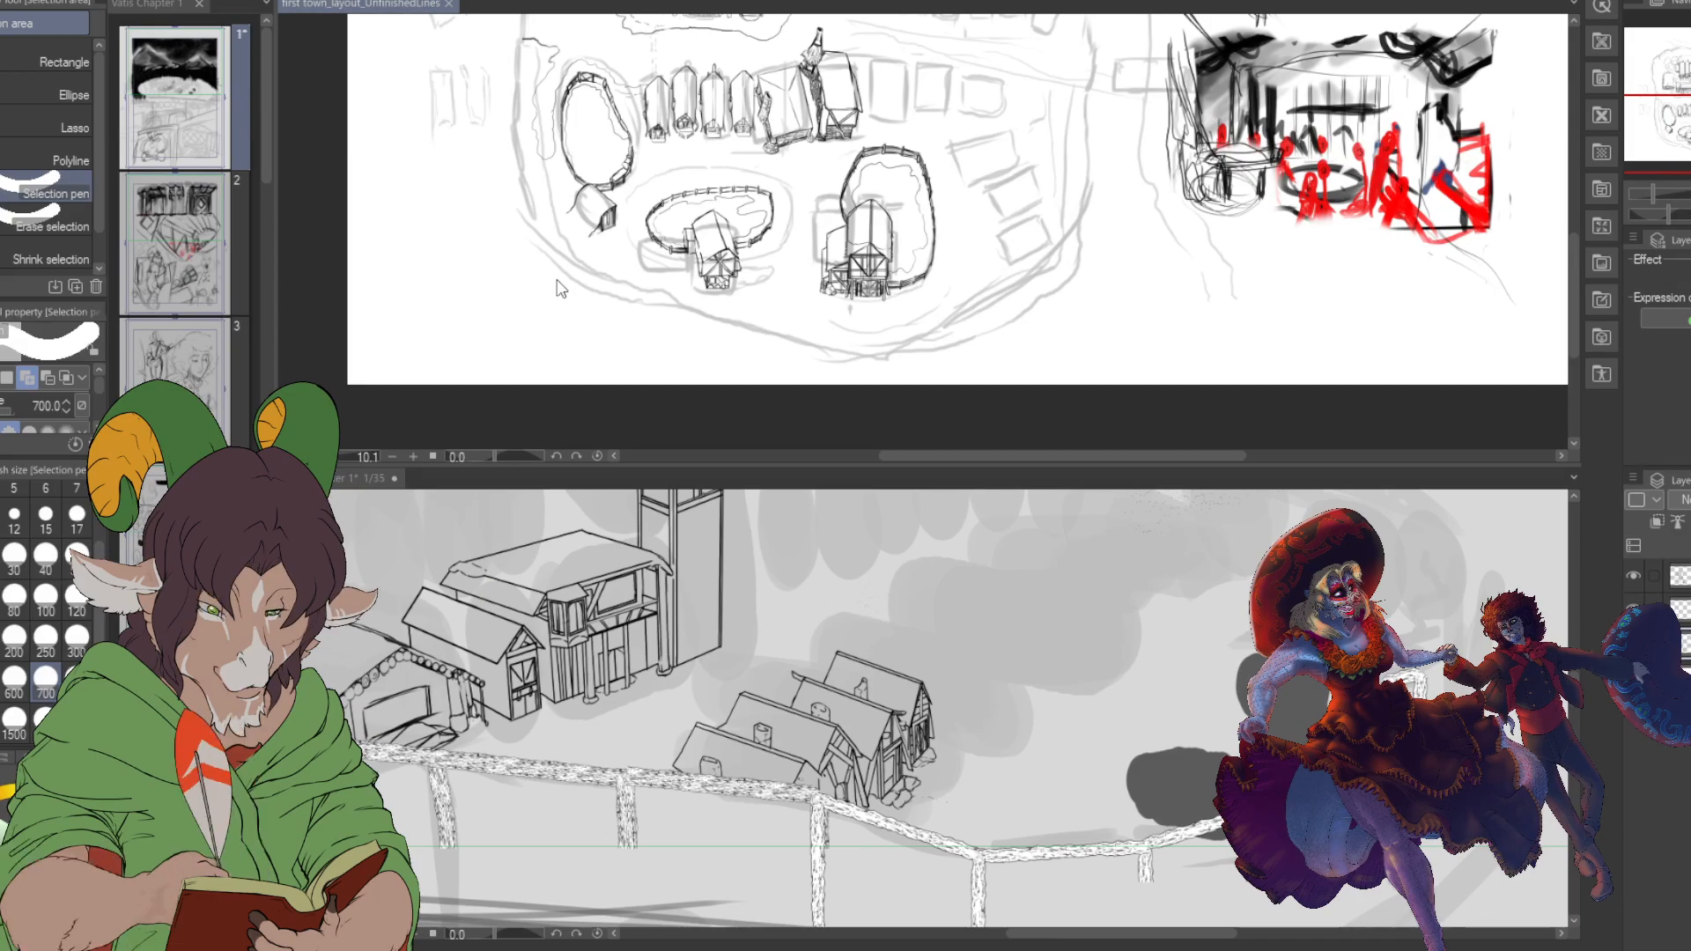
drag(467, 497, 460, 472)
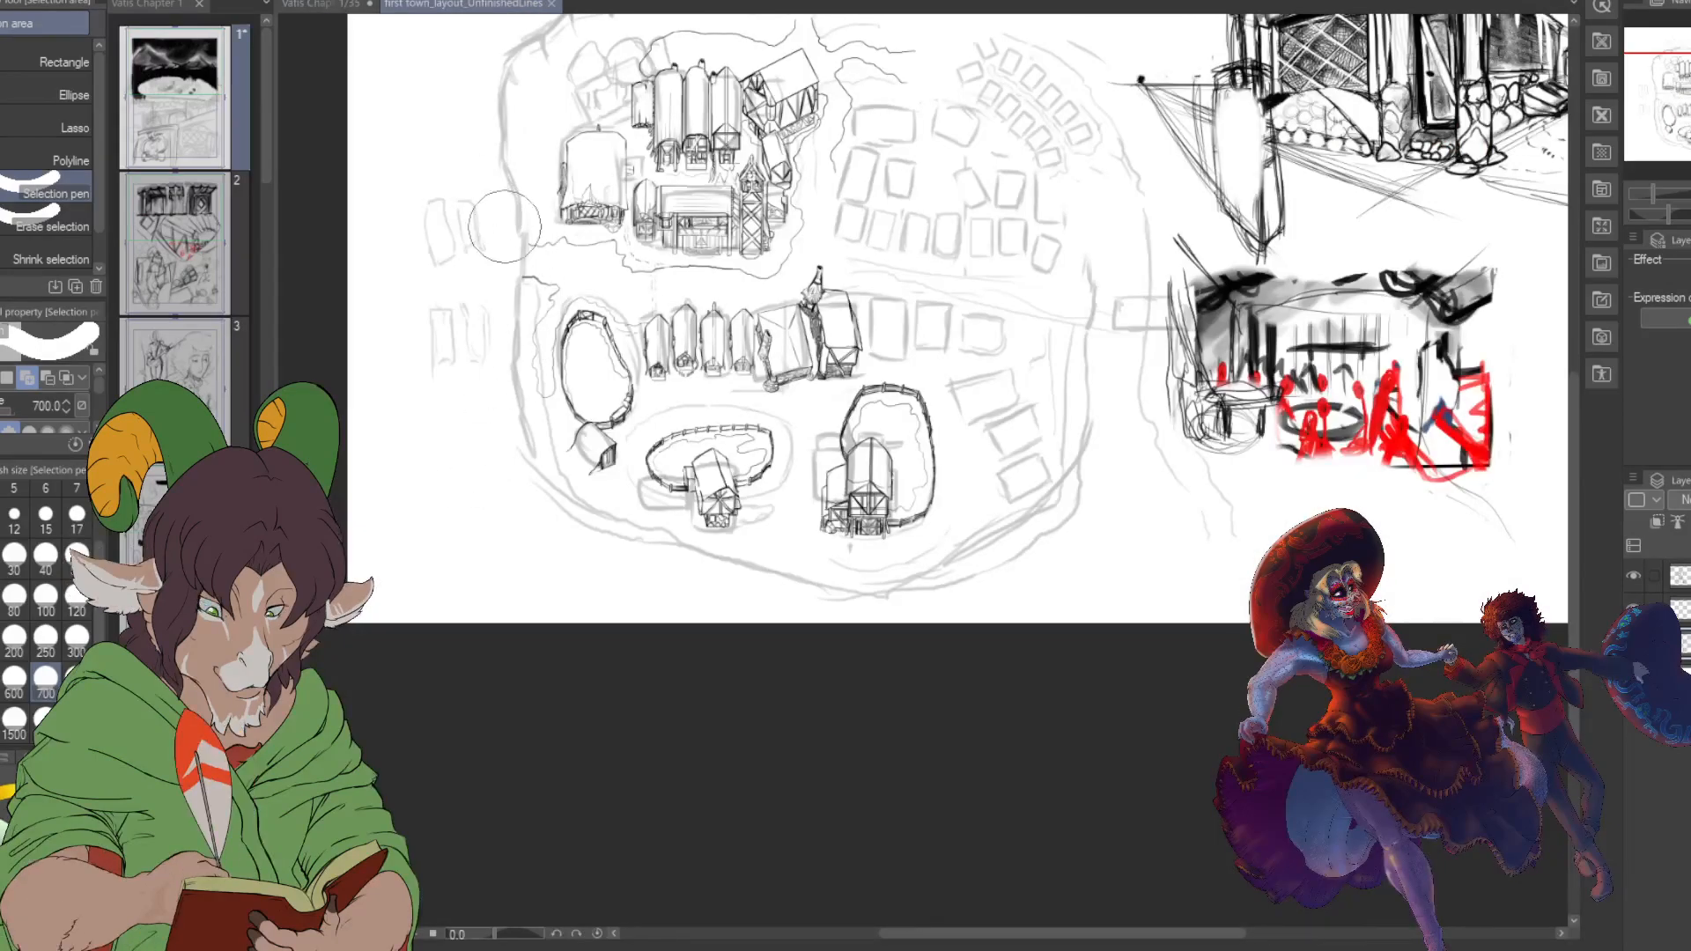
scroll(743, 422, up, 2)
scroll(744, 422, up, 3)
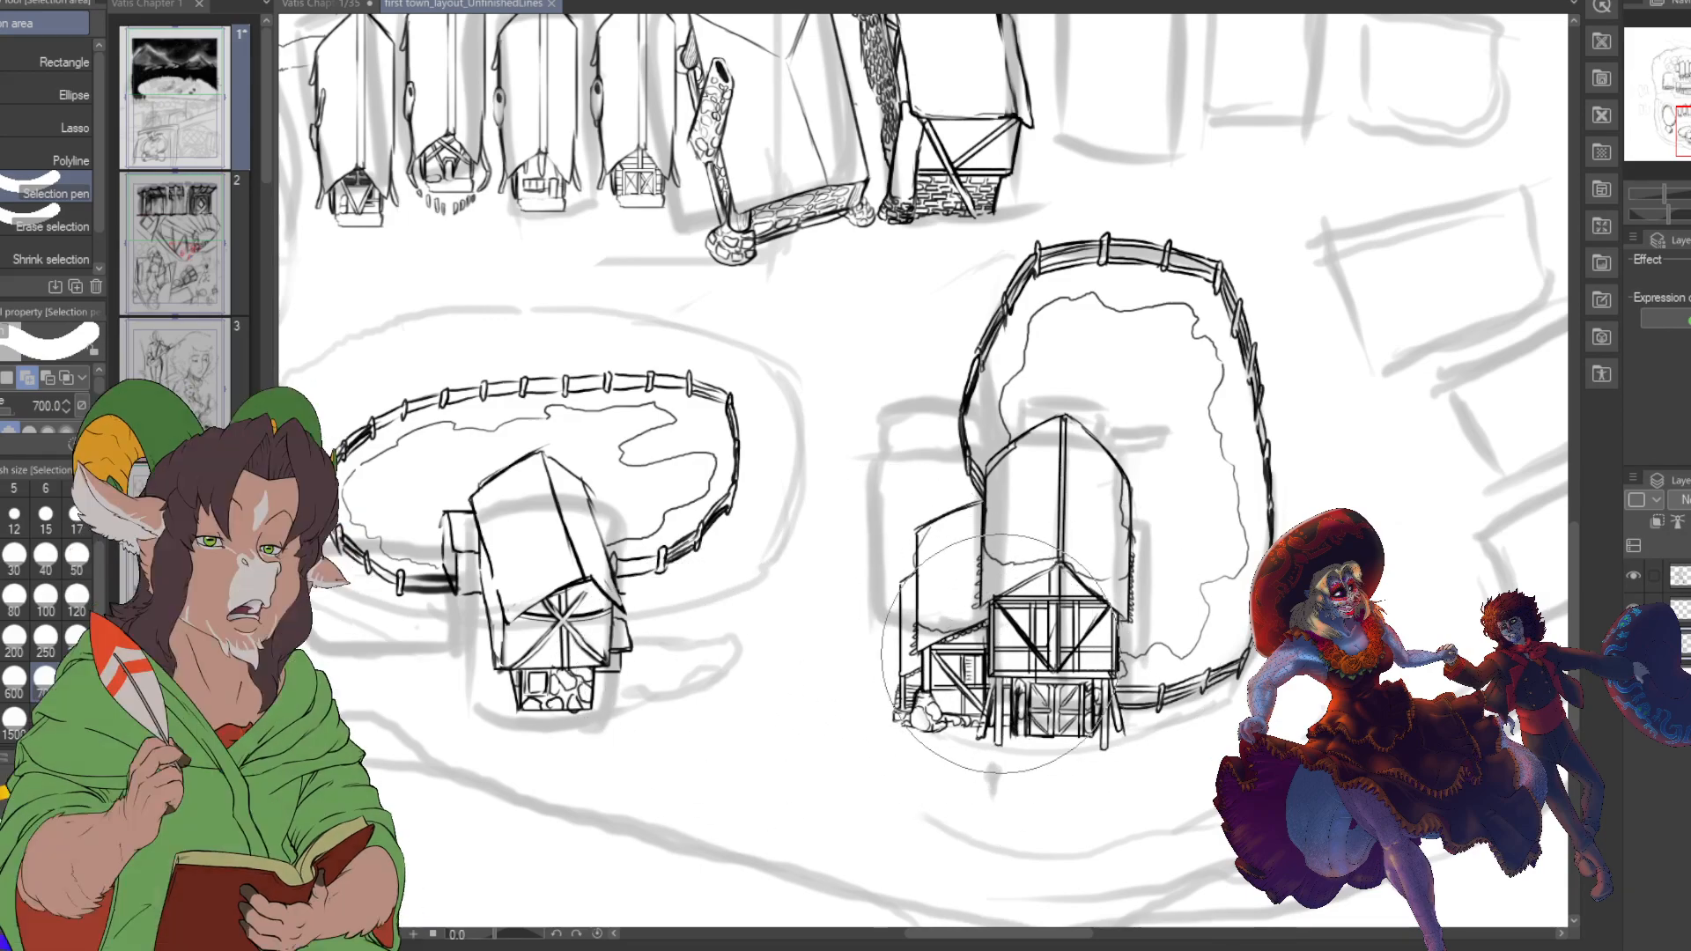
scroll(938, 649, up, 3)
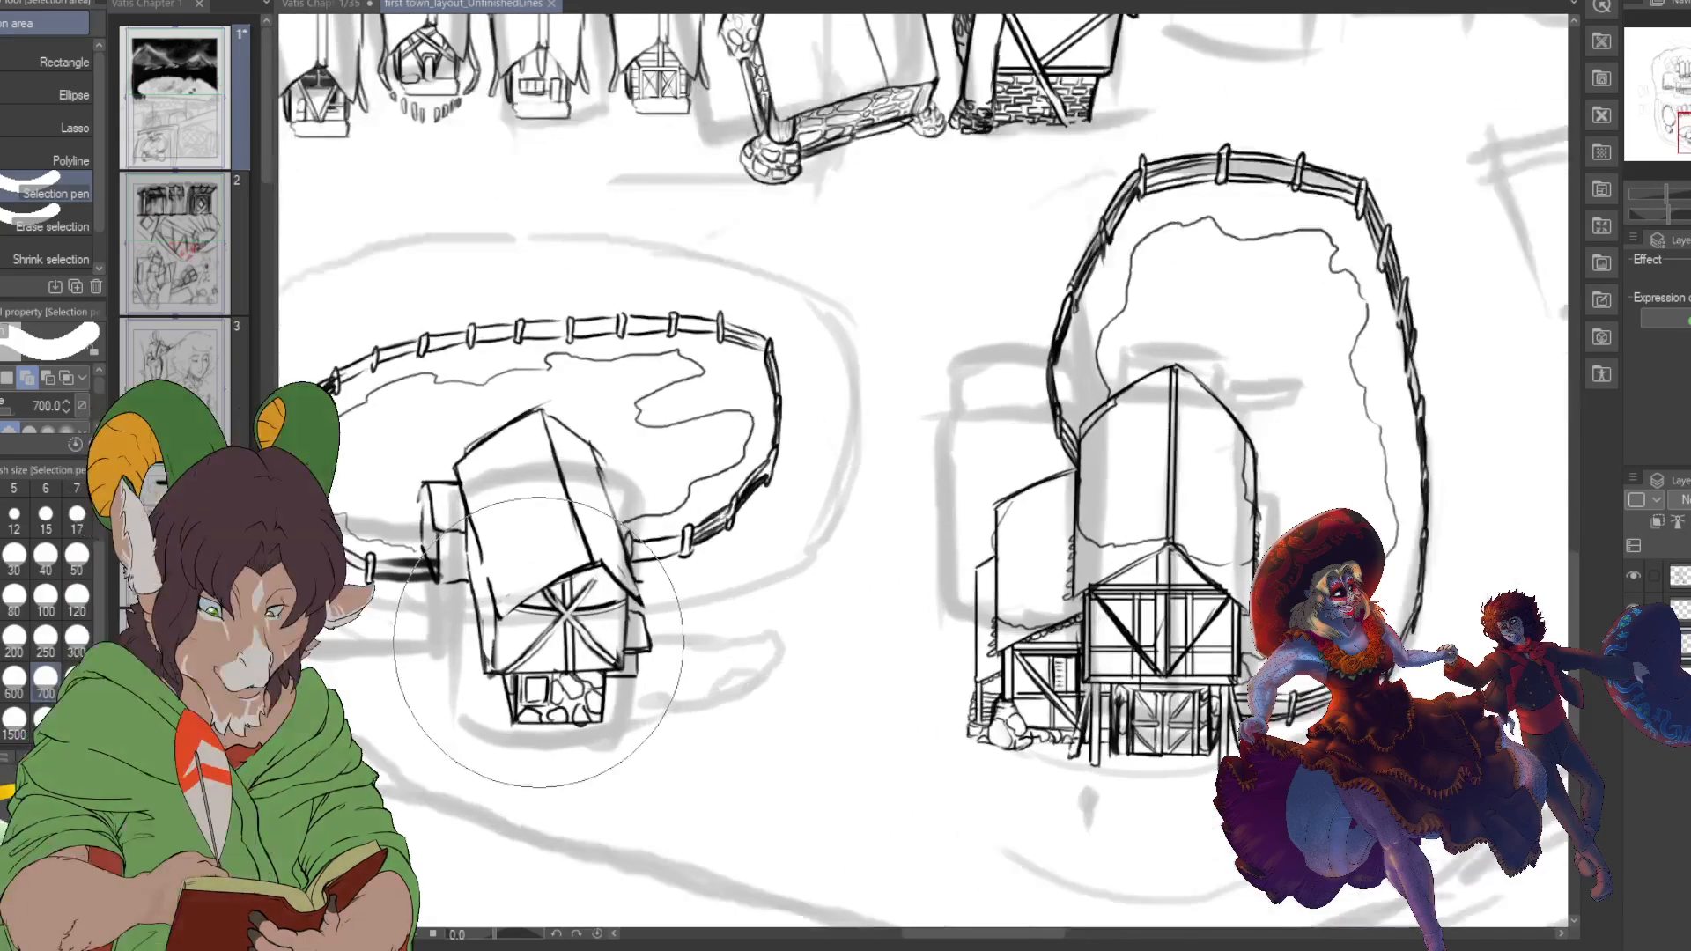
scroll(938, 690, down, 2)
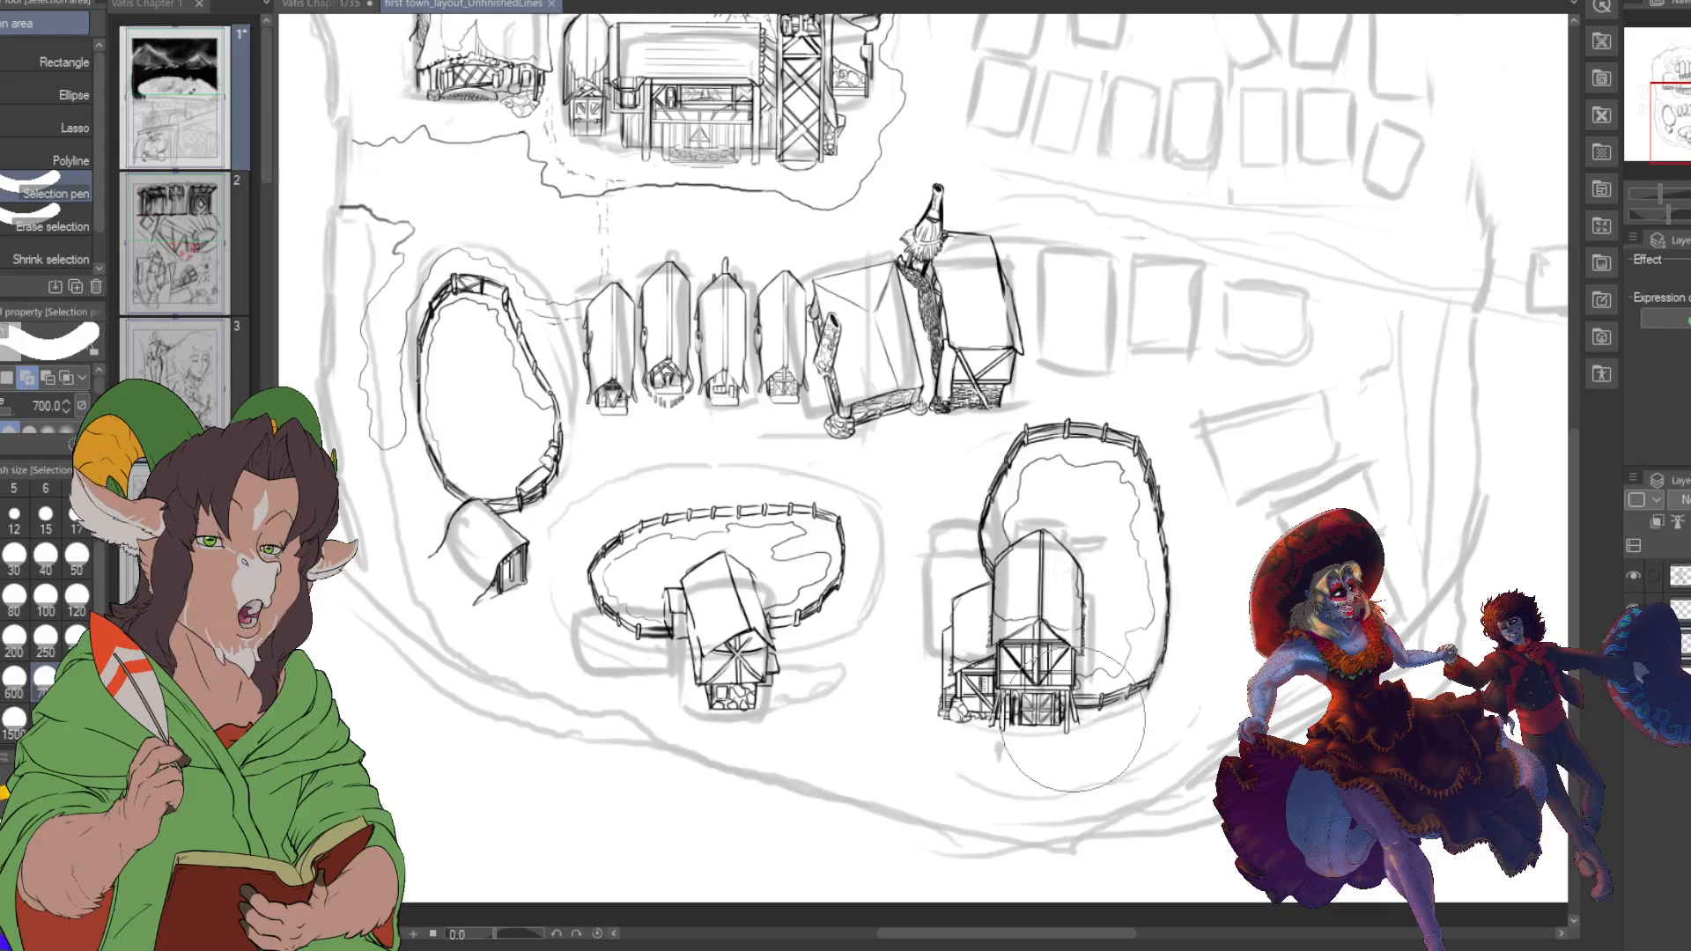
scroll(845, 696, up, 1)
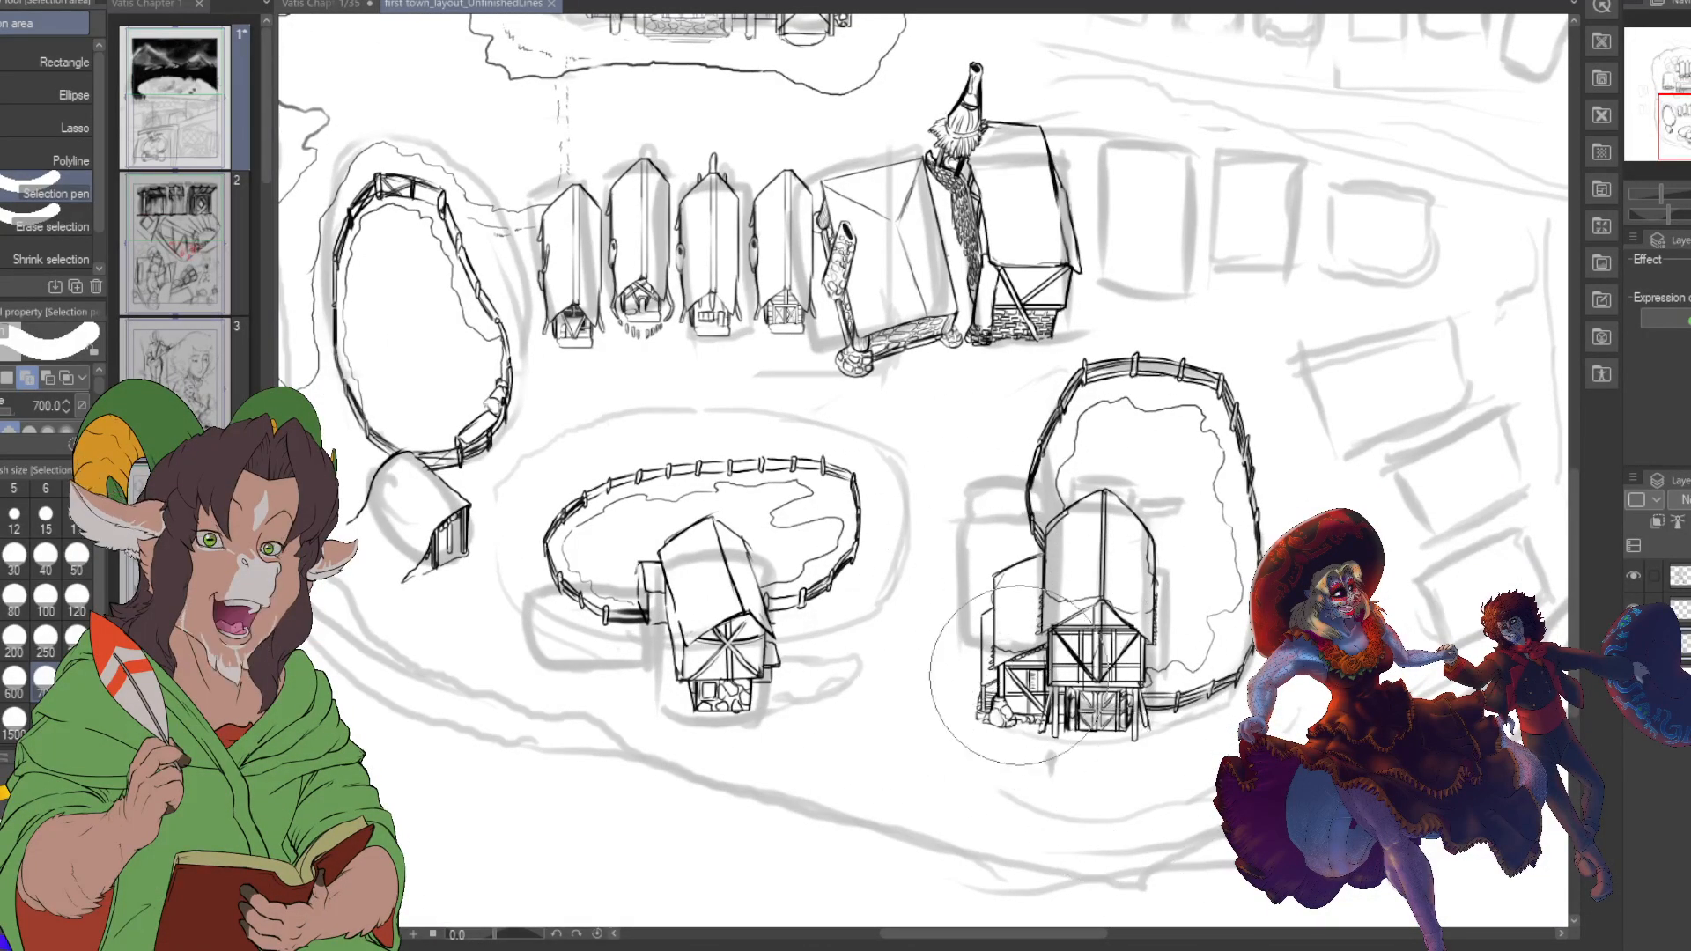
click(331, 7)
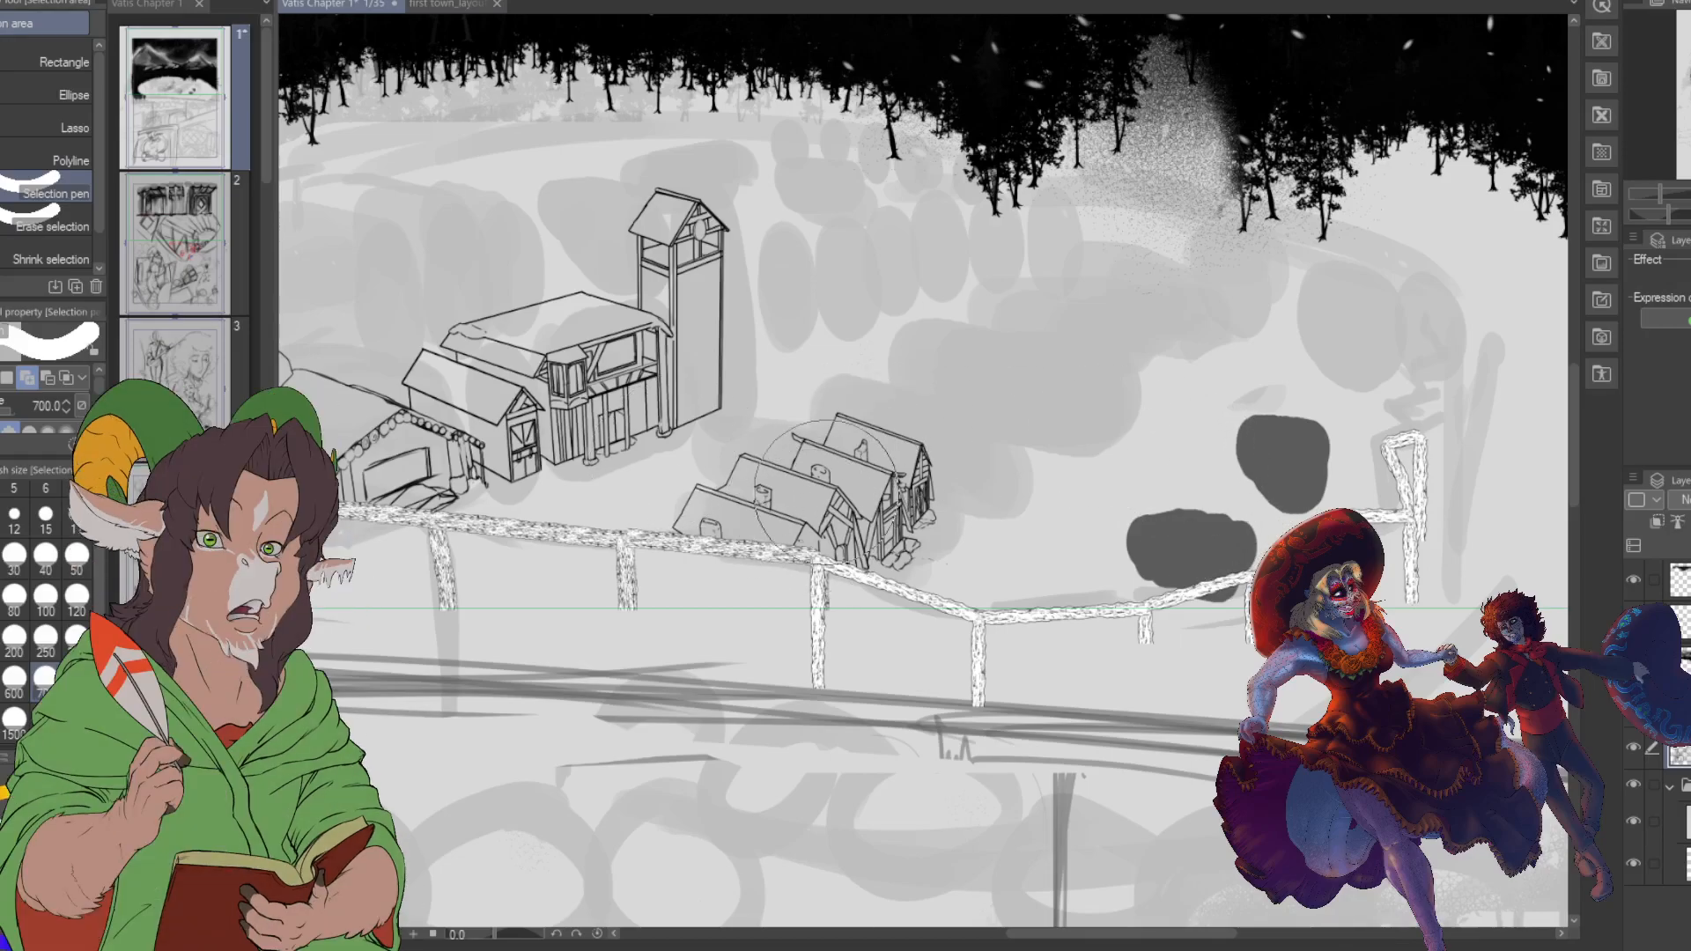
- Compare the placement of the houses, fence and dark placeholders on the comic page with the town layout drawing
scroll(828, 480, up, 1)
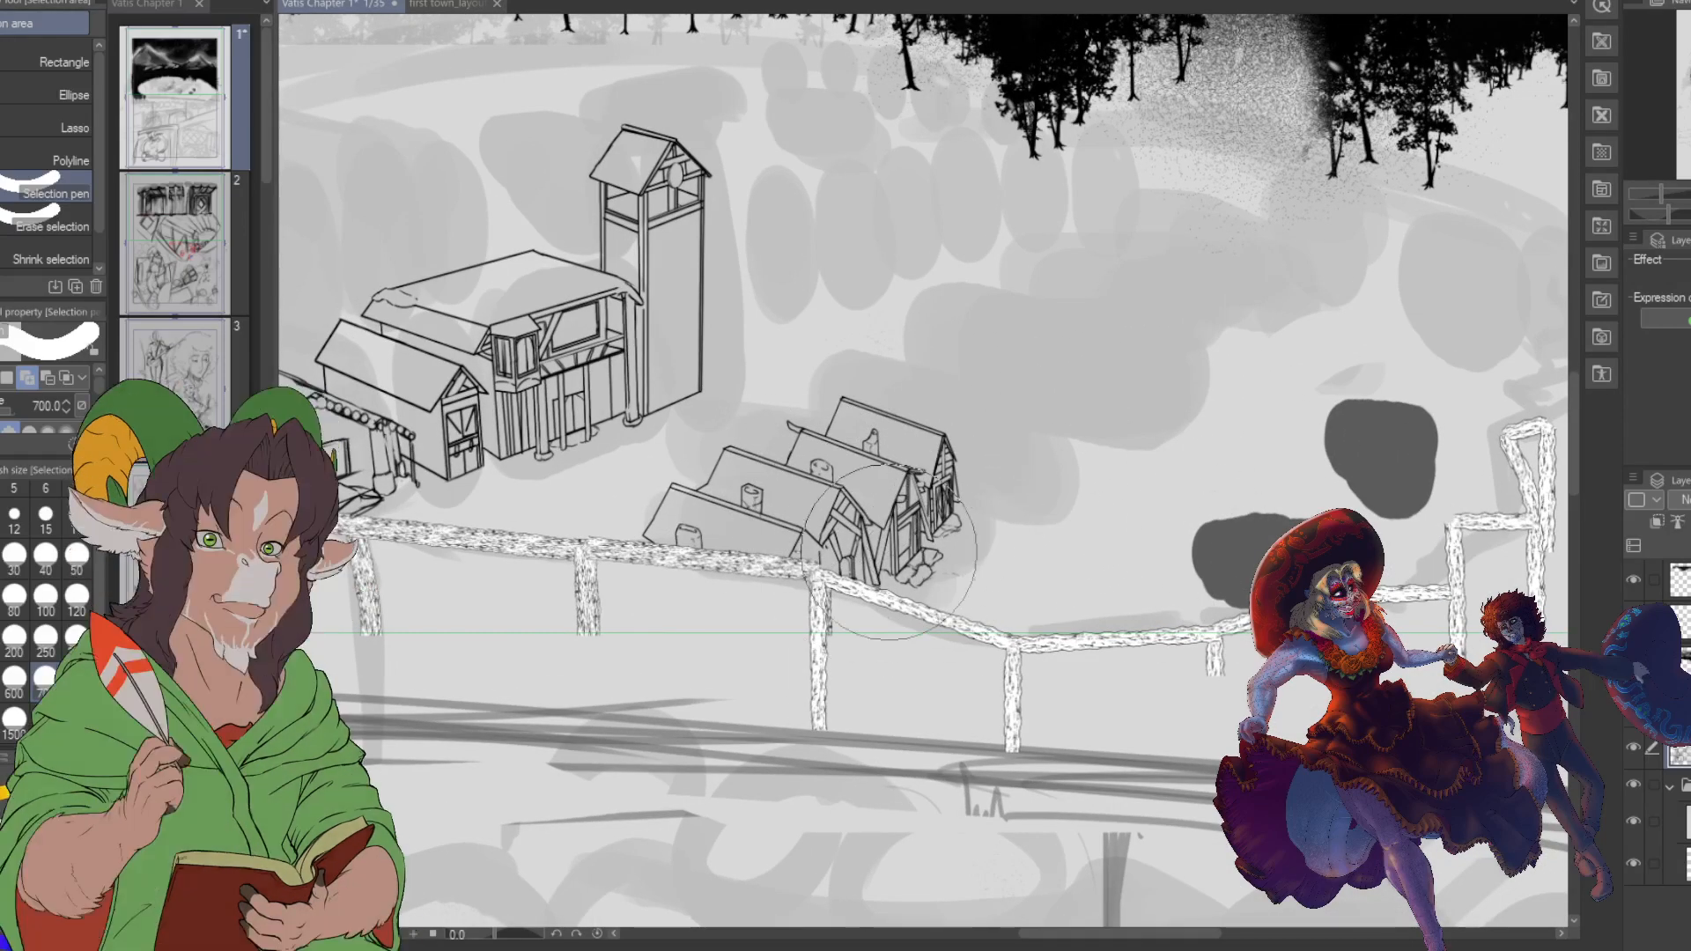
scroll(889, 432, down, 3)
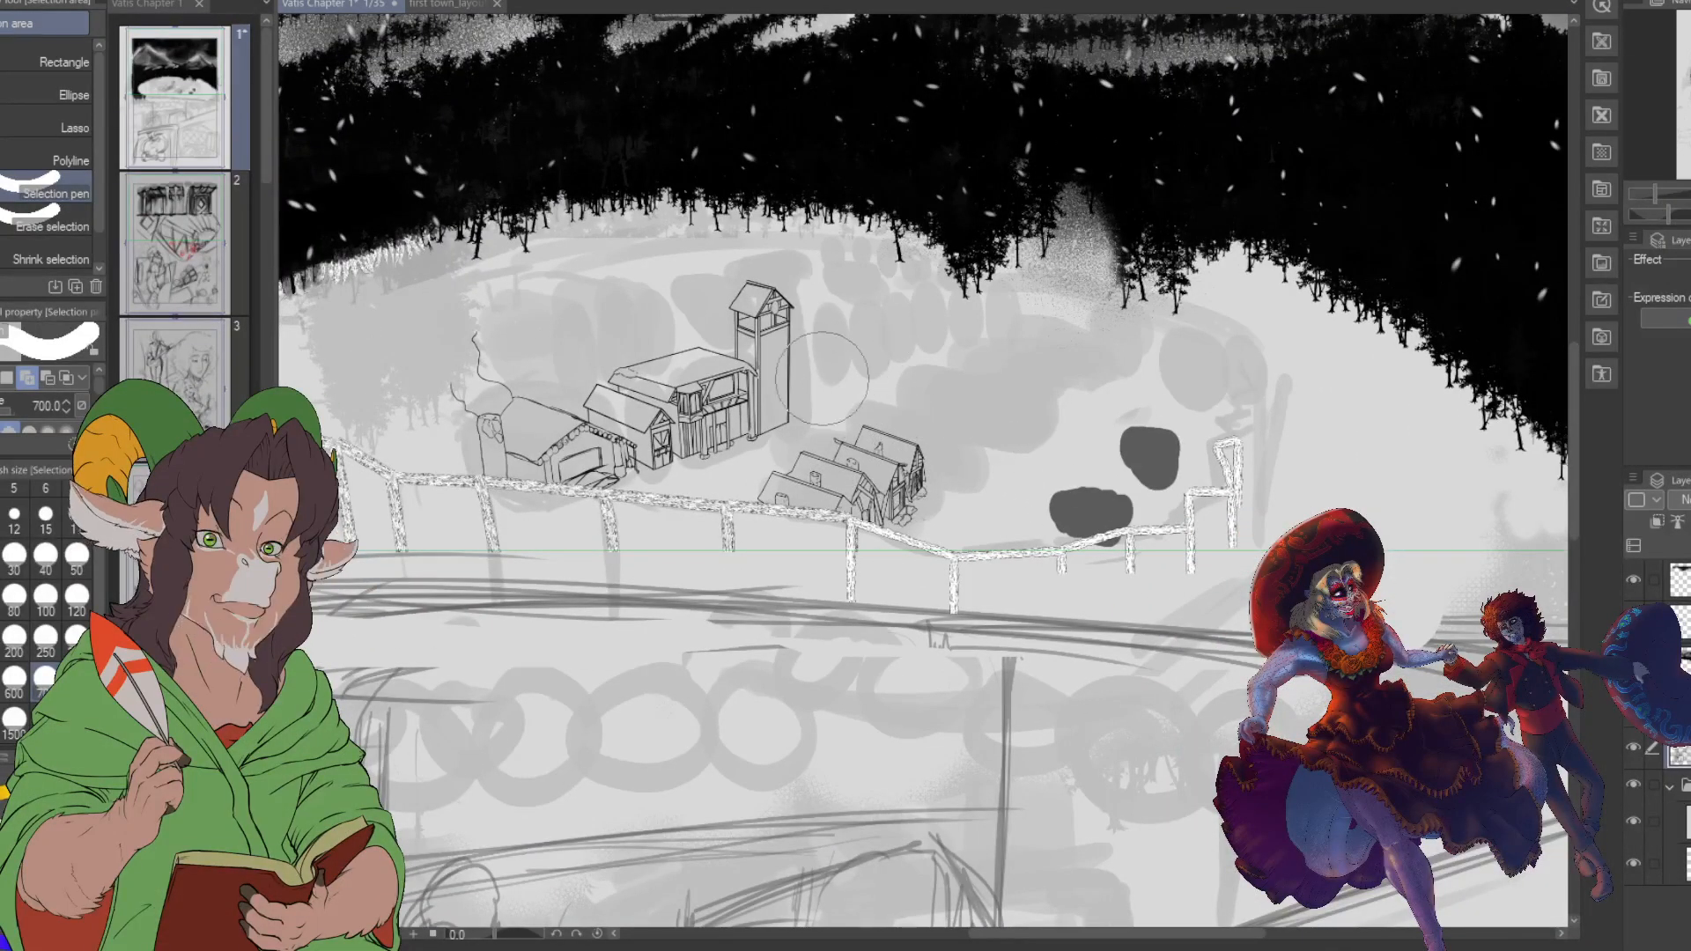
drag(500, 487, 908, 487)
scroll(969, 520, up, 3)
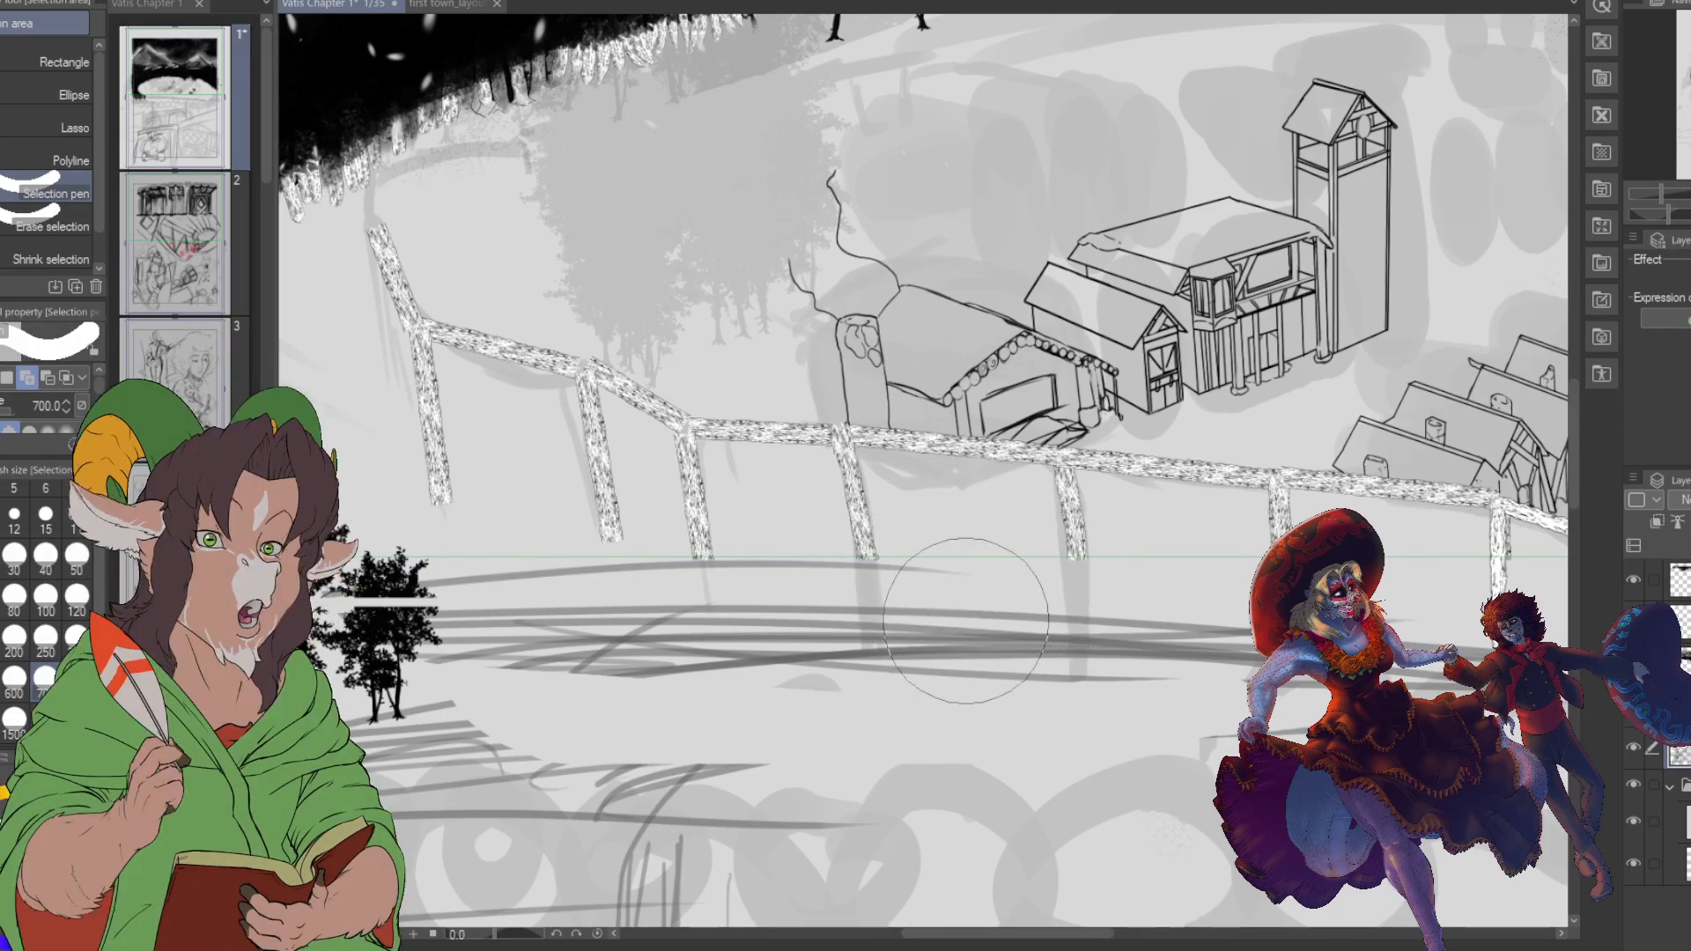
scroll(973, 667, down, 1)
scroll(974, 666, down, 3)
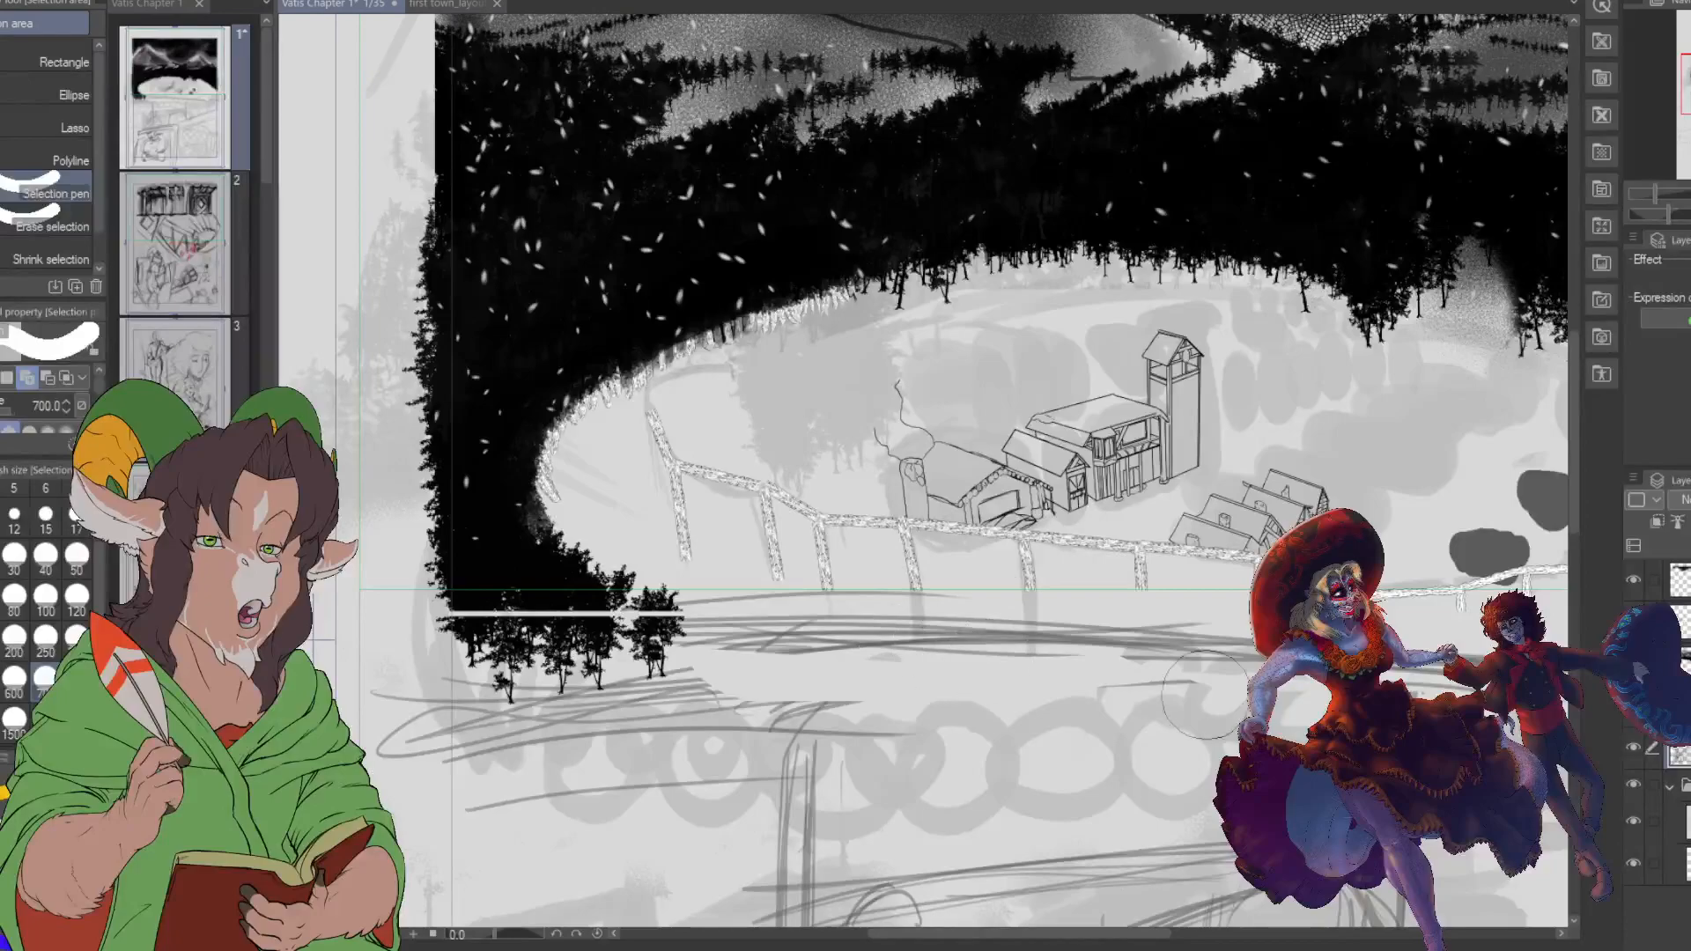
drag(1690, 78, 1690, 82)
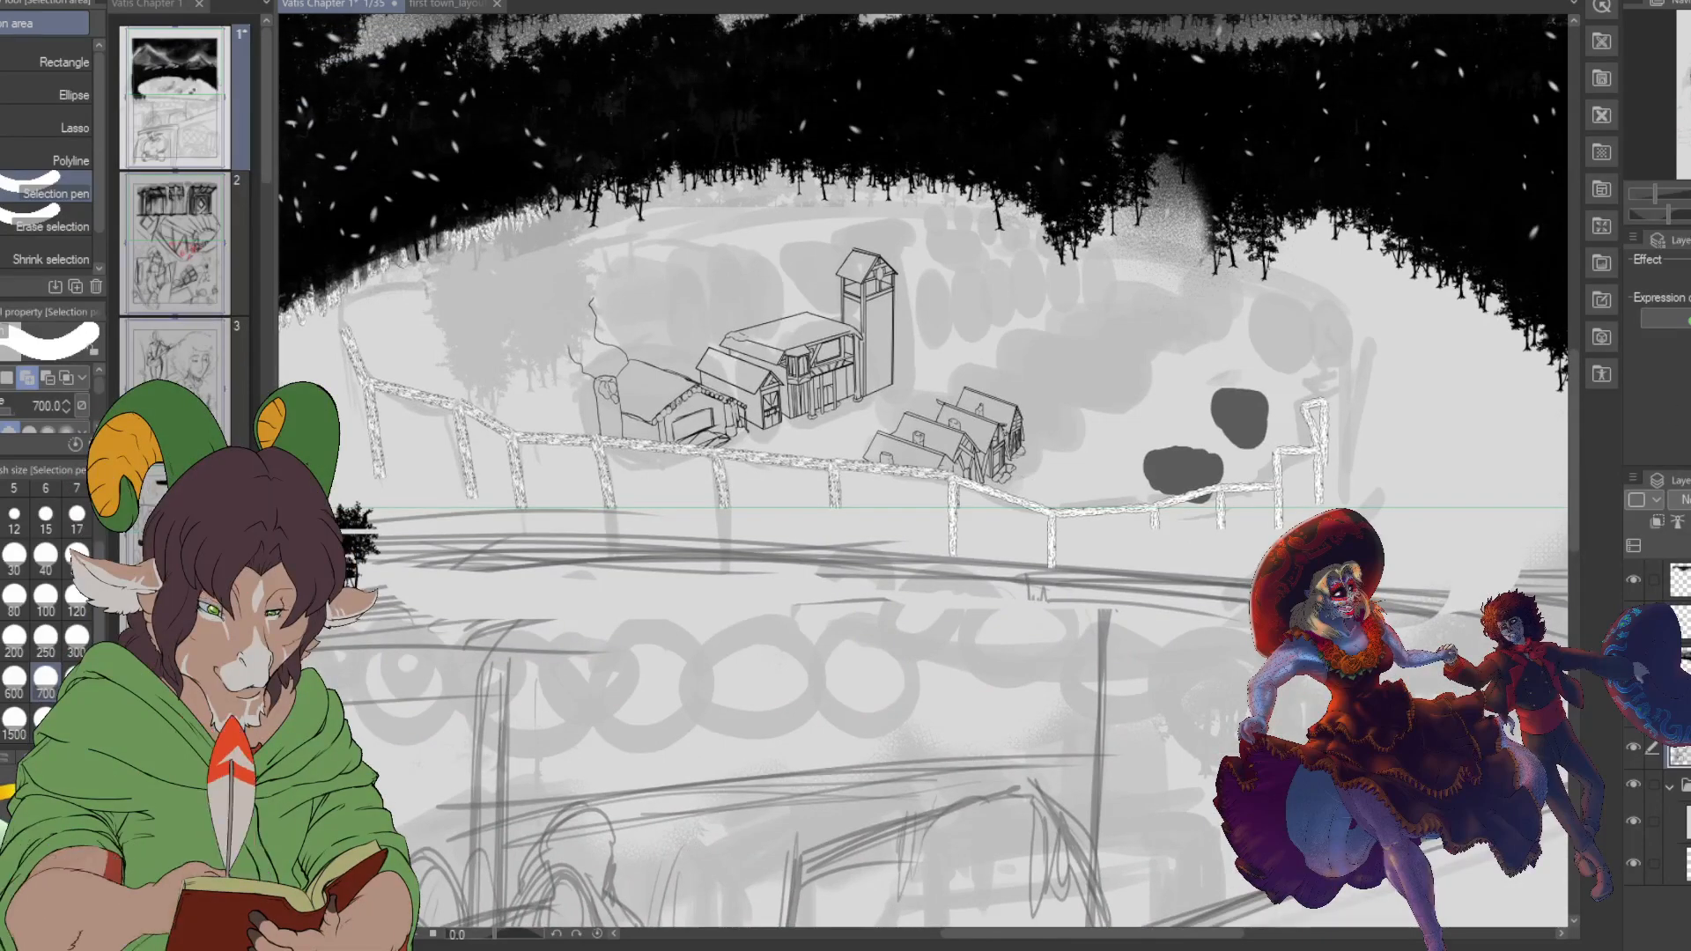
key(ctrl+y)
key(ctrl+z)
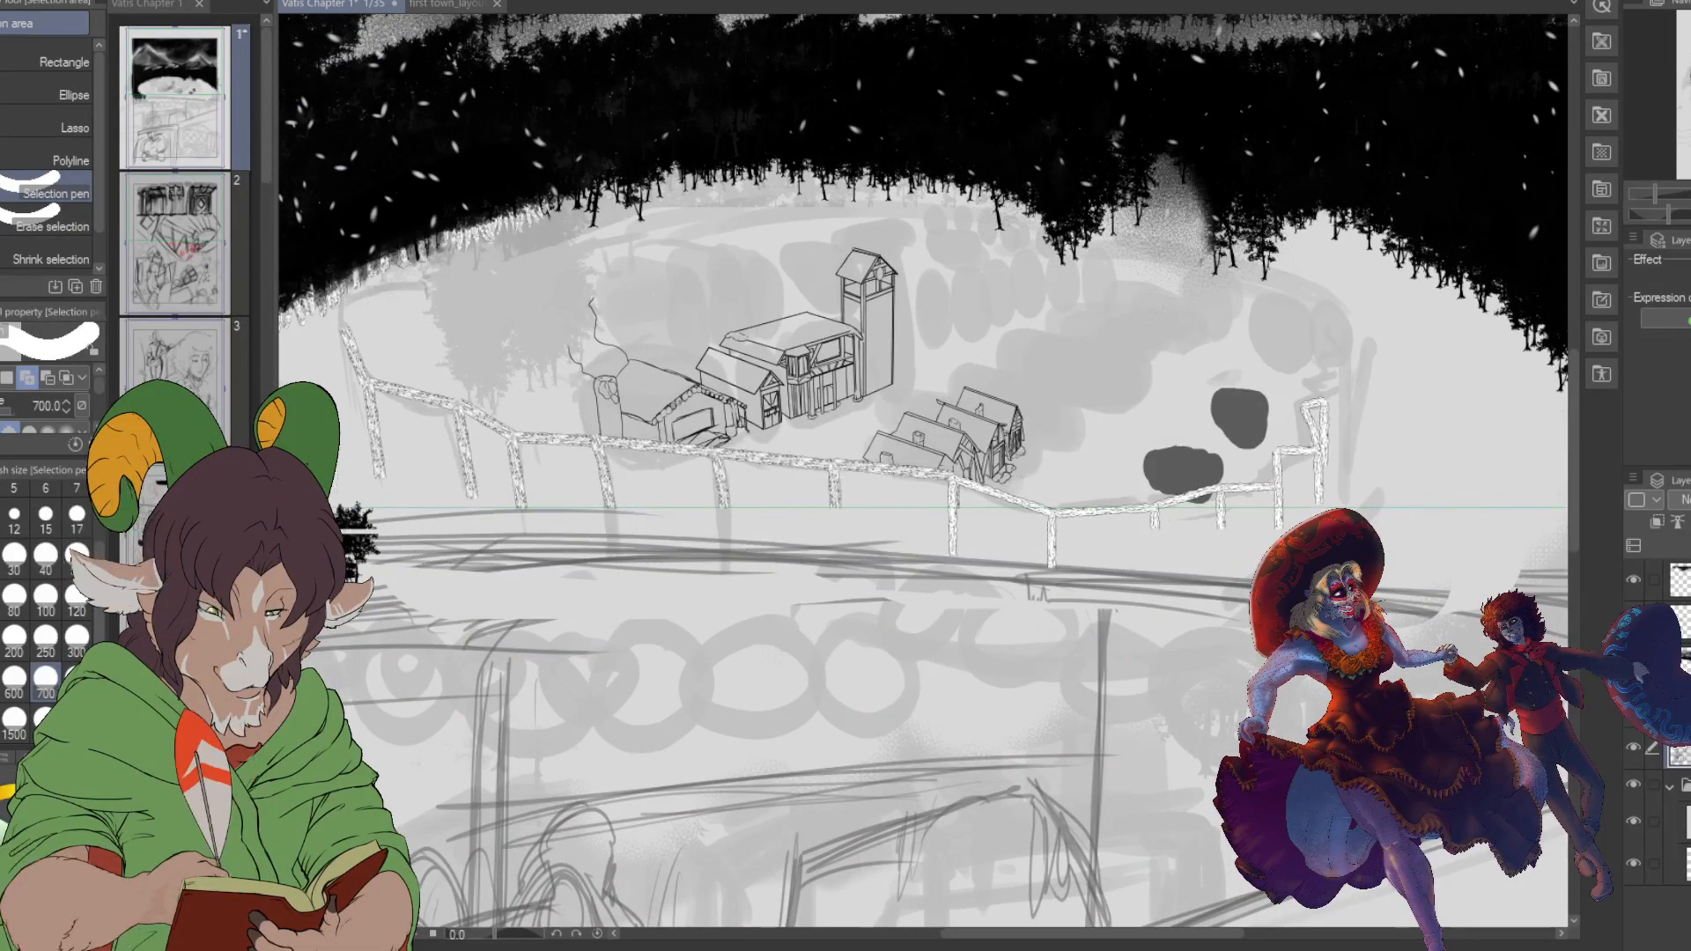
key(ctrl+y)
key(ctrl+z)
drag(1468, 464, 1623, 557)
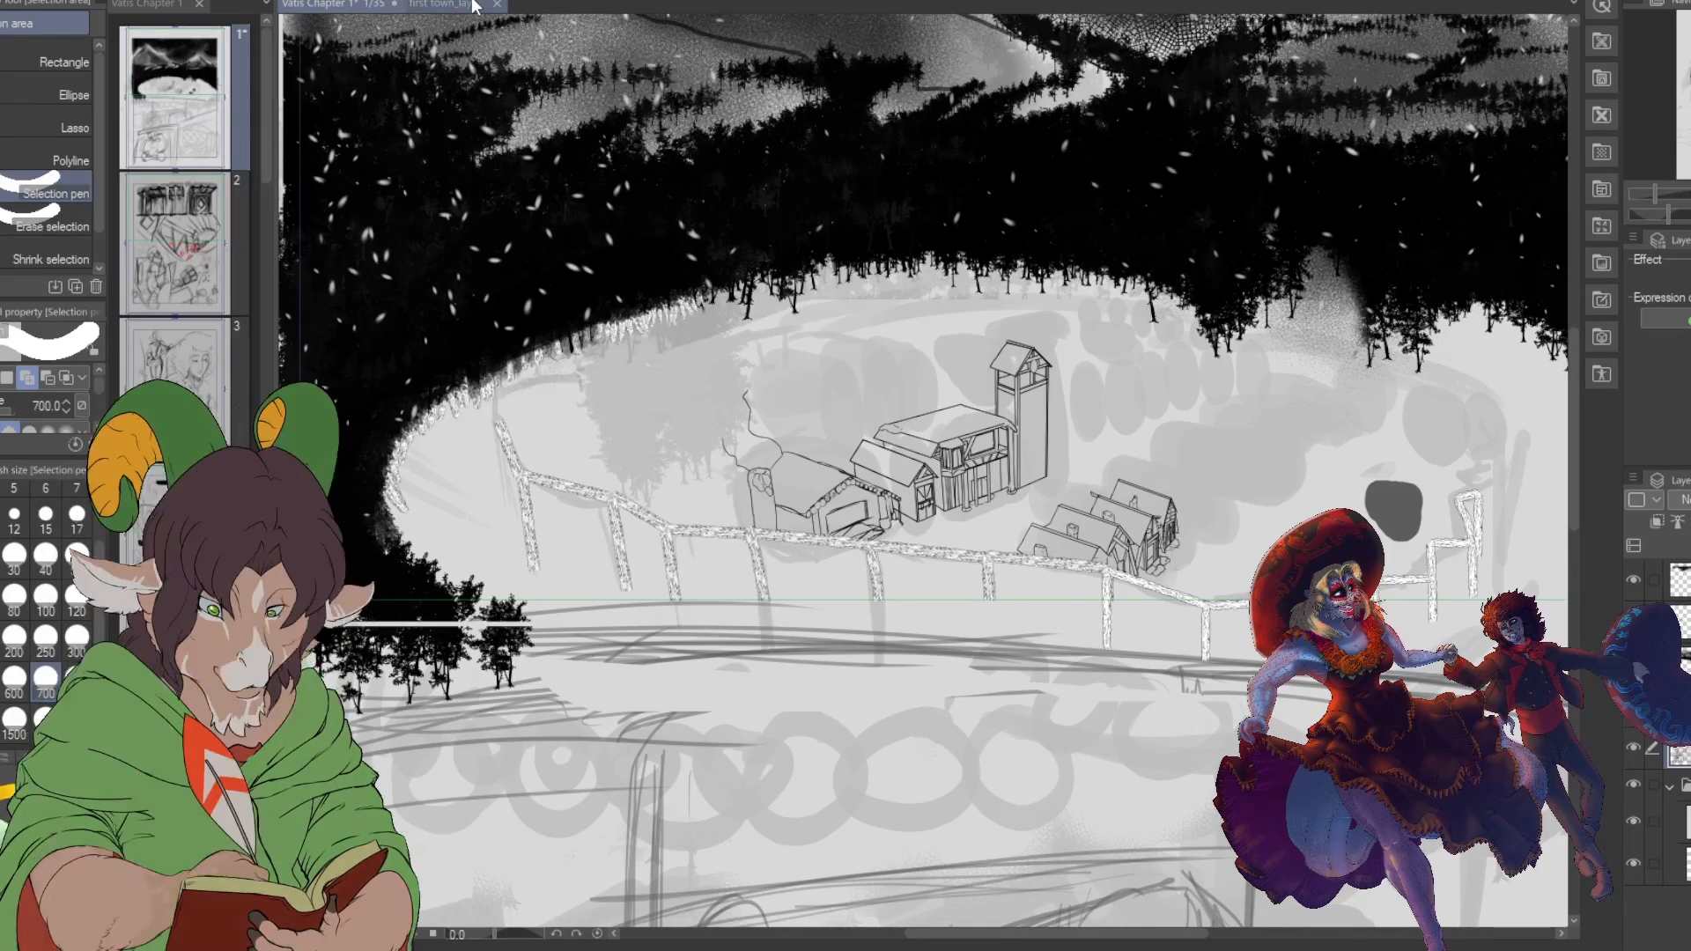
click(445, 4)
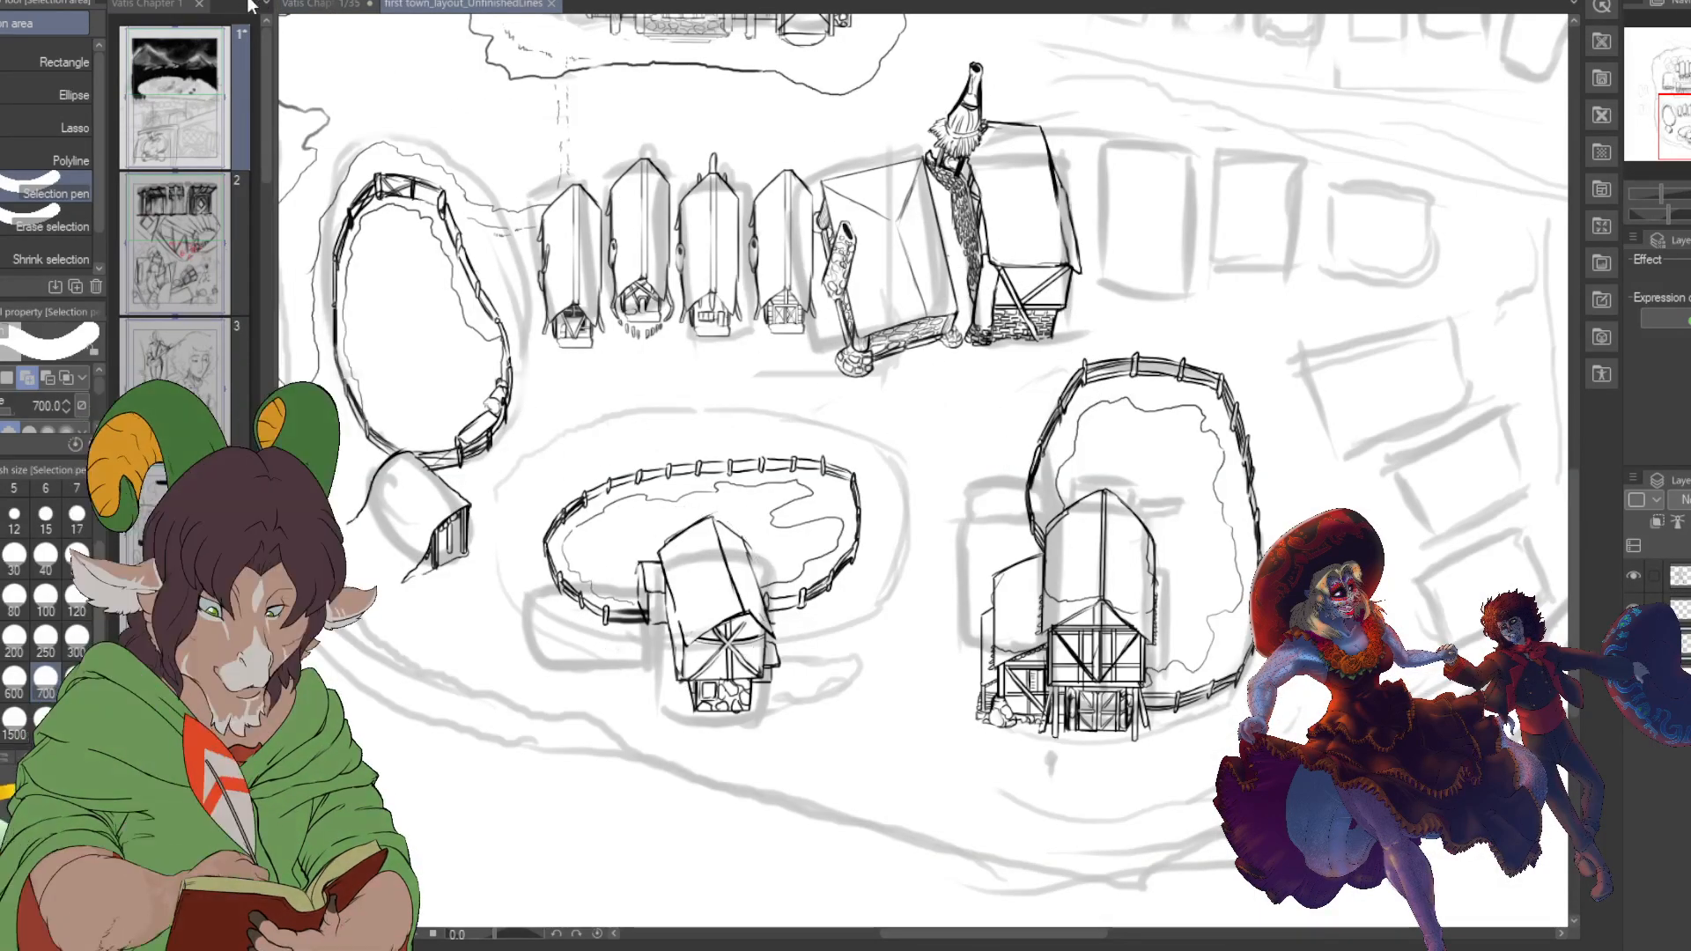
click(335, 4)
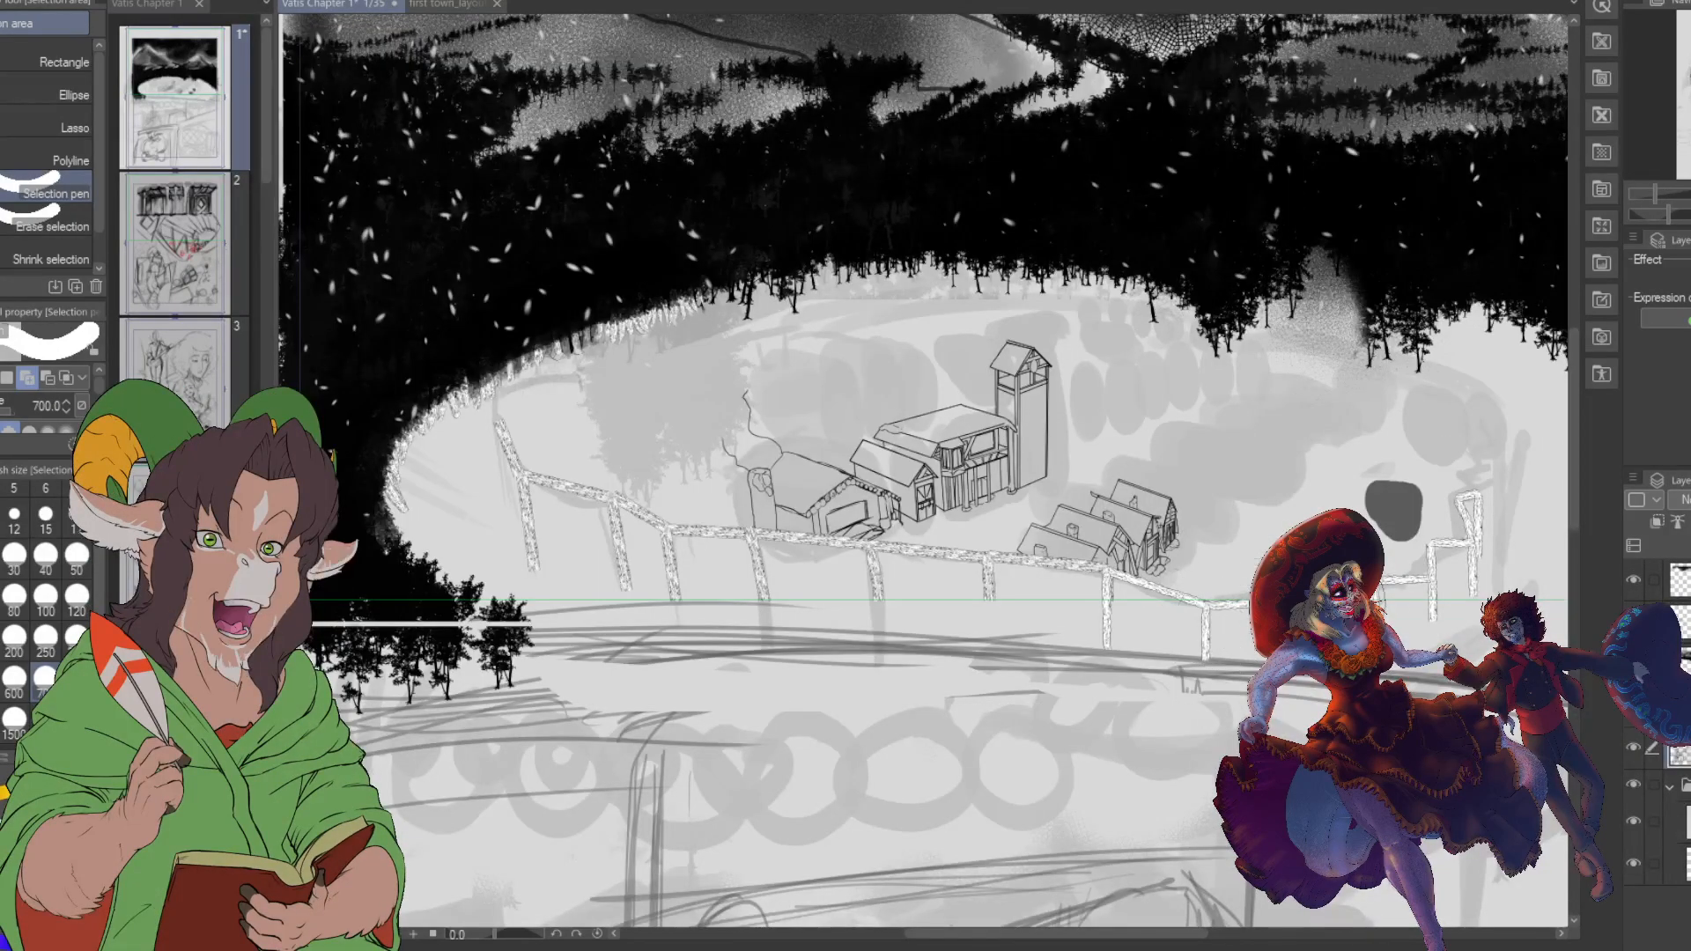
- Select the lower dark placeholder, move it down and left so it overlaps the fence rail, and deselect
scroll(1360, 603, up, 2)
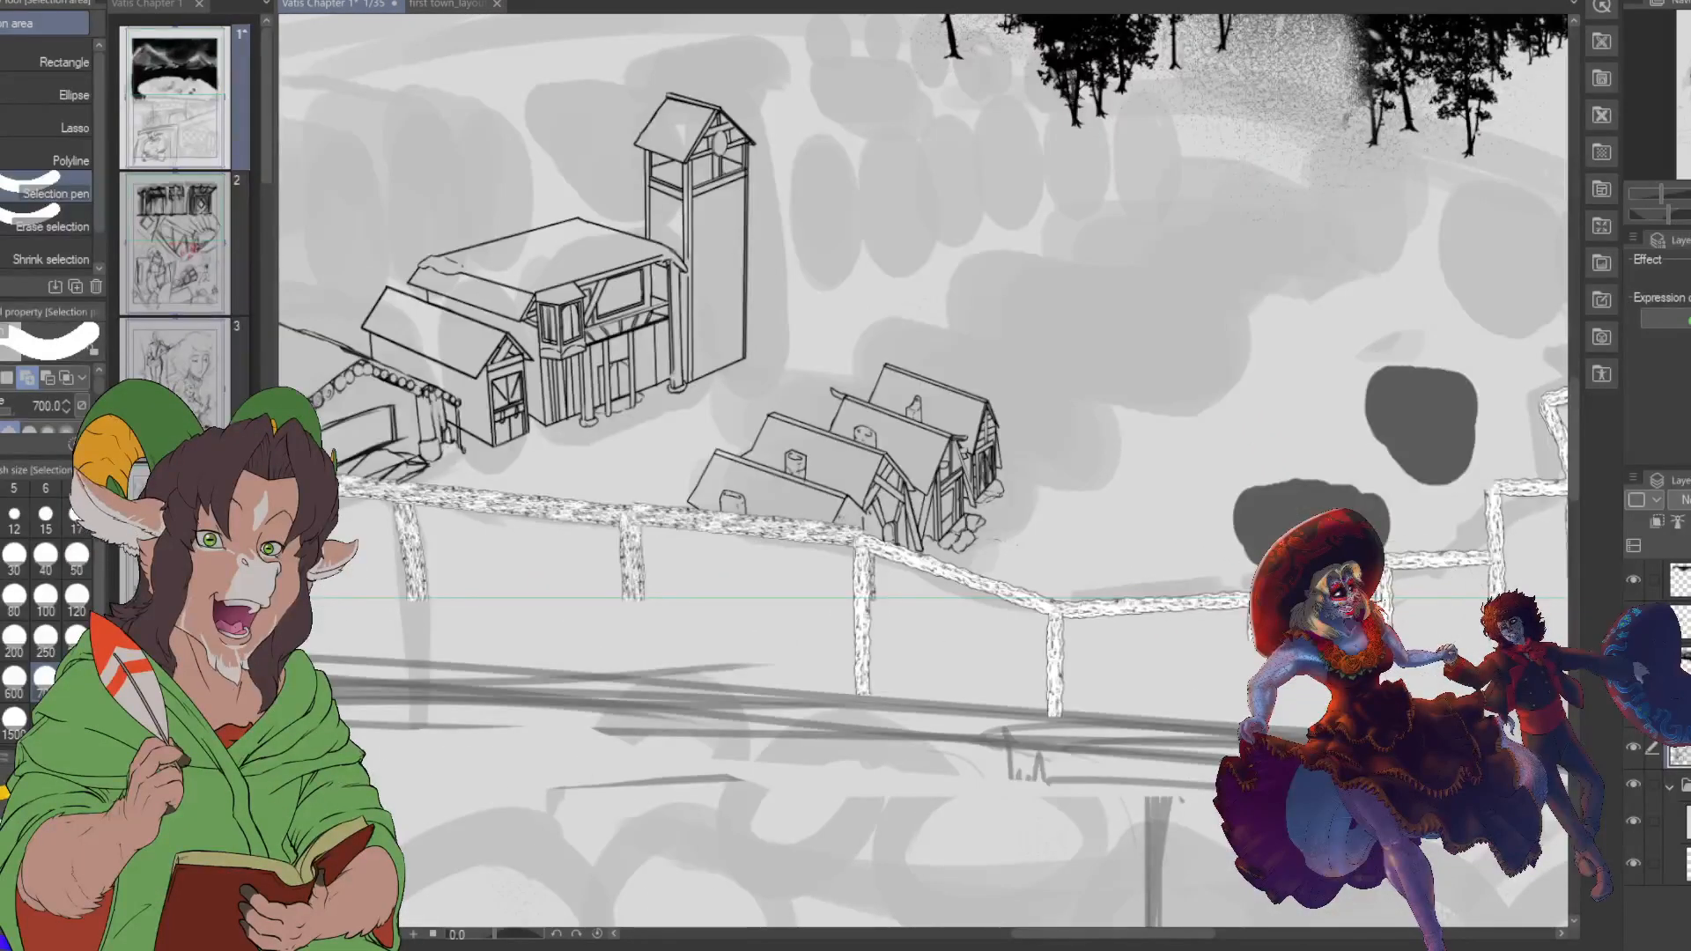
mouse_move(1400, 574)
mouse_down()
mouse_move(1286, 524)
mouse_move(1351, 564)
mouse_move(1270, 614)
mouse_move(1329, 592)
mouse_move(1323, 609)
mouse_up()
key(ctrl+t)
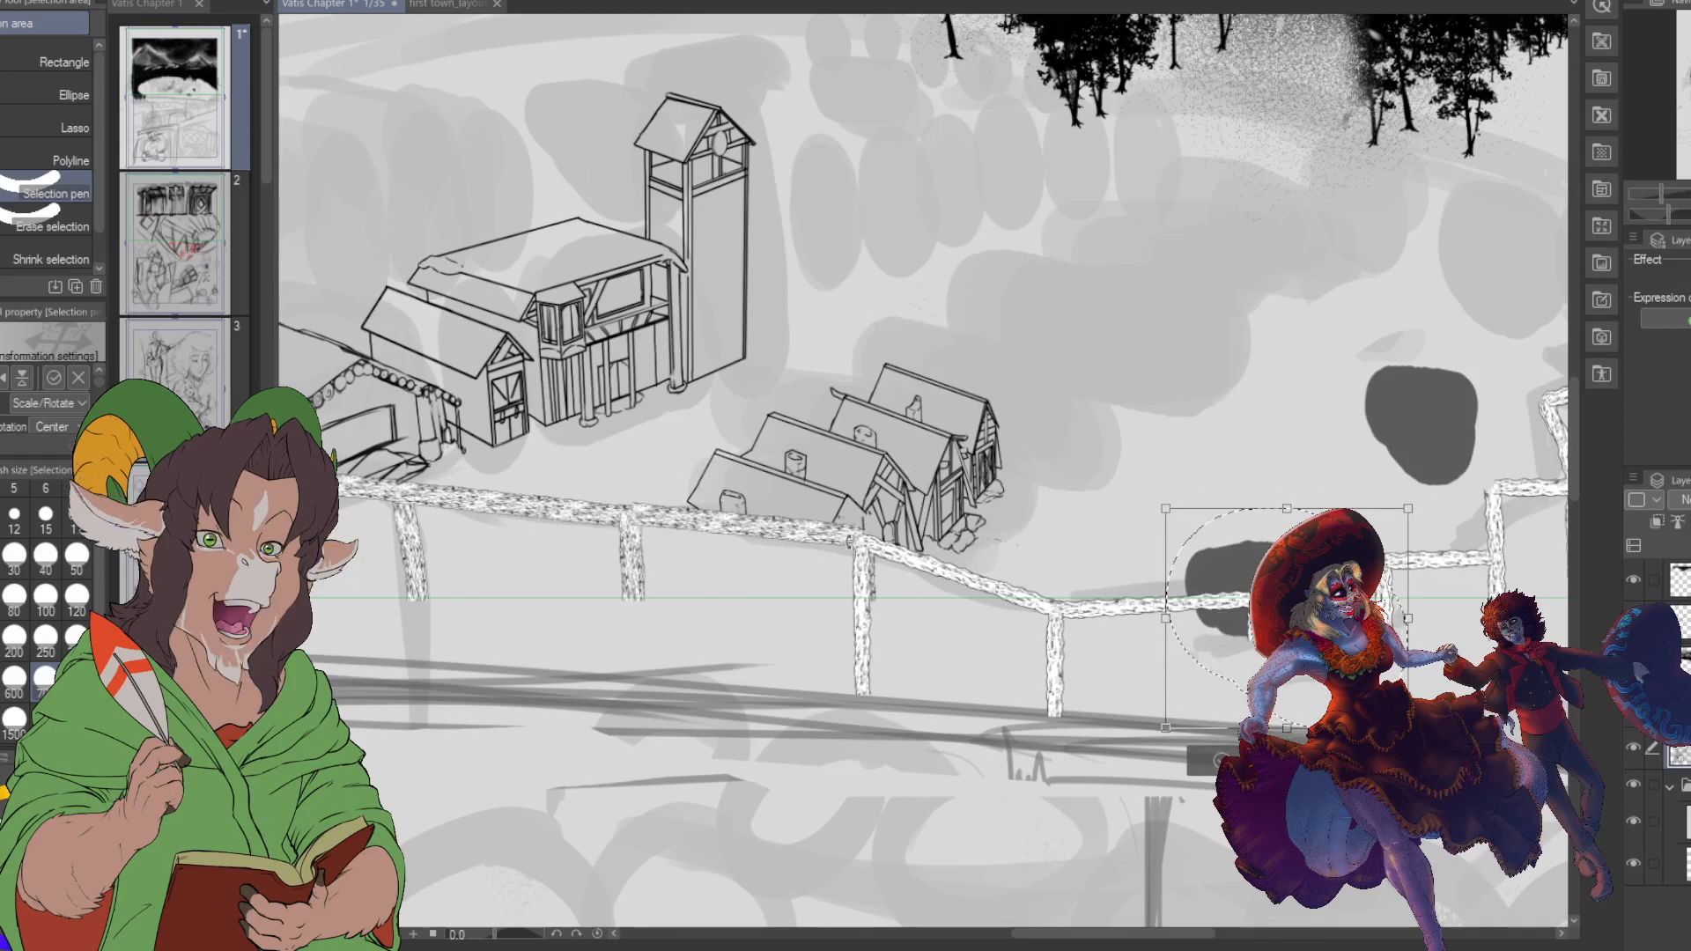
key(Return)
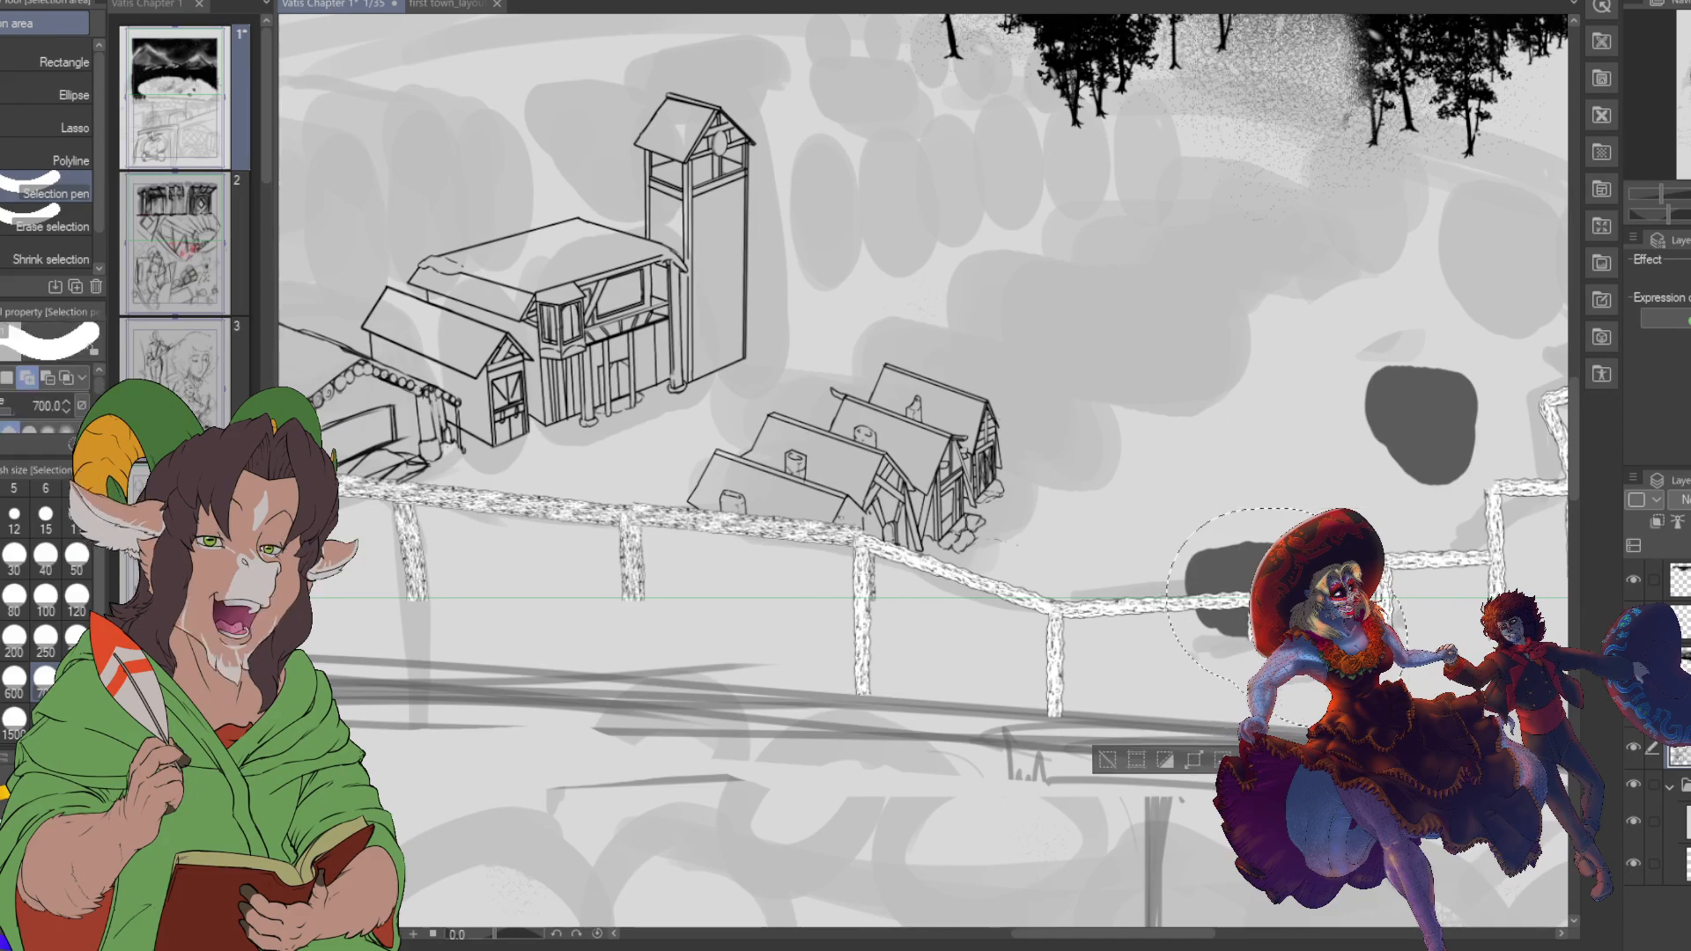
drag(428, 3, 453, 137)
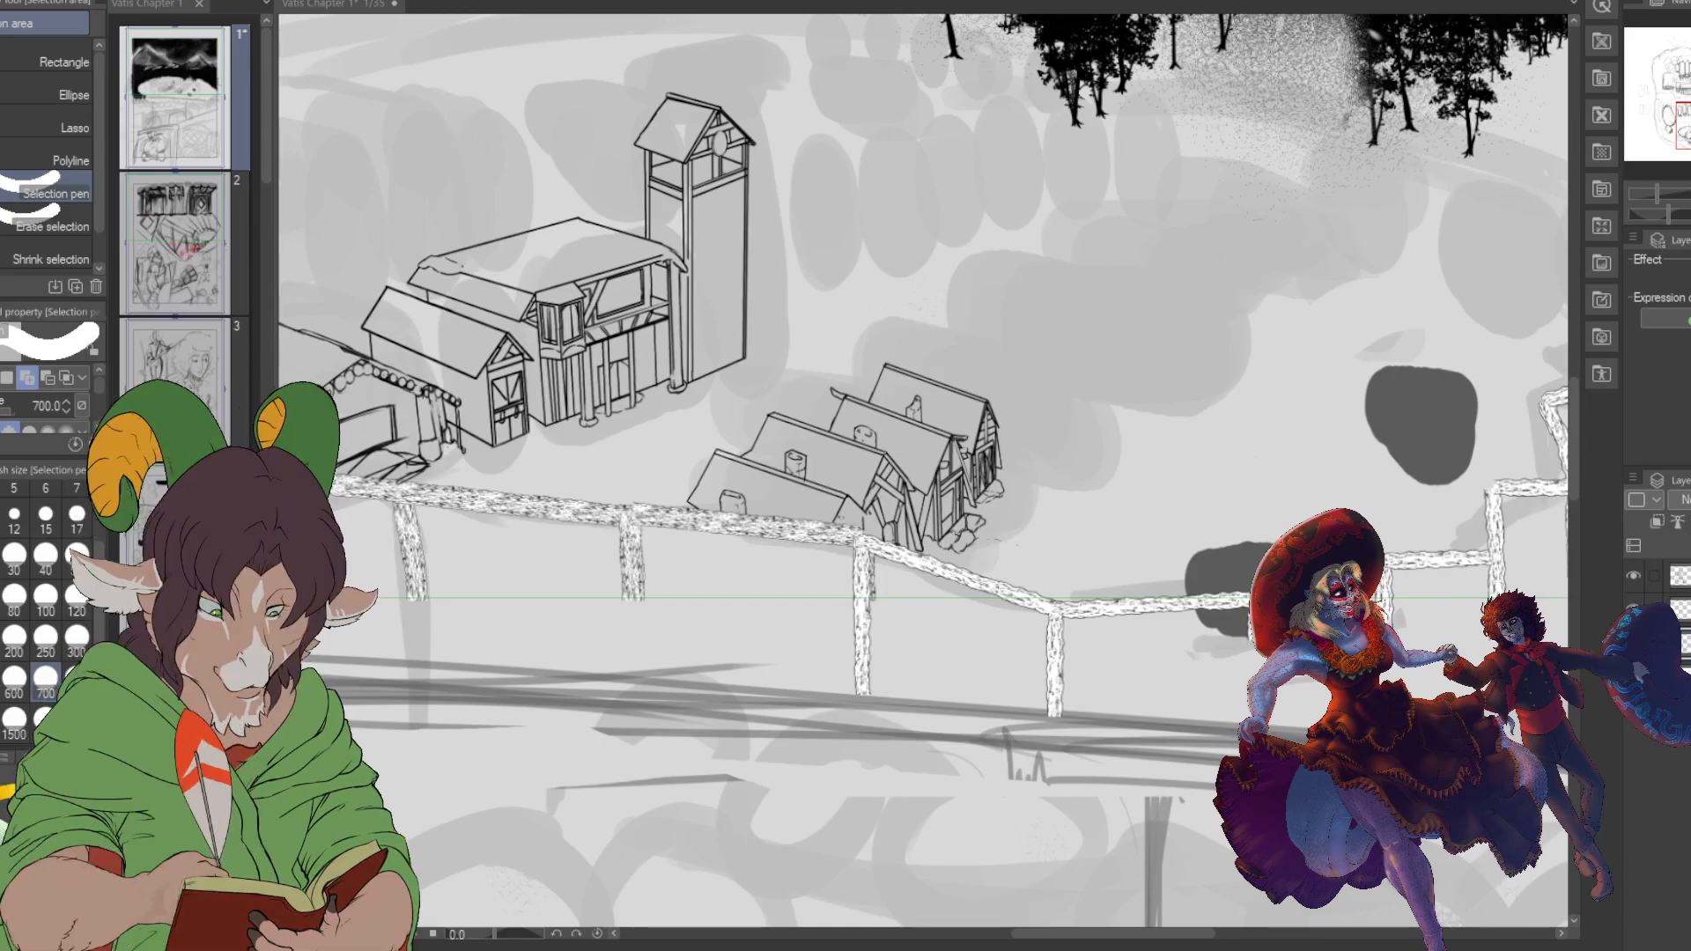
- Select the upper dark placeholder with the size 700 Selection pen, move it slightly down and left, and deselect
drag(1257, 596, 1319, 637)
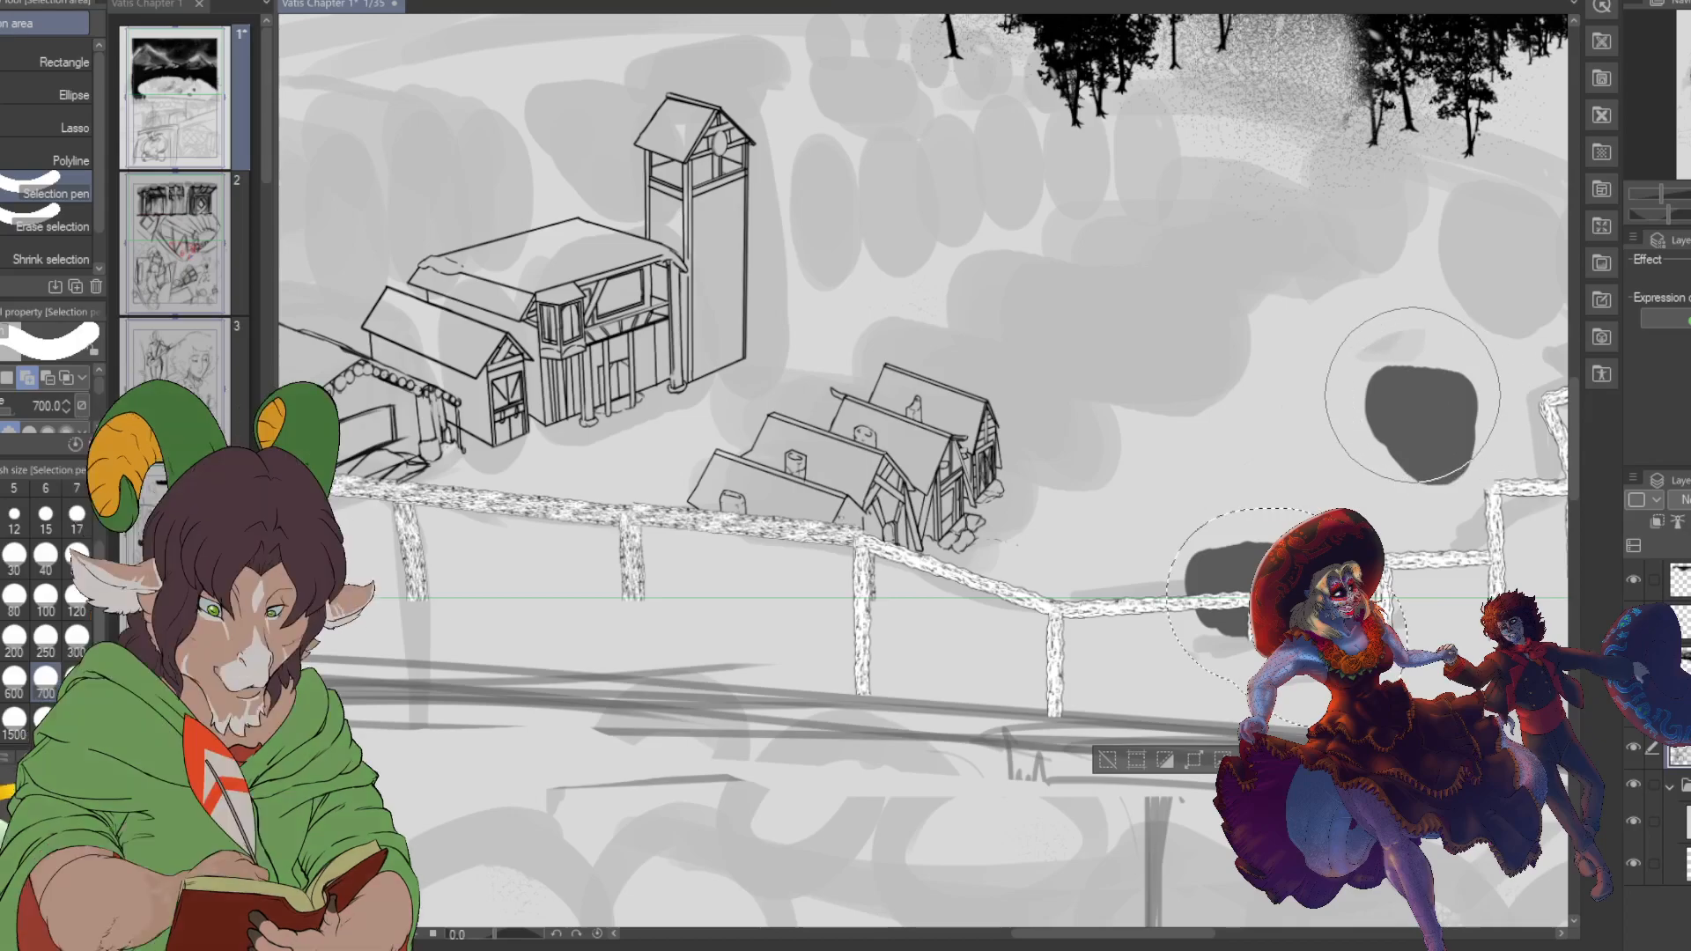
key(ctrl+d)
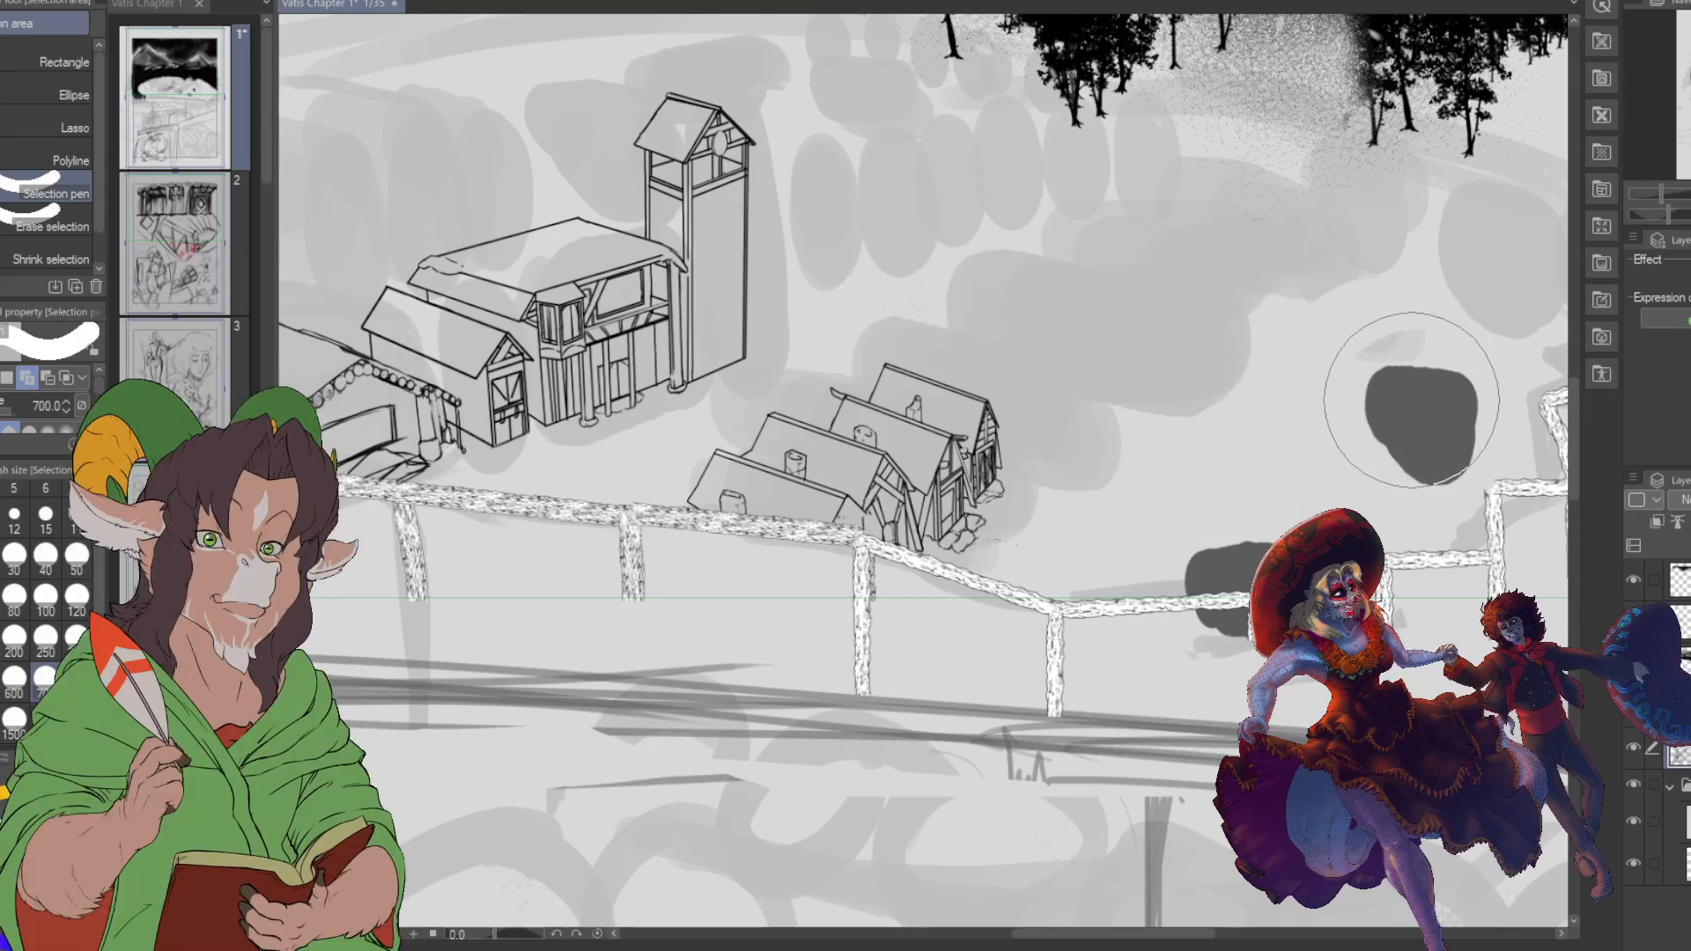
drag(1412, 401, 1421, 416)
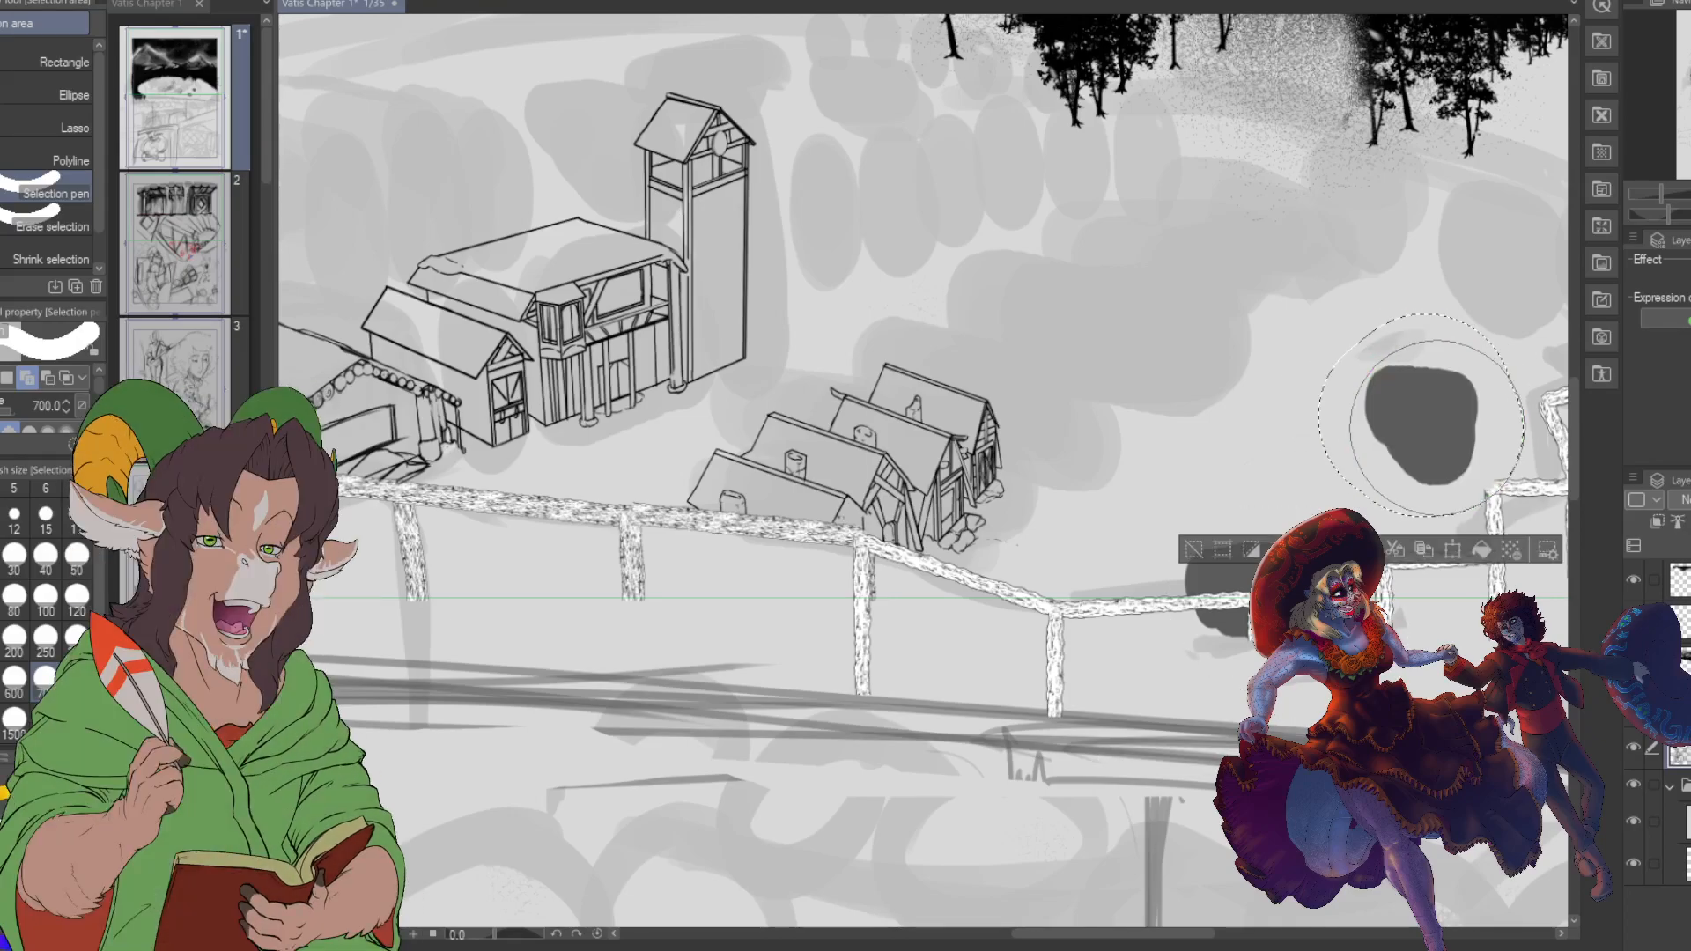
click(1453, 551)
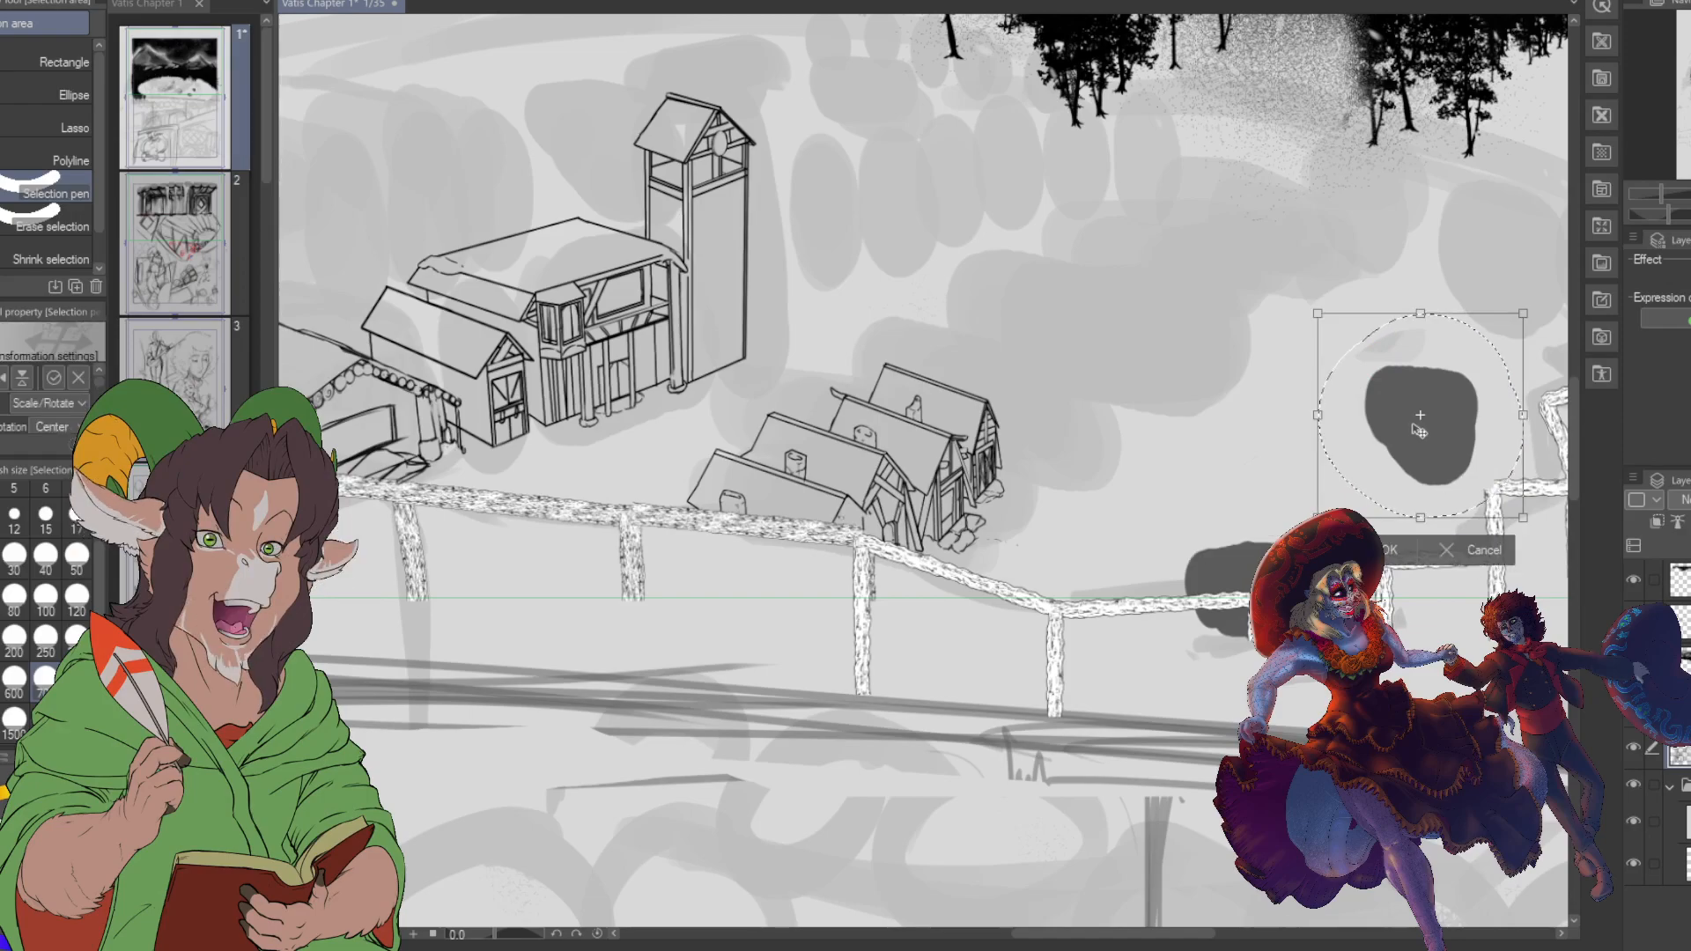
drag(1429, 455, 1398, 492)
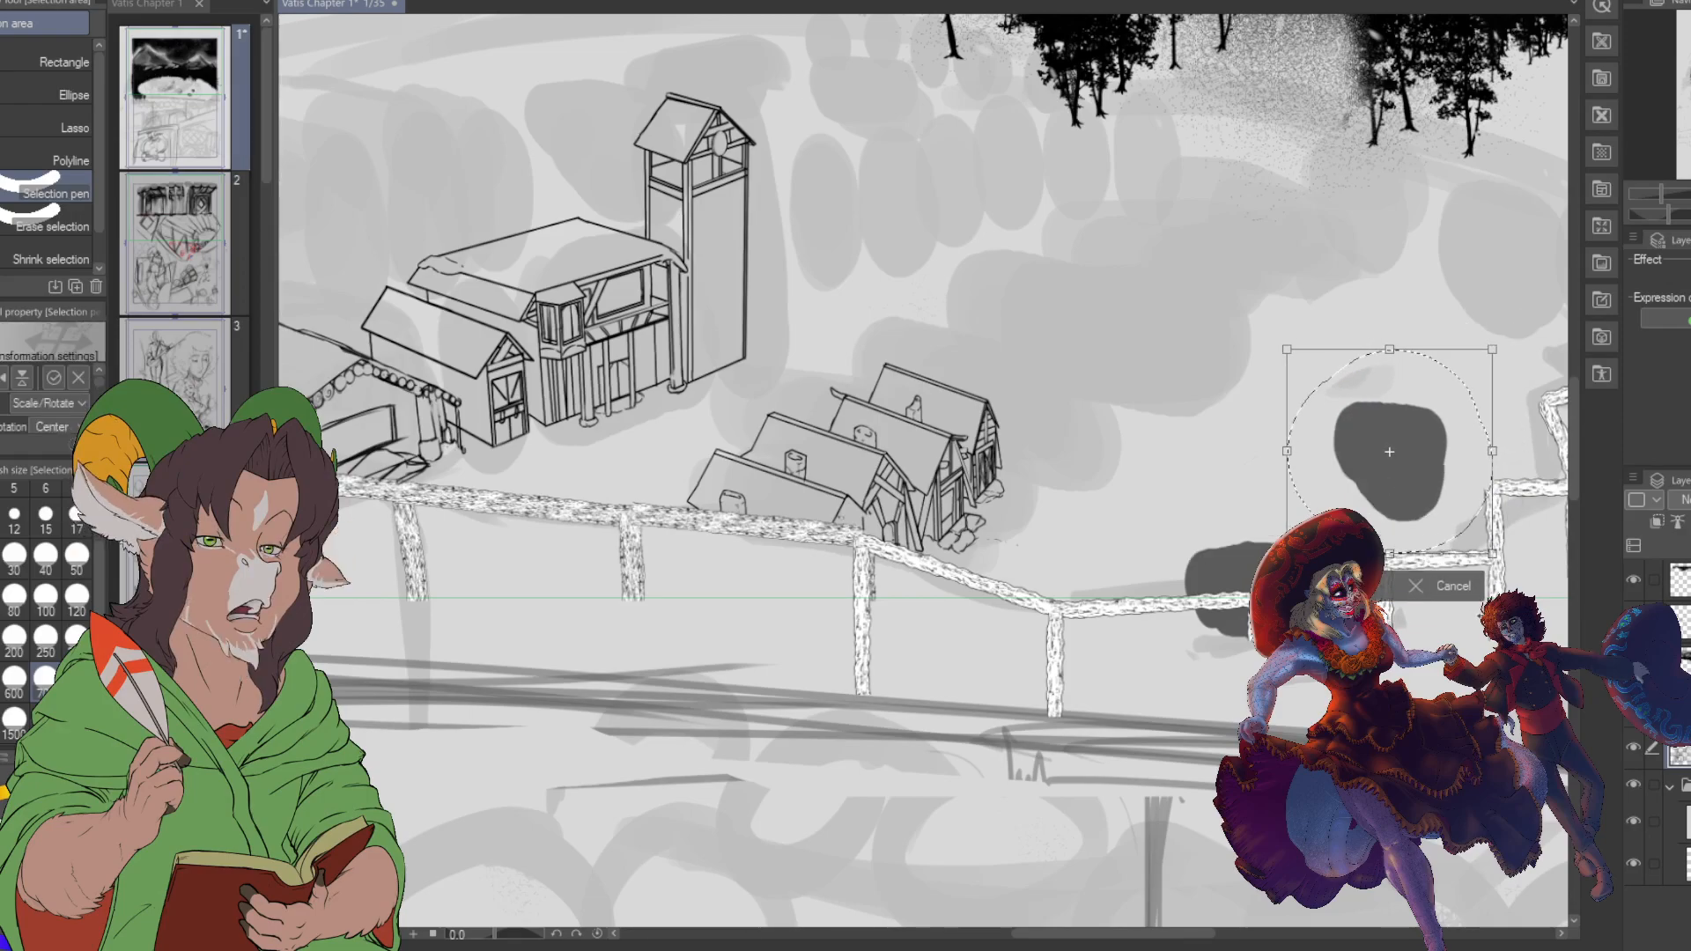
click(1349, 586)
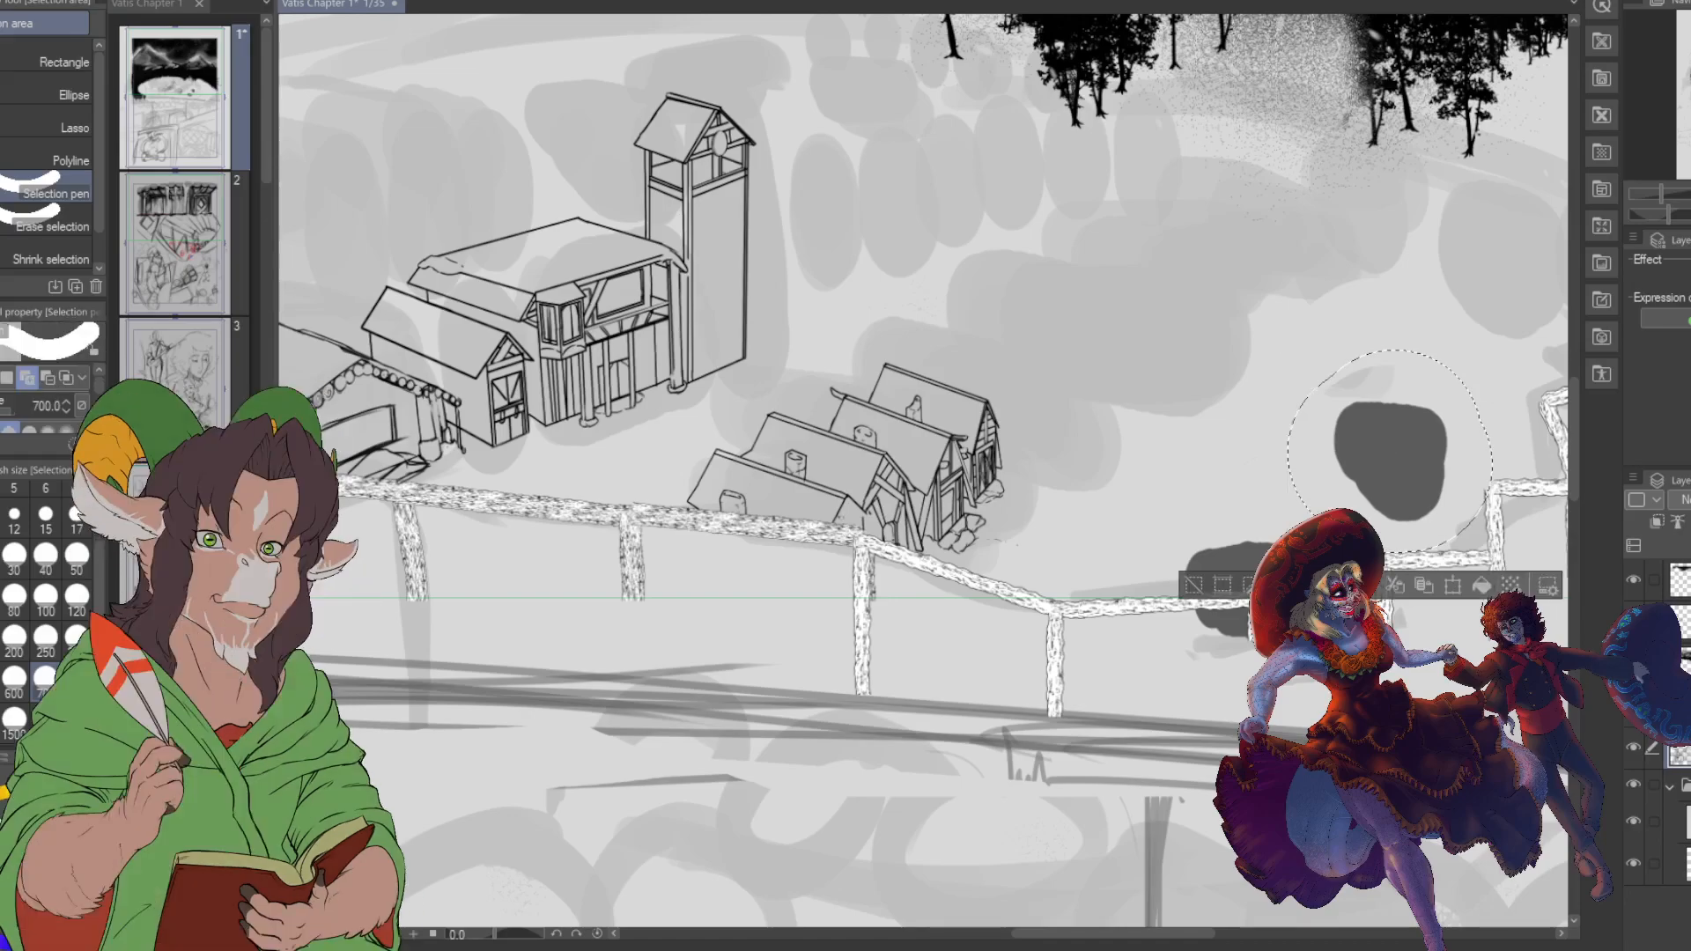
click(1337, 585)
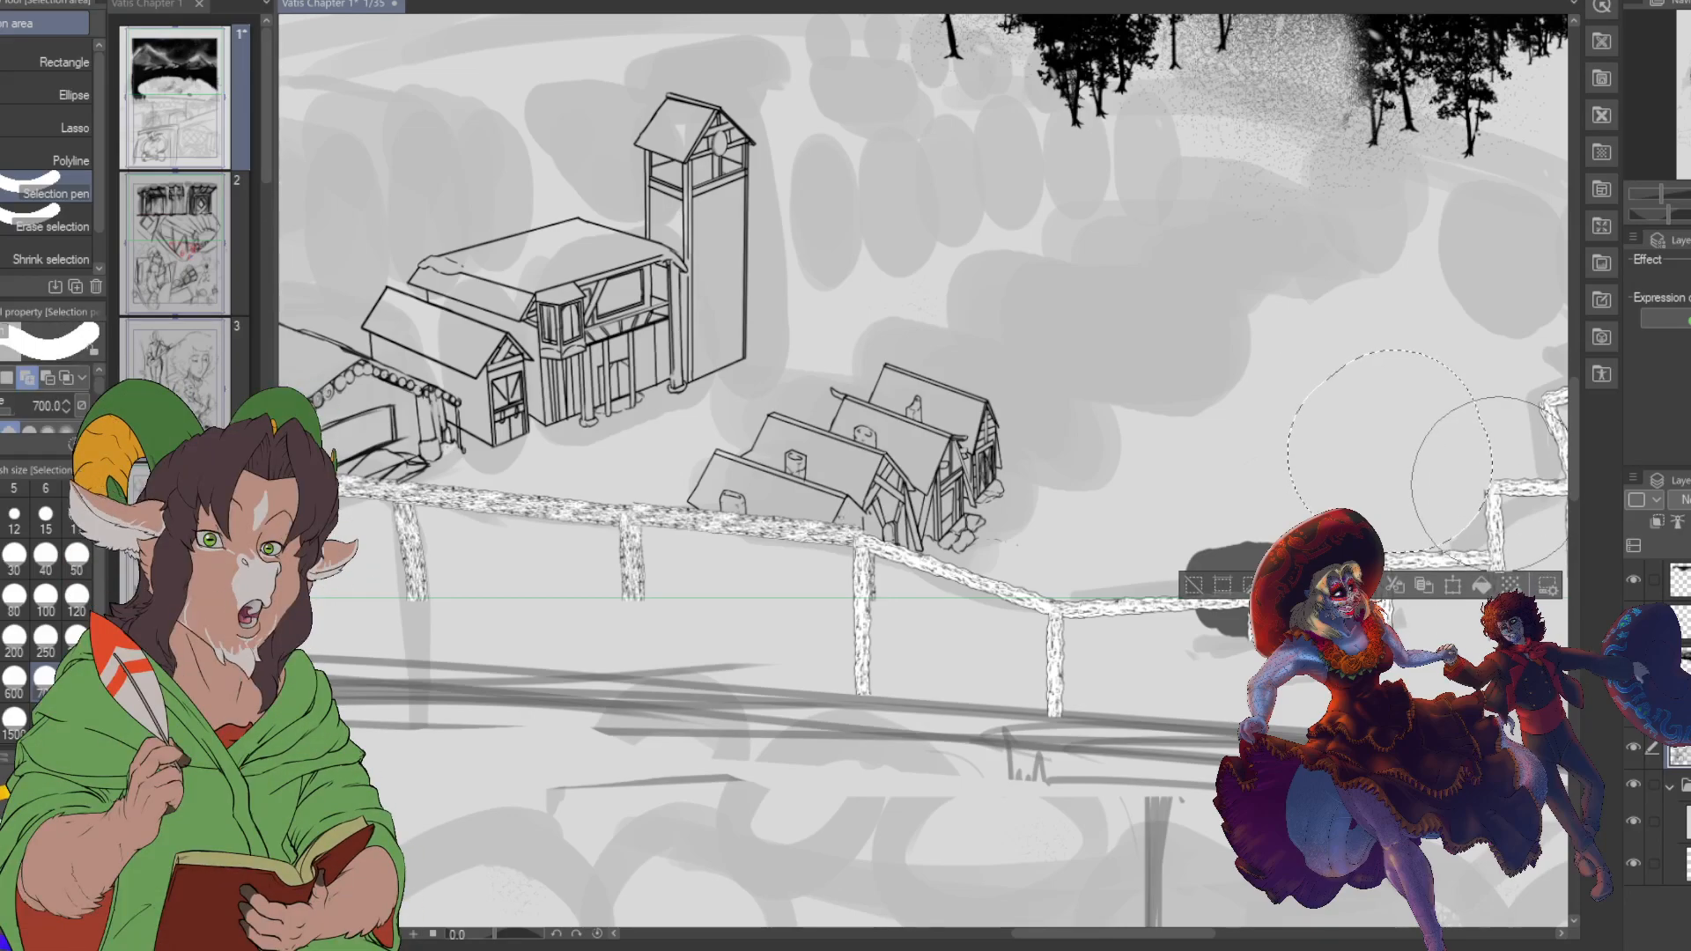
key(ctrl+z)
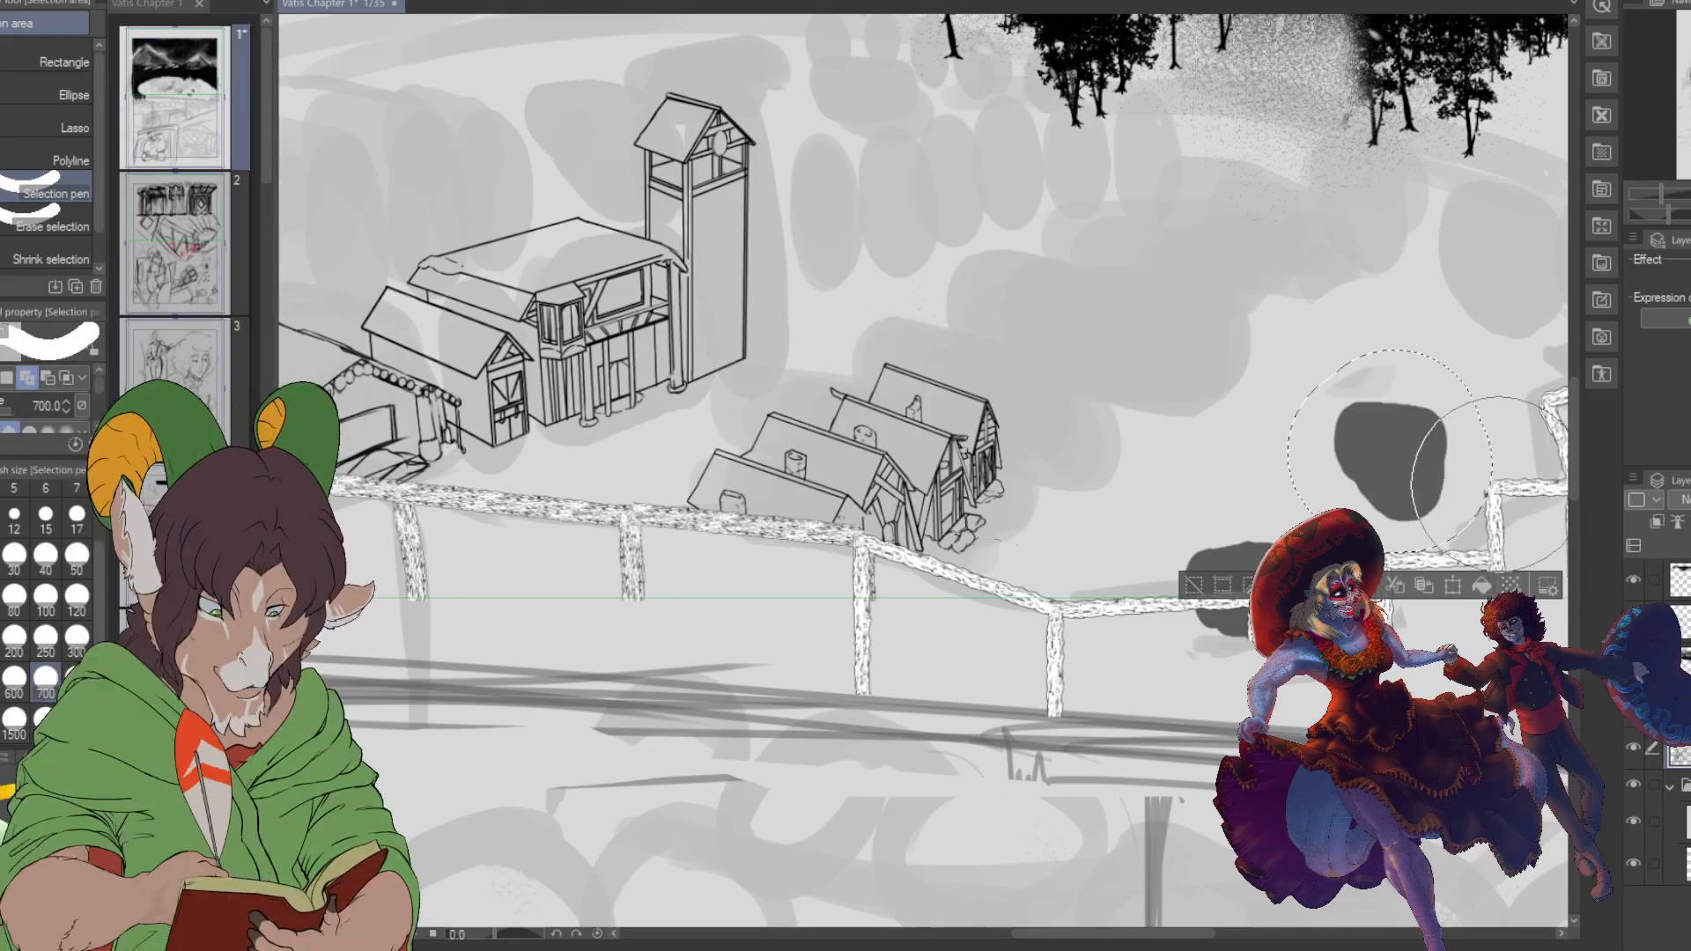
key(ctrl+d)
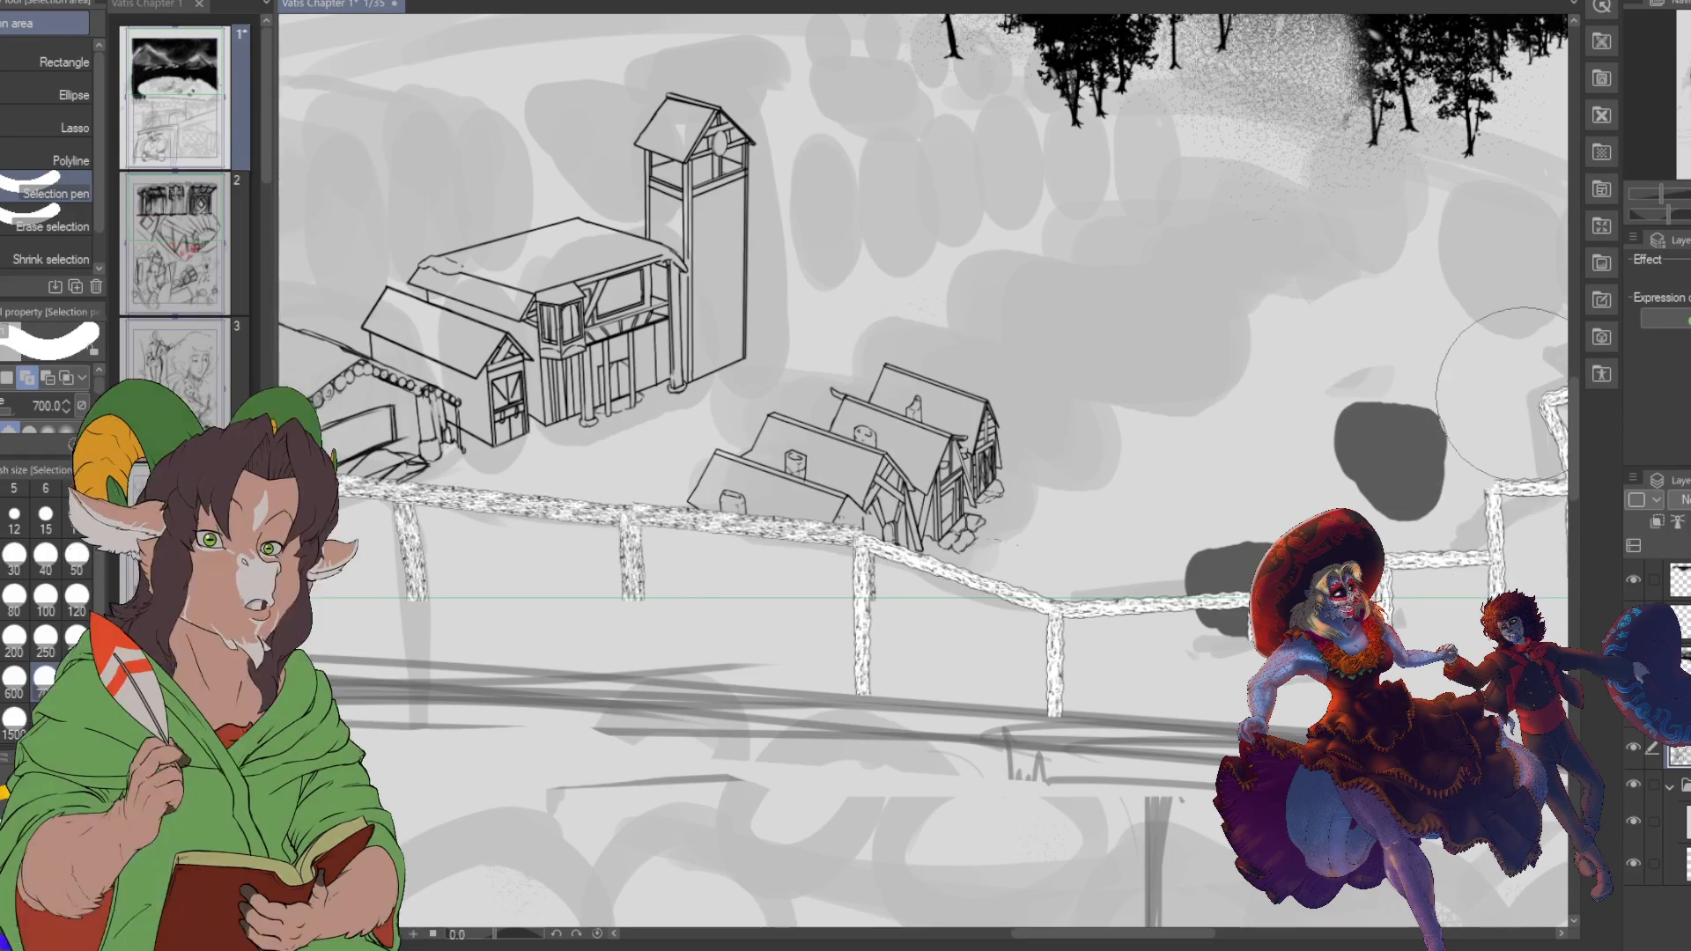
- Paint over the upper dark placeholder behind the fence with the K Hard 2 brush at size 600
drag(1111, 932, 1171, 931)
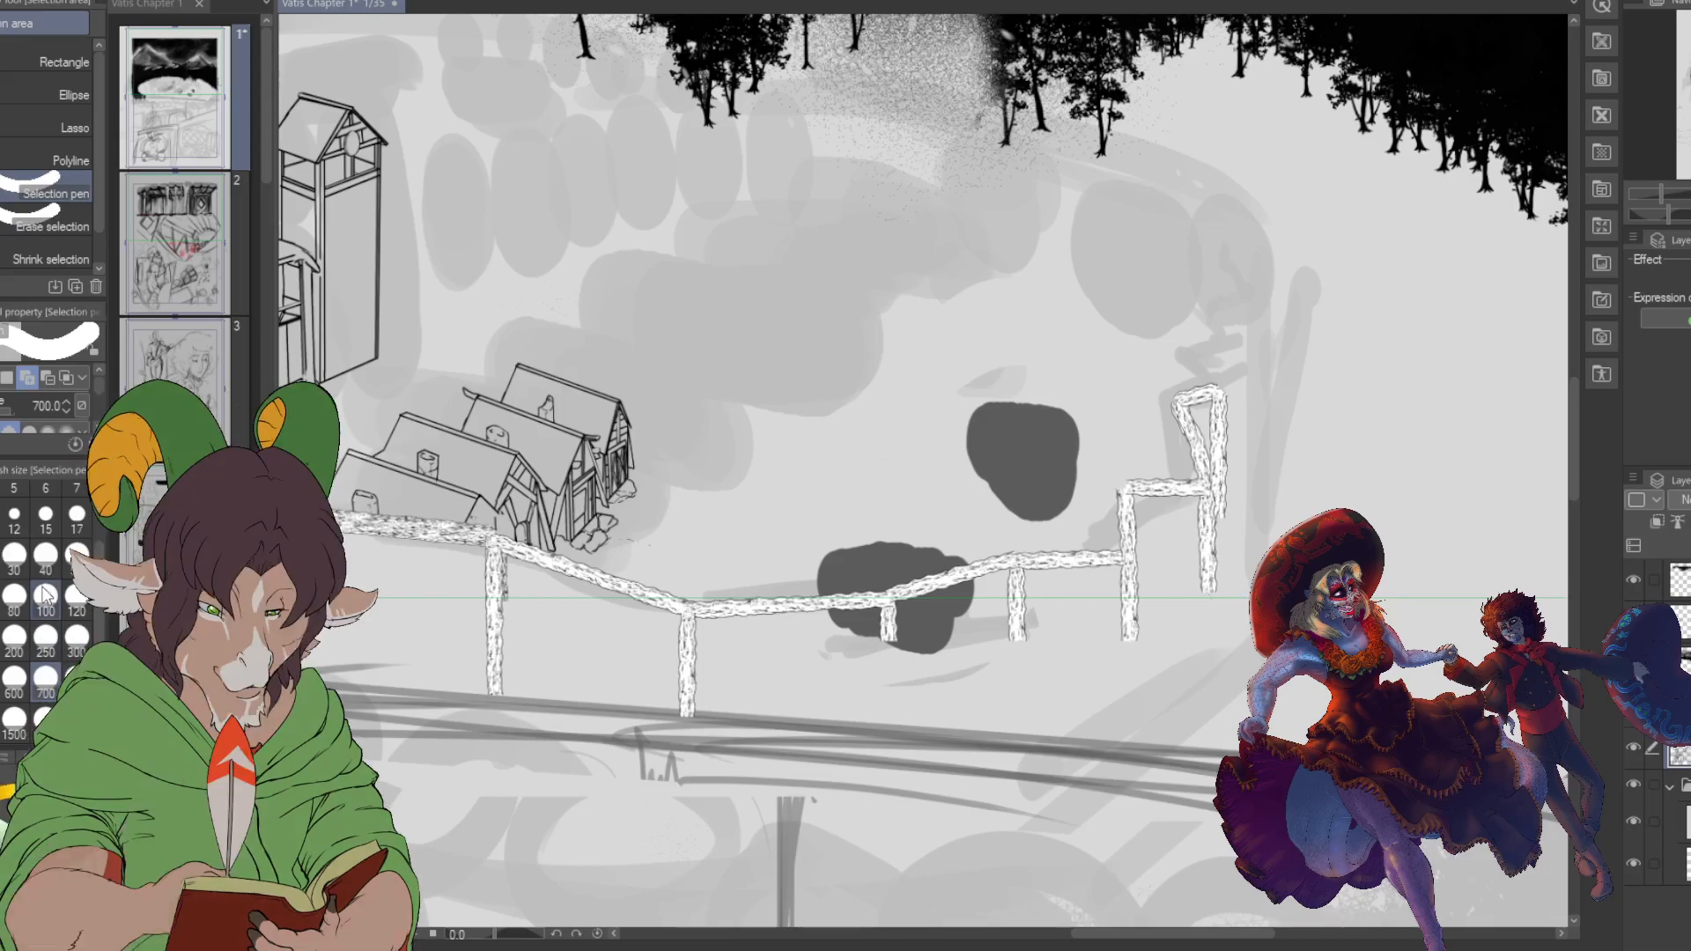
key(b)
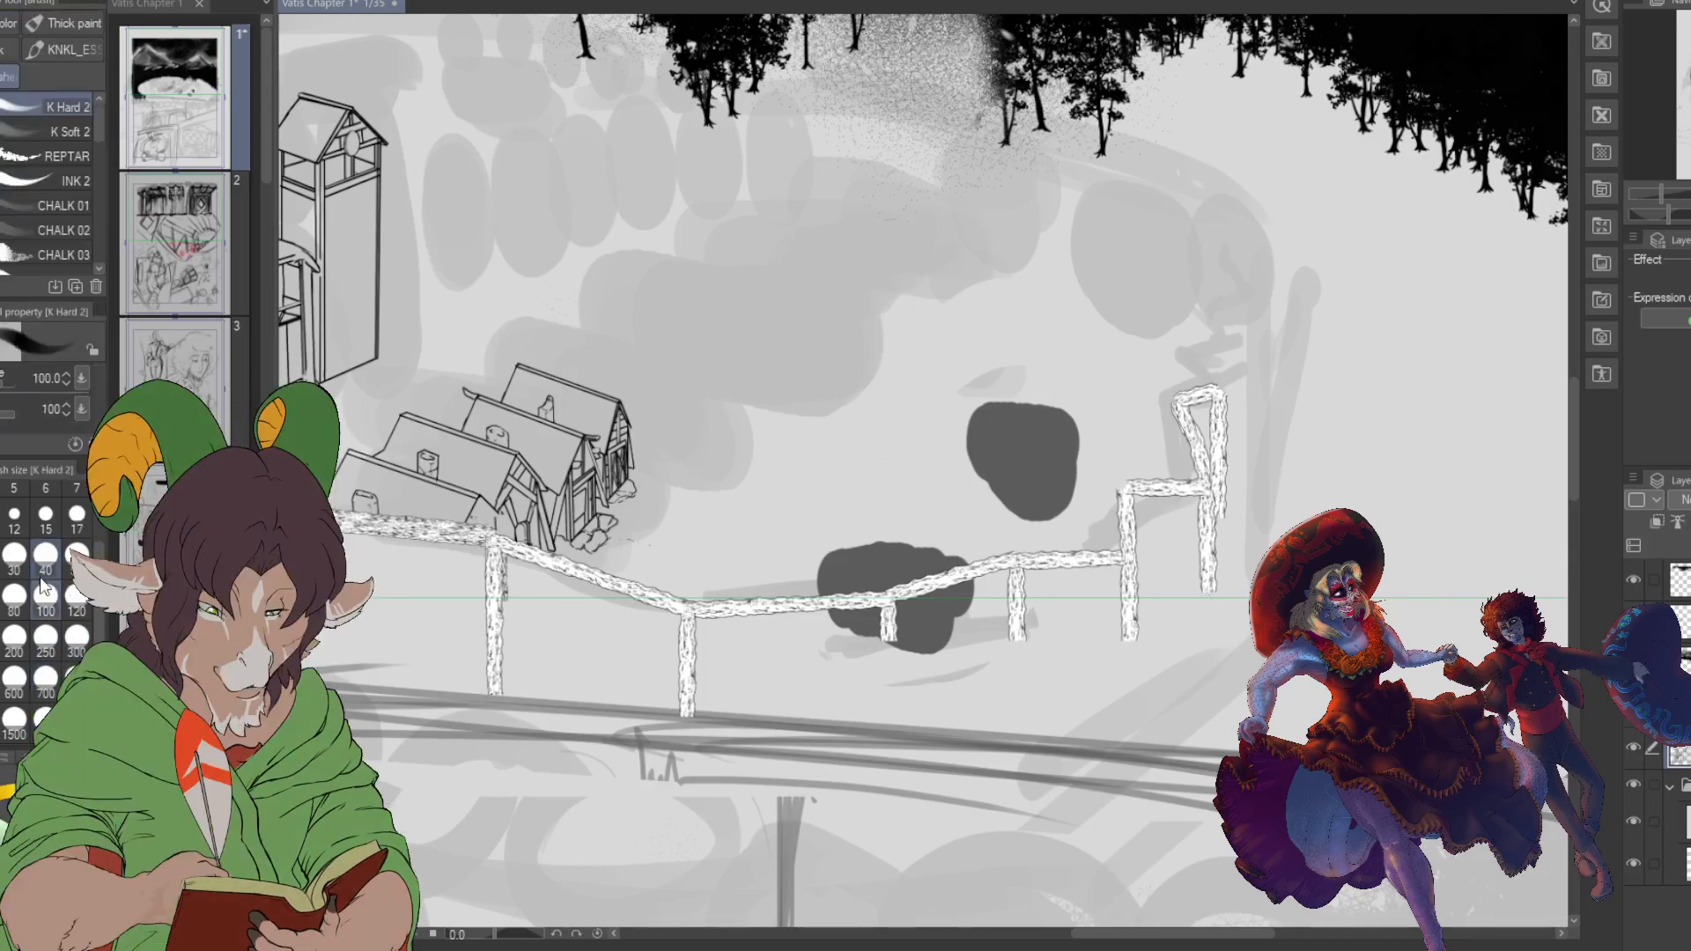
click(14, 680)
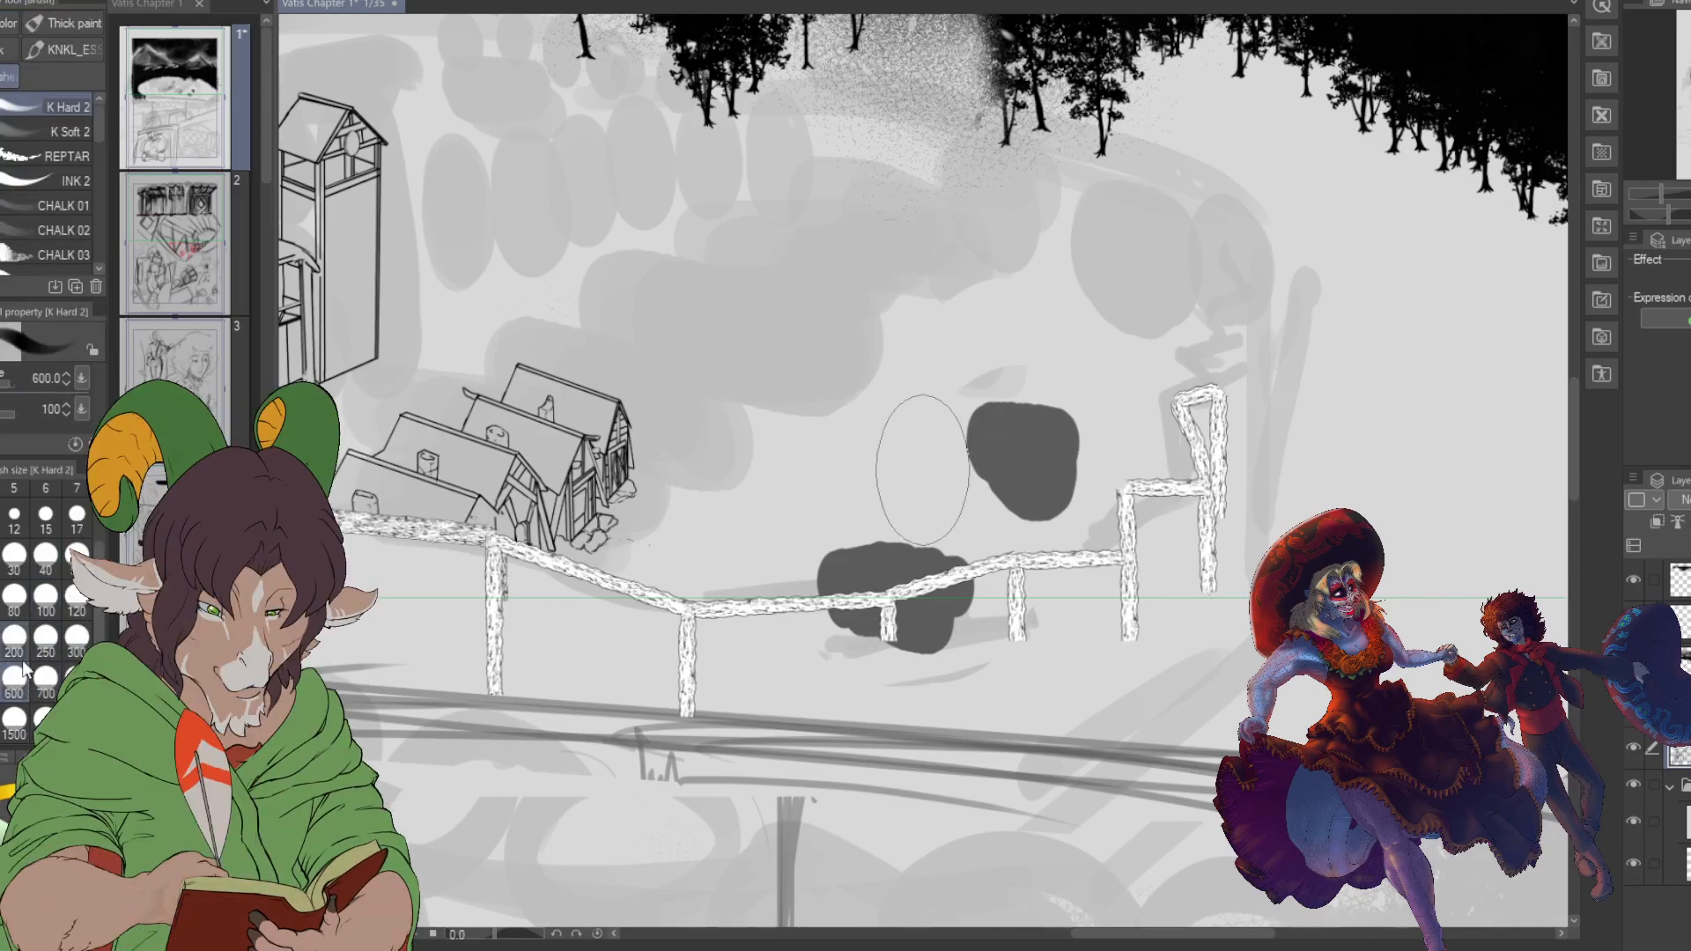
mouse_move(996, 427)
mouse_down()
mouse_move(1059, 422)
mouse_move(990, 406)
mouse_move(1047, 423)
mouse_move(1006, 422)
mouse_move(1039, 433)
mouse_move(1011, 484)
mouse_move(990, 483)
mouse_move(1061, 507)
mouse_move(1122, 444)
mouse_move(1091, 517)
mouse_move(996, 497)
mouse_up()
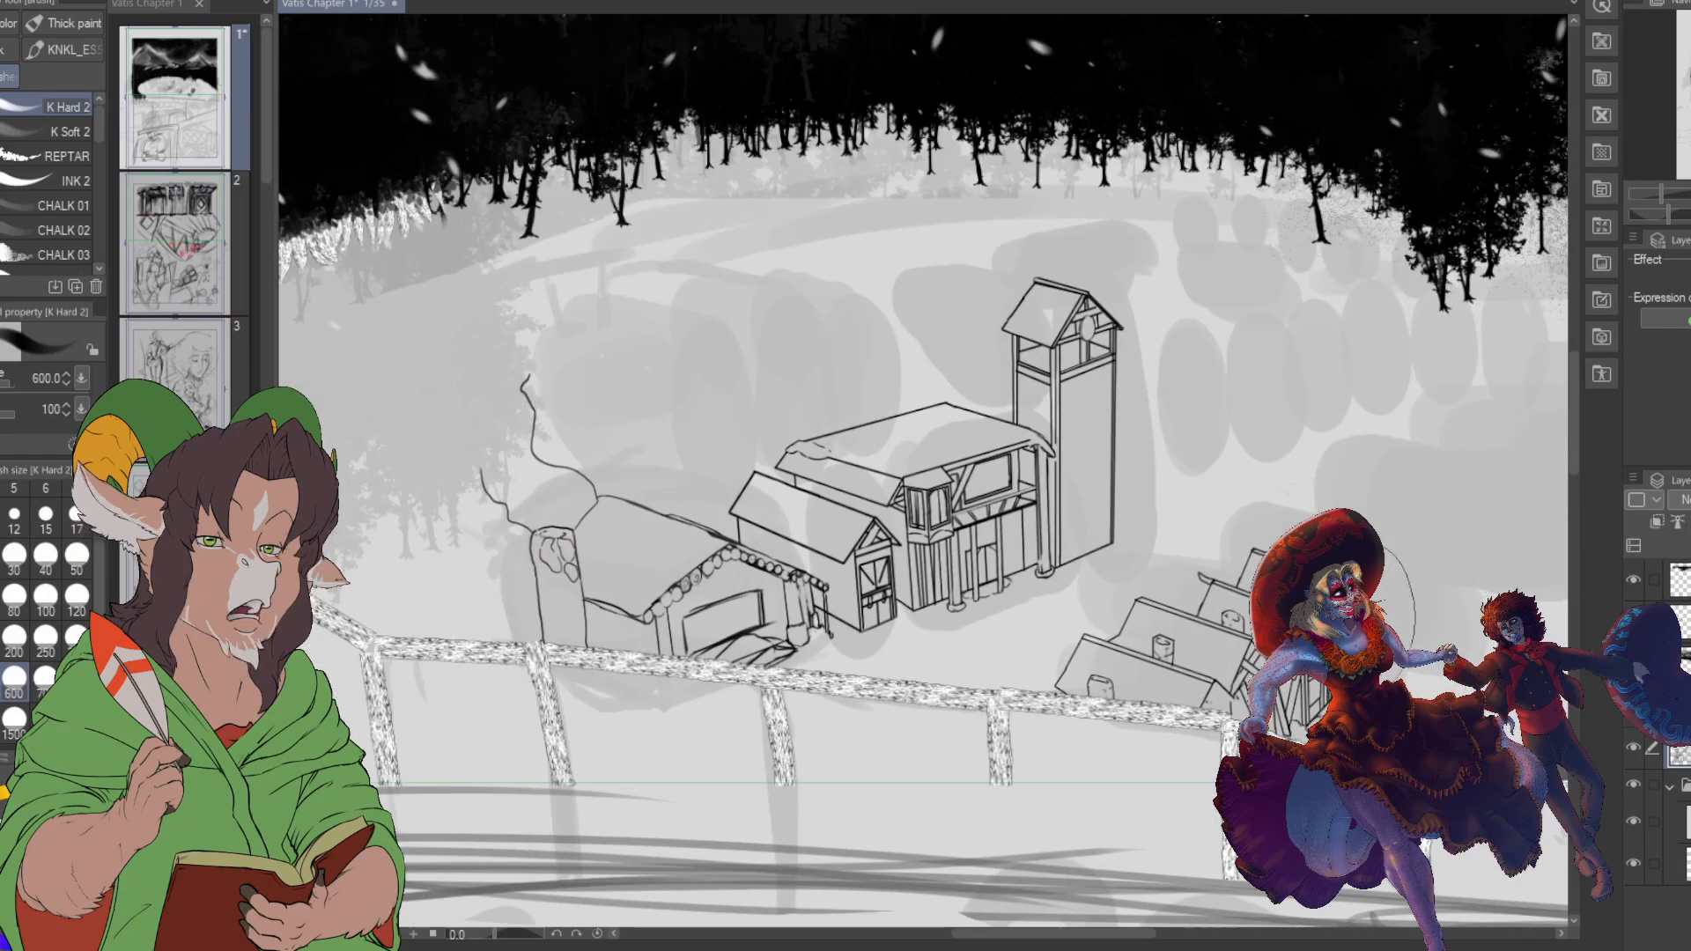
- Select the cluster of small gabled houses behind the fence using the Selection pen at sizes 700, 400 and 100
scroll(1383, 687, up, 2)
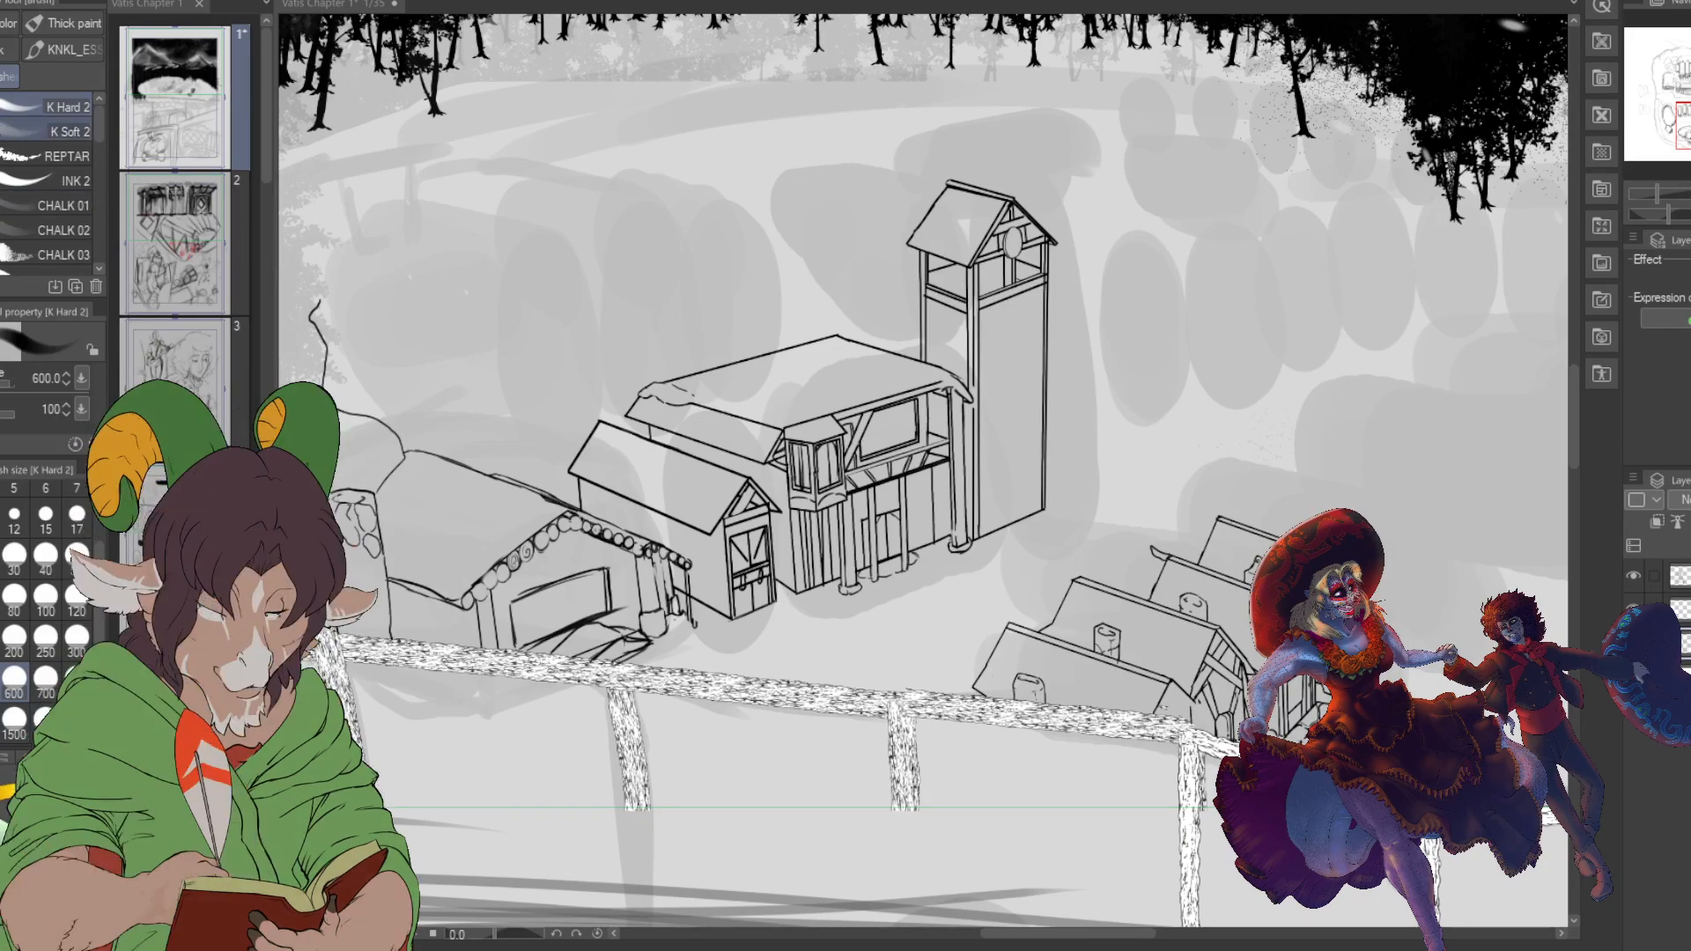
key(m)
click(1183, 680)
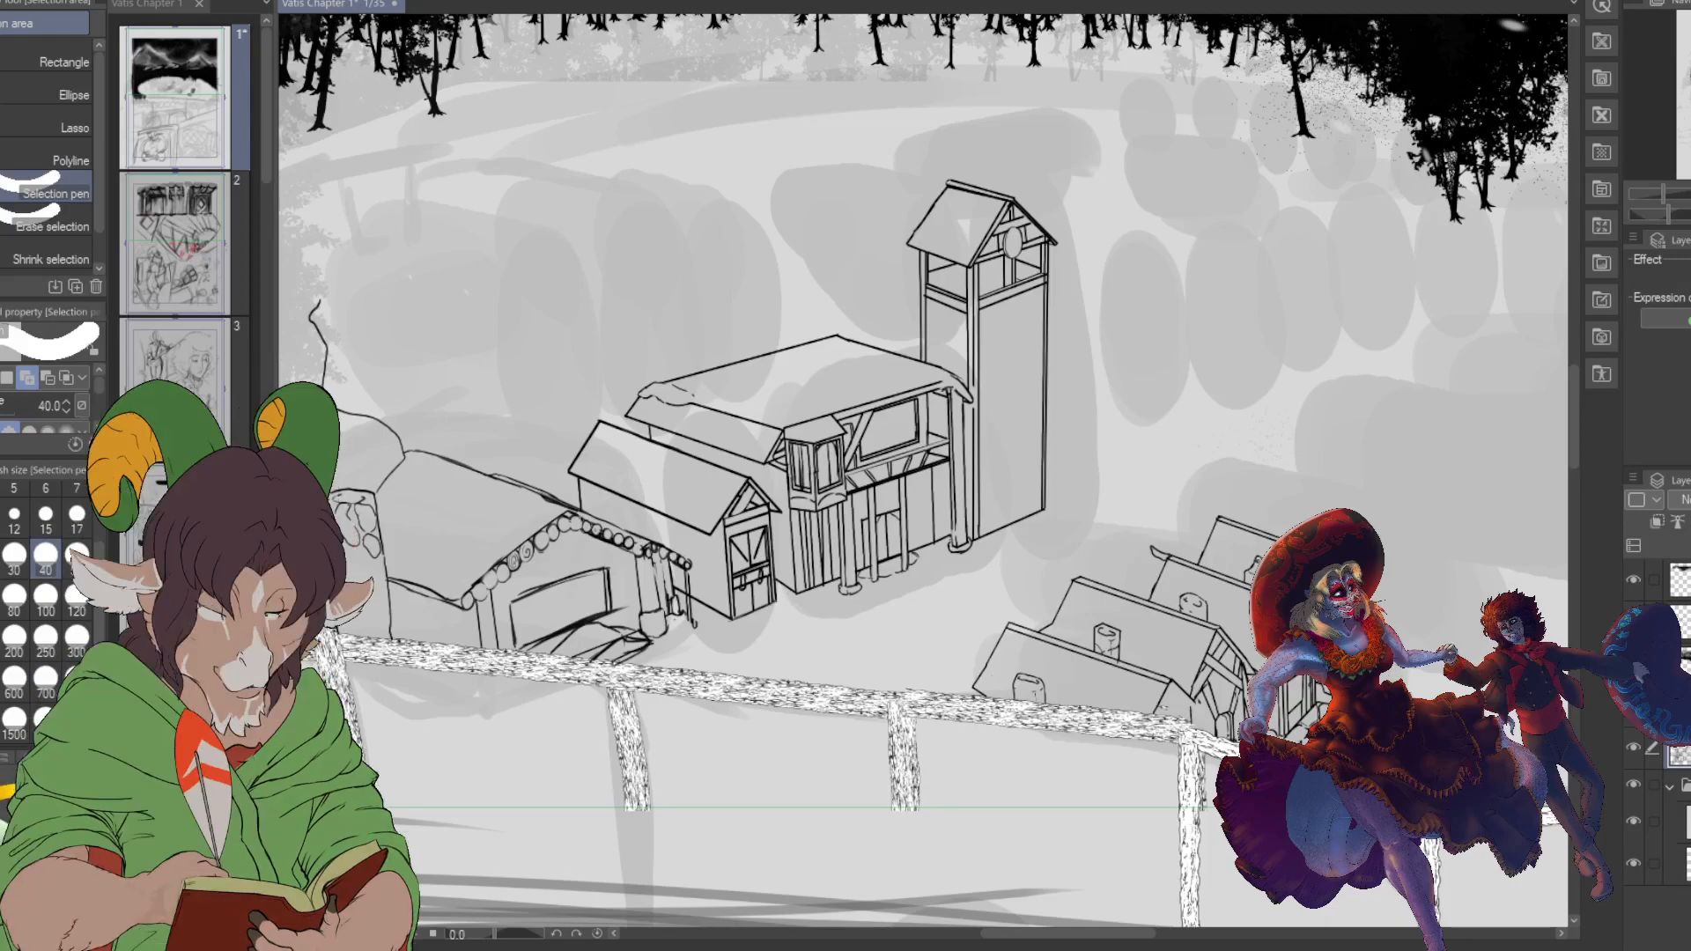
click(45, 600)
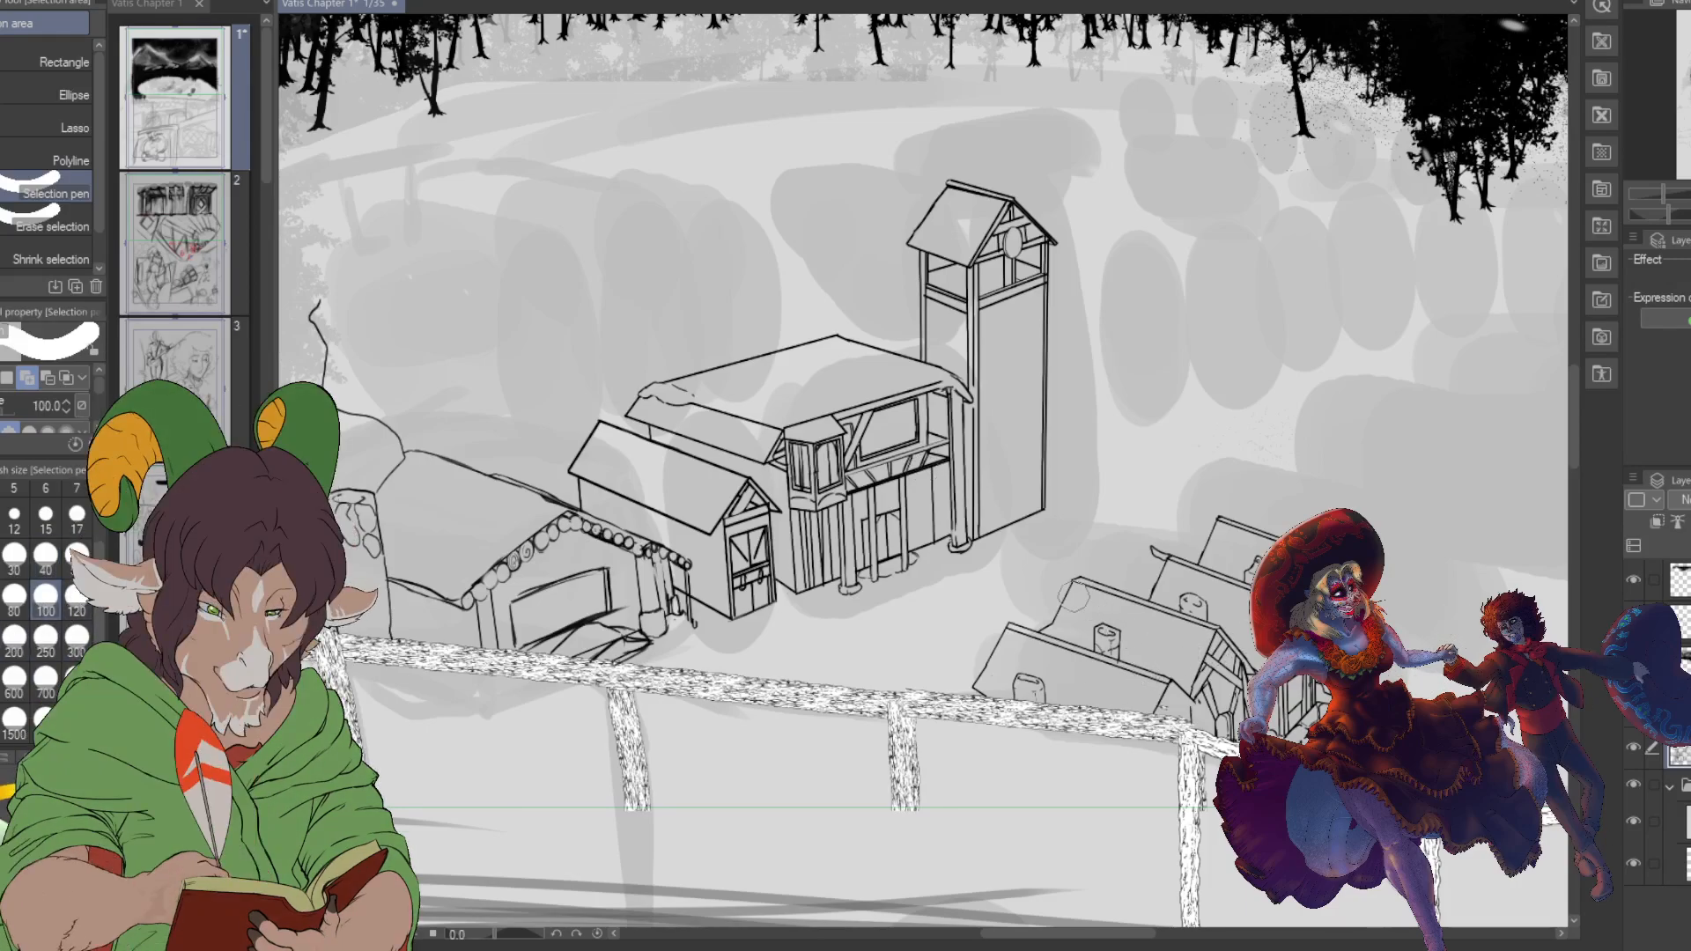
click(45, 683)
click(1172, 583)
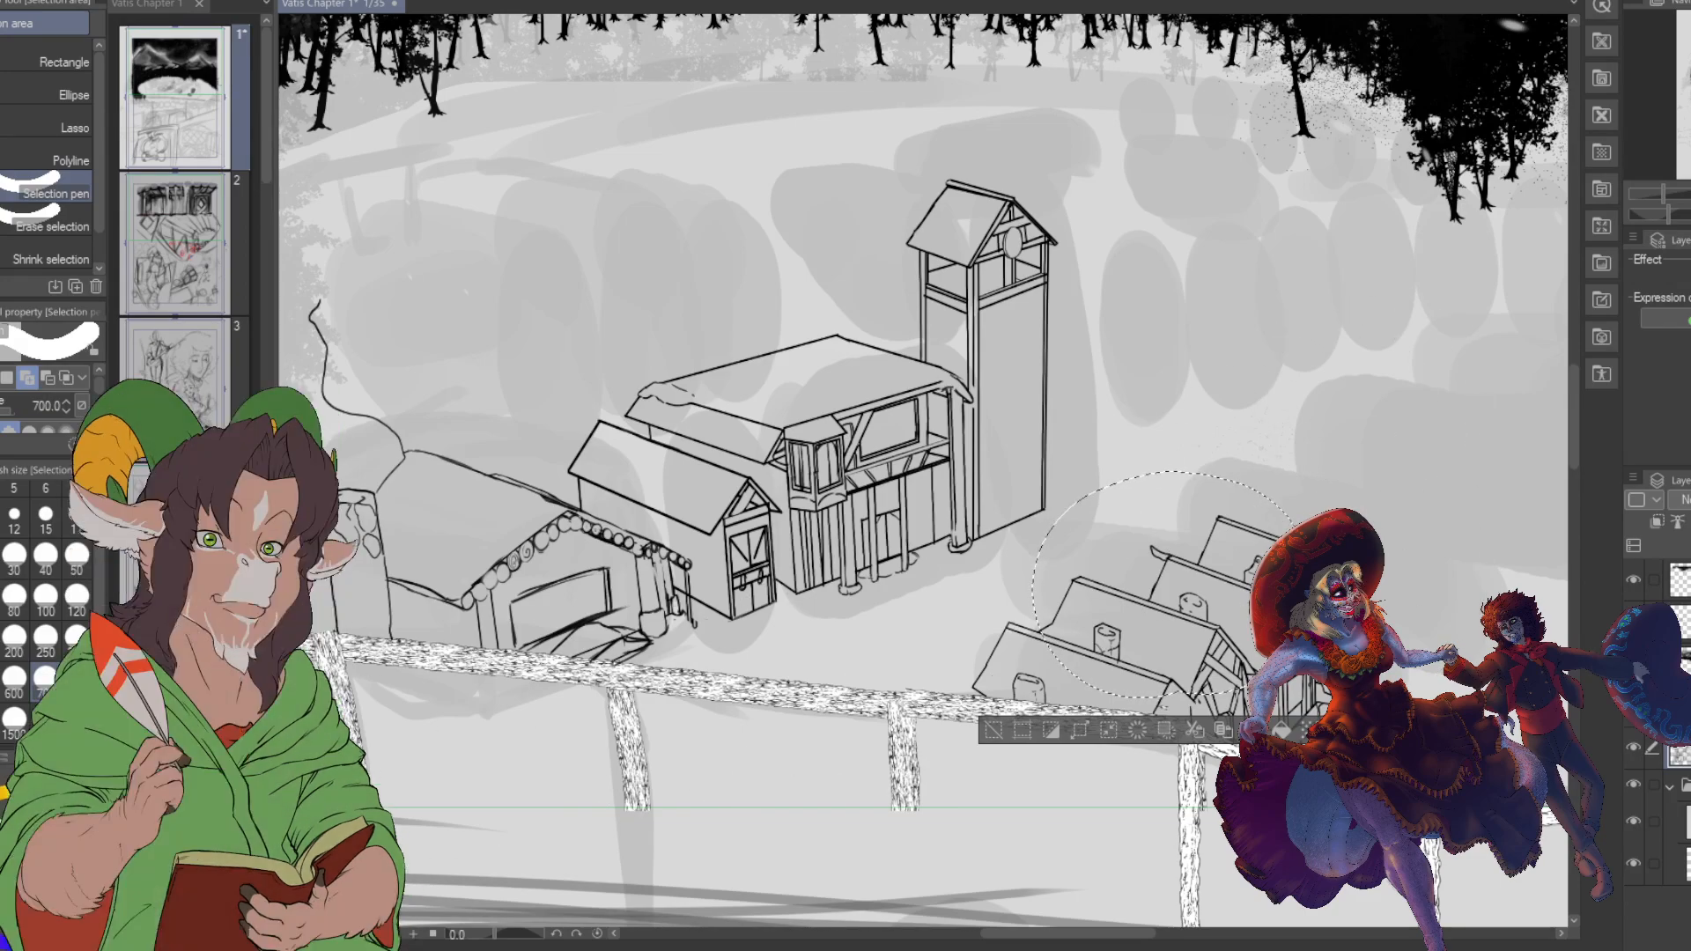
key(bracketleft)
key(bracketleft)
key(bracketleft)
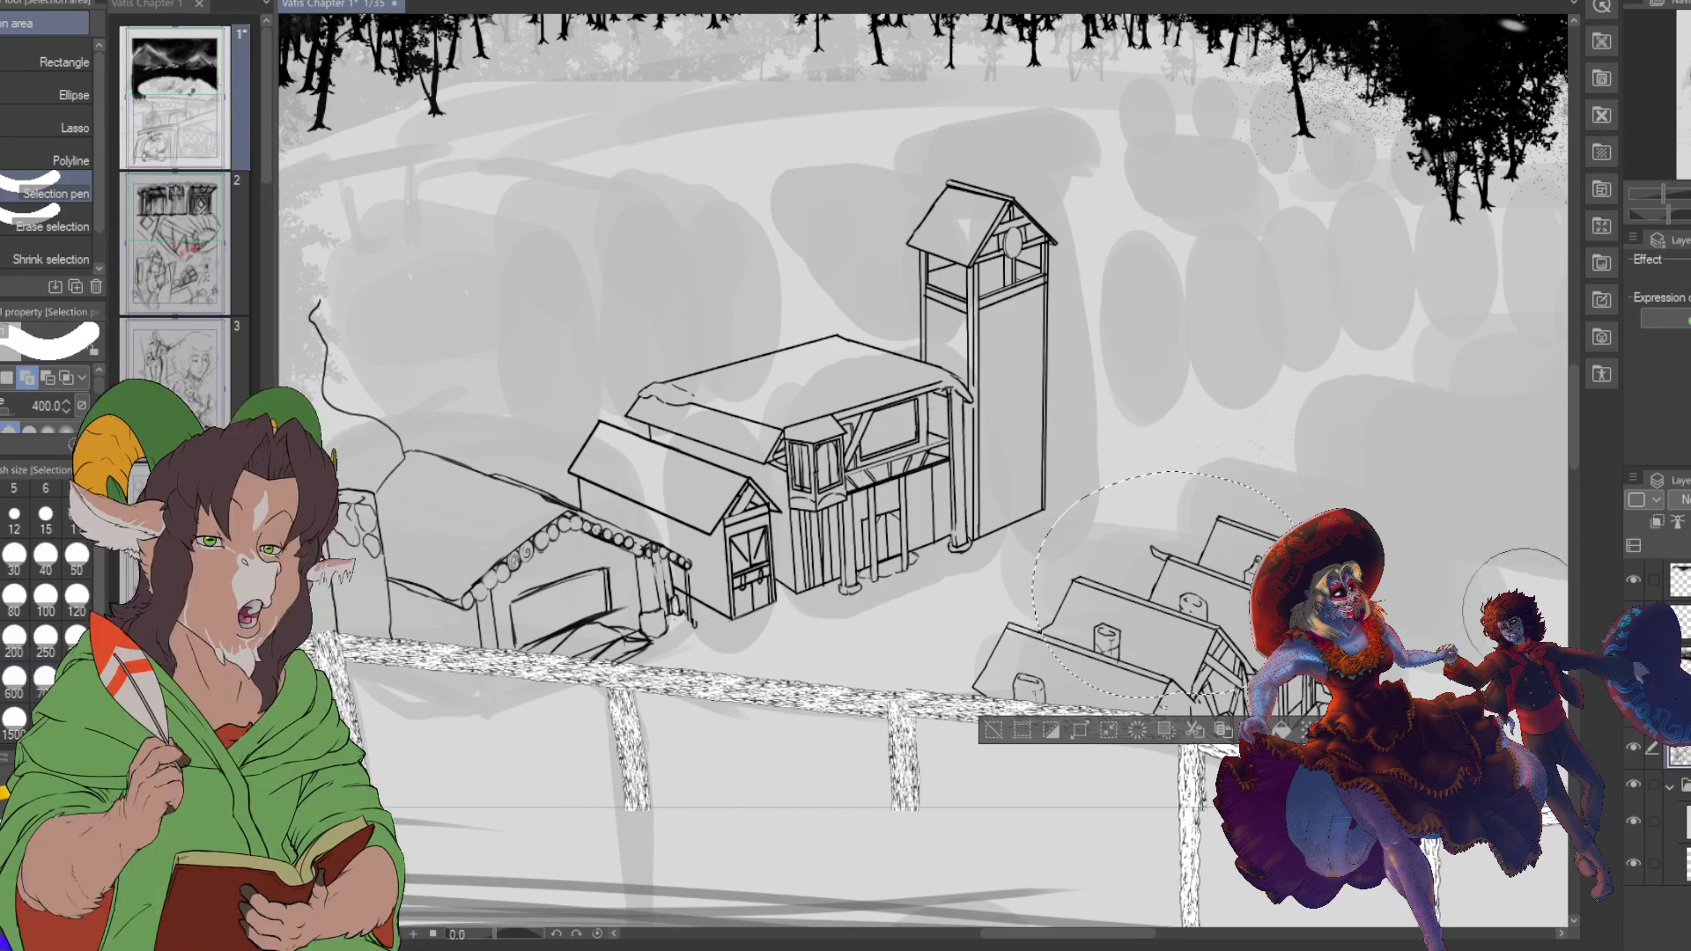
mouse_move(1072, 597)
mouse_down()
mouse_move(998, 635)
mouse_move(1129, 634)
mouse_move(1167, 597)
mouse_up()
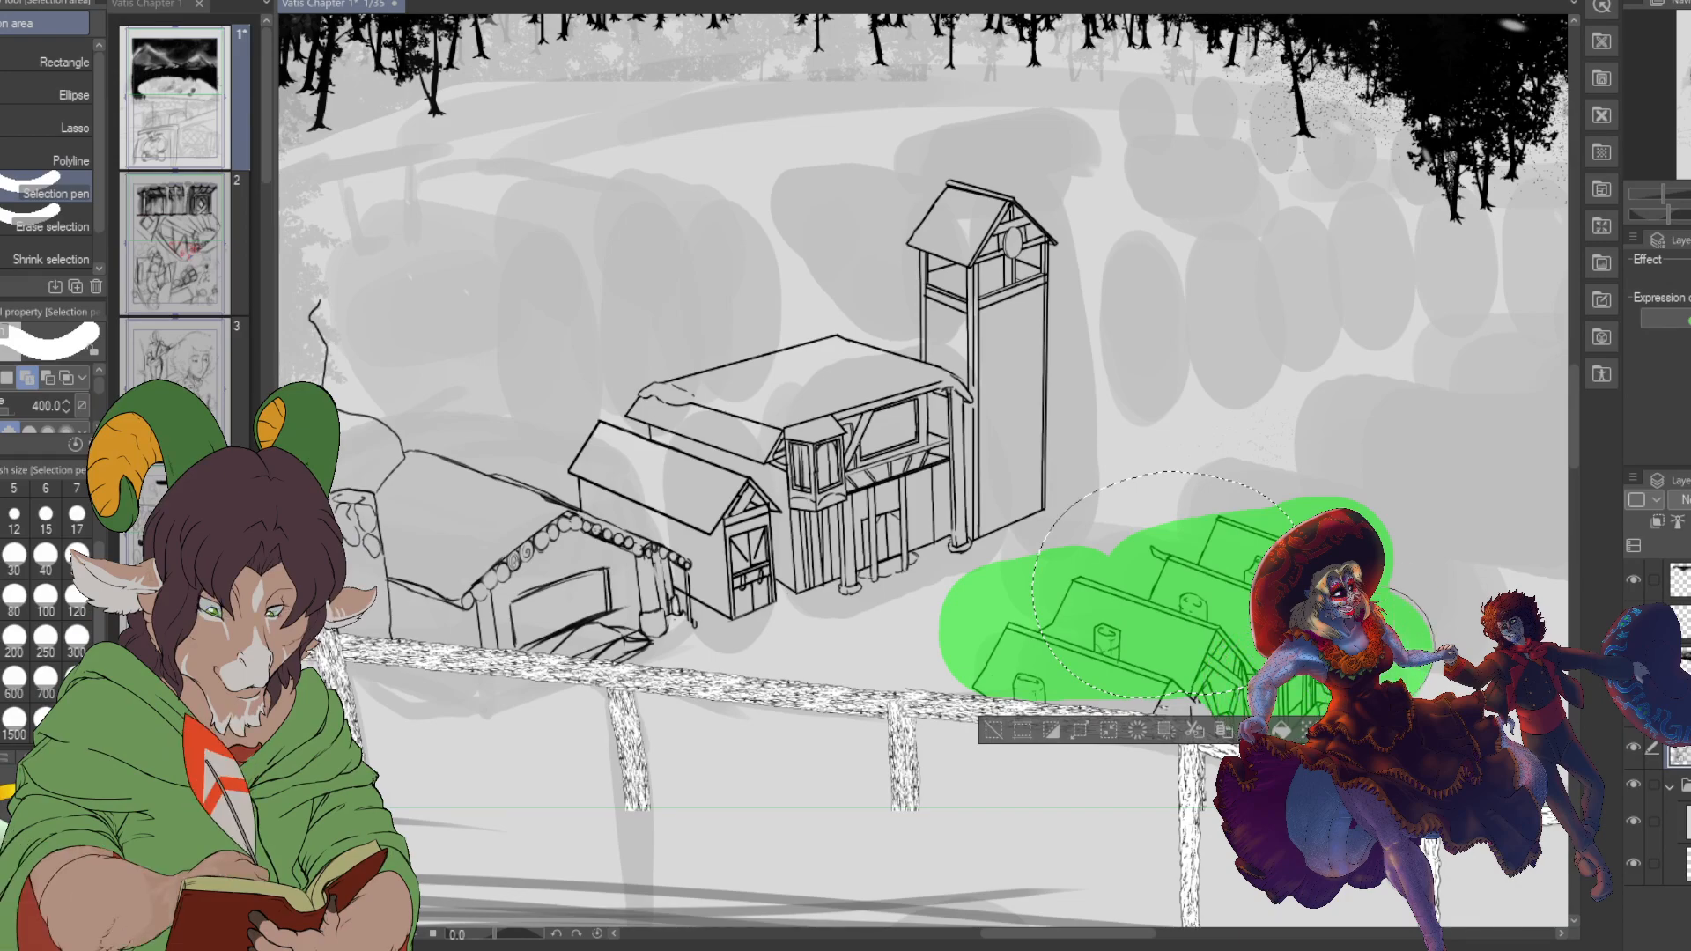
drag(1167, 586, 1167, 586)
click(48, 601)
mouse_move(1076, 689)
mouse_down()
mouse_move(1189, 696)
mouse_move(1287, 734)
mouse_up()
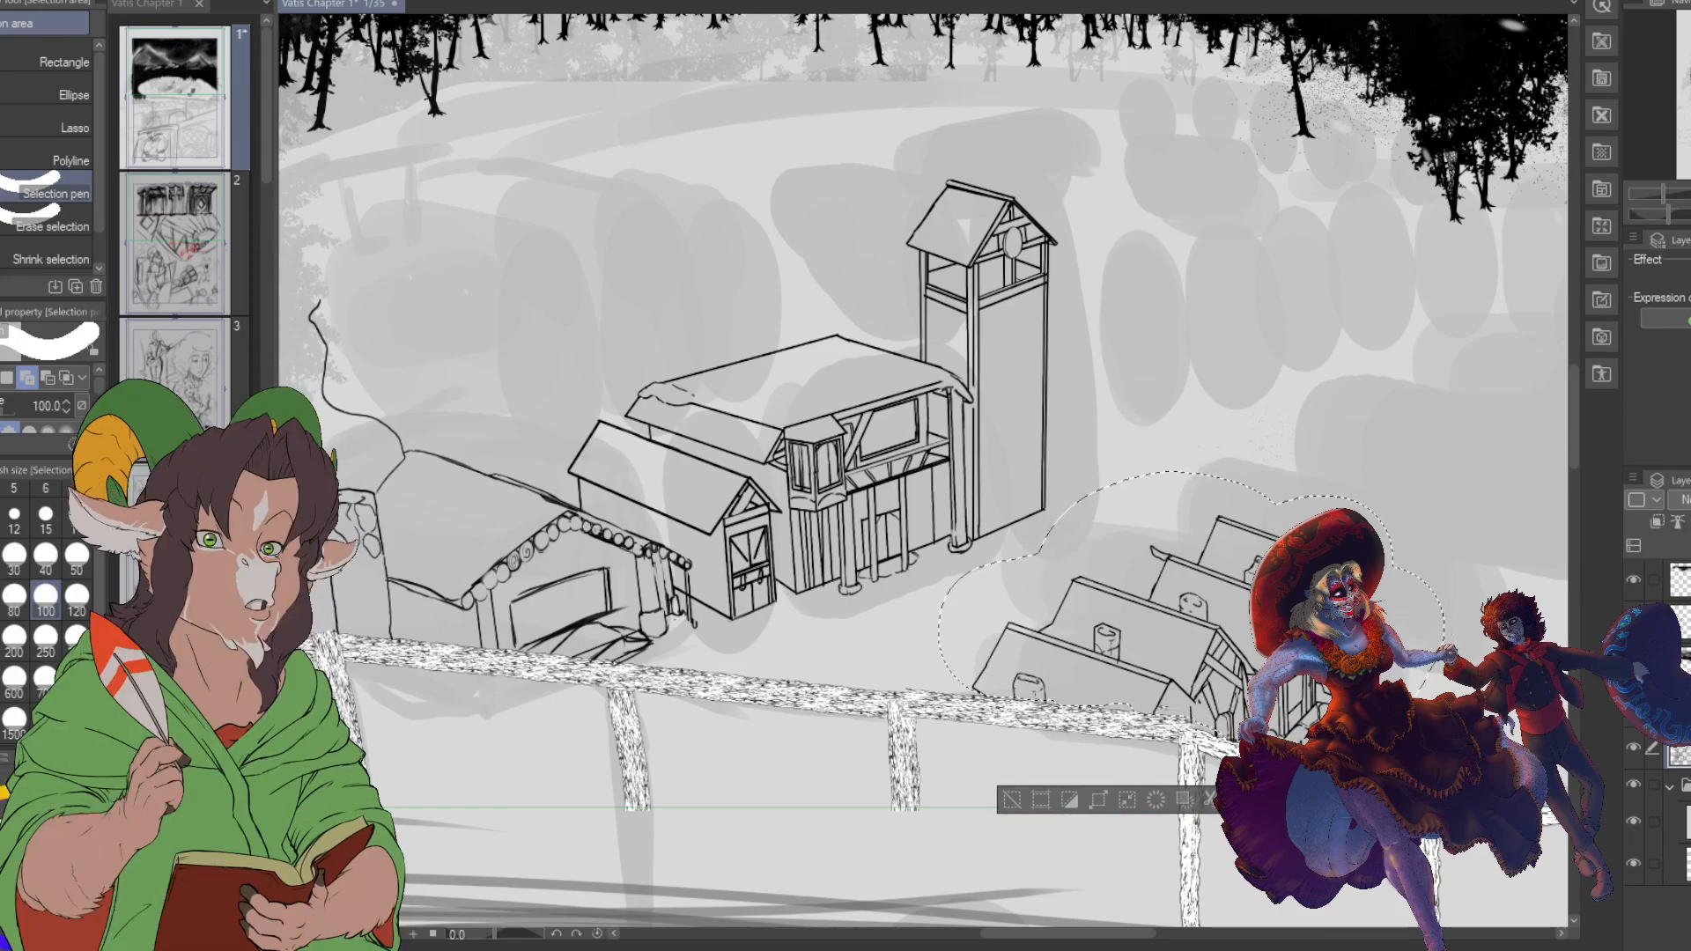
key(ctrl+t)
mouse_move(1446, 471)
mouse_down()
mouse_move(1392, 502)
mouse_move(1460, 461)
mouse_up()
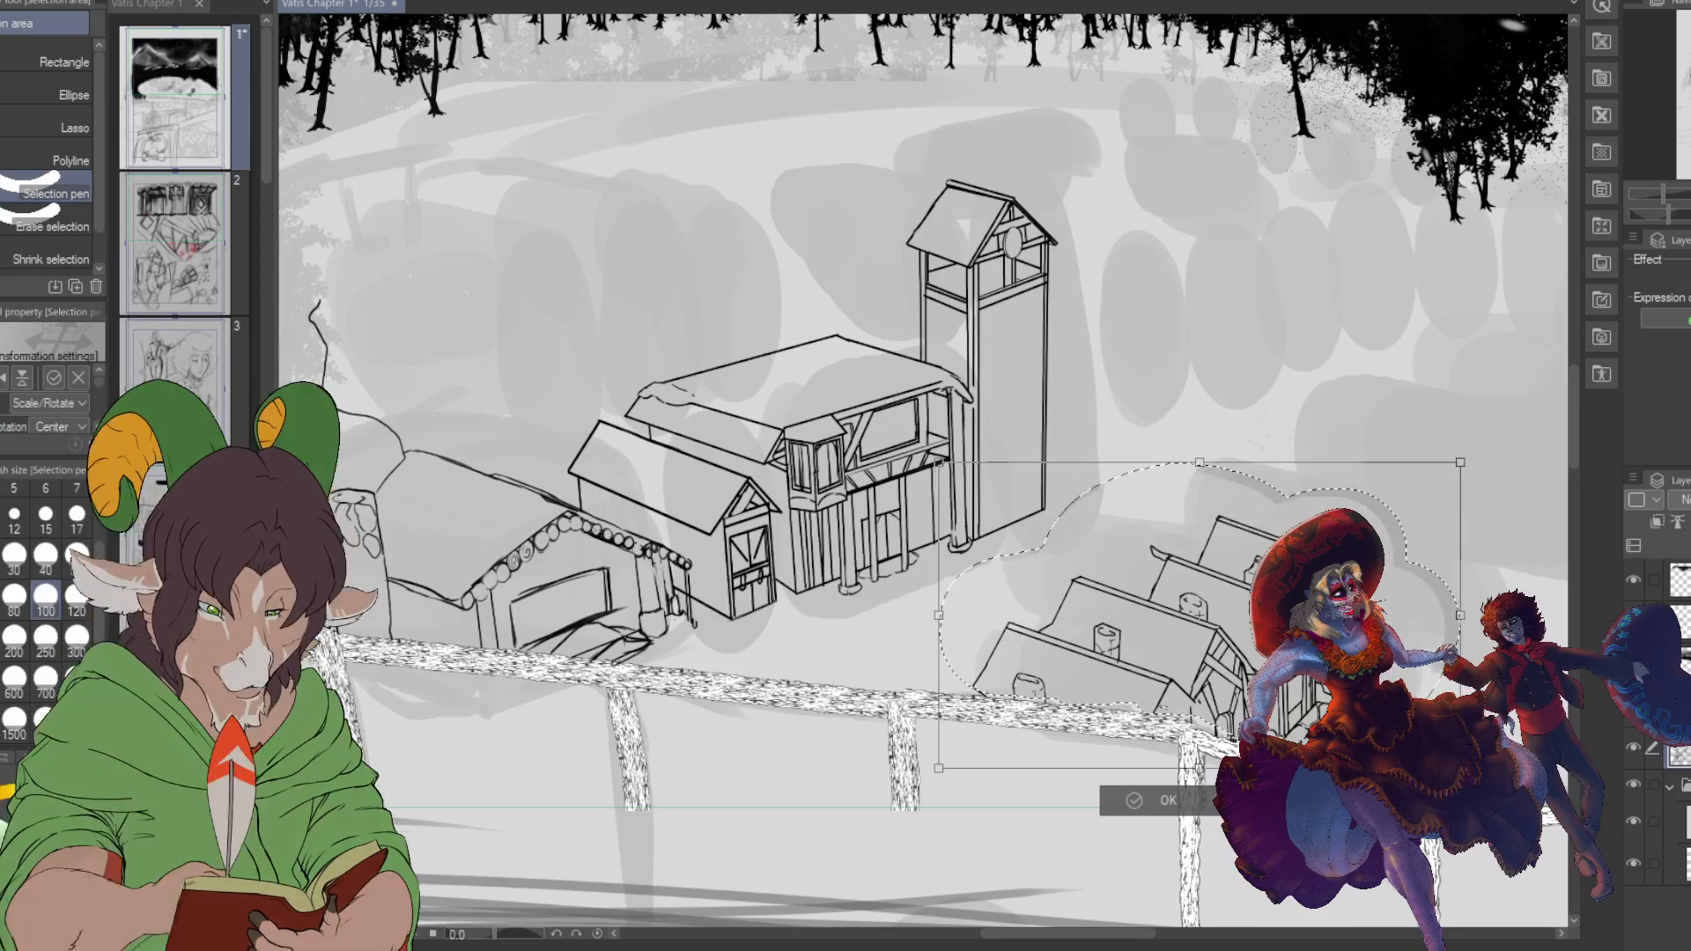
key(Return)
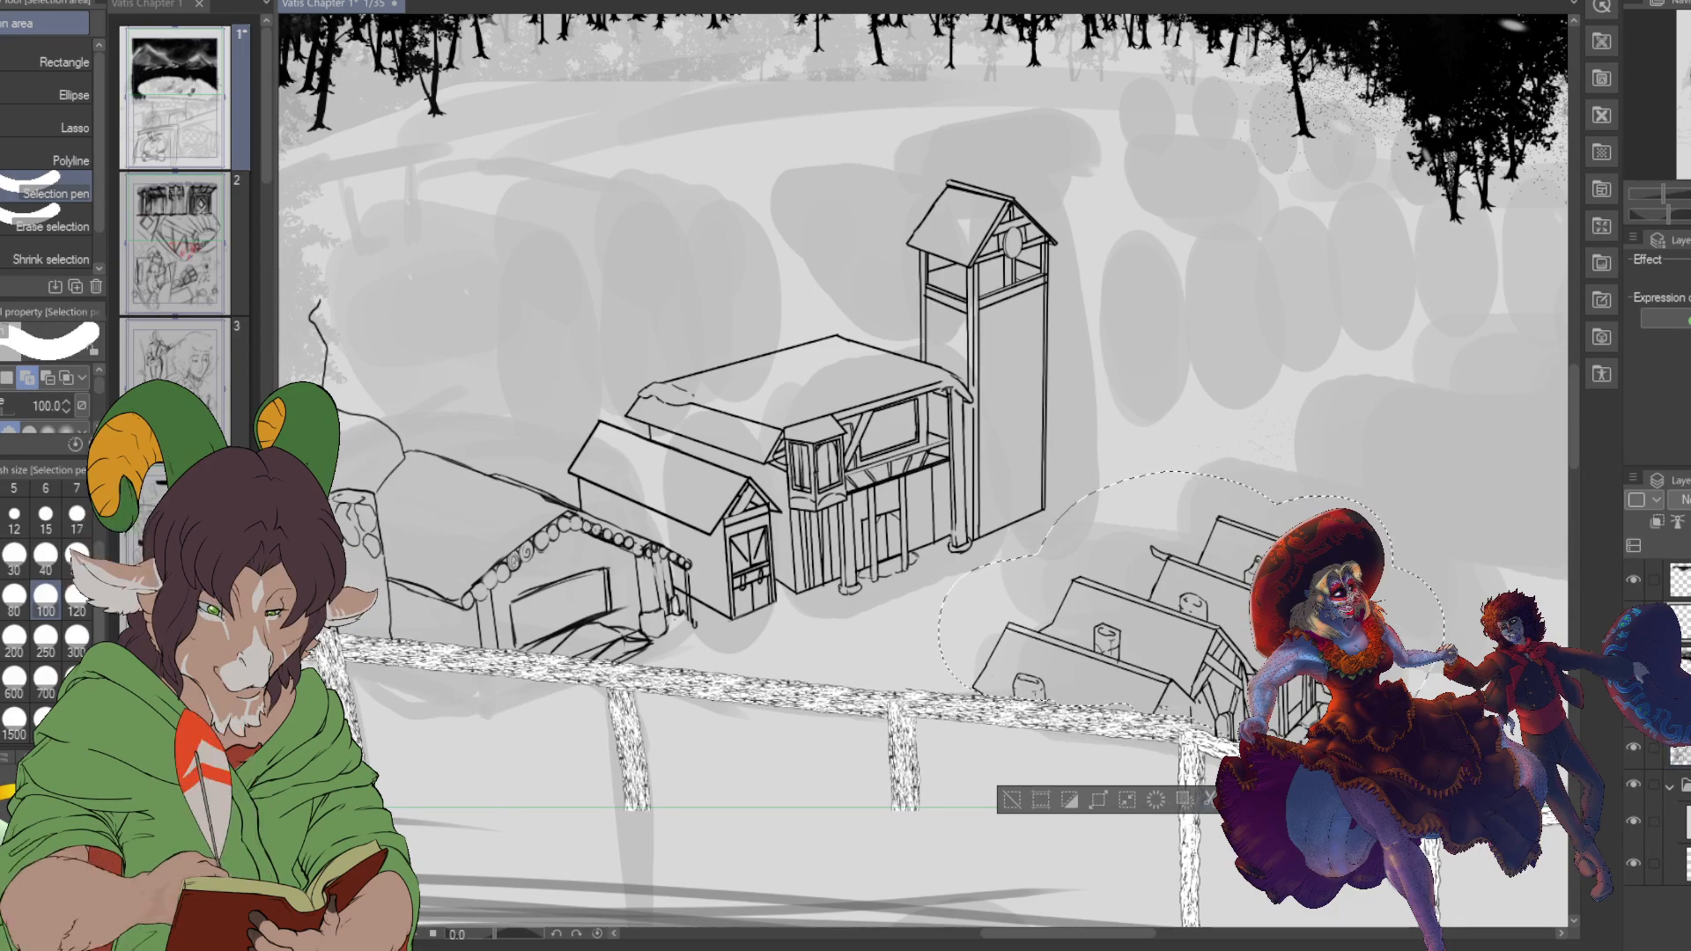
- Scale the selected cluster of small houses down slightly toward its lower-left corner, apply the transformation and deselect
key(ctrl+t)
drag(1444, 472, 1392, 502)
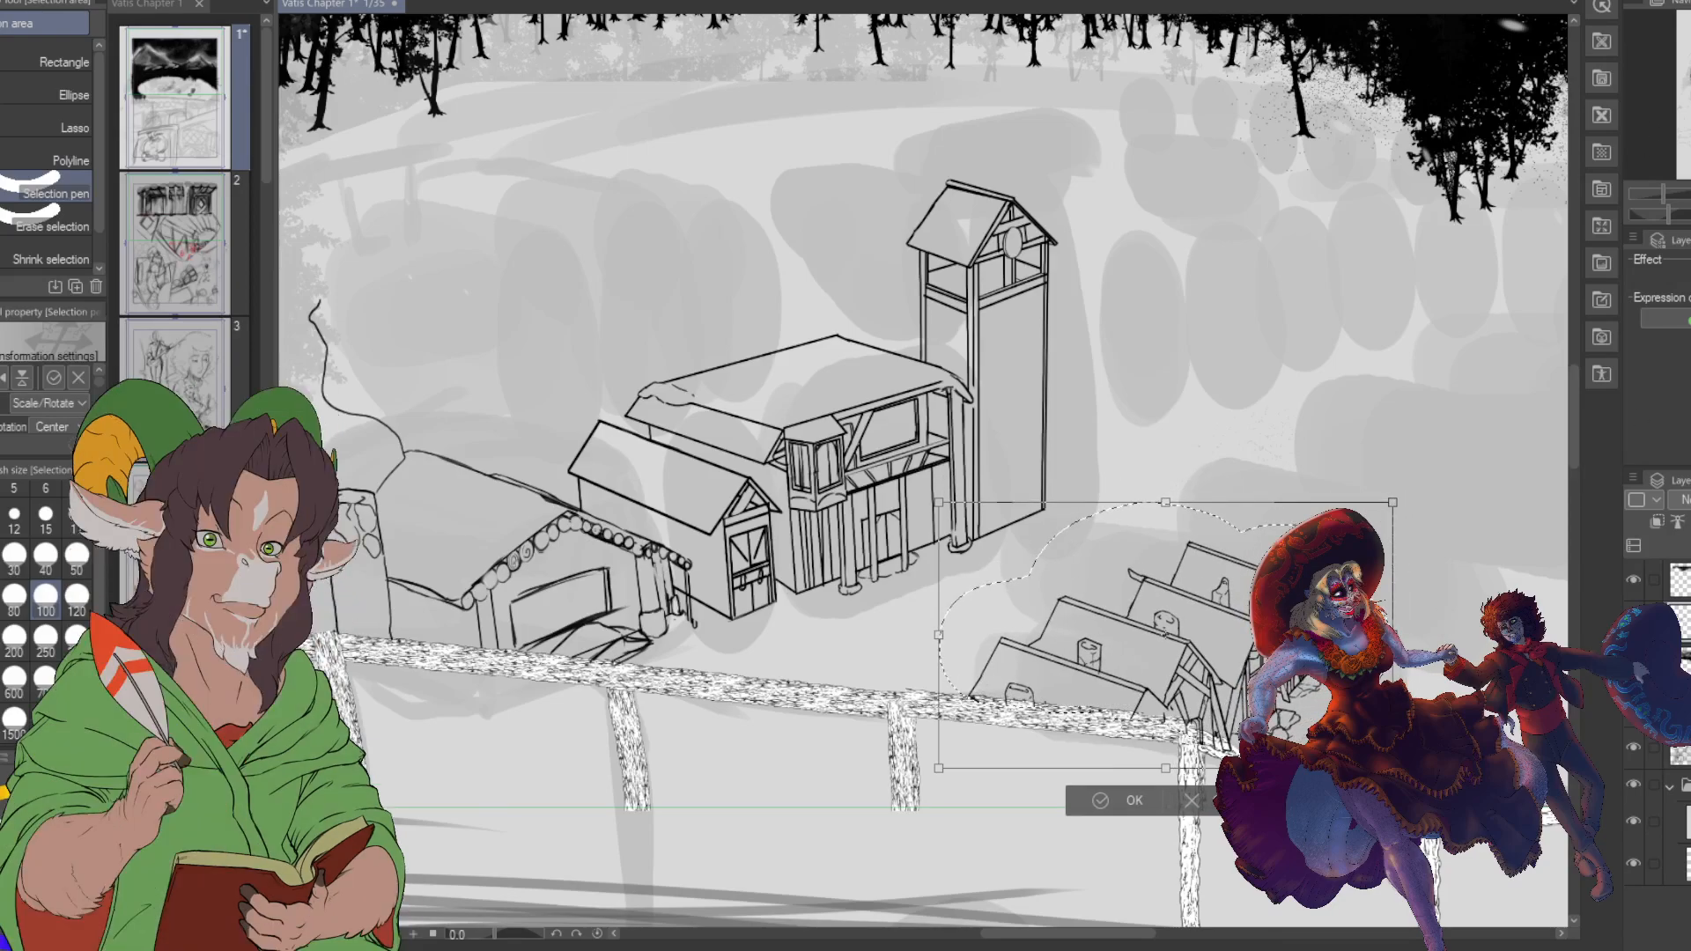
click(1686, 100)
drag(1687, 100, 1668, 100)
scroll(1220, 472, down, 3)
scroll(995, 466, up, 1)
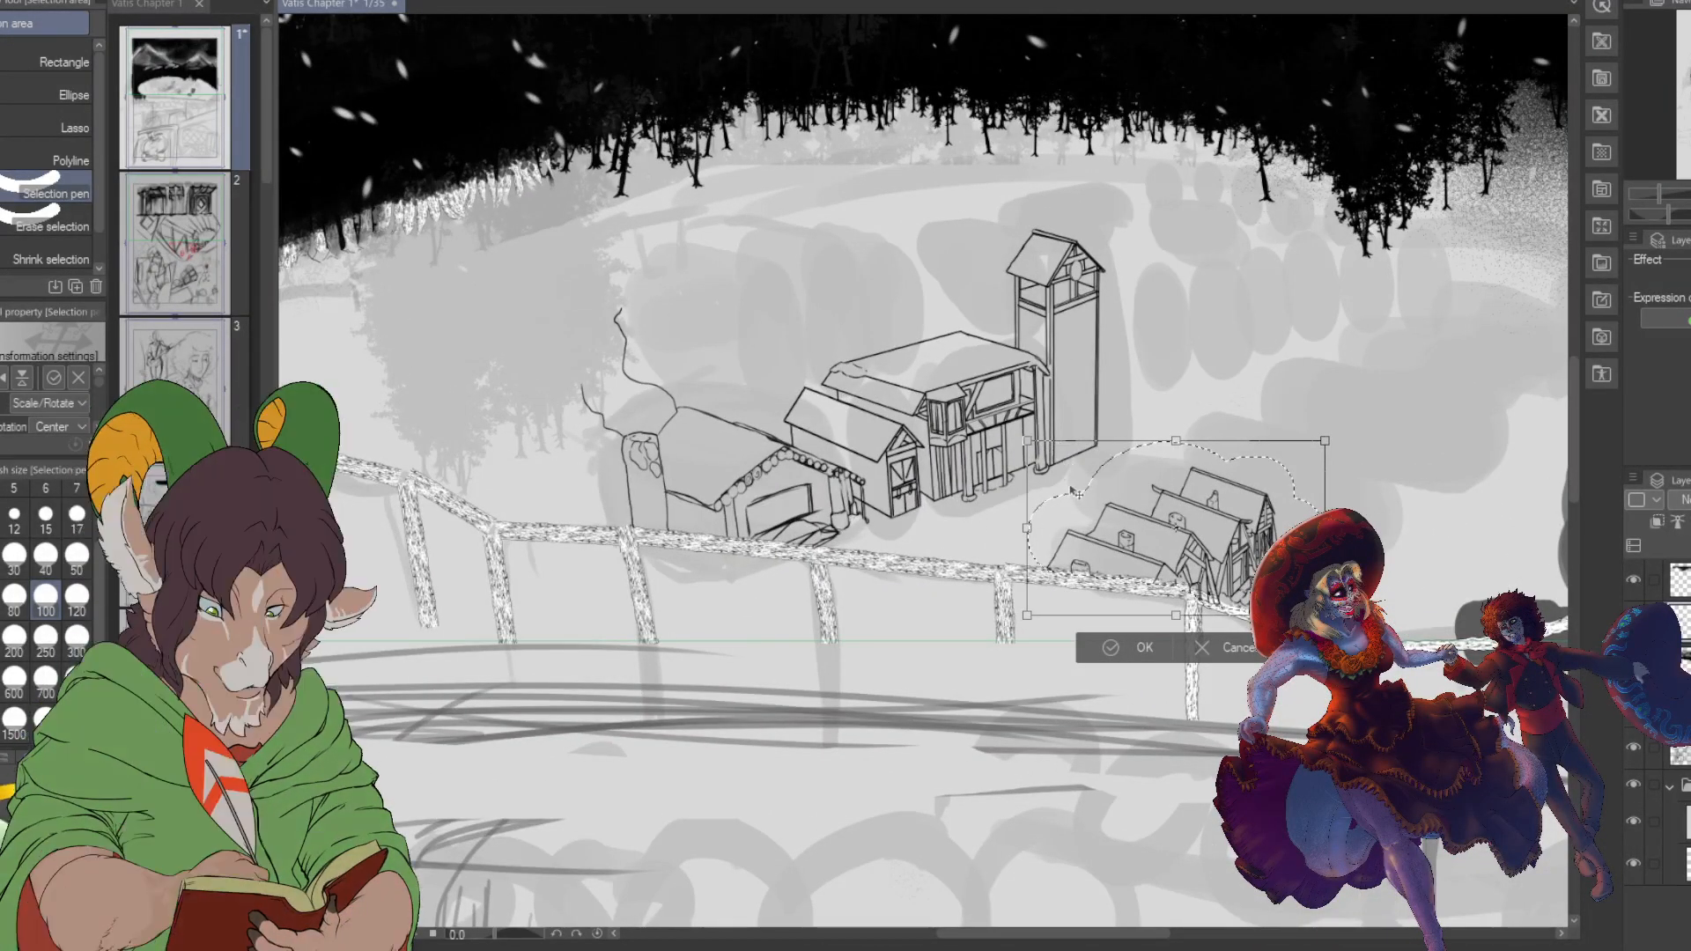
click(1140, 646)
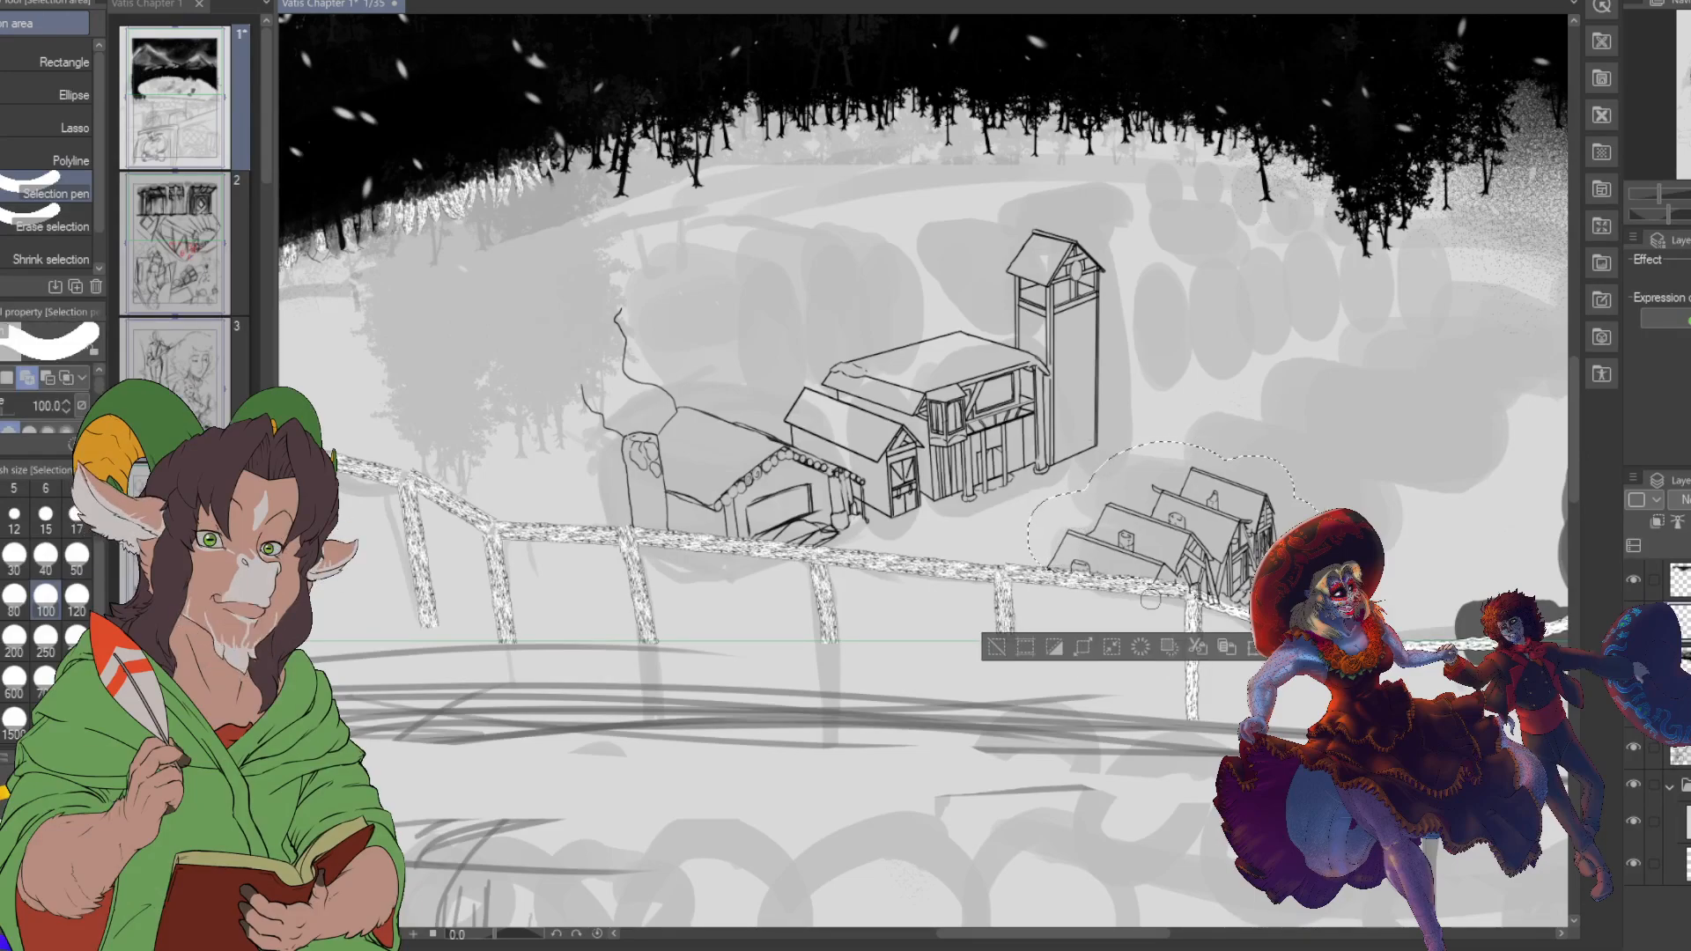
key(ctrl+d)
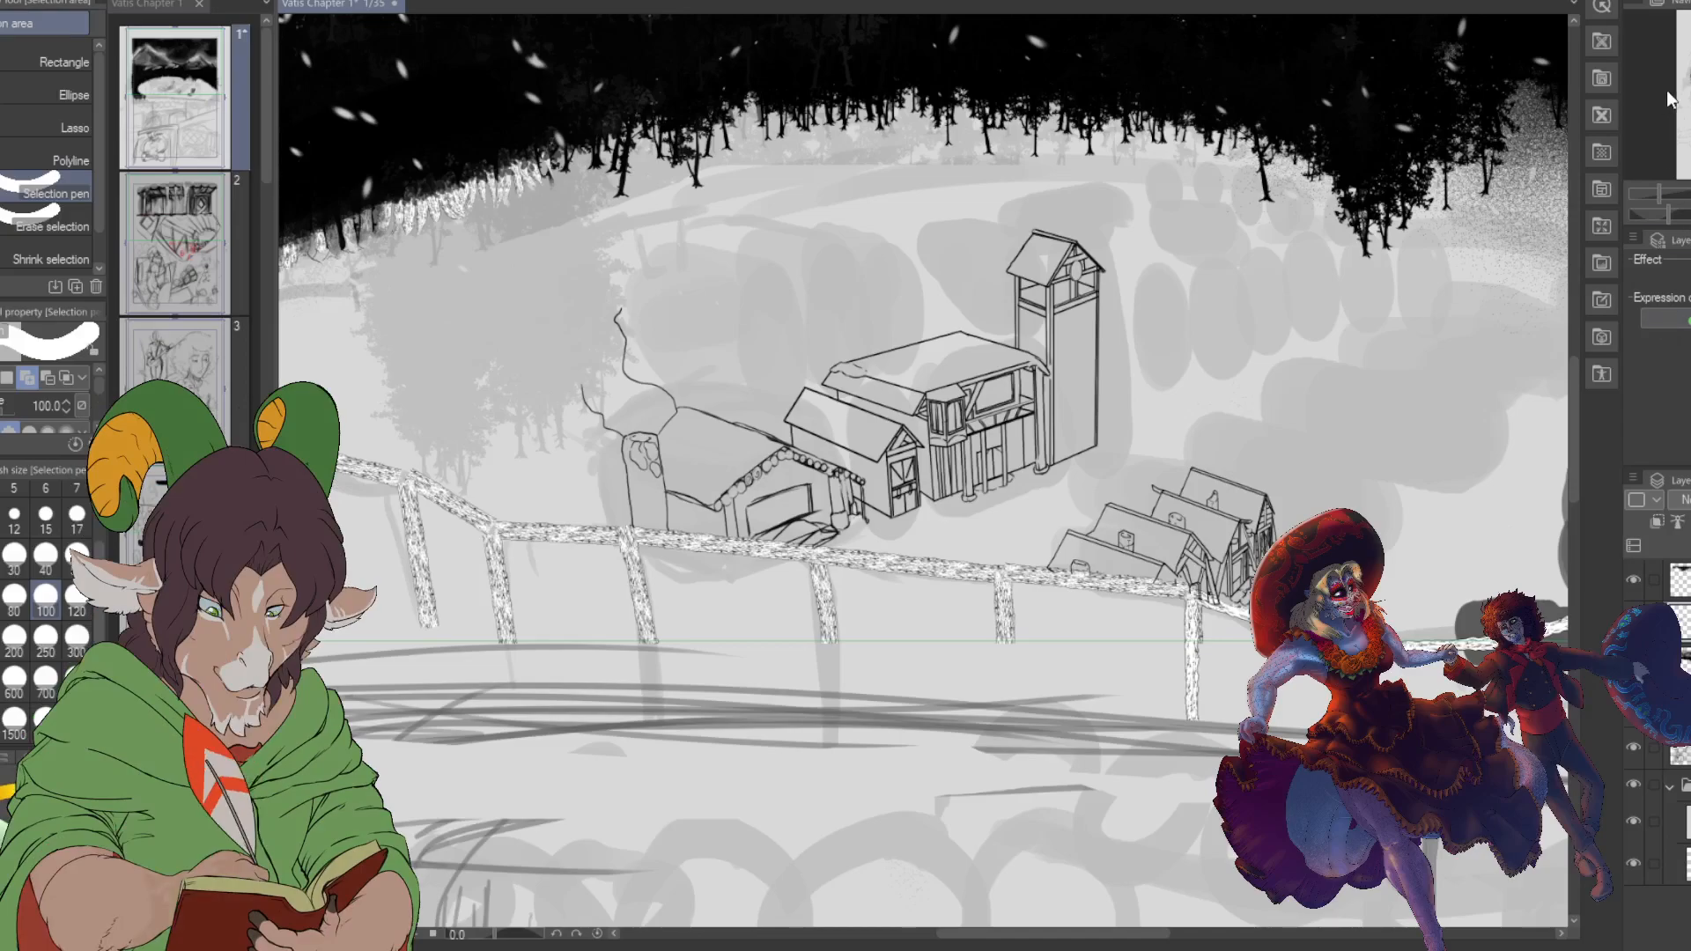
- Ink rounded stones down the leftmost building's chimney with the K Hard 2 brush at size 8
scroll(923, 470, right, 1)
drag(923, 470, 726, 643)
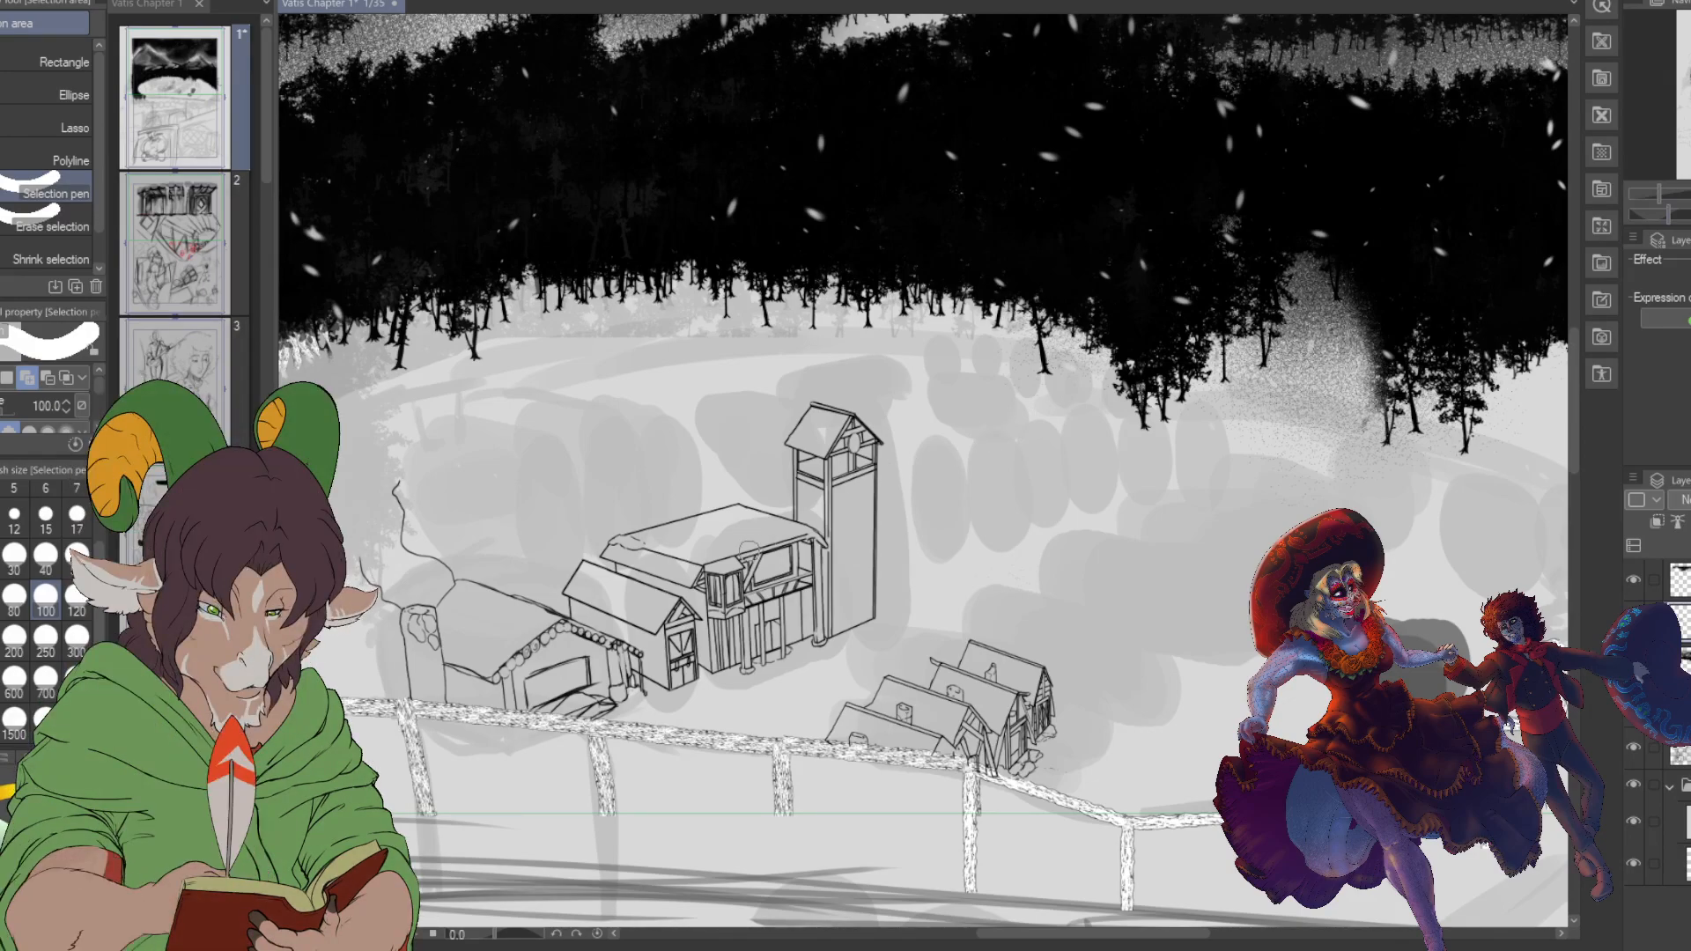
scroll(458, 670, up, 5)
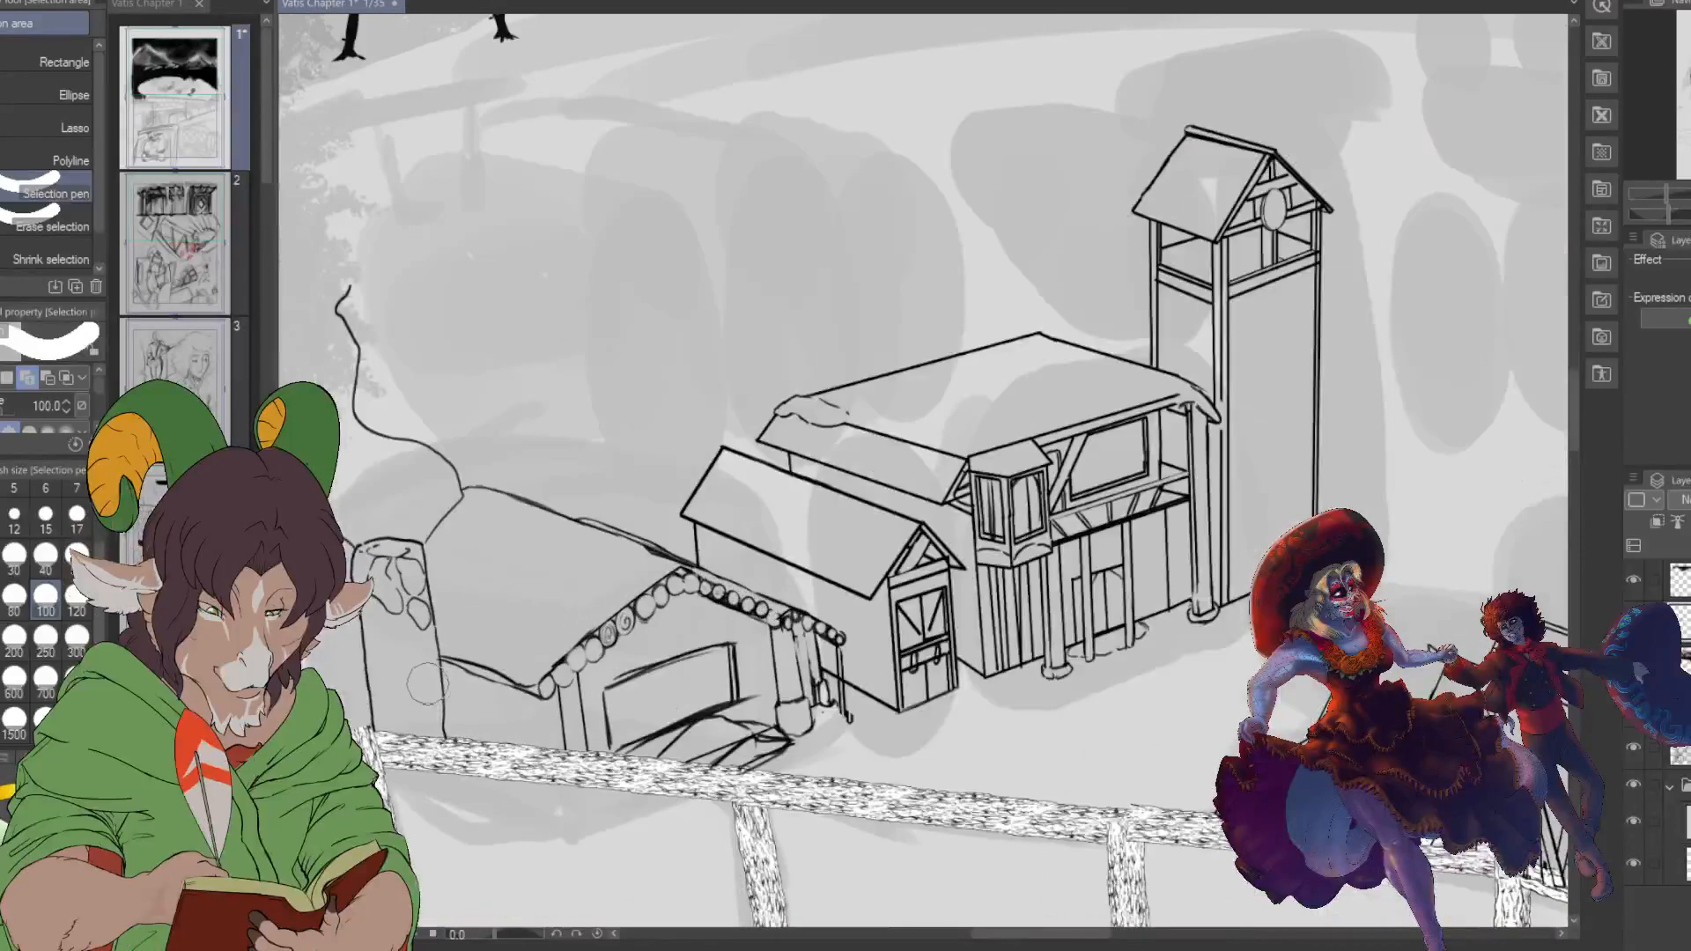
key(b)
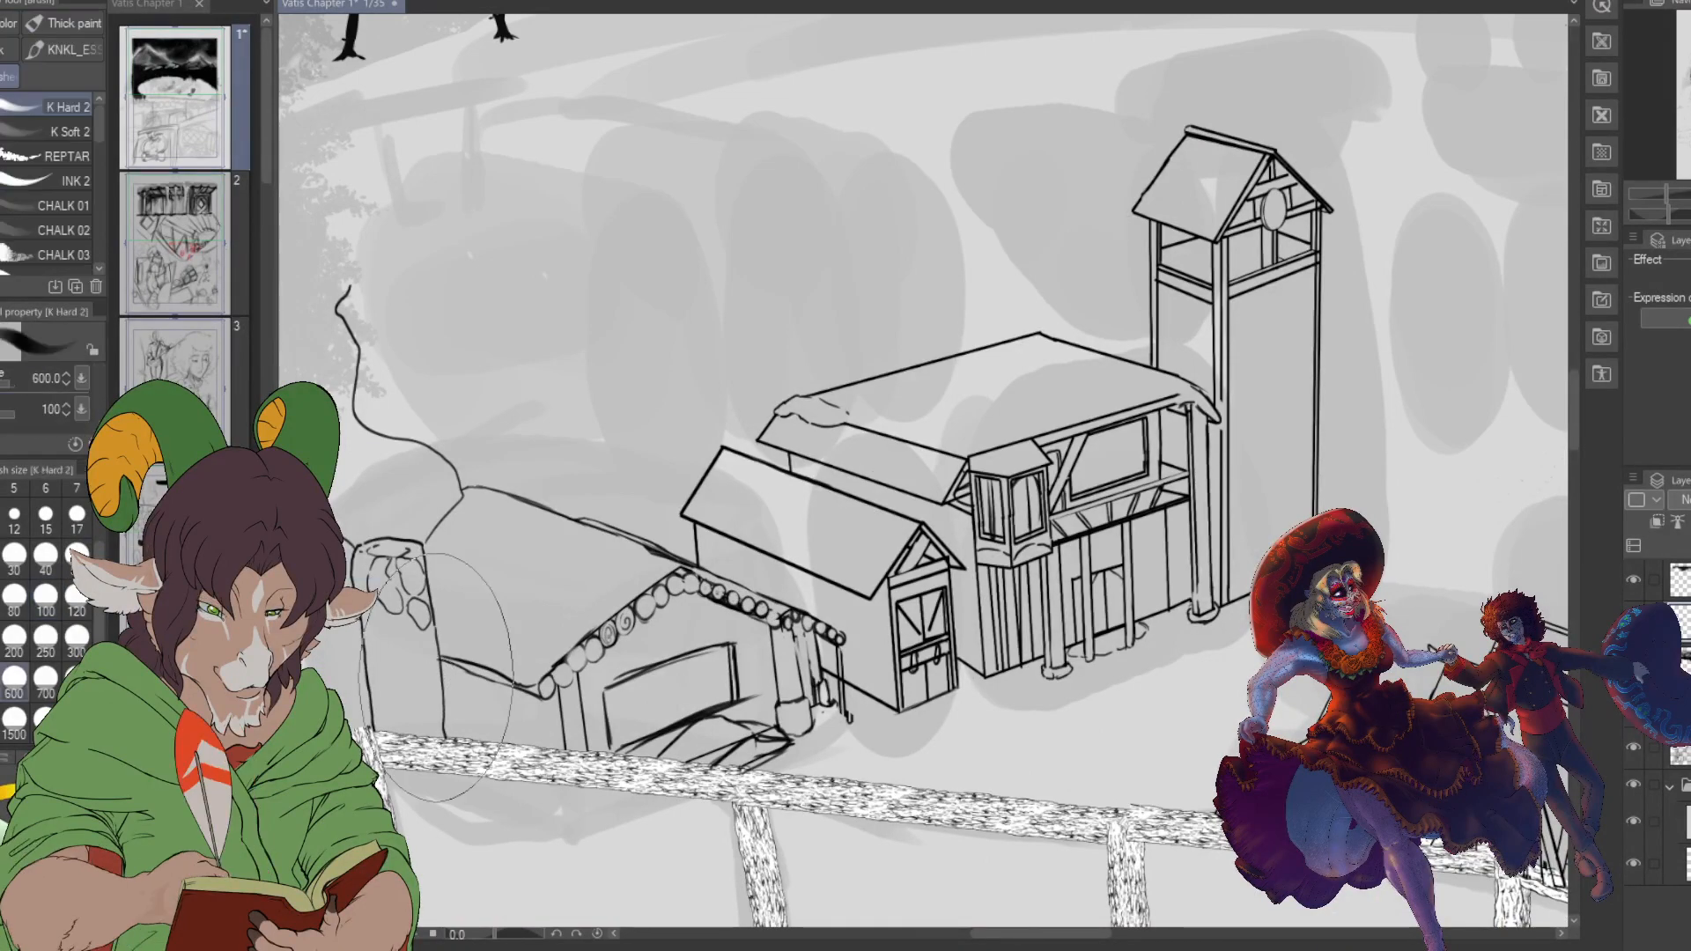
click(1, 520)
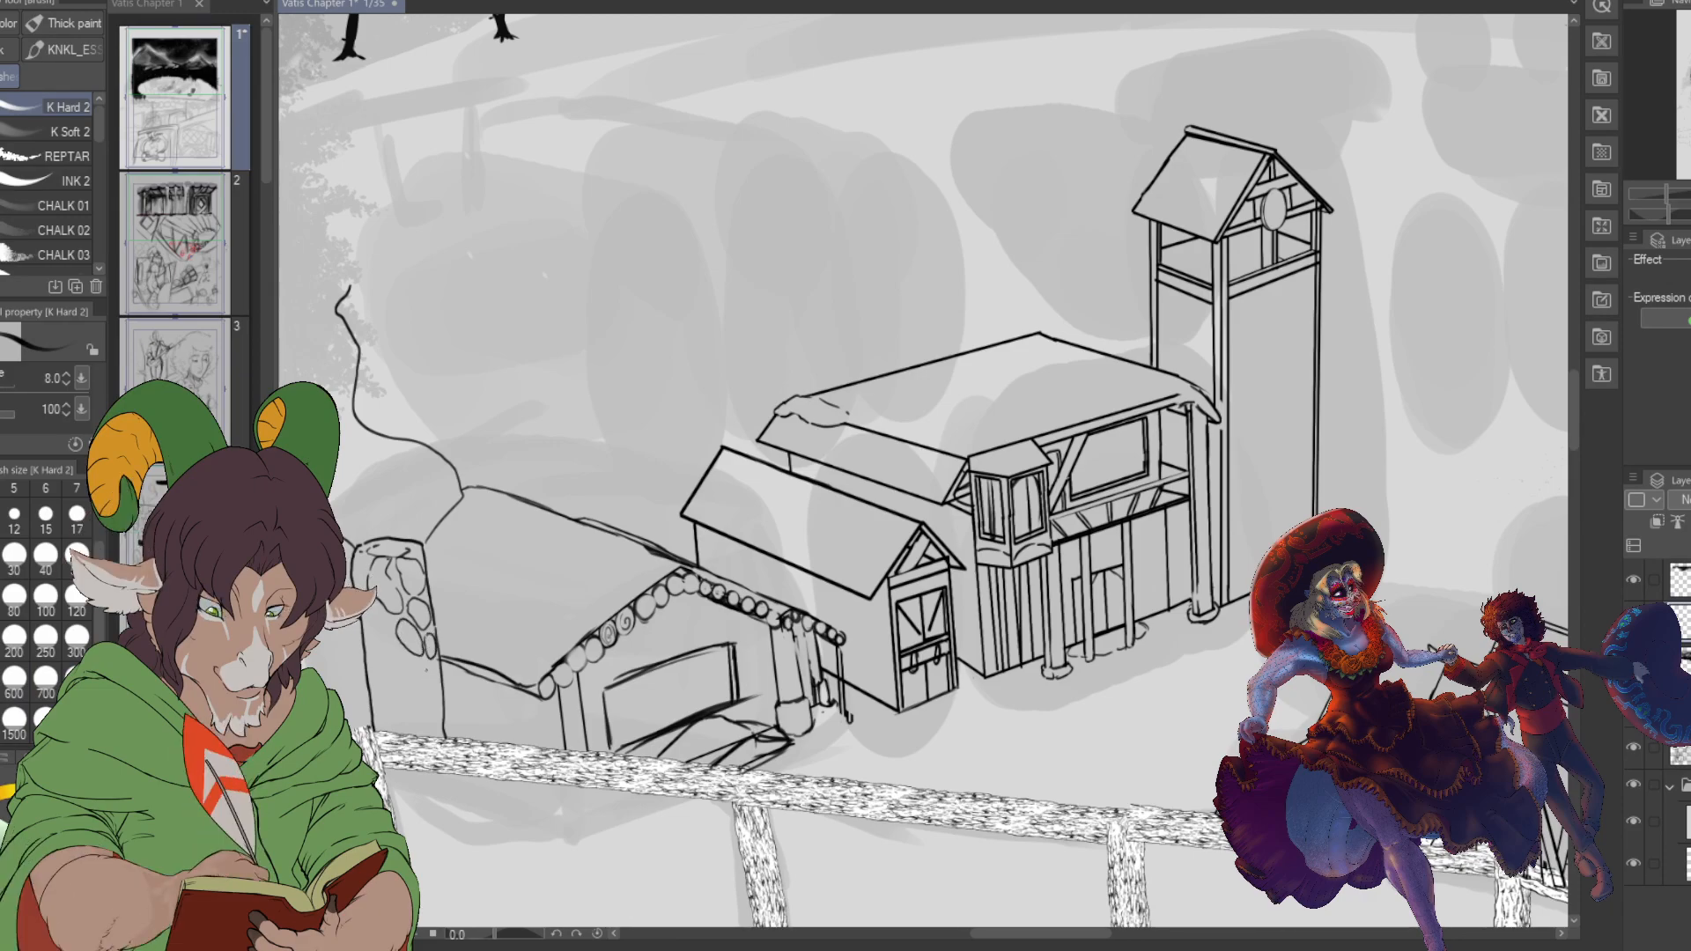
mouse_move(391, 683)
mouse_down()
mouse_move(420, 706)
mouse_move(437, 664)
mouse_up()
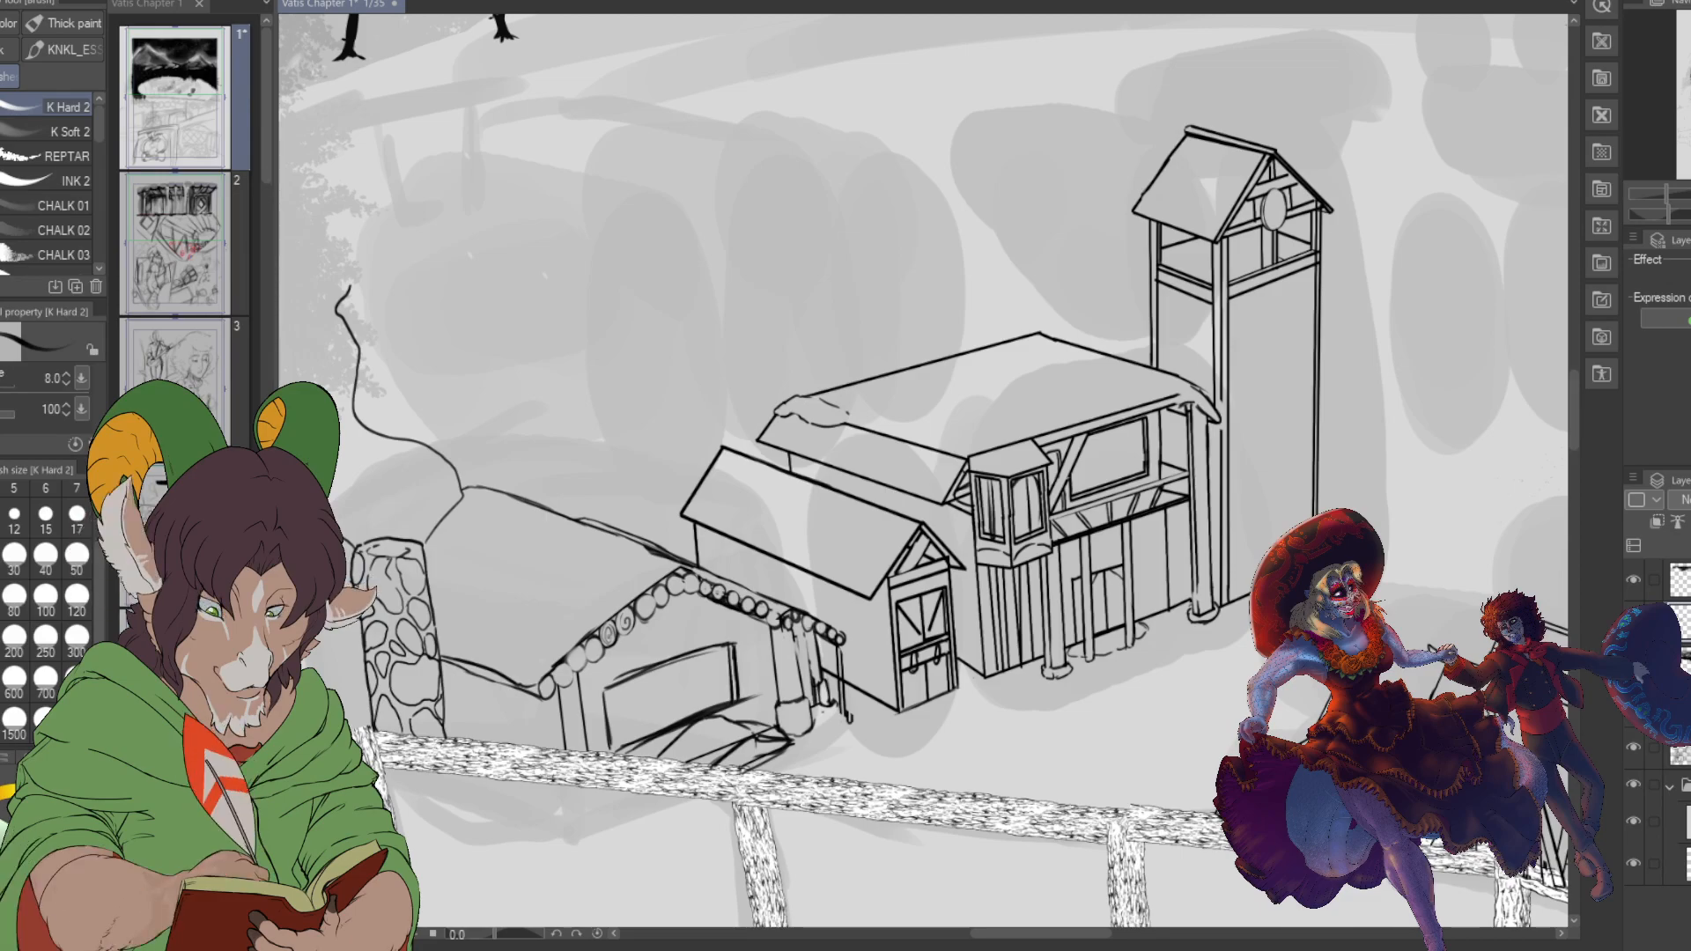
- Ink paired parallel diagonal bars sloping down to the right across the leftmost building's window with the K Hard 2 brush at size 8
scroll(429, 742, down, 3)
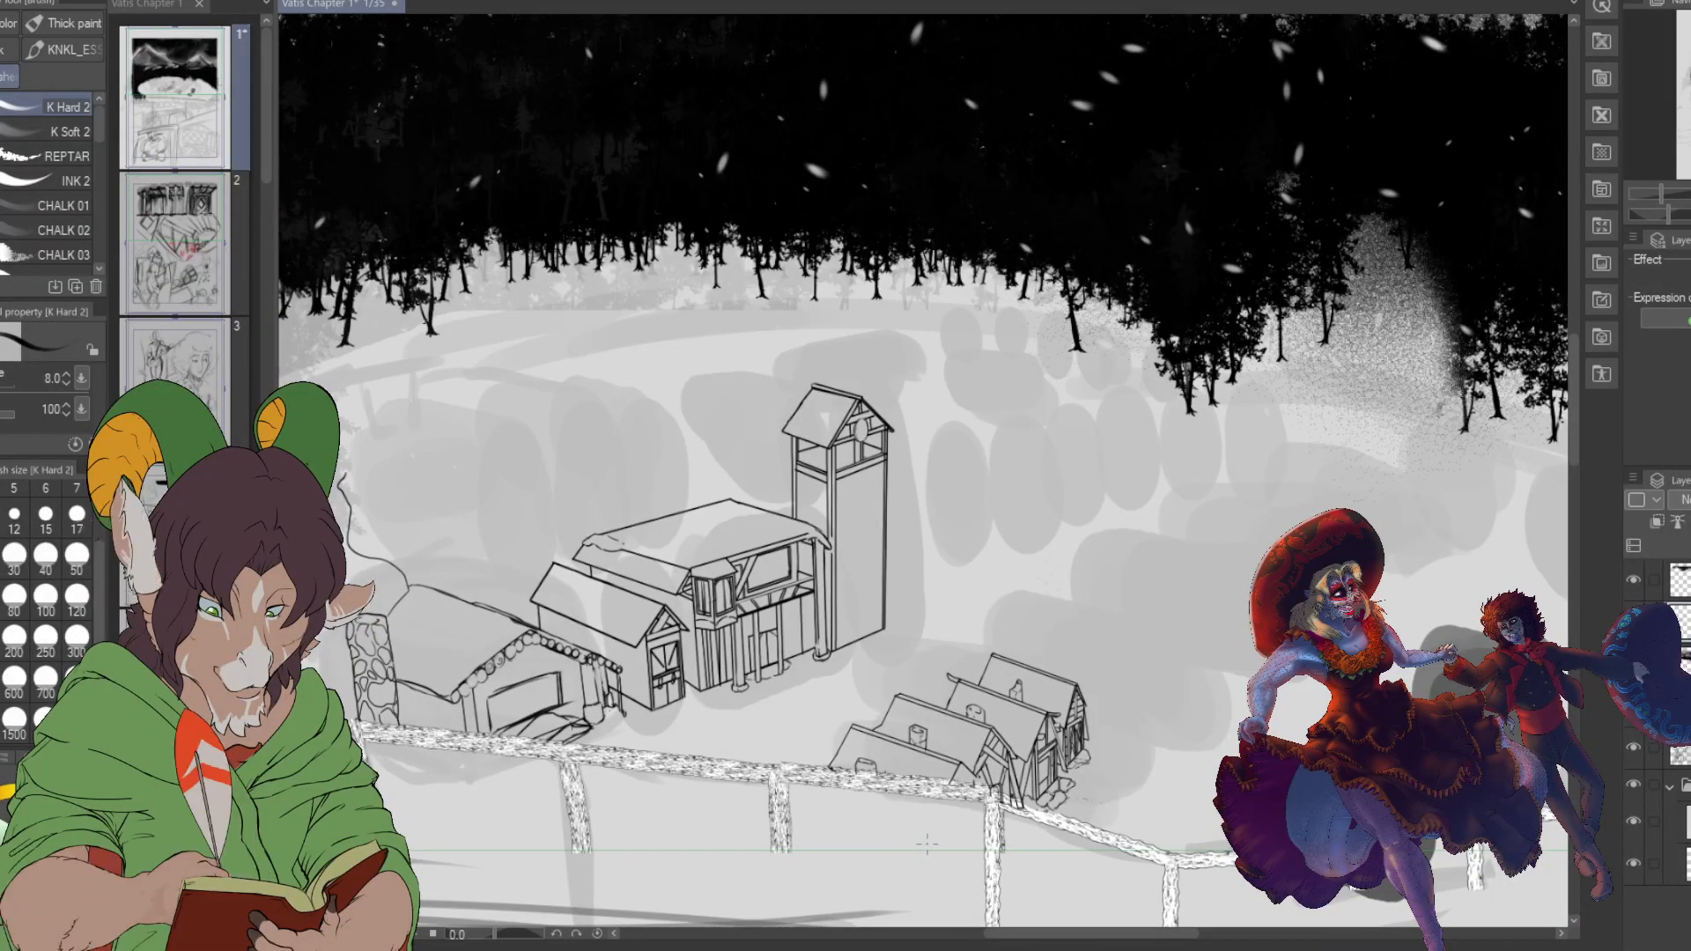
scroll(519, 669, up, 3)
scroll(488, 696, up, 2)
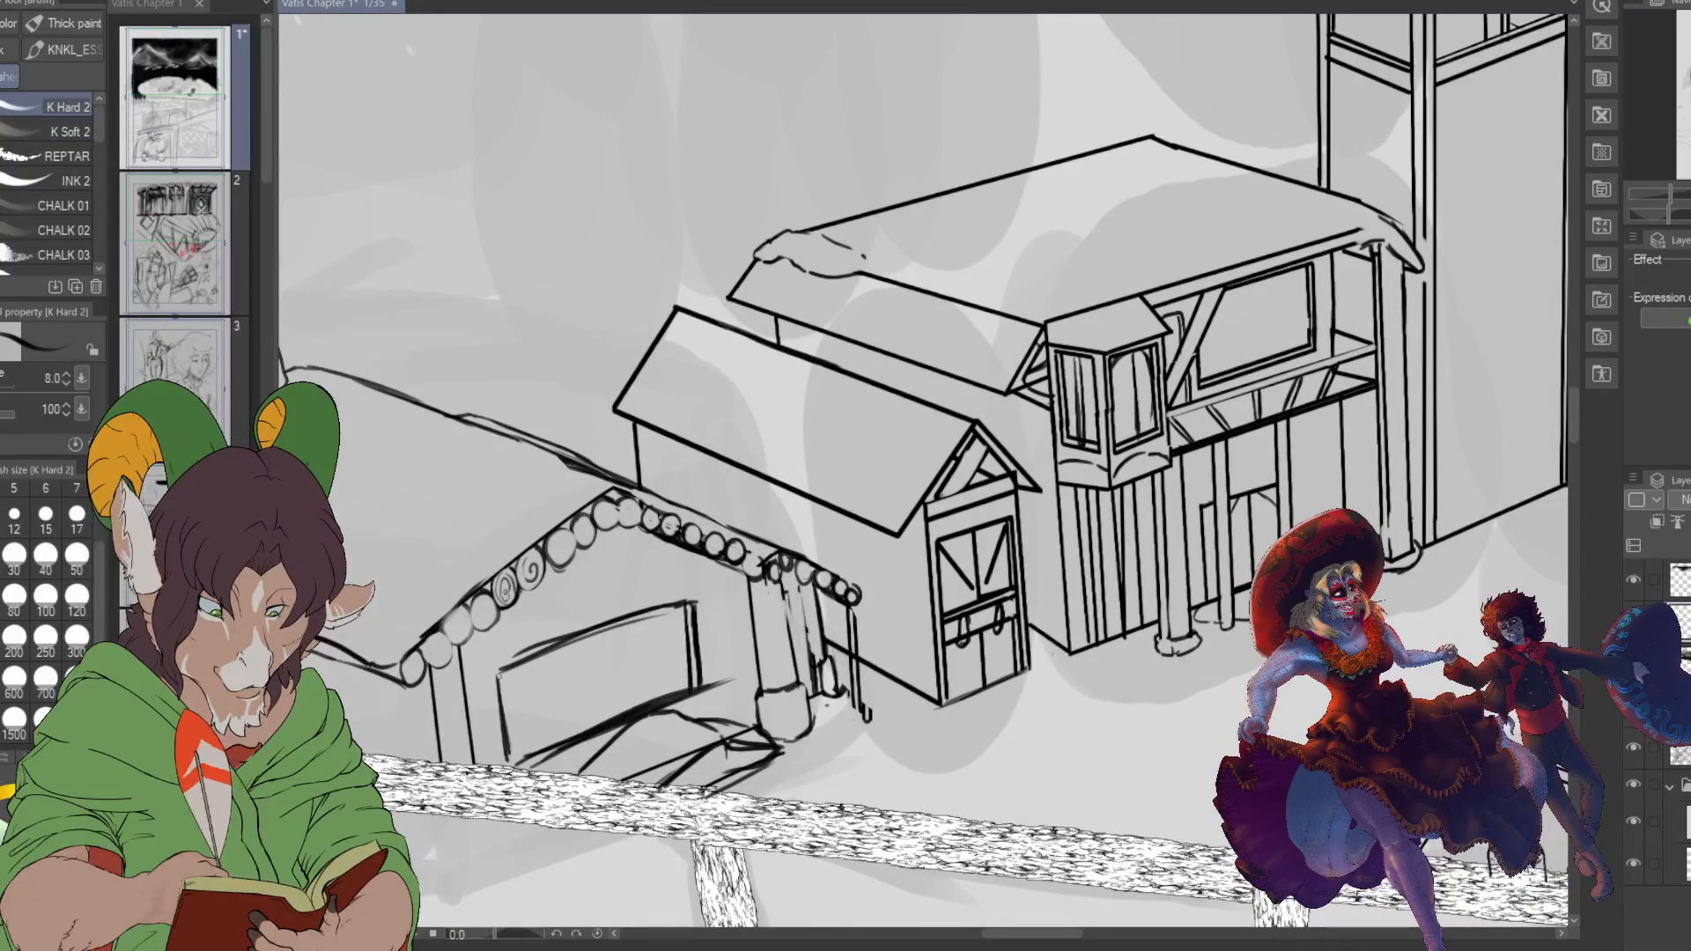
drag(497, 674, 579, 746)
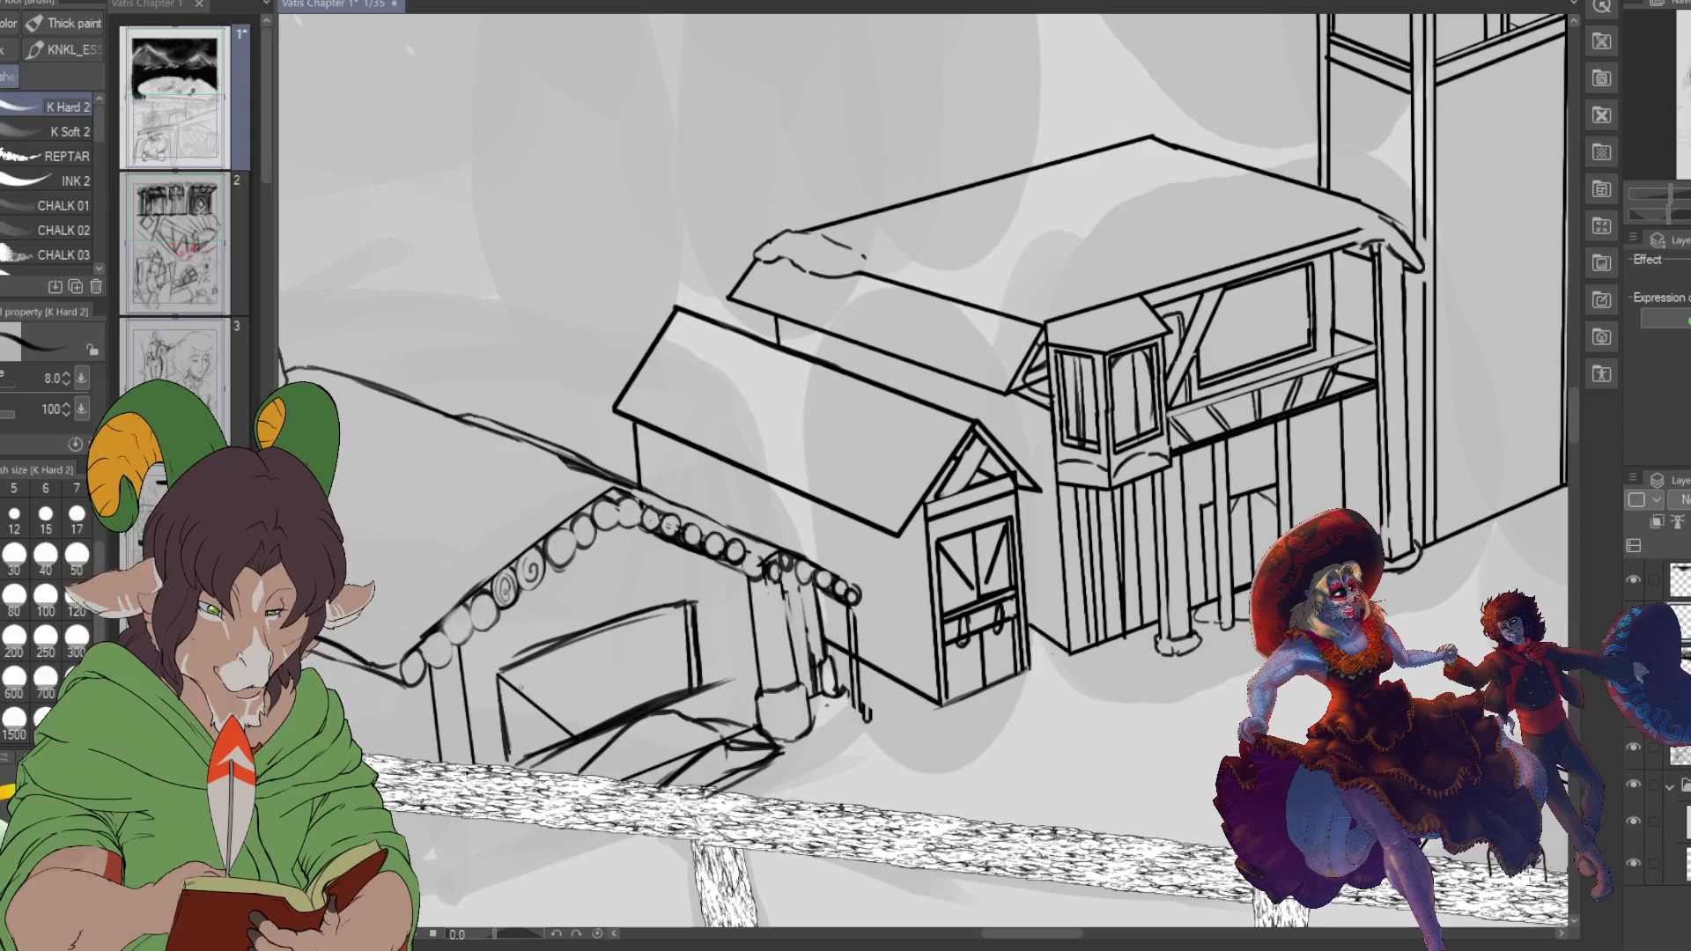
drag(501, 672, 579, 735)
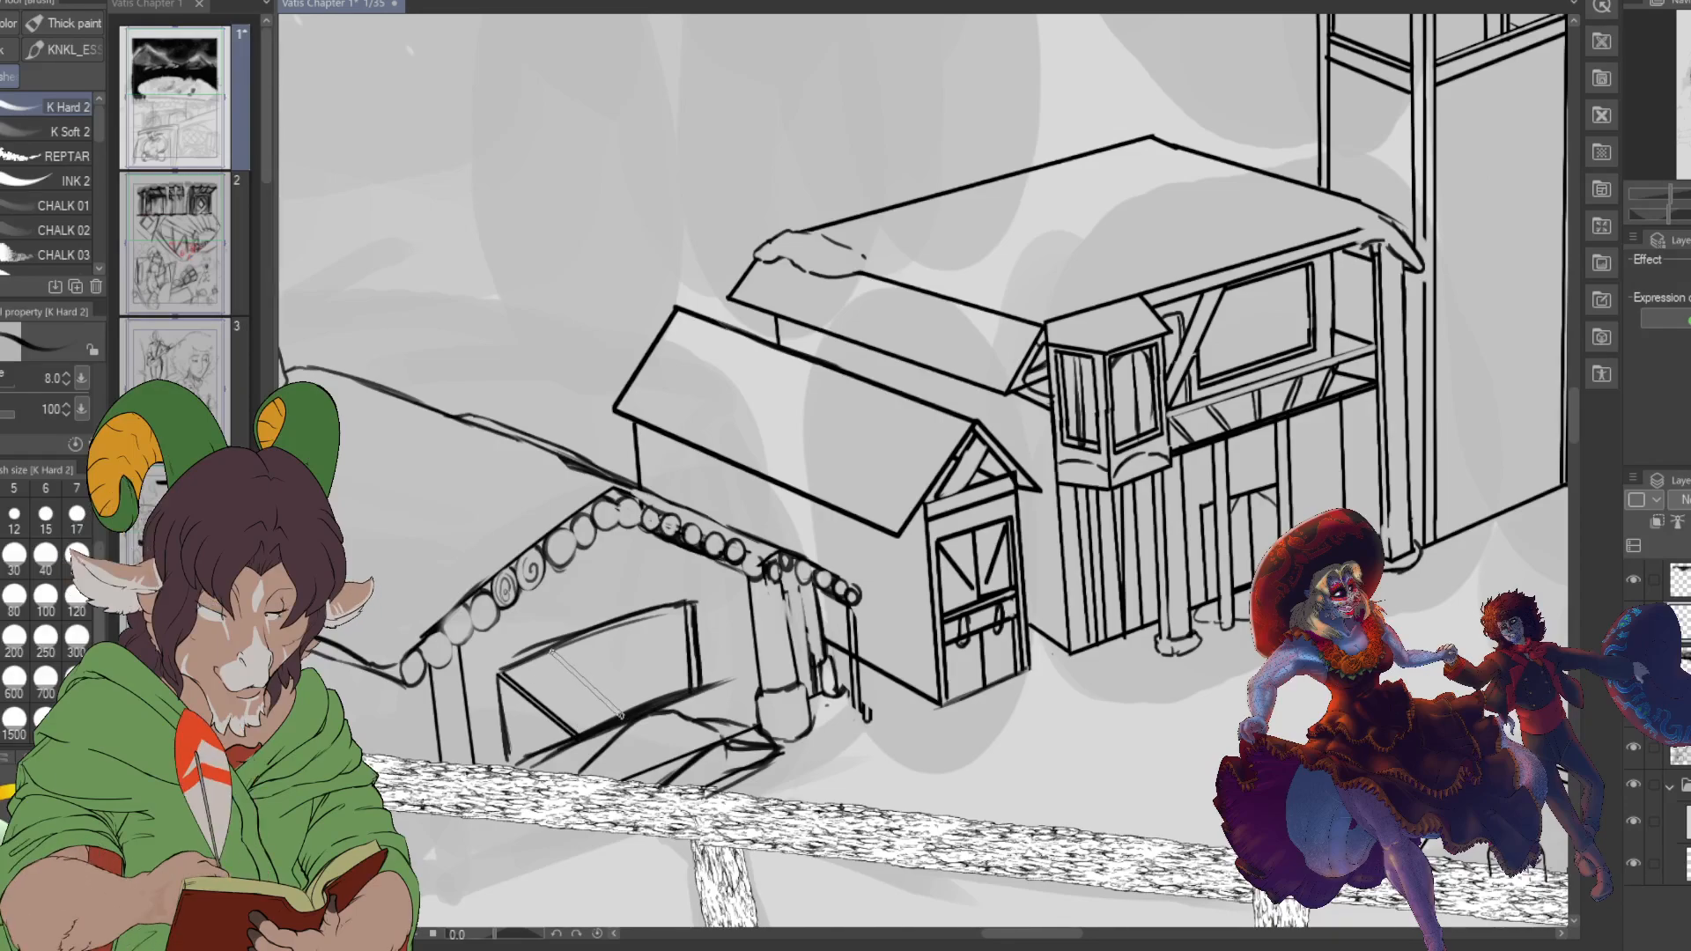
drag(551, 652, 621, 714)
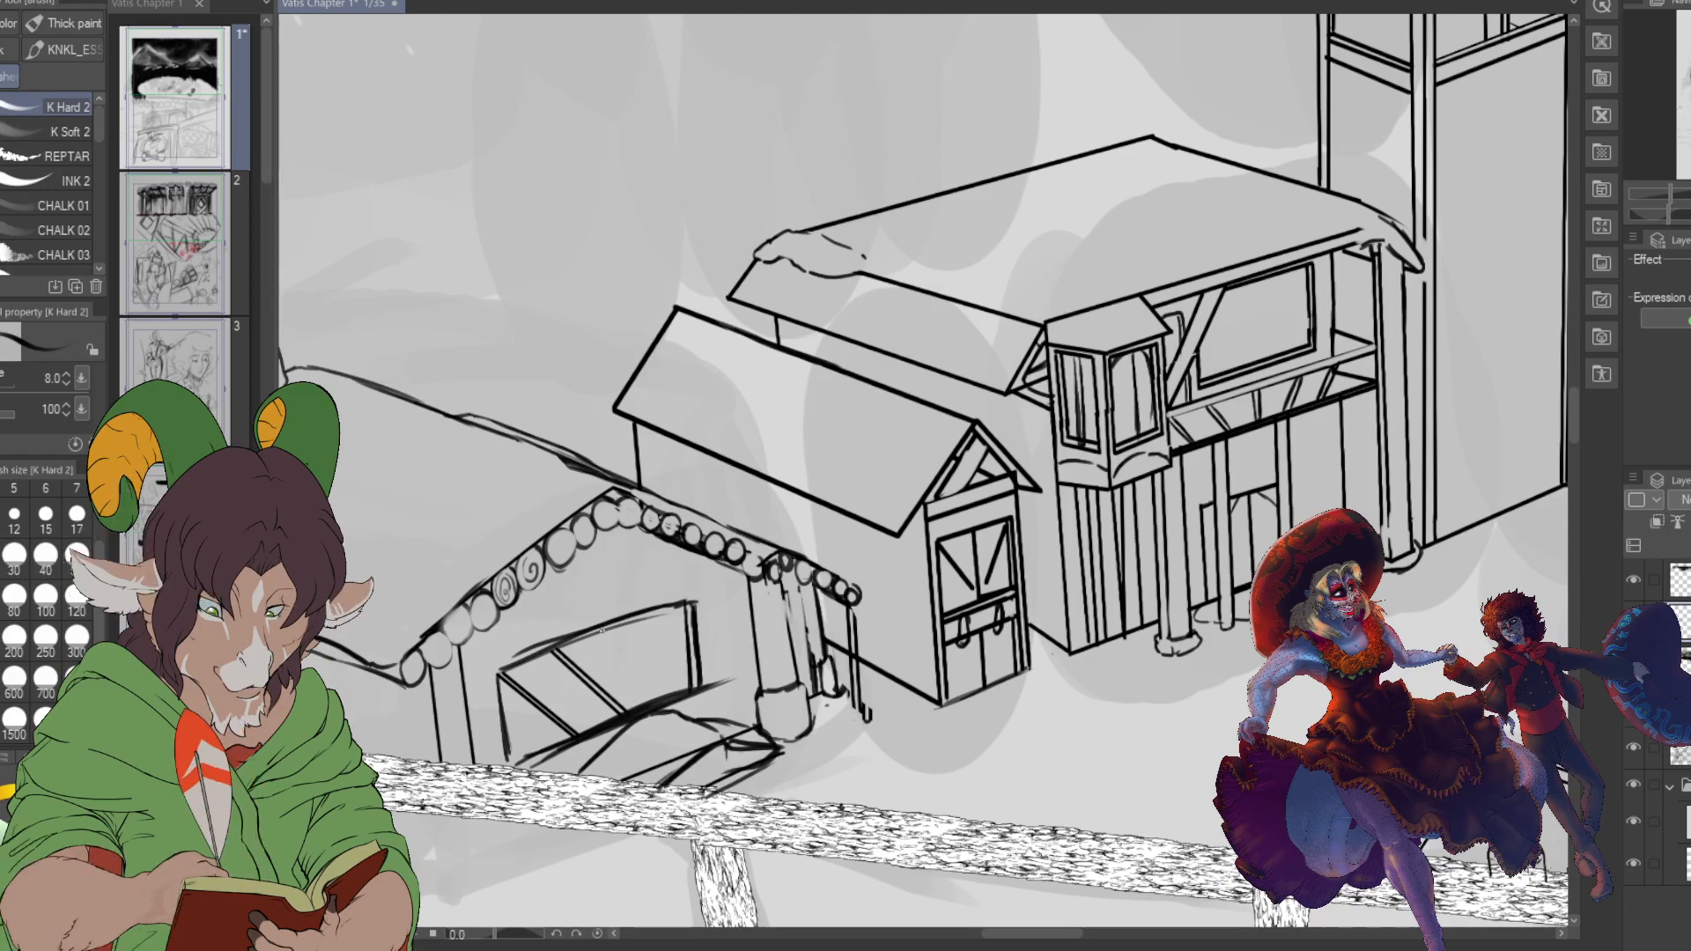
drag(603, 630, 665, 692)
key(ctrl+z)
drag(603, 632, 669, 696)
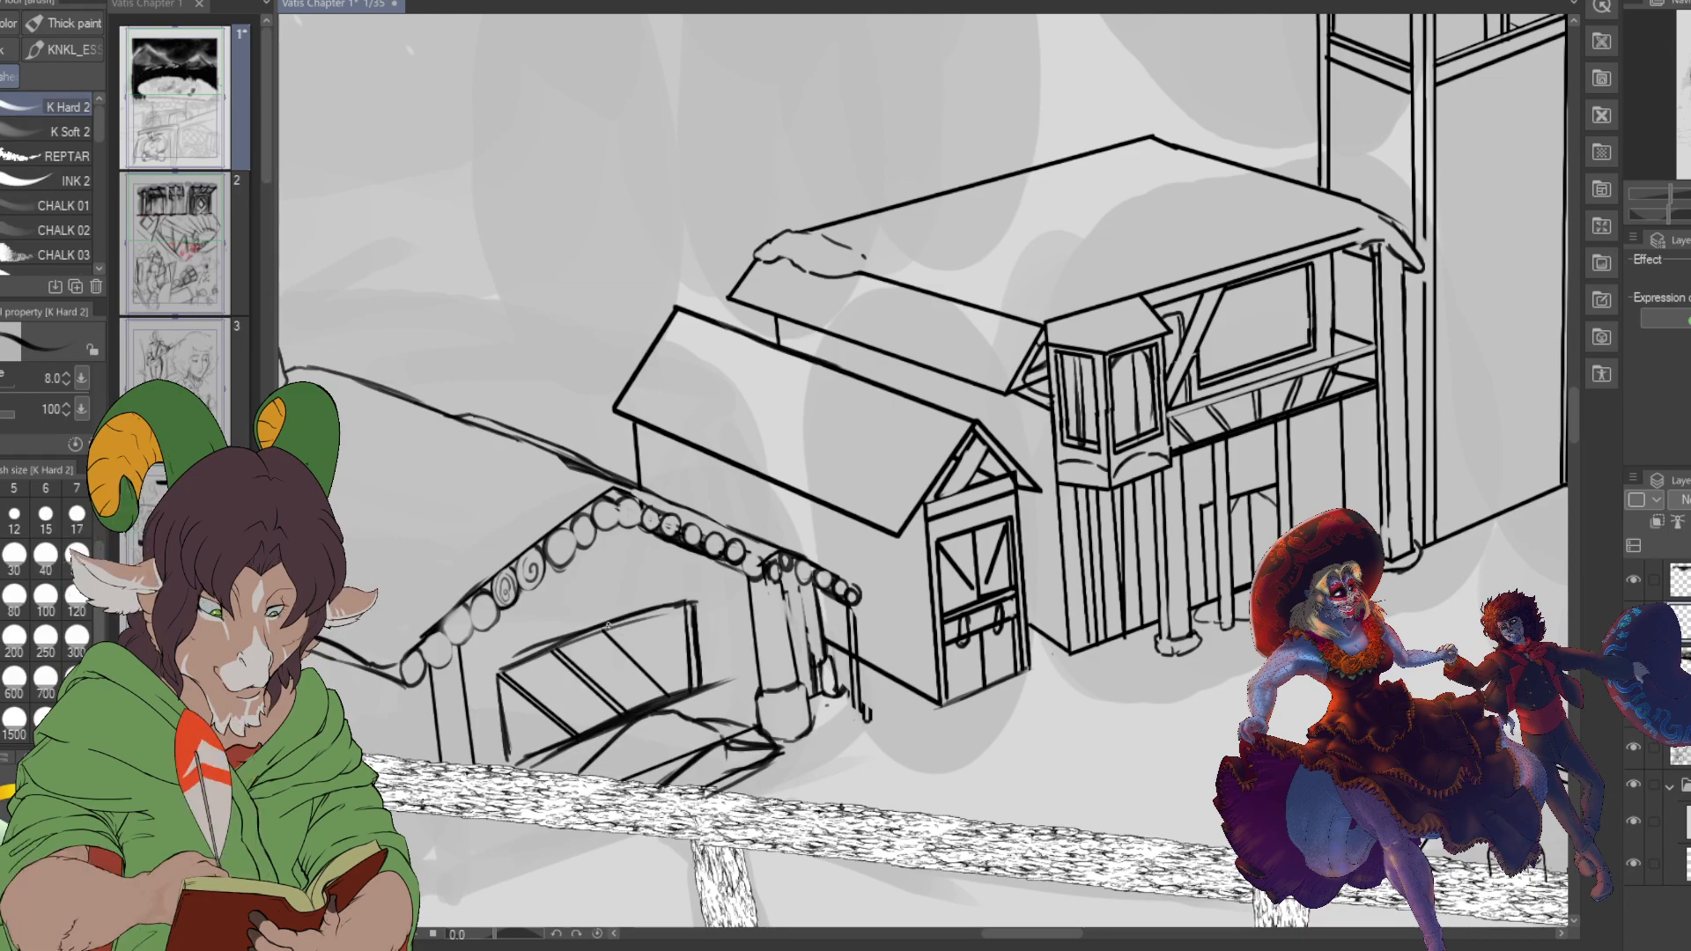
drag(607, 629, 673, 694)
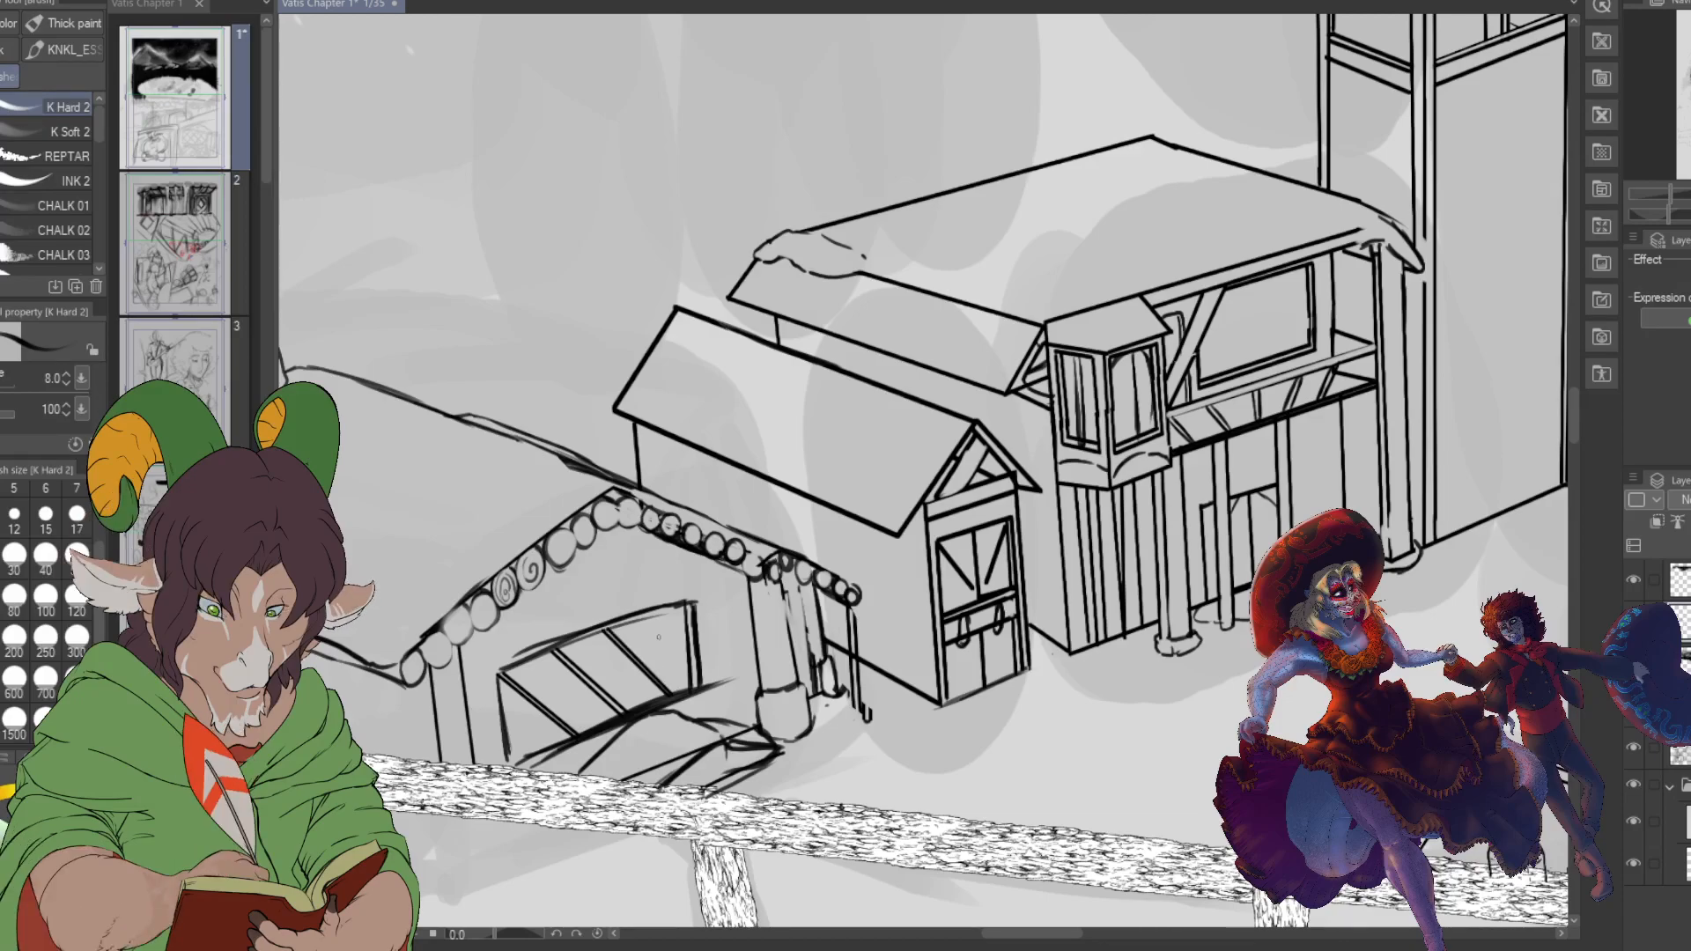
key(ctrl+z)
mouse_move(655, 612)
mouse_down()
mouse_move(692, 662)
mouse_move(686, 637)
mouse_up()
key(ctrl+z)
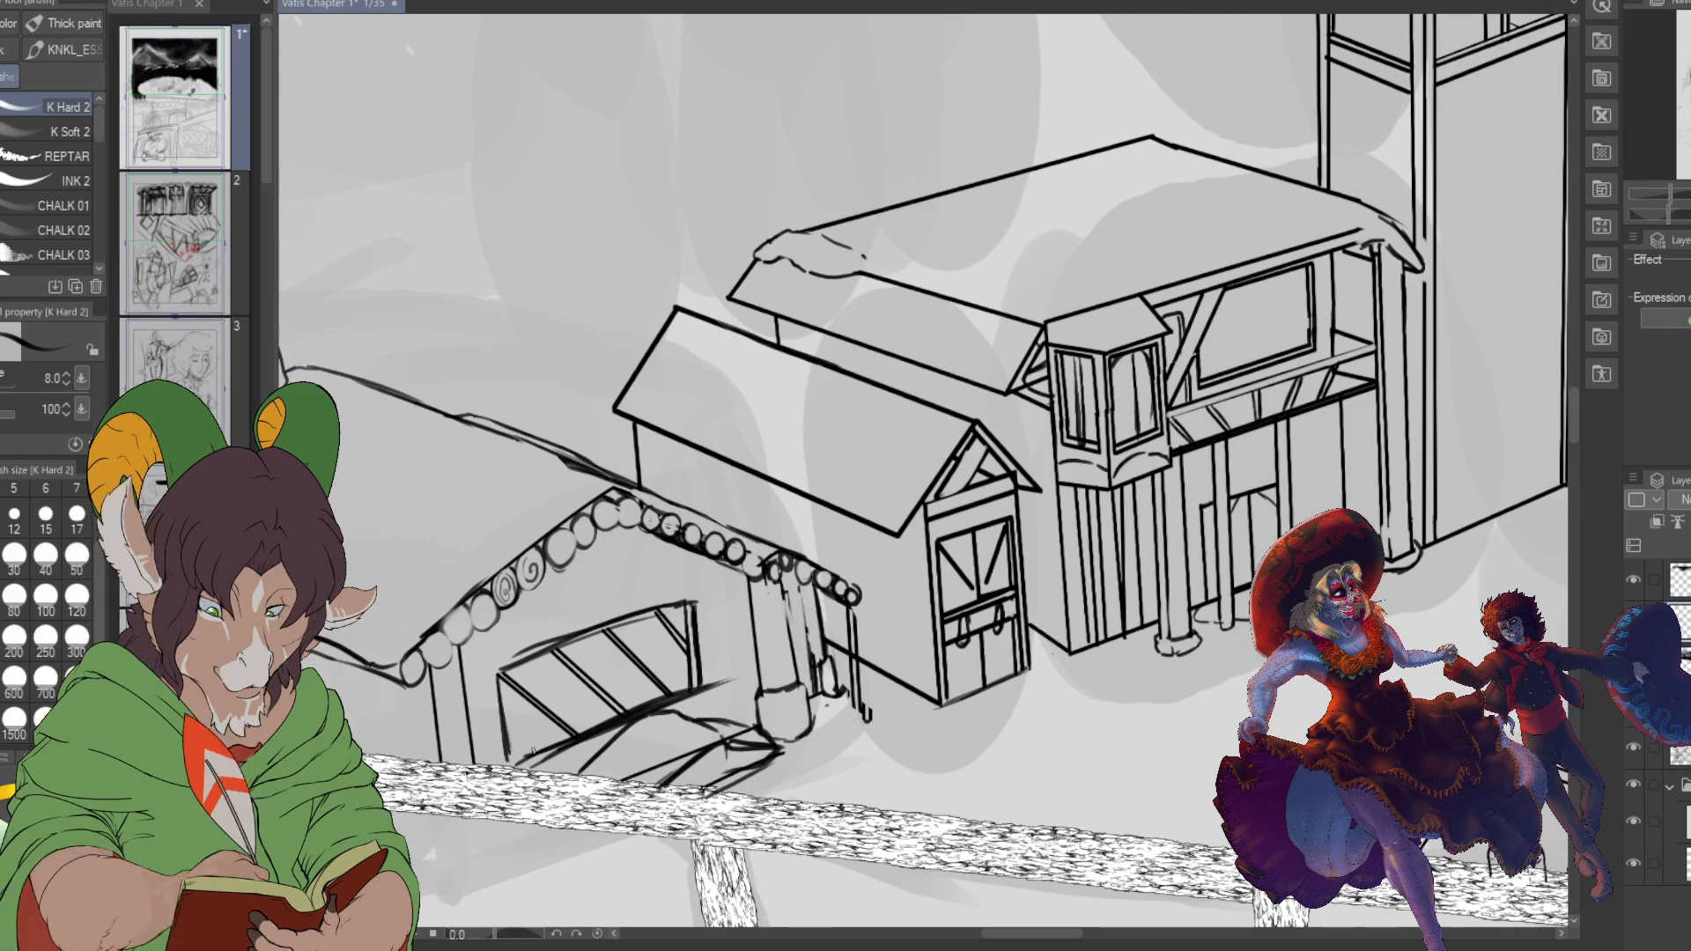
- Ink the crossing diagonal bars in the leftmost building's window to complete its lattice
drag(559, 651, 511, 761)
key(ctrl+z)
mouse_move(556, 647)
mouse_down()
mouse_move(553, 703)
mouse_move(522, 738)
mouse_up()
key(ctrl+z)
drag(555, 652, 512, 759)
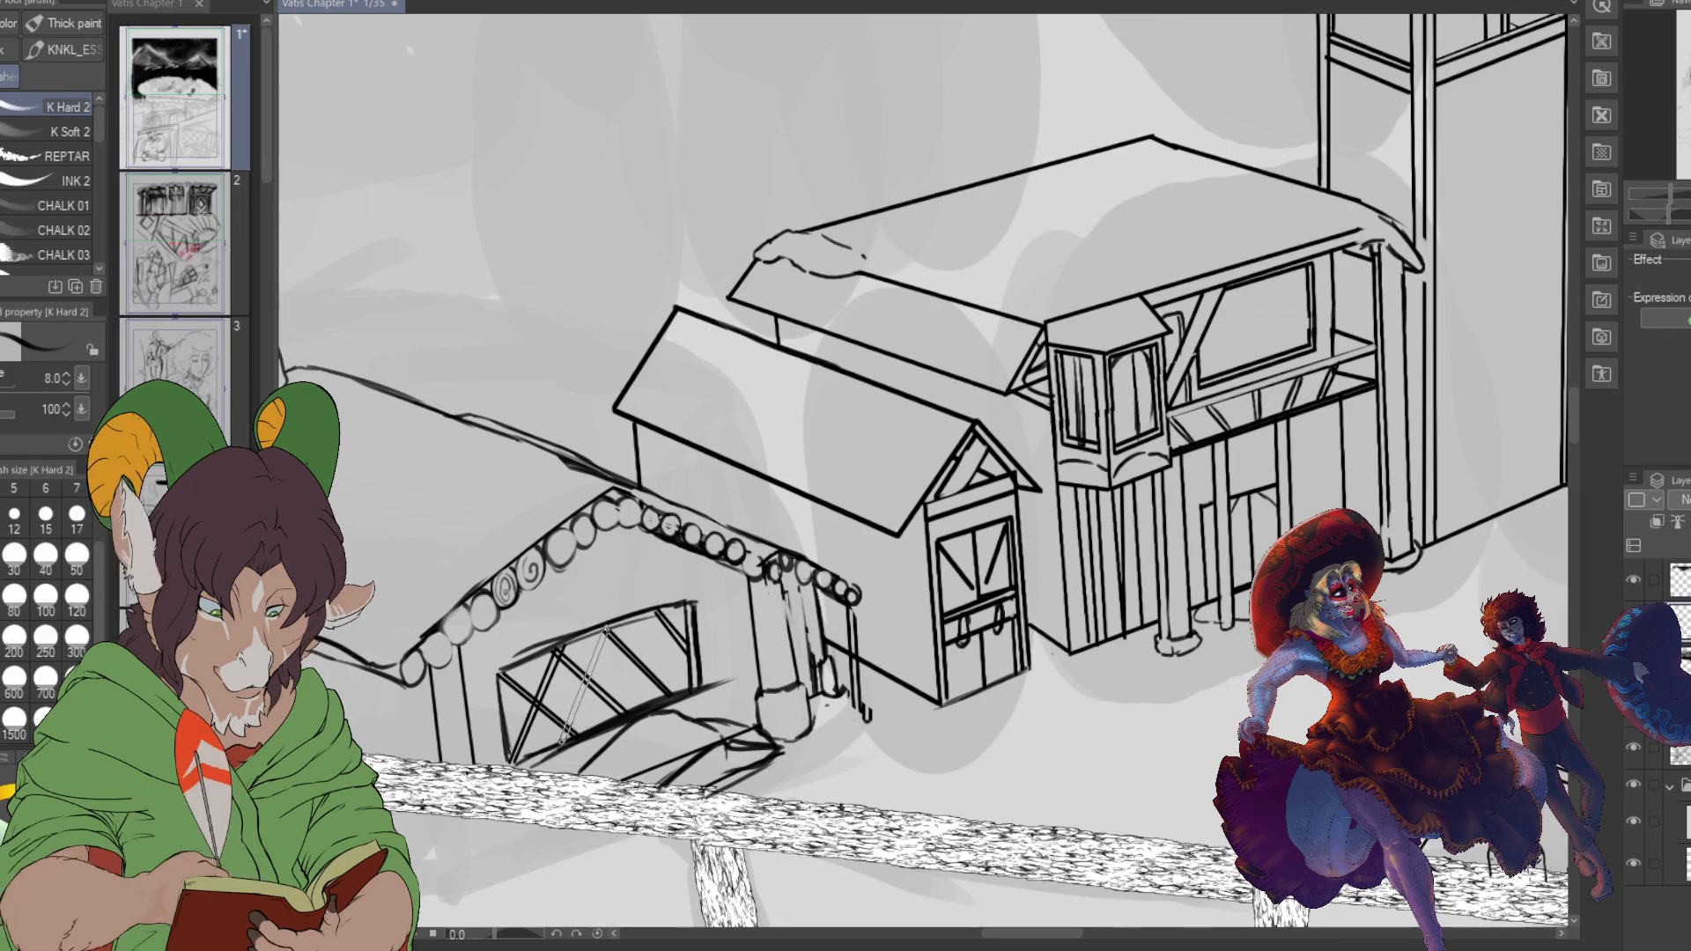
drag(567, 744, 614, 623)
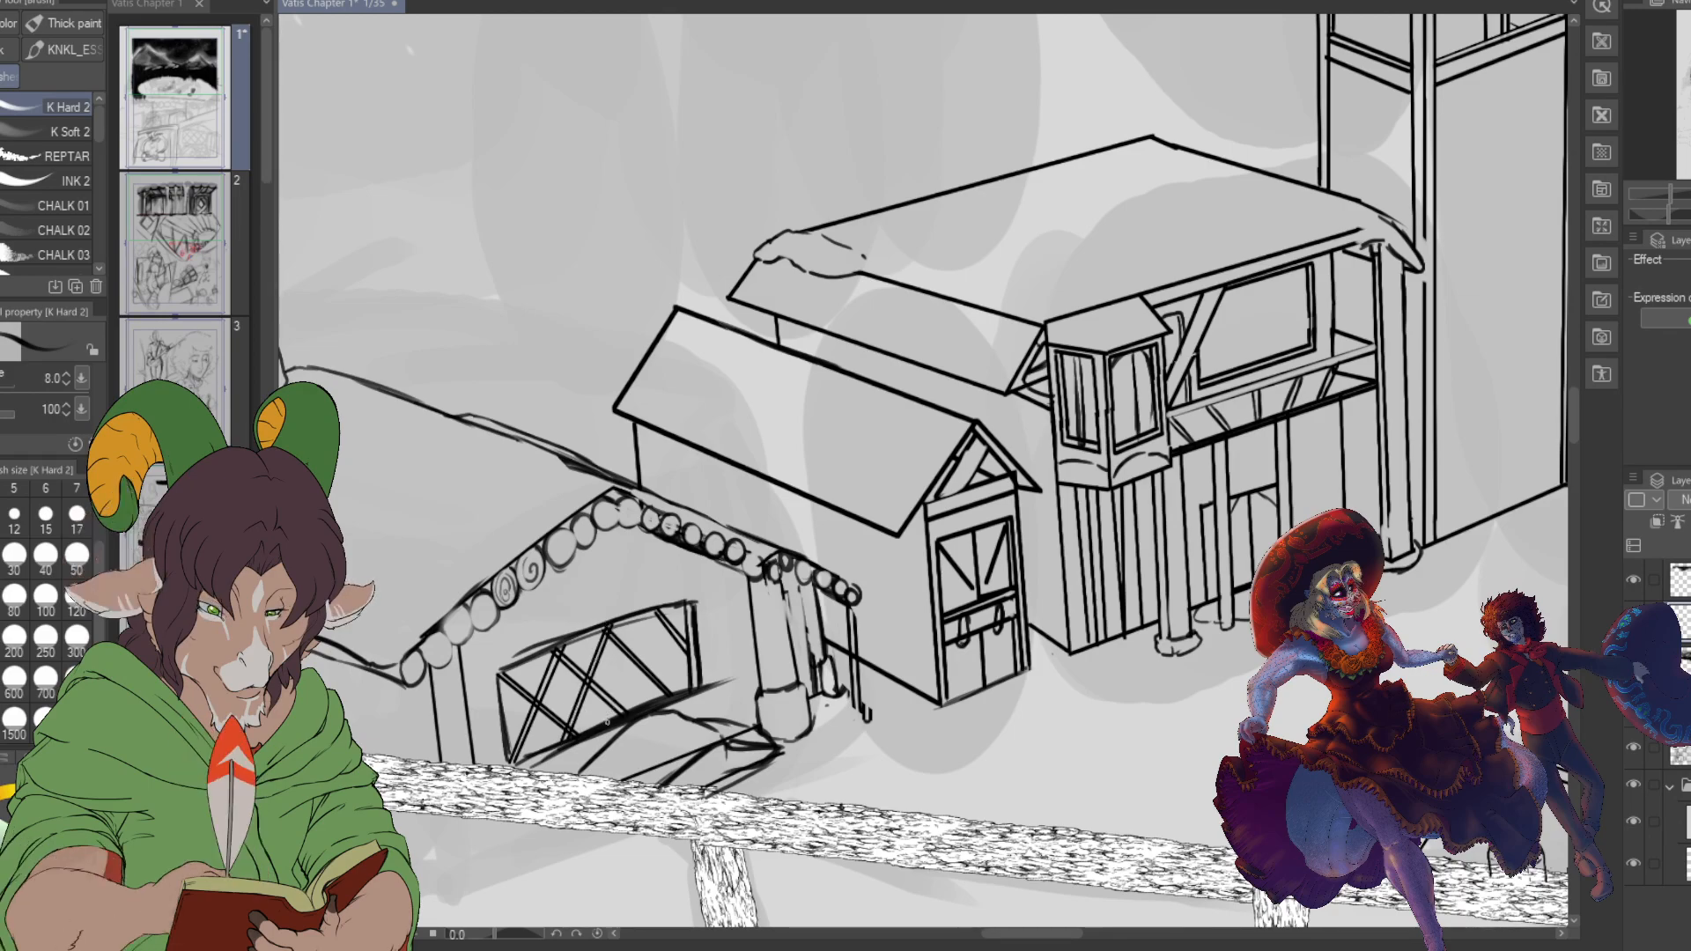
mouse_move(652, 616)
mouse_down()
mouse_move(614, 717)
mouse_move(664, 601)
mouse_move(671, 697)
mouse_up()
key(ctrl+z)
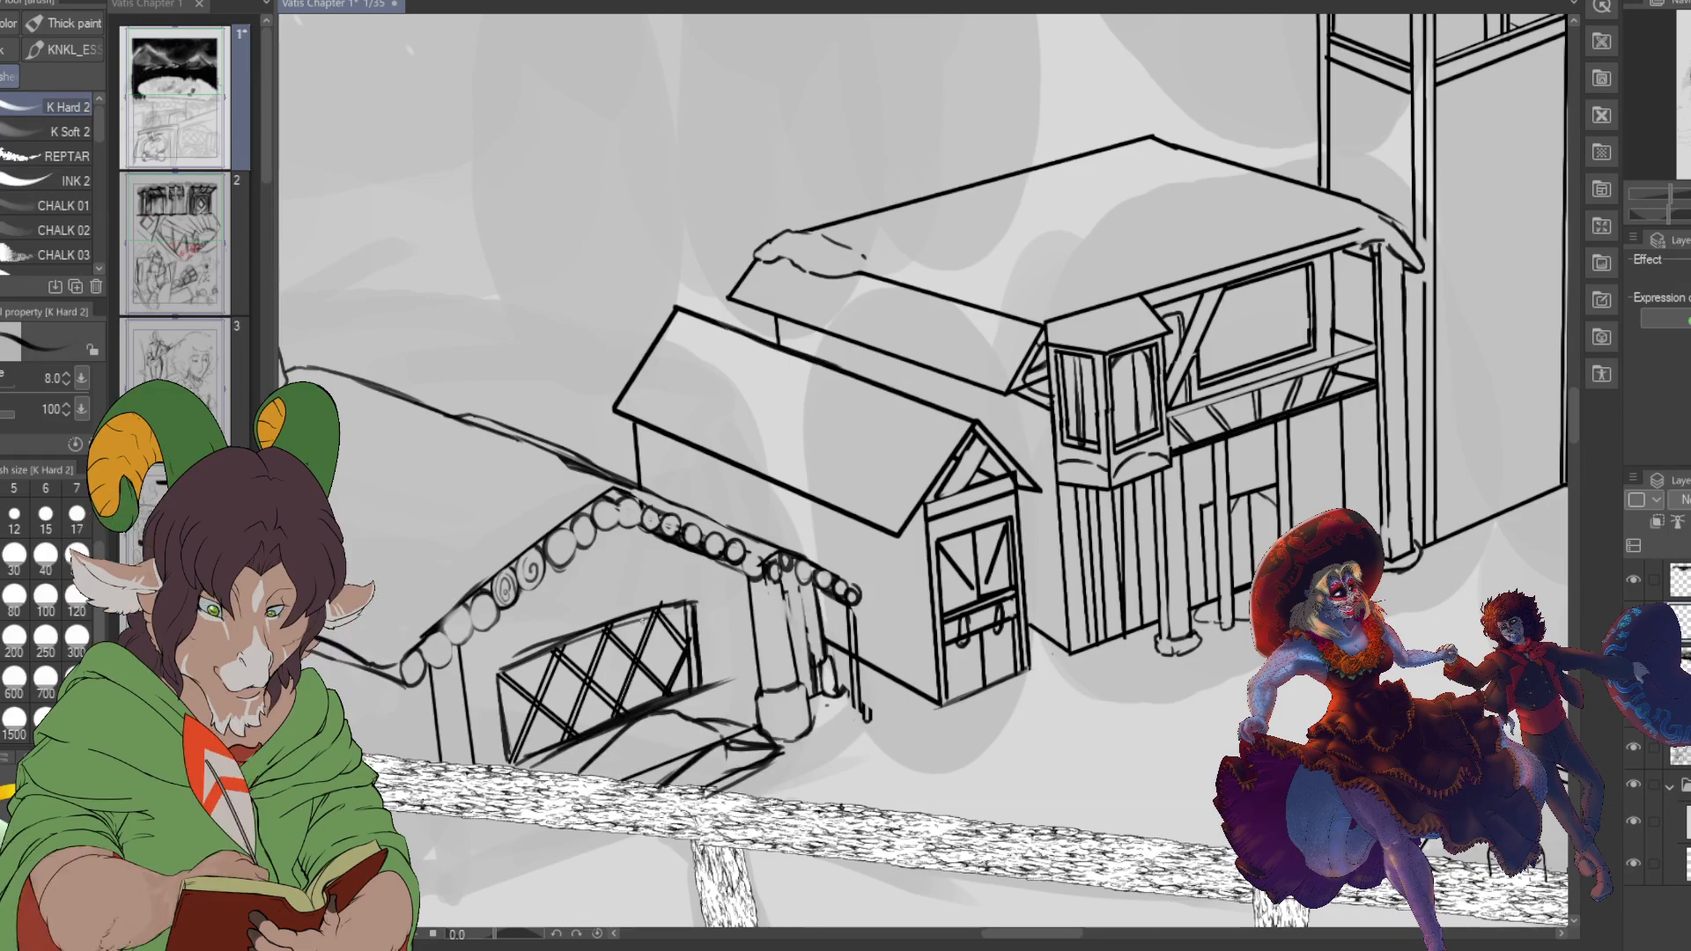
- Clean up the rough lines along the lattice window's lower edge with the Hard eraser at size 10
key(e)
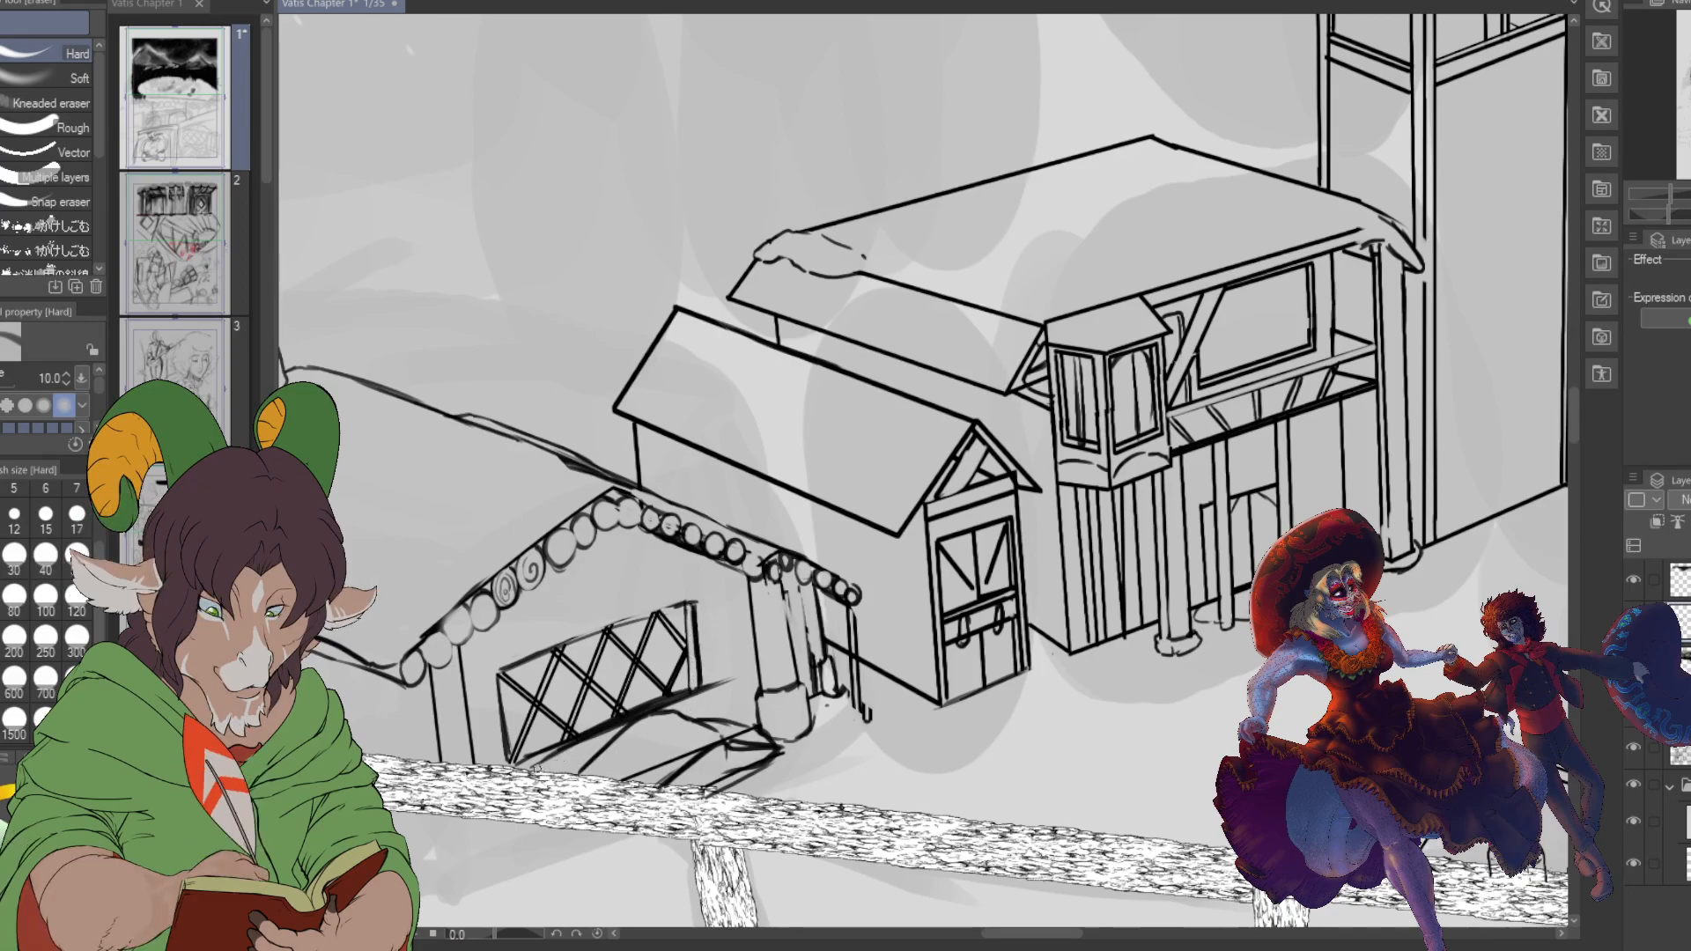
click(519, 764)
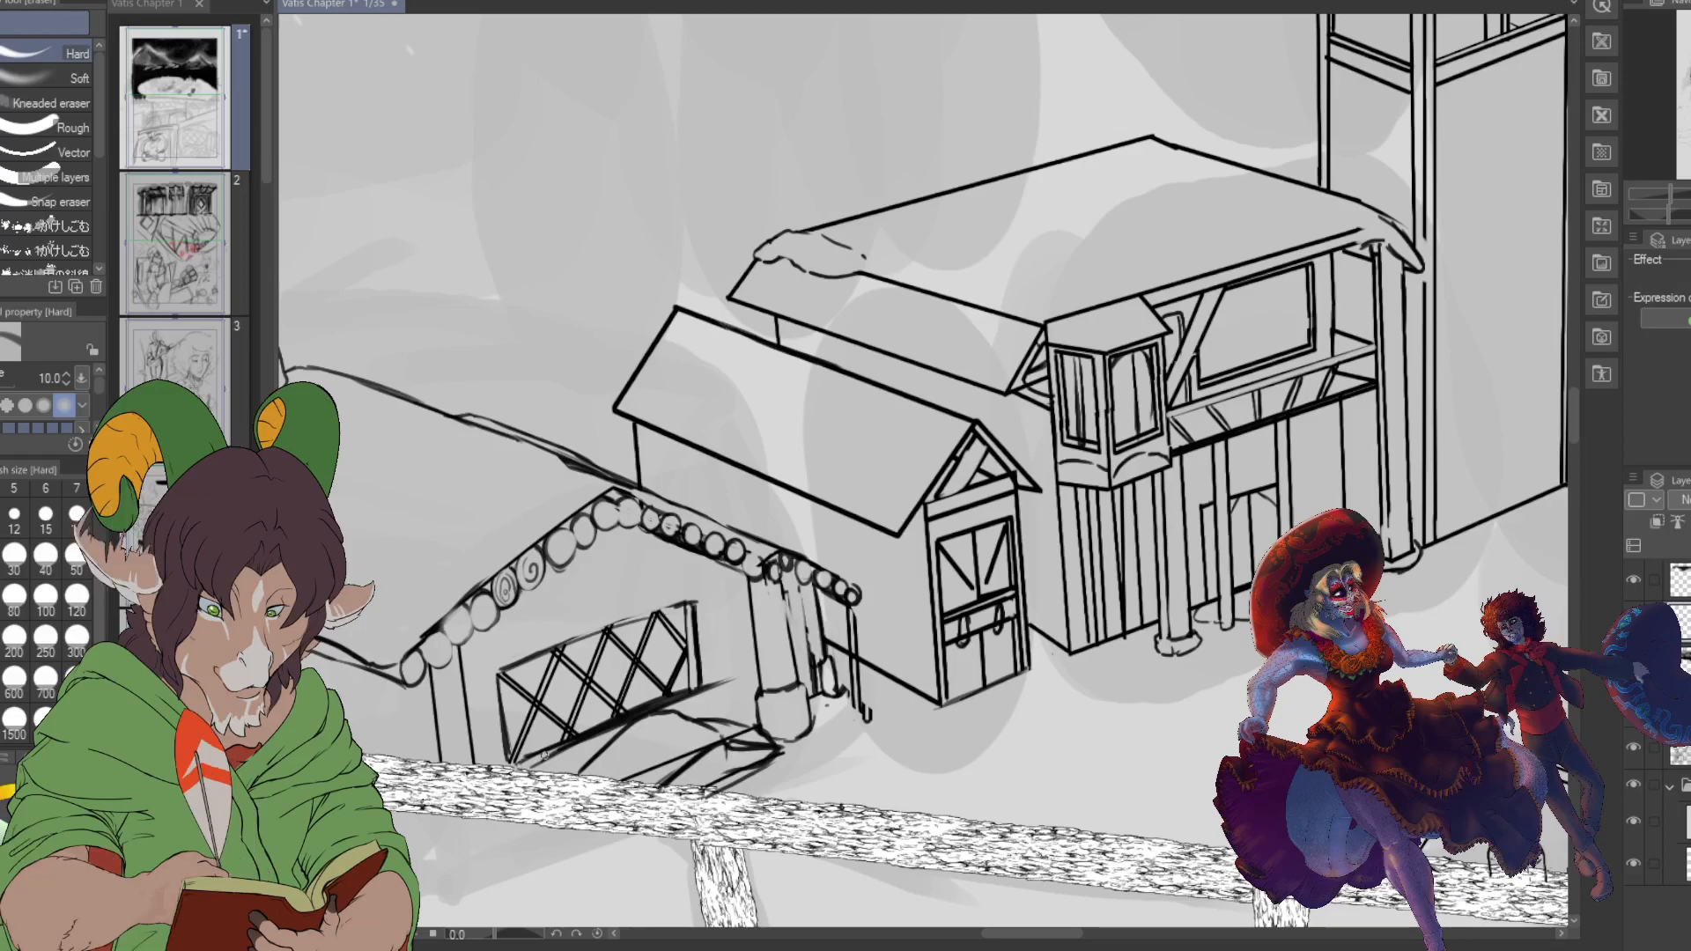
shift+click(690, 691)
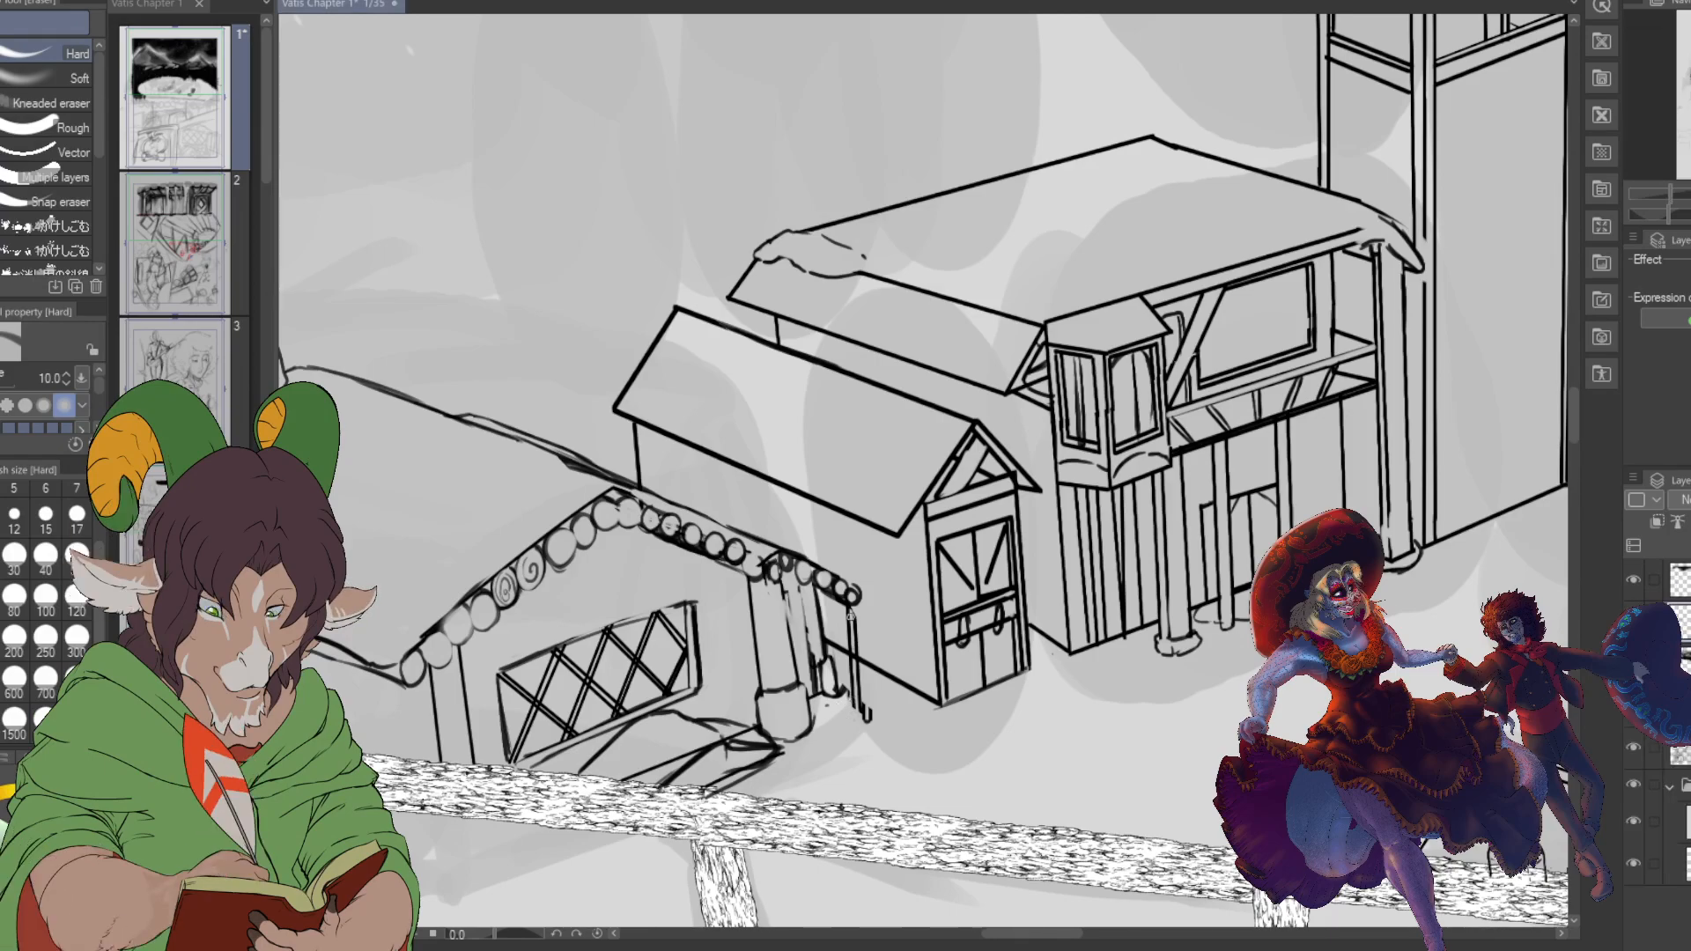
- Erase the rough posts beyond the leftmost building's front column and the stray sketch lines below its lattice window
mouse_move(856, 708)
mouse_down()
mouse_move(850, 623)
mouse_move(867, 724)
mouse_move(869, 710)
mouse_up()
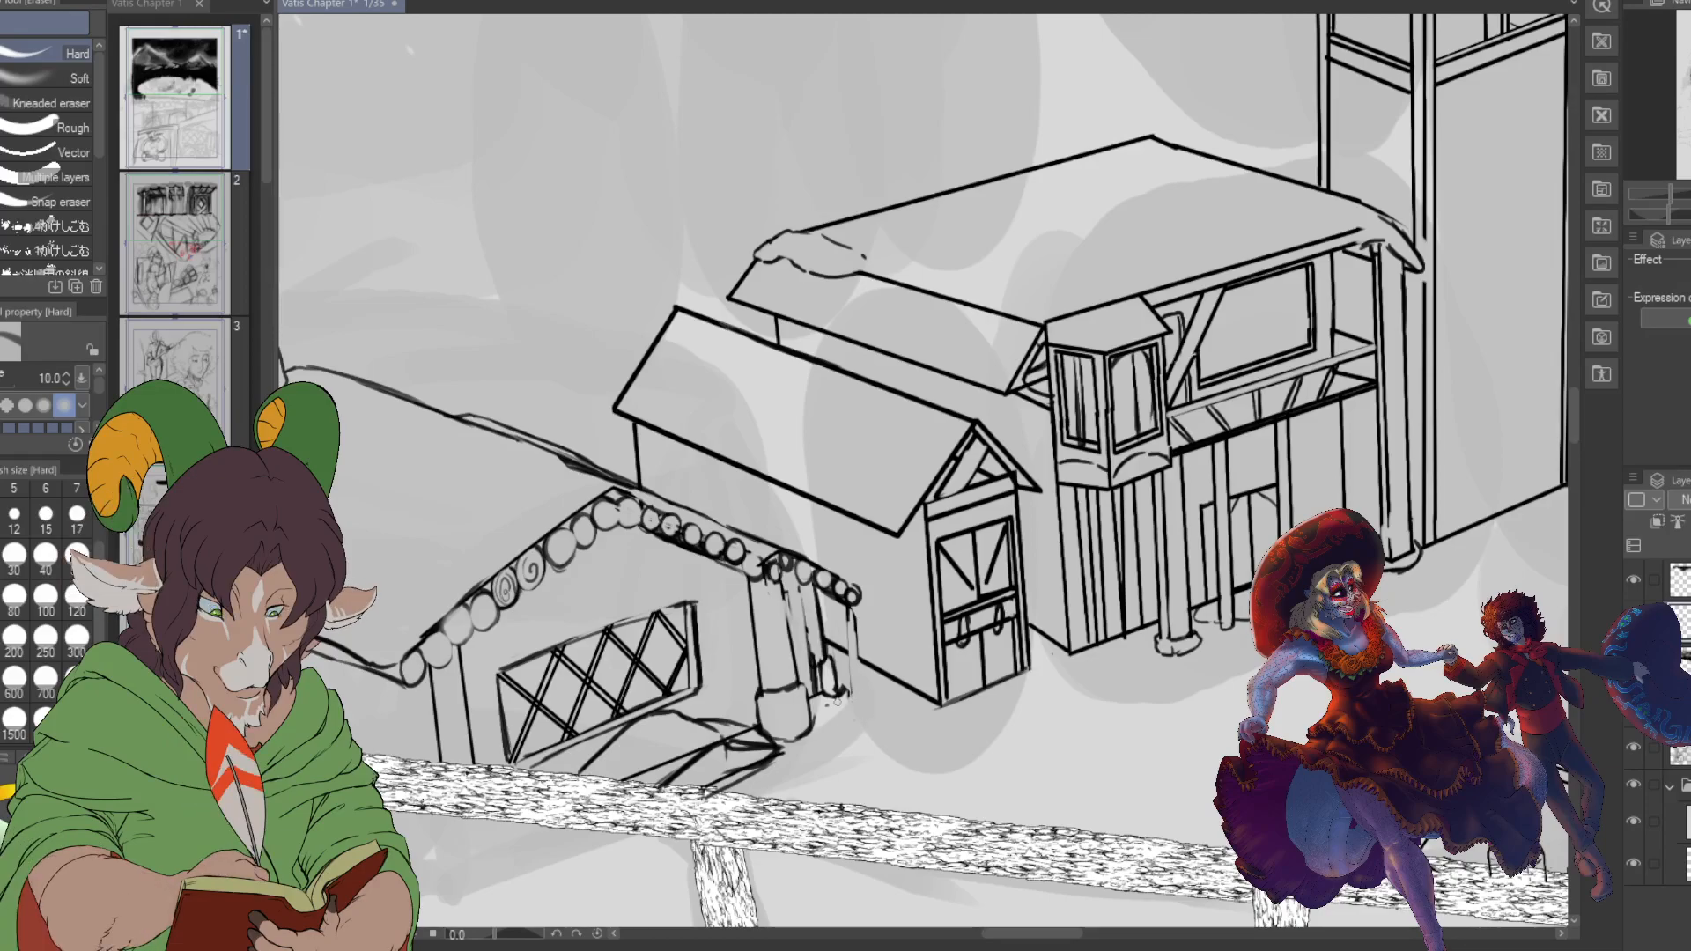
key(b)
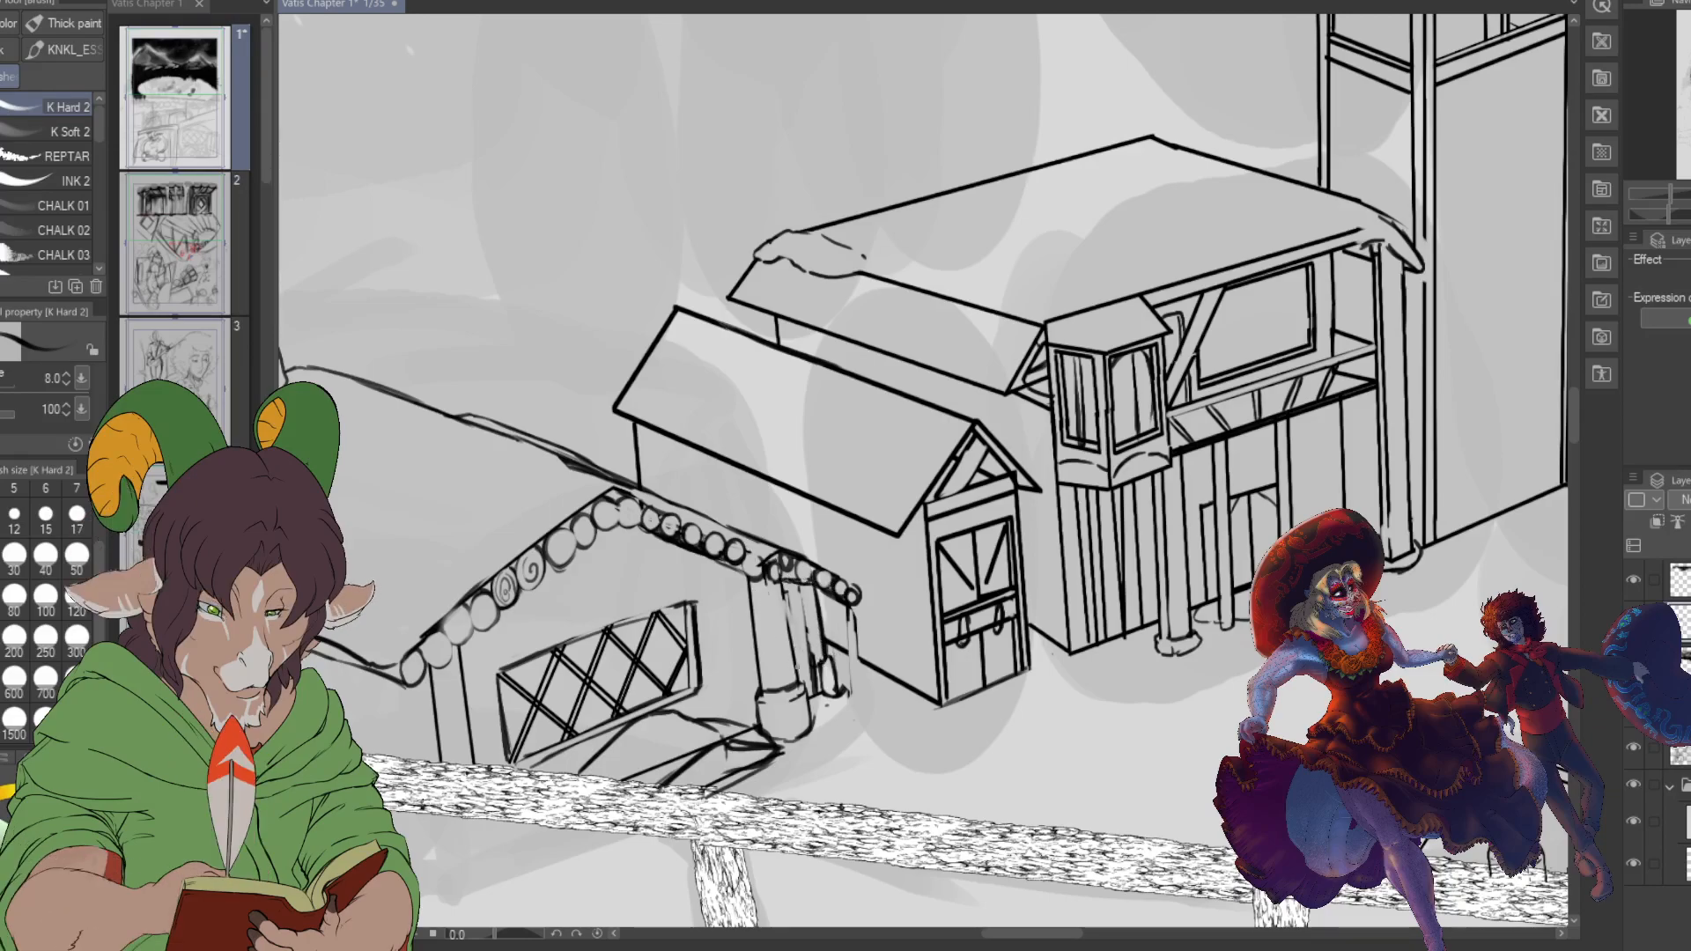
key(e)
drag(814, 678, 808, 628)
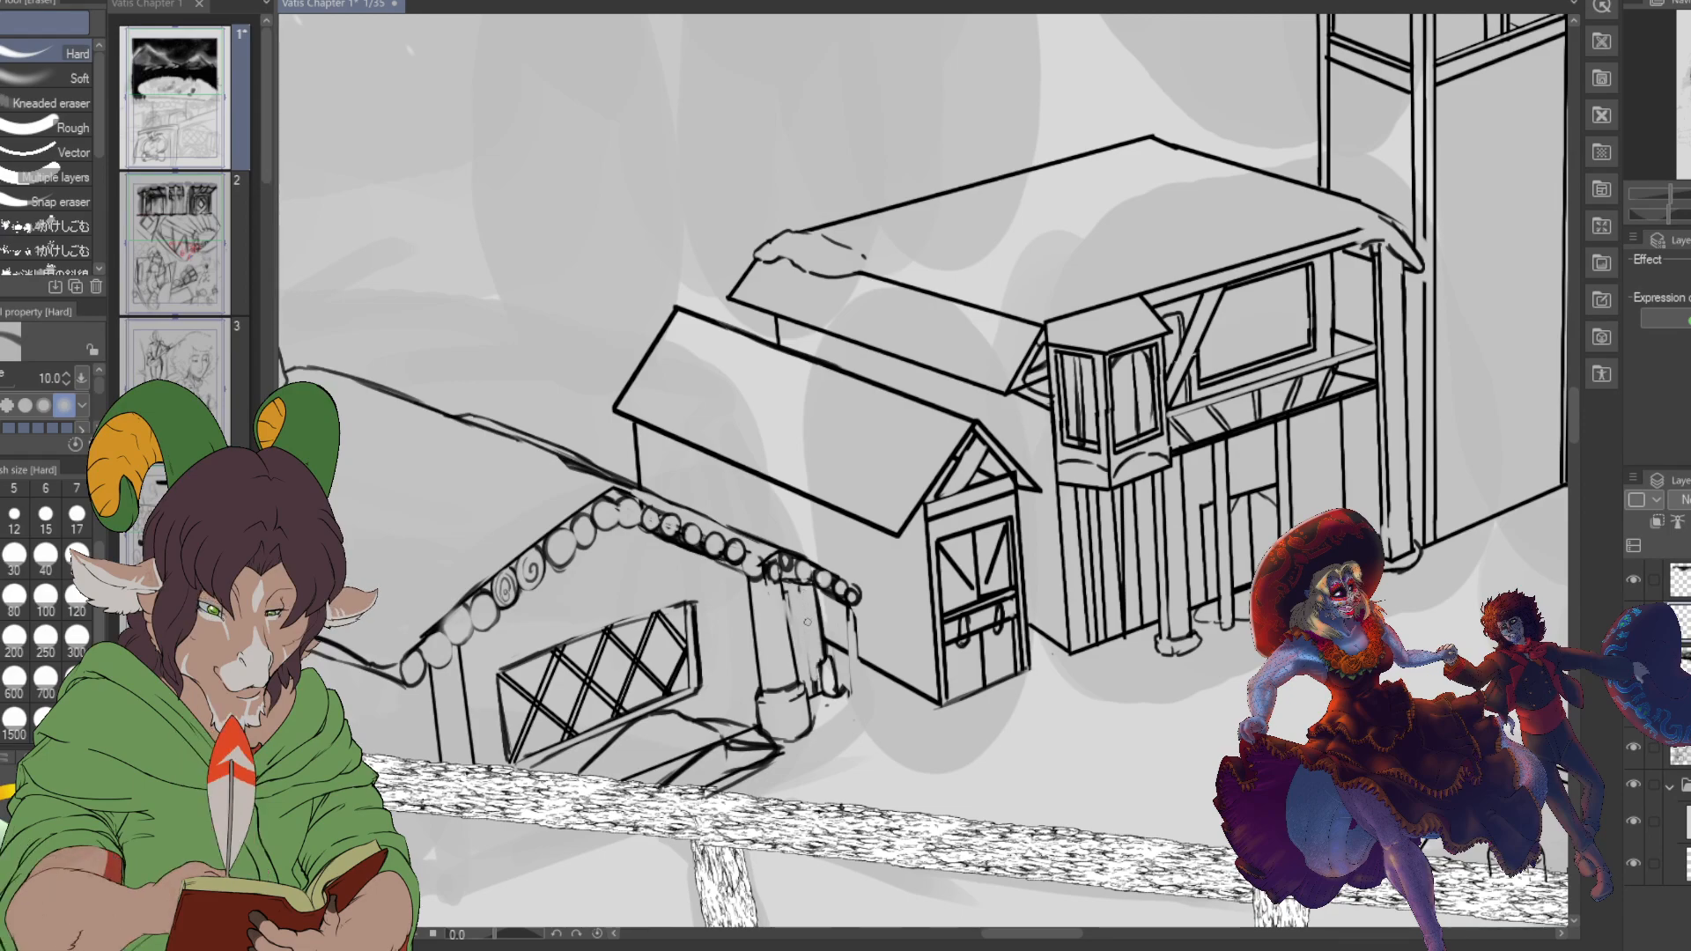
mouse_move(819, 693)
mouse_down()
mouse_move(822, 636)
mouse_move(845, 693)
mouse_move(836, 697)
mouse_up()
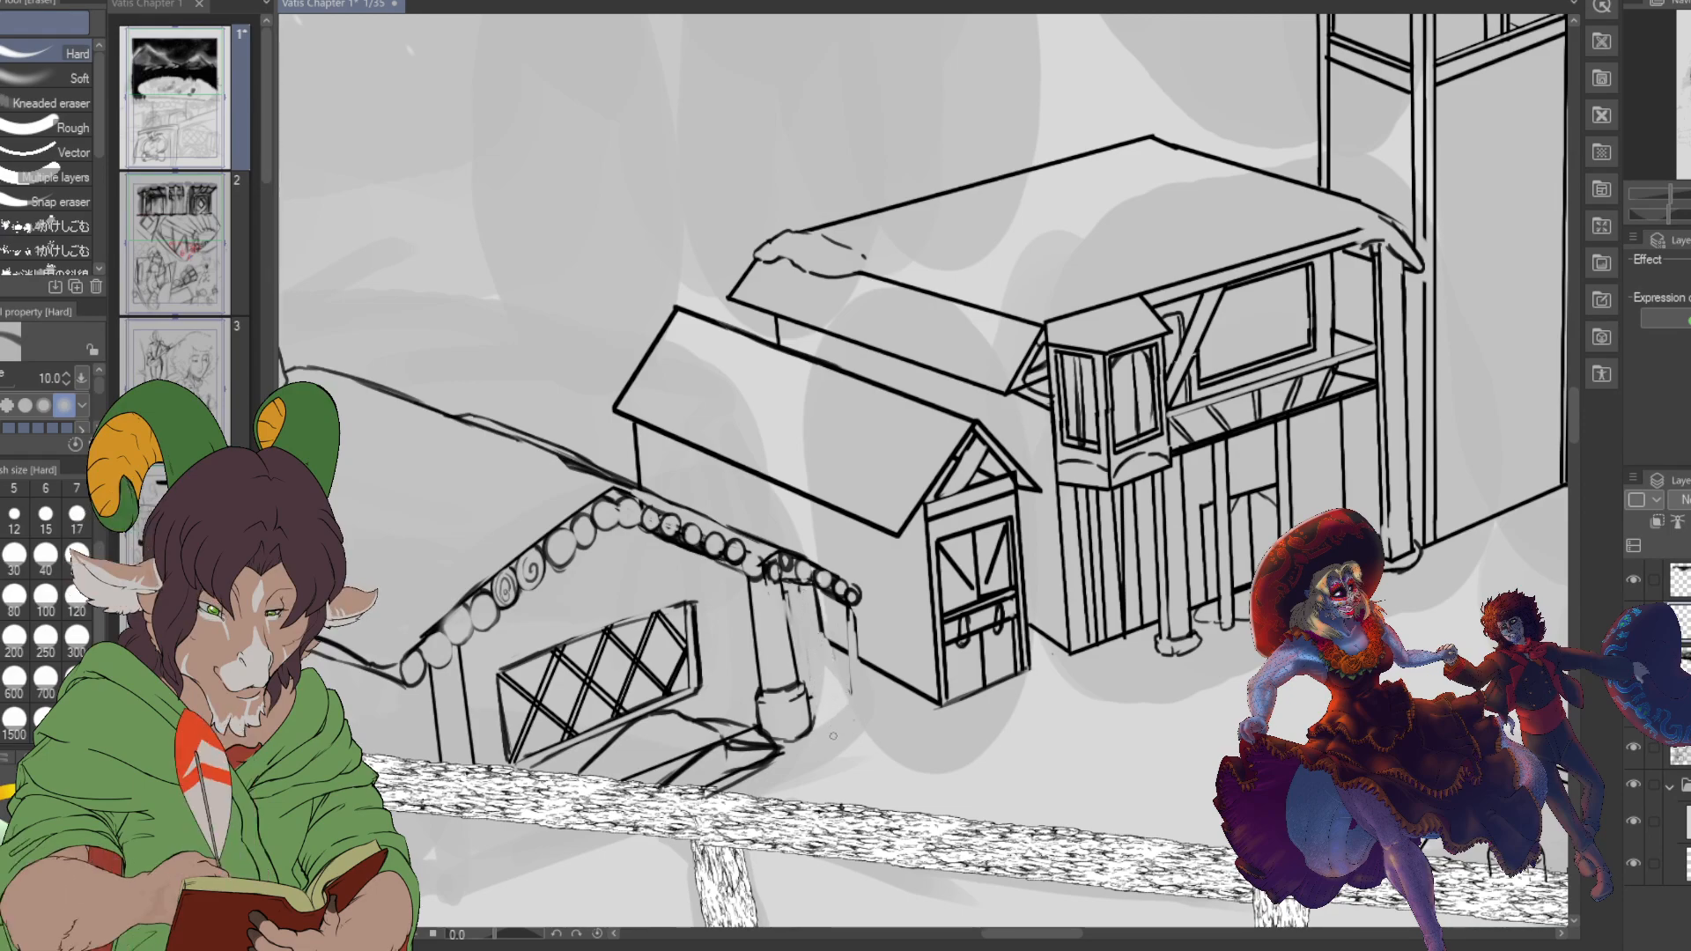
click(14, 599)
mouse_move(643, 759)
mouse_down()
mouse_move(647, 731)
mouse_move(700, 747)
mouse_move(739, 732)
mouse_up()
click(46, 553)
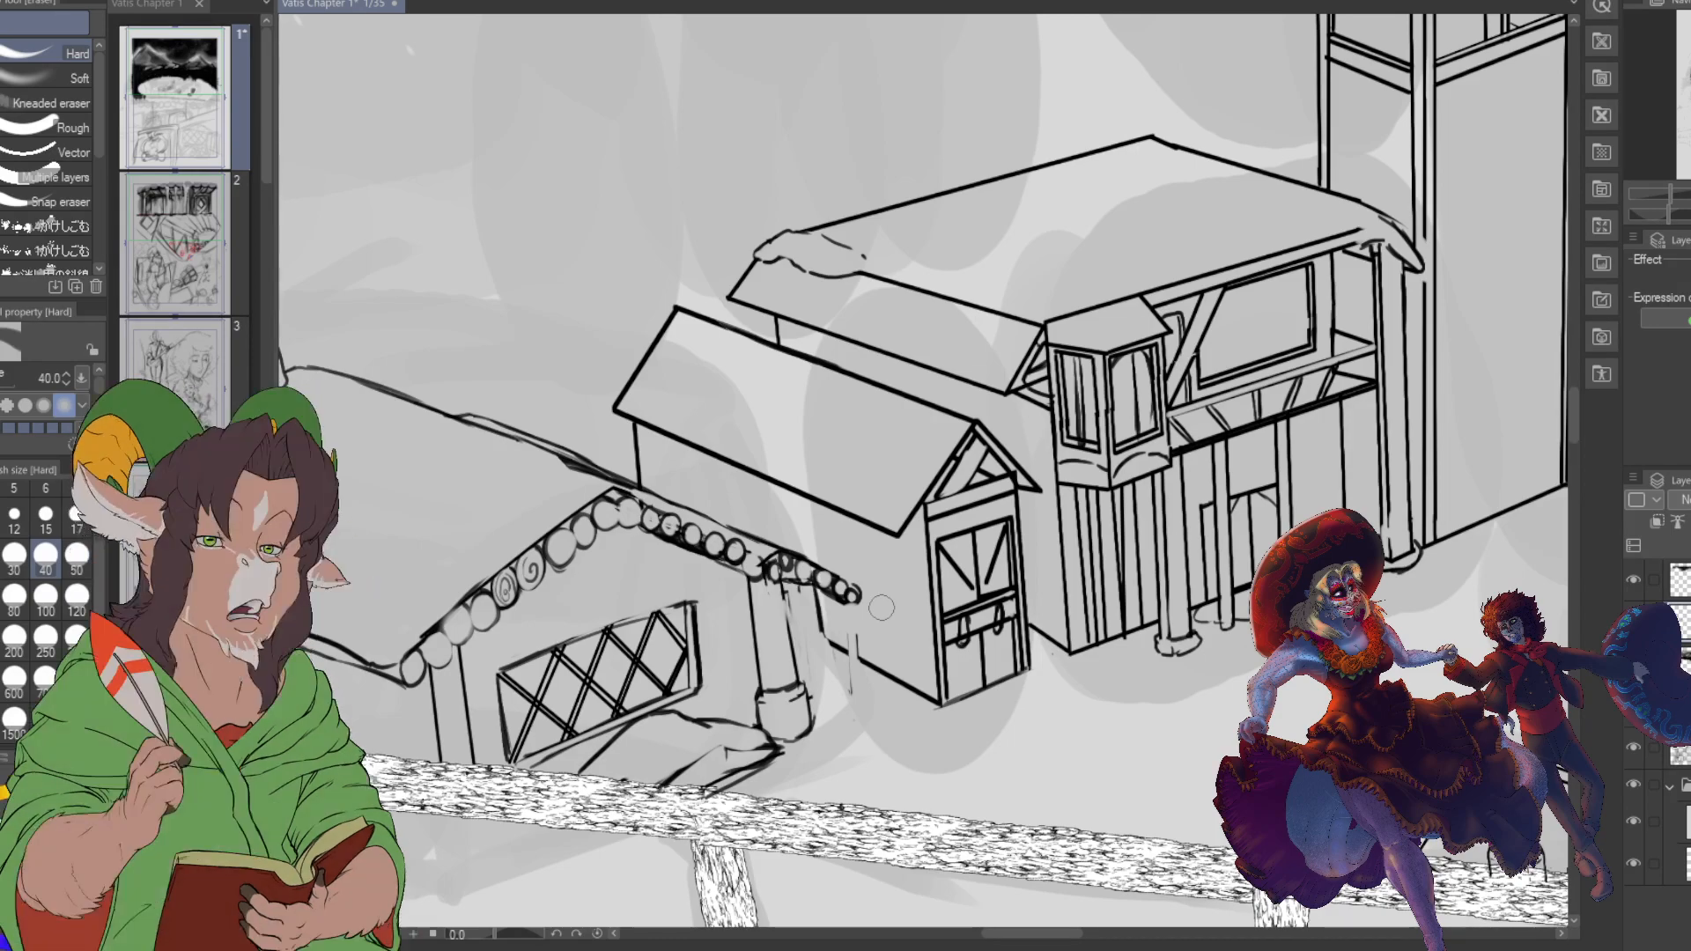
- Ink a thin double-lined post under the leftmost building's eave end and a short post behind its front column with K Hard 2
key(b)
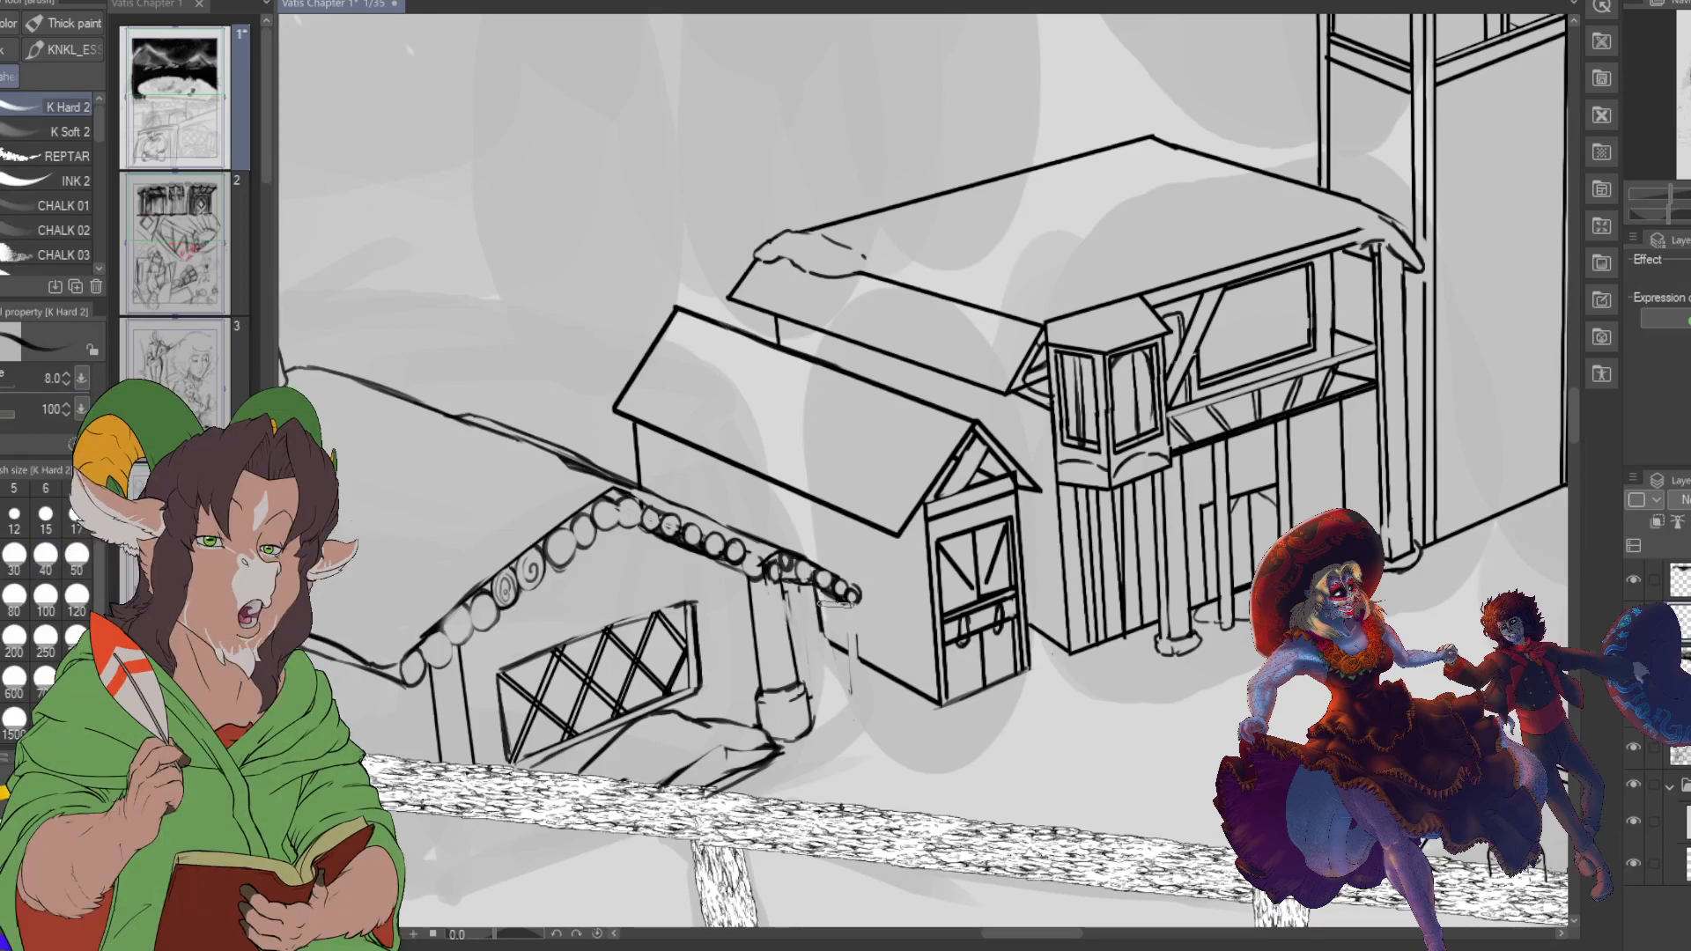
drag(846, 606, 853, 729)
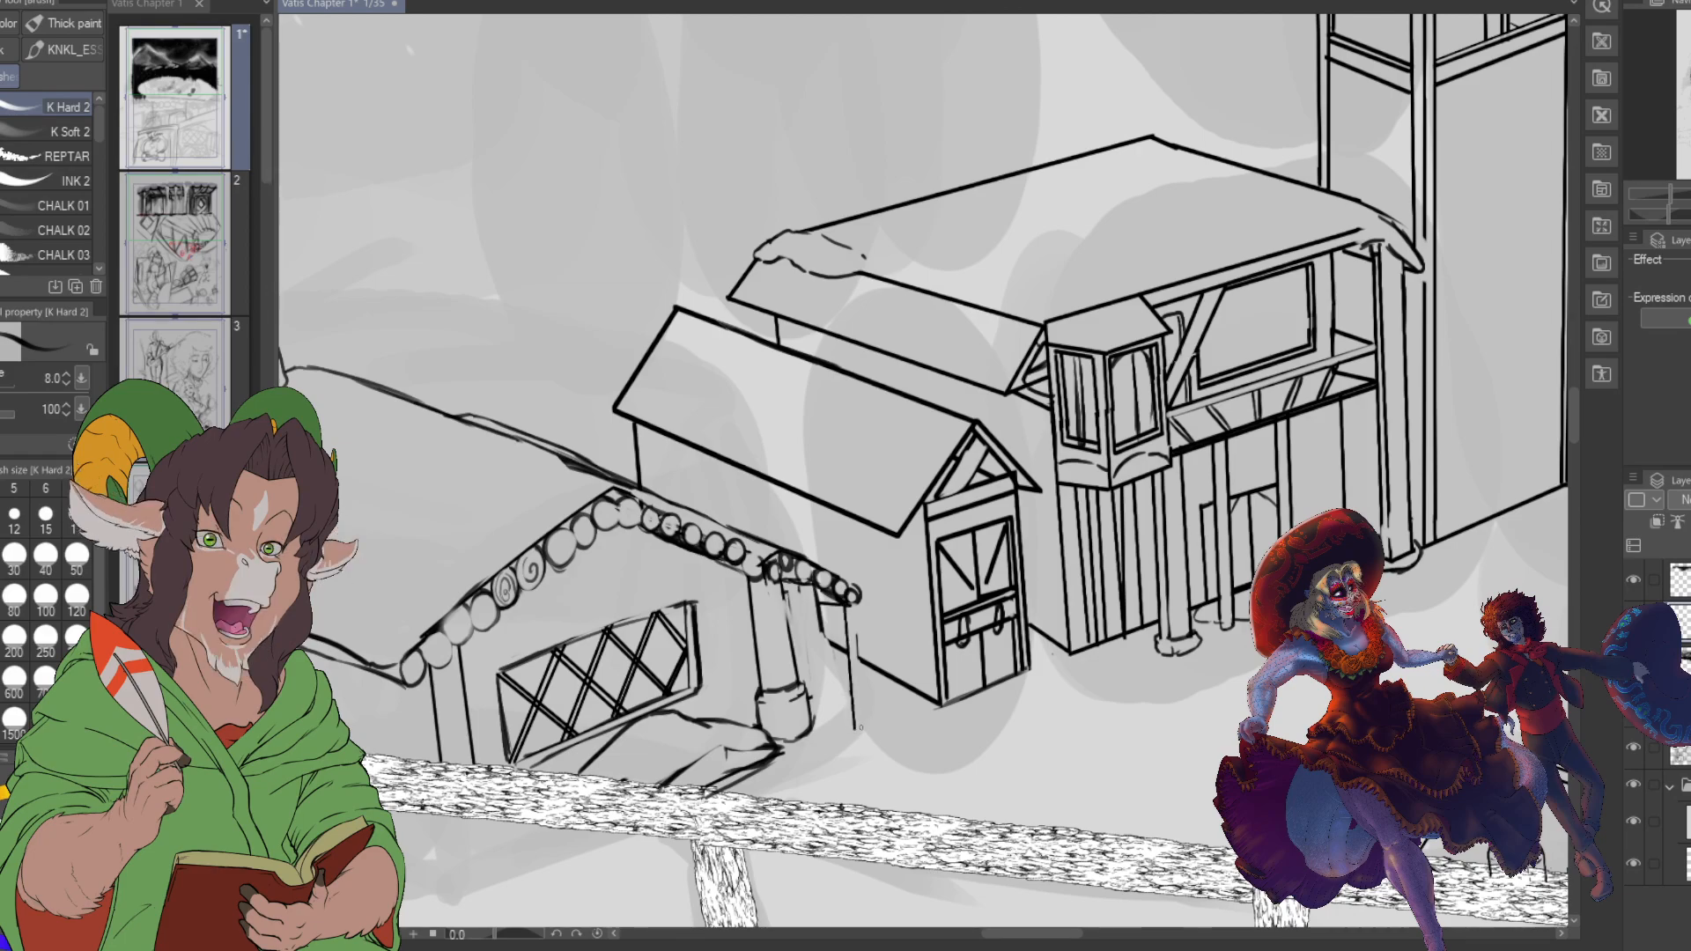
drag(856, 608, 860, 731)
shift+click(857, 730)
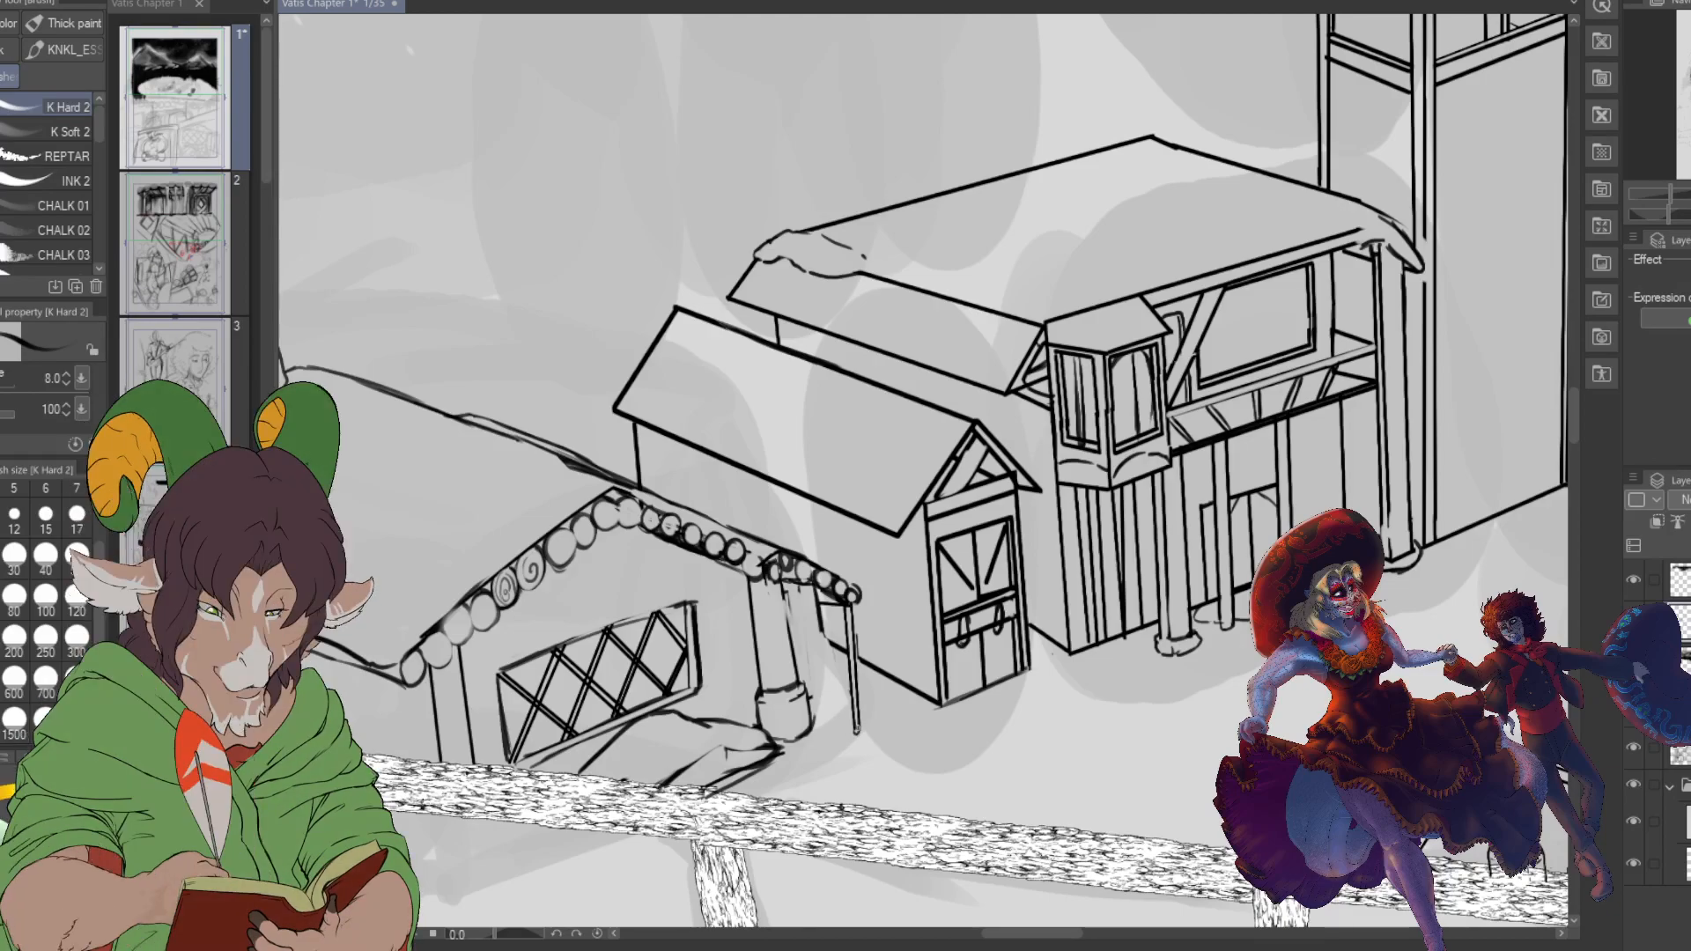
drag(820, 604, 826, 697)
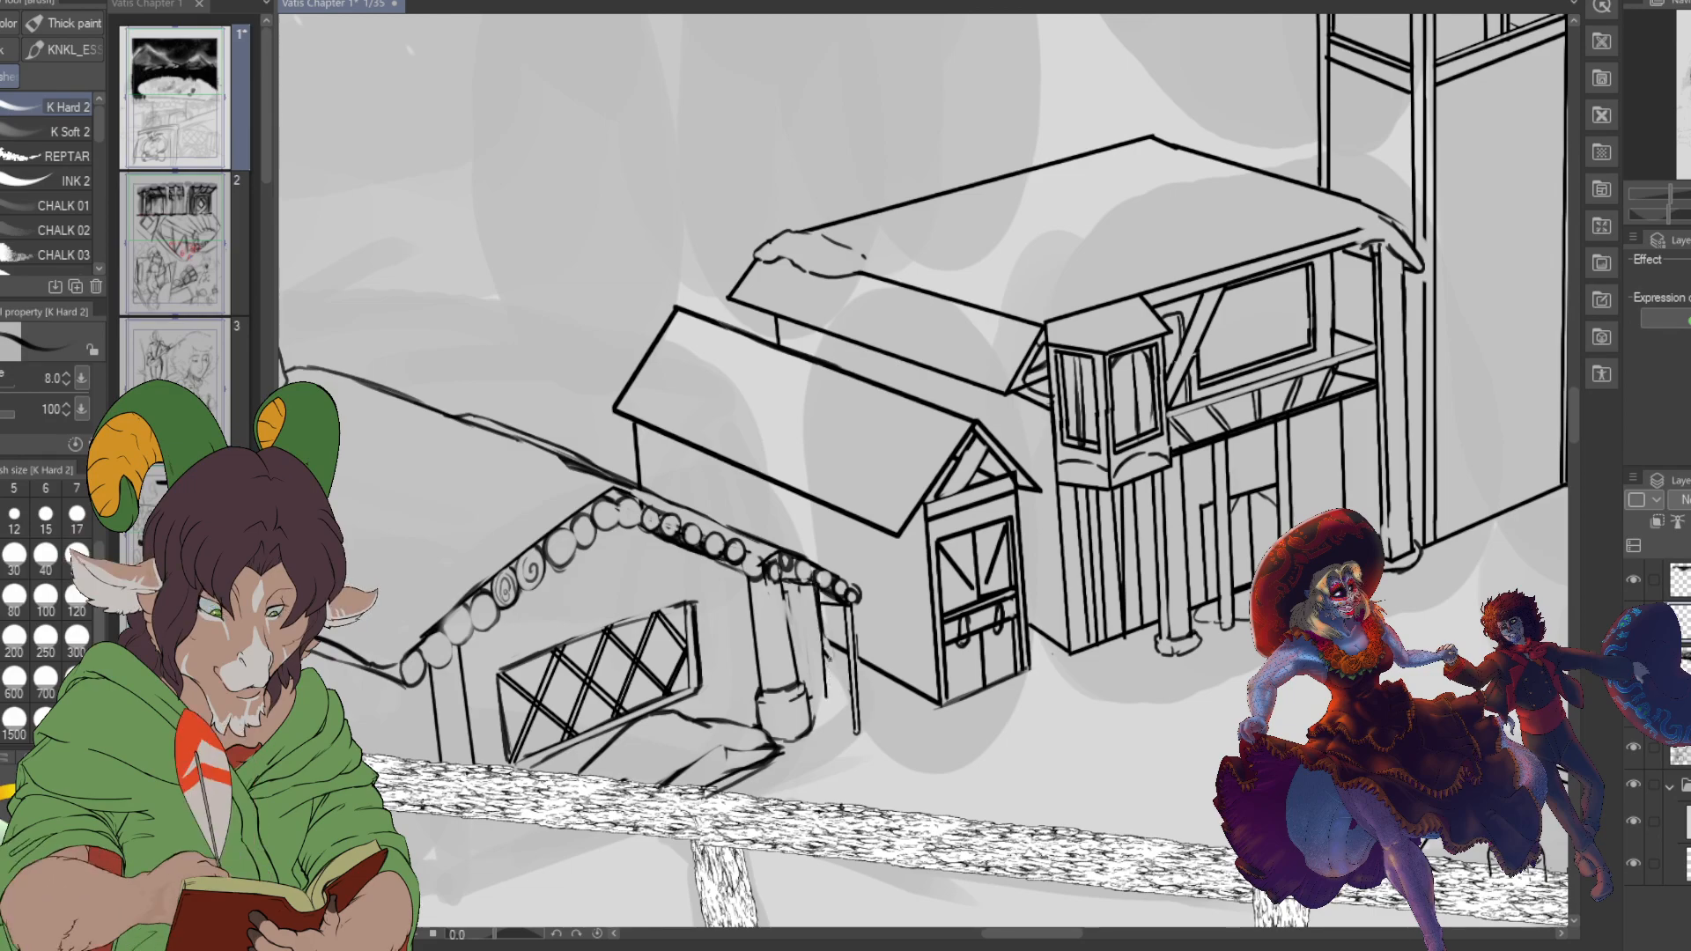
drag(835, 662, 829, 703)
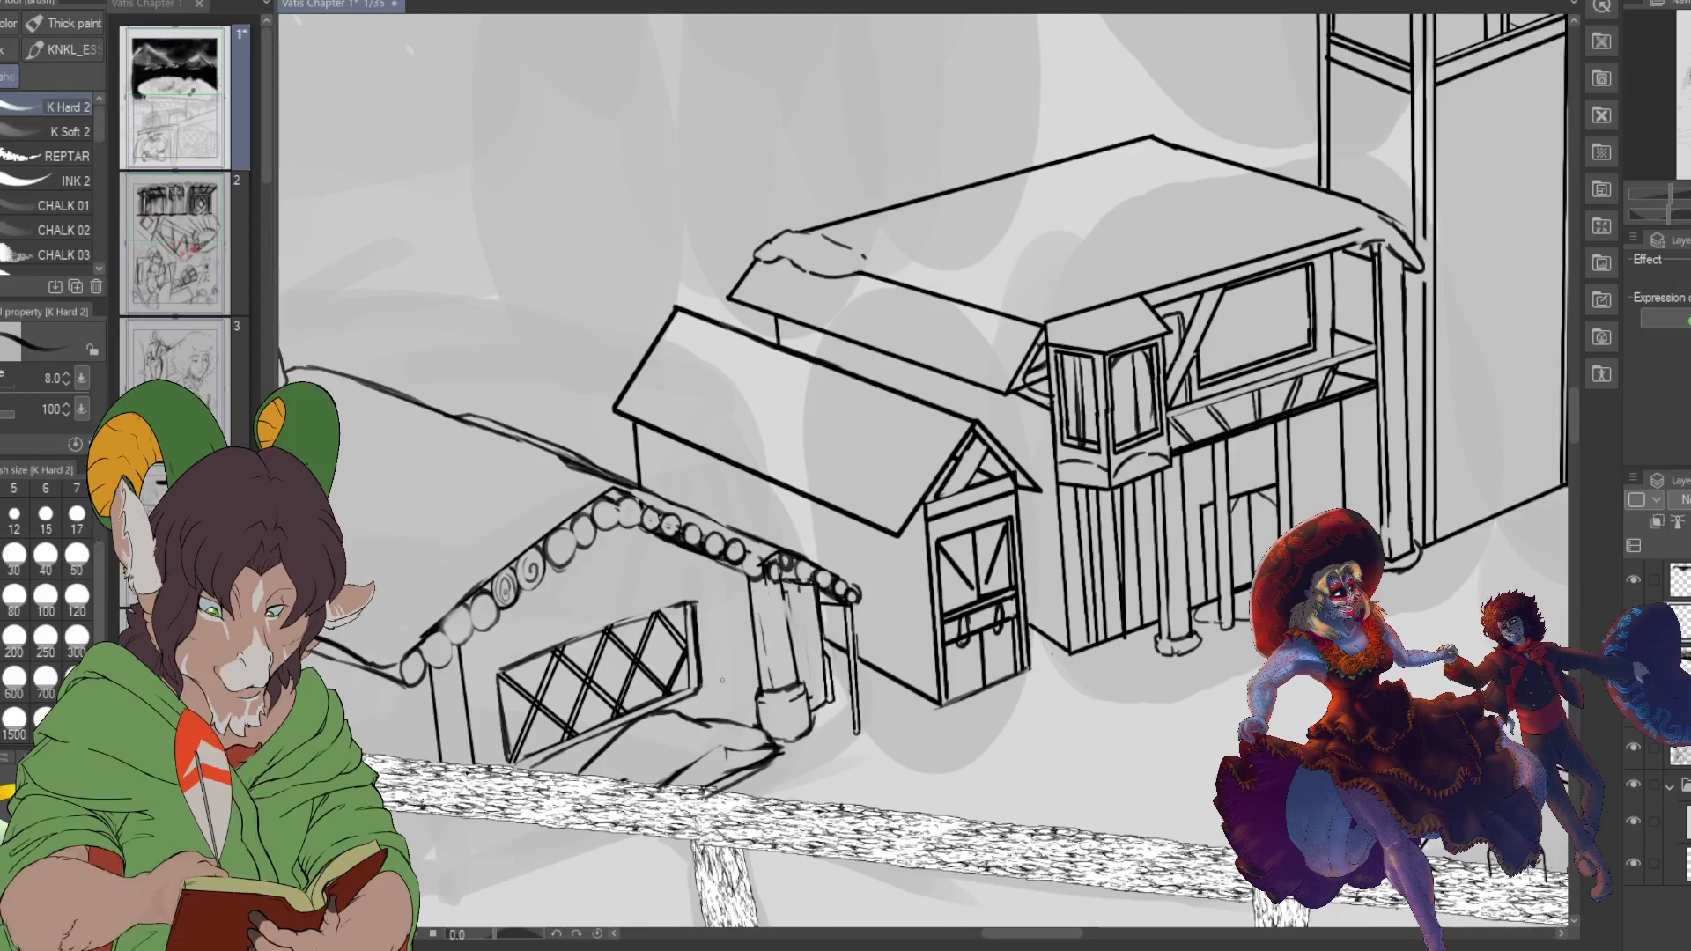
- Ink a narrow open shutter along the right side of the lattice window
drag(693, 604, 708, 602)
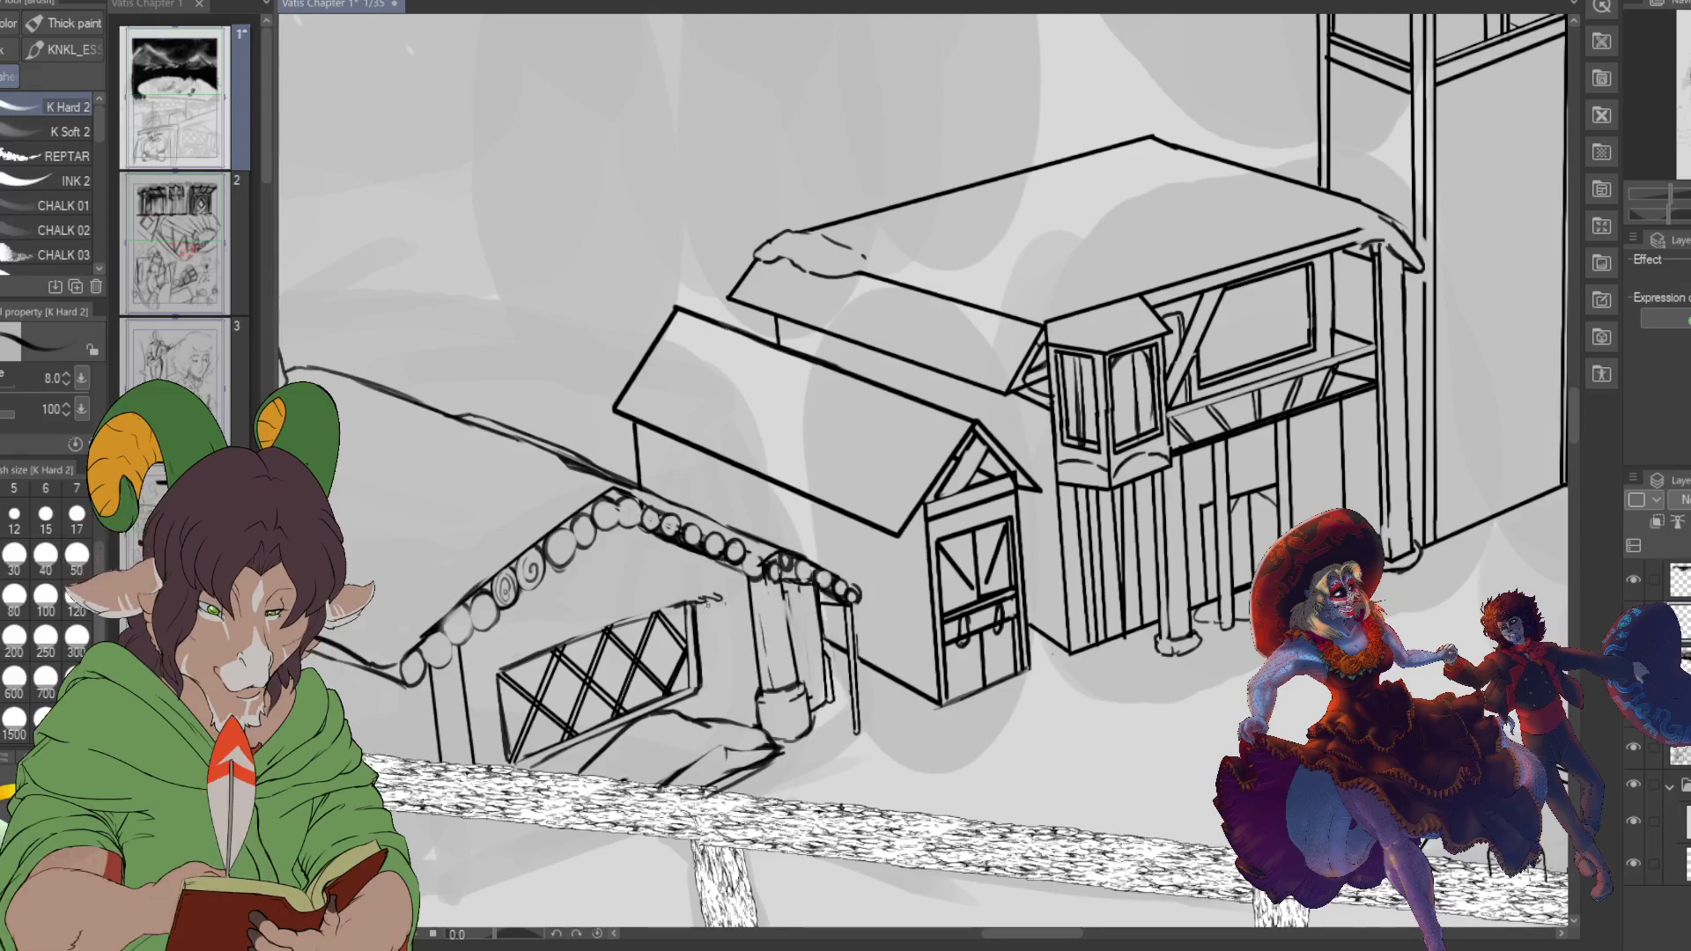
drag(710, 603, 705, 689)
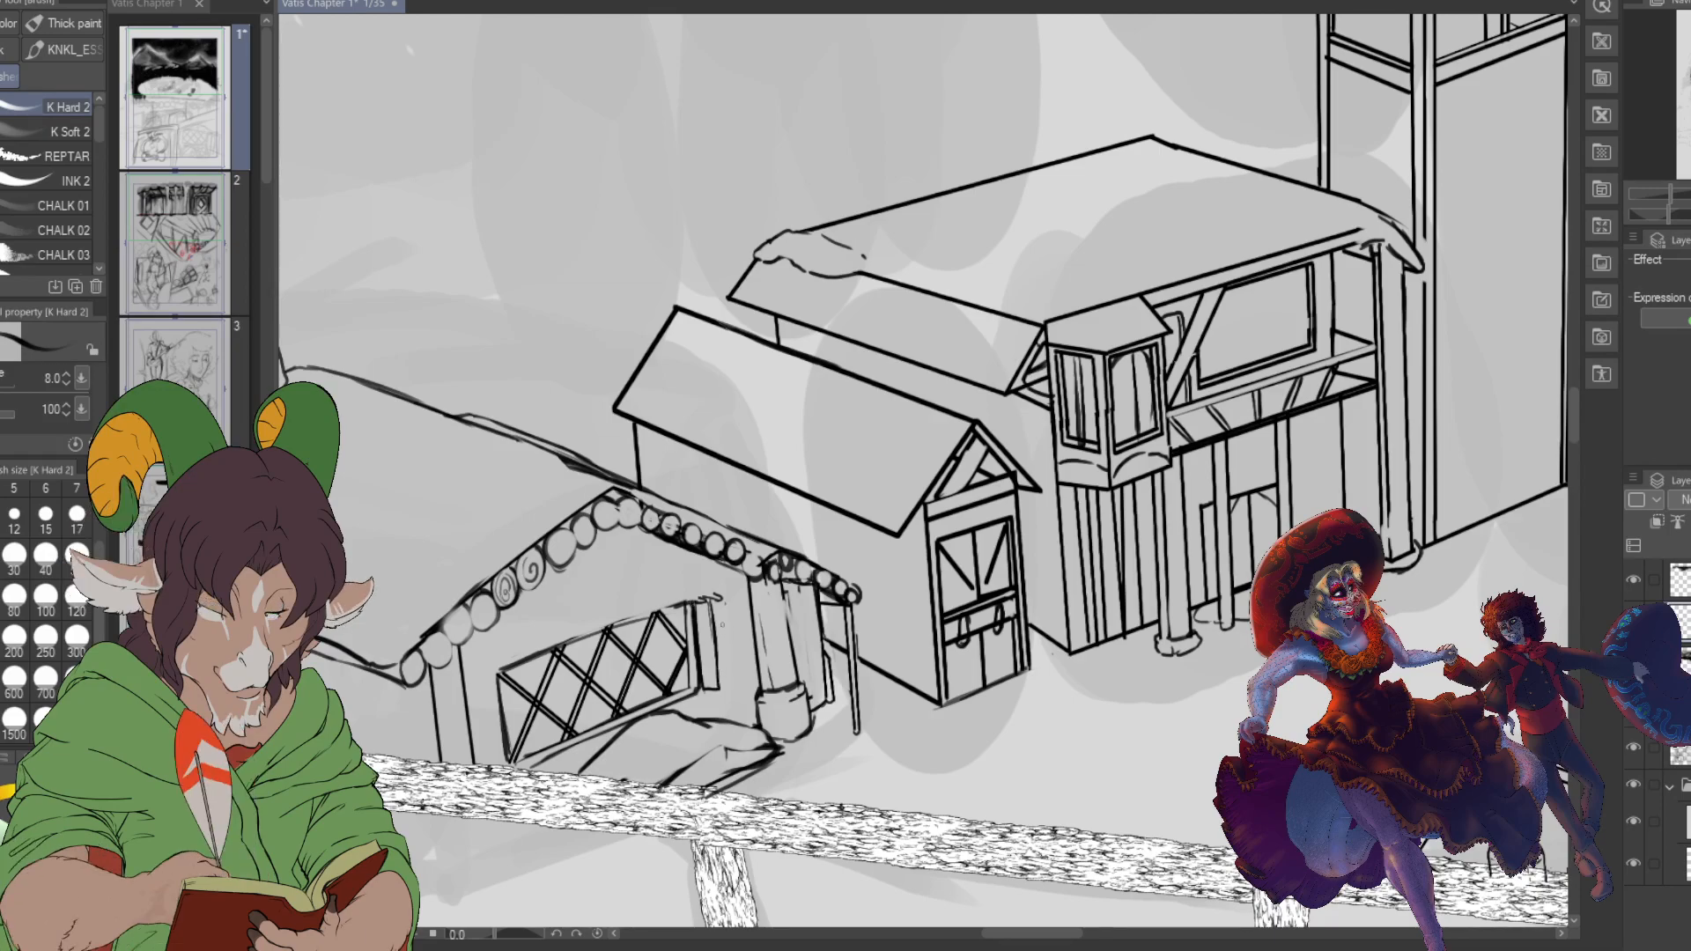
drag(722, 597, 726, 671)
- Try shutter lines on the left of the lattice window, and erase the window's left edge with the Hard eraser at size 40
drag(498, 671, 510, 766)
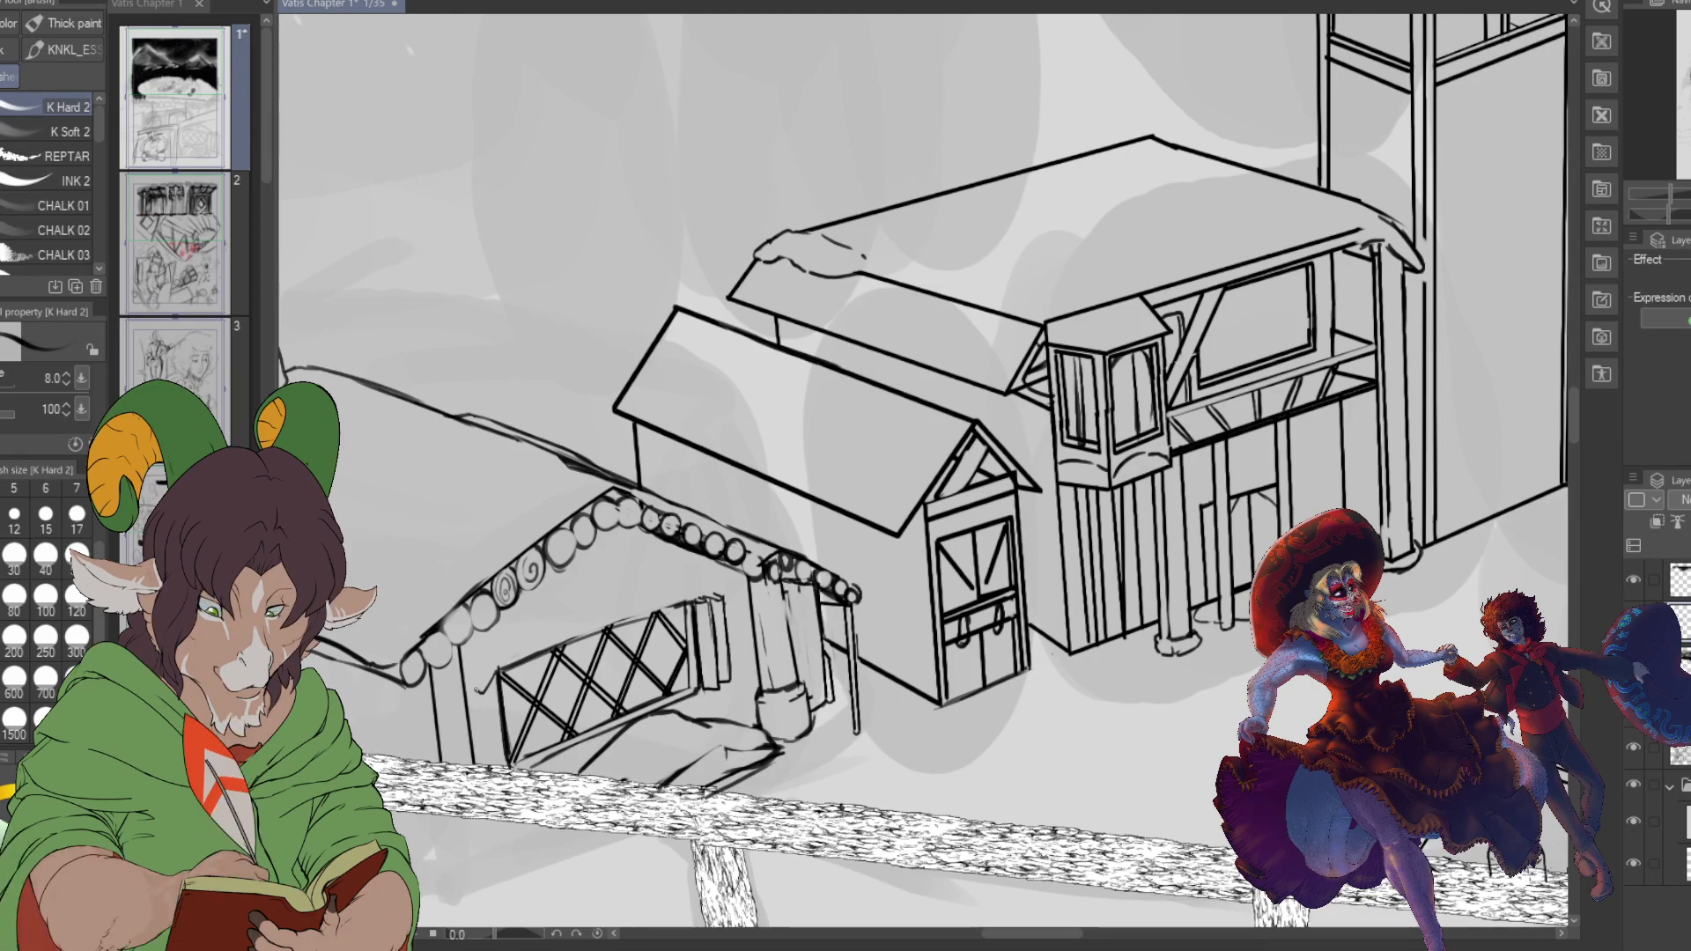
drag(467, 682, 486, 772)
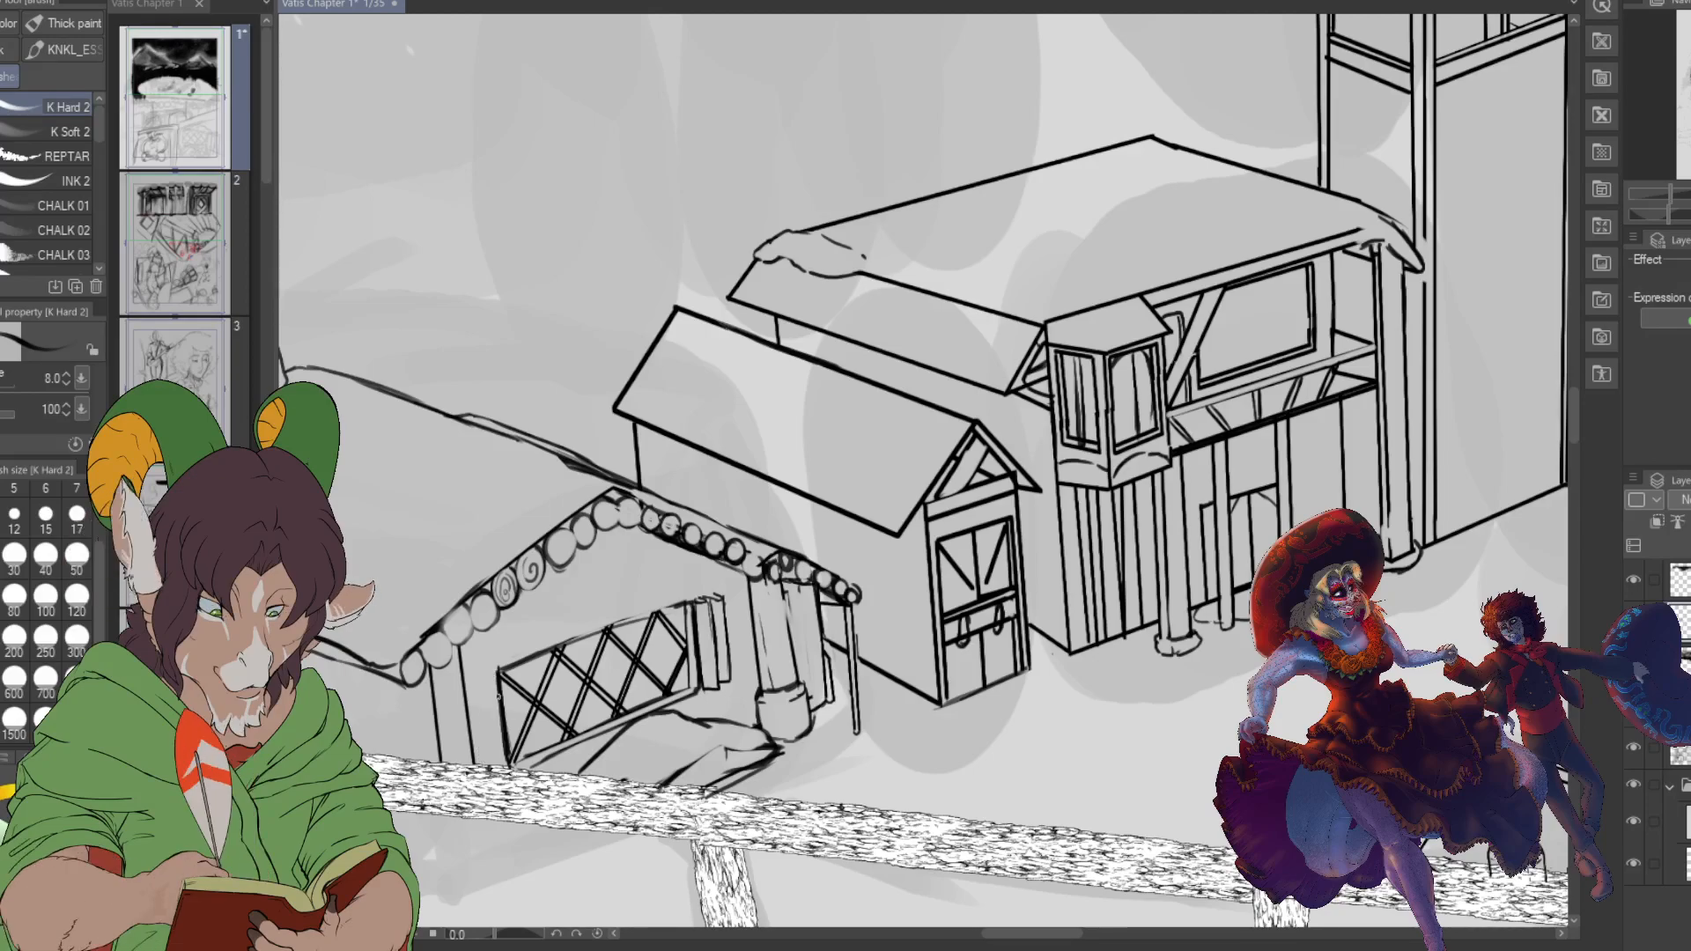
key(e)
mouse_move(498, 759)
mouse_down()
mouse_move(496, 672)
mouse_move(513, 763)
mouse_move(500, 674)
mouse_move(521, 740)
mouse_up()
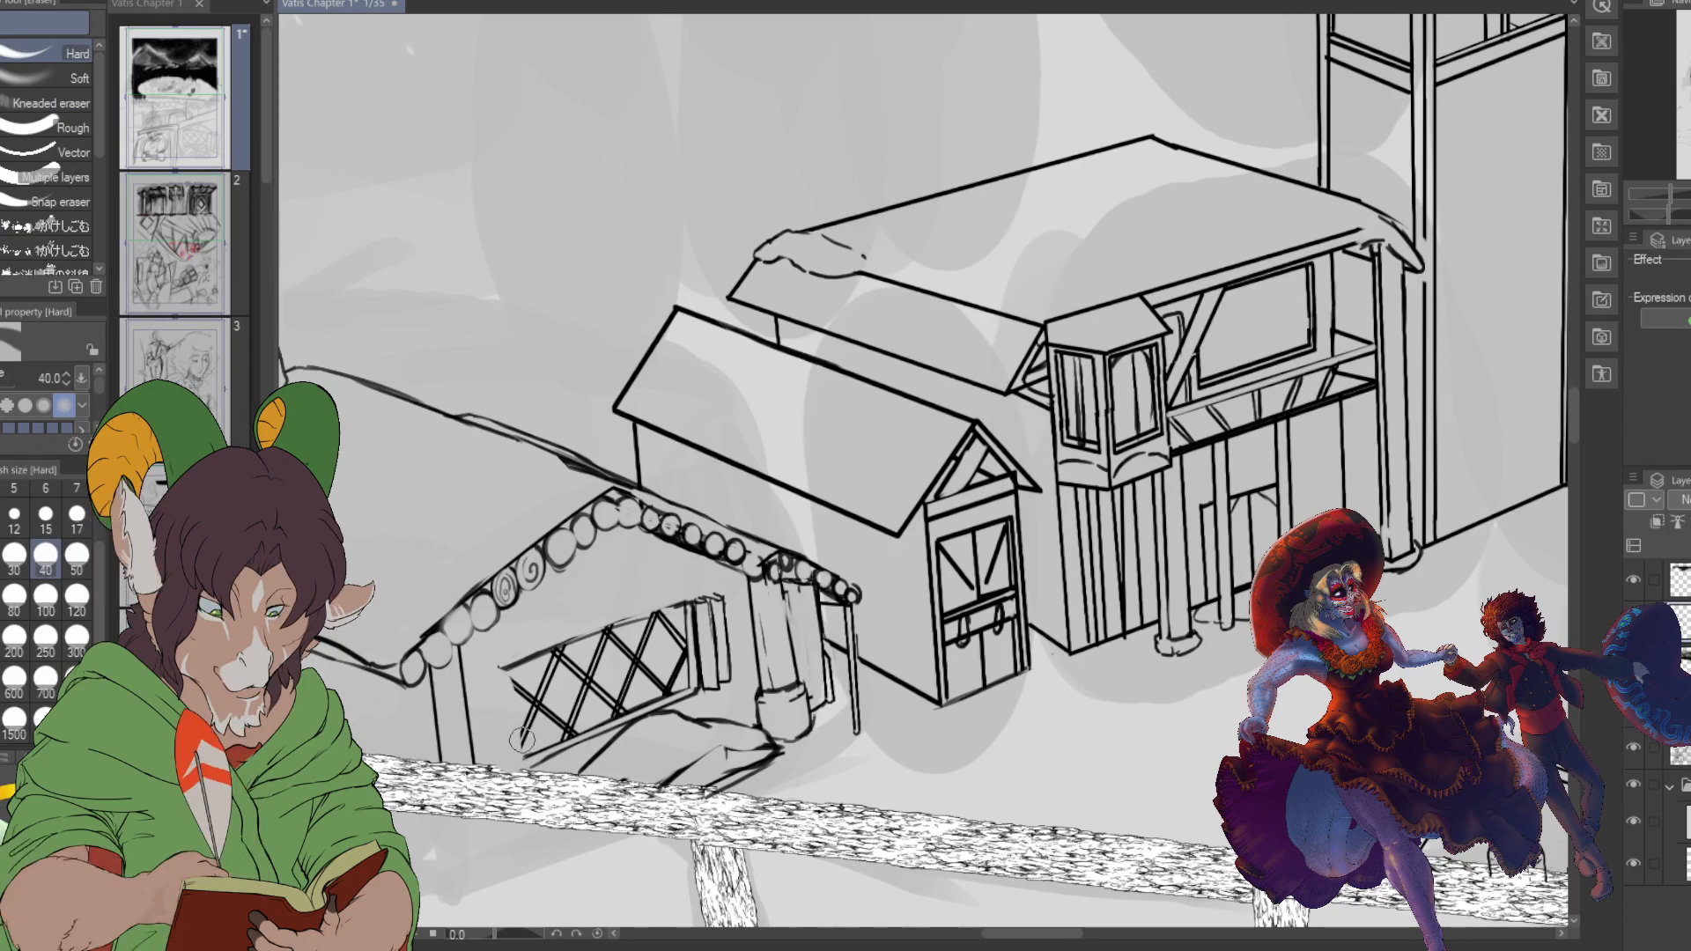
- Redraw the lattice window's left edge with a narrow shutter beside it, and rule a straight line above the window's top edge
key(b)
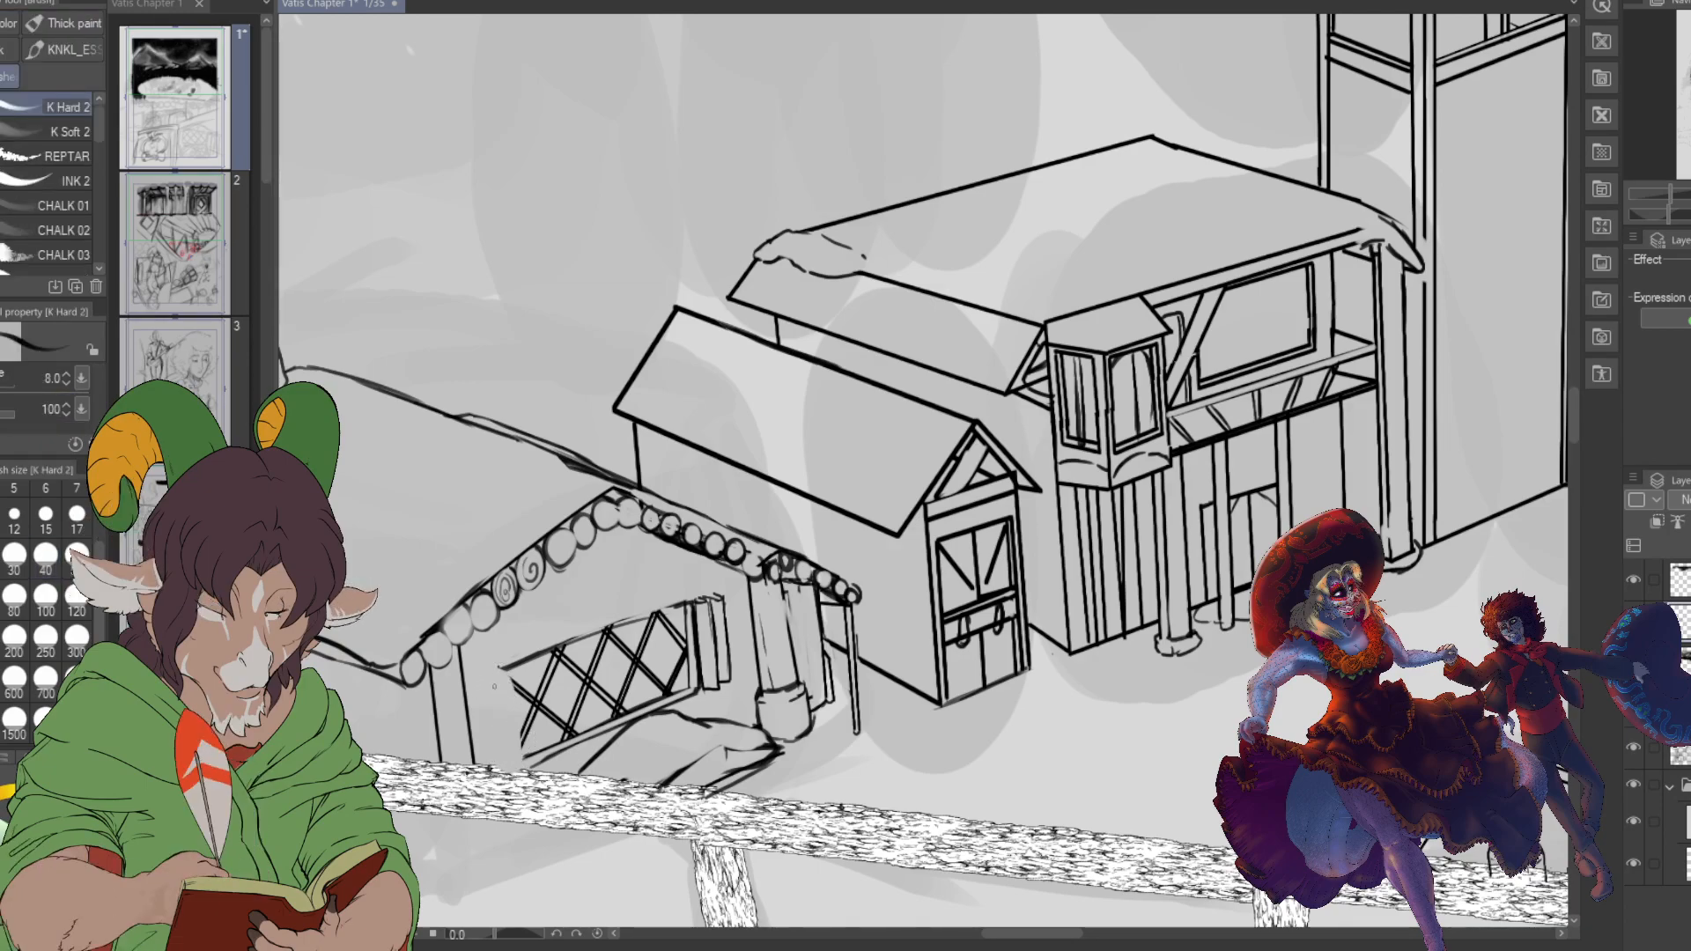
drag(497, 671, 519, 767)
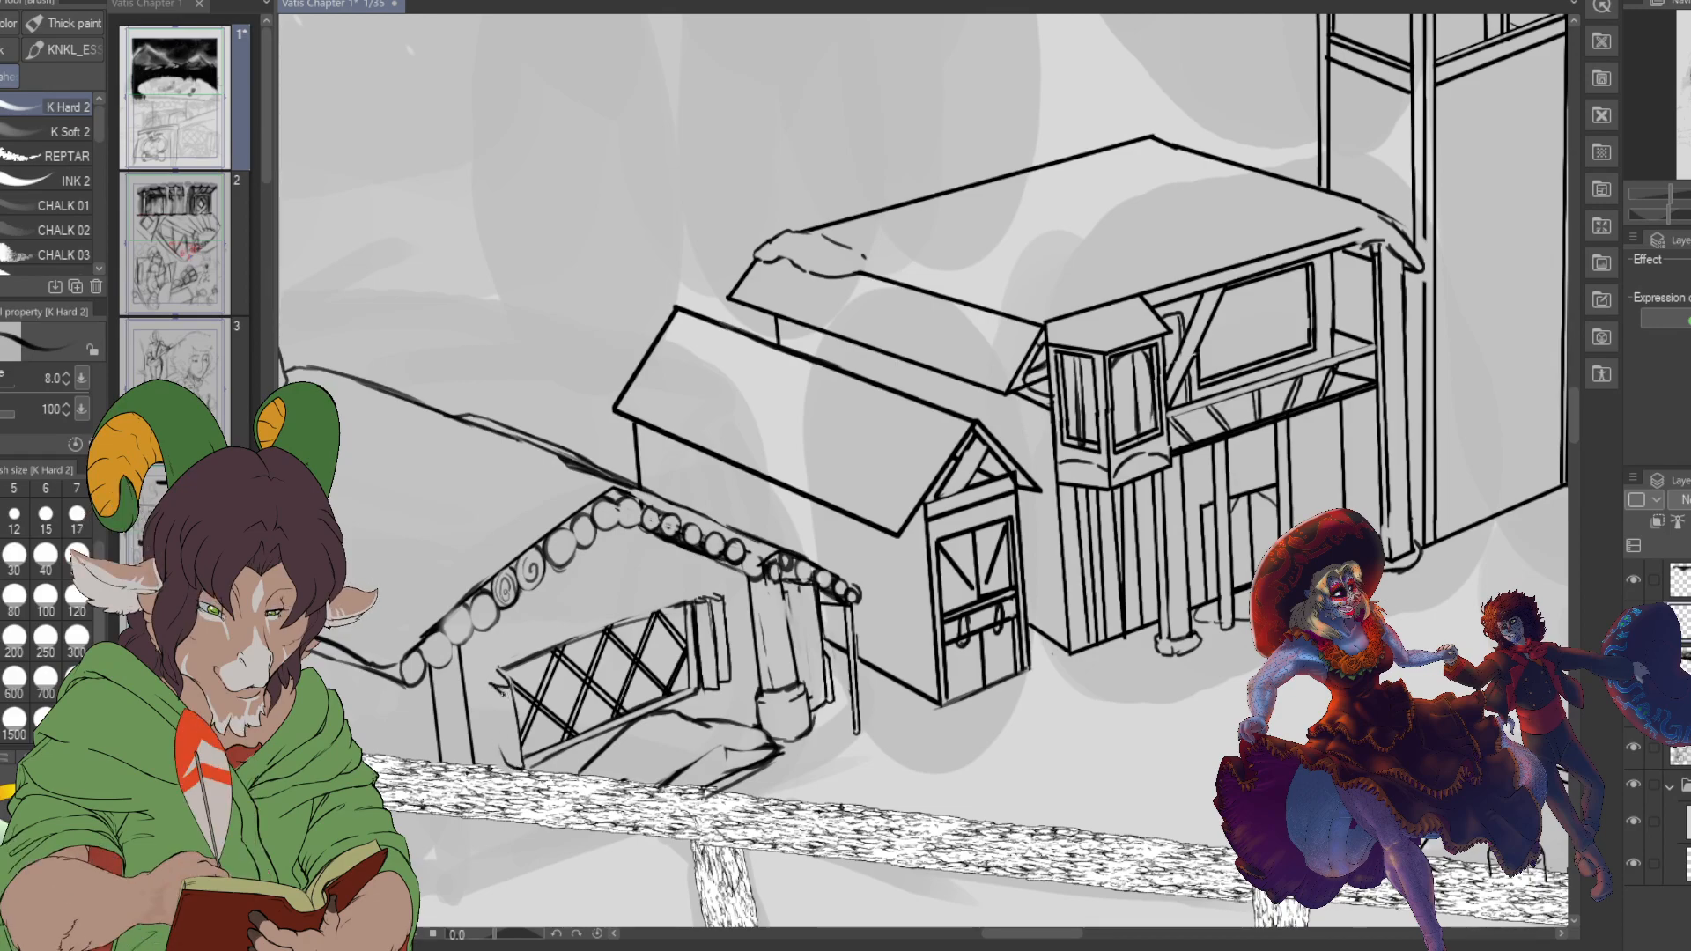
drag(502, 696, 513, 767)
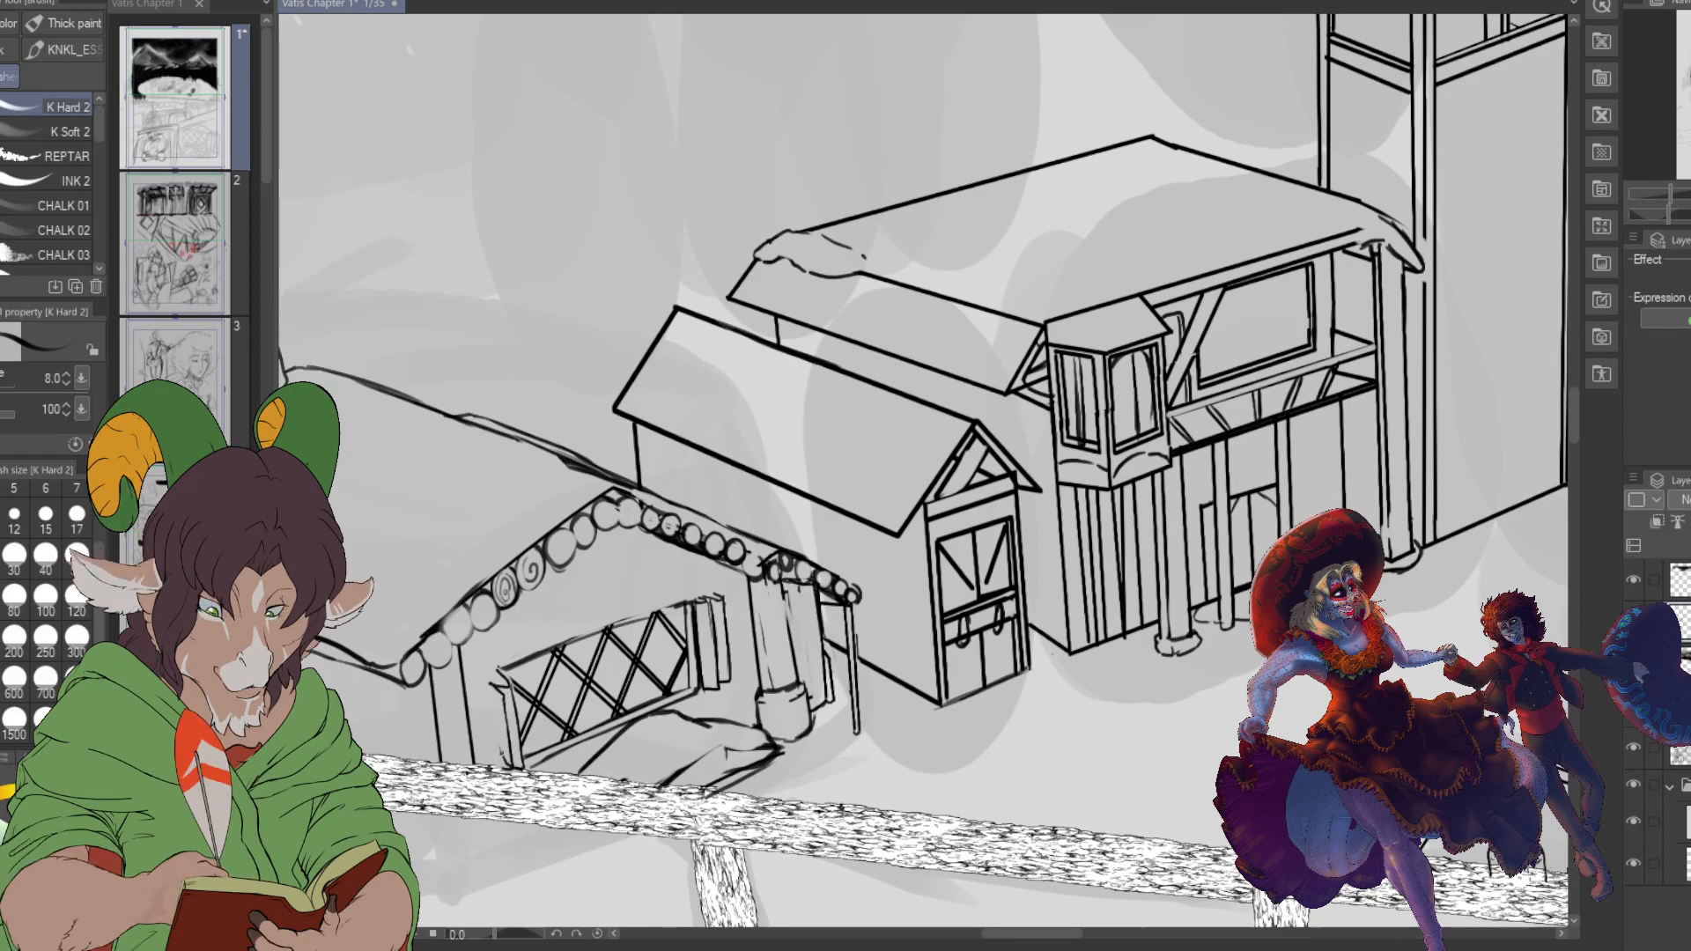
drag(489, 709, 493, 765)
mouse_move(480, 680)
mouse_down()
mouse_move(489, 737)
mouse_move(499, 689)
mouse_up()
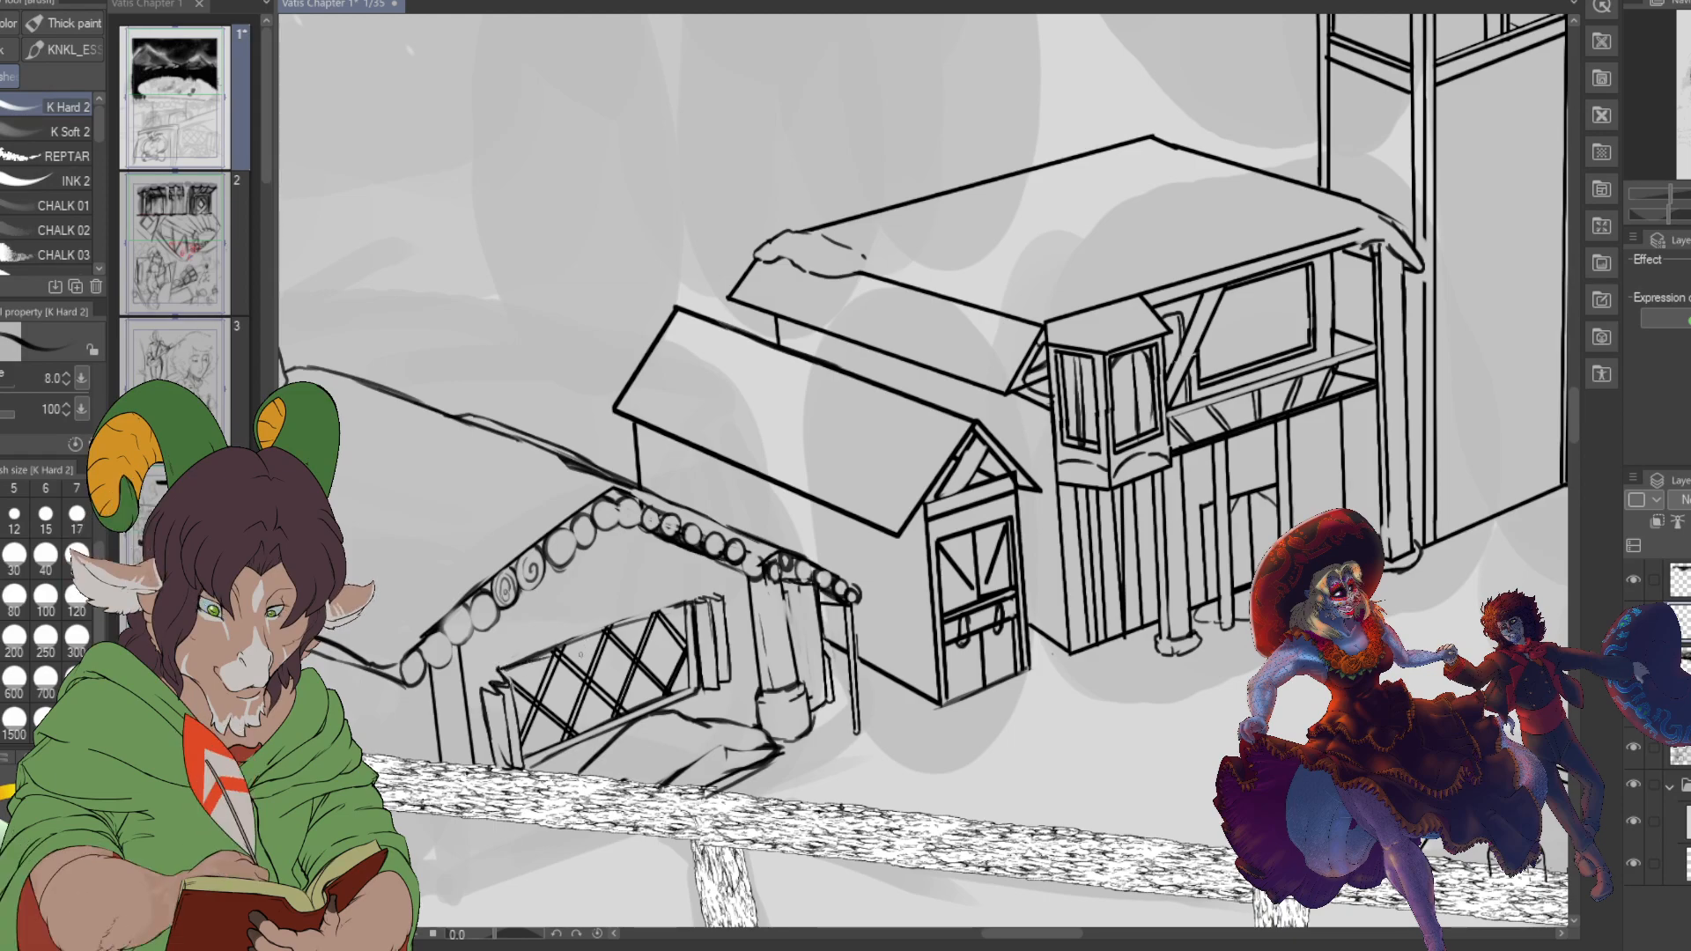
click(494, 659)
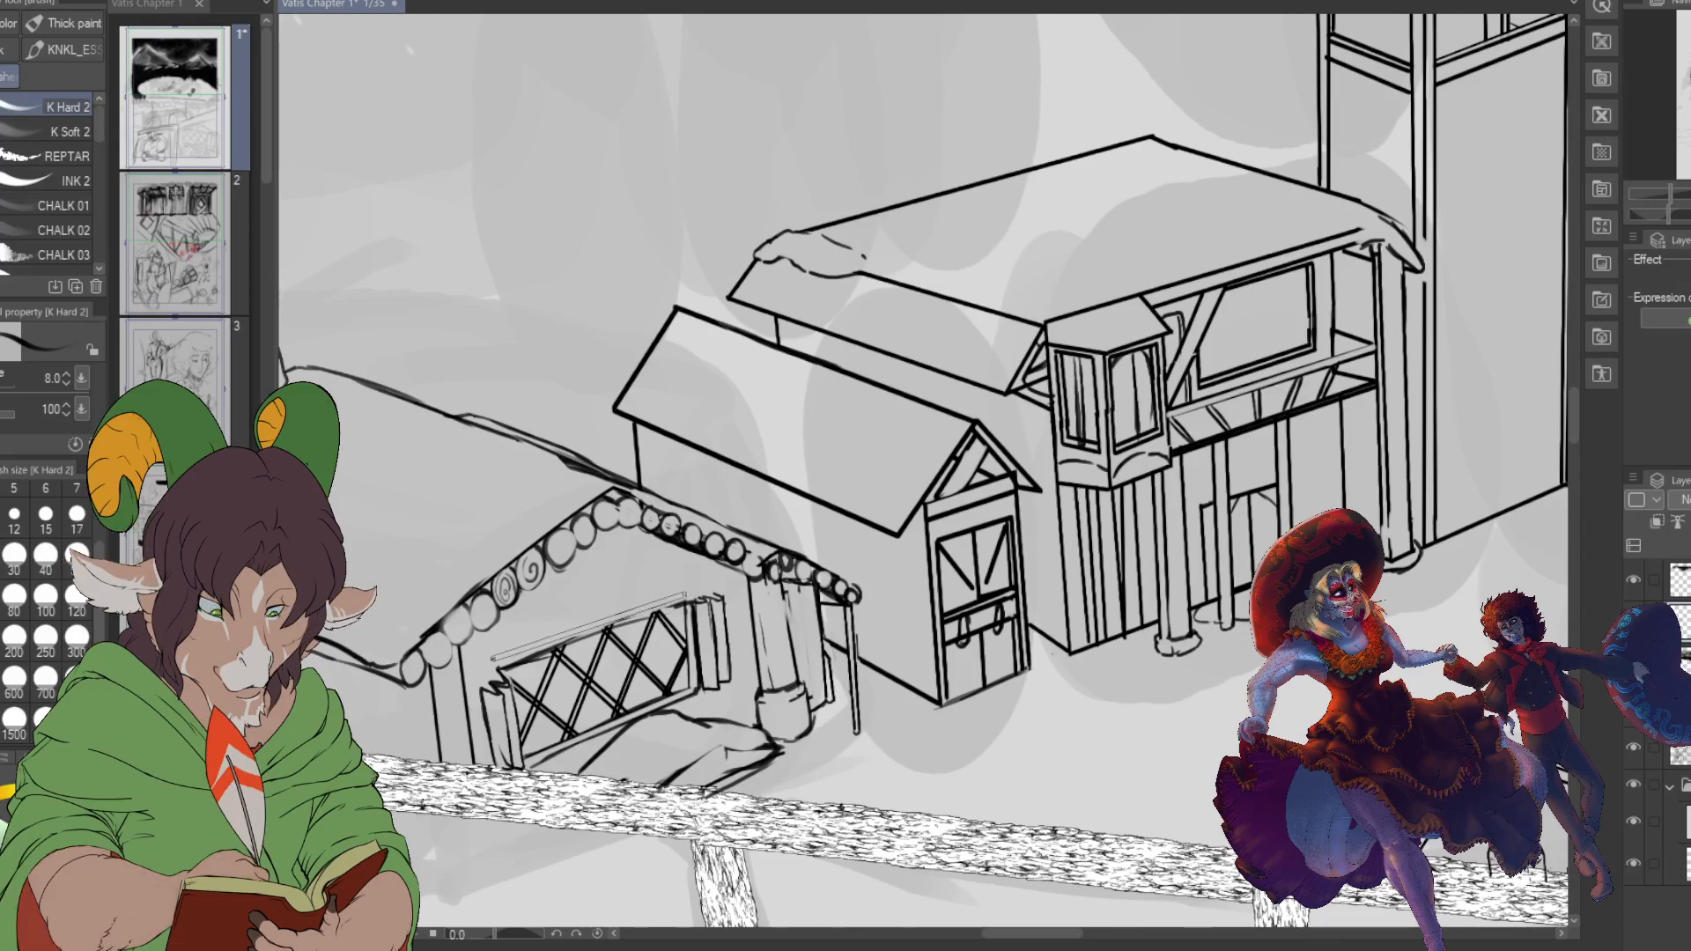
click(687, 591)
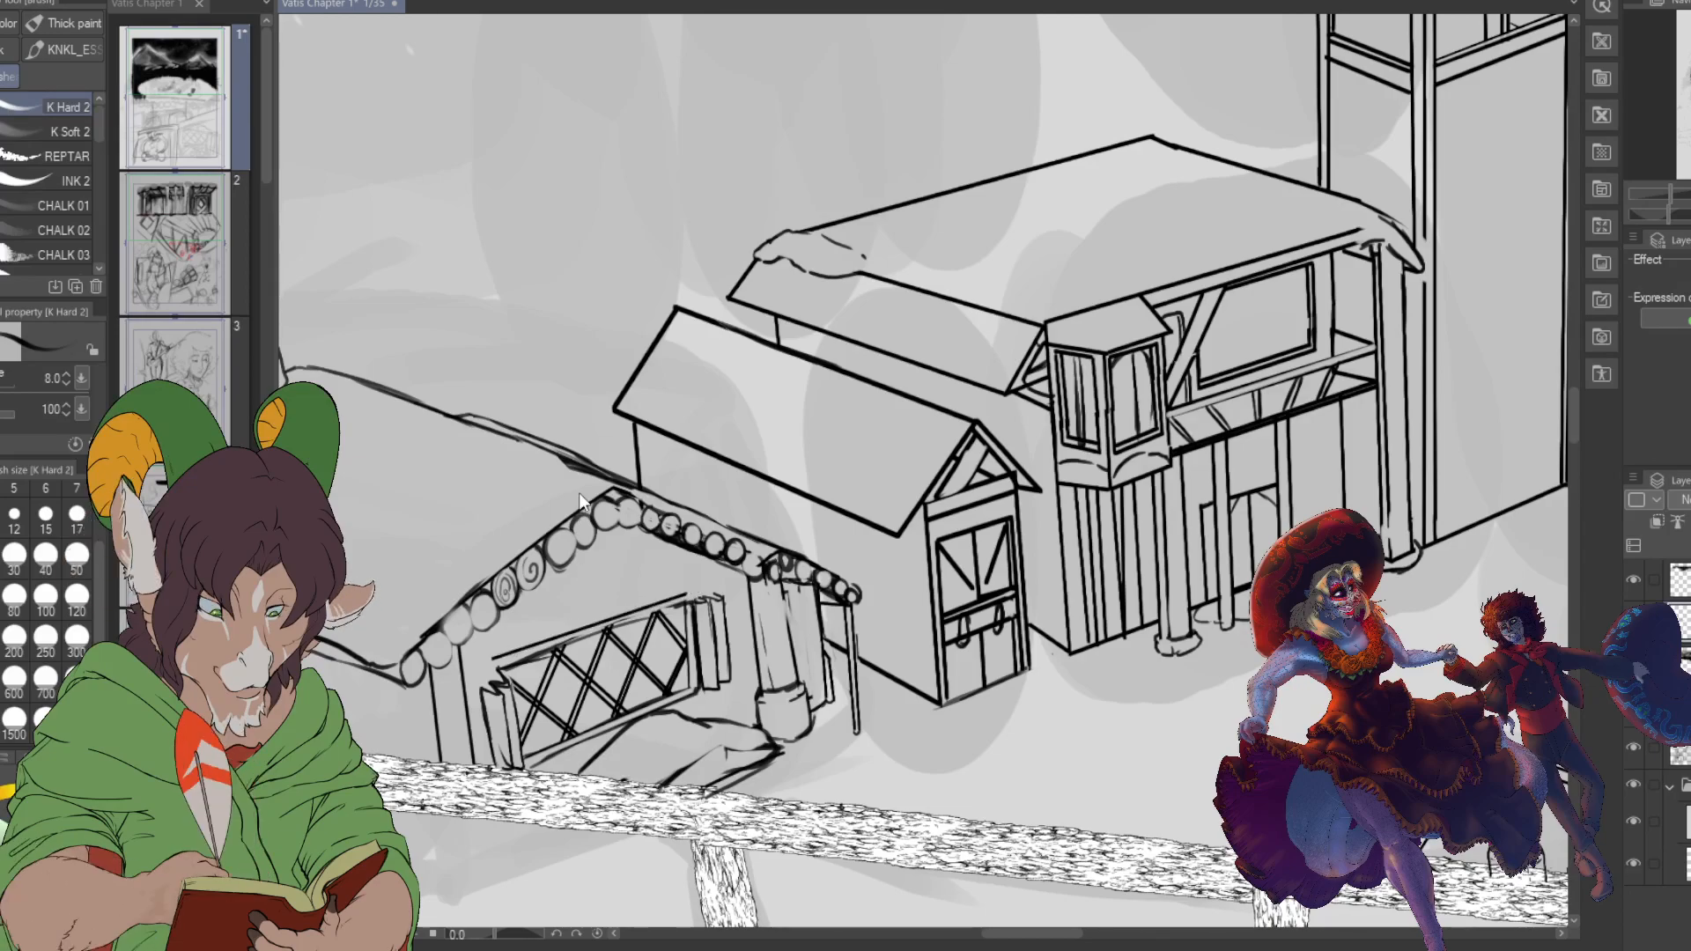
- Rule a straight line beneath the leftmost building's left roof slope and a crossbeam line across the gable above the lattice window
click(462, 674)
click(649, 525)
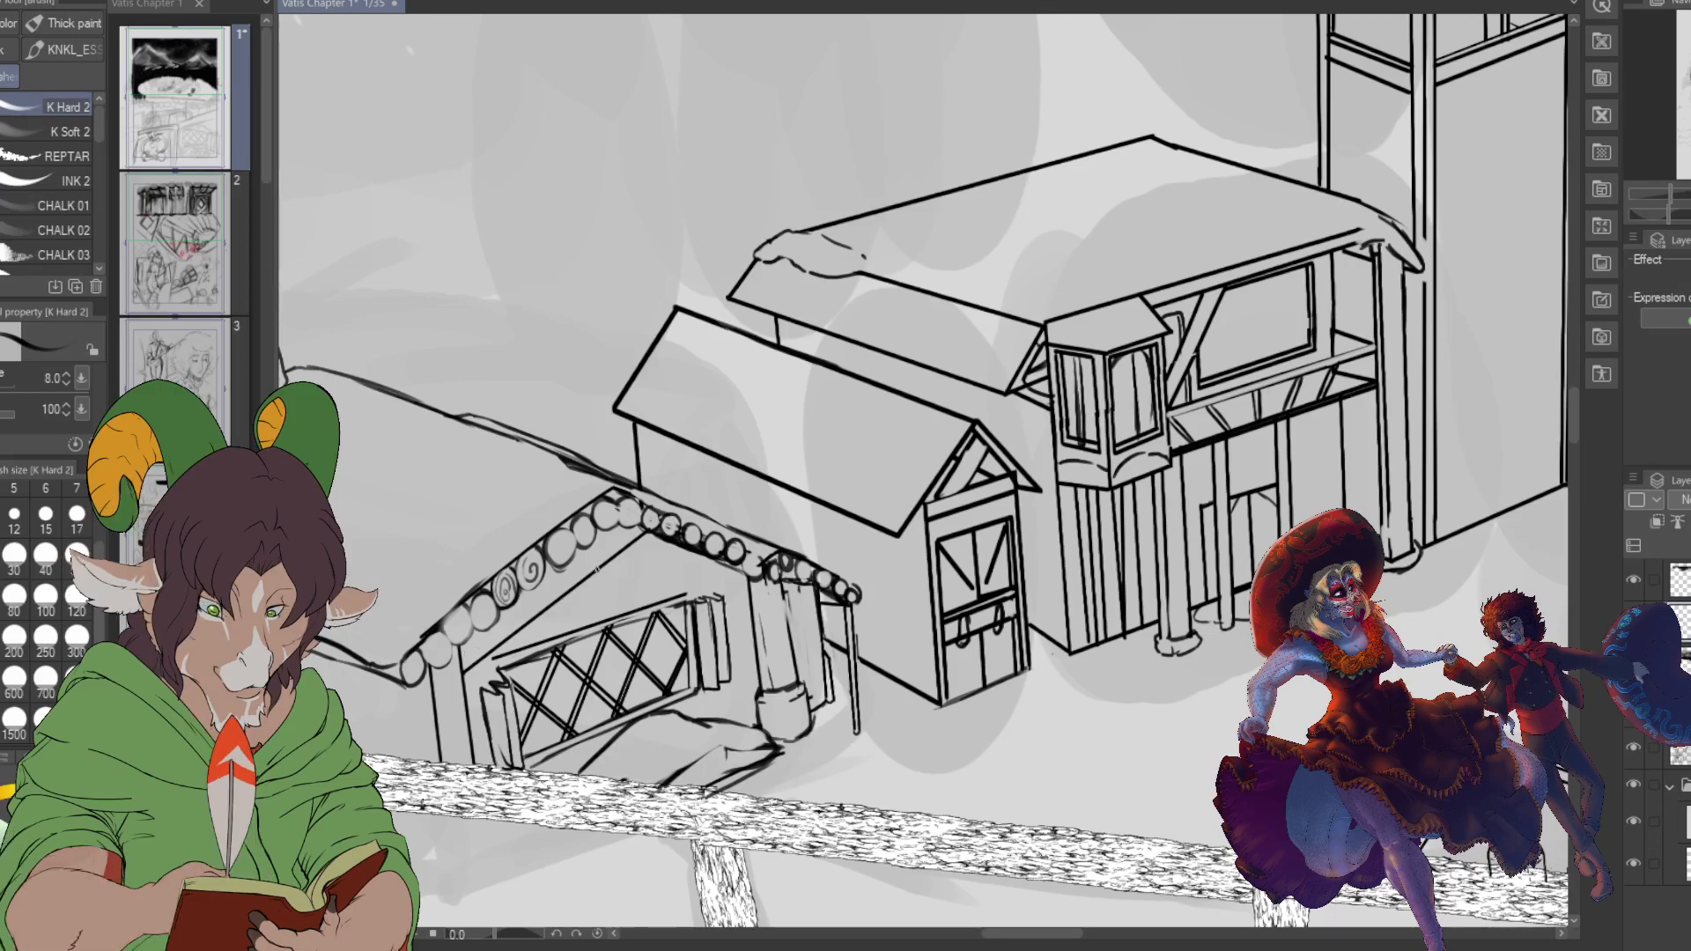
click(589, 577)
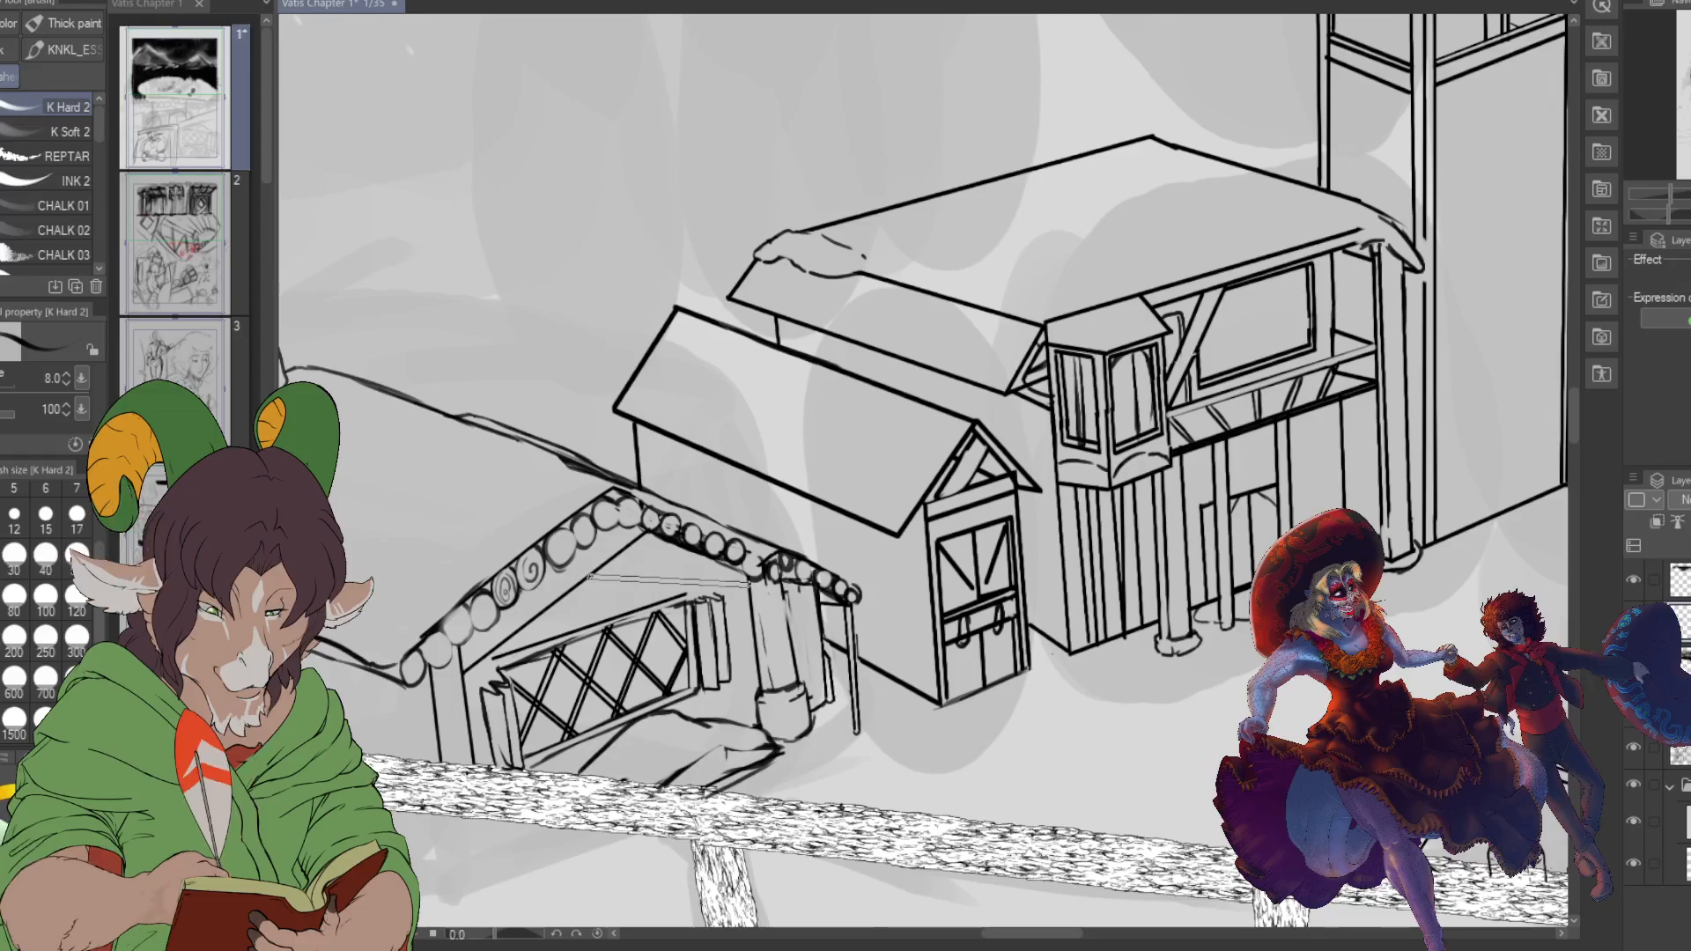
shift+click(749, 584)
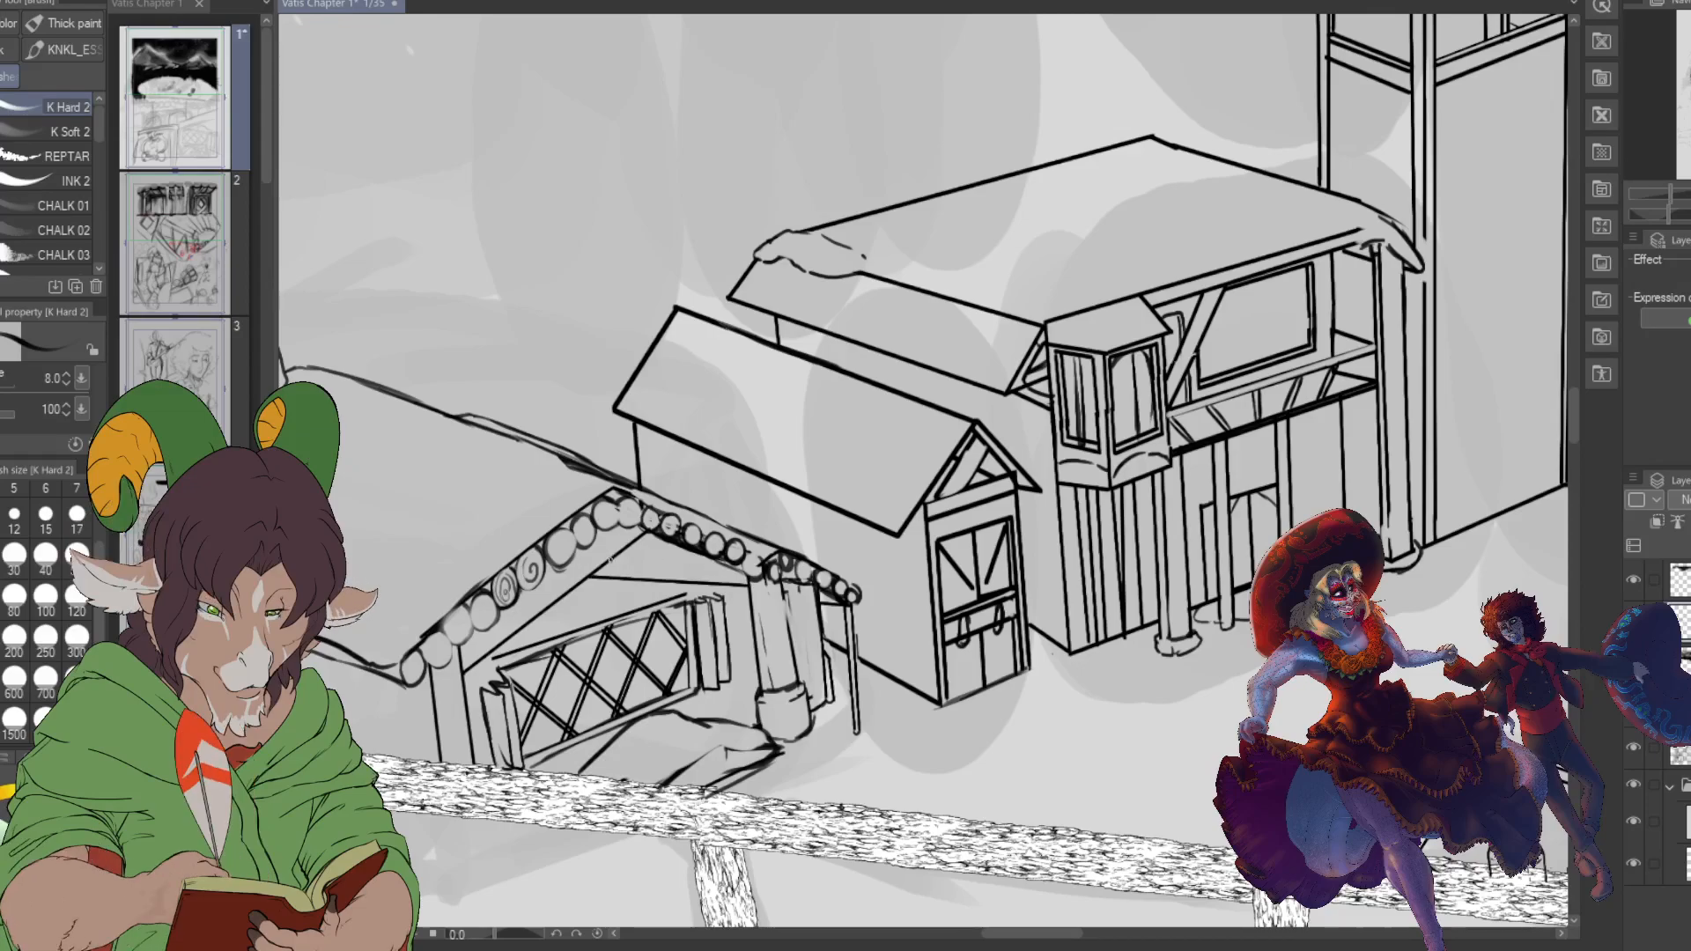
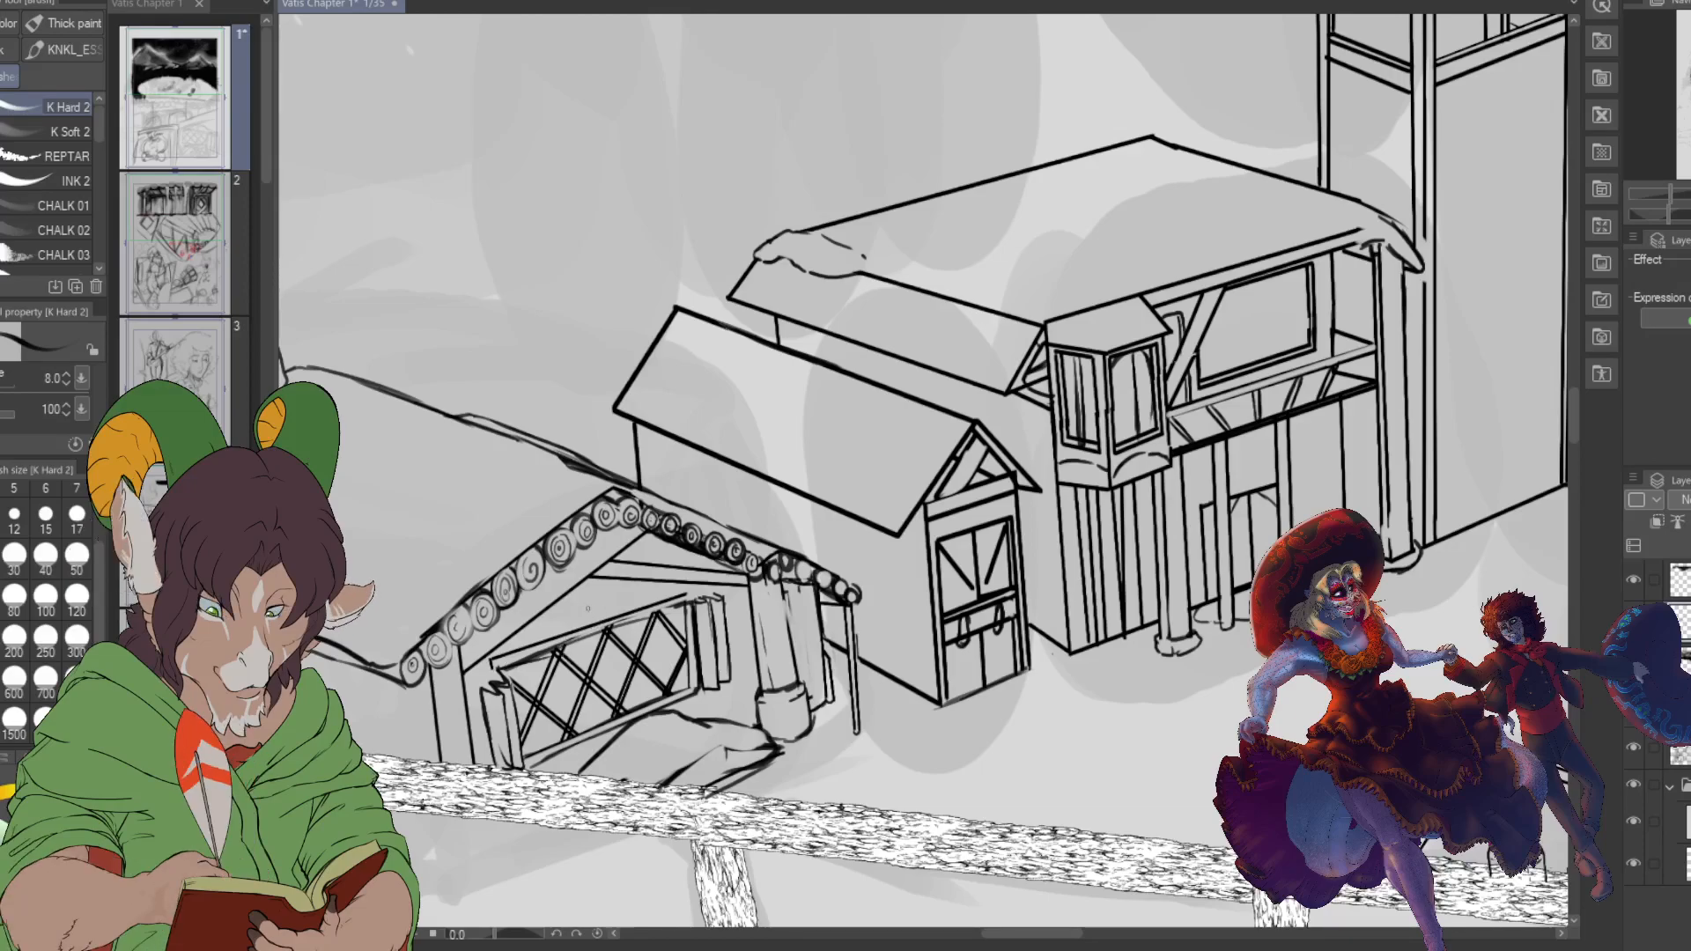
- Ink a slanted line above the lattice window's left half, undoing the longer first attempt
drag(502, 644, 674, 584)
key(ctrl+z)
drag(498, 646, 570, 621)
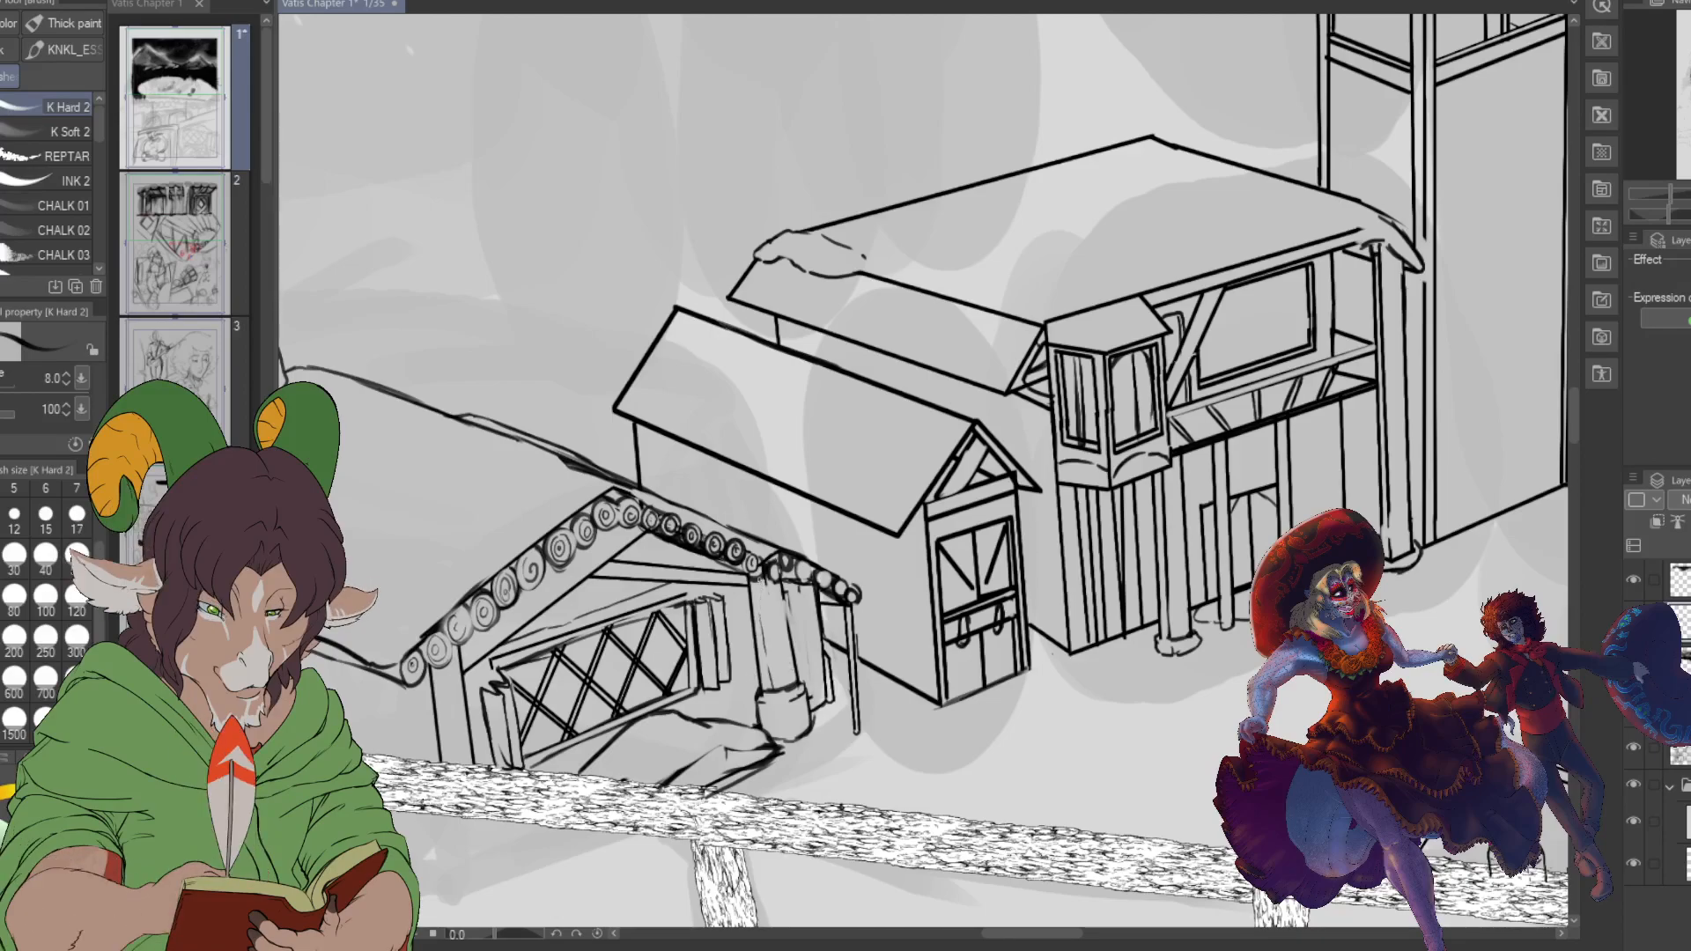
- Draw wood grain strokes on the leftmost building's front column and add detail lines to its rounded base
mouse_move(771, 633)
mouse_down()
mouse_move(796, 681)
mouse_move(764, 583)
mouse_up()
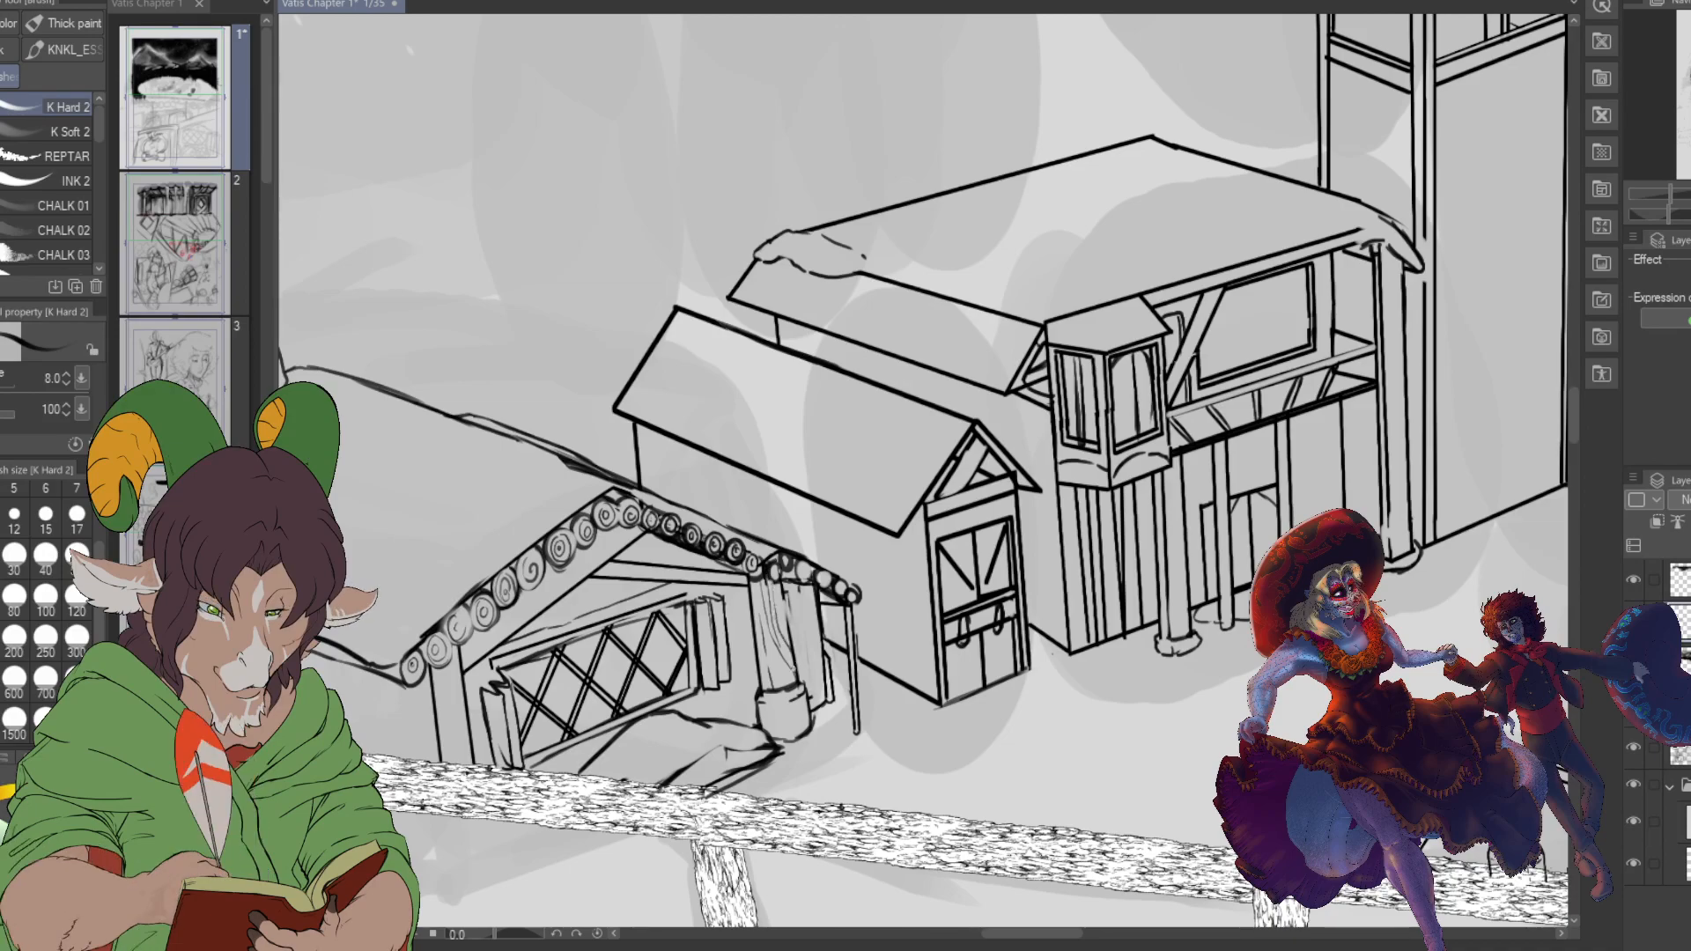
drag(759, 623, 772, 656)
drag(770, 707, 771, 723)
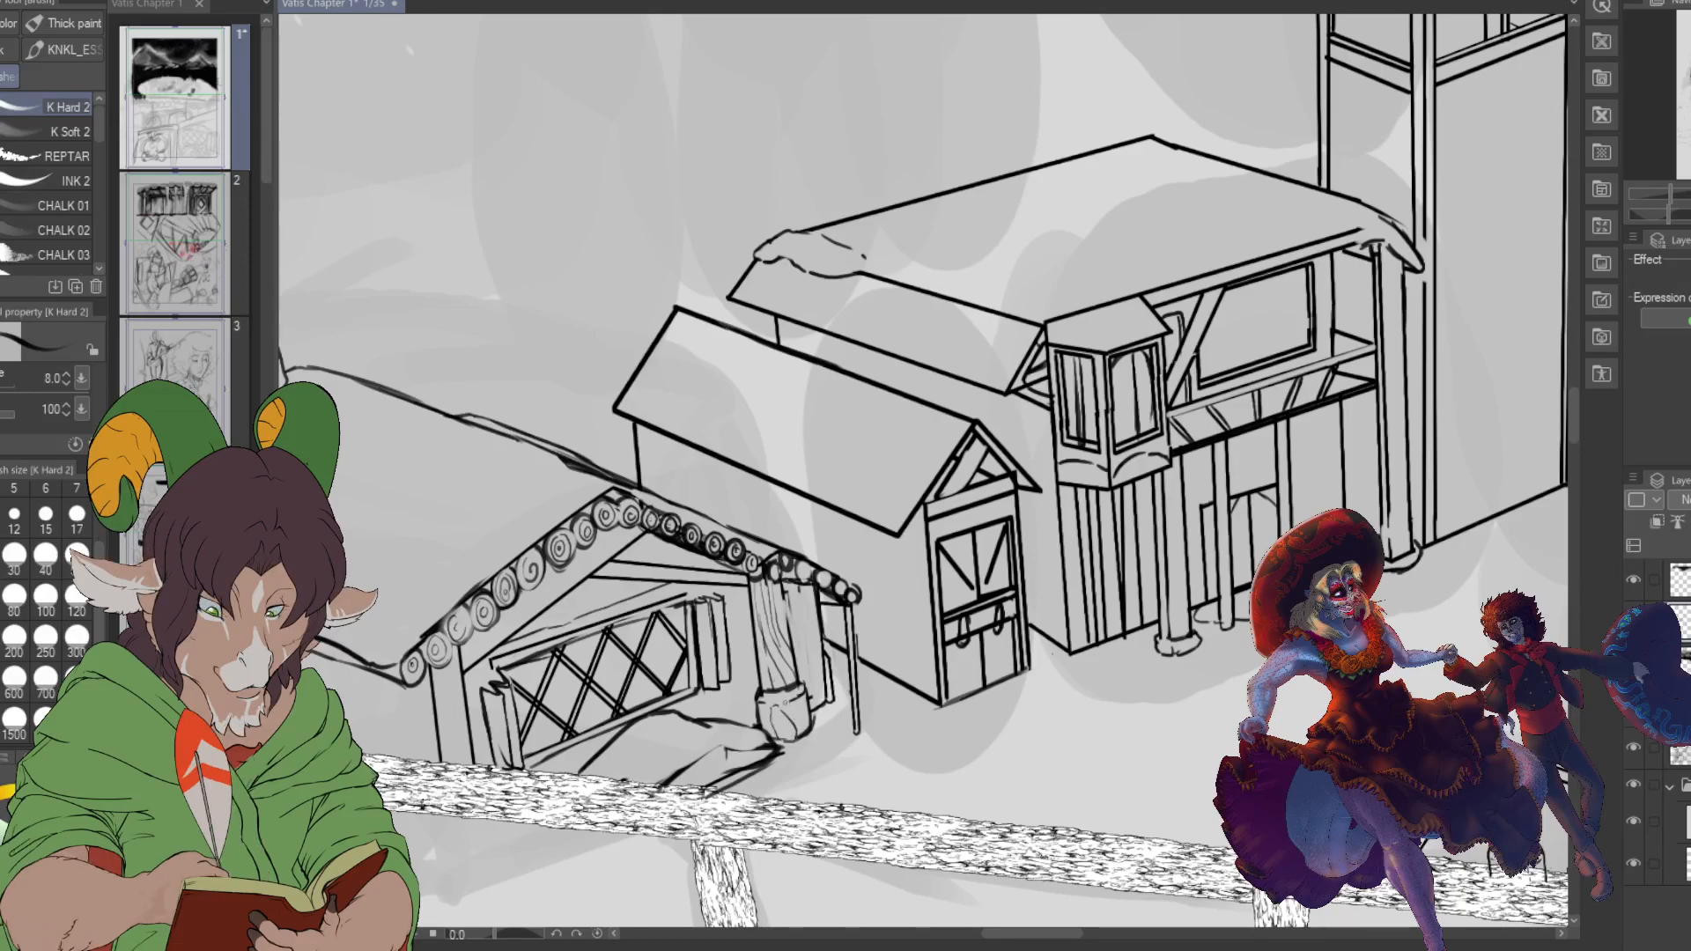
drag(807, 720, 800, 736)
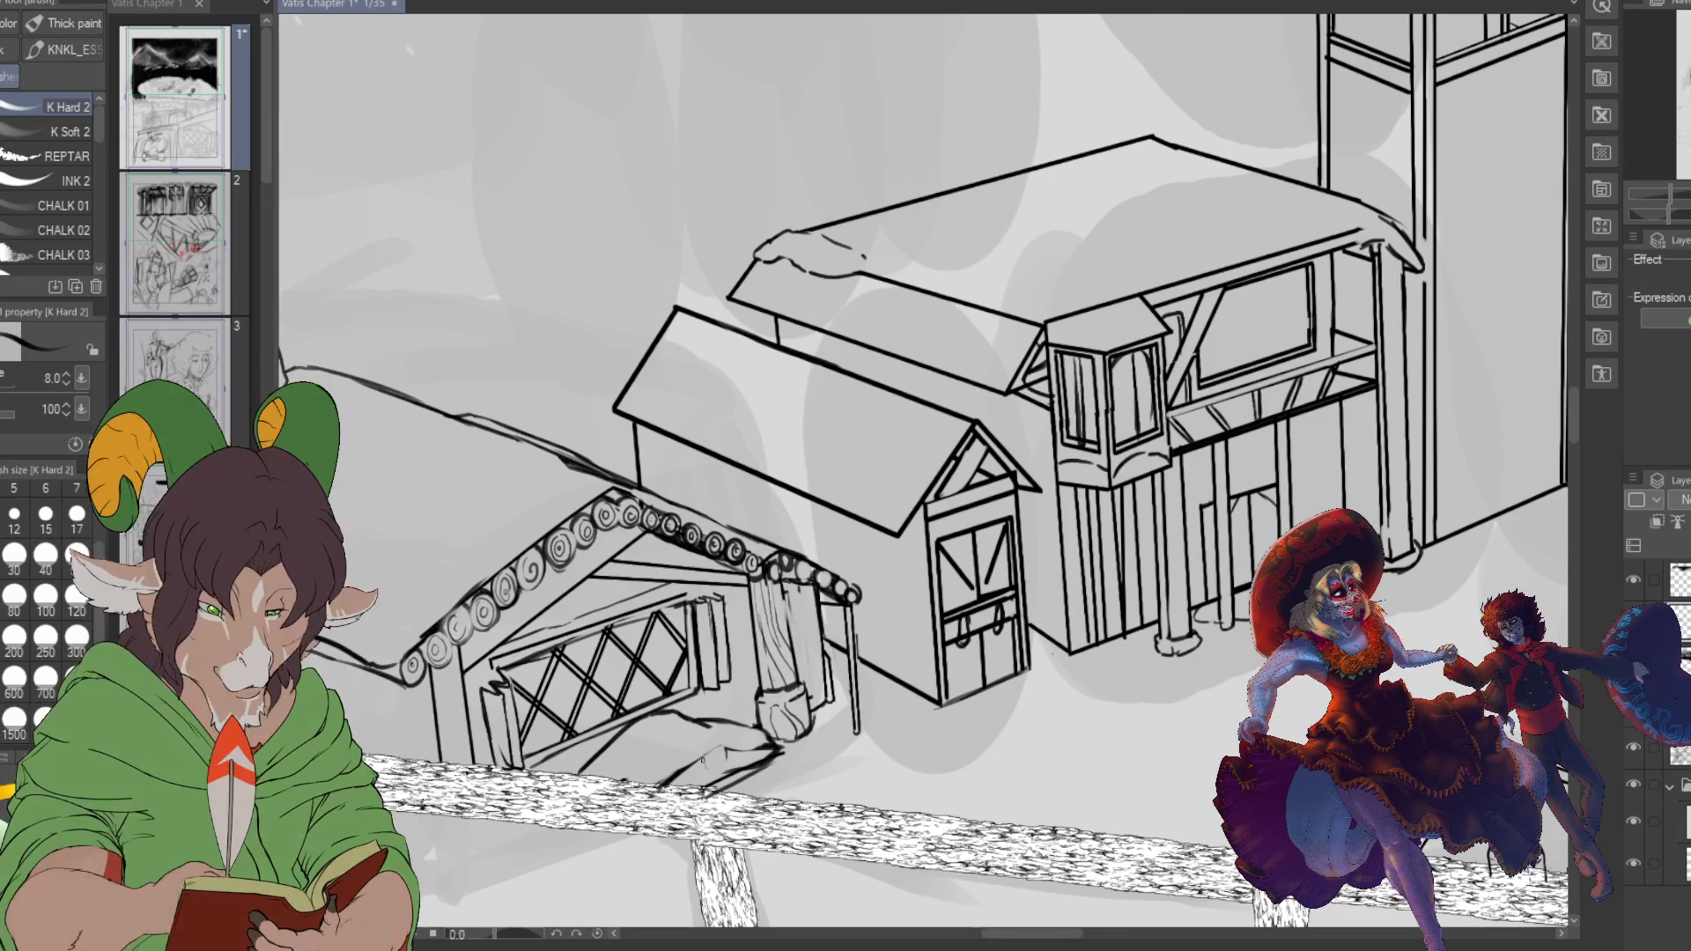
- Ink a row of small round stones along the path's lower edge, and erase the leftover path lines with the Hard eraser at size 25
drag(721, 749, 759, 762)
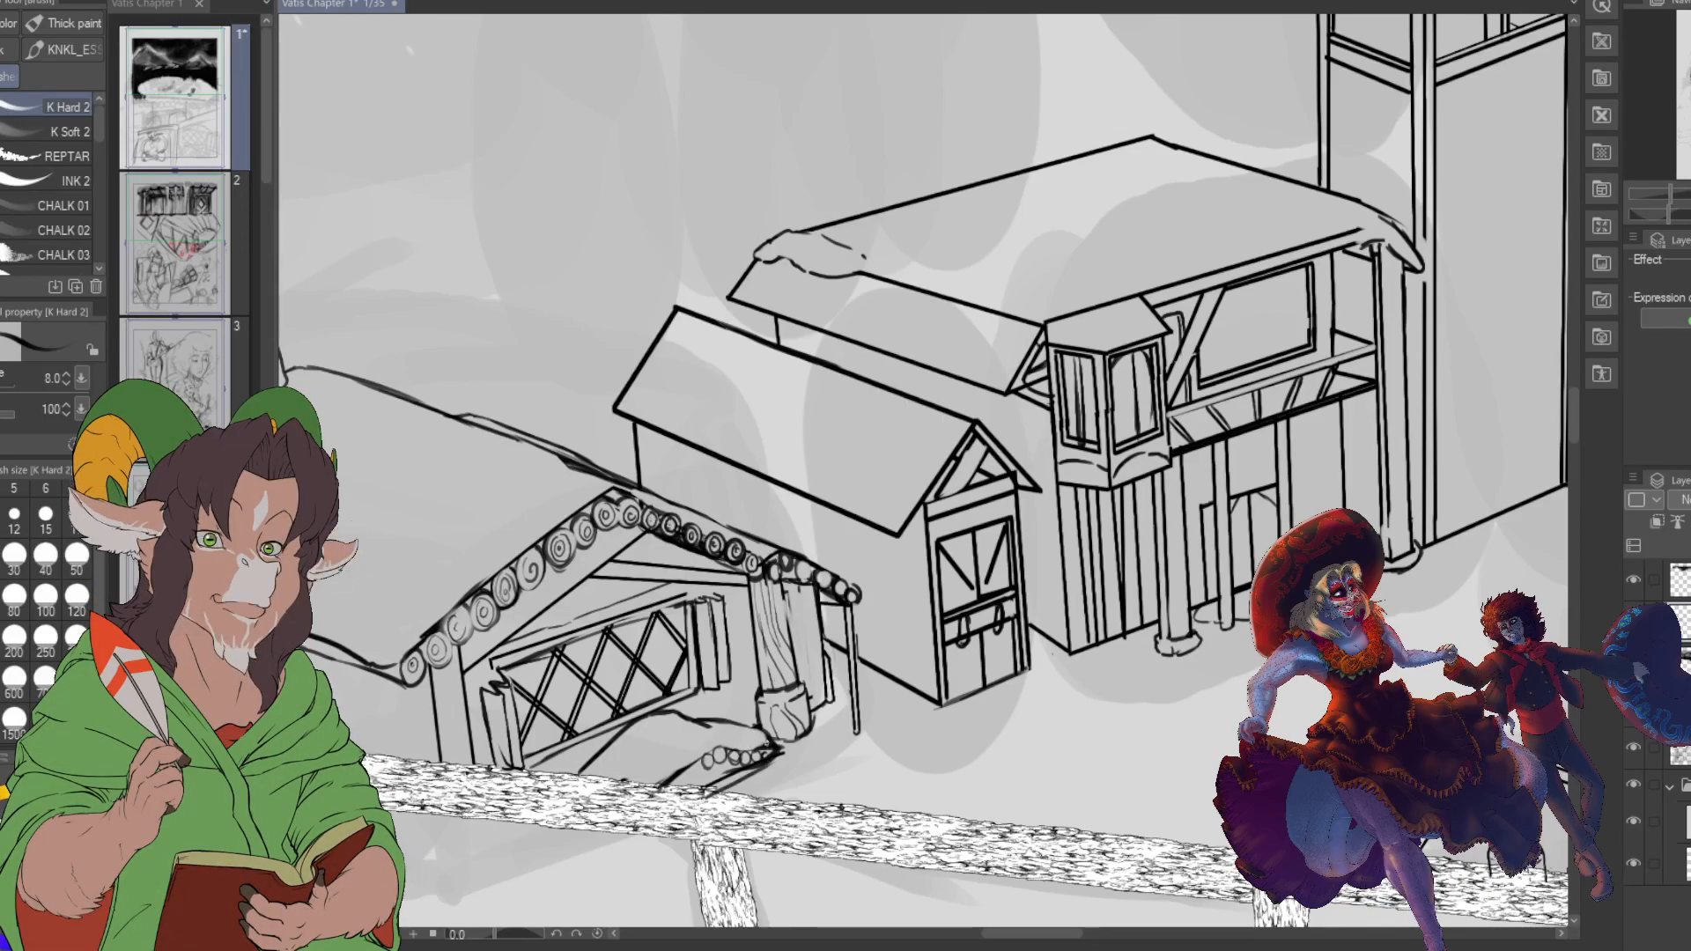
key(e)
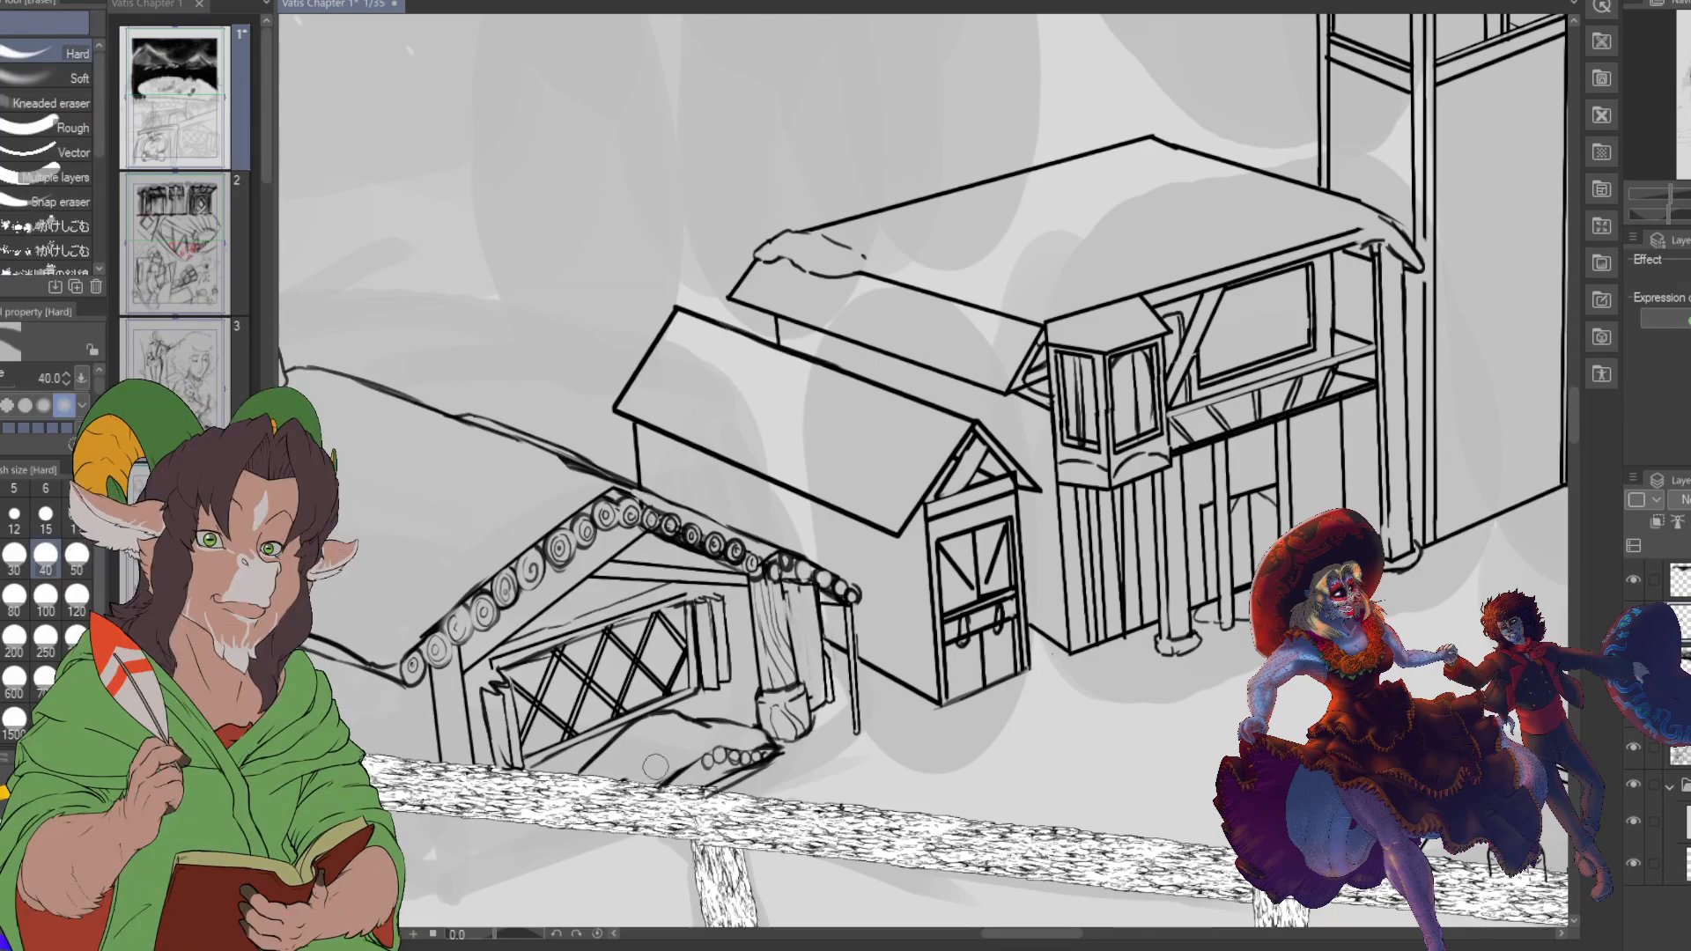
key([)
key([)
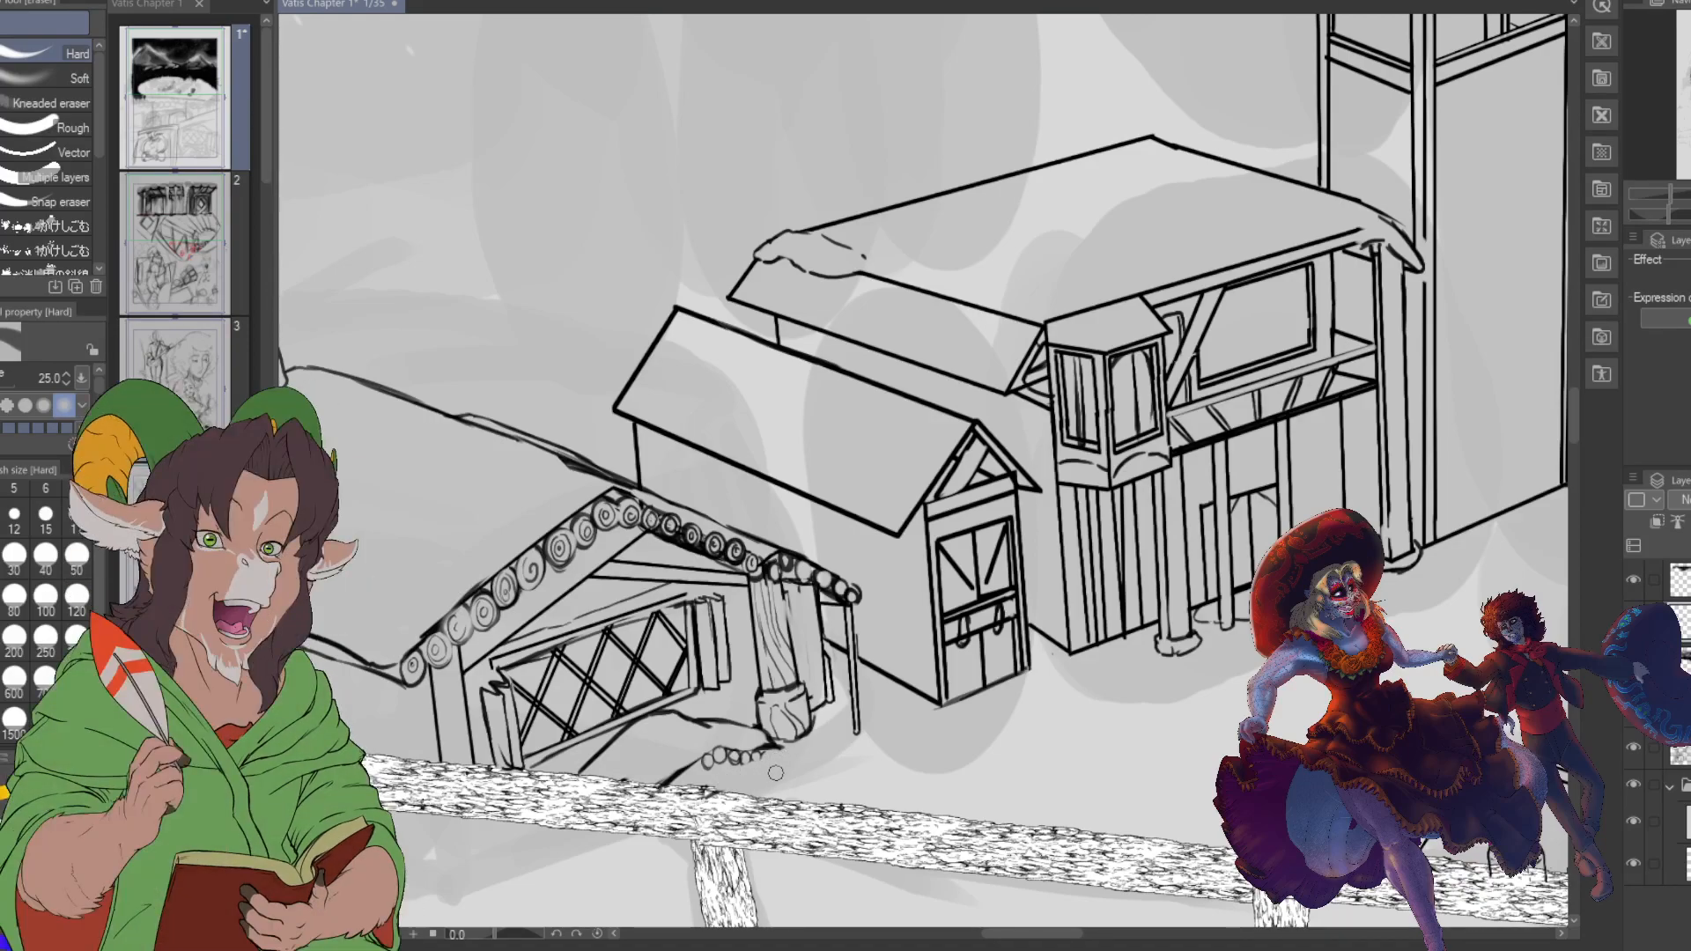
key(b)
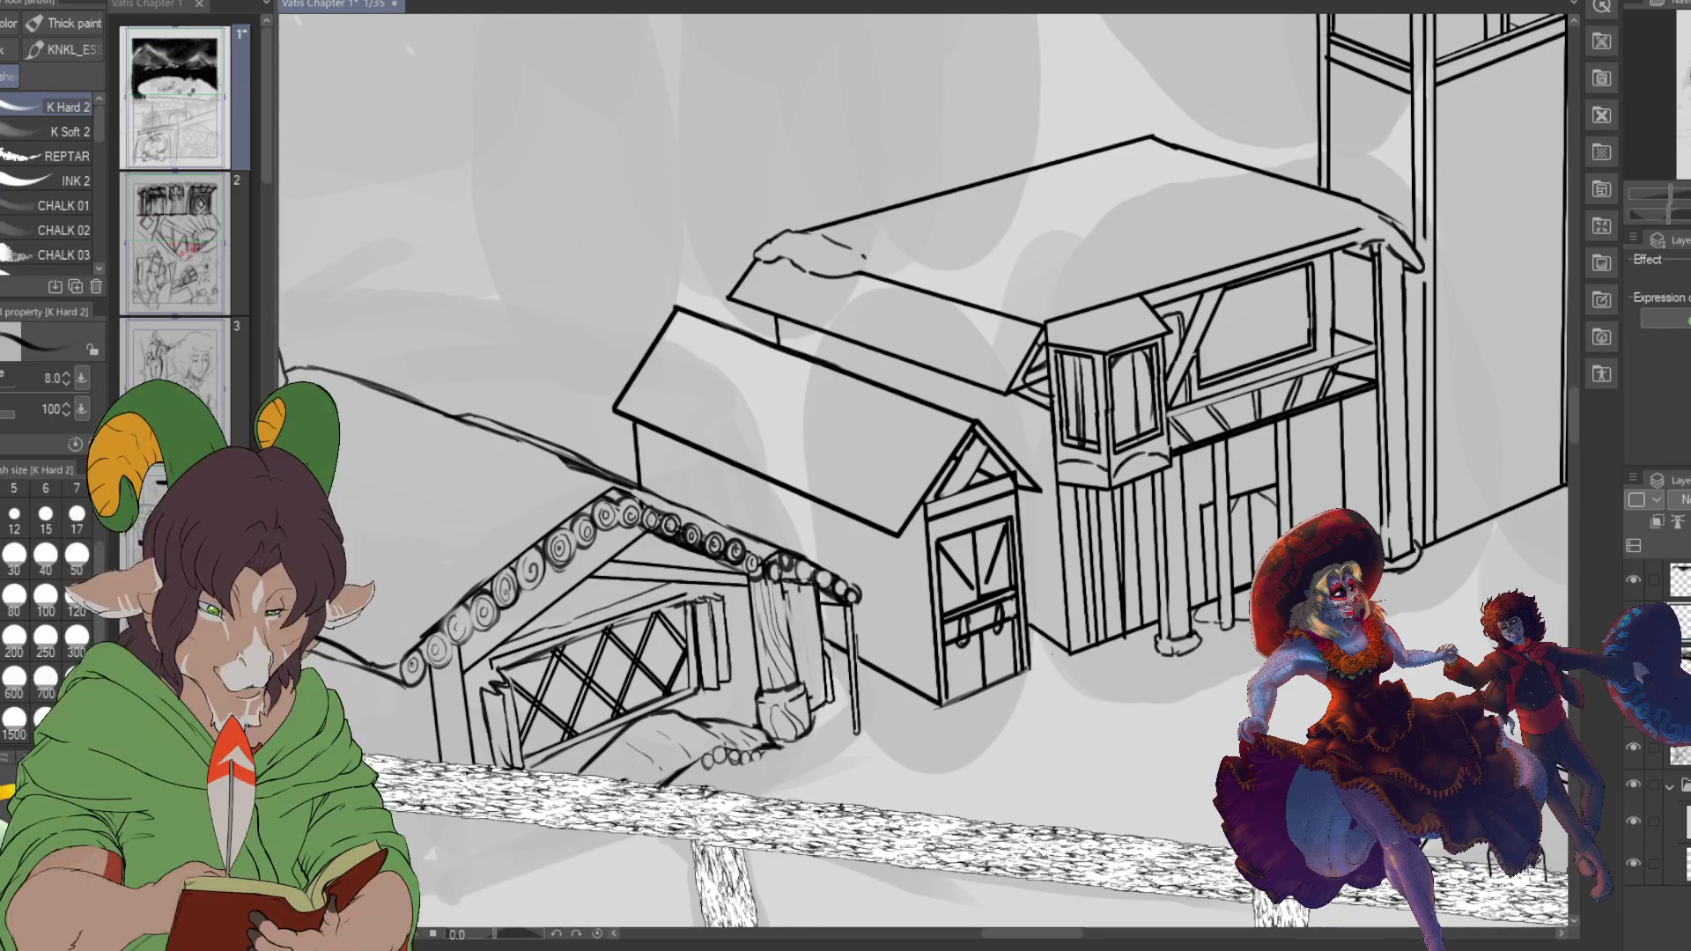
- Set the Hard eraser to size 15, and add wood grain to the gable beam and left post with K Hard 2
key(e)
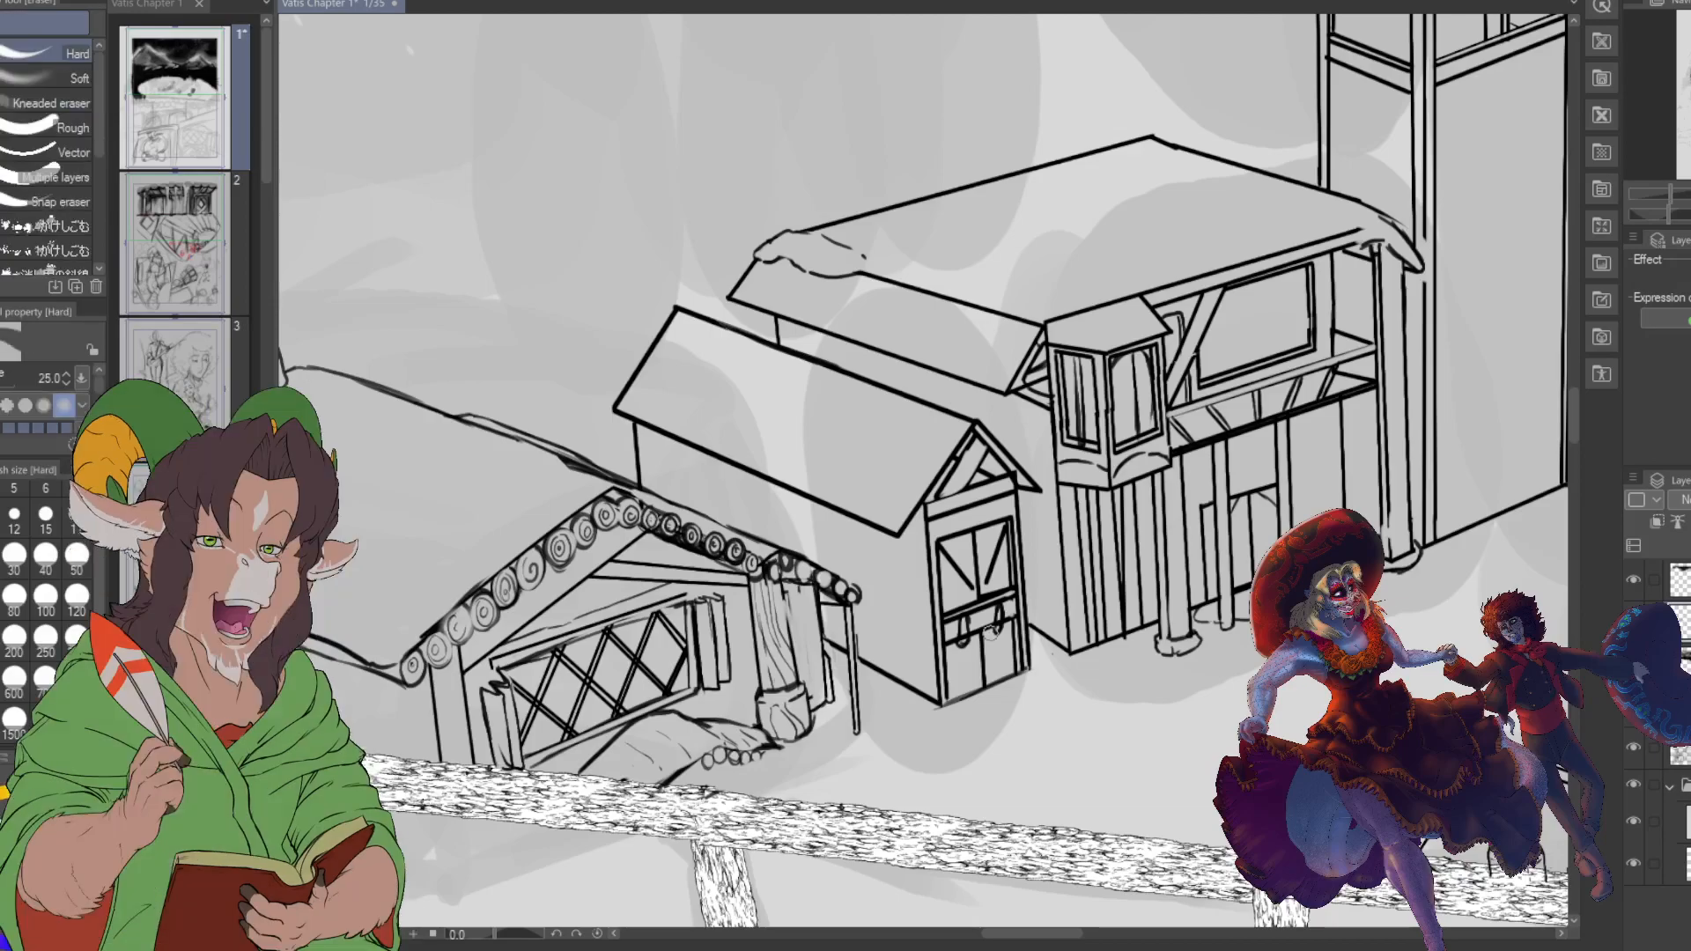
click(45, 523)
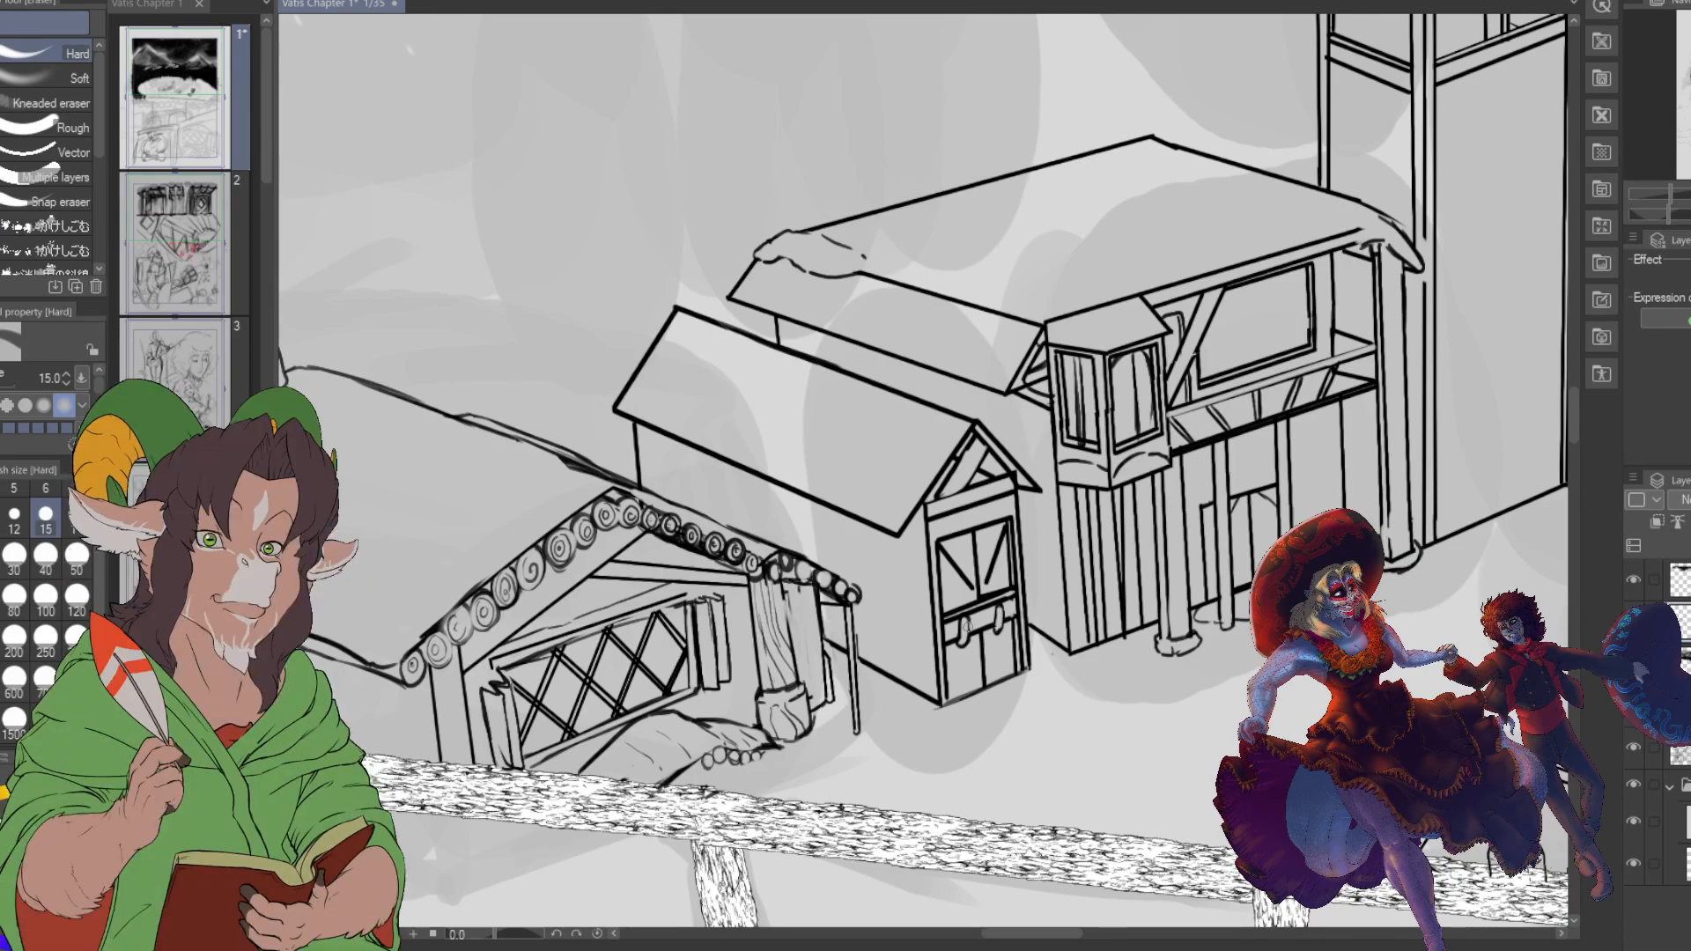
key(b)
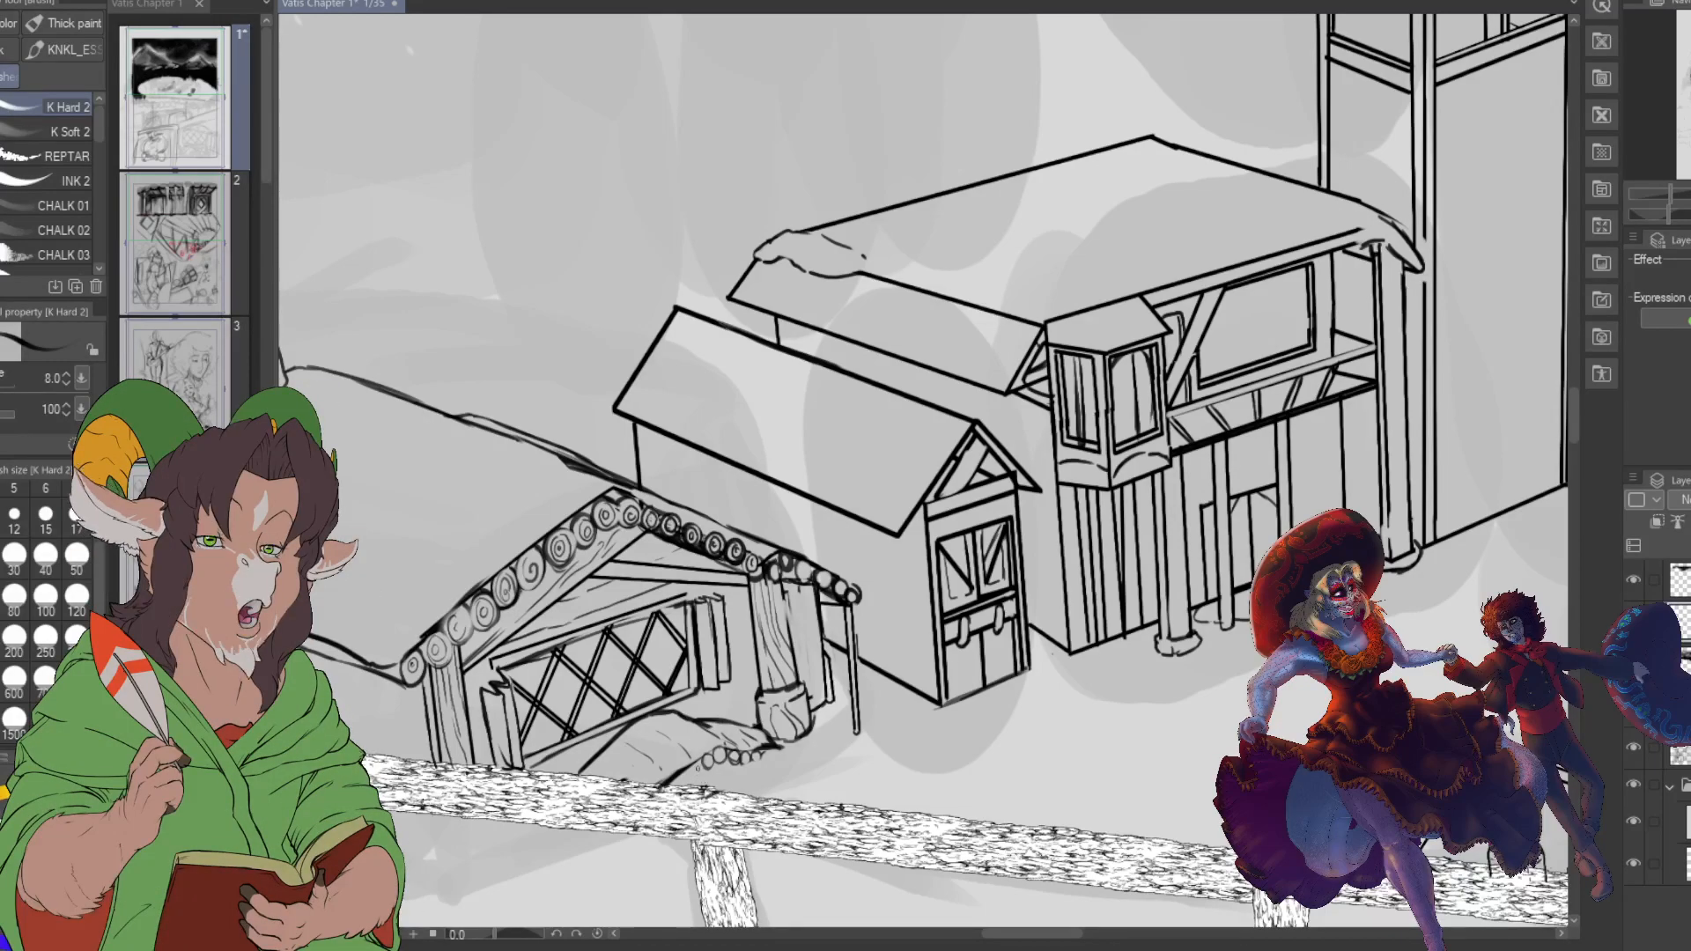
- Stack more round stones below the path's stone row, and ink a loose mound outline around the thin post's foot
mouse_move(705, 762)
mouse_down()
mouse_move(691, 777)
mouse_move(712, 788)
mouse_move(768, 766)
mouse_up()
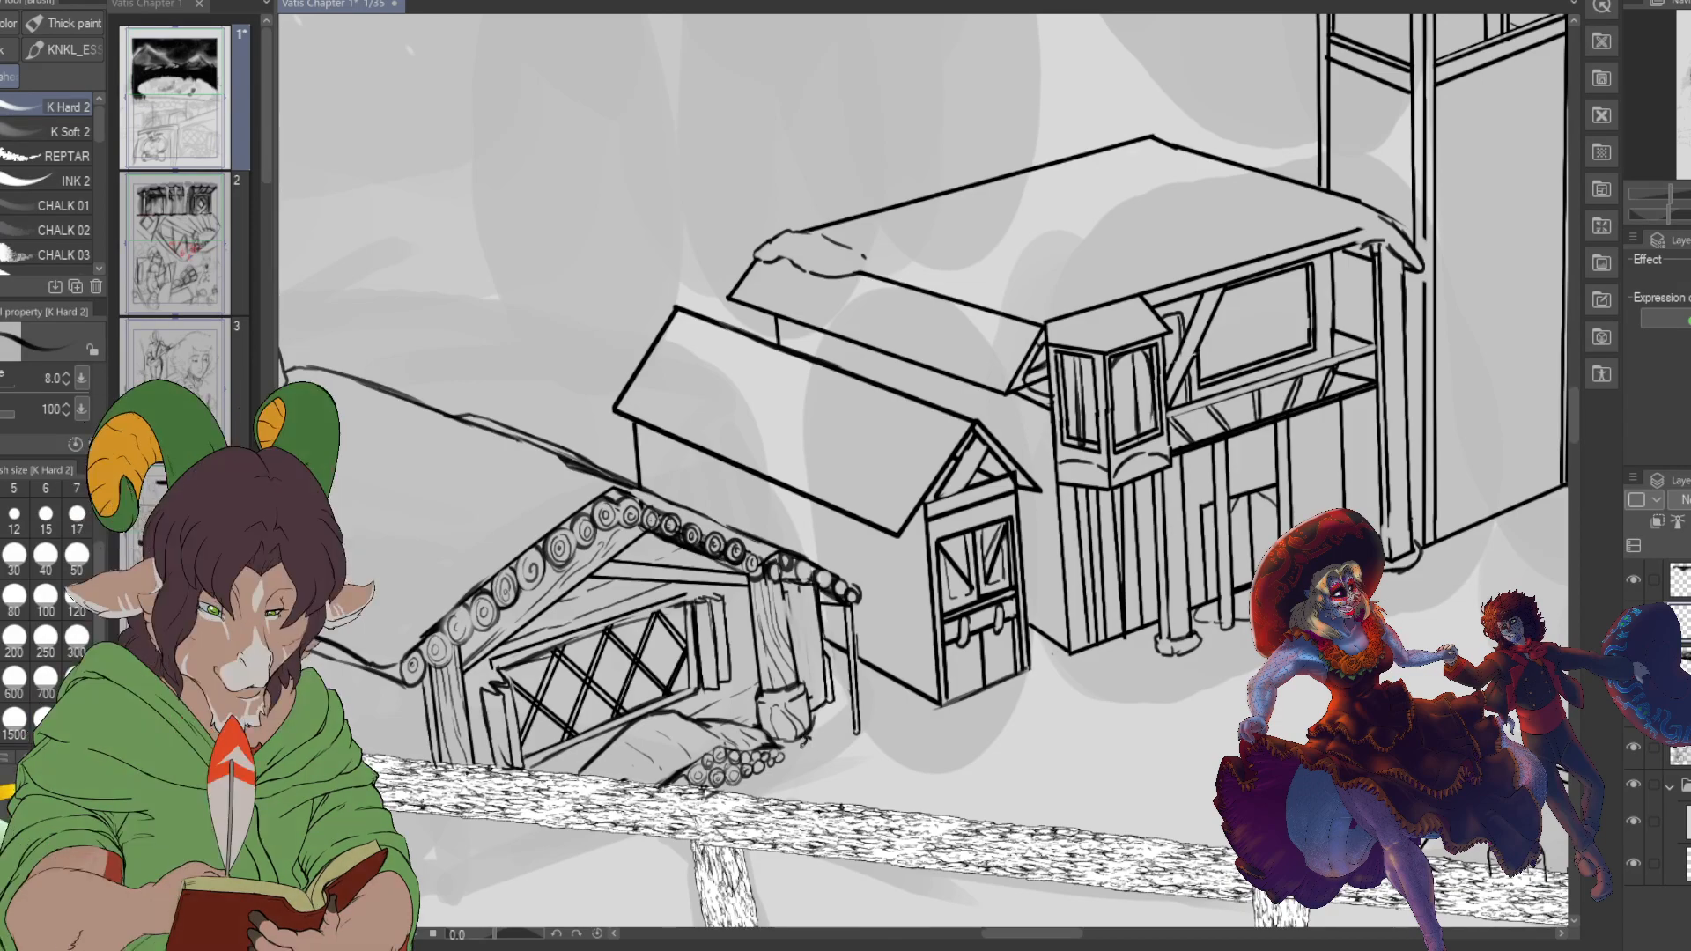
mouse_move(800, 744)
mouse_down()
mouse_move(833, 774)
mouse_move(869, 720)
mouse_up()
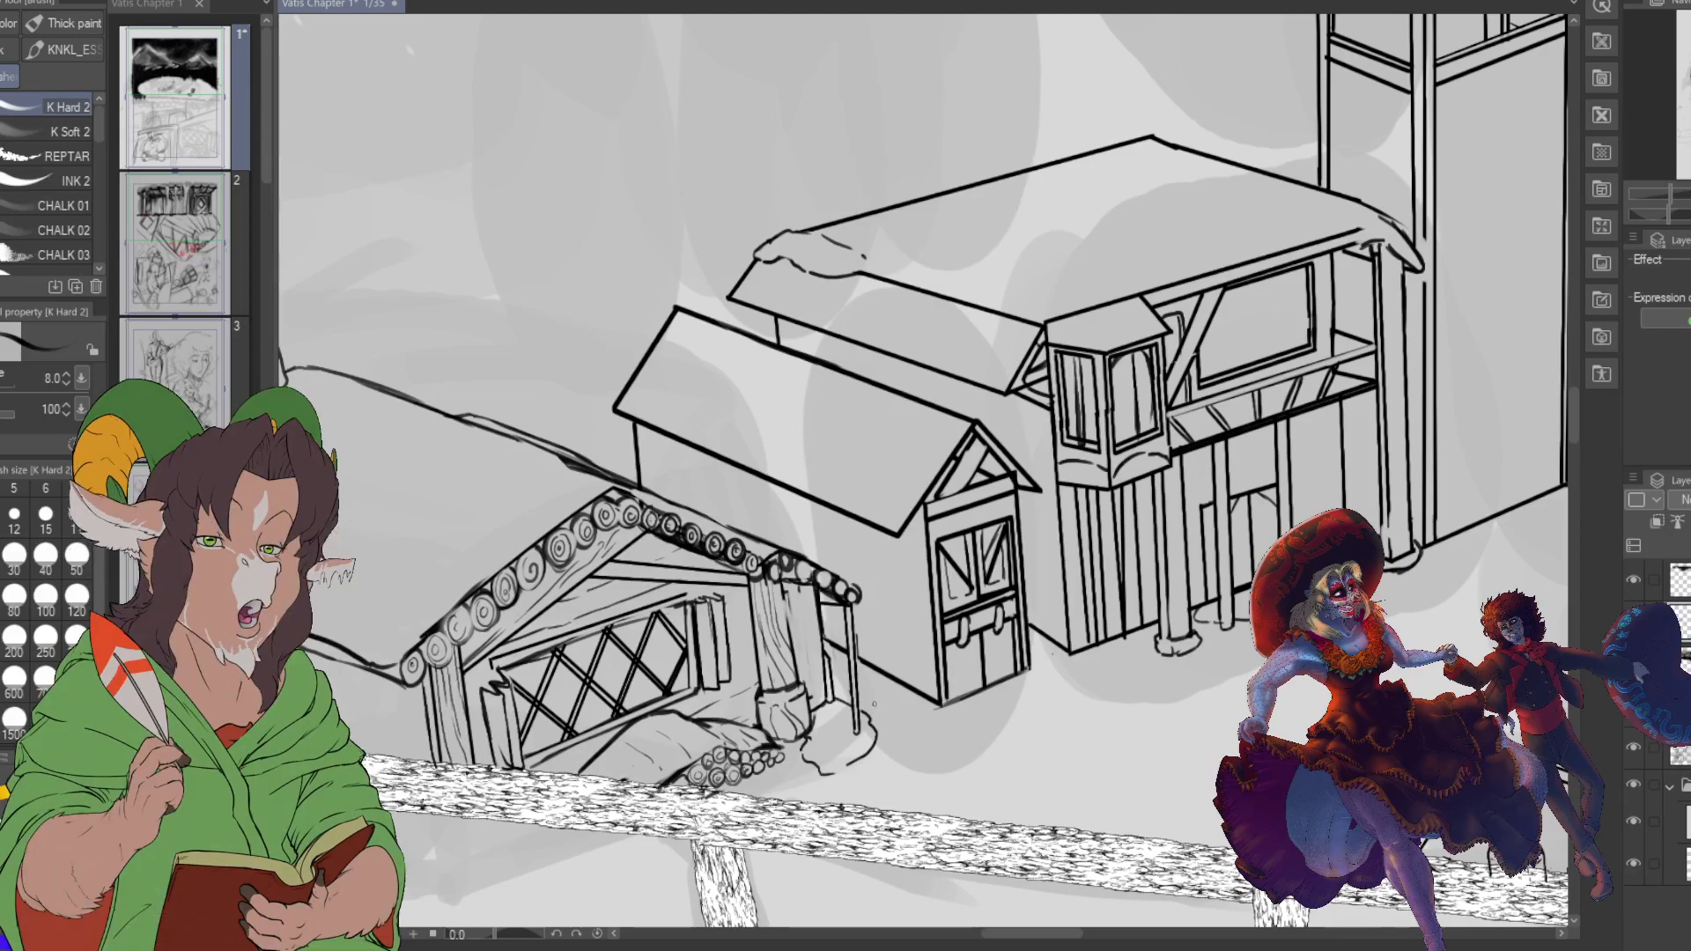
- Hide the rough sketch layer so only the inked village and finished background remain
scroll(875, 703, down, 5)
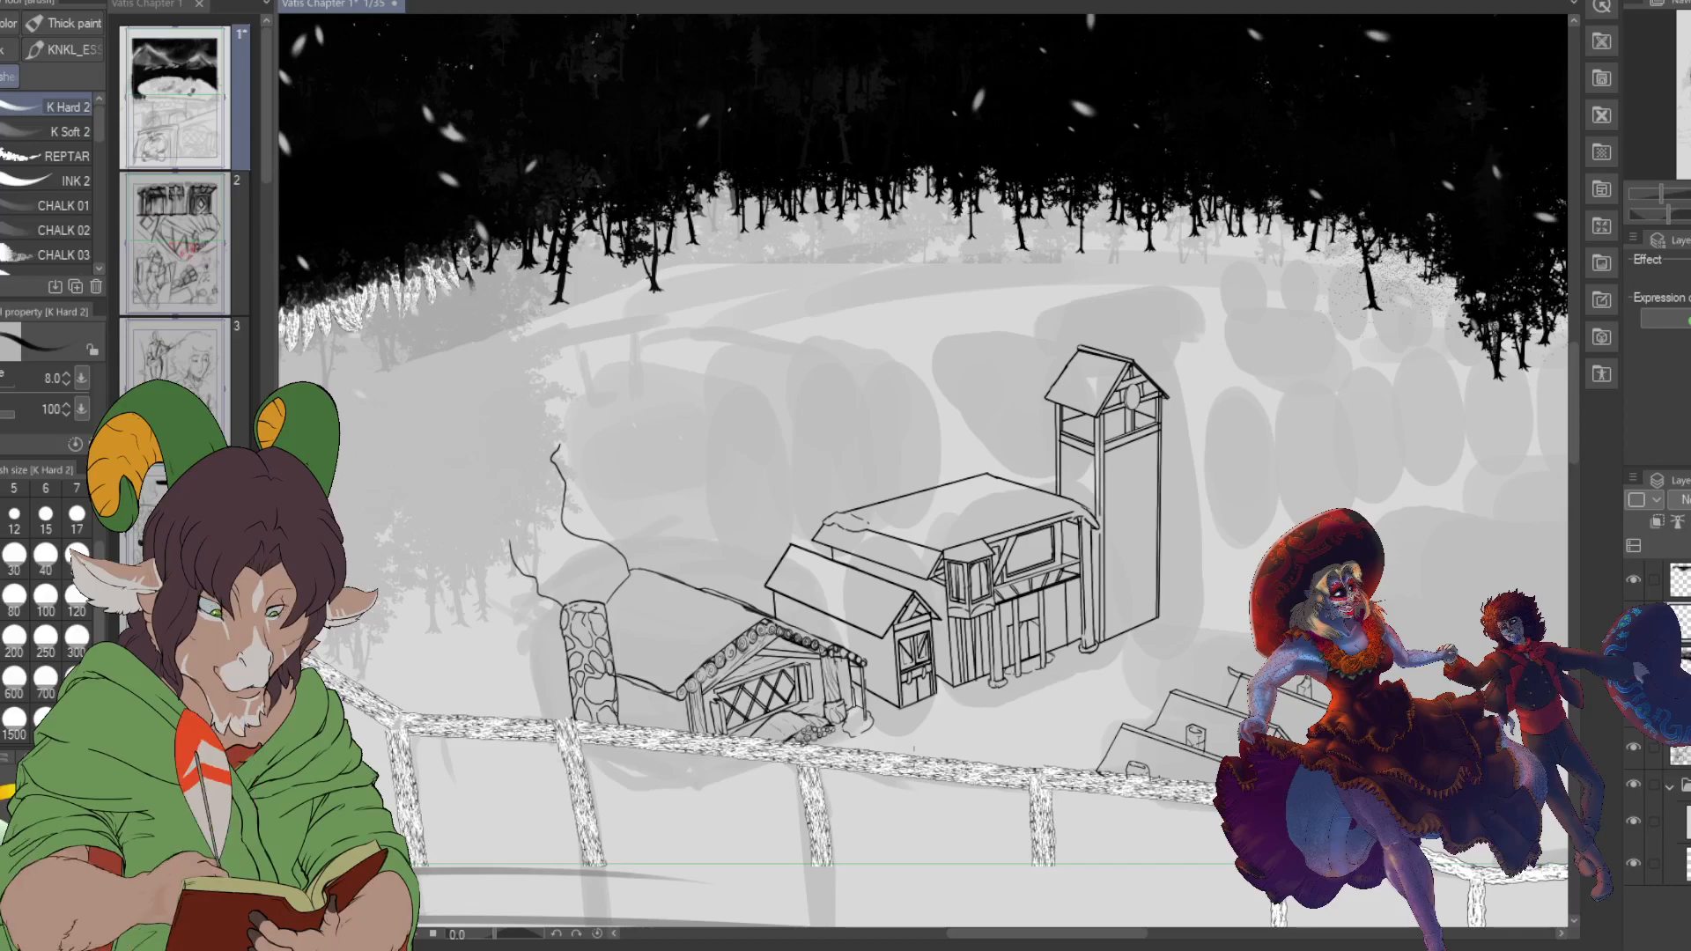
scroll(960, 876, down, 2)
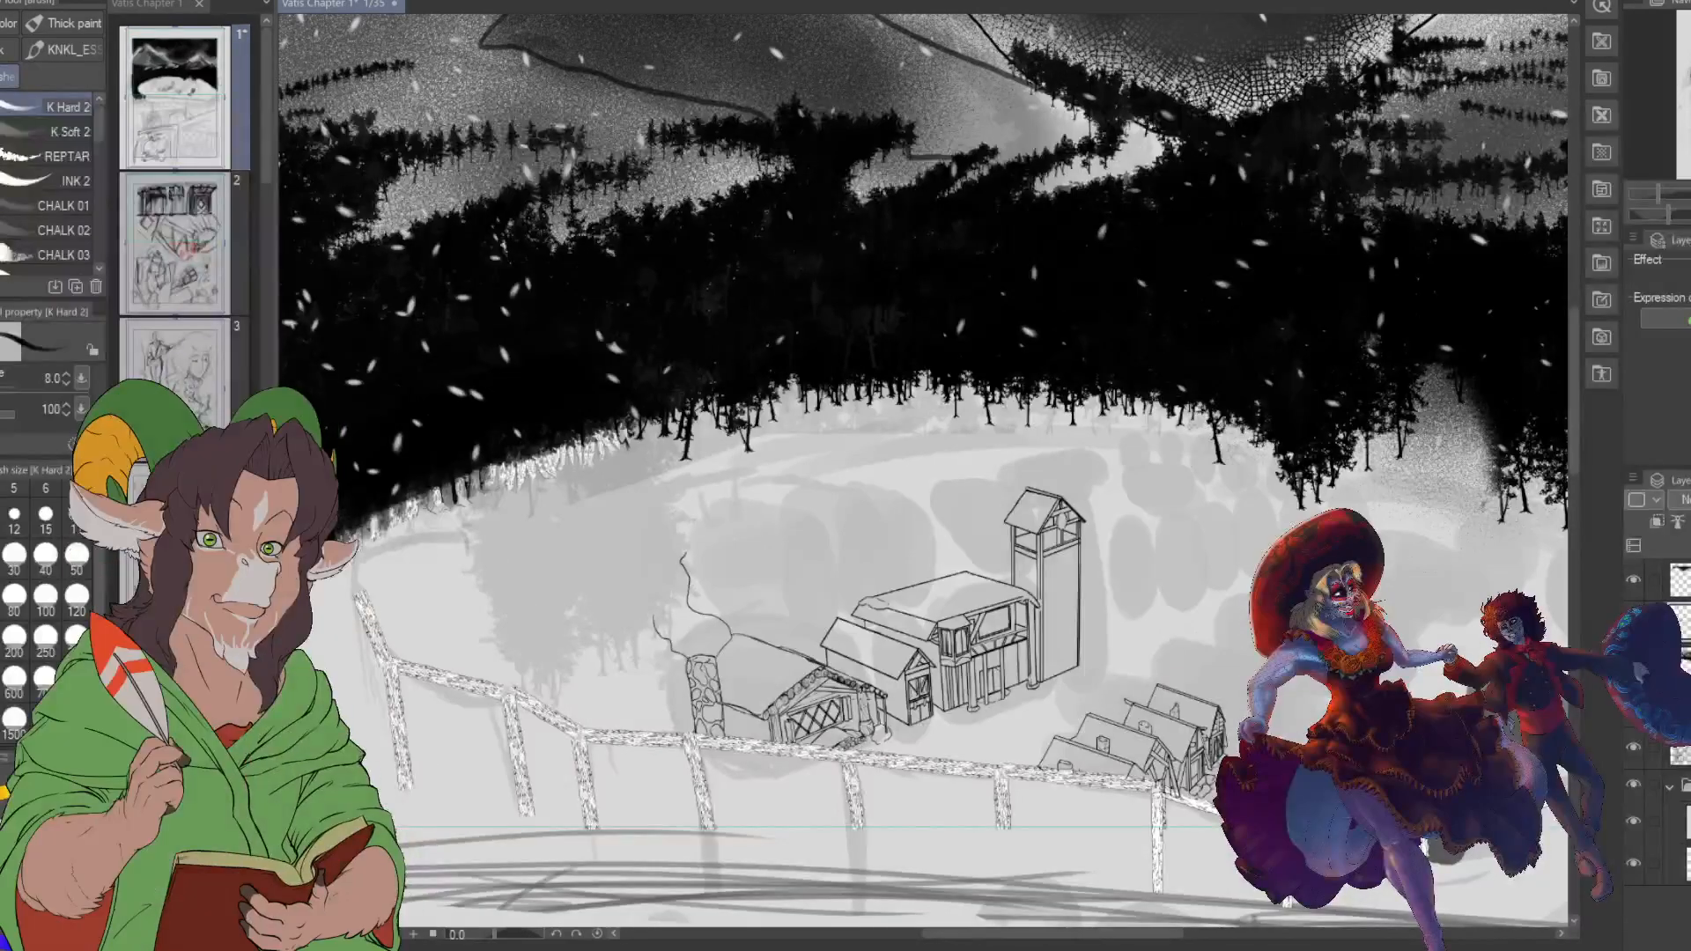
scroll(775, 861, up, 2)
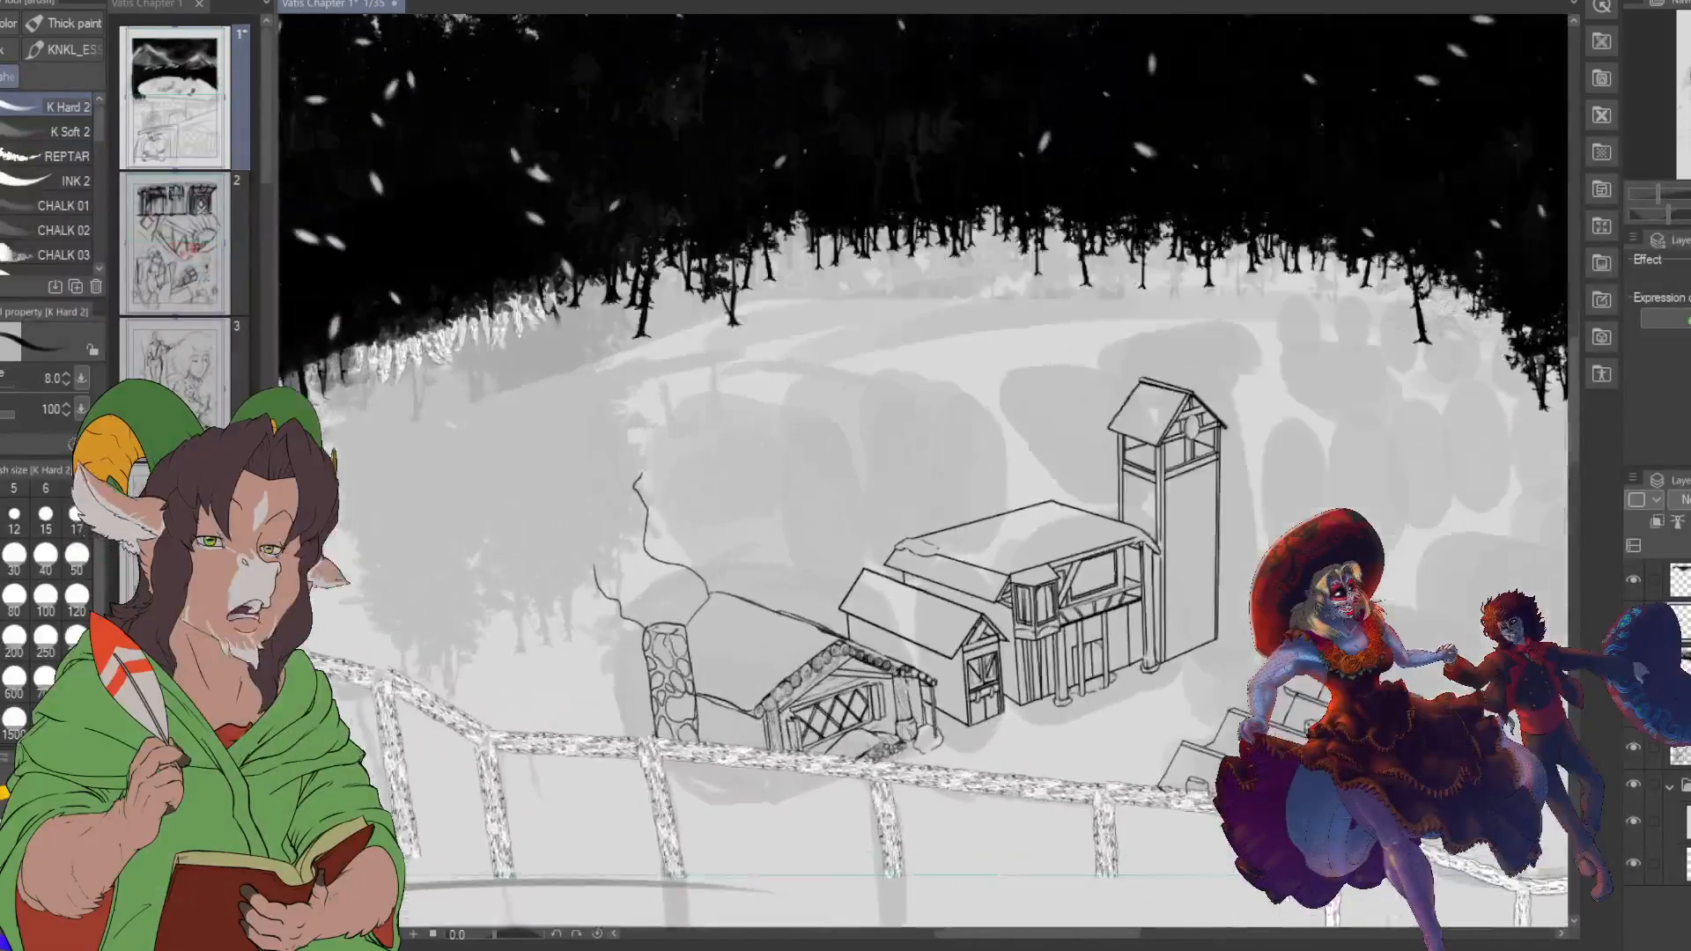
click(1634, 747)
scroll(1077, 755, down, 1)
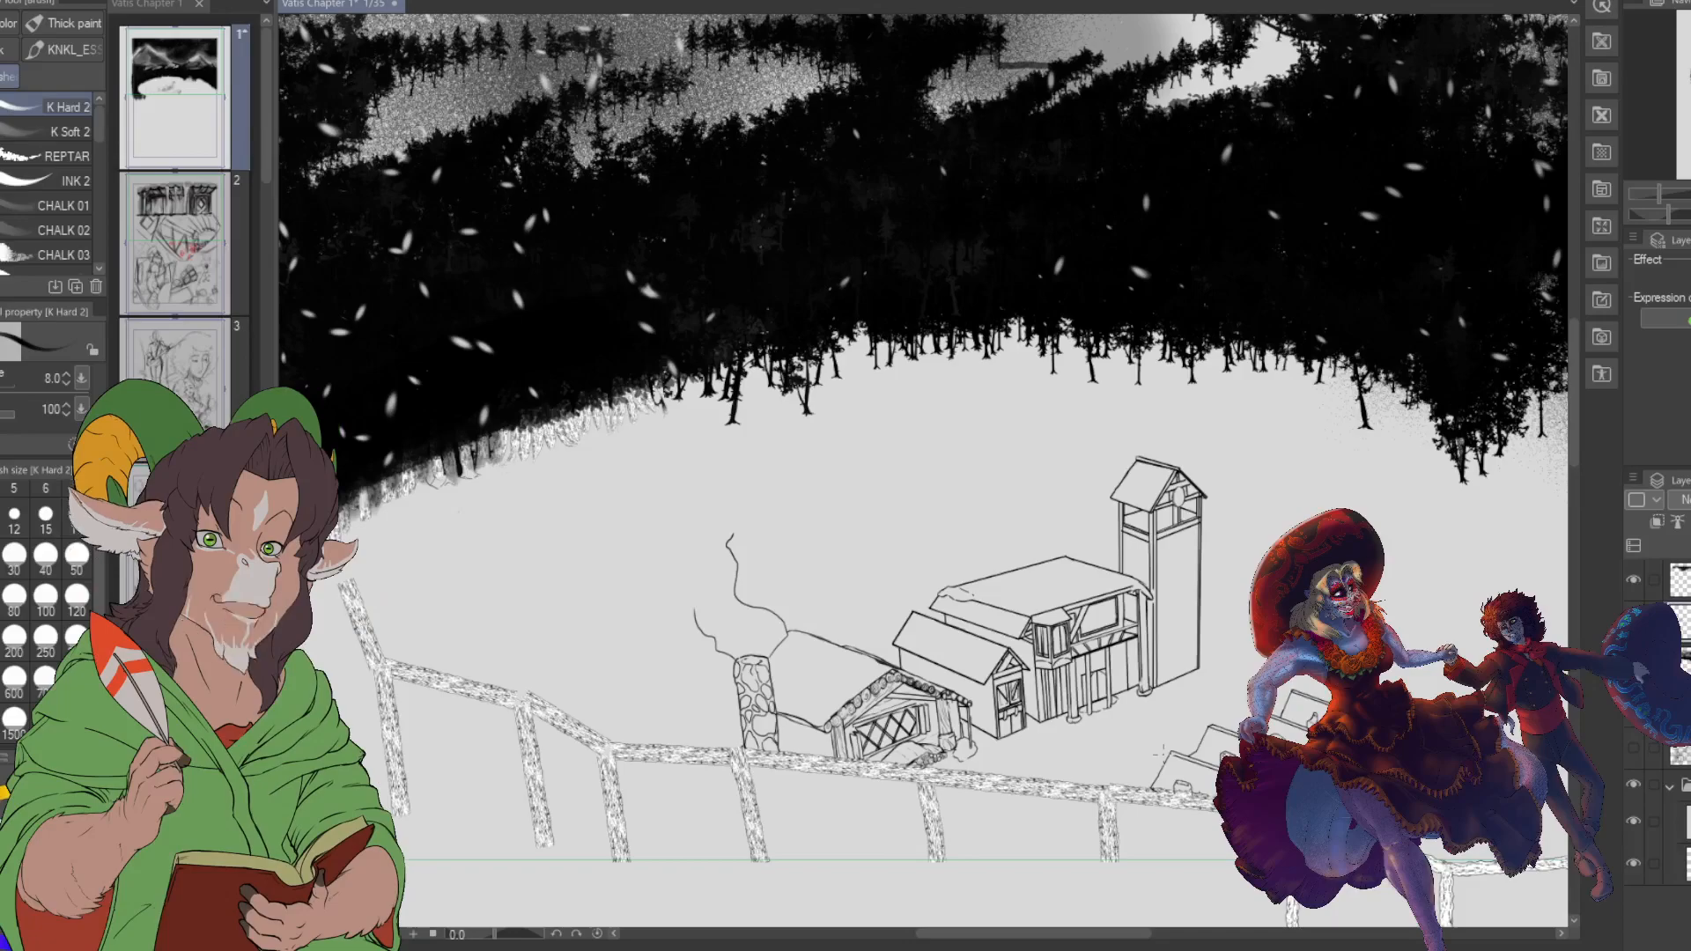
- Select the lattice window and its shutters with the Selection pen, scale them down slightly within the gable wall, and deselect
scroll(1130, 752, up, 5)
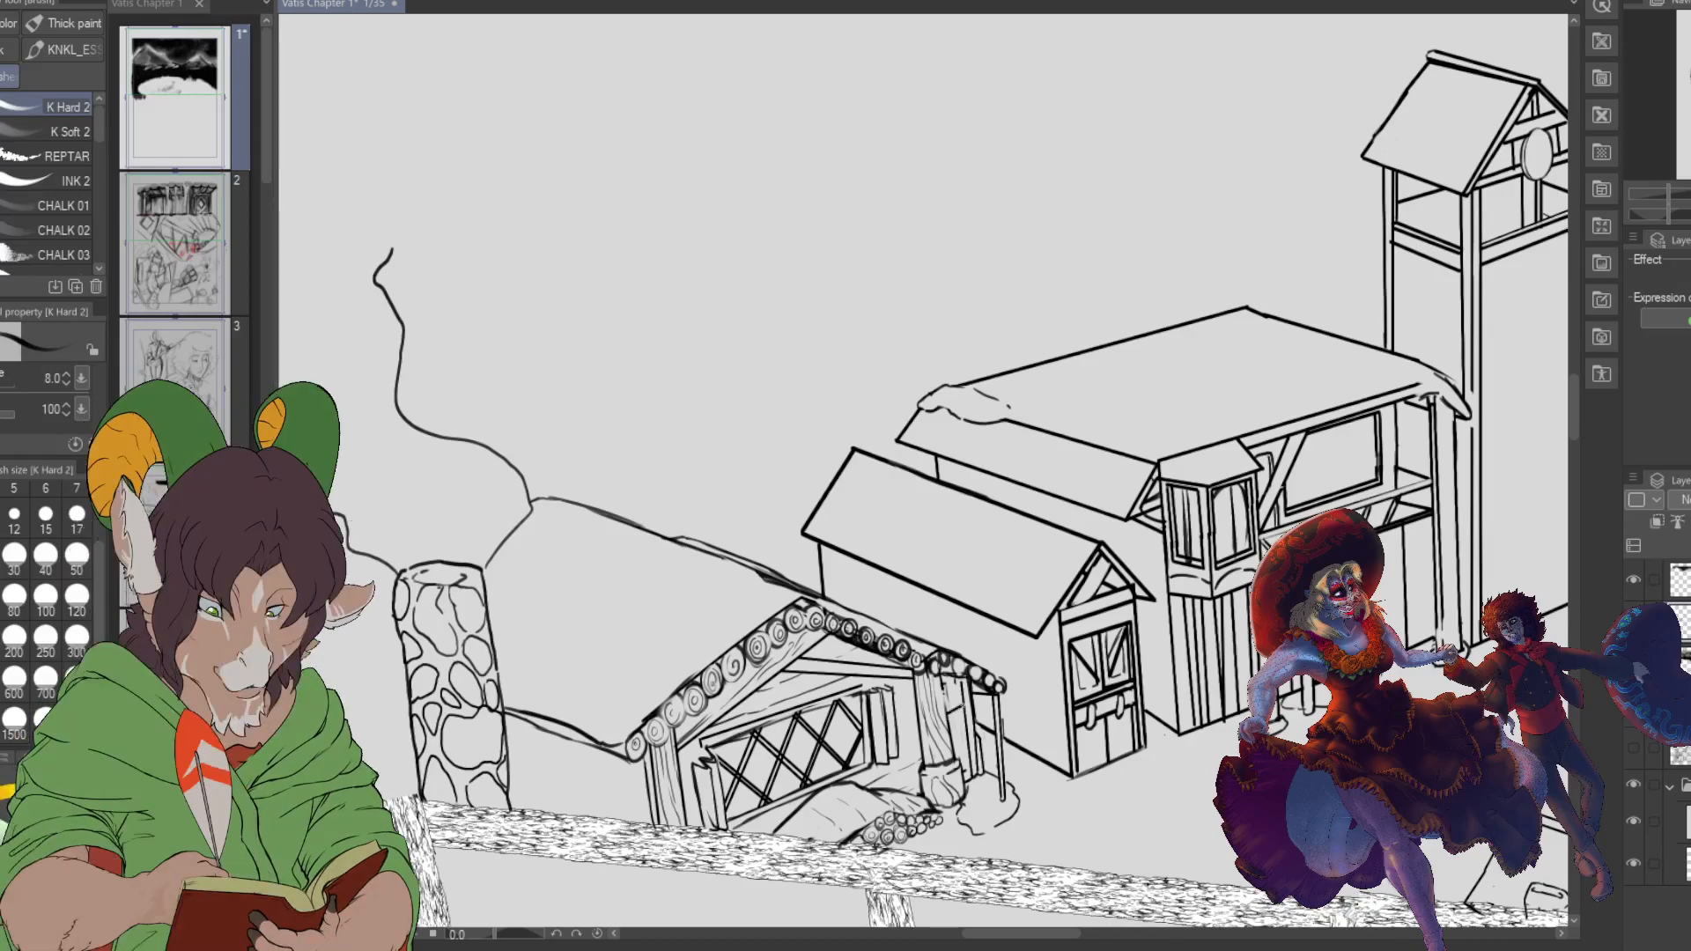
scroll(1038, 709, down, 2)
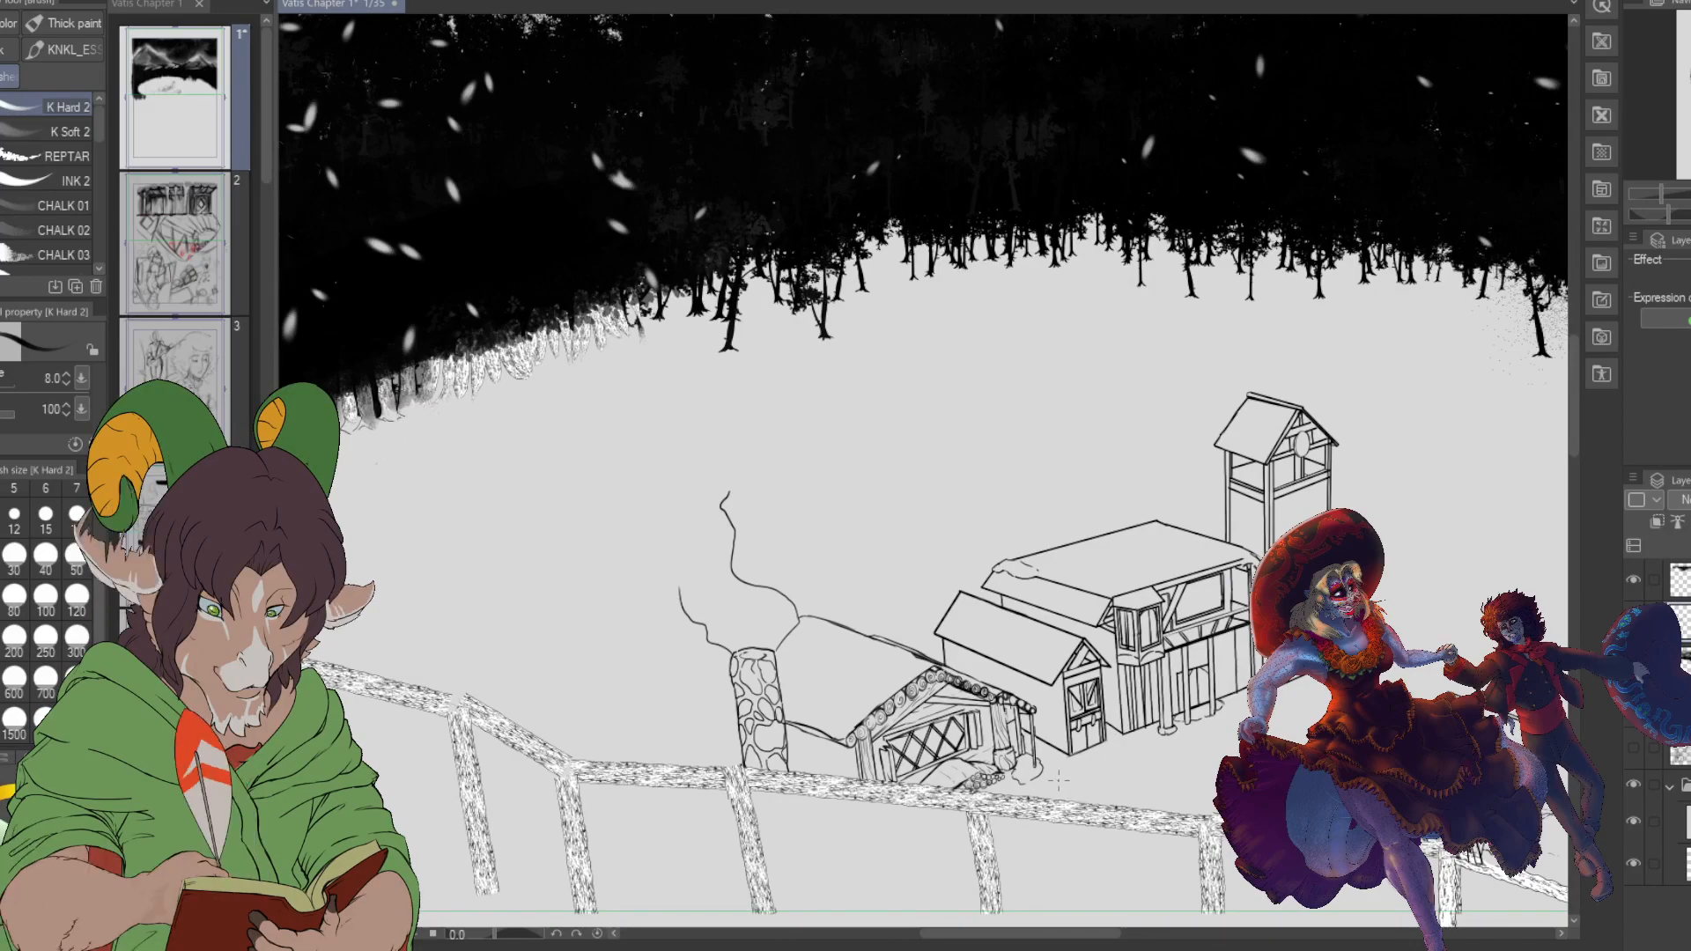
scroll(1058, 775, up, 2)
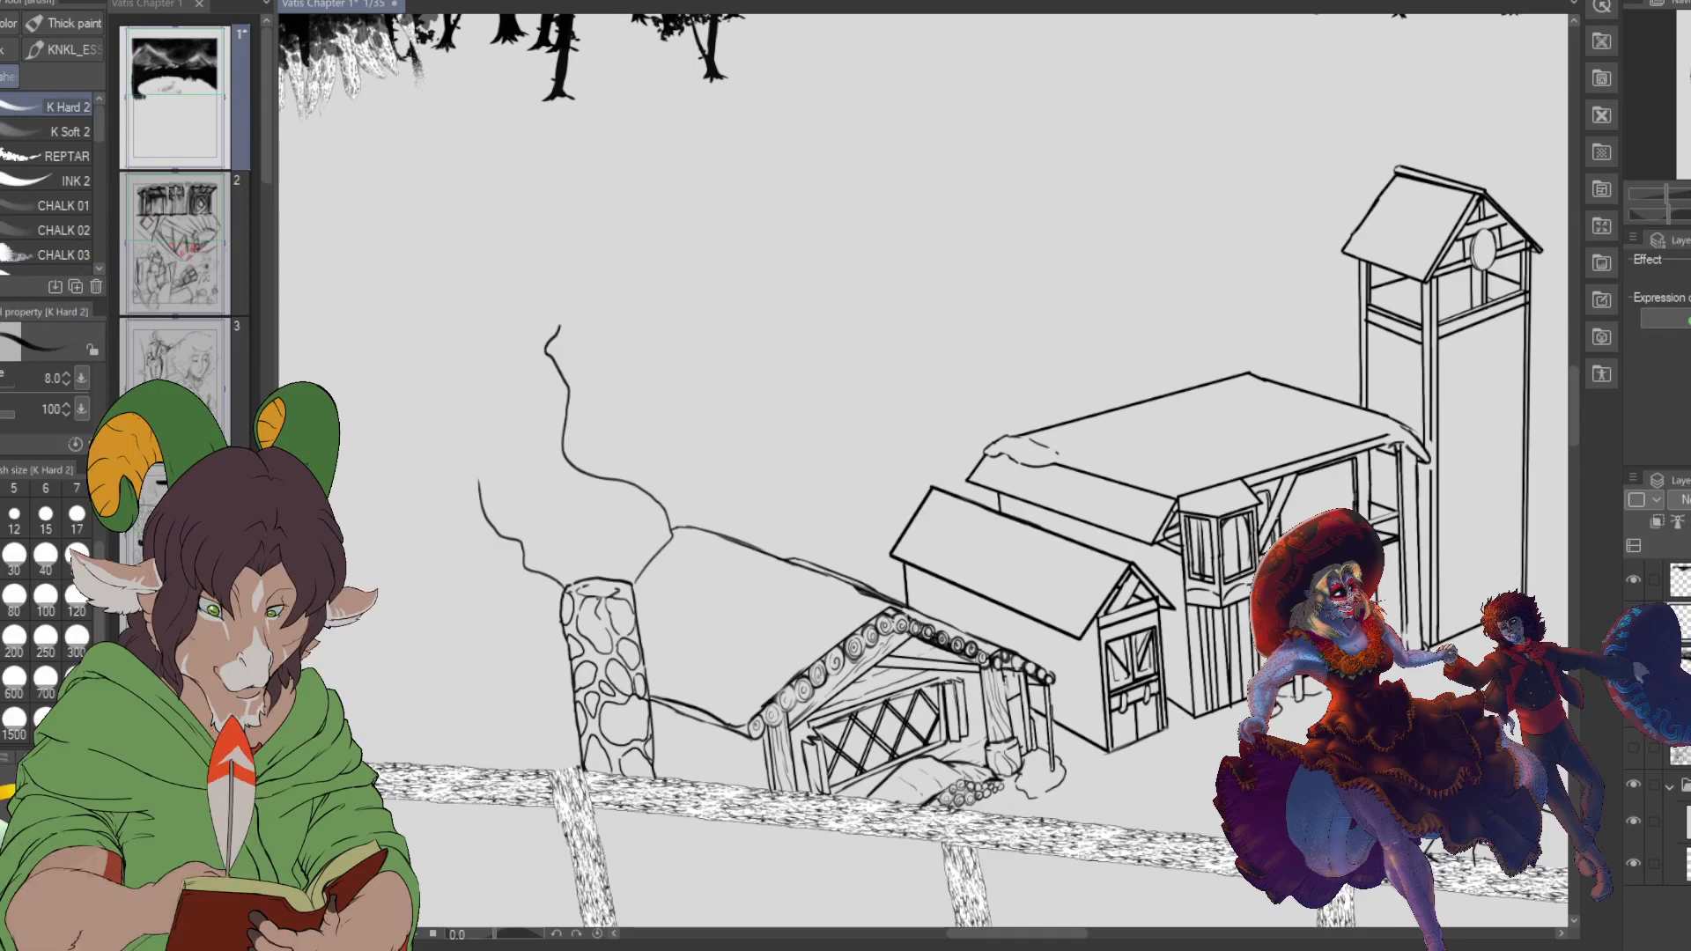
key(m)
mouse_move(841, 701)
mouse_down()
mouse_move(814, 767)
mouse_move(833, 789)
mouse_move(877, 775)
mouse_move(894, 713)
mouse_move(943, 700)
mouse_move(891, 734)
mouse_move(960, 709)
mouse_move(947, 740)
mouse_up()
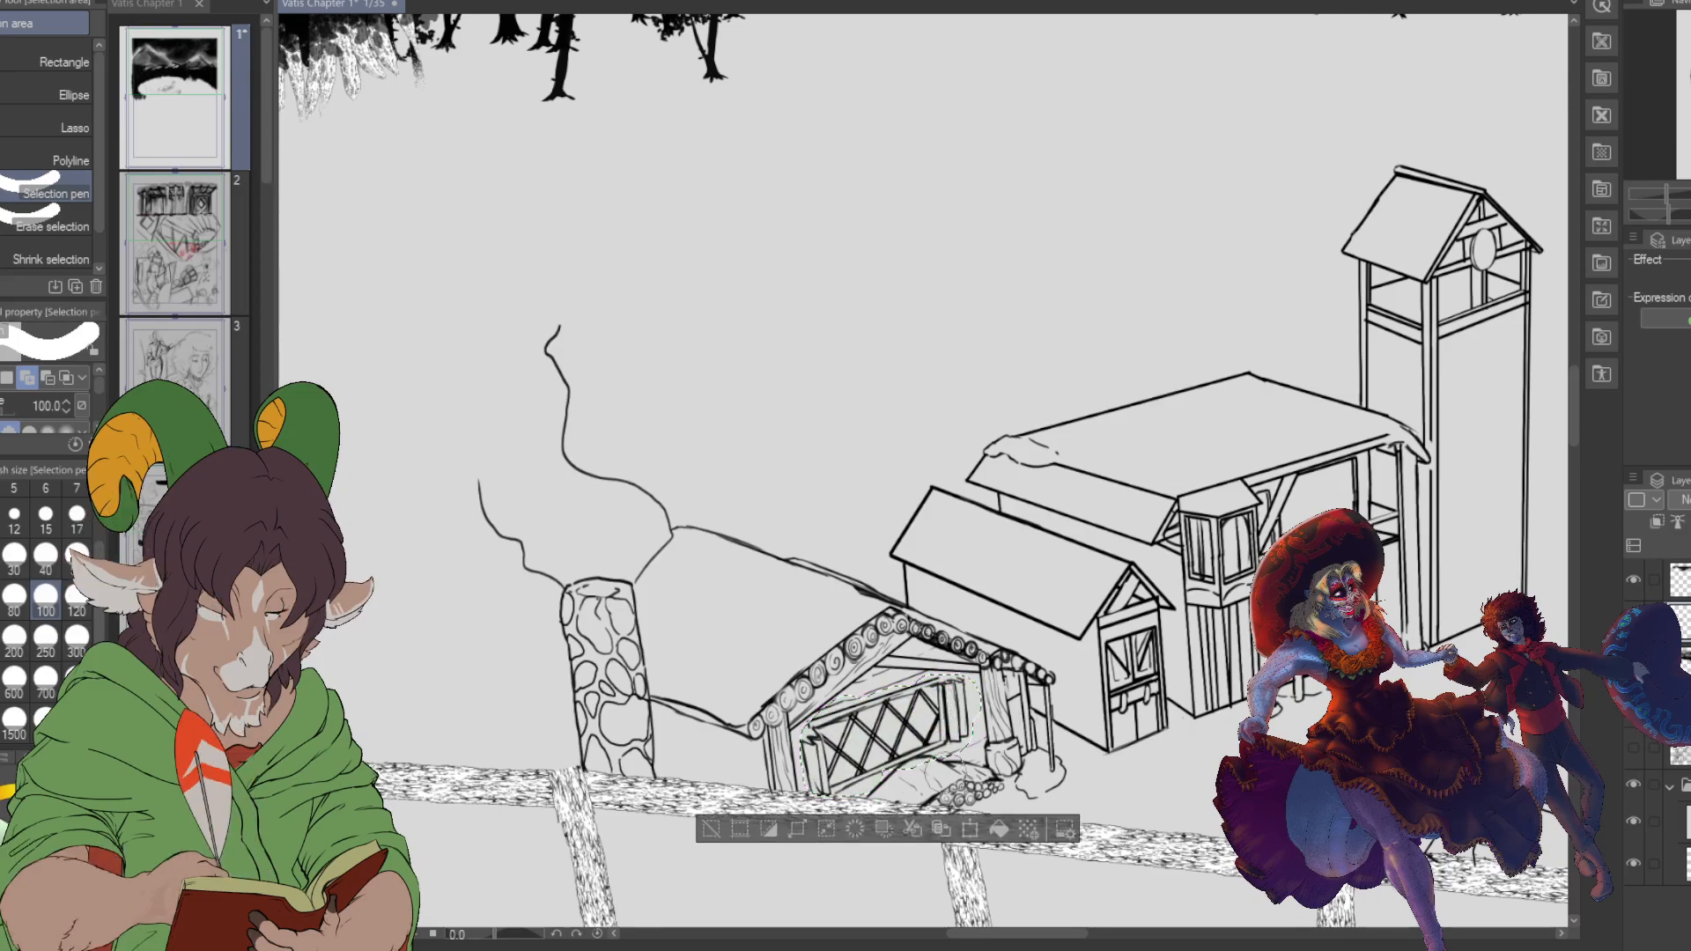
click(973, 828)
drag(980, 795, 944, 793)
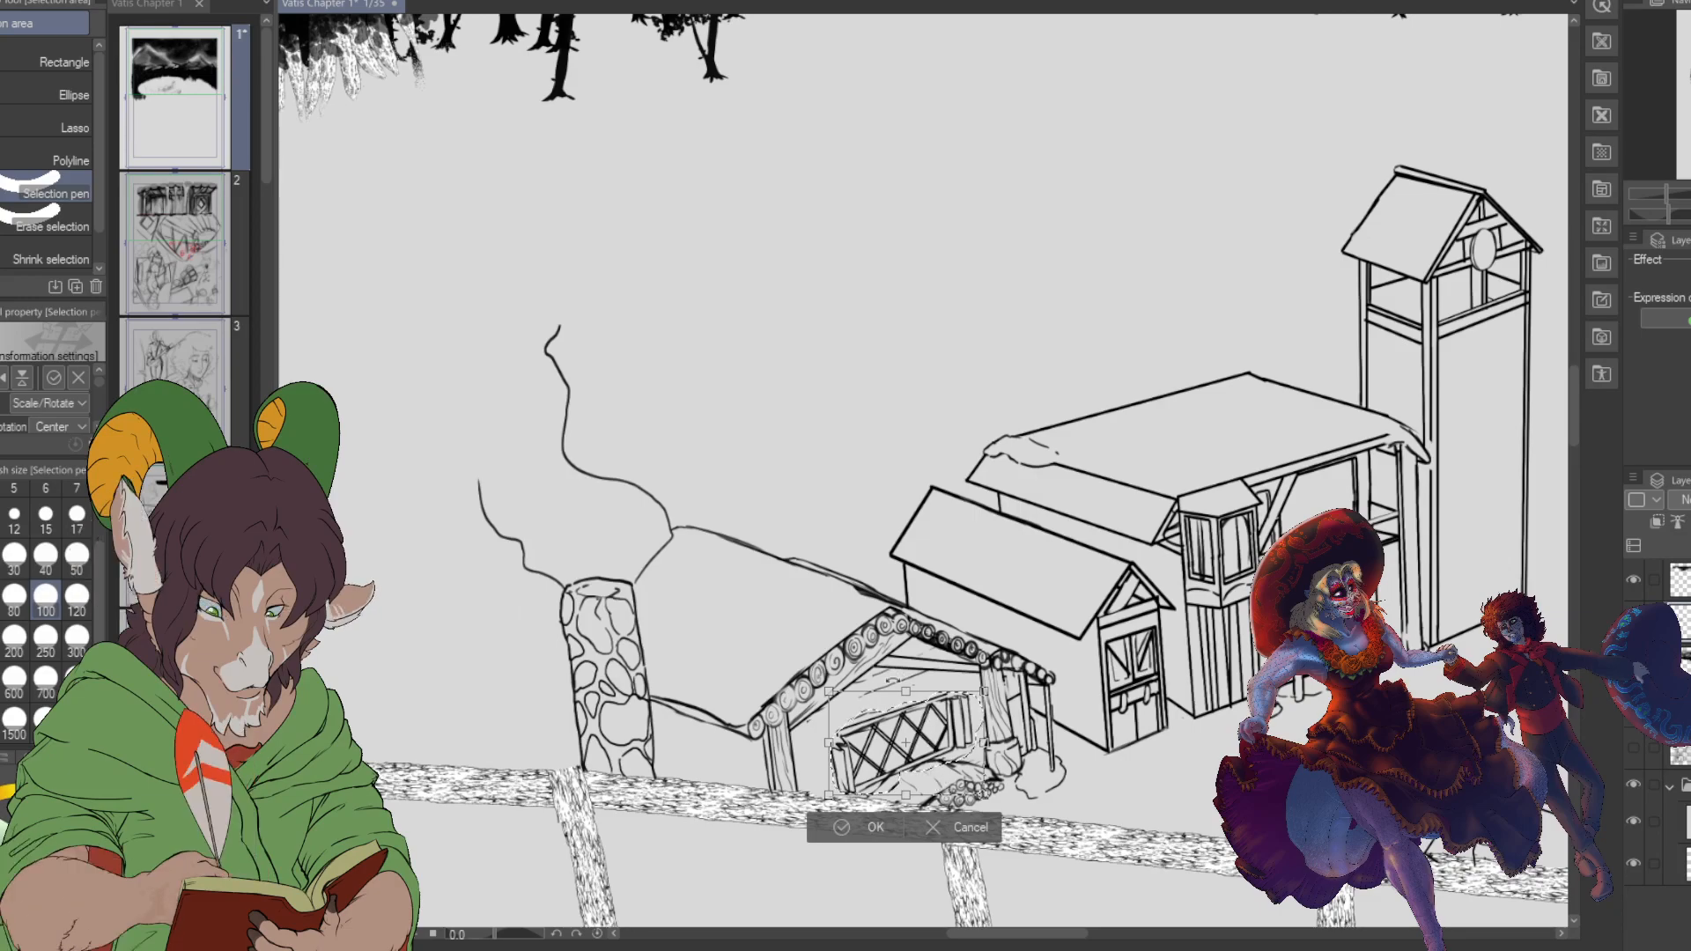
drag(906, 691, 906, 697)
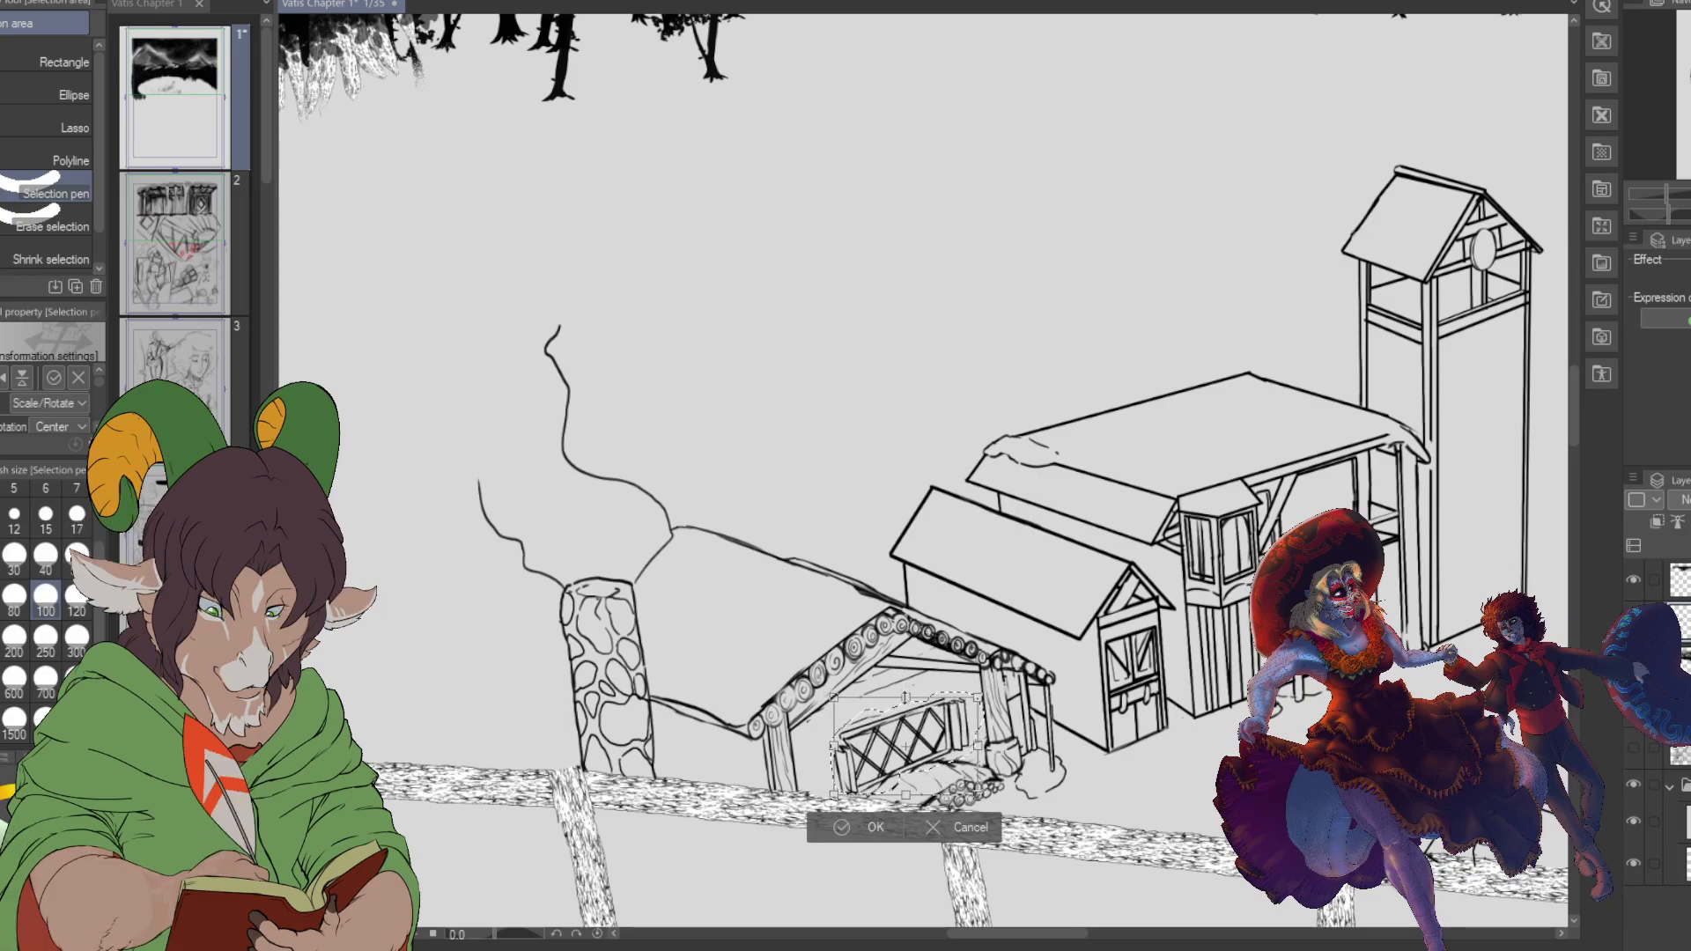
click(866, 823)
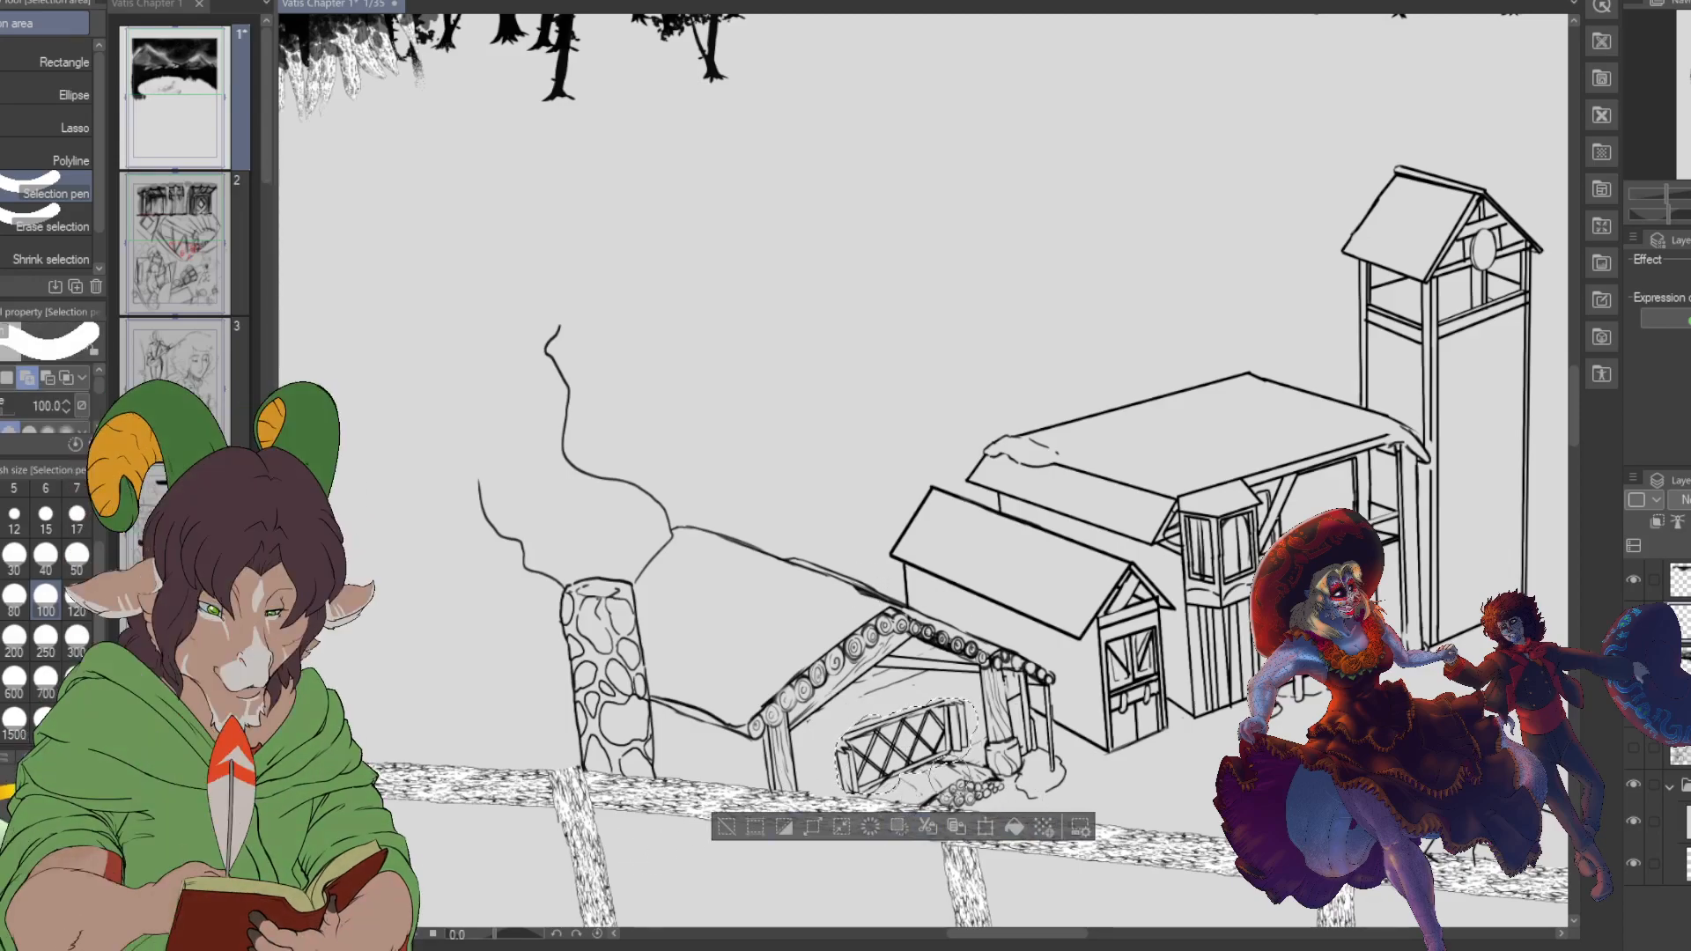
key(ctrl+d)
- Ink the vertical edge of the short post behind the leftmost building's front column with K Hard 2
scroll(861, 780, down, 2)
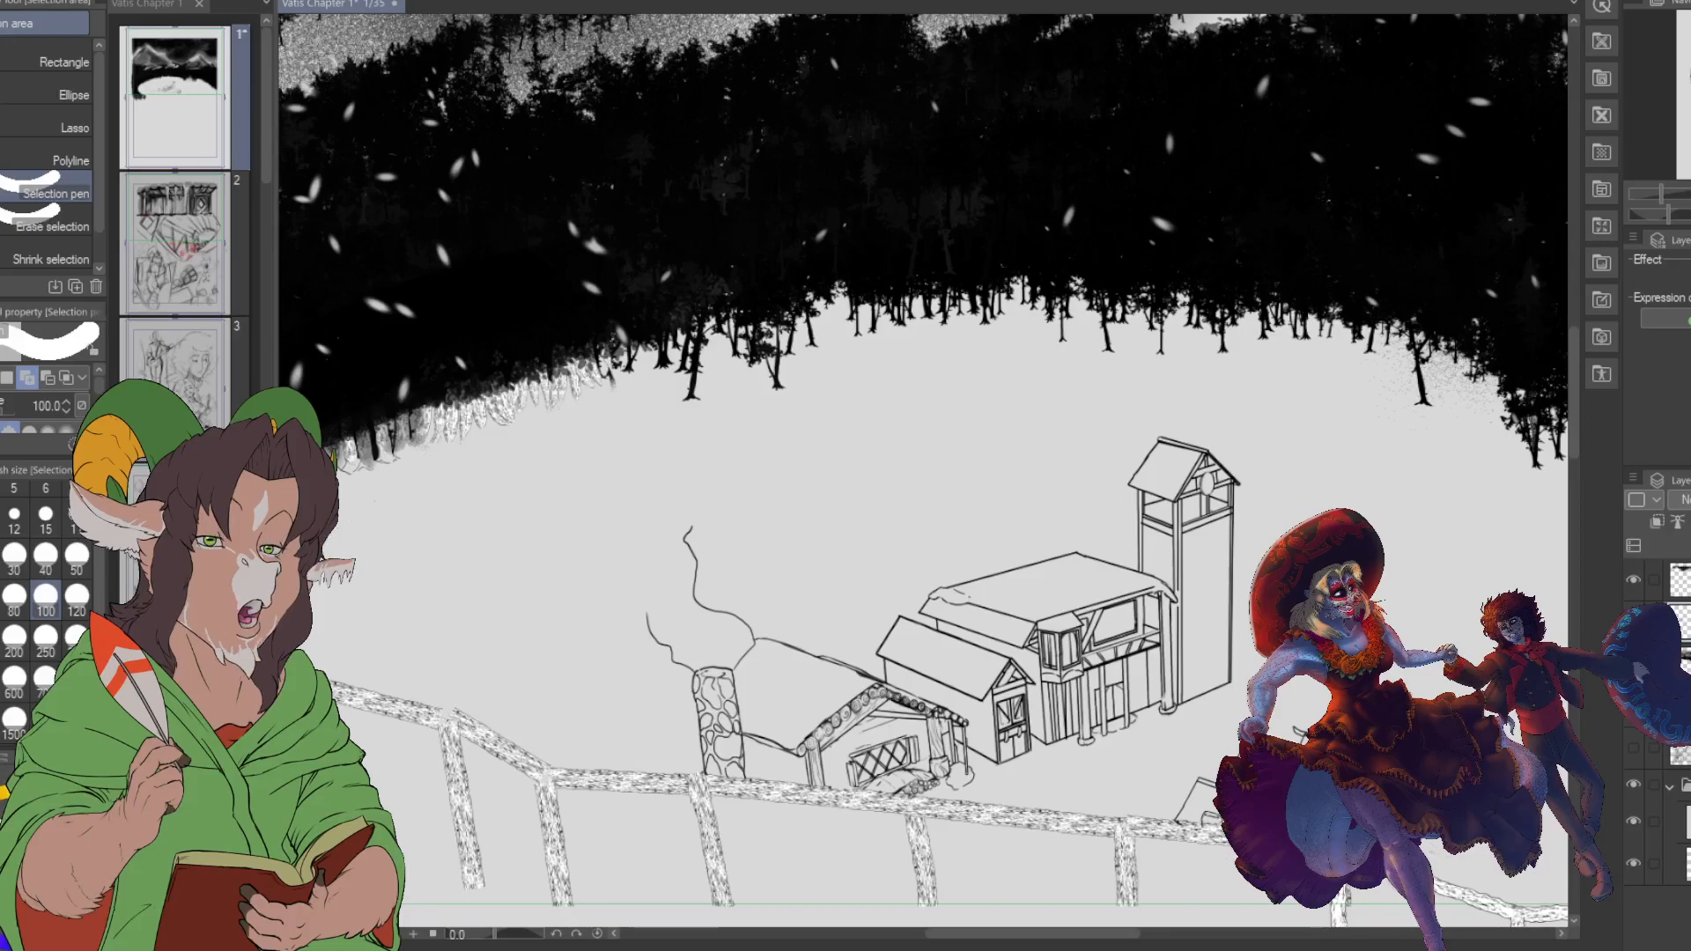
scroll(819, 730, up, 1)
scroll(948, 707, up, 1)
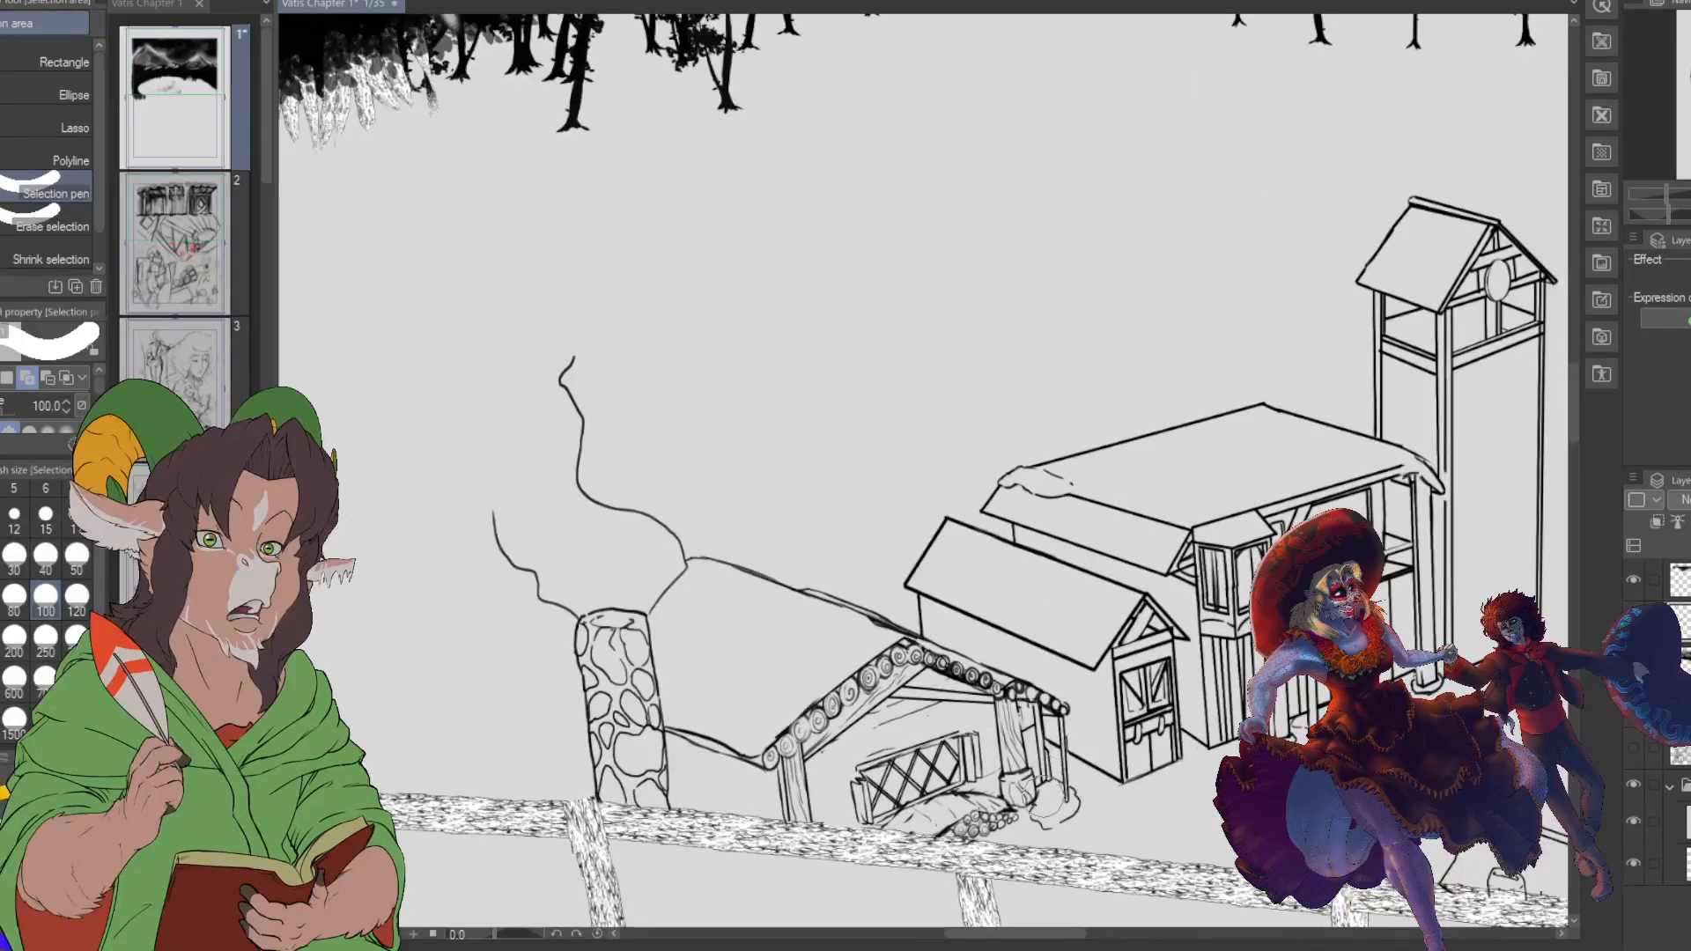
scroll(949, 707, up, 1)
scroll(1027, 744, up, 1)
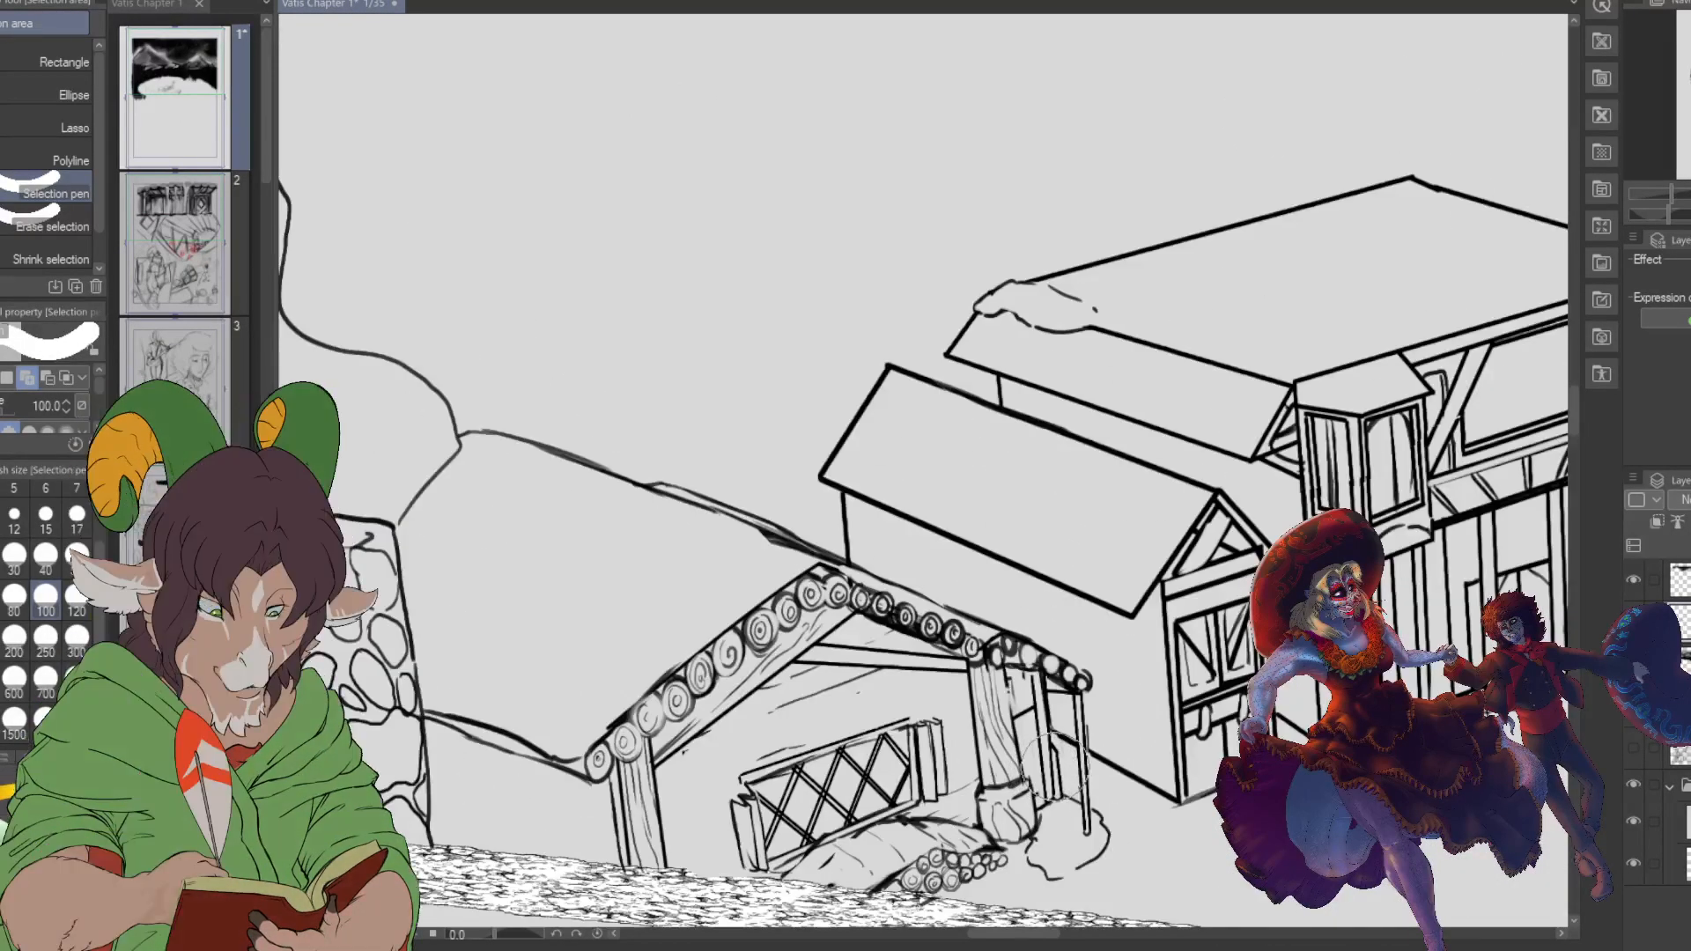
key(b)
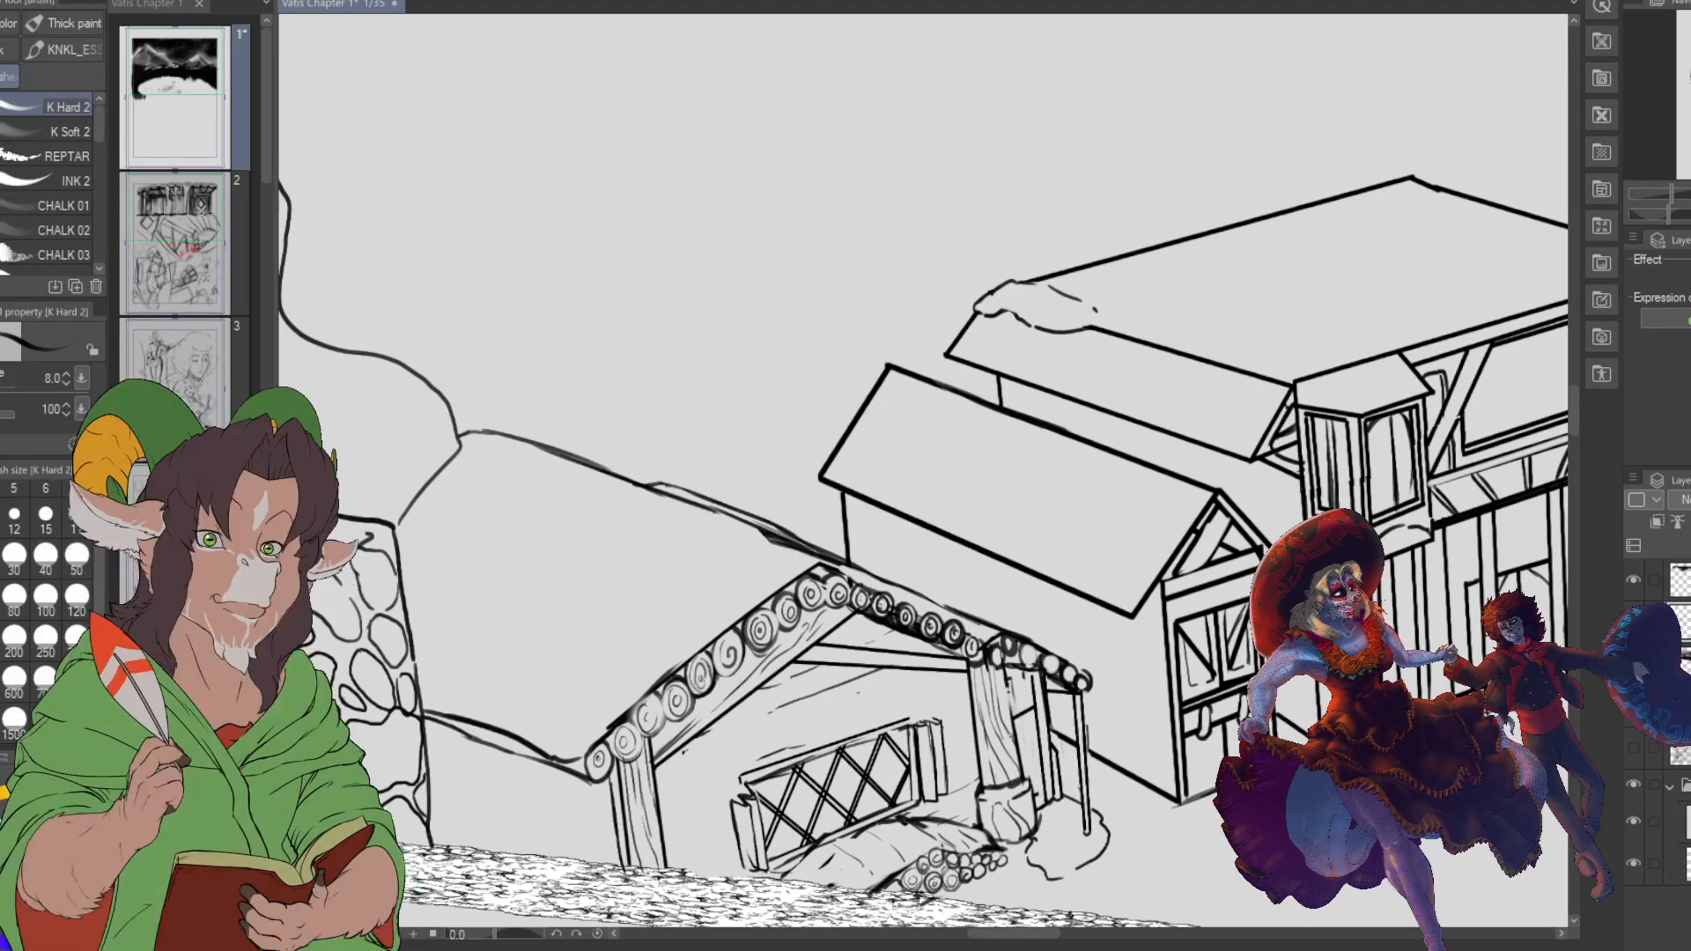
drag(1028, 710, 1042, 804)
drag(1028, 712, 1044, 806)
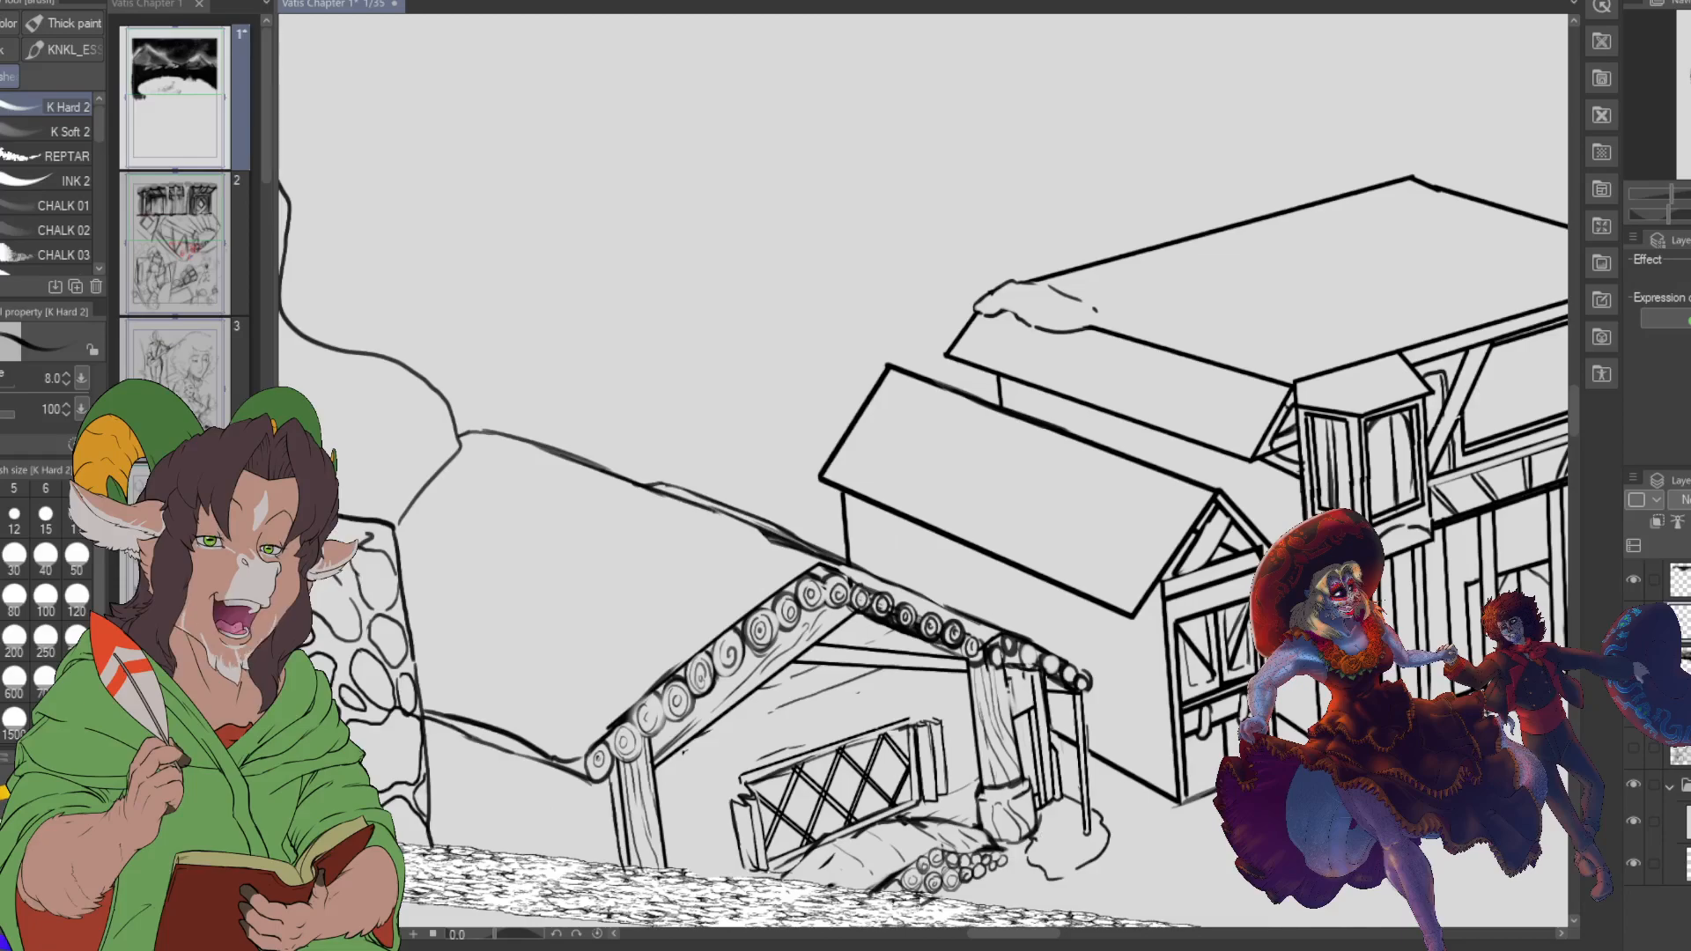
scroll(1049, 828, down, 4)
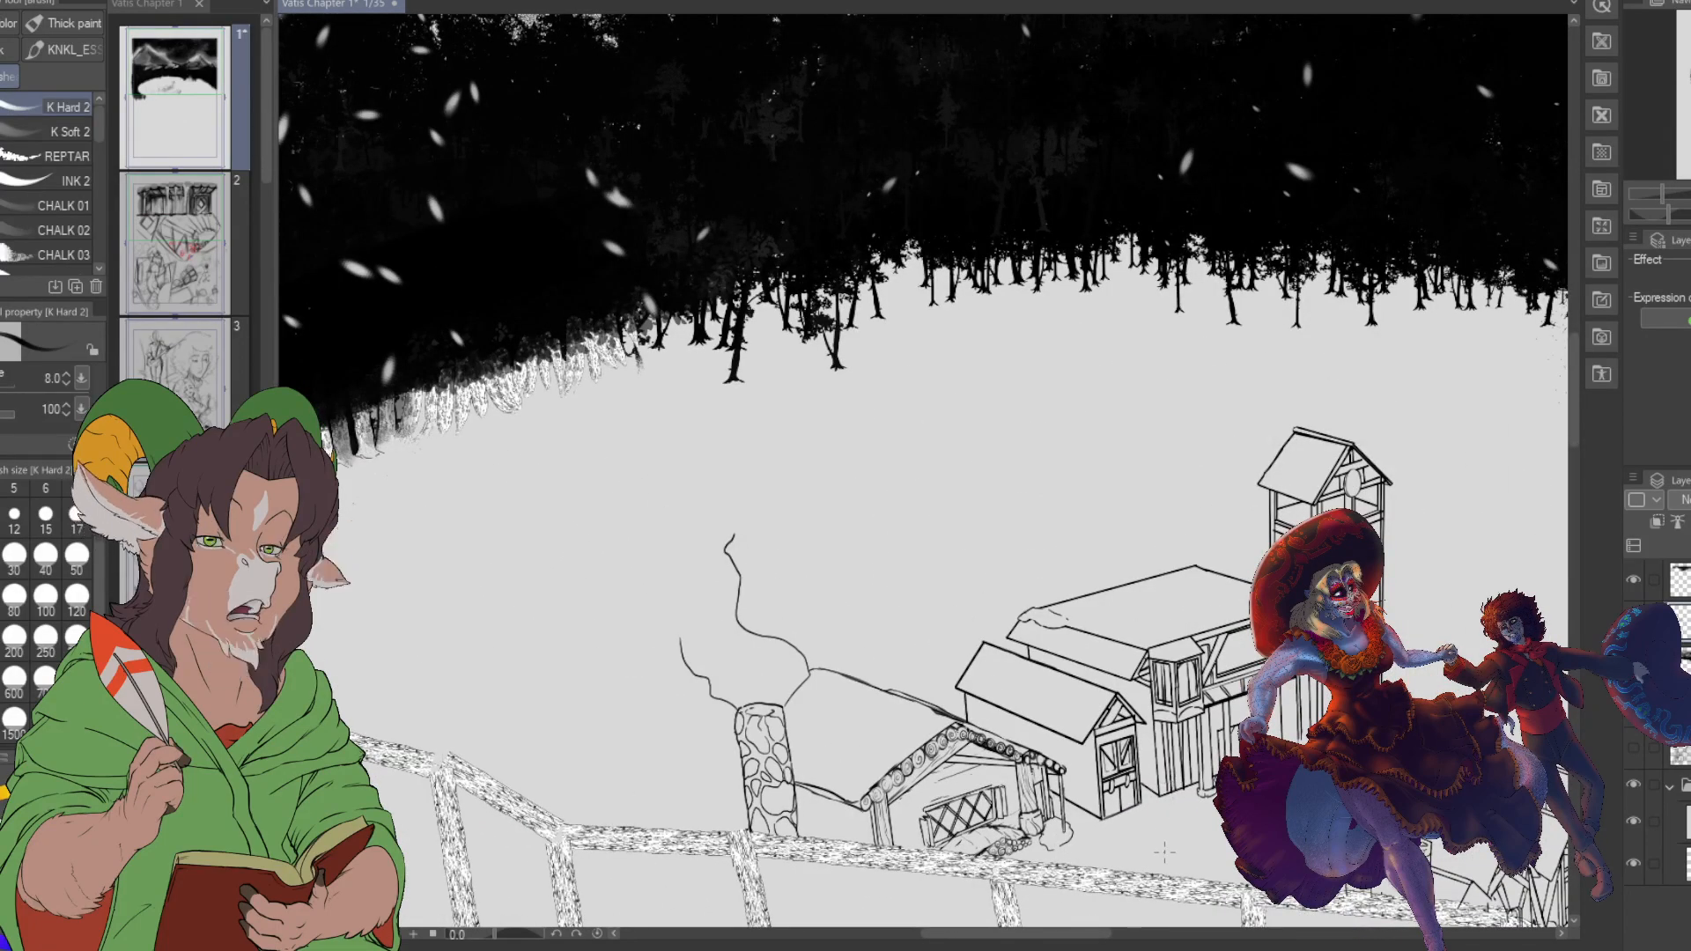
scroll(1165, 850, up, 2)
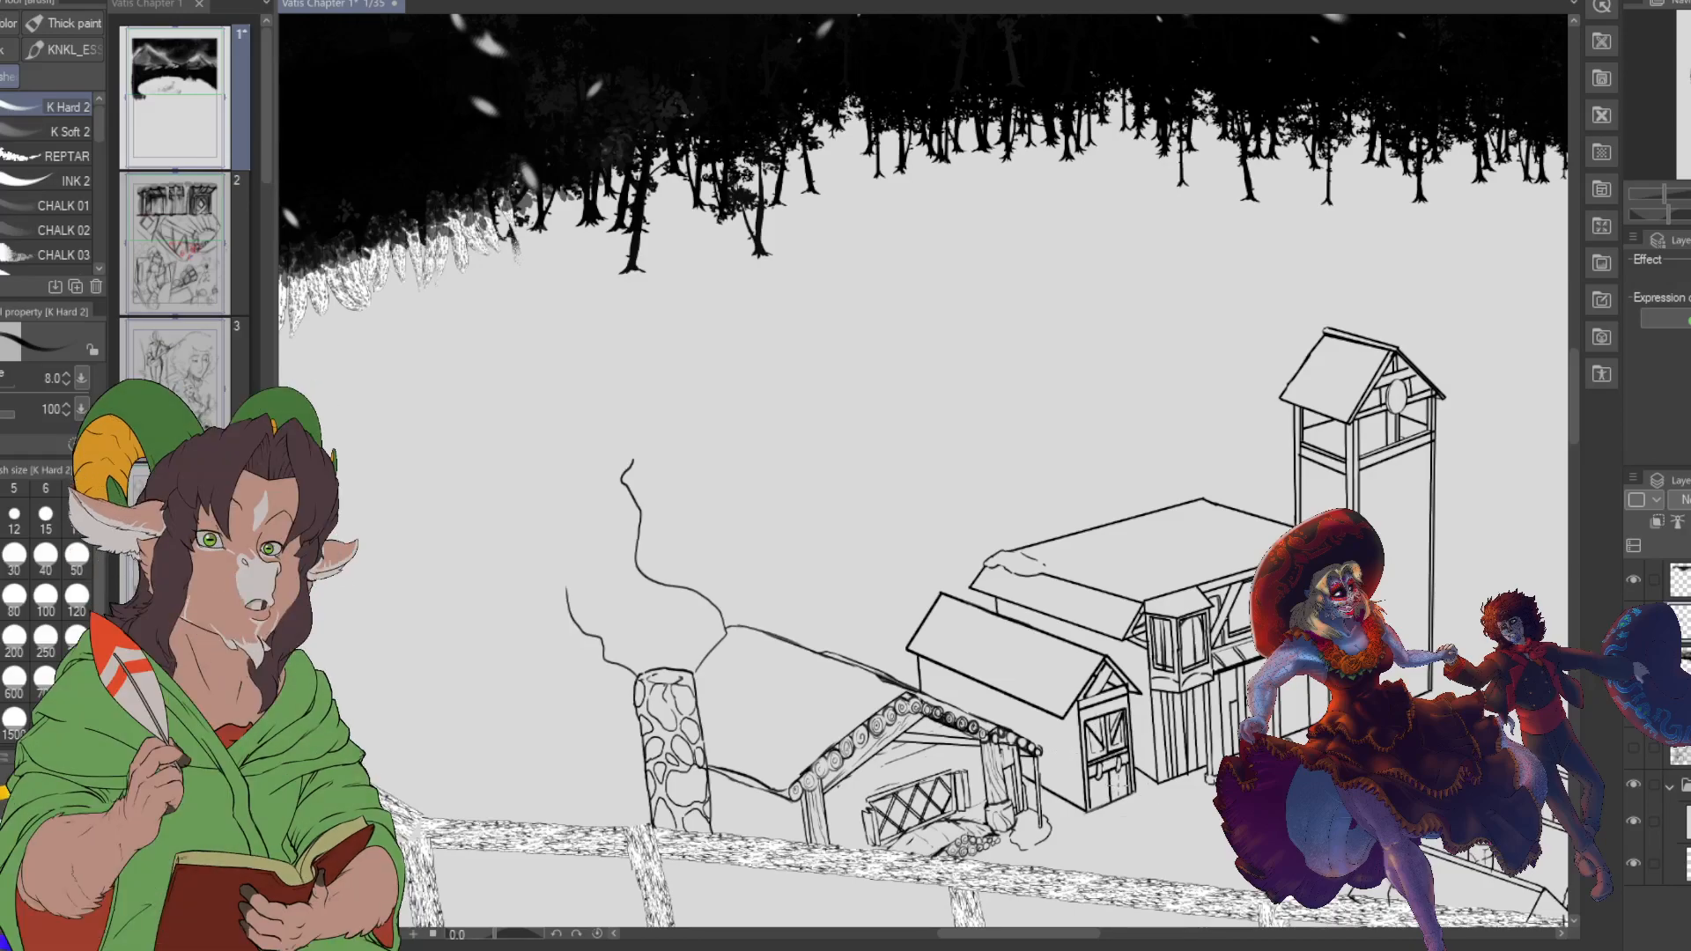
- Repaint the wooden fence rail sloping down from the post in front of the small cottages with the TREE basic brush
scroll(1096, 747, up, 3)
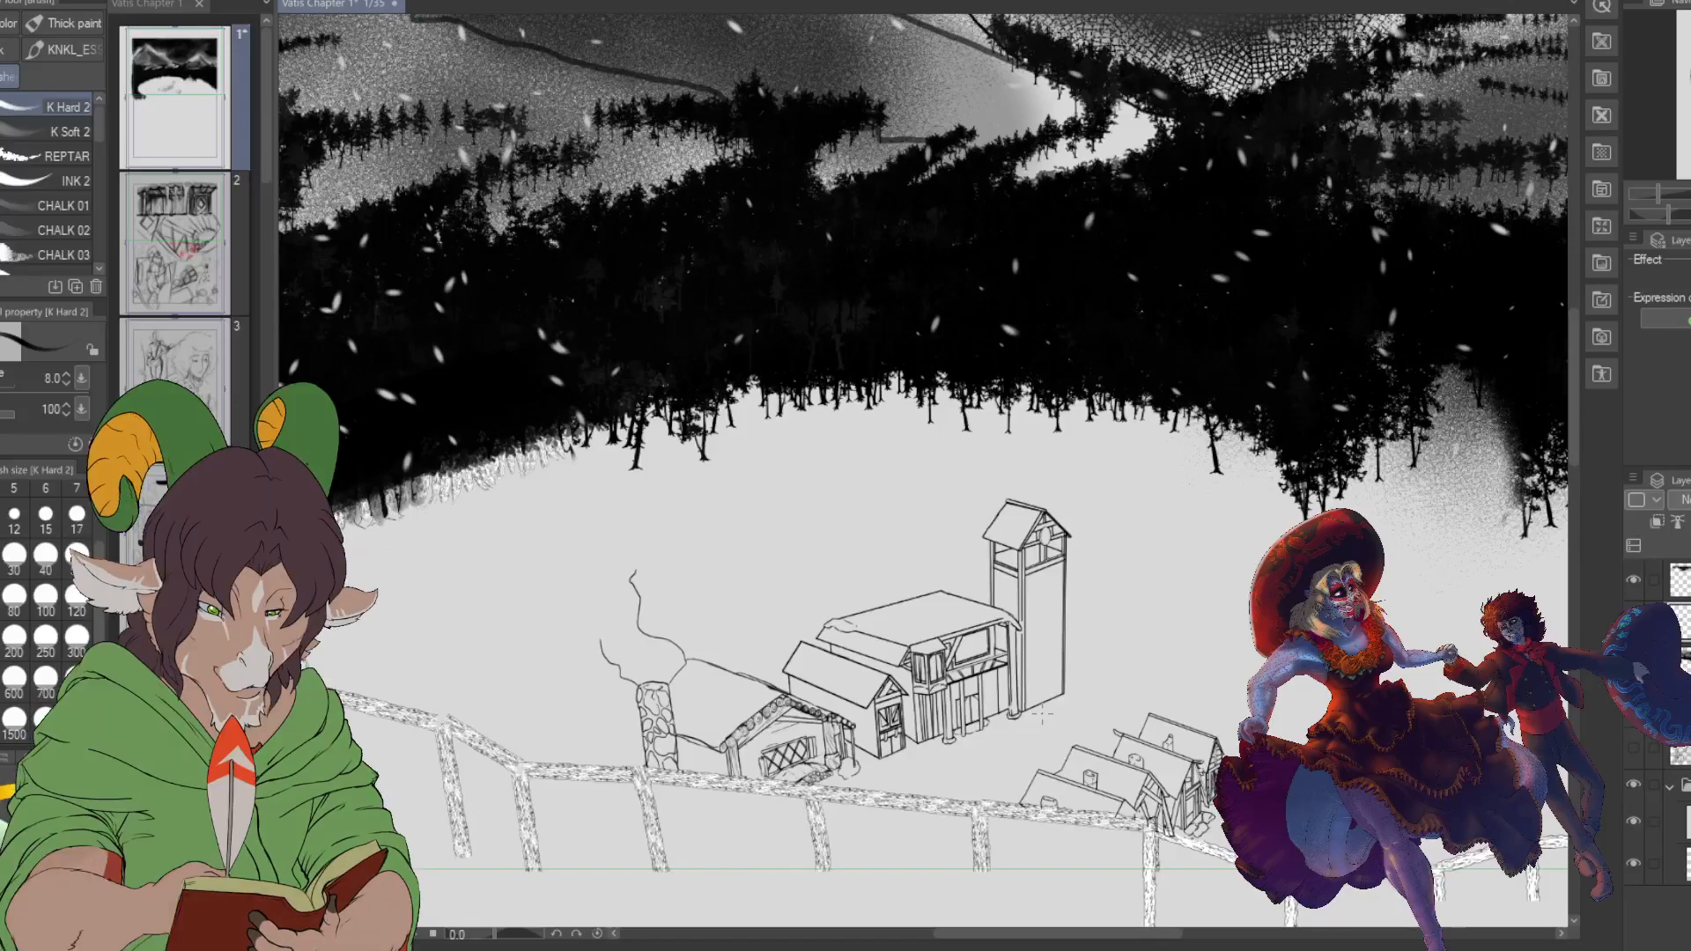
scroll(1184, 842, up, 2)
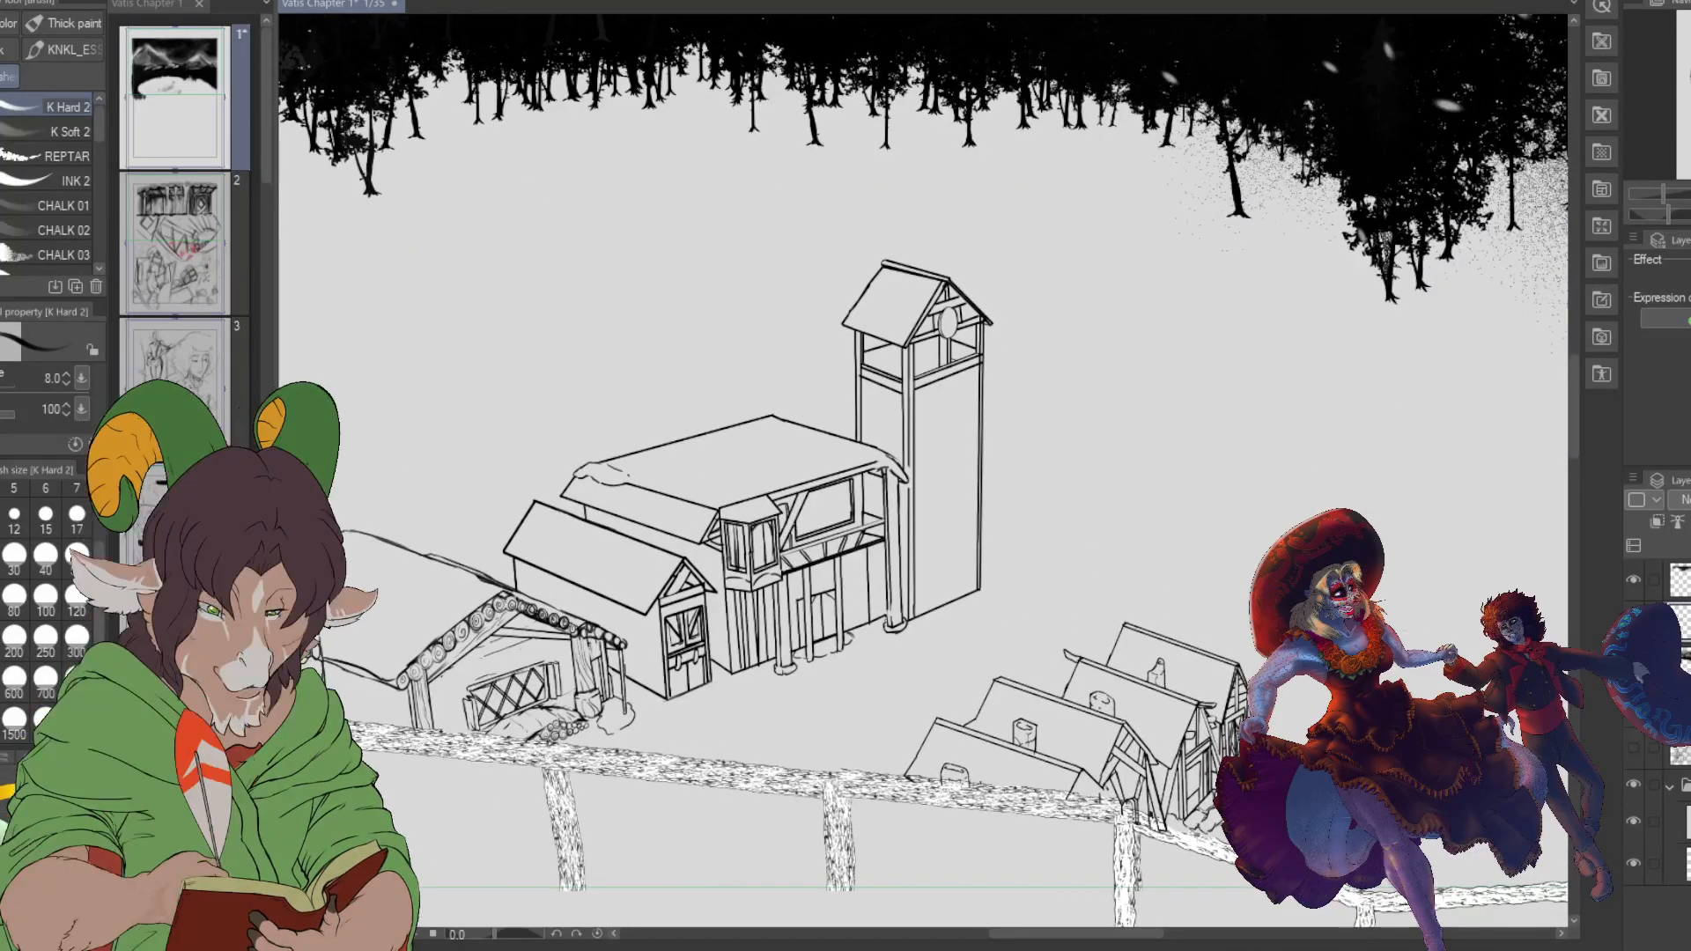
drag(1321, 423, 1359, 340)
scroll(1372, 659, up, 2)
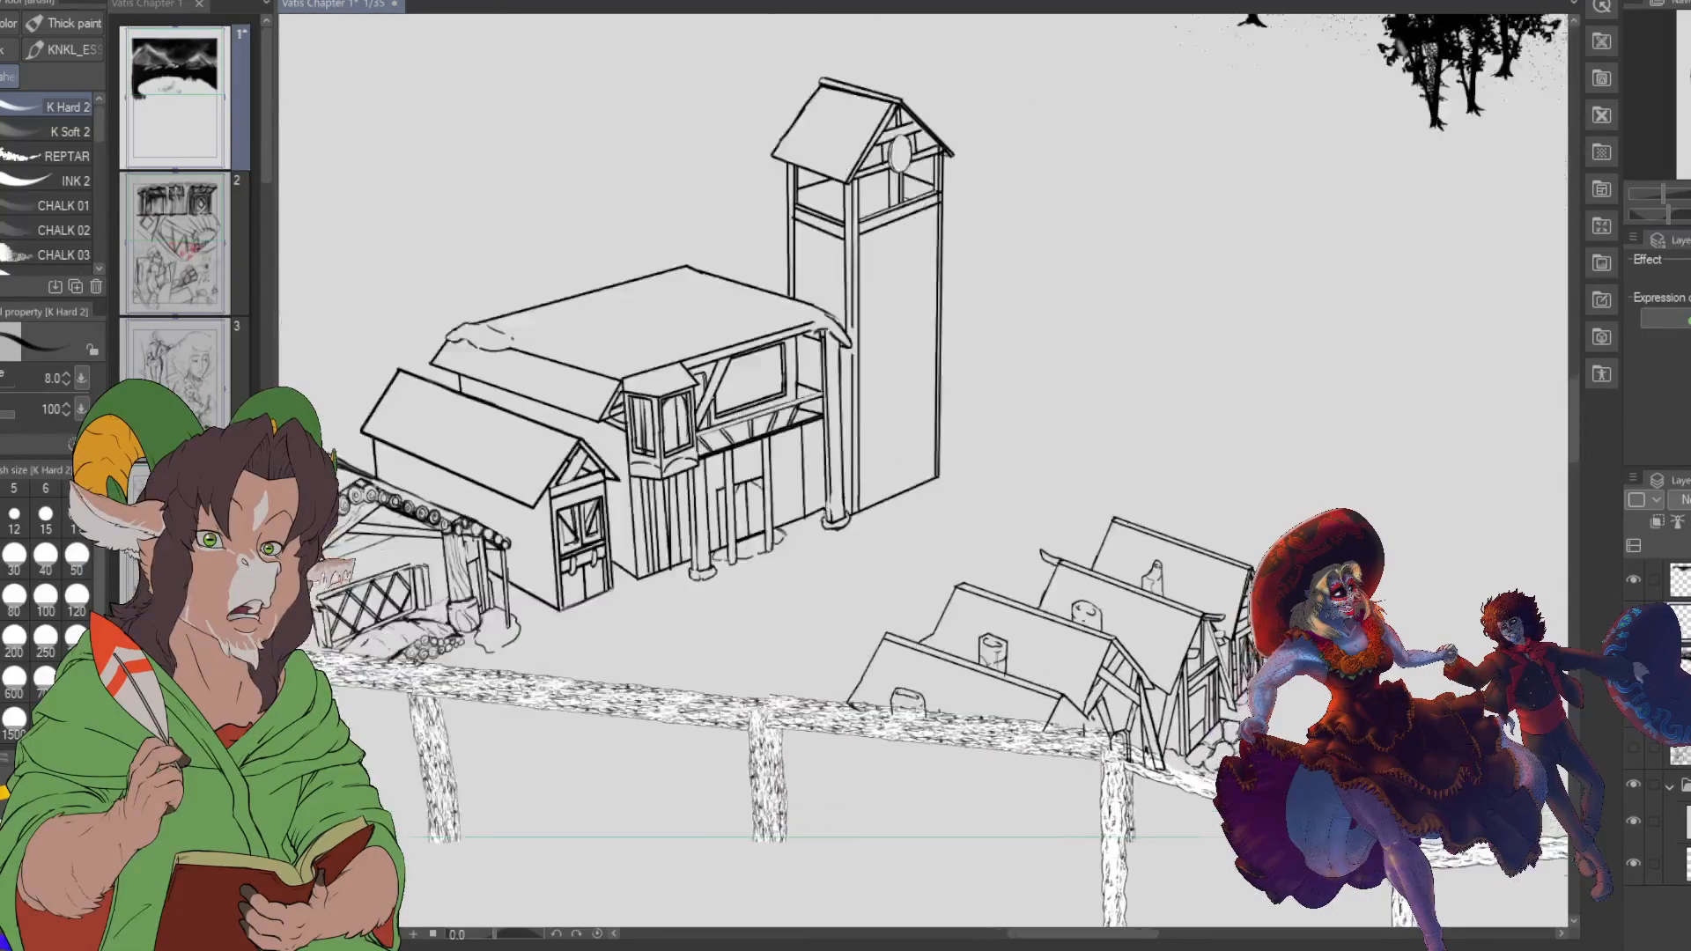
scroll(1195, 742, down, 4)
scroll(1172, 749, up, 5)
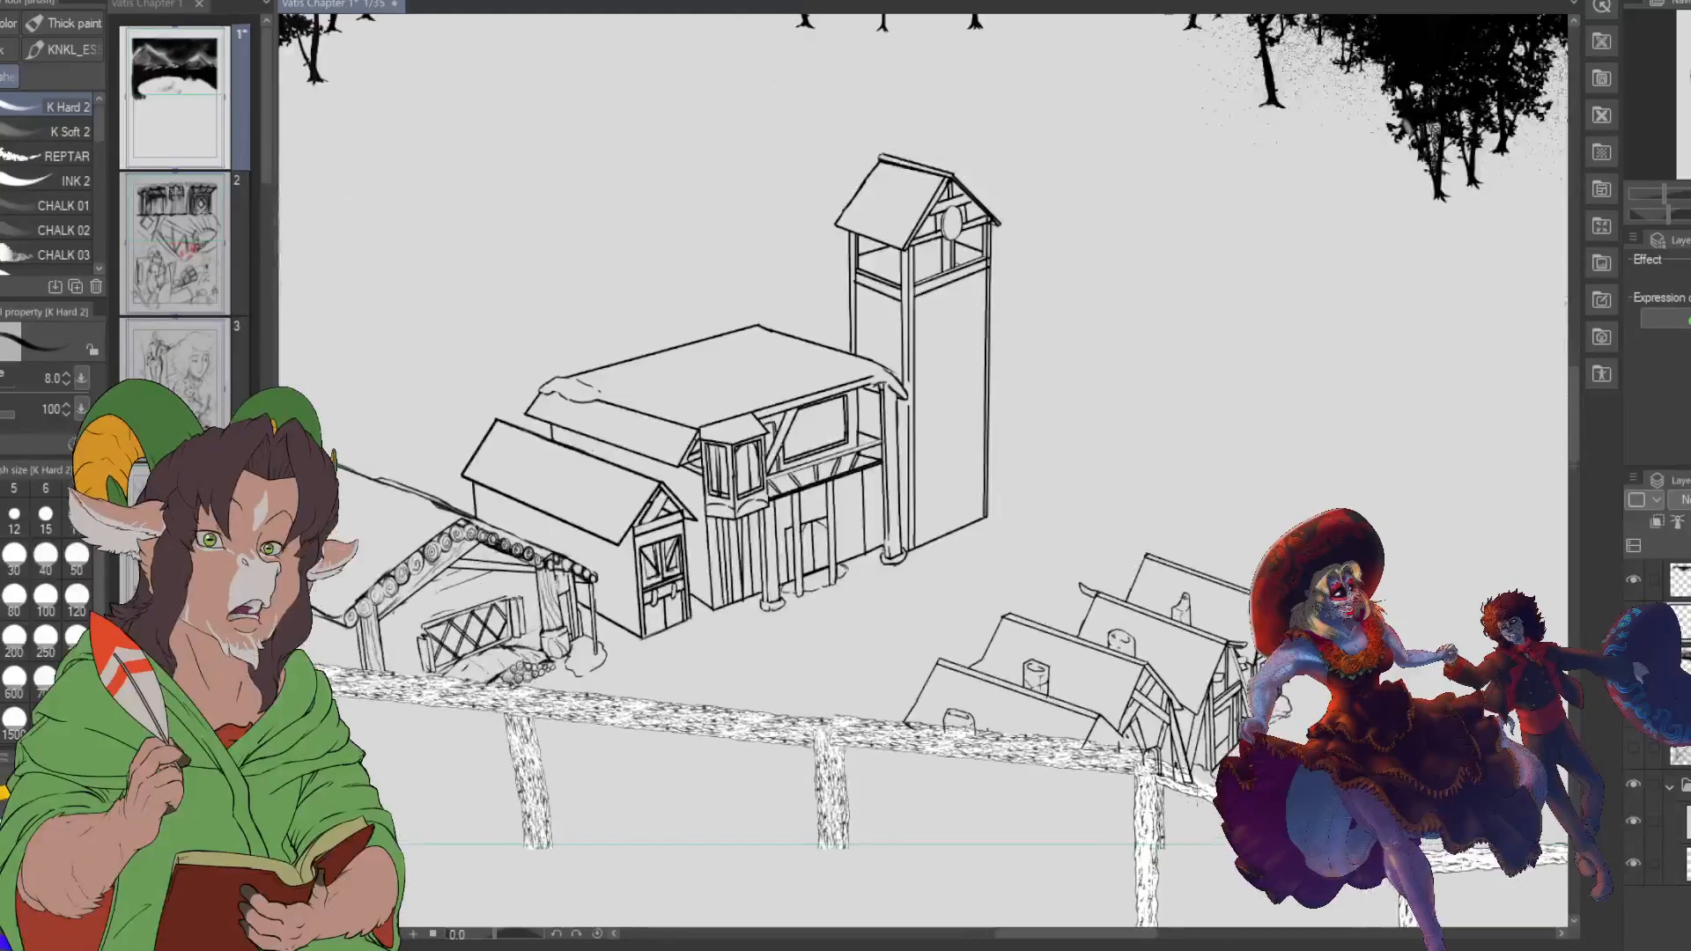
scroll(1177, 817, up, 2)
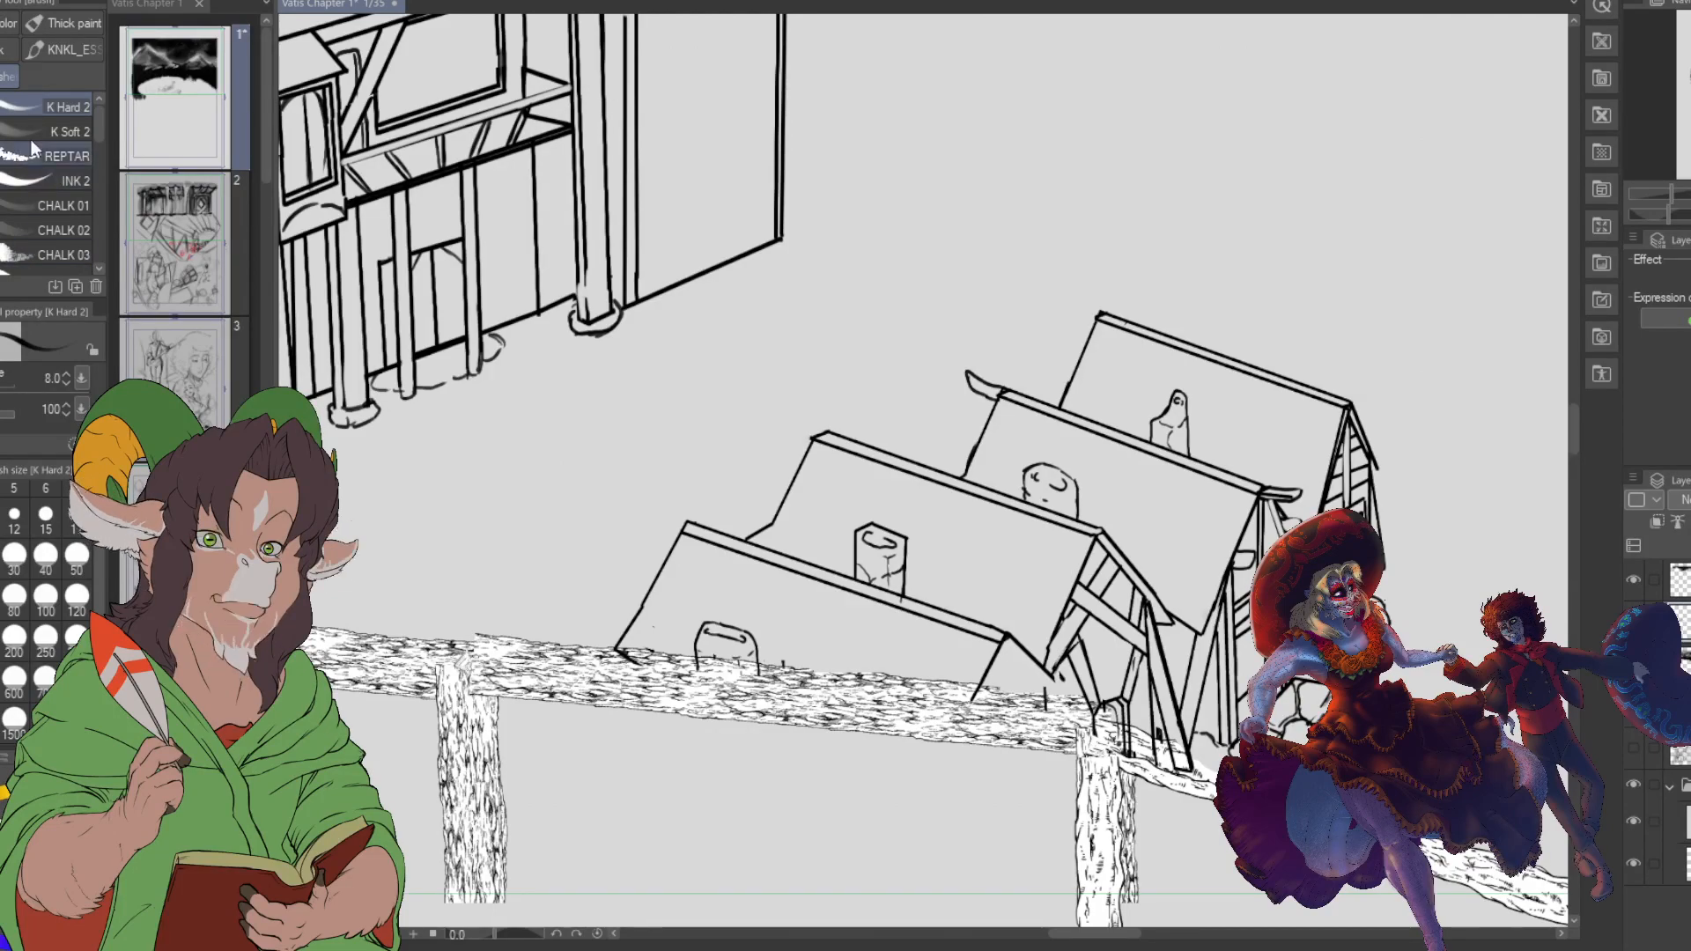
click(58, 46)
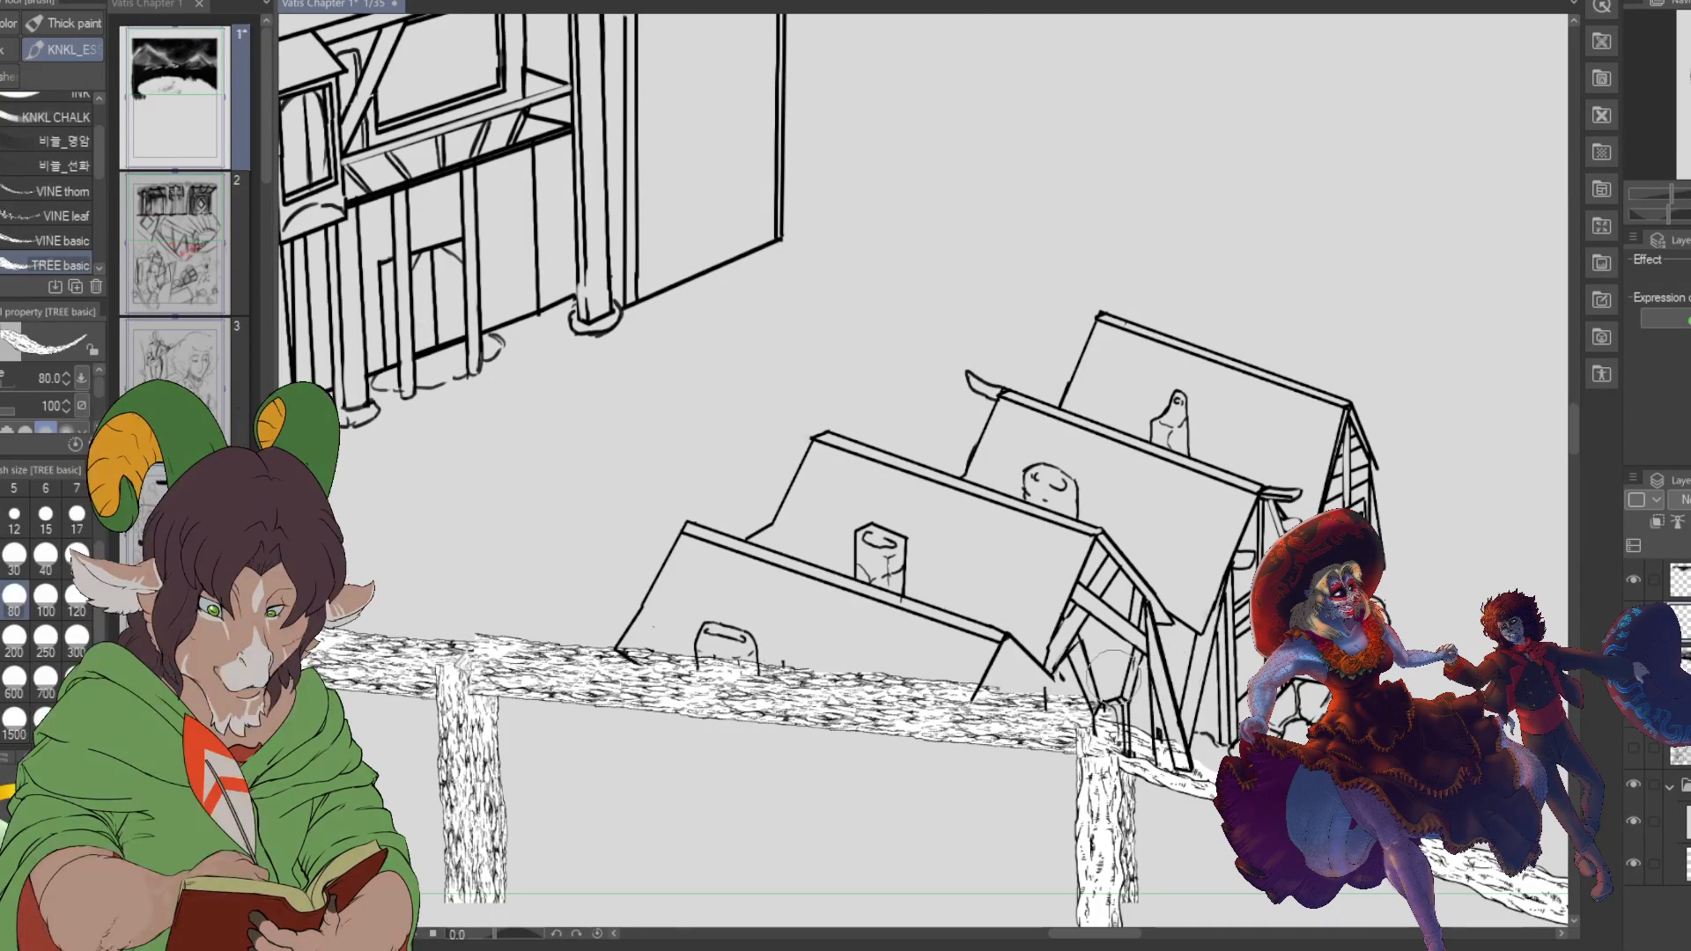
drag(1105, 729, 1220, 775)
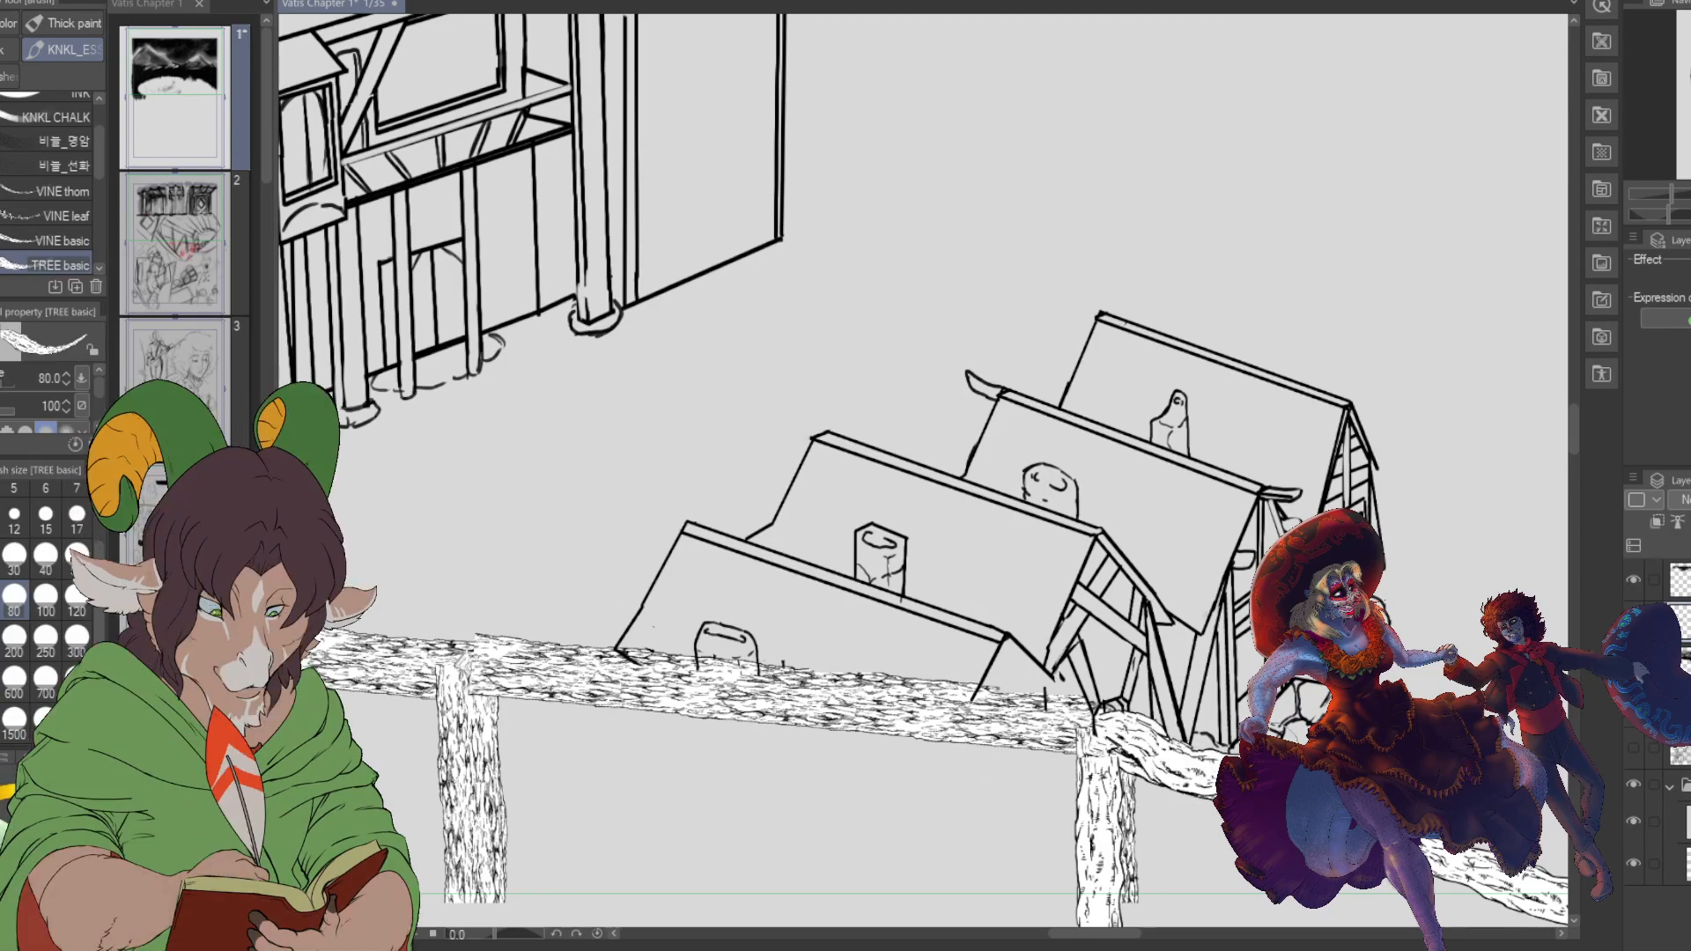
key(ctrl+z)
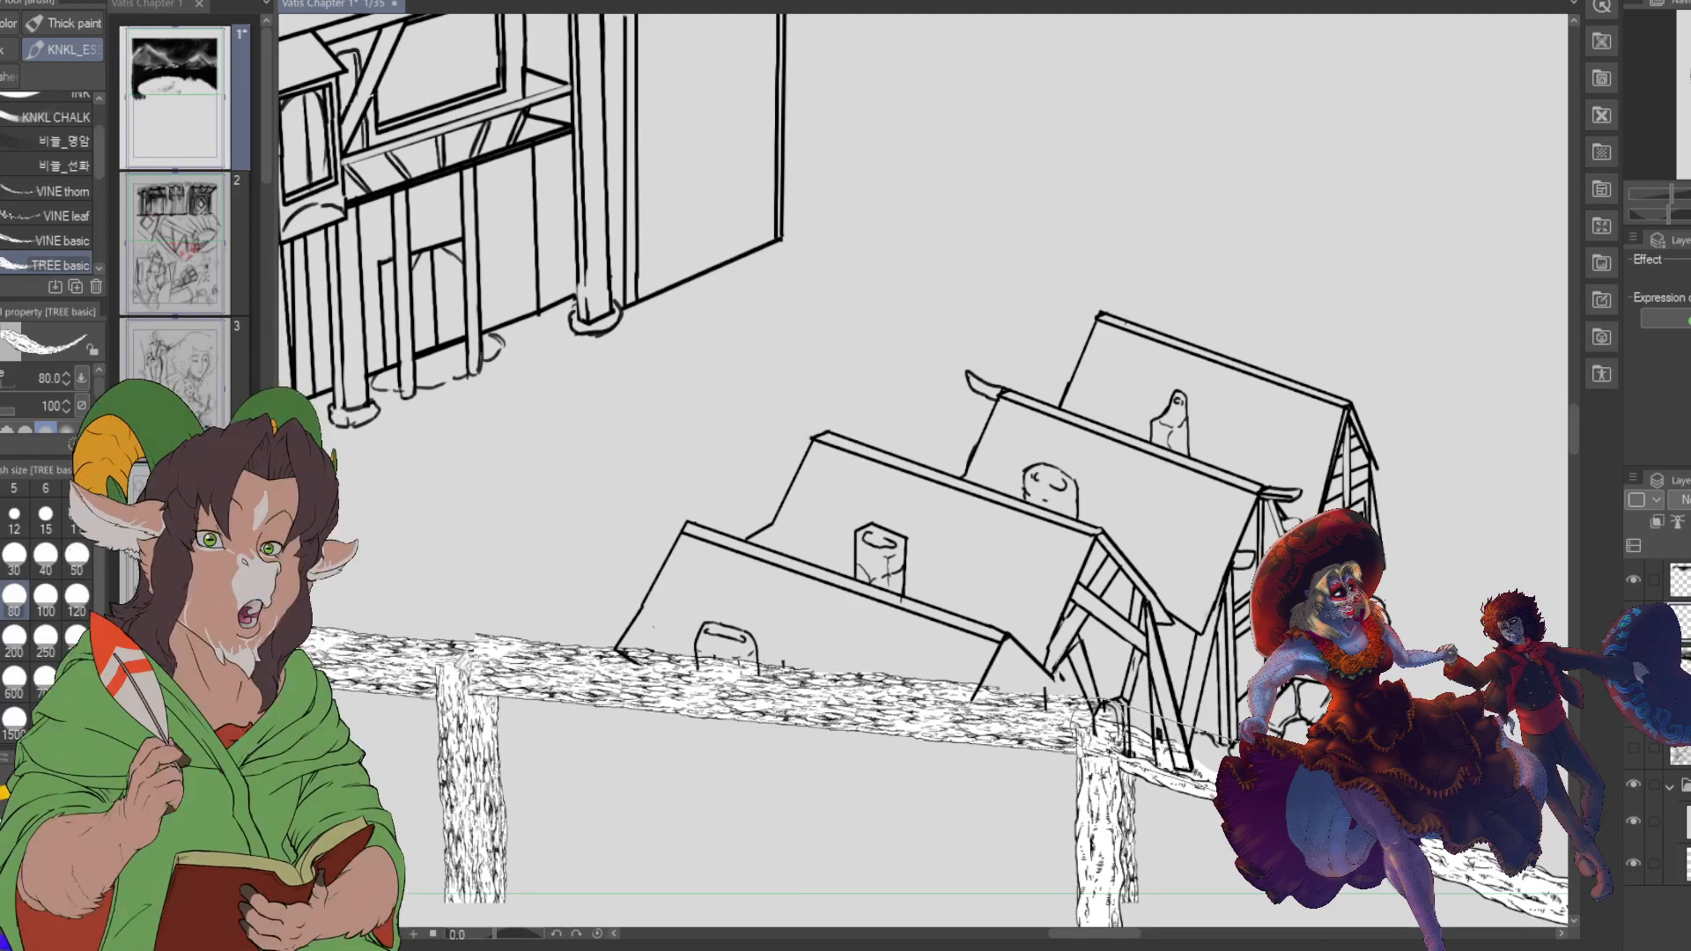
drag(1095, 724, 1224, 773)
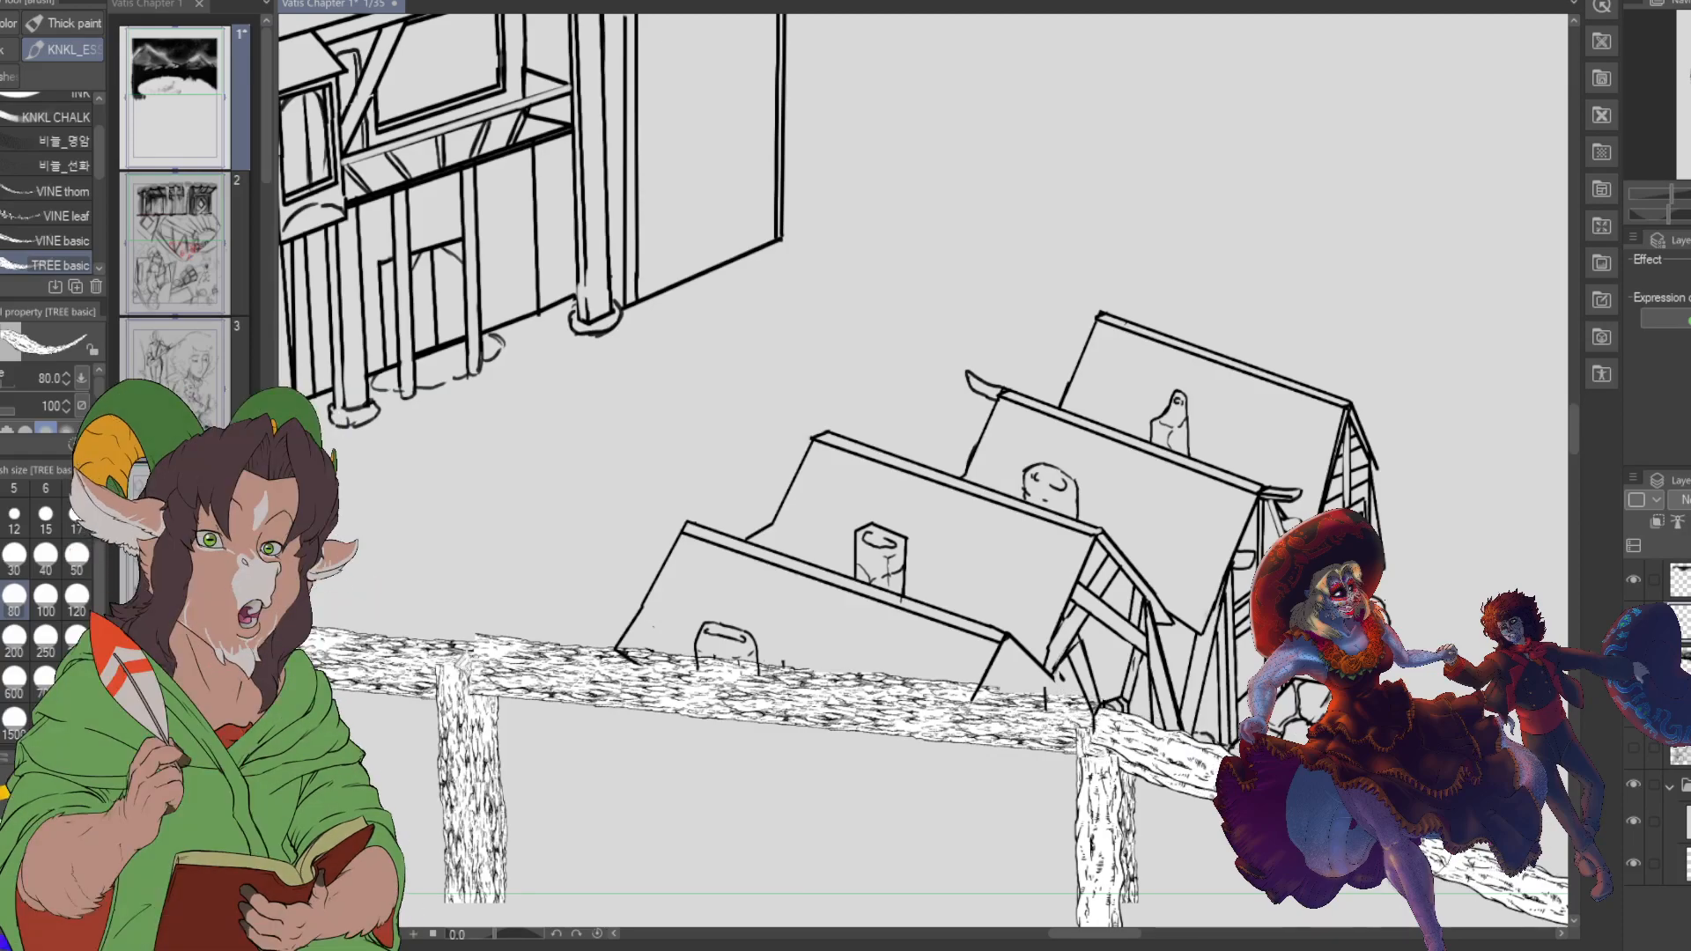
- Show the hidden rough grey tone sketch layer beneath the inked village and fence
scroll(1329, 791, down, 3)
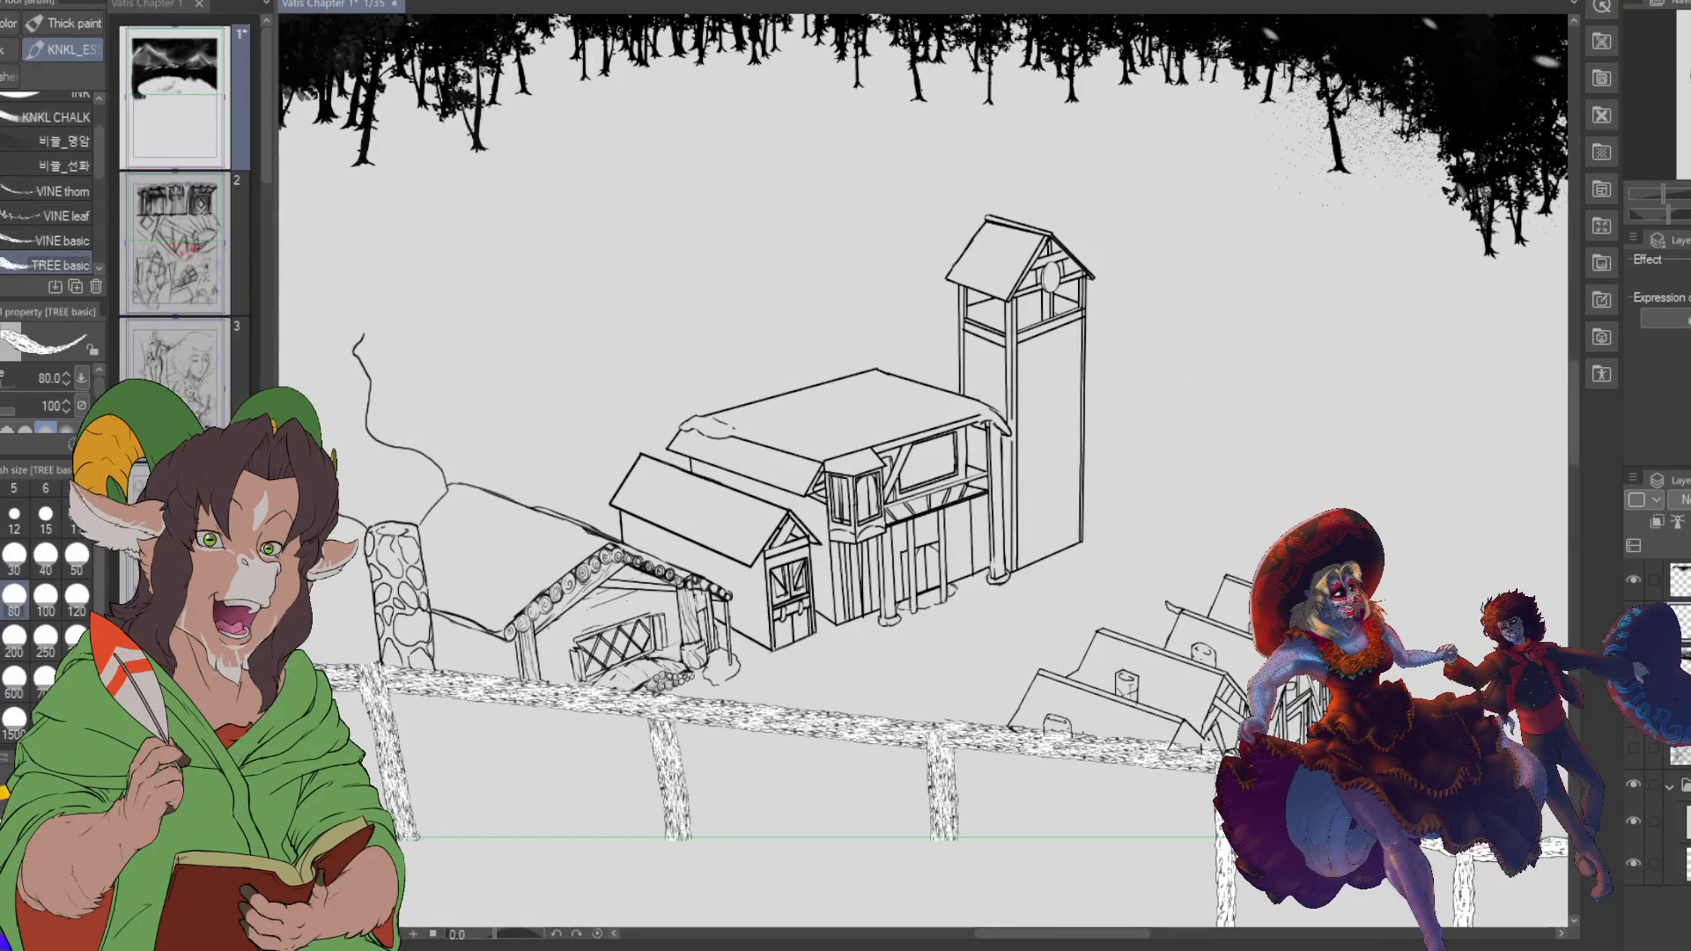
drag(1057, 440, 758, 479)
drag(1233, 485, 1452, 373)
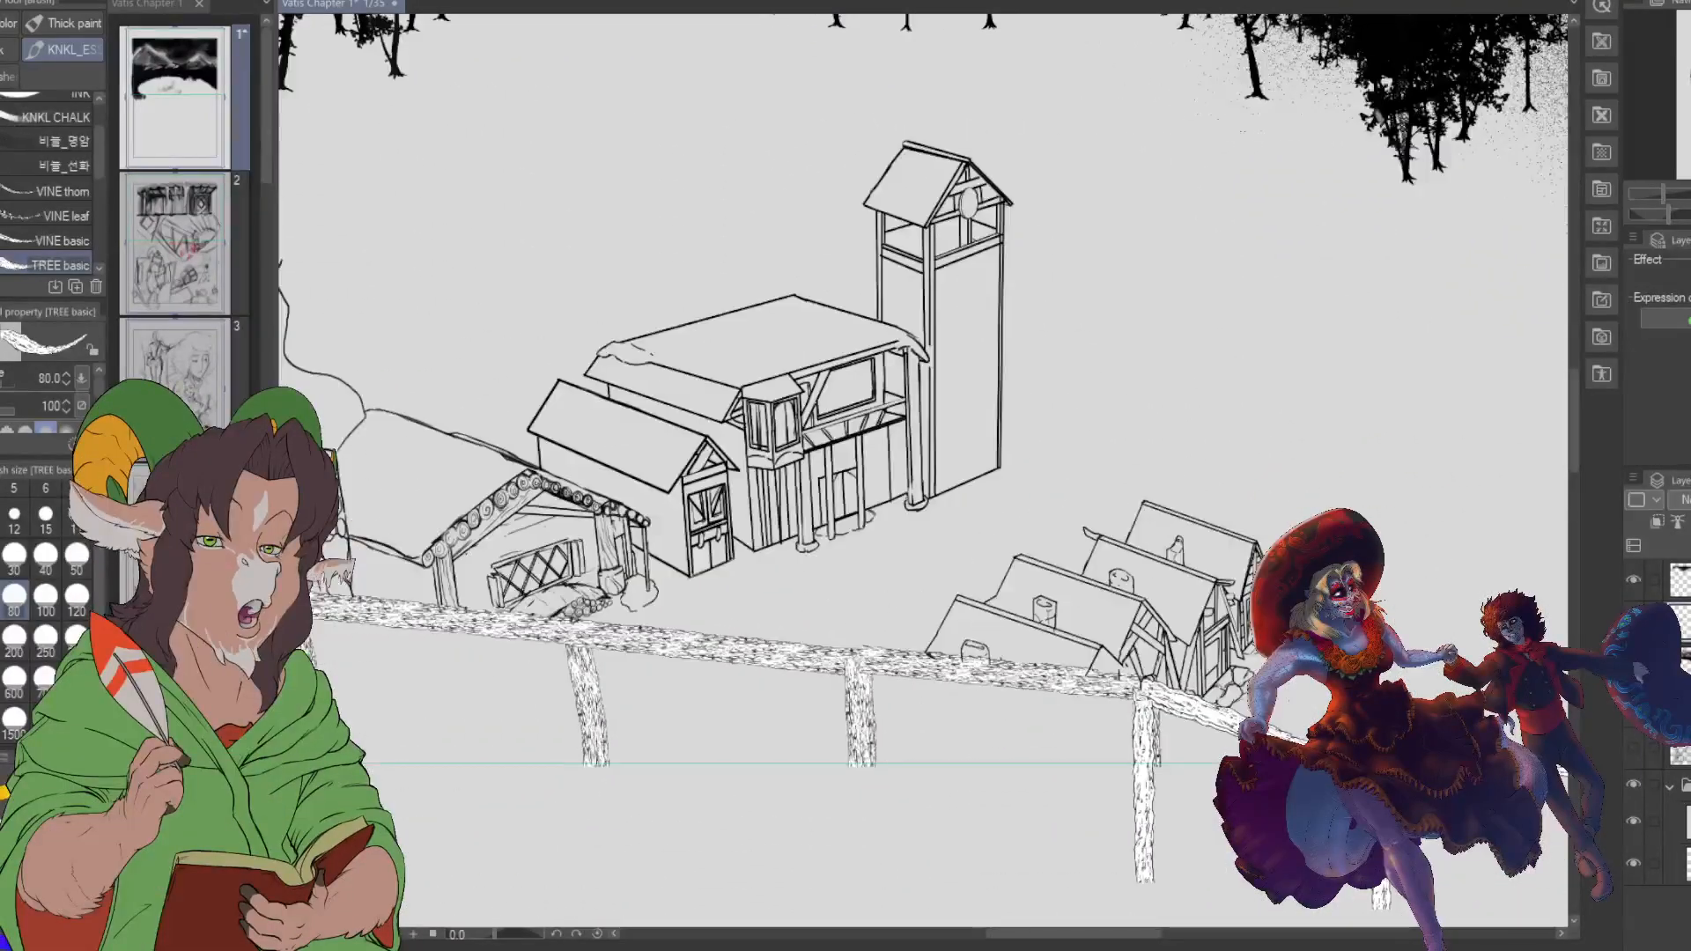
scroll(1198, 573, down, 2)
drag(793, 27, 525, 75)
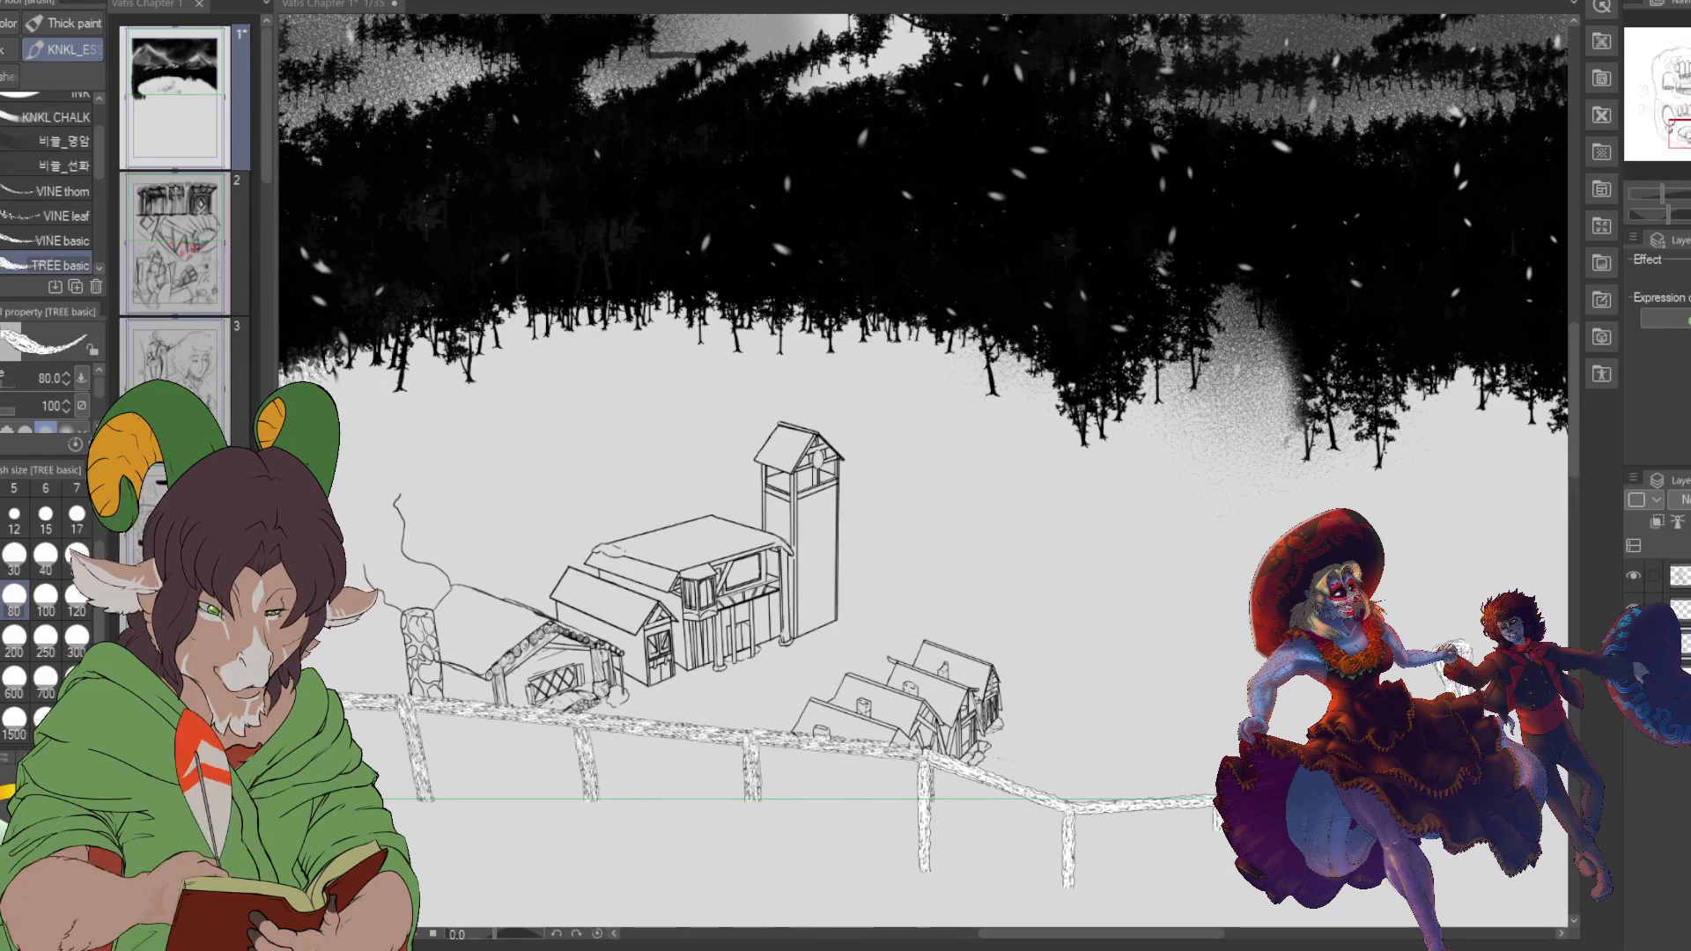
scroll(1178, 851, up, 4)
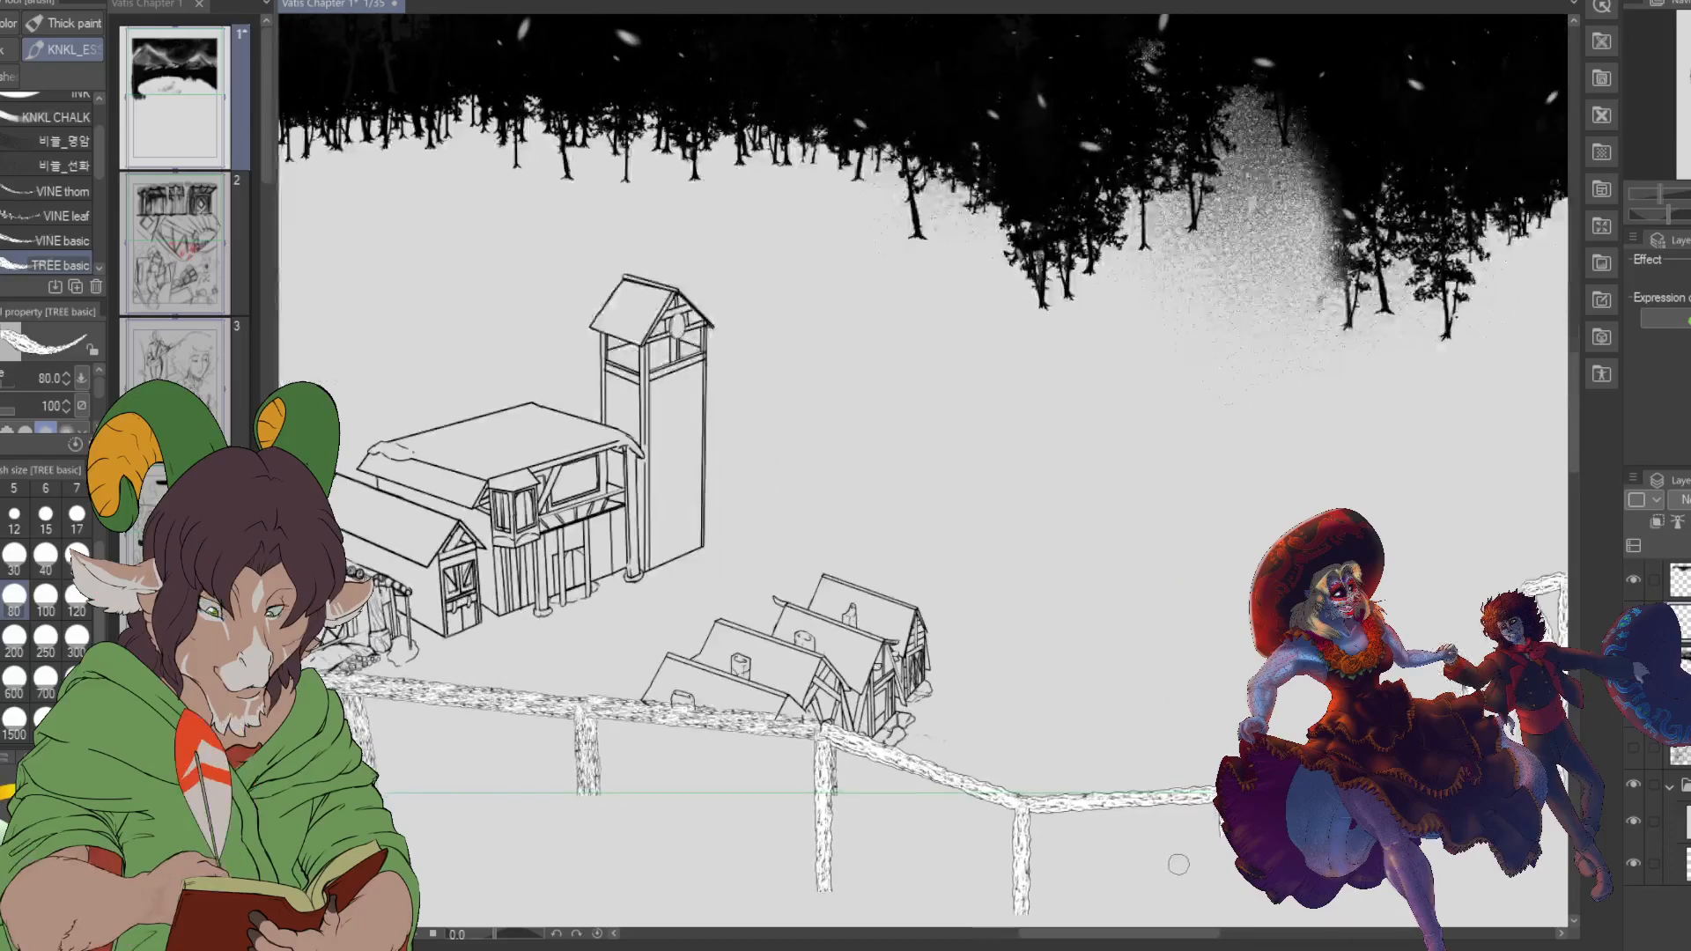
click(1634, 751)
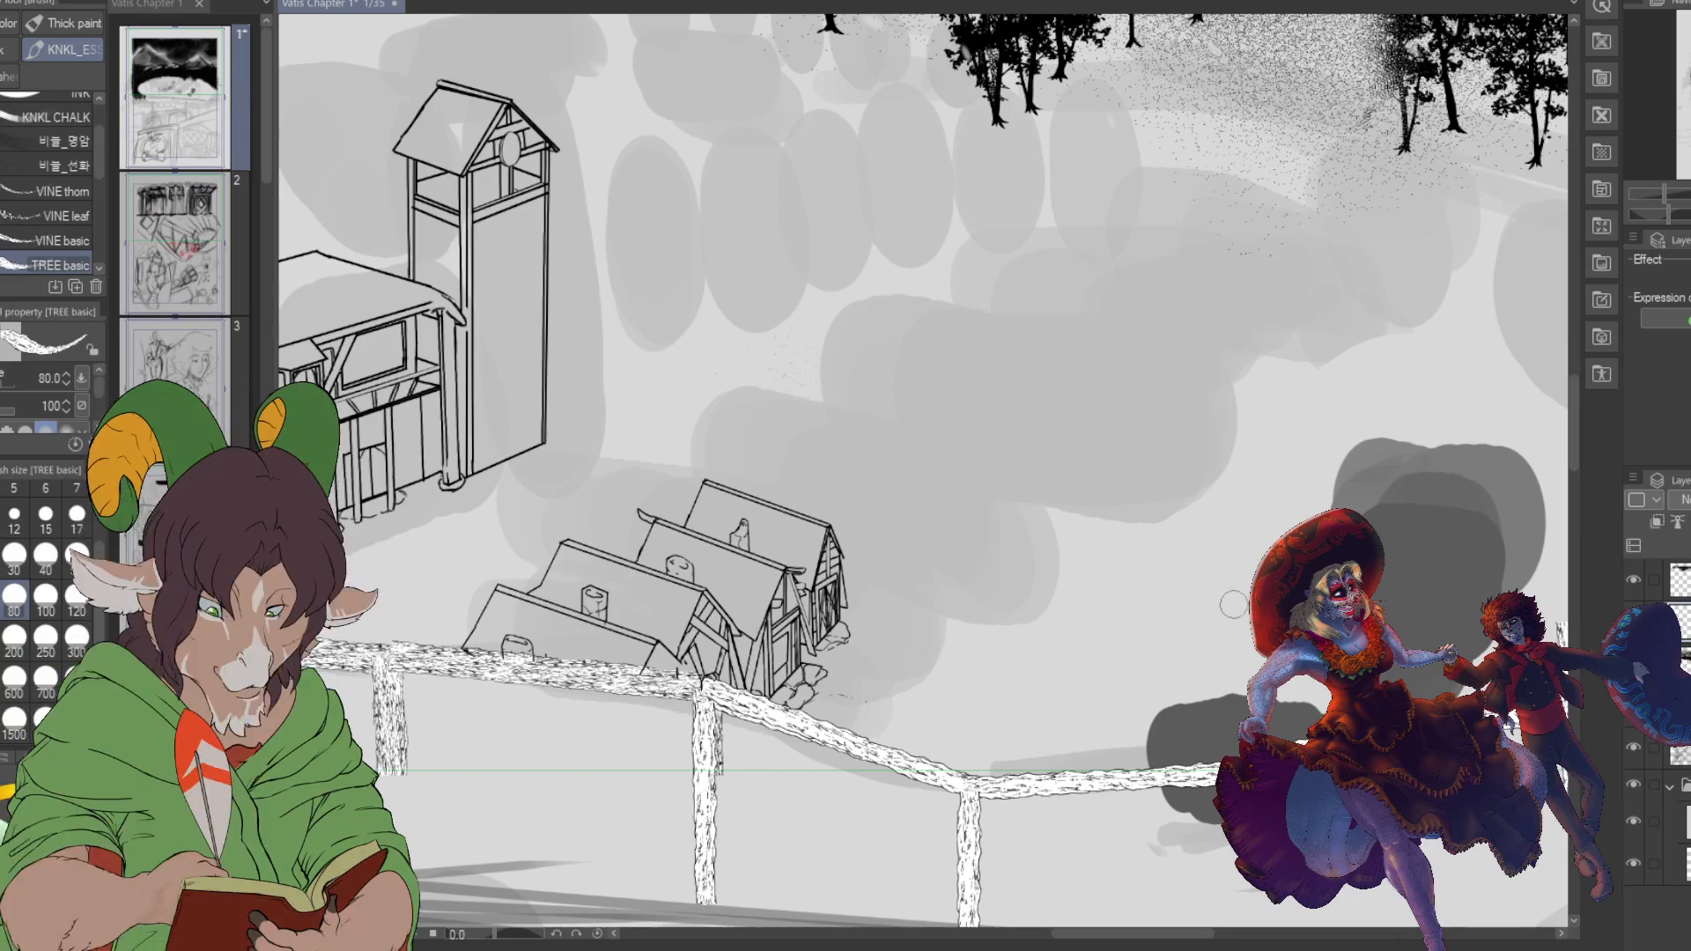
scroll(1189, 747, down, 2)
scroll(1191, 798, up, 2)
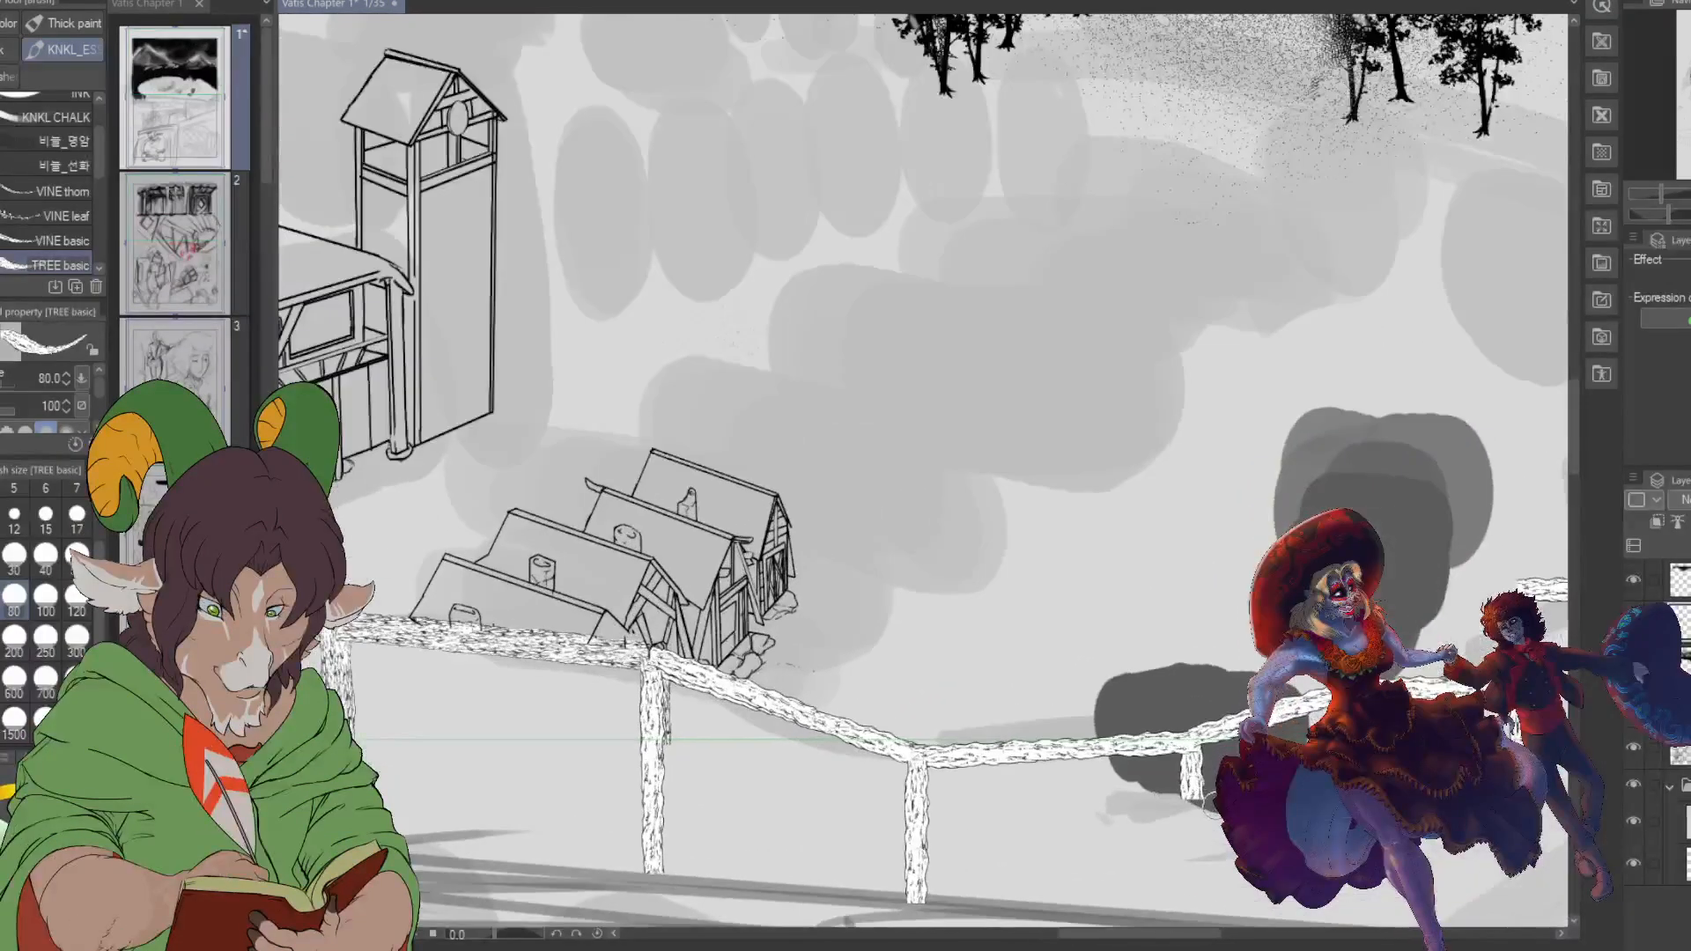
scroll(1186, 687, up, 1)
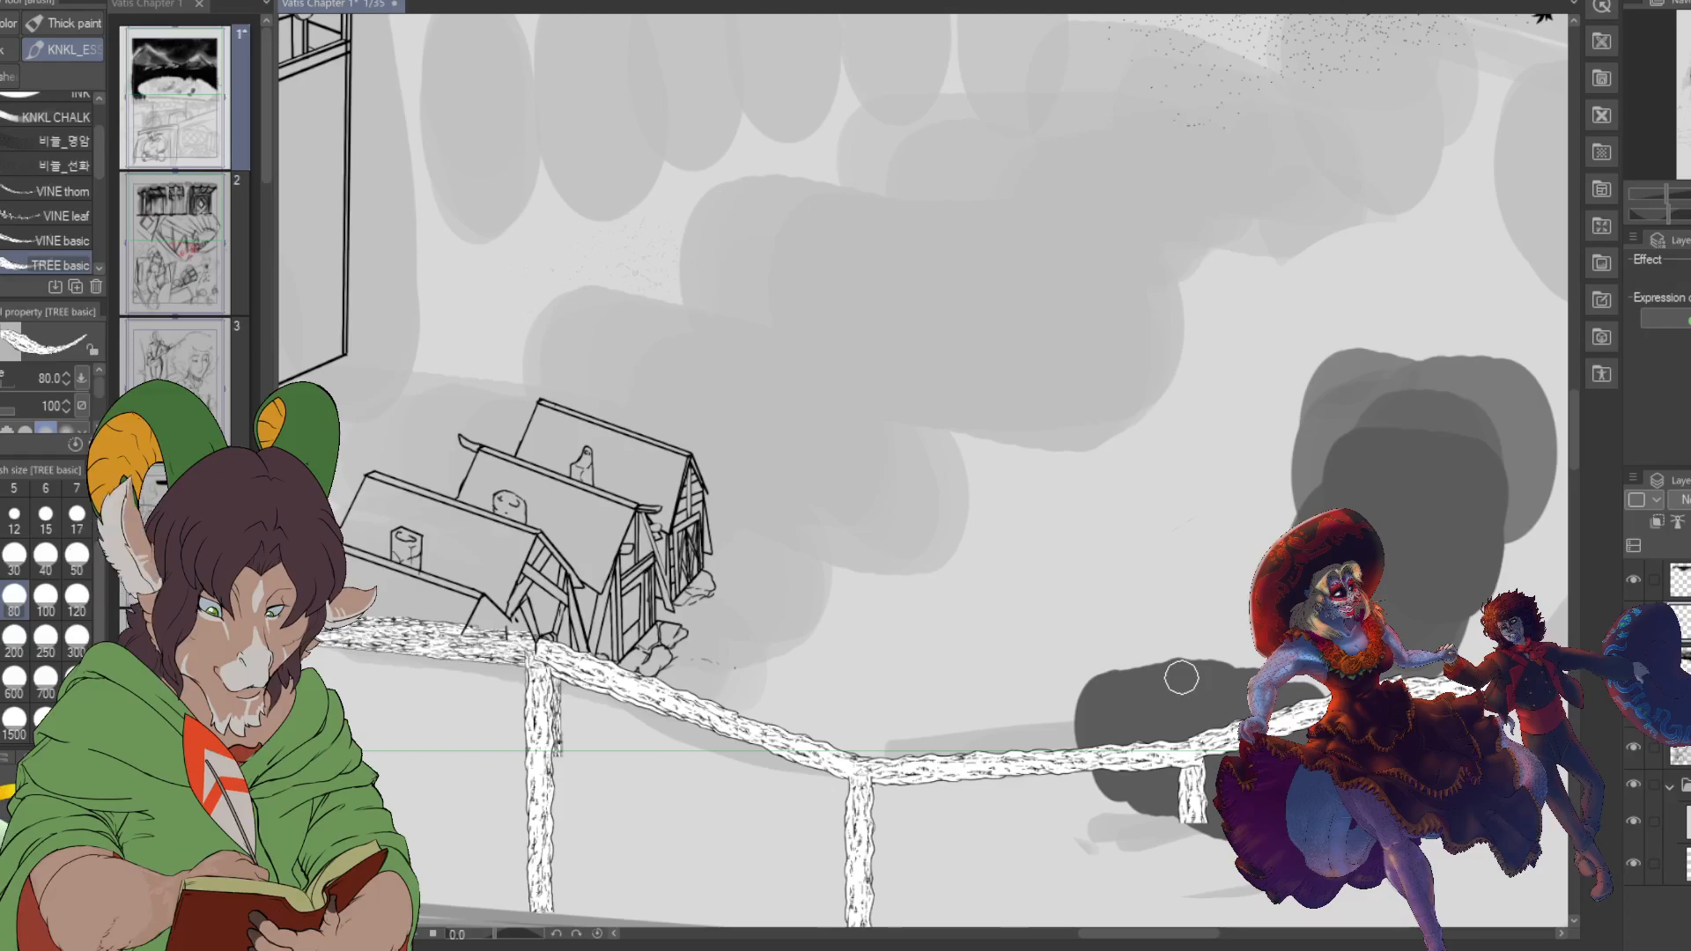
- Ink a new building's slanted roof outline behind the fence, right of the cottages, with K Hard 2, and erase the overshoot at its lower corner
key(b)
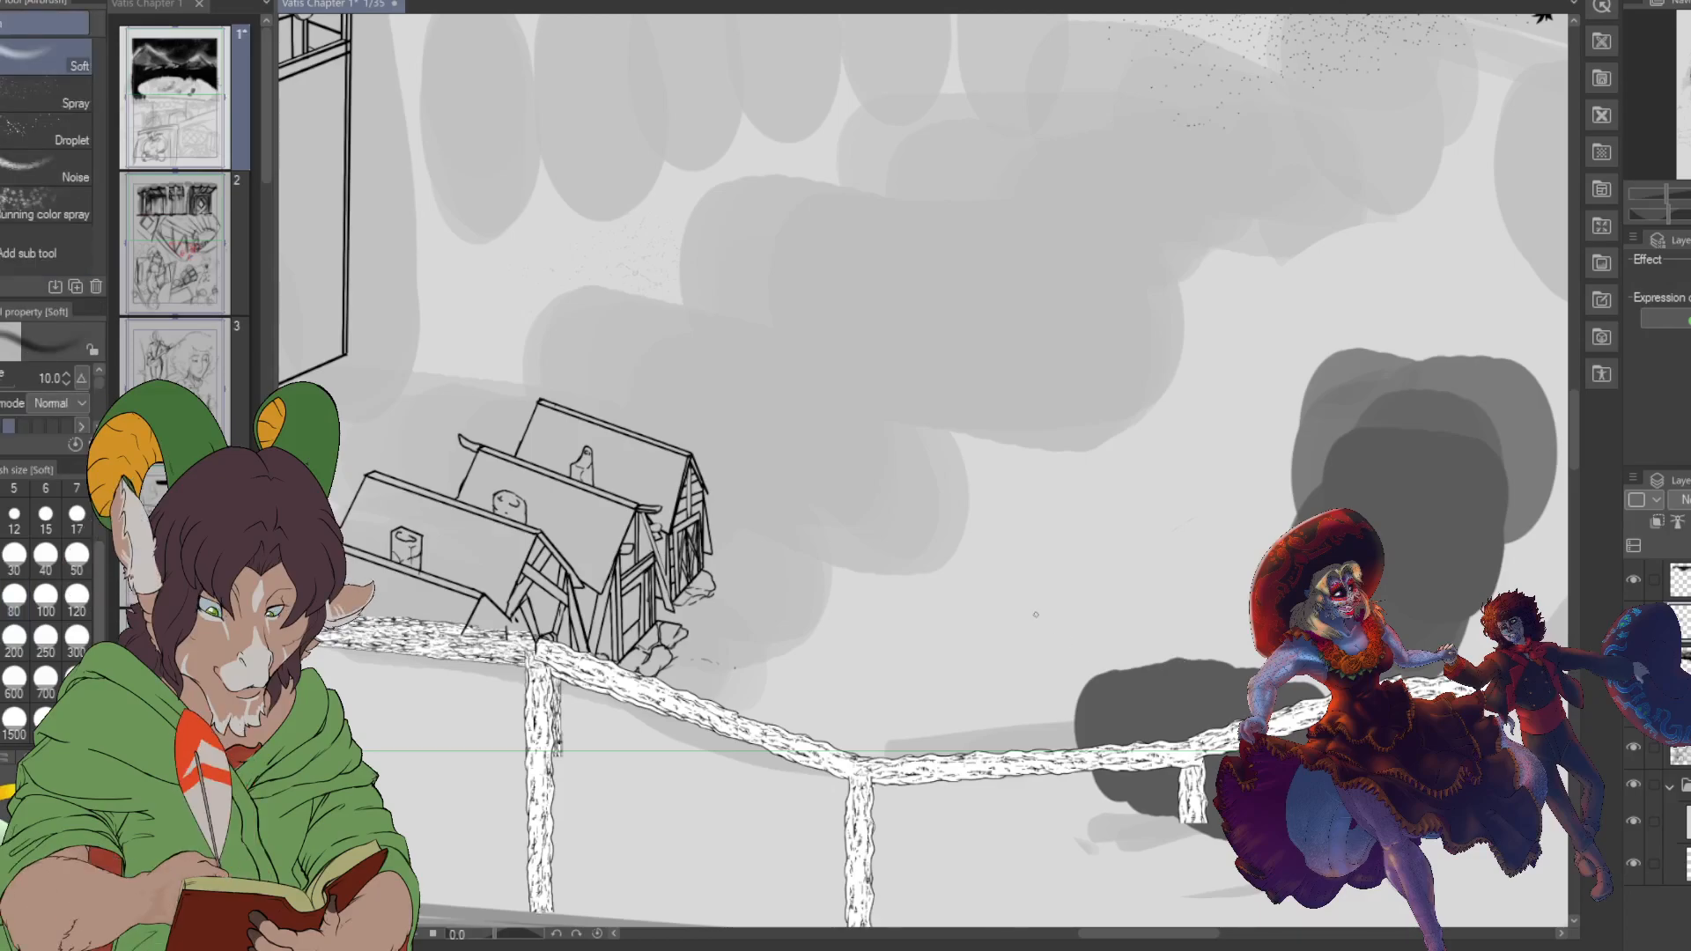
key(b)
key(b)
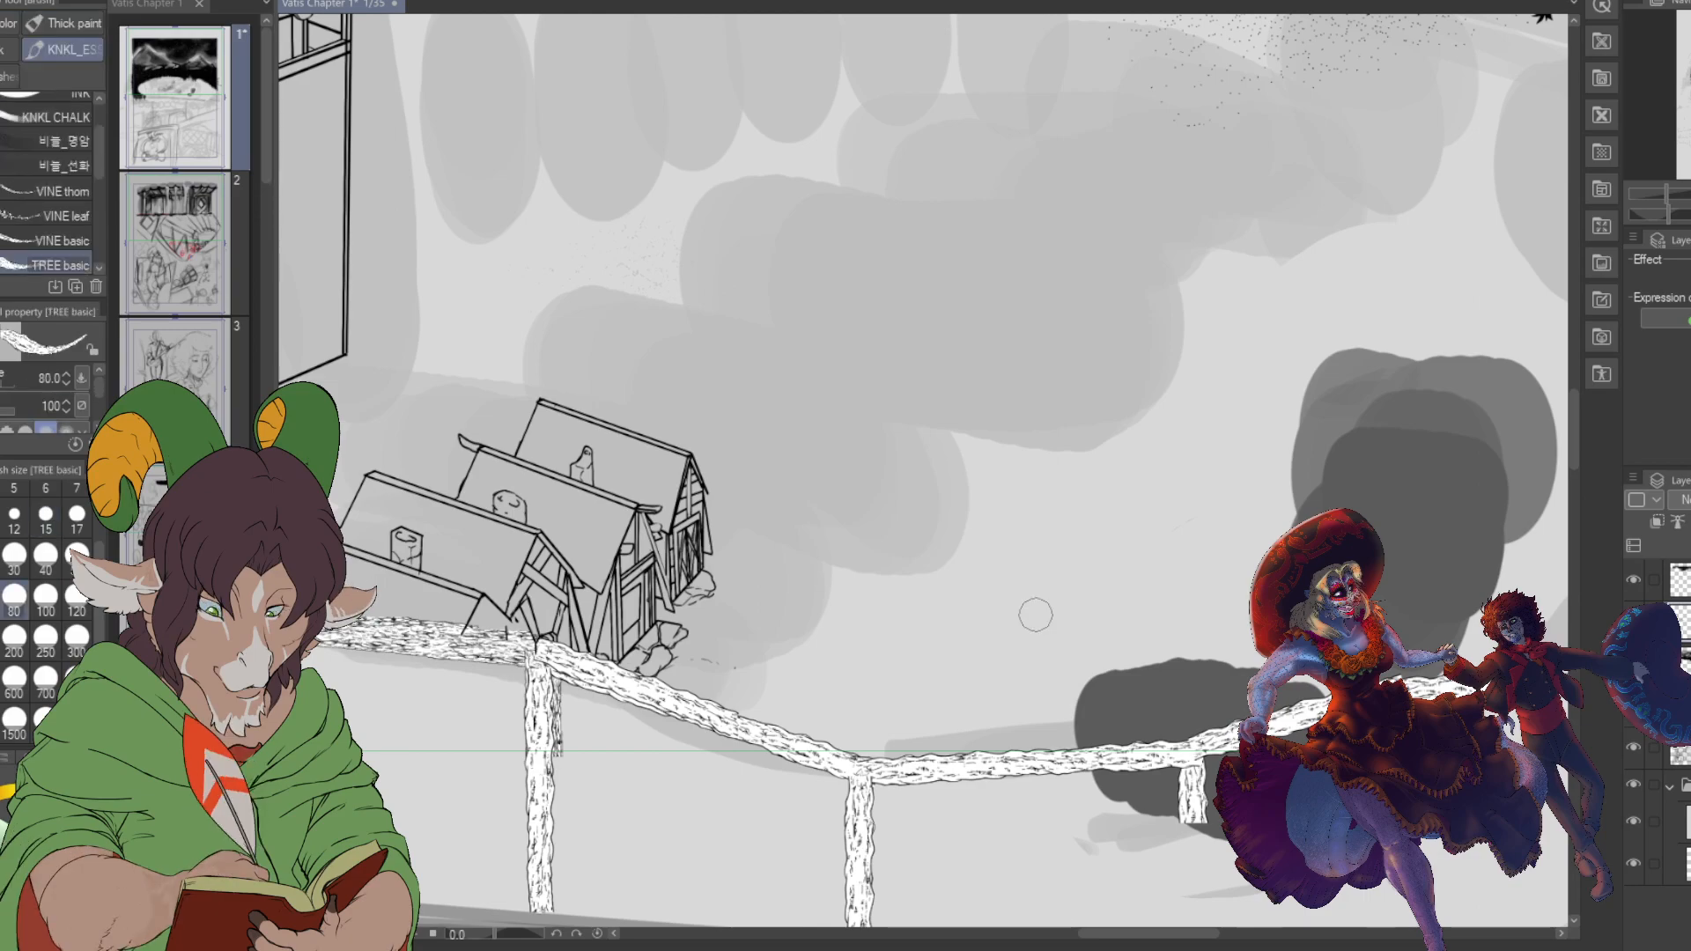
key(p)
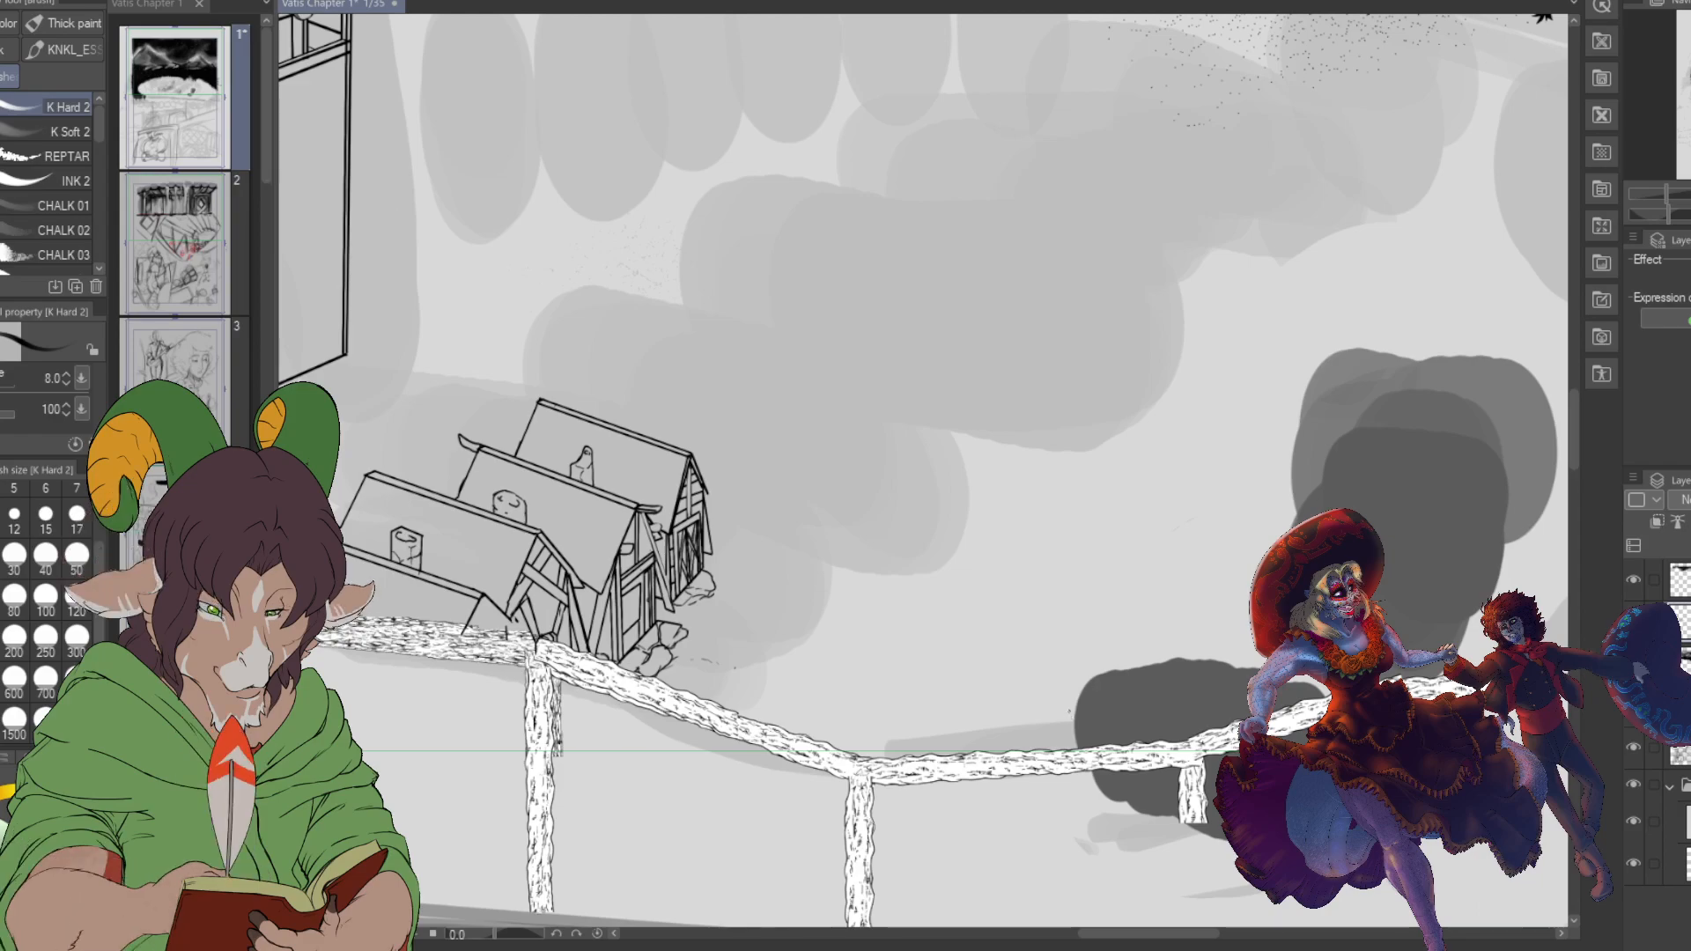
drag(1119, 599, 1067, 718)
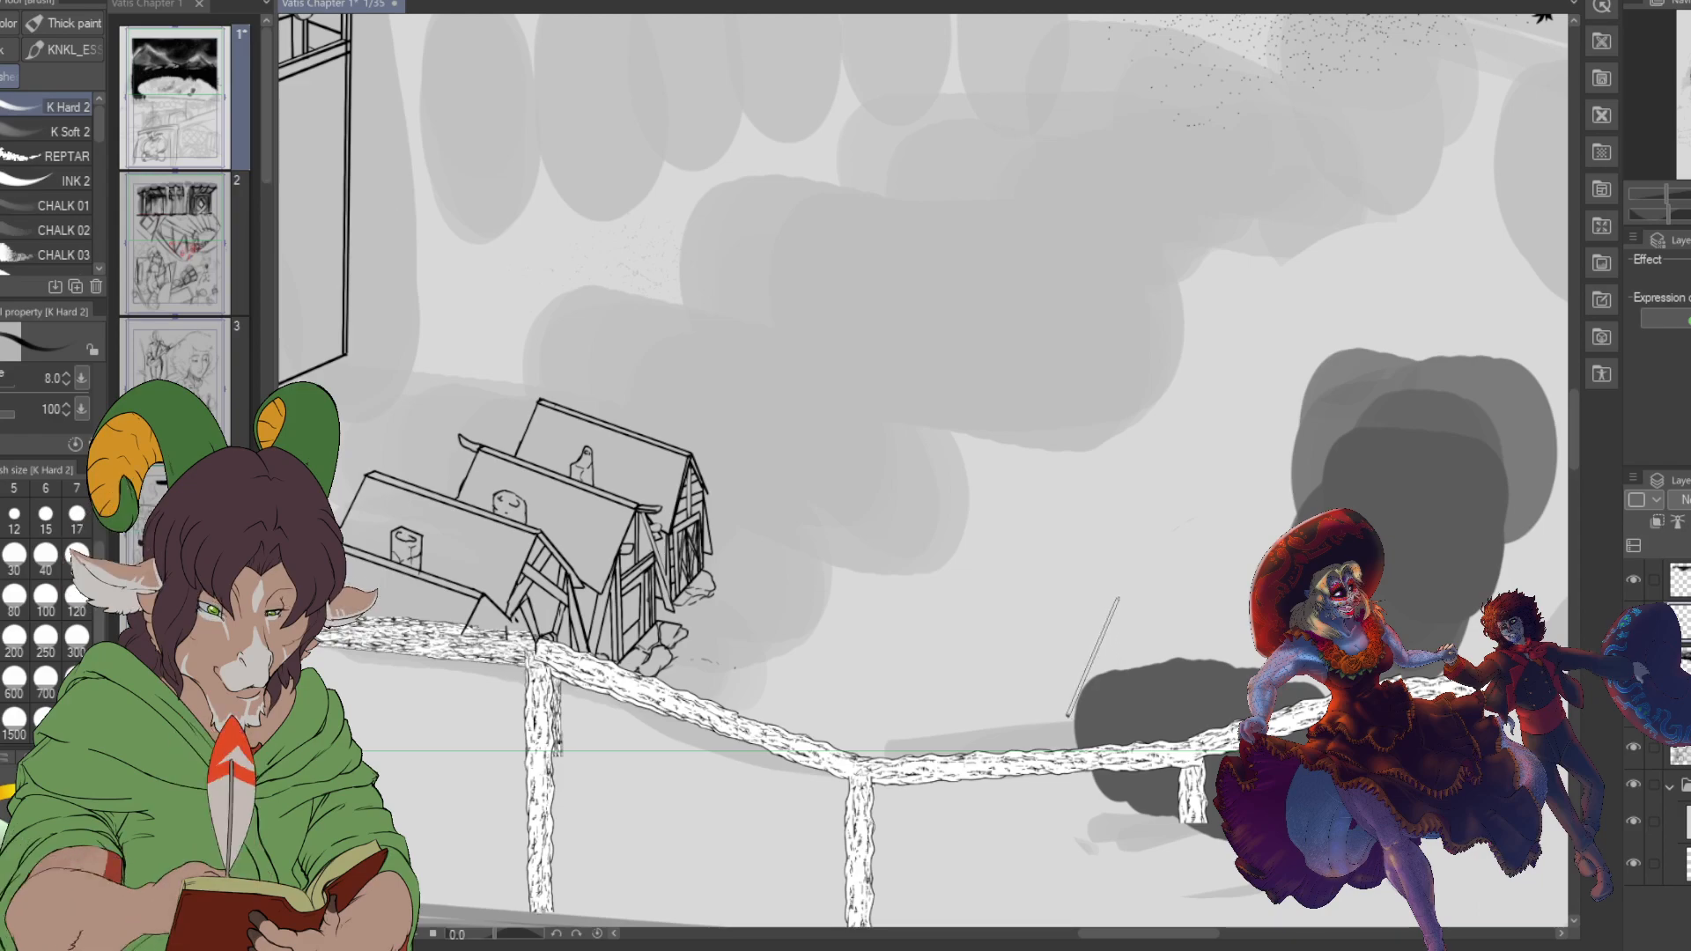
shift+click(1116, 583)
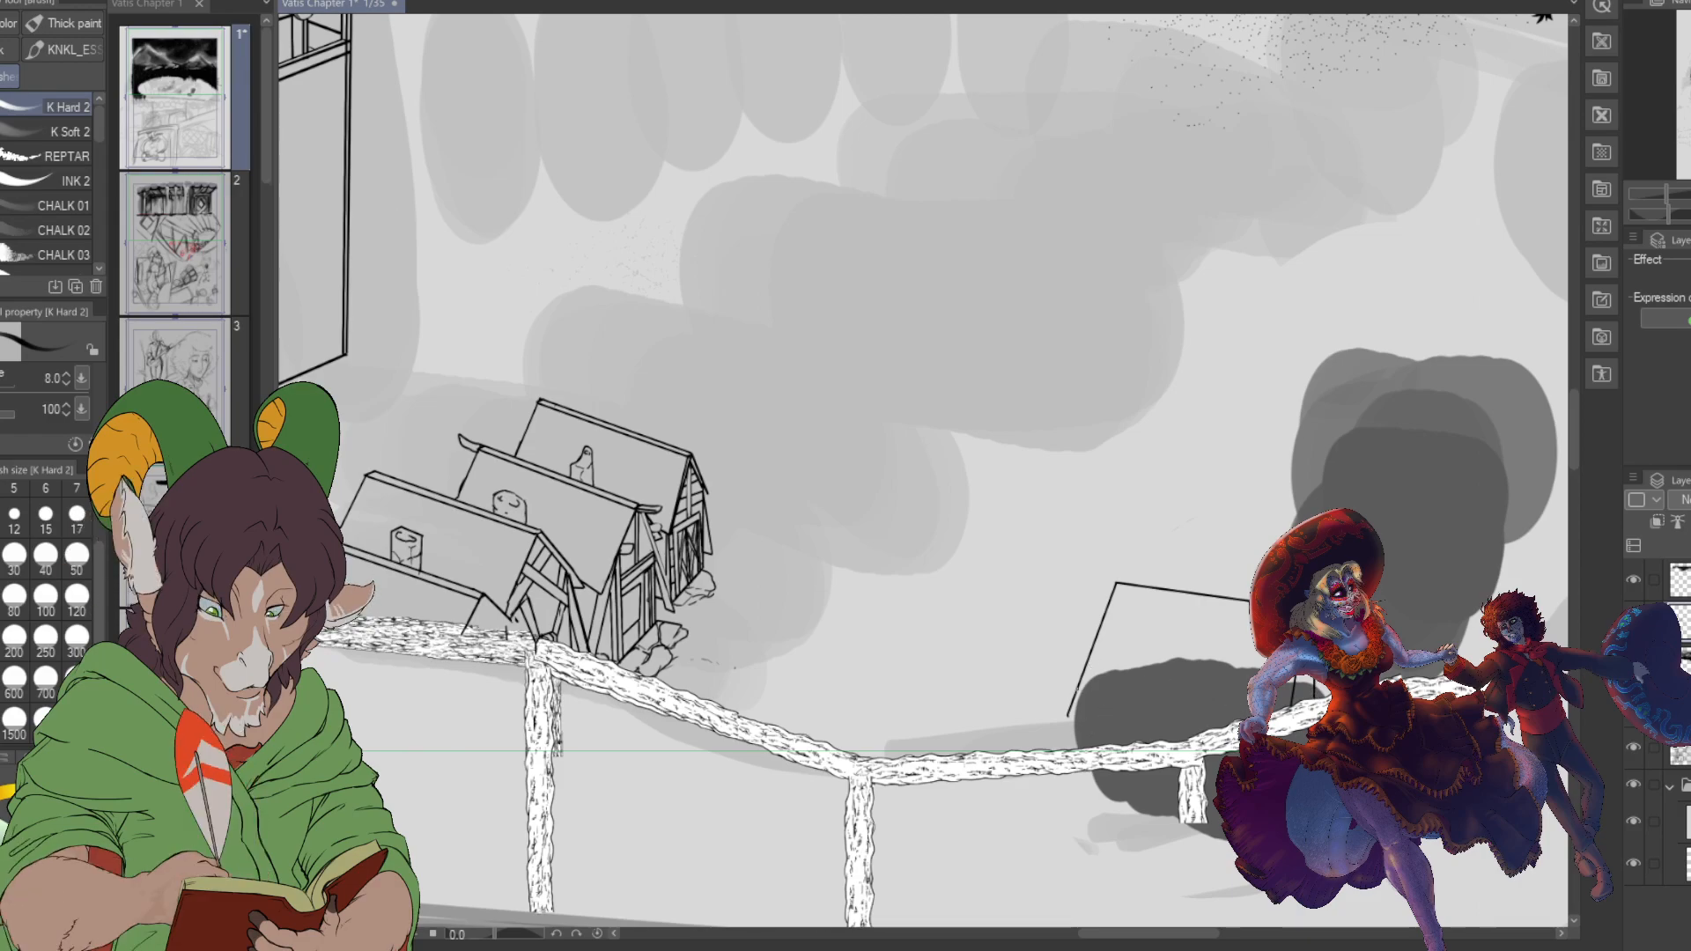
click(1076, 693)
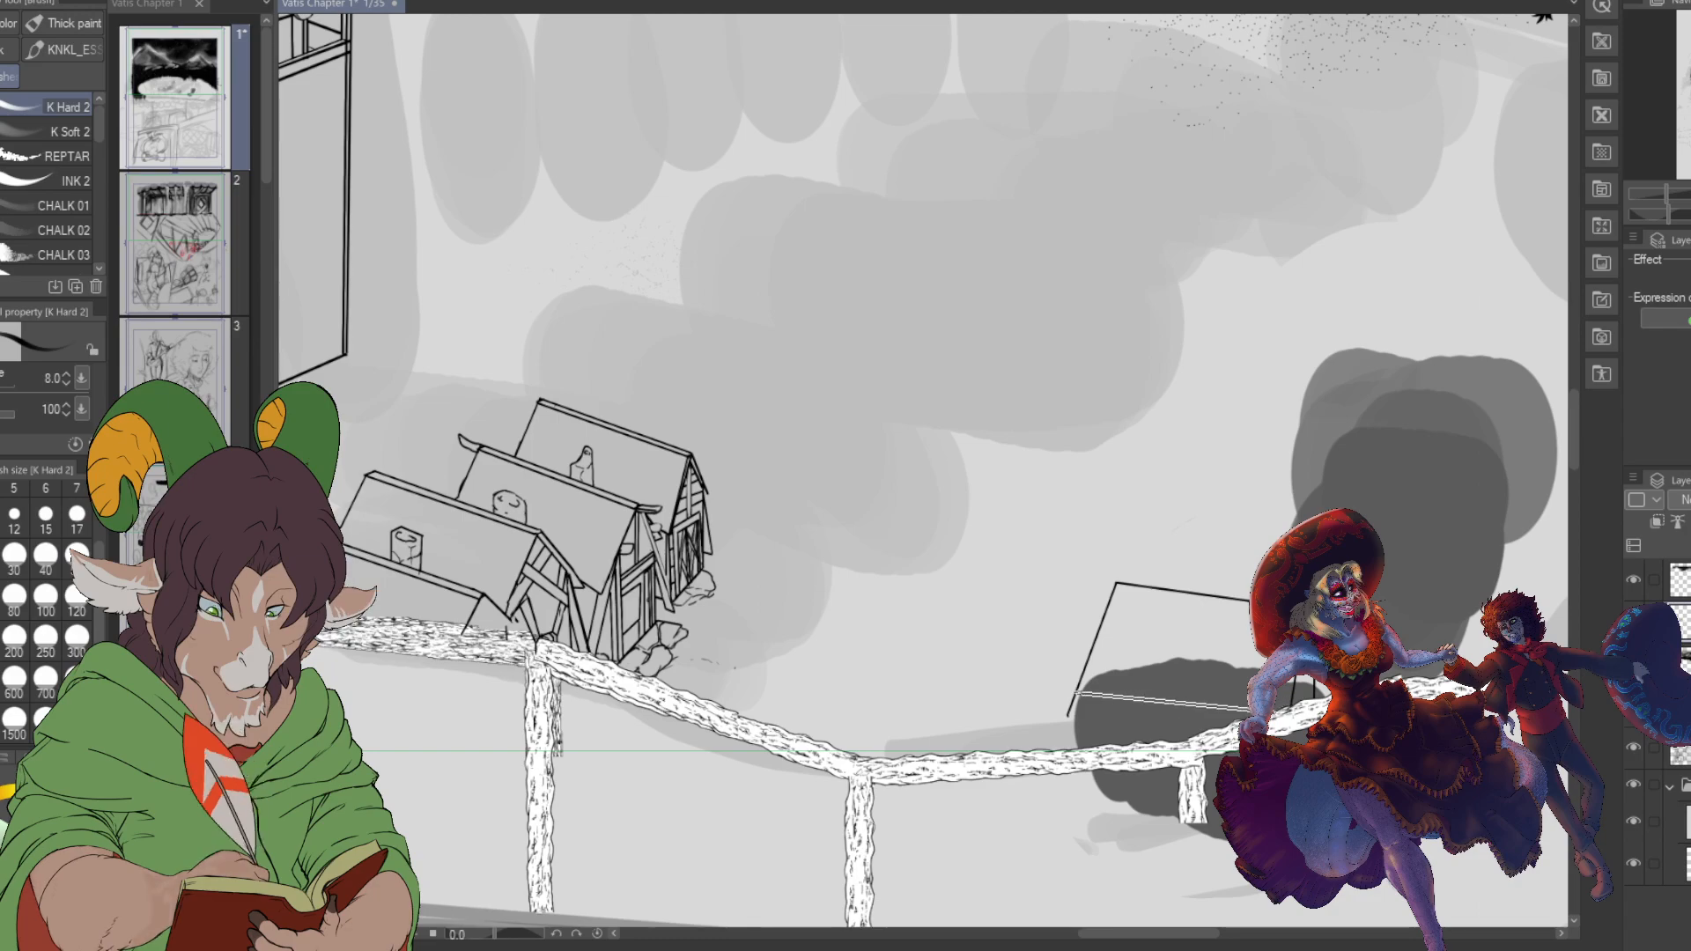
shift+click(1290, 712)
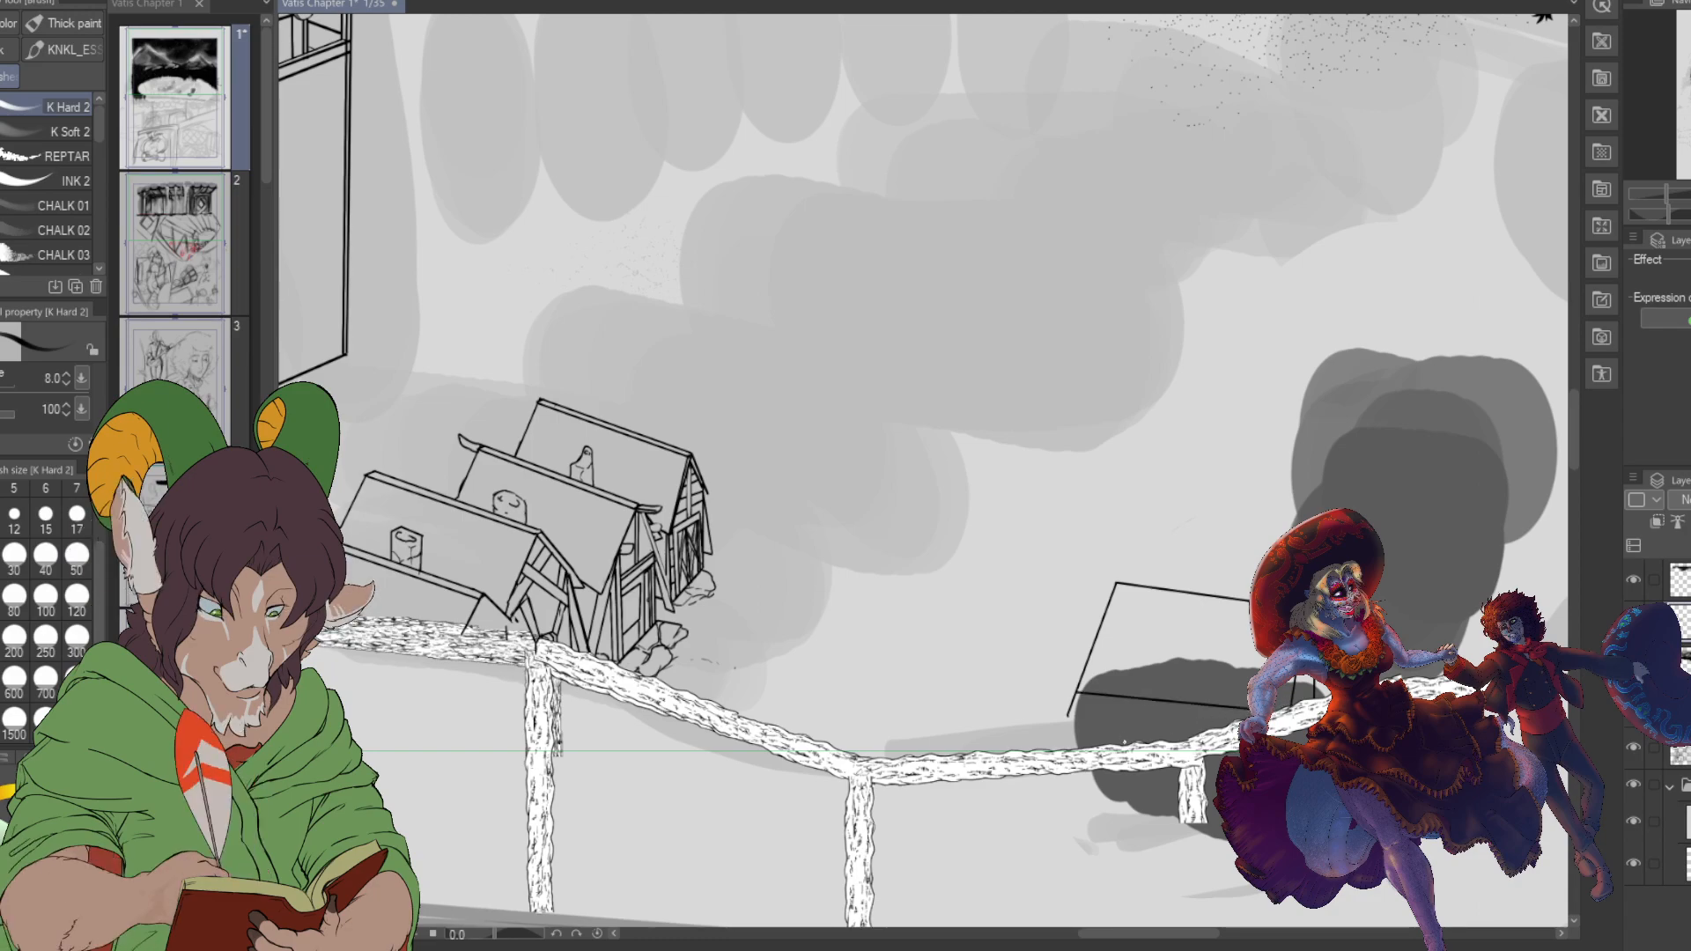
key(e)
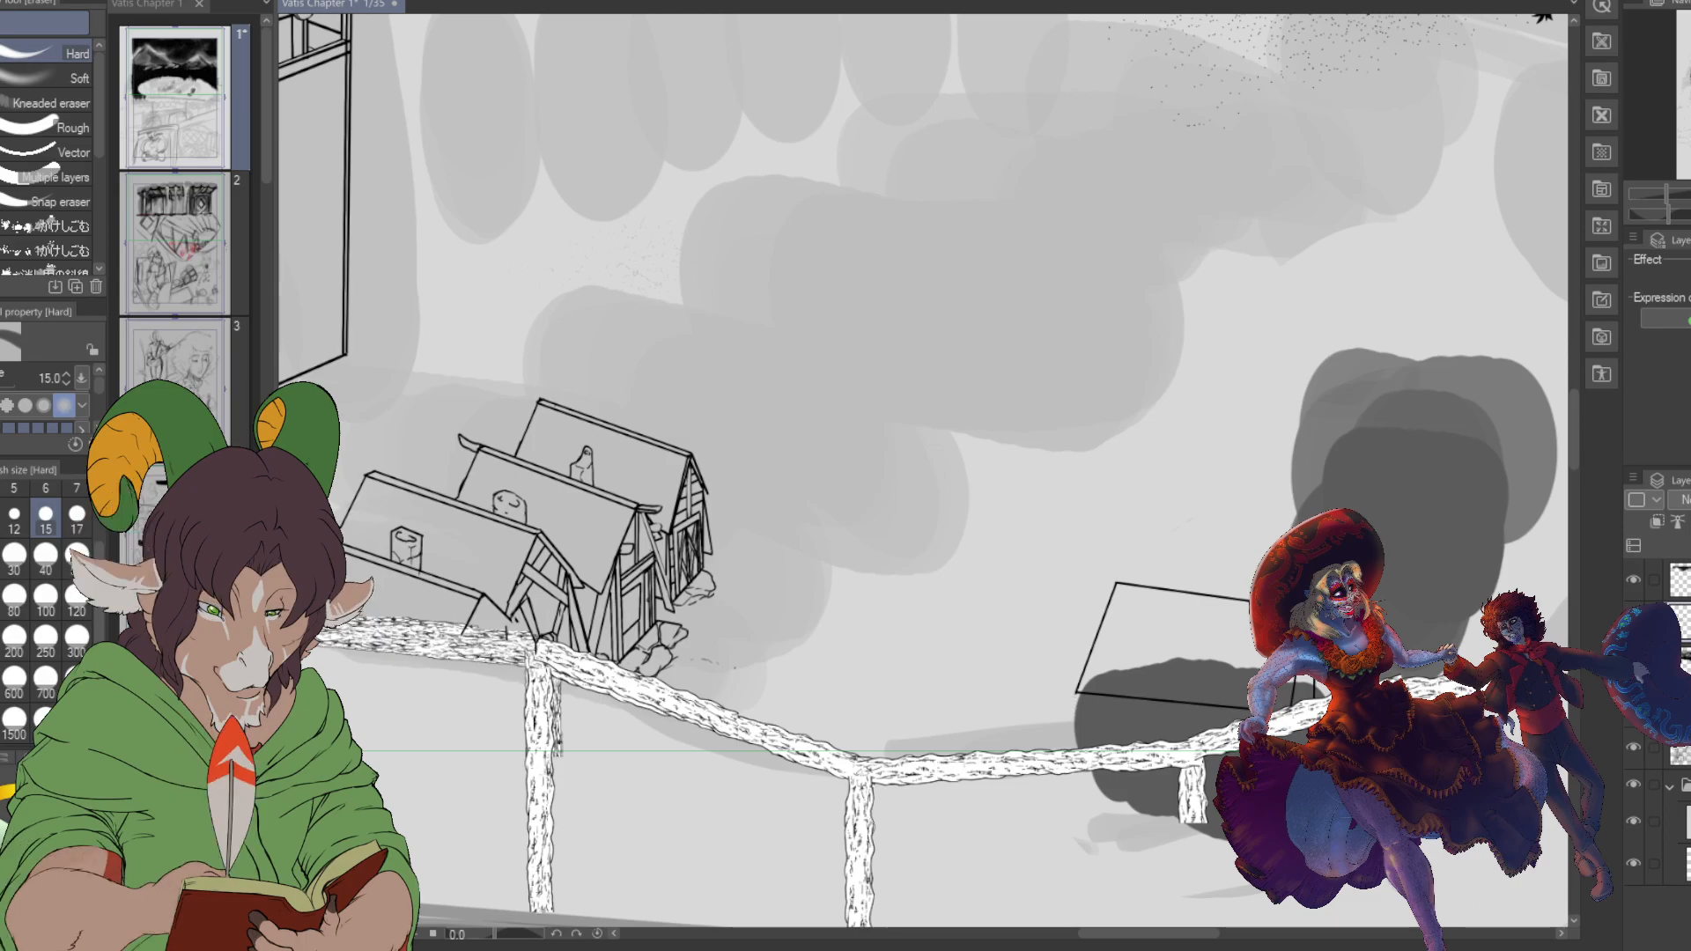
scroll(1176, 685, down, 2)
scroll(1102, 629, up, 2)
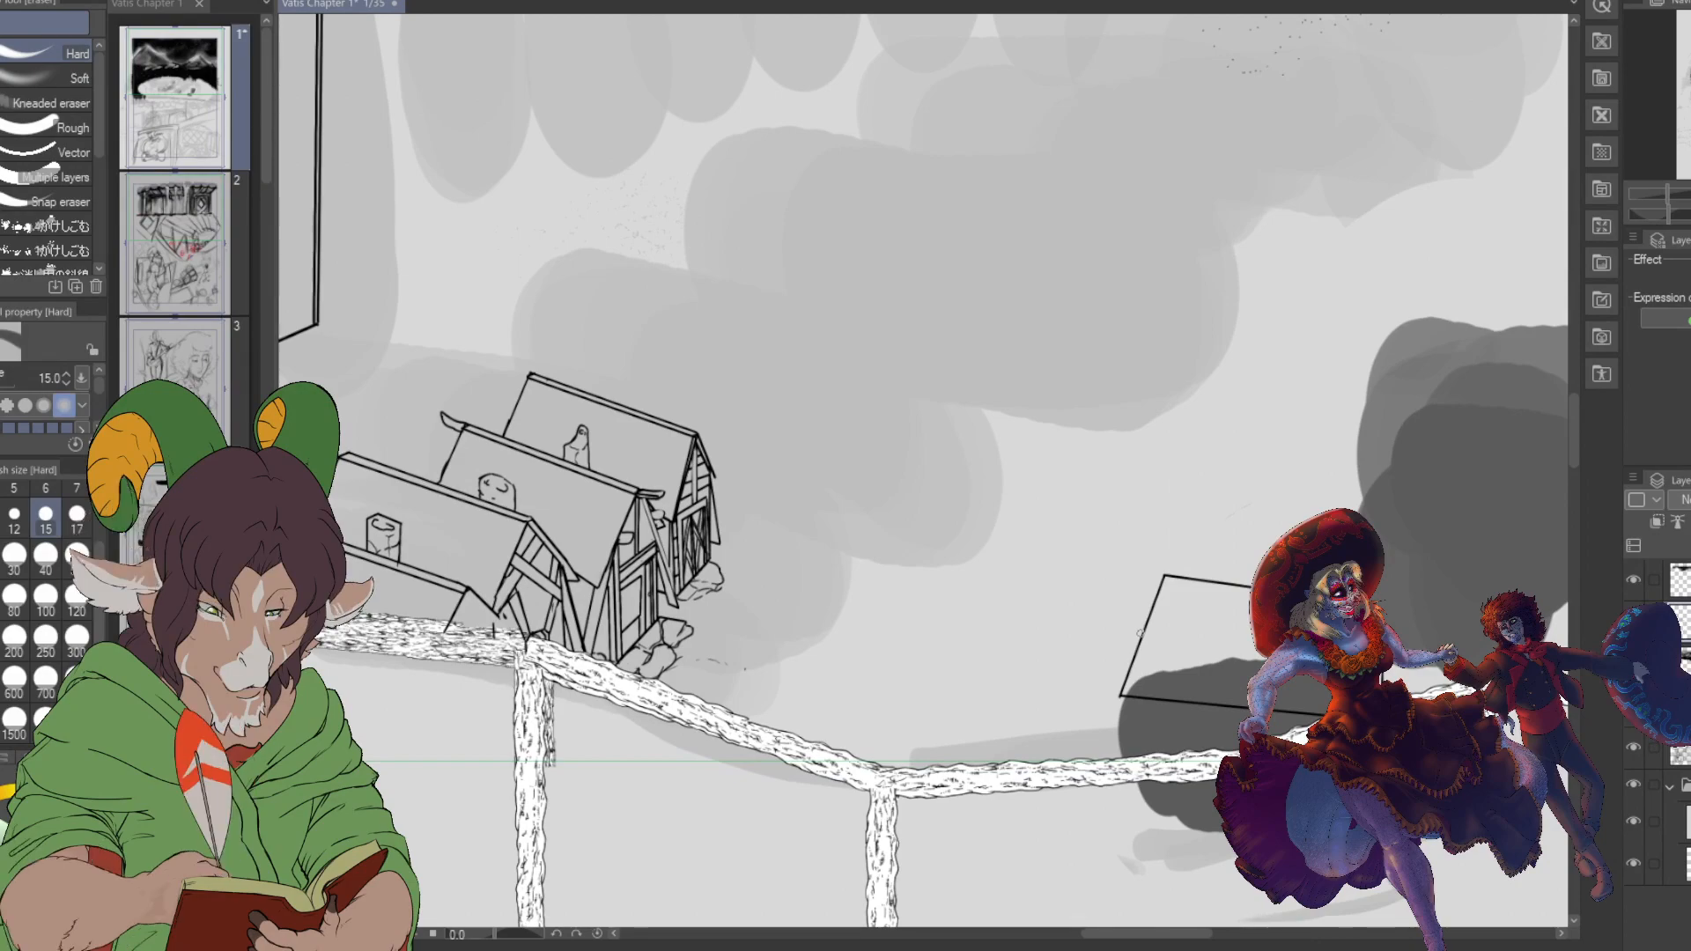
- Extend the new building's roof leftward with a longer ridge, a new slanted side edge and a matching eave in K Hard 2
key(b)
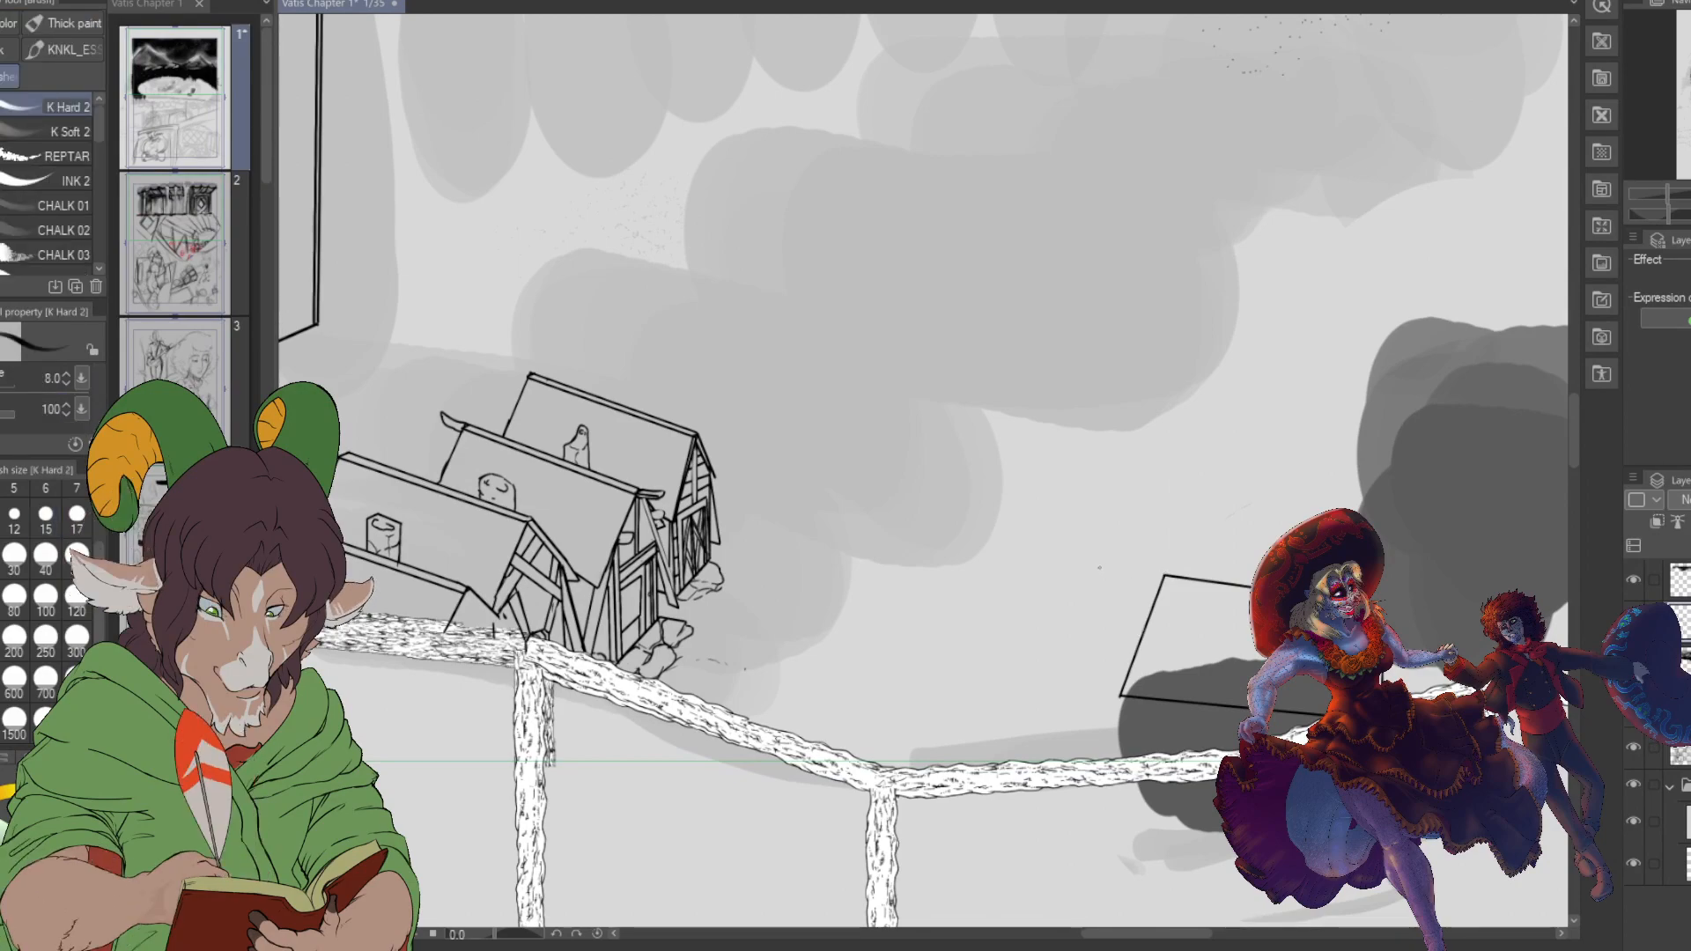
drag(1162, 577, 1094, 567)
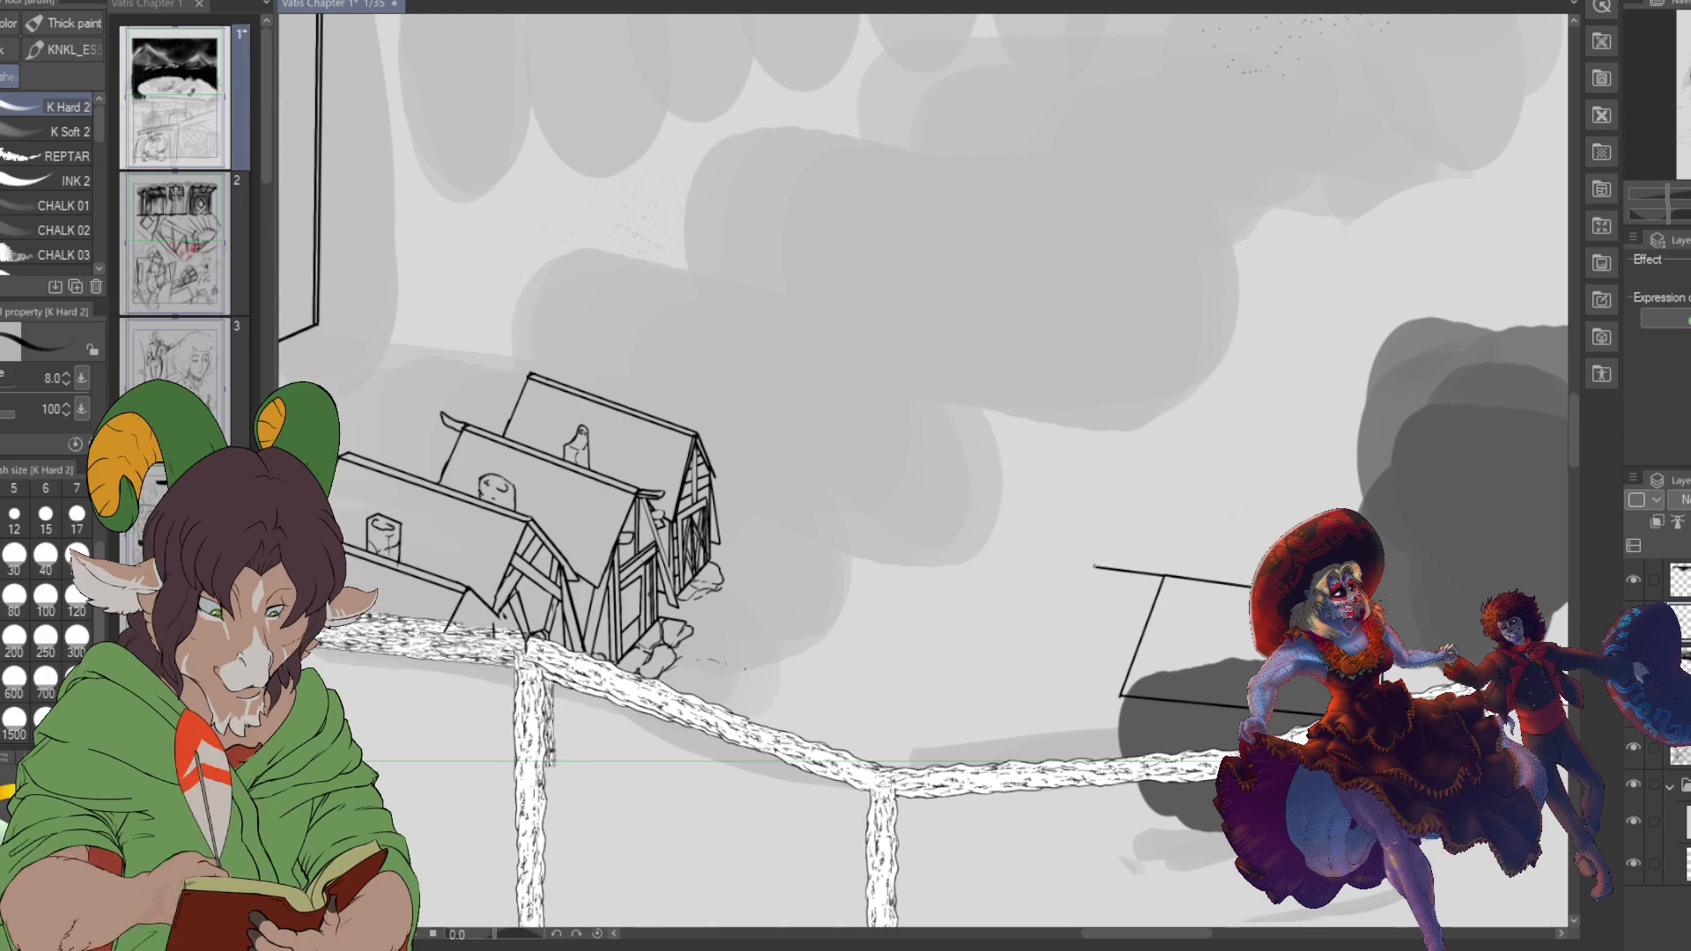
shift+click(1054, 678)
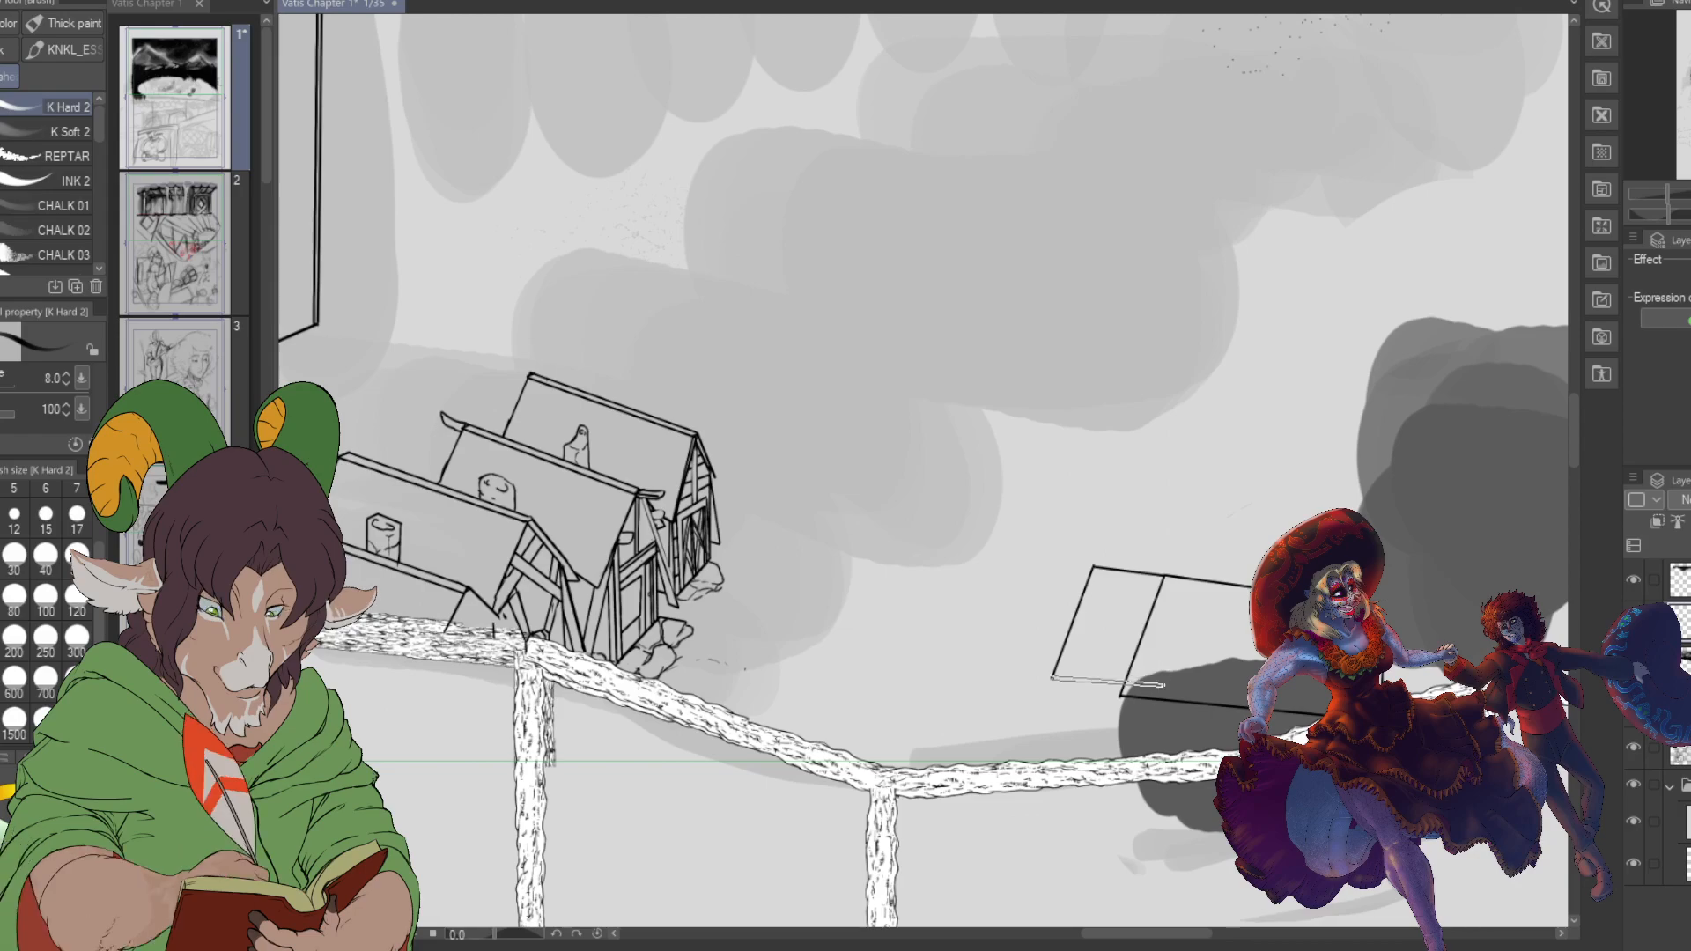
shift+click(1120, 695)
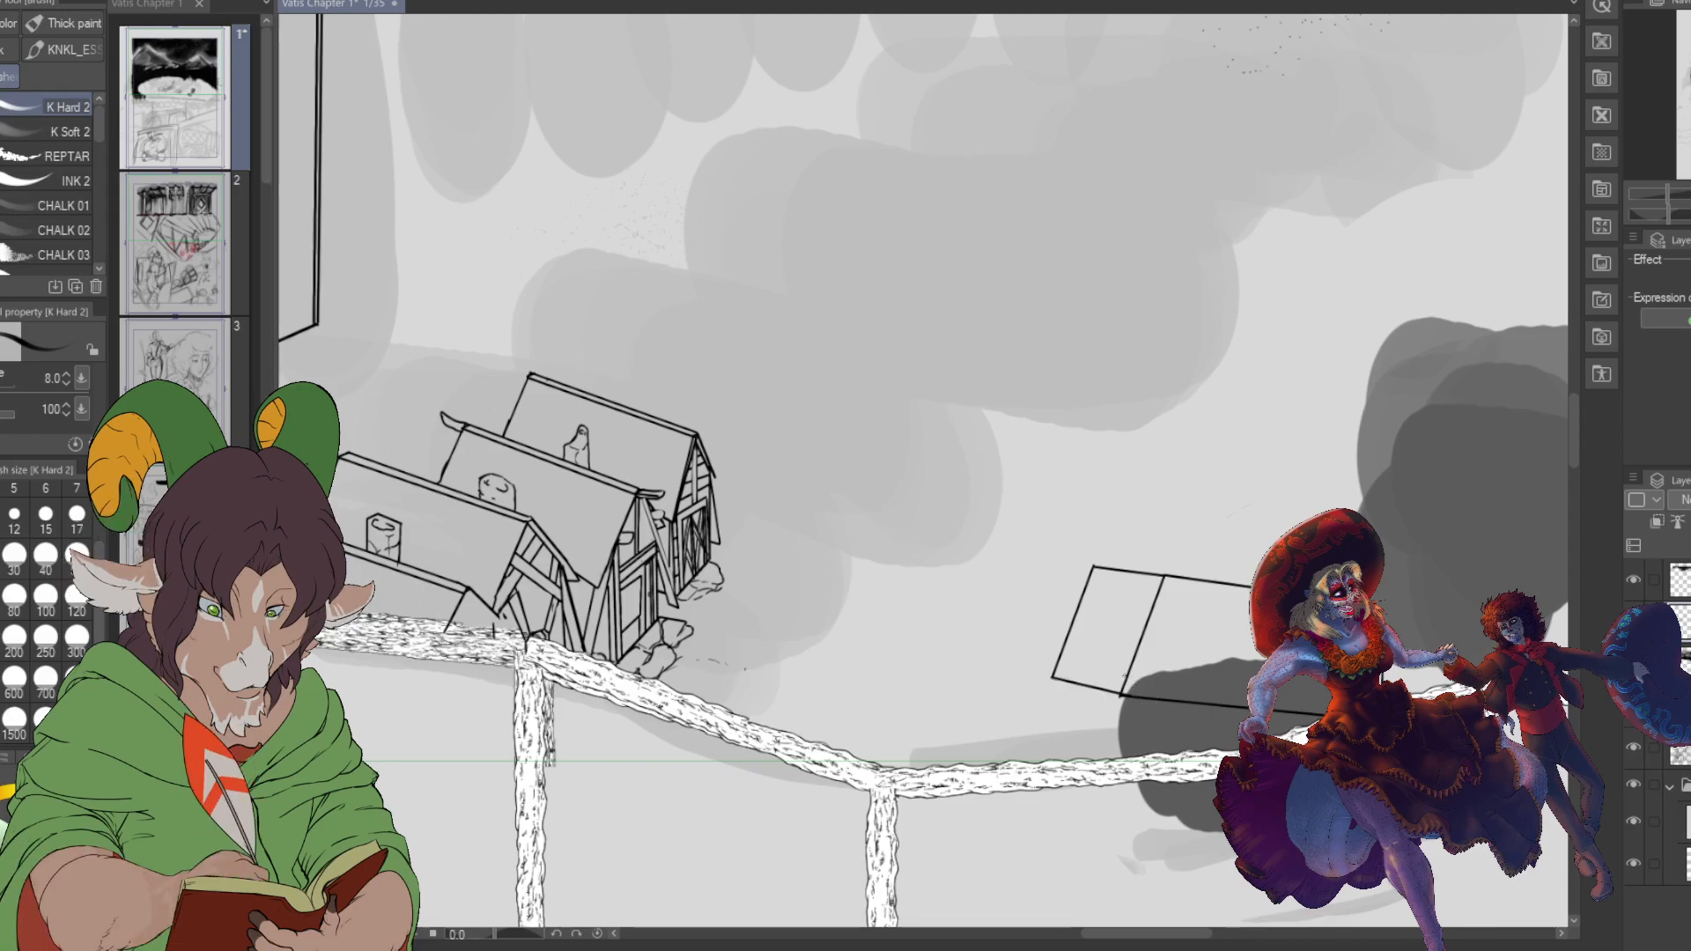
- Ink the first vertical edge of a support post under the eave's left end, and erase the old side edge inside the roof
drag(1071, 684, 1073, 756)
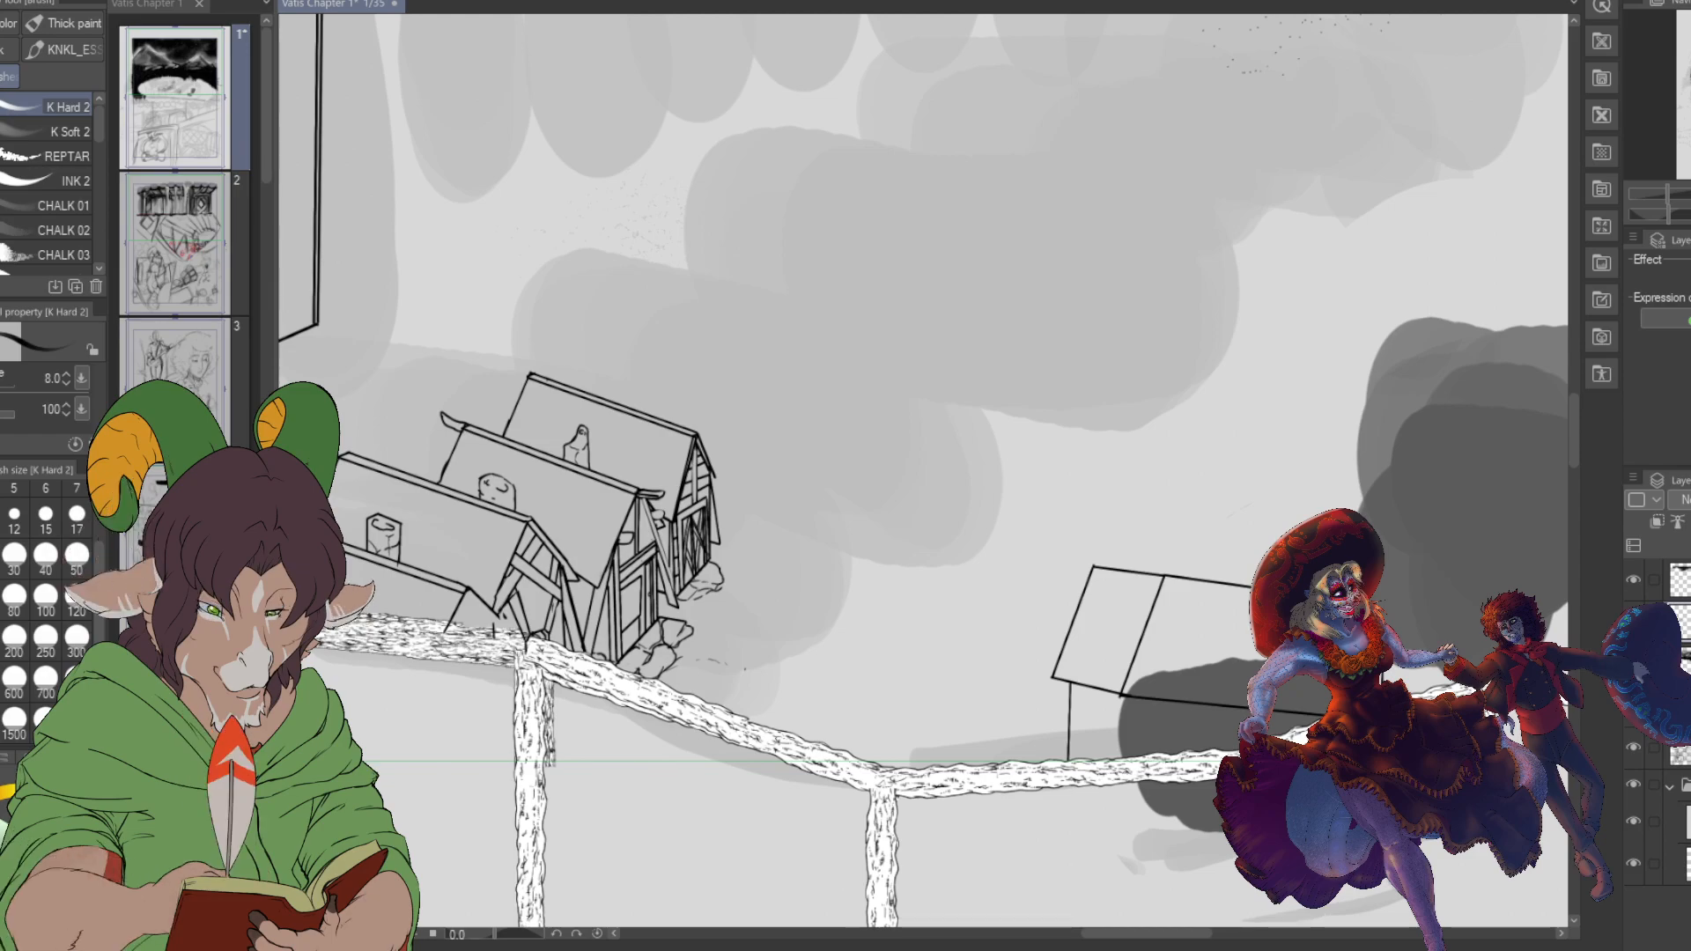
key(e)
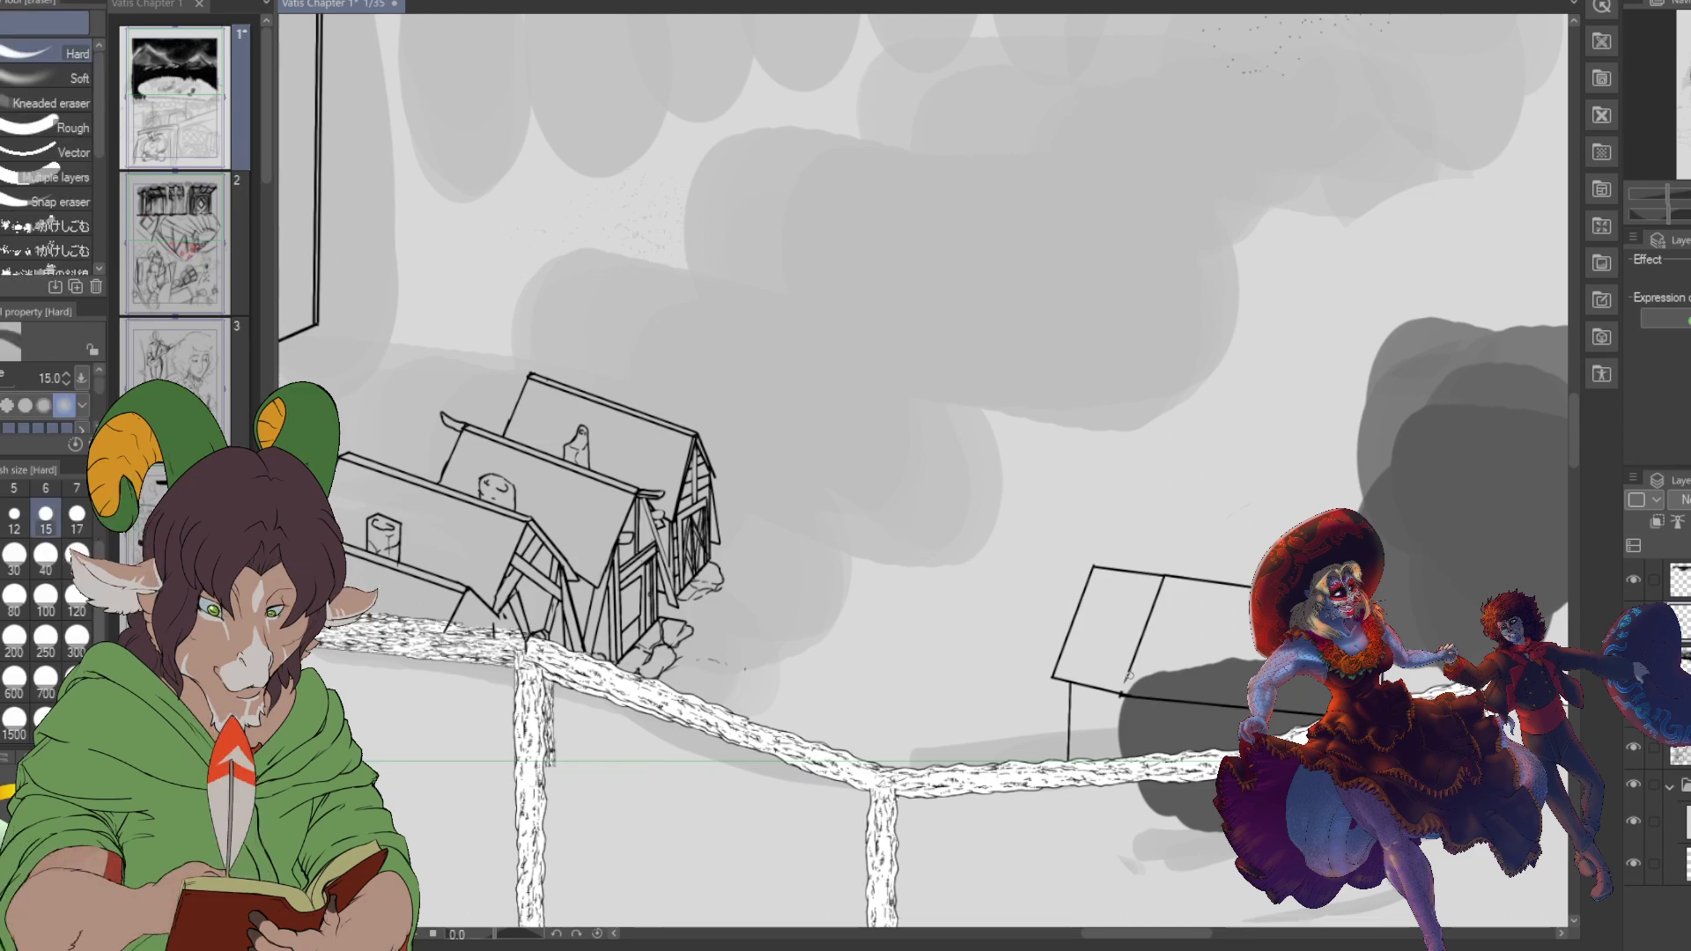
drag(1156, 599, 1128, 680)
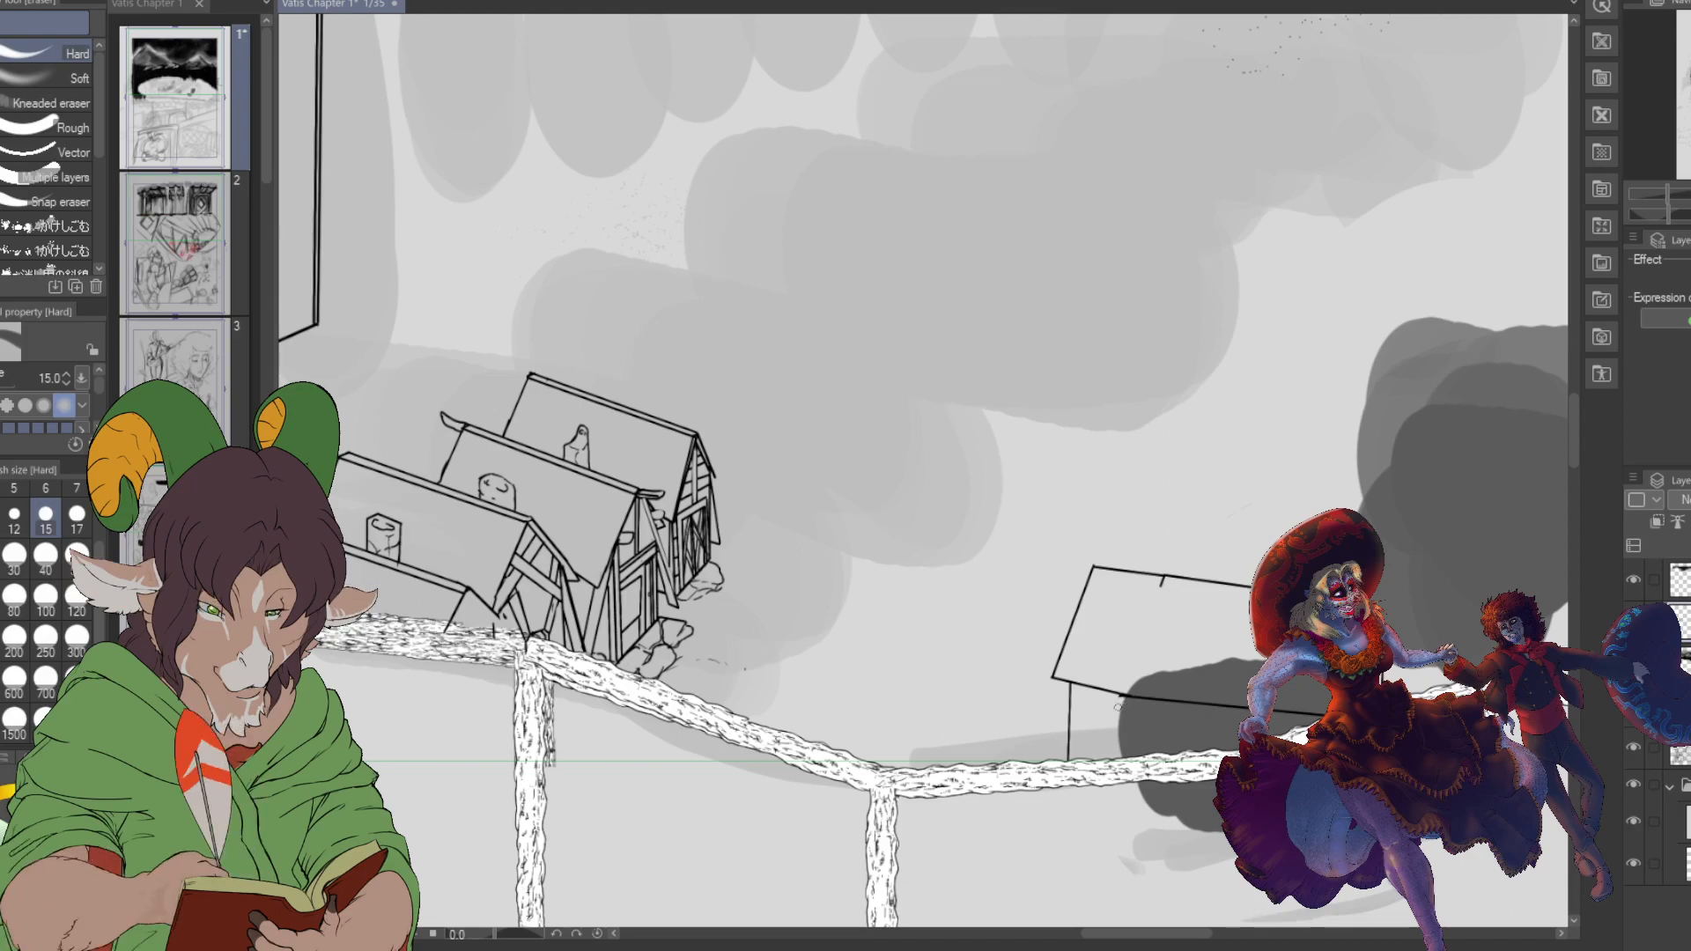
- Ink the support post's second vertical edge and a double-line diagonal brace running from the post's top down to the fence
key(b)
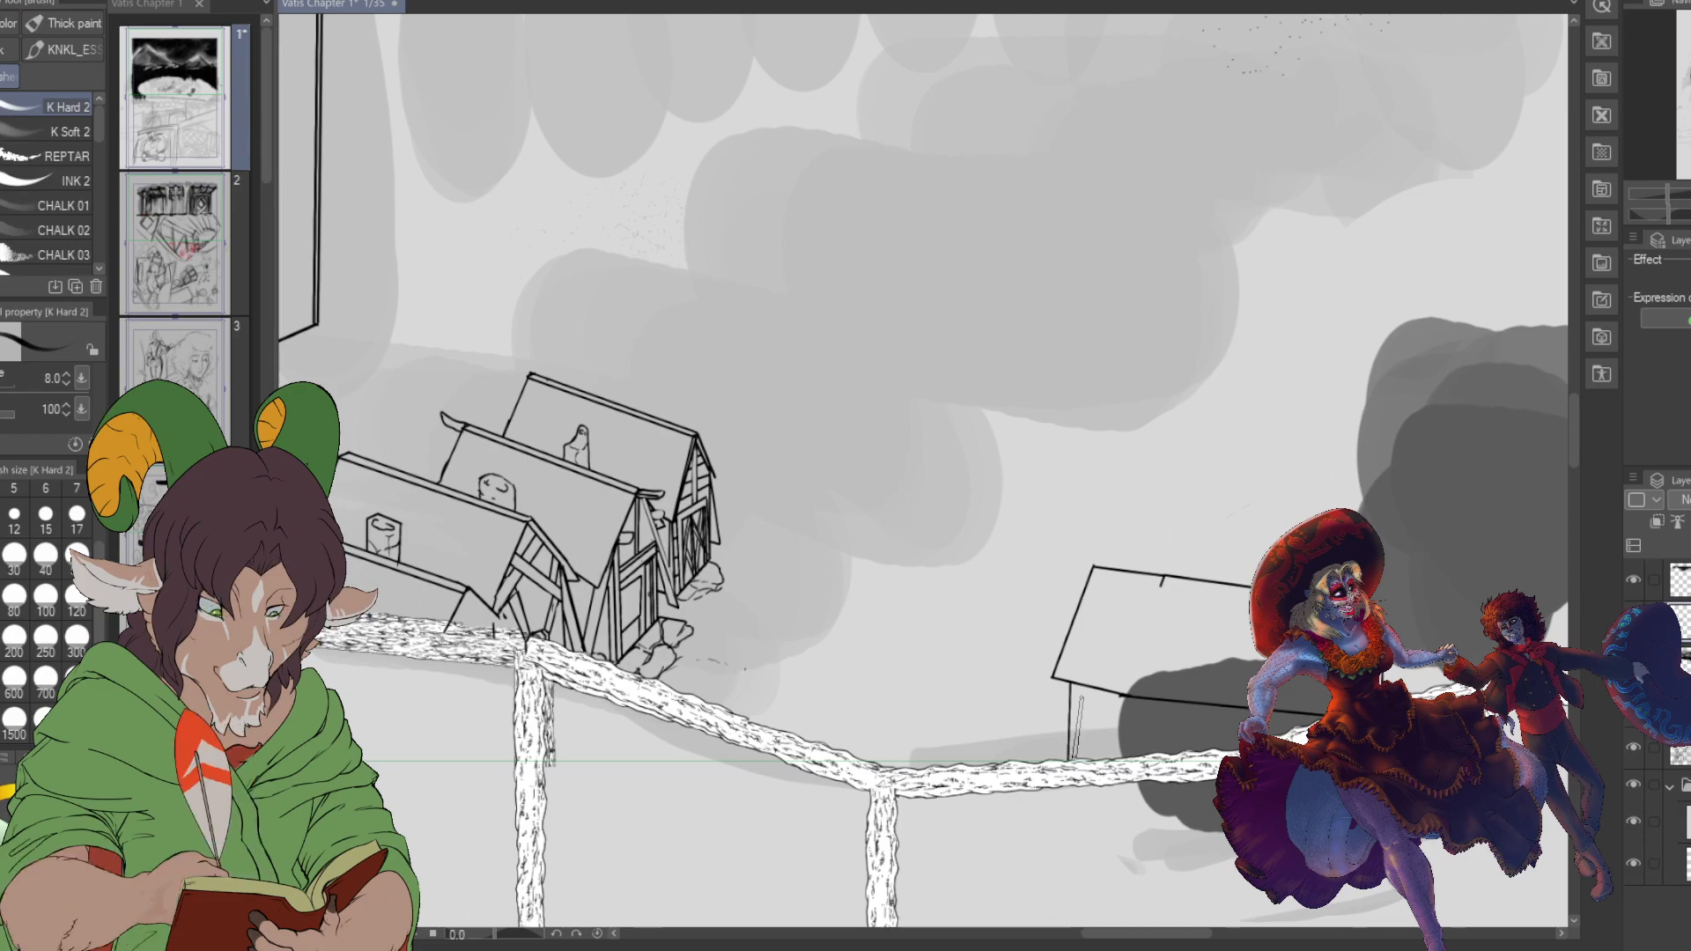
key(ctrl+z)
drag(1075, 683, 1074, 759)
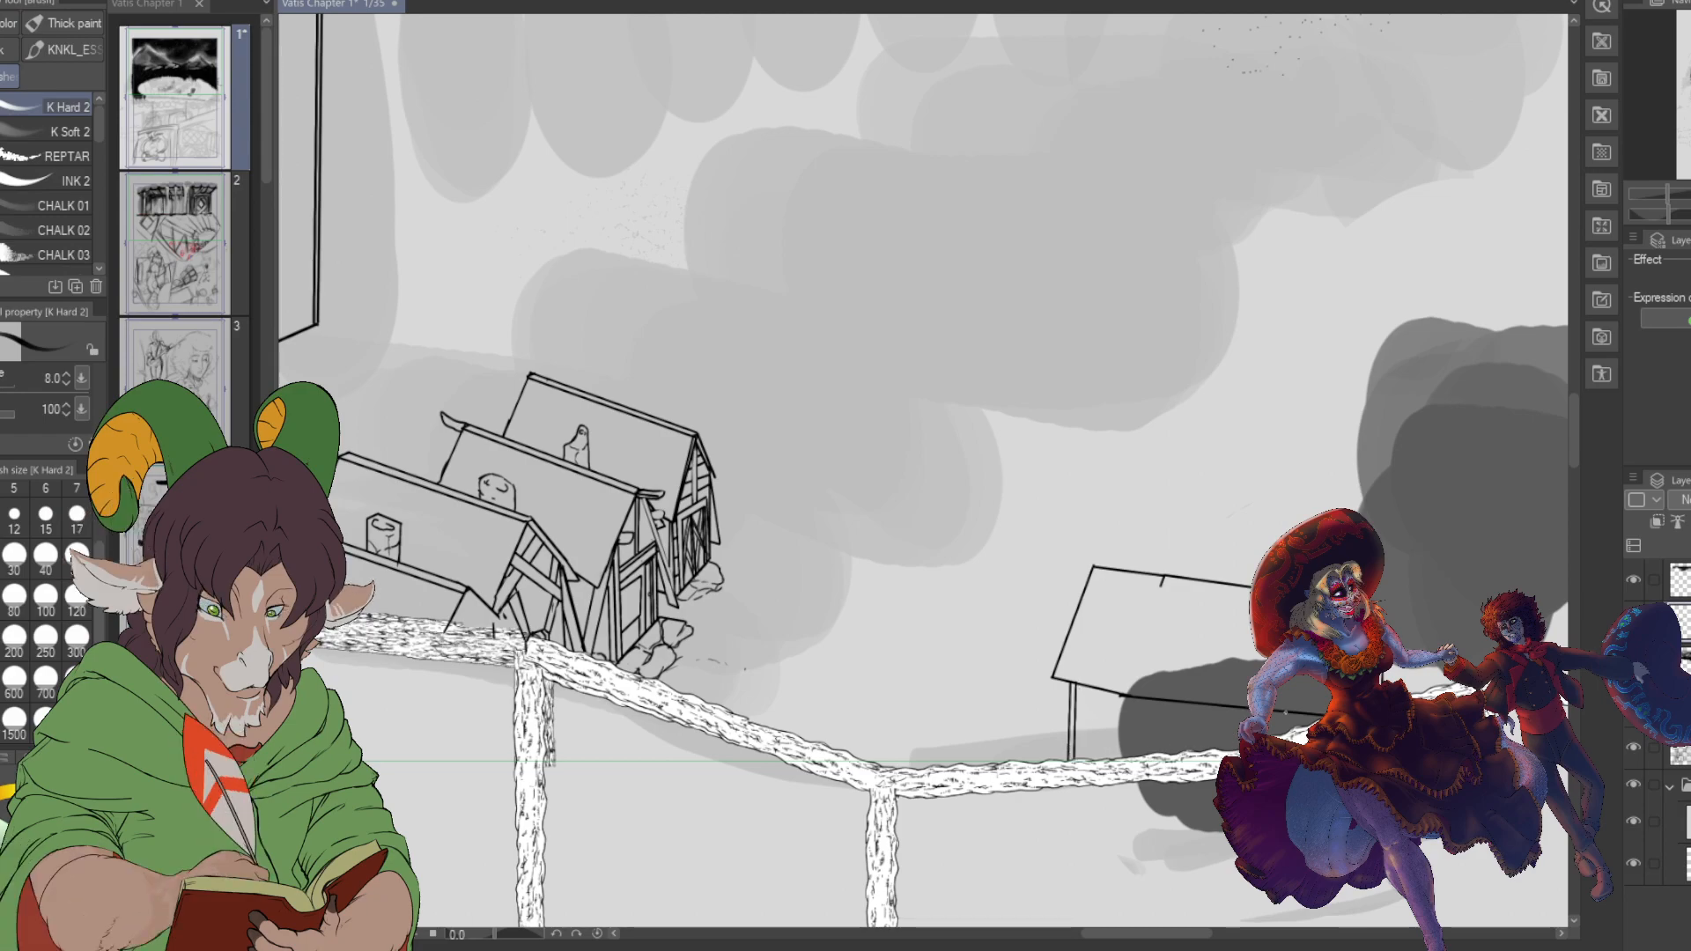
drag(1077, 685, 1167, 753)
drag(1076, 692, 1161, 753)
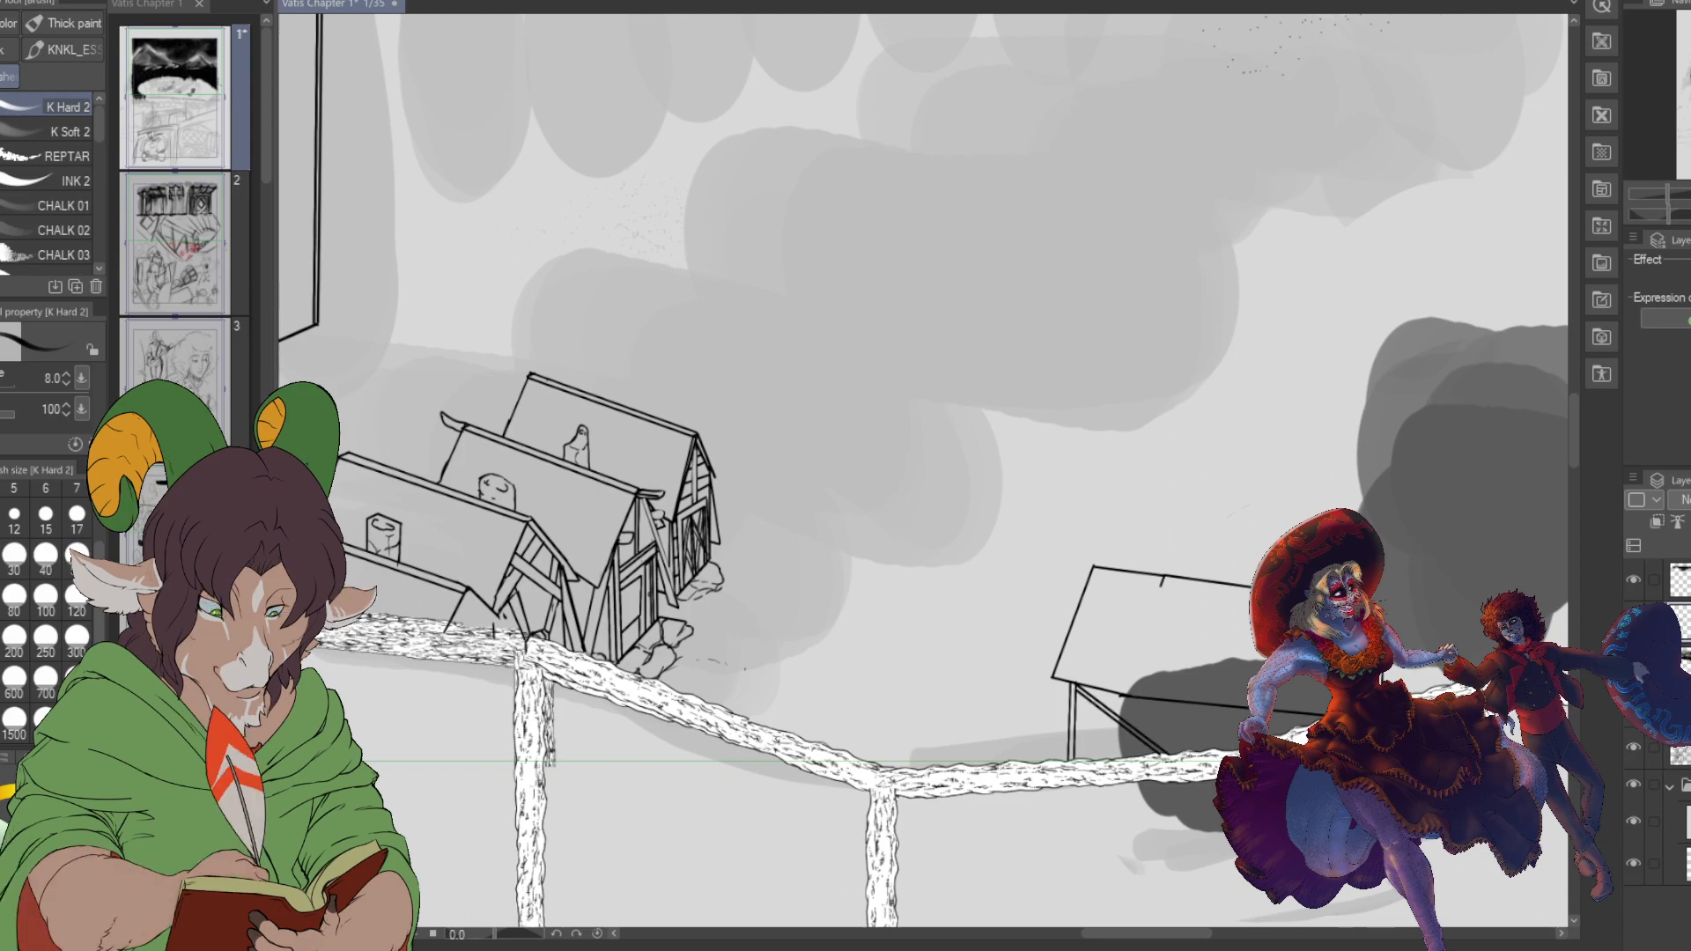
- Ink another vertical support post under the new building's eave, right of the diagonal brace, with K Hard 2
shift+click(1200, 705)
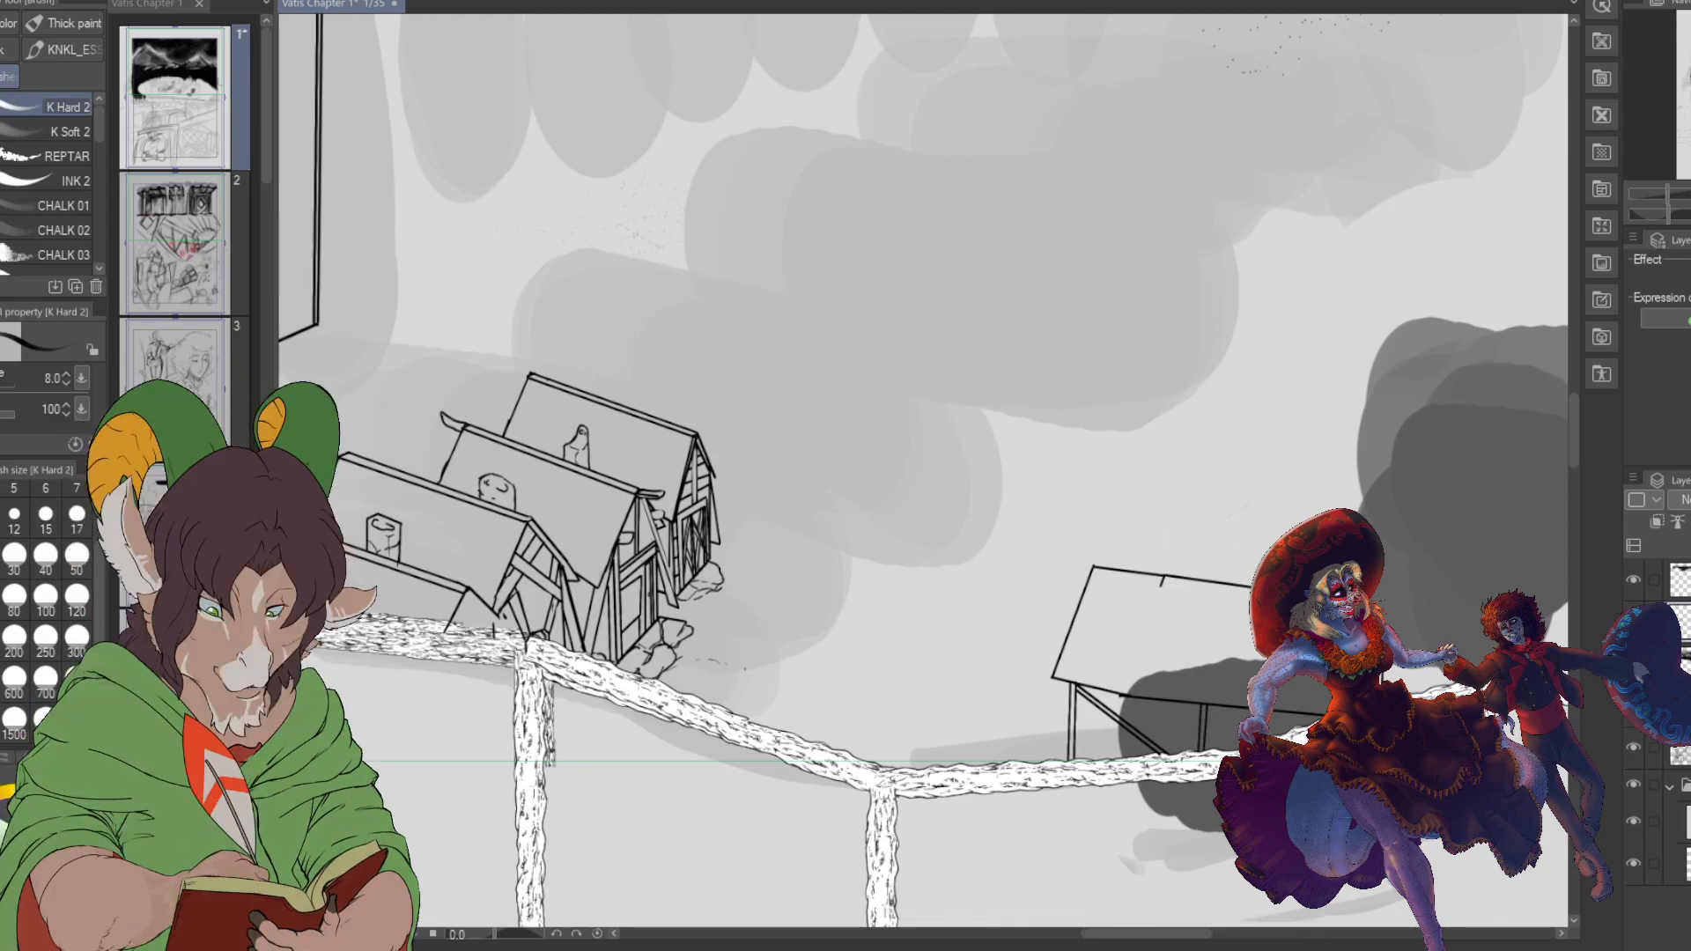
scroll(1215, 900, down, 2)
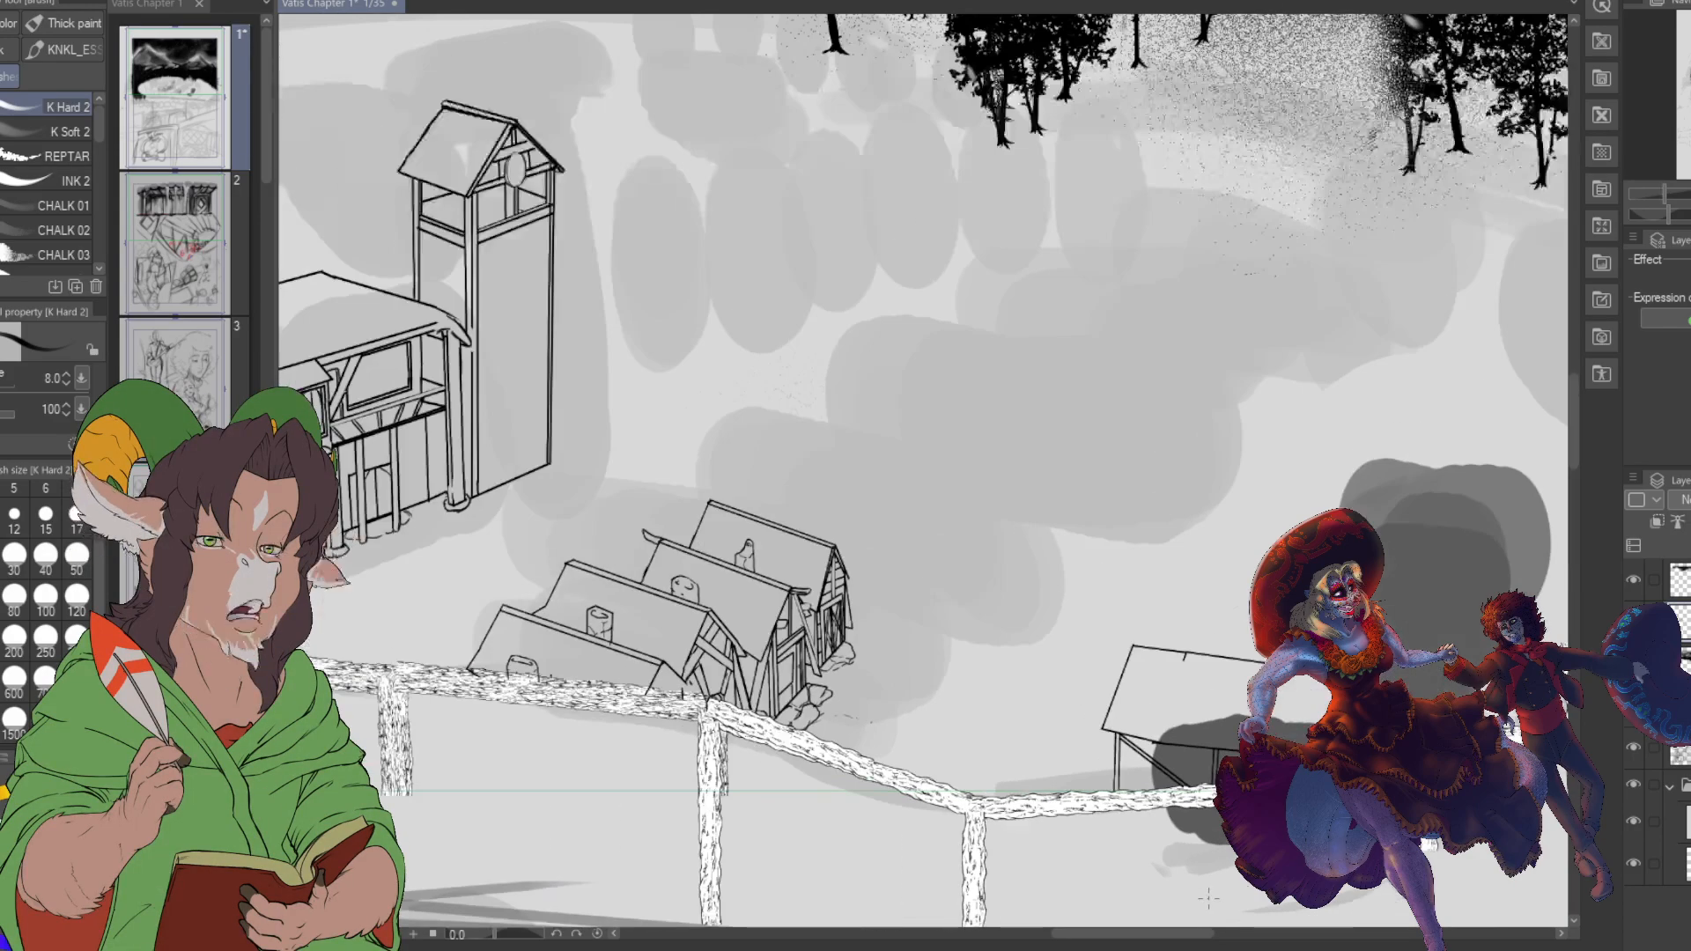
scroll(1026, 837, up, 3)
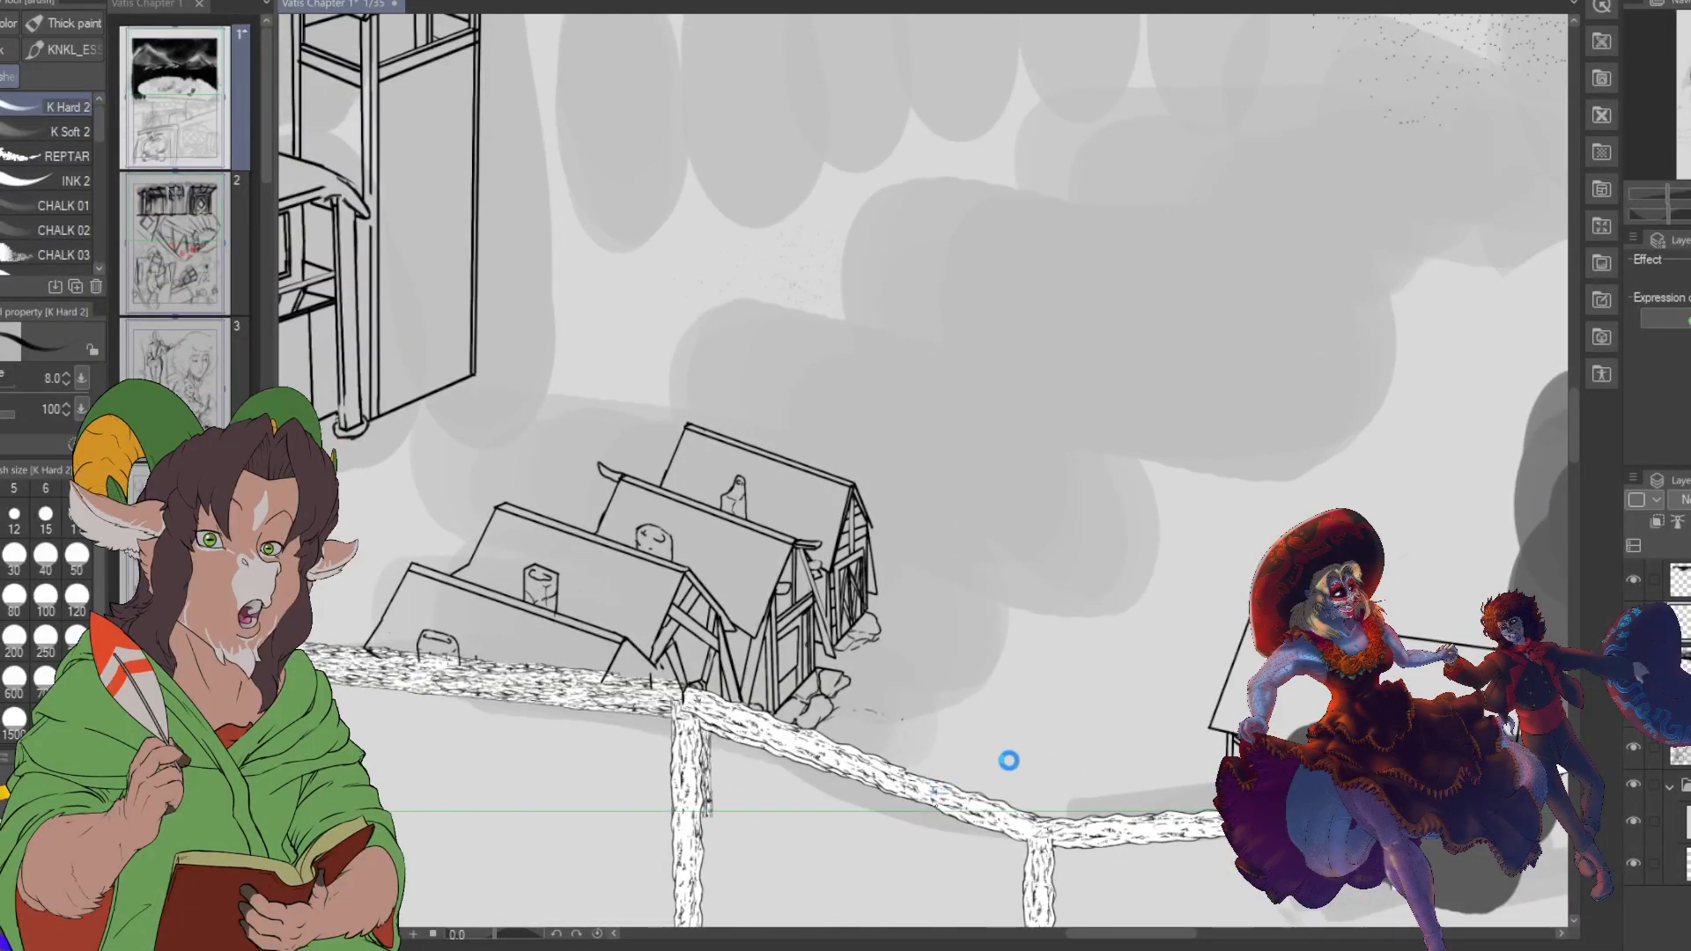
scroll(590, 75, down, 3)
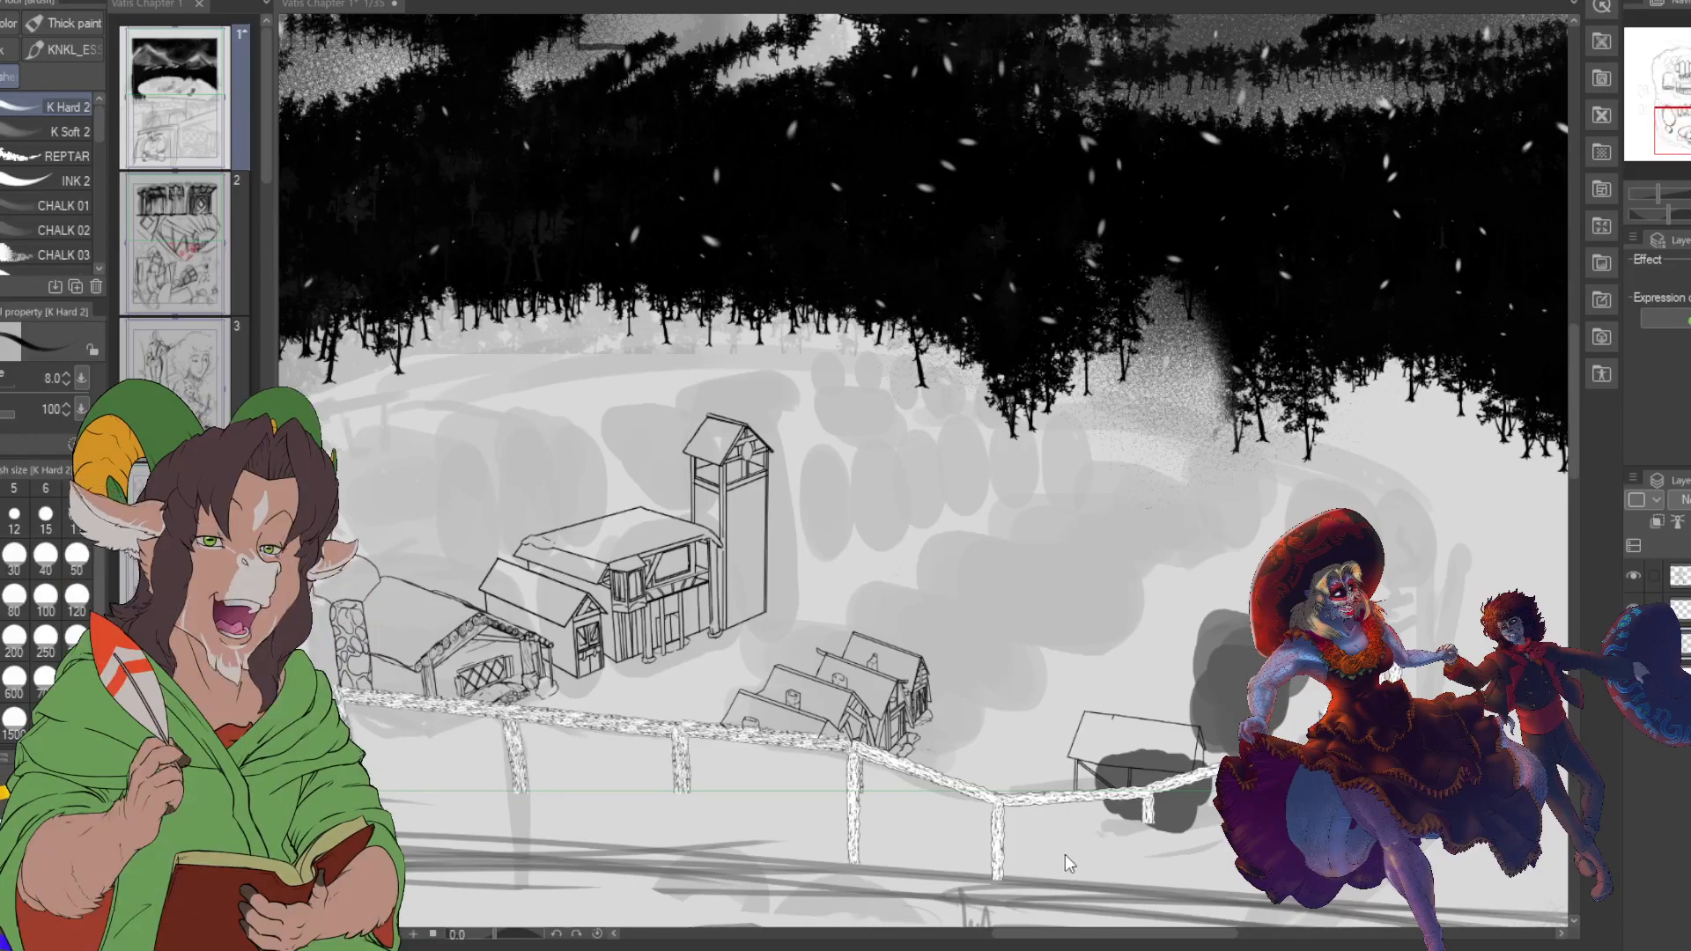
scroll(1049, 768, down, 5)
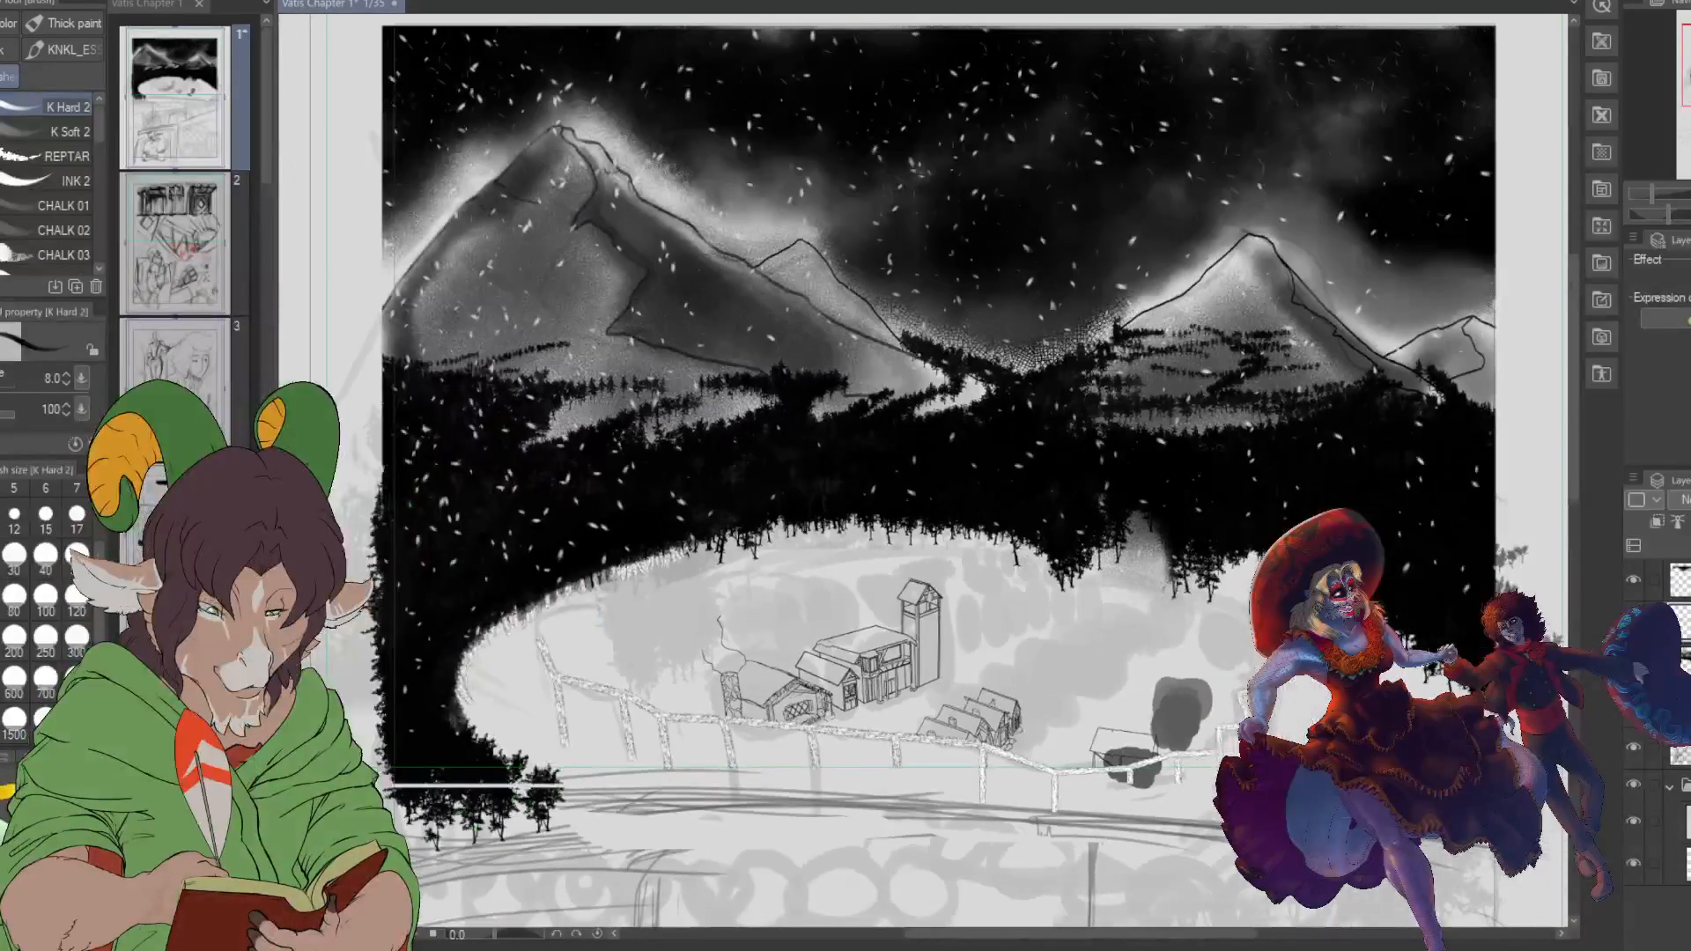
scroll(1049, 768, down, 2)
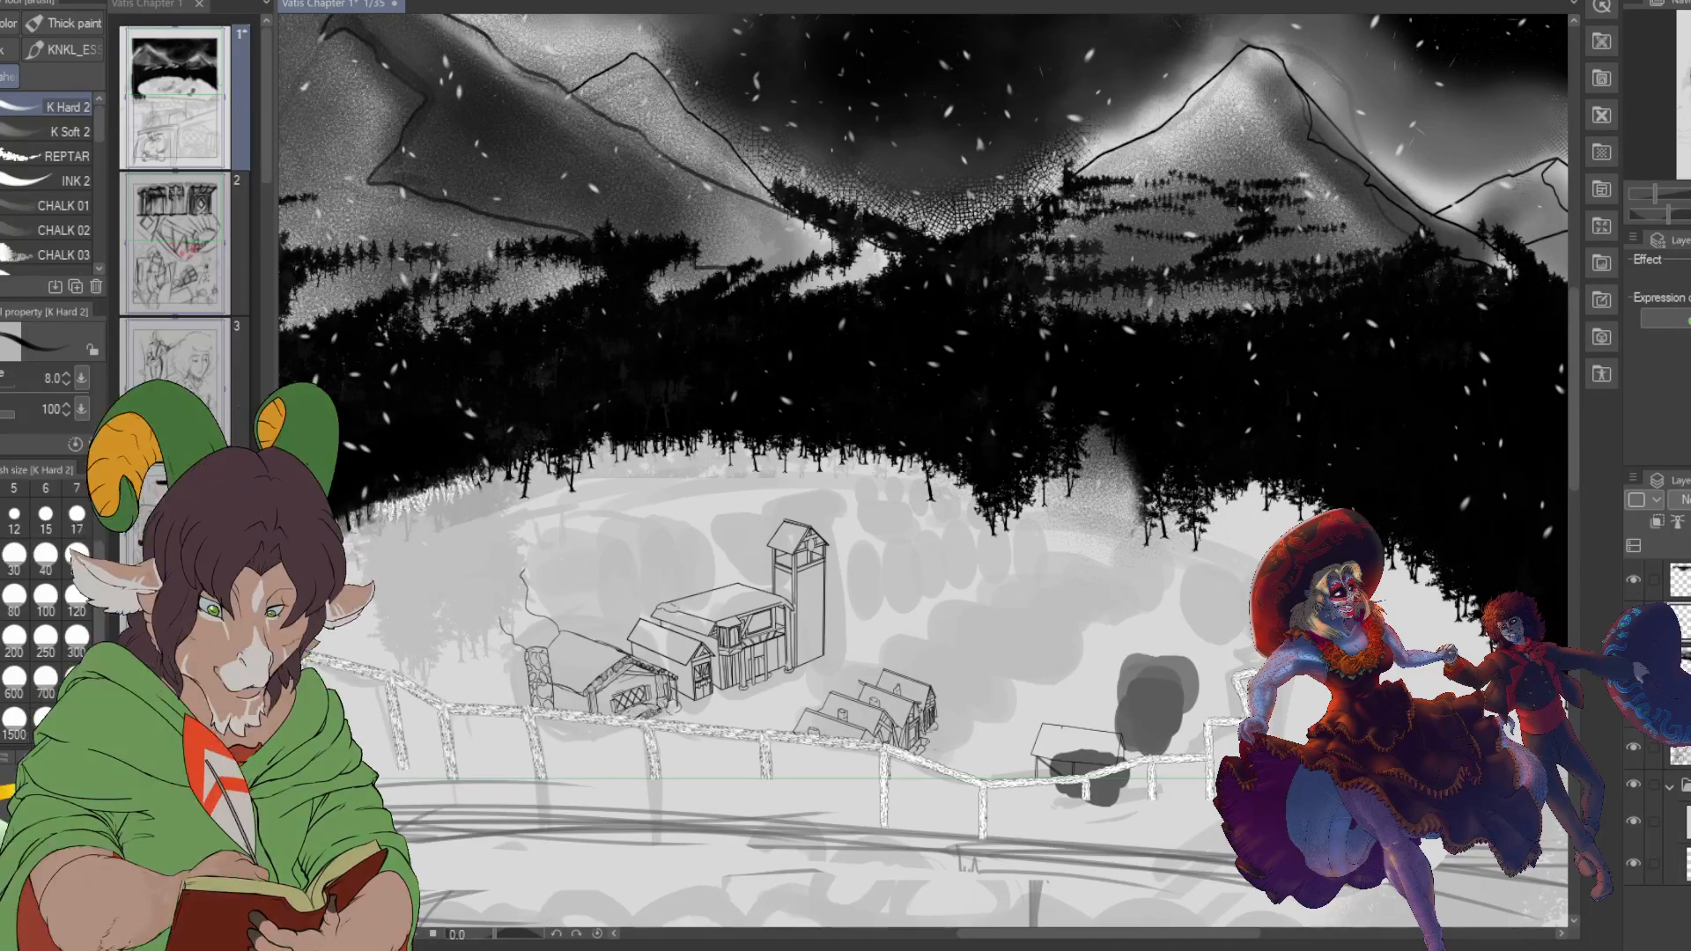
- Select the new building and its adjoining fence section with the Selection pen at size 700, move them right, and deselect
key(m)
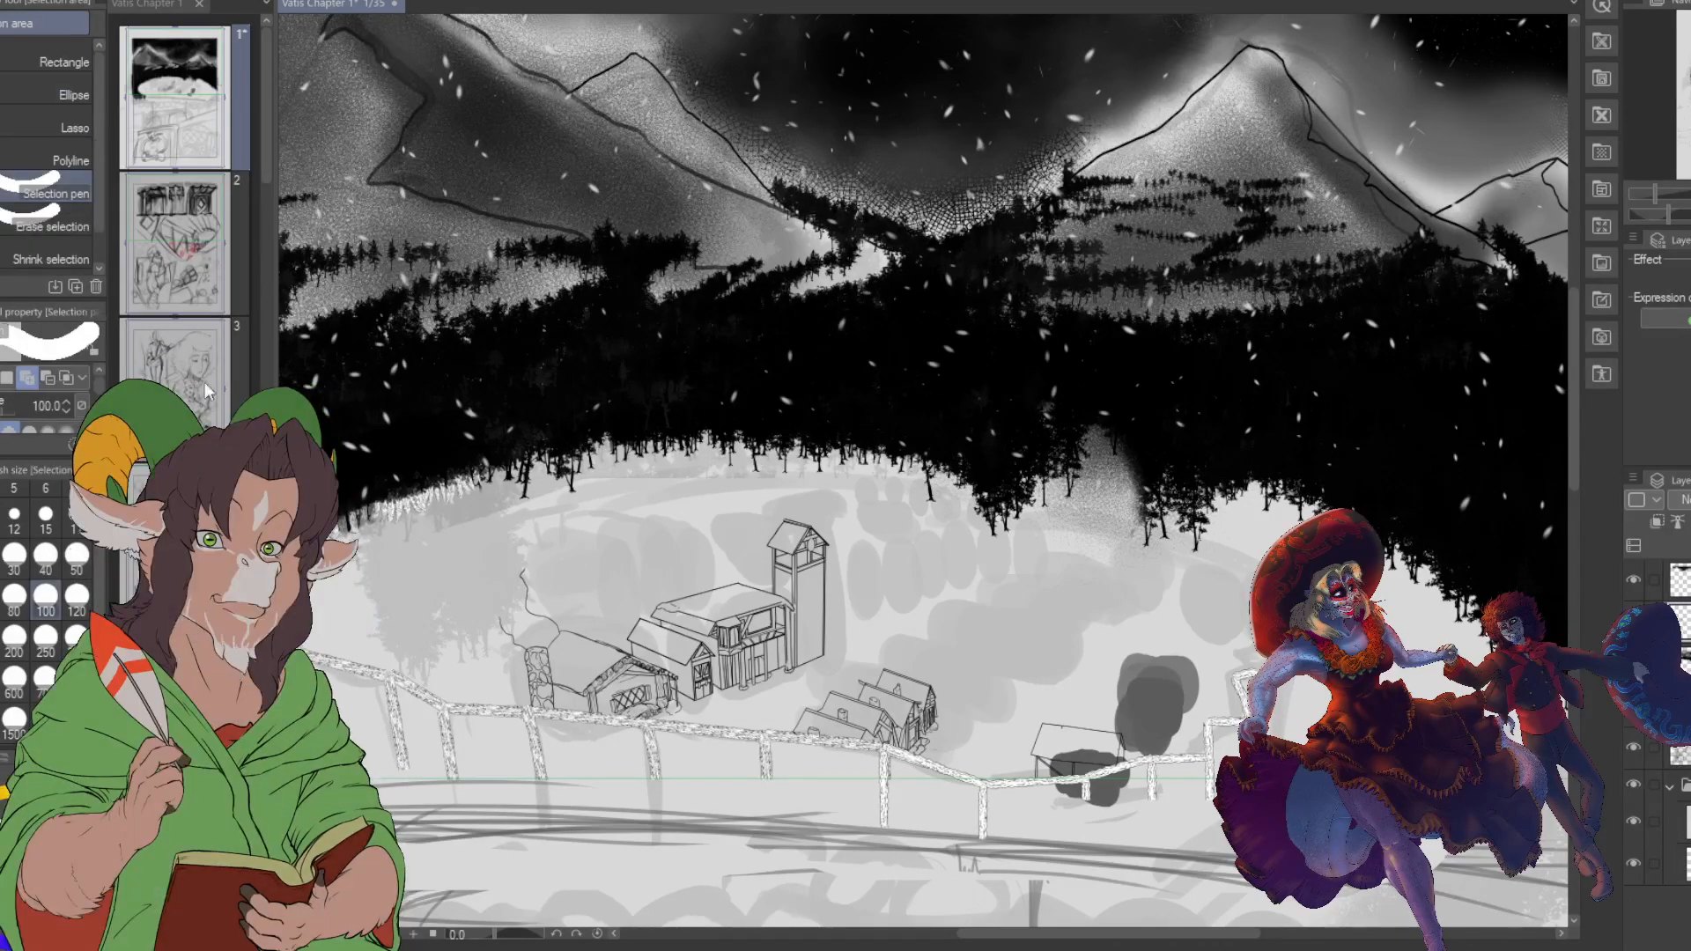
click(45, 683)
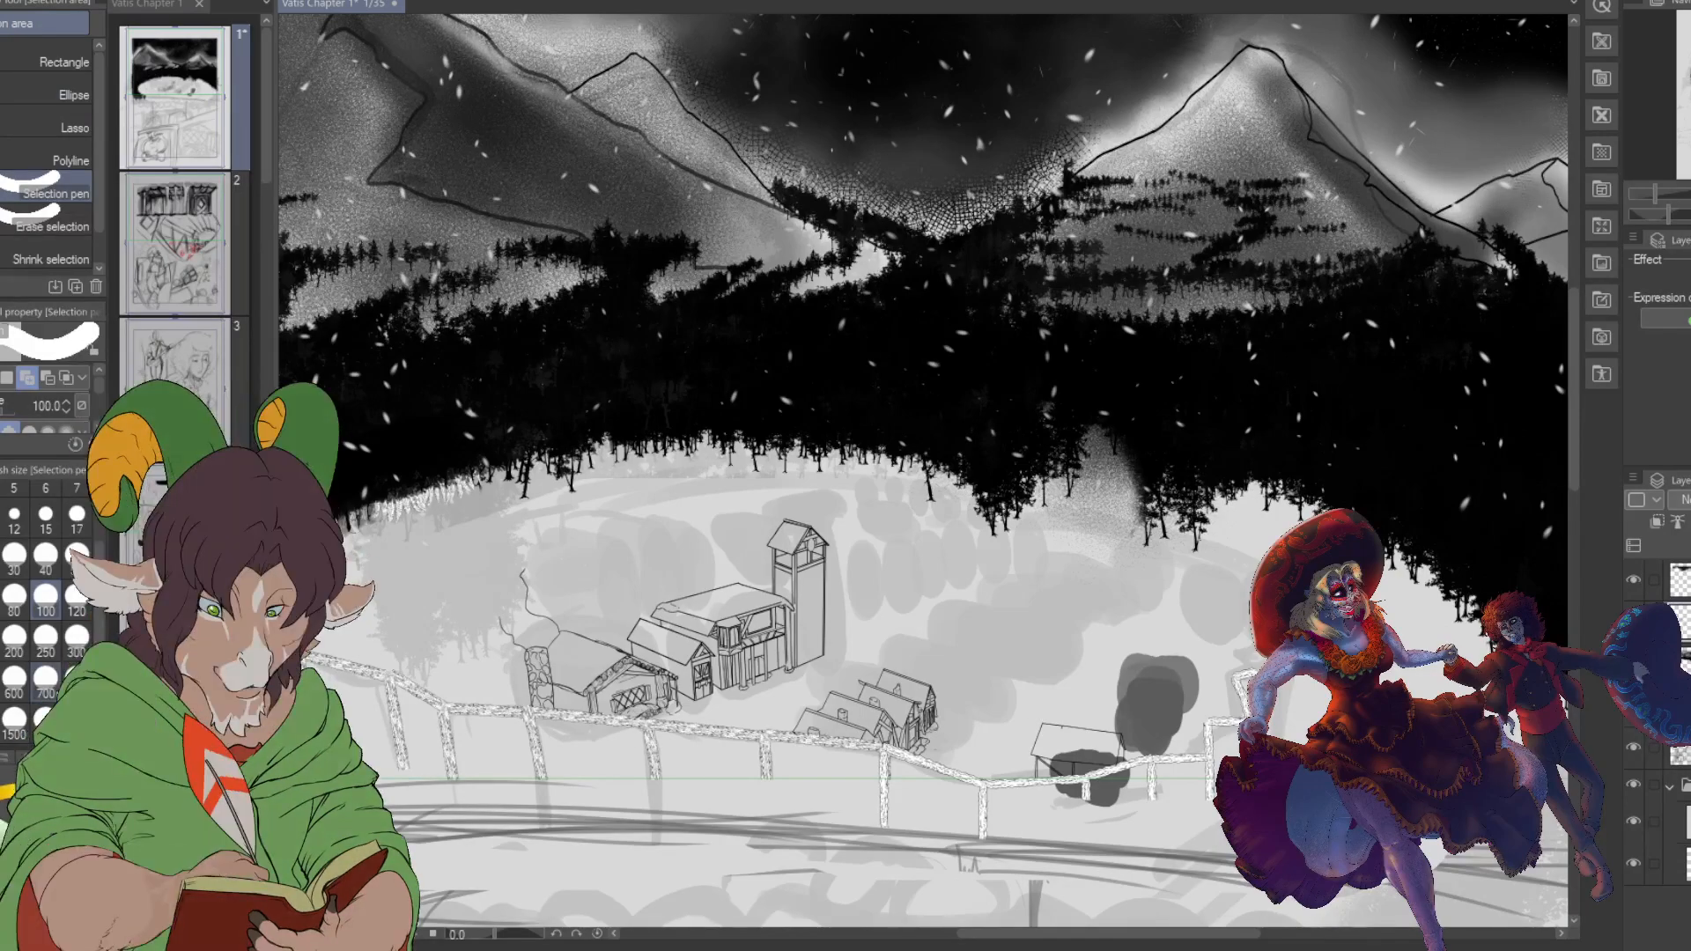
mouse_move(1057, 718)
mouse_down()
mouse_move(1067, 766)
mouse_move(1172, 767)
mouse_move(1154, 696)
mouse_move(1251, 731)
mouse_move(1172, 686)
mouse_move(1114, 691)
mouse_up()
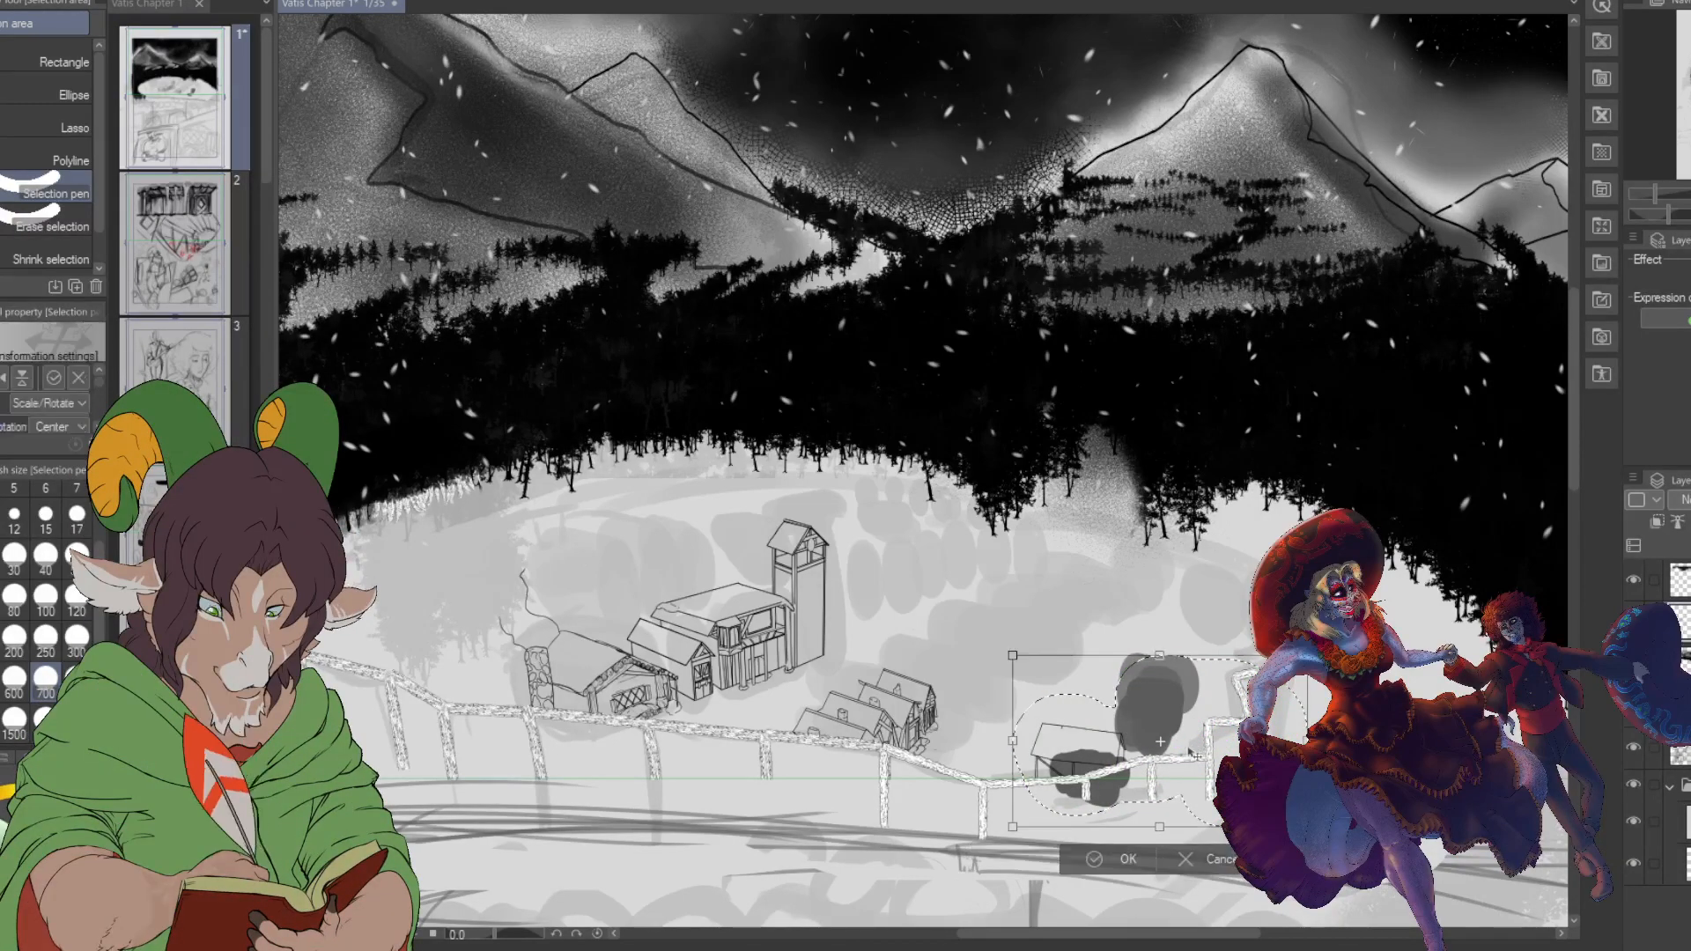
click(1227, 865)
drag(1136, 757, 1196, 753)
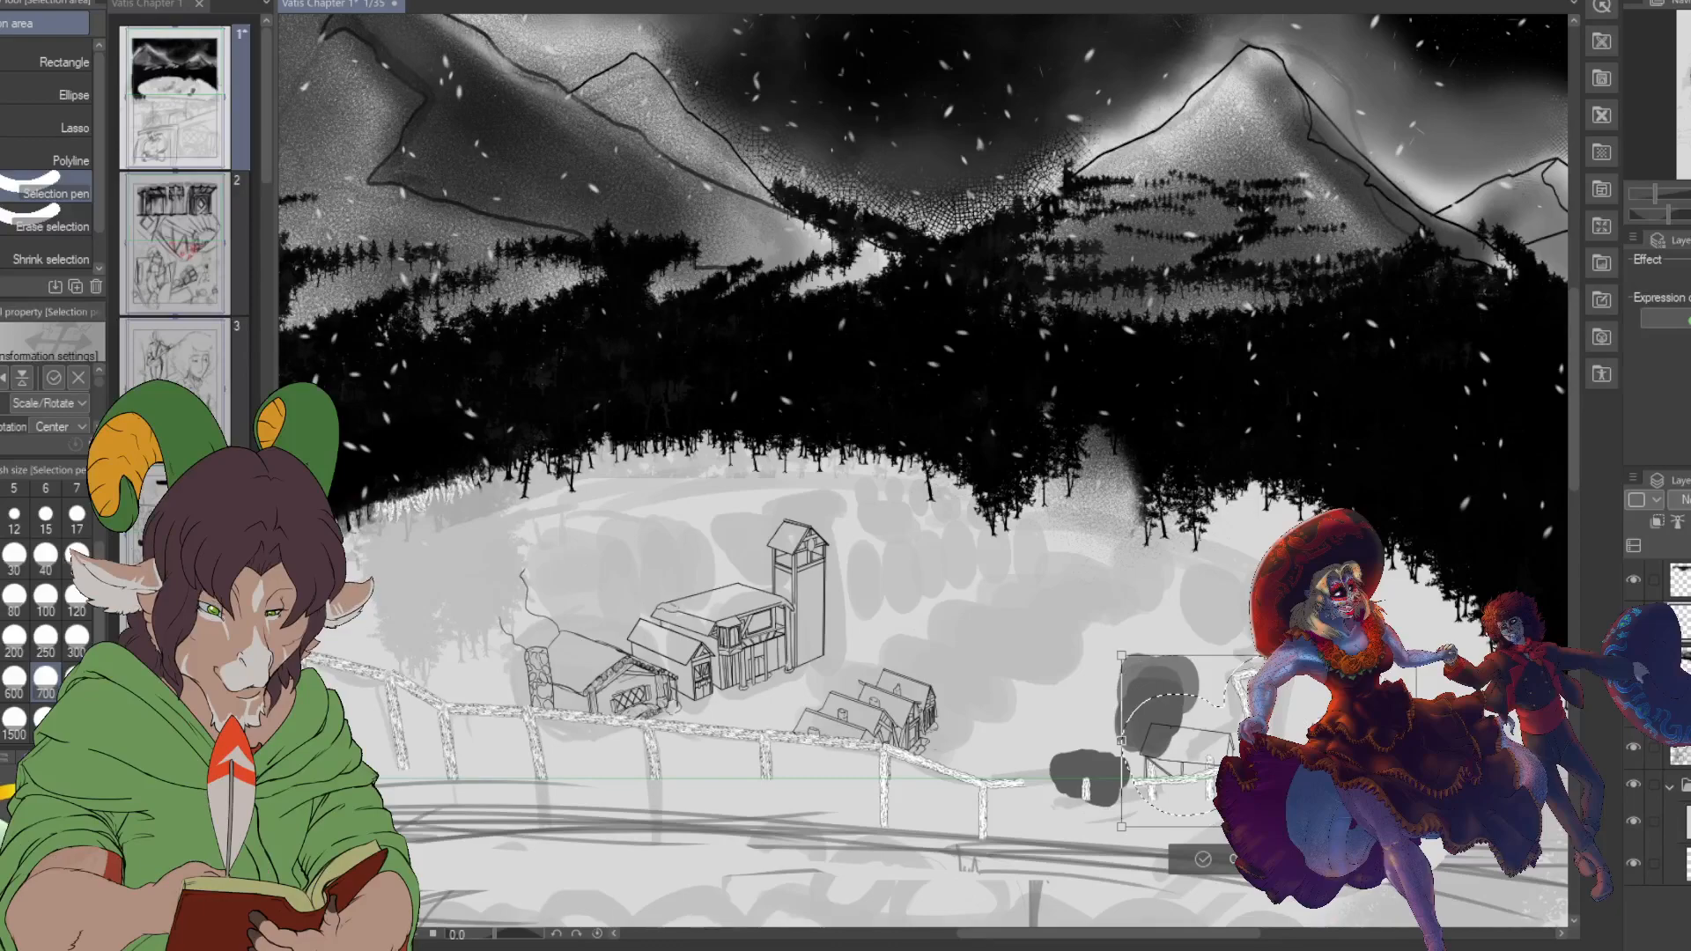
click(1203, 858)
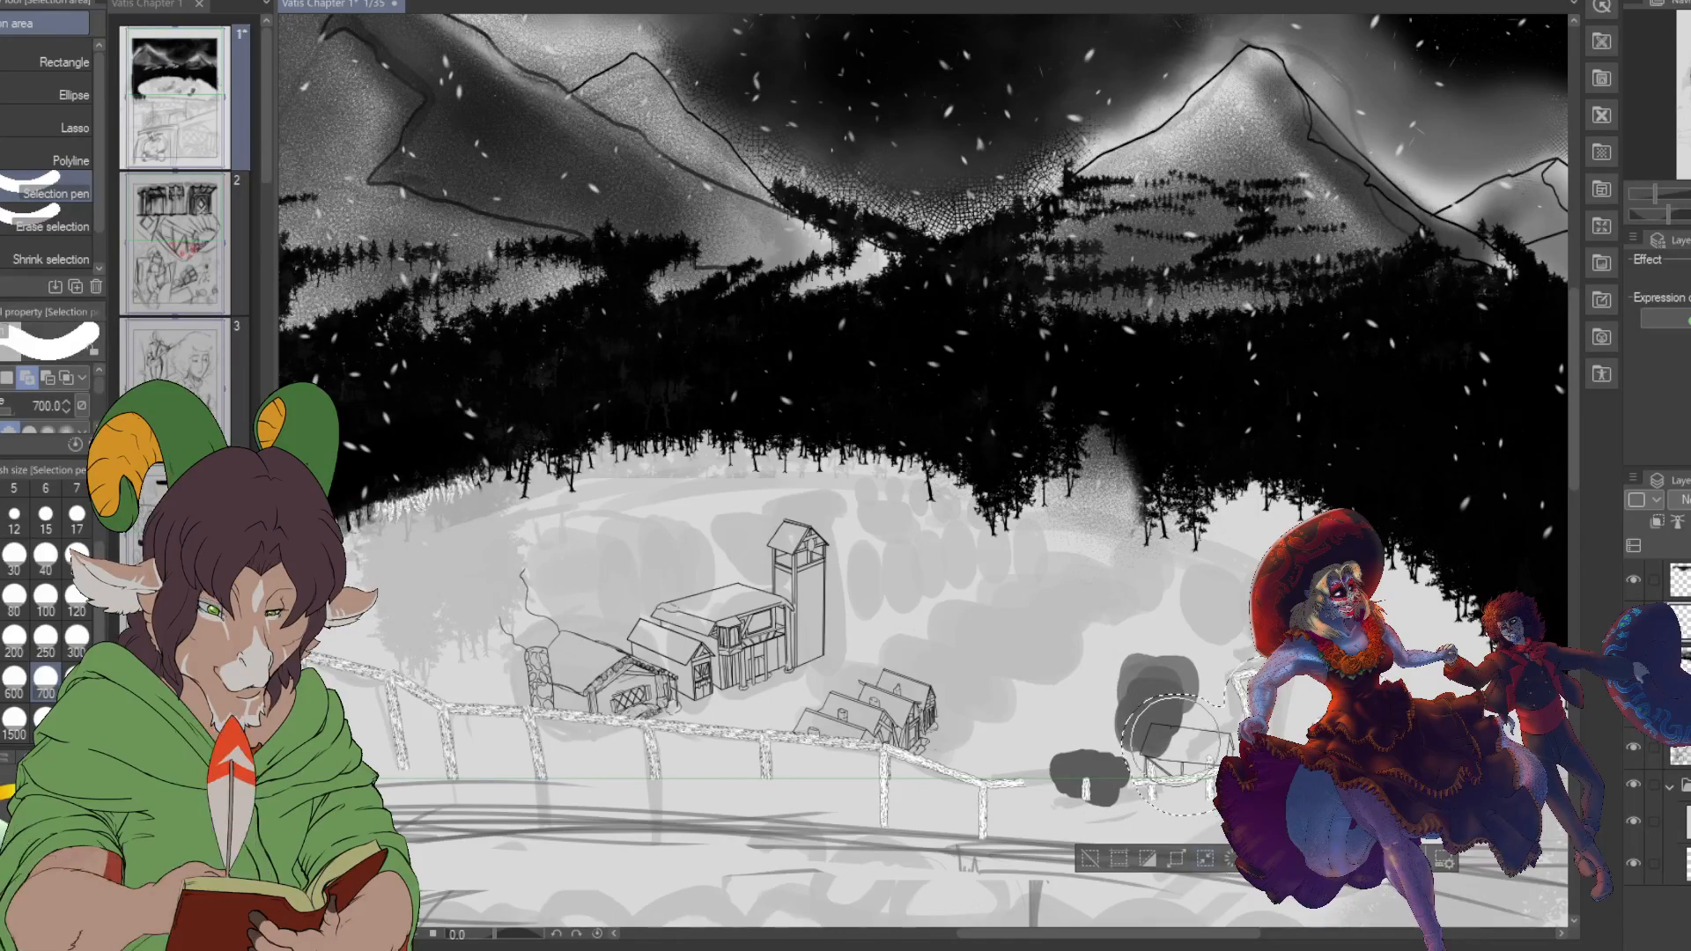
key(ctrl+d)
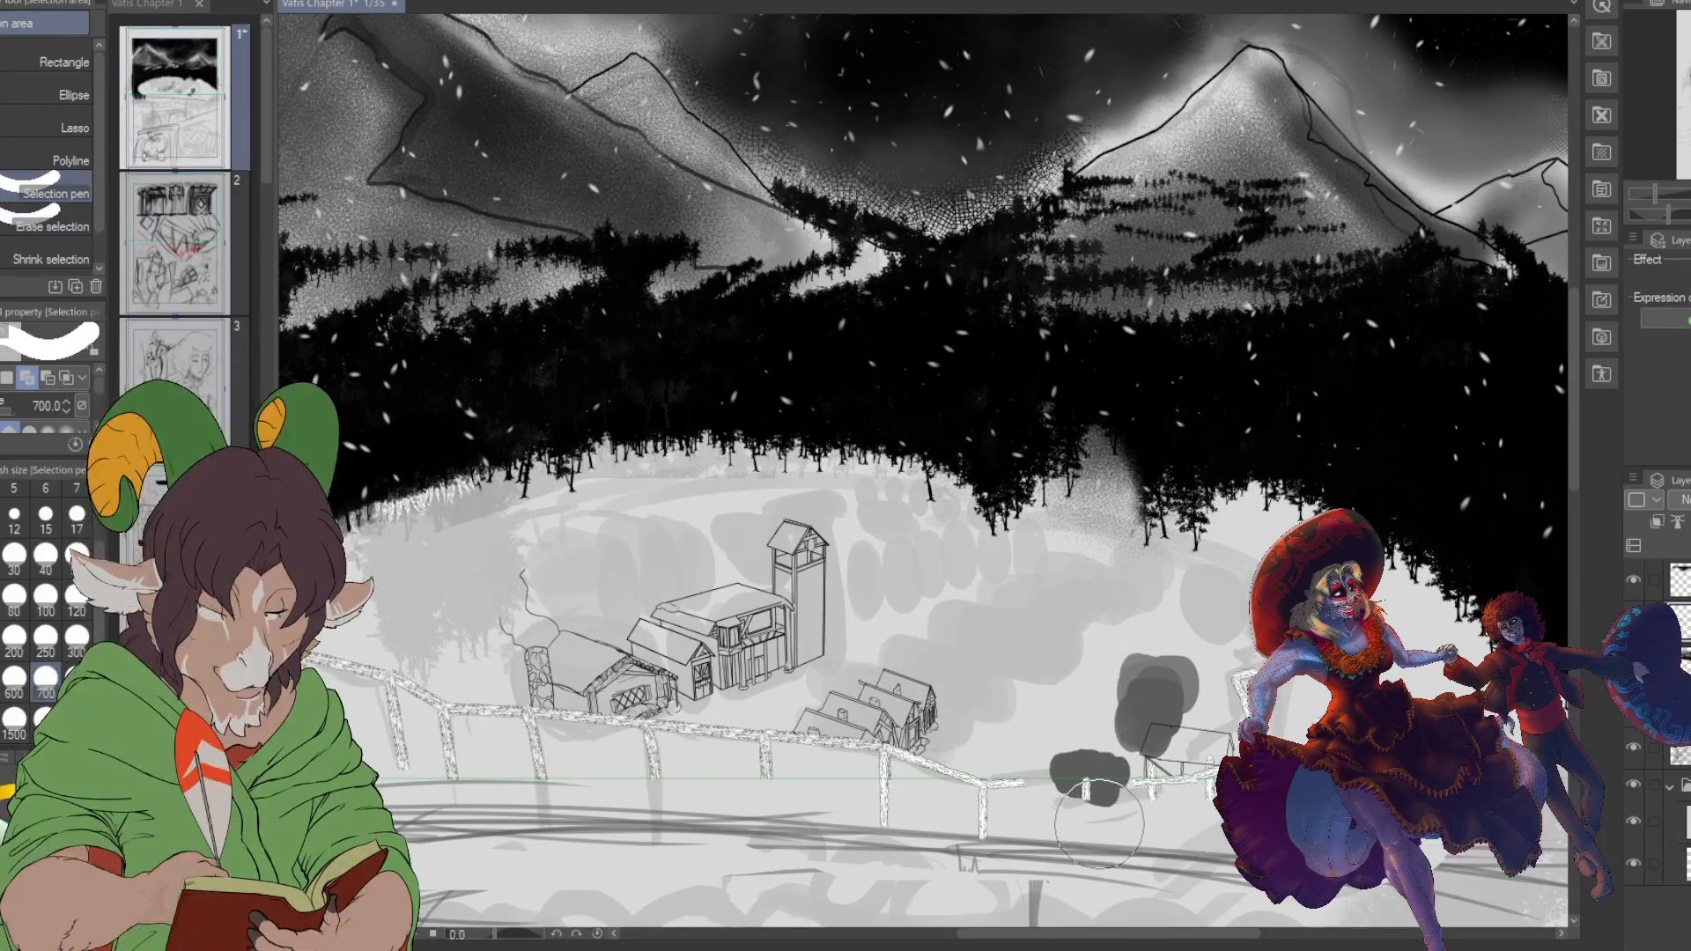
- Select the leftover fence section around the new building's lower edge, shift it farther right, and clear the selection
drag(1097, 797, 1207, 788)
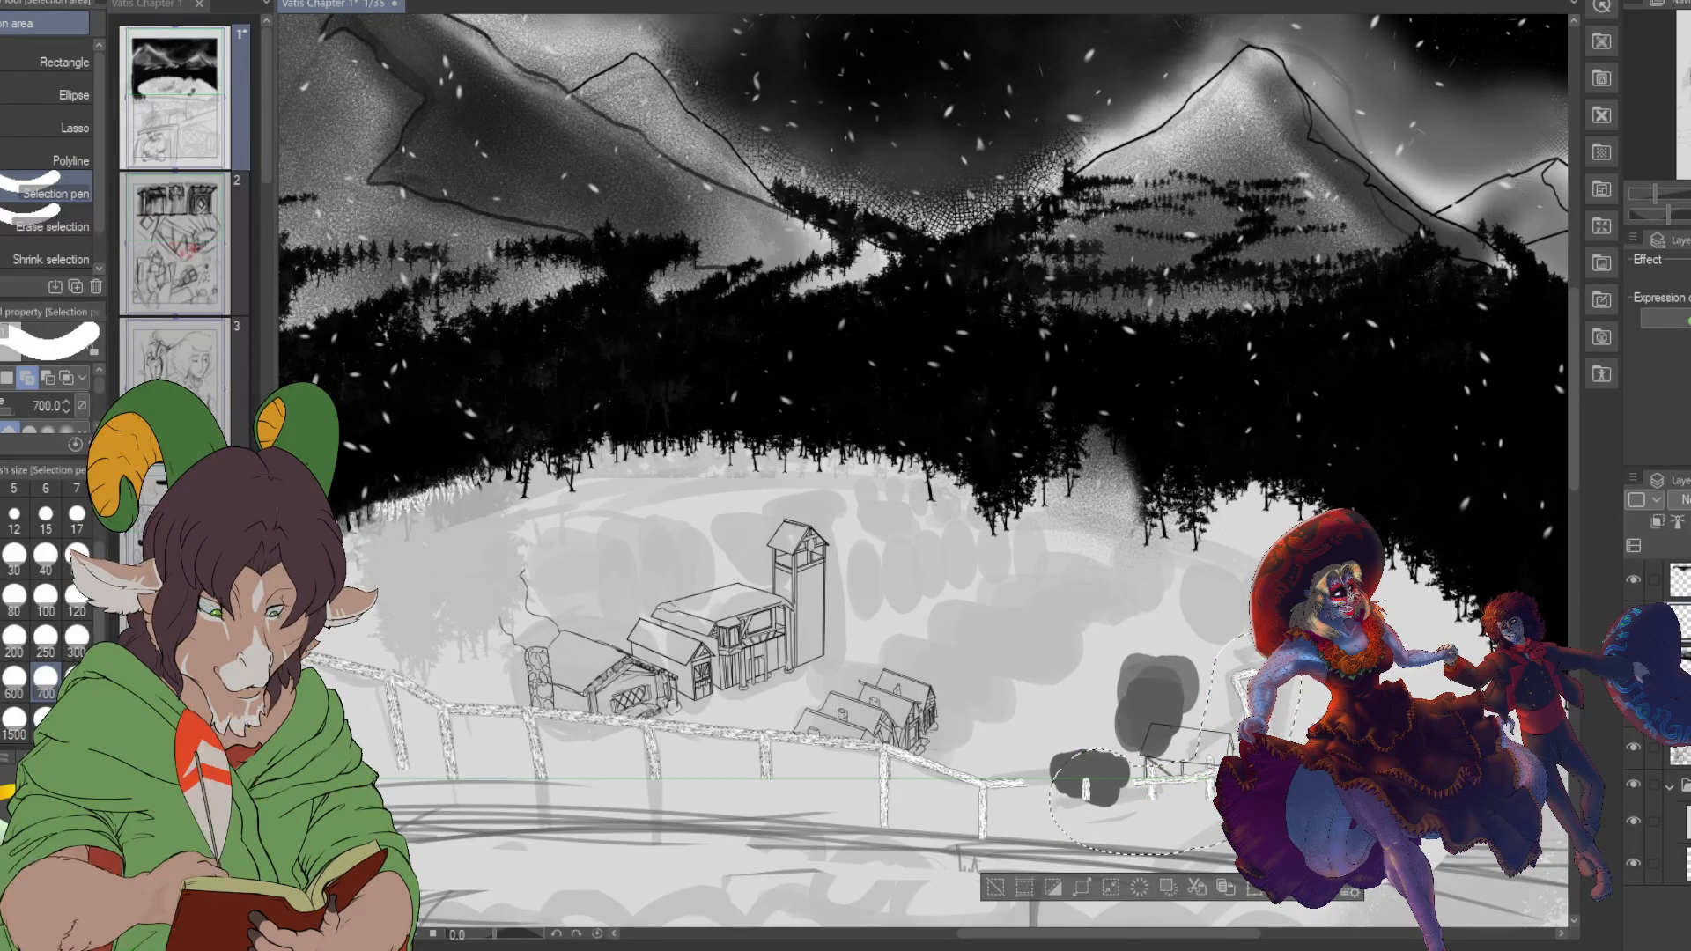
click(1255, 893)
drag(1233, 778, 1284, 739)
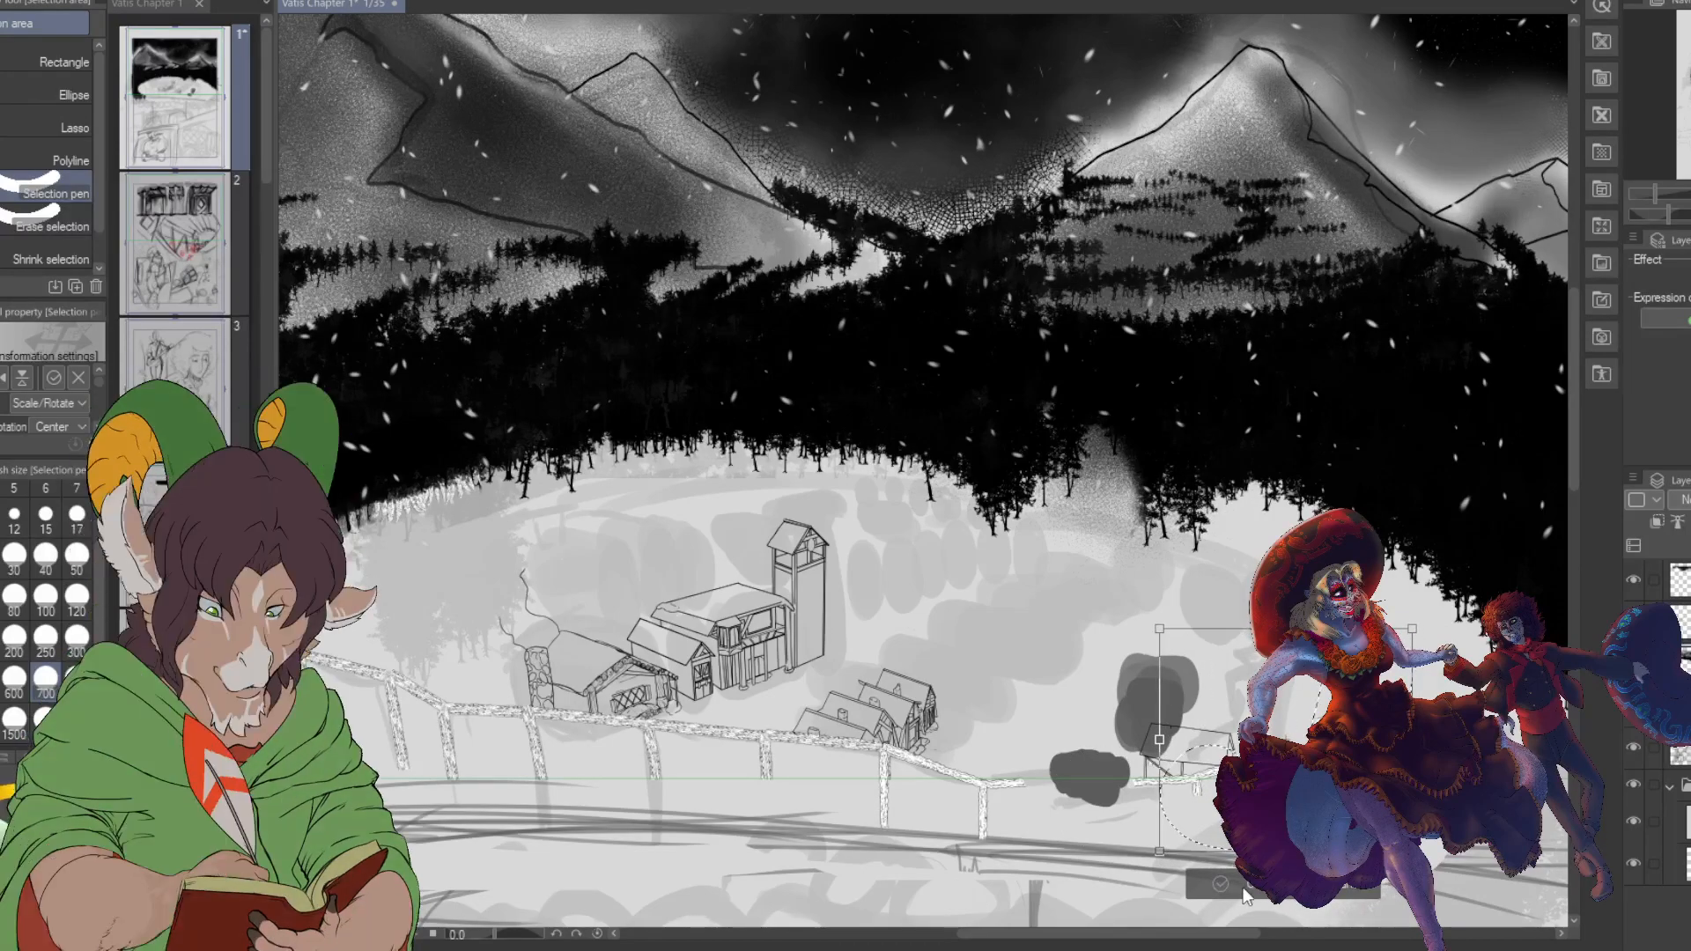
click(1221, 884)
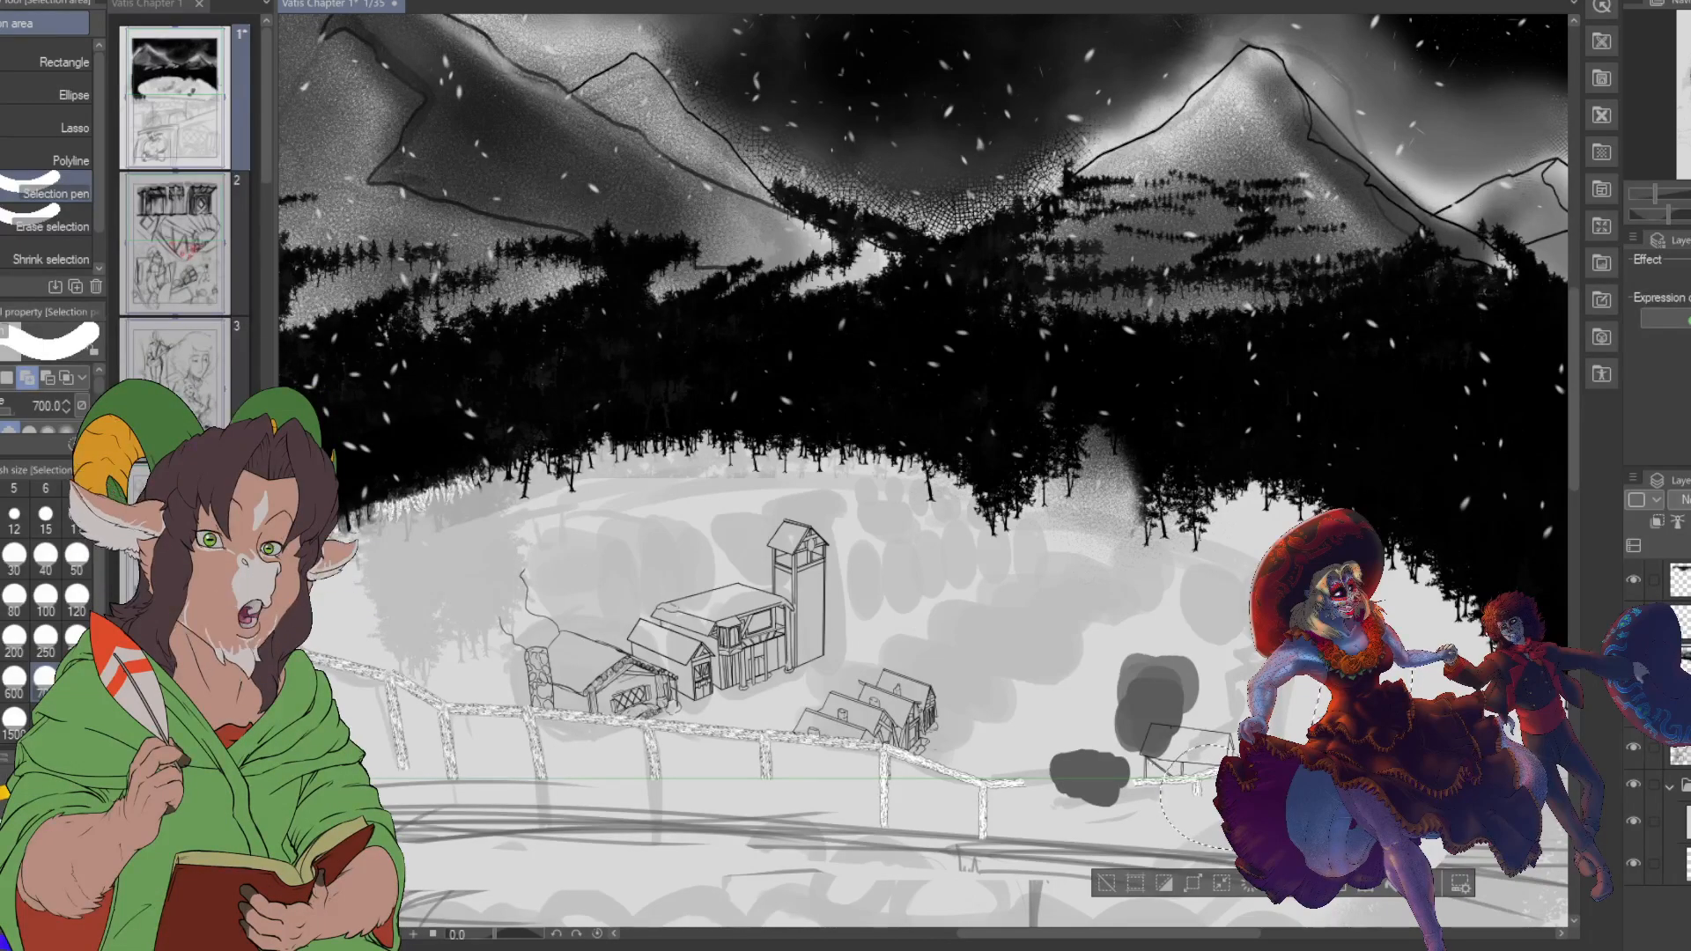
key(ctrl+d)
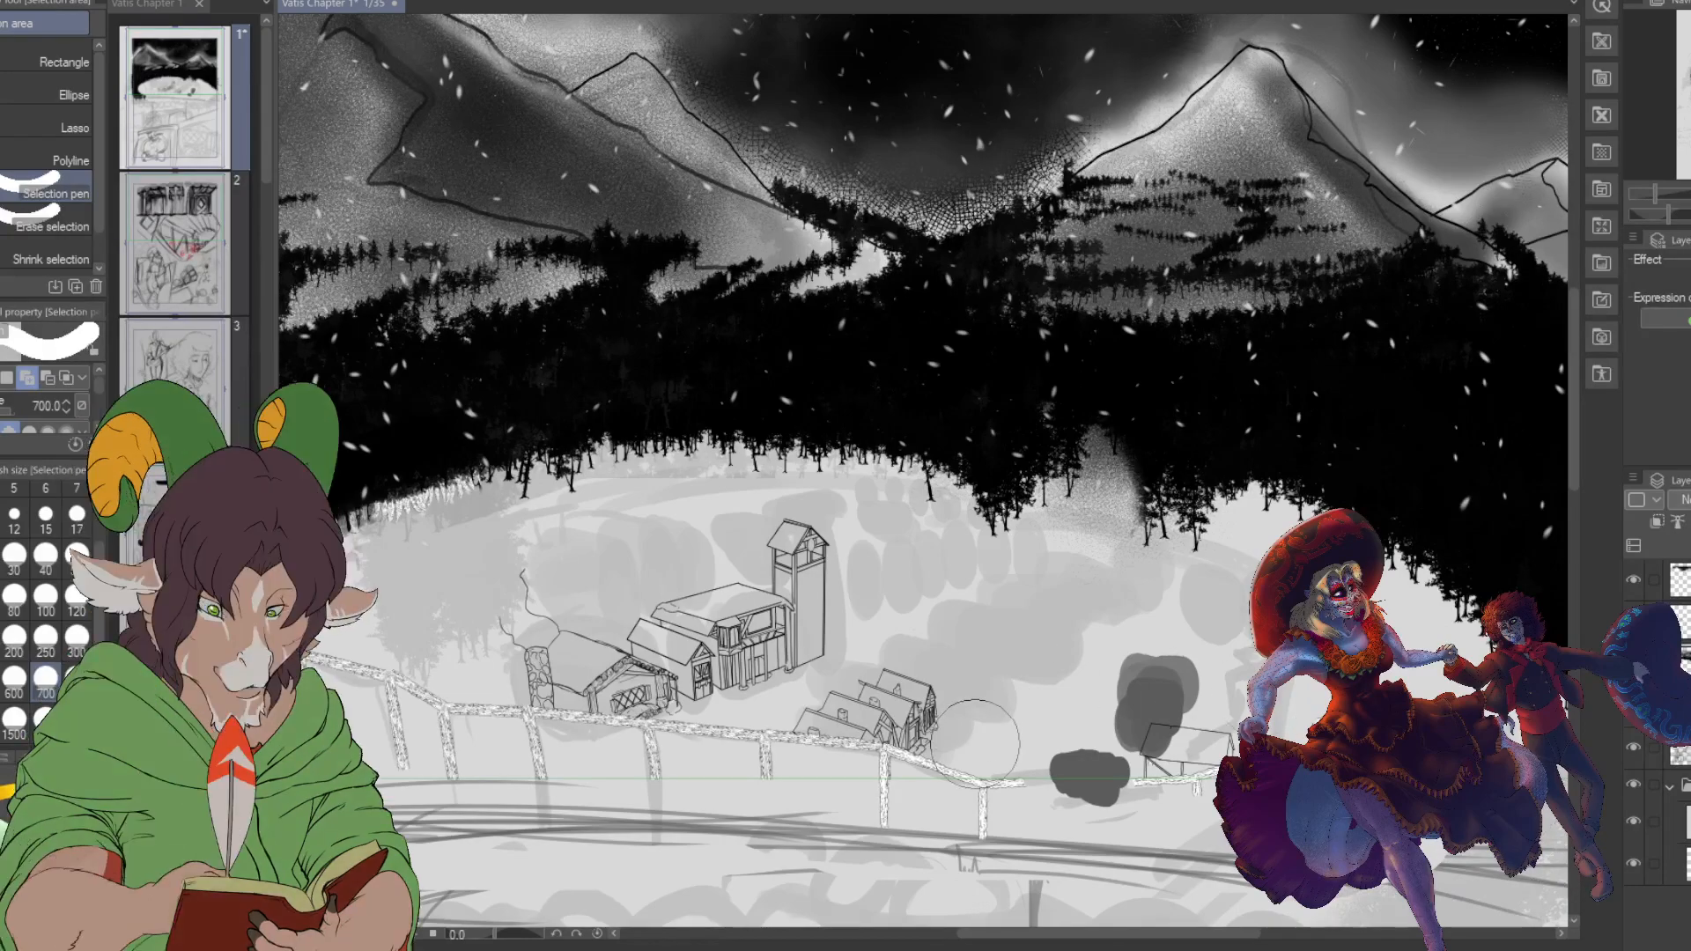
- Hide the grey sketch layer and check the inked village and fence against the whole panel
click(1632, 747)
scroll(934, 775, up, 2)
scroll(988, 751, down, 1)
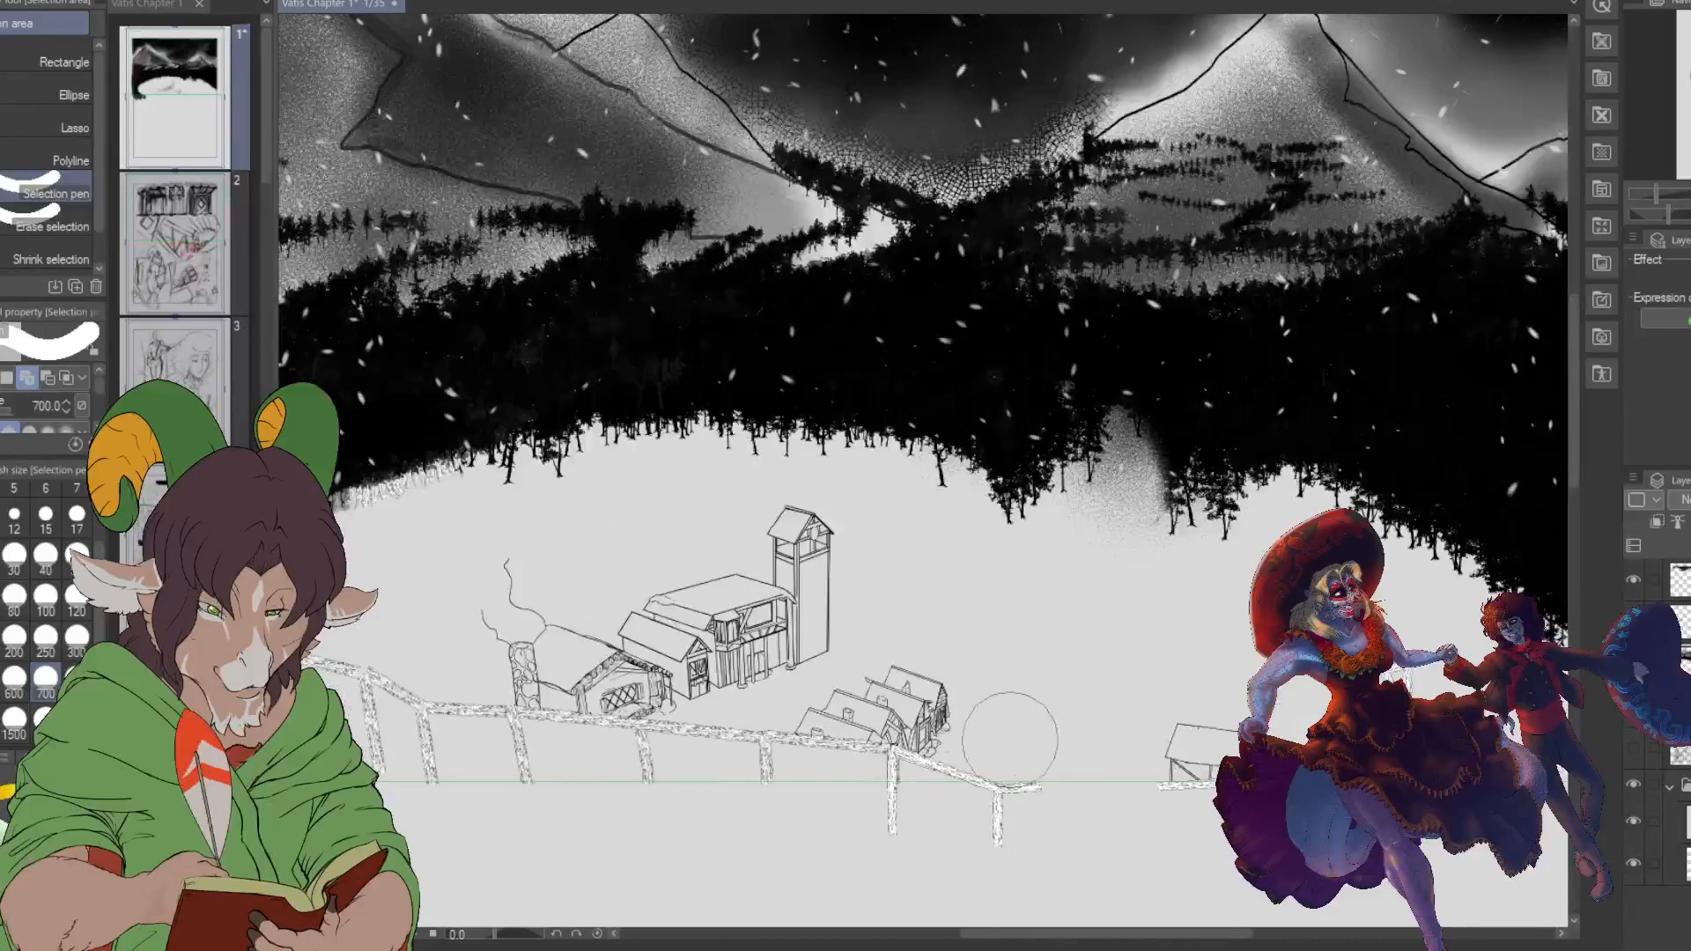
scroll(1145, 696, down, 2)
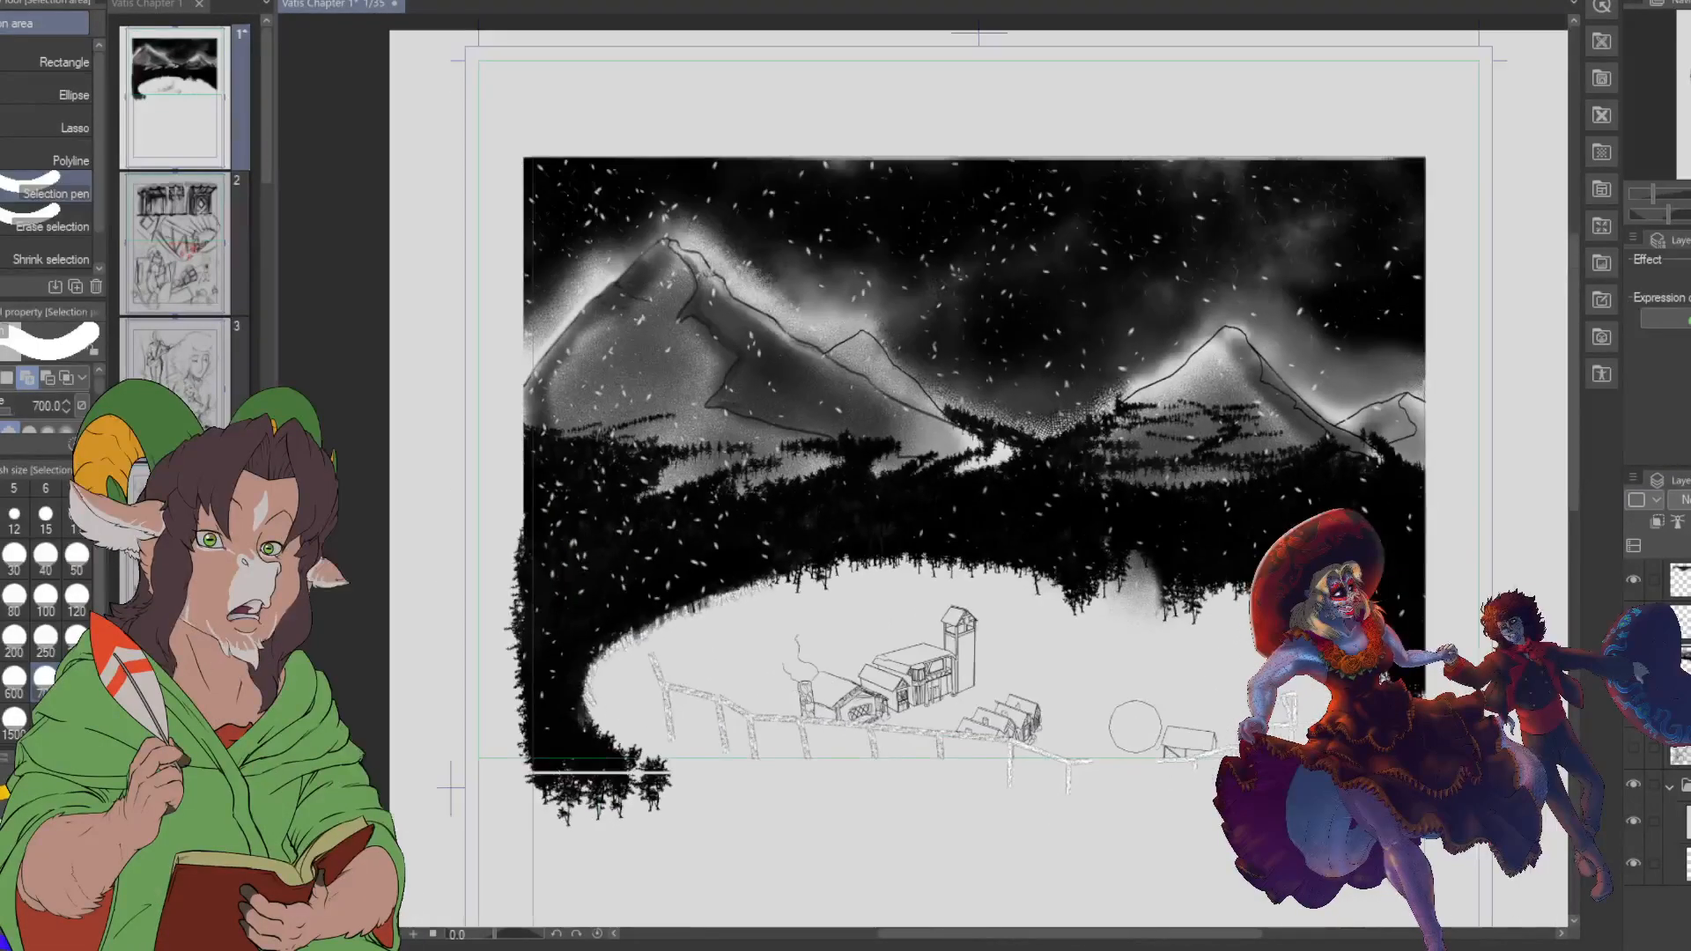
scroll(1017, 585, up, 1)
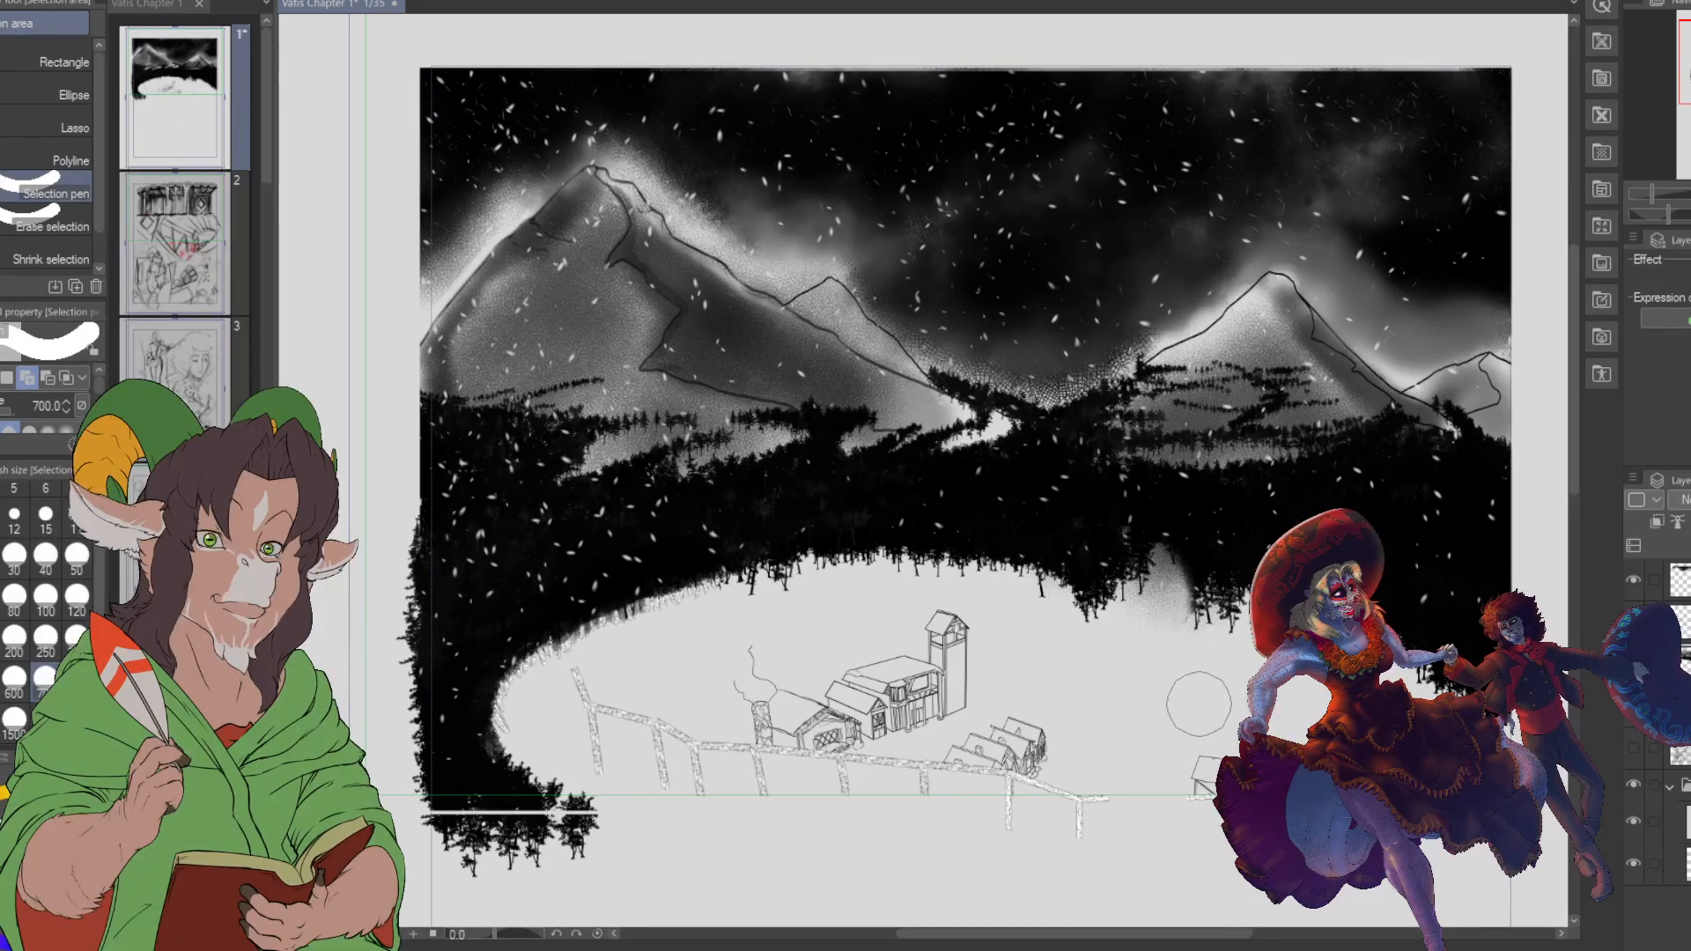
- Erase the stray marks beside the diagonal brace under the small shed's roof with the Hard eraser at size 15
scroll(1064, 759, up, 1)
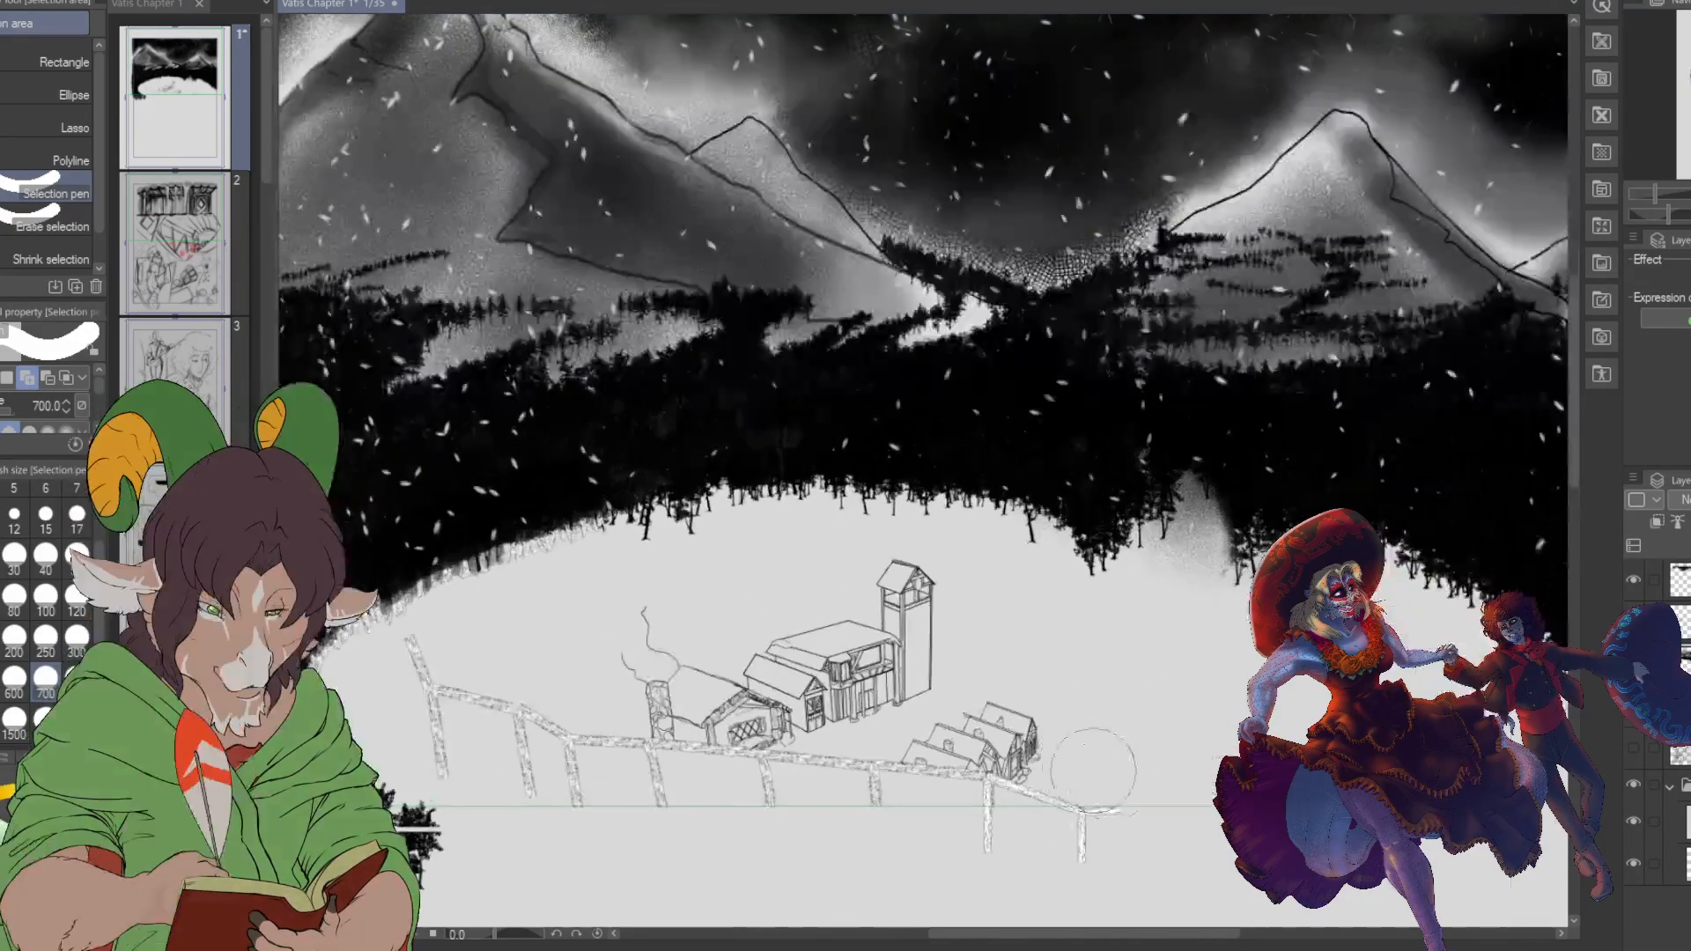
scroll(1230, 805, down, 1)
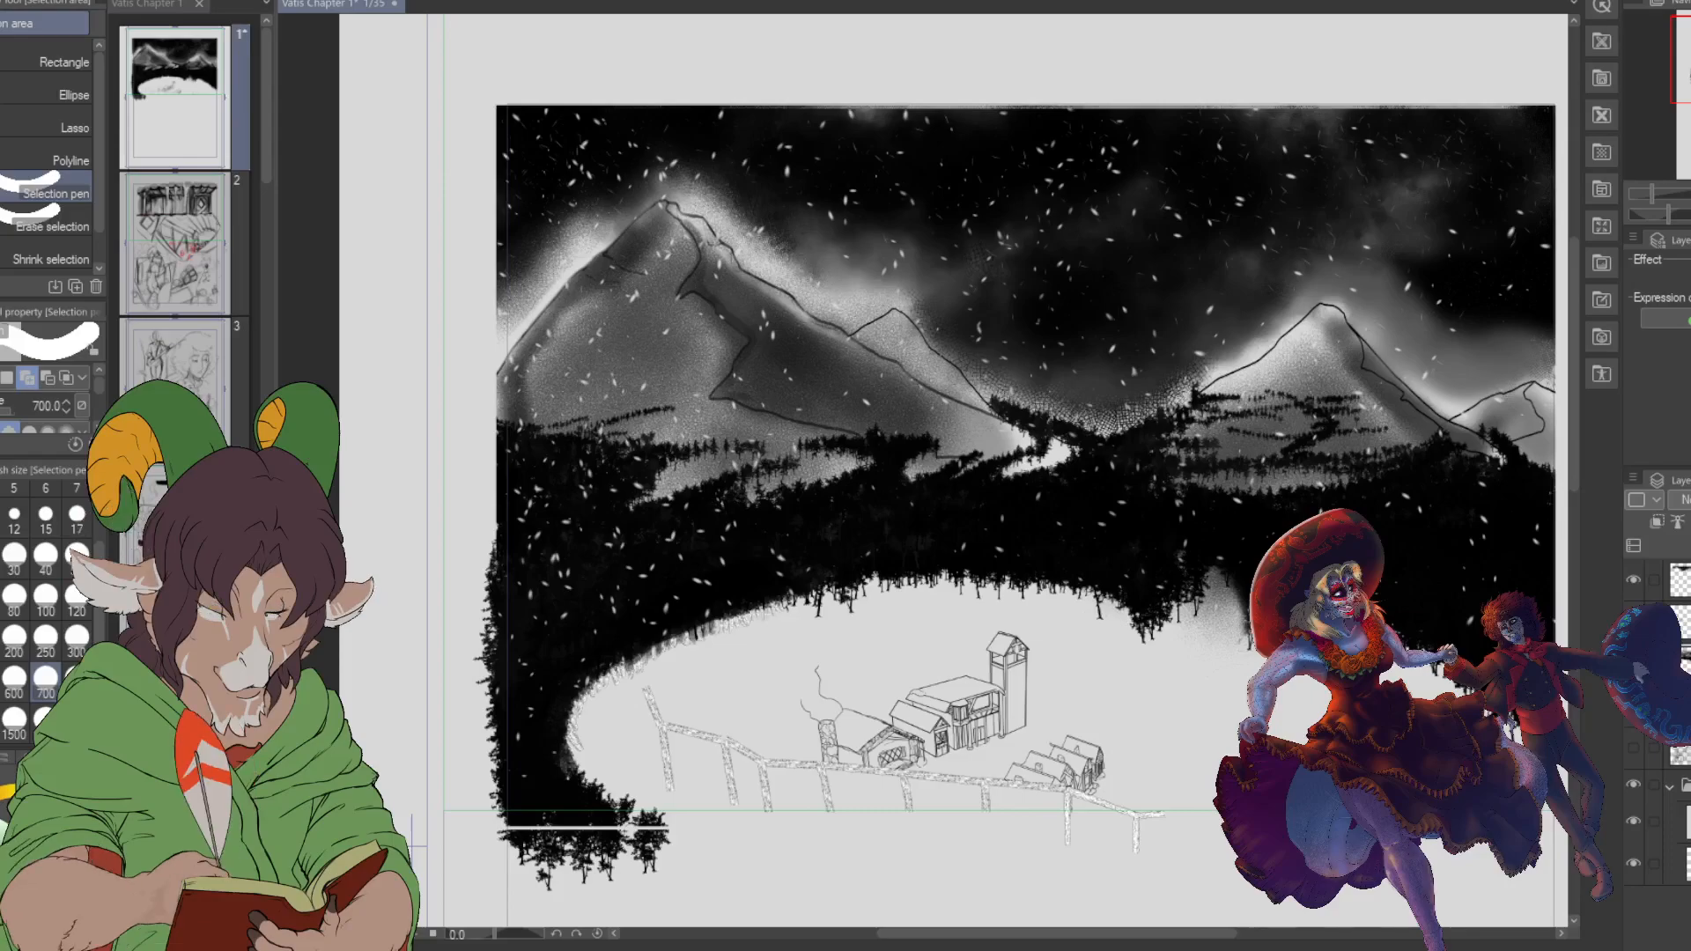
scroll(1328, 812, up, 1)
scroll(1398, 832, up, 2)
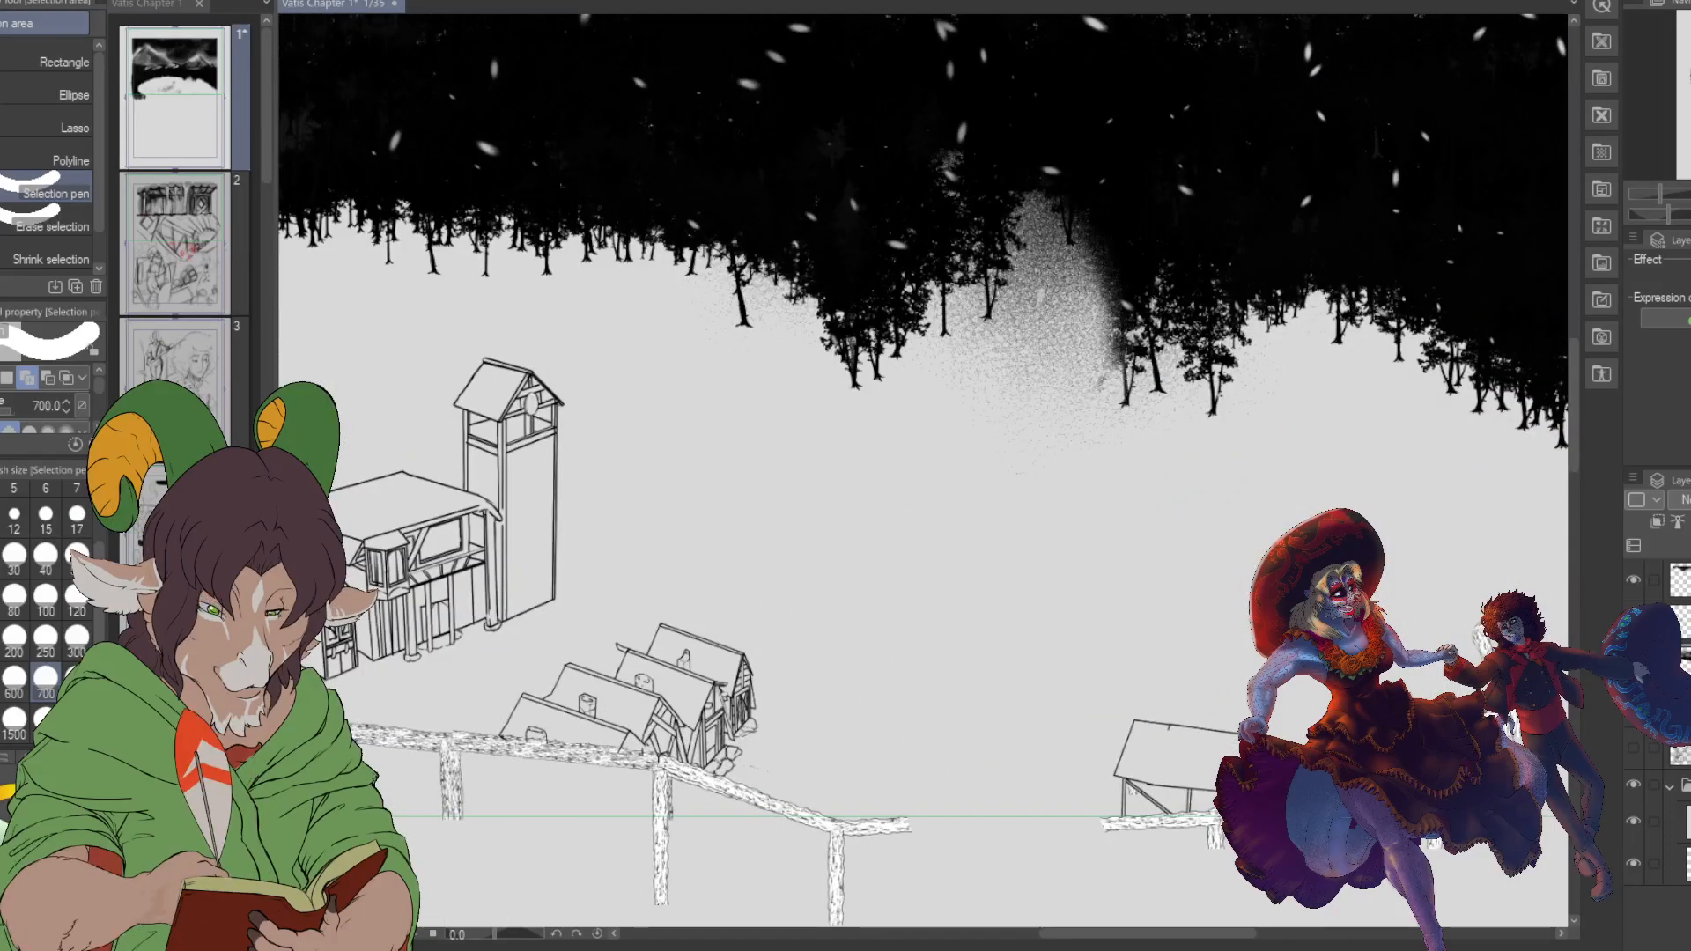
scroll(1123, 779, up, 1)
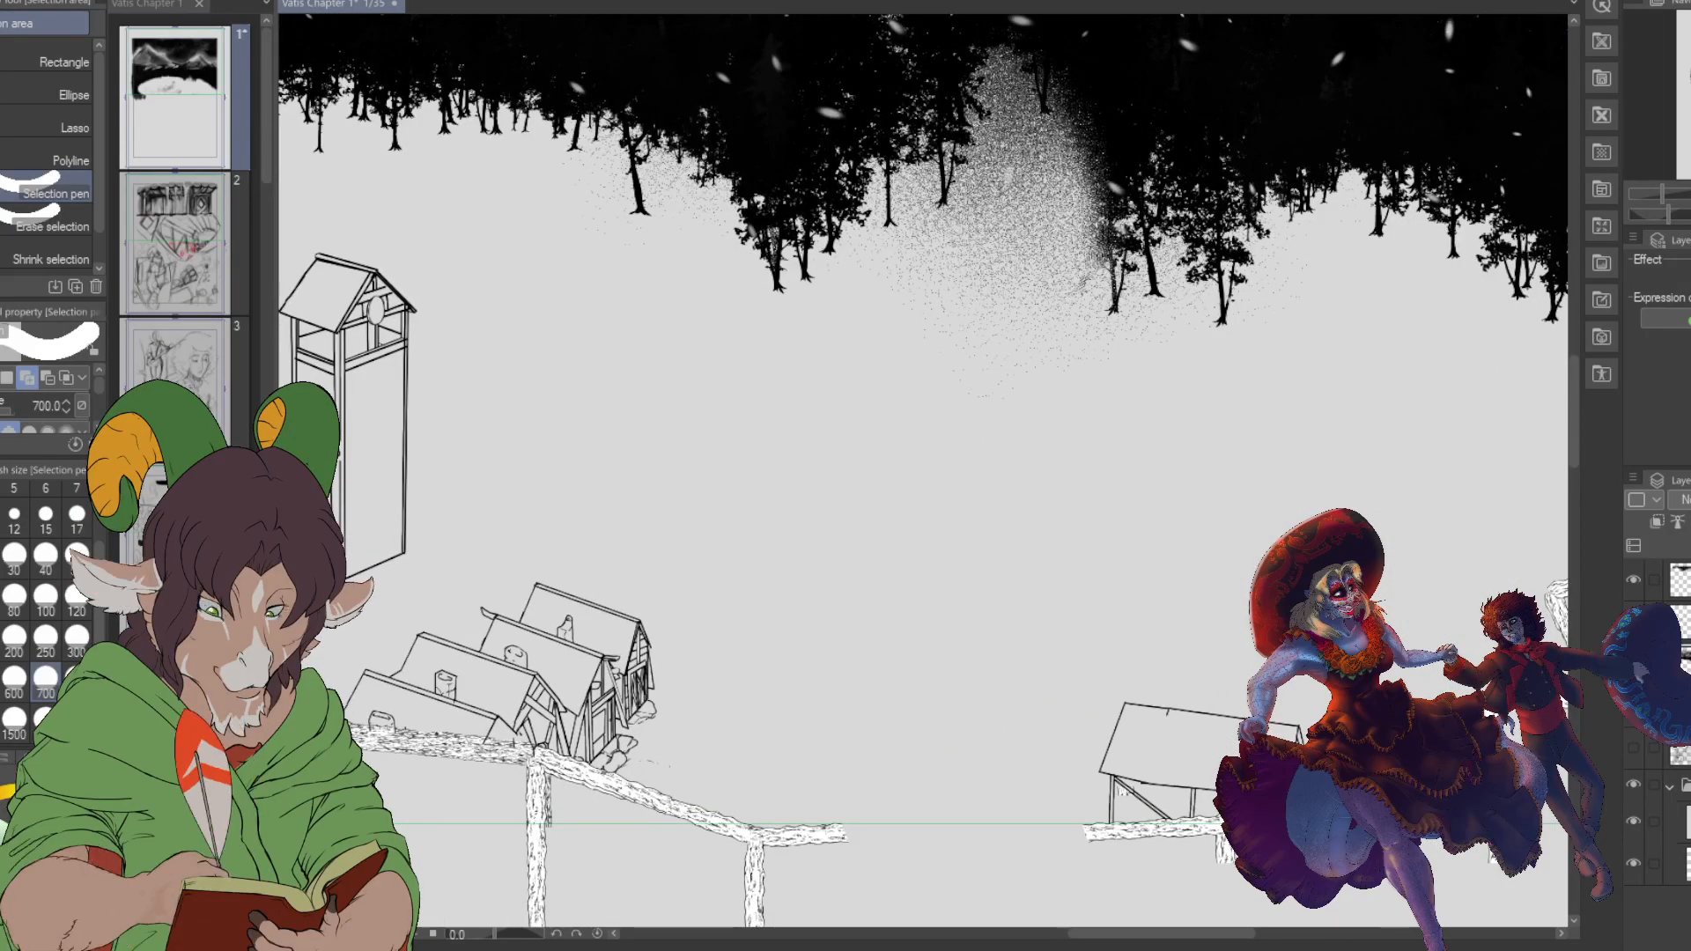
scroll(643, 670, down, 3)
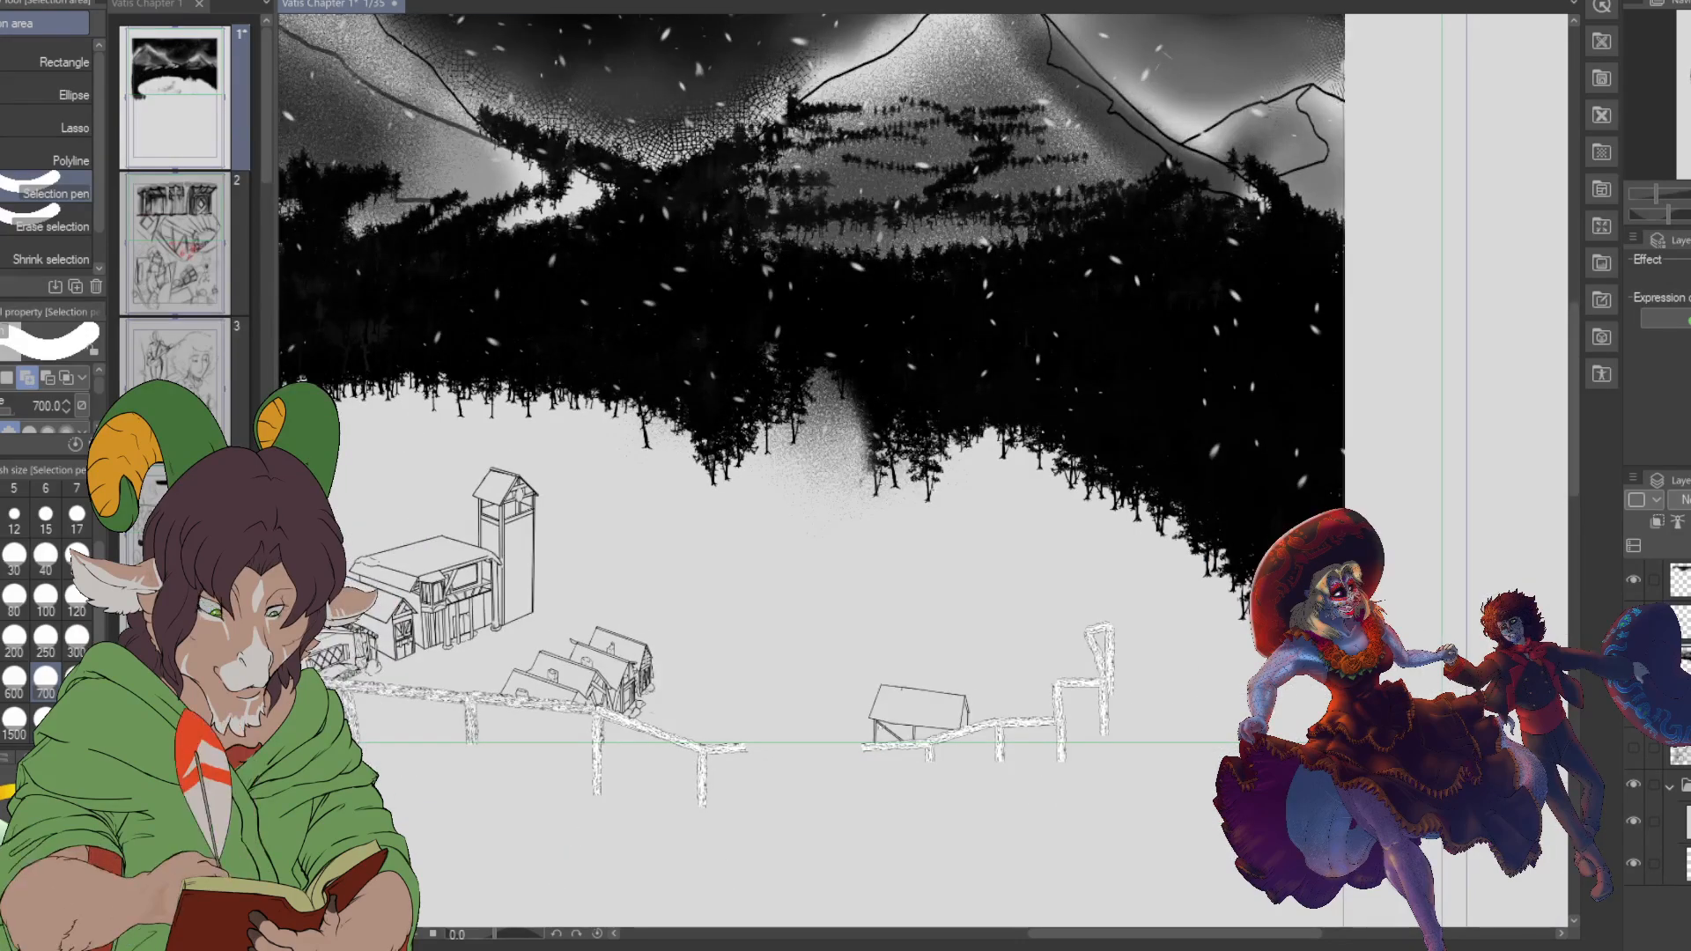
scroll(916, 726, up, 4)
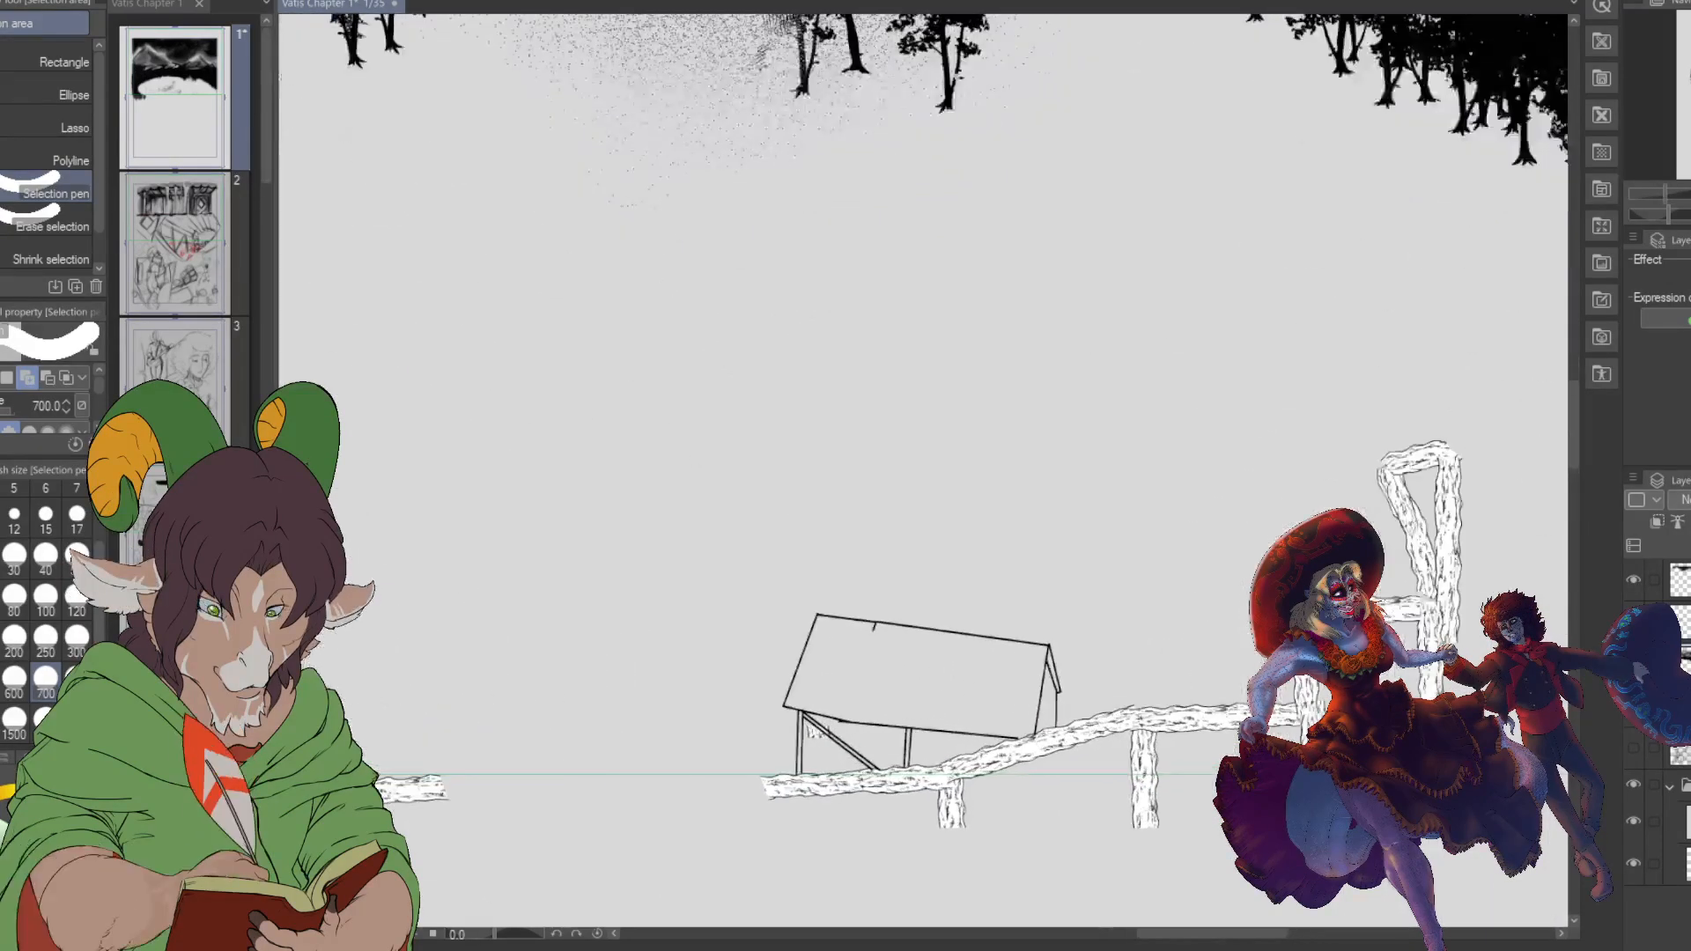
scroll(989, 692, up, 1)
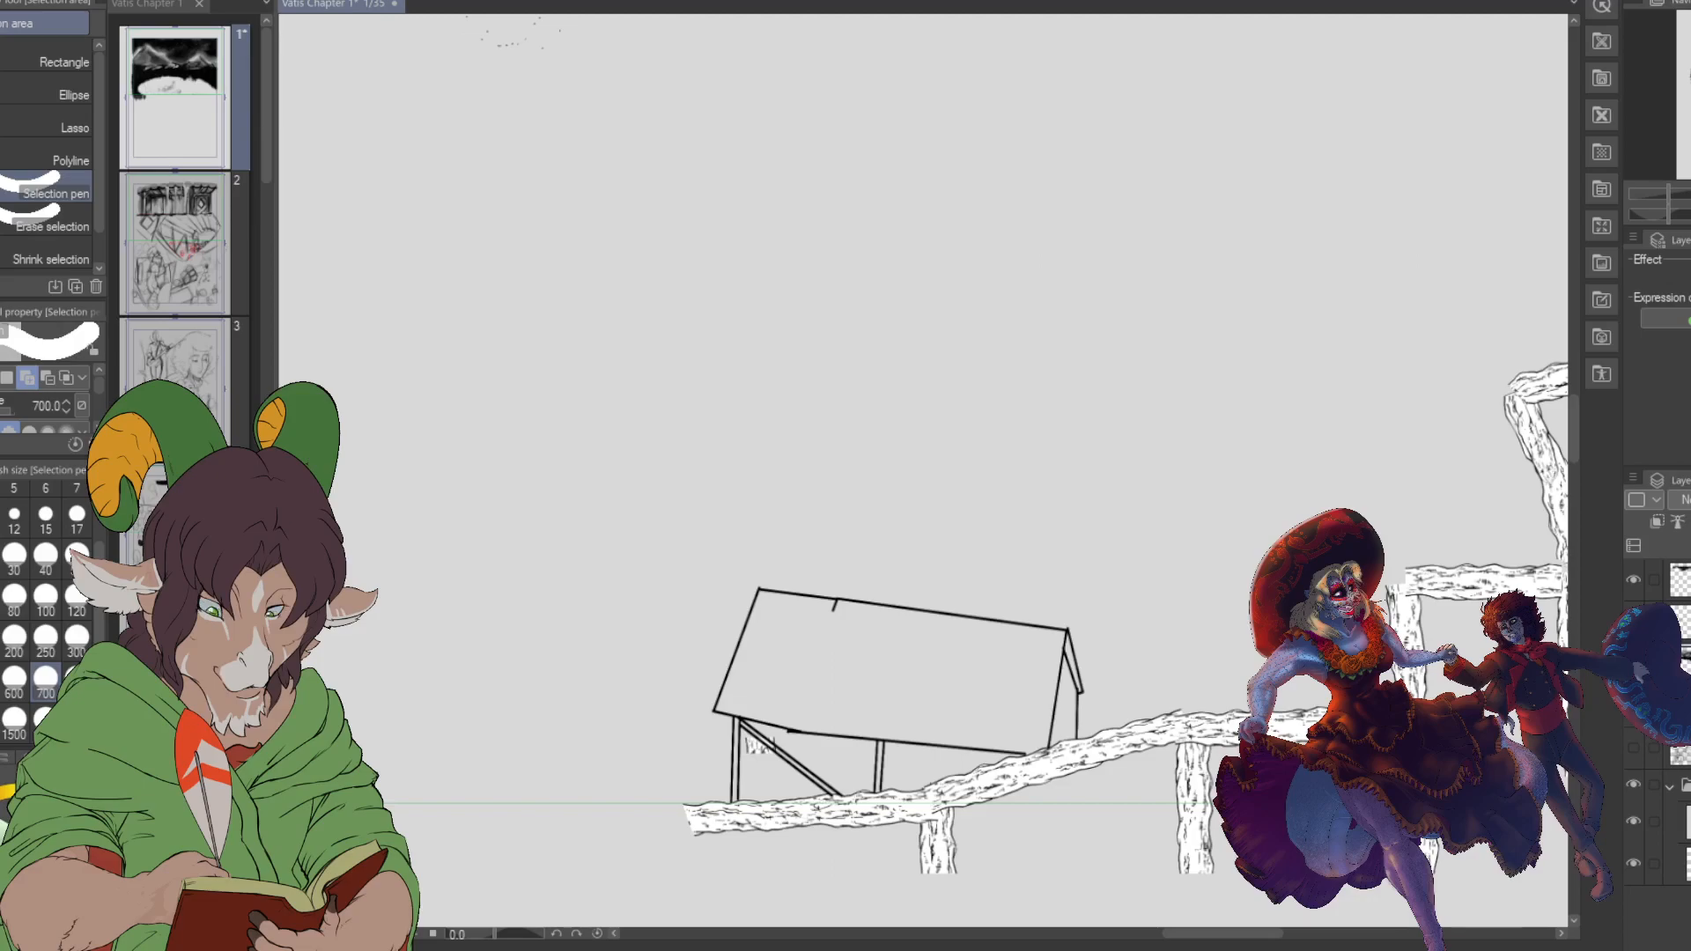
scroll(979, 722, down, 1)
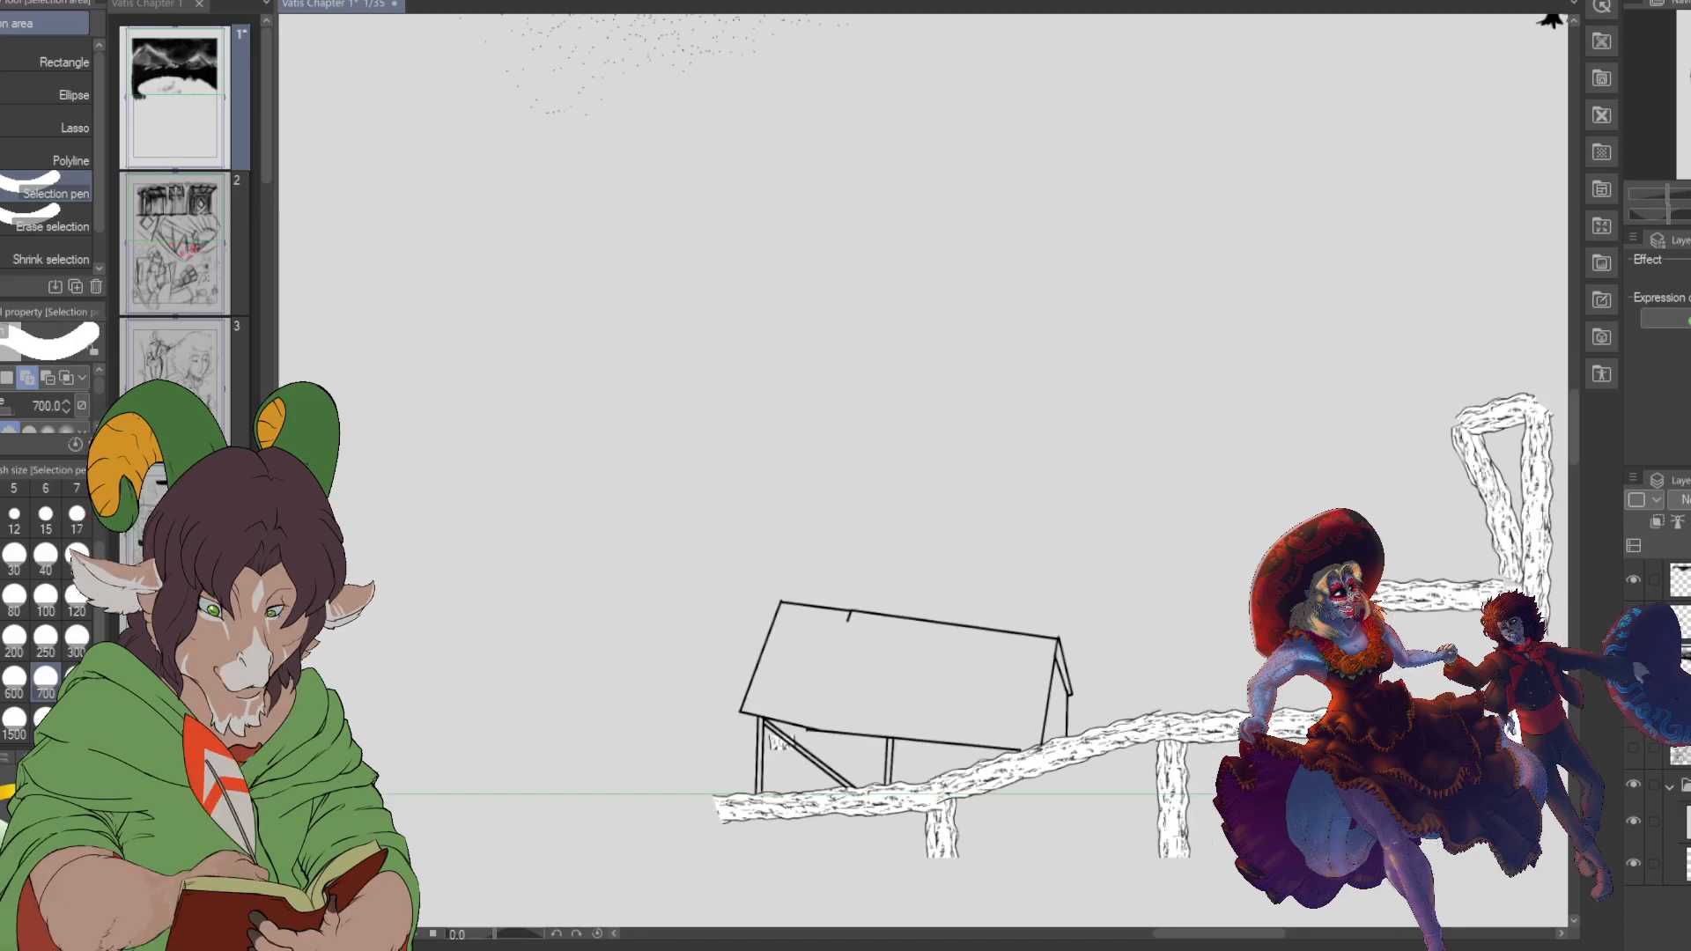
scroll(691, 788, up, 2)
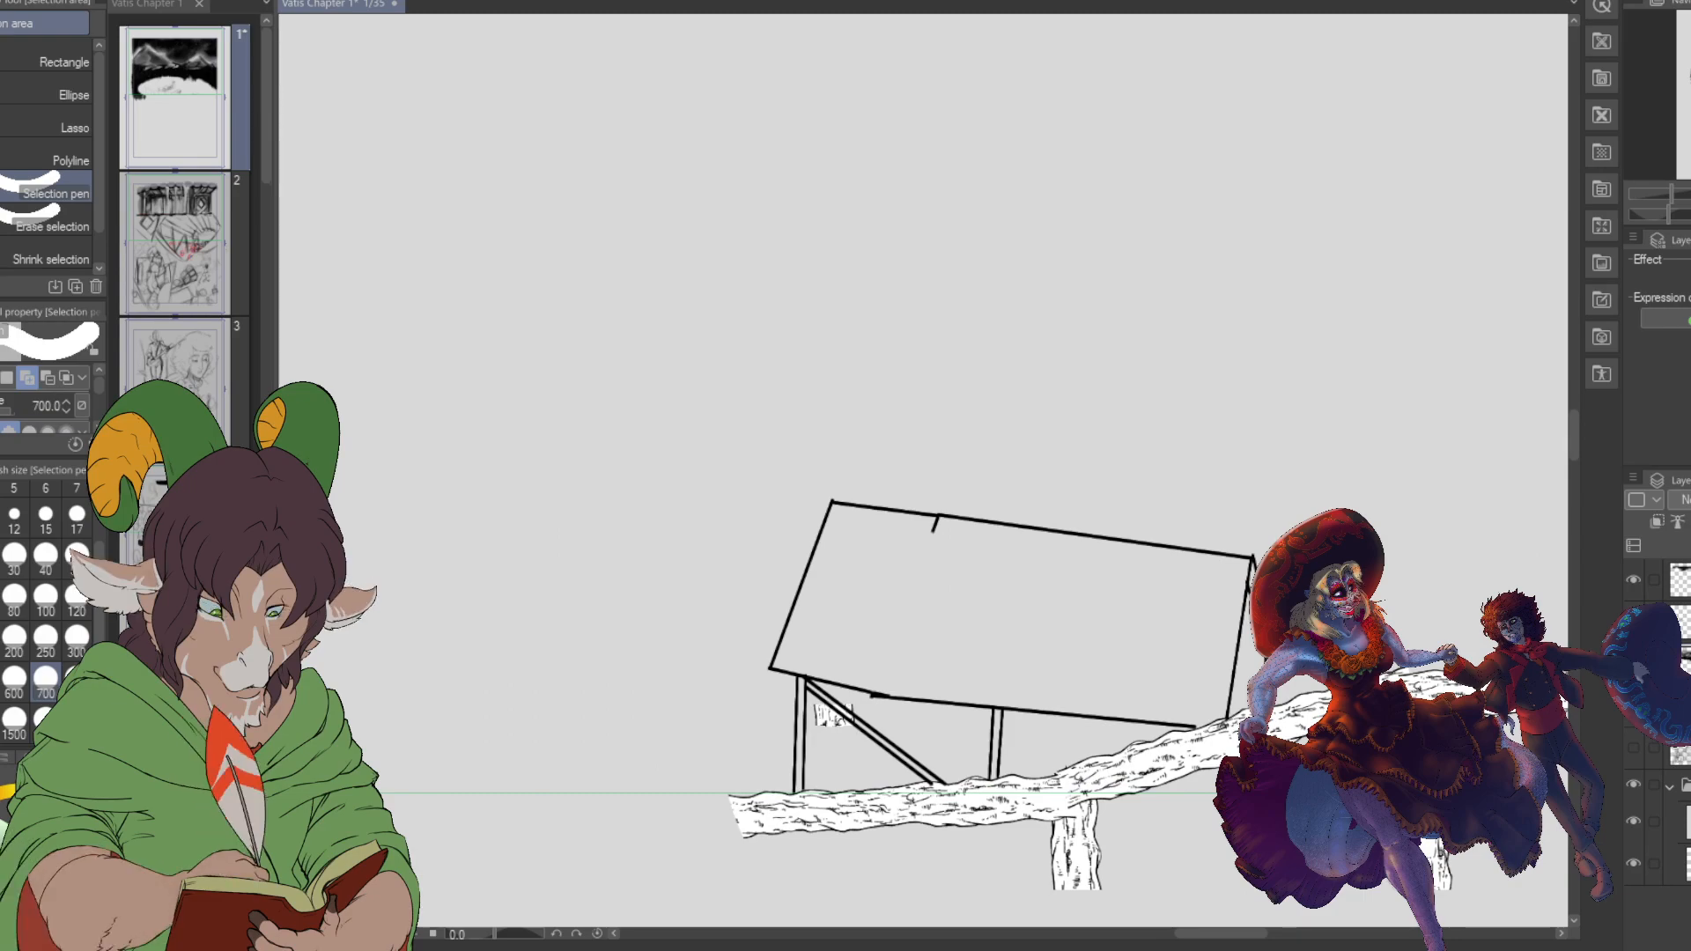
click(853, 734)
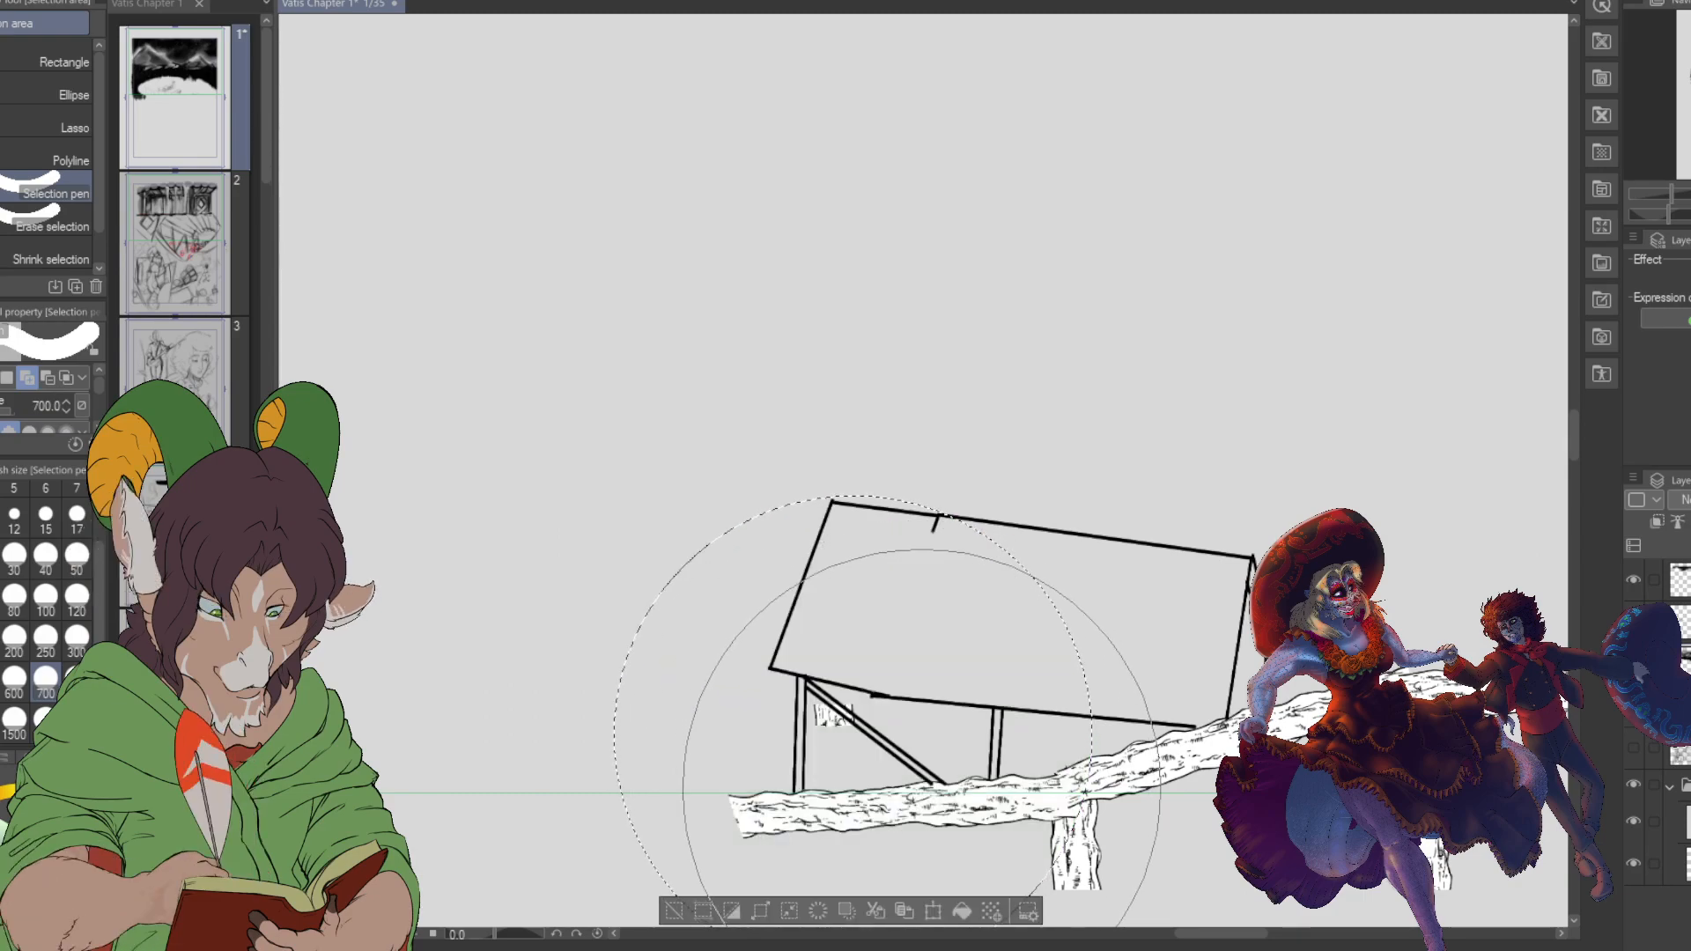
key(ctrl+d)
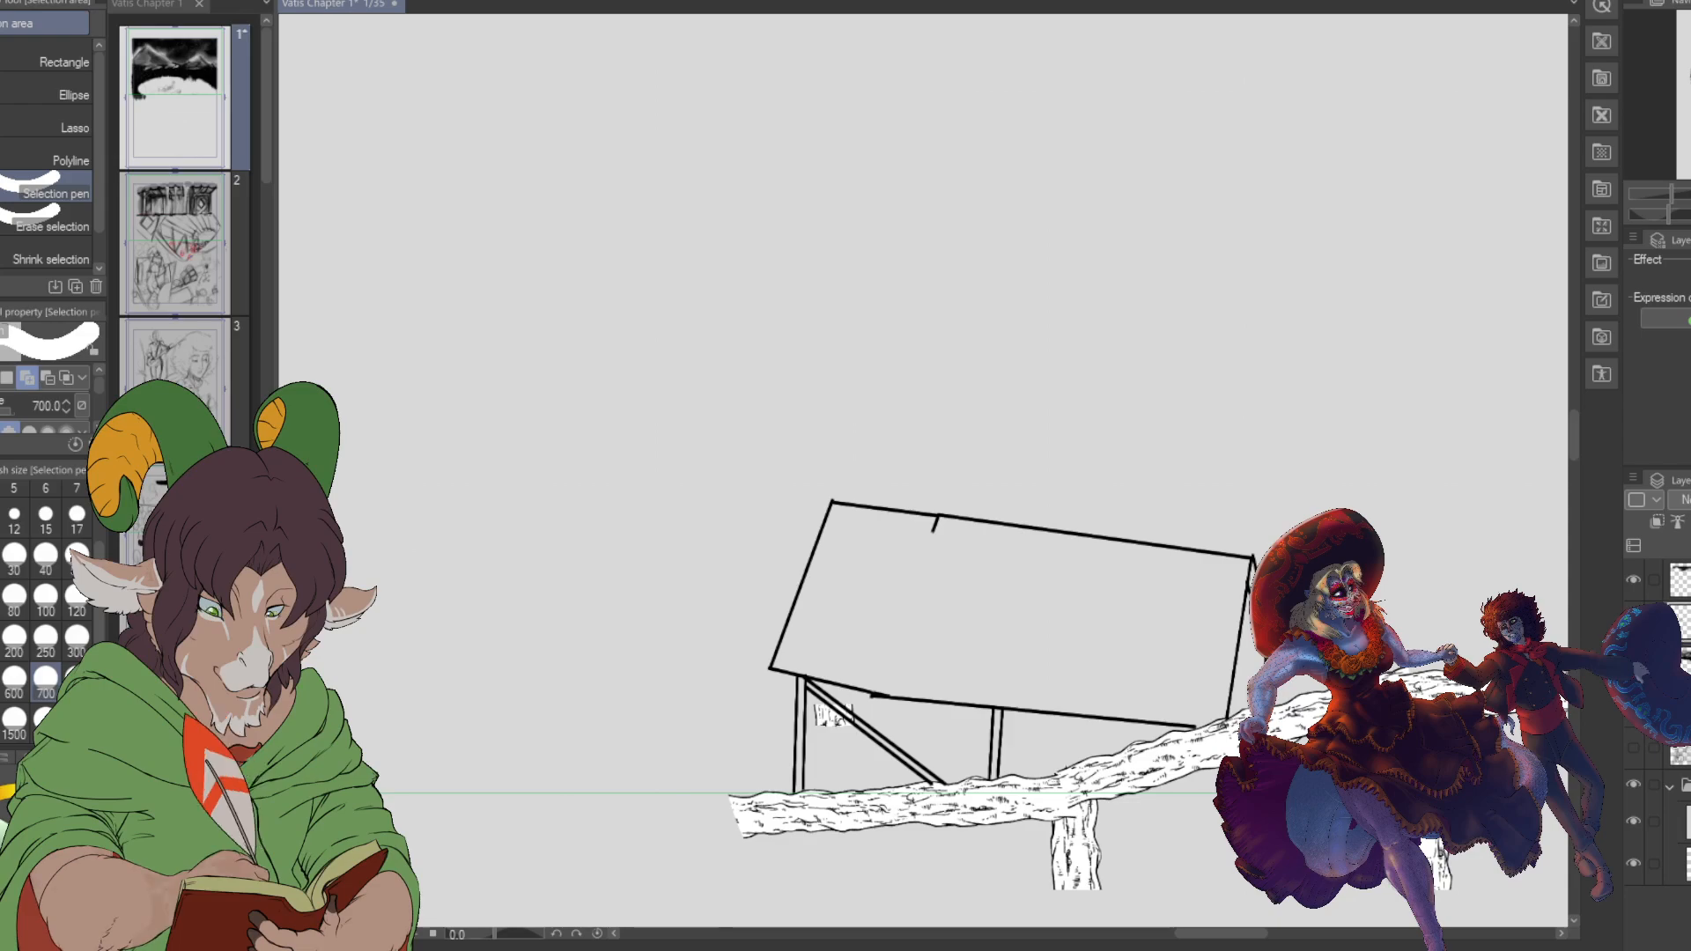
key(e)
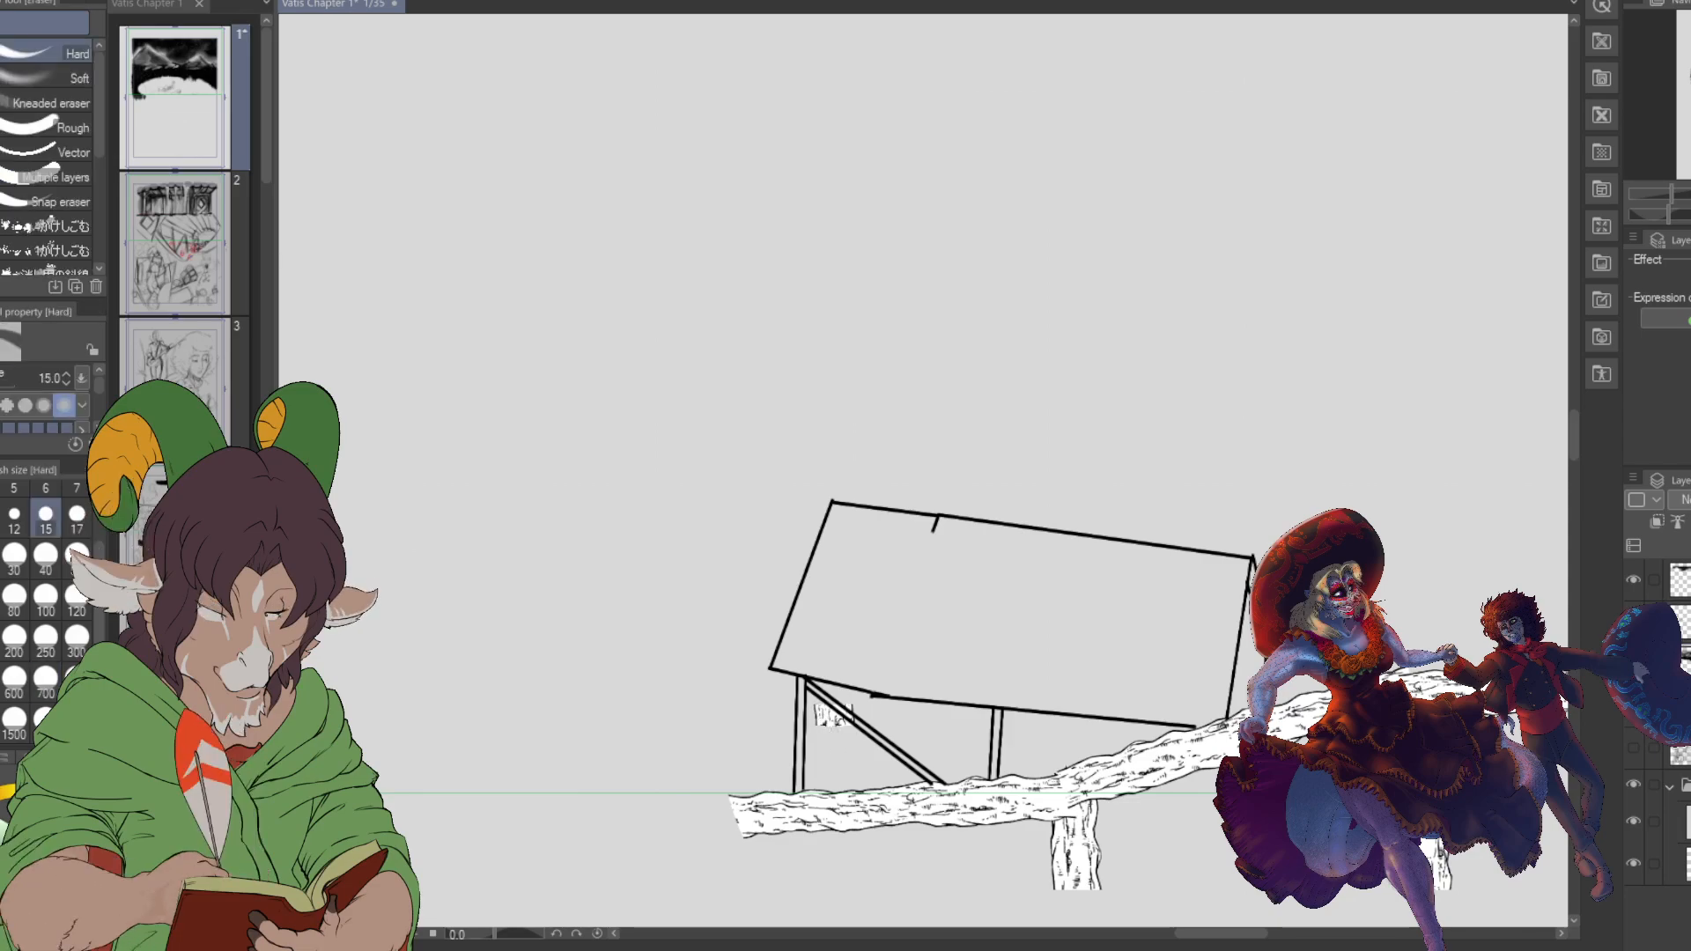
mouse_move(832, 694)
mouse_down()
mouse_move(821, 715)
mouse_move(844, 720)
mouse_up()
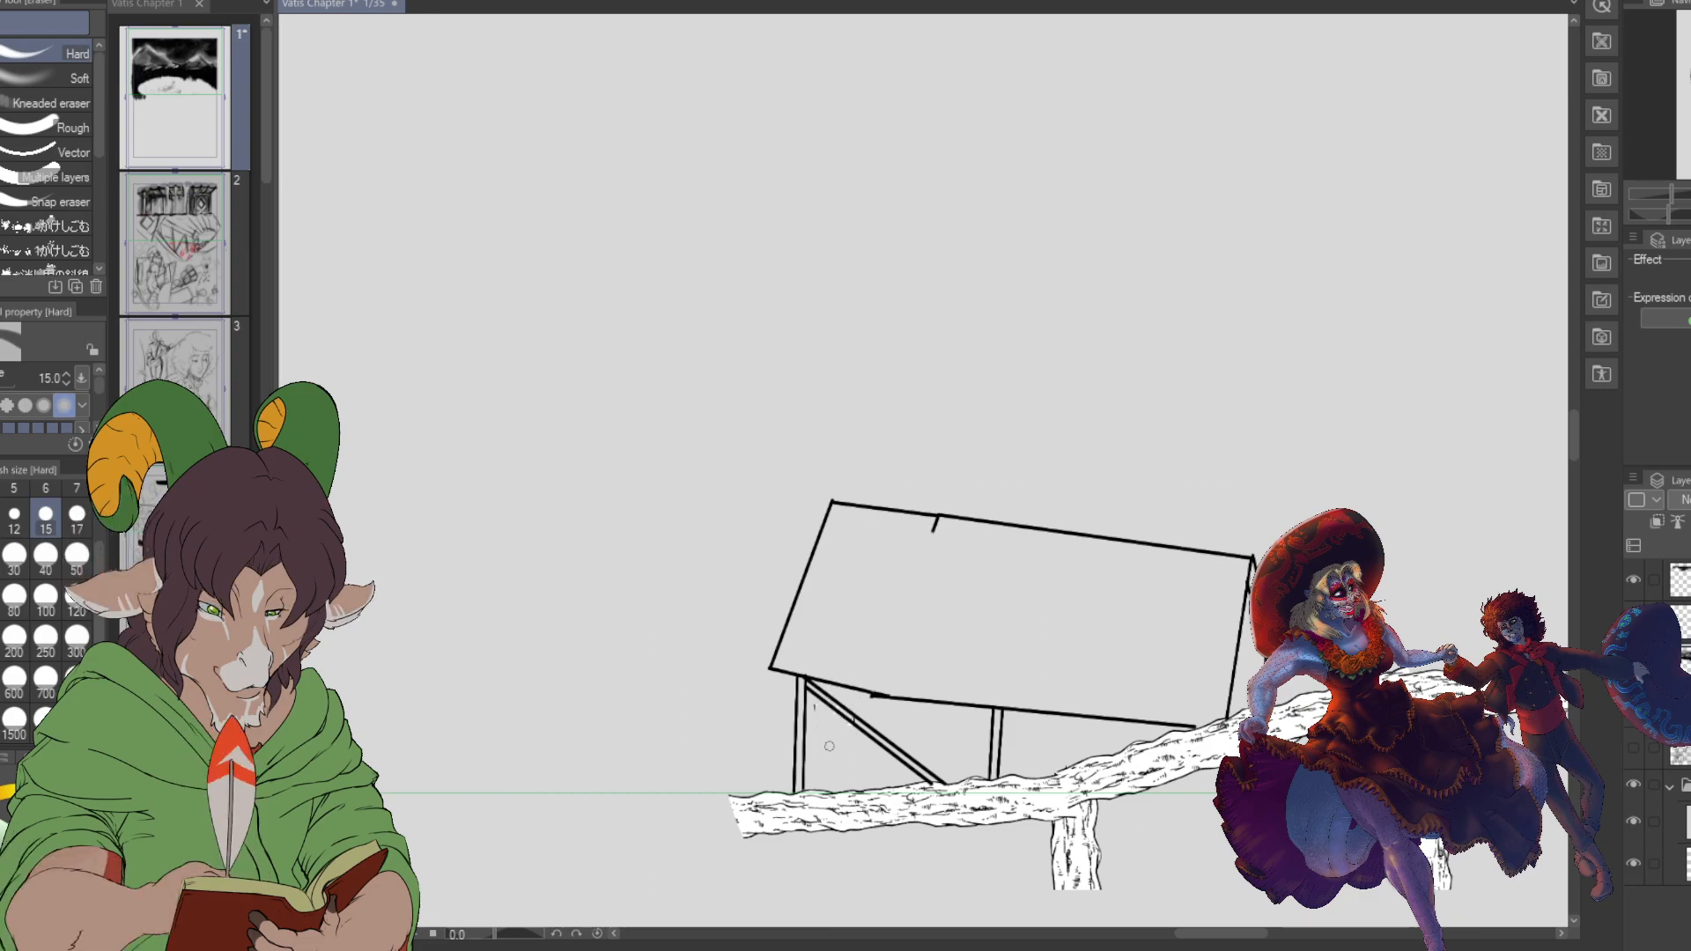
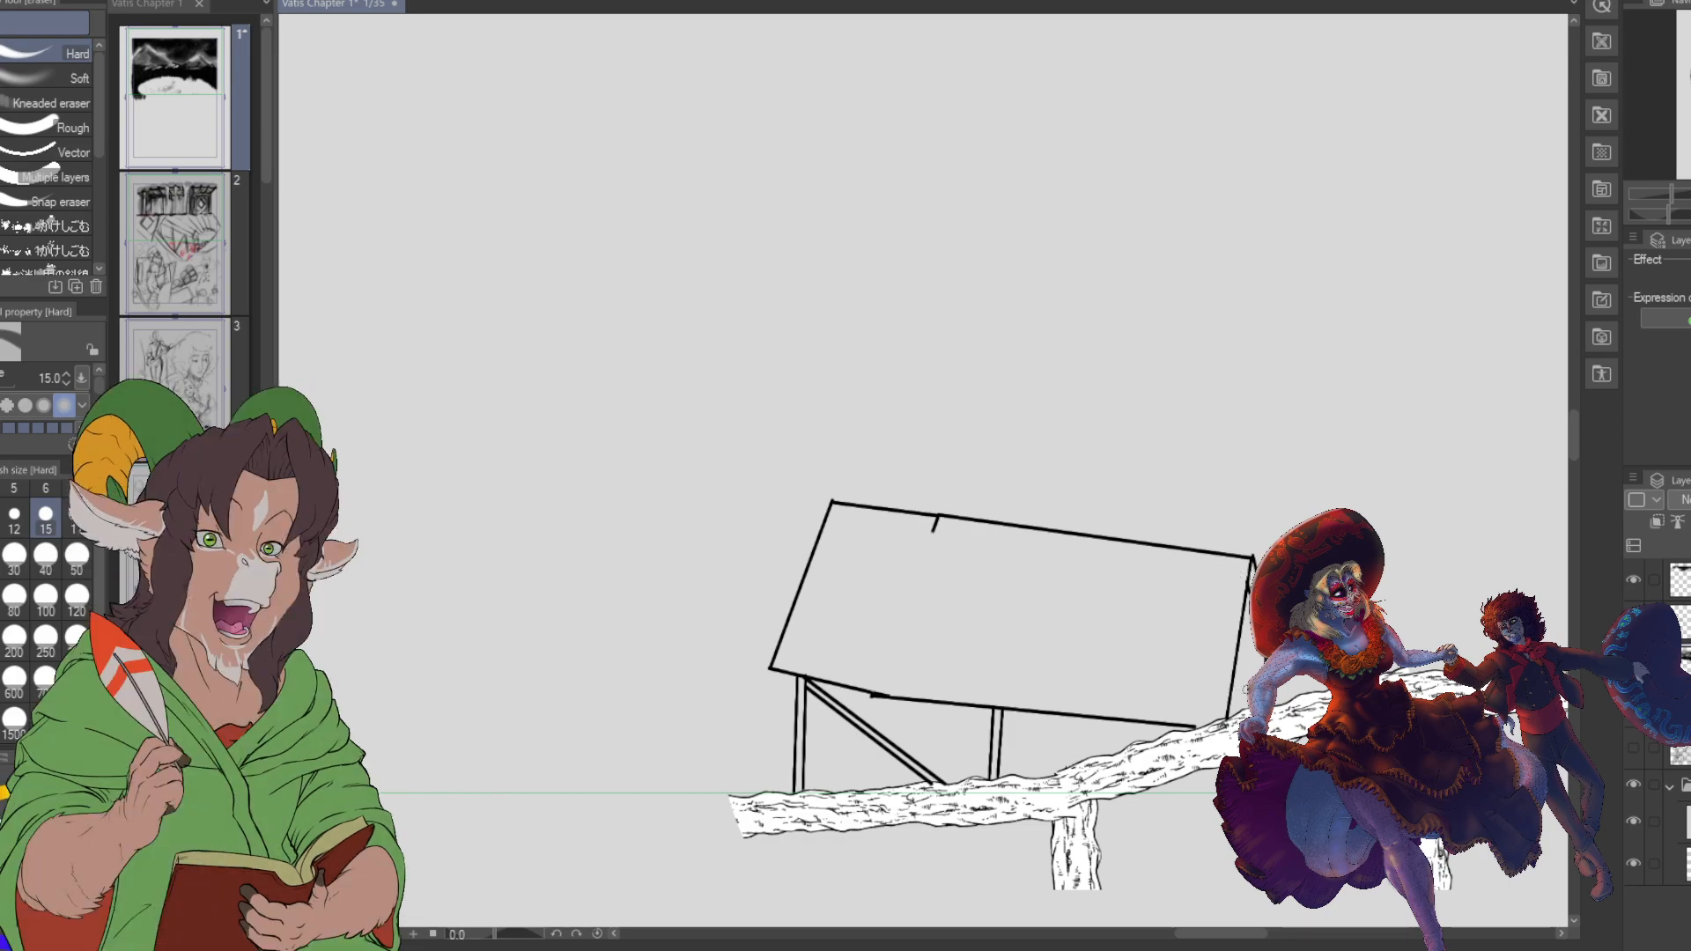
- Ink the framing lines at the gable end of the small shed with the K Hard 2 brush at size 8
key(b)
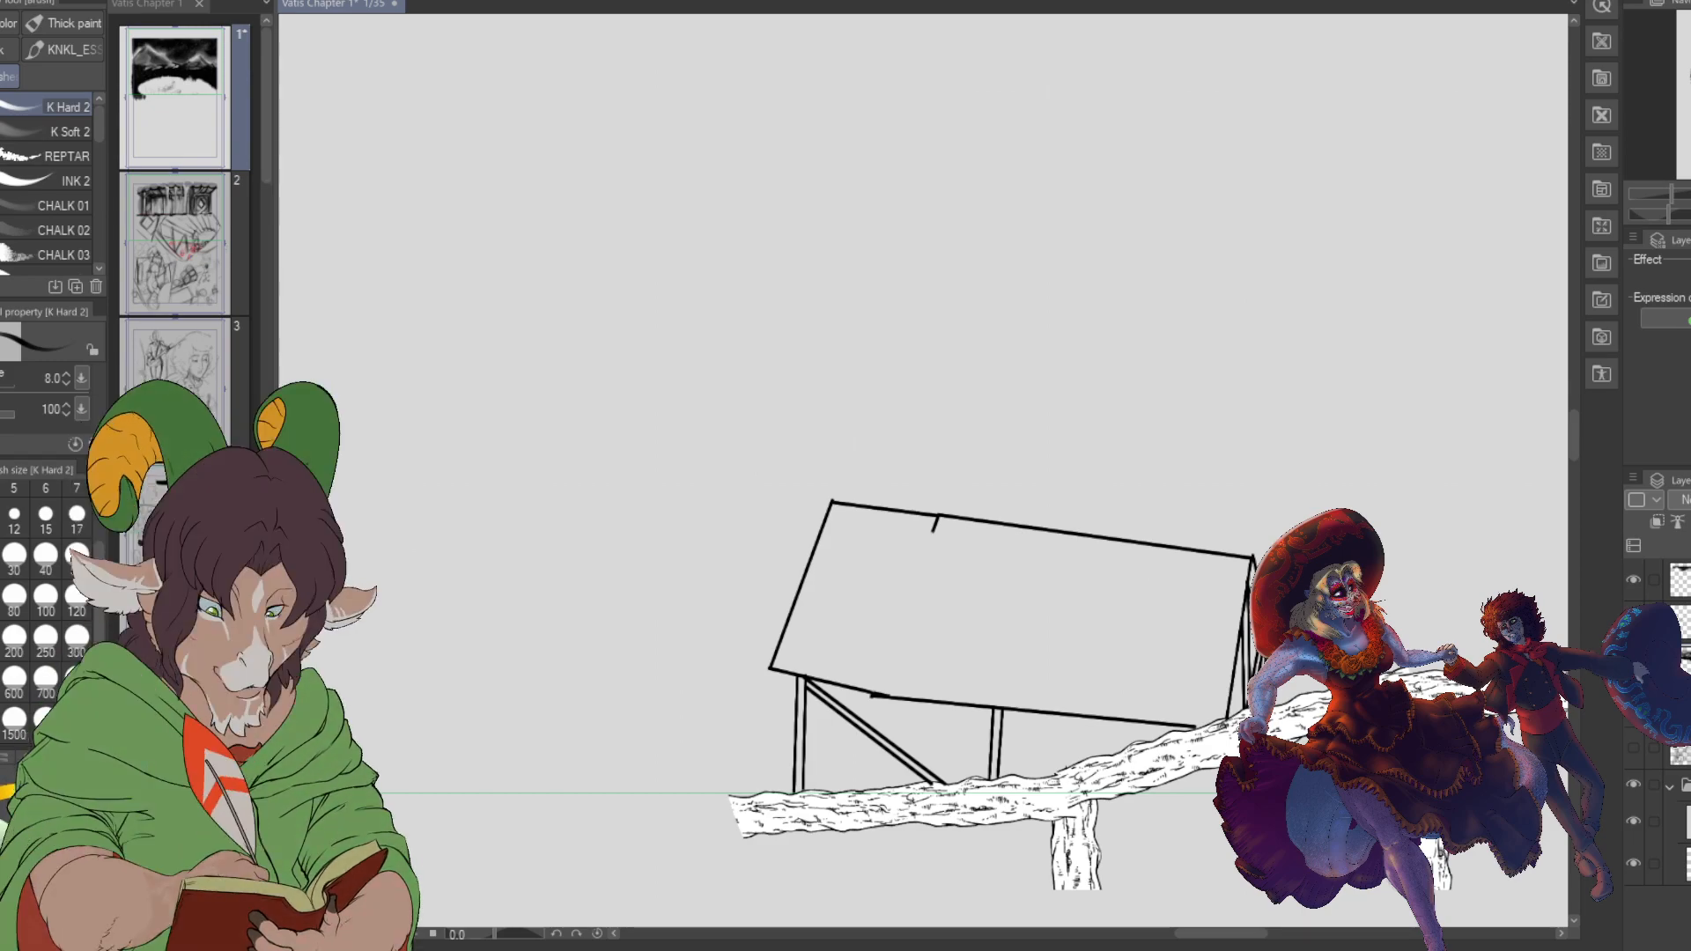
scroll(1294, 440, down, 2)
scroll(1092, 471, down, 2)
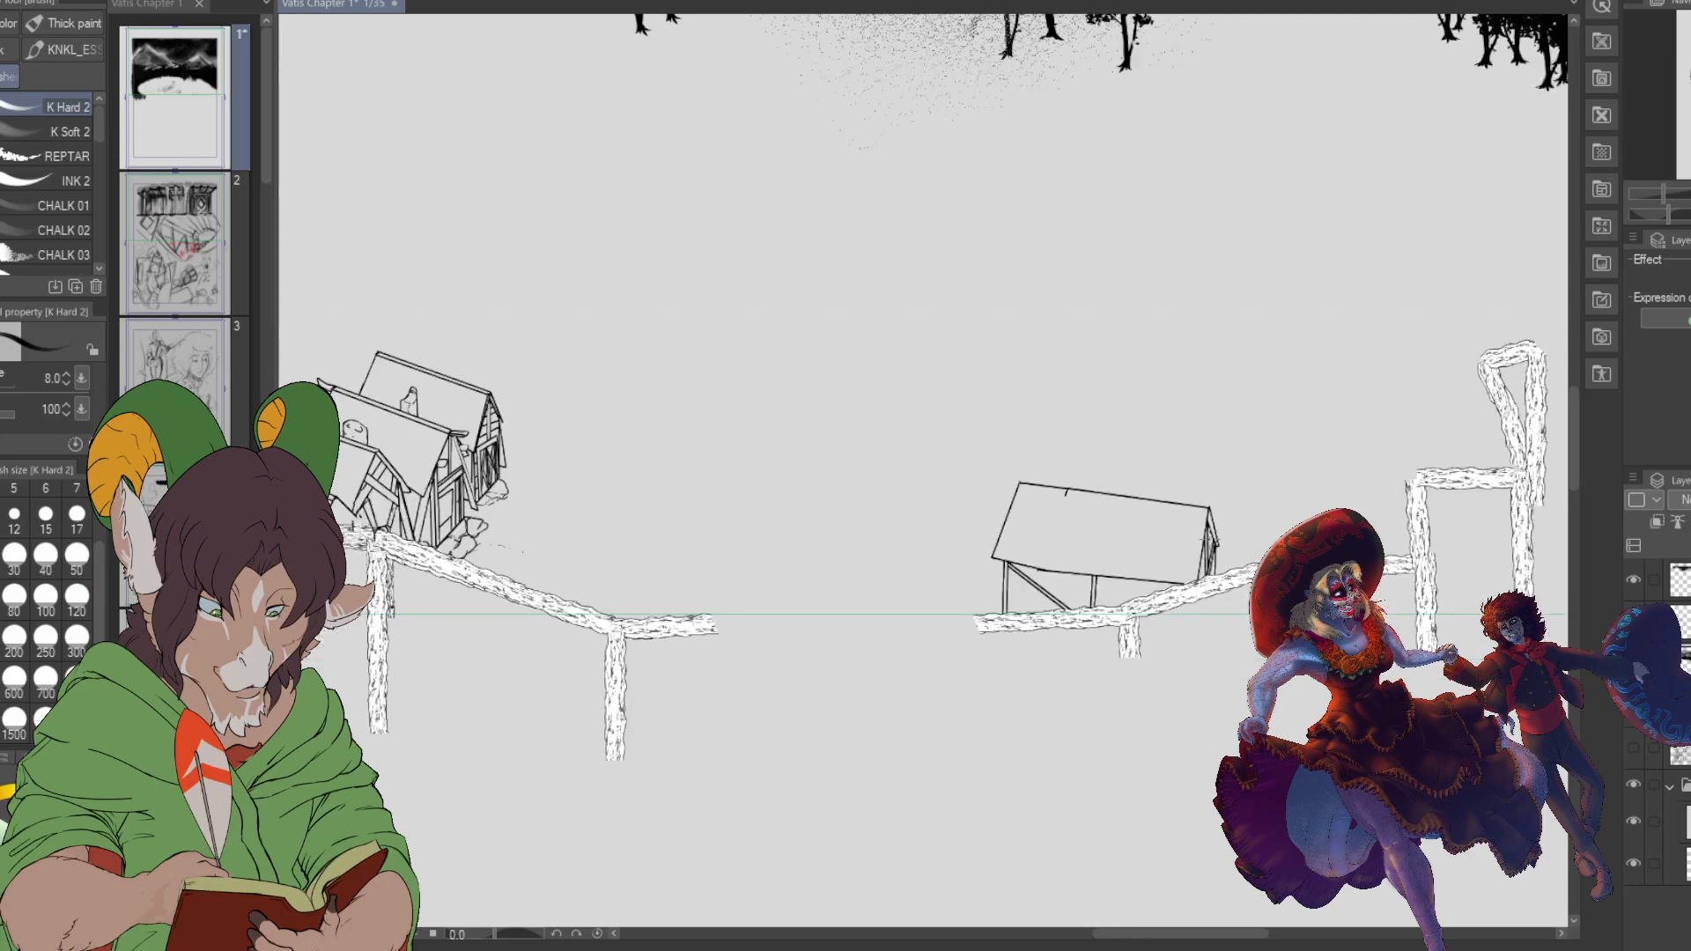
scroll(1159, 465, up, 1)
scroll(1167, 419, up, 1)
scroll(1185, 498, up, 1)
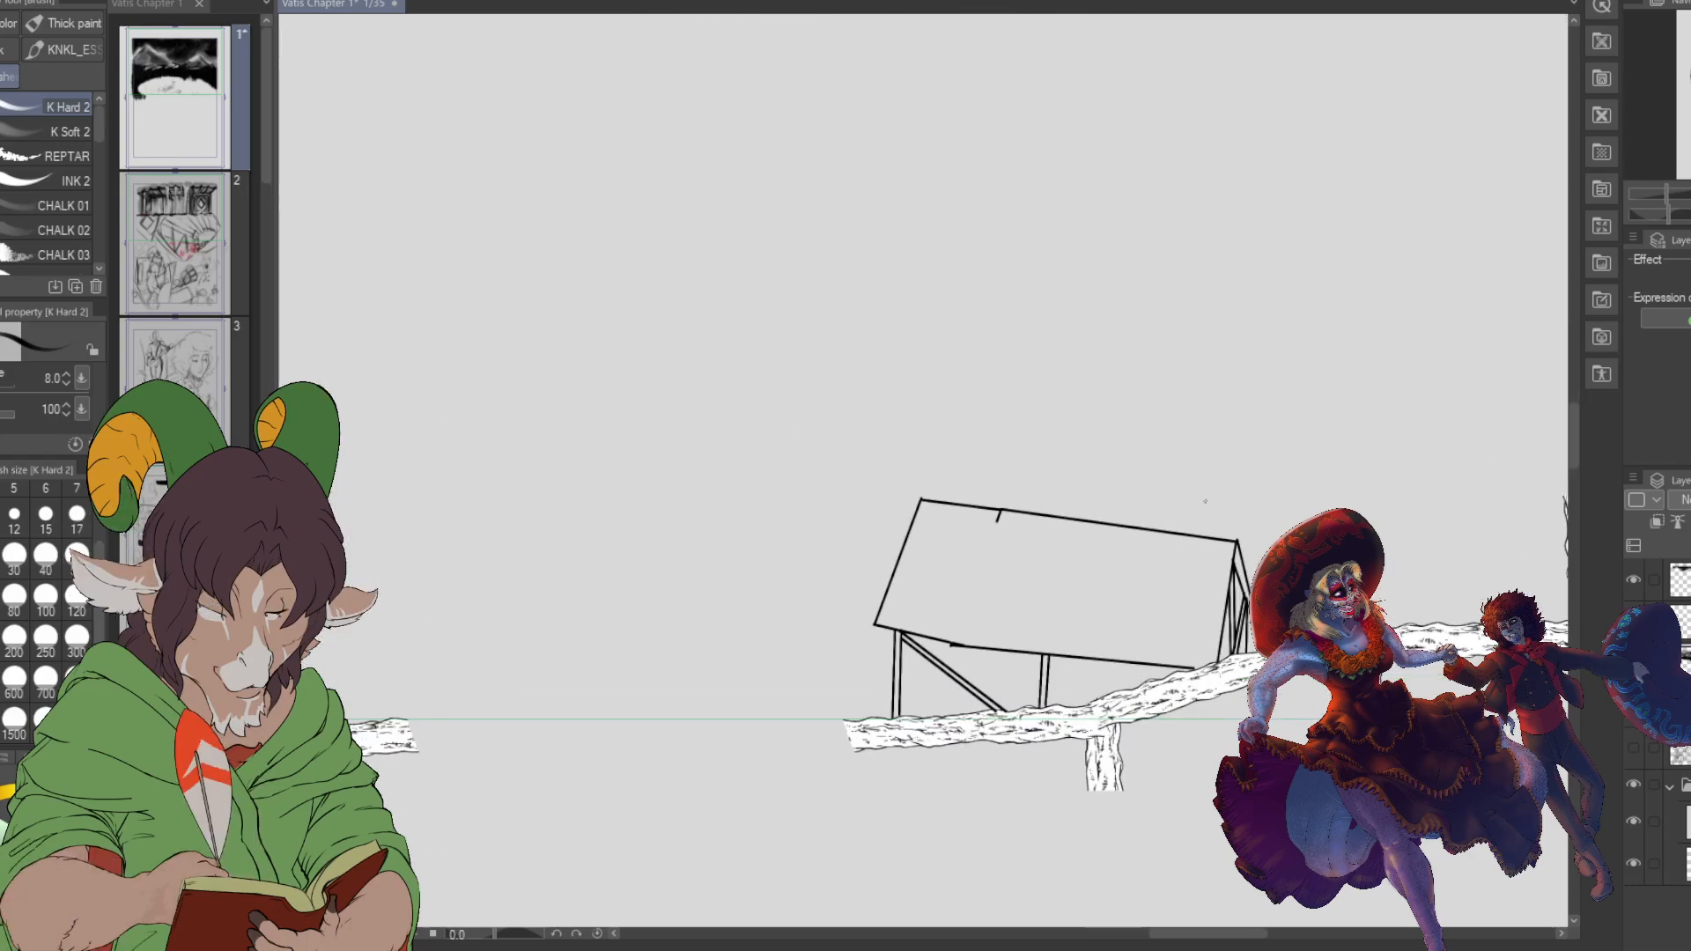
- Show the rough sketch layer and ink the slanted upper roof of a larger building behind the shed, including its gable edge
click(1633, 747)
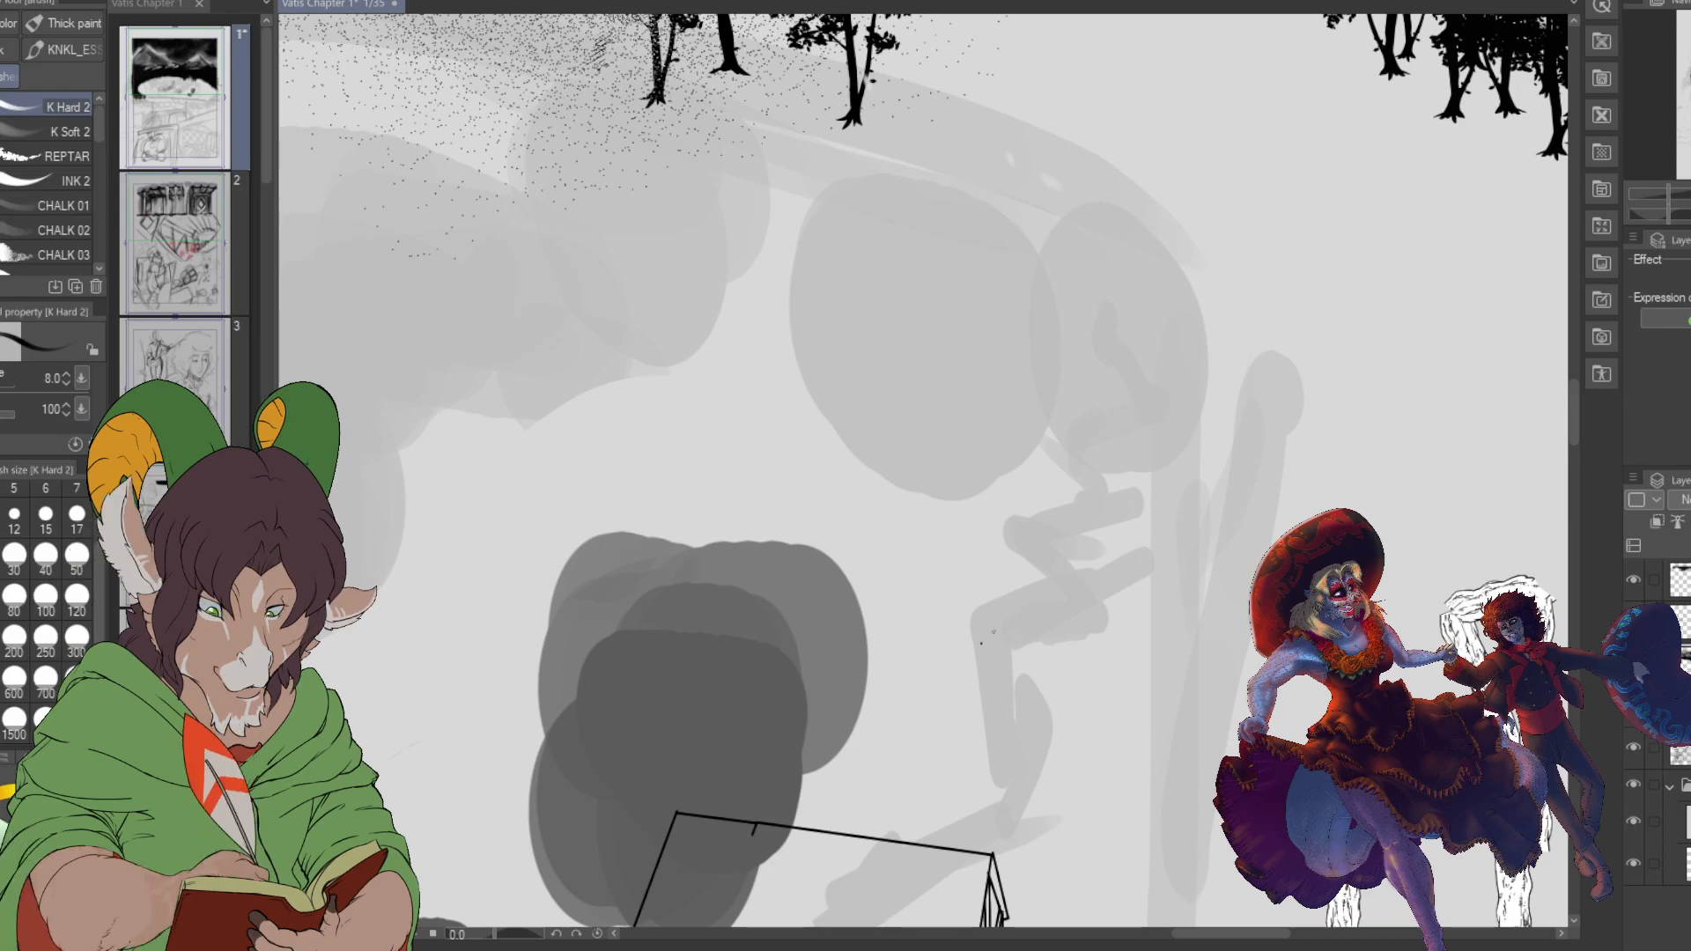
mouse_move(982, 644)
mouse_down()
mouse_move(1046, 479)
mouse_move(1032, 466)
mouse_move(1319, 478)
mouse_up()
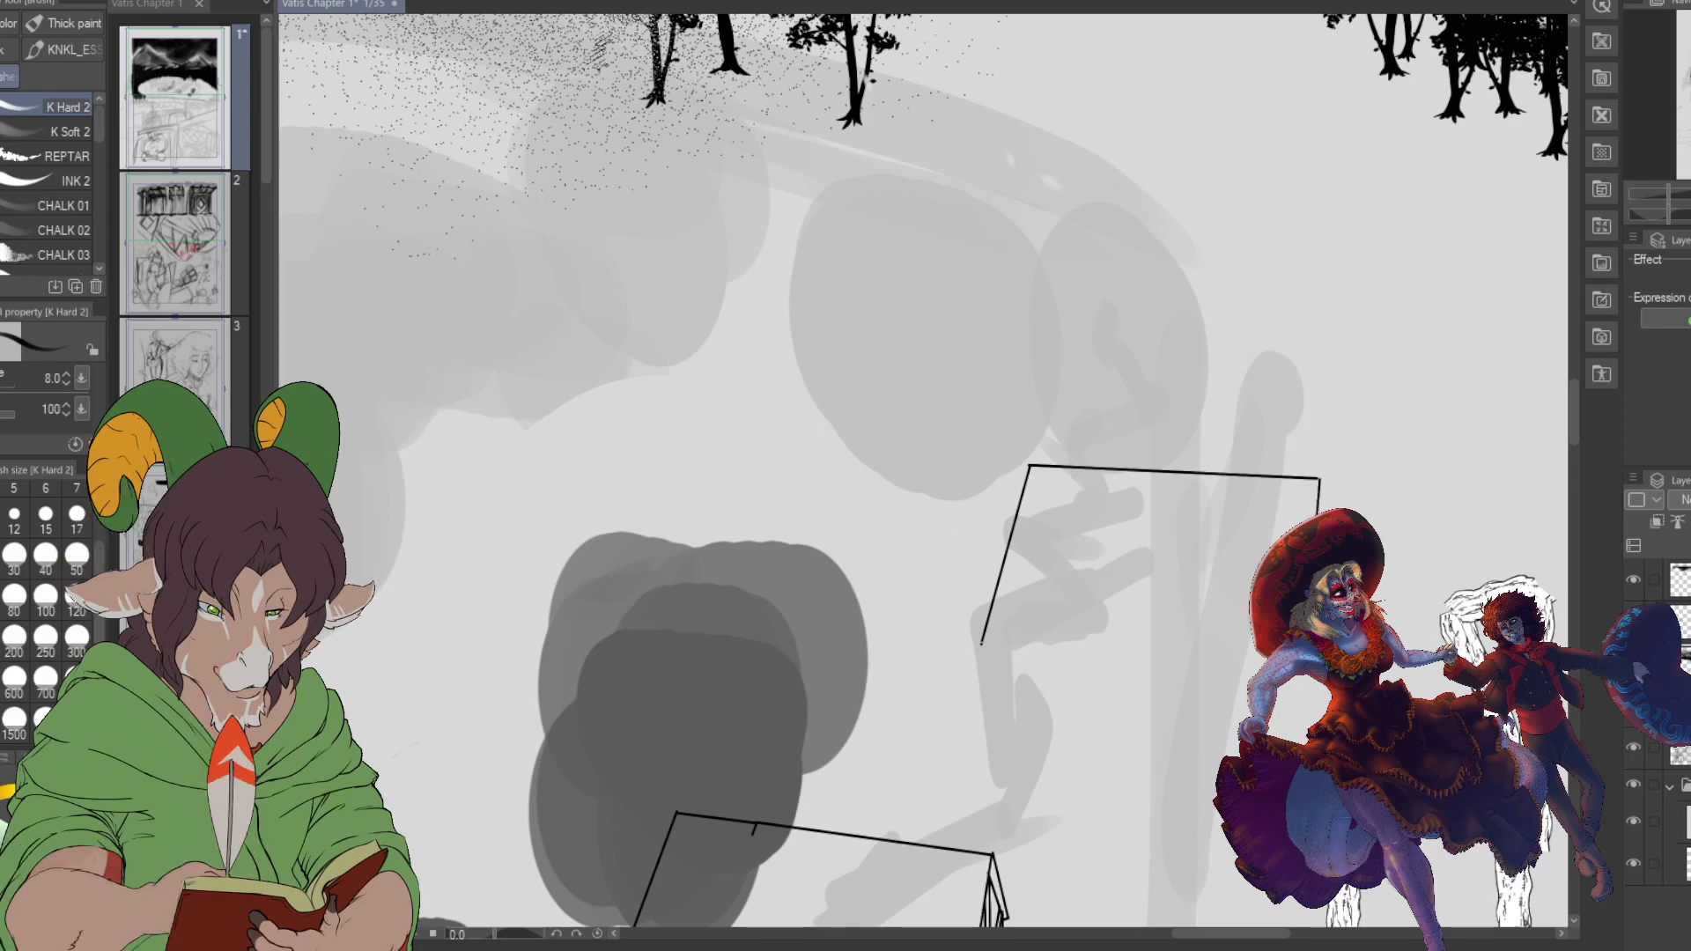
drag(982, 642, 1266, 657)
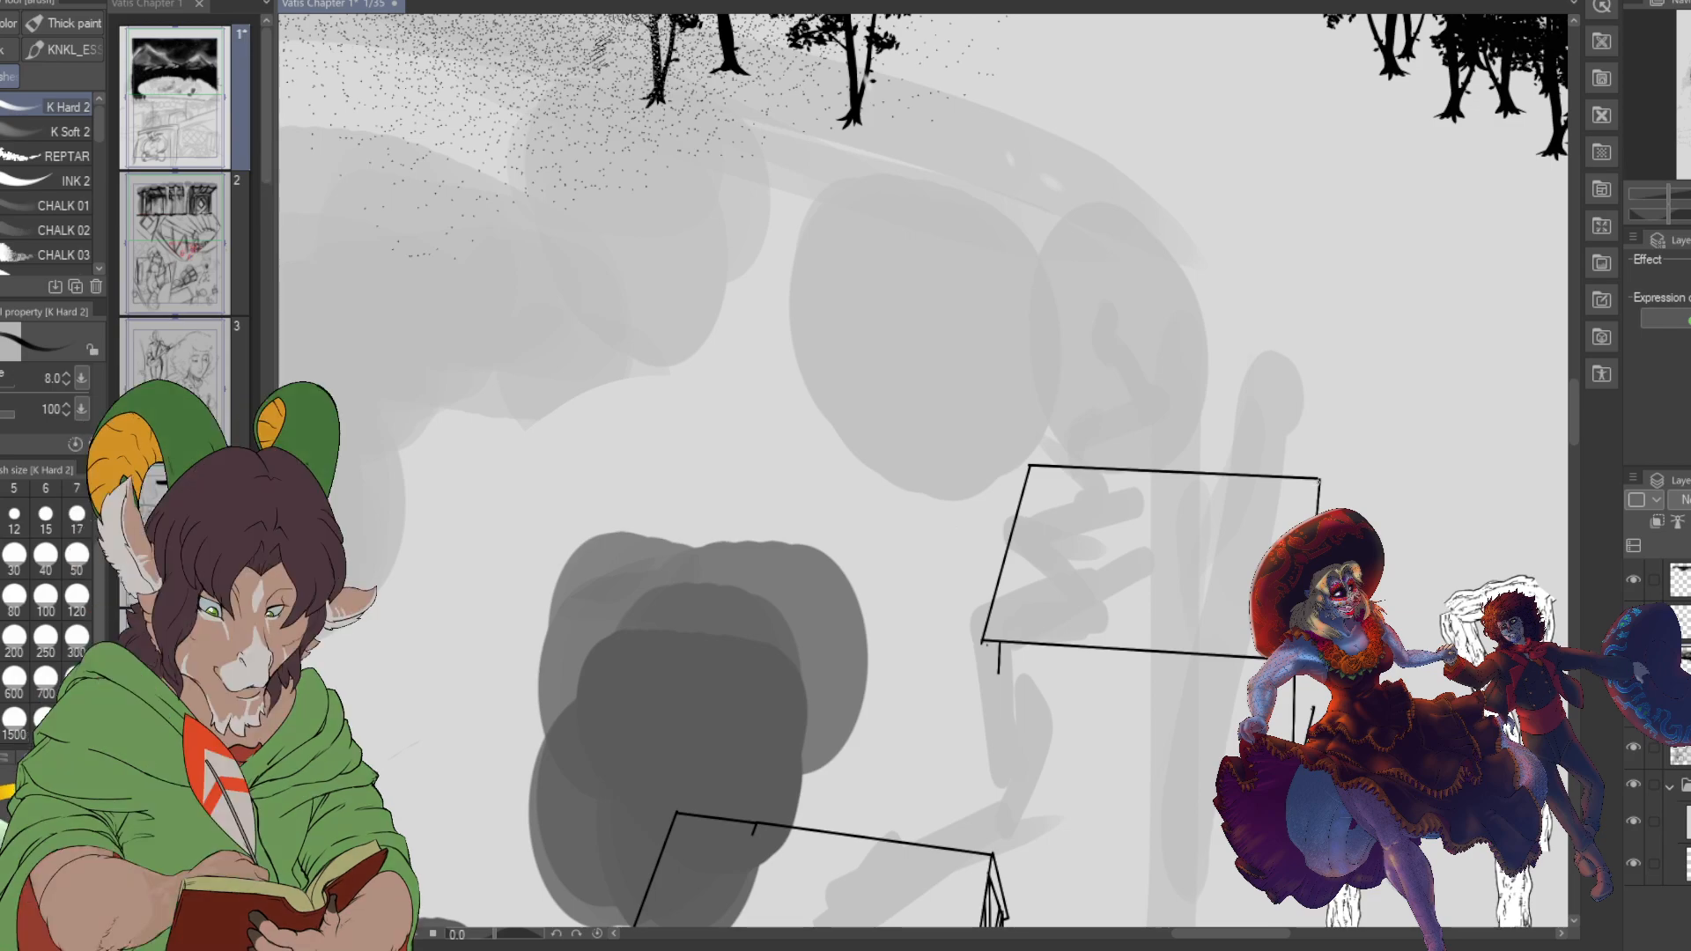
drag(1323, 512, 1319, 482)
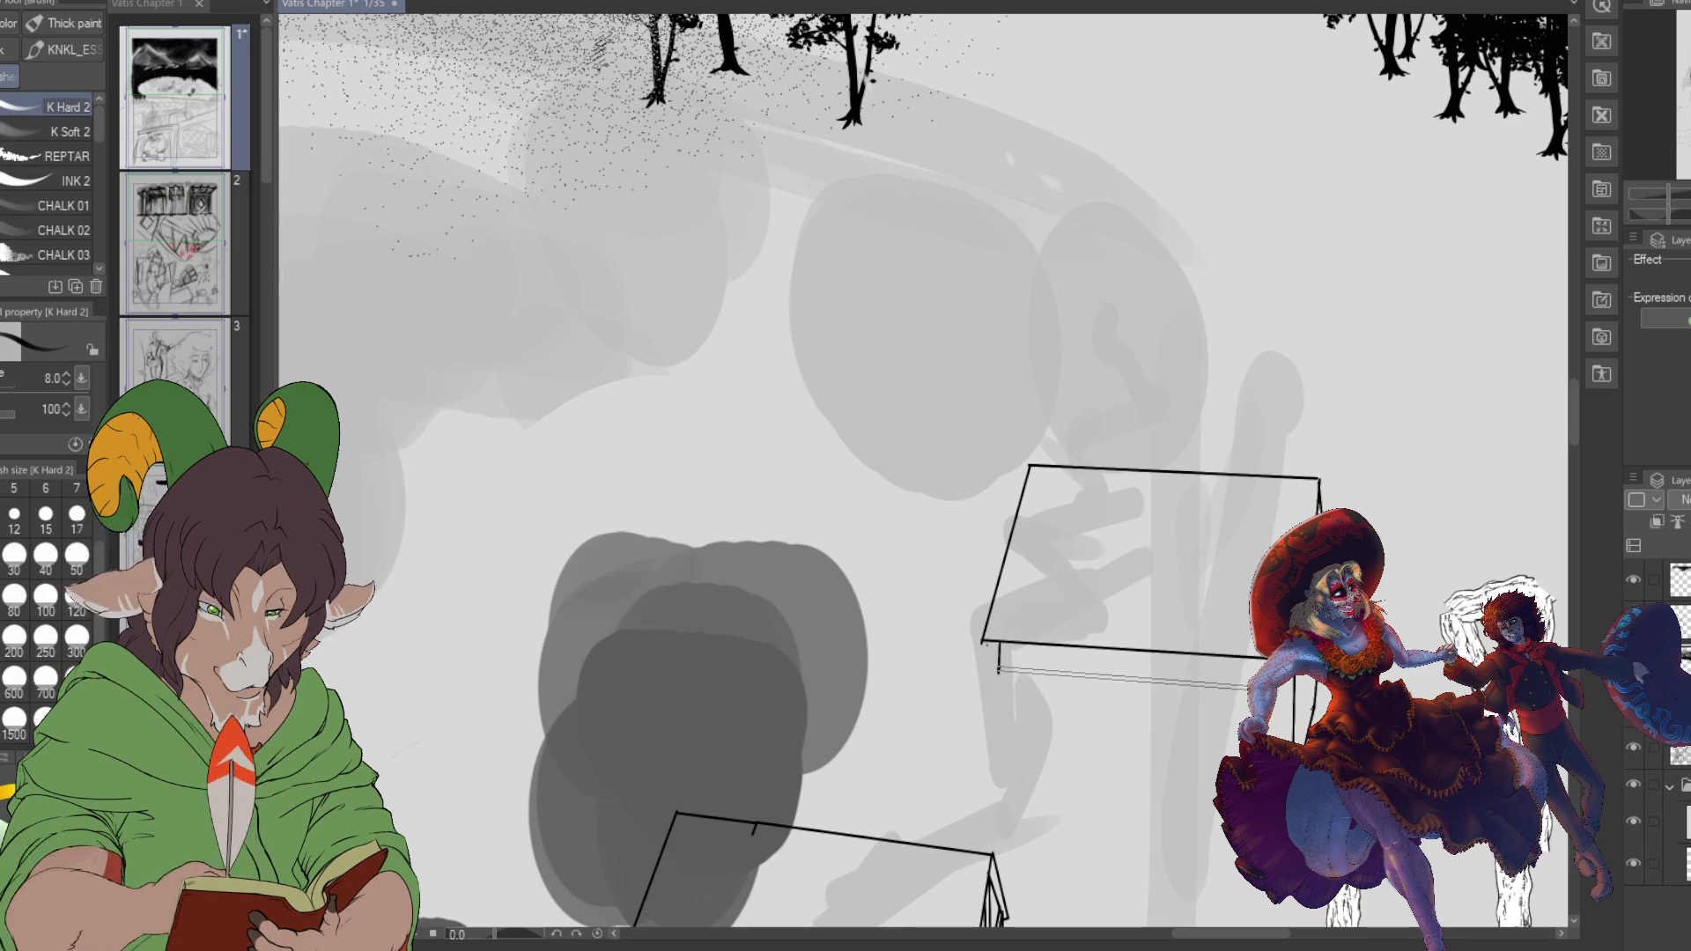
- Ink a second, lower roof beneath the larger building's upper roof, with its ridge, partial slope line and bottom eave
drag(999, 671, 1255, 679)
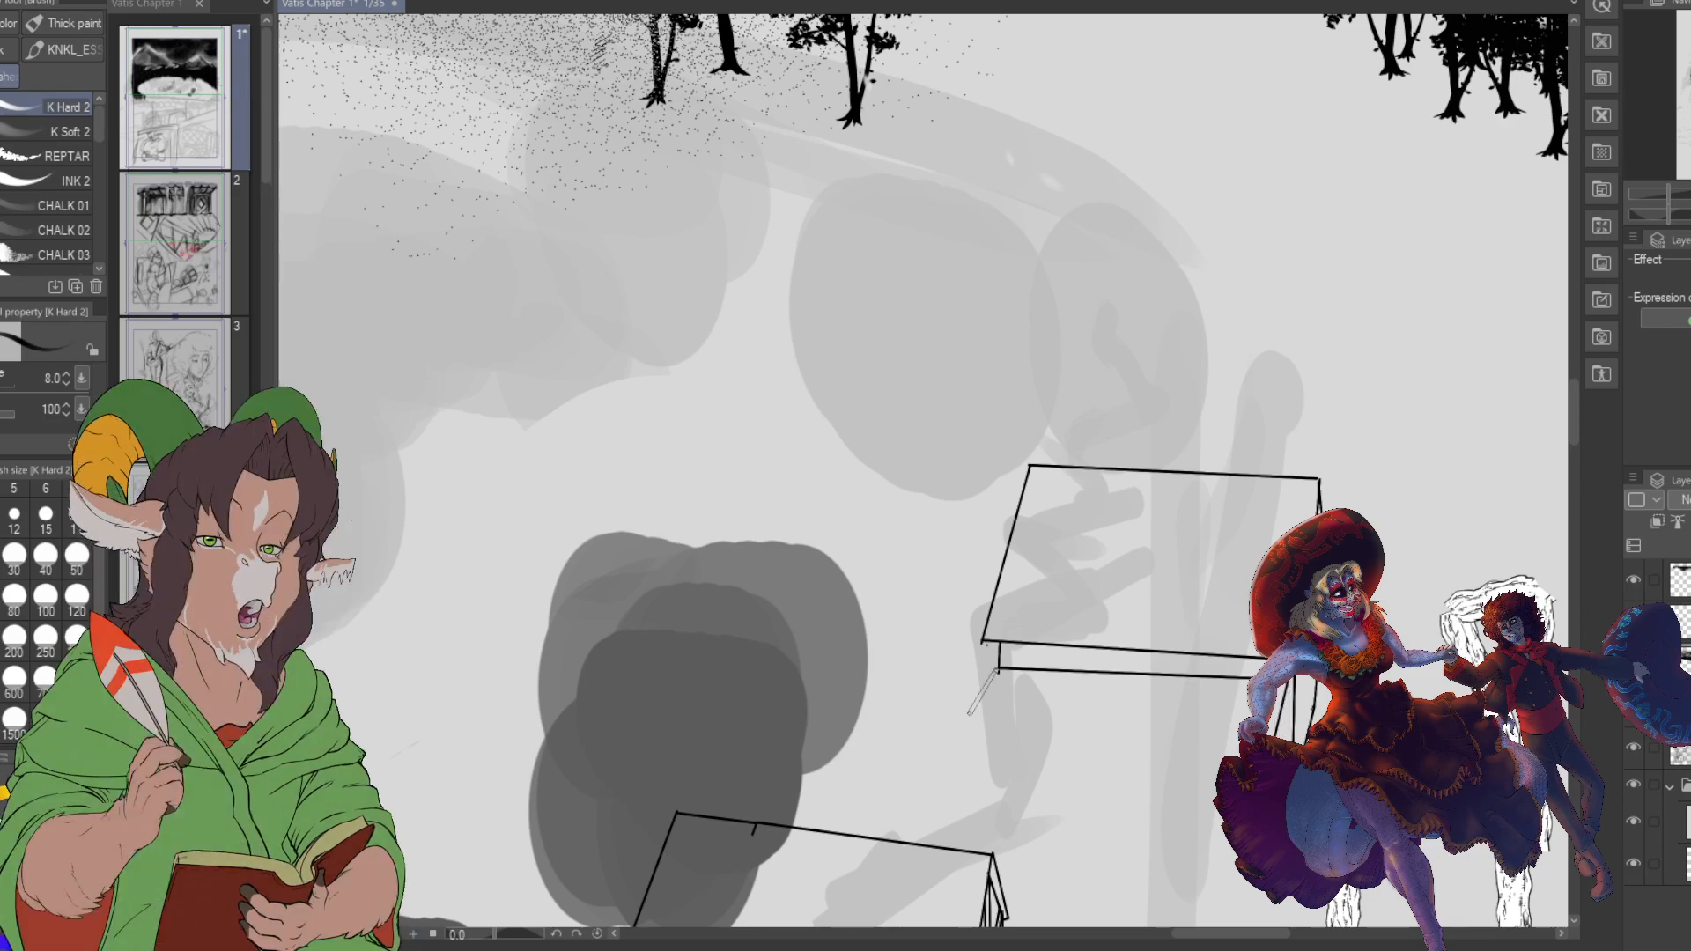
drag(998, 671, 960, 737)
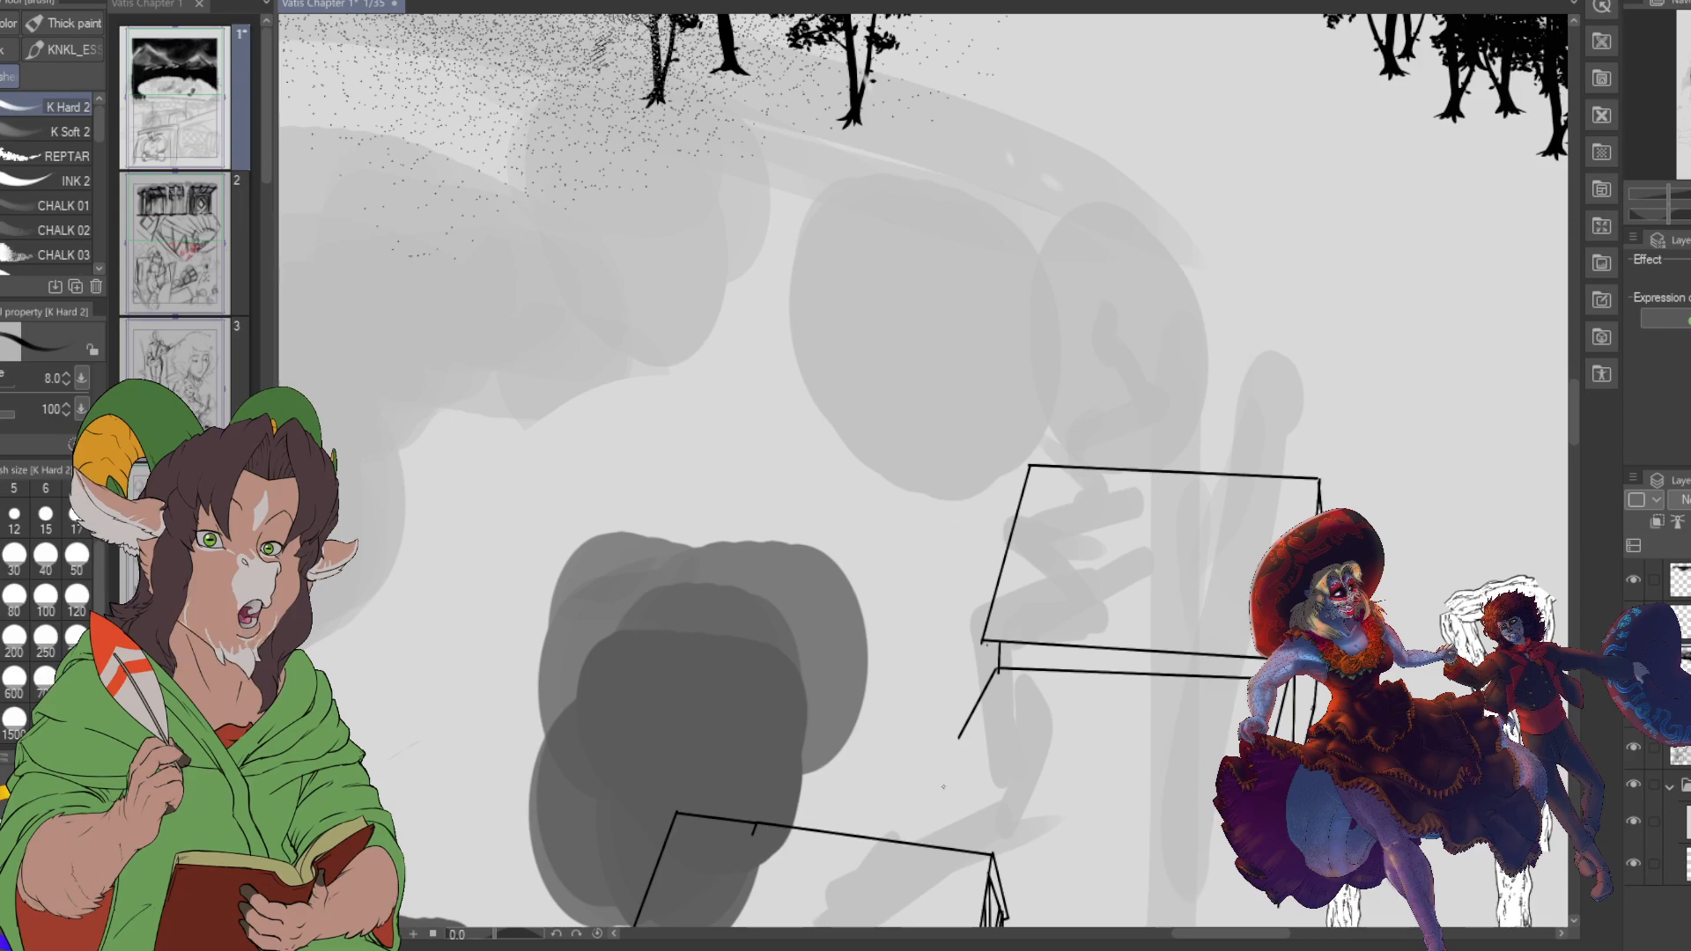
drag(942, 786, 1218, 805)
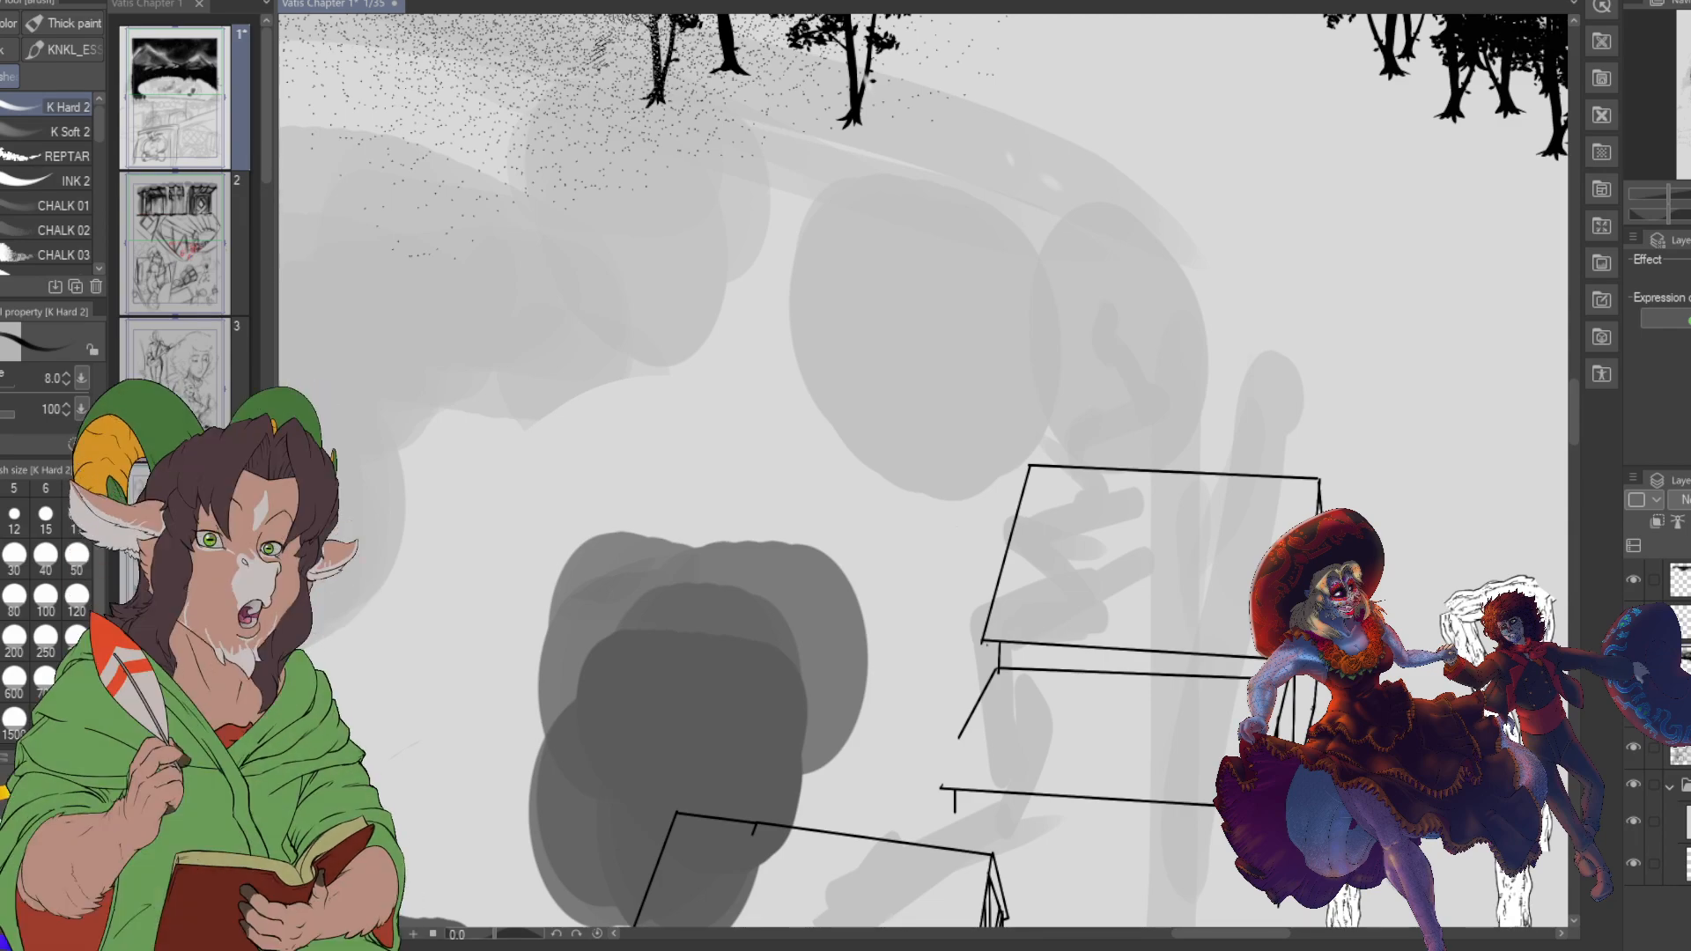
mouse_move(1179, 934)
mouse_down()
mouse_move(1214, 934)
mouse_move(1197, 933)
mouse_up()
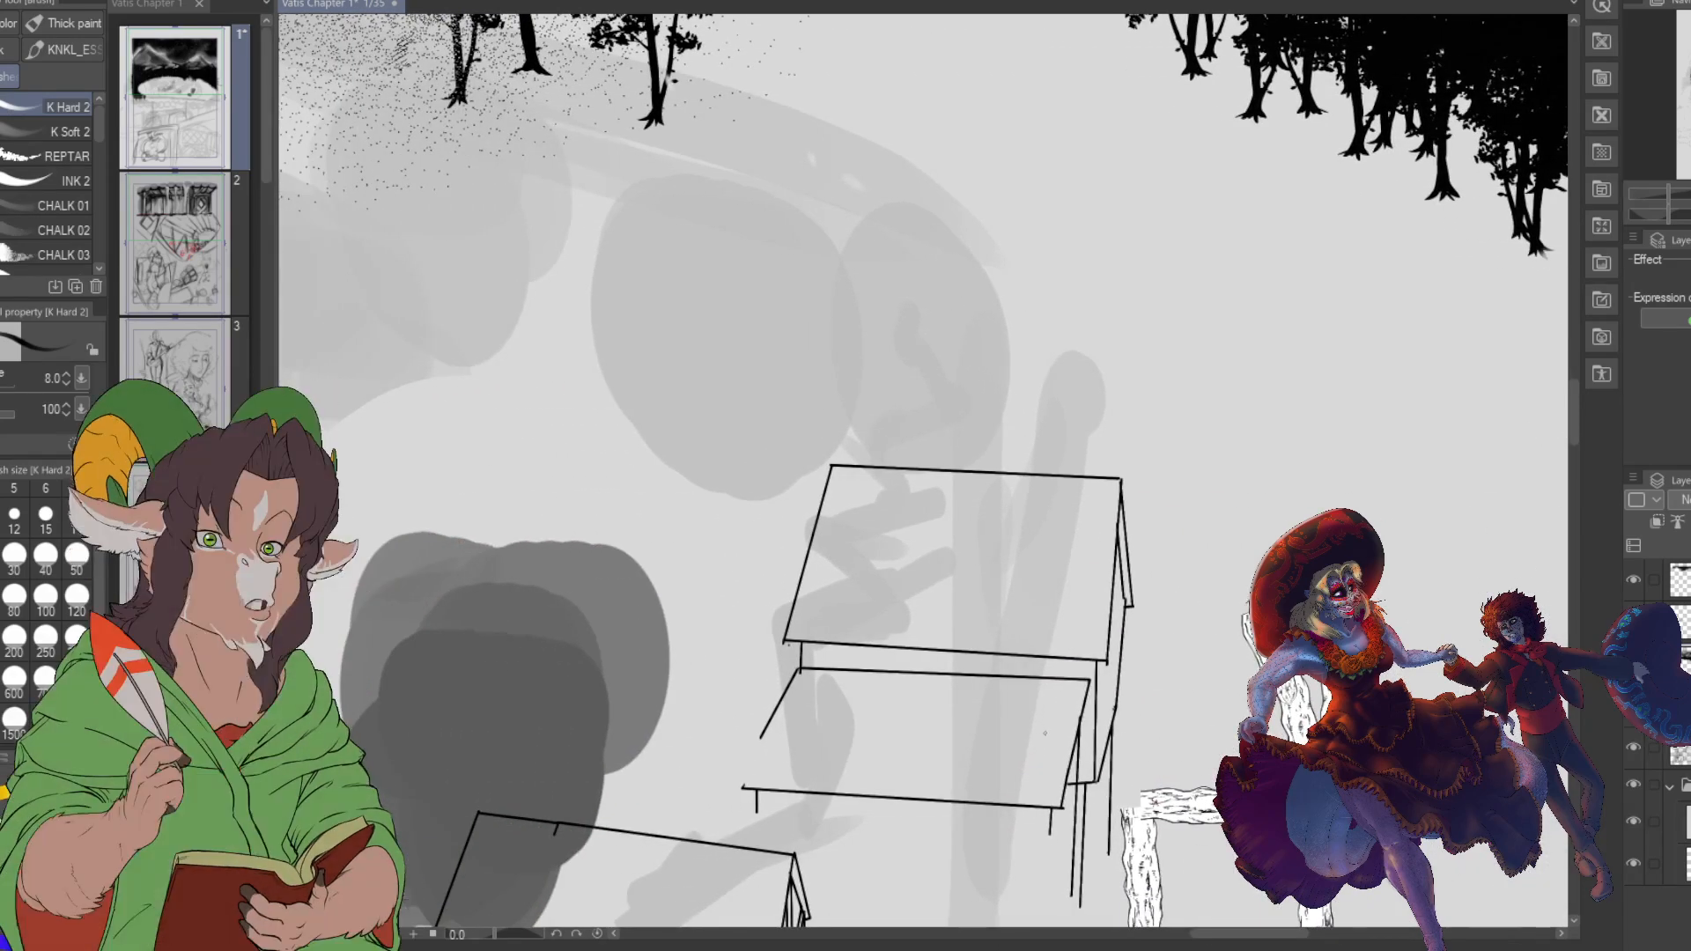
scroll(1041, 729, up, 1)
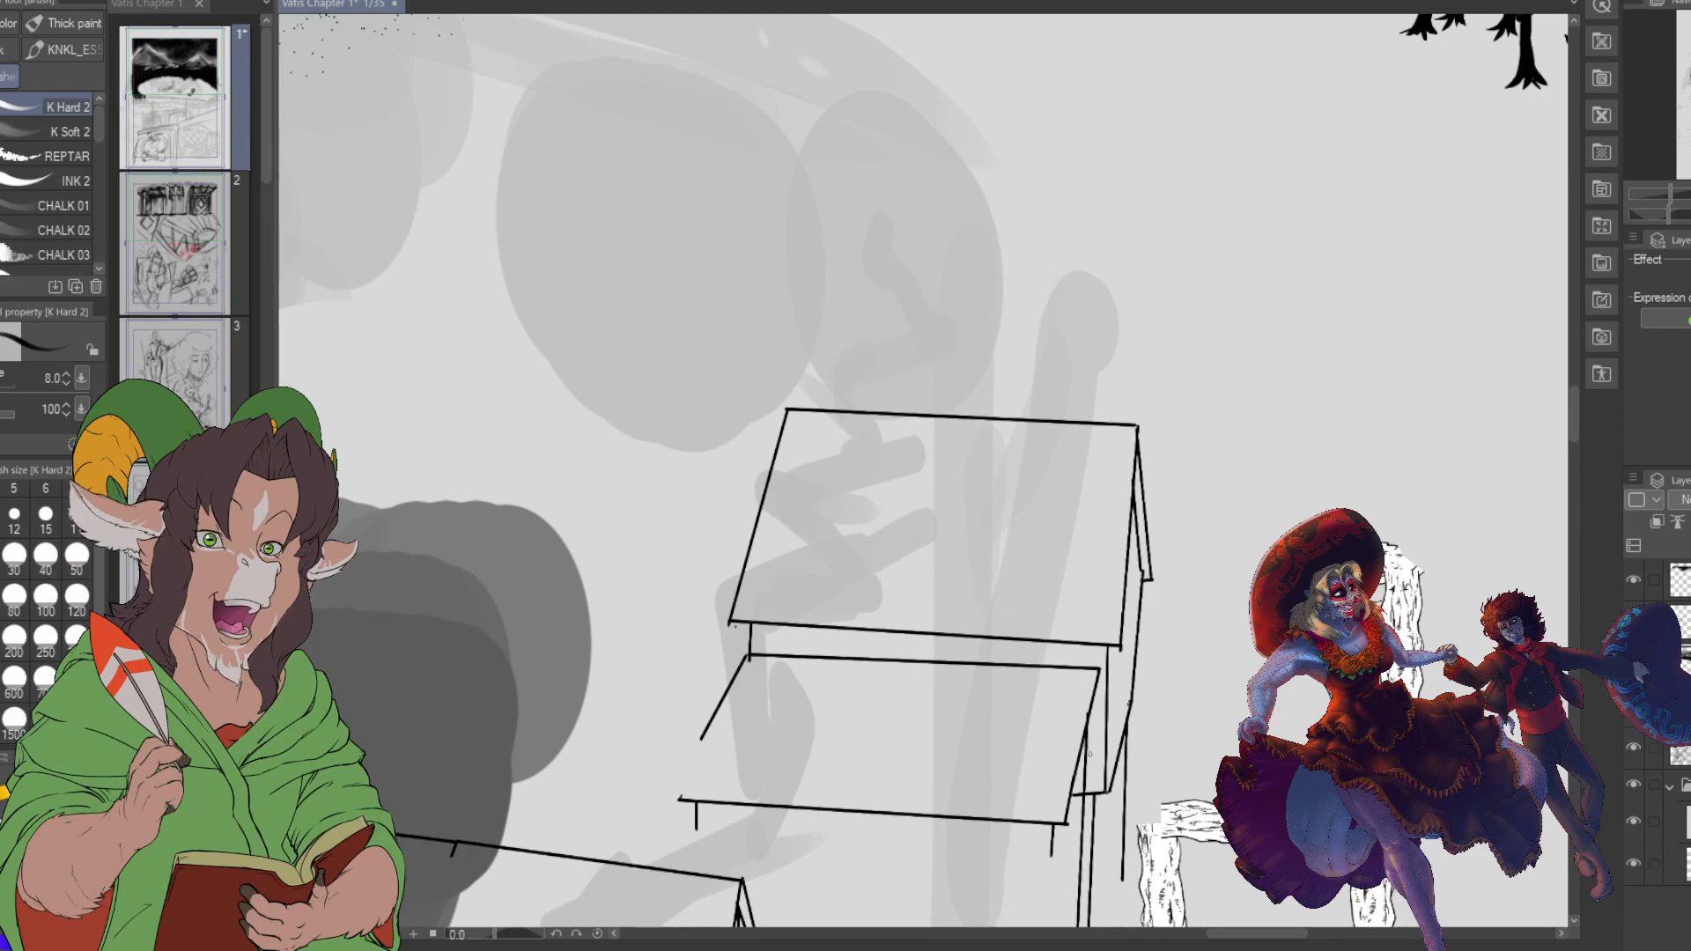
- Ink a narrow slanted ledge below the larger building's second roof and add a vertical support post under its gable-side end
key(e)
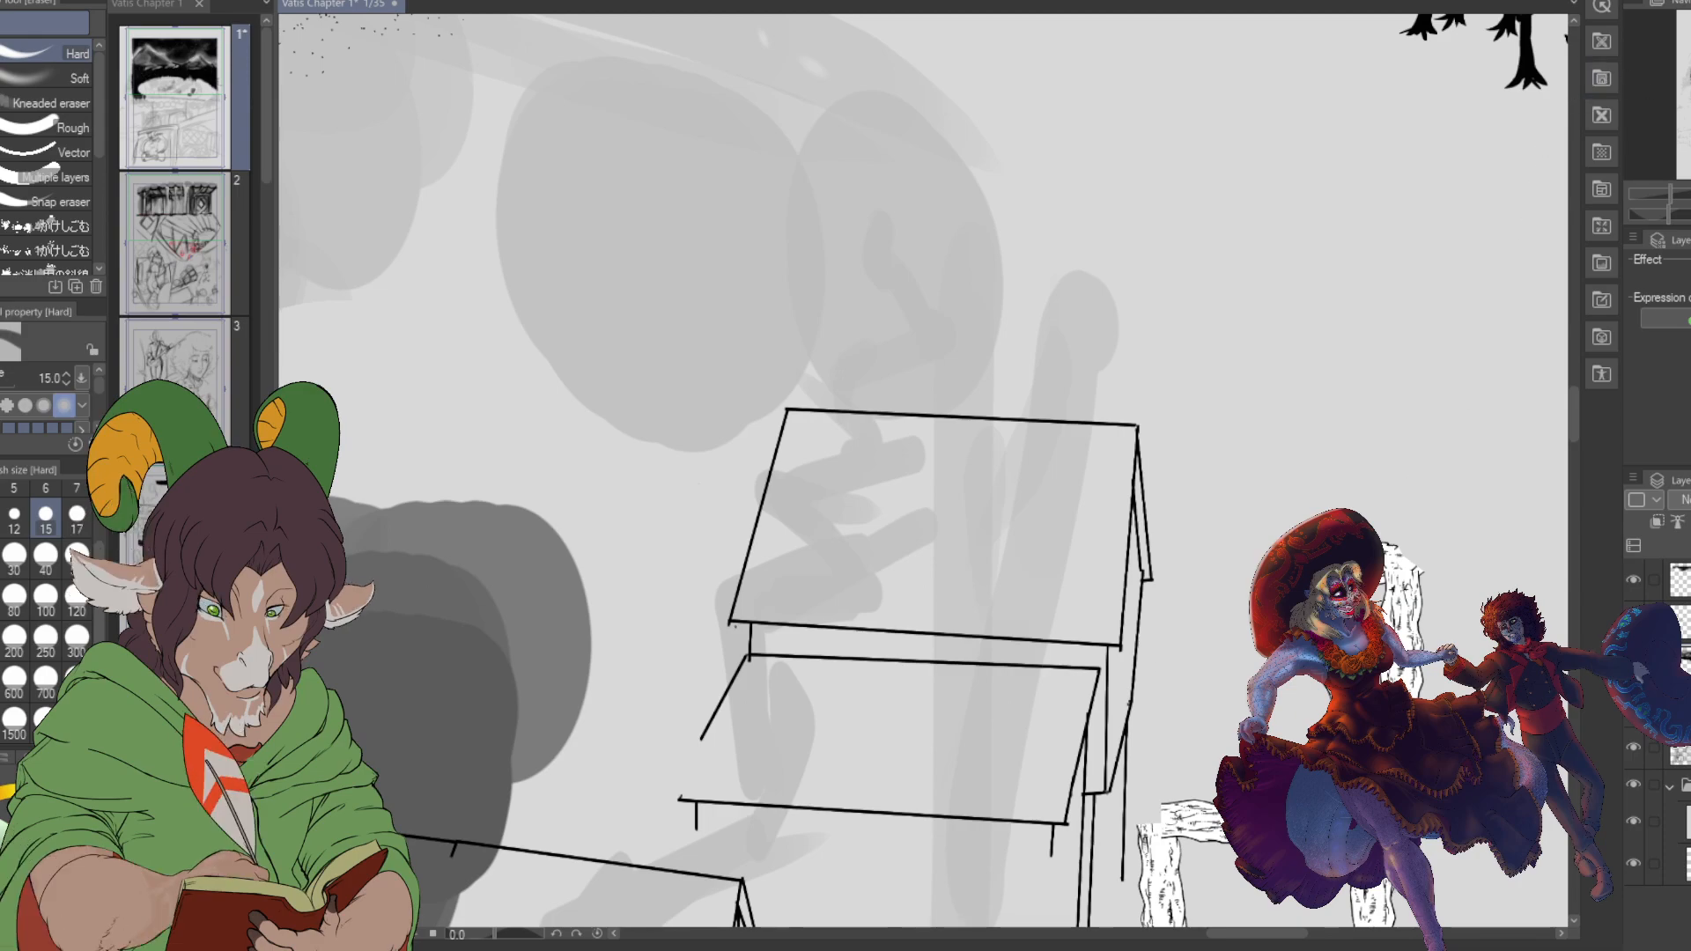
click(1684, 104)
drag(1684, 104, 1684, 102)
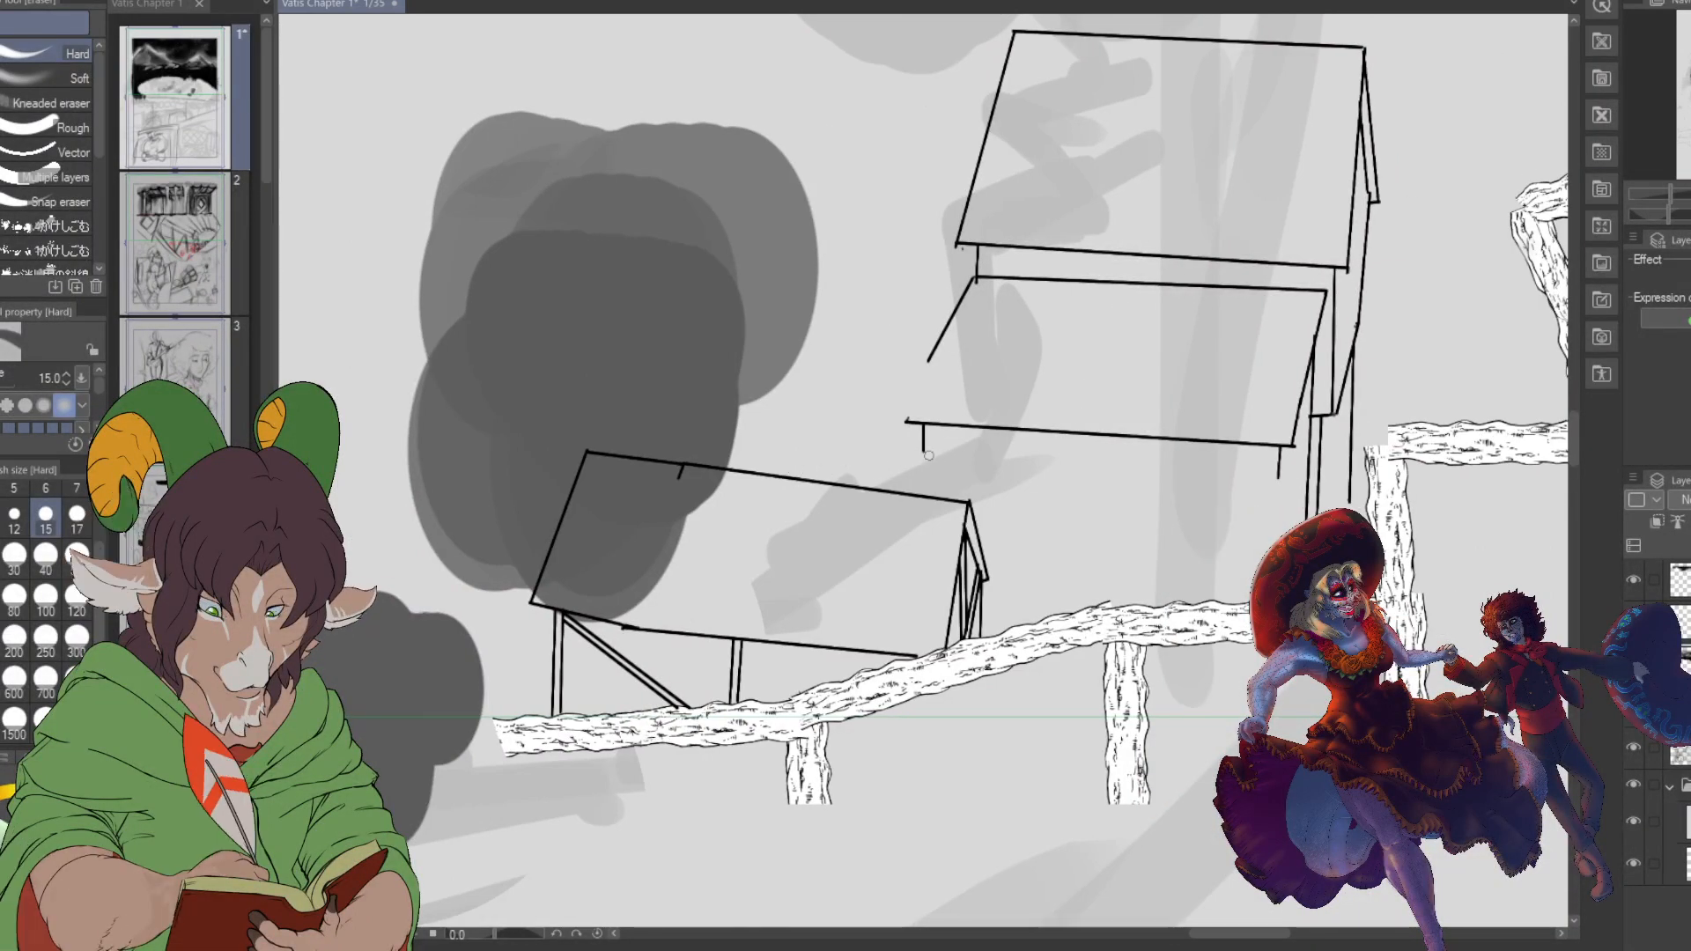
key(b)
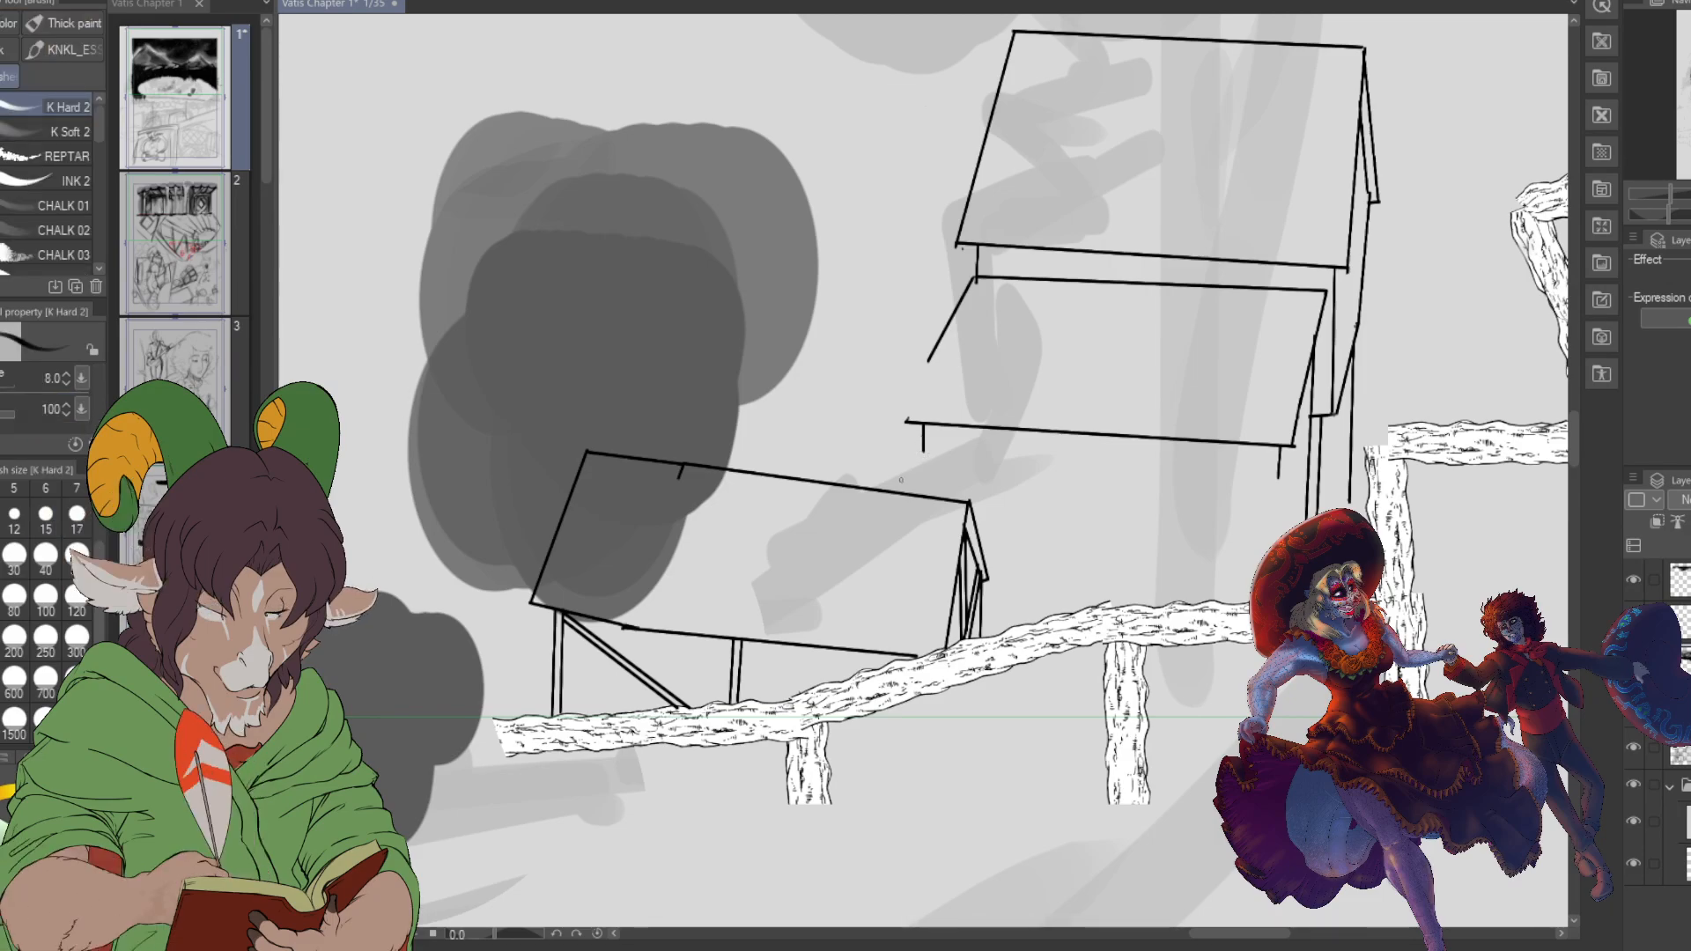
mouse_move(900, 480)
mouse_down()
mouse_move(1275, 505)
mouse_move(1280, 457)
mouse_up()
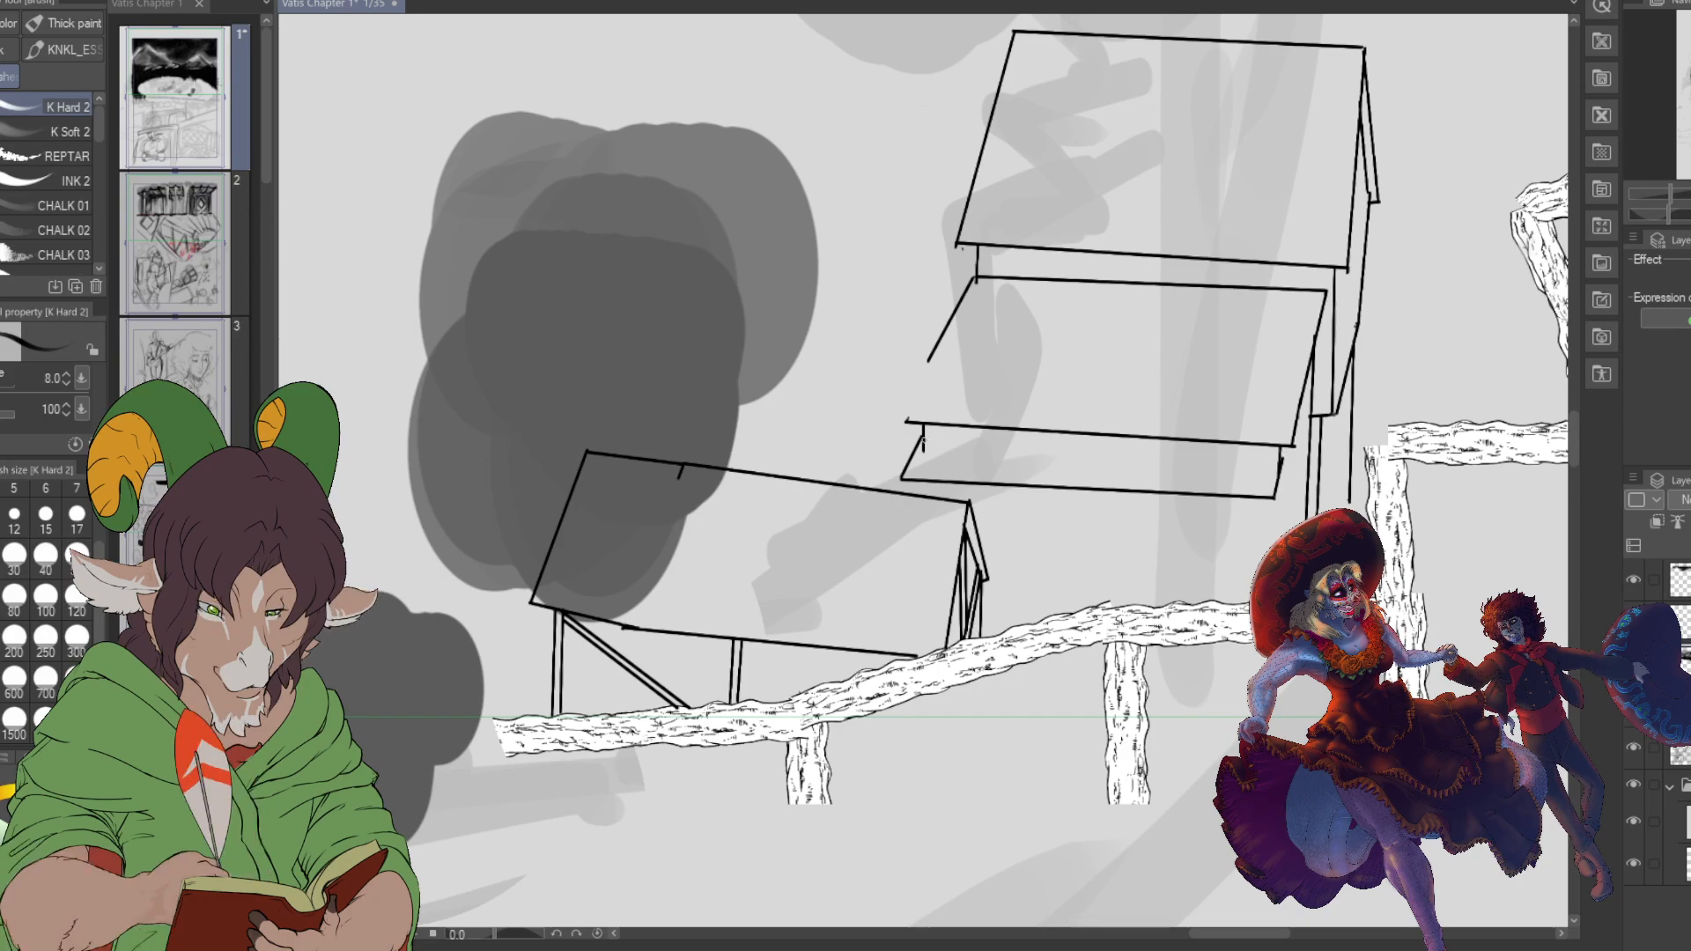
drag(923, 438, 1281, 460)
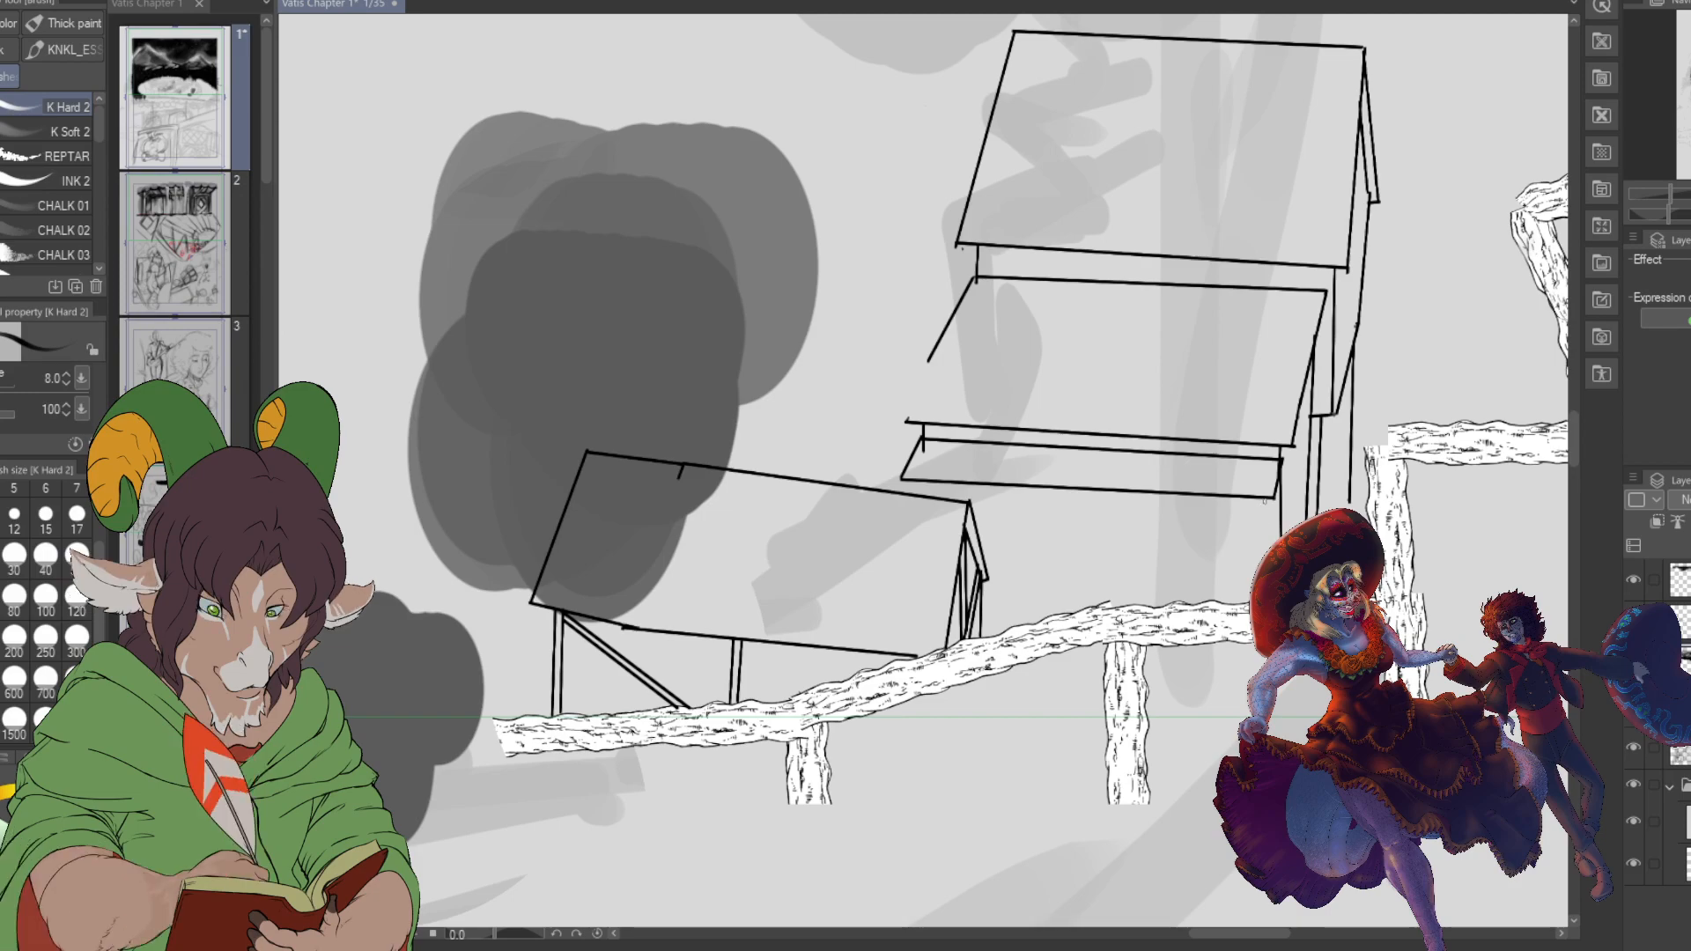
drag(1264, 501, 1263, 556)
shift+click(1263, 557)
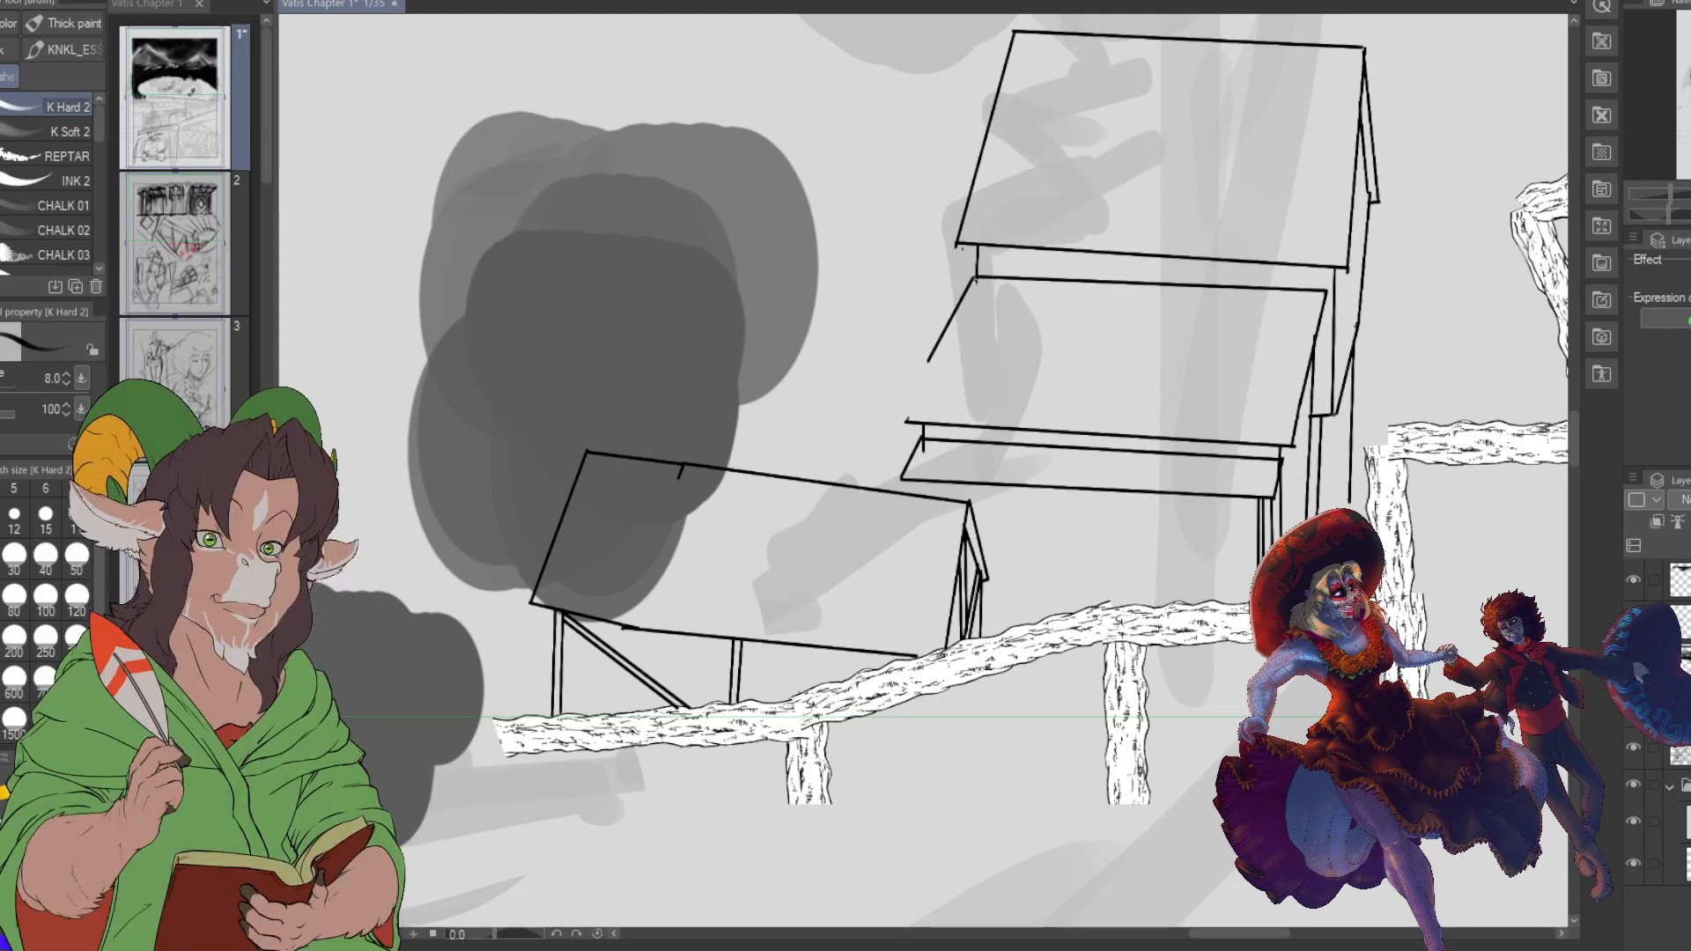
- Erase the upper roof's gable-side slope line and lower corner, and ink additional vertical posts beneath the gable wall
key(e)
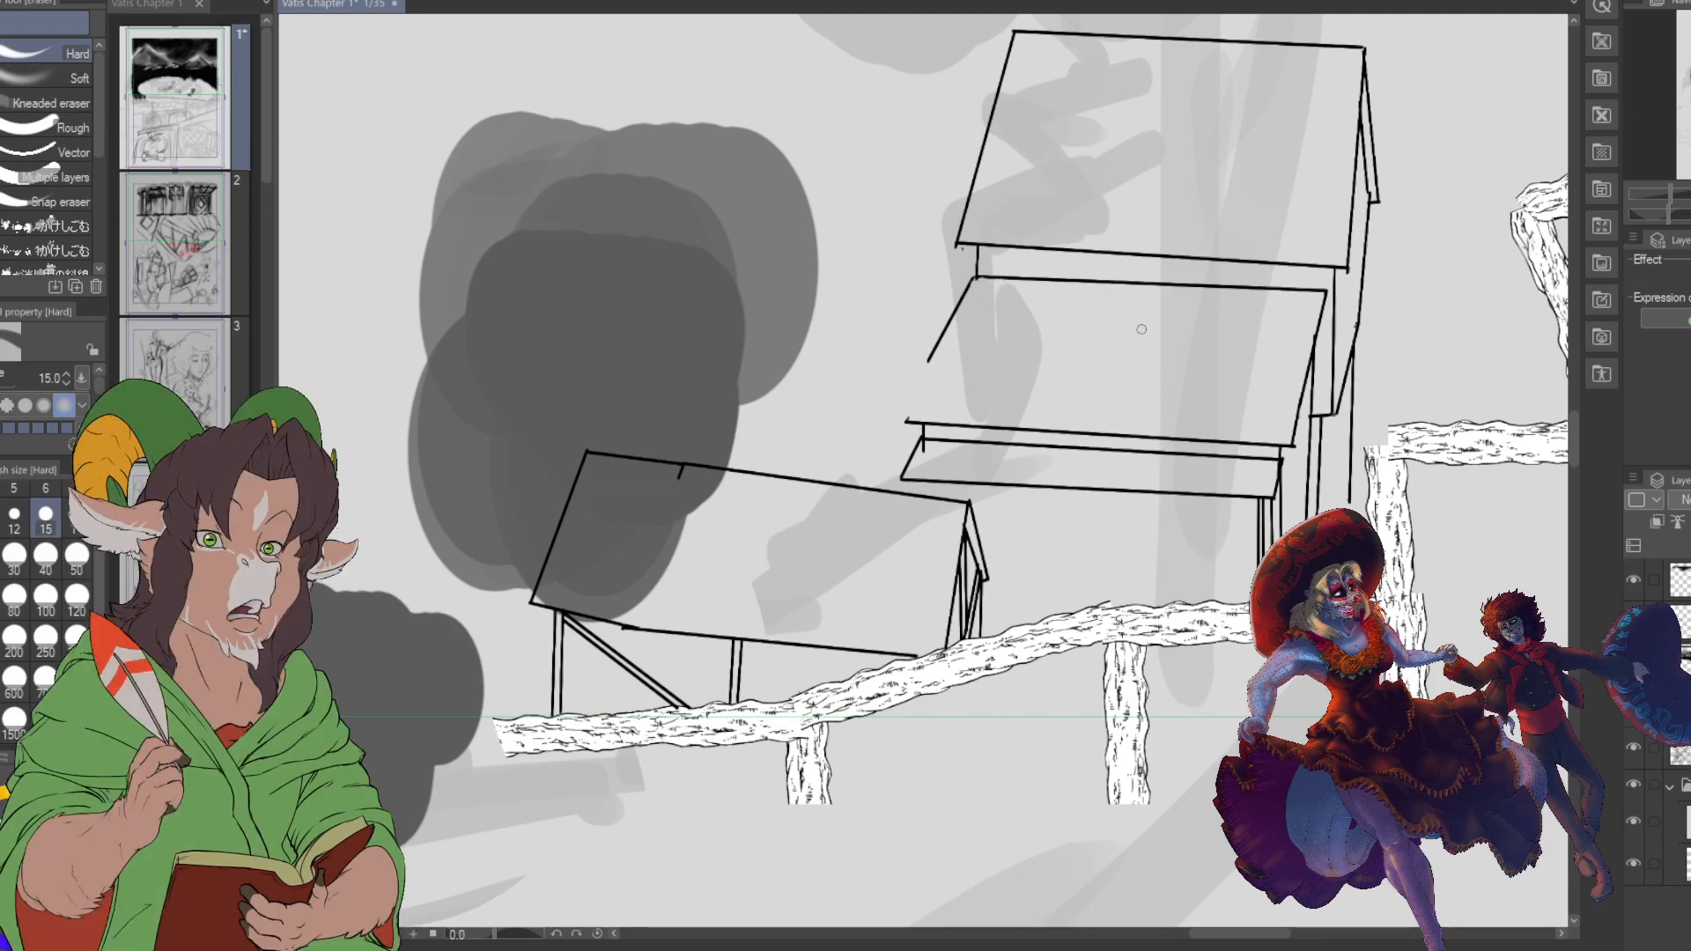
drag(1348, 273, 1354, 185)
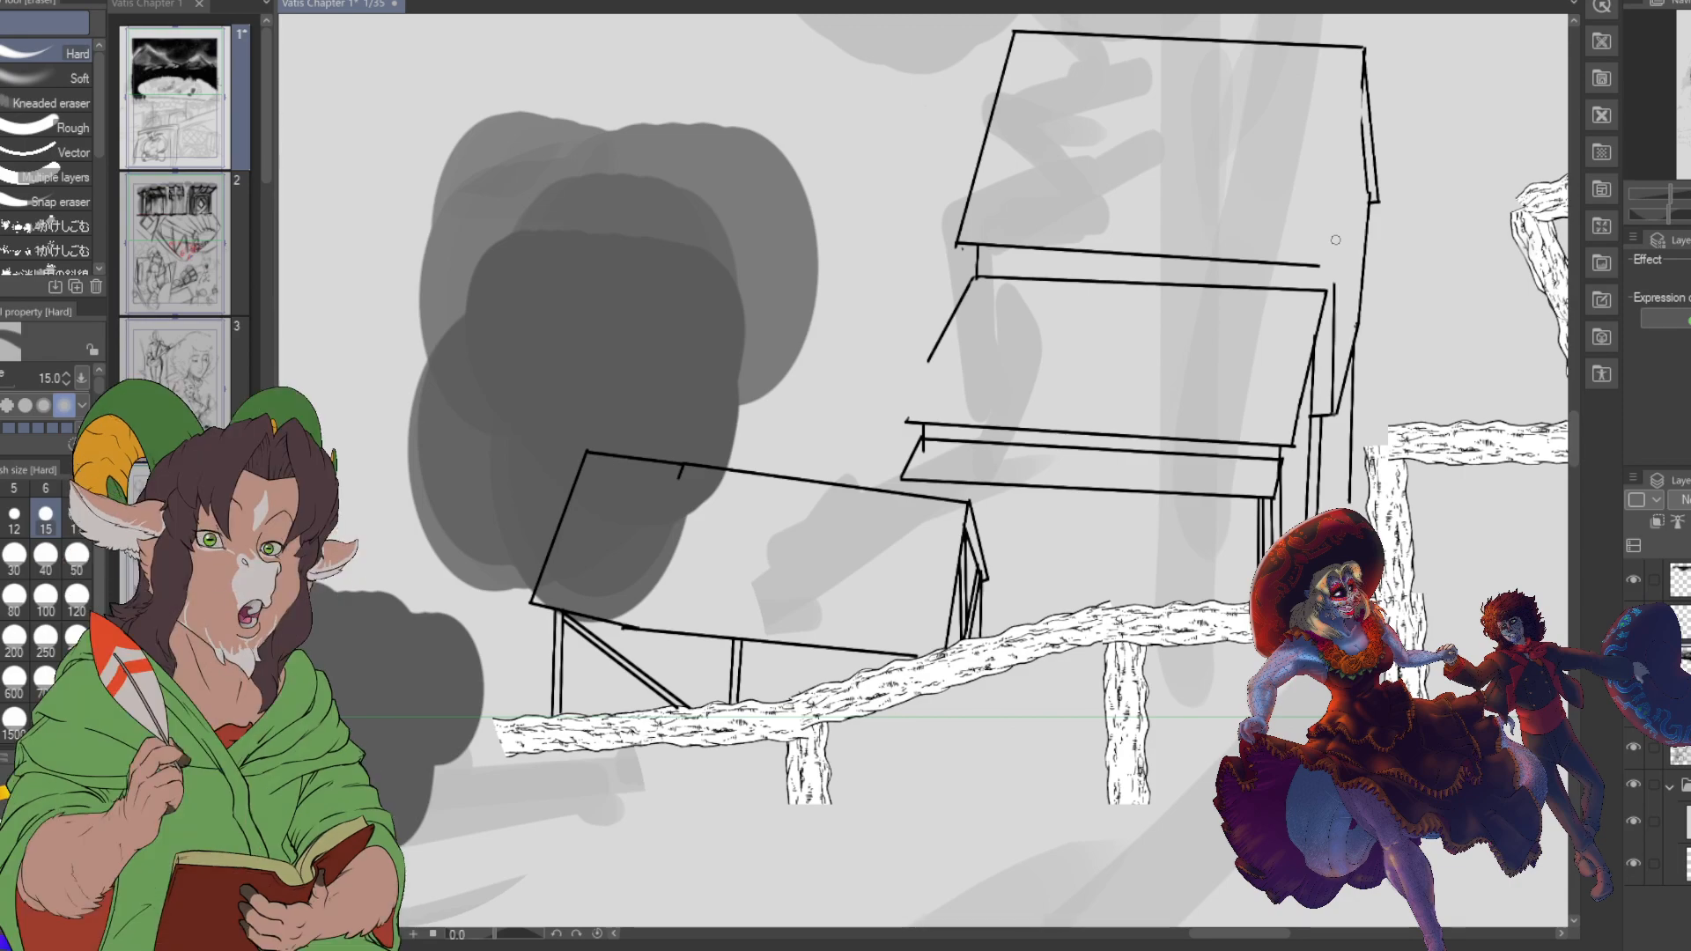
key(b)
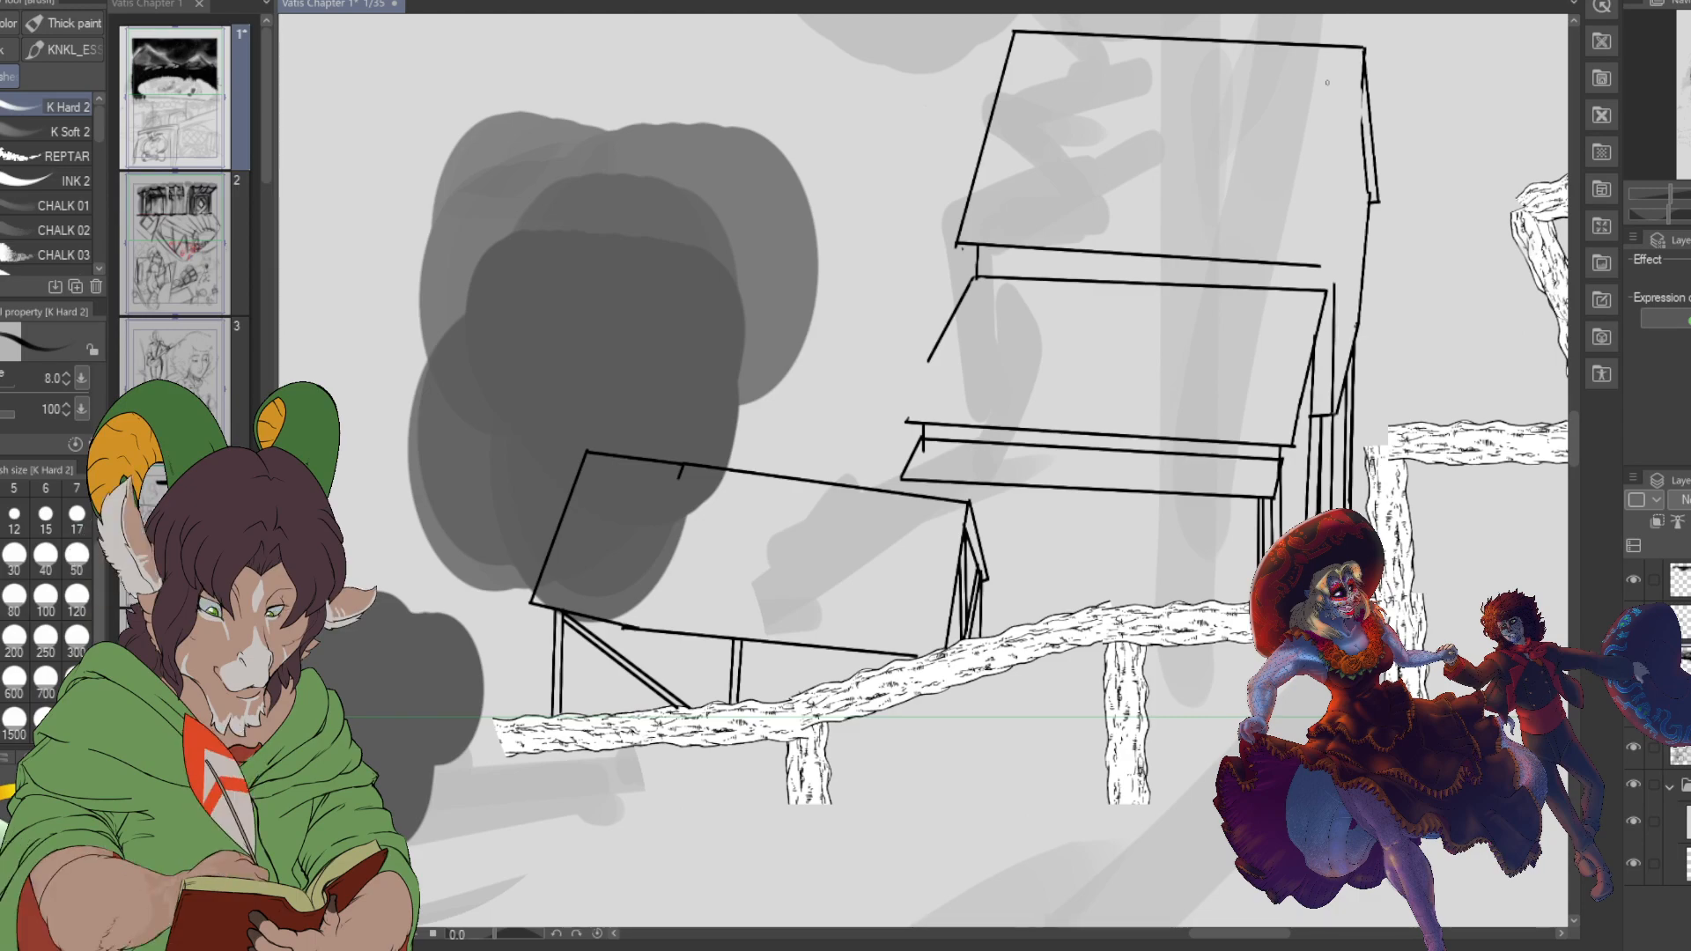
key(b)
drag(1363, 51, 1323, 263)
drag(1364, 50, 1329, 267)
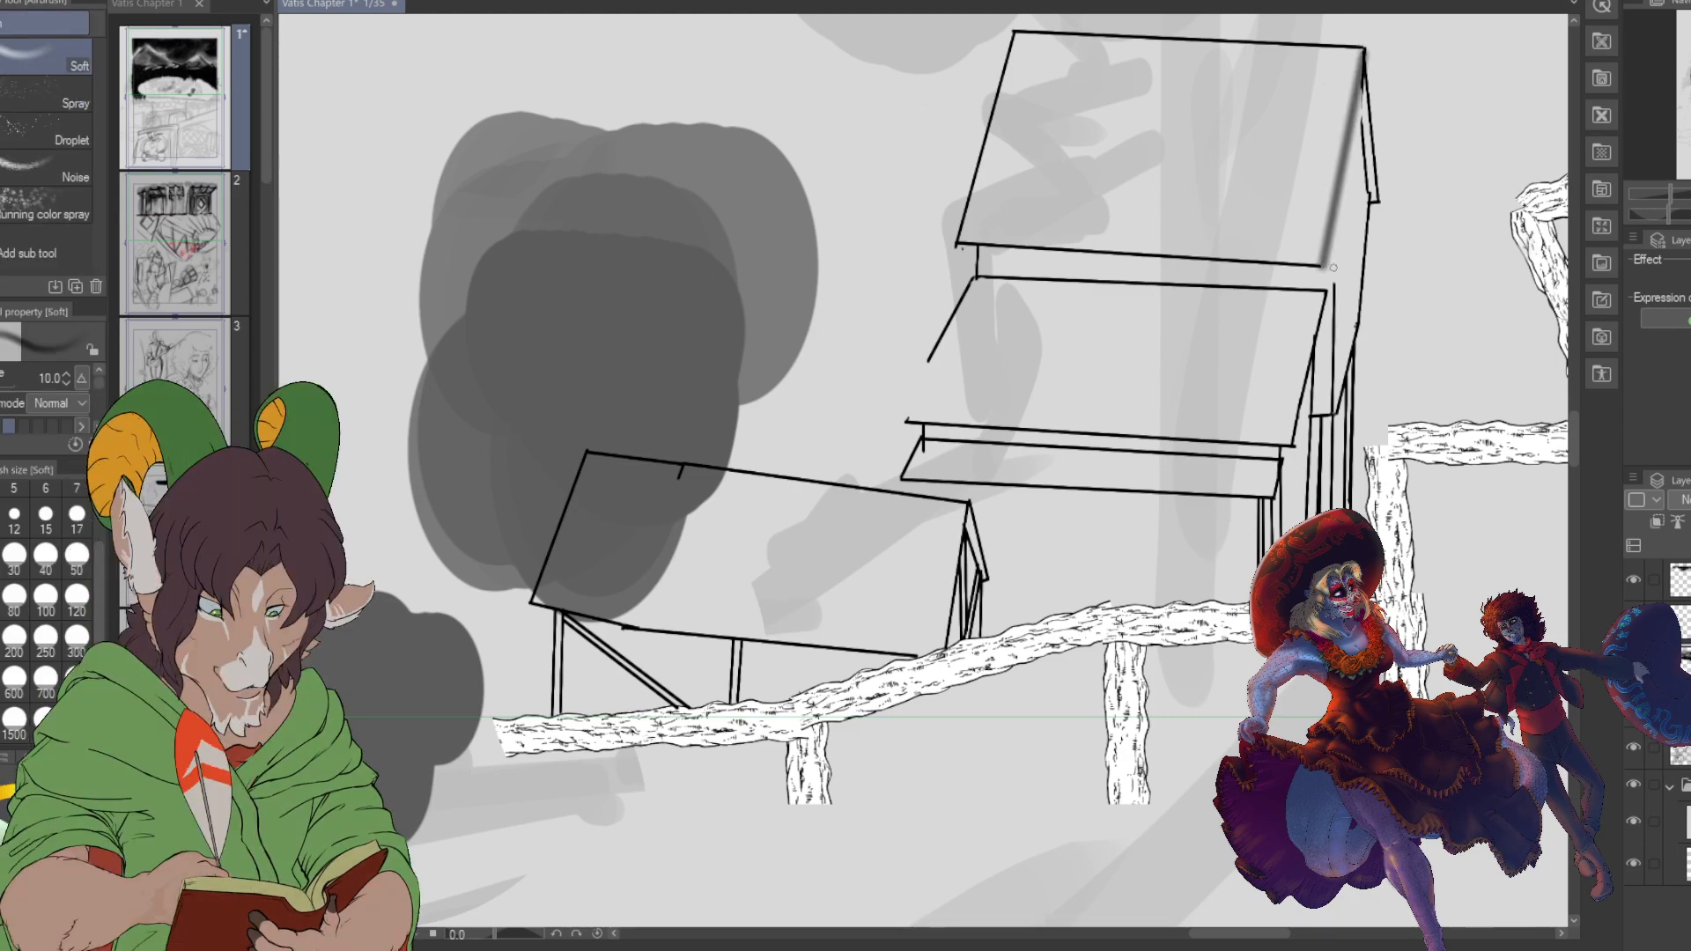
key(ctrl+z)
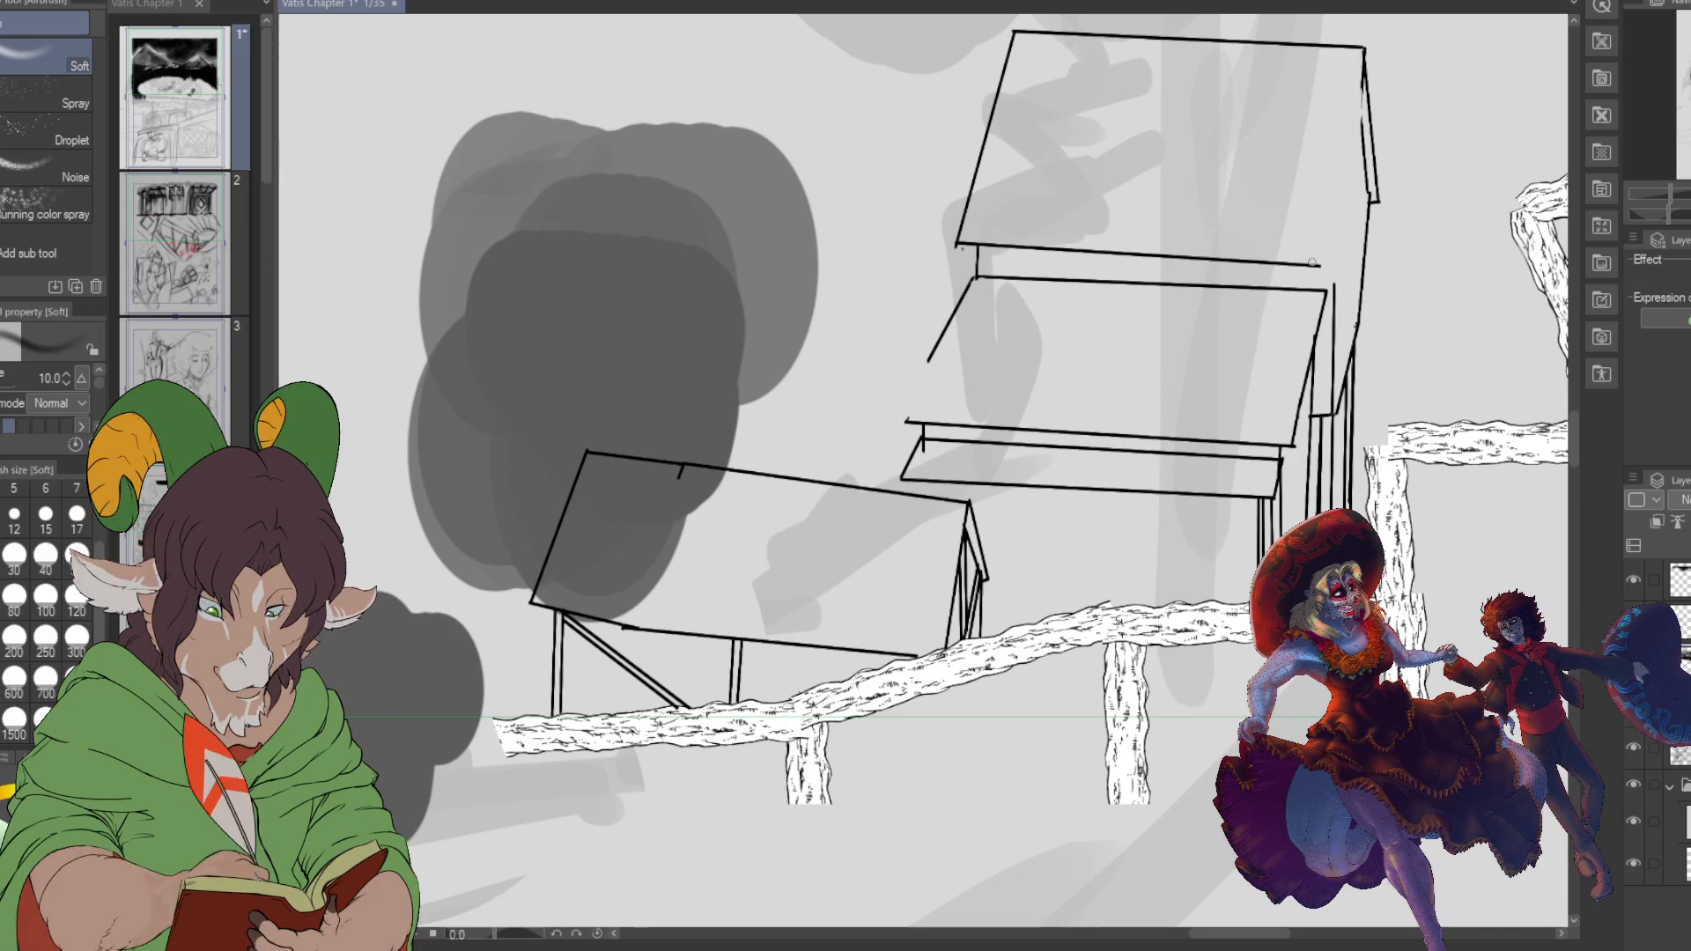
- Ink the upper roof's gable-side slope line from ridge to eave with the K Hard 2 brush, plus a vertical wall line beneath it
key(b)
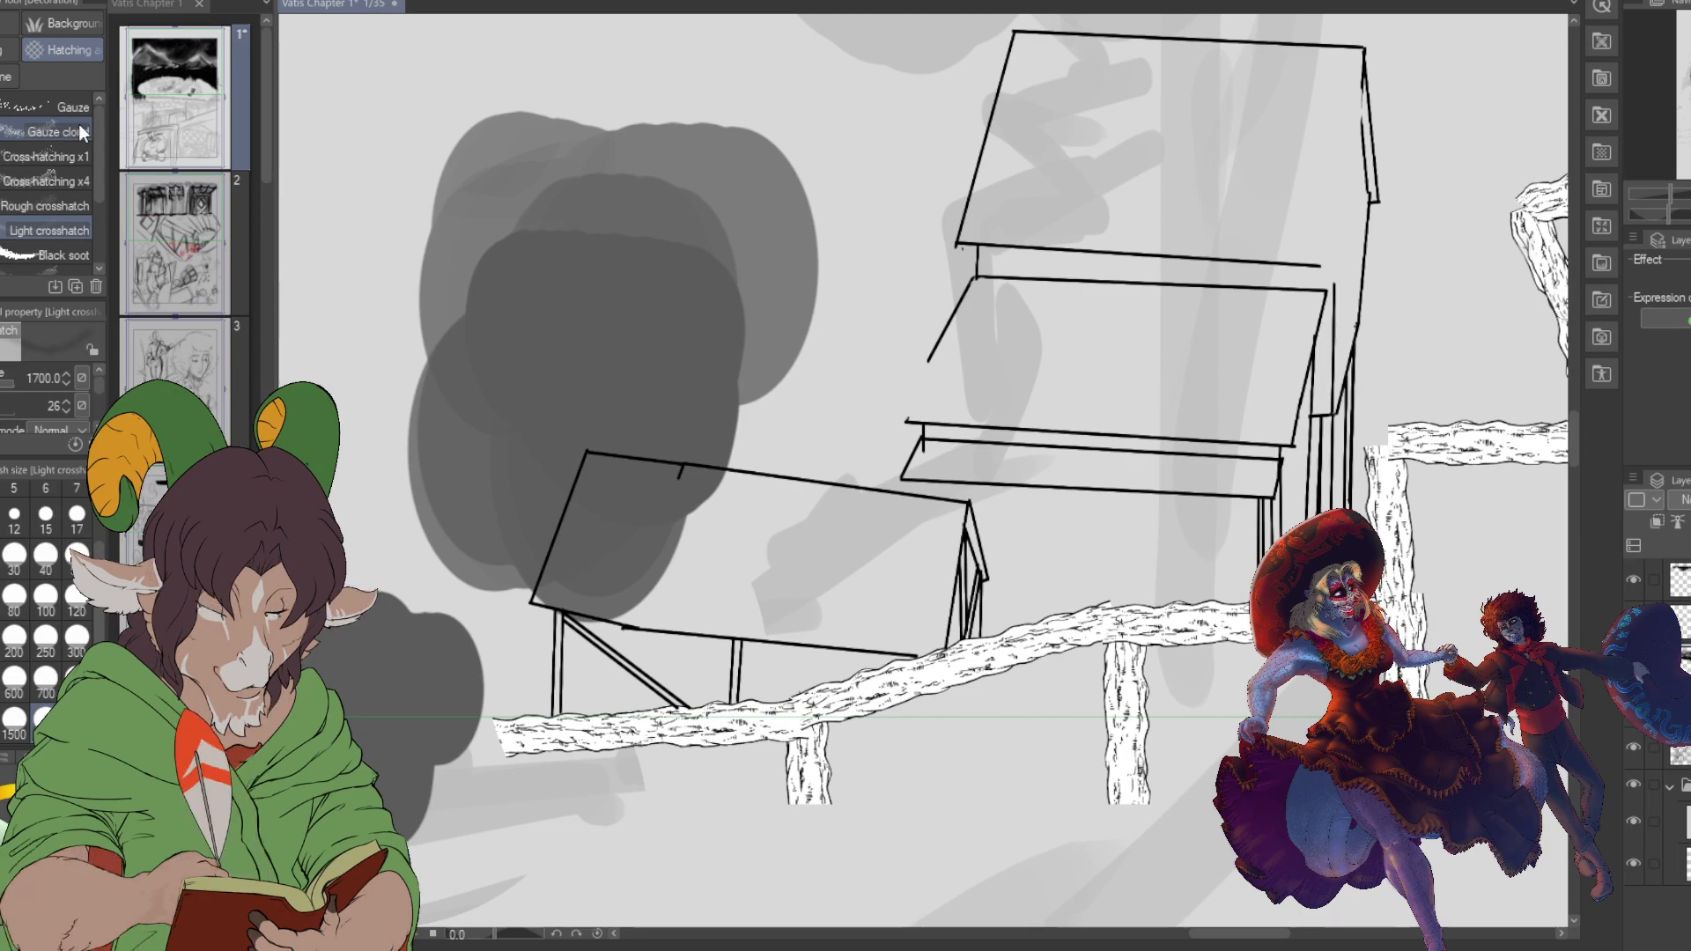
key(b)
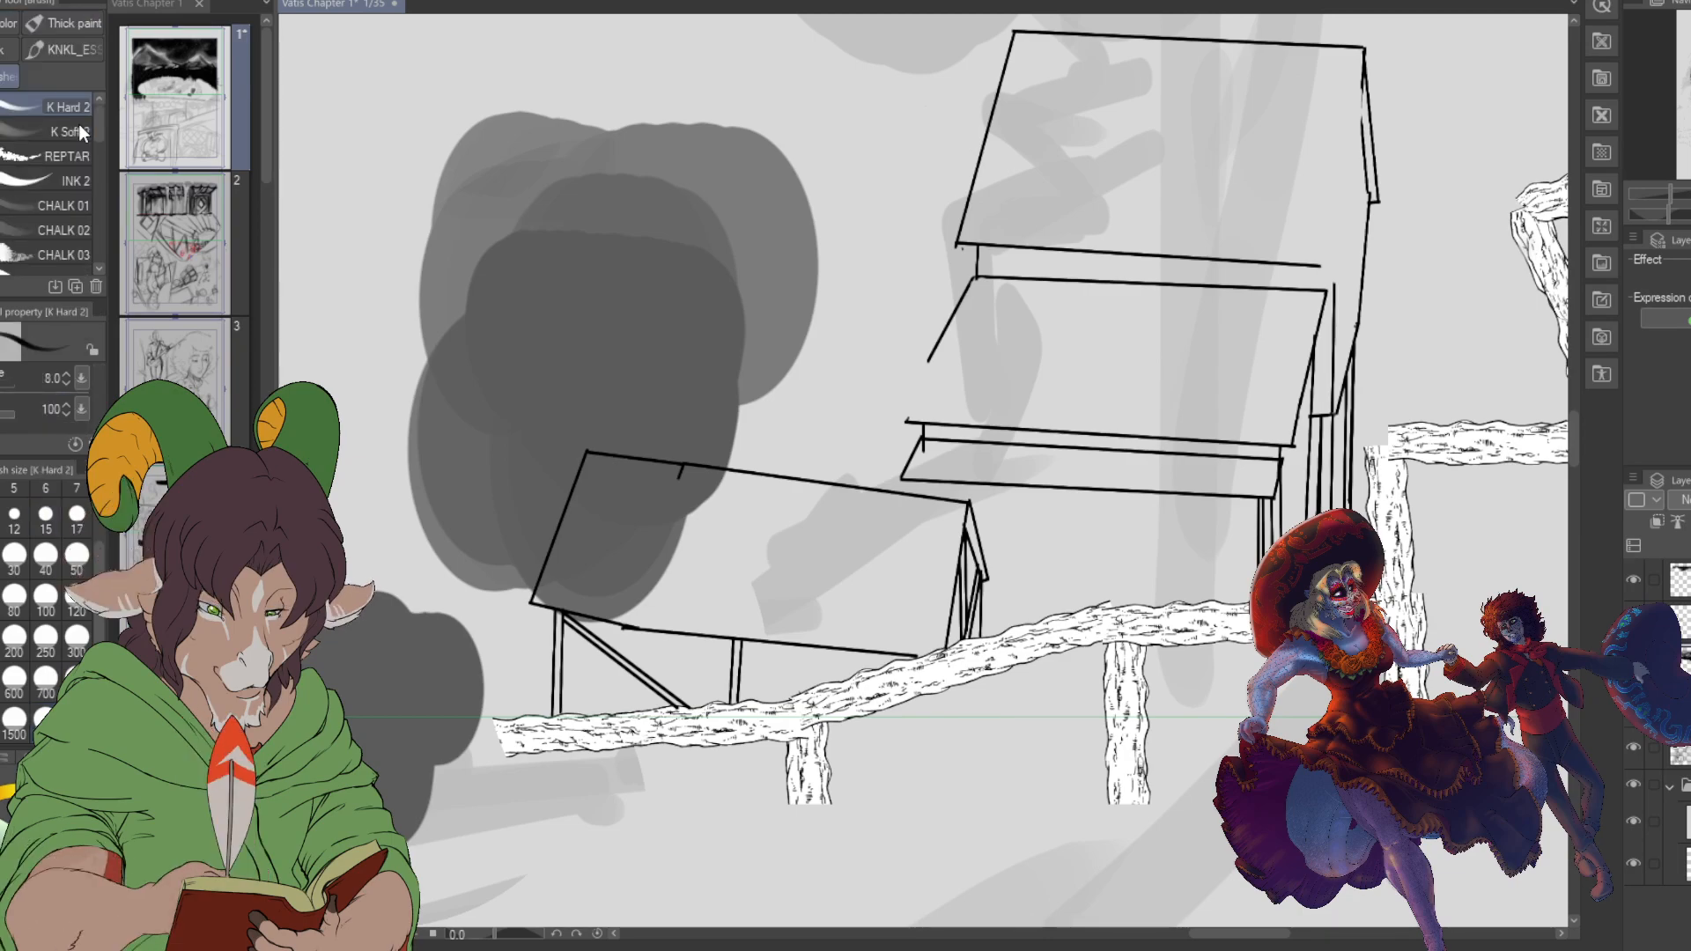
click(1323, 266)
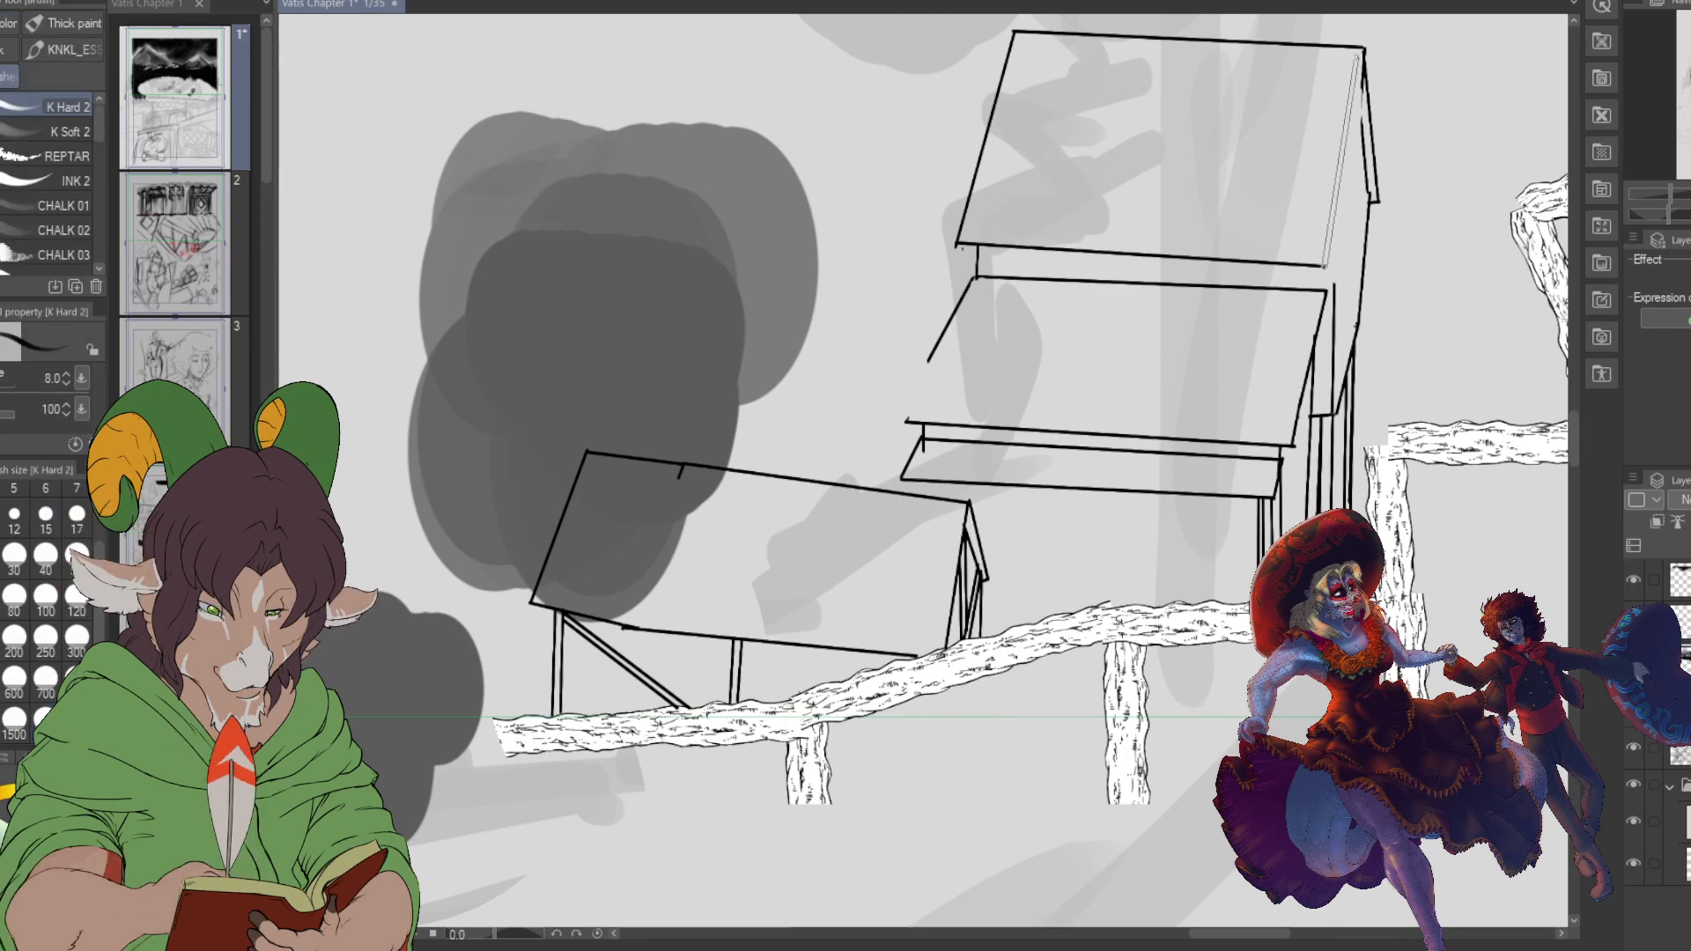
shift+click(1363, 50)
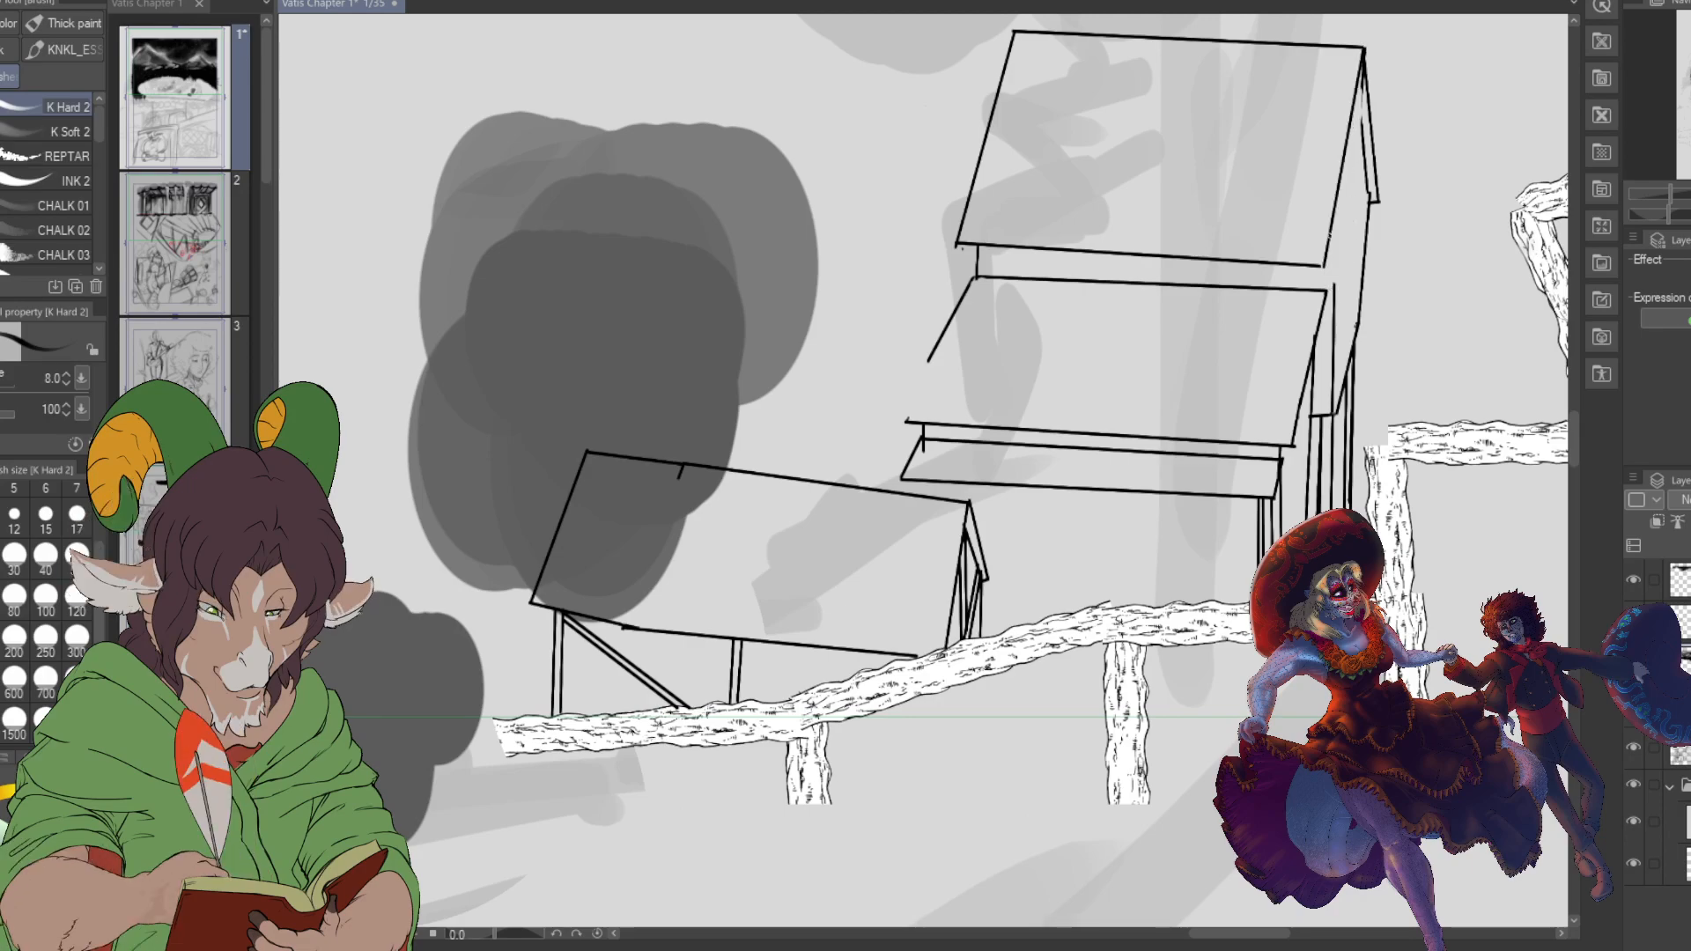
drag(1329, 231, 1329, 415)
shift+click(1330, 415)
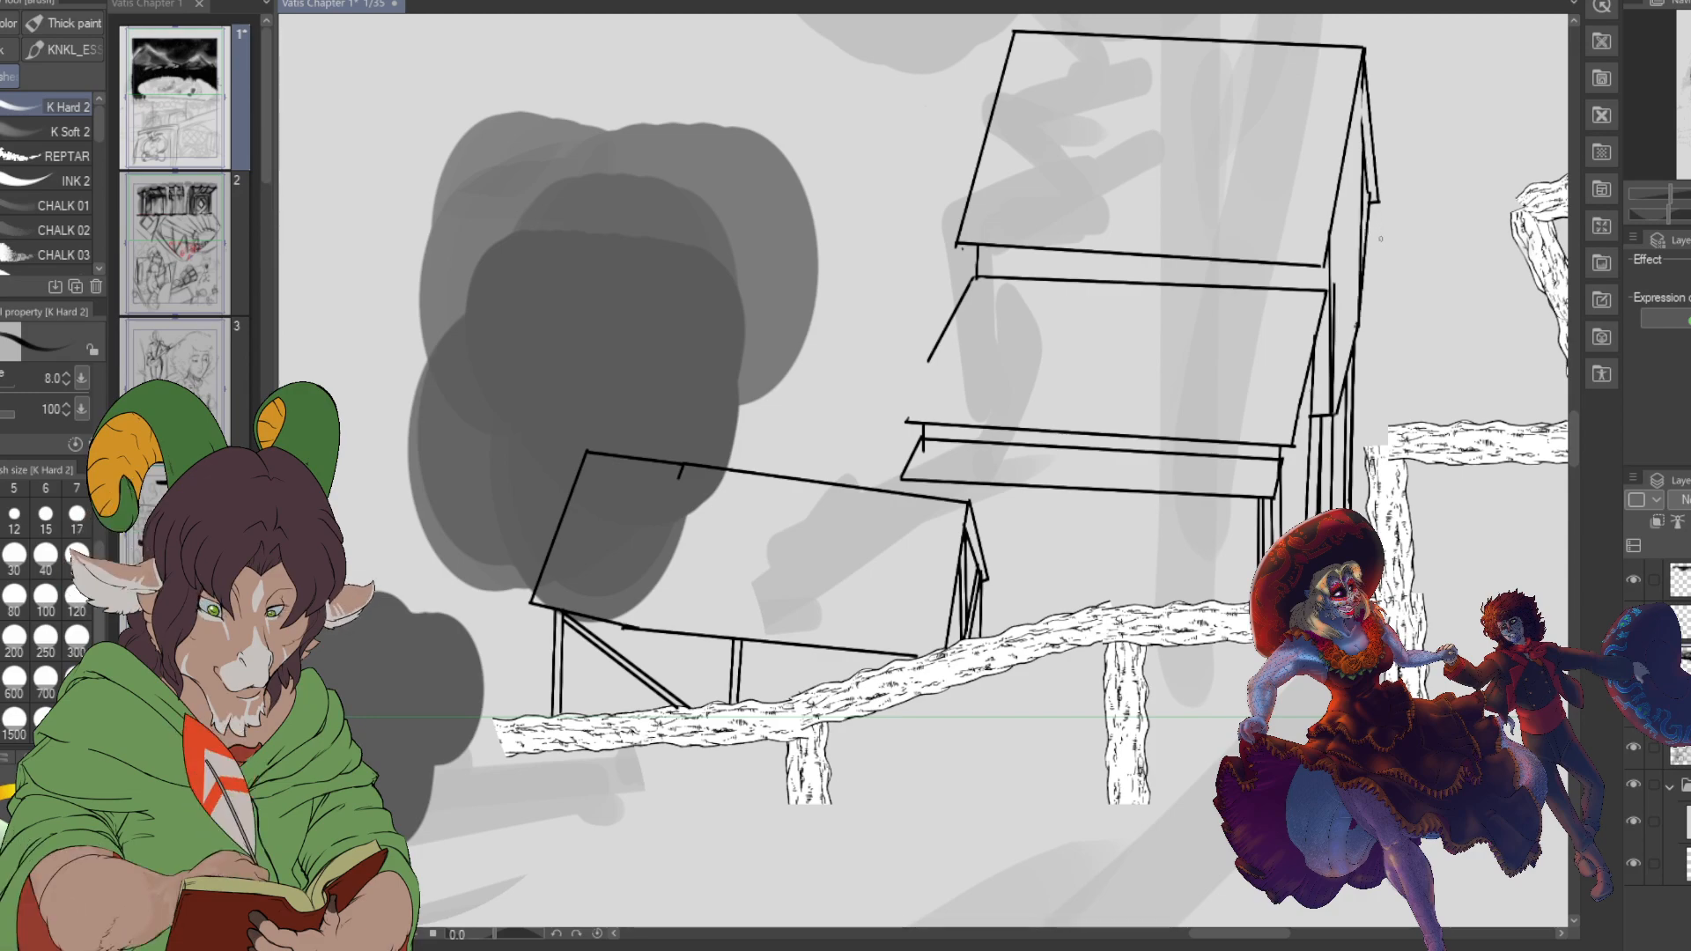
- Clean up the outer line of the larger building's gable wall with the eraser and ink timber beams inside the wall
key(e)
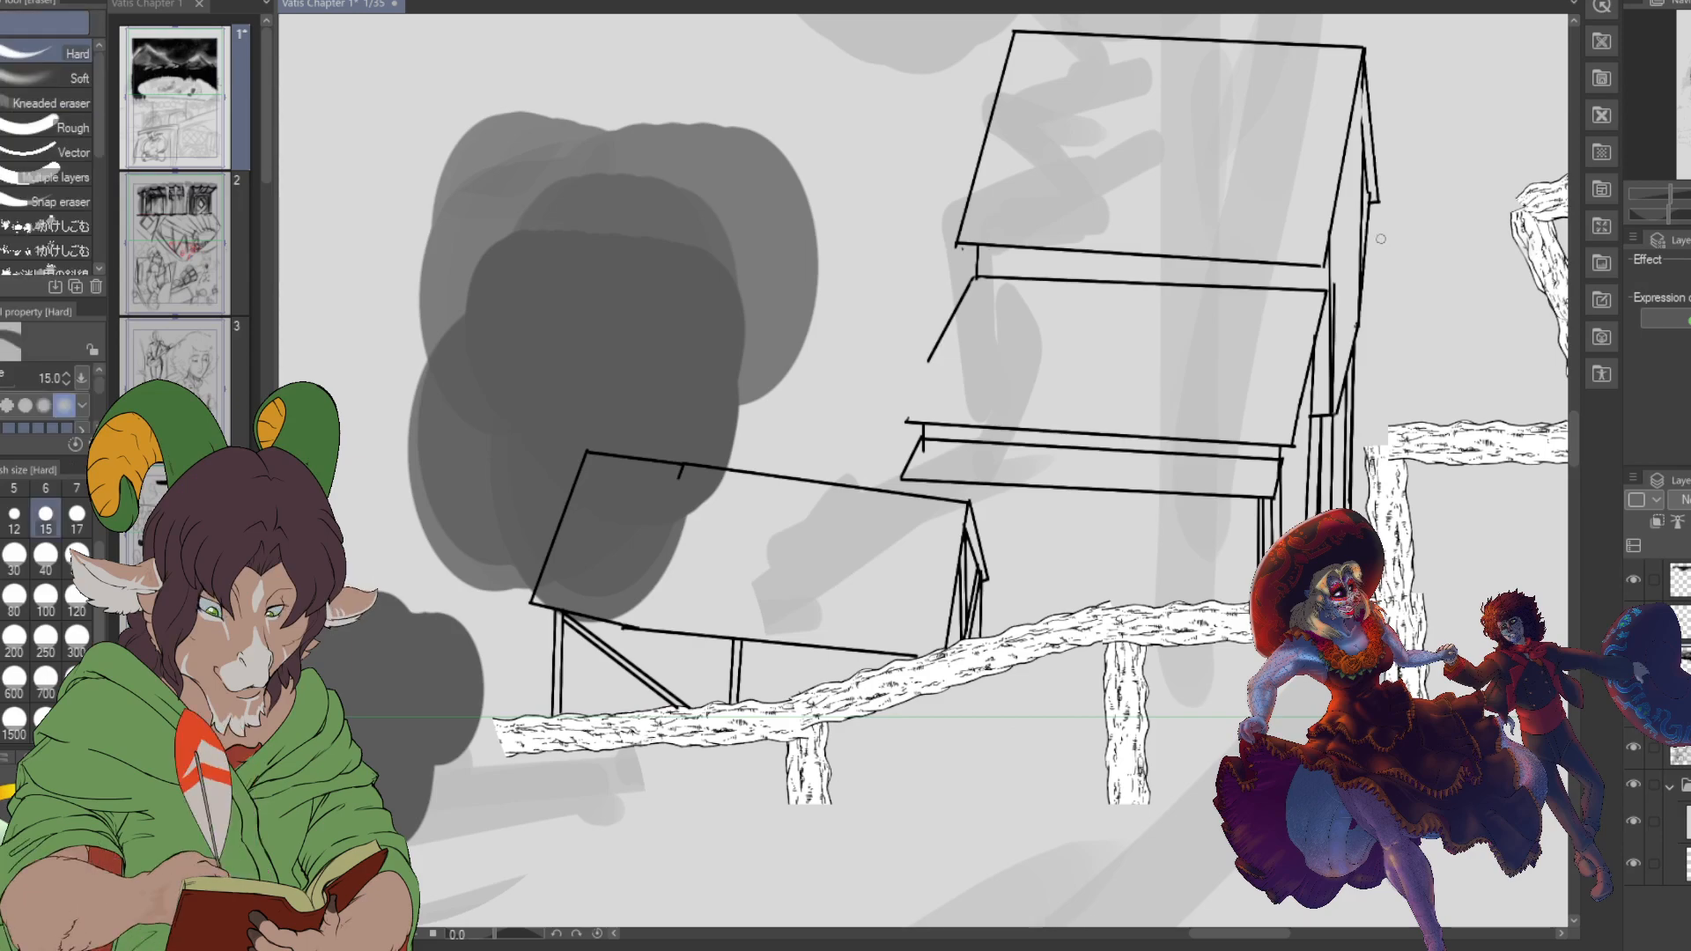
mouse_move(1367, 267)
mouse_down()
mouse_move(1371, 307)
mouse_move(1367, 208)
mouse_move(1363, 334)
mouse_up()
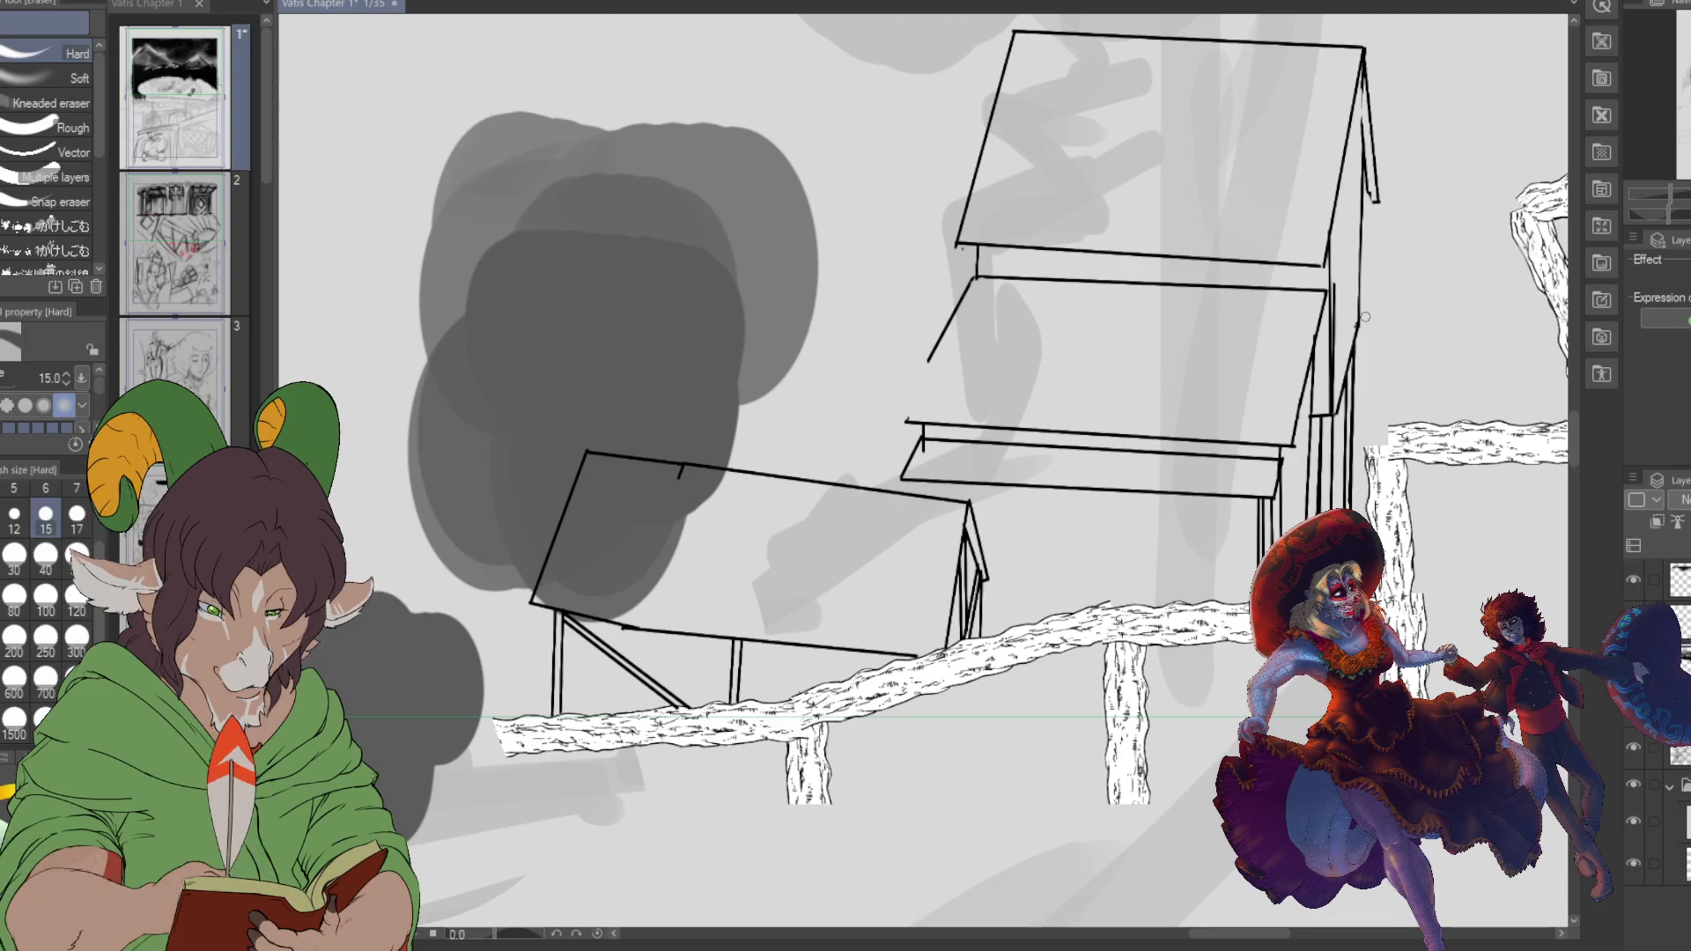
key(b)
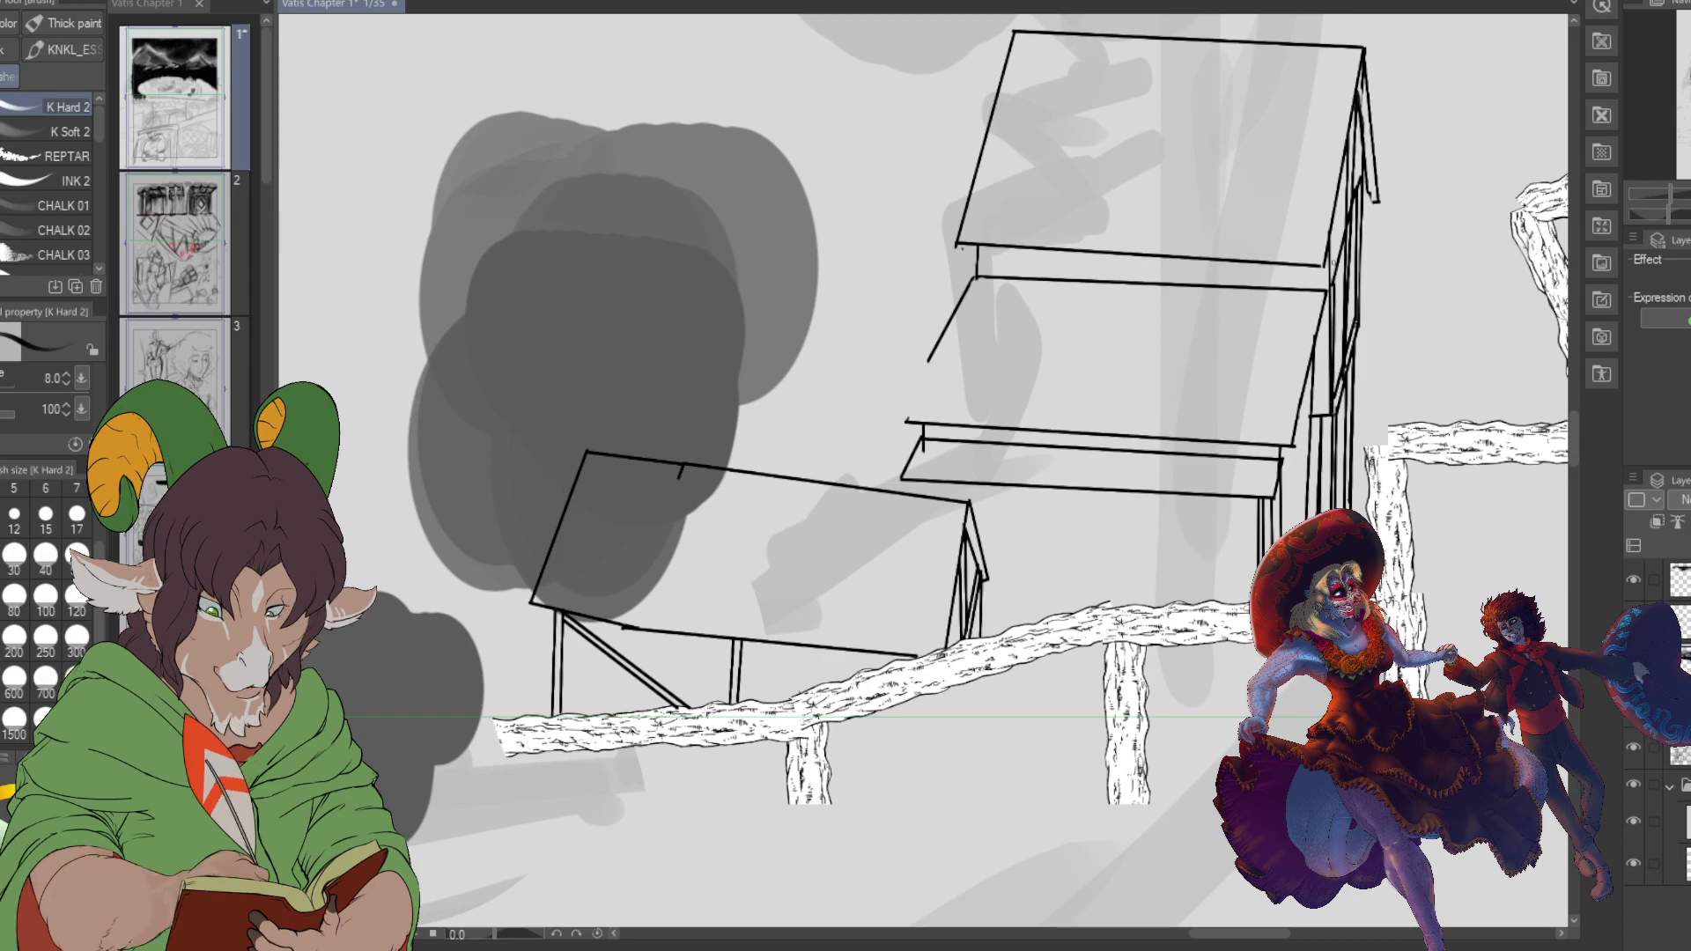
drag(1328, 264, 1361, 164)
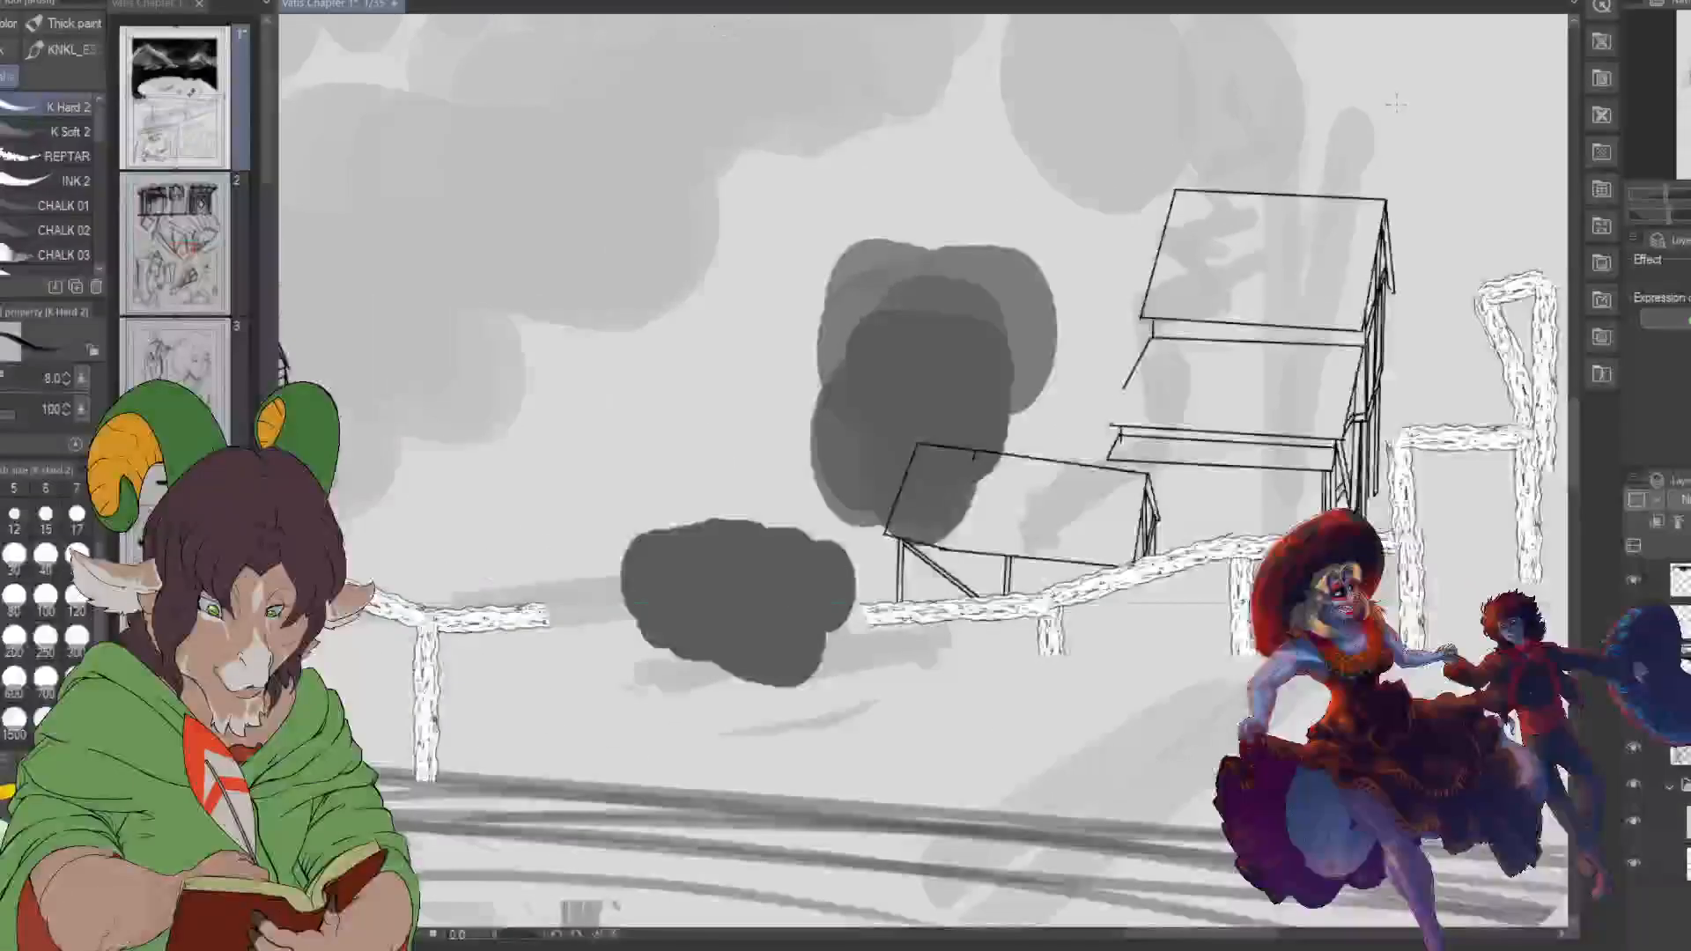
- Extend the second roof's bottom eave outward and complete the open slope line on its far side down to that corner
scroll(1356, 116, down, 2)
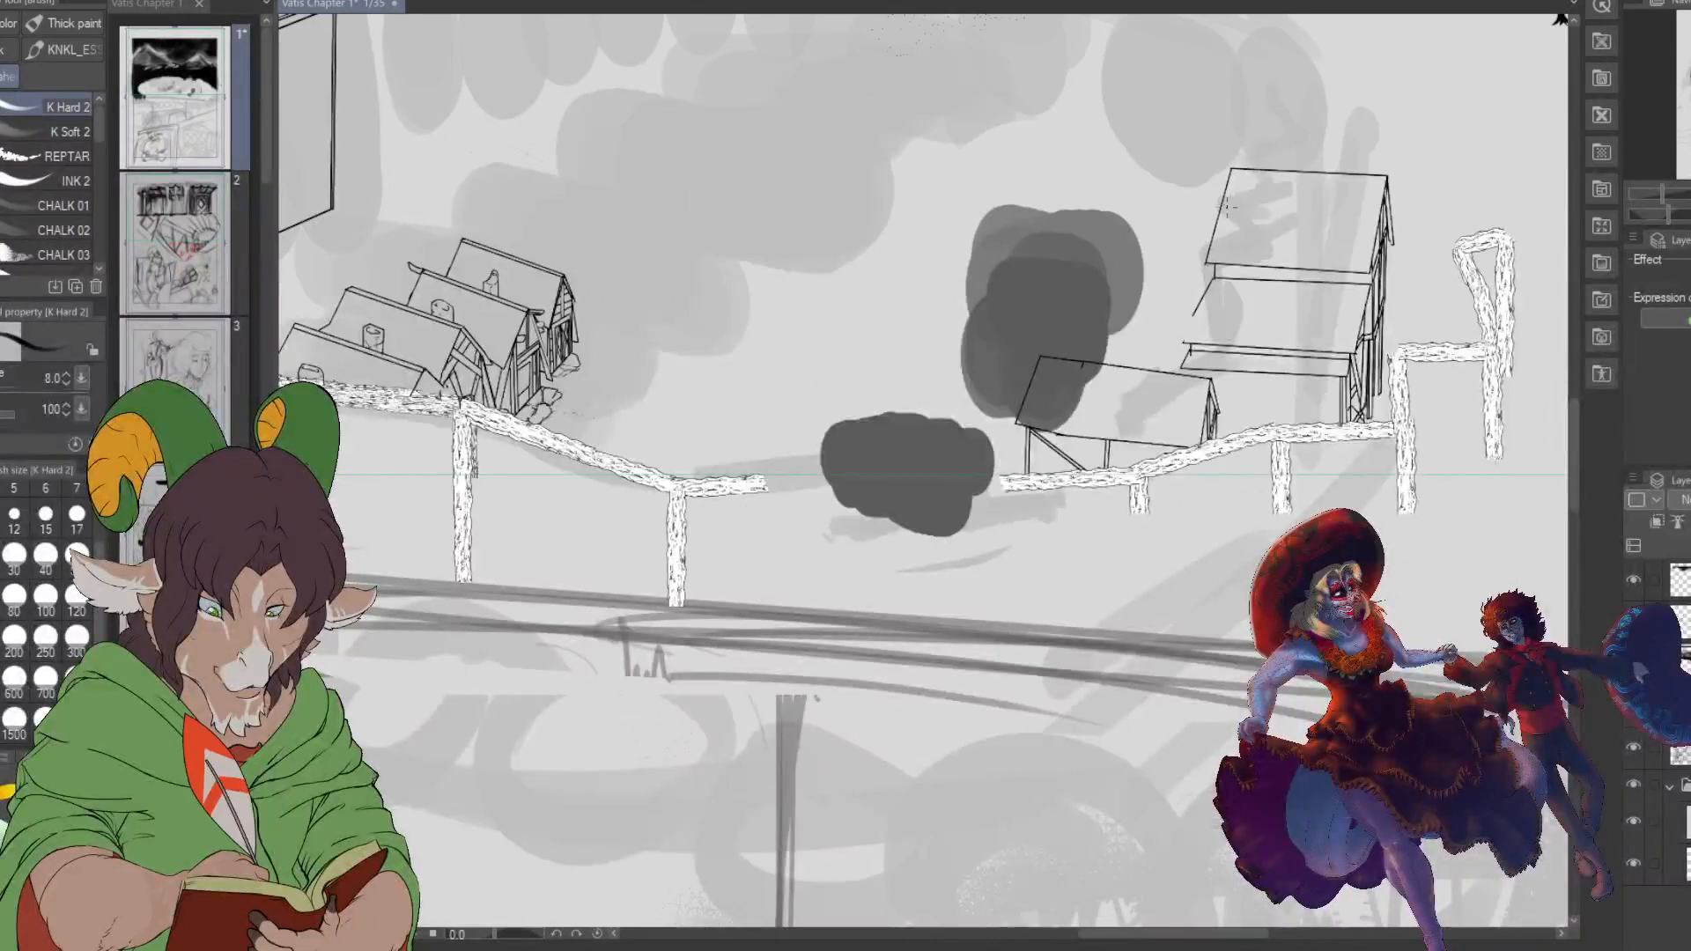
scroll(1224, 211, up, 5)
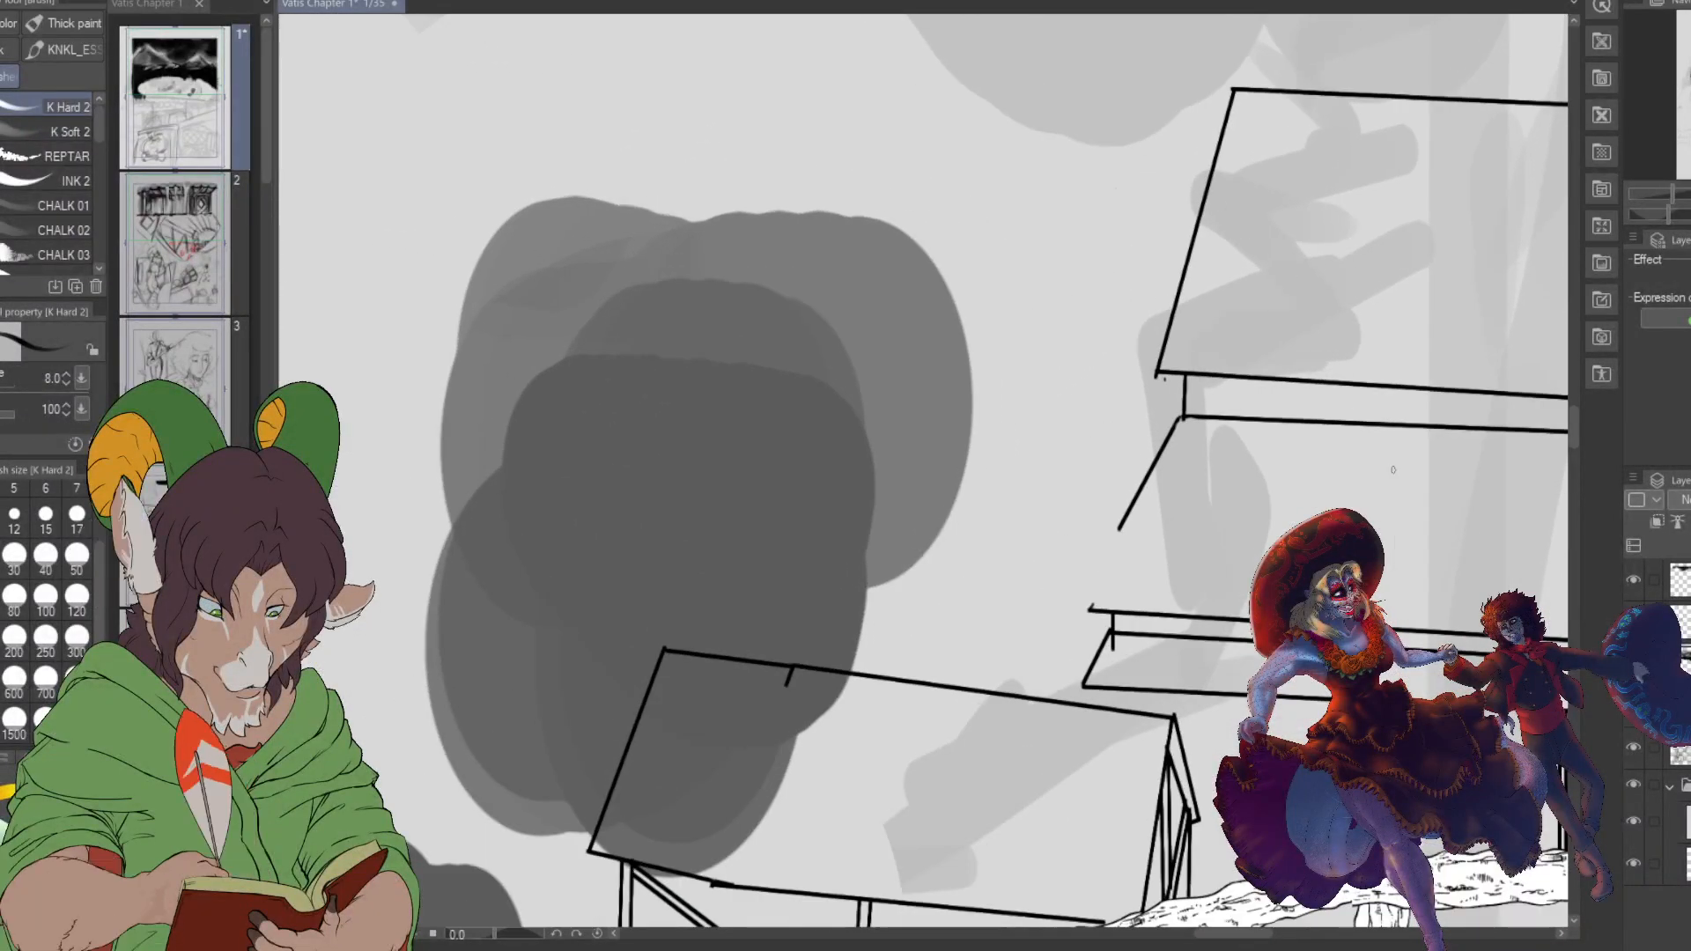
drag(1206, 935, 1226, 936)
scroll(909, 449, up, 1)
scroll(925, 440, down, 2)
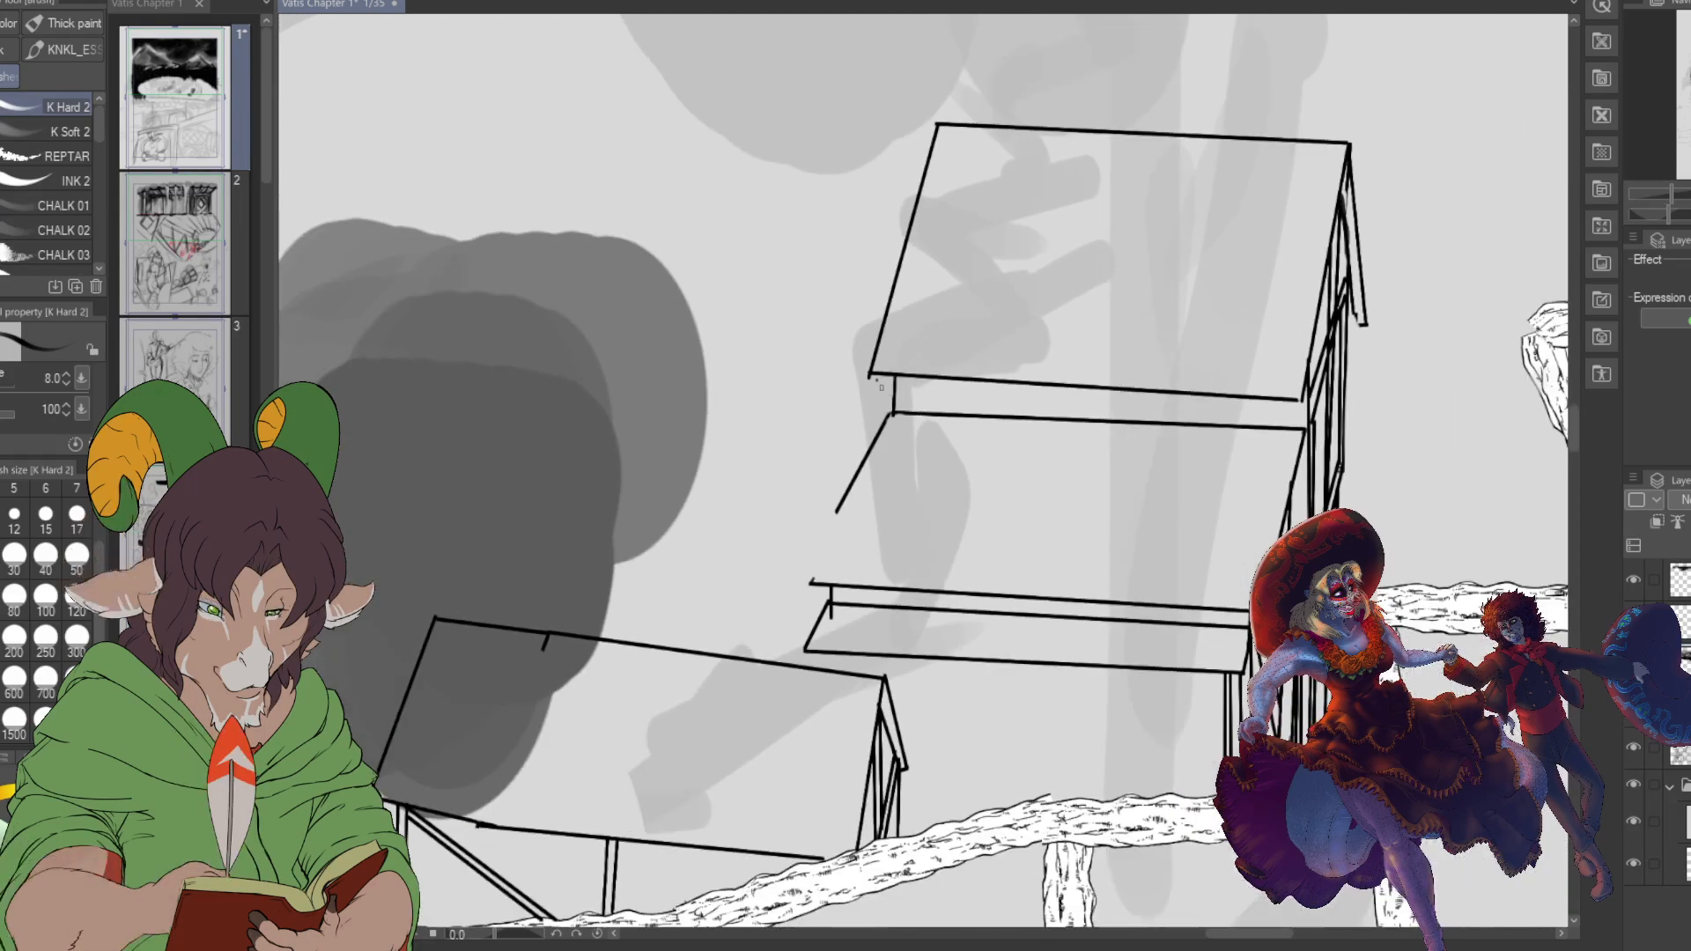
scroll(938, 436, up, 2)
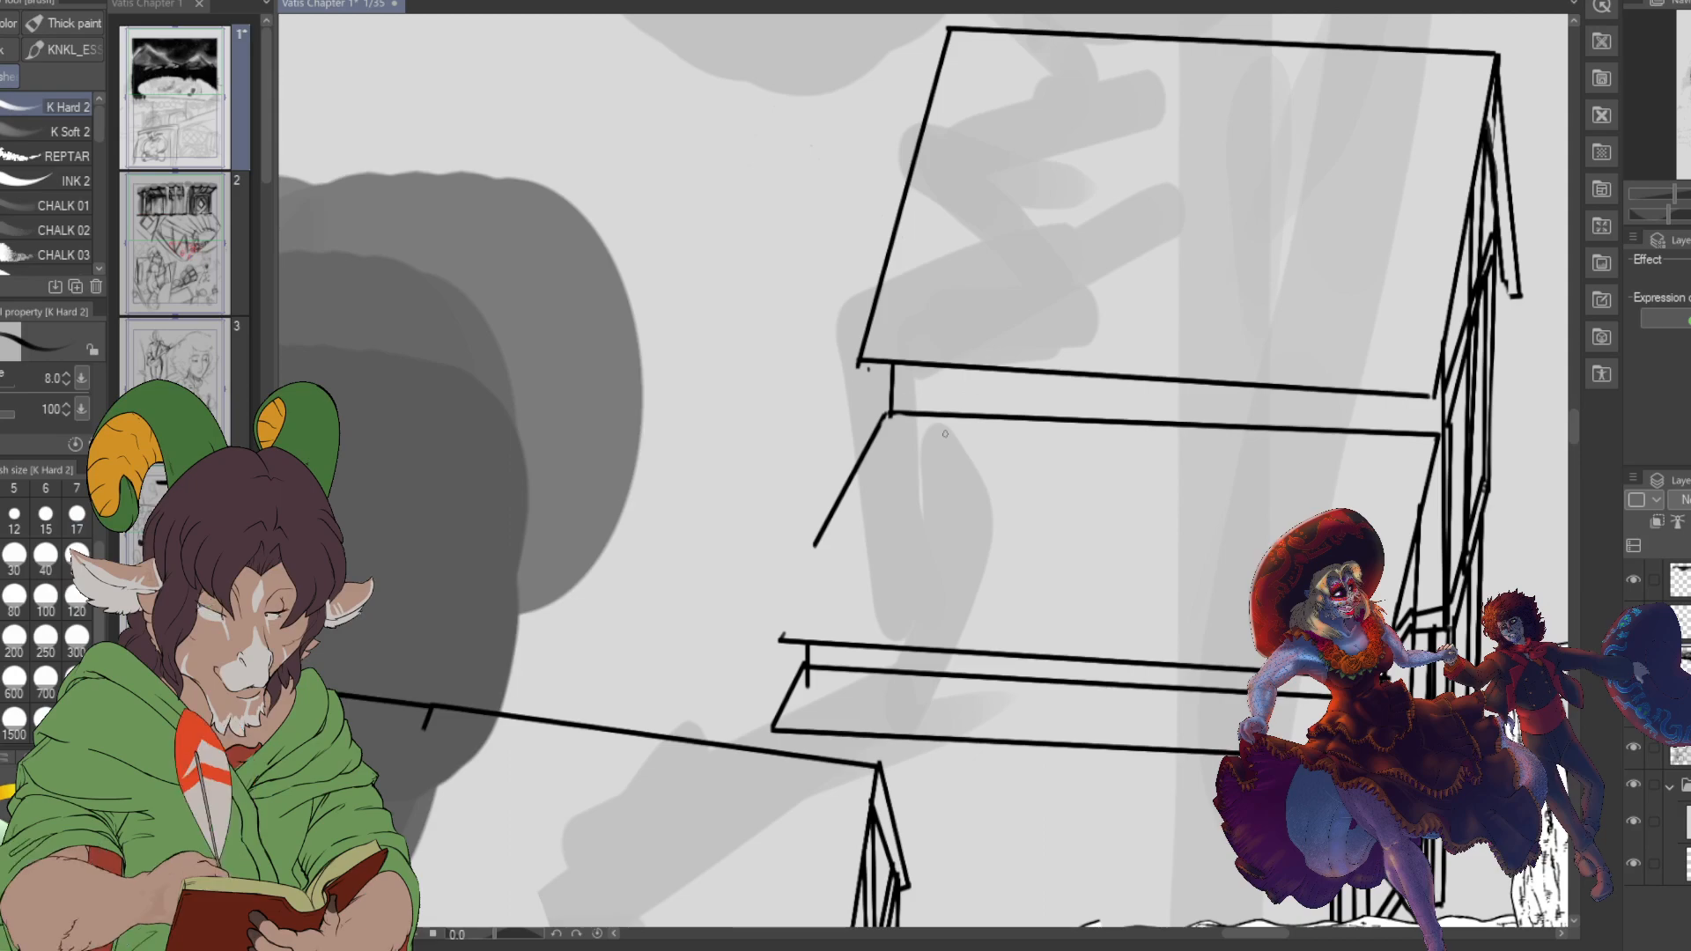
key(b)
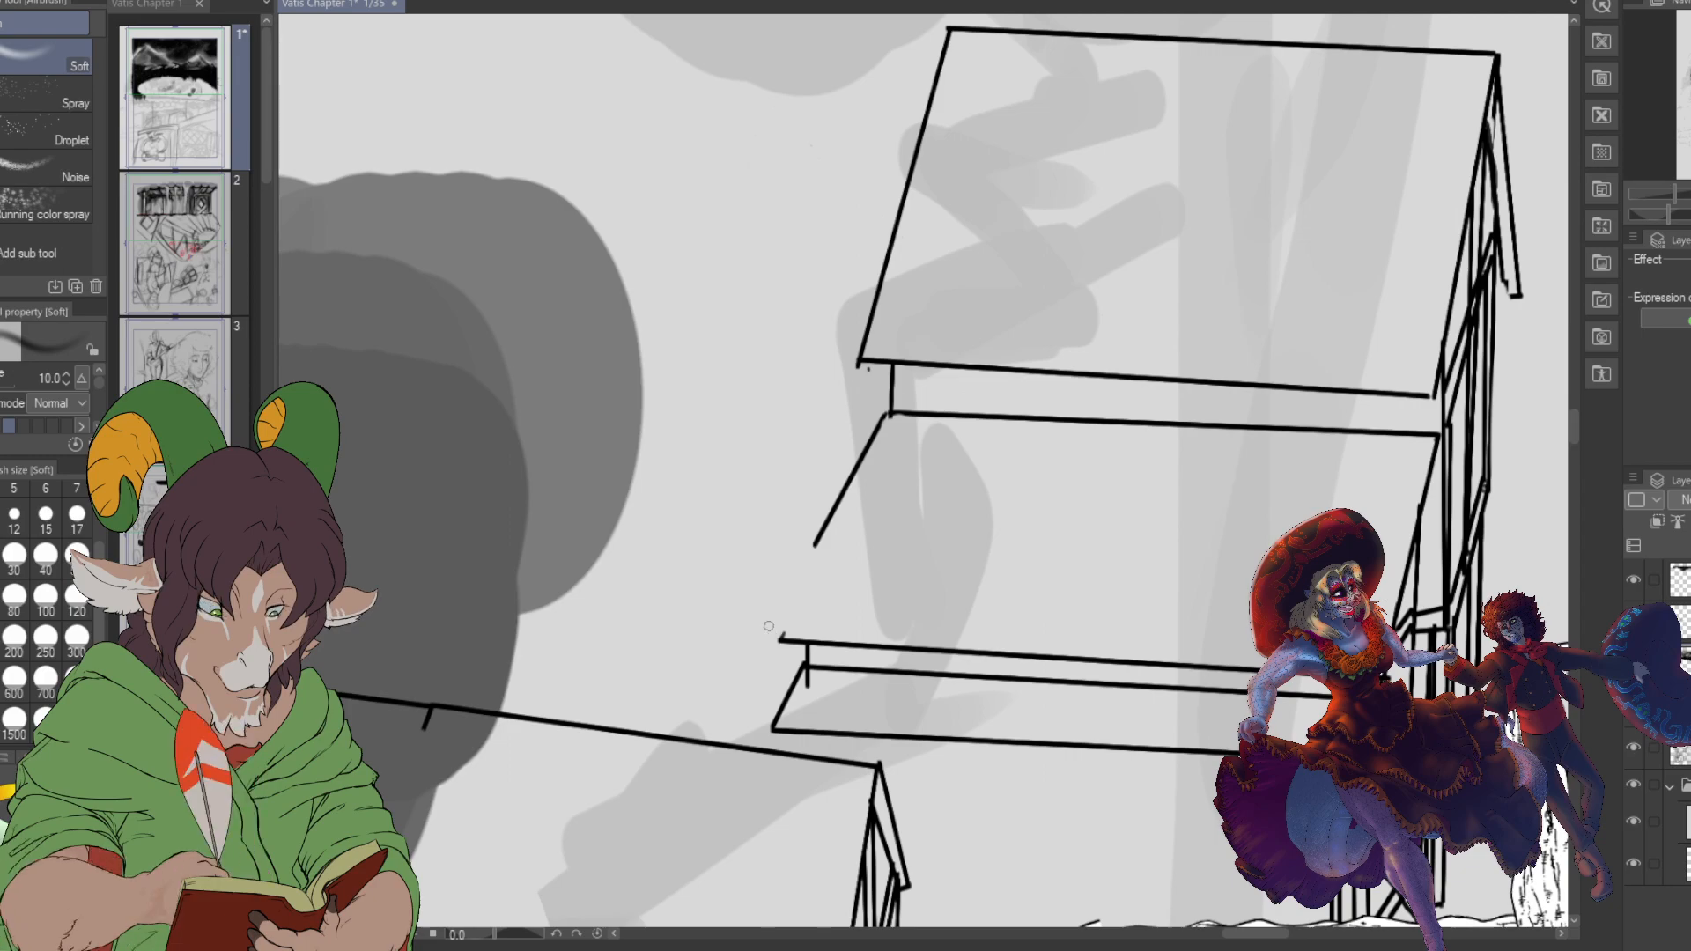
key(b)
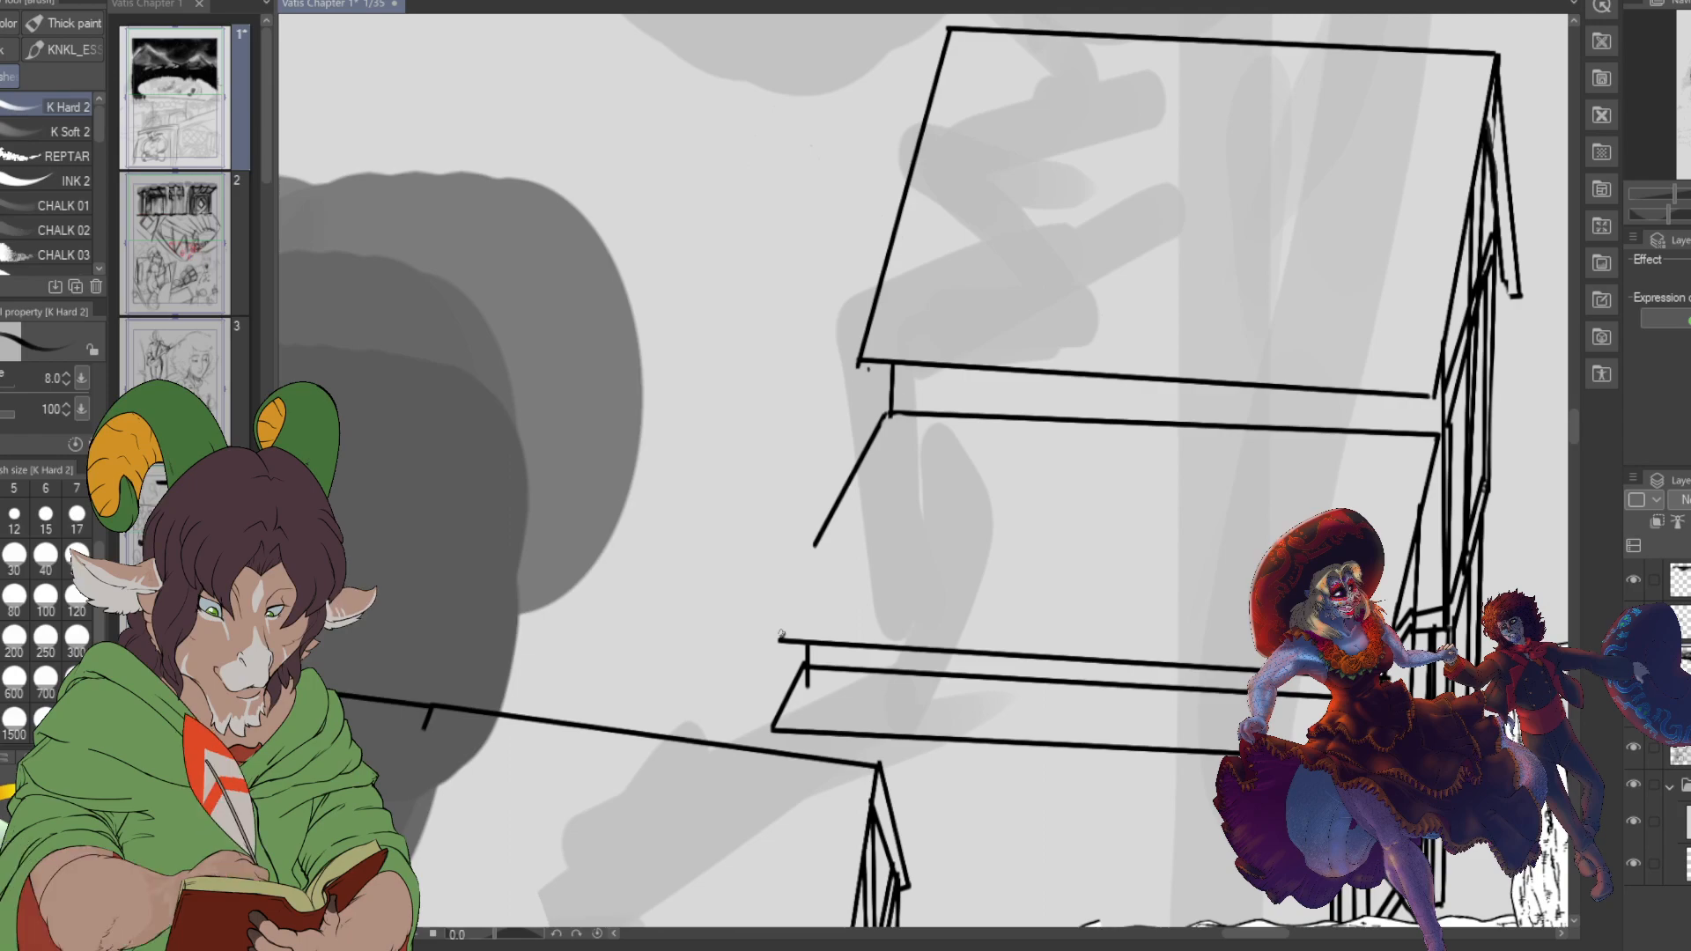
drag(781, 637, 764, 632)
drag(815, 546, 815, 541)
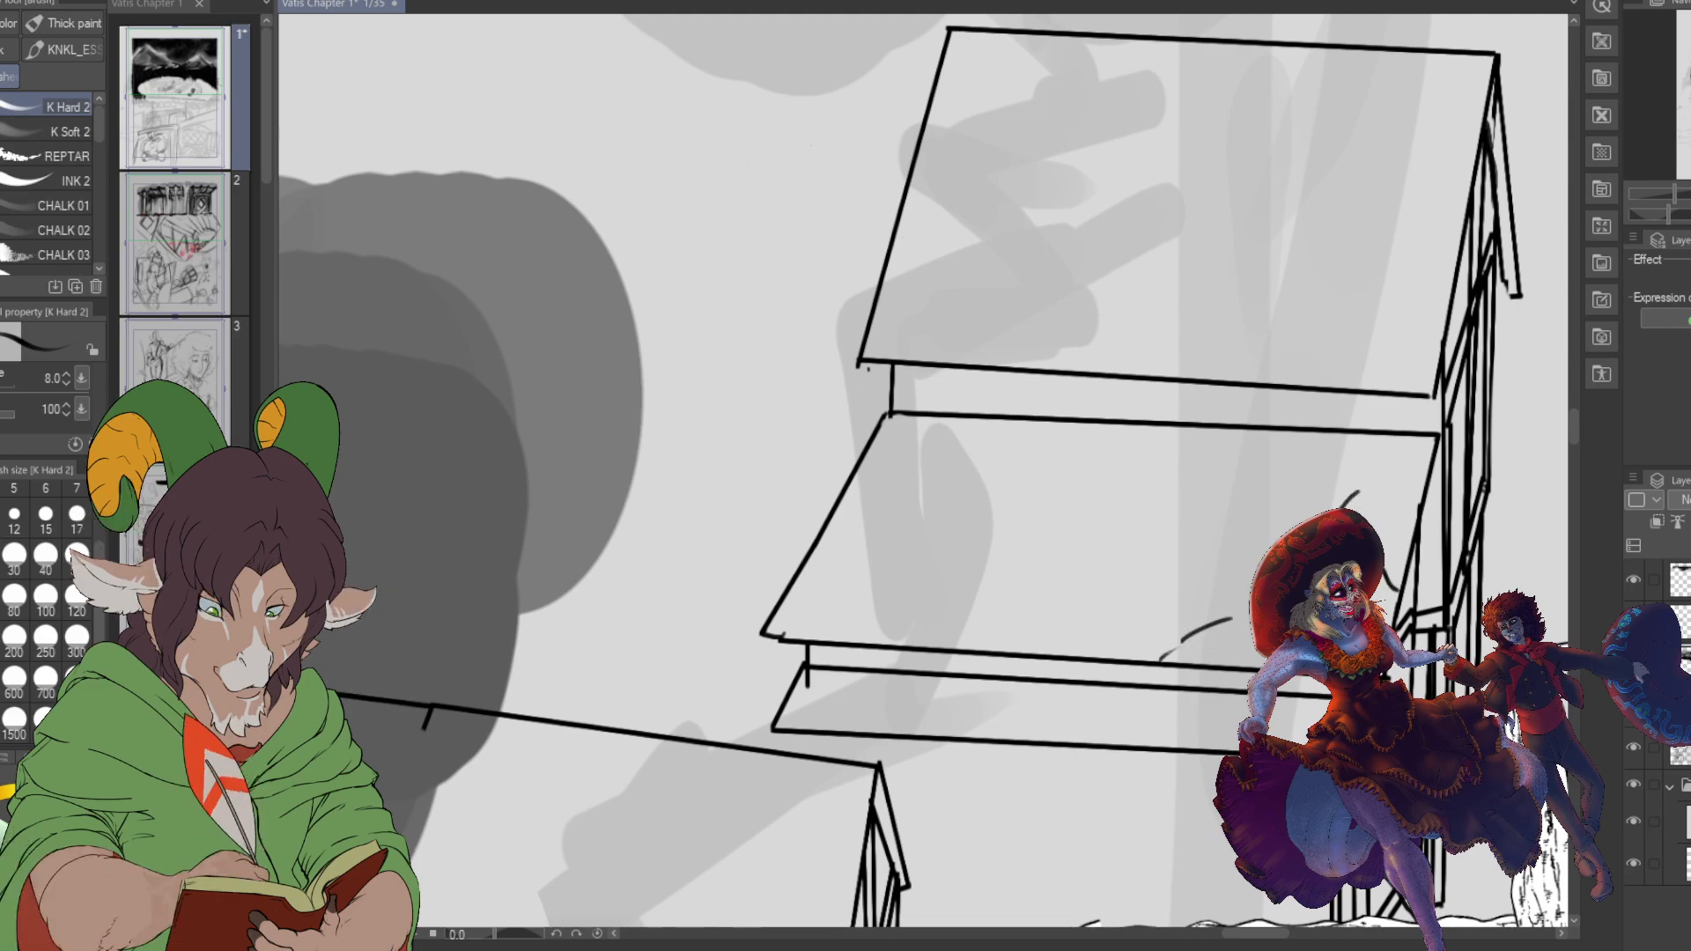
- Ink a wavy snow line across the second roof and erase the overshooting end of the short vertical line below its eave
mouse_move(817, 539)
mouse_down()
mouse_move(866, 500)
mouse_move(905, 574)
mouse_move(963, 607)
mouse_move(1007, 603)
mouse_move(1042, 547)
mouse_move(1130, 513)
mouse_up()
drag(1197, 583, 1249, 598)
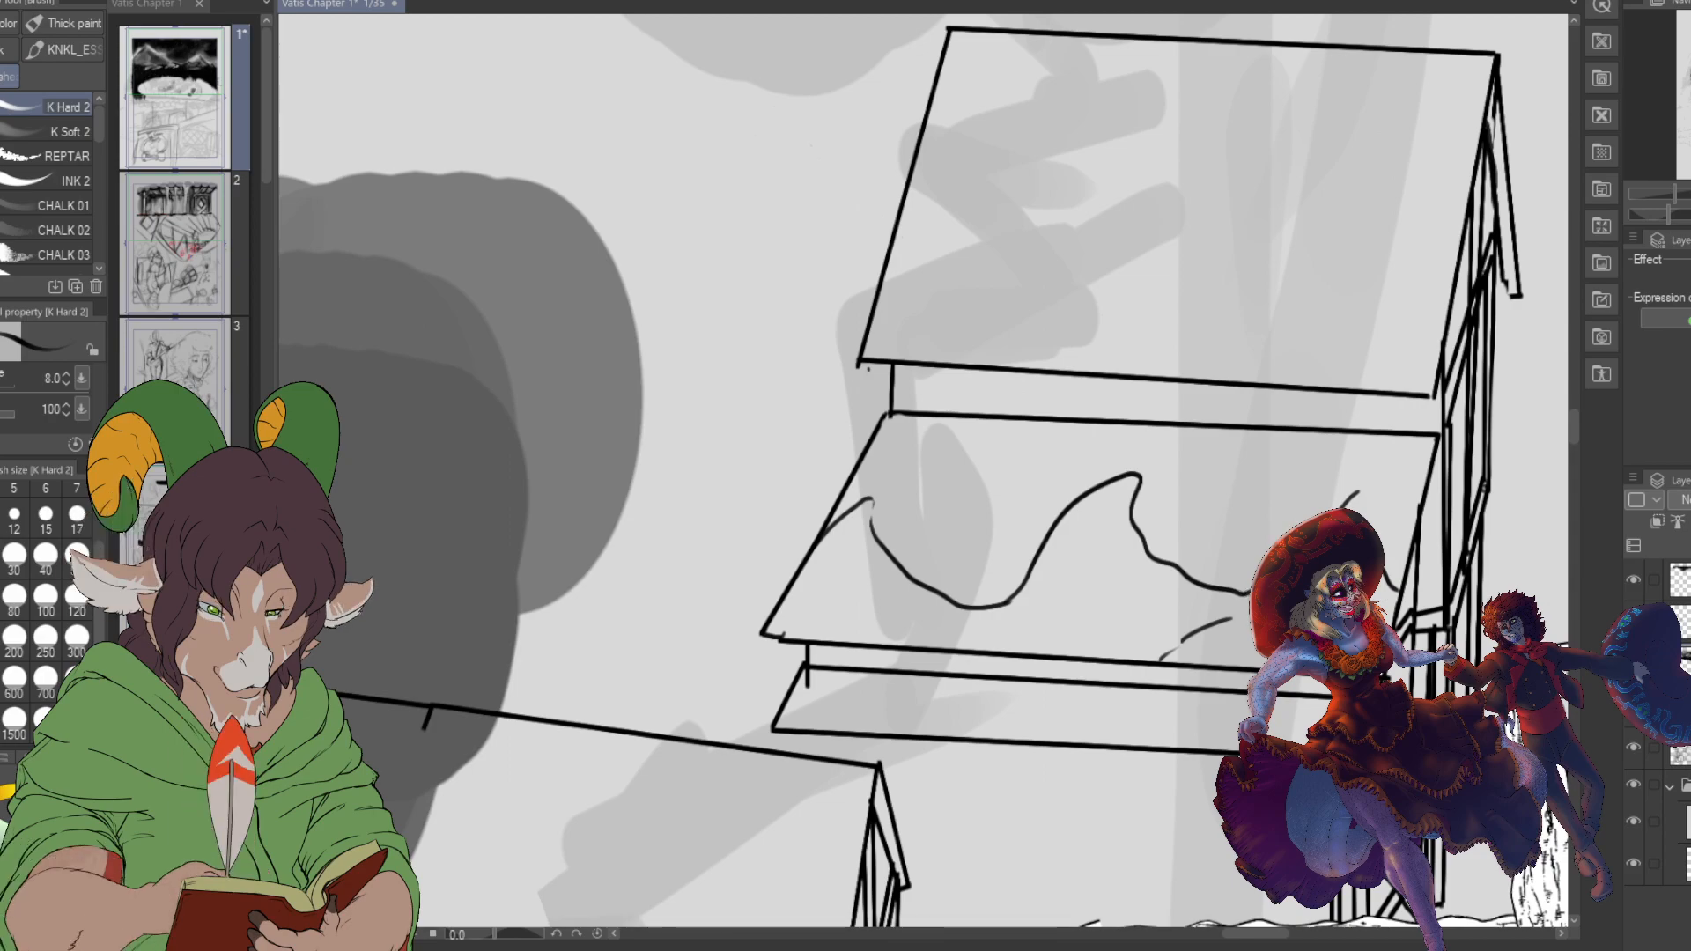
mouse_move(1335, 509)
mouse_down()
mouse_move(1374, 474)
mouse_move(1380, 506)
mouse_up()
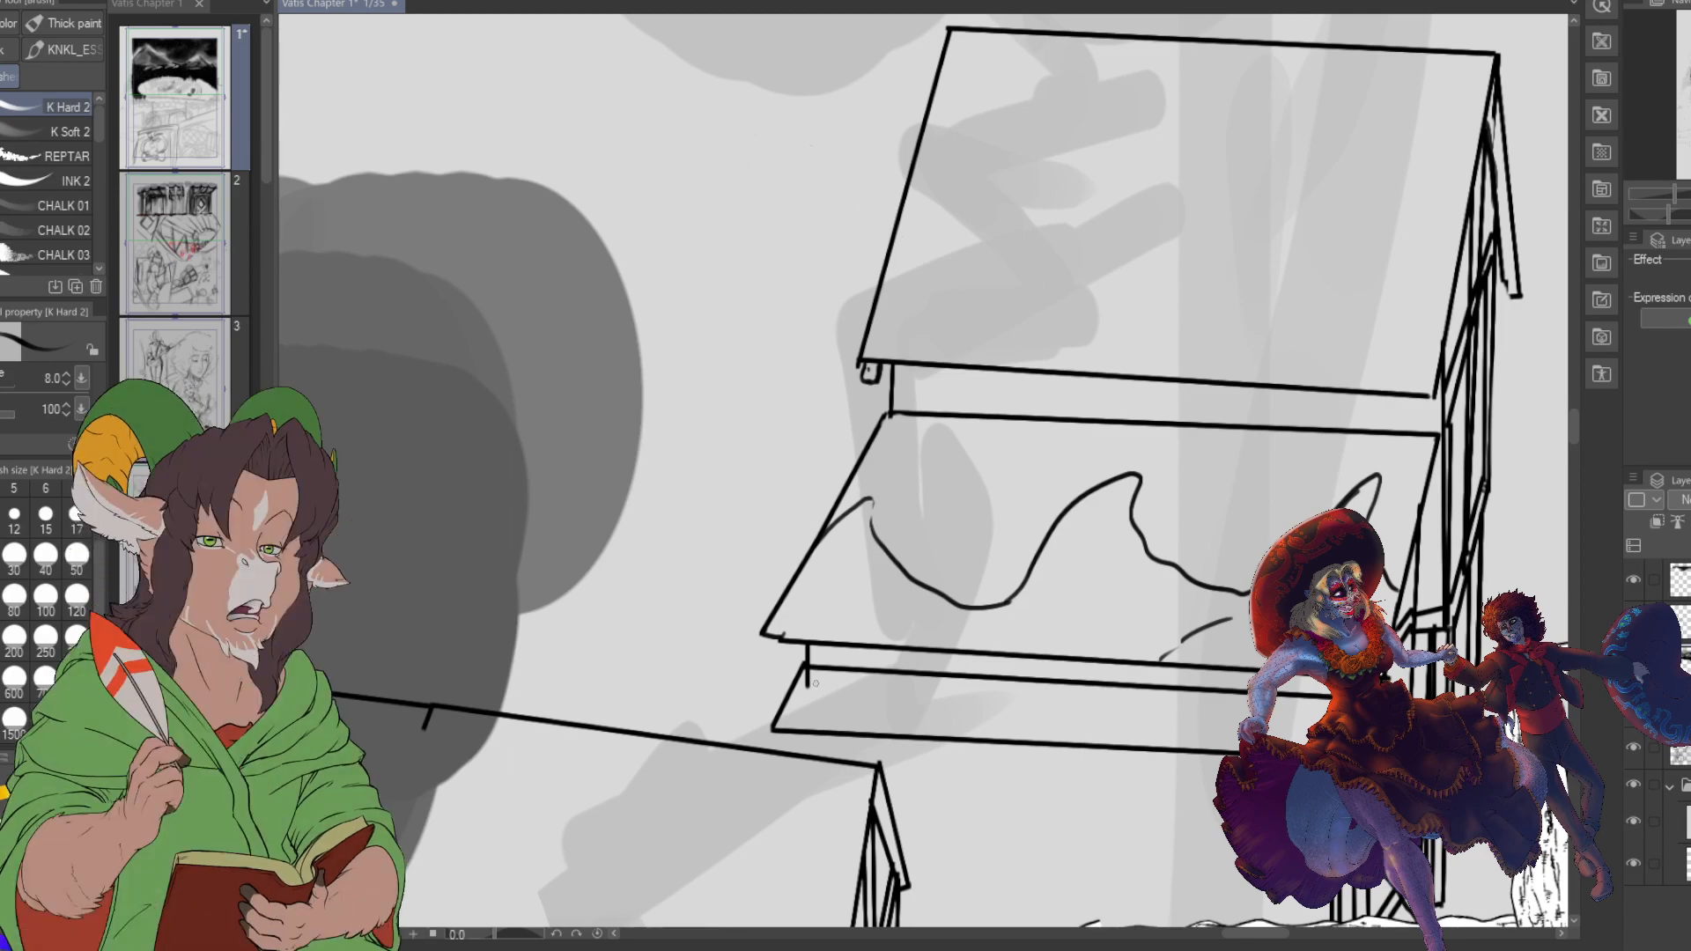
key(e)
drag(812, 690, 811, 674)
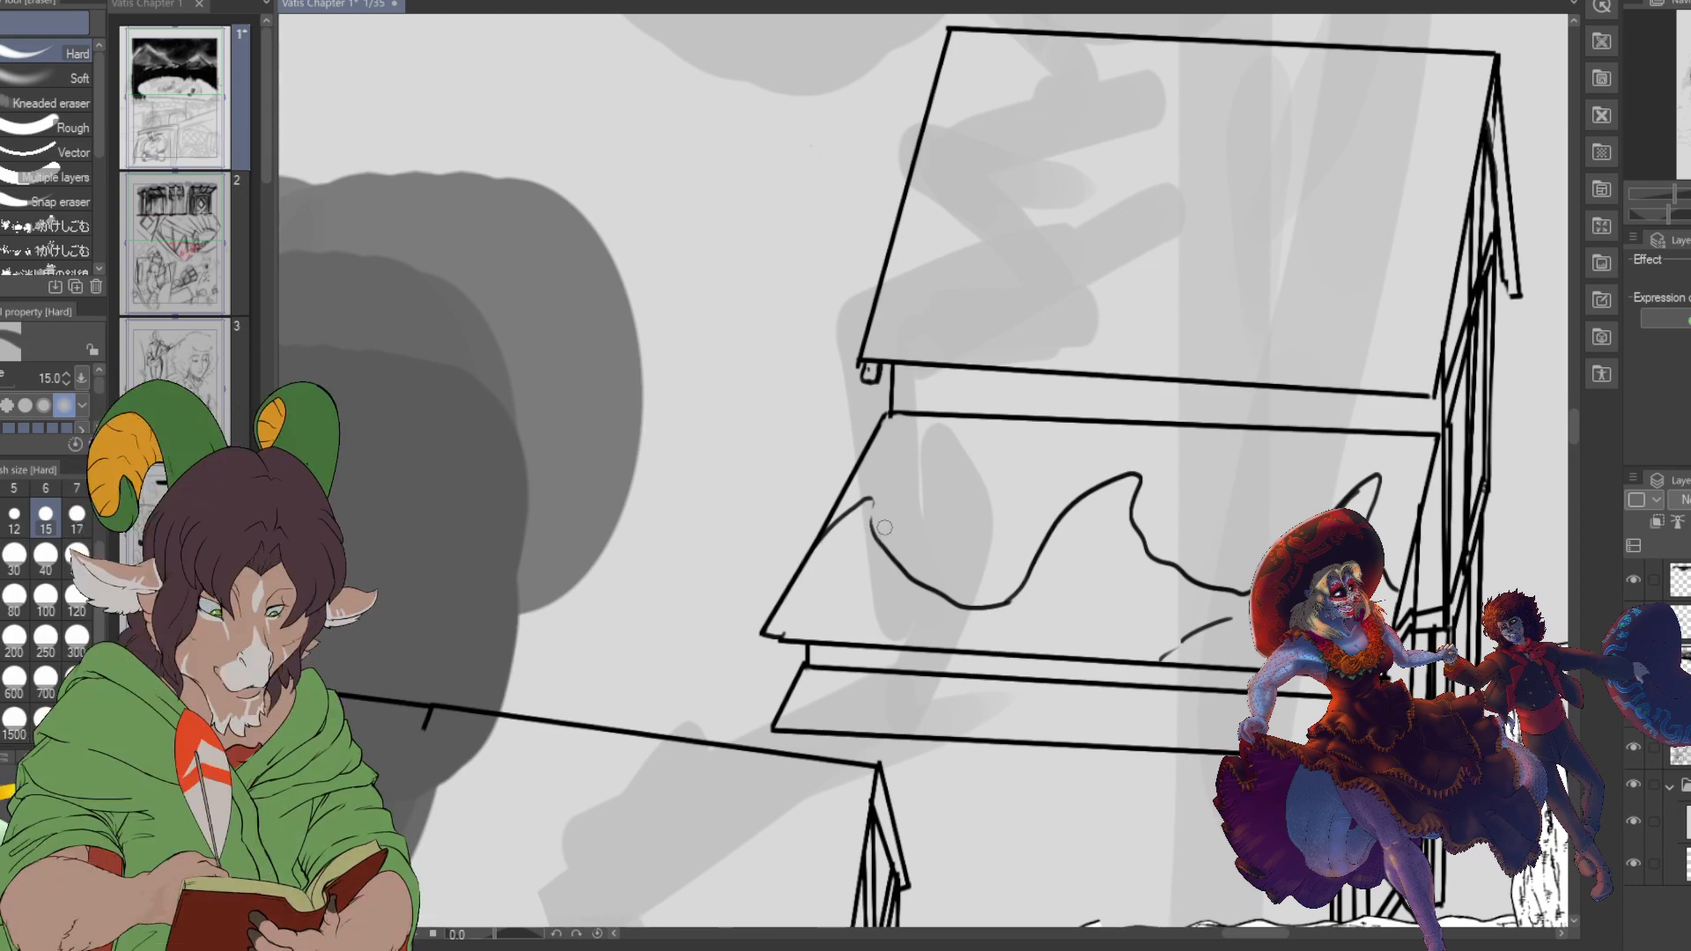
- Ink thin, broken slanted texture strokes along the slope of the second roof, around the wavy snow line
key(b)
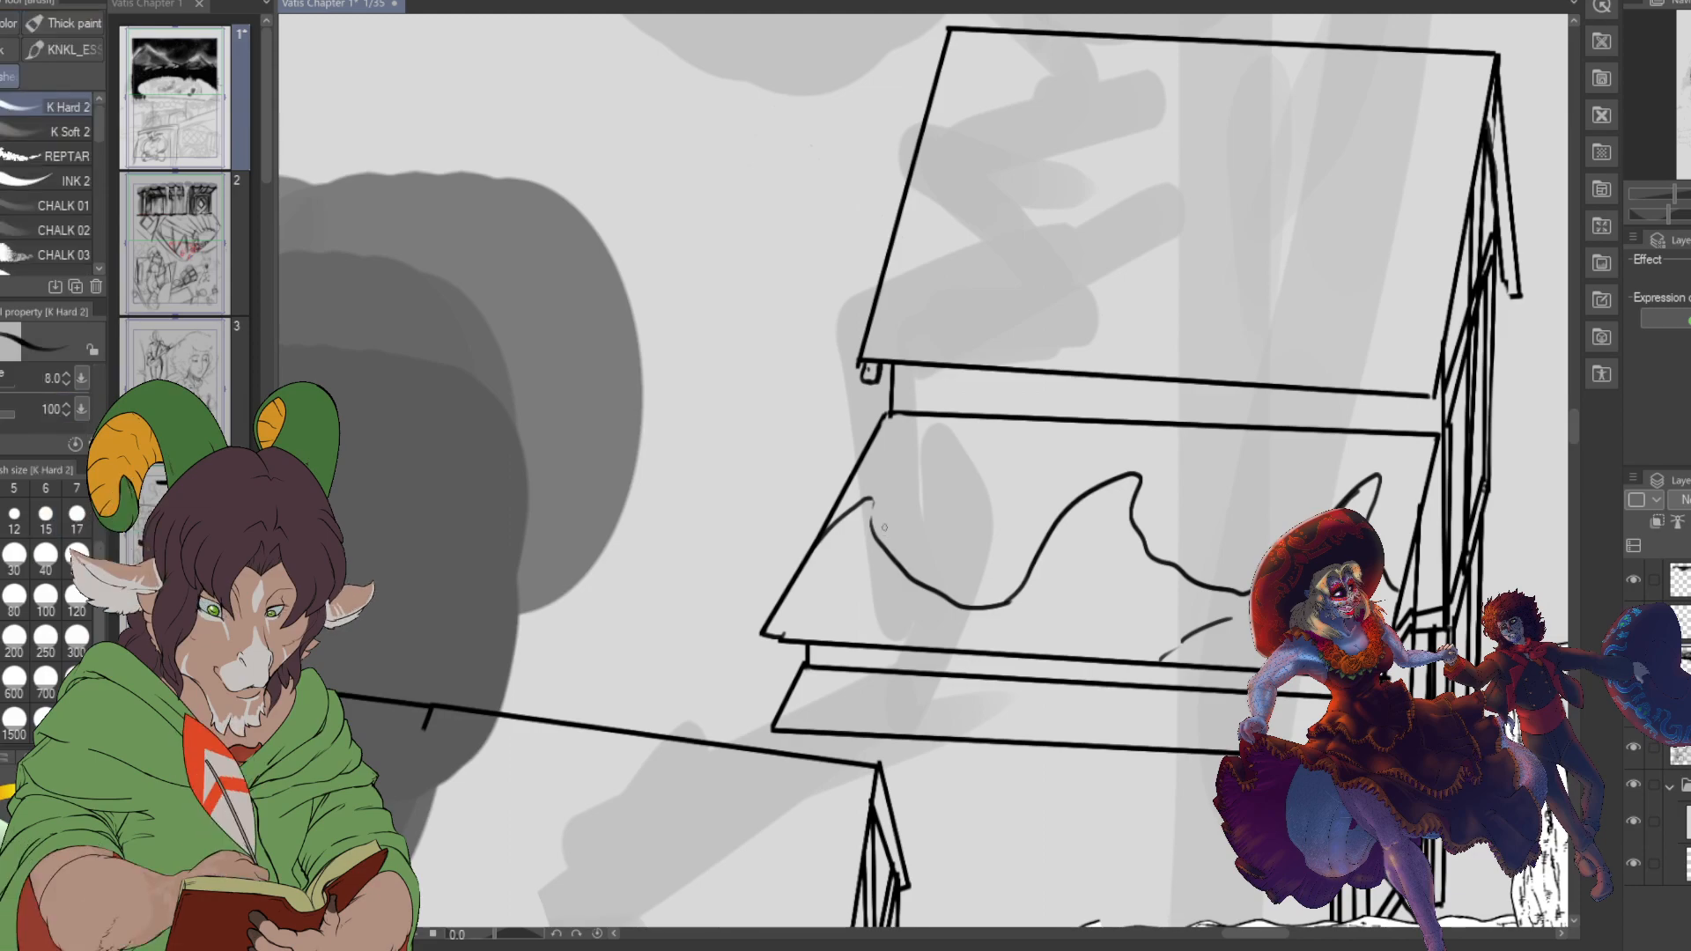
drag(893, 496, 880, 531)
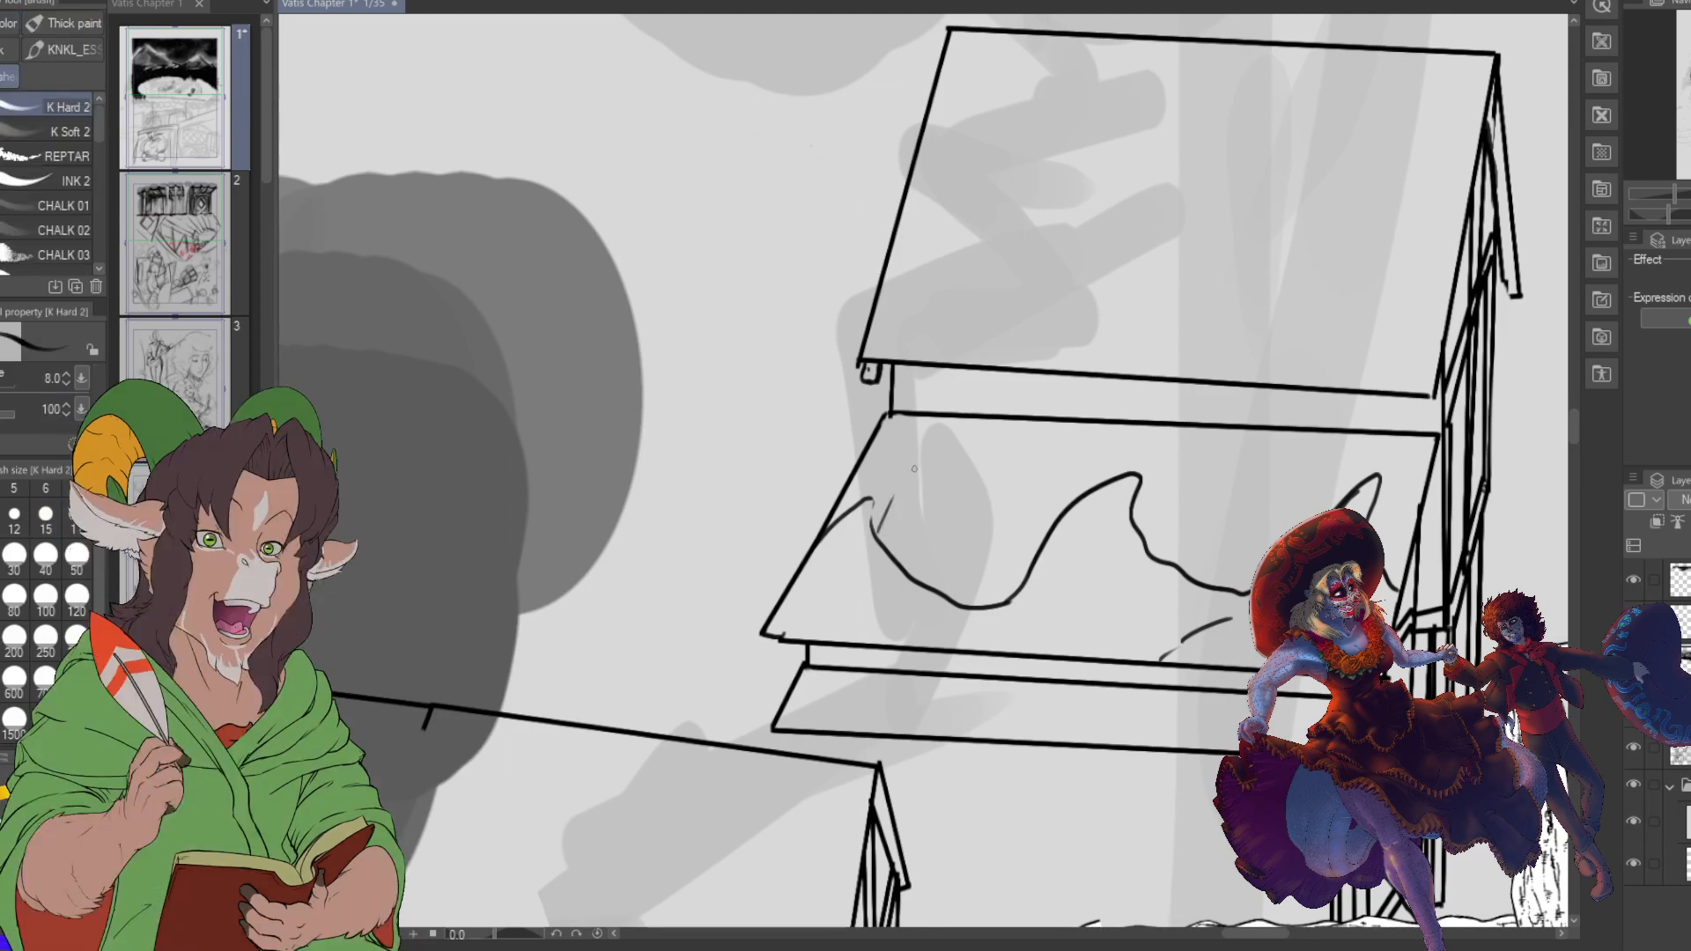
drag(920, 442, 936, 416)
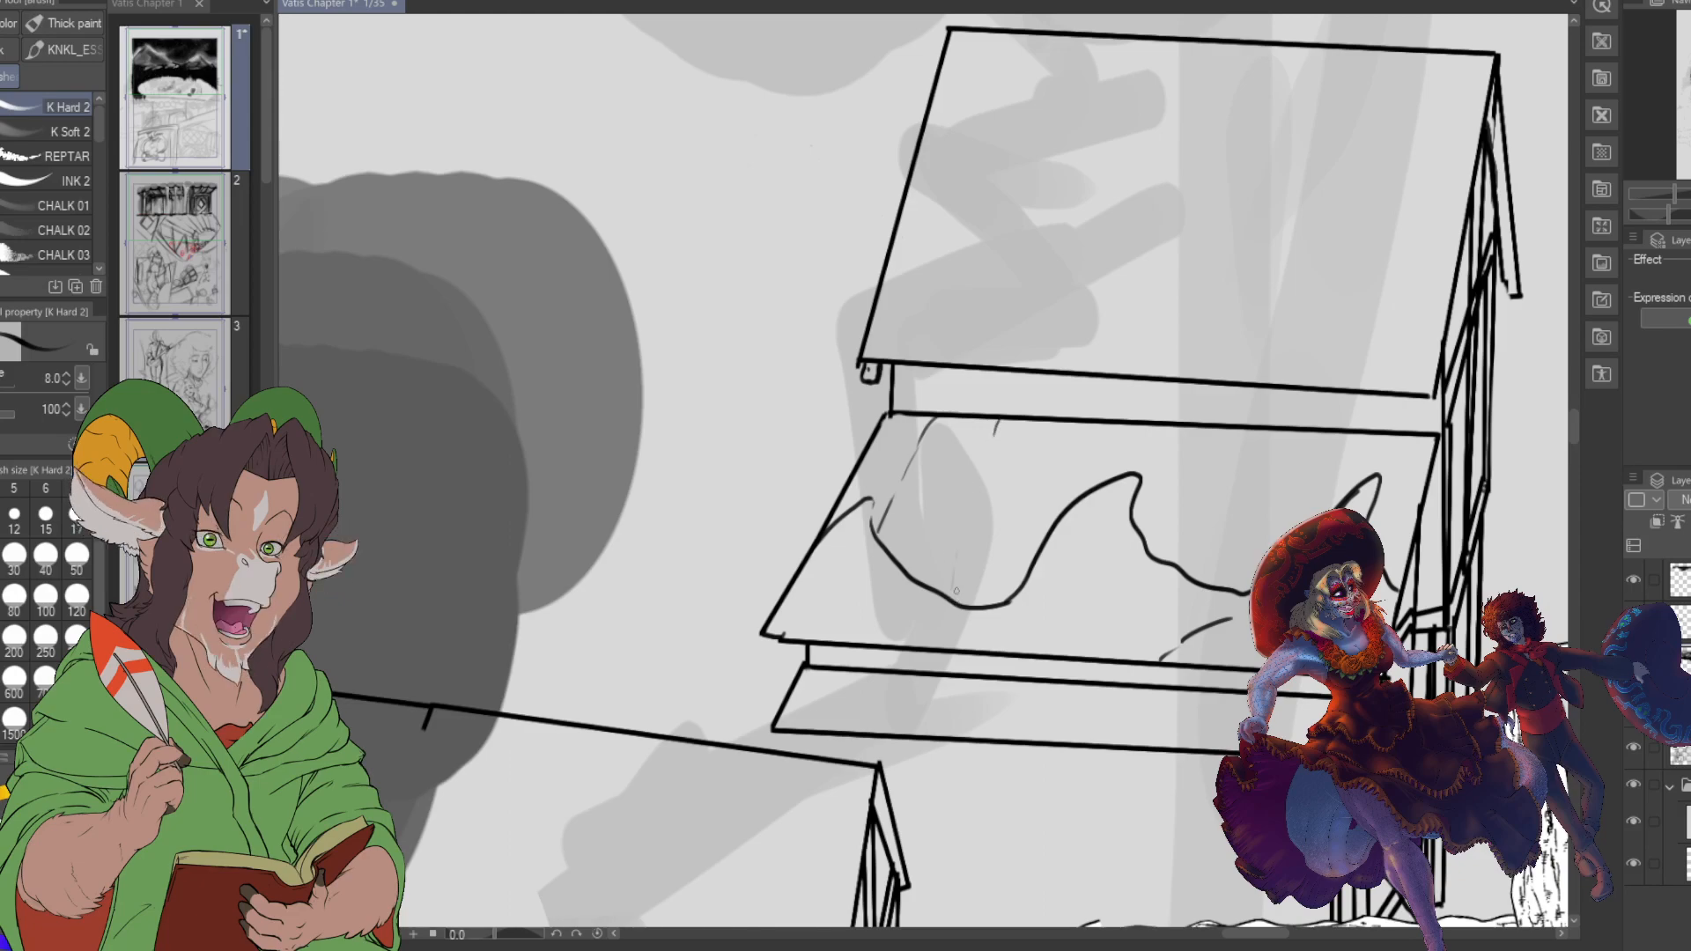
drag(973, 519, 947, 594)
drag(1062, 509, 1099, 420)
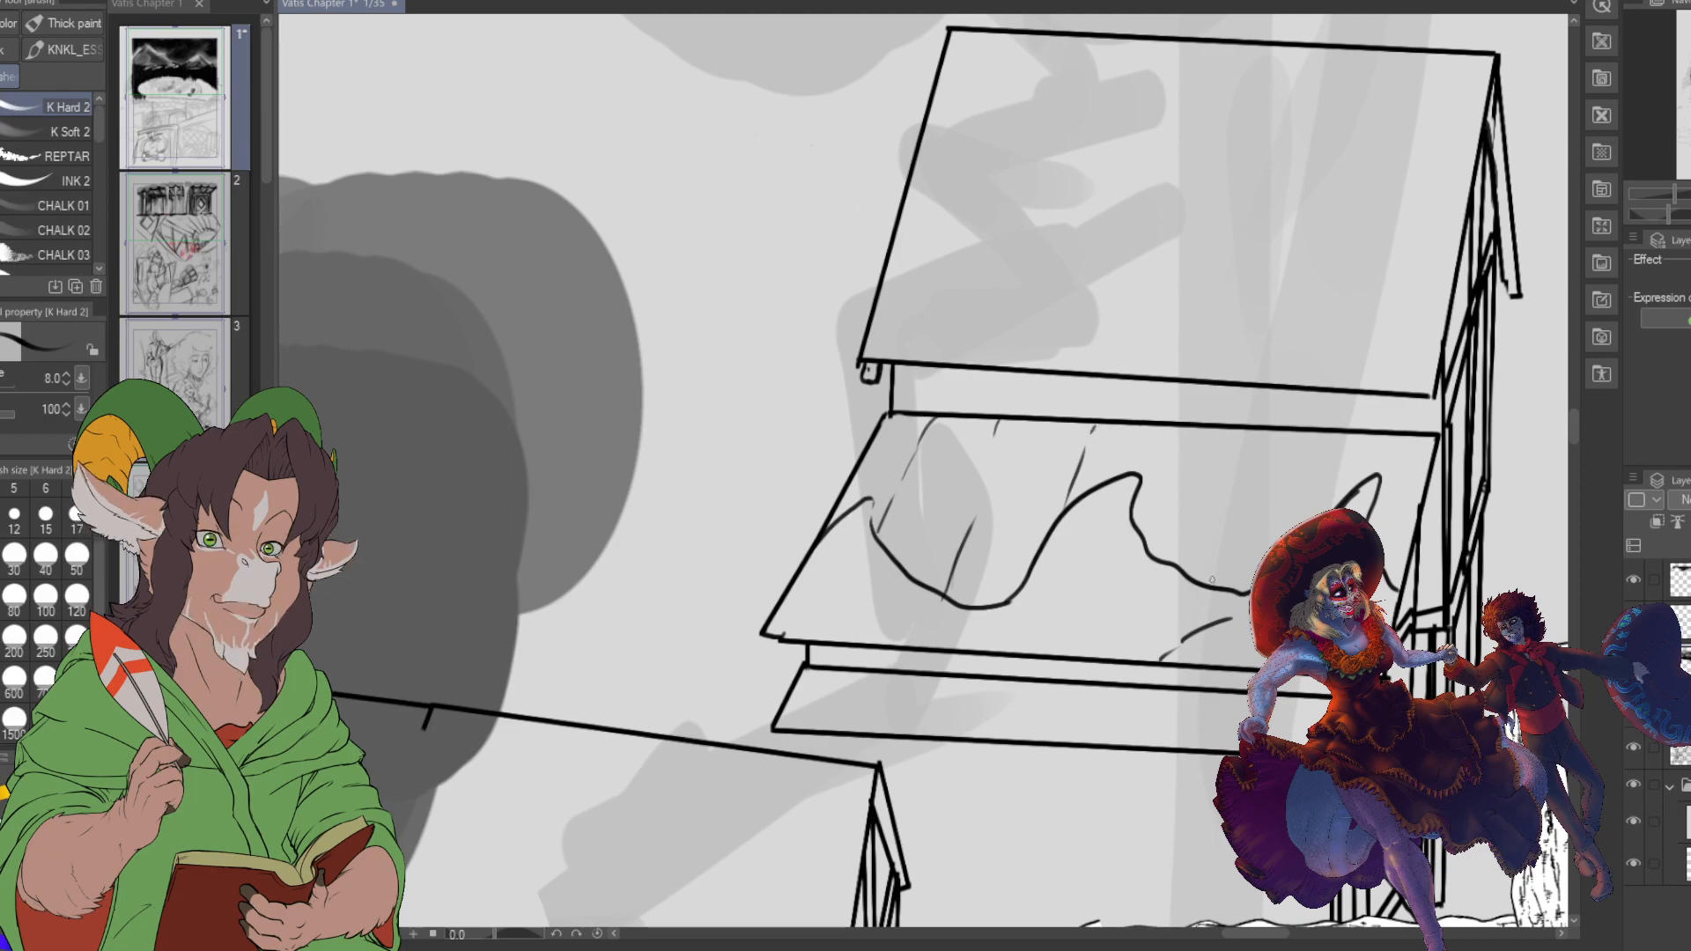
drag(1224, 489, 1233, 454)
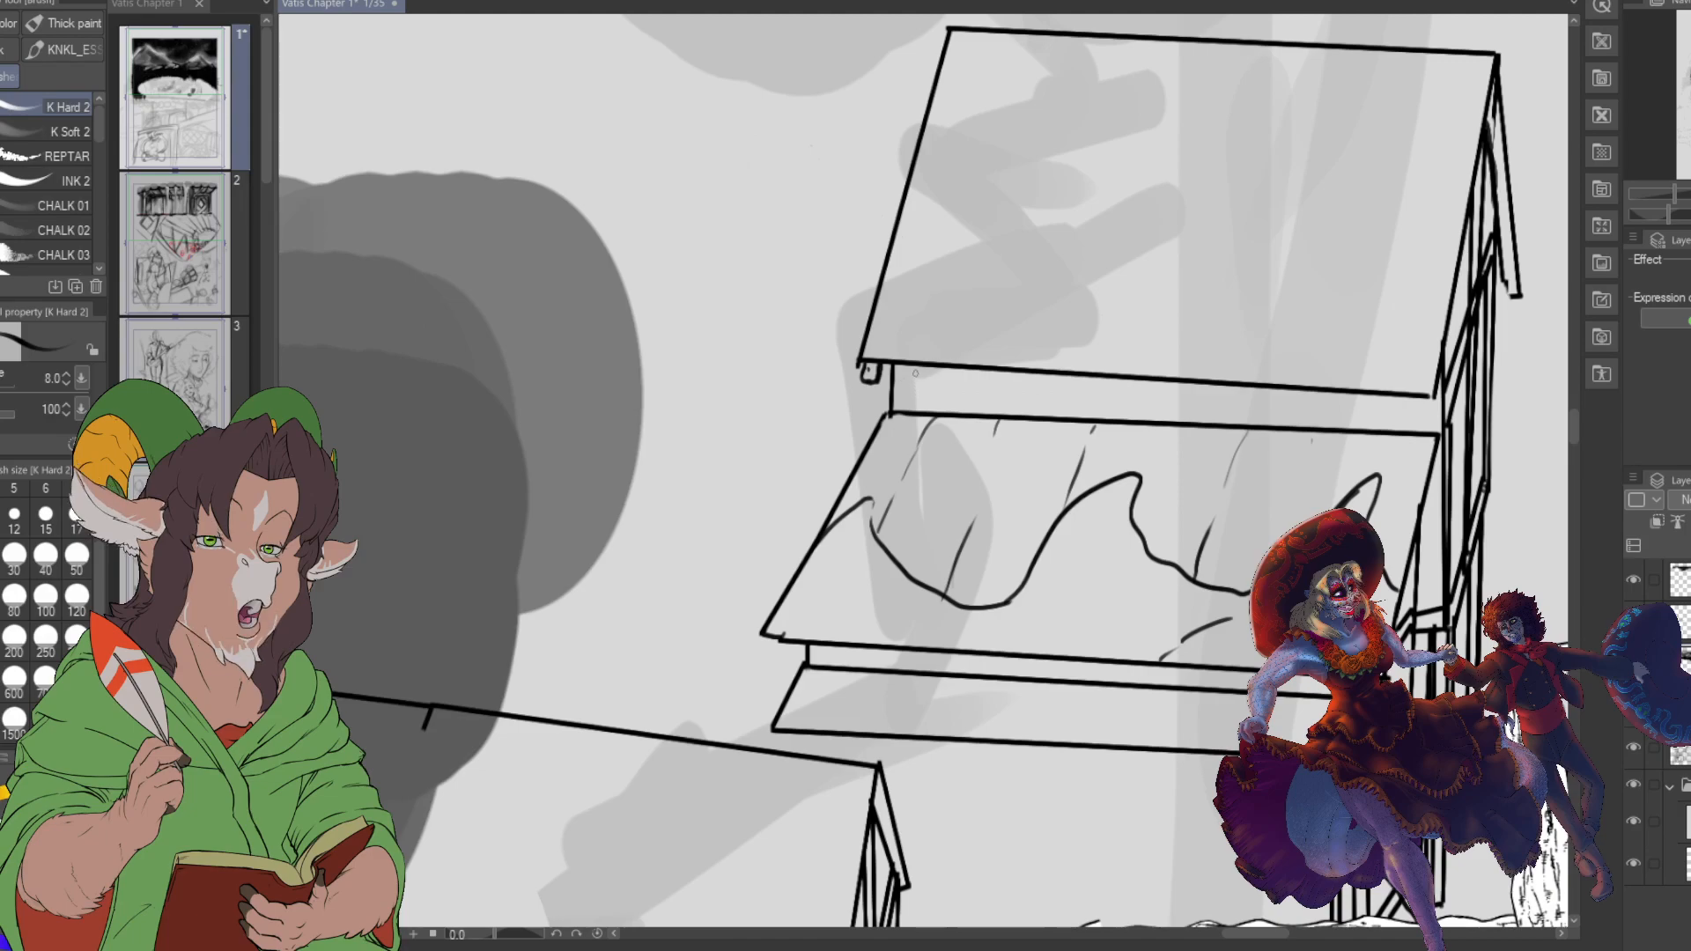
- Ink a row of small rounded rafter ends beneath the upper roof's eave, spaced along its full length
drag(912, 370, 921, 385)
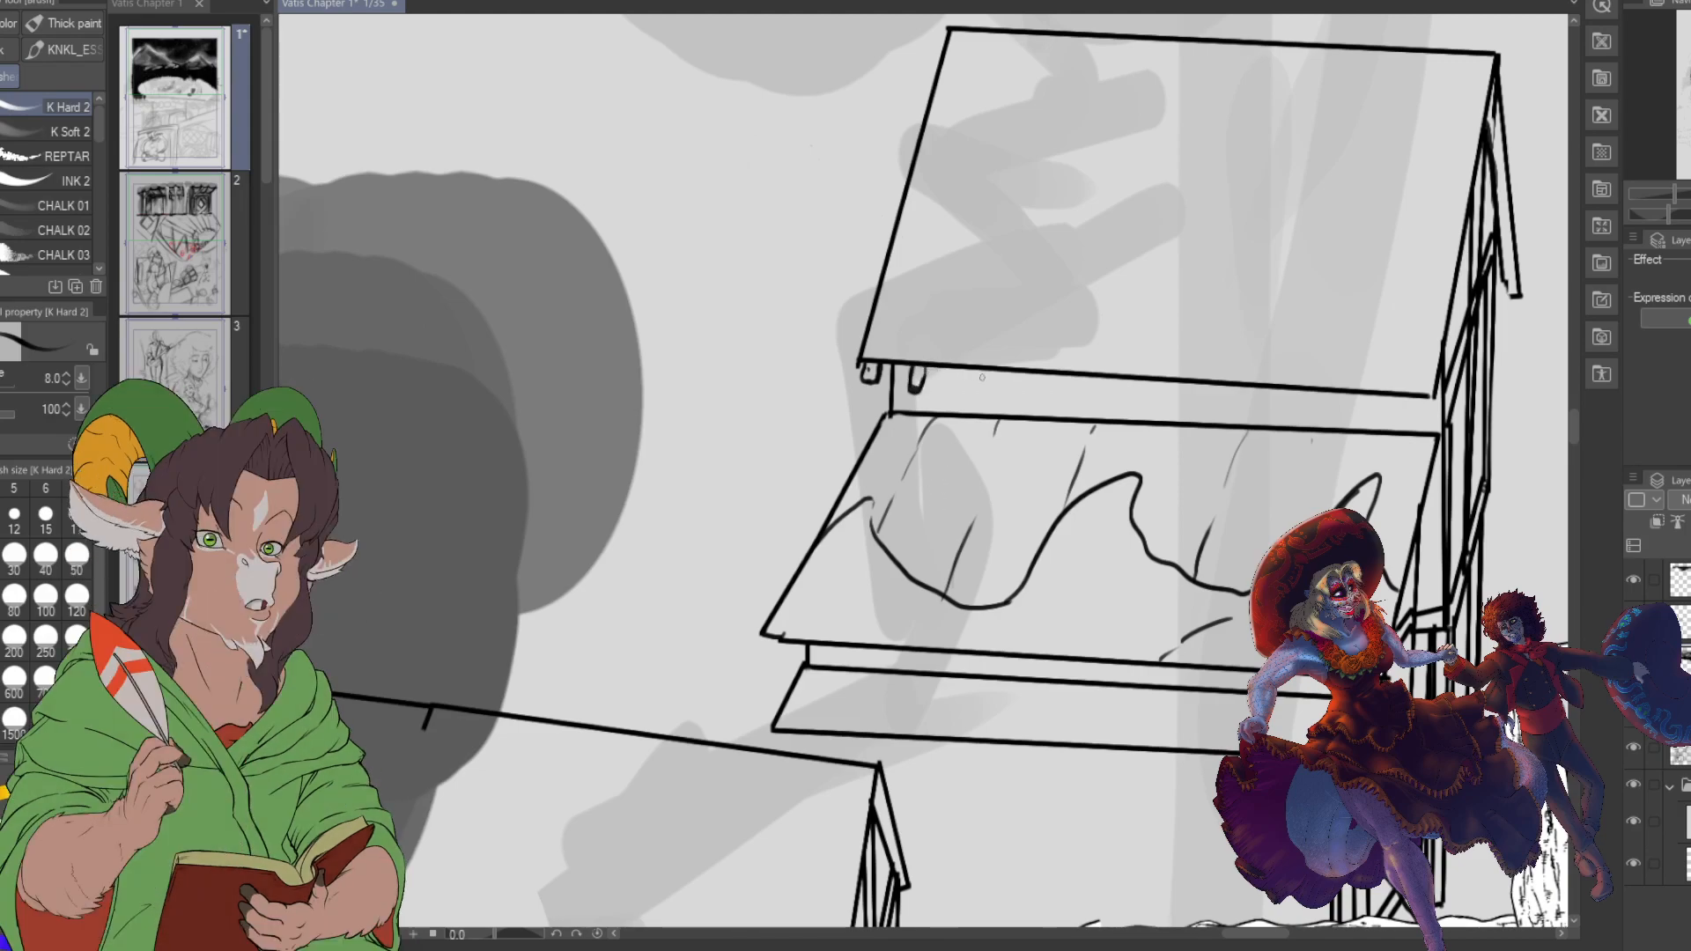
mouse_move(974, 368)
mouse_down()
mouse_move(975, 392)
mouse_move(989, 369)
mouse_move(1053, 399)
mouse_move(1057, 371)
mouse_move(1123, 374)
mouse_up()
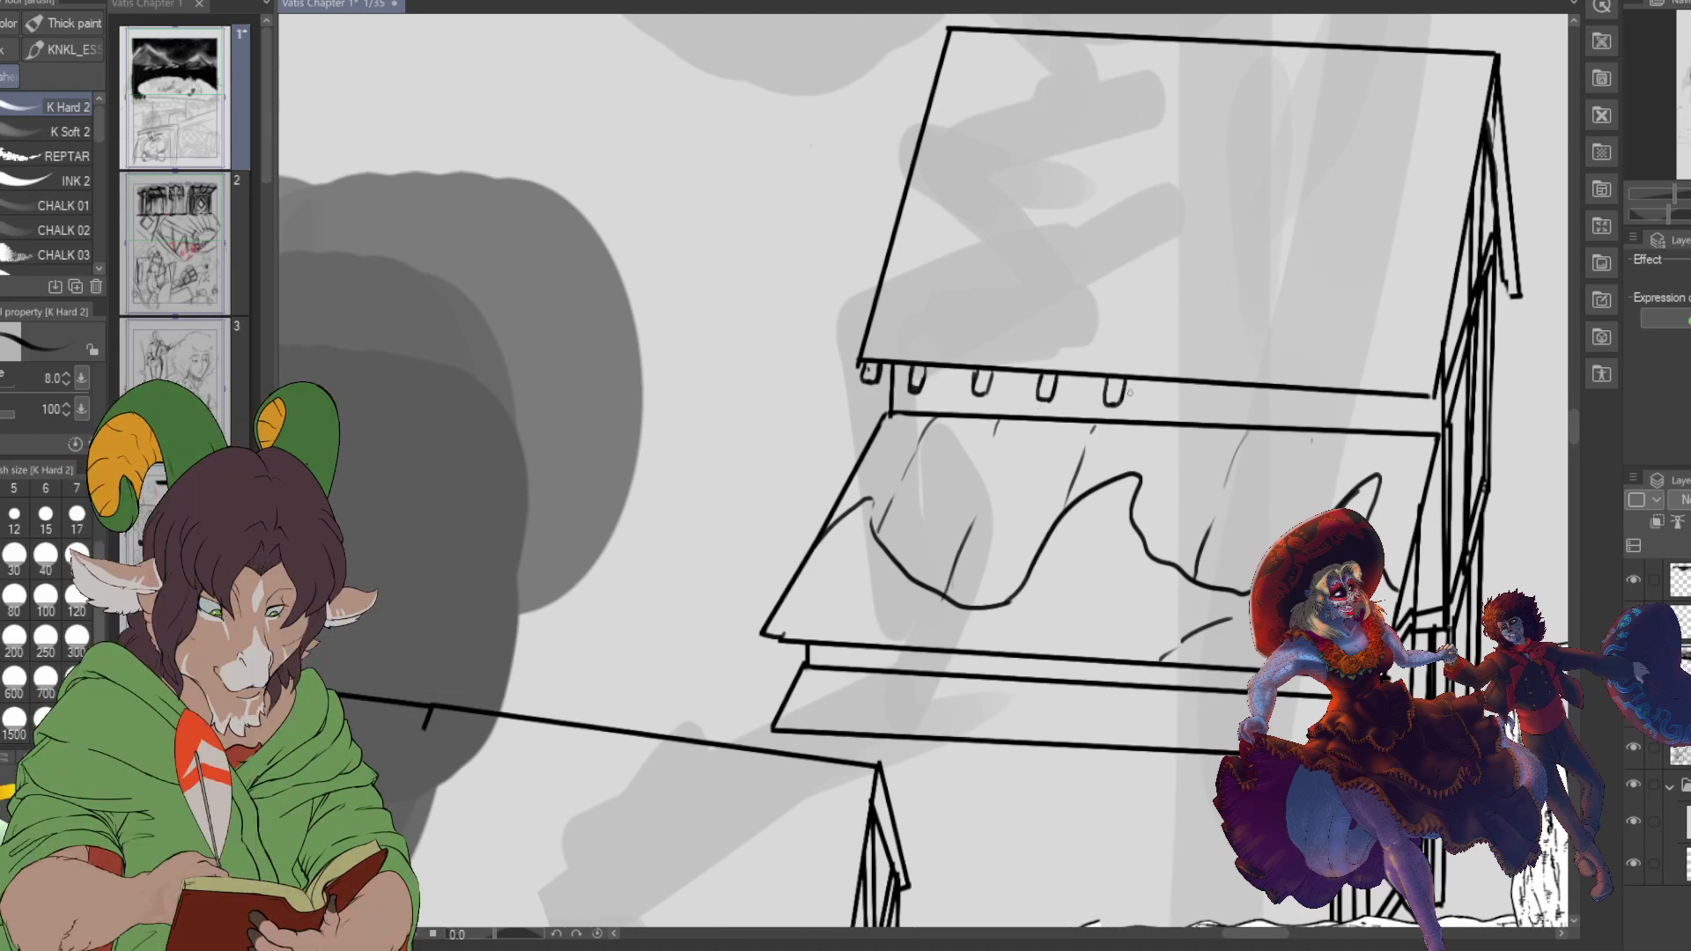
drag(1161, 384, 1167, 408)
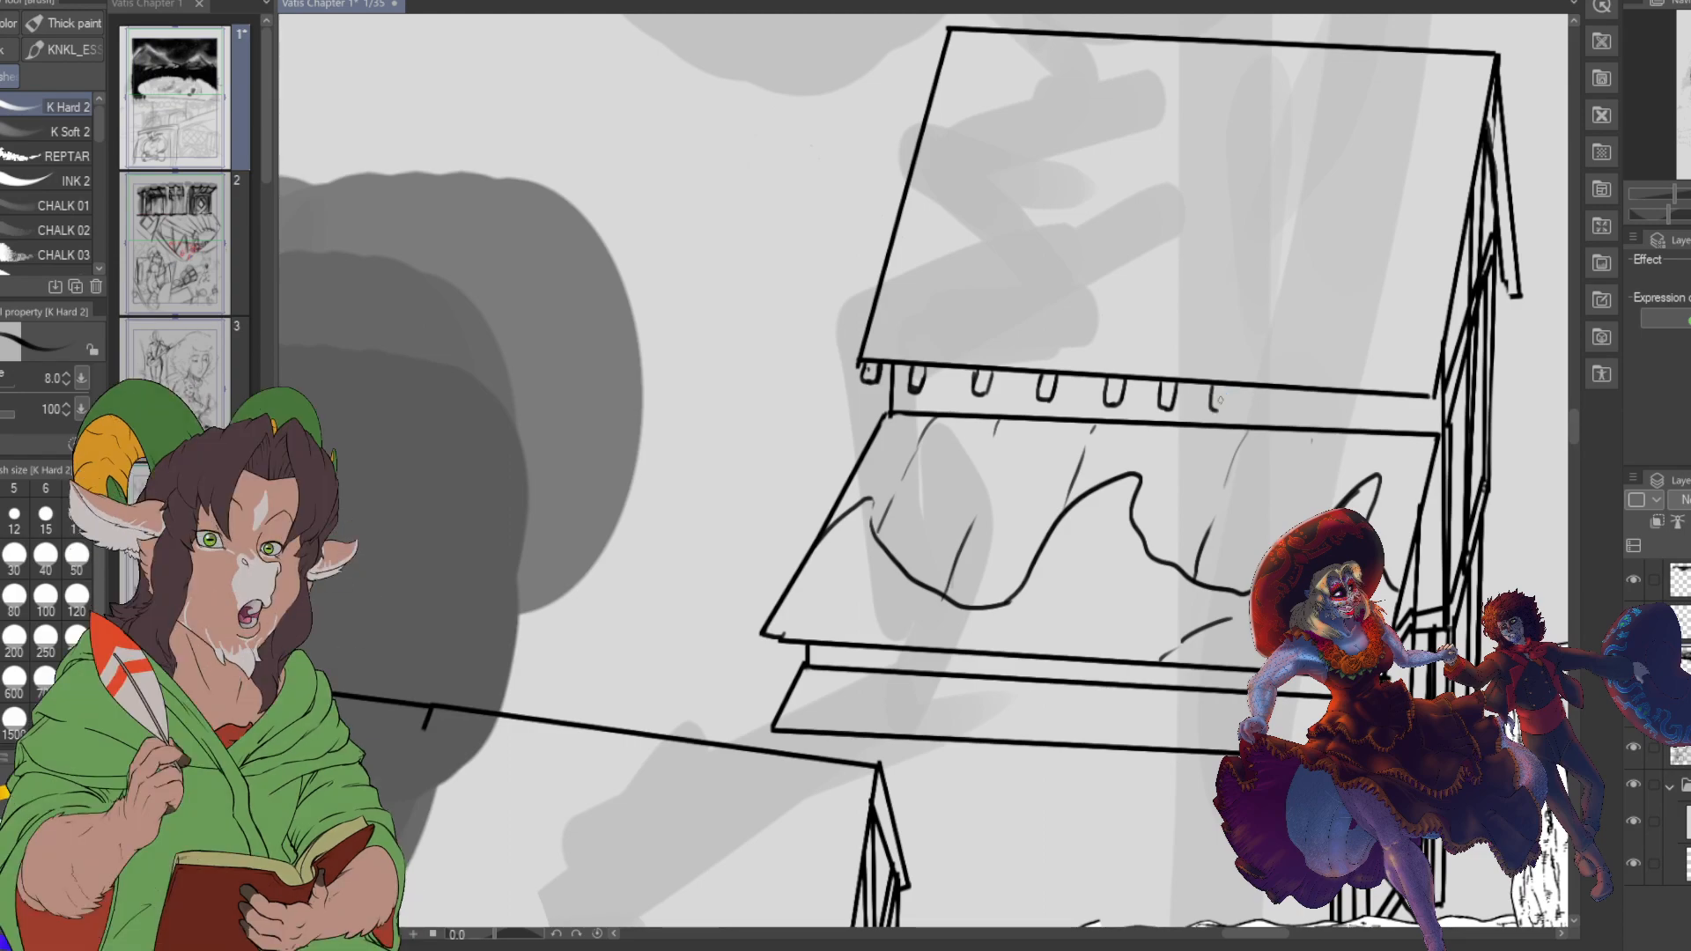
mouse_move(1220, 401)
mouse_down()
mouse_move(1256, 387)
mouse_move(1264, 409)
mouse_move(1270, 389)
mouse_move(1299, 412)
mouse_move(1320, 410)
mouse_move(1313, 392)
mouse_move(1341, 414)
mouse_move(1356, 394)
mouse_move(1396, 417)
mouse_up()
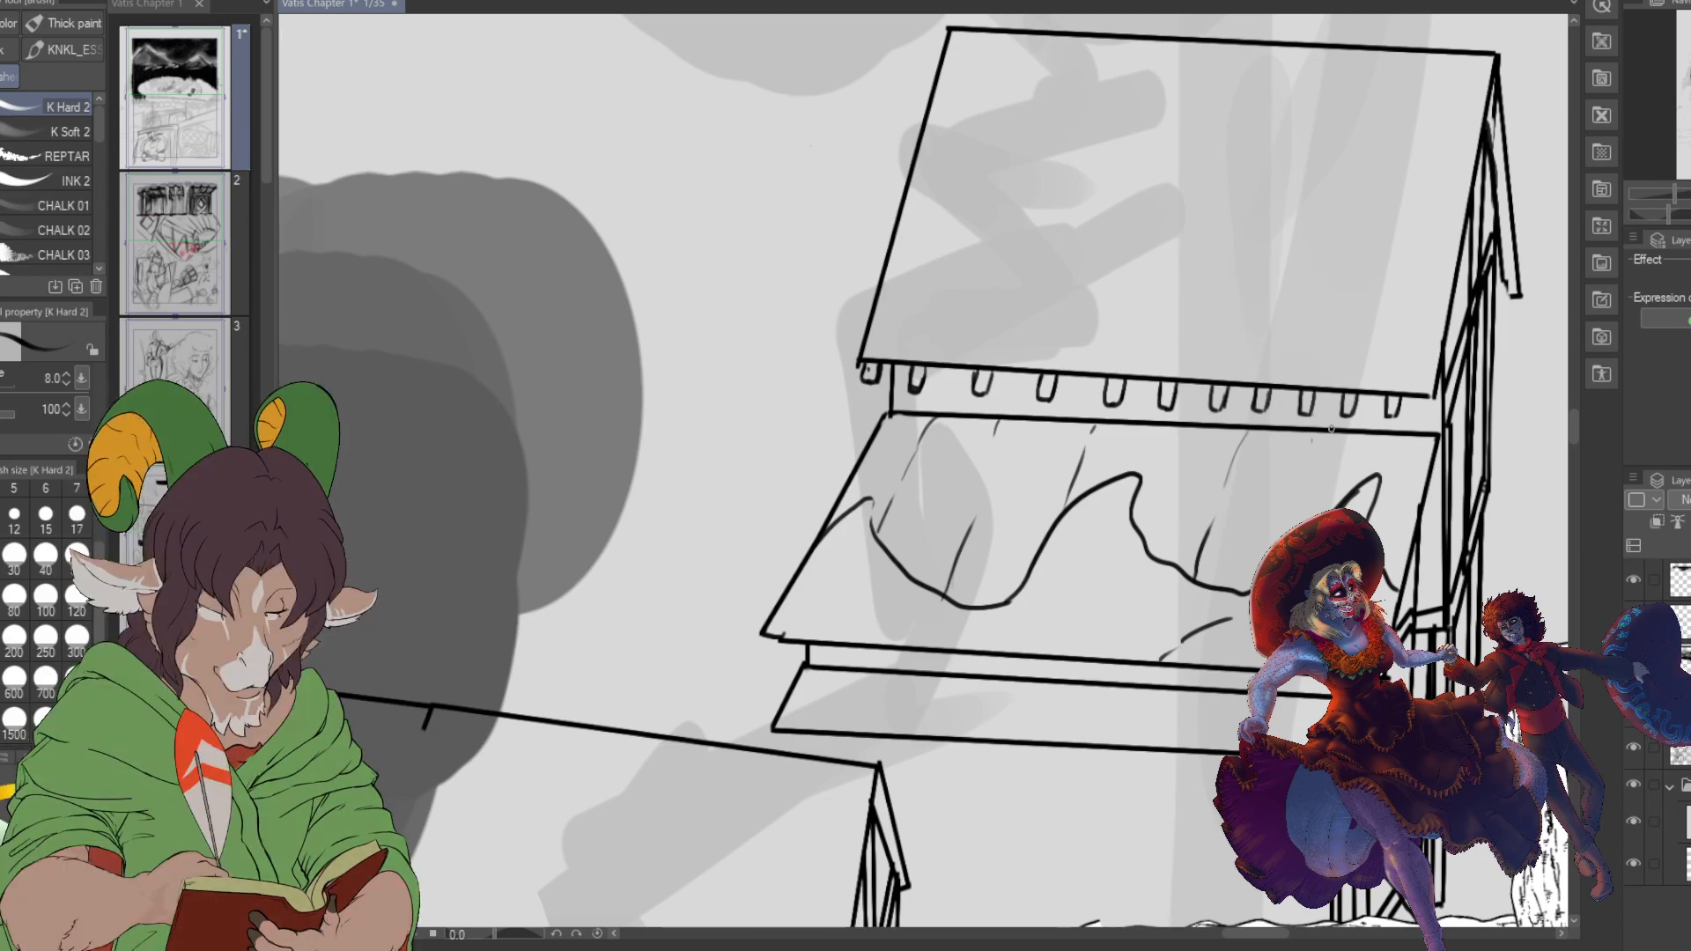
- Ink a row of small rafter ends beneath the second roof's eave, working from its outer corner toward the gable side
mouse_move(771, 640)
mouse_down()
mouse_move(767, 655)
mouse_move(785, 638)
mouse_move(819, 663)
mouse_up()
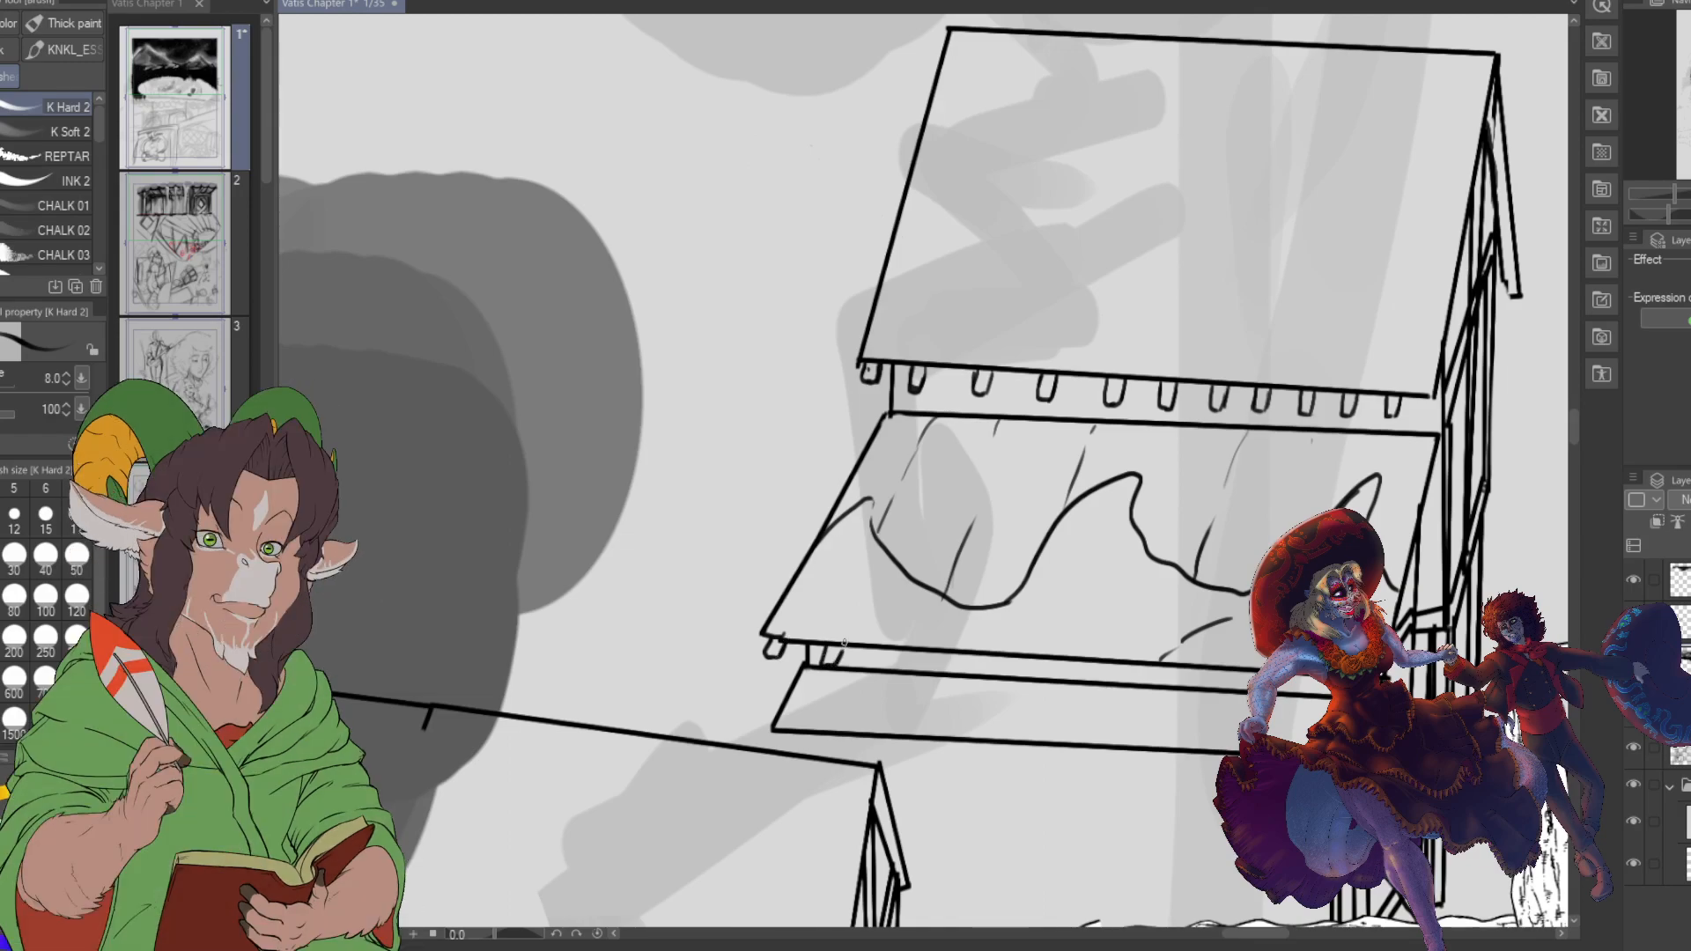
drag(898, 650, 984, 653)
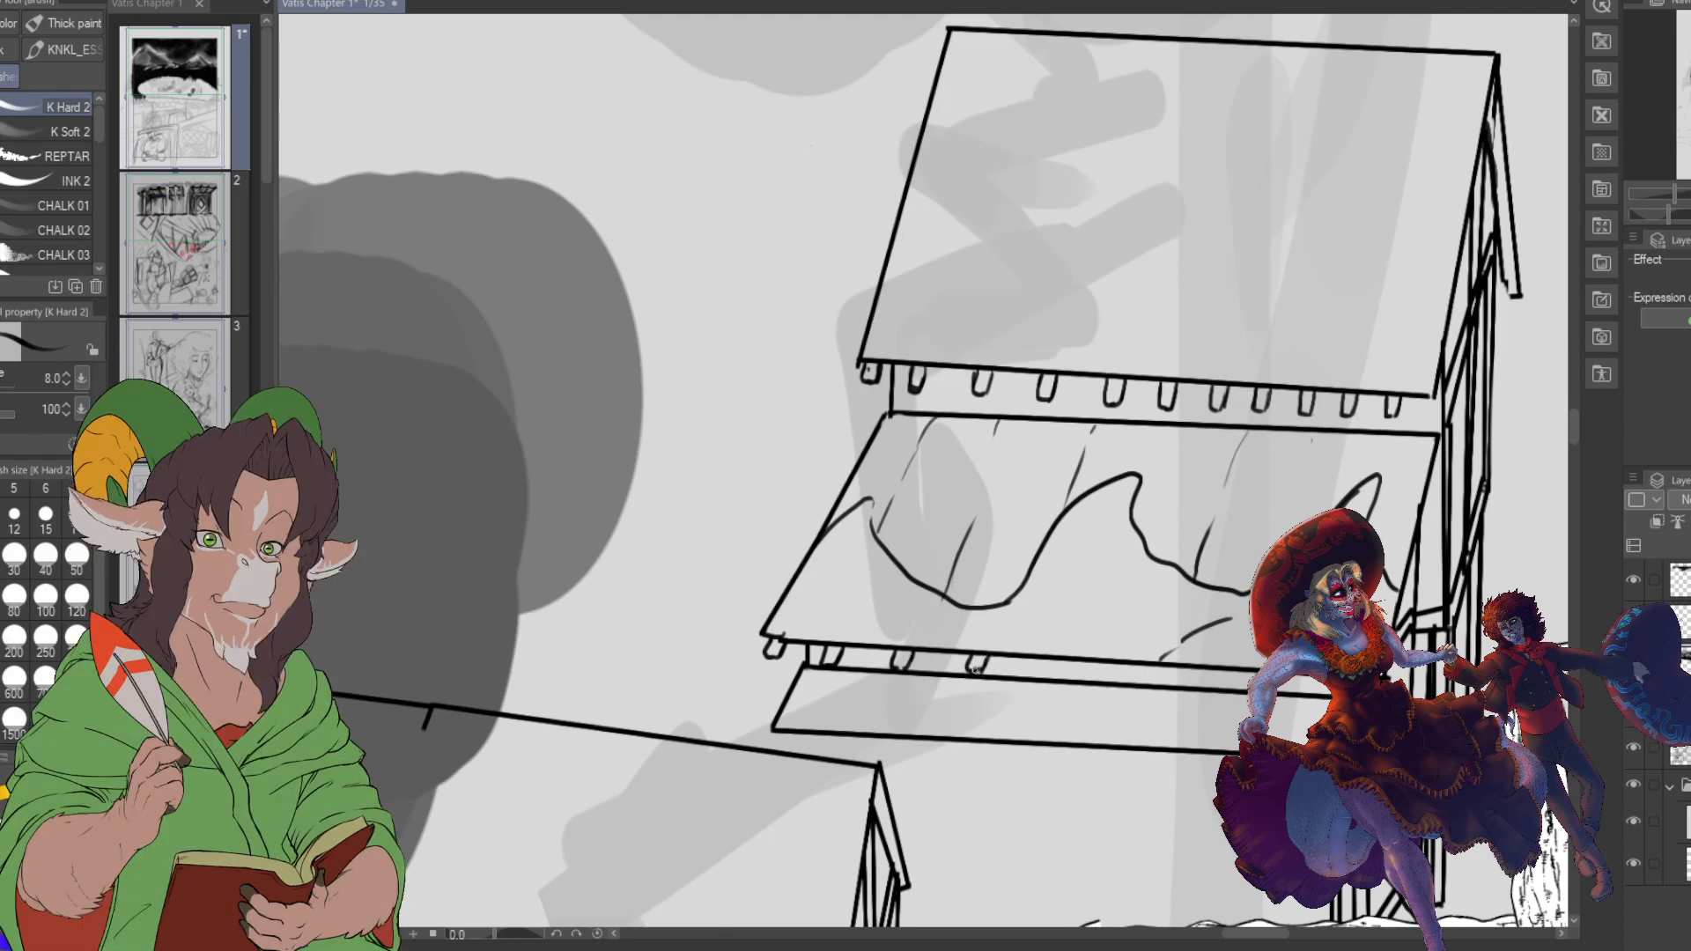
drag(1040, 662, 1056, 664)
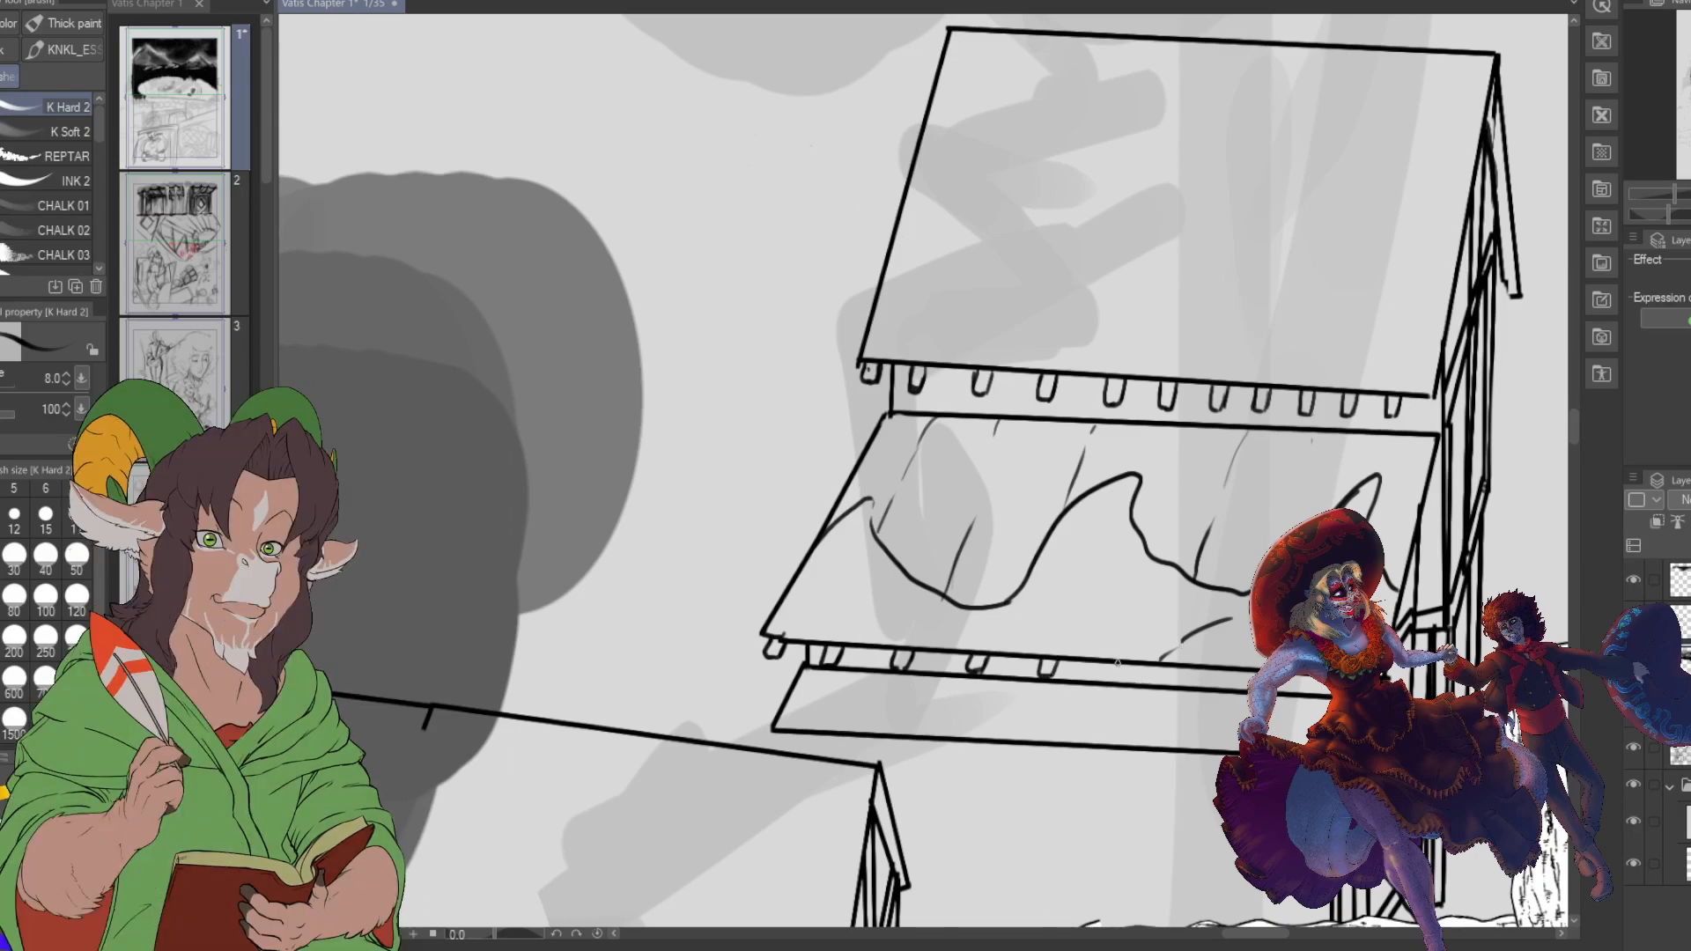
drag(1124, 662, 1203, 670)
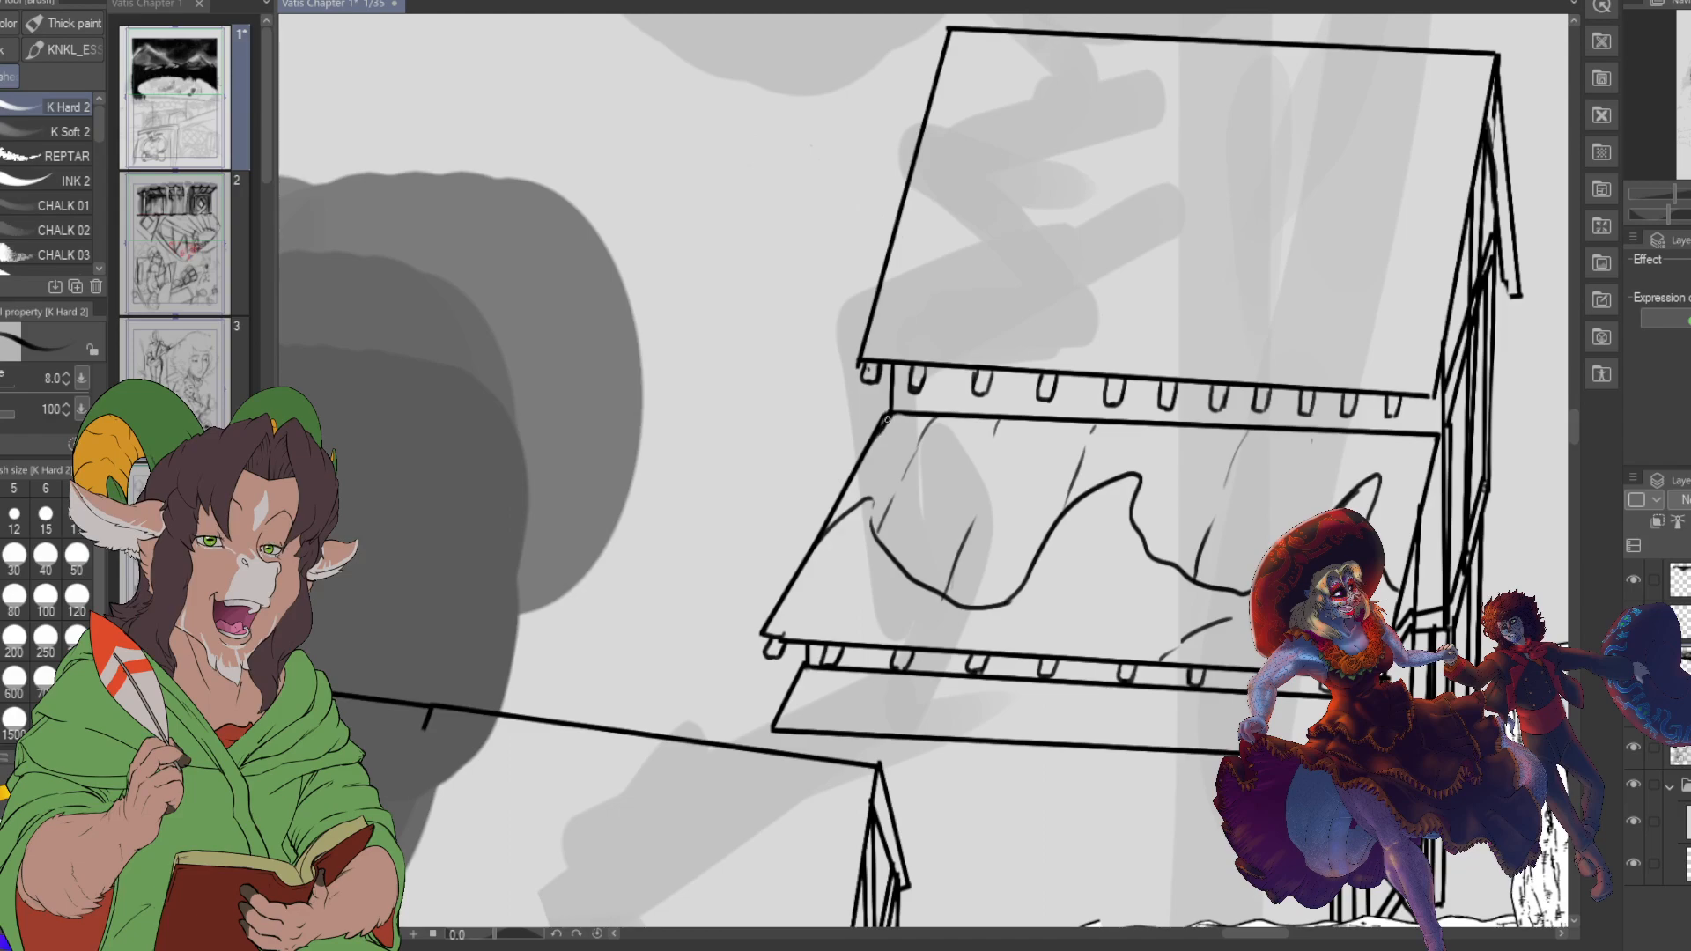
- Ink a jagged, wavy snow line across the upper roof from its outer slope edge to the gable edge
mouse_move(896, 227)
mouse_down()
mouse_move(927, 175)
mouse_move(950, 229)
mouse_move(964, 224)
mouse_move(999, 155)
mouse_move(1079, 254)
mouse_up()
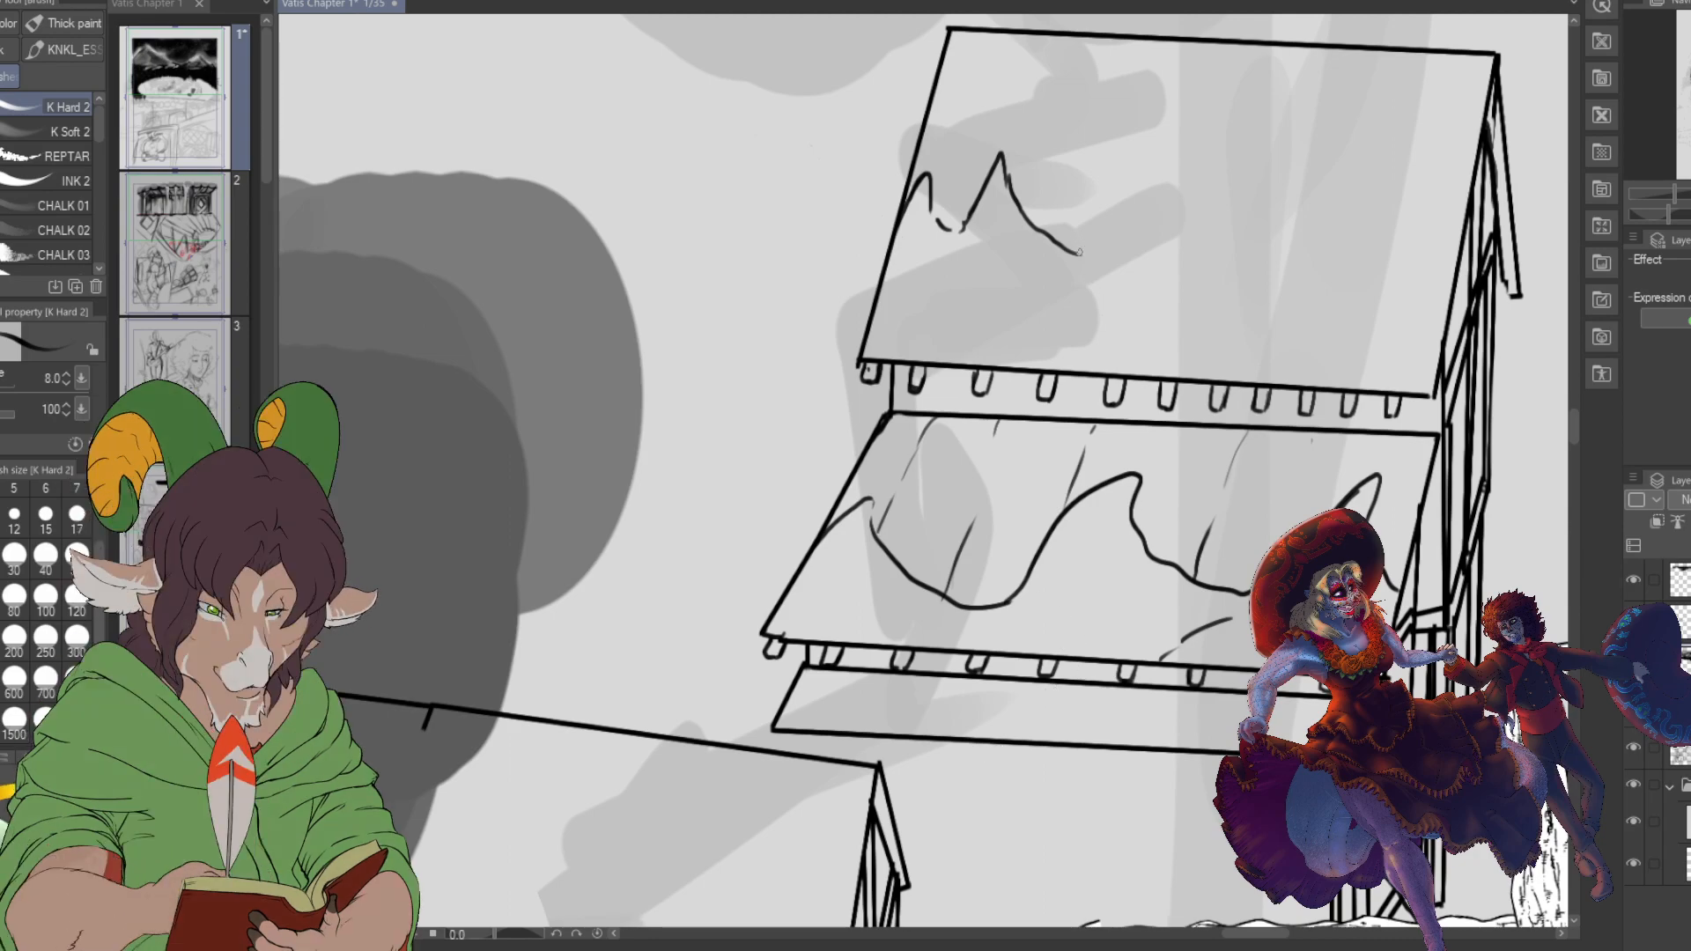
mouse_move(1099, 240)
mouse_down()
mouse_move(1160, 82)
mouse_move(1199, 240)
mouse_move(1262, 349)
mouse_up()
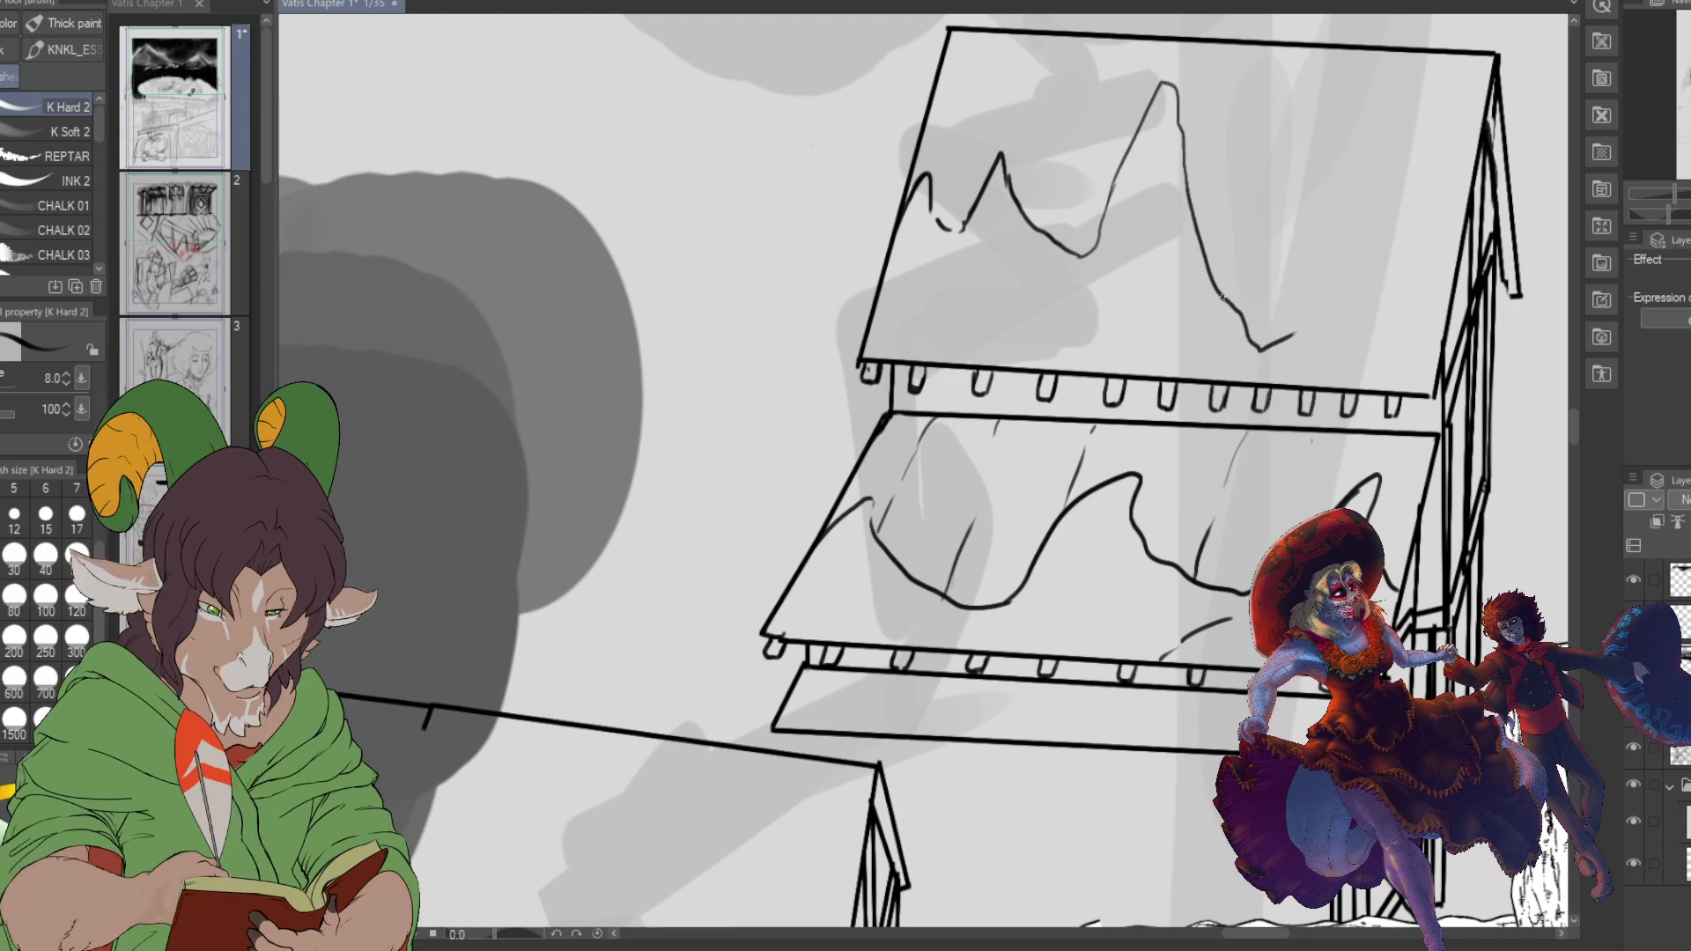
mouse_move(1286, 245)
mouse_down()
mouse_move(1332, 122)
mouse_move(1336, 189)
mouse_move(1376, 226)
mouse_move(1410, 229)
mouse_move(1477, 112)
mouse_move(1484, 164)
mouse_up()
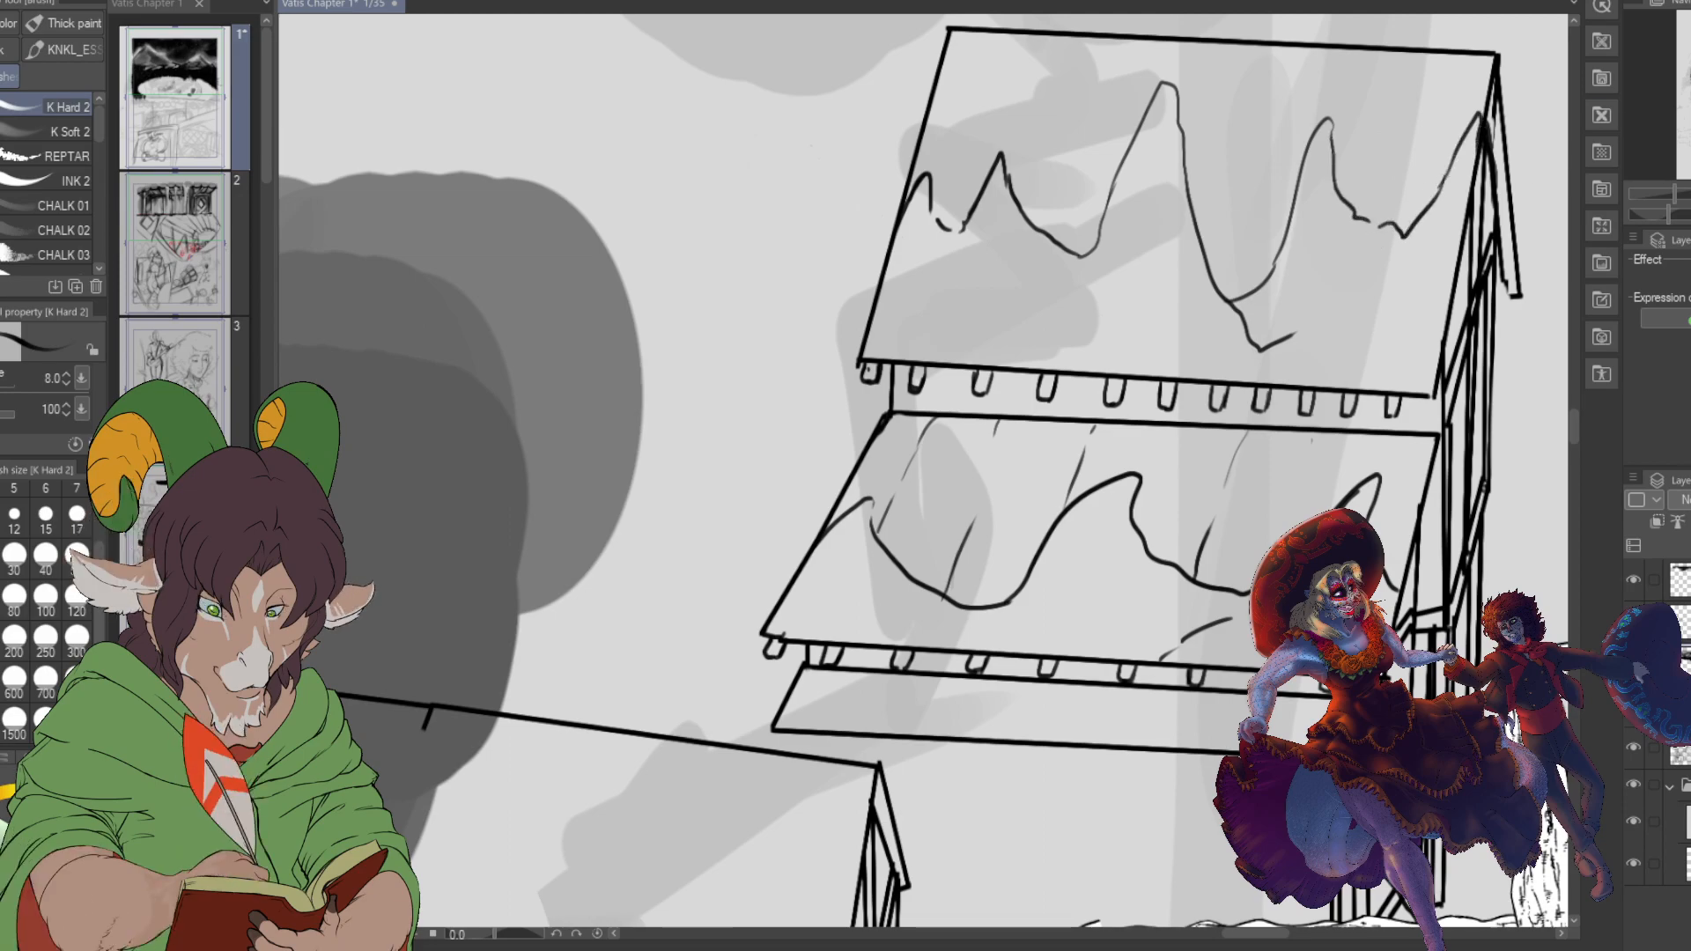
- Ink a straight line just above the upper roof's ridge, parallel to it, to give the roof edge thickness
drag(1484, 164, 1365, 519)
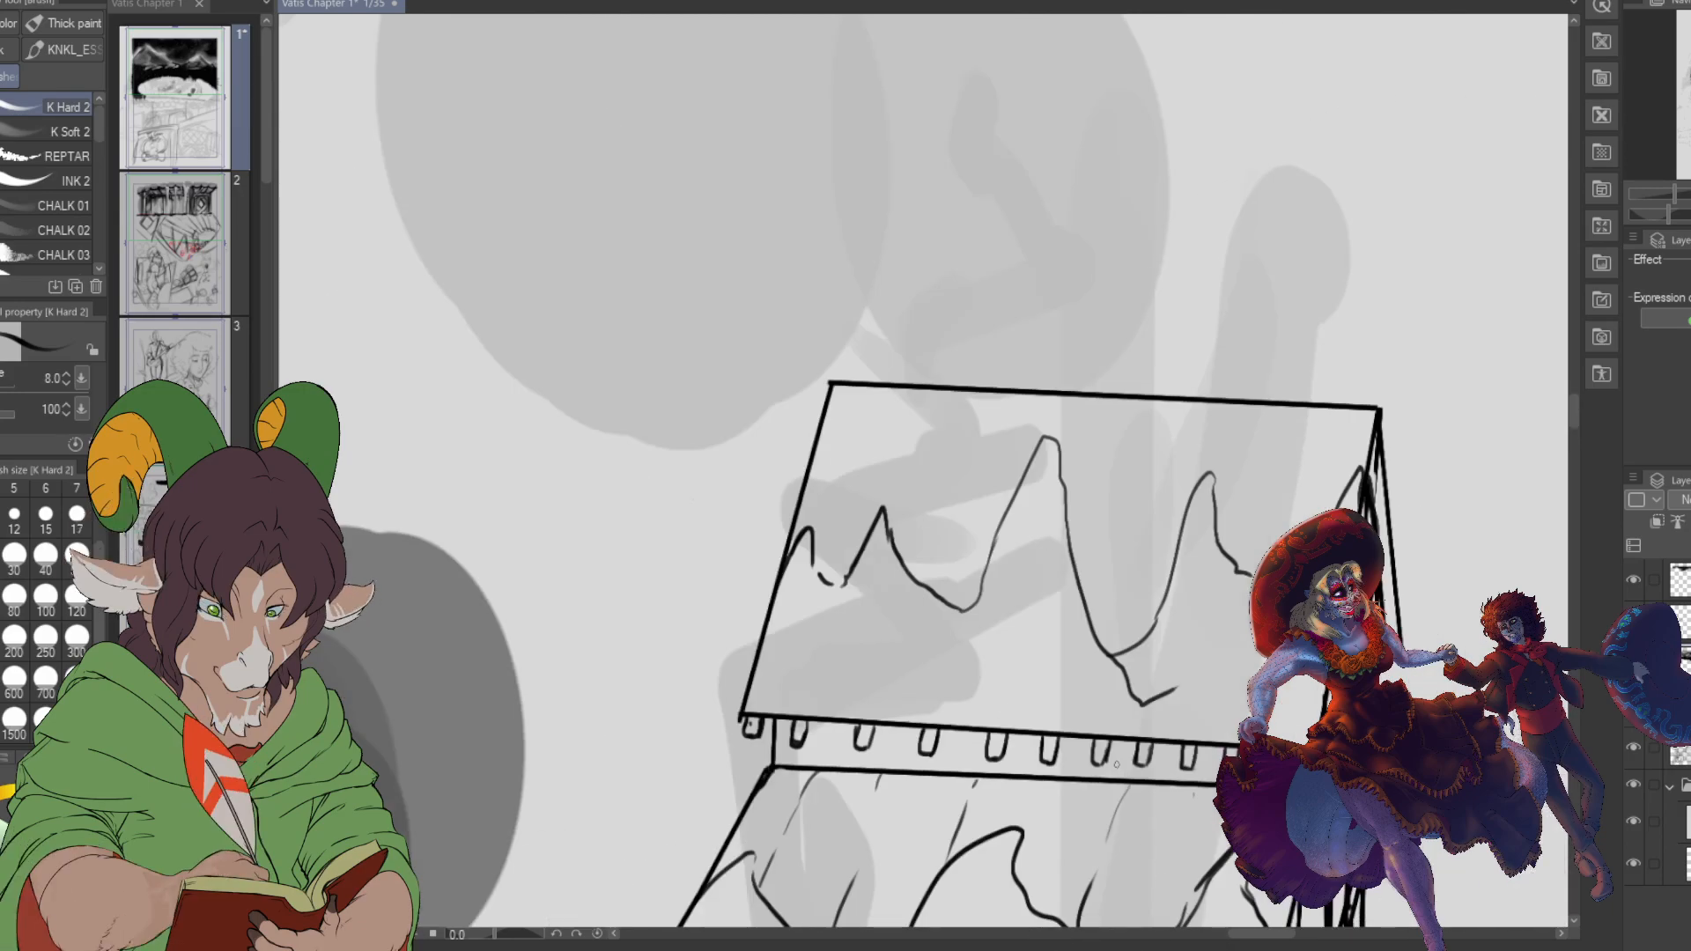
scroll(1114, 765, down, 2)
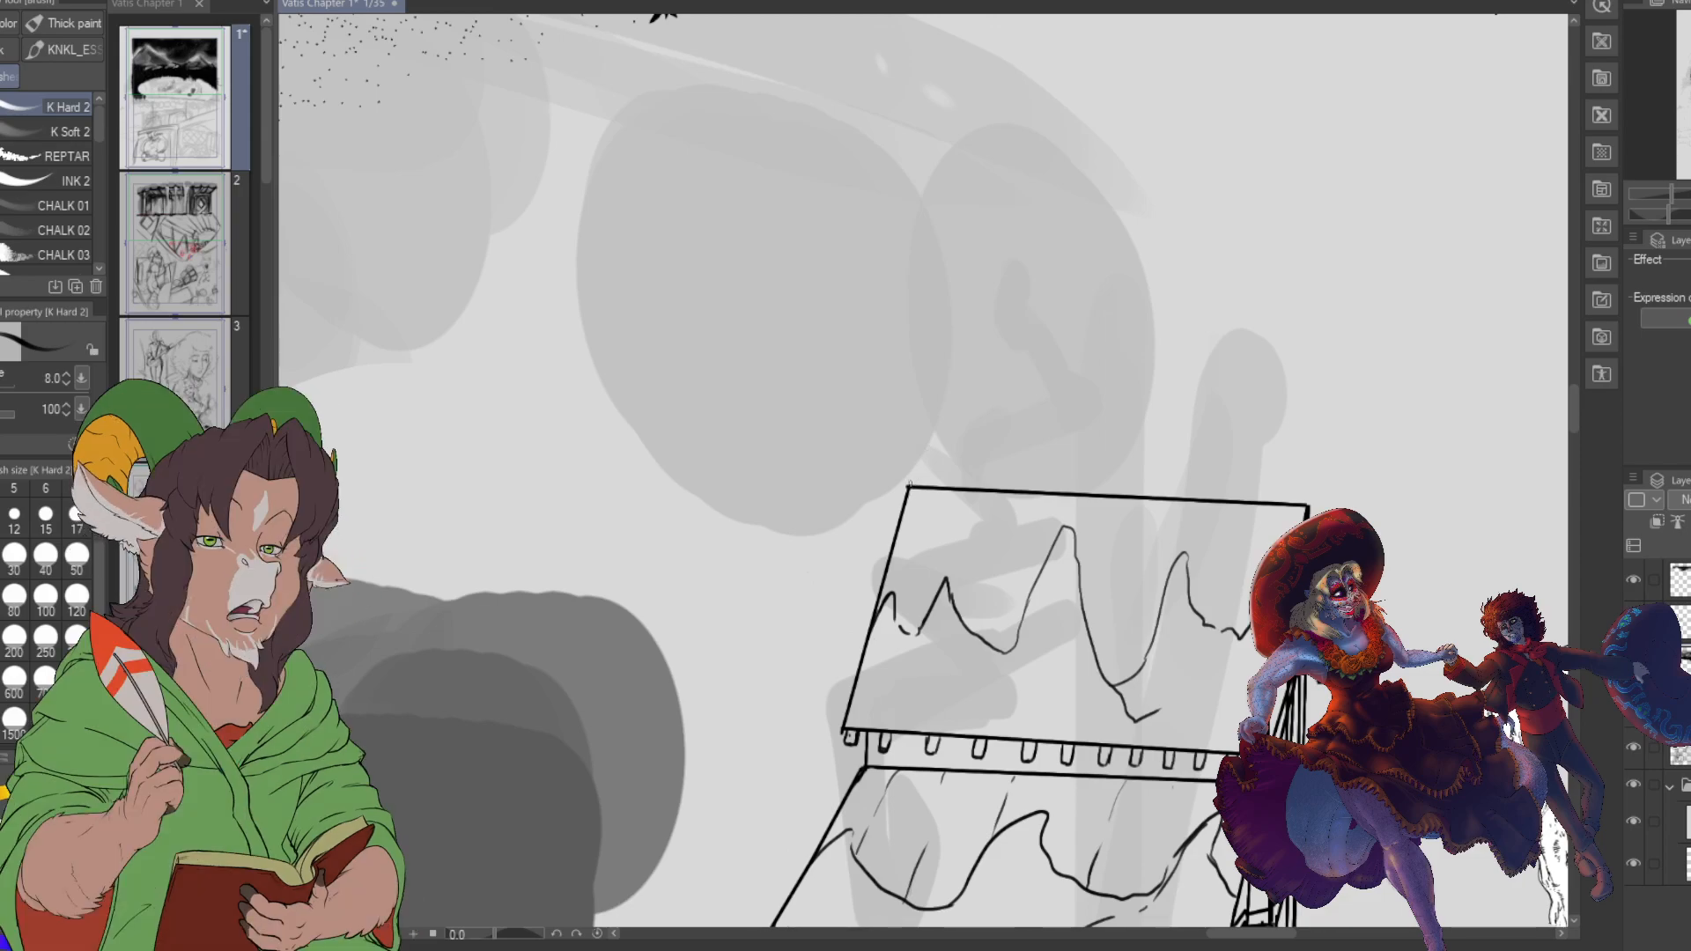
drag(912, 483, 1307, 497)
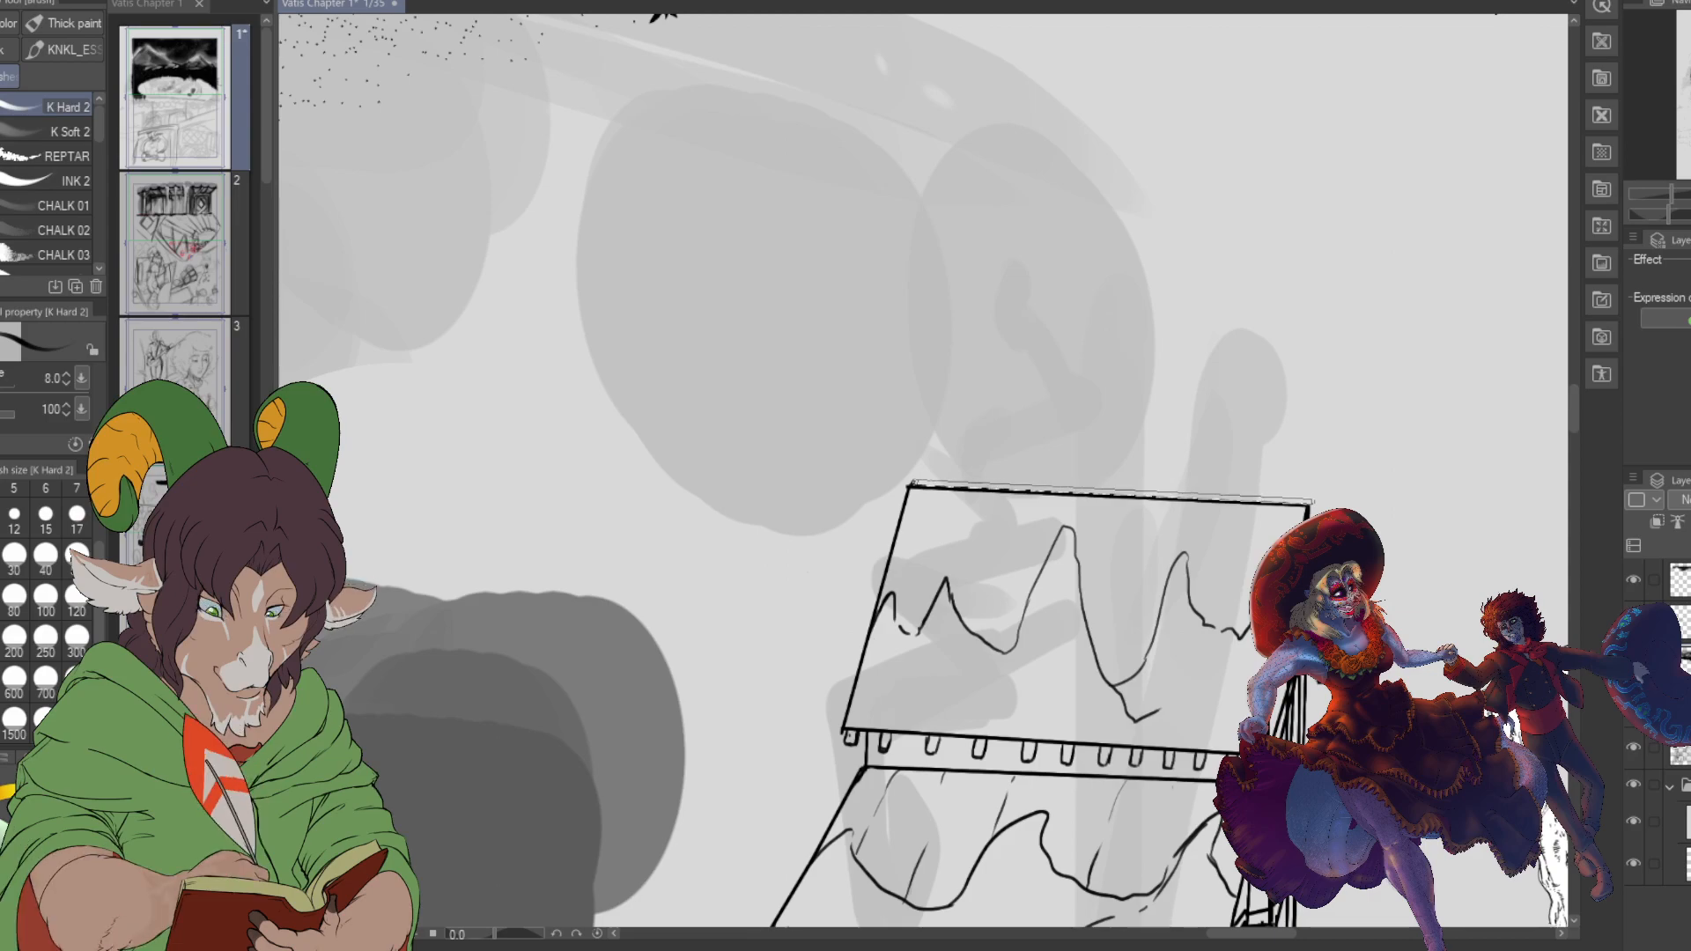
shift+click(1312, 500)
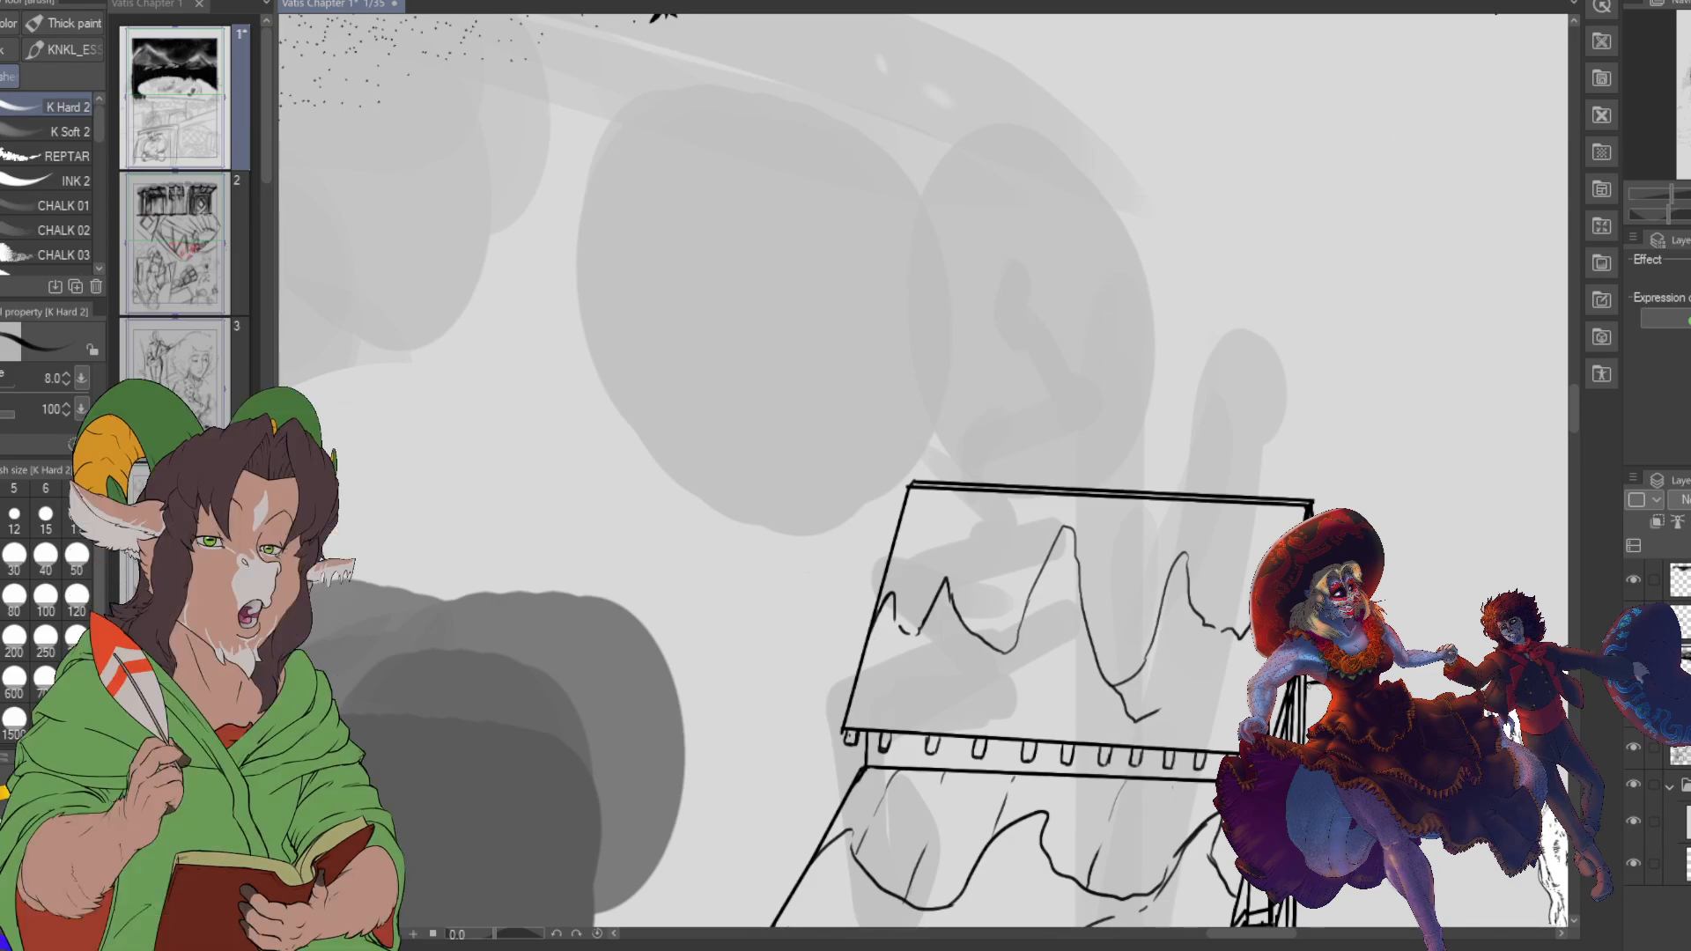
- Examine the tall building's inked roofs against the rest of the village, the treeline and the full page composition
scroll(1323, 692, down, 2)
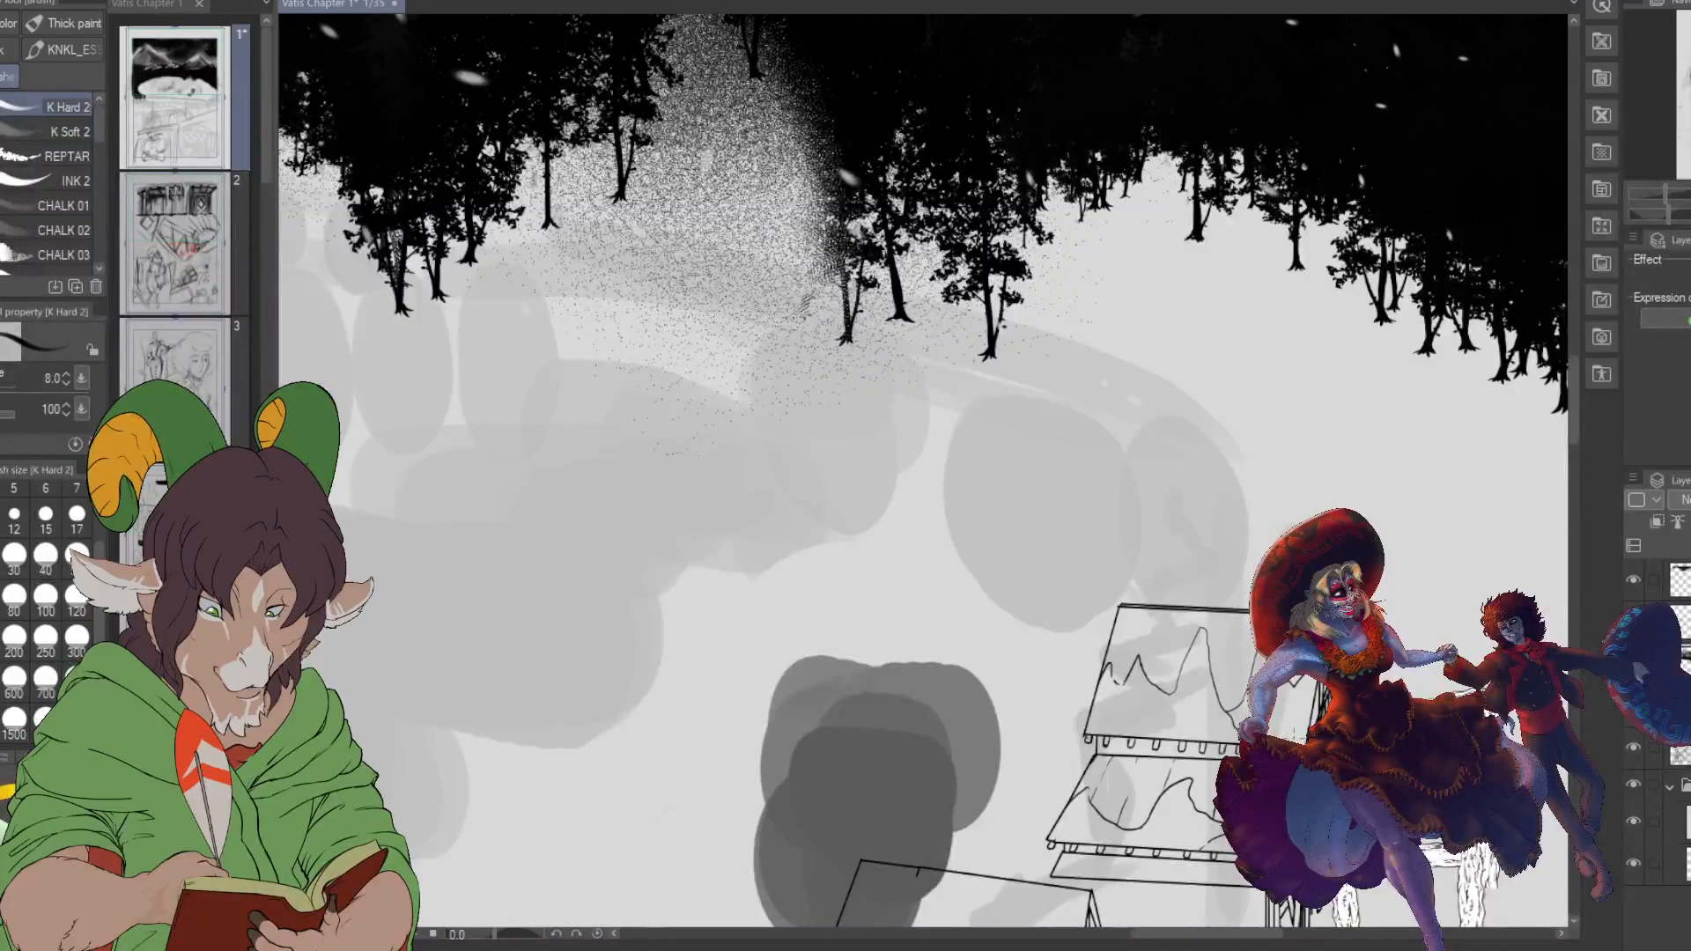
scroll(1294, 744, down, 2)
scroll(1348, 719, up, 2)
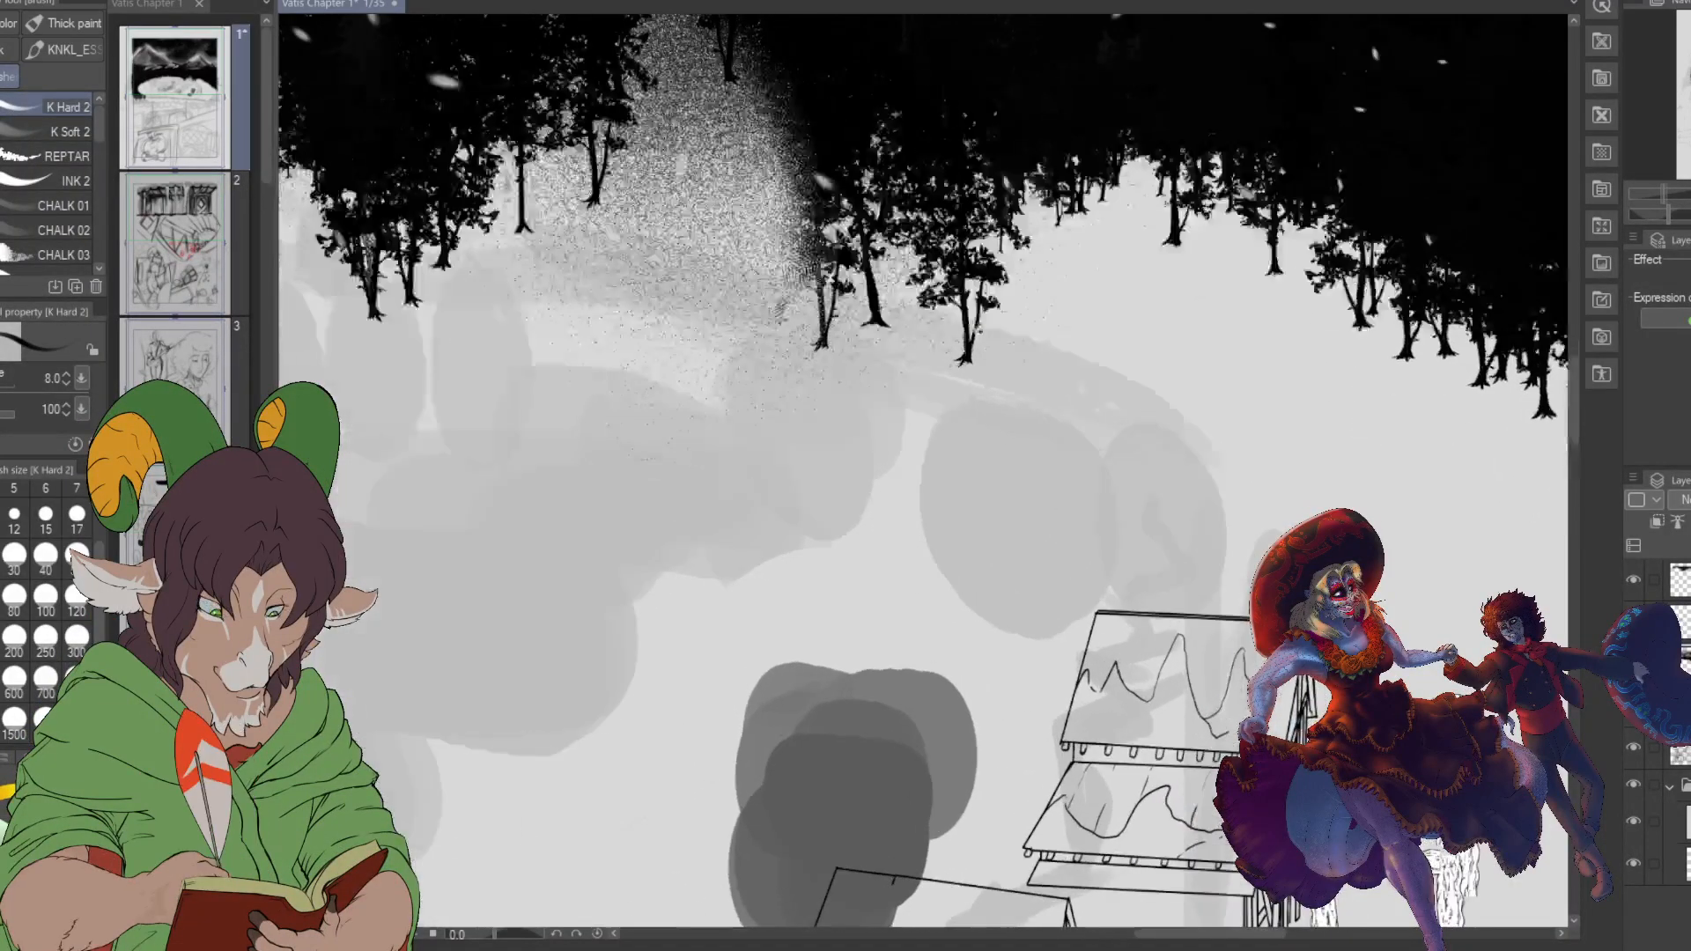
drag(1345, 522, 1486, 338)
scroll(1455, 480, down, 4)
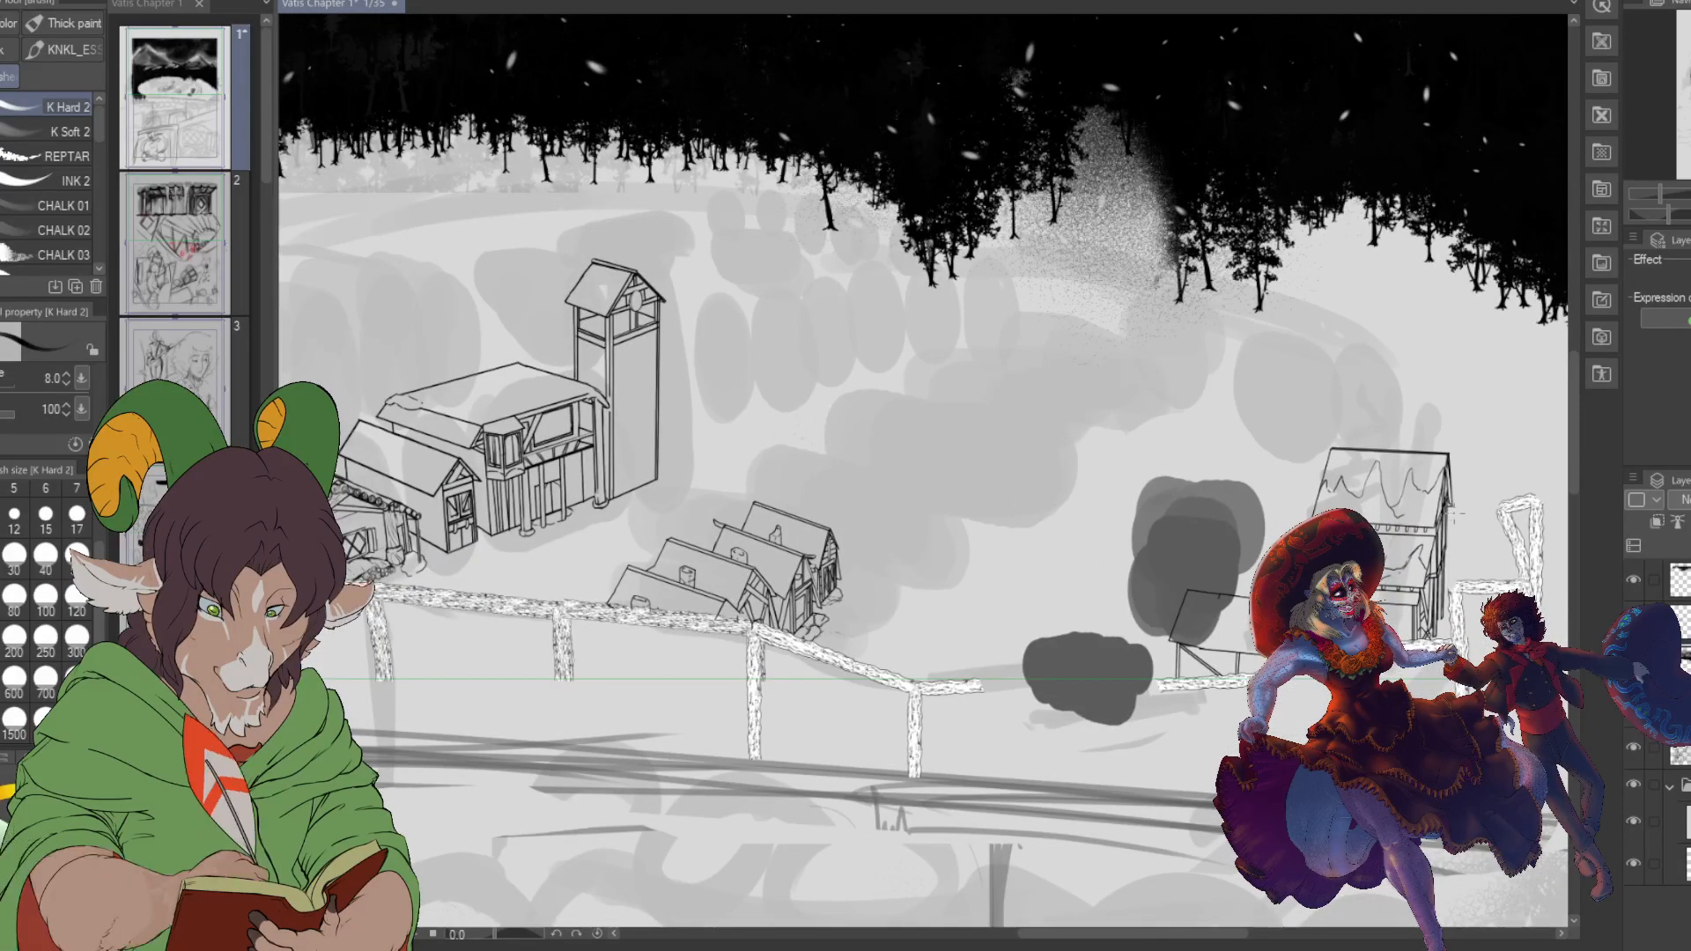
drag(1455, 480, 1099, 532)
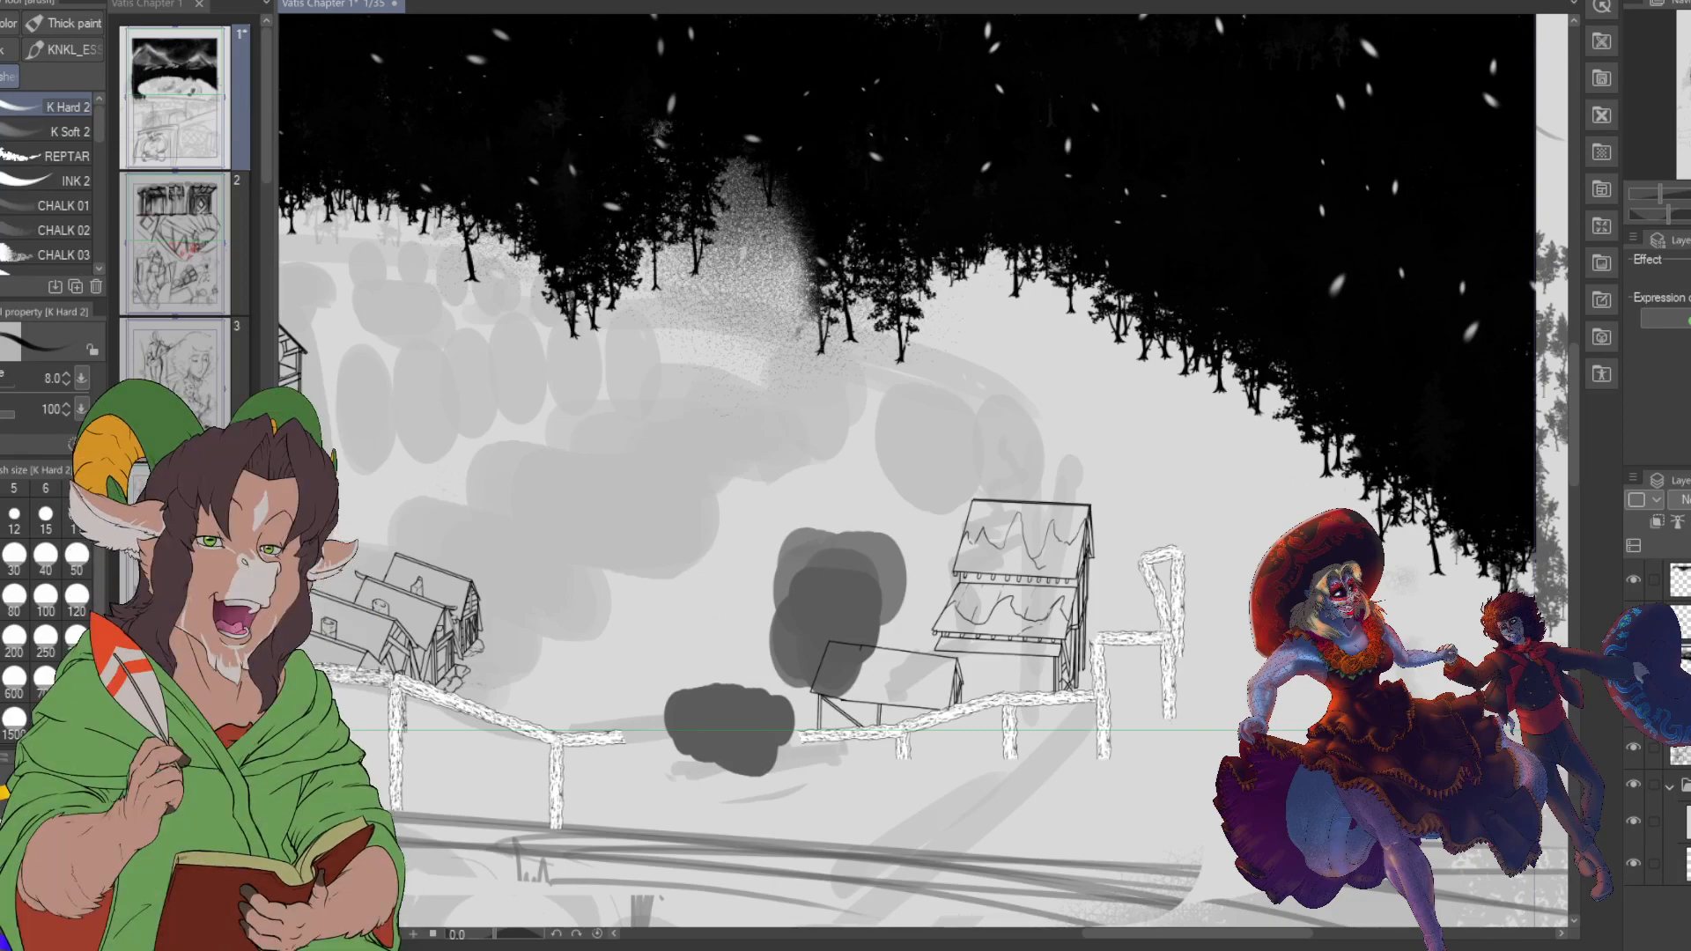
scroll(859, 656, up, 1)
scroll(1176, 531, up, 1)
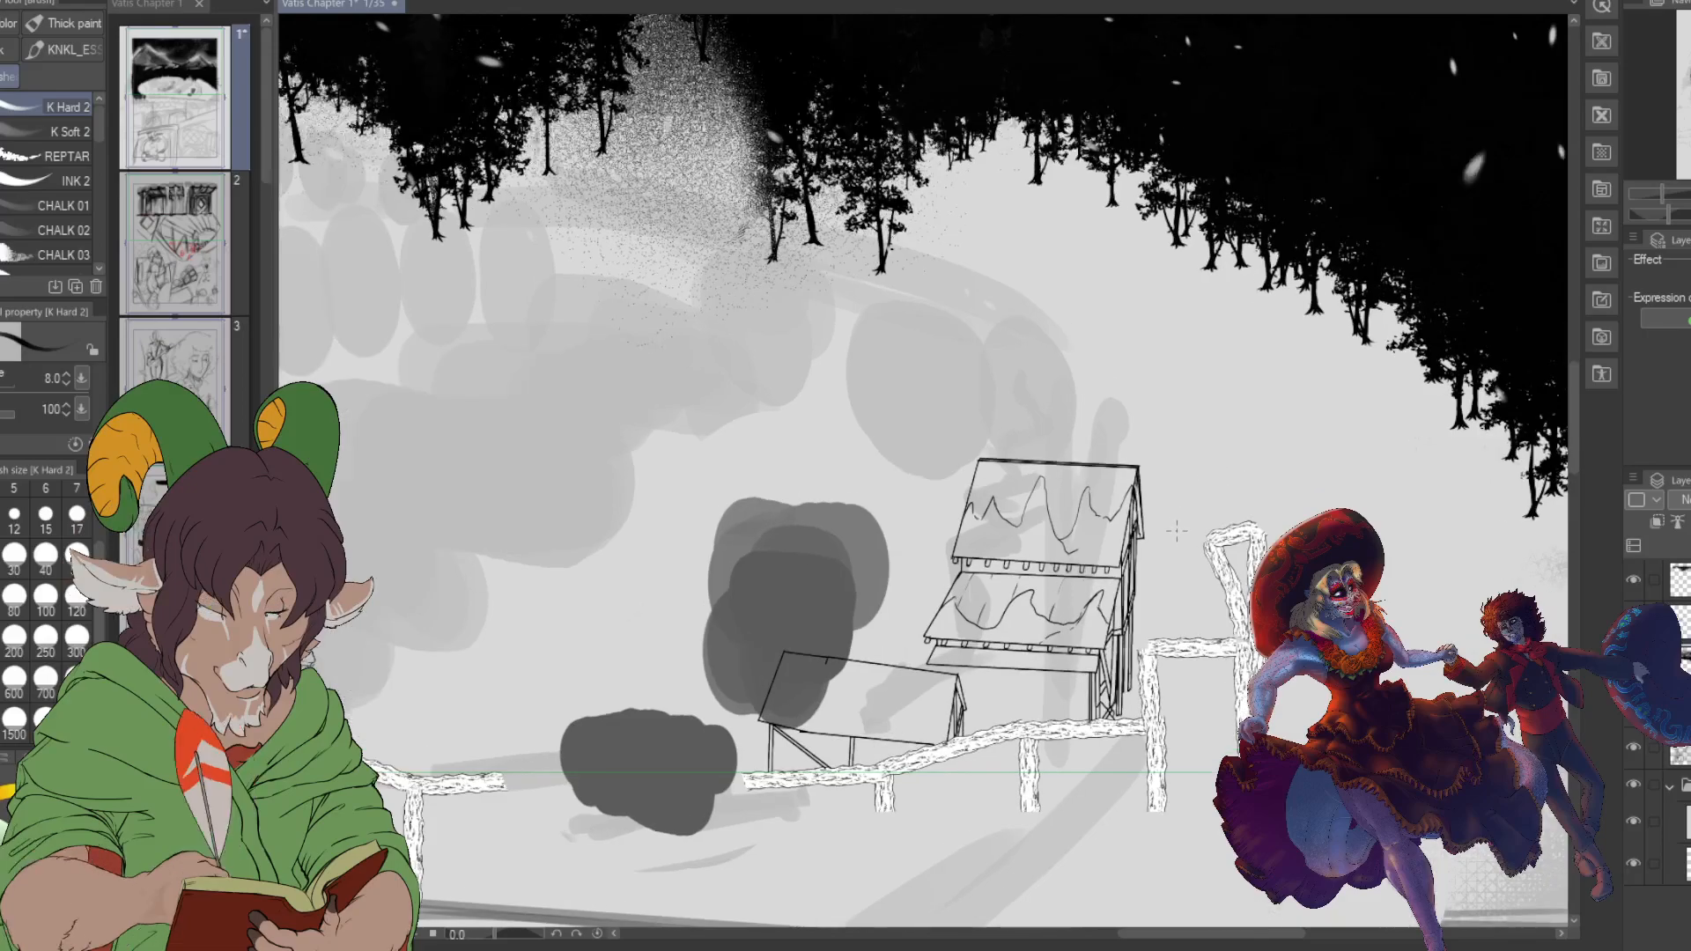
scroll(1176, 531, down, 3)
scroll(1097, 590, up, 3)
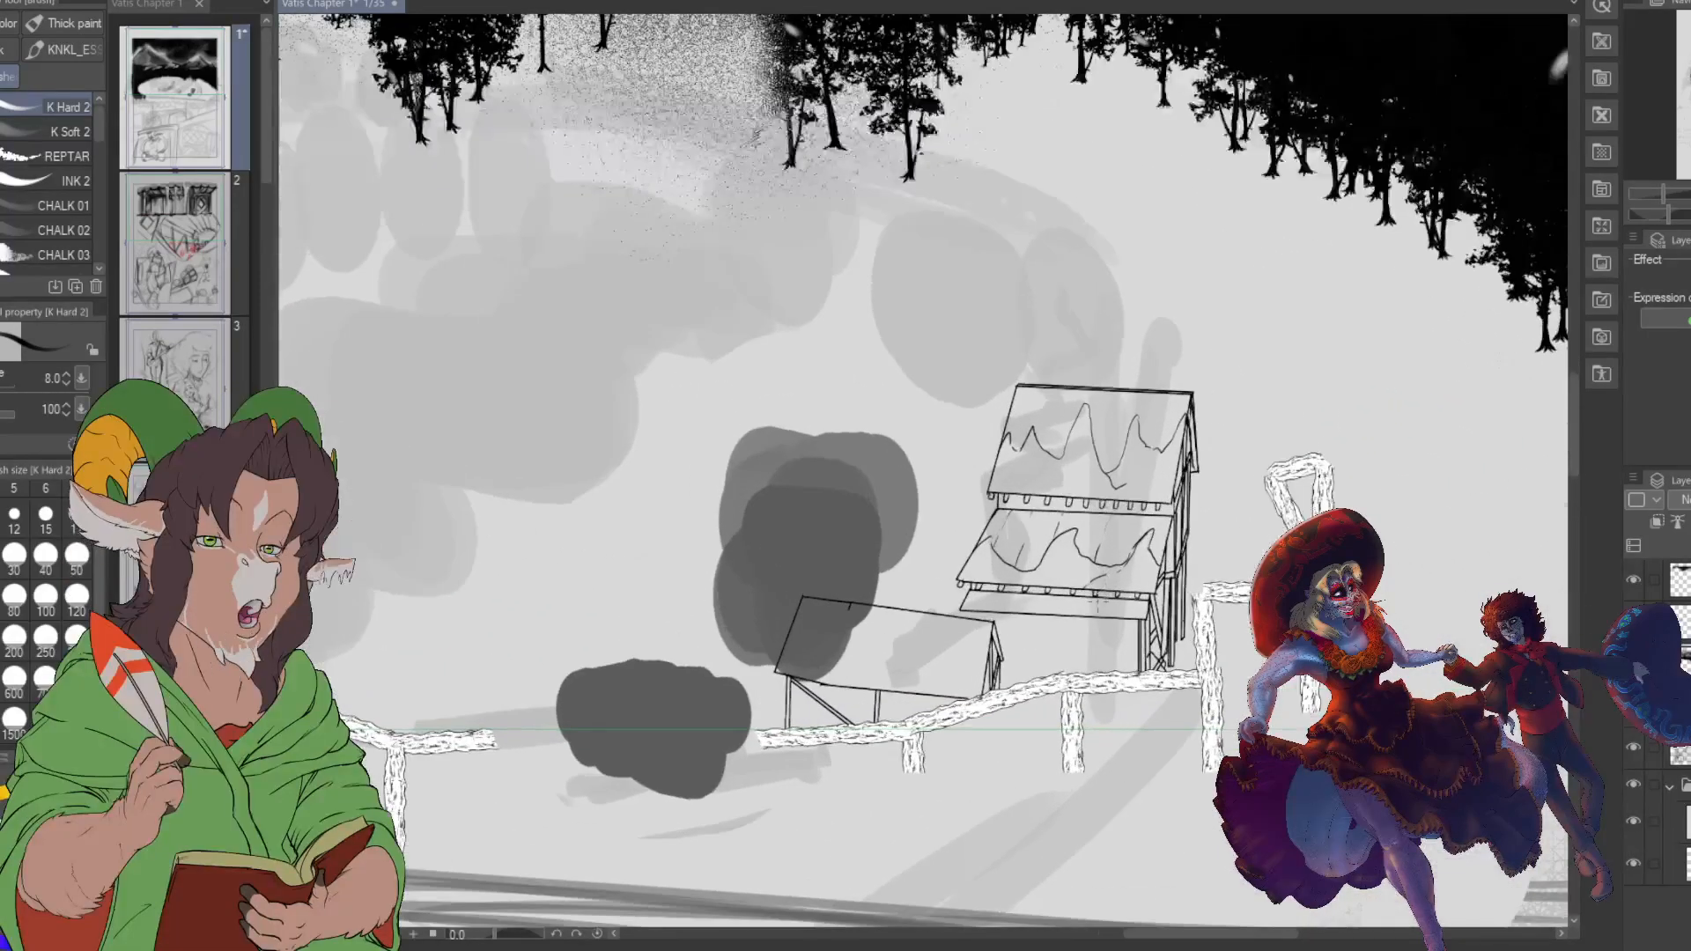
scroll(1096, 602, up, 1)
scroll(1180, 447, down, 3)
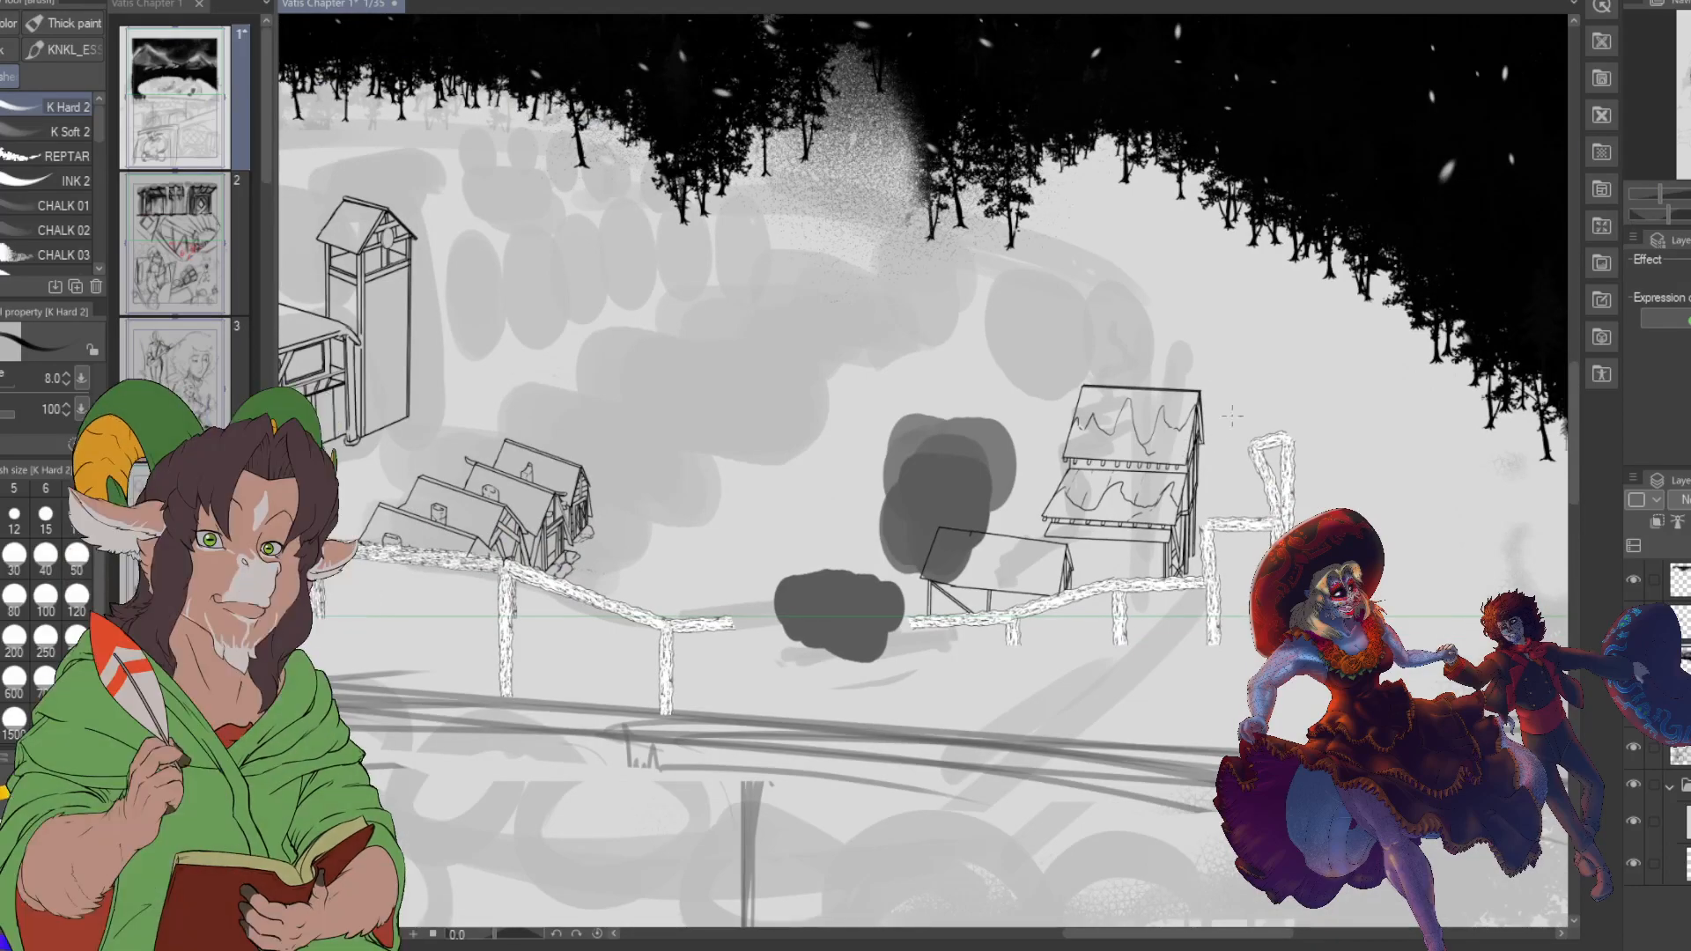
scroll(1178, 480, down, 1)
drag(793, 476, 1032, 494)
drag(793, 475, 700, 513)
drag(793, 475, 995, 475)
drag(792, 475, 736, 475)
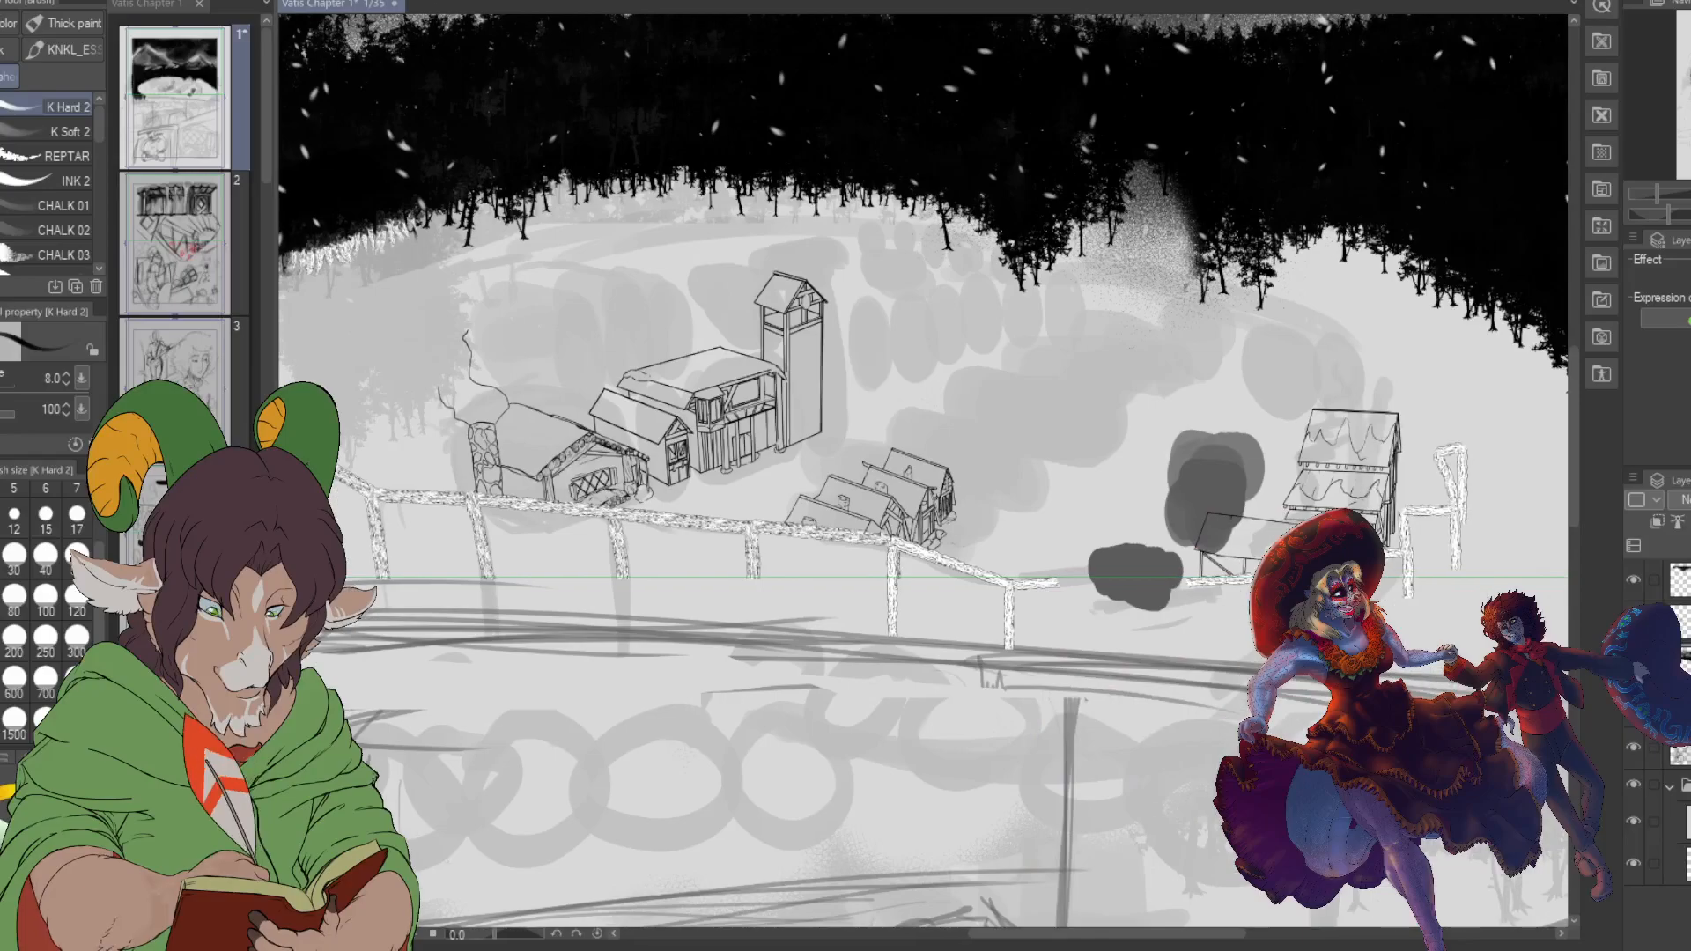
scroll(1286, 458, down, 2)
scroll(1286, 463, down, 1)
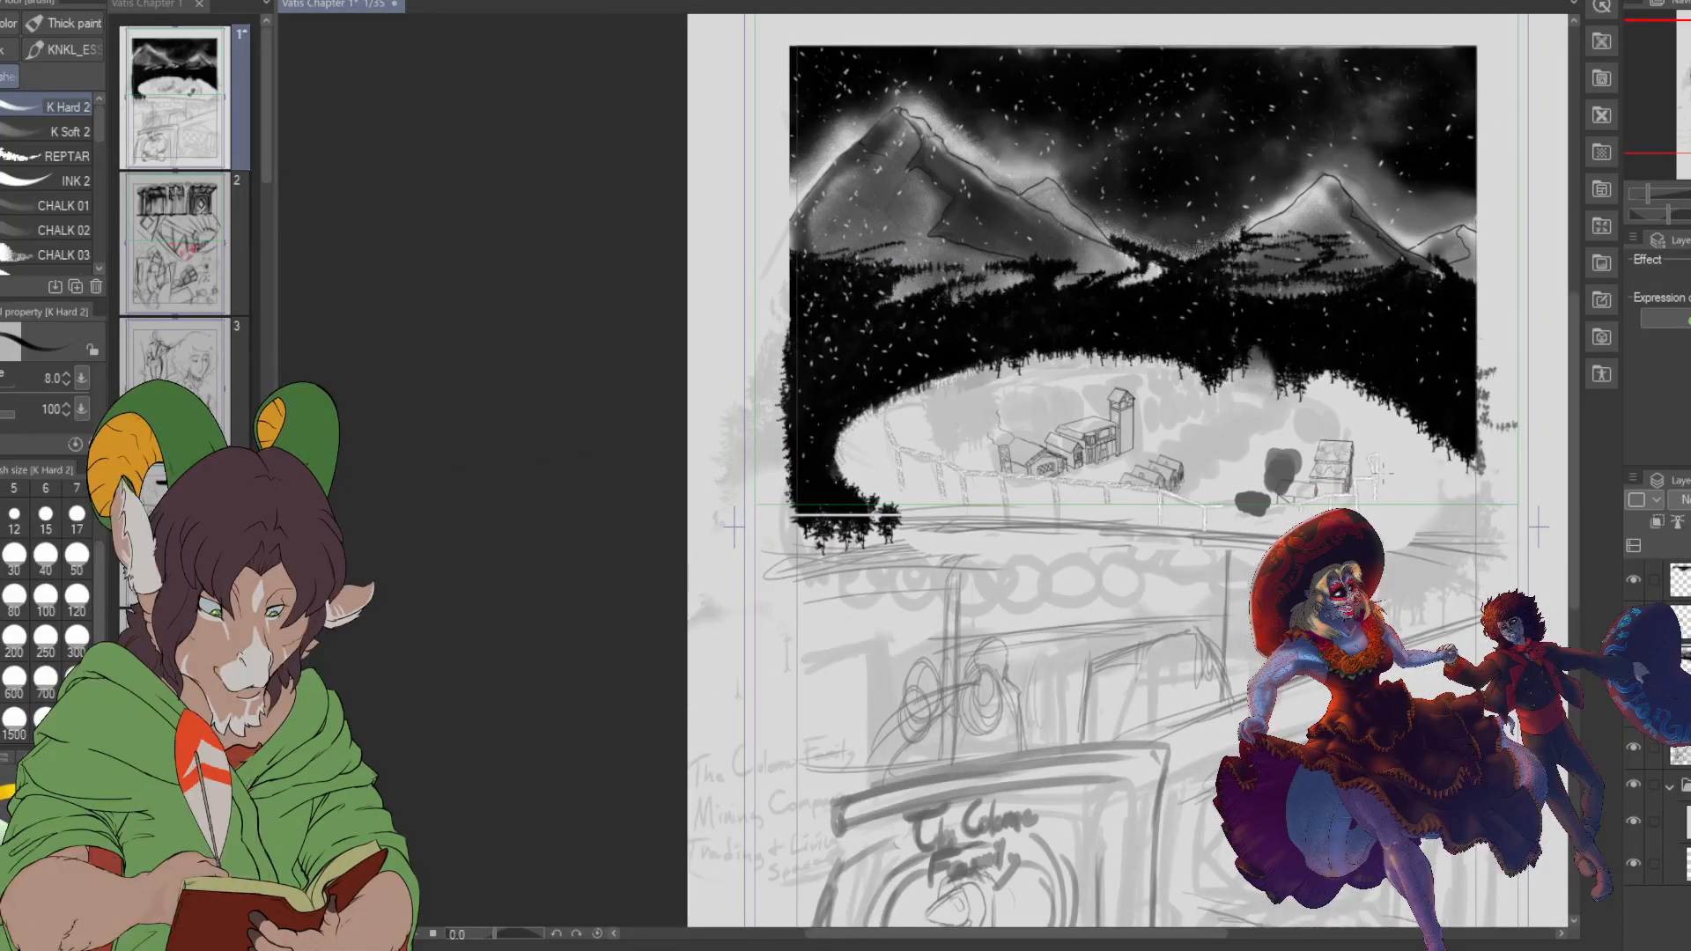
scroll(1381, 432, up, 2)
scroll(1262, 482, up, 1)
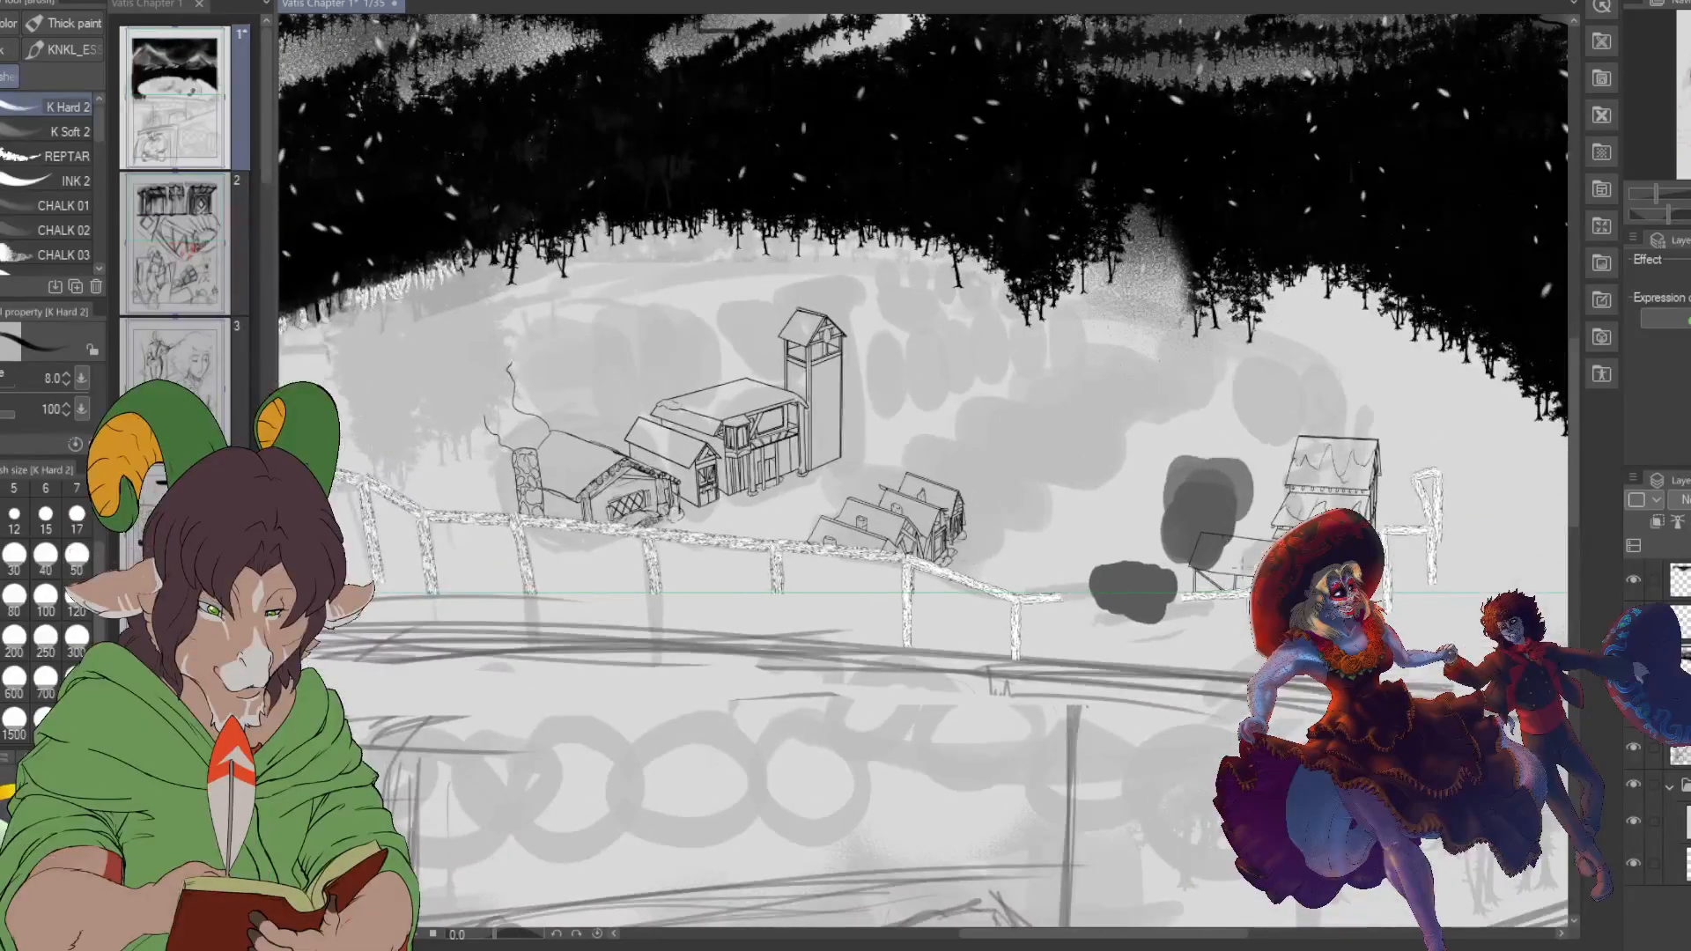
scroll(1262, 482, up, 1)
scroll(1268, 529, up, 2)
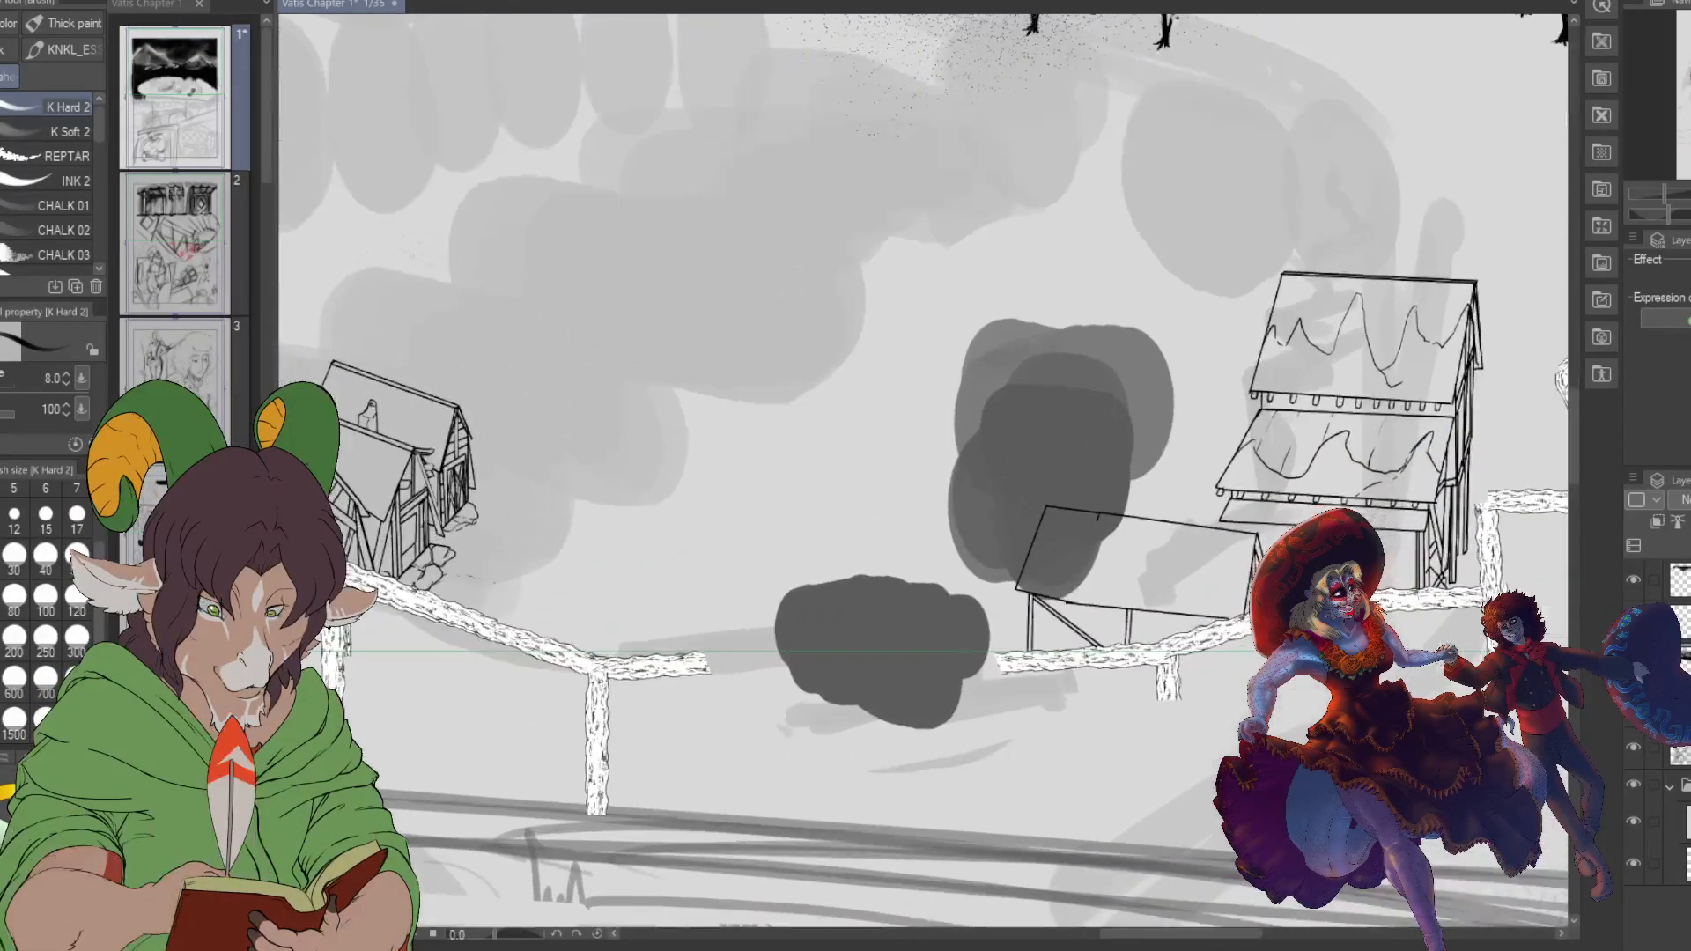
scroll(1314, 571, down, 4)
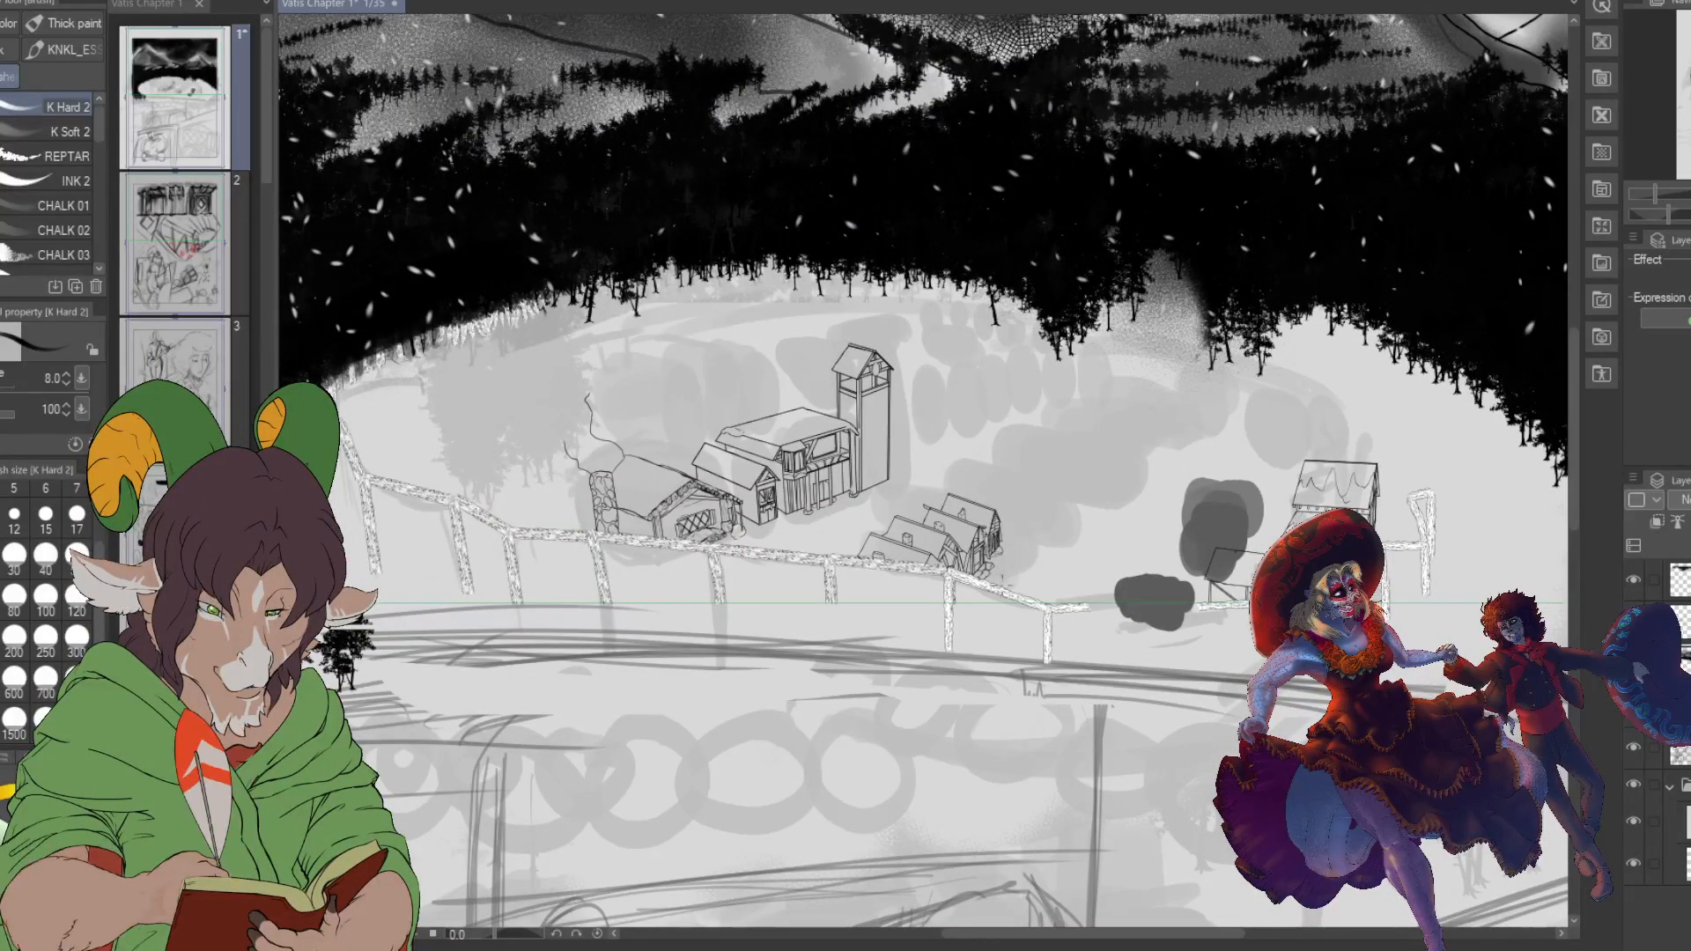
scroll(1277, 590, up, 3)
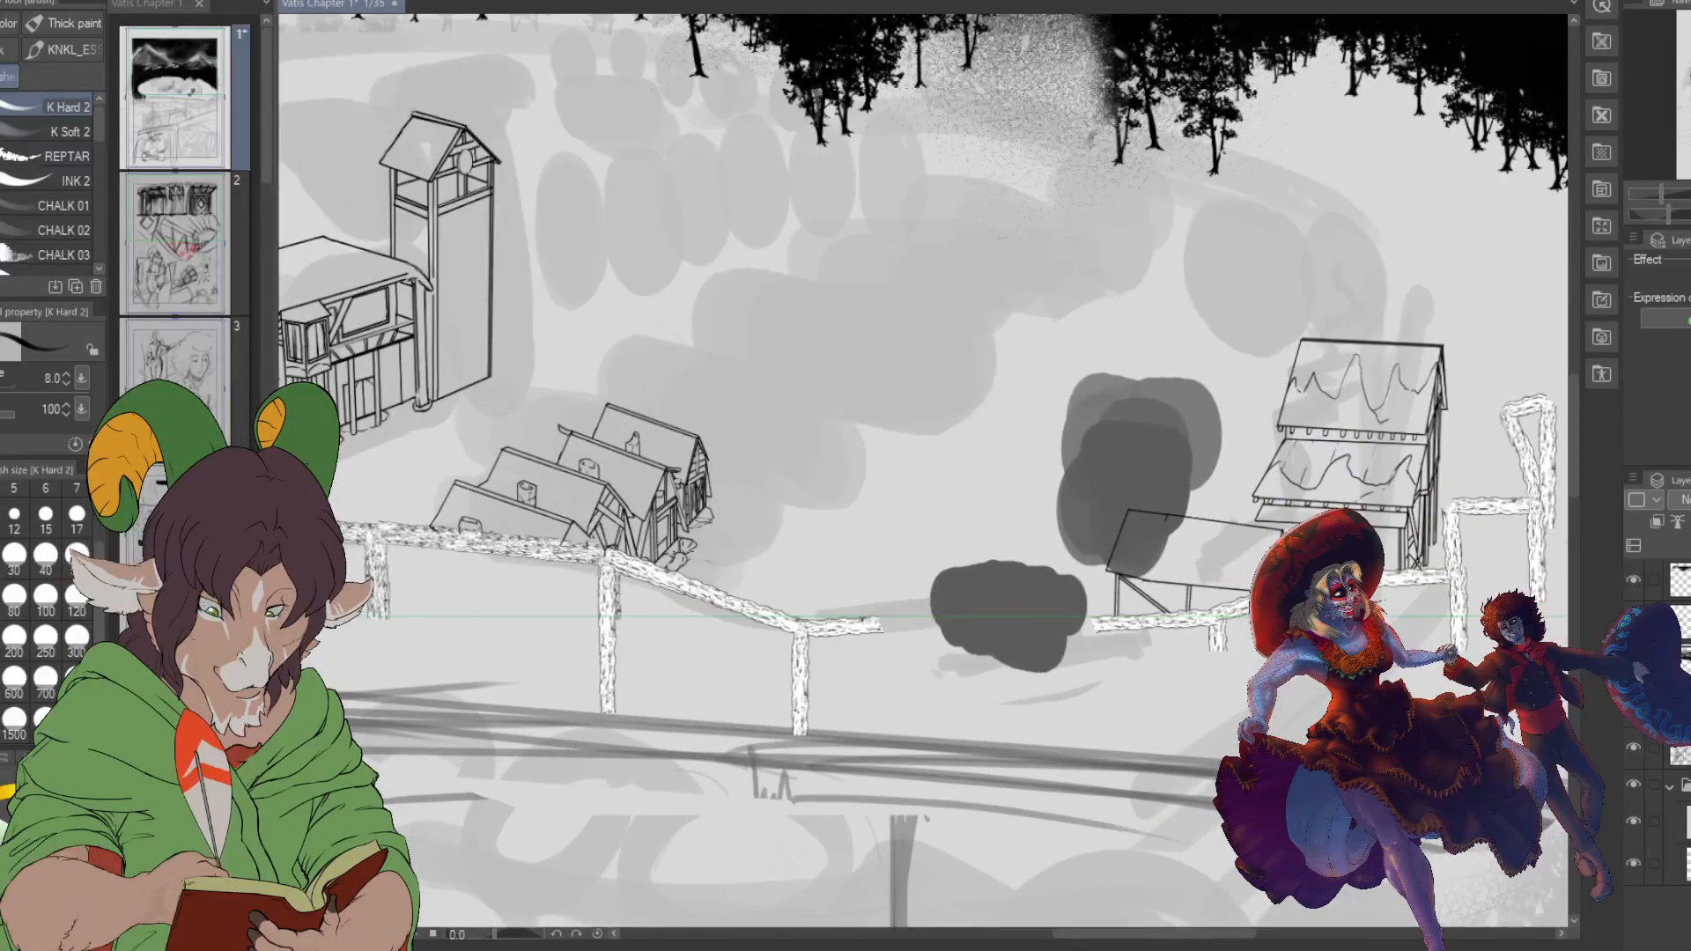
- Ink straight horizontal beam lines across the tall building's ground floor, below the lowest eave, at mid-wall and along the base behind the fence
scroll(1426, 599, up, 4)
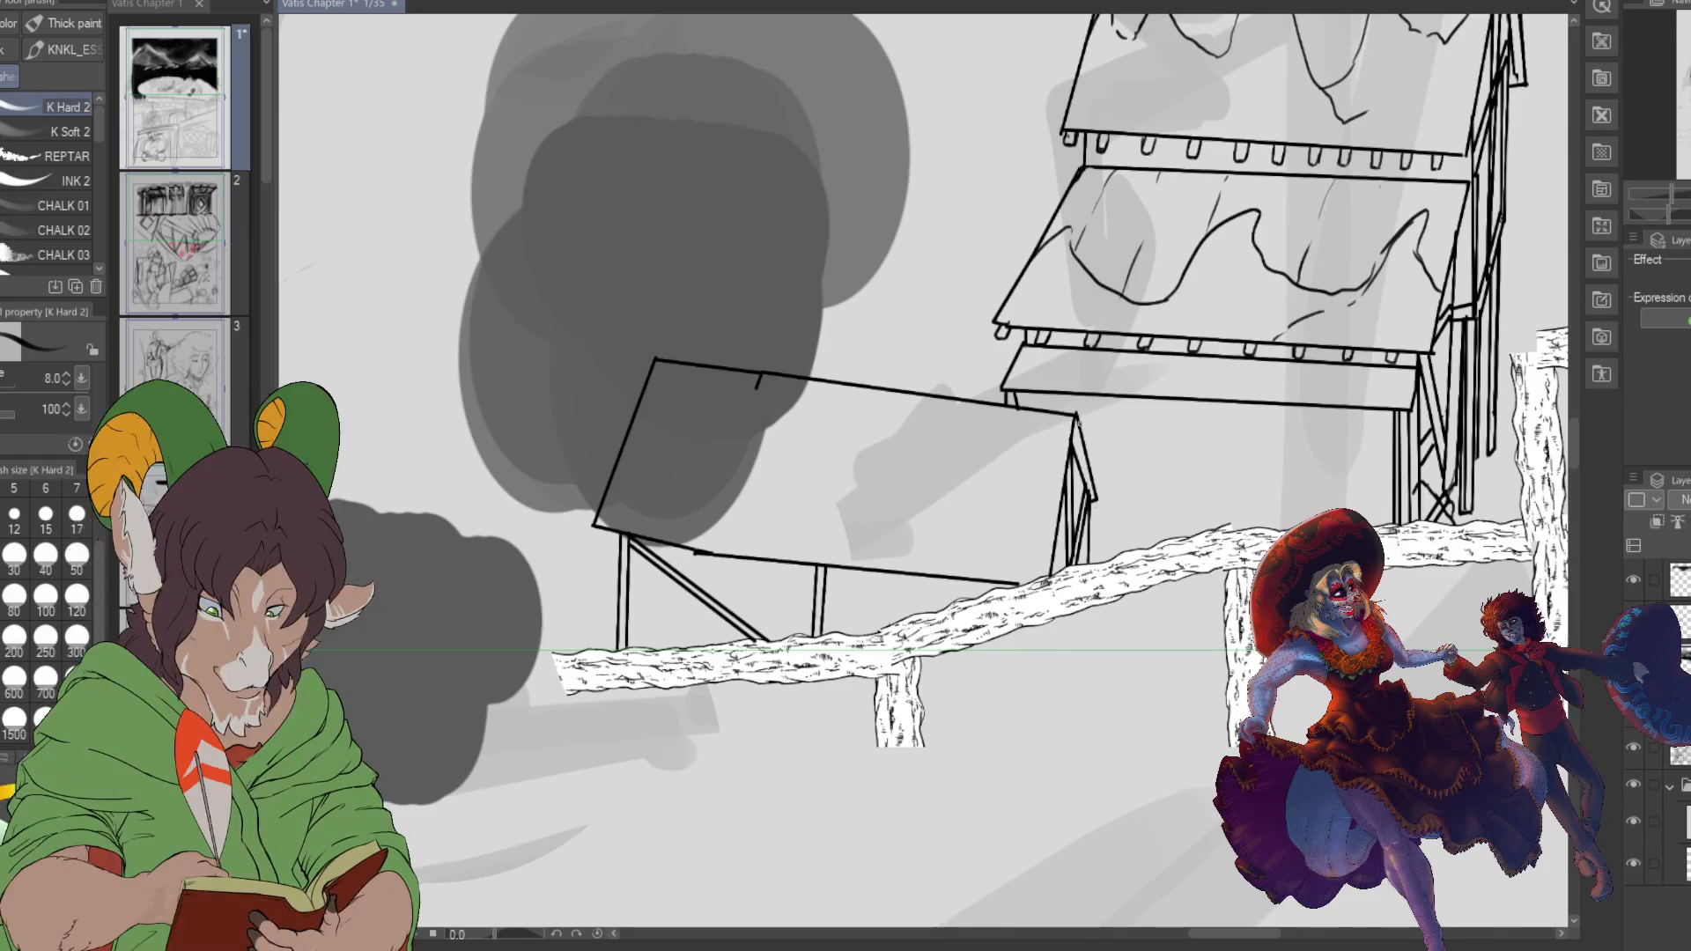
shift+click(1396, 430)
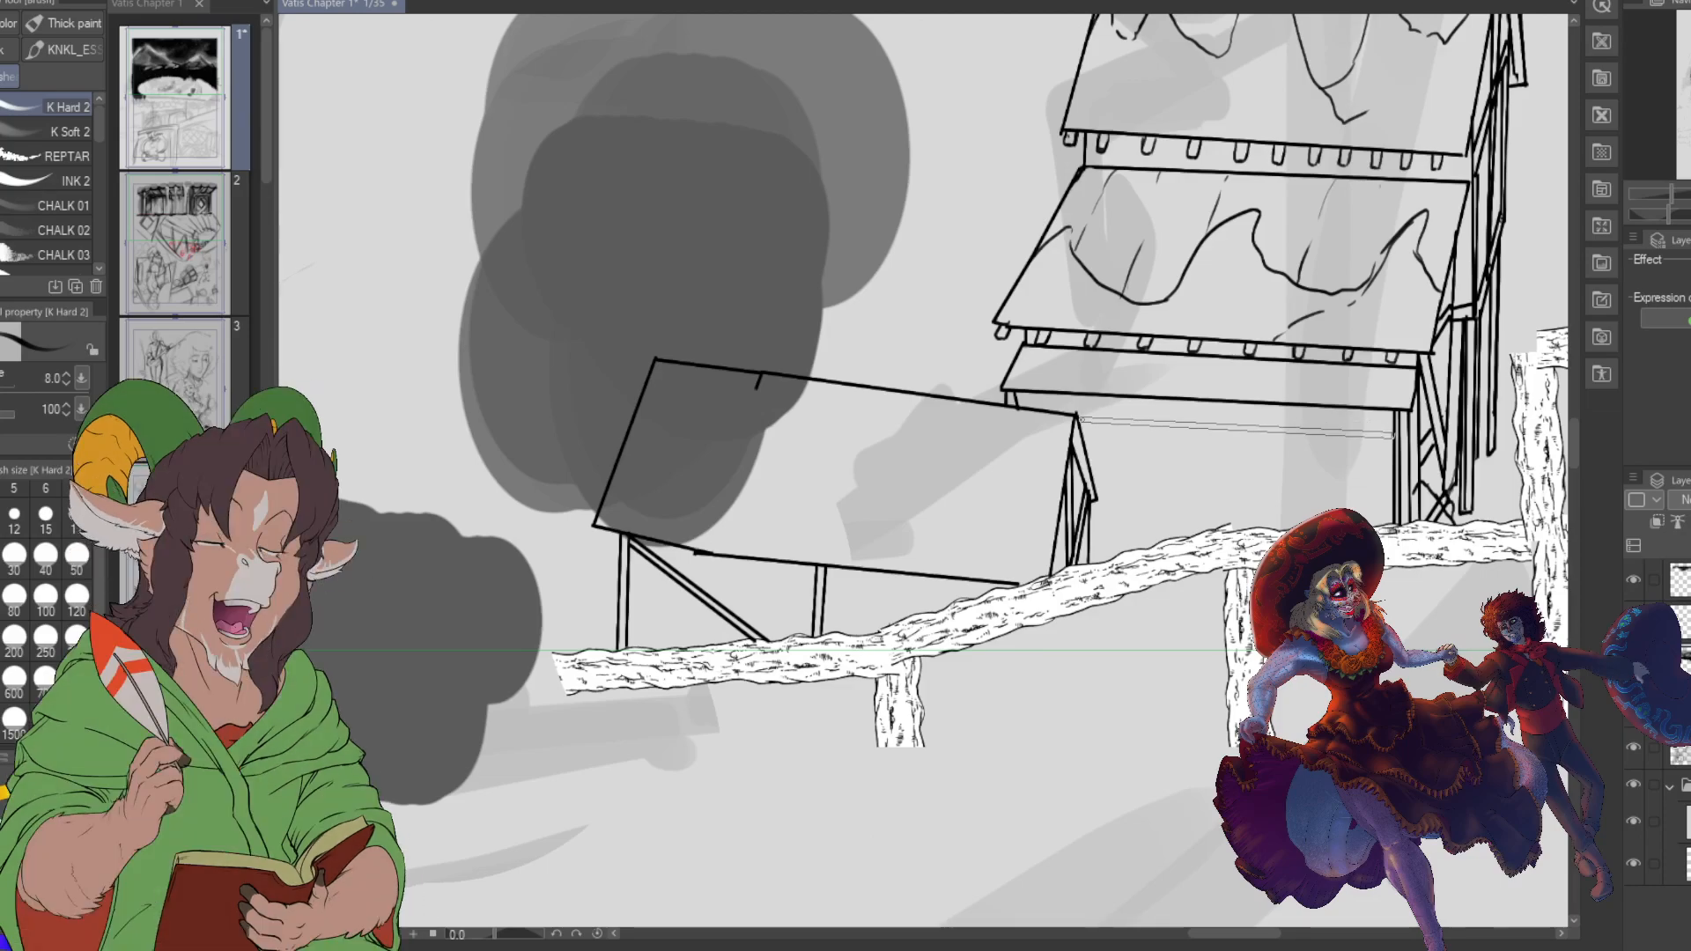
click(1393, 434)
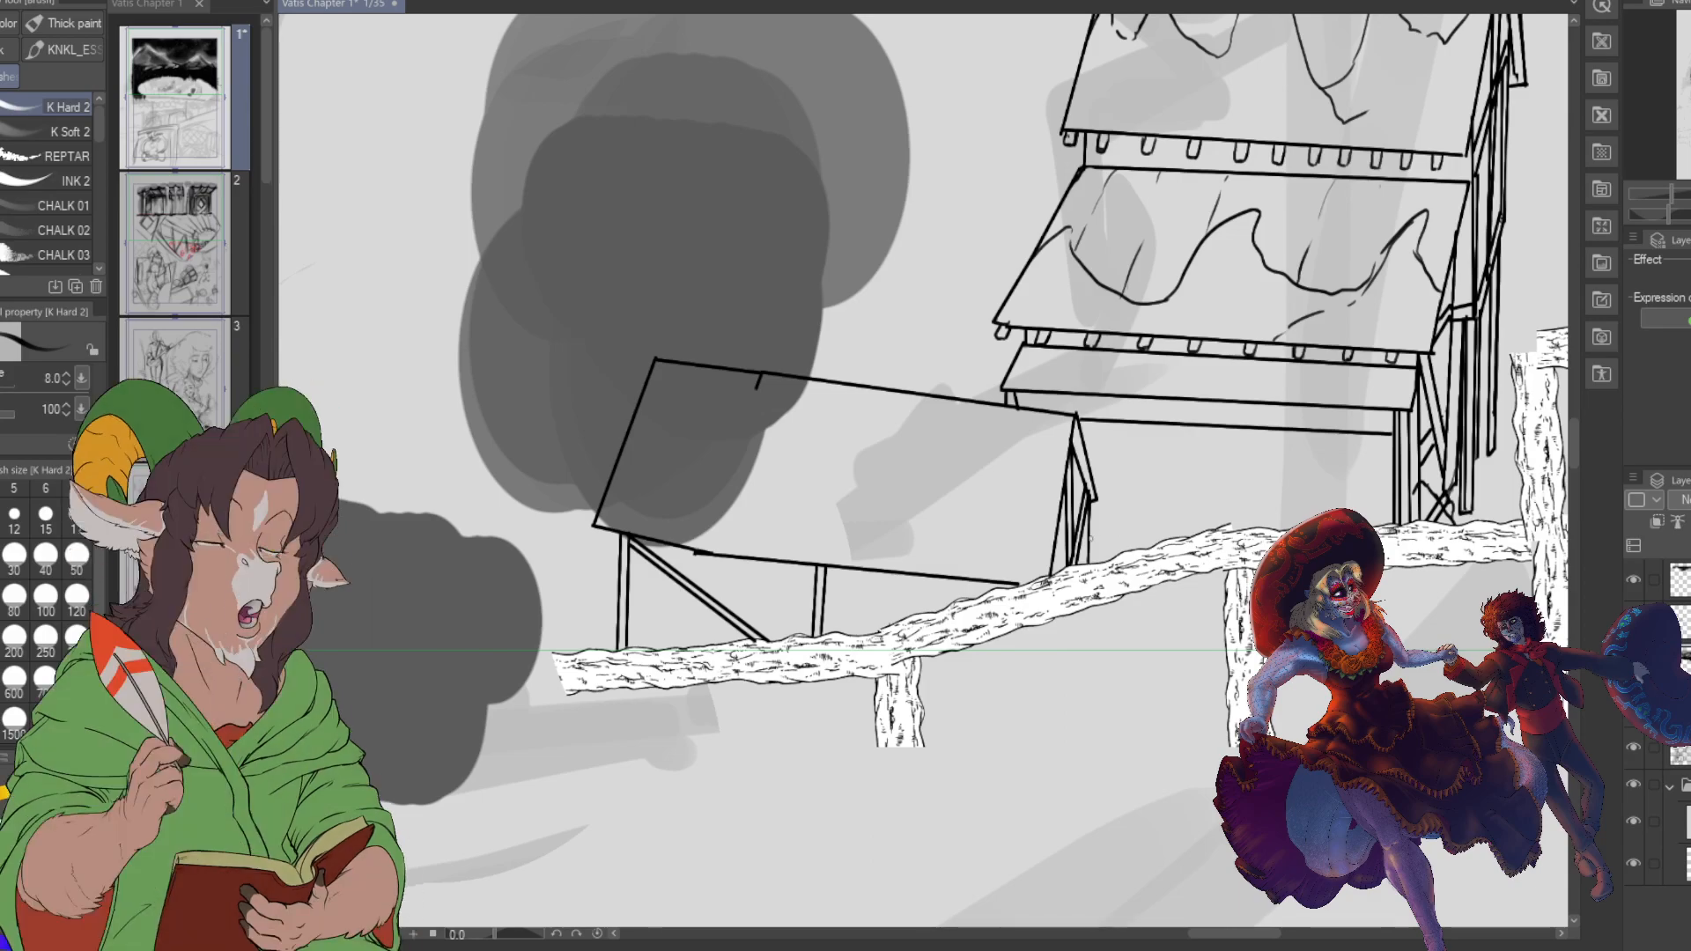
click(1091, 547)
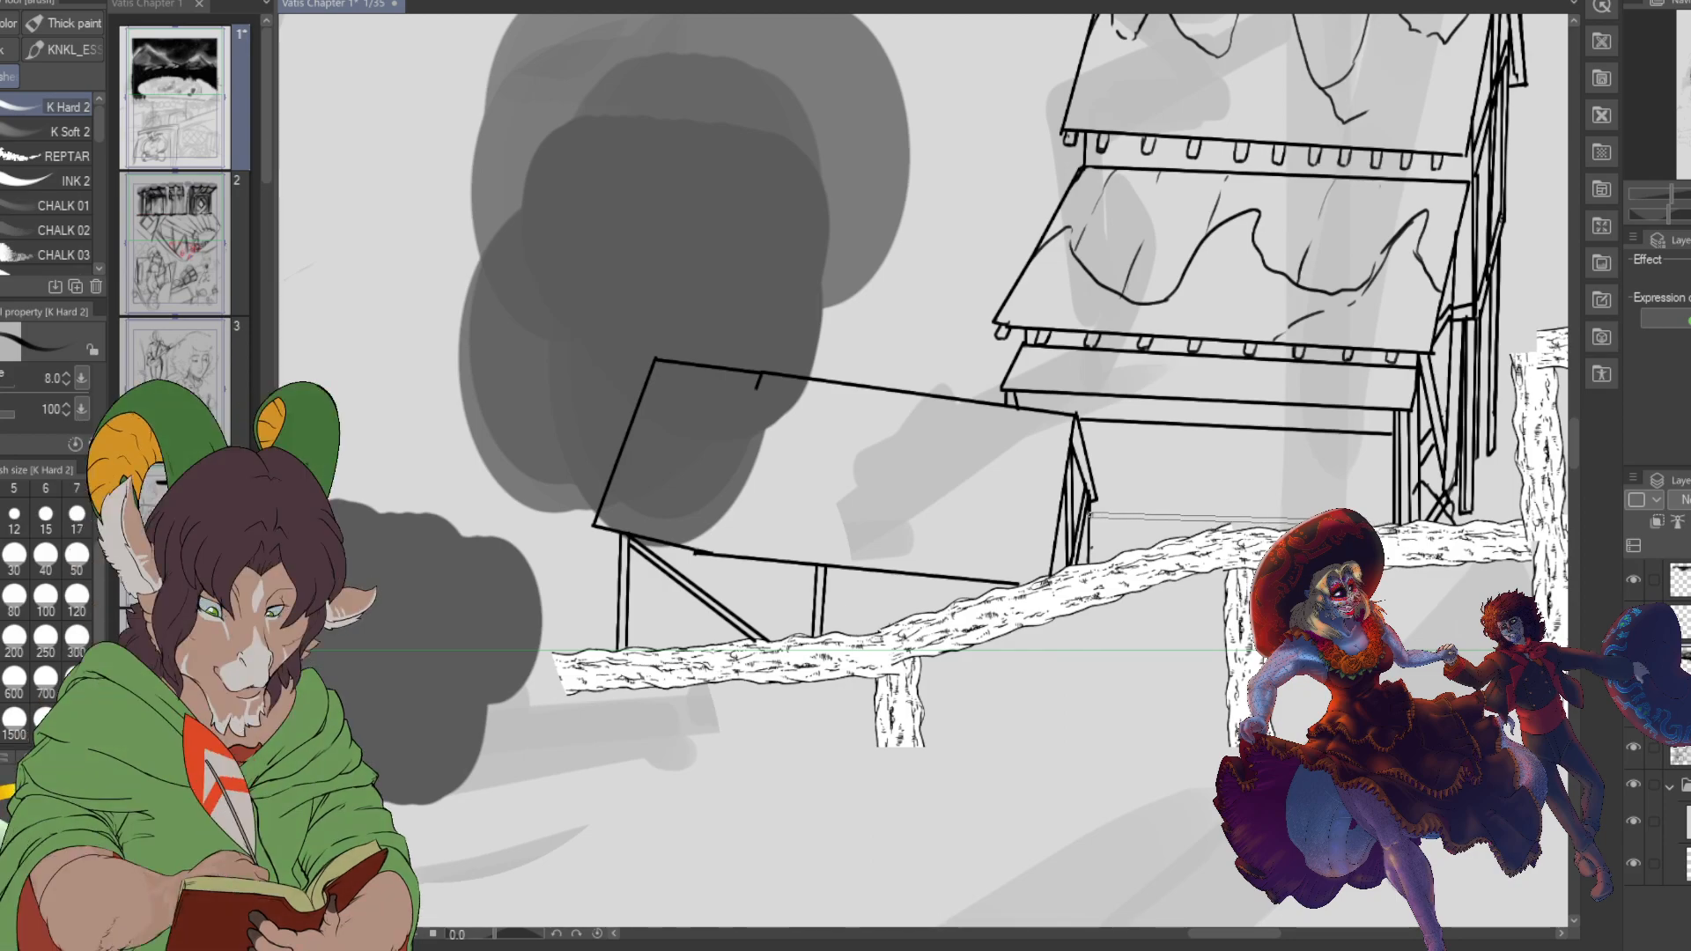
shift+click(1393, 522)
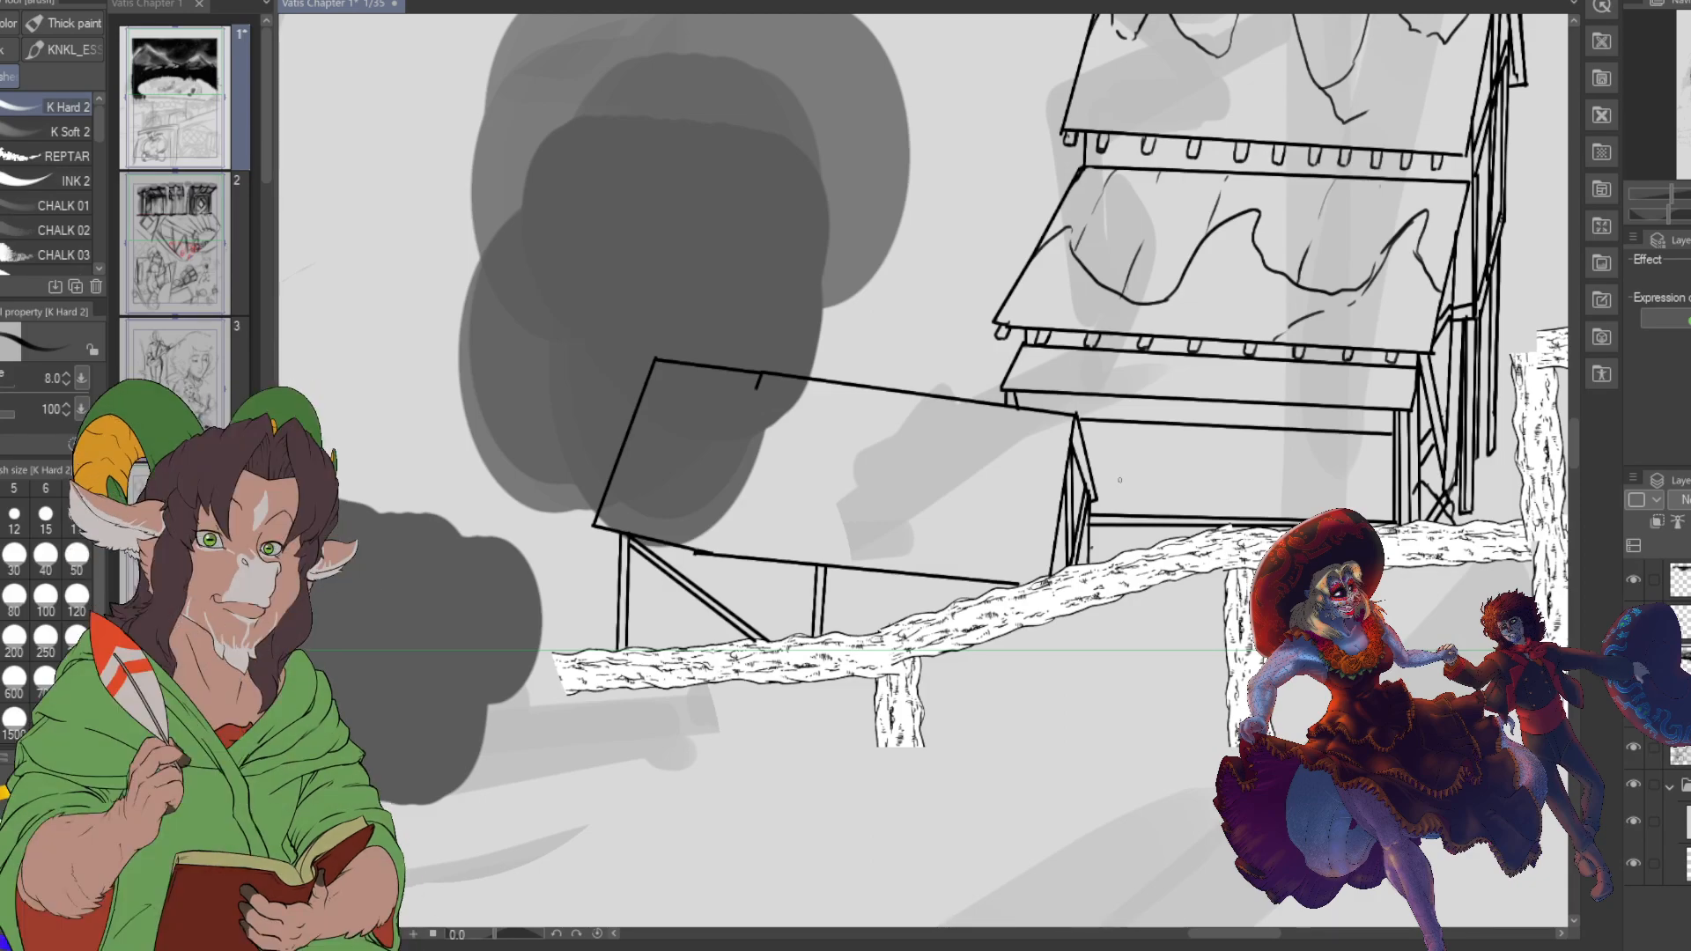
click(1093, 478)
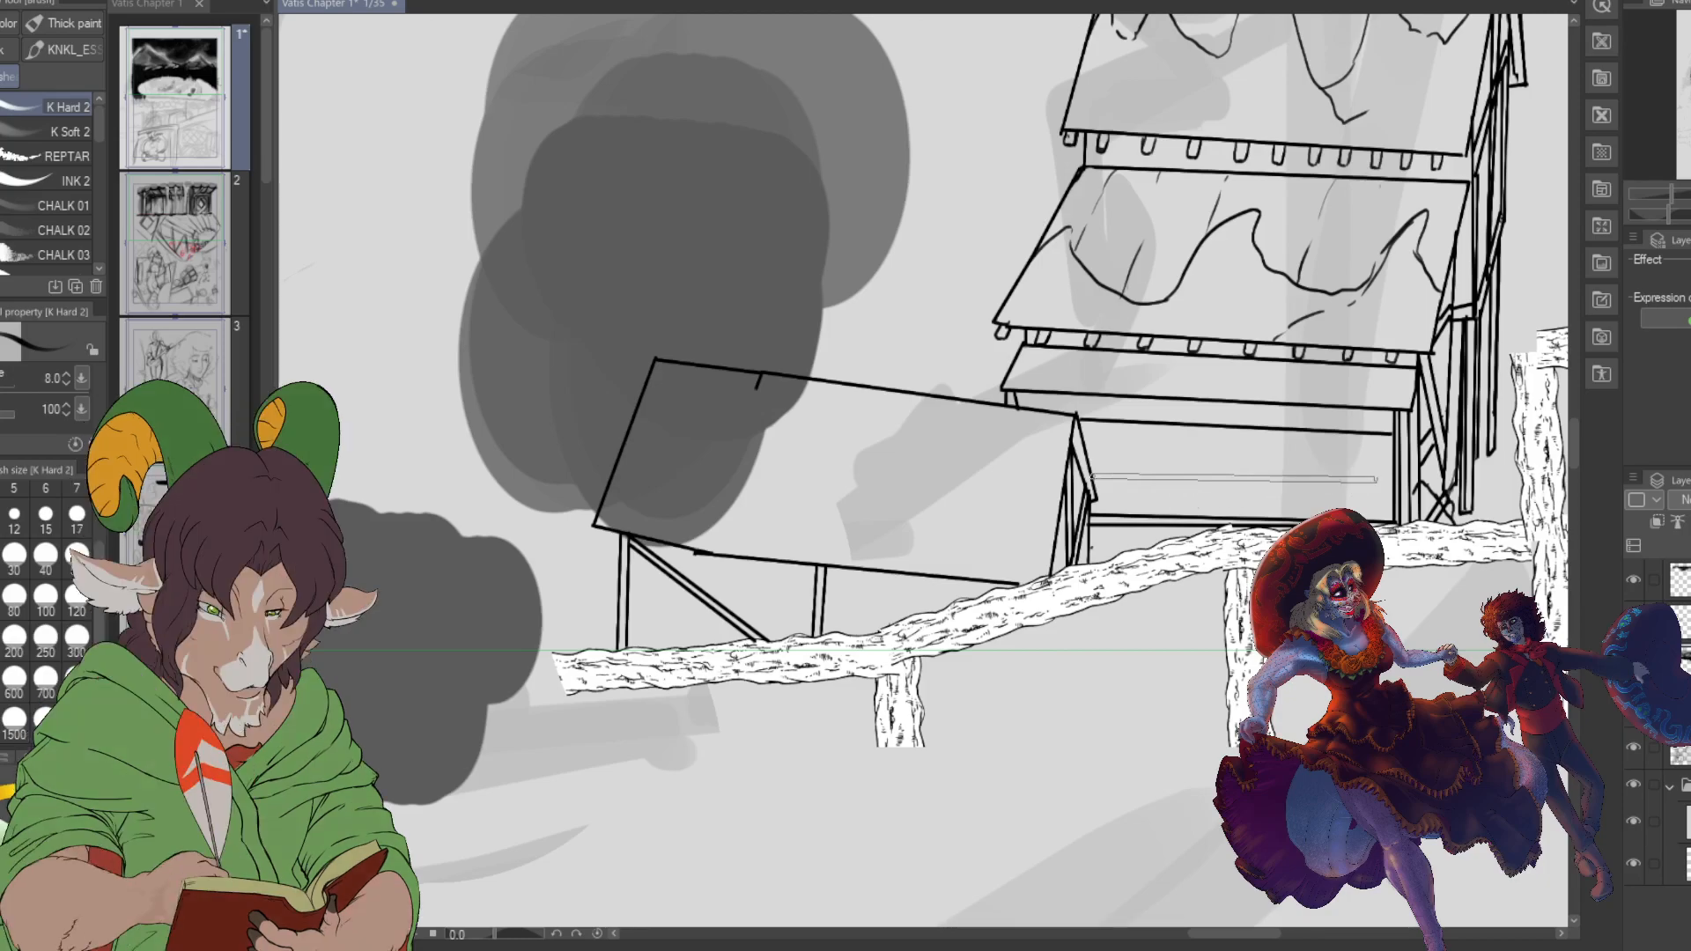
shift+click(1394, 485)
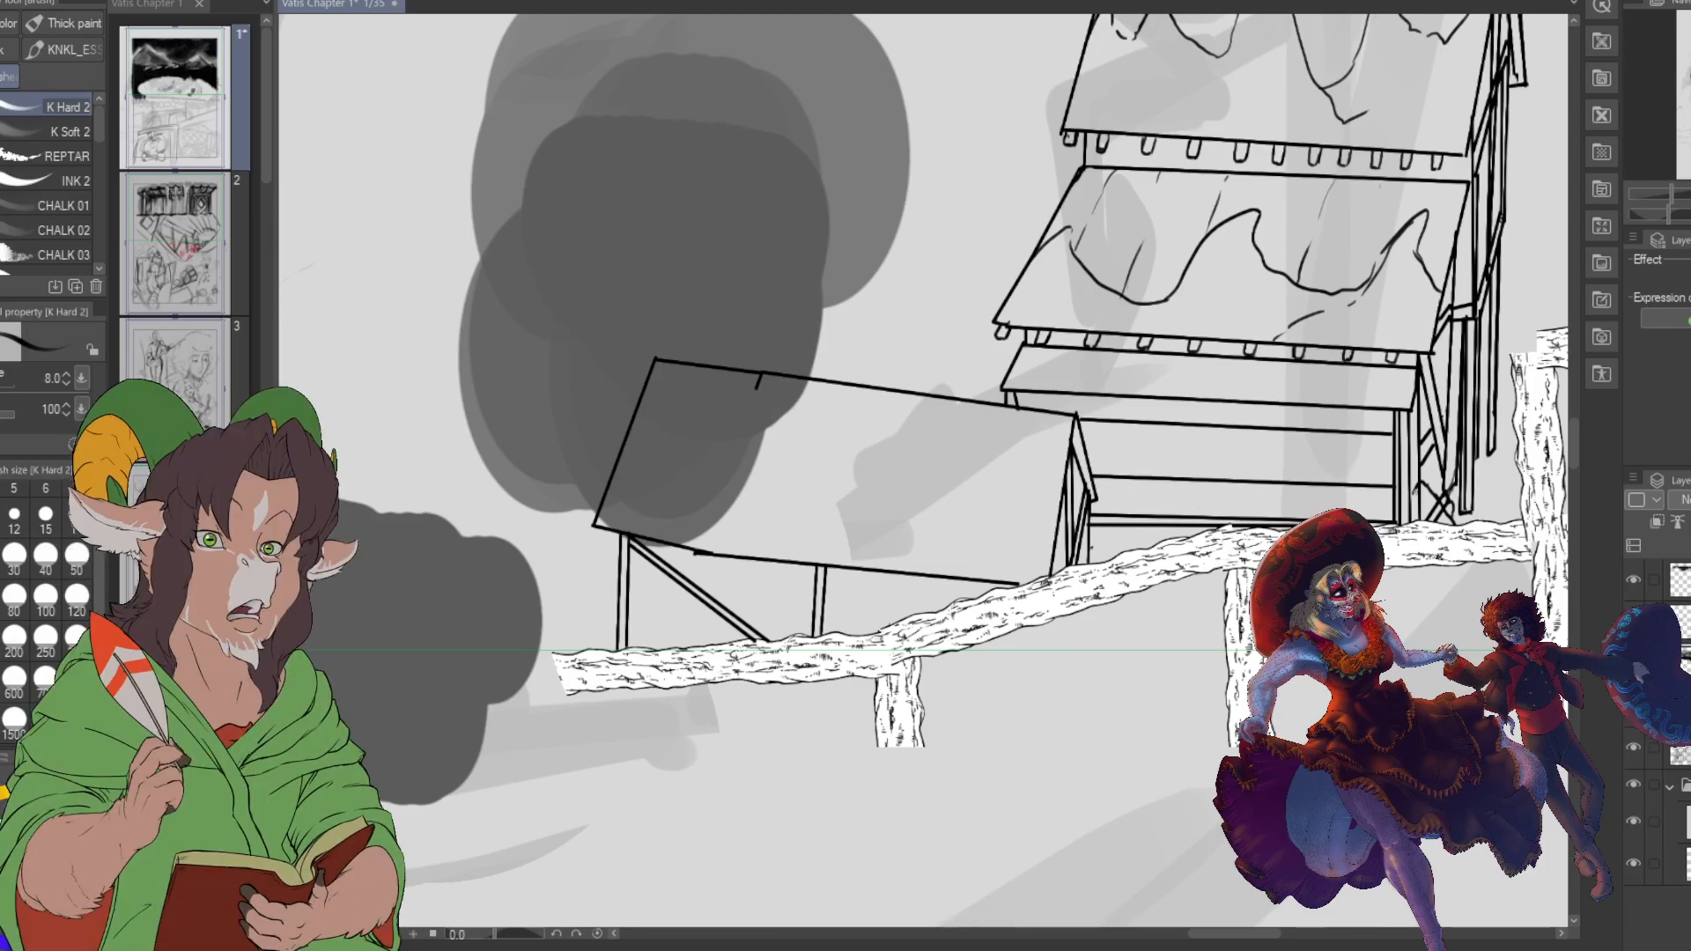
- Ink vertical posts between the ground floor's upper beams and a railed frame with short vertical dividers above its base line
scroll(1409, 516, down, 4)
drag(1686, 110, 1689, 107)
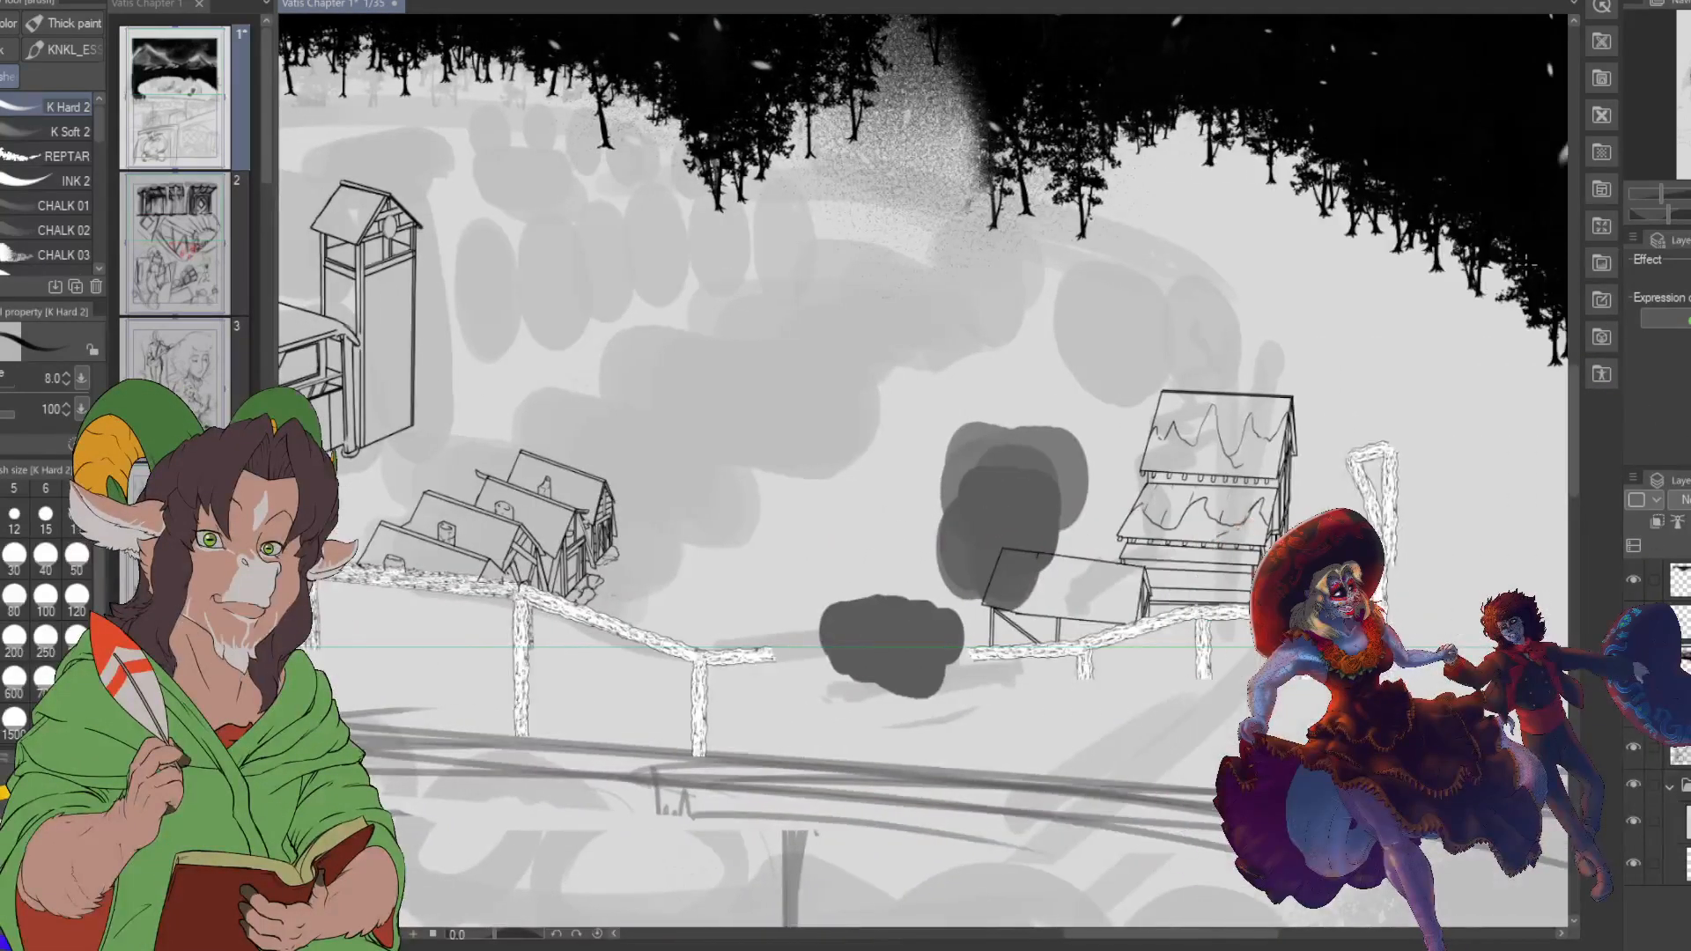
scroll(1162, 608, up, 4)
scroll(1163, 607, up, 2)
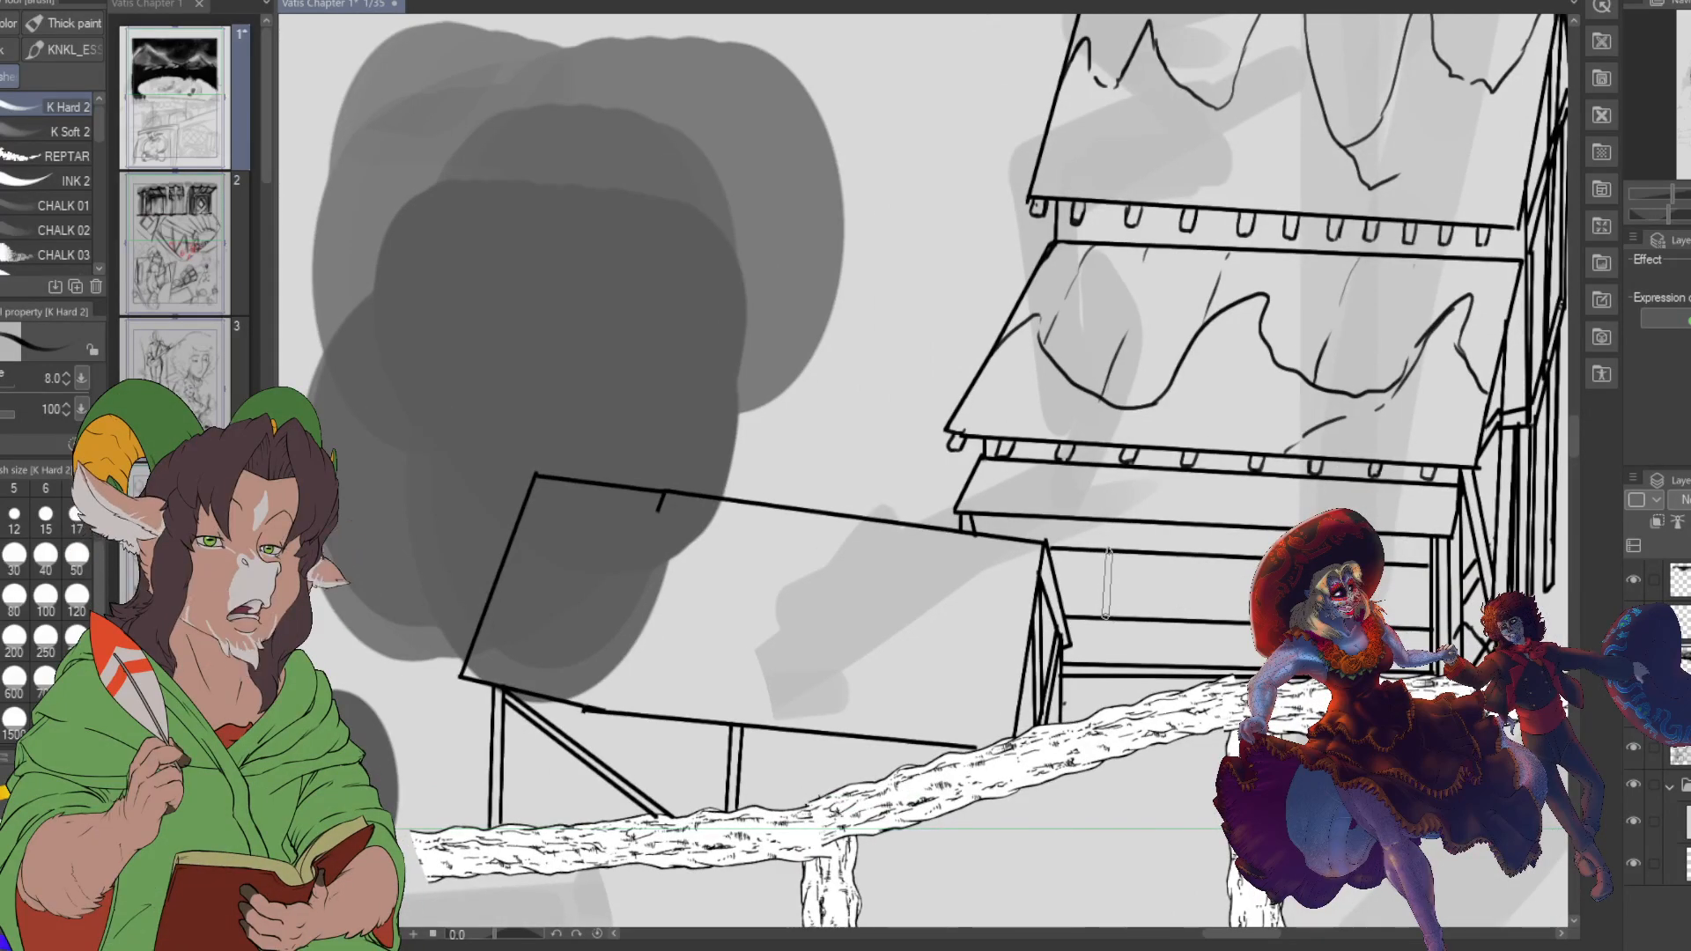
drag(1107, 549, 1106, 616)
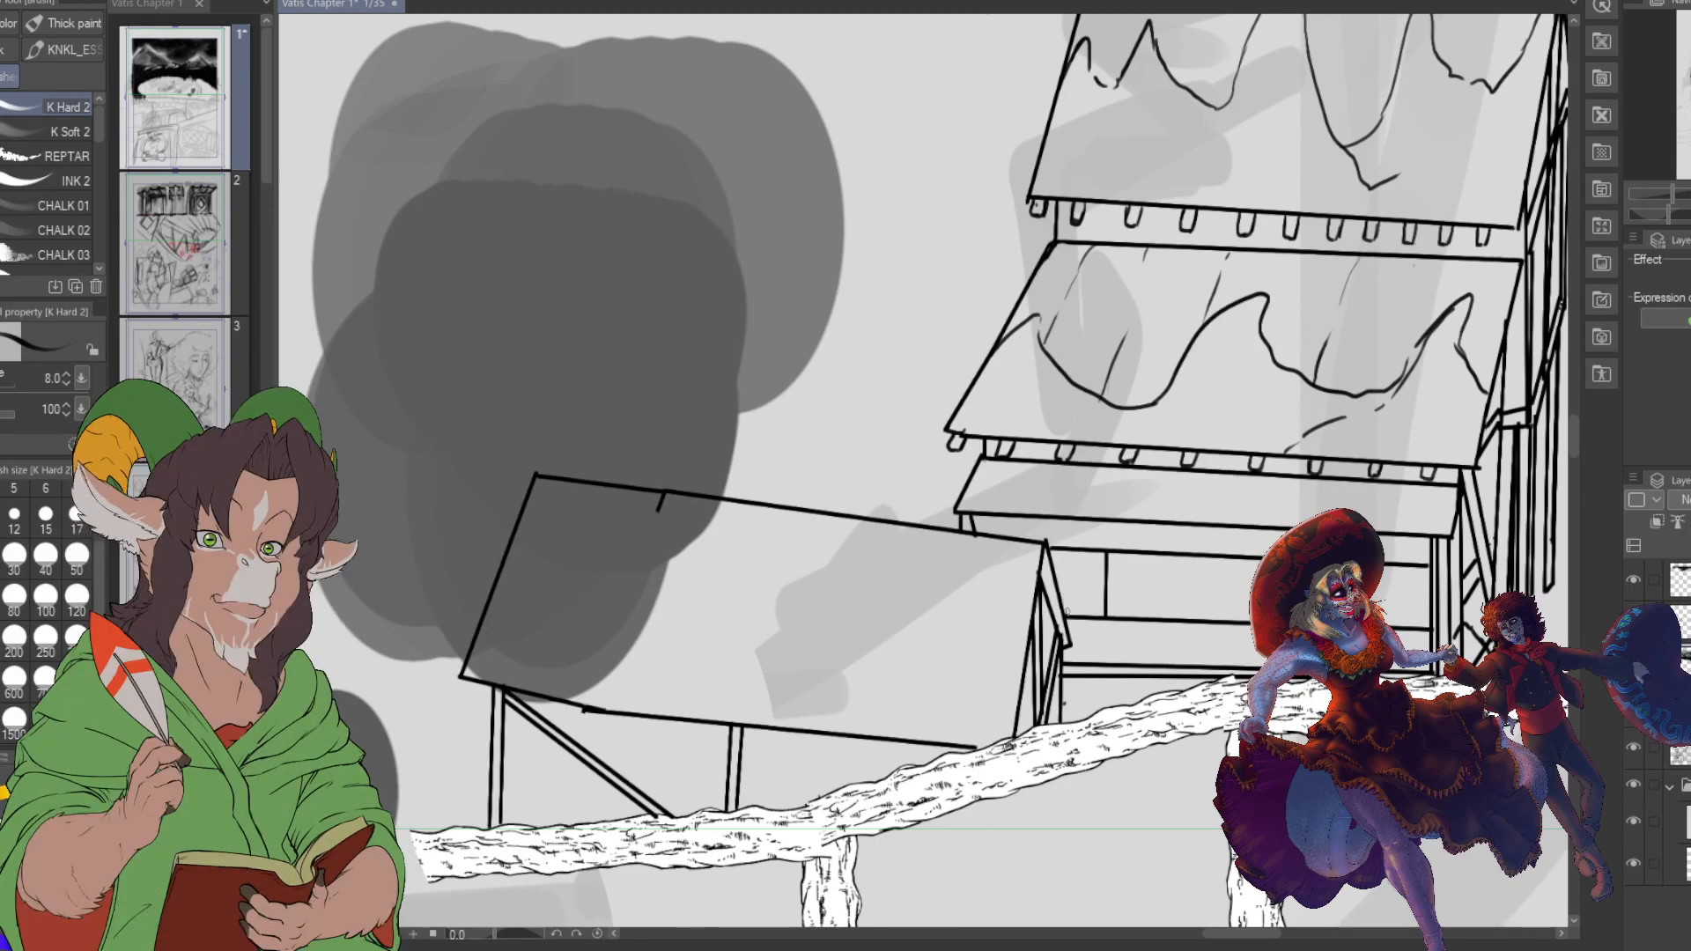
drag(1065, 550, 1068, 618)
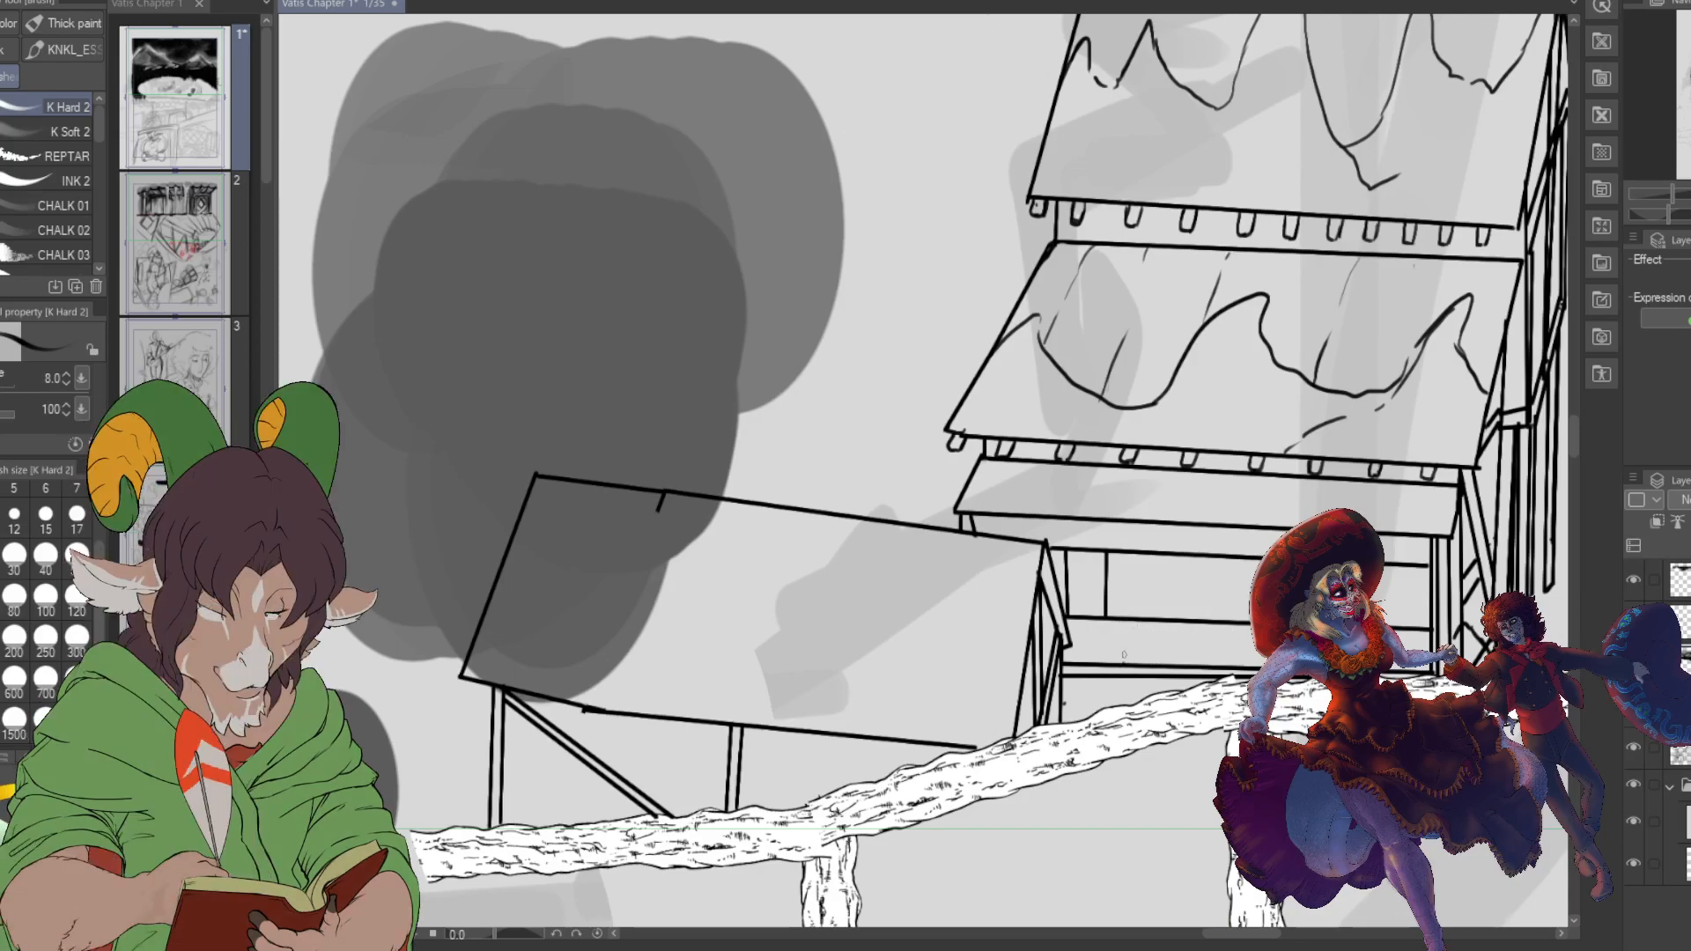
drag(1123, 664, 1124, 622)
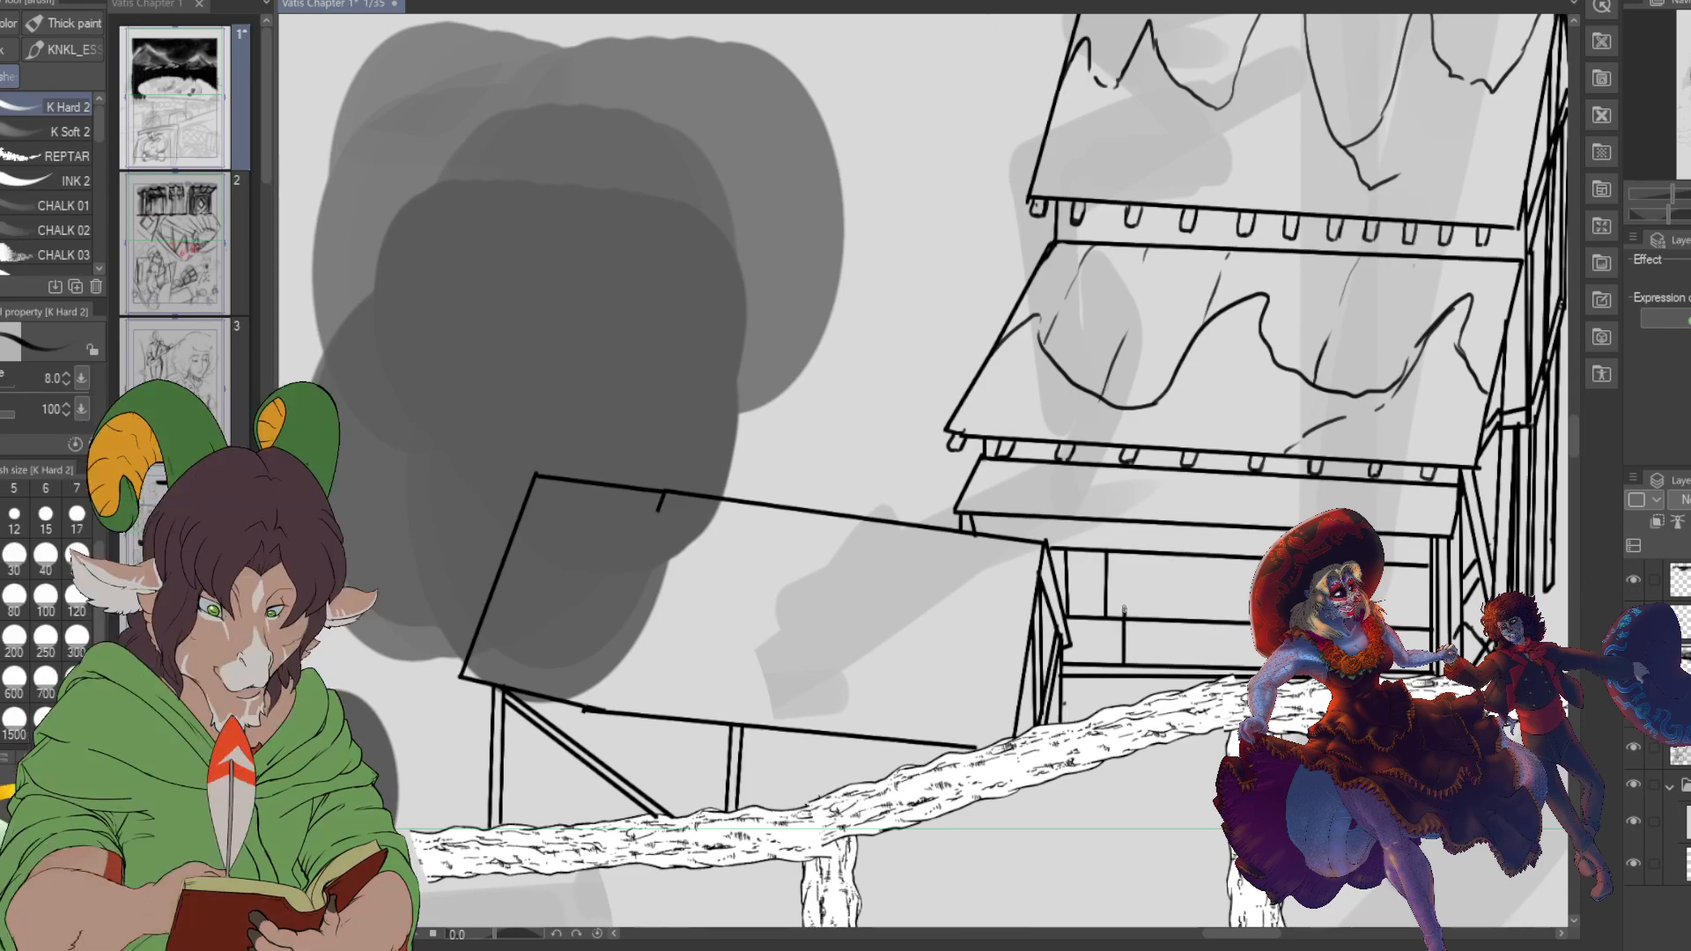
shift+click(1433, 622)
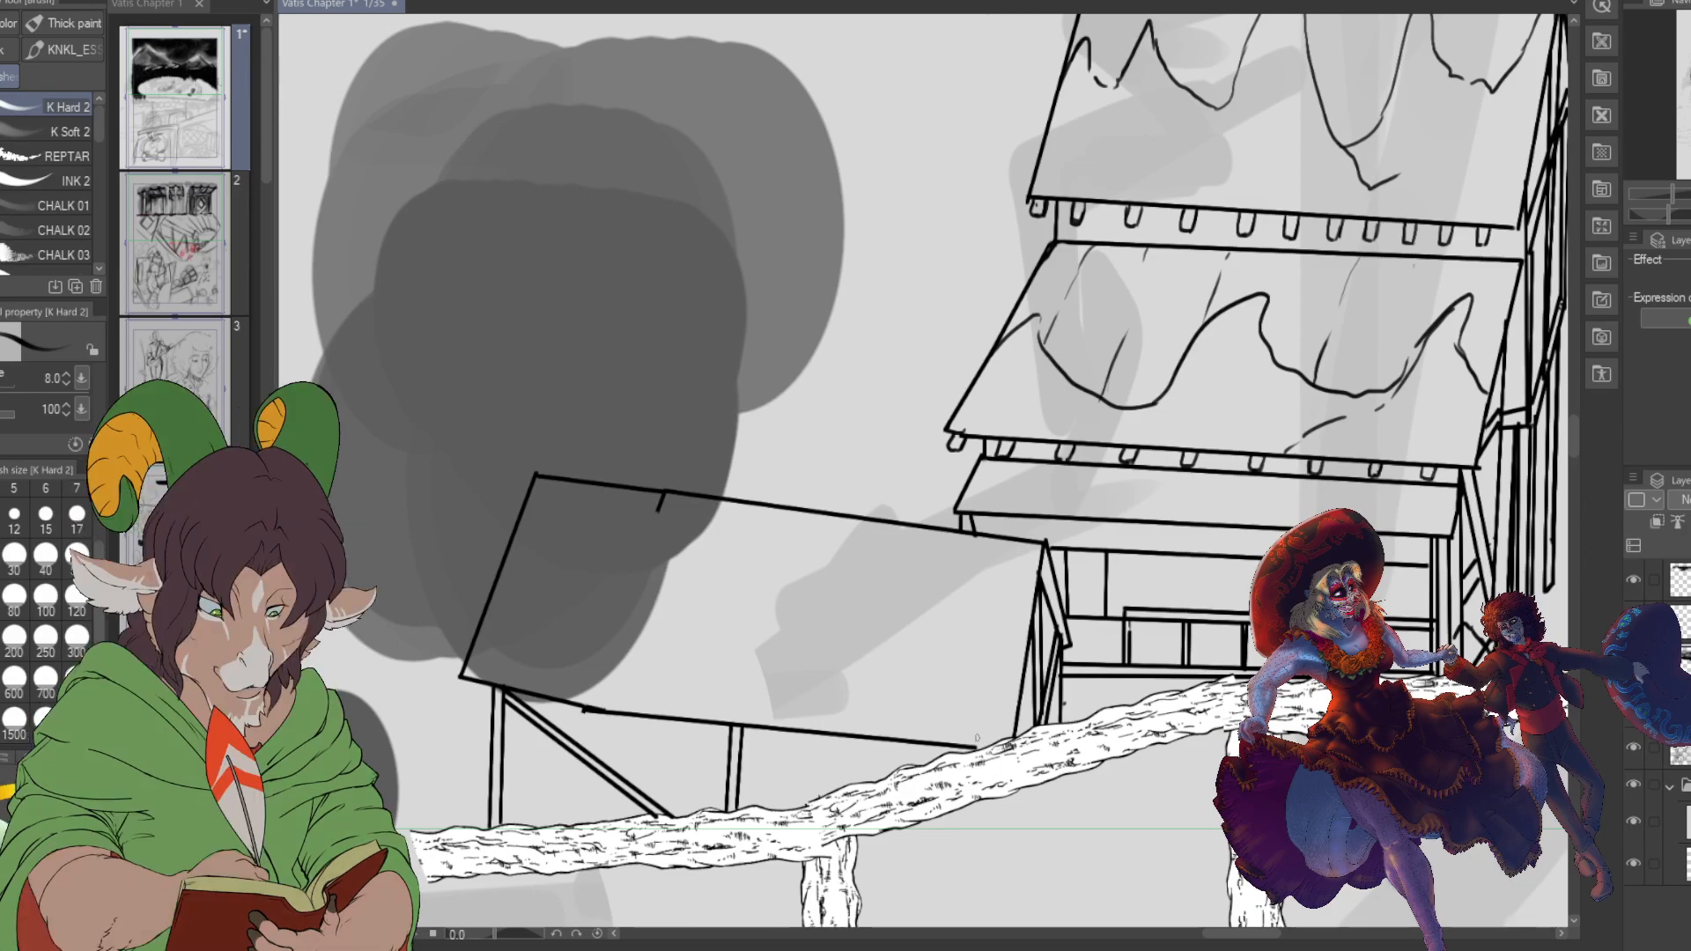
scroll(1400, 654, down, 5)
scroll(1321, 429, down, 4)
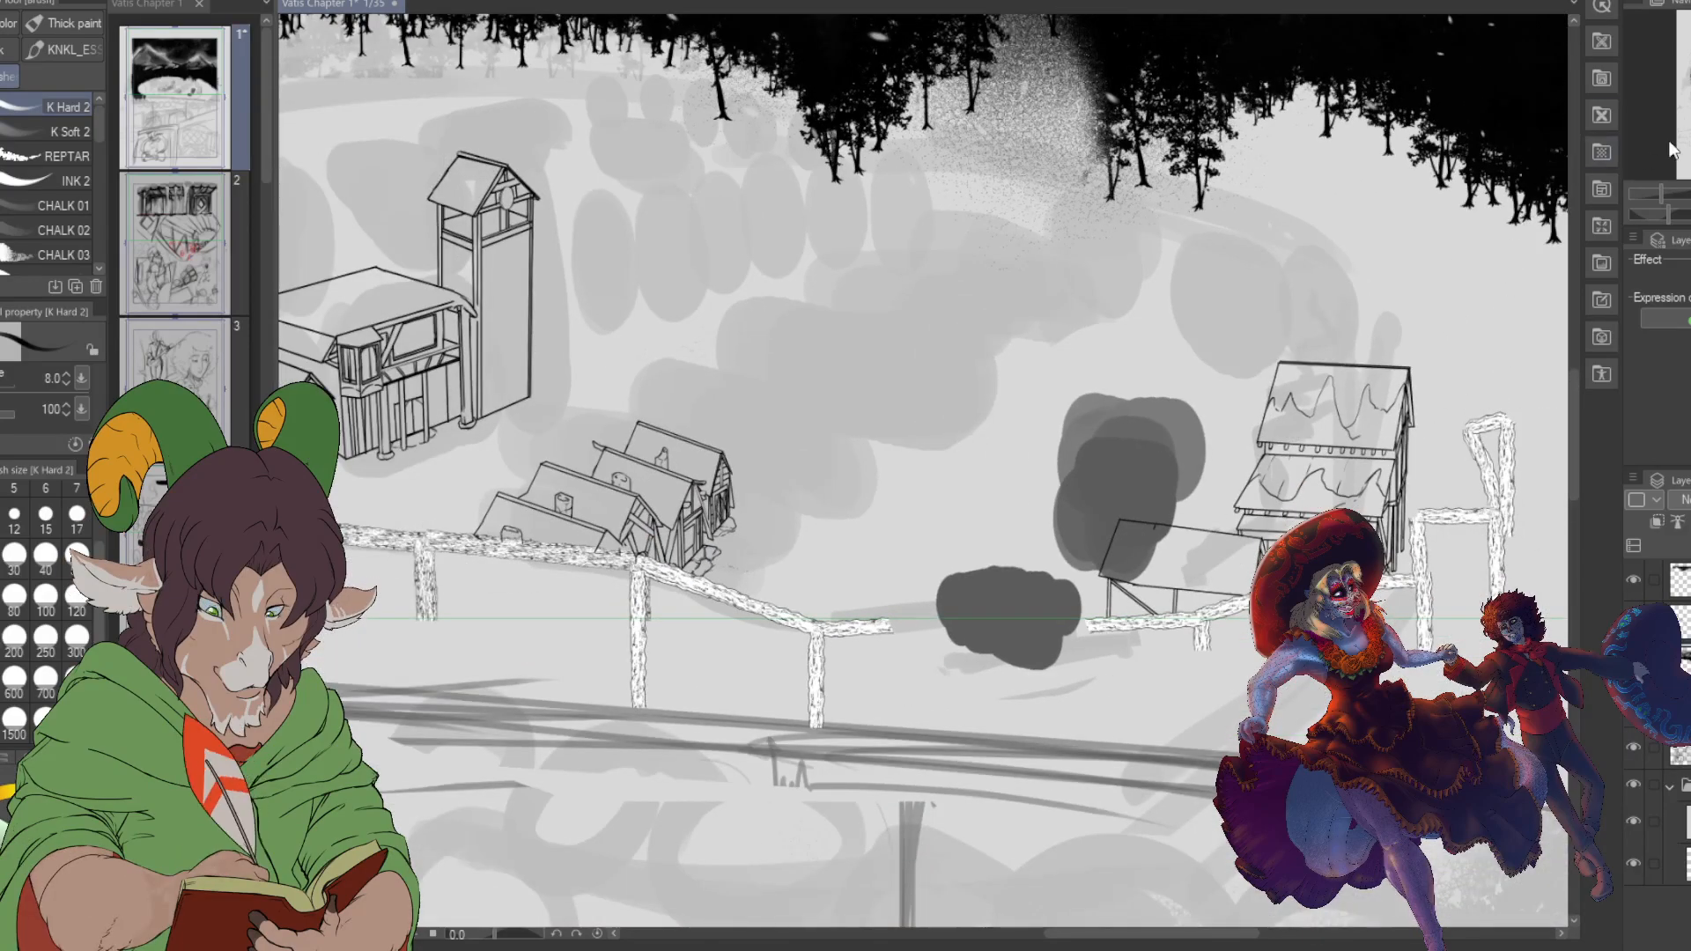
drag(1321, 429, 1208, 513)
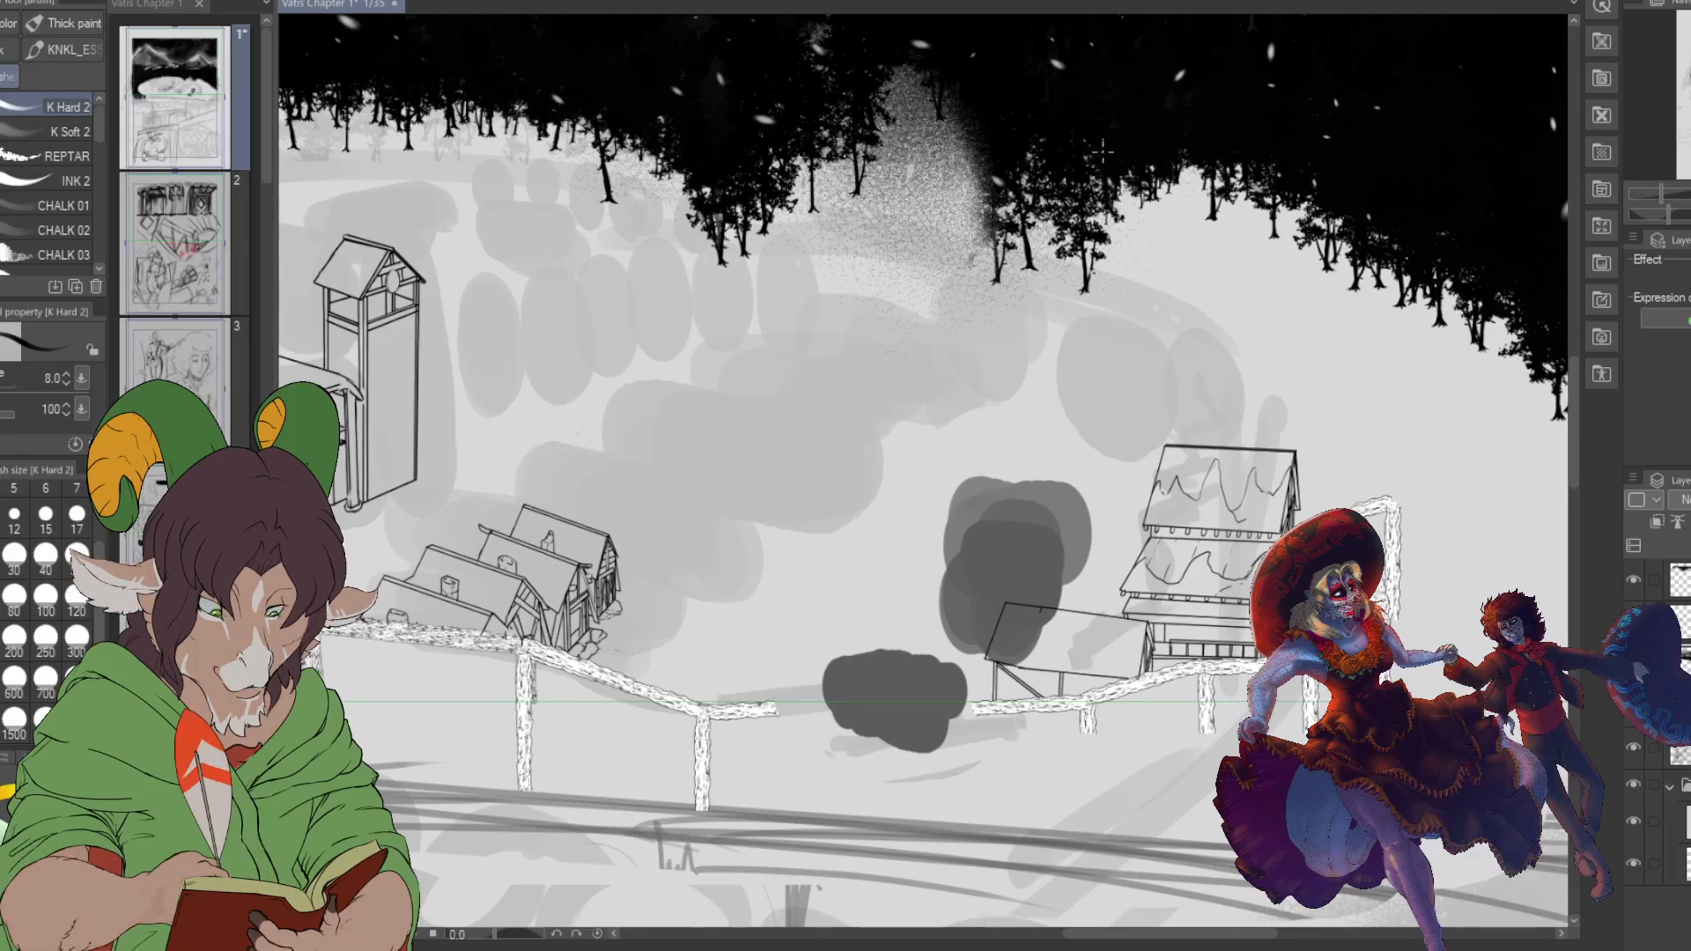
- Examine the inked village, the fence line and the snowy slope where the grey foreground trees are sketched beside the stone chimney
scroll(1189, 385, down, 2)
scroll(1247, 411, up, 1)
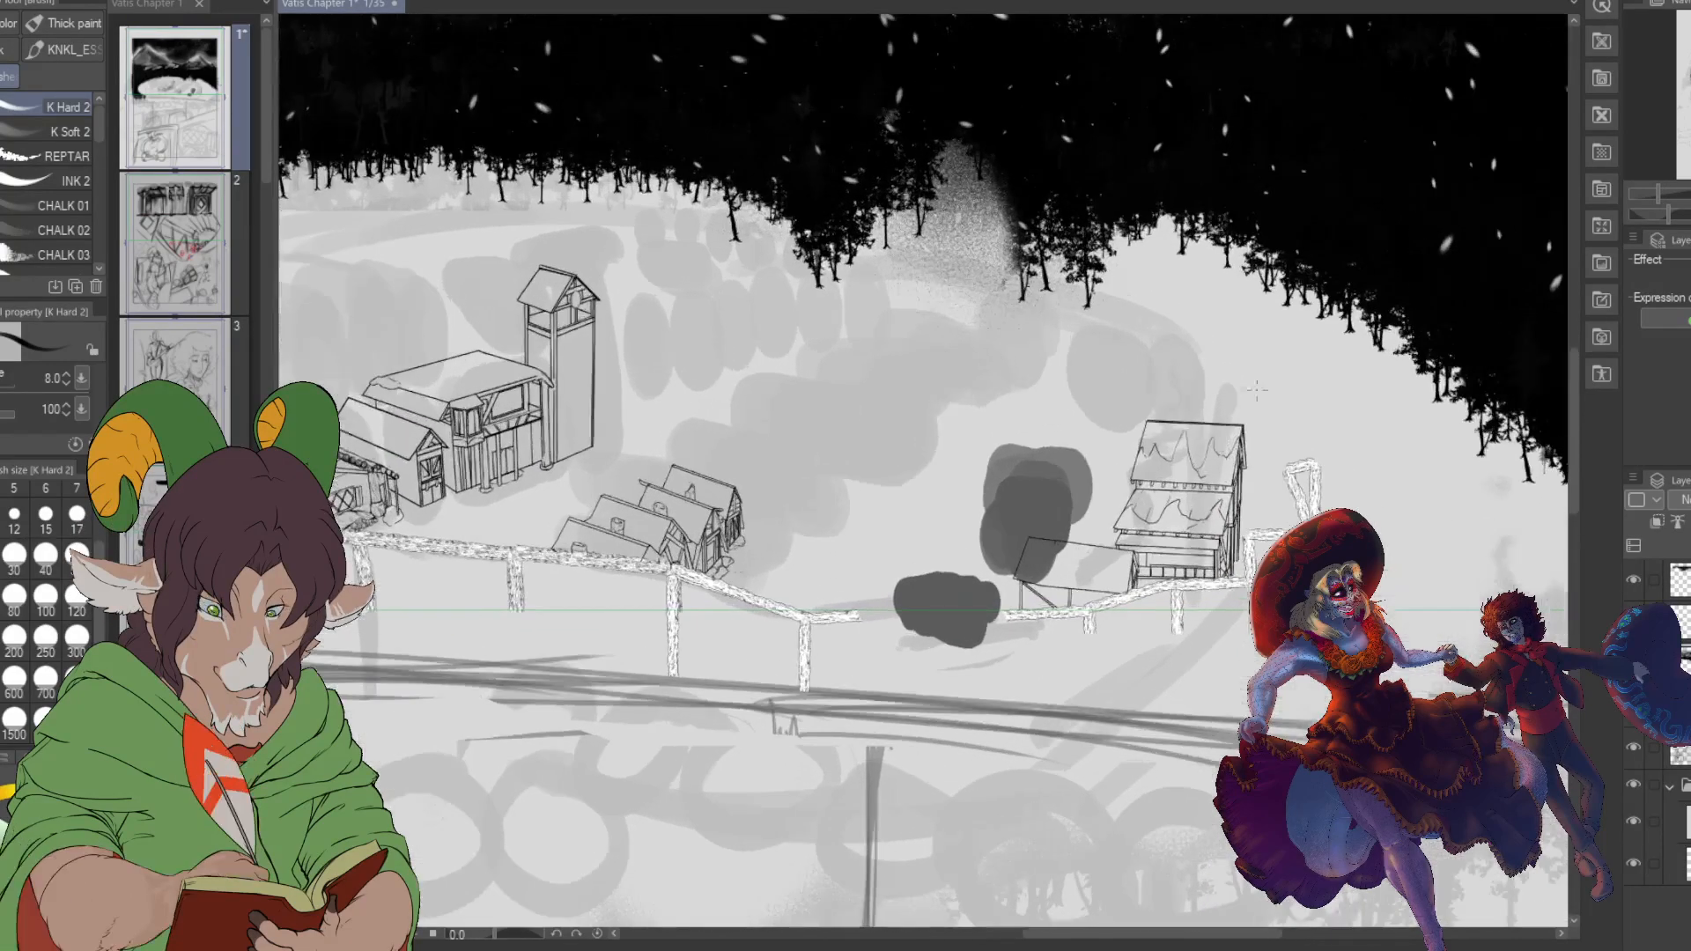
drag(881, 397, 964, 558)
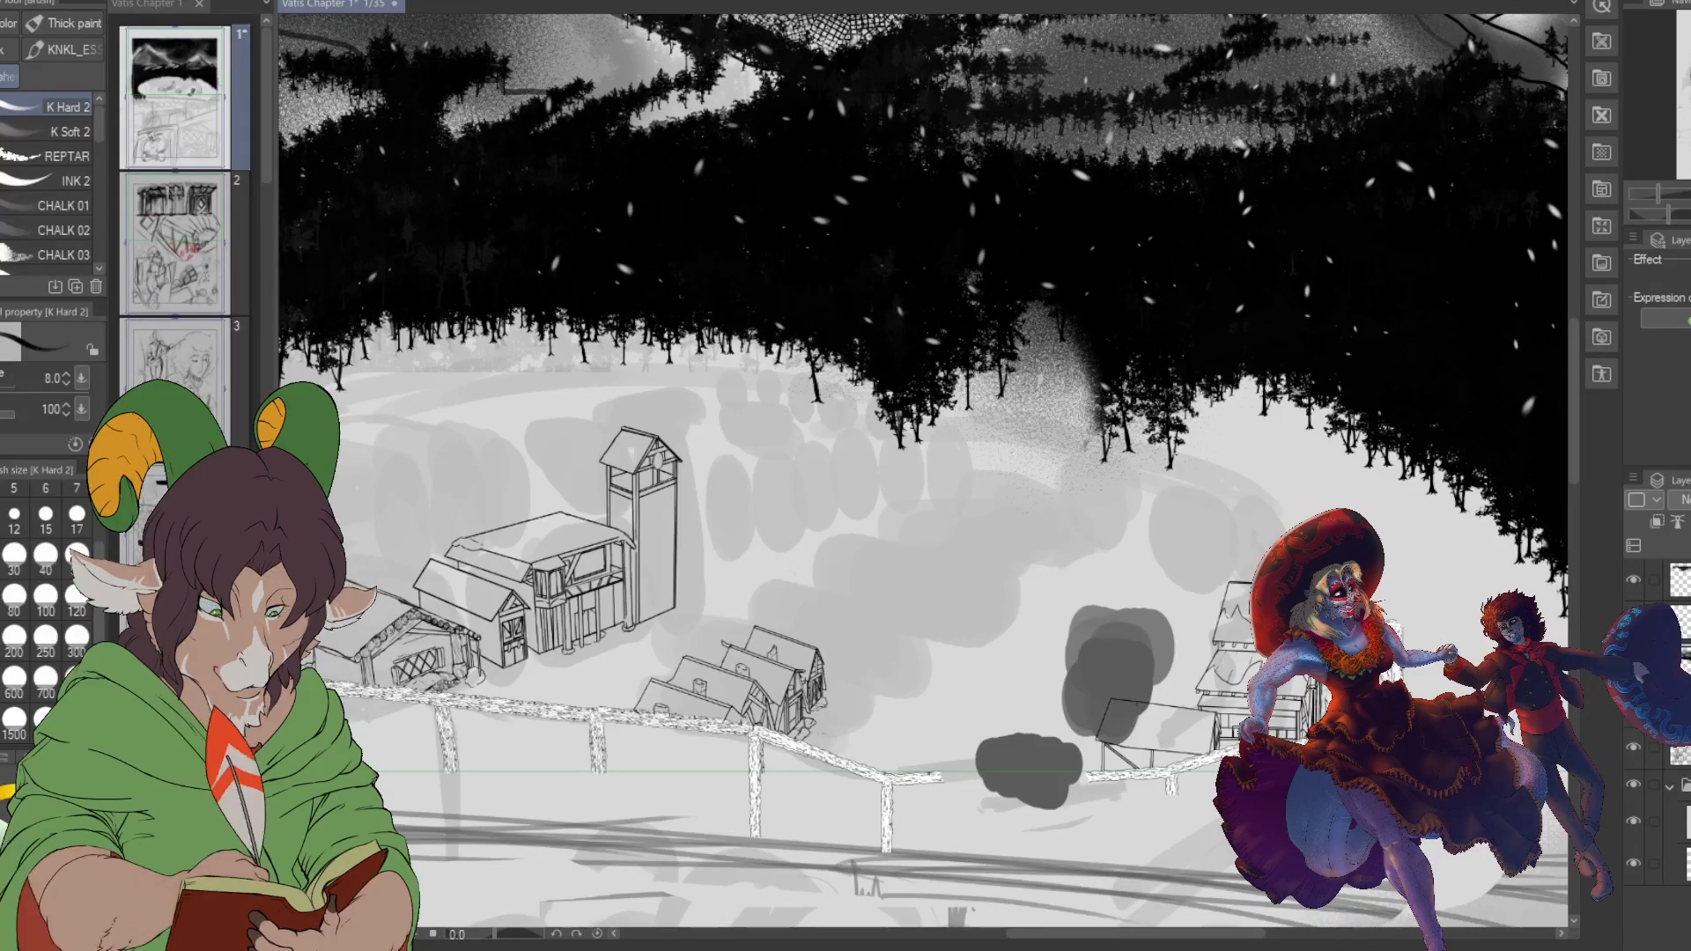
scroll(1319, 712, up, 4)
scroll(1319, 711, down, 1)
scroll(1319, 712, down, 2)
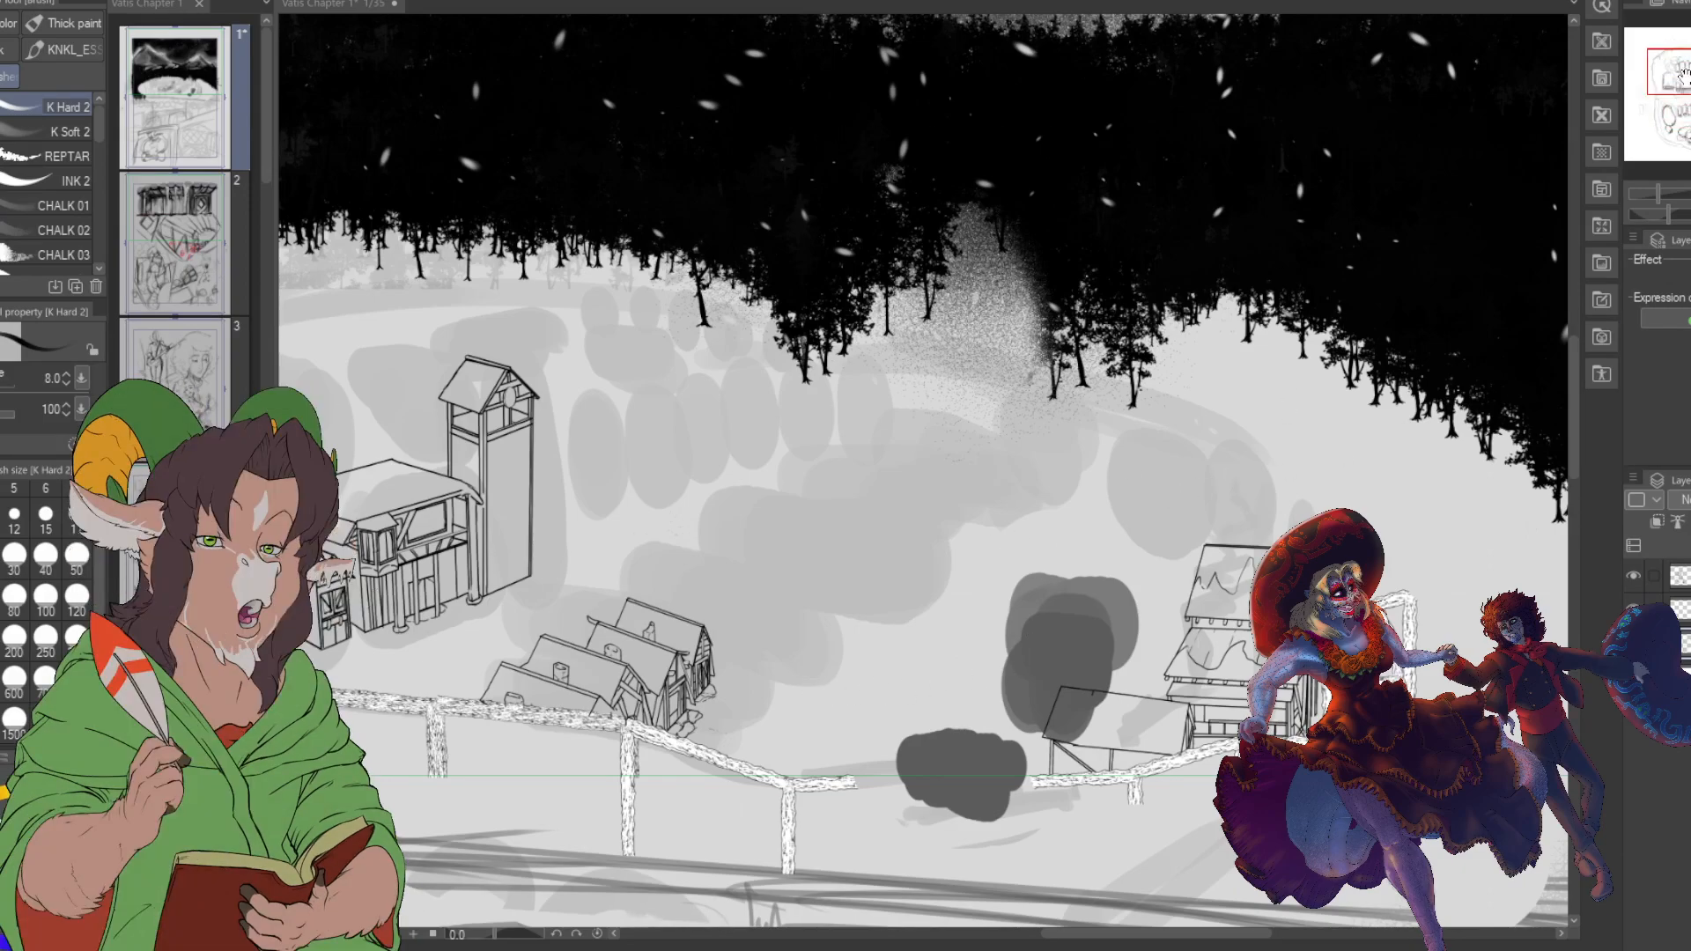
click(1085, 937)
drag(1063, 939, 900, 925)
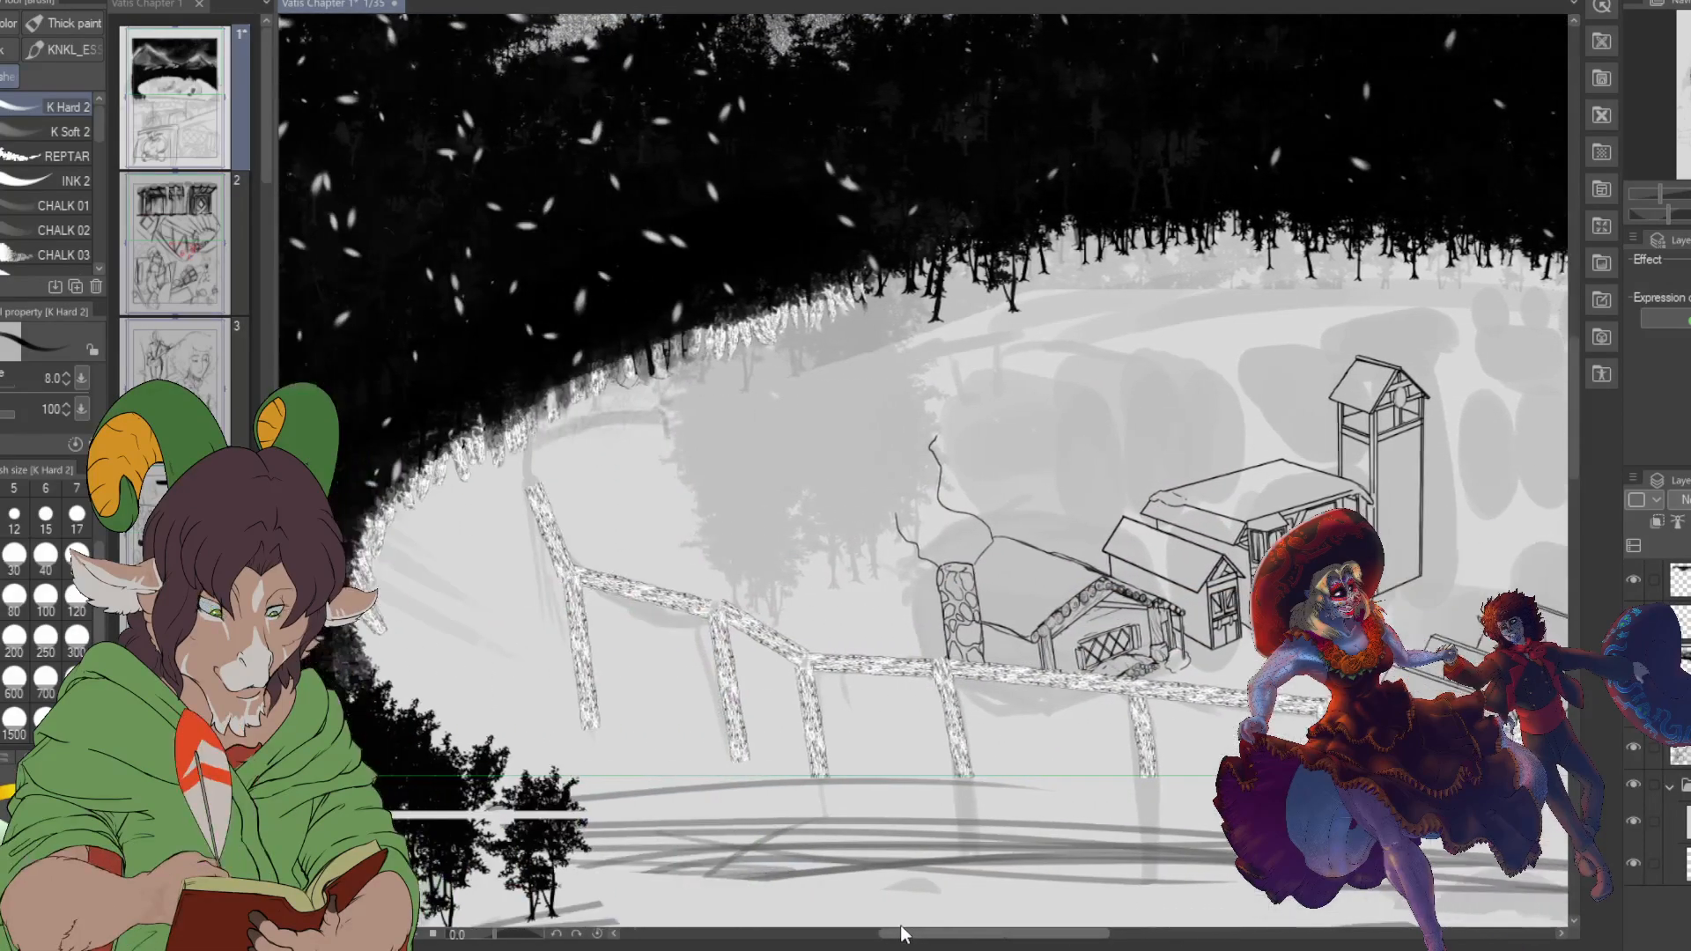
scroll(1178, 664, down, 2)
scroll(1161, 574, up, 1)
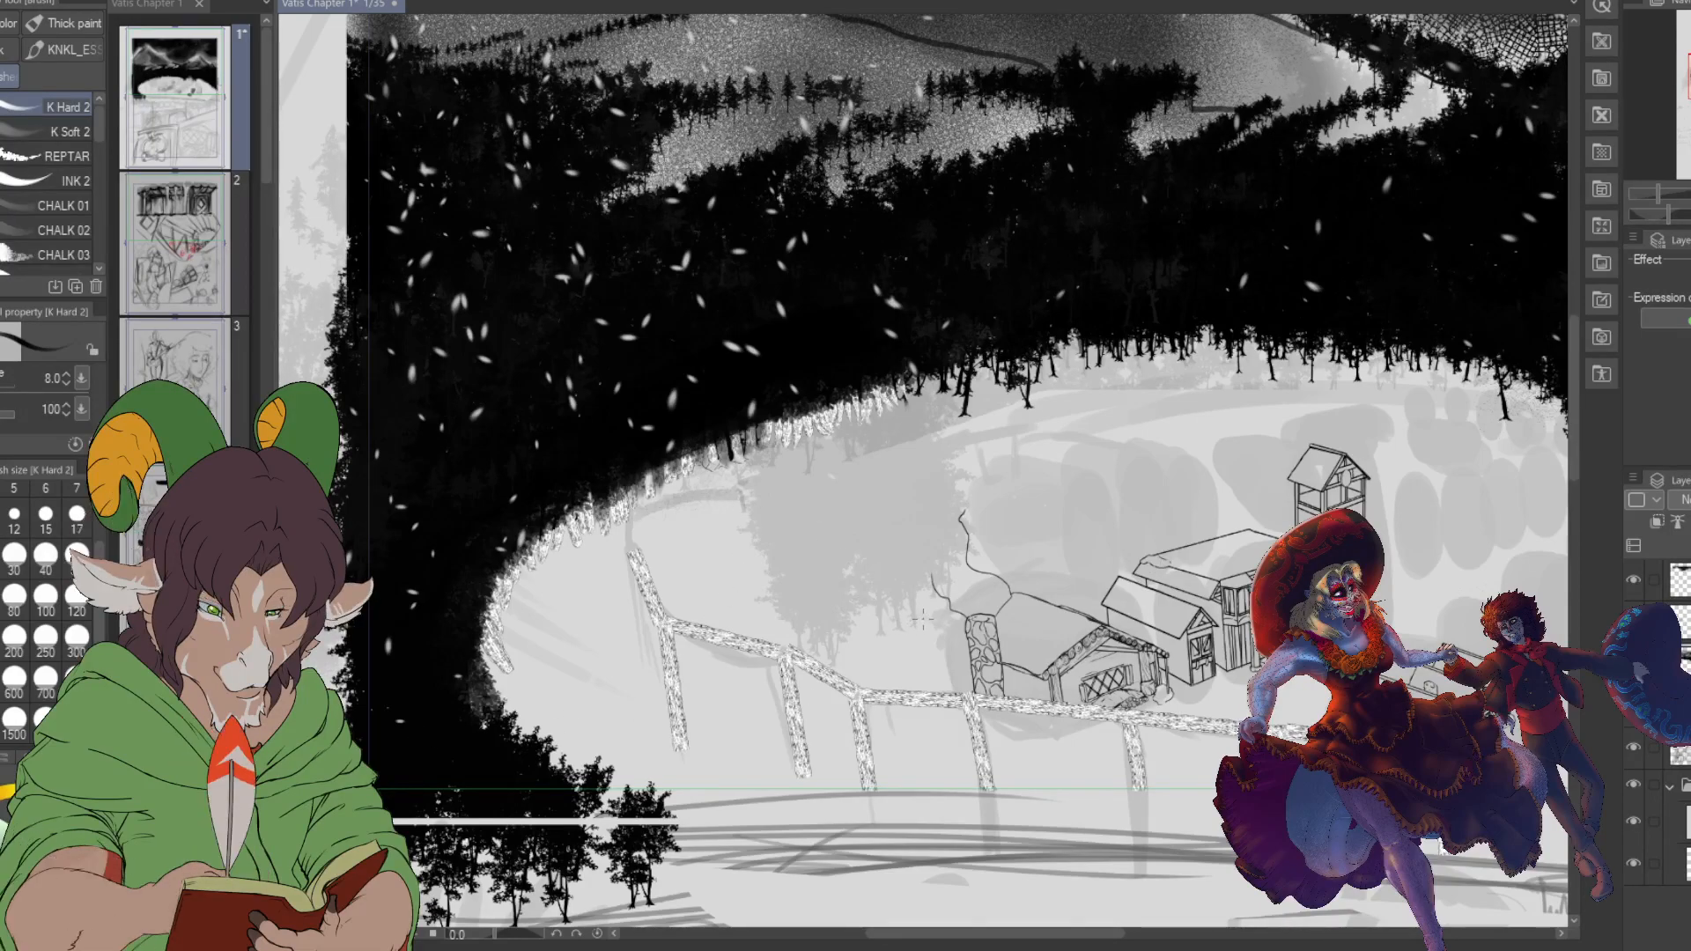
scroll(942, 632, up, 1)
scroll(835, 560, up, 2)
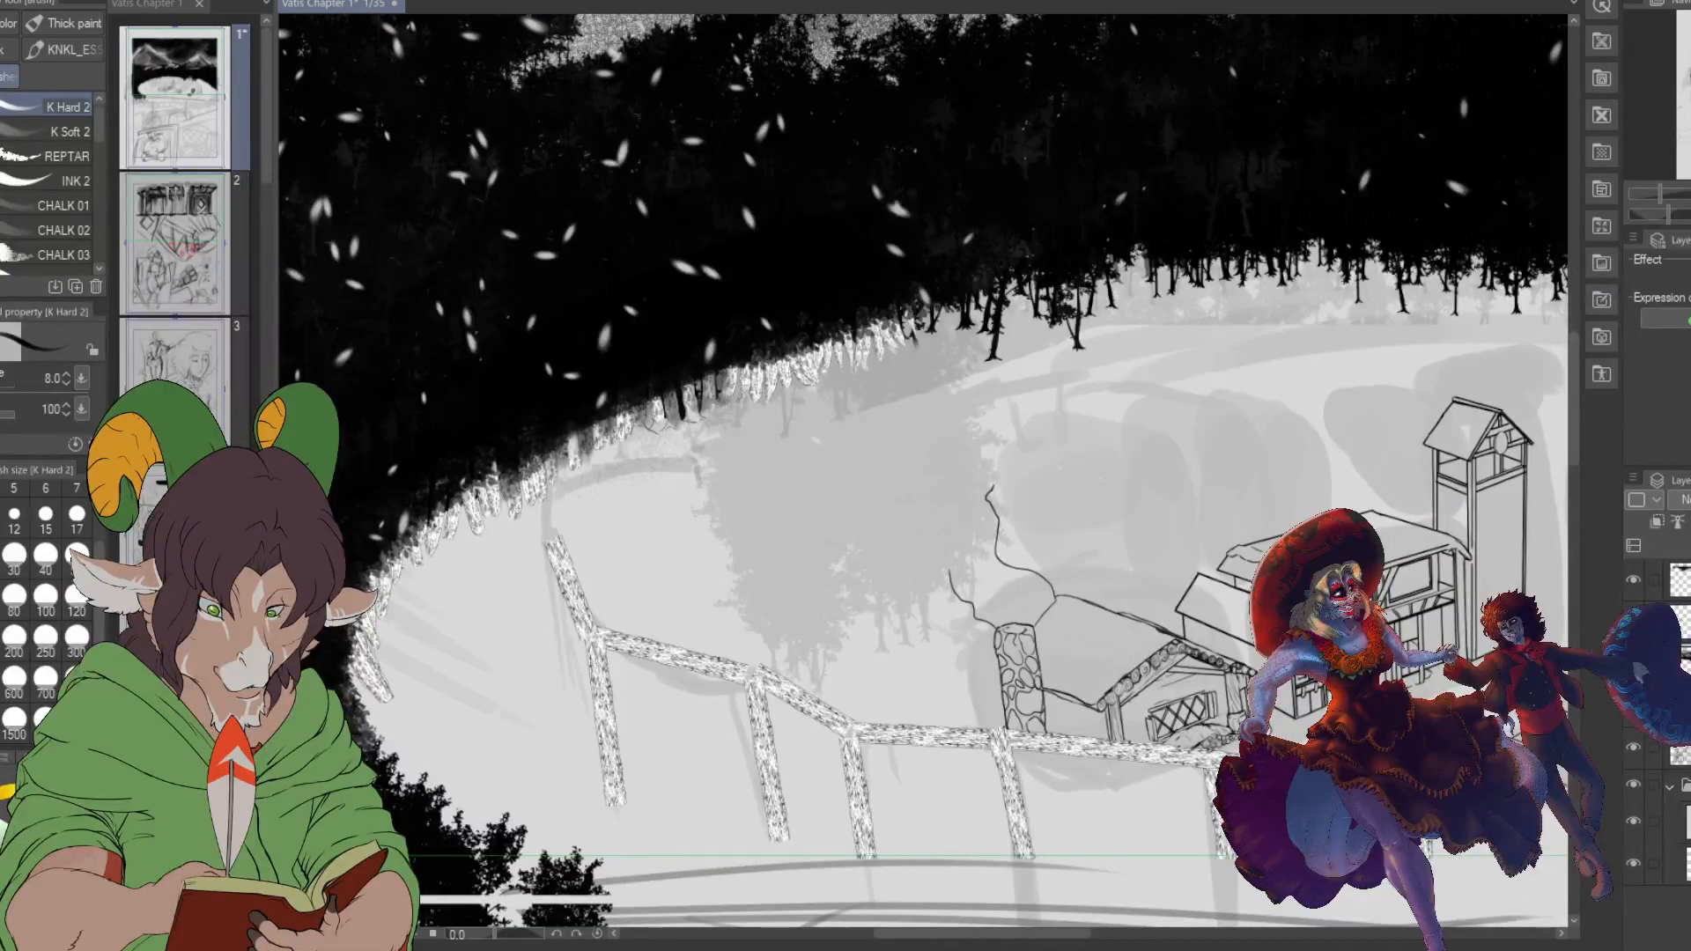
drag(836, 560, 1004, 559)
scroll(820, 617, up, 3)
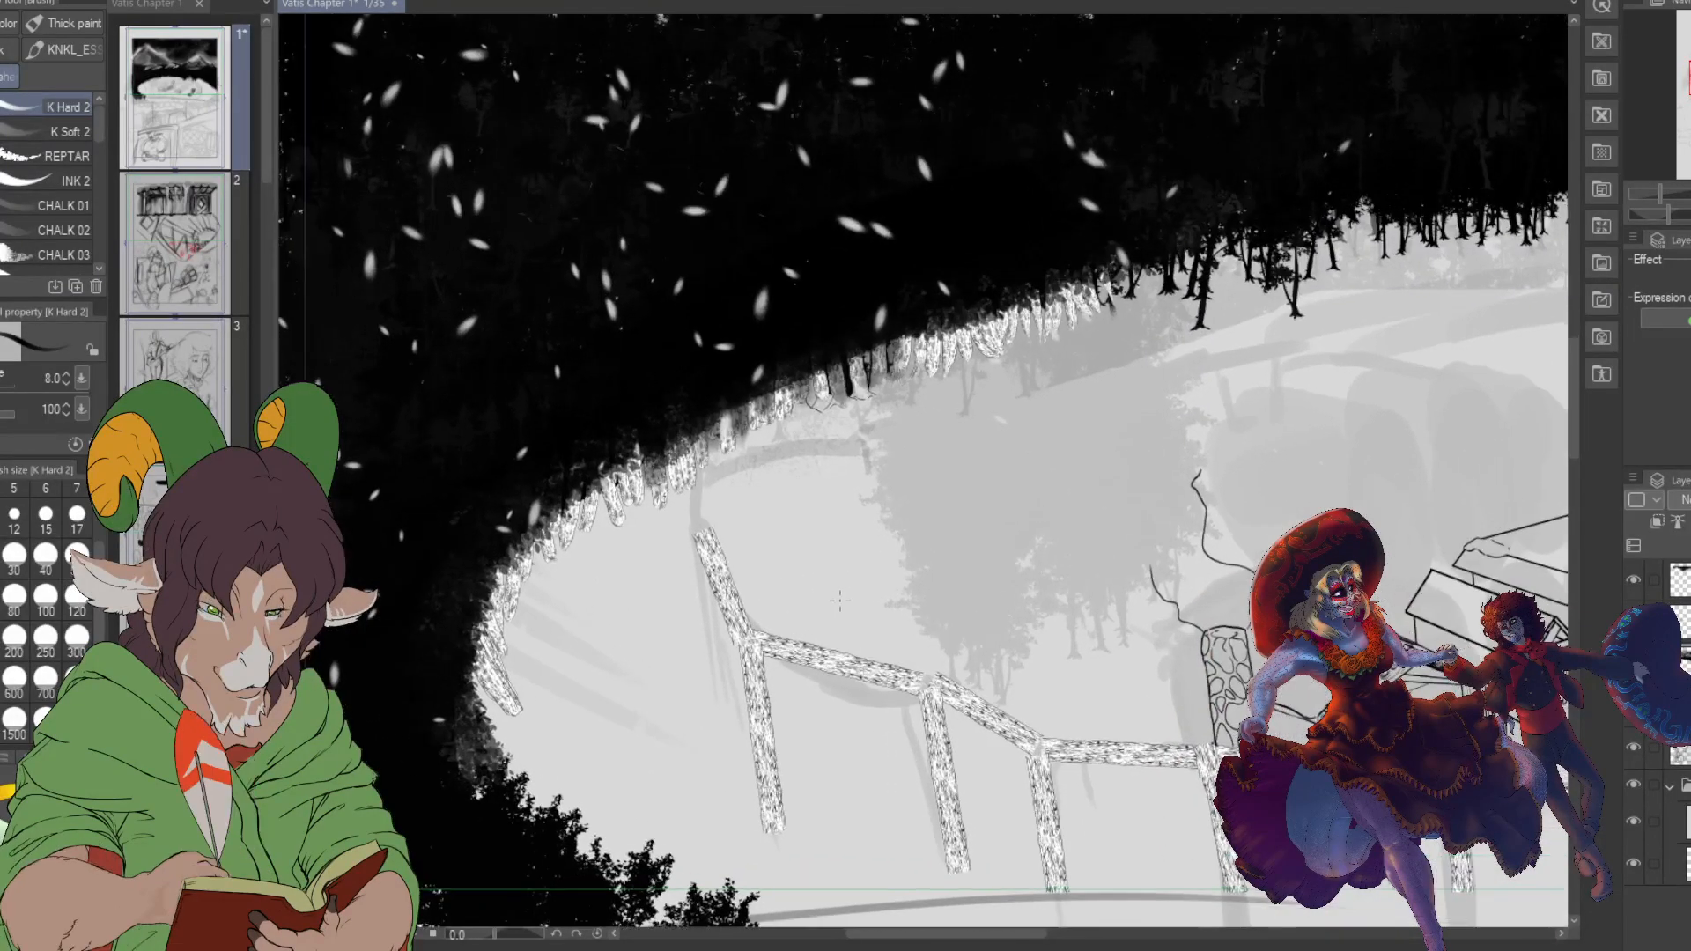
scroll(821, 620, down, 2)
scroll(816, 624, up, 2)
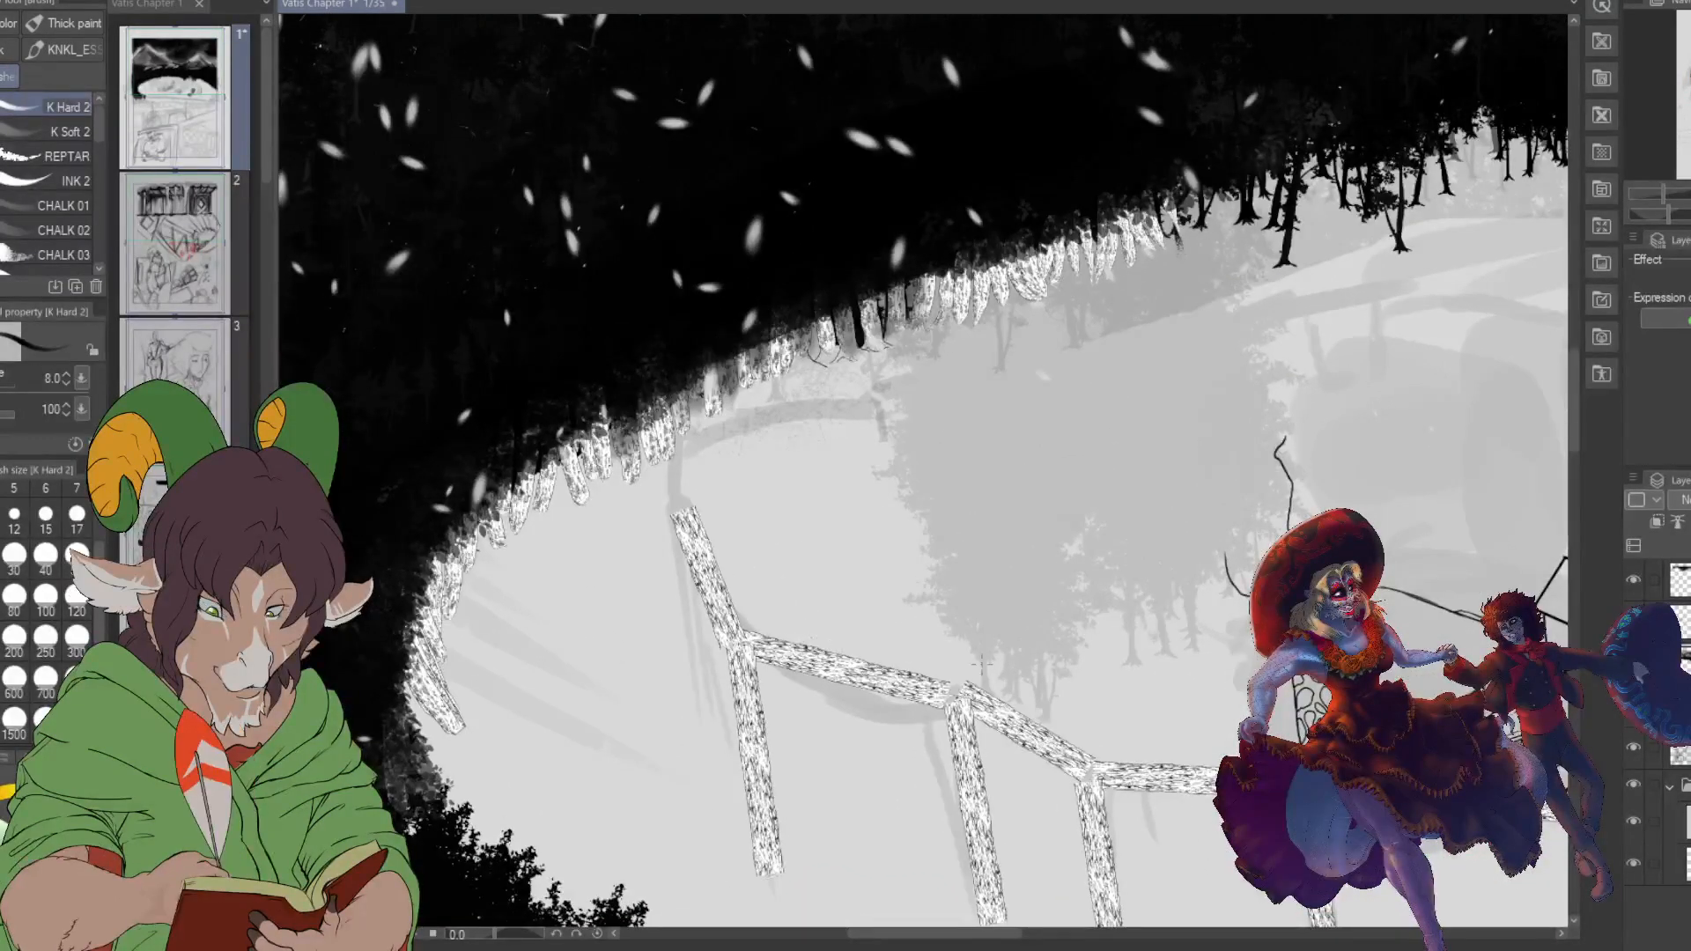
drag(1066, 518, 876, 595)
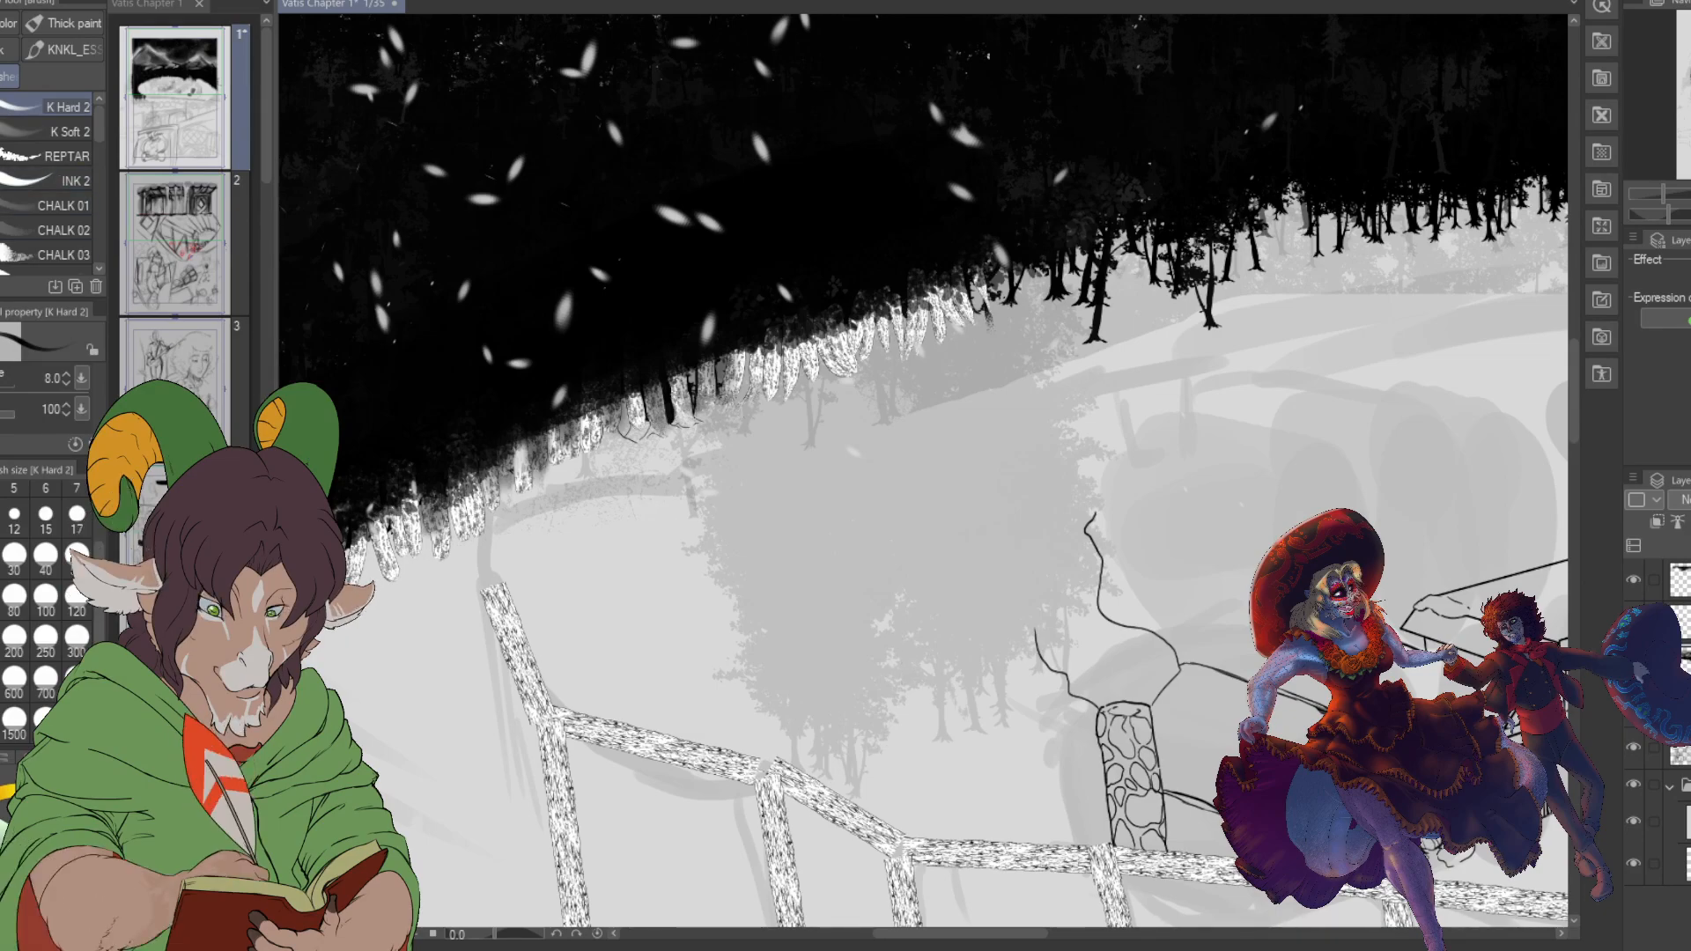
- Stamp a narrow column of small black trees over the sketched tree area, using the Trees decoration brush at size 200
key(b)
click(61, 25)
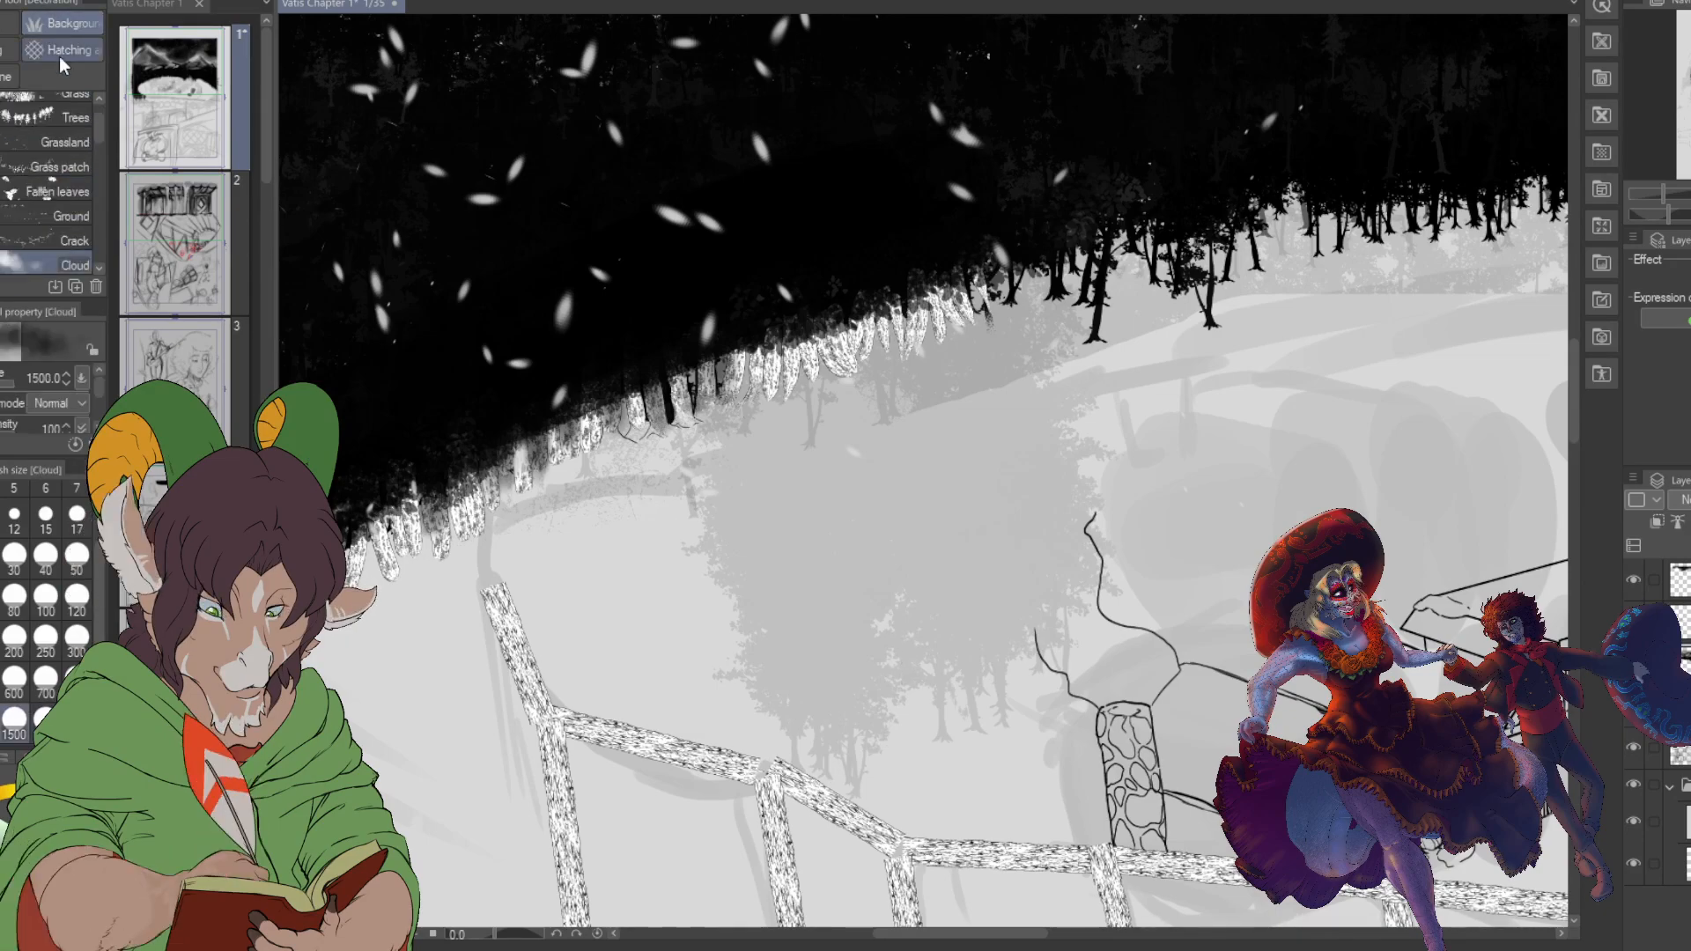
scroll(11, 263, up, 2)
click(31, 154)
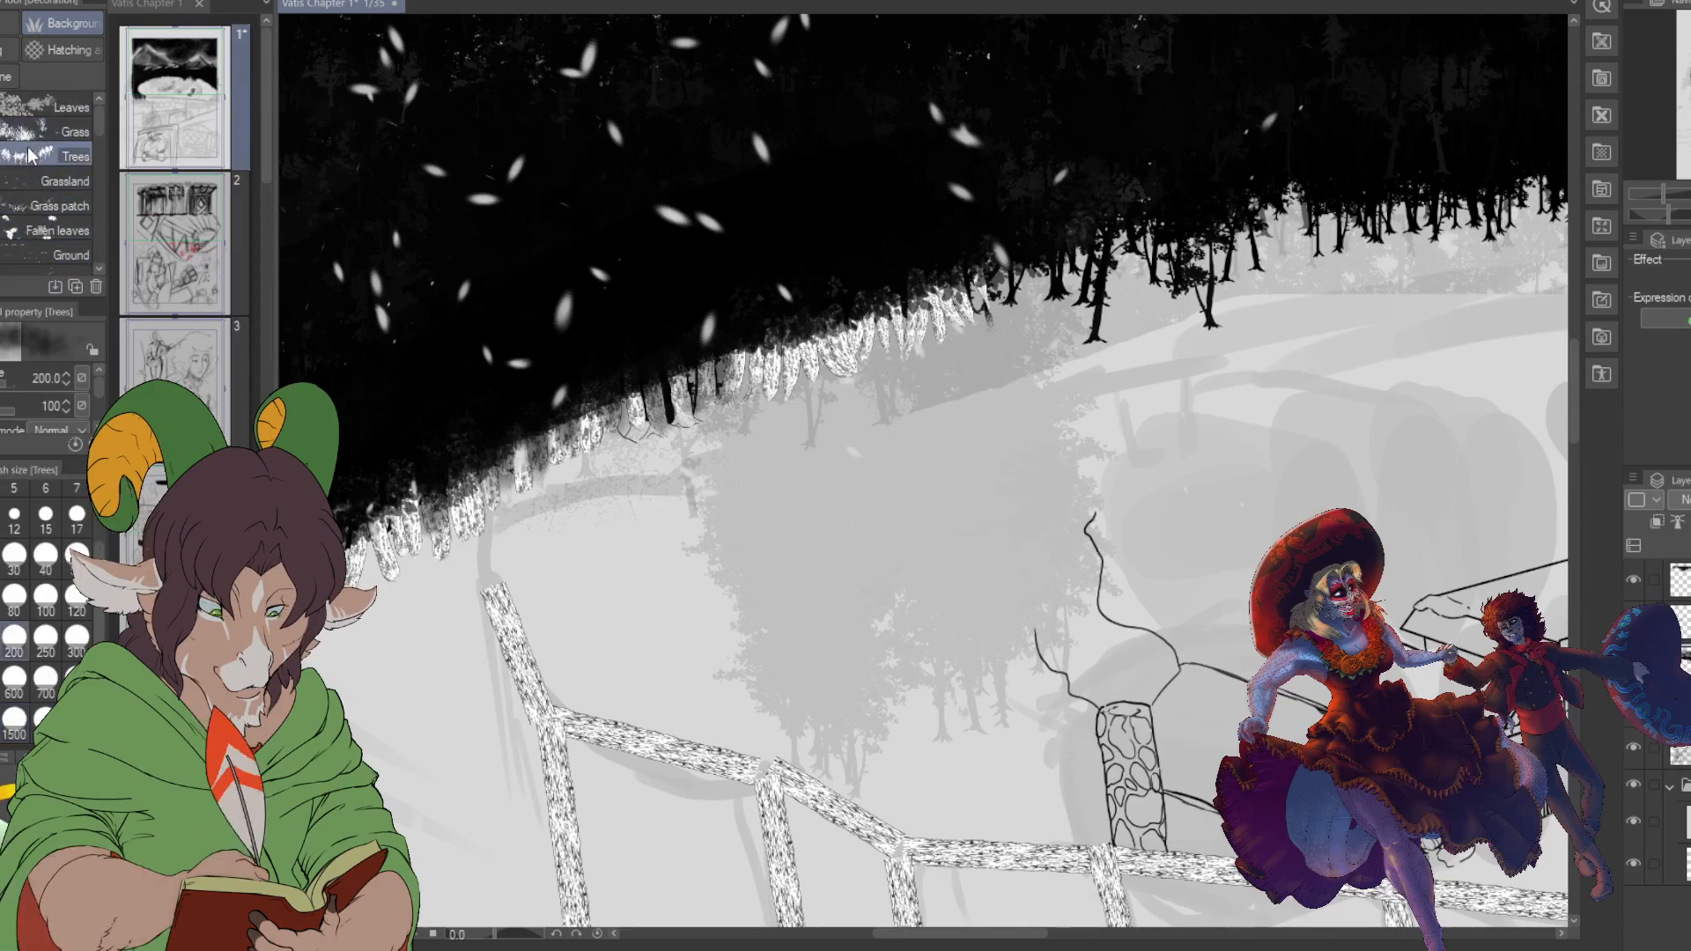
drag(969, 469, 982, 606)
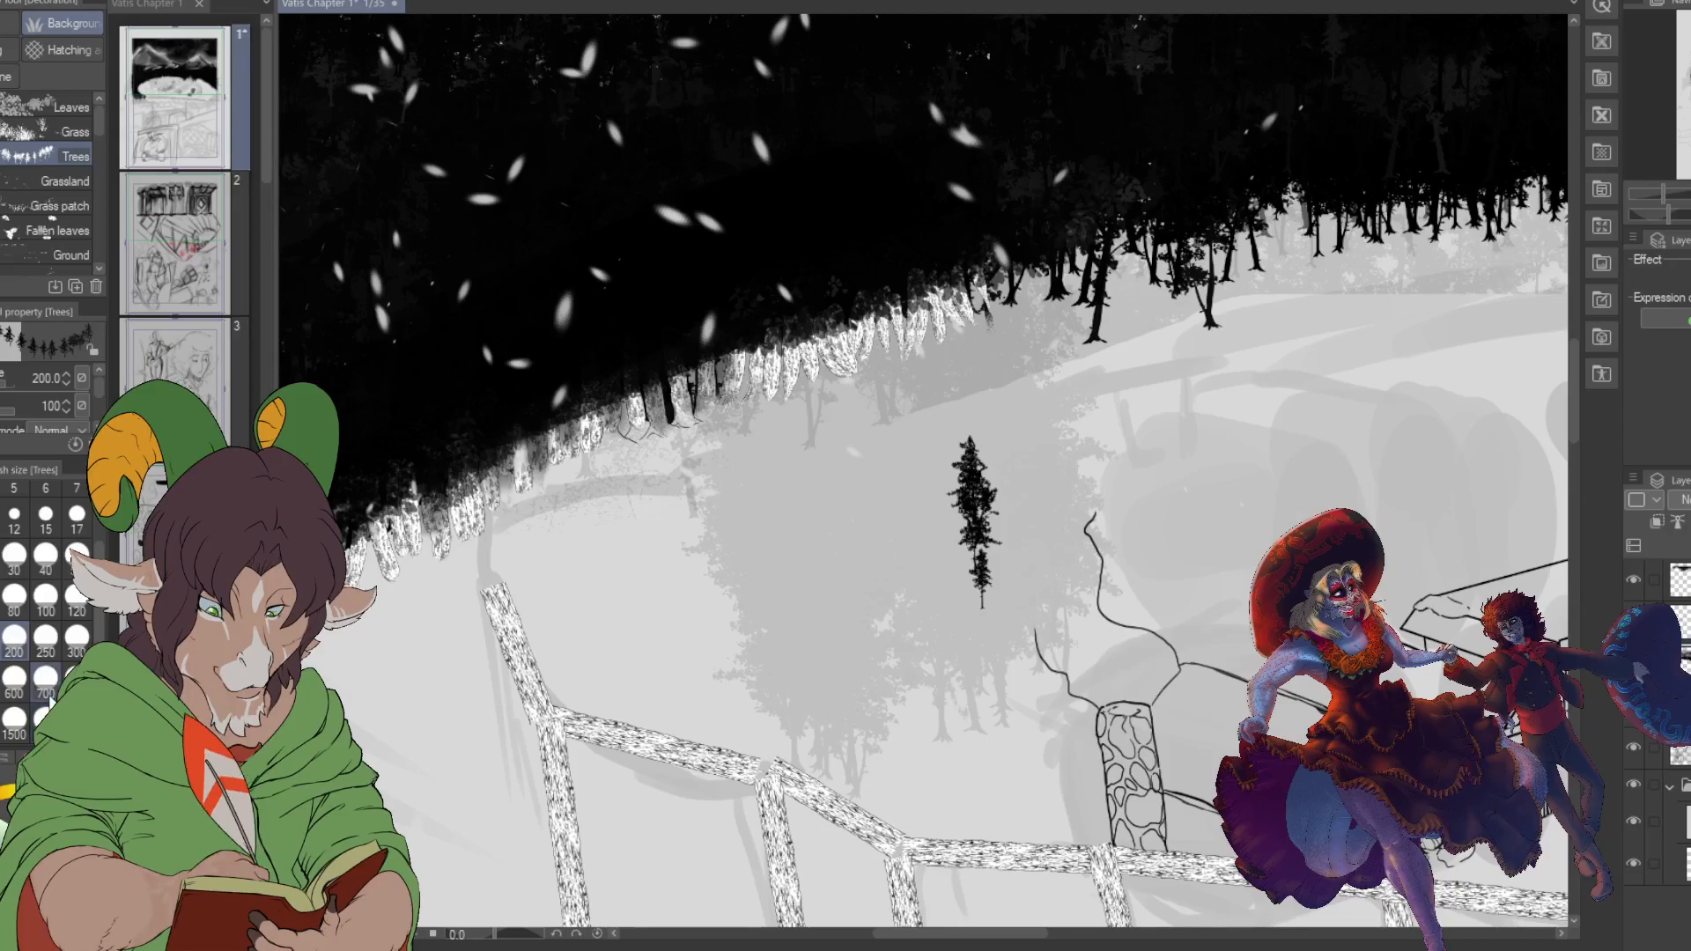
click(76, 682)
drag(985, 469, 987, 605)
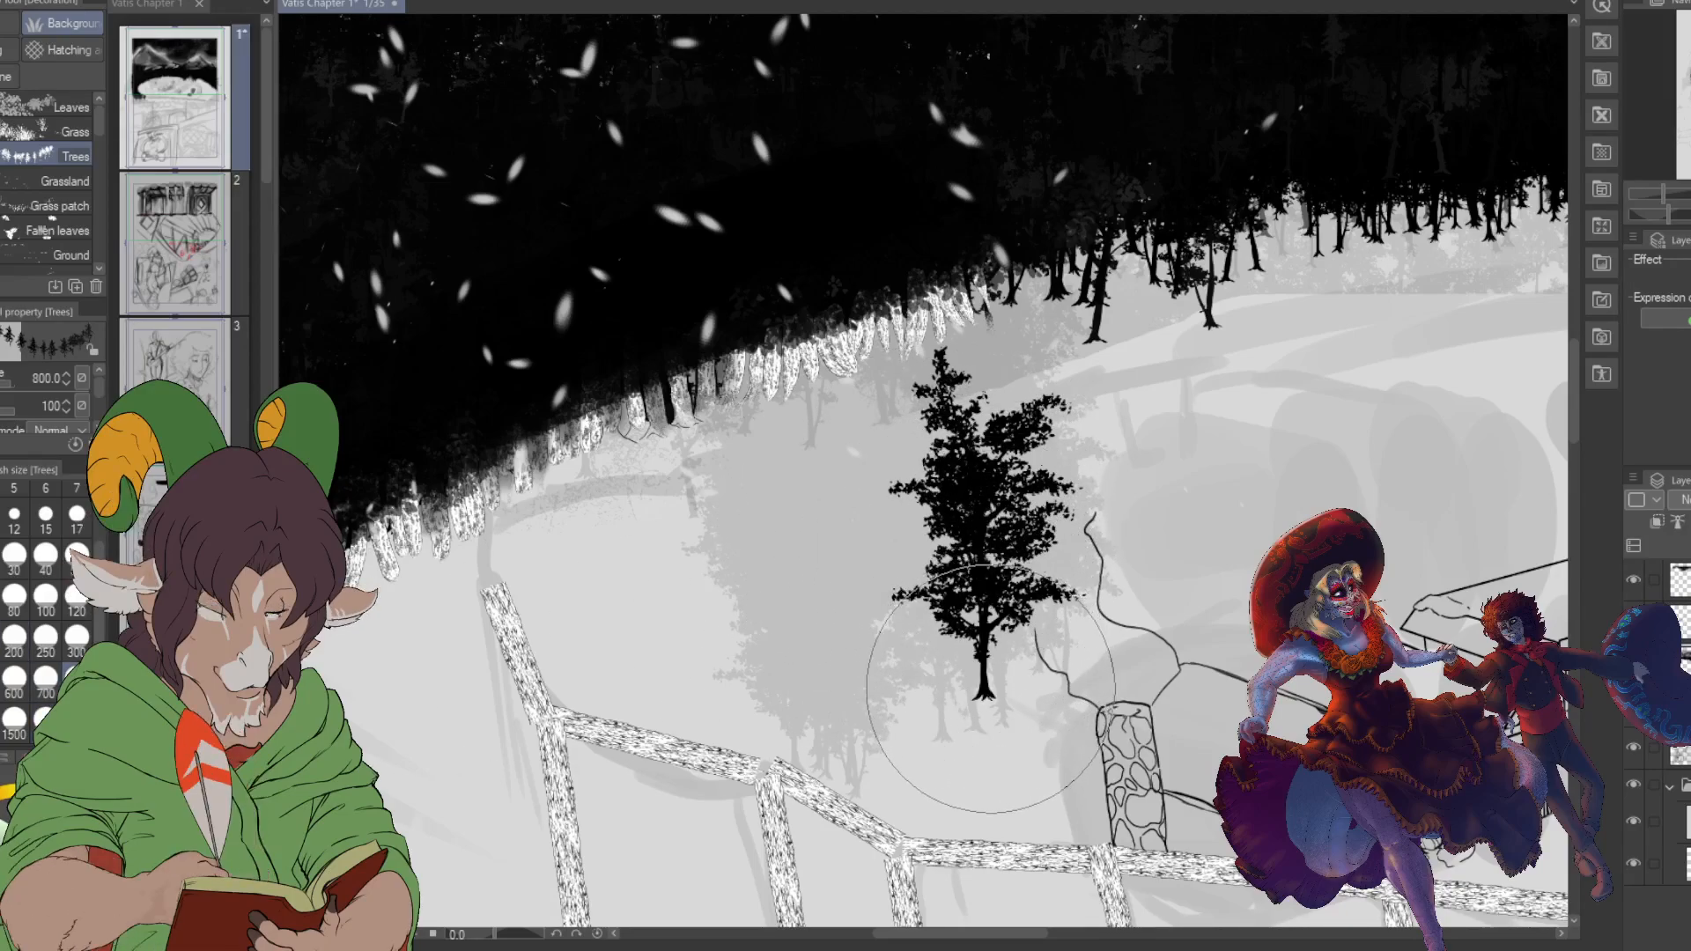
drag(994, 718, 991, 627)
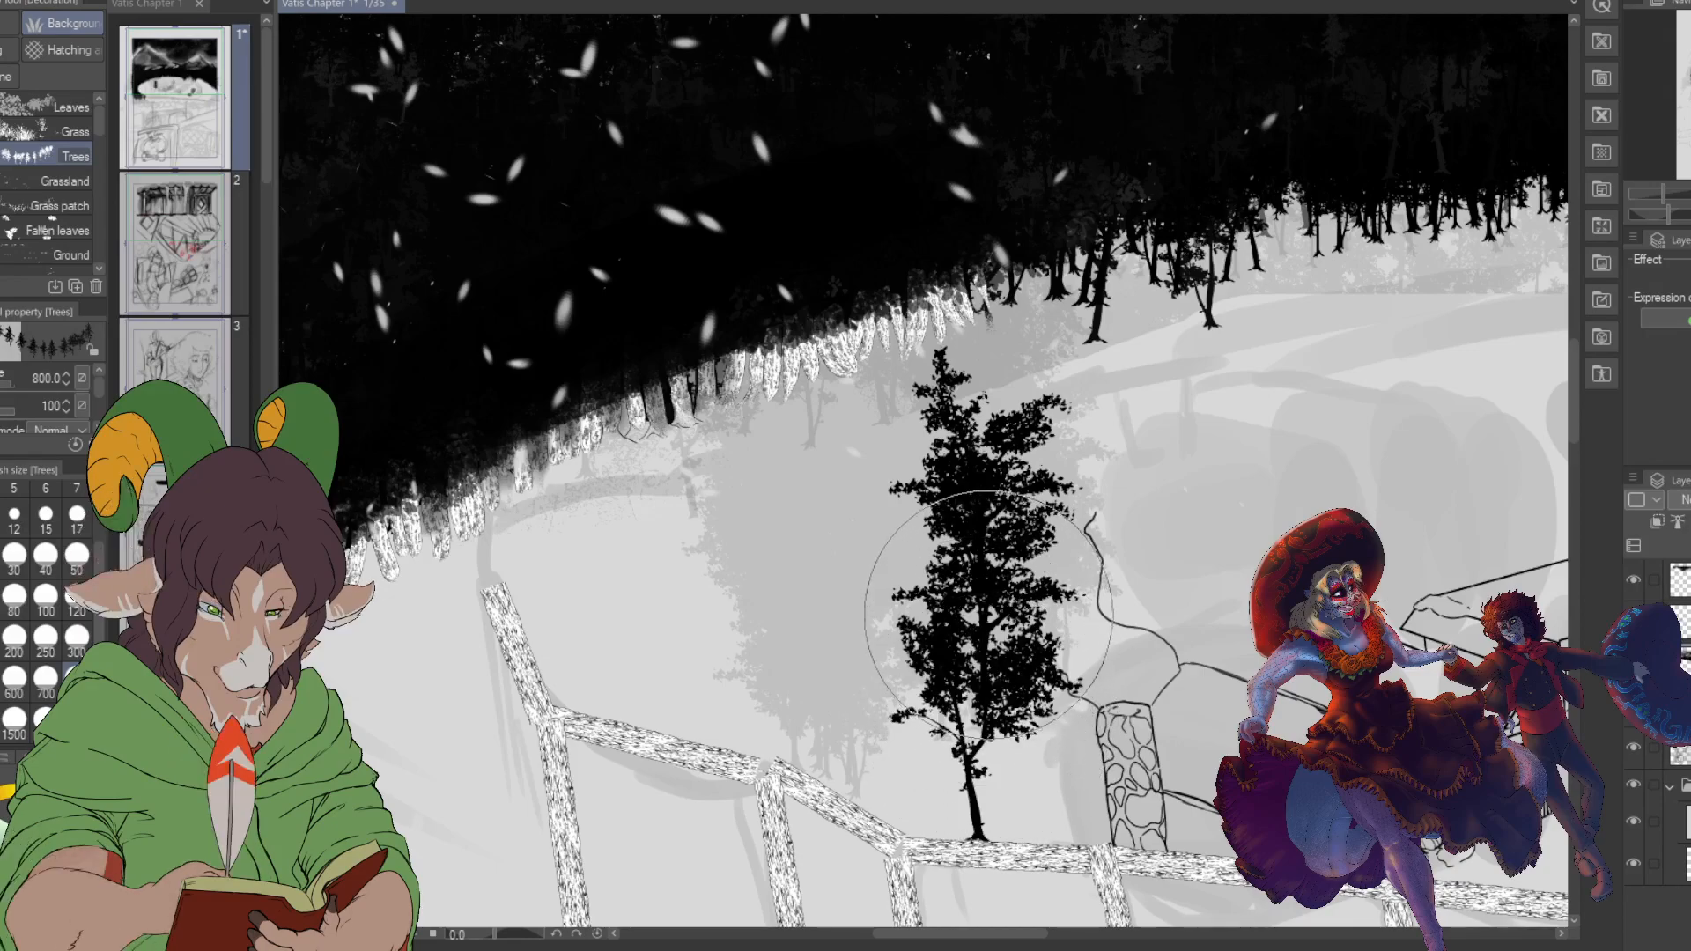
key(ctrl+z)
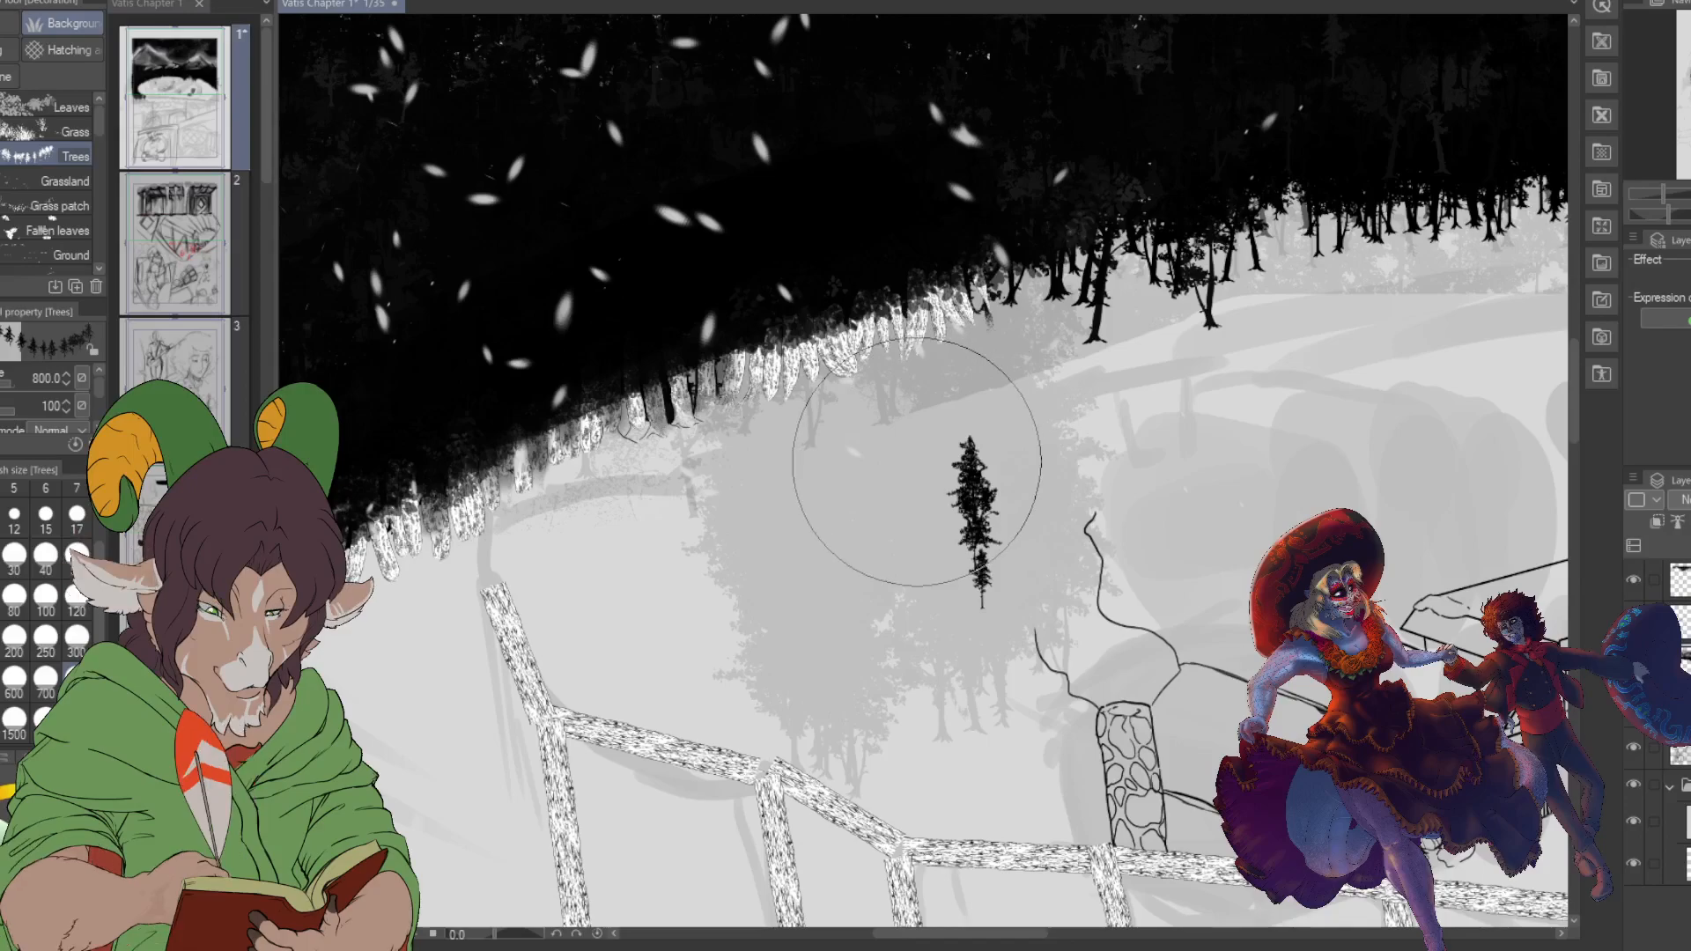
- Stamp a dense clump of tall black trees over the sketched tree area behind the fence with the brush size at 600
click(14, 679)
mouse_move(989, 464)
mouse_down()
mouse_move(981, 592)
mouse_move(956, 497)
mouse_move(978, 646)
mouse_move(942, 589)
mouse_move(977, 602)
mouse_move(991, 517)
mouse_move(978, 449)
mouse_move(968, 530)
mouse_move(982, 461)
mouse_move(975, 333)
mouse_move(976, 494)
mouse_move(968, 314)
mouse_move(983, 636)
mouse_move(955, 593)
mouse_move(913, 595)
mouse_move(954, 587)
mouse_up()
mouse_move(861, 615)
mouse_down()
mouse_move(886, 683)
mouse_move(865, 434)
mouse_move(871, 401)
mouse_move(886, 605)
mouse_move(879, 382)
mouse_move(885, 668)
mouse_move(889, 599)
mouse_up()
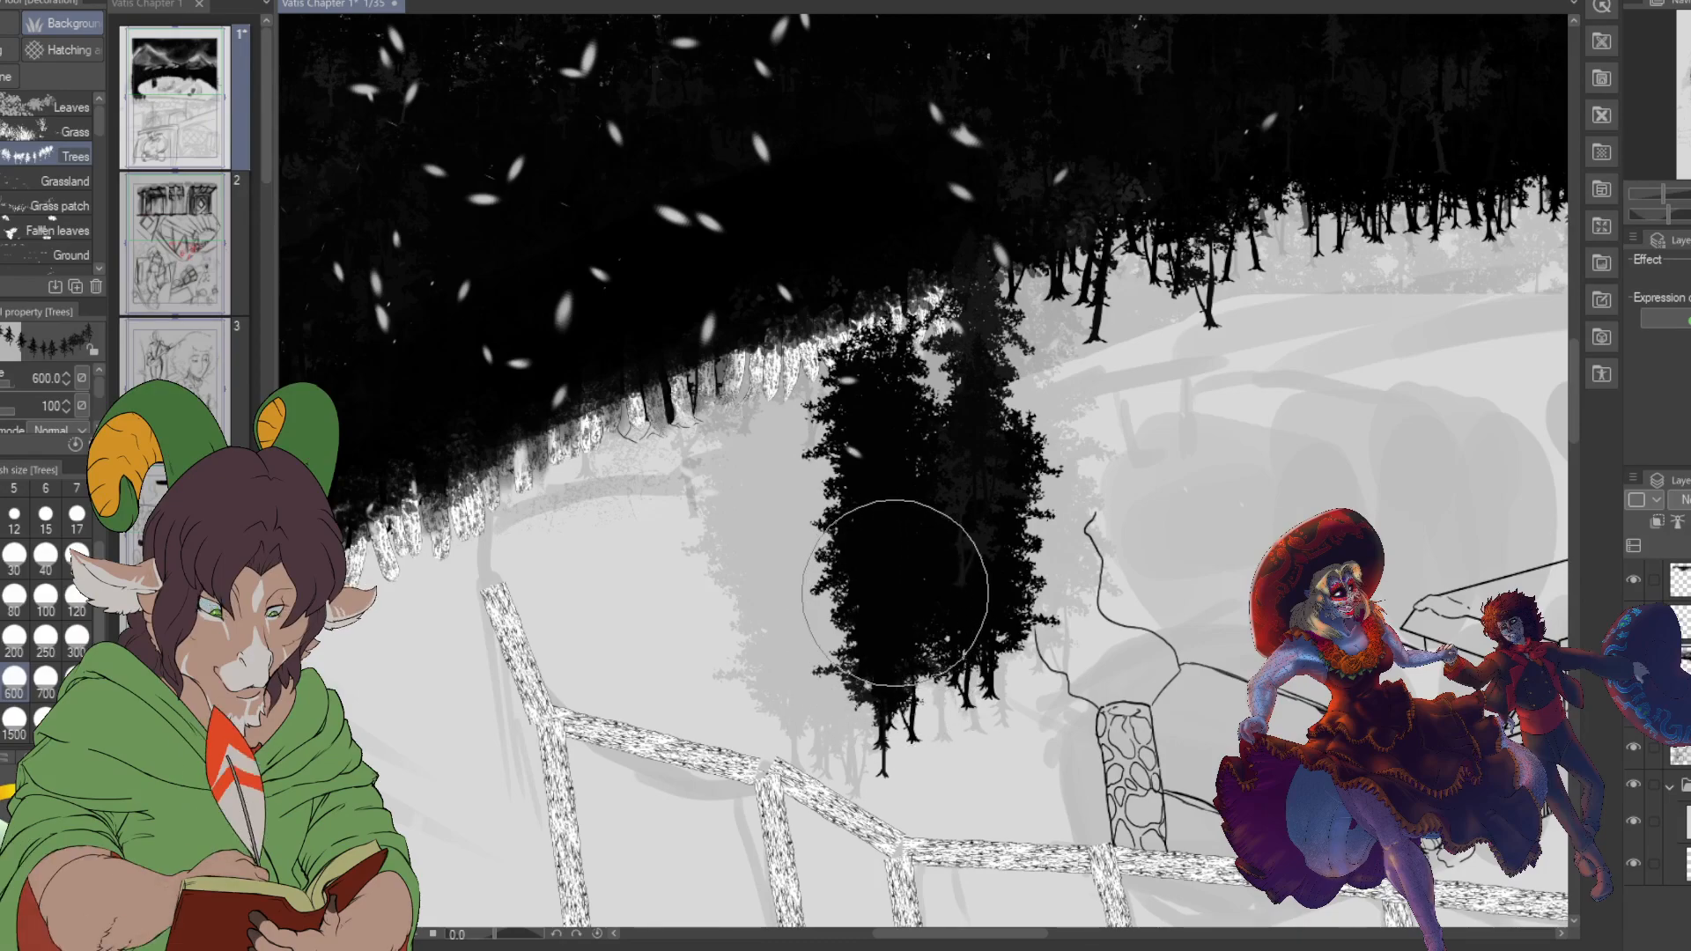
scroll(810, 688, up, 1)
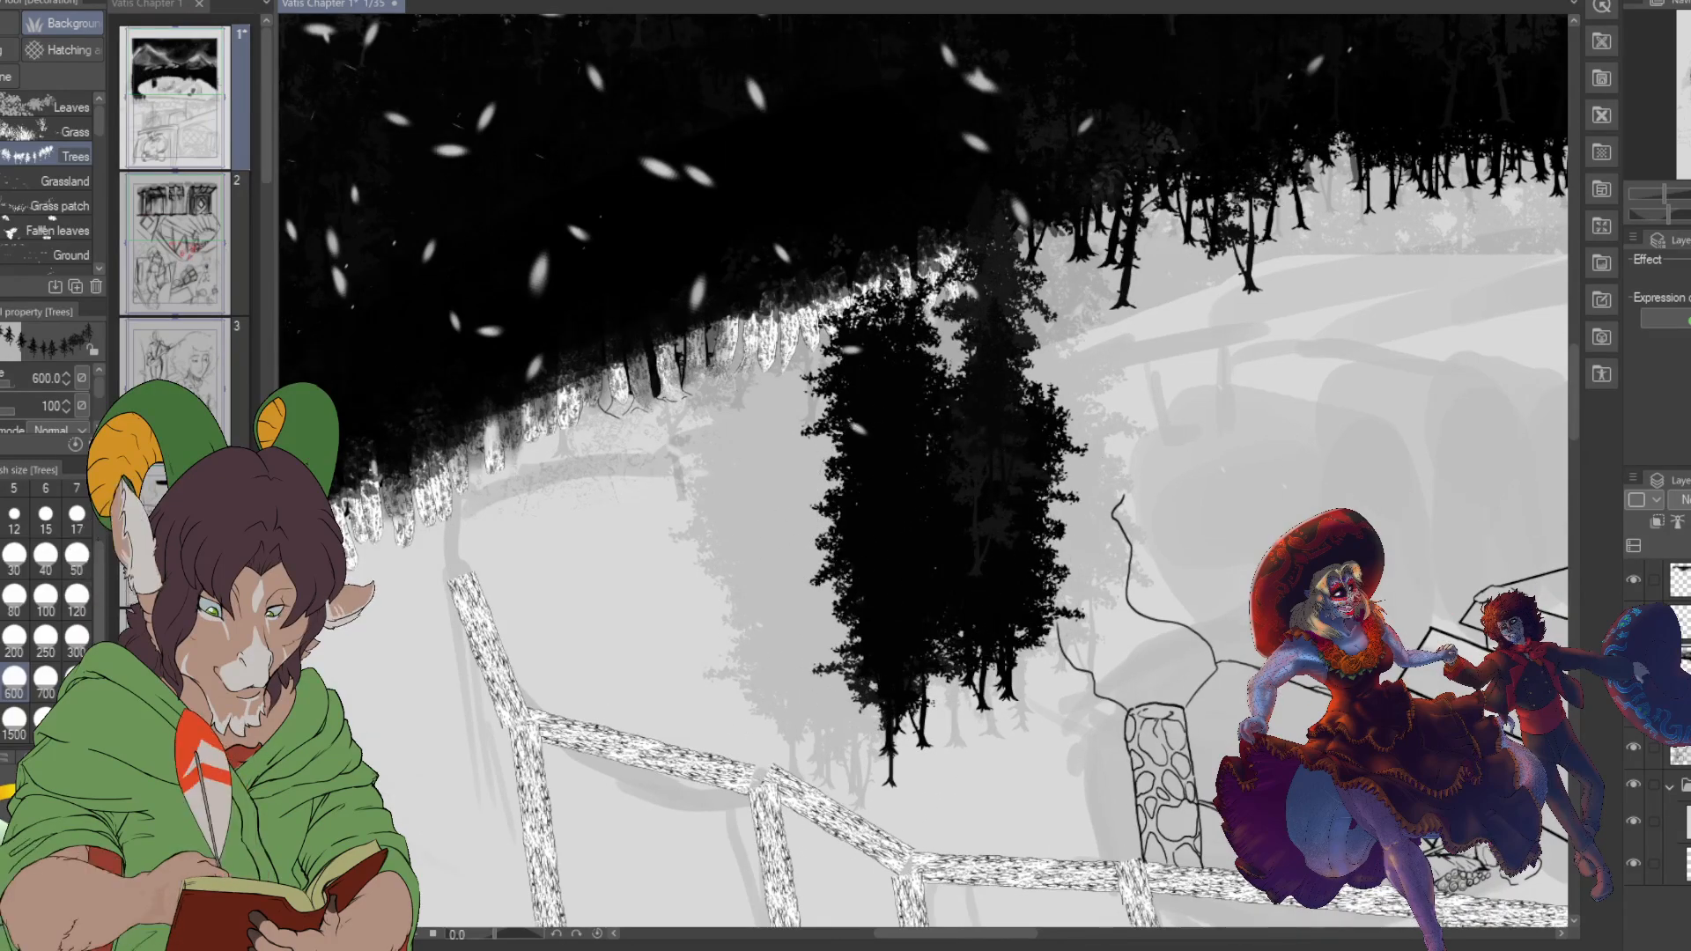
- Erase the thin trunks under the black tree clump using the Hard eraser at size 100
scroll(923, 471, left, 1)
scroll(923, 471, right, 2)
scroll(923, 470, left, 5)
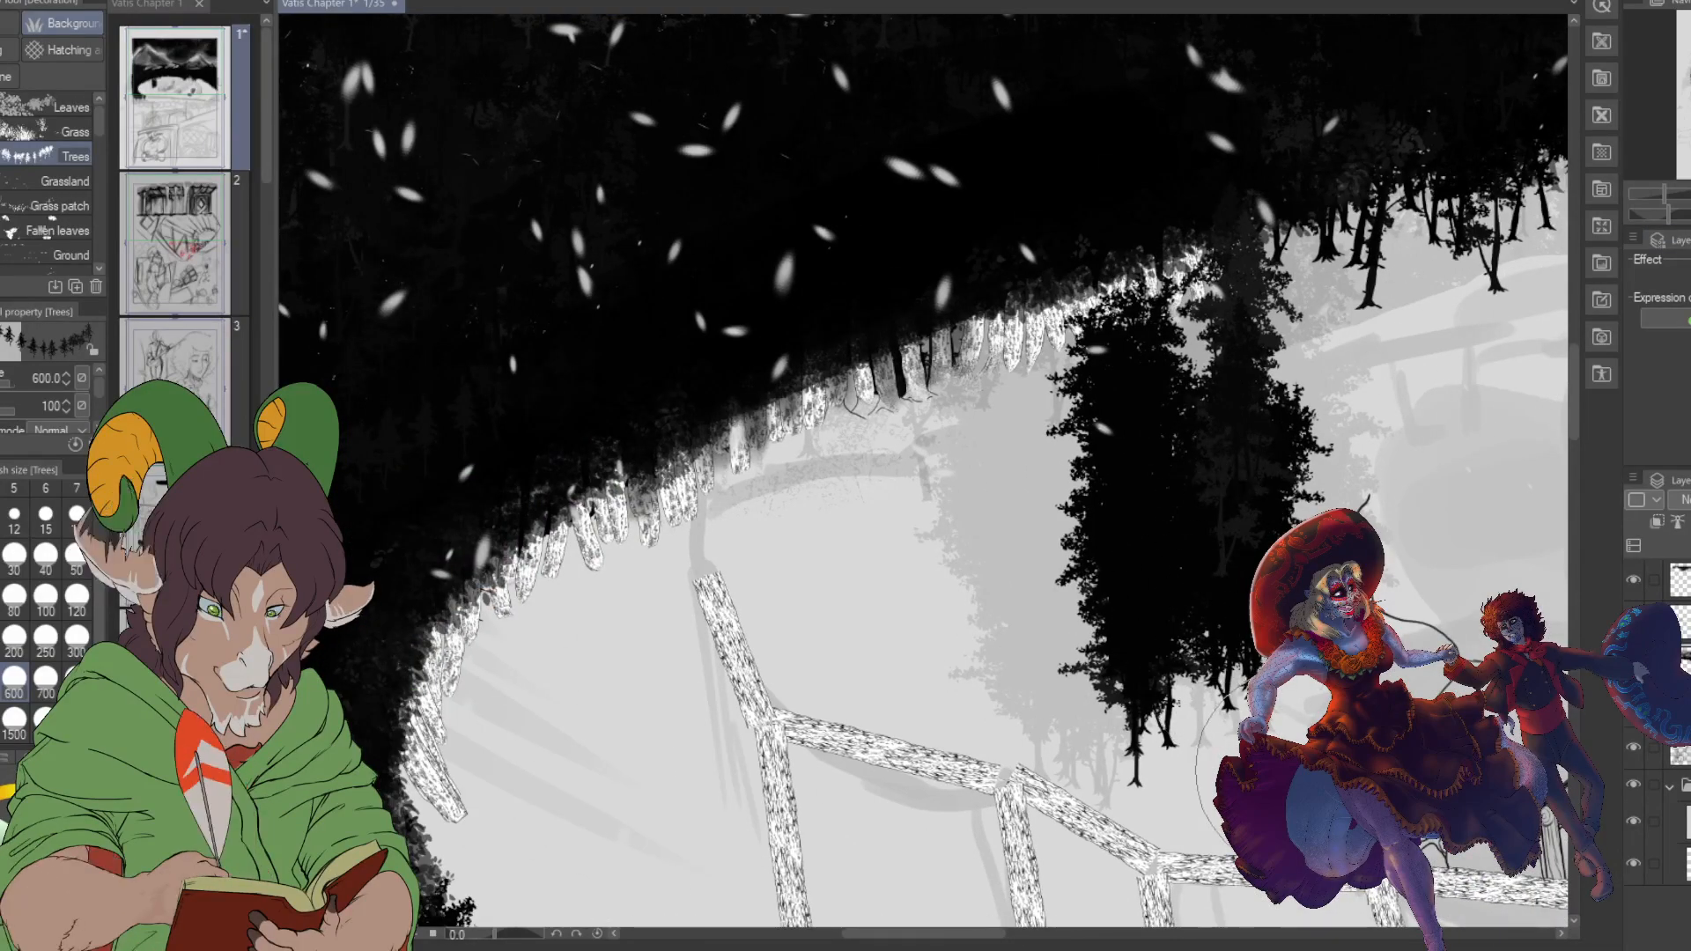
key(e)
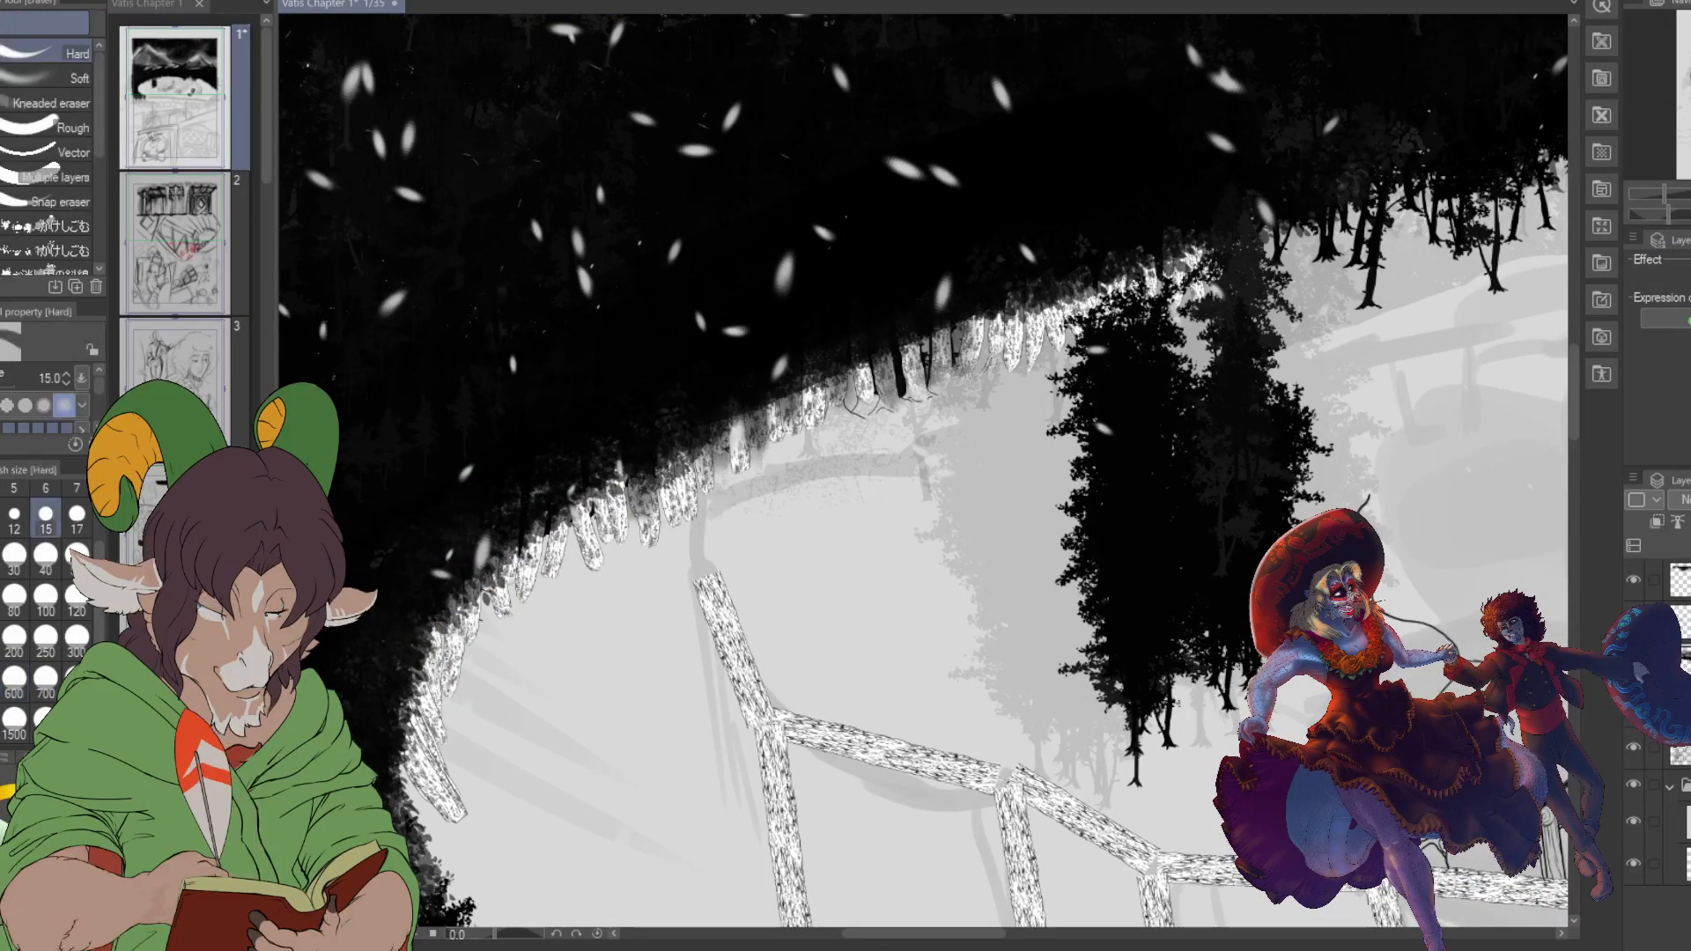
click(45, 601)
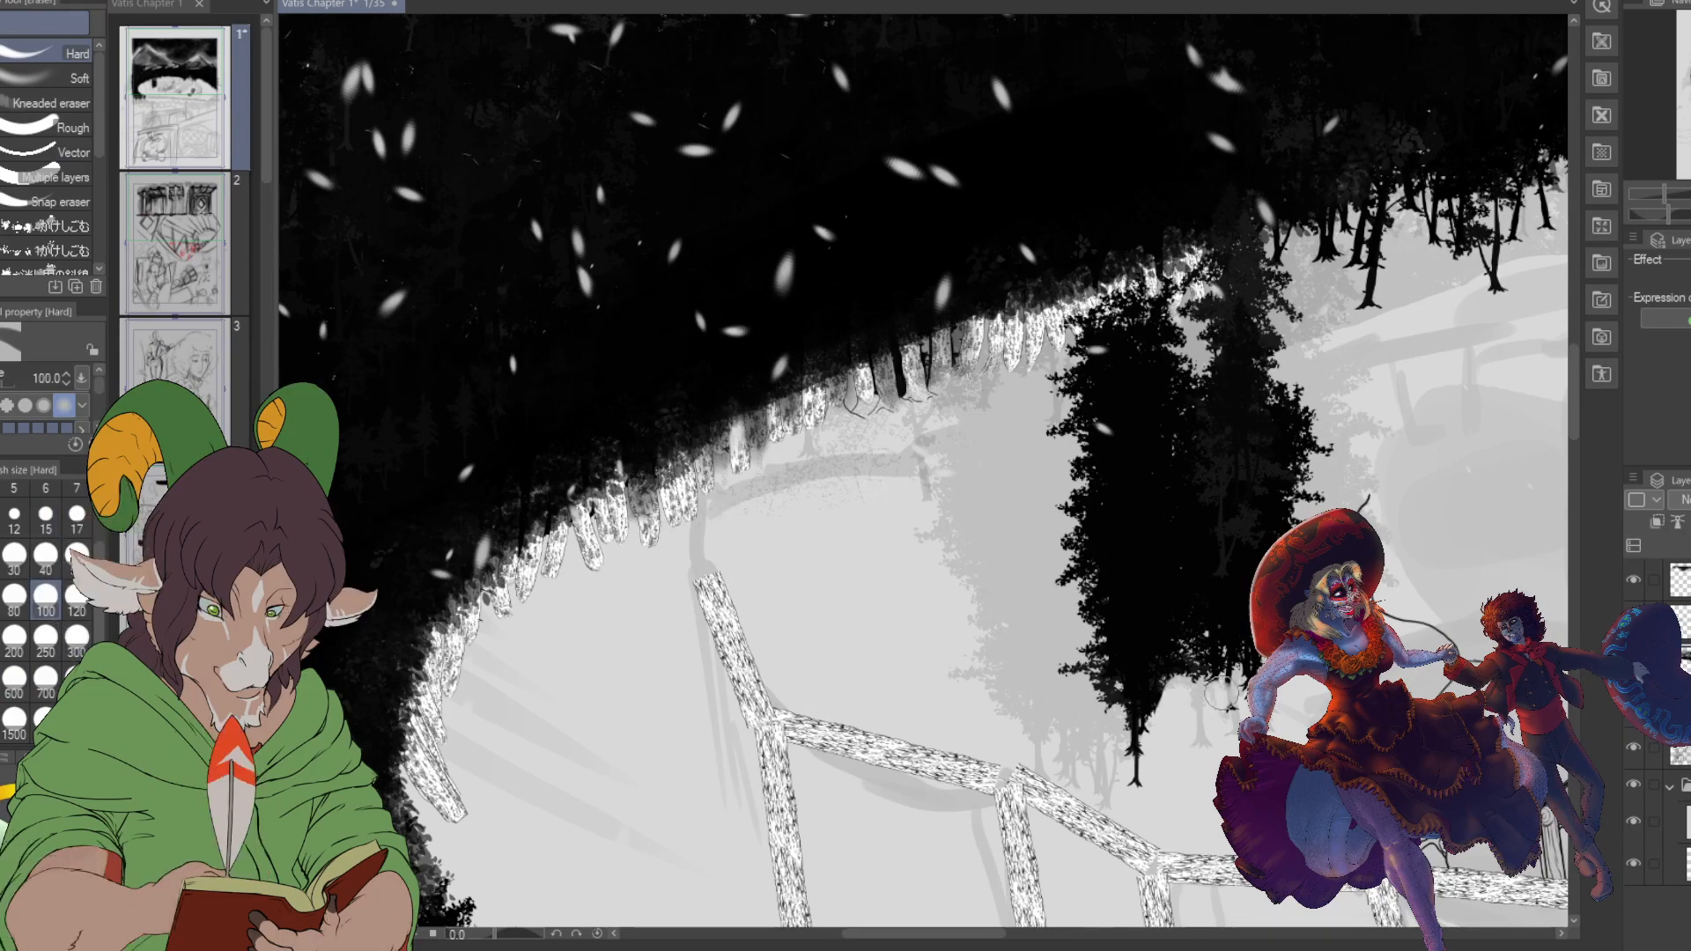
drag(1242, 678, 1232, 689)
drag(1149, 761, 1128, 792)
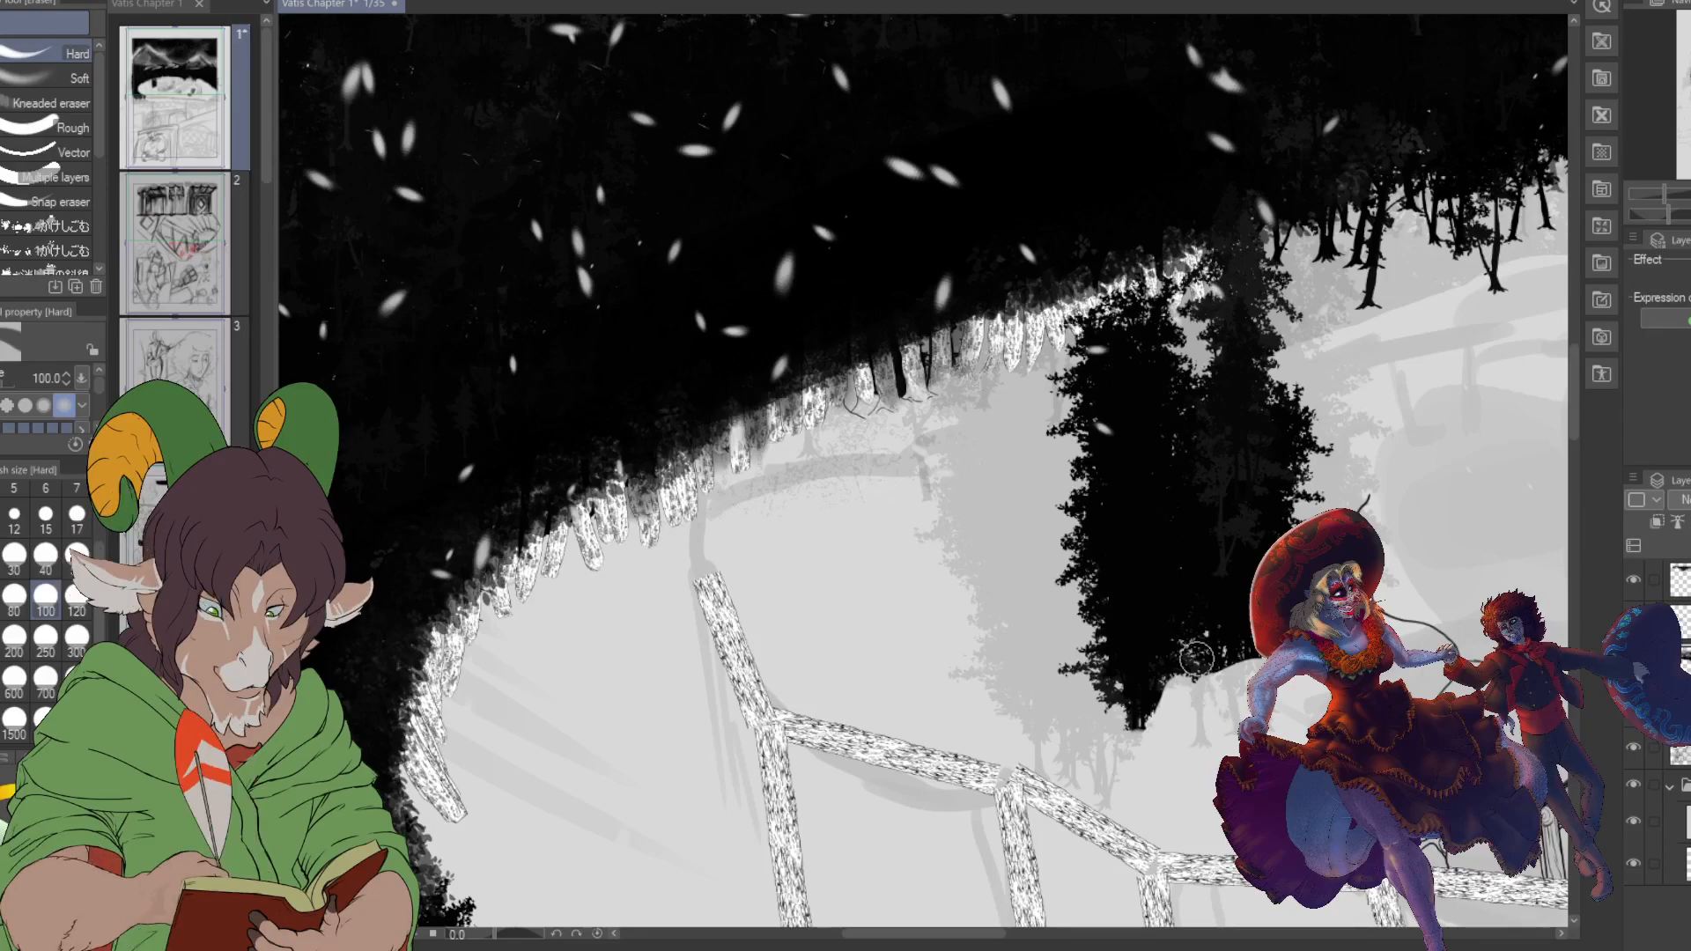
- Fill out the lower edge of the black tree clump with foliage using the Leaves brush at size 80
key(b)
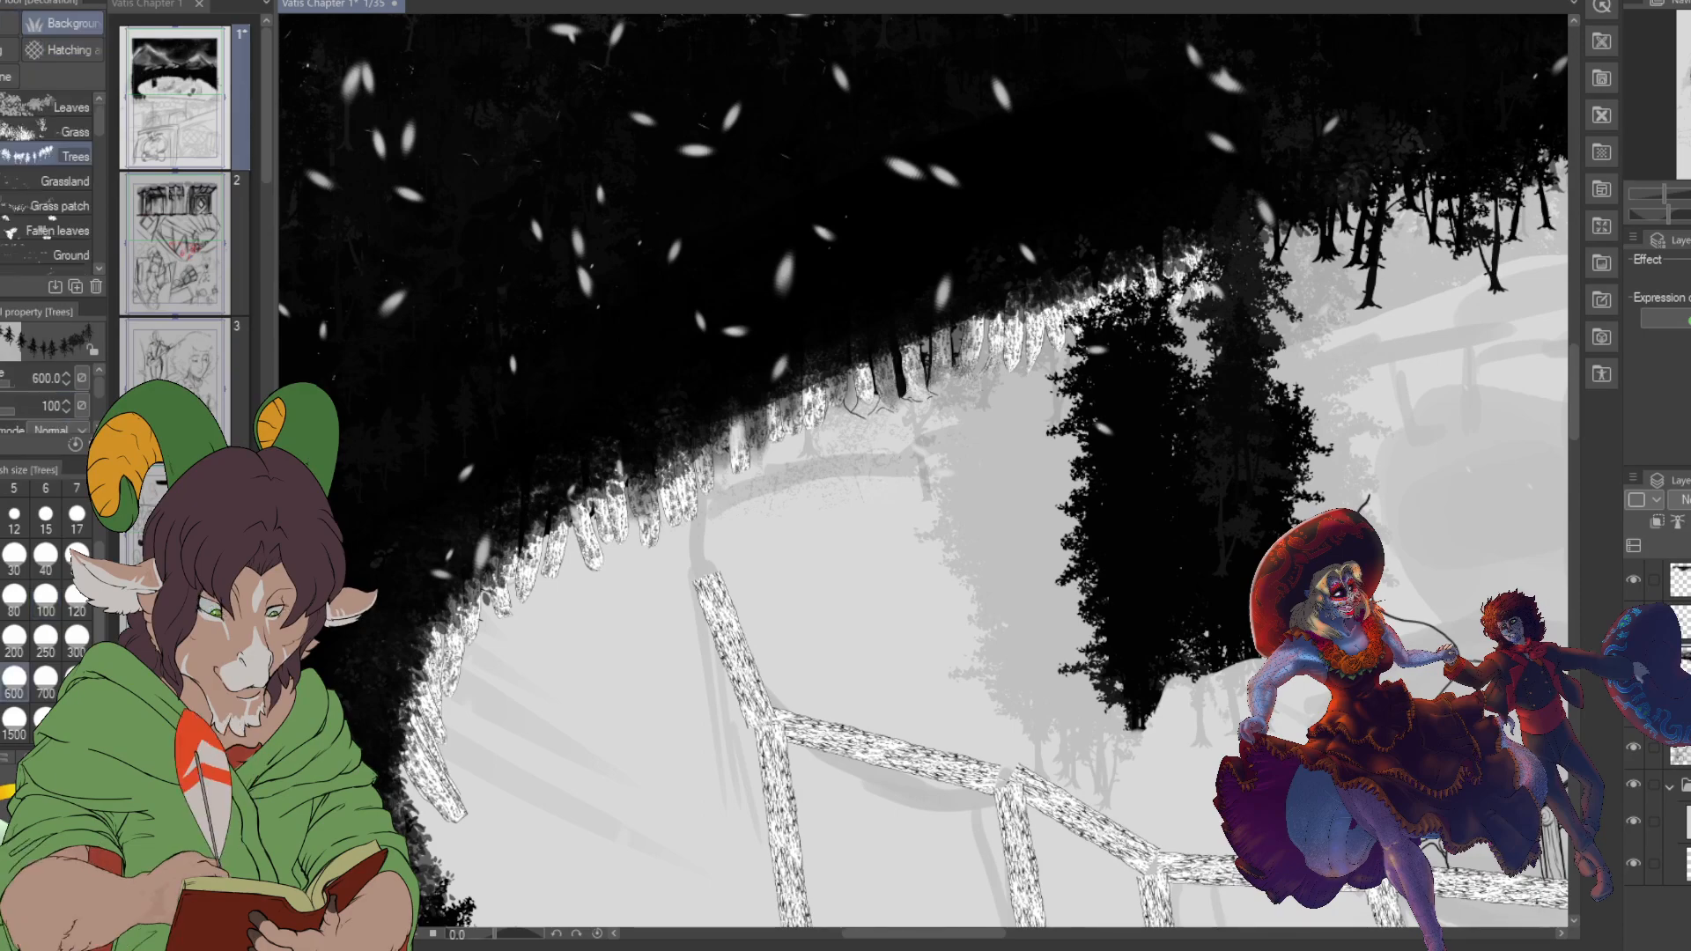
click(49, 105)
click(20, 596)
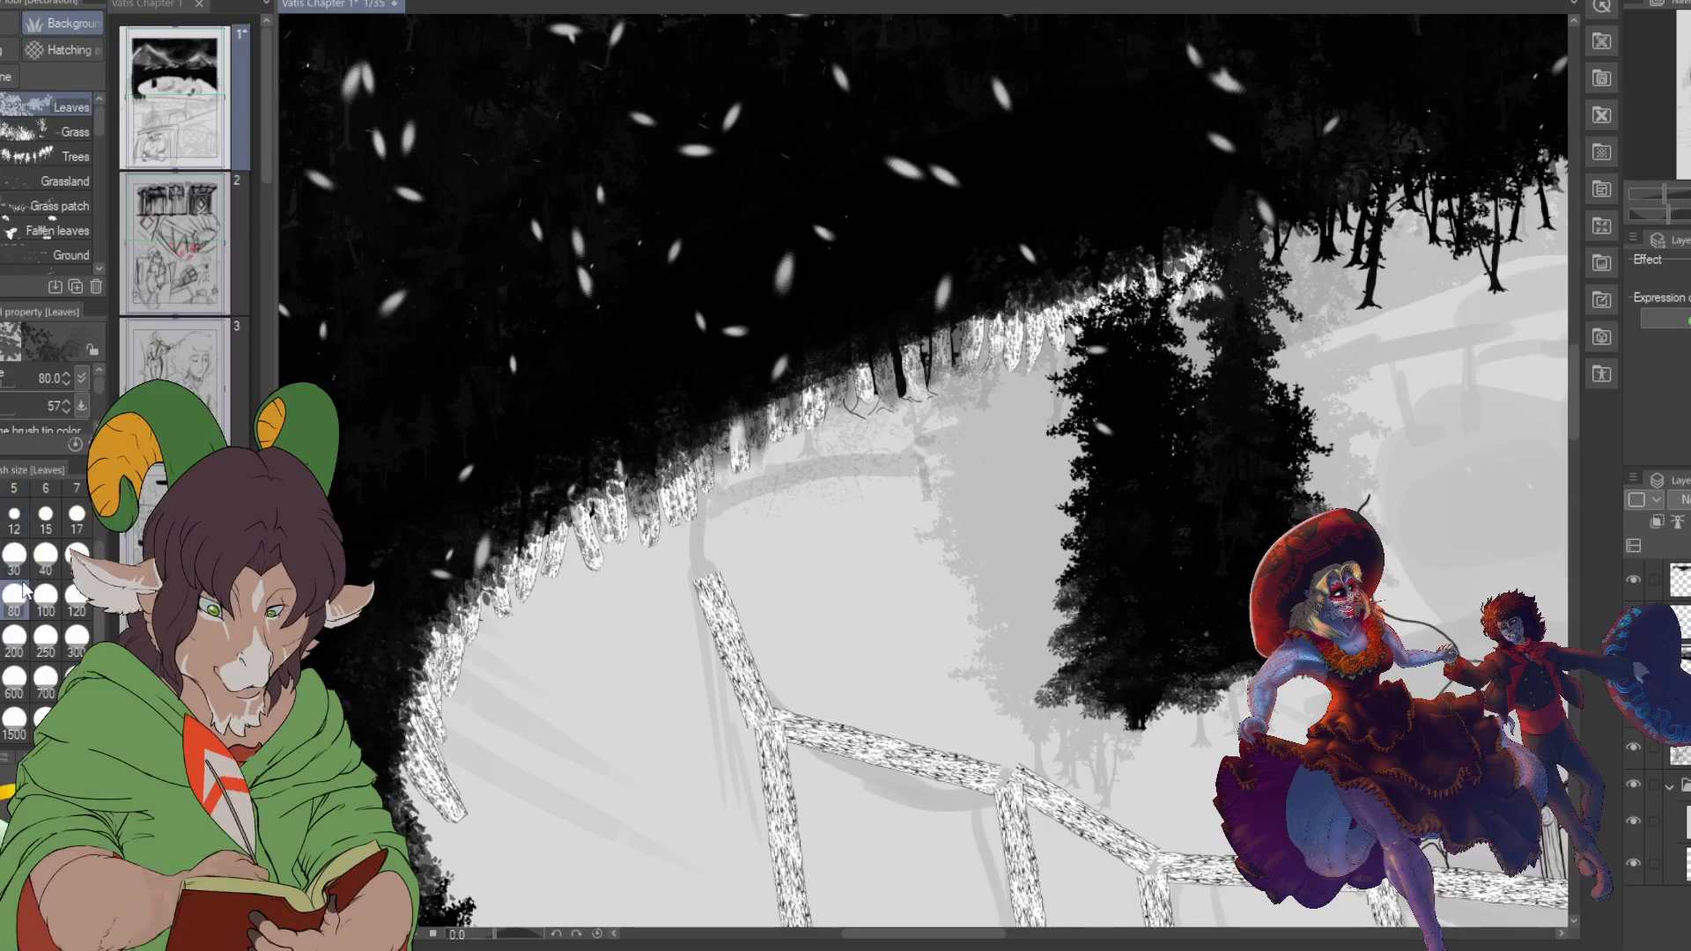
- Paint two short bark-textured trunks below the clump's foliage with the TREE old brush, finishing at size 70
key(b)
click(82, 51)
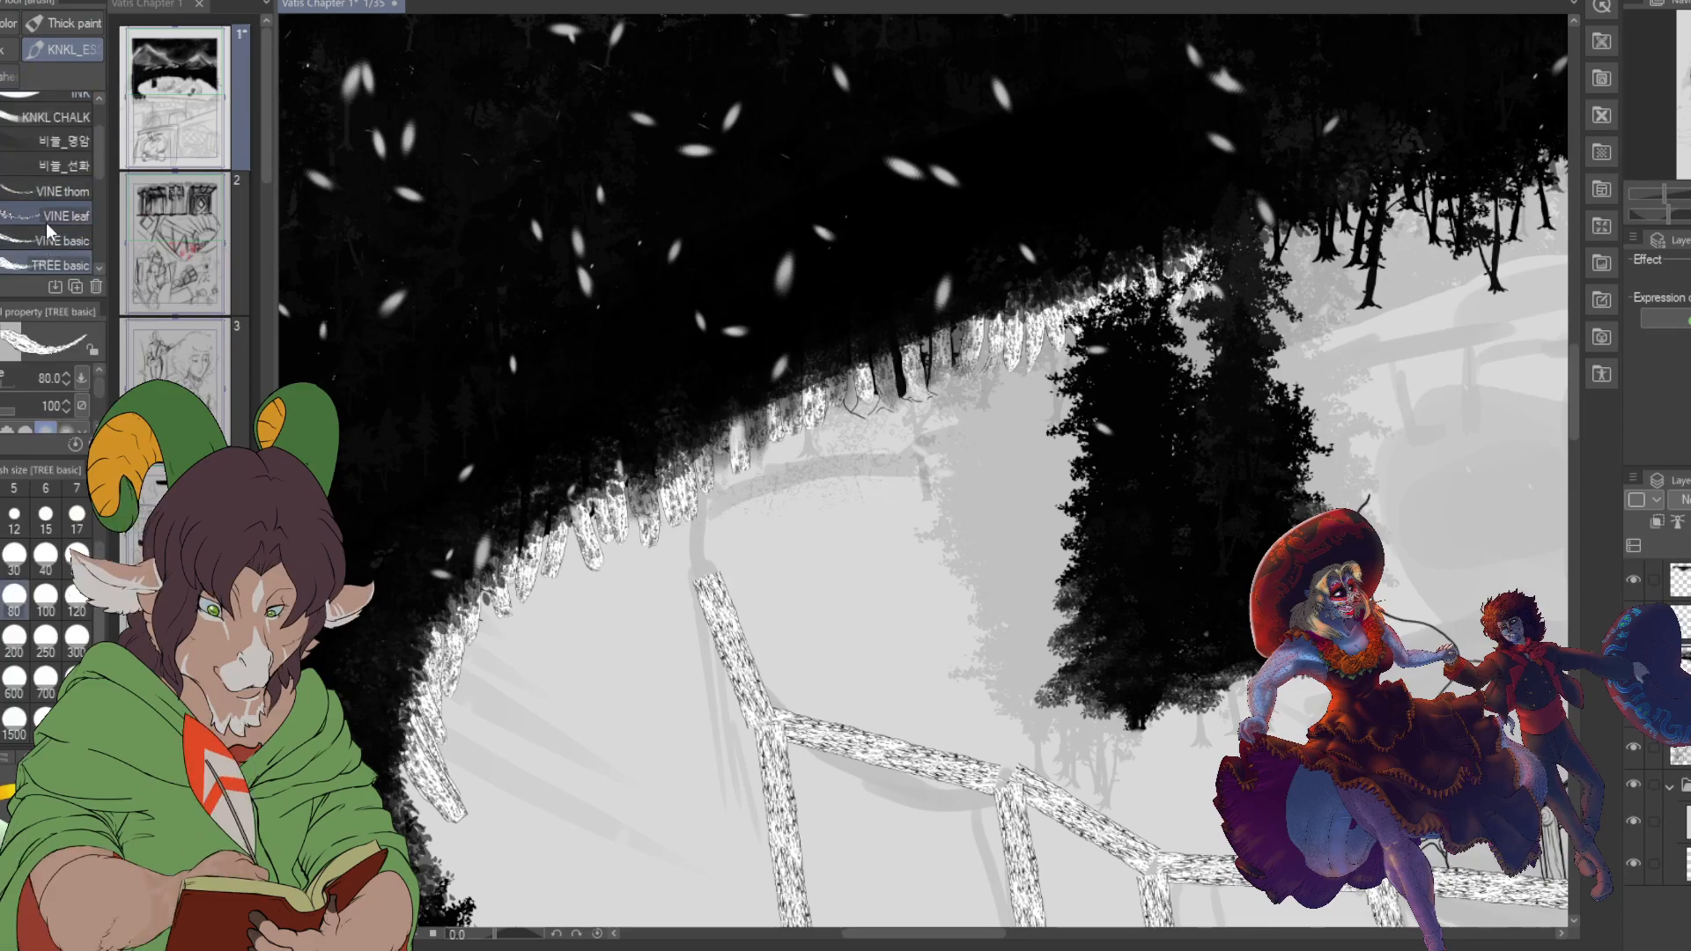
scroll(98, 182, down, 5)
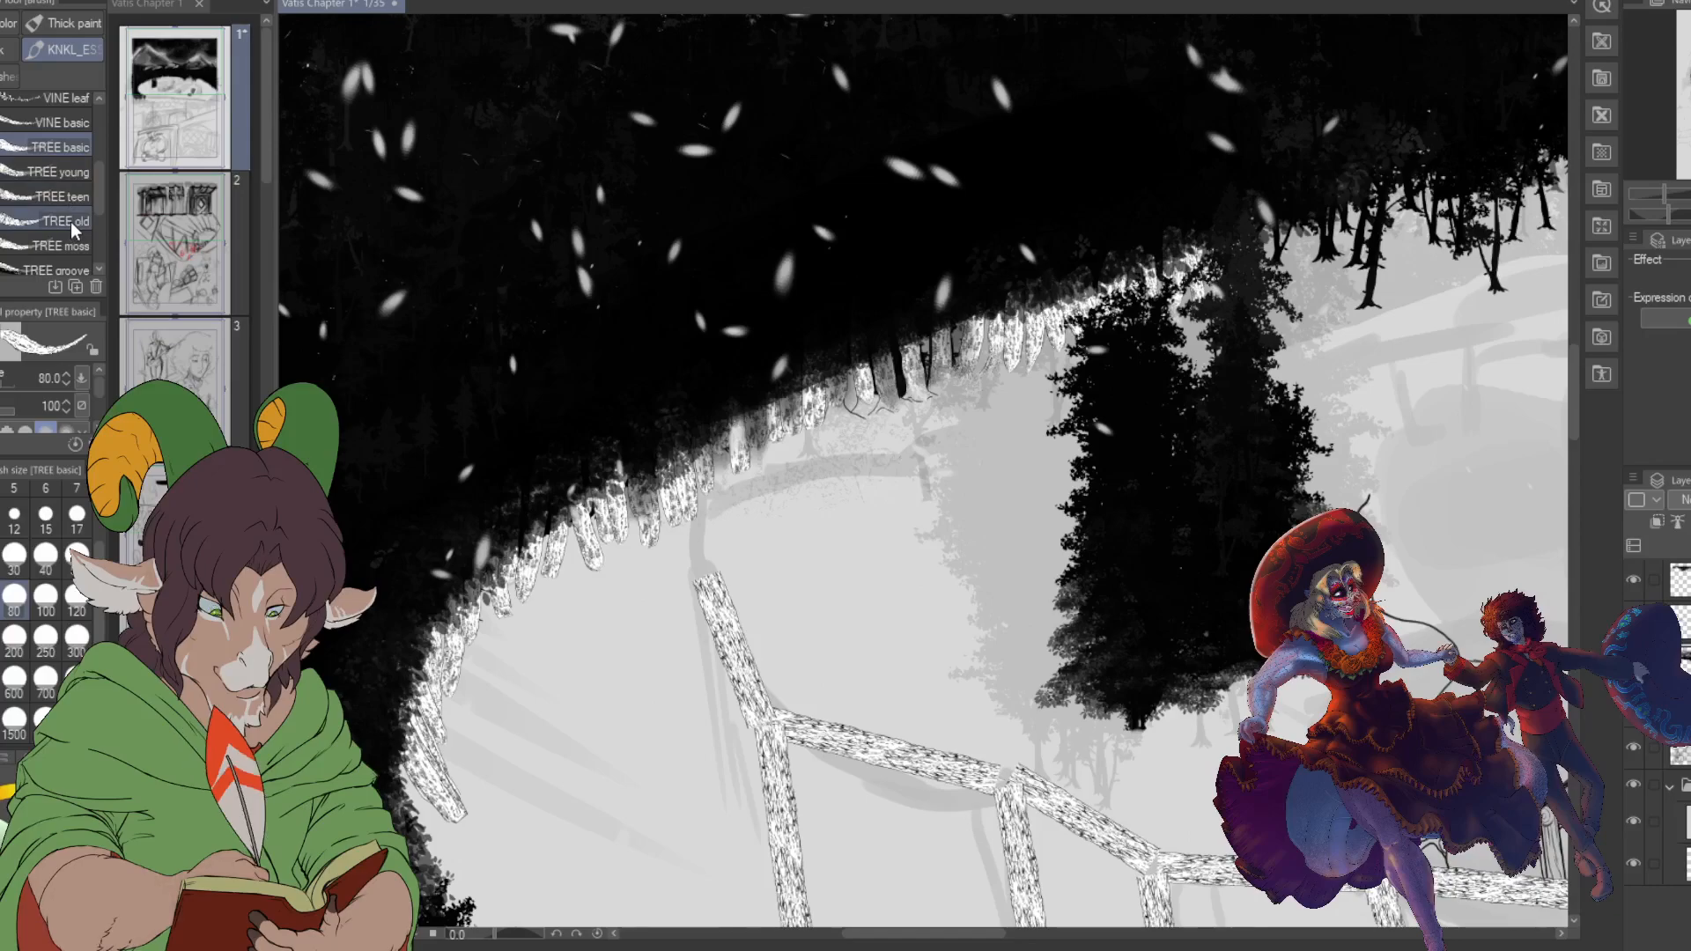
click(70, 220)
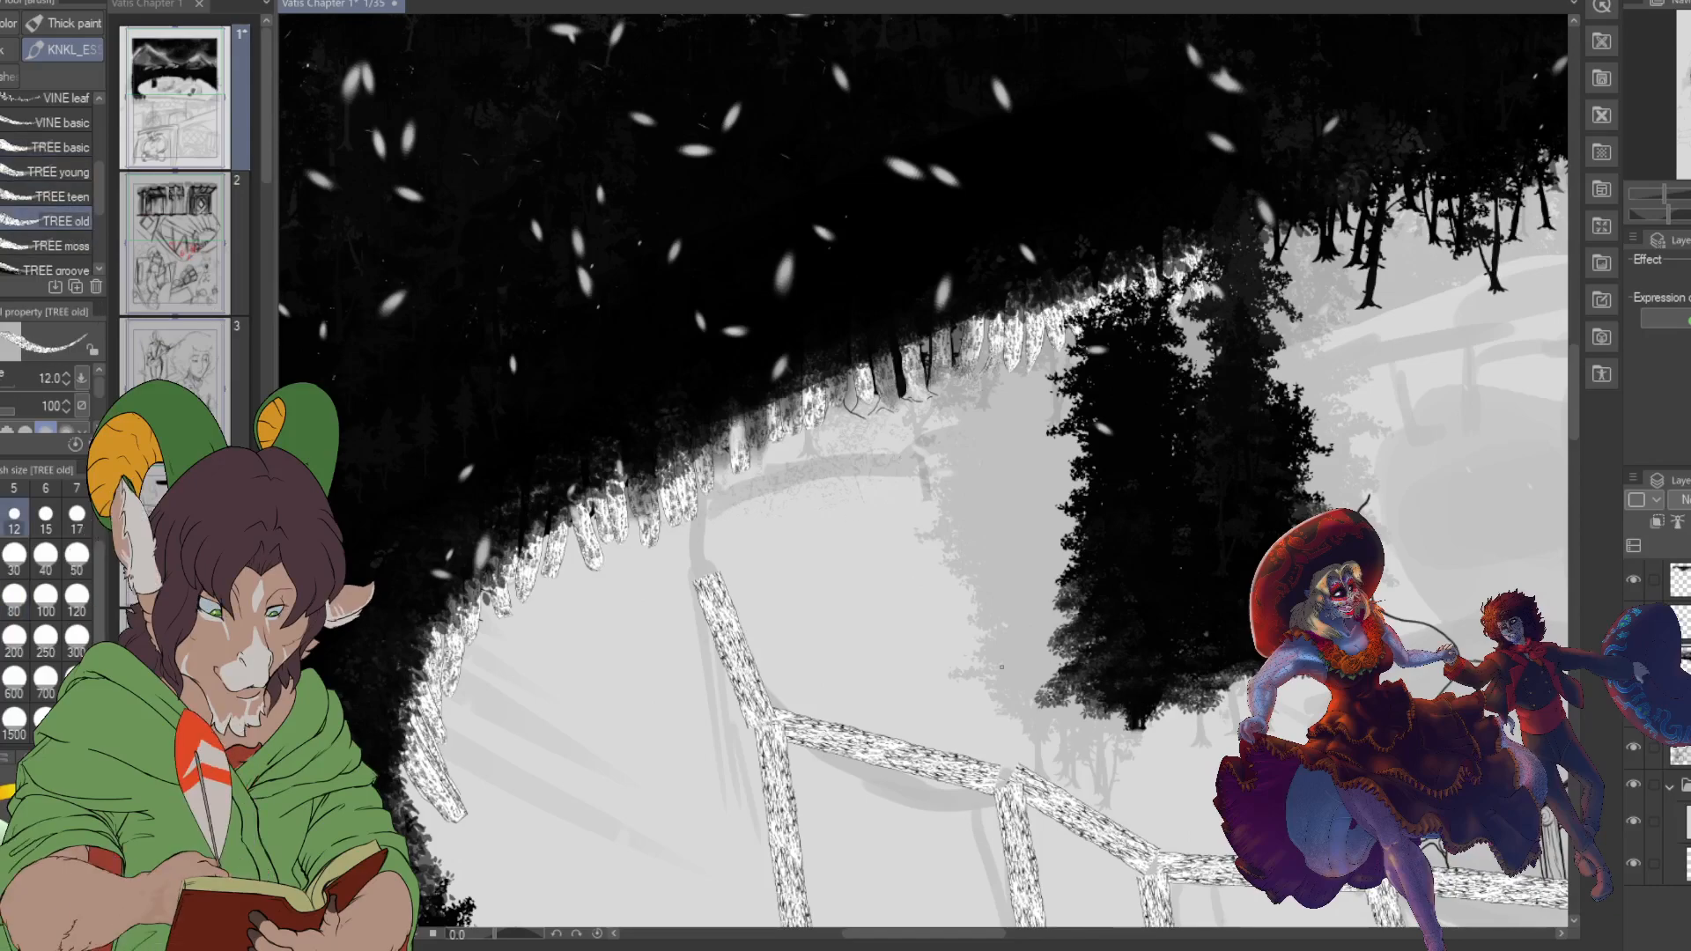
click(13, 638)
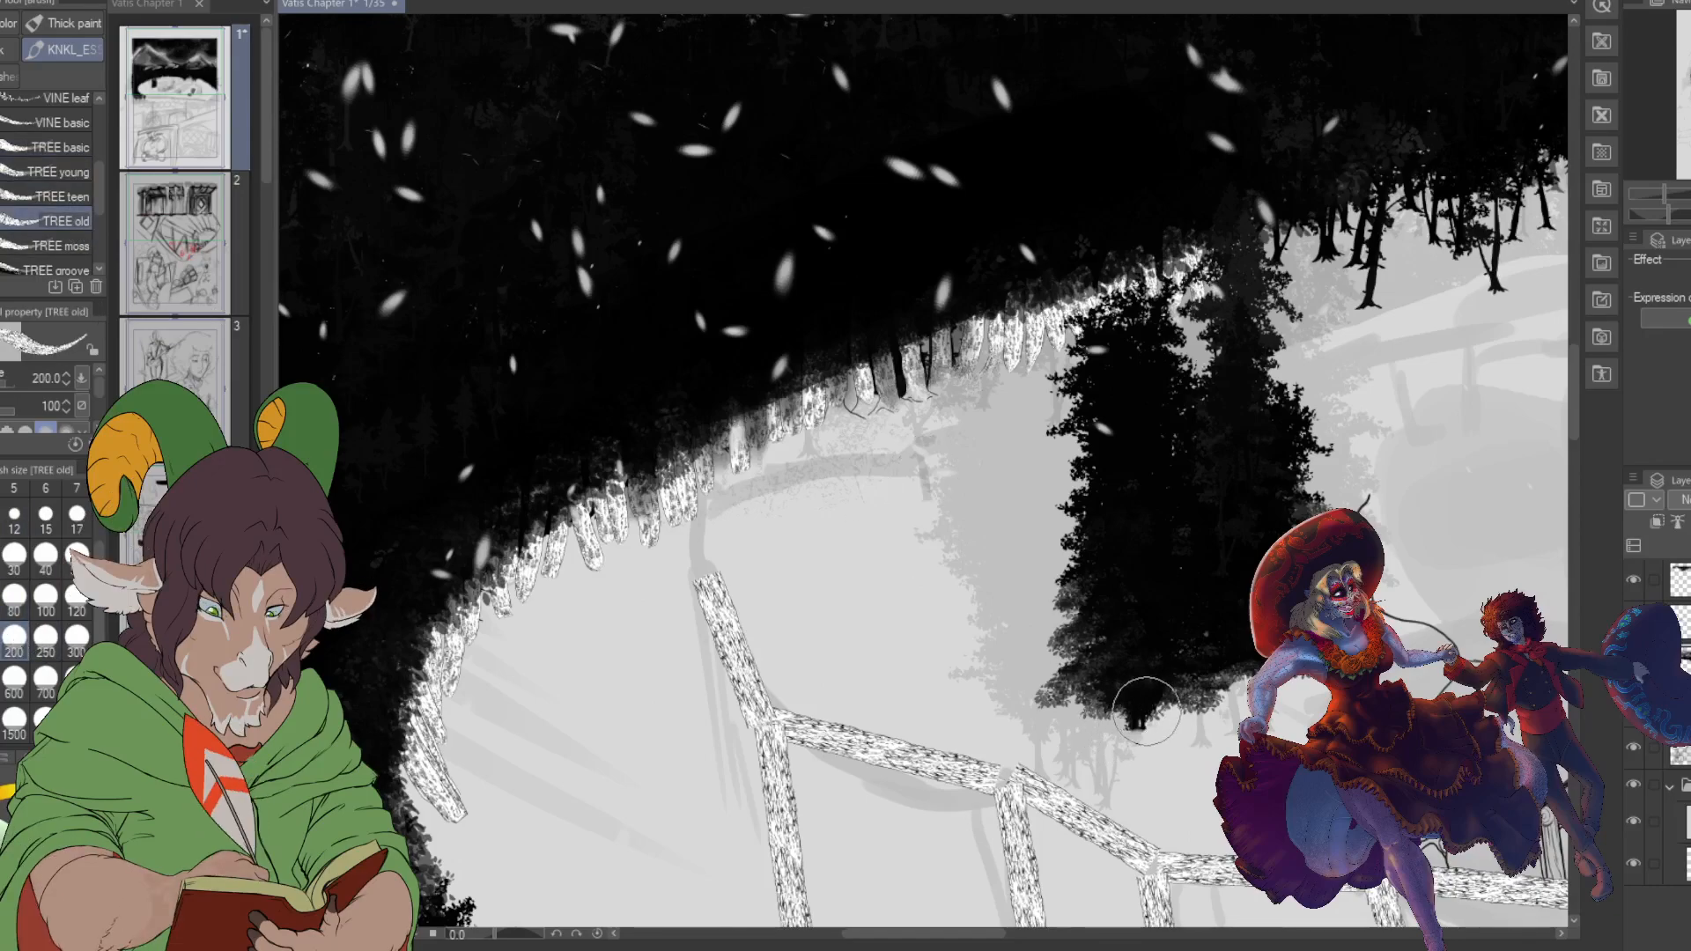
click(46, 555)
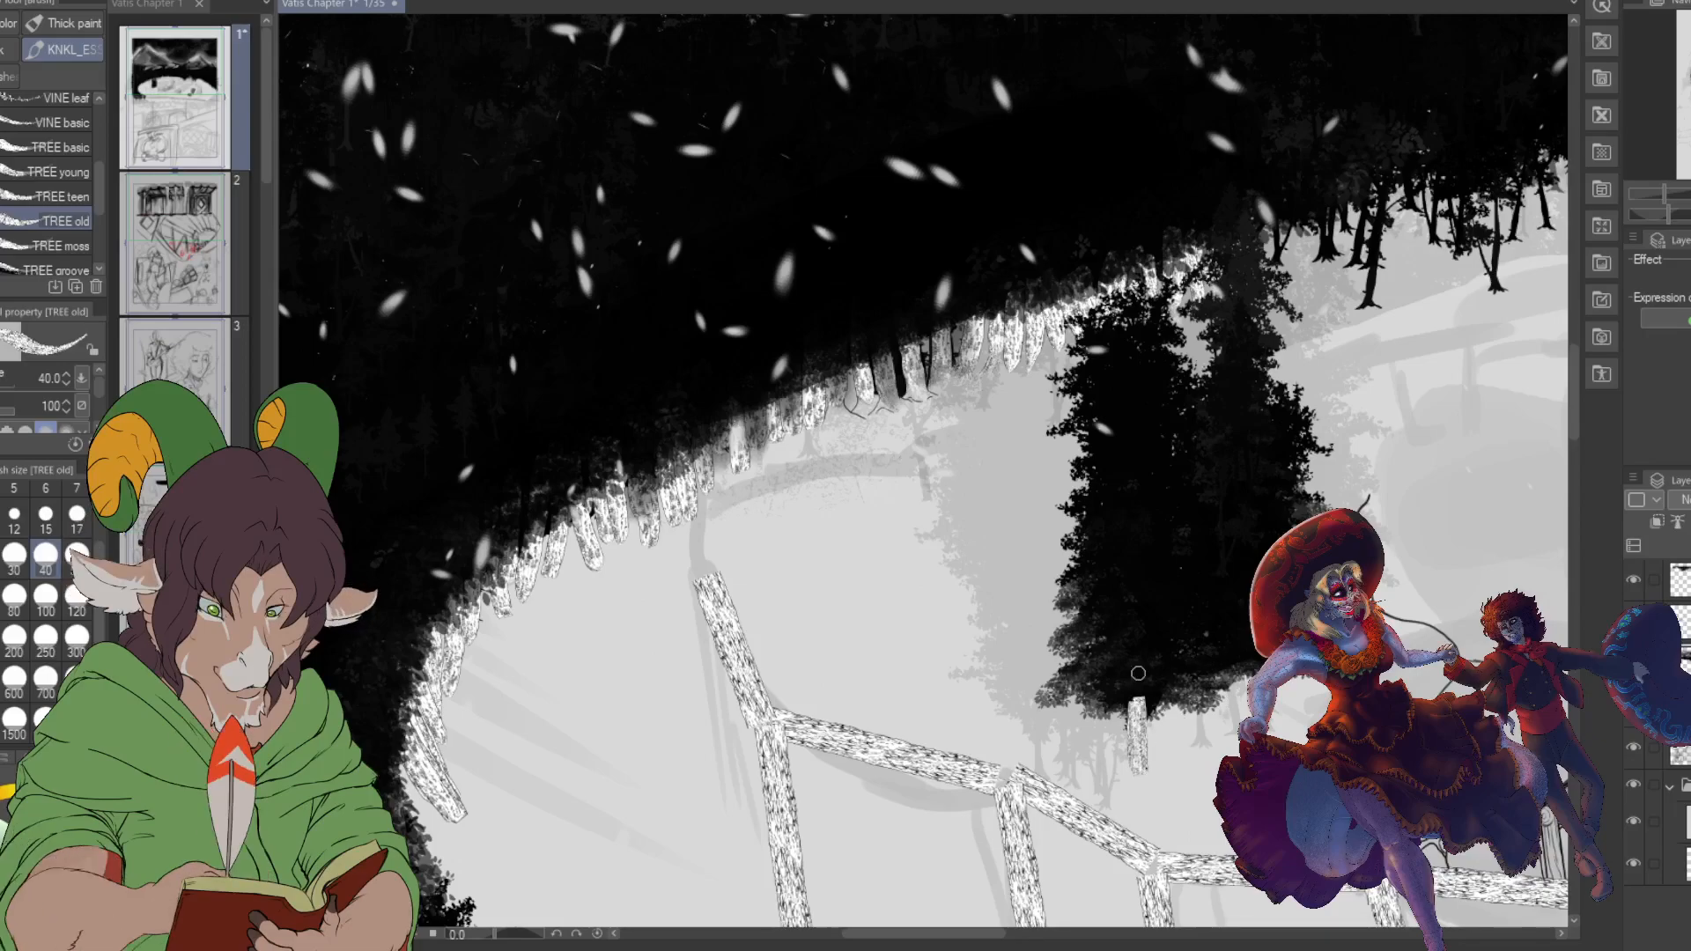
drag(1138, 704, 1145, 771)
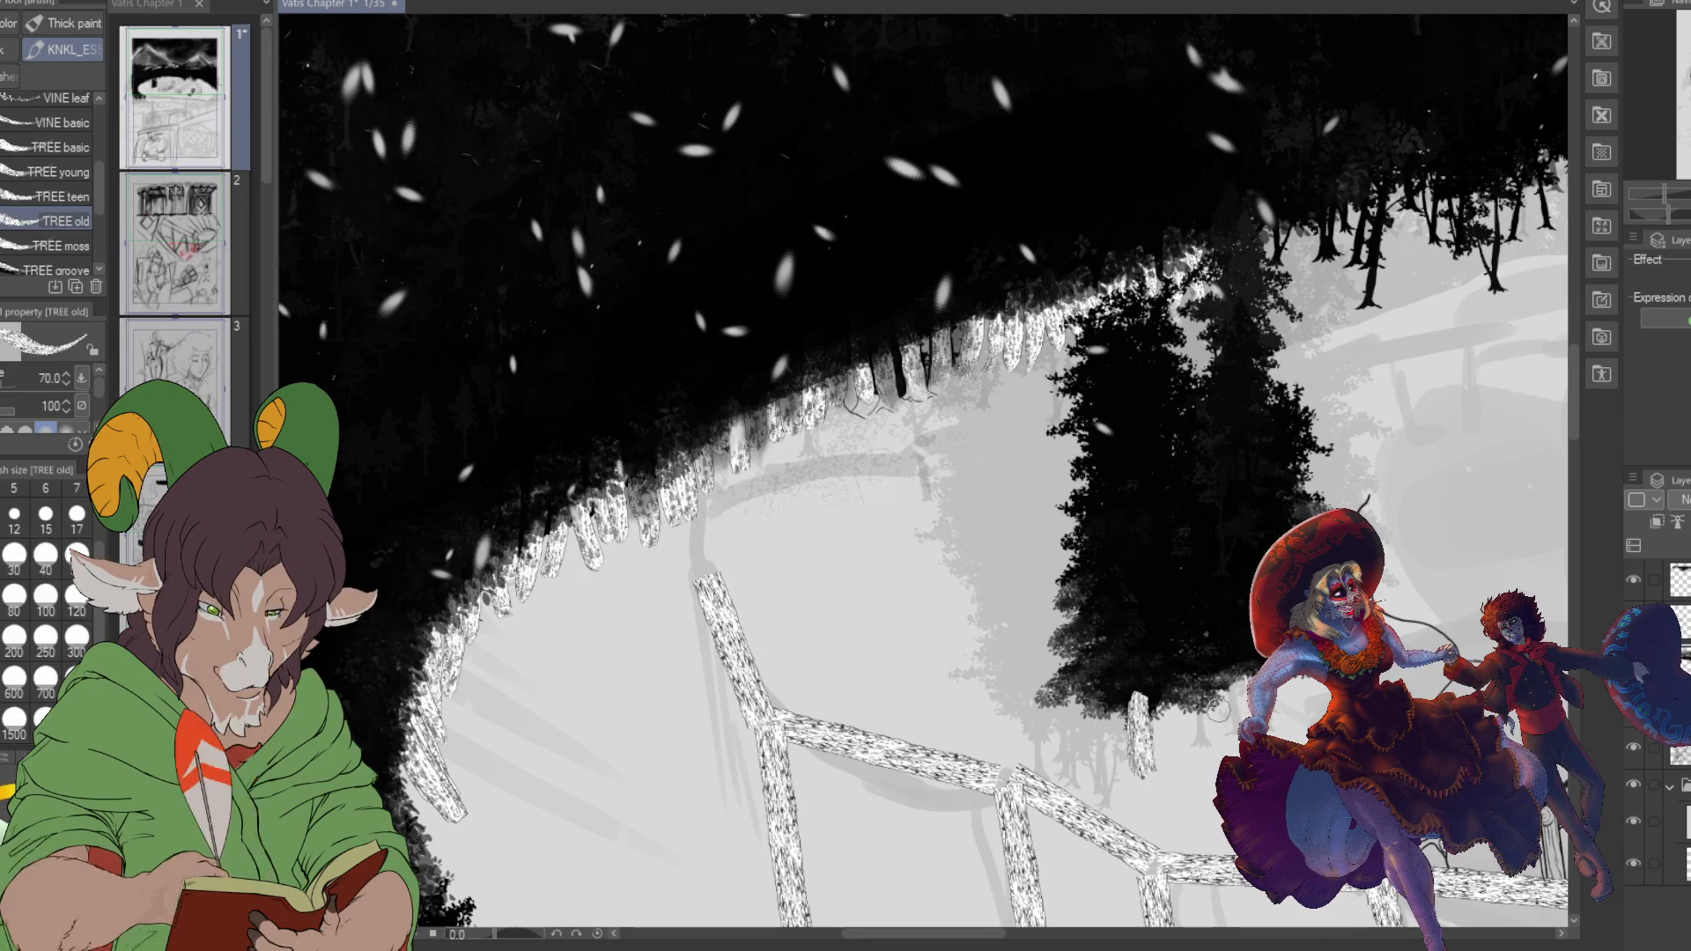
drag(1228, 657, 1227, 751)
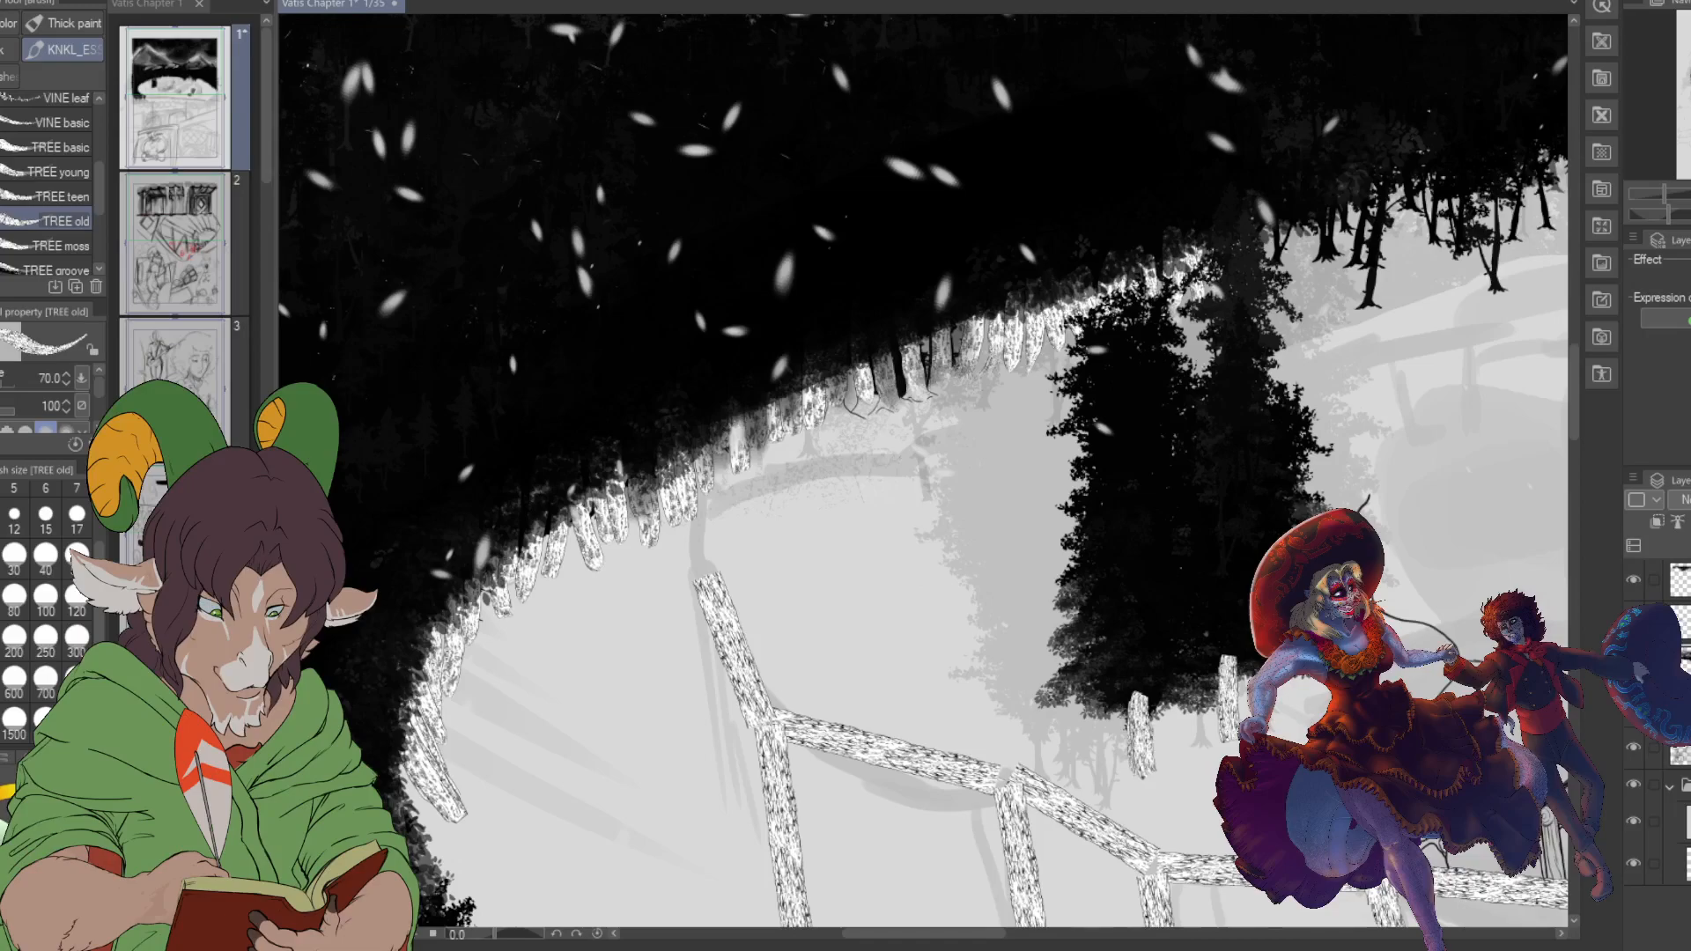
- Repaint both trunks under the tree clump wider and longer with the TREE old brush at size 150
scroll(923, 471, right, 2)
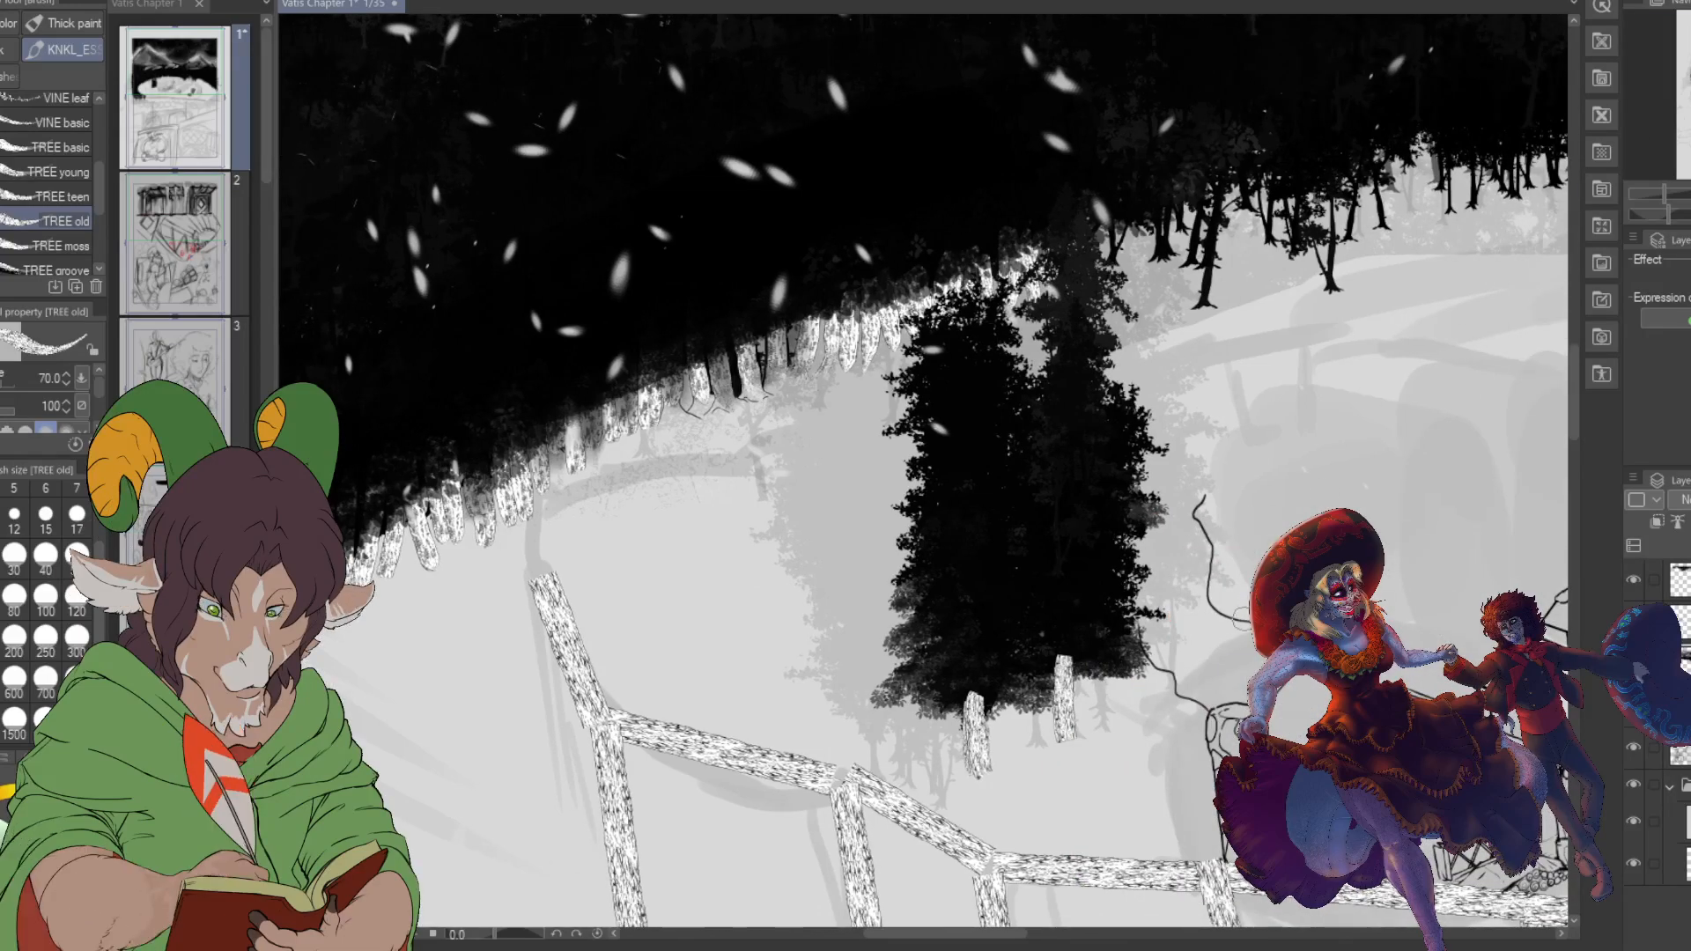
scroll(1029, 582, up, 4)
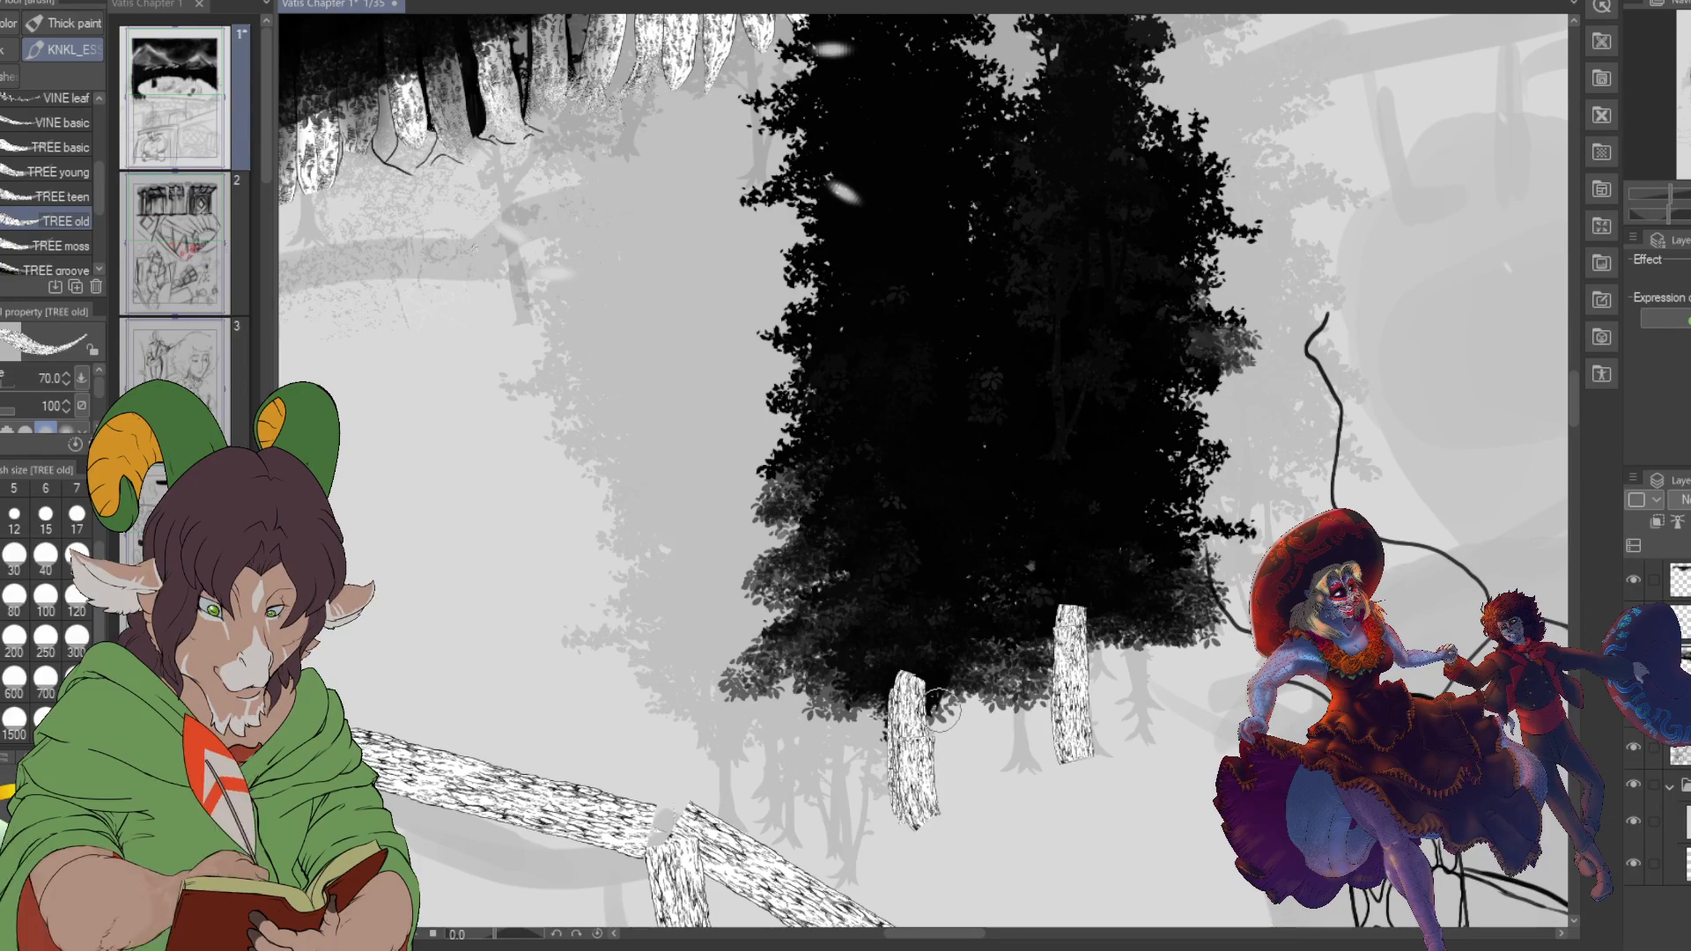
key(bracketright)
key(bracketright)
key(bracketright)
key(bracketright)
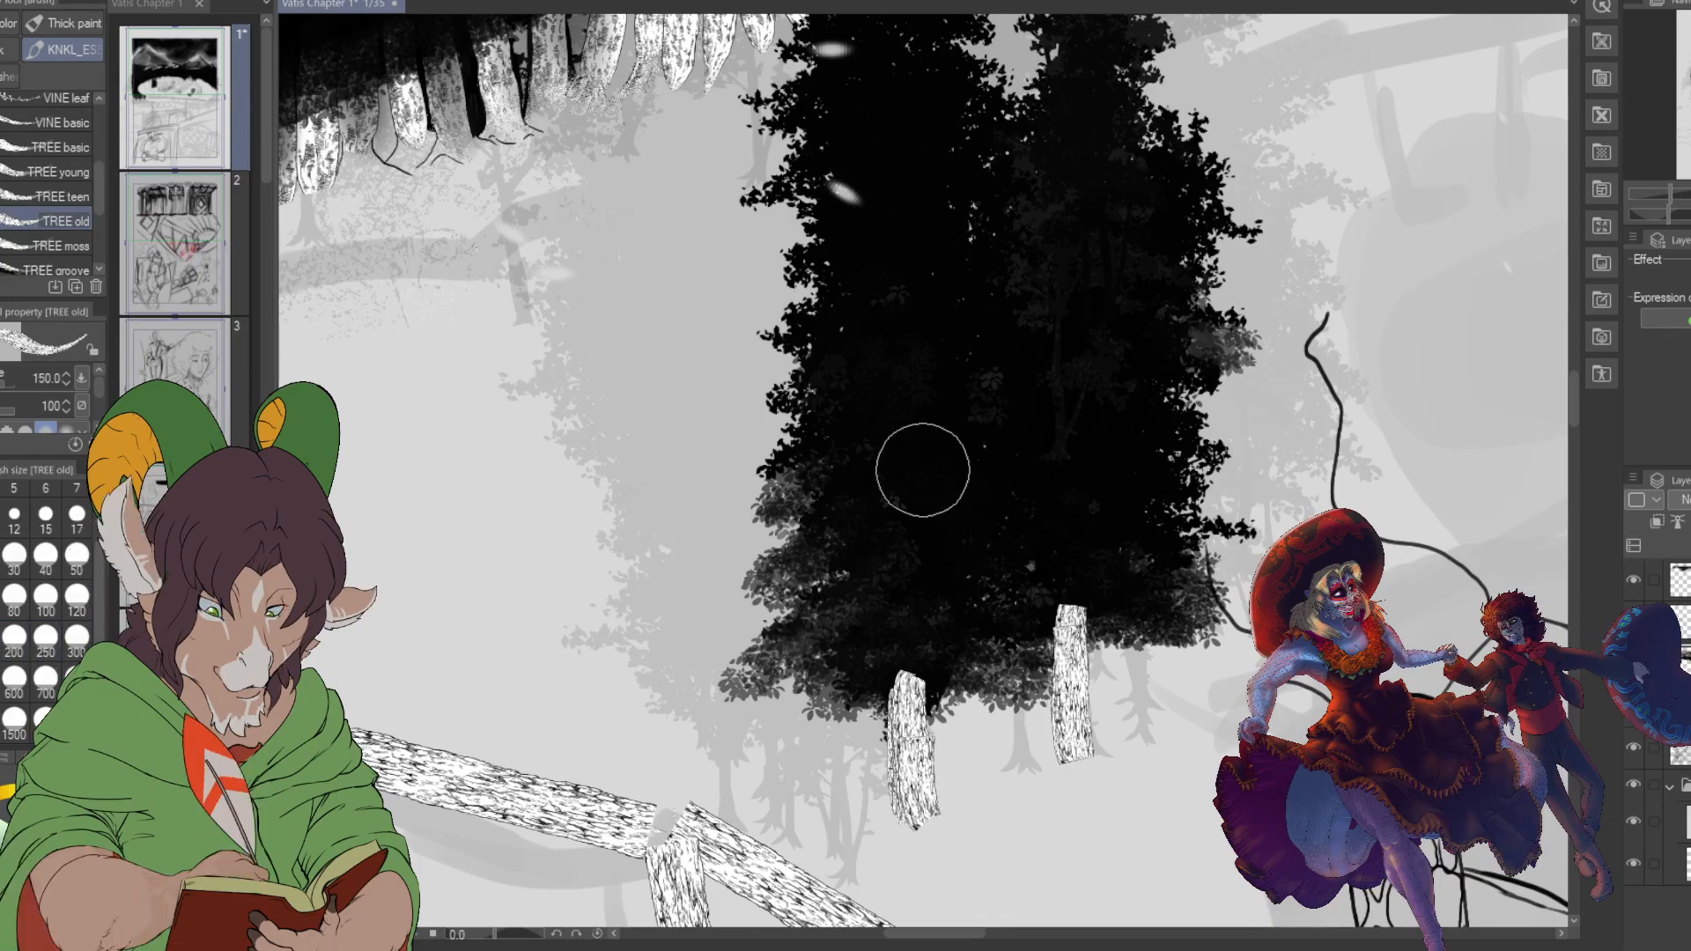
drag(910, 665, 918, 825)
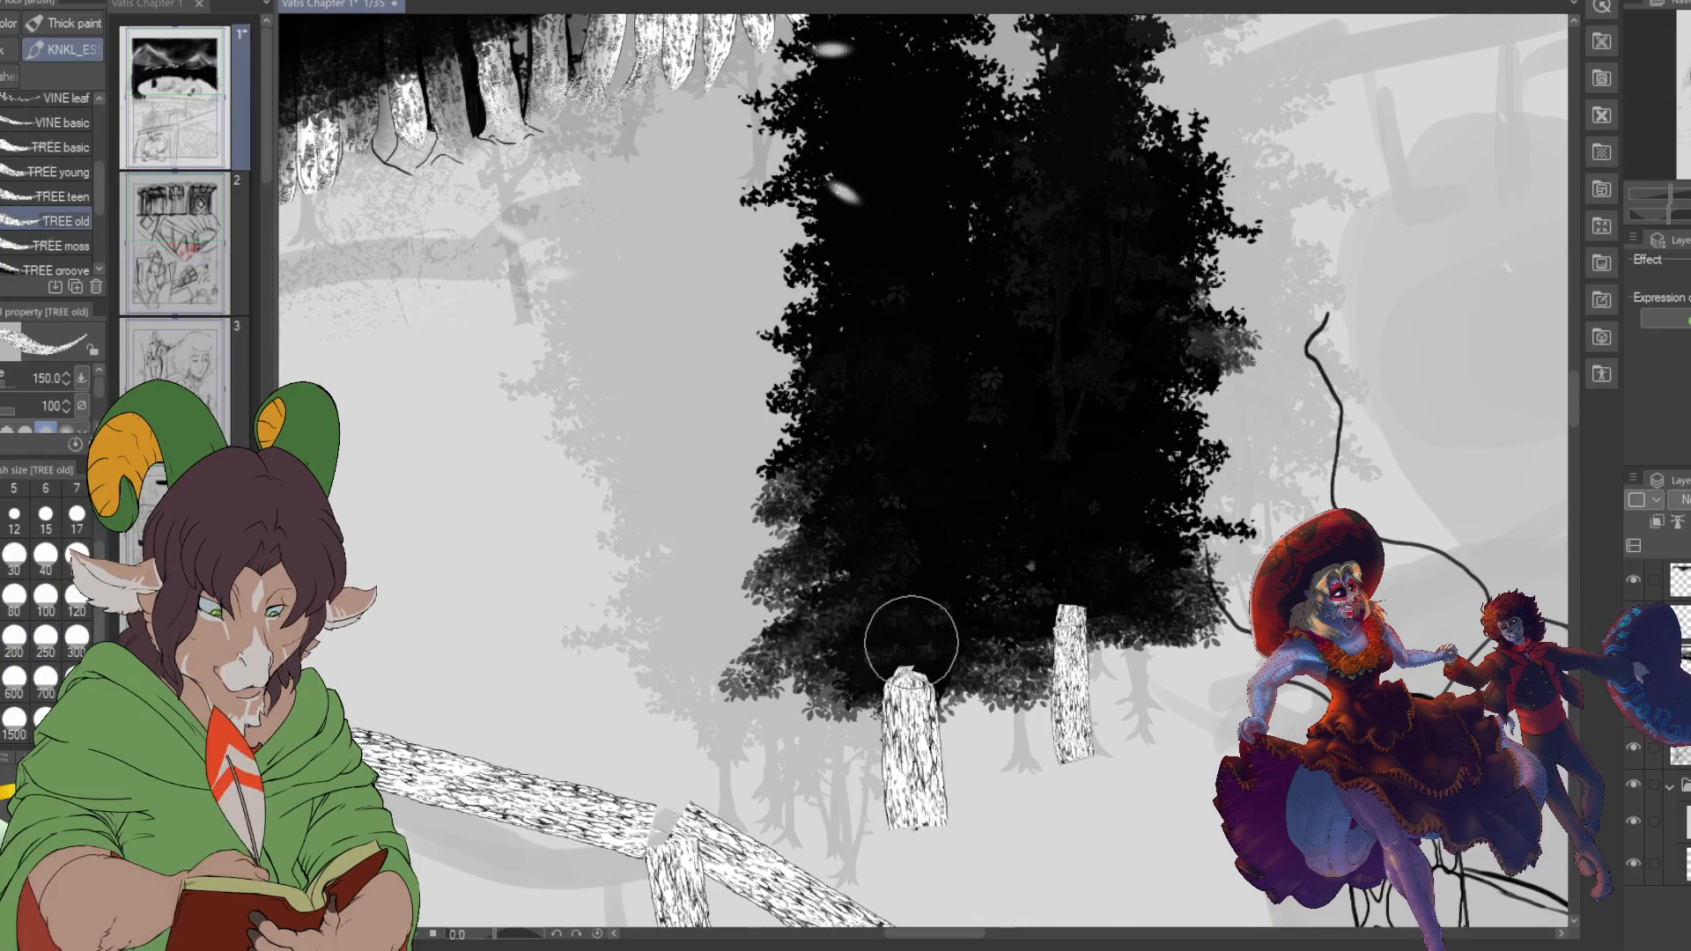
drag(909, 650, 916, 850)
drag(1068, 585, 1070, 742)
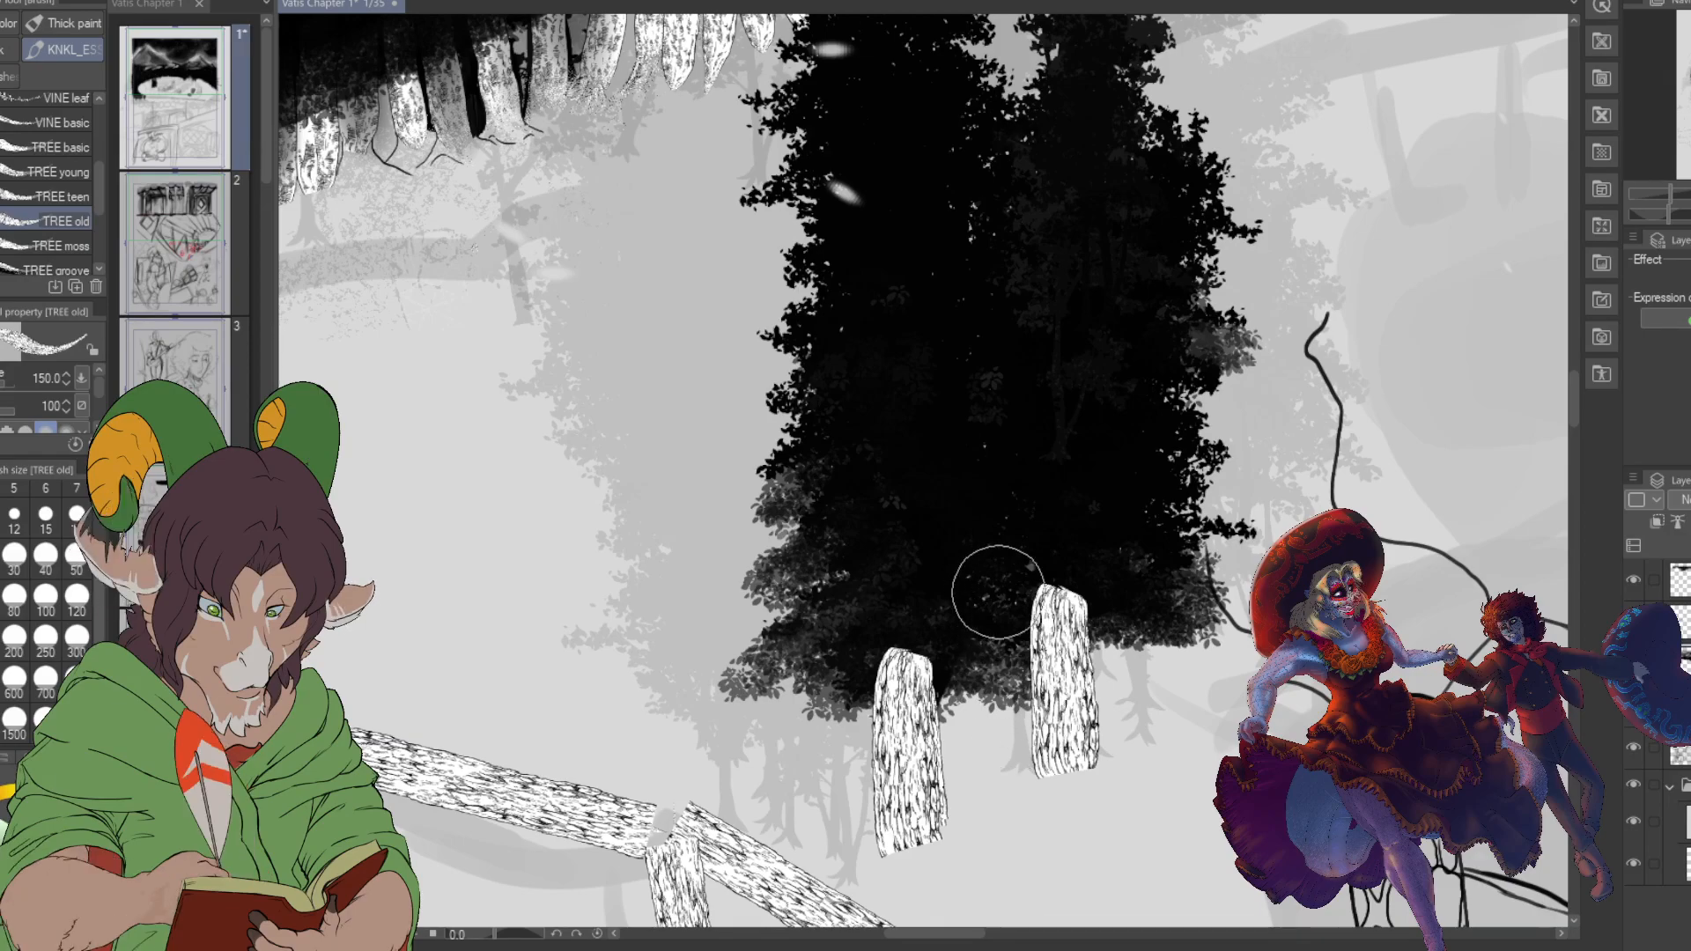
- Cover the tops of both bark-textured trunks with foliage using the Leaves brush at size 80
click(8, 77)
key(b)
mouse_move(916, 651)
mouse_down()
mouse_move(882, 677)
mouse_move(932, 660)
mouse_move(946, 627)
mouse_move(887, 660)
mouse_move(913, 662)
mouse_move(919, 631)
mouse_move(901, 679)
mouse_move(908, 642)
mouse_move(887, 654)
mouse_move(906, 661)
mouse_move(884, 651)
mouse_move(905, 708)
mouse_move(901, 655)
mouse_move(892, 710)
mouse_move(931, 647)
mouse_move(915, 705)
mouse_move(938, 672)
mouse_move(894, 657)
mouse_move(846, 700)
mouse_up()
mouse_move(1043, 574)
mouse_down()
mouse_move(1082, 583)
mouse_move(1030, 591)
mouse_move(1076, 588)
mouse_move(1061, 611)
mouse_move(1078, 608)
mouse_move(1025, 586)
mouse_move(1111, 613)
mouse_move(1065, 620)
mouse_move(1080, 564)
mouse_move(1054, 632)
mouse_move(1039, 596)
mouse_move(1059, 602)
mouse_move(1030, 614)
mouse_move(1078, 606)
mouse_move(1096, 628)
mouse_move(1056, 633)
mouse_move(1072, 656)
mouse_move(1091, 633)
mouse_move(1032, 639)
mouse_move(1129, 632)
mouse_move(1033, 641)
mouse_move(1035, 662)
mouse_move(1123, 615)
mouse_move(1050, 646)
mouse_move(1137, 640)
mouse_move(1074, 648)
mouse_move(1093, 661)
mouse_move(892, 674)
mouse_move(855, 711)
mouse_move(982, 695)
mouse_up()
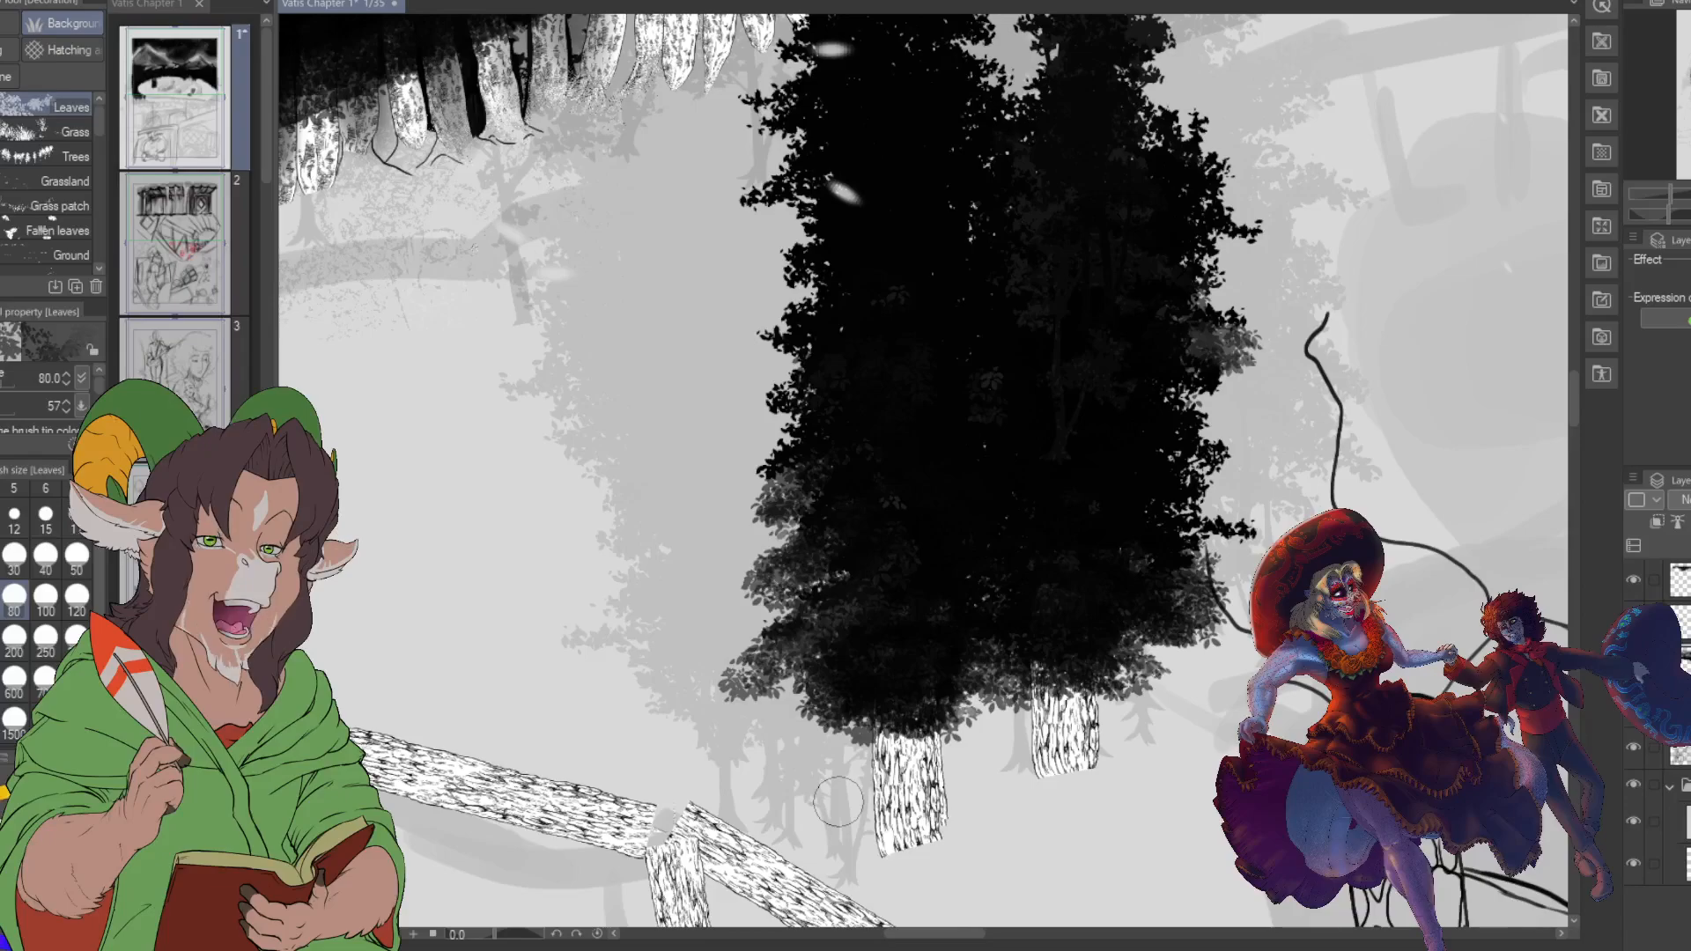
- Try a root stroke at the right trunk's base with the TREE groove brush at size 70, and undo it
key(b)
click(97, 43)
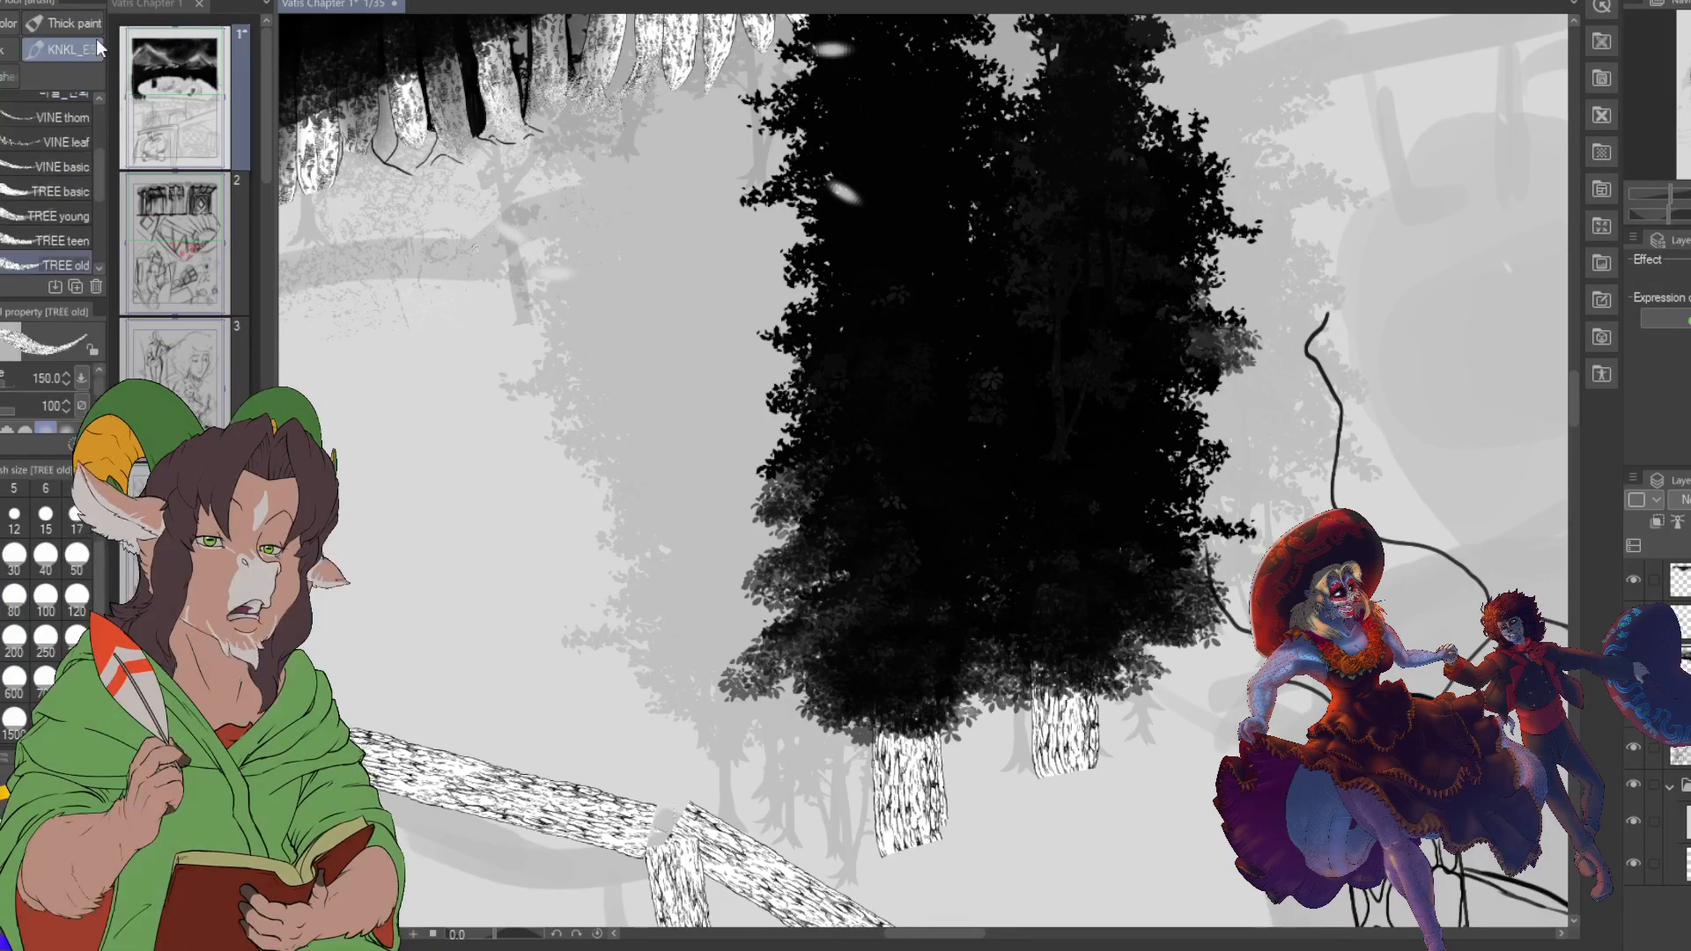
click(72, 118)
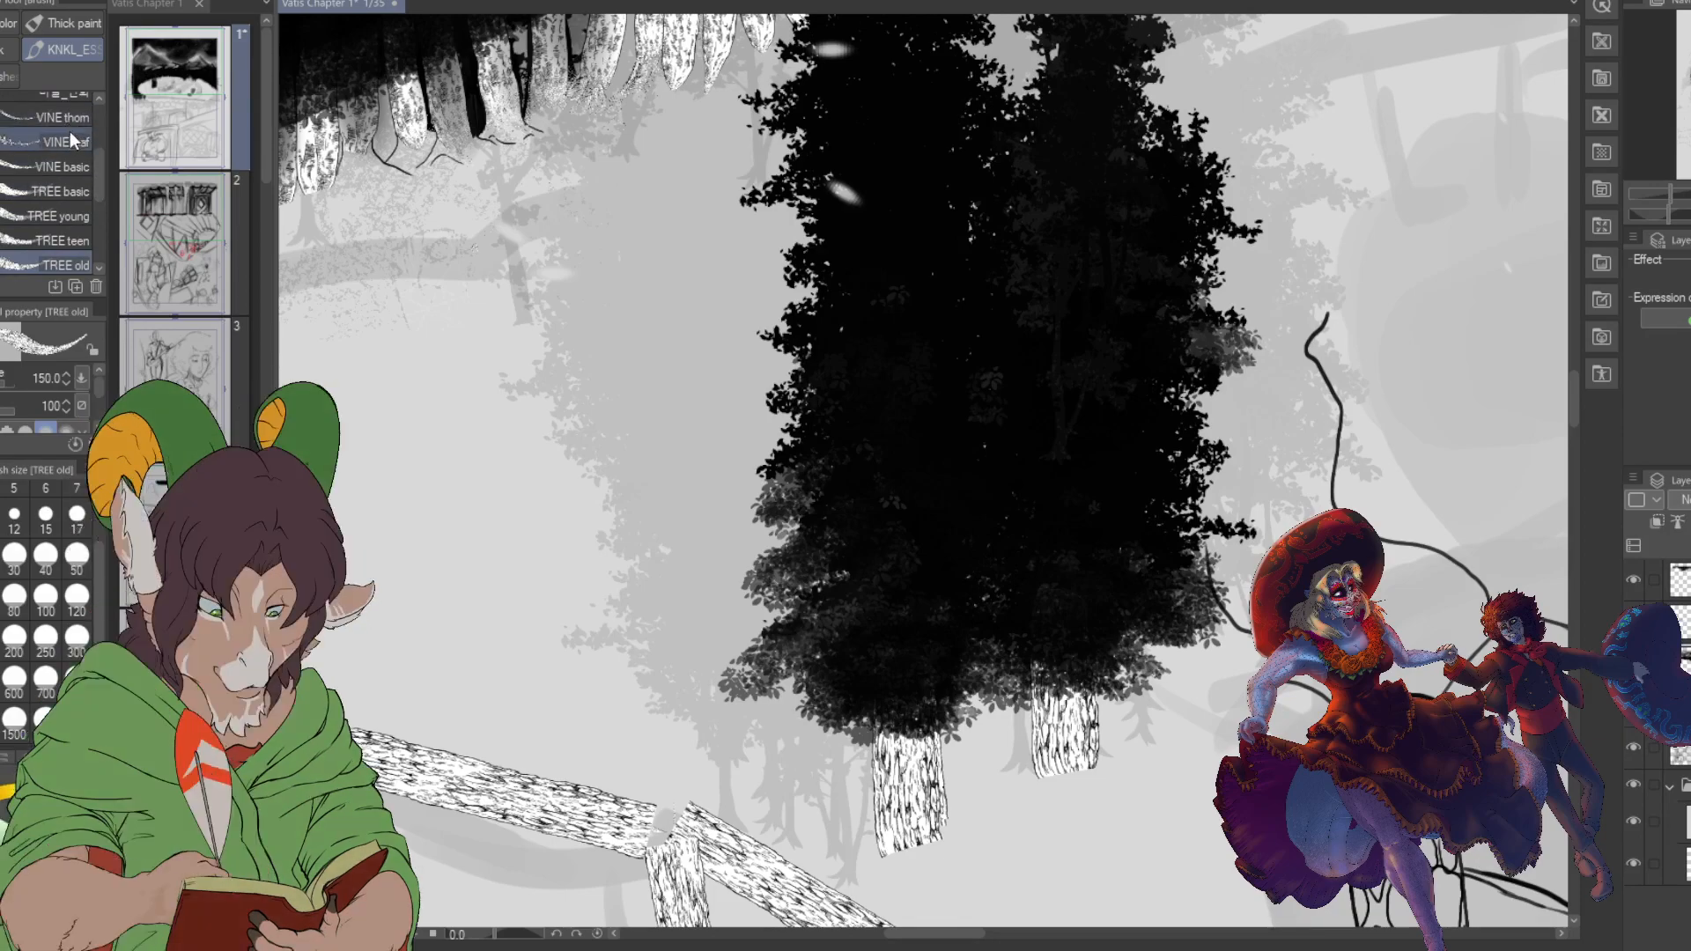
drag(97, 188, 100, 233)
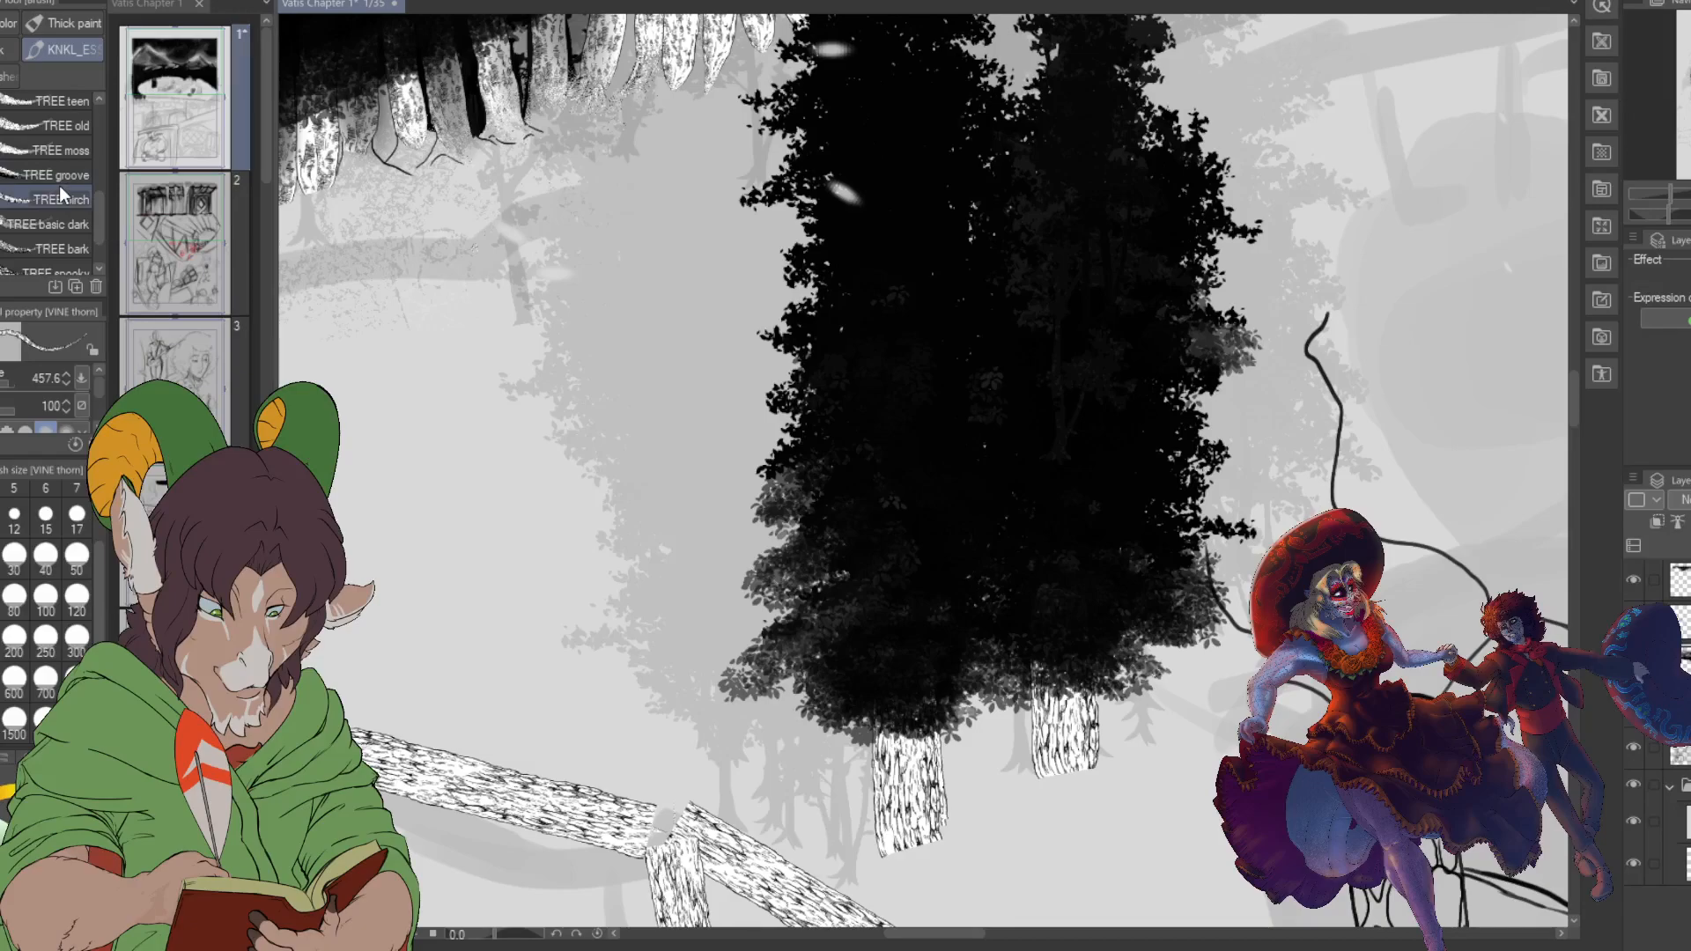
click(81, 194)
click(71, 176)
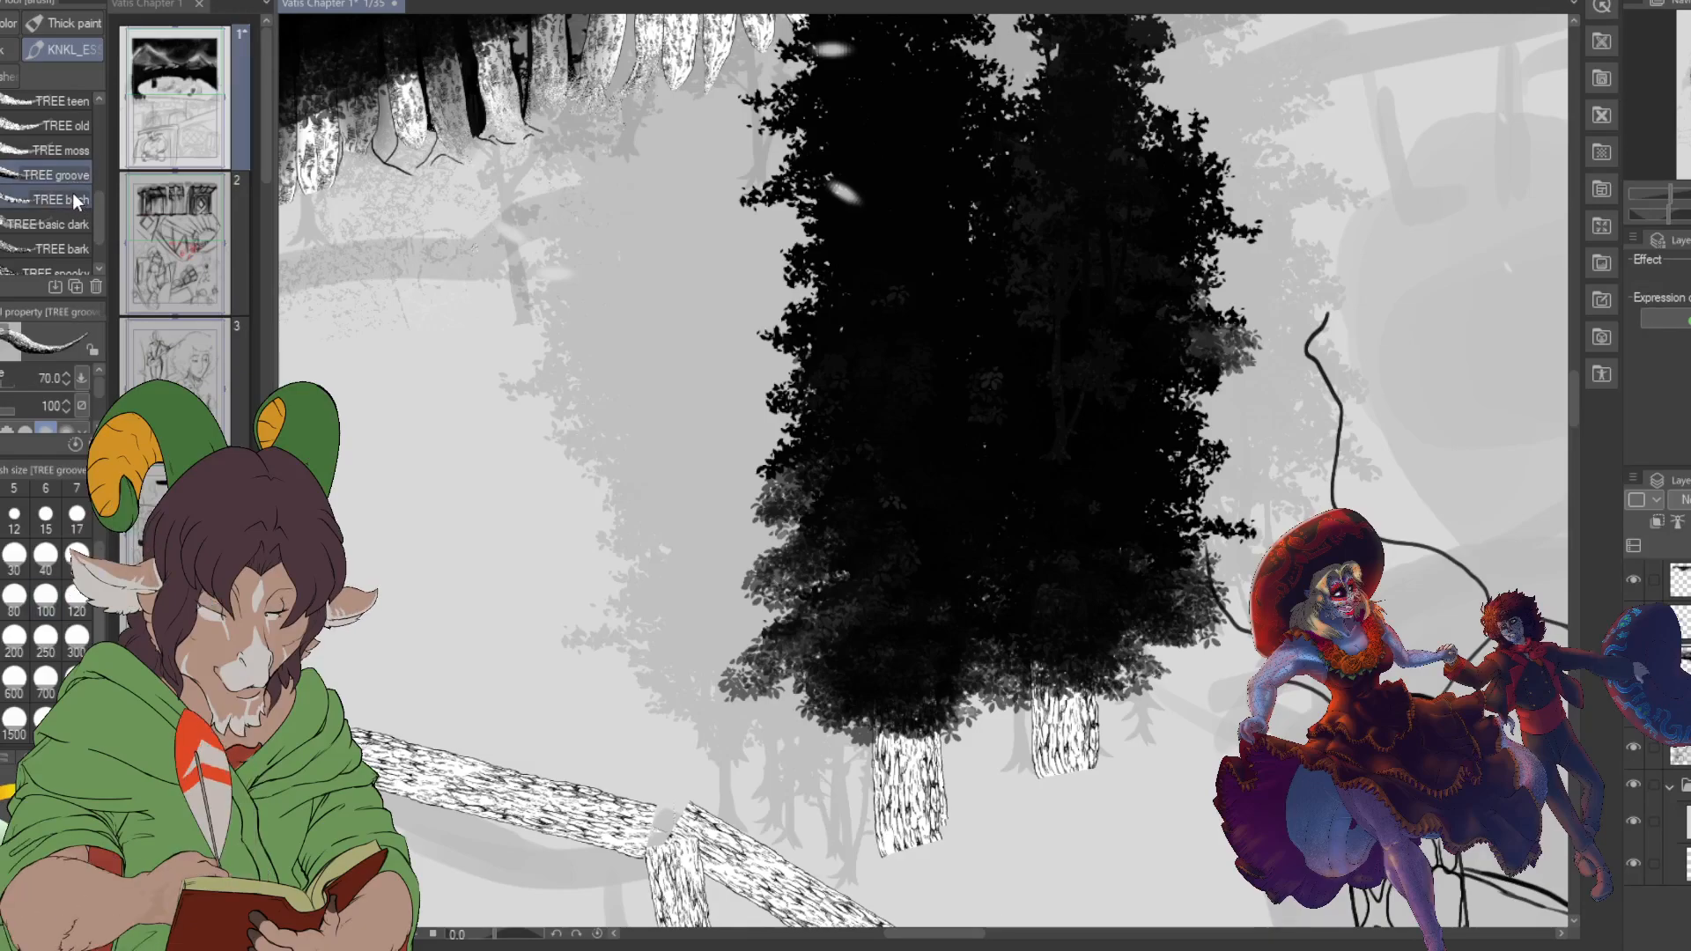
mouse_move(1076, 759)
mouse_down()
mouse_move(1135, 803)
mouse_move(1092, 749)
mouse_up()
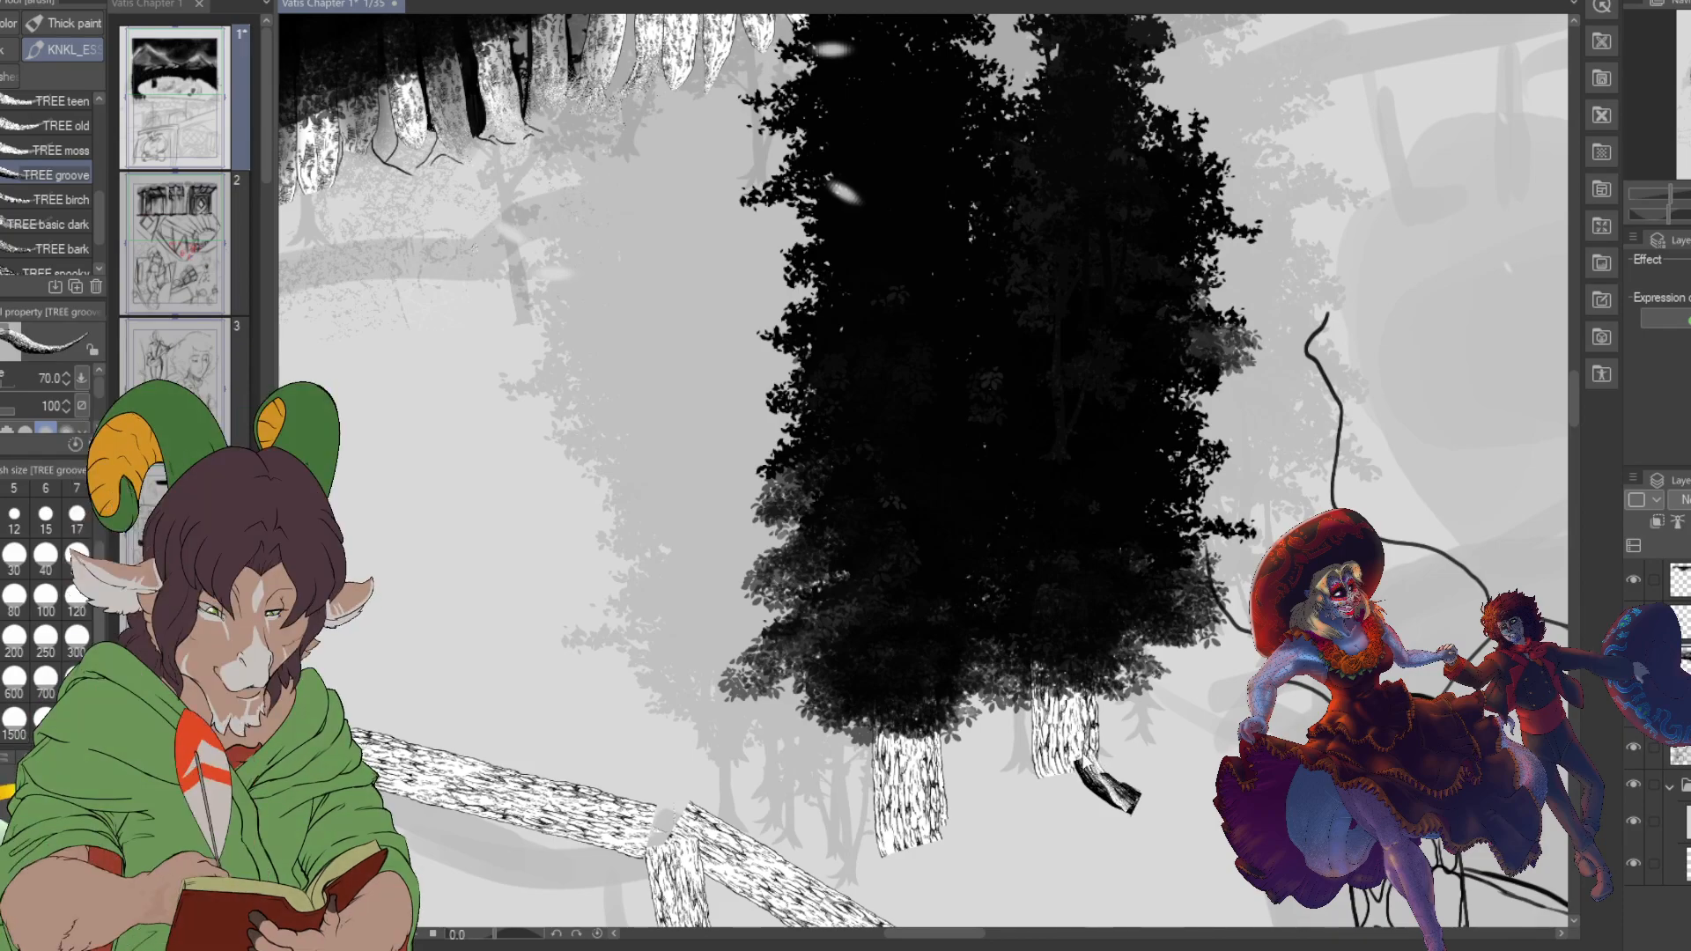
key(ctrl+z)
- Paint gnarled roots spreading from the bases of both trunks with the TREE spooky brush at size 40
mouse_move(96, 214)
mouse_down()
mouse_move(97, 235)
mouse_move(95, 176)
mouse_move(99, 236)
mouse_up()
click(70, 224)
mouse_move(1090, 773)
mouse_down()
mouse_move(1213, 815)
mouse_move(1268, 859)
mouse_up()
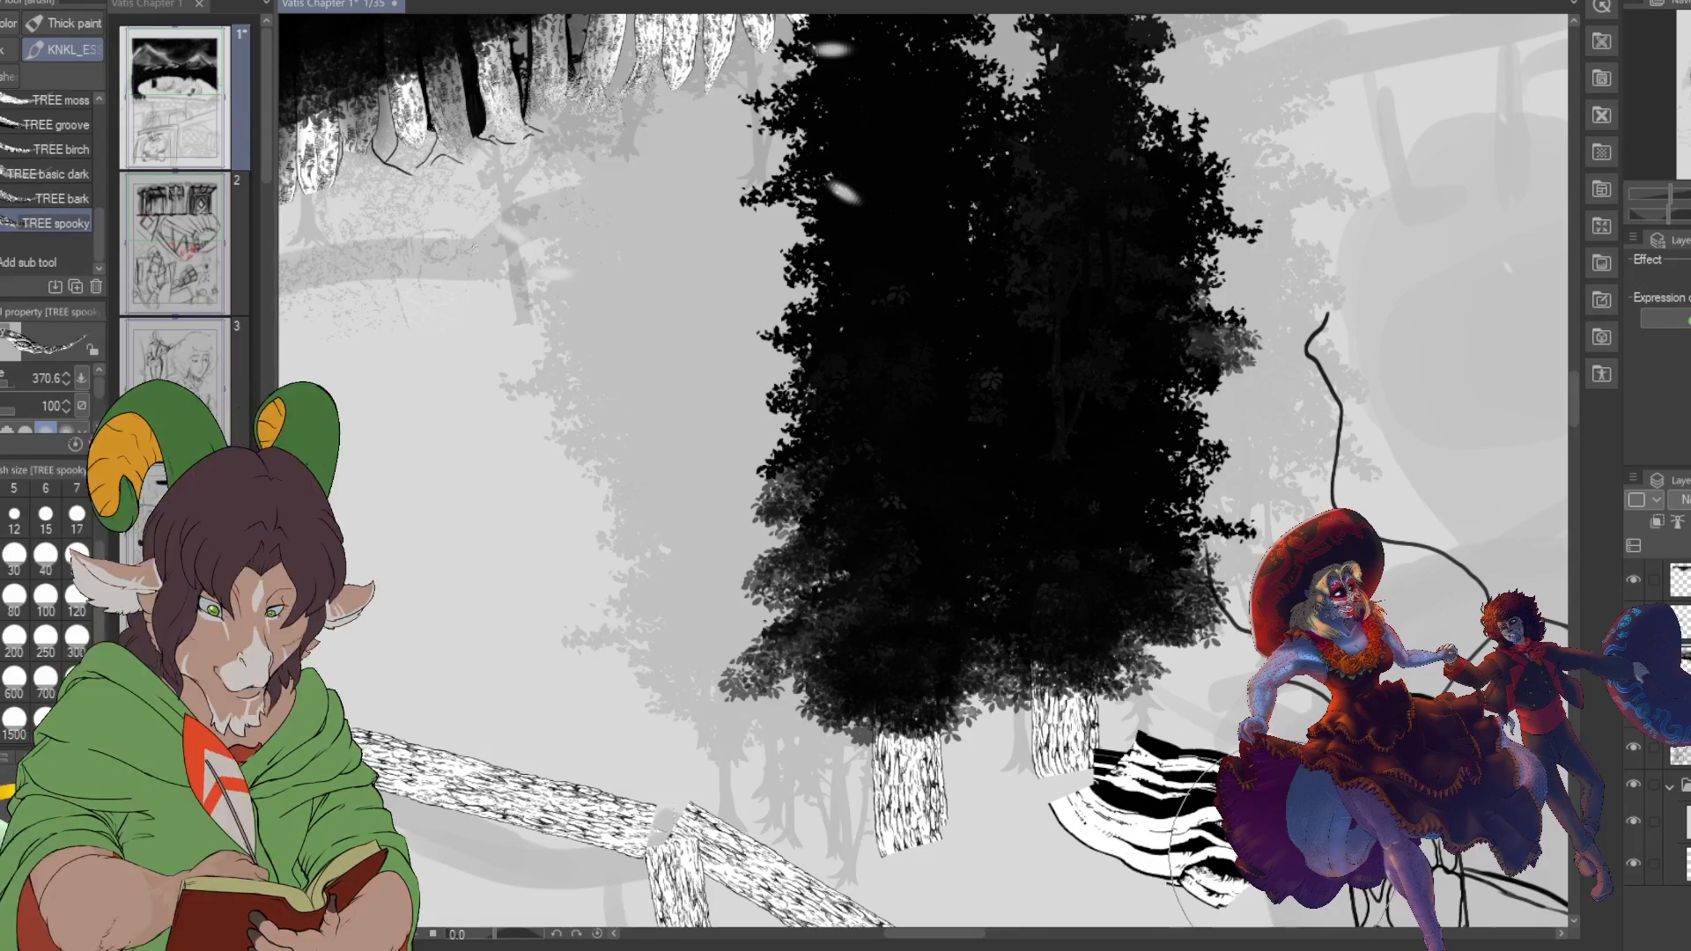
key(ctrl+z)
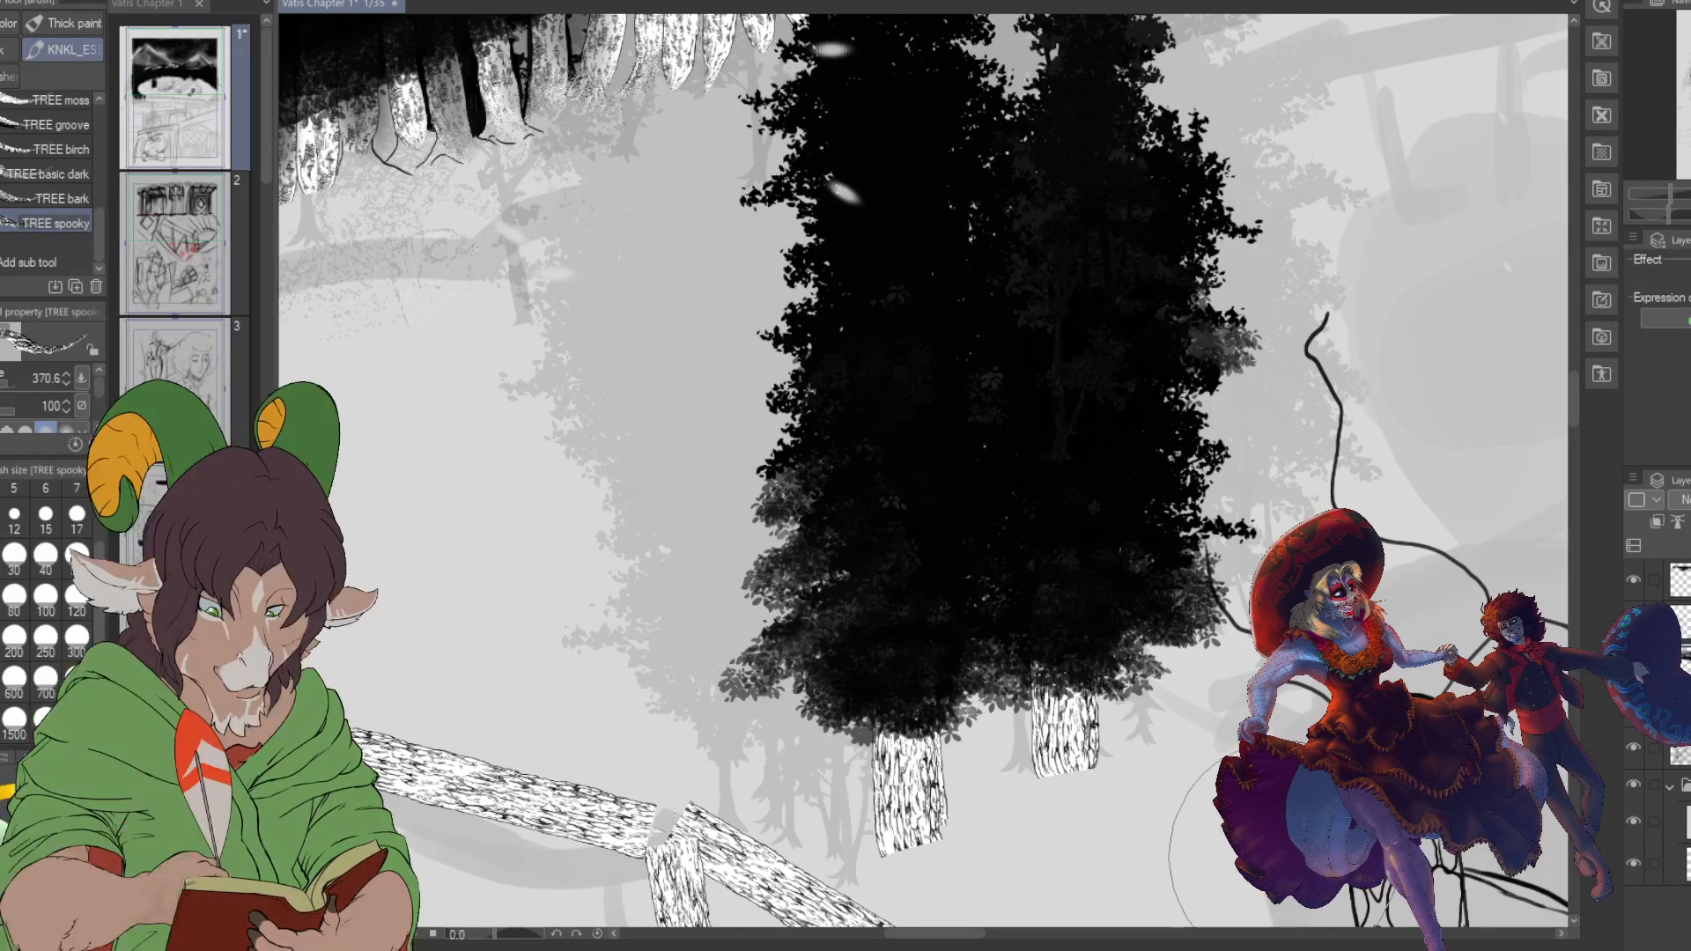
click(46, 553)
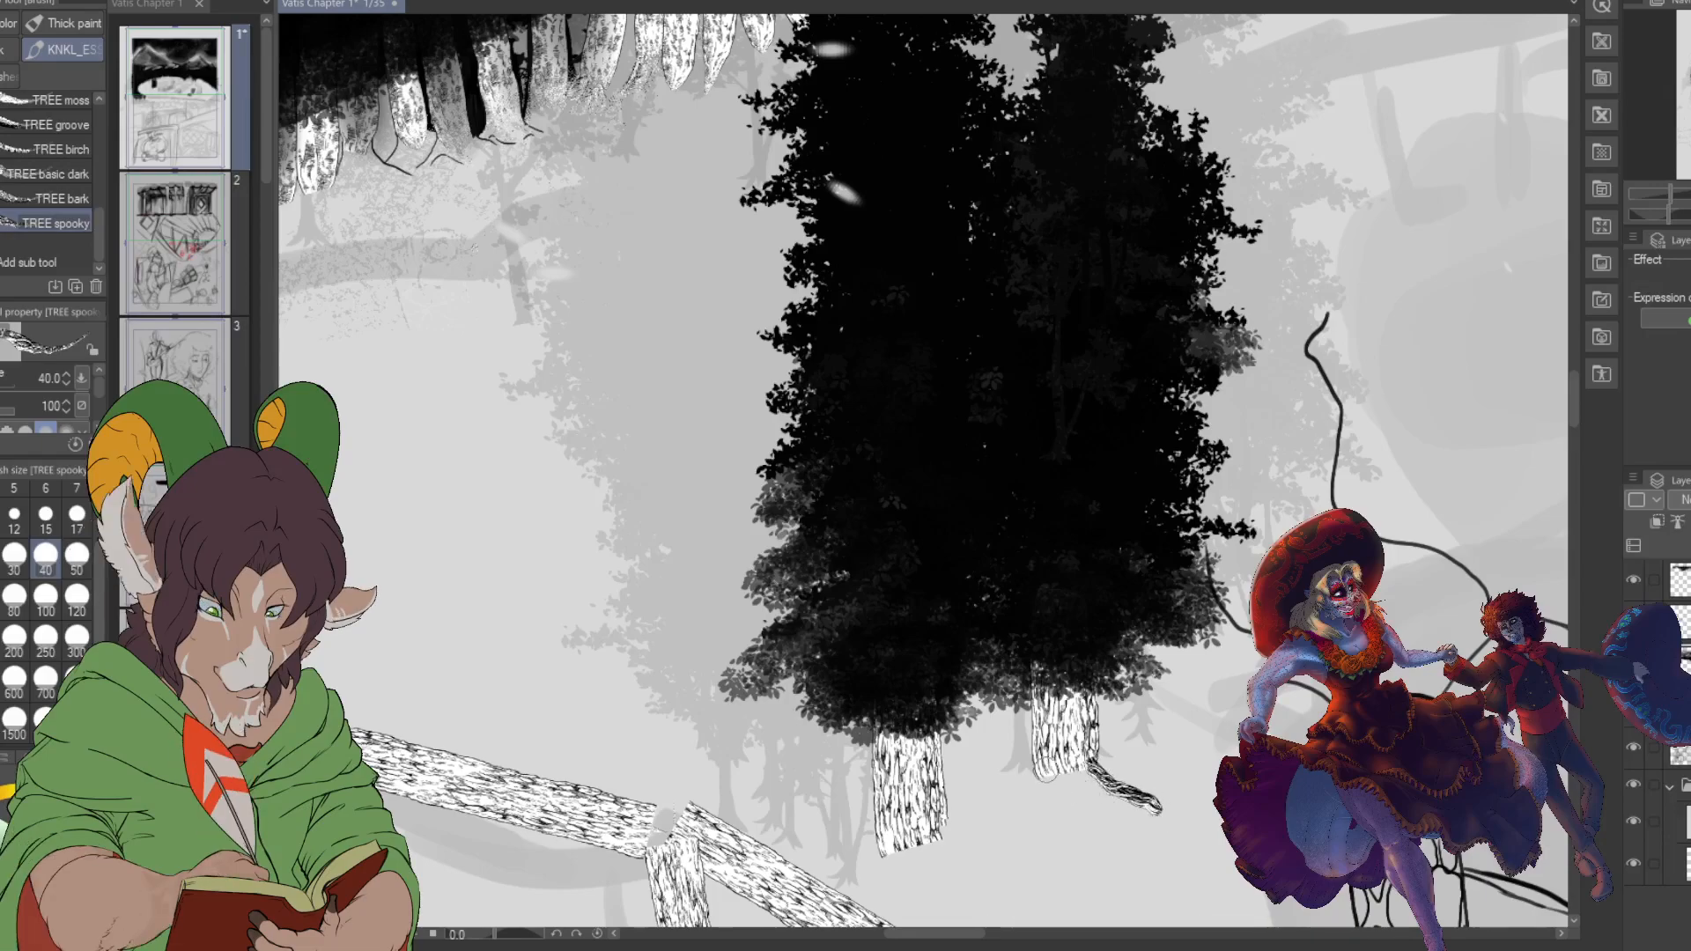
drag(1049, 750, 1017, 800)
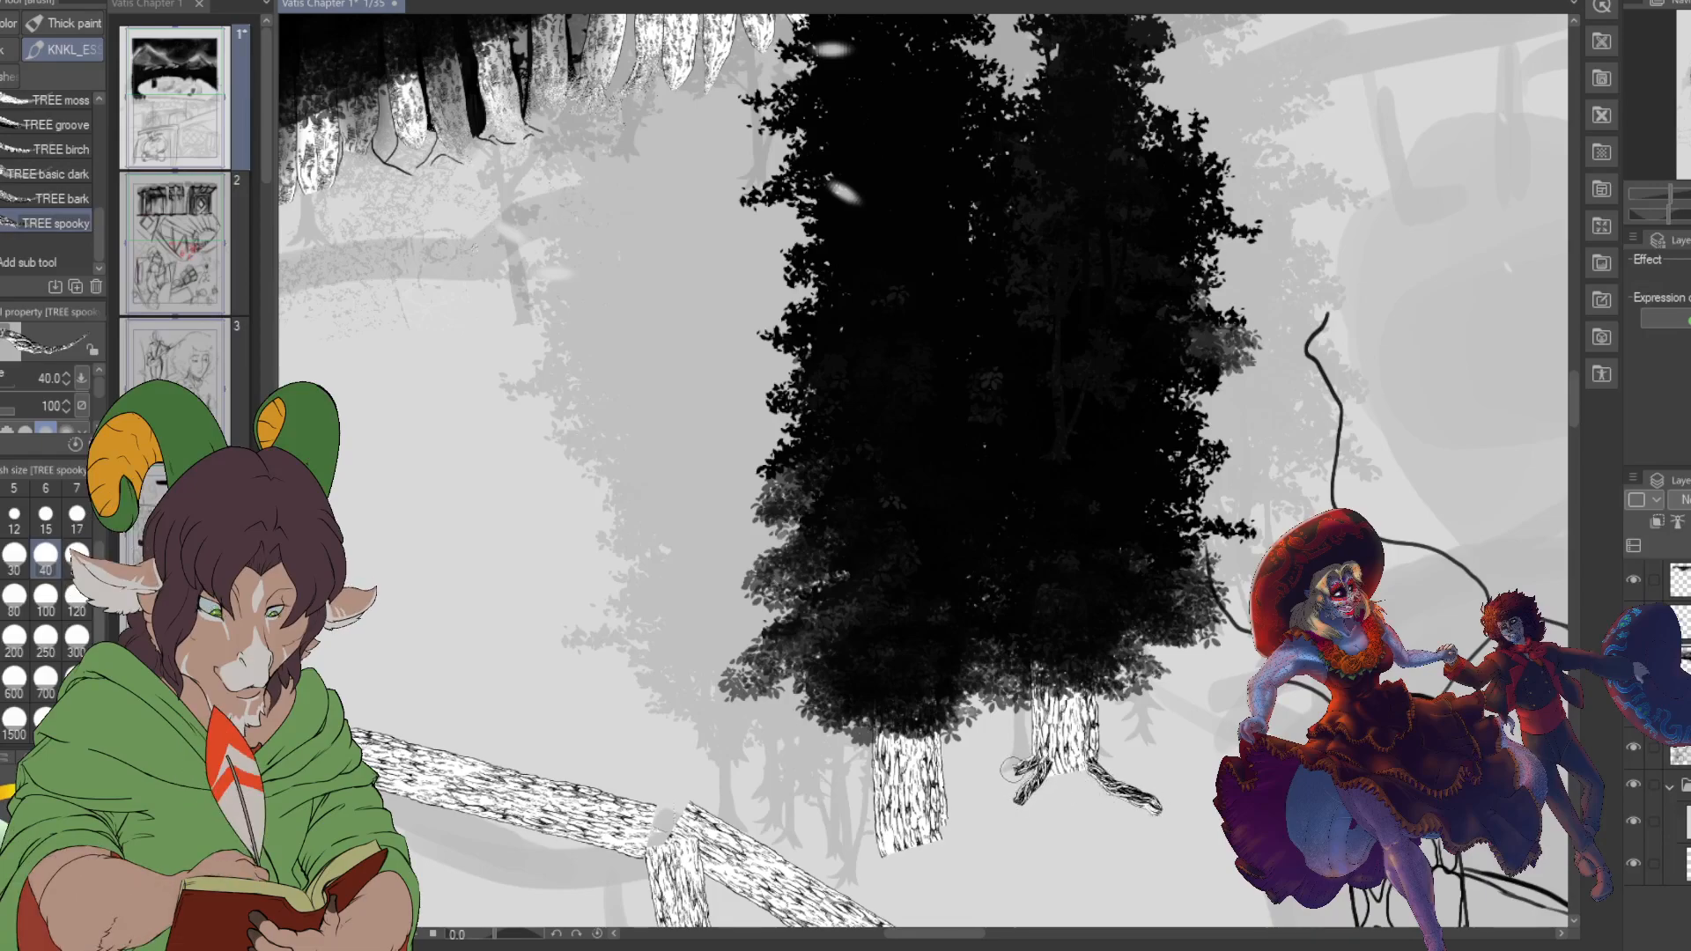
mouse_move(1054, 745)
mouse_down()
mouse_move(1107, 801)
mouse_move(1077, 775)
mouse_up()
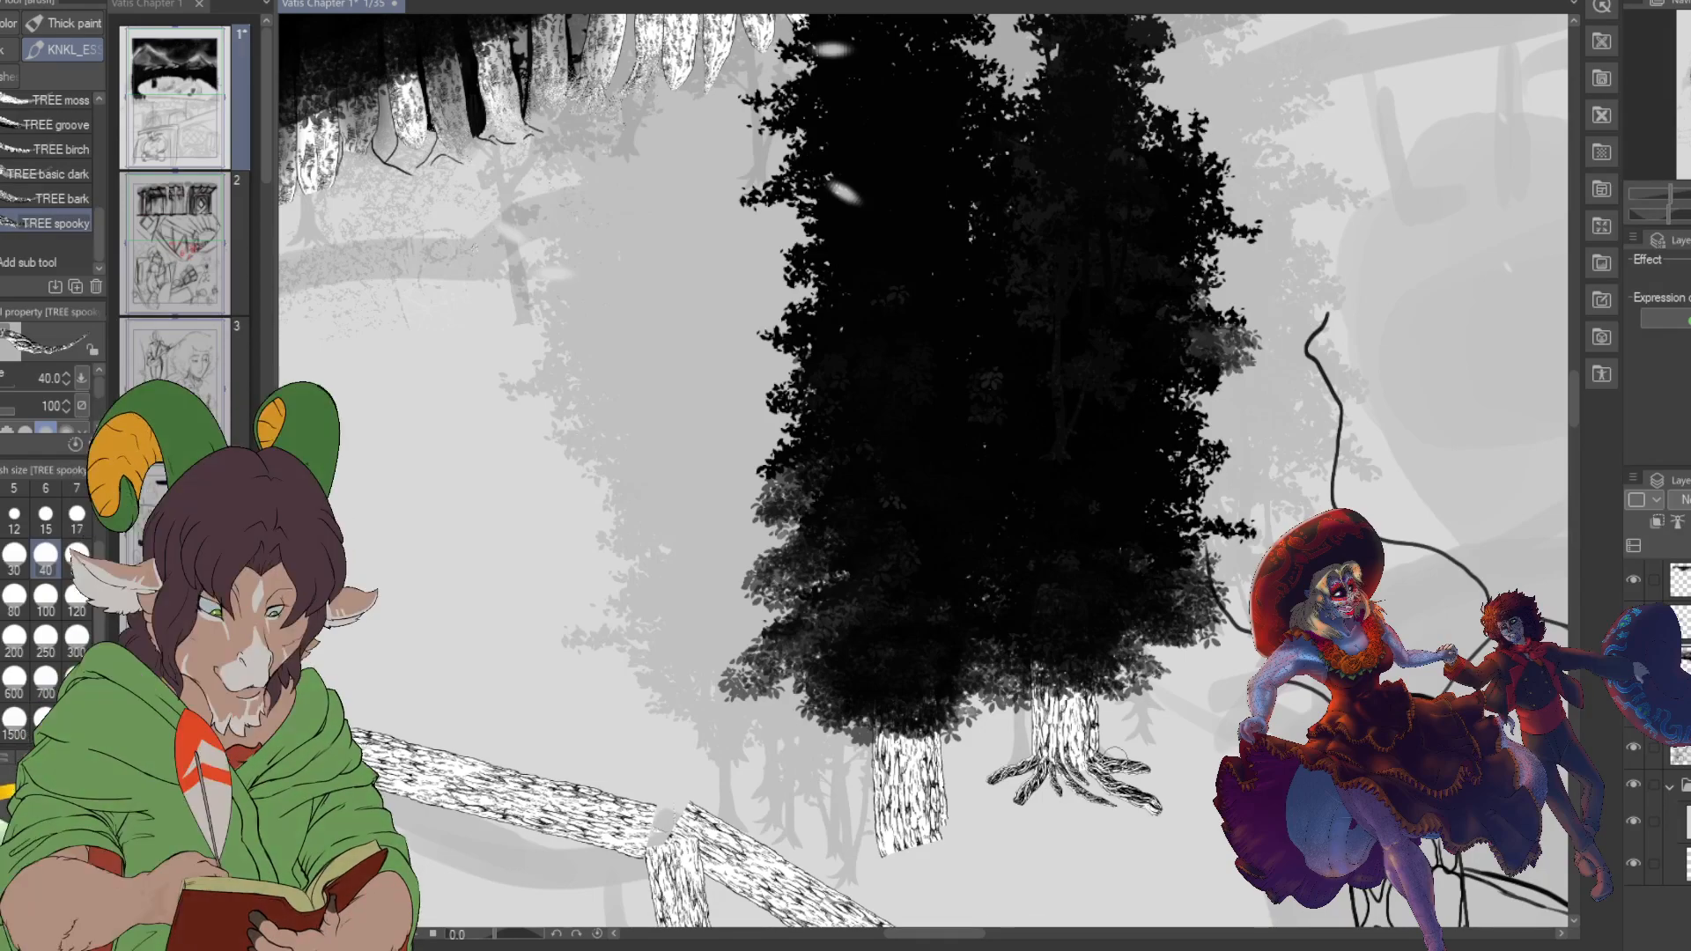
drag(879, 828, 849, 847)
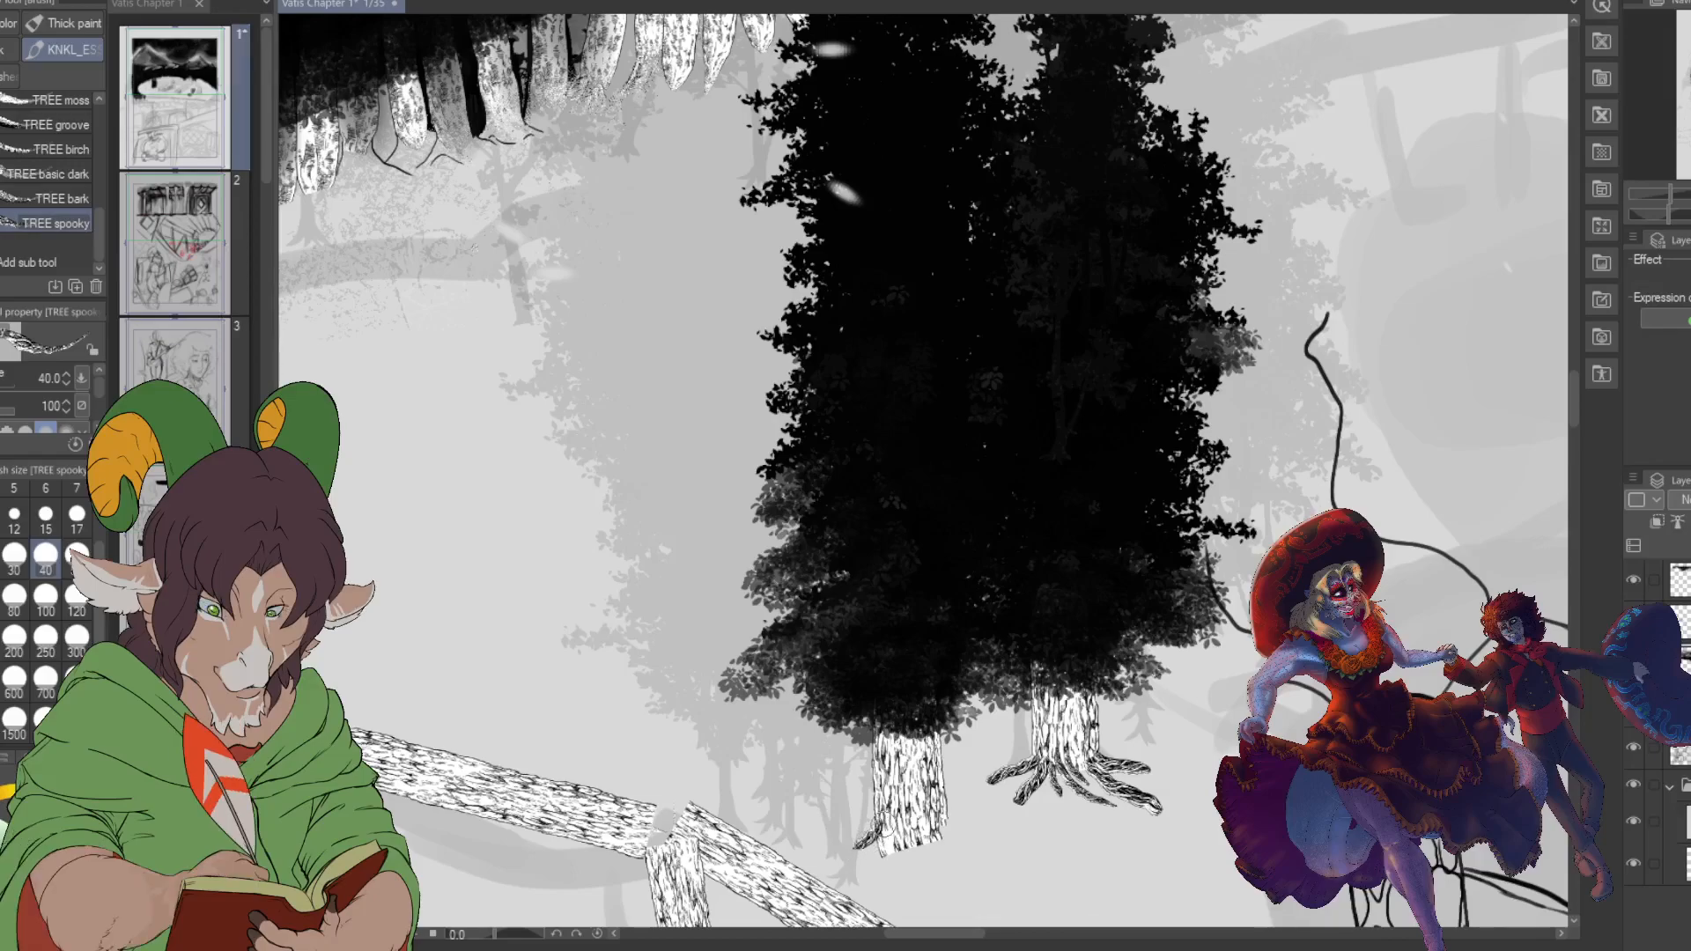
mouse_move(889, 844)
mouse_down()
mouse_move(918, 885)
mouse_move(980, 890)
mouse_move(911, 863)
mouse_move(931, 865)
mouse_move(944, 825)
mouse_move(954, 841)
mouse_move(947, 821)
mouse_move(996, 873)
mouse_up()
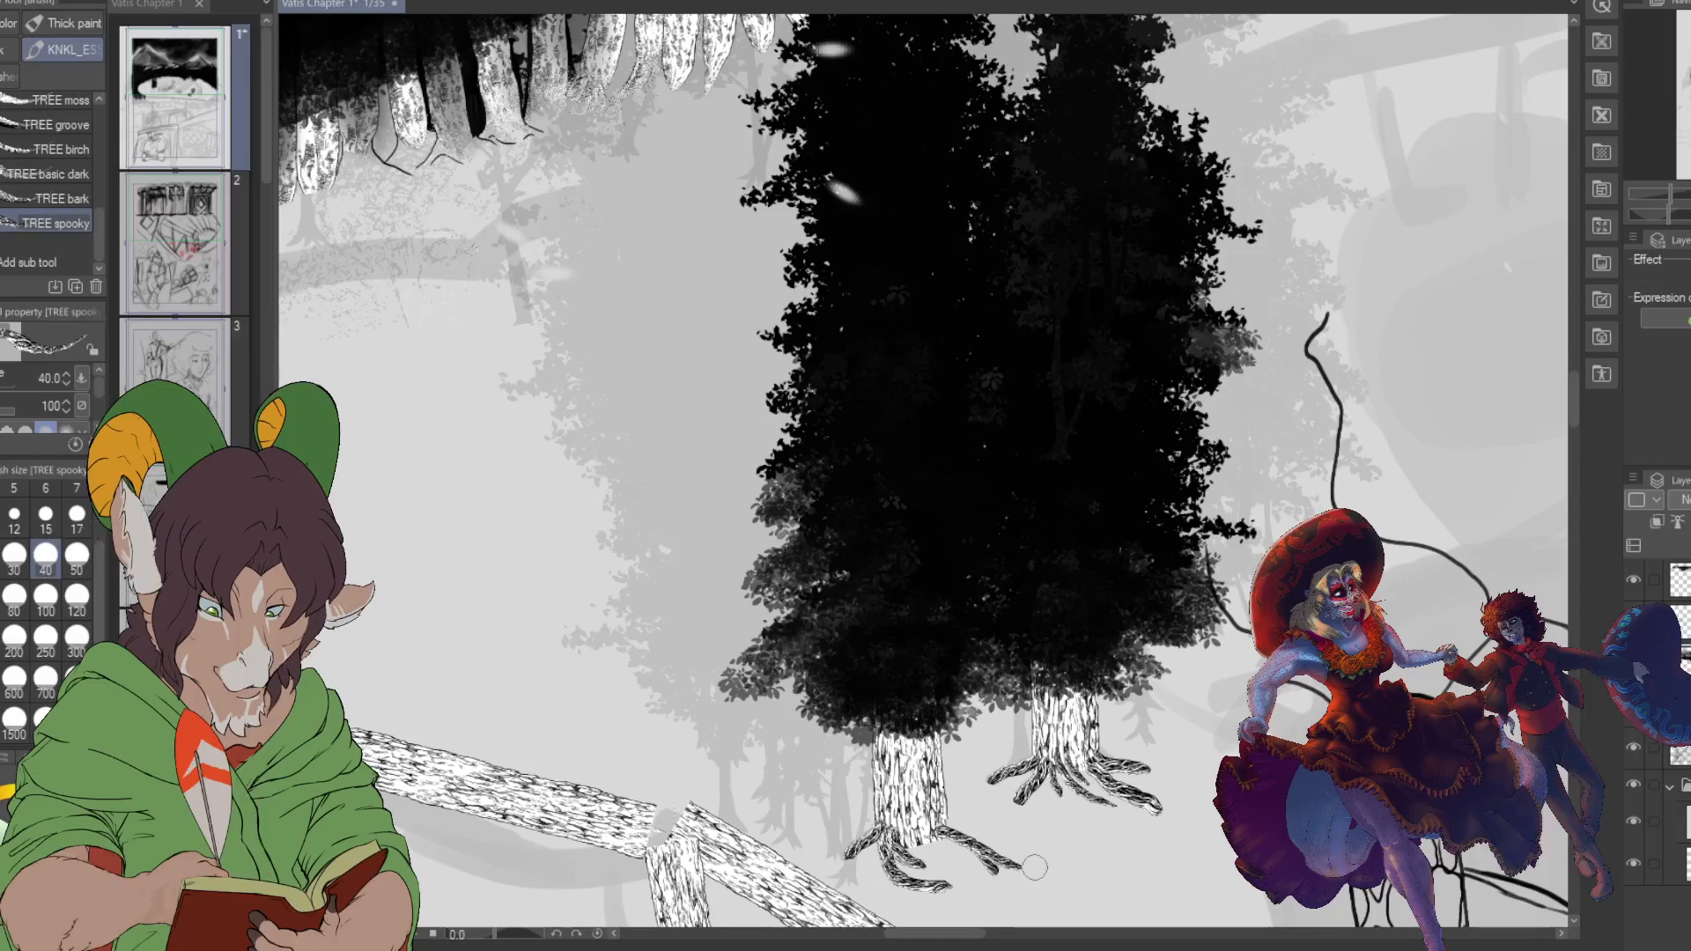
- Trim the outer tips of both trunks' roots with the Hard eraser at size 100
key(e)
mouse_move(985, 781)
mouse_down()
mouse_move(1071, 841)
mouse_move(1147, 815)
mouse_move(1164, 777)
mouse_up()
mouse_move(1092, 822)
mouse_down()
mouse_move(1169, 752)
mouse_move(1167, 773)
mouse_up()
mouse_move(1026, 880)
mouse_down()
mouse_move(913, 896)
mouse_move(980, 885)
mouse_up()
drag(828, 838, 846, 863)
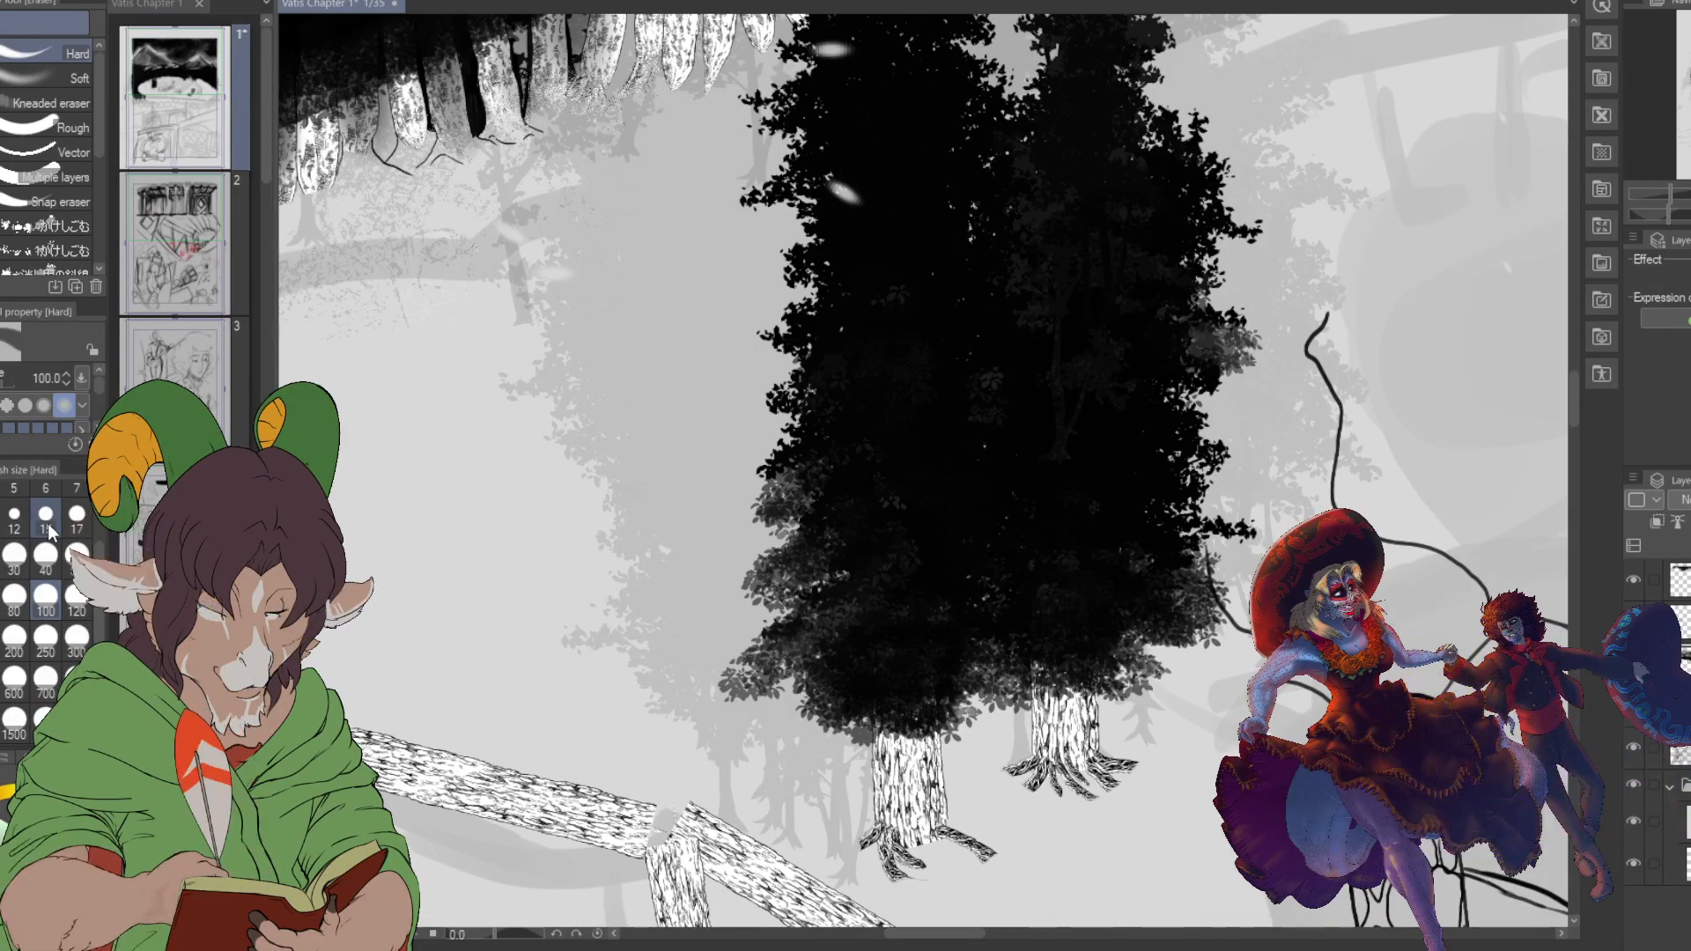
- Draw dark root outlines around the left trunk's base with the K Hard 2 brush at size 8
scroll(1097, 860, up, 5)
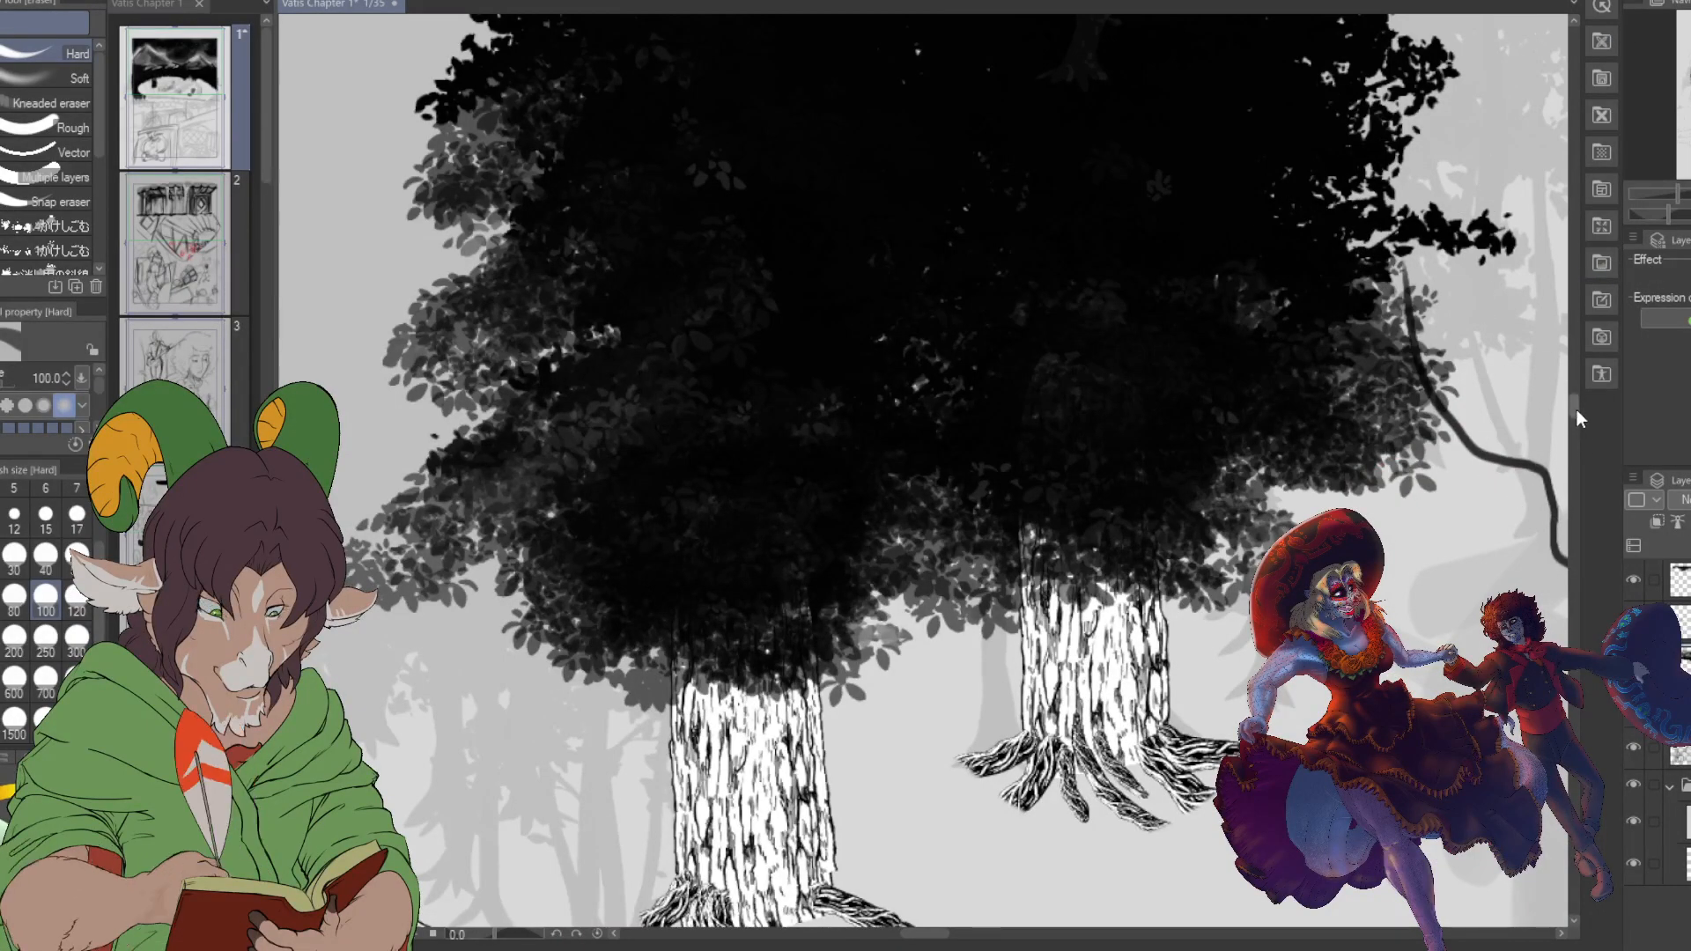
drag(1576, 409, 1578, 419)
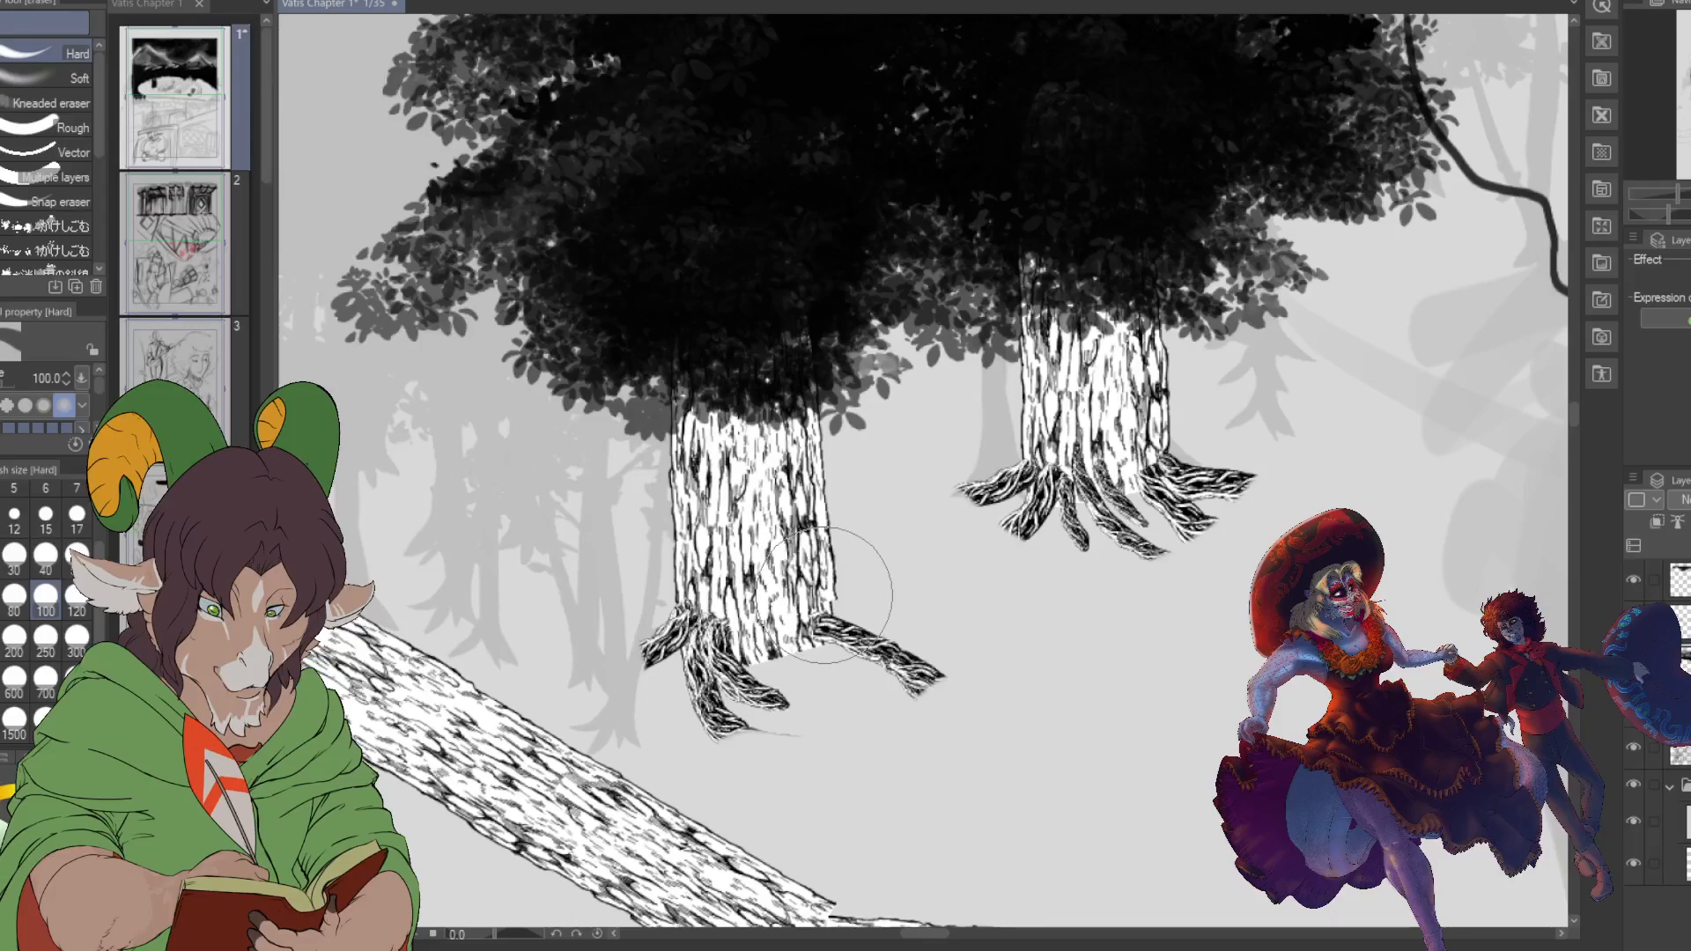
key(b)
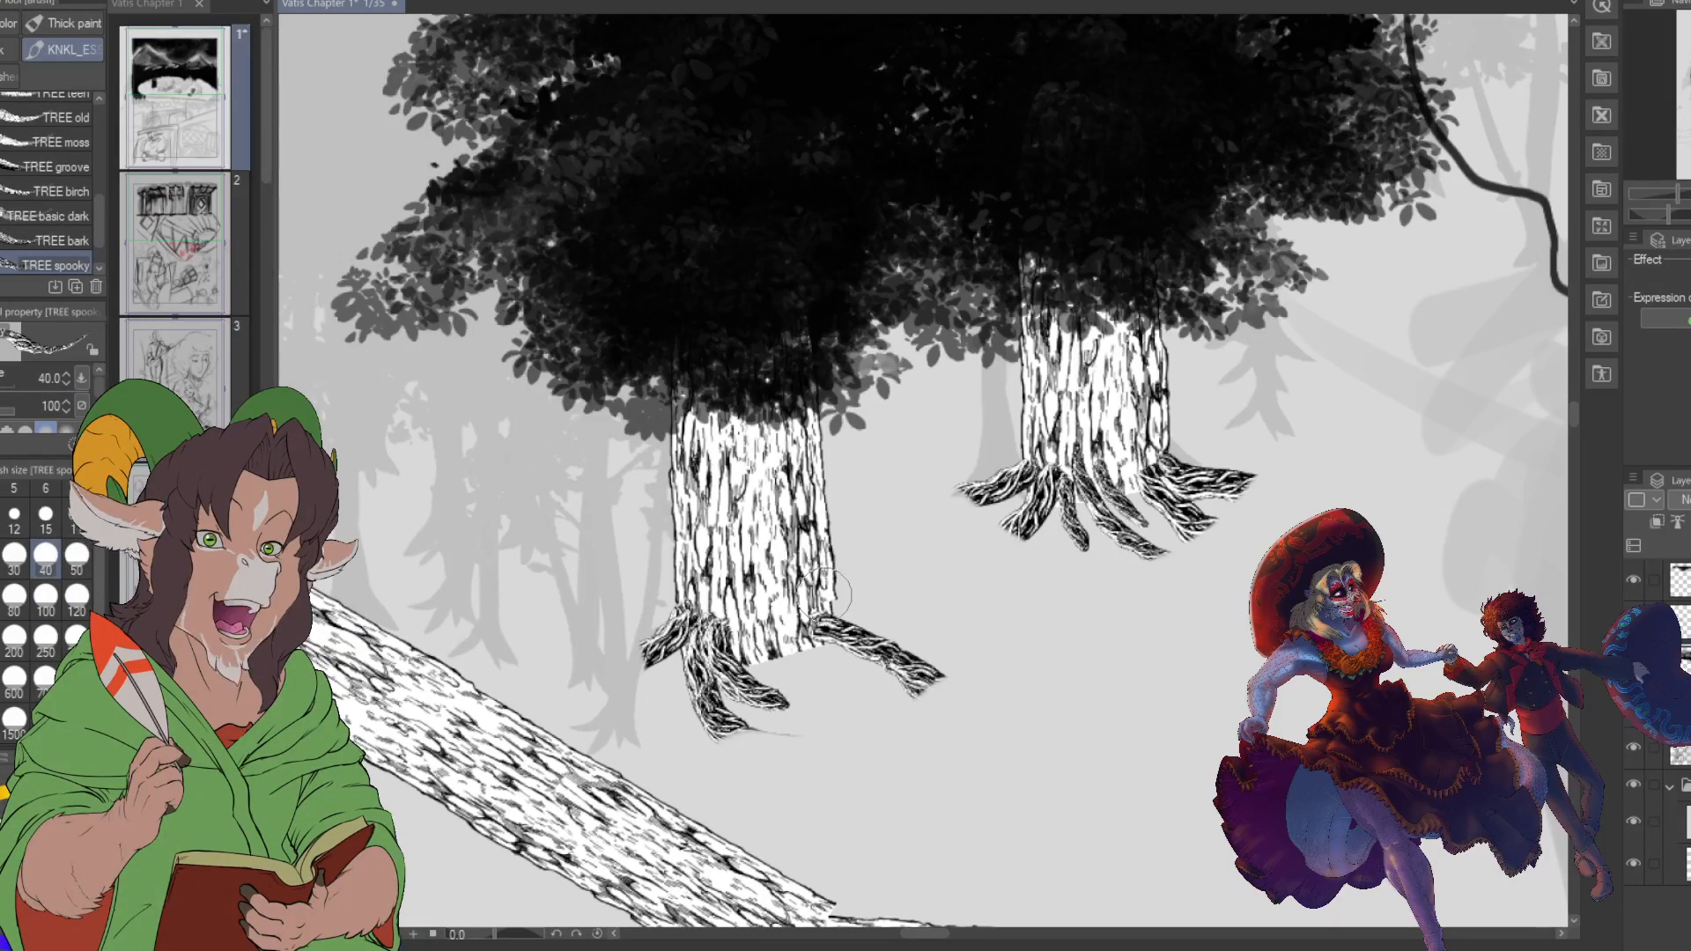
click(6, 81)
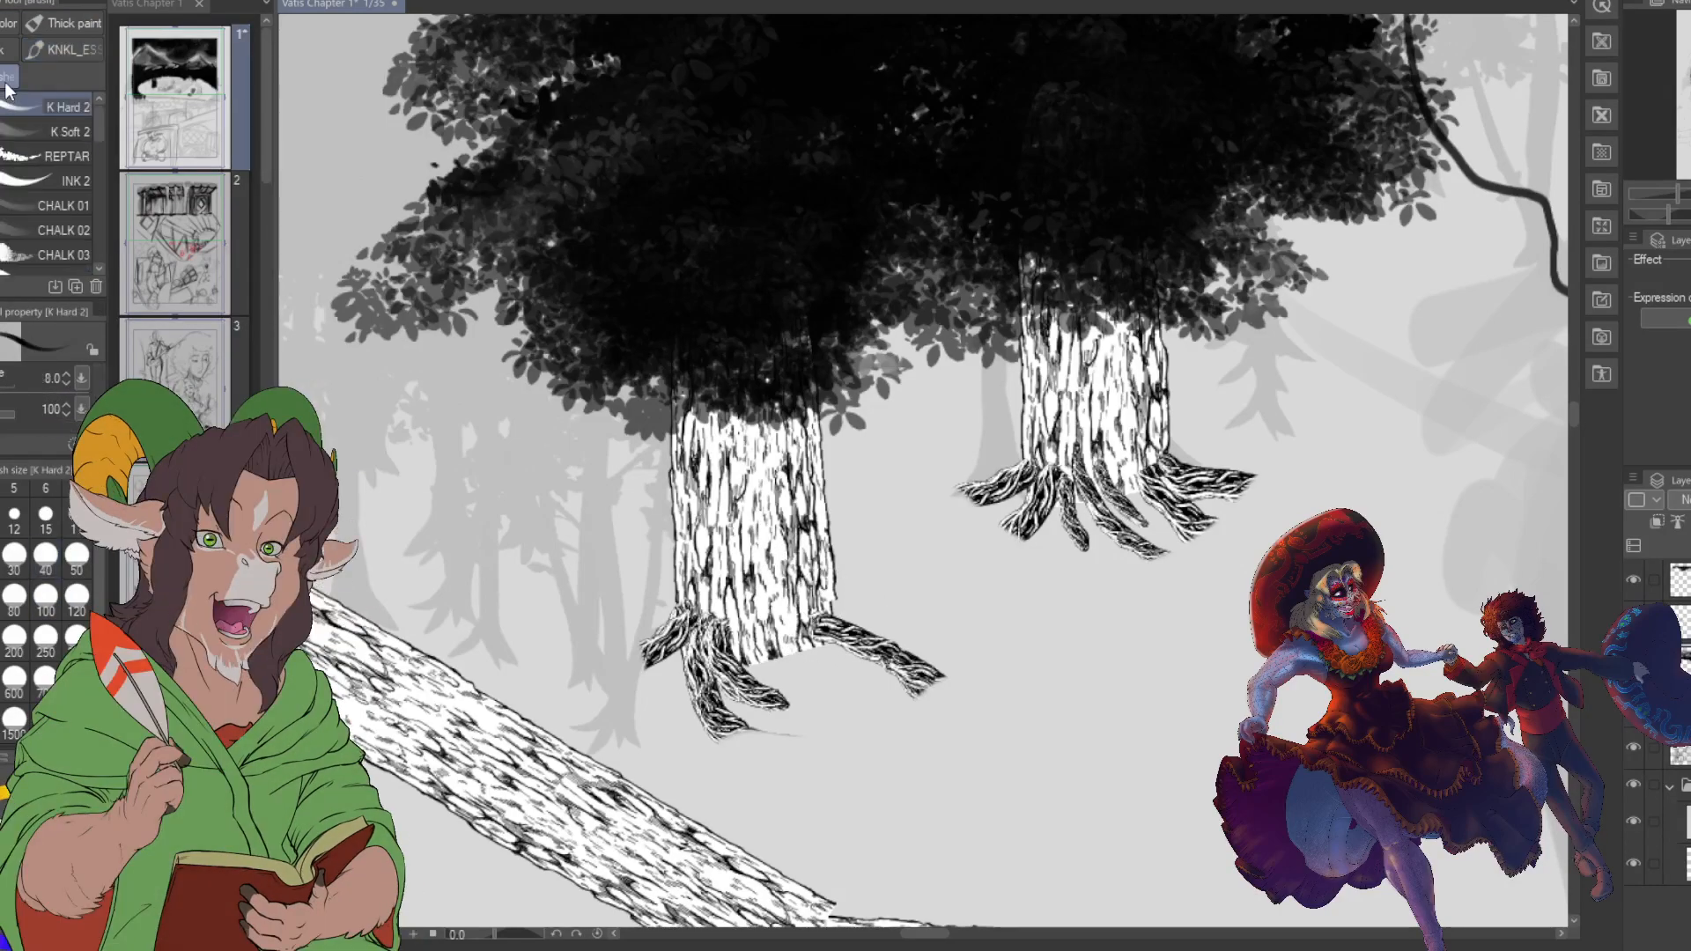
mouse_move(833, 589)
mouse_down()
mouse_move(853, 621)
mouse_move(934, 636)
mouse_up()
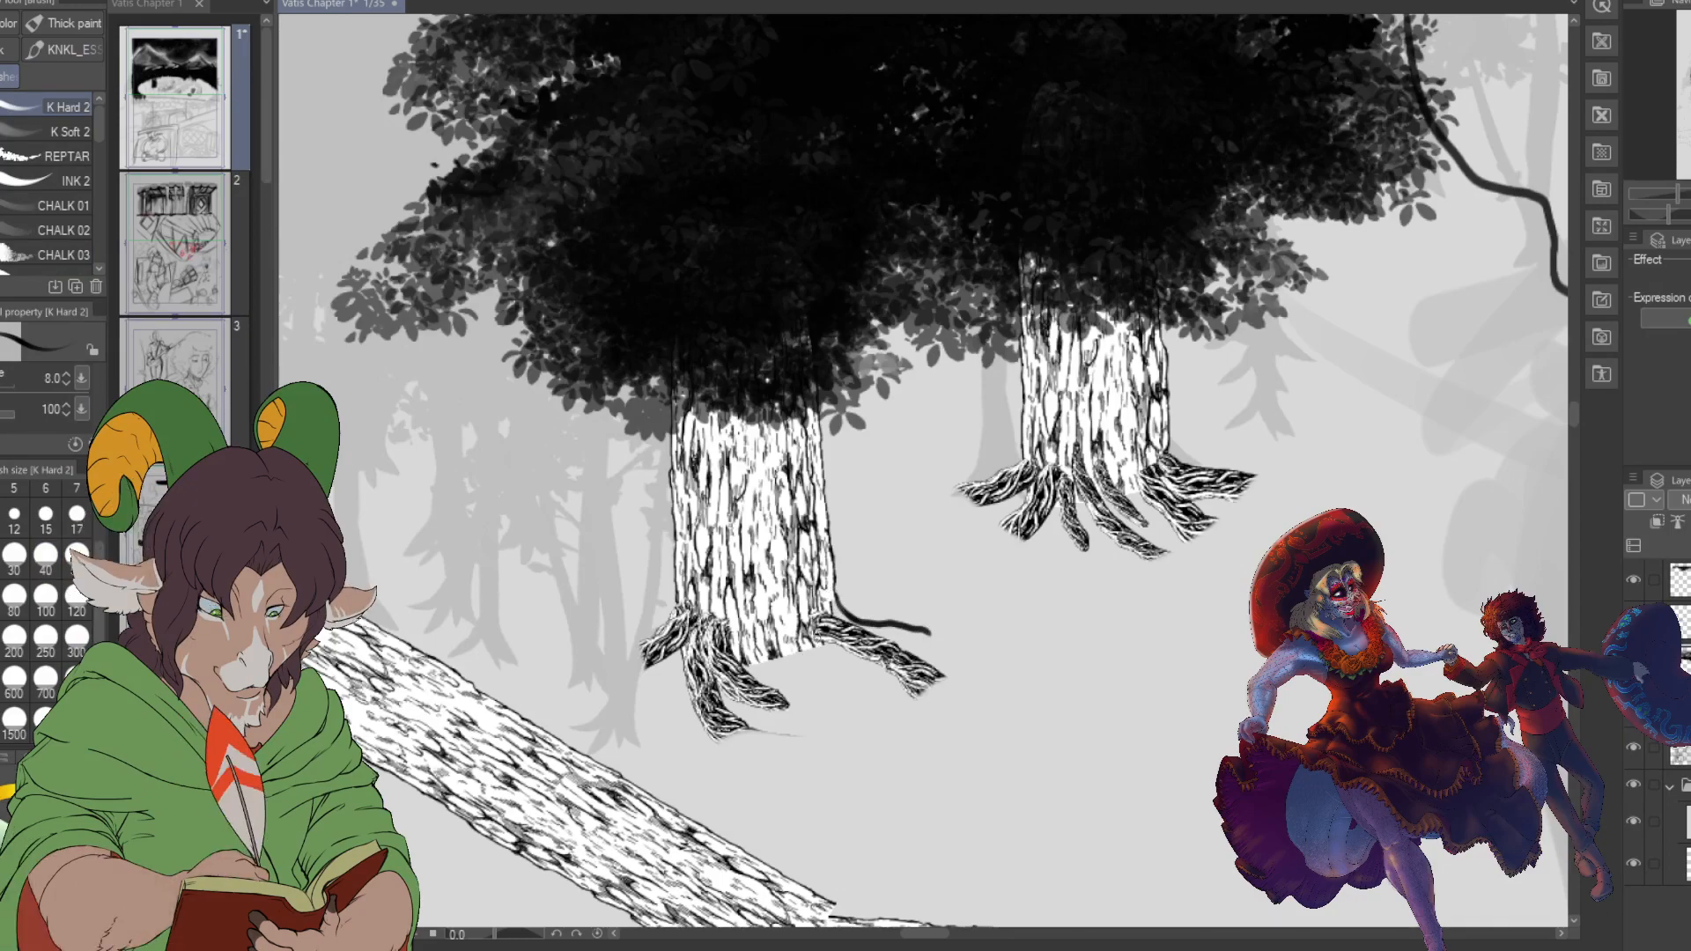
drag(835, 650, 921, 701)
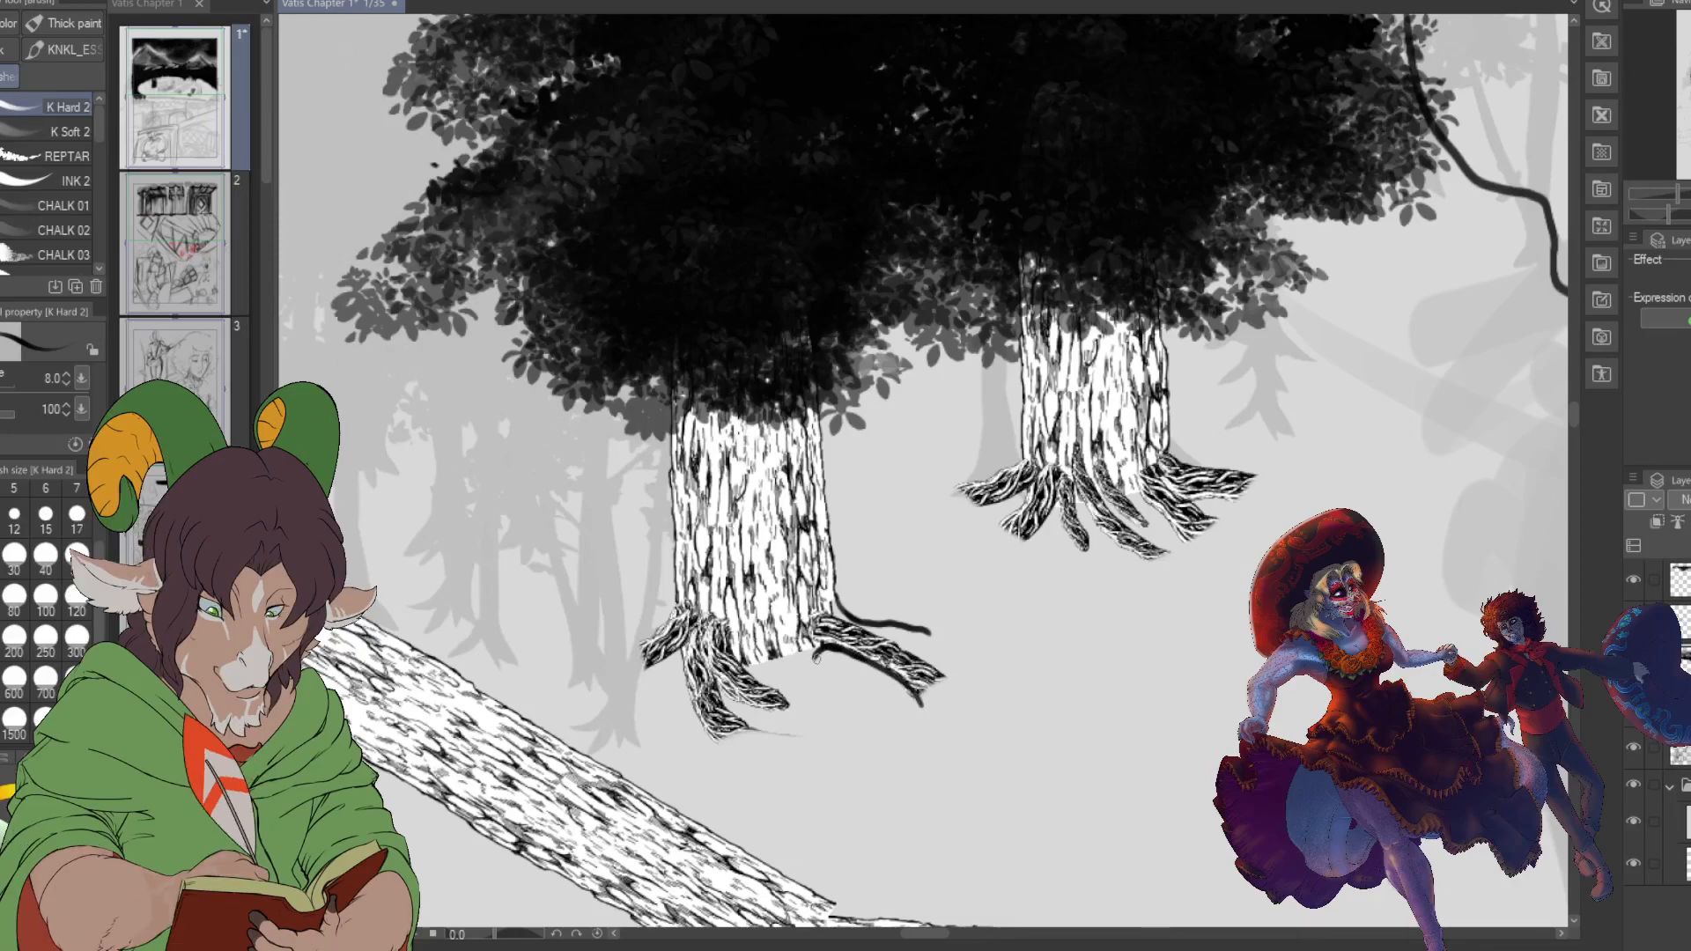
drag(783, 667, 789, 707)
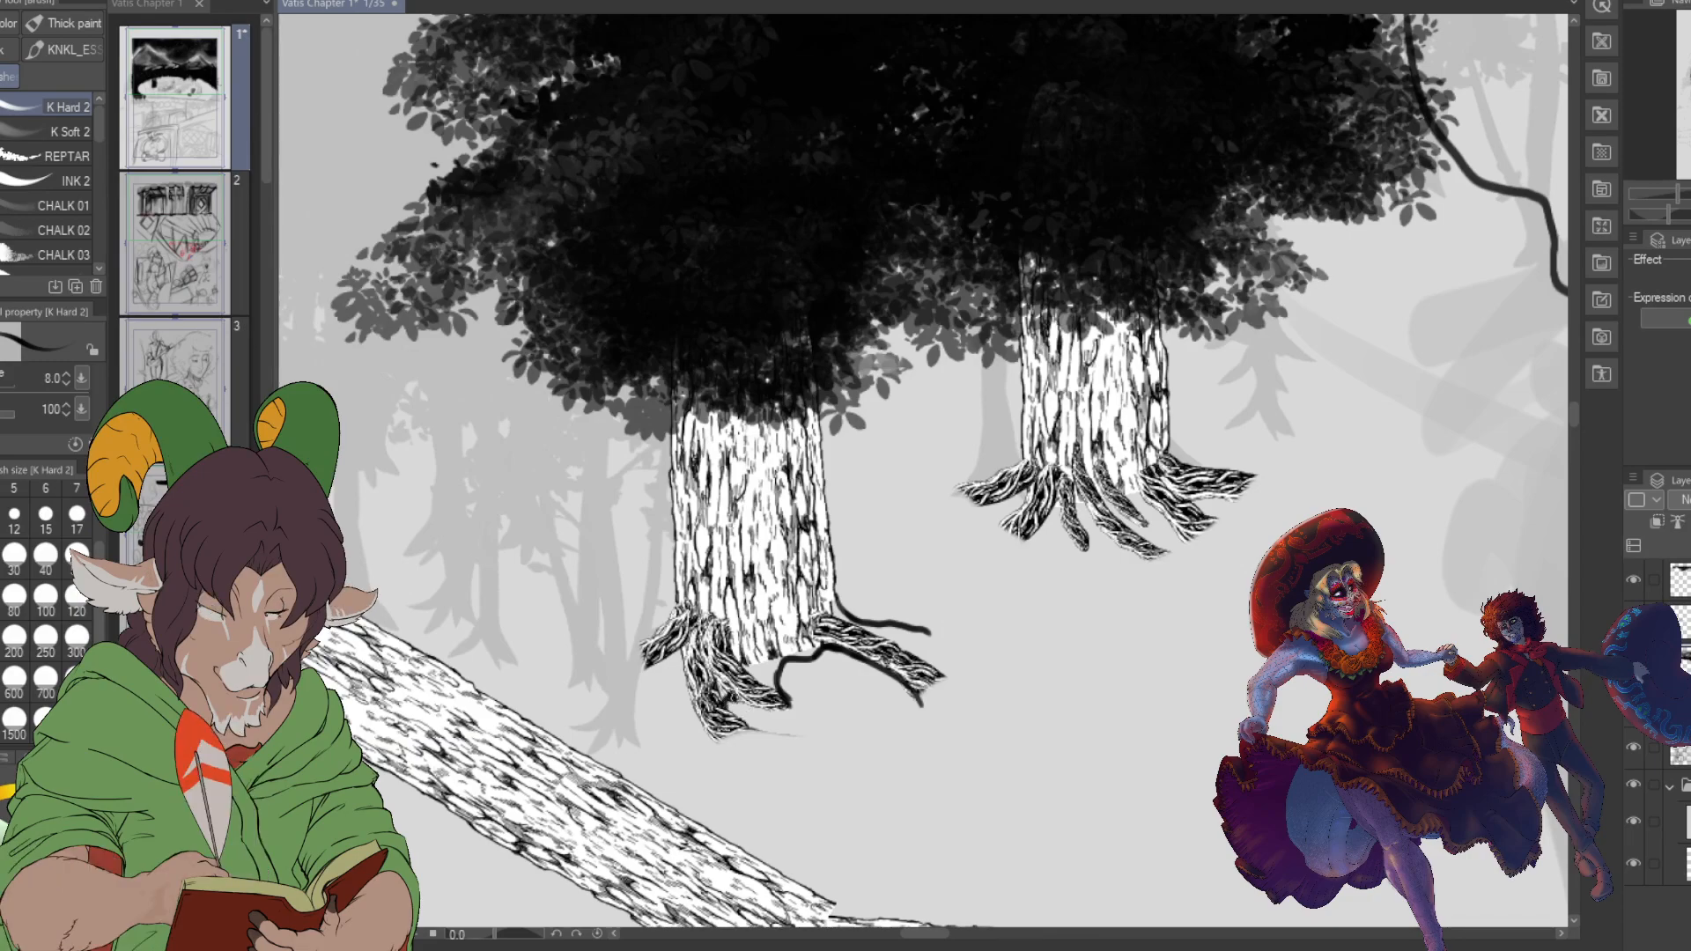
mouse_move(682, 650)
mouse_down()
mouse_move(709, 737)
mouse_move(657, 664)
mouse_move(583, 709)
mouse_up()
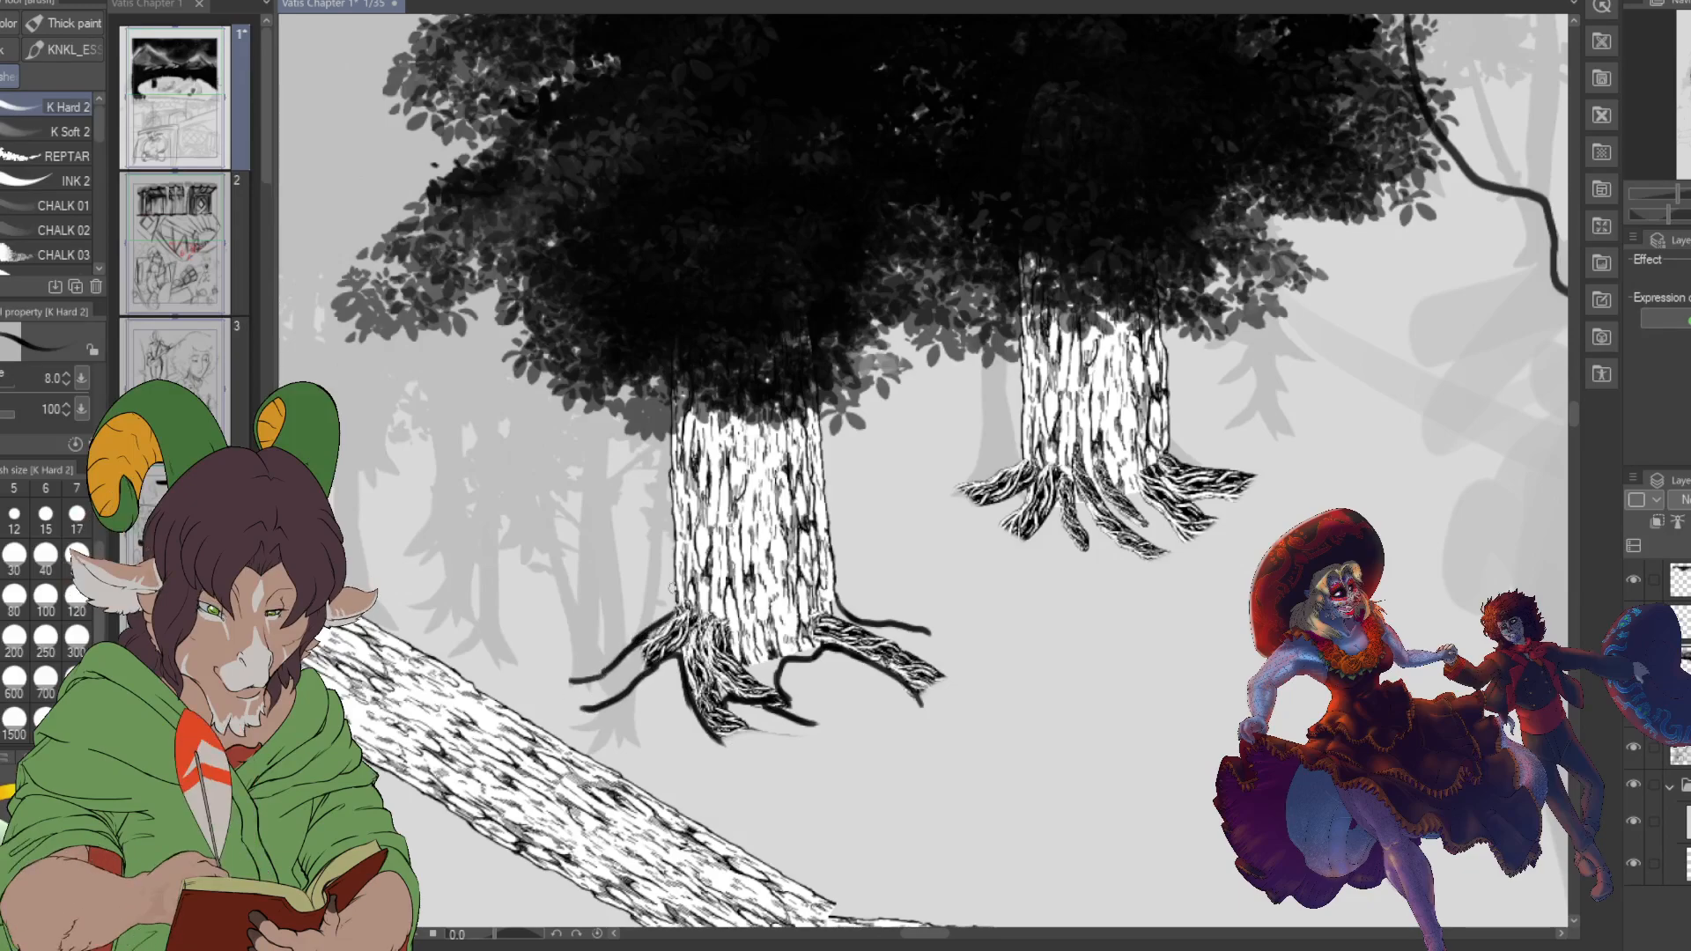
drag(674, 571, 602, 632)
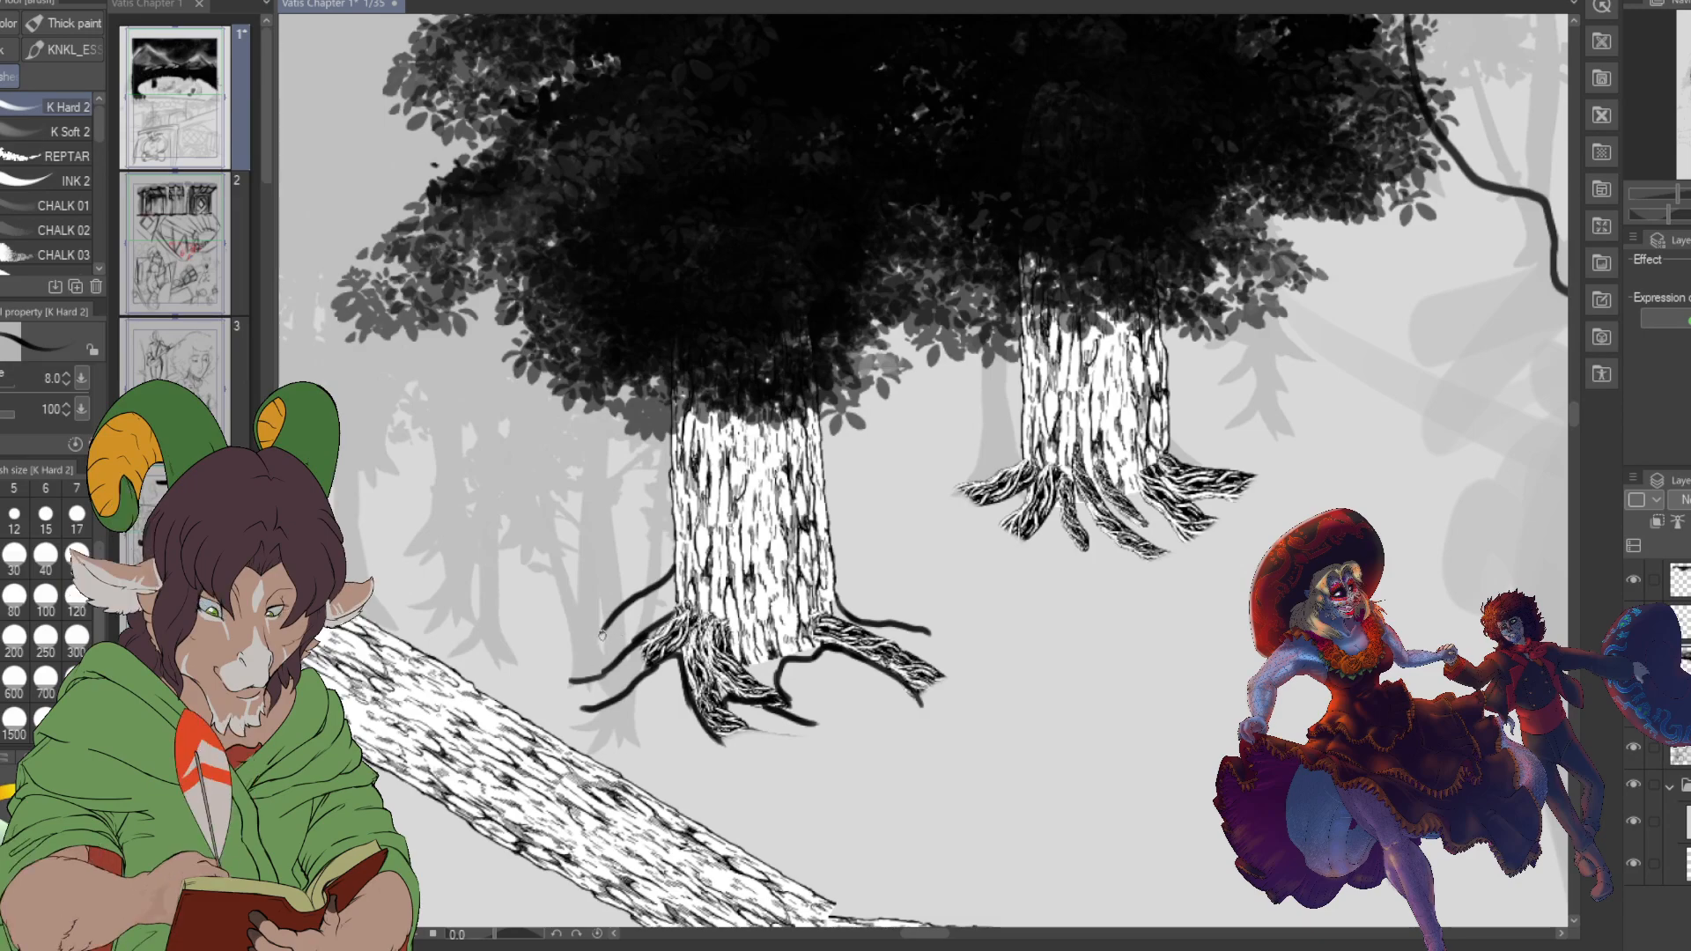
drag(842, 555, 907, 605)
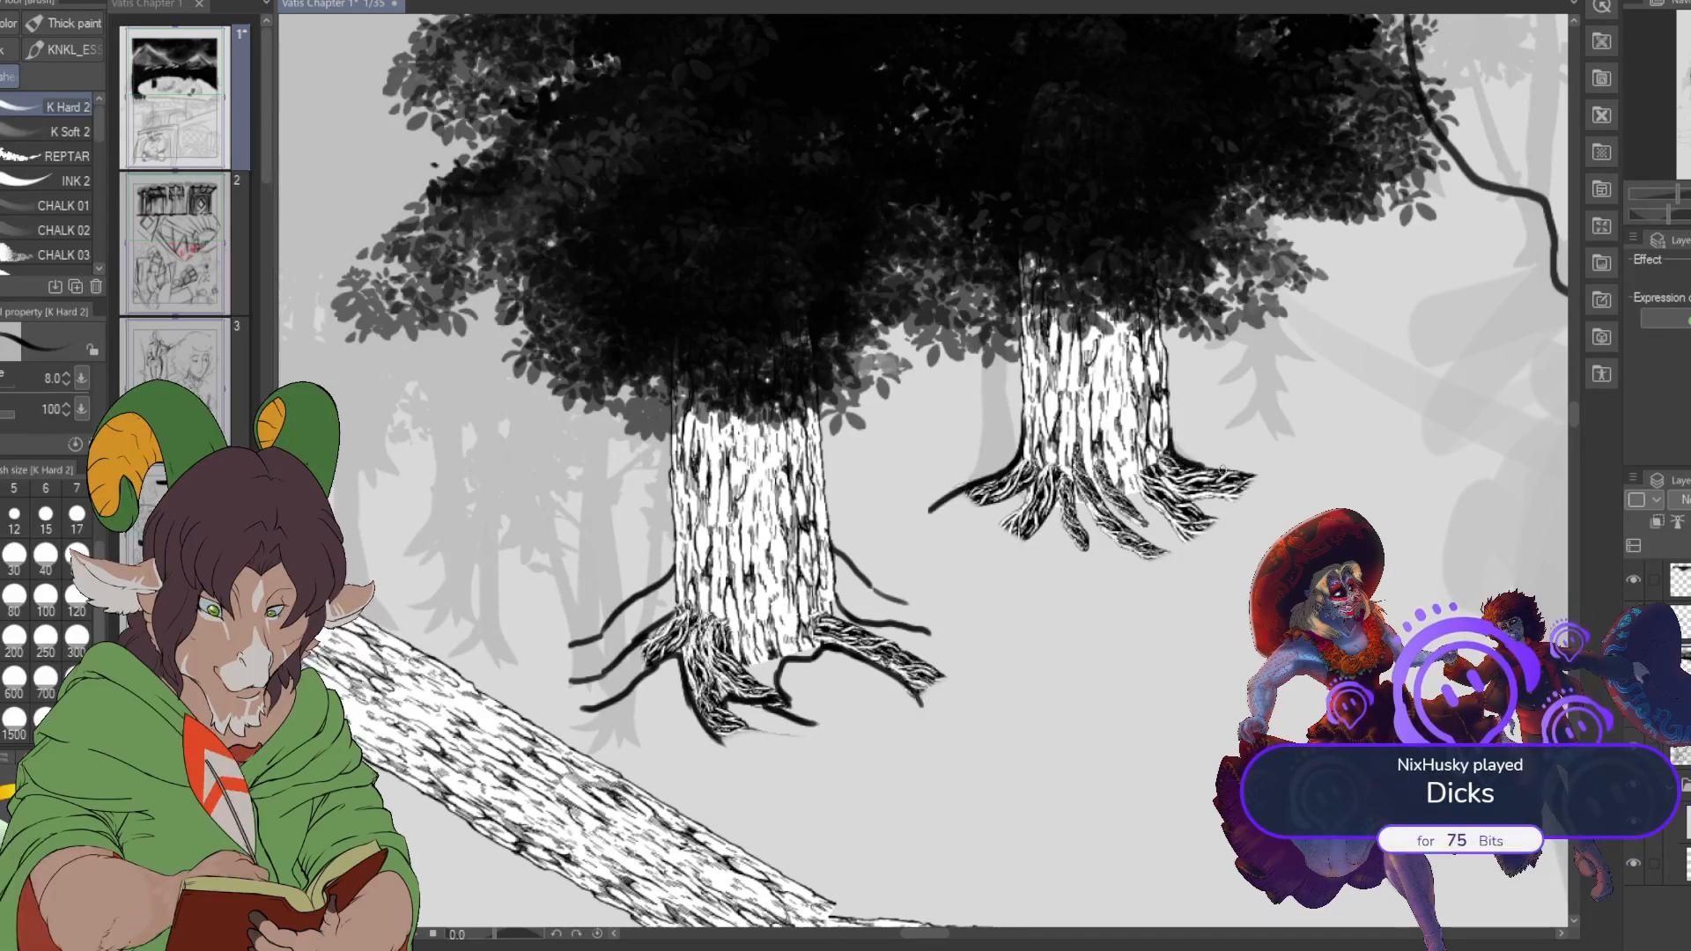
- Draw matching dark root outlines around the right trunk's base with the K Hard 2 brush at size 8
drag(1167, 409, 1260, 451)
mouse_move(1022, 407)
mouse_down()
mouse_move(948, 458)
mouse_move(911, 495)
mouse_up()
mouse_move(1028, 474)
mouse_down()
mouse_move(985, 539)
mouse_move(1009, 551)
mouse_move(1068, 518)
mouse_move(1064, 535)
mouse_move(1154, 557)
mouse_up()
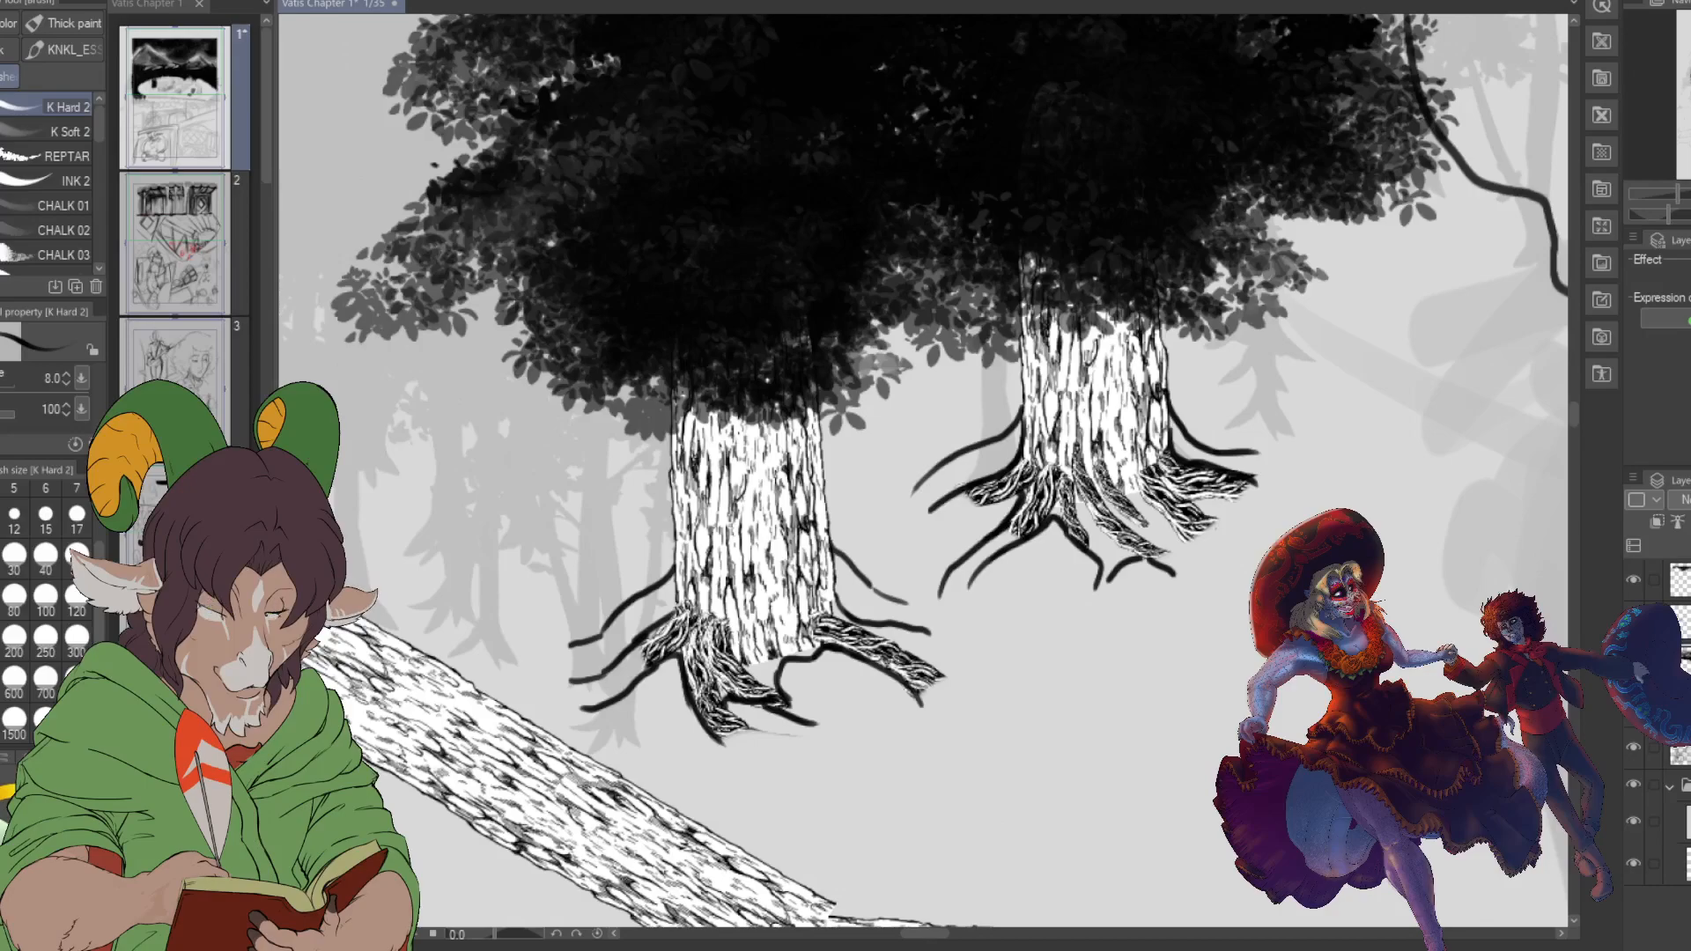
- Soften the root texture at the base of both trunks with the Blend tool at size 100
key(j)
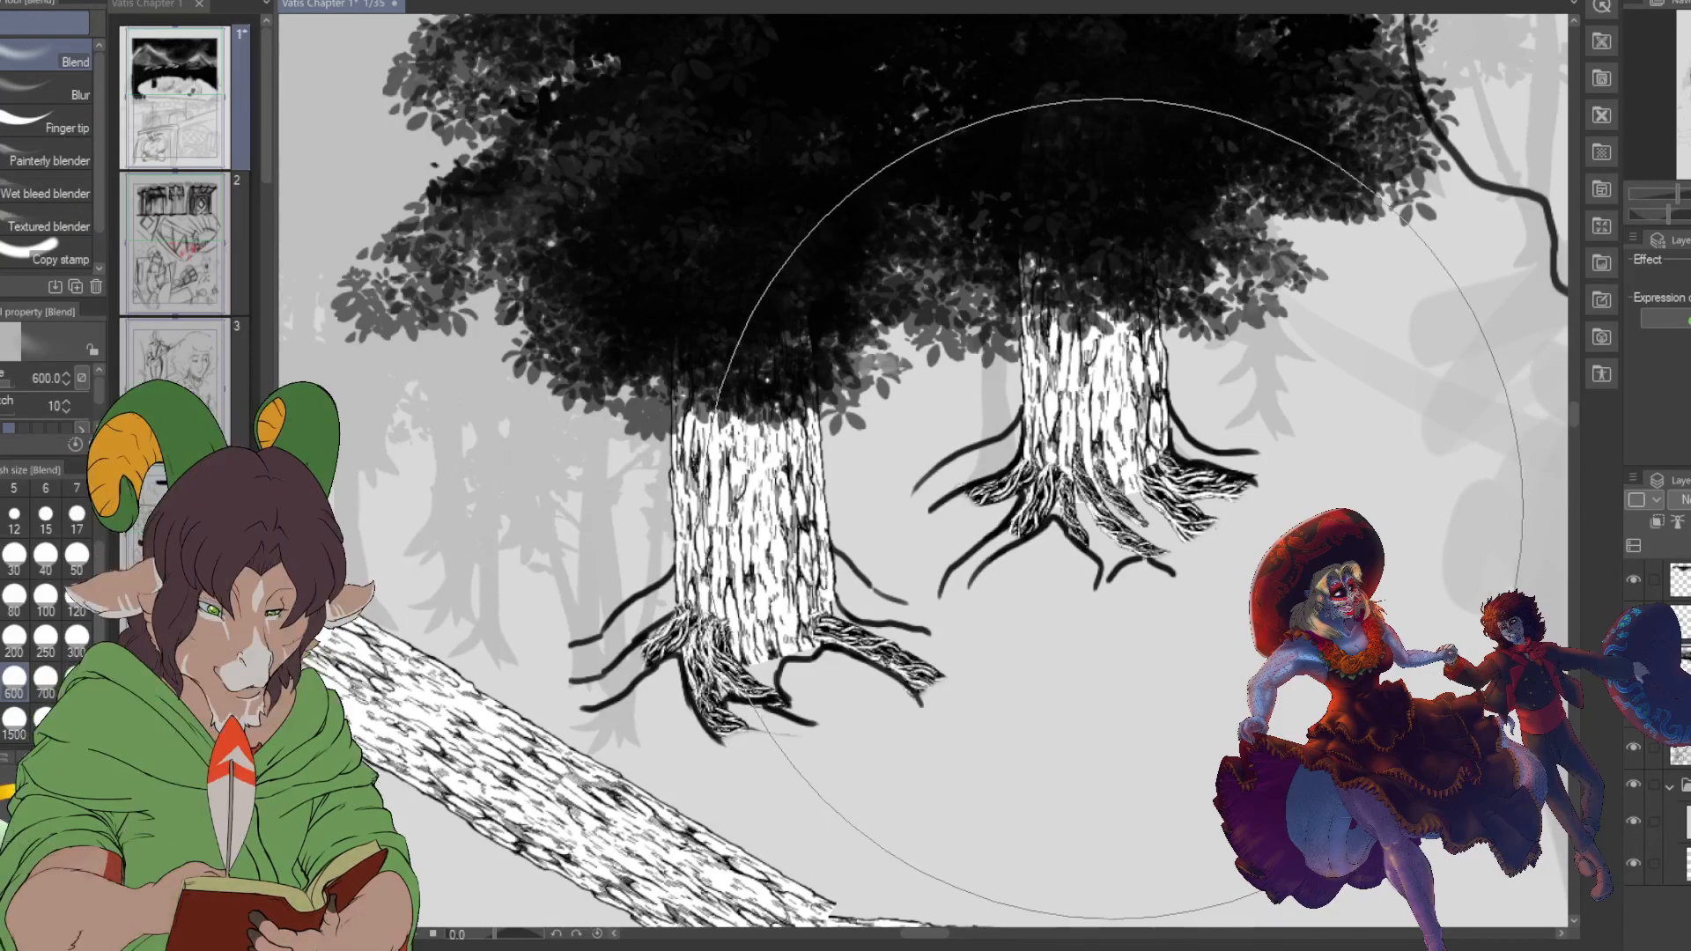
click(45, 600)
mouse_move(1100, 498)
mouse_down()
mouse_move(1233, 515)
mouse_move(1183, 502)
mouse_move(1247, 496)
mouse_move(1163, 524)
mouse_up()
mouse_move(823, 612)
mouse_down()
mouse_move(902, 630)
mouse_move(770, 625)
mouse_move(737, 679)
mouse_move(713, 628)
mouse_move(841, 674)
mouse_up()
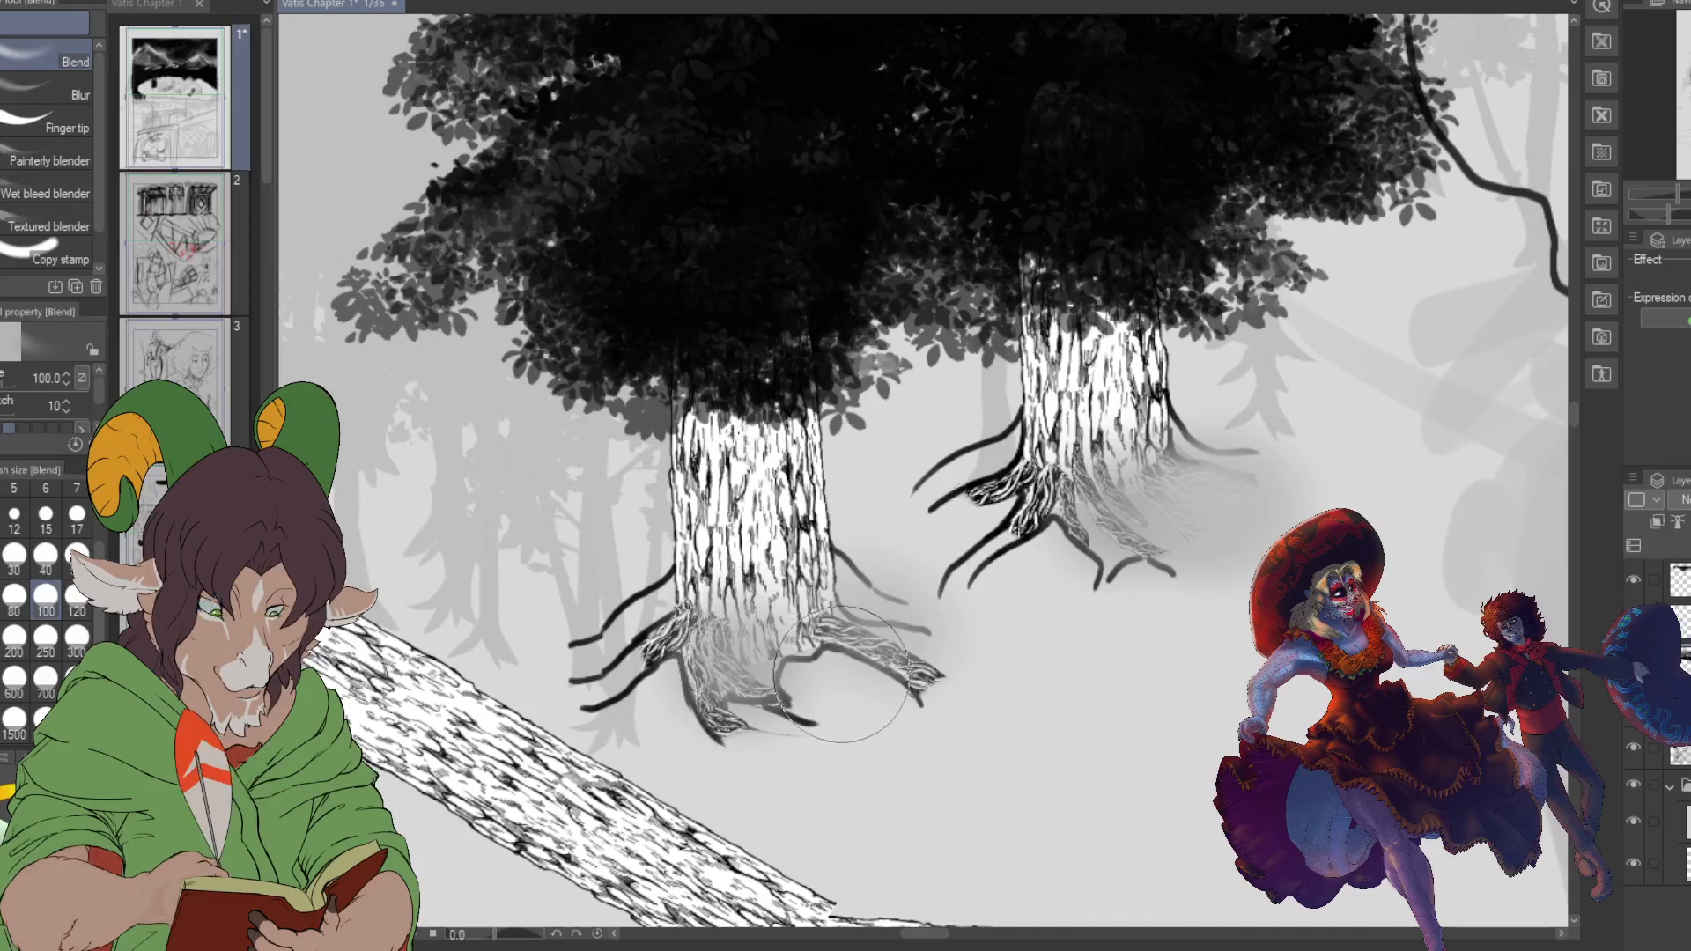
- Carve light bark highlights into the left trunk's base and roots with the Hard eraser at size 12
key(e)
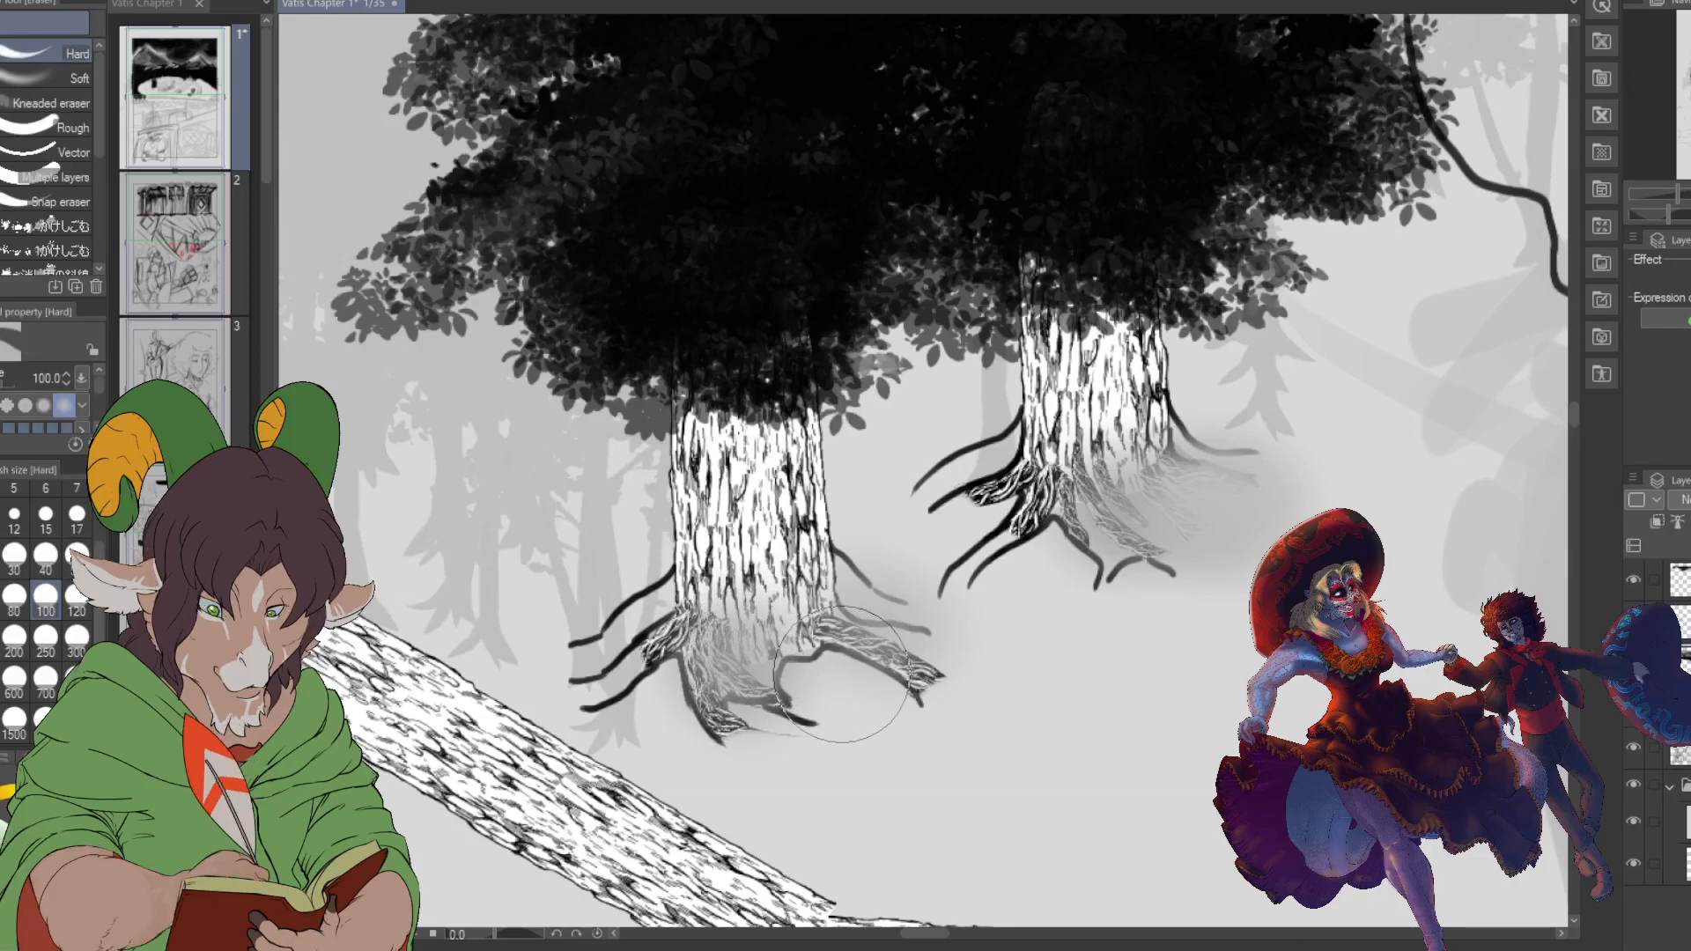
click(14, 557)
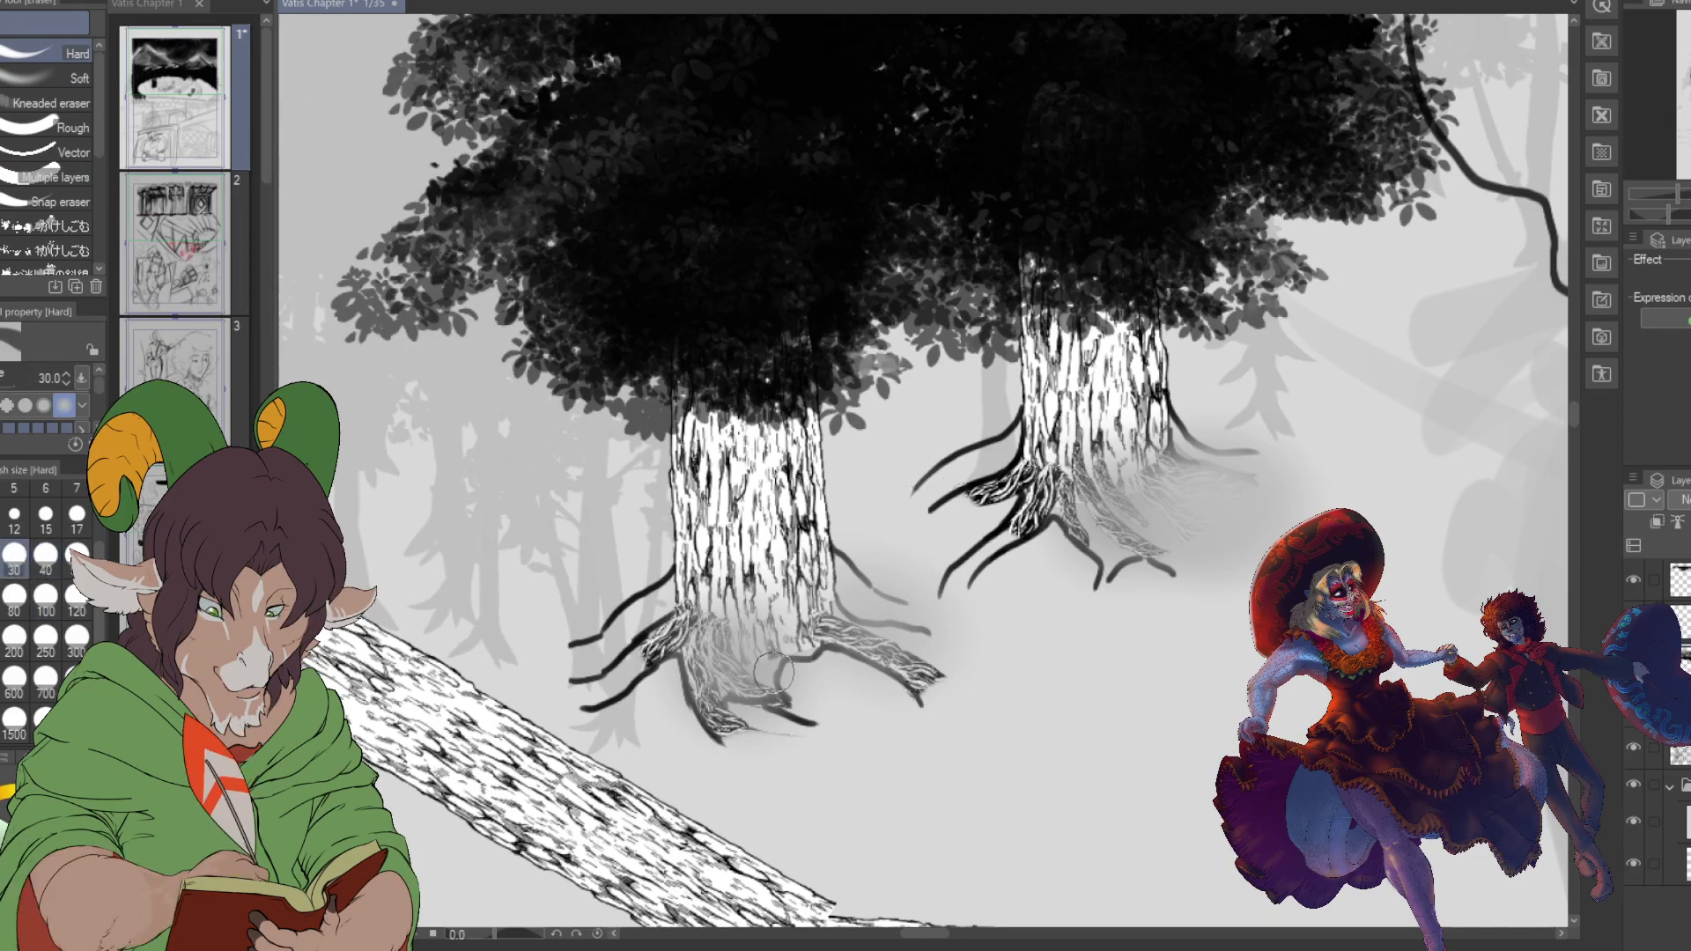
click(13, 518)
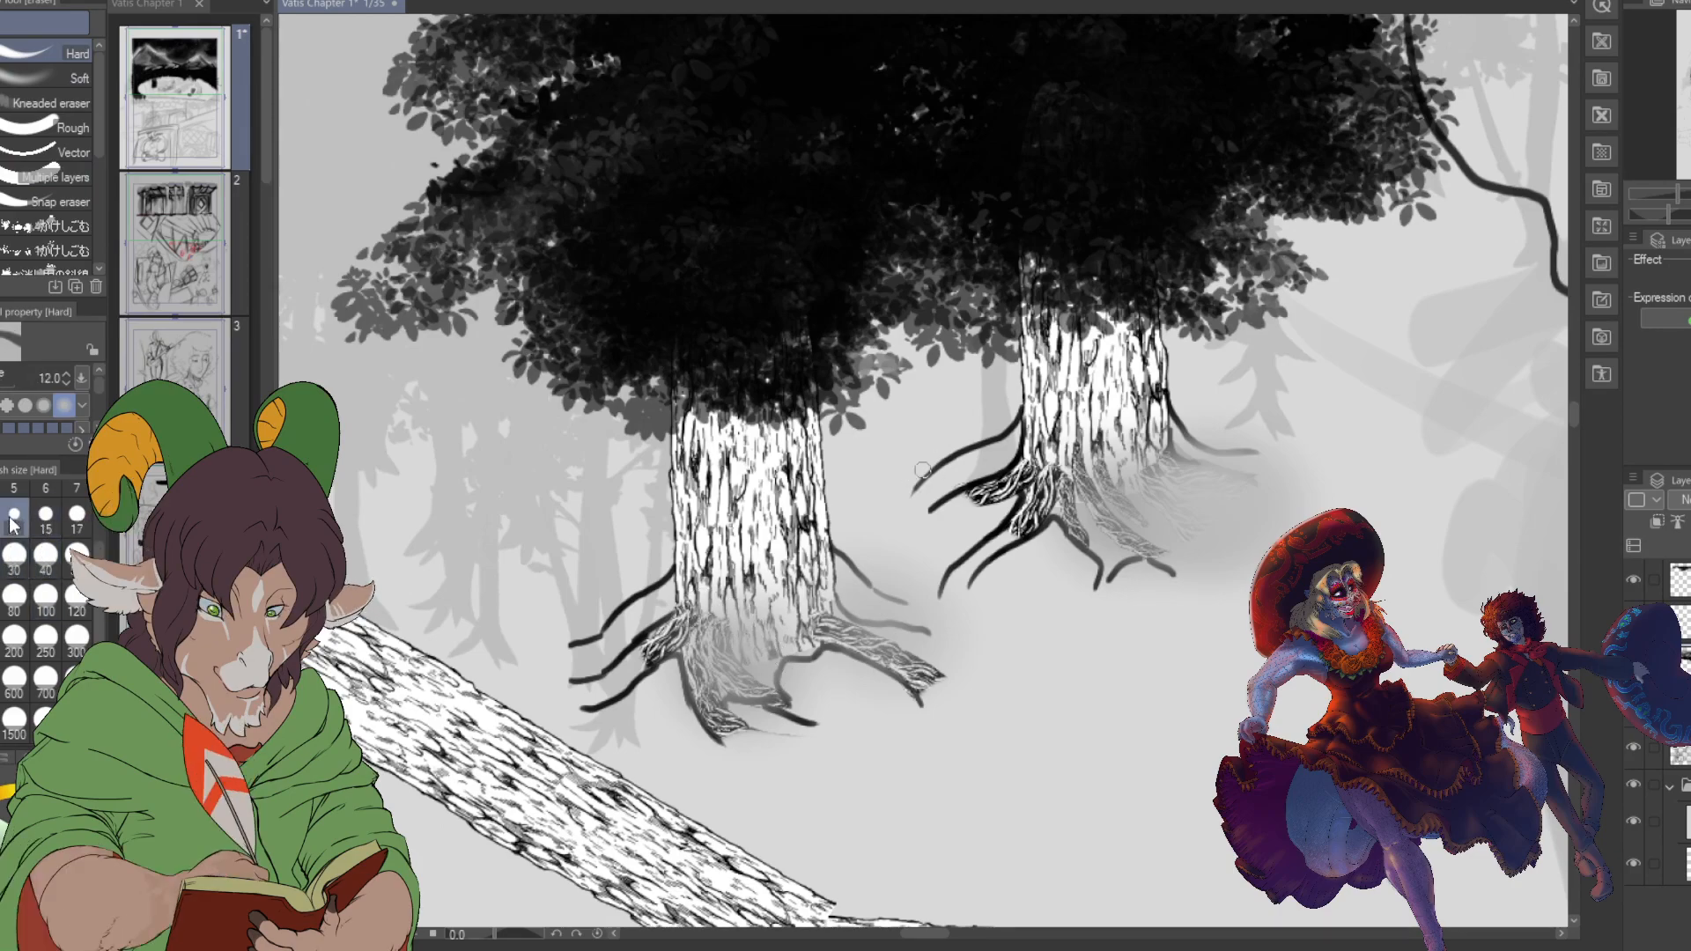
drag(716, 607, 730, 660)
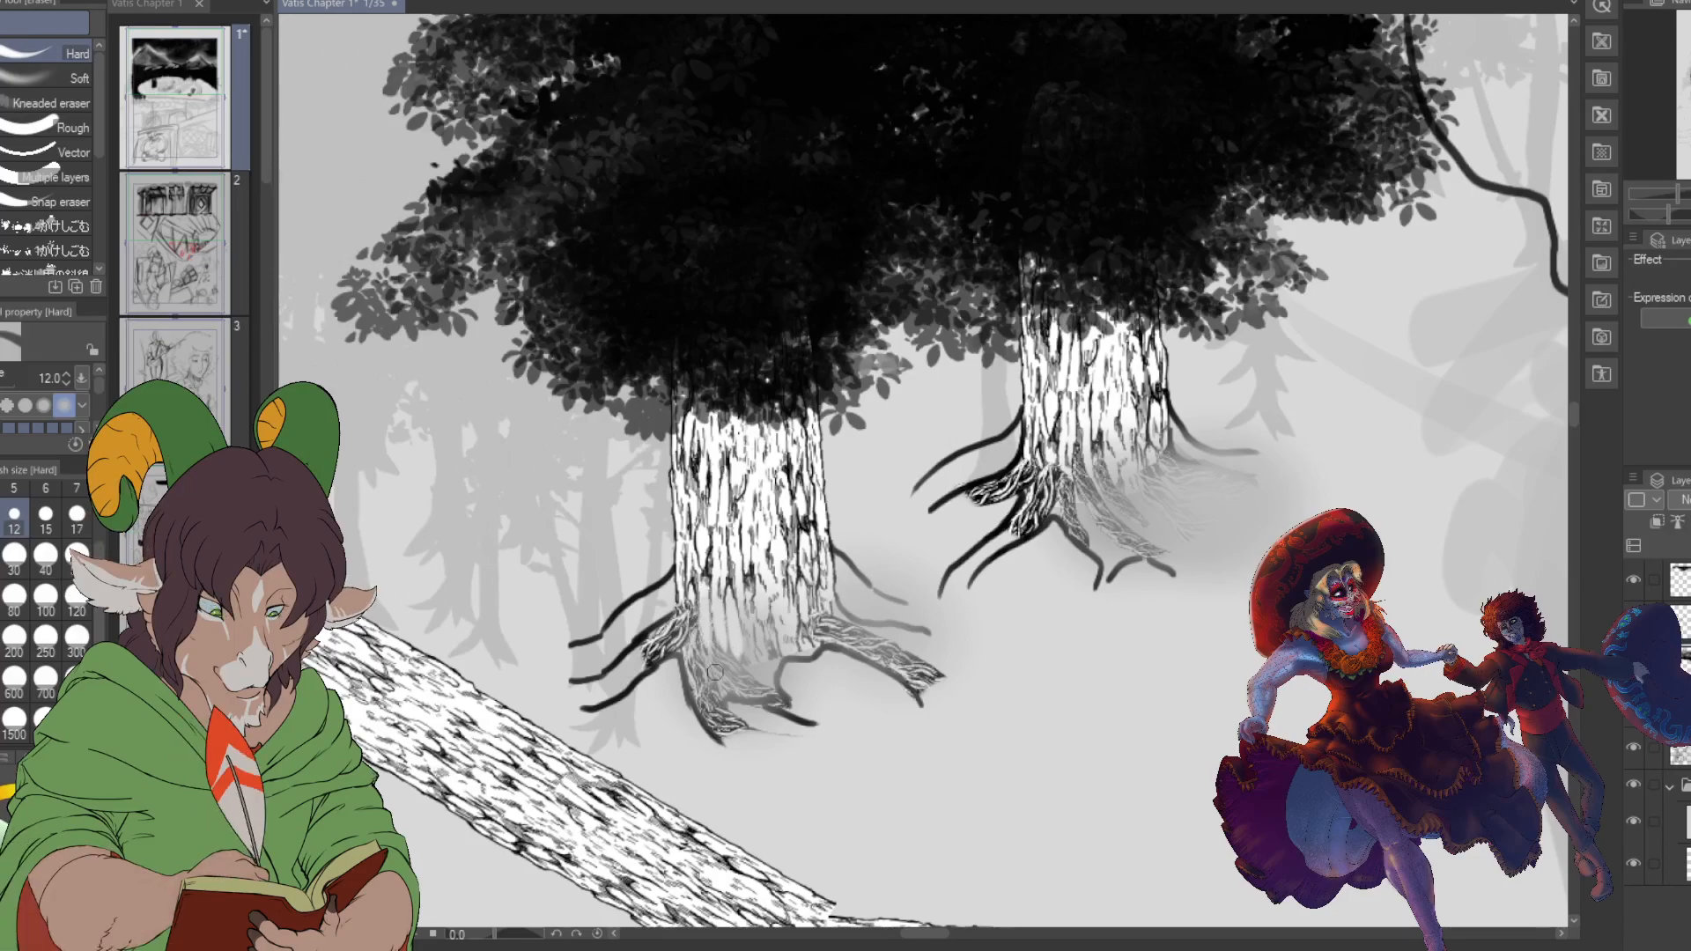
drag(744, 630, 756, 687)
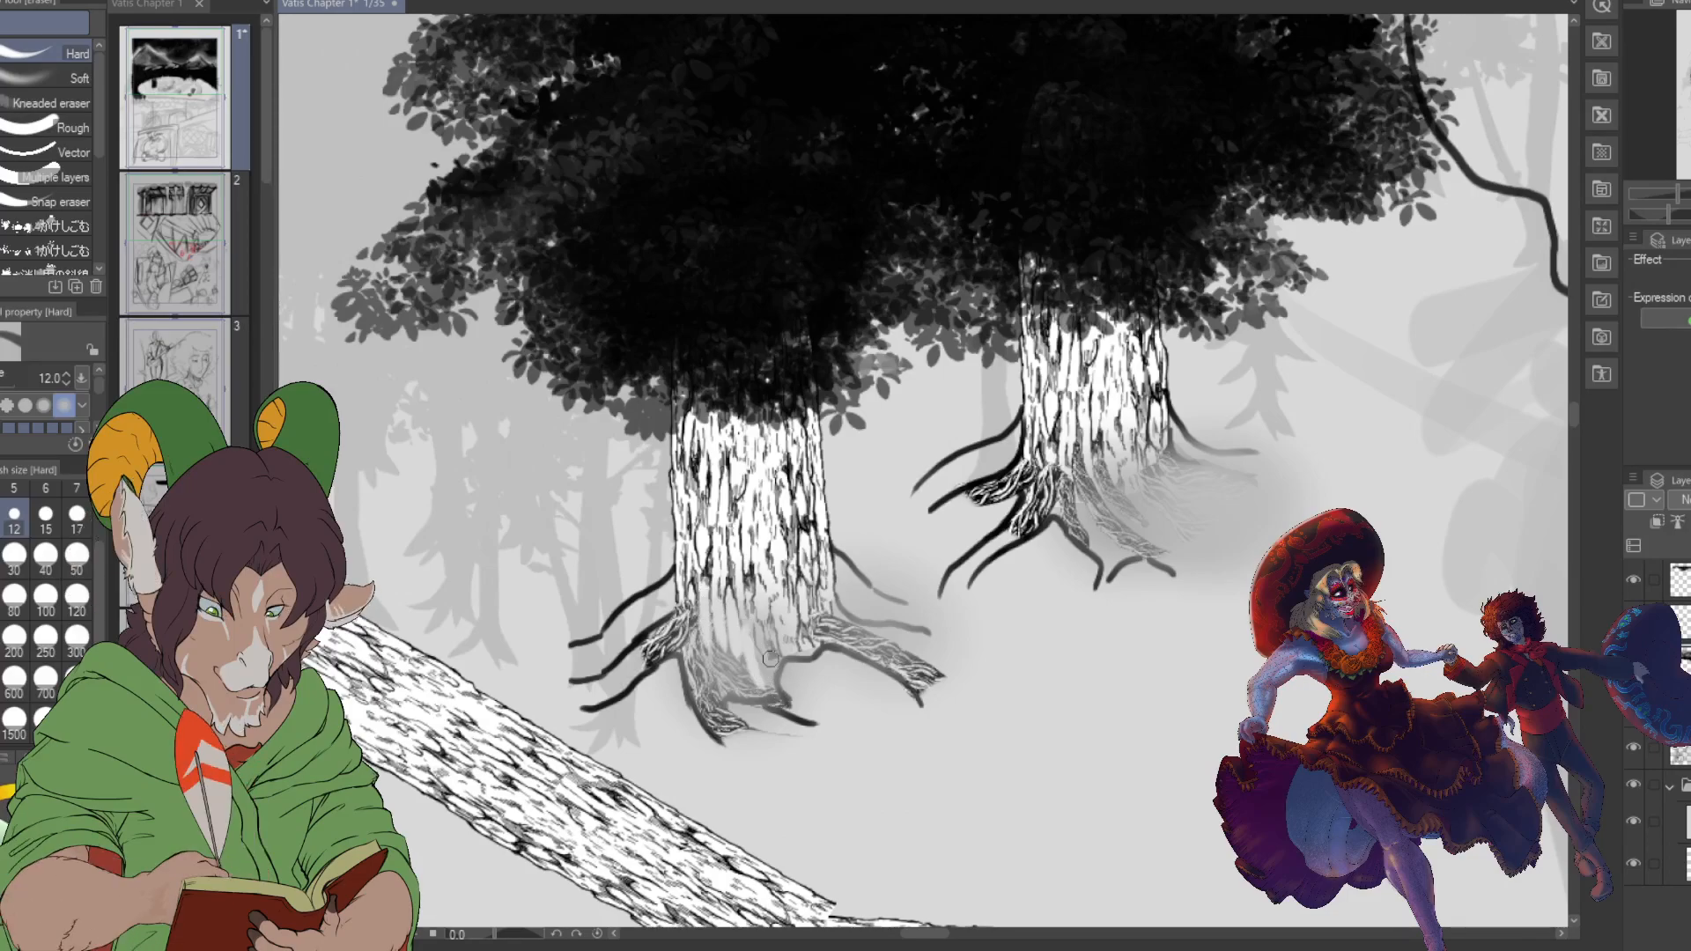
mouse_move(759, 625)
mouse_down()
mouse_move(776, 694)
mouse_move(782, 662)
mouse_up()
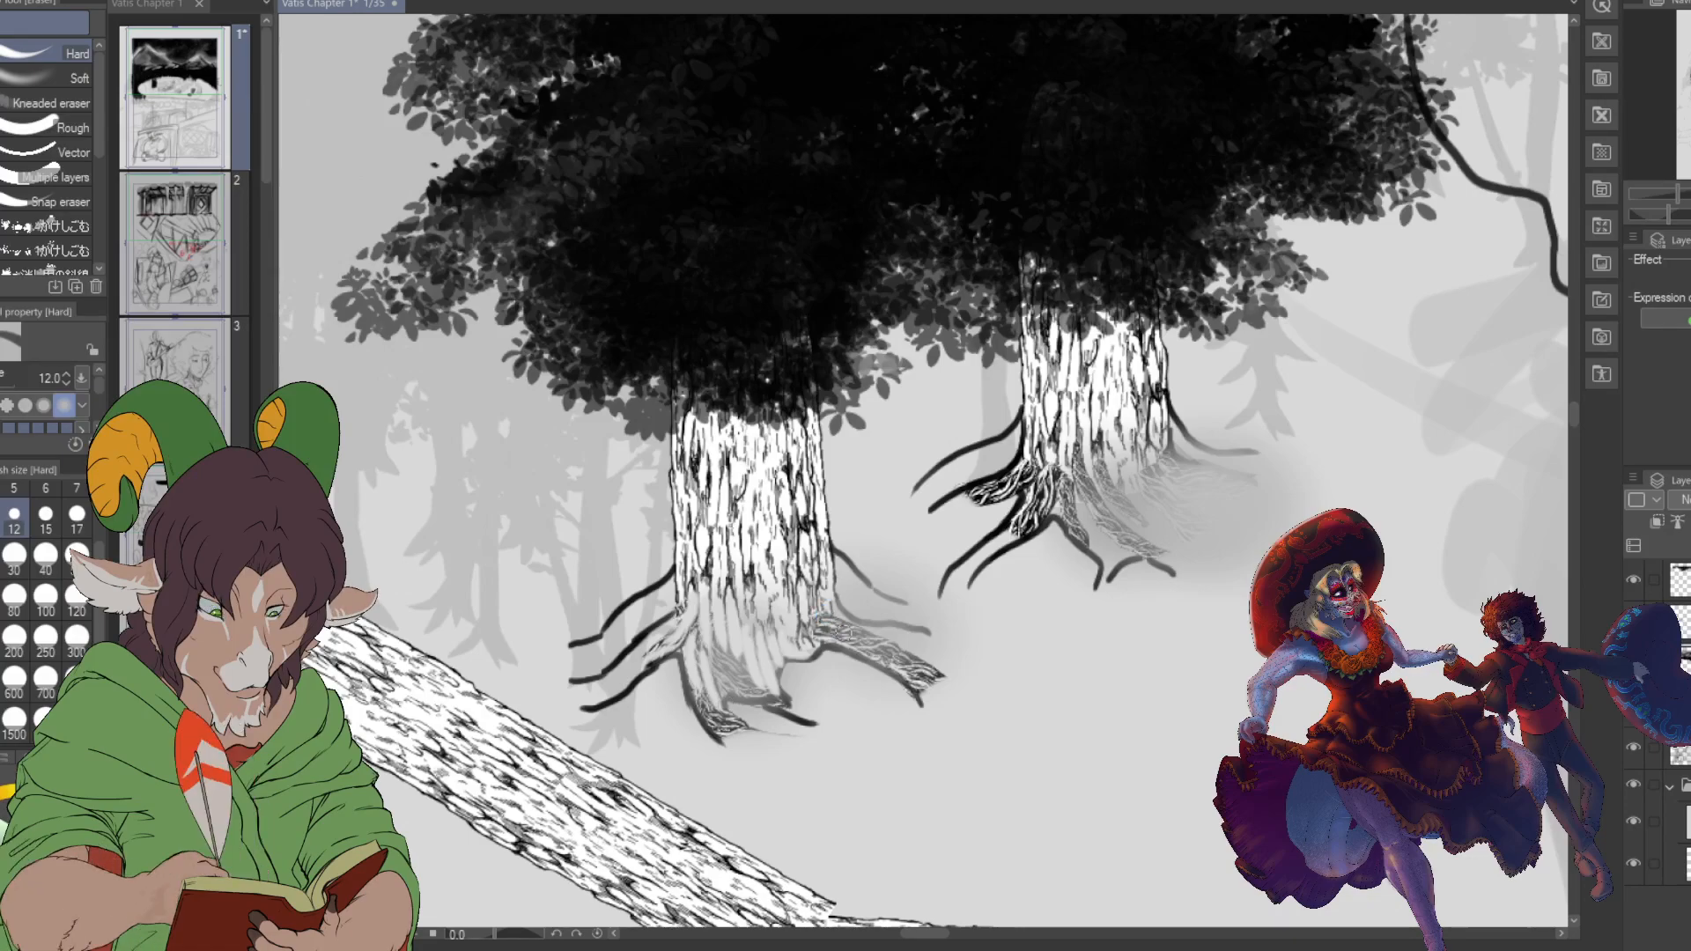
drag(727, 660, 762, 698)
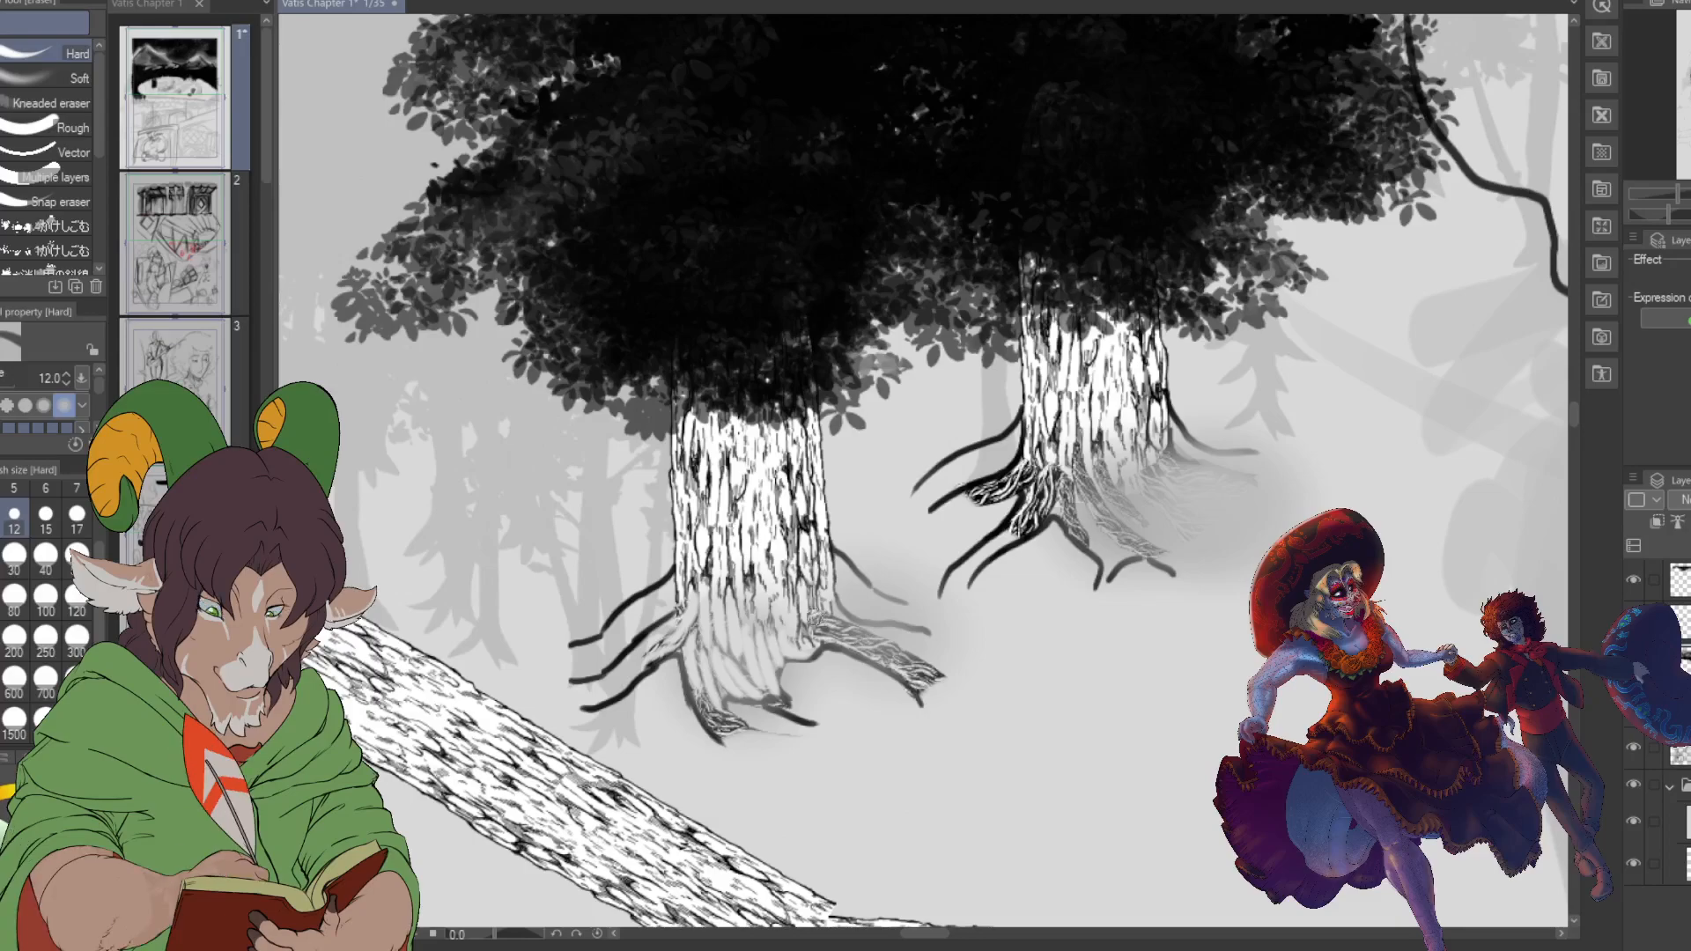
drag(817, 617, 895, 651)
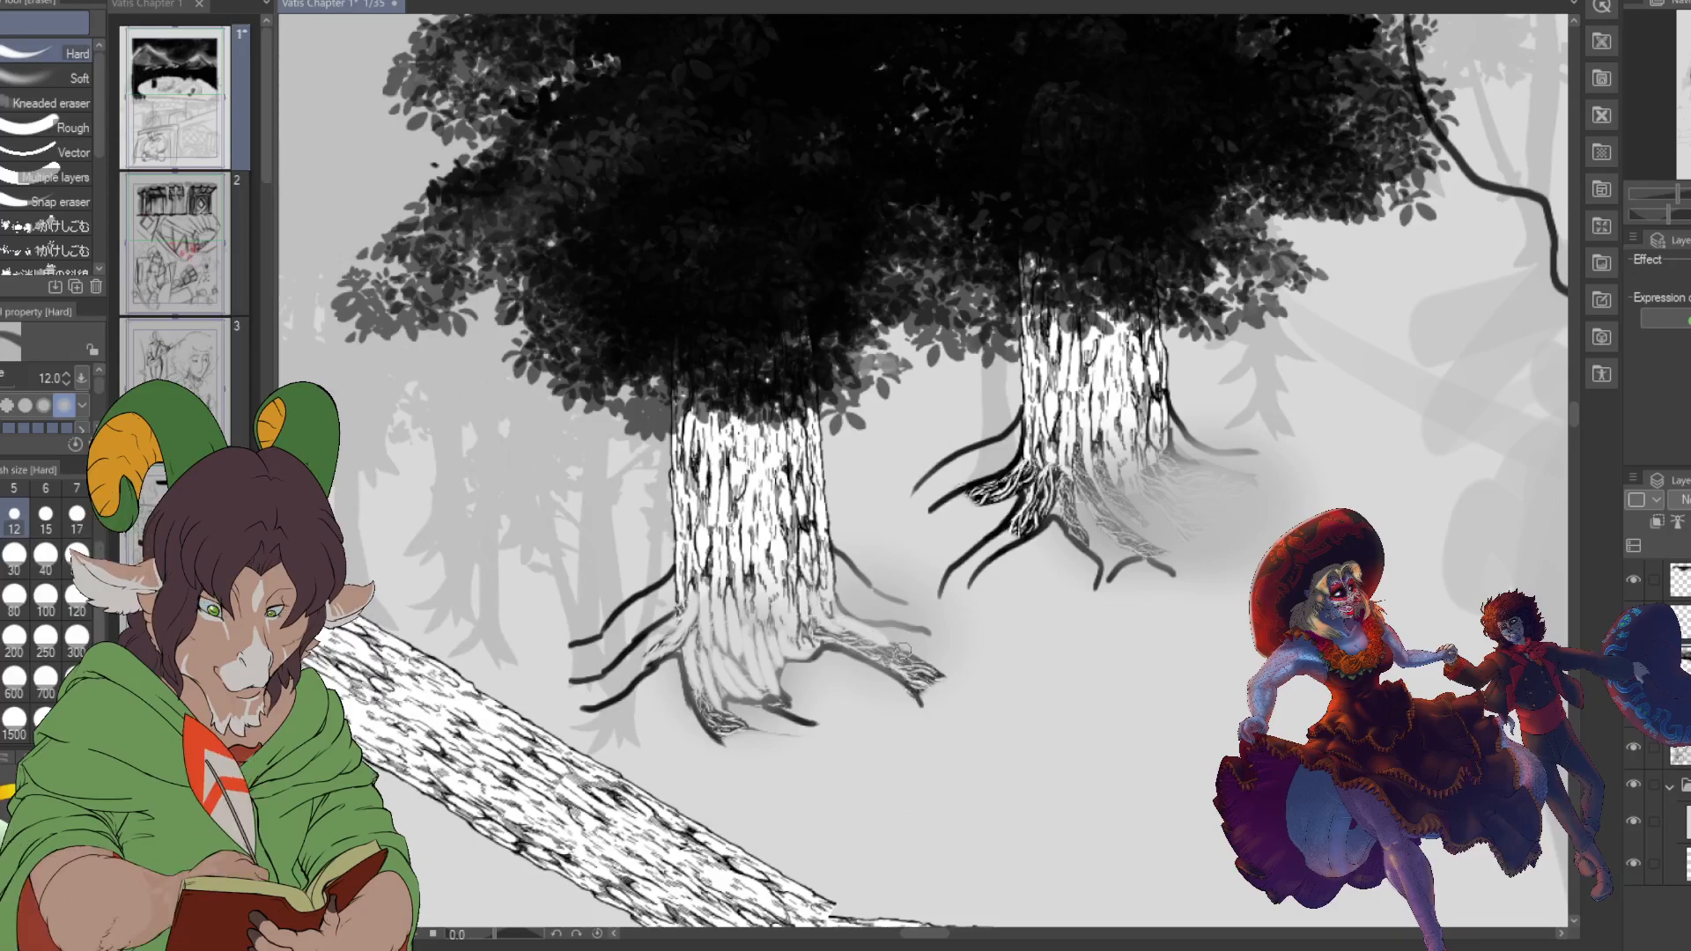
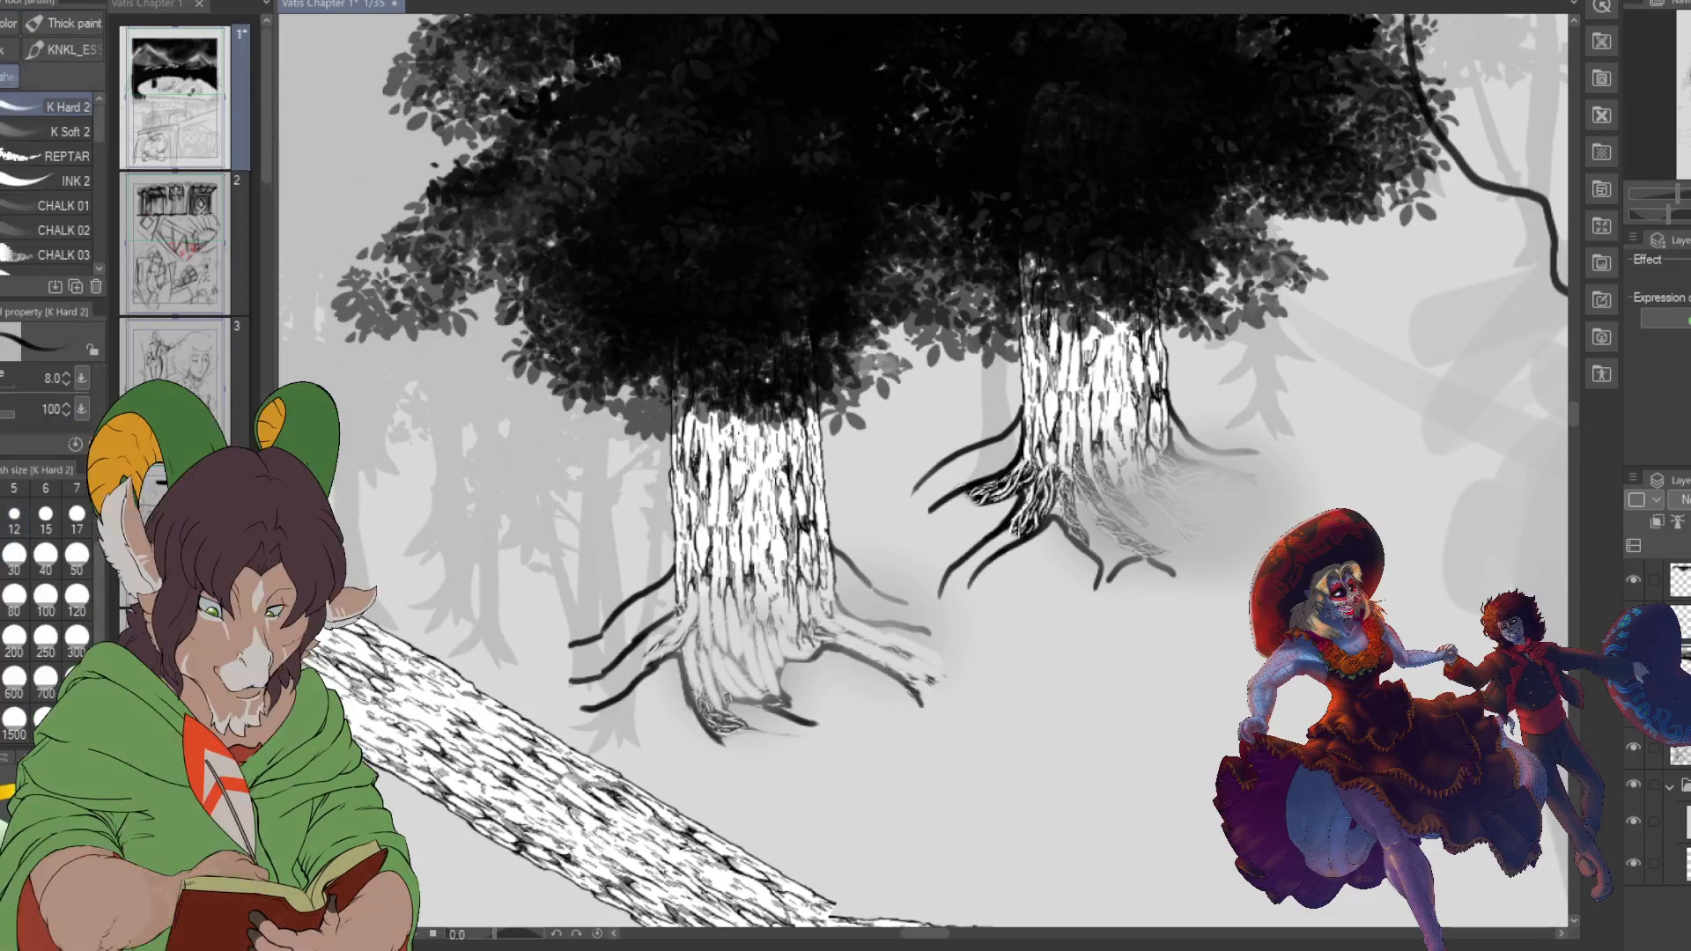
- Add dark bark lines to the left trunk's right-hand roots with the K Hard 2 brush at size 7
key(b)
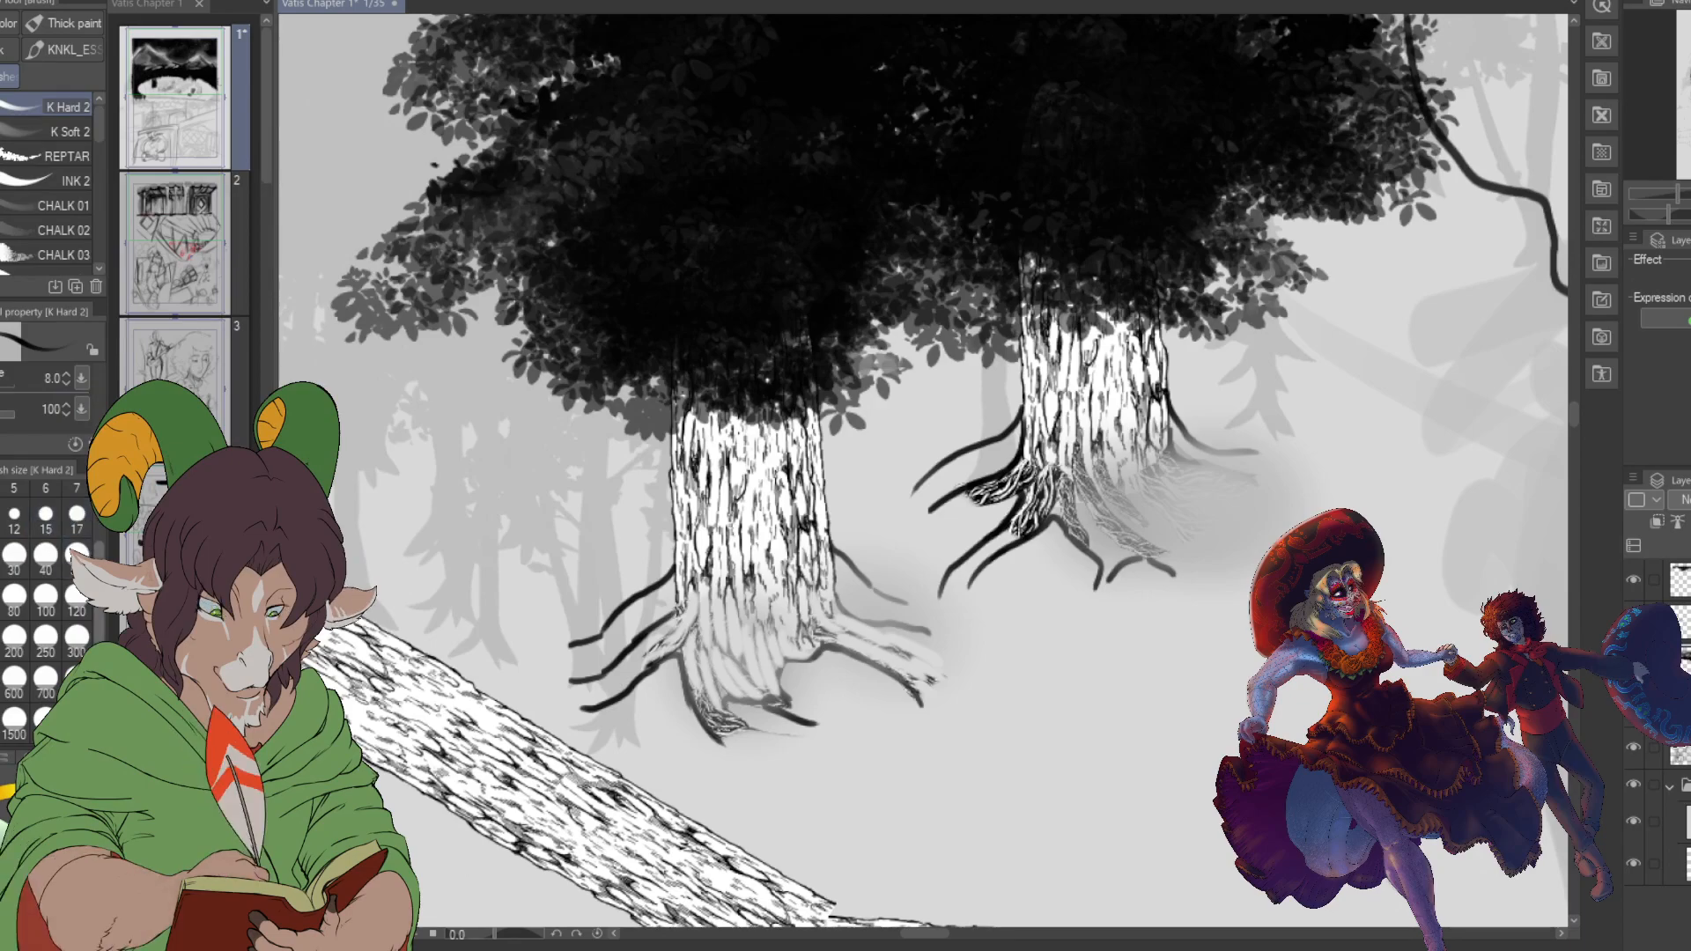
scroll(46, 608, up, 1)
key(bracketleft)
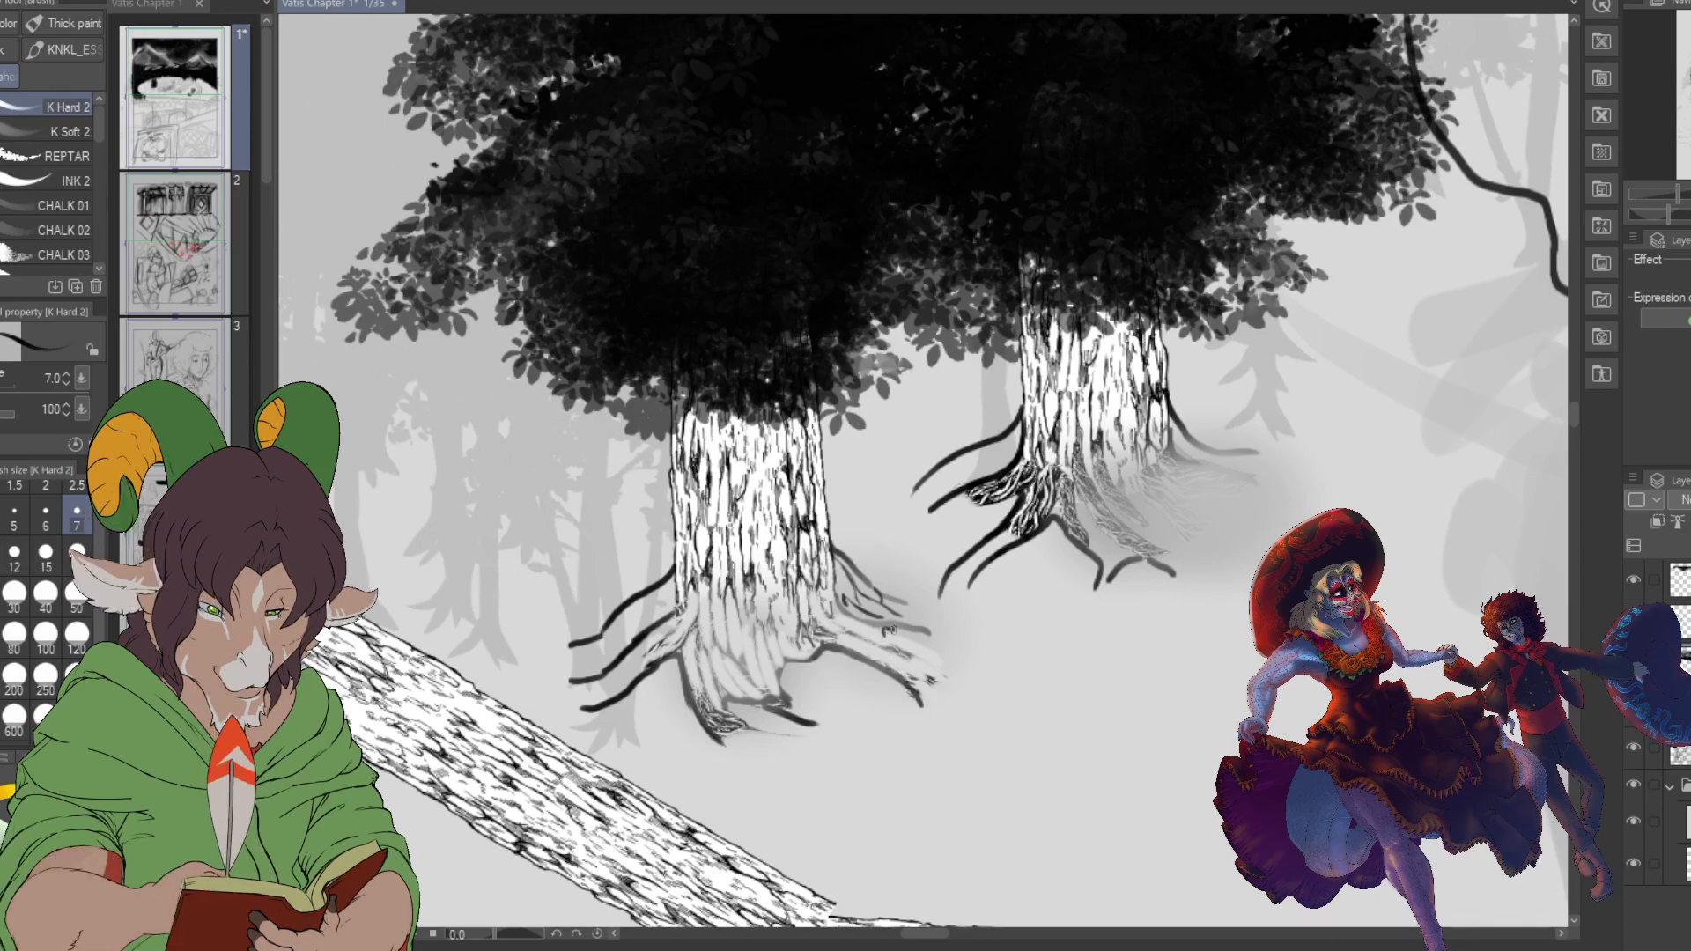
drag(902, 632, 948, 666)
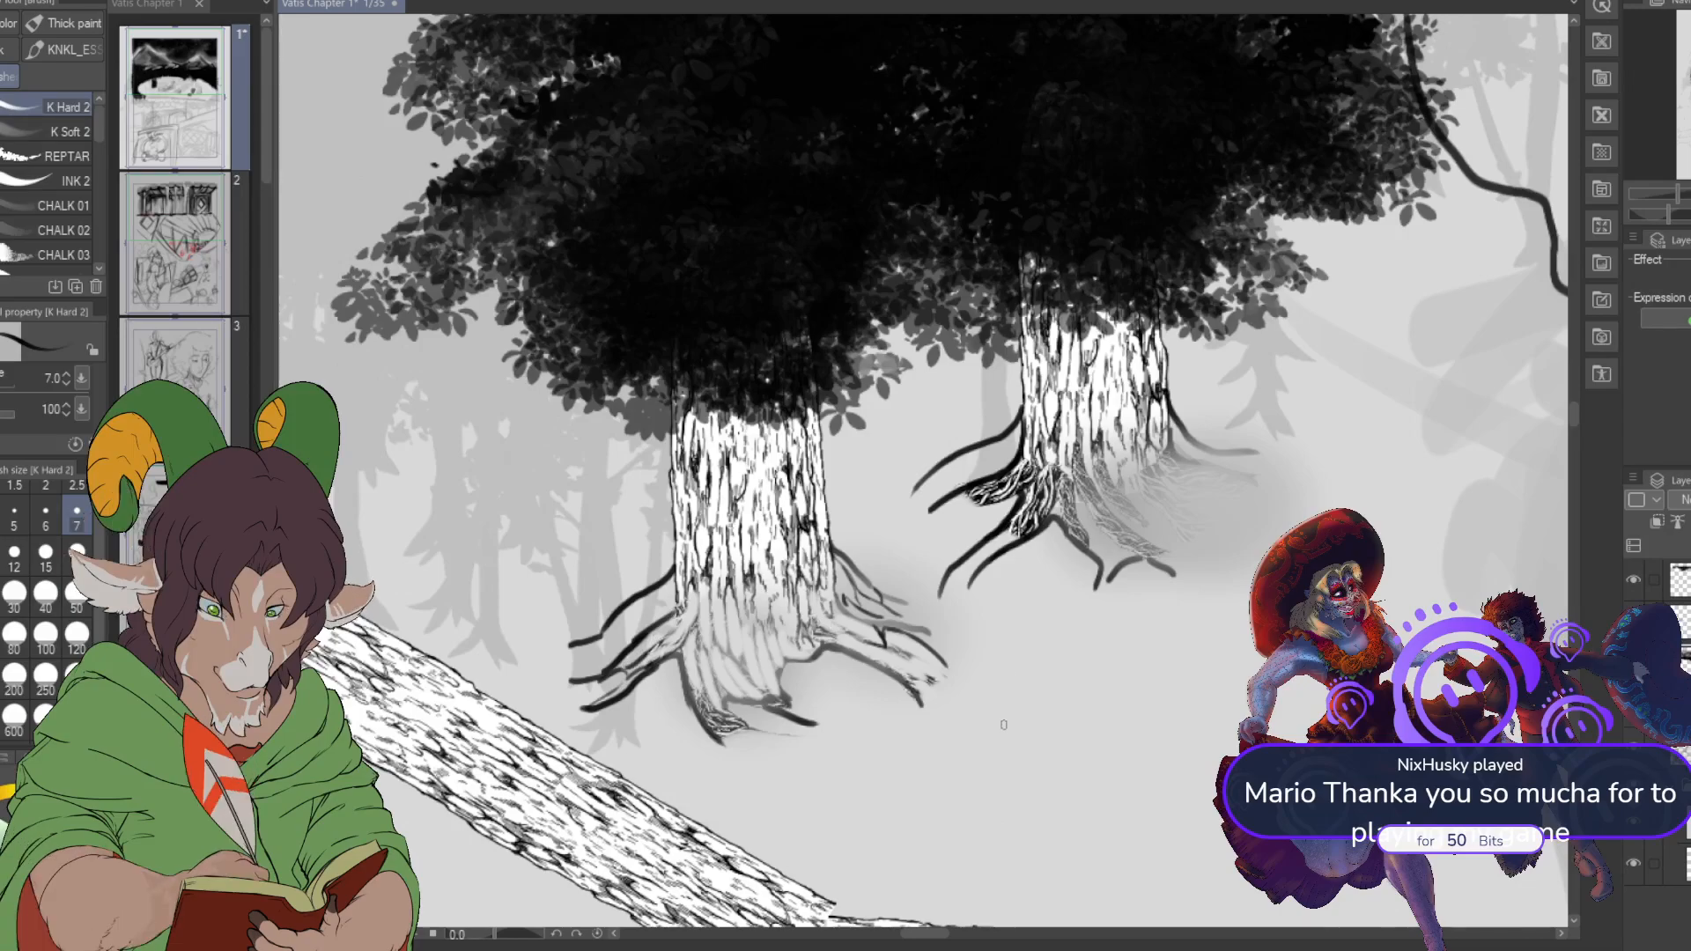
- Extend the outlines of the left trunk's lower and right-hand root tips onto the ground
scroll(1003, 724, down, 4)
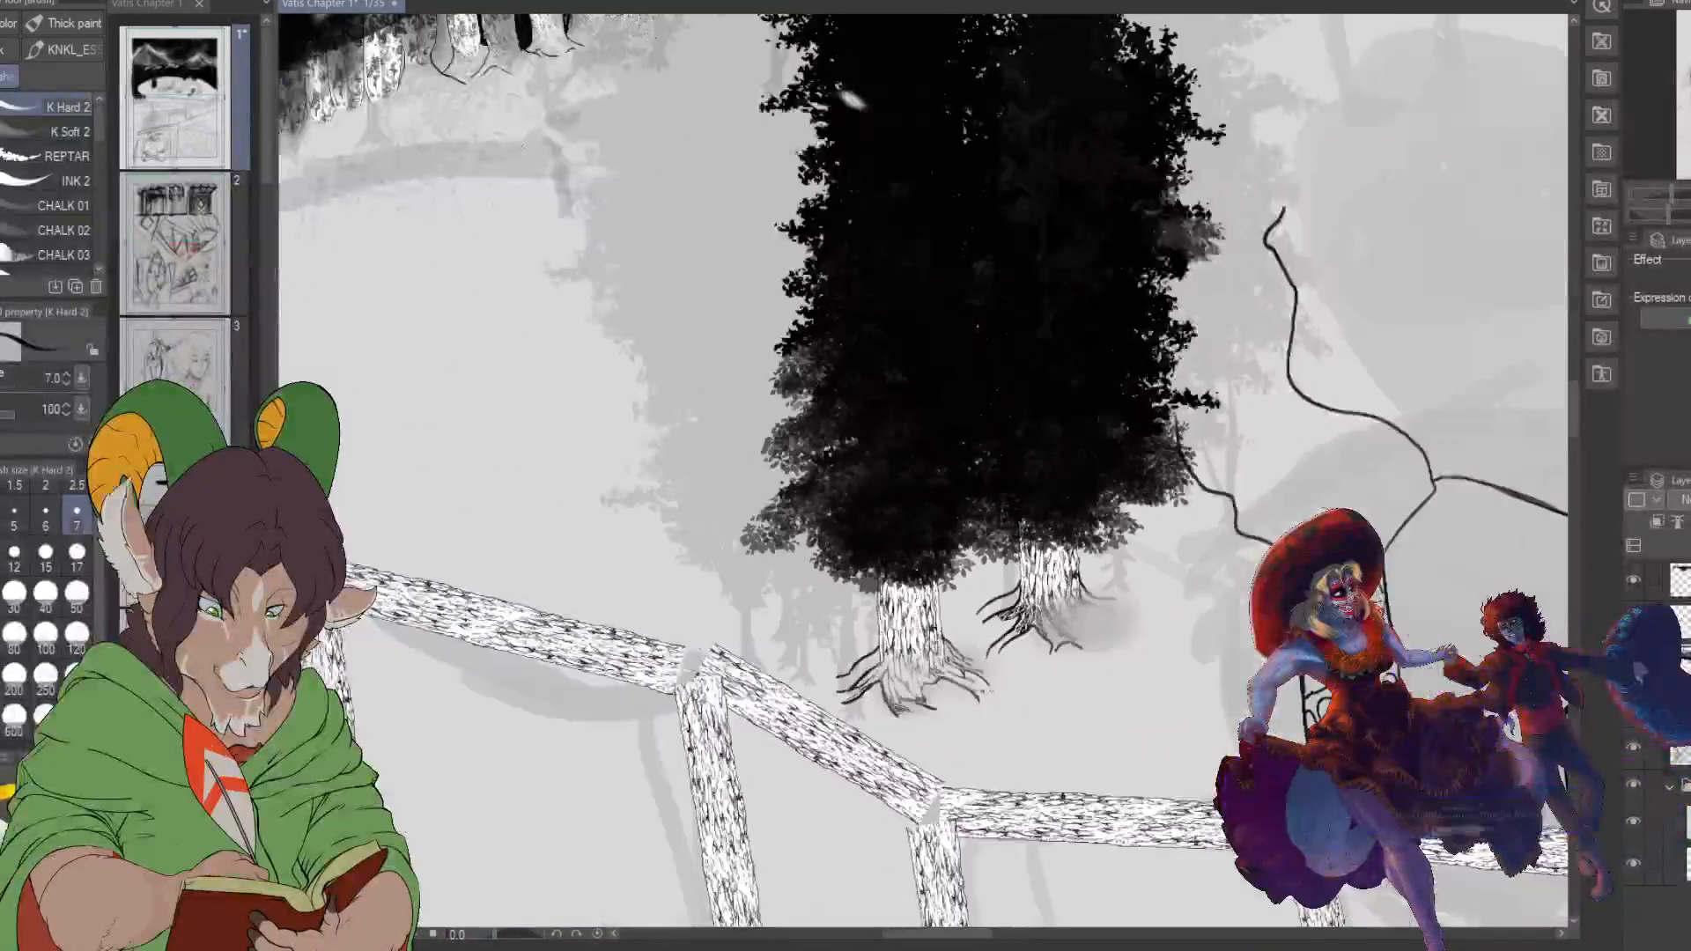
scroll(1011, 709, up, 3)
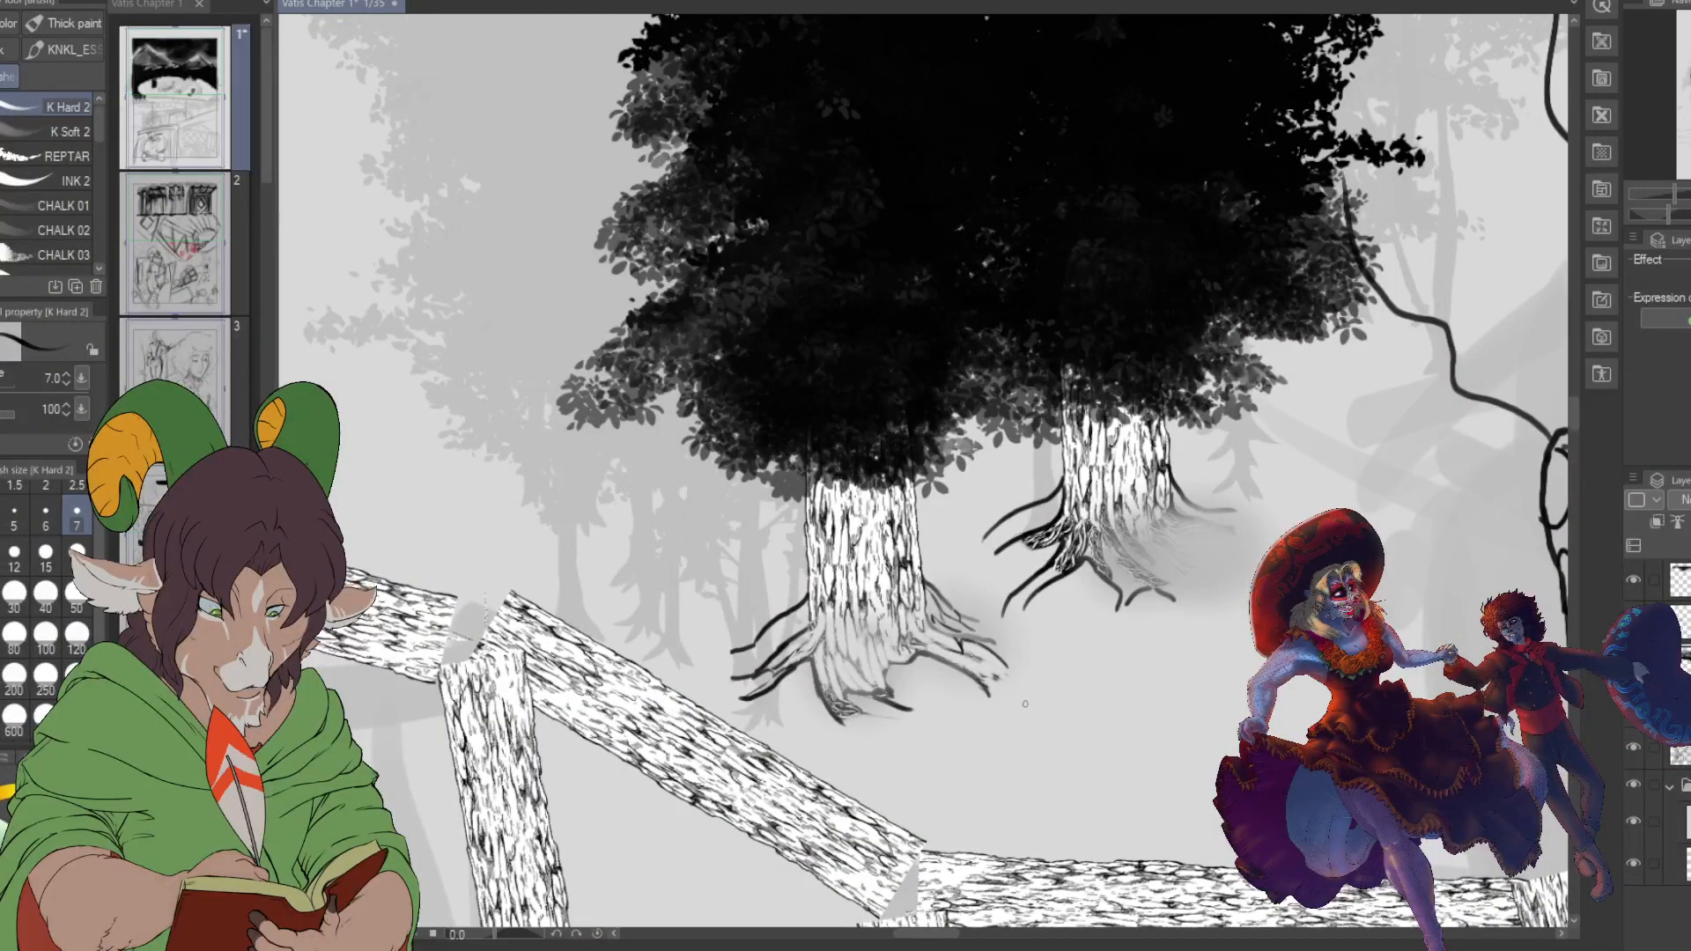
drag(862, 729, 907, 730)
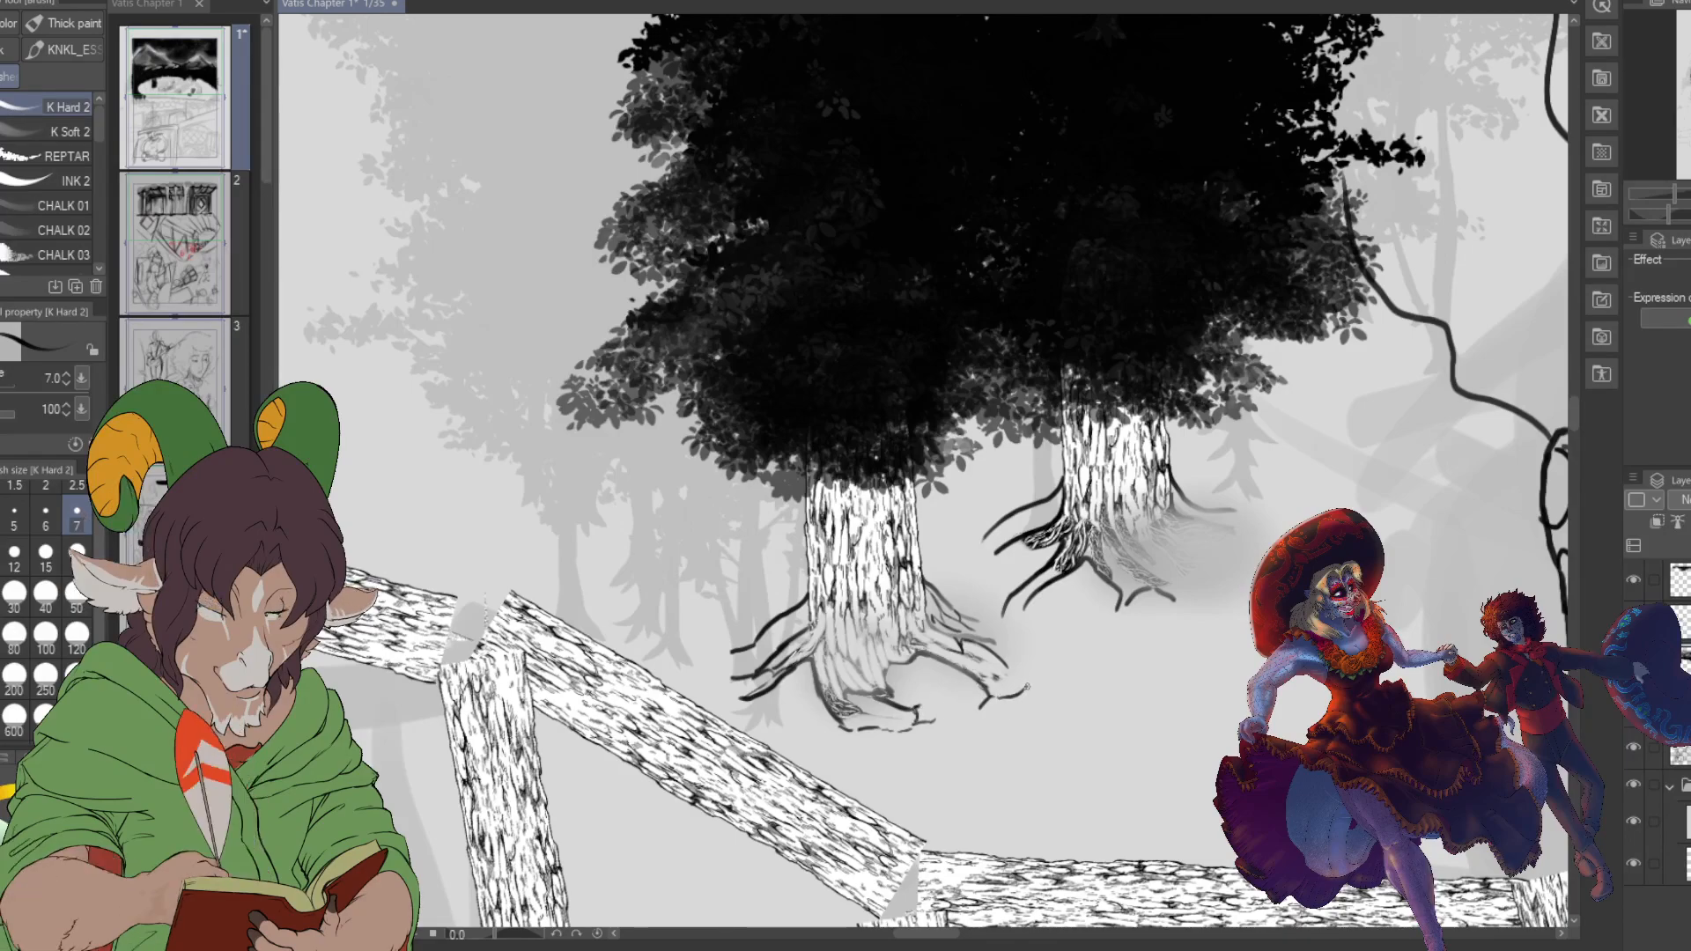
drag(1022, 671, 1043, 699)
- Hide the grey rough sketch layer so only the panel's inked artwork shows
scroll(1103, 717, down, 5)
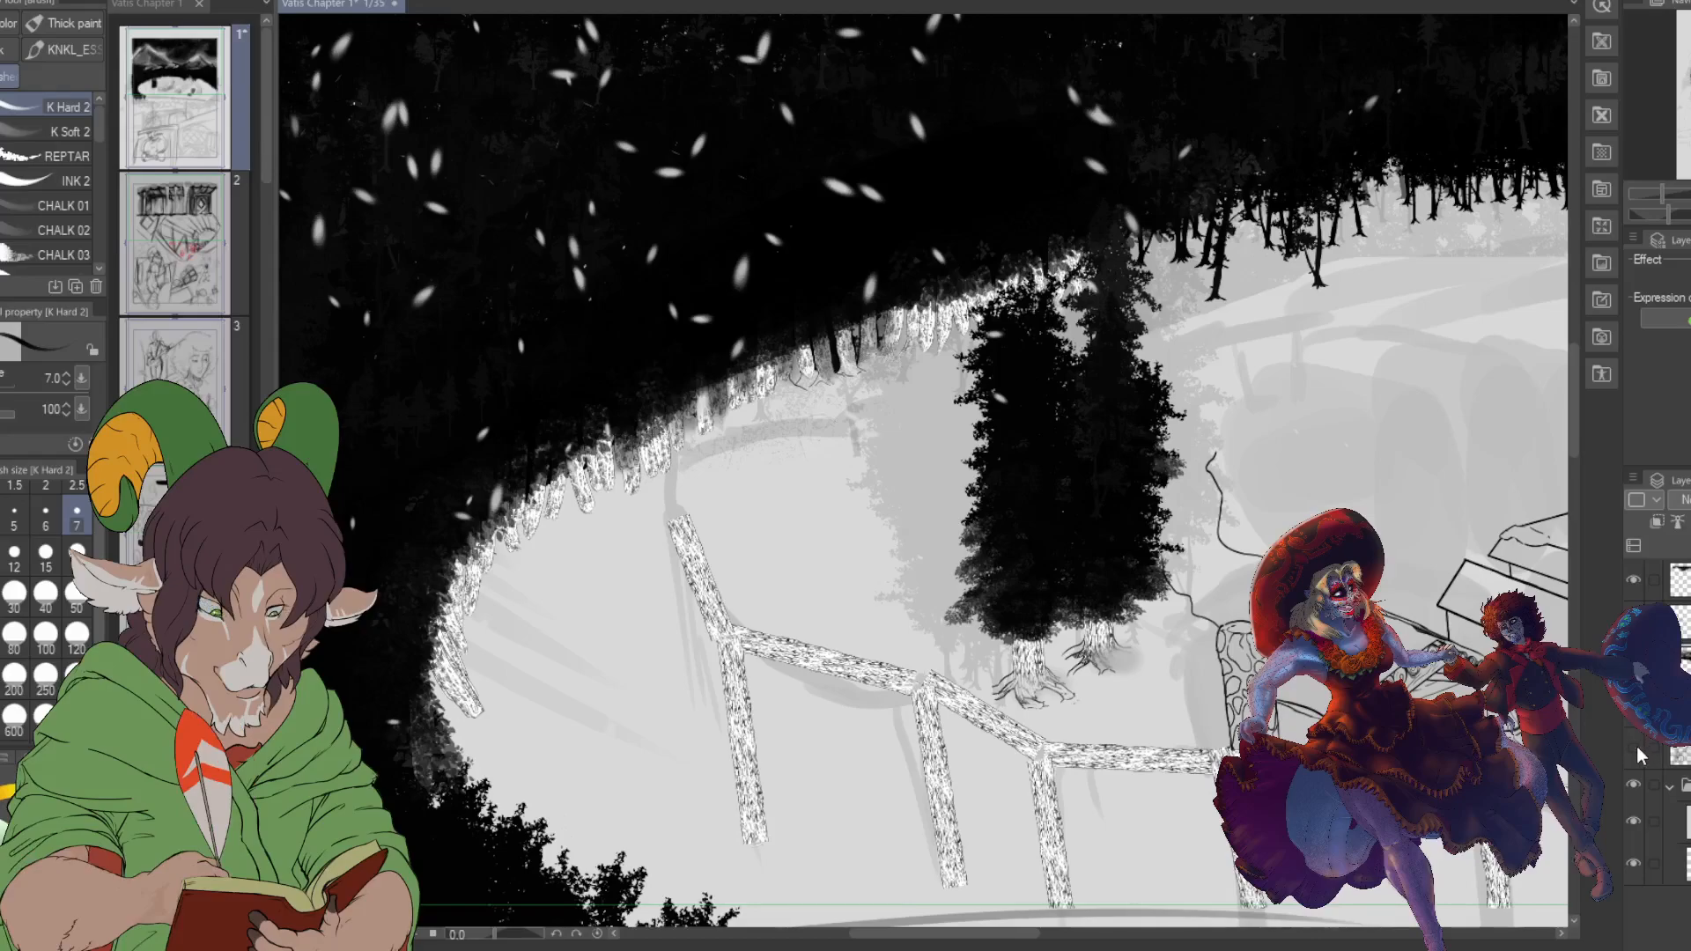
click(1634, 747)
scroll(1191, 667, down, 2)
scroll(1191, 666, up, 5)
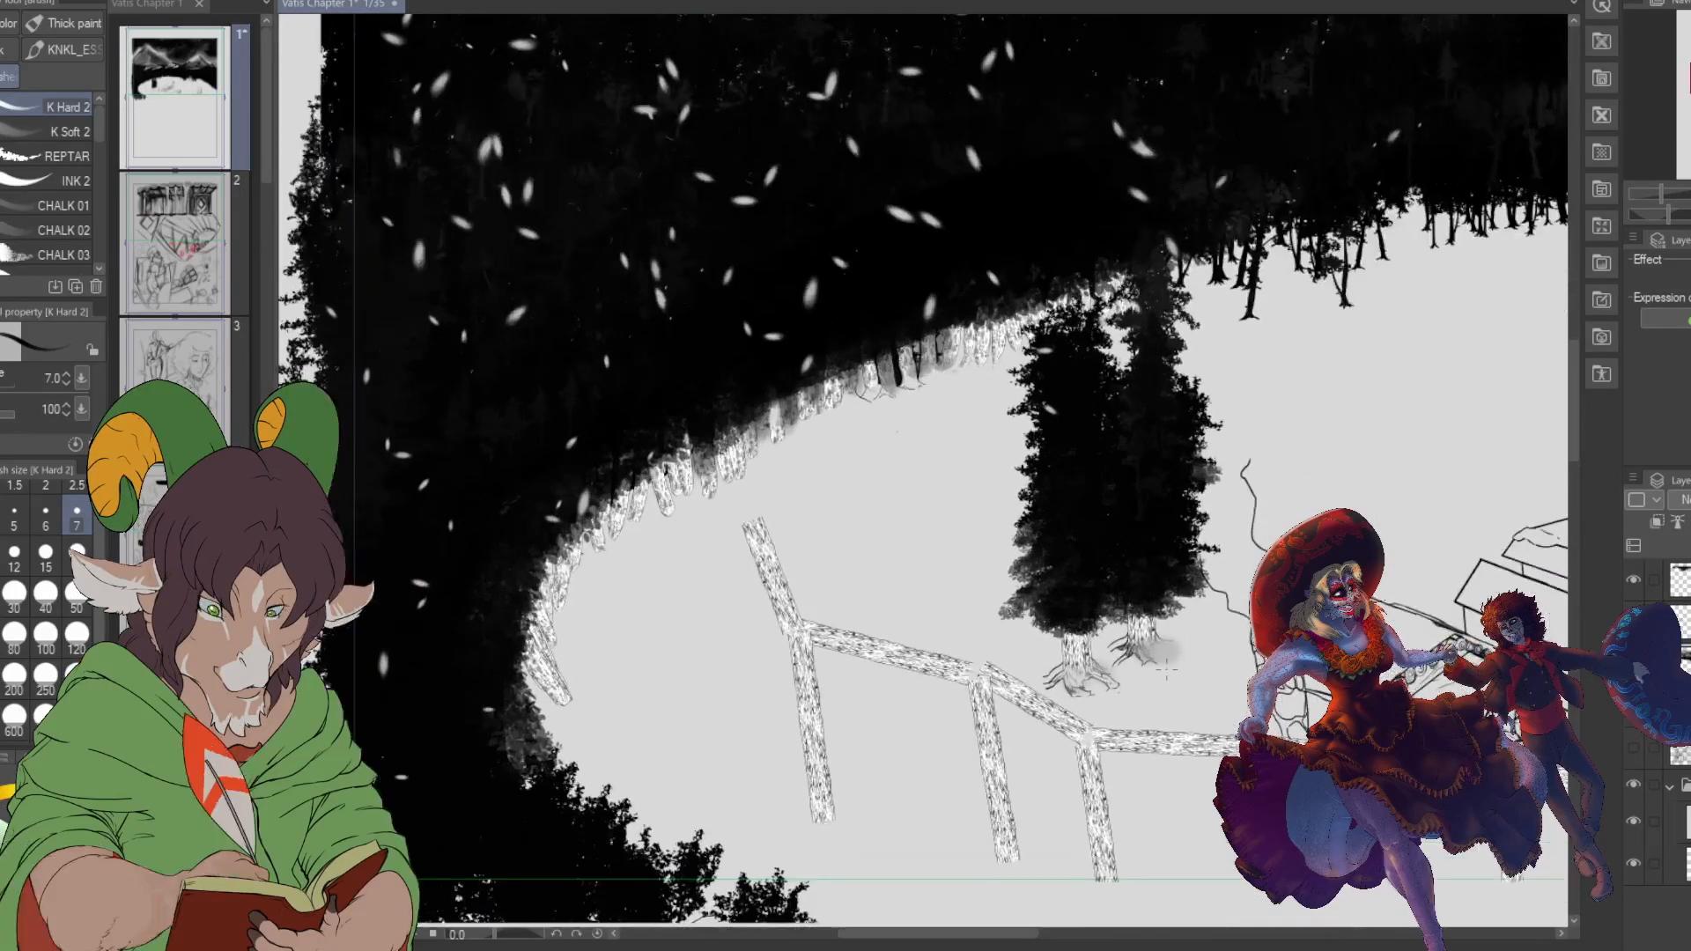
- Examine the inked mountains, foreground trees, fence and village buildings without the sketch
scroll(1183, 674, down, 5)
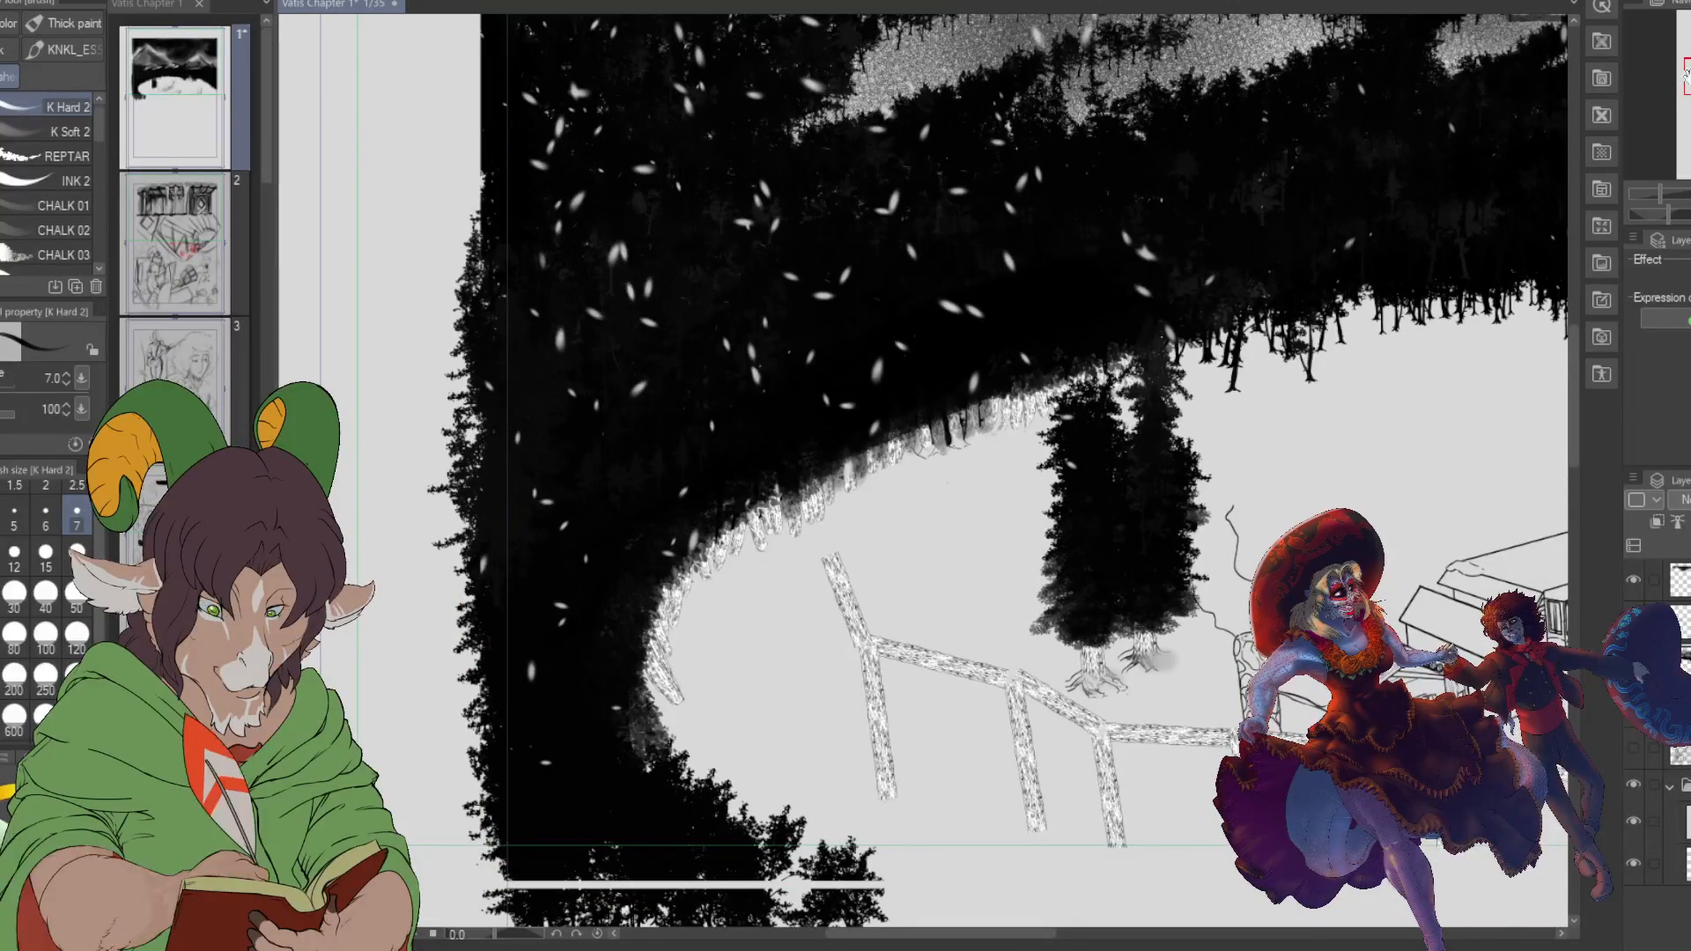
scroll(1182, 673, down, 3)
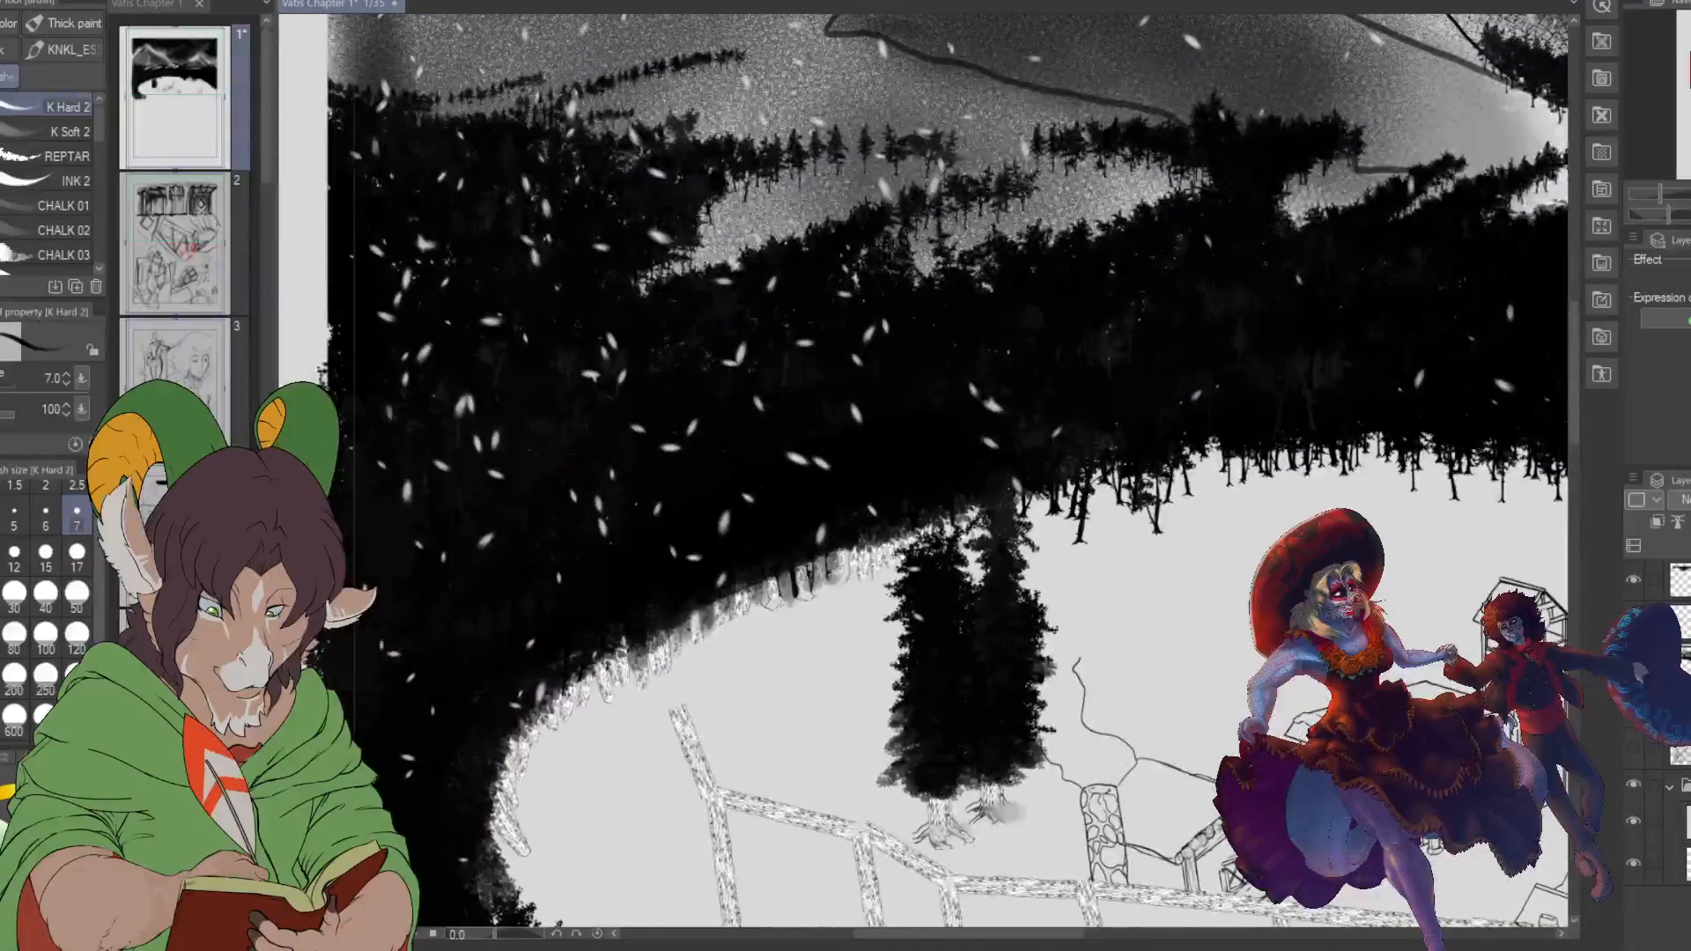
drag(1183, 674, 337, 443)
drag(616, 443, 1137, 622)
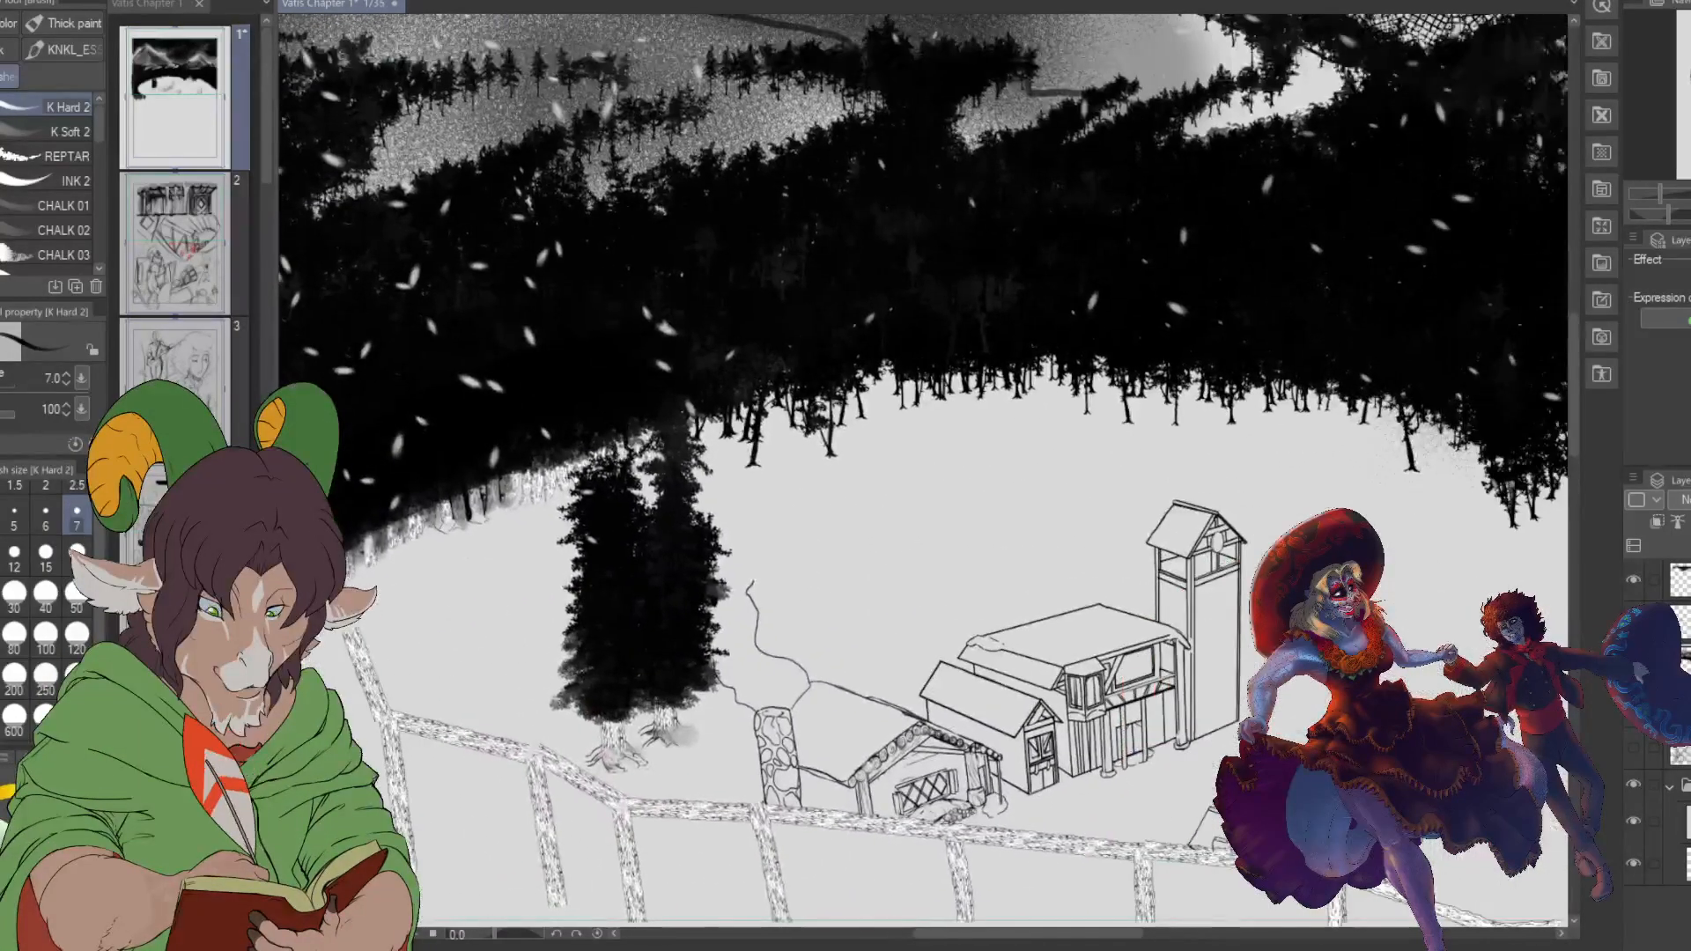
scroll(840, 579, down, 2)
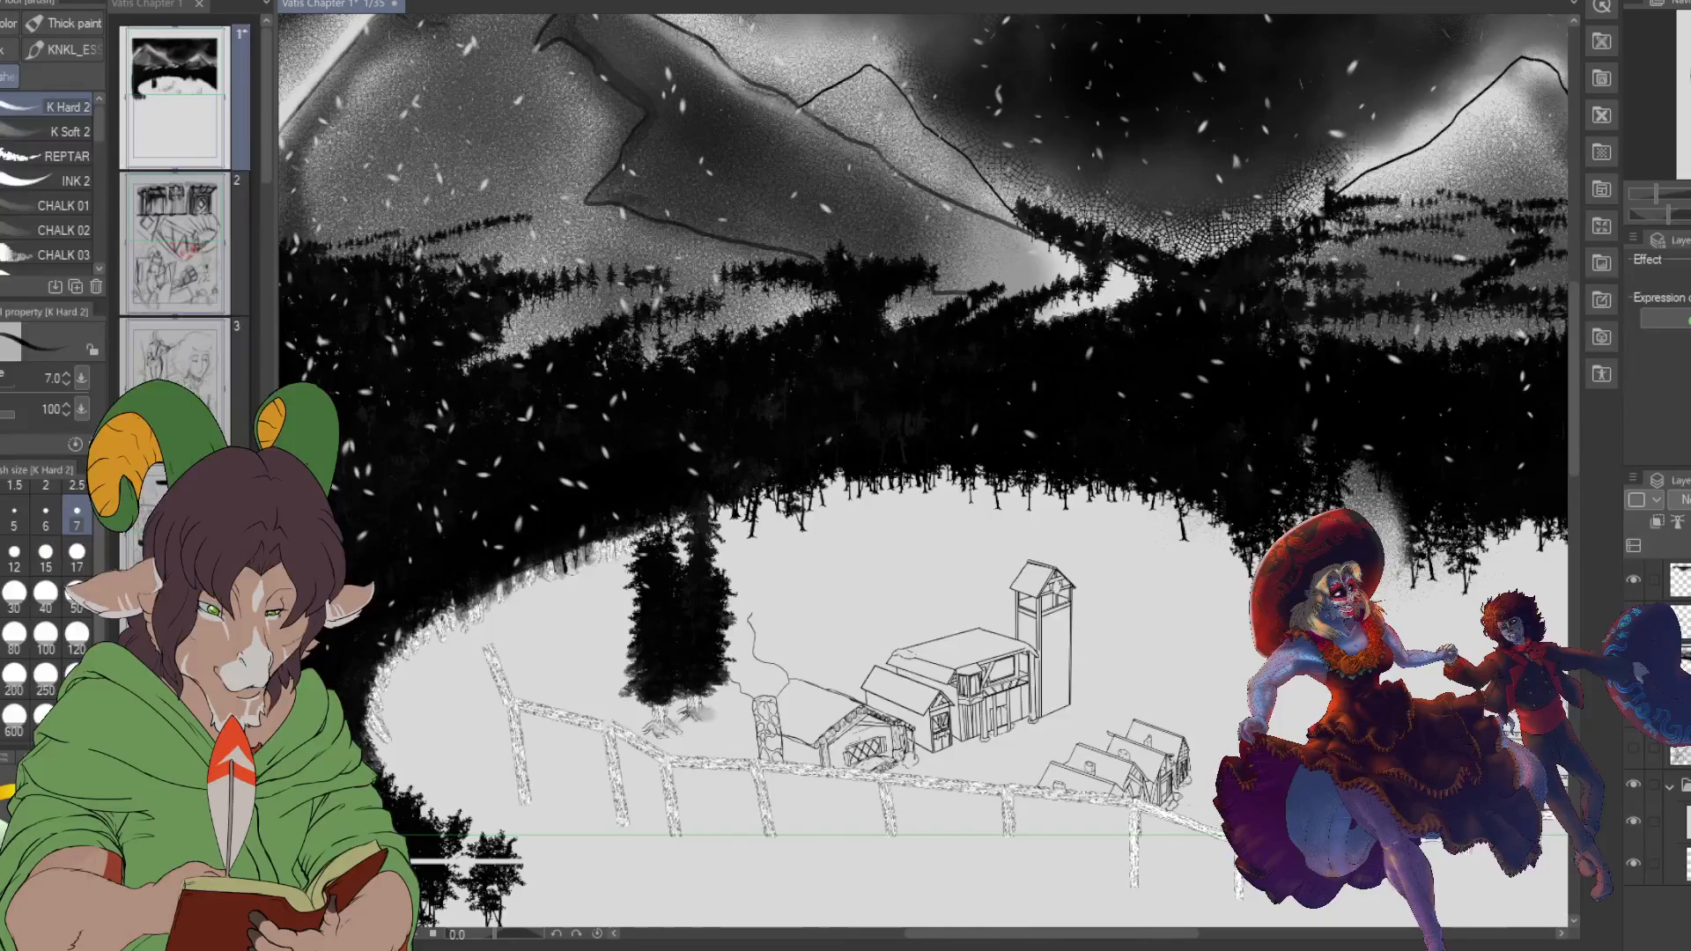
scroll(725, 720, up, 3)
scroll(725, 720, up, 3)
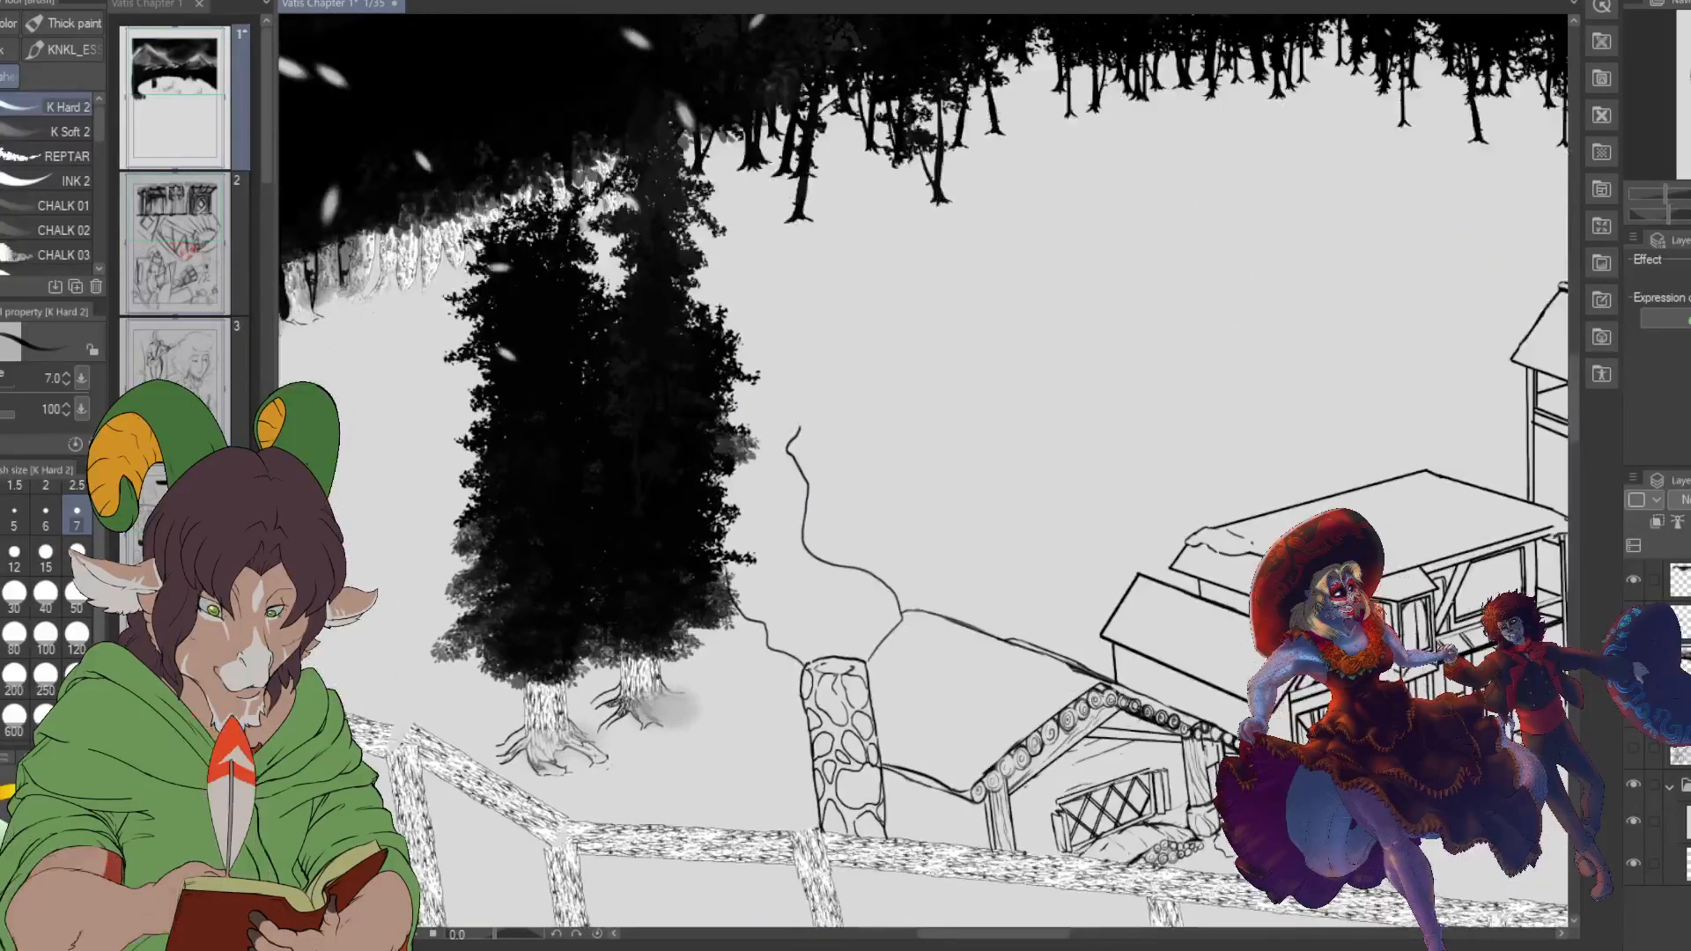
scroll(670, 701, up, 2)
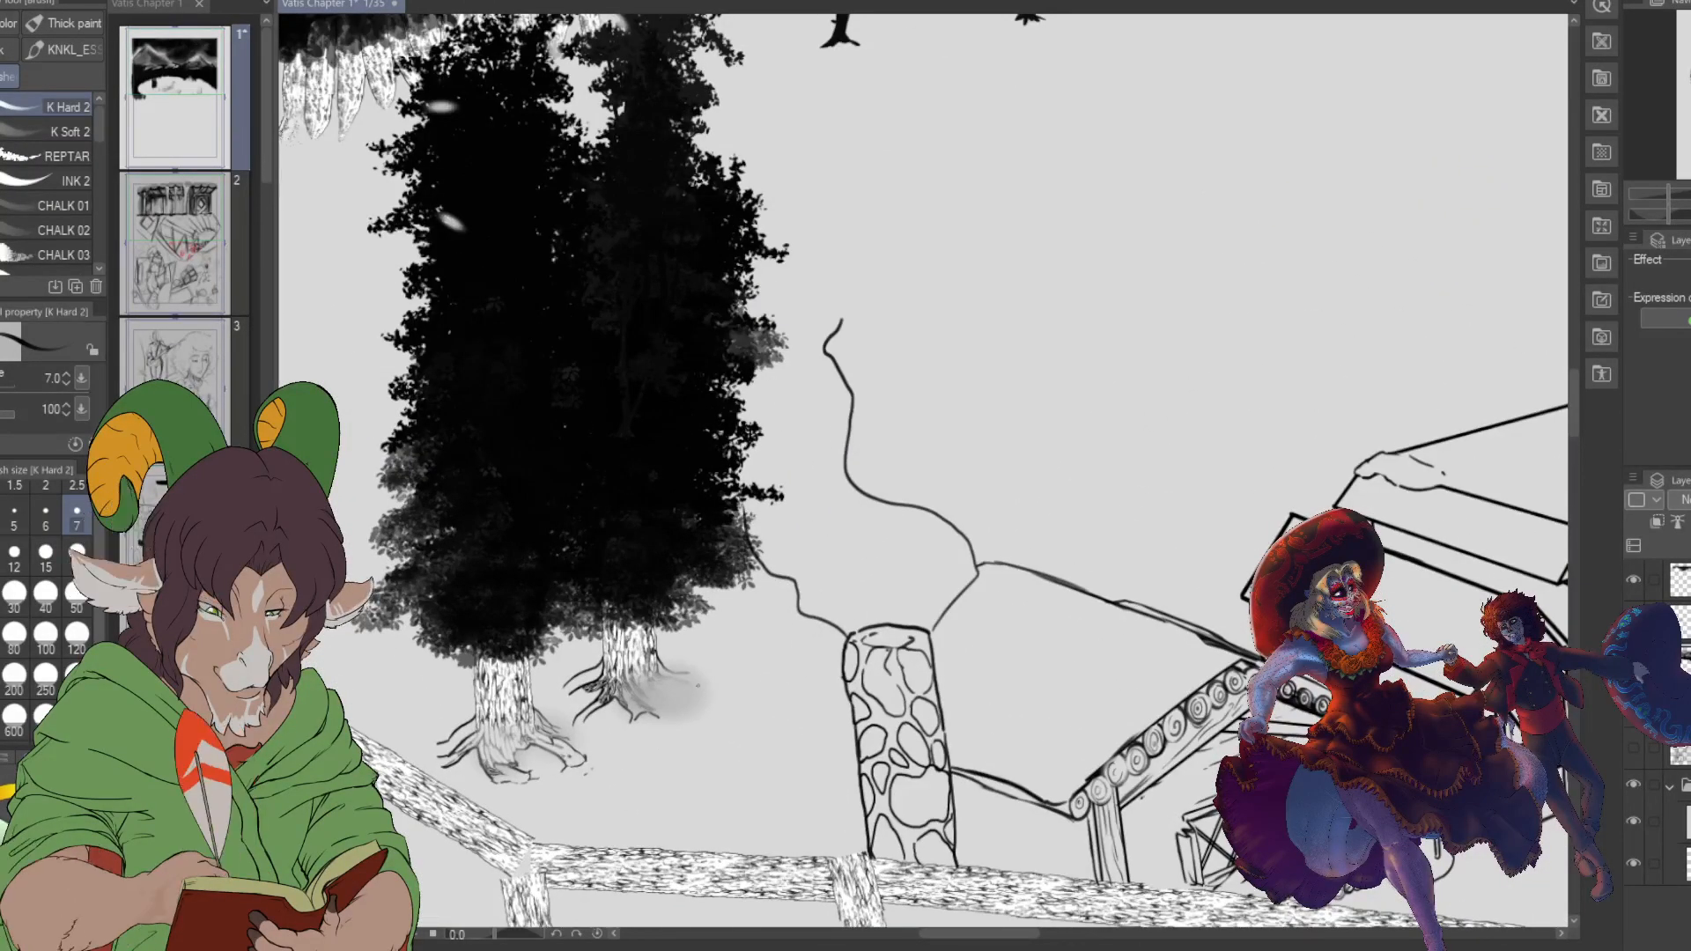
scroll(722, 763, down, 2)
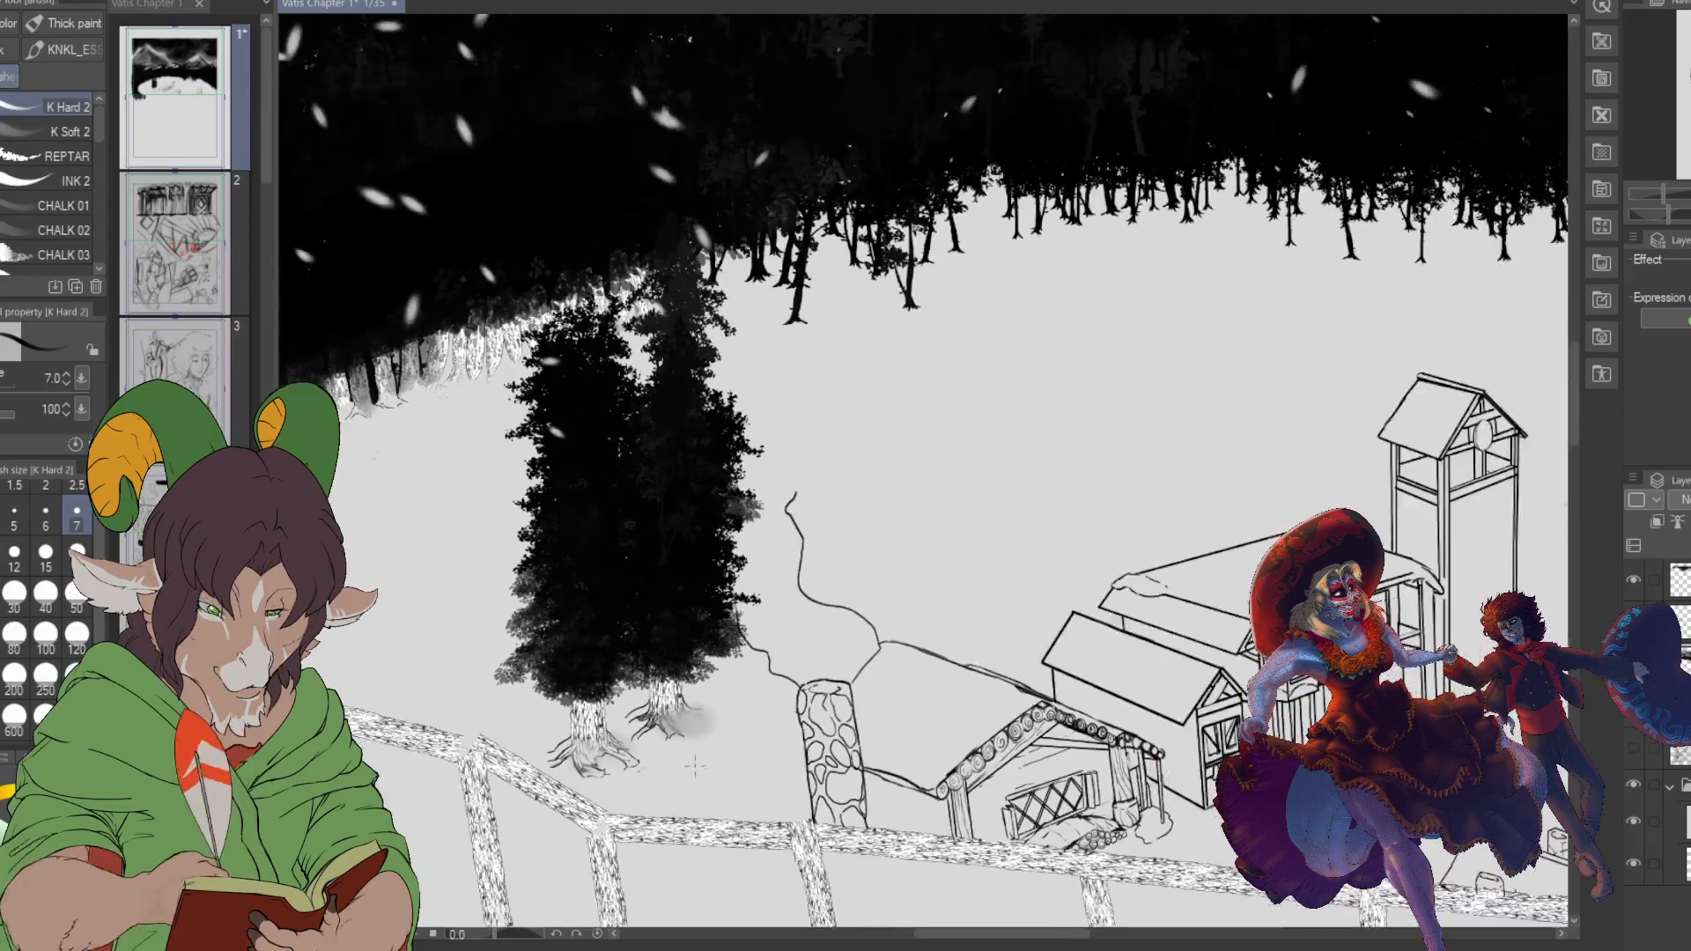
scroll(747, 800, up, 3)
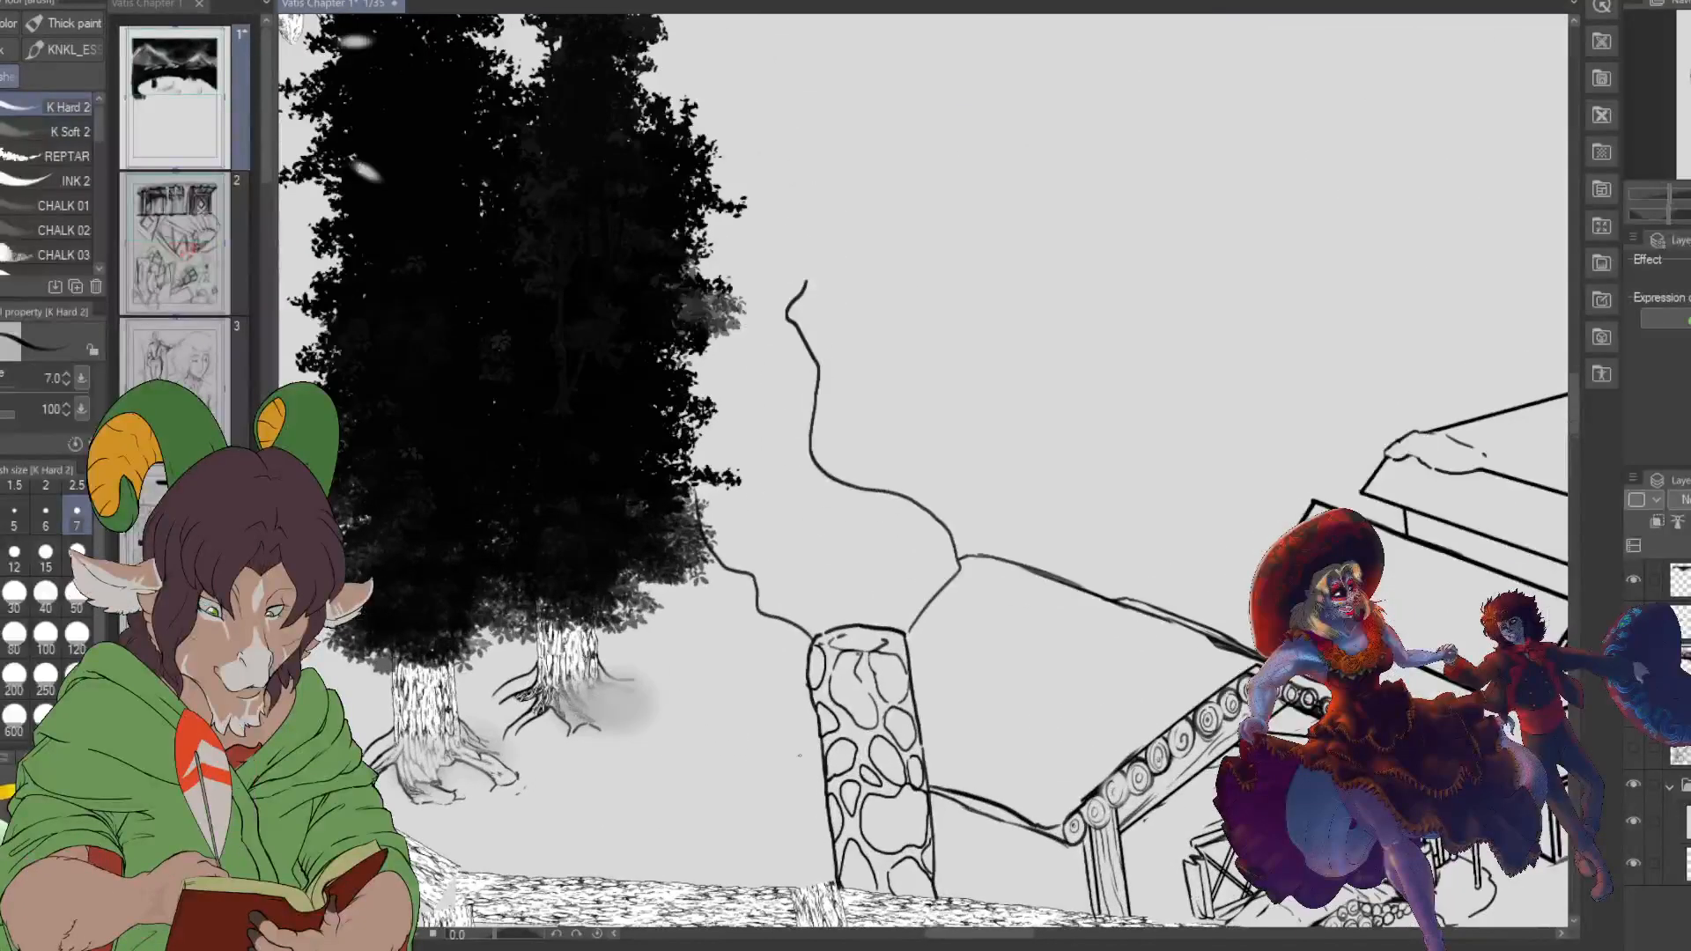
- Draw the cabin's small roof corner left of the stone chimney and tidy its lines with the Hard eraser at size 12
drag(817, 712, 801, 770)
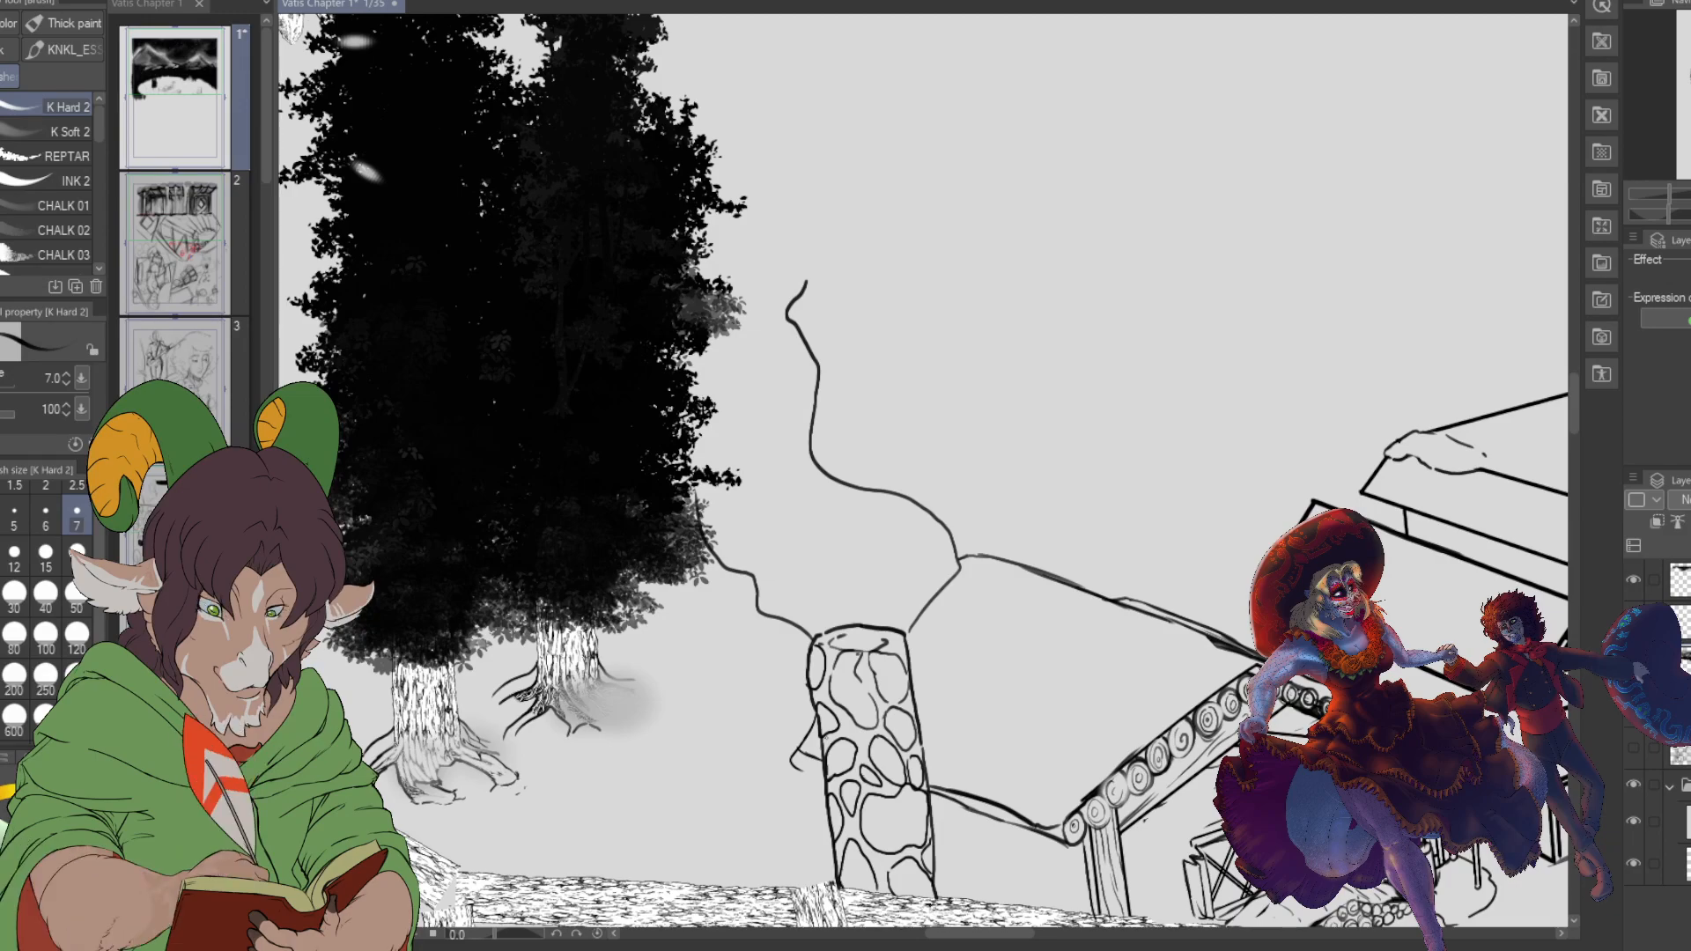
key(e)
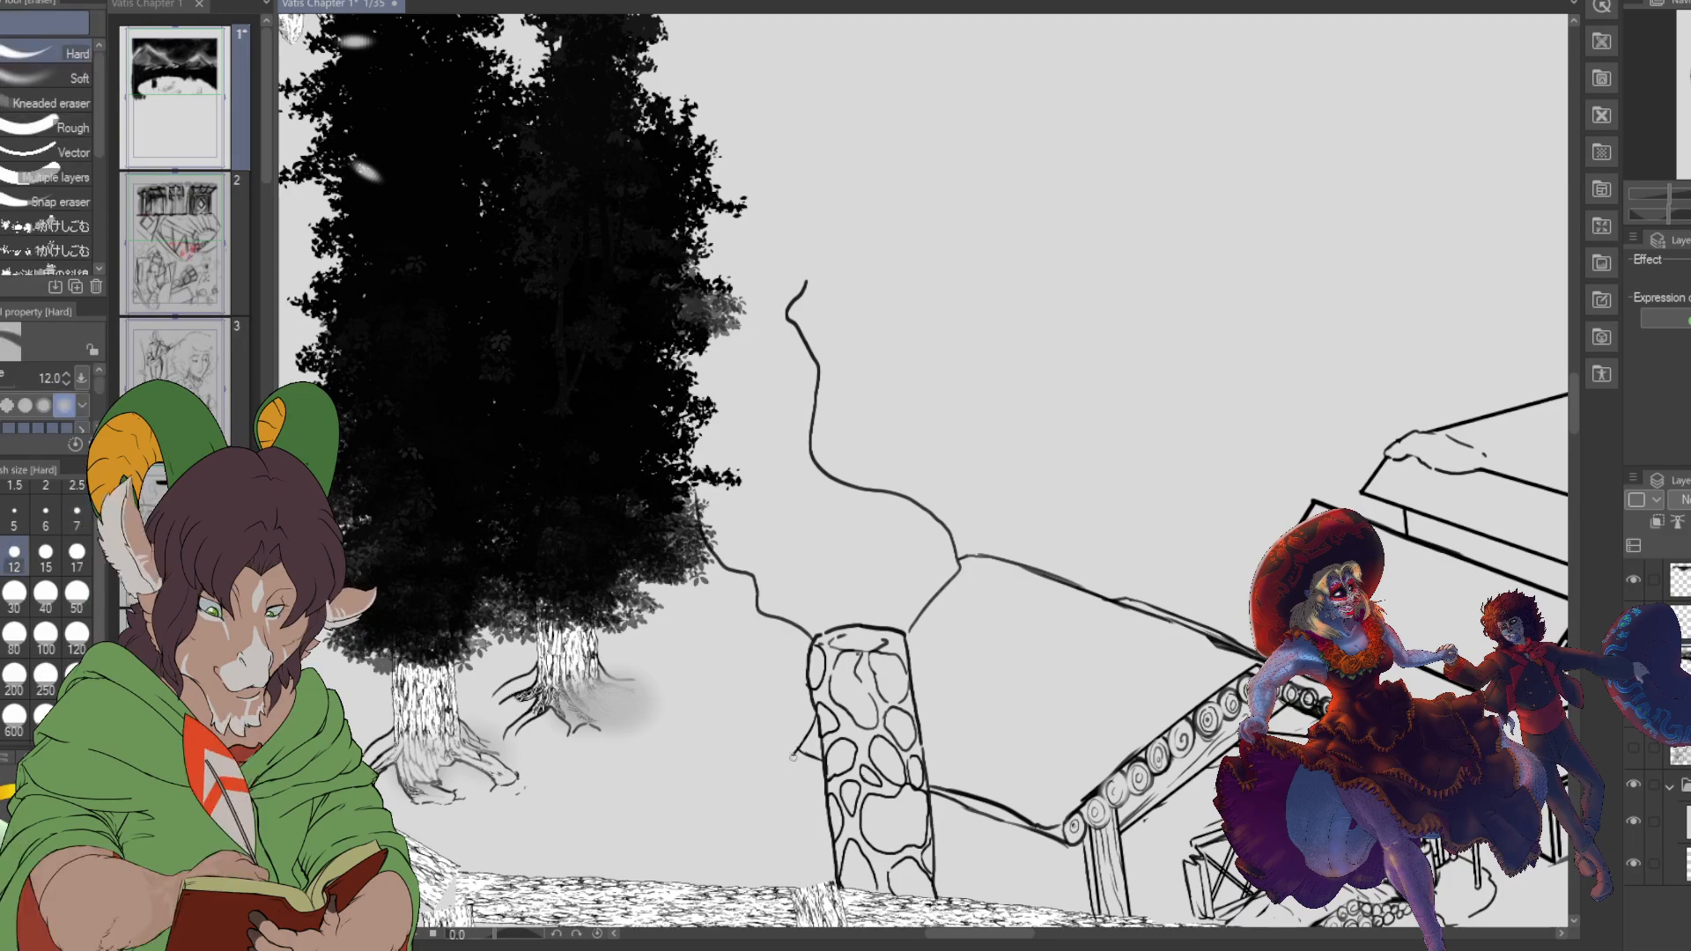
scroll(804, 756, down, 5)
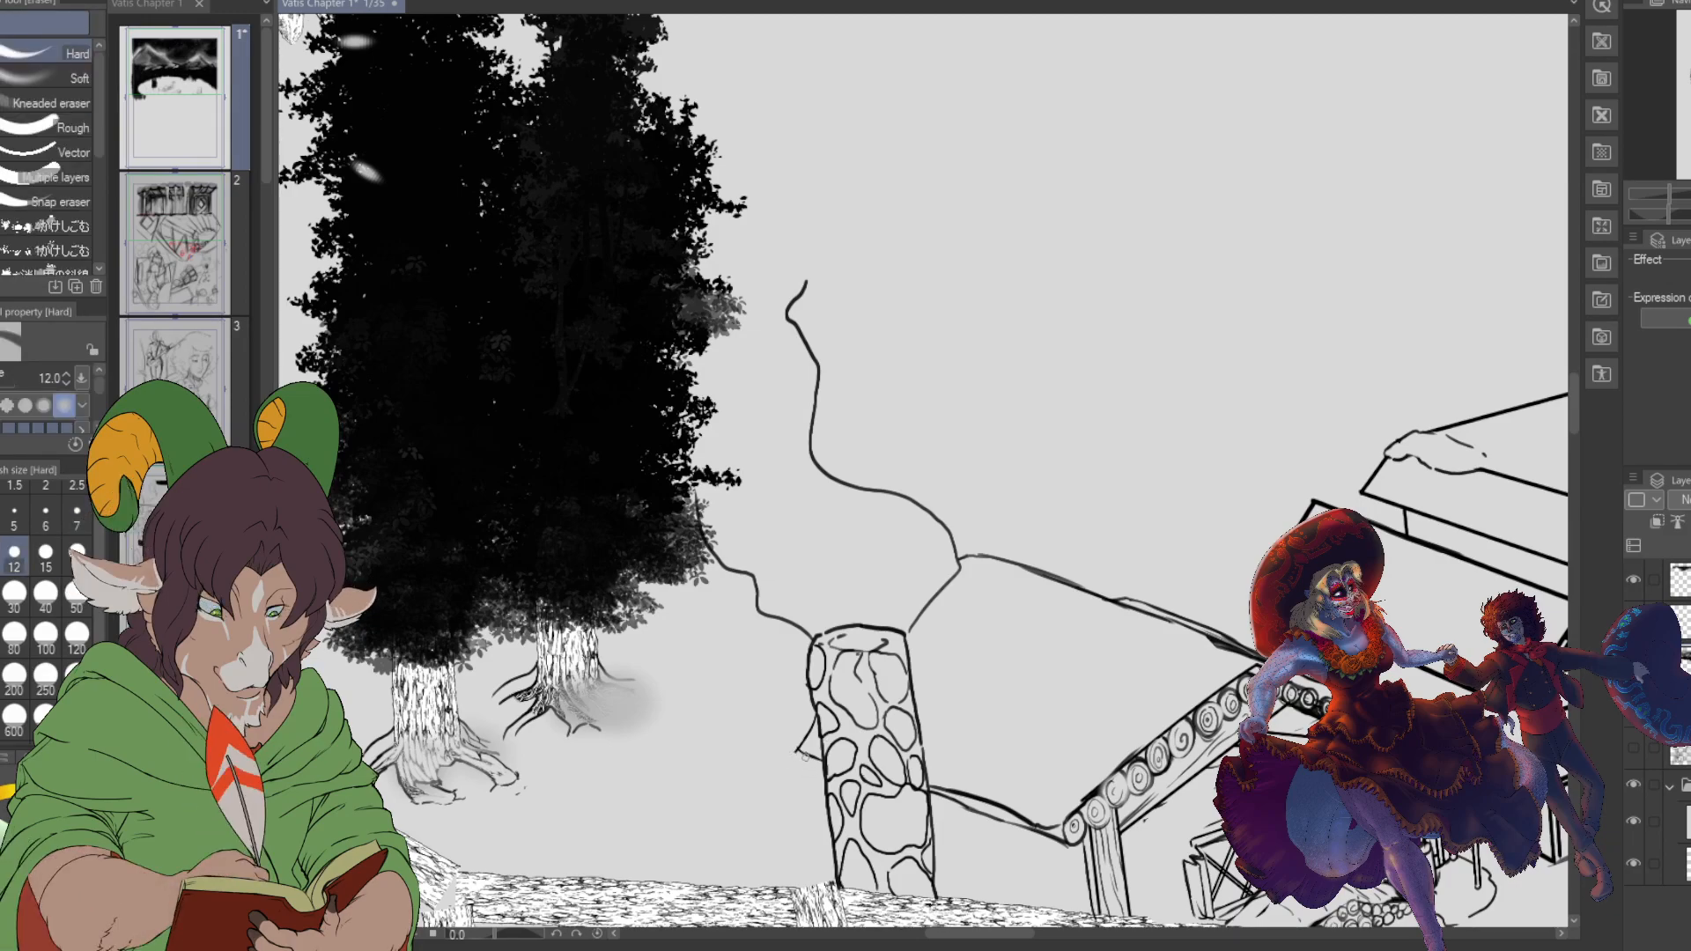
scroll(808, 821, up, 2)
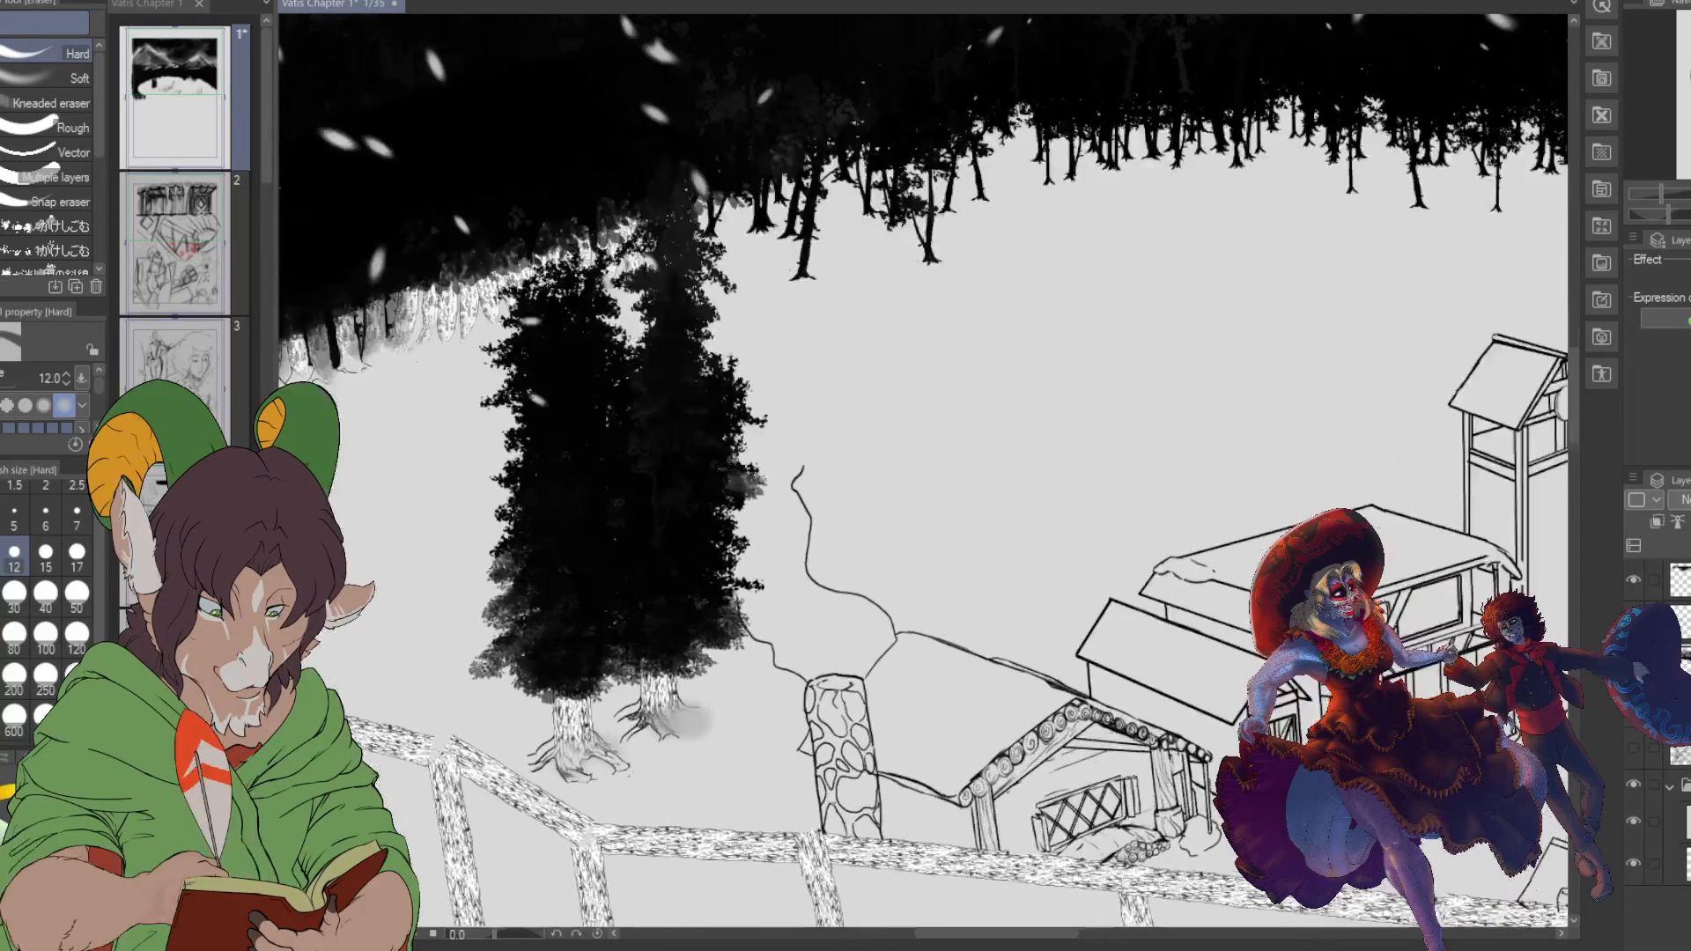
scroll(917, 811, up, 2)
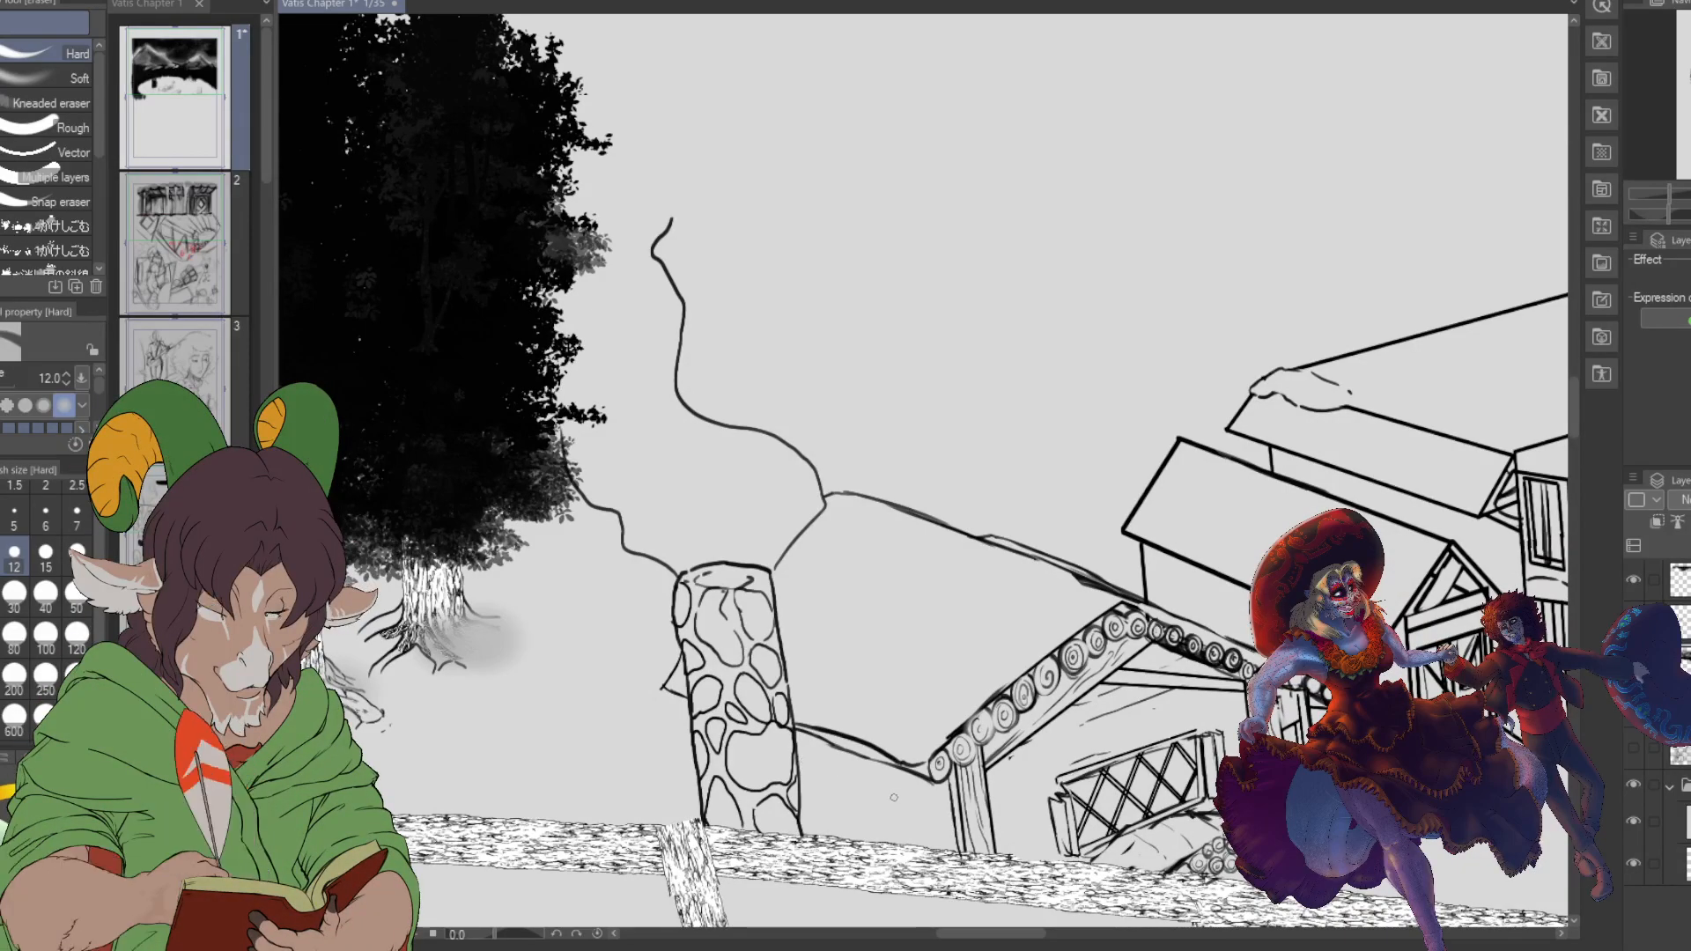
- Draw wooden plank lines on the side walls of the log cabin and the neighbouring building with the K Hard 2 brush at size 7
key(b)
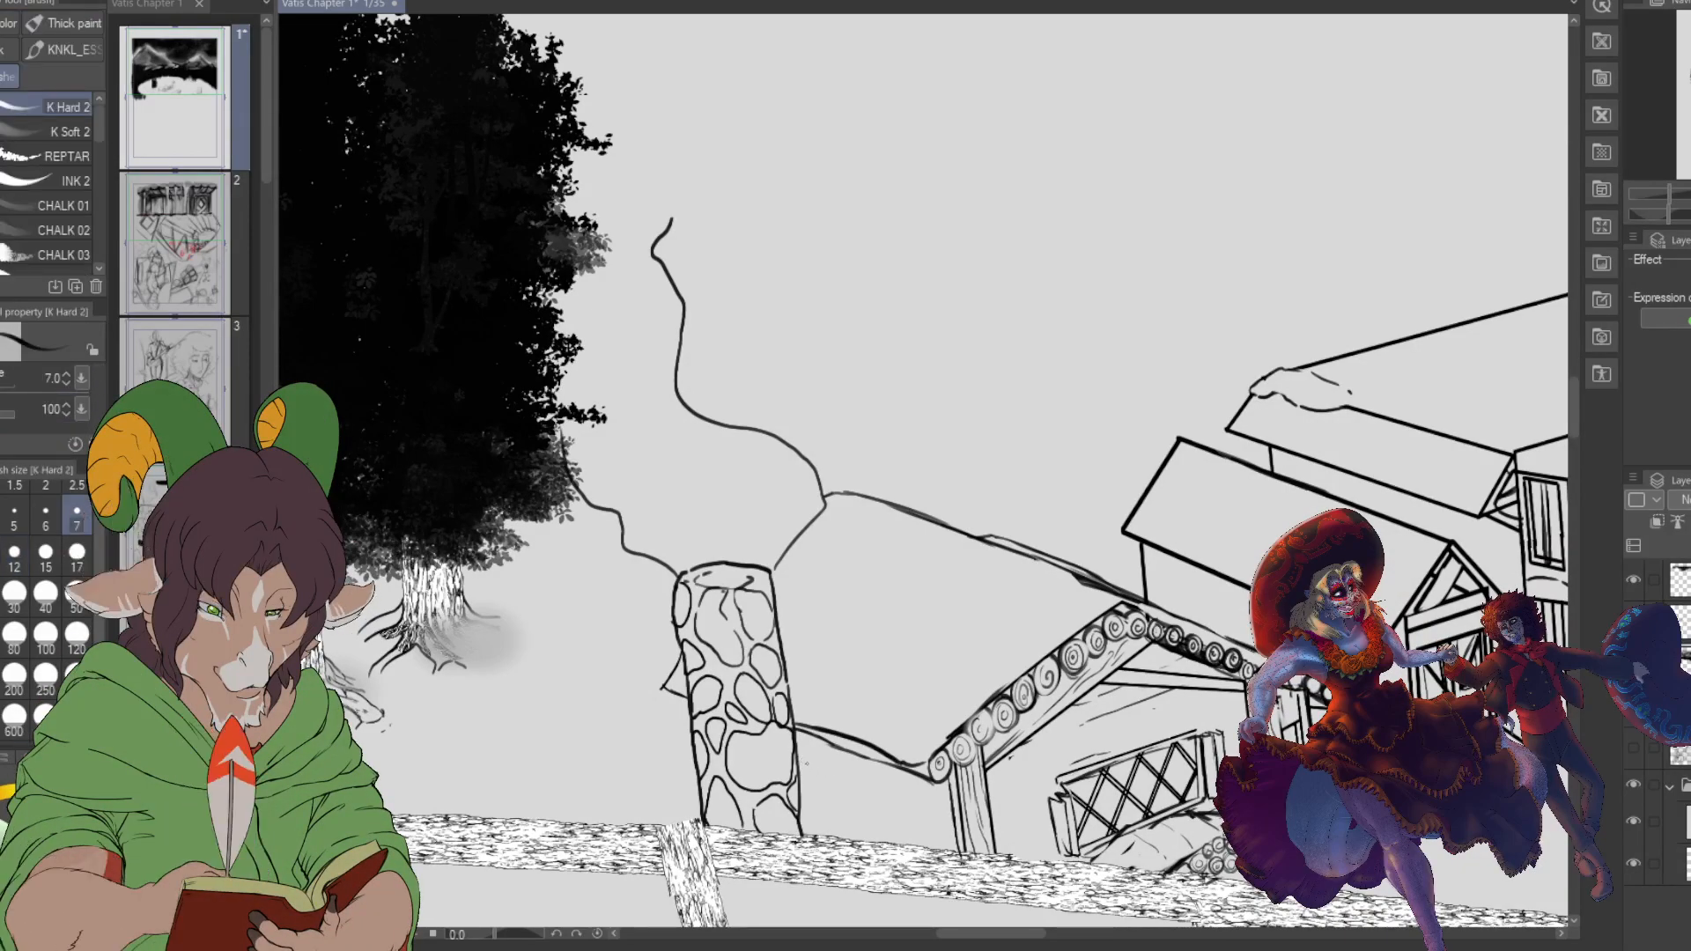
drag(797, 759, 850, 779)
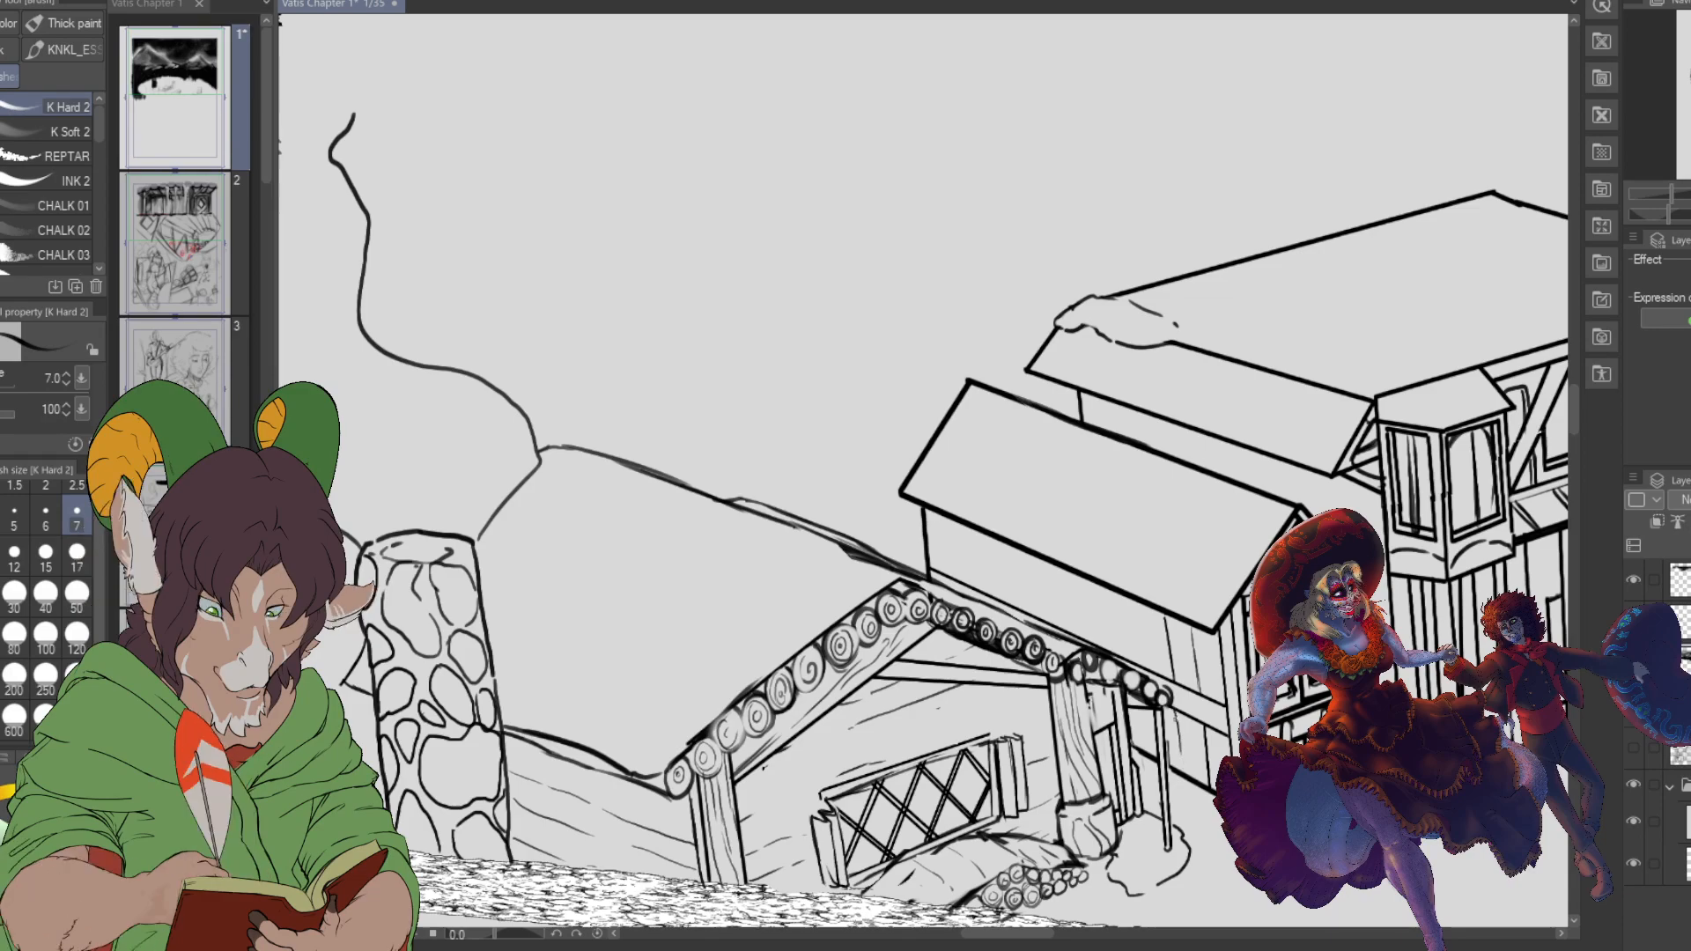
drag(1161, 671, 1150, 615)
drag(1146, 661, 1137, 610)
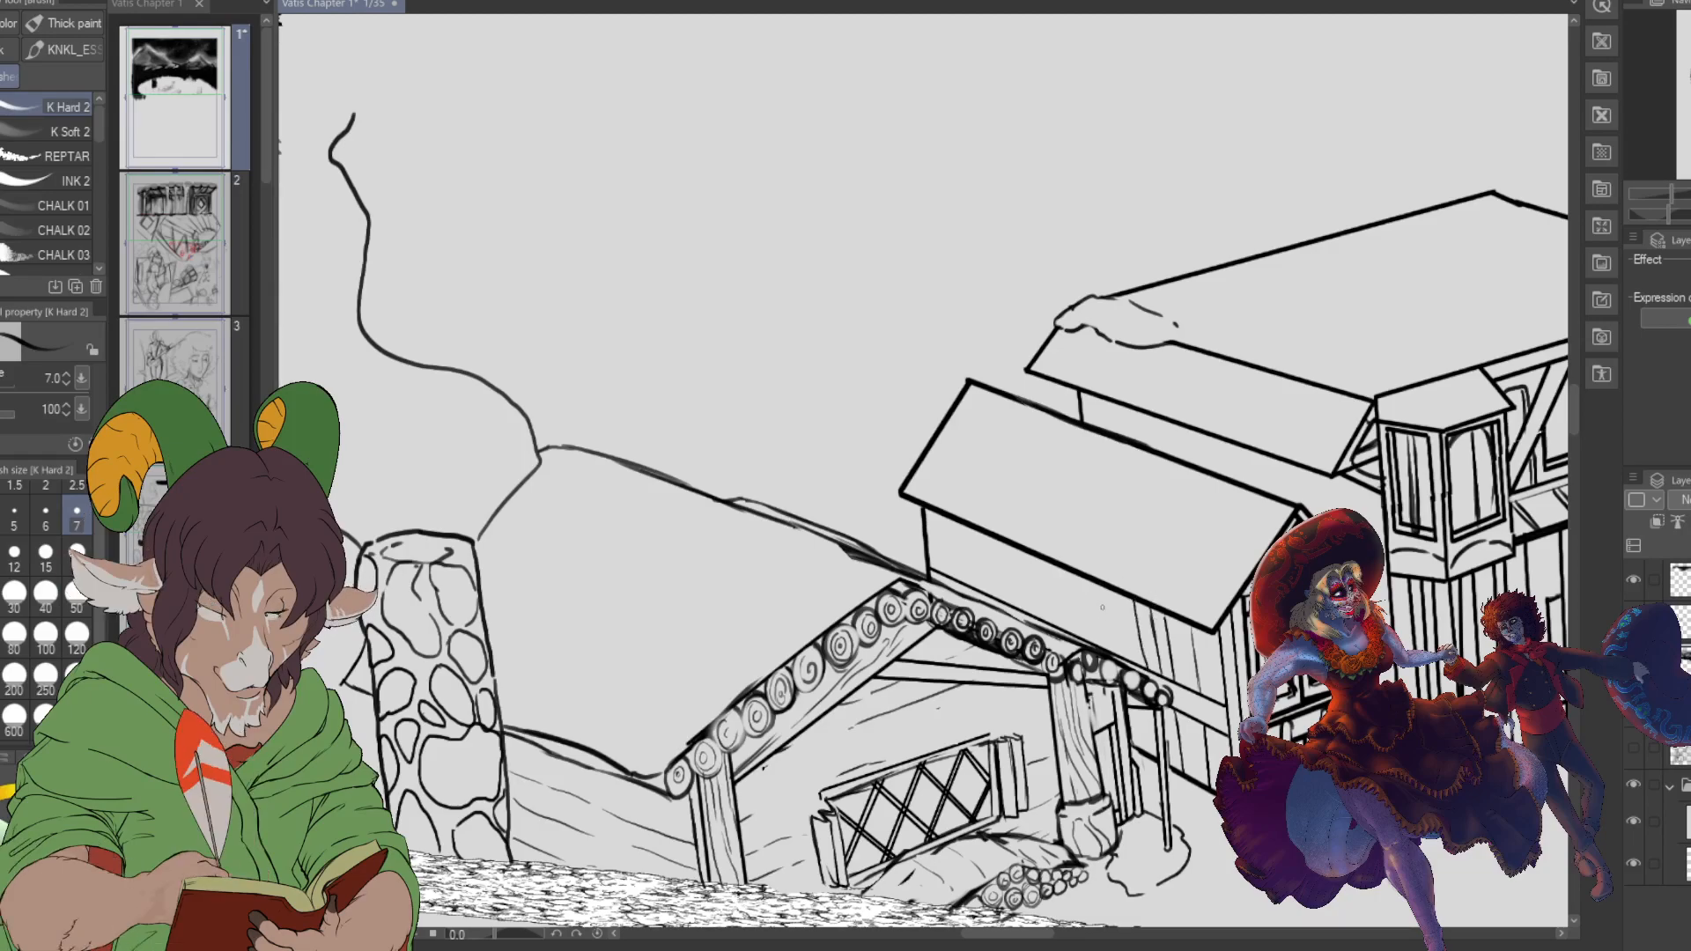
drag(1123, 659, 1111, 607)
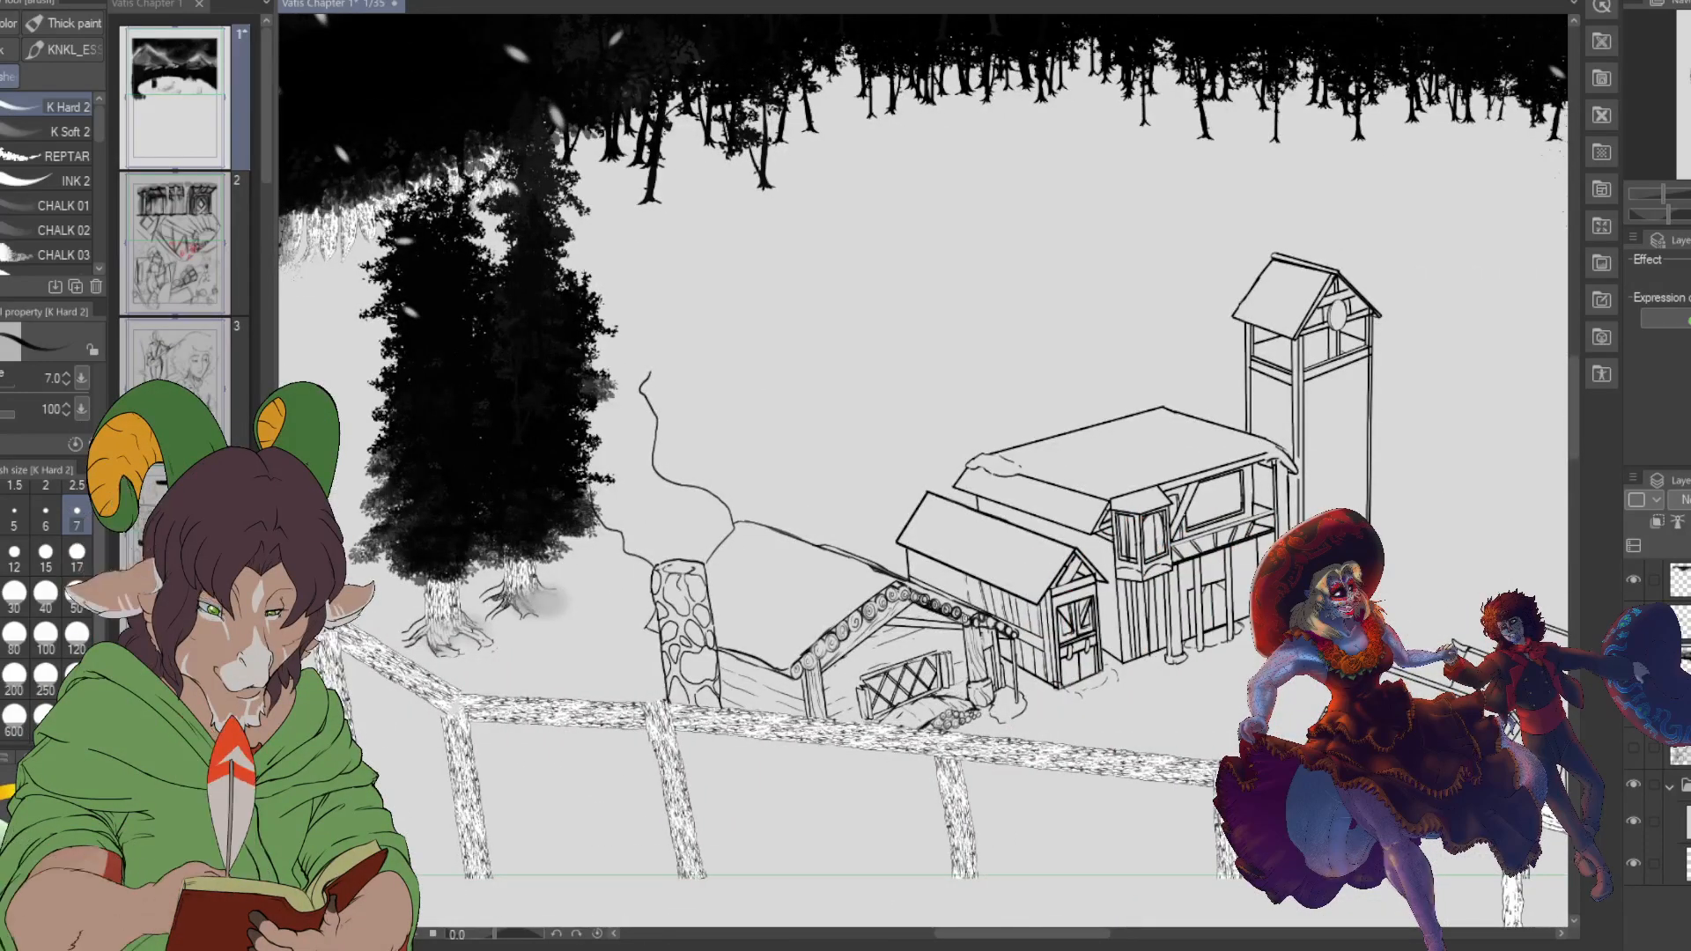
scroll(908, 538, up, 3)
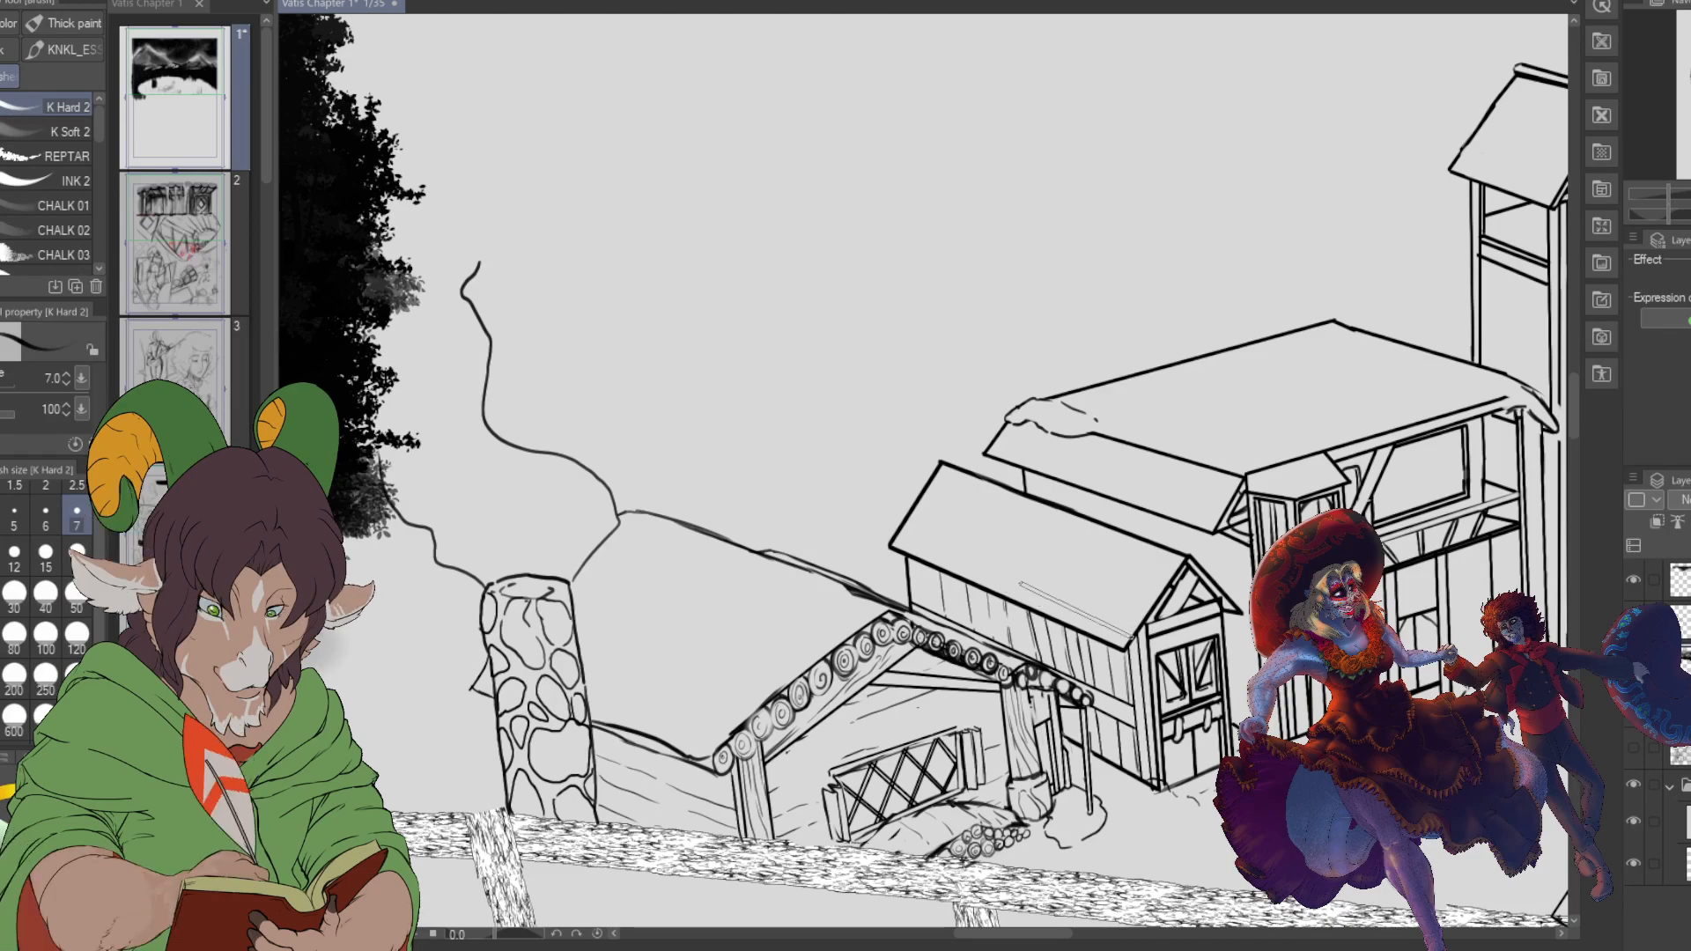
- Draw wooden plank lines on the lower half of the small building's roof and a wavy snow edge above them with K Hard 2 at size 7
drag(997, 574, 1139, 627)
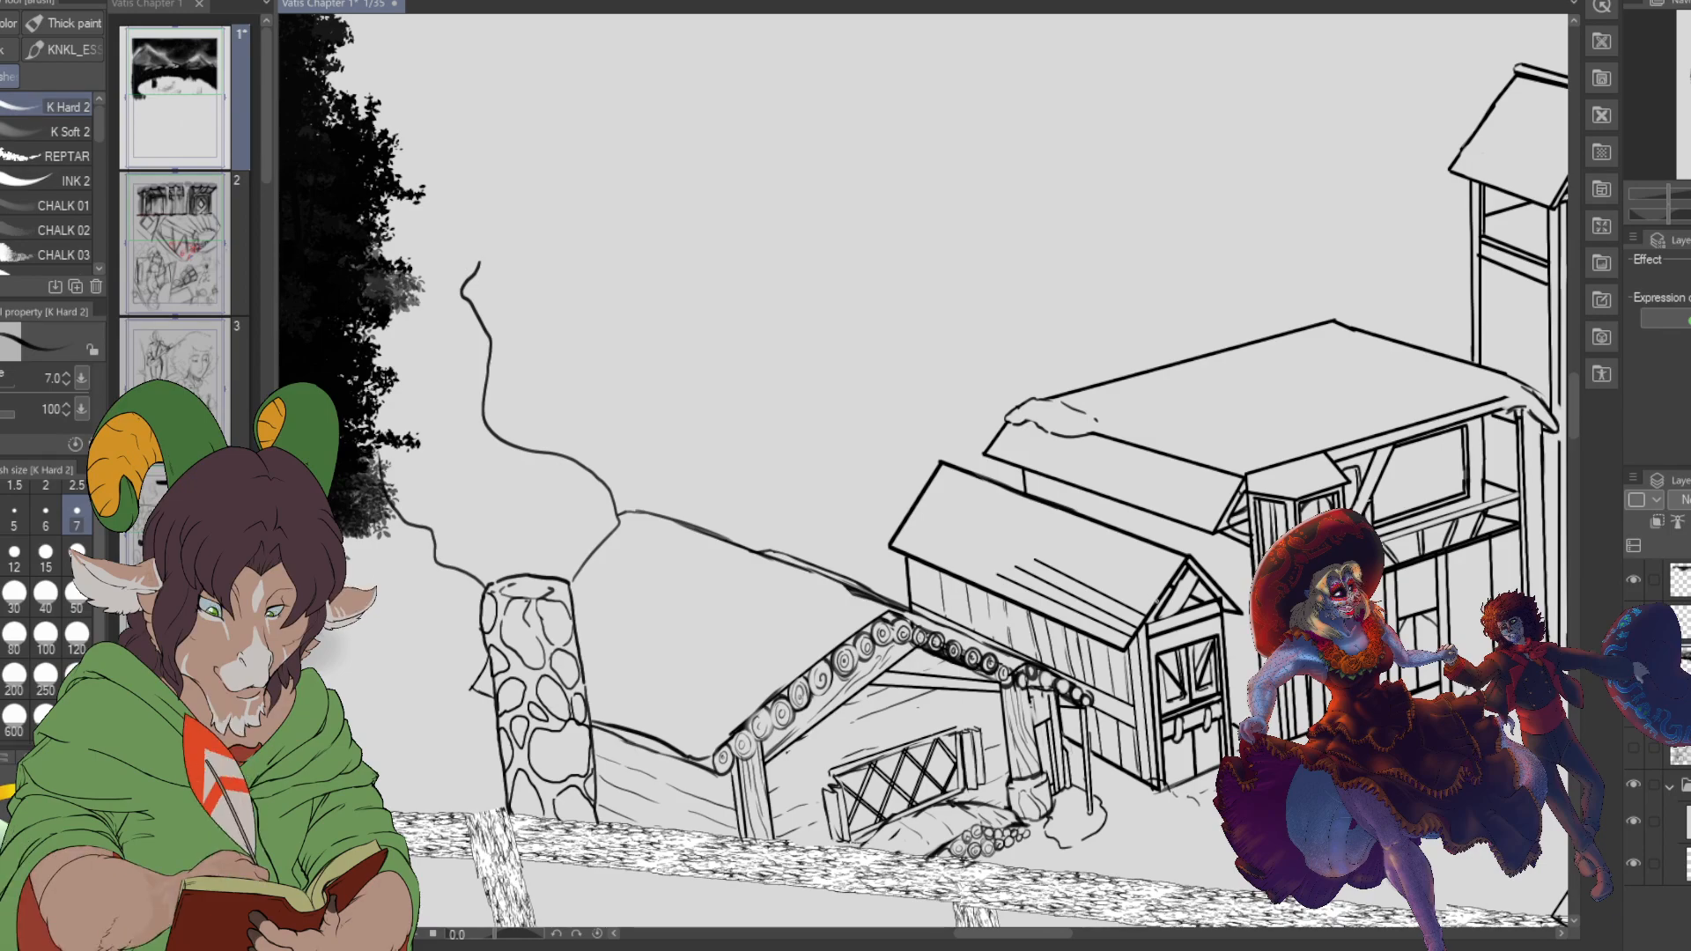
mouse_move(1065, 556)
mouse_down()
mouse_move(1158, 603)
mouse_move(1161, 588)
mouse_up()
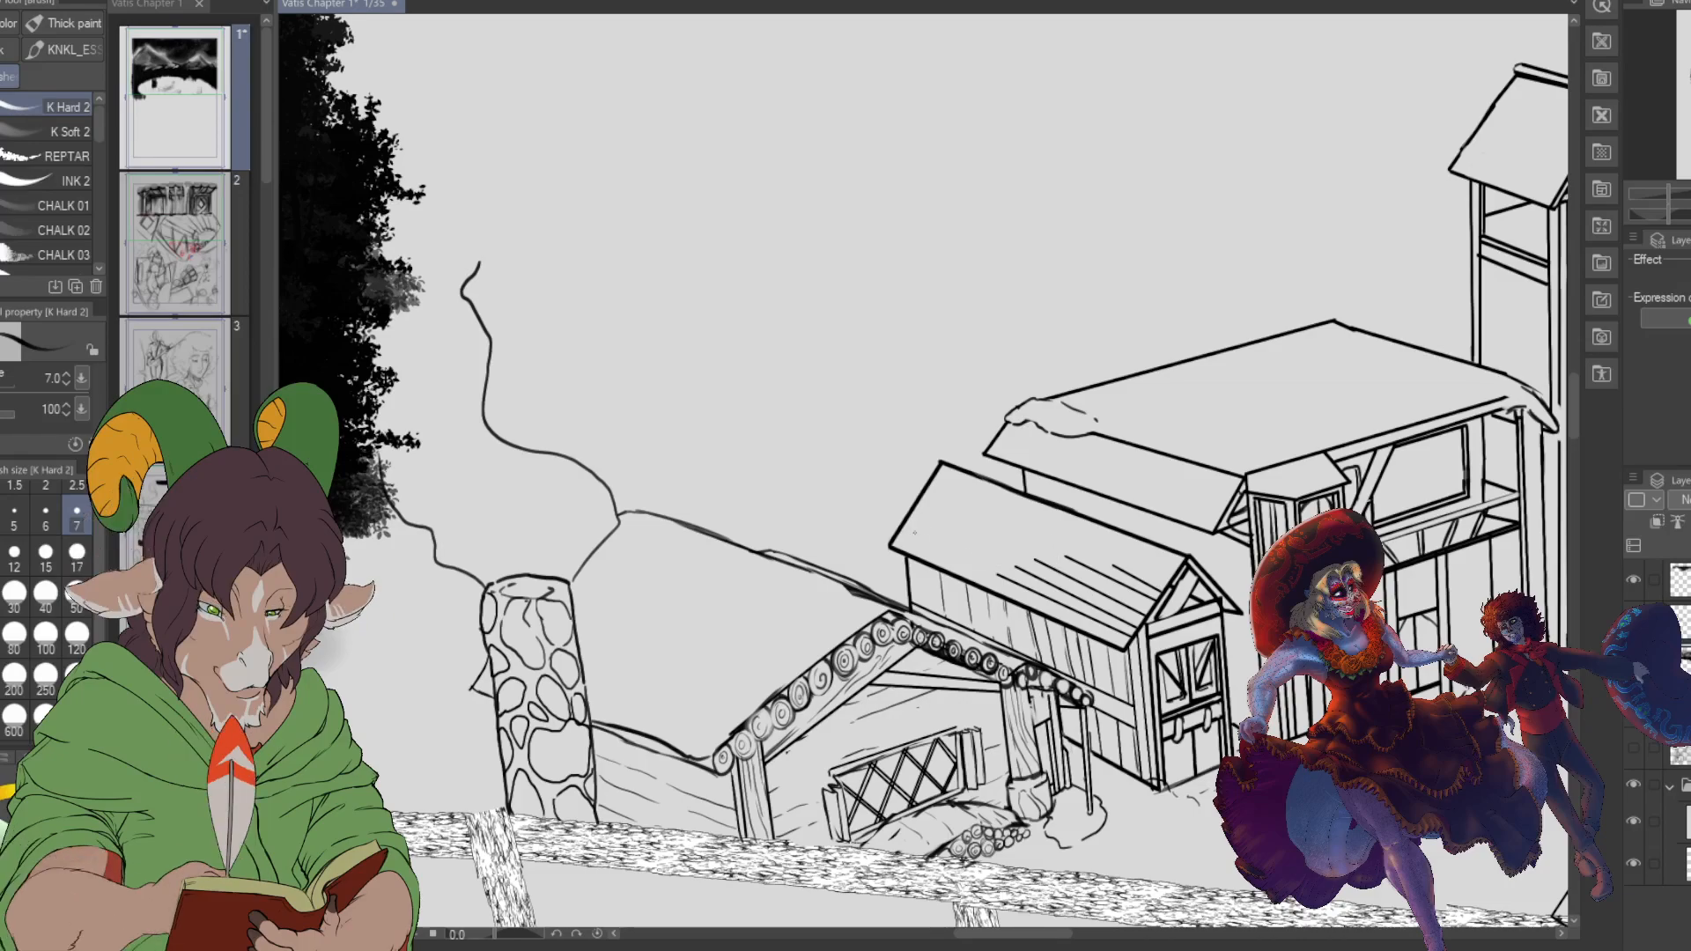
mouse_move(921, 553)
mouse_down()
mouse_move(993, 576)
mouse_move(1022, 563)
mouse_up()
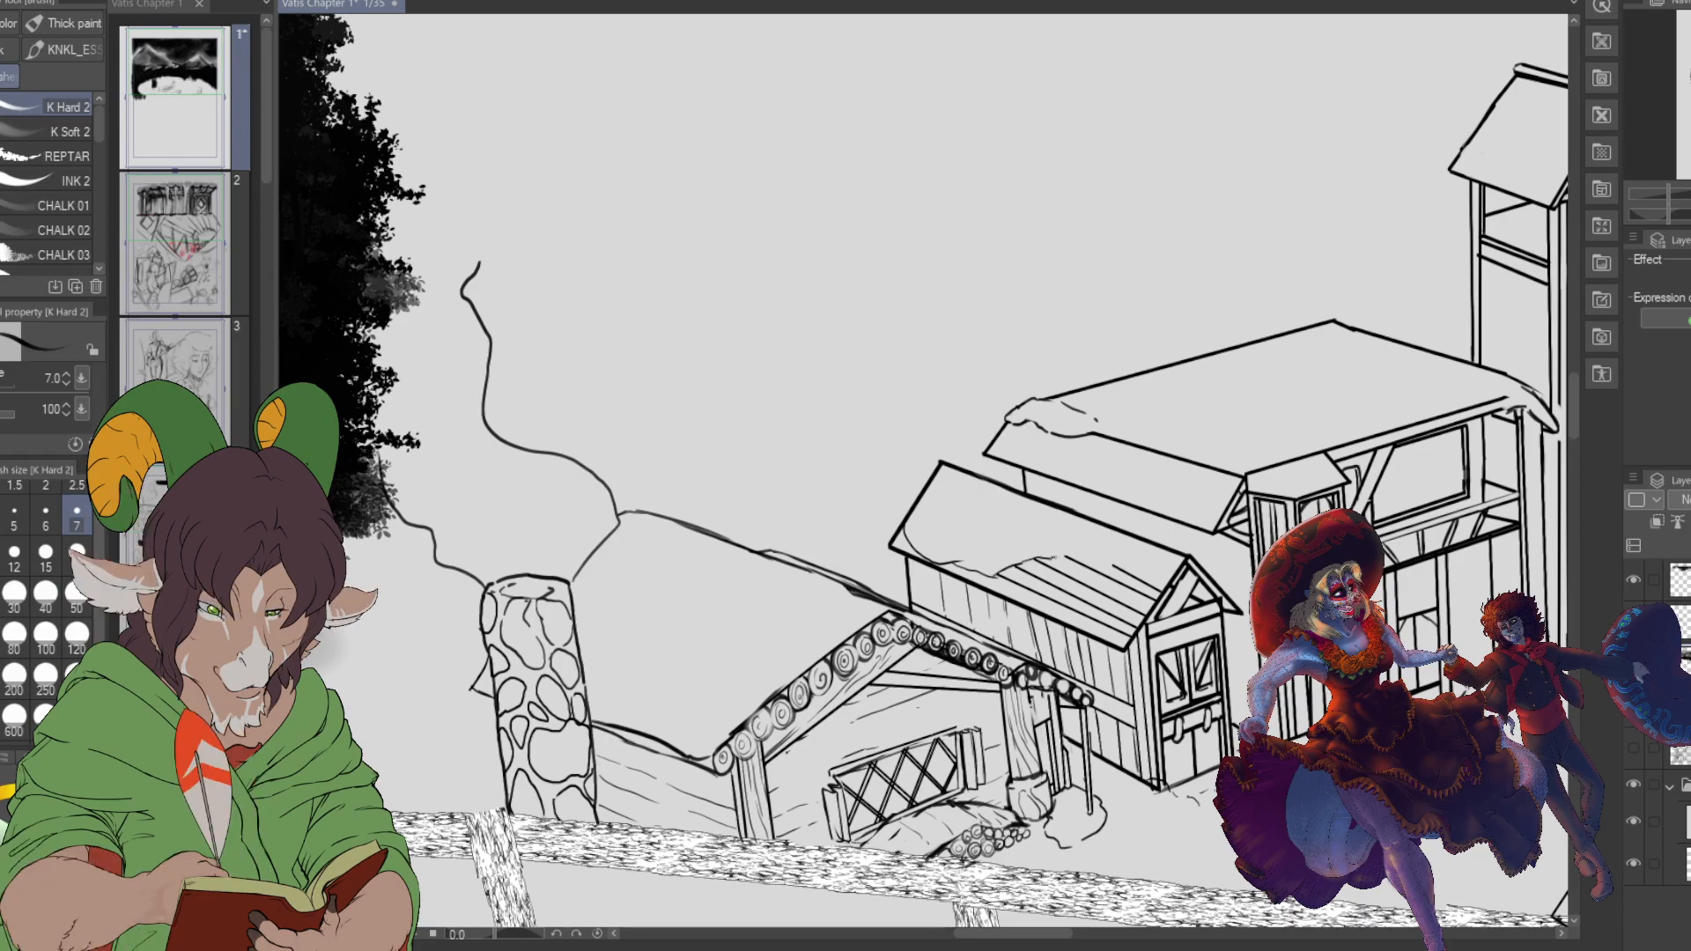
drag(1073, 554, 1107, 564)
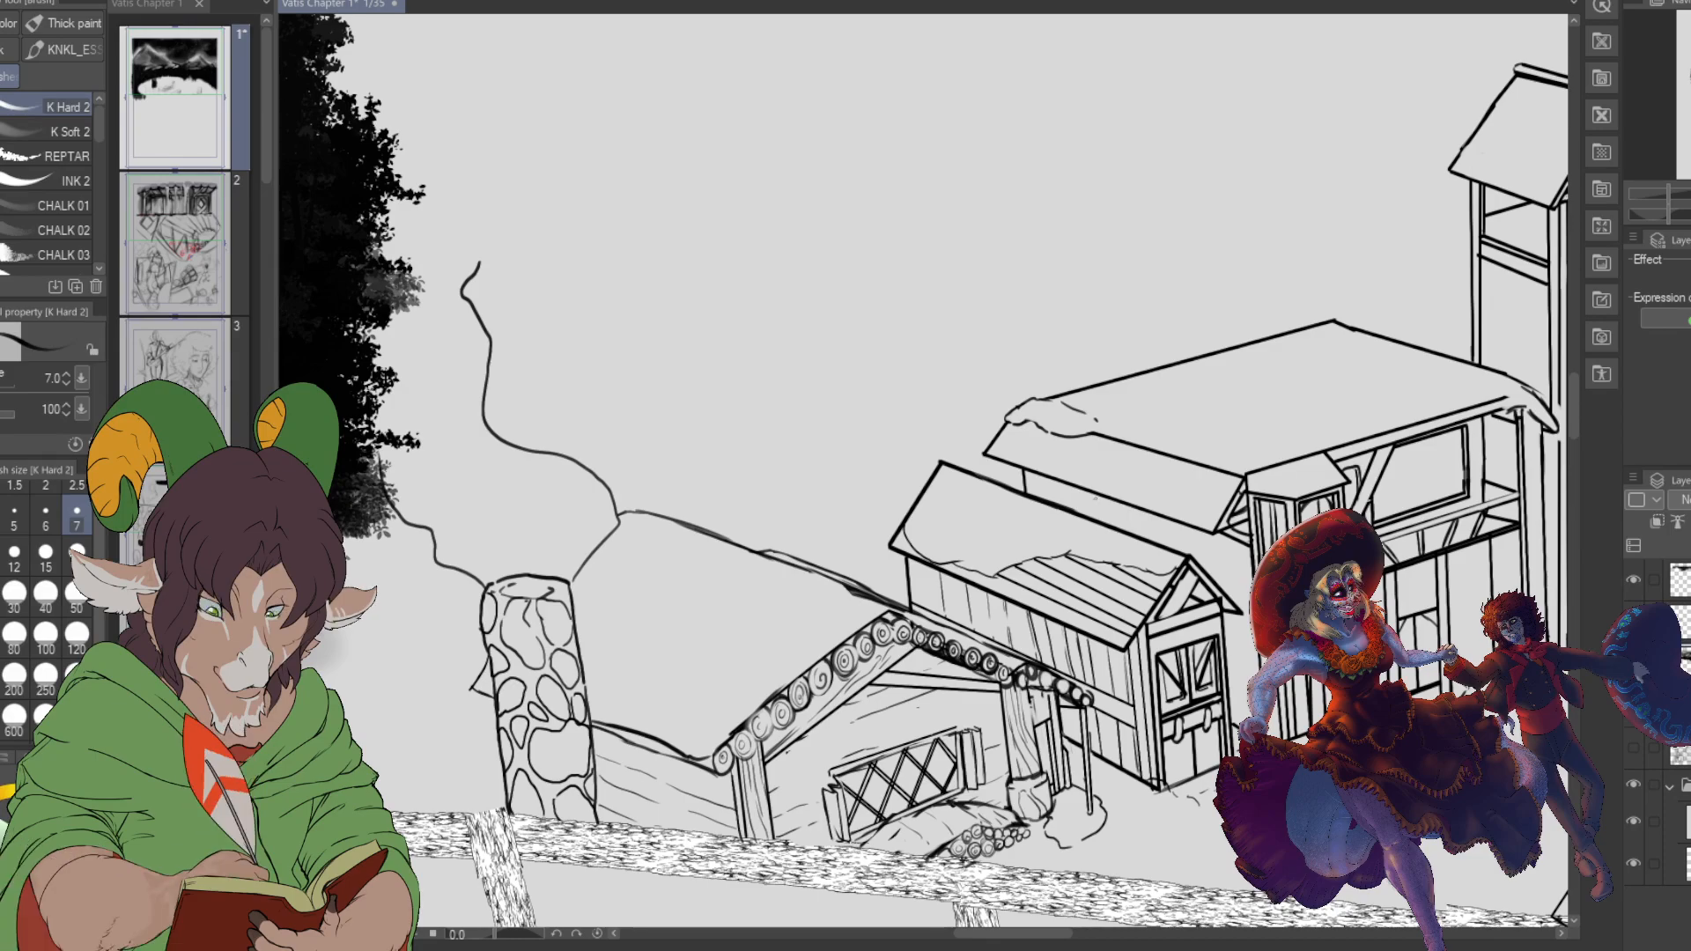
- Examine the village, forest and mountains across the whole panel to judge the inked composition
scroll(518, 845, down, 4)
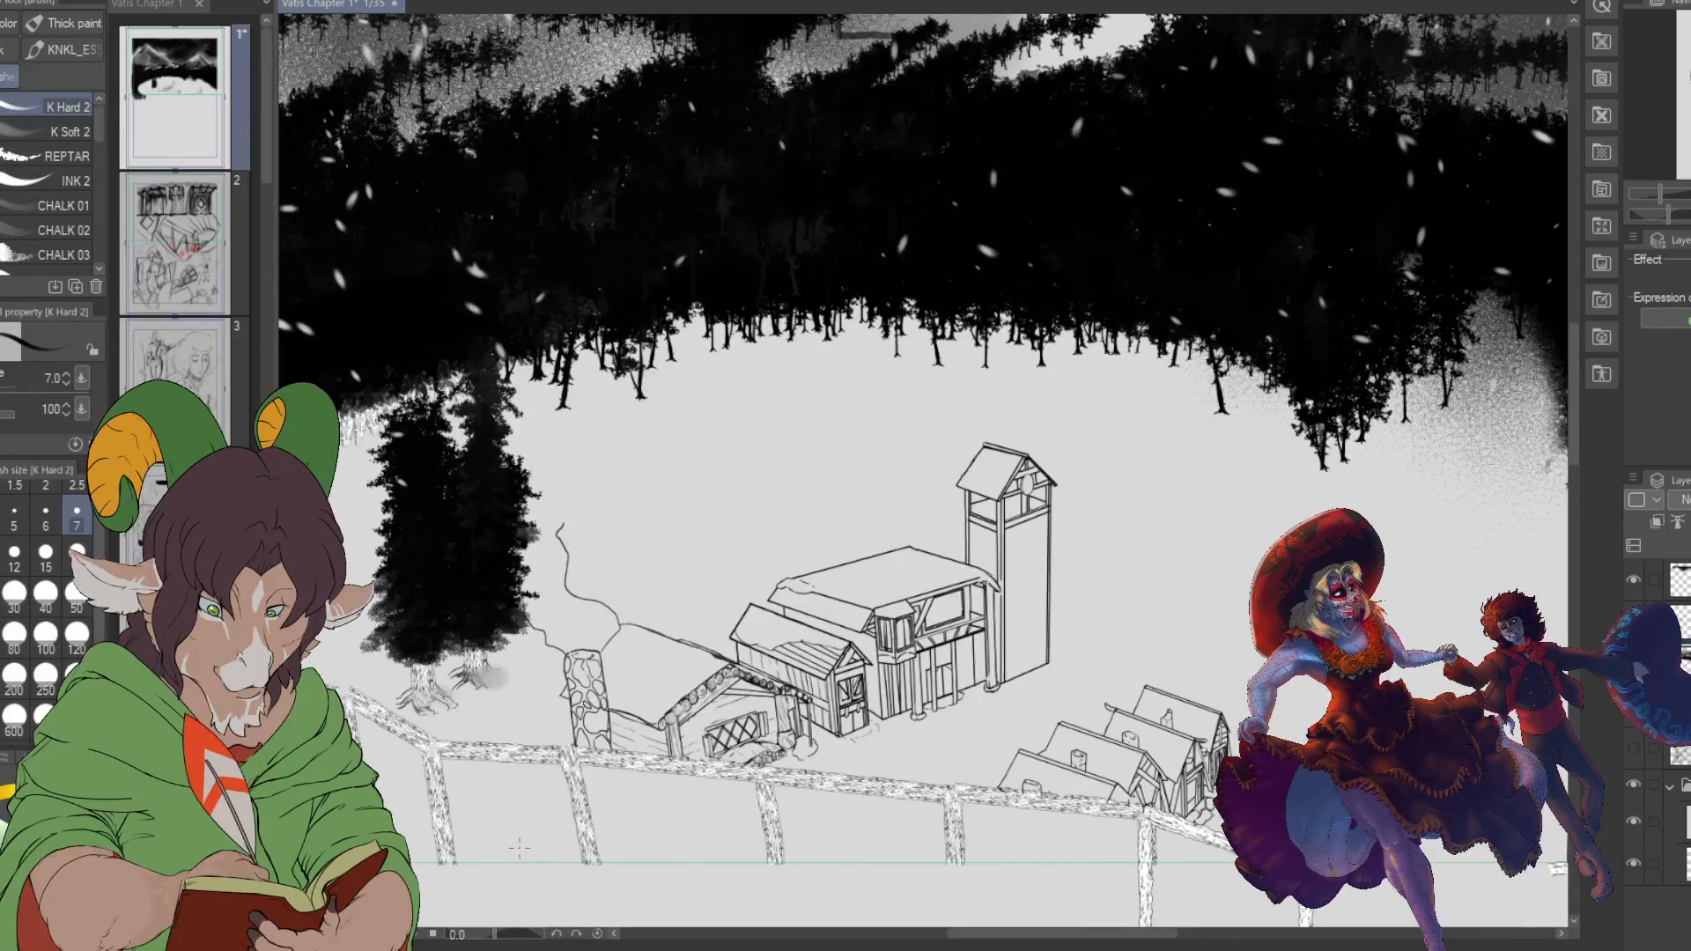
scroll(745, 759, down, 2)
scroll(745, 759, up, 1)
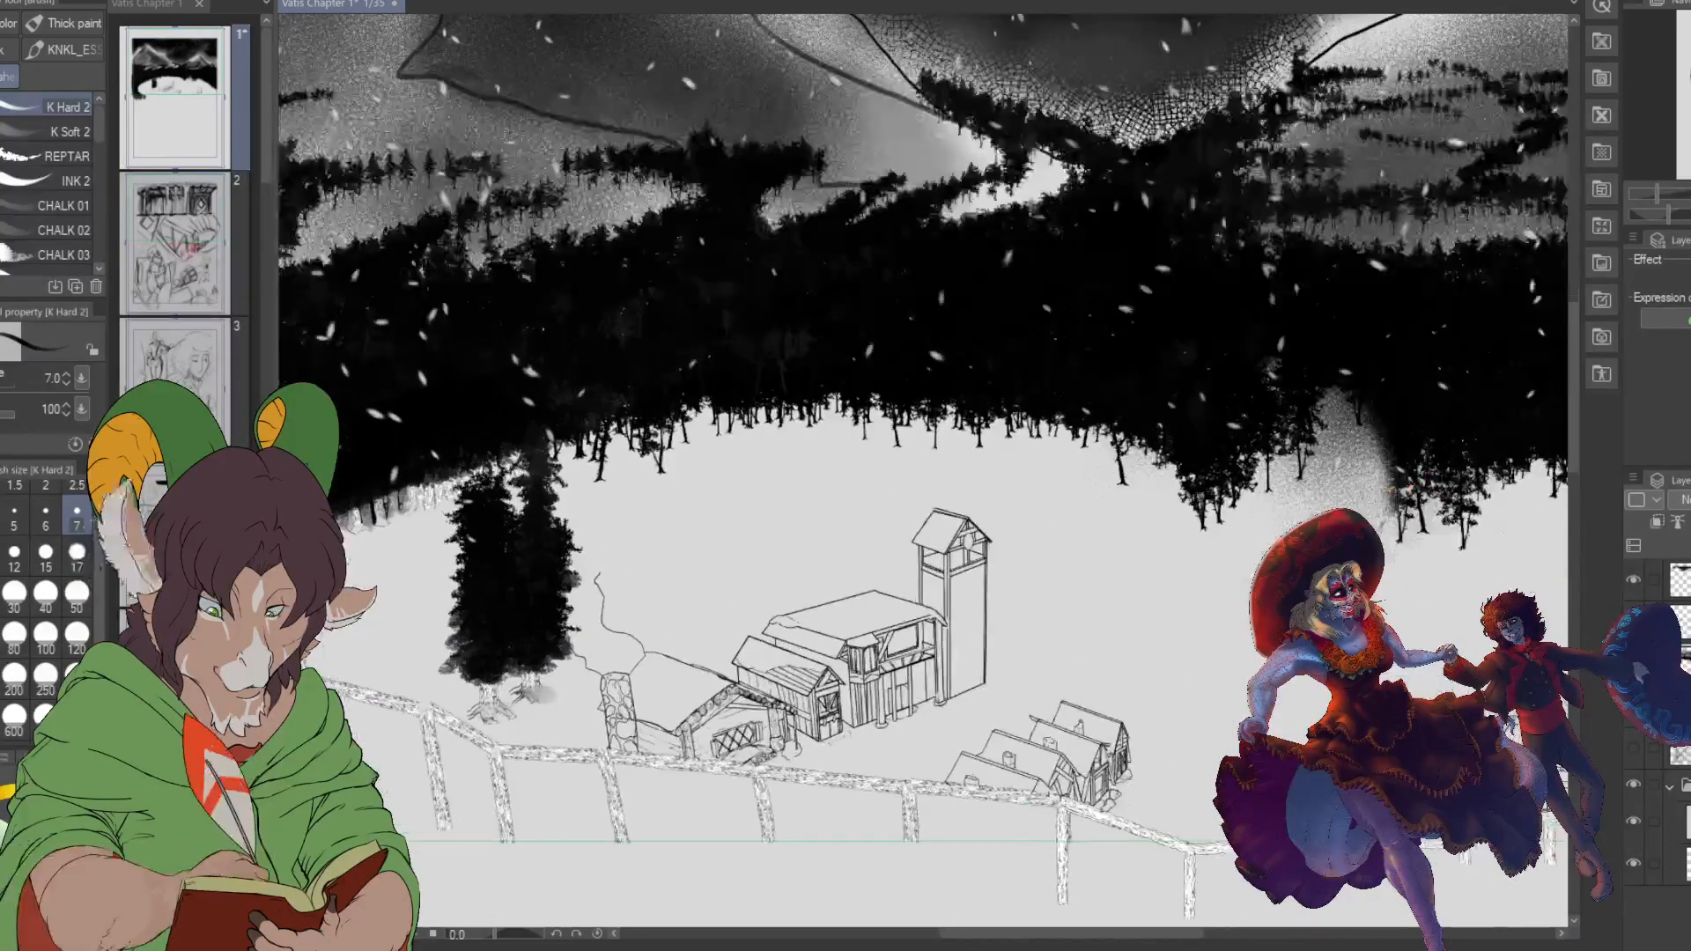
scroll(692, 749, down, 1)
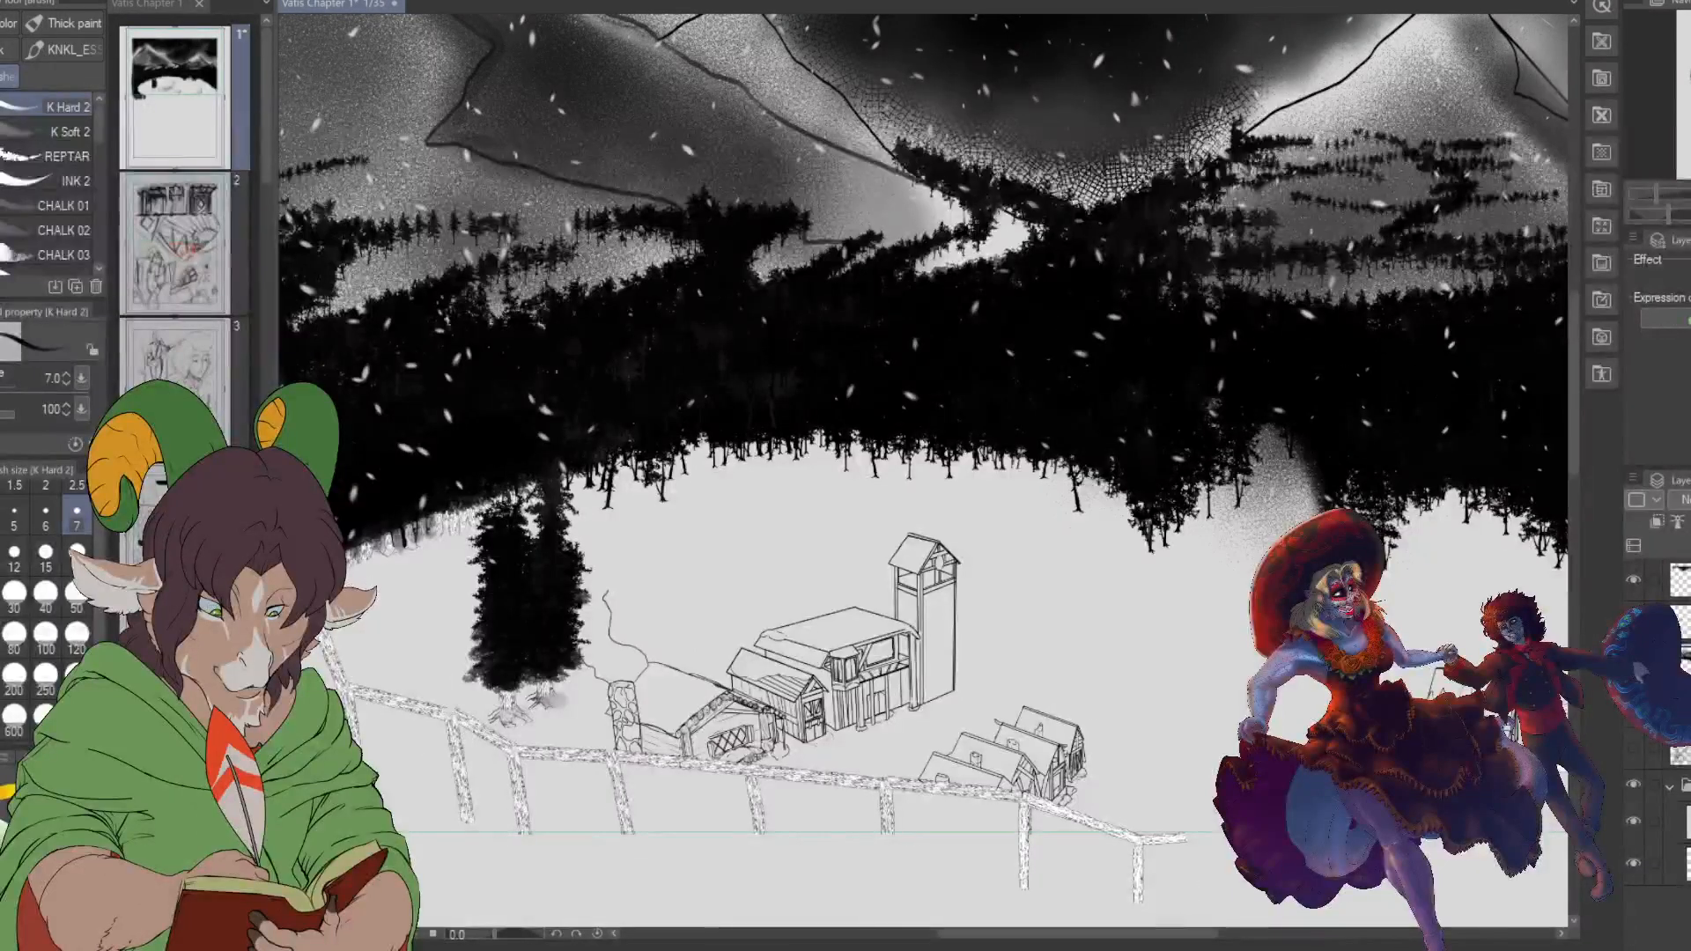
scroll(449, 647, up, 5)
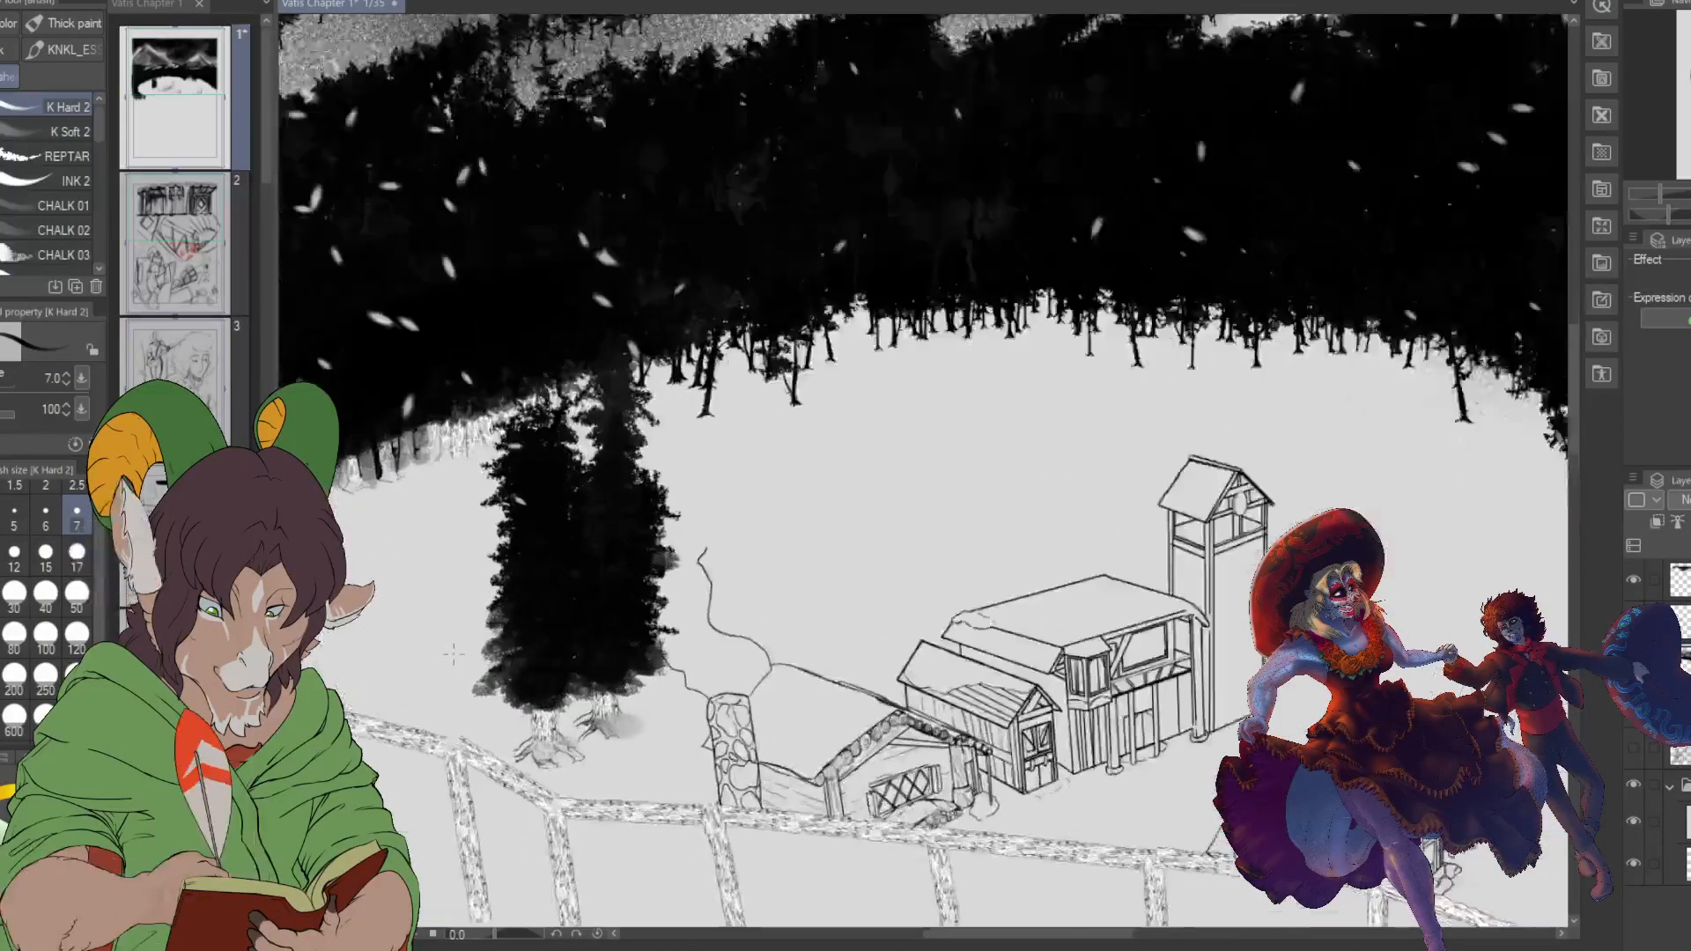
scroll(470, 632, down, 2)
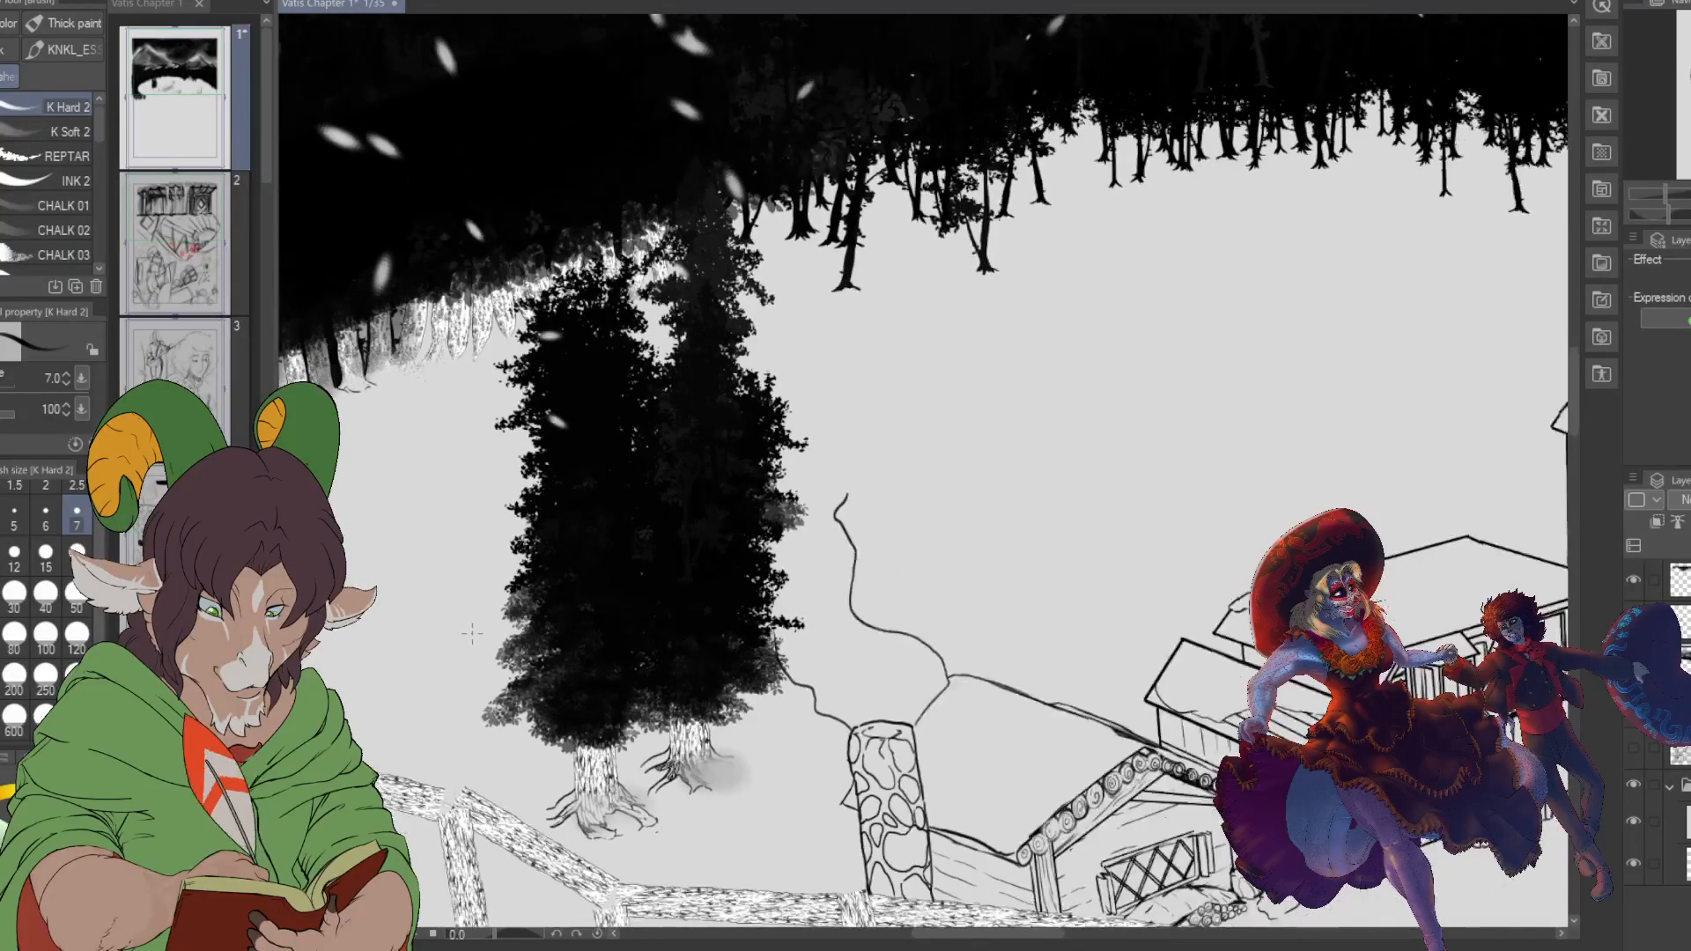
- Clean up the front foreground tree's root lines and the shading beside them with the Hard eraser at sizes 12 and 8
scroll(471, 633, up, 3)
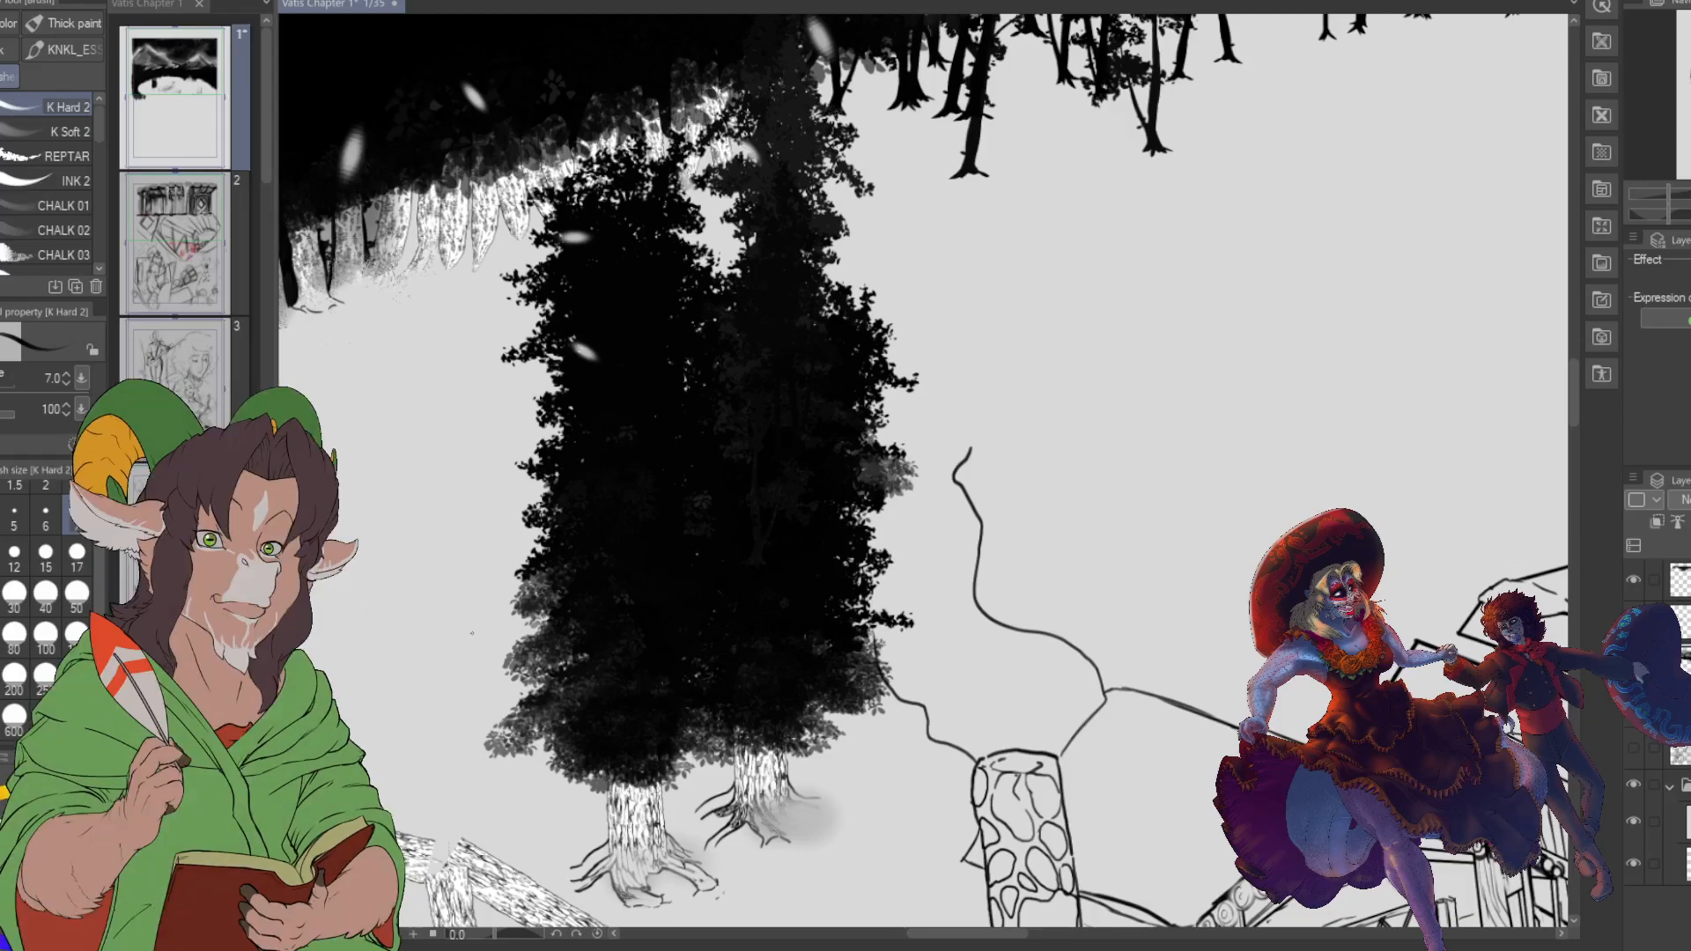
scroll(634, 824, up, 3)
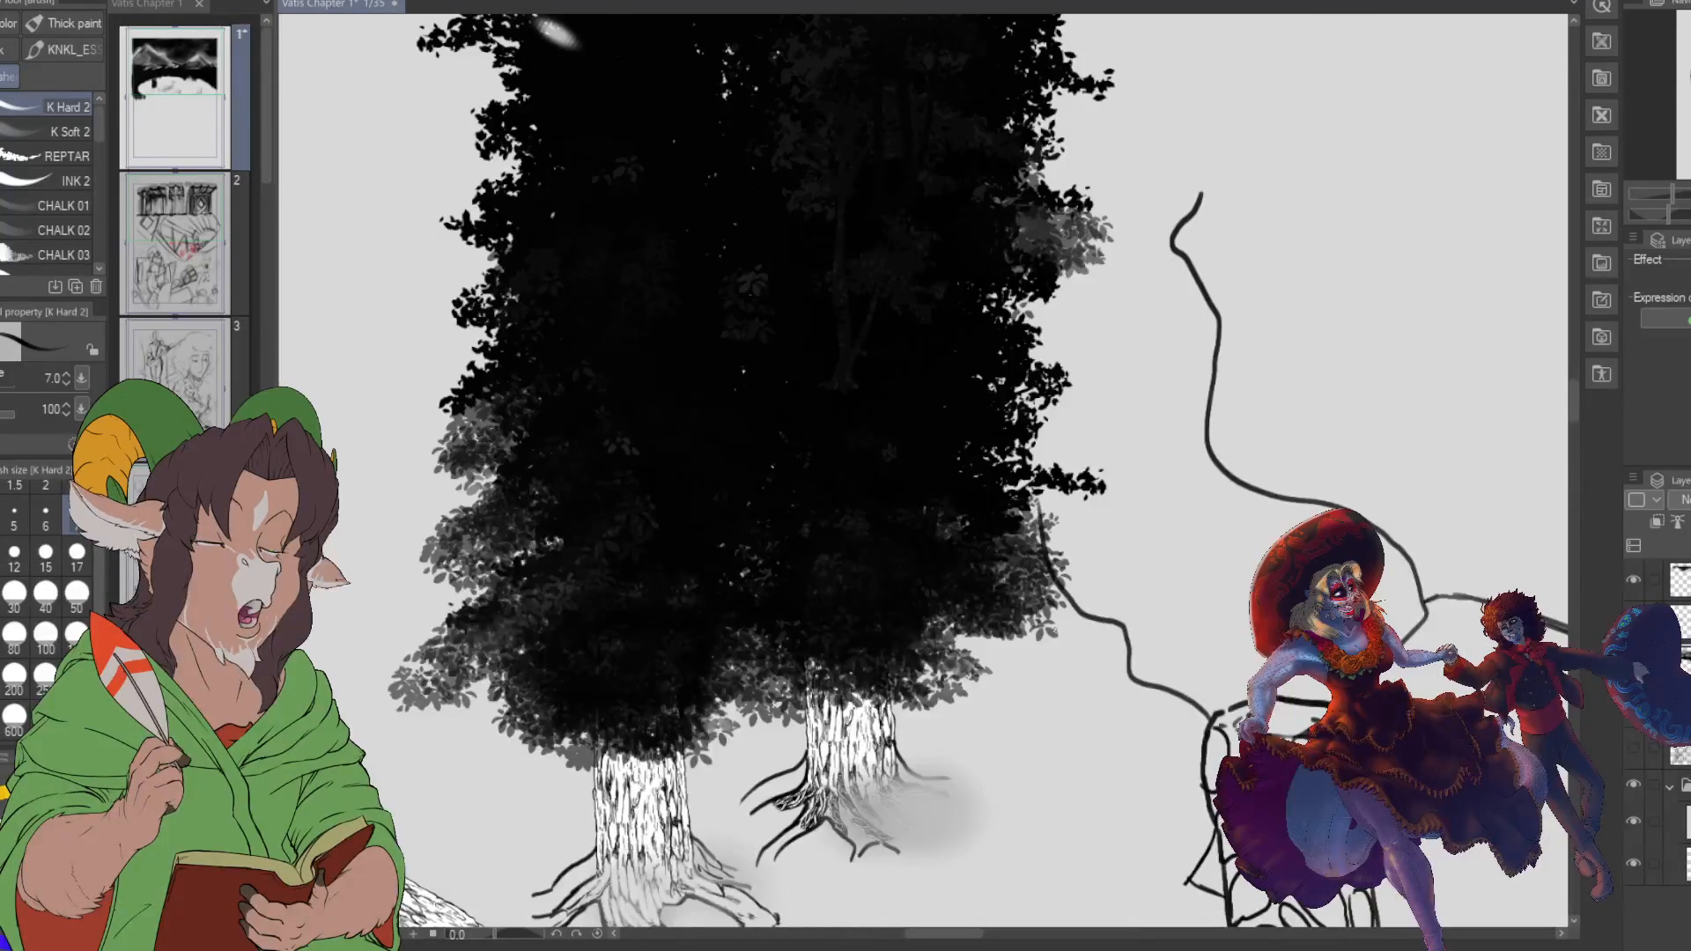
drag(705, 775, 905, 275)
drag(706, 159, 1113, 364)
drag(1113, 722, 897, 520)
scroll(980, 413, up, 1)
scroll(979, 412, up, 1)
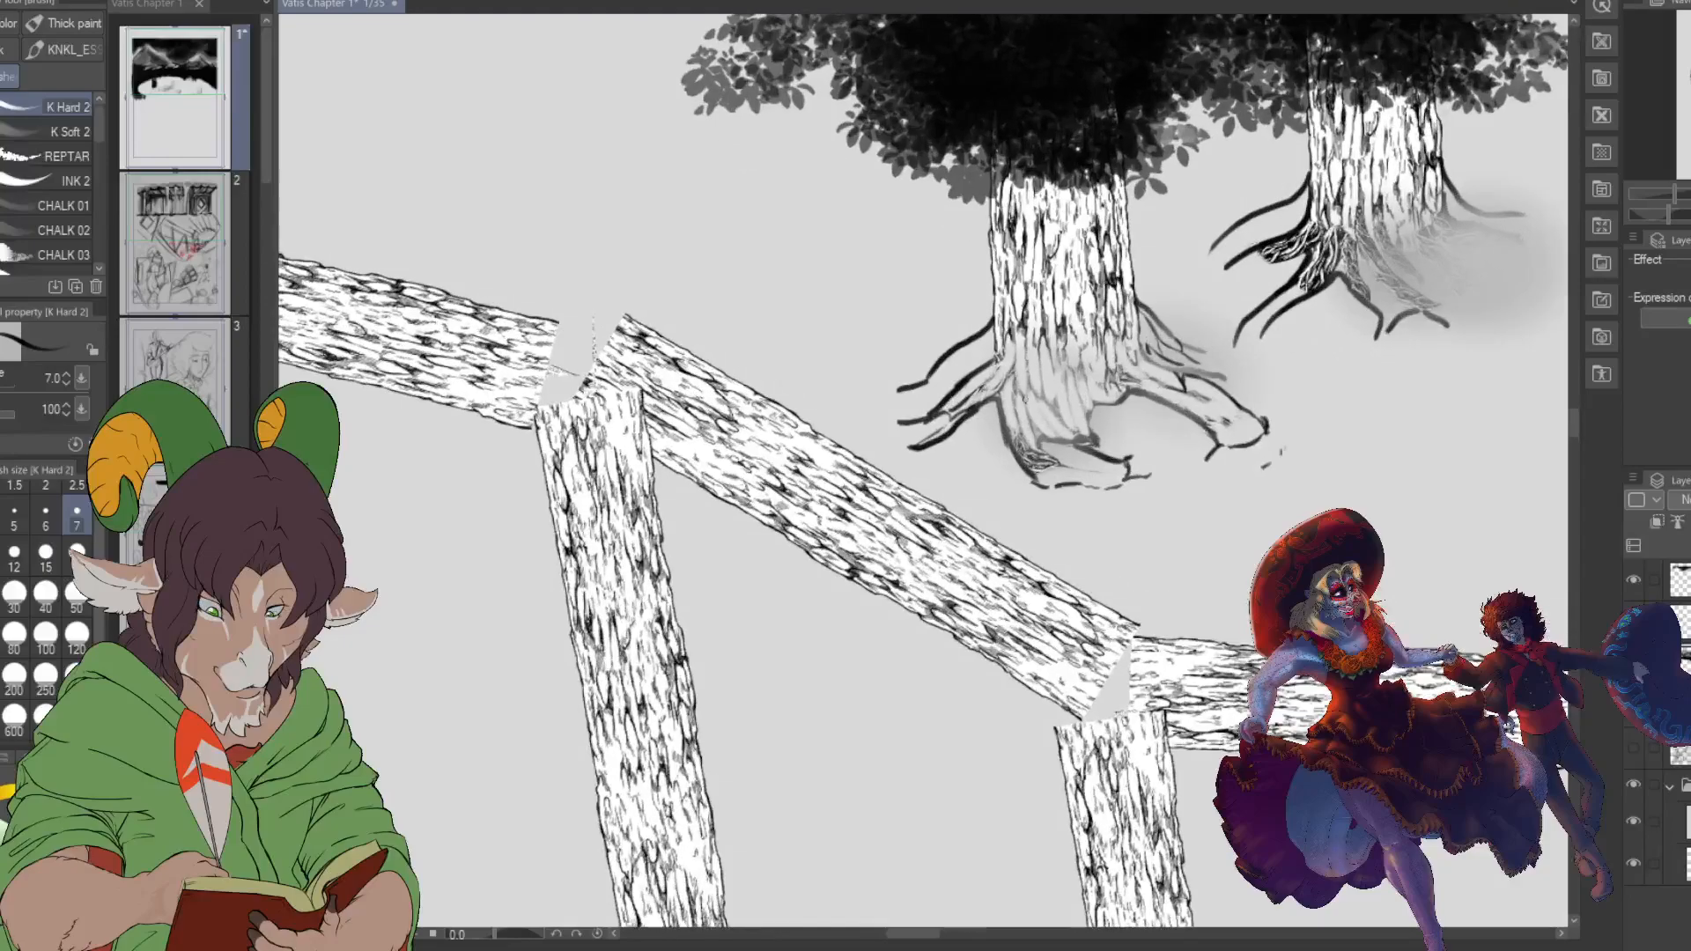
scroll(1042, 366, up, 1)
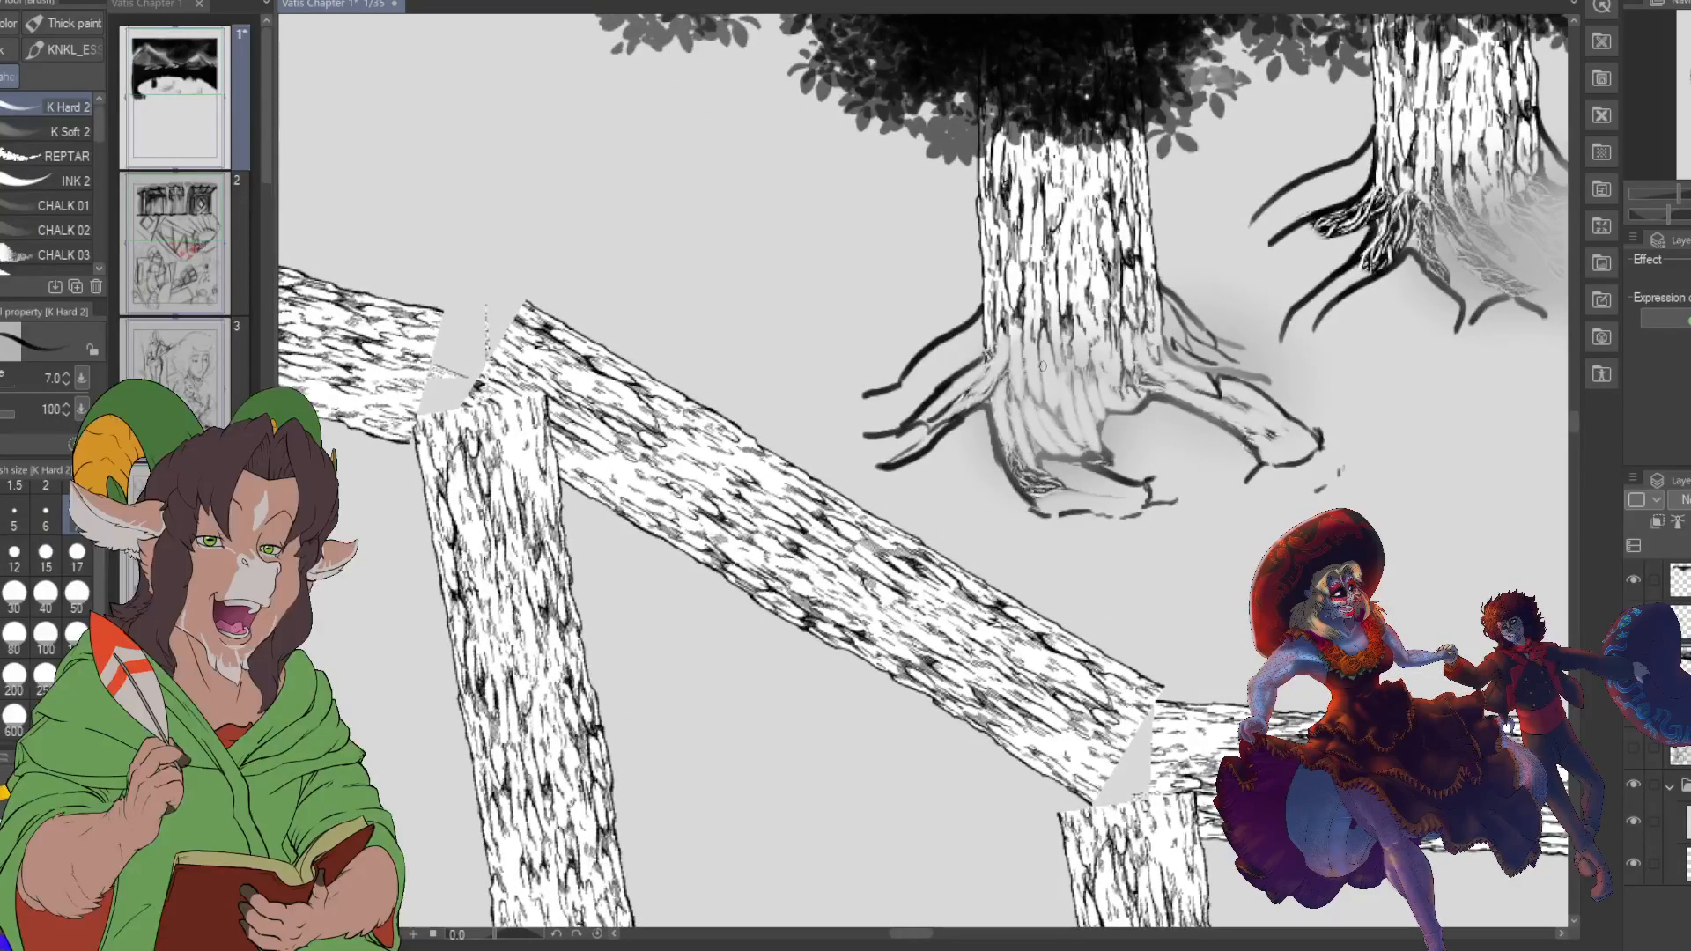
key(e)
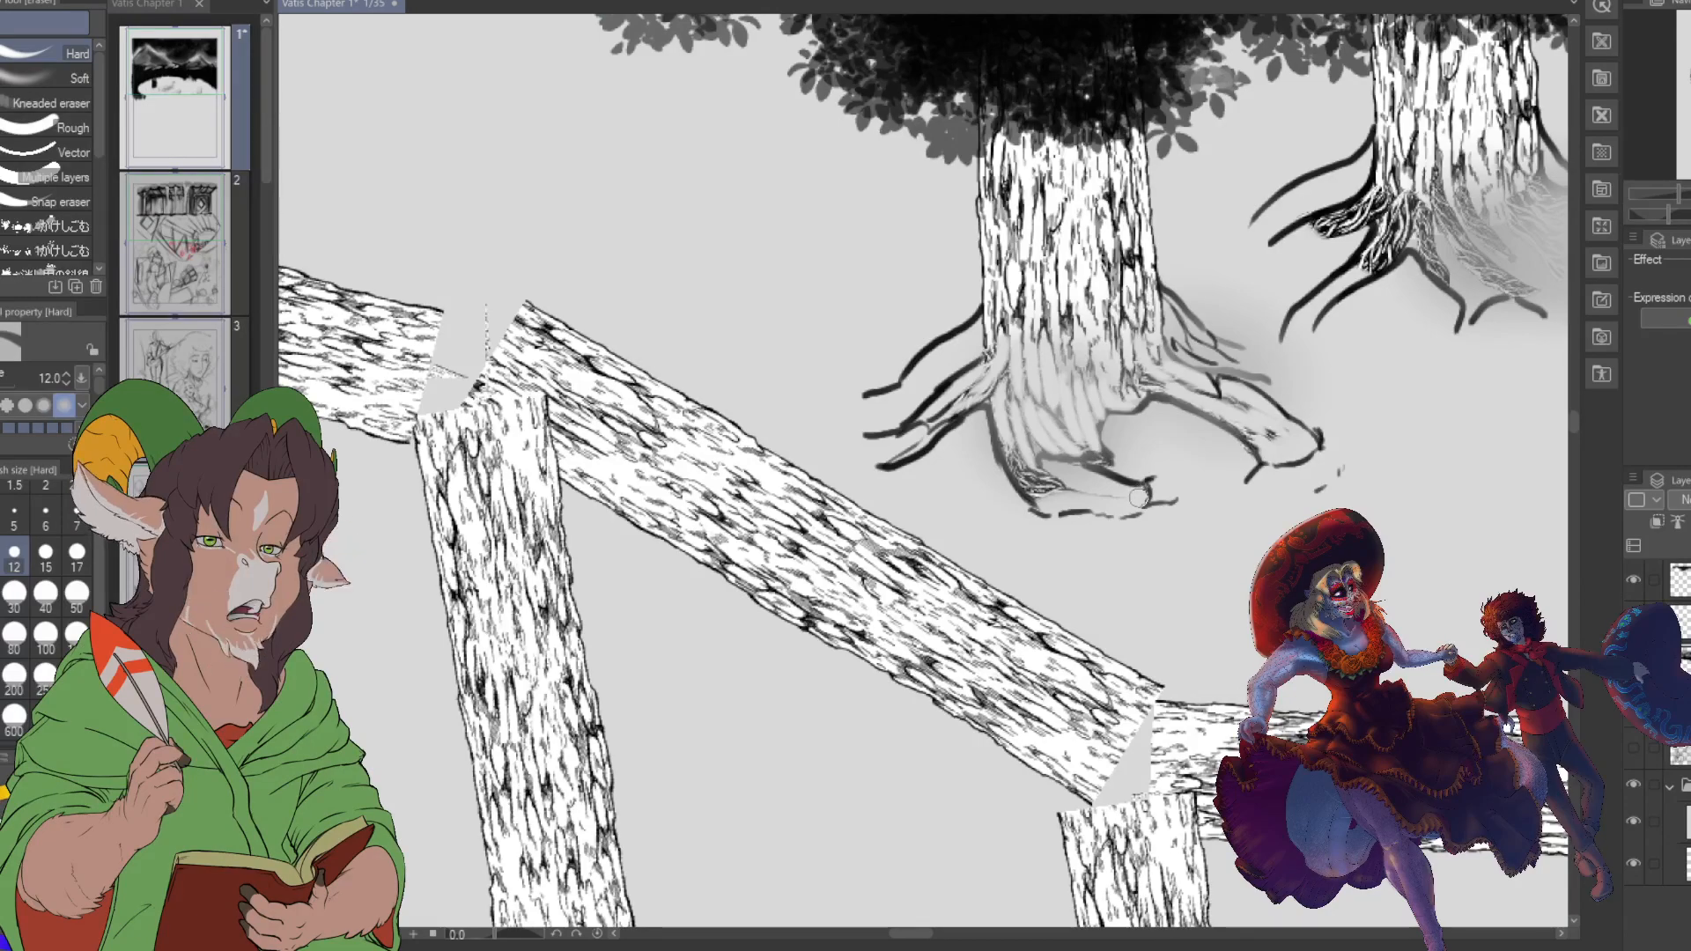
drag(1185, 293, 1265, 352)
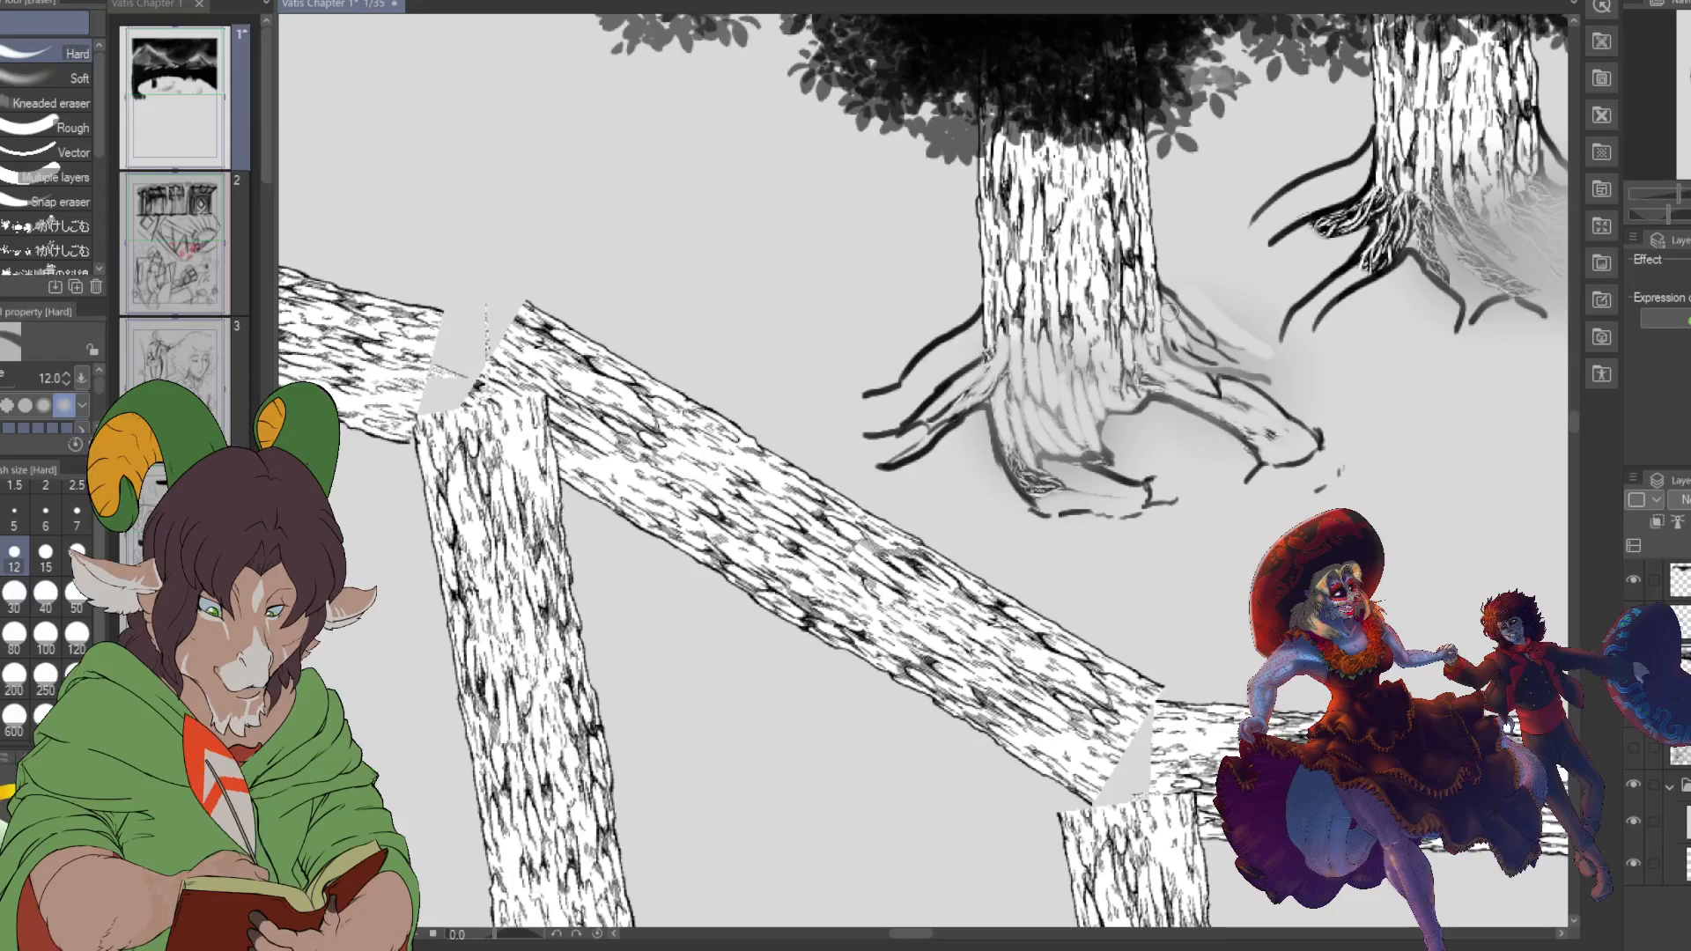
click(2, 557)
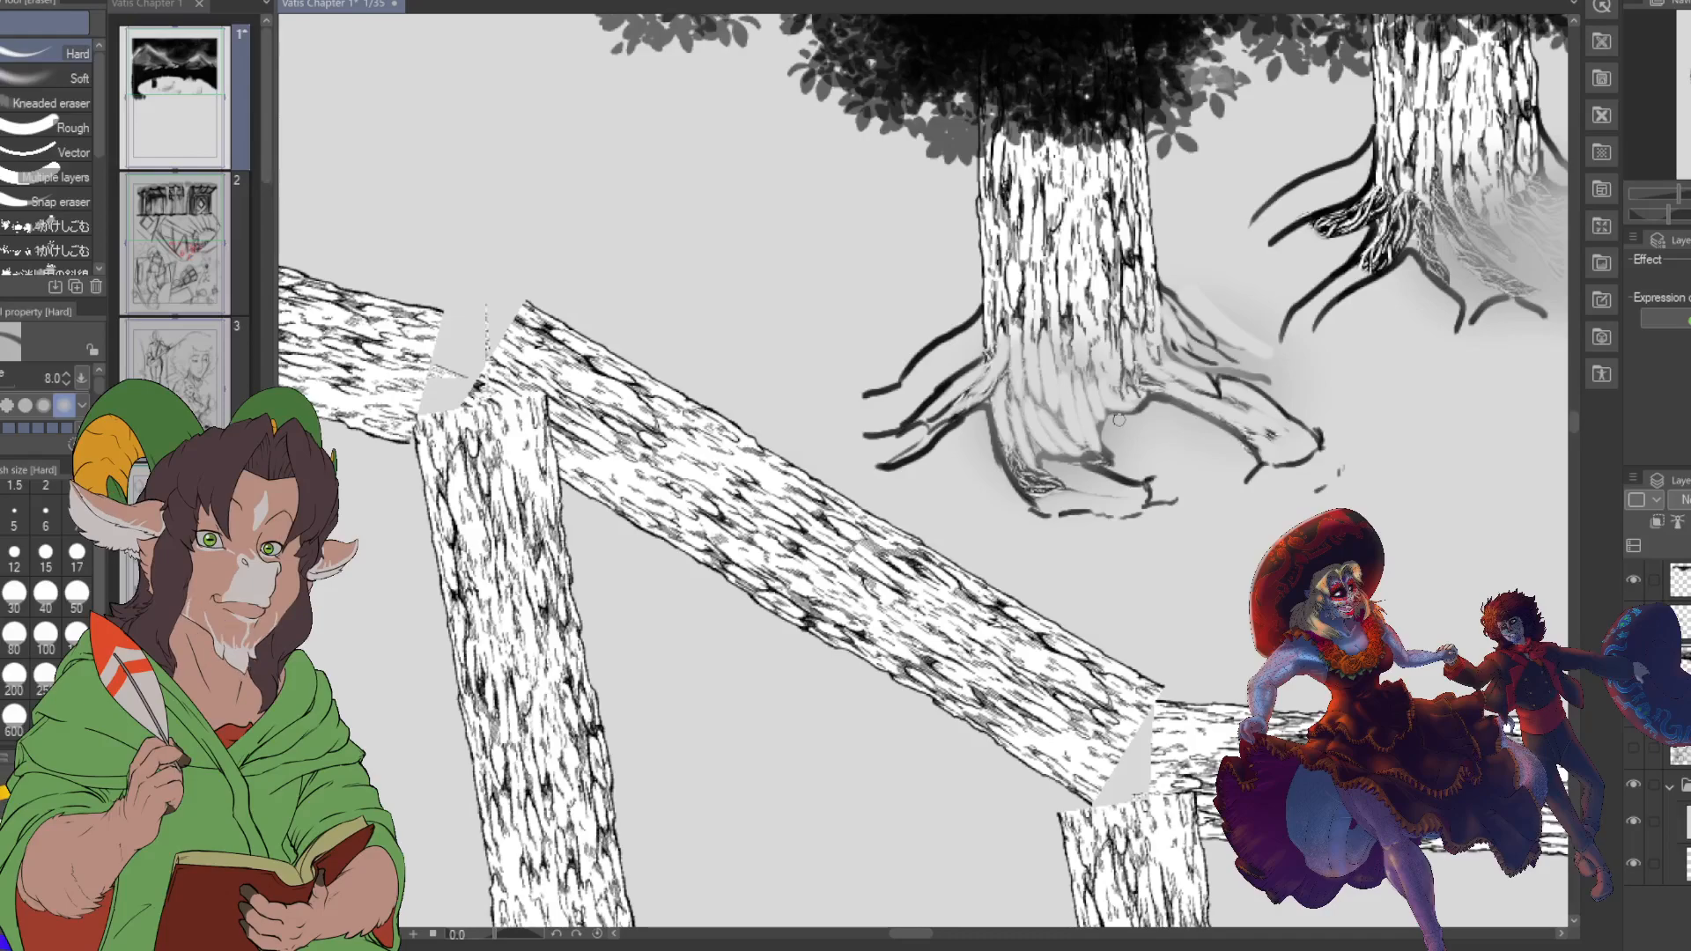
drag(1011, 440, 1036, 486)
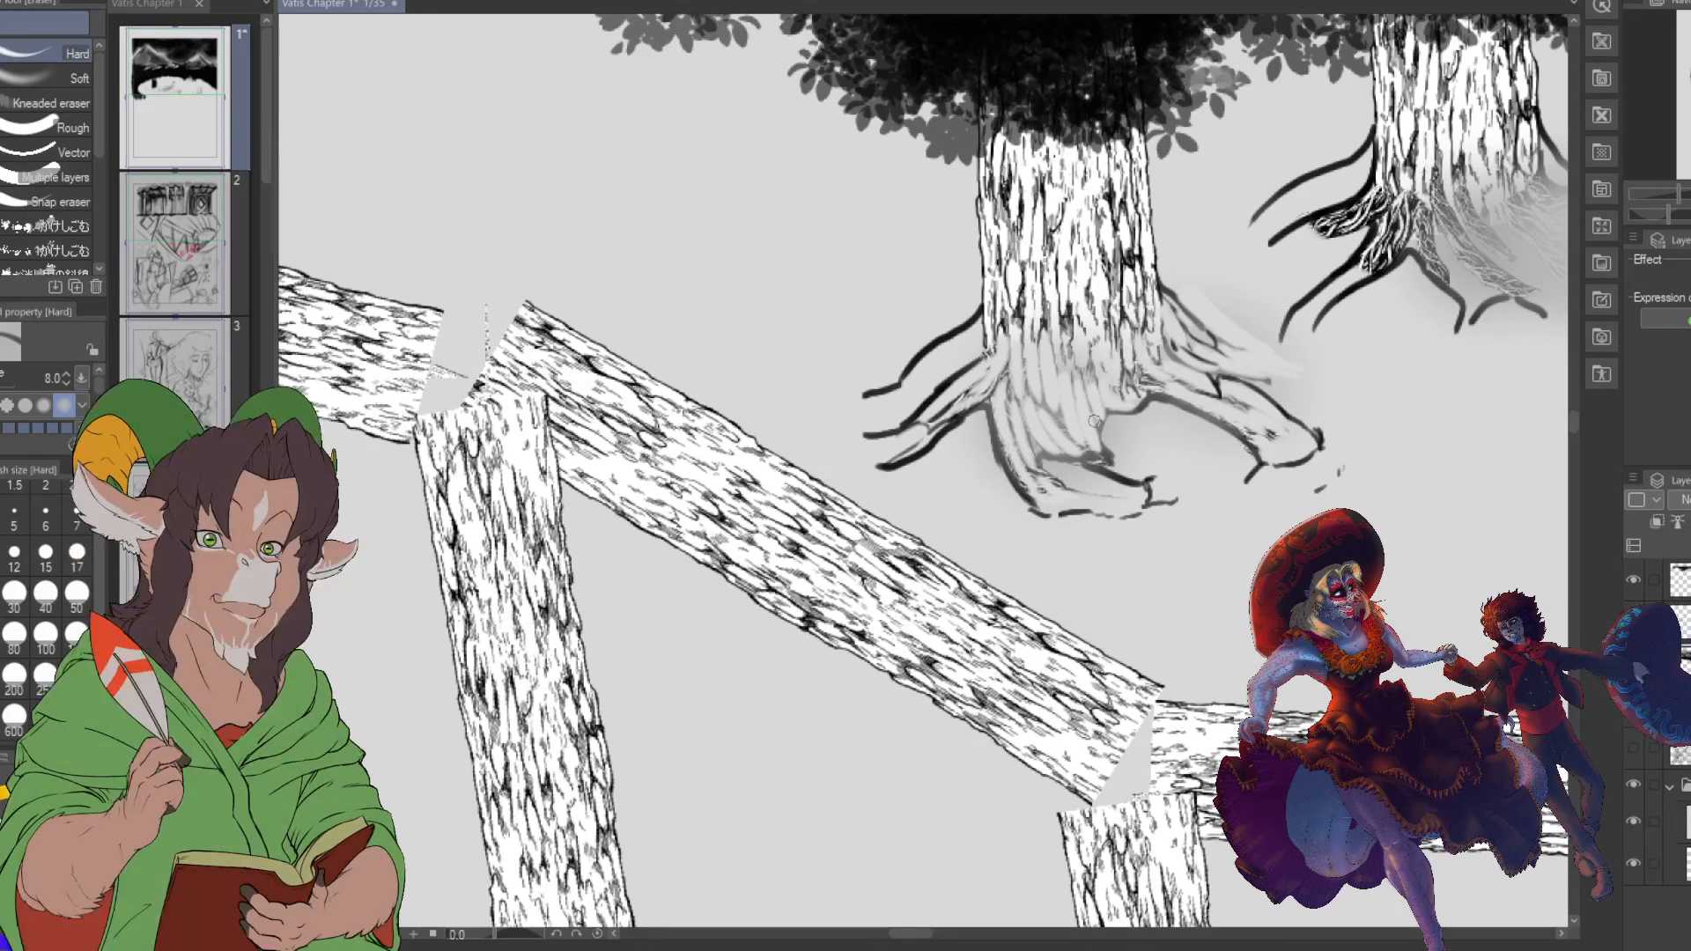
- Draw bark lines along the base and roots of the front foreground tree with the K Hard 2 brush at size 5
key(b)
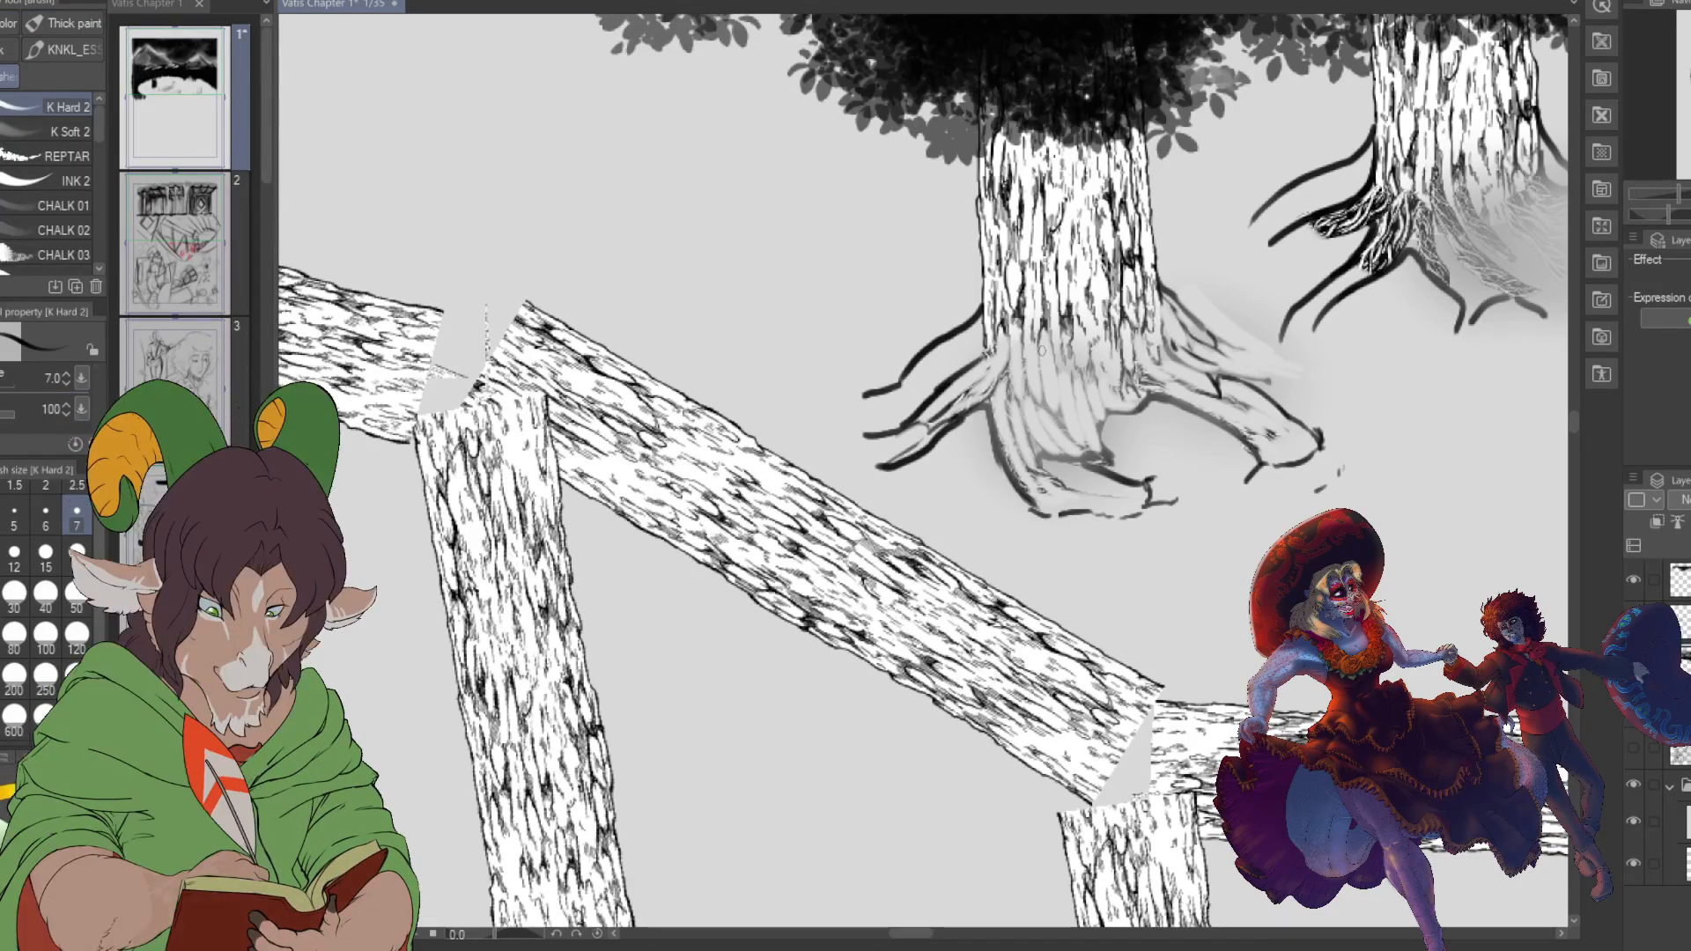
click(13, 519)
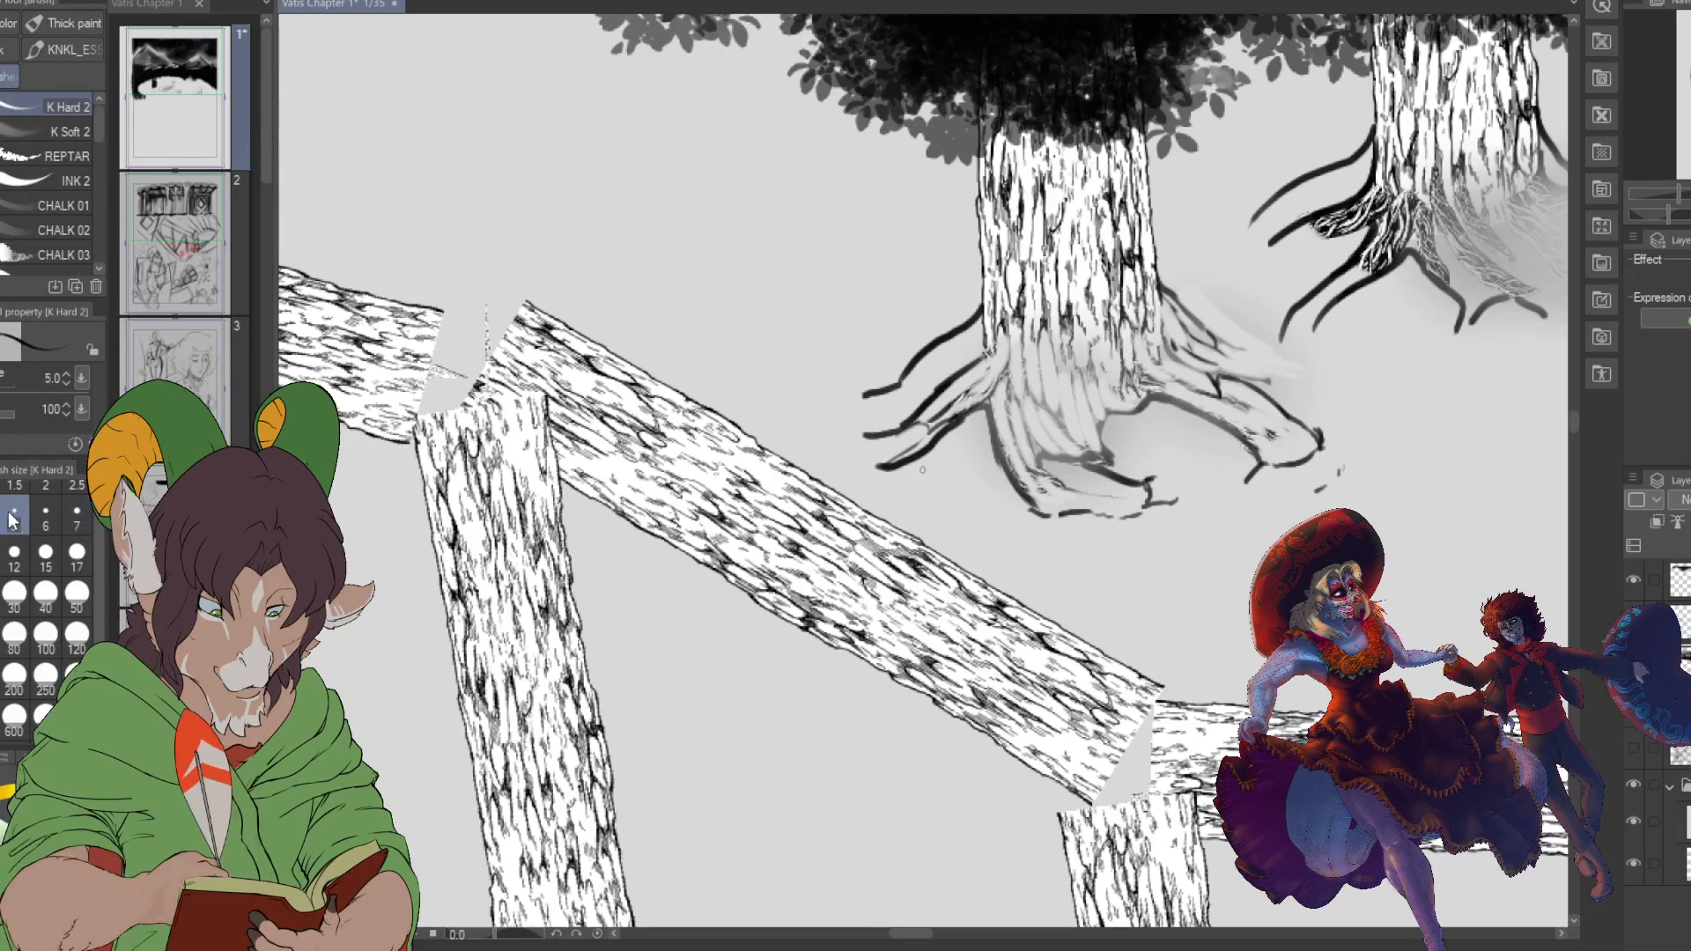
drag(1037, 350, 1053, 407)
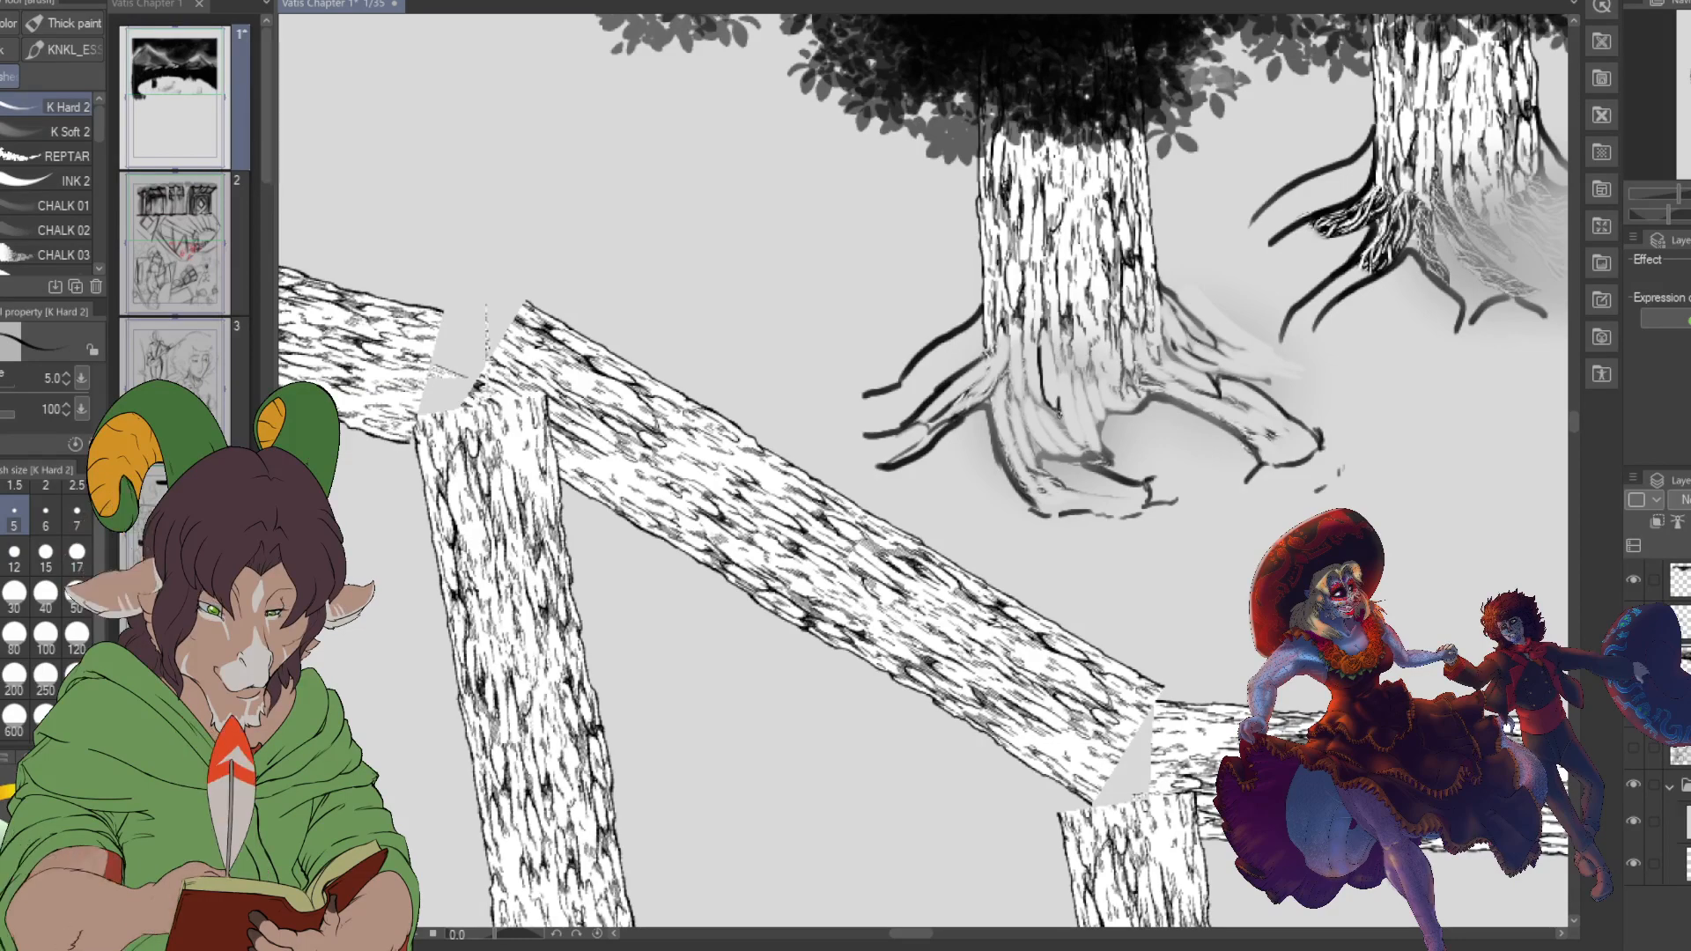
drag(1056, 407, 1065, 427)
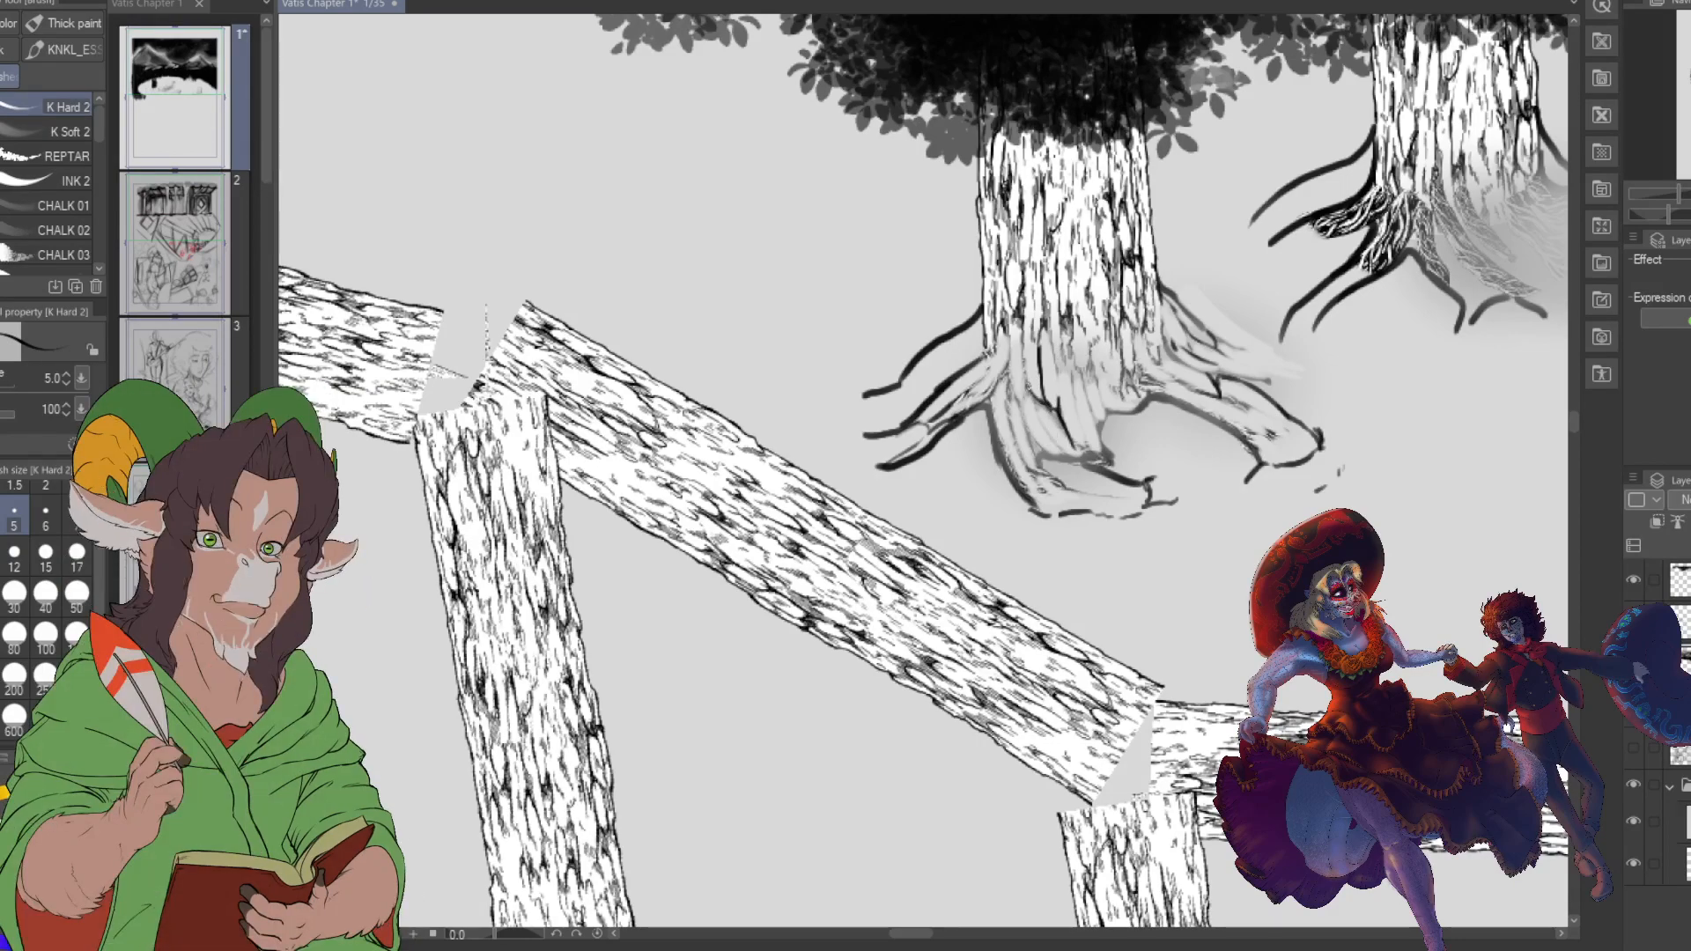
drag(1030, 390, 1049, 433)
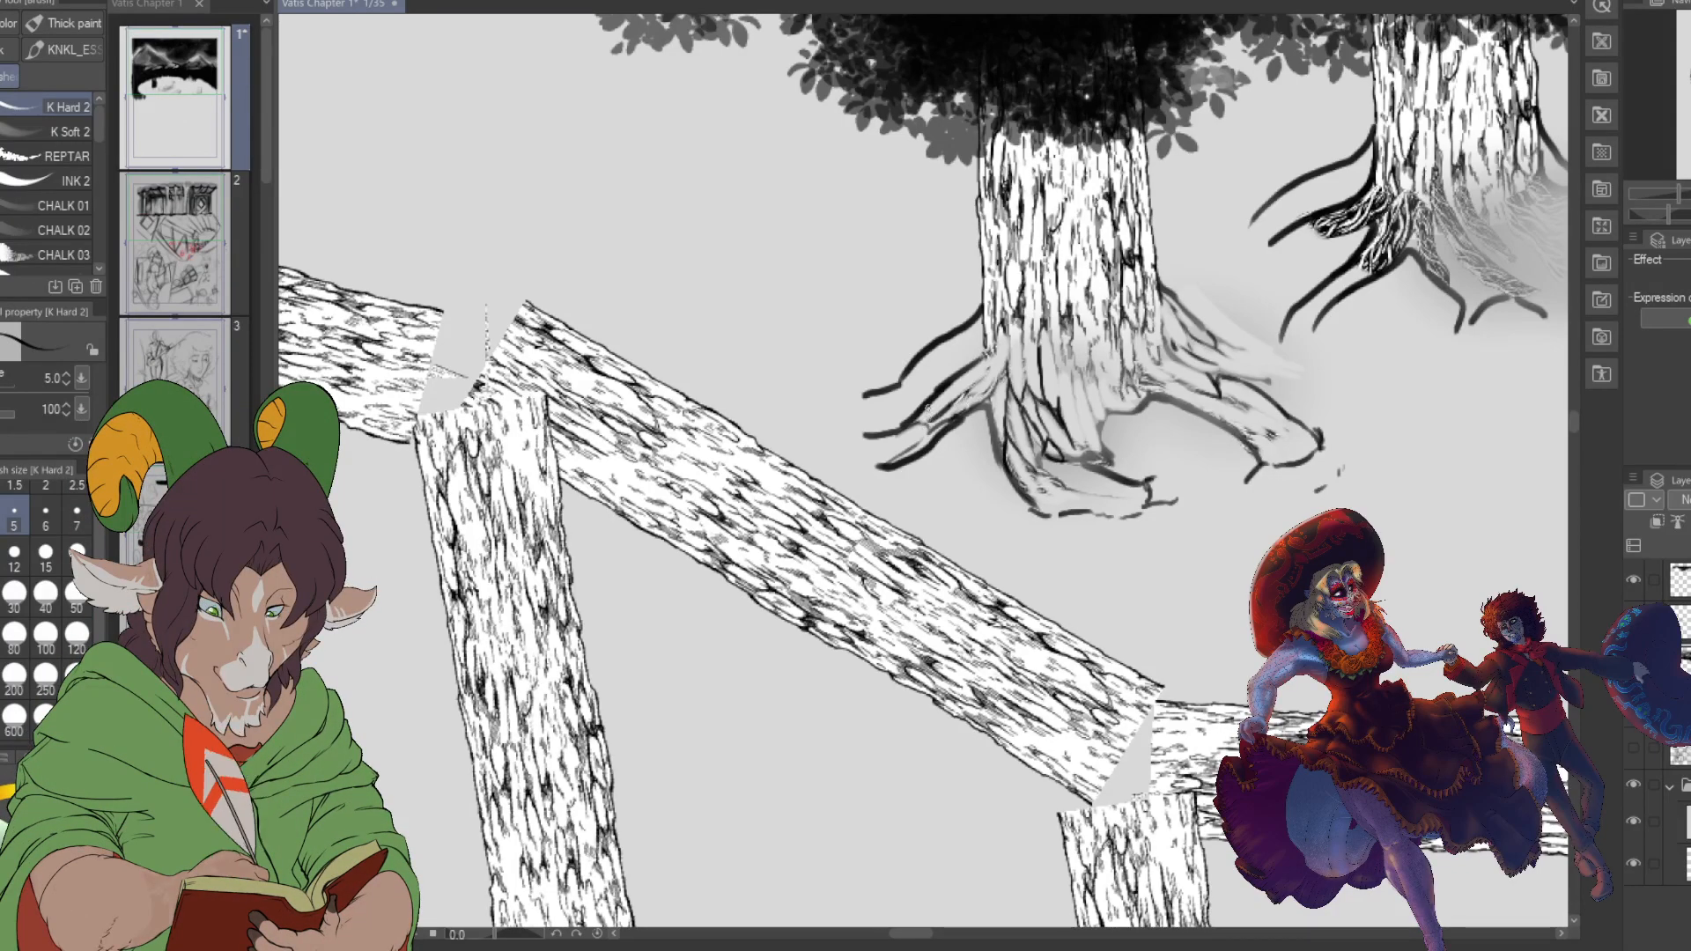
mouse_move(871, 410)
mouse_down()
mouse_move(898, 413)
mouse_move(923, 374)
mouse_up()
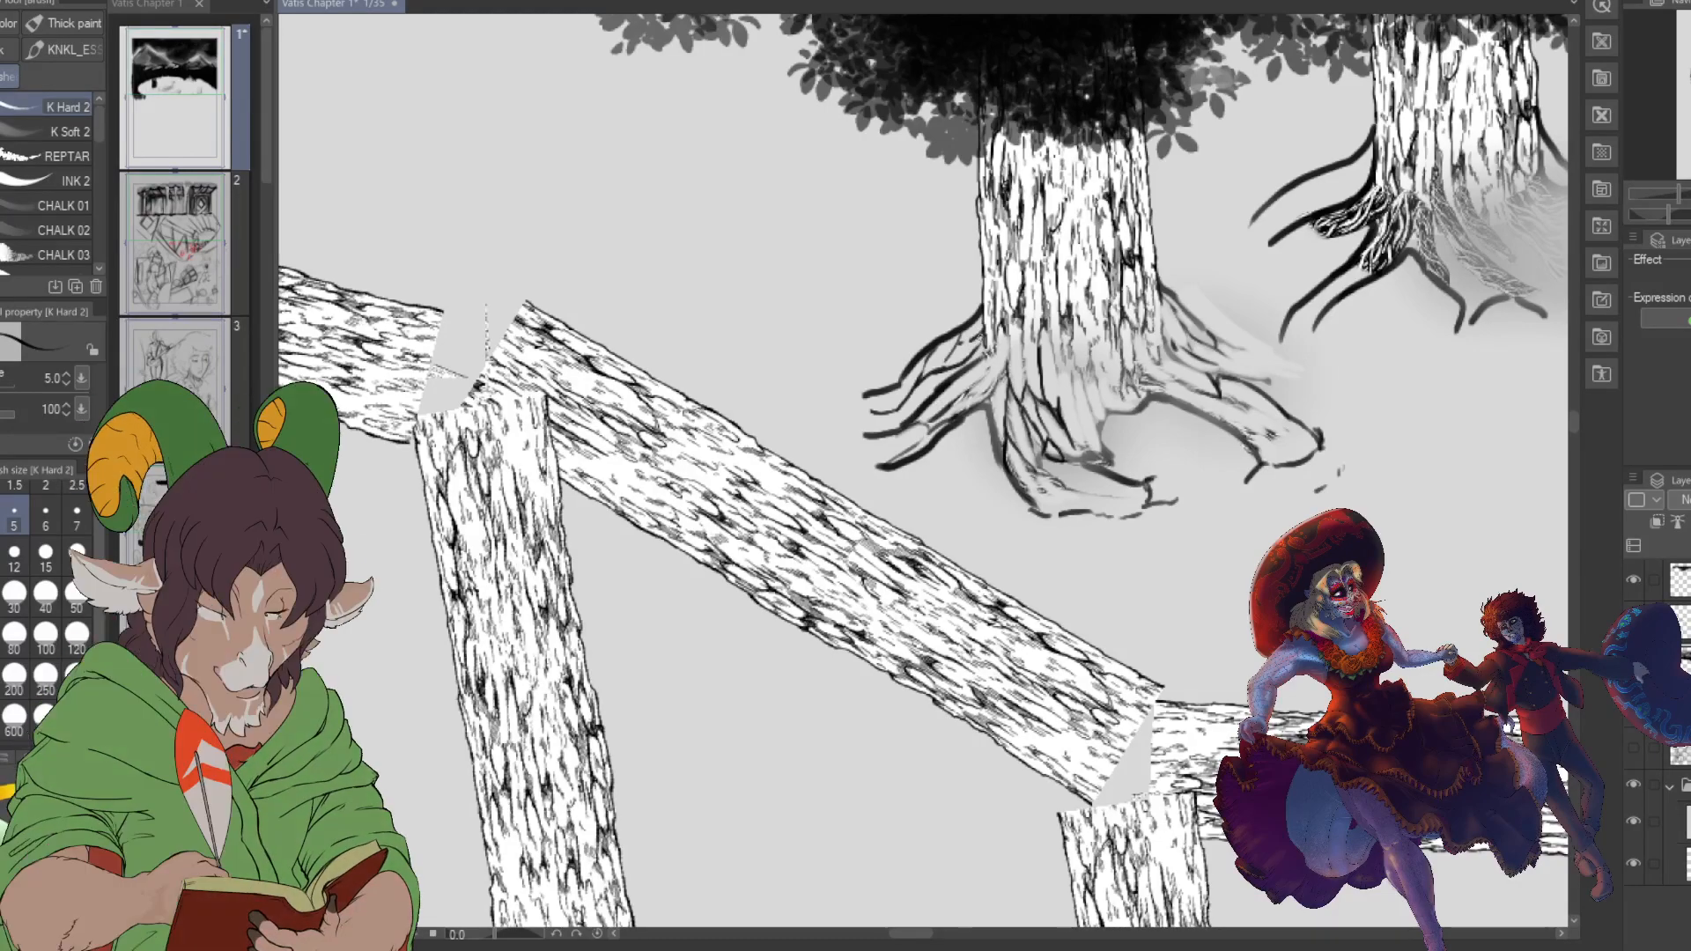
- Erase the soft grey shading beside the rear foreground tree's roots with the Hard eraser at size 100
scroll(970, 355, down, 5)
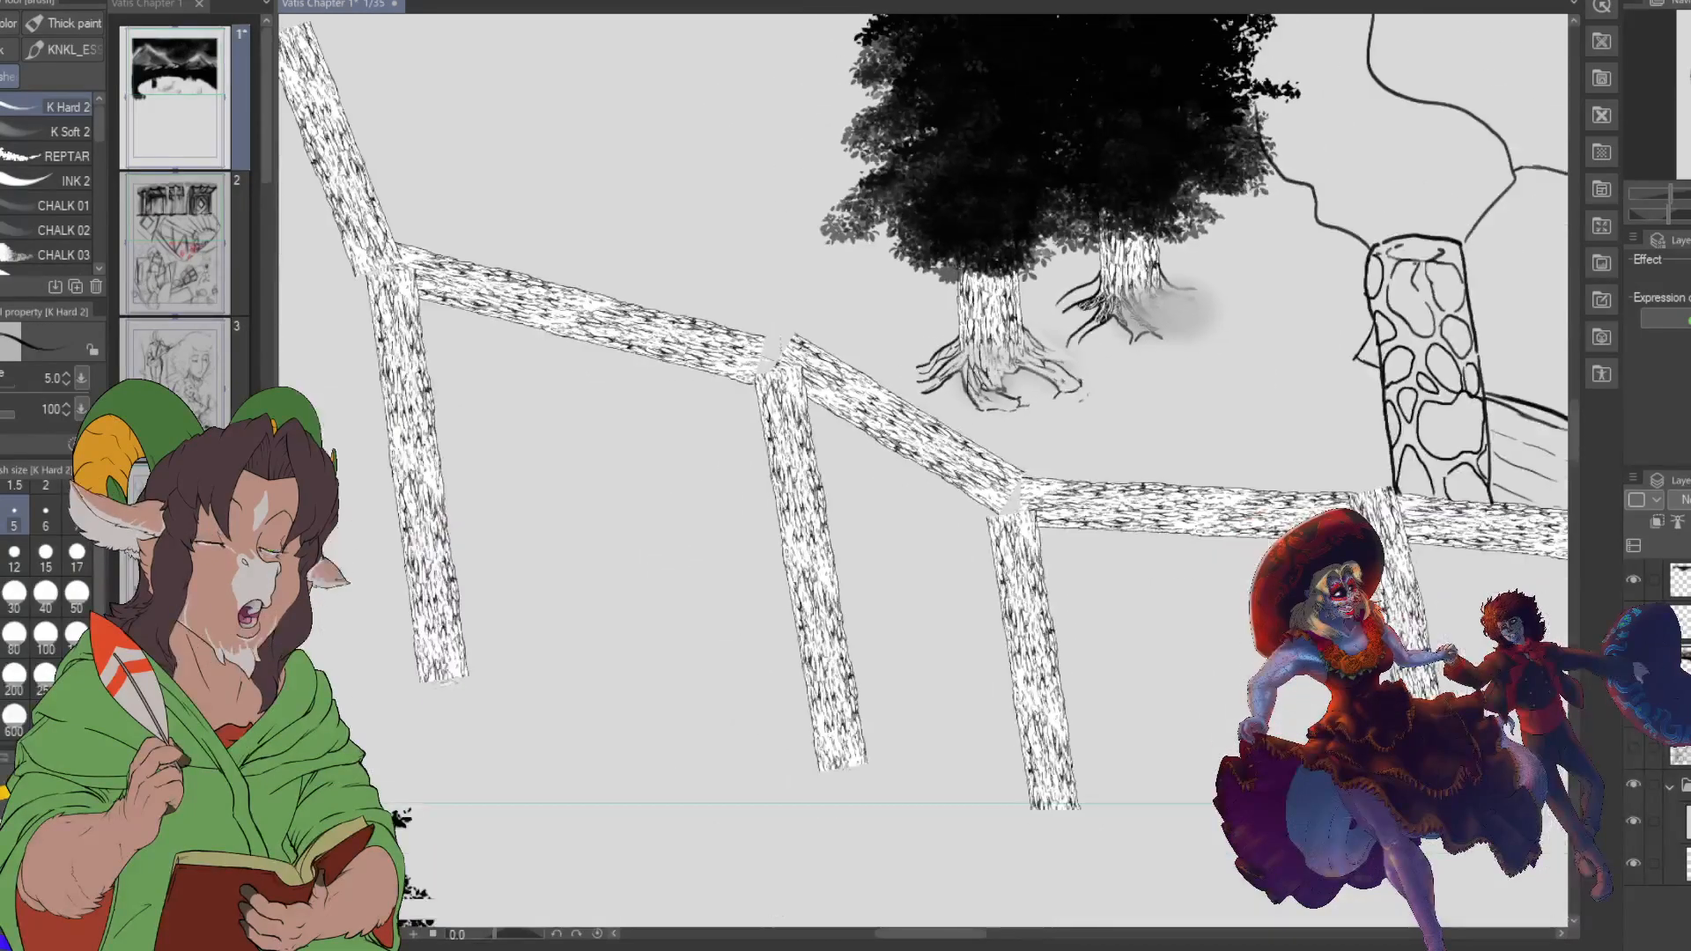
scroll(1121, 318, down, 2)
scroll(1121, 318, up, 4)
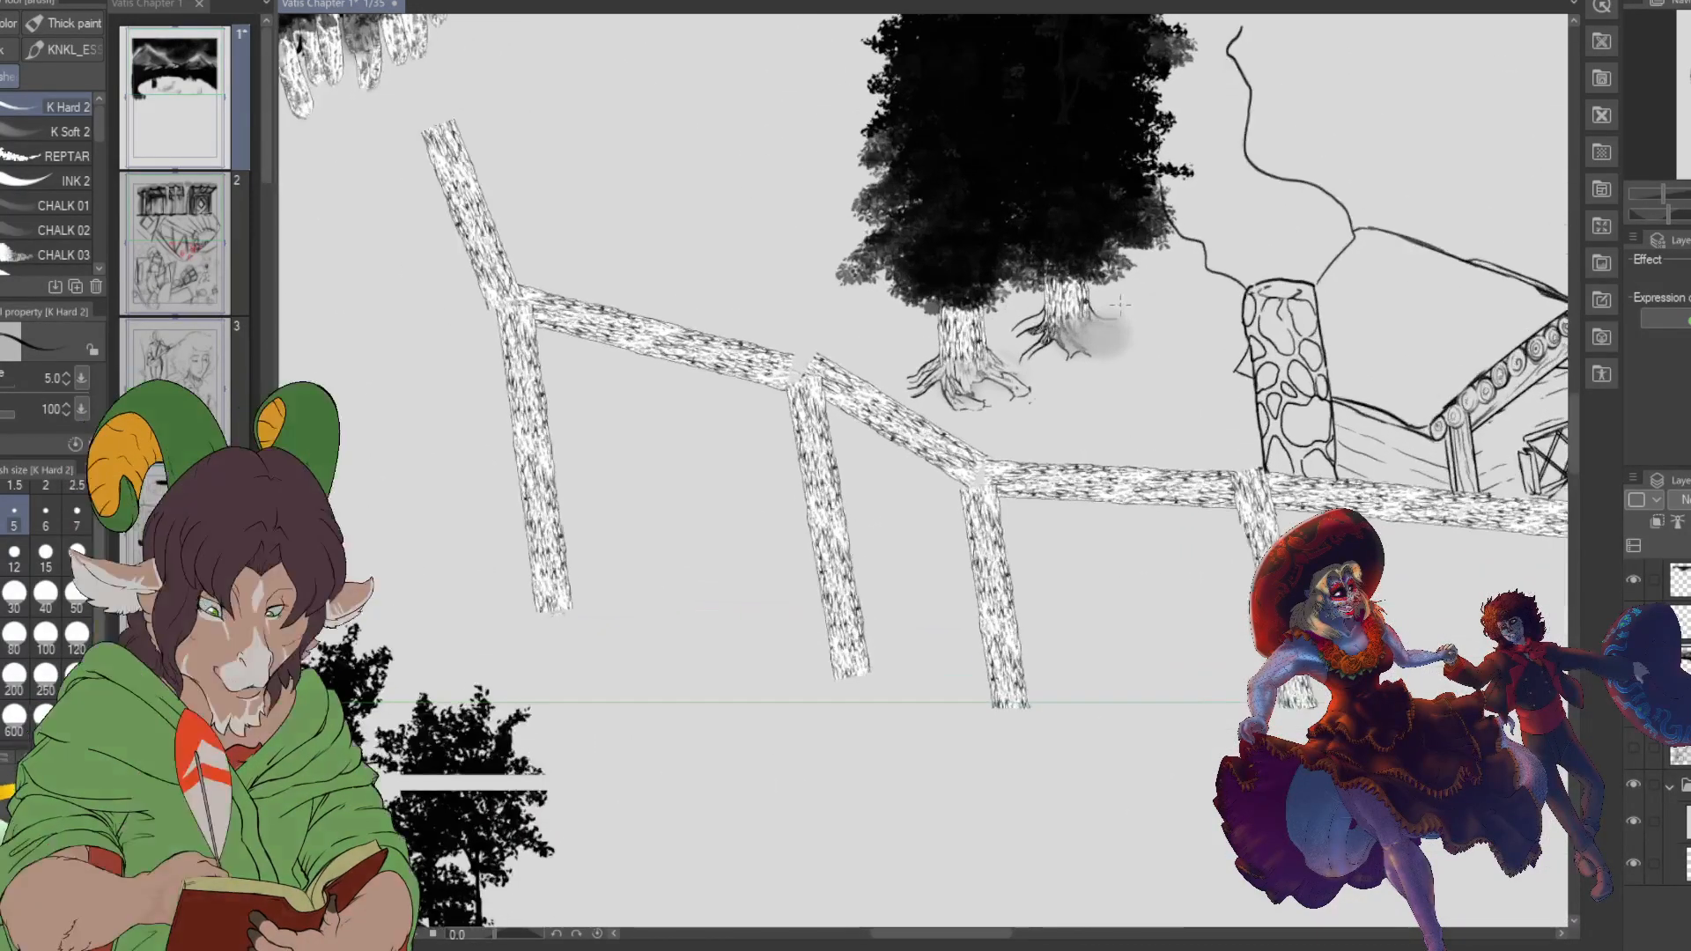
scroll(1121, 318, up, 1)
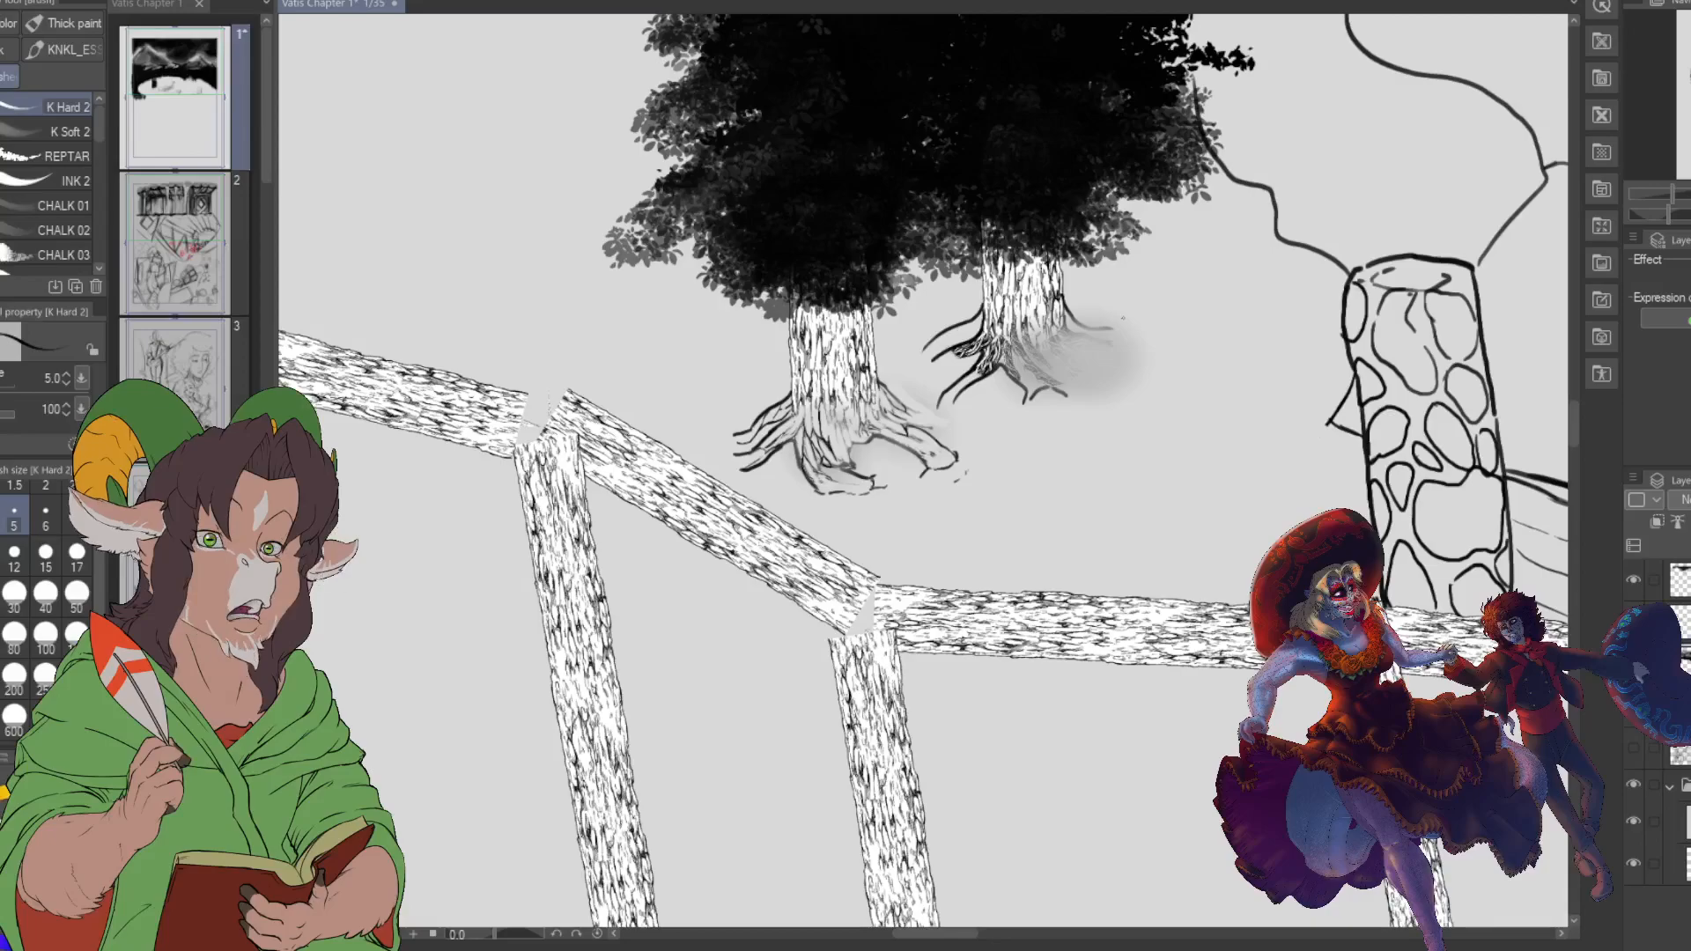
key(e)
click(46, 638)
mouse_move(1105, 368)
mouse_down()
mouse_move(1113, 389)
mouse_move(1073, 367)
mouse_up()
- Examine the panel's forest edge, fence, foreground trees and village buildings from the full view and up close
scroll(1157, 398, down, 5)
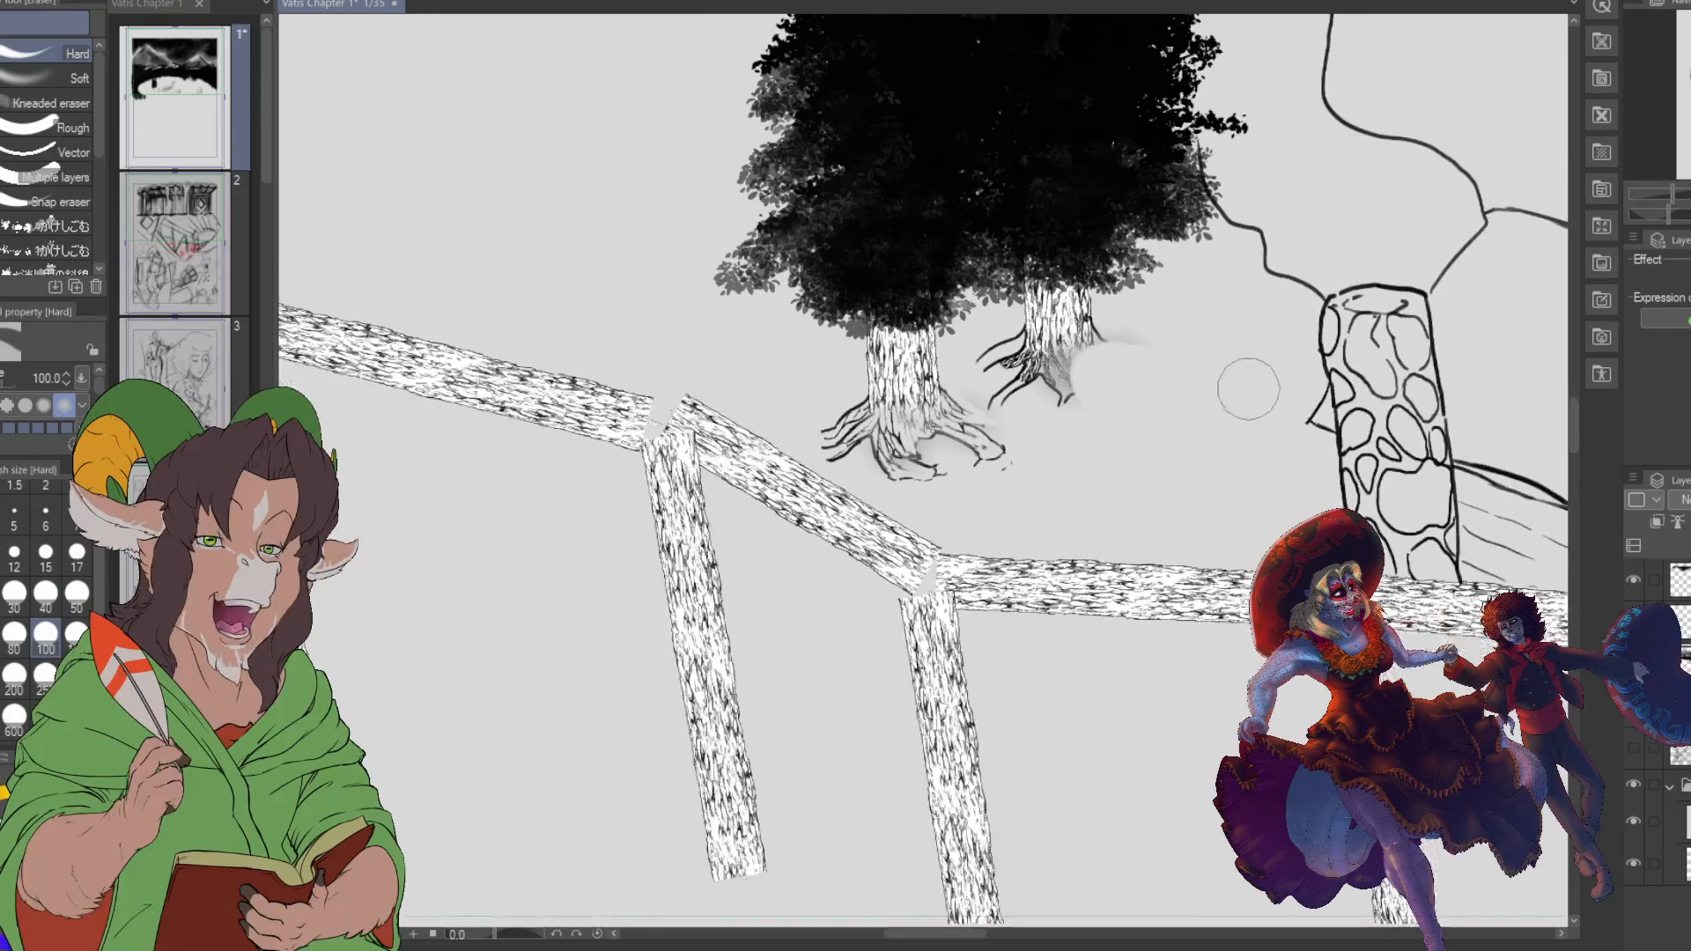
scroll(686, 588, down, 3)
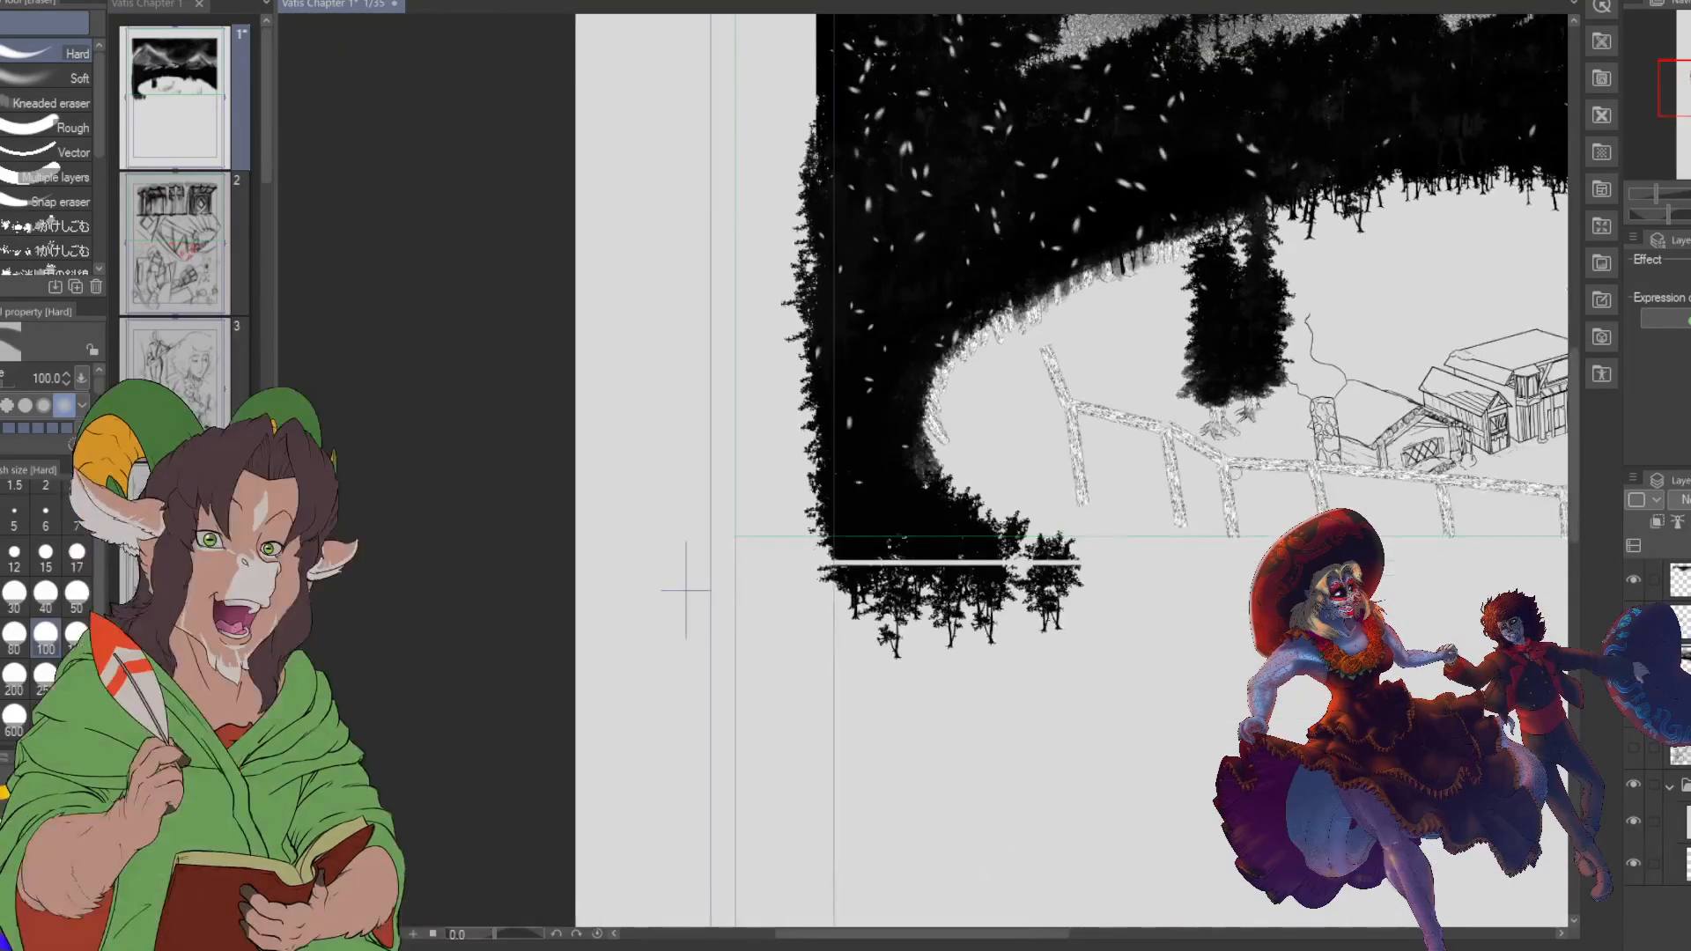
drag(686, 588, 324, 608)
drag(968, 440, 935, 505)
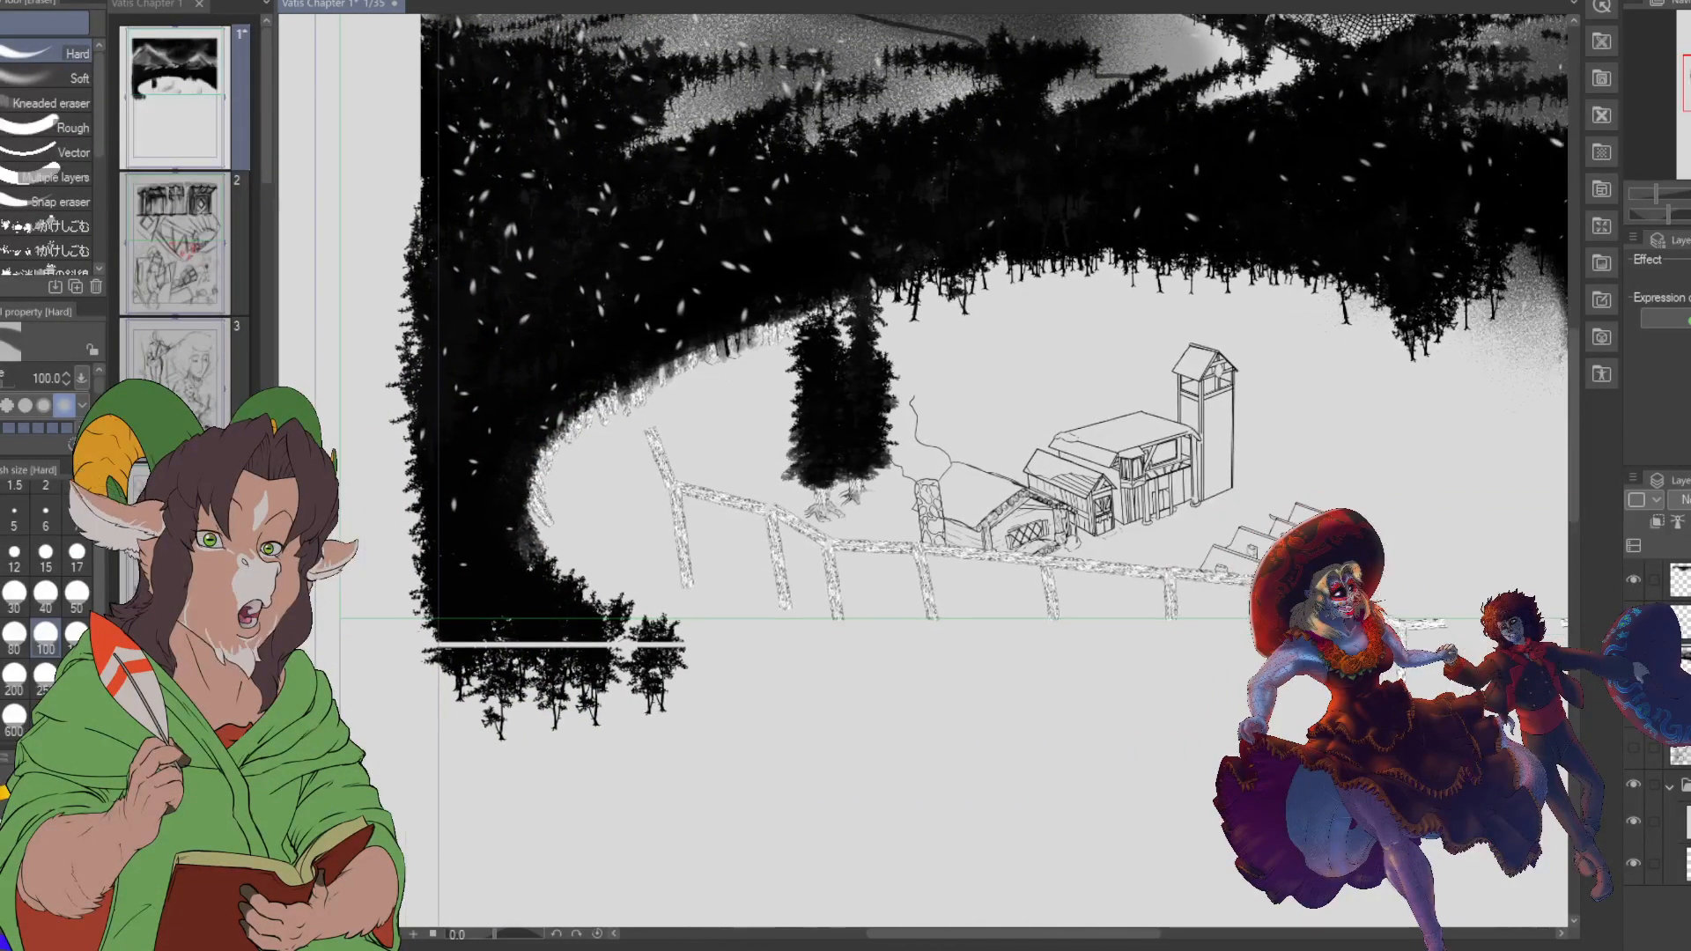
drag(1032, 547, 951, 547)
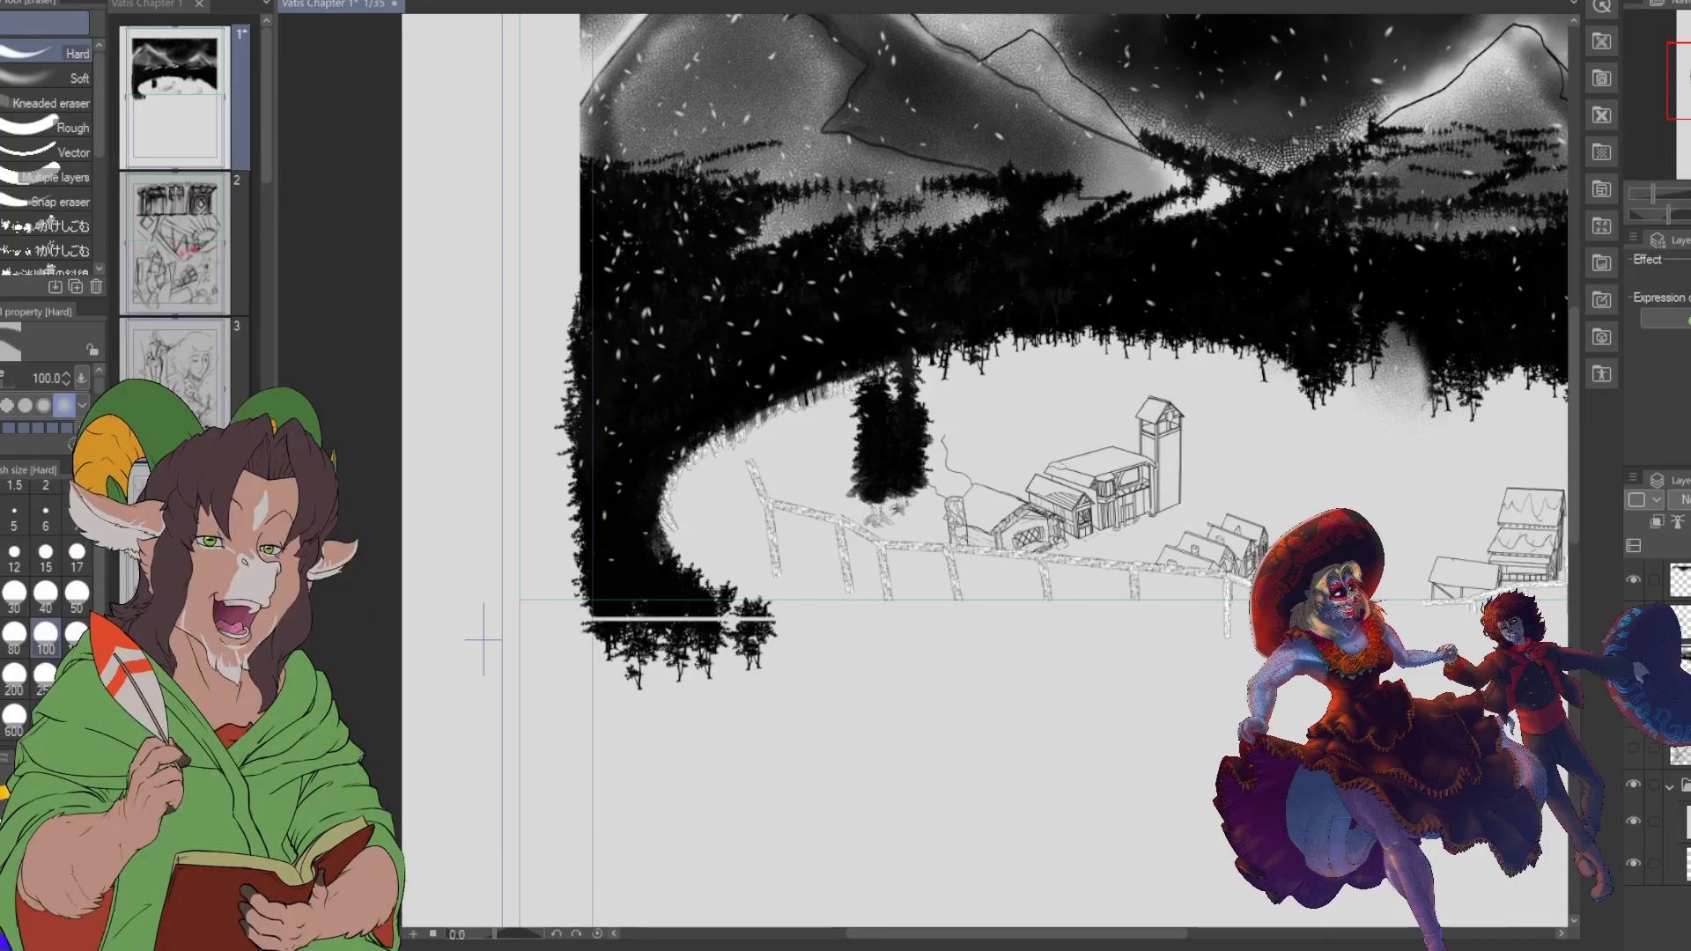
scroll(1007, 503, up, 1)
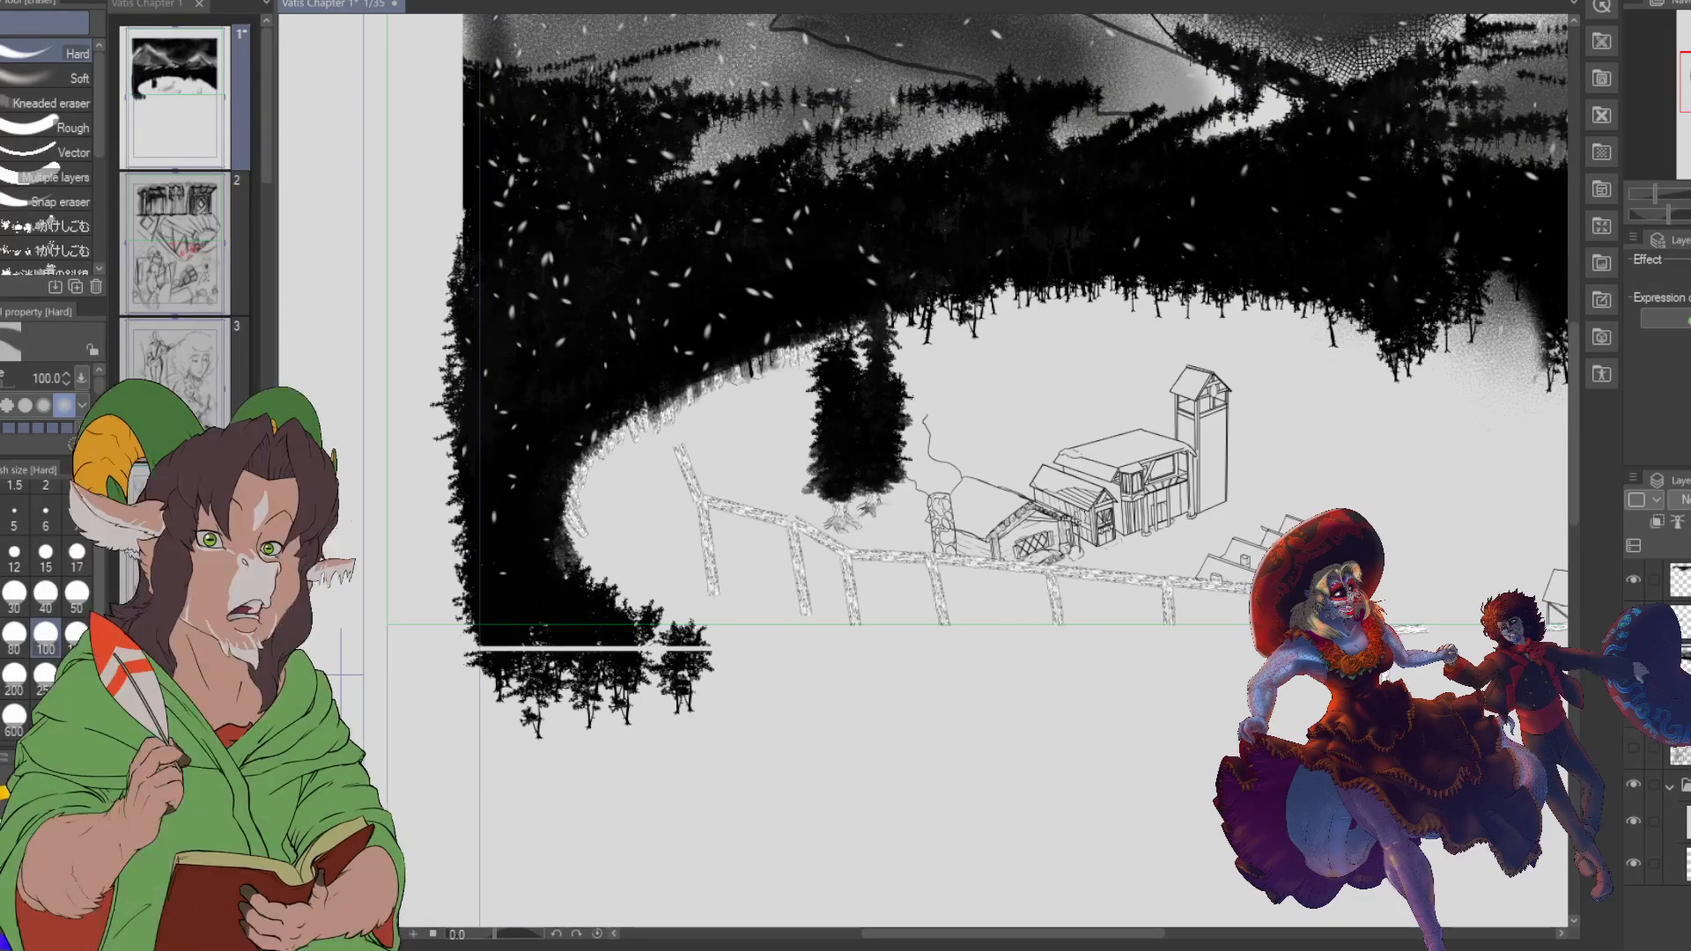
scroll(1066, 549, up, 1)
scroll(1100, 530, down, 1)
scroll(1101, 530, up, 1)
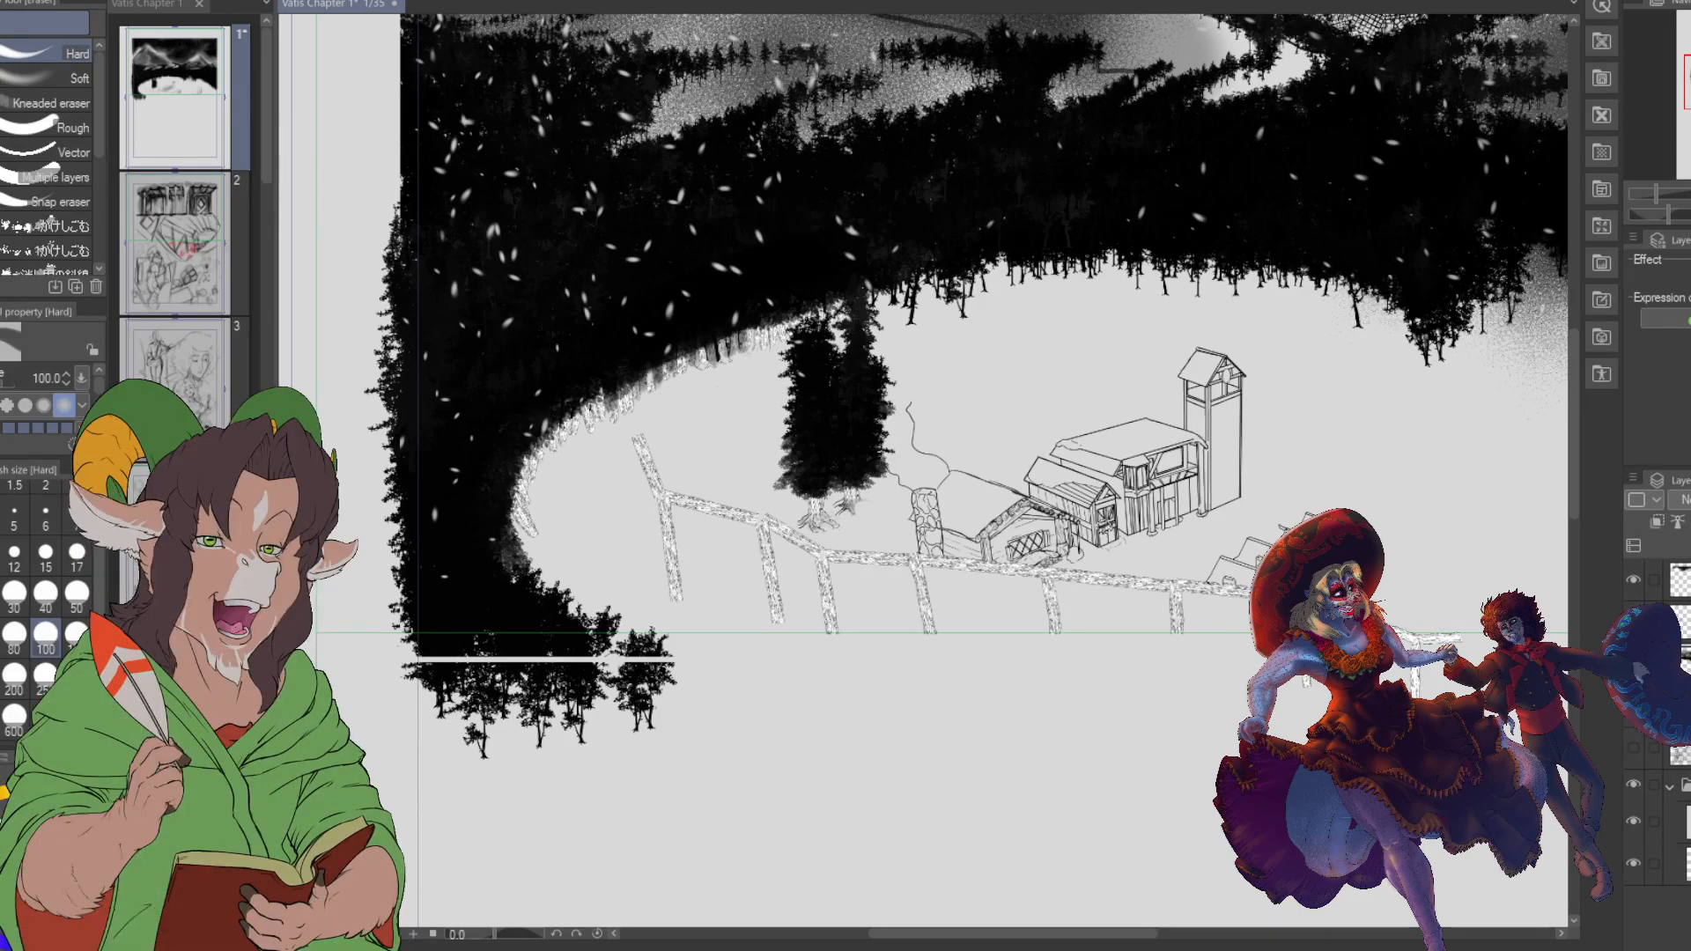
scroll(1188, 579, up, 2)
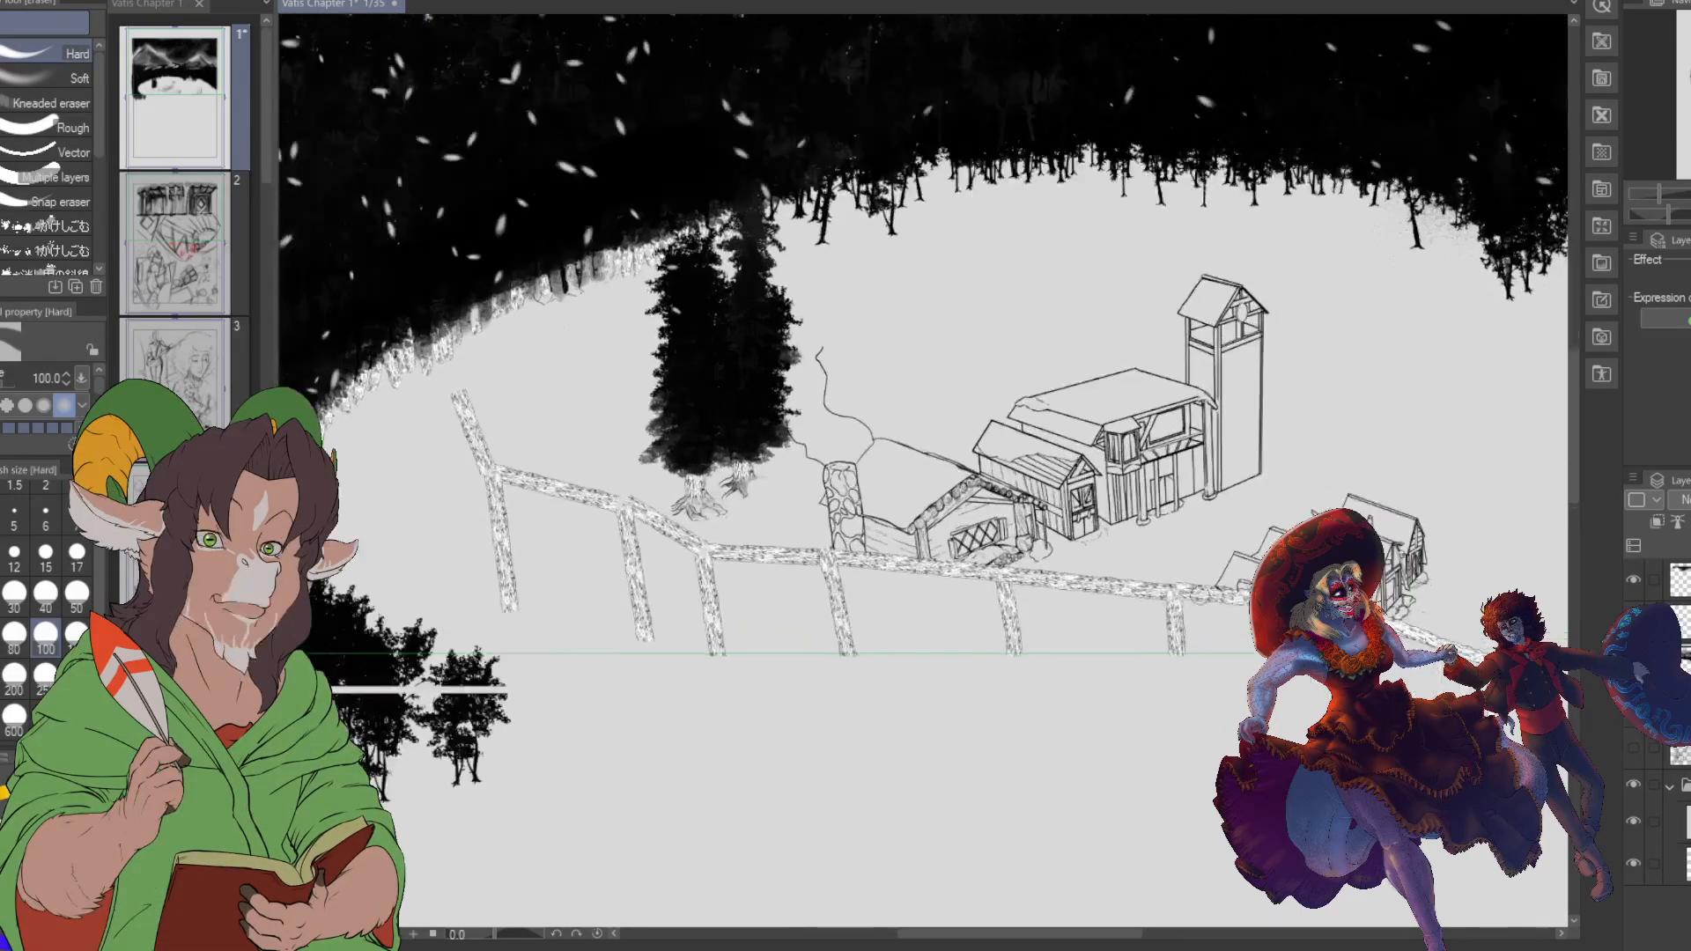
scroll(1306, 468, up, 1)
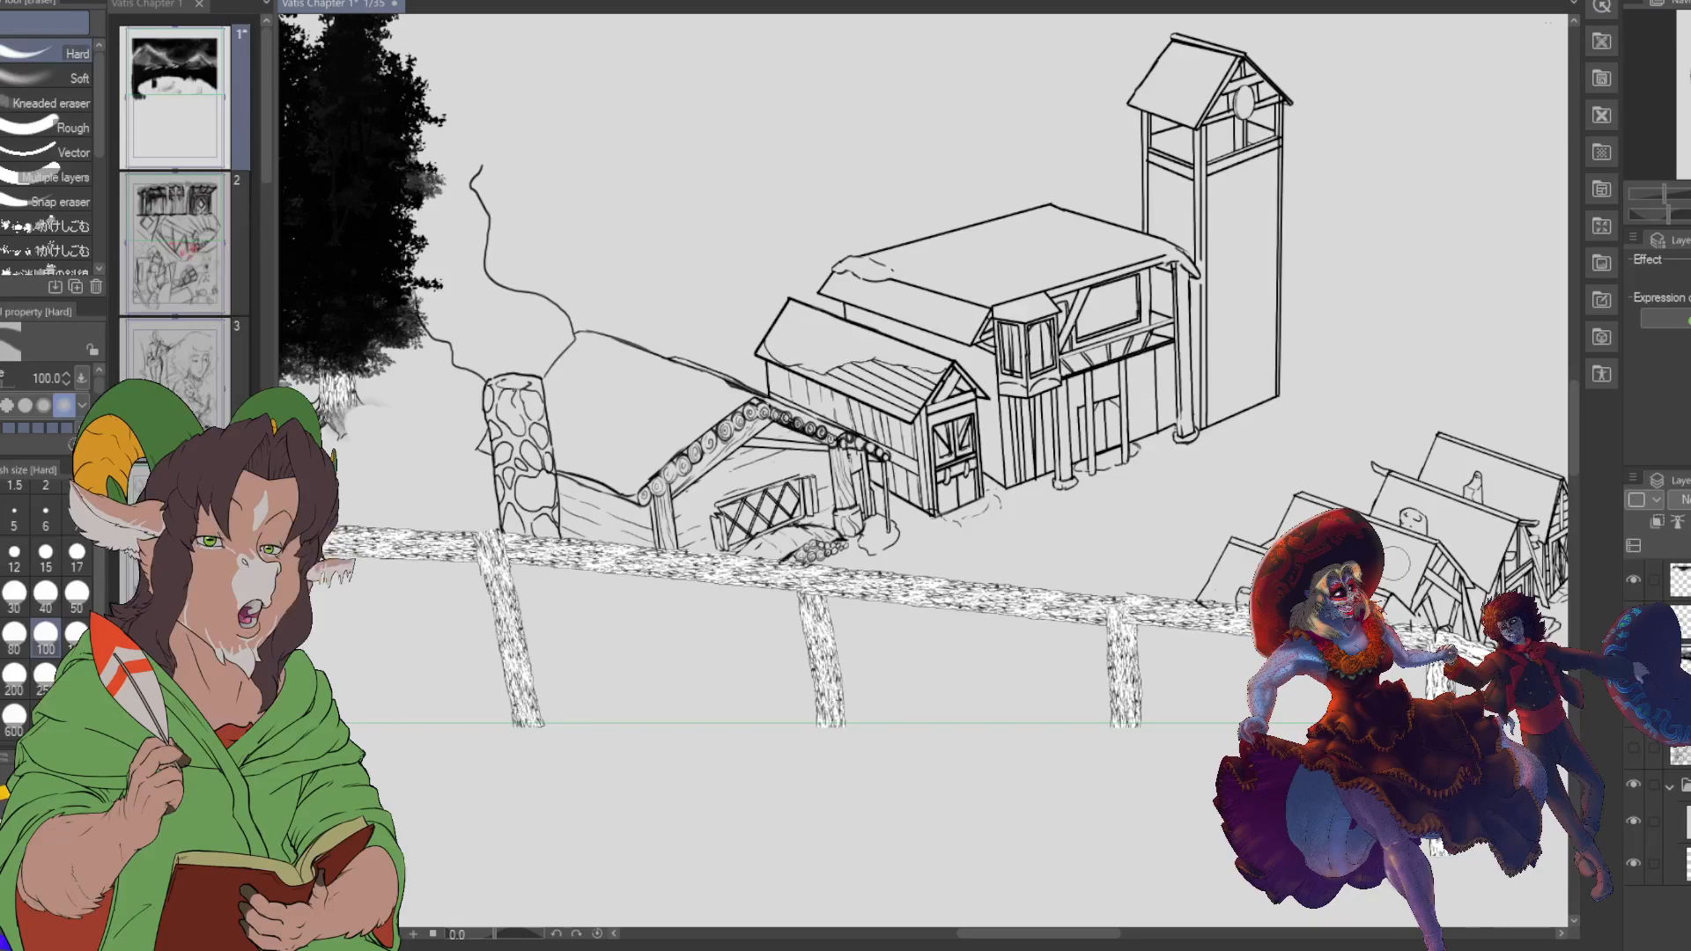
scroll(1383, 537, down, 1)
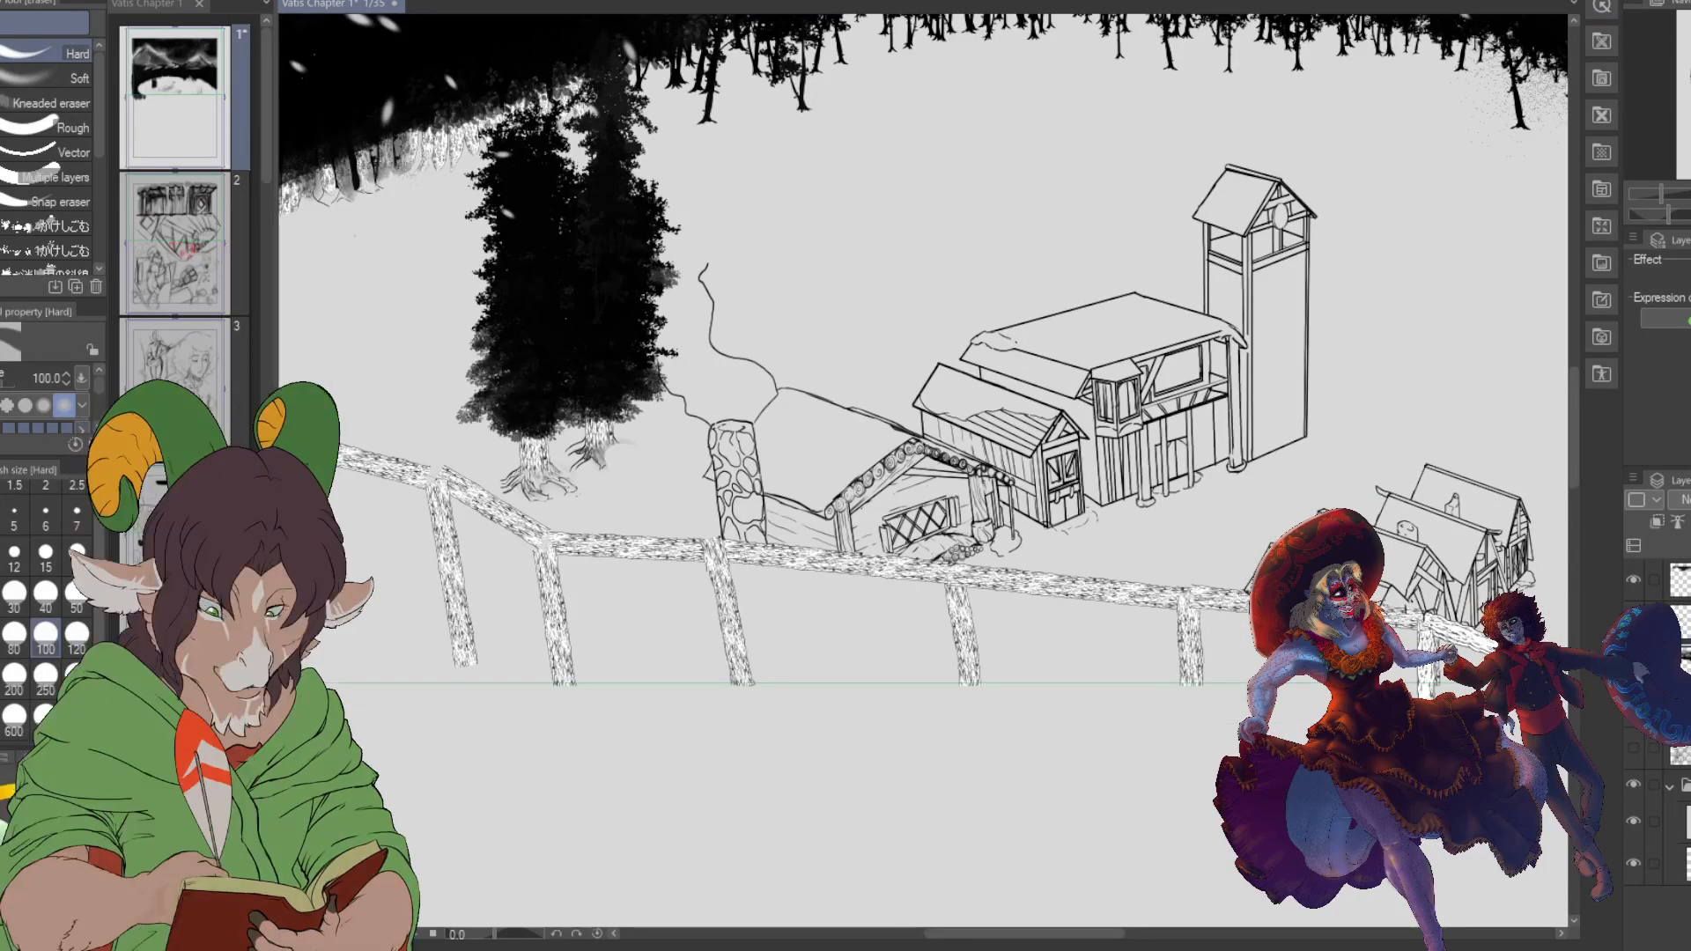
- Examine the forest edge, fence and village buildings across the width of the panel
scroll(923, 470, up, 1)
scroll(923, 470, up, 4)
scroll(923, 470, left, 5)
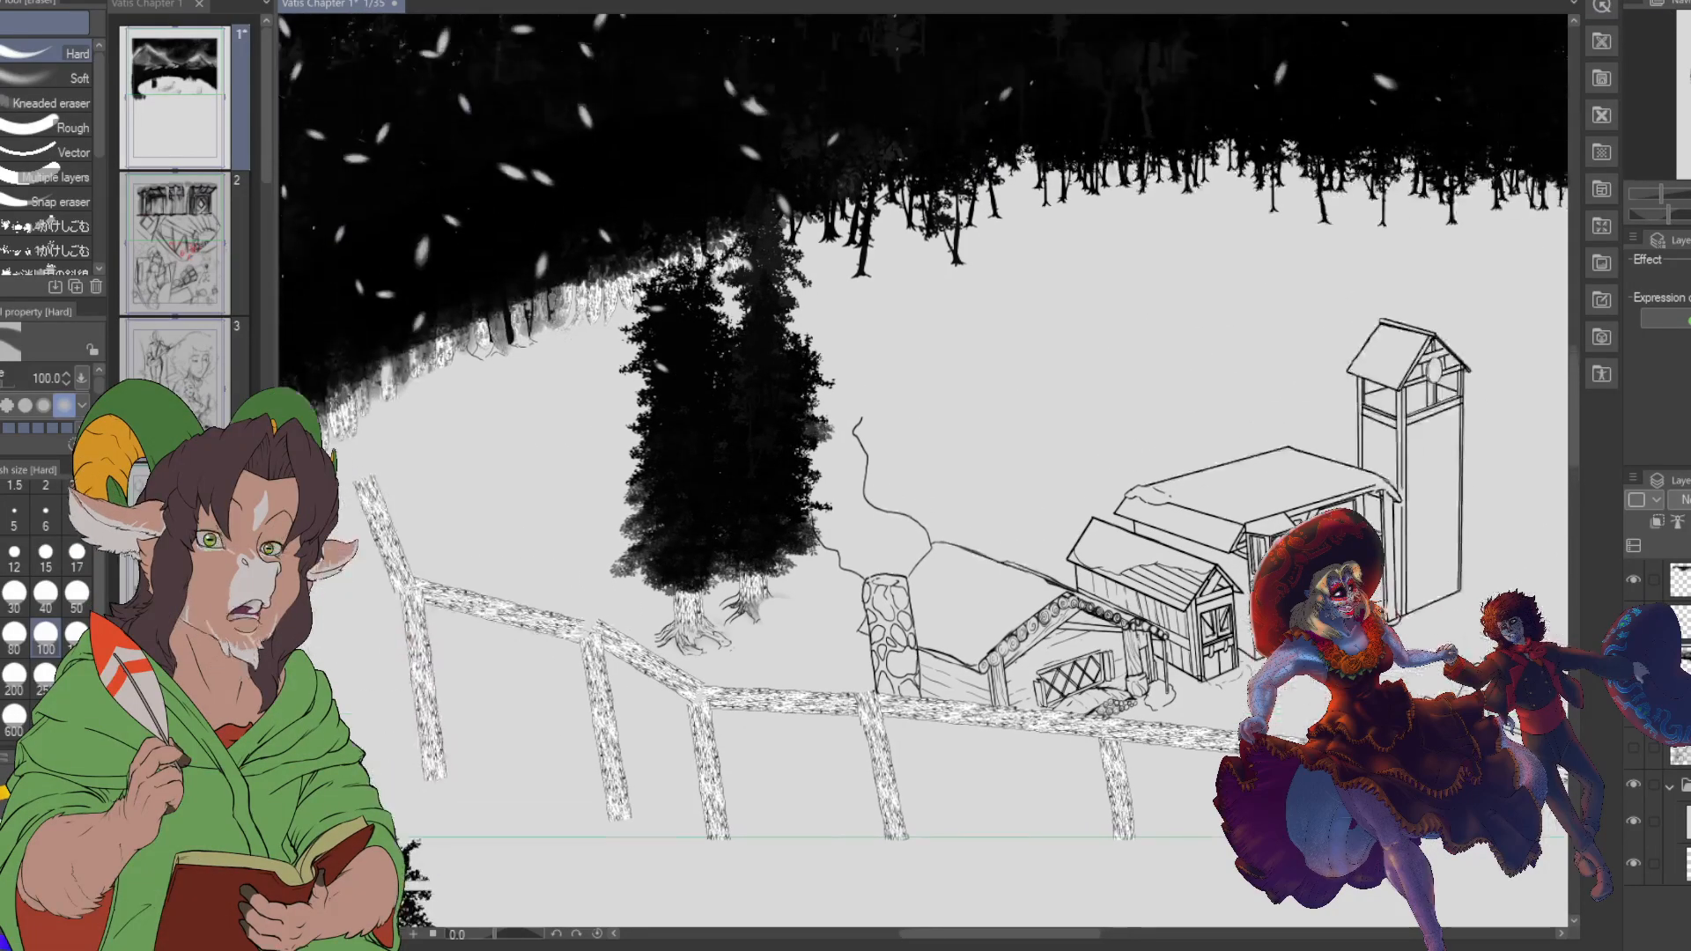
scroll(923, 470, right, 14)
scroll(923, 471, down, 5)
scroll(922, 470, right, 9)
scroll(923, 470, right, 13)
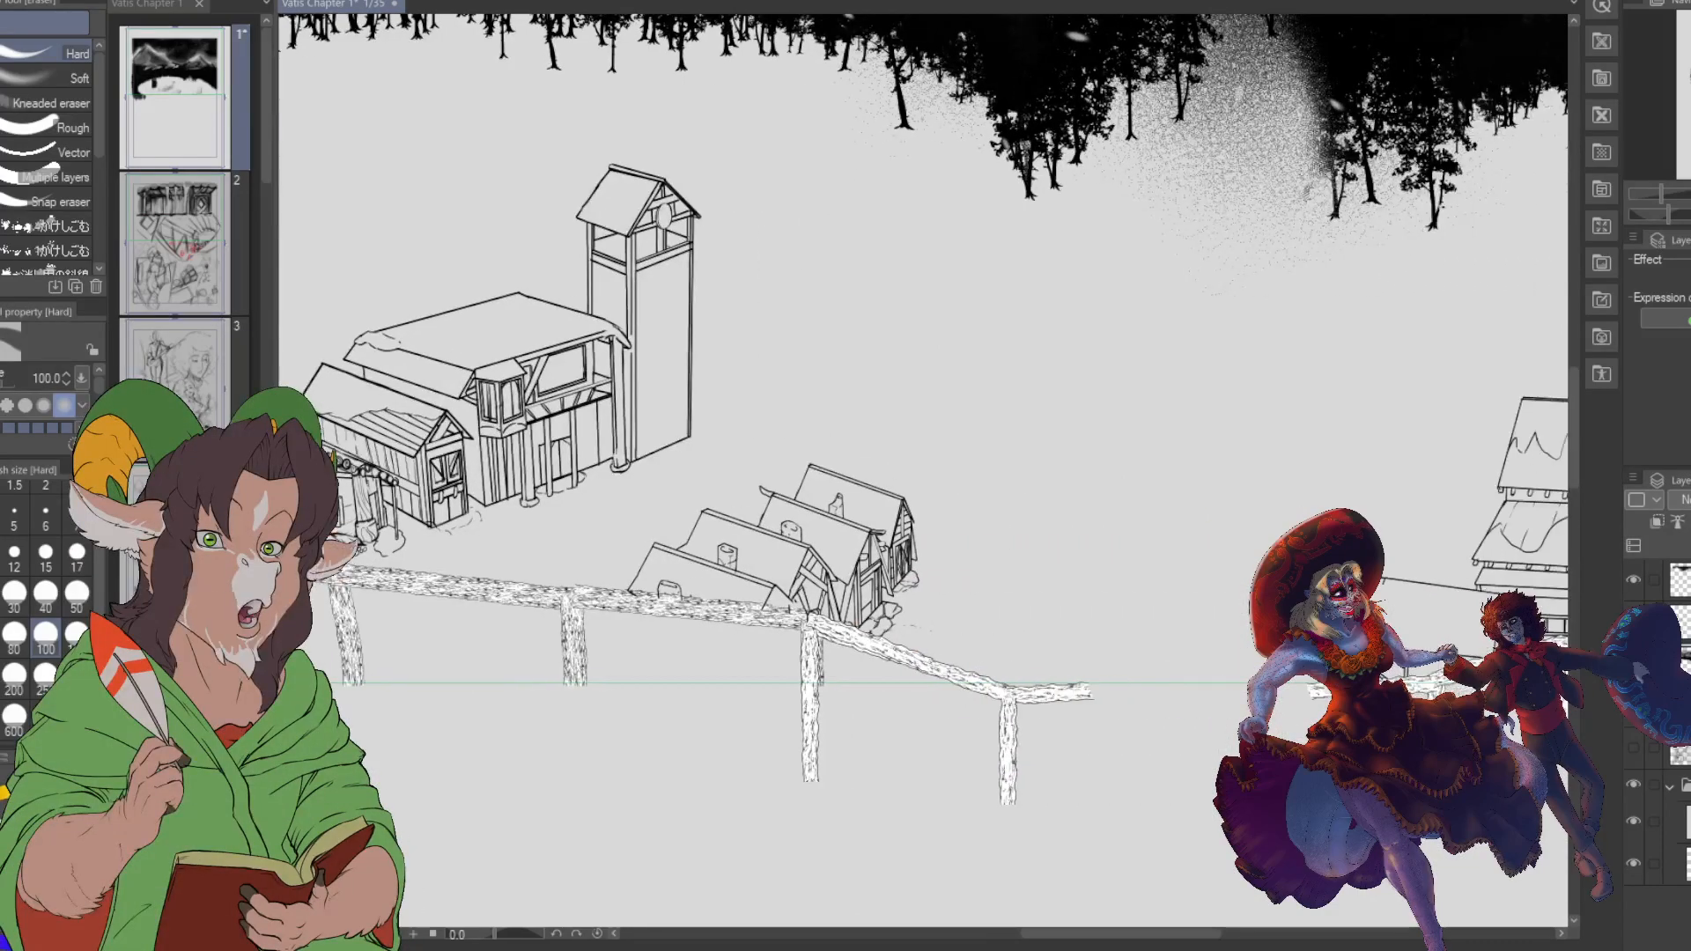
scroll(923, 470, down, 1)
scroll(923, 471, left, 20)
scroll(923, 470, right, 12)
scroll(923, 470, down, 1)
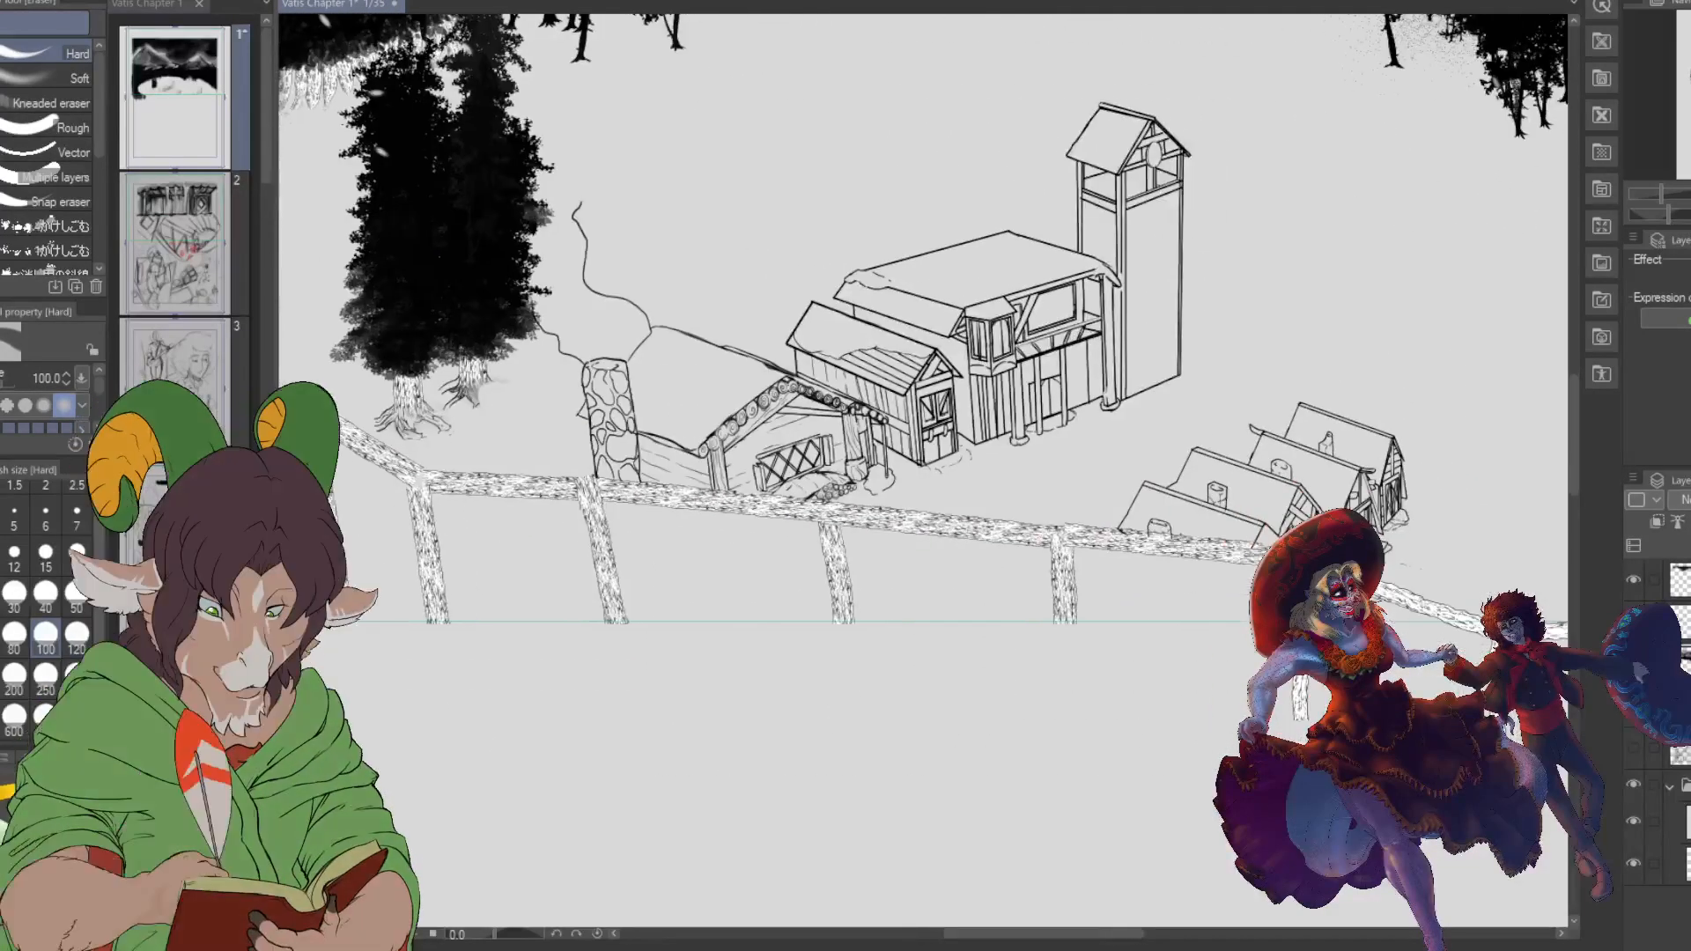
scroll(923, 470, up, 5)
scroll(1055, 488, down, 2)
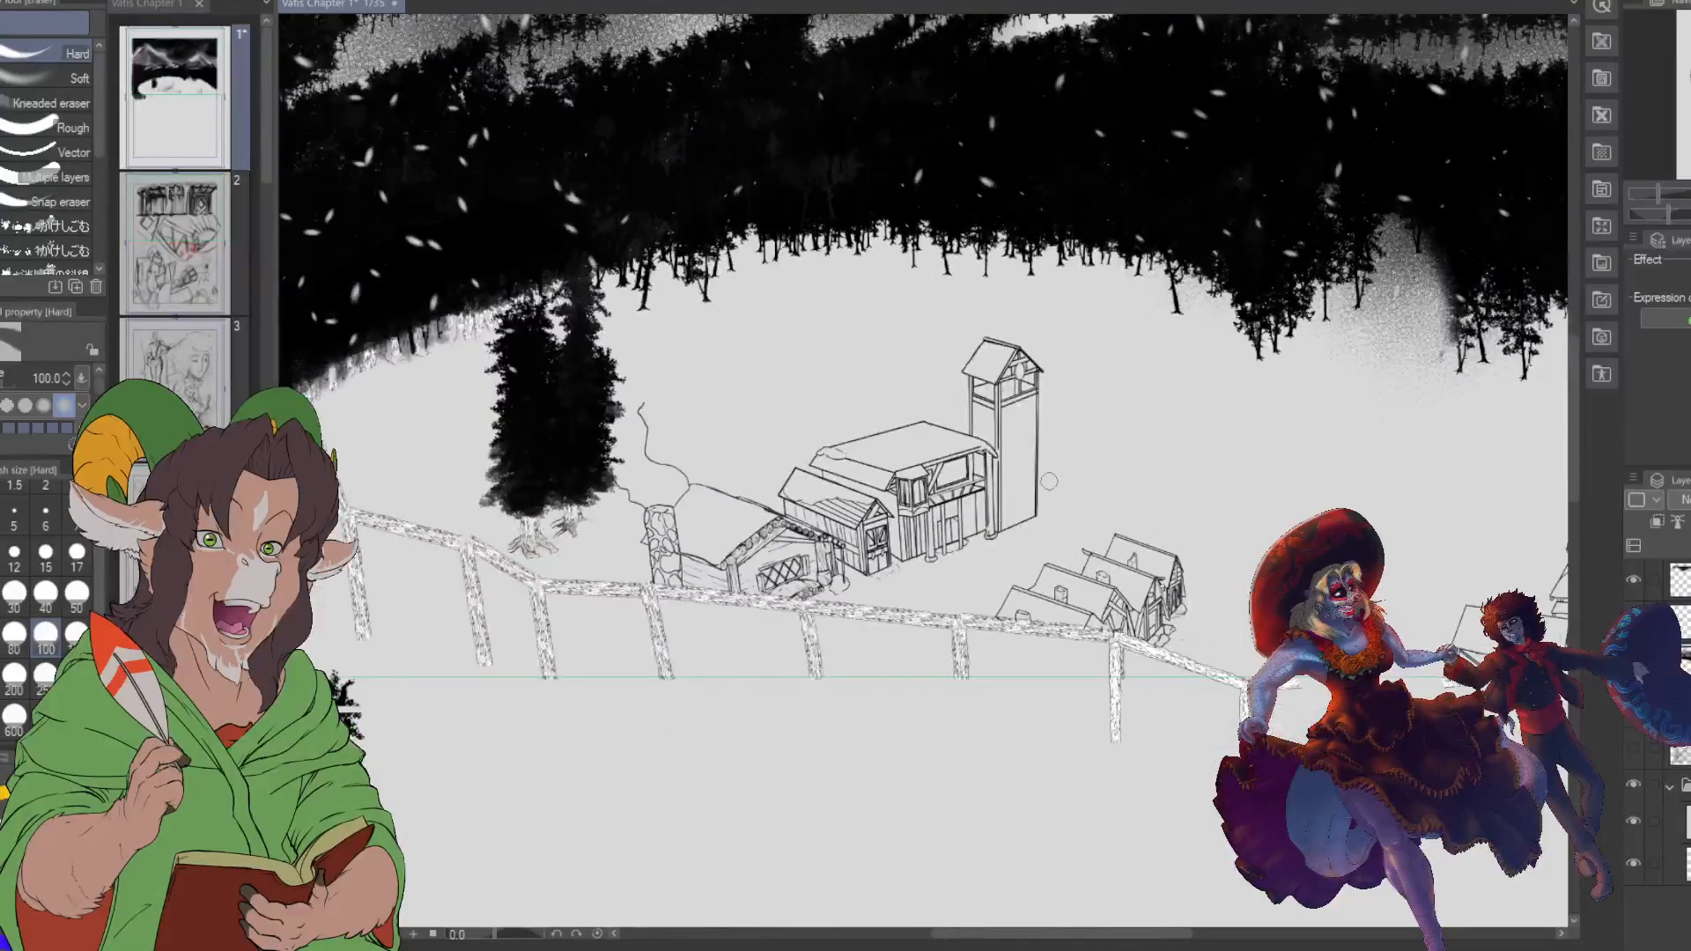
scroll(1049, 480, up, 2)
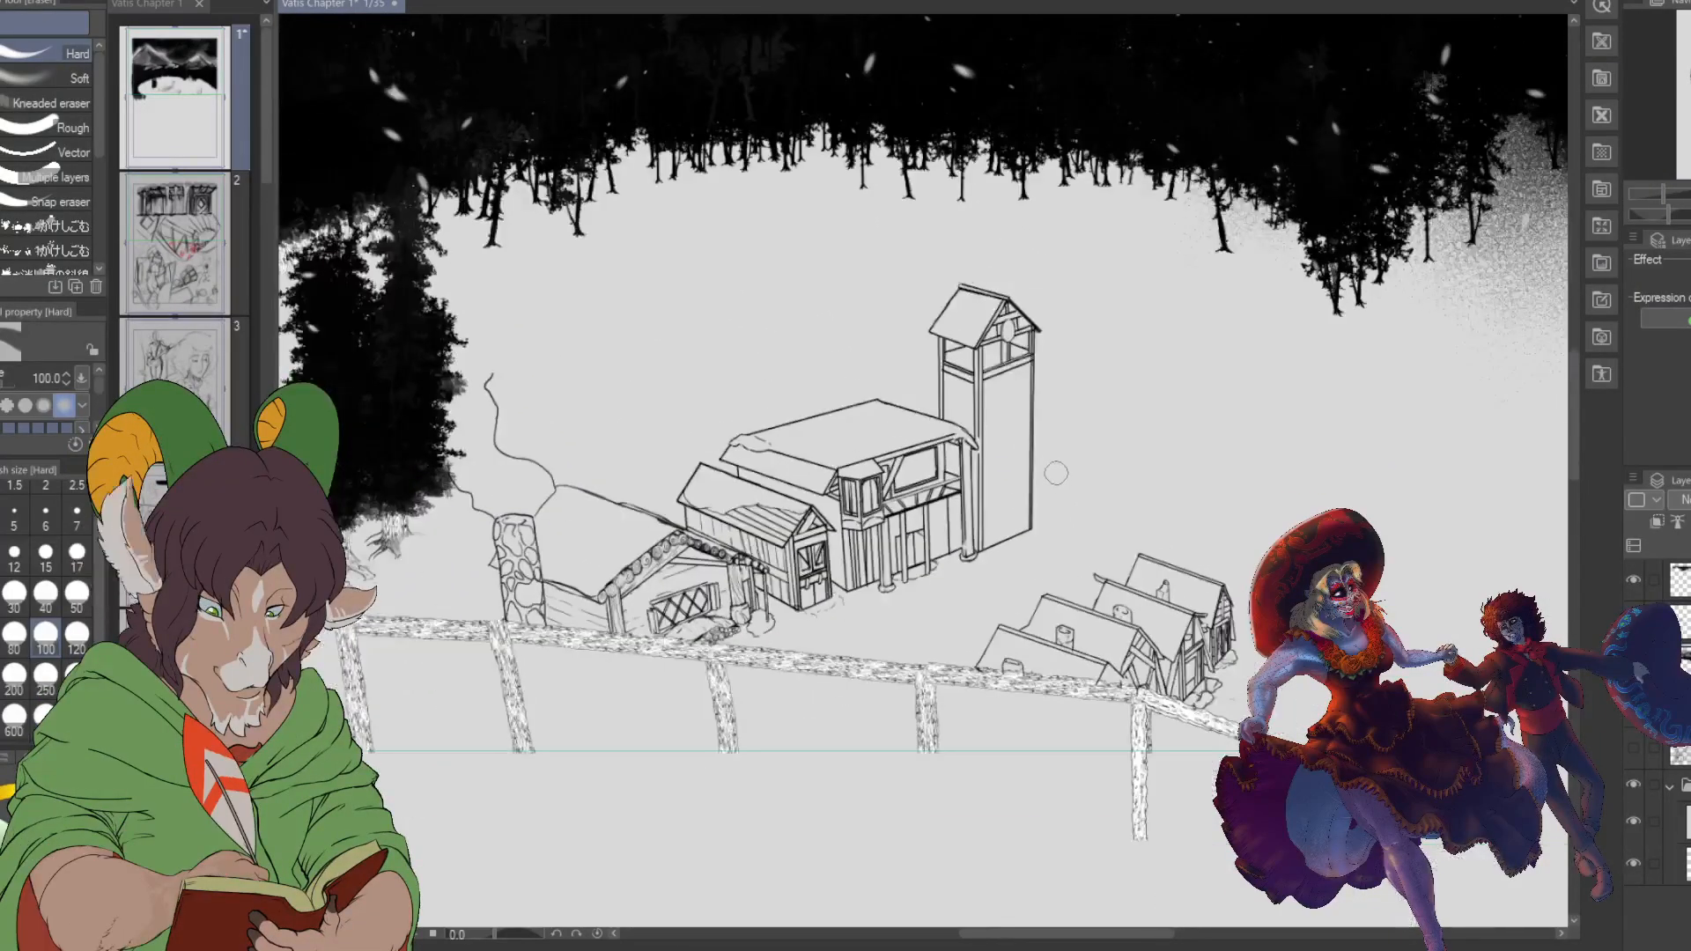
- Draw thin diagonals crossing in two stacked X shapes on the tower's front wall with the K Hard 2 brush at size 5
scroll(1056, 474, down, 1)
scroll(1092, 345, up, 4)
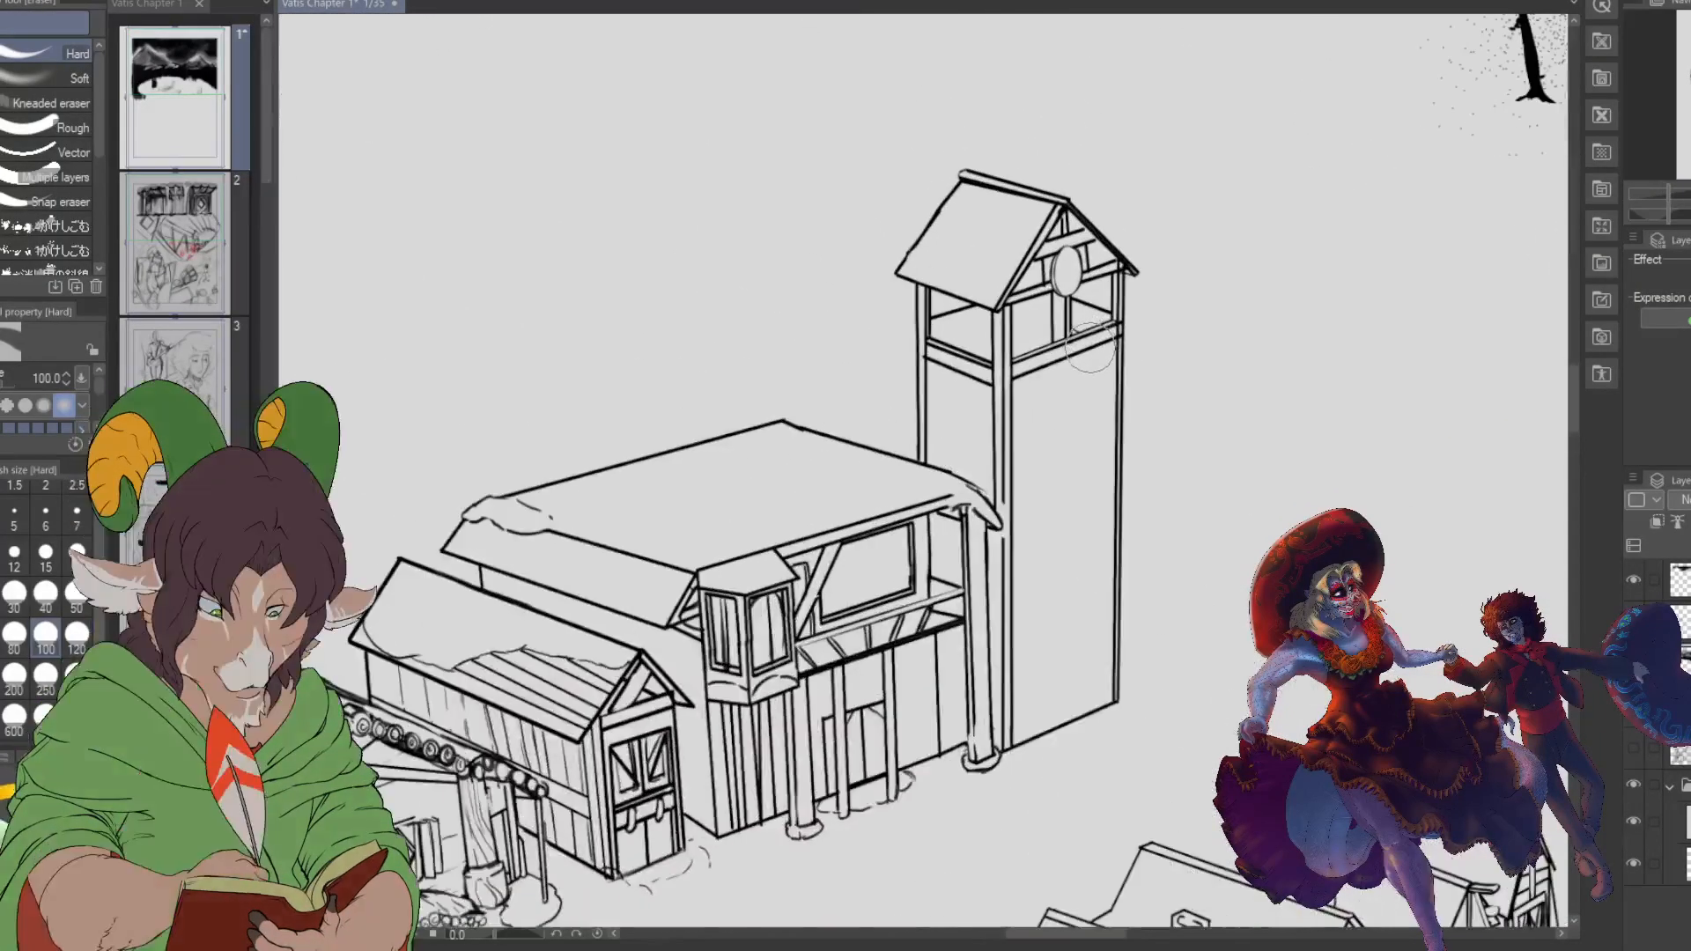
scroll(1092, 345, up, 1)
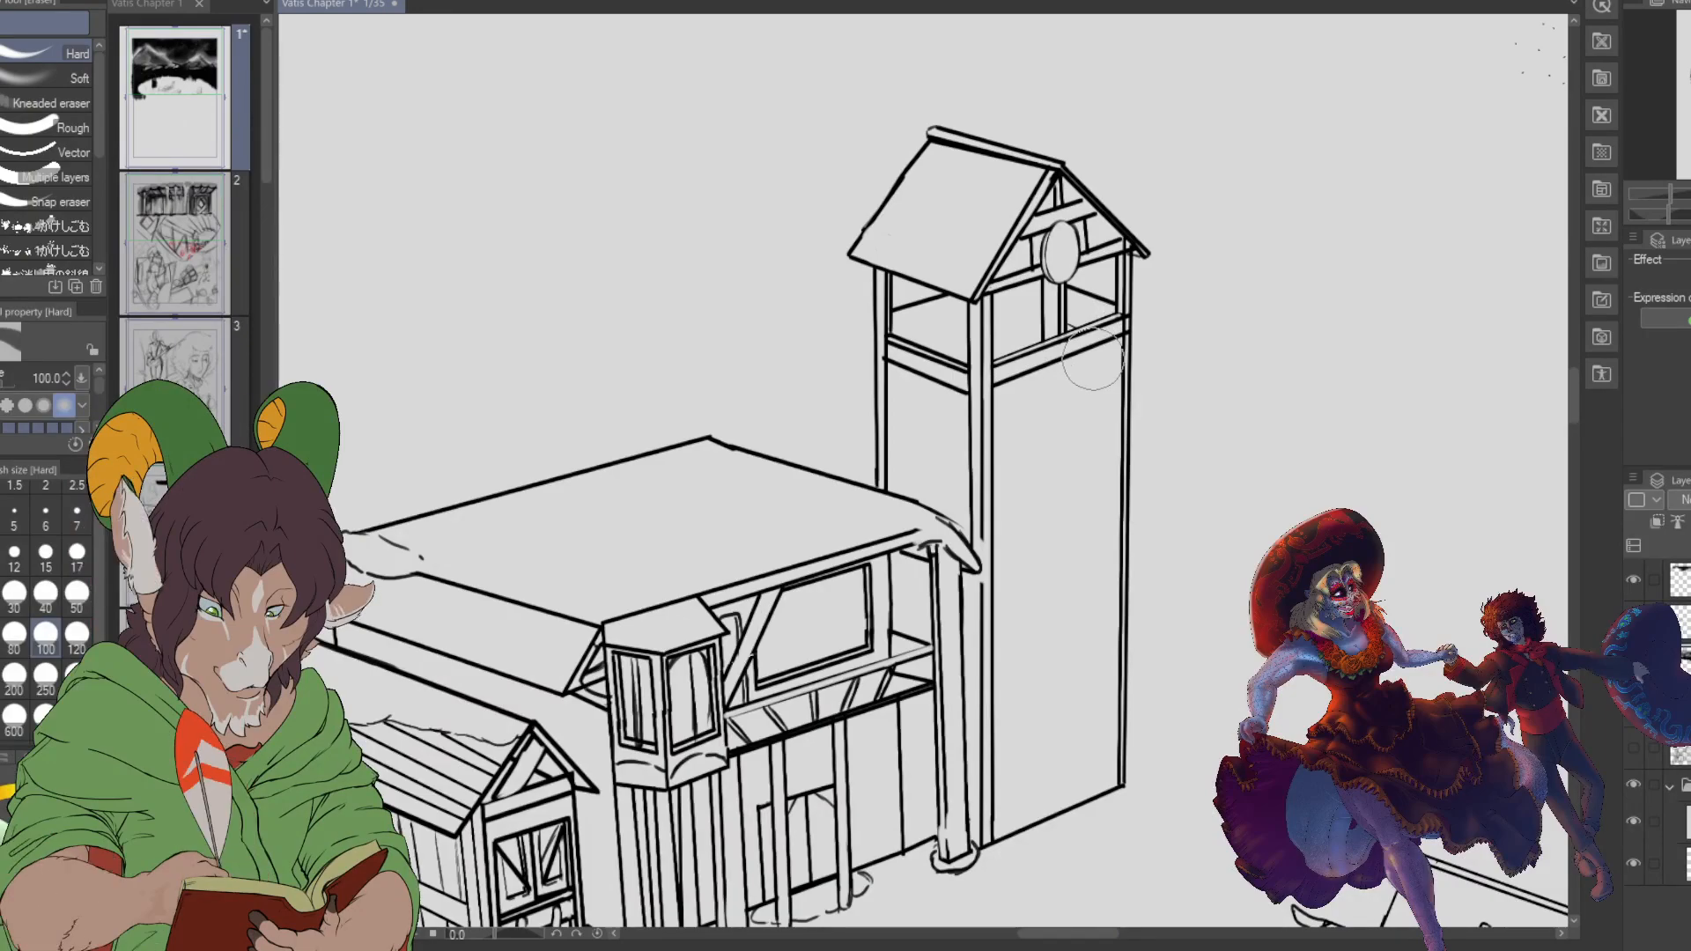
key(b)
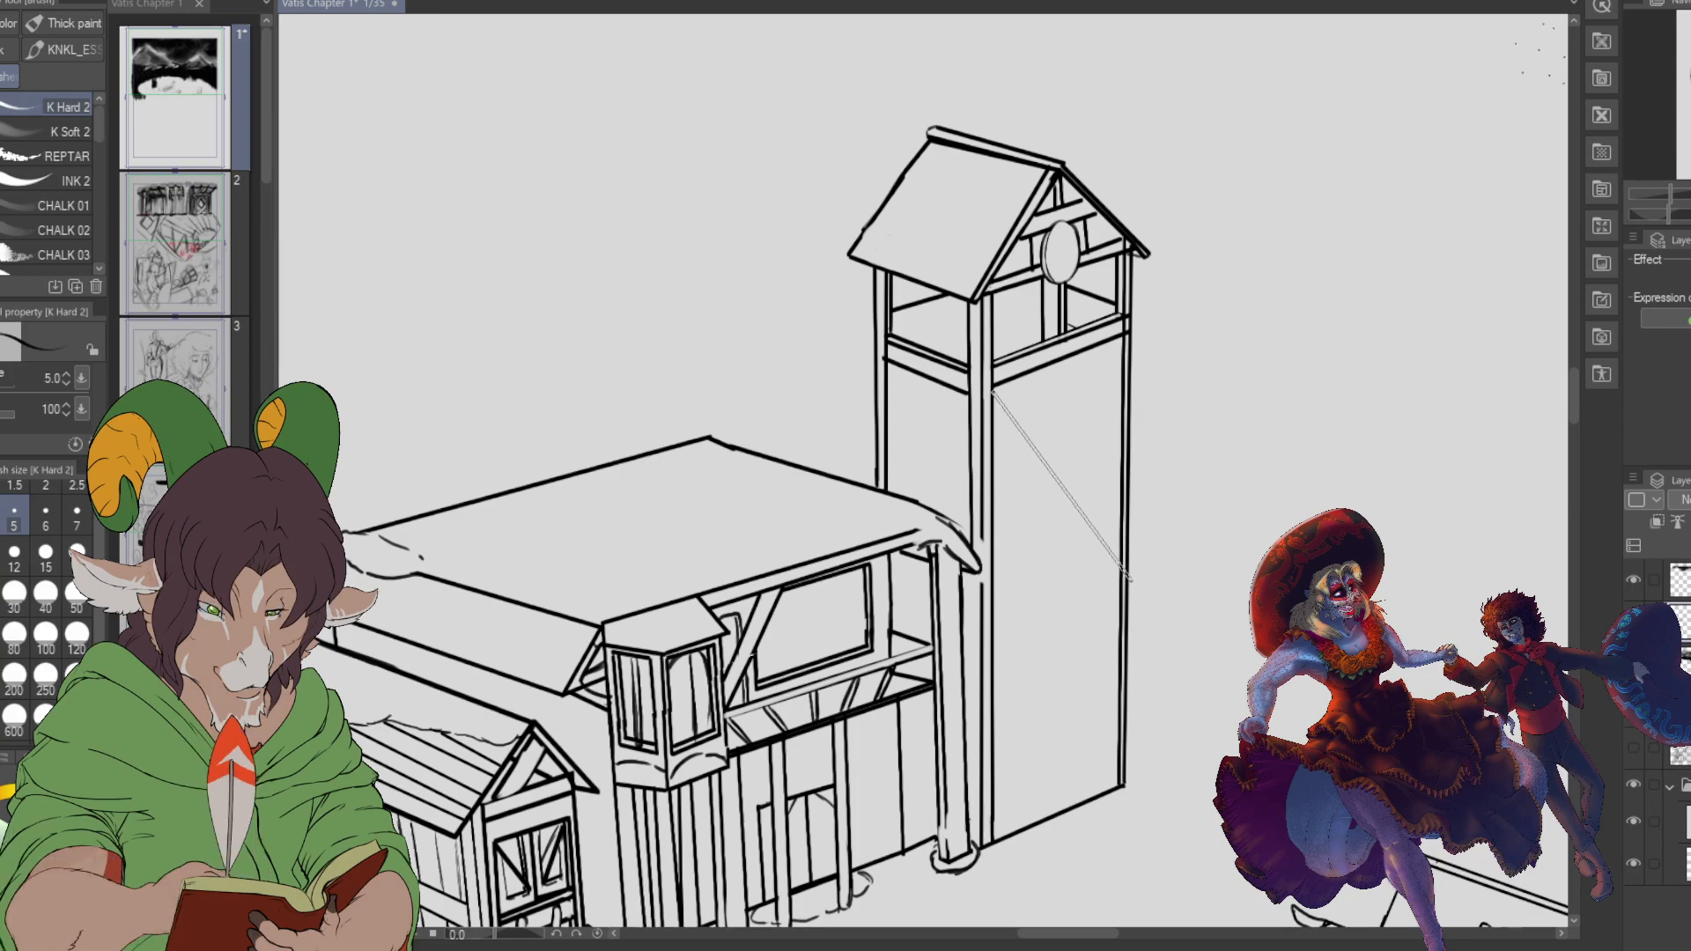
drag(1119, 551, 1121, 562)
drag(993, 581, 1121, 782)
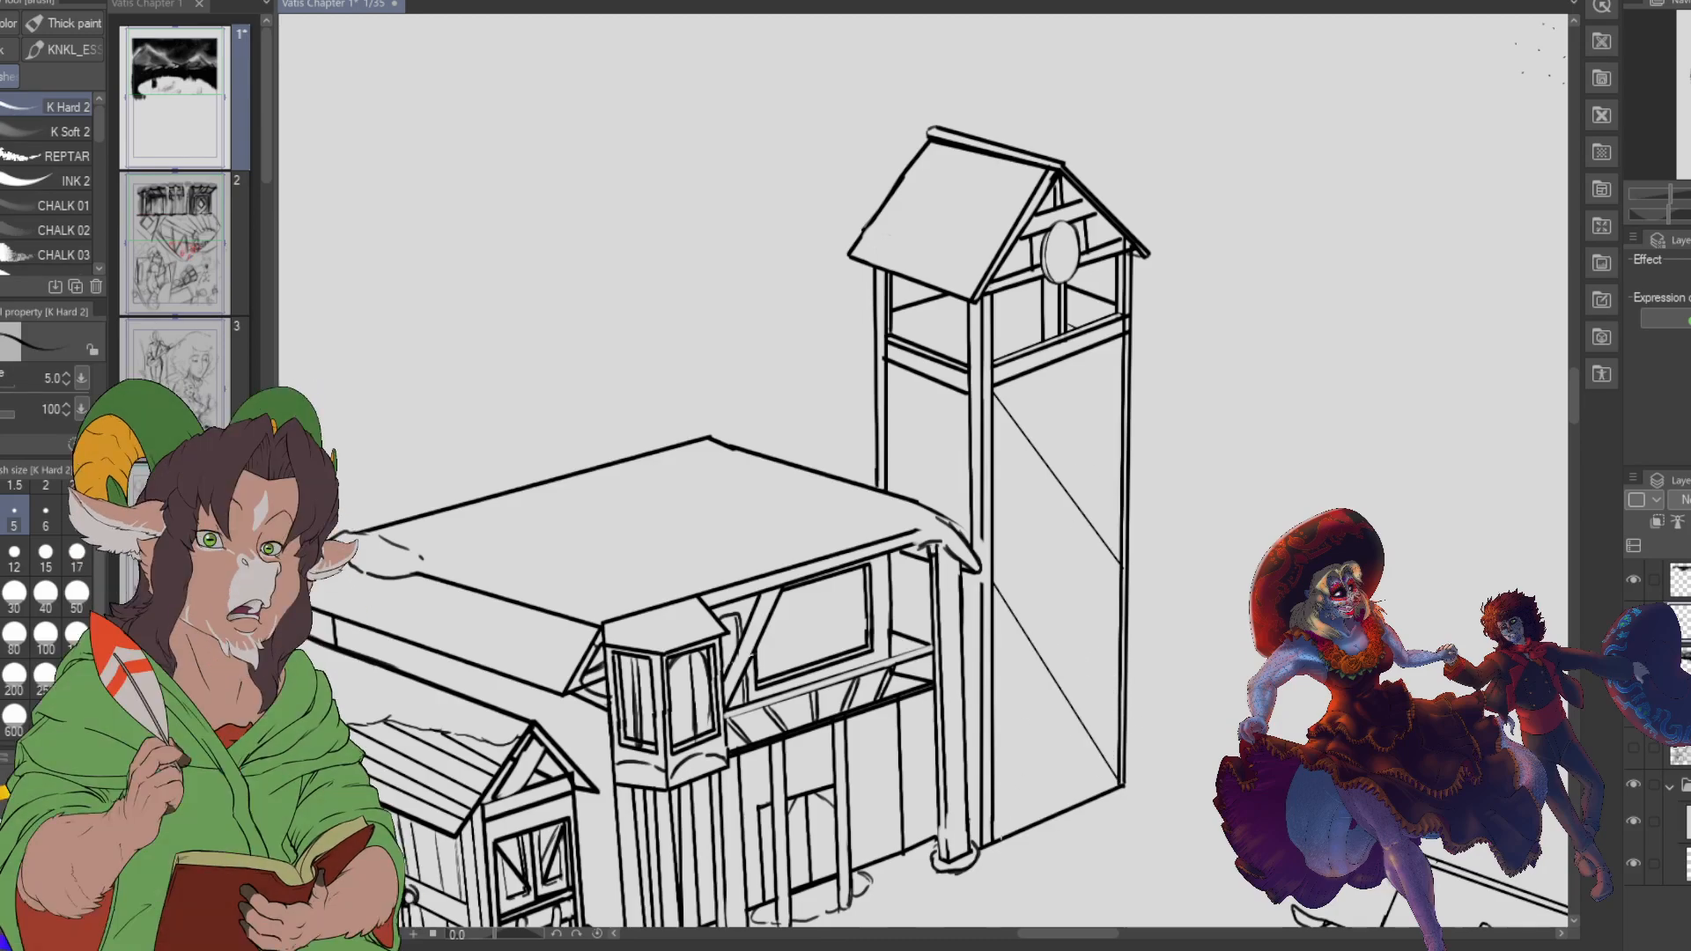
drag(992, 839, 1122, 563)
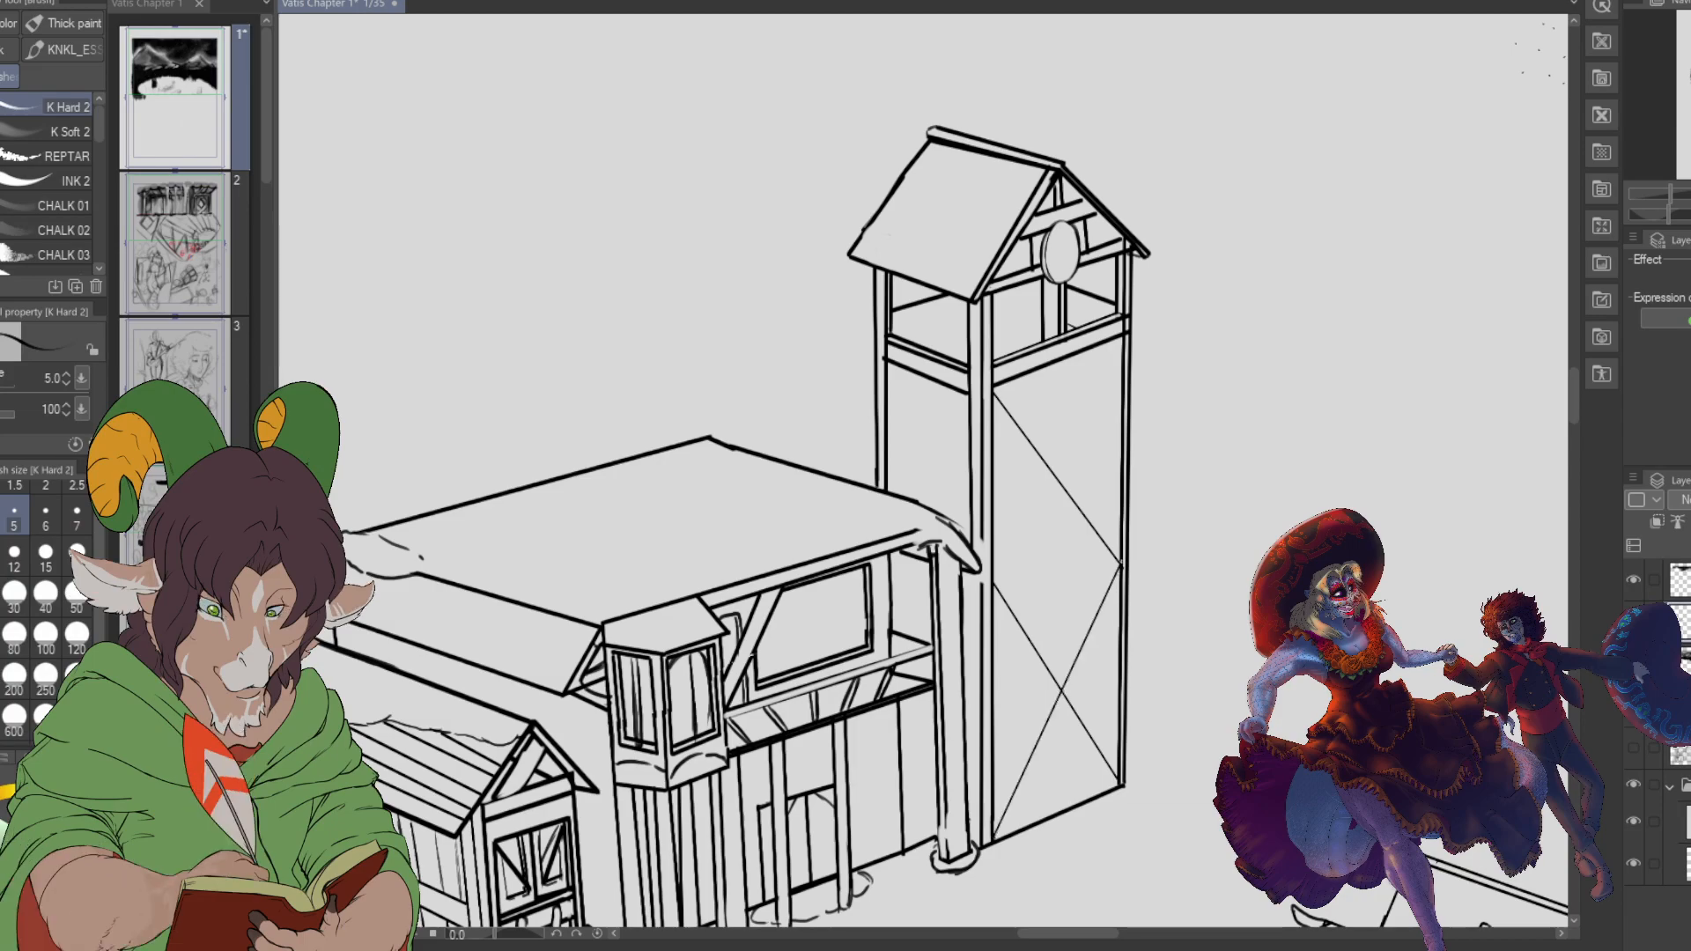
drag(992, 582, 1125, 337)
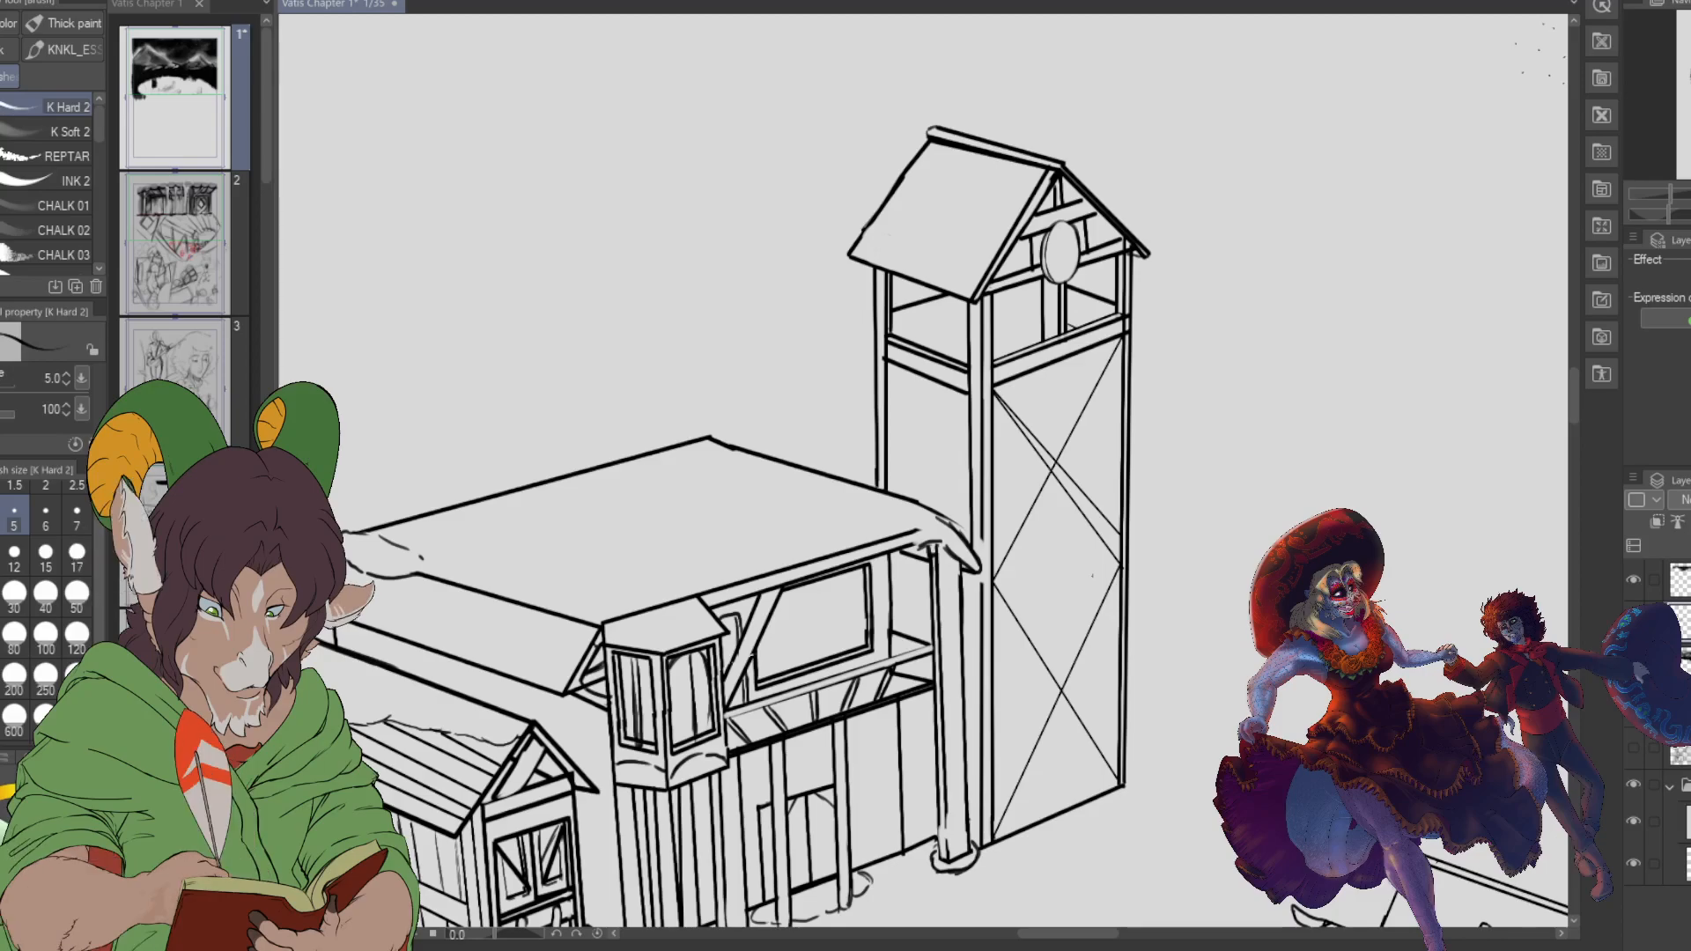
- Erase the tower's extra upper diagonal end and the lower rising diagonal with the Hard eraser at size 30
key(e)
key(bracketleft)
key(bracketleft)
key(bracketleft)
key(bracketleft)
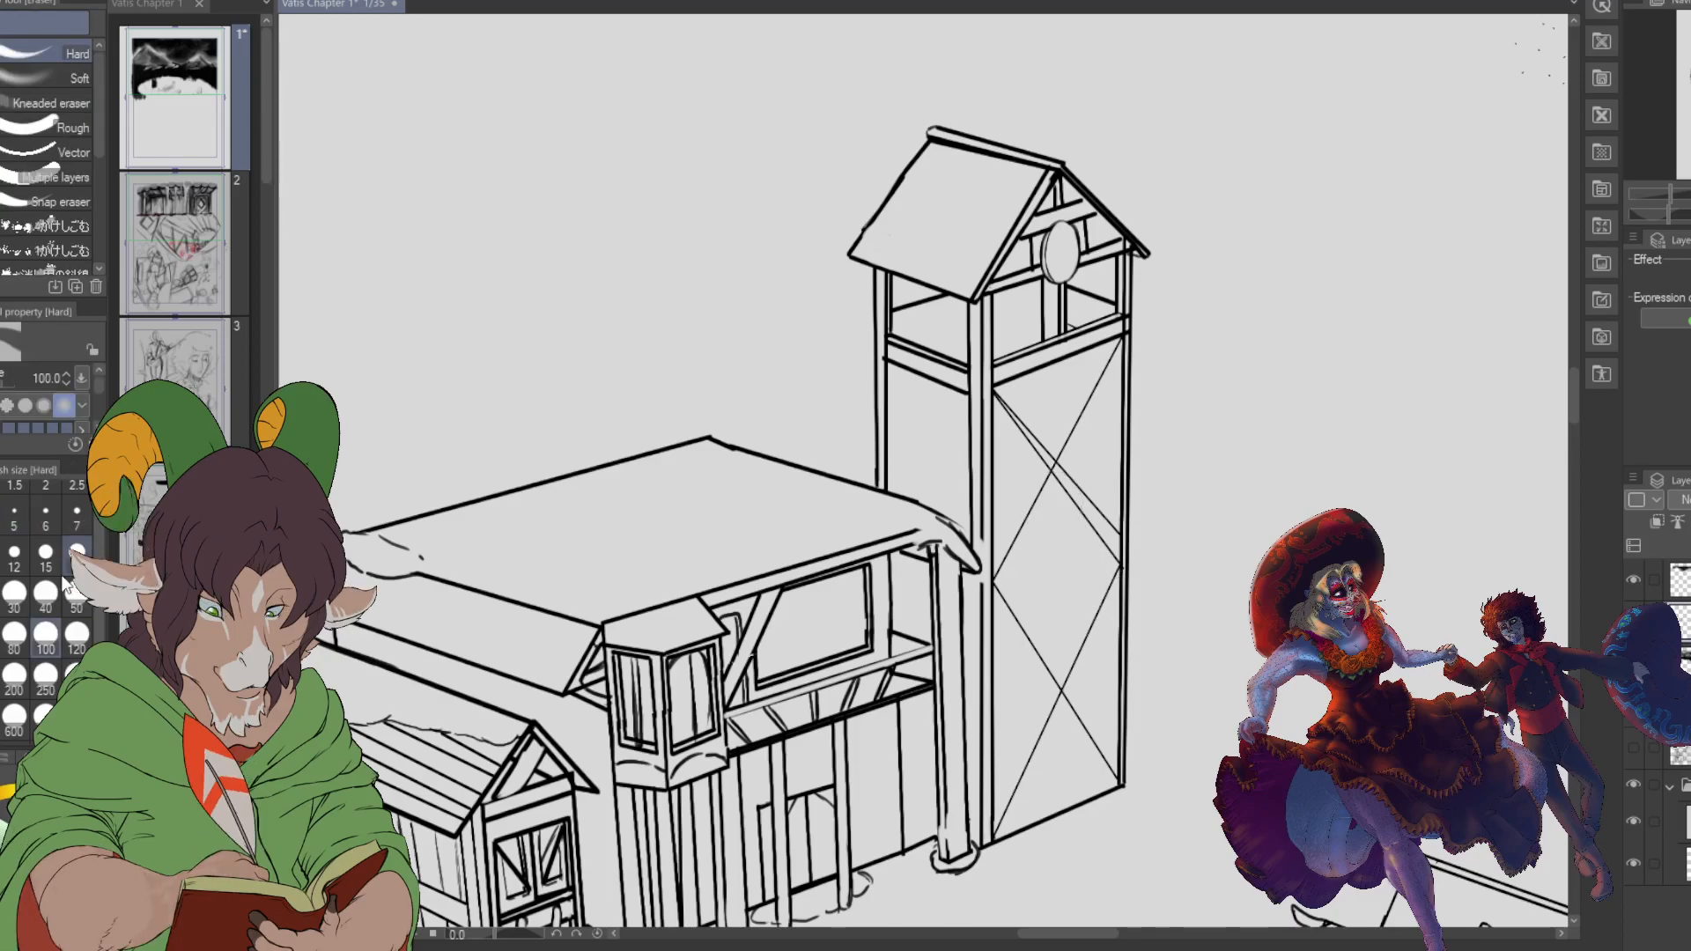
drag(1063, 488, 1102, 543)
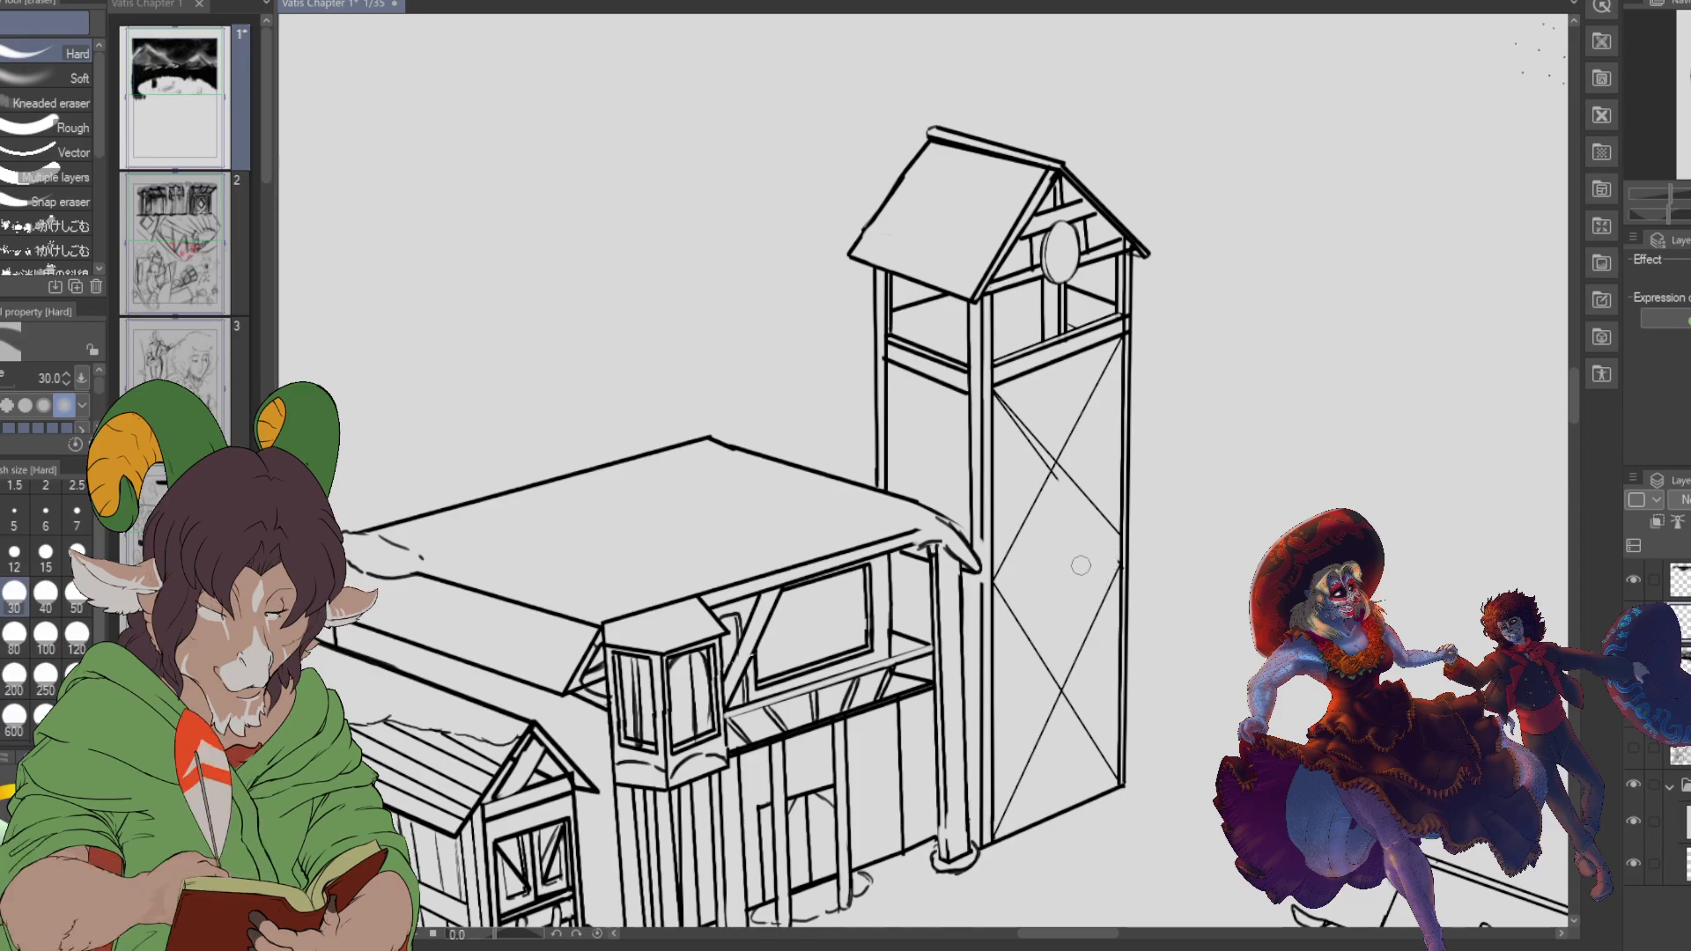
drag(1089, 632, 1033, 752)
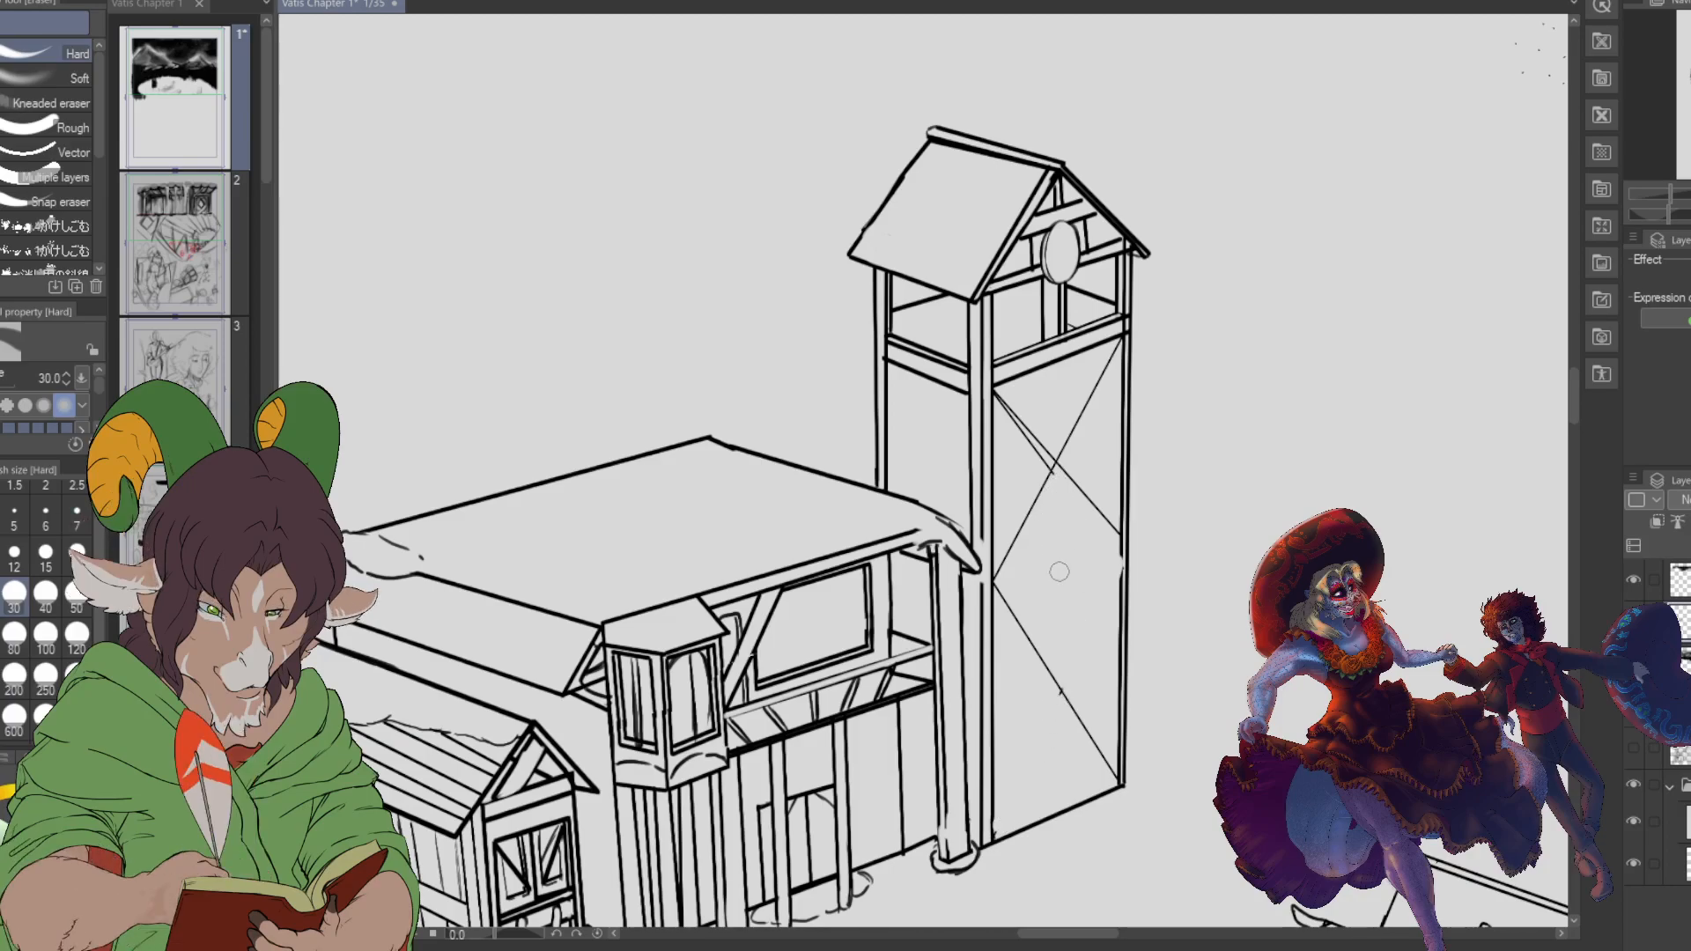
- Redraw the tower's lower rising diagonal and add parallel lines beside both crosses to form beams with the K Hard 2 brush
key(b)
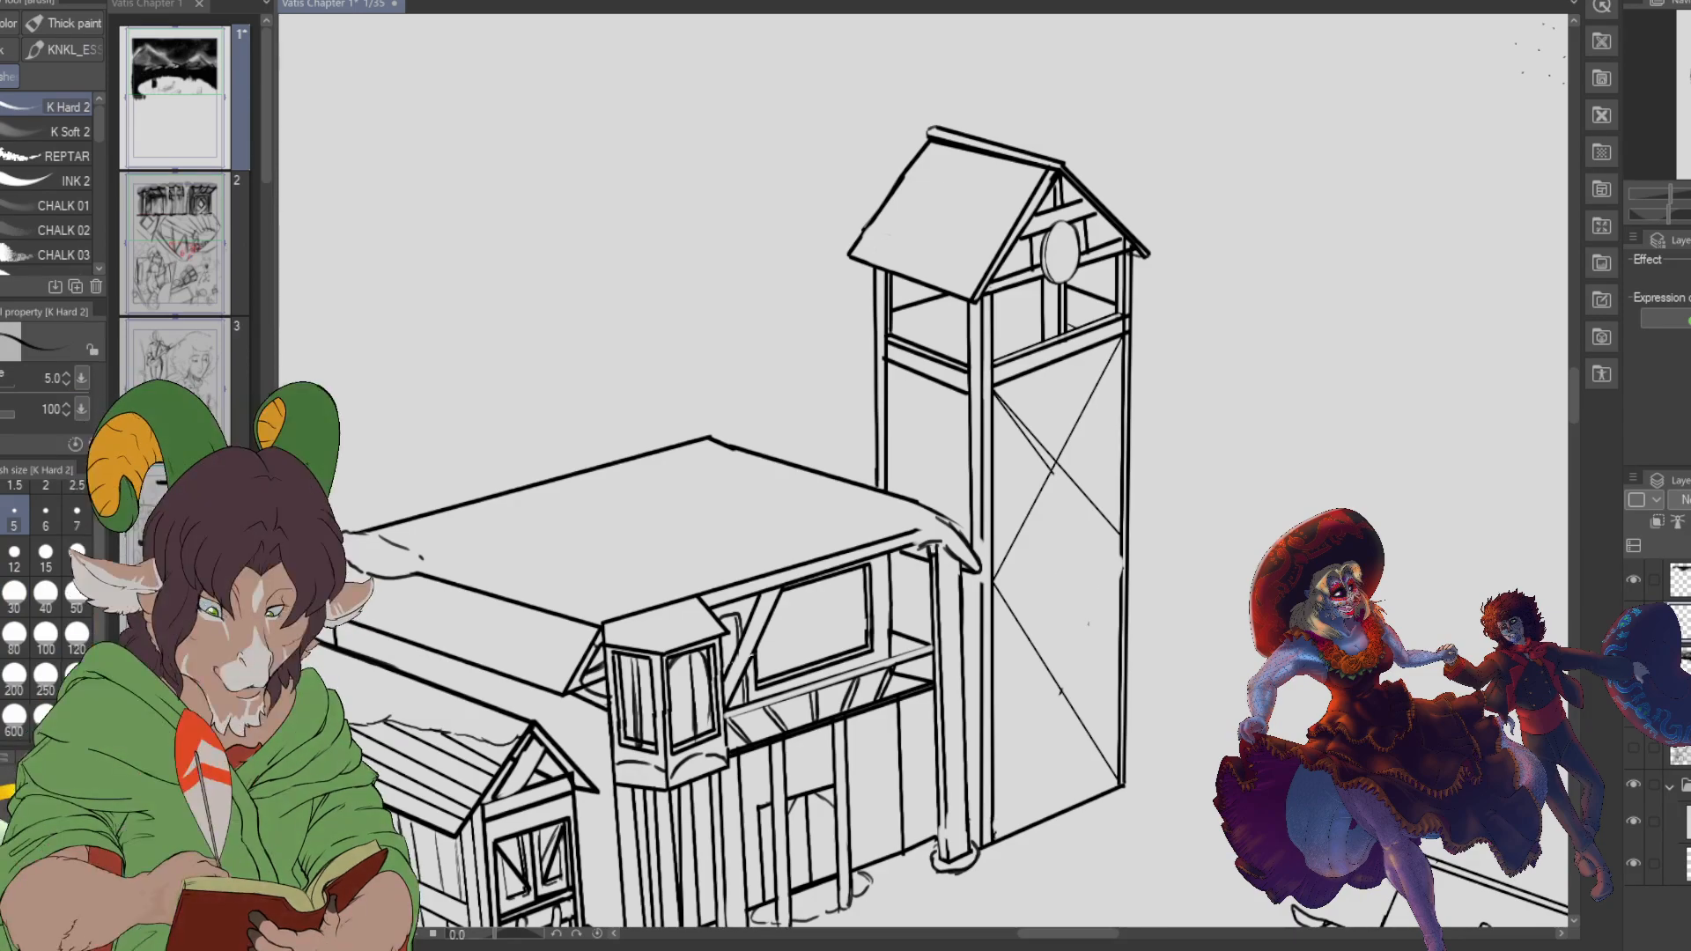
shift+click(1121, 535)
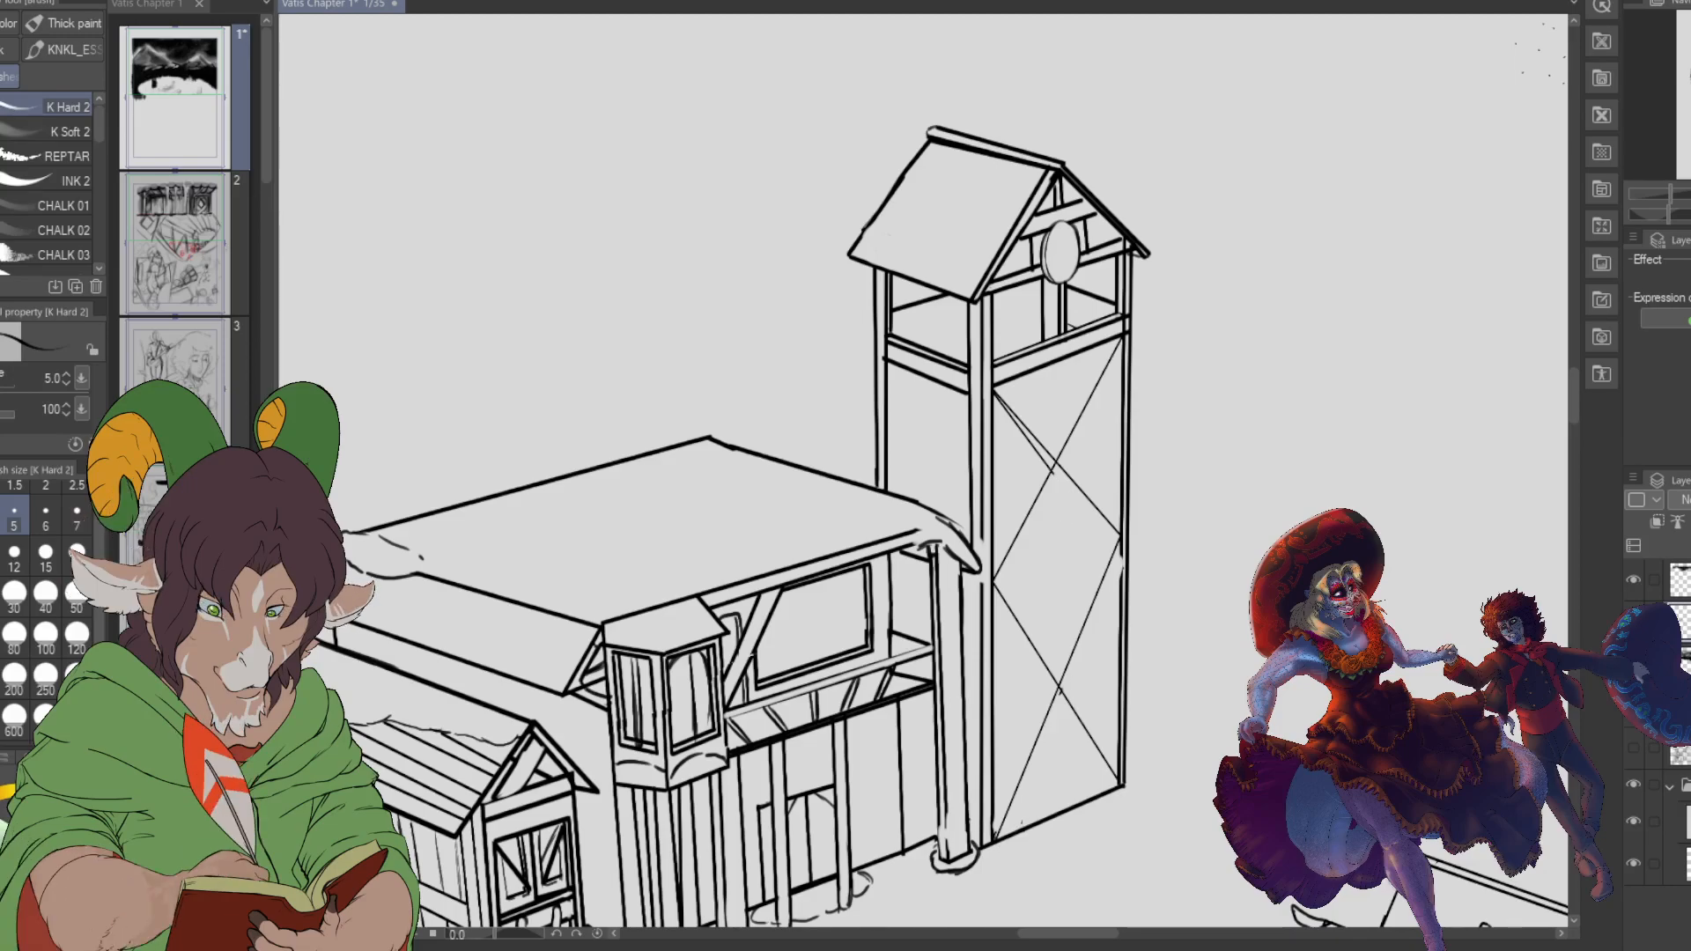
drag(993, 765, 1121, 471)
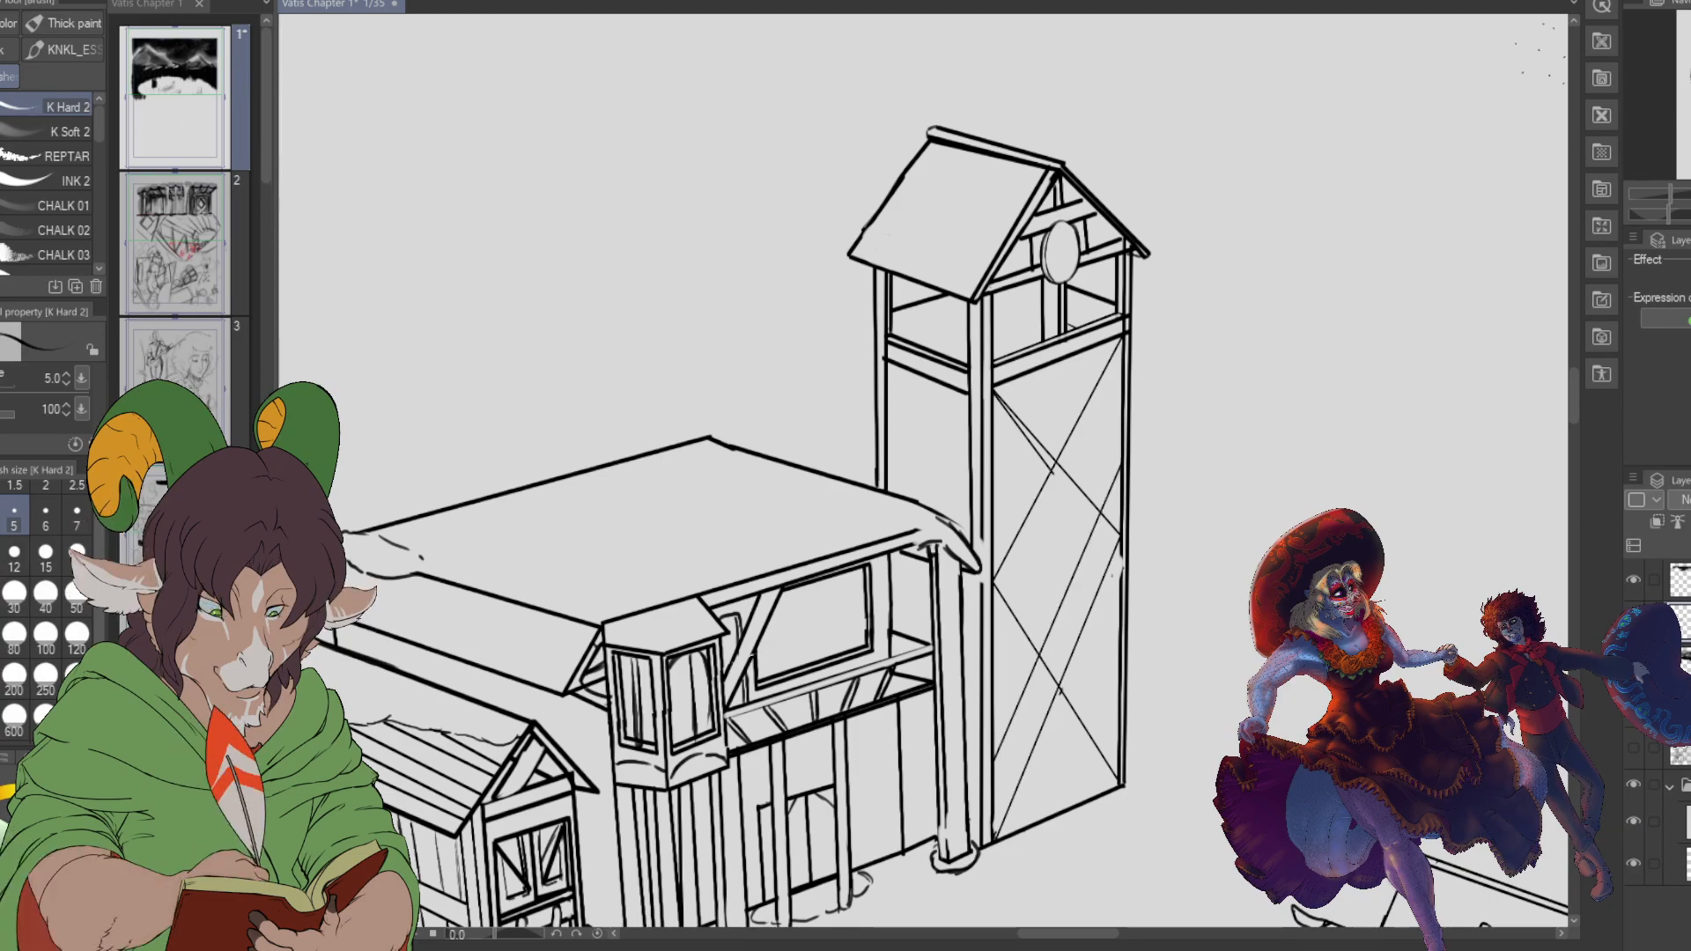
drag(1118, 731, 993, 541)
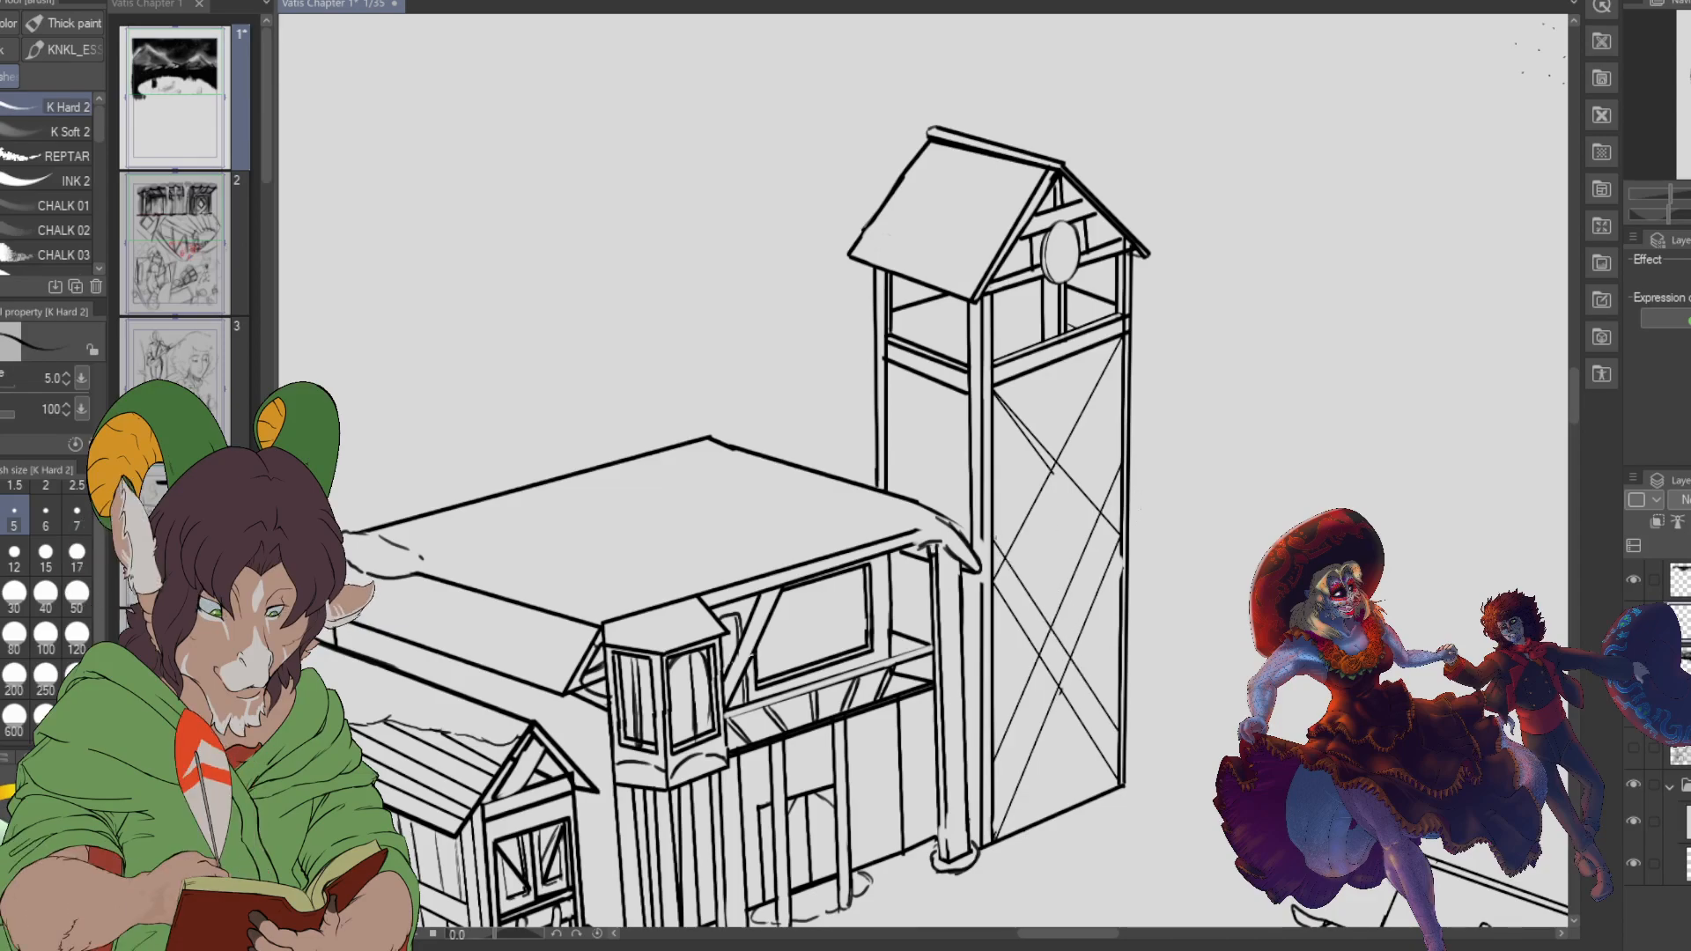
drag(995, 534, 1088, 343)
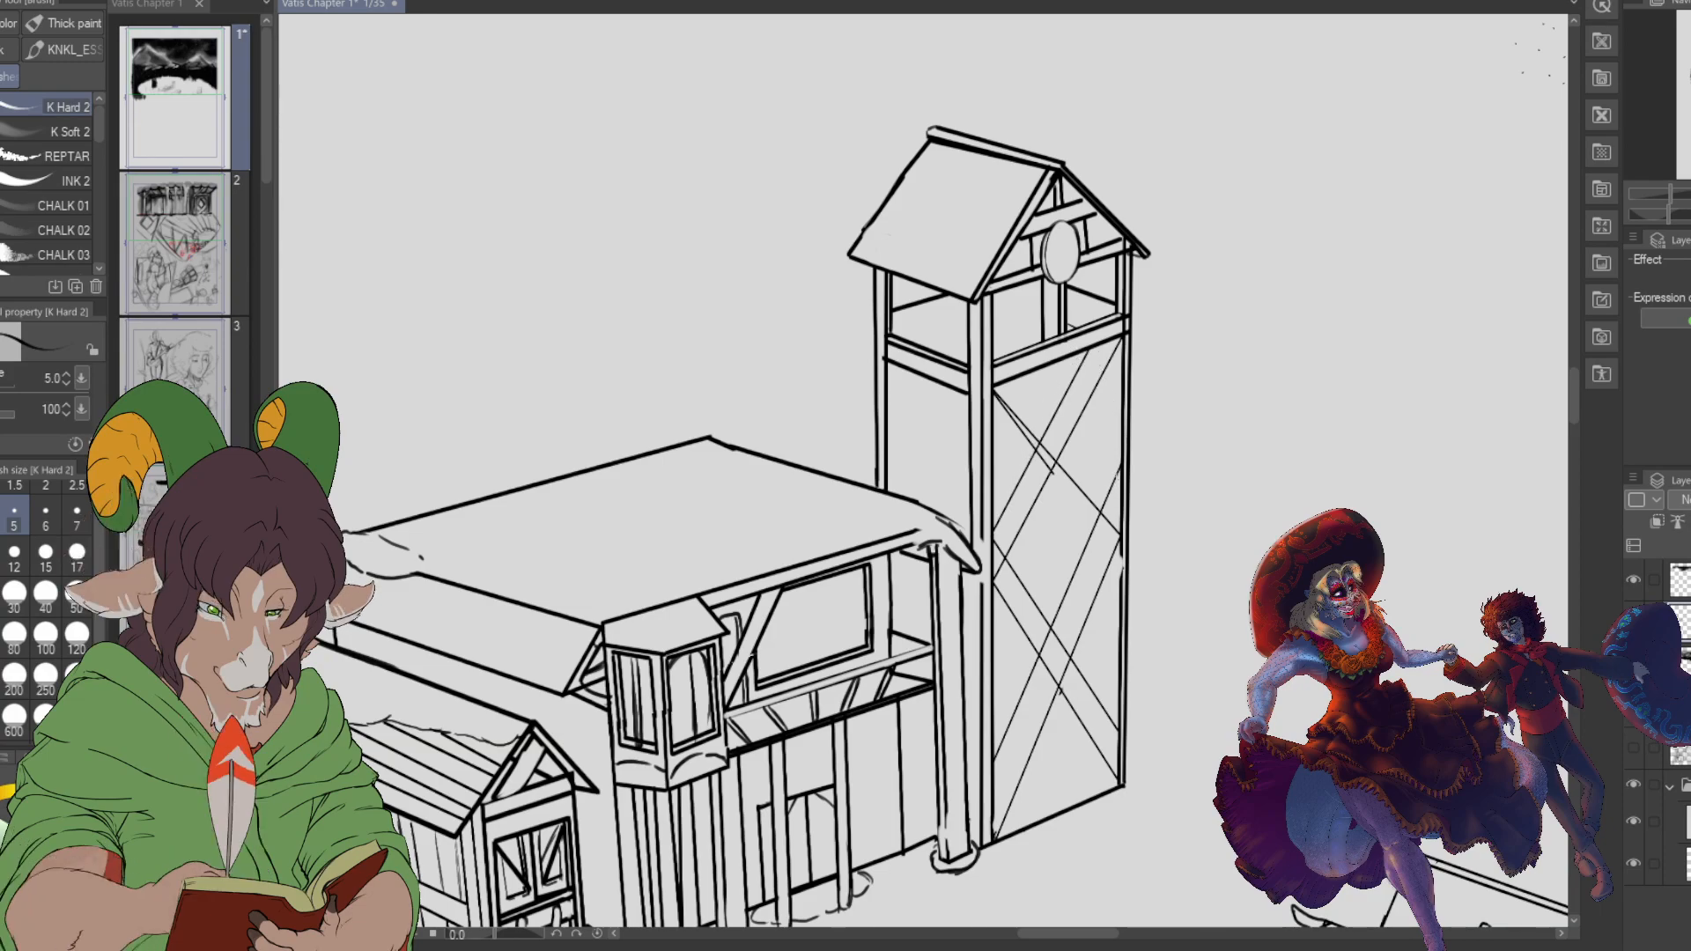
drag(1118, 474, 1022, 375)
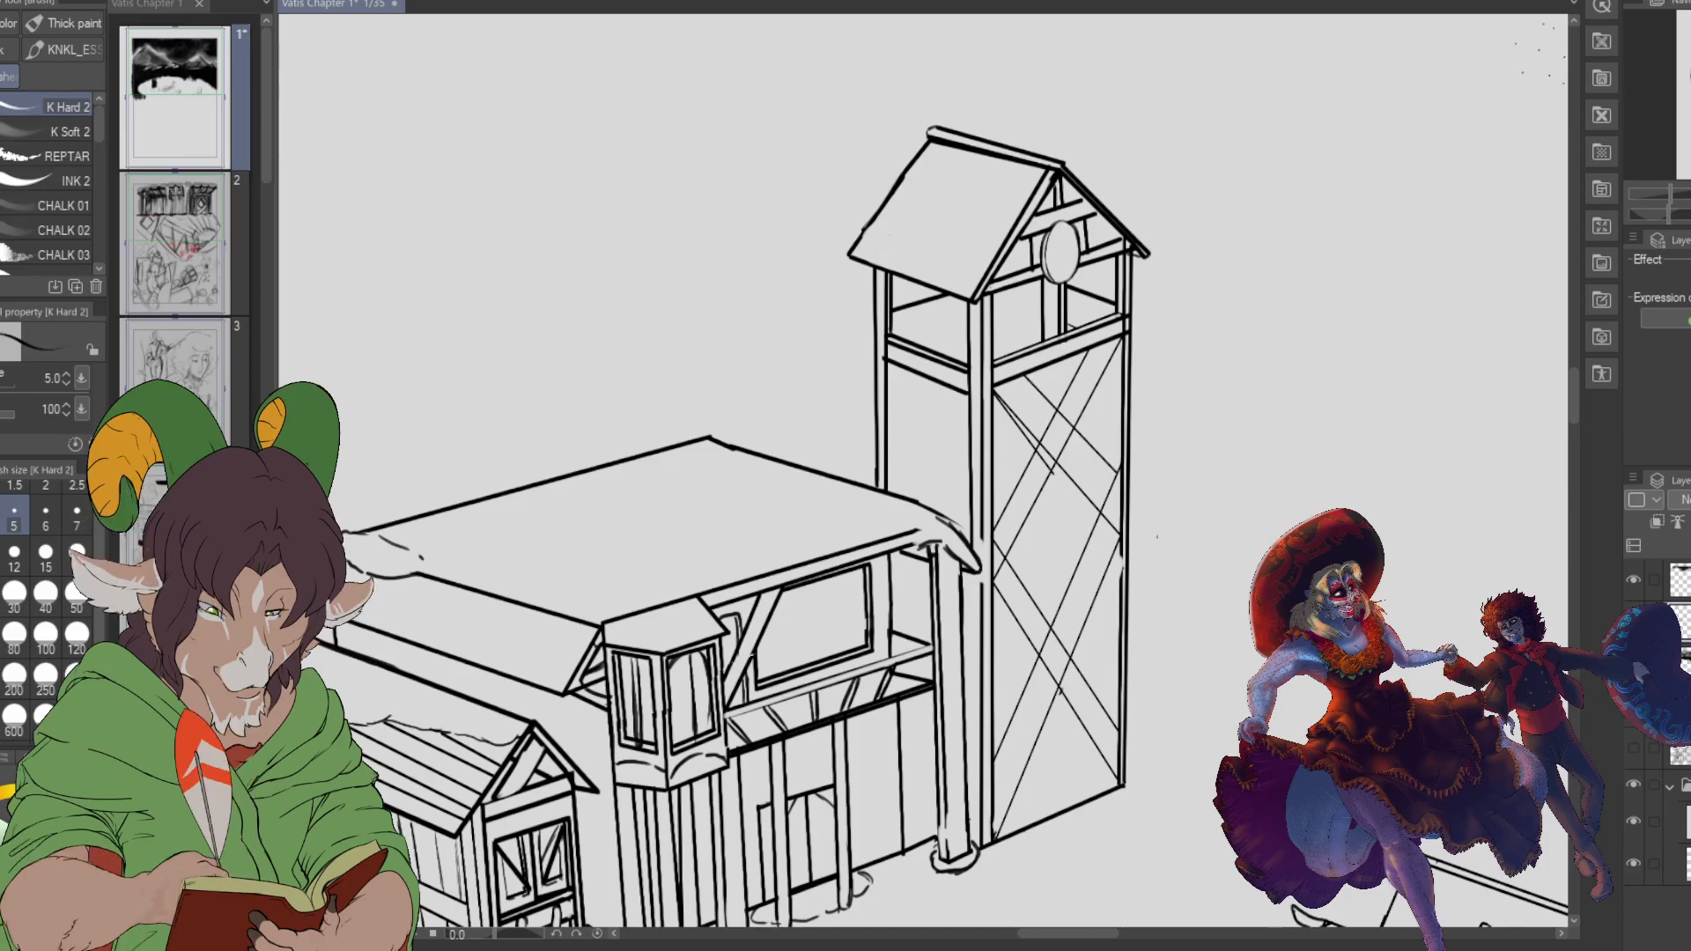
- Compare the whole panel with the forest, mountains and foreground trees hidden and shown
scroll(1168, 574, down, 6)
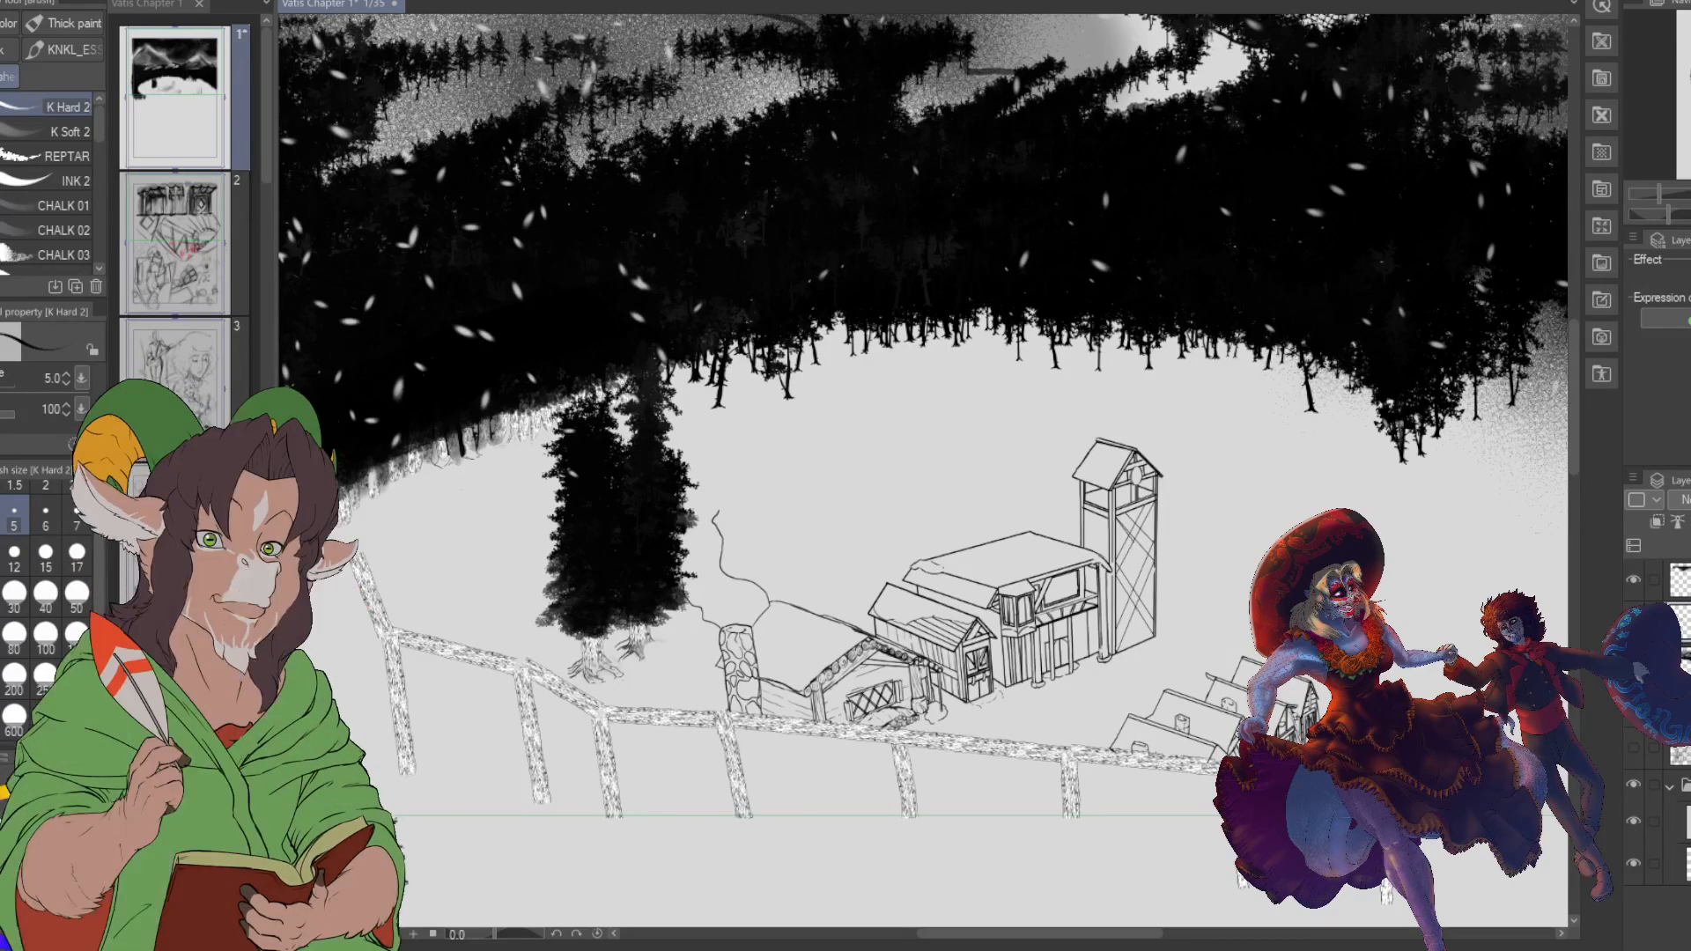
scroll(1087, 521, down, 2)
scroll(1087, 521, up, 1)
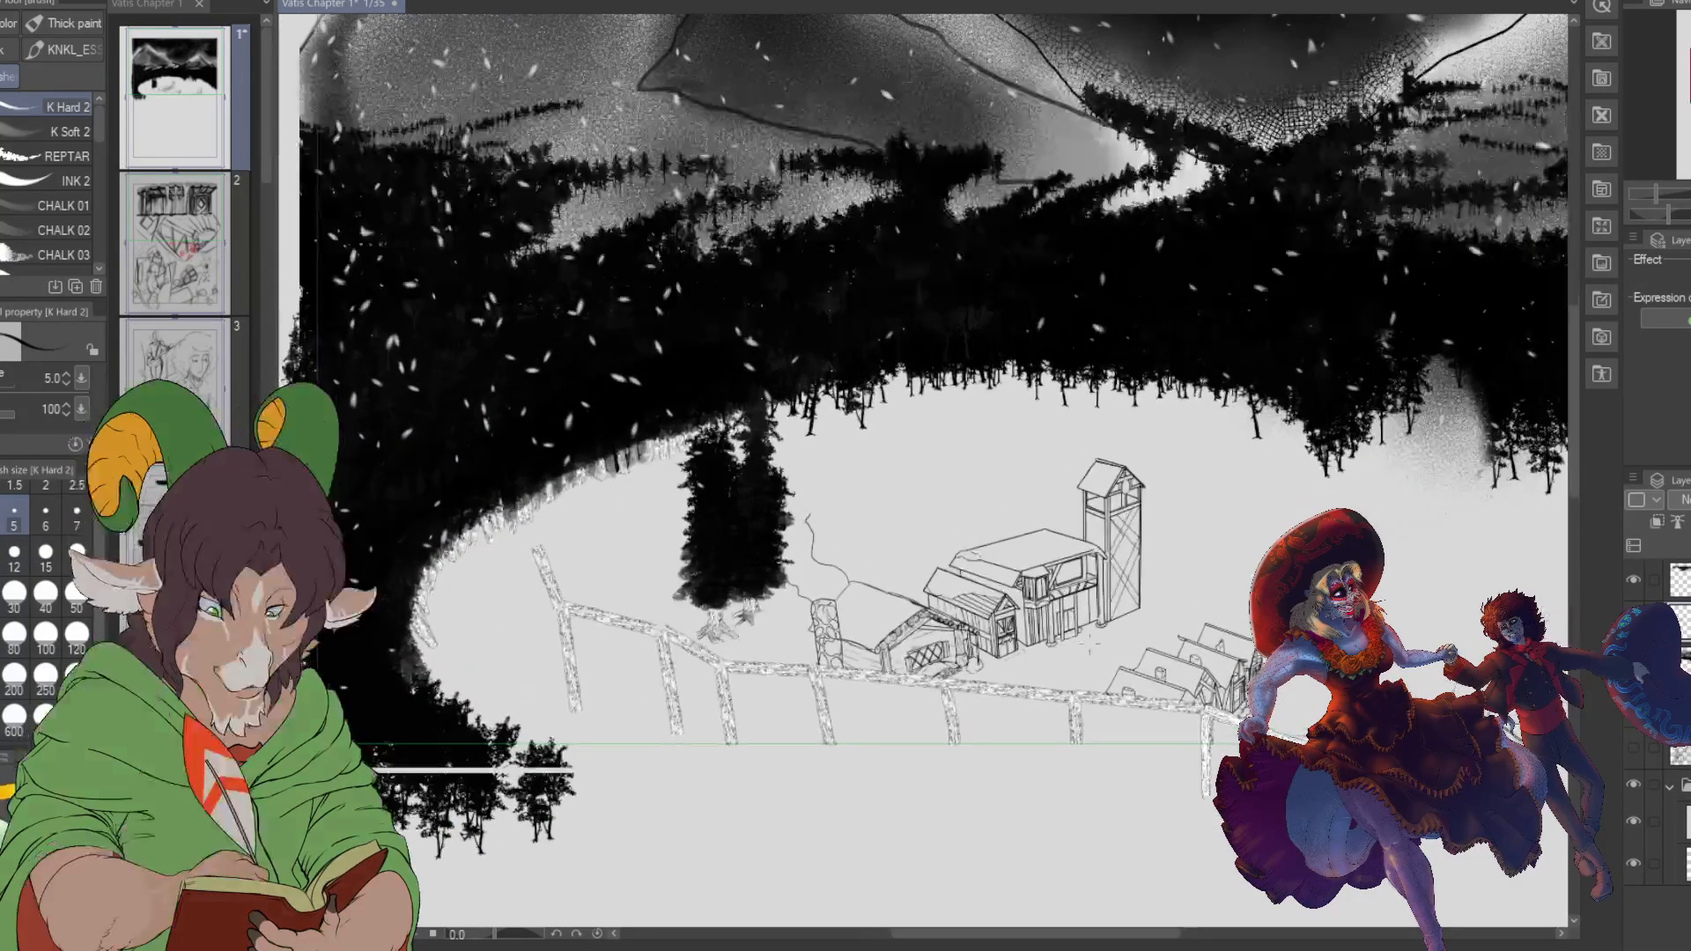
scroll(978, 613, up, 1)
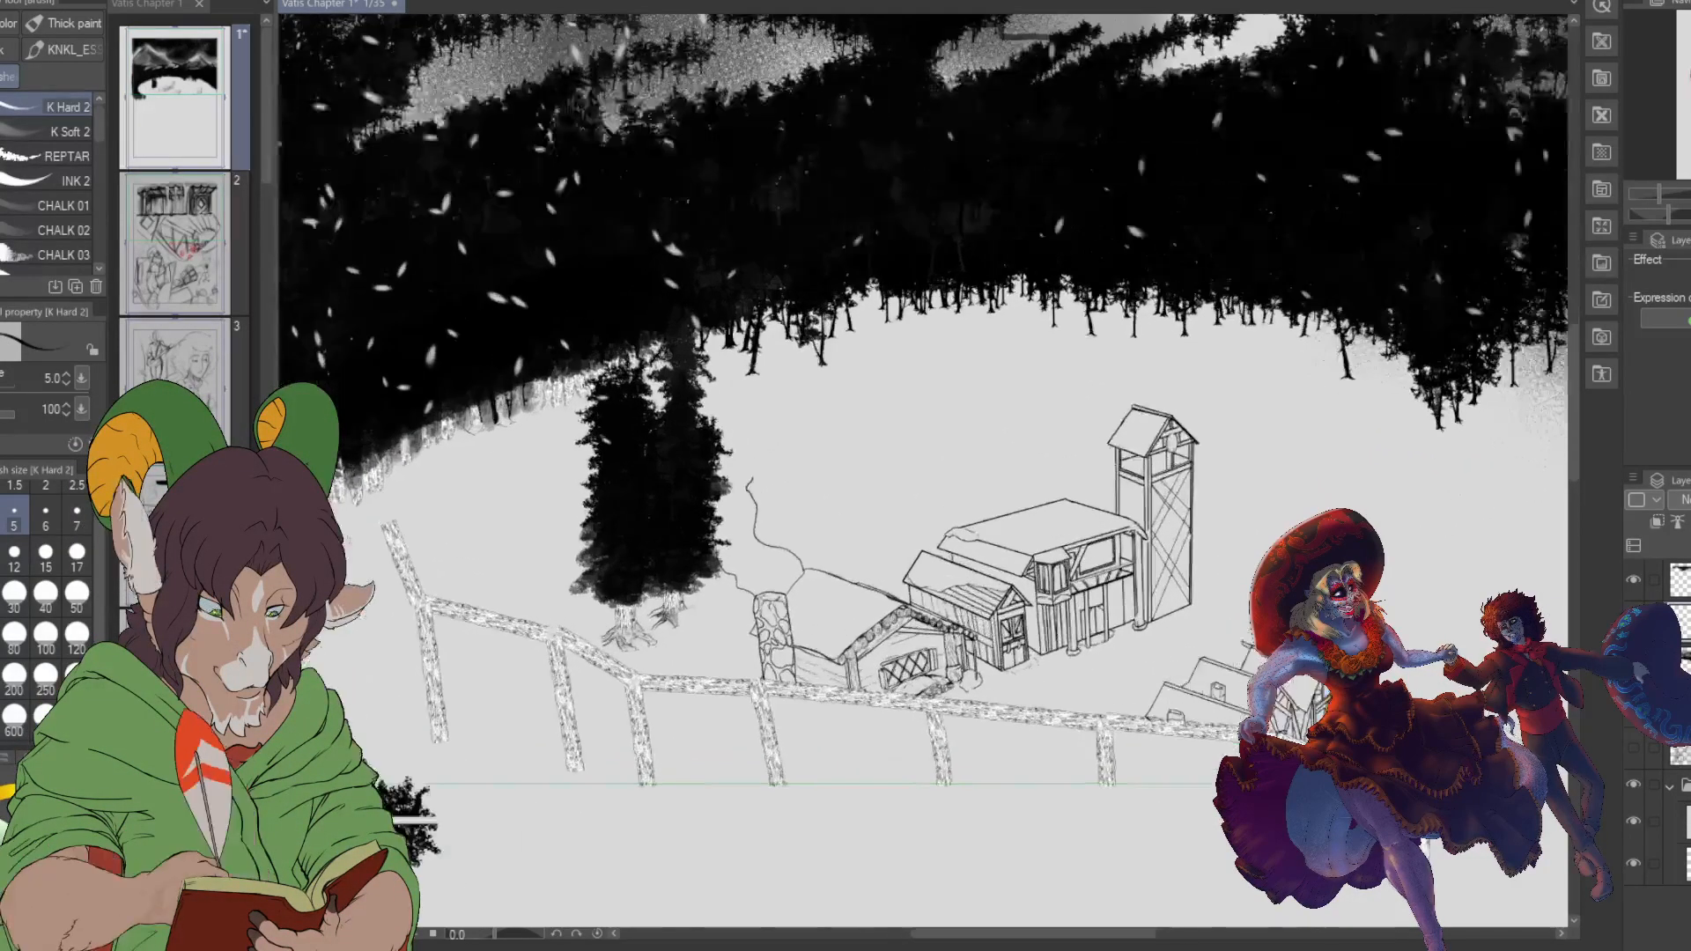
key(ctrl+z)
key(ctrl+y)
key(ctrl+z)
drag(1145, 529, 602, 461)
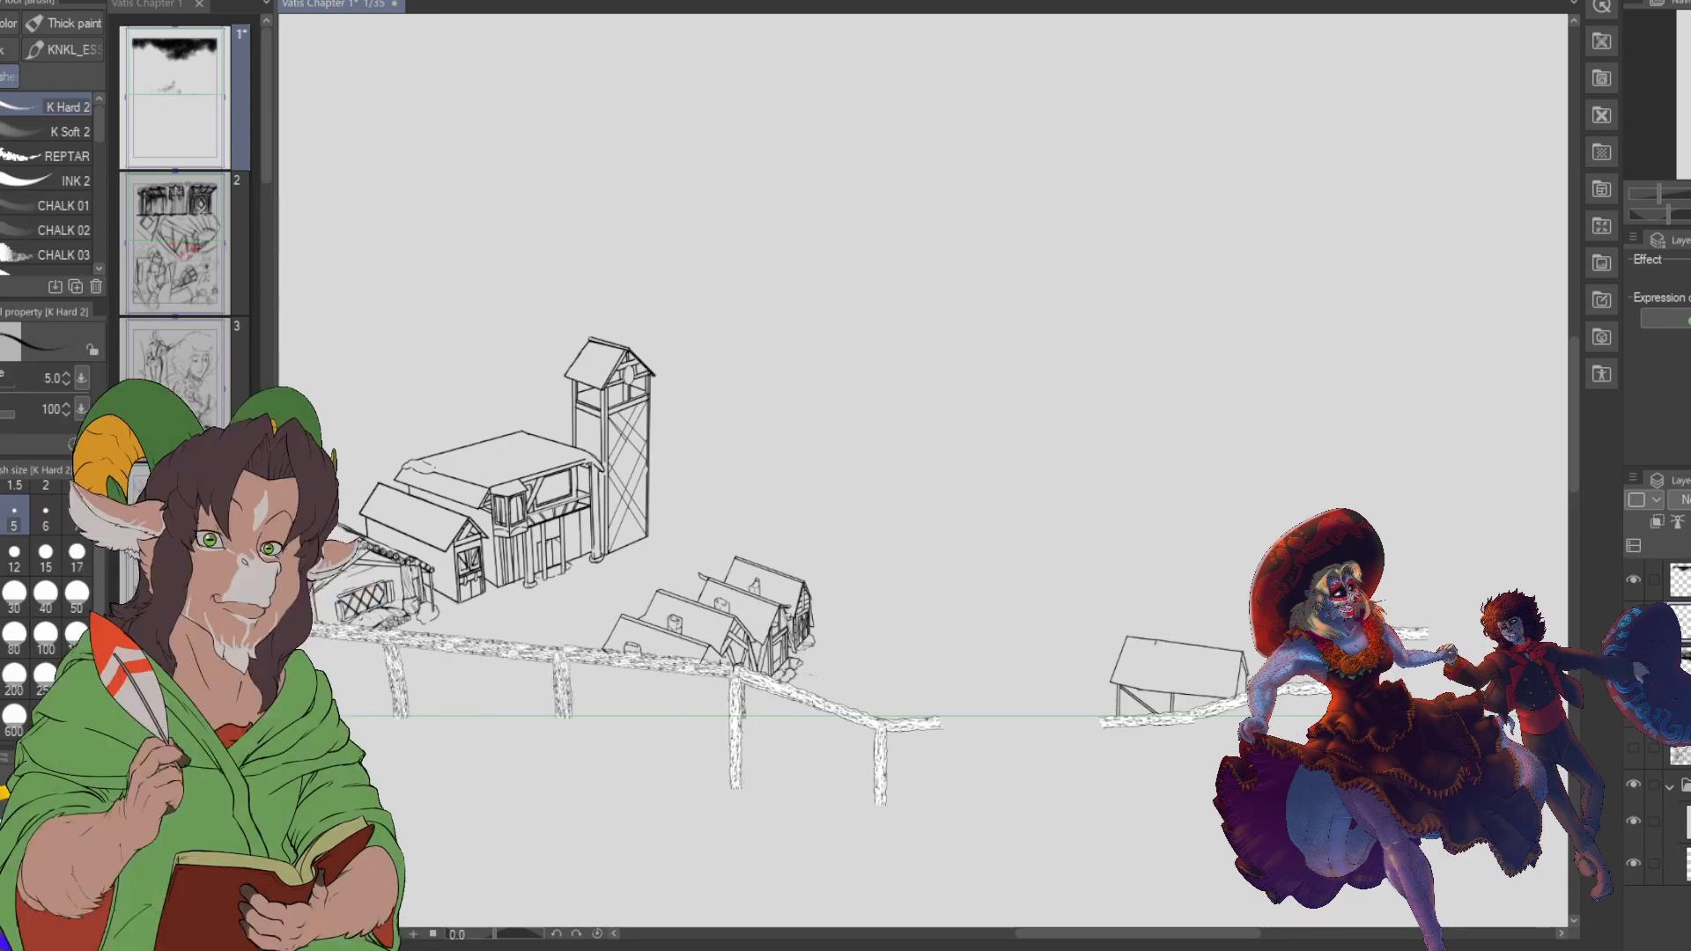
key(ctrl+y)
drag(601, 460, 1007, 415)
scroll(1394, 569, down, 3)
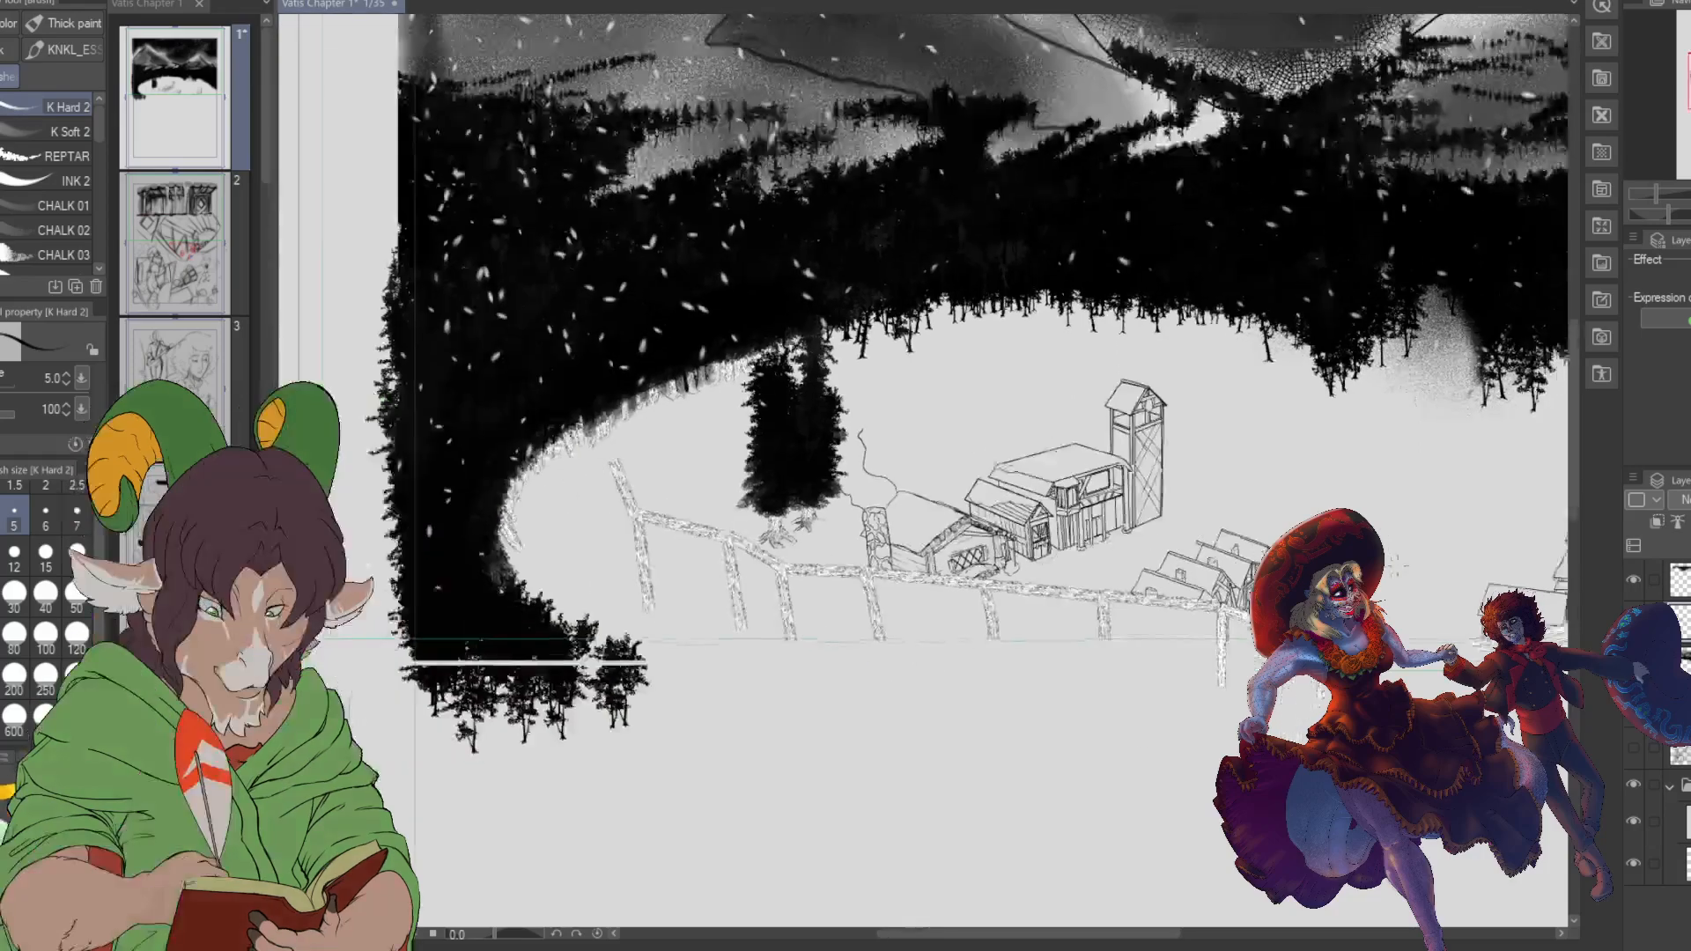
mouse_move(578, 653)
mouse_down()
mouse_move(318, 678)
mouse_move(546, 679)
mouse_up()
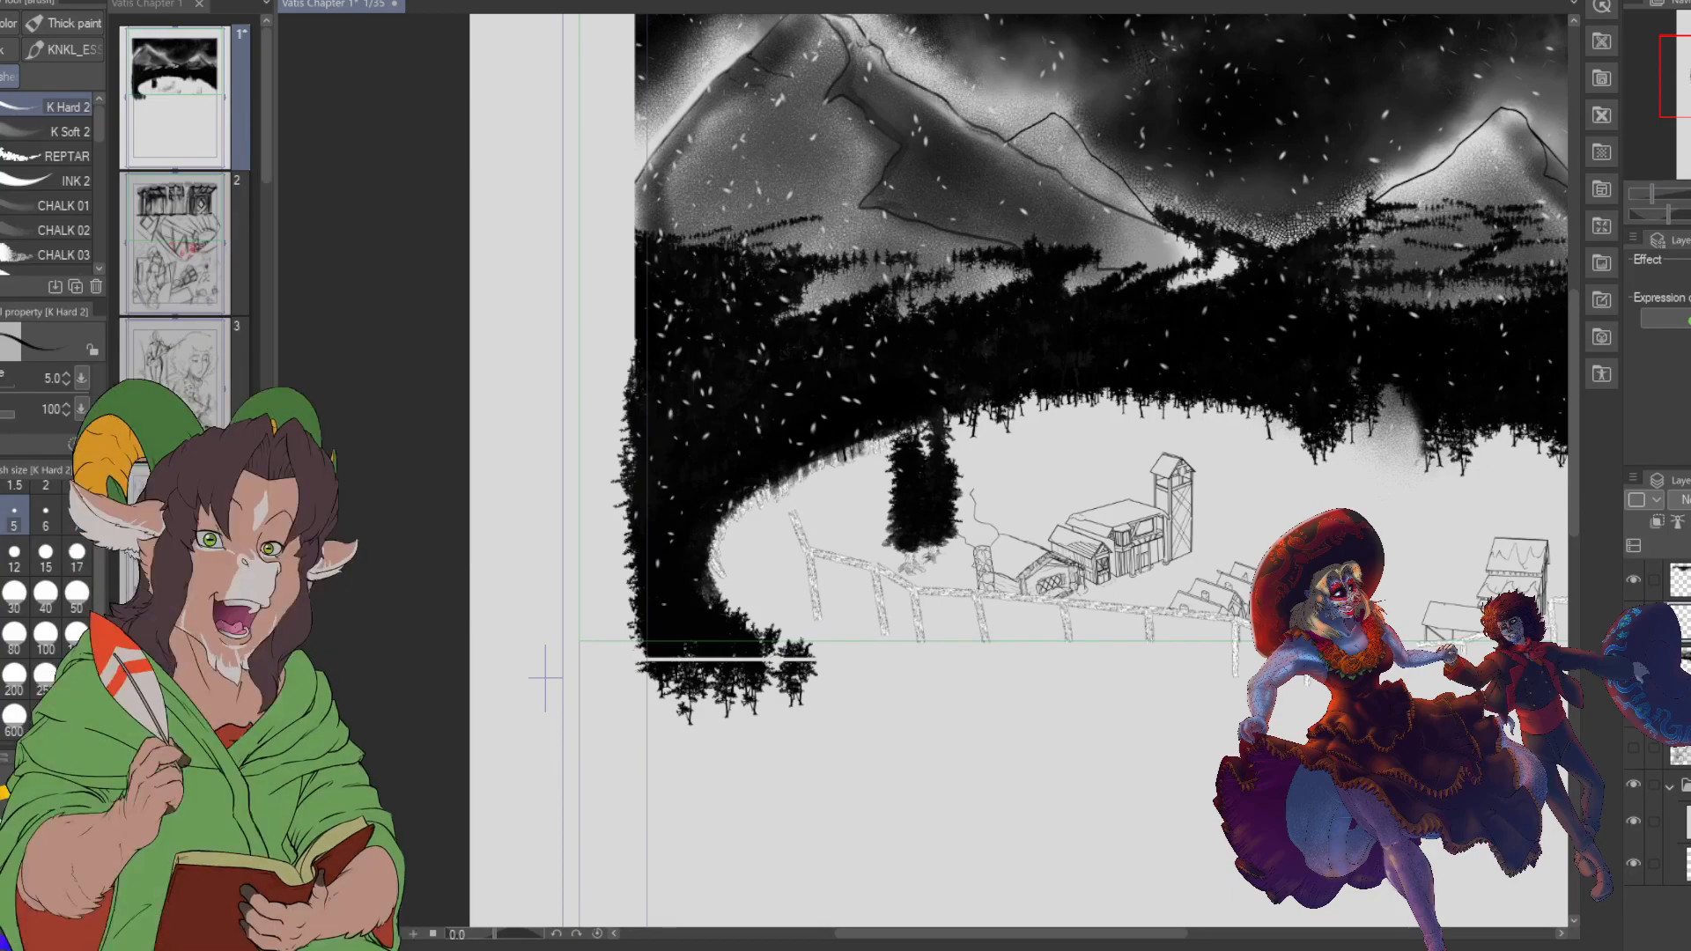
key(ctrl+z)
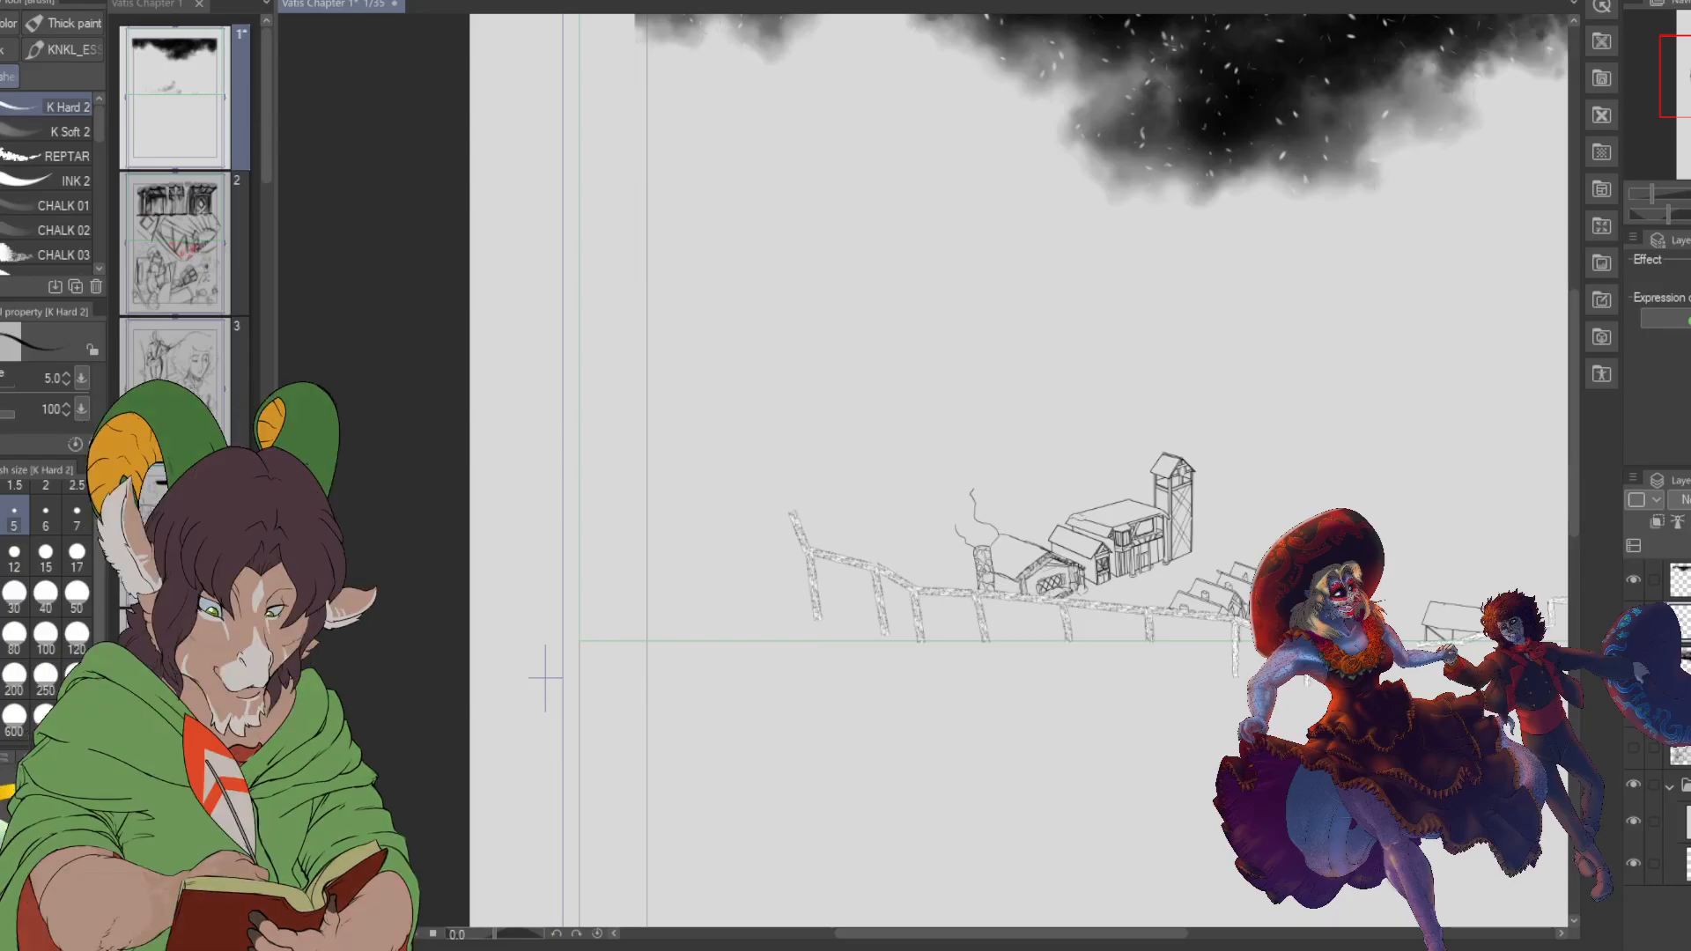
key(ctrl+y)
key(ctrl+z)
key(ctrl+y)
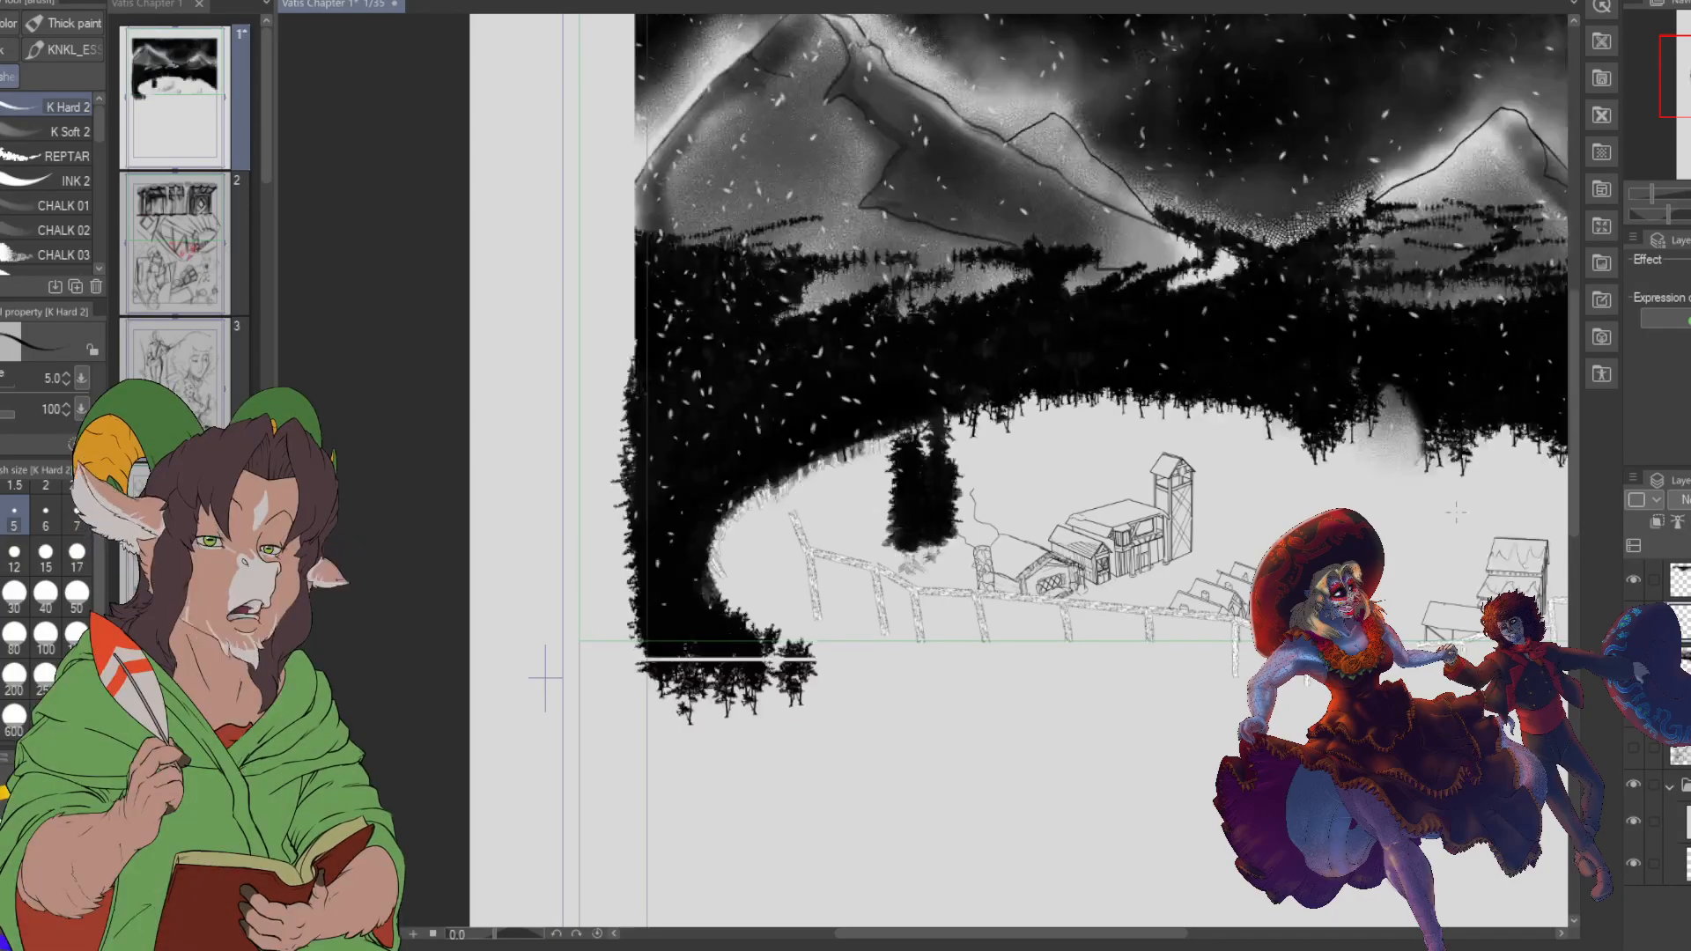
- Erase the soft grey shading beside the two foreground trees' roots with the Hard eraser at size 15
key(ctrl+plus)
key(ctrl+plus)
scroll(882, 577, up, 7)
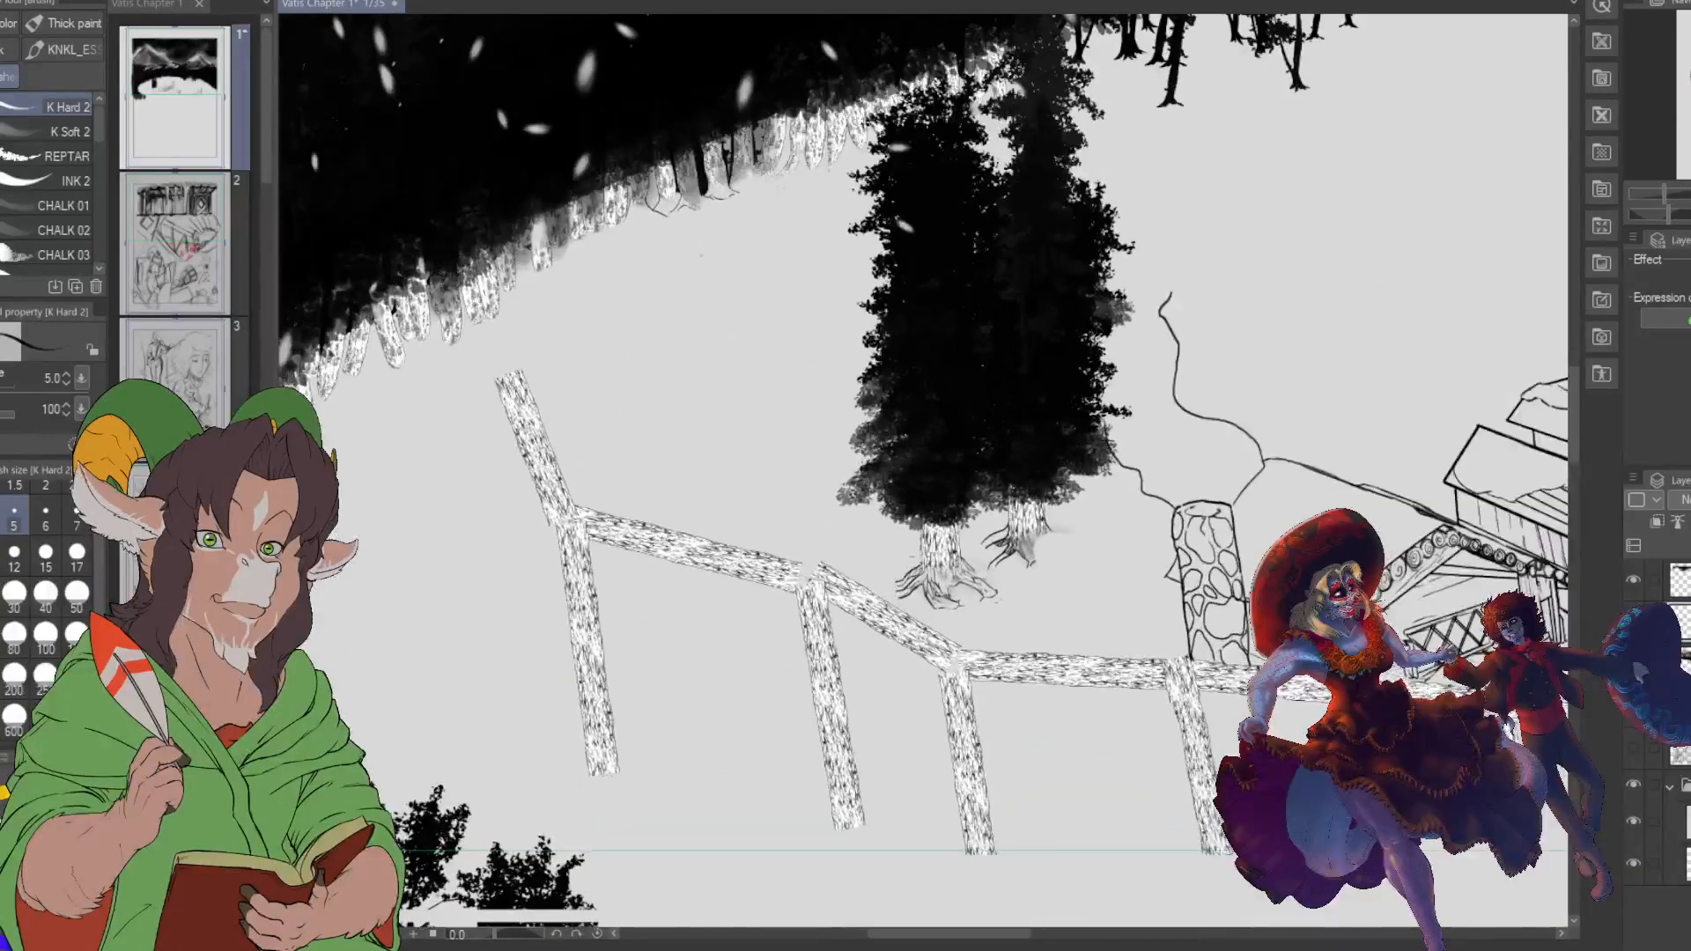
scroll(1044, 585, up, 1)
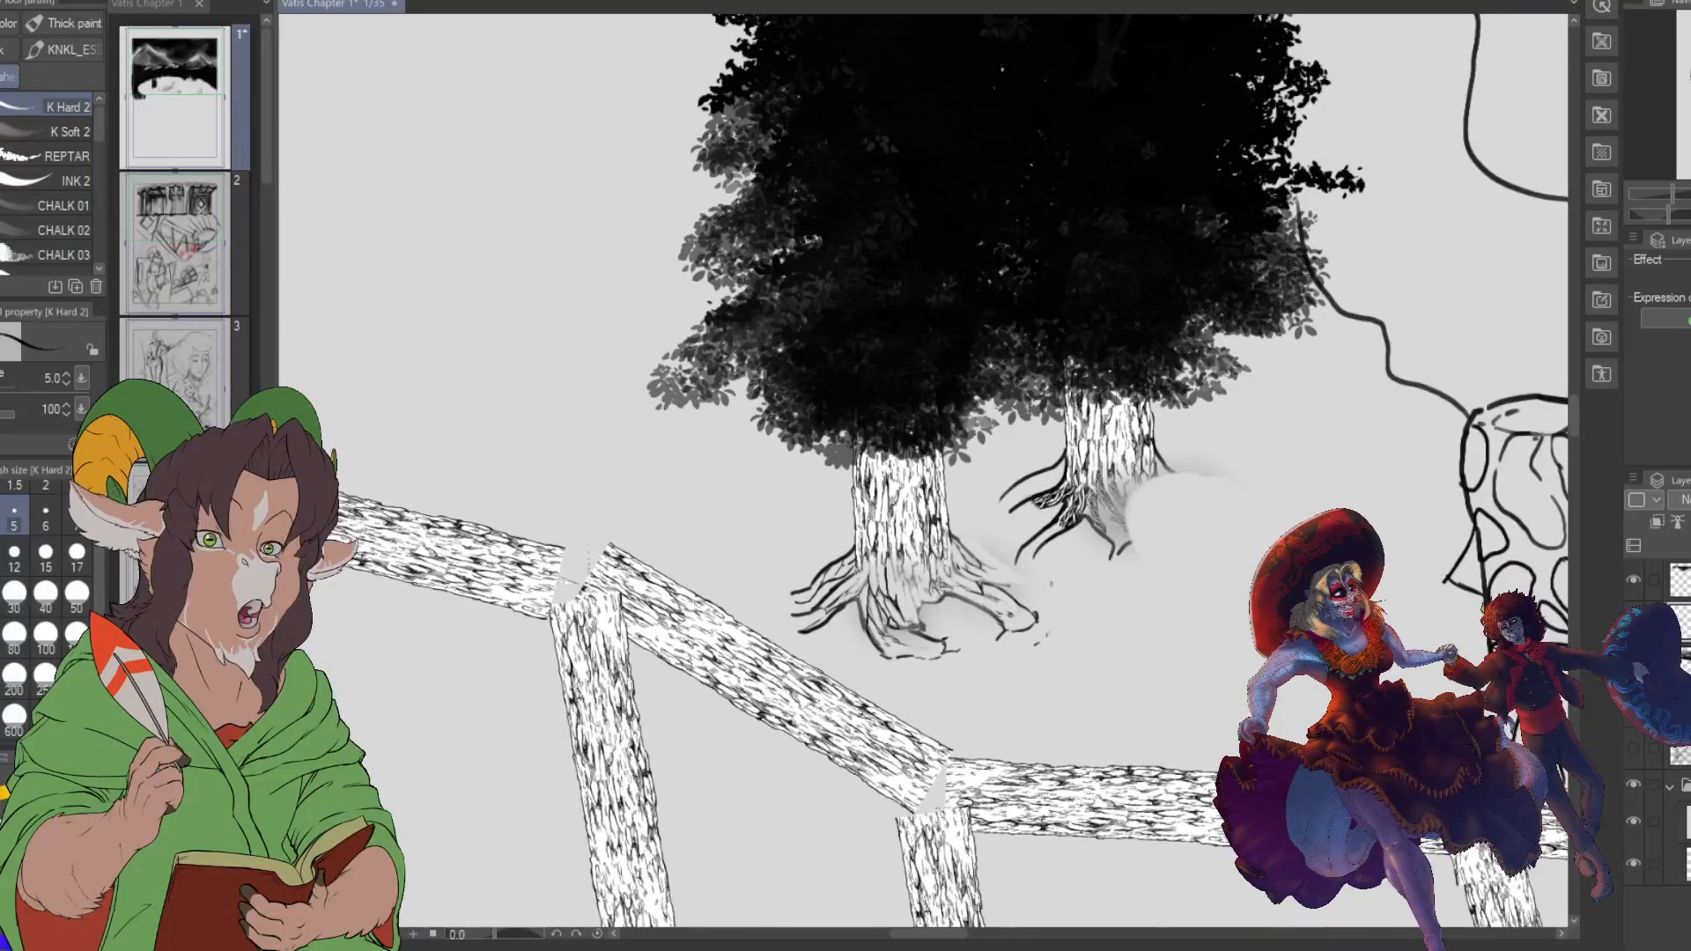
key(e)
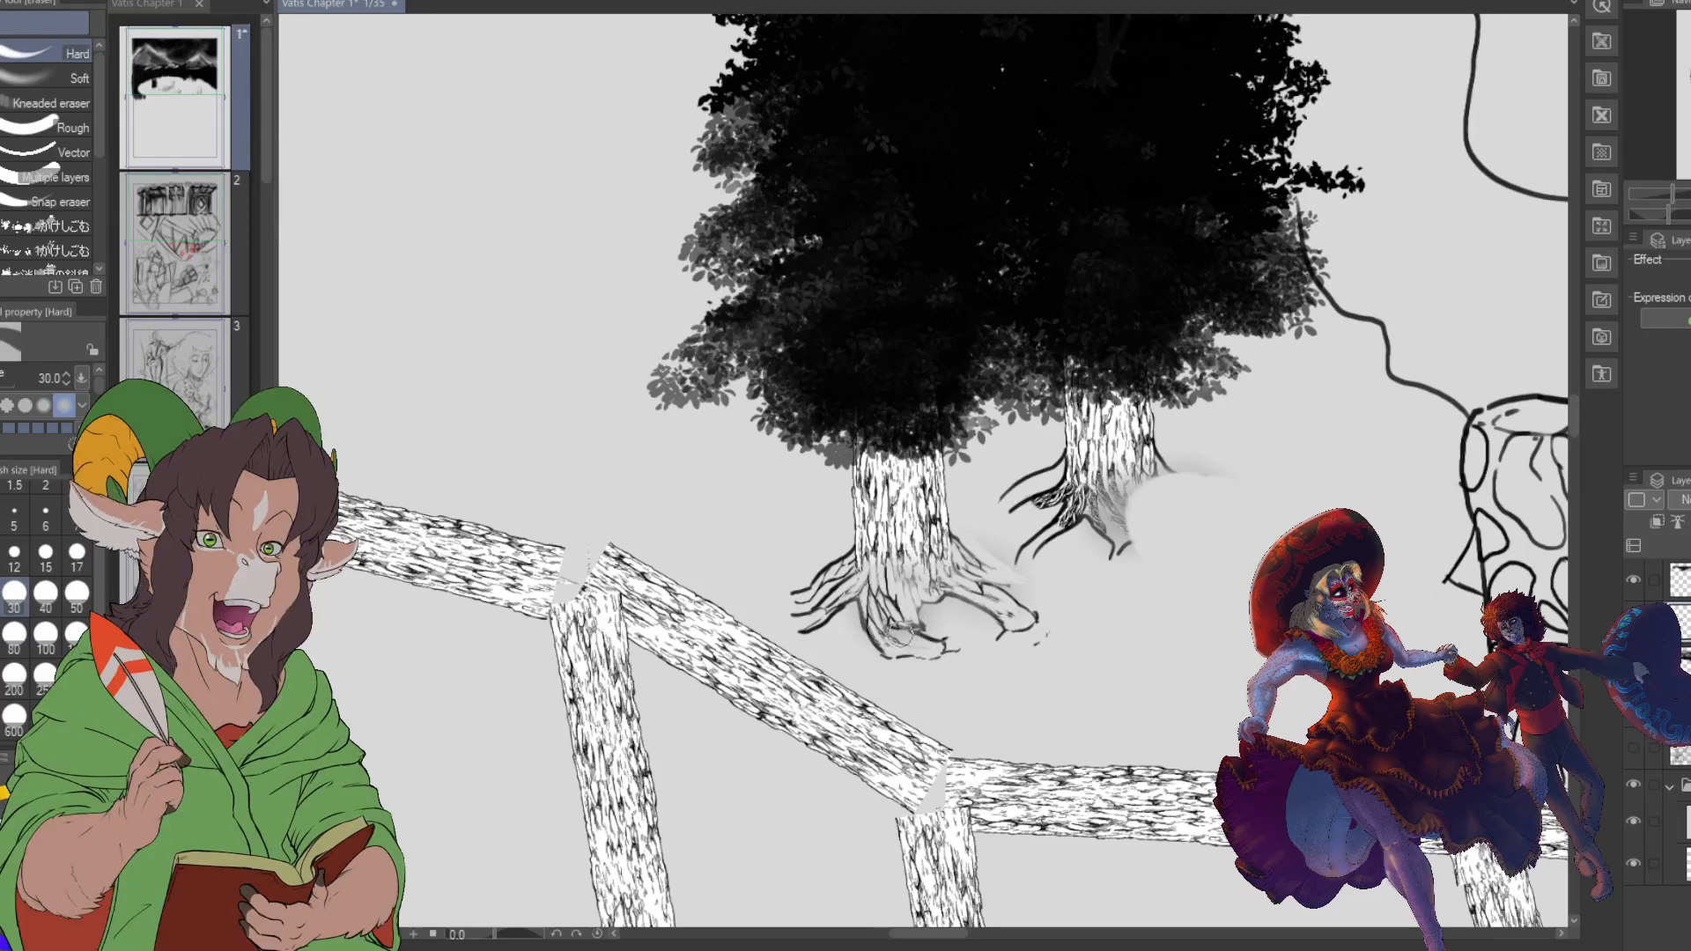
click(48, 569)
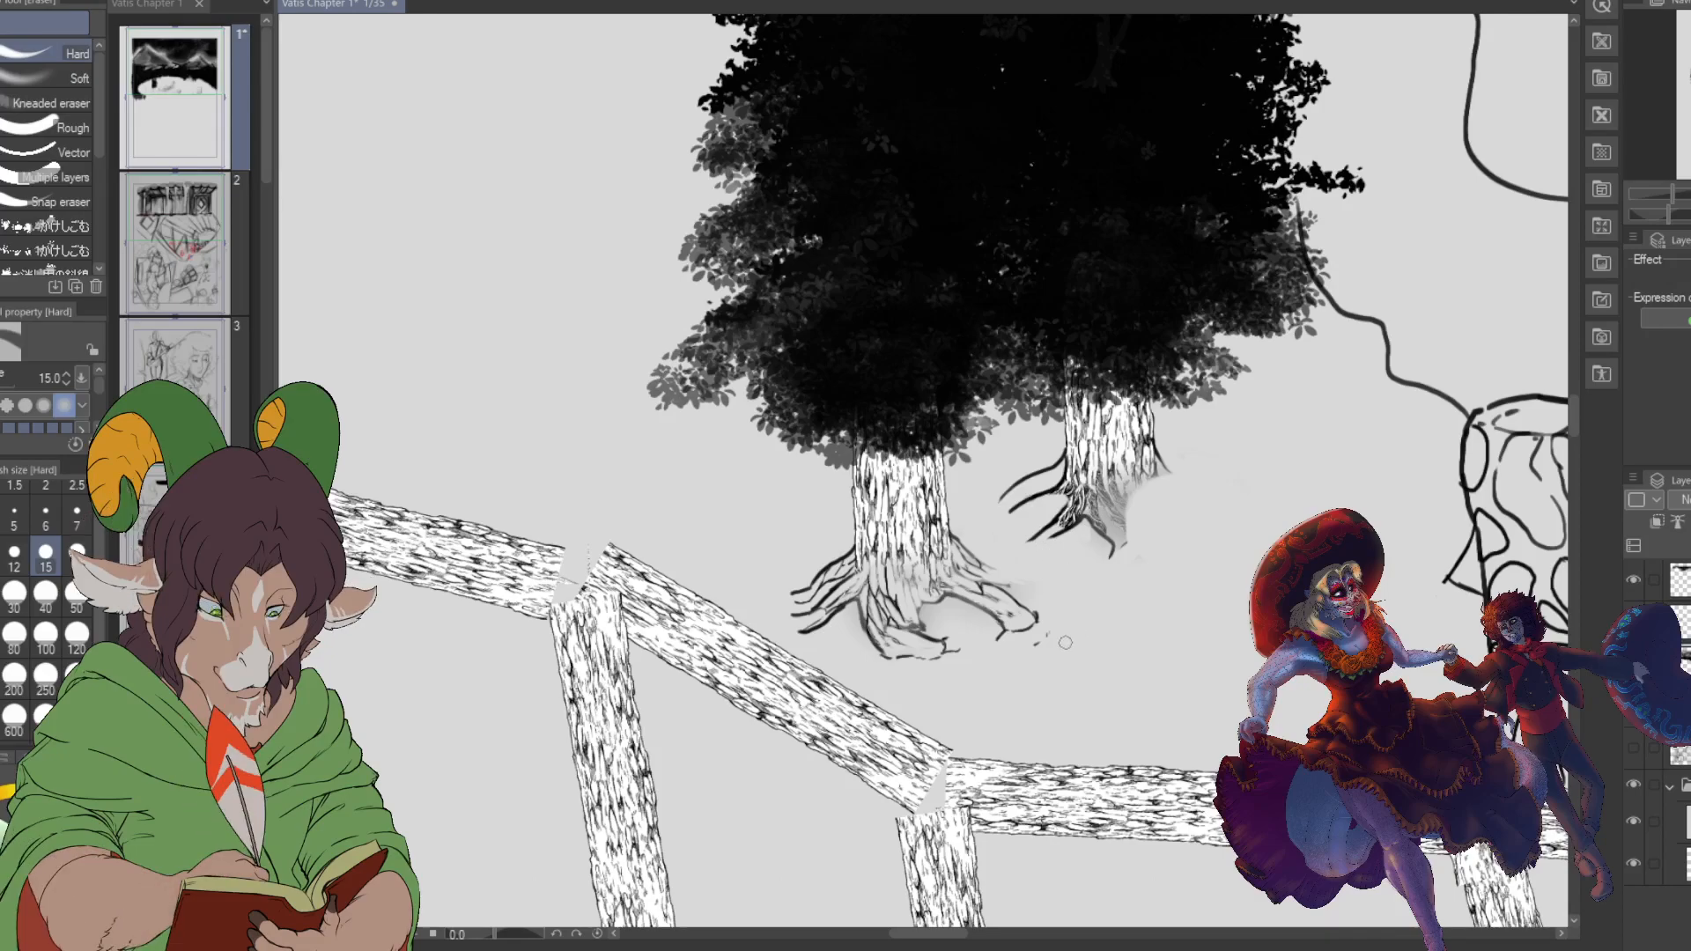
scroll(1061, 650, down, 6)
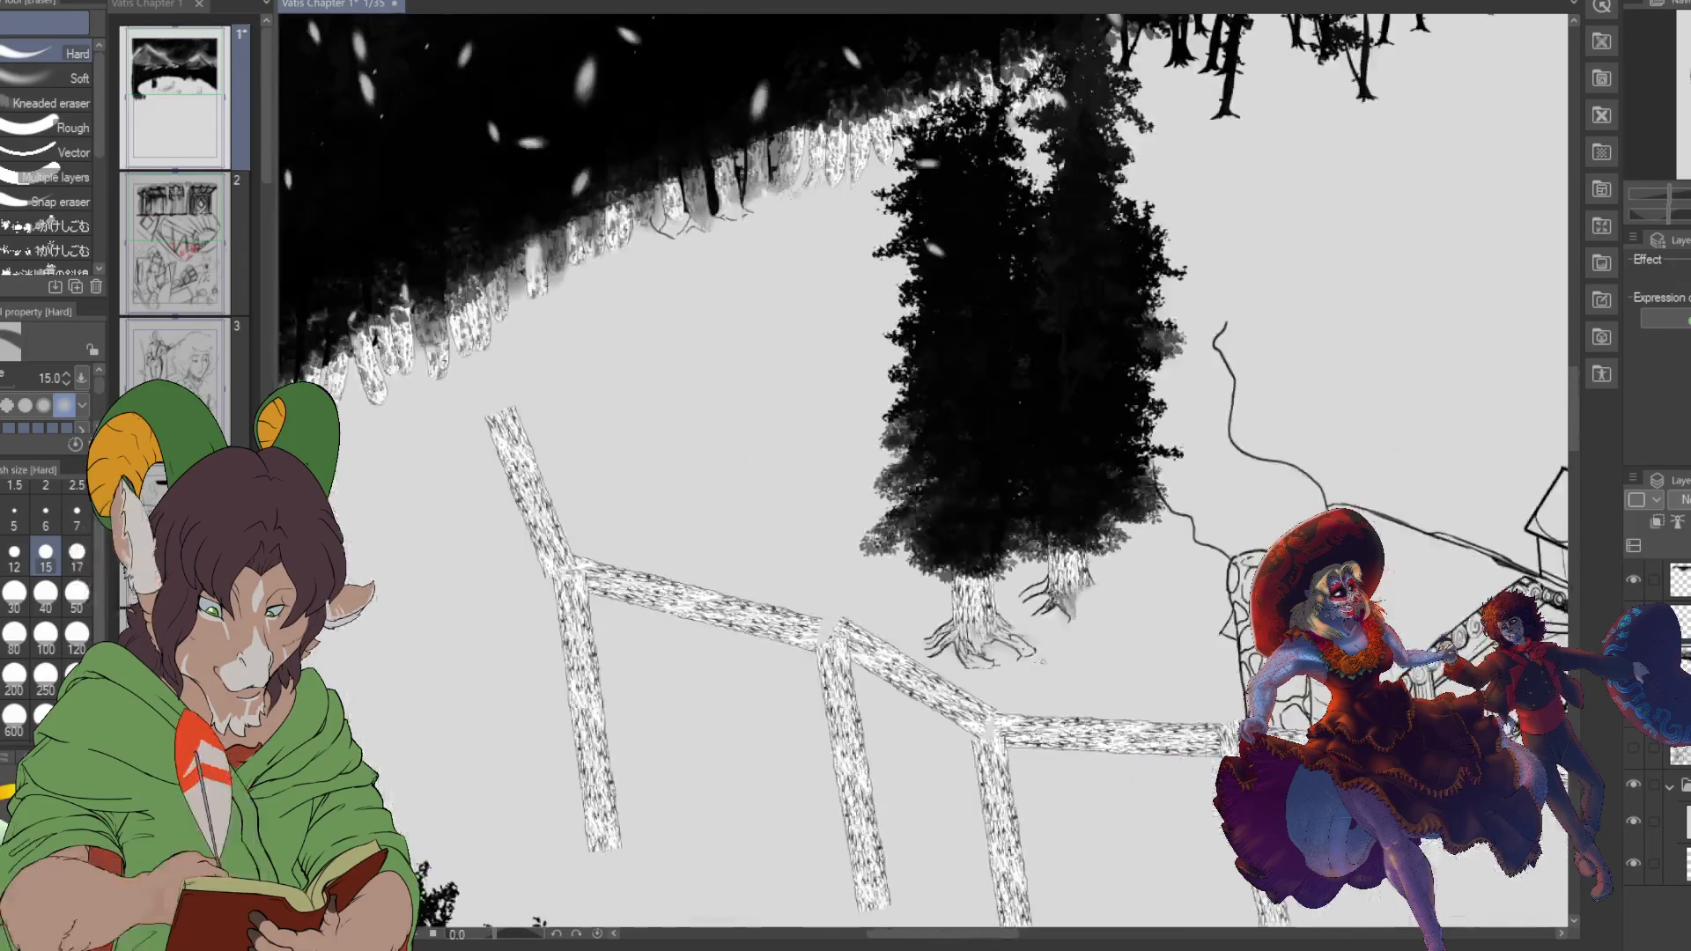
scroll(1061, 650, up, 8)
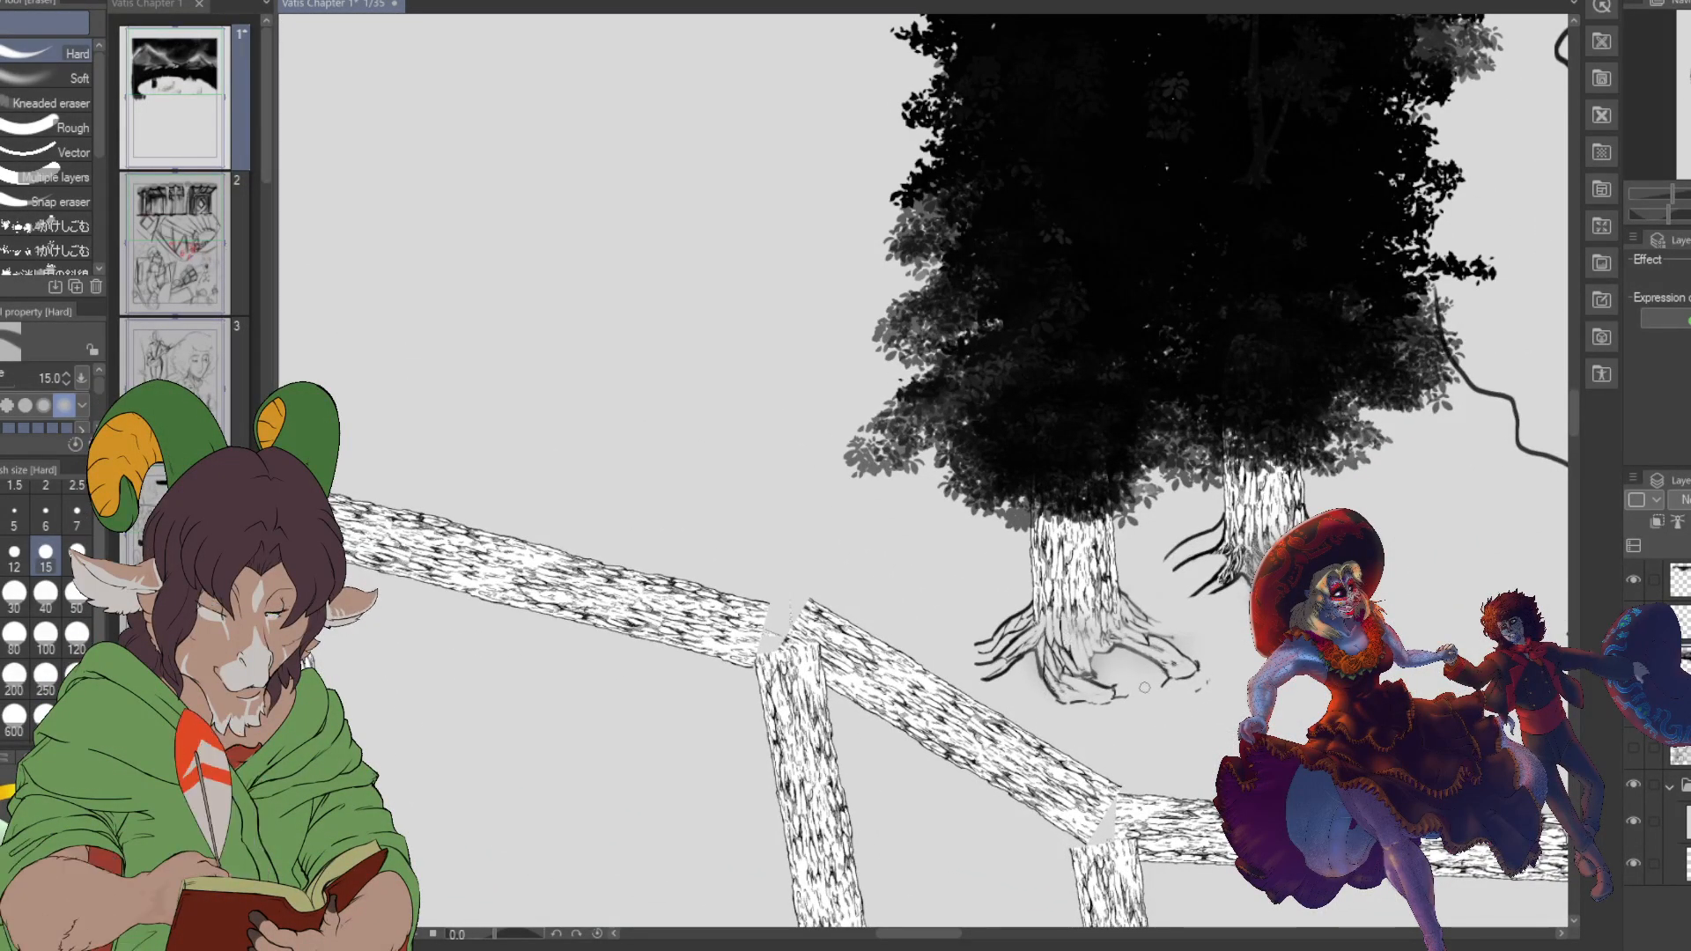
scroll(1136, 693, down, 5)
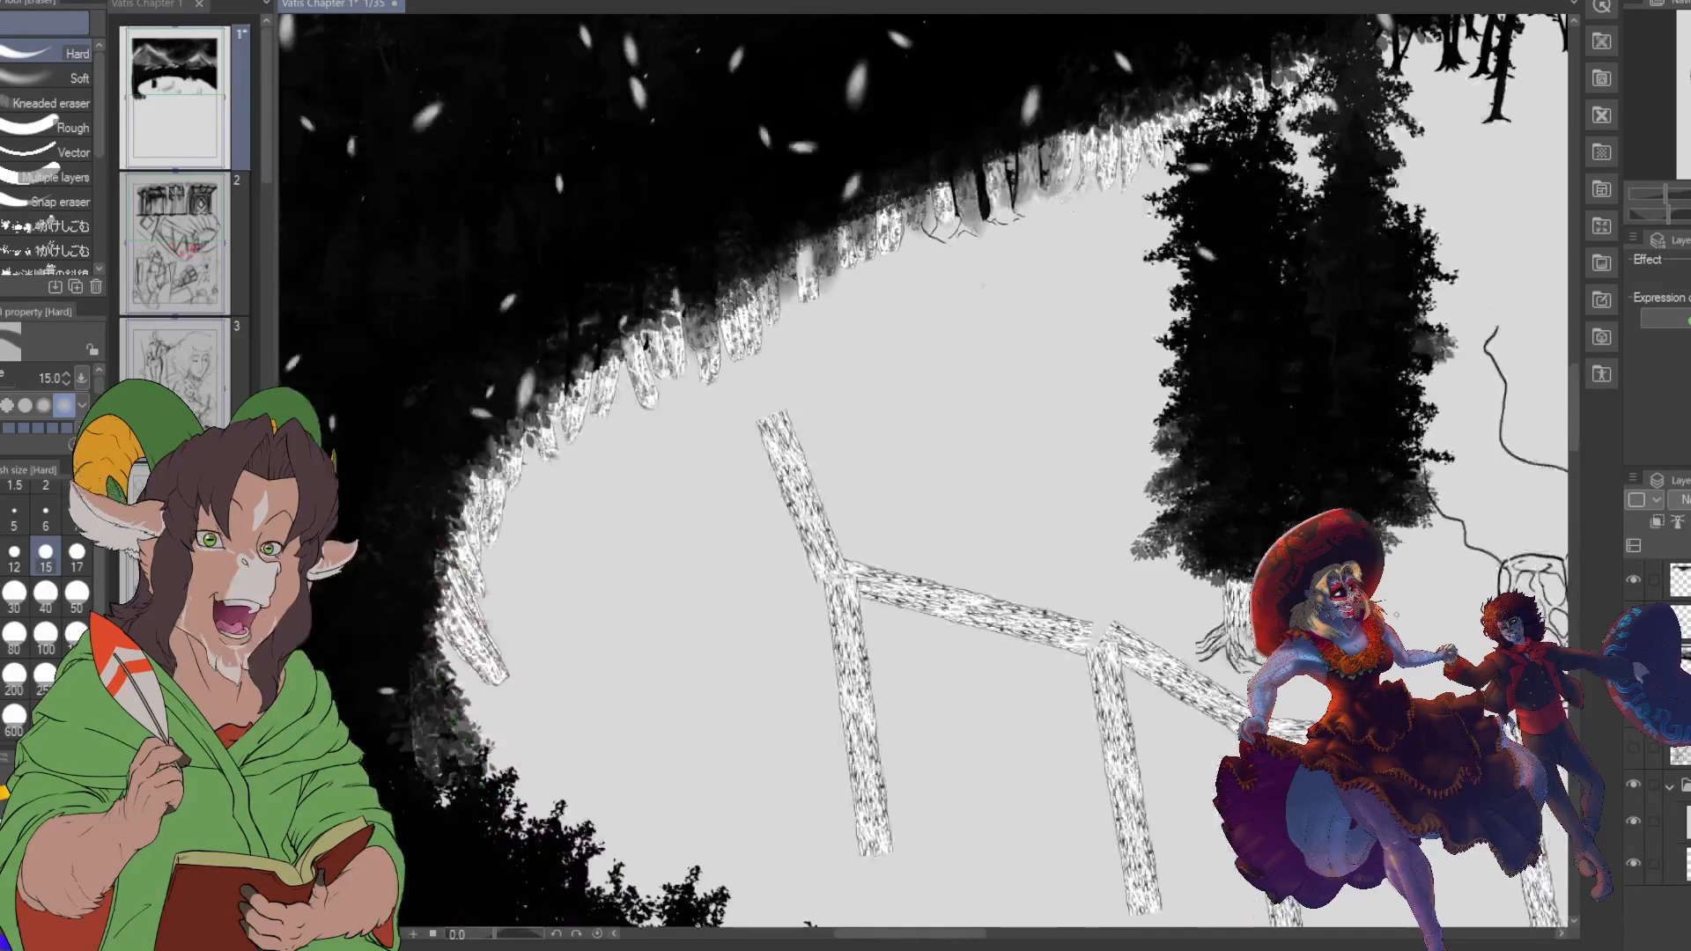
- Add a new layer above the selected layer in the village panel's folder and fill it with white
scroll(933, 475, down, 3)
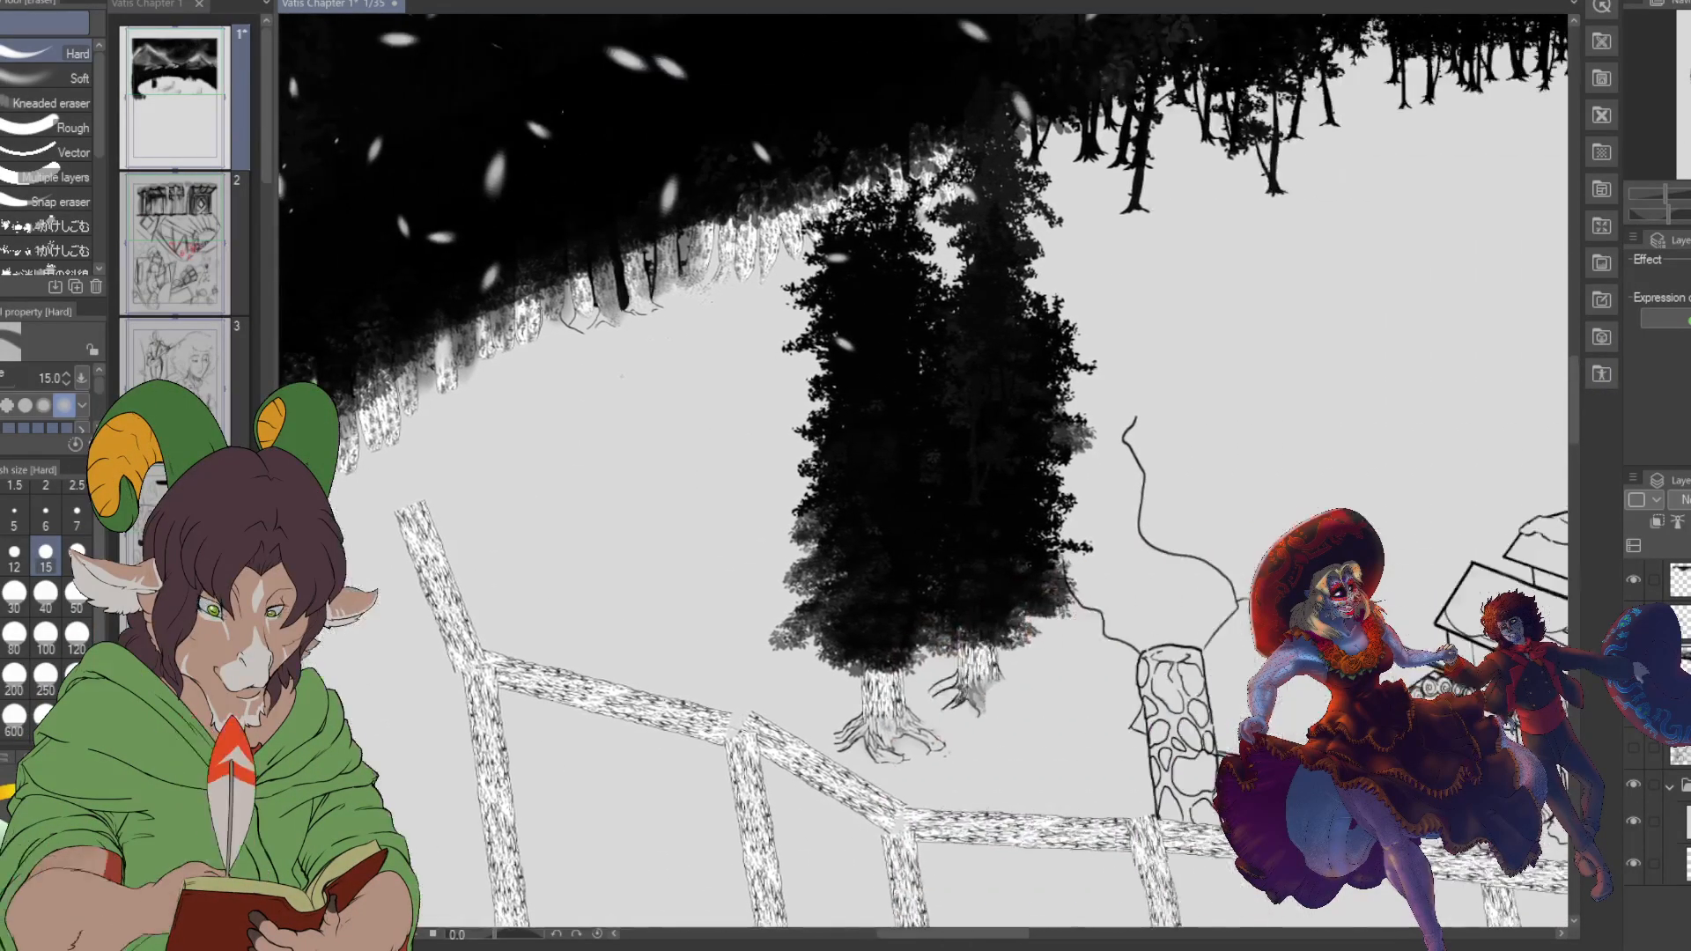
scroll(933, 475, down, 4)
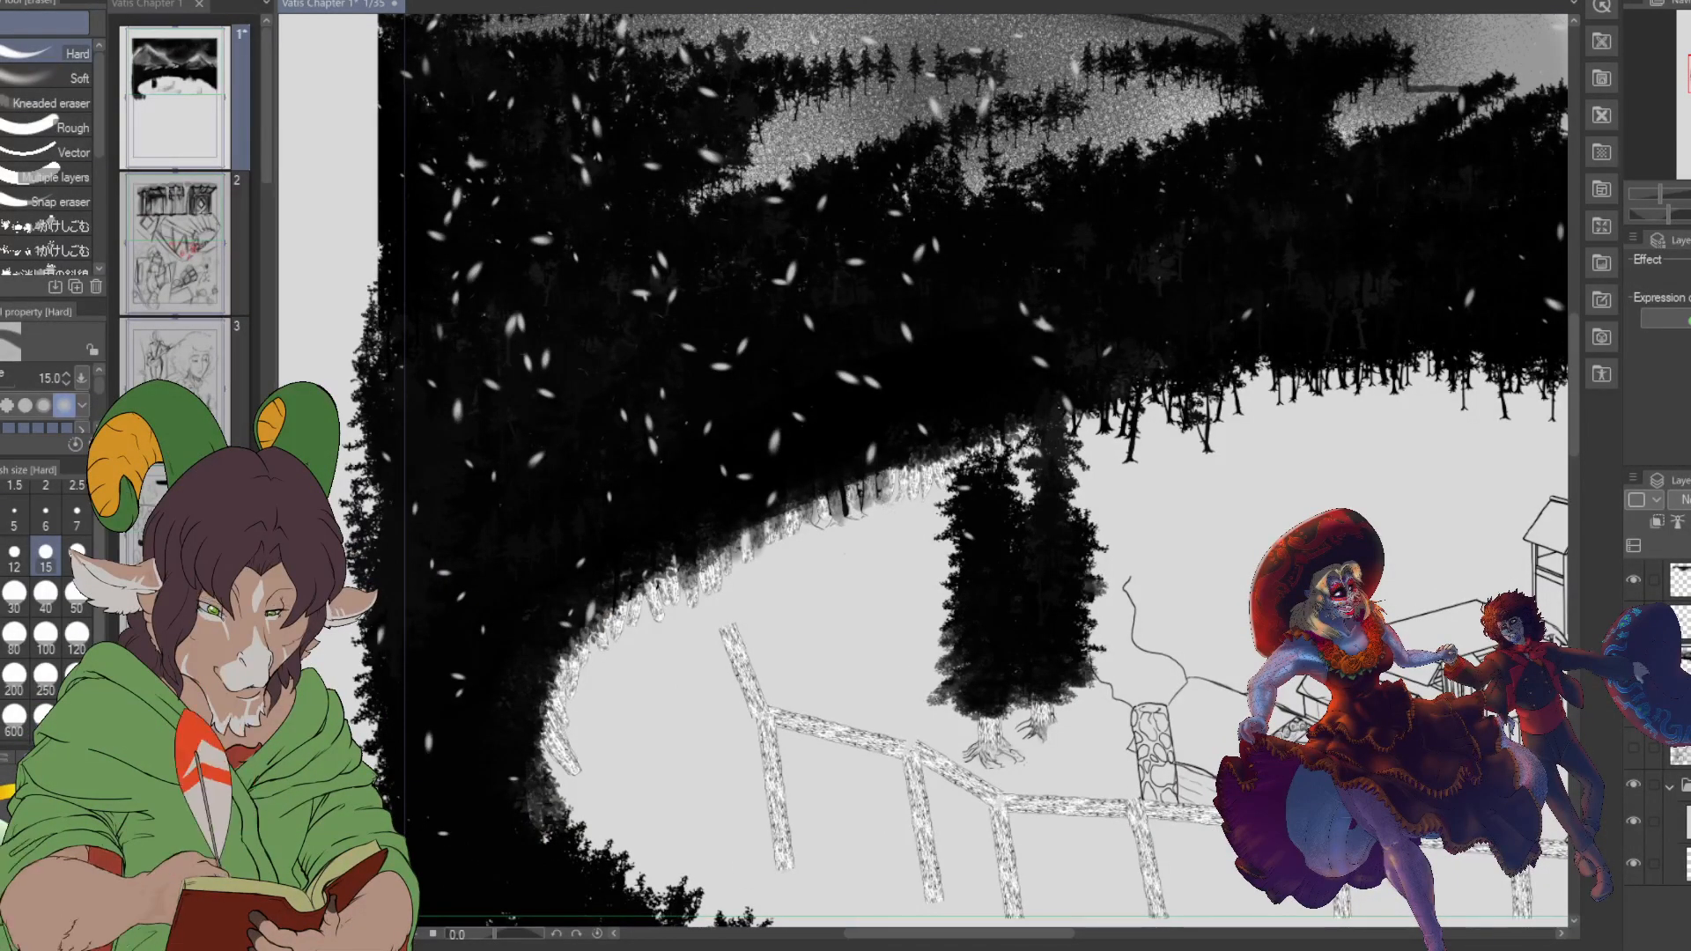
click(1678, 820)
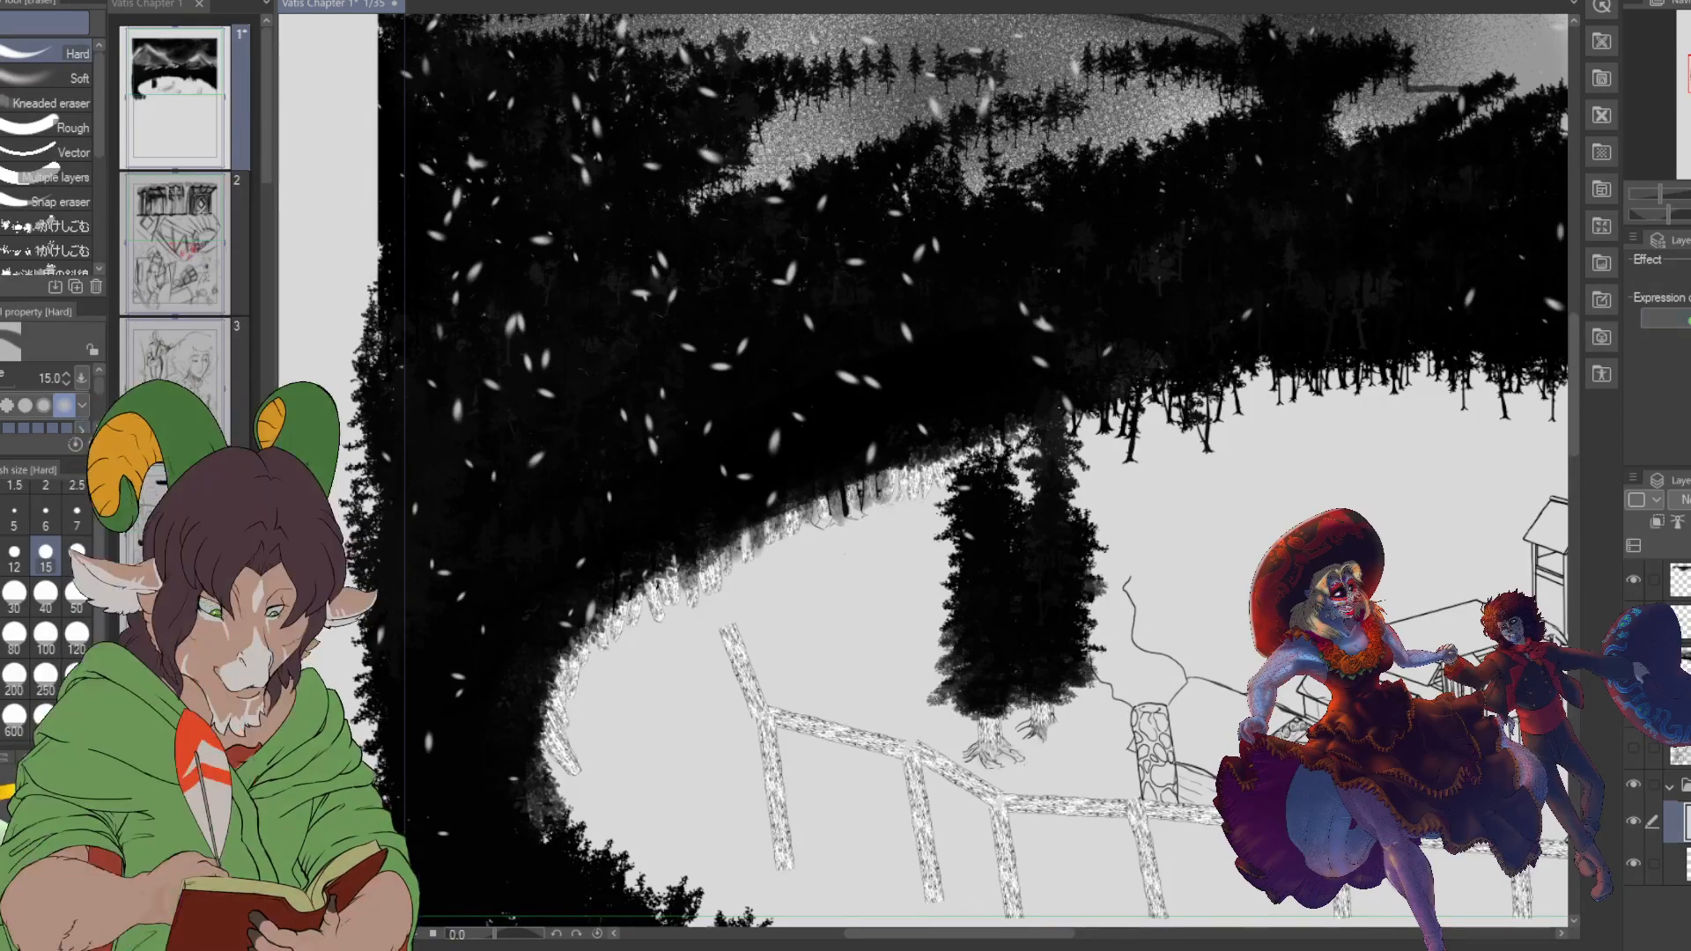
key(ctrl+shift+n)
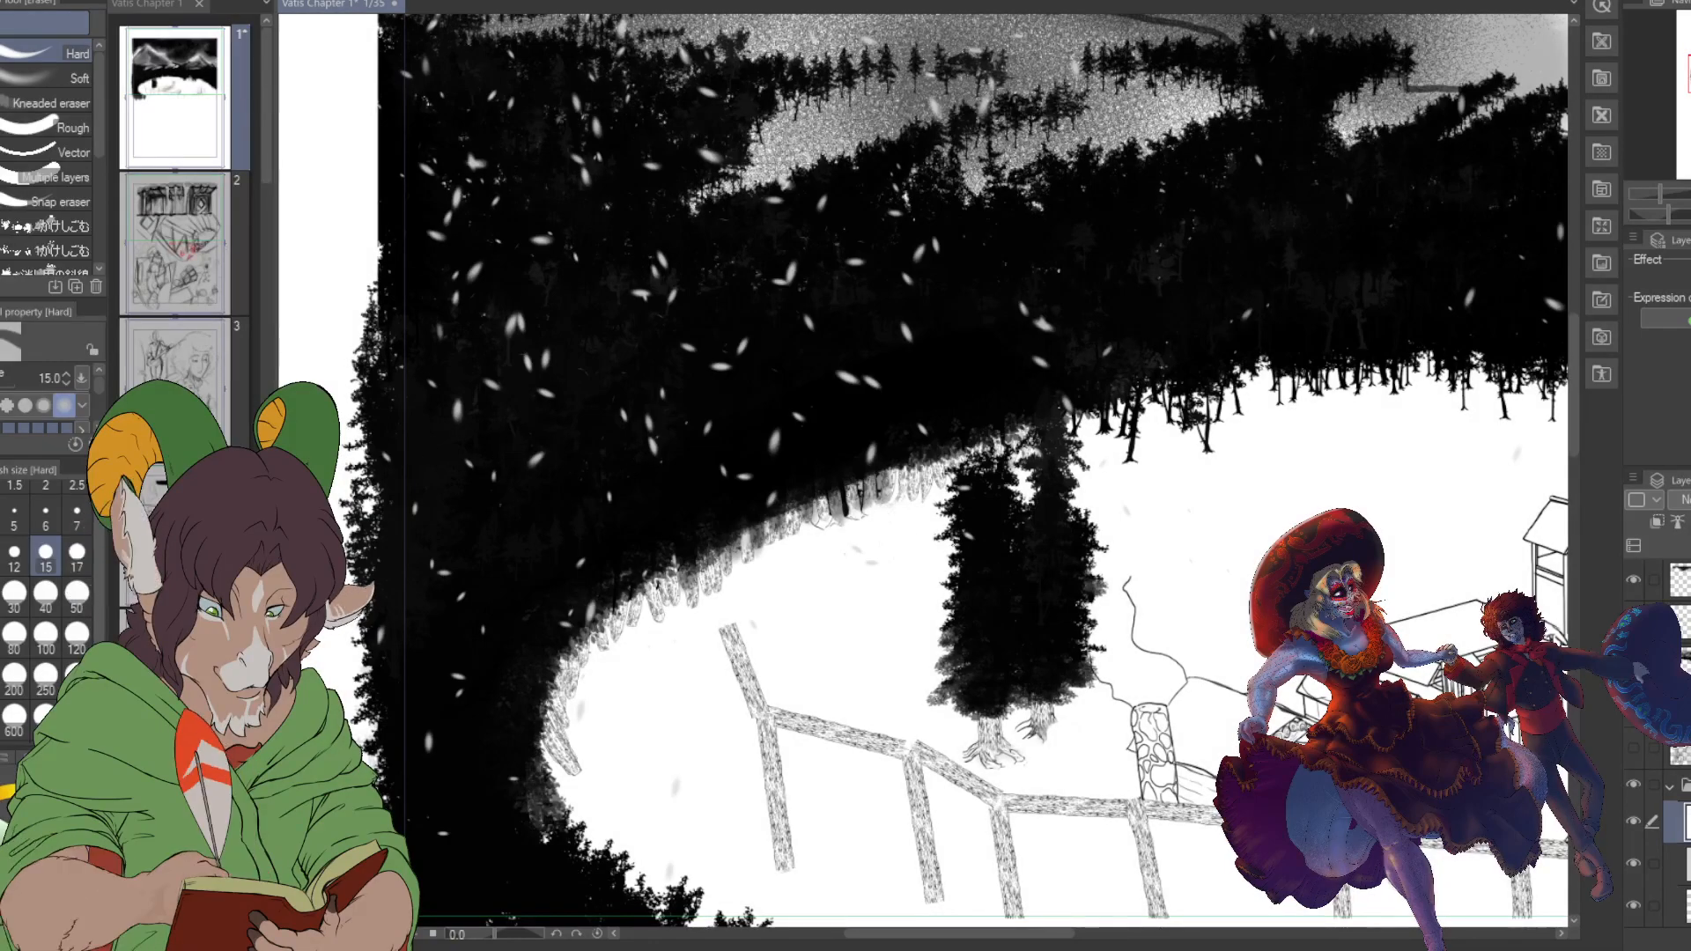
- Examine the foreground trees' roots, the fence and the whole mountain panel against the white fill
scroll(1060, 604, down, 4)
scroll(1123, 622, down, 1)
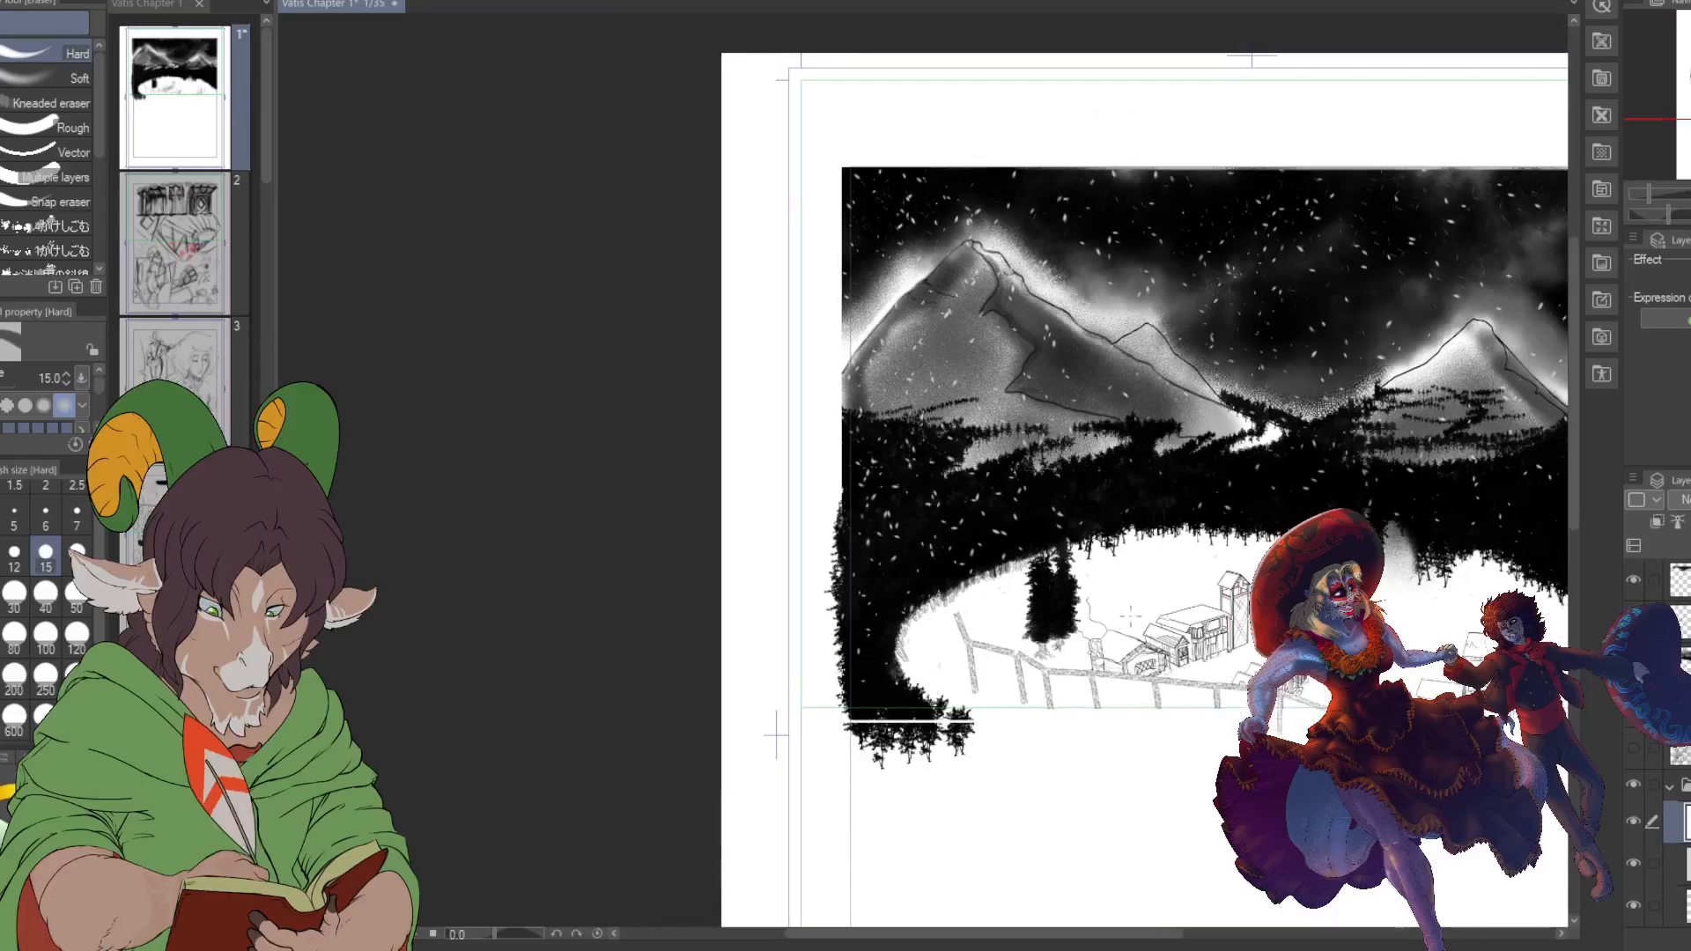
scroll(1061, 641, up, 1)
scroll(1062, 642, up, 3)
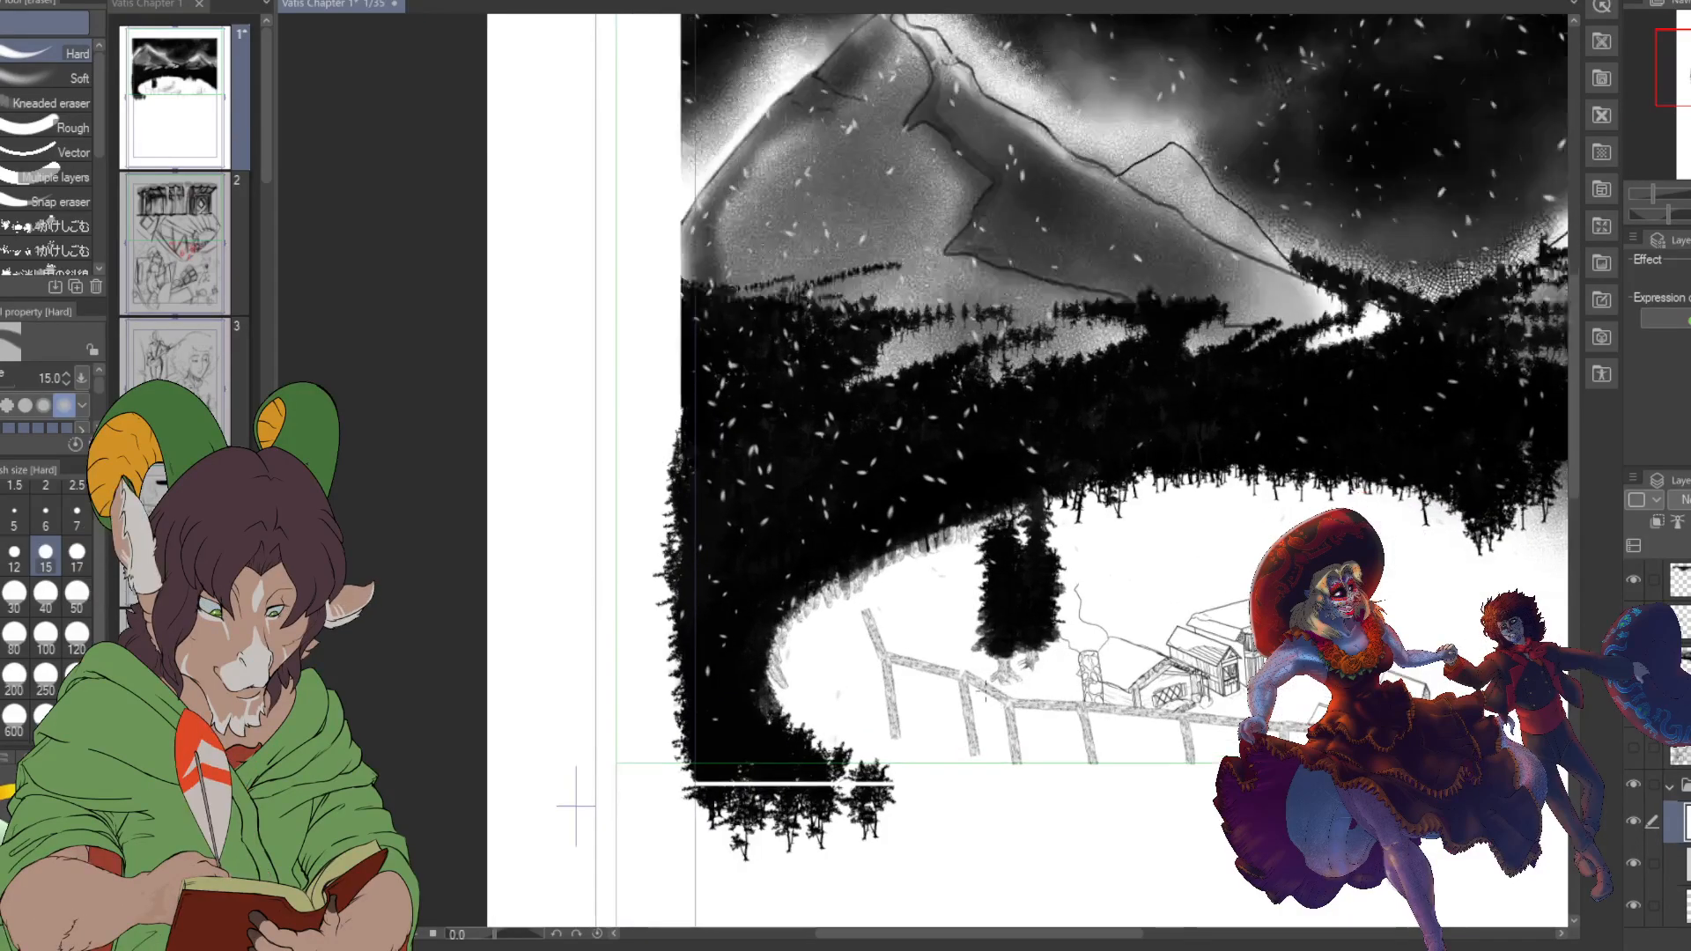
scroll(1039, 647, up, 5)
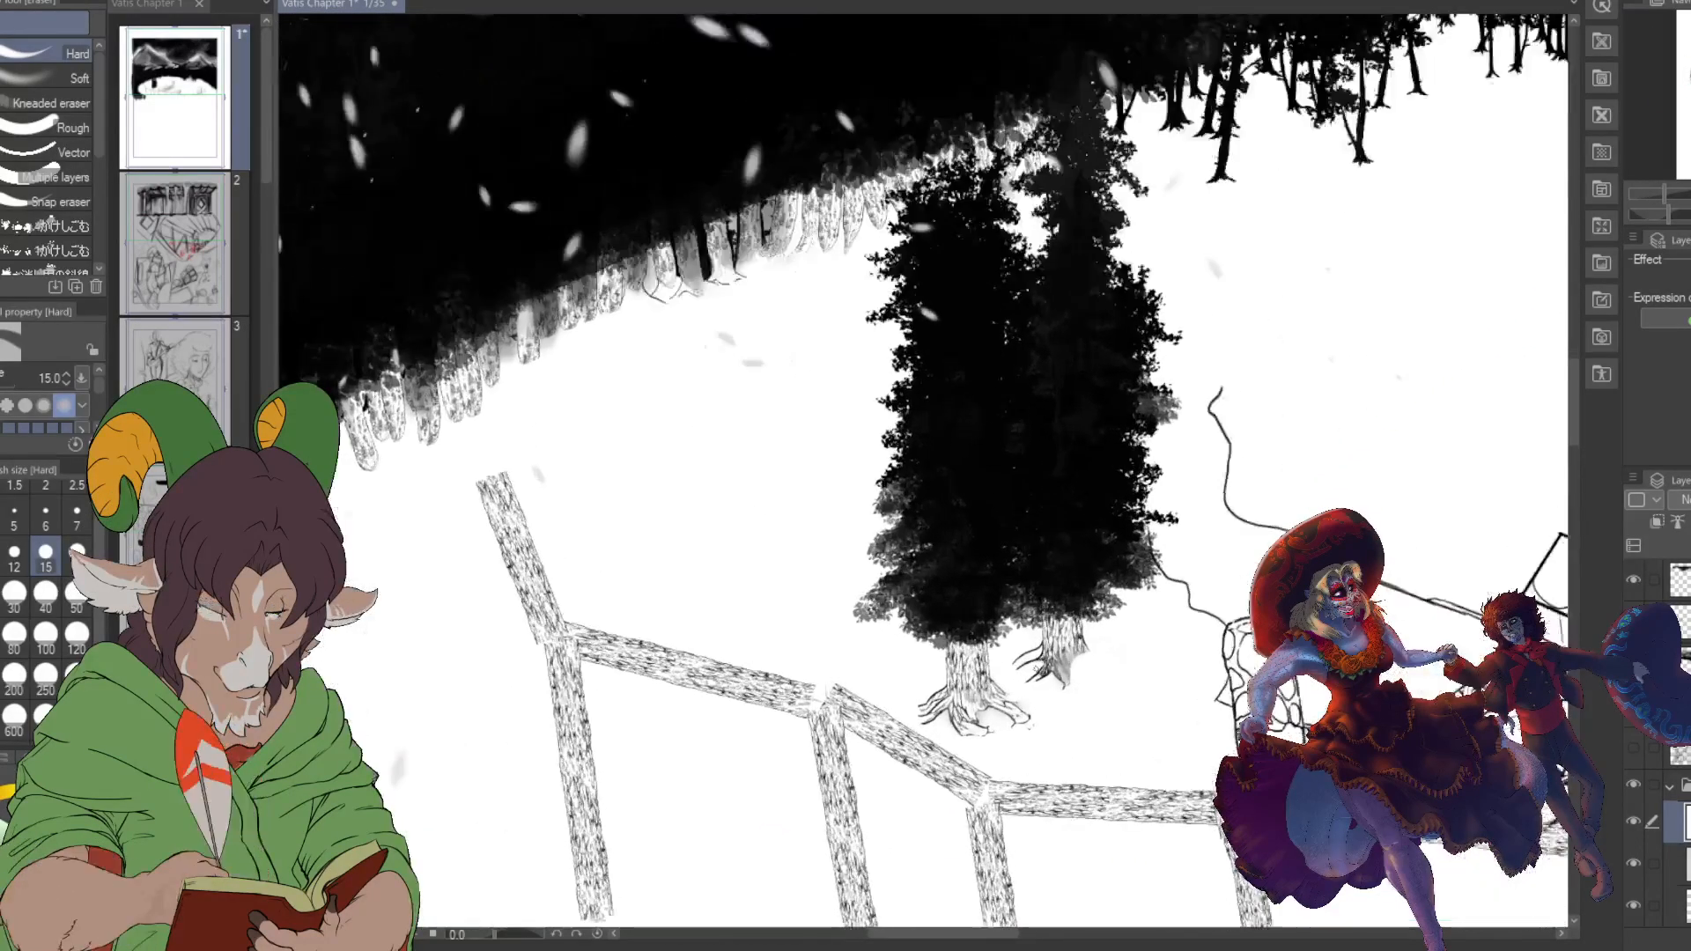
scroll(1041, 656, up, 2)
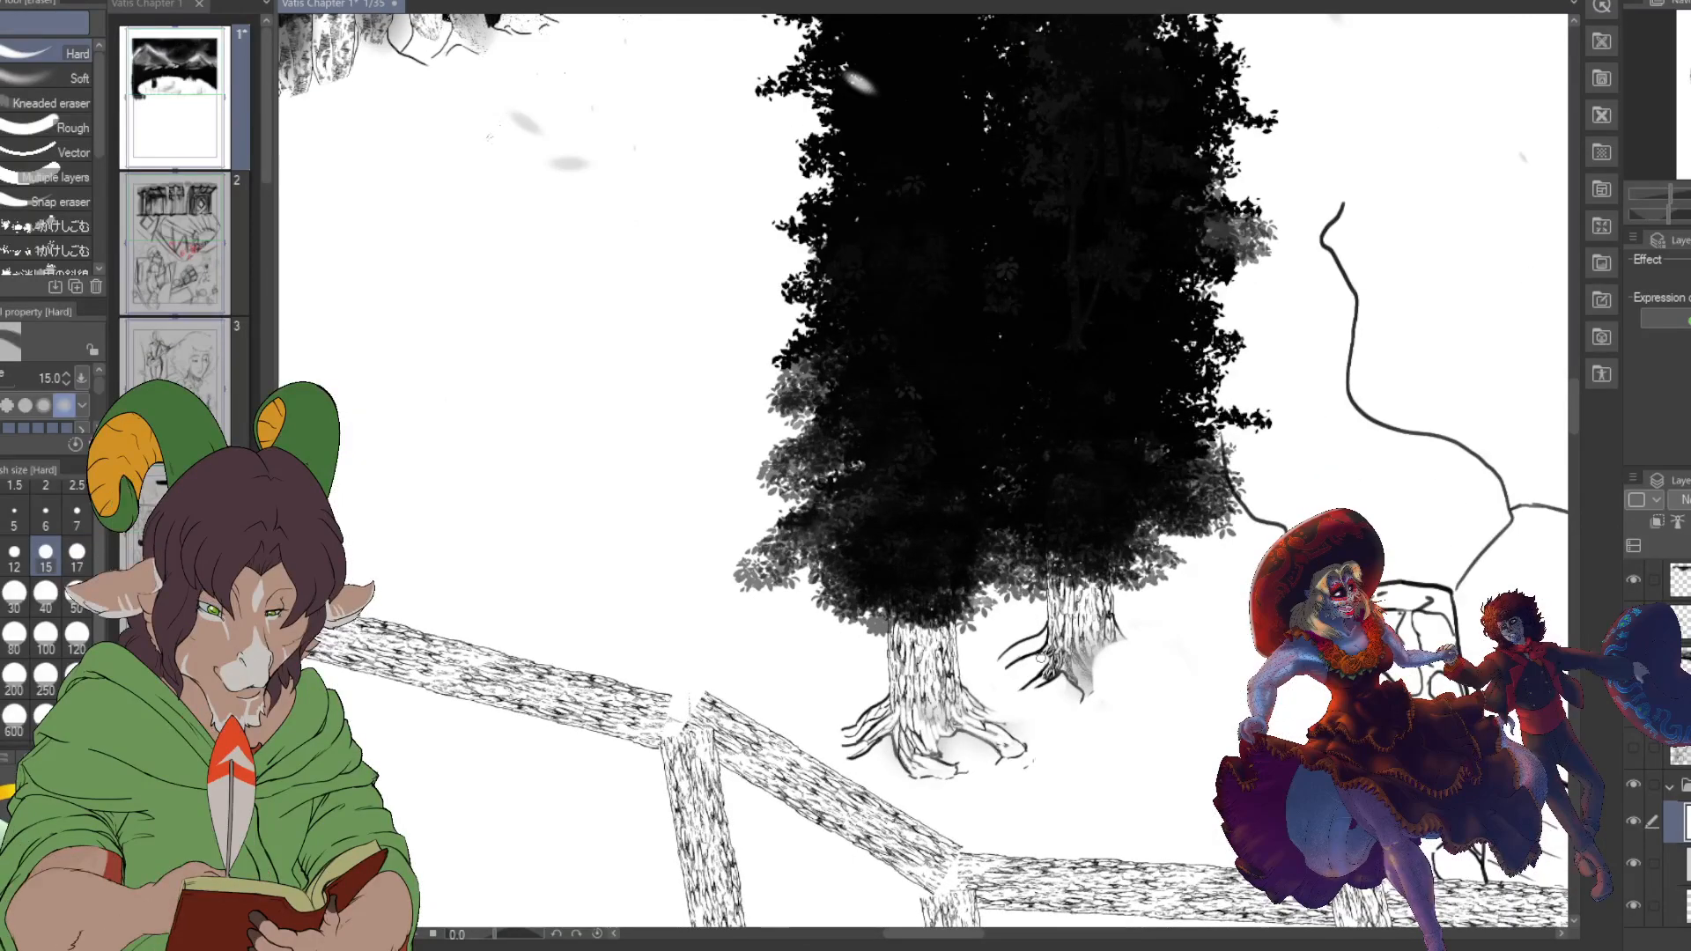
scroll(1041, 656, down, 3)
scroll(1039, 656, down, 4)
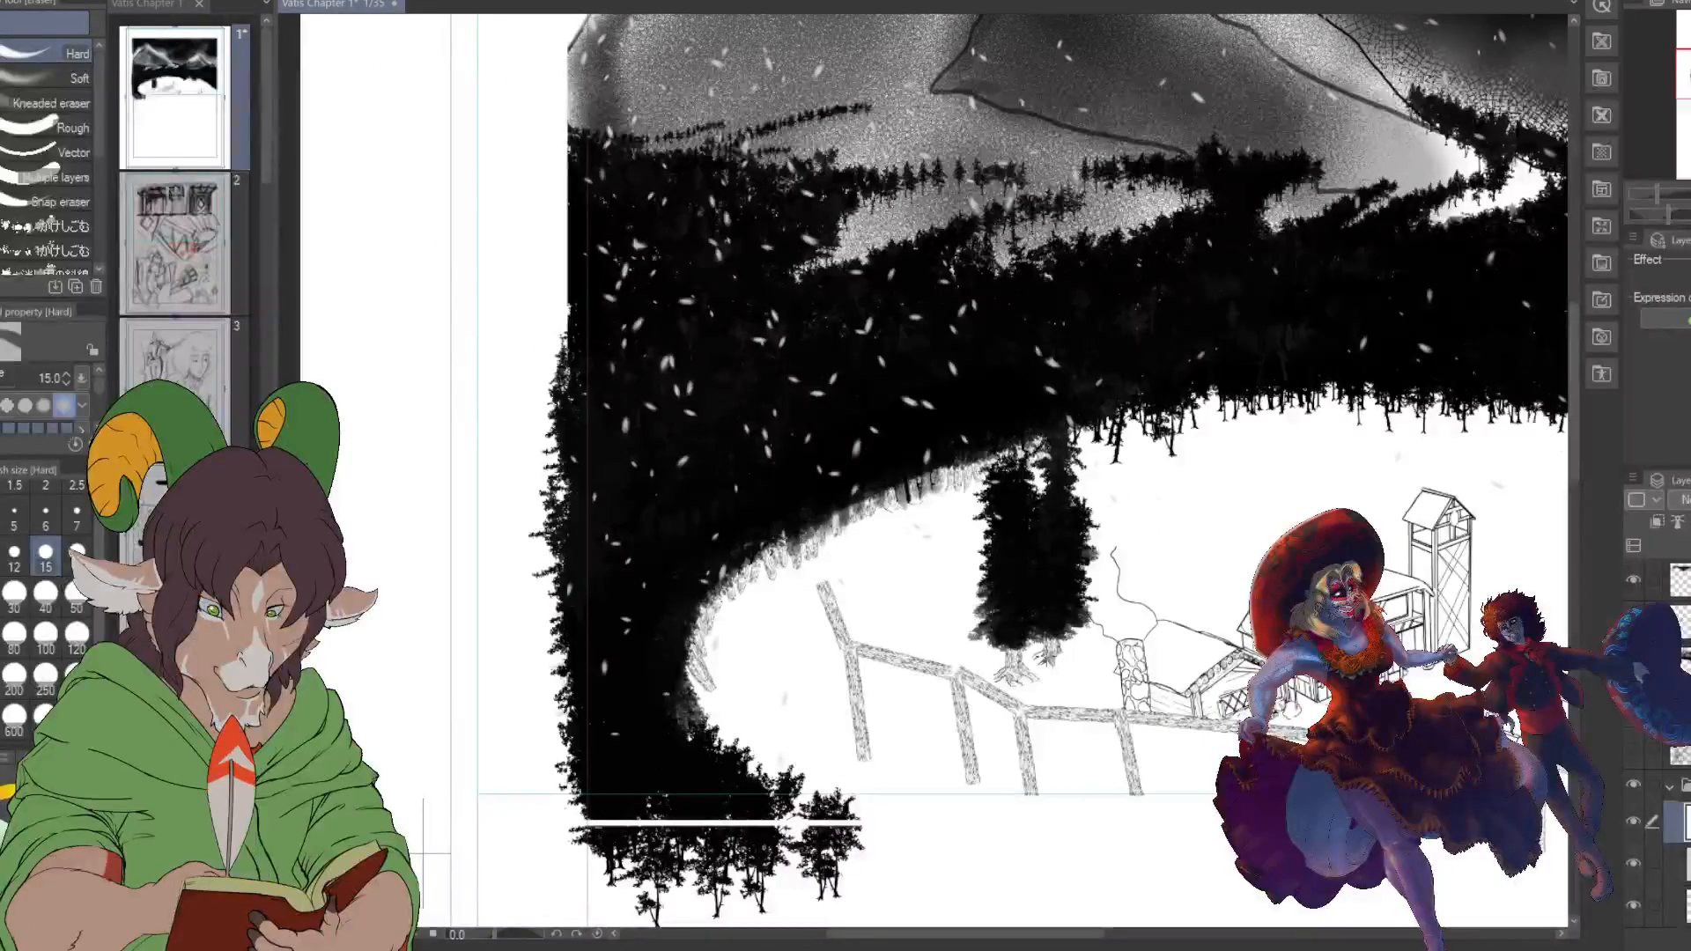
scroll(566, 800, down, 3)
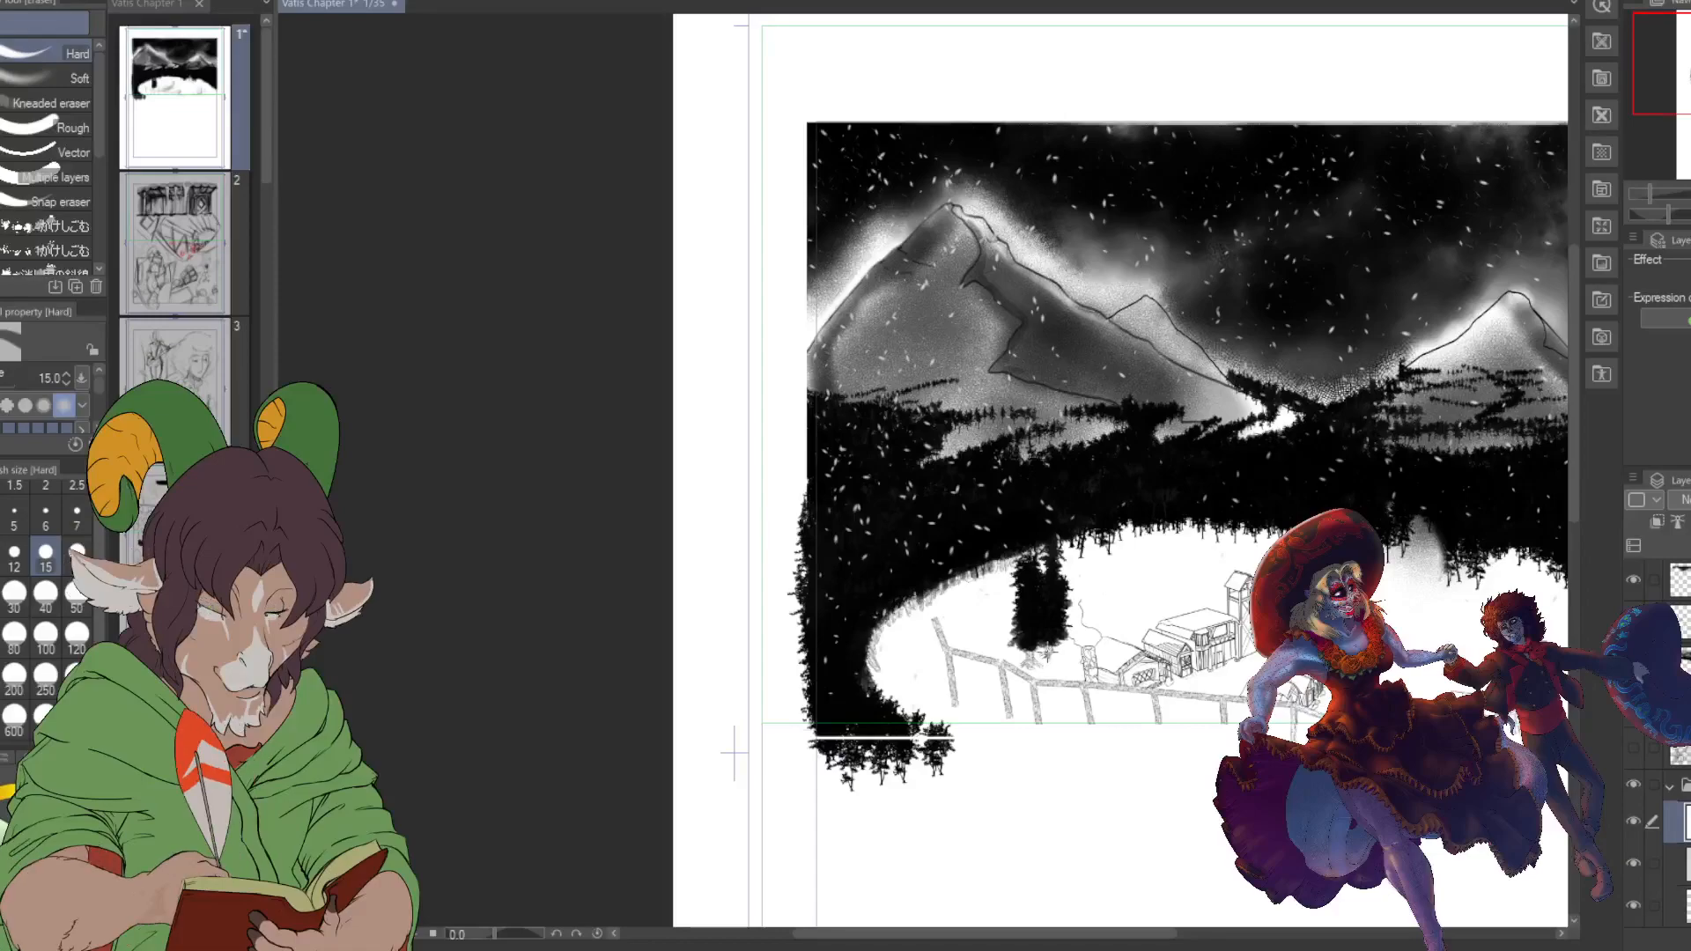
scroll(1004, 470, right, 3)
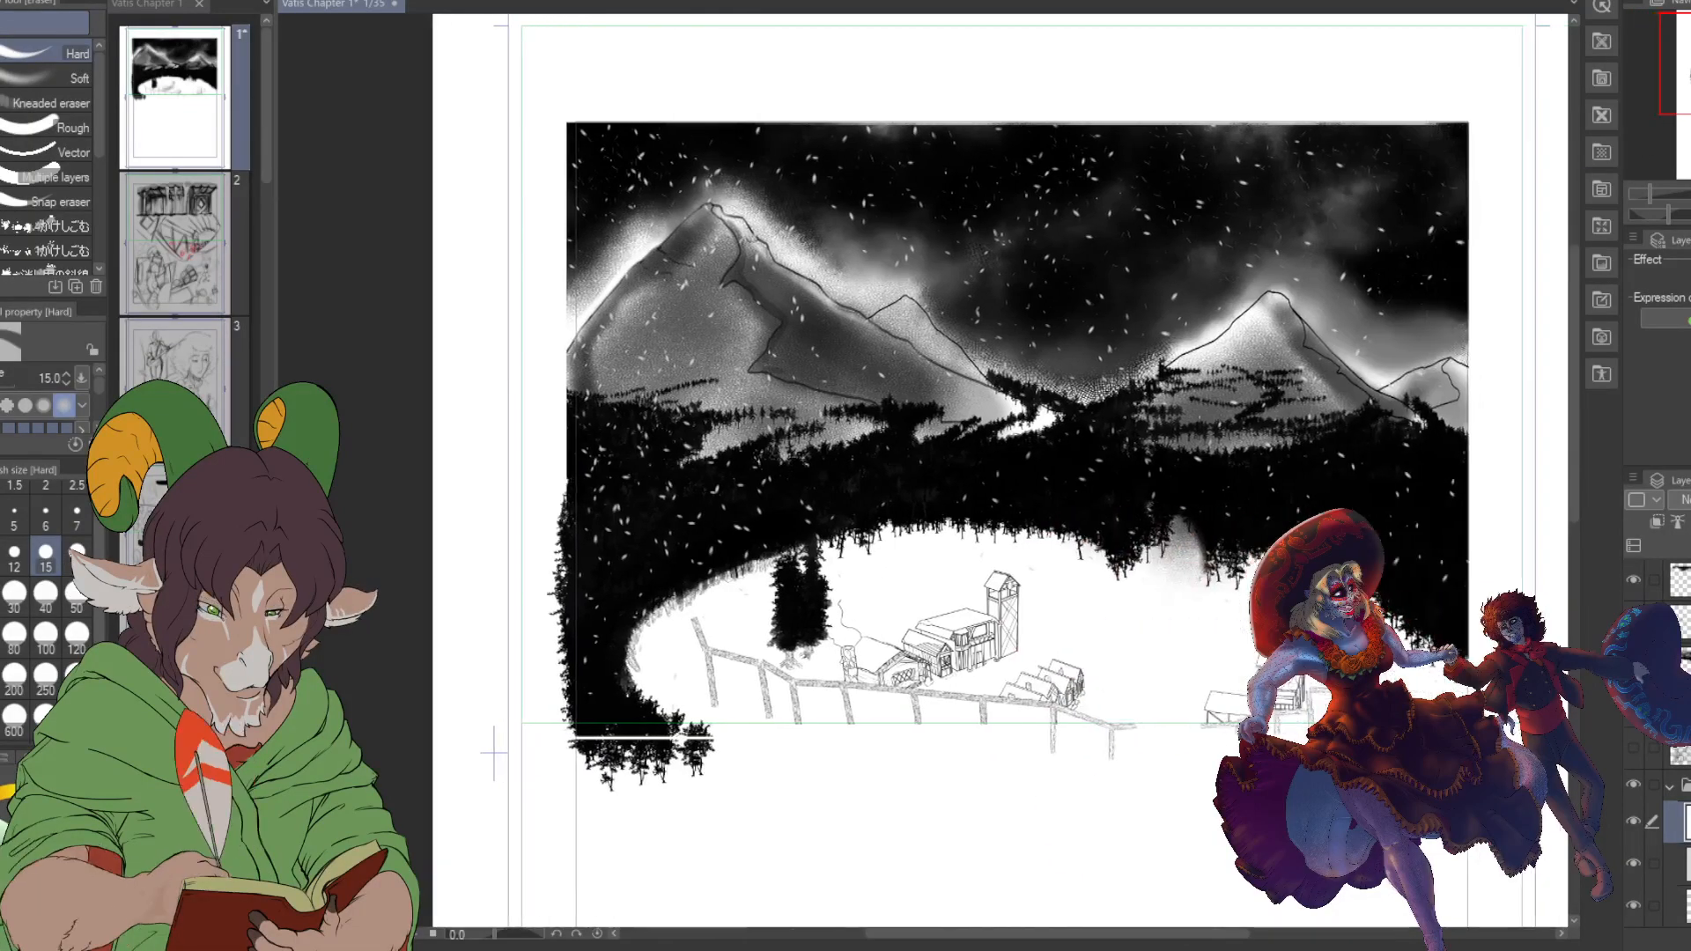
- Hide the white fill layer and inspect the fence, village buildings and tower against the grey paper
click(1632, 822)
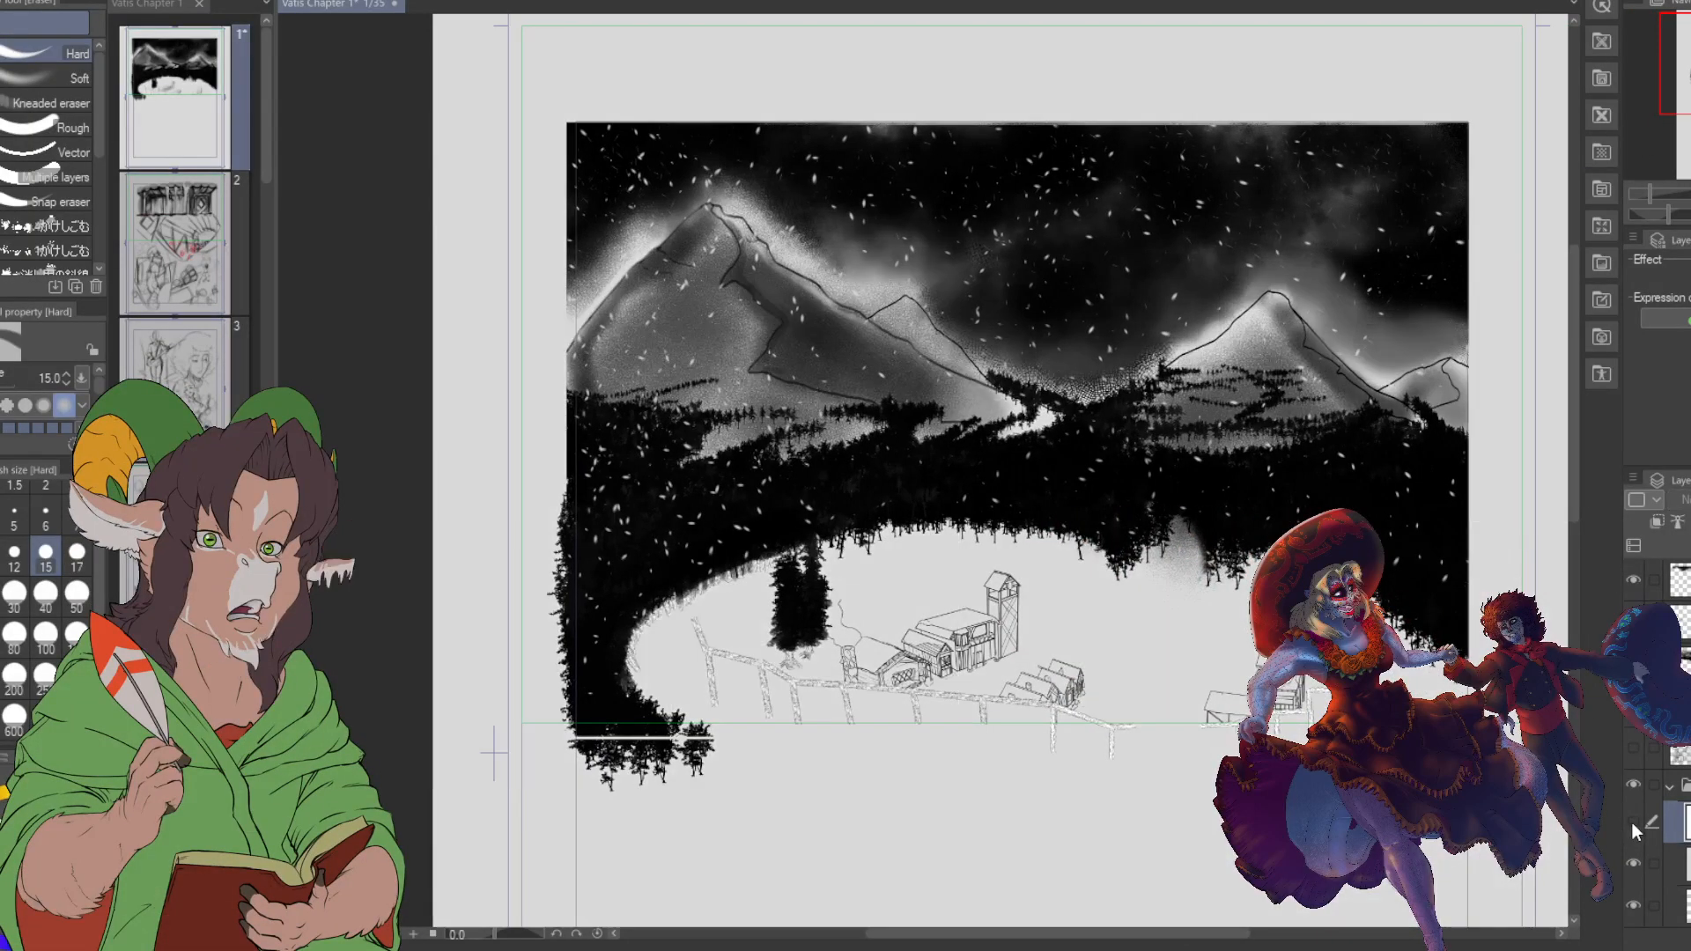
scroll(963, 589, up, 5)
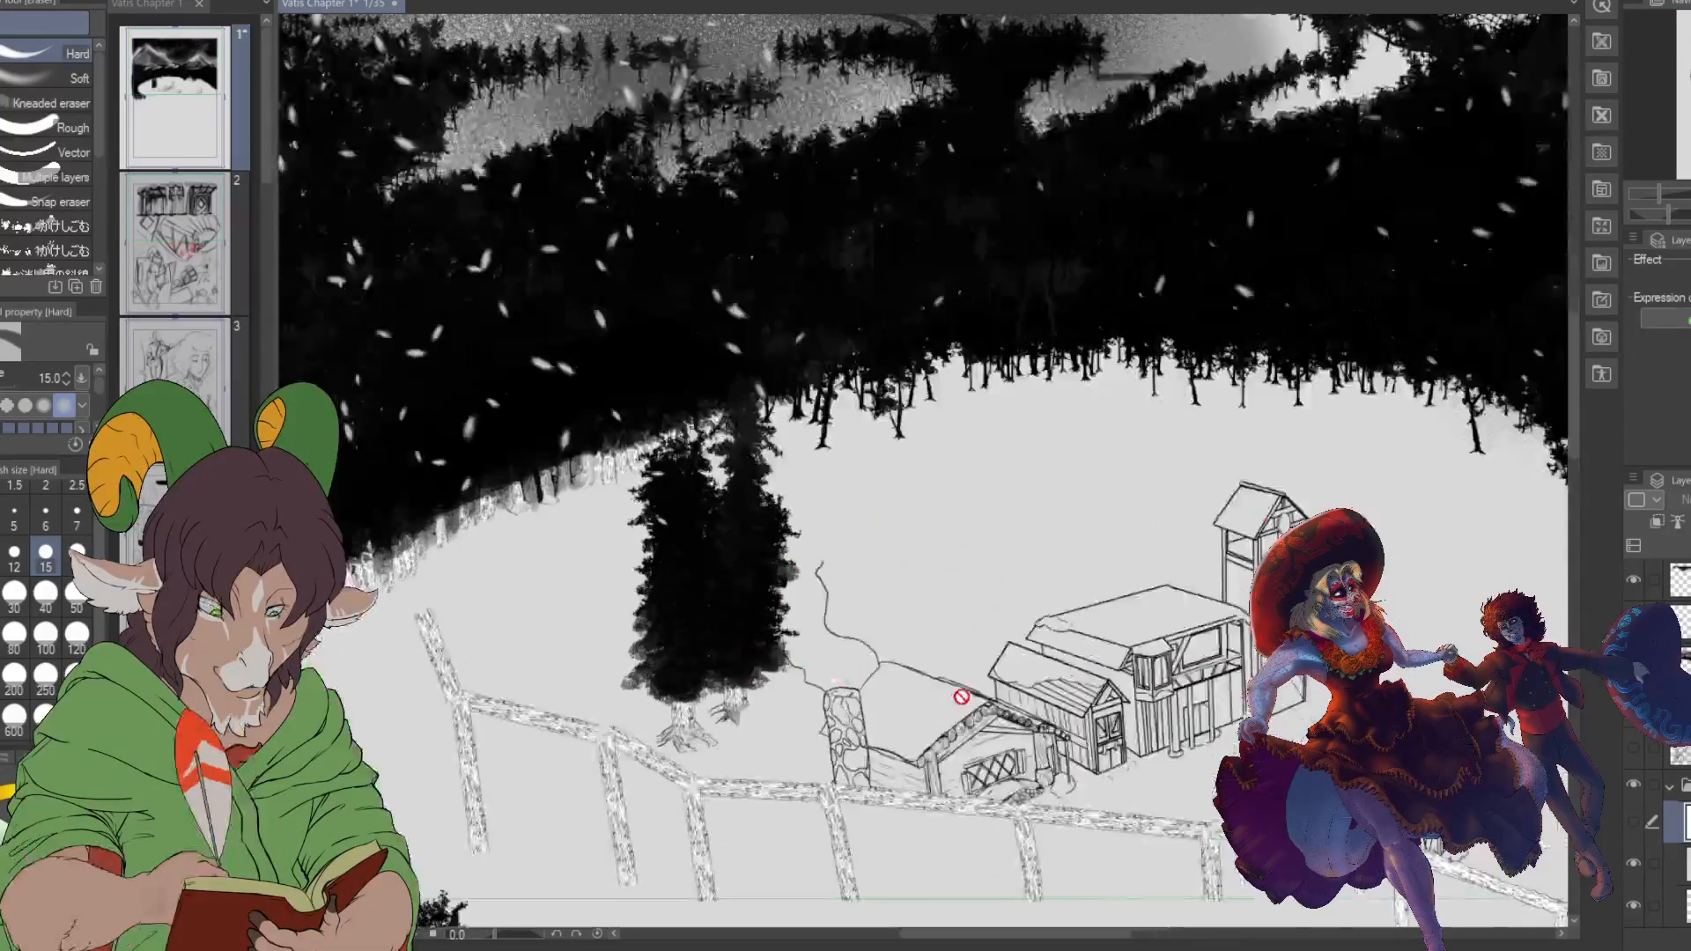
scroll(1404, 585, down, 3)
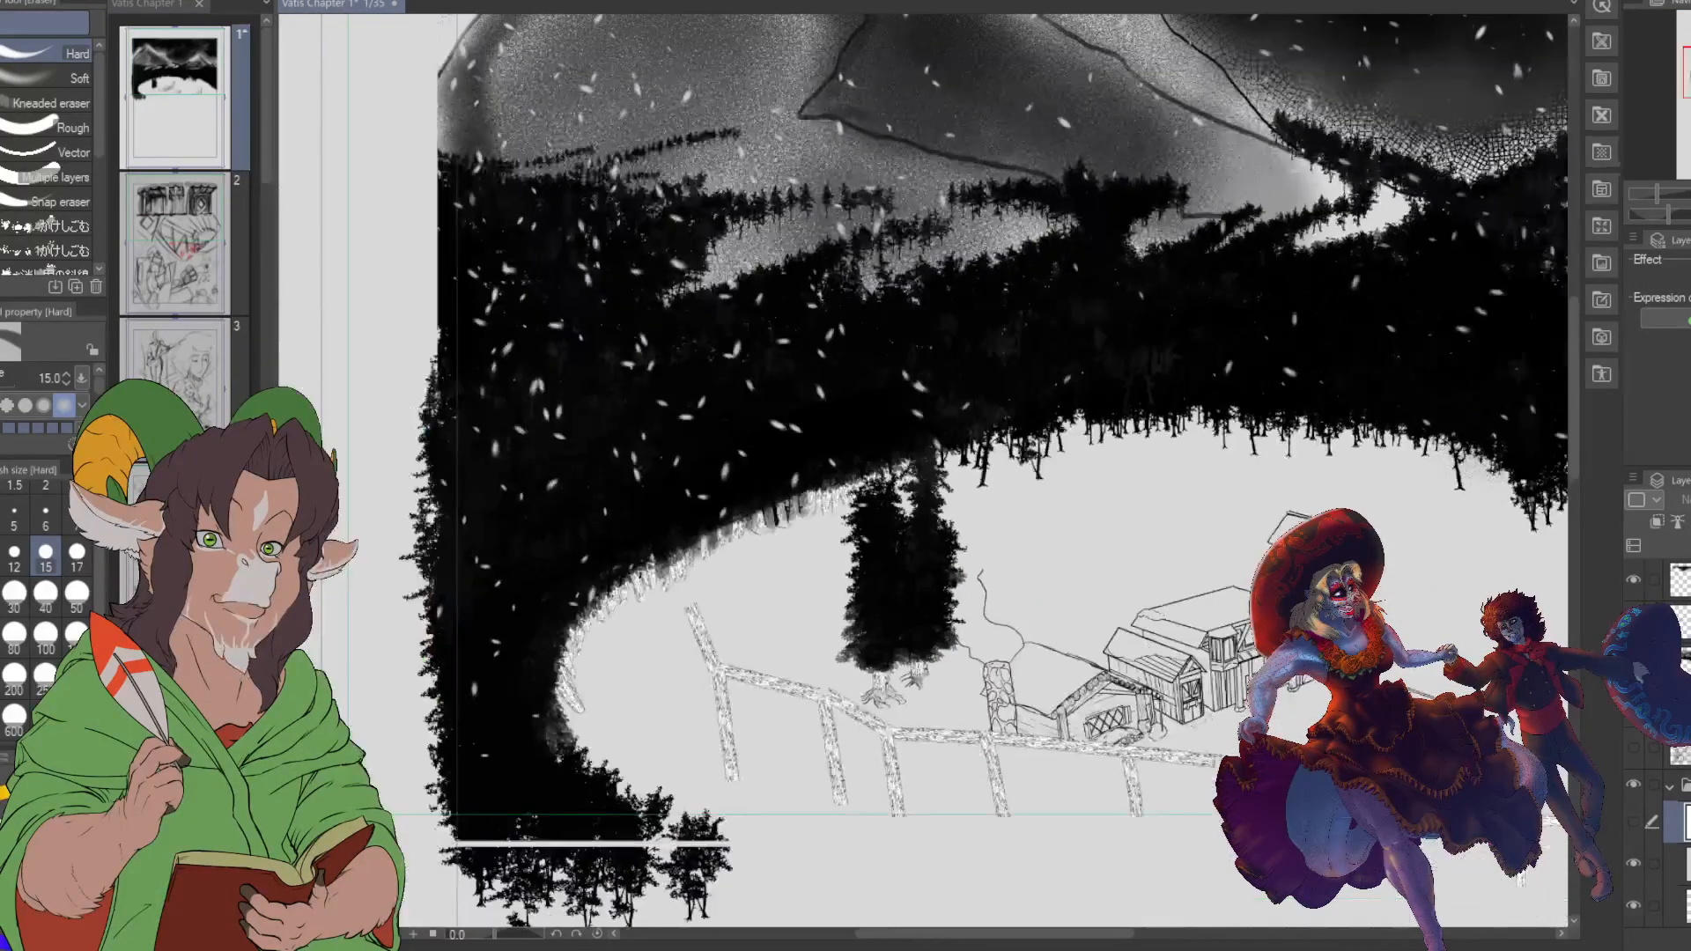
scroll(923, 471, right, 3)
scroll(1026, 721, up, 3)
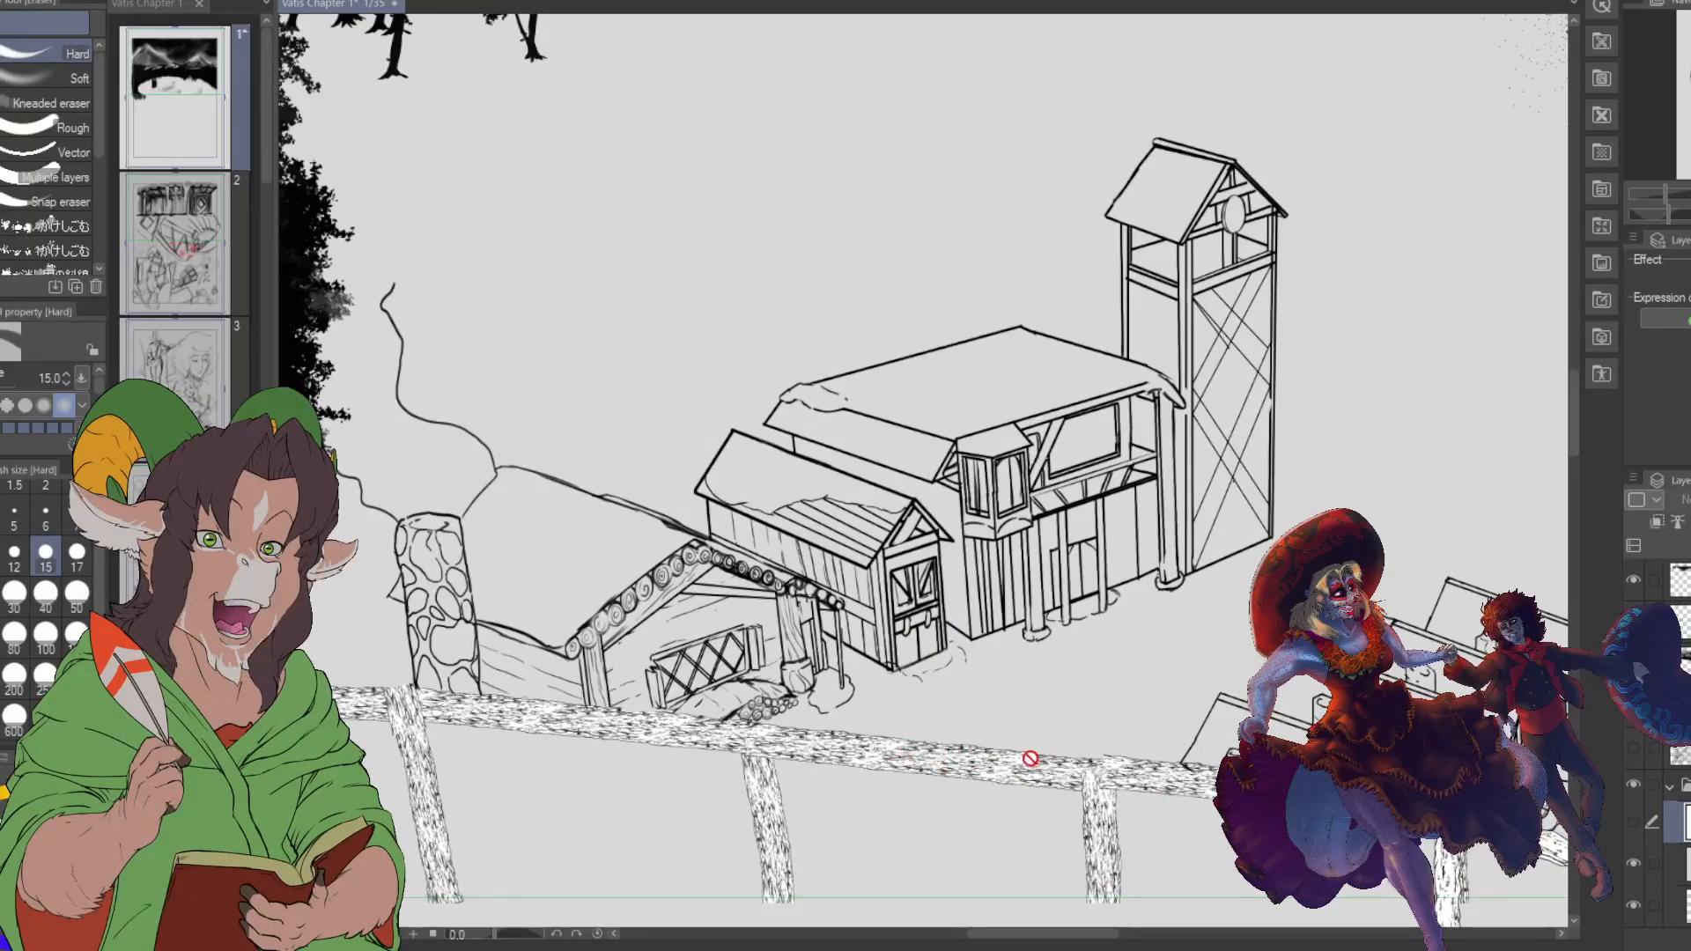
scroll(1121, 710, down, 4)
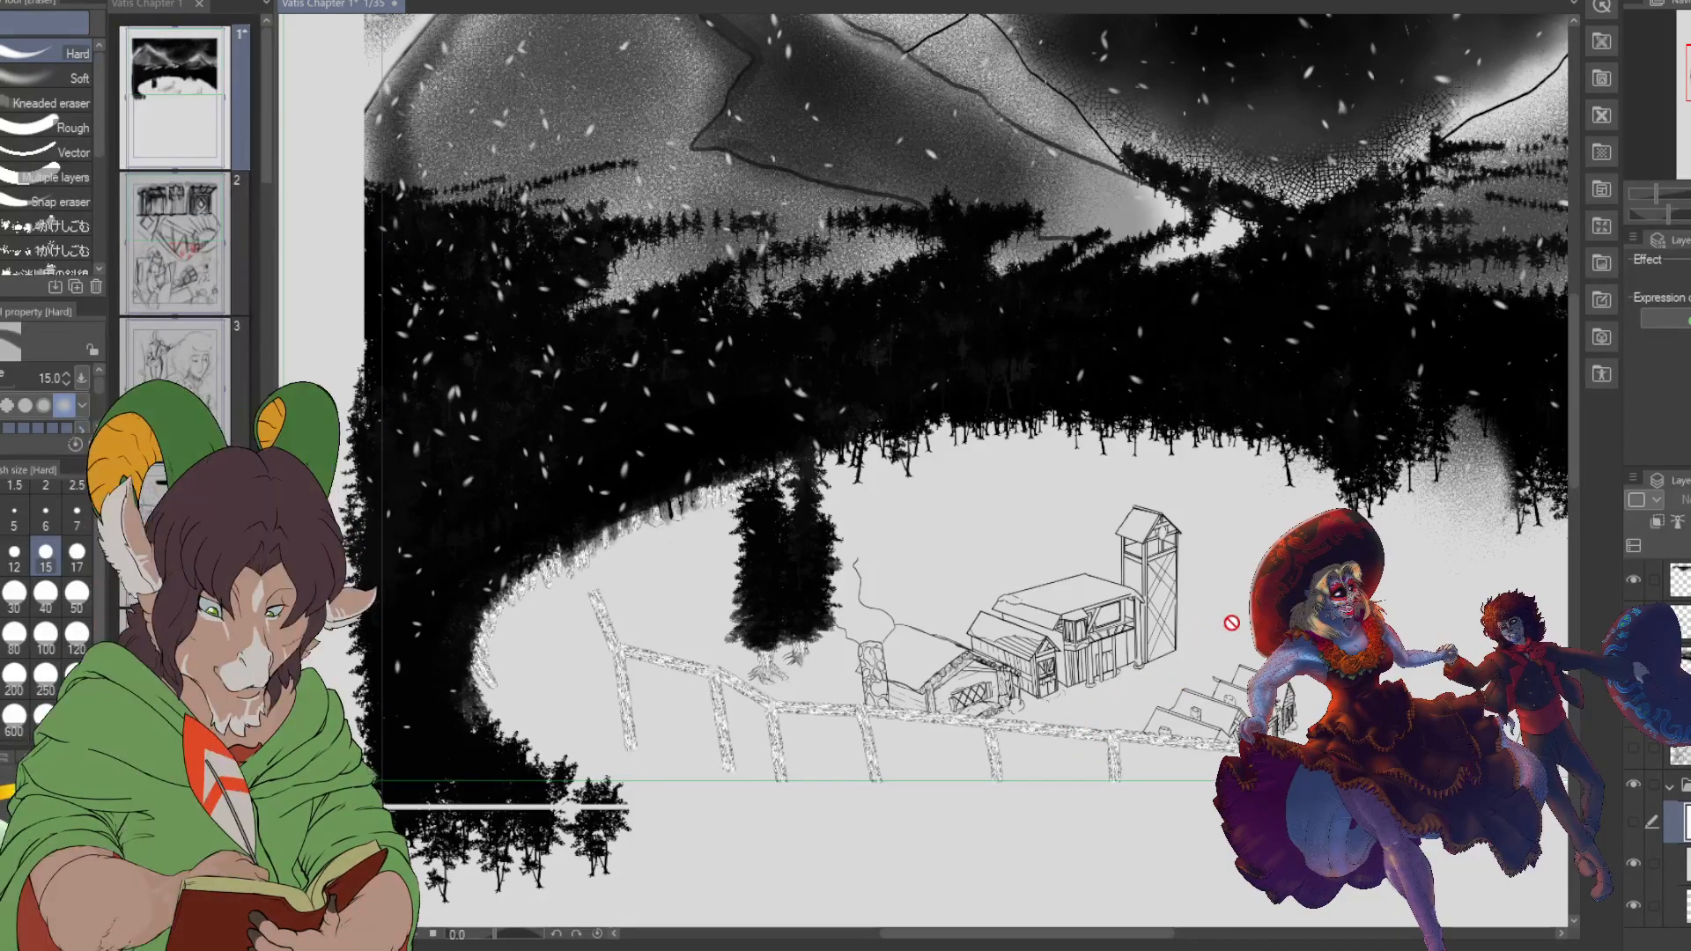
drag(968, 440, 722, 423)
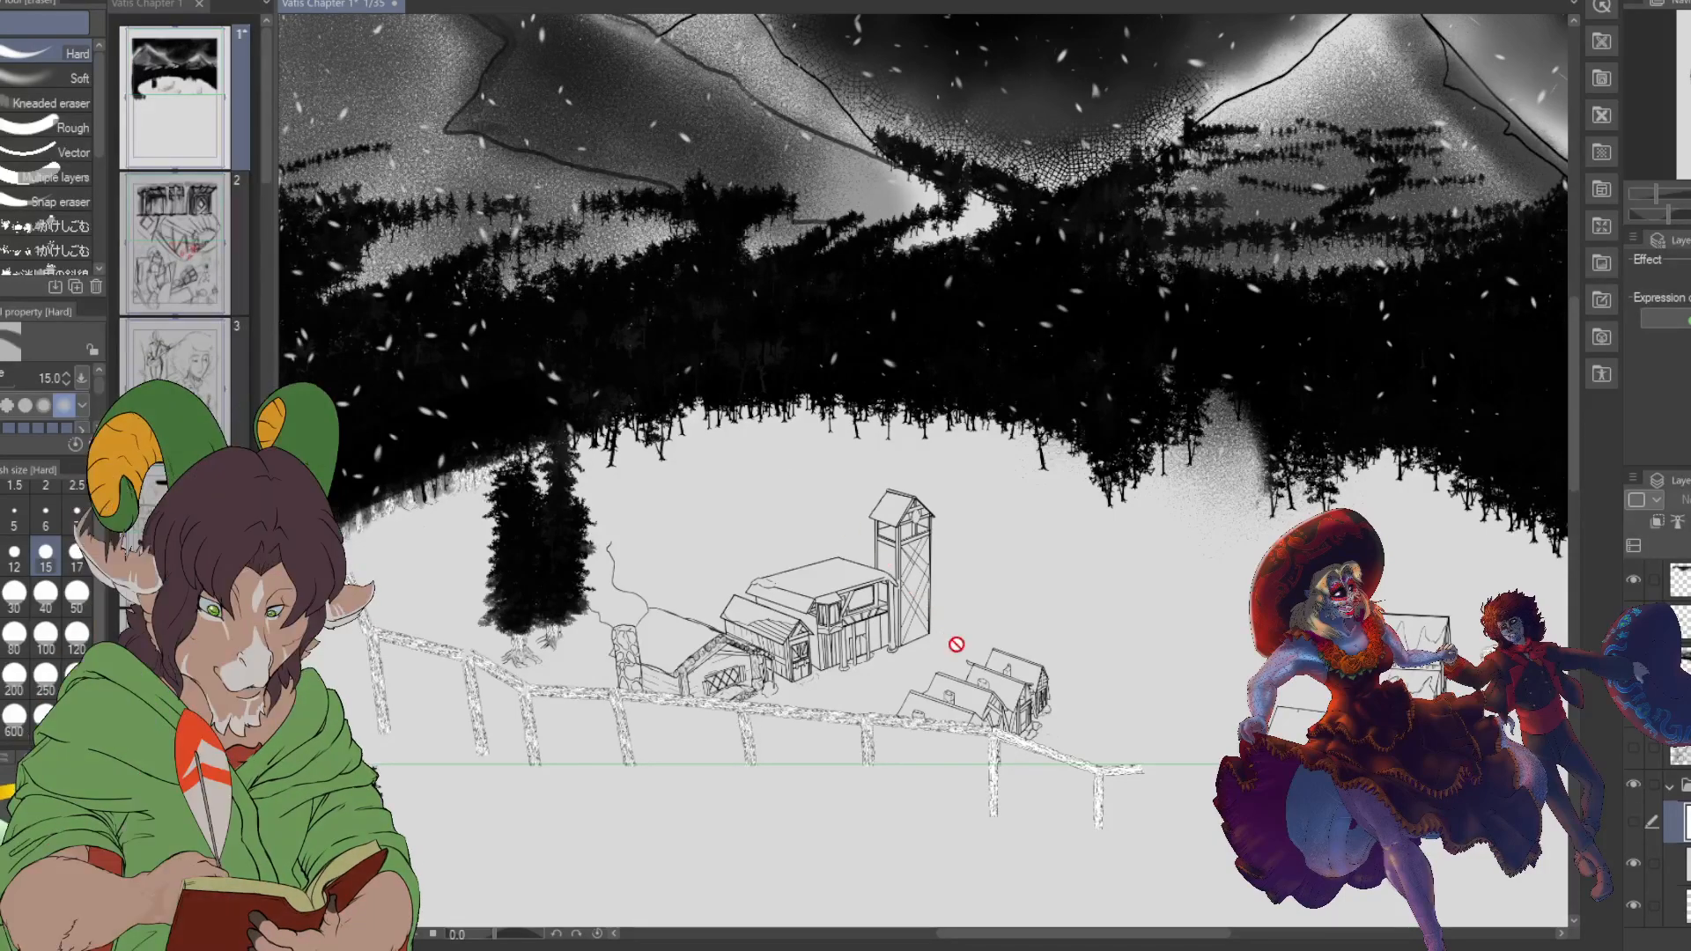
scroll(977, 725, down, 1)
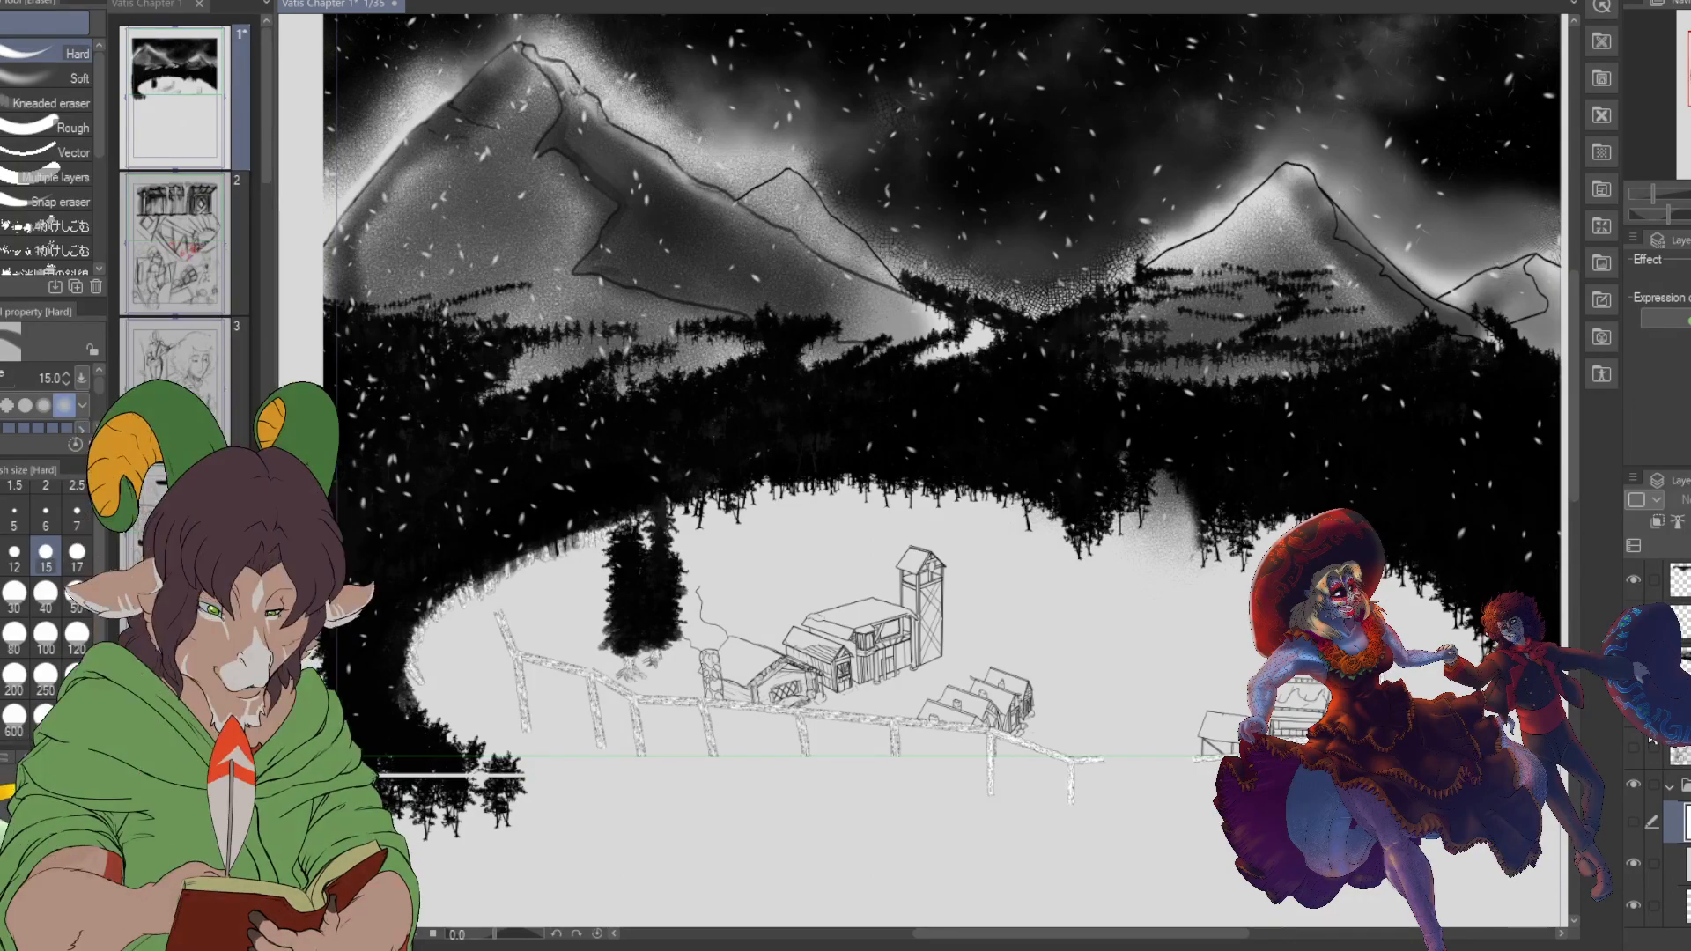
- Show the rough sketch layer and check the sketched lower panel with the Colome Family Mining sign
click(1635, 745)
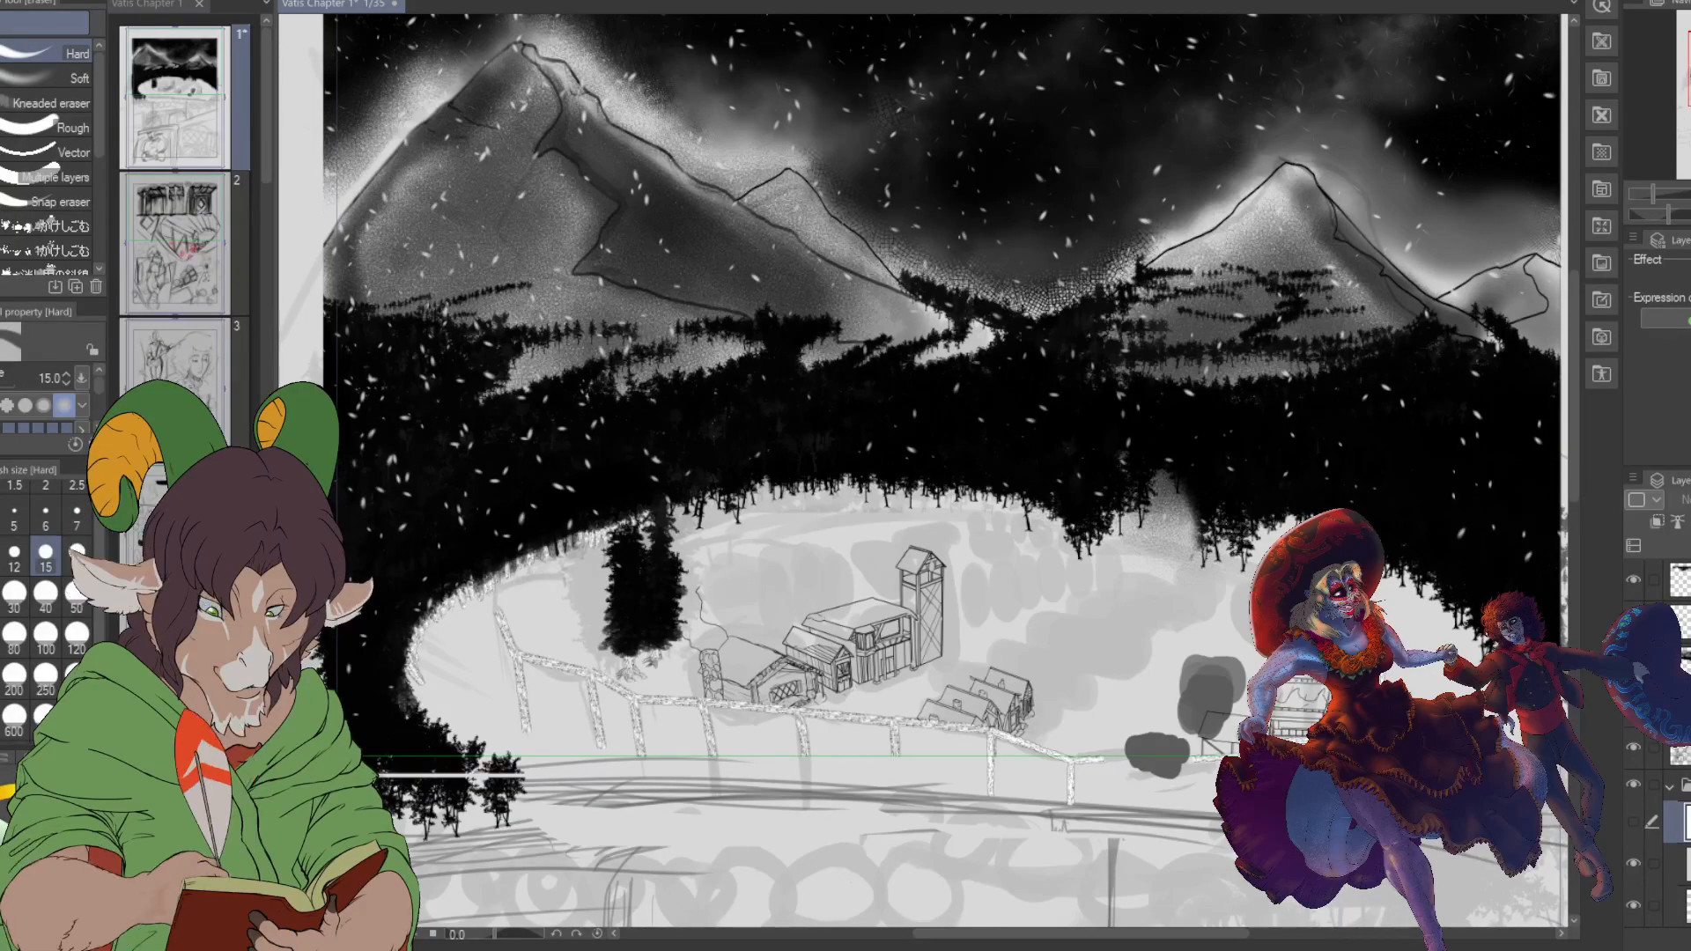
mouse_move(925, 669)
mouse_down()
mouse_move(925, 292)
mouse_move(998, 68)
mouse_move(1050, 249)
mouse_up()
mouse_move(1690, 97)
mouse_down()
mouse_move(1676, 160)
mouse_move(1690, 123)
mouse_move(1676, 119)
mouse_up()
scroll(1290, 474, down, 3)
scroll(1368, 460, up, 2)
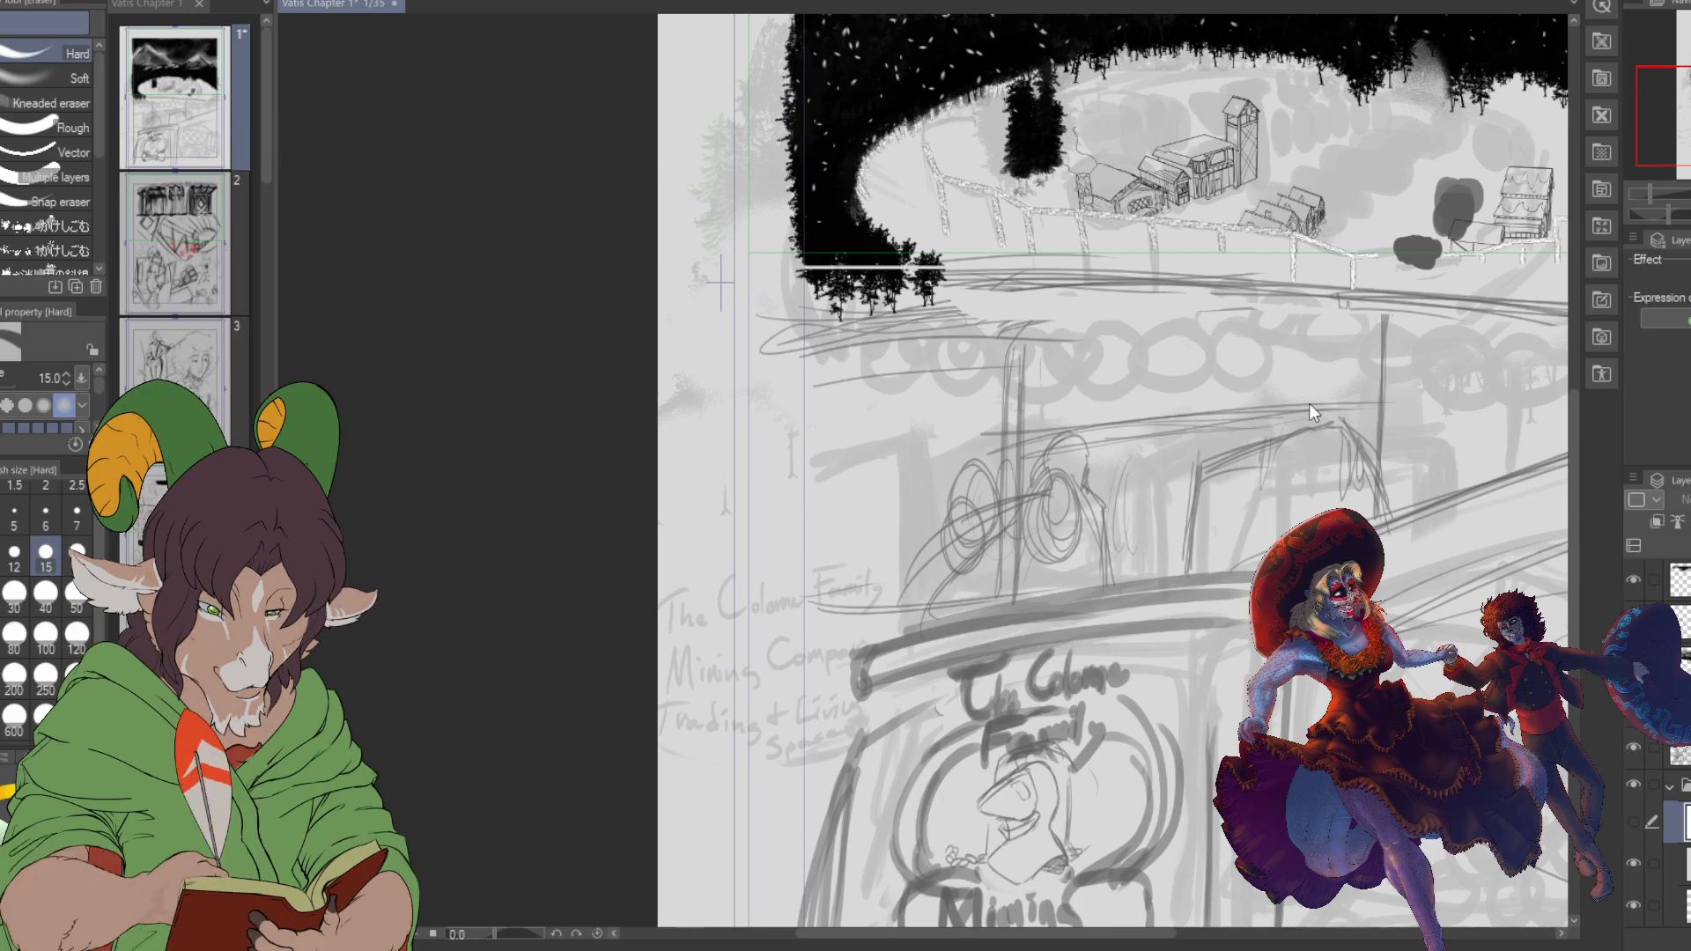
- Save the comic chapter file with the rough sketch shown beneath the inked village panel
key(ctrl+s)
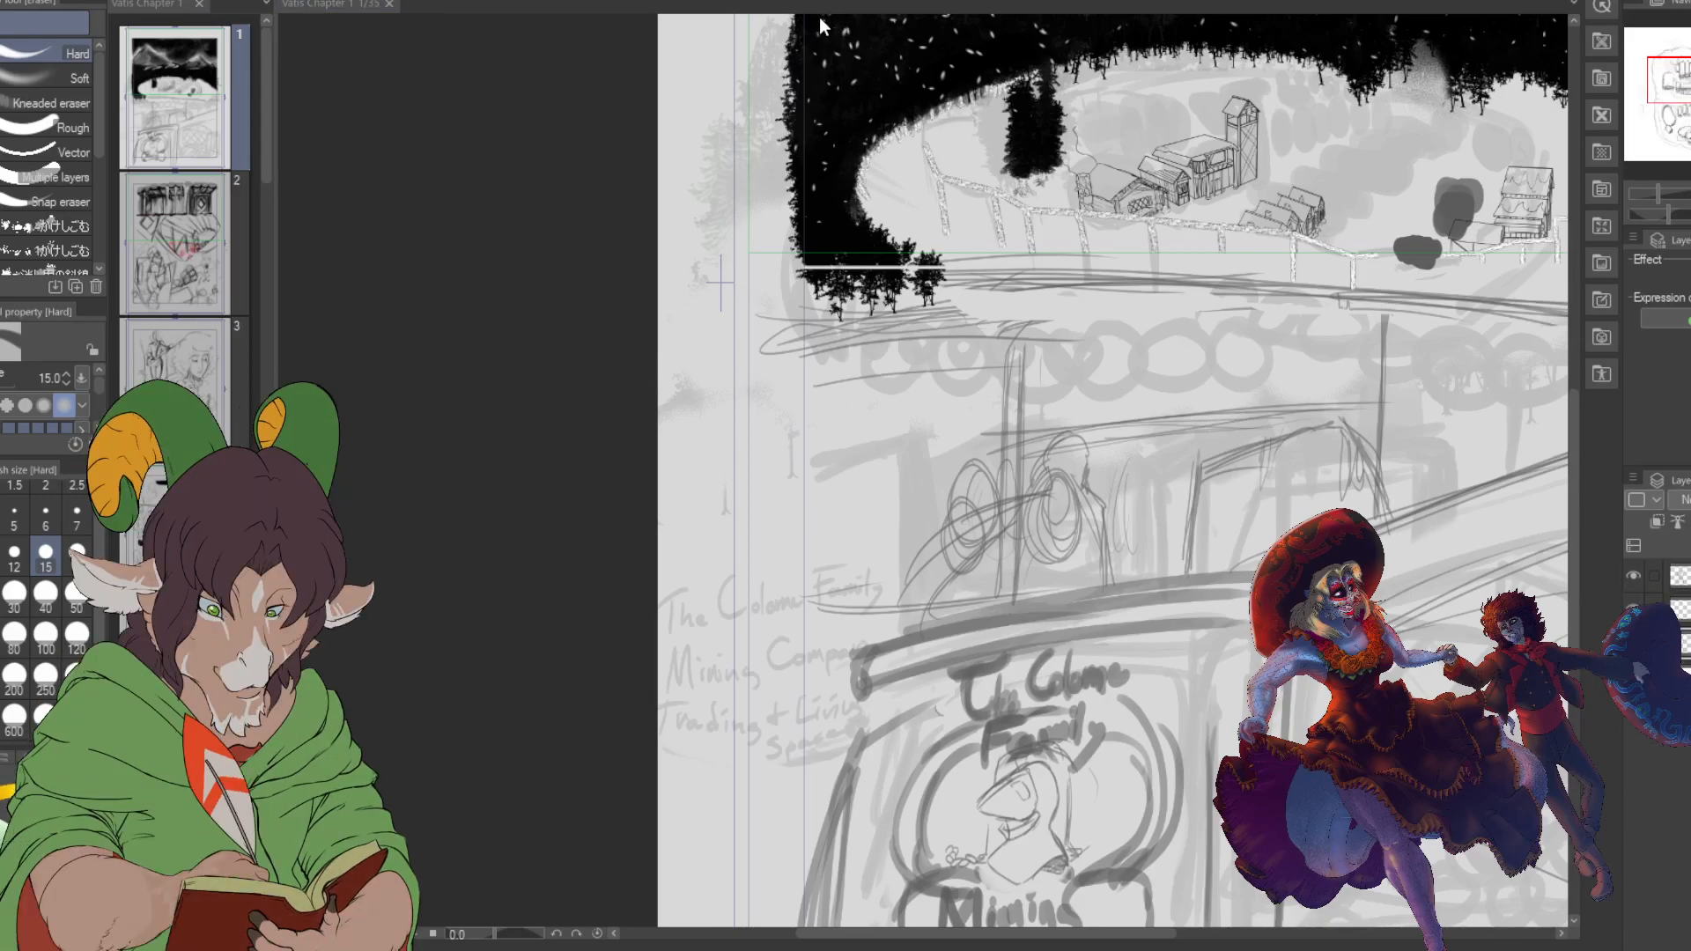
click(819, 16)
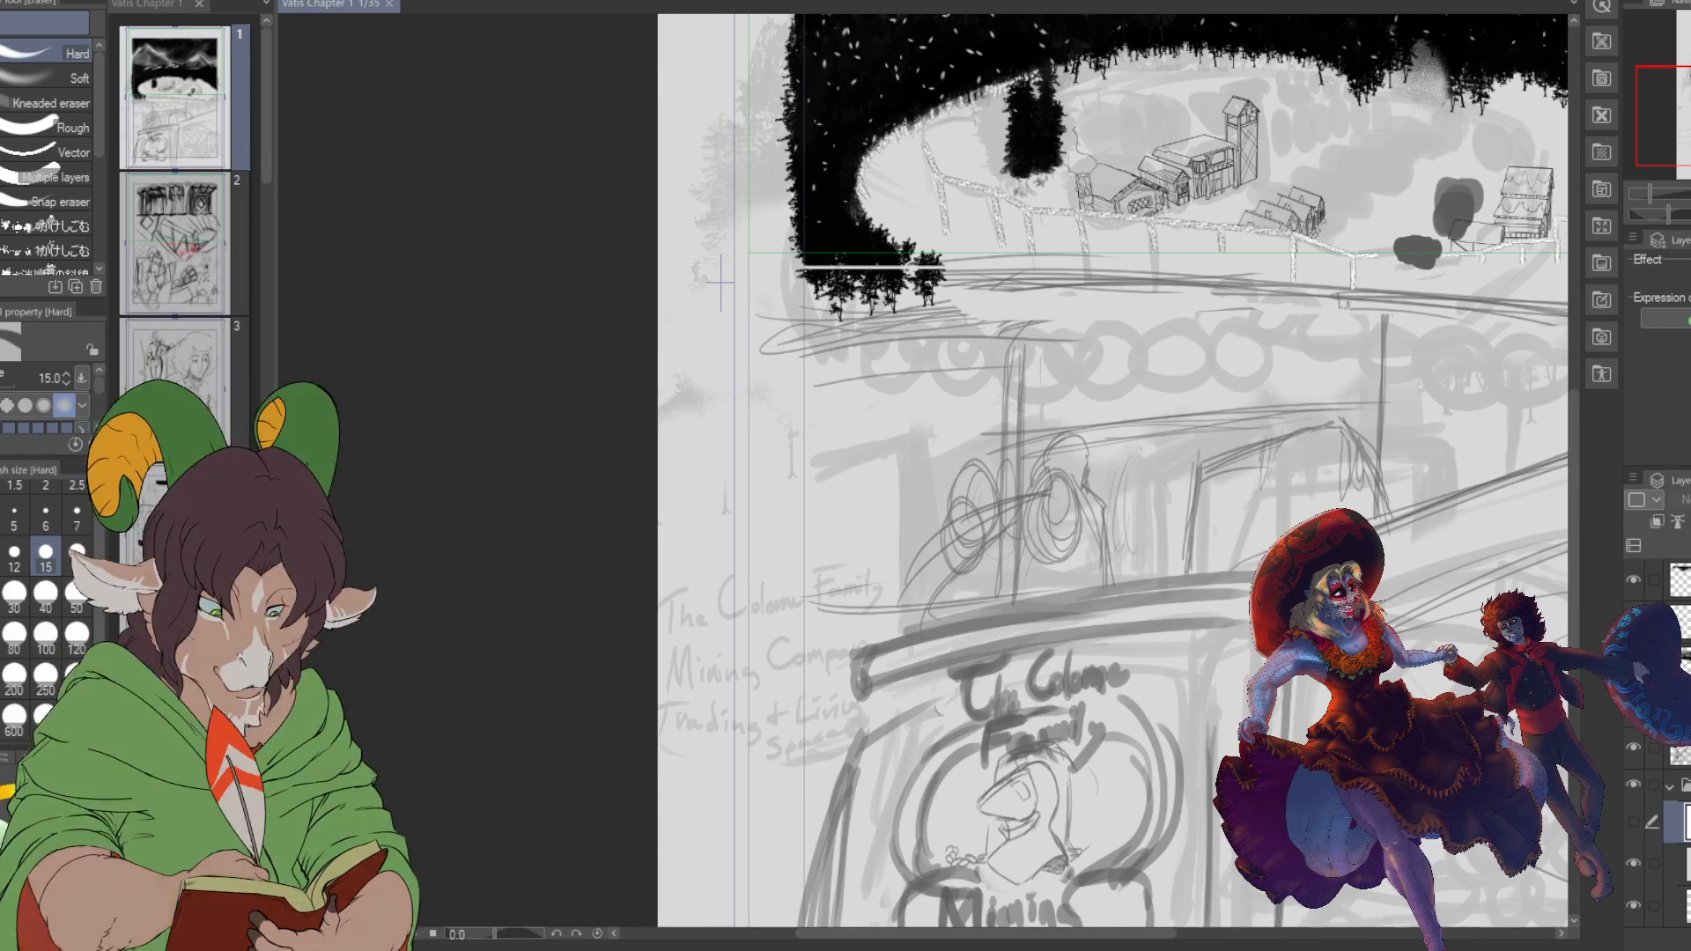
drag(1110, 397, 869, 555)
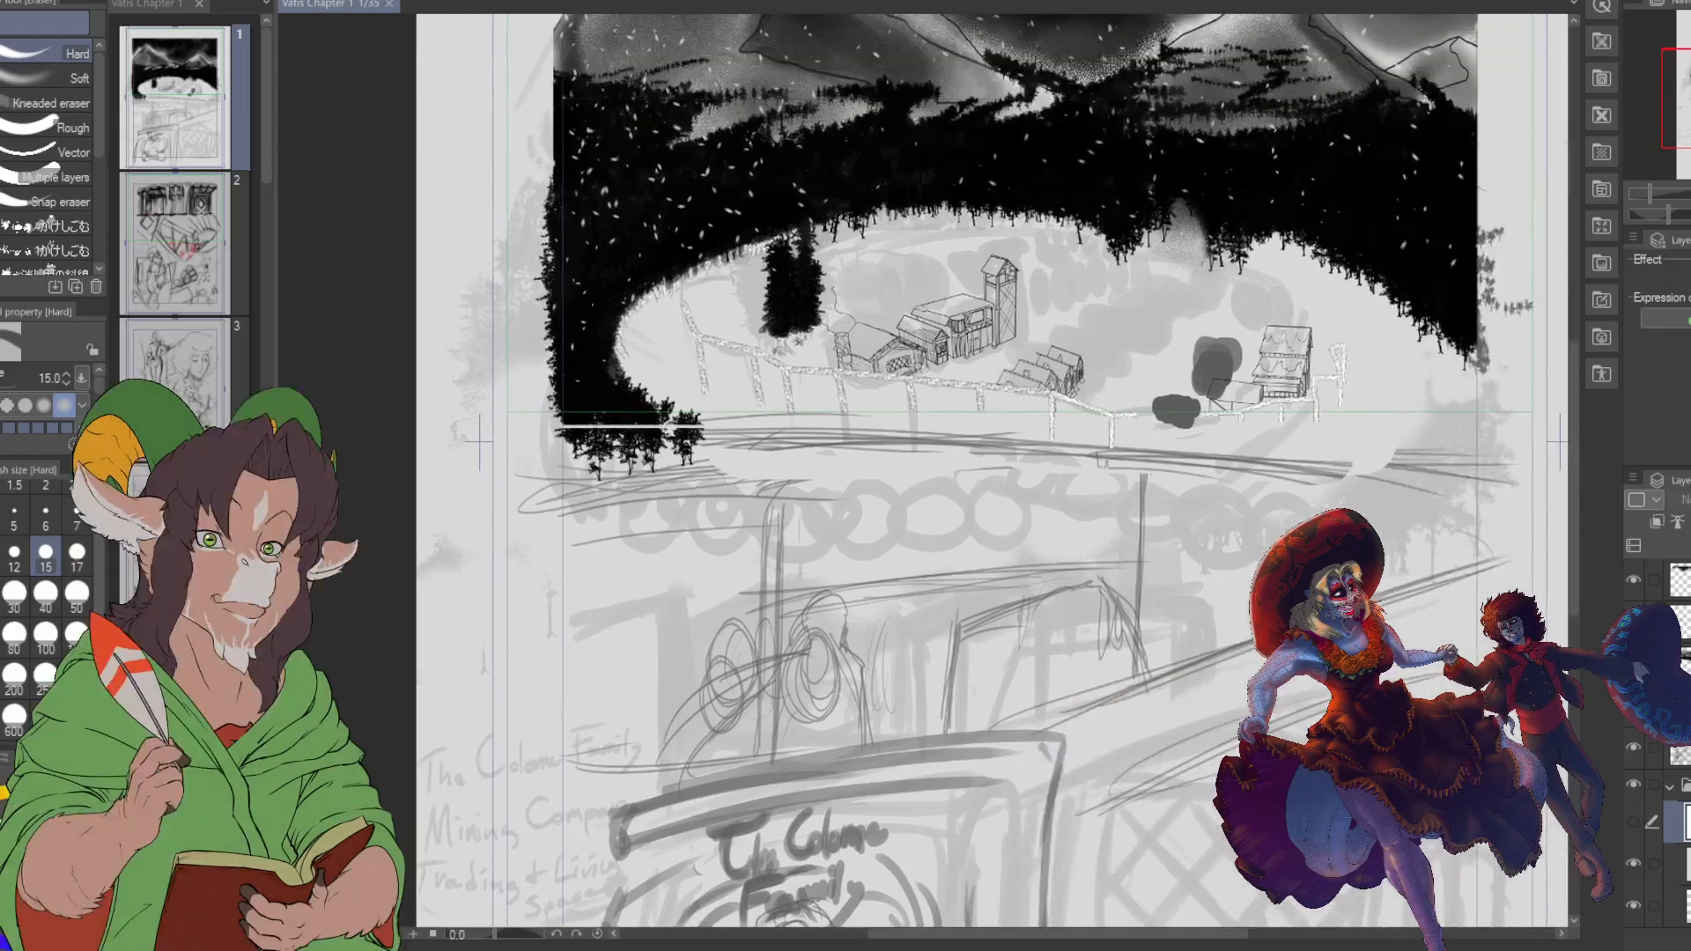